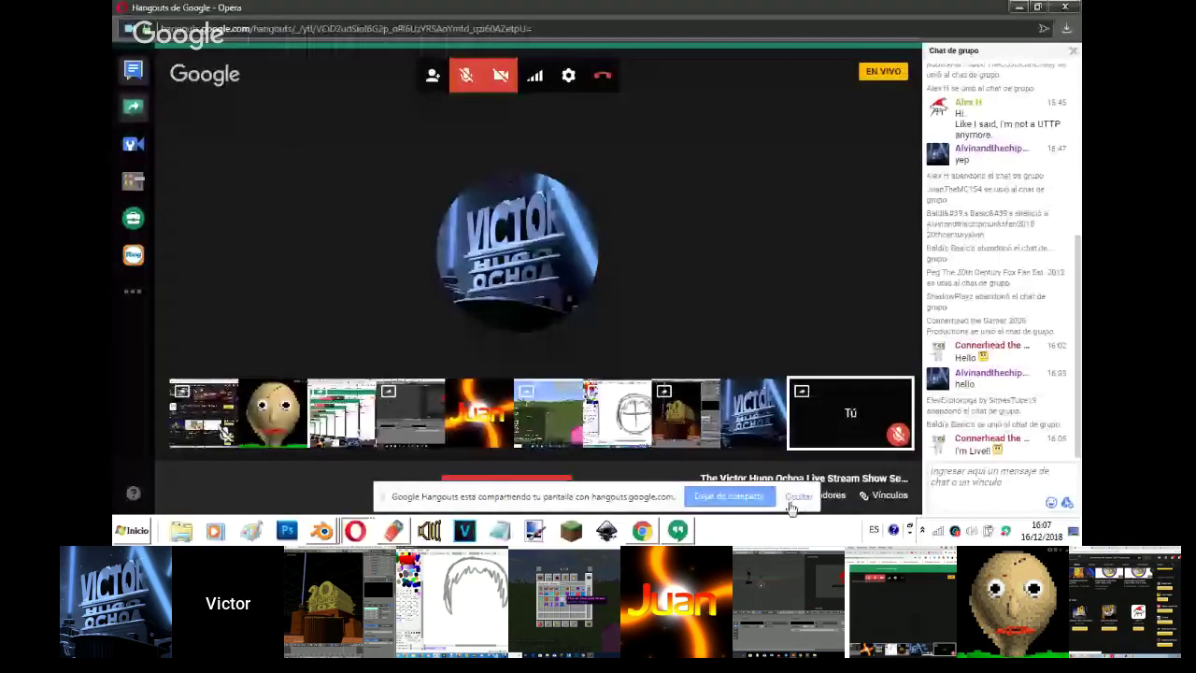
# - Switch to the Blender window holding the Fox Video logo (1993-1995) remake V5 file and close it without saving
pyautogui.click(322, 530)
pyautogui.click(337, 487)
pyautogui.click(1068, 15)
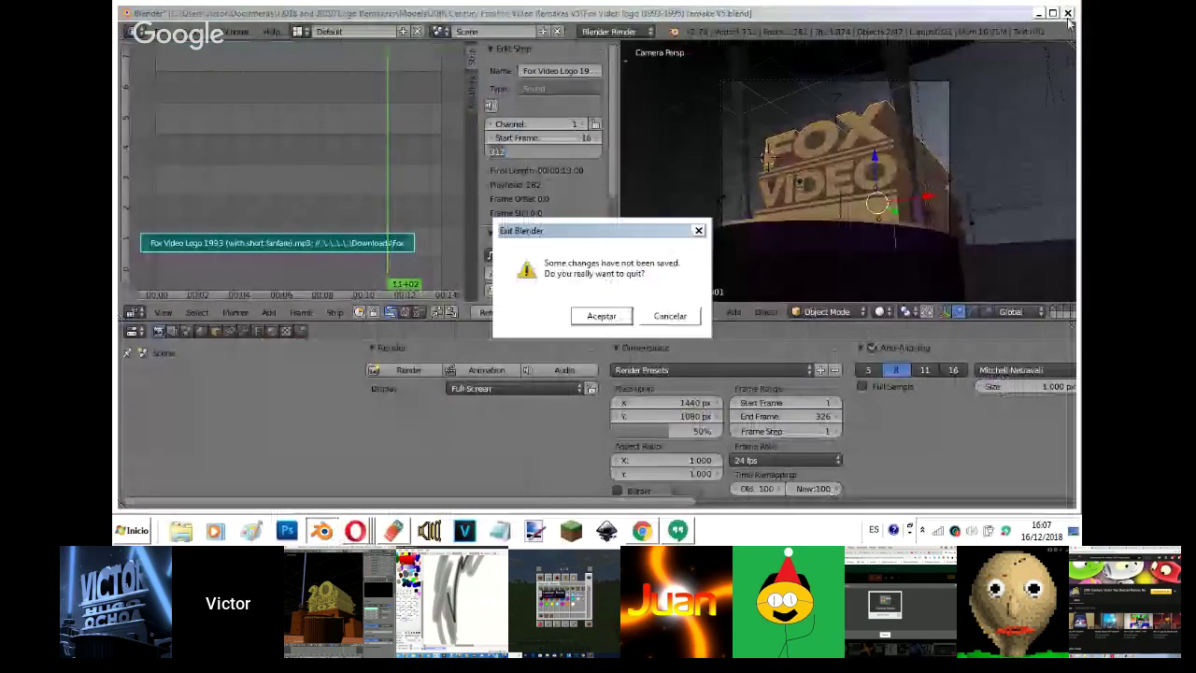
pyautogui.click(614, 324)
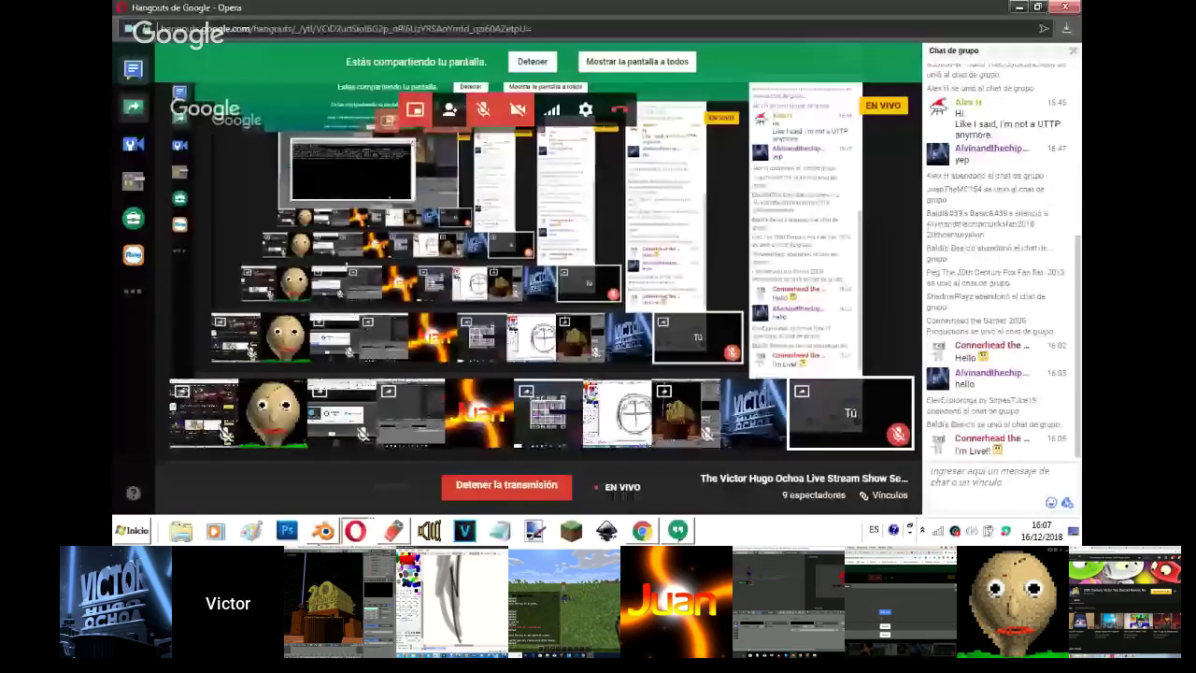
# - Switch to the Blender window with the Fox Video logo (1995-1998) remake V5 file and hide the camera view's background images
pyautogui.moveTo(323, 530)
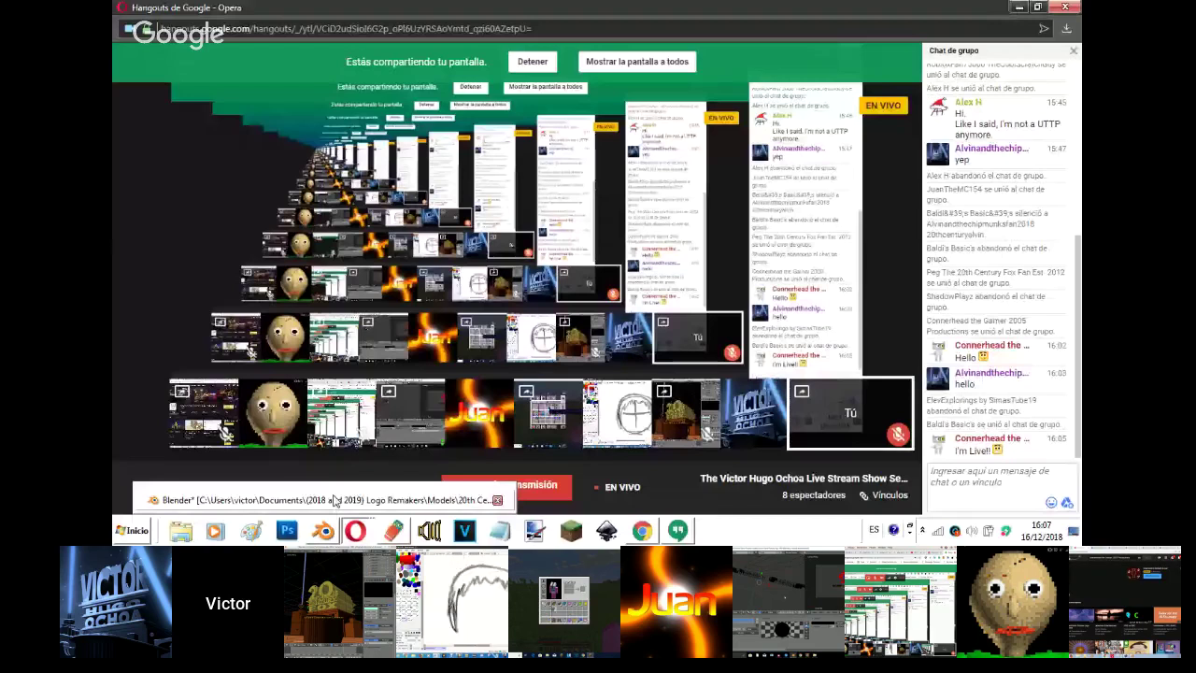
pyautogui.click(333, 500)
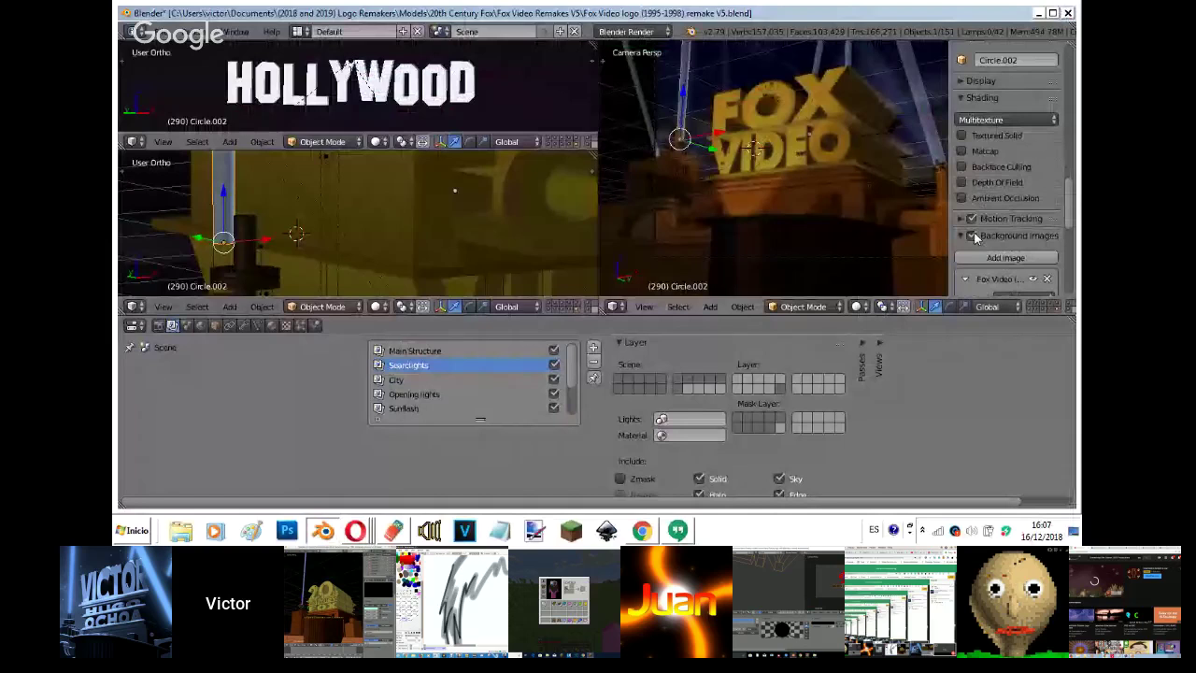
pyautogui.click(972, 236)
# - Move the selected searchlight Circle.002 into position beside the logo in the front view
pyautogui.press('KP_1')
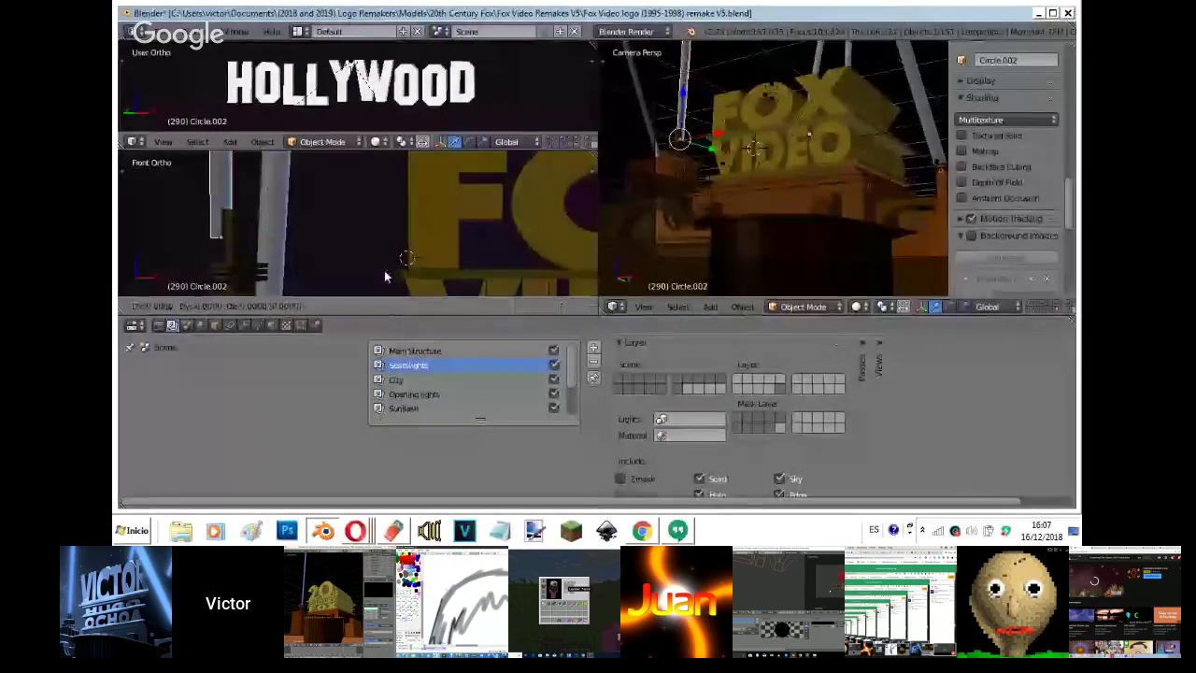
pyautogui.press('g')
pyautogui.click(395, 237)
# - Move the searchlight Circle.002 along the global Y axis in a wireframe top view to align it with its base
pyautogui.moveTo(371, 240); pyautogui.dragTo(365, 169, button='middle')
pyautogui.press('z')
pyautogui.press('KP_7')
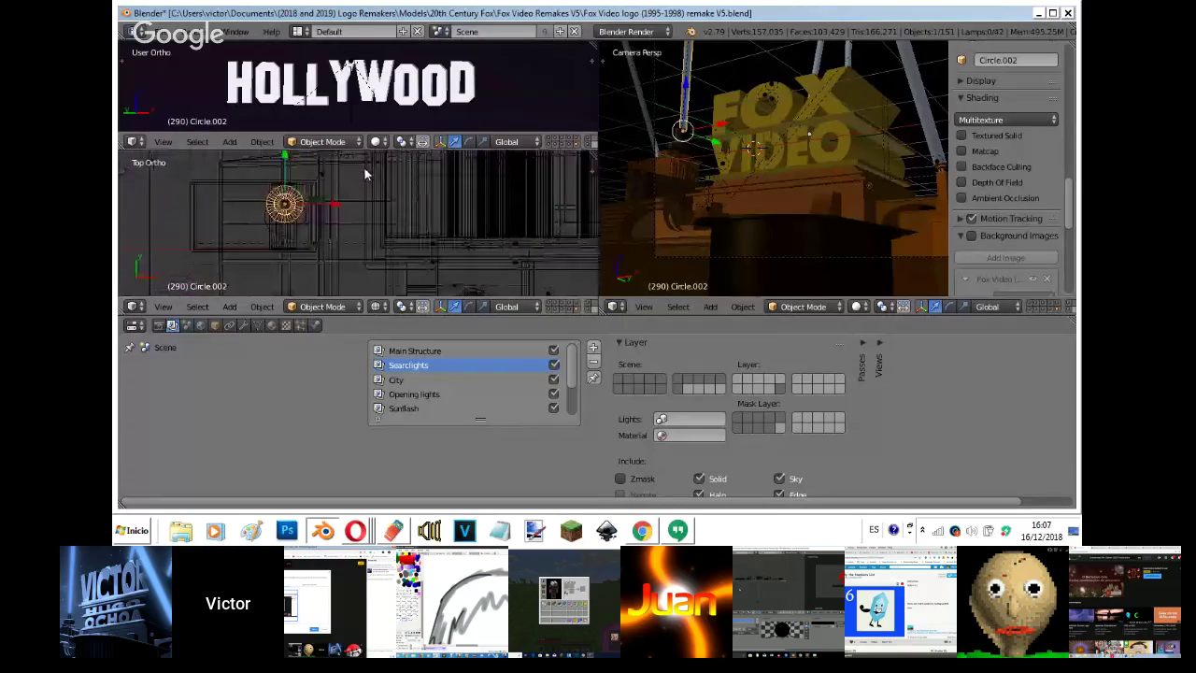
pyautogui.scroll(5, 365, 174)
pyautogui.press('g')
pyautogui.press('y')
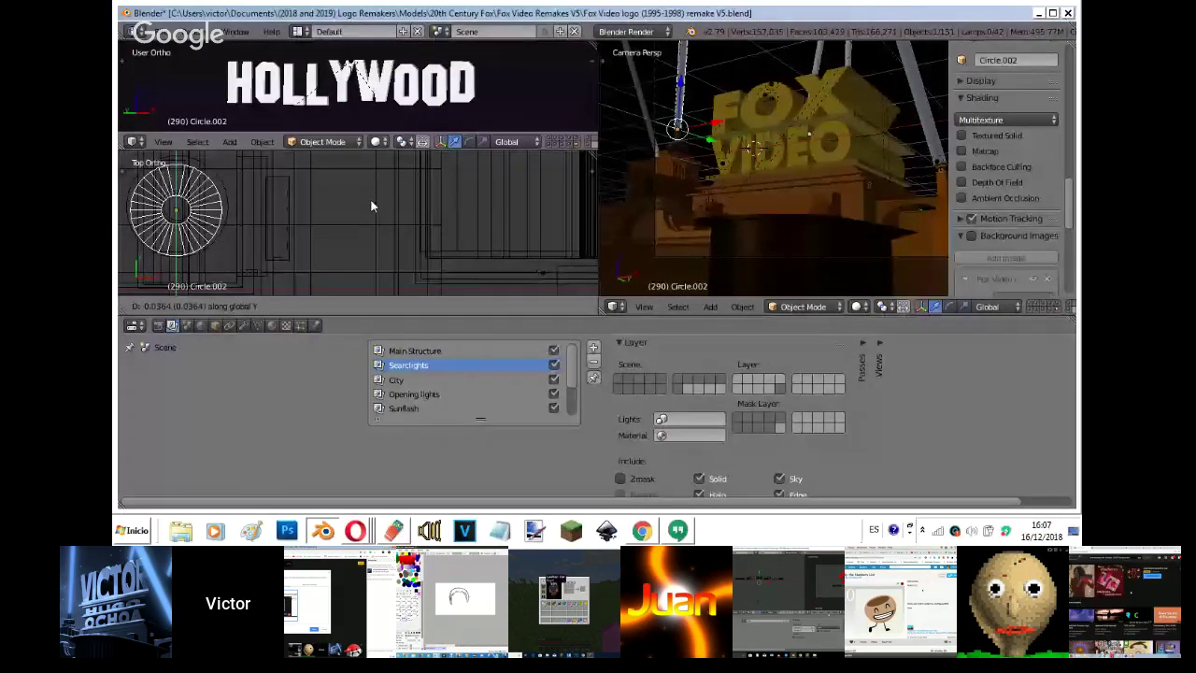
pyautogui.click(339, 199)
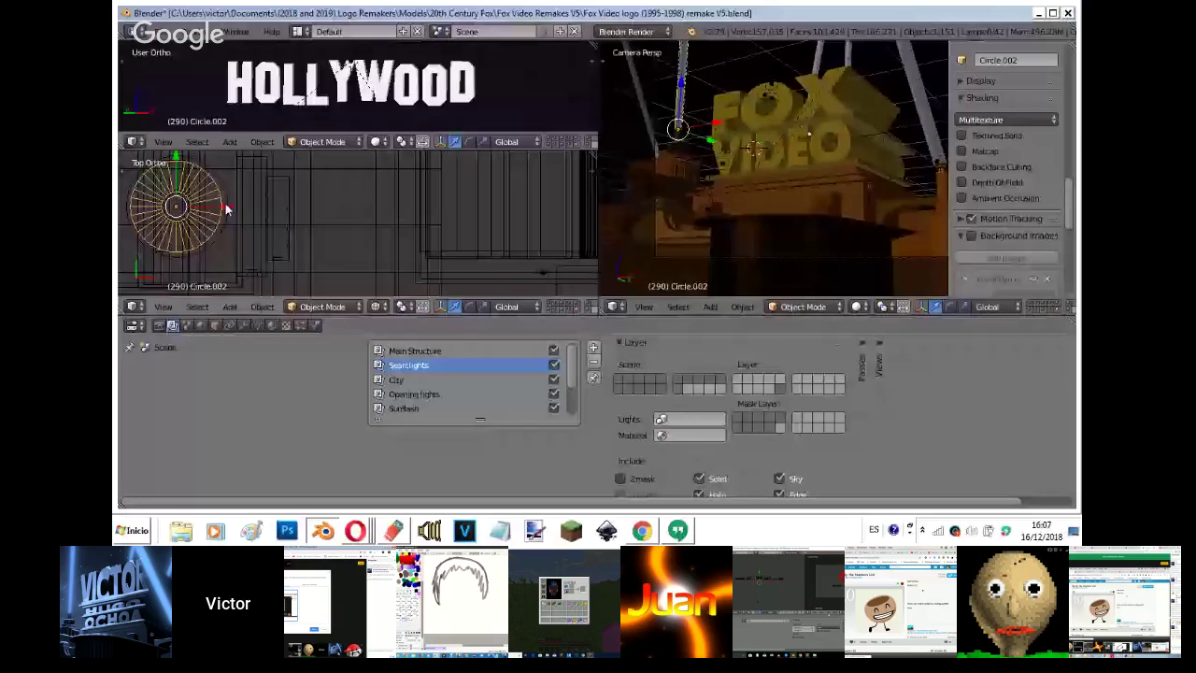
# - Nudge the searchlight Circle.002 slightly along the global X axis, and return to the solid front view
pyautogui.press('g')
pyautogui.press('x')
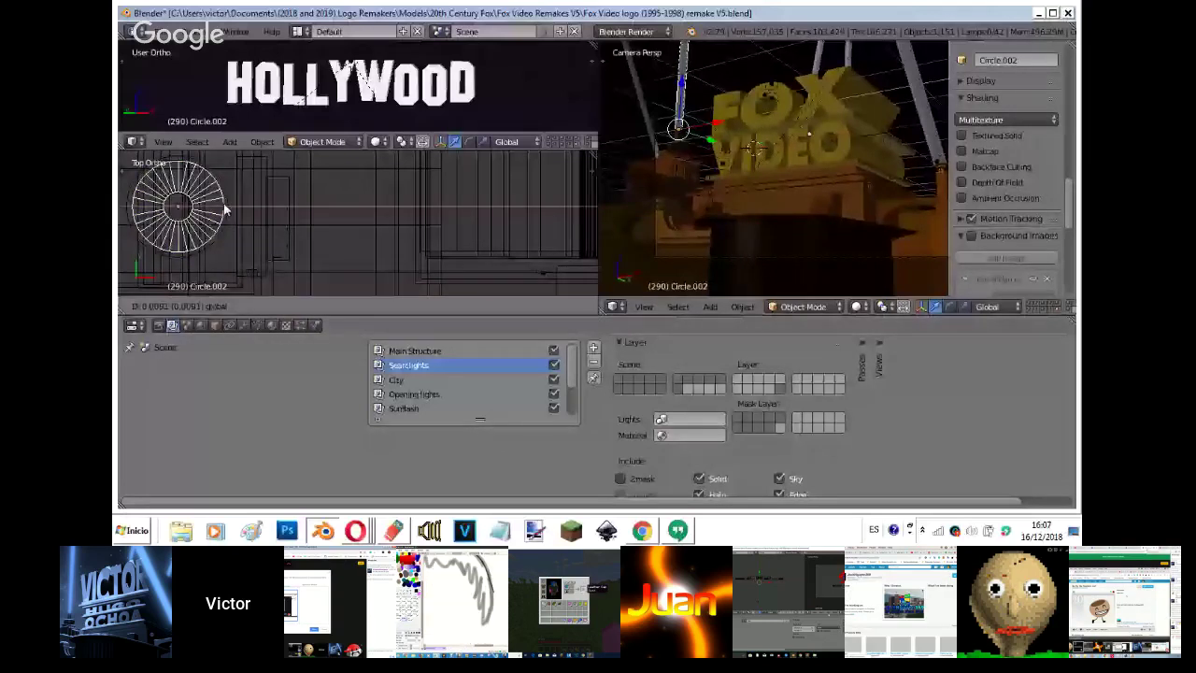
pyautogui.click(224, 205)
pyautogui.press('KP_1')
pyautogui.press('z')
# - Show the camera view's background images again and set the reference clip's opacity to 1.000
pyautogui.scroll(-3, 222, 220)
pyautogui.scroll(-2, 774, 232)
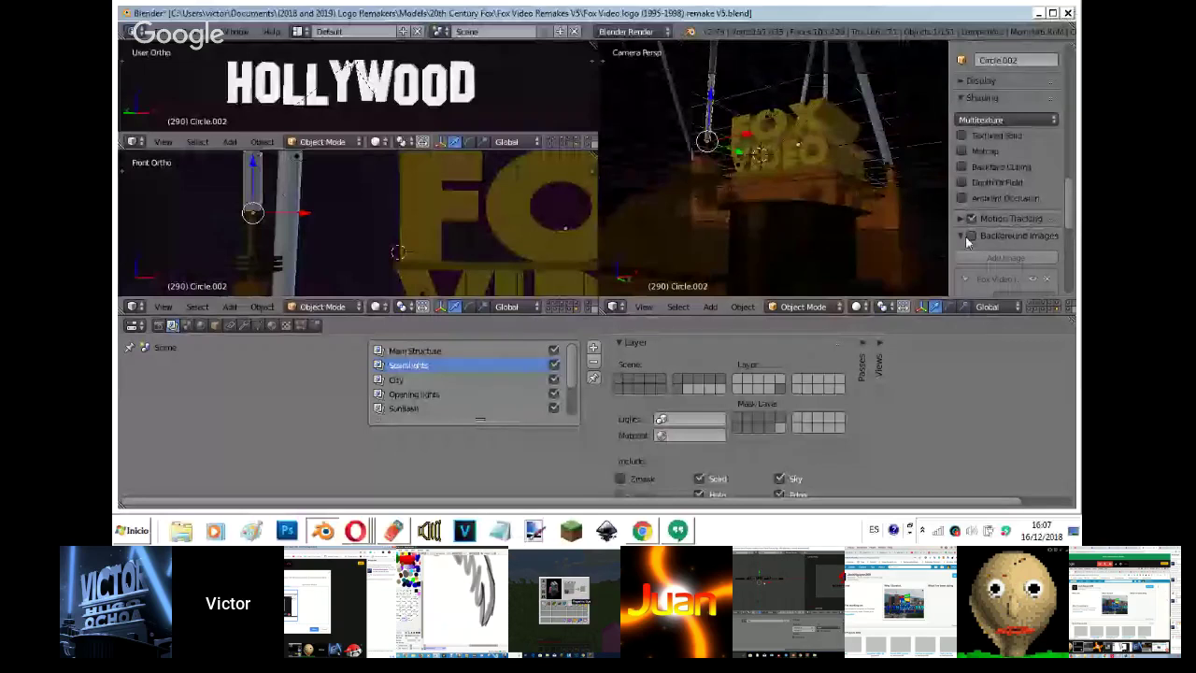
pyautogui.click(971, 235)
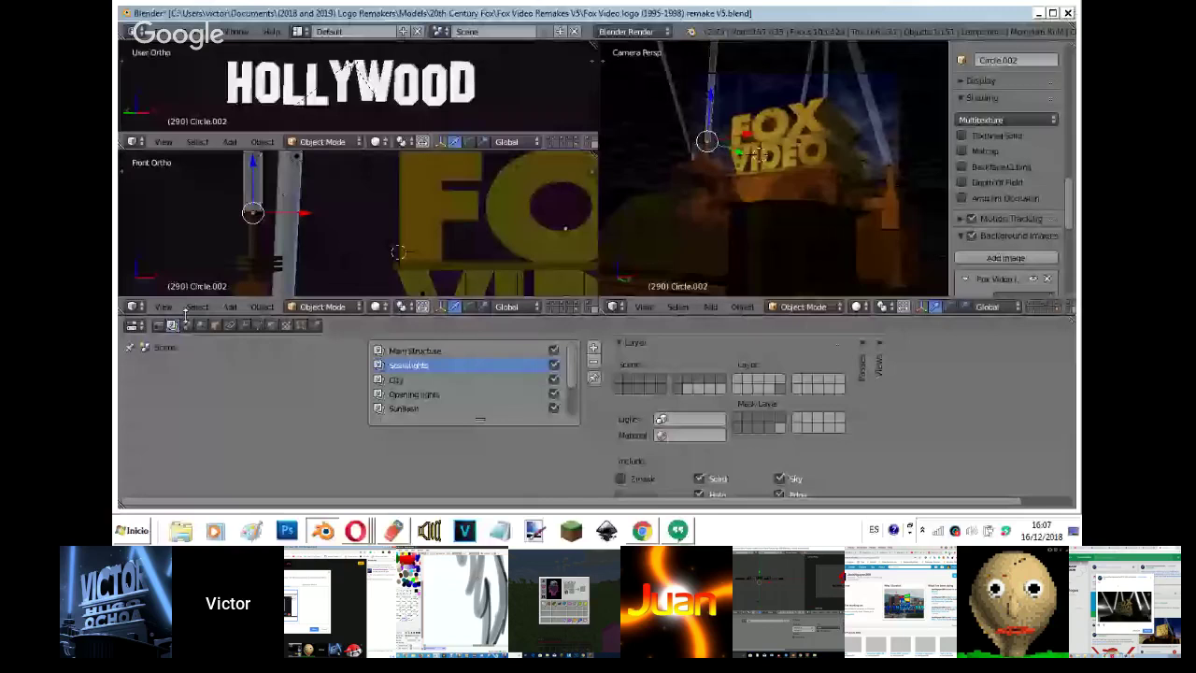
pyautogui.keyDown('shift'); pyautogui.moveTo(406, 157); pyautogui.dragTo(432, 296, button='middle'); pyautogui.keyUp('shift')
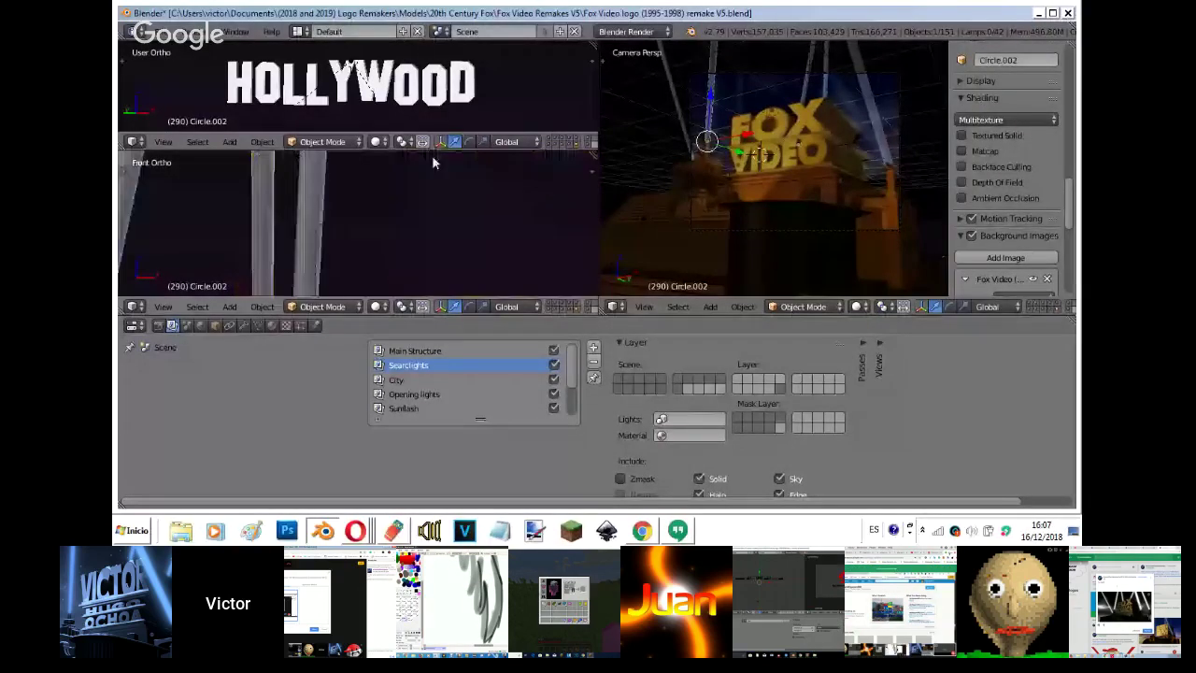
pyautogui.scroll(-2, 432, 155)
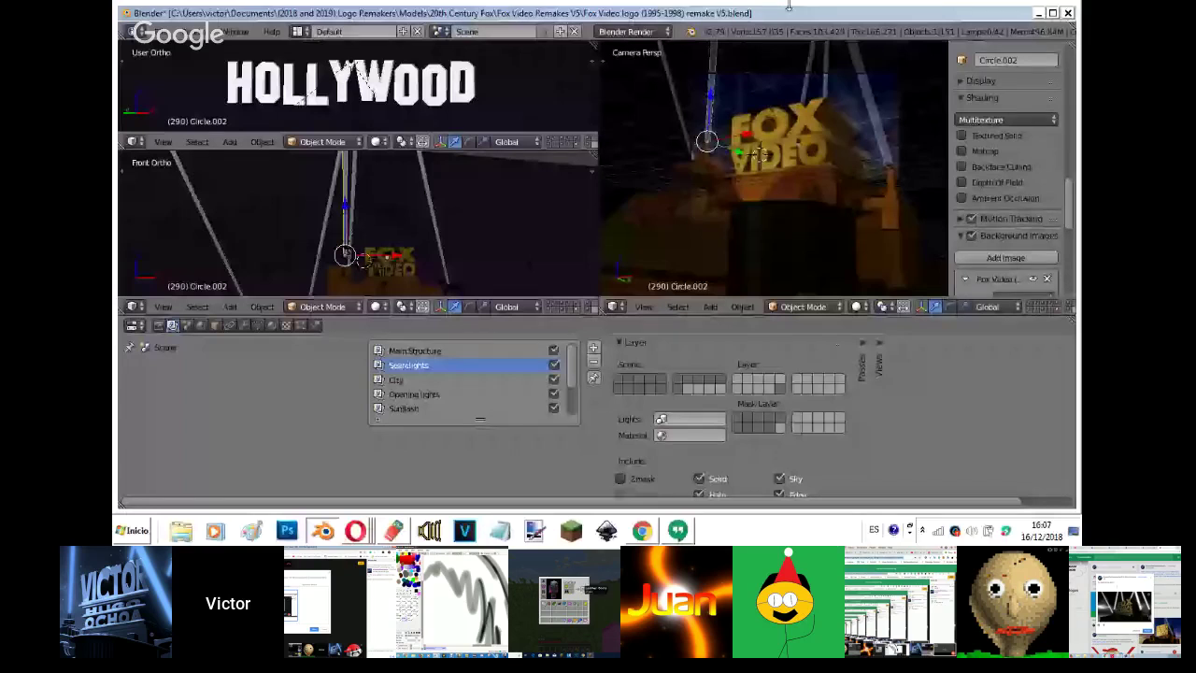
pyautogui.scroll(-3, 1011, 94)
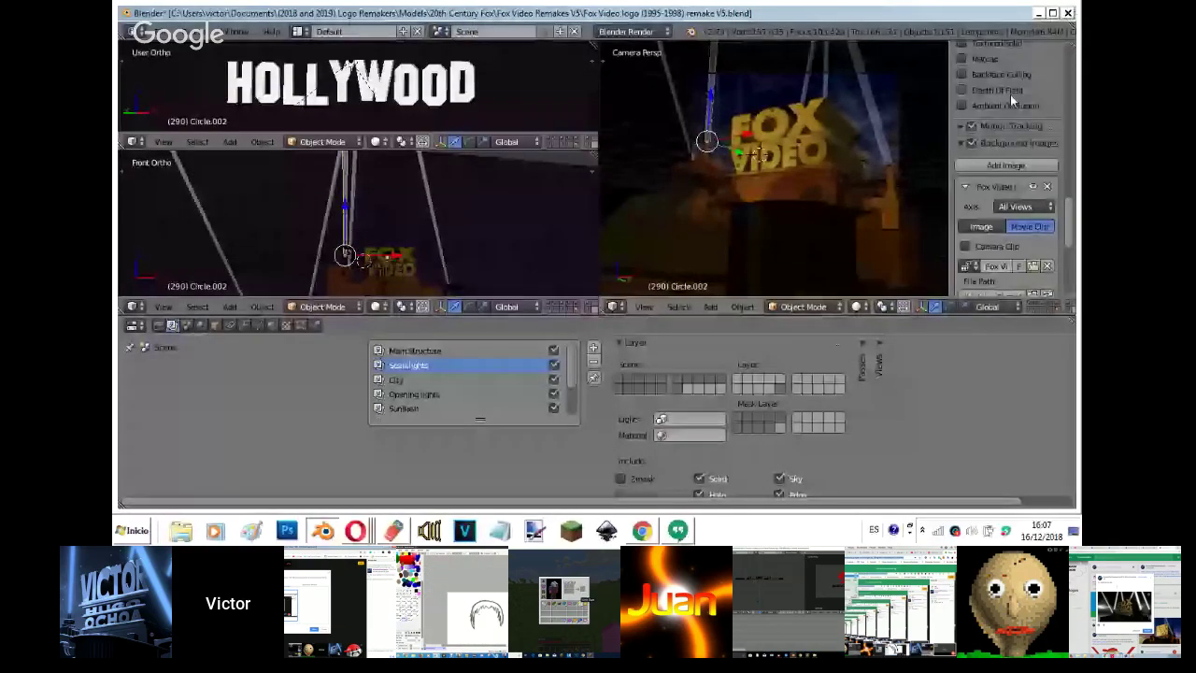
pyautogui.scroll(-3, 1011, 95)
pyautogui.moveTo(993, 262); pyautogui.dragTo(1054, 263)
# - Go to frame 270 and select the three searchlights Circle.007, Circle.008 and Circle.009 together
pyautogui.press('Left')
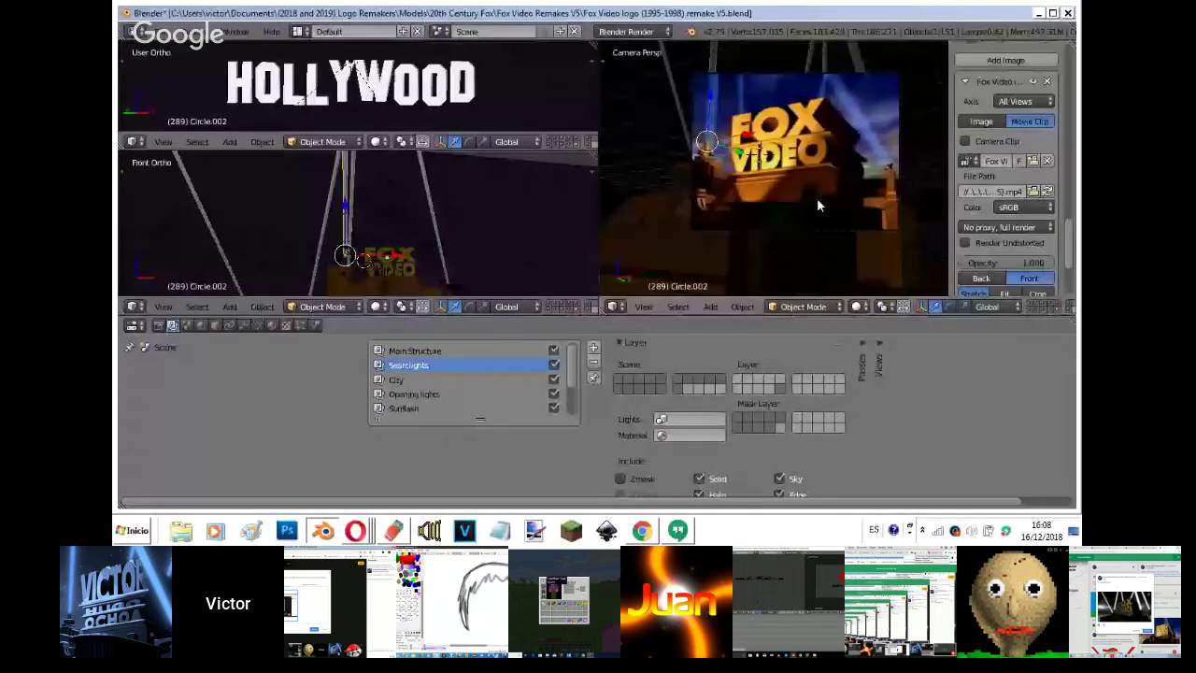
pyautogui.press('Down')
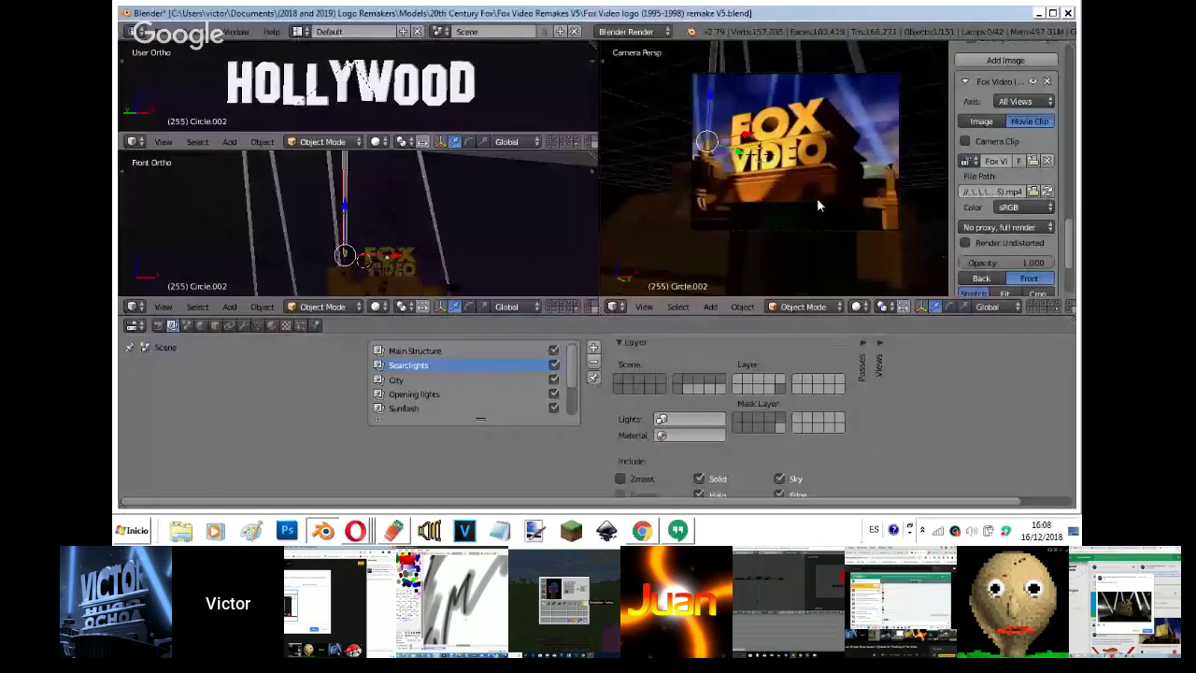
pyautogui.press('Up')
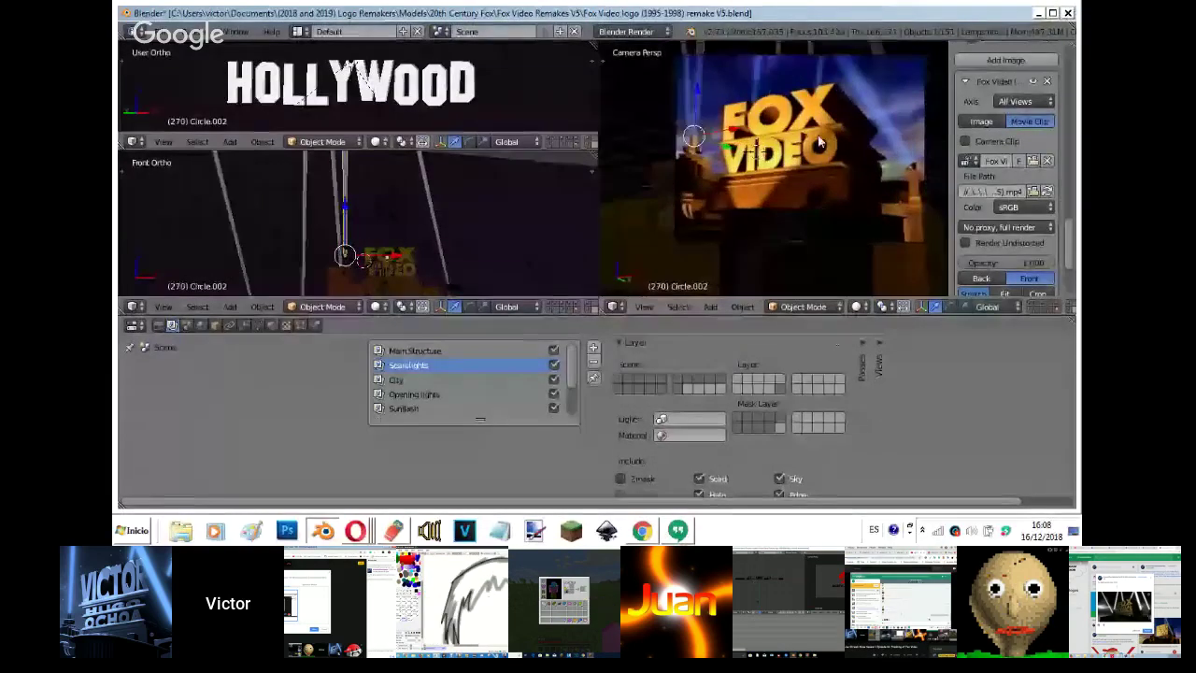
pyautogui.rightClick(310, 203)
pyautogui.moveTo(305, 201); pyautogui.dragTo(336, 203, button='middle')
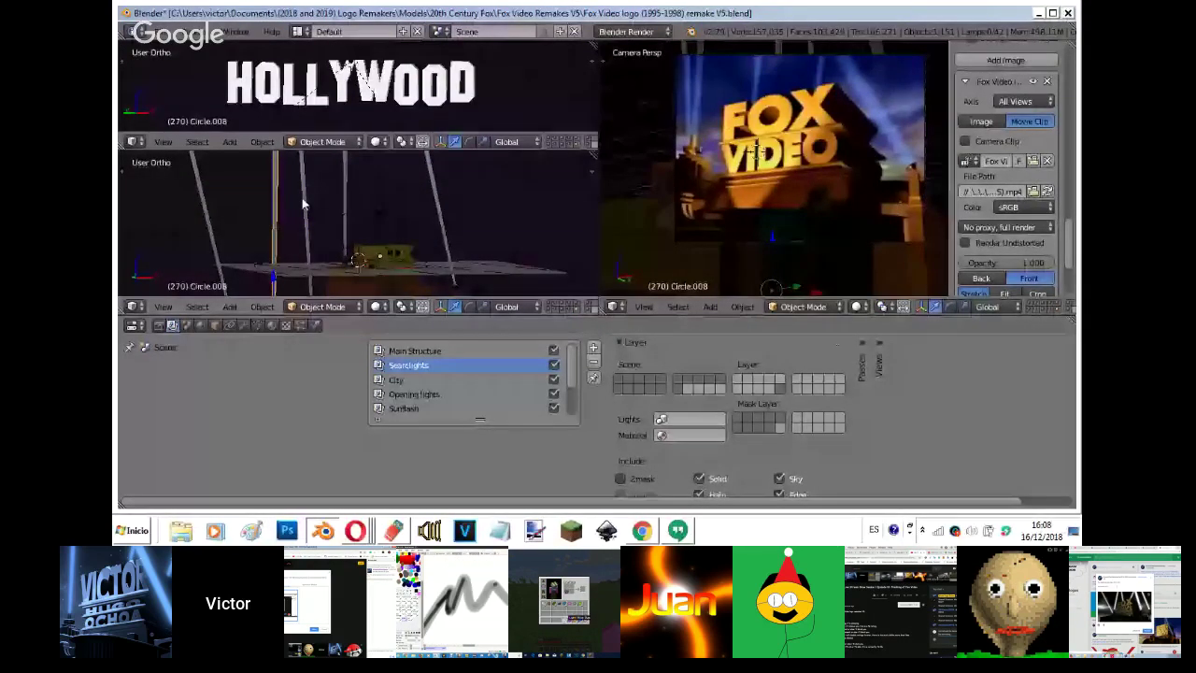
pyautogui.keyDown('shift'); pyautogui.rightClick(302, 204); pyautogui.keyUp('shift')
pyautogui.press('KP_1')
# - Set the background clip's opacity to 0.591 and switch the front view area to the Dope Sheet
pyautogui.moveTo(1023, 271)
pyautogui.mouseDown()
pyautogui.moveTo(997, 275)
pyautogui.moveTo(1017, 268)
pyautogui.mouseUp()
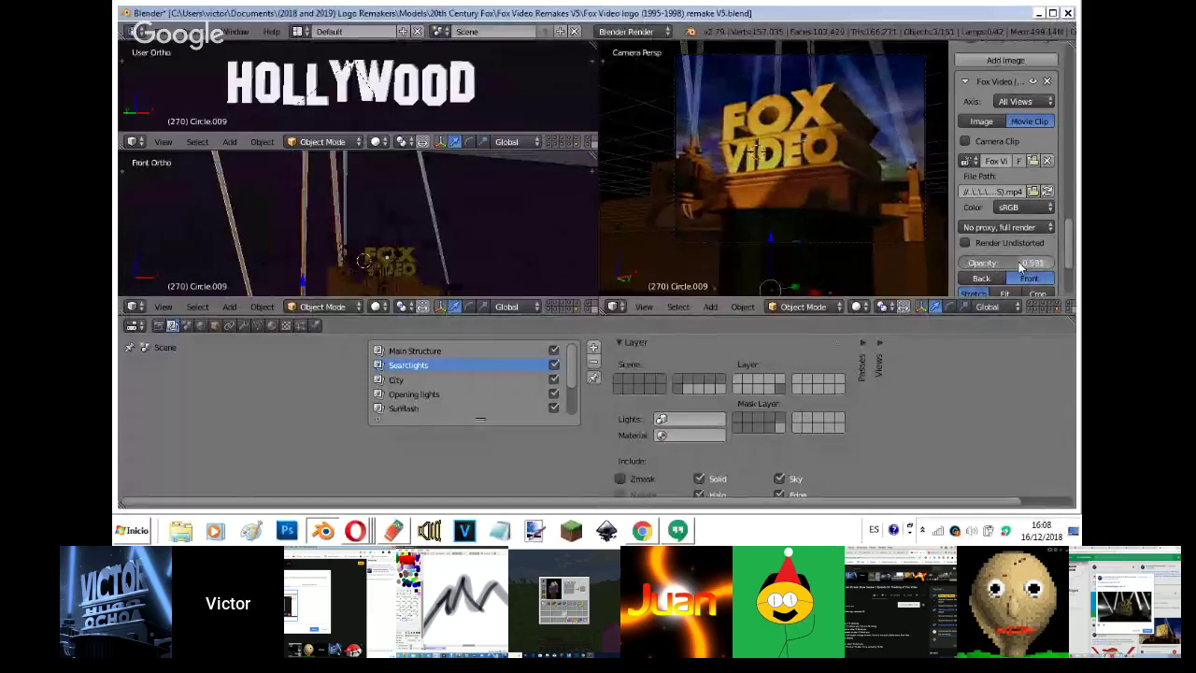
pyautogui.click(133, 307)
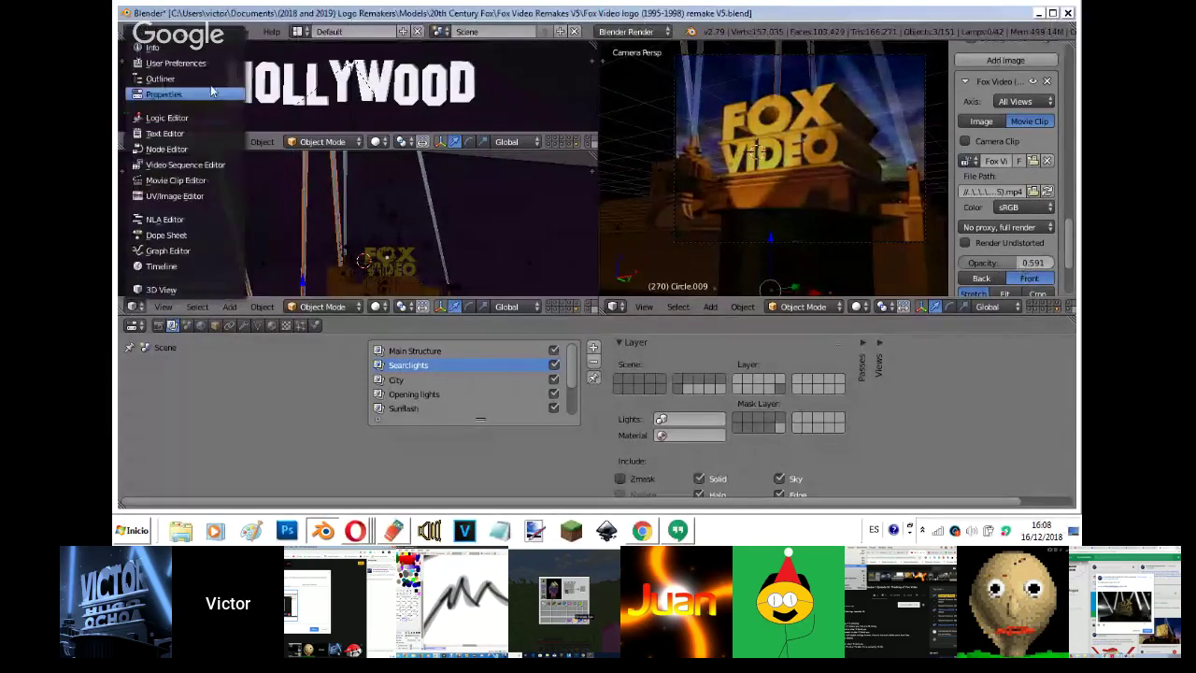
pyautogui.click(183, 235)
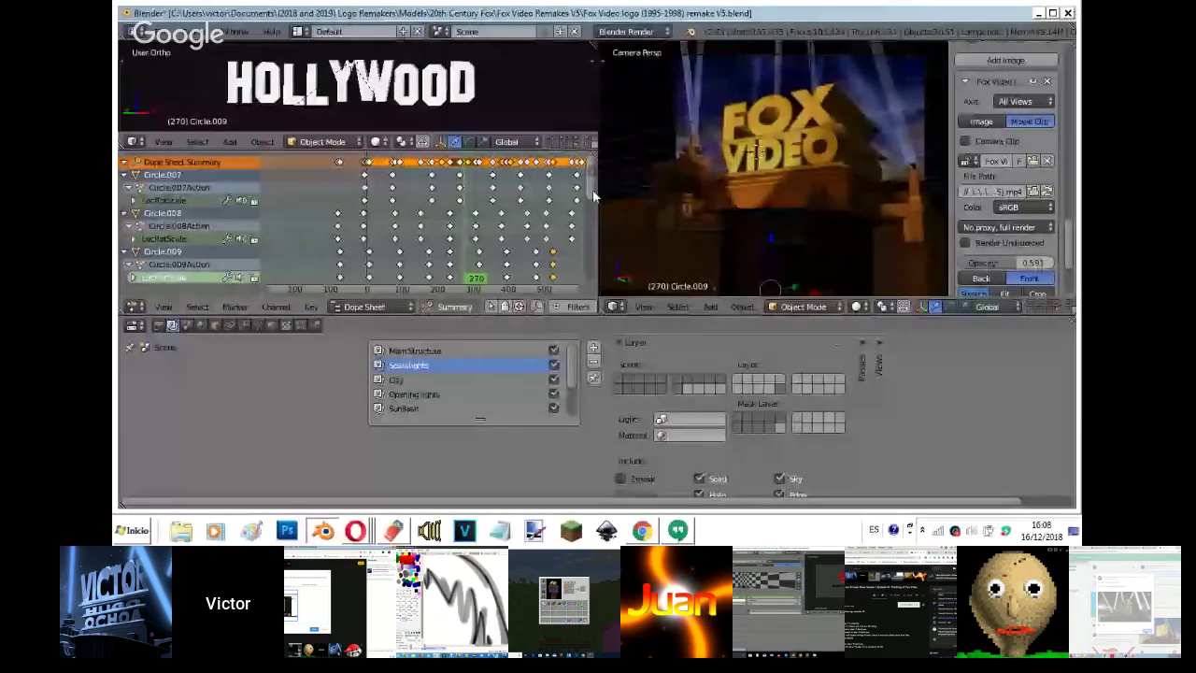
# - Shift the selected keyframes, including those of Sphere, Sky and Text.006, earlier in the Dope Sheet
pyautogui.moveTo(594, 194); pyautogui.dragTo(566, 194, button='middle')
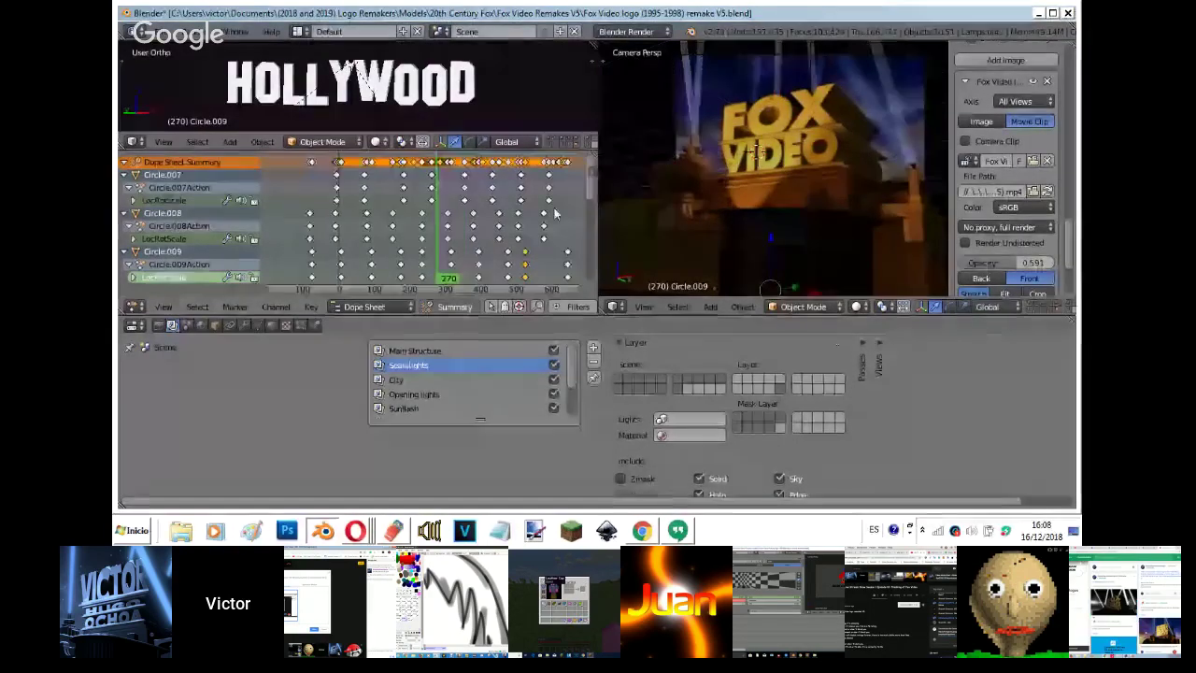
pyautogui.moveTo(593, 194); pyautogui.dragTo(580, 286)
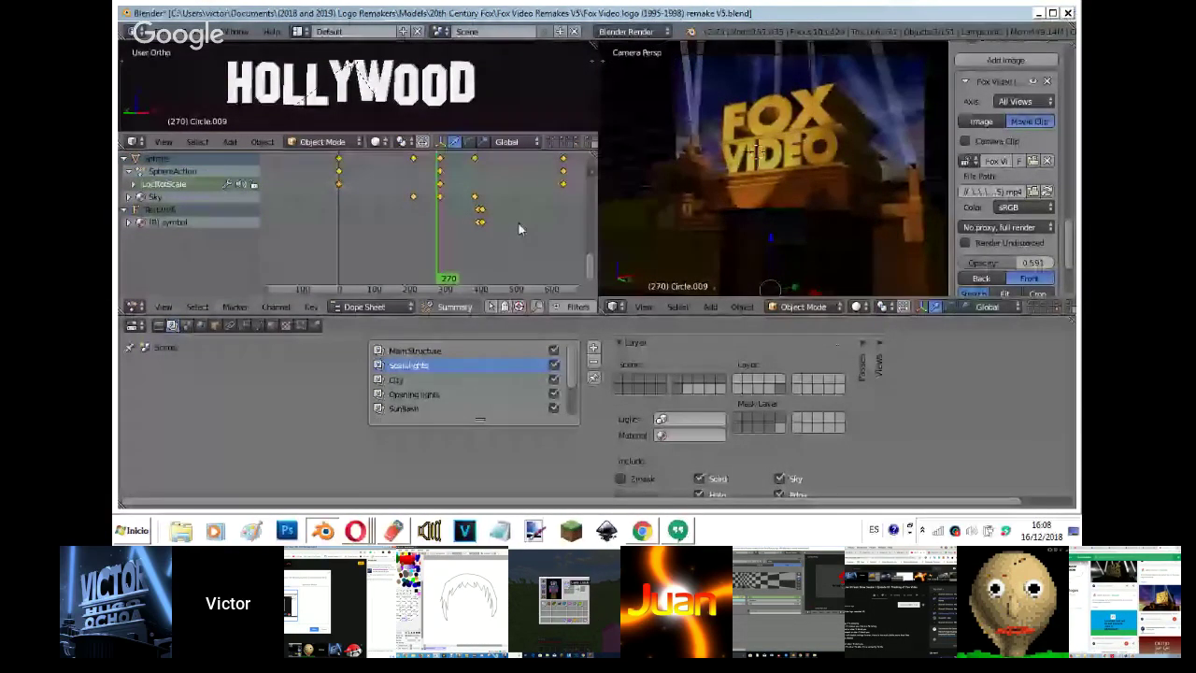
pyautogui.press('g')
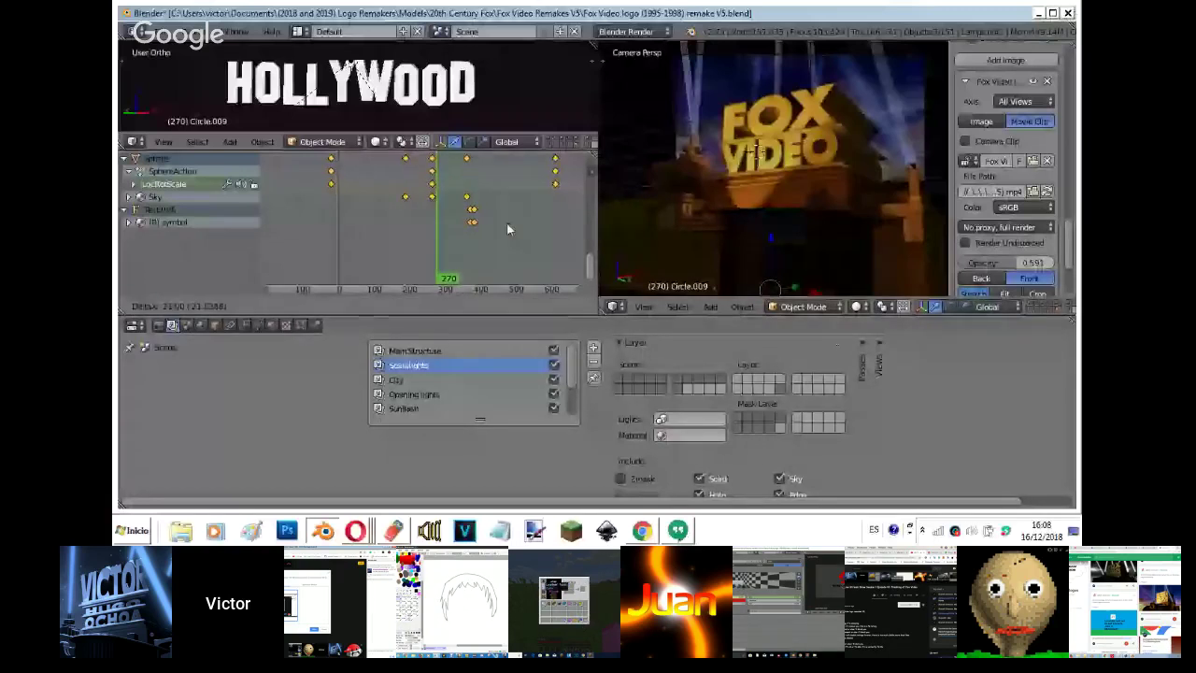
pyautogui.press('Escape')
pyautogui.press('g')
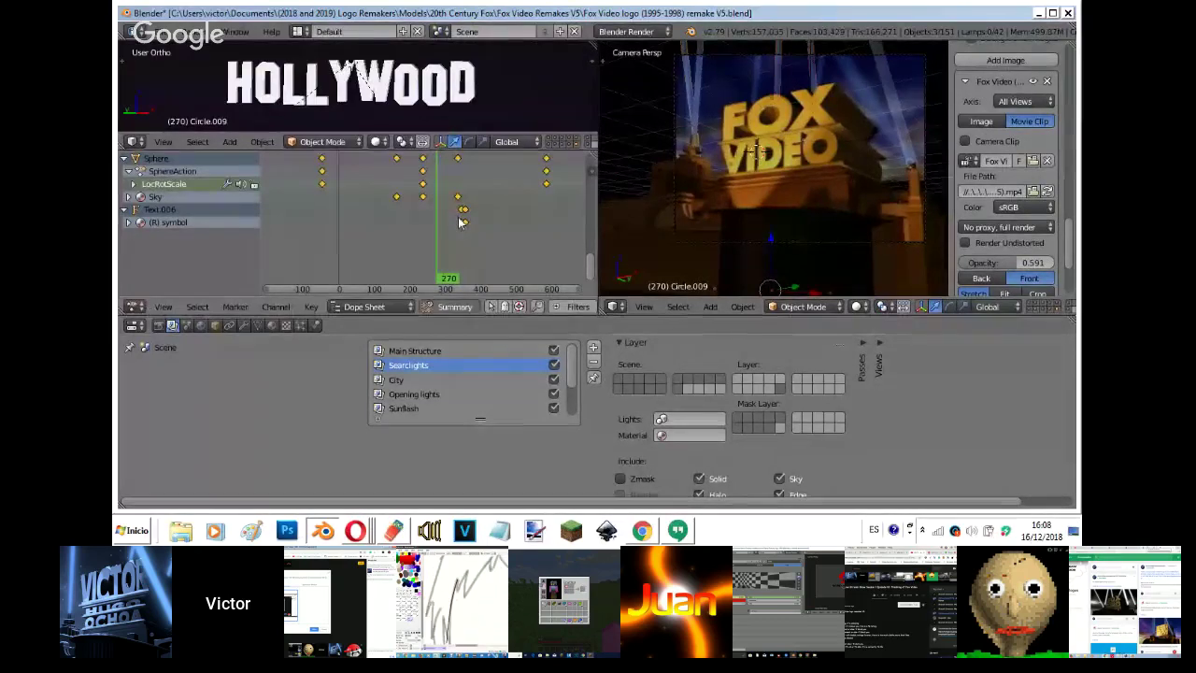
pyautogui.click(460, 221)
# - Go to frame 264 and turn the background images off and on to compare the model with the reference
pyautogui.click(436, 227)
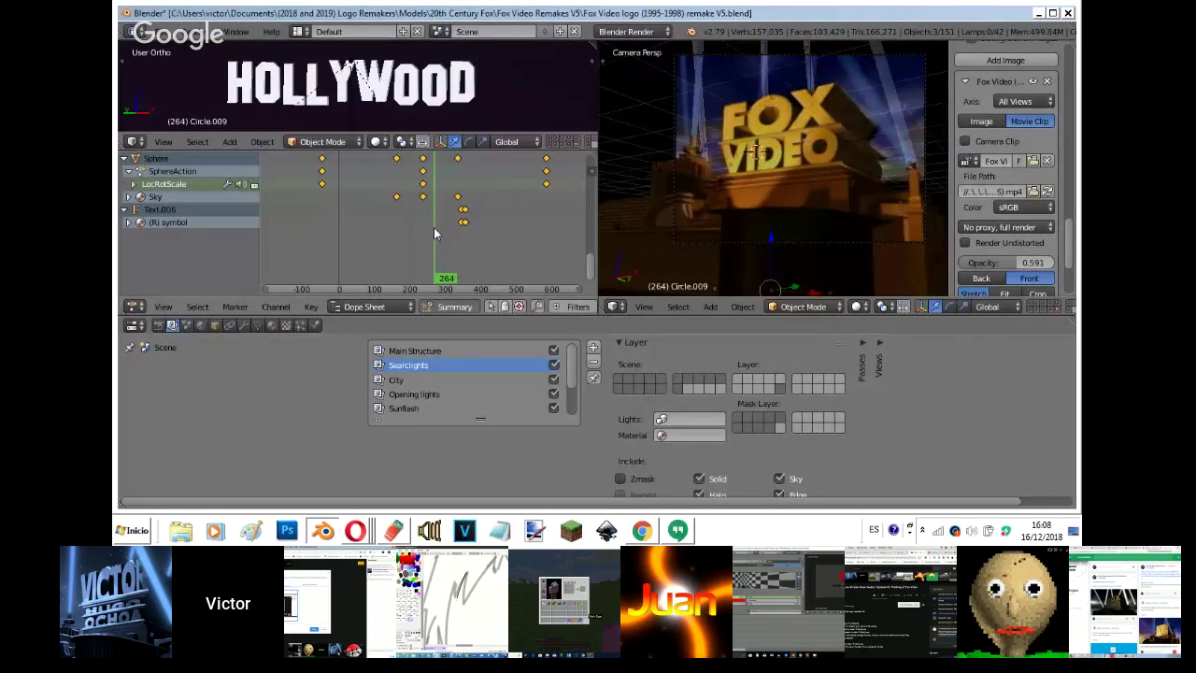
pyautogui.click(970, 44)
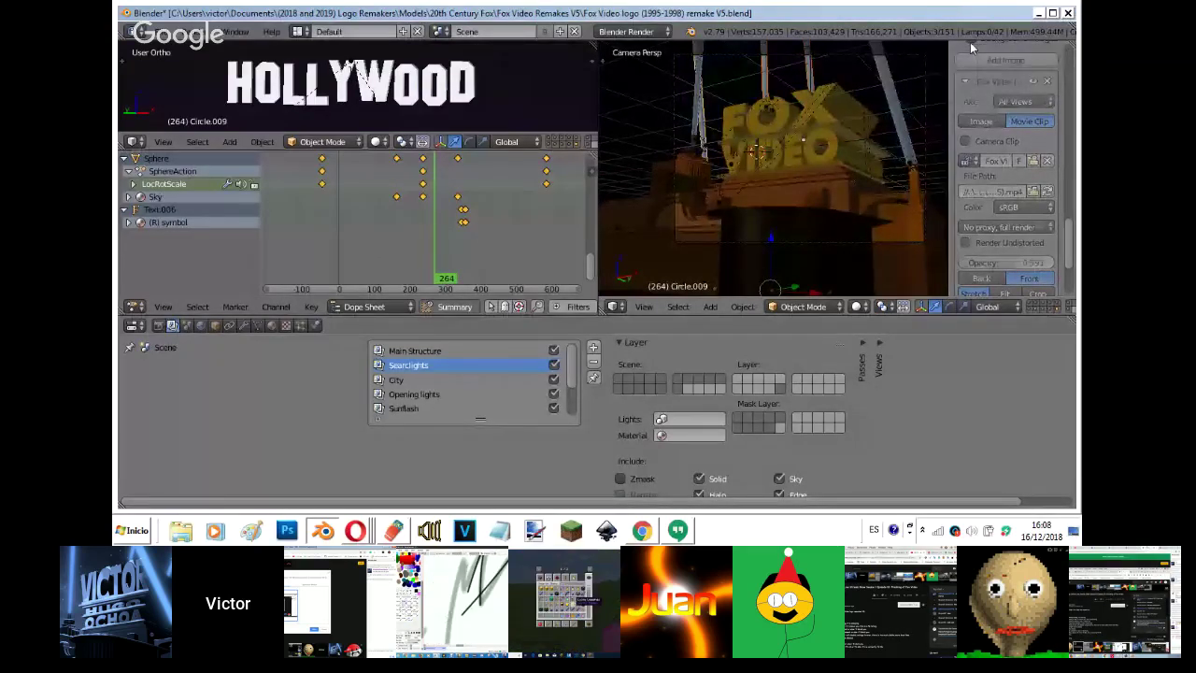
pyautogui.click(970, 45)
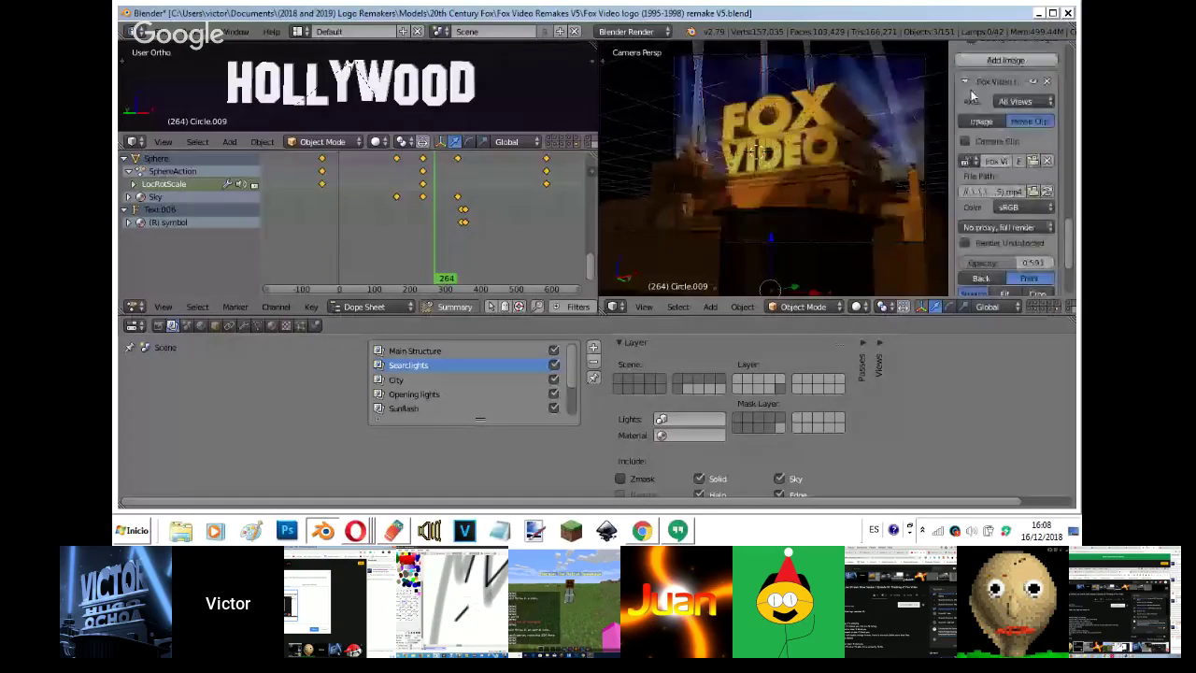
# - Return the Dope Sheet area to the 3D View and set the background clip's opacity to 1.000
pyautogui.click(142, 308)
pyautogui.click(161, 288)
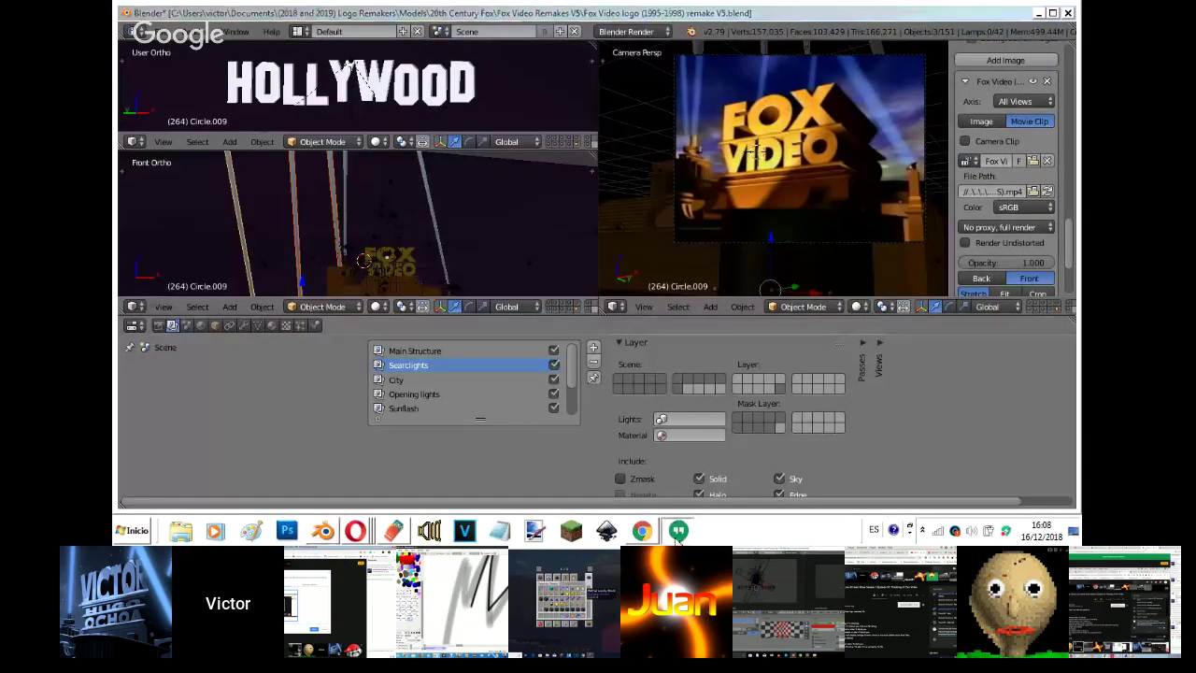
# - Switch to Google Hangouts, read the newest unread direct message, and reopen the live stream's group conversation
pyautogui.click(678, 531)
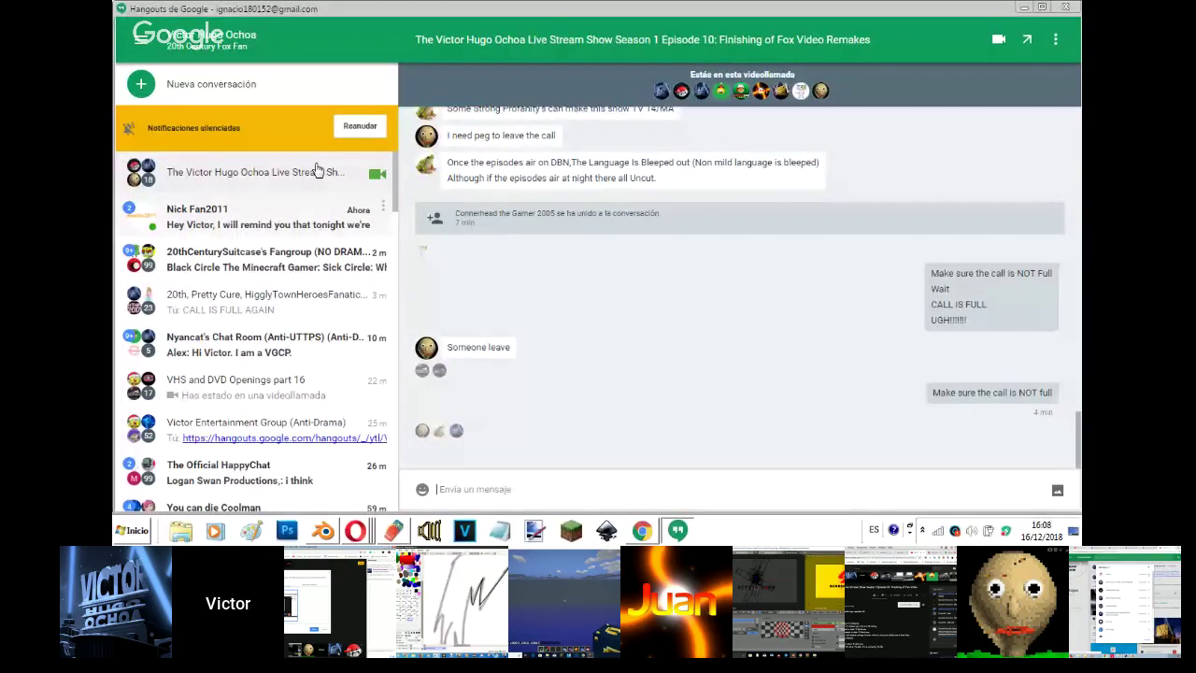
pyautogui.click(316, 210)
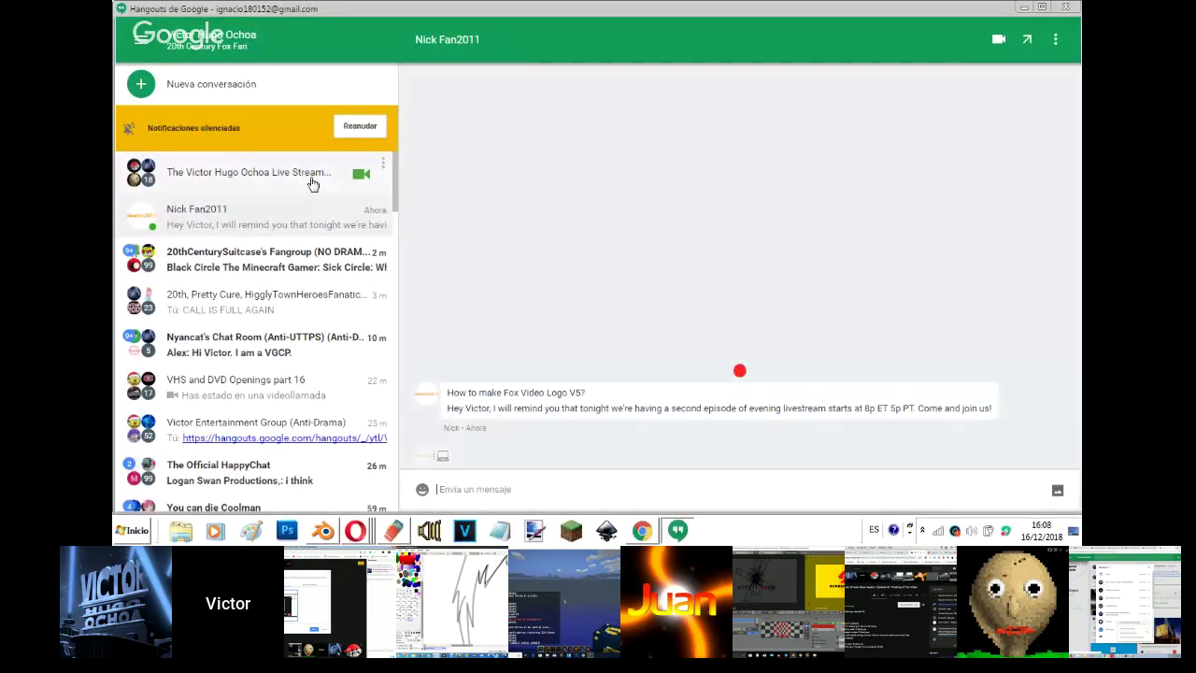
pyautogui.click(313, 184)
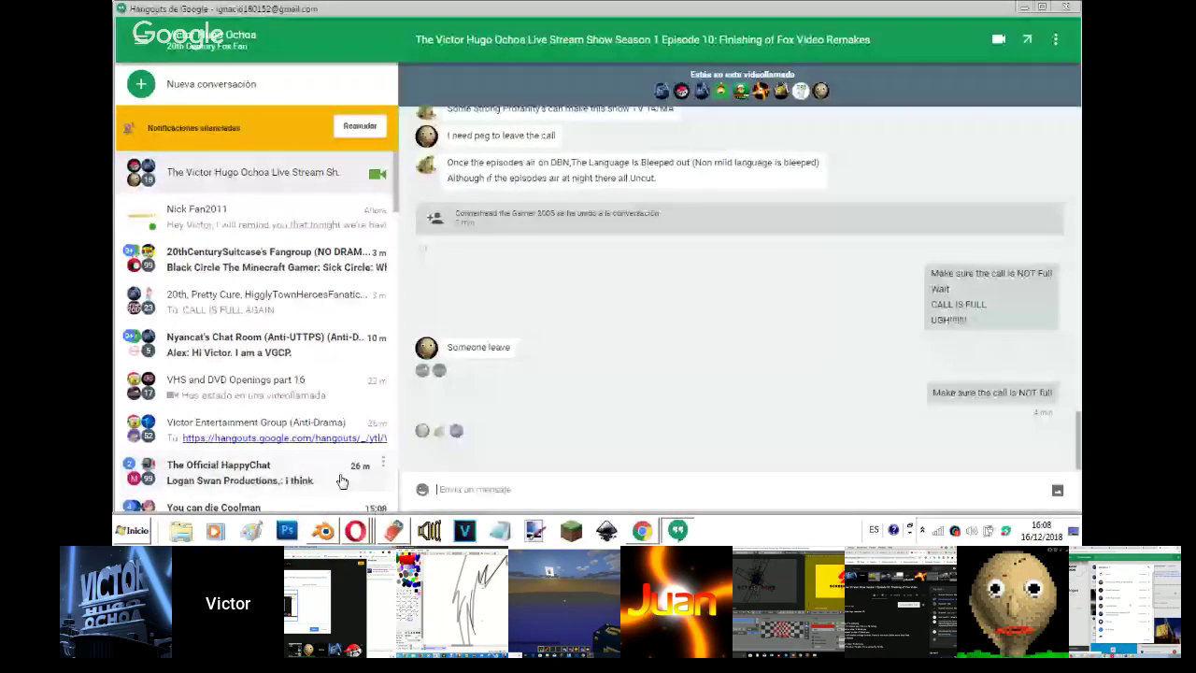
# - Switch to the live stream's YouTube page in Opera and read back through the top chat to its latest messages
pyautogui.click(353, 530)
pyautogui.click(366, 461)
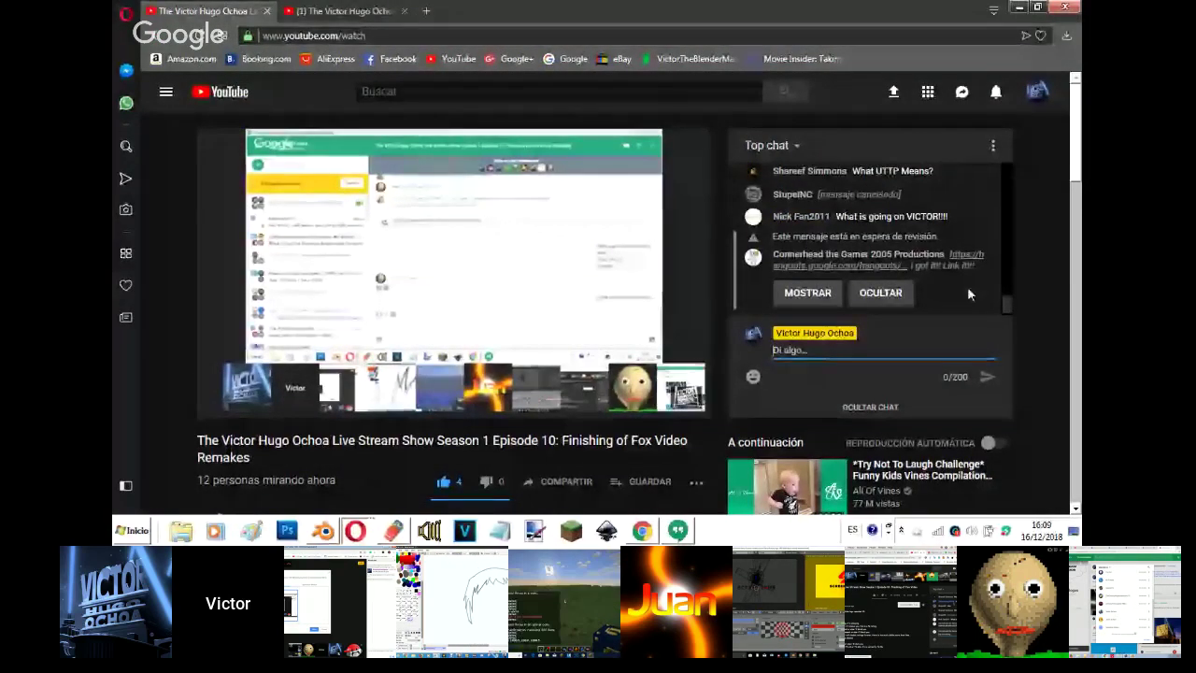
pyautogui.moveTo(1010, 302); pyautogui.dragTo(1009, 297)
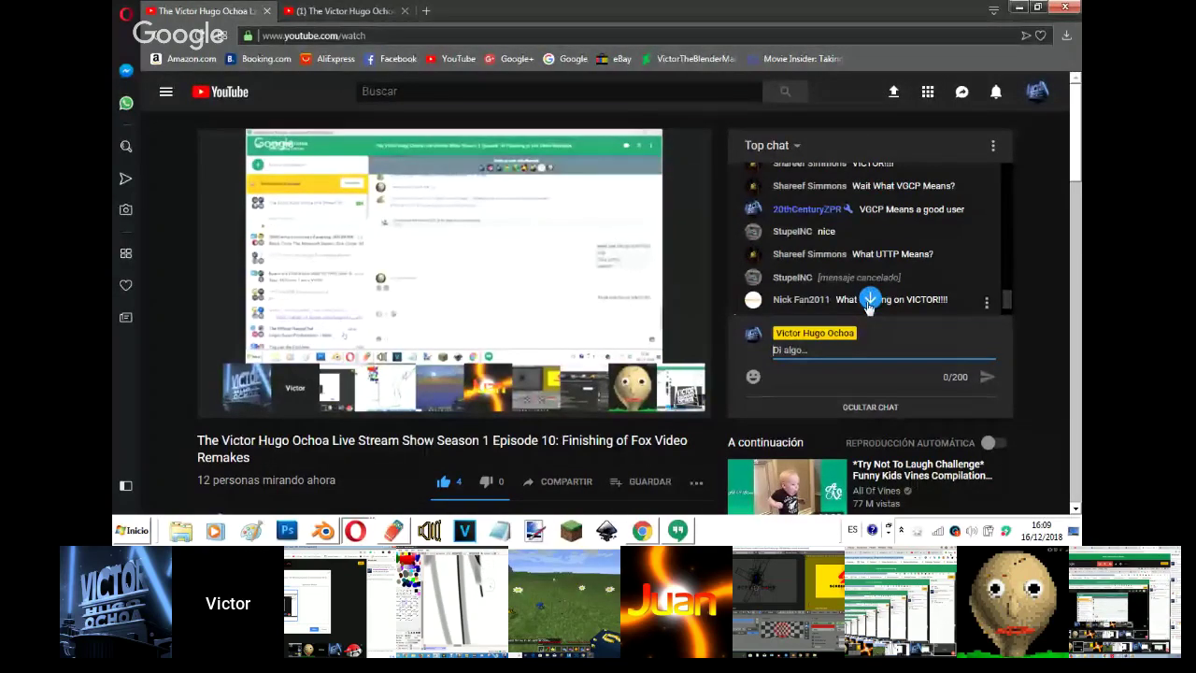
pyautogui.click(870, 299)
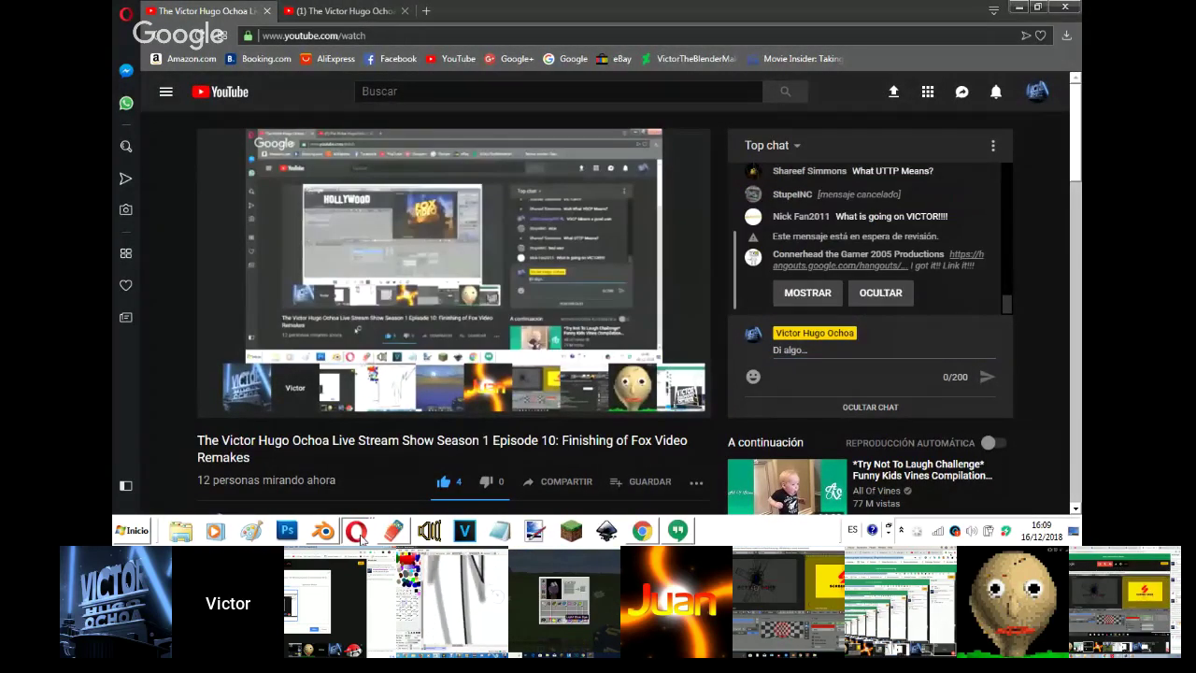
# - Check the live stream's group conversation in Hangouts and switch back to the Fox Video logo (1995-1998) remake V5 file in Blender
pyautogui.moveTo(358, 533)
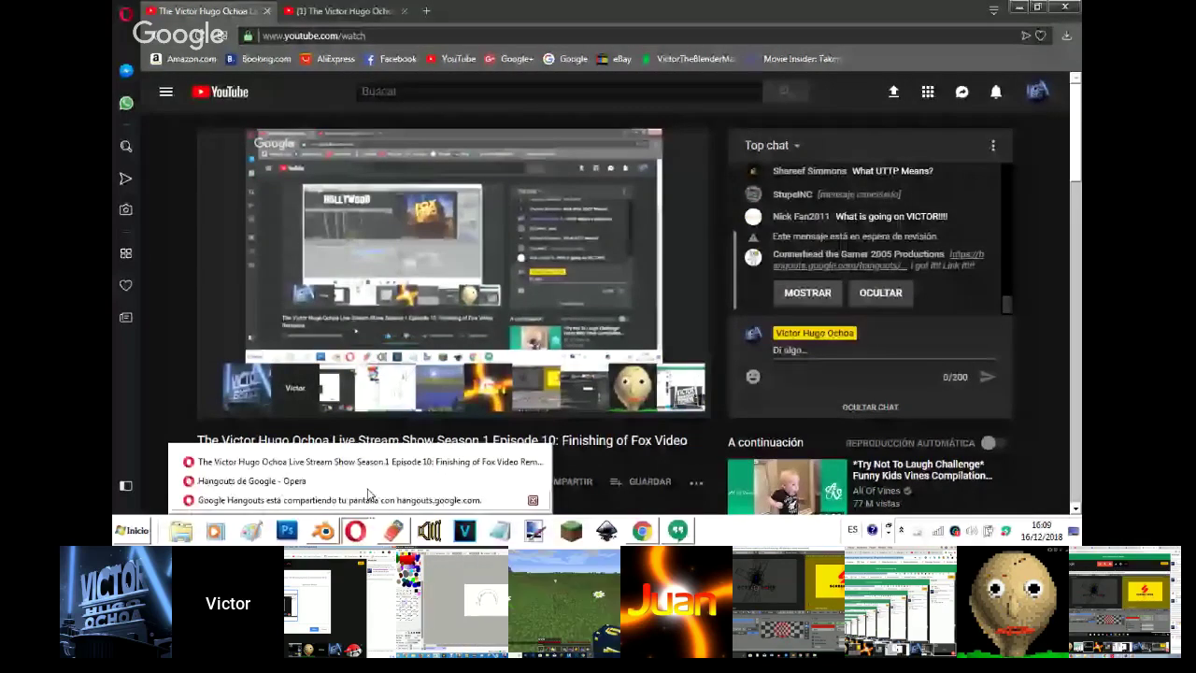
pyautogui.click(369, 486)
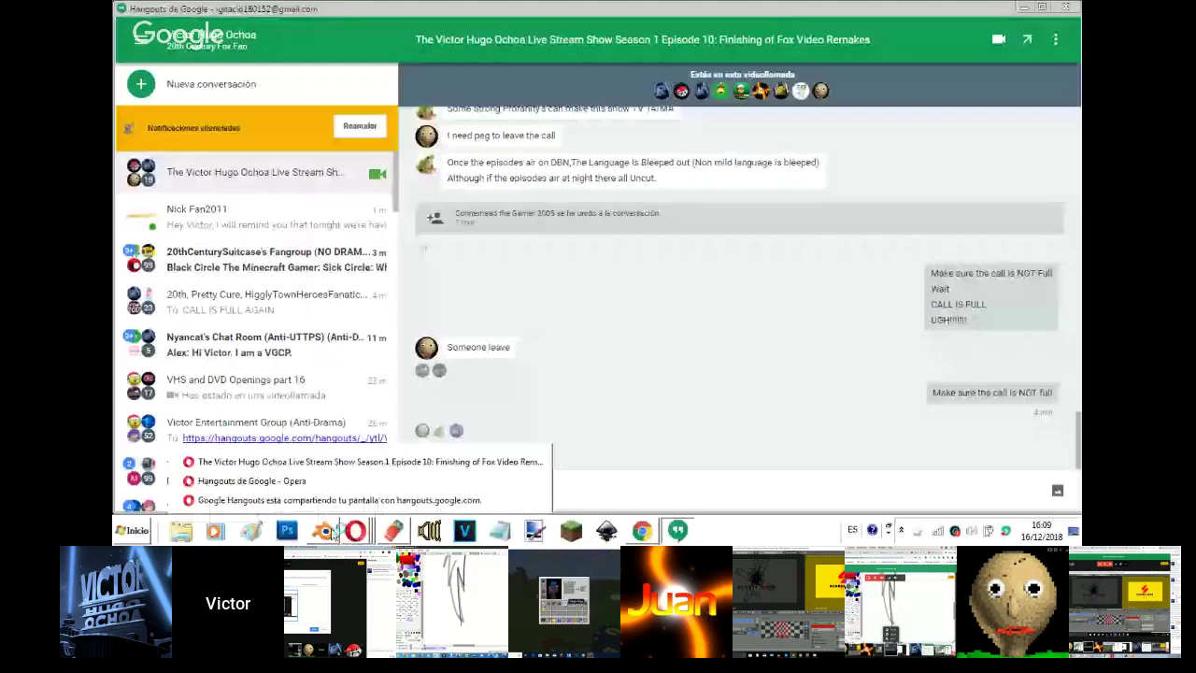
pyautogui.click(323, 530)
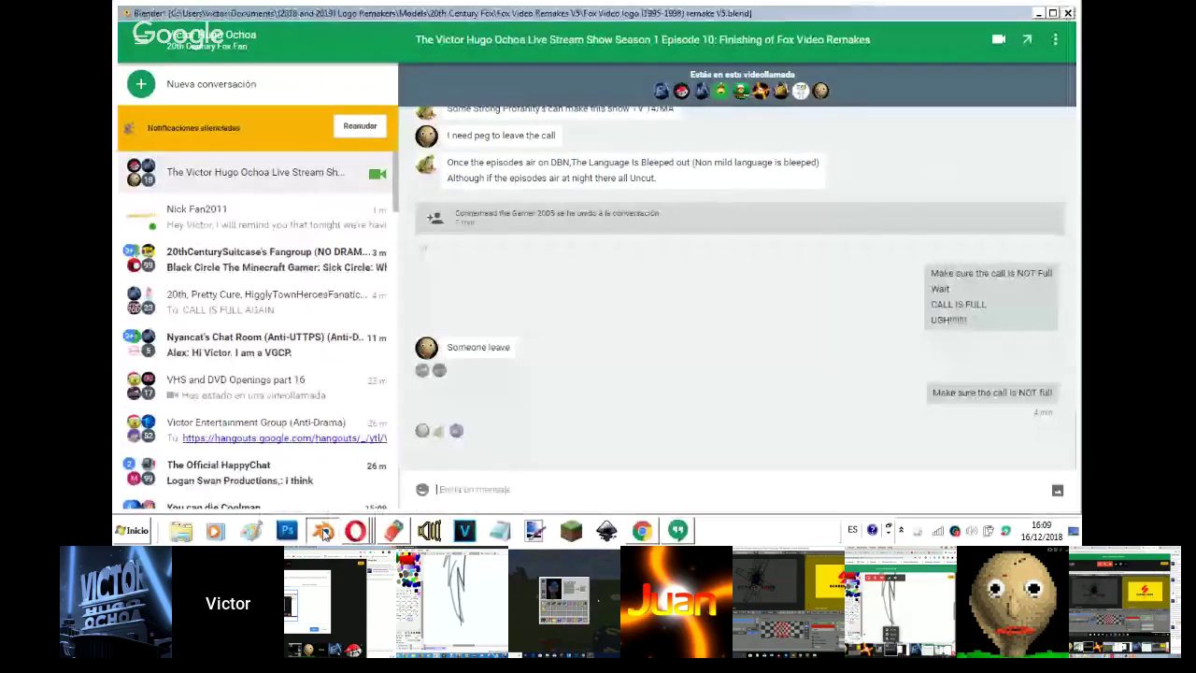
# - Select the Circle.004 object in the structure below the VIDEO letters in the front view
pyautogui.moveTo(358, 529)
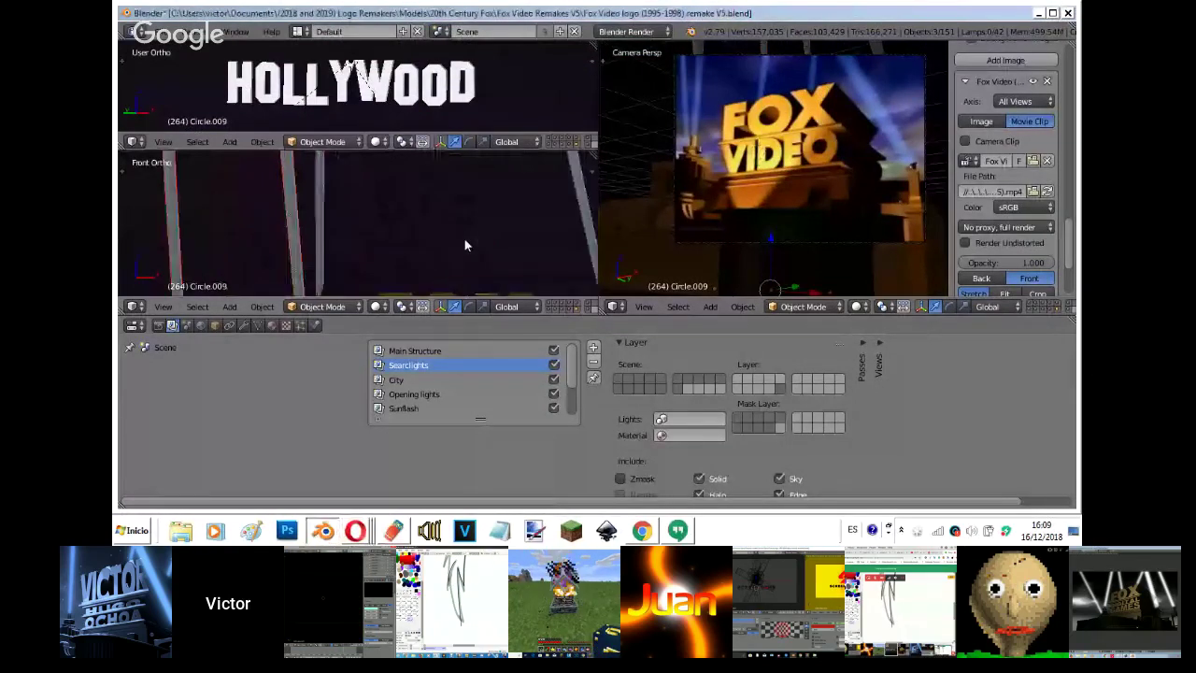
pyautogui.keyDown('shift'); pyautogui.moveTo(465, 240); pyautogui.dragTo(364, 64, button='middle'); pyautogui.keyUp('shift')
pyautogui.rightClick(324, 262)
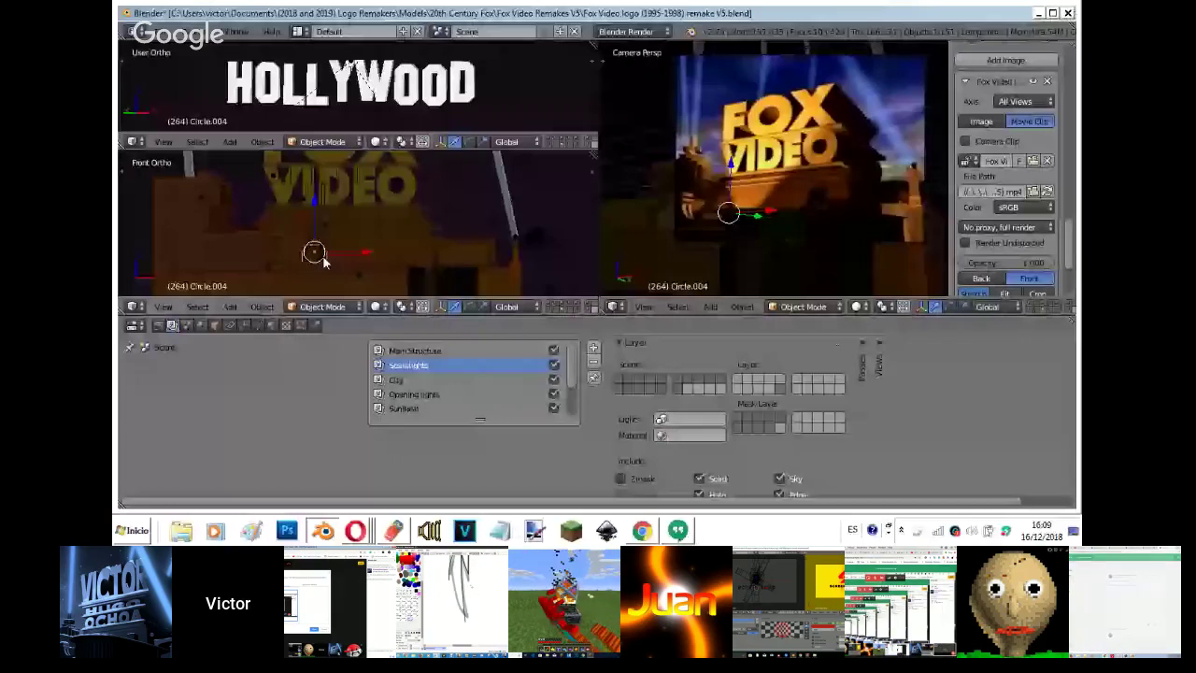
# - Start a second Blender instance, look in on the Hangouts broadcast, and bring the new Blender window to the front
pyautogui.rightClick(322, 531)
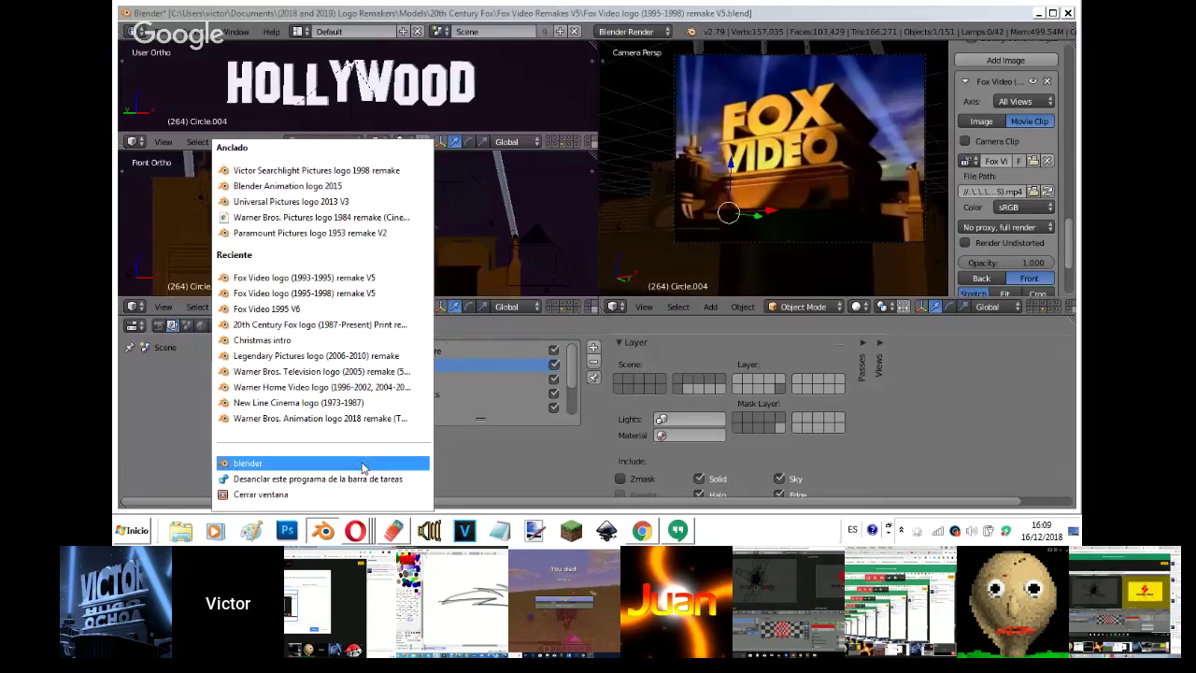
pyautogui.click(249, 463)
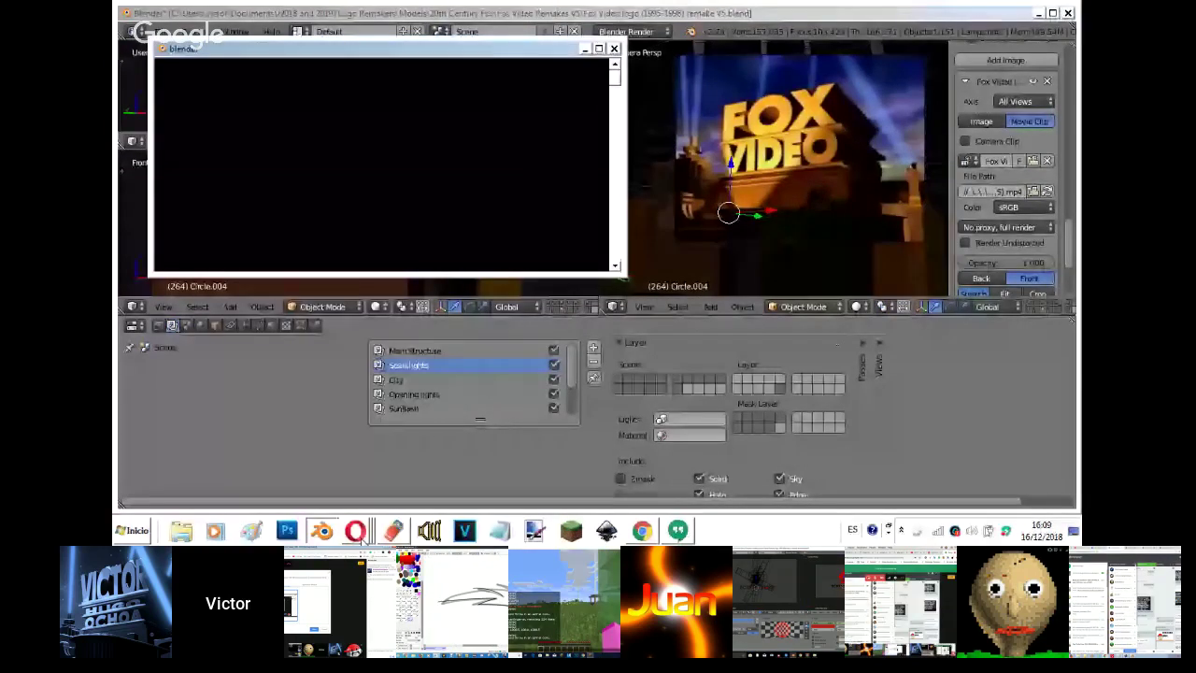
pyautogui.click(356, 531)
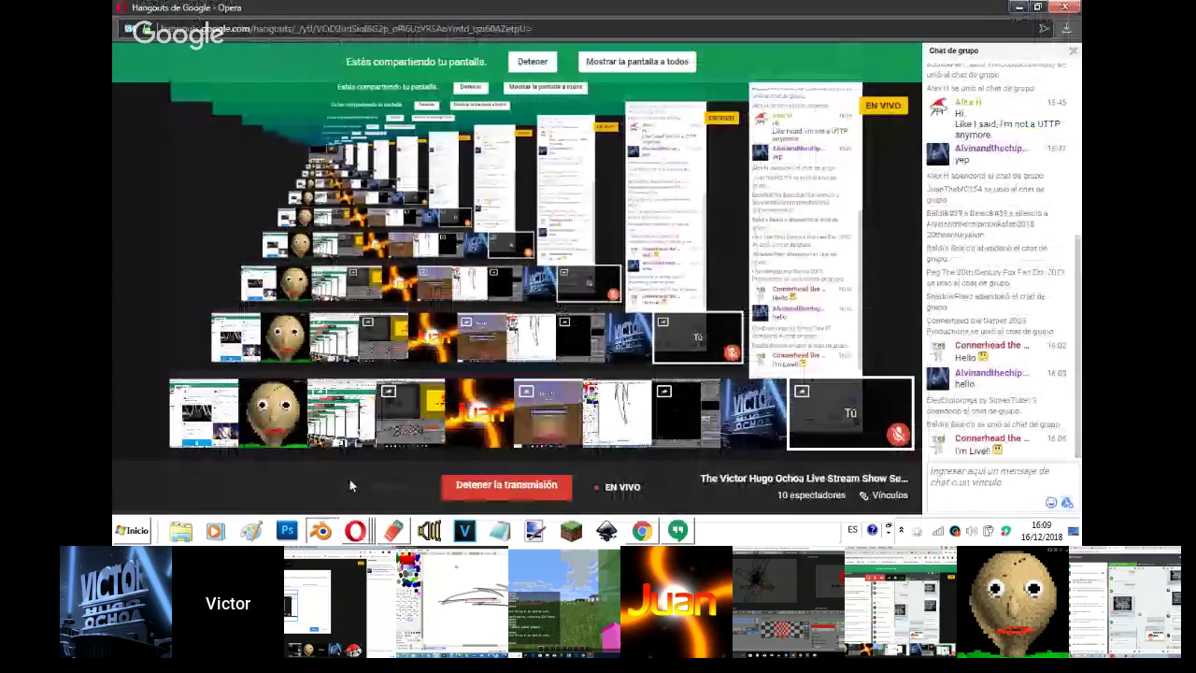
pyautogui.click(321, 530)
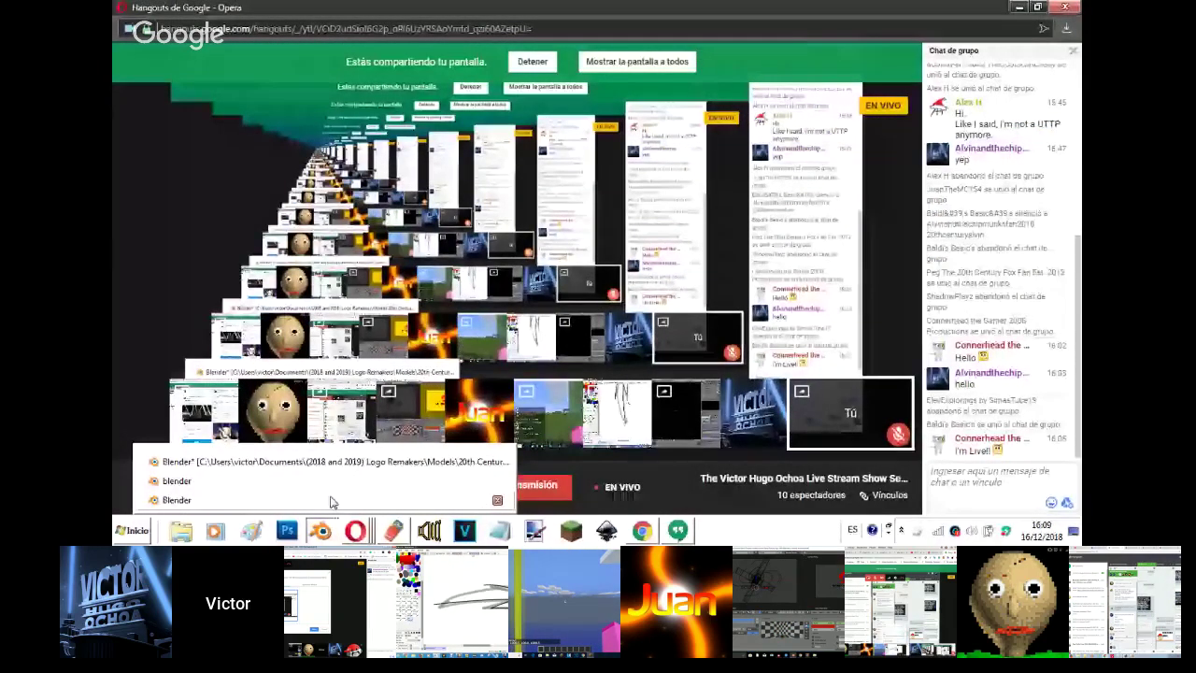
pyautogui.rightClick(320, 530)
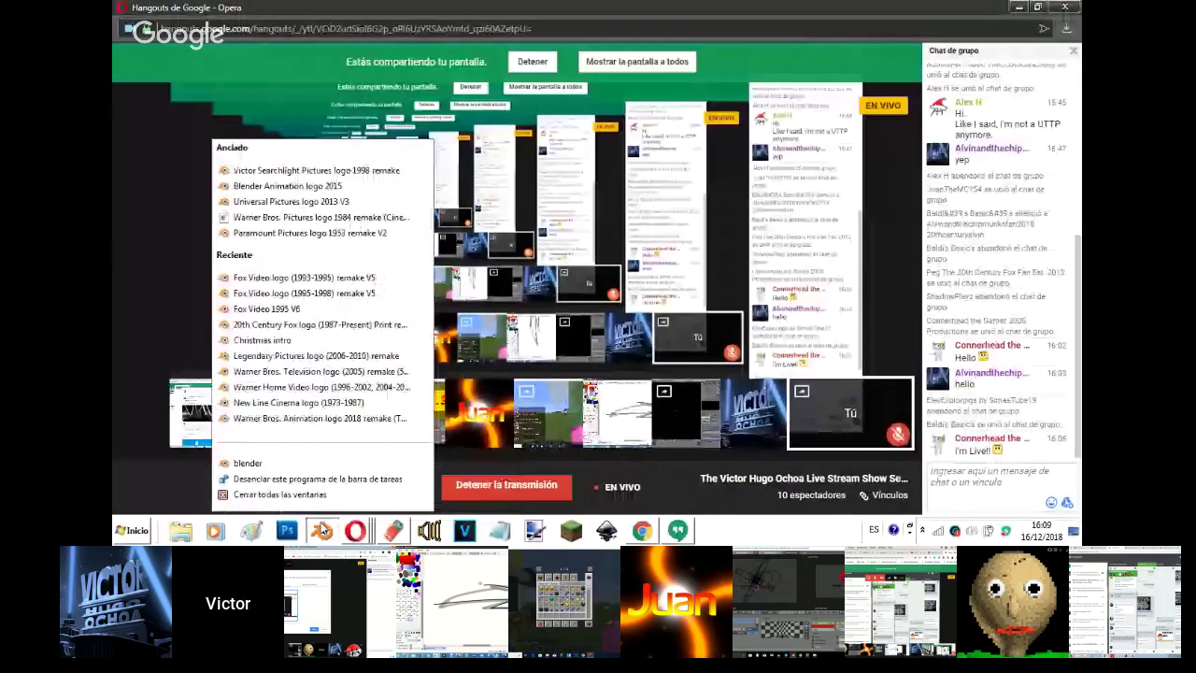
pyautogui.click(321, 495)
pyautogui.click(321, 531)
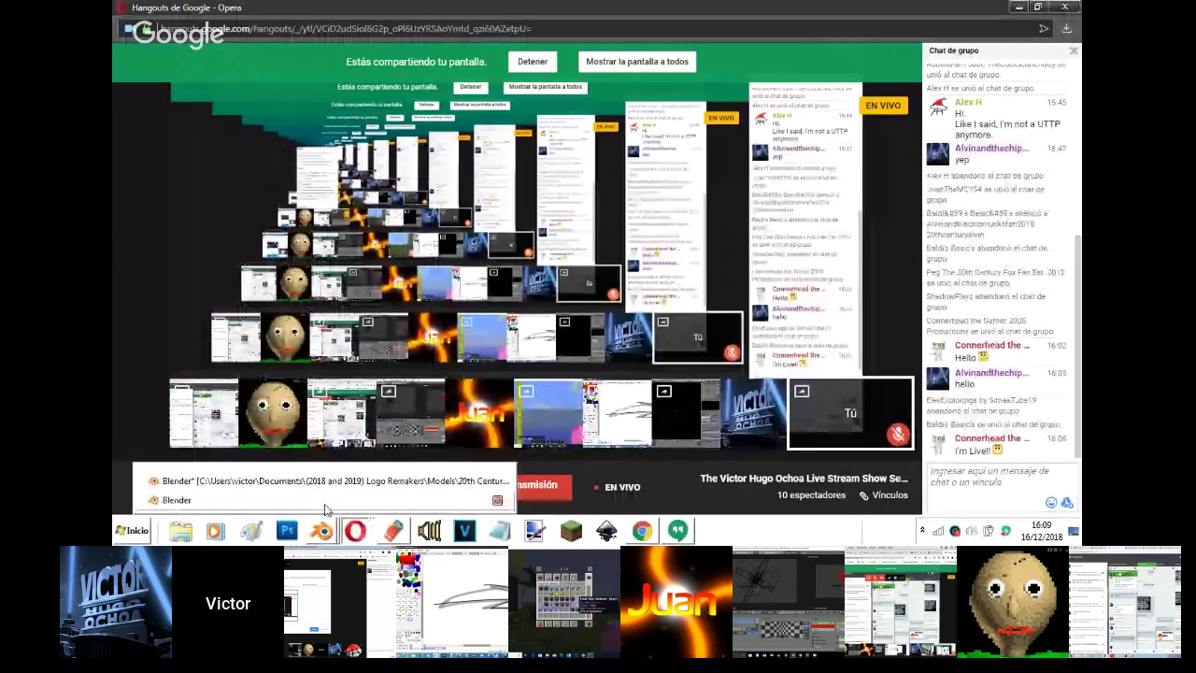
pyautogui.click(325, 501)
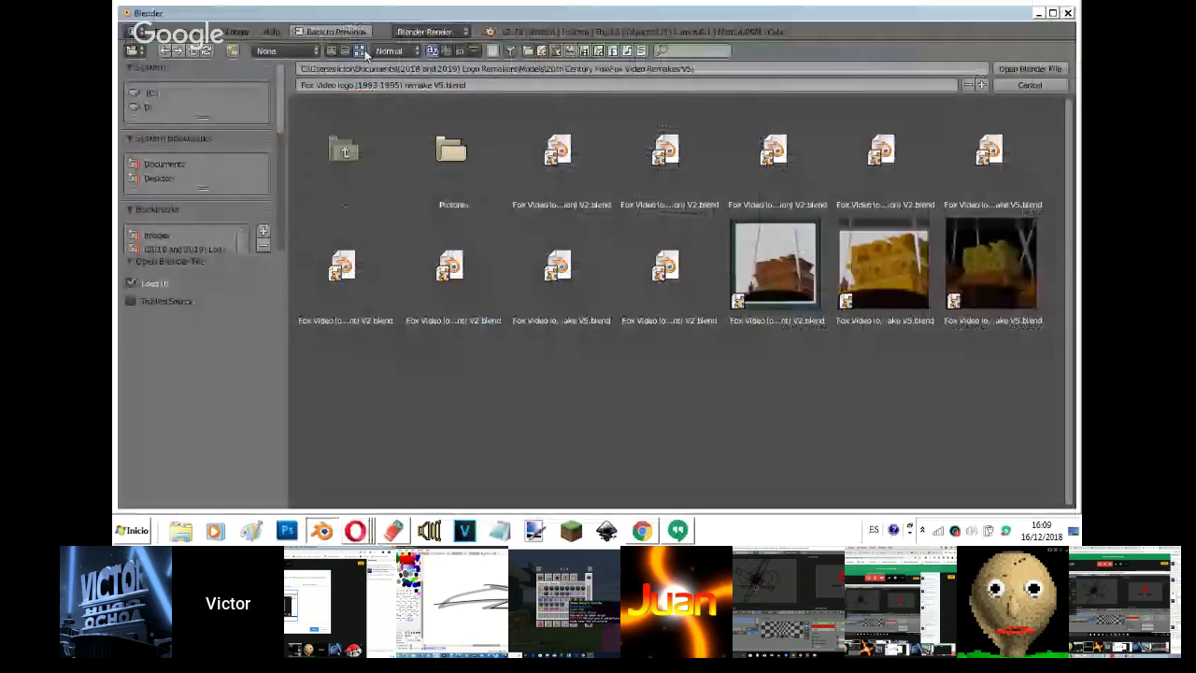
# - Browse the 20th Century Fox 1994 Models V7, Legendary Pictures Logo Remakes and (2018 and 2019) Logo Remakers folders for the older Fox Video file
pyautogui.scroll(-5, 207, 171)
pyautogui.click(206, 168)
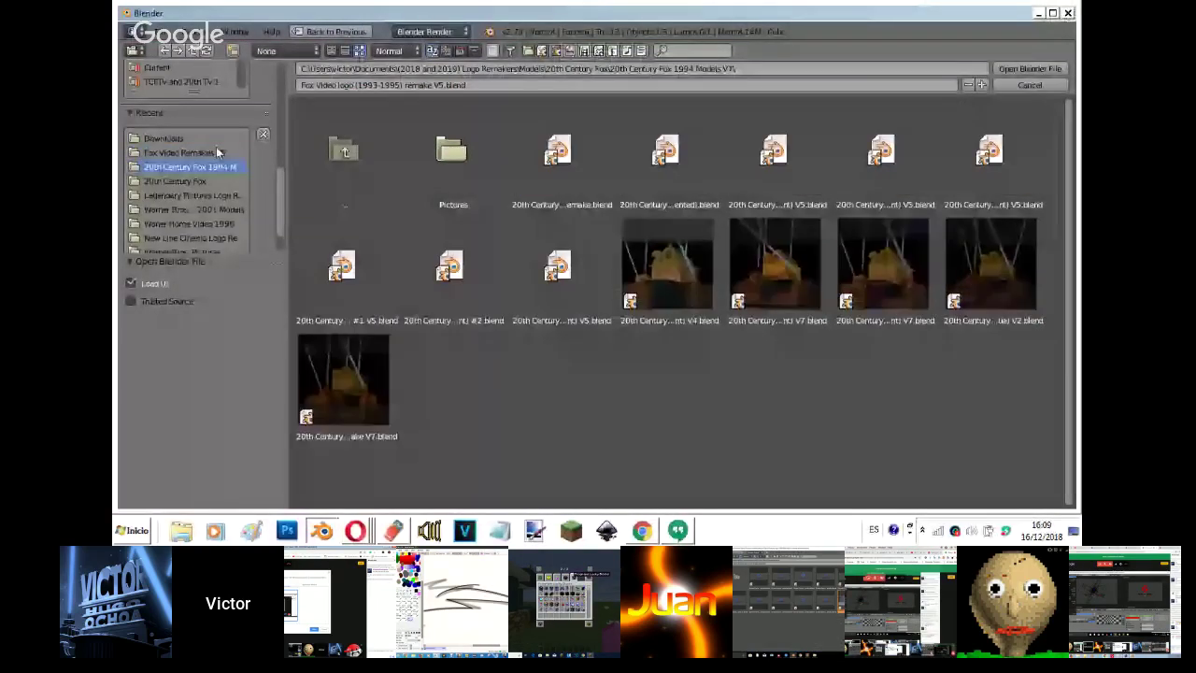
pyautogui.click(216, 195)
pyautogui.scroll(-2, 229, 157)
pyautogui.scroll(5, 199, 93)
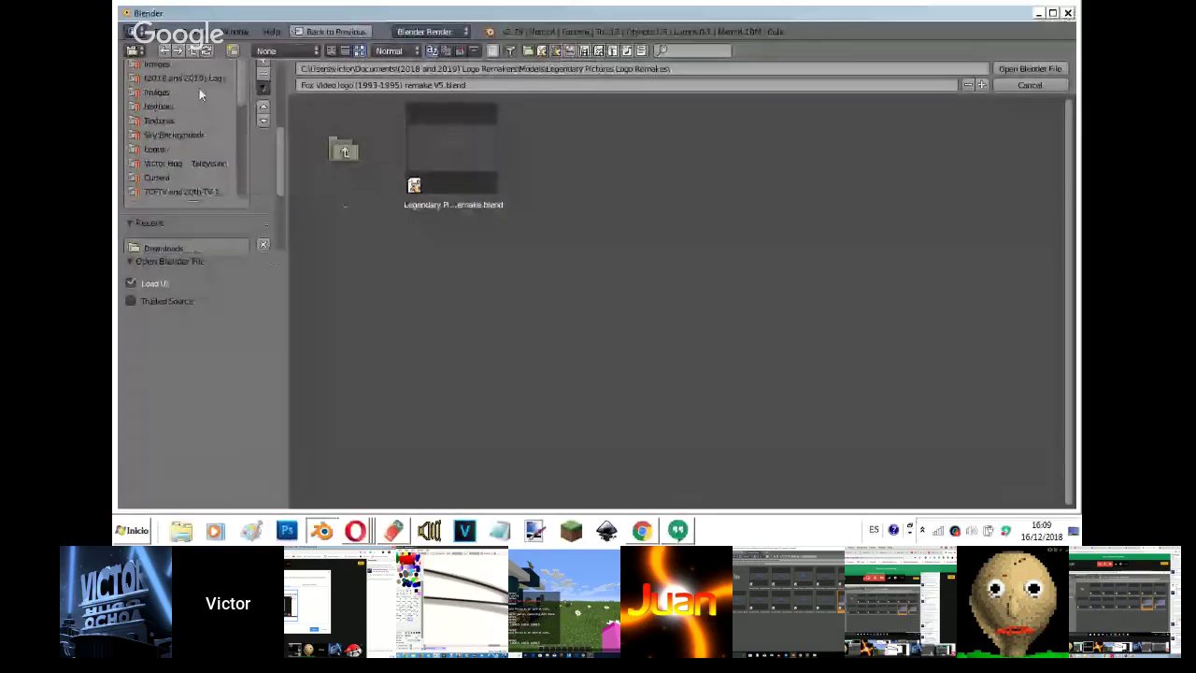
pyautogui.click(199, 78)
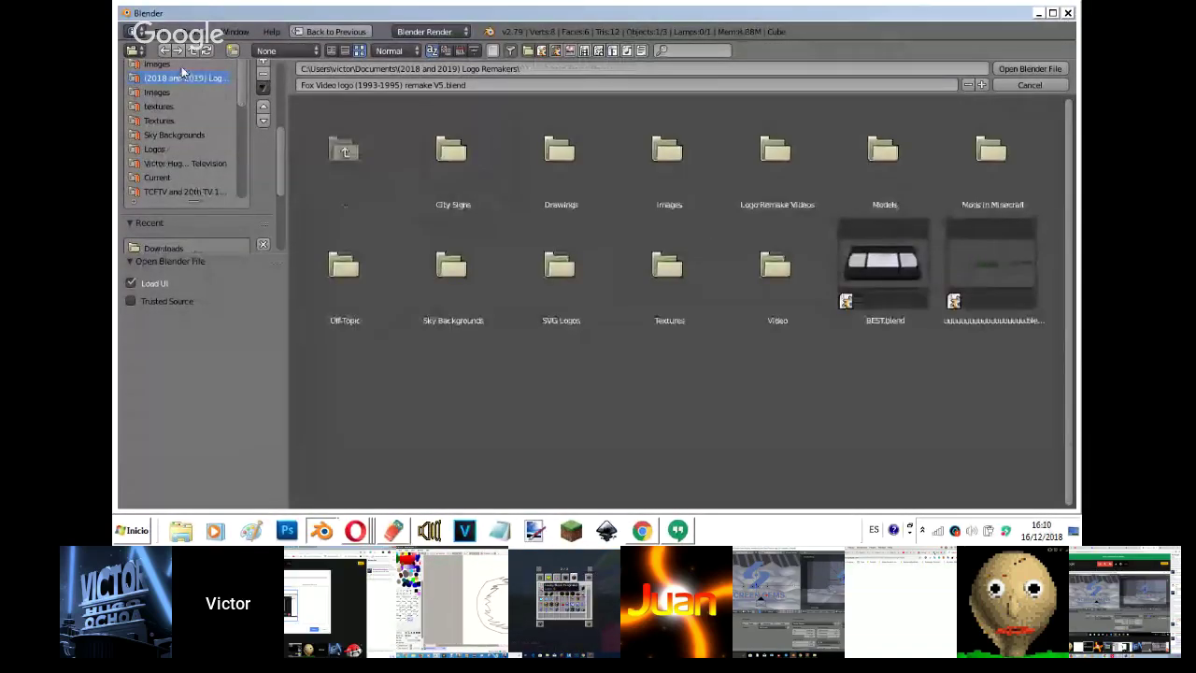
# - Open Fox Video logo 1995 V5.blend from the Custom folder under 2018 TCF Model in the R.I.P Blender Logo Collection
pyautogui.click(181, 65)
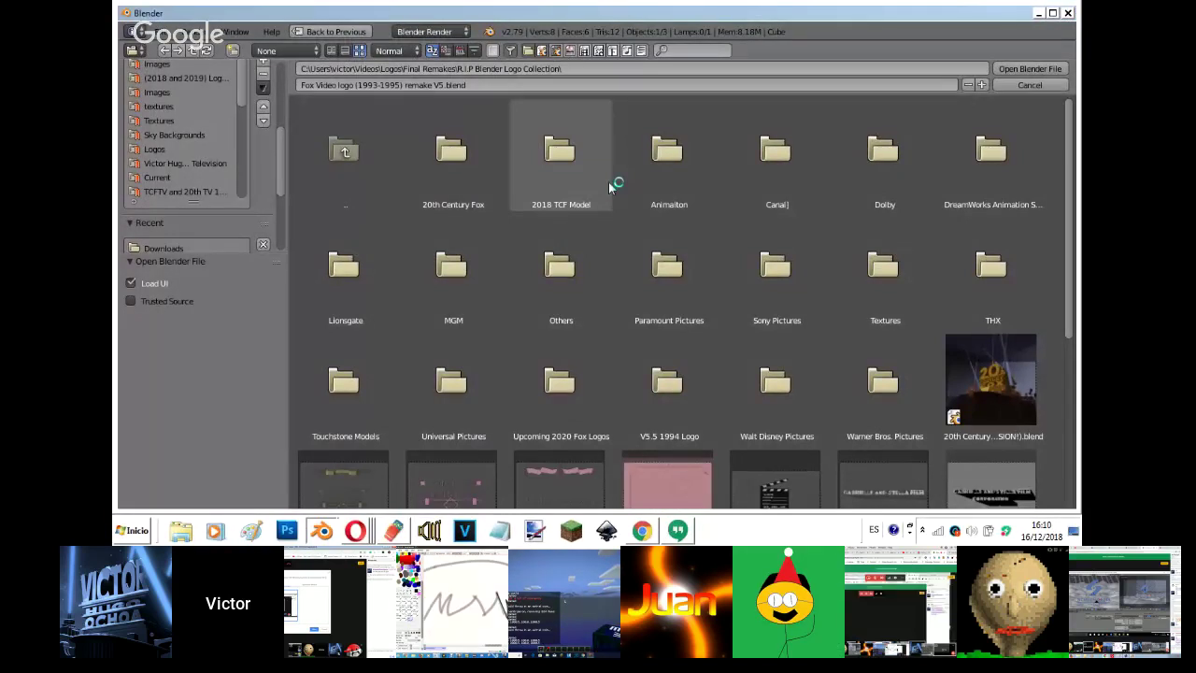
pyautogui.doubleClick(609, 187)
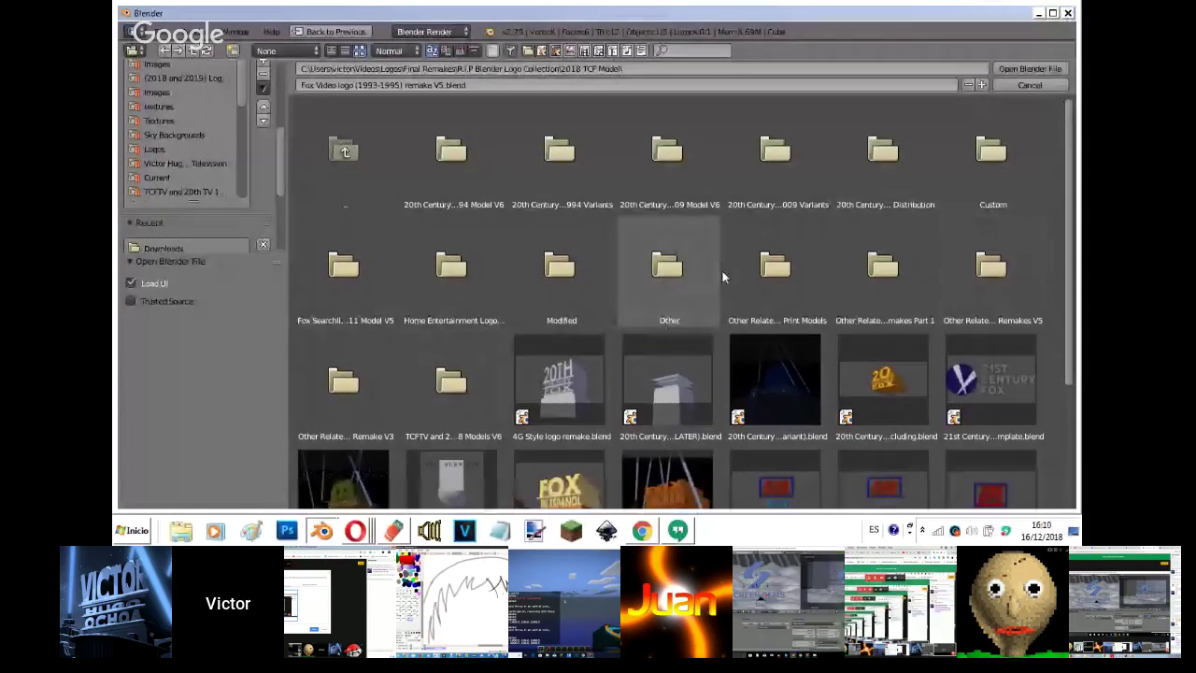
pyautogui.doubleClick(666, 274)
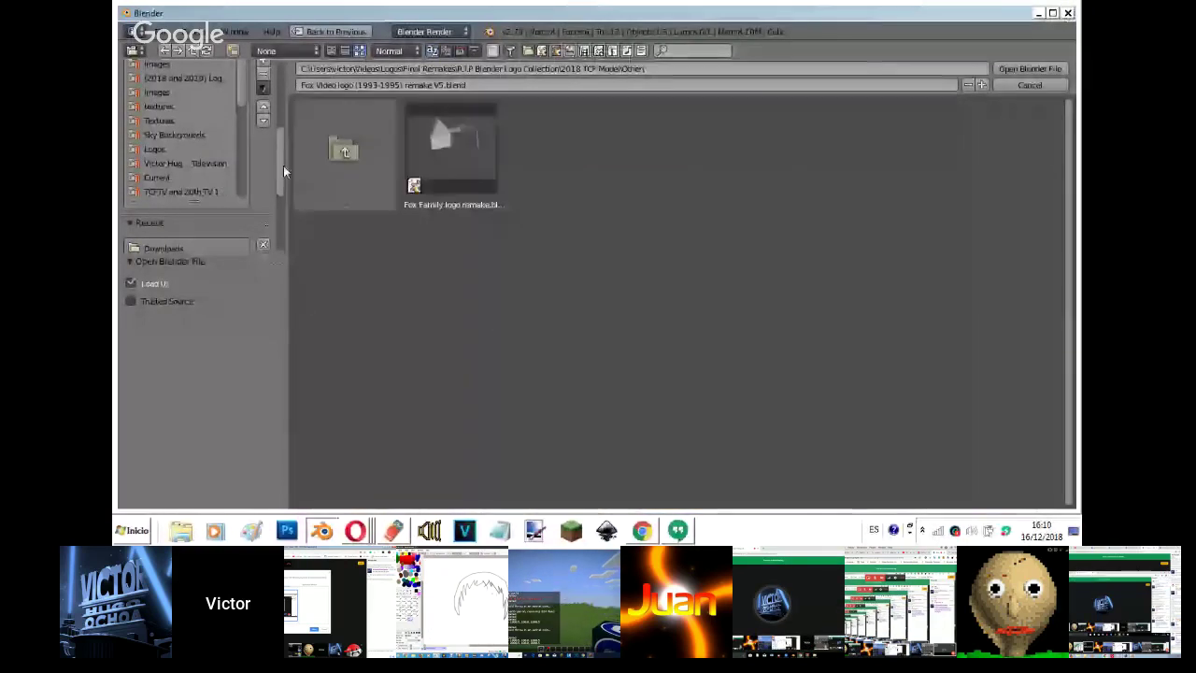
pyautogui.doubleClick(345, 152)
pyautogui.doubleClick(561, 267)
pyautogui.doubleClick(374, 164)
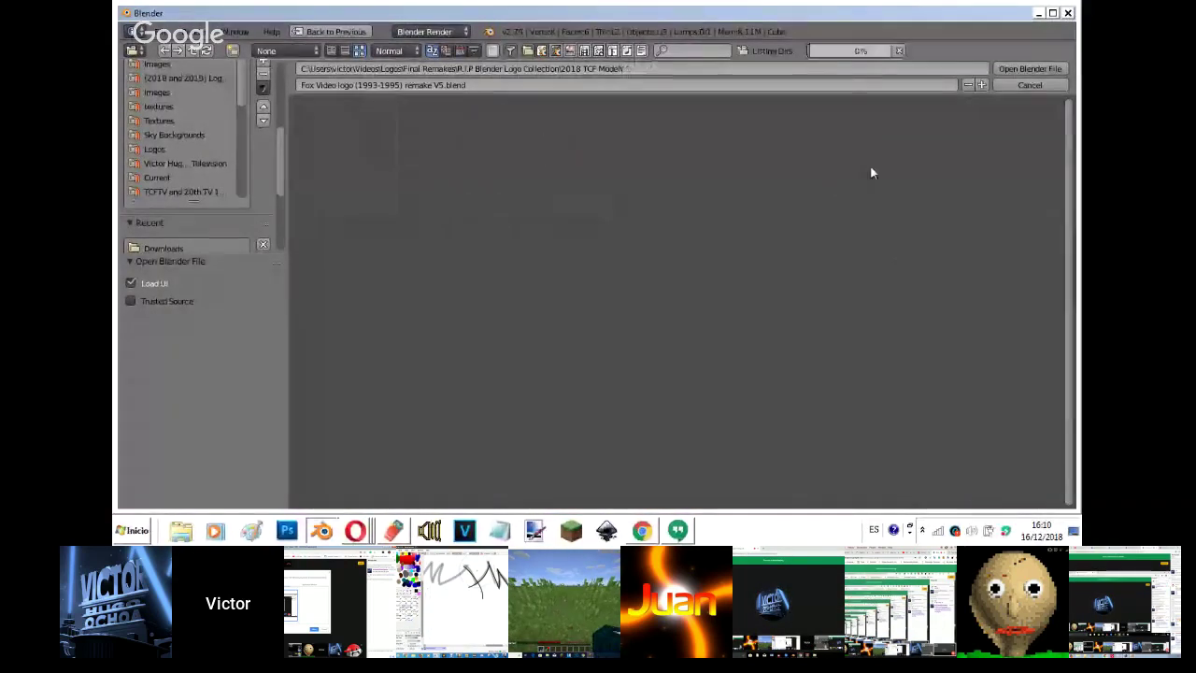
pyautogui.doubleClick(989, 150)
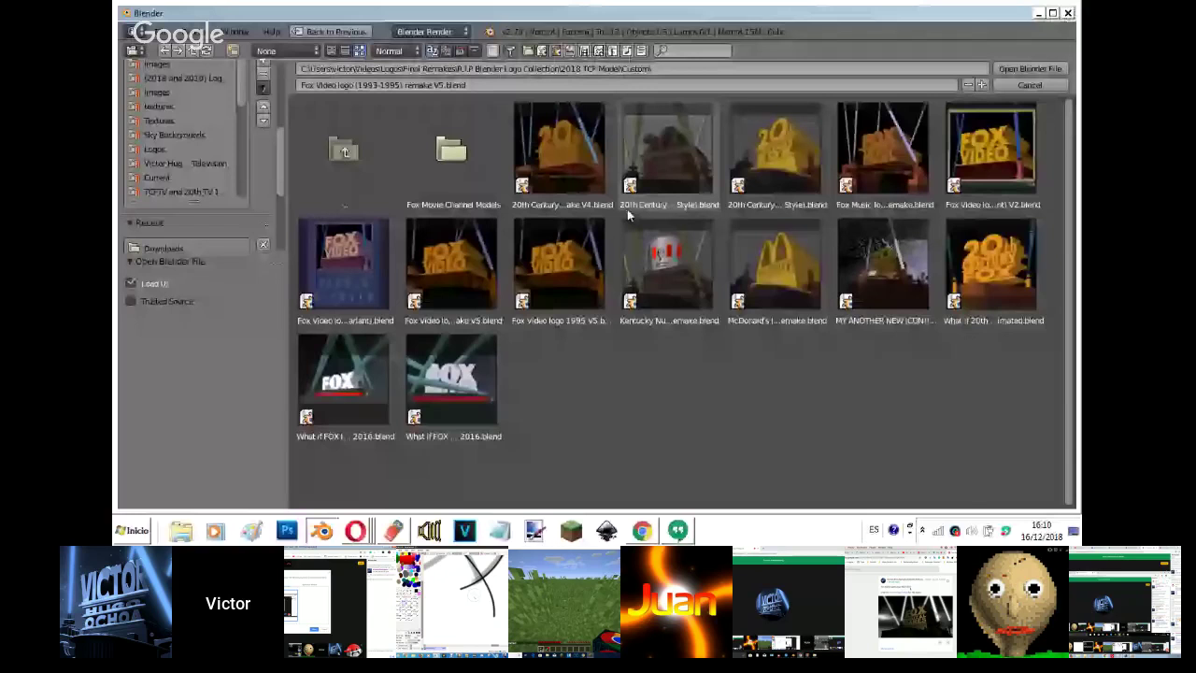
pyautogui.click(575, 271)
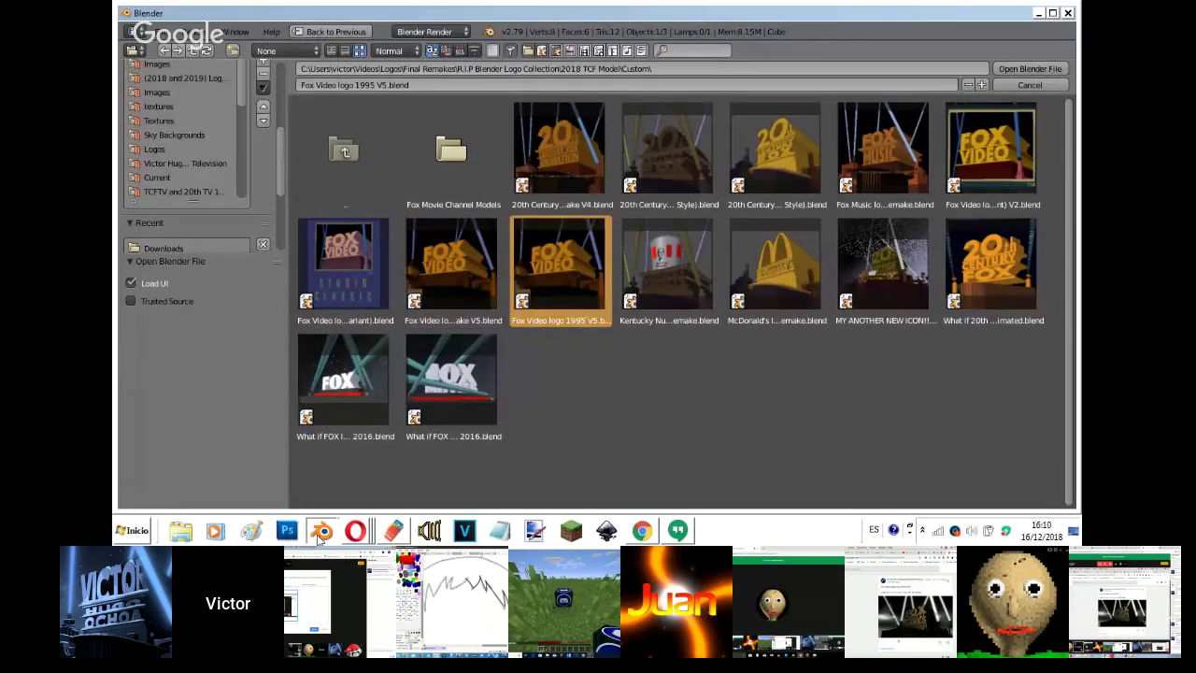
# - Save the first Blender instance's project as Fox Video logo (1995-1998) remake V6.blend and open the Fox Video Remakes V5 folder in Windows Explorer
pyautogui.moveTo(319, 538)
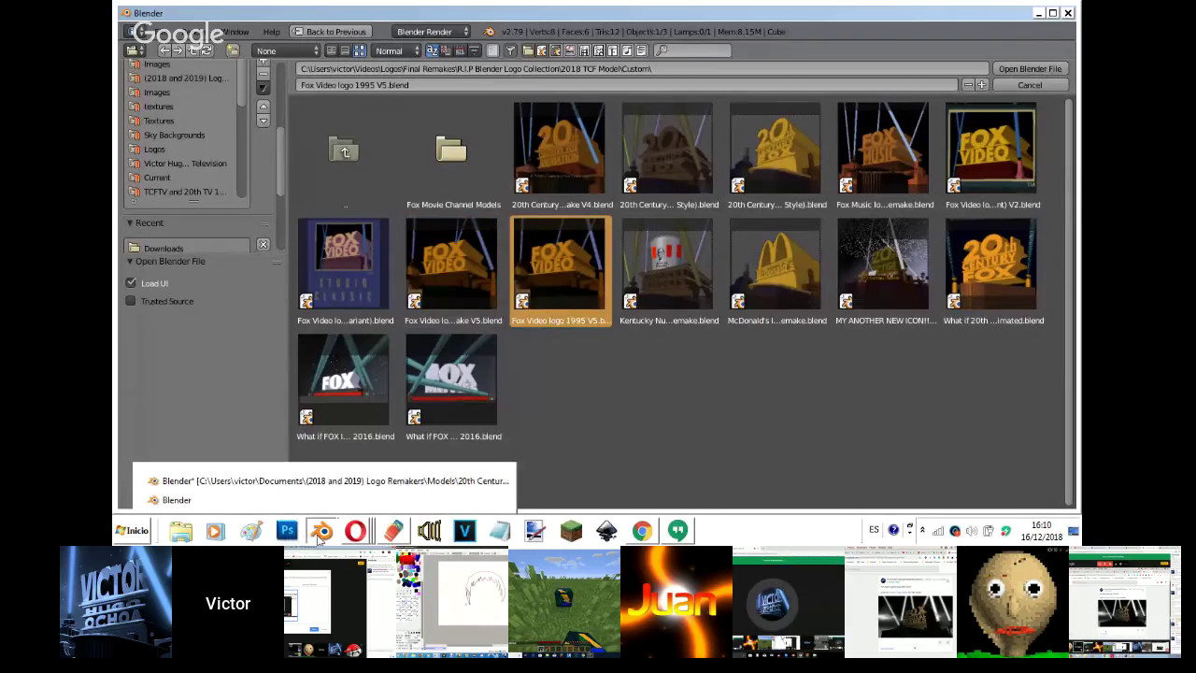
pyautogui.click(319, 481)
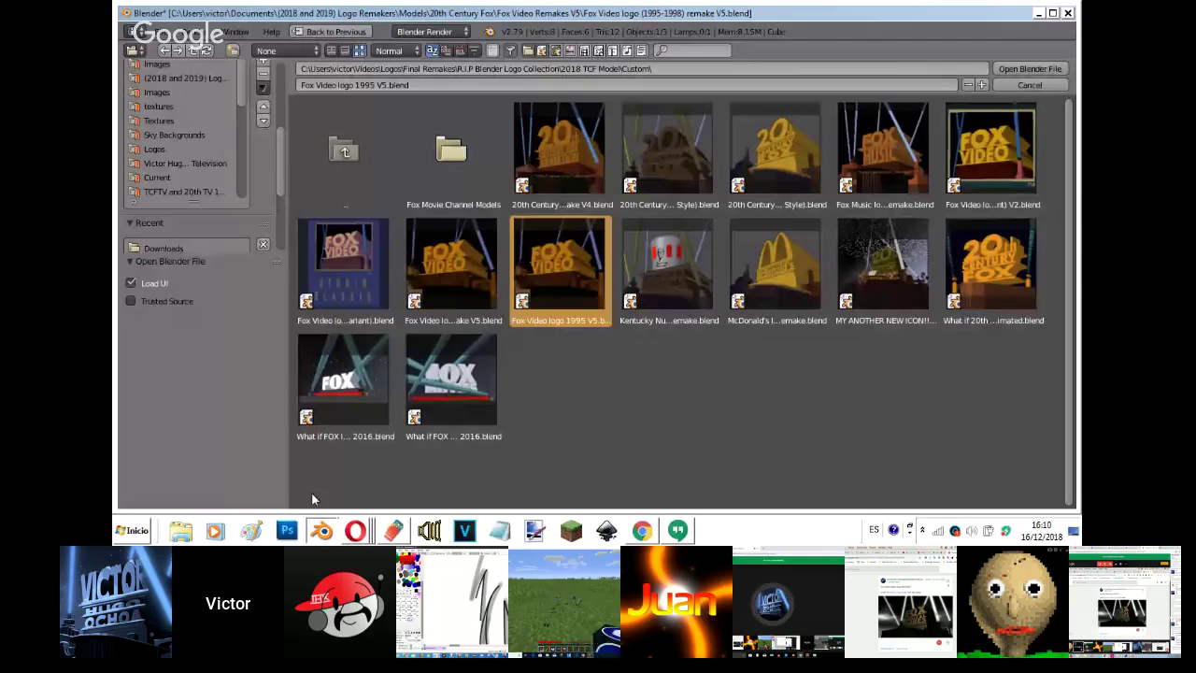
pyautogui.hotkey('ctrl', 'shift', 's')
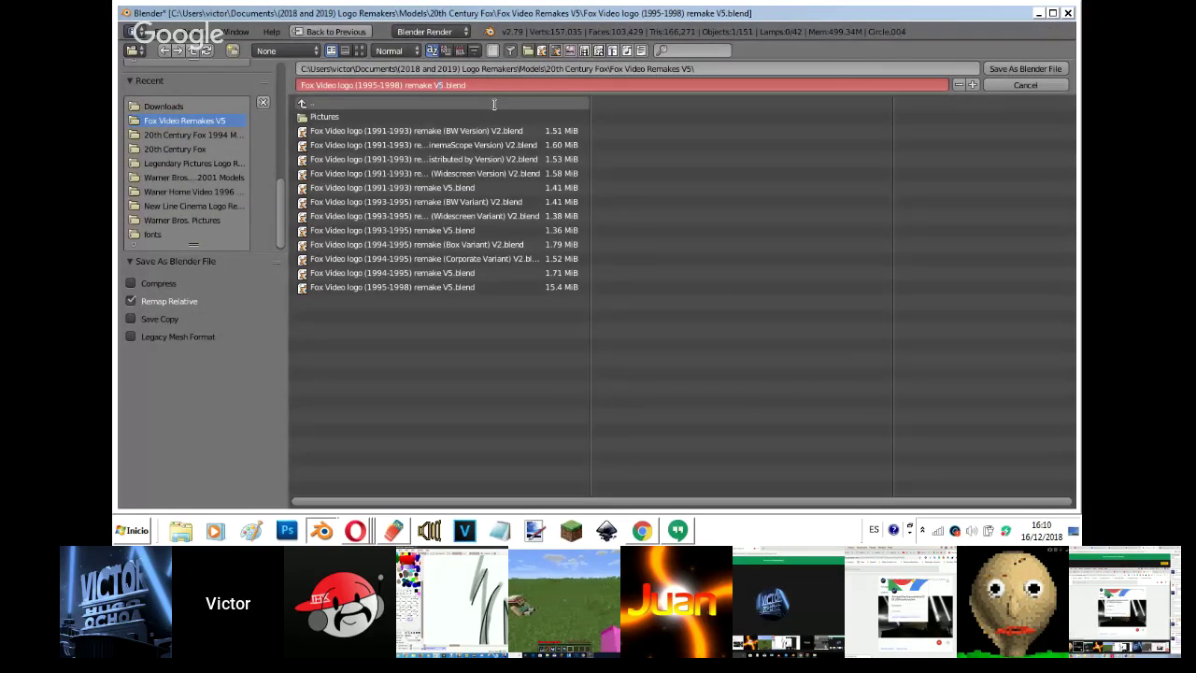
pyautogui.press('KP_Add')
pyautogui.press('Return')
pyautogui.rightClick(188, 538)
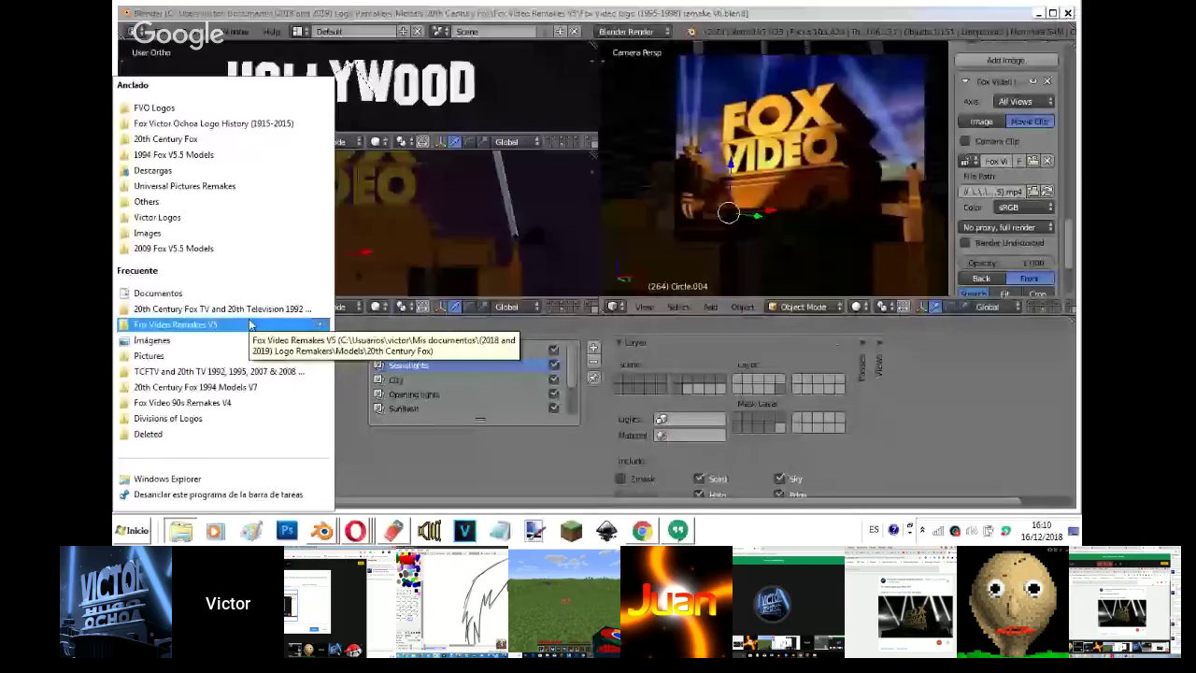
pyautogui.click(251, 324)
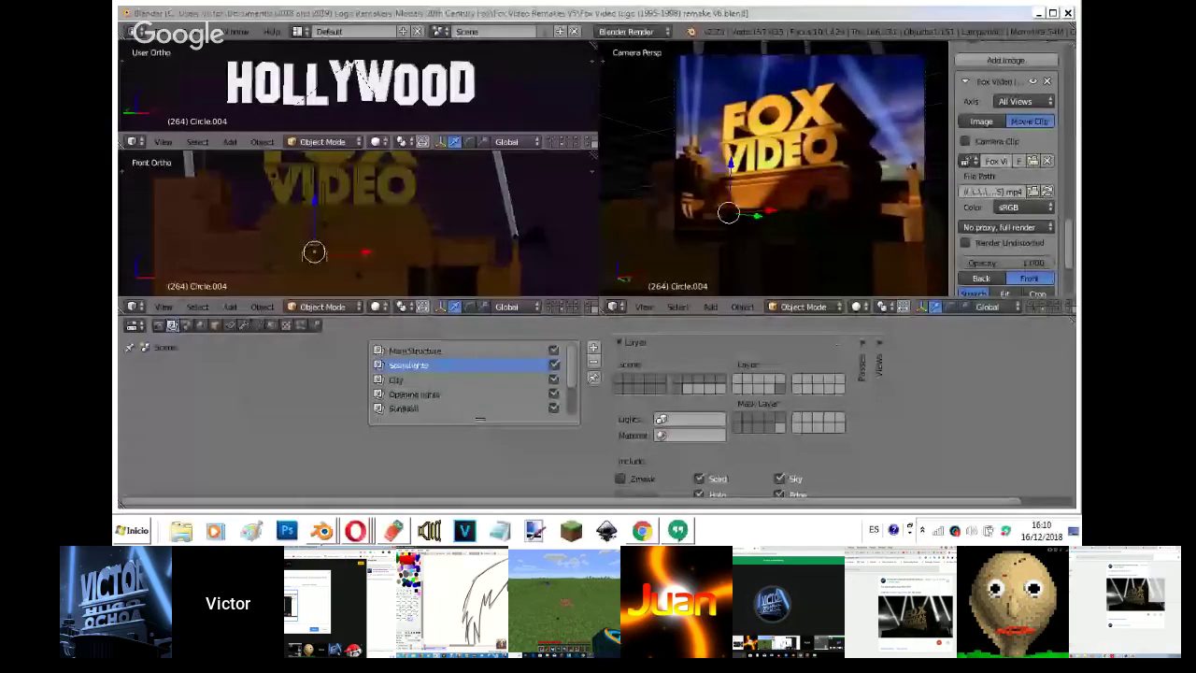
# - Switch to the older Fox Video logo 1995 V5 file, view its model outside the camera, and close that Blender instance
pyautogui.moveTo(322, 529)
pyautogui.click(329, 501)
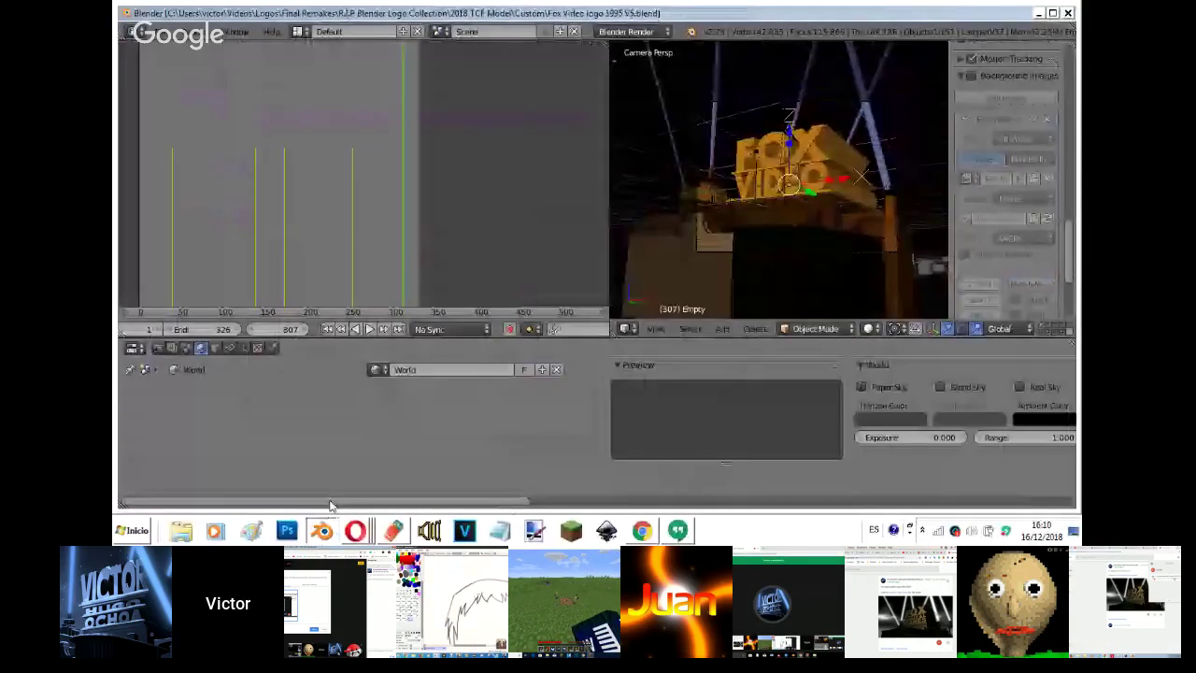
pyautogui.press('KP_0')
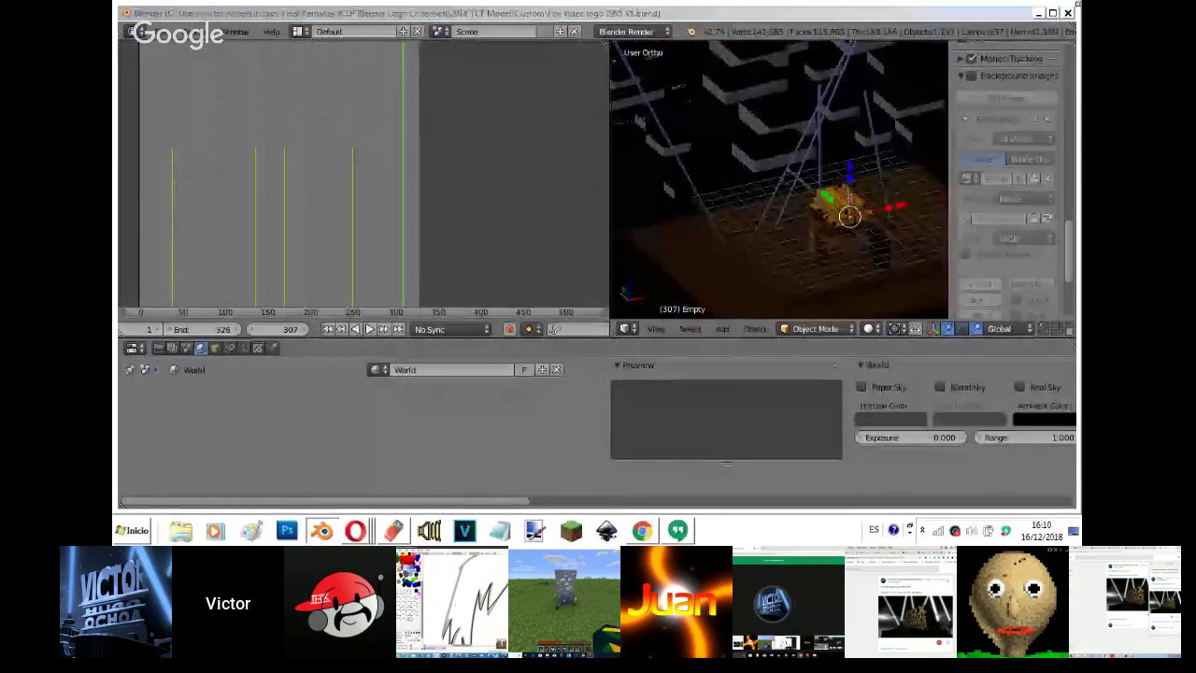
pyautogui.click(1067, 12)
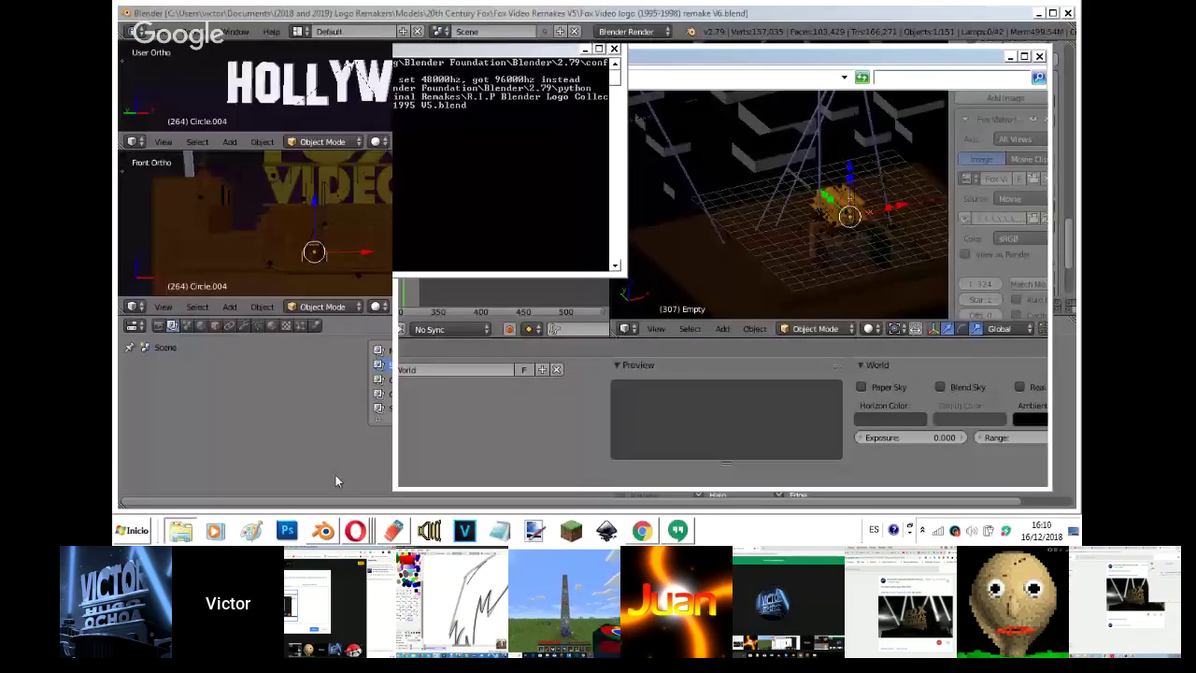
# - Switch to the live stream's YouTube page in Opera to read the latest top chat messages, and check Hangouts
pyautogui.click(355, 530)
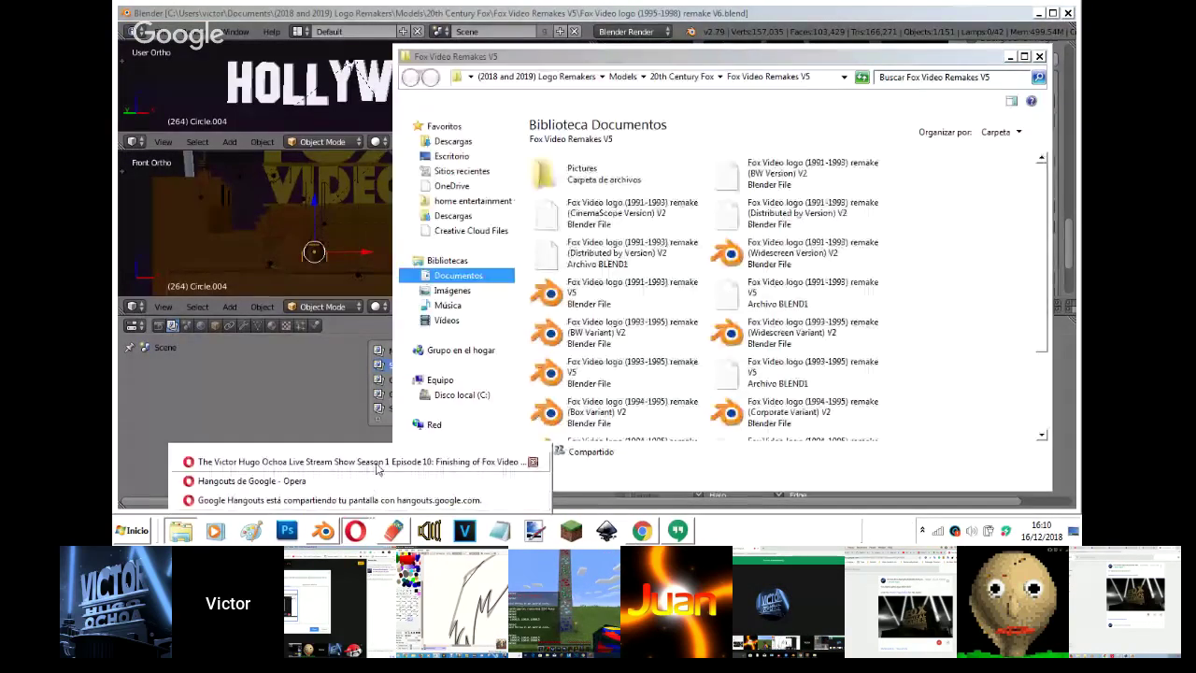
pyautogui.click(364, 462)
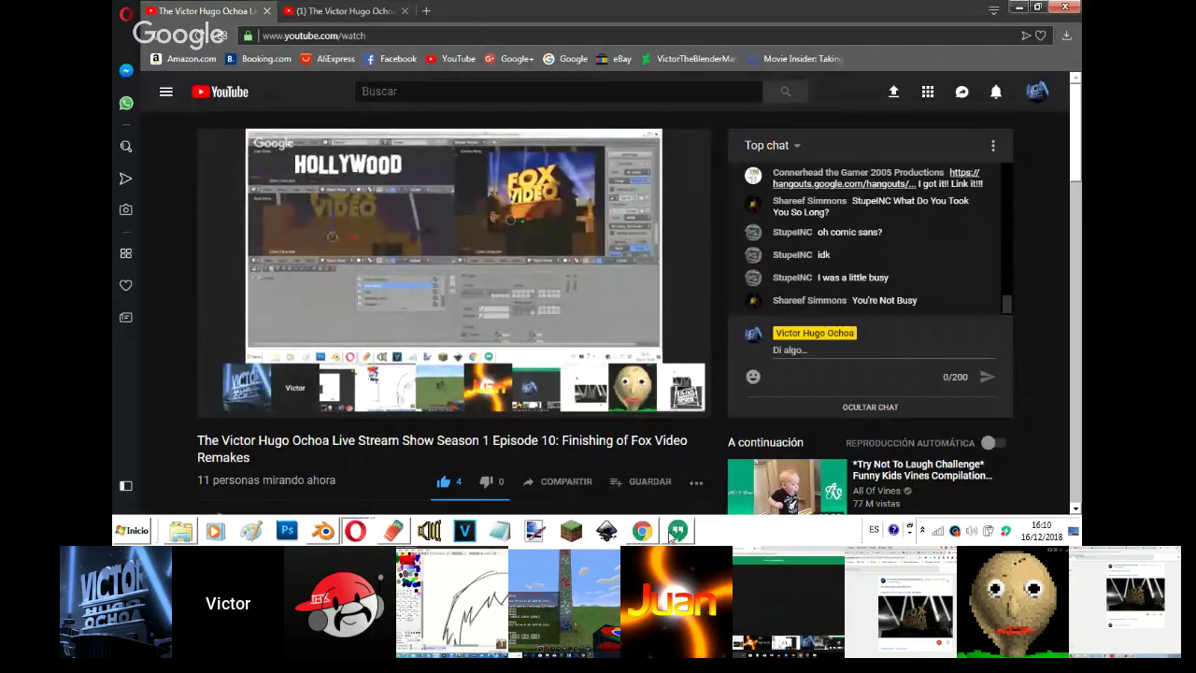
pyautogui.click(677, 530)
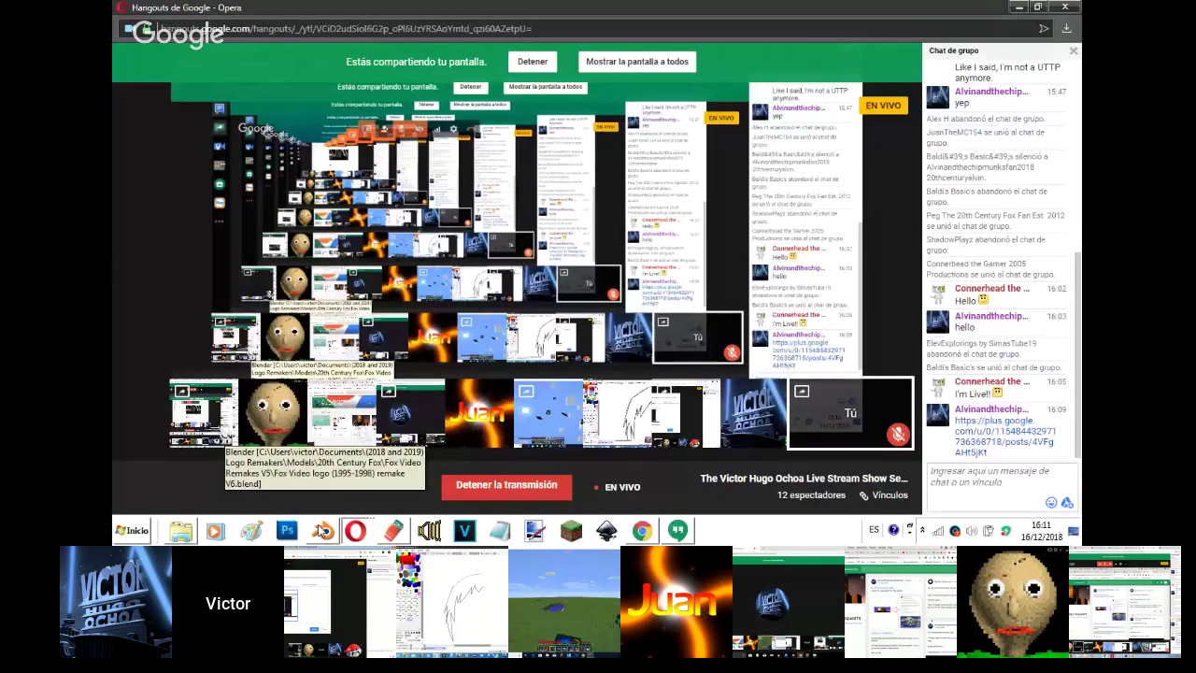
# - Delete the five selected BLEND1 backup files of the 1991-1993, 1993-1995, 1994-1995 and 1995-1998 remakes from the Fox Video Remakes V5 folder
pyautogui.click(322, 531)
pyautogui.click(796, 294)
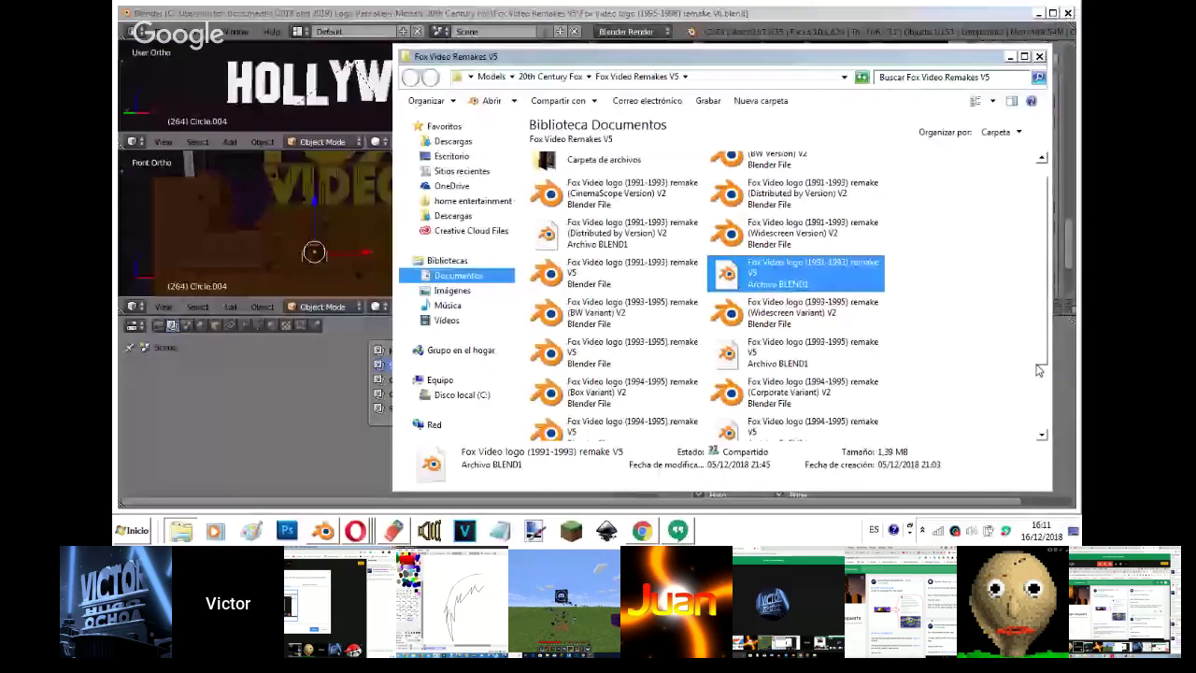
pyautogui.scroll(-3, 812, 378)
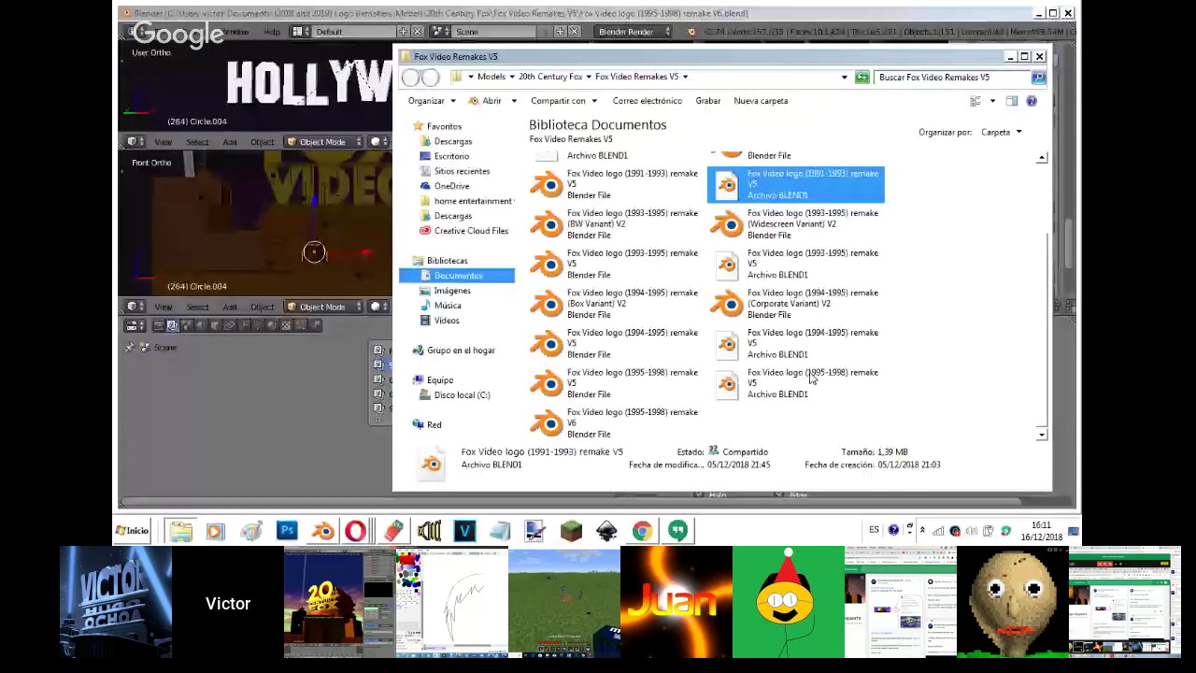
pyautogui.keyDown('ctrl'); pyautogui.click(811, 377); pyautogui.keyUp('ctrl')
pyautogui.keyDown('ctrl'); pyautogui.click(811, 345); pyautogui.keyUp('ctrl')
pyautogui.keyDown('ctrl'); pyautogui.click(811, 264); pyautogui.keyUp('ctrl')
pyautogui.keyDown('ctrl'); pyautogui.click(662, 159); pyautogui.keyUp('ctrl')
pyautogui.press('Delete')
pyautogui.press('Return')
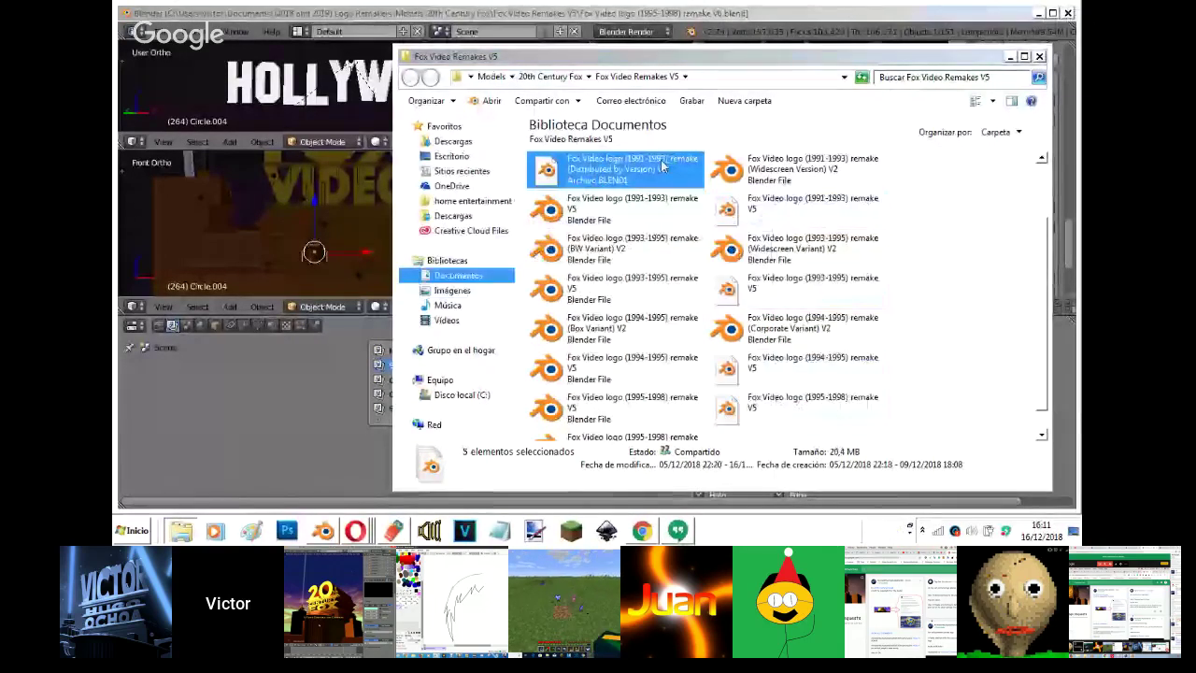
# - Delete the Fox Video logo (1995-1998) remake V5 file from the Fox Video Remakes V5 folder and return to the V6 project in Blender
pyautogui.click(683, 428)
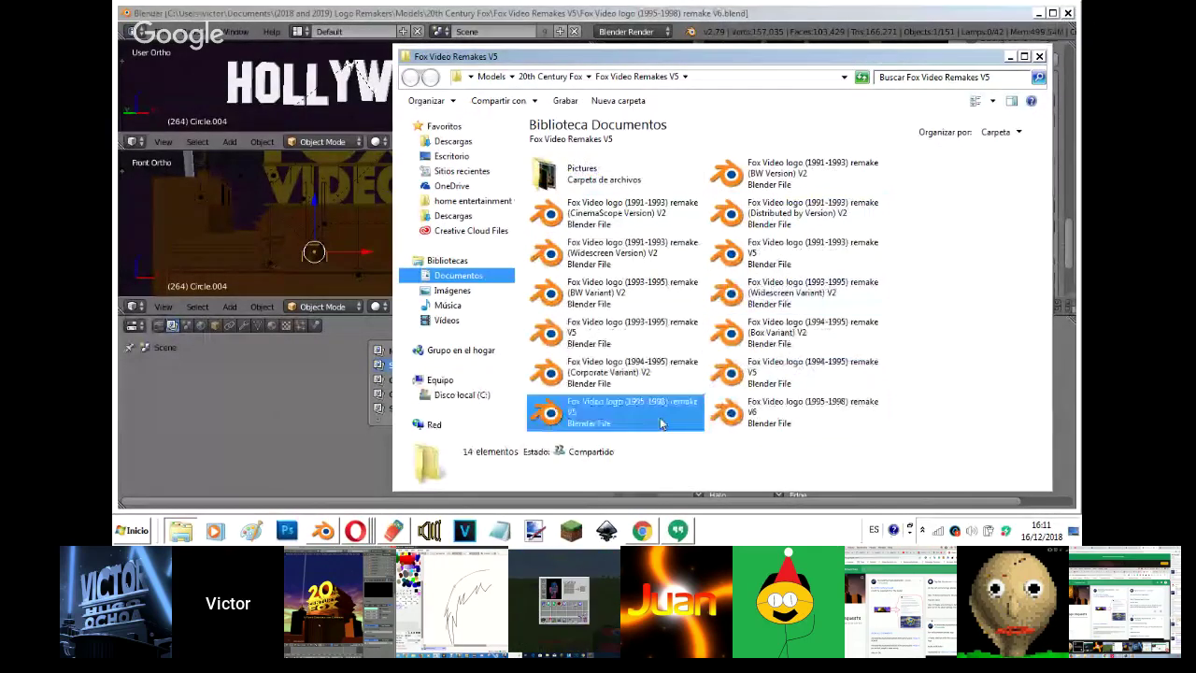
pyautogui.press('Delete')
pyautogui.press('Return')
pyautogui.click(217, 404)
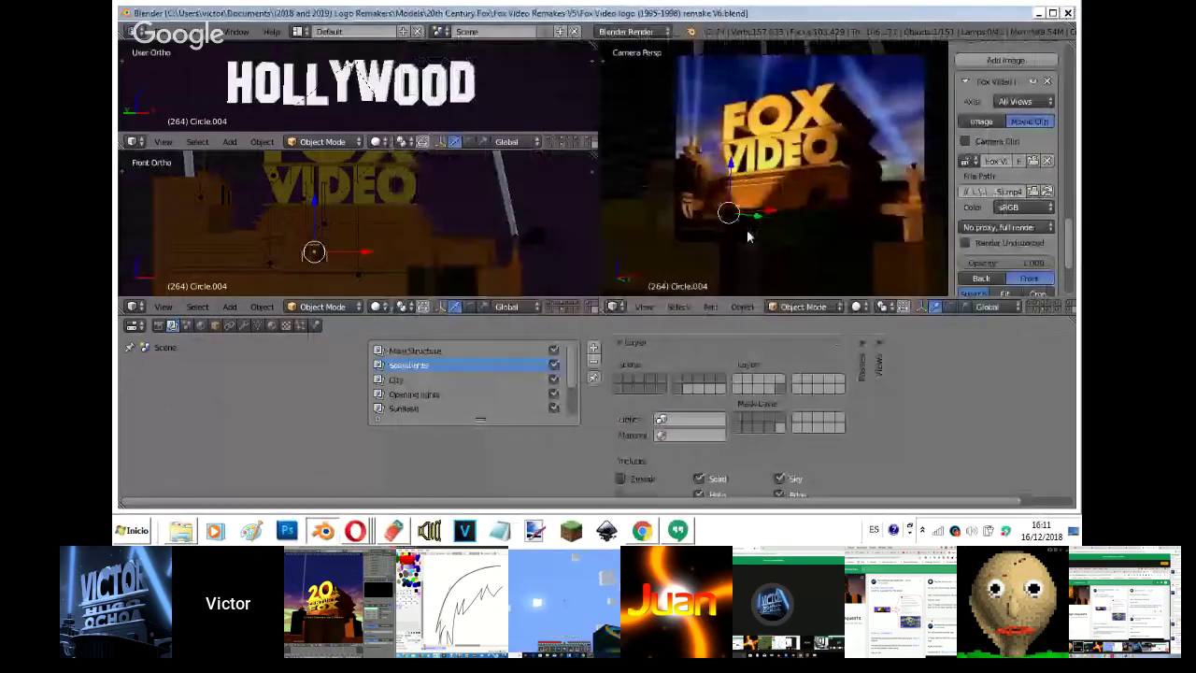
# - Deselect everything, show only the scene's first layer, and switch the camera view's background reference from Movie Clip to Image
pyautogui.press('a')
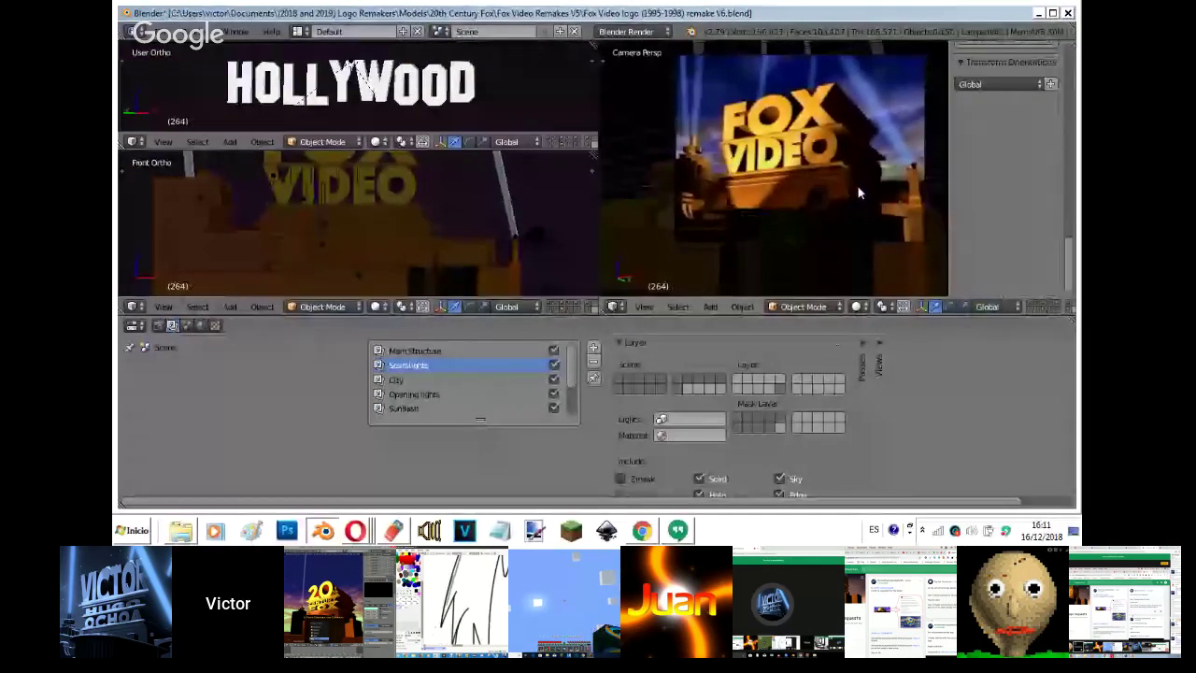
pyautogui.click(551, 303)
pyautogui.scroll(2, 1019, 119)
pyautogui.moveTo(1021, 129); pyautogui.dragTo(1054, 129)
pyautogui.click(1054, 129)
pyautogui.click(1022, 119)
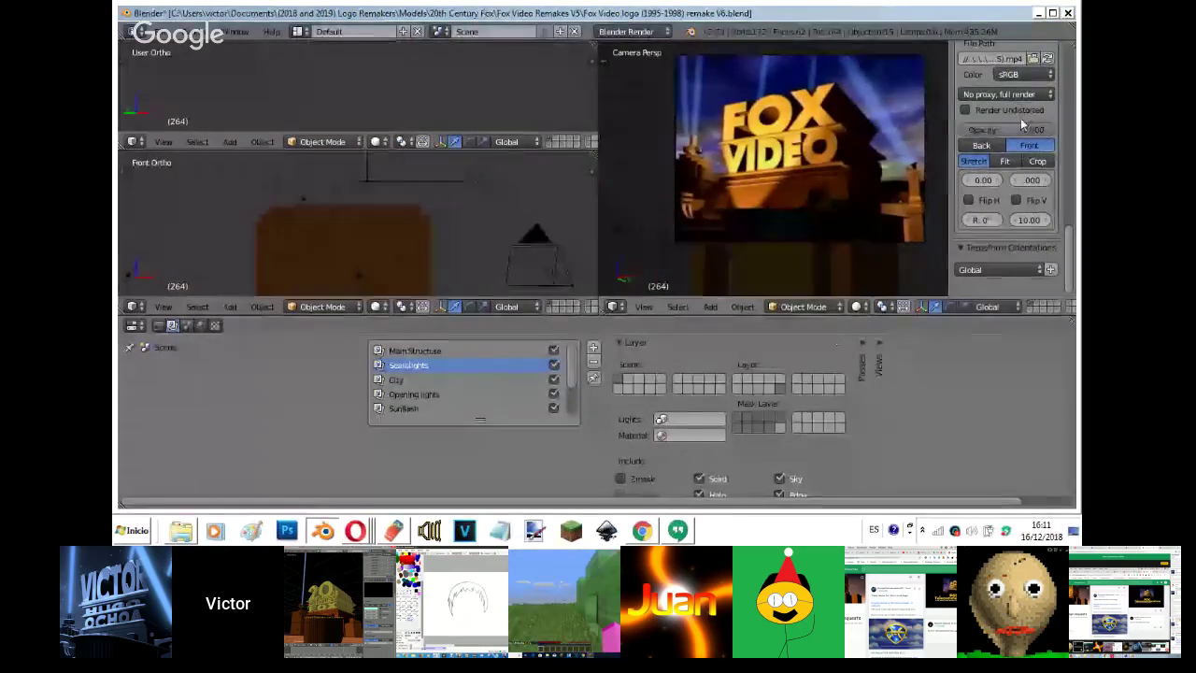
pyautogui.scroll(3, 1018, 119)
pyautogui.click(983, 72)
# - Select the large base Cube and sample its Brown material's diffuse colour from the shaded base in the reference image
pyautogui.scroll(1, 891, 118)
pyautogui.scroll(5, 892, 117)
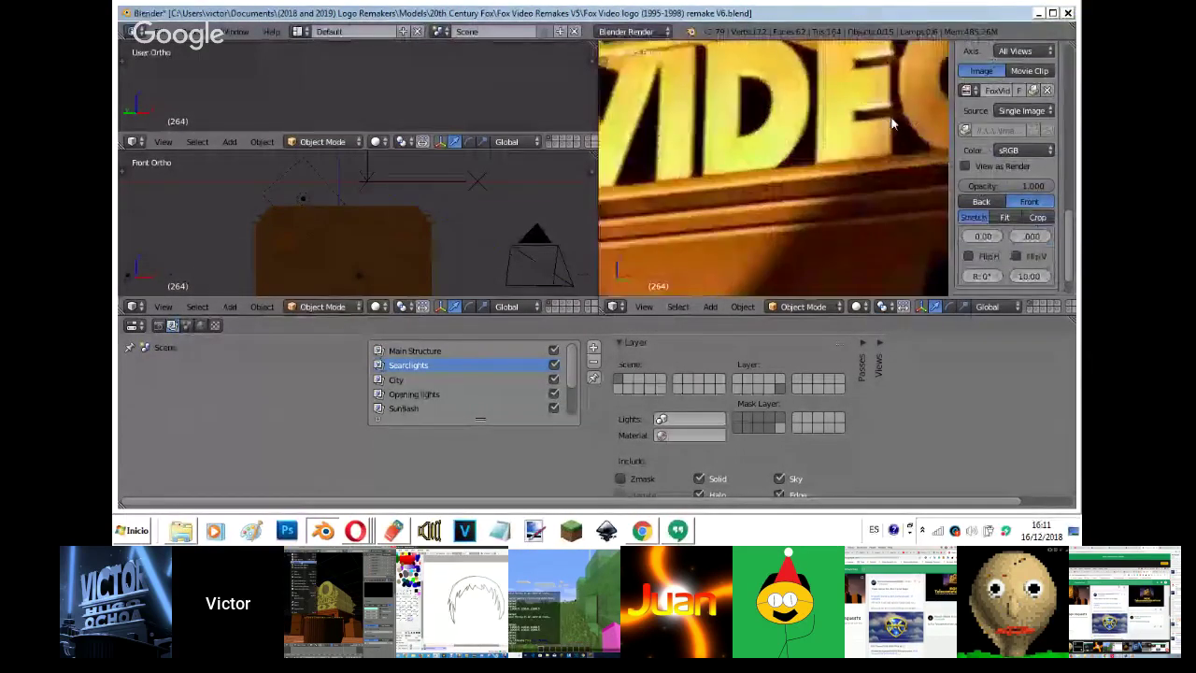
pyautogui.scroll(1, 962, 169)
pyautogui.keyDown('shift'); pyautogui.moveTo(892, 200); pyautogui.dragTo(742, 148, button='middle'); pyautogui.keyUp('shift')
pyautogui.rightClick(365, 259)
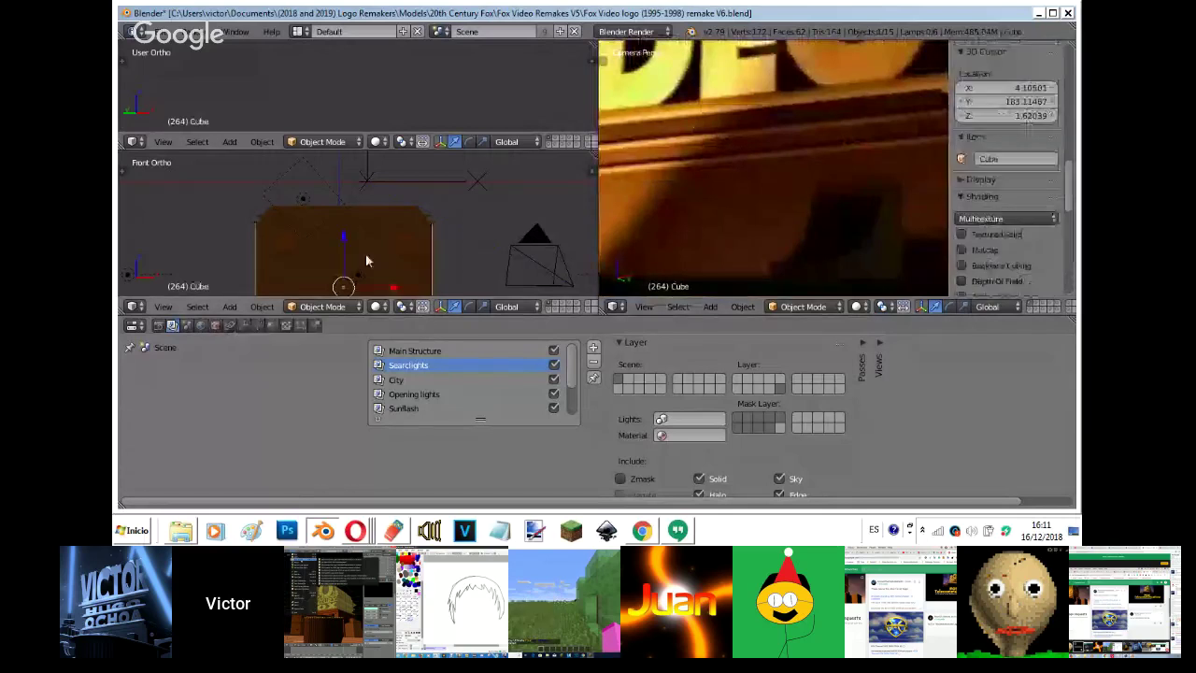
pyautogui.click(272, 325)
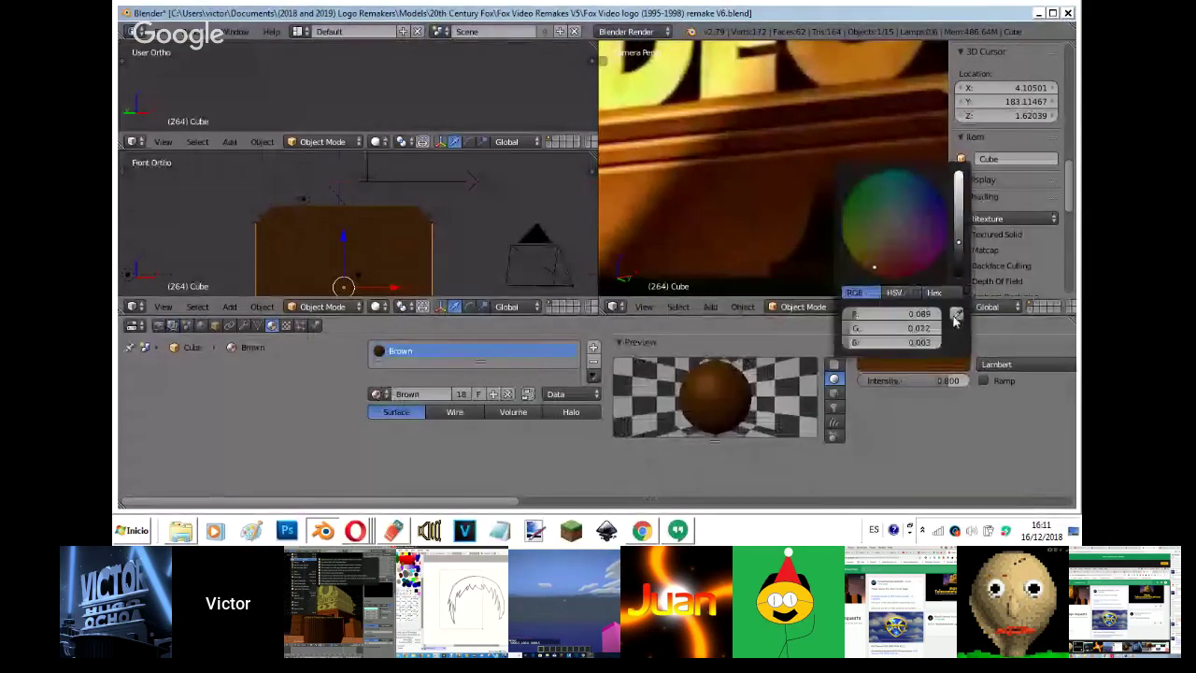
pyautogui.click(960, 312)
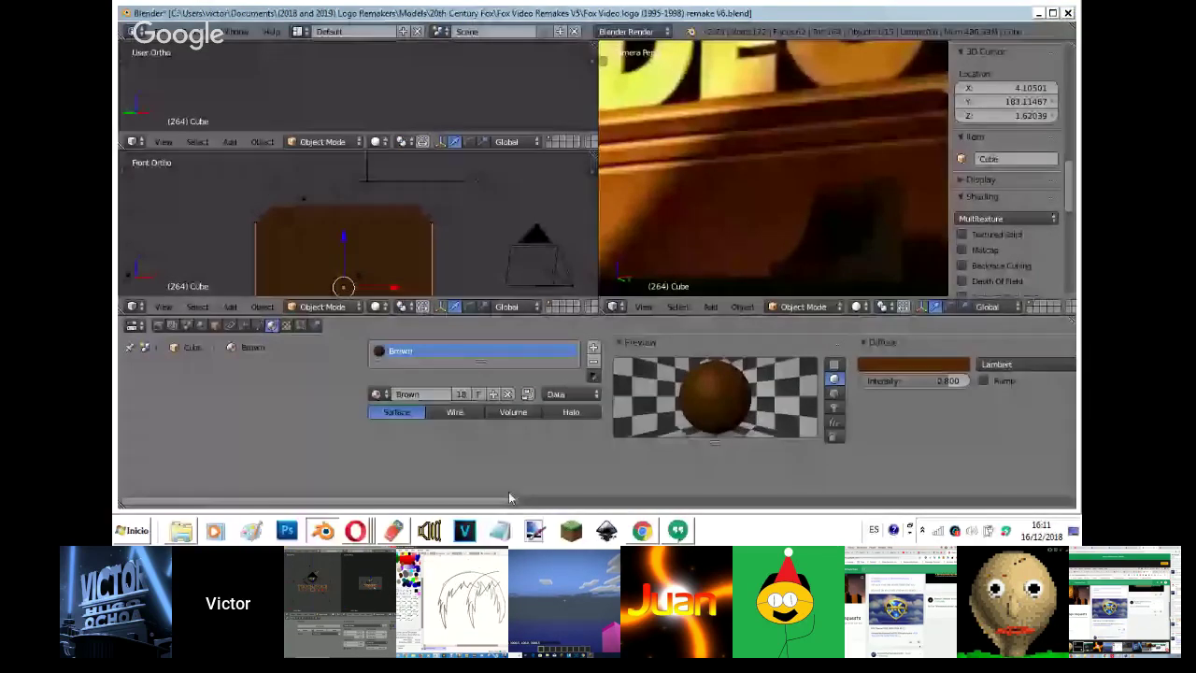
pyautogui.click(785, 234)
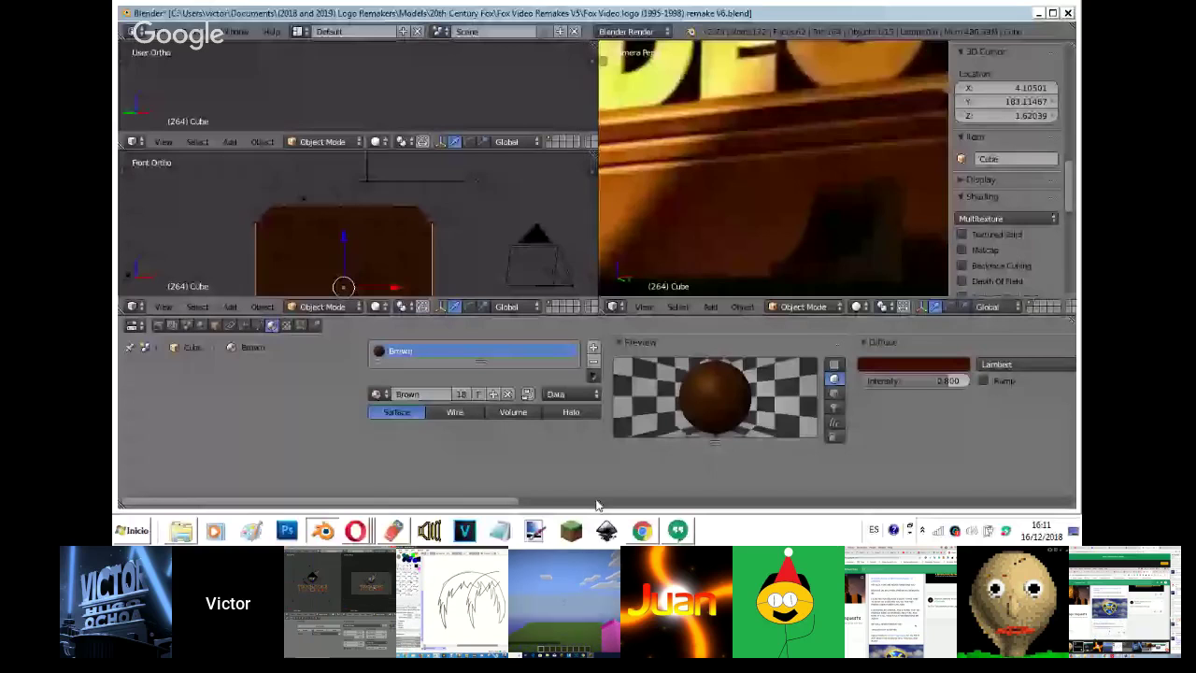
# - Match the Brown material's specular colour and its texture's influence colour to the dark reddish brown of the reference base
pyautogui.moveTo(597, 505); pyautogui.dragTo(774, 505)
pyautogui.click(776, 363)
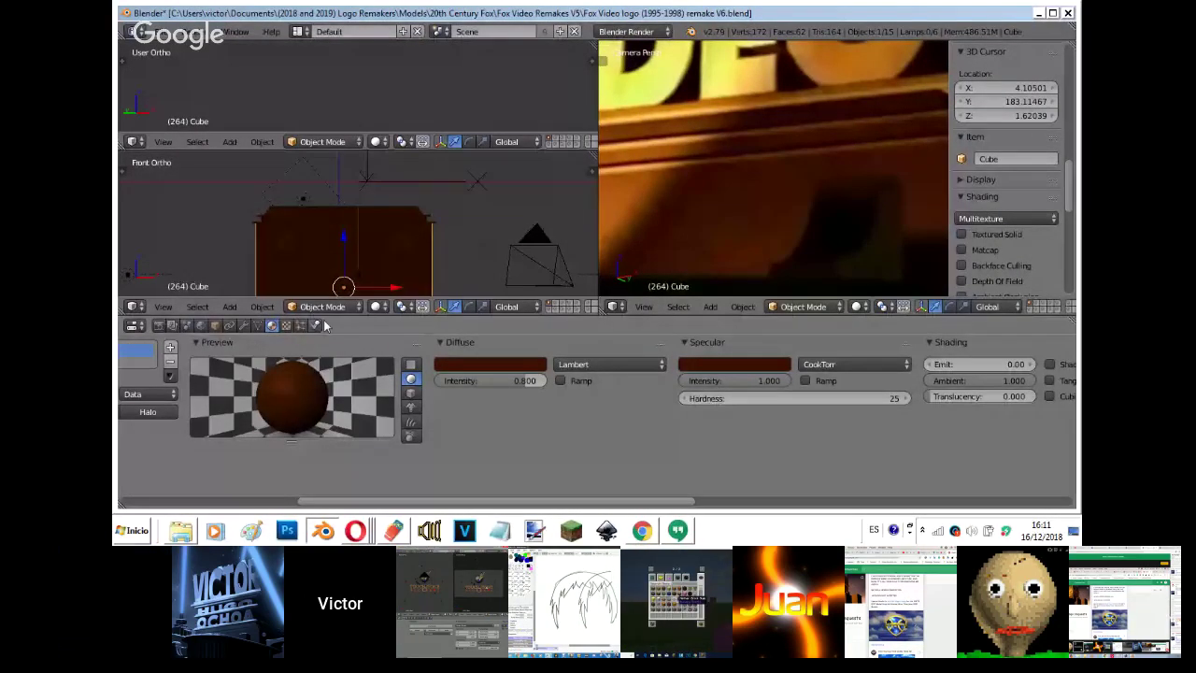
pyautogui.click(286, 325)
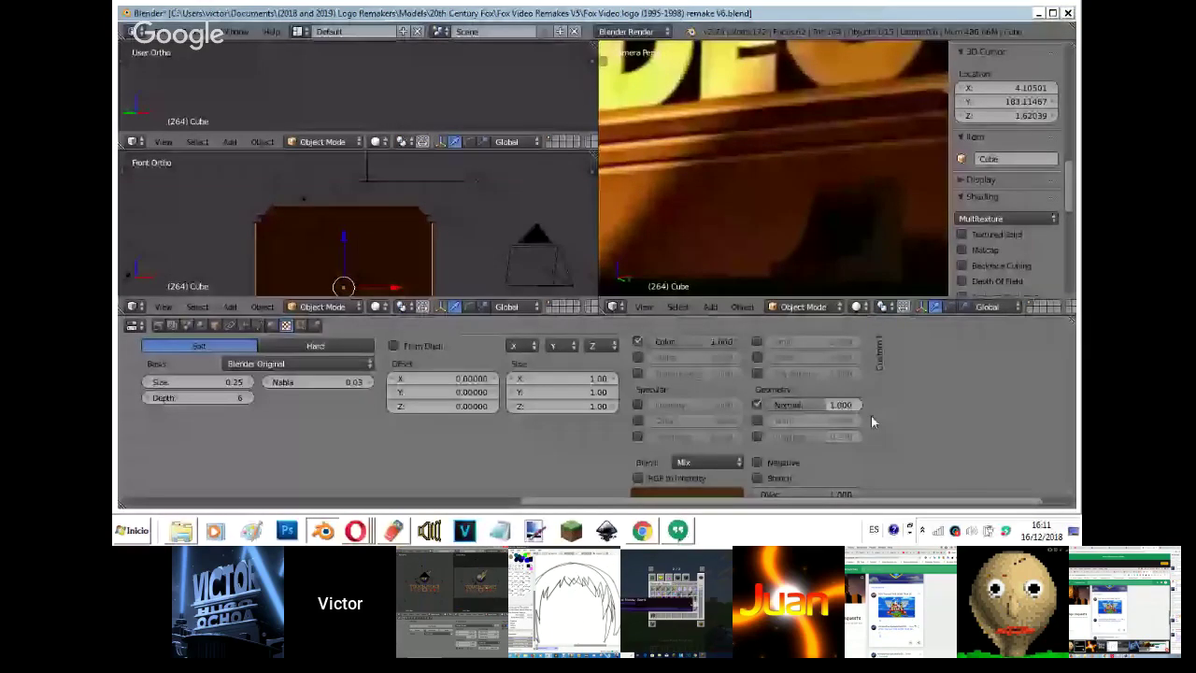
pyautogui.click(692, 492)
pyautogui.click(755, 445)
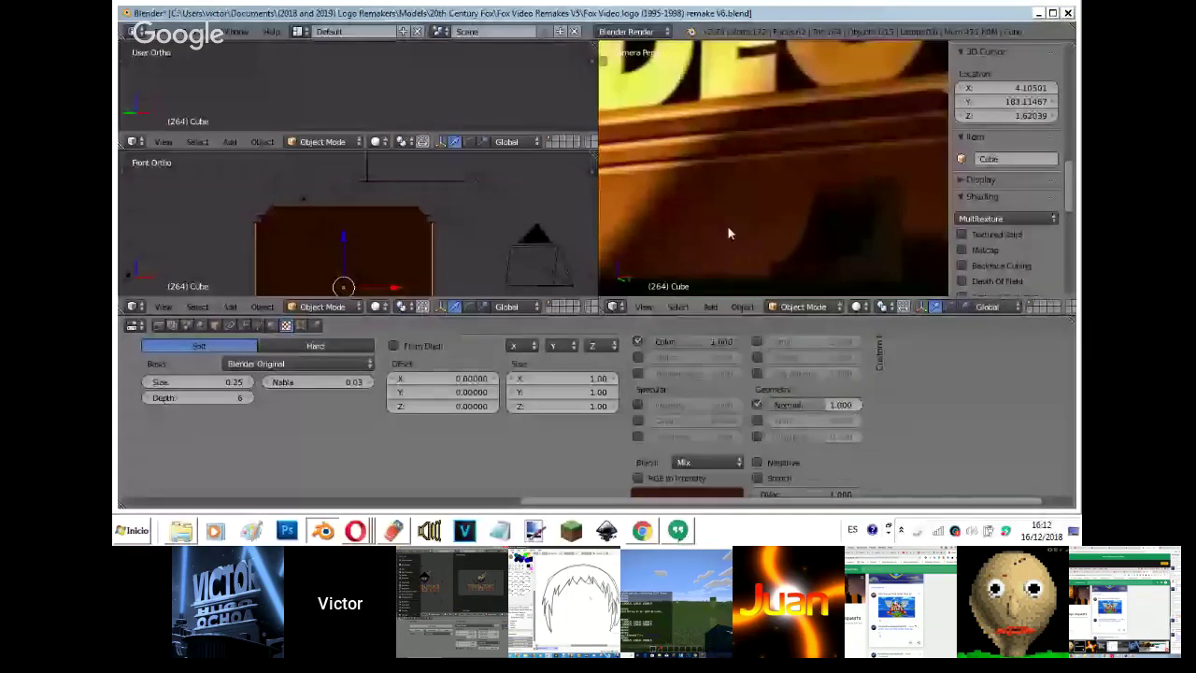
# - Check the live stream's Hangouts conversation, its YouTube page with the top chat, and the Hangouts broadcast window in Opera
pyautogui.click(677, 530)
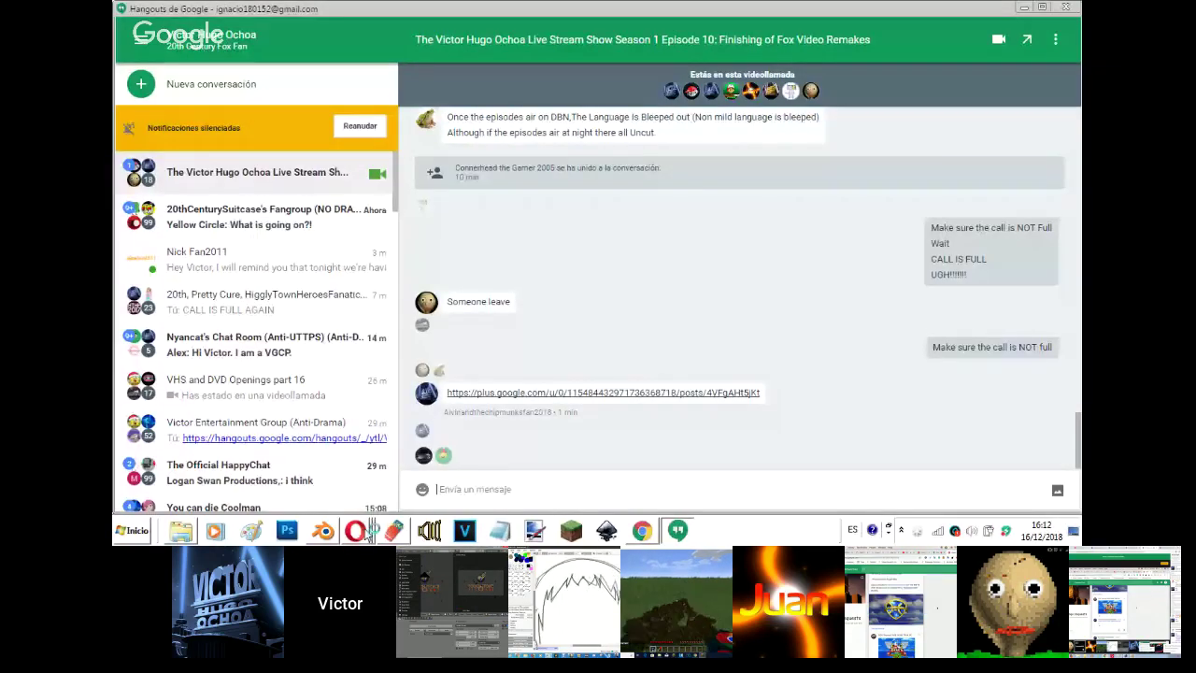
pyautogui.click(363, 529)
pyautogui.click(377, 460)
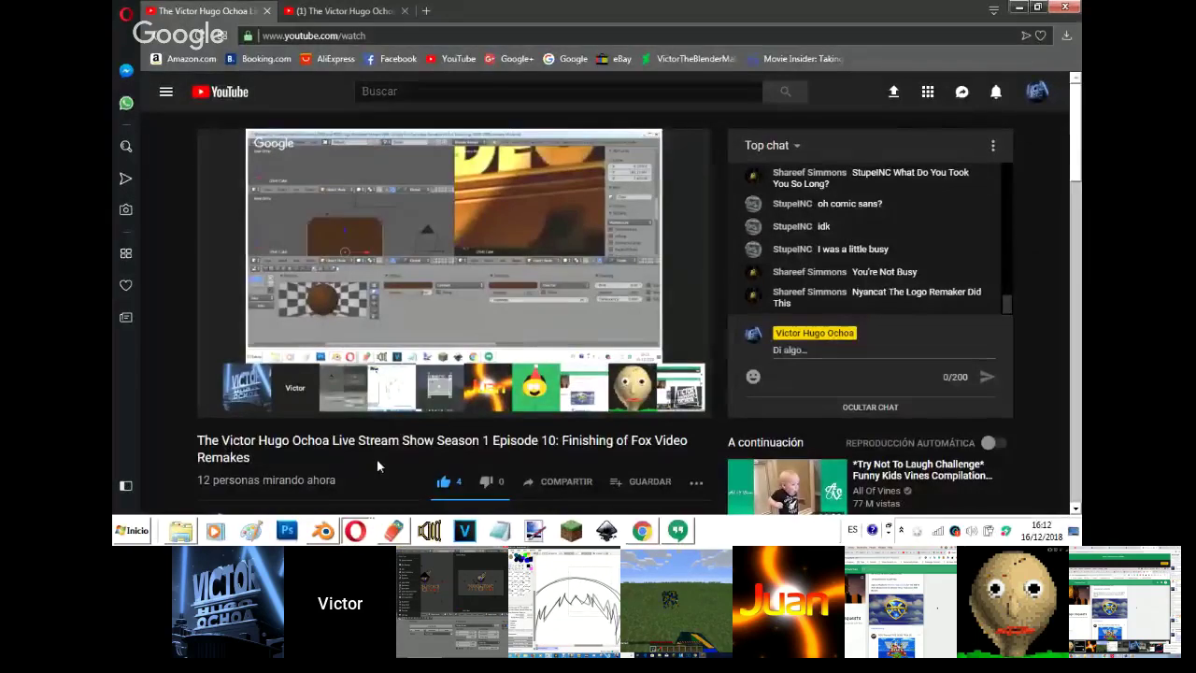
pyautogui.click(357, 529)
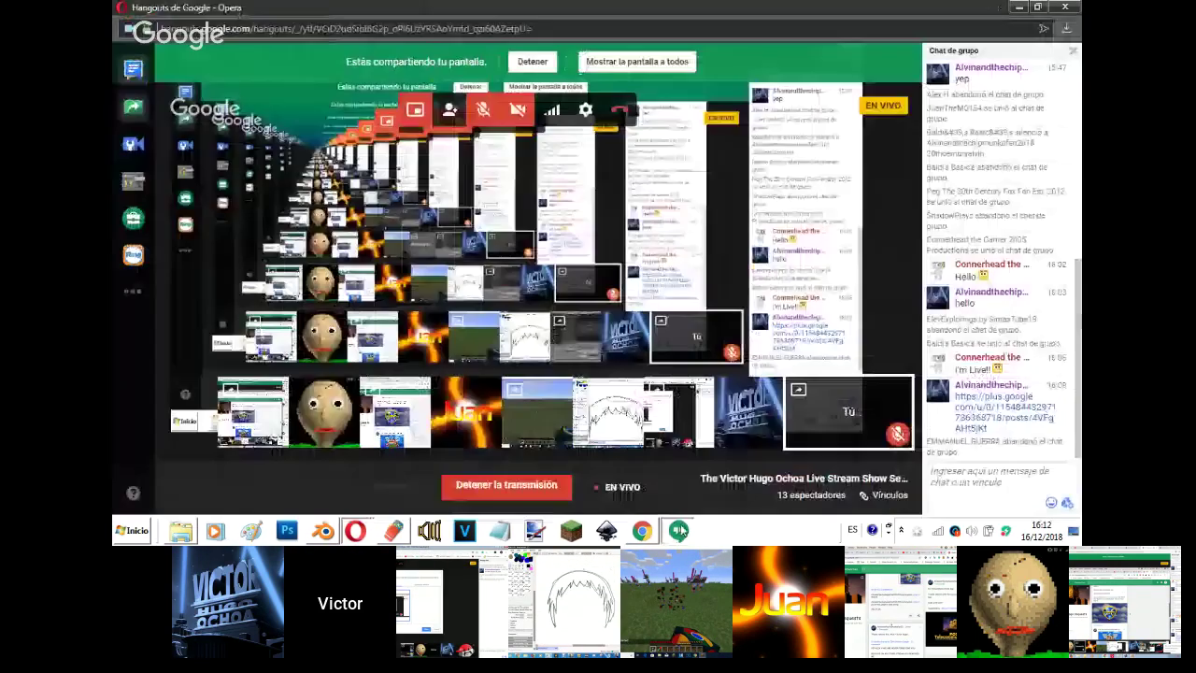
pyautogui.click(355, 480)
# - Review the group conversation about the full call and the live stream conversation in Hangouts, and reread the YouTube top chat
pyautogui.click(680, 530)
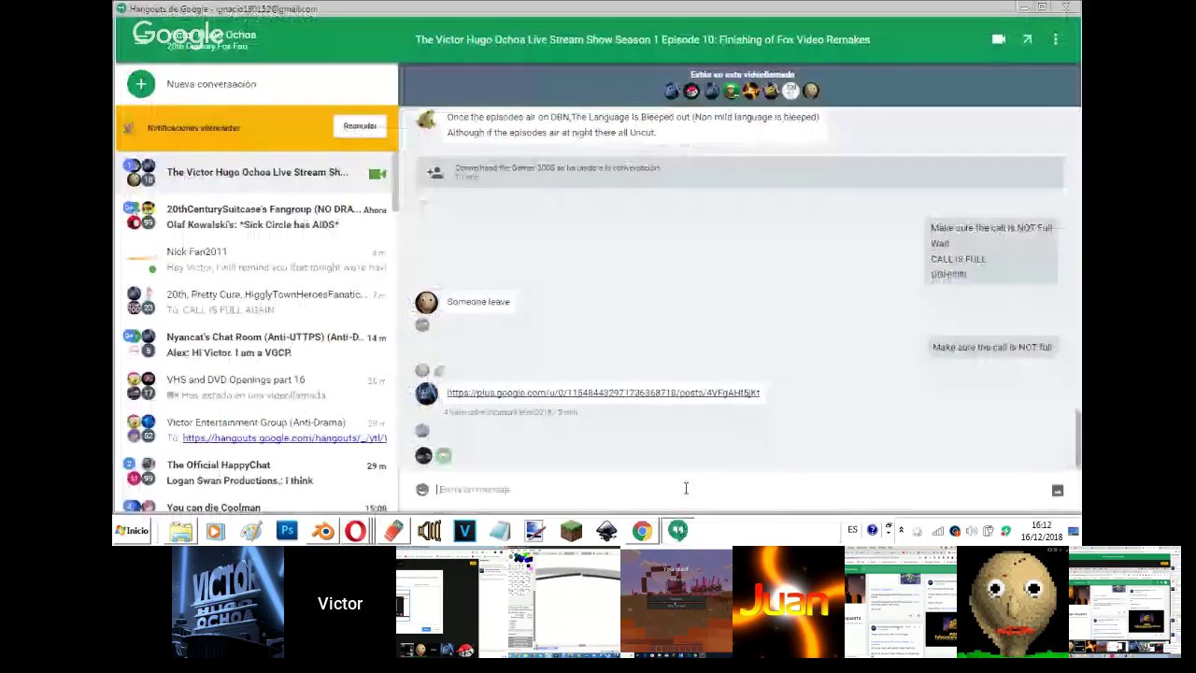
pyautogui.click(278, 298)
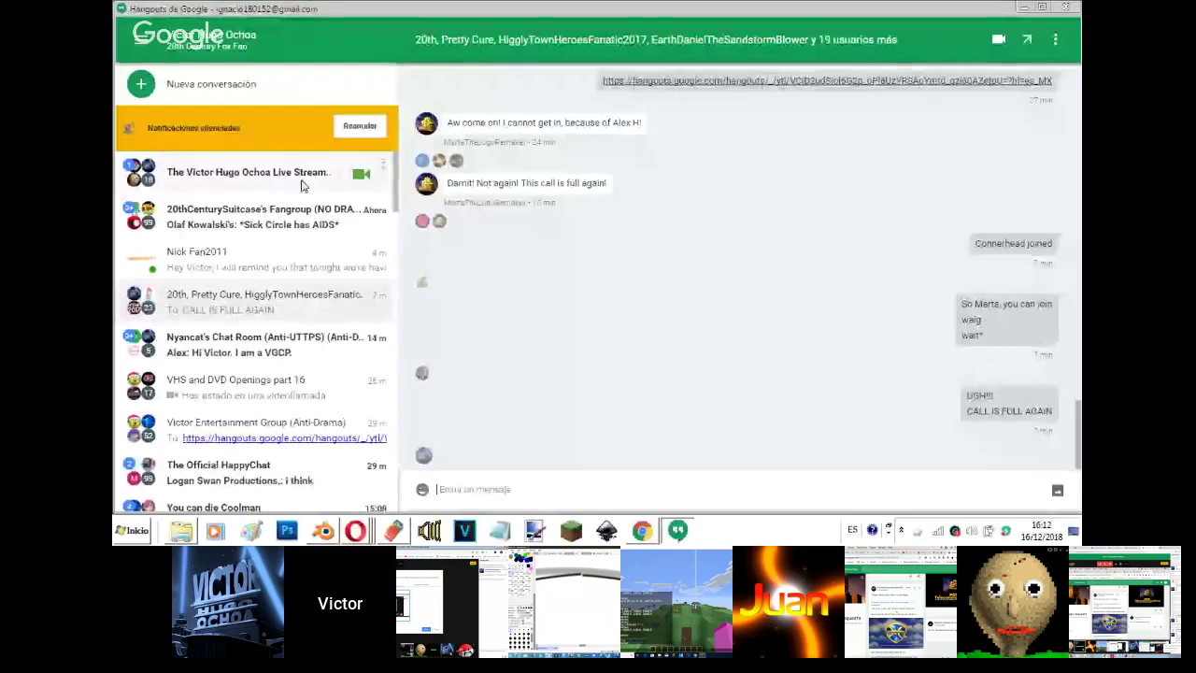
pyautogui.click(299, 177)
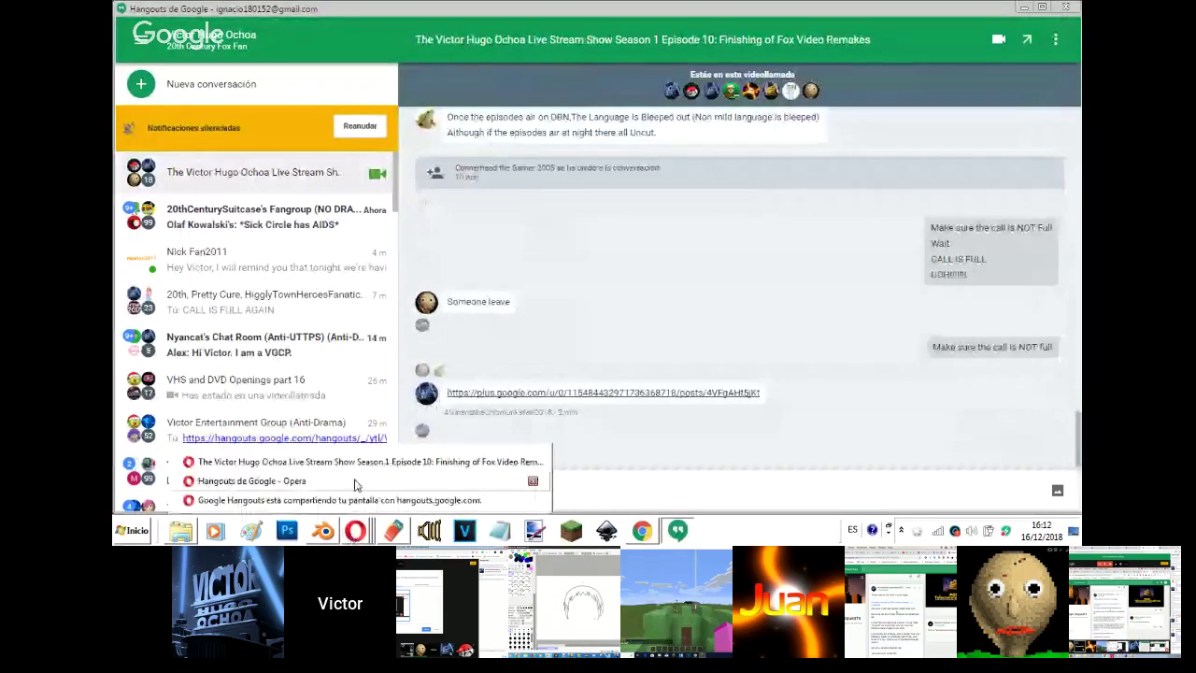
pyautogui.click(355, 530)
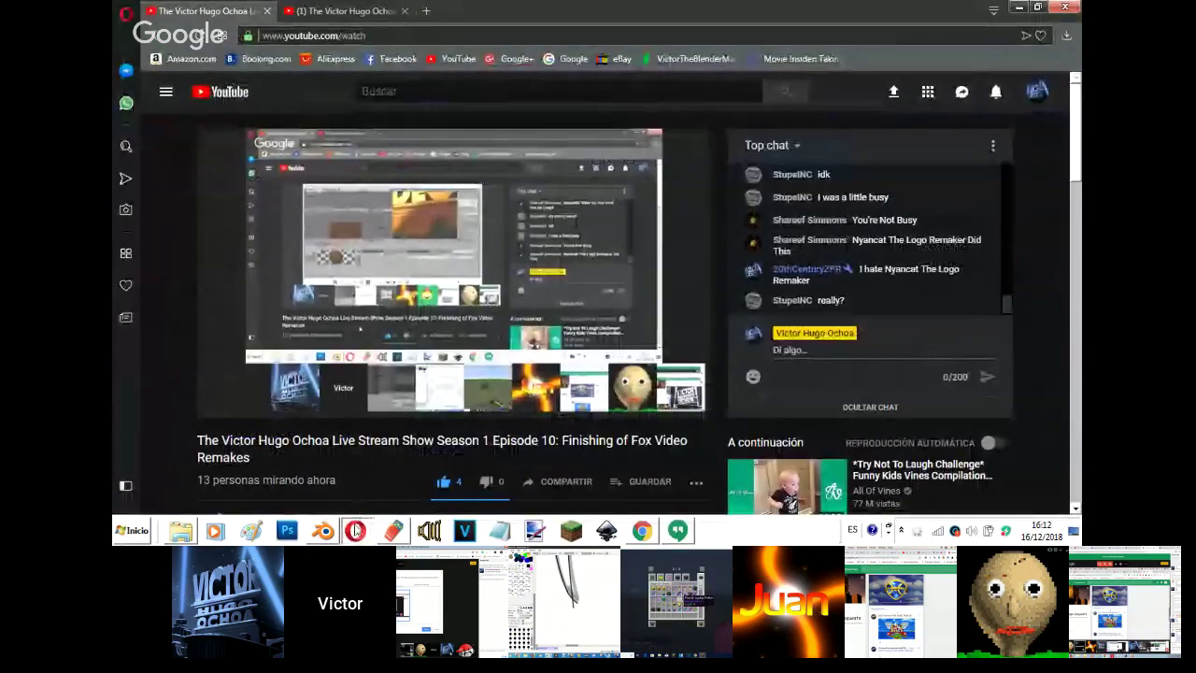
pyautogui.click(356, 530)
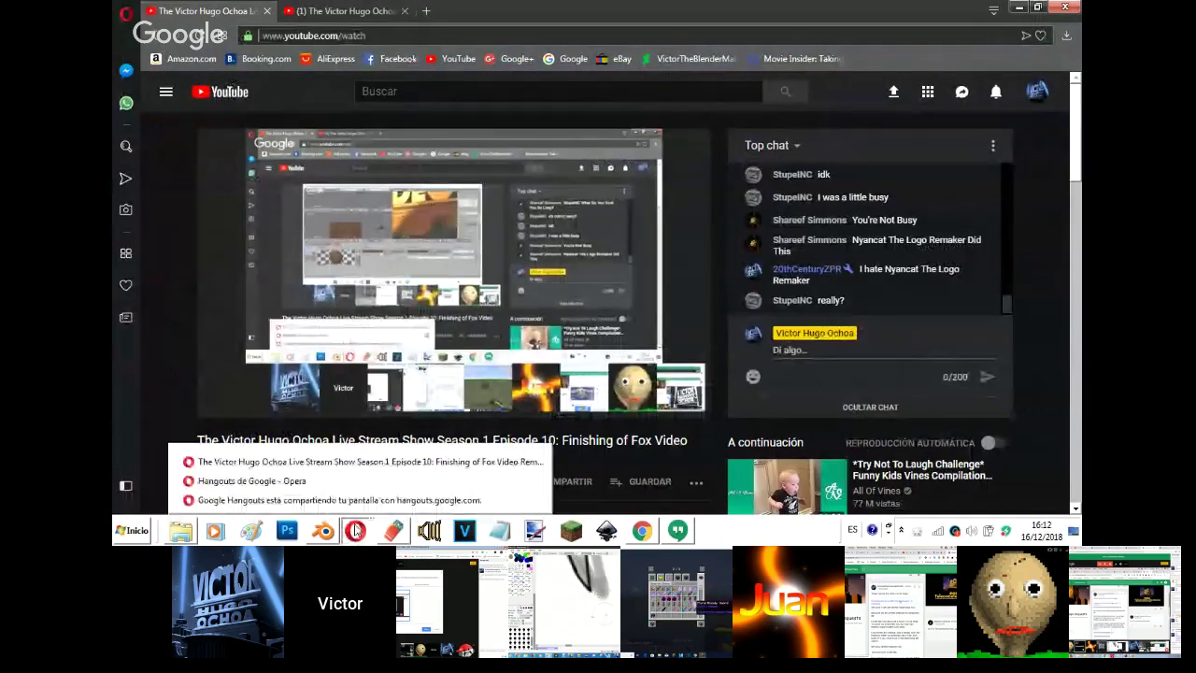
pyautogui.click(435, 501)
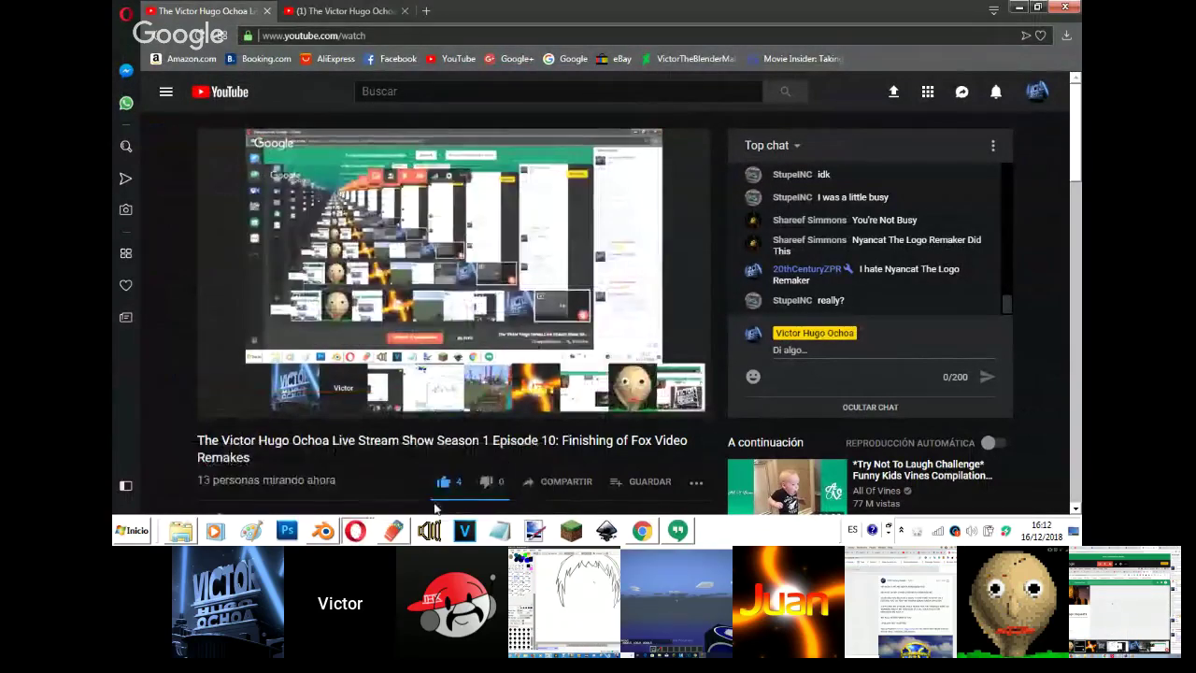
# - View the broadcast window's call participants and group chat, rechecking the Hangouts group and live stream conversations for new messages
pyautogui.click(356, 531)
pyautogui.click(375, 484)
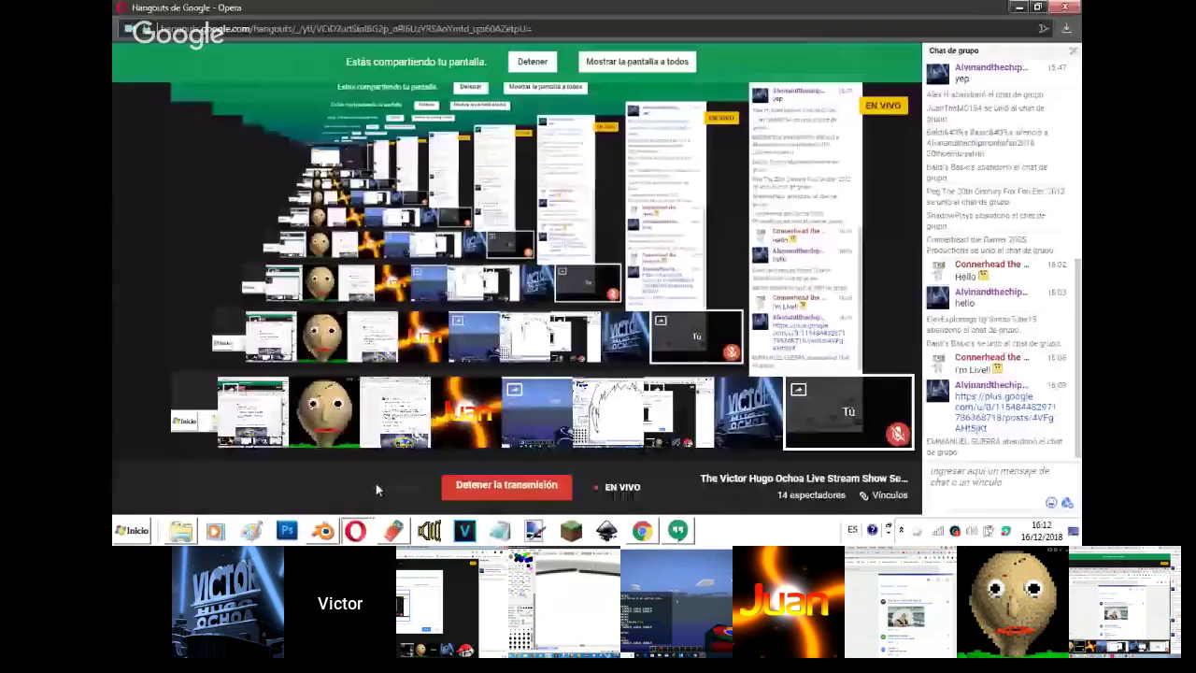
pyautogui.click(677, 530)
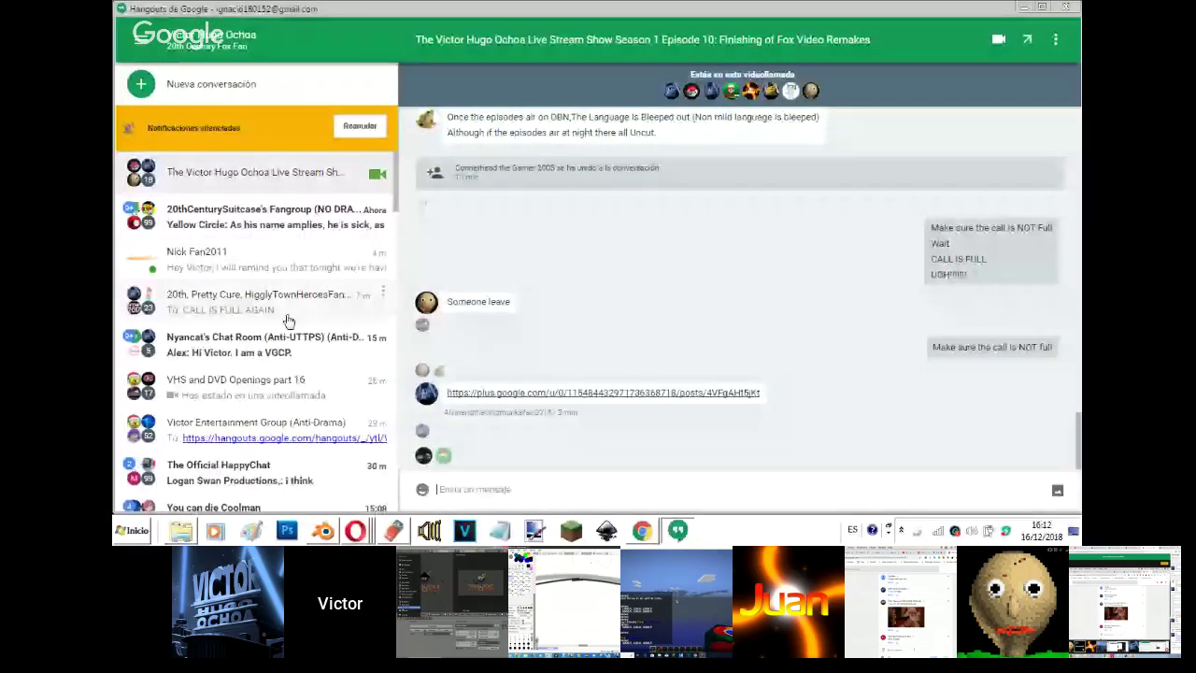
pyautogui.click(289, 316)
pyautogui.click(294, 179)
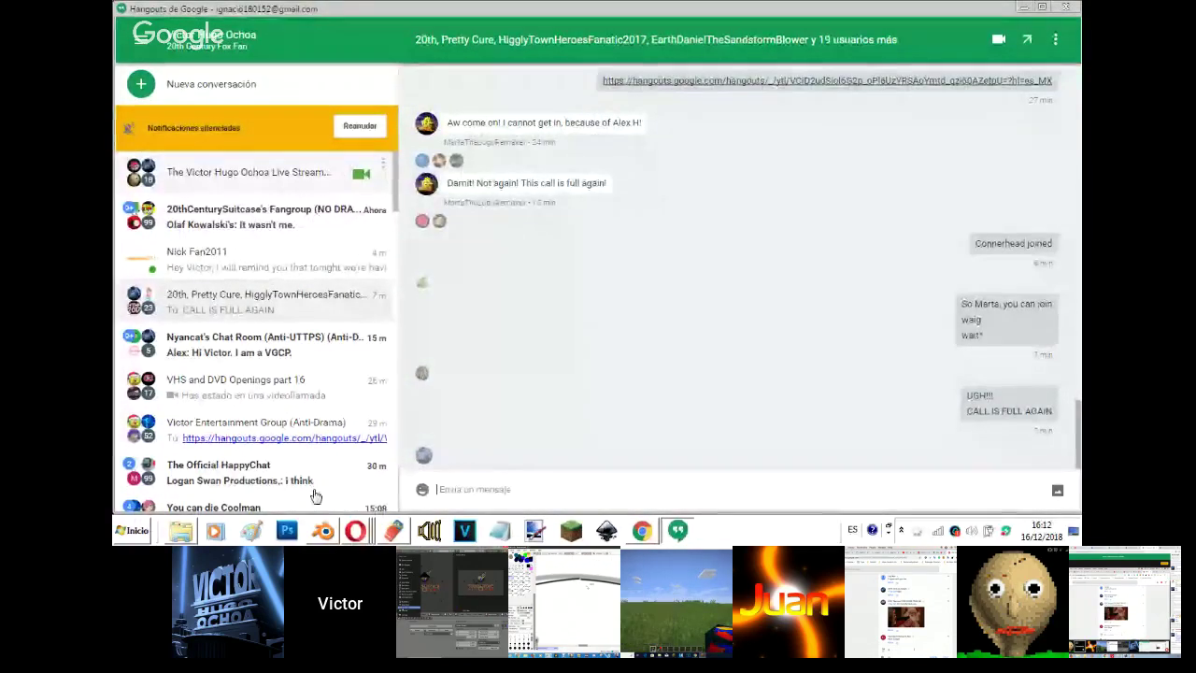
pyautogui.click(355, 531)
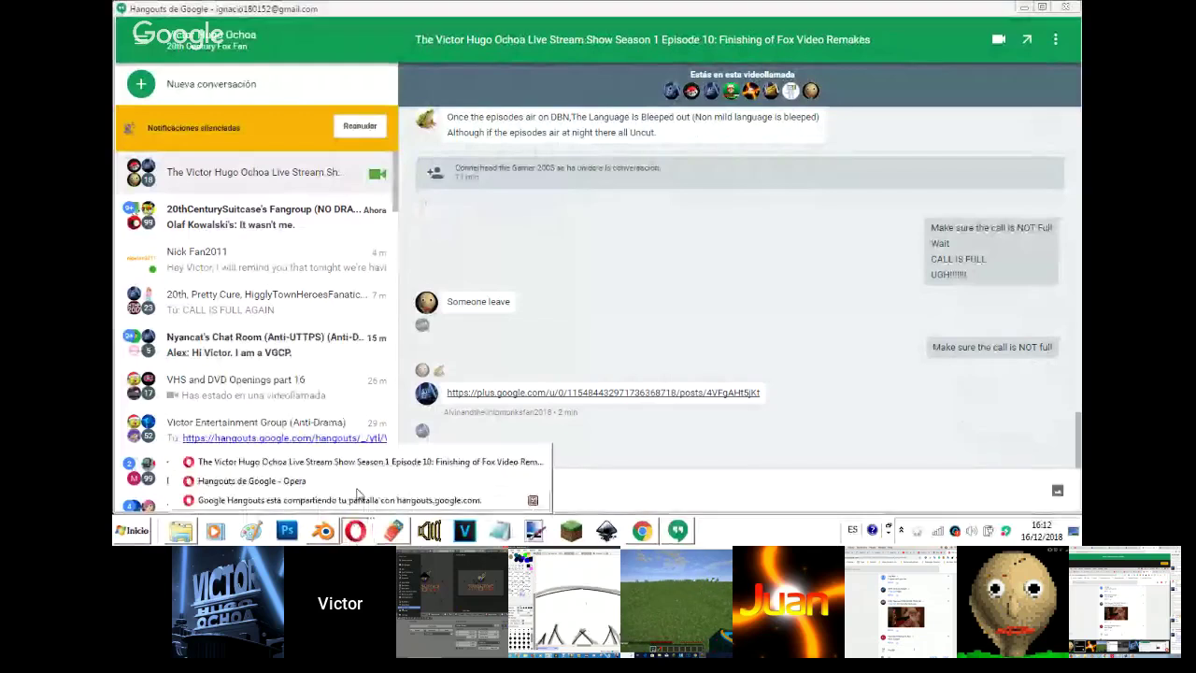
pyautogui.click(356, 486)
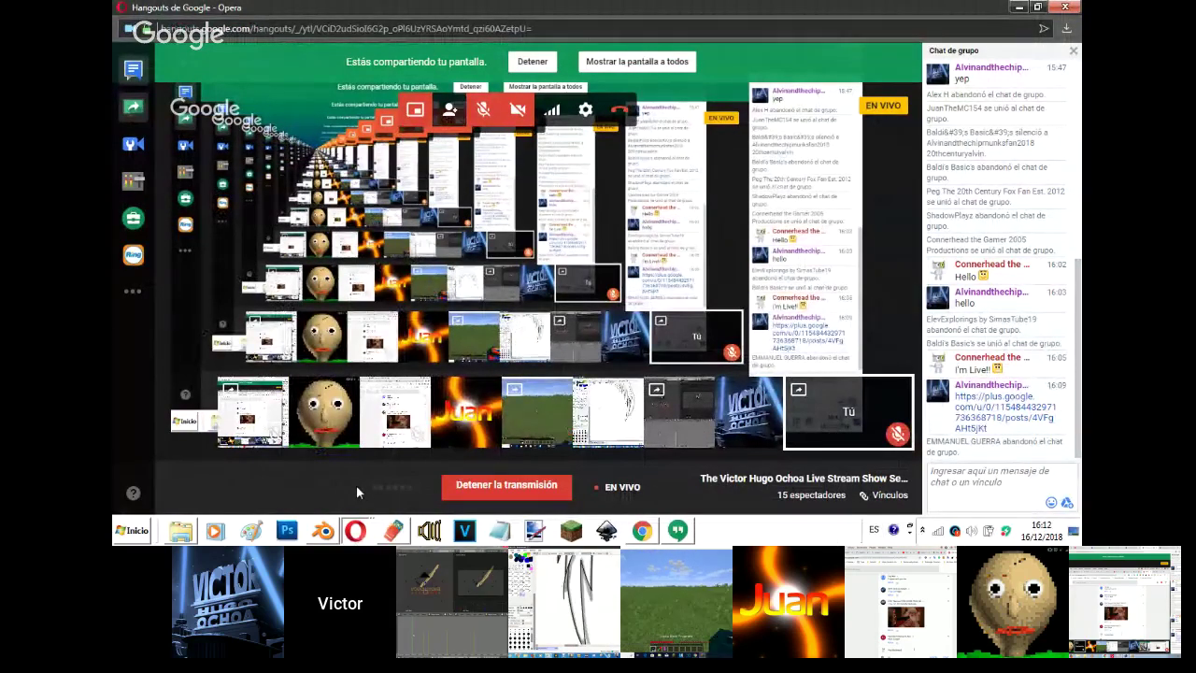
# - Return to Blender and duplicate the area light at the top of the base block, placing the copy near the block's right edge
pyautogui.click(327, 530)
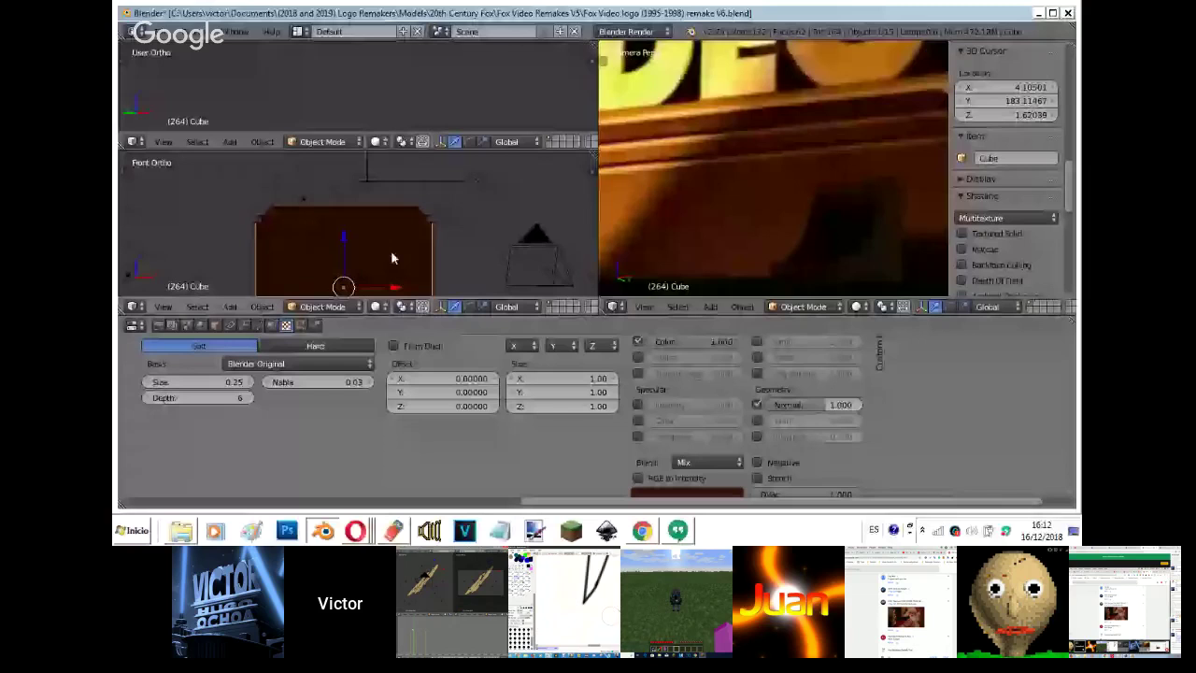
pyautogui.scroll(-6, 832, 206)
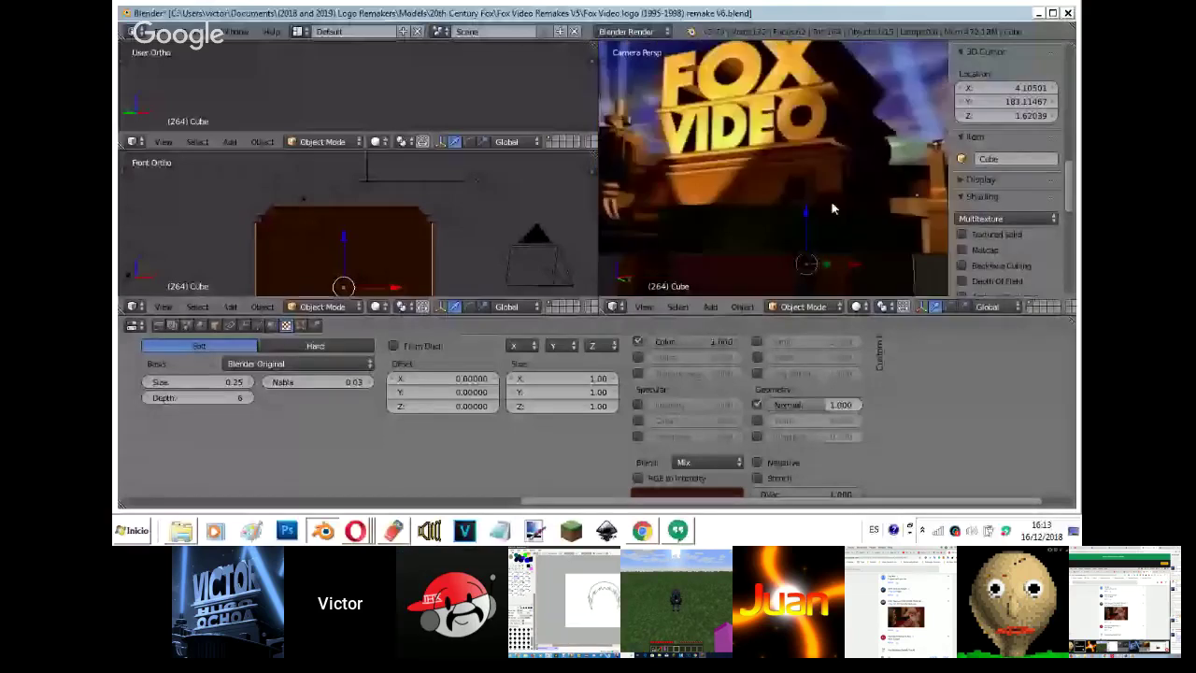
pyautogui.moveTo(304, 210); pyautogui.dragTo(307, 205, button='right')
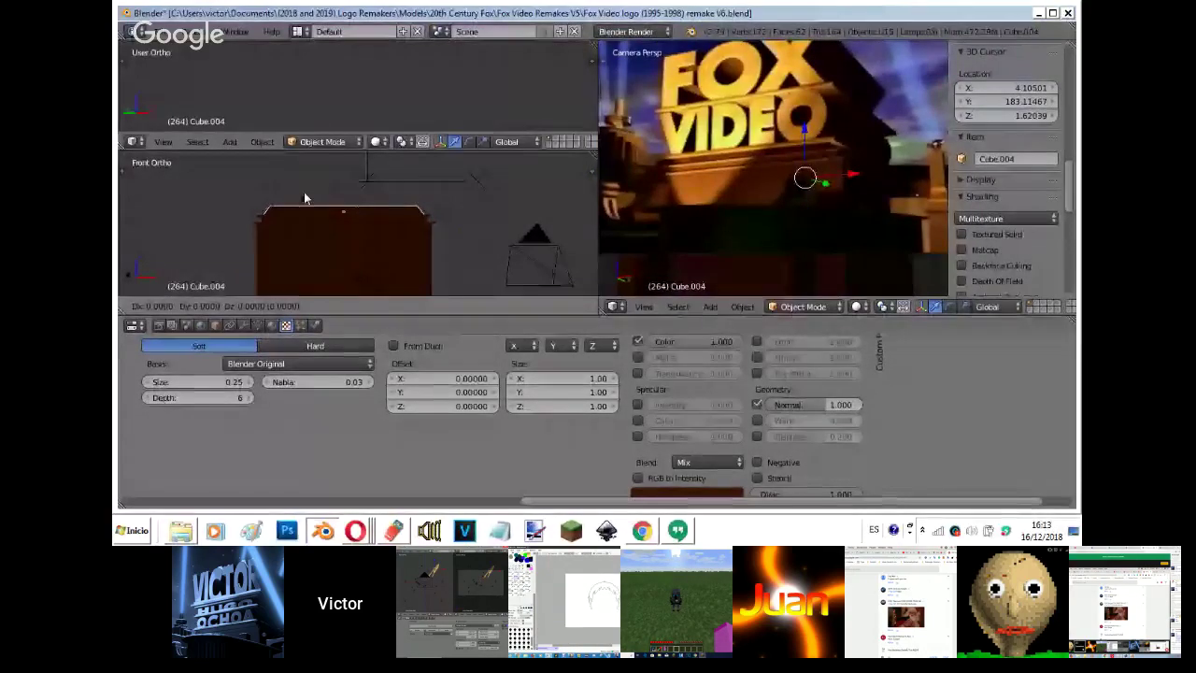
pyautogui.rightClick(303, 192)
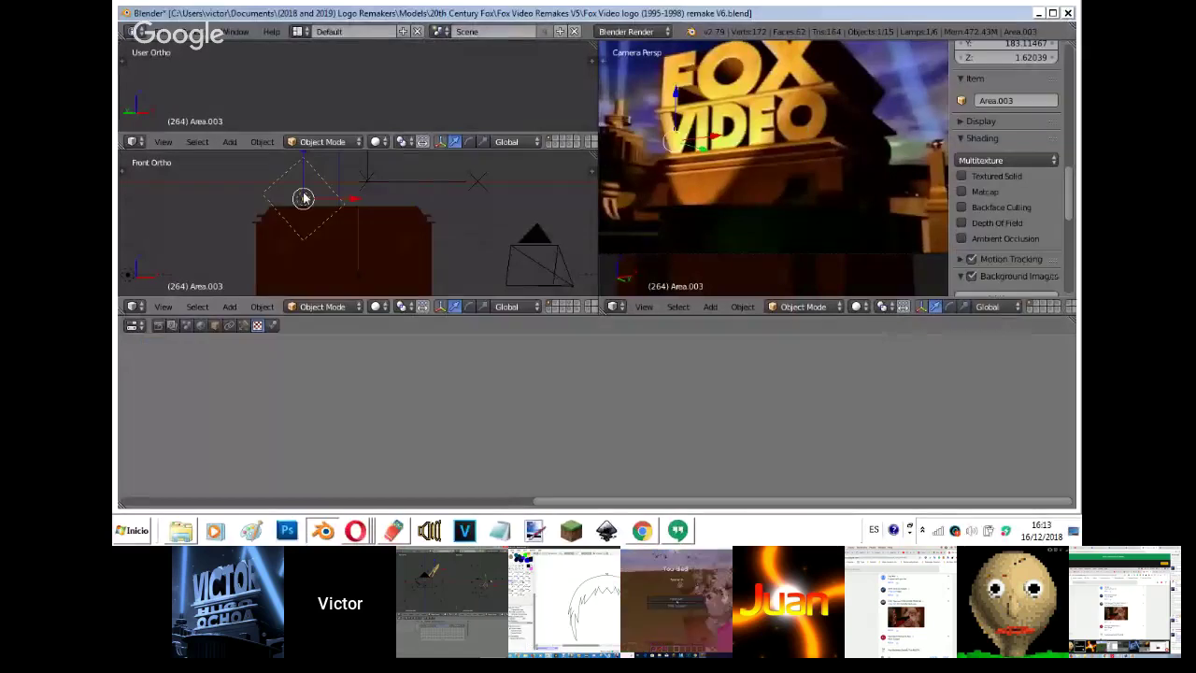
pyautogui.hotkey('shift', 'd')
pyautogui.click(421, 253)
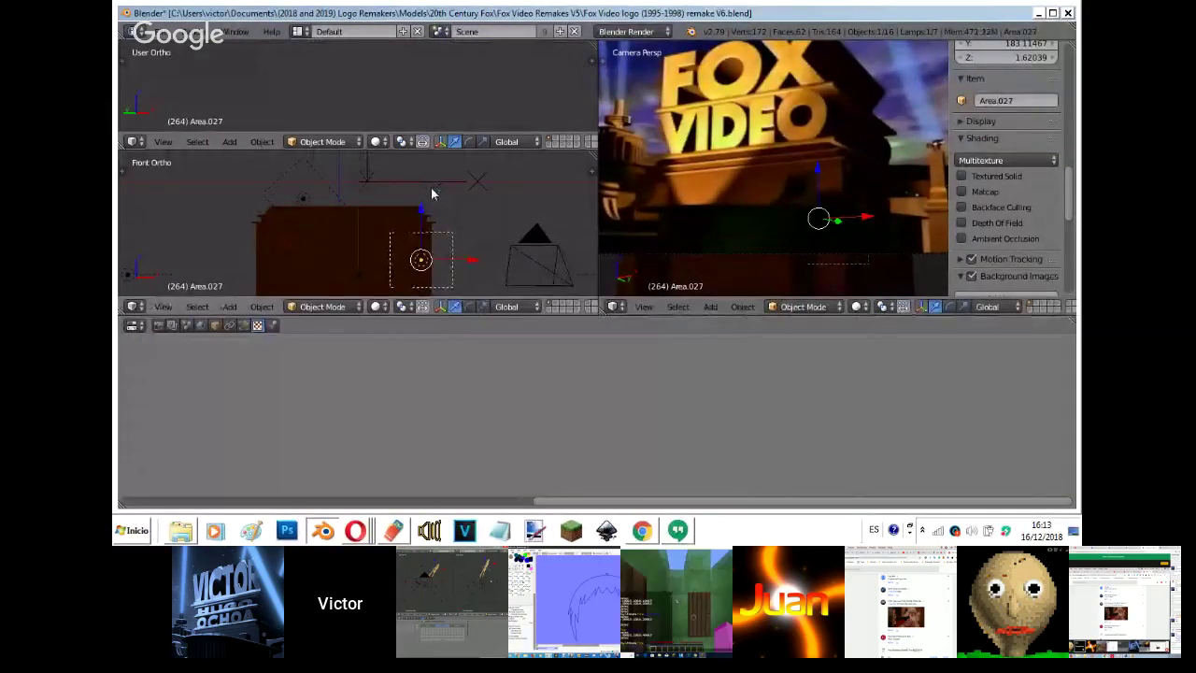
# - Move the duplicated area light about 0.2 units along the Y axis, deeper beside the base block
pyautogui.press('KP_3')
pyautogui.scroll(3, 431, 193)
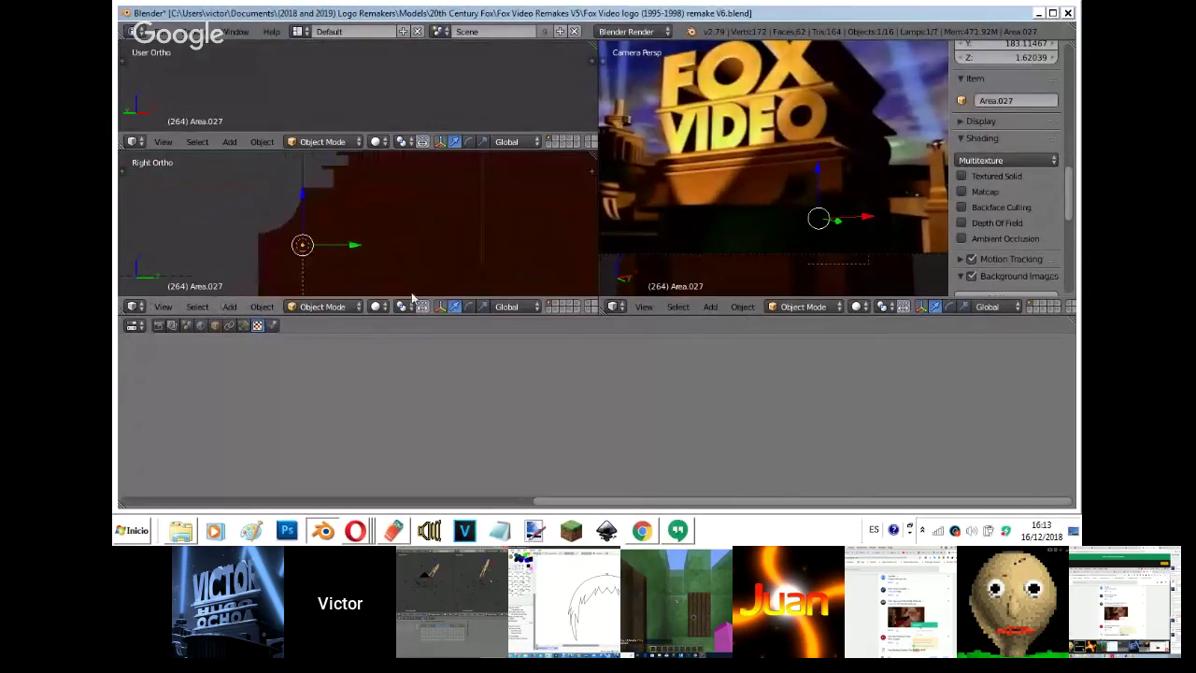
pyautogui.moveTo(426, 200); pyautogui.dragTo(453, 271, button='middle')
pyautogui.press('g')
pyautogui.press('y')
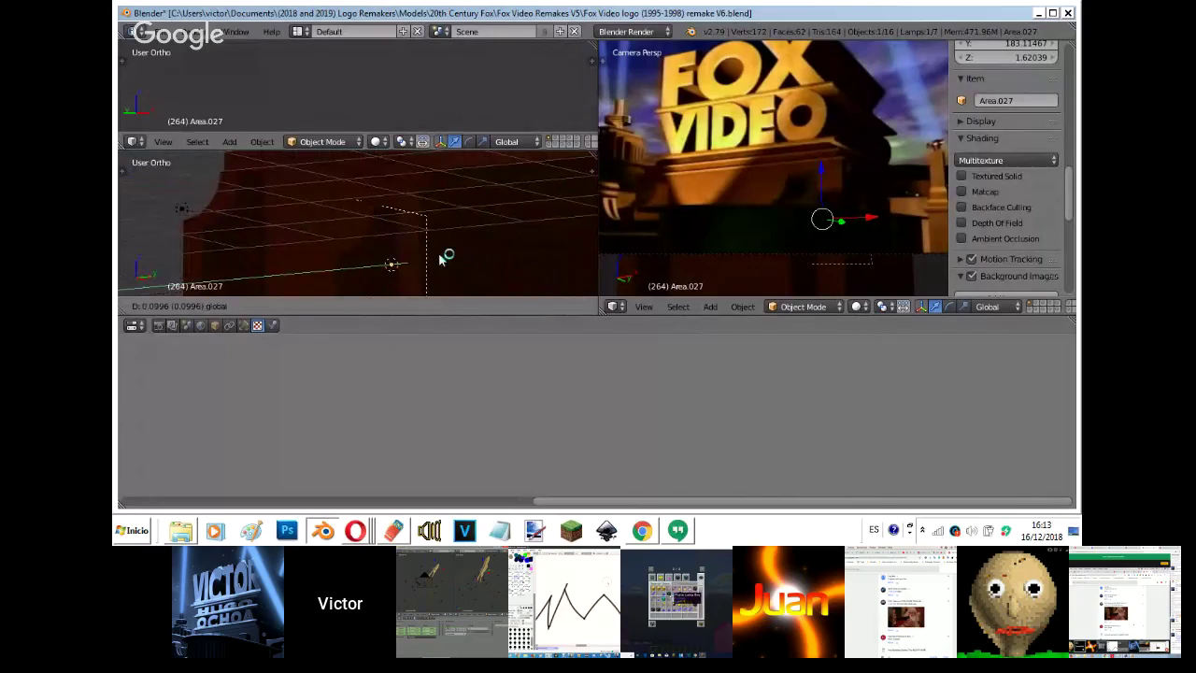
pyautogui.moveTo(439, 254); pyautogui.dragTo(439, 256)
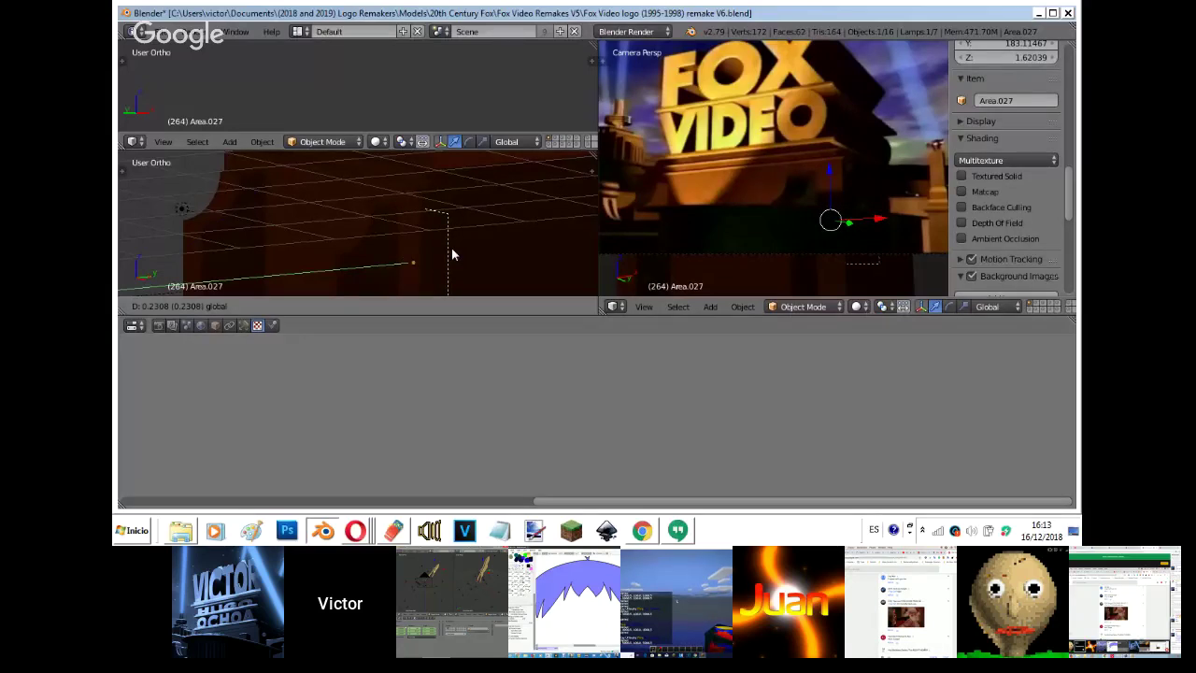
pyautogui.click(452, 253)
pyautogui.press('KP_1')
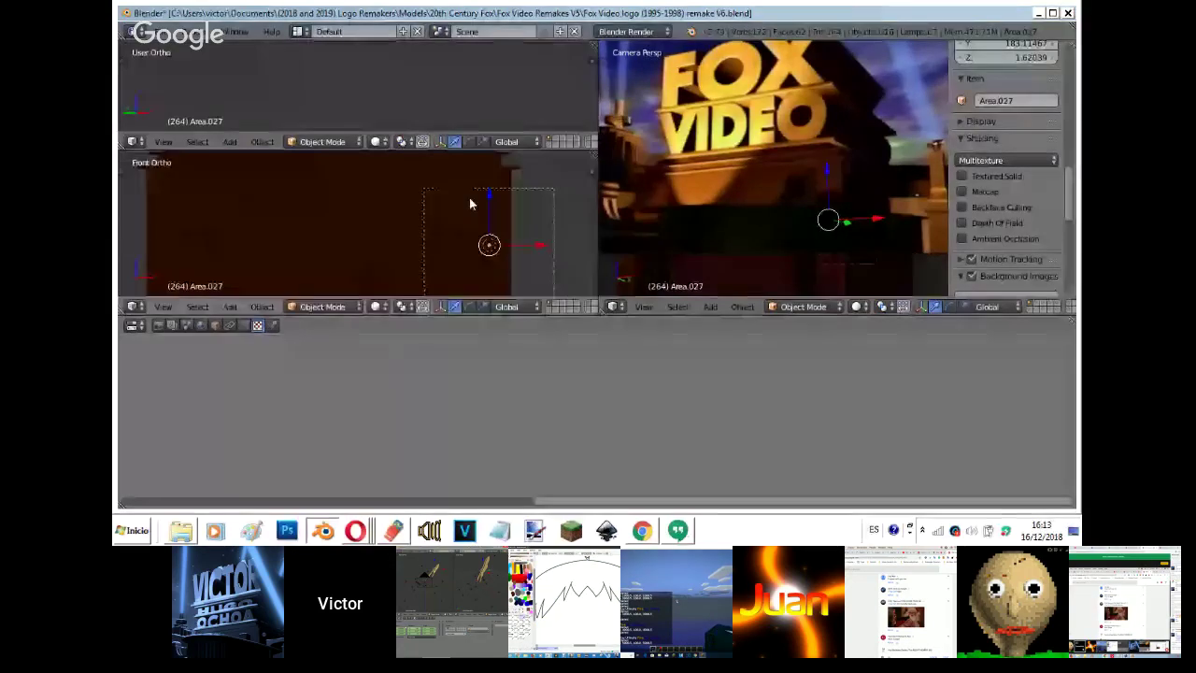
# - Lower the duplicated area light along Z beside the base block and set the reference background image's opacity to 0.685
pyautogui.scroll(-5, 478, 160)
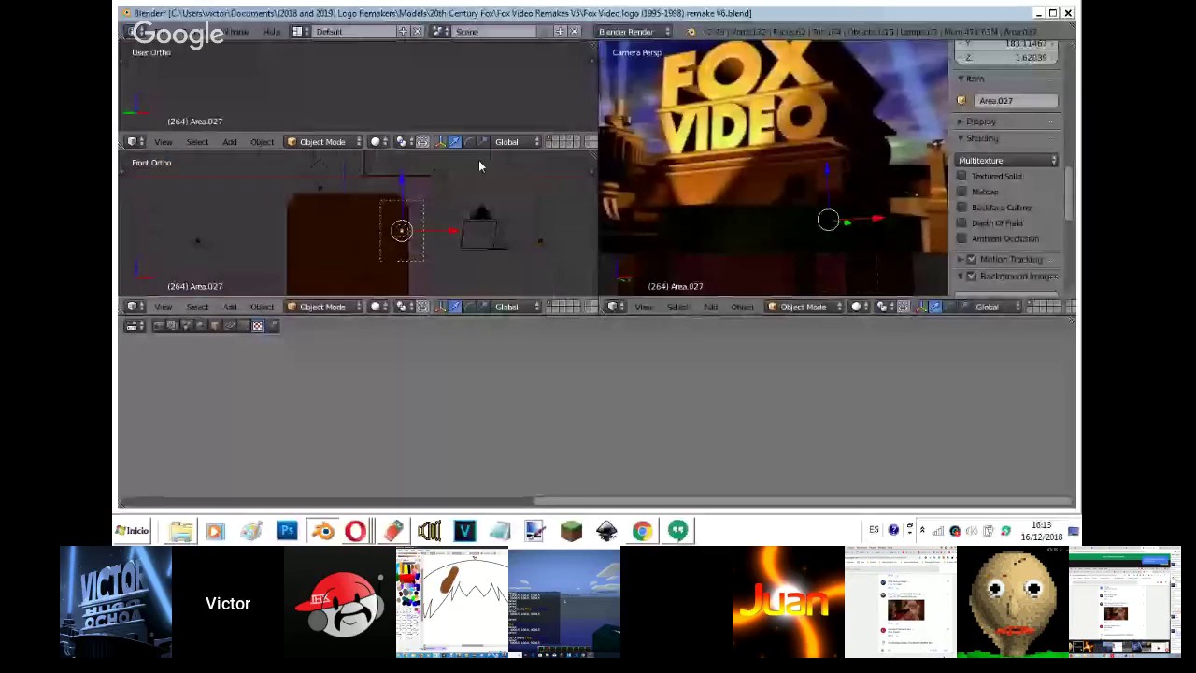
pyautogui.press('g')
pyautogui.press('z')
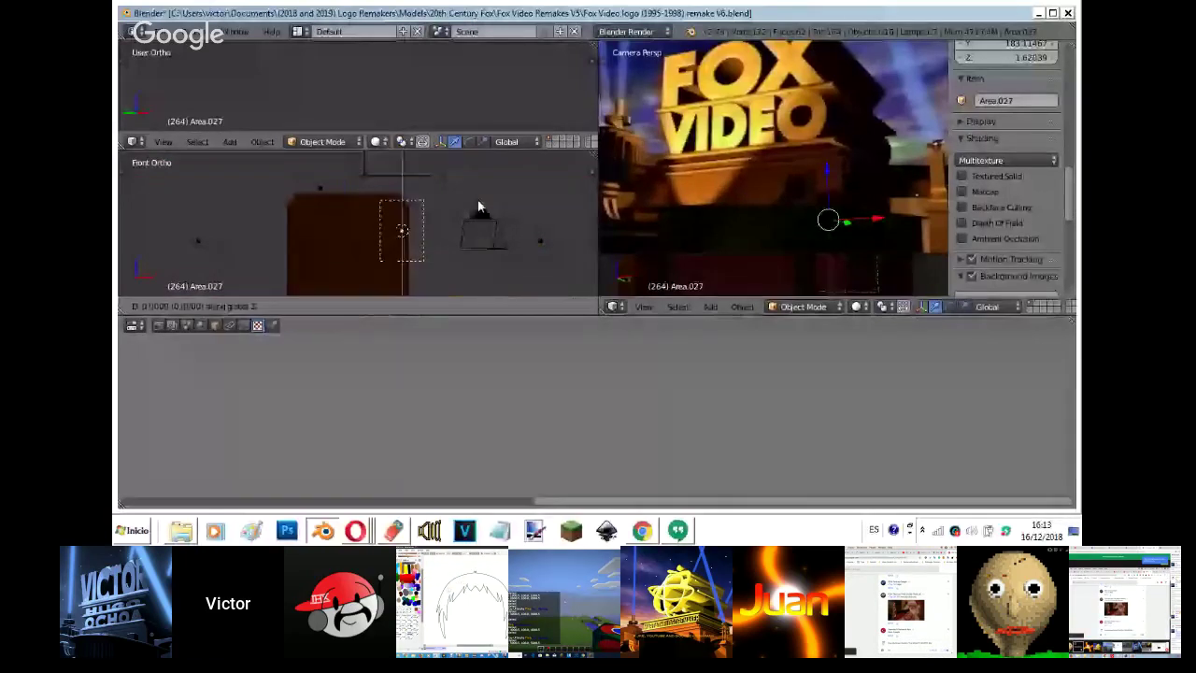
pyautogui.click(477, 240)
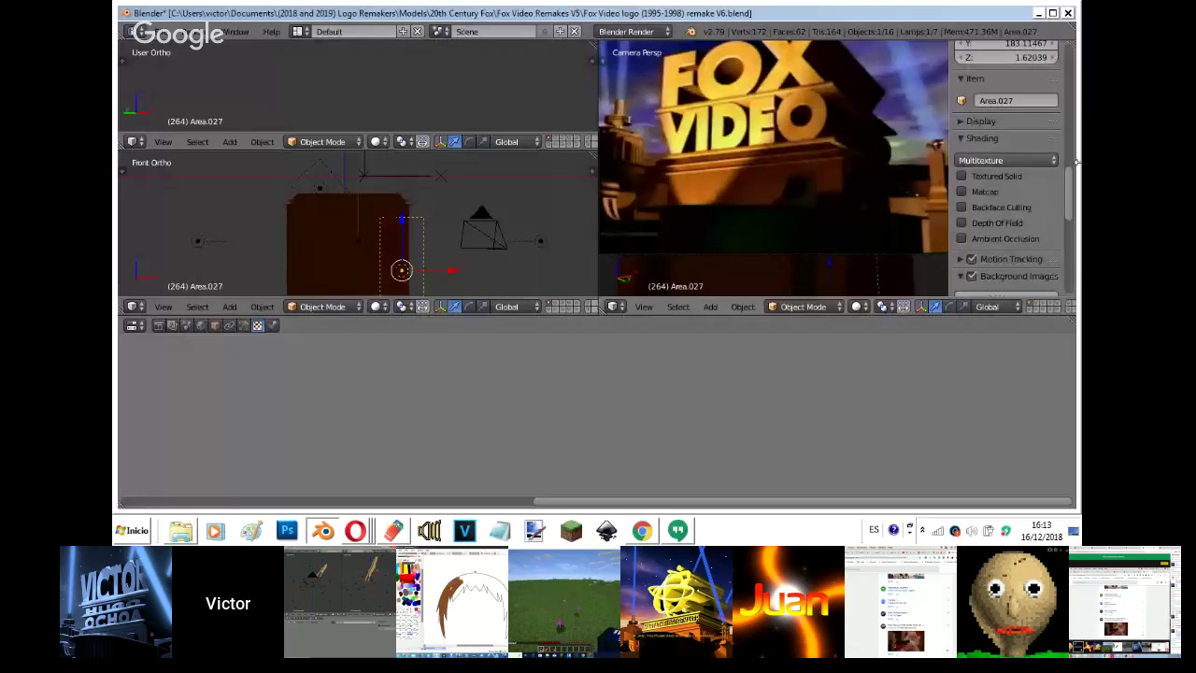
pyautogui.moveTo(1070, 187); pyautogui.dragTo(1069, 245)
# - Check the broadcast window's group chat, the Hangouts live stream conversation and the YouTube top chat, and return to Blender
pyautogui.click(365, 535)
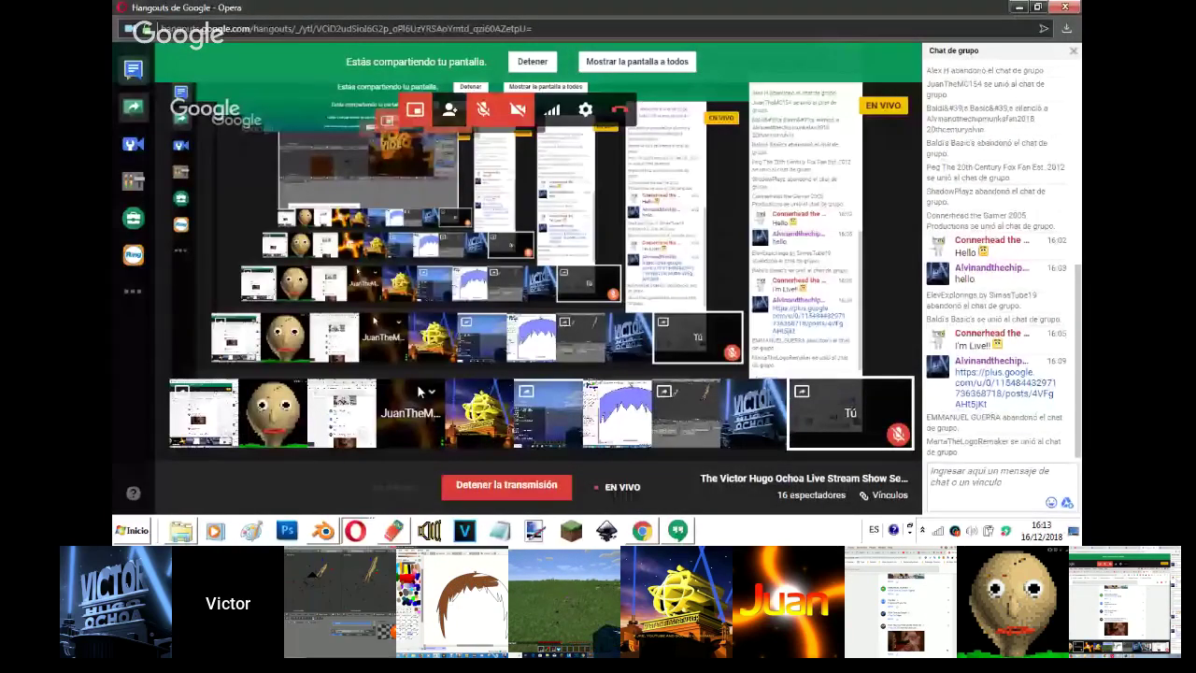
pyautogui.click(395, 532)
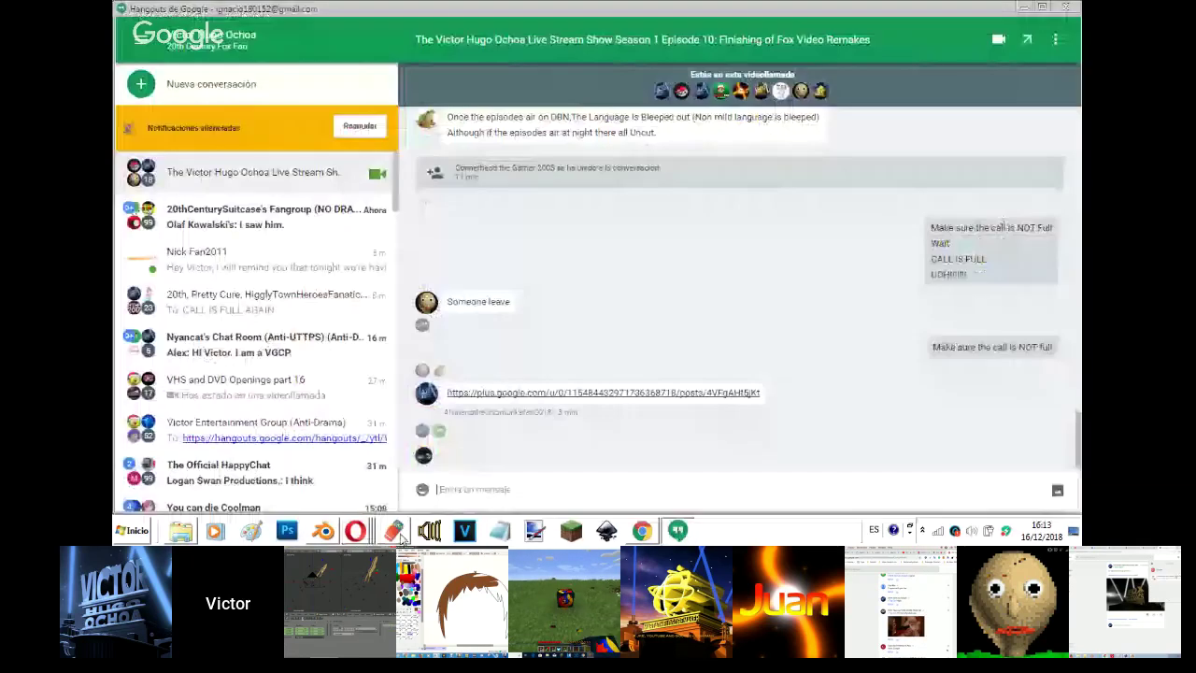
pyautogui.click(359, 532)
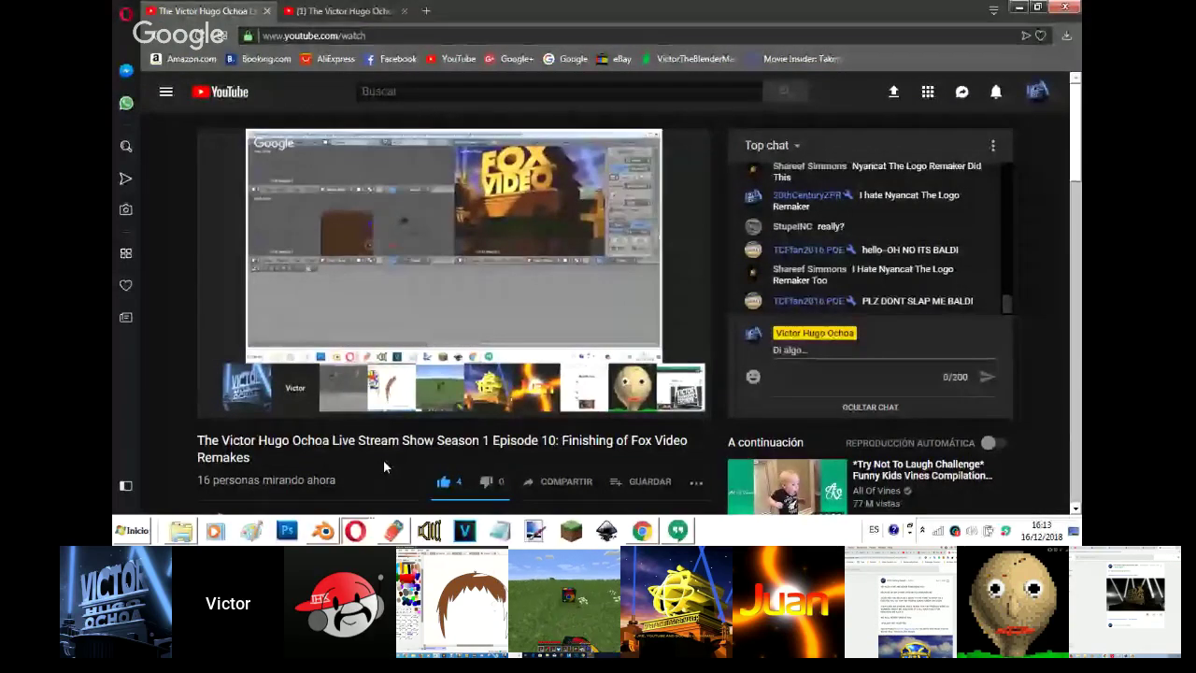
pyautogui.click(333, 531)
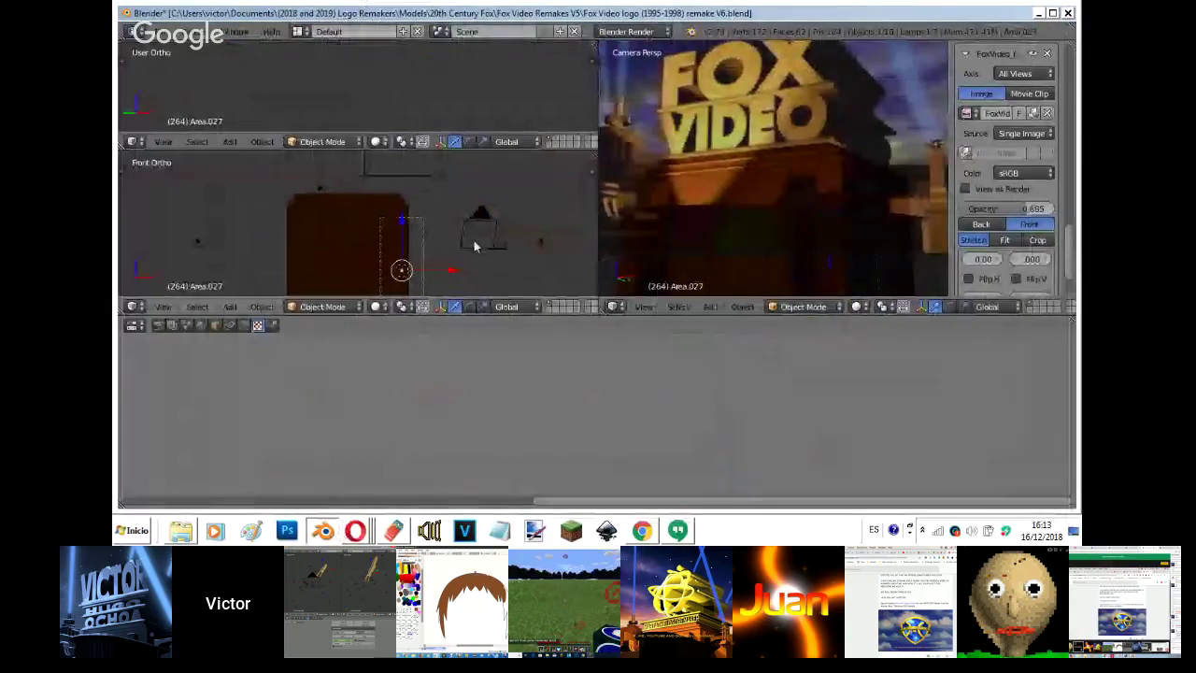
# - Shift the duplicated area light slightly along the X axis, outward past the base block's right edge
pyautogui.scroll(6, 474, 242)
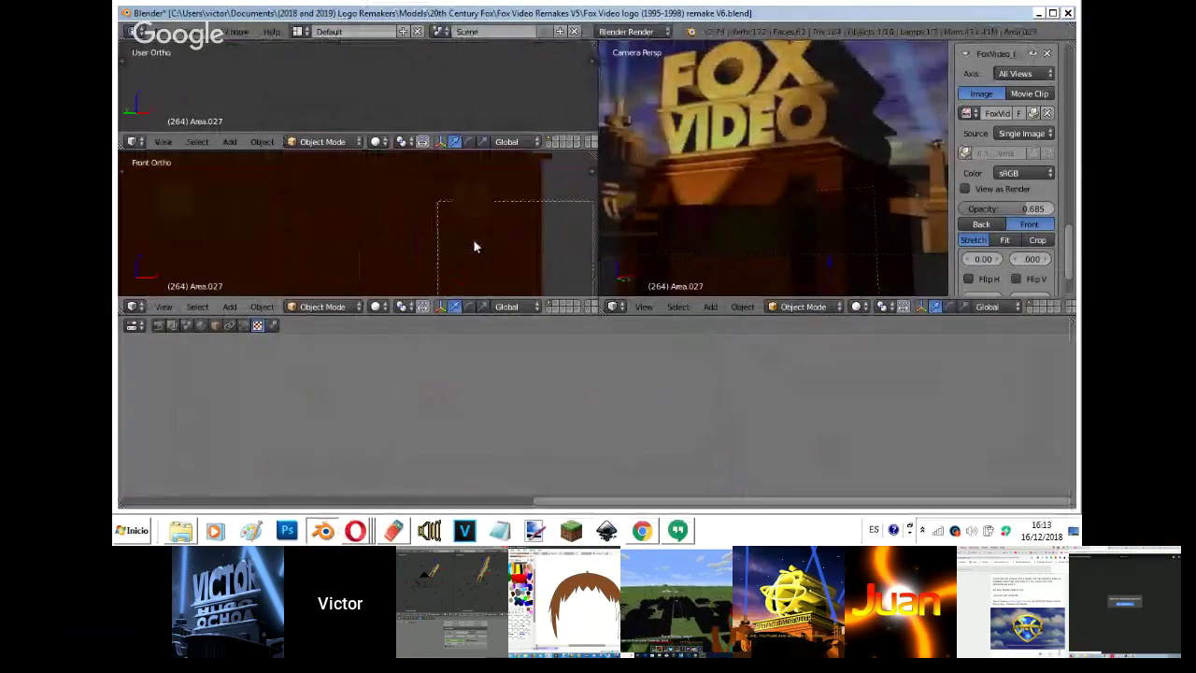
pyautogui.press('g')
pyautogui.press('x')
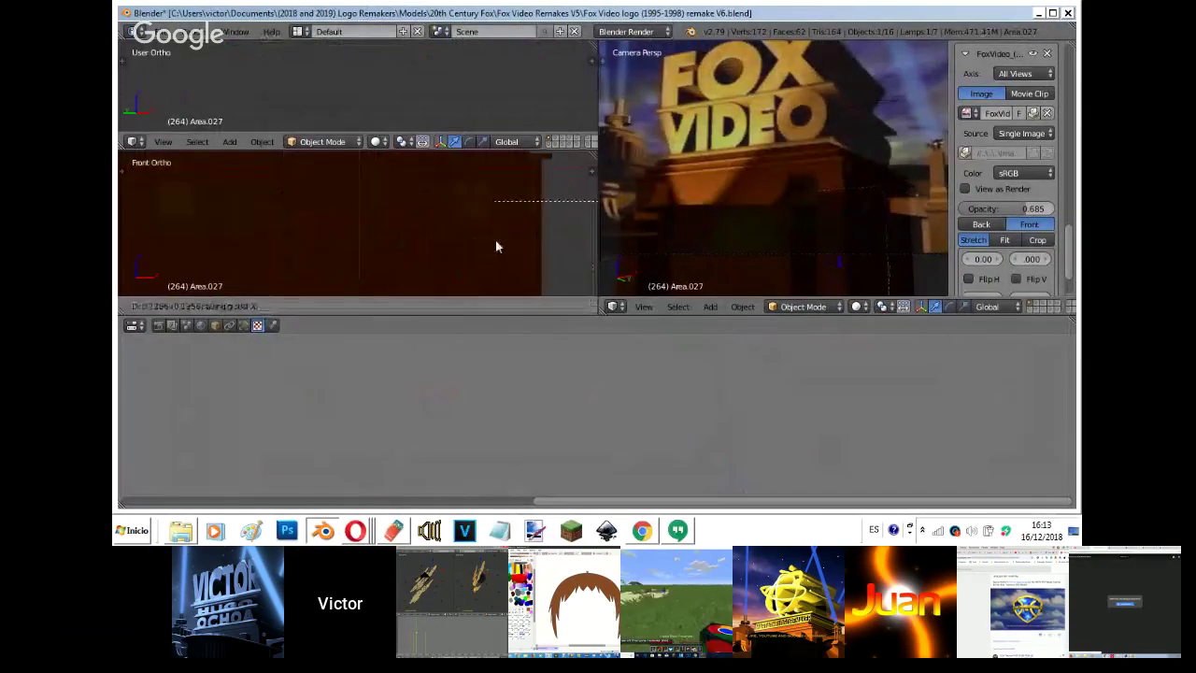
pyautogui.click(499, 247)
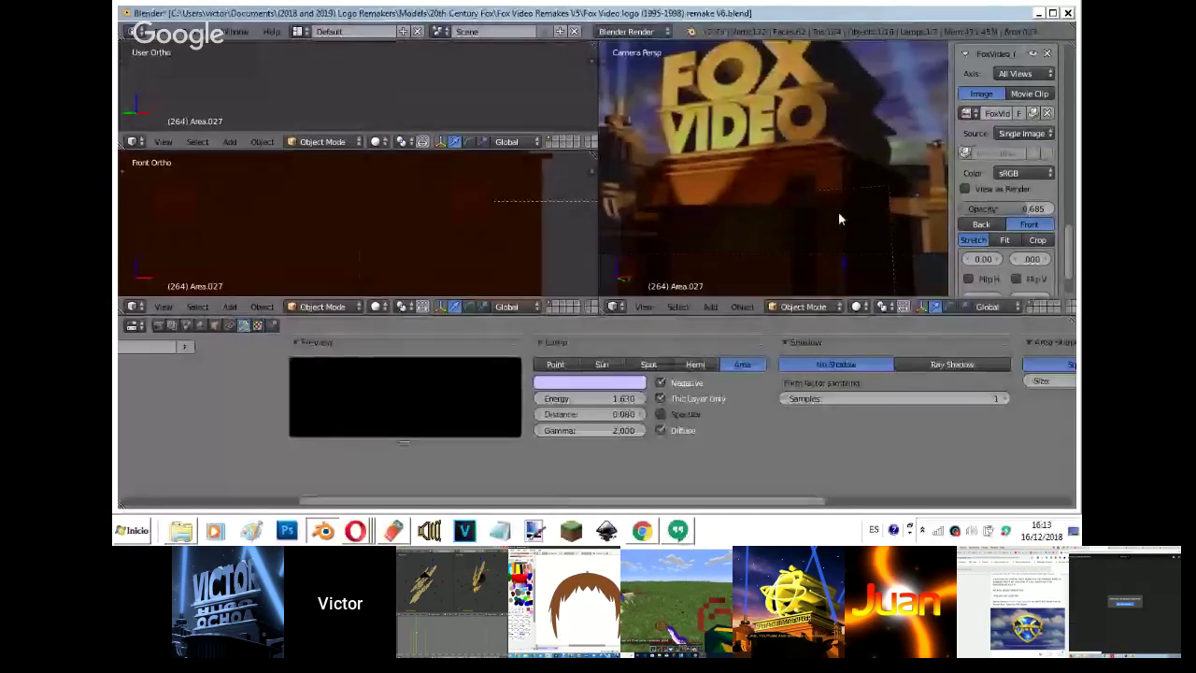
# - Hide the reference background image and preview the MainStructure render layer with rendered shading in the camera view
pyautogui.scroll(2, 978, 92)
pyautogui.click(972, 82)
pyautogui.hotkey('shift', 'z')
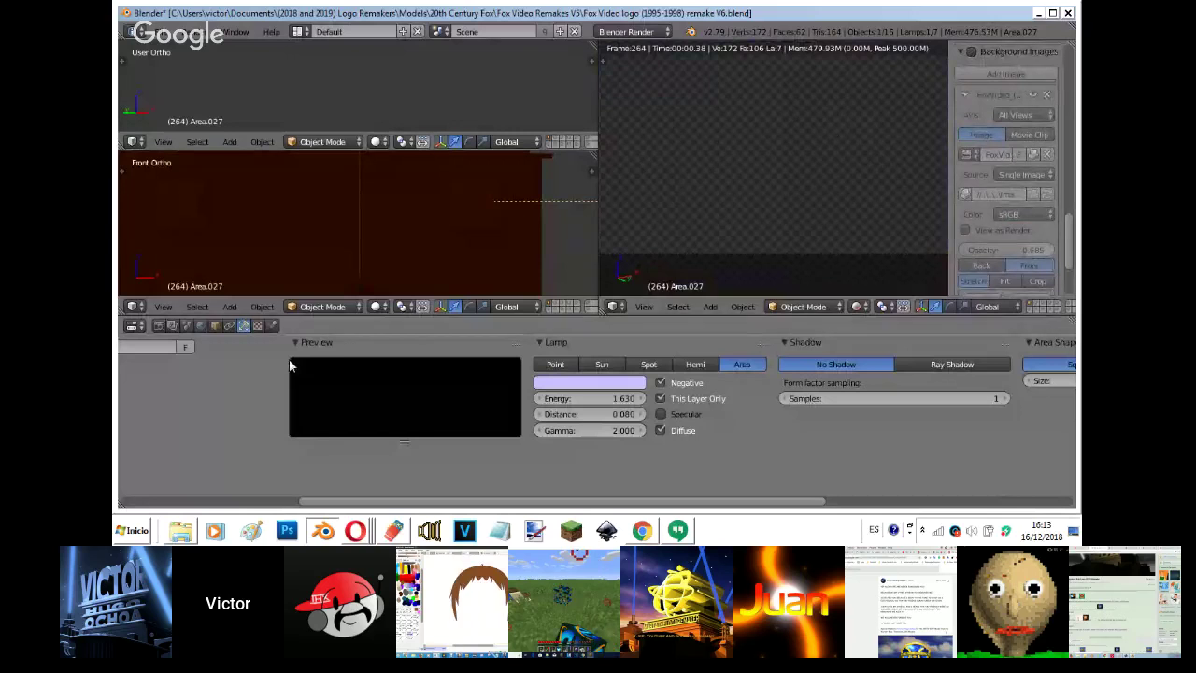
pyautogui.click(172, 325)
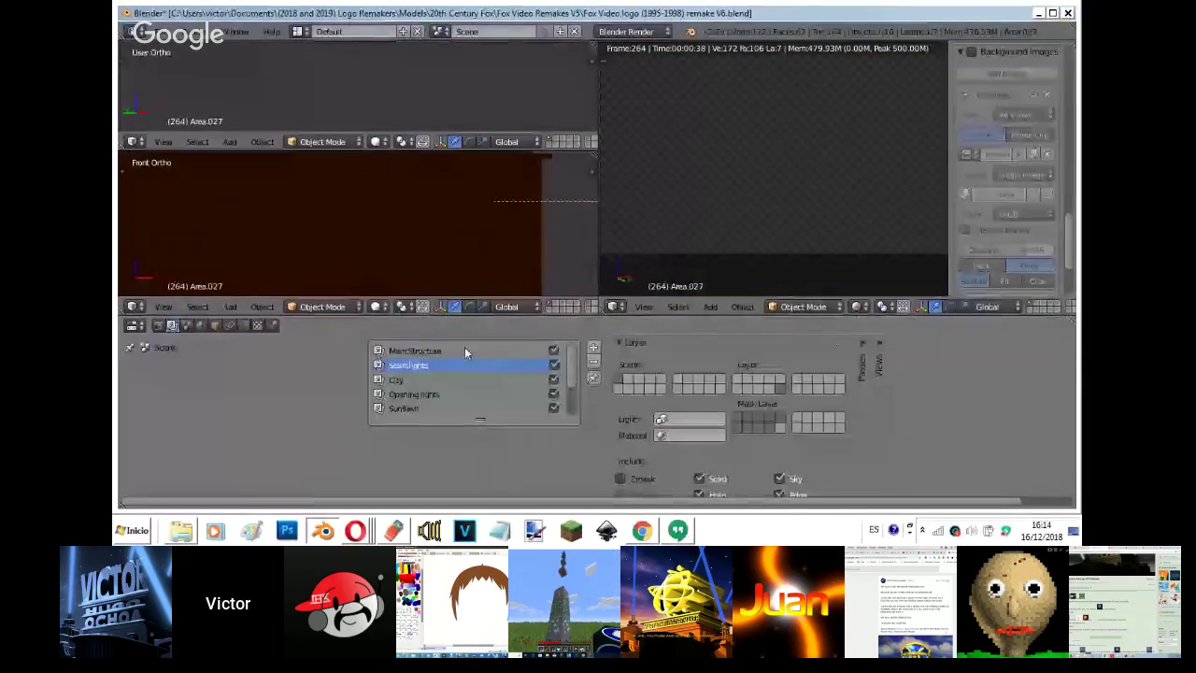
pyautogui.click(465, 348)
# - Set the duplicated negative light's distance to 0.430 and try moving it along the Y axis in the right view
pyautogui.click(243, 326)
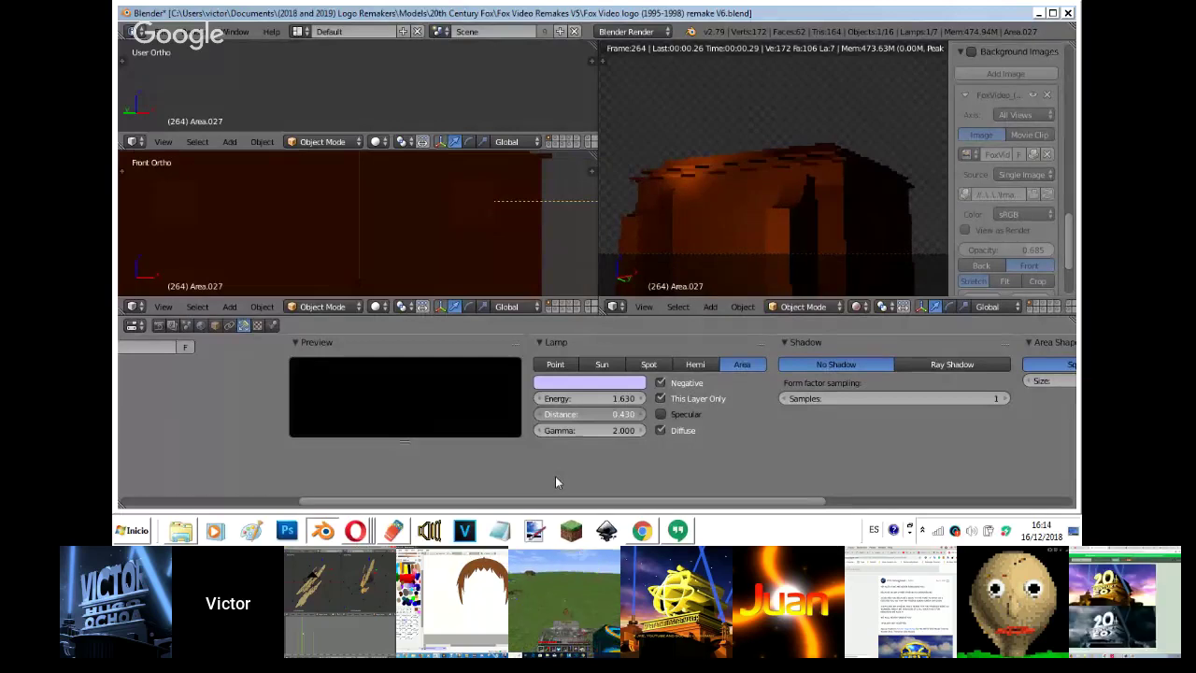
pyautogui.moveTo(486, 271); pyautogui.dragTo(421, 252, button='middle')
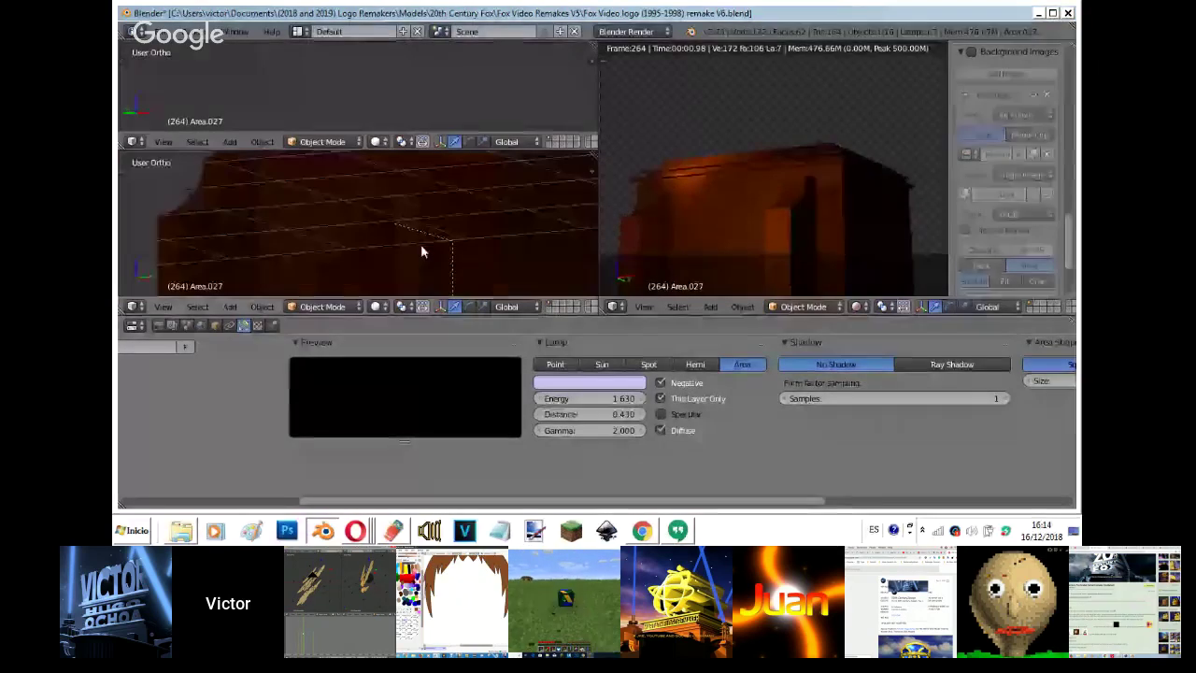
pyautogui.press('KP_3')
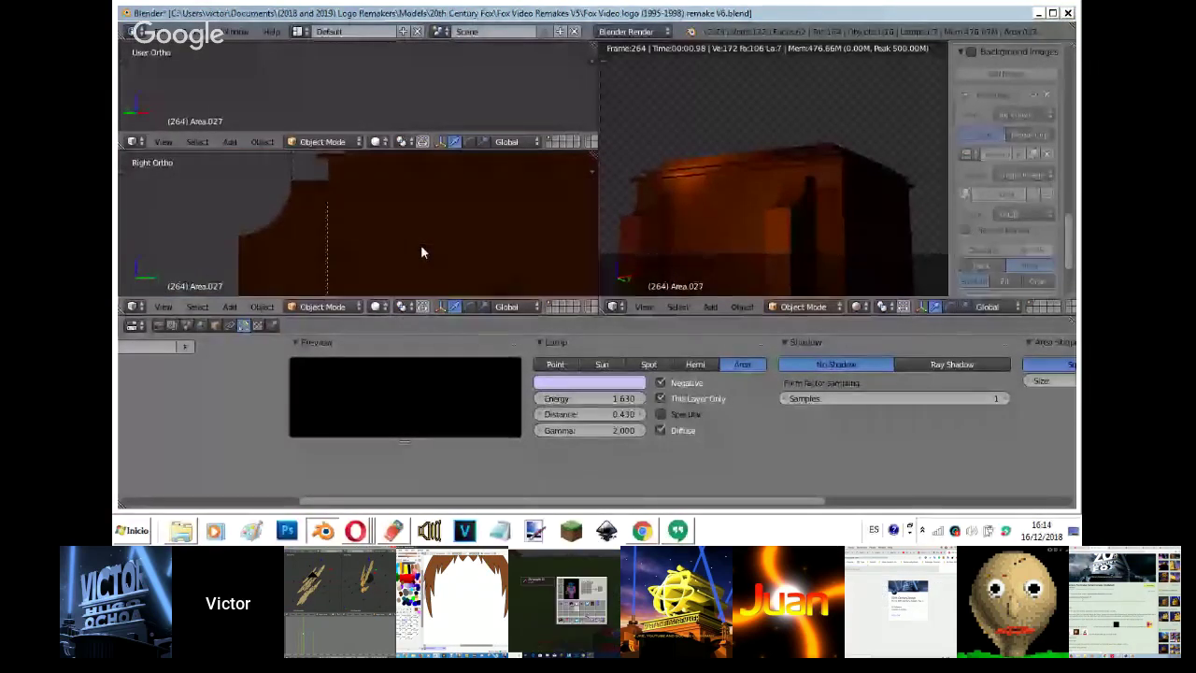
pyautogui.press('g')
pyautogui.press('y')
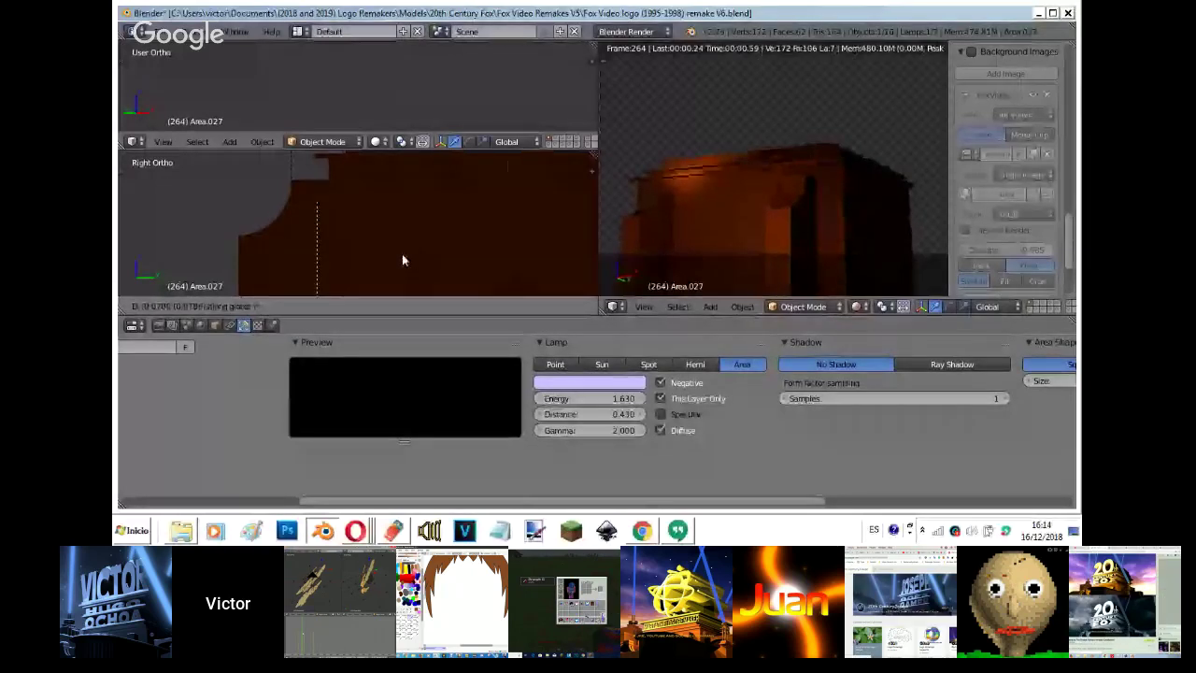
pyautogui.rightClick(332, 272)
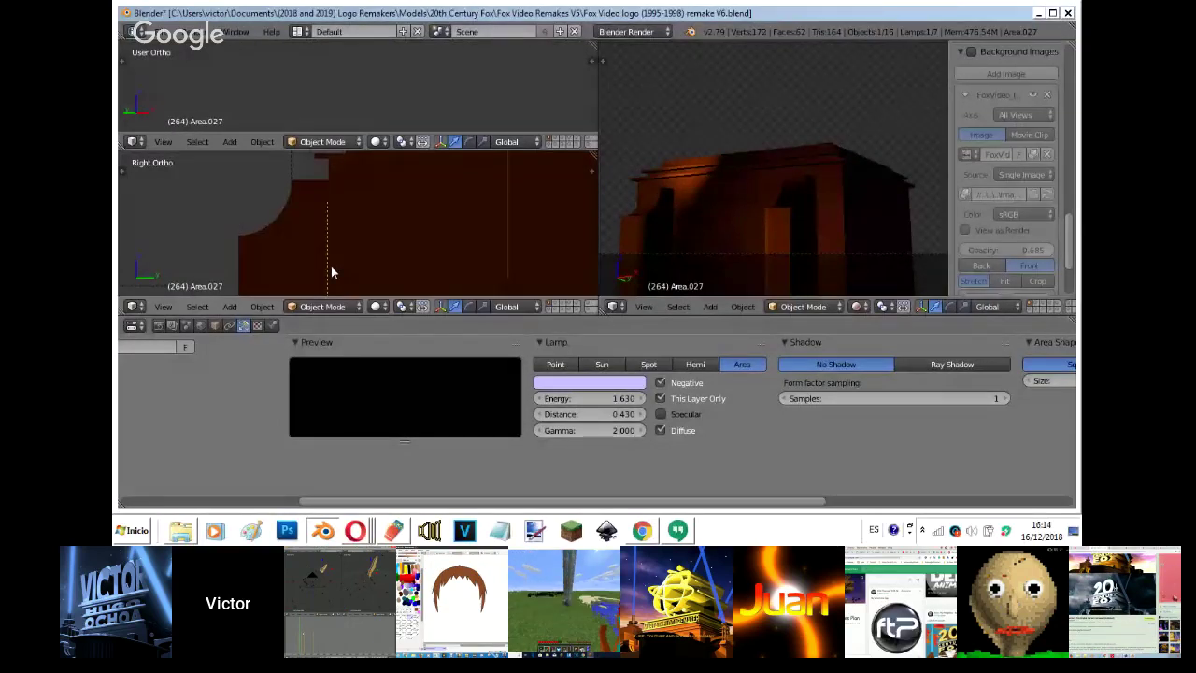
# - Reset the duplicated negative light's colour to white and raise its energy to 10
pyautogui.press('KP_1')
pyautogui.click(589, 382)
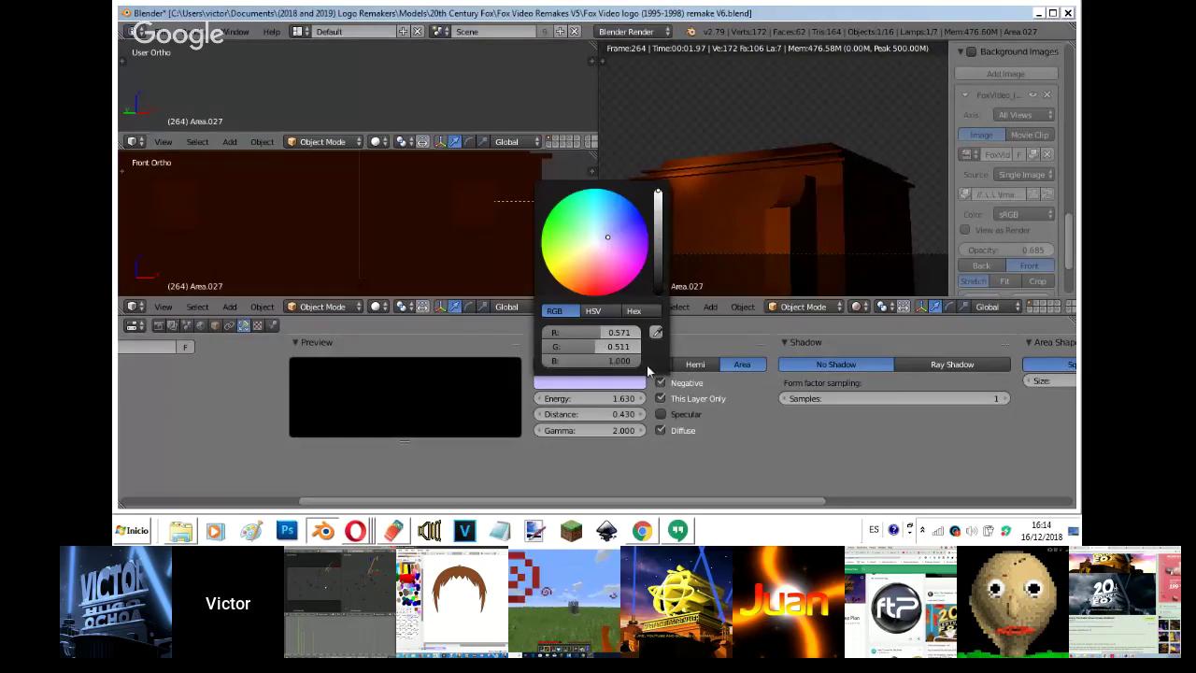
pyautogui.press('BackSpace')
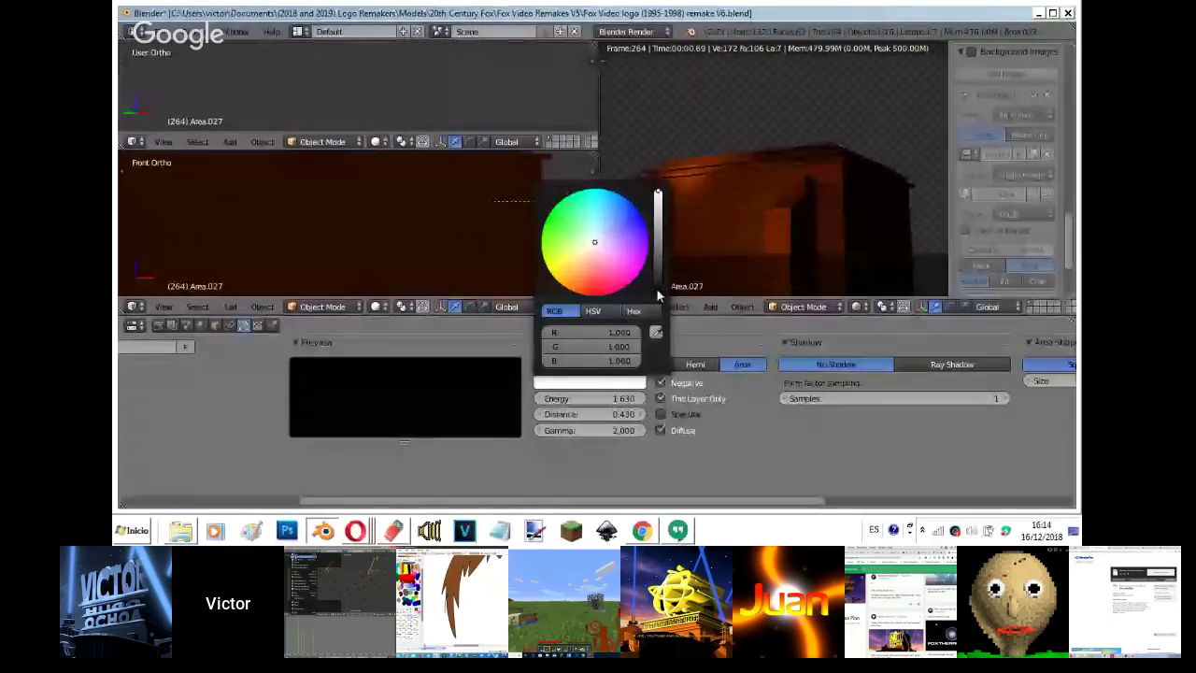
pyautogui.click(658, 277)
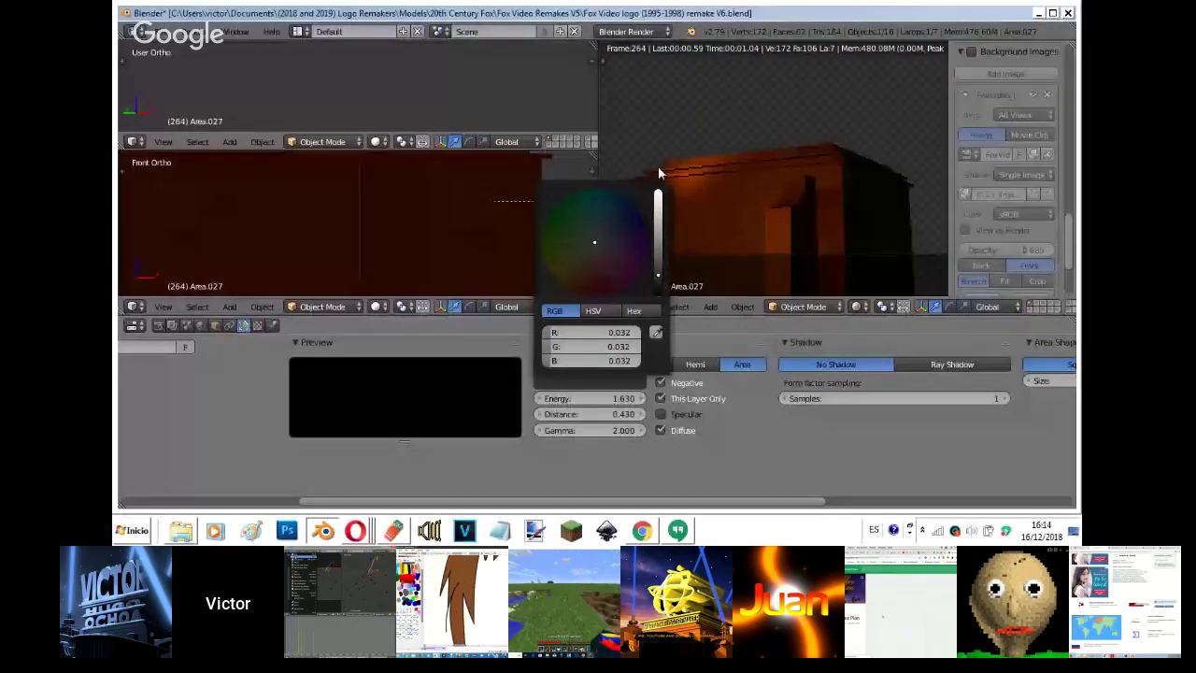
pyautogui.press('Escape')
pyautogui.hotkey('shift', 'z')
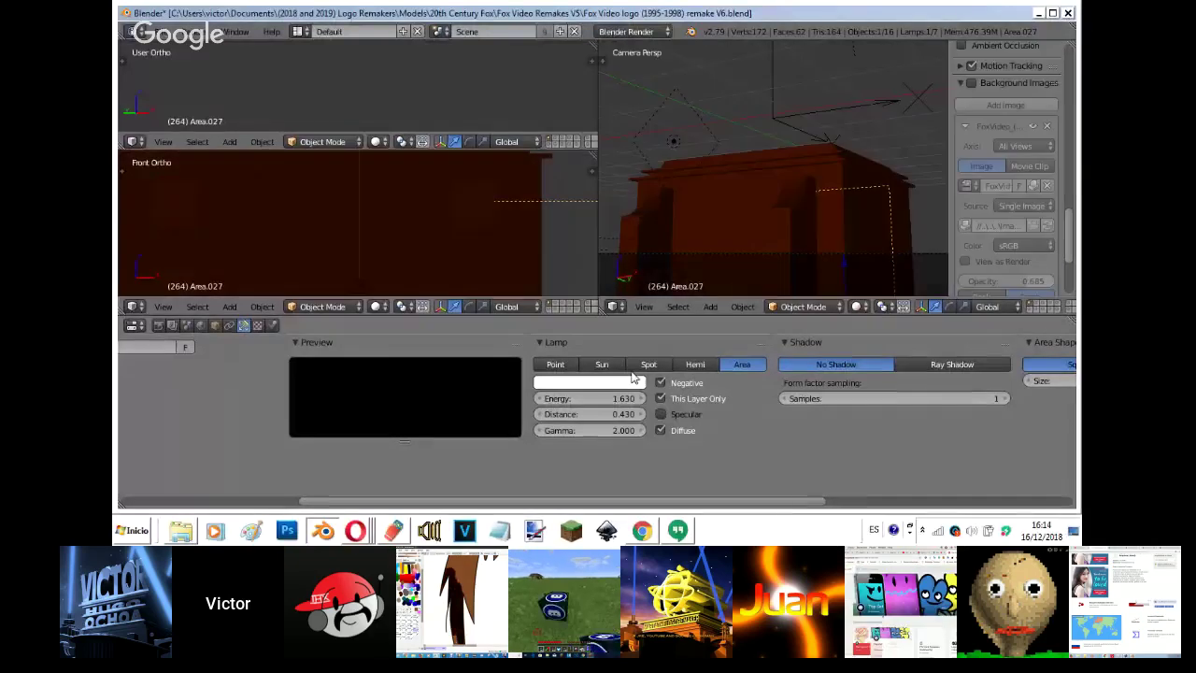
pyautogui.moveTo(607, 399); pyautogui.dragTo(646, 398)
pyautogui.hotkey('shift', 'z')
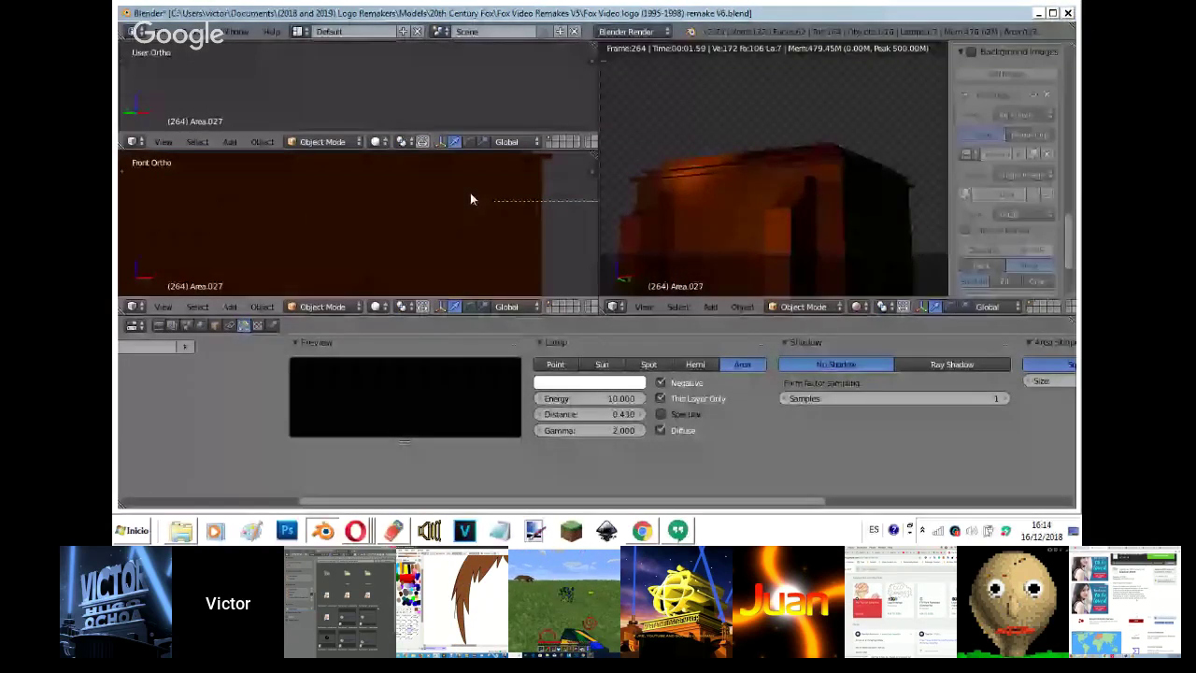
# - Try scaling the duplicated negative light down along Z, and delete it from beside the base block
pyautogui.press('s')
pyautogui.press('z')
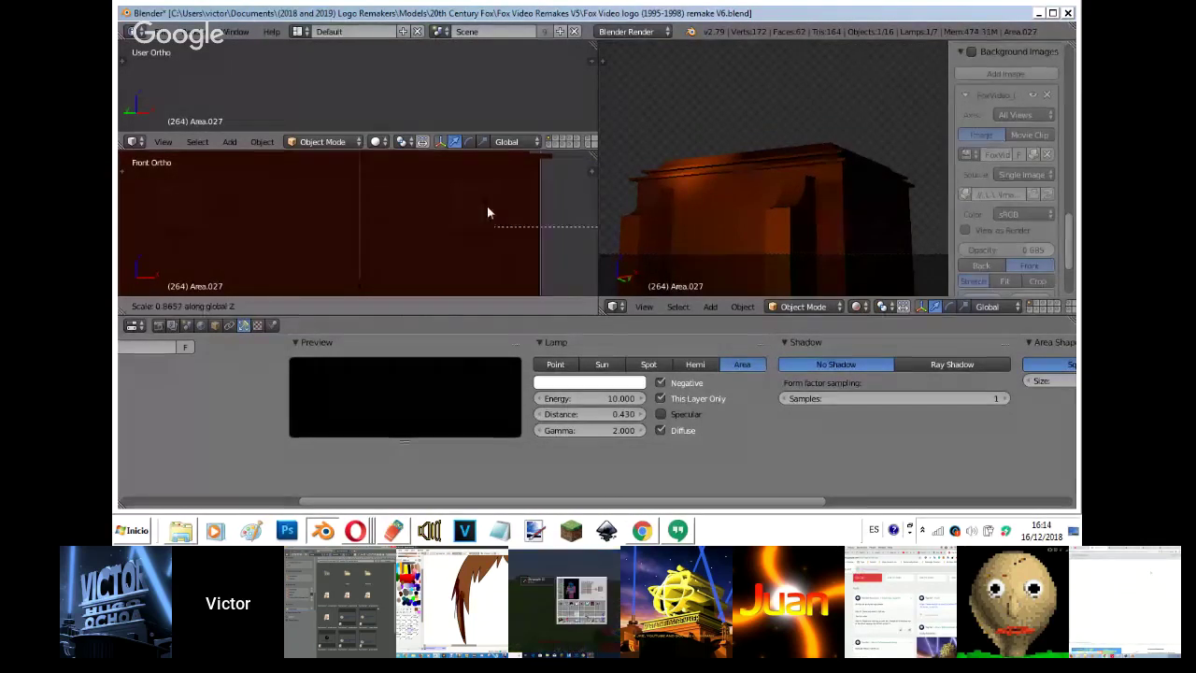
pyautogui.click(481, 267)
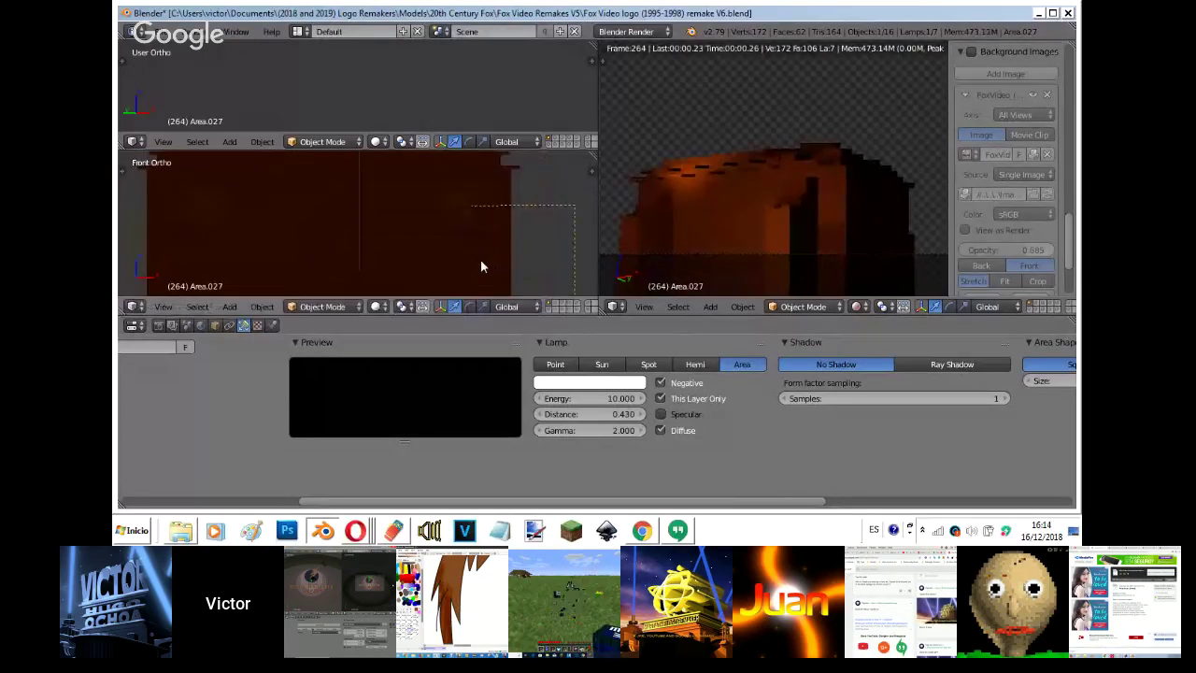
pyautogui.press('x')
pyautogui.click(481, 267)
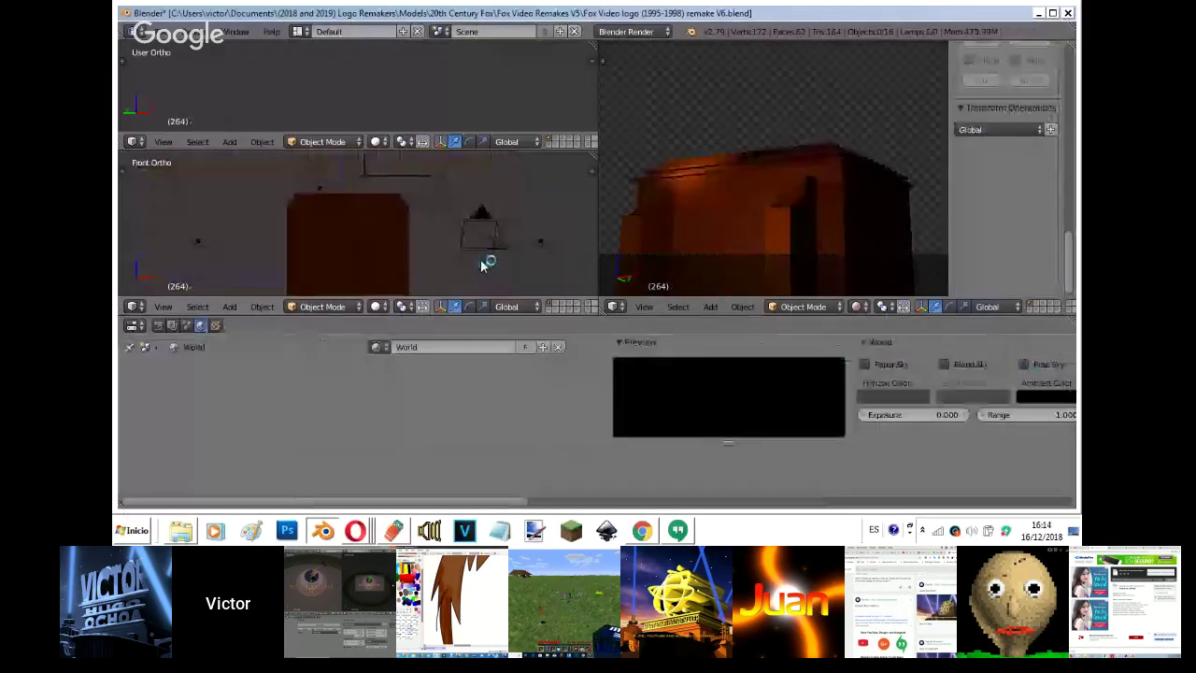
# - Reduce the distance of the white area light standing between the camera and the base block
pyautogui.press('KP_3')
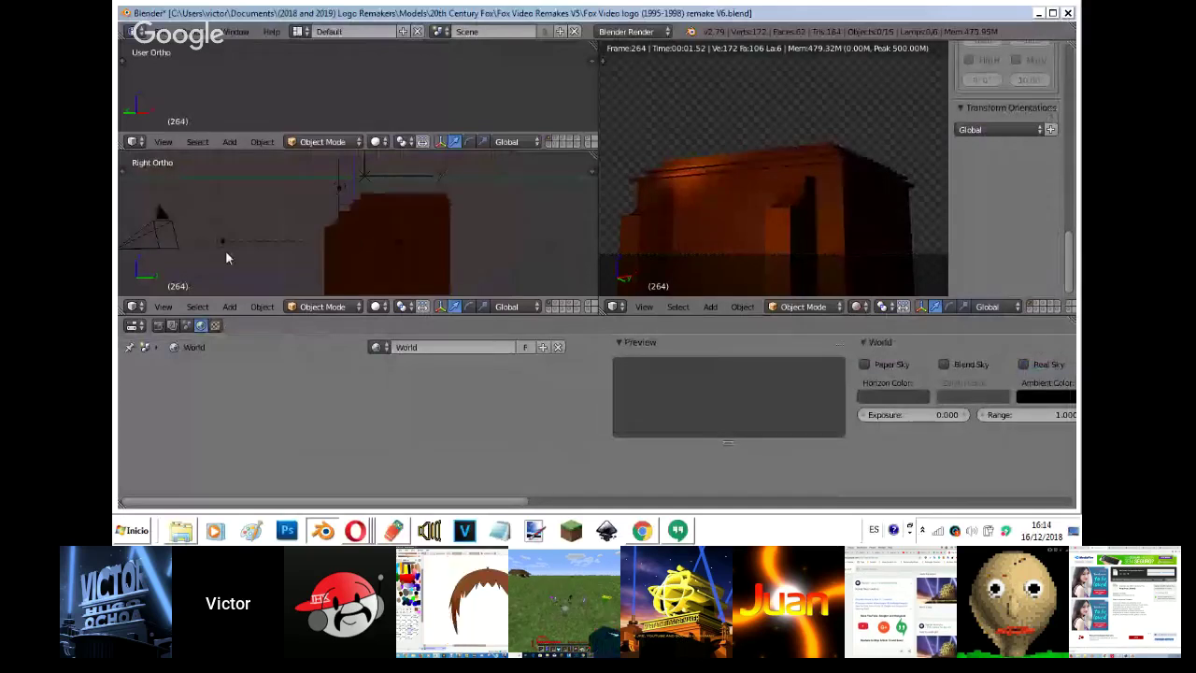
pyautogui.rightClick(224, 247)
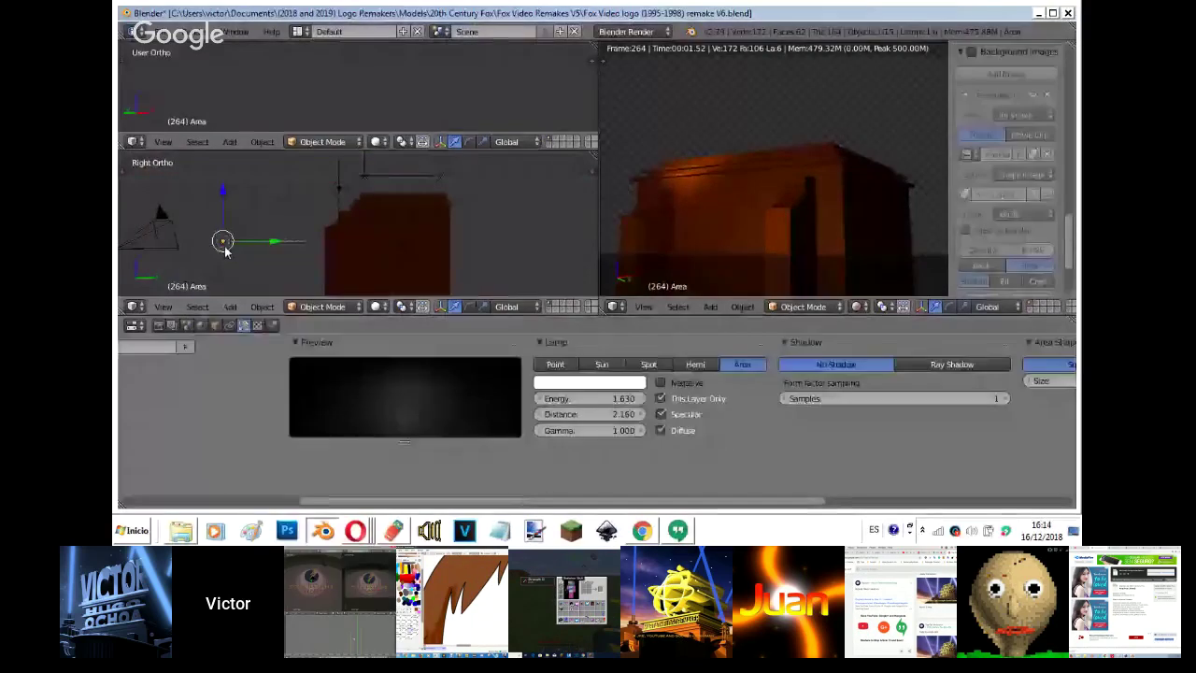
pyautogui.moveTo(588, 414); pyautogui.dragTo(452, 423)
# - Duplicate the area light above the base block, placing the copy about 0.6 units forward and 0.2 lower, and compare with the reference image
pyautogui.rightClick(339, 188)
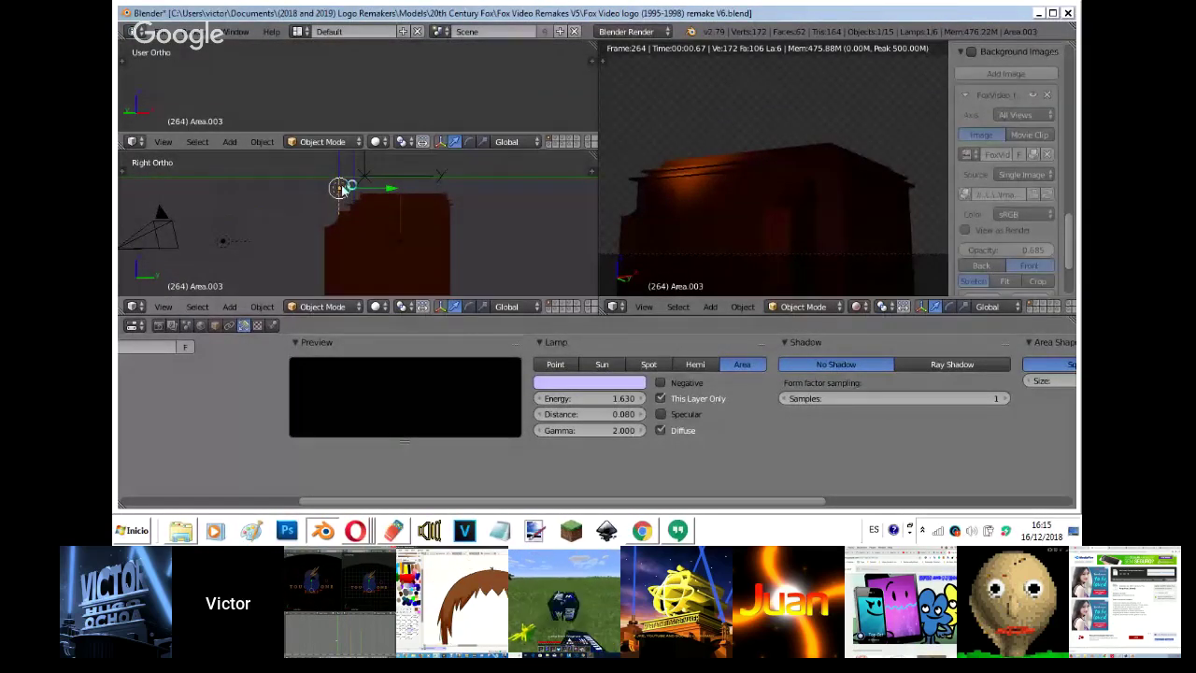
pyautogui.hotkey('shift', 'd')
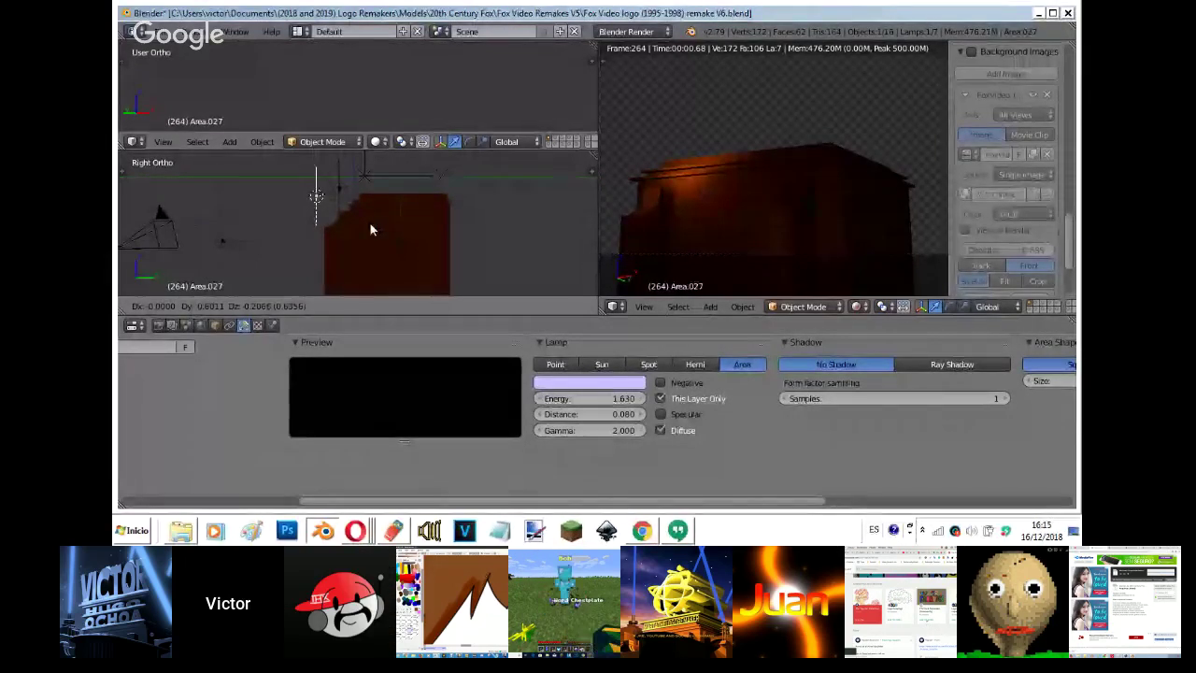
pyautogui.click(370, 228)
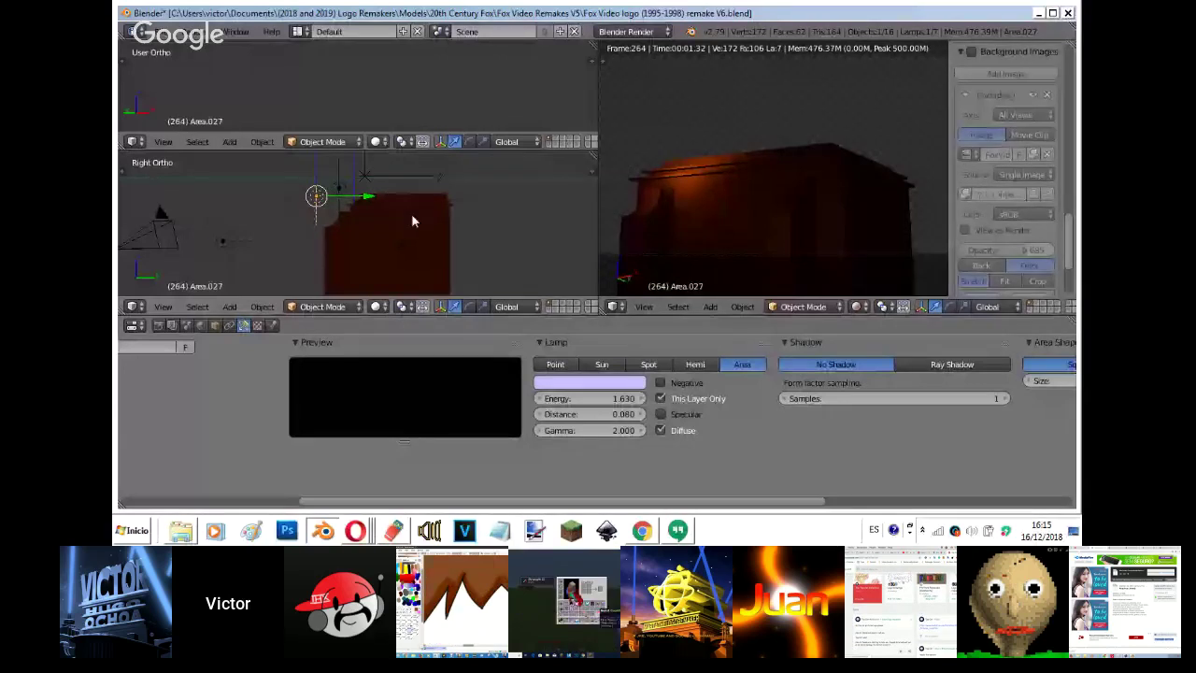
pyautogui.click(972, 51)
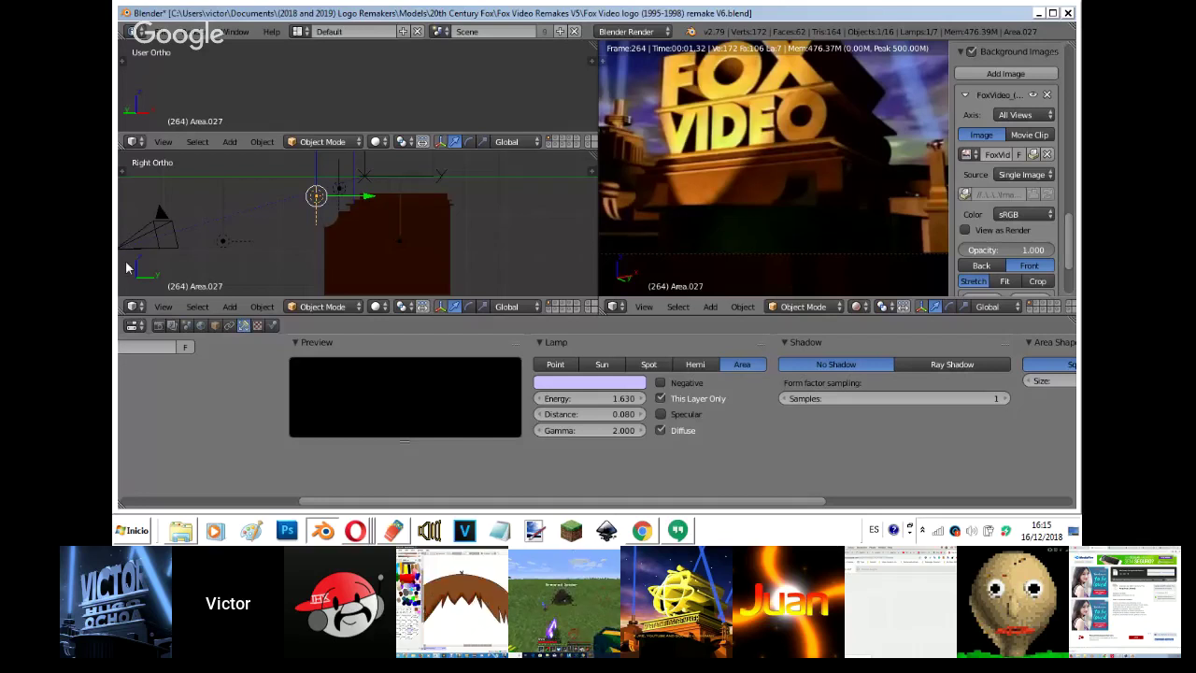
pyautogui.click(970, 53)
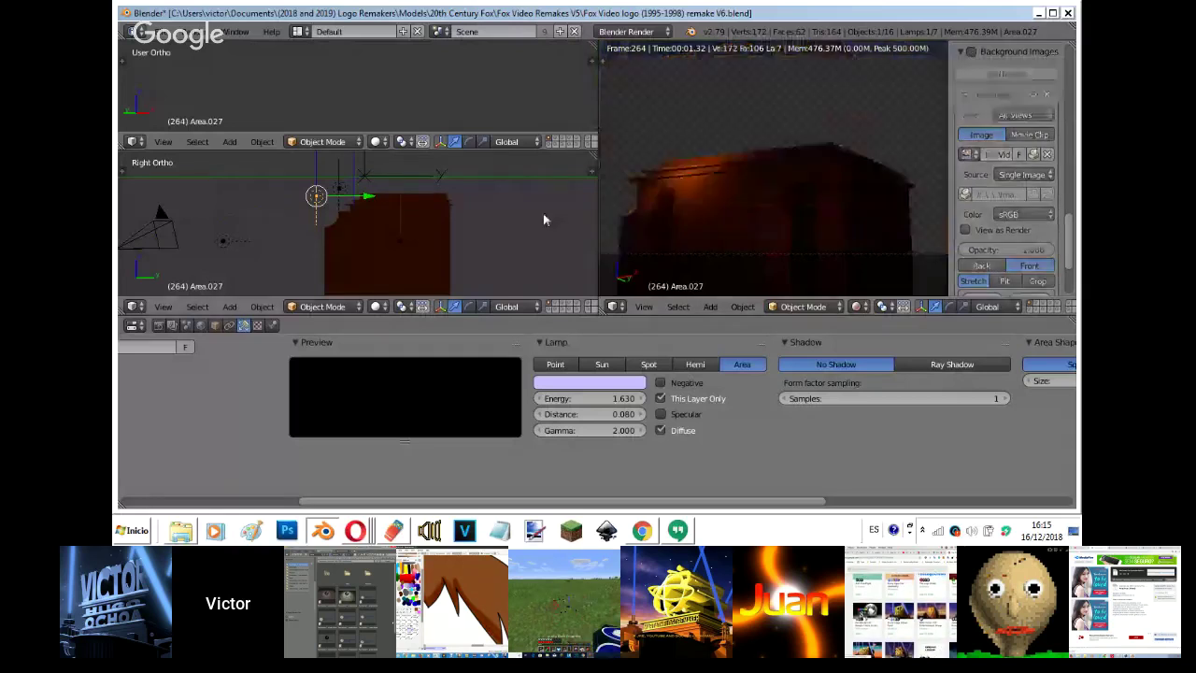
# - Move the new area light copy about 0.73 units along the Y axis, back toward the base block
pyautogui.press('g')
pyautogui.press('y')
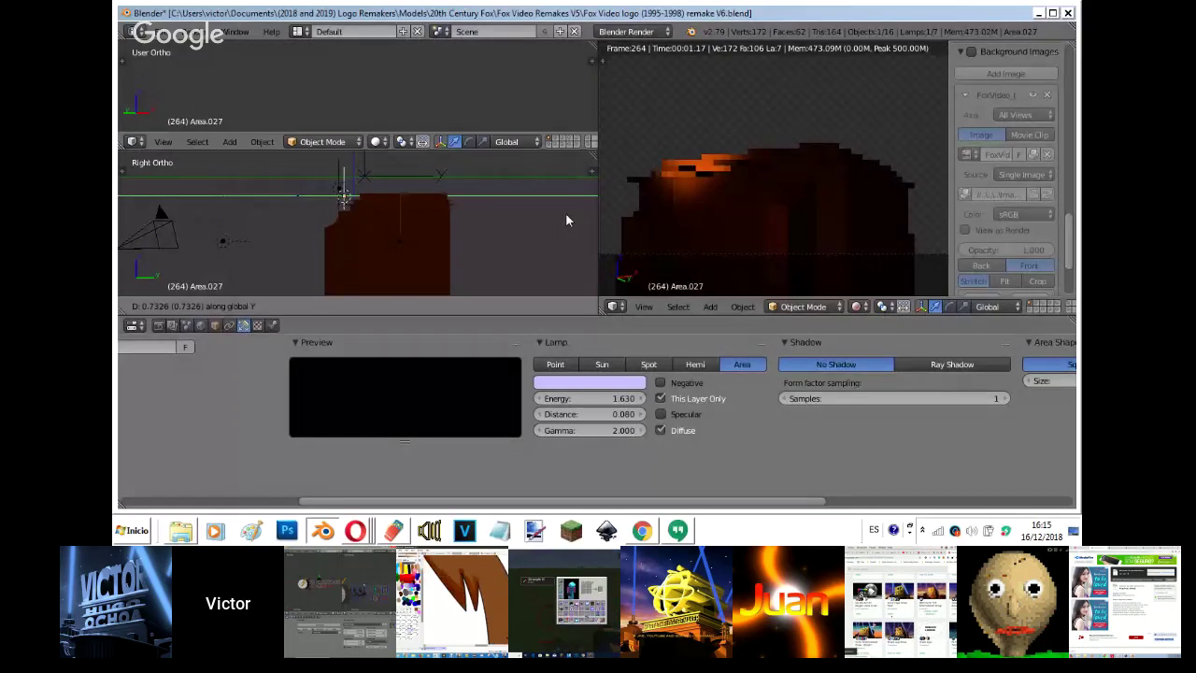
pyautogui.click(566, 214)
pyautogui.press('KP_1')
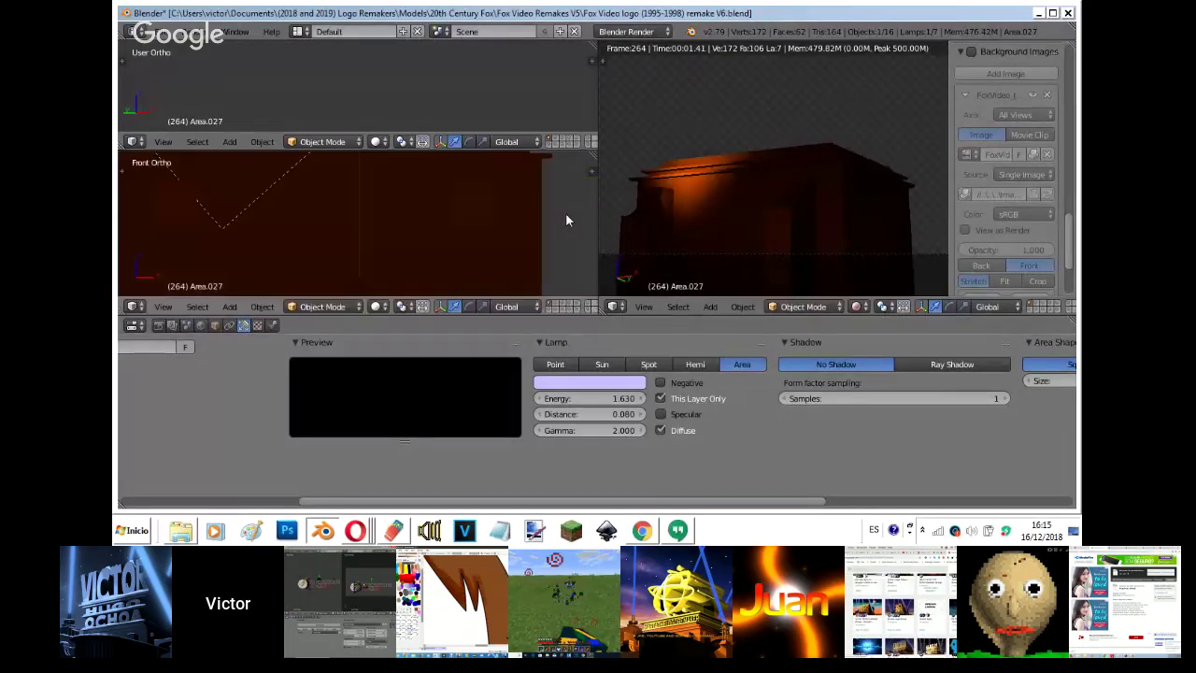
pyautogui.scroll(-3, 567, 214)
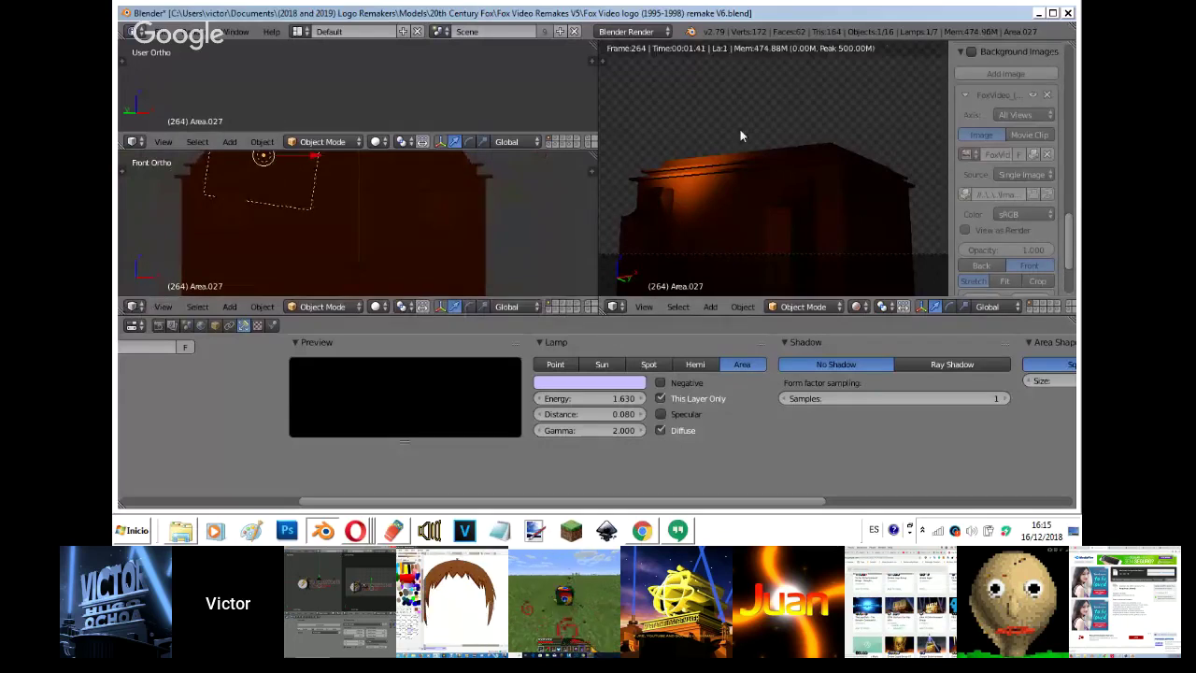
# - Straighten the tilted area light copy in front view, reposition it, and stretch it along X across most of the base block's width
pyautogui.hotkey('shift', 'z')
pyautogui.press('r')
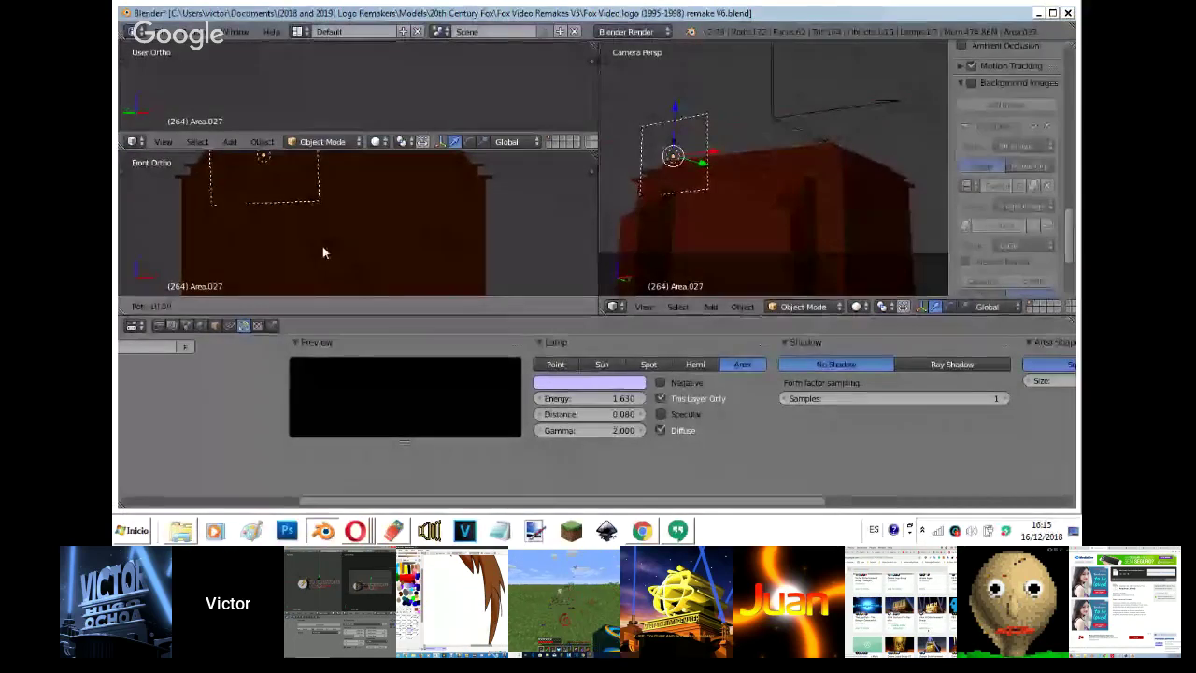
pyautogui.click(407, 246)
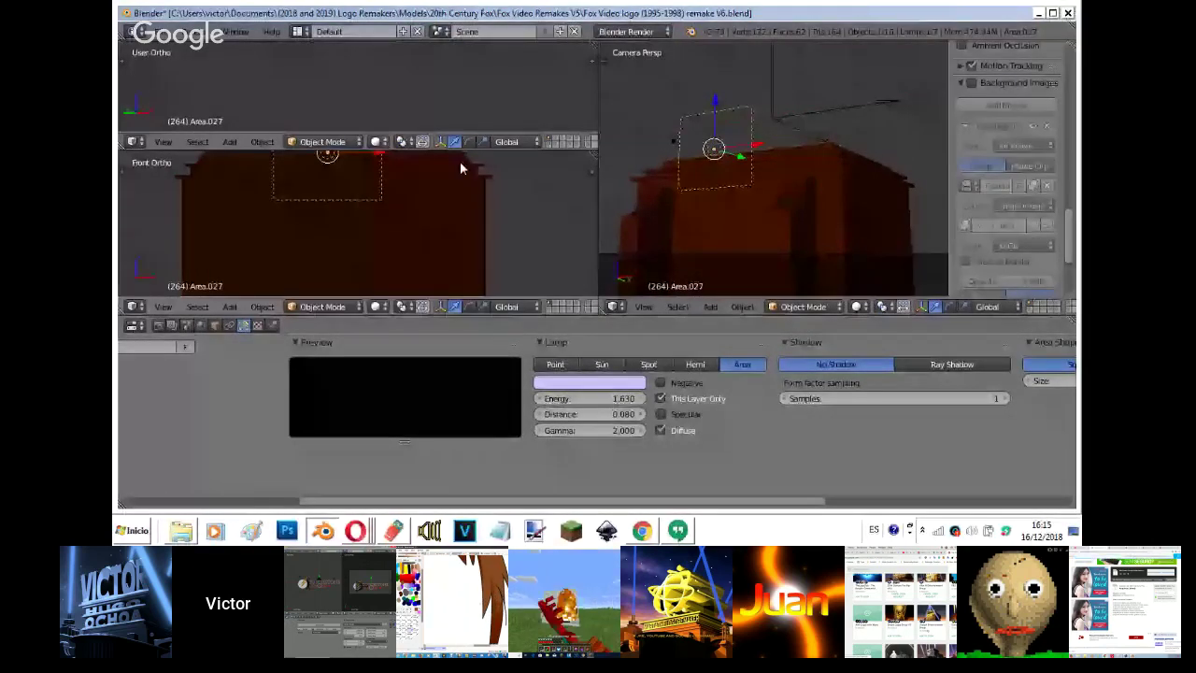
pyautogui.press('s')
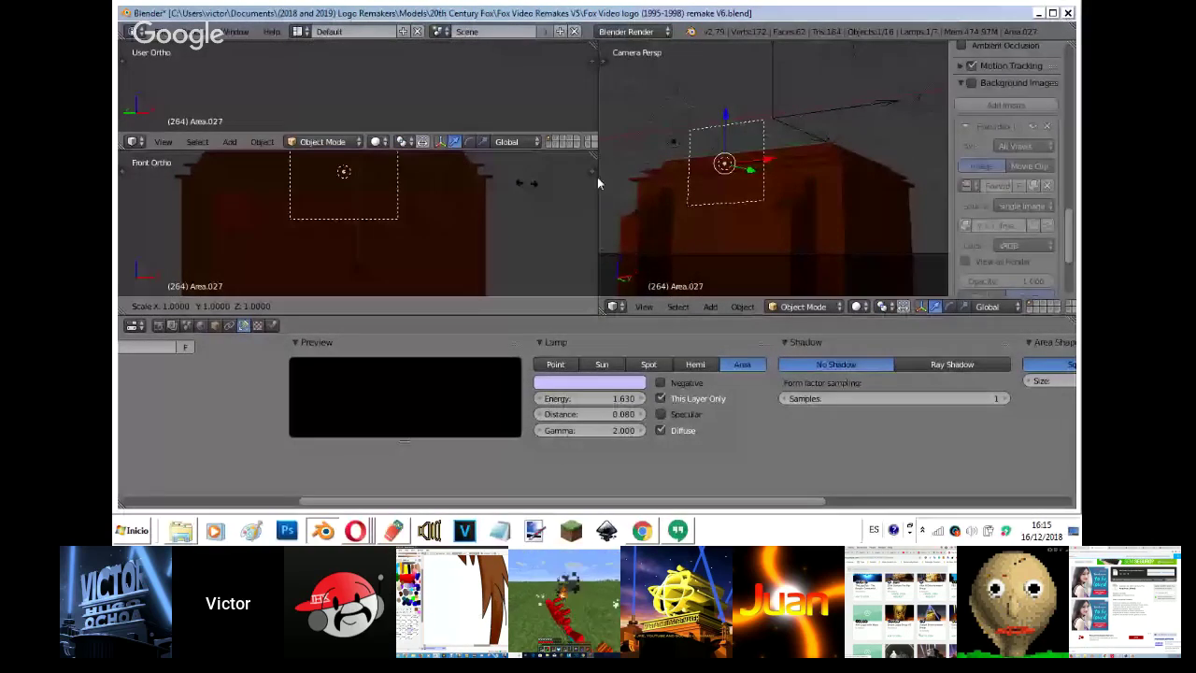
pyautogui.press('x')
pyautogui.click(208, 177)
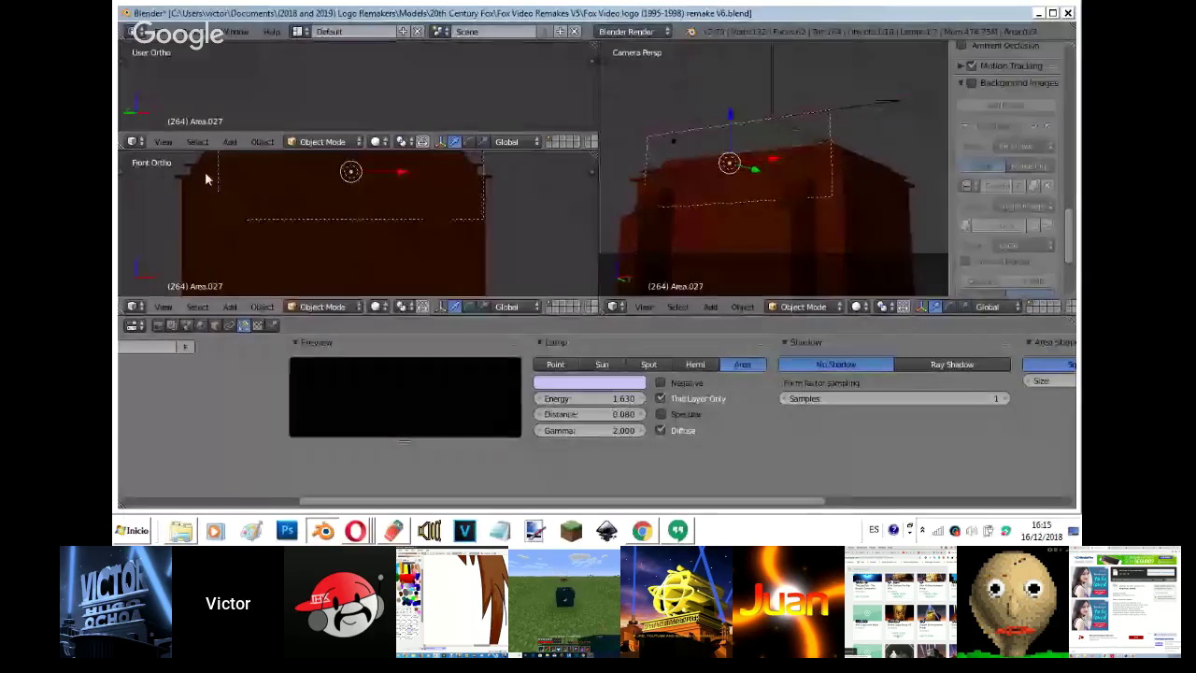
# - Shift the widened area light along X, and compare the base block with the reference image and rendered preview
pyautogui.press('g')
pyautogui.press('x')
pyautogui.click(496, 206)
pyautogui.click(972, 82)
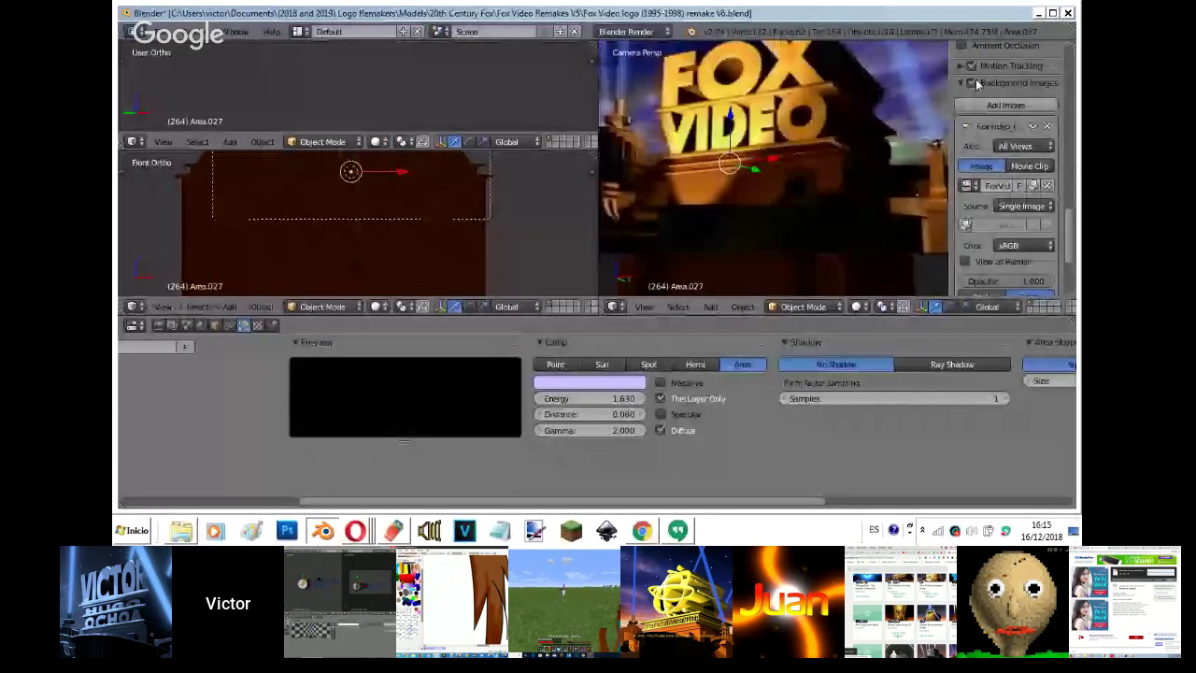
pyautogui.click(970, 81)
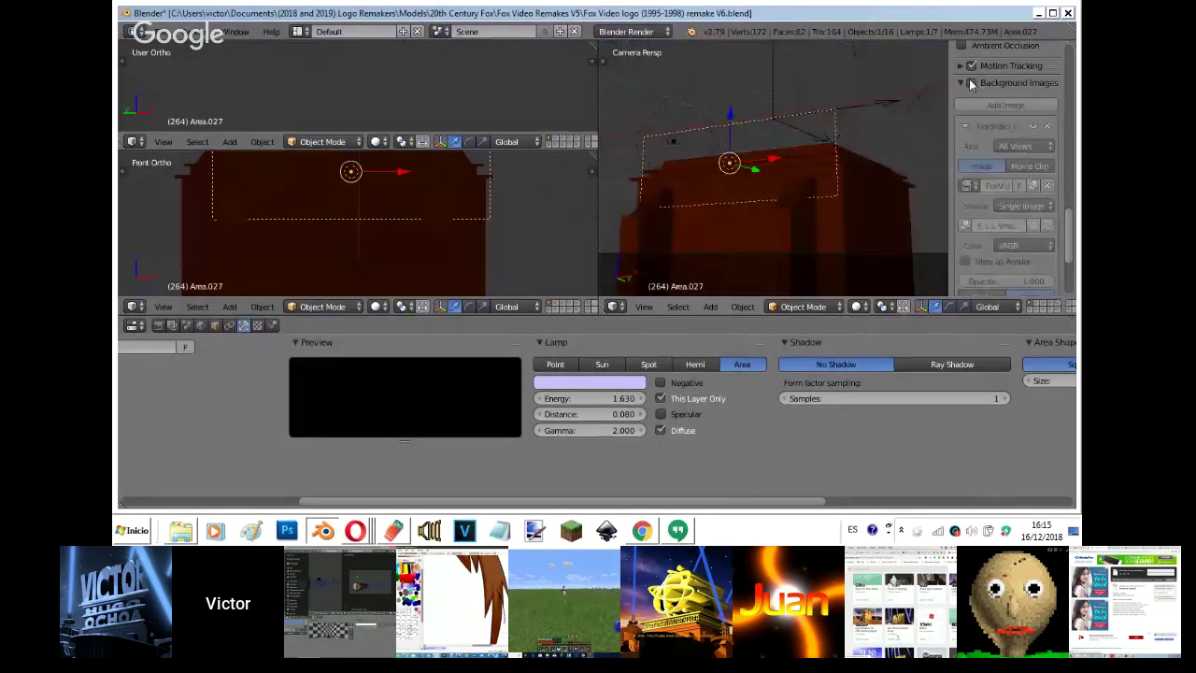
pyautogui.press('KP_3')
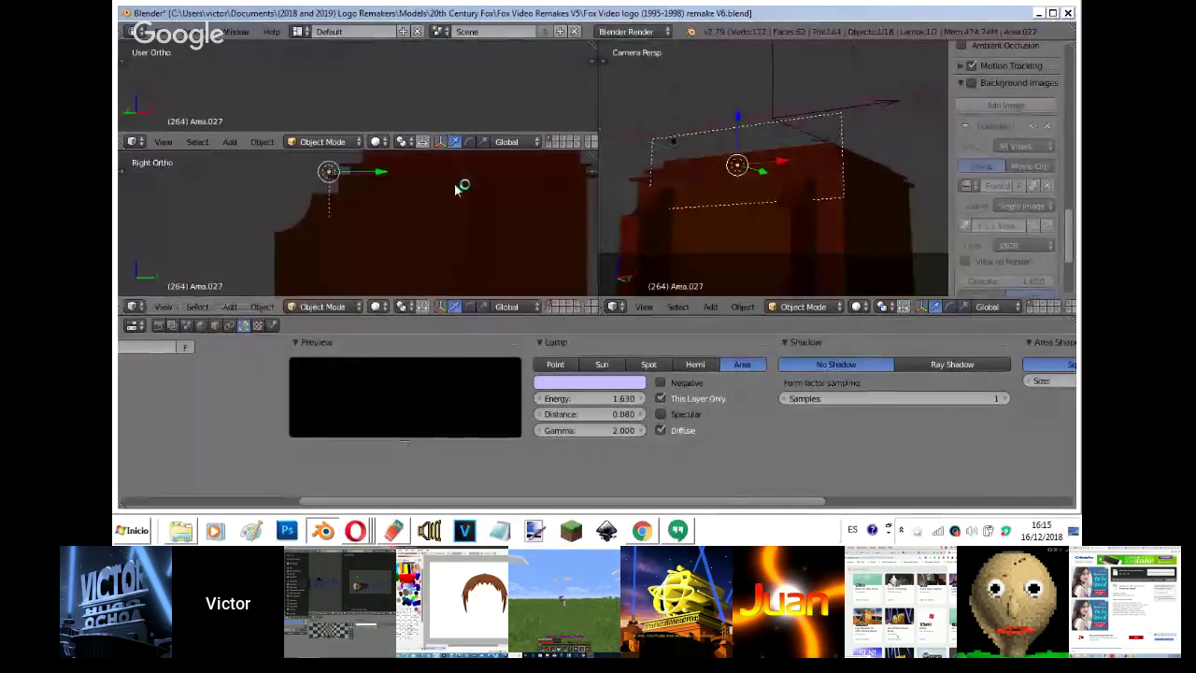
pyautogui.hotkey('shift', 'z')
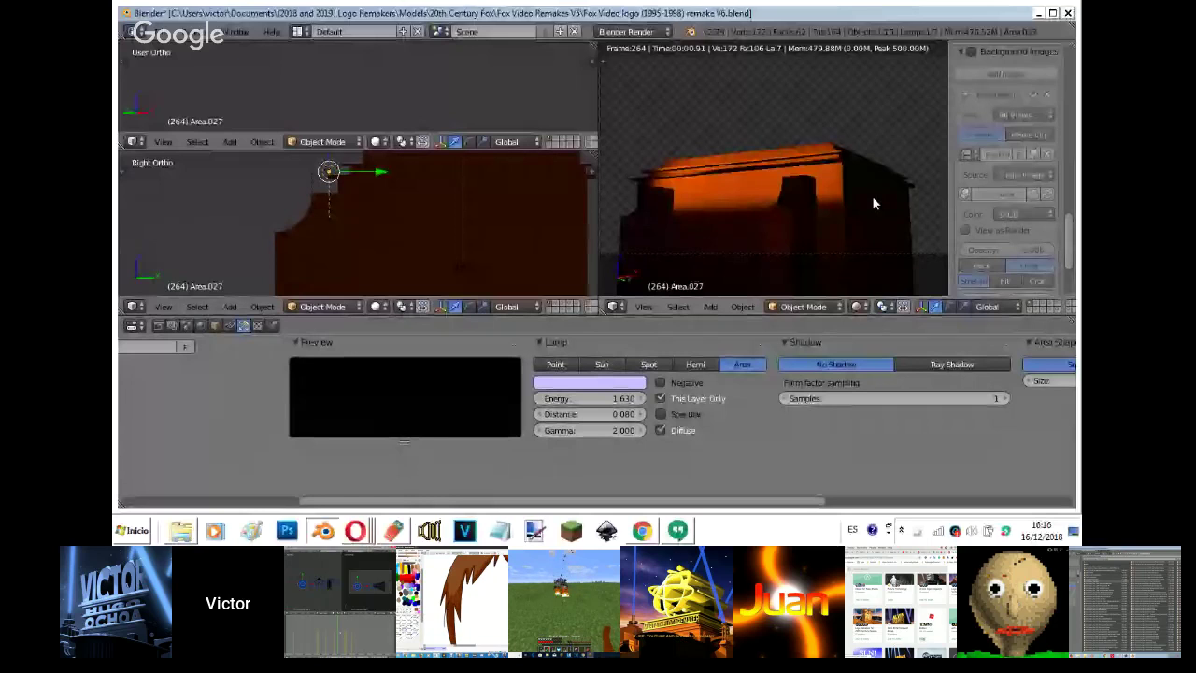
# - Narrow the front area light slightly along X, and shift it along X toward the camera side of the base block
pyautogui.press('KP_1')
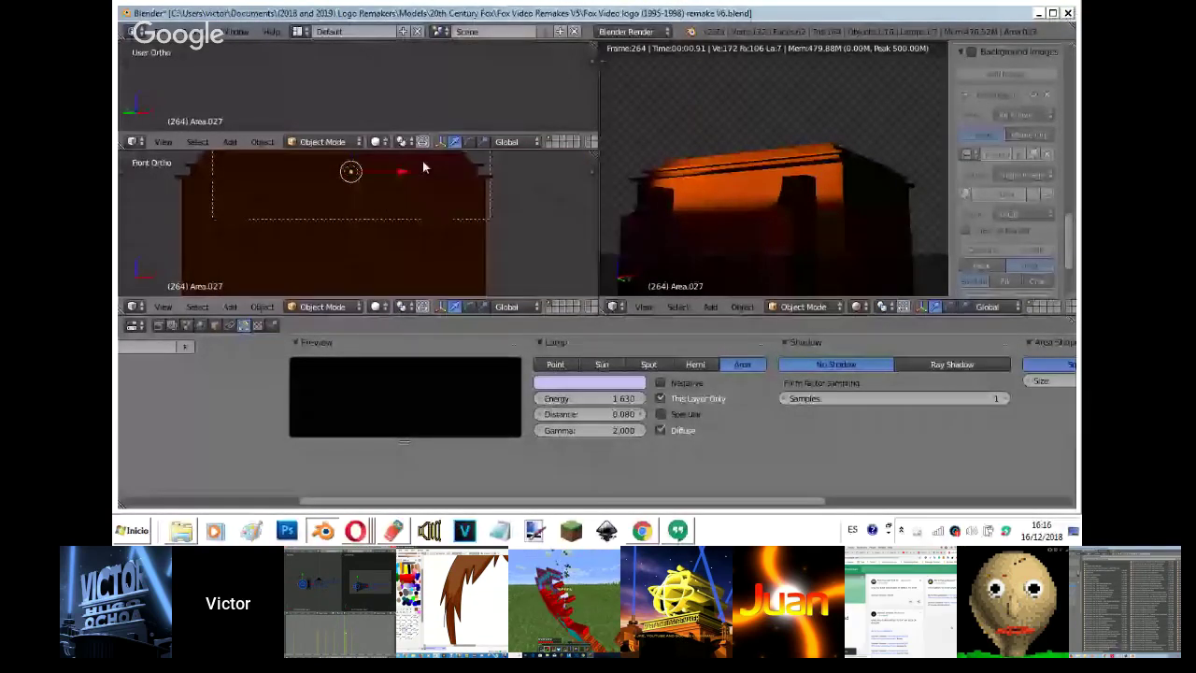
pyautogui.keyDown('shift'); pyautogui.moveTo(466, 223); pyautogui.dragTo(455, 194, button='middle'); pyautogui.keyUp('shift')
pyautogui.press('s')
pyautogui.press('x')
pyautogui.click(453, 212)
pyautogui.press('g')
pyautogui.press('x')
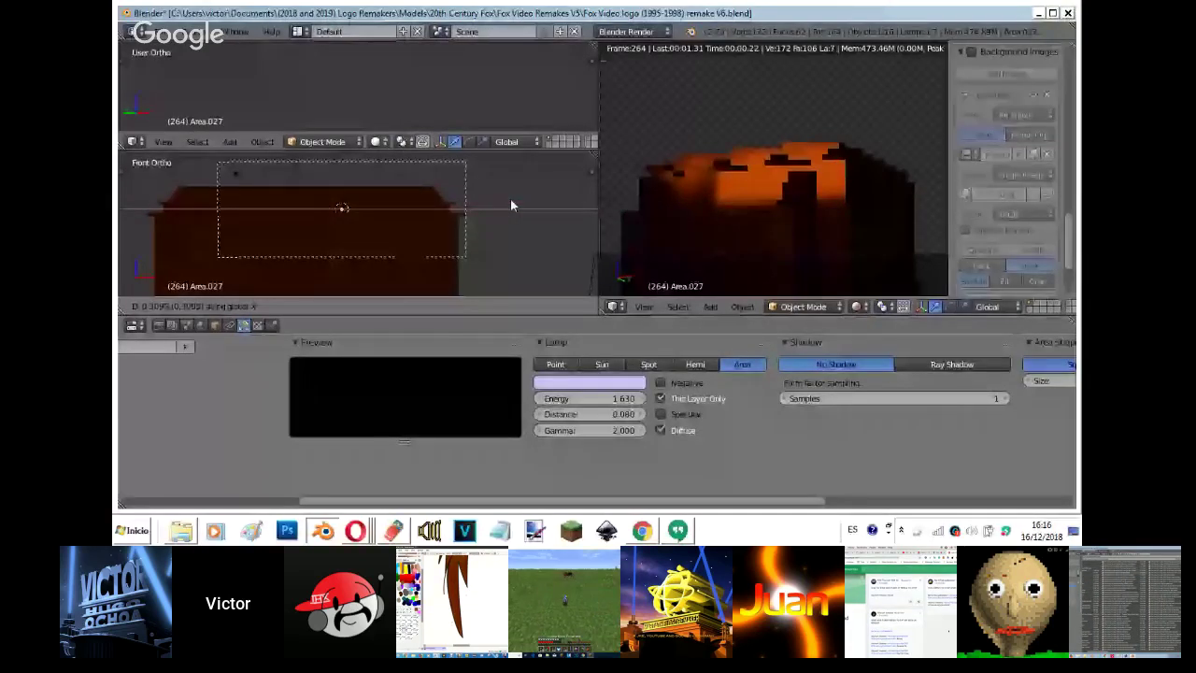
pyautogui.click(517, 200)
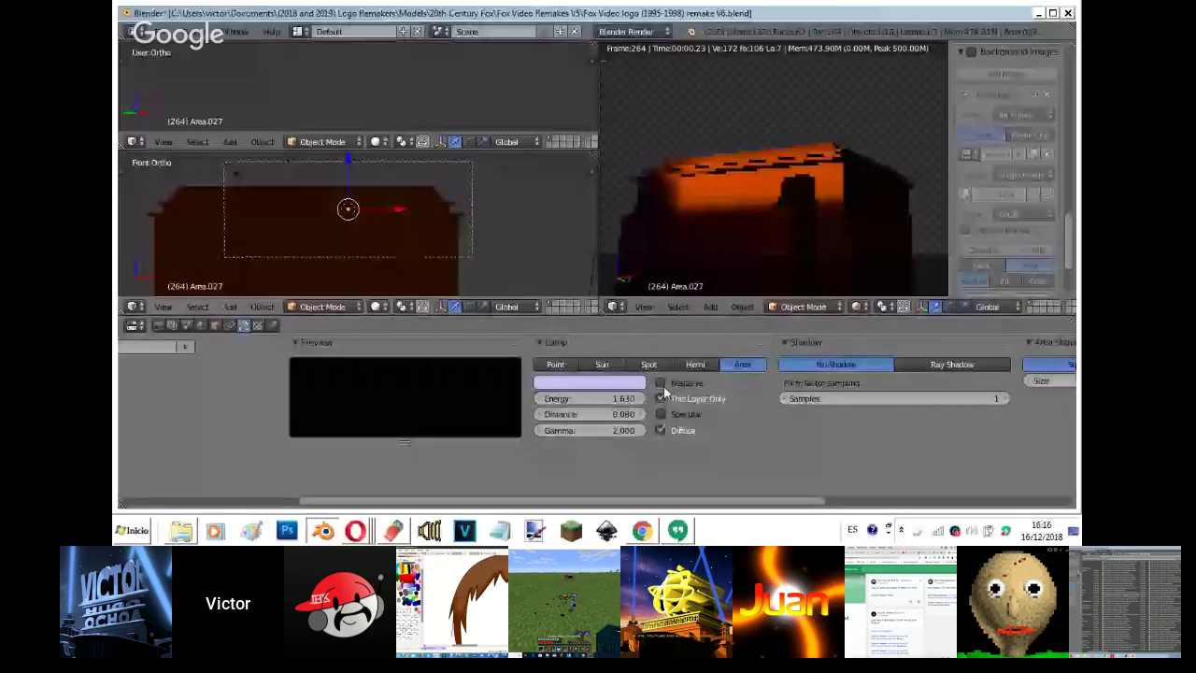
# - Set the front area light's distance to 0.030, and move it about 0.08 units along Y away from the base block
pyautogui.moveTo(617, 415)
pyautogui.mouseDown()
pyautogui.moveTo(523, 417)
pyautogui.moveTo(635, 414)
pyautogui.mouseUp()
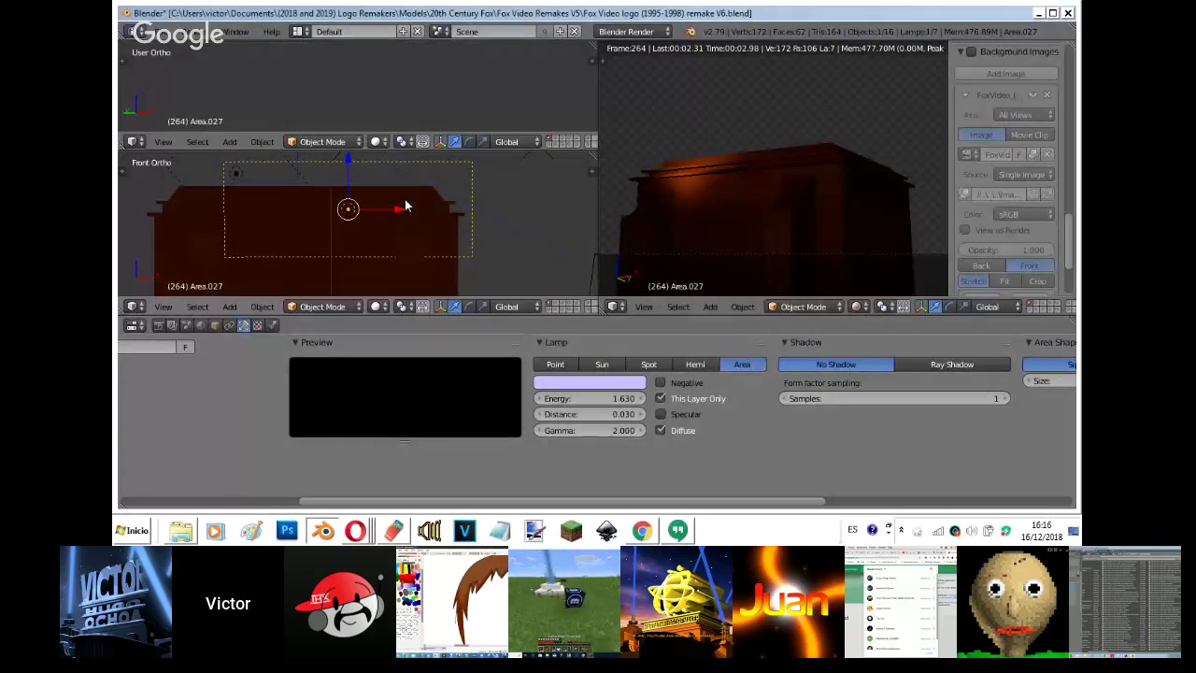
pyautogui.moveTo(405, 205); pyautogui.dragTo(251, 225, button='middle')
pyautogui.press('KP_3')
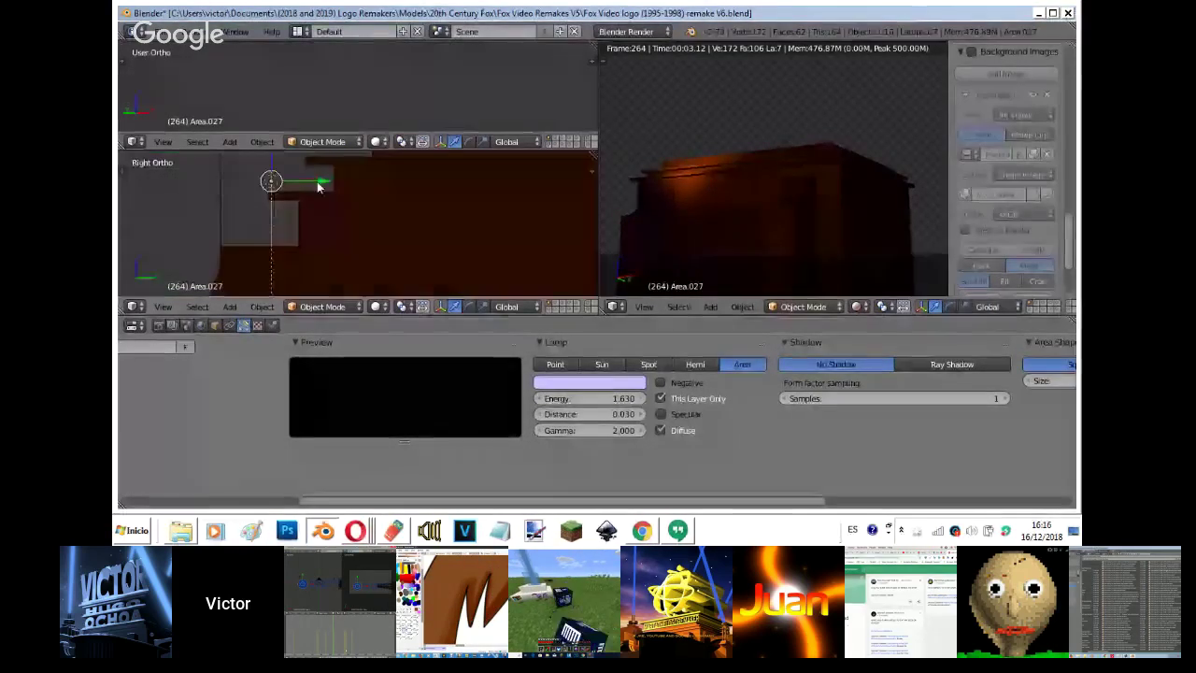
pyautogui.press('g')
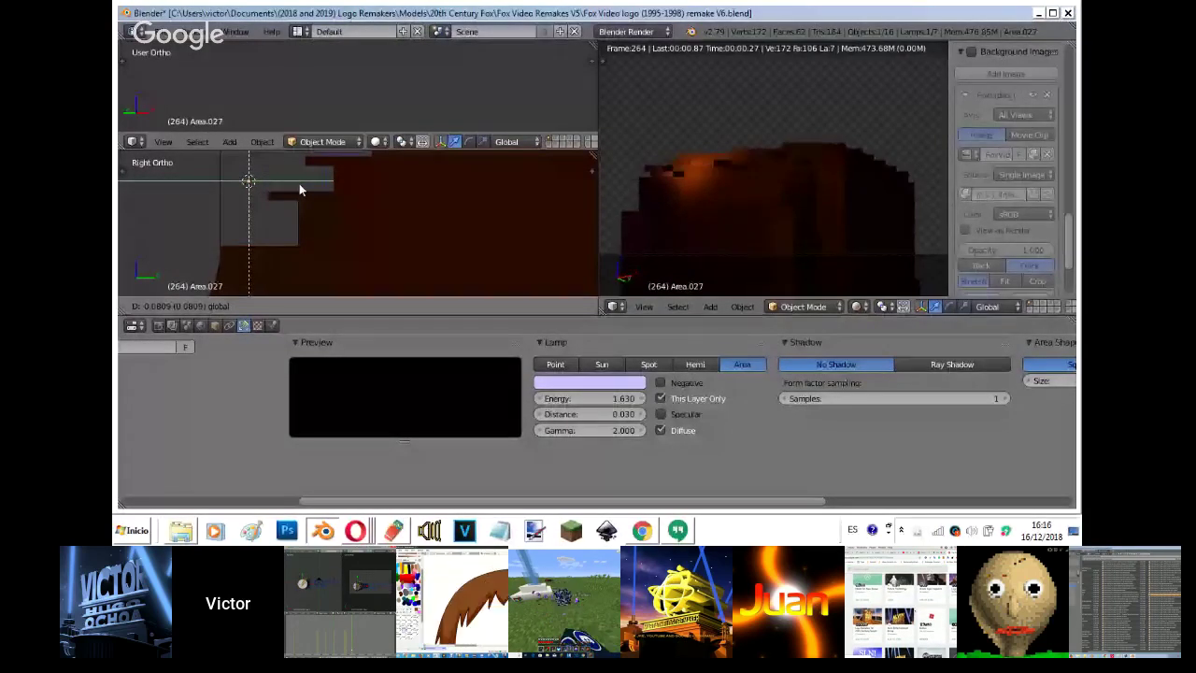
pyautogui.click(299, 190)
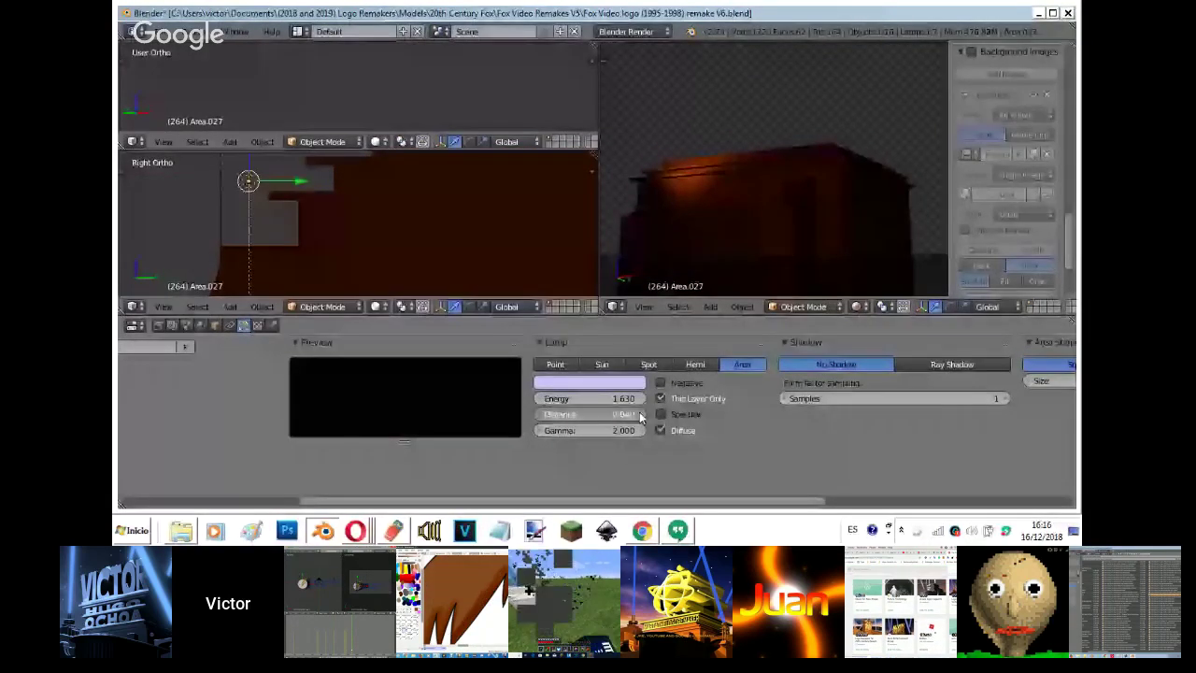
# - Set the front area light's distance to 0.040 and its energy to 5.470
pyautogui.click(641, 415)
pyautogui.click(541, 417)
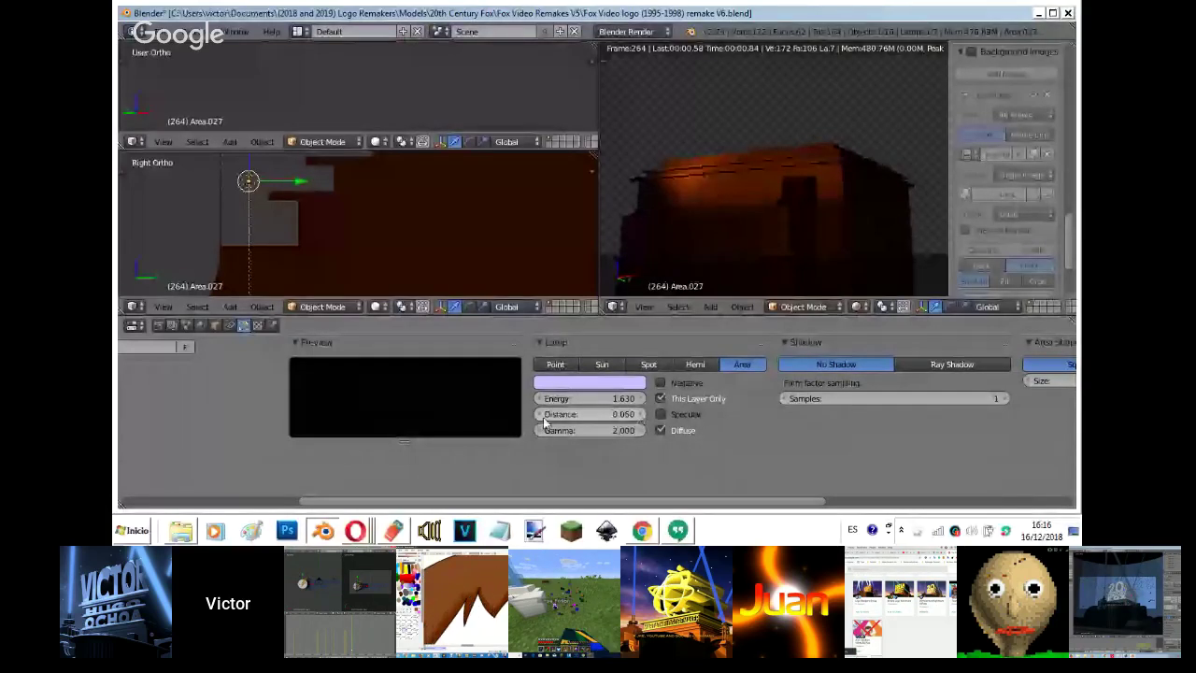
pyautogui.click(541, 417)
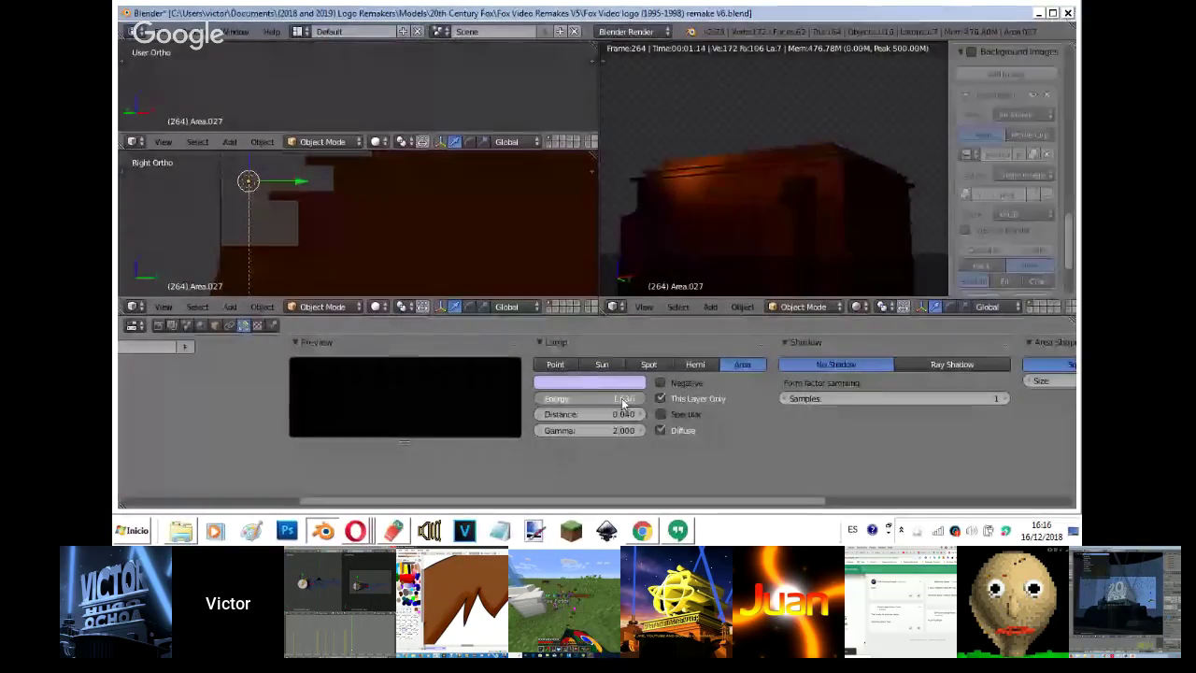
pyautogui.moveTo(621, 398); pyautogui.dragTo(900, 417)
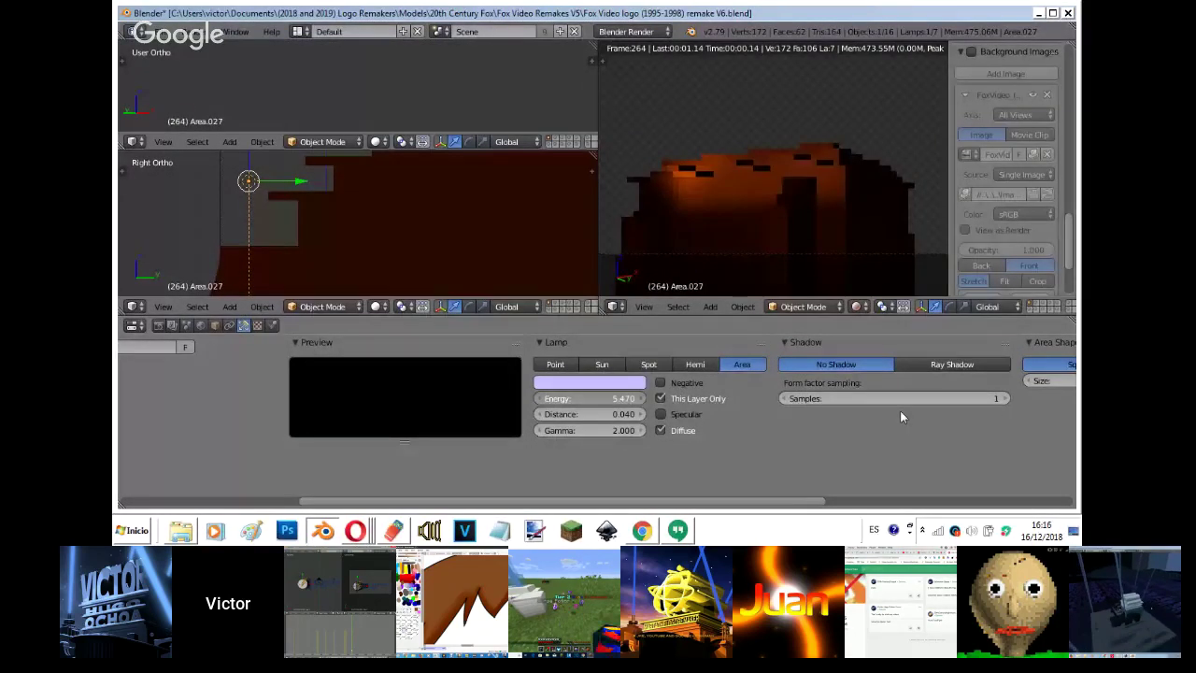
# - Set the distance of the tilted area light above the base block to 0.130
pyautogui.press('KP_1')
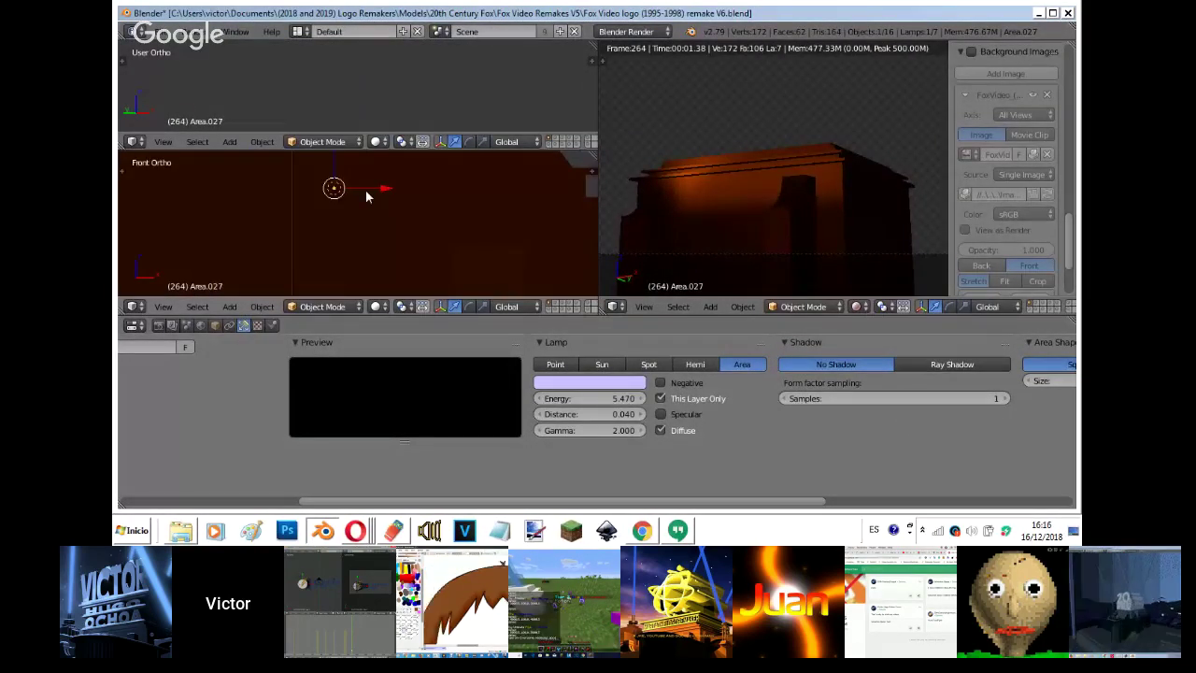
pyautogui.scroll(-6, 365, 190)
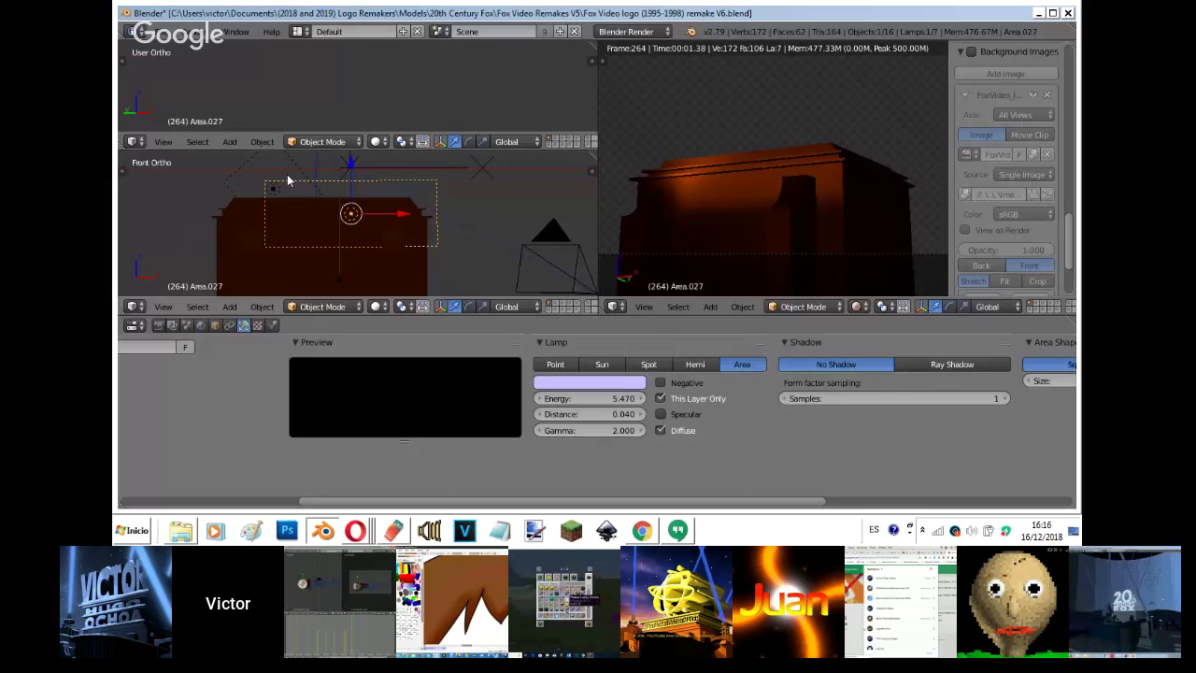
pyautogui.rightClick(273, 189)
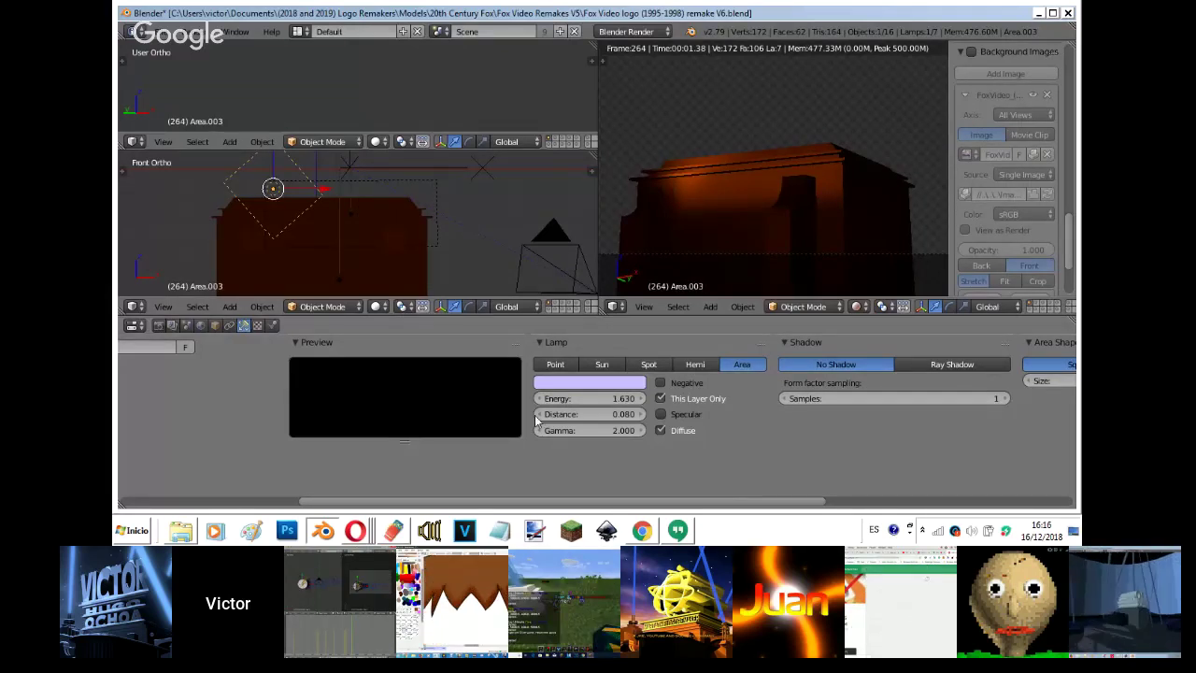
pyautogui.moveTo(537, 421); pyautogui.dragTo(620, 375)
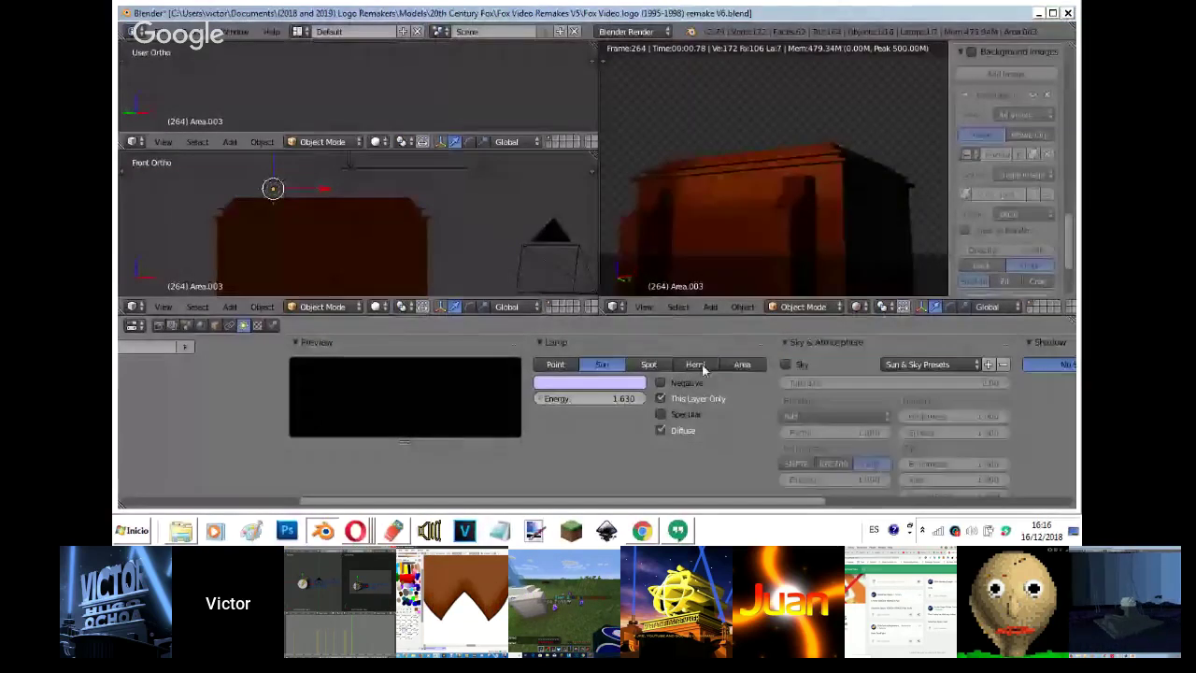
# - Change the tilted area light's colour to a pale yellowish white, and shift it along X toward the middle of the base block
pyautogui.click(591, 386)
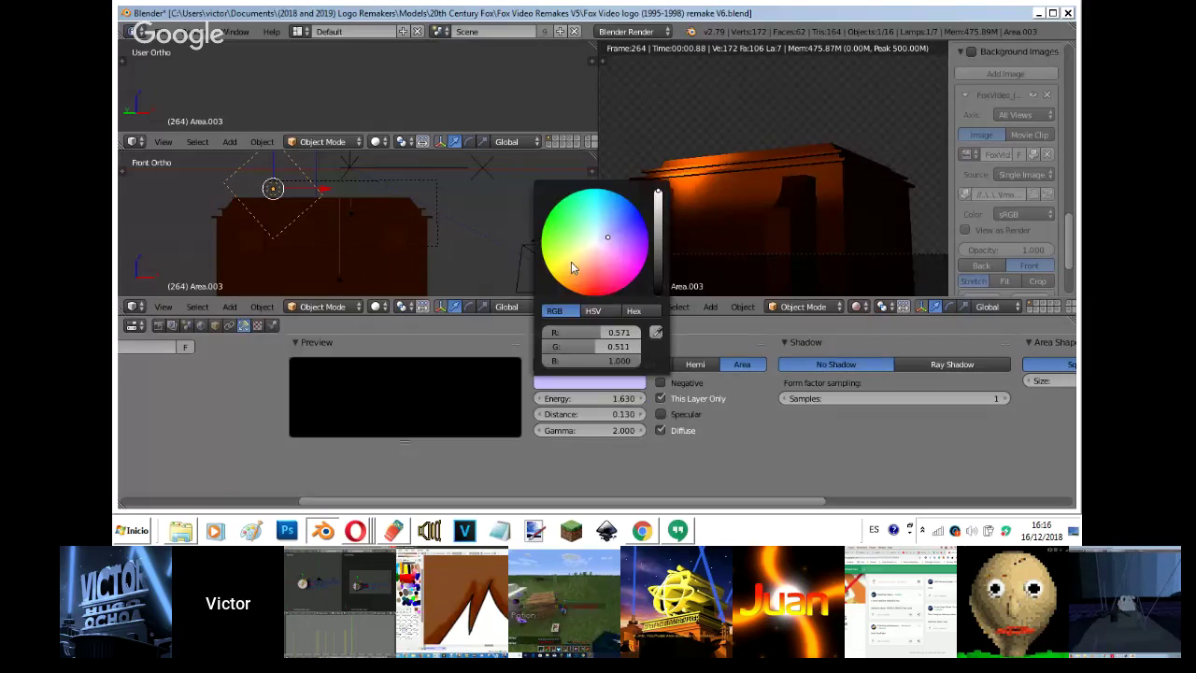
pyautogui.click(570, 272)
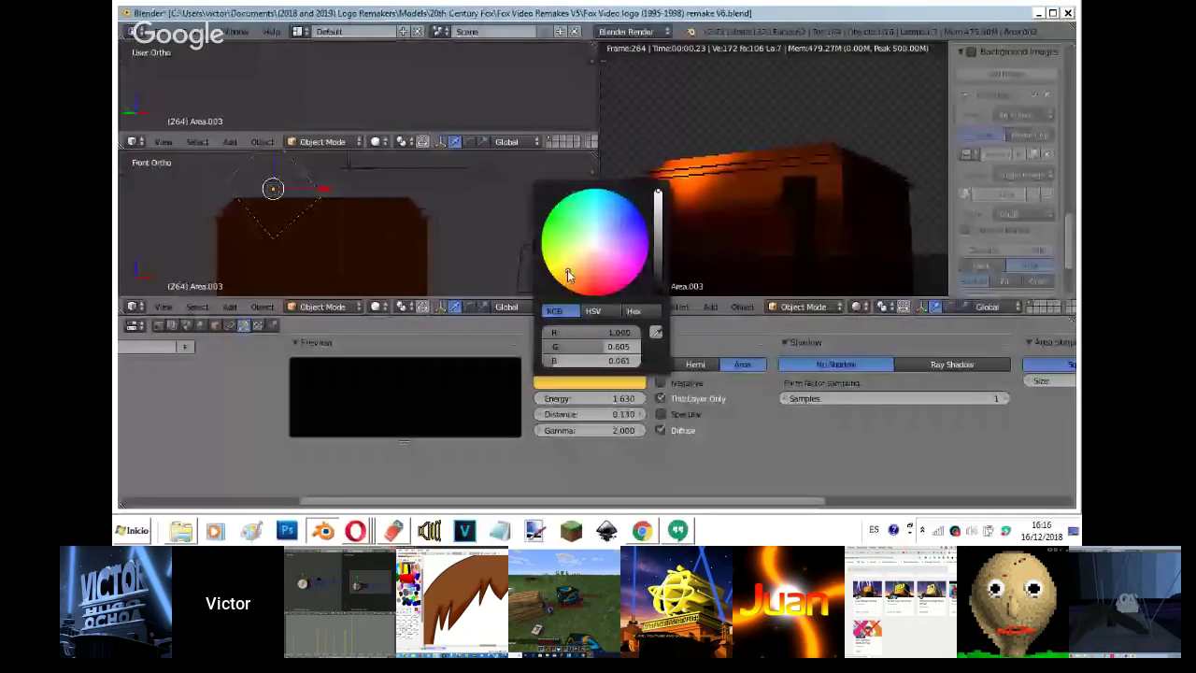
pyautogui.click(587, 242)
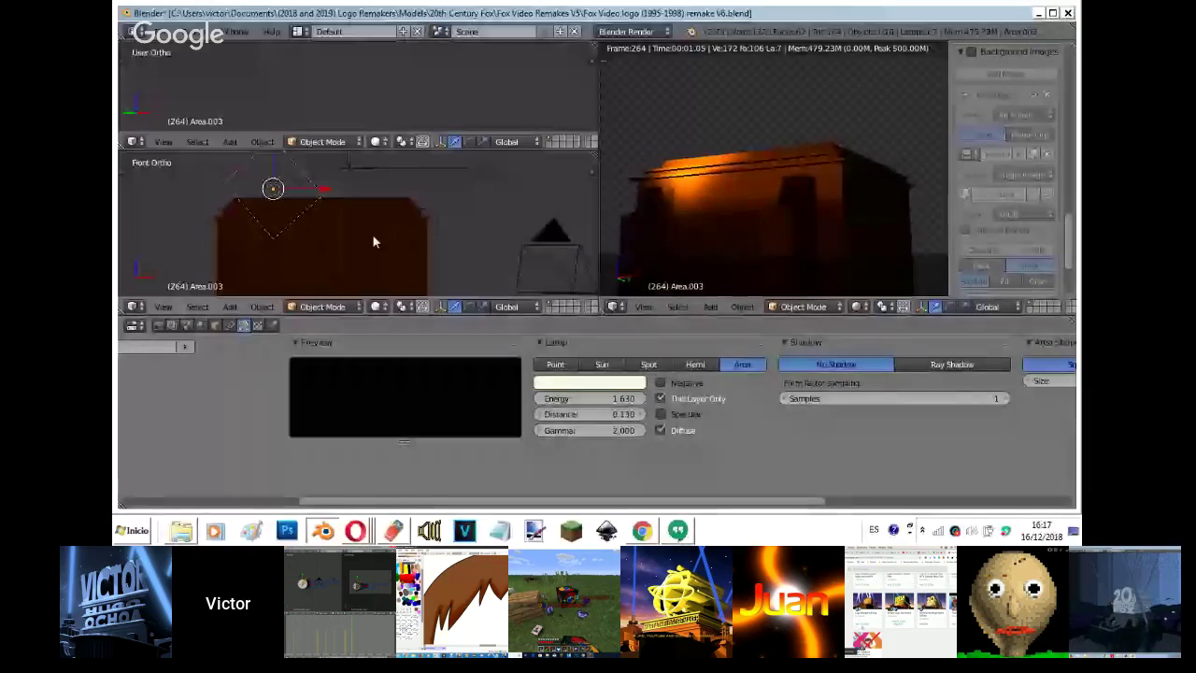
pyautogui.press('g')
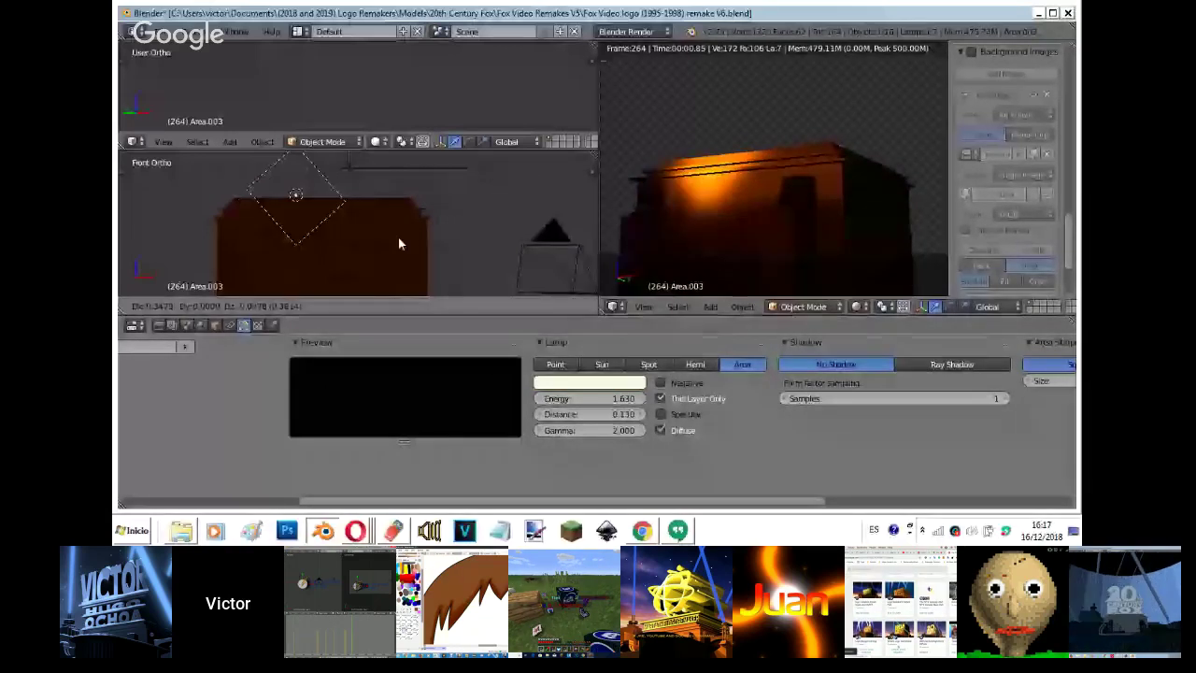
pyautogui.rightClick(414, 235)
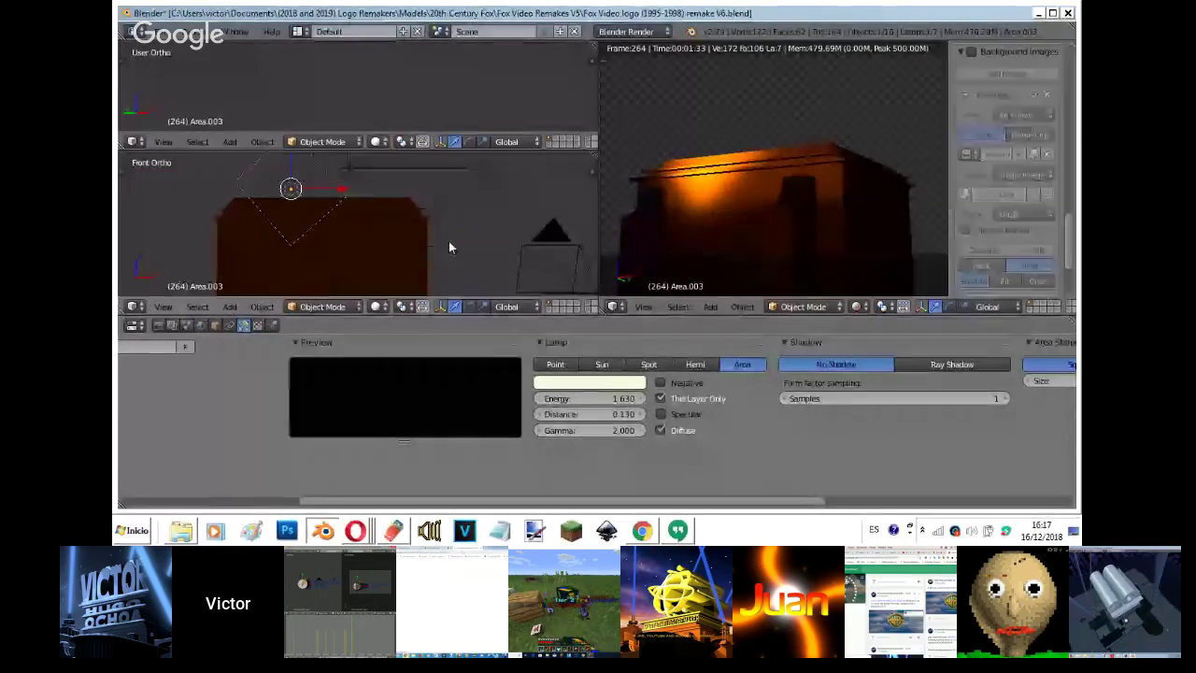
# - Duplicate the wide front area light, place the copy lower on the base block's front, and narrow it along X
pyautogui.rightClick(448, 243)
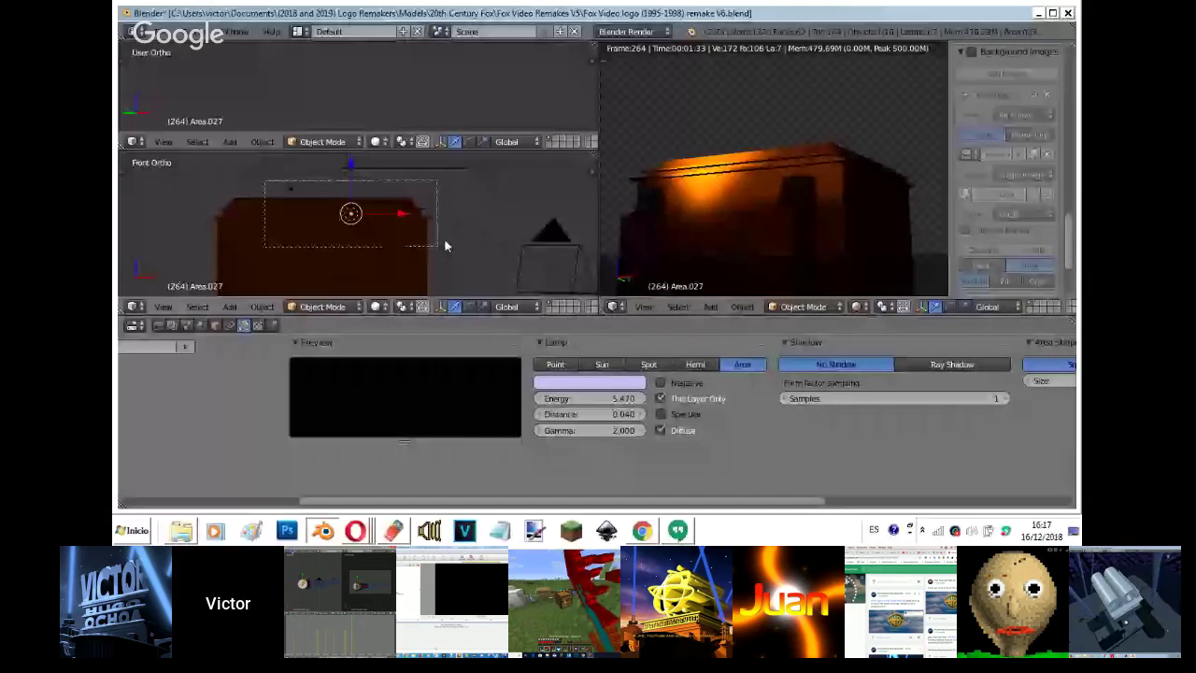
pyautogui.hotkey('shift', 'd')
pyautogui.click(475, 265)
pyautogui.press('s')
pyautogui.press('x')
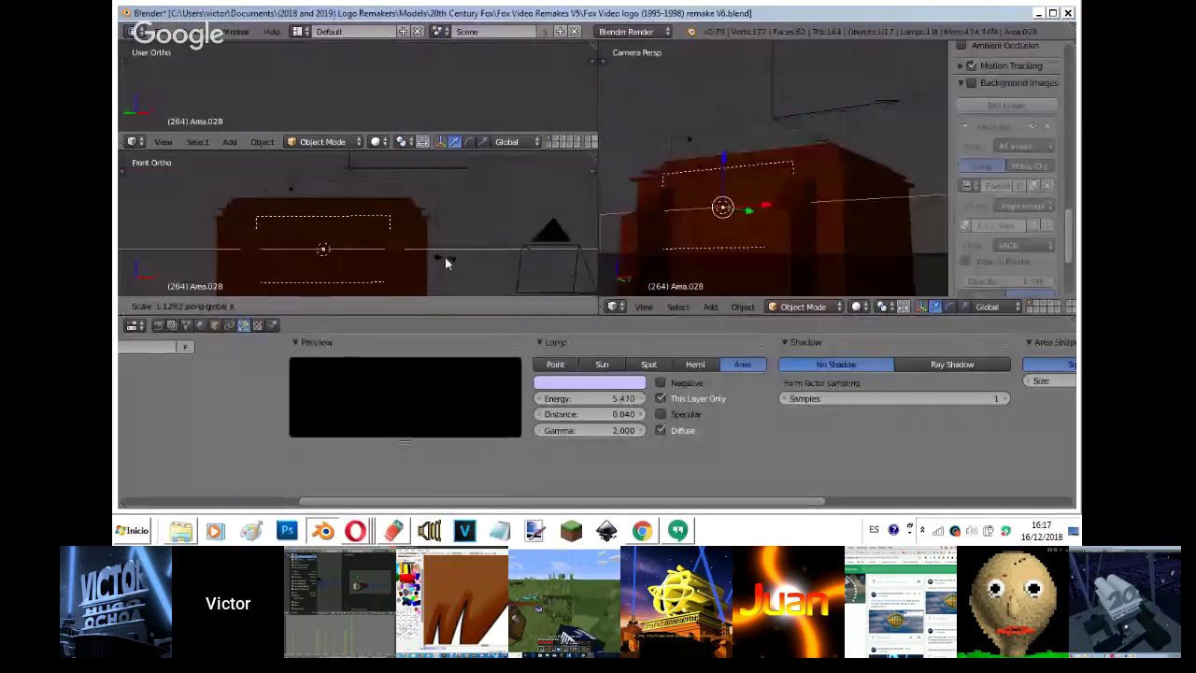
pyautogui.click(445, 257)
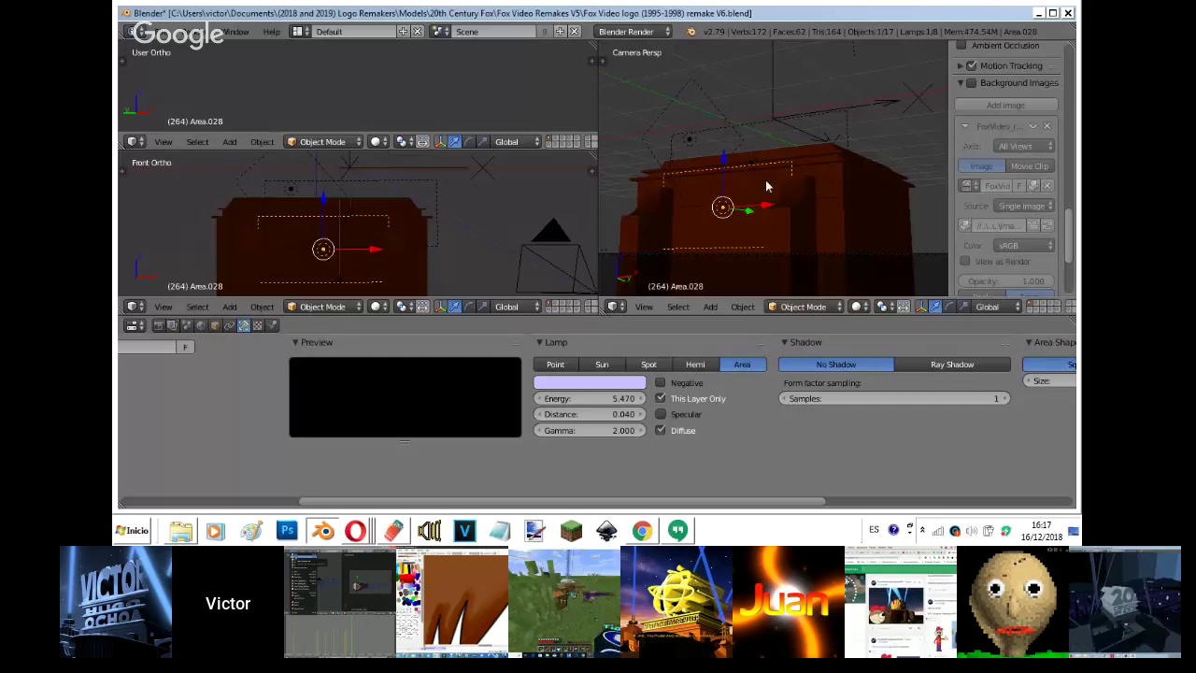
# - Narrow the lower area light copy further along X to fit between the block's pillars, and preview the render
pyautogui.moveTo(364, 224); pyautogui.dragTo(315, 270, button='middle')
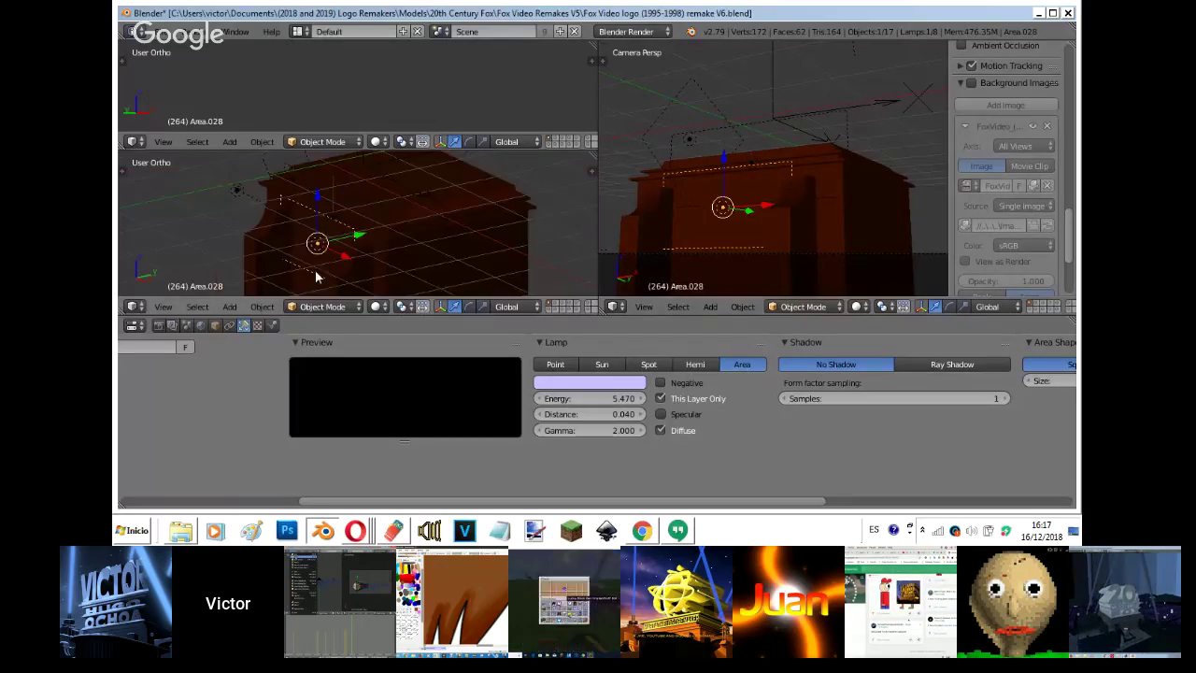
pyautogui.press('KP_3')
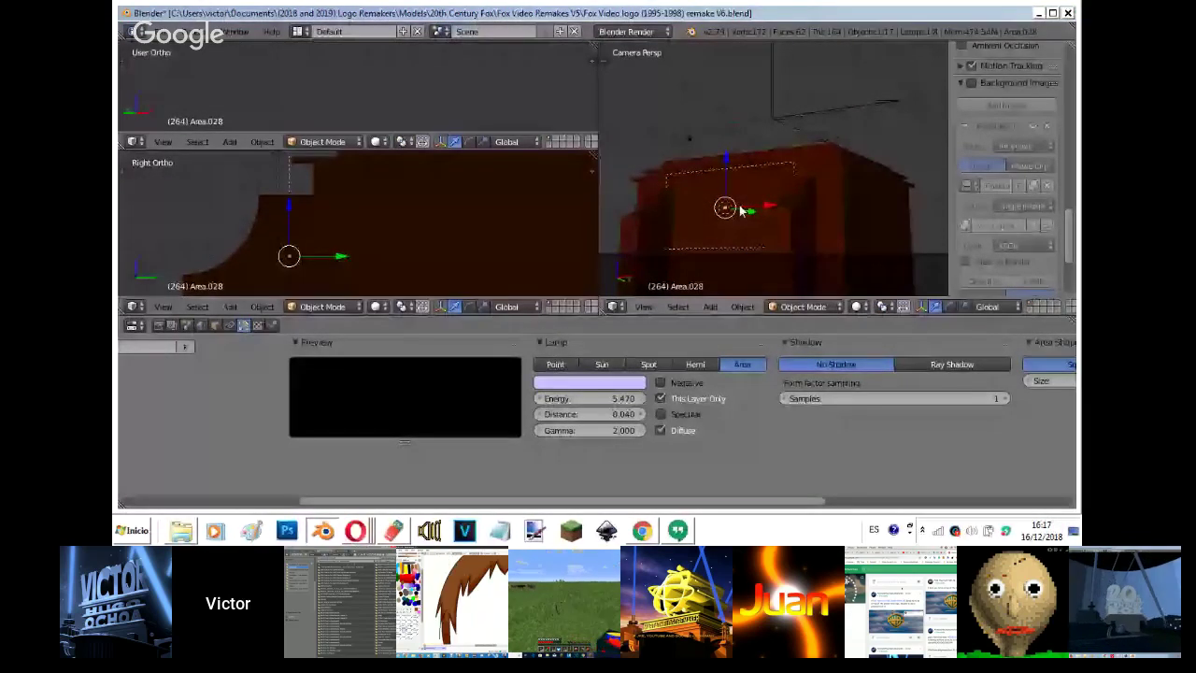
pyautogui.press('KP_1')
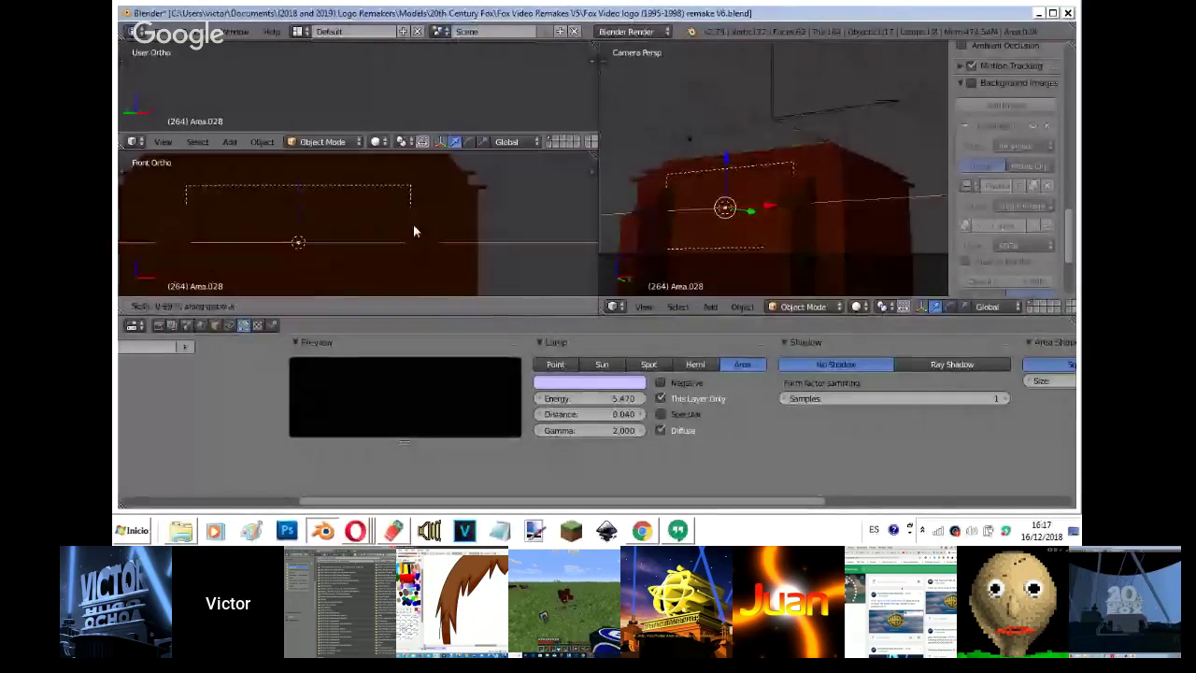
pyautogui.hotkey('shift', 'z')
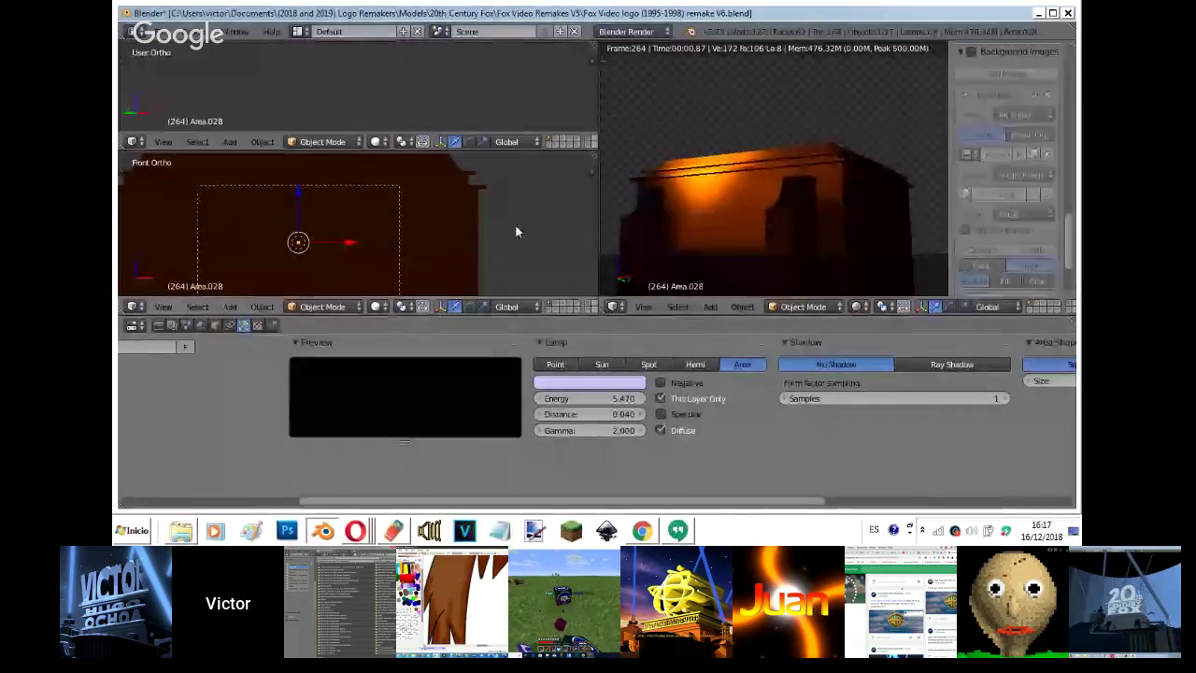
pyautogui.scroll(-3, 426, 198)
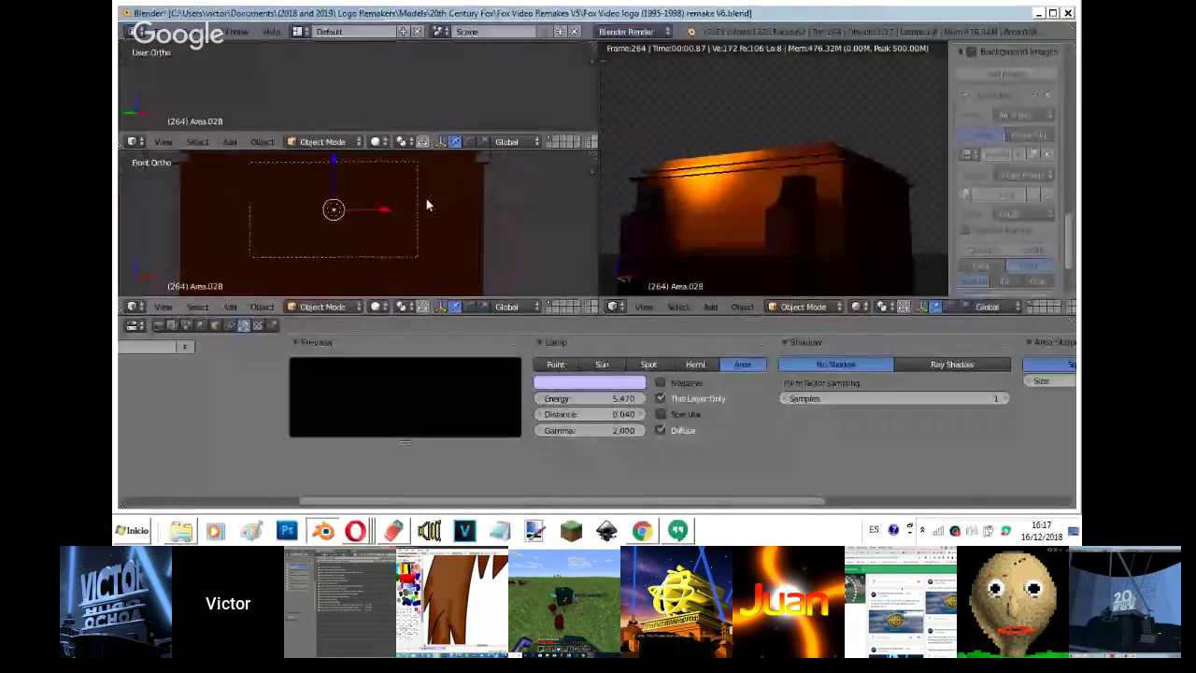
# - Move the narrow front area light lower on the base block and stretch it taller along Z
pyautogui.press('y')
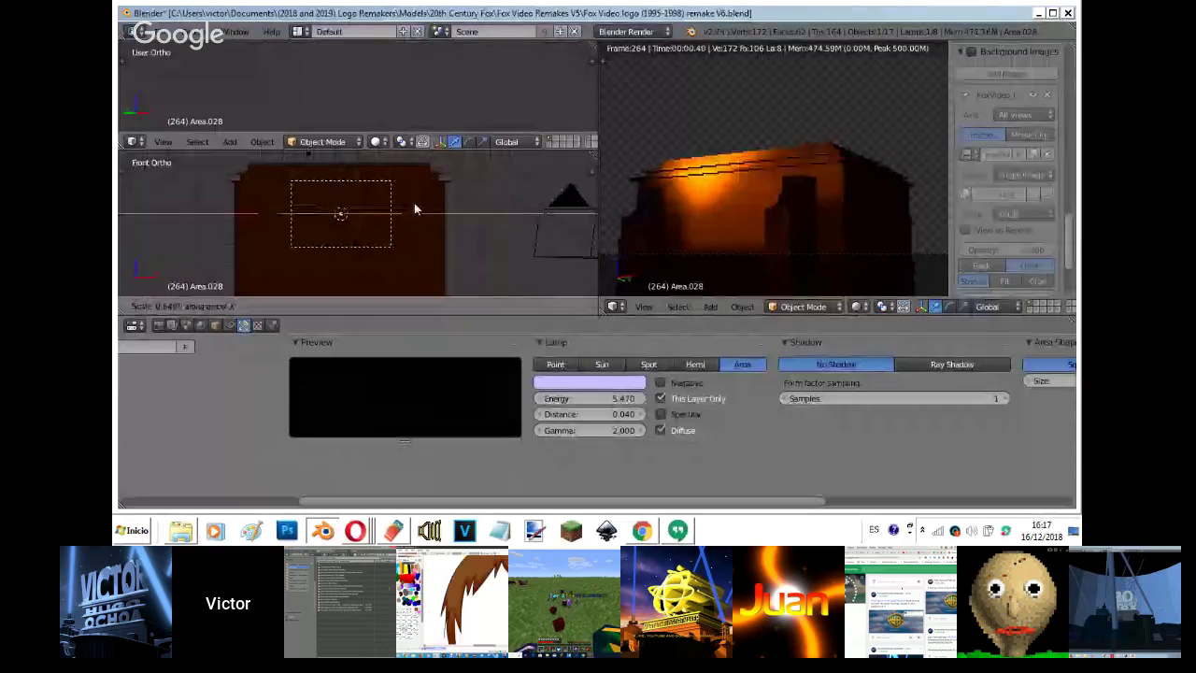
pyautogui.click(408, 203)
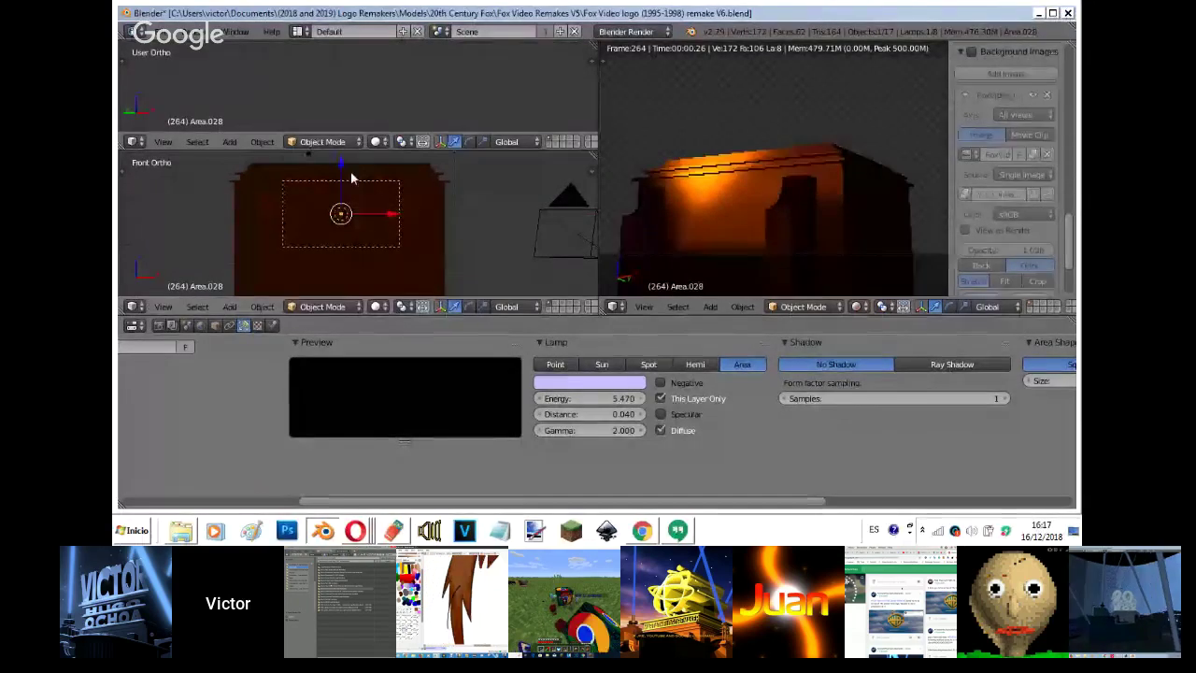
pyautogui.press('s')
pyautogui.press('z')
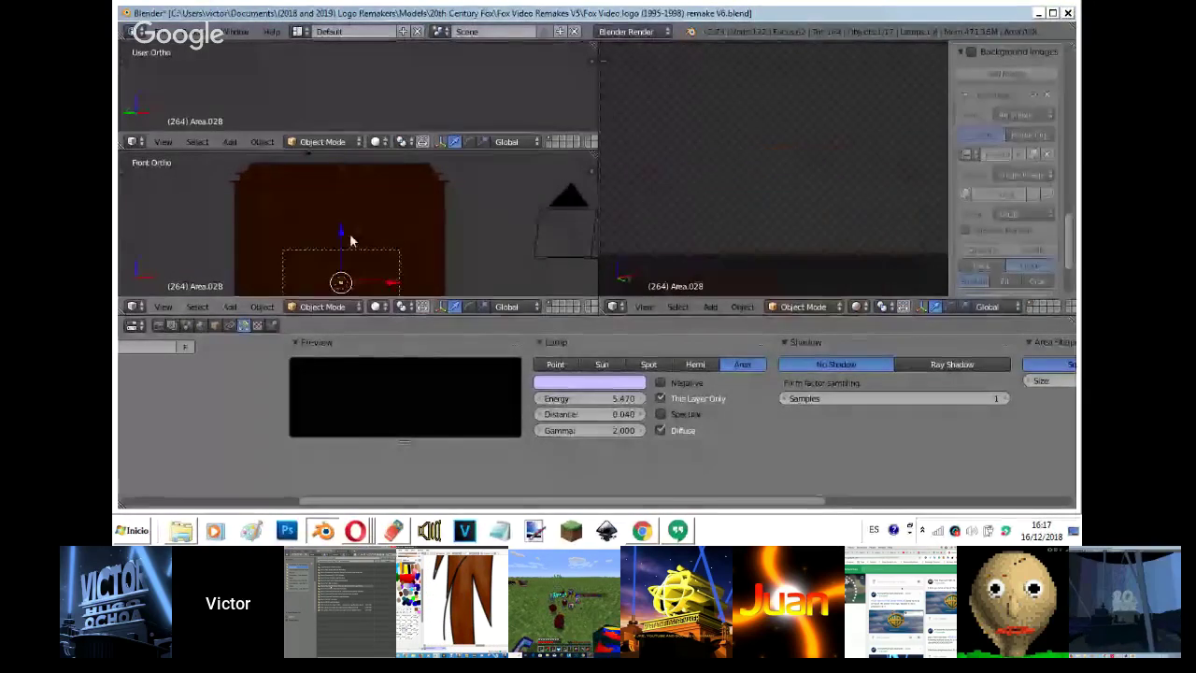
pyautogui.click(347, 168)
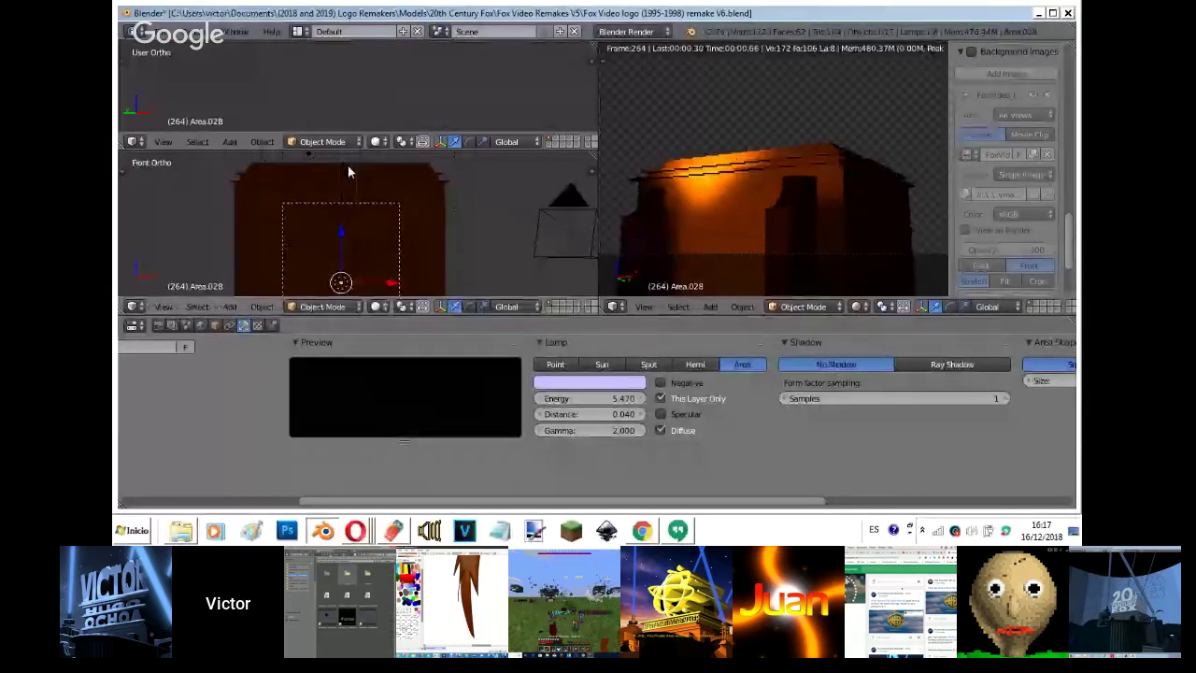
# - Duplicate the lower area light about 1.4 units farther in front of the block, widen the copy along X, and shift it sideways and slightly up
pyautogui.press('KP_3')
pyautogui.hotkey('shift', 'd')
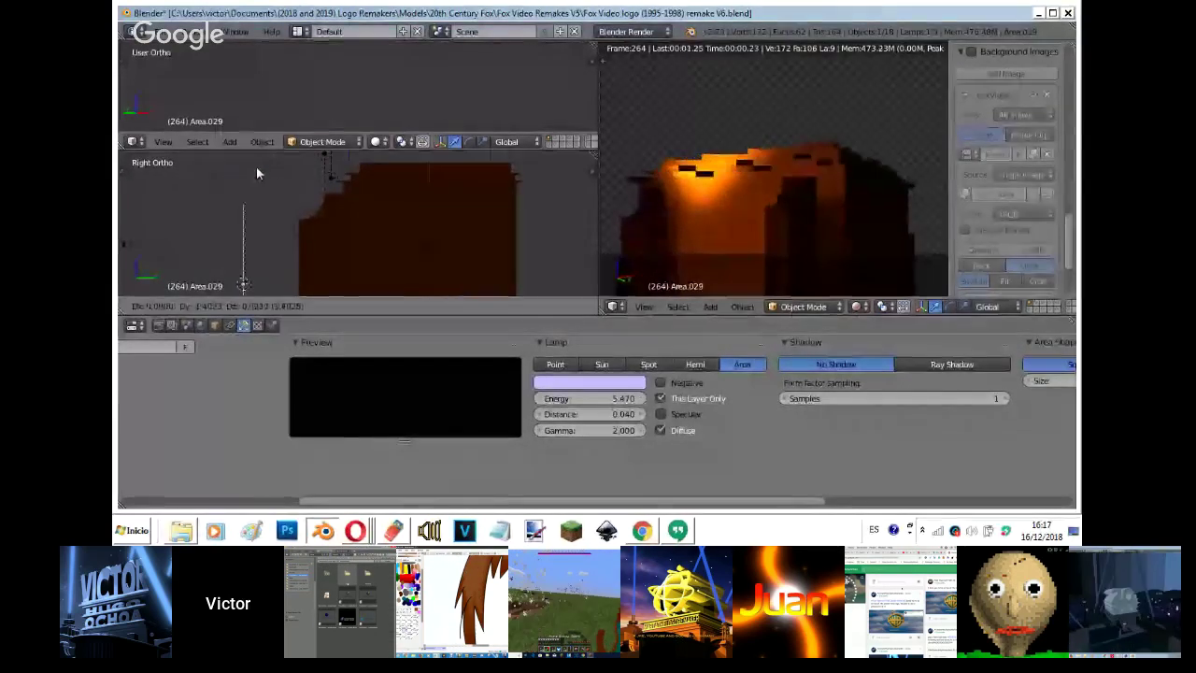
pyautogui.click(256, 168)
pyautogui.moveTo(256, 168); pyautogui.dragTo(255, 169, button='middle')
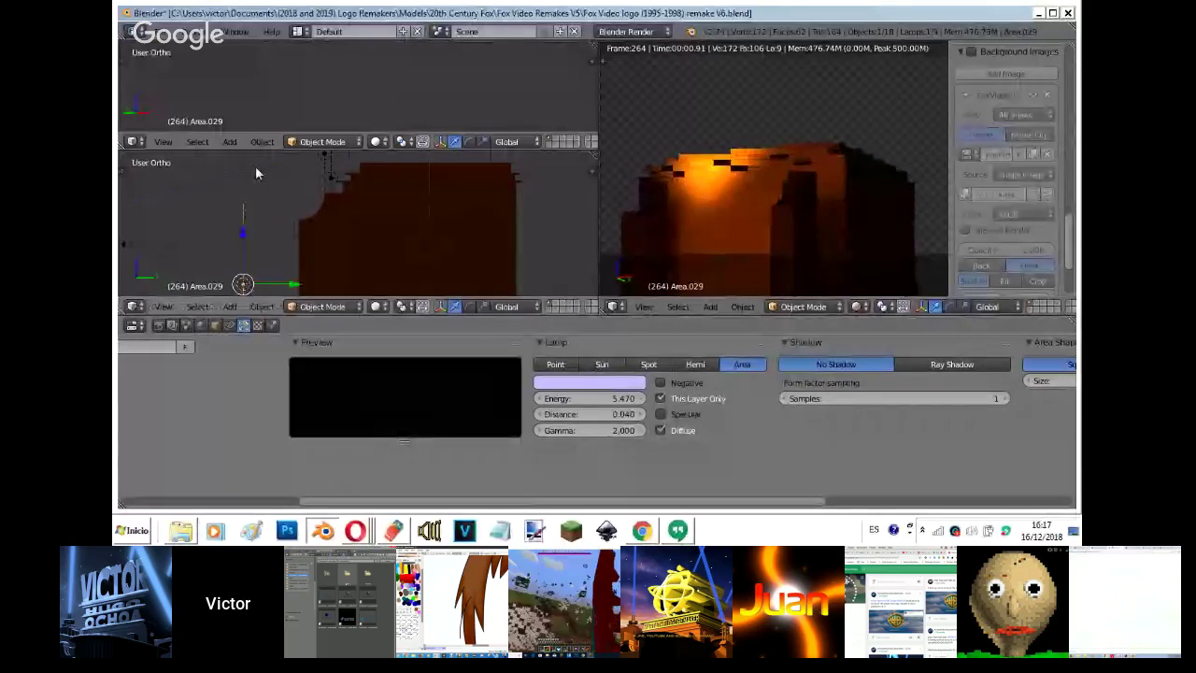
pyautogui.press('KP_1')
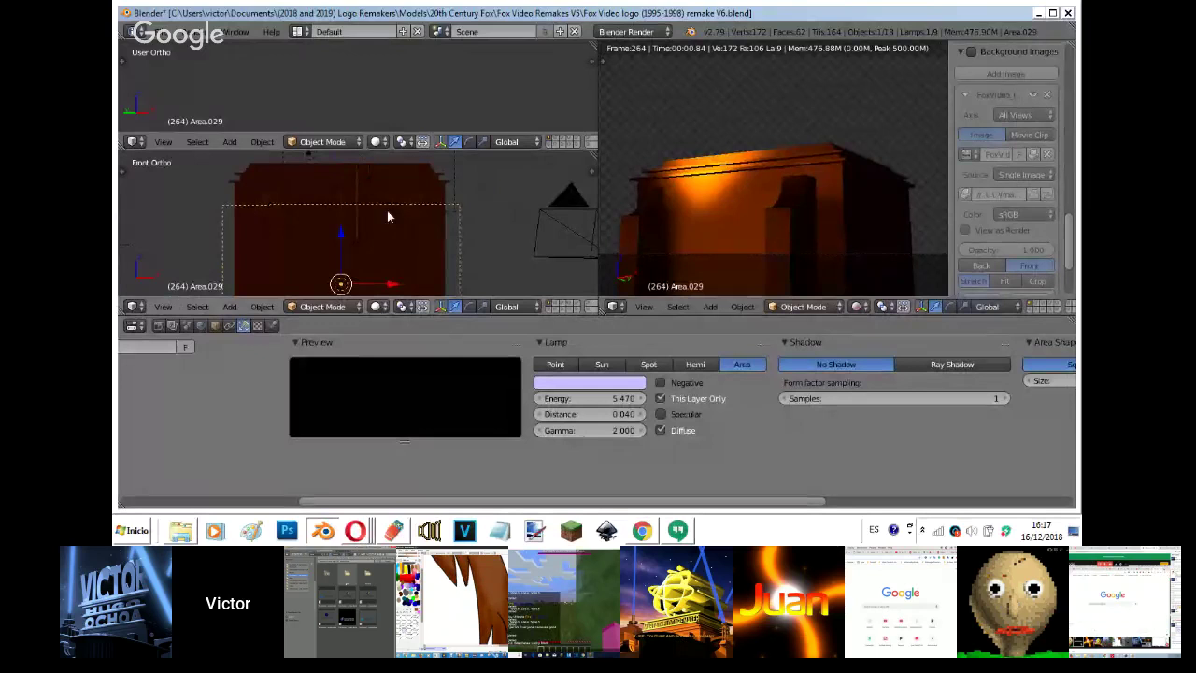
pyautogui.hotkey('ctrl', 'z')
pyautogui.press('g')
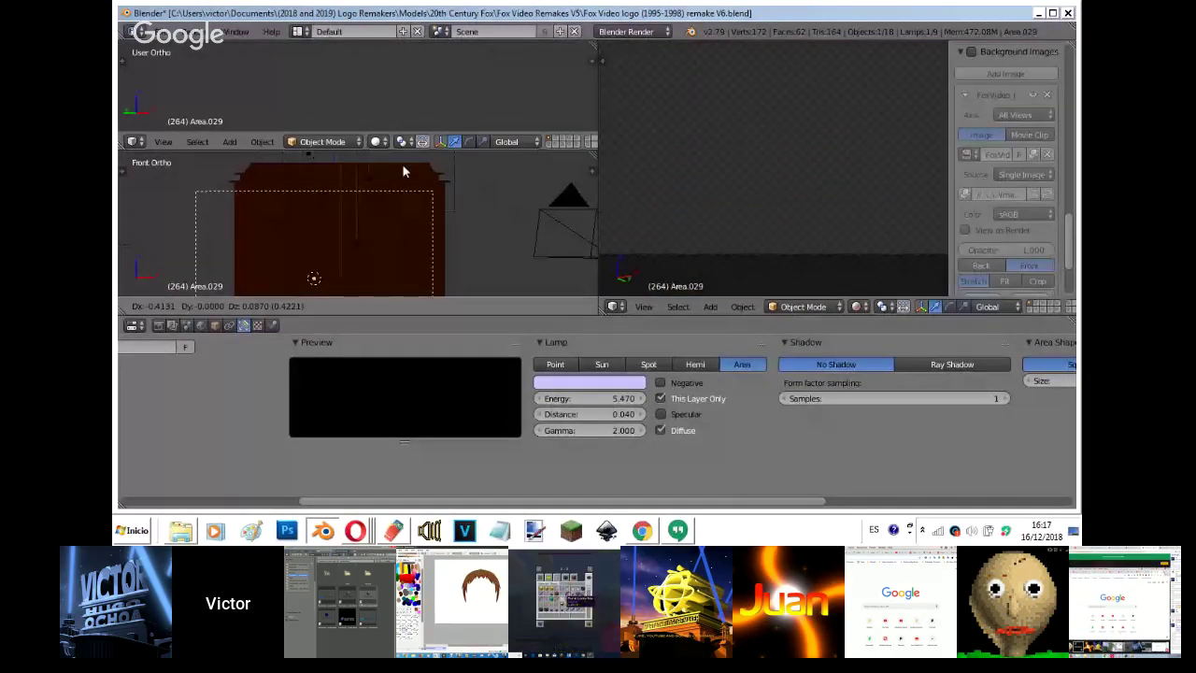
pyautogui.click(397, 164)
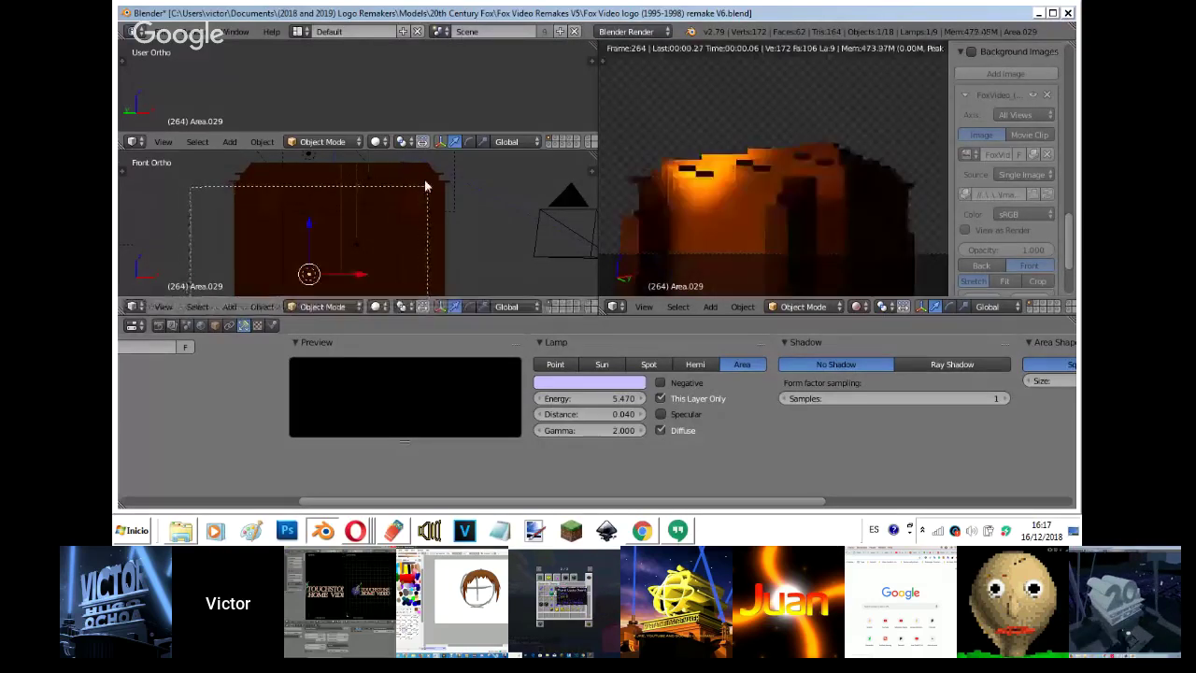
# - Try a distance of 0.090 on the widened front area light, and bring it back to 0.040
pyautogui.click(641, 414)
pyautogui.click(642, 414)
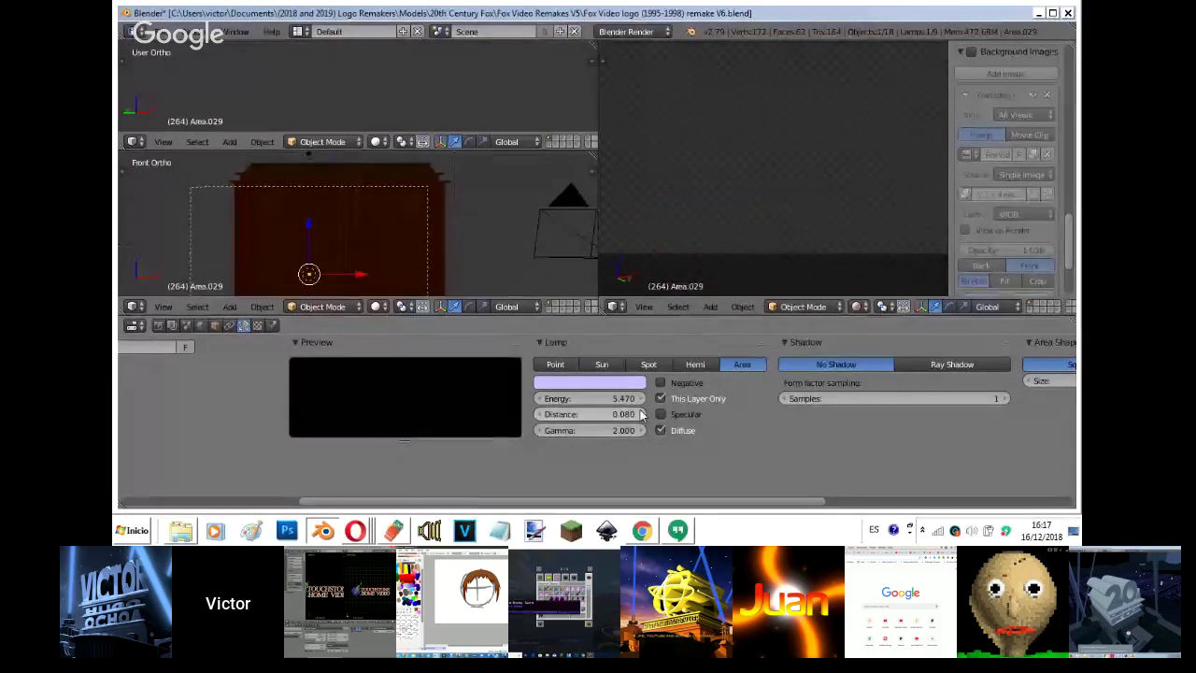
pyautogui.click(642, 414)
pyautogui.click(539, 414)
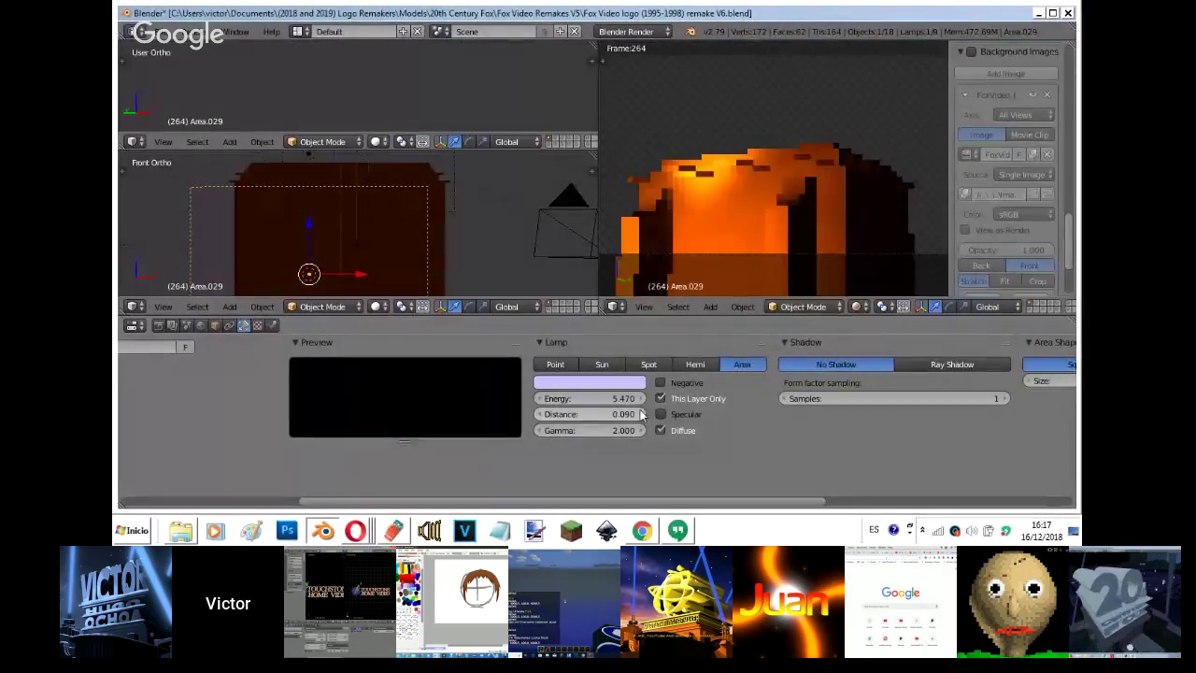
pyautogui.click(539, 414)
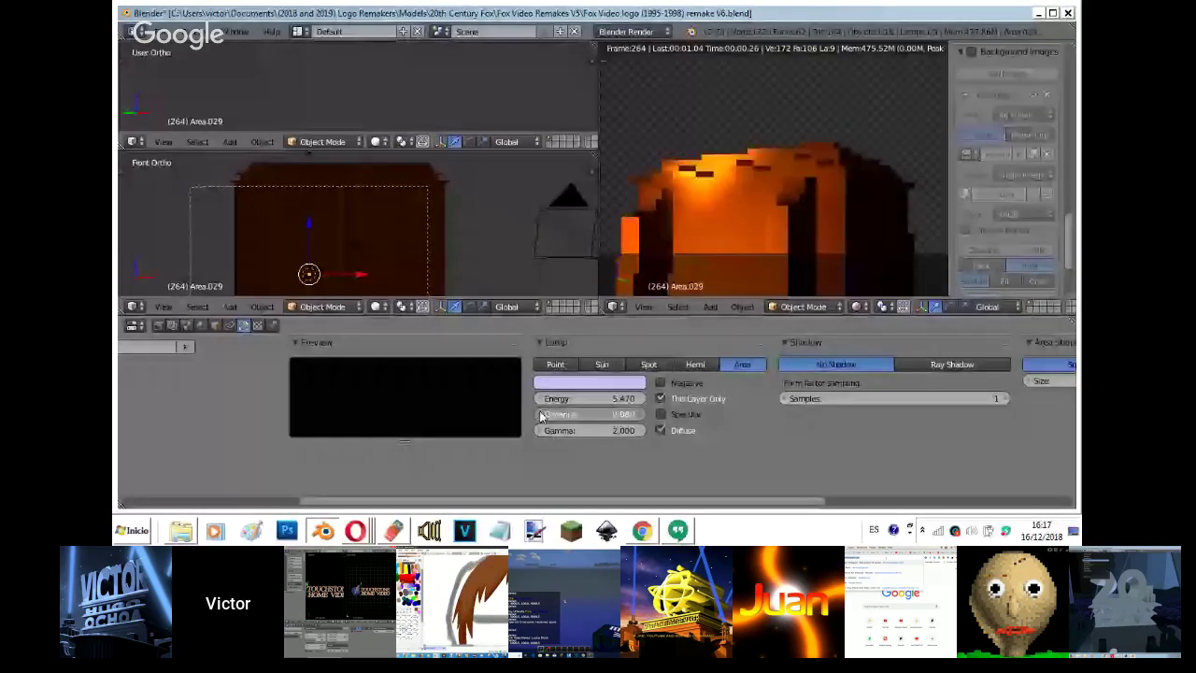
pyautogui.click(540, 414)
pyautogui.click(539, 414)
pyautogui.click(539, 414)
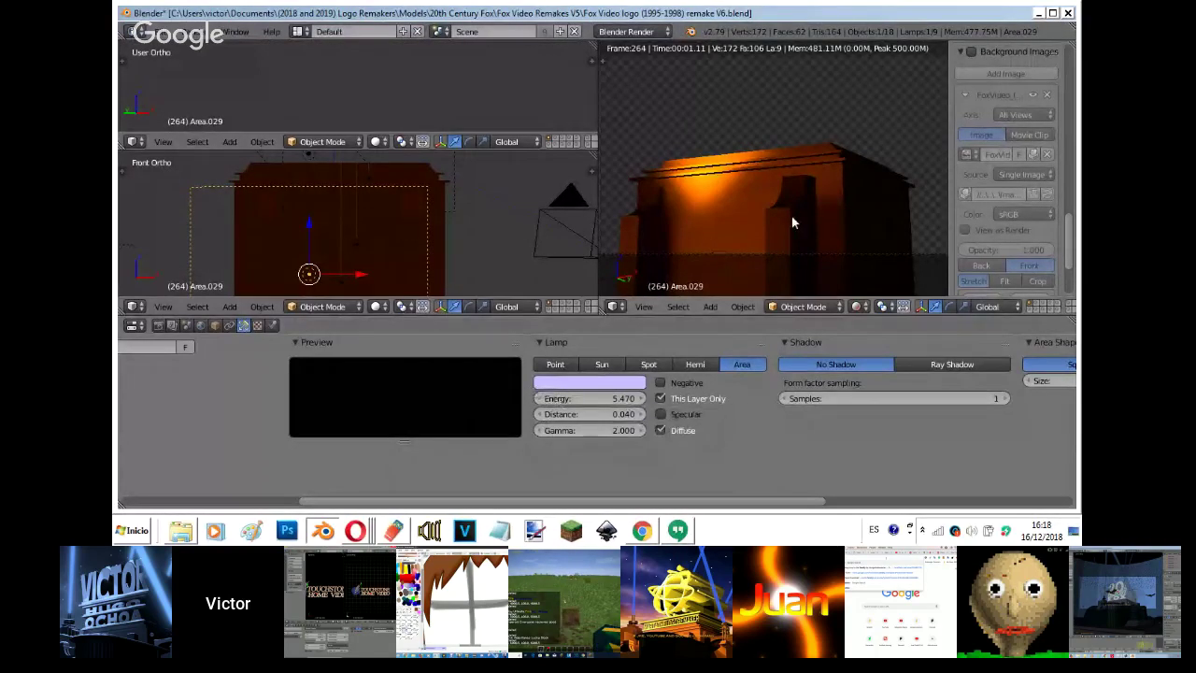
# - Select the narrow lower area light between the pillars and nudge it slightly along Y toward the base block
pyautogui.hotkey('shift', 'z')
pyautogui.rightClick(672, 213)
pyautogui.rightClick(673, 217)
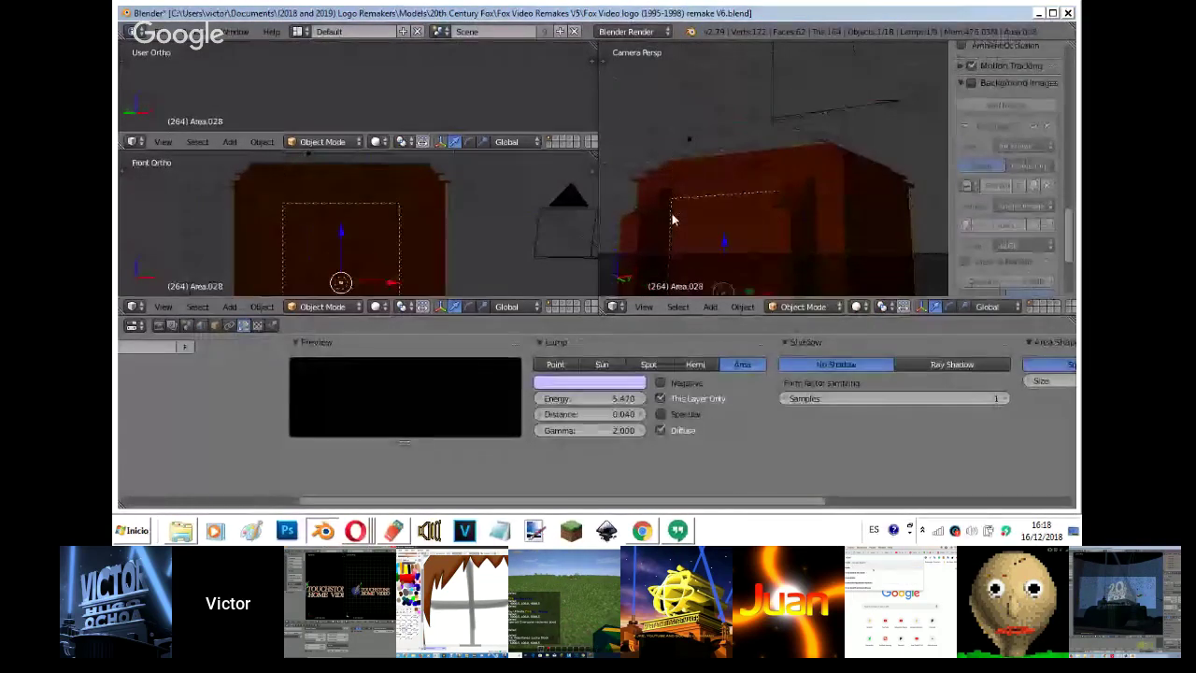
pyautogui.moveTo(496, 228); pyautogui.dragTo(329, 230, button='middle')
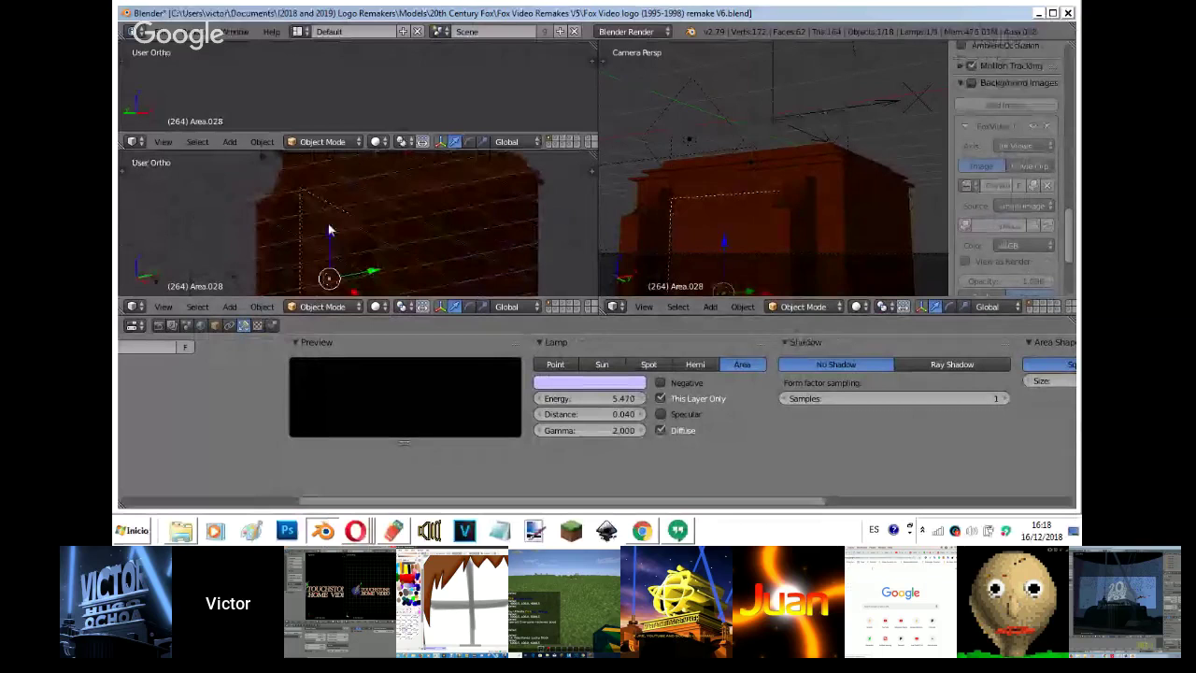
pyautogui.press('g')
pyautogui.press('y')
pyautogui.click(371, 268)
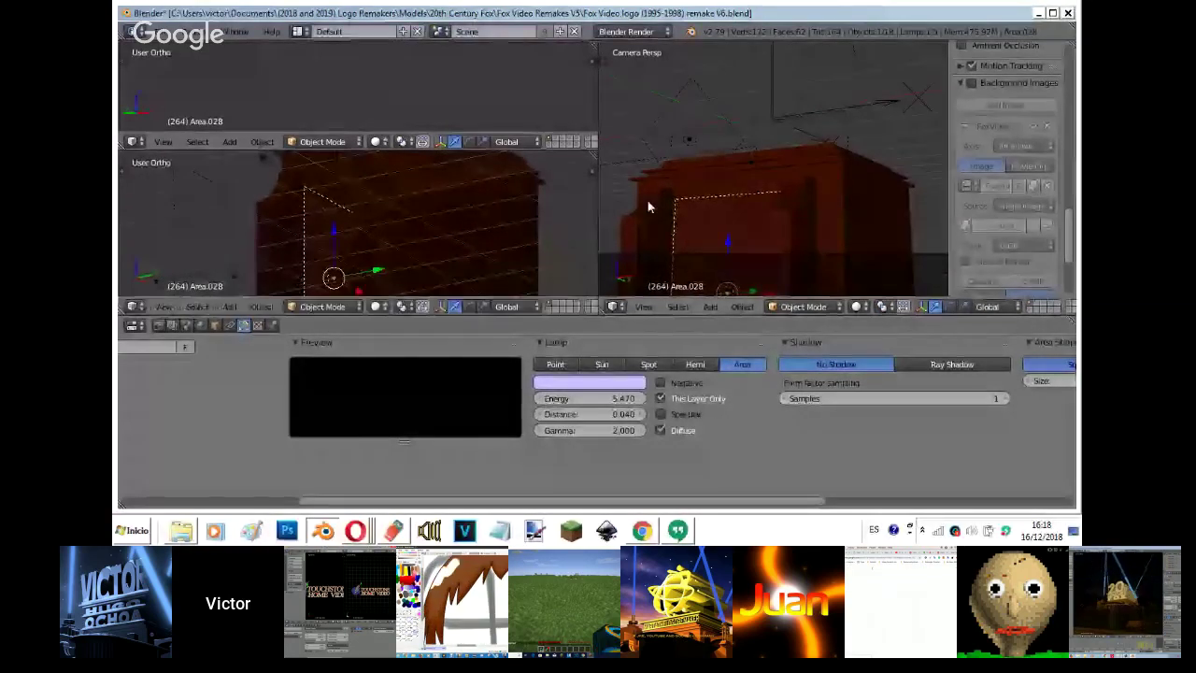
# - Nudge the upper front area light slightly along Y toward the base block, undoing a trial distance of 0.030
pyautogui.rightClick(752, 163)
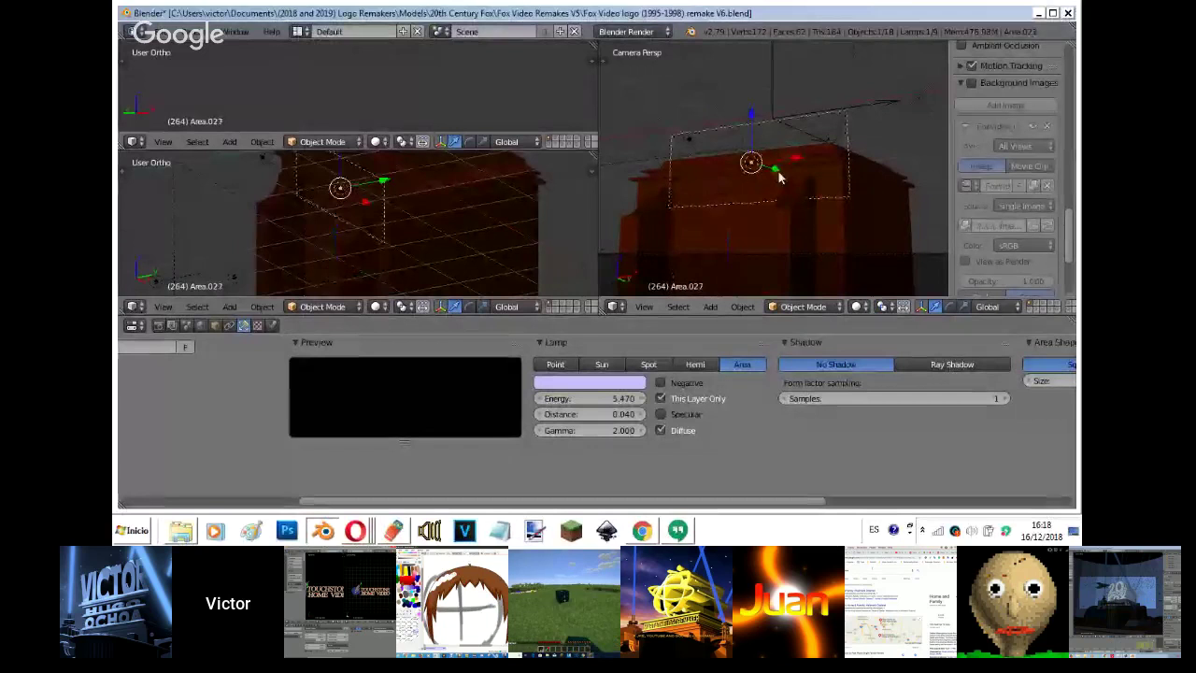
pyautogui.press('g')
pyautogui.click(783, 170)
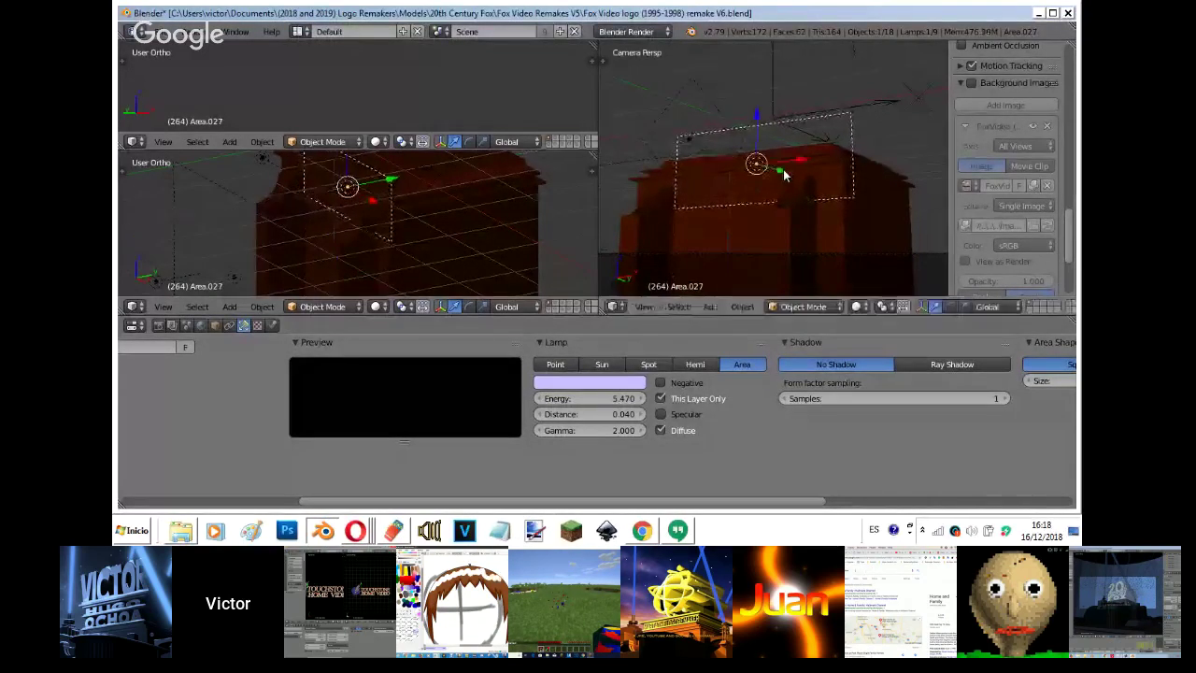
pyautogui.click(540, 414)
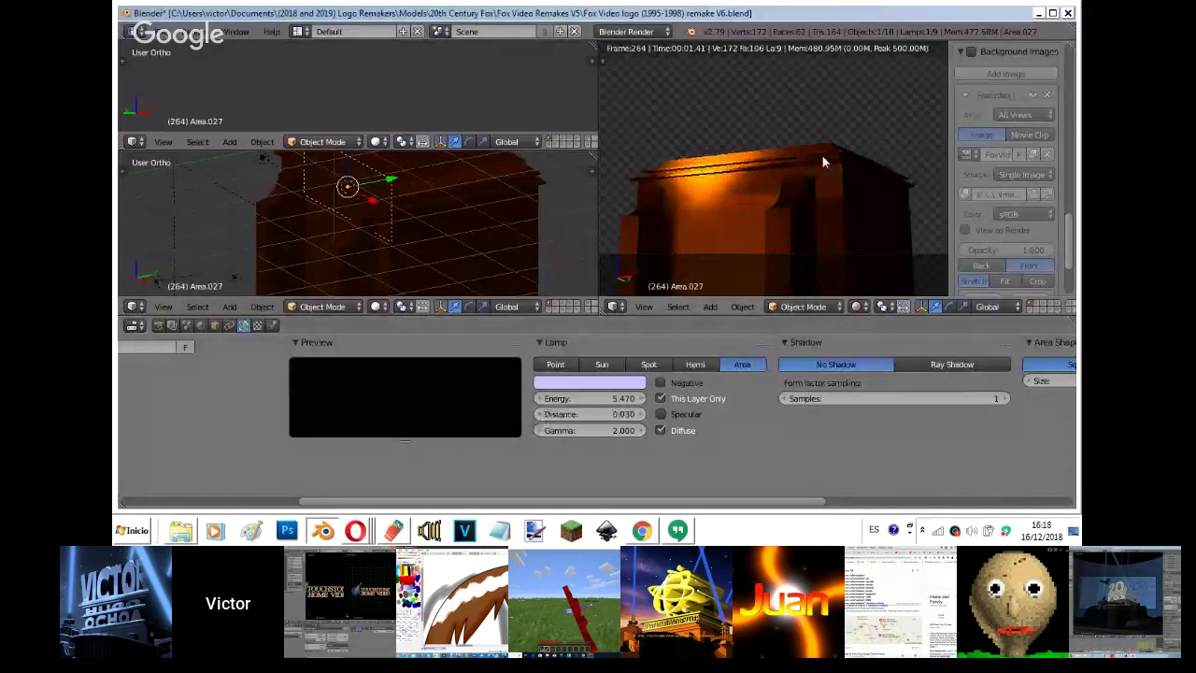
pyautogui.hotkey('ctrl', 'z')
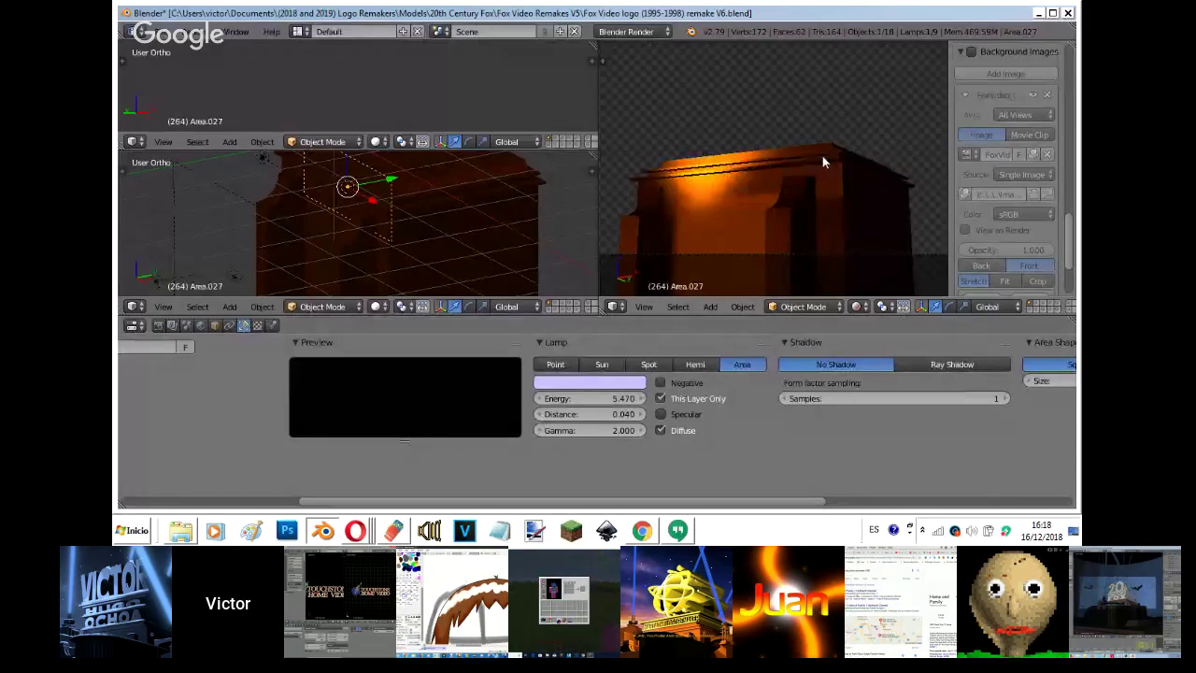
pyautogui.press('g')
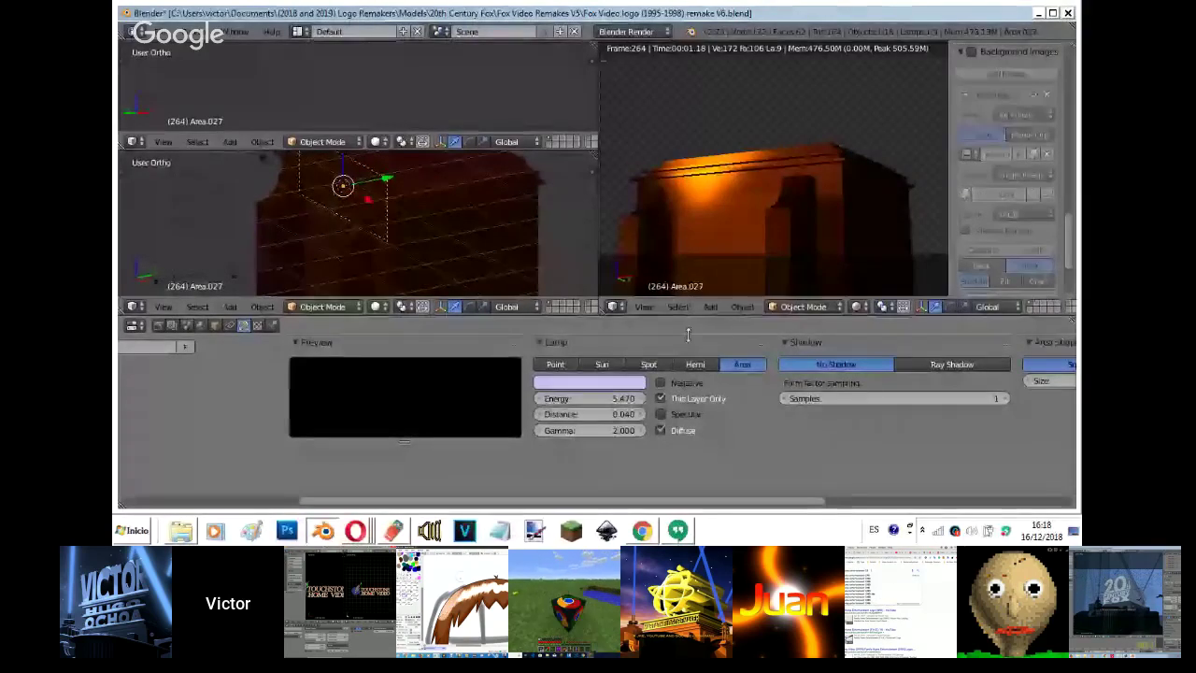
# - Compare the base block rendered together with the full logo against the reference image, toggling the logo's layer
pyautogui.keyDown('shift'); pyautogui.click(1031, 304); pyautogui.keyUp('shift')
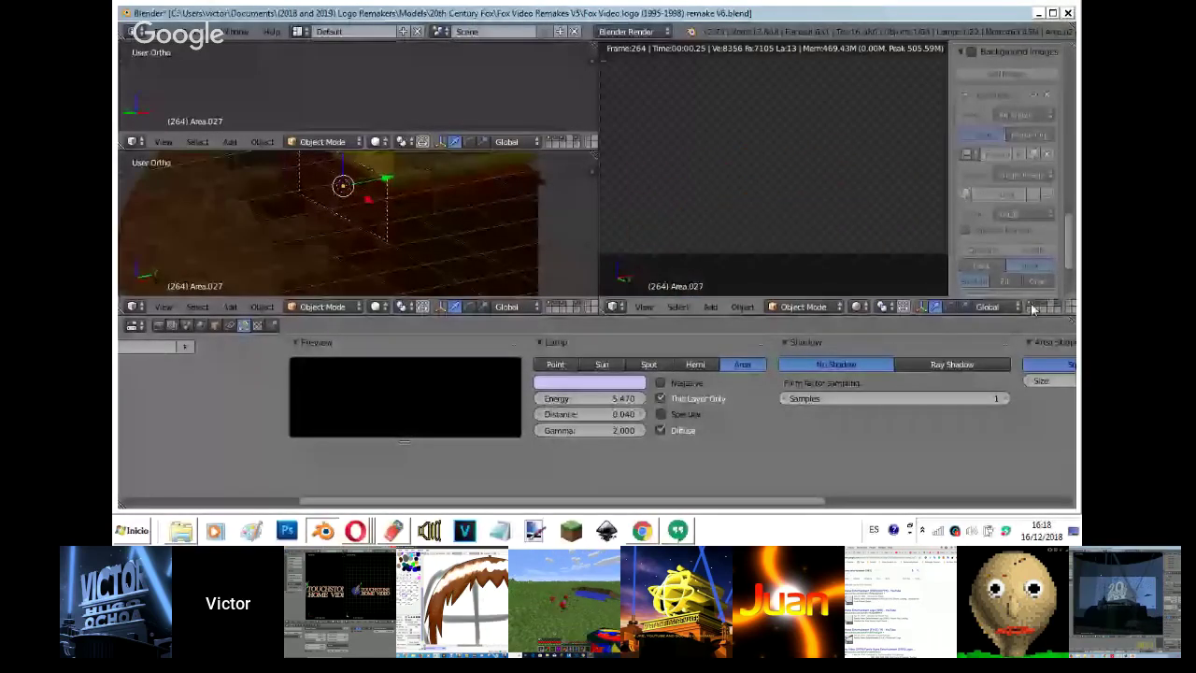
pyautogui.keyDown('shift'); pyautogui.click(1031, 304); pyautogui.keyUp('shift')
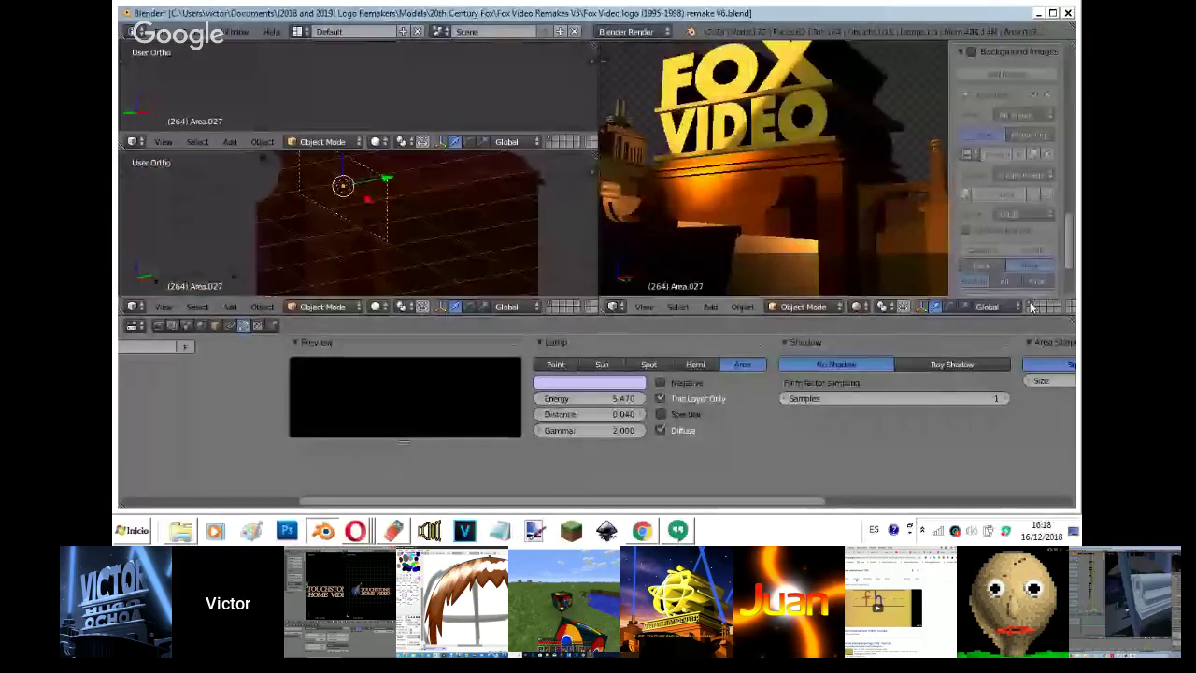
pyautogui.hotkey('shift', 'z')
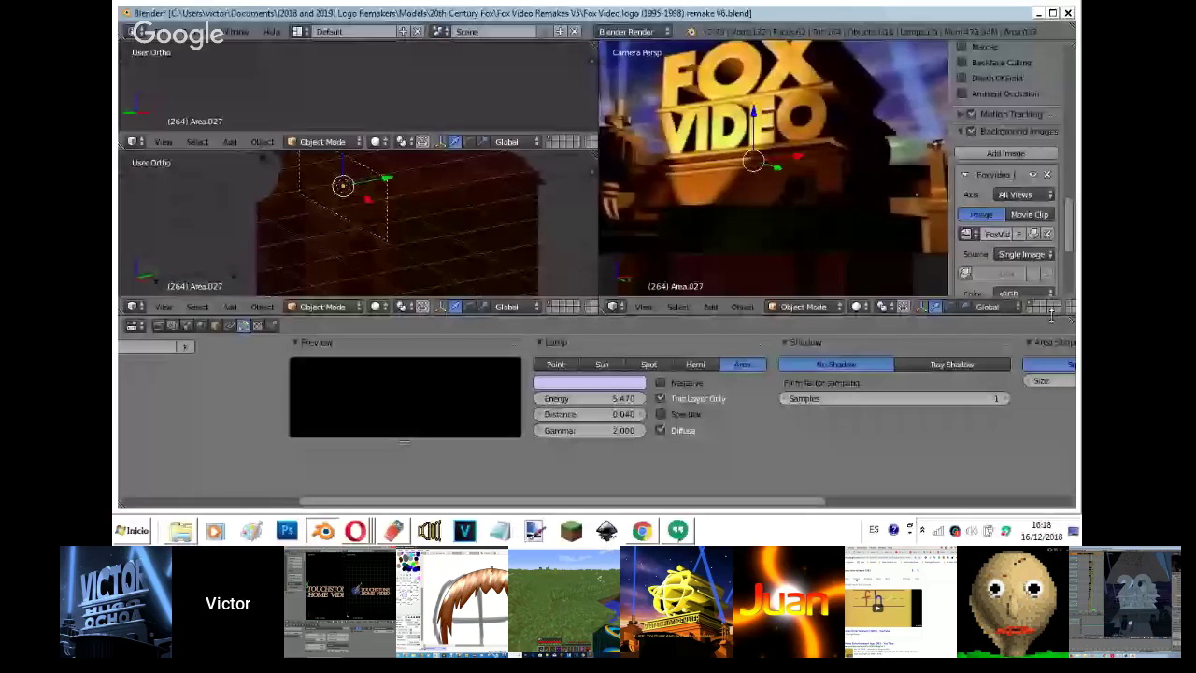
pyautogui.rightClick(363, 257)
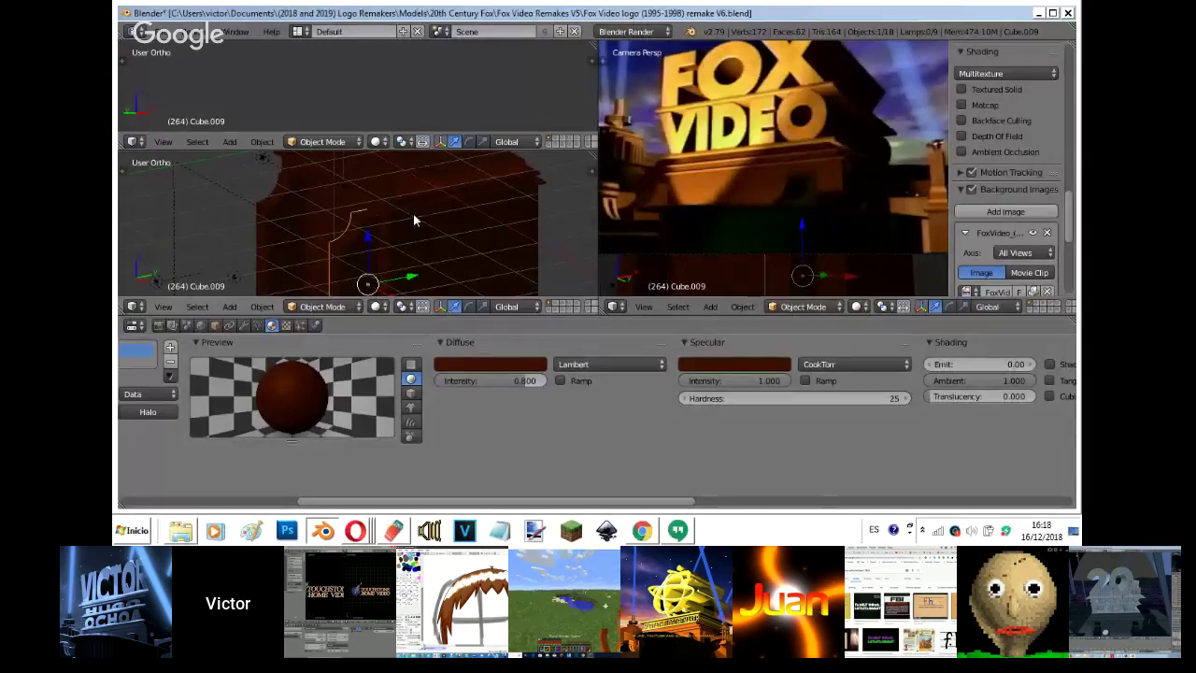
pyautogui.rightClick(414, 219)
pyautogui.click(1036, 309)
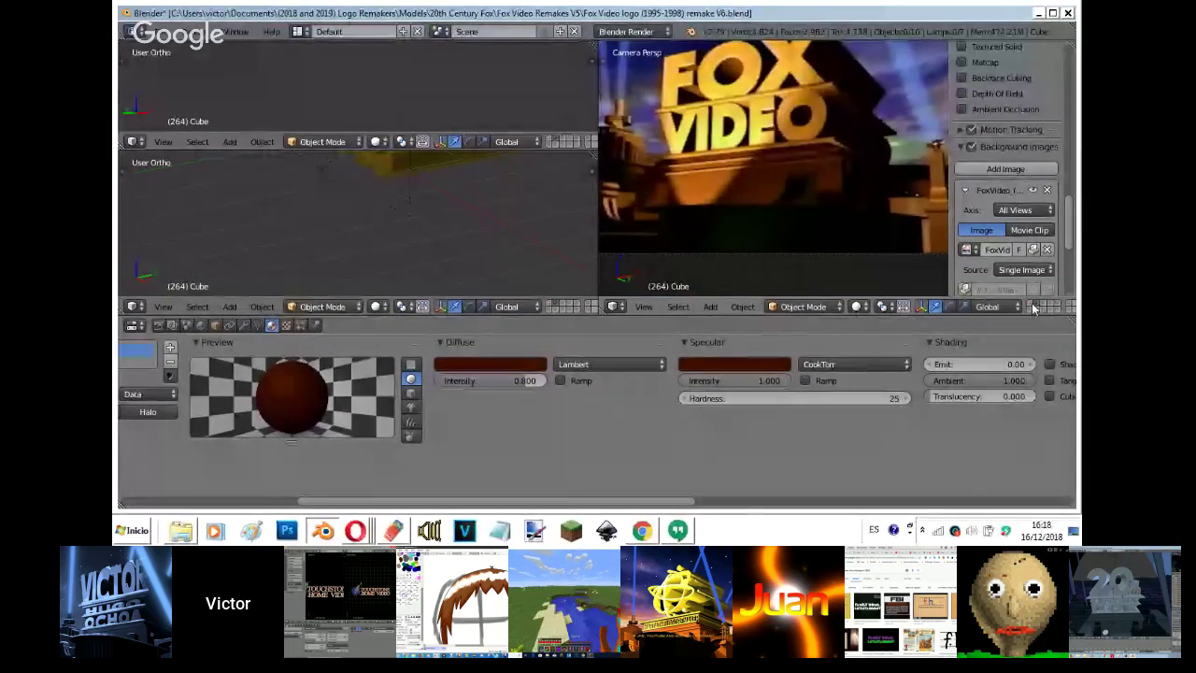
pyautogui.click(1033, 305)
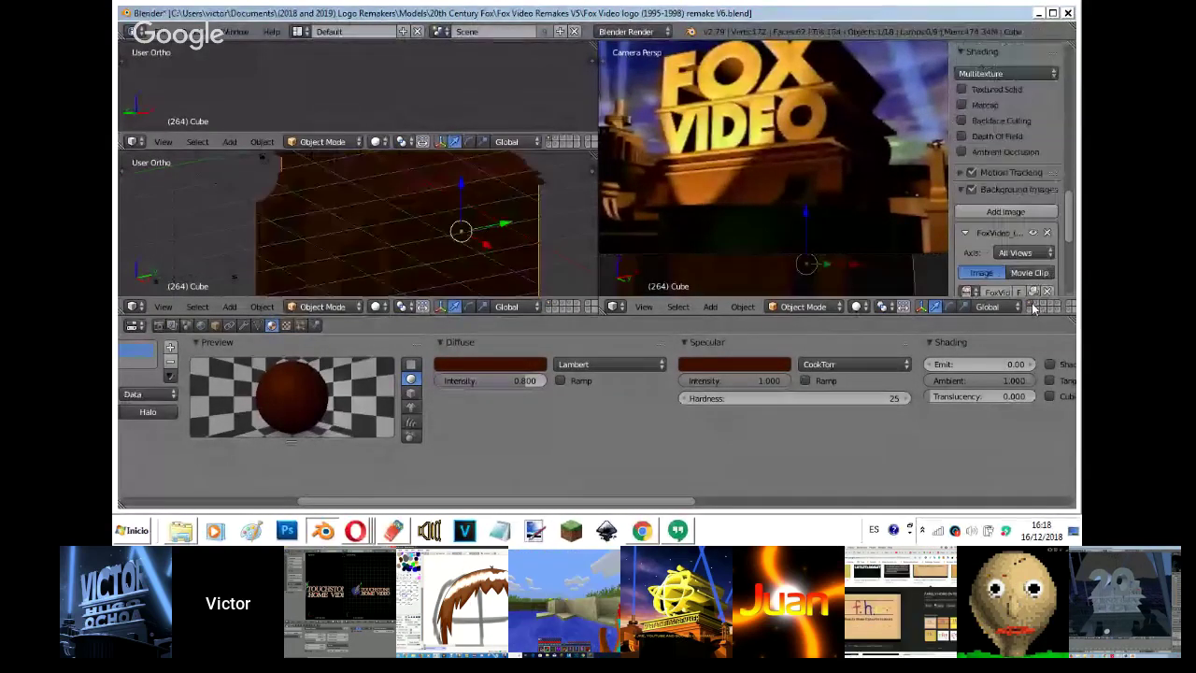
# - Select the base block's front pillar and search the existing materials for "brown"
pyautogui.rightClick(355, 275)
pyautogui.moveTo(374, 400); pyautogui.dragTo(484, 405, button='middle')
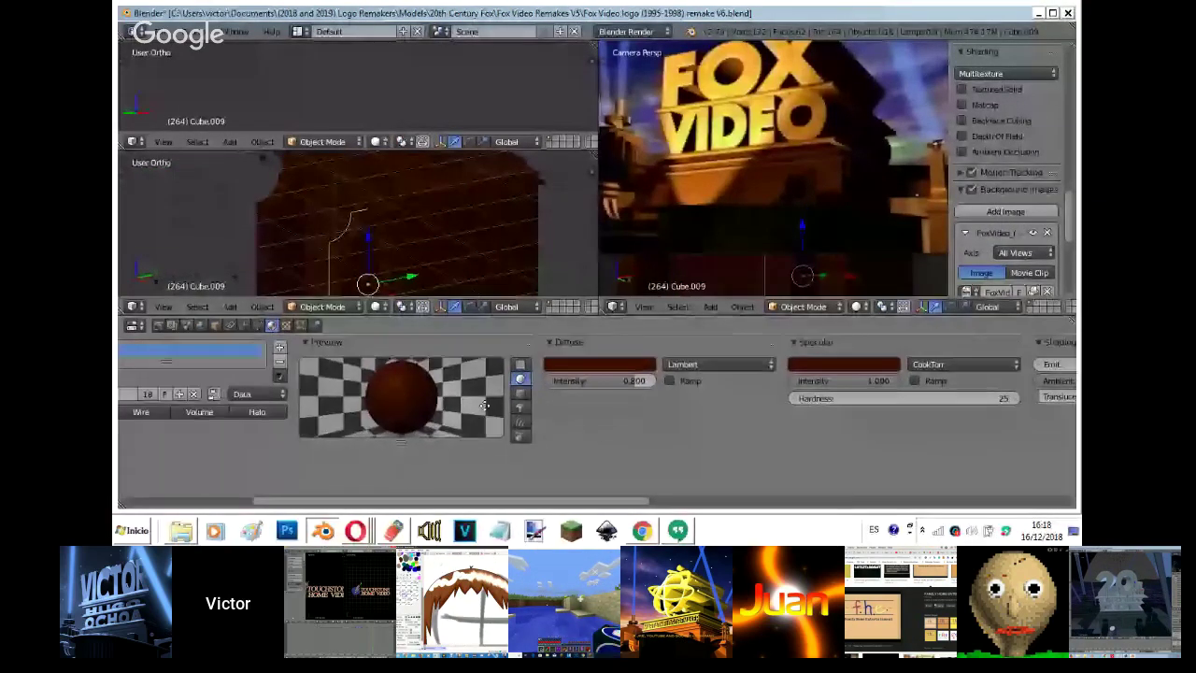
pyautogui.keyDown('ctrl'); pyautogui.hscroll(-5, 459, 446); pyautogui.keyUp('ctrl')
pyautogui.click(297, 393)
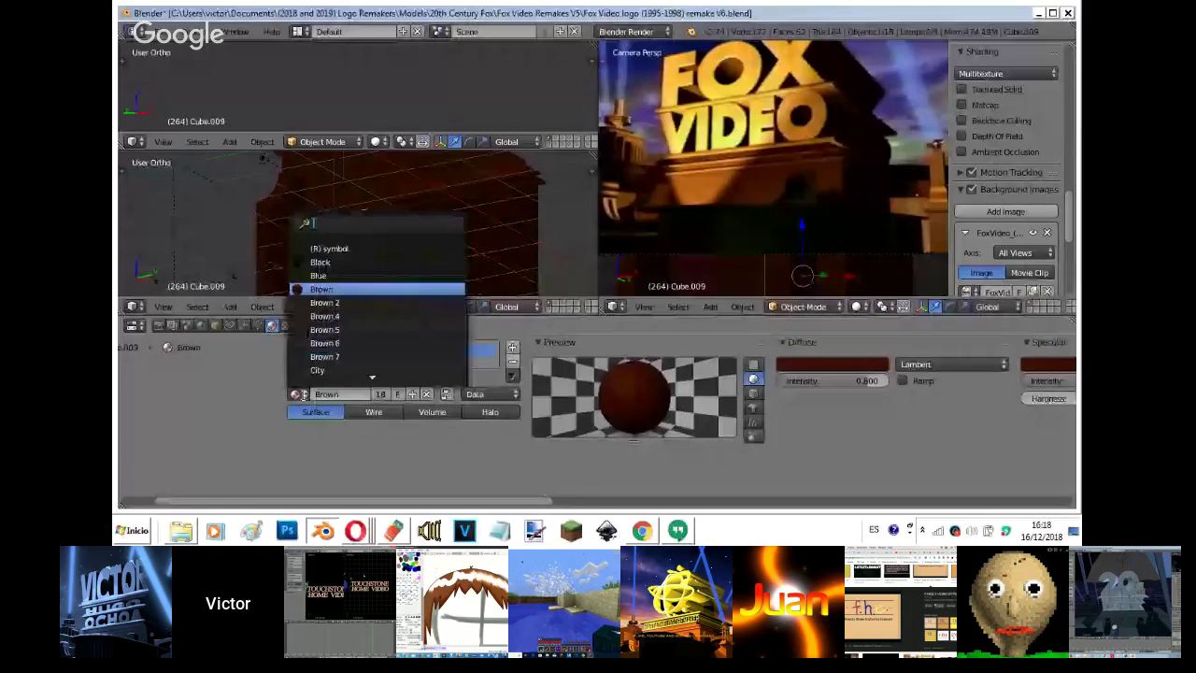
pyautogui.write('brown')
pyautogui.click(473, 383)
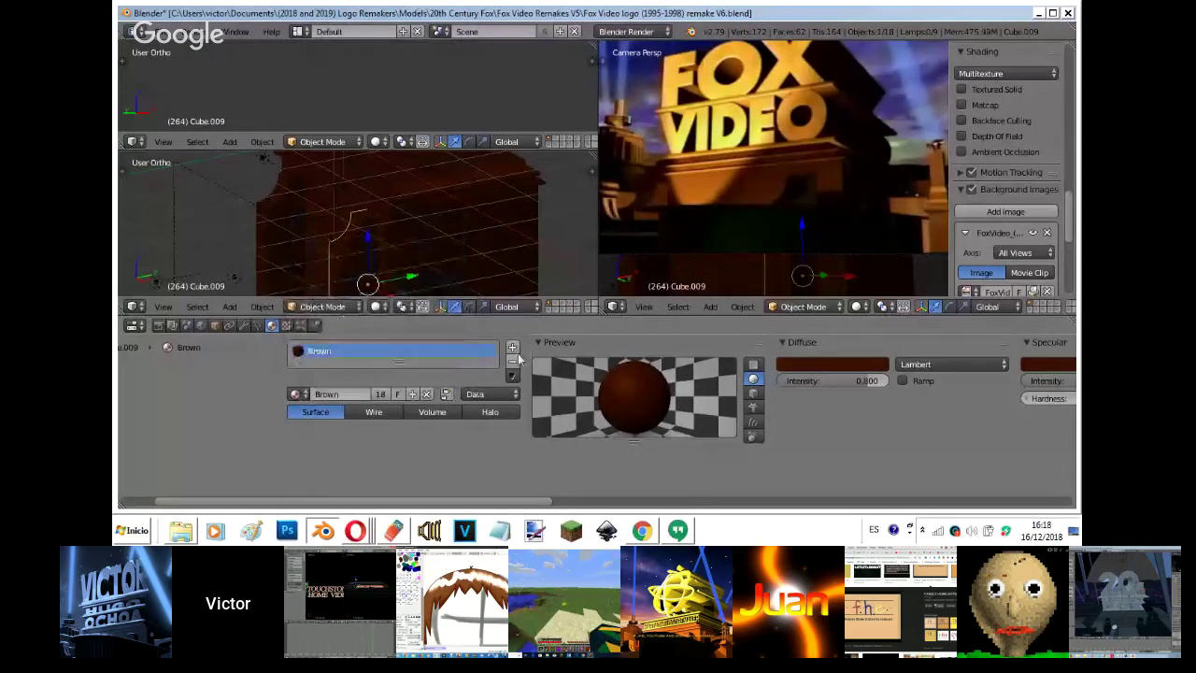
# - Replace the front pillar's Brown material with a new material named Brown 8
pyautogui.hotkey('ctrl', 'z')
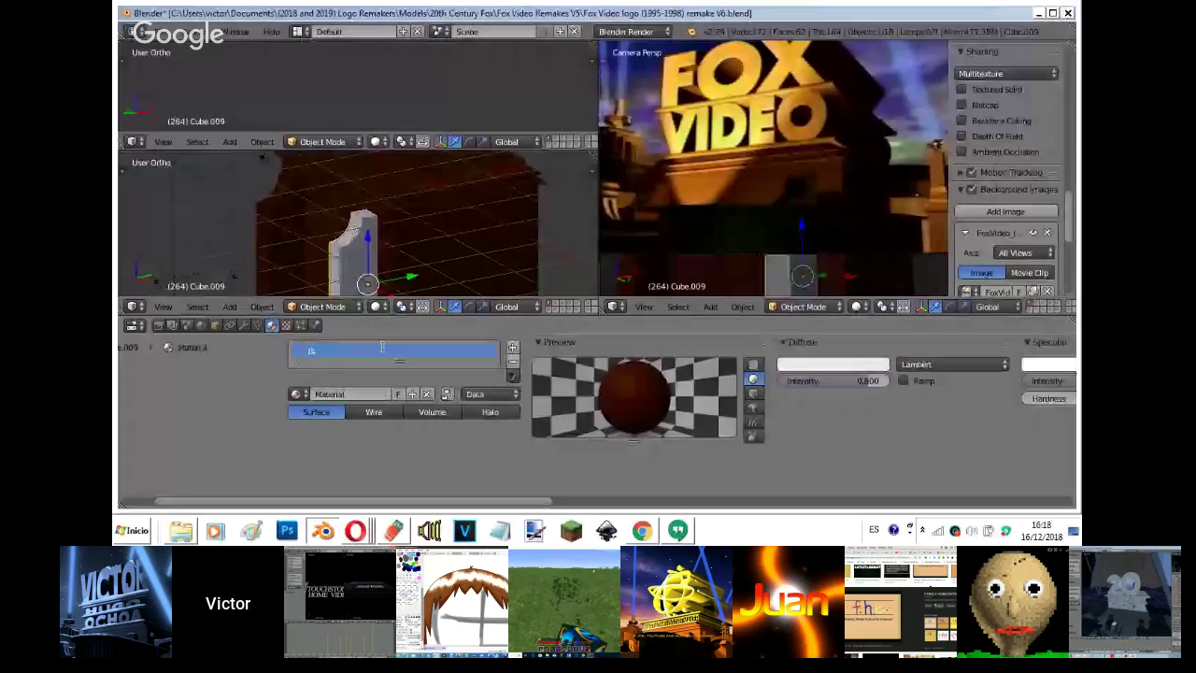
pyautogui.click(382, 347)
pyautogui.write('Brown 8')
pyautogui.press('Return')
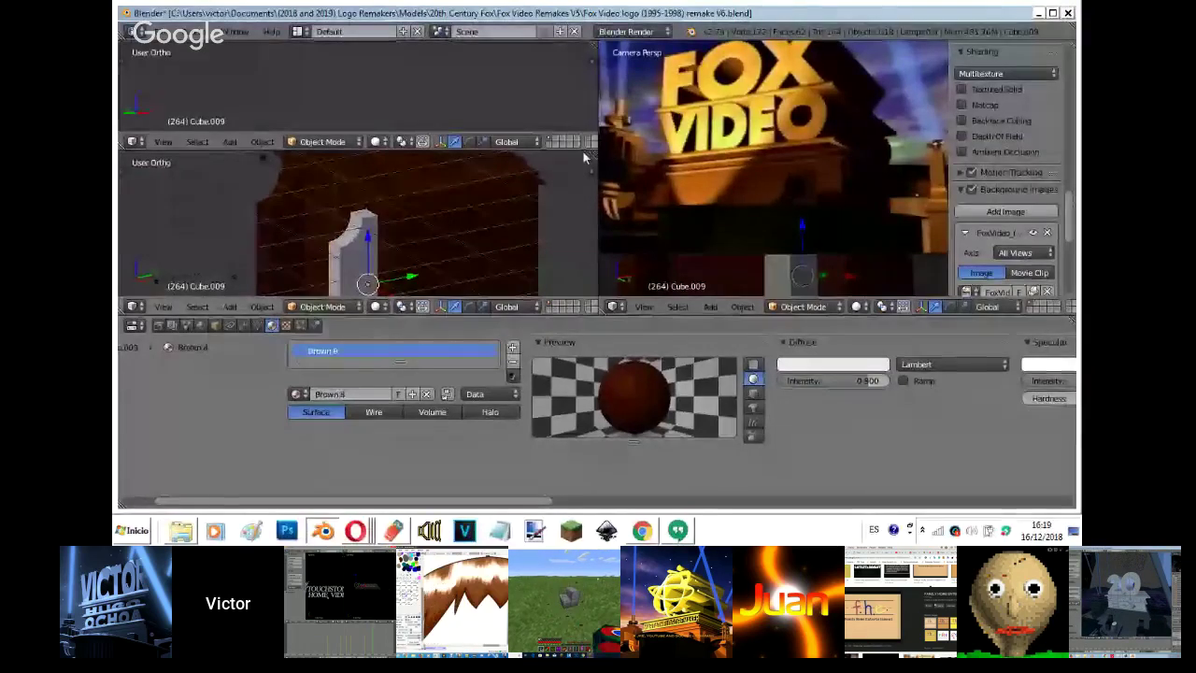
# - Lower the reference background image's opacity to 0.512 in the camera view
pyautogui.scroll(-2, 1029, 122)
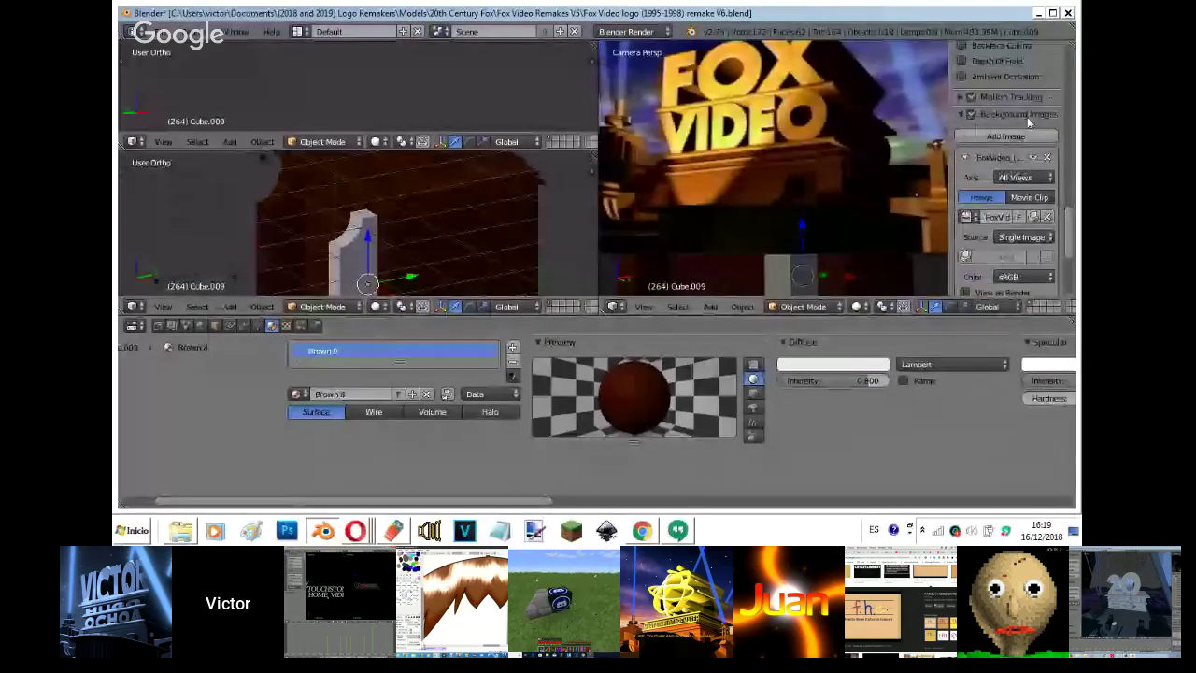
pyautogui.scroll(-2, 1028, 122)
pyautogui.moveTo(1035, 233); pyautogui.dragTo(982, 235)
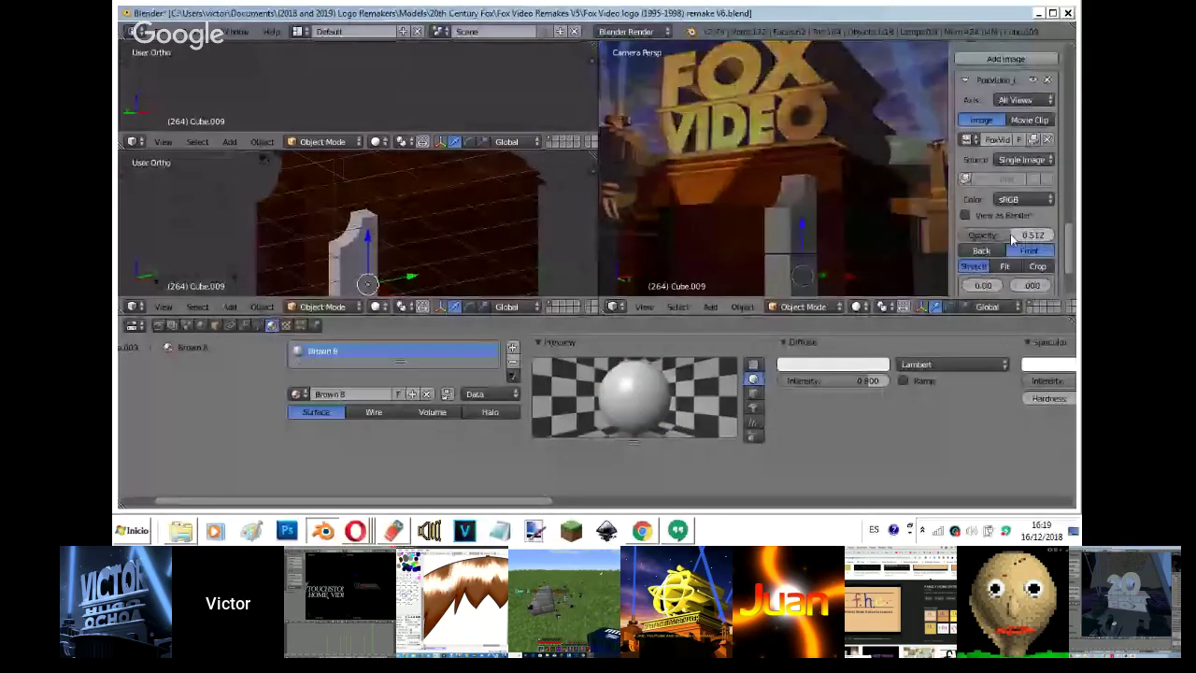
# - Scale the Area.003 light above the base block up by about 1.28 and preview the result rendered
pyautogui.rightClick(710, 182)
pyautogui.press('KP_1')
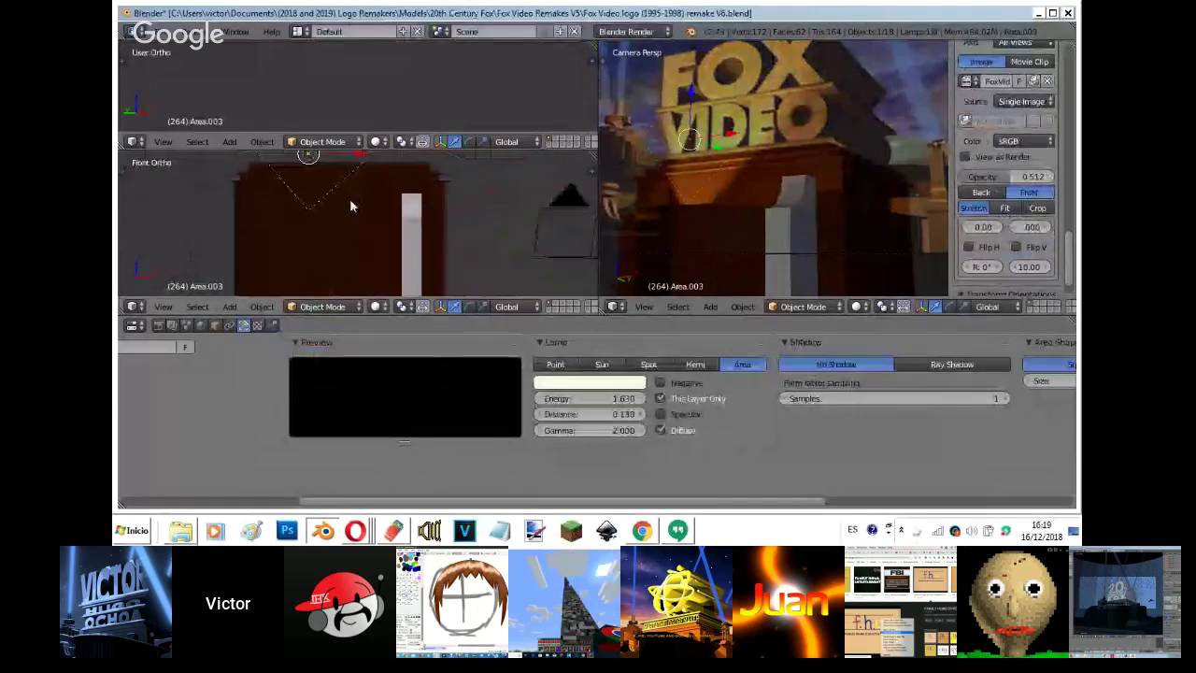
pyautogui.press('s')
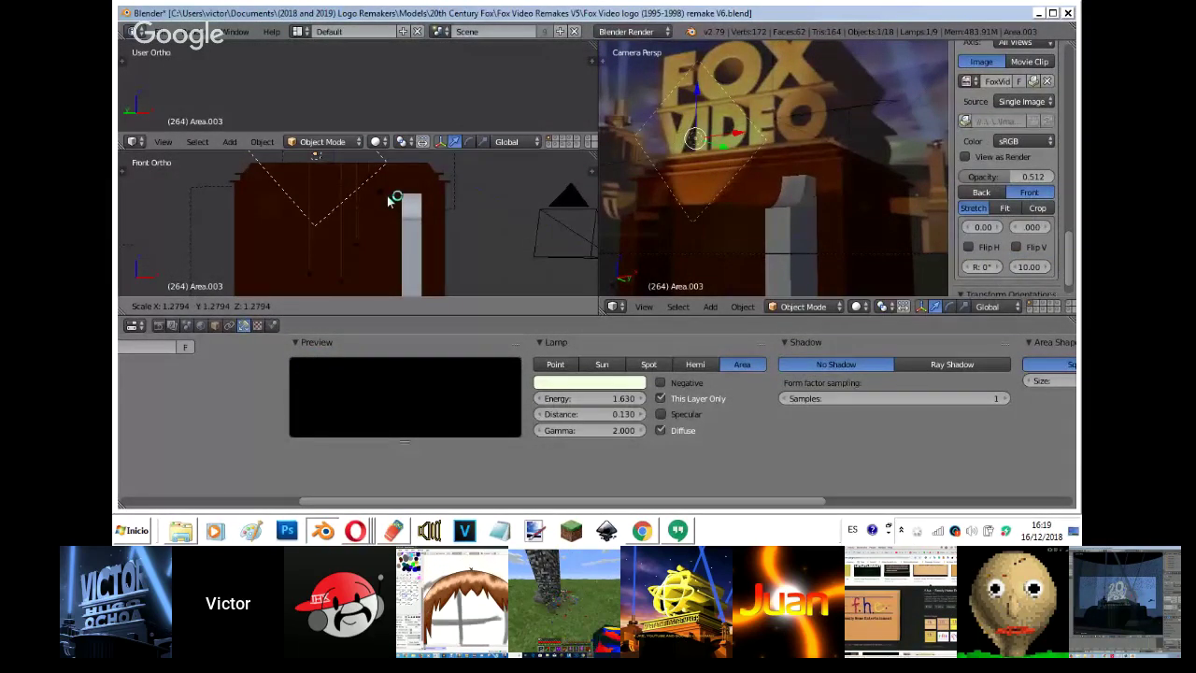
pyautogui.click(391, 201)
pyautogui.hotkey('shift', 'z')
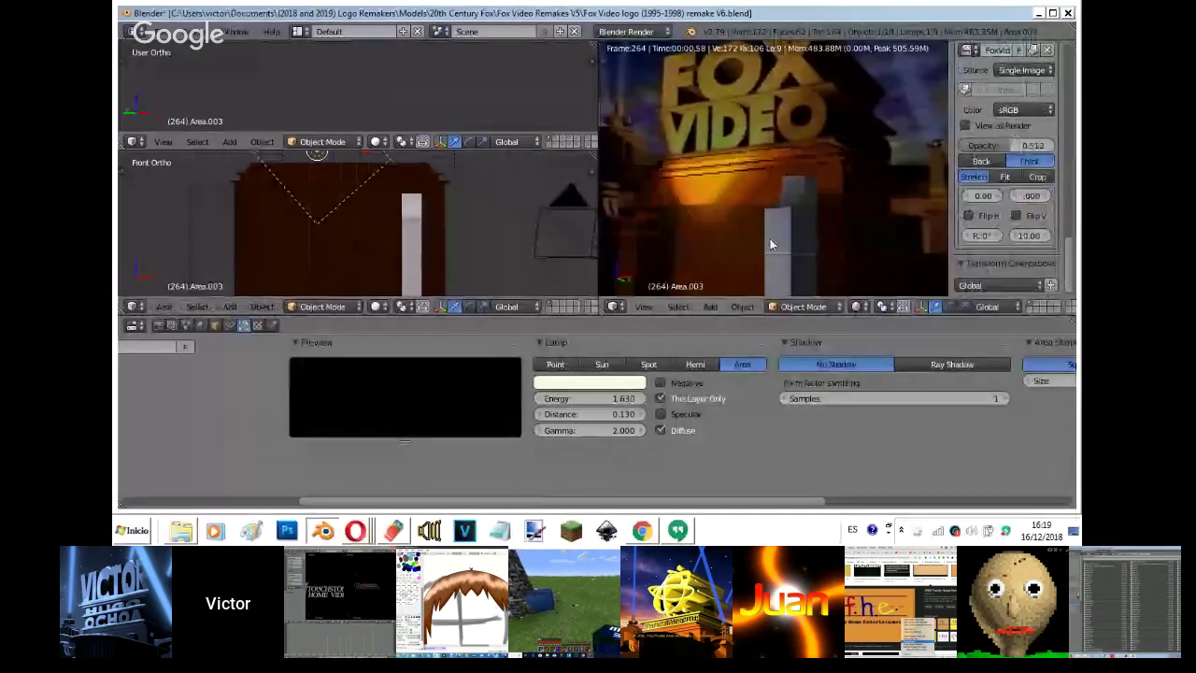
# - Restore the reference image's opacity to 1.000 and sample its dark pillar colour as the front pillar's Brown 8 diffuse colour
pyautogui.rightClick(772, 245)
pyautogui.hotkey('shift', 'z')
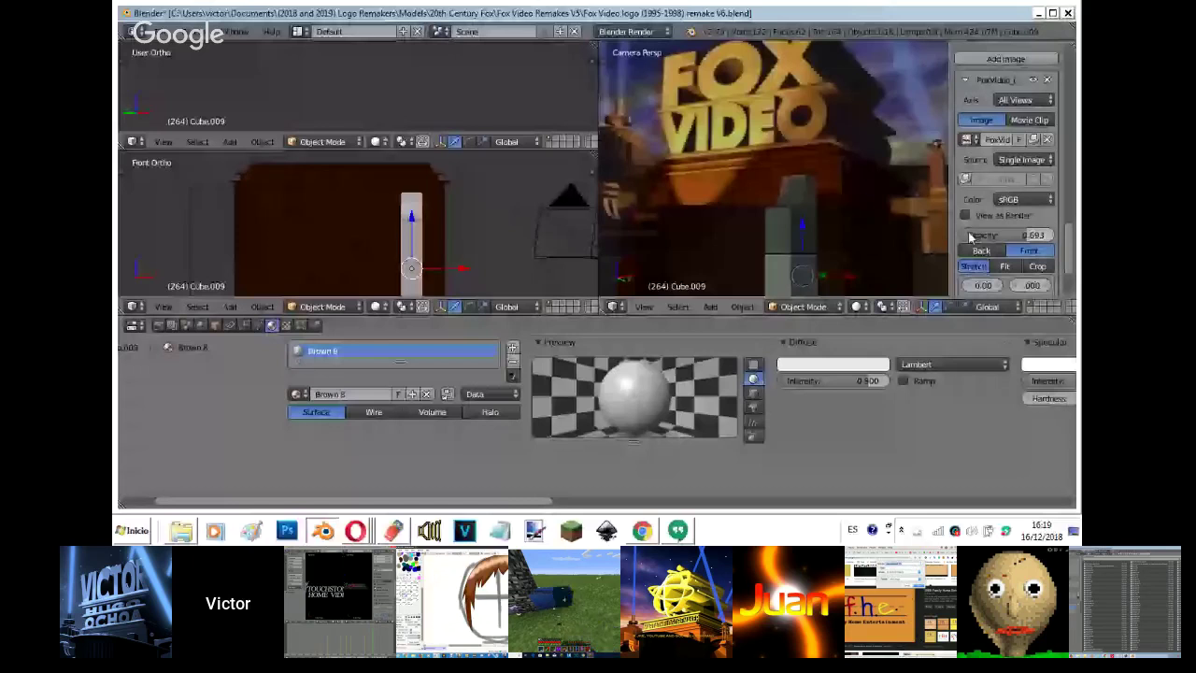
pyautogui.moveTo(971, 237); pyautogui.dragTo(1051, 235)
pyautogui.click(833, 365)
pyautogui.click(899, 315)
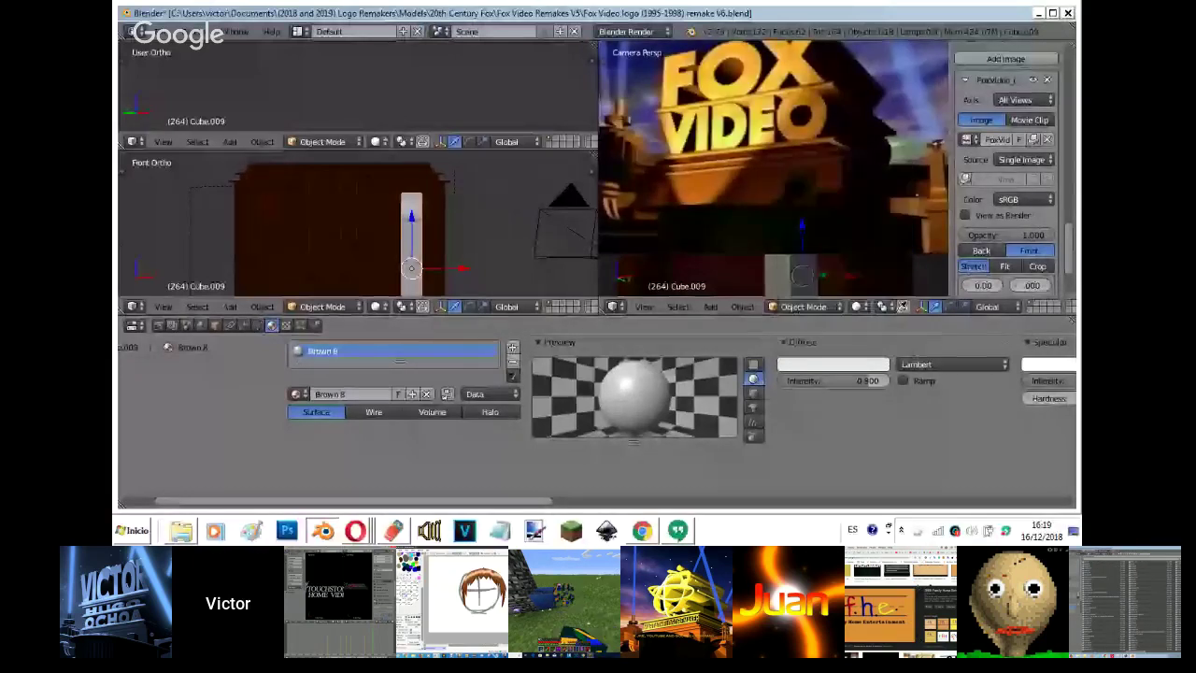
pyautogui.click(879, 241)
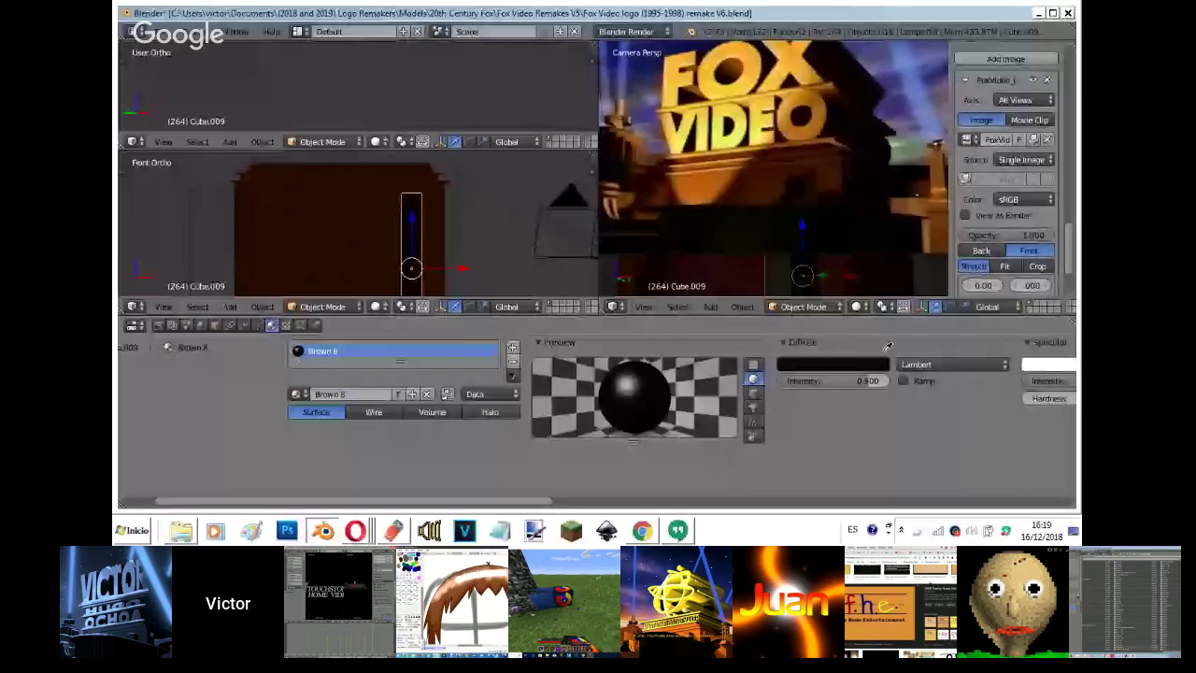
# - Add a second material to the front pillar and name it Another Brown
pyautogui.click(512, 346)
pyautogui.click(304, 428)
pyautogui.write('anot')
pyautogui.click(342, 427)
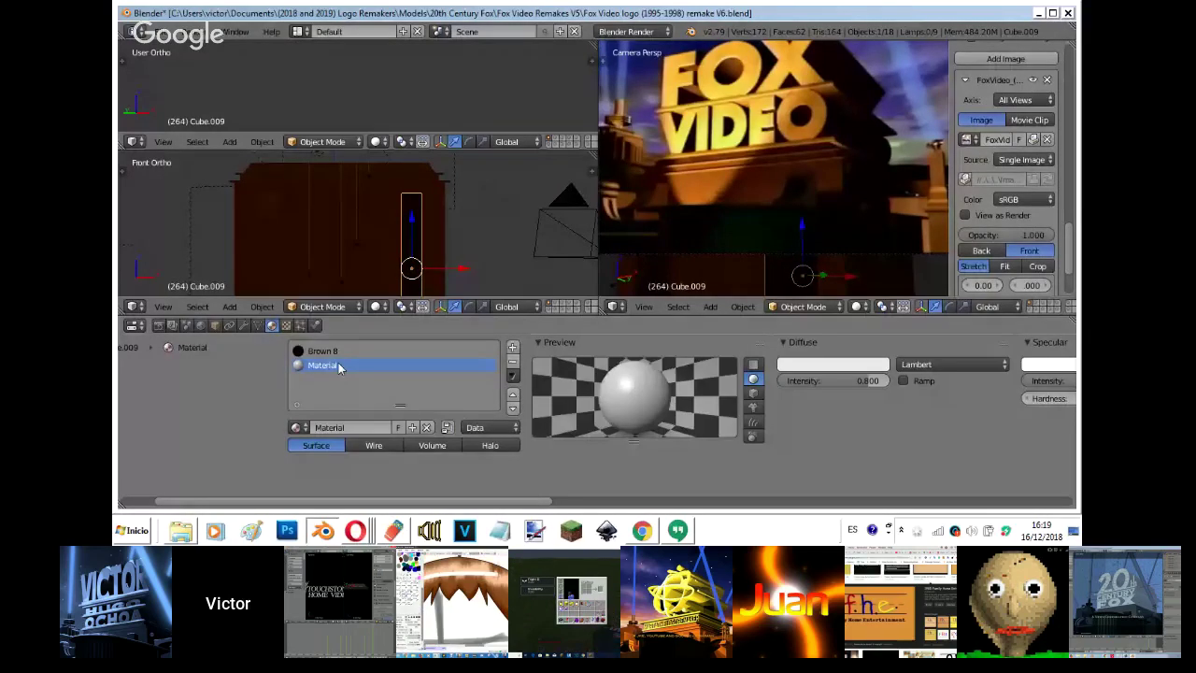
pyautogui.doubleClick(339, 365)
pyautogui.write('A')
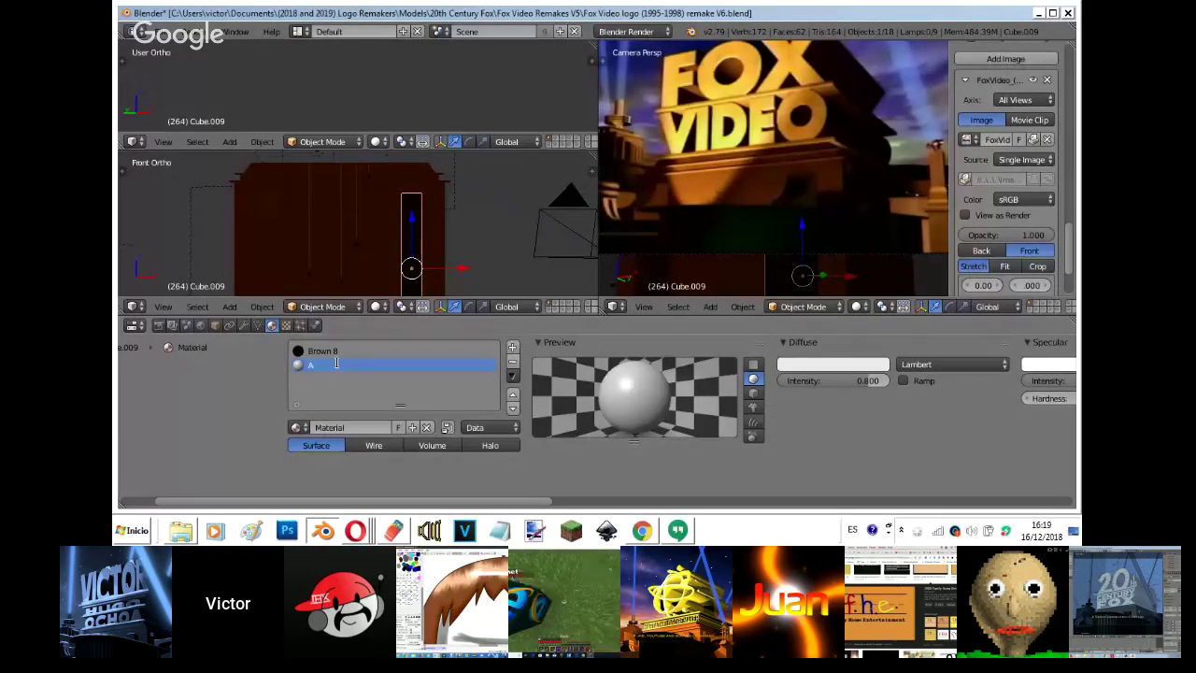
pyautogui.write('nother Brown')
pyautogui.press('Return')
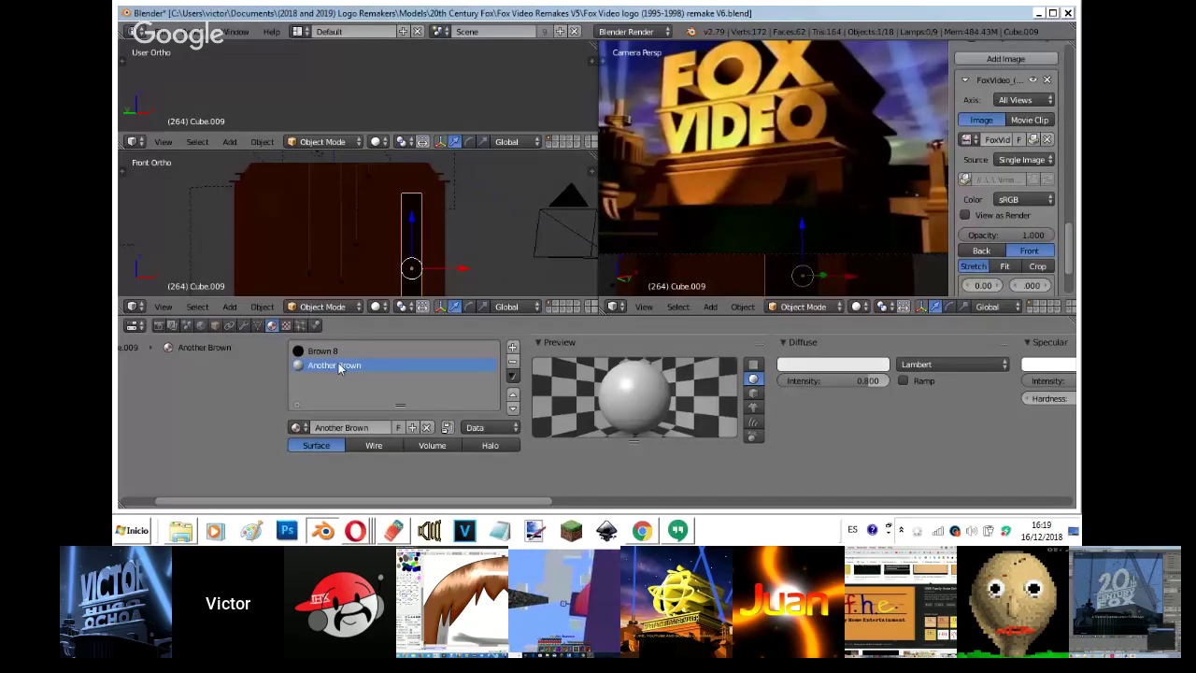
# - Sample a dark tone from the reference image as Another Brown's diffuse colour and copy it to the specular colour
pyautogui.press('e')
pyautogui.click(809, 202)
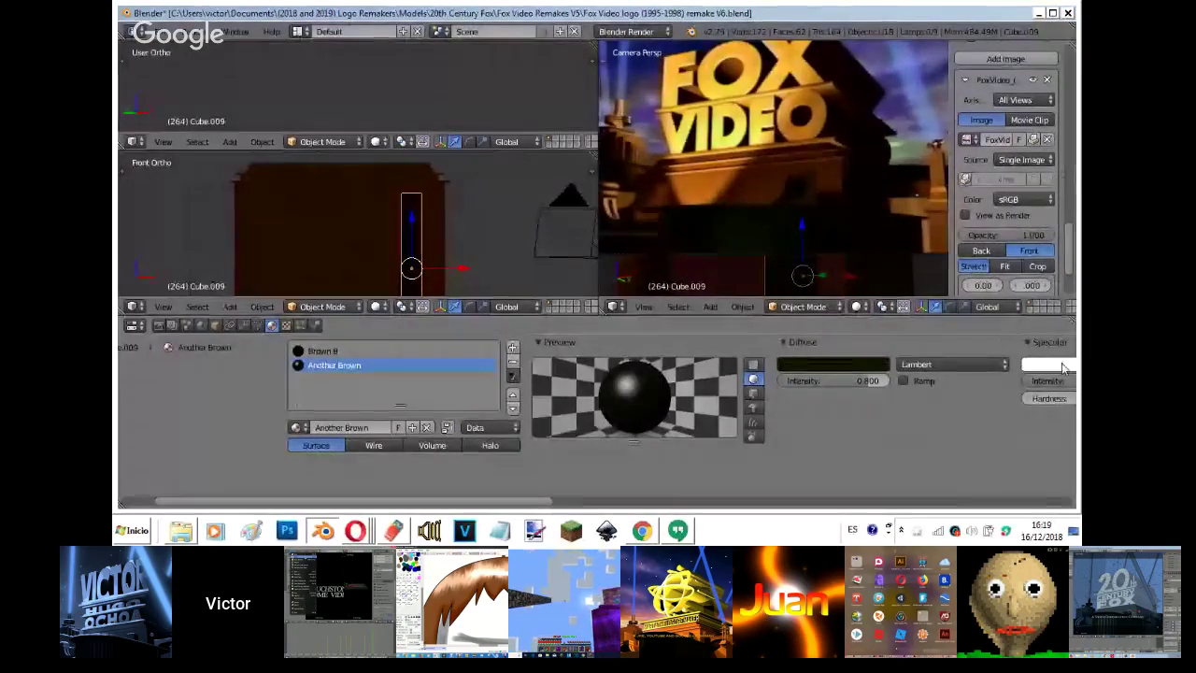
pyautogui.hotkey('ctrl', 'v')
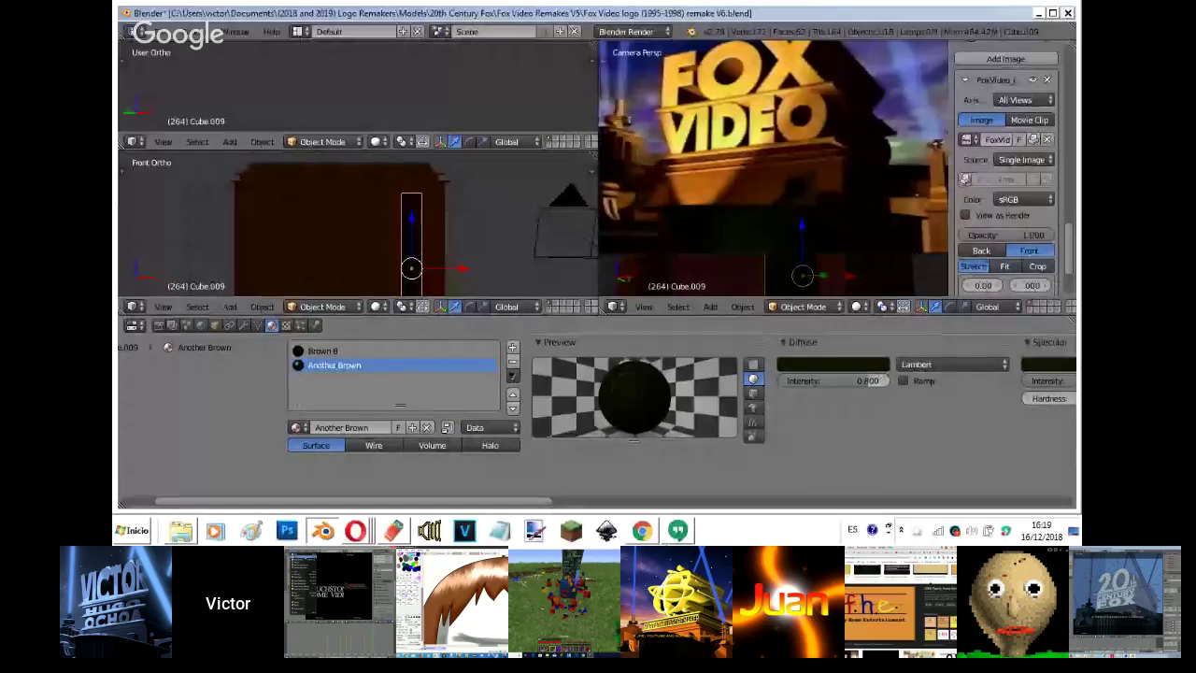
# - Hide the background images and assign Another Brown to the front pillar's side profile face
pyautogui.scroll(2, 968, 85)
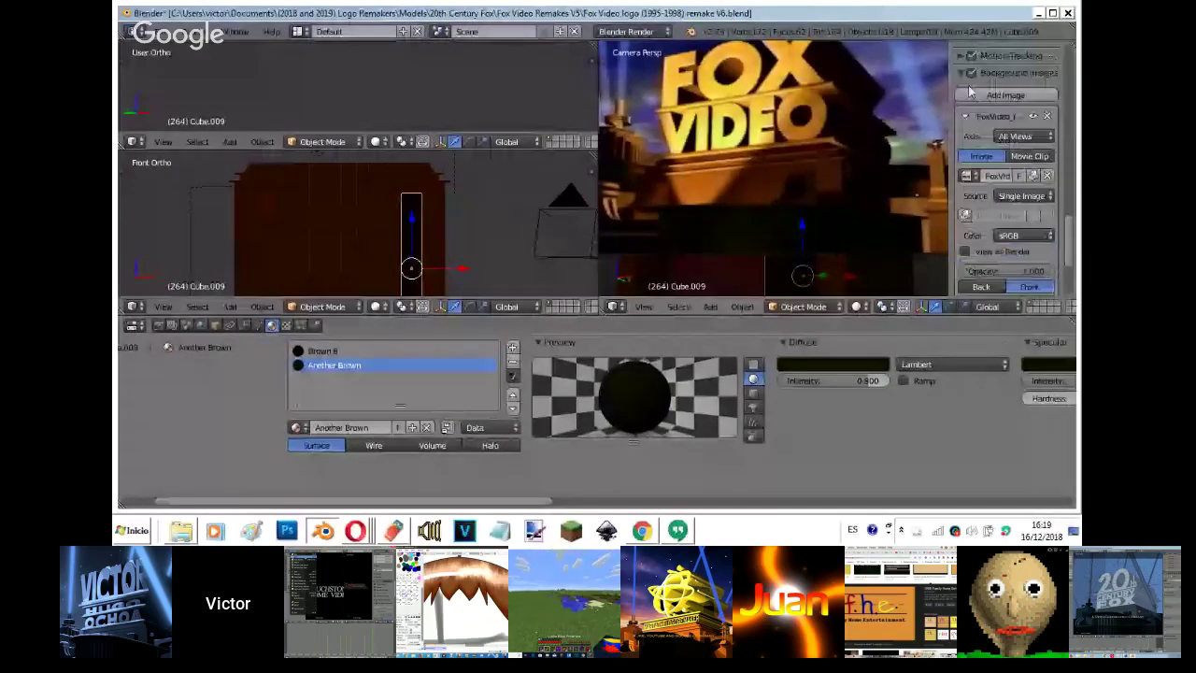
pyautogui.click(971, 73)
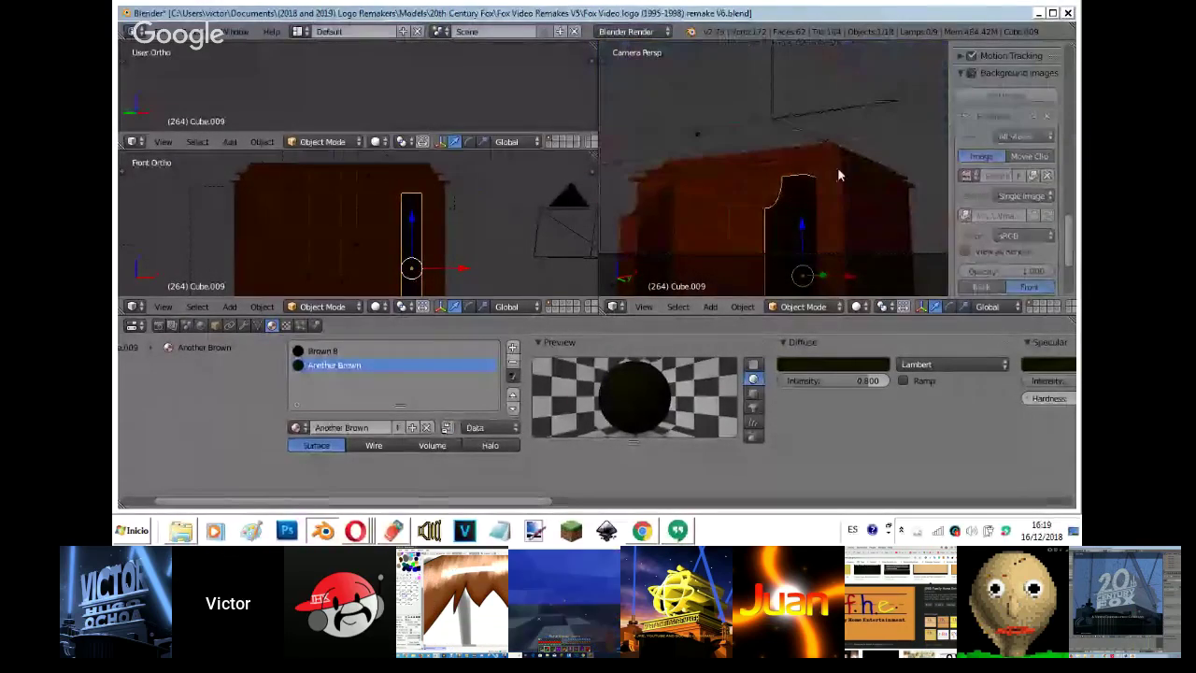
pyautogui.press('Tab')
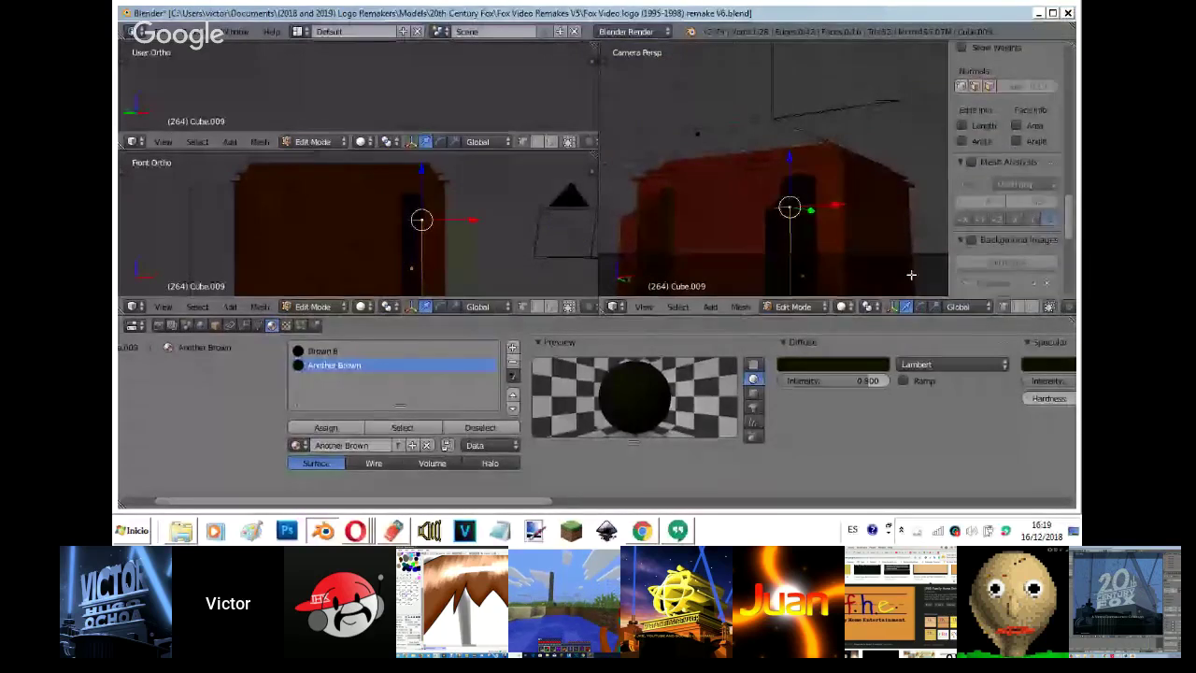
pyautogui.press('a')
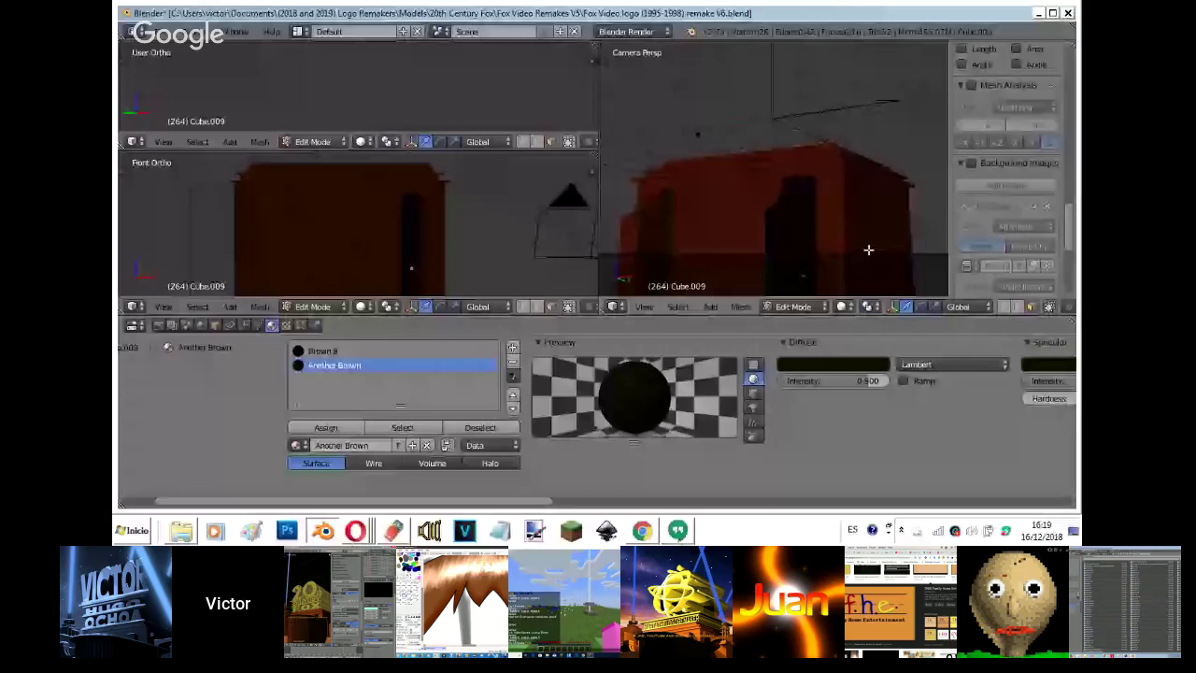
pyautogui.press('Tab')
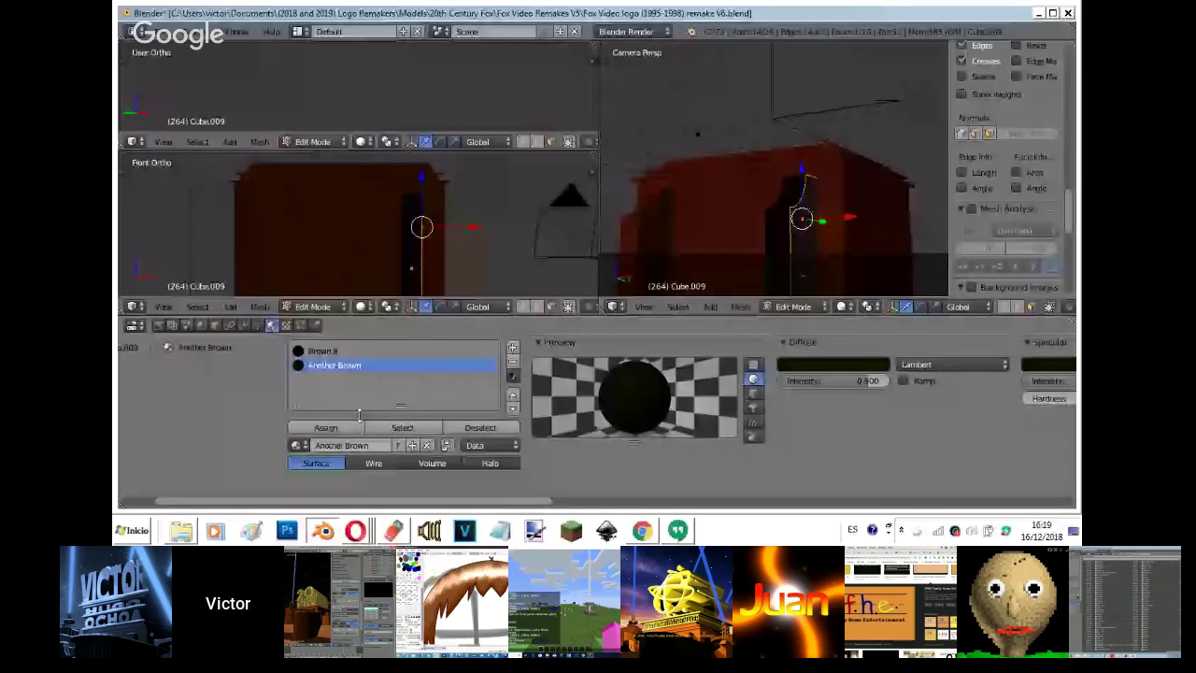
# - Preview the block rendered and set Another Brown's Emit to 0.43
pyautogui.hotkey('shift', 'z')
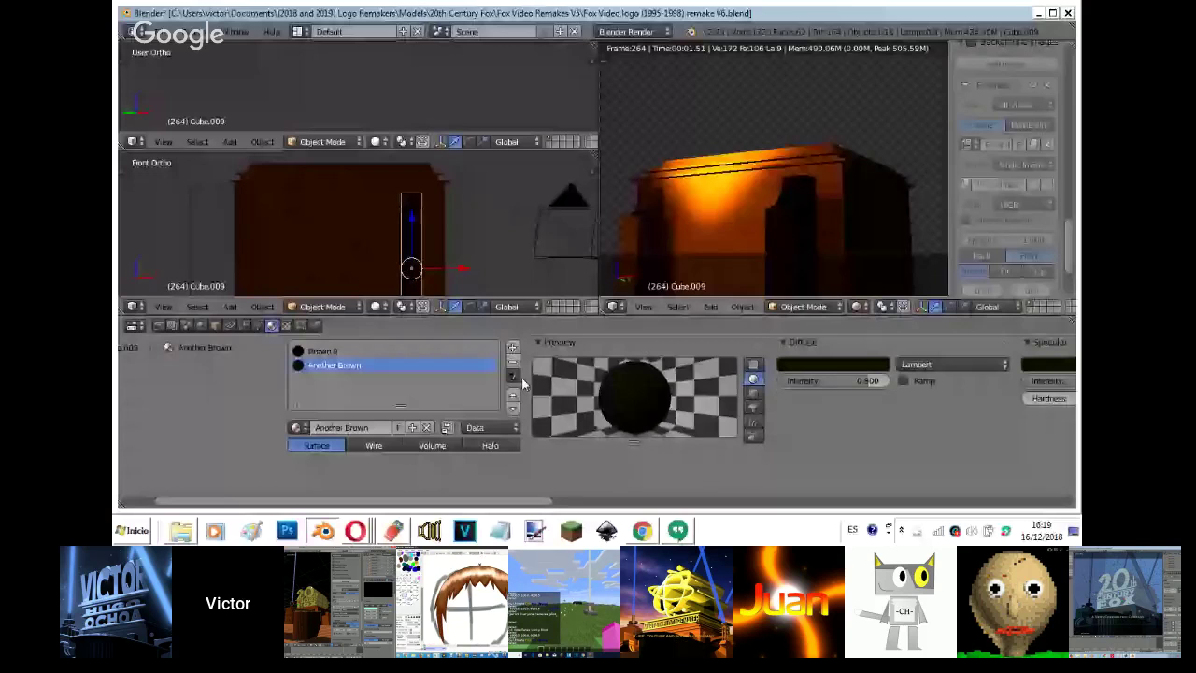
pyautogui.hscroll(5, 866, 400)
pyautogui.moveTo(850, 364); pyautogui.dragTo(863, 367)
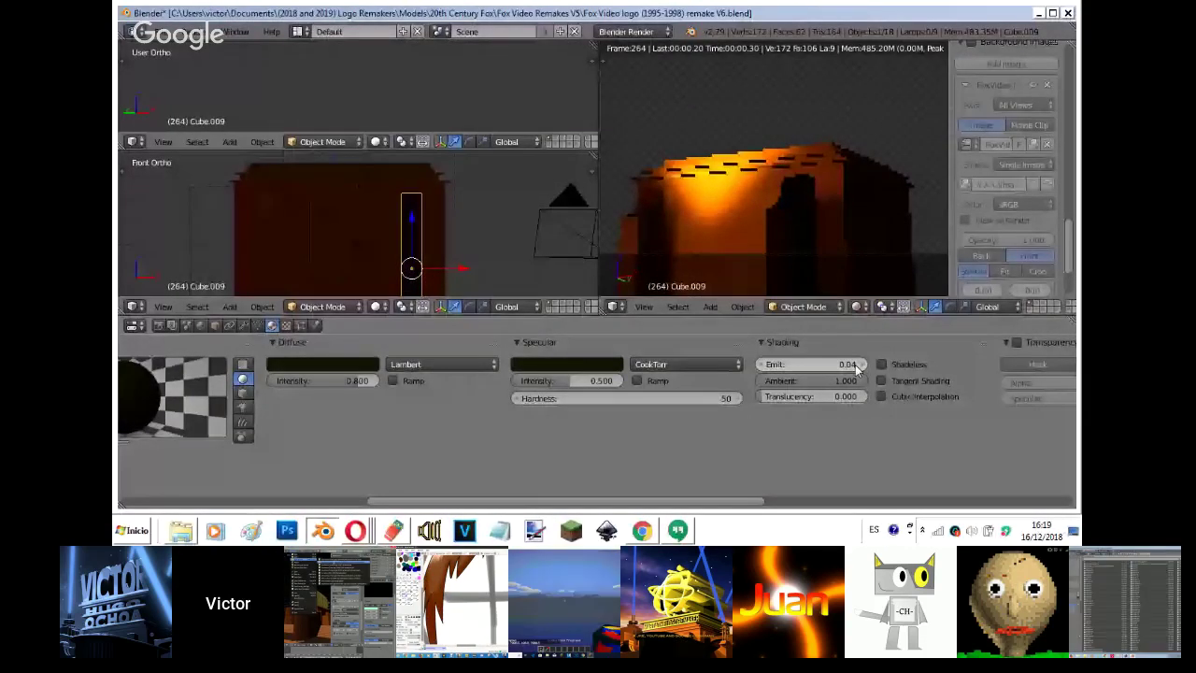
pyautogui.moveTo(850, 364); pyautogui.dragTo(865, 364)
# - Try an Emit value of 0.79 on the front pillar's Brown 8 material
pyautogui.moveTo(261, 393); pyautogui.dragTo(259, 394, button='middle')
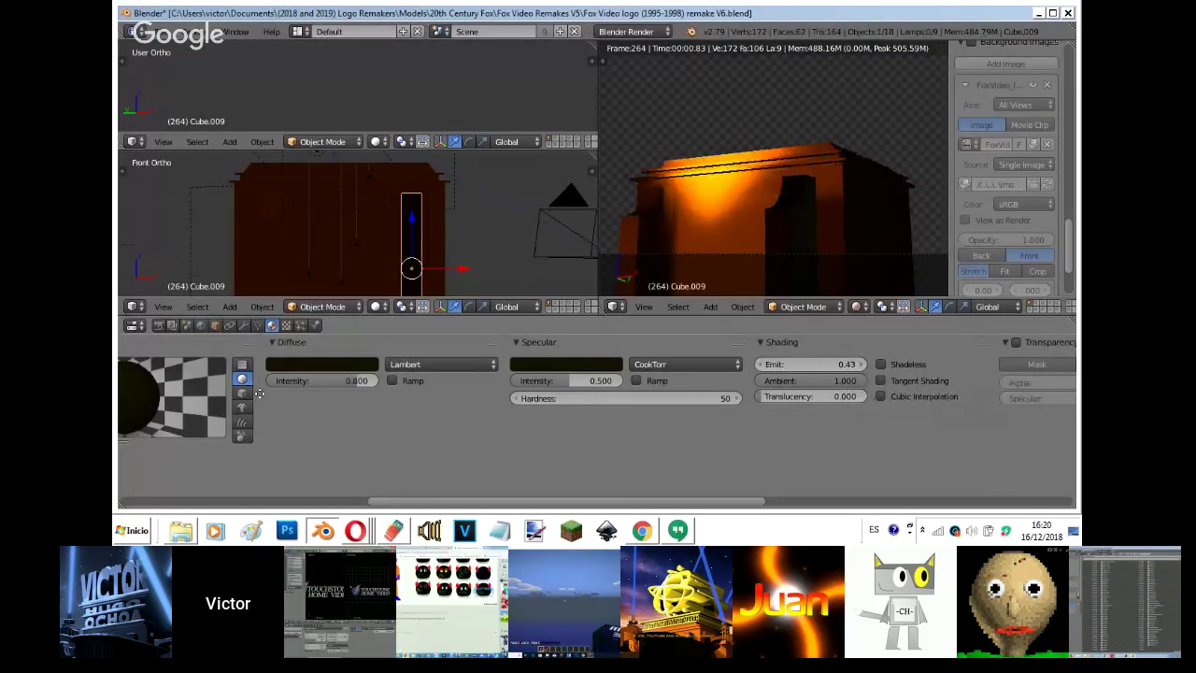
pyautogui.hscroll(-5, 143, 354)
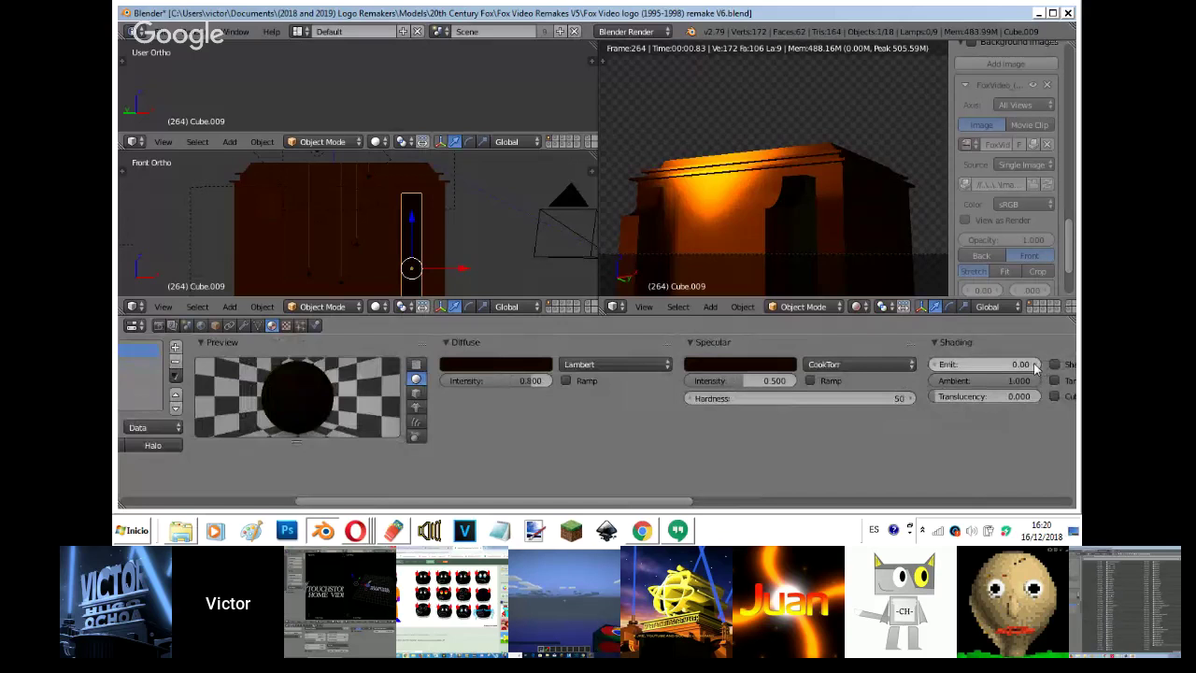
pyautogui.moveTo(1036, 365); pyautogui.dragTo(1054, 366)
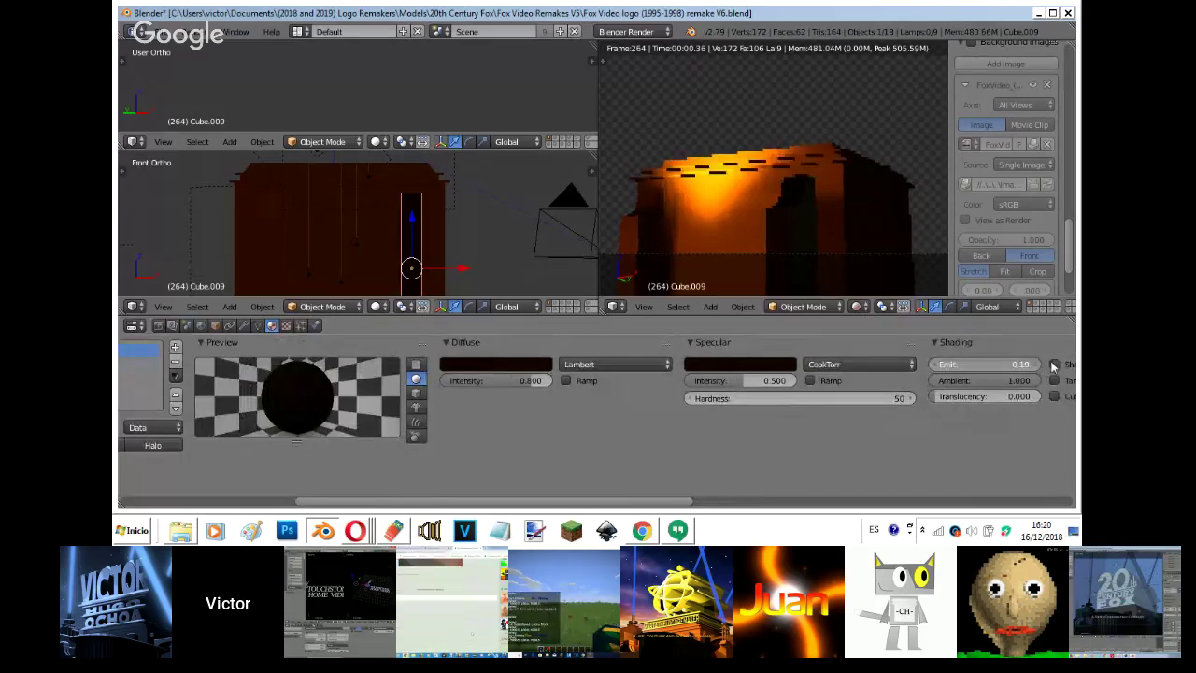
pyautogui.moveTo(1054, 366); pyautogui.dragTo(142, 360)
# - Compare the rendered pillar with the reference image and reset Brown 8's Emit to 0.00, leaving the rendered preview
pyautogui.moveTo(994, 117); pyautogui.dragTo(993, 124, button='middle')
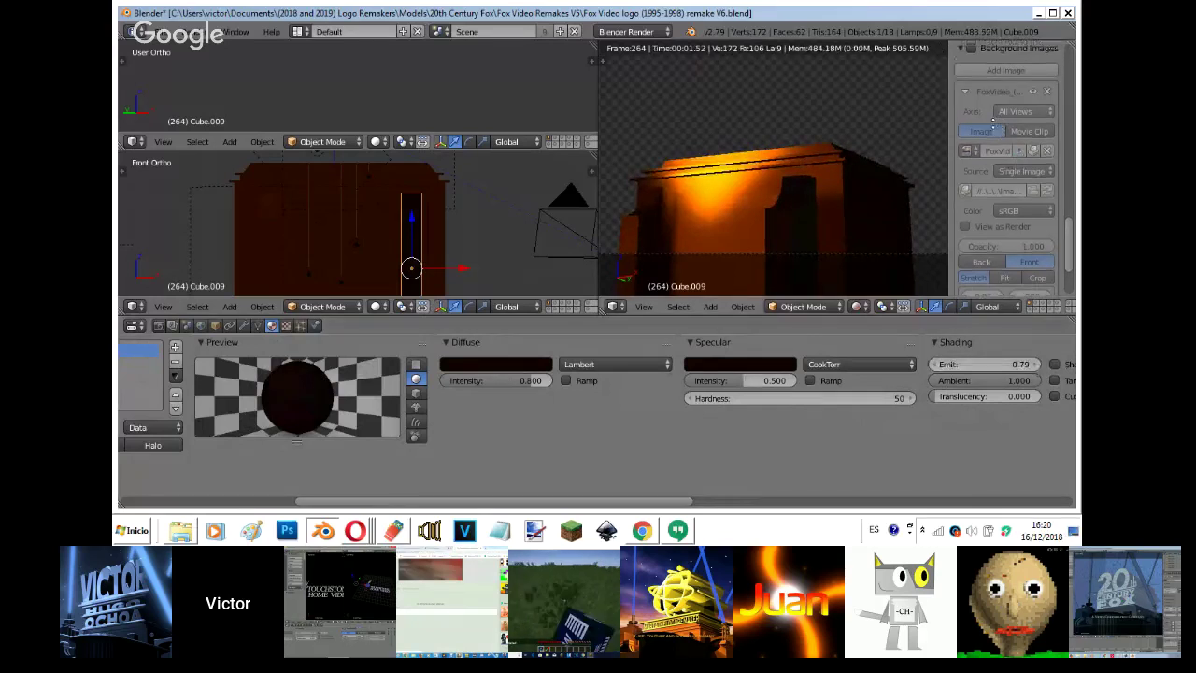
pyautogui.scroll(2, 993, 120)
pyautogui.click(973, 107)
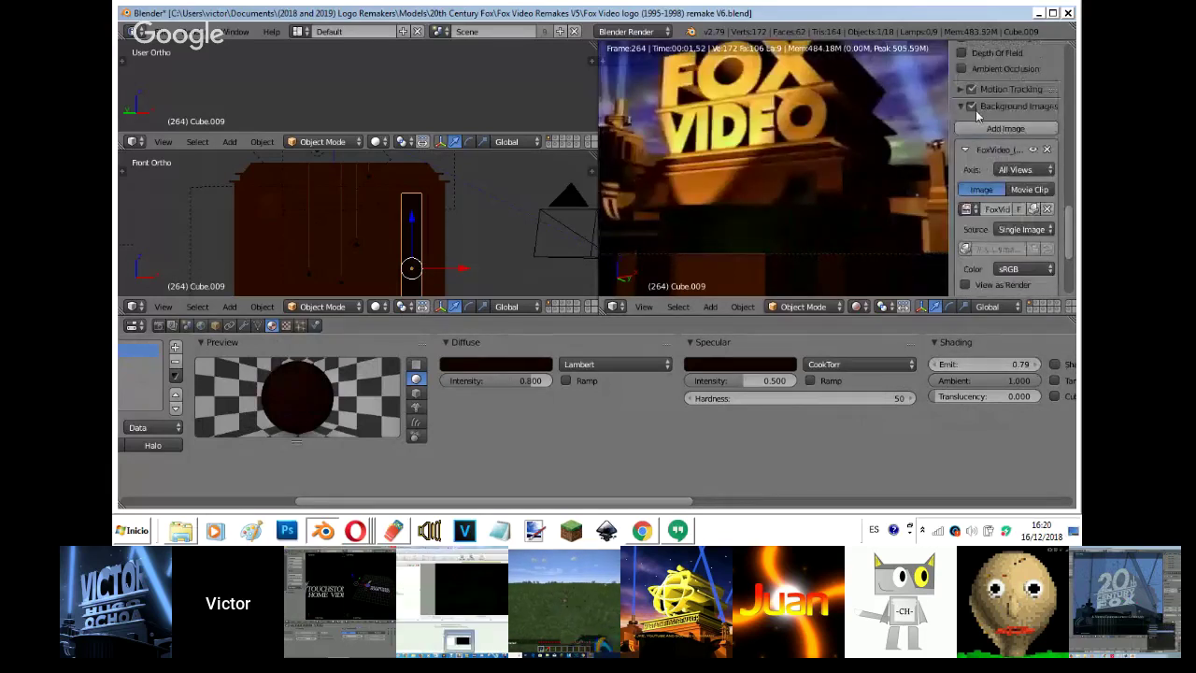
pyautogui.click(973, 108)
pyautogui.moveTo(997, 365); pyautogui.dragTo(957, 365)
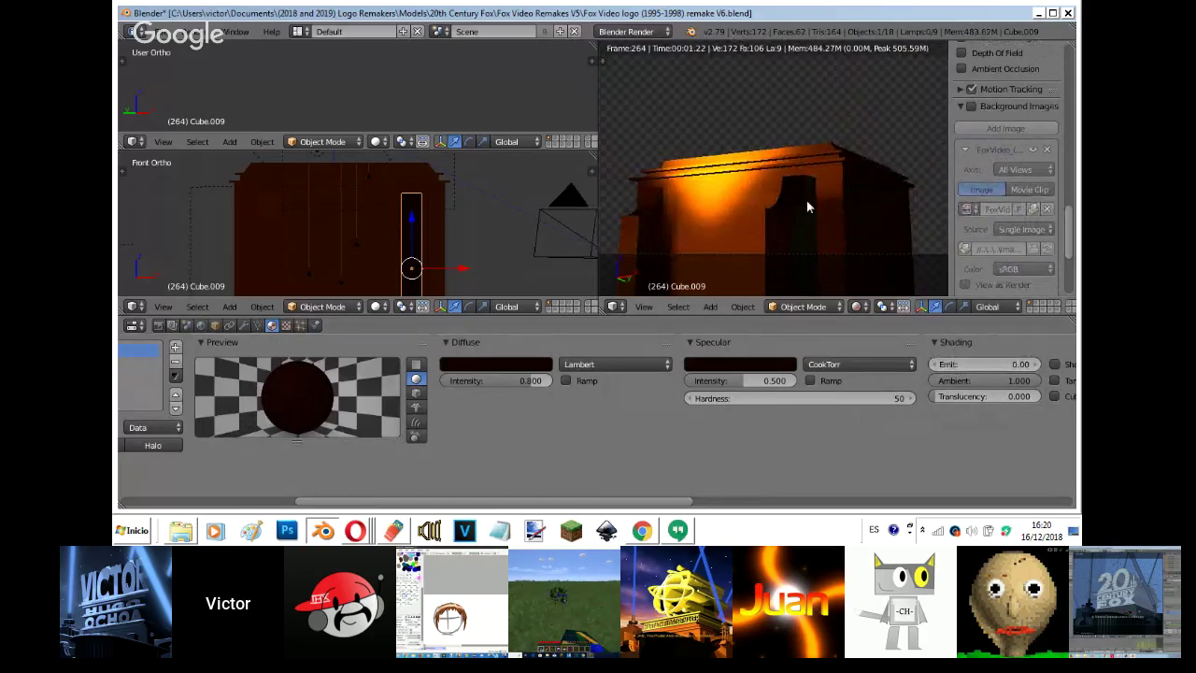
pyautogui.hotkey('shift', 'z')
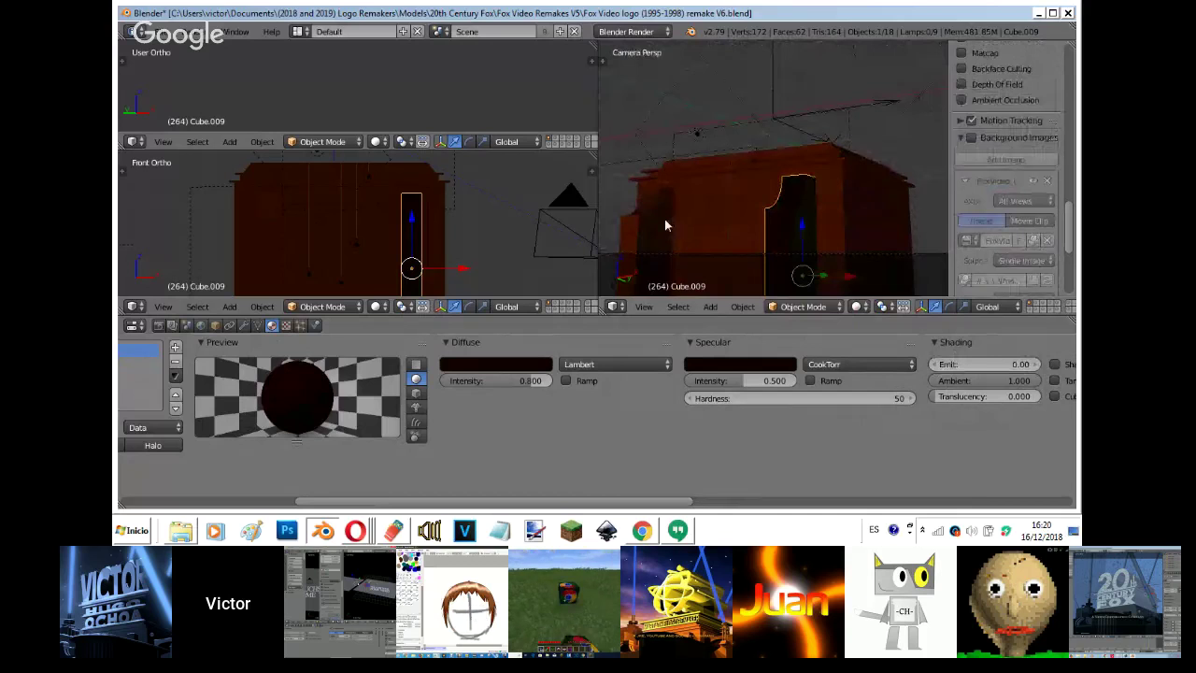
# - Copy the left pillar's Brown material and add a second material named Another Brown 2 to the pillar
pyautogui.rightClick(667, 225)
pyautogui.press('Tab')
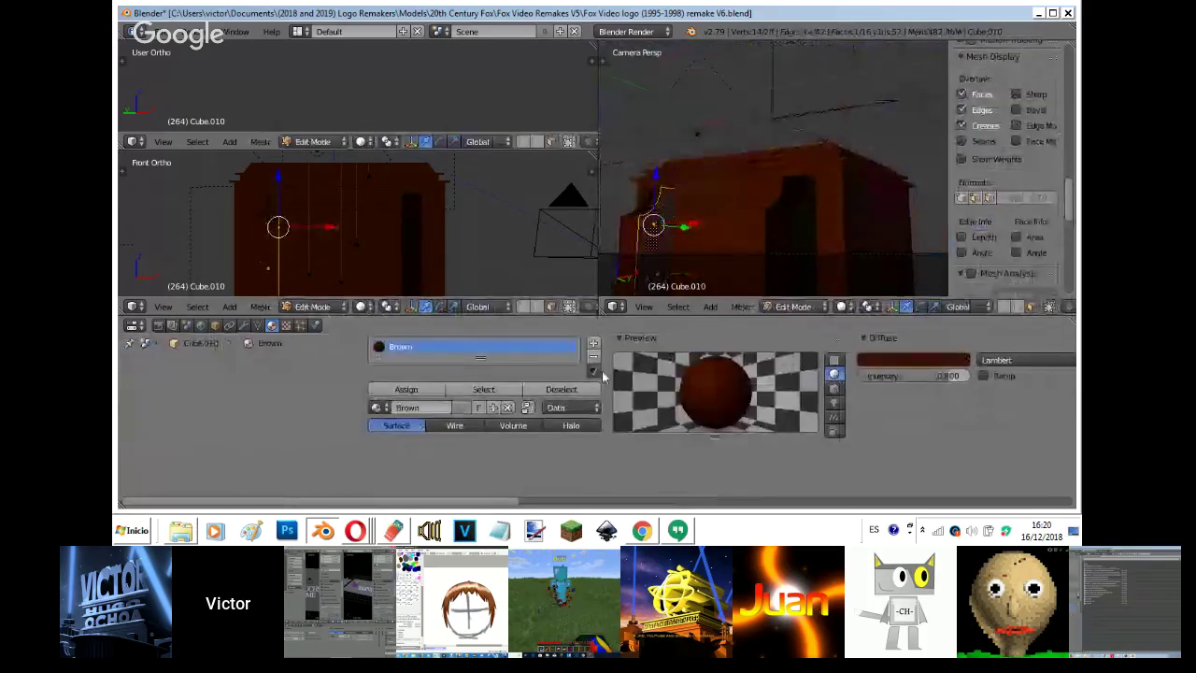
pyautogui.click(593, 370)
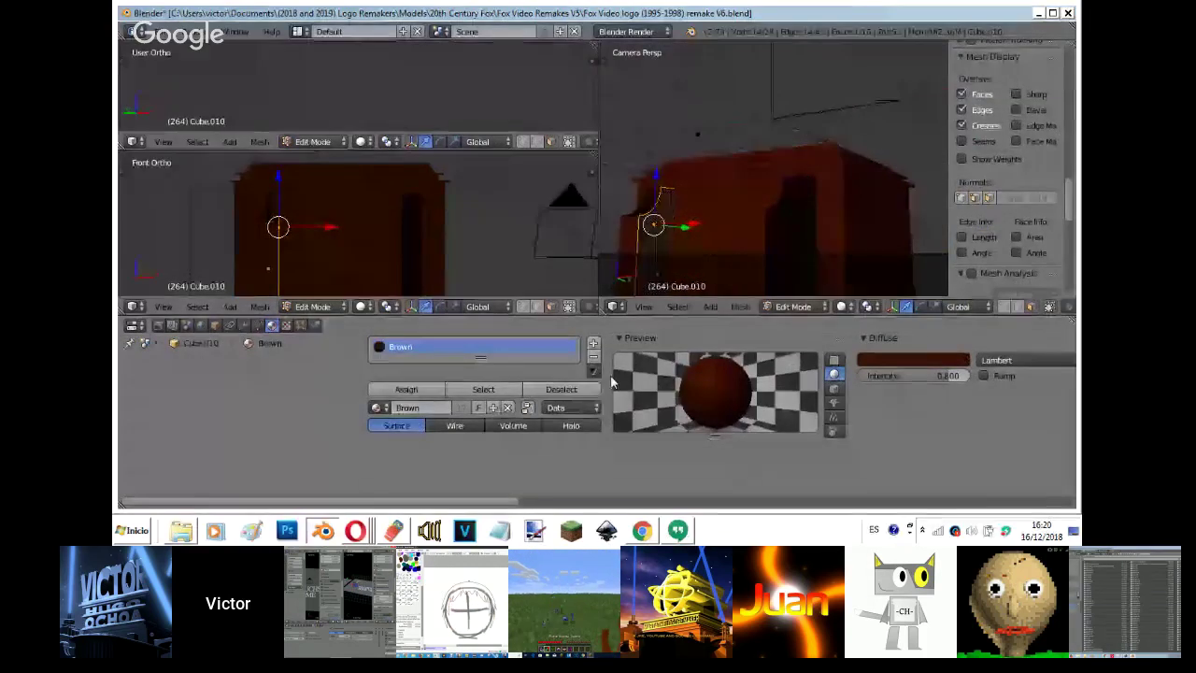
pyautogui.click(594, 356)
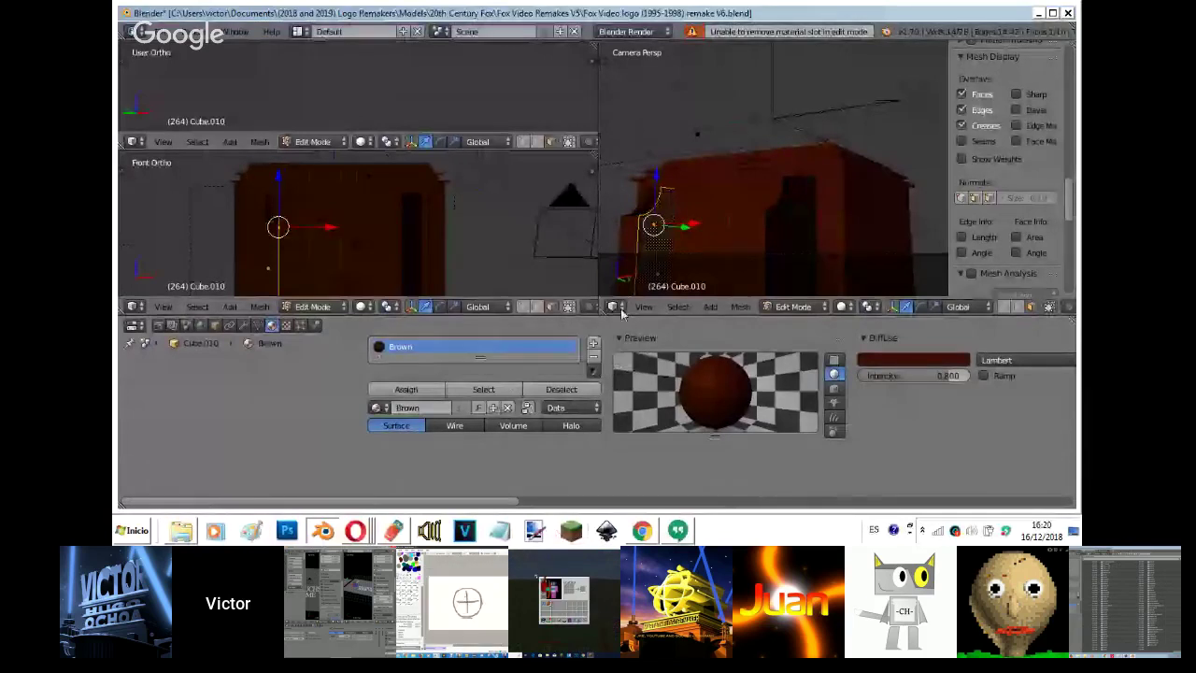
pyautogui.click(594, 343)
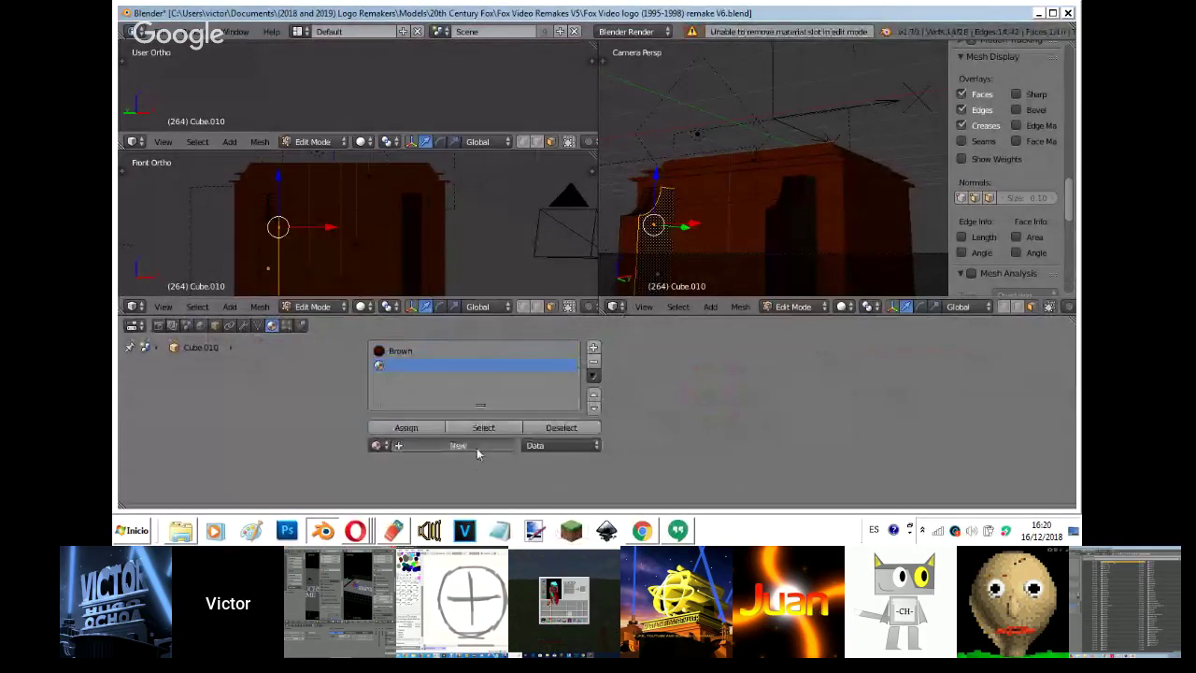
pyautogui.click(472, 448)
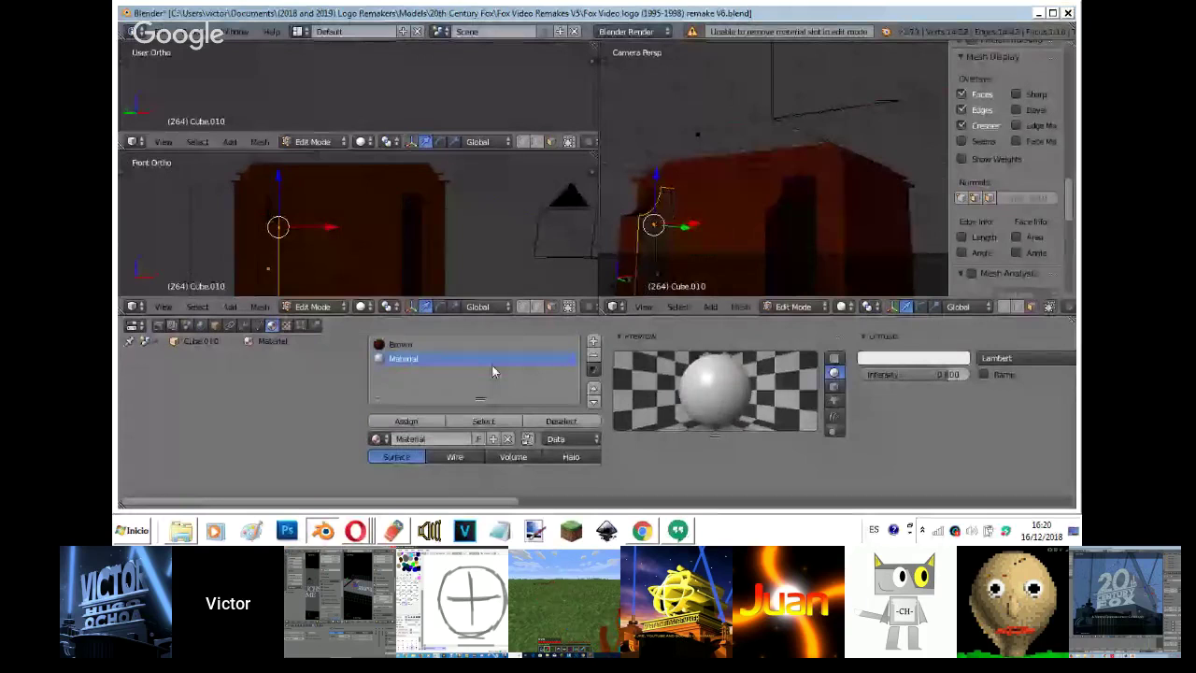
pyautogui.click(494, 359)
pyautogui.write('An')
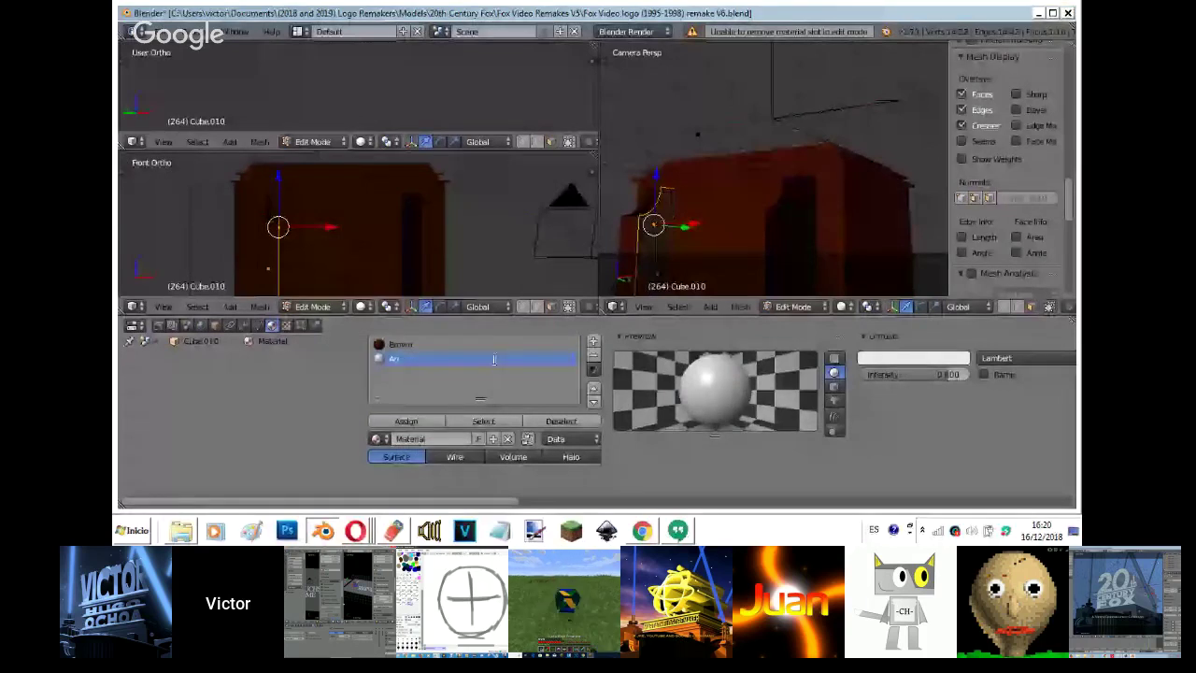
pyautogui.write('other Brown 2')
pyautogui.press('Return')
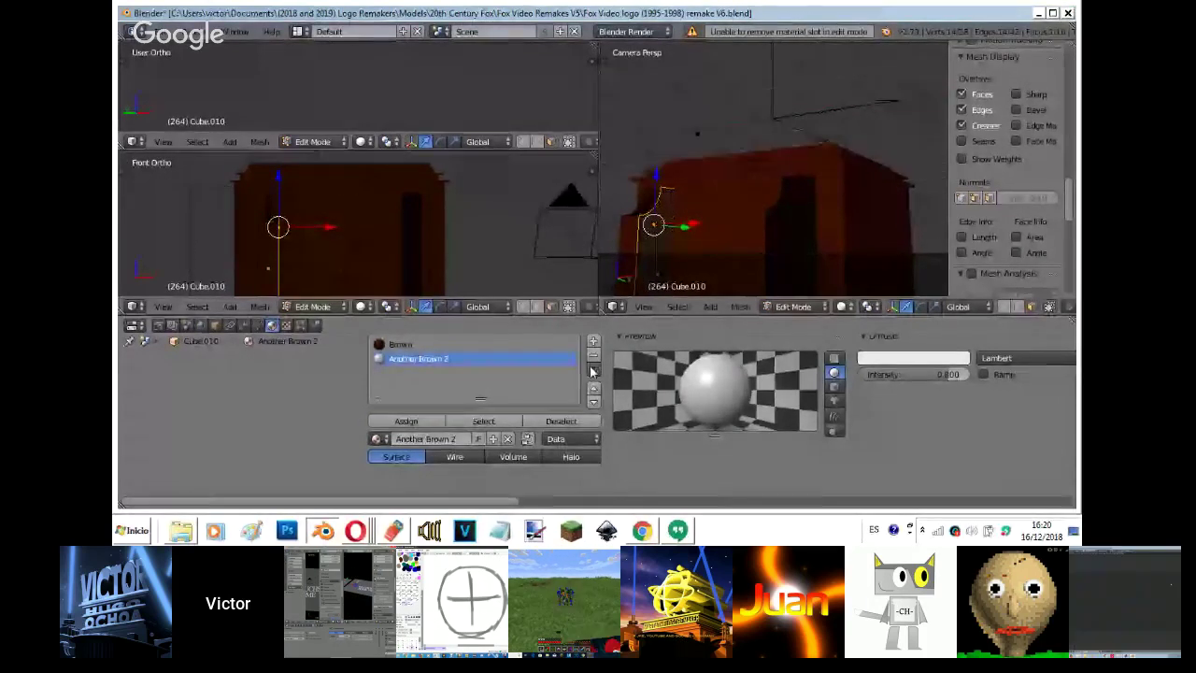
# - Paste the copied Brown settings into Another Brown 2 and assign it to the left pillar's selected side face
pyautogui.click(593, 372)
pyautogui.click(628, 418)
pyautogui.click(403, 422)
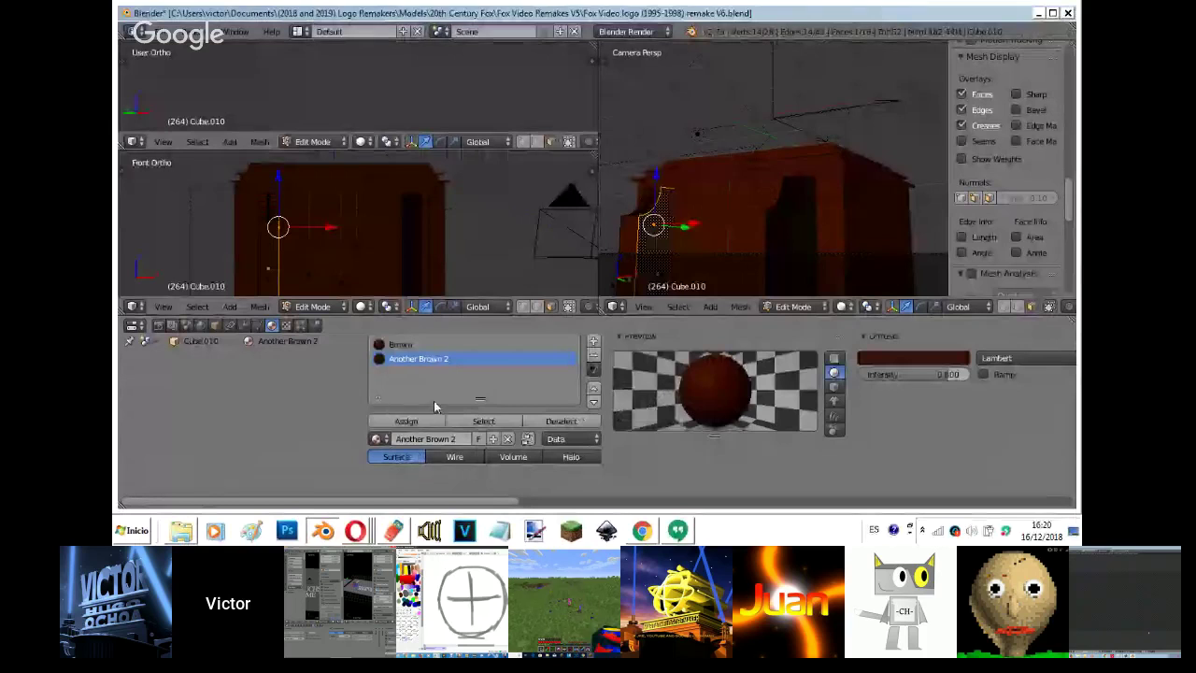
pyautogui.press('Tab')
# - Brighten the diffuse colour of the left pillar's Another Brown 2 material to a more vivid orange-brown and check it in the rendered preview
pyautogui.scroll(-7, 711, 393)
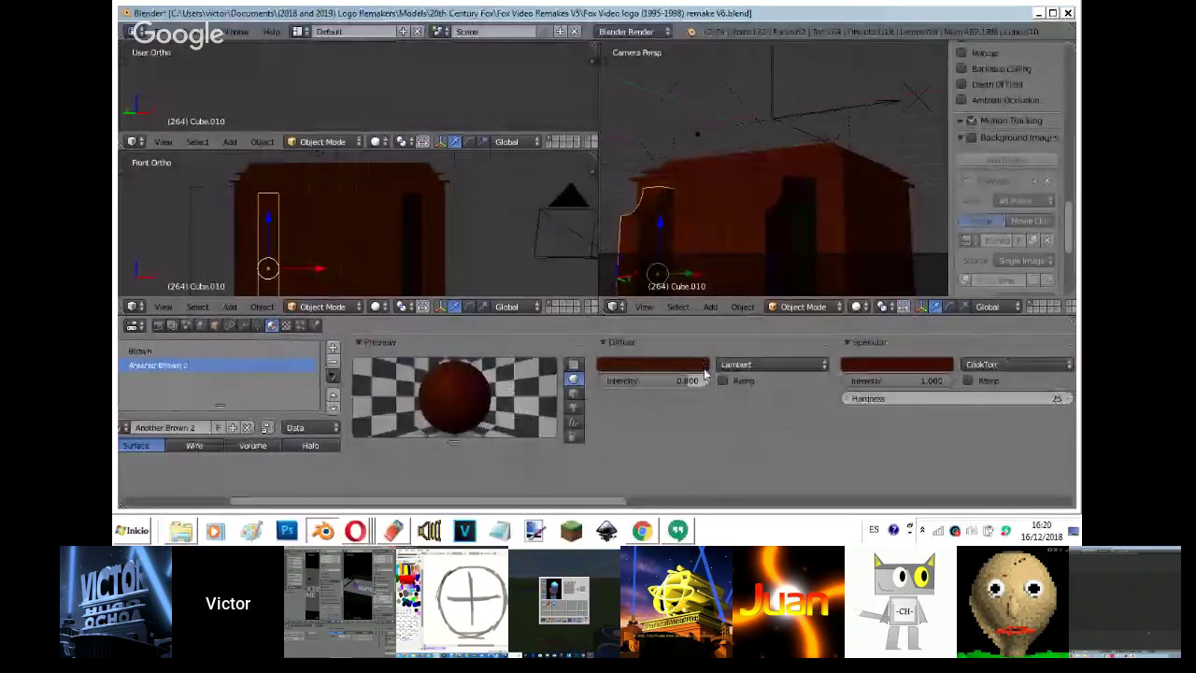
pyautogui.click(702, 366)
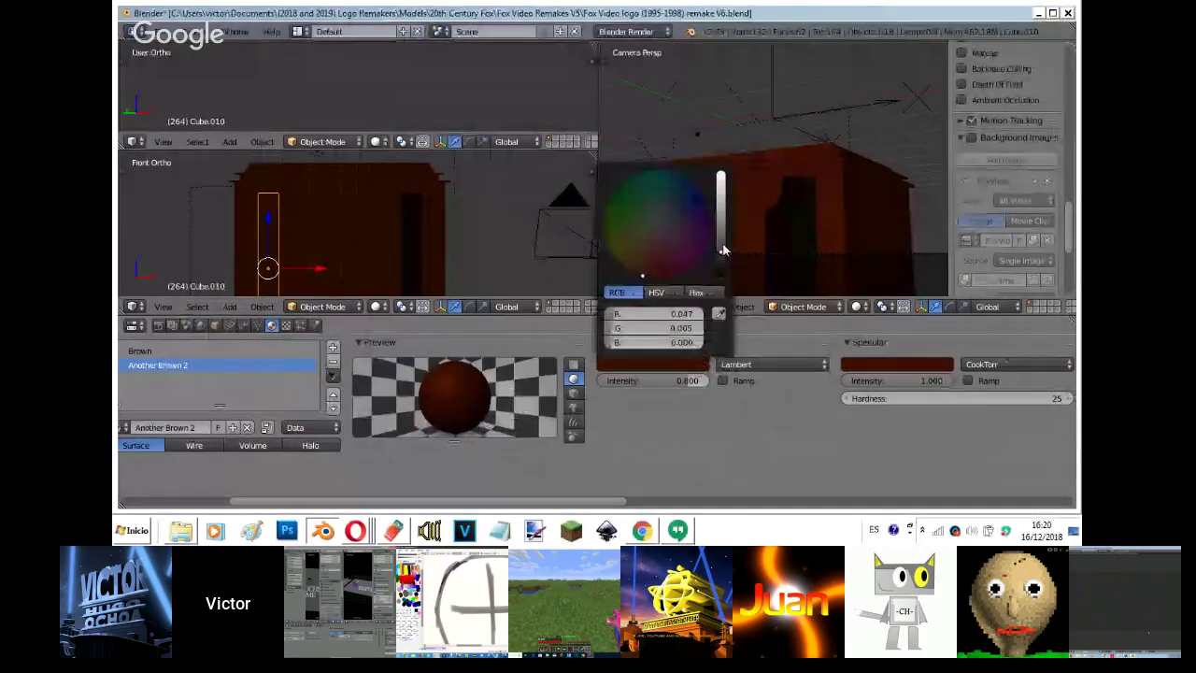
pyautogui.moveTo(722, 249); pyautogui.dragTo(722, 236)
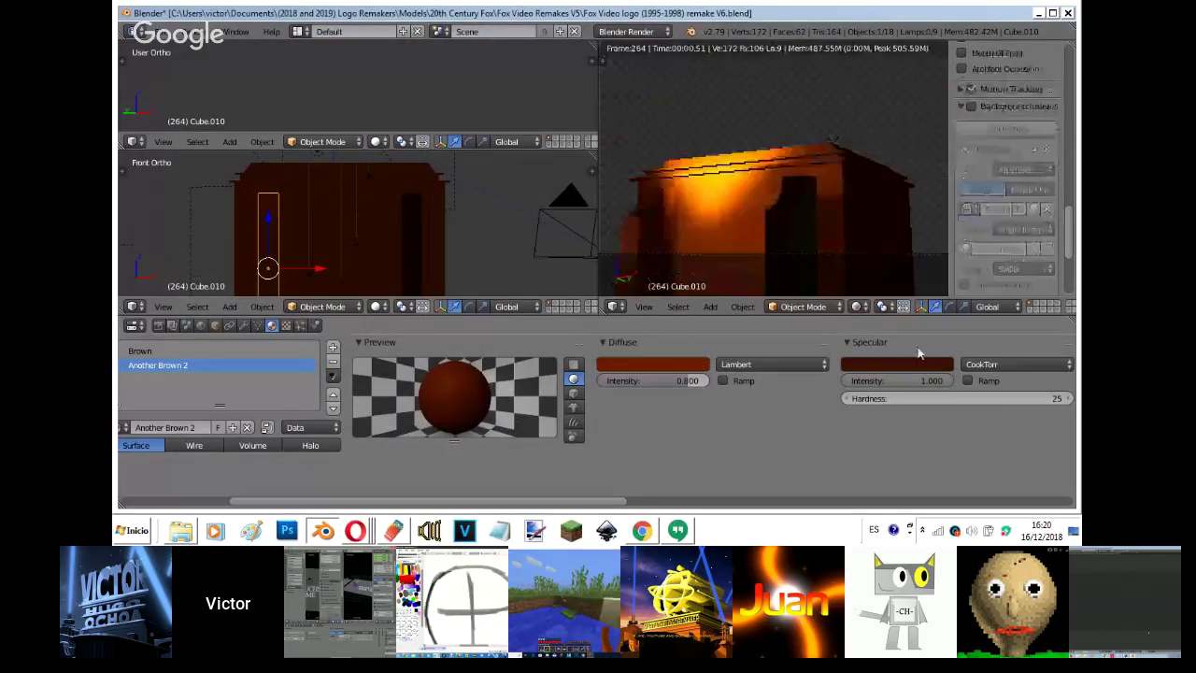
pyautogui.click(666, 367)
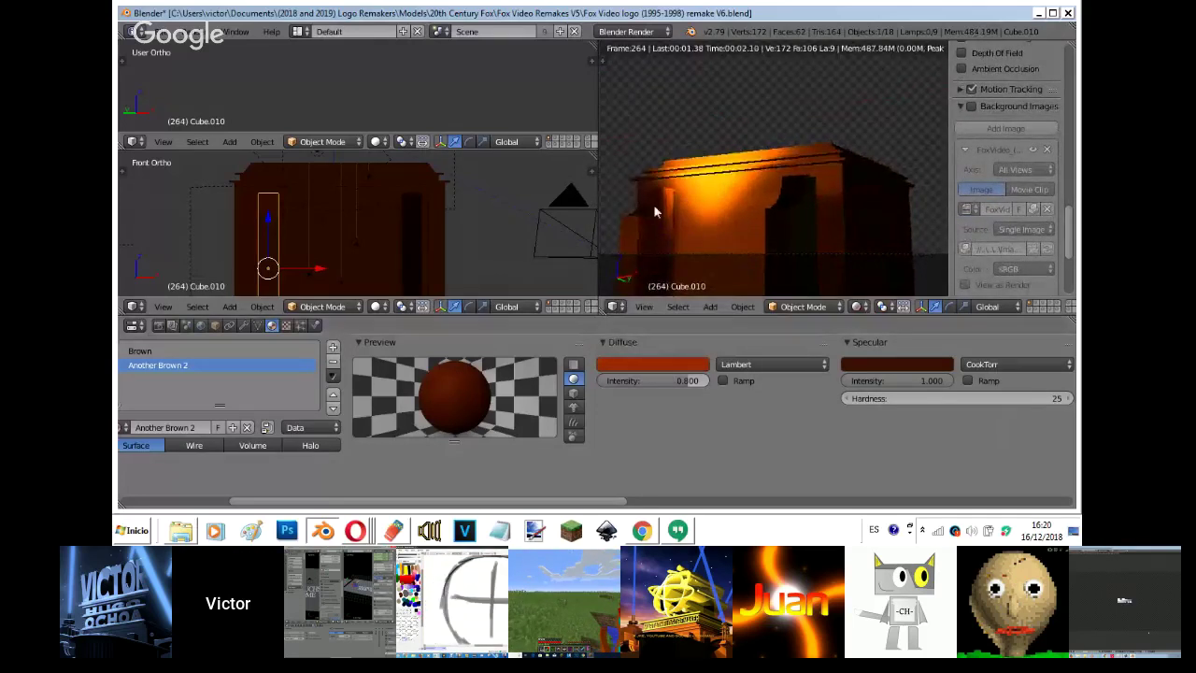
# - Try deleting the large area lamp Area.029 in front of the block, check the rendered preview, and undo the deletion
pyautogui.rightClick(334, 227)
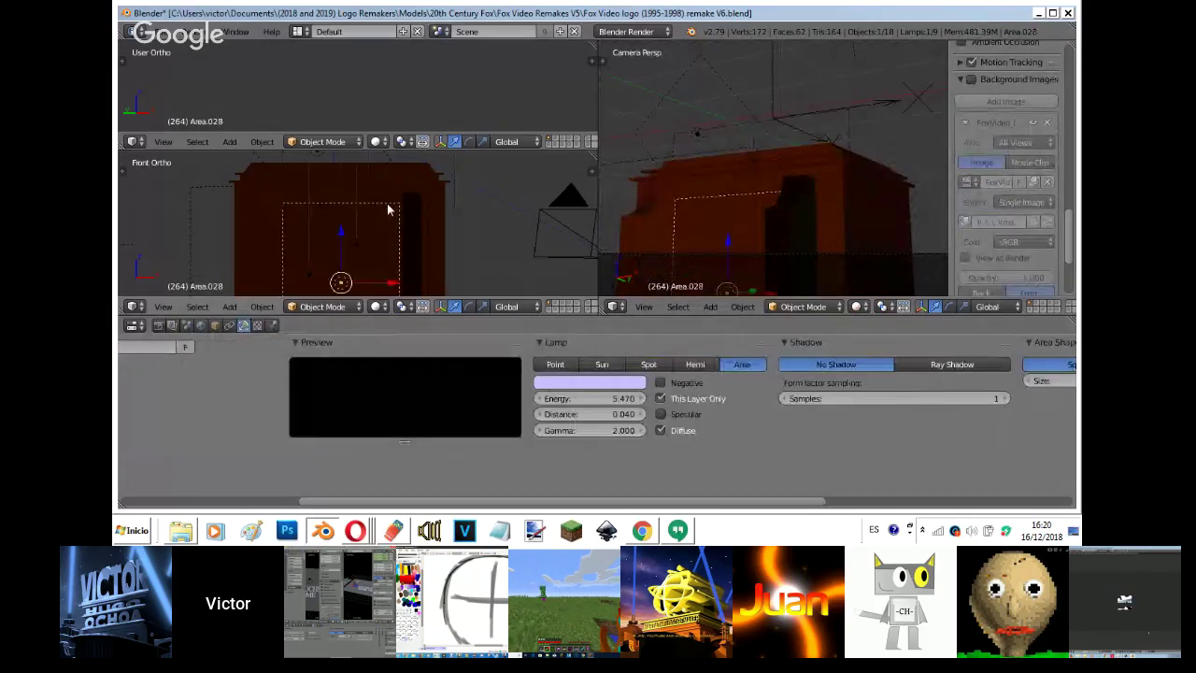
pyautogui.moveTo(389, 210); pyautogui.dragTo(475, 216, button='middle')
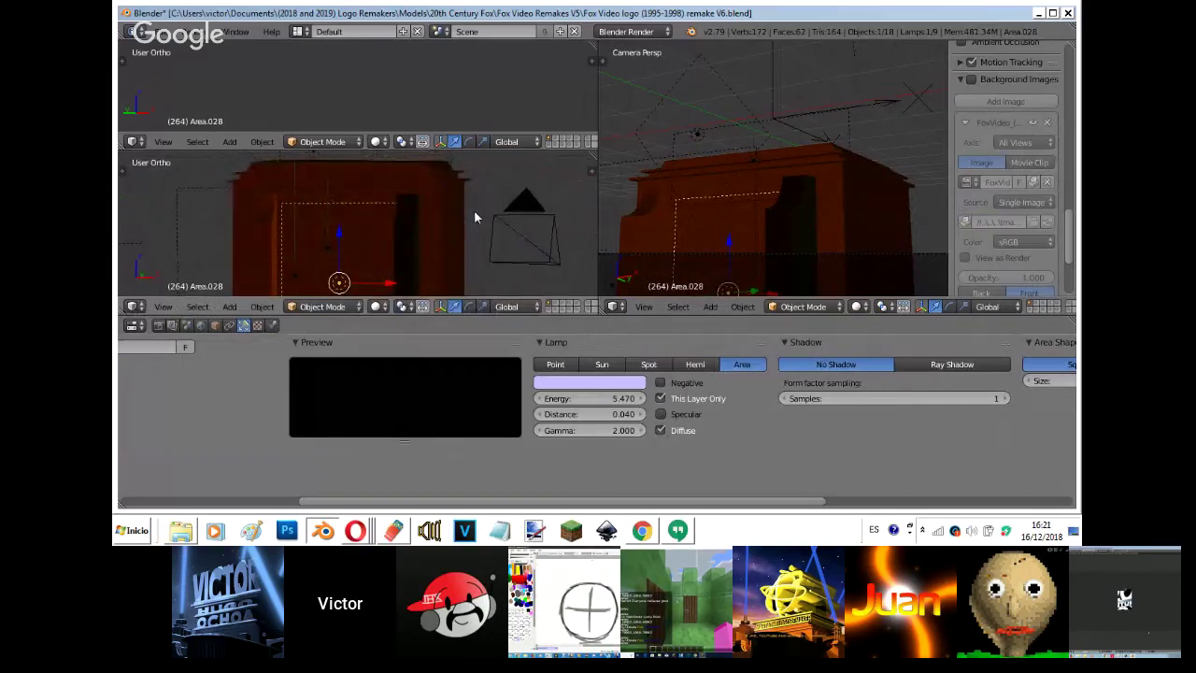
pyautogui.press('KP_1')
pyautogui.rightClick(388, 201)
pyautogui.scroll(-1, 389, 201)
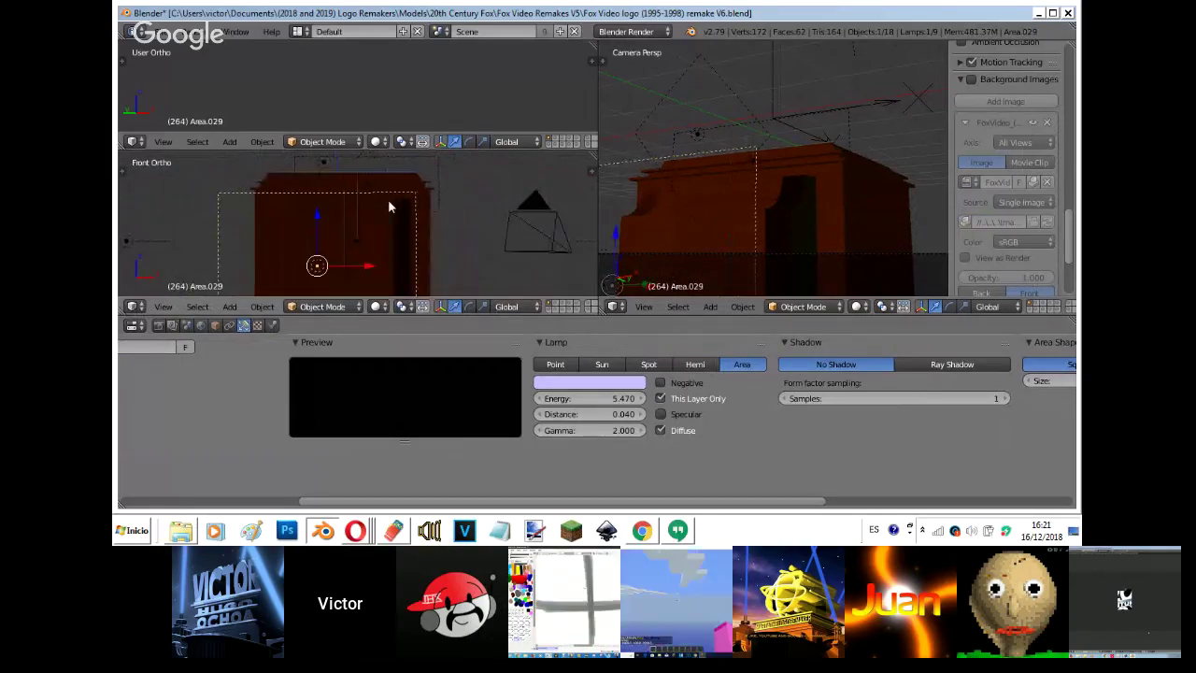
pyautogui.press('Delete')
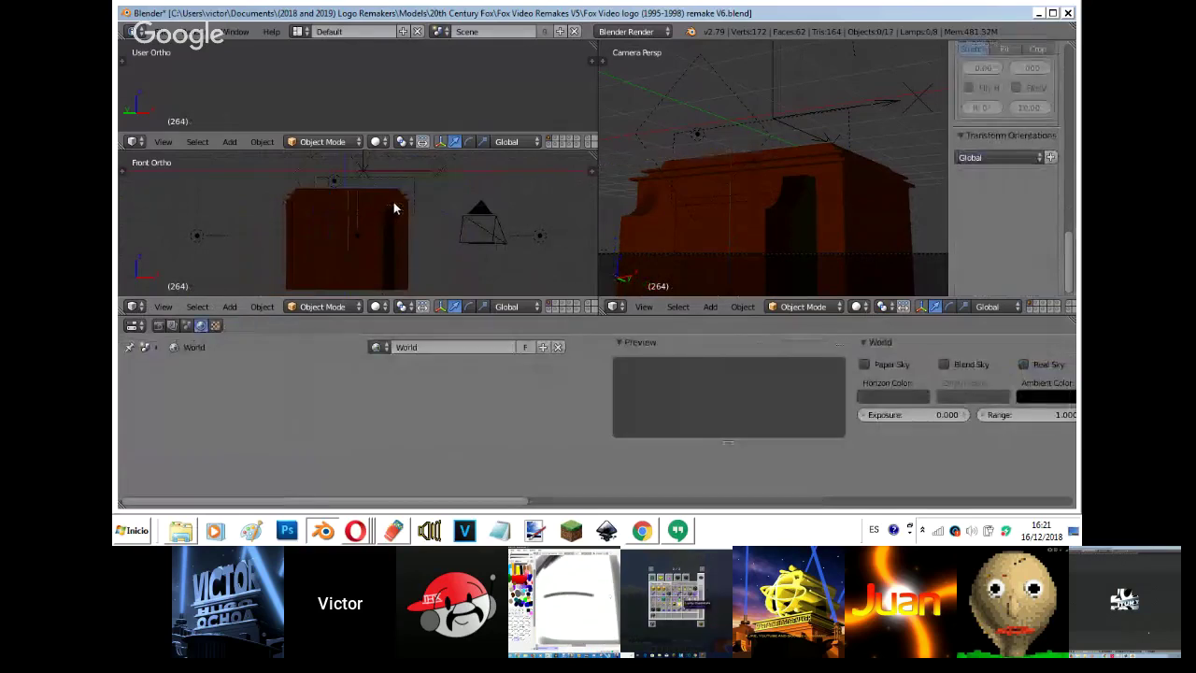
pyautogui.hotkey('shift', 'z')
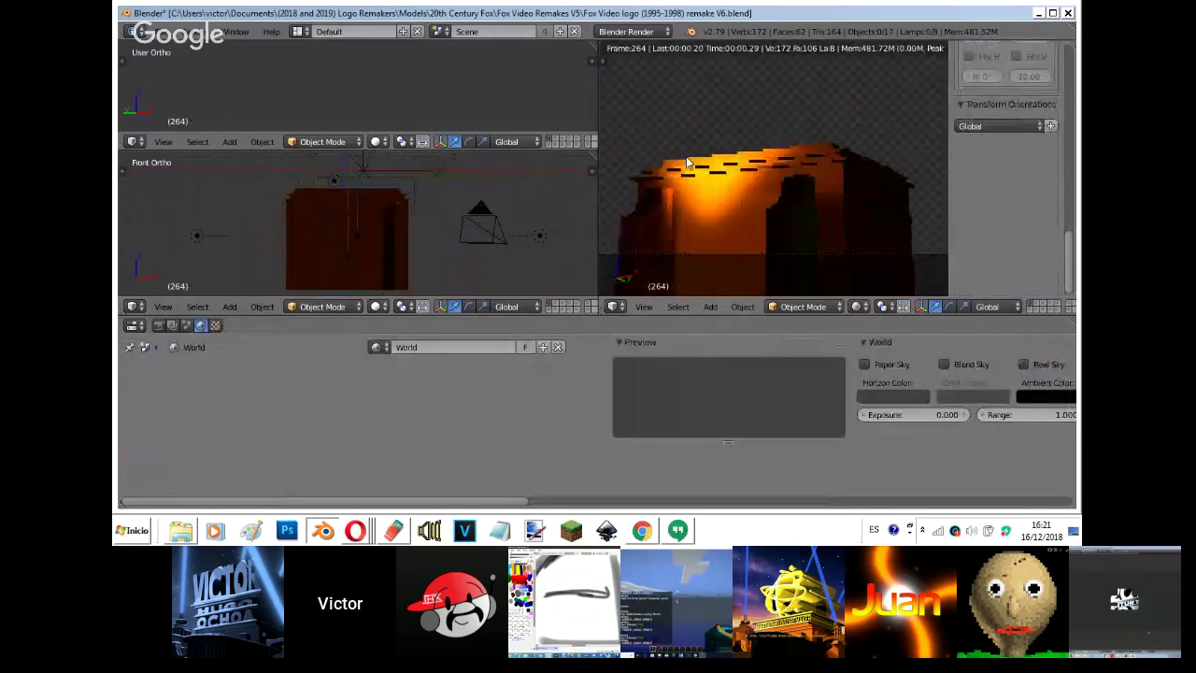
pyautogui.hotkey('ctrl', 'z')
# - In the right view, move area lamp Area.003 above the front pillars about 0.166 along Y toward the block
pyautogui.moveTo(364, 239); pyautogui.dragTo(308, 222, button='middle')
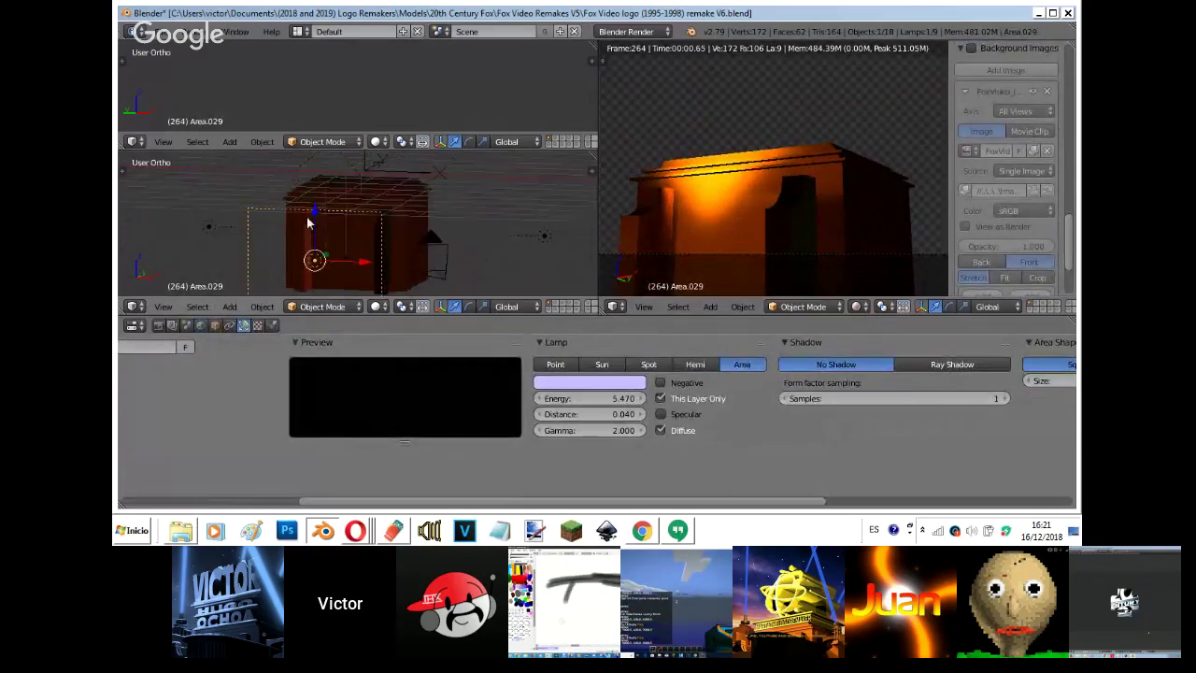
pyautogui.press('KP_3')
pyautogui.scroll(6, 307, 222)
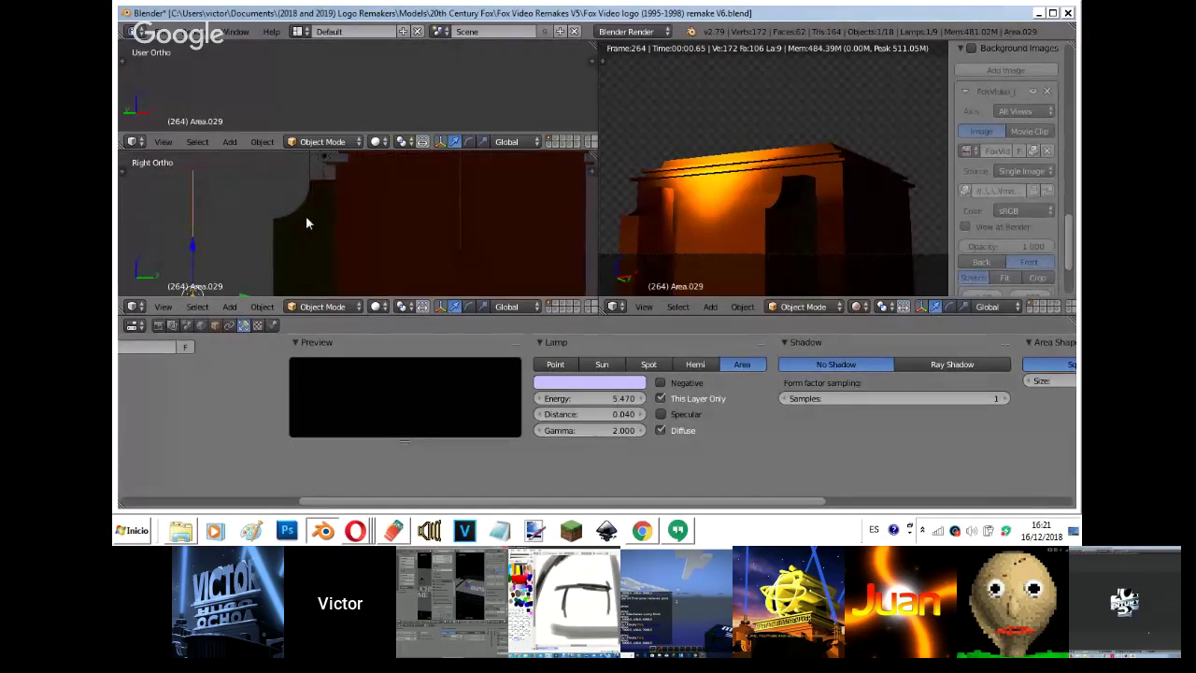
pyautogui.scroll(-2, 306, 222)
pyautogui.rightClick(327, 182)
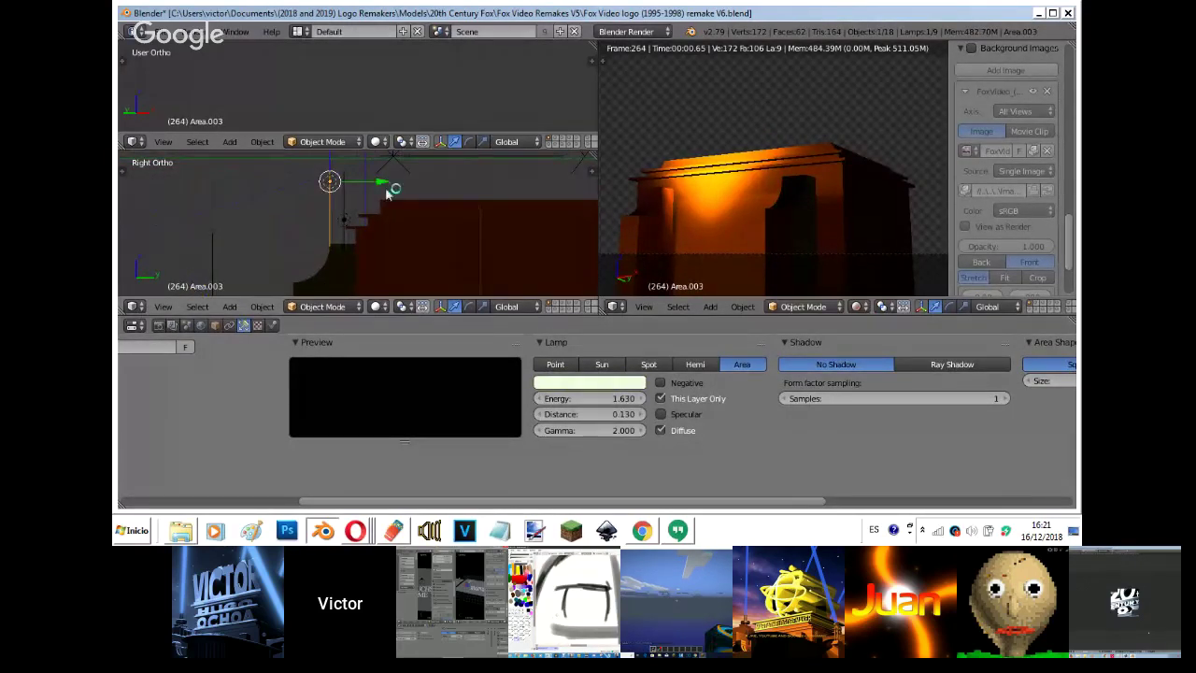
pyautogui.press('g')
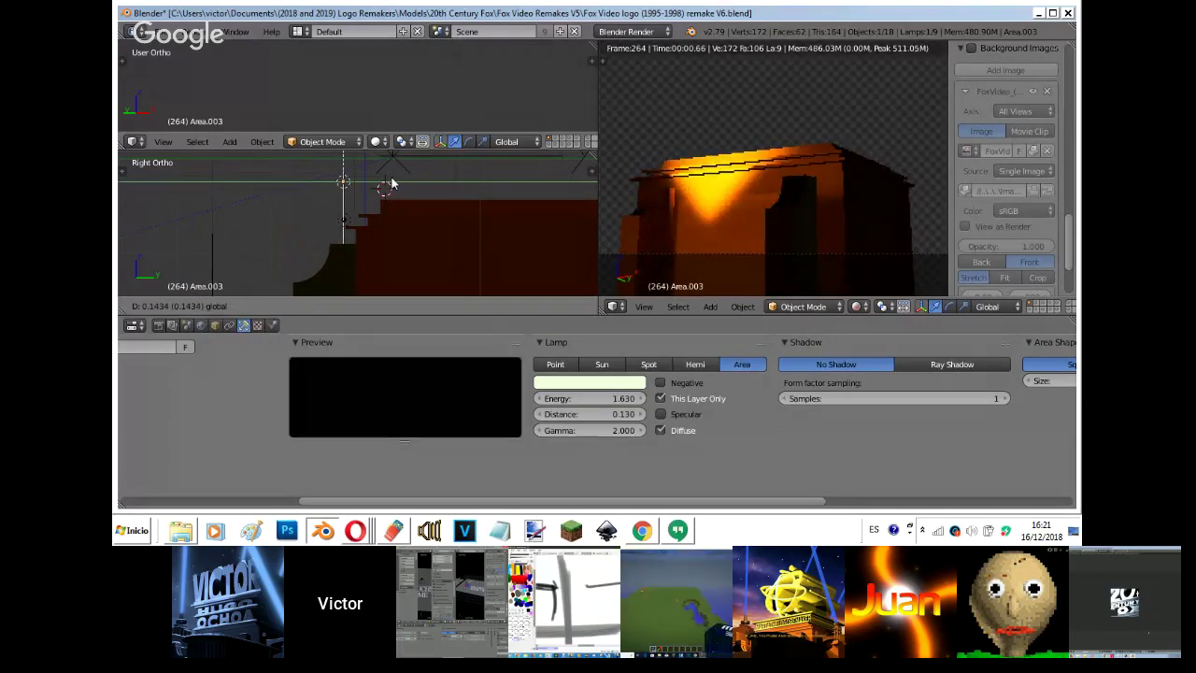
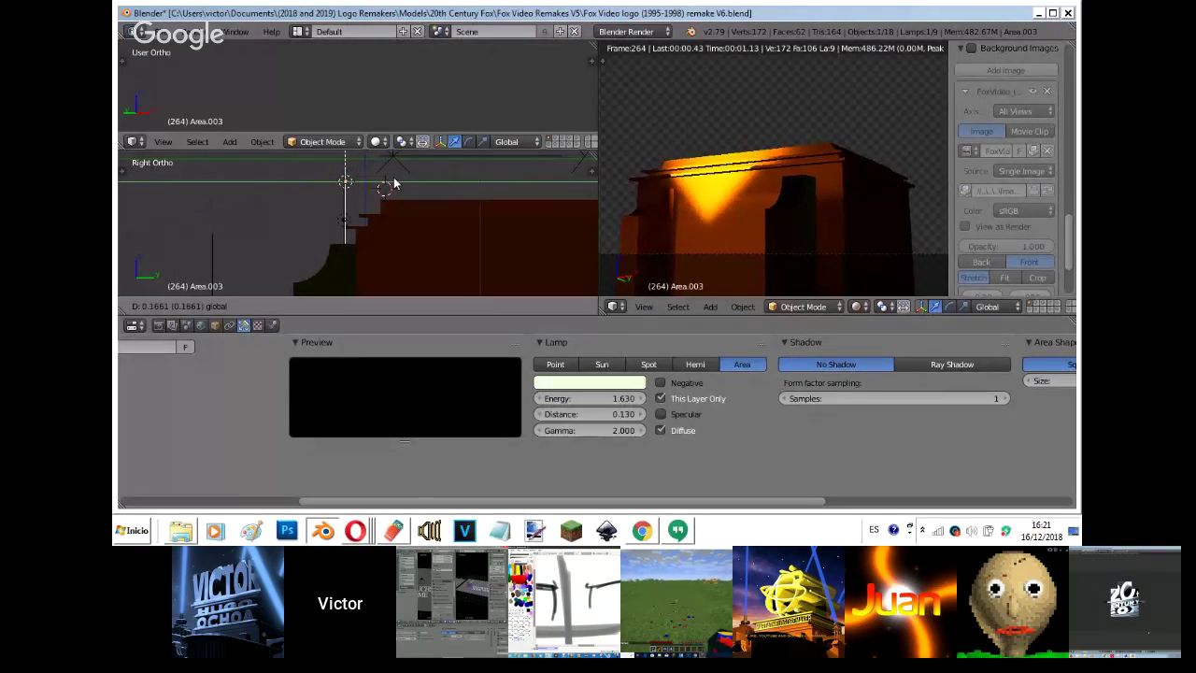
pyautogui.click(395, 183)
# - Set Area.003's Distance to 0.100 and nudge the lamp about 0.06 along X and 0.07 downward in the front view
pyautogui.click(545, 414)
pyautogui.click(544, 414)
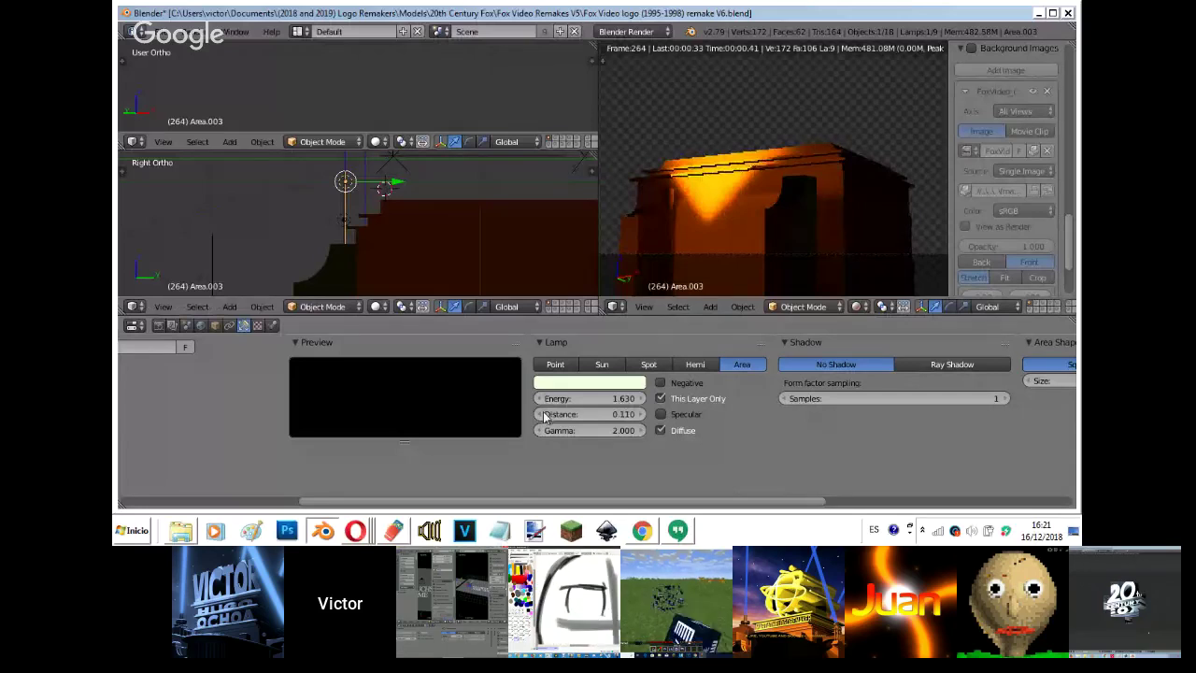
pyautogui.click(540, 414)
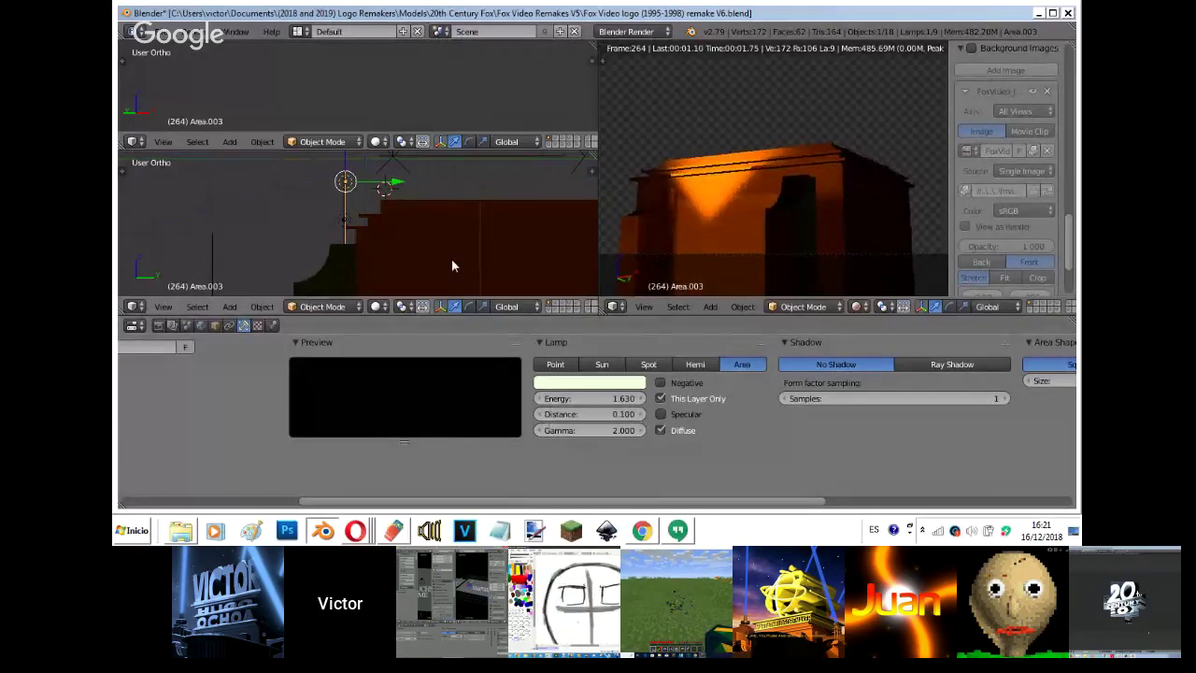
pyautogui.press('KP_1')
pyautogui.press('g')
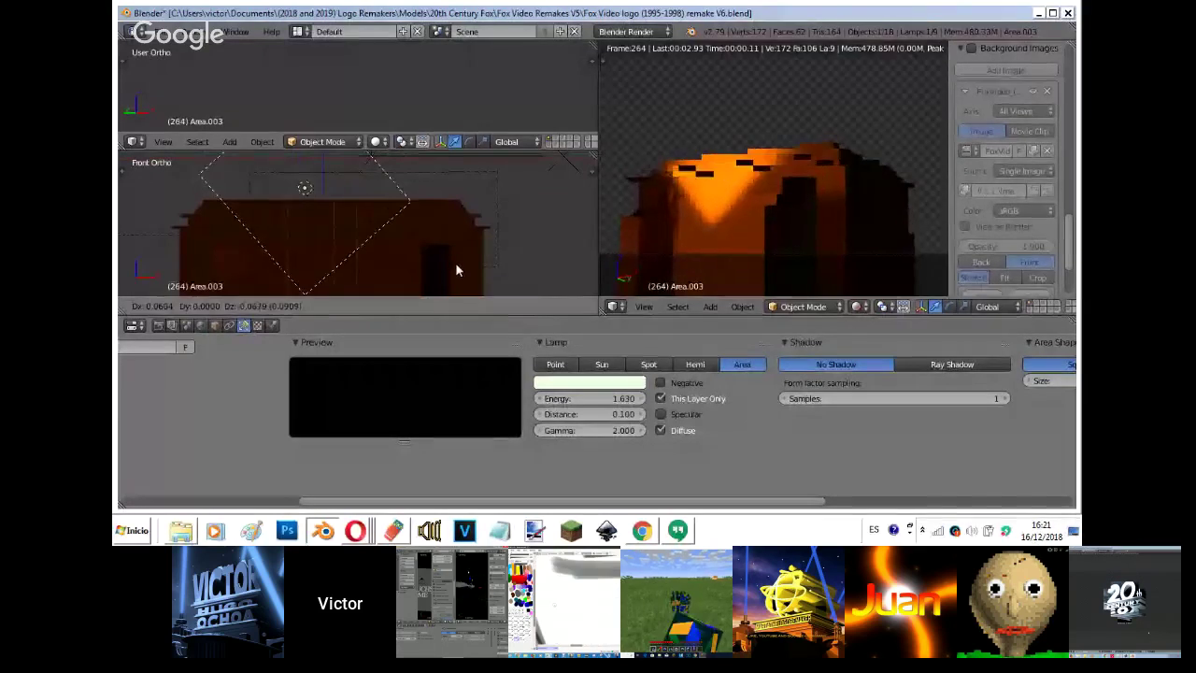
pyautogui.click(456, 270)
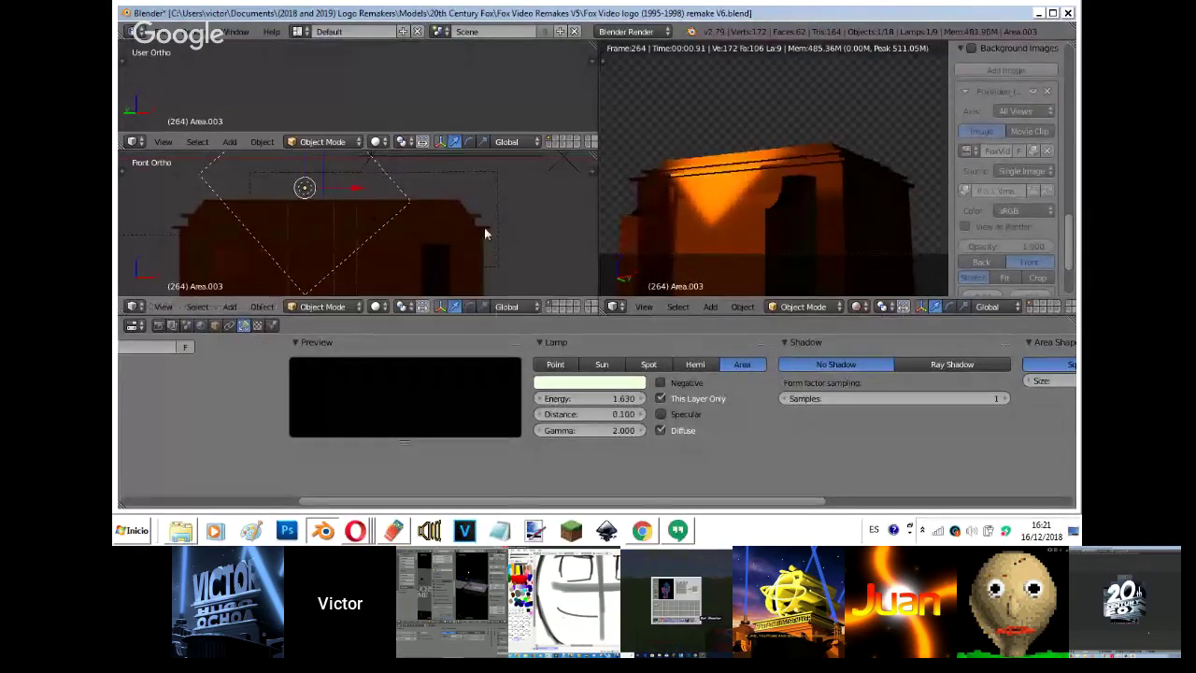
# - Set the Energy of area lamp Area.027 at the block's upper front to 6.580
pyautogui.rightClick(496, 225)
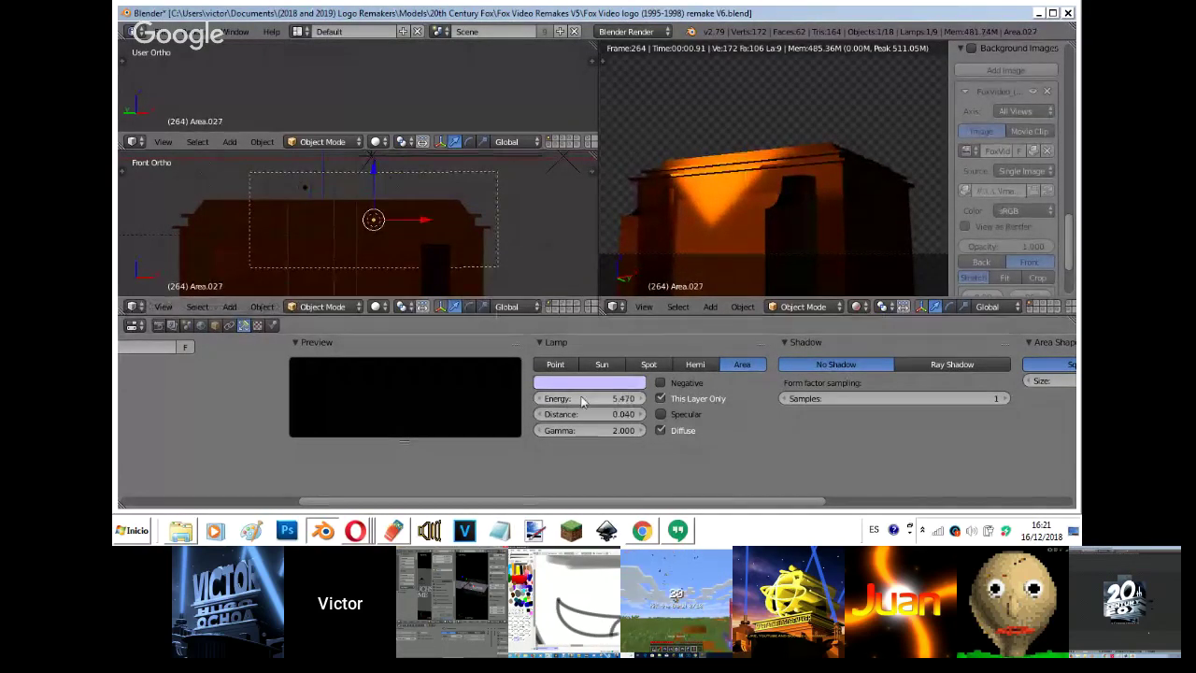
pyautogui.moveTo(596, 399); pyautogui.dragTo(681, 393)
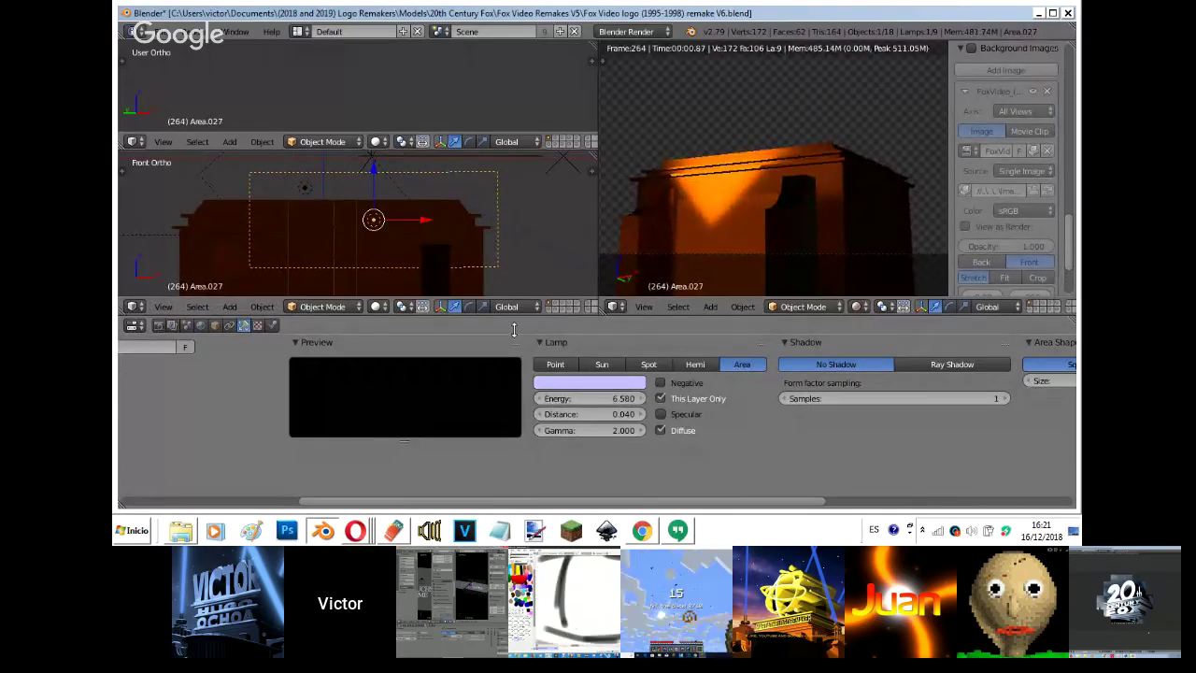
# - Set the Energy of the lower front area lamp Area.028 to 1.780 and scale it slightly wider along X
pyautogui.rightClick(467, 249)
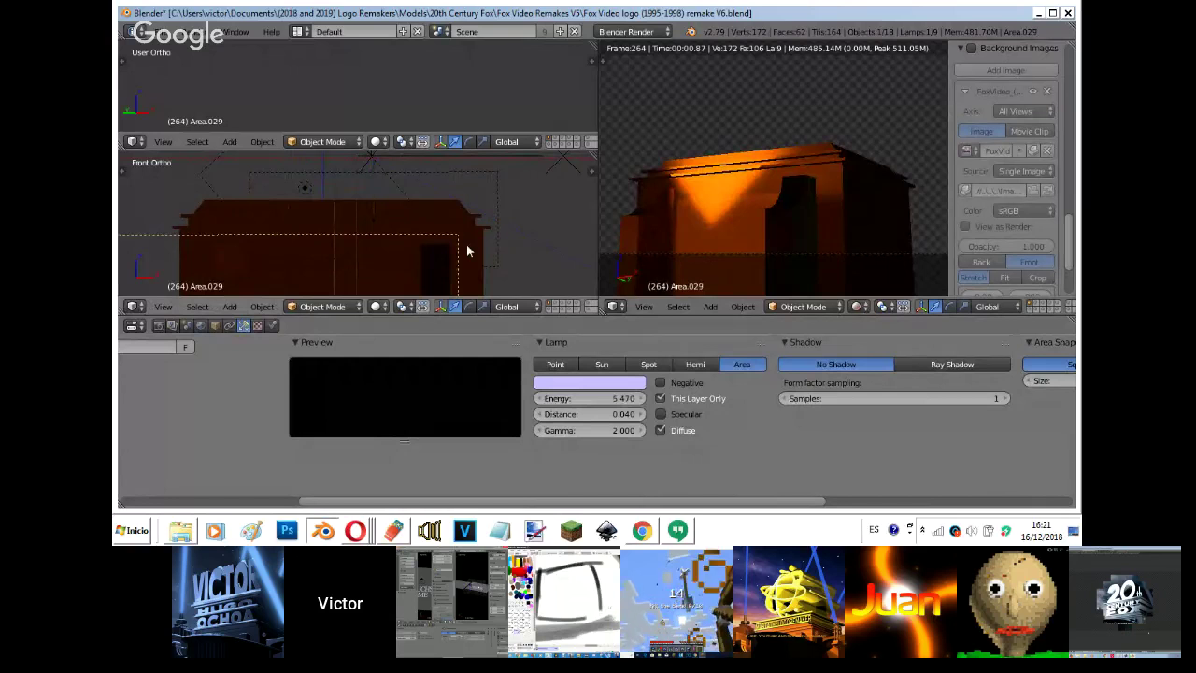
pyautogui.moveTo(391, 254); pyautogui.dragTo(459, 297, button='right')
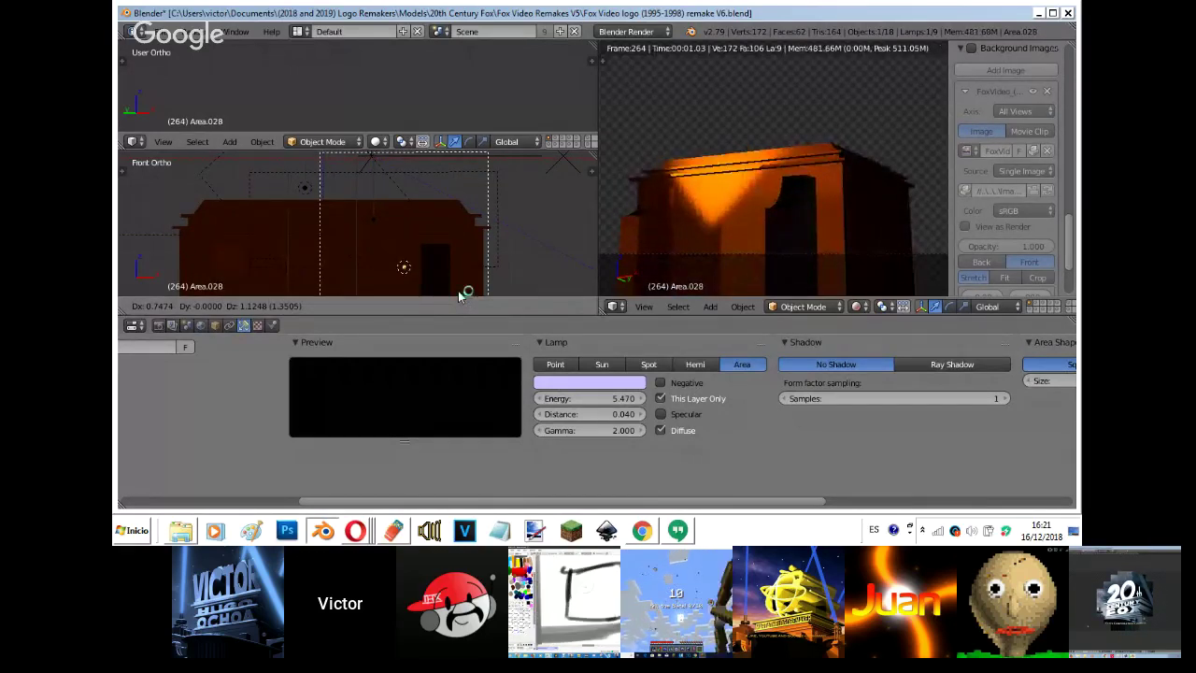
pyautogui.rightClick(460, 296)
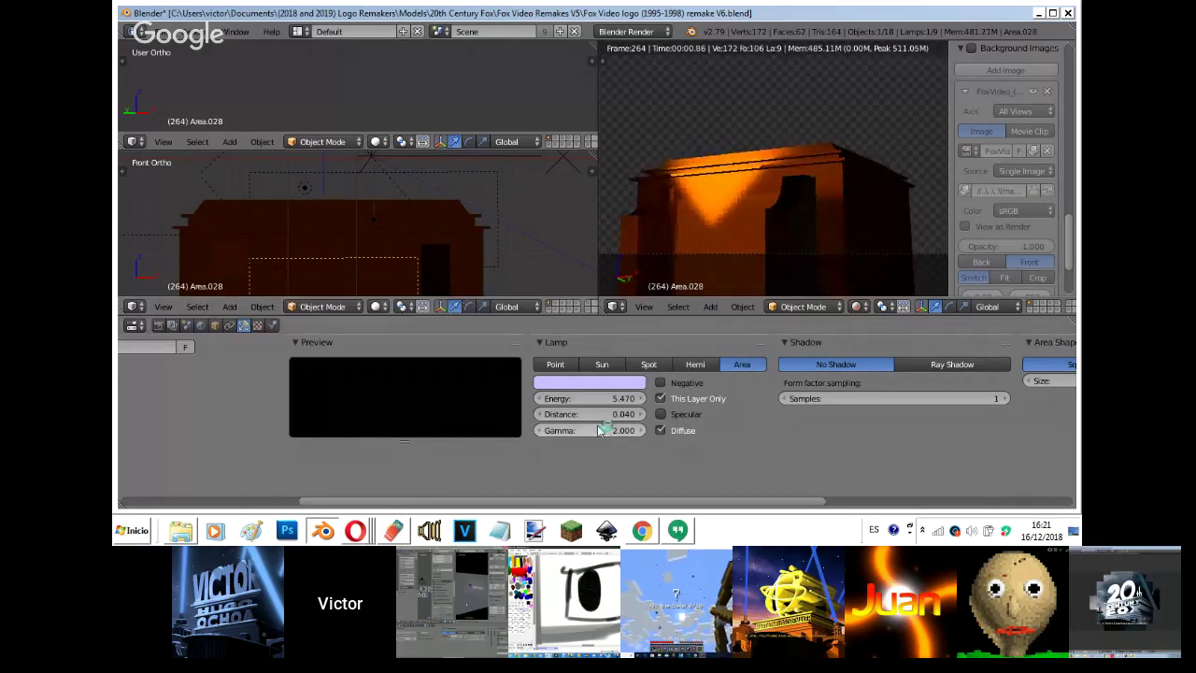
pyautogui.moveTo(461, 432); pyautogui.dragTo(418, 444)
pyautogui.hotkey('ctrl', 'z')
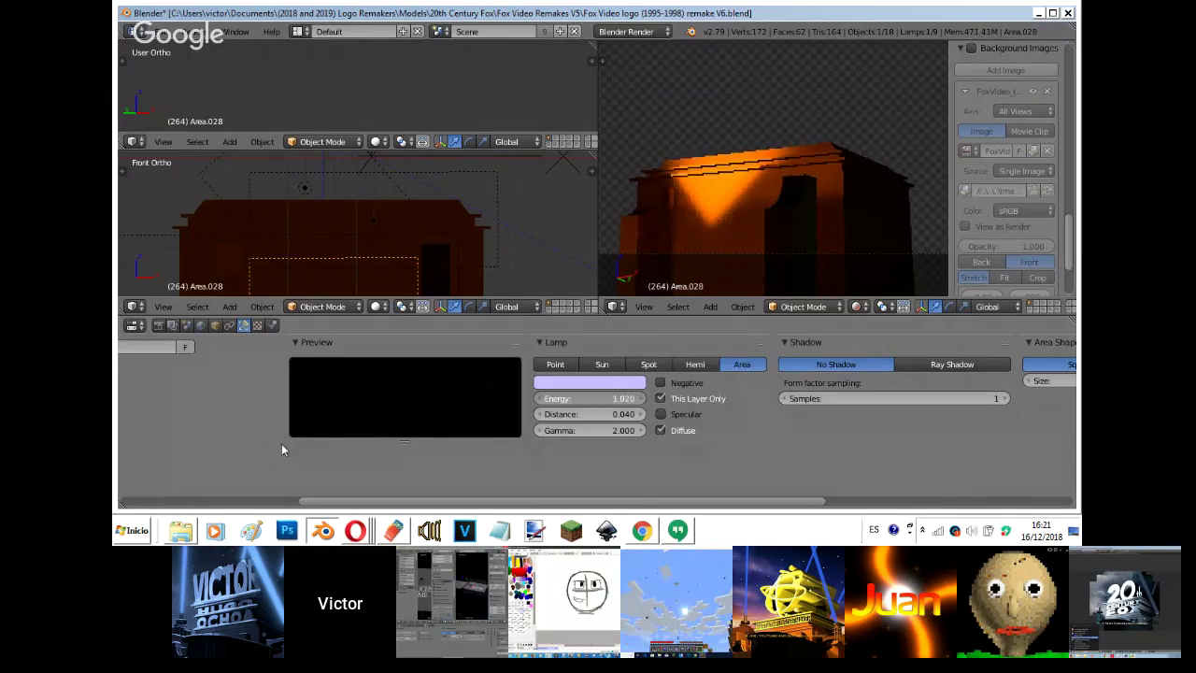
pyautogui.hotkey('ctrl', 'z')
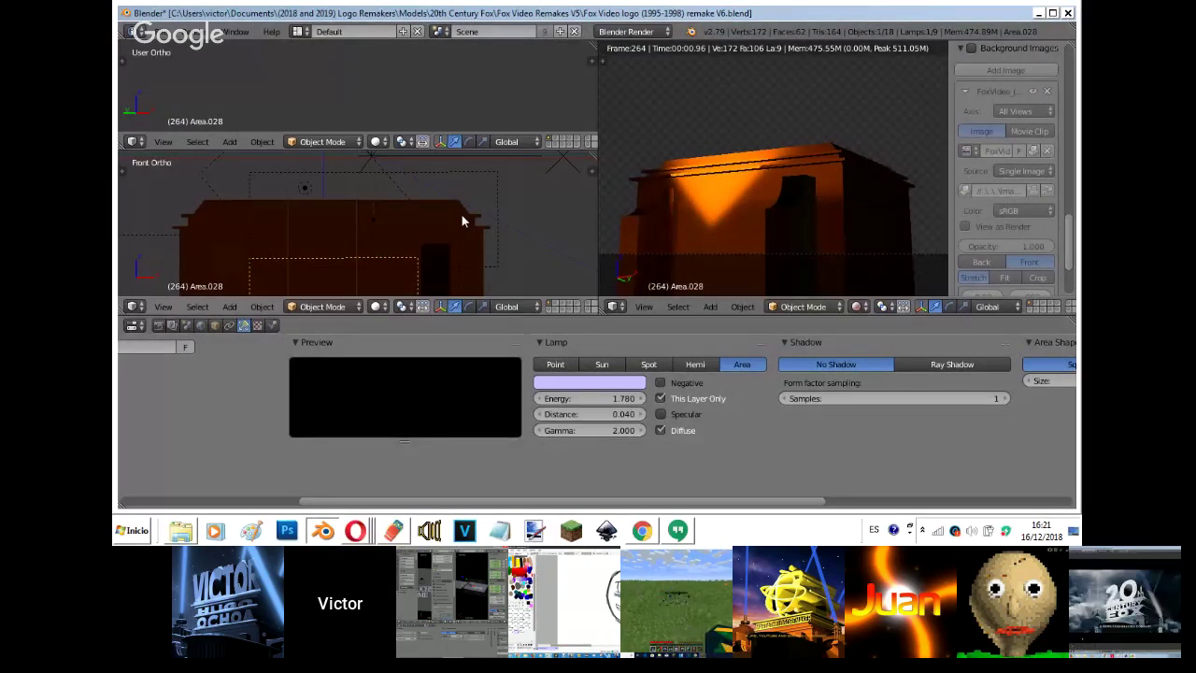
pyautogui.press('s')
pyautogui.press('x')
pyautogui.click(493, 214)
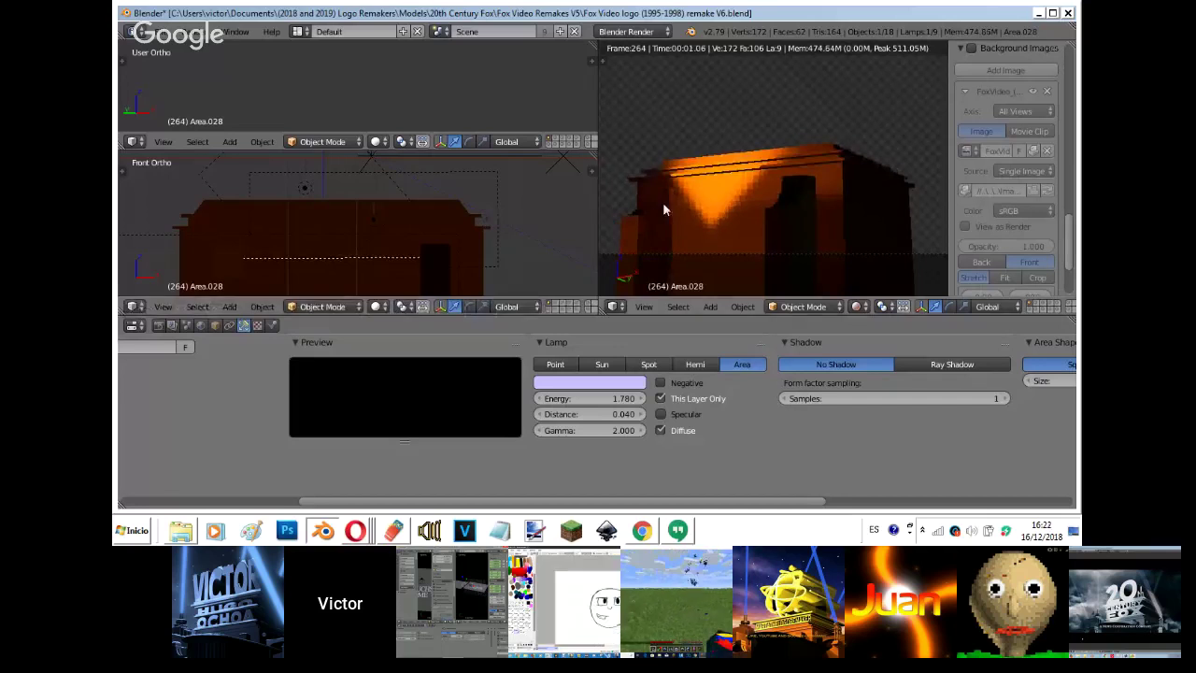
# - Shift the upper front area lamp Area.027 slightly along X toward the left pillar
pyautogui.hotkey('shift', 'z')
pyautogui.rightClick(861, 164)
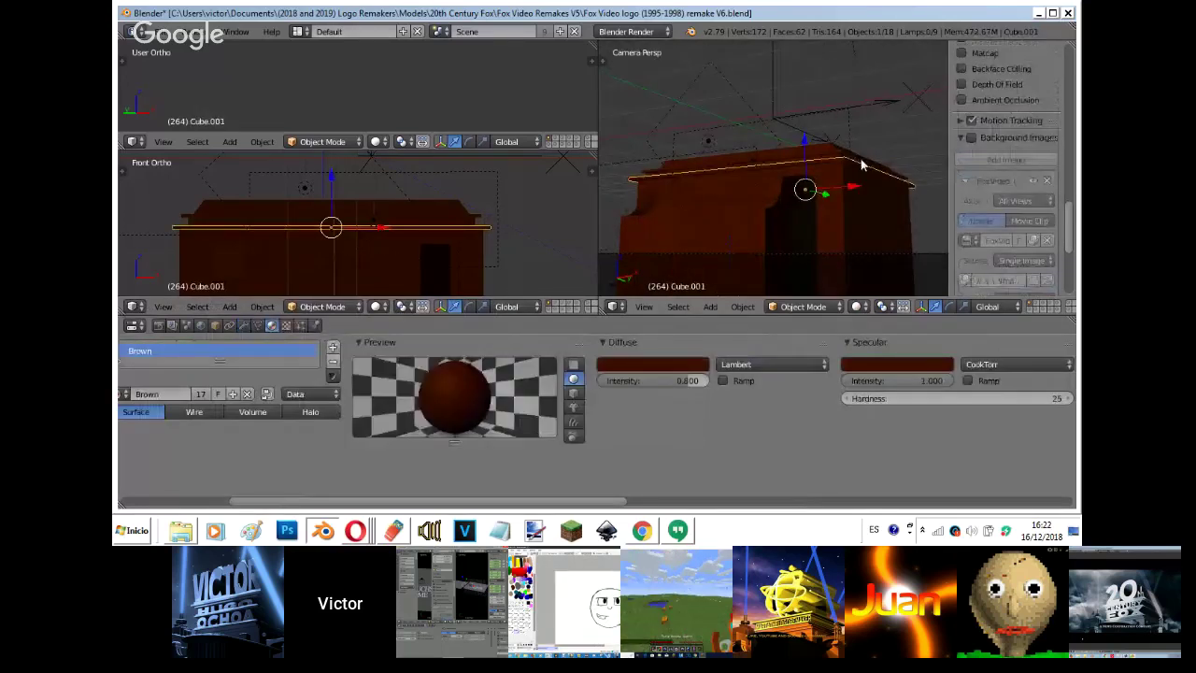
pyautogui.rightClick(862, 164)
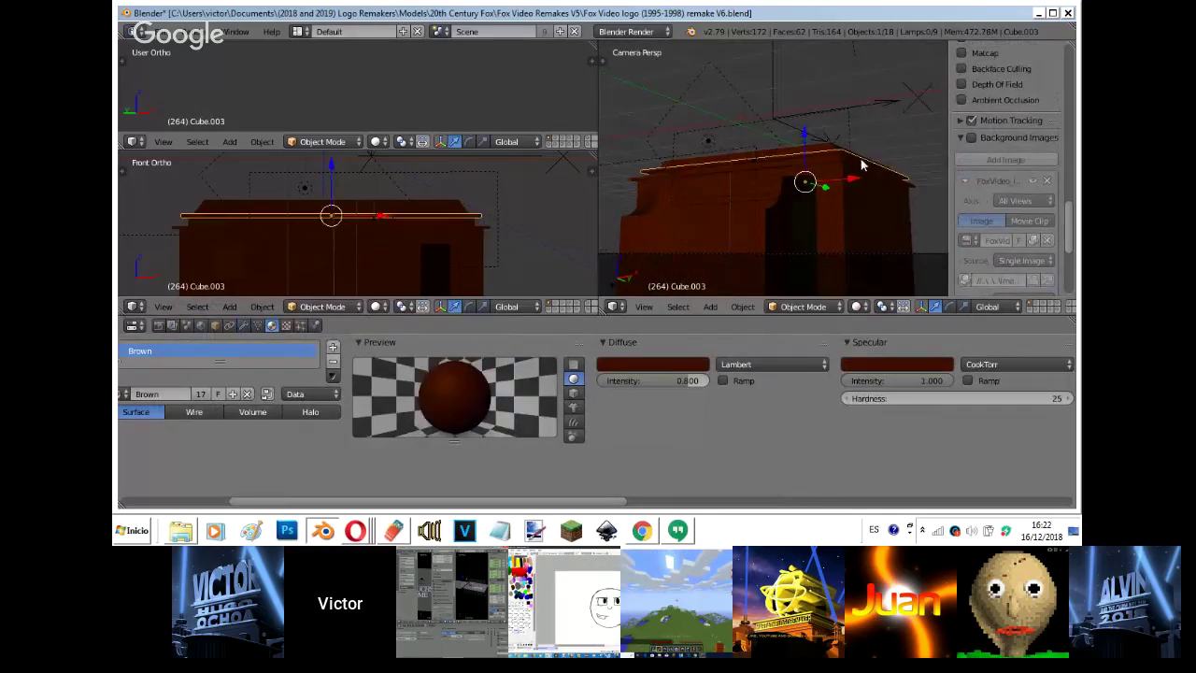
pyautogui.hotkey('shift', 'z')
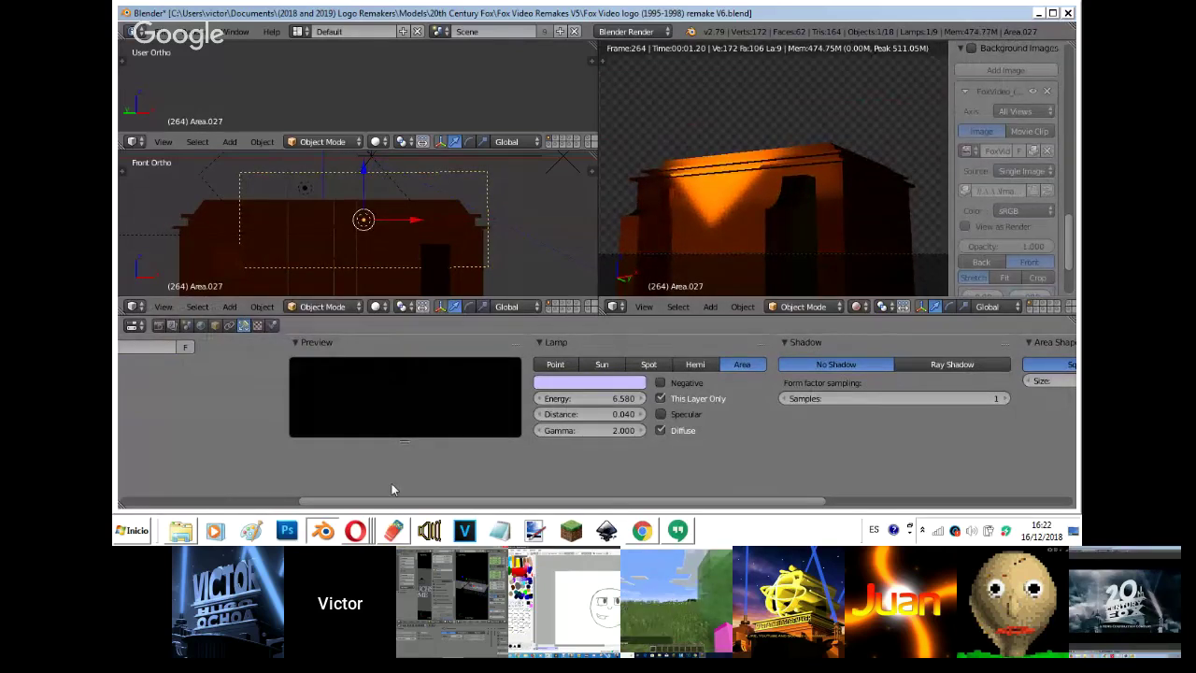
pyautogui.press('g')
pyautogui.press('x')
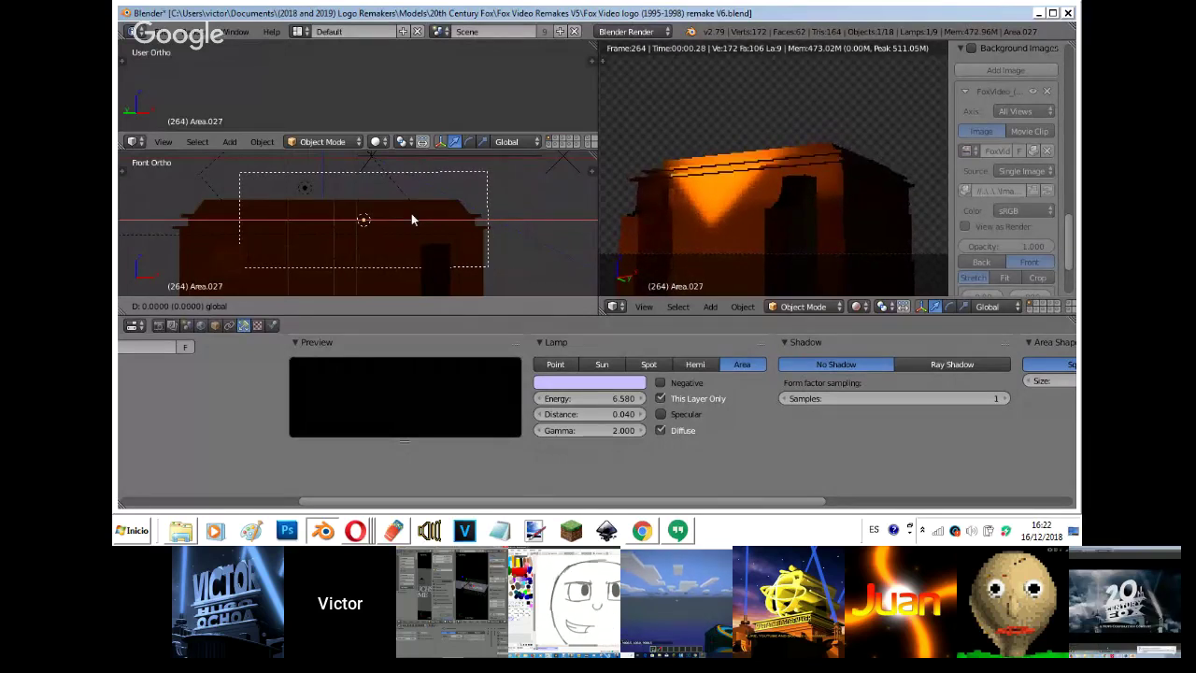
pyautogui.click(413, 219)
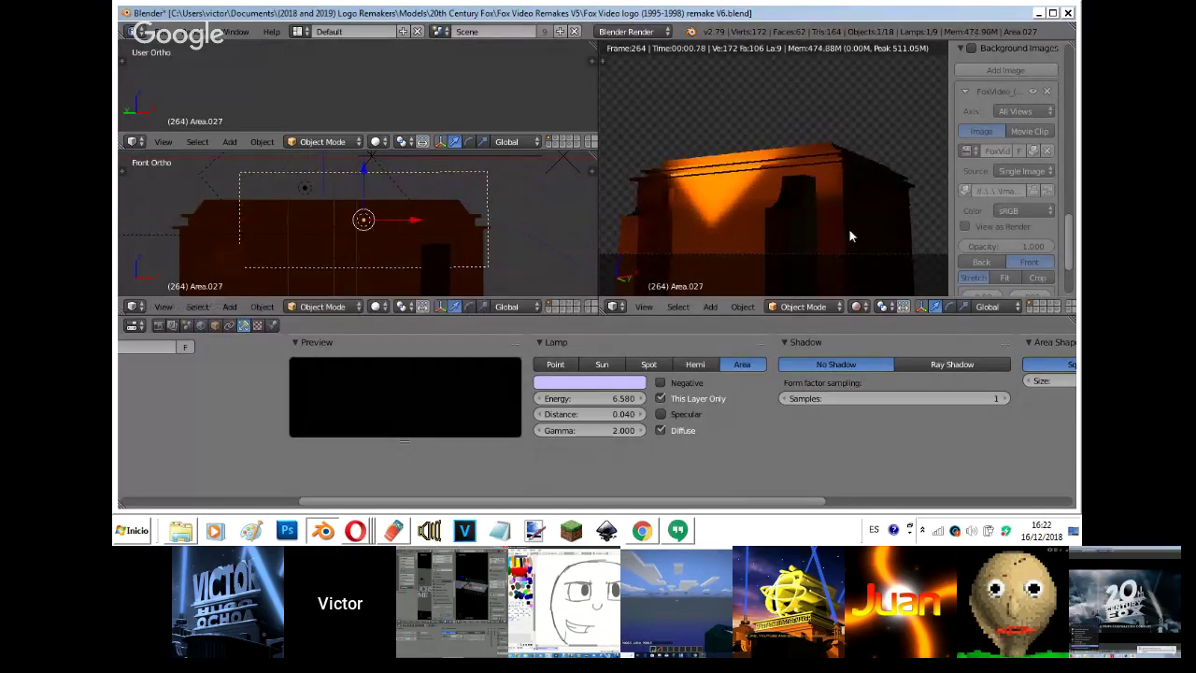
# - Select the left pillar again and match Another Brown 2's specular colour to its brighter diffuse colour
pyautogui.hotkey('shift', 'z')
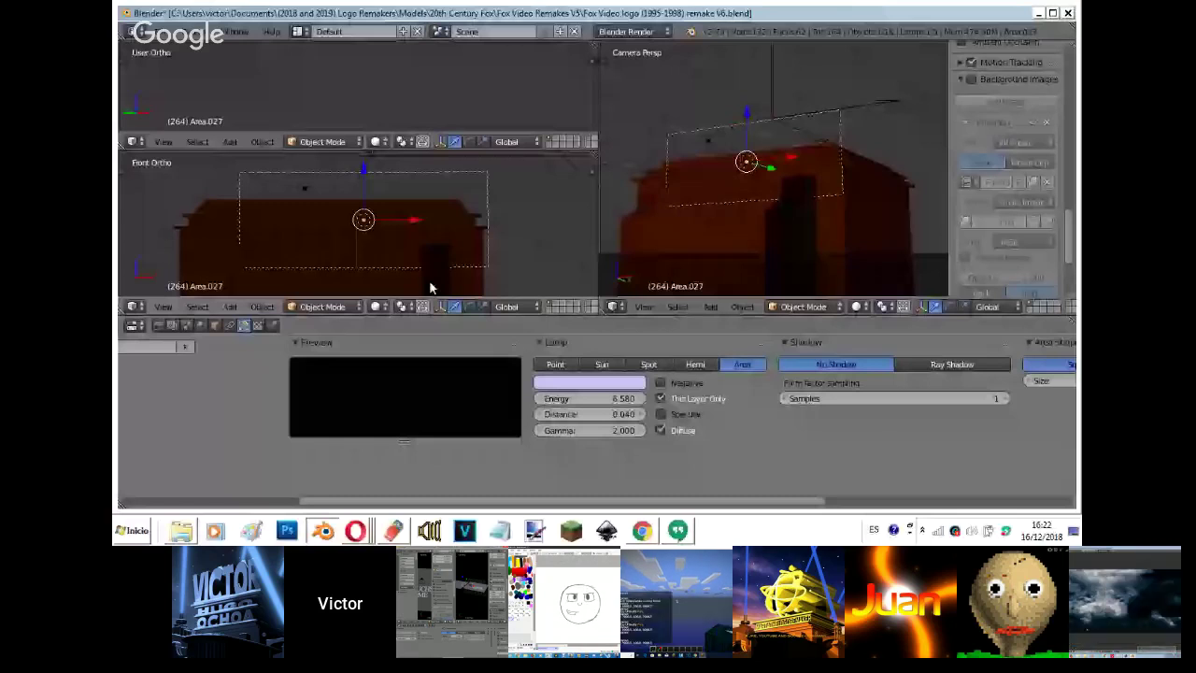
pyautogui.rightClick(731, 220)
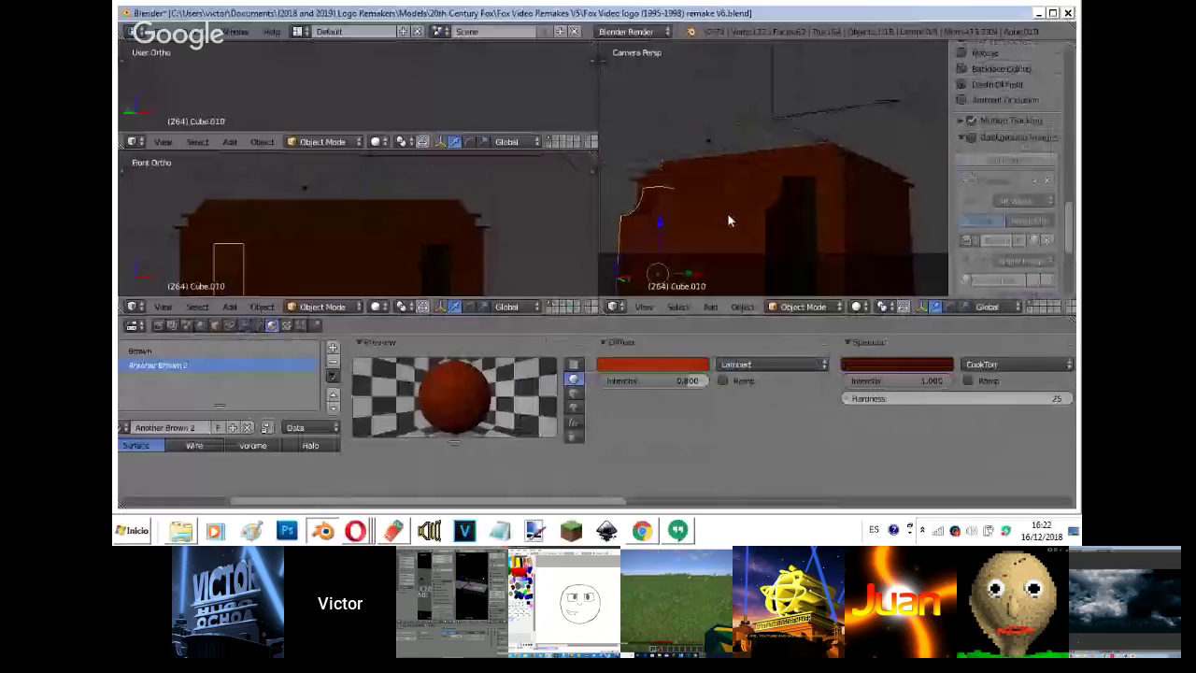
pyautogui.hotkey('shift', 'z')
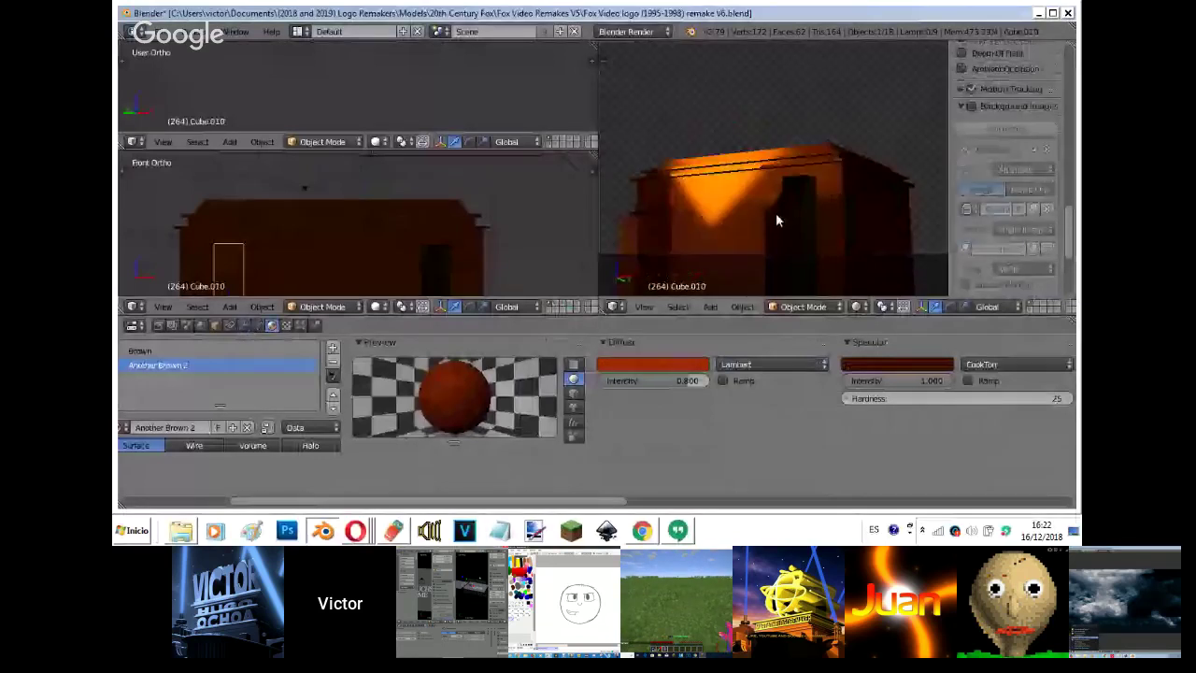
pyautogui.hotkey('shift', 'z')
pyautogui.press('Tab')
pyautogui.press('Tab')
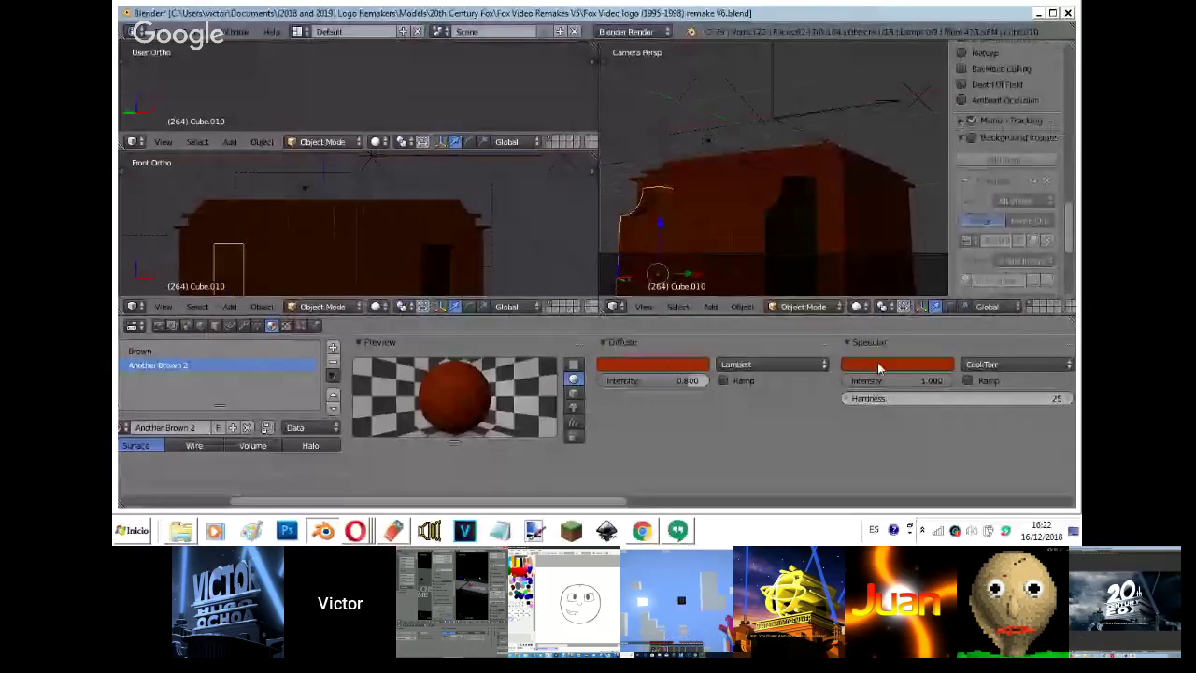
# - Make the left pillar's Clouds texture single-user for Another Brown 2 and match its influence colour to the material's red-brown
pyautogui.click(286, 325)
pyautogui.moveTo(398, 363); pyautogui.dragTo(1075, 363, button='middle')
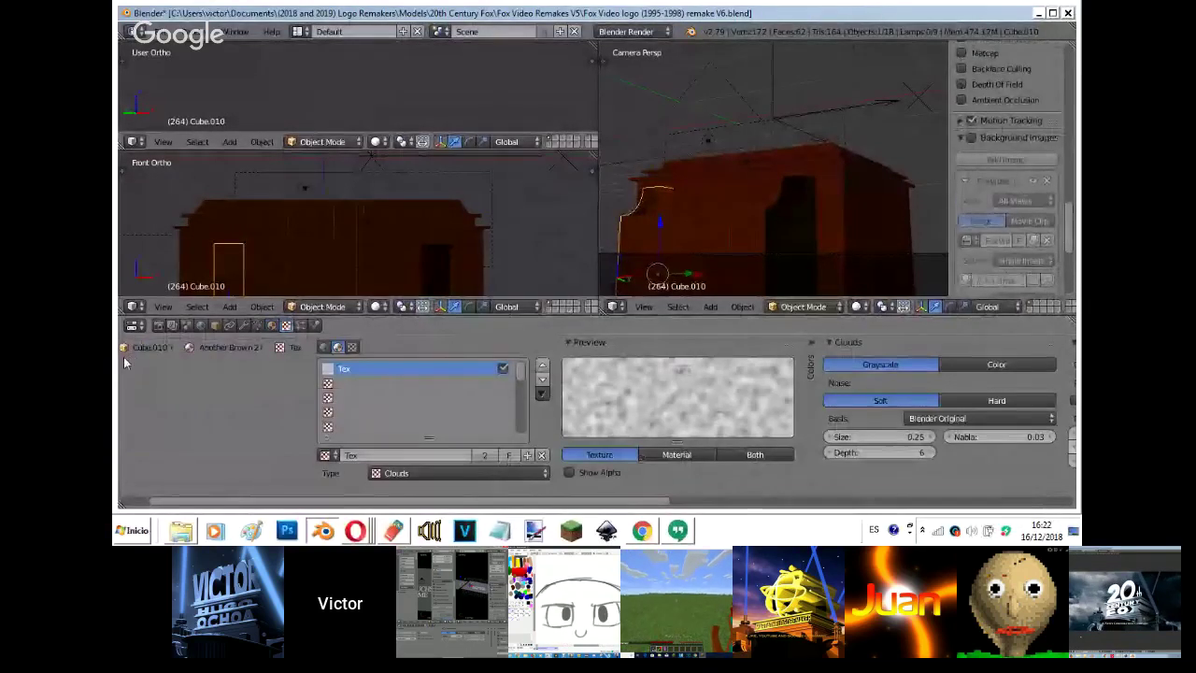
pyautogui.click(484, 455)
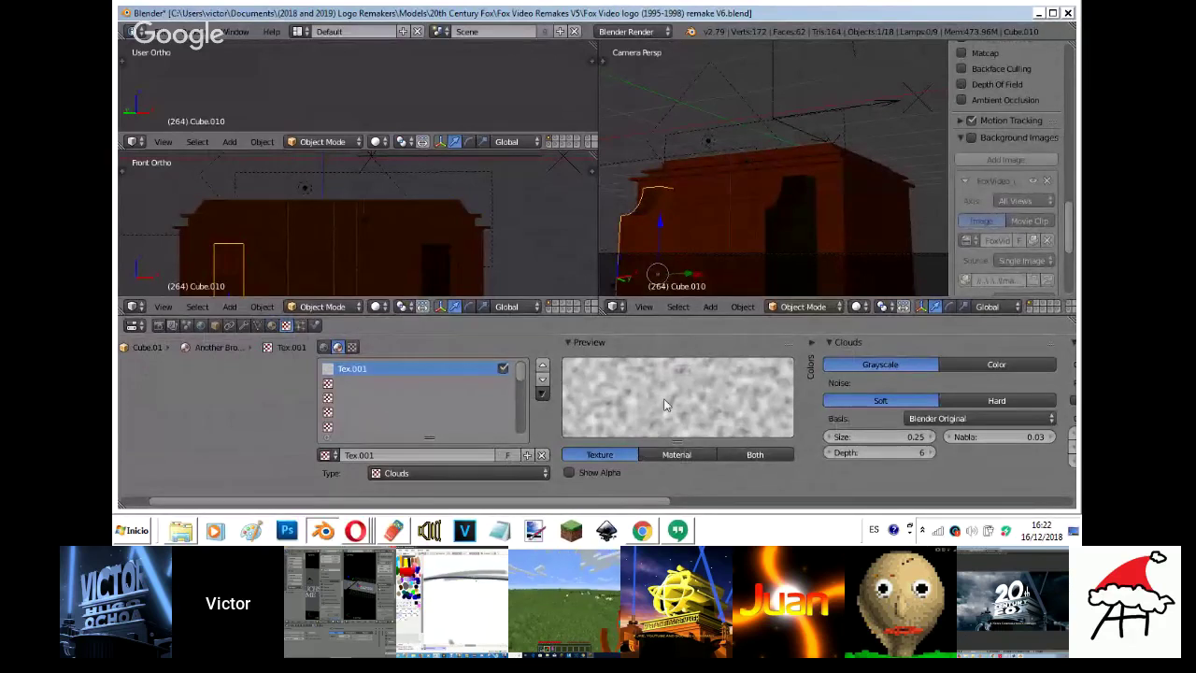
pyautogui.moveTo(664, 400); pyautogui.dragTo(169, 323, button='middle')
pyautogui.click(891, 475)
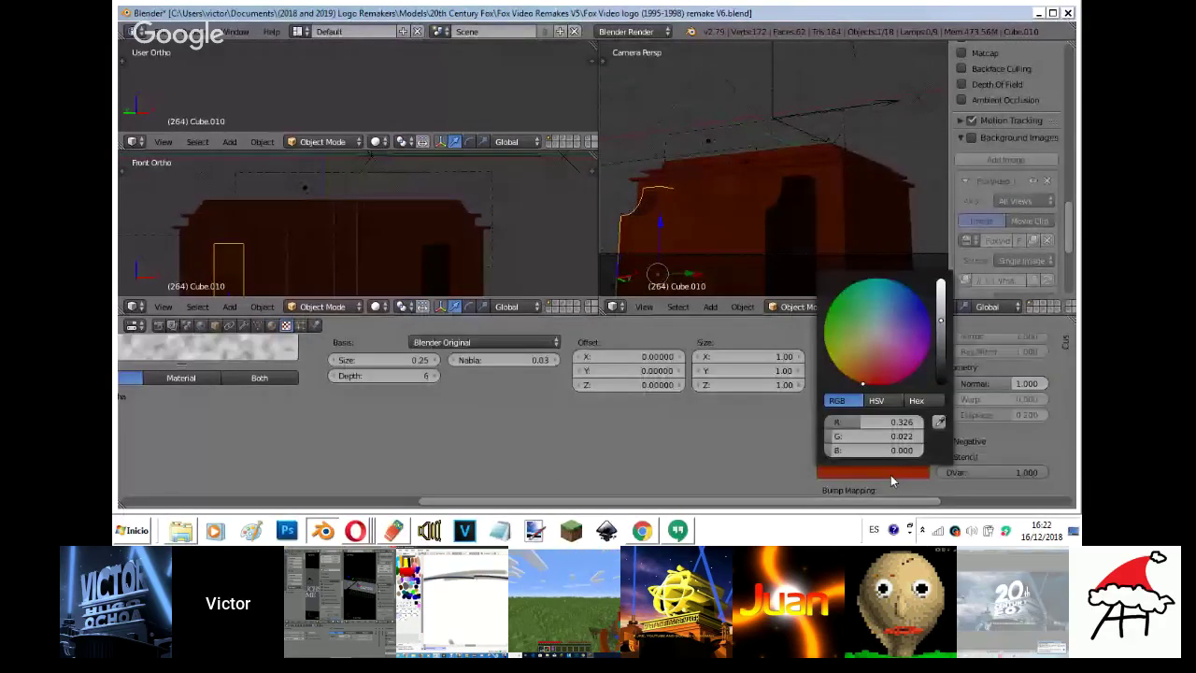
# - Show the camera view rendered and raise the Emit shading of Another Brown 2 slightly
pyautogui.hotkey('shift', 'z')
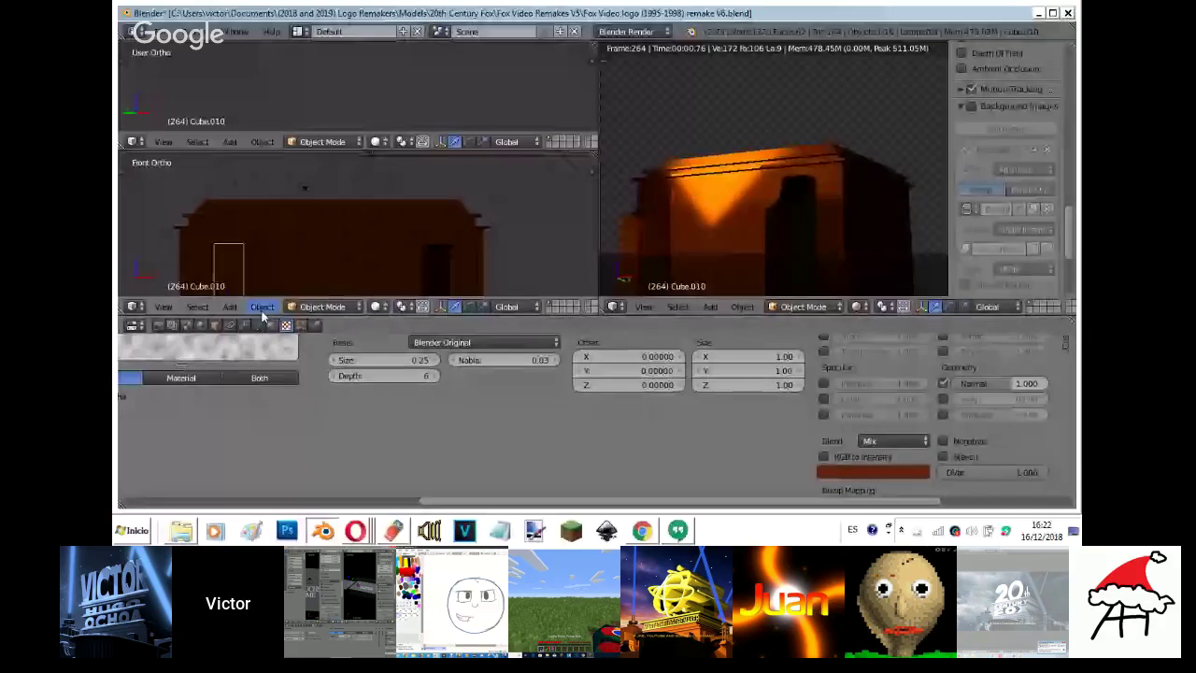
pyautogui.click(271, 326)
pyautogui.click(529, 365)
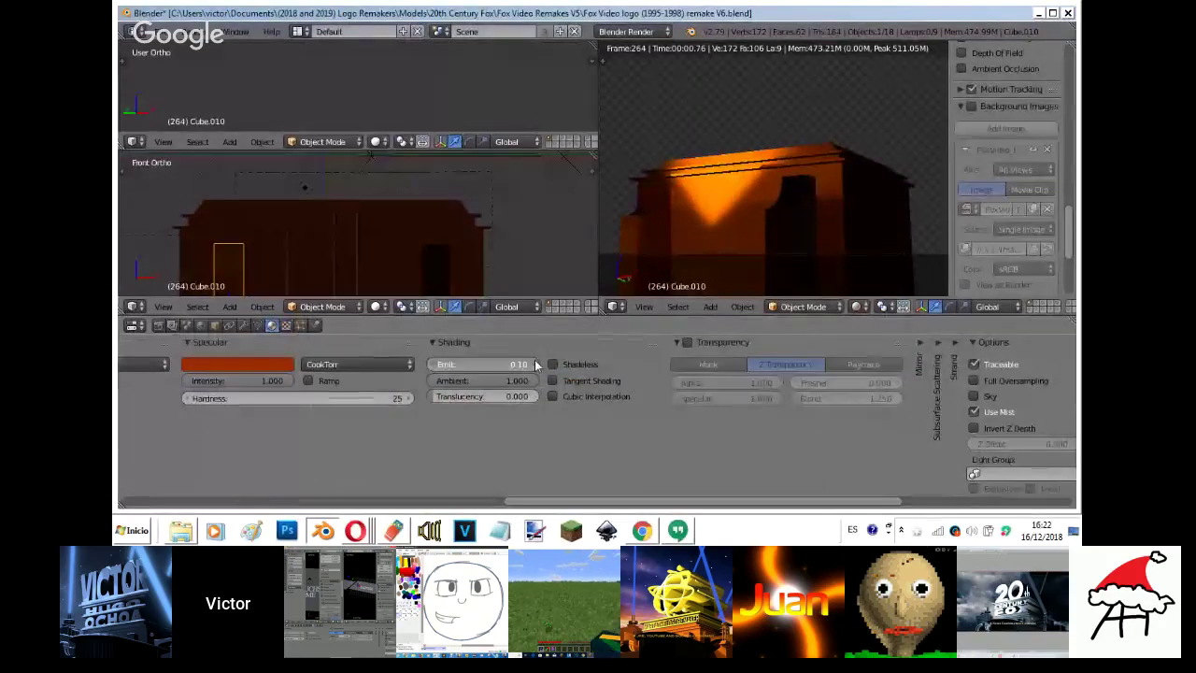
# - Switch to the Hangouts conversation and the YouTube live stream page and read the recent live chat messages
pyautogui.click(678, 531)
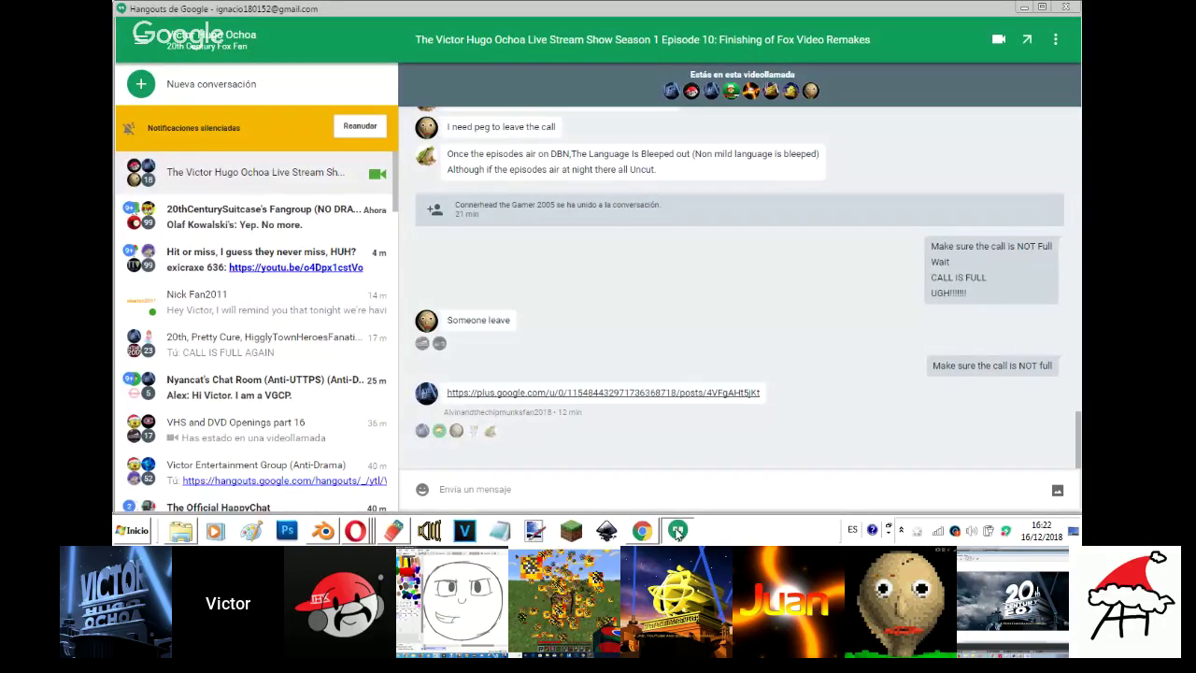
pyautogui.moveTo(355, 531)
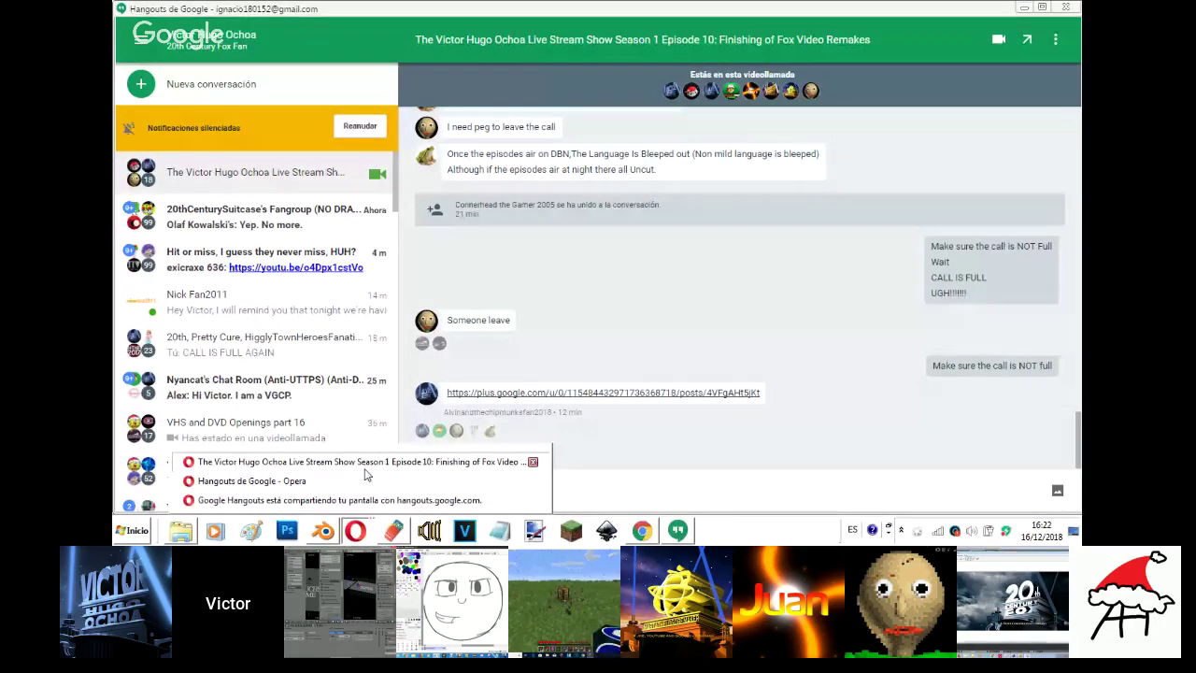
pyautogui.click(366, 468)
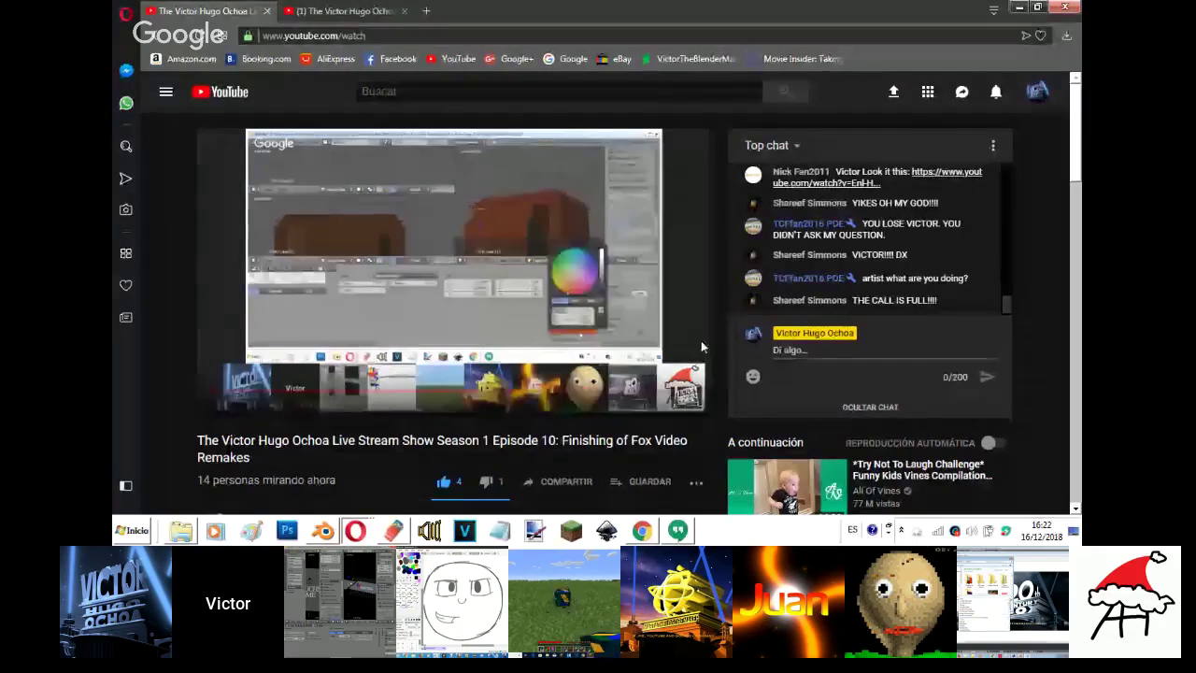
pyautogui.click(903, 334)
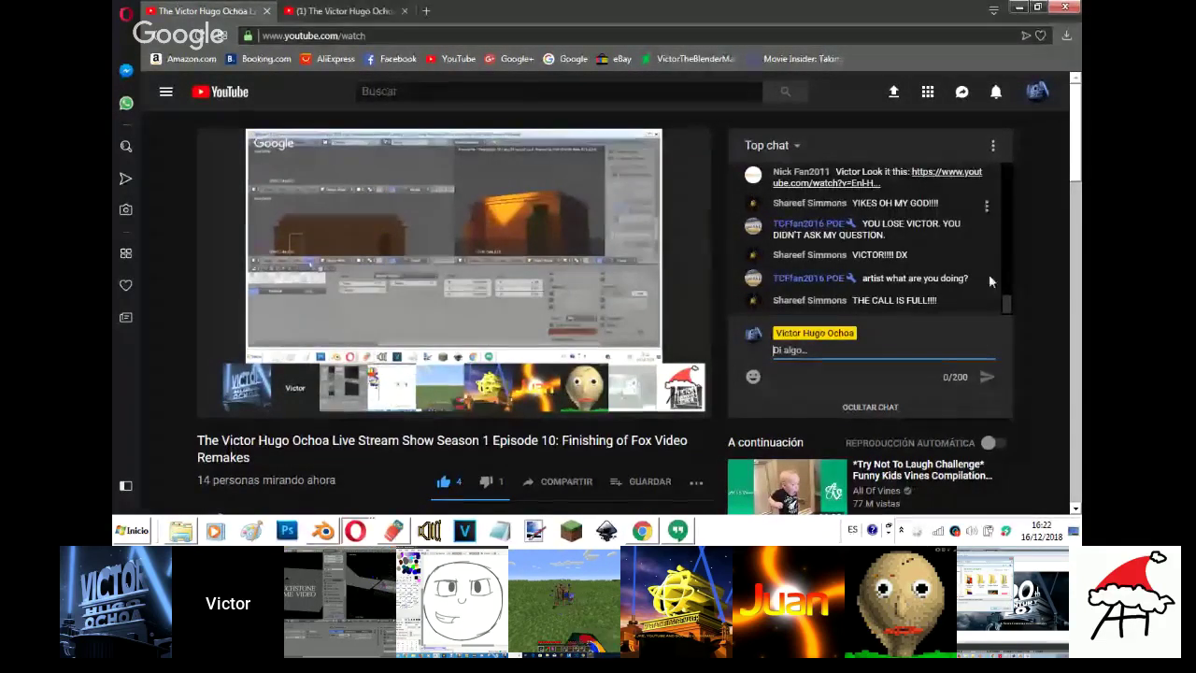
pyautogui.moveTo(1007, 302); pyautogui.dragTo(1002, 292)
pyautogui.scroll(1, 1005, 298)
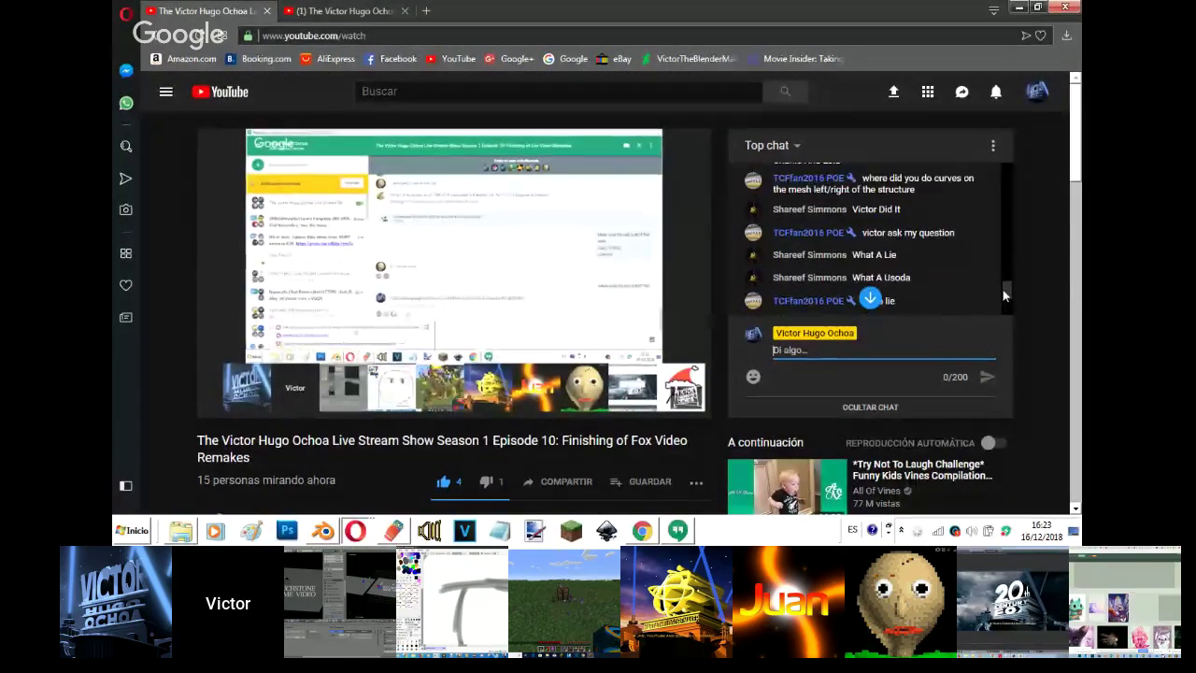
pyautogui.scroll(-5, 972, 280)
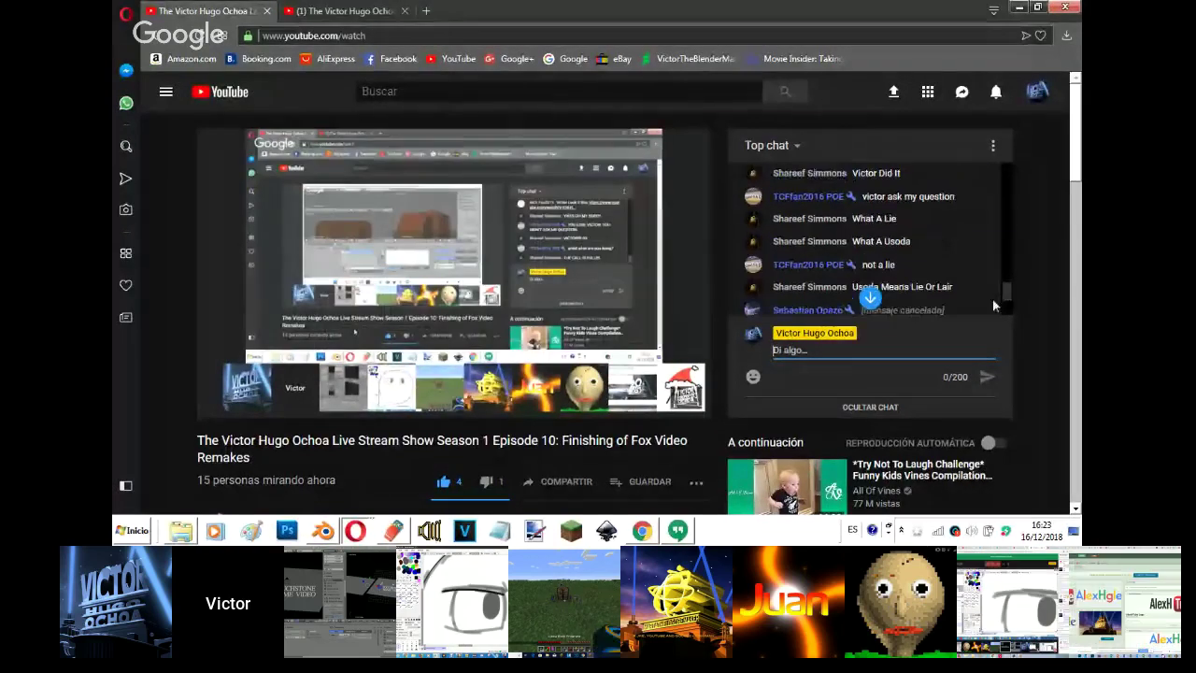
# - Post "What?" in the stream's live chat
pyautogui.click(925, 348)
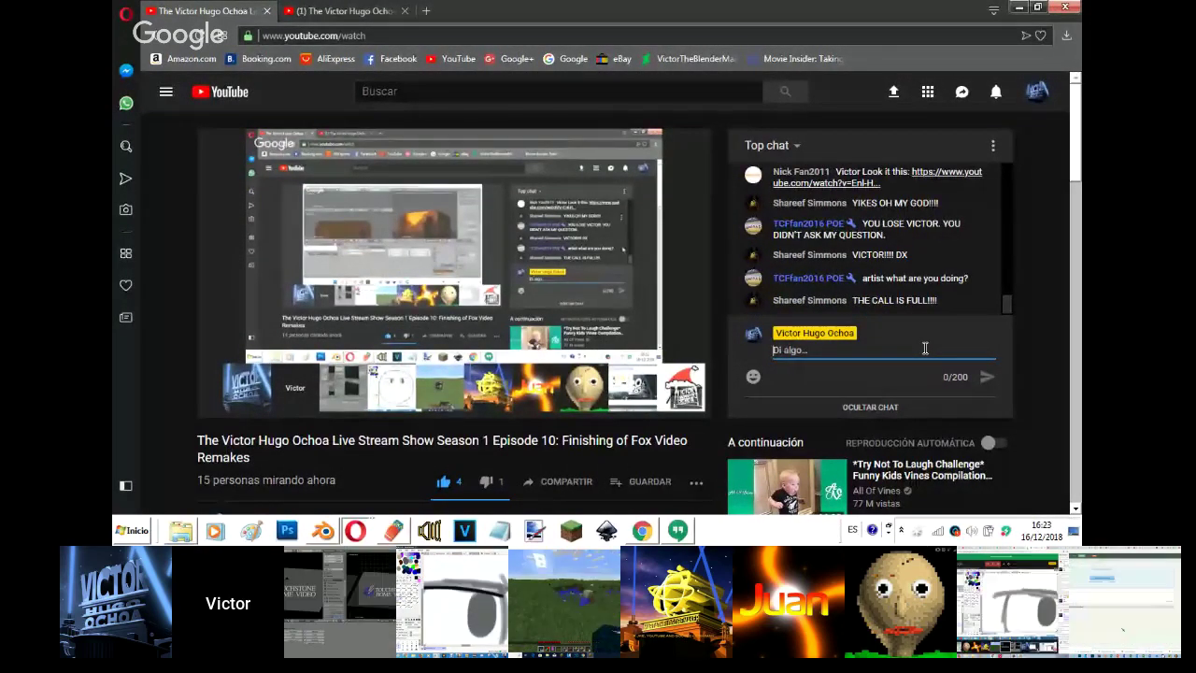
pyautogui.write('Wh')
pyautogui.write('at')
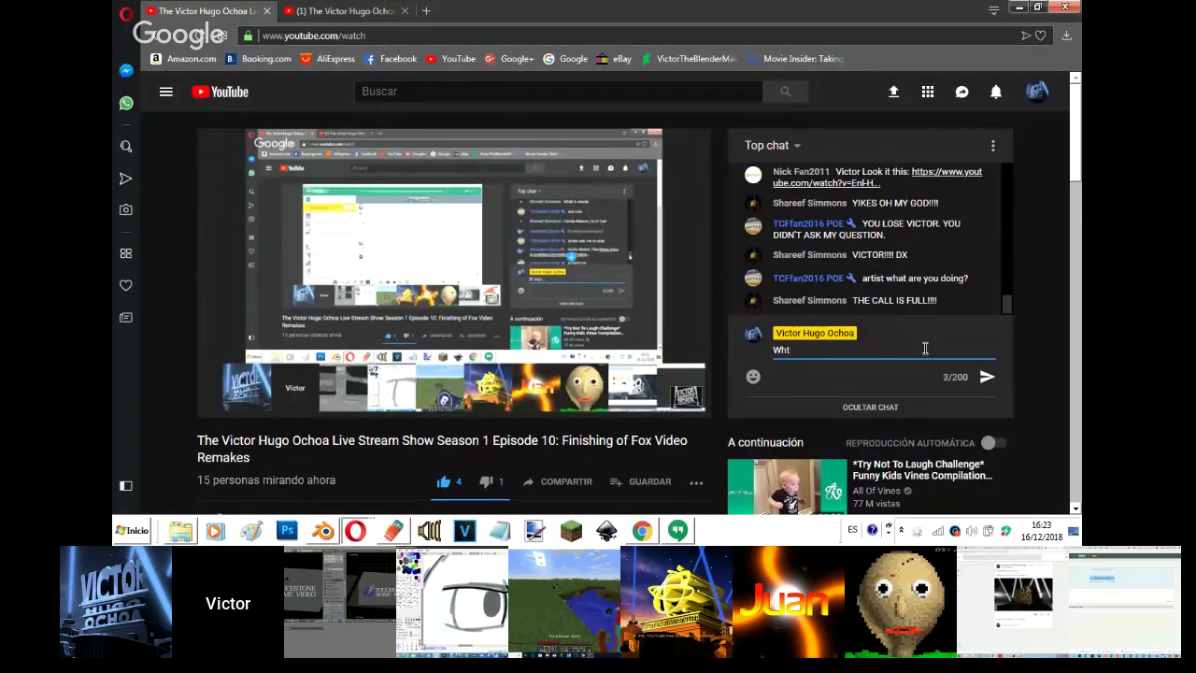
pyautogui.write('?')
pyautogui.press('Return')
# - Post "Stop with caps" in the live chat, correcting the misspelled start of the message
pyautogui.write('Sotp wit')
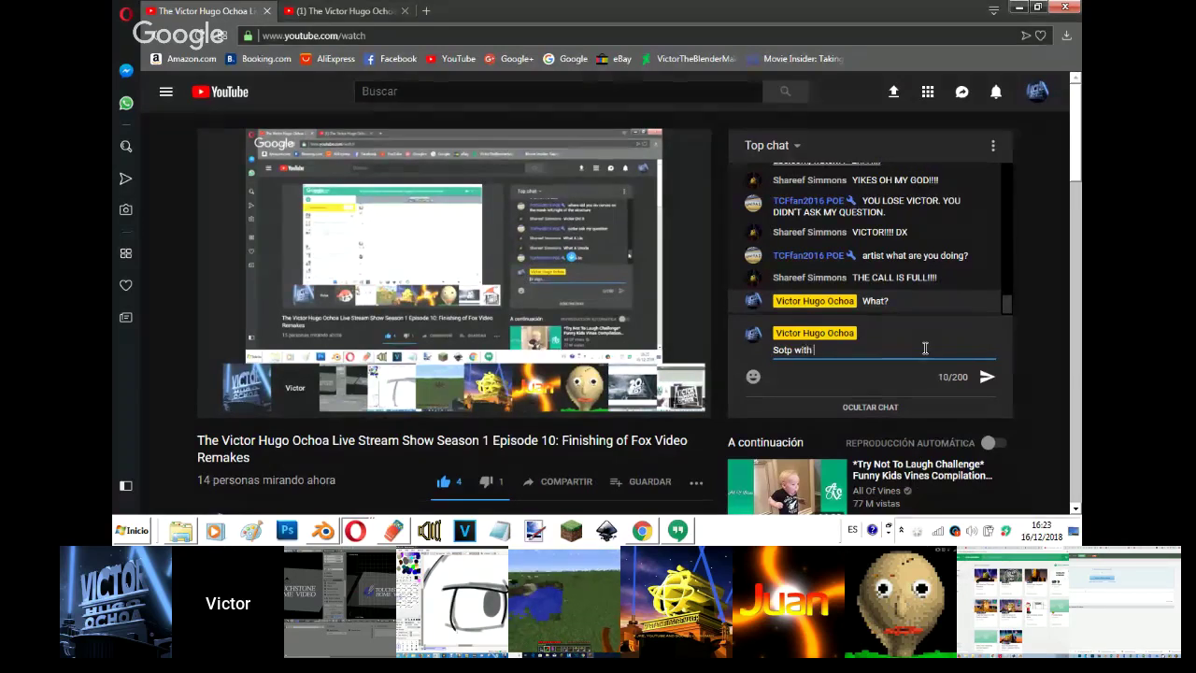
pyautogui.write('h')
pyautogui.press('BackSpace')
pyautogui.press('BackSpace')
pyautogui.press('BackSpace')
pyautogui.press('BackSpace')
pyautogui.press('BackSpace')
pyautogui.press('BackSpace')
pyautogui.press('BackSpace')
pyautogui.press('BackSpace')
pyautogui.press('BackSpace')
pyautogui.write('ith caps')
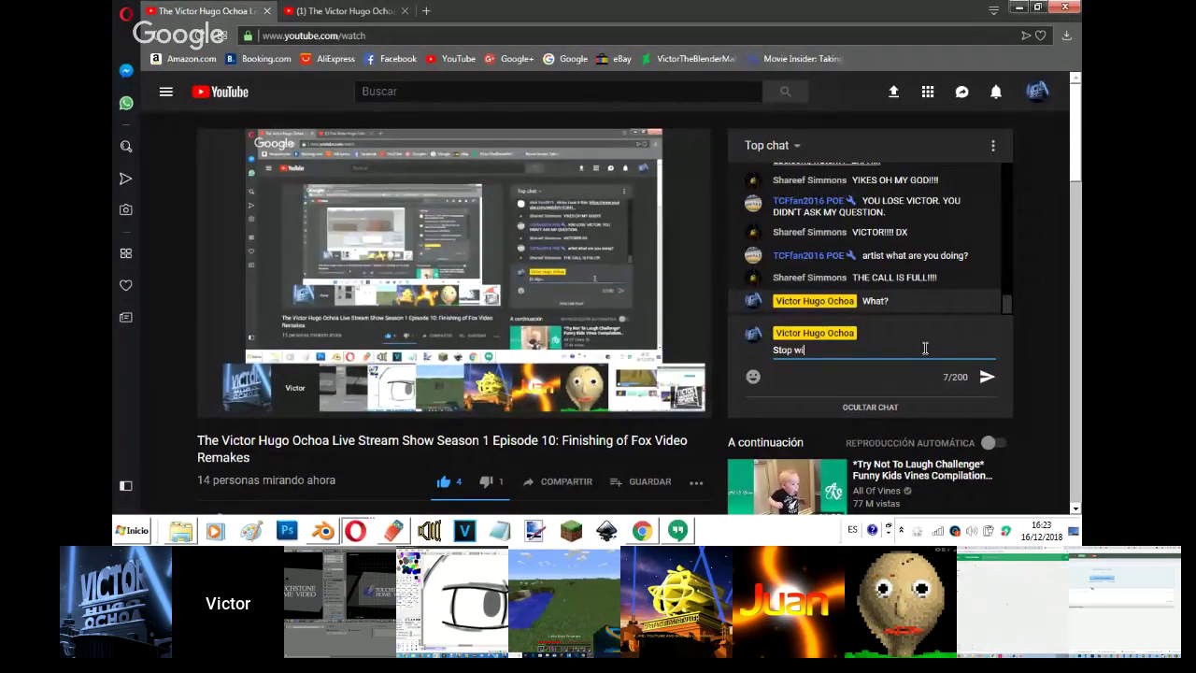
pyautogui.press('Return')
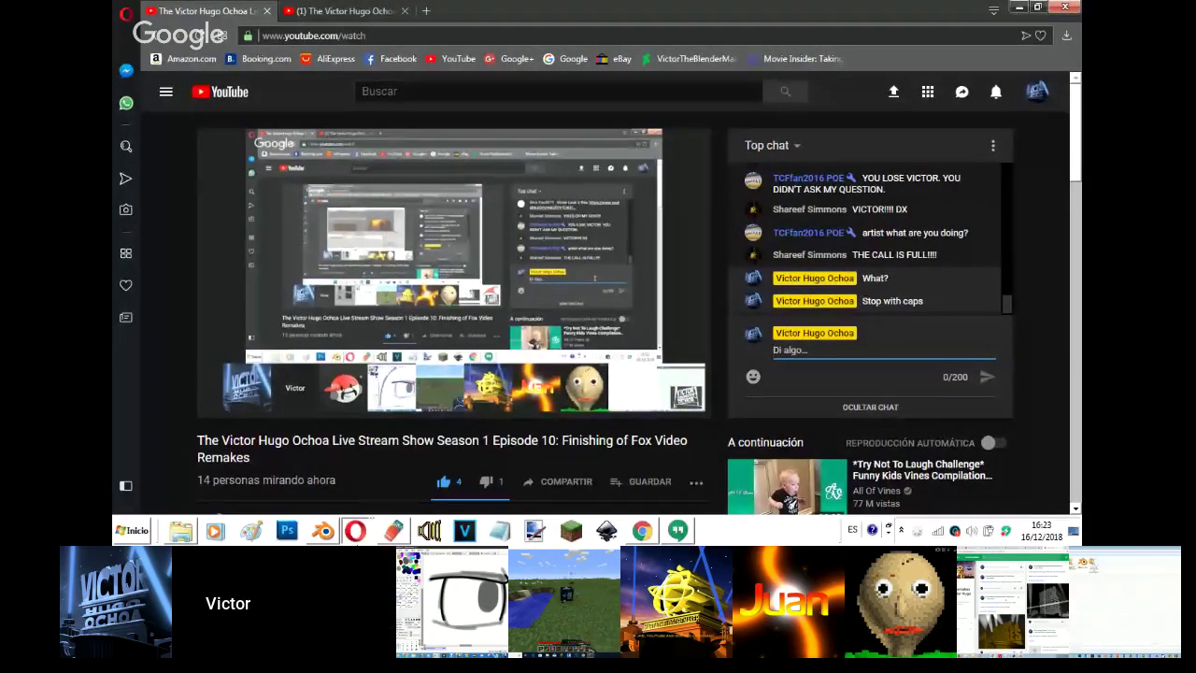
# - Check the Hangouts call window, the group conversation and the YouTube live chat for new messages
pyautogui.click(355, 530)
pyautogui.click(358, 481)
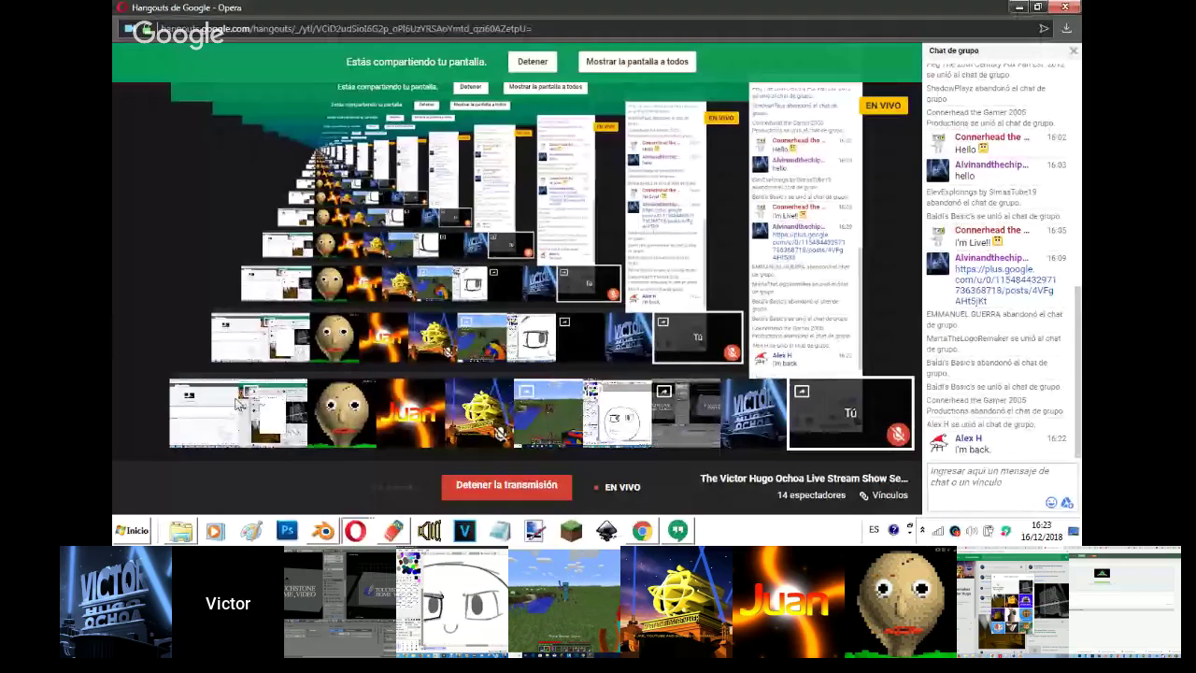
pyautogui.moveTo(603, 252)
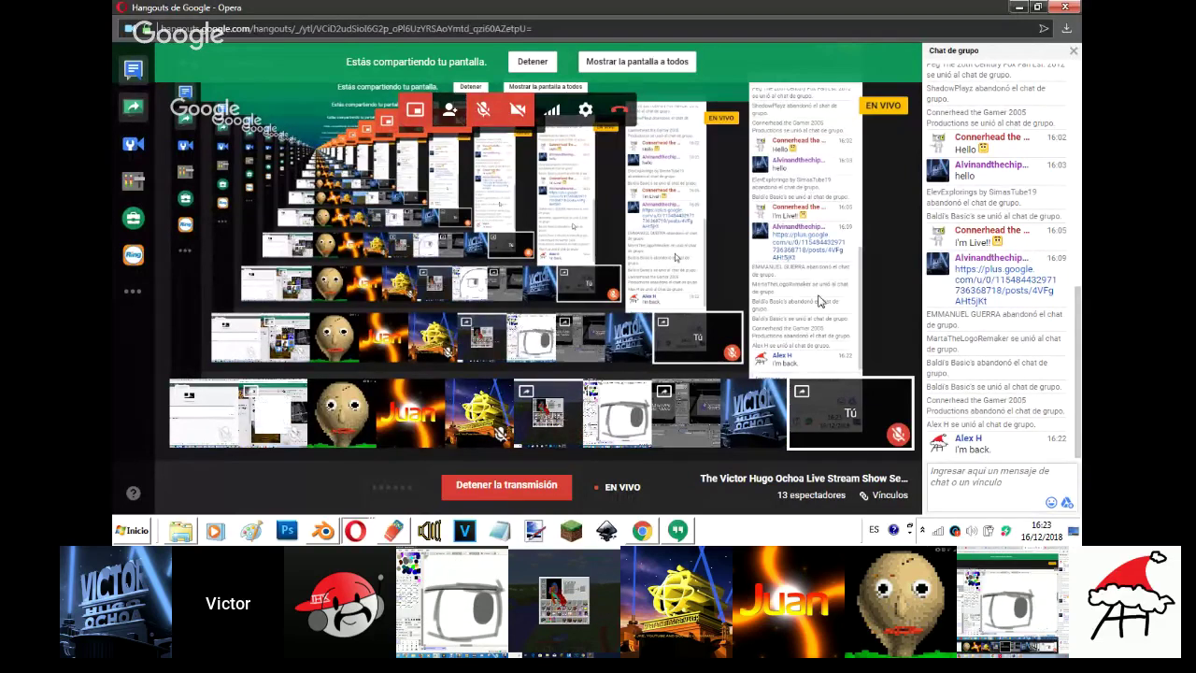
pyautogui.click(680, 530)
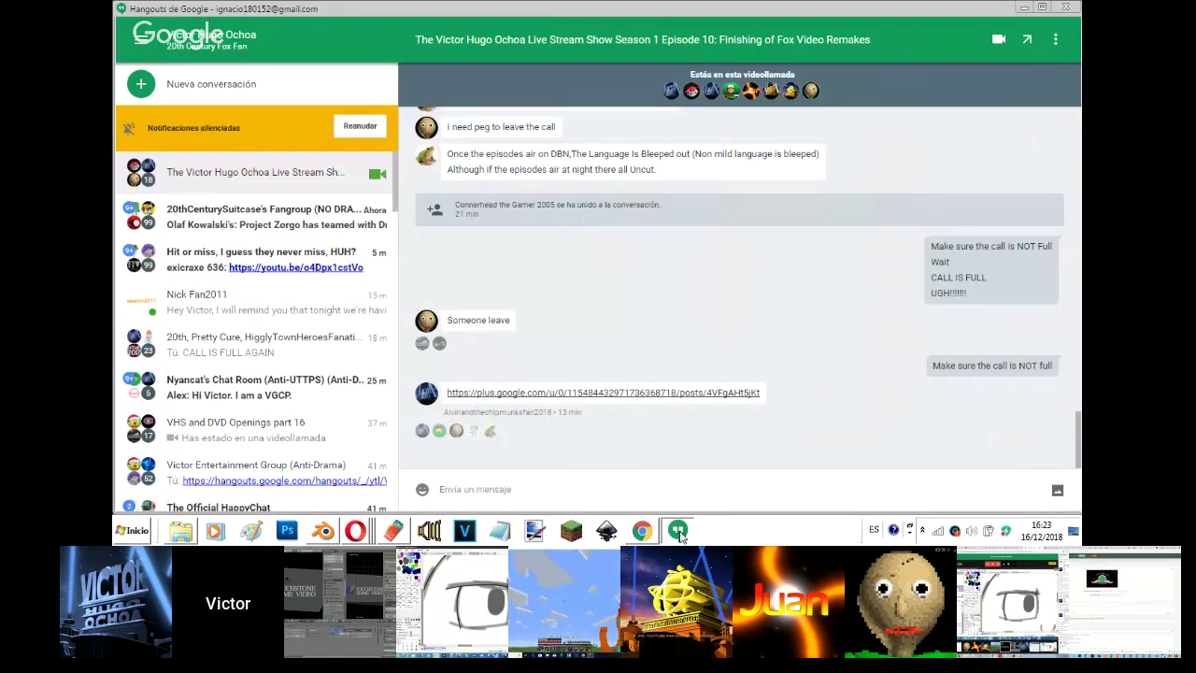
pyautogui.click(355, 531)
pyautogui.click(367, 467)
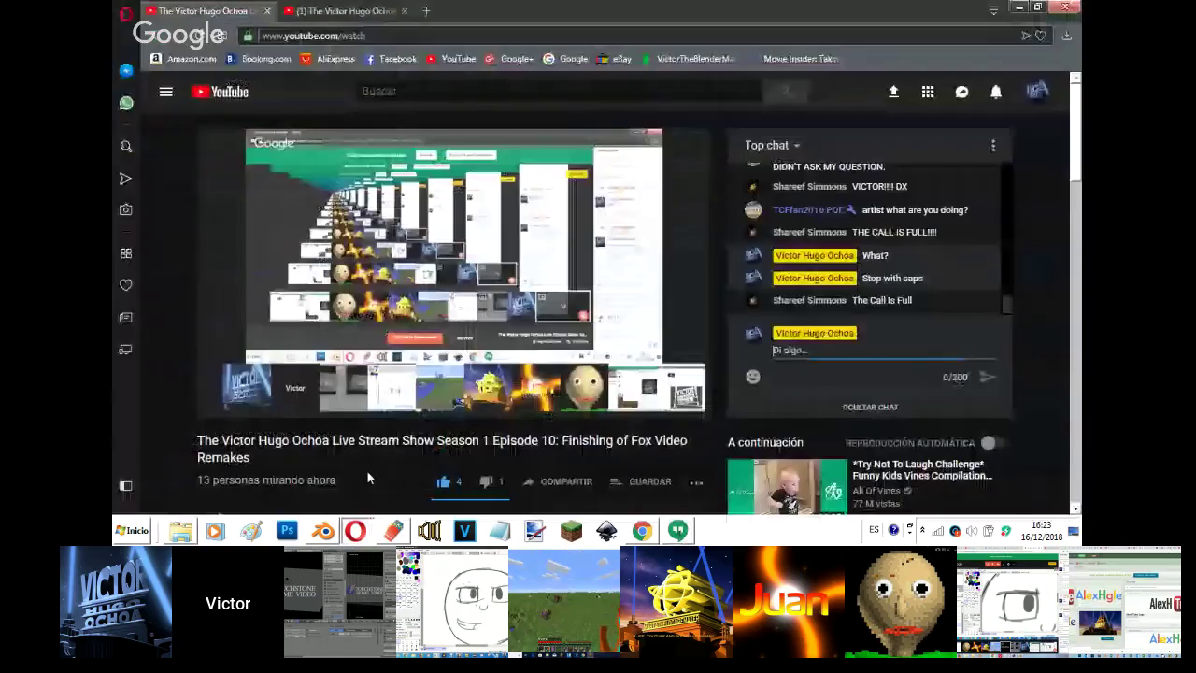
pyautogui.click(355, 531)
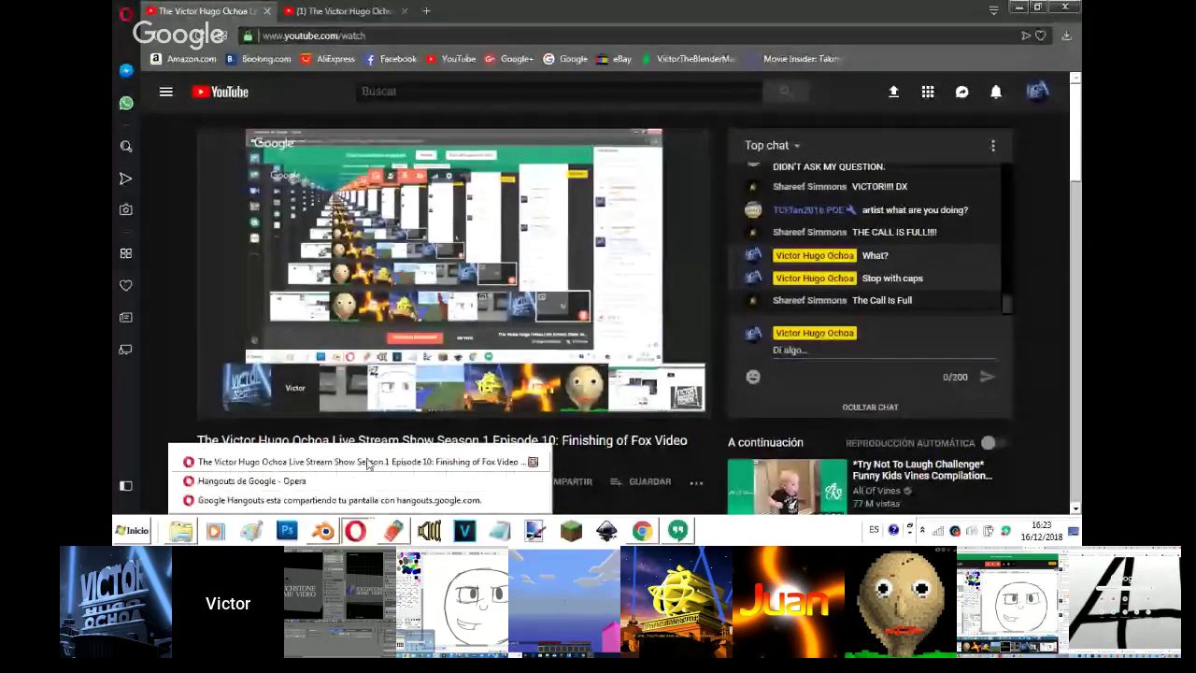
pyautogui.click(368, 462)
pyautogui.click(355, 530)
pyautogui.click(363, 481)
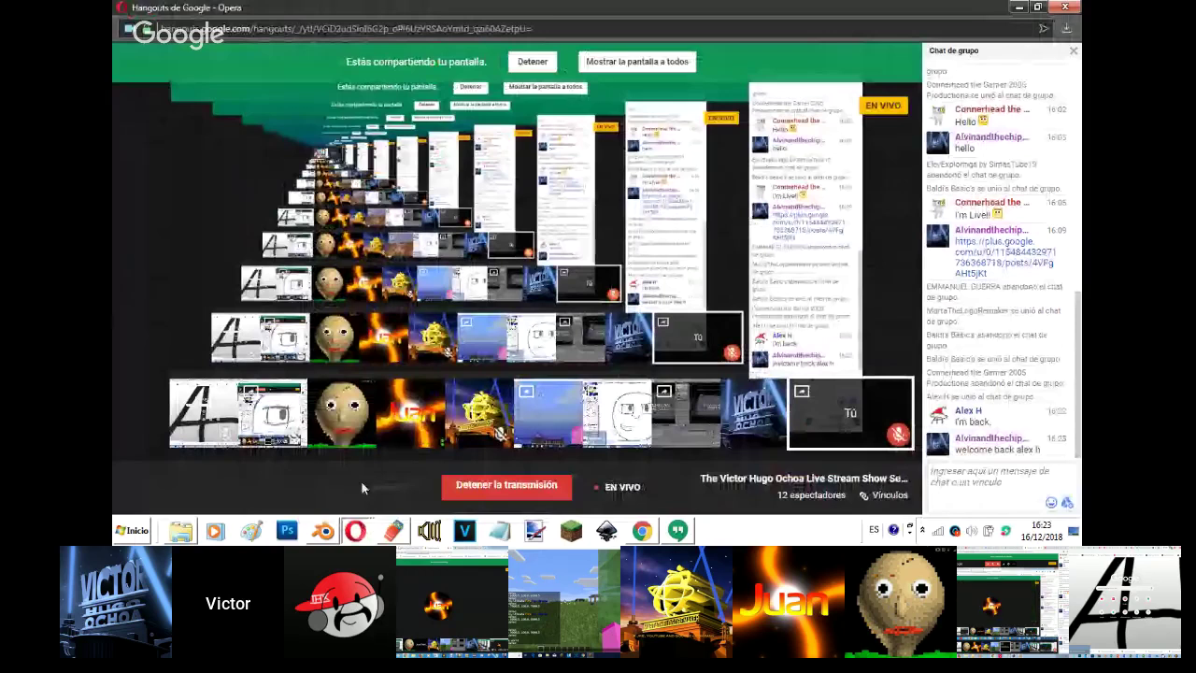
pyautogui.click(677, 530)
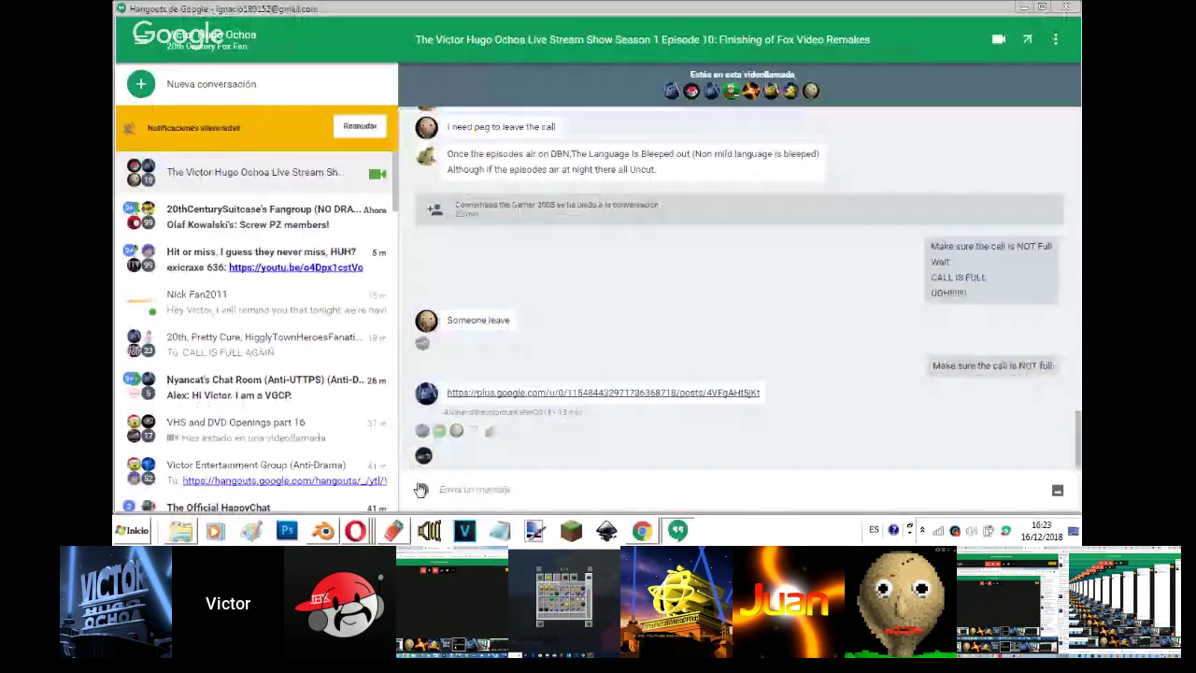
# - Return to the YouTube stream page and post "idk" and "but Stop with drama" in the live chat
pyautogui.click(388, 456)
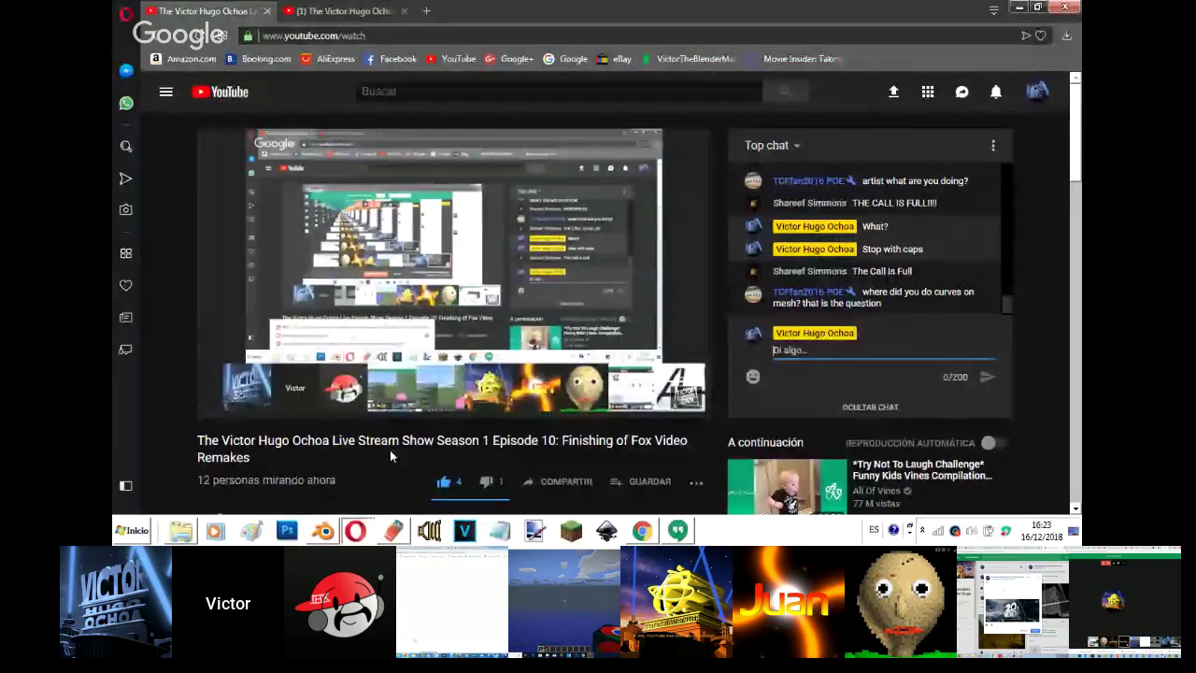
pyautogui.write('idk')
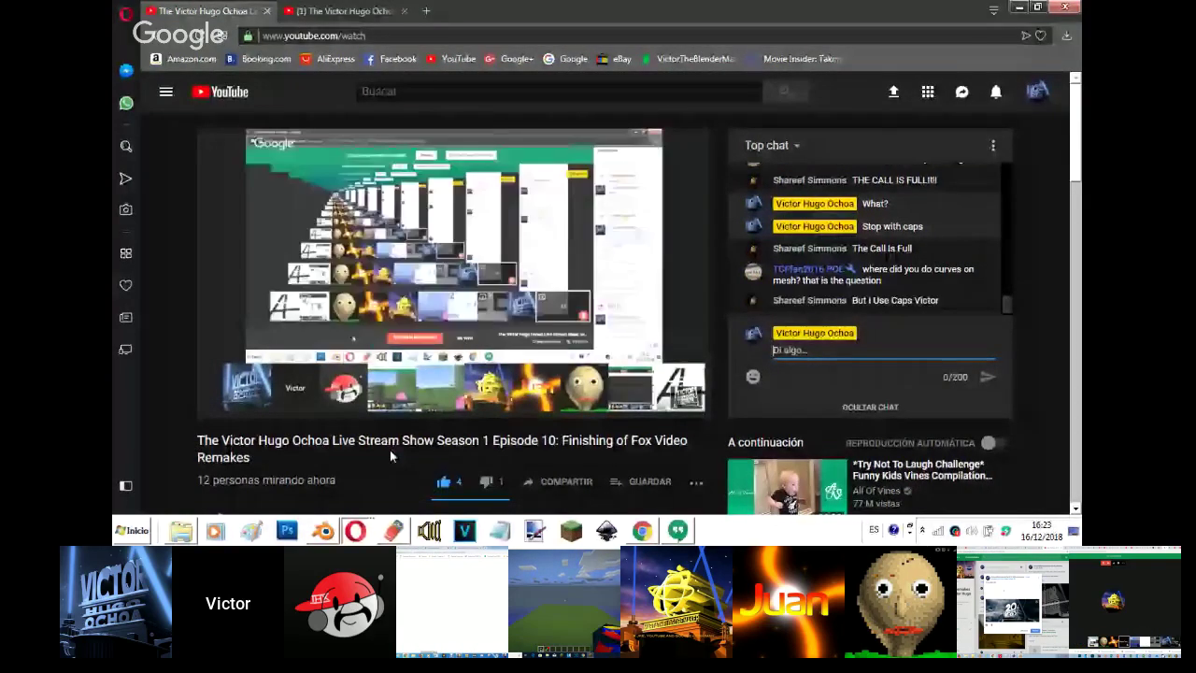
pyautogui.press('Return')
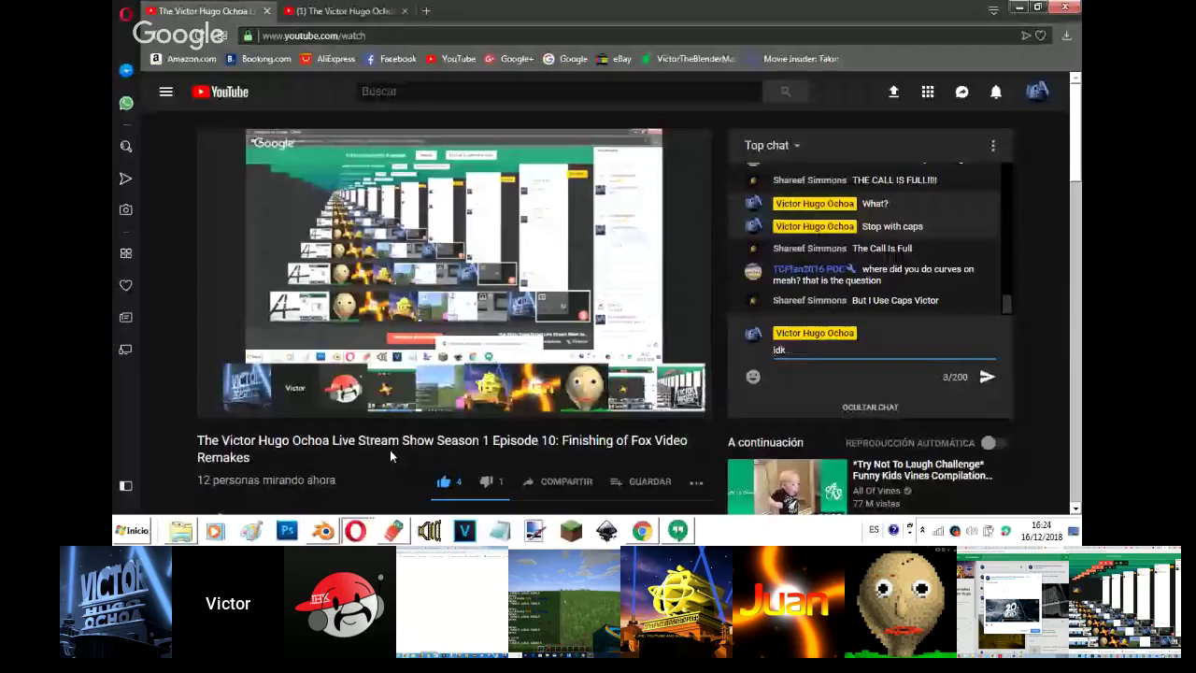
pyautogui.write('but Stop with drama')
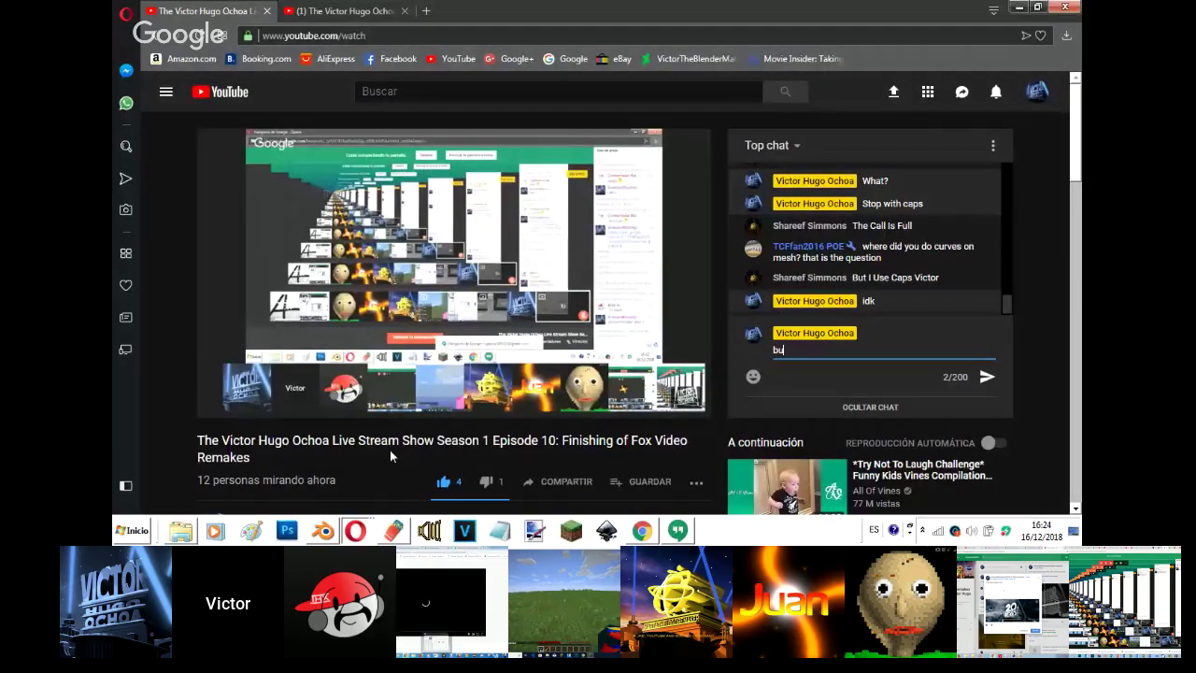
pyautogui.press('Return')
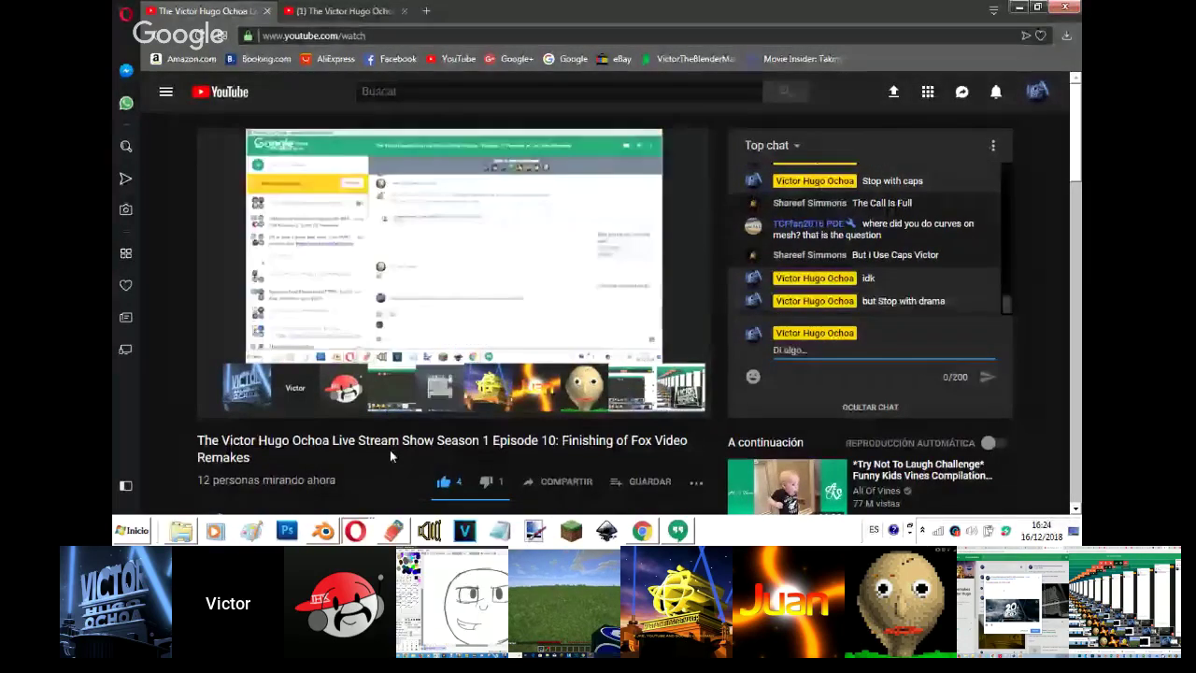
# - Post "Read the description" in the live chat
pyautogui.write('R')
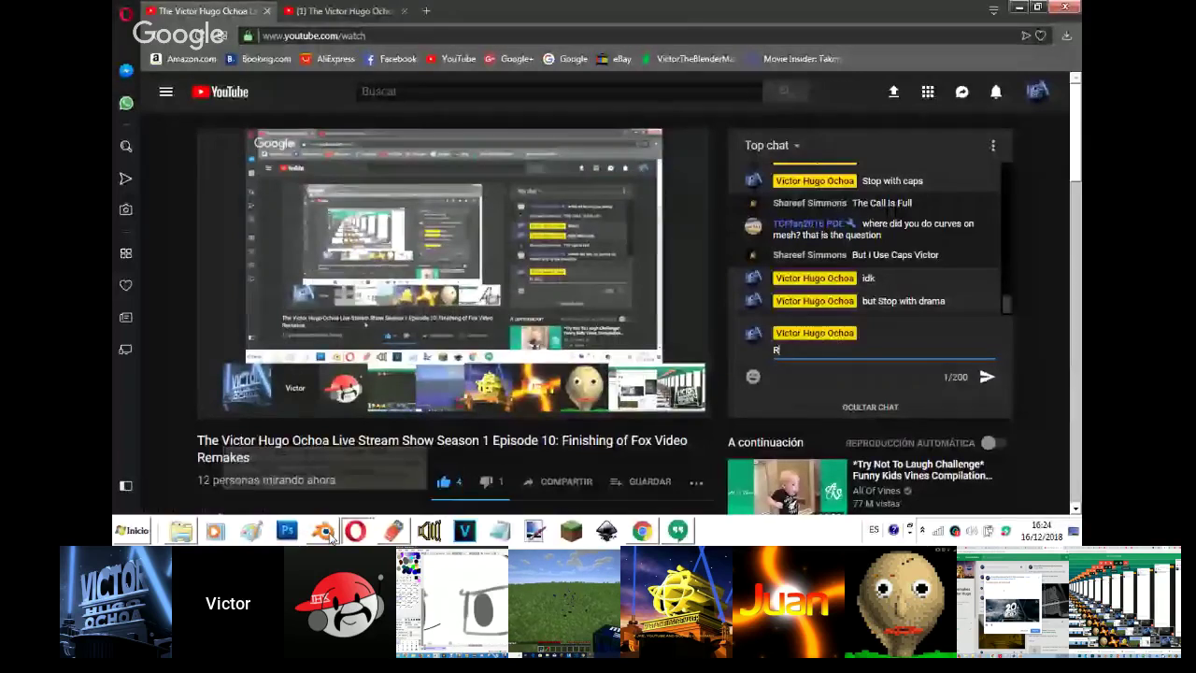
pyautogui.write('ee')
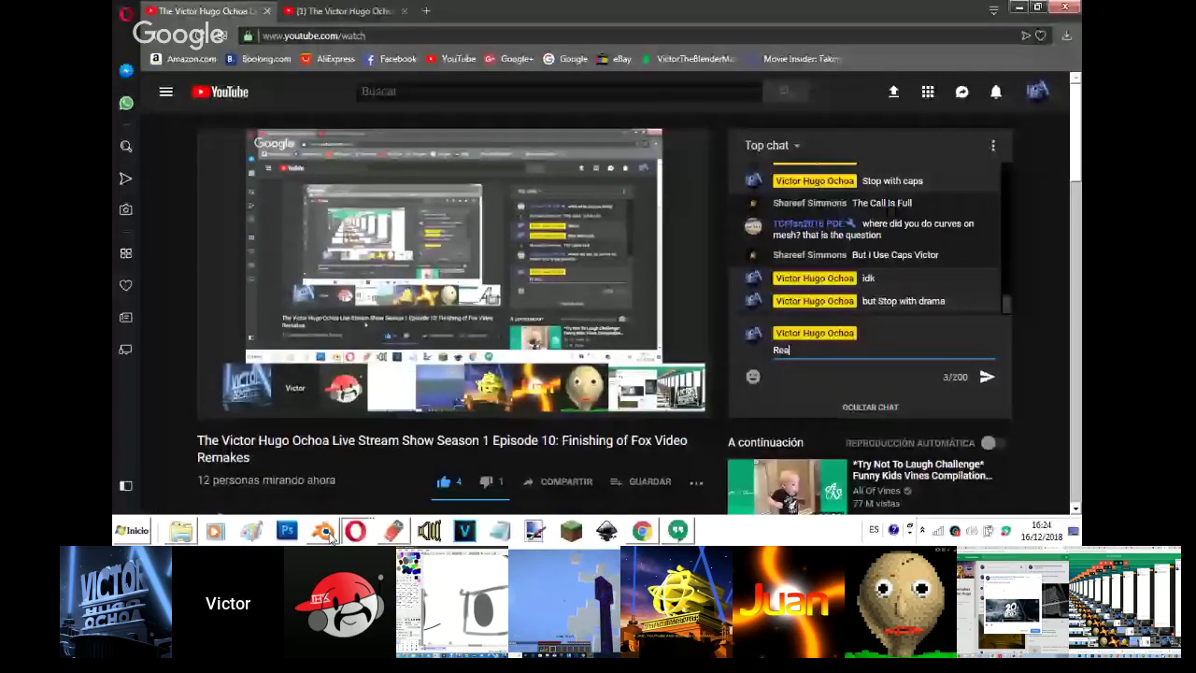
pyautogui.write('d the description')
pyautogui.press('Return')
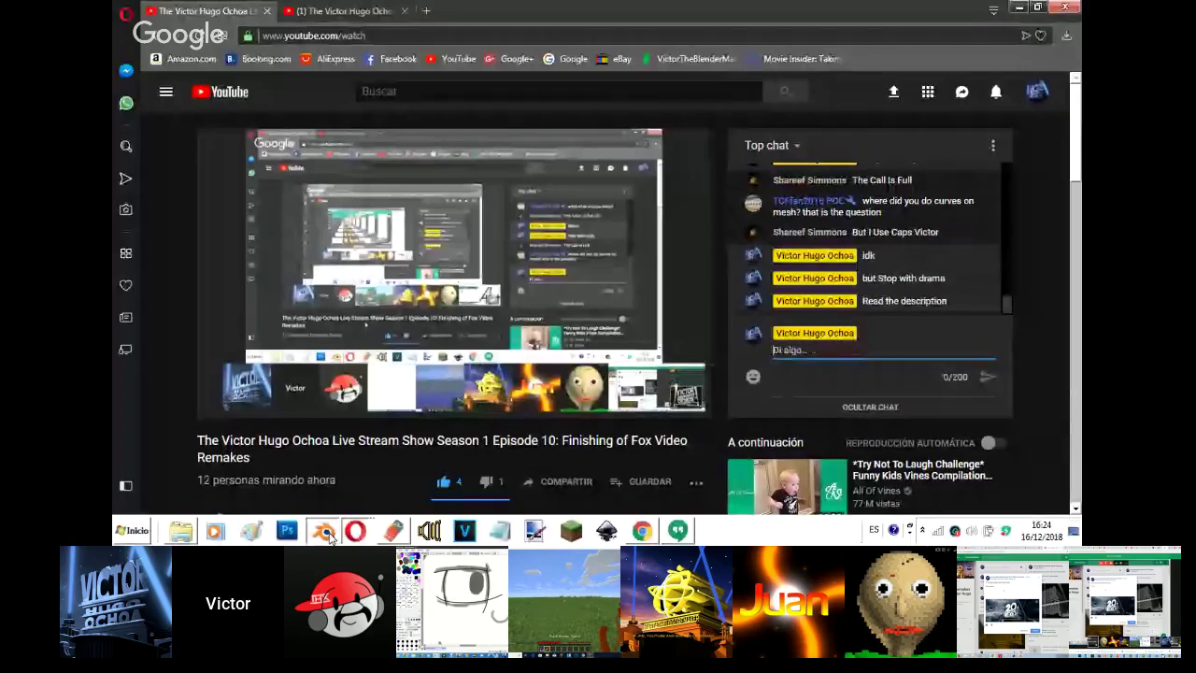
# - Switch to Blender and lower the reference background image's opacity to 0.583 in the camera view
pyautogui.click(324, 533)
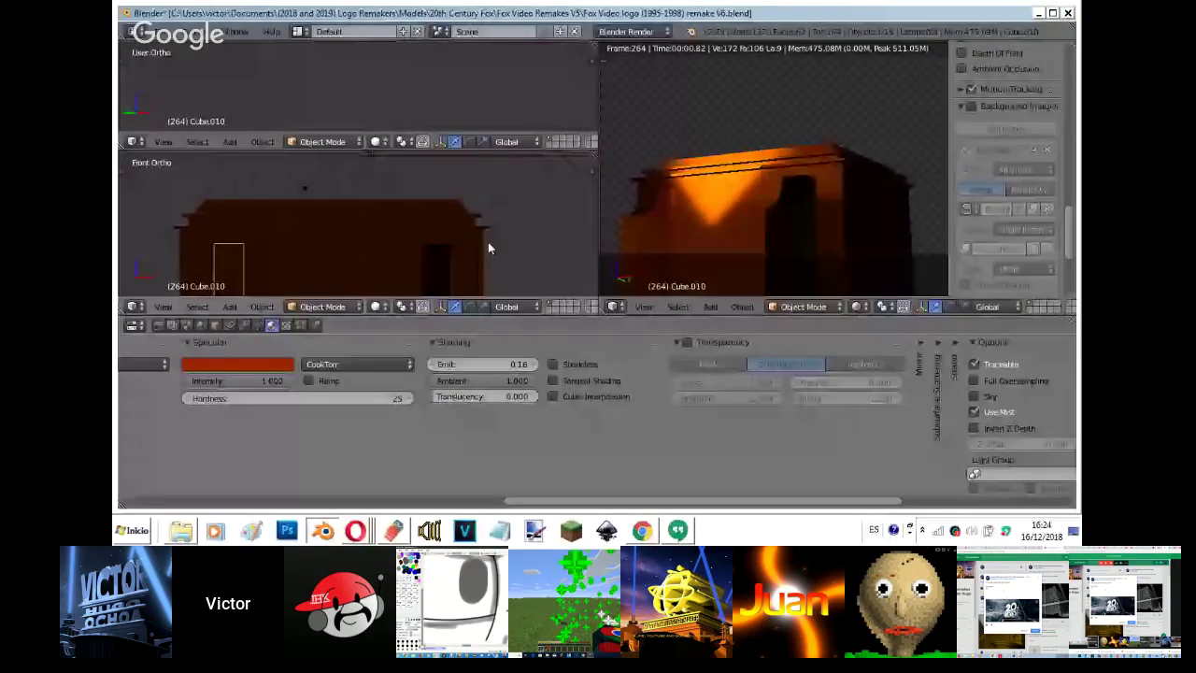
pyautogui.hscroll(-10, 559, 390)
pyautogui.moveTo(569, 384)
pyautogui.mouseDown()
pyautogui.moveTo(541, 387)
pyautogui.moveTo(577, 384)
pyautogui.mouseUp()
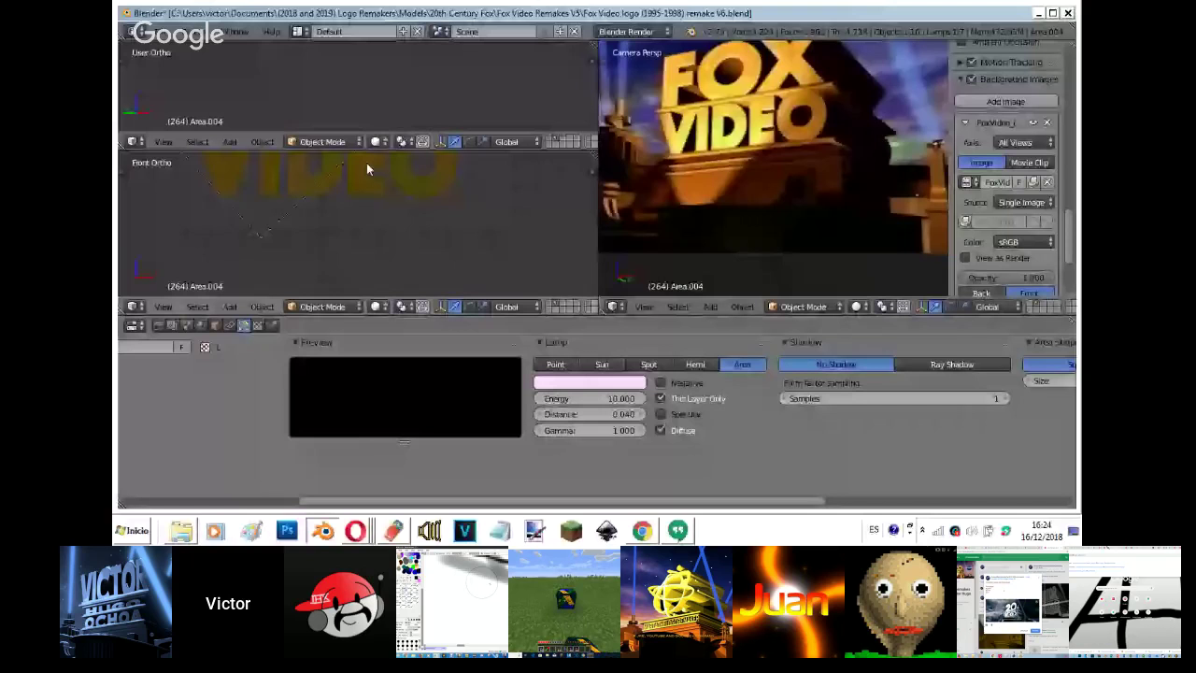
pyautogui.scroll(-5, 1005, 224)
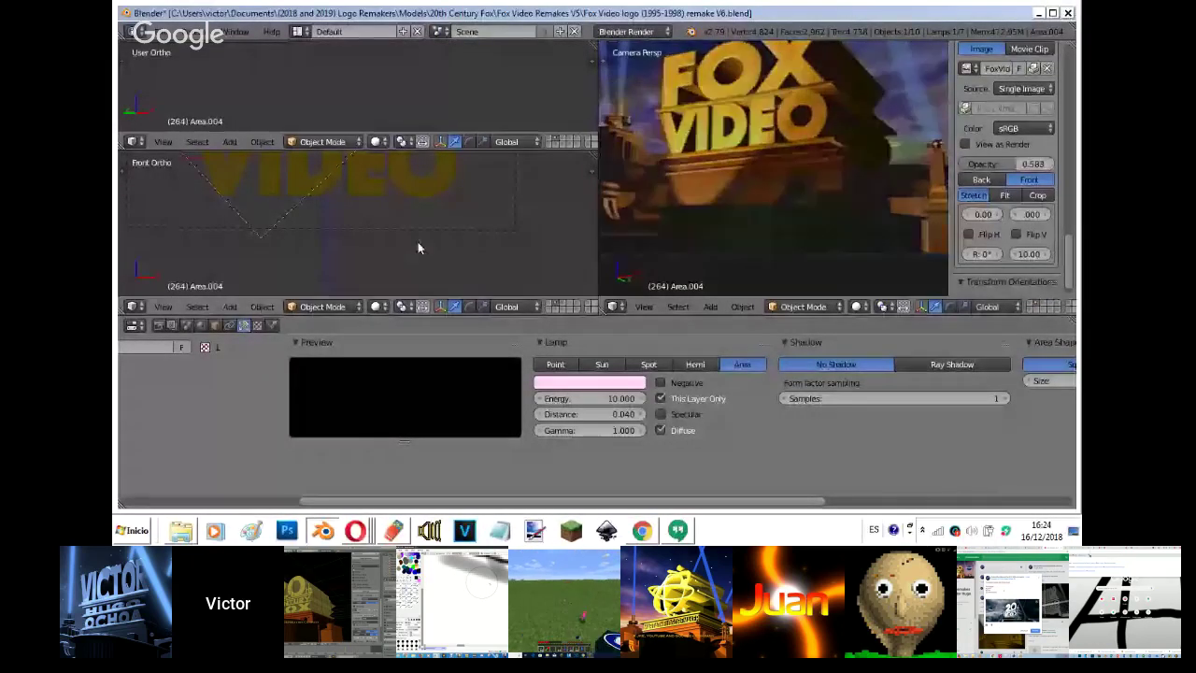
# - Scale up the area lamp lighting the FOX lettering, then preview the rendered camera view with the background image hidden
pyautogui.press('s')
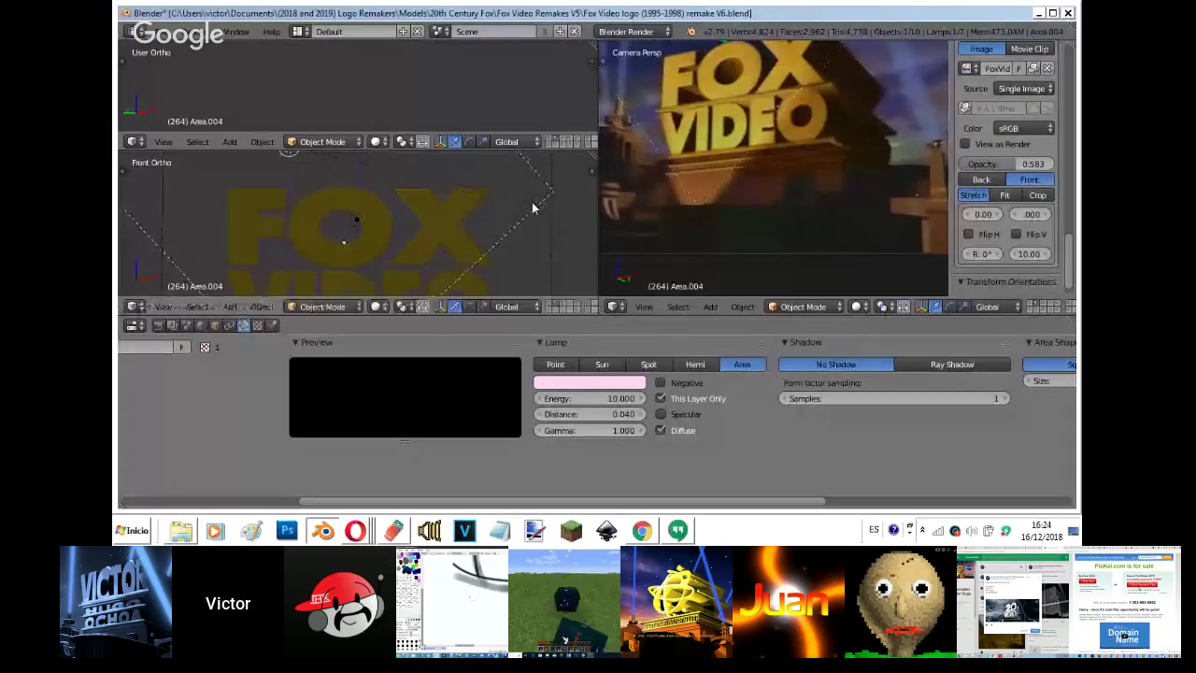
pyautogui.click(533, 208)
pyautogui.scroll(3, 1005, 187)
pyautogui.click(973, 79)
pyautogui.hotkey('shift', 'z')
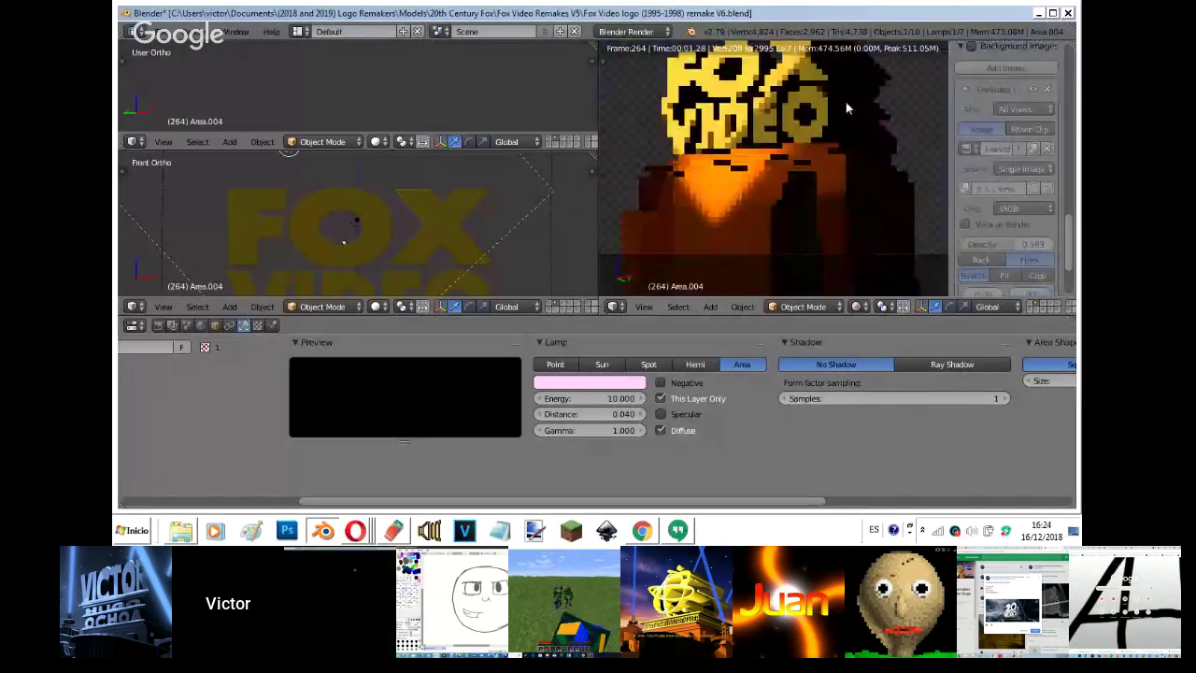
# - Check the YouTube live chat, the Hangouts call window and the group conversation for new messages
pyautogui.moveTo(346, 533)
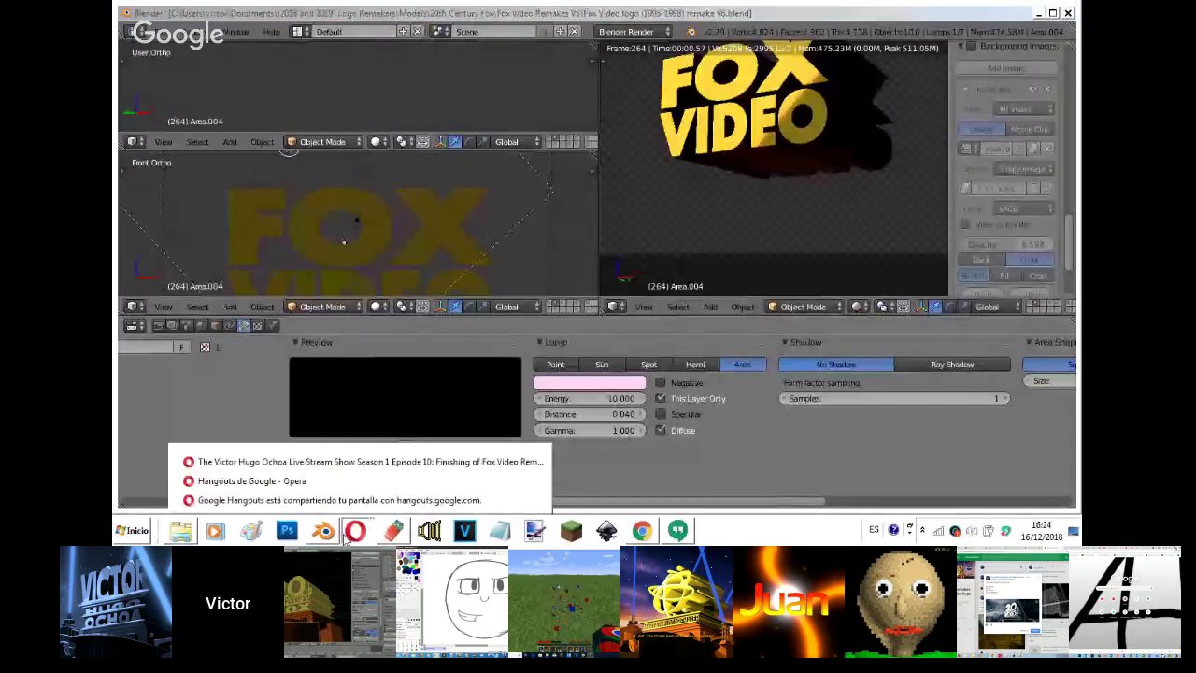
pyautogui.click(366, 462)
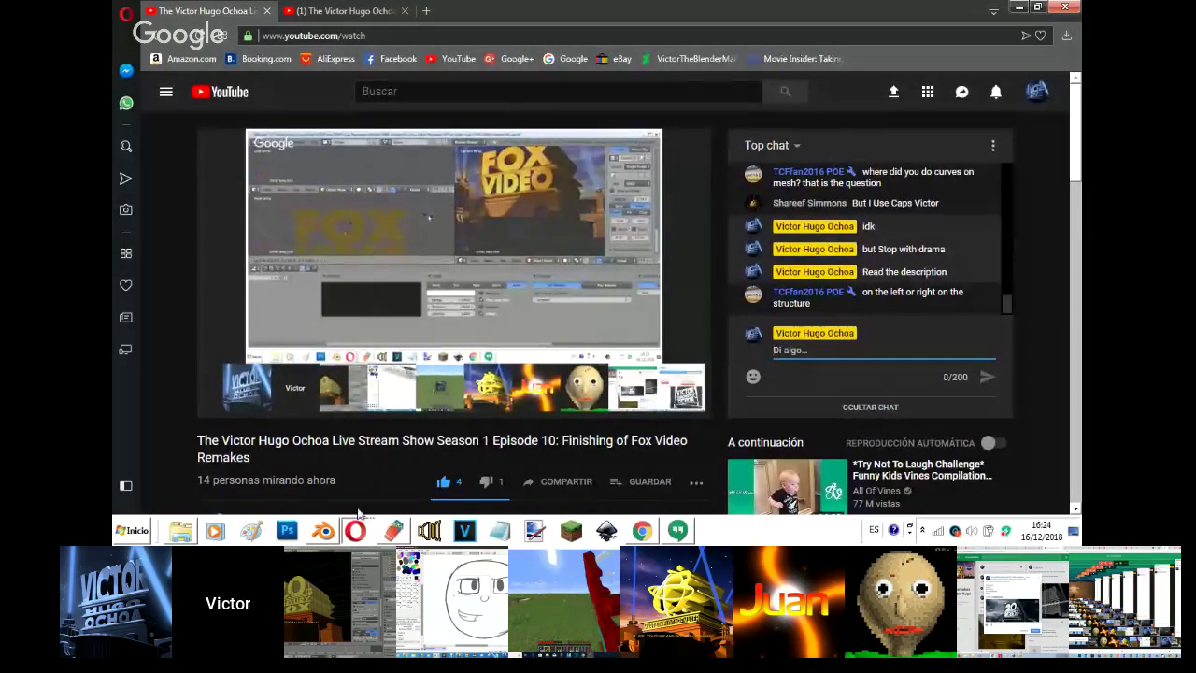
pyautogui.click(355, 530)
pyautogui.click(359, 478)
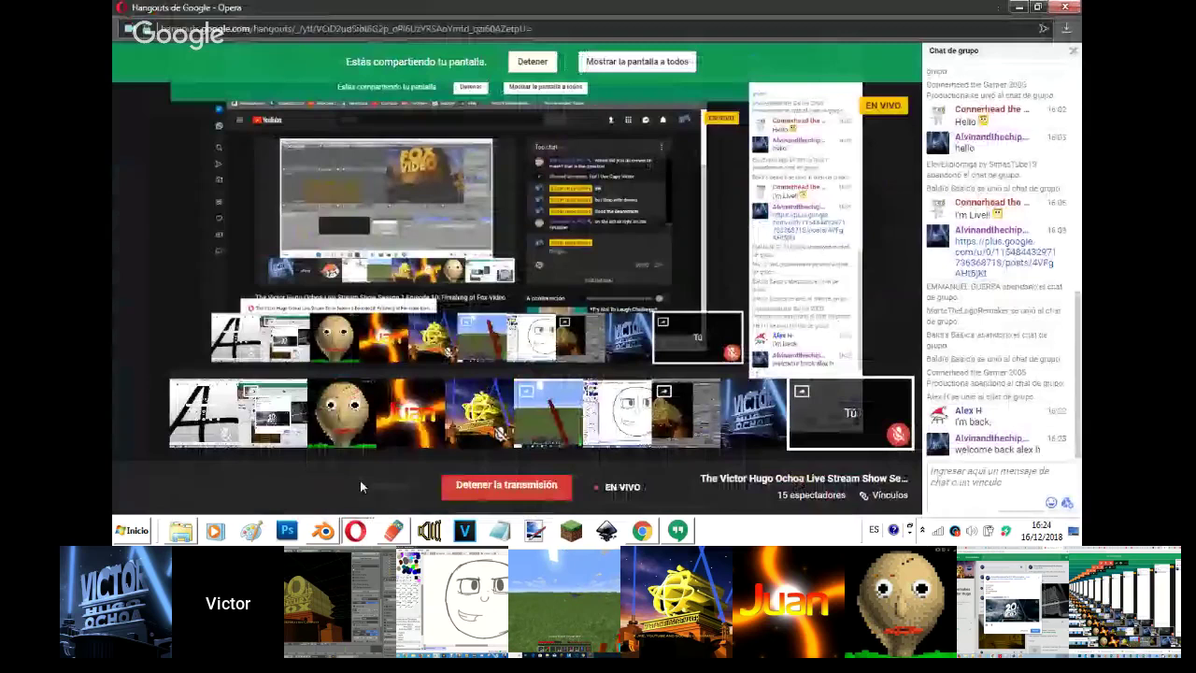
pyautogui.click(679, 531)
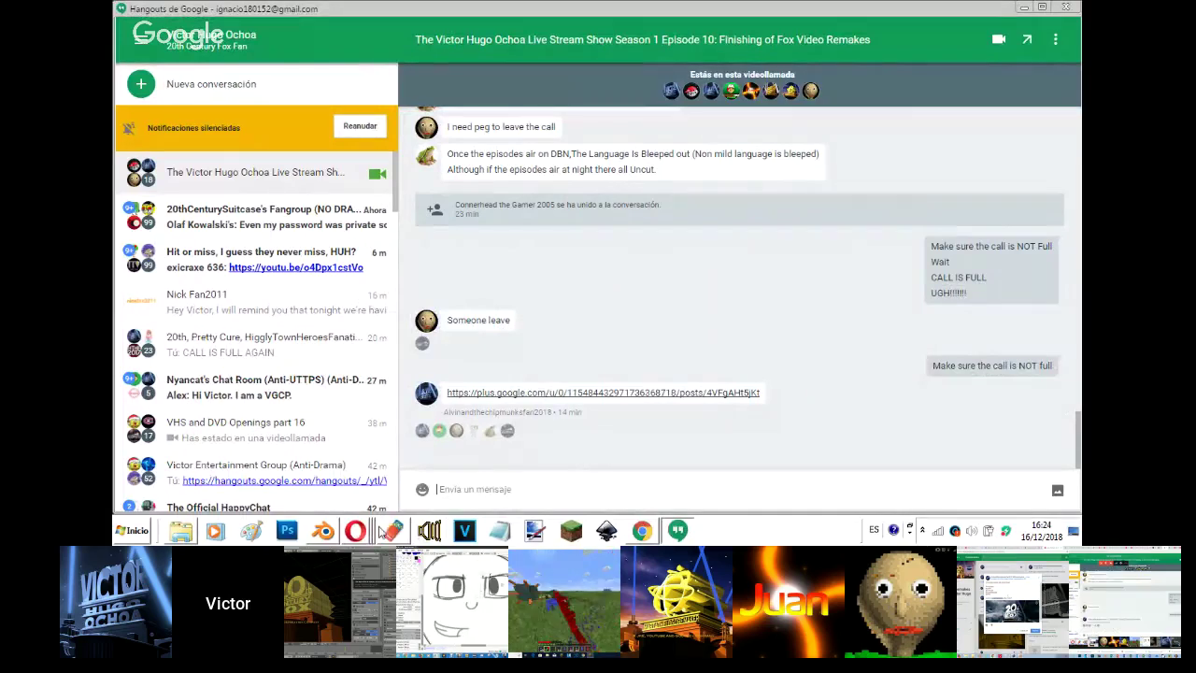
pyautogui.moveTo(363, 532)
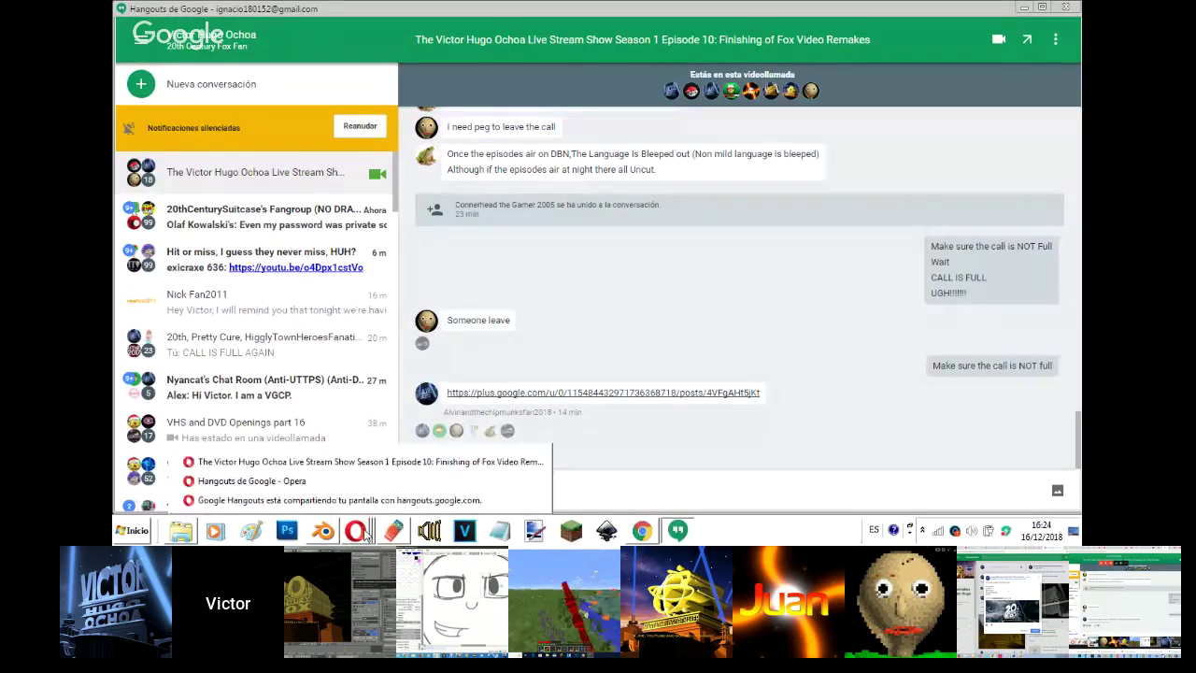
pyautogui.click(369, 468)
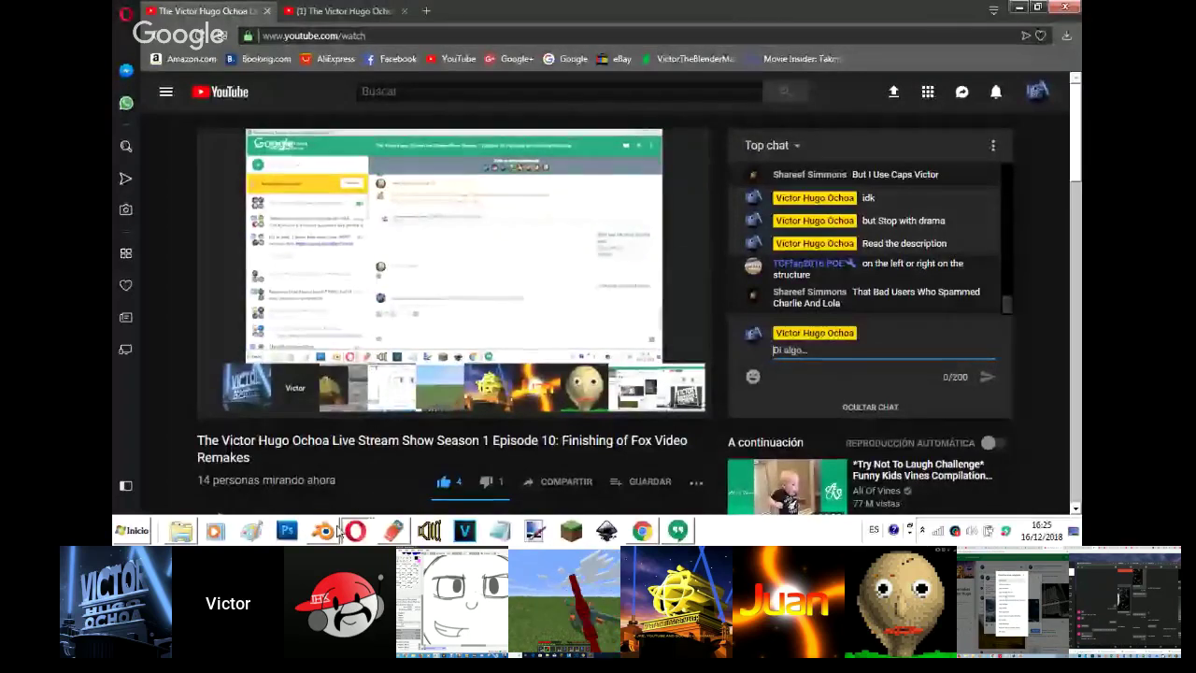
# - Return to Blender and set the FOX text material's diffuse colour to an orange sampled from the reference image's lettering
pyautogui.click(333, 528)
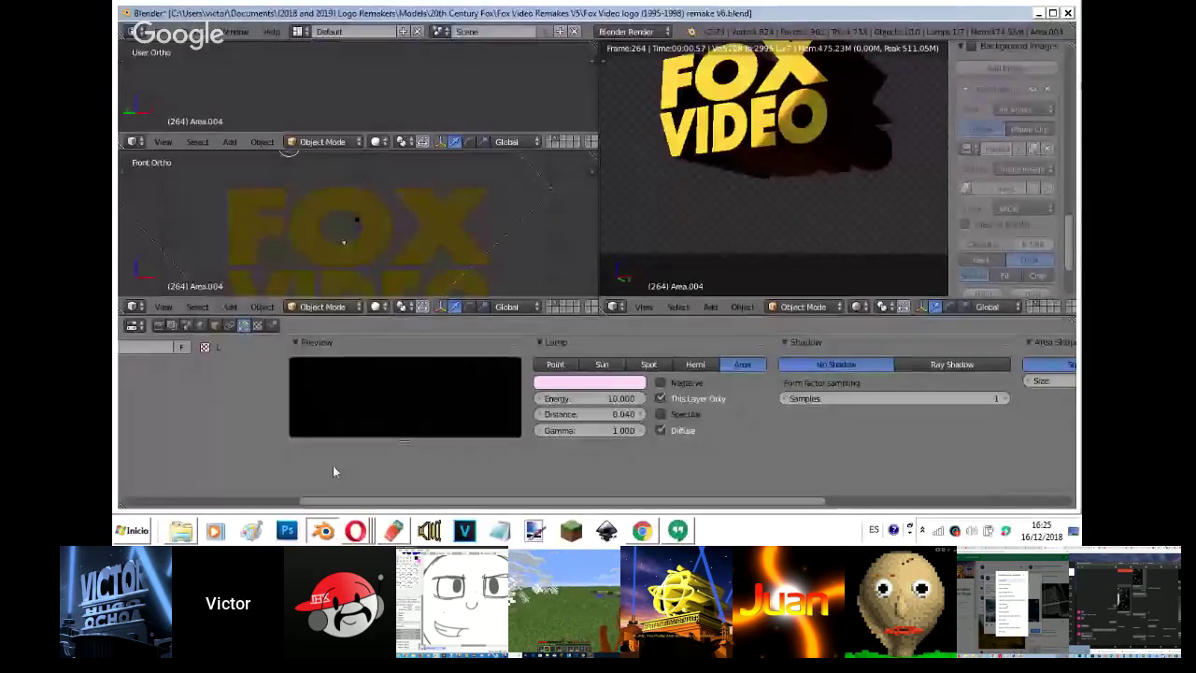
pyautogui.rightClick(408, 261)
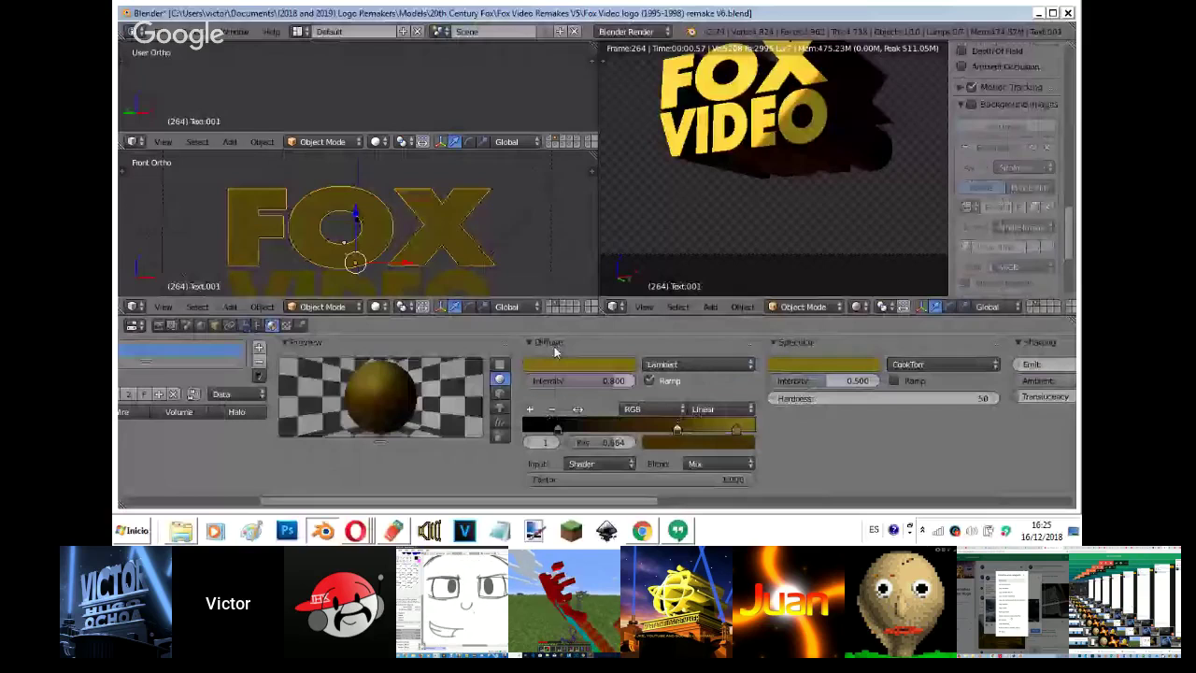
pyautogui.click(972, 105)
pyautogui.scroll(-2, 1005, 192)
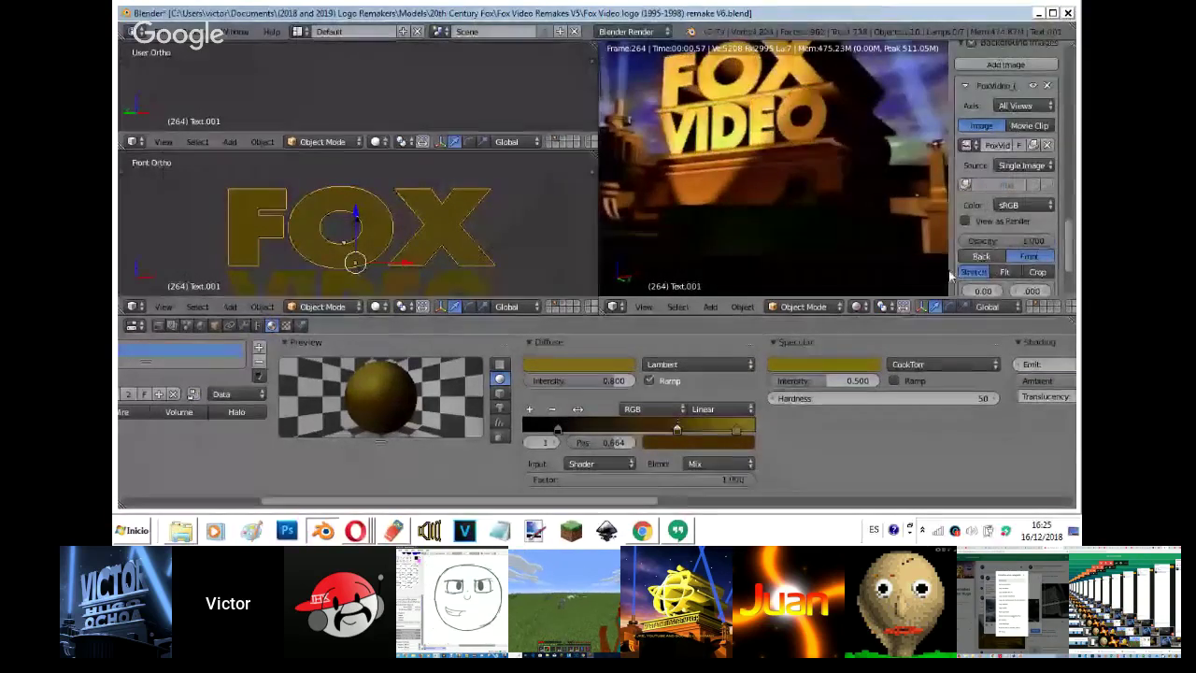
pyautogui.click(617, 364)
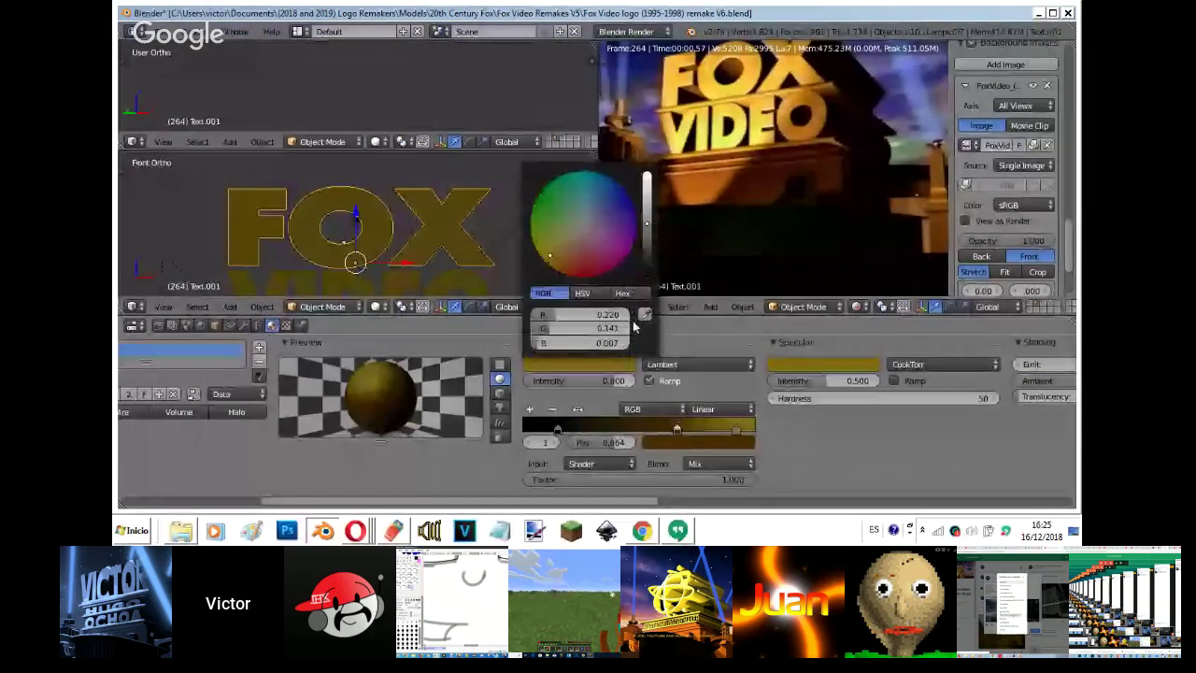
pyautogui.click(803, 101)
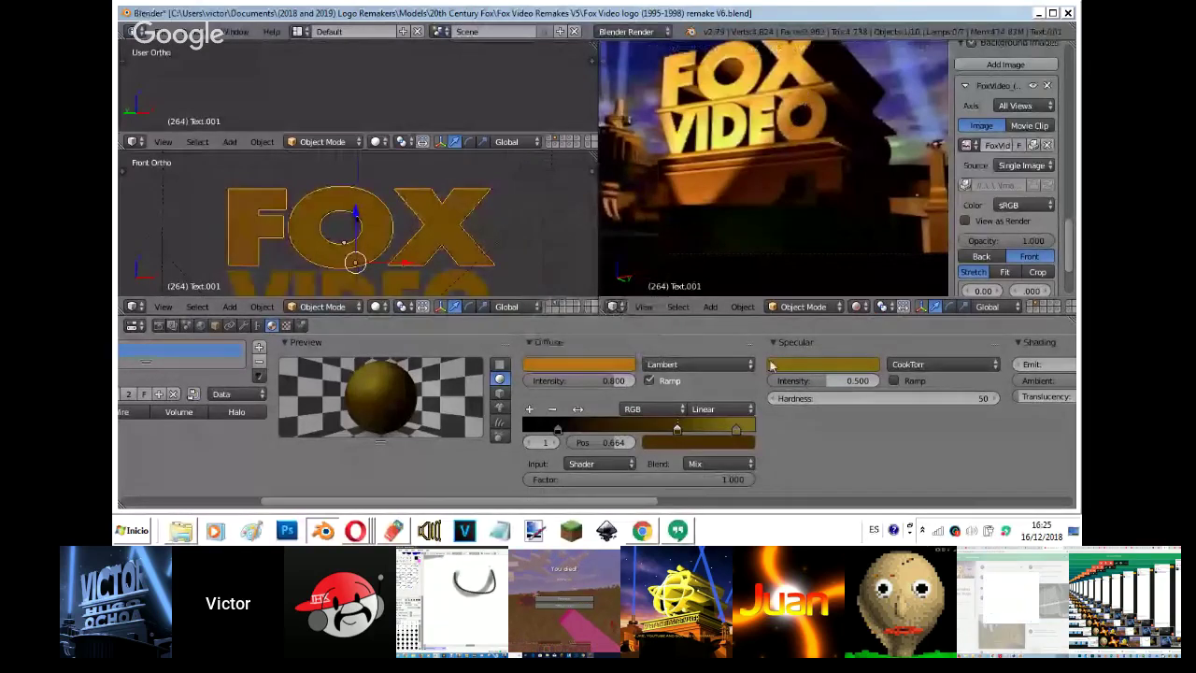
# - Apply the copied orange to the 0.918 ramp stop and specular colour, sample a darker orange for the 0.664 stop, and hide the reference
pyautogui.click(735, 430)
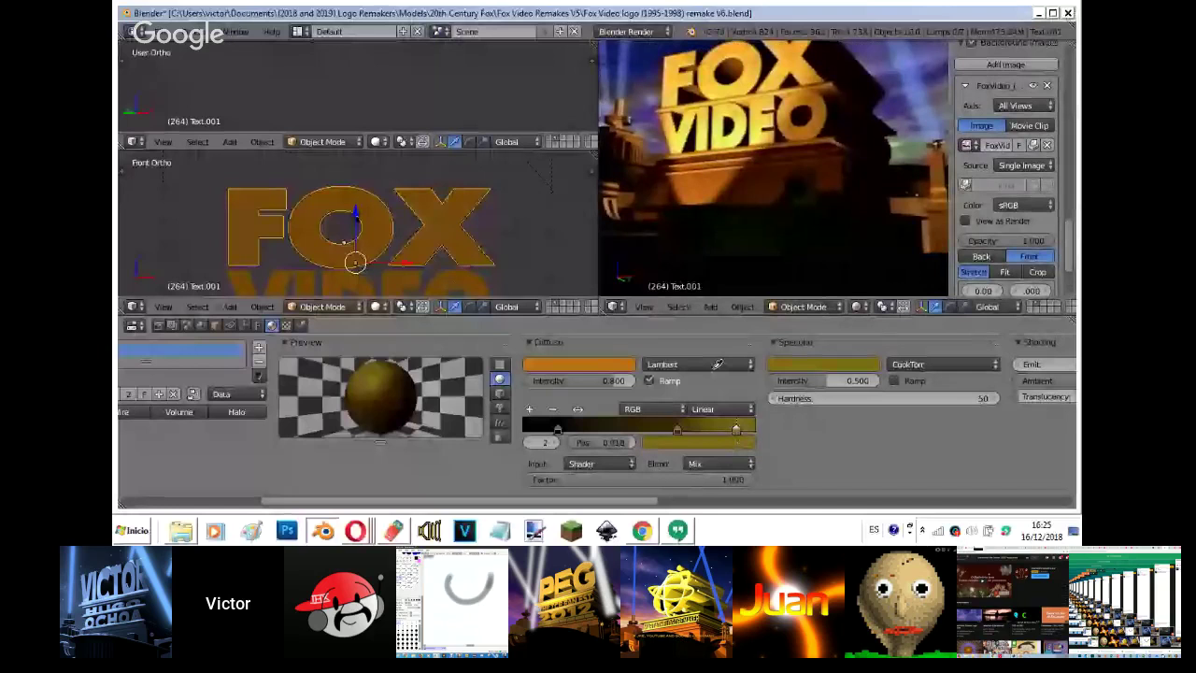
pyautogui.hotkey('ctrl', 'v')
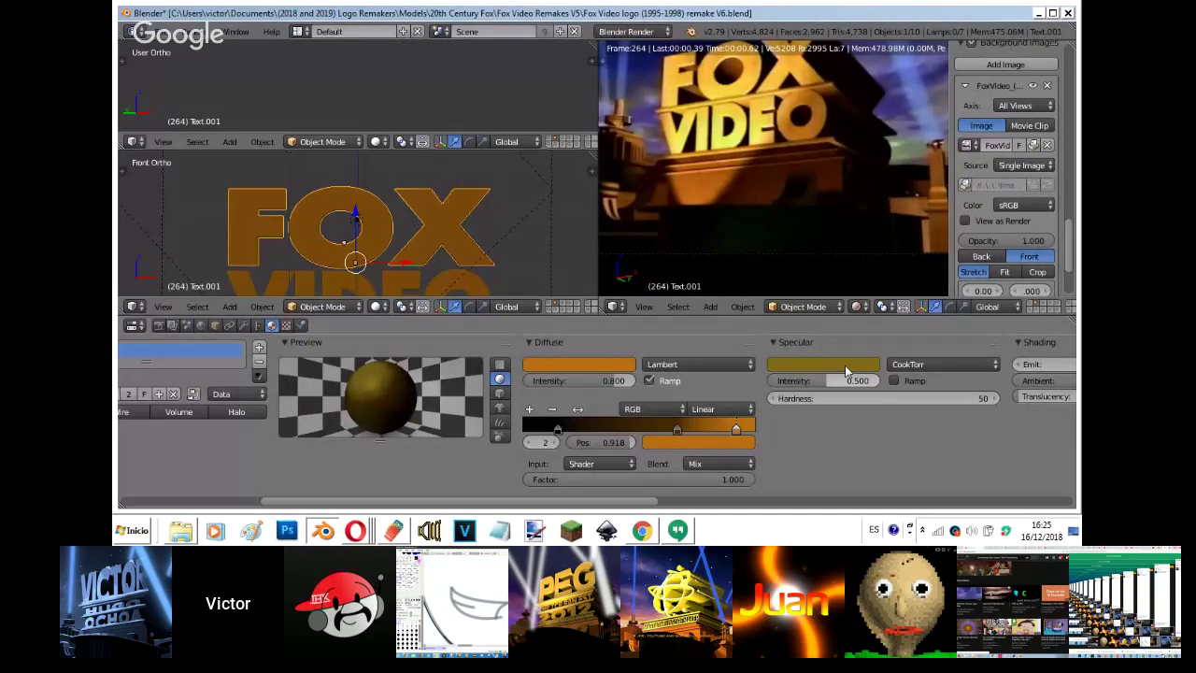
pyautogui.hotkey('ctrl', 'v')
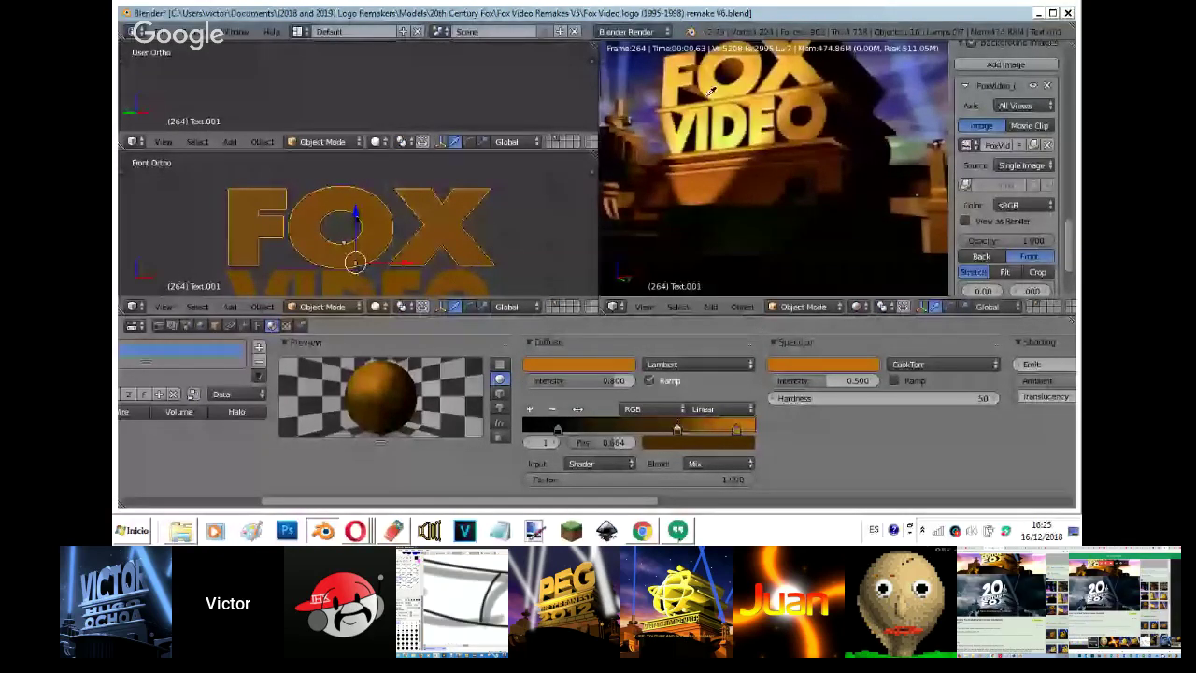
pyautogui.click(972, 44)
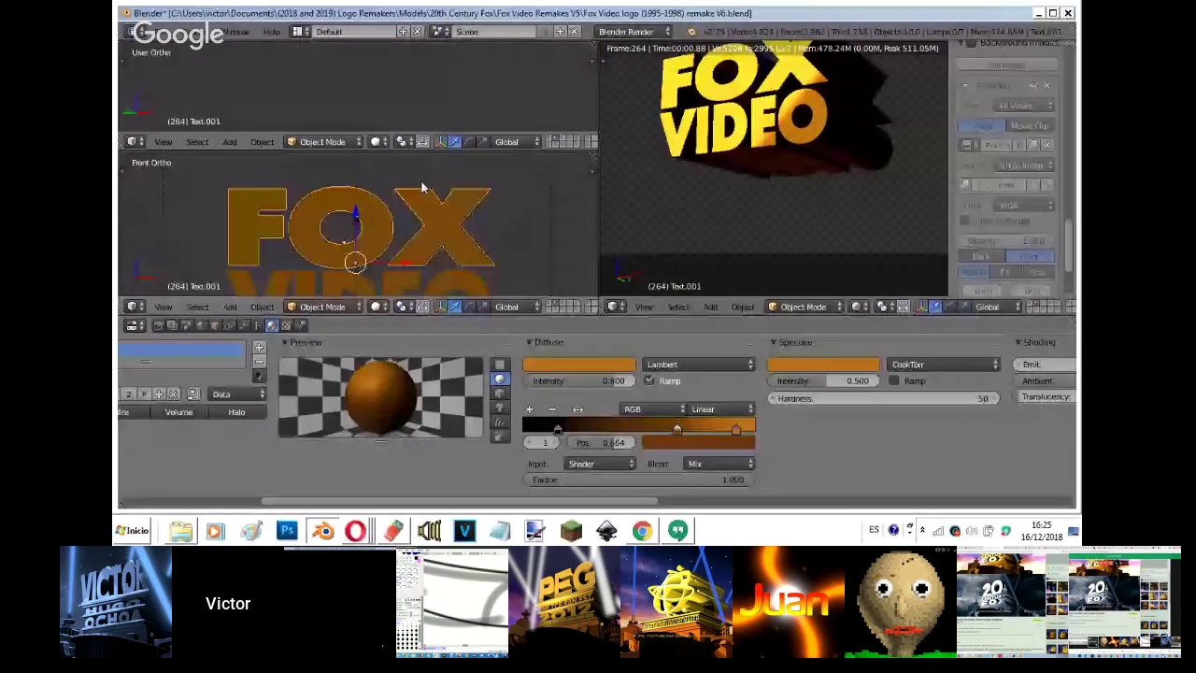
# - Tint the area lamp over the FOX lettering pale blue, about R 0.550, G 0.664, B 1.000
pyautogui.rightClick(515, 220)
pyautogui.scroll(1, 988, 69)
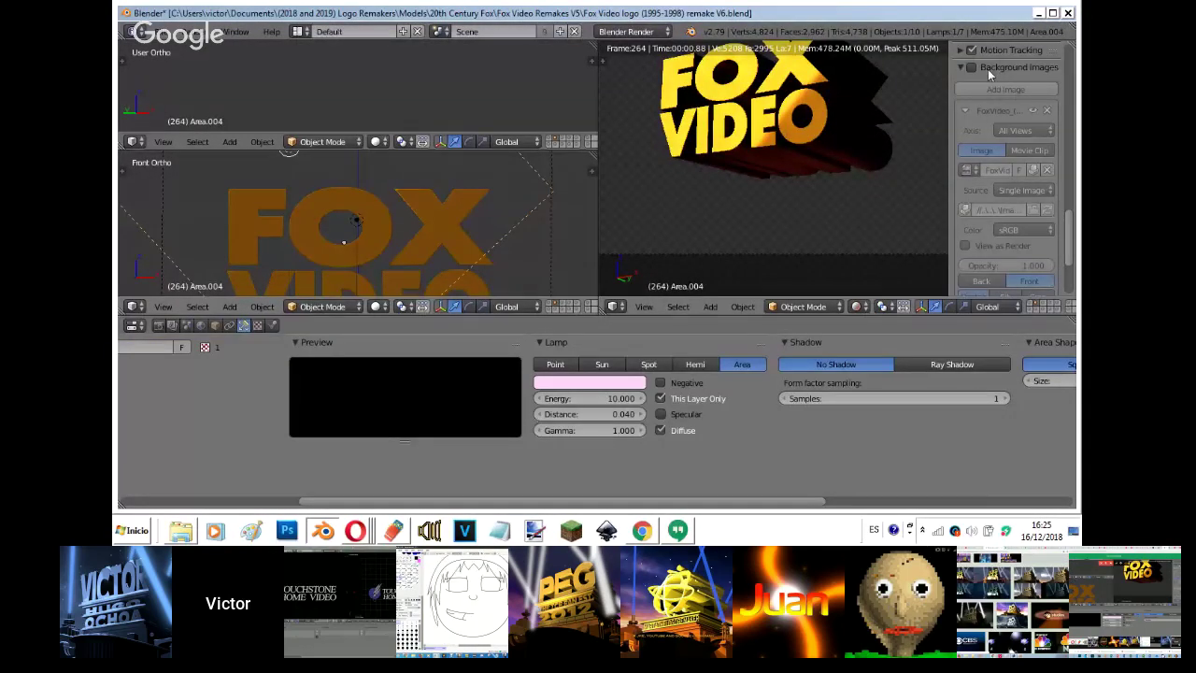
pyautogui.click(591, 385)
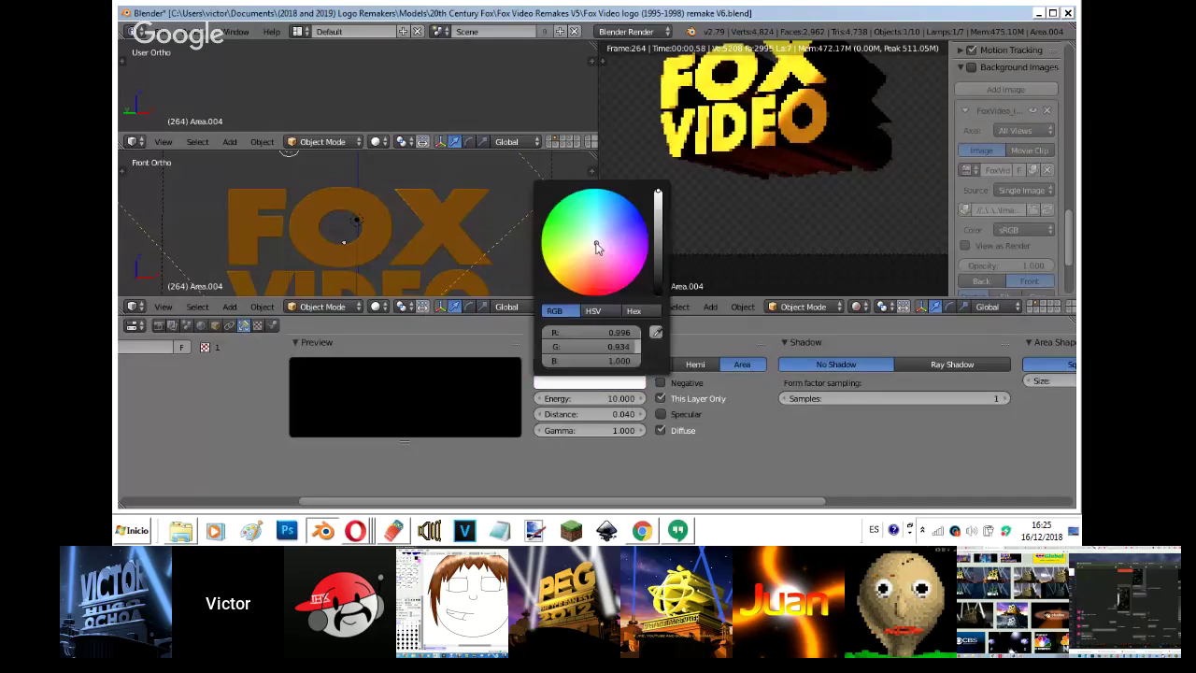
pyautogui.click(586, 243)
pyautogui.moveTo(586, 239); pyautogui.dragTo(604, 234)
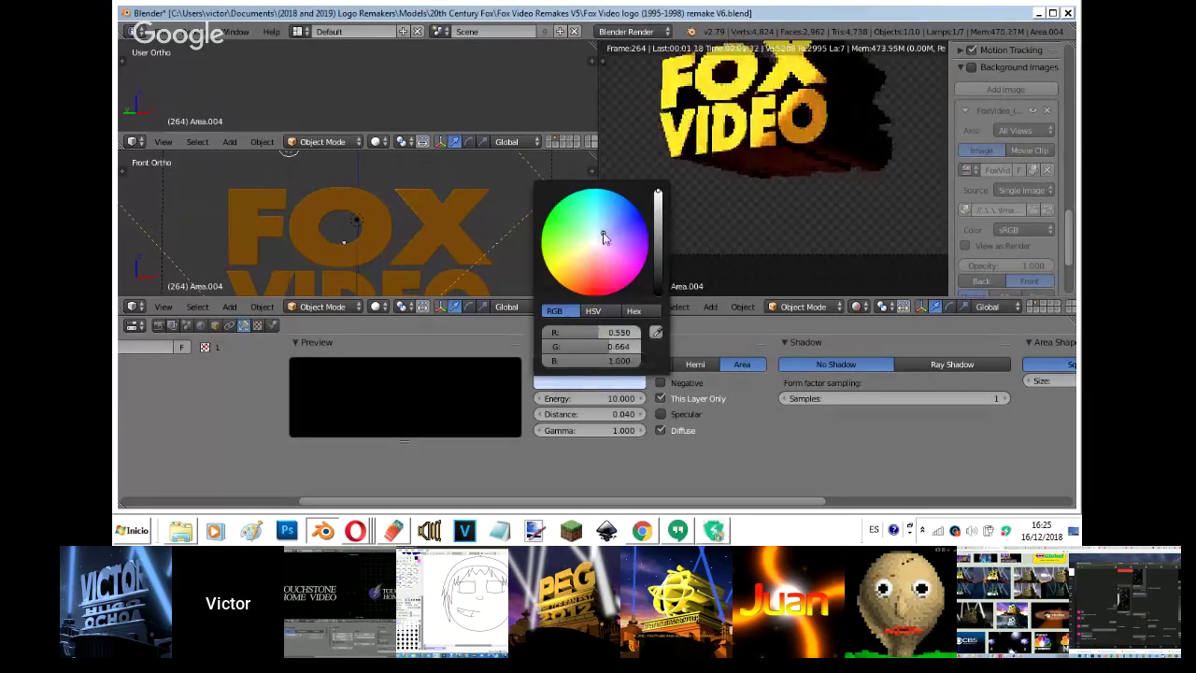
# - Check the Hangouts group conversation, the call window and the stream's live chat for new replies
pyautogui.click(678, 530)
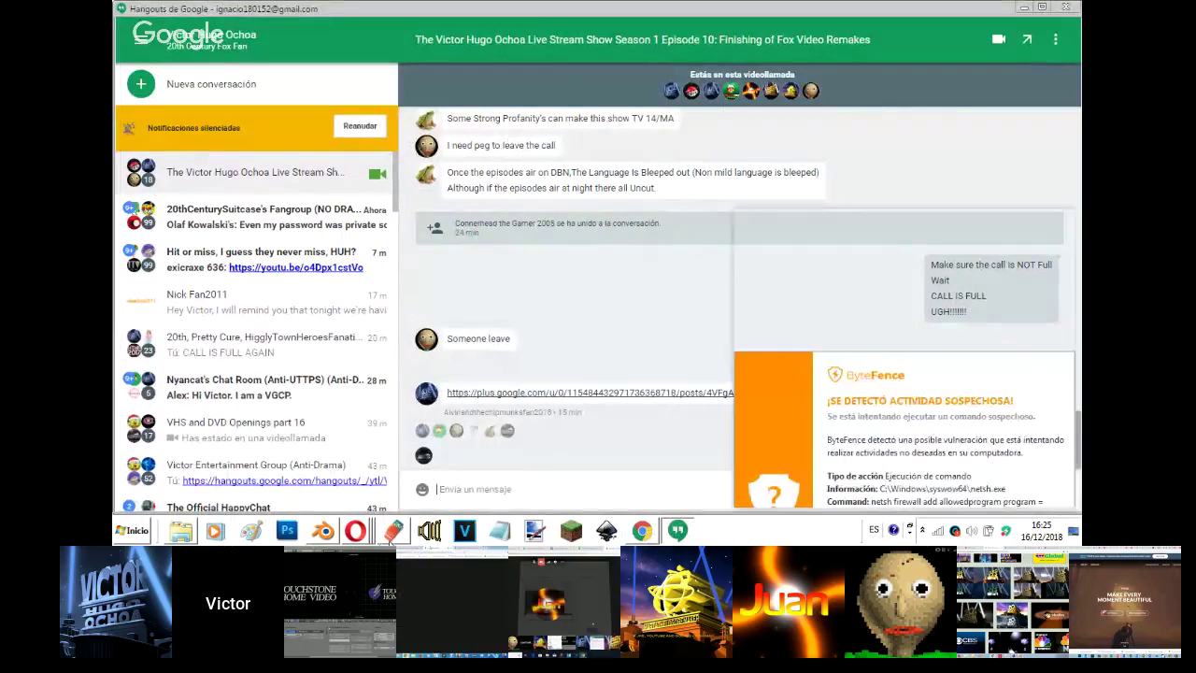
pyautogui.click(354, 530)
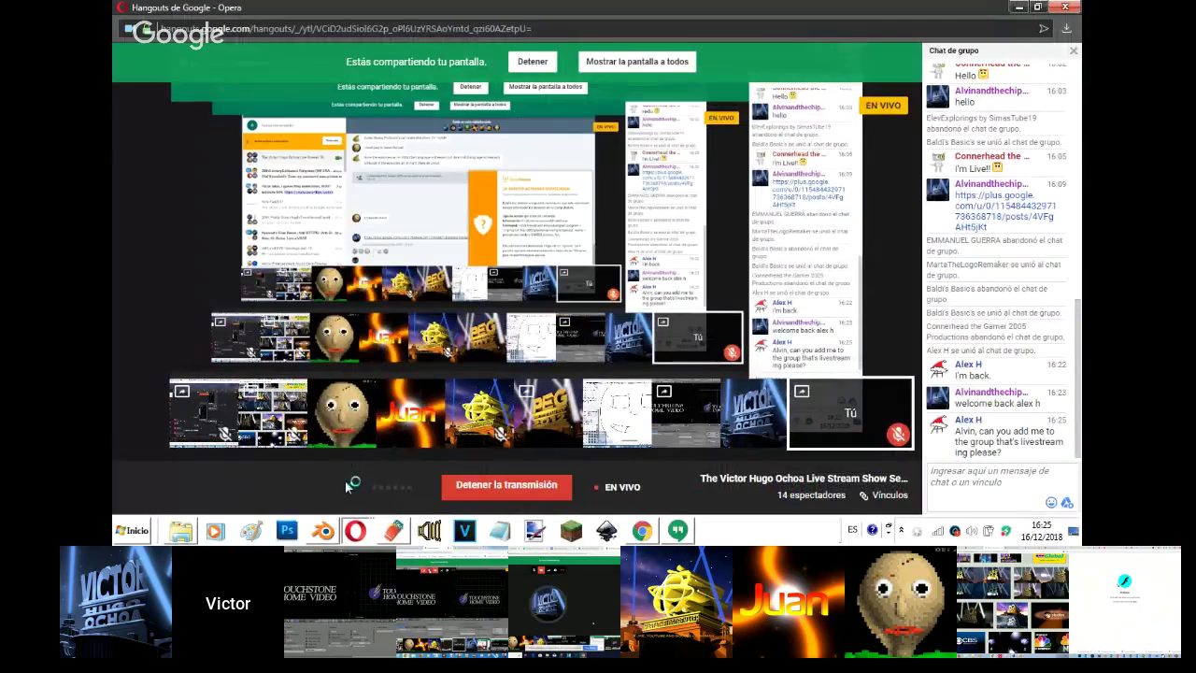
pyautogui.click(356, 530)
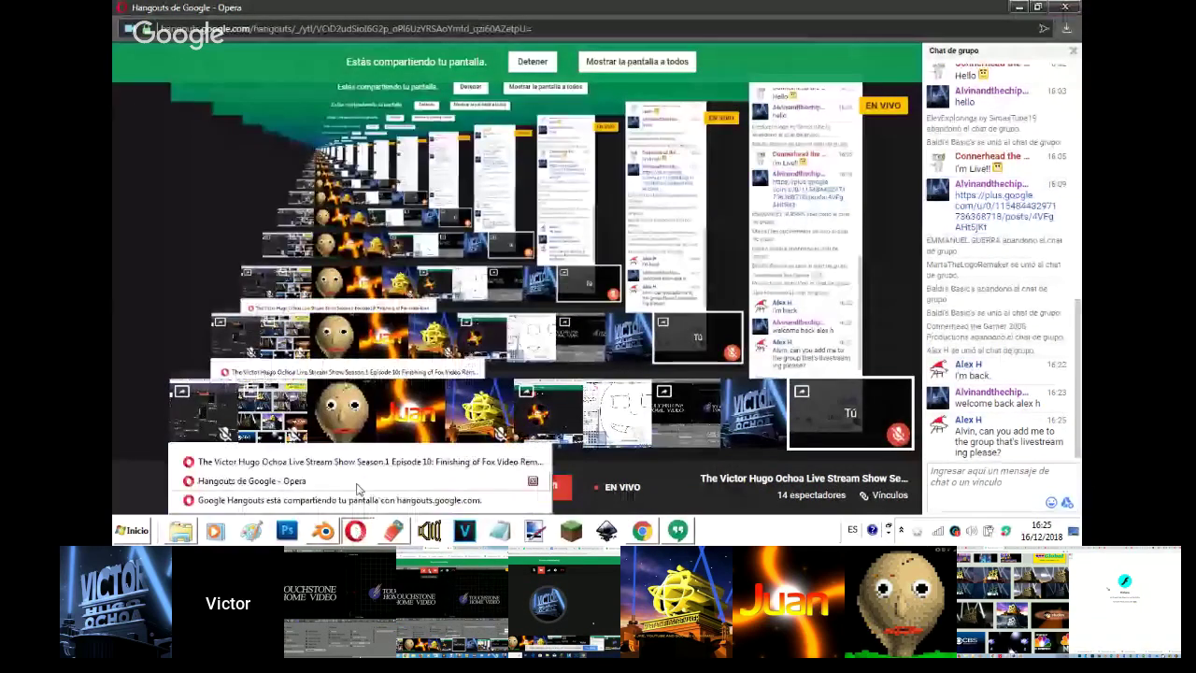
pyautogui.click(360, 464)
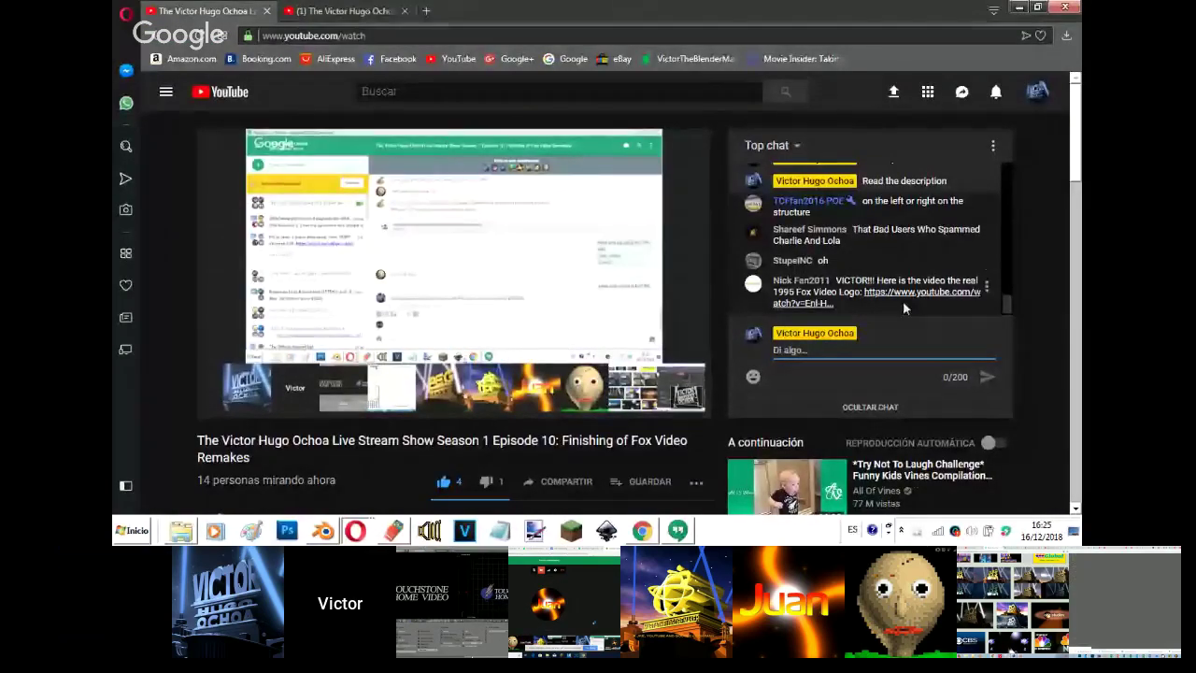
# - Open the 1995 Fox Video logo link from the live chat in a new tab and post "Stop with caps"
pyautogui.rightClick(855, 297)
pyautogui.click(921, 305)
pyautogui.click(890, 353)
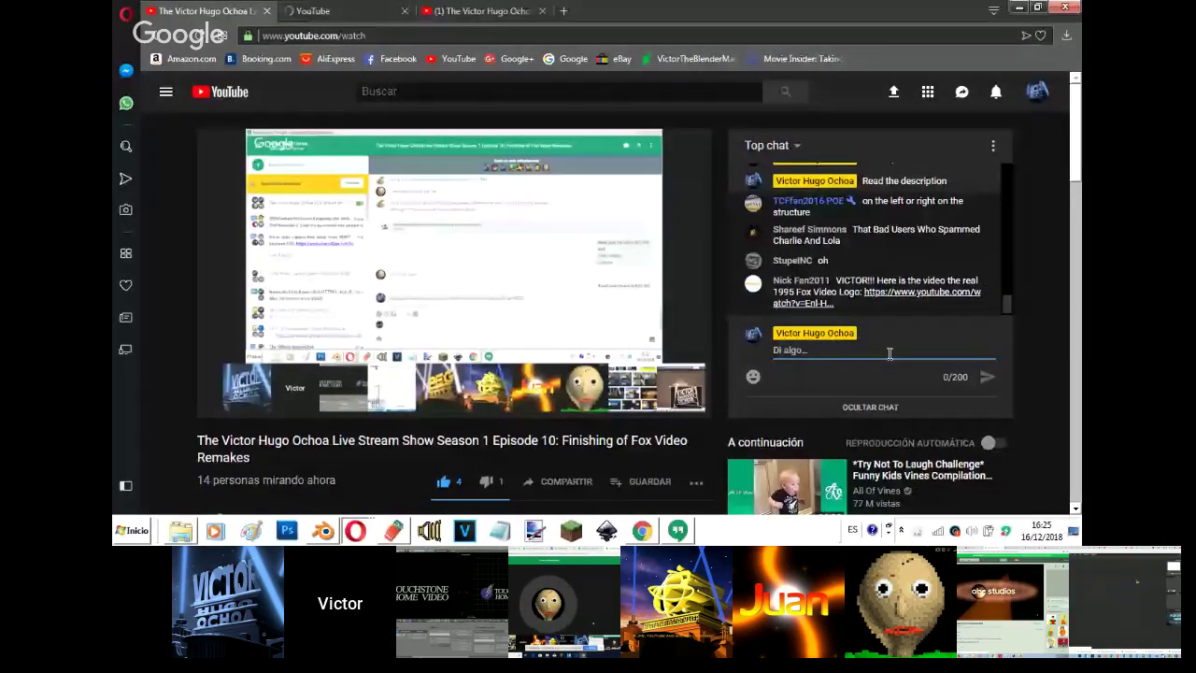
pyautogui.write('Stop with rage')
pyautogui.press('Return')
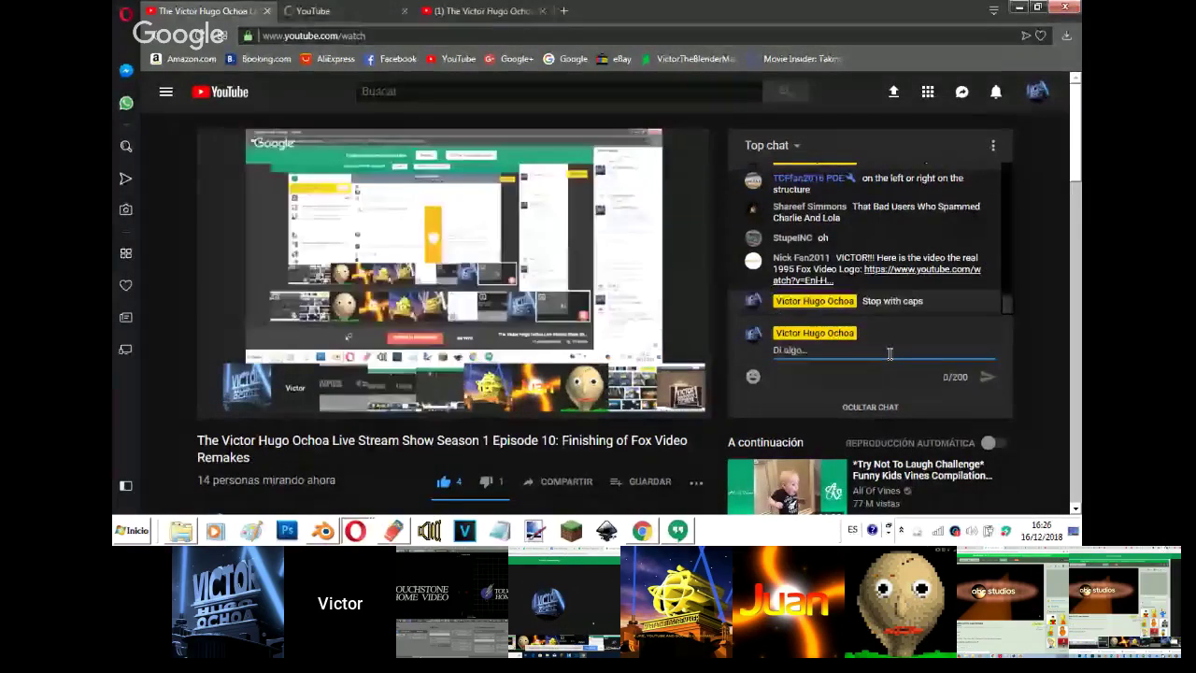
# - Close the live stream intro tab and watch the "Fox Video Logo (1996)" video before returning to the live chat
pyautogui.click(524, 13)
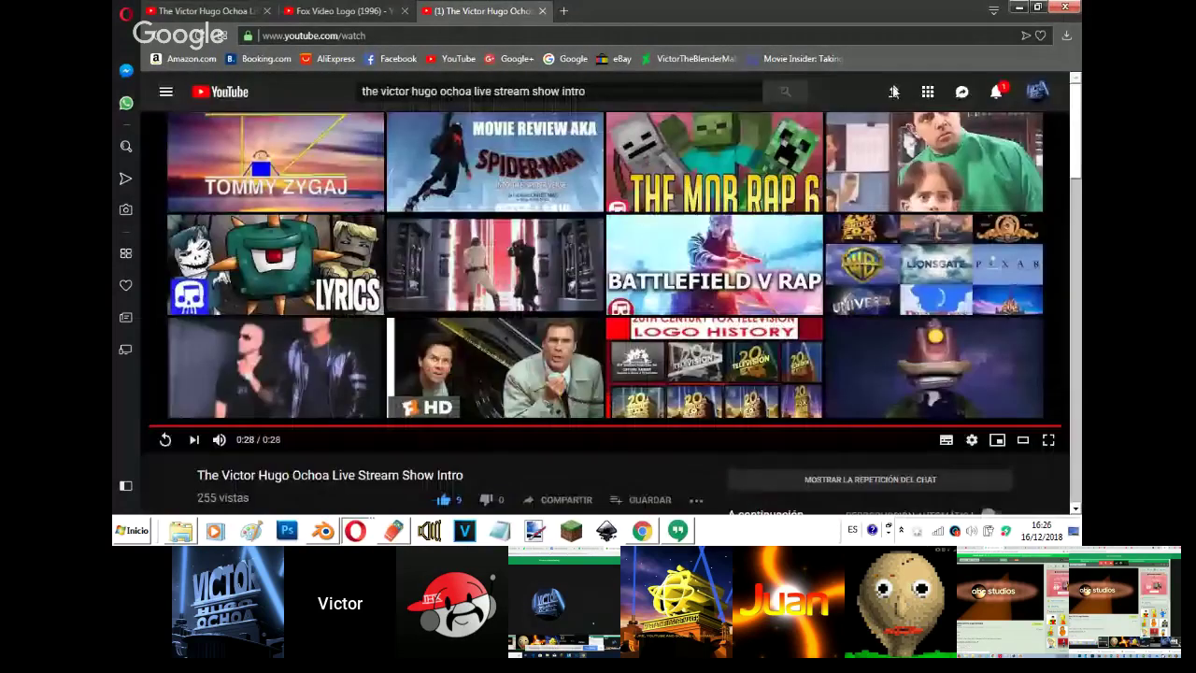
pyautogui.click(336, 9)
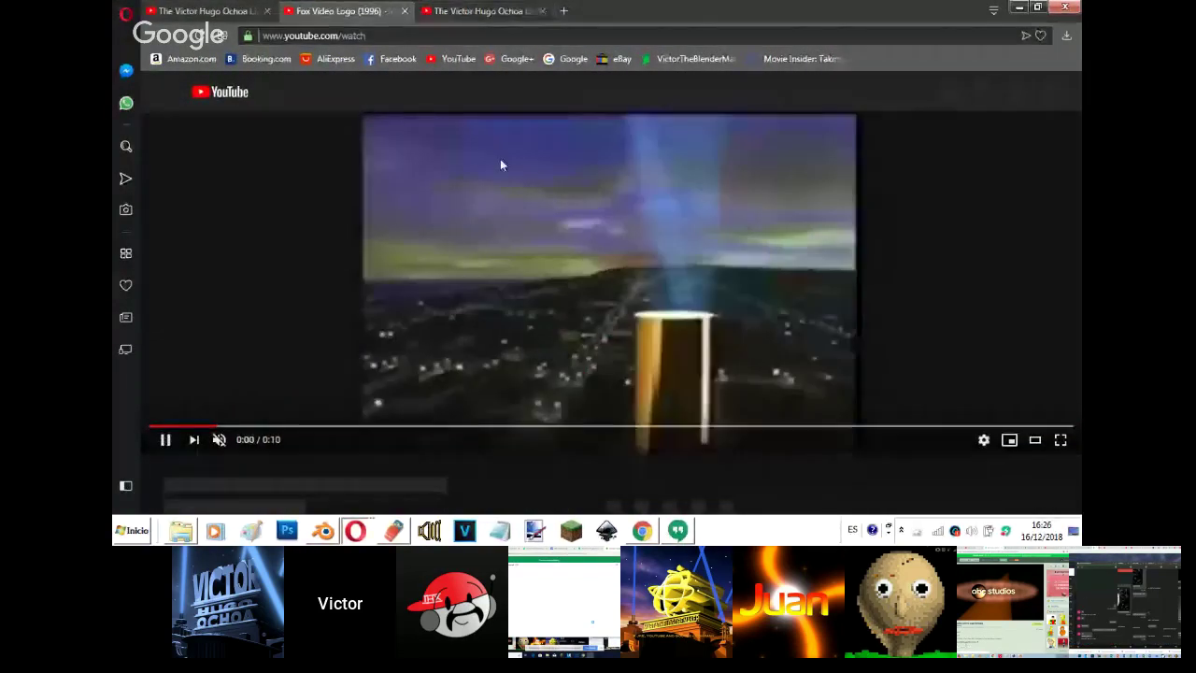
pyautogui.click(540, 11)
pyautogui.click(502, 193)
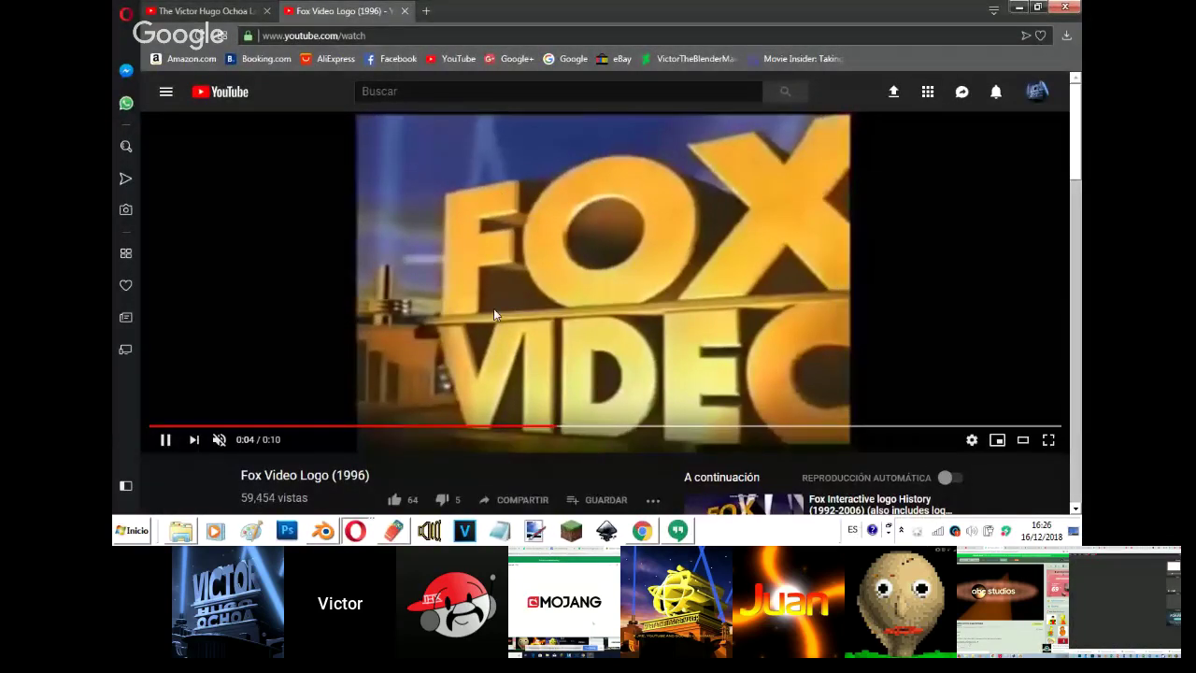
pyautogui.click(240, 10)
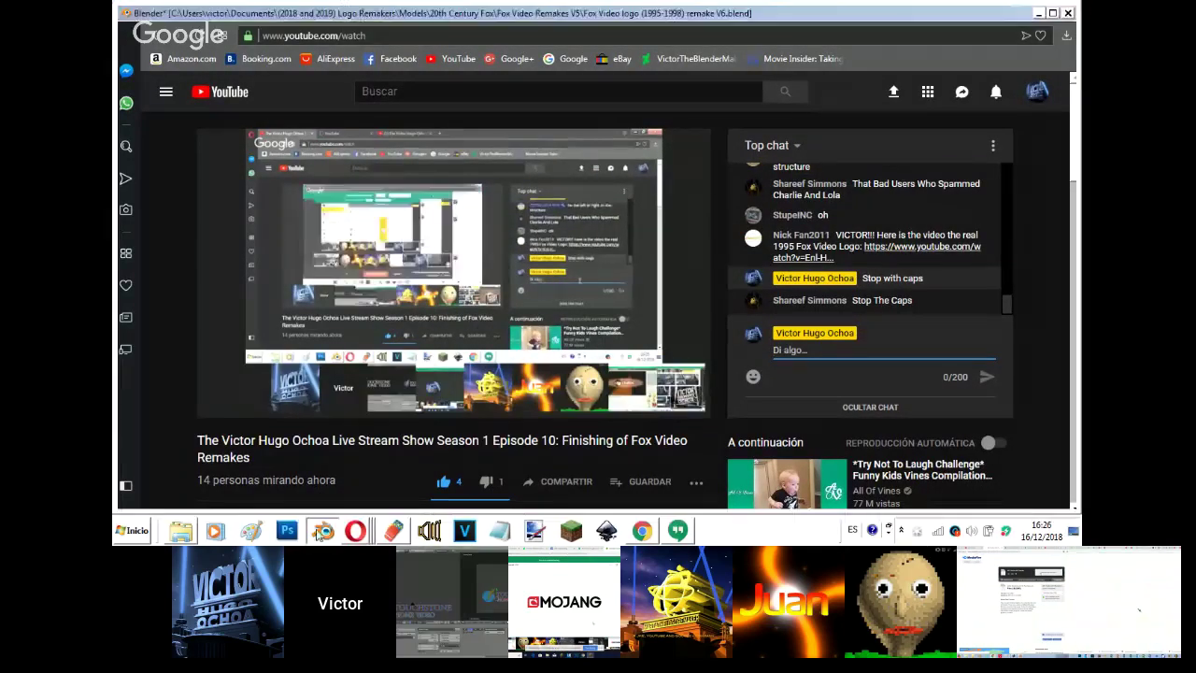
# - Switch to Blender and set the last diffuse ramp stop of the FOX lettering's material to about R 0.491, G 0.161, B 0.017
pyautogui.click(323, 531)
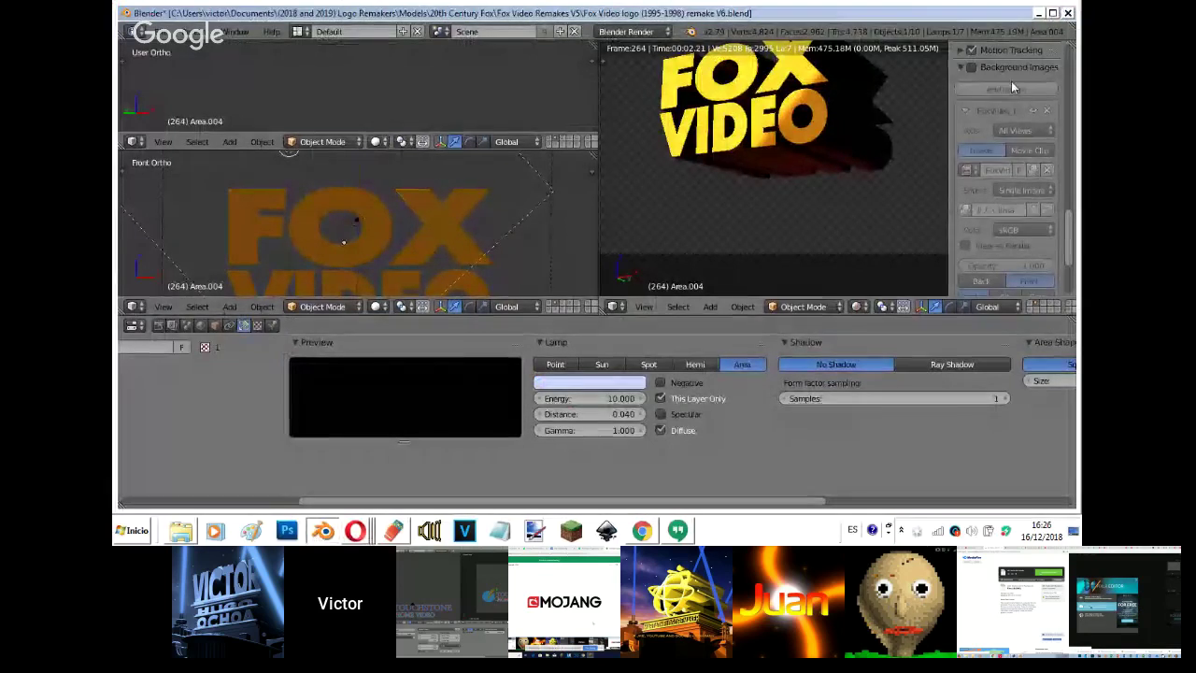
pyautogui.click(972, 67)
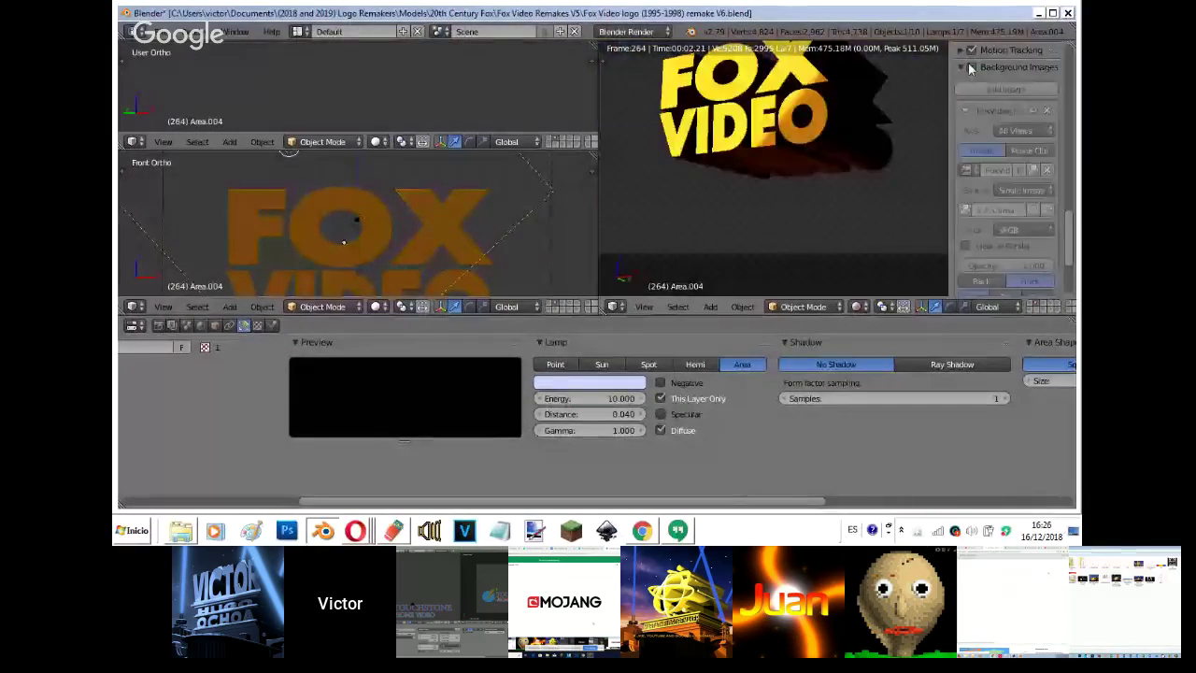
pyautogui.moveTo(598, 398); pyautogui.dragTo(440, 489)
pyautogui.rightClick(446, 259)
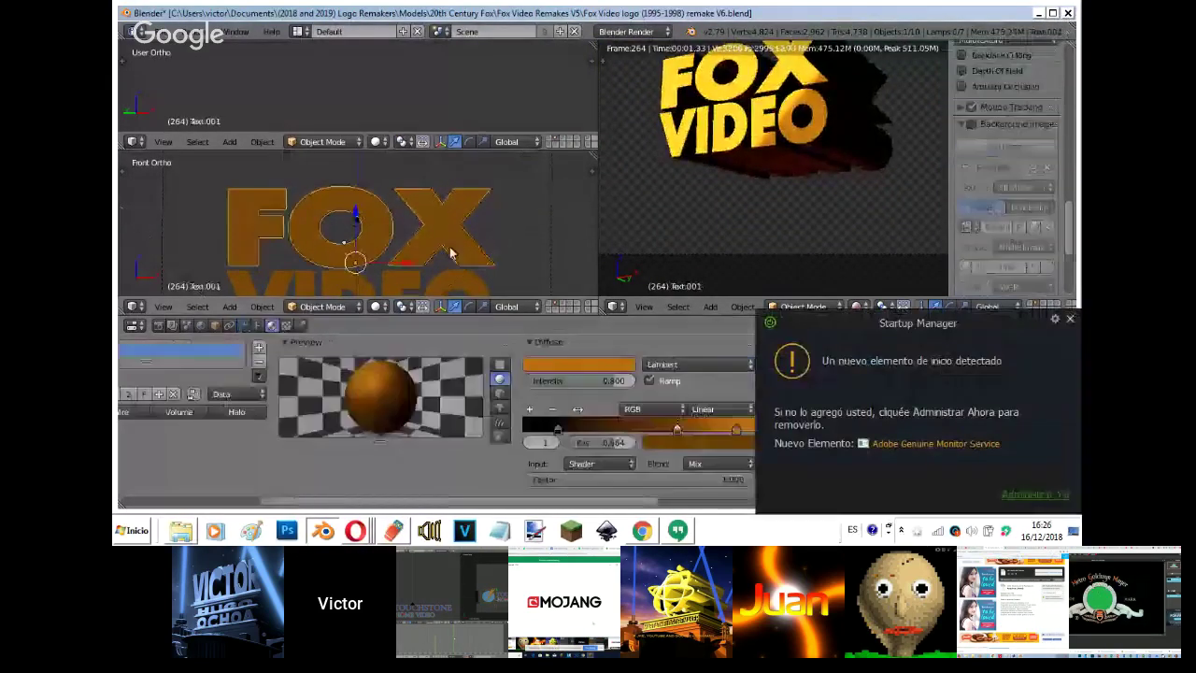
pyautogui.click(732, 443)
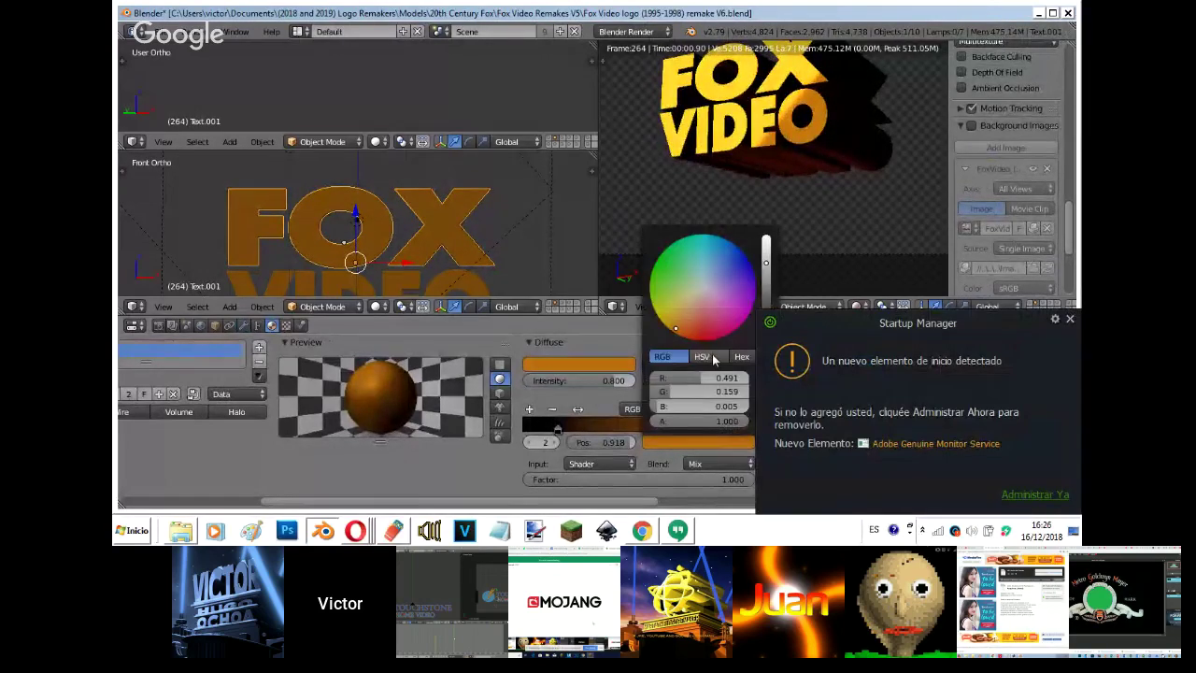
pyautogui.moveTo(682, 331); pyautogui.dragTo(682, 329)
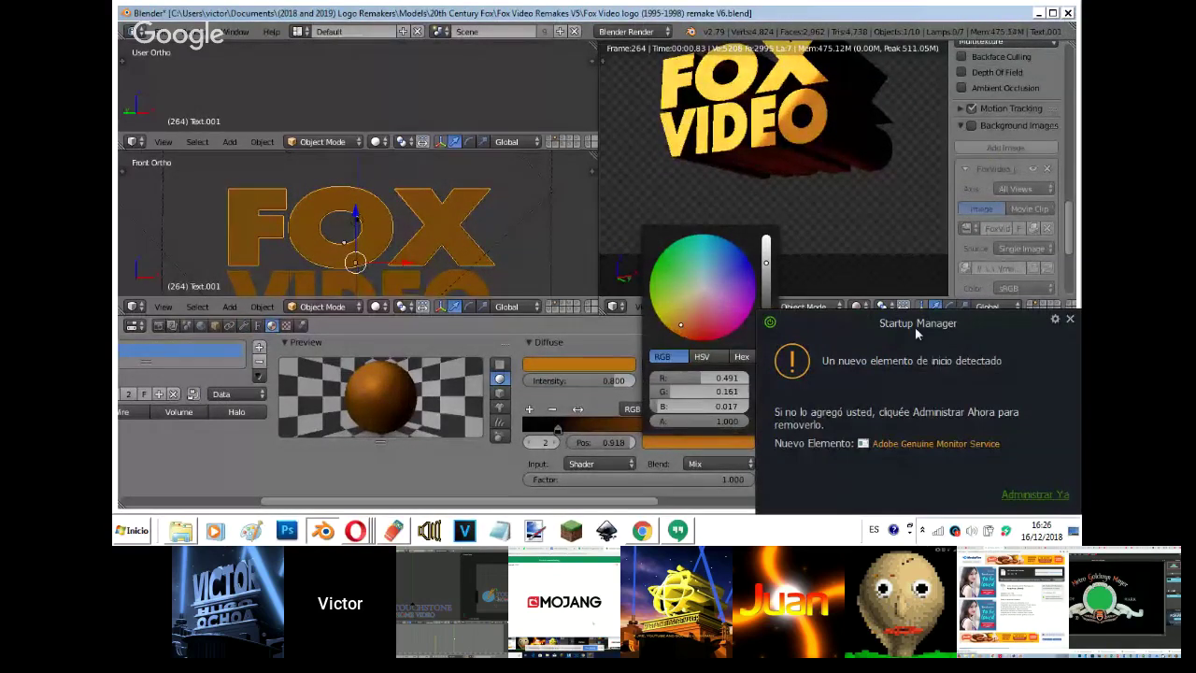
pyautogui.click(1070, 319)
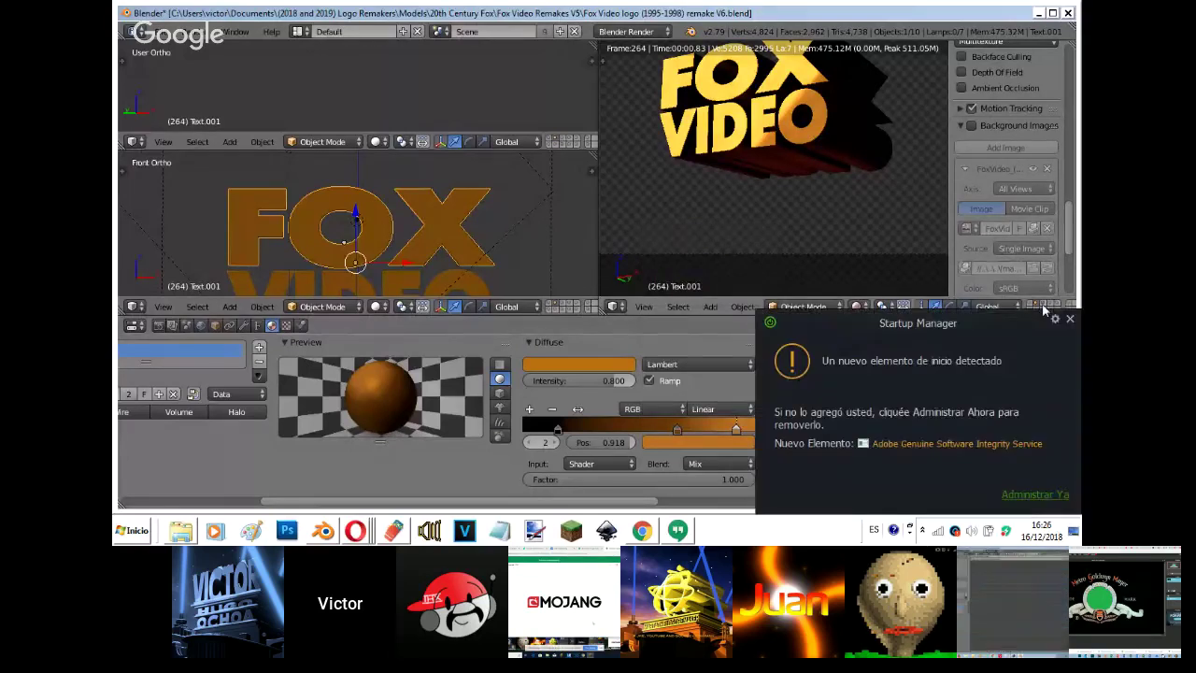
# - Isolate the layer with the two shelves, select the lower shelf and show the background reference image in the camera view
pyautogui.click(1044, 311)
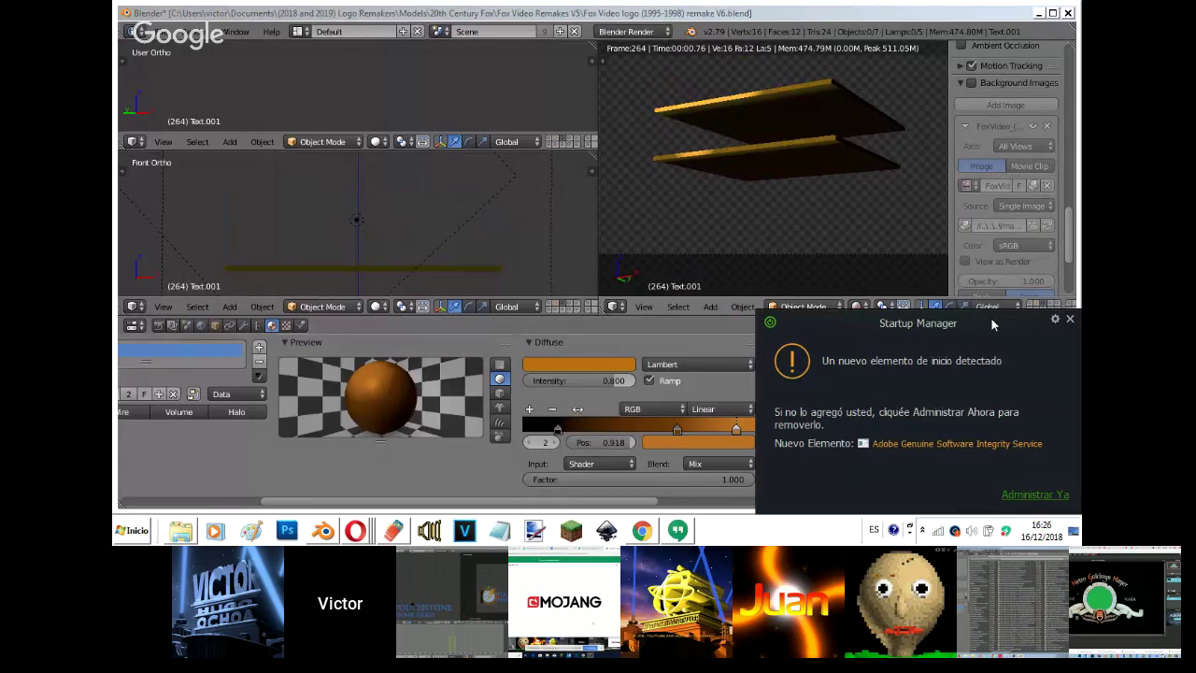
pyautogui.click(1071, 320)
pyautogui.hotkey('shift', 'z')
pyautogui.rightClick(841, 161)
pyautogui.click(971, 156)
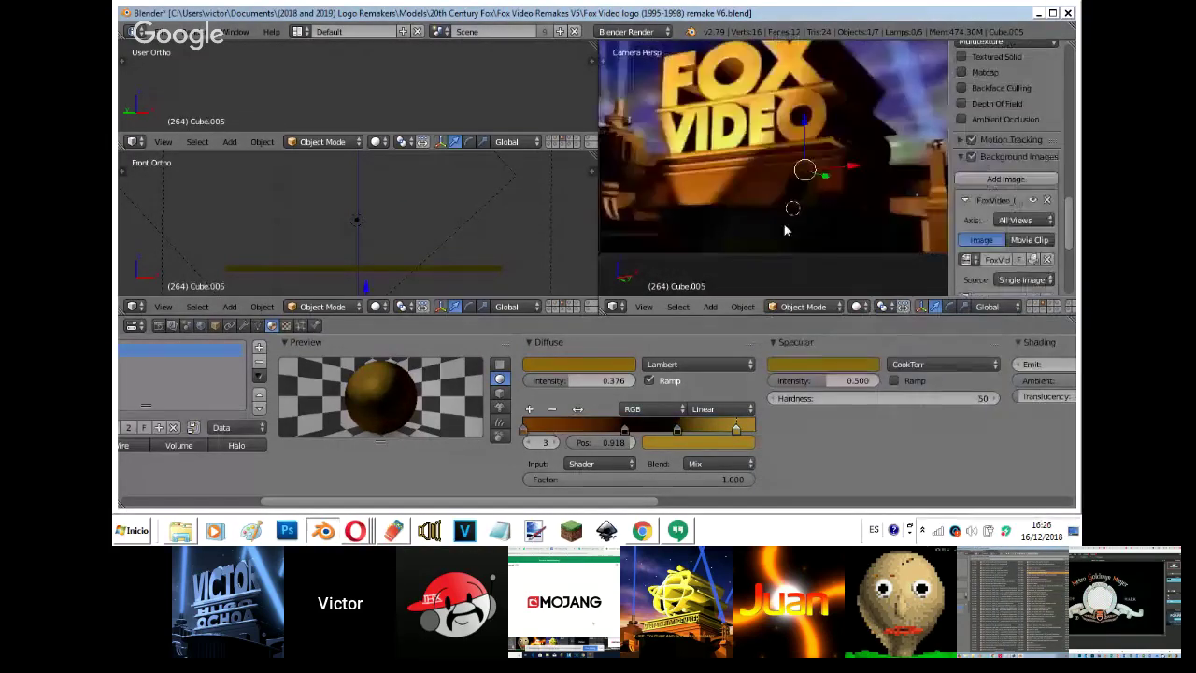
pyautogui.moveTo(274, 432); pyautogui.dragTo(567, 481, button='middle')
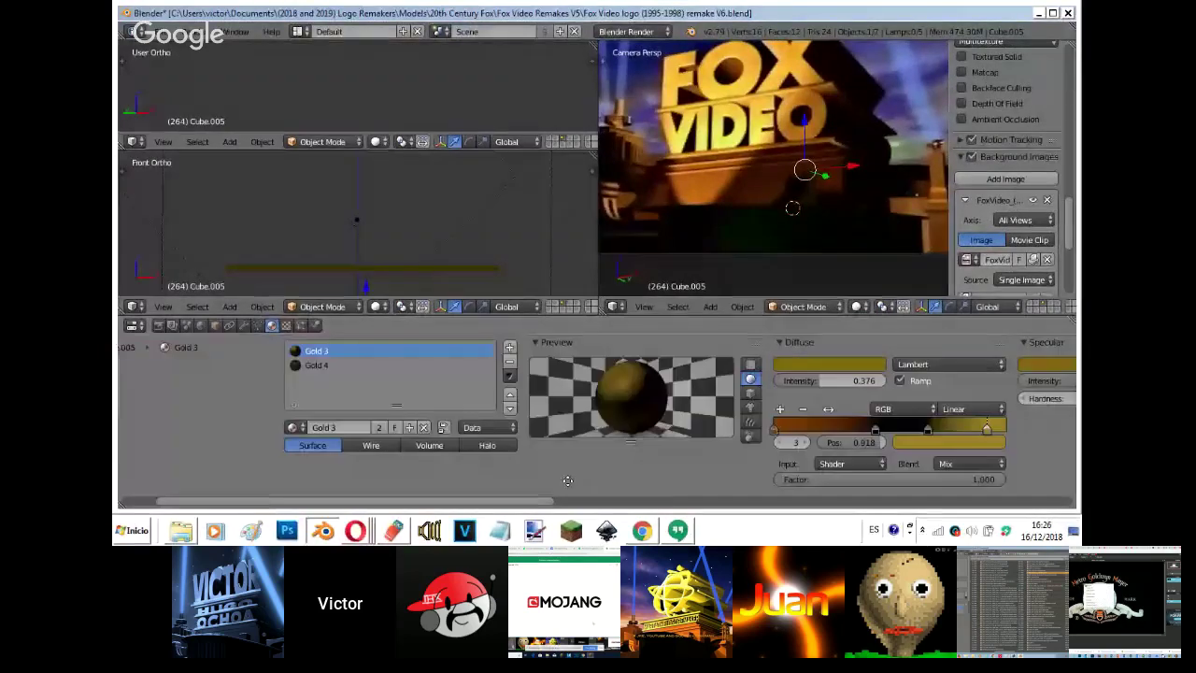
# - Check the Hangouts conversation, then post "i know" and "i'm not ignoring your question" in the stream's live chat
pyautogui.click(682, 534)
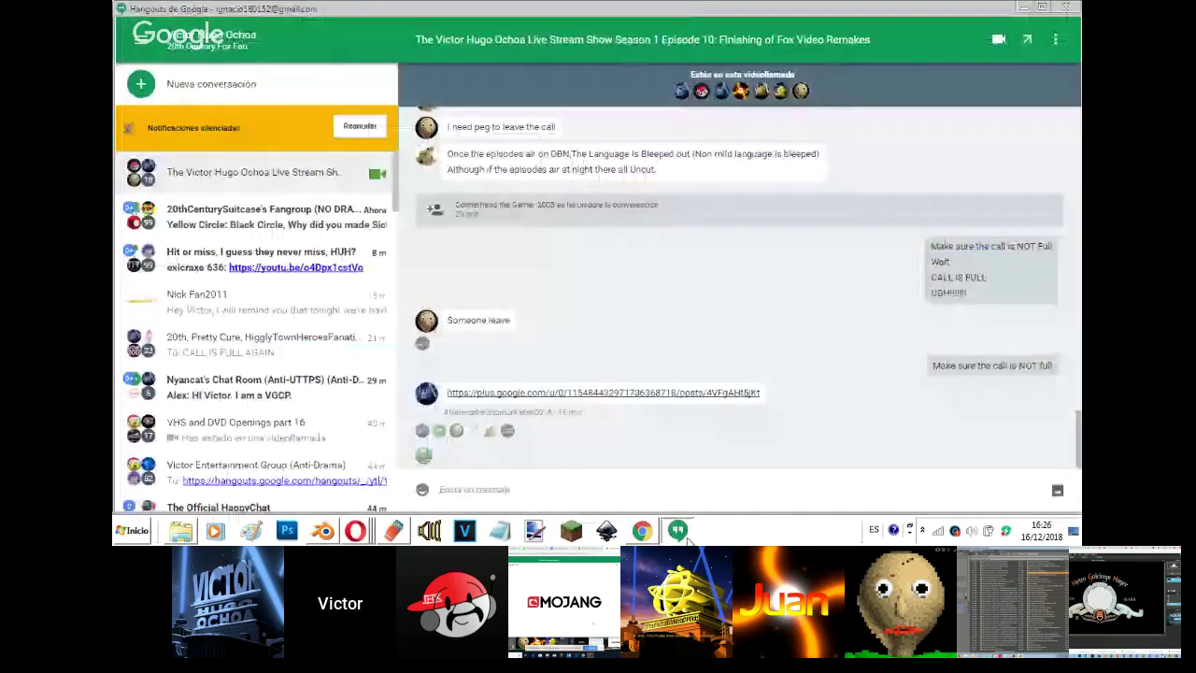
pyautogui.click(355, 530)
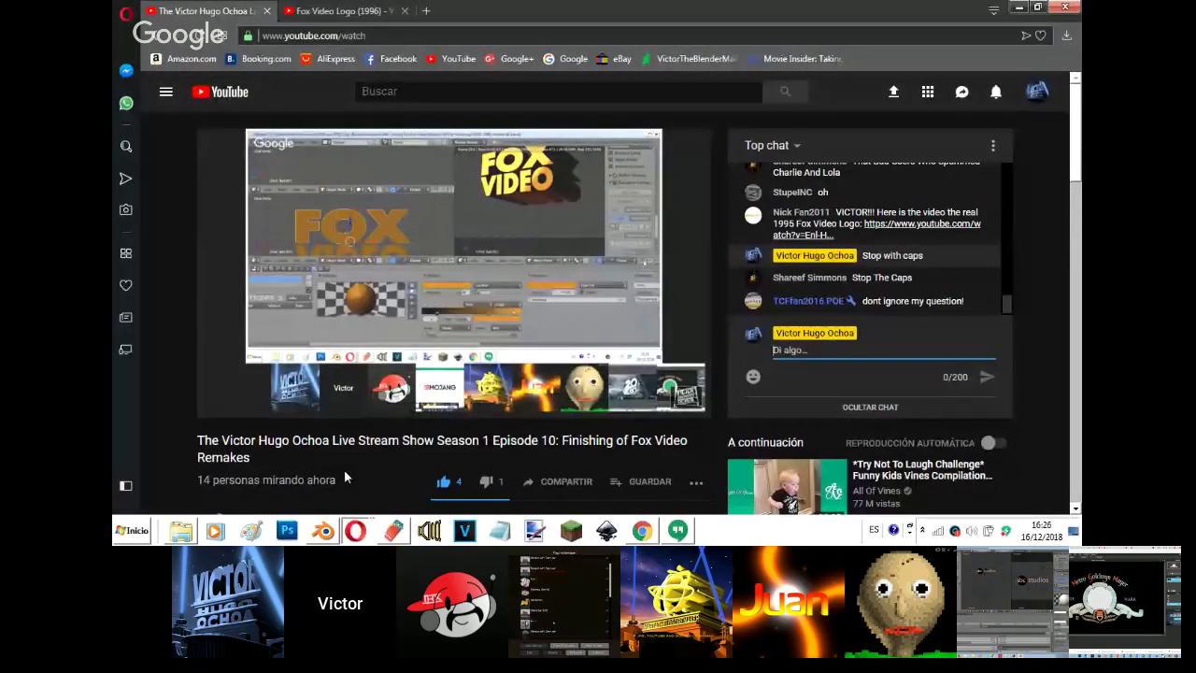
pyautogui.write('i know')
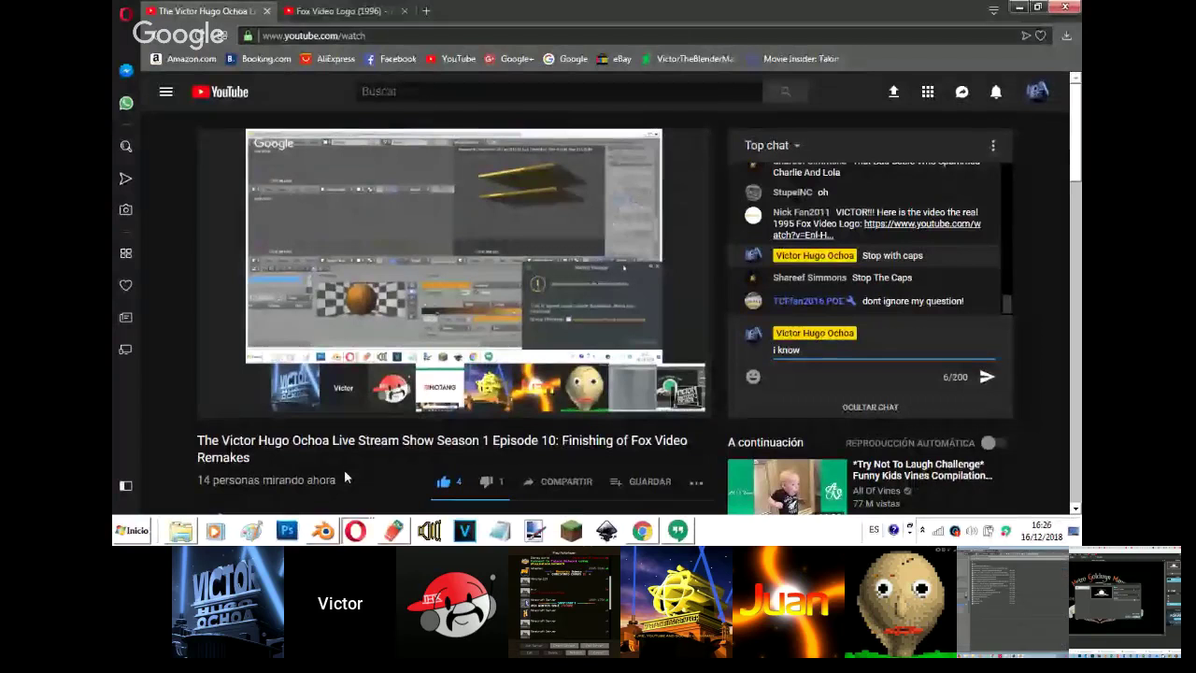
pyautogui.press('Return')
pyautogui.write("i'm")
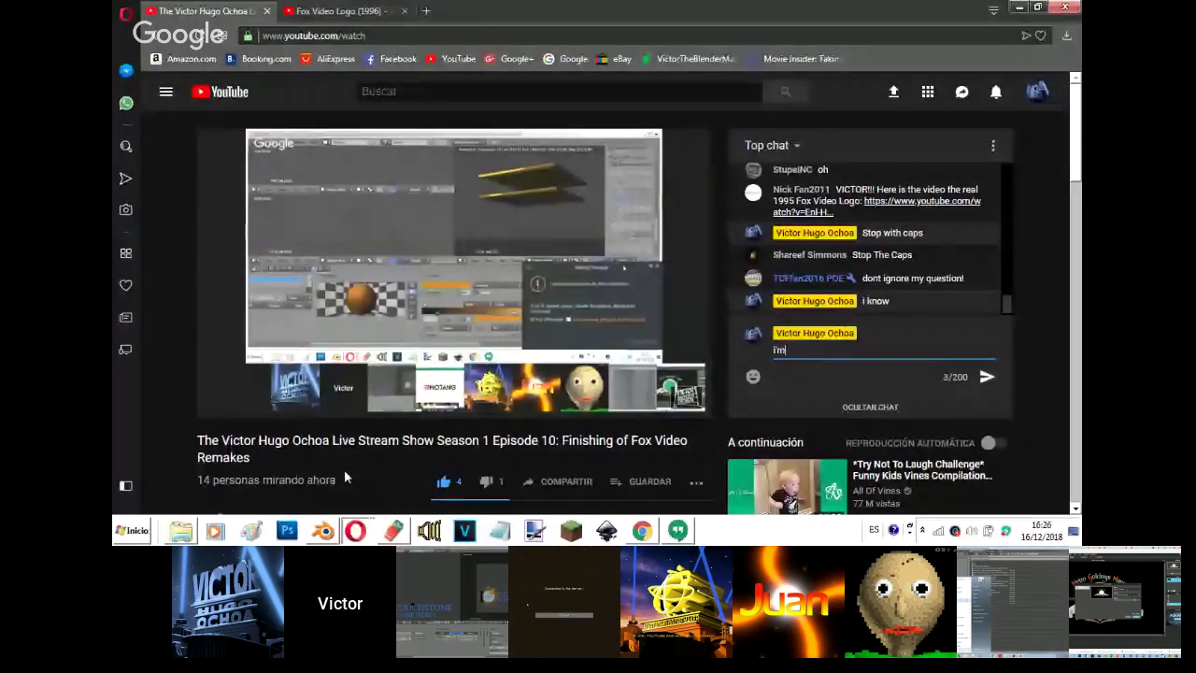
pyautogui.write(' not ig')
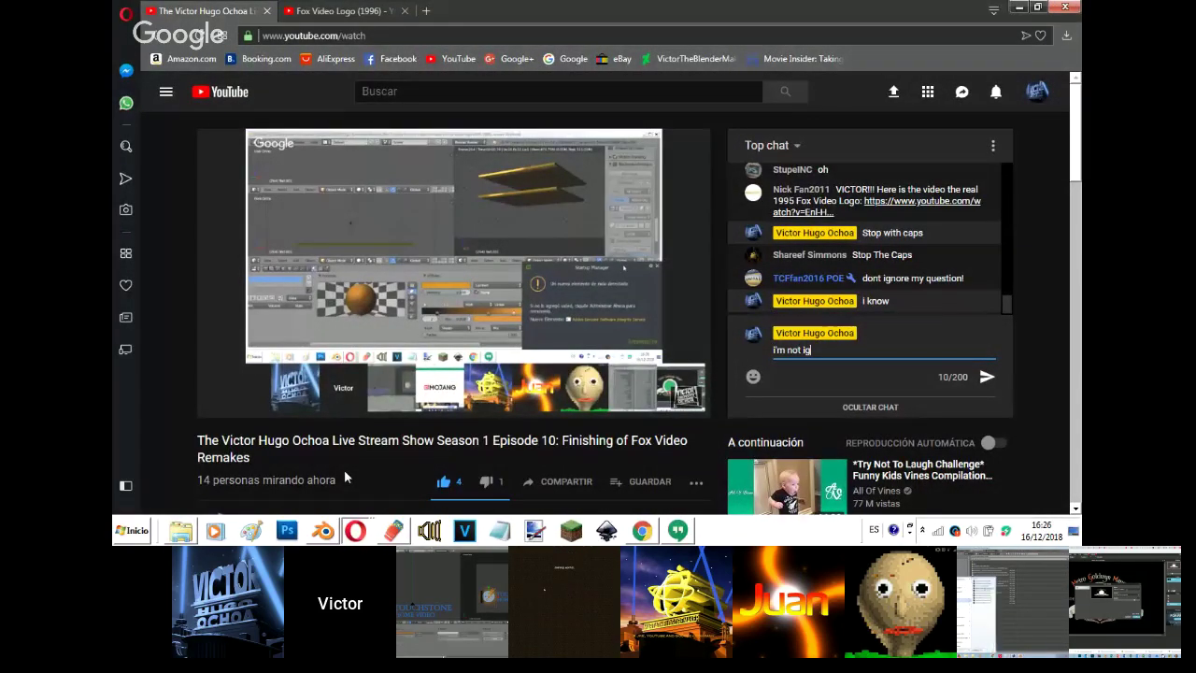
pyautogui.write('noring your ques')
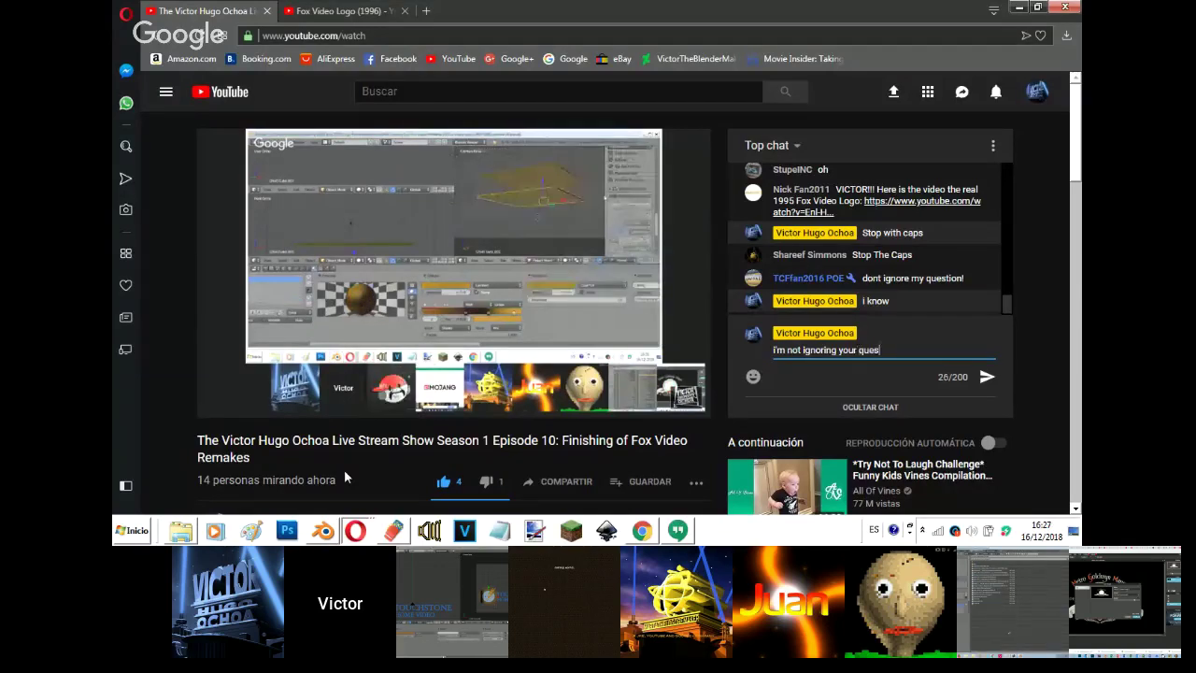
pyautogui.write('tion')
pyautogui.press('Return')
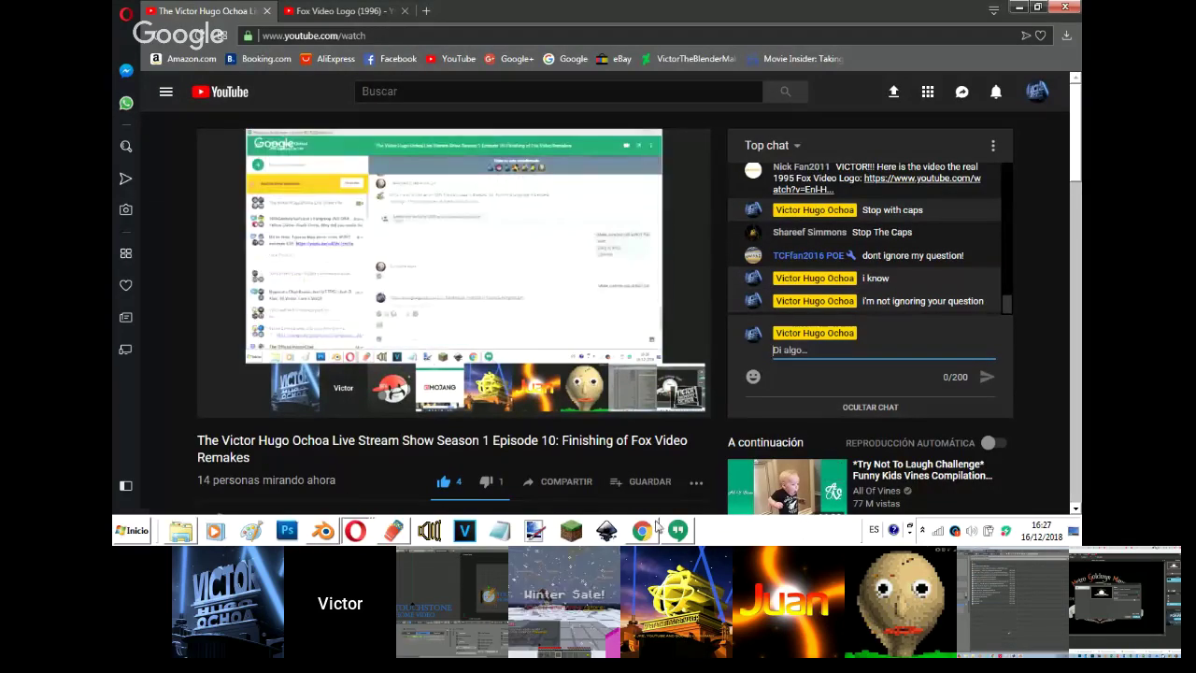
# - Look over the Hangouts call window, the stream's live chat and the group conversation for new messages
pyautogui.click(674, 530)
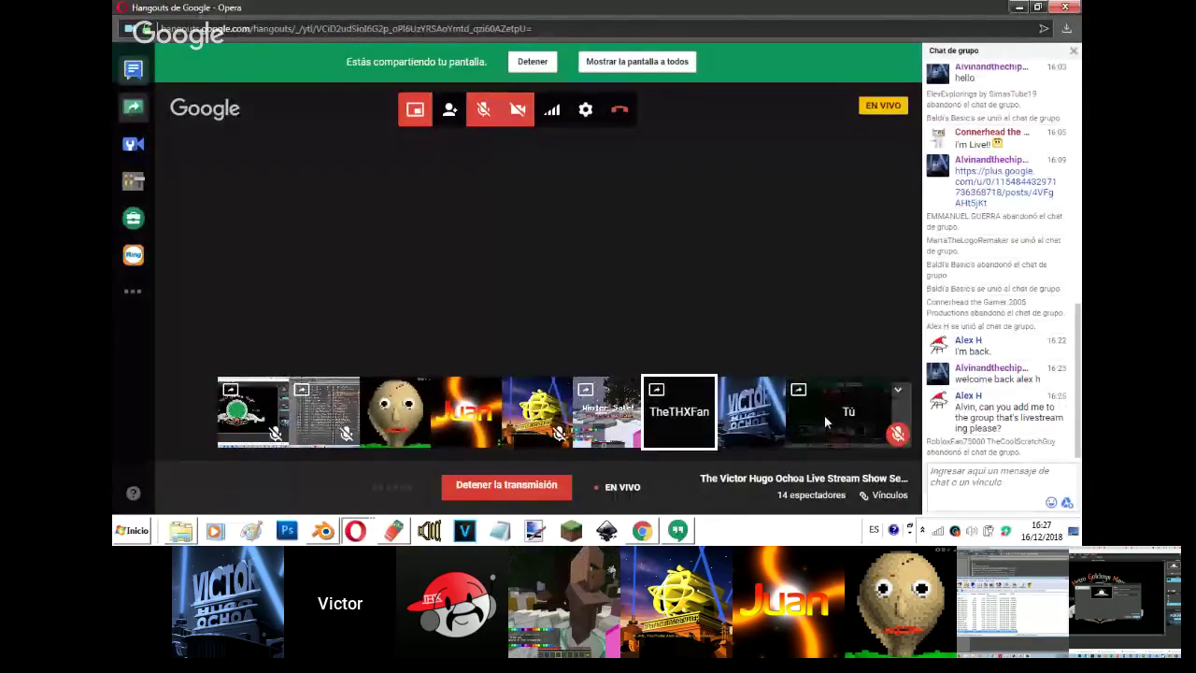
pyautogui.click(824, 416)
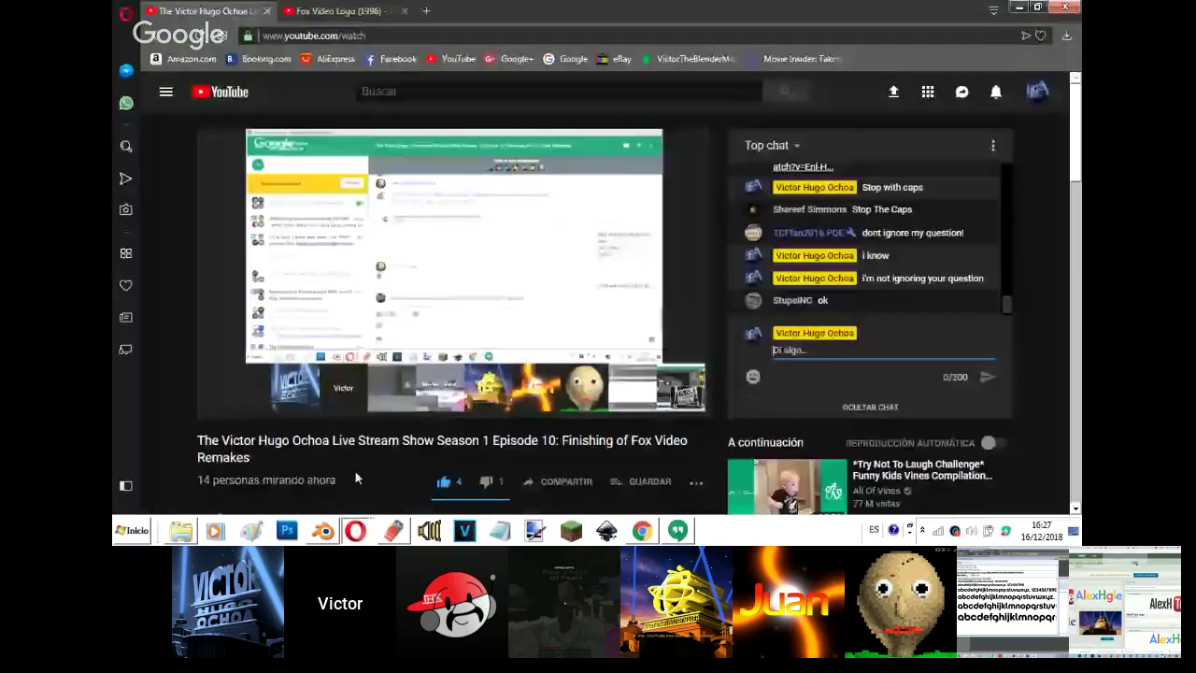
pyautogui.click(355, 530)
pyautogui.click(355, 482)
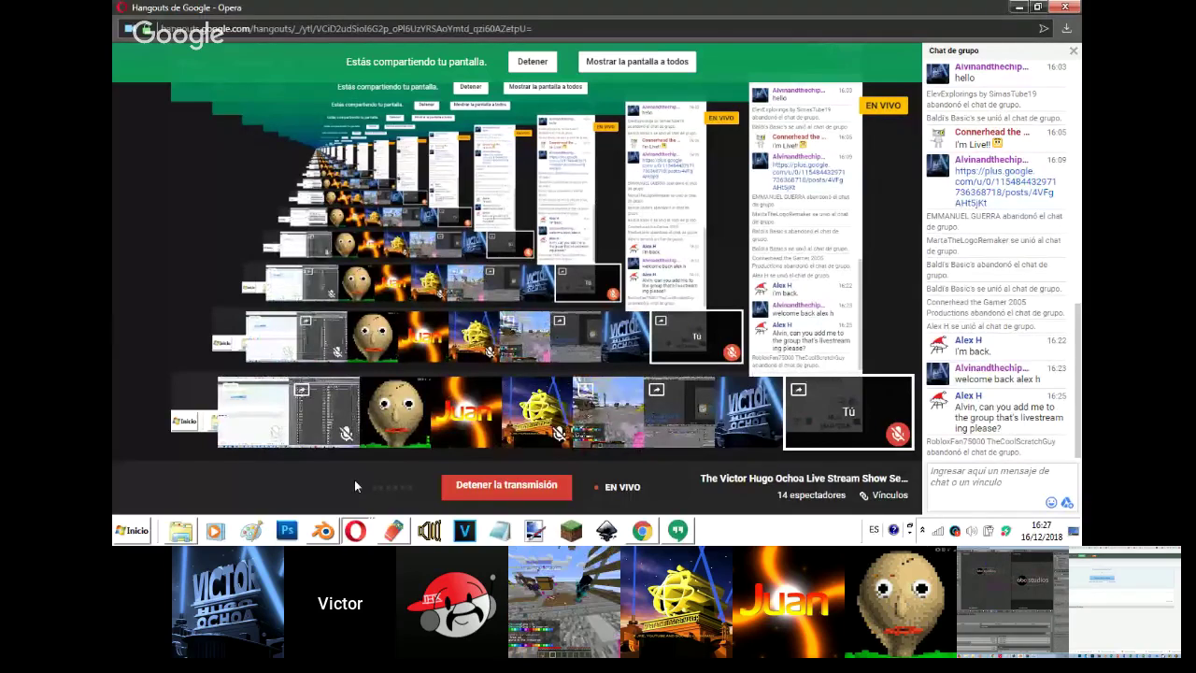
pyautogui.click(691, 535)
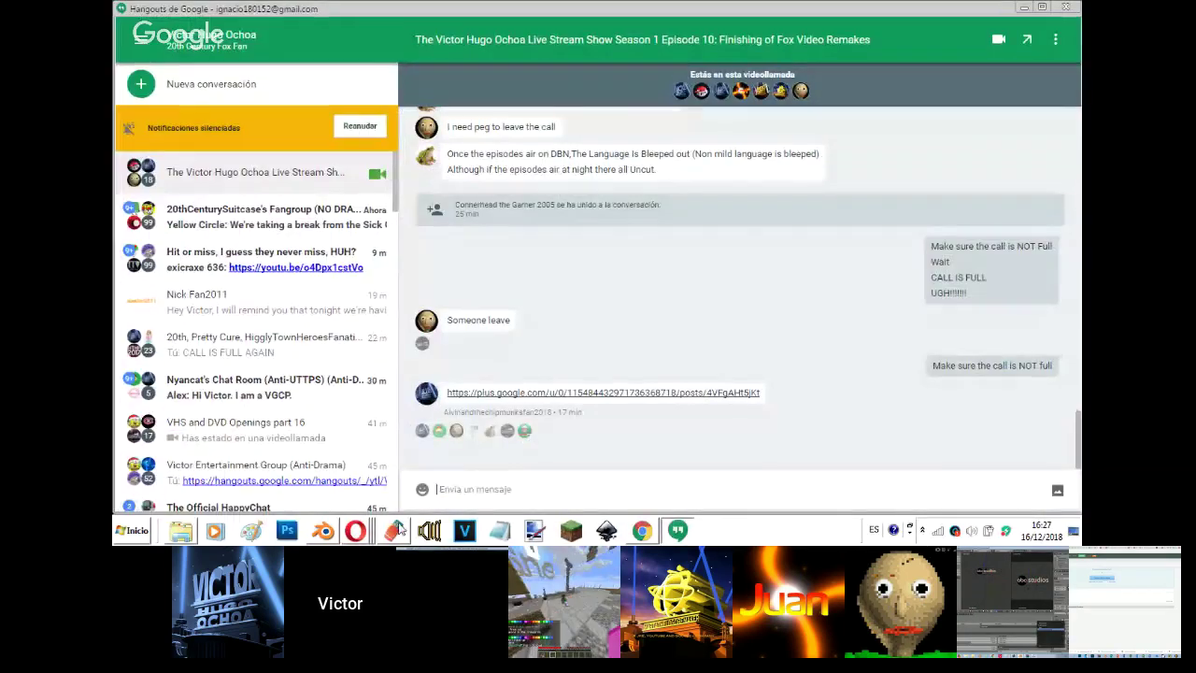
# - Back in Blender, recolour Gold 3's diffuse and last ramp stop orange-brown from the reference image, with diffuse intensity 0.633
pyautogui.click(329, 528)
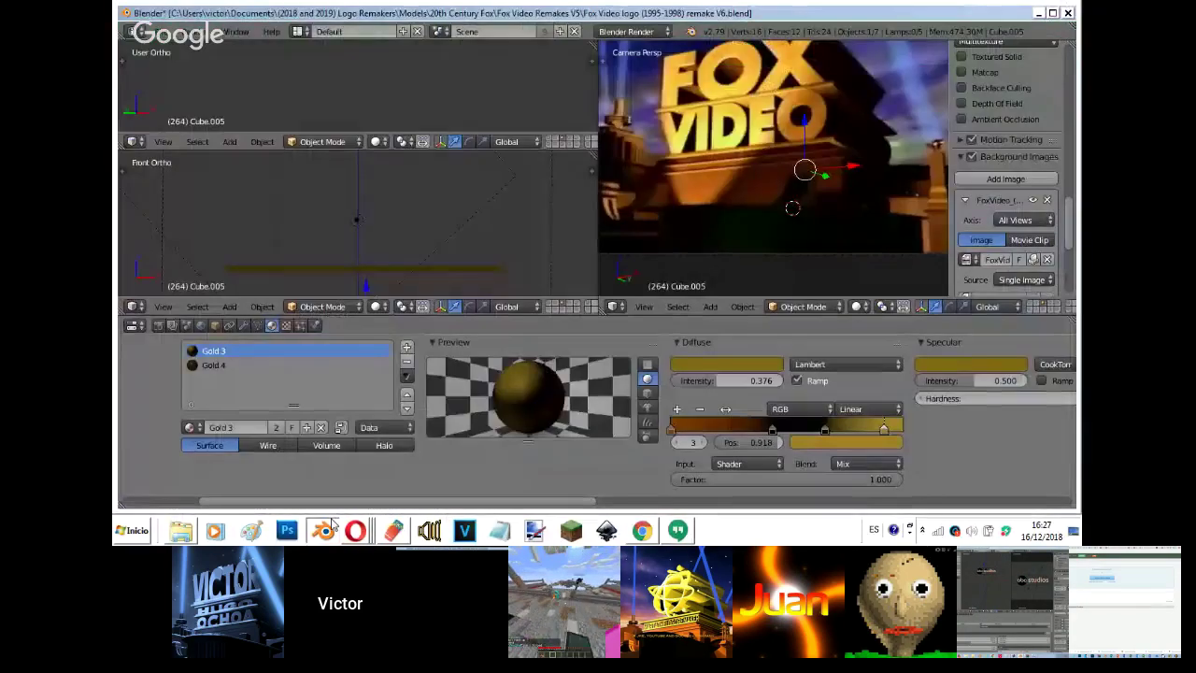
pyautogui.click(695, 363)
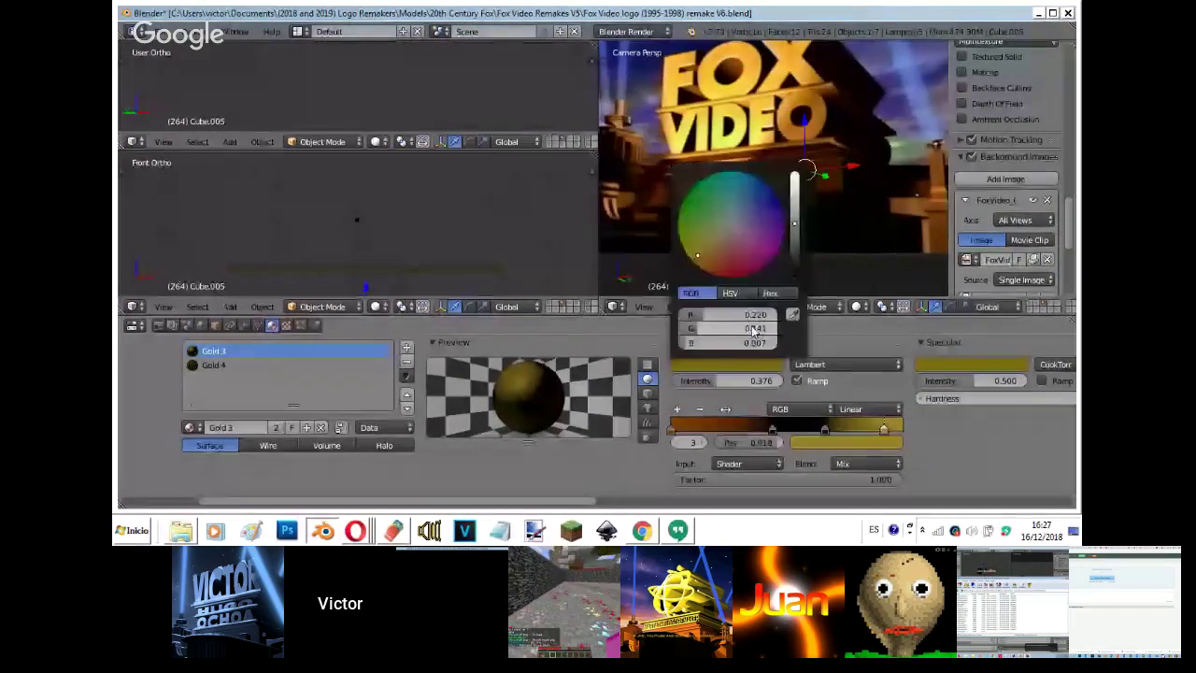
pyautogui.click(820, 82)
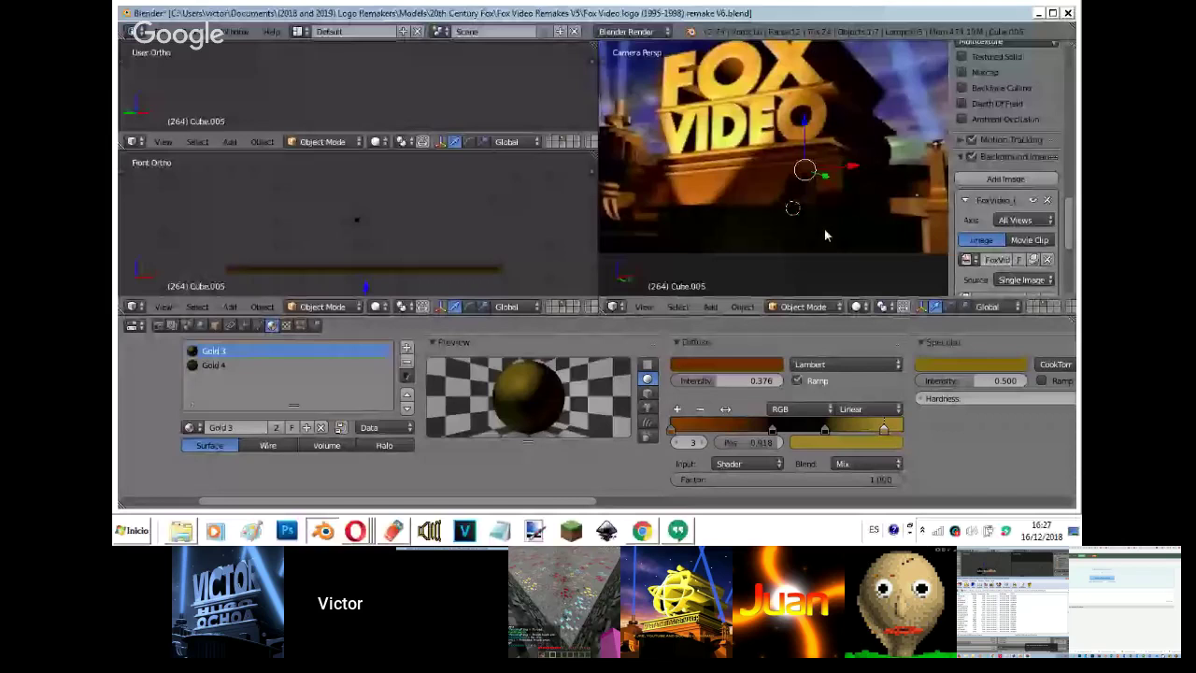
pyautogui.click(846, 442)
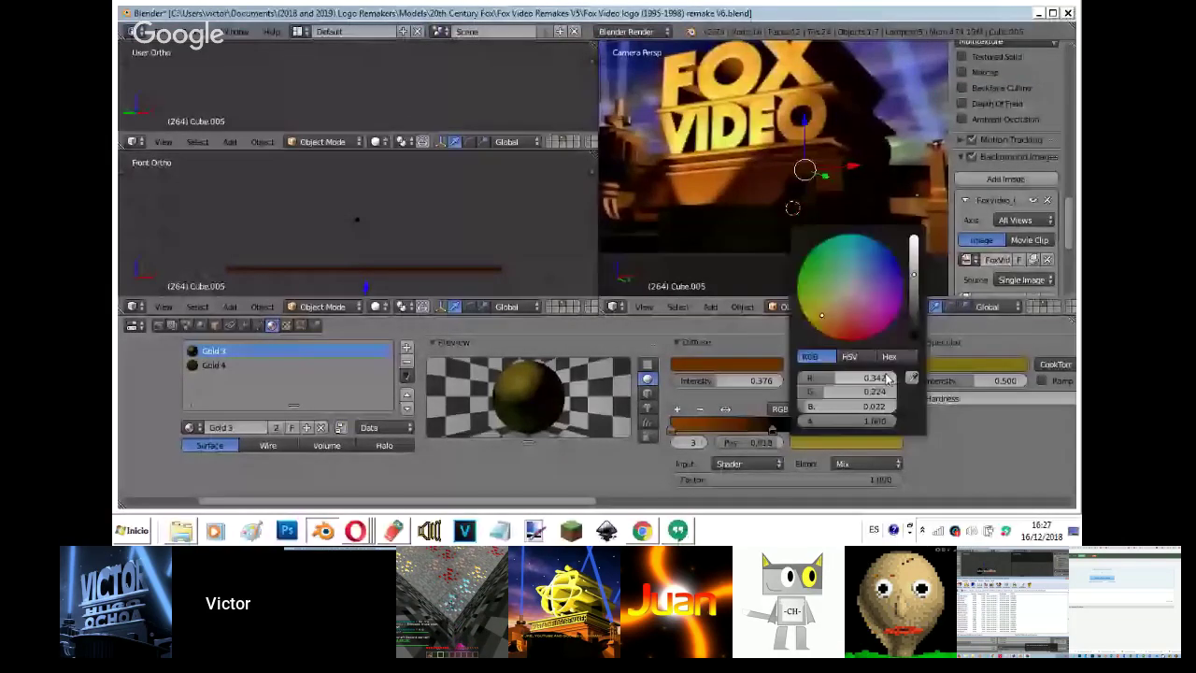
pyautogui.press('Escape')
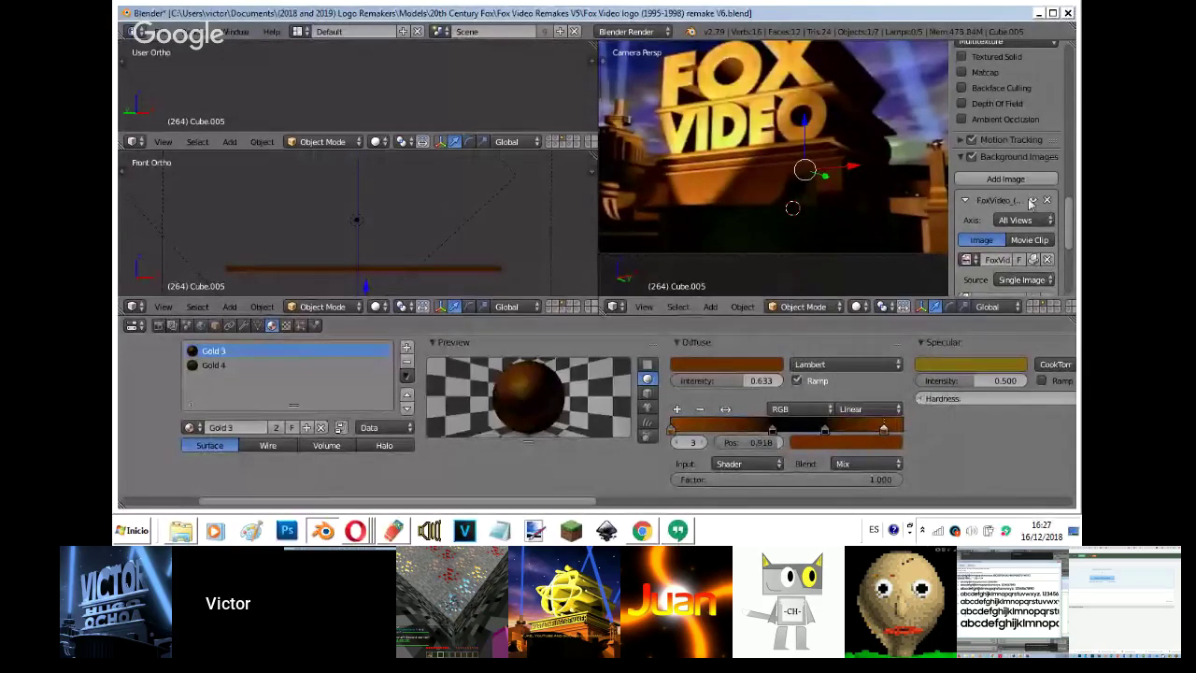
# - Give Gold 3's first diffuse ramp stop and its specular colour a dark orange-brown matching the reference
pyautogui.hotkey('ctrl', 'z')
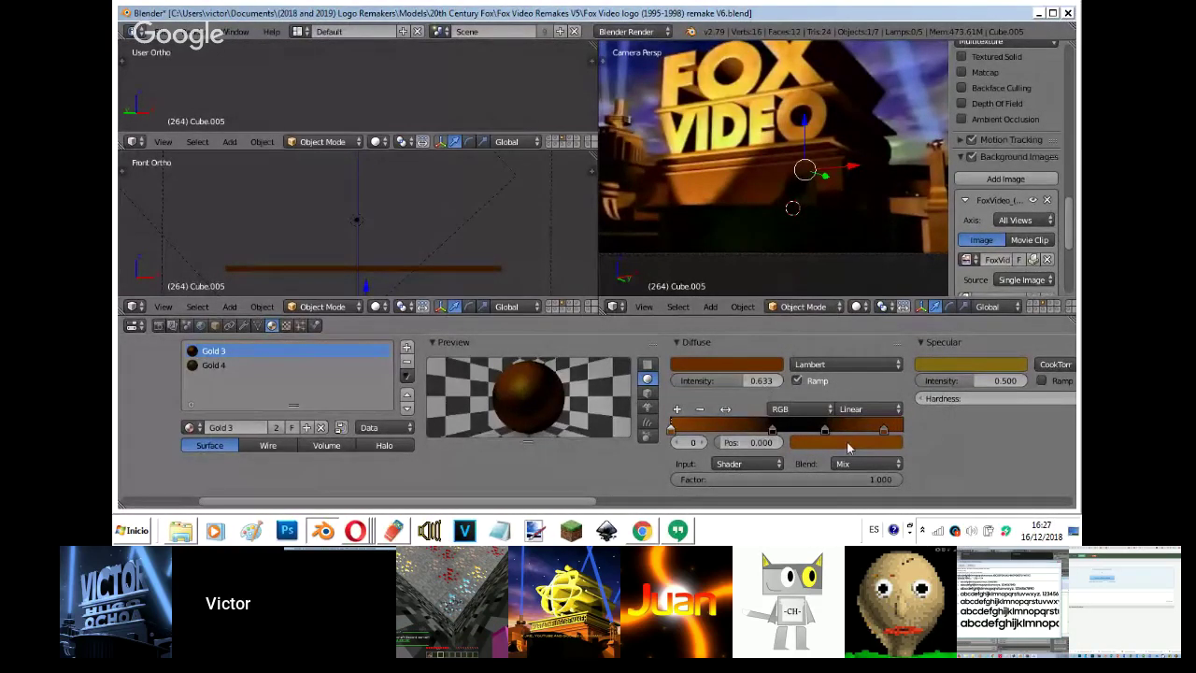
pyautogui.click(849, 449)
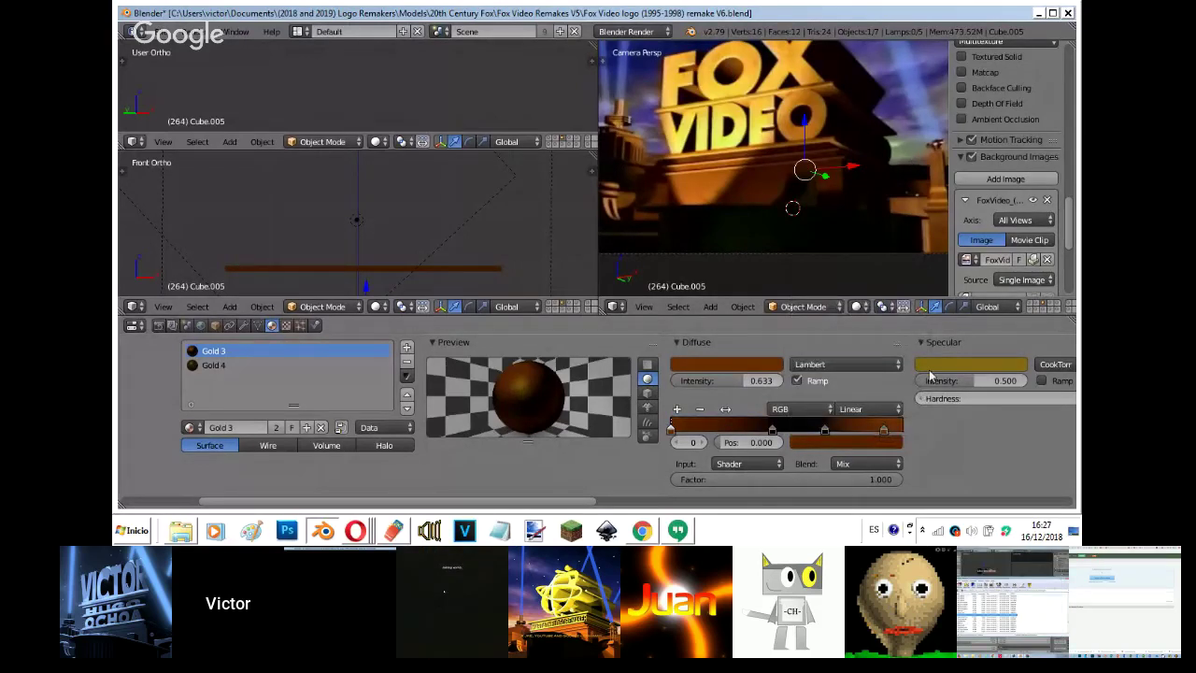
pyautogui.click(1005, 364)
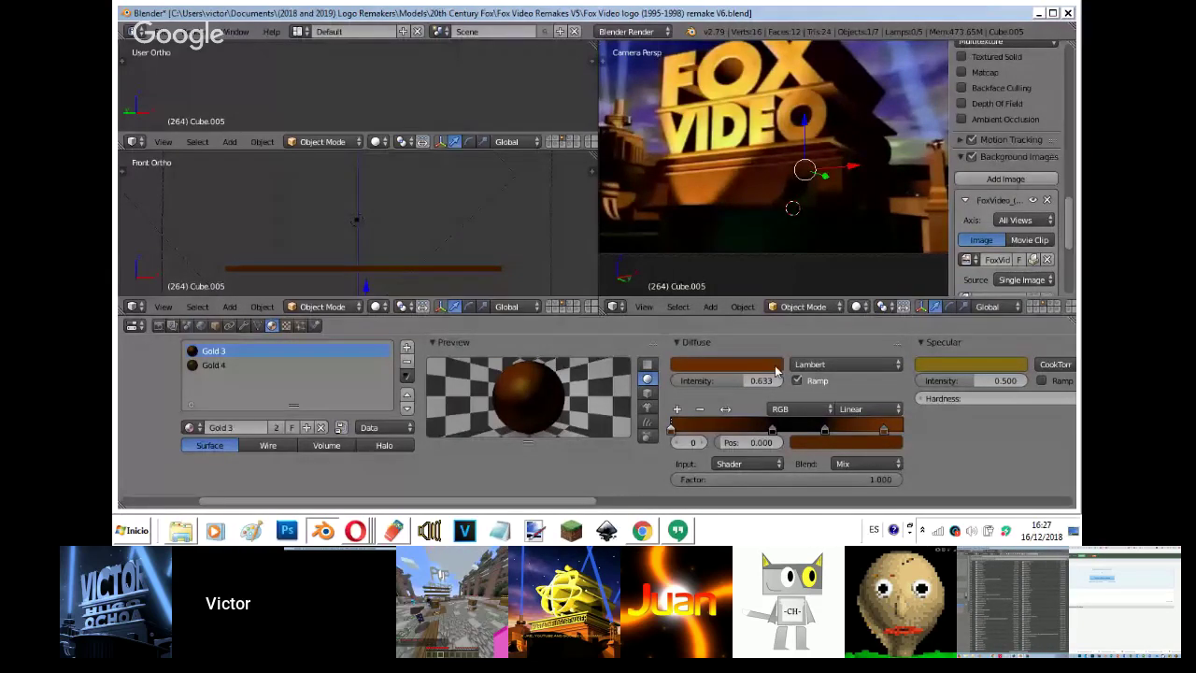
# - Preview the shelves rendered together with the FOX VIDEO lettering layer and compare them with the background reference image
pyautogui.hotkey('shift', 'z')
pyautogui.rightClick(531, 261)
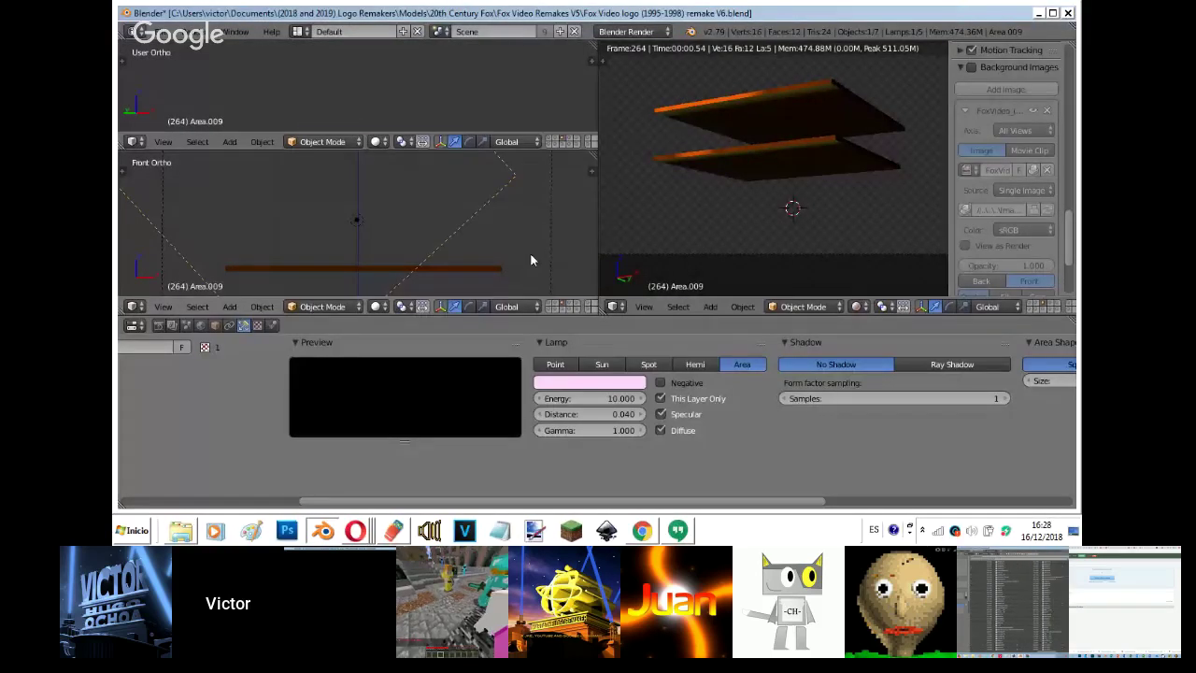
pyautogui.keyDown('shift'); pyautogui.click(558, 307); pyautogui.keyUp('shift')
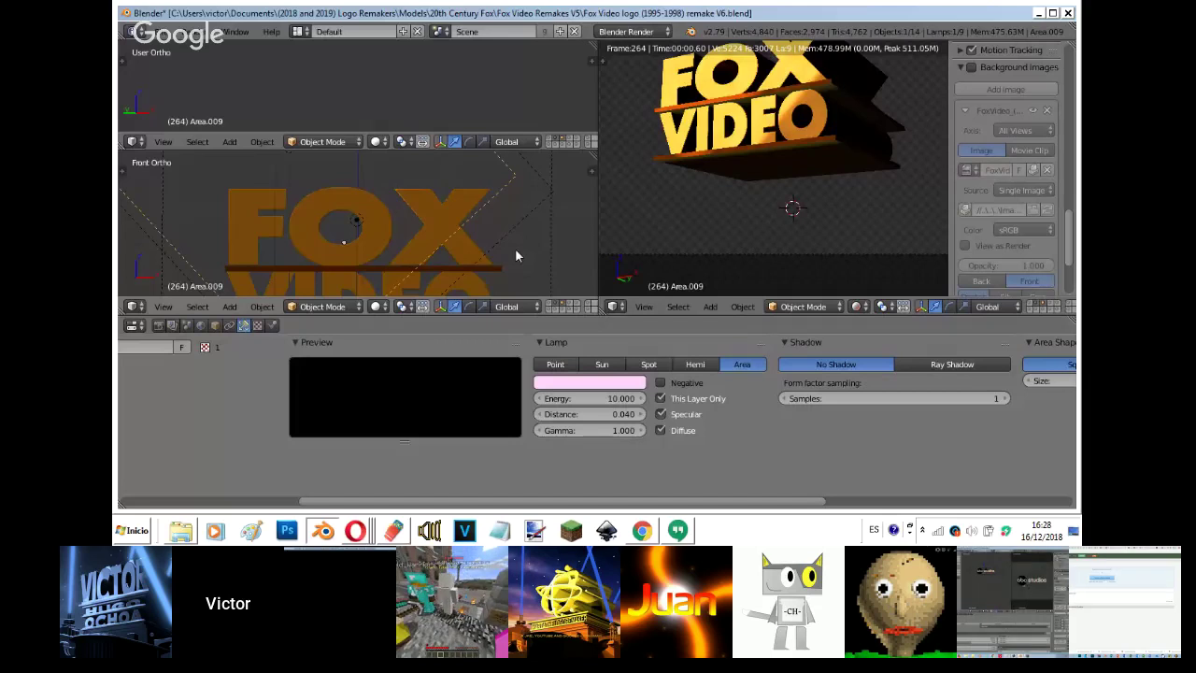
pyautogui.click(971, 68)
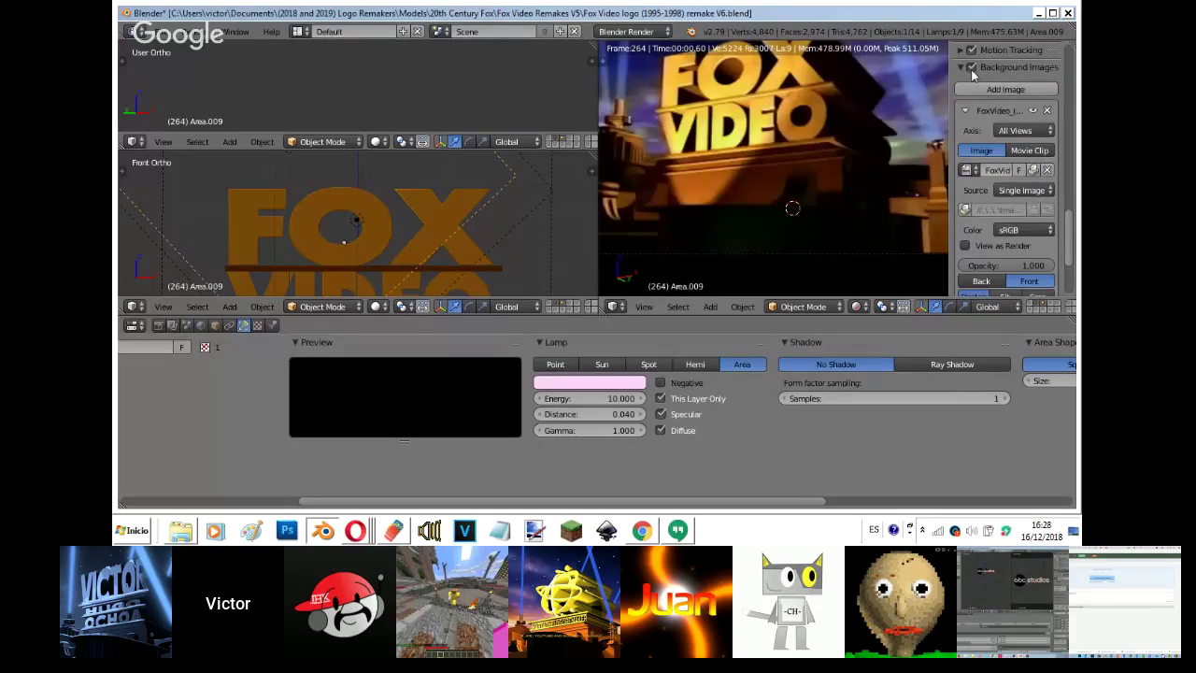
# - Select the shelf under FOX and readjust the last diffuse ramp stop of its Gold 3 material to an orange-brown
pyautogui.click(865, 446)
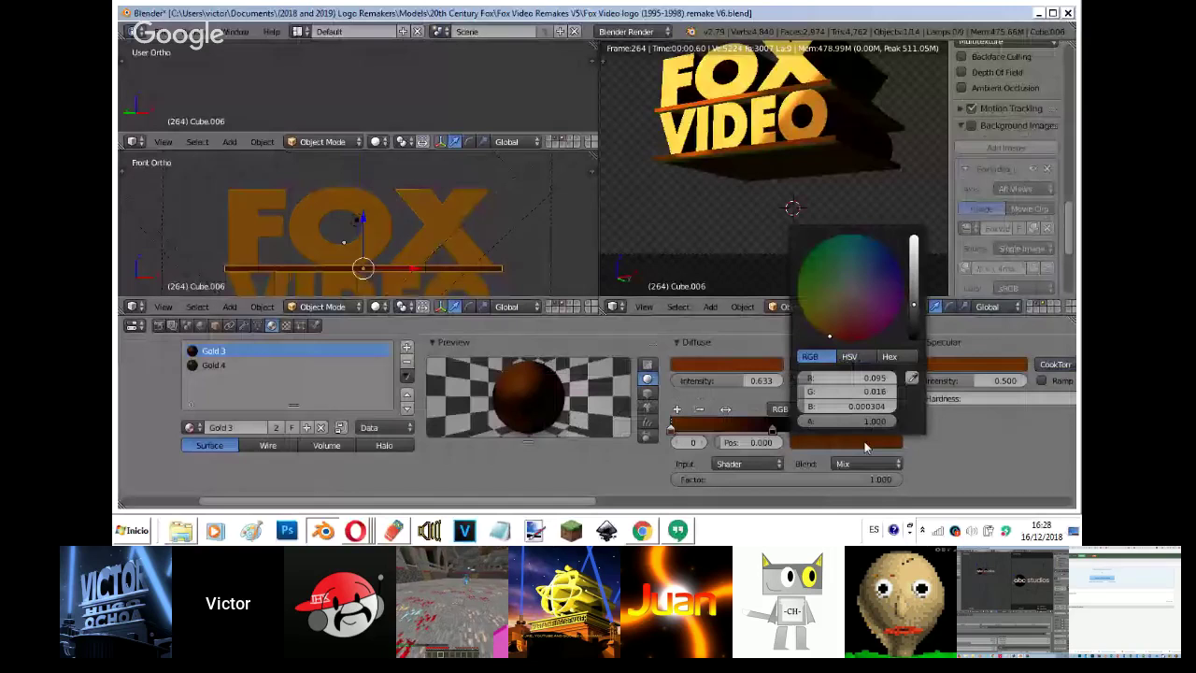
pyautogui.click(865, 447)
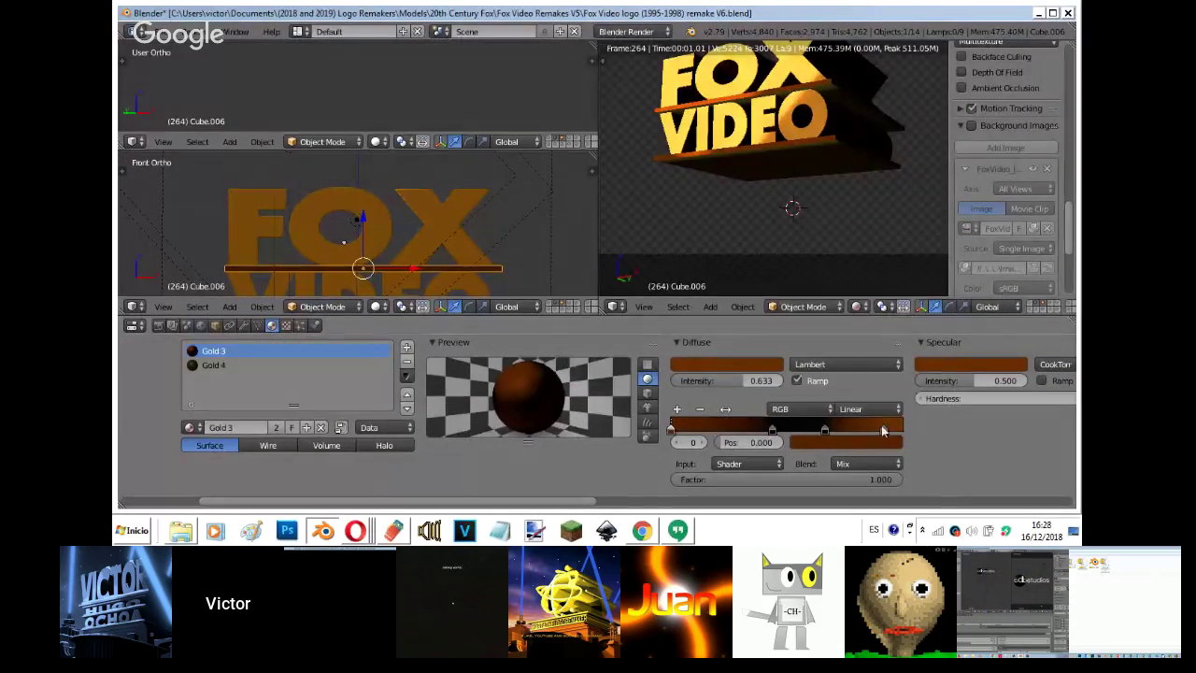
pyautogui.click(884, 431)
pyautogui.click(879, 442)
pyautogui.click(837, 311)
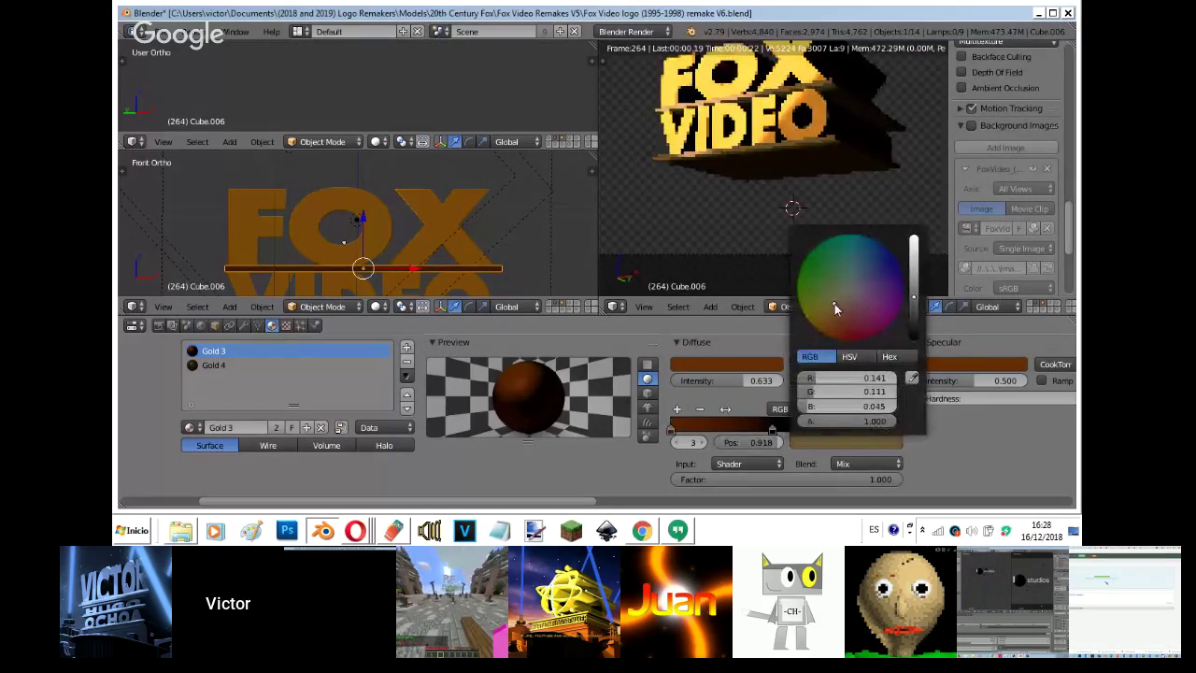
pyautogui.moveTo(836, 310); pyautogui.dragTo(826, 319)
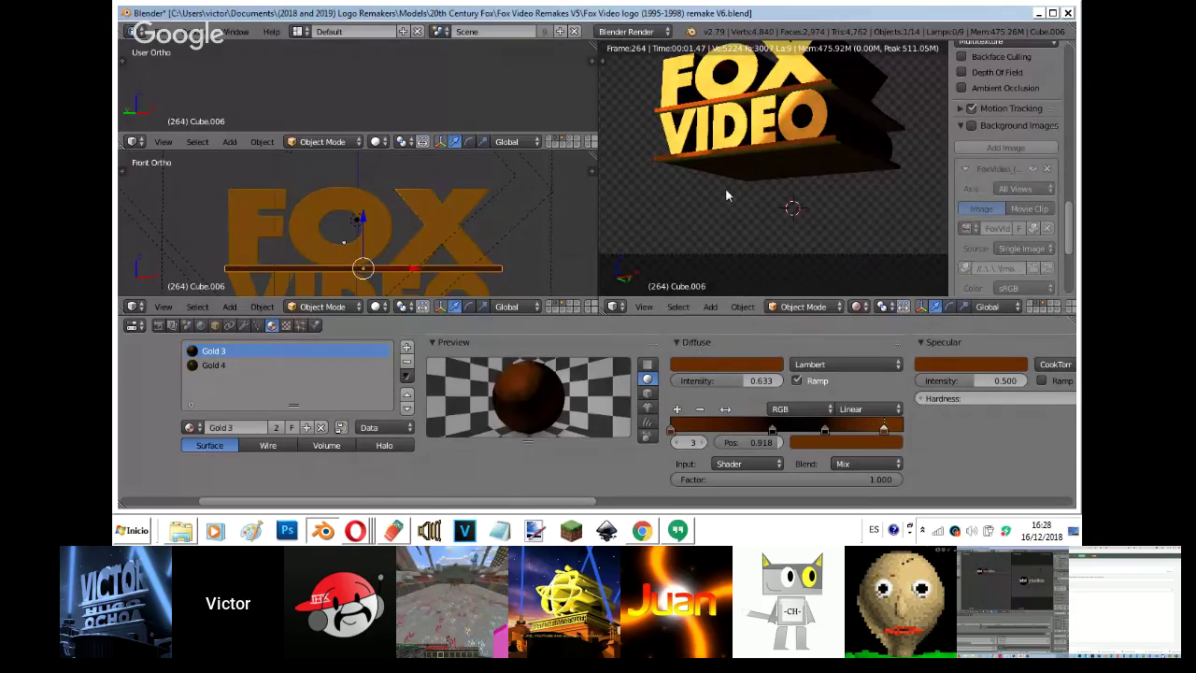
# - Undo the recent orange-brown recolouring of the stops in Gold 3's diffuse ramp
pyautogui.hotkey('shift', 'z')
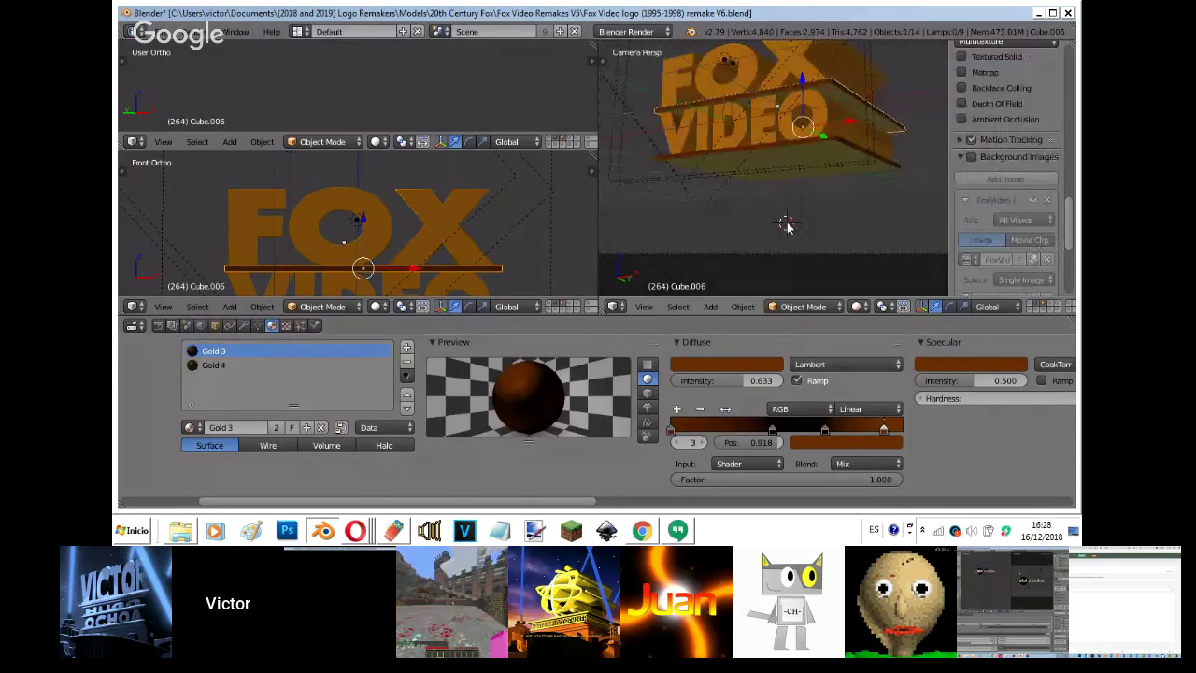
pyautogui.hotkey('ctrl', 'z')
pyautogui.click(842, 442)
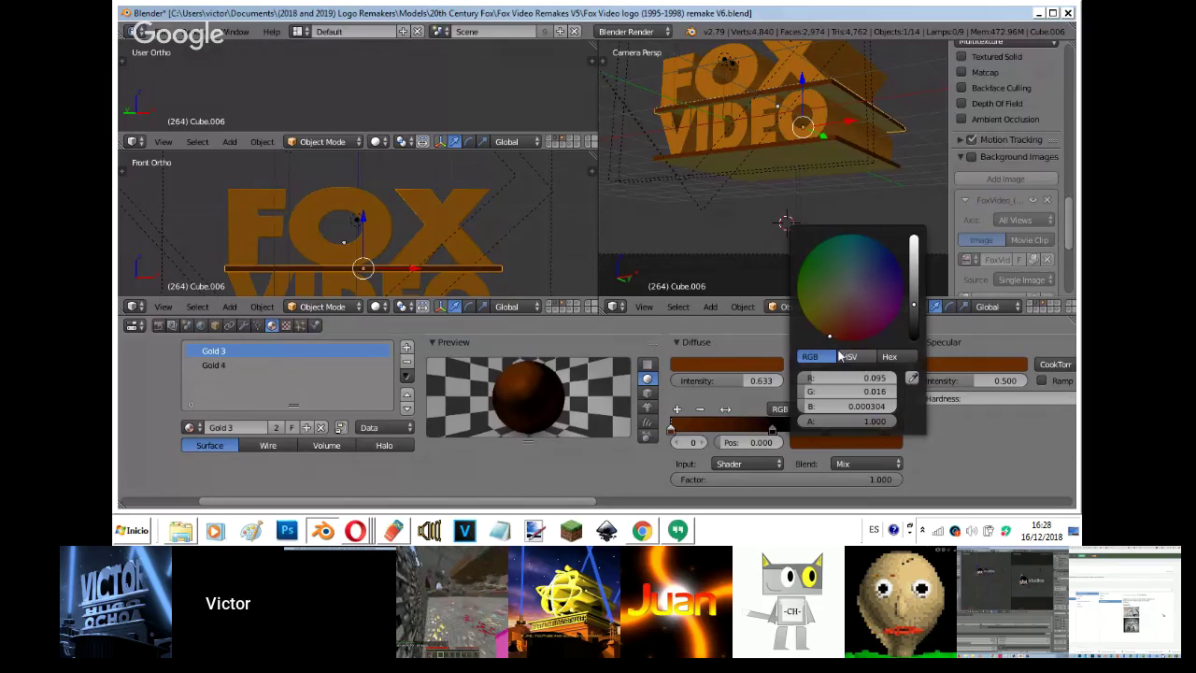
pyautogui.hotkey('ctrl', 'shift', 'z')
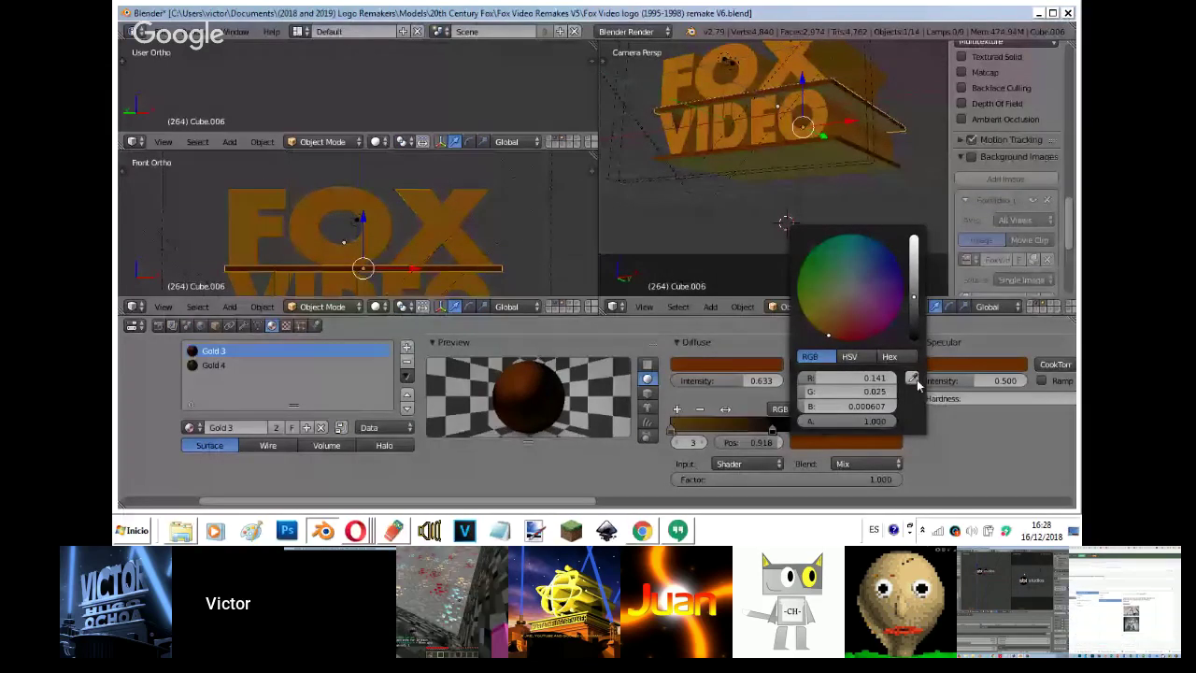
pyautogui.hotkey('ctrl', 'z')
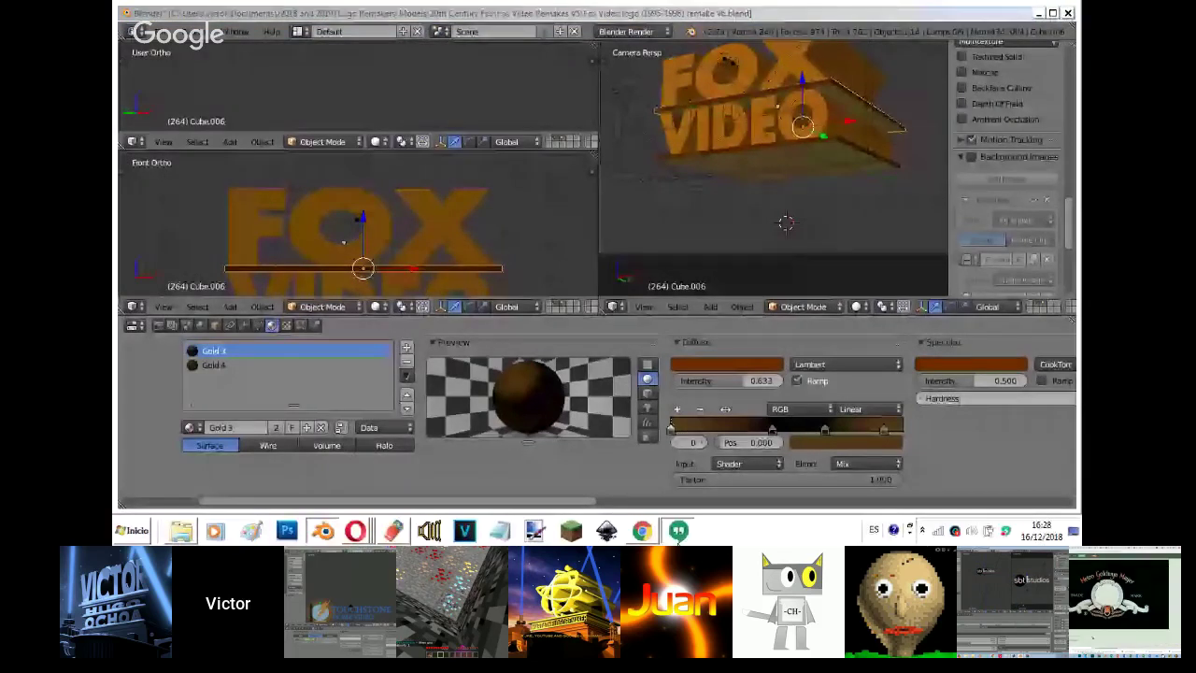
# - Check the live call and its group chat in the Opera Hangouts windows and return to Blender
pyautogui.click(323, 530)
pyautogui.moveTo(355, 530)
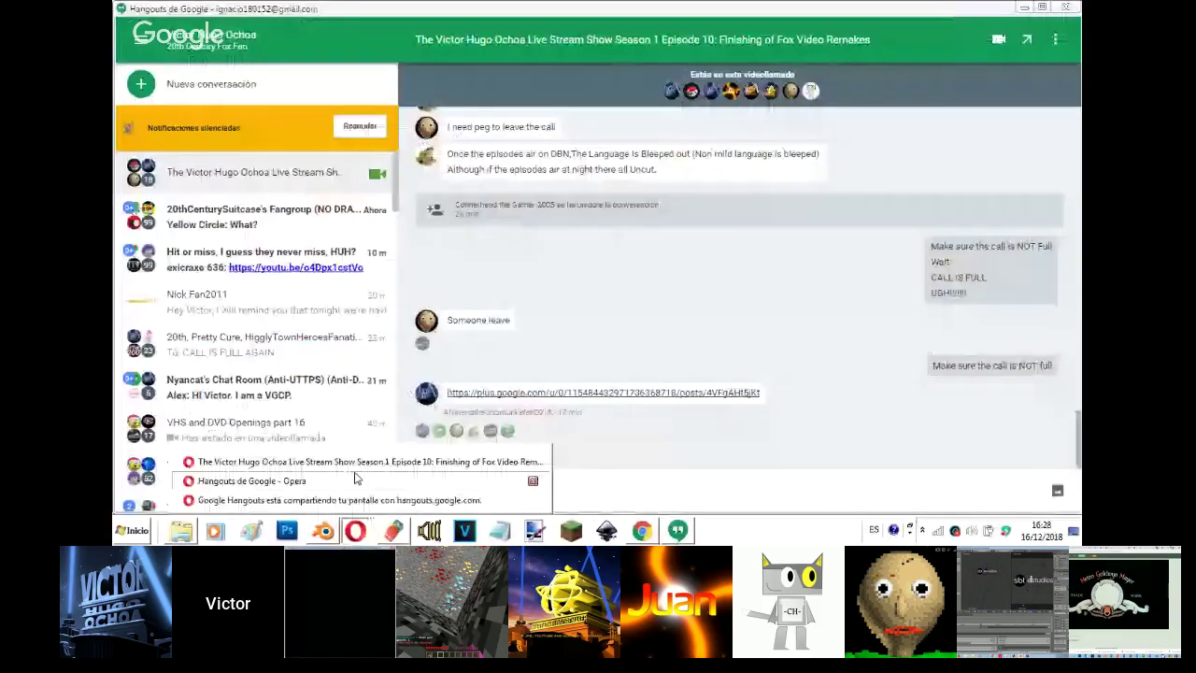
pyautogui.click(355, 480)
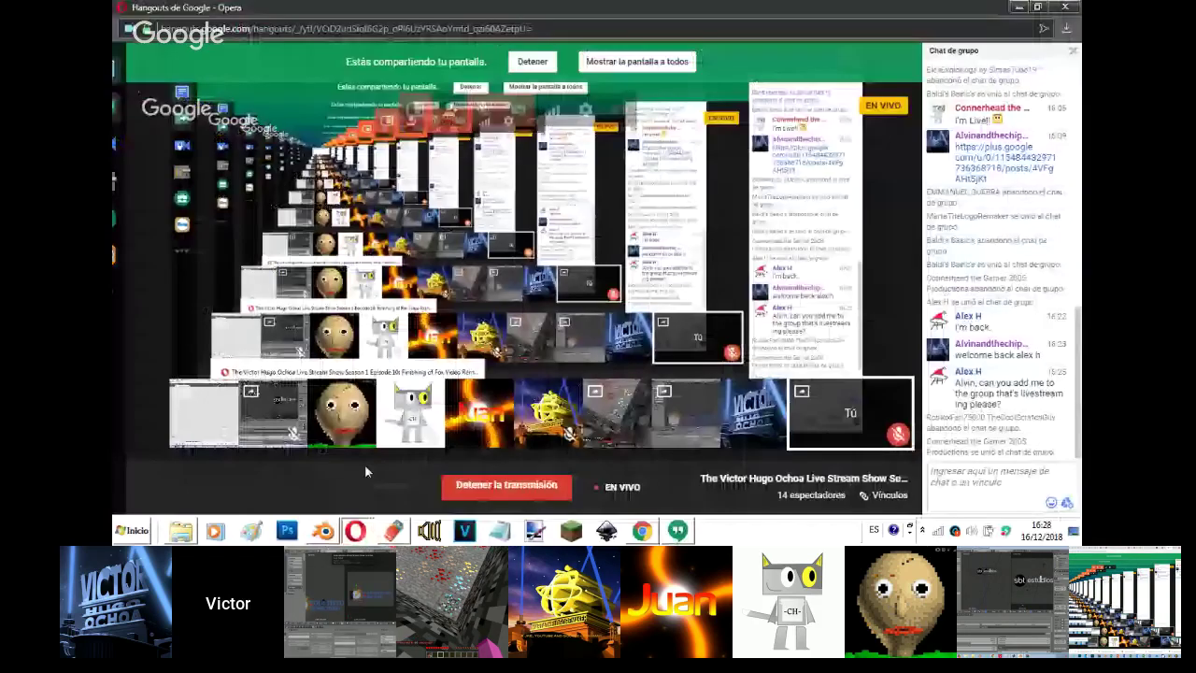
pyautogui.hotkey('alt', 'Tab')
pyautogui.hotkey('alt', 'Tab')
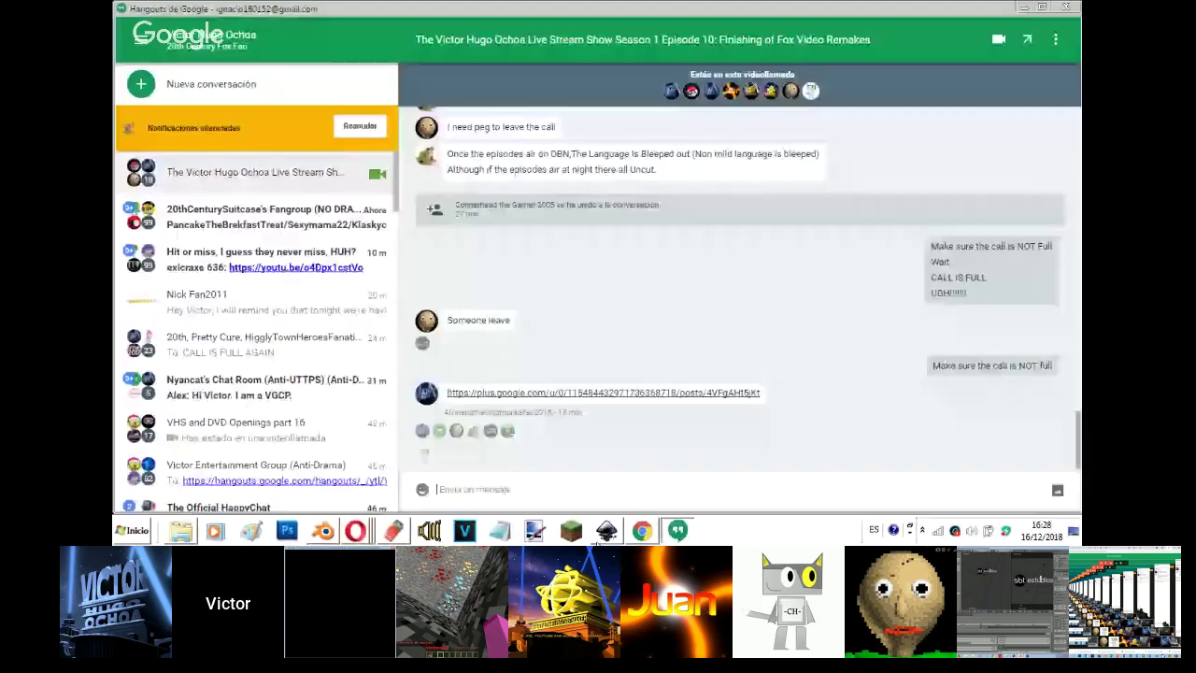
pyautogui.click(341, 537)
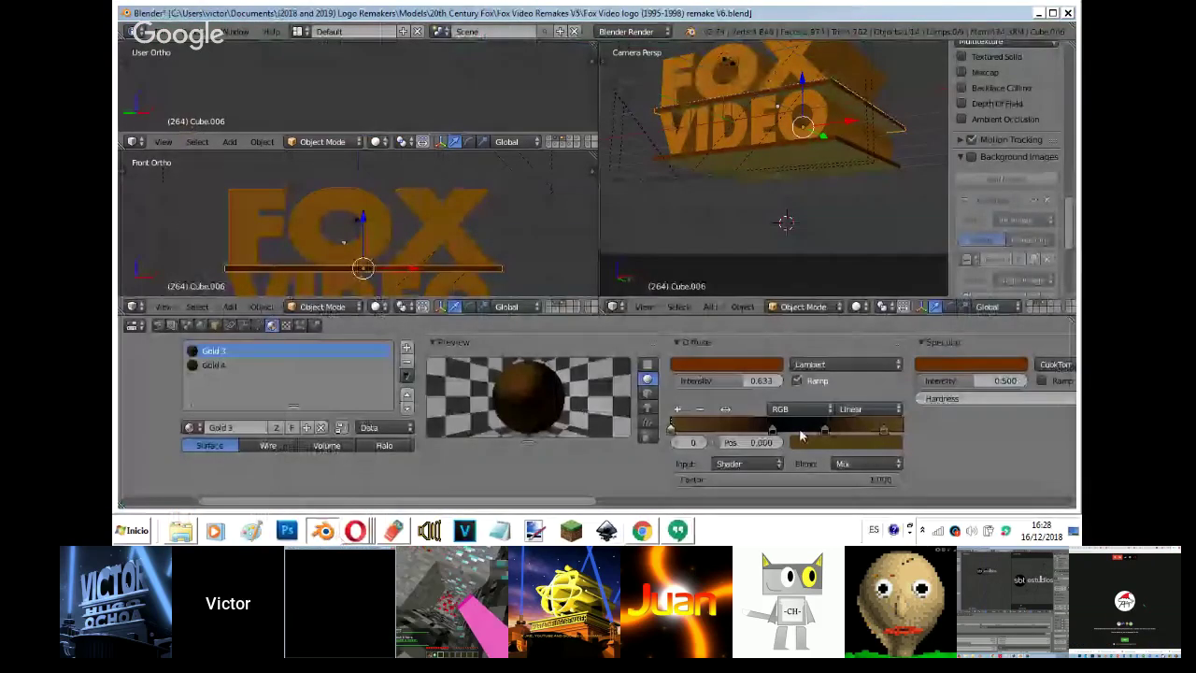
# - Recolour Gold 3's first diffuse ramp stop orange-brown and set the diffuse intensity to 1.000, previewing the shelves rendered
pyautogui.click(851, 442)
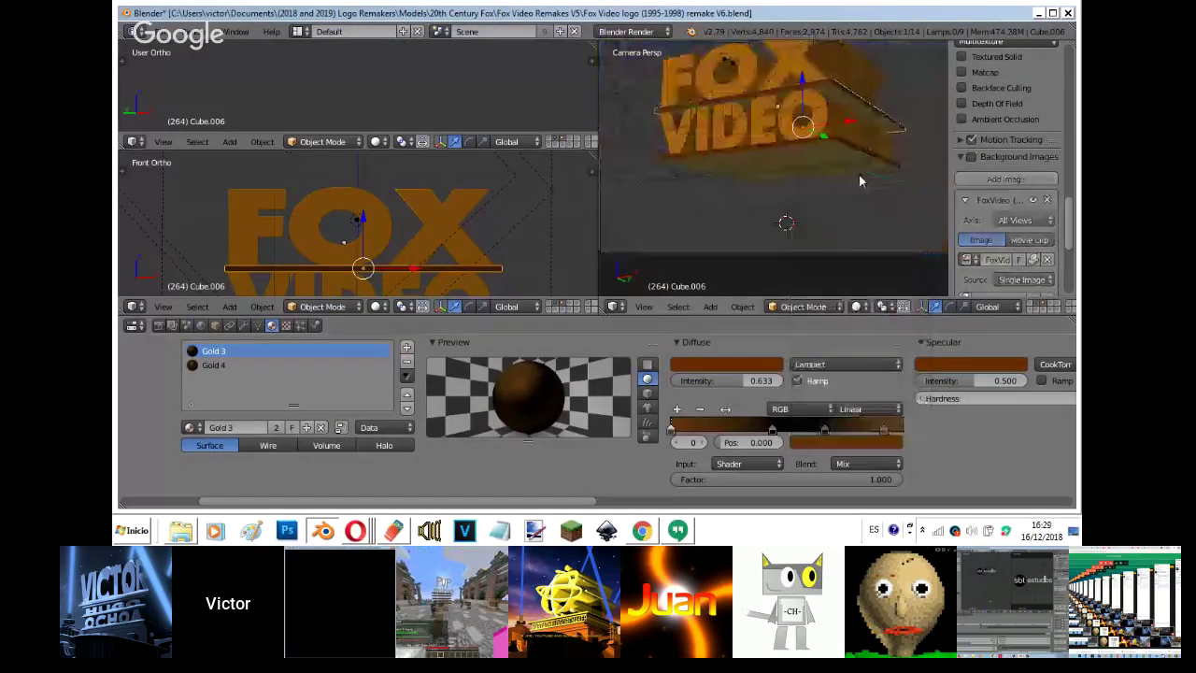
pyautogui.hotkey('shift', 'z')
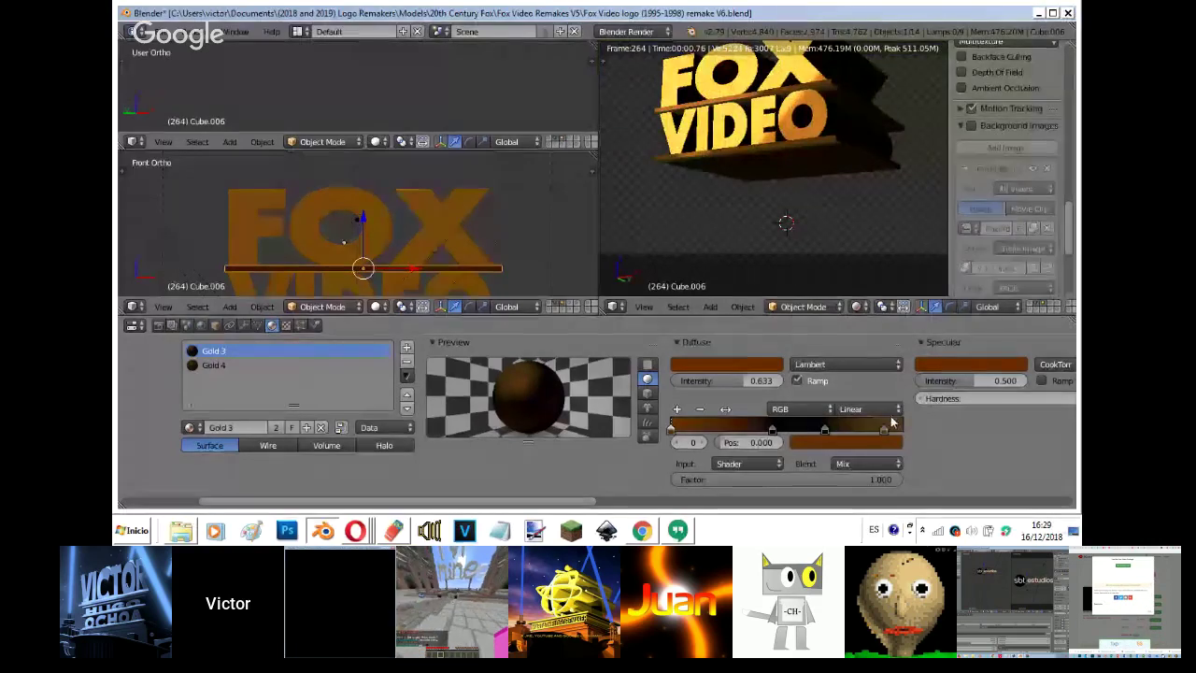
pyautogui.click(884, 430)
pyautogui.moveTo(752, 379); pyautogui.dragTo(755, 378)
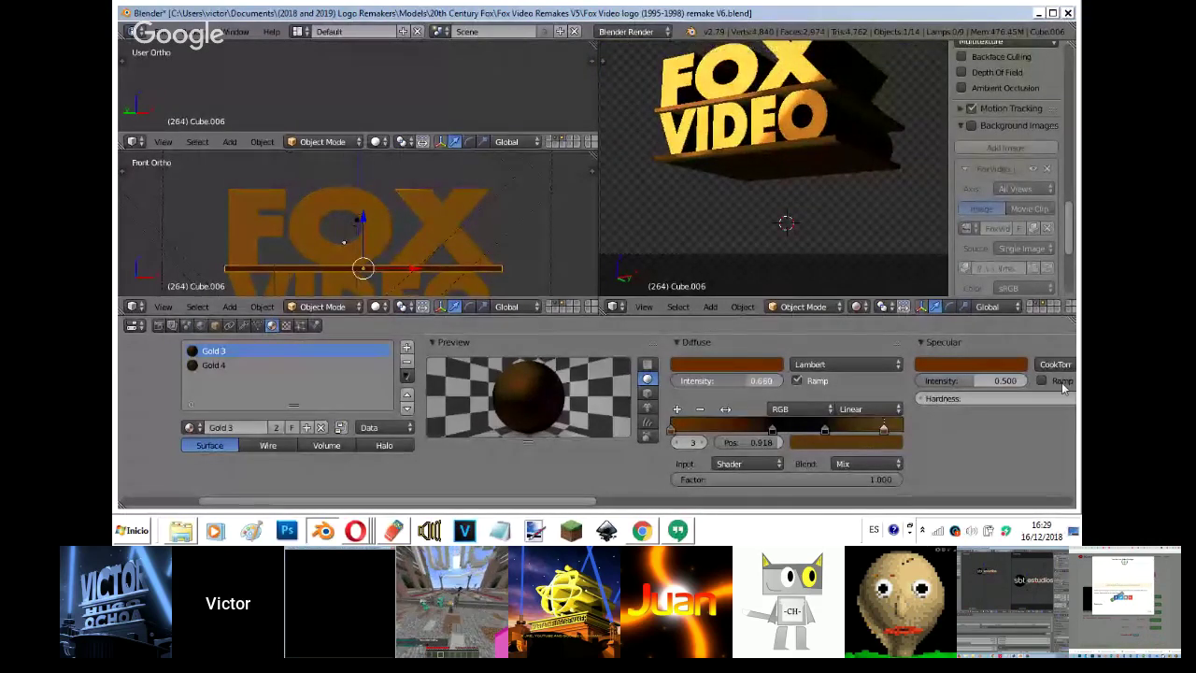
pyautogui.moveTo(1062, 383); pyautogui.dragTo(1062, 384)
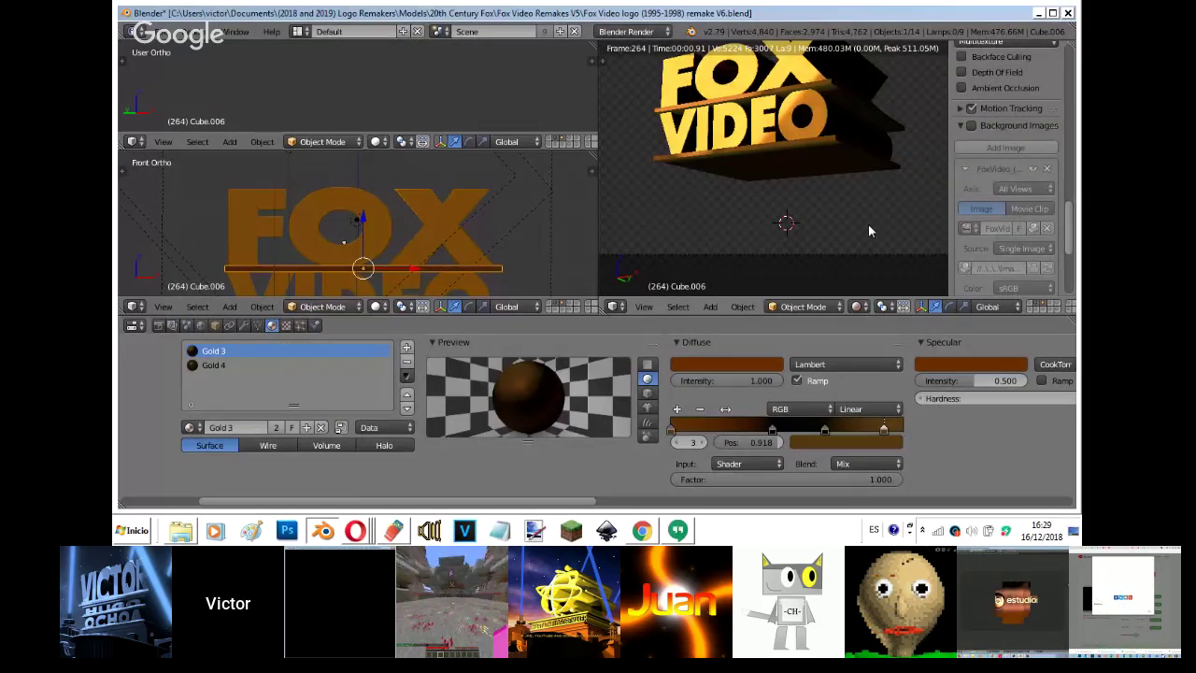
# - Give Gold 3's last diffuse ramp stop, diffuse colour and specular colour a golden orange, darkening the diffuse and specular colours
pyautogui.hotkey('shift', 'z')
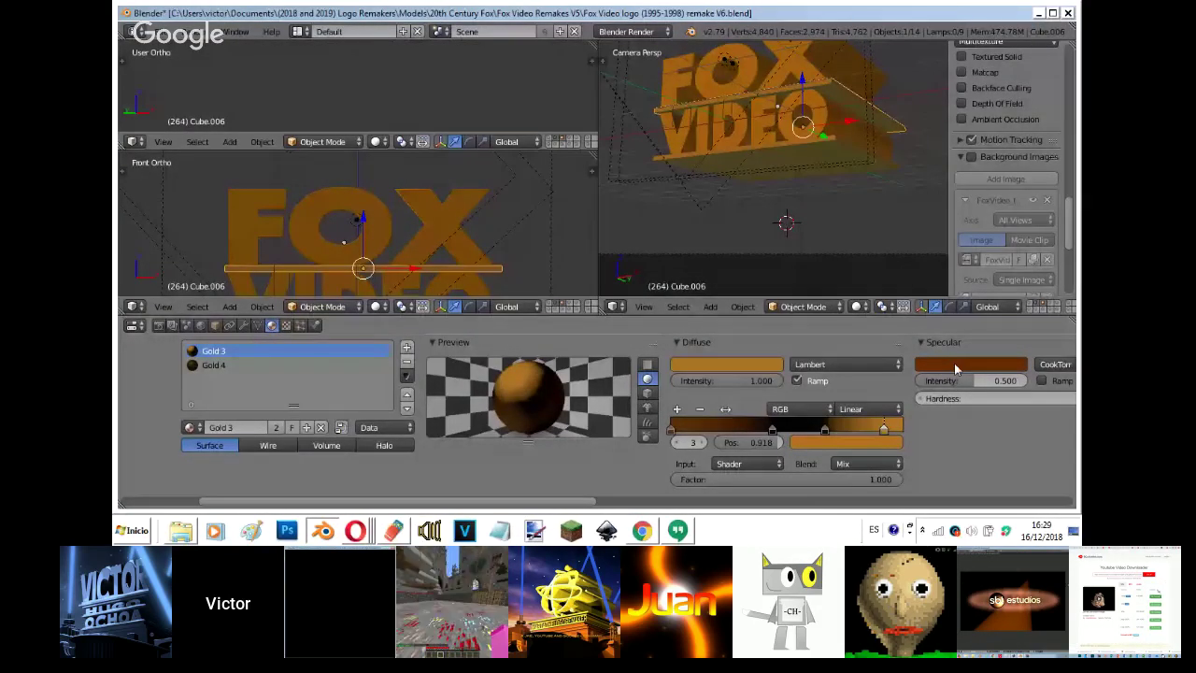
pyautogui.hotkey('ctrl', 'v')
pyautogui.click(726, 364)
pyautogui.moveTo(795, 206); pyautogui.dragTo(795, 227)
pyautogui.click(956, 364)
pyautogui.moveTo(1016, 207); pyautogui.dragTo(1015, 236)
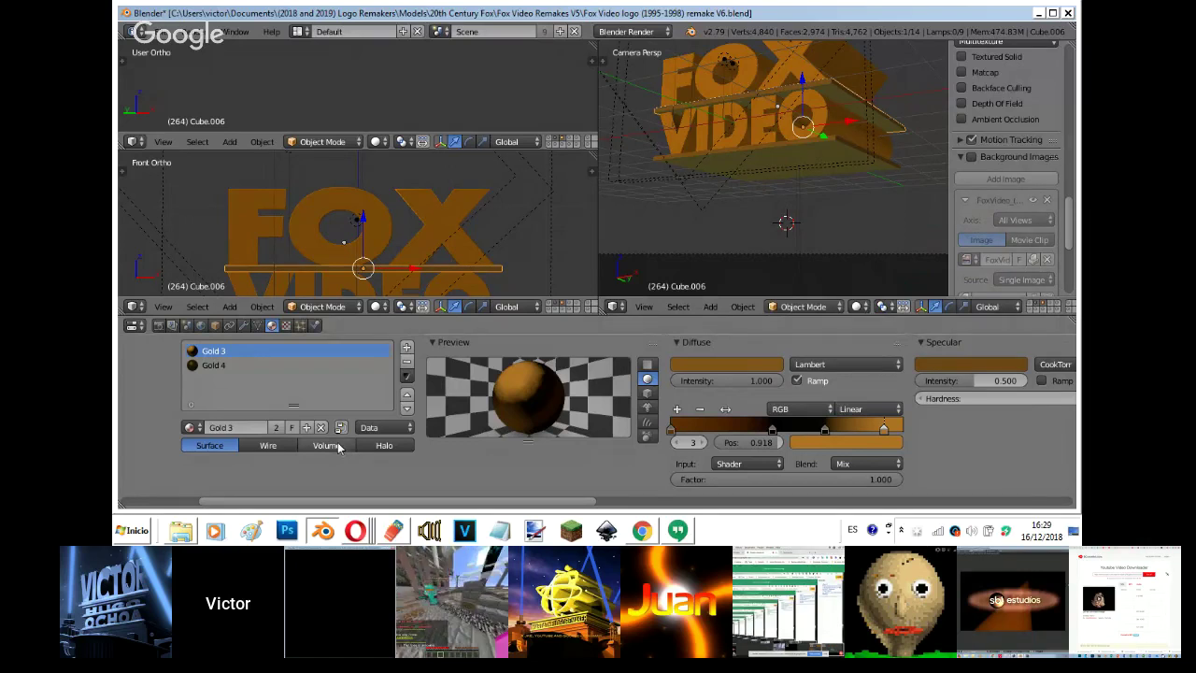
# - Select the Gold 4 material of the shelf under FOX for editing
pyautogui.click(364, 365)
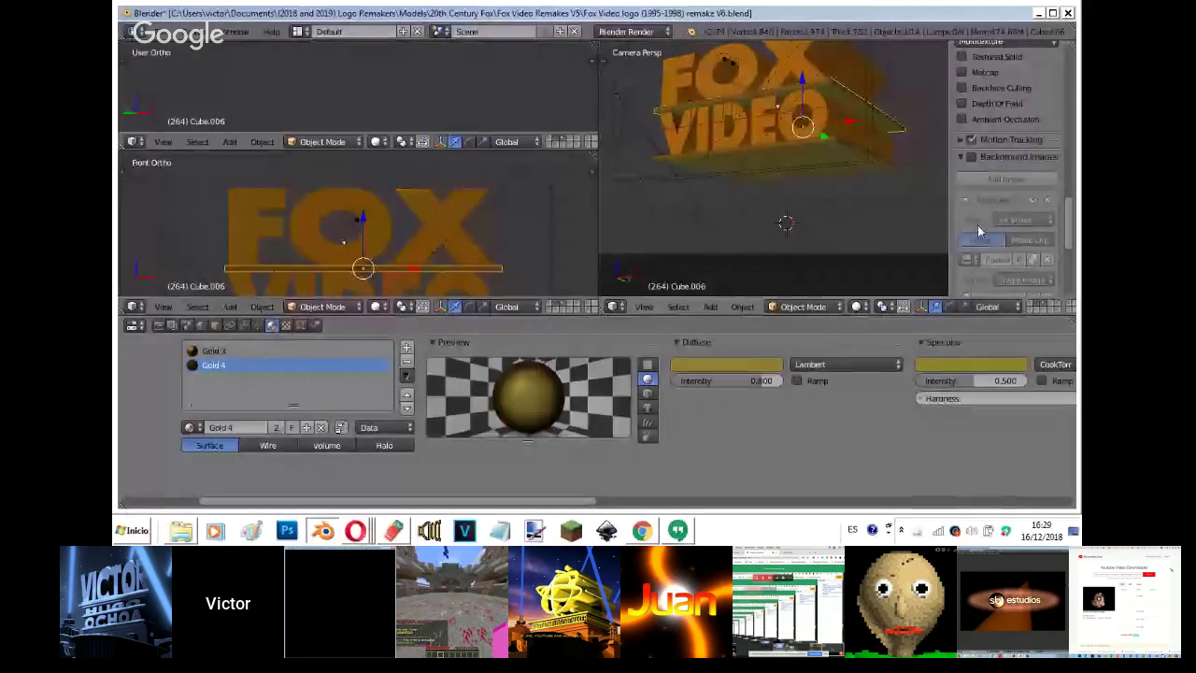
# - Show the background image, sample its orange as the Gold 4 diffuse color and copy that color to the specular color
pyautogui.click(972, 157)
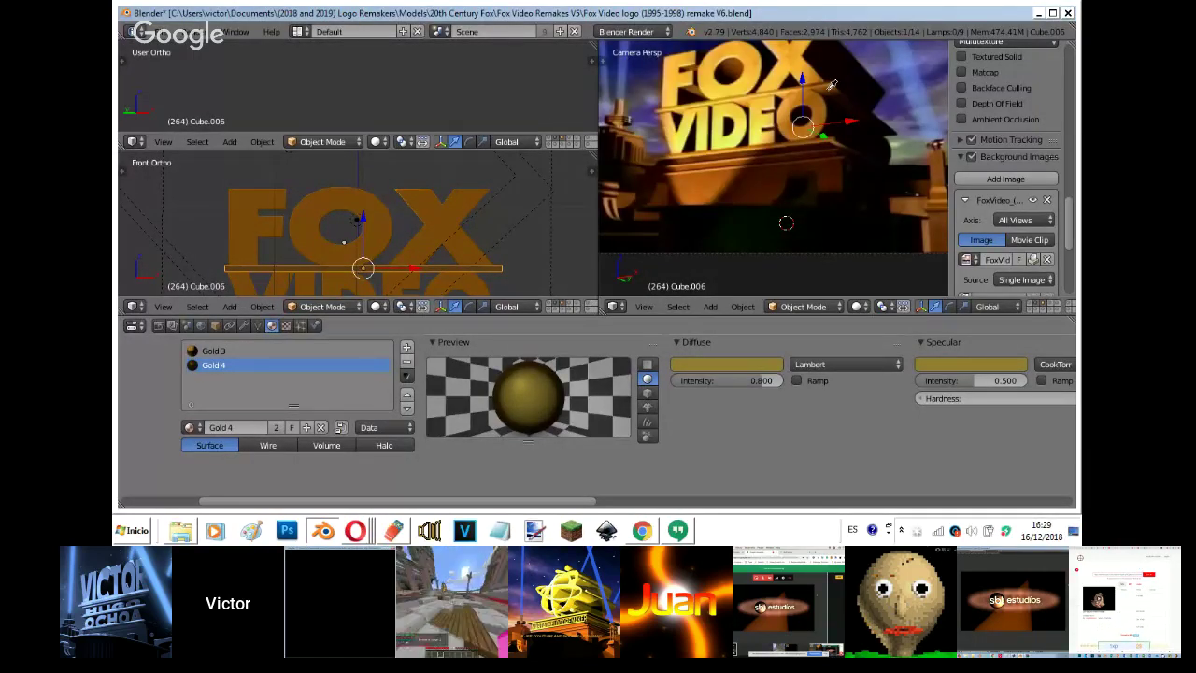
pyautogui.click(828, 88)
pyautogui.moveTo(736, 365); pyautogui.dragTo(978, 365)
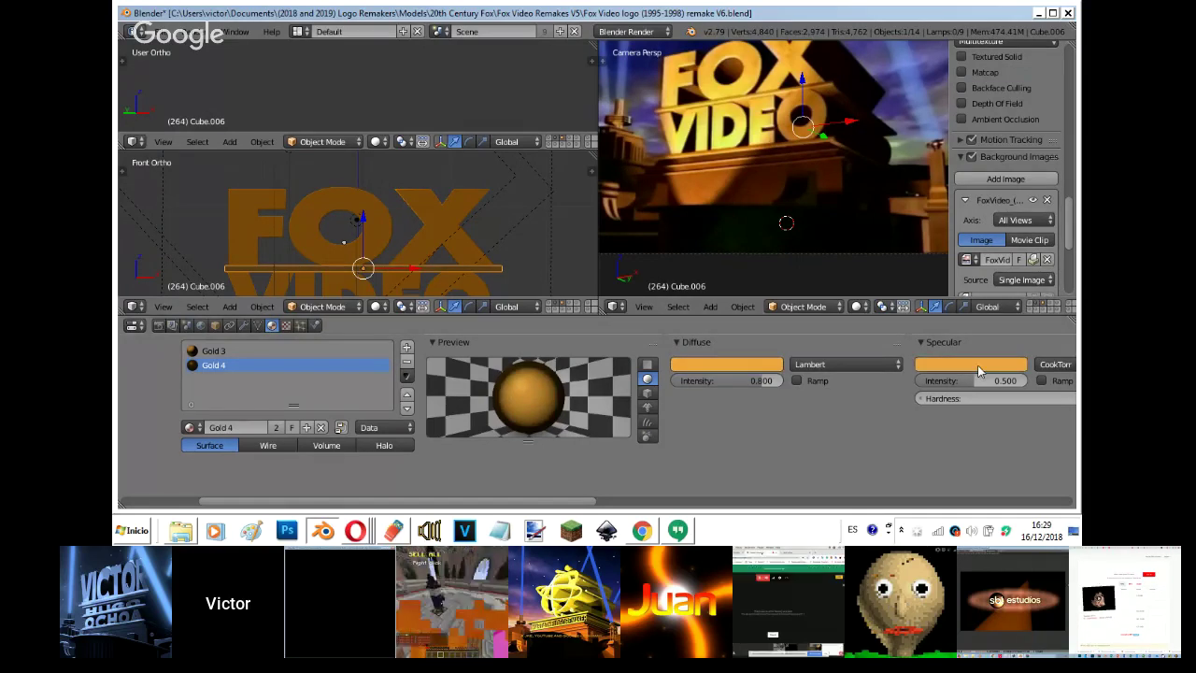
# - Resample the Gold 4 texture's color ramp stop at position 0.103 from the Fox Video background image
pyautogui.click(286, 326)
pyautogui.scroll(2, 631, 398)
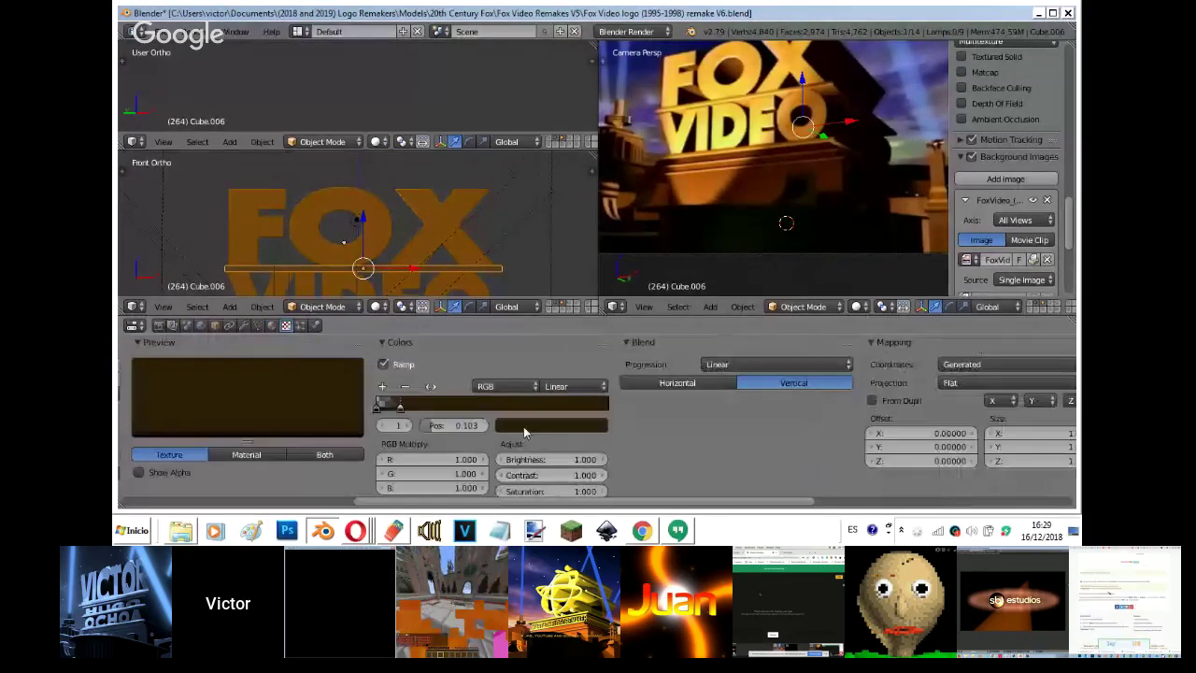
pyautogui.click(524, 428)
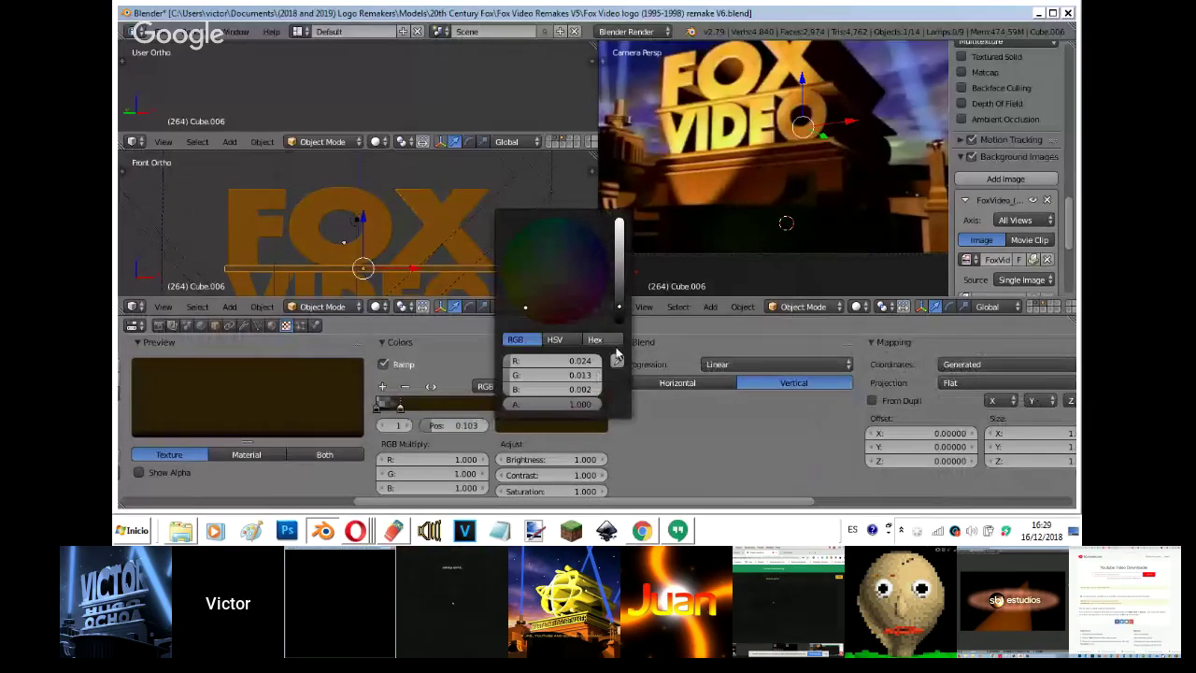
pyautogui.click(617, 360)
pyautogui.click(363, 218)
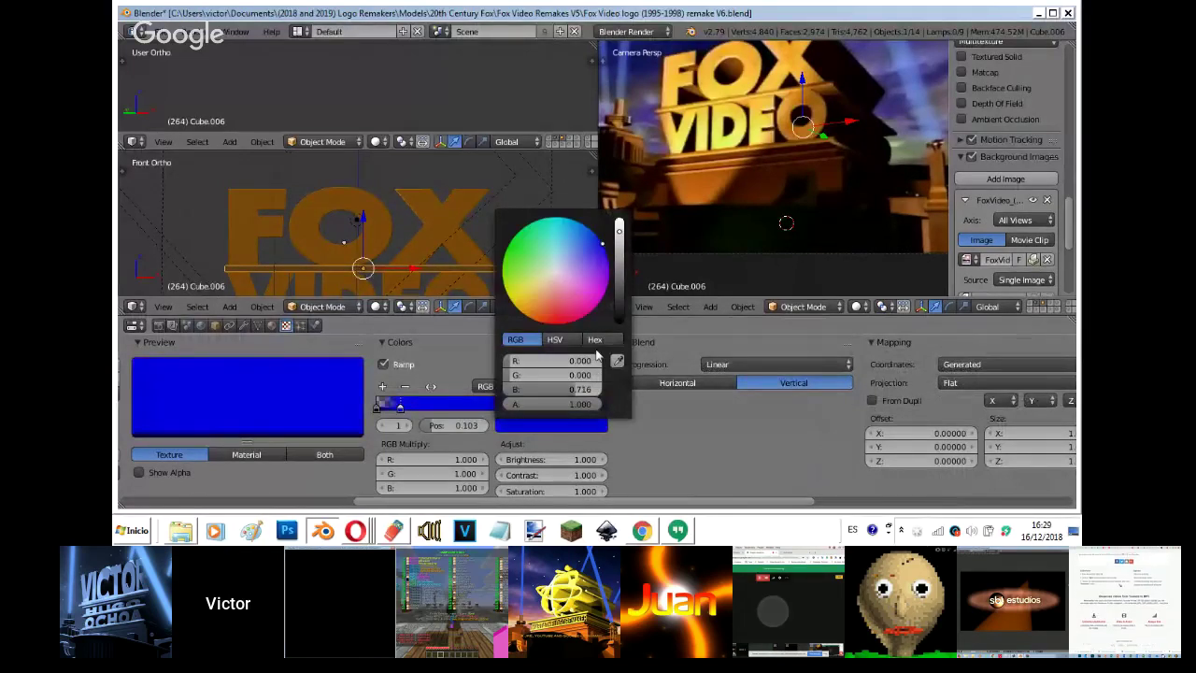
pyautogui.click(615, 360)
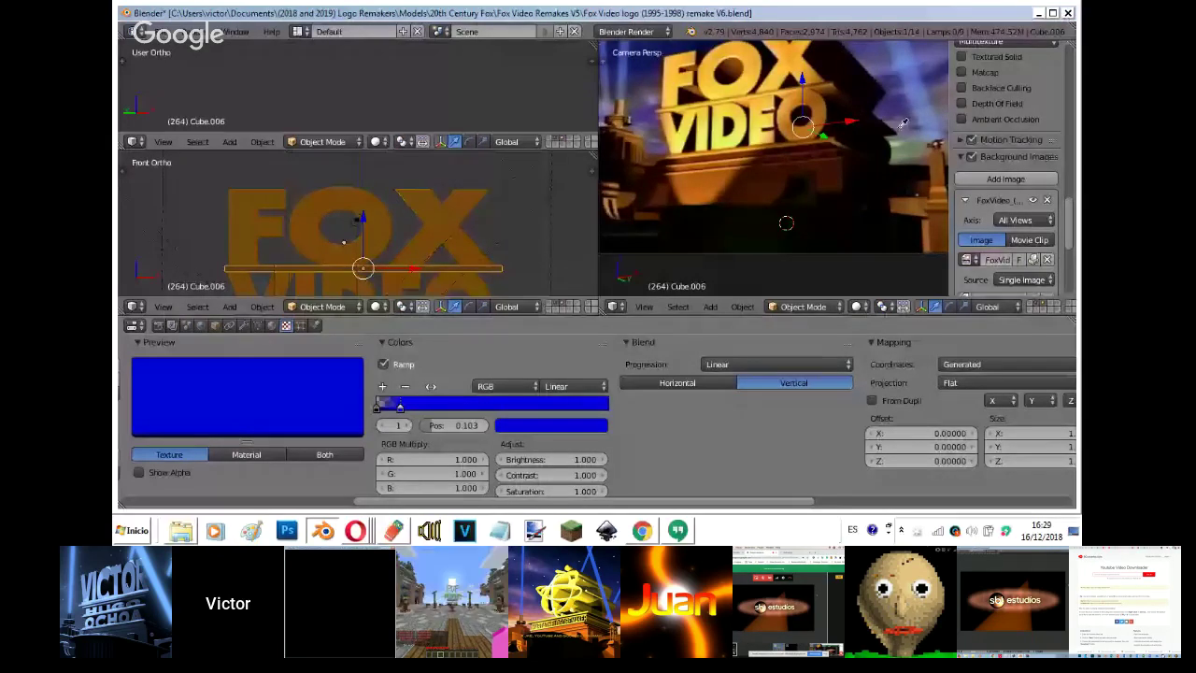
# - Hide the background image, preview the camera view as rendered and show the pedestal layer as well
pyautogui.click(272, 326)
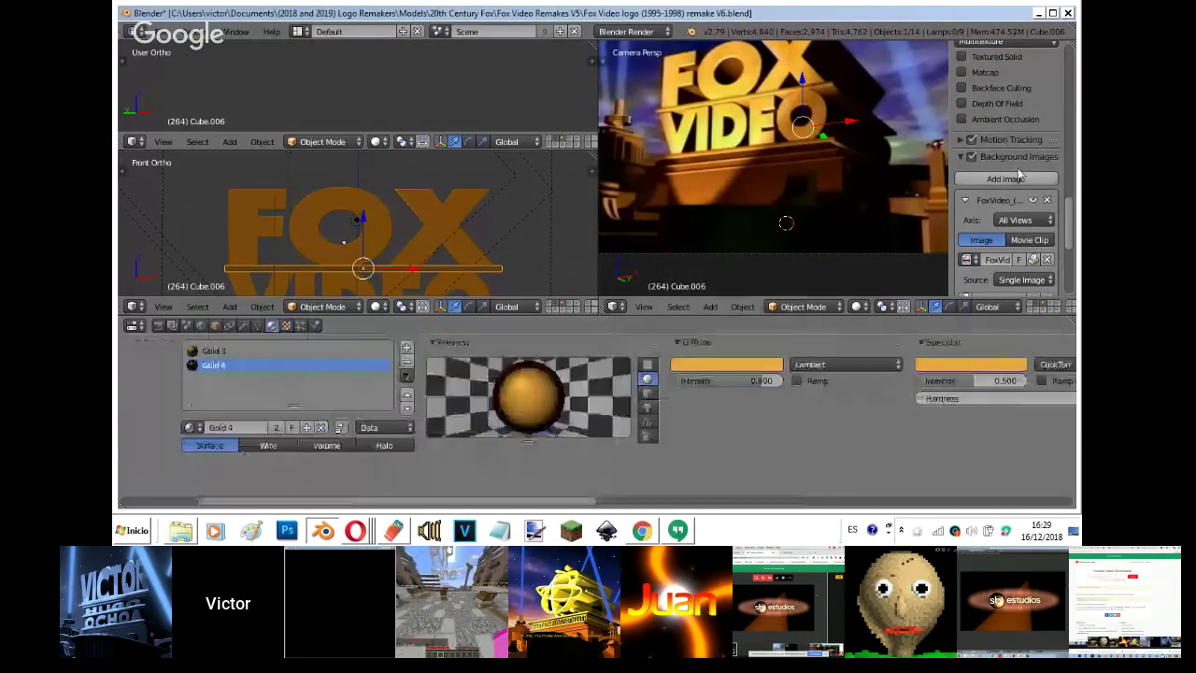
pyautogui.hotkey('shift', 'z')
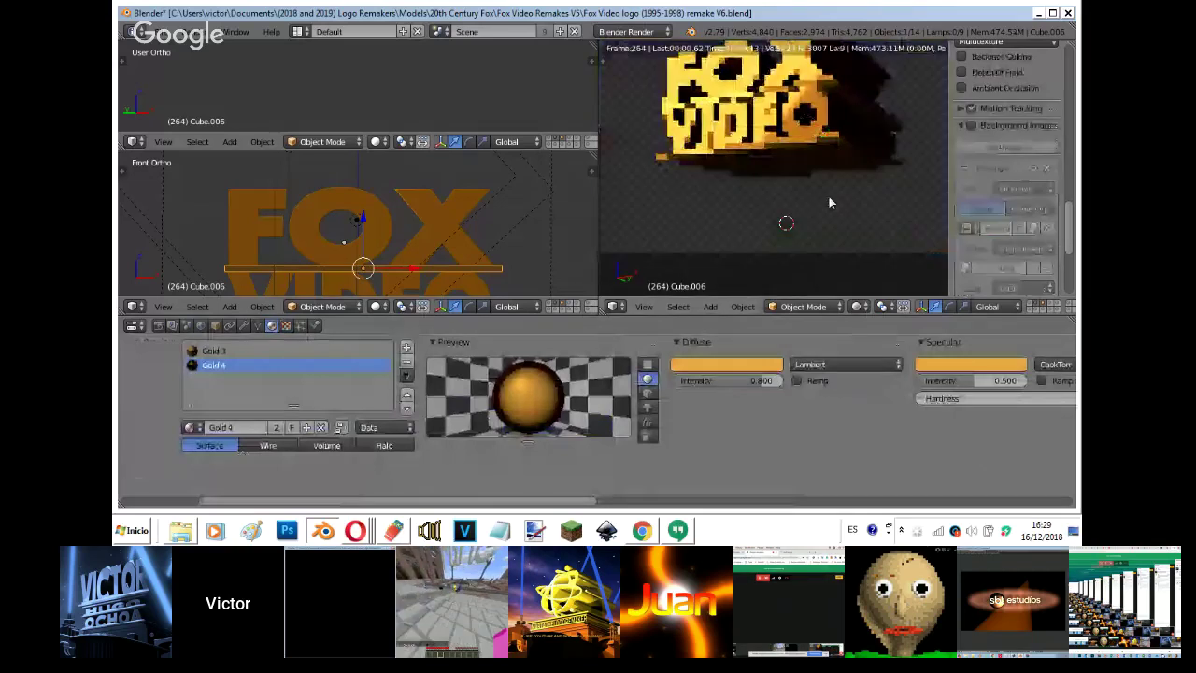
pyautogui.keyDown('shift'); pyautogui.click(1031, 305); pyautogui.keyUp('shift')
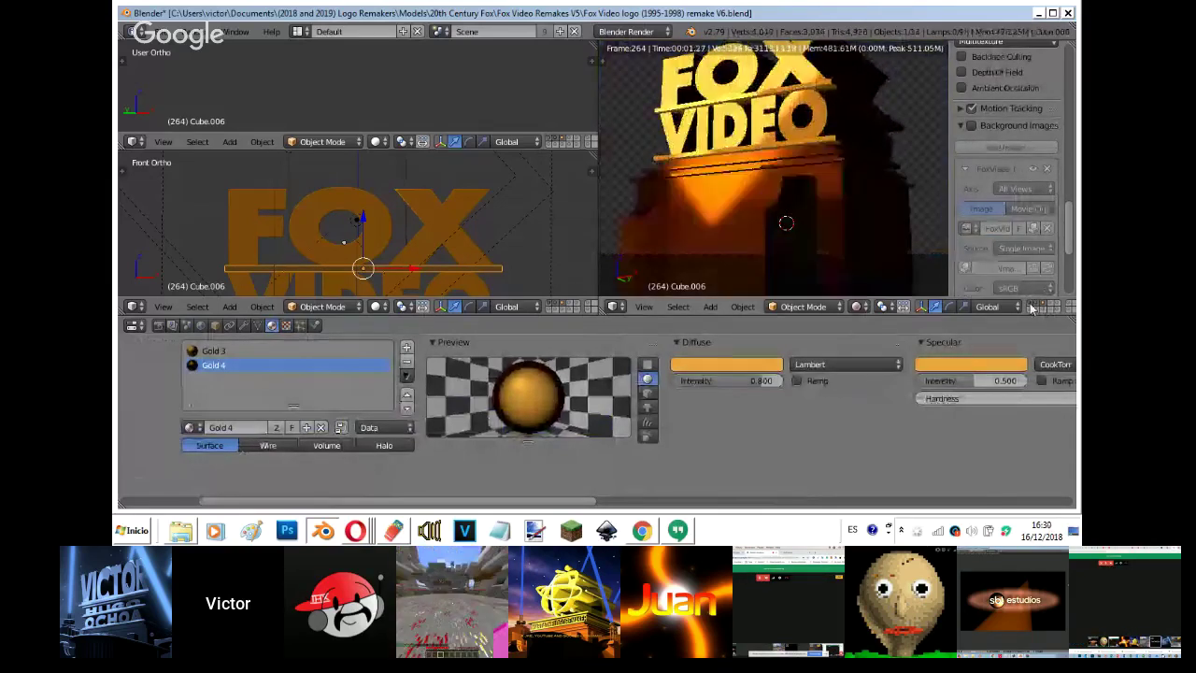
# - Set the emission of the small pedestal block's Brown 8 material to 0.16 and preview it rendered
pyautogui.rightClick(831, 215)
pyautogui.hotkey('shift', 'z')
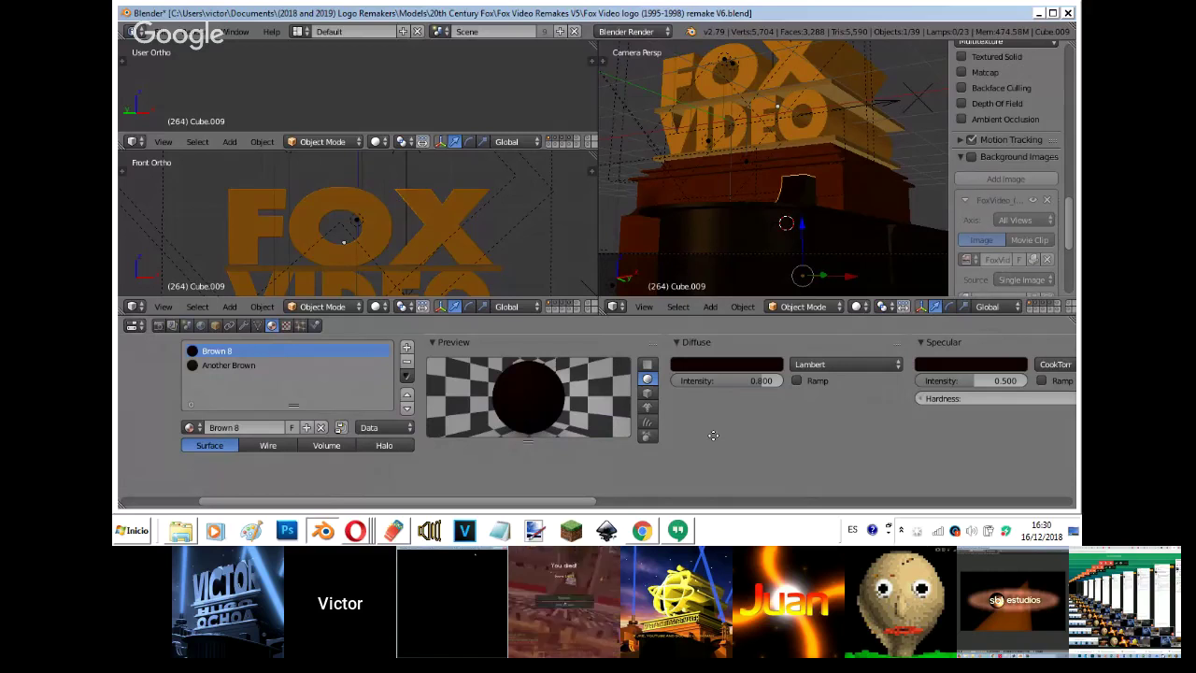
pyautogui.hscroll(5, 923, 363)
pyautogui.moveTo(922, 362); pyautogui.dragTo(937, 365)
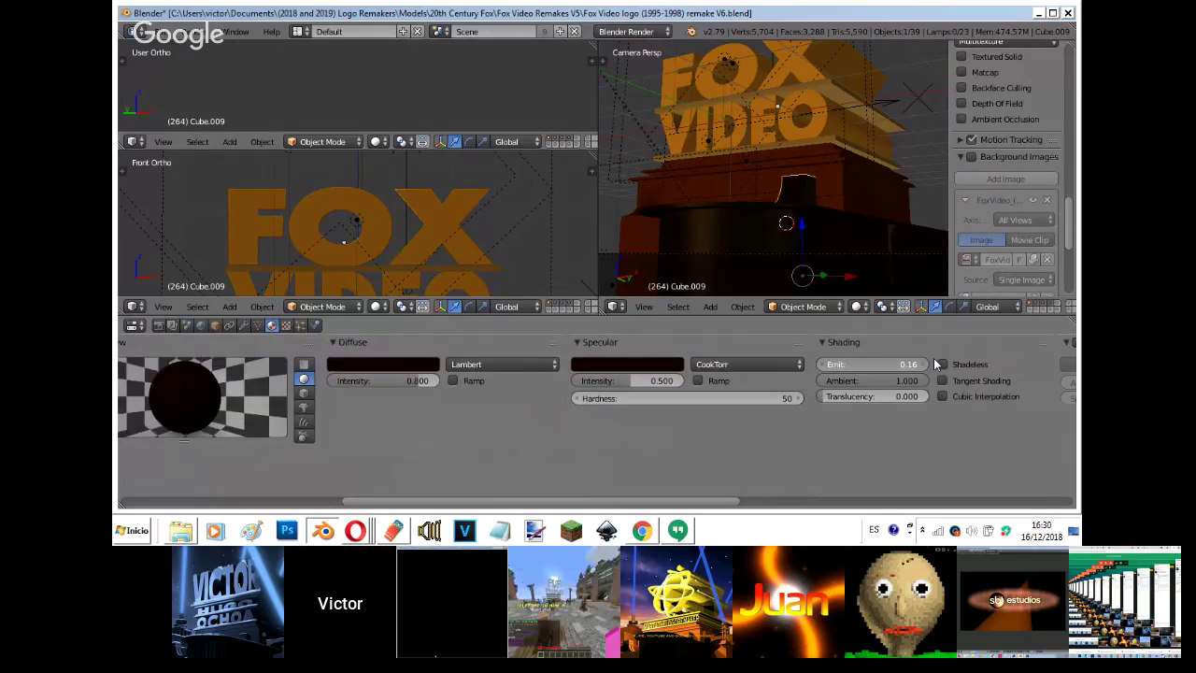
pyautogui.click(889, 268)
pyautogui.hotkey('shift', 'z')
# - Recolor the base cylinder's diffuse ramp stop and specular color with the dark tone sampled from the background image, and preview it rendered
pyautogui.press('z')
pyautogui.press('z')
pyautogui.rightClick(771, 227)
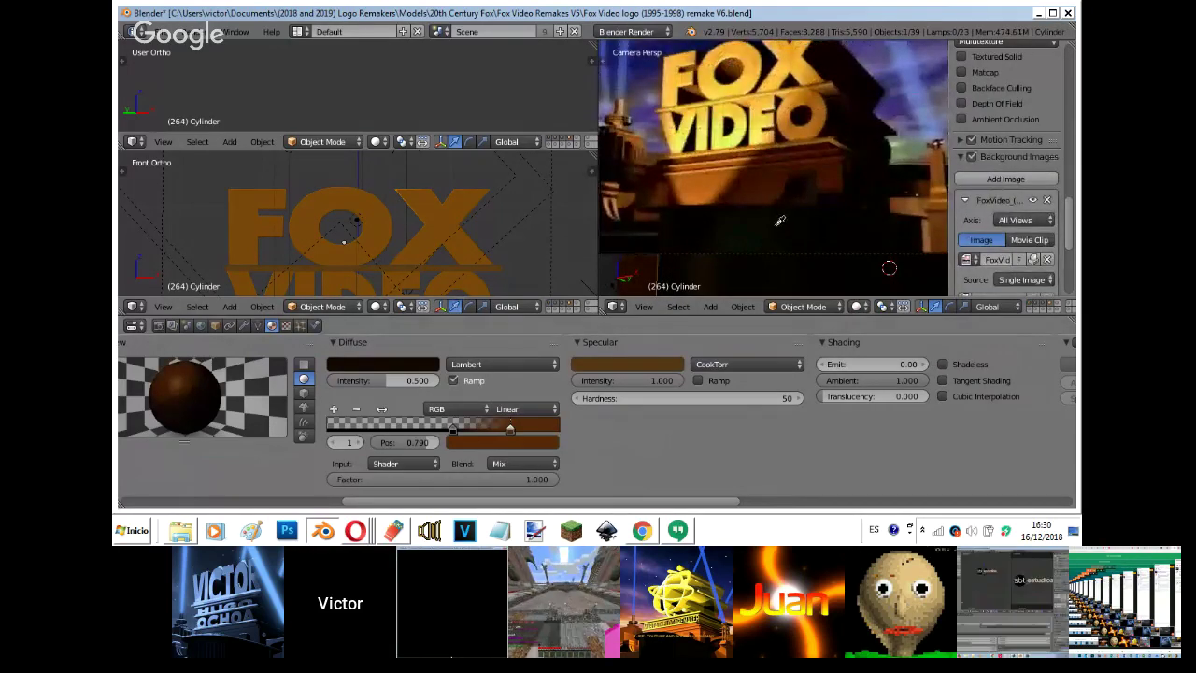
pyautogui.click(539, 444)
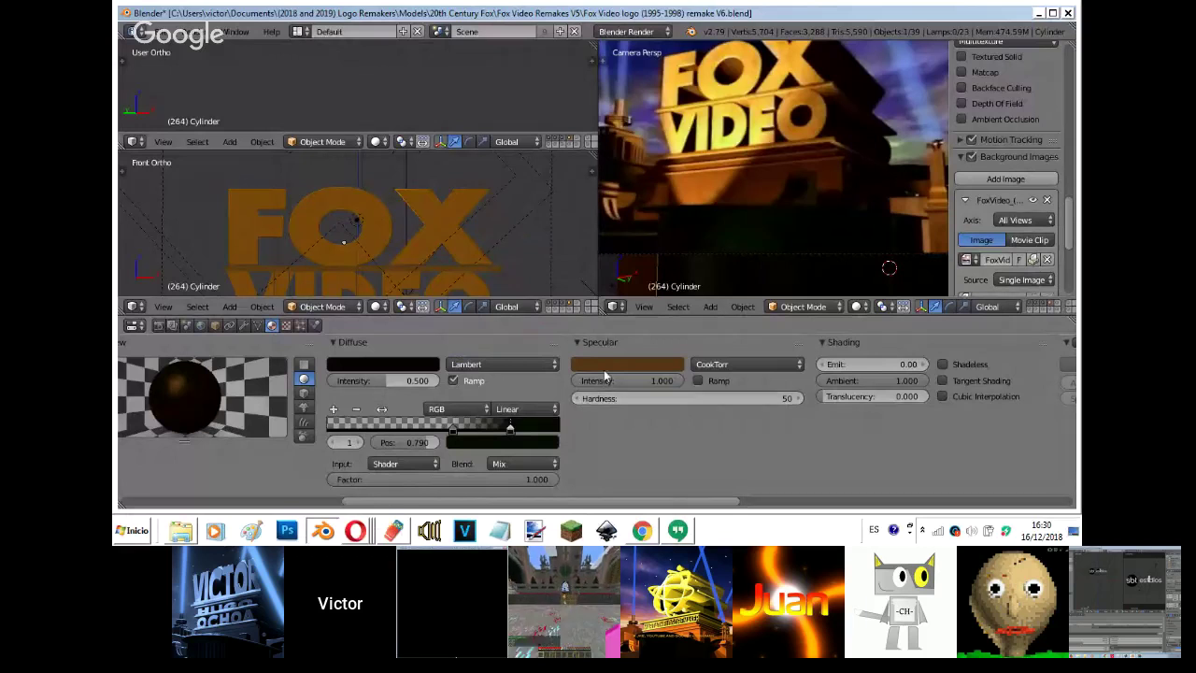
pyautogui.hotkey('ctrl', 'v')
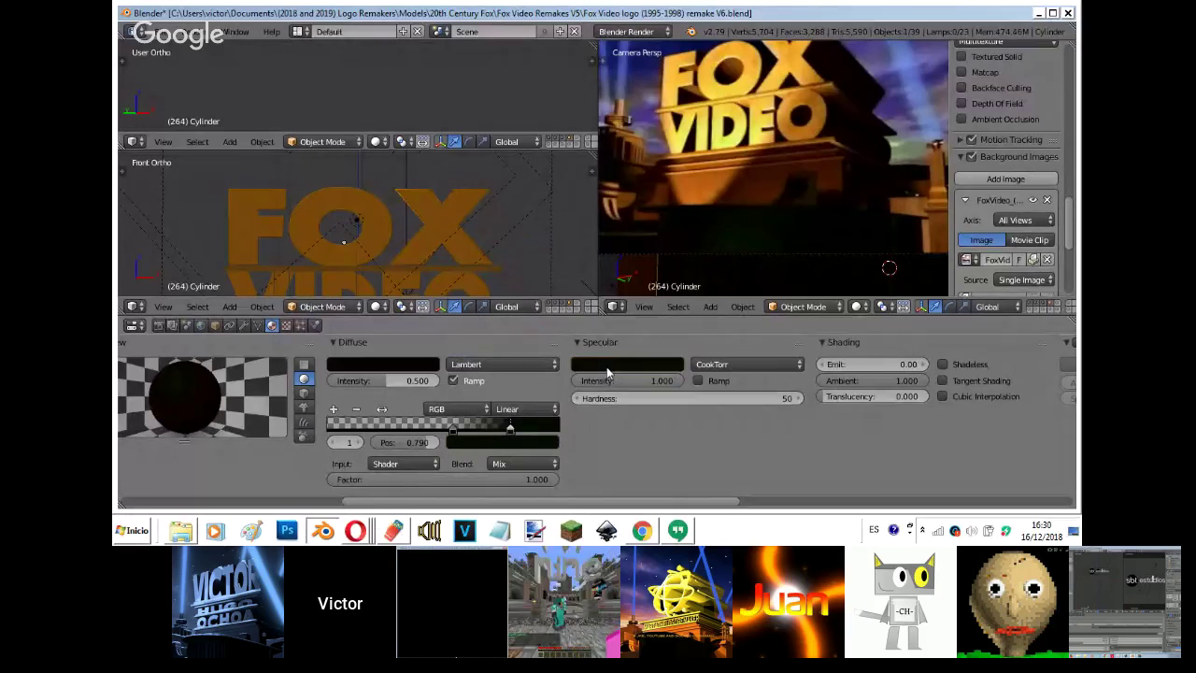
pyautogui.click(981, 157)
pyautogui.hotkey('shift', 'z')
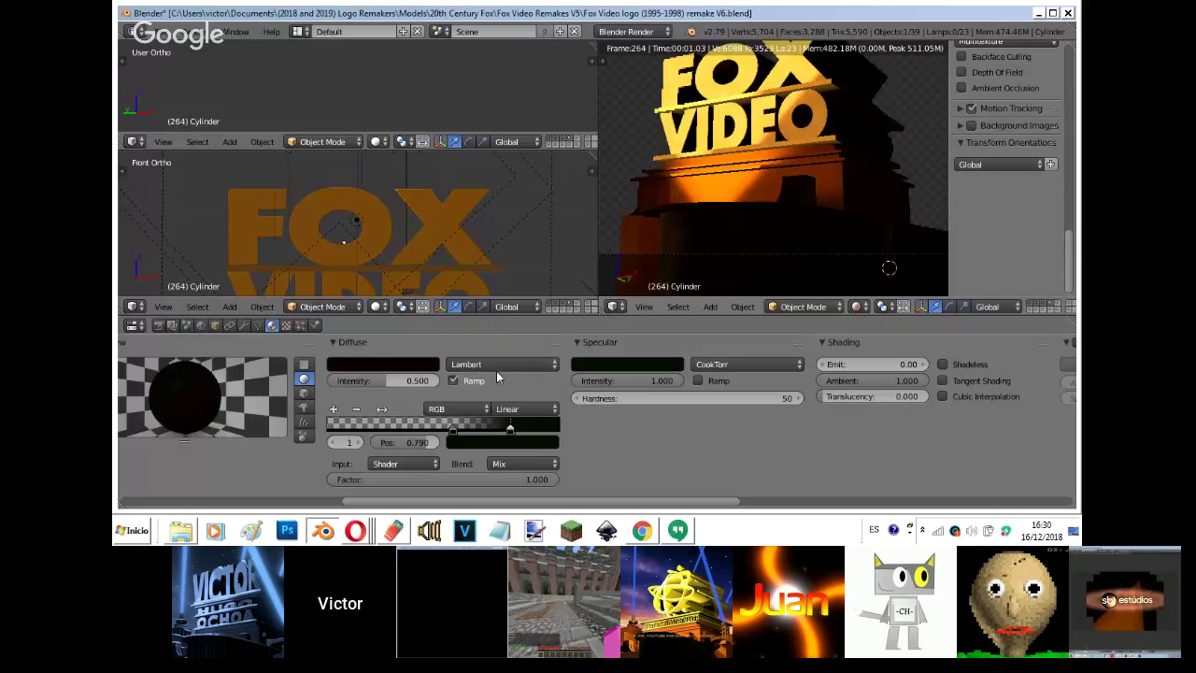
# - Adjust the cylinder's diffuse ramp stop at position 0.790 to a dark green of R 0.003, G 0.014, B 0.000
pyautogui.click(286, 325)
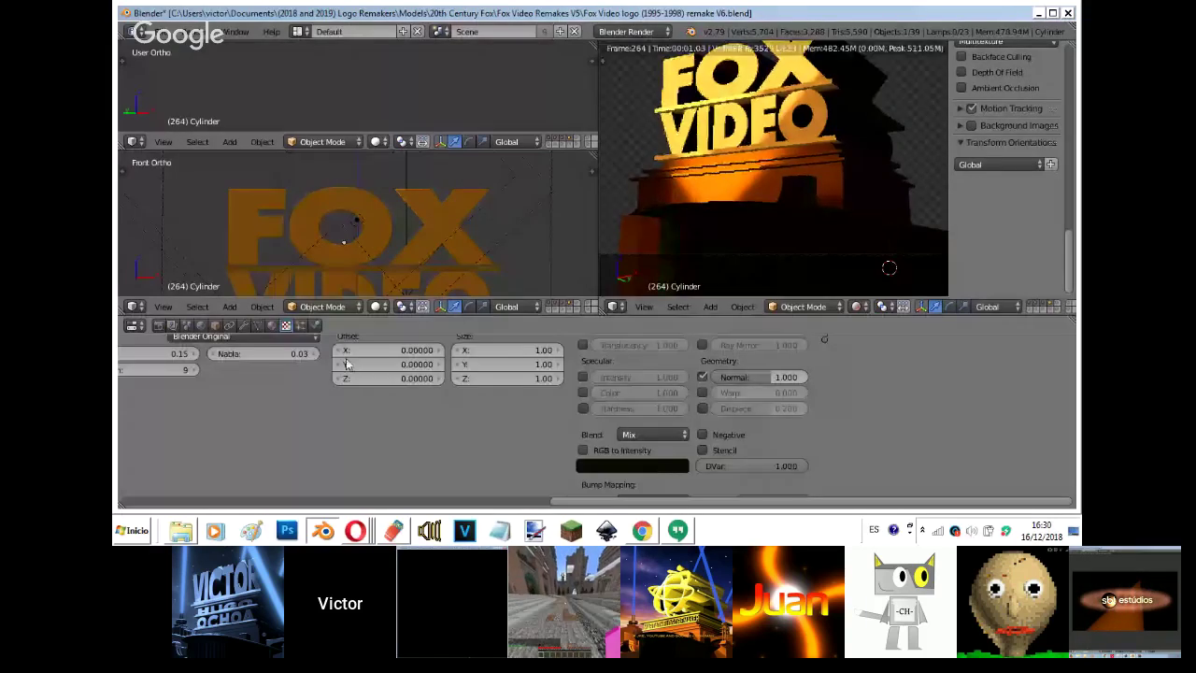
pyautogui.click(272, 326)
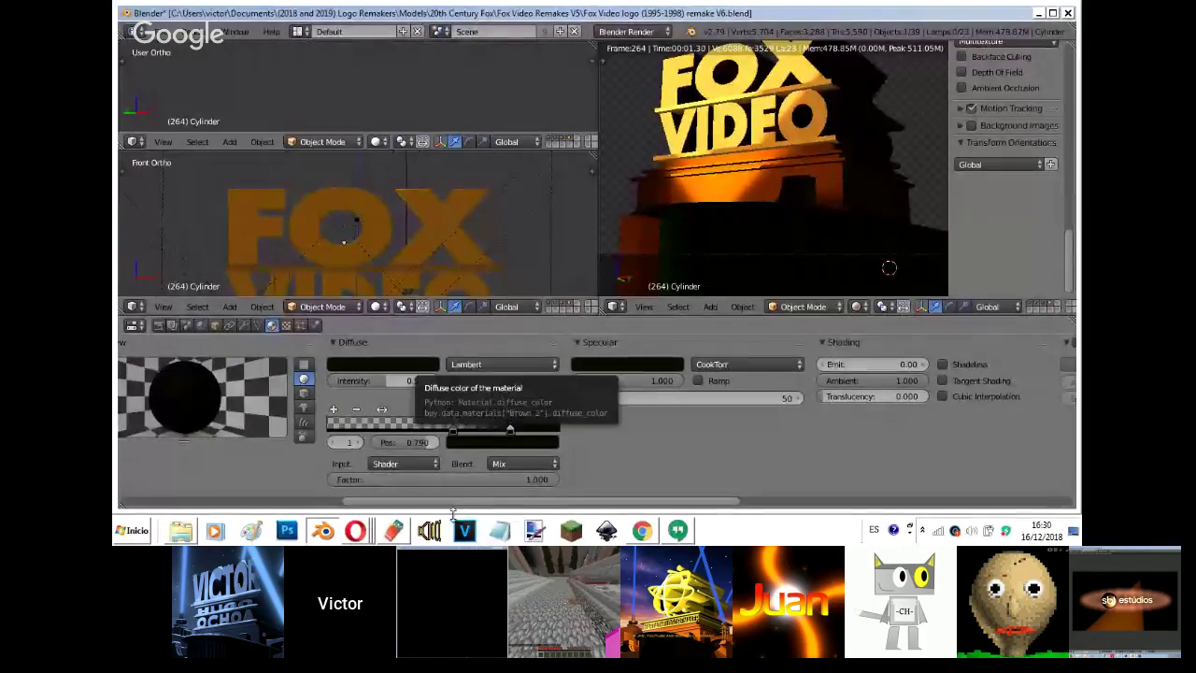
pyautogui.click(413, 368)
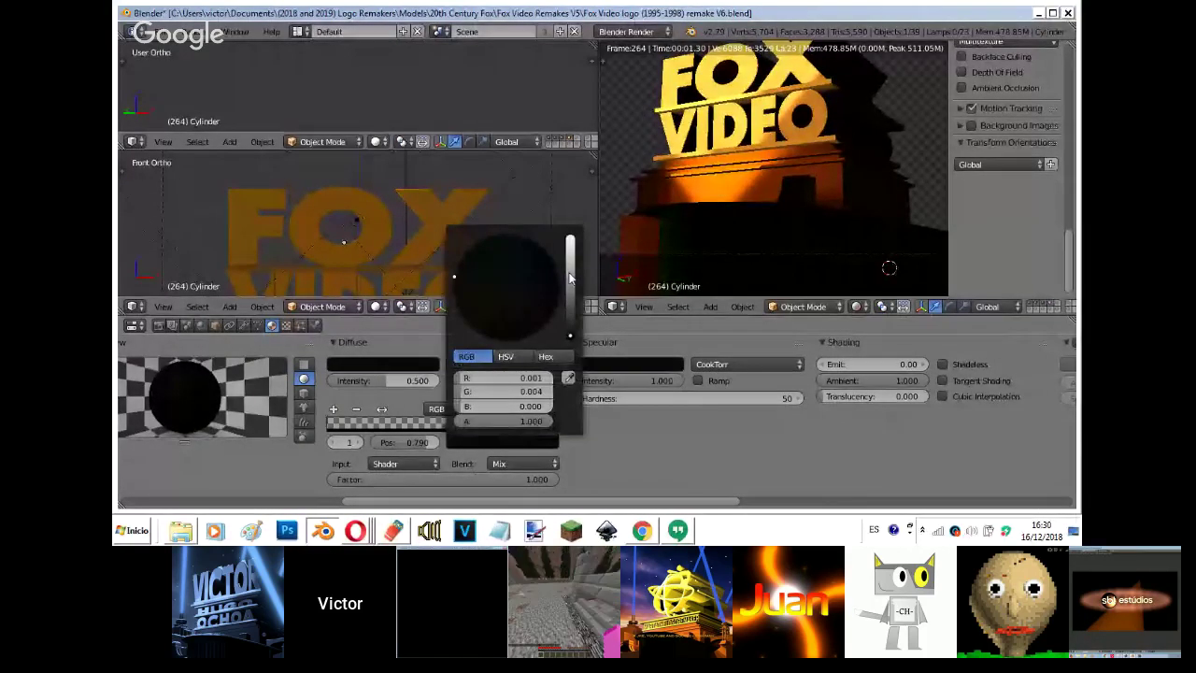
pyautogui.click(570, 277)
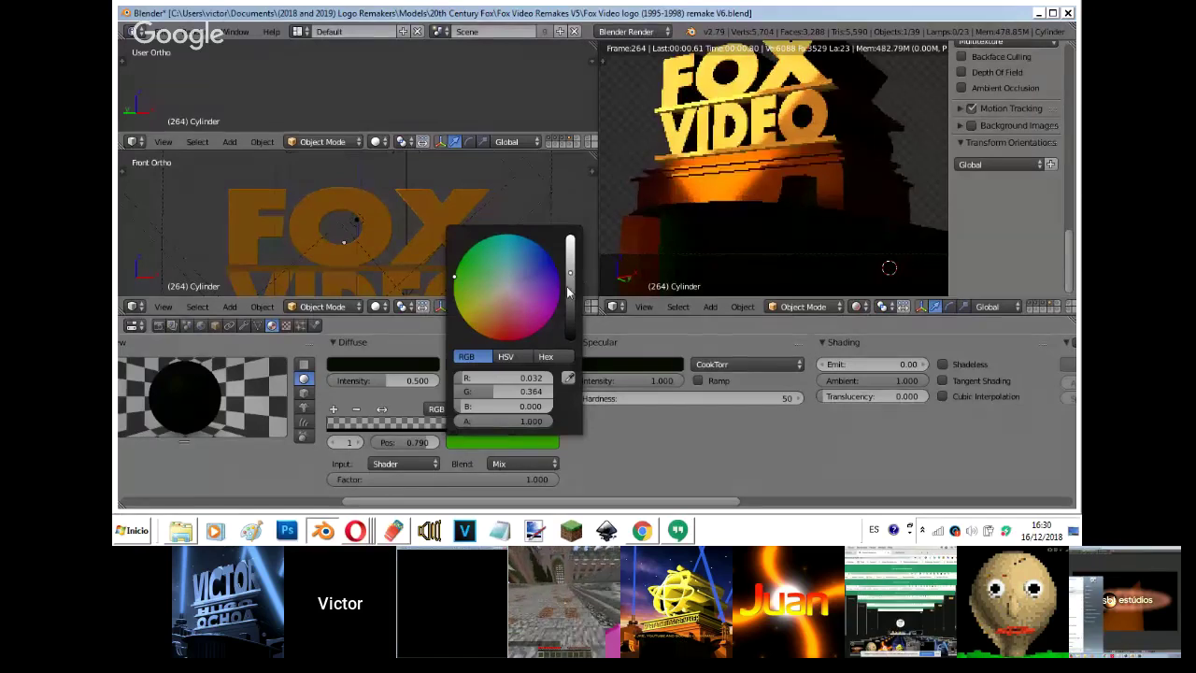
pyautogui.click(569, 321)
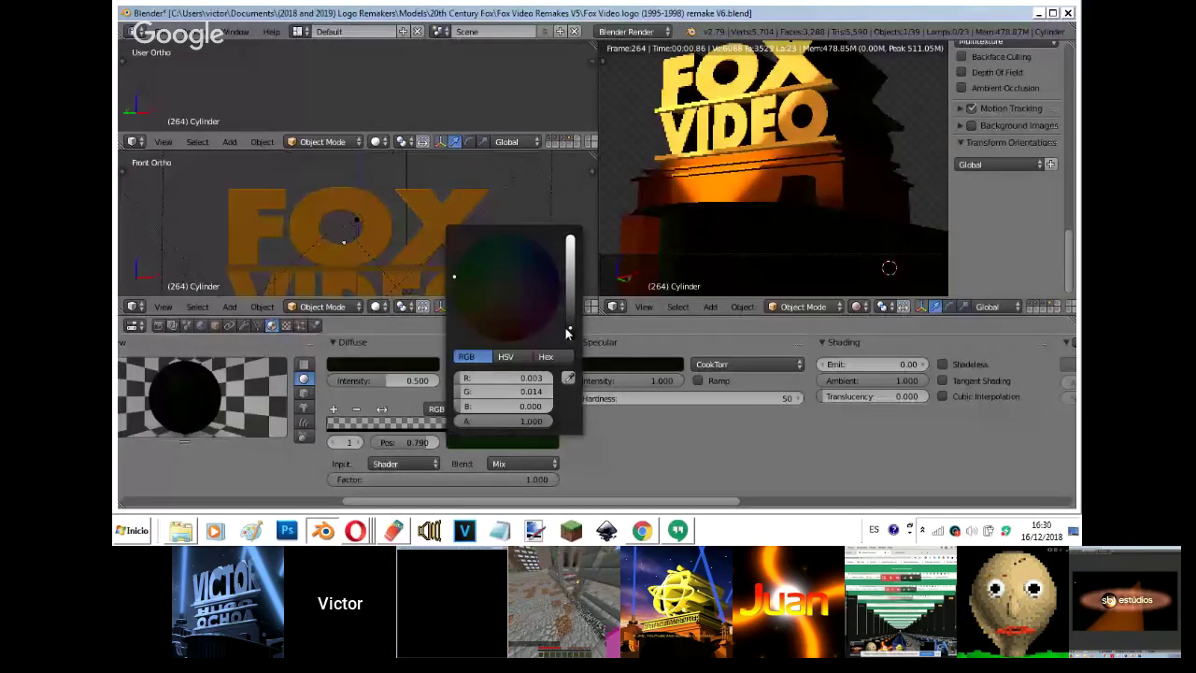
# - Isolate layer 4 in solid display and, from the top view, move an area lamp in front of the cylinder's rounded end
pyautogui.press('4')
pyautogui.press('z')
pyautogui.press('z')
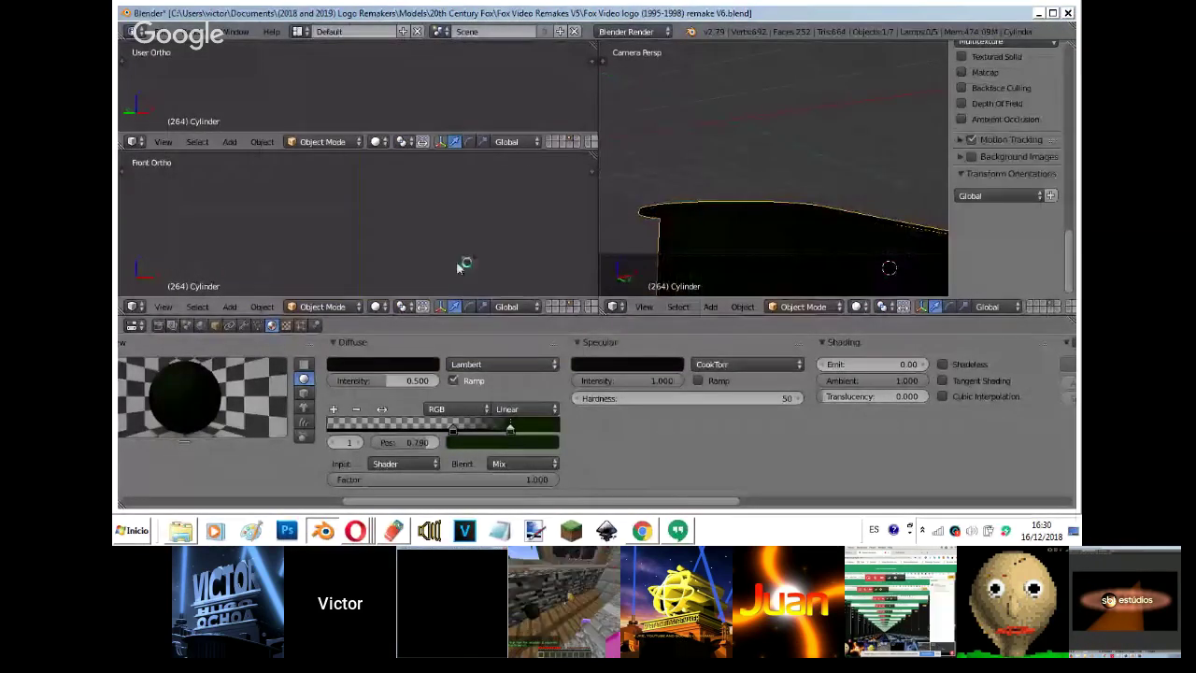
pyautogui.press('KP_7')
pyautogui.scroll(-8, 456, 260)
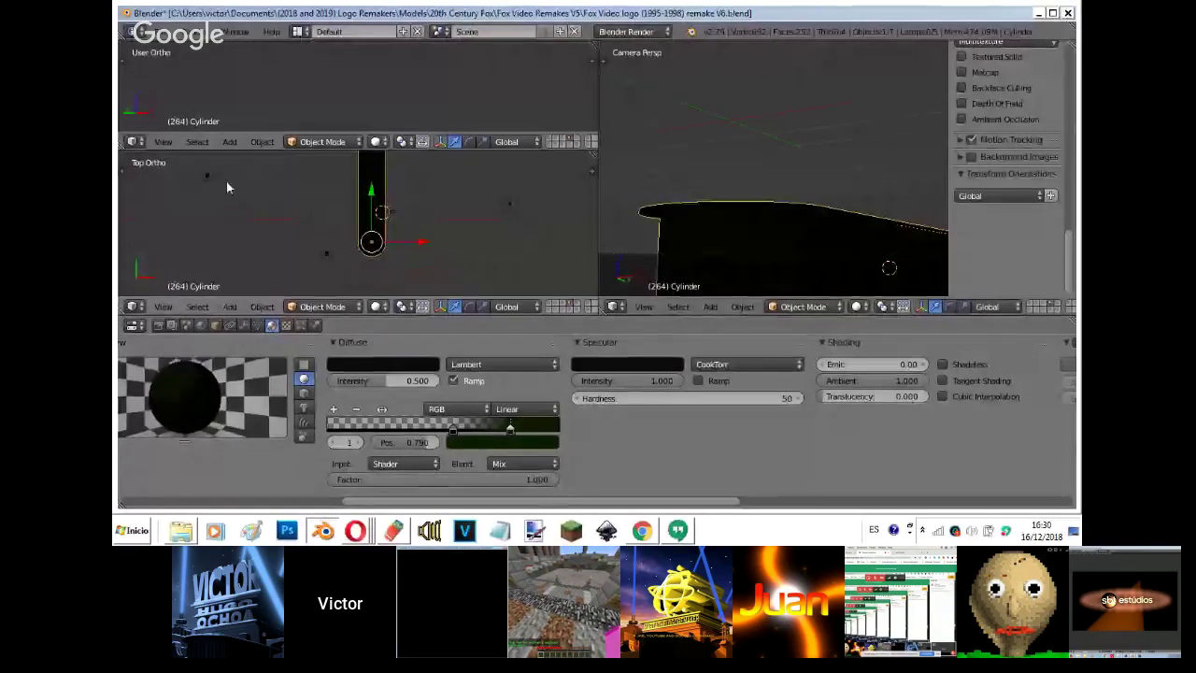
pyautogui.hotkey('ctrl', 'z')
pyautogui.keyDown('shift'); pyautogui.moveTo(431, 219); pyautogui.dragTo(404, 166, button='middle'); pyautogui.keyUp('shift')
pyautogui.rightClick(372, 266)
pyautogui.press('g')
pyautogui.click(415, 200)
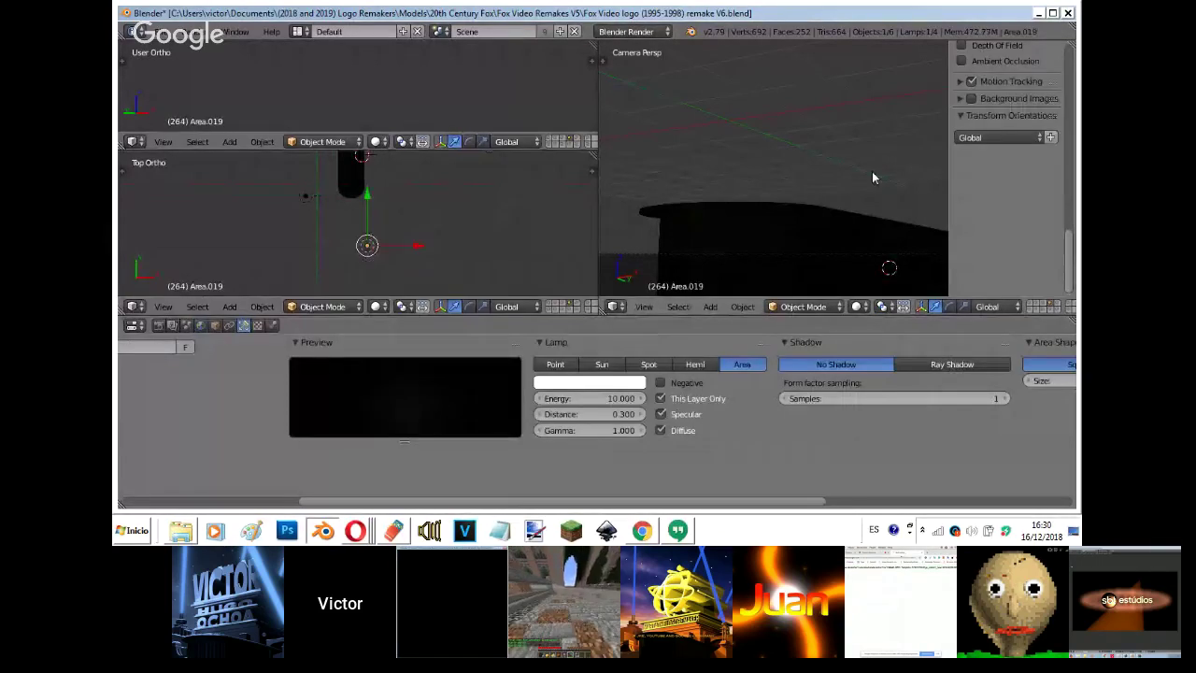
# - With the camera view rendered, move the area lamp close to the cylinder's rounded end and delete the other lamp beside it
pyautogui.hotkey('shift', 'z')
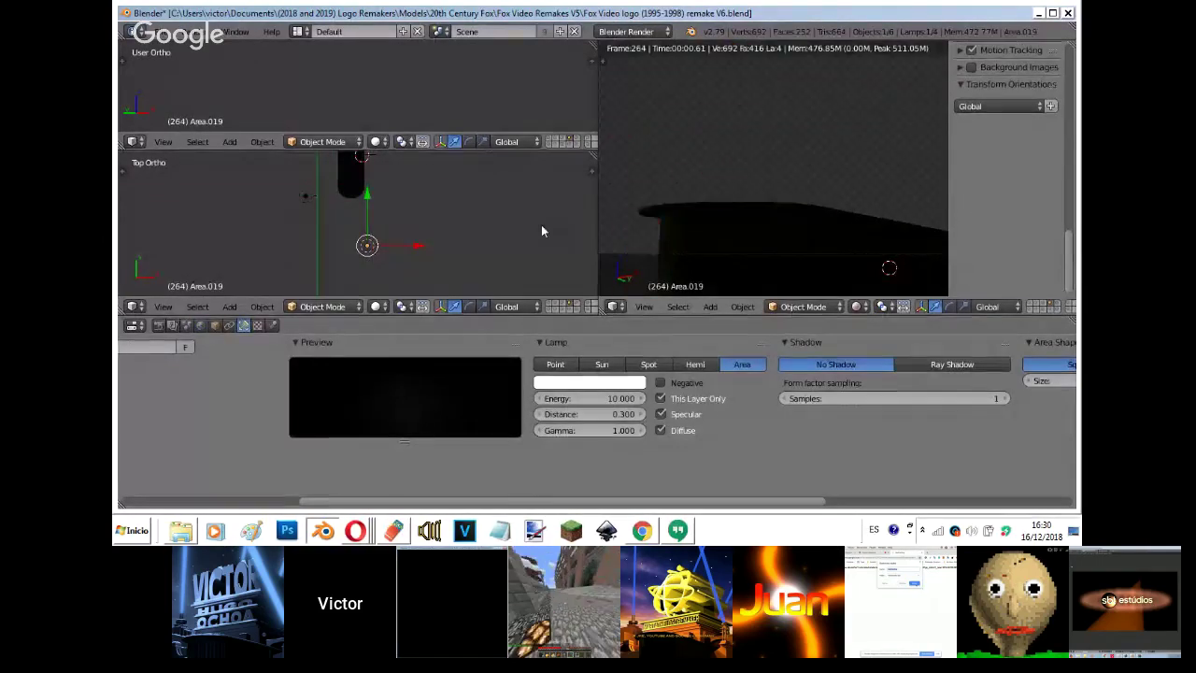
pyautogui.press('g')
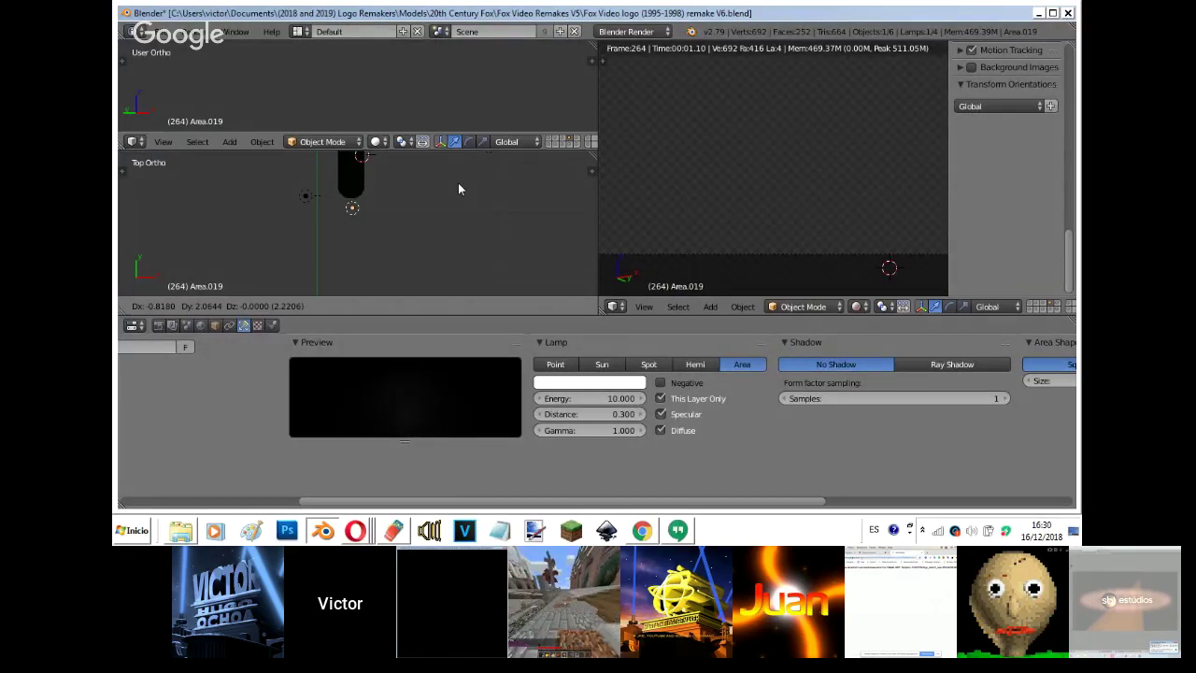
pyautogui.click(458, 189)
pyautogui.press('Delete')
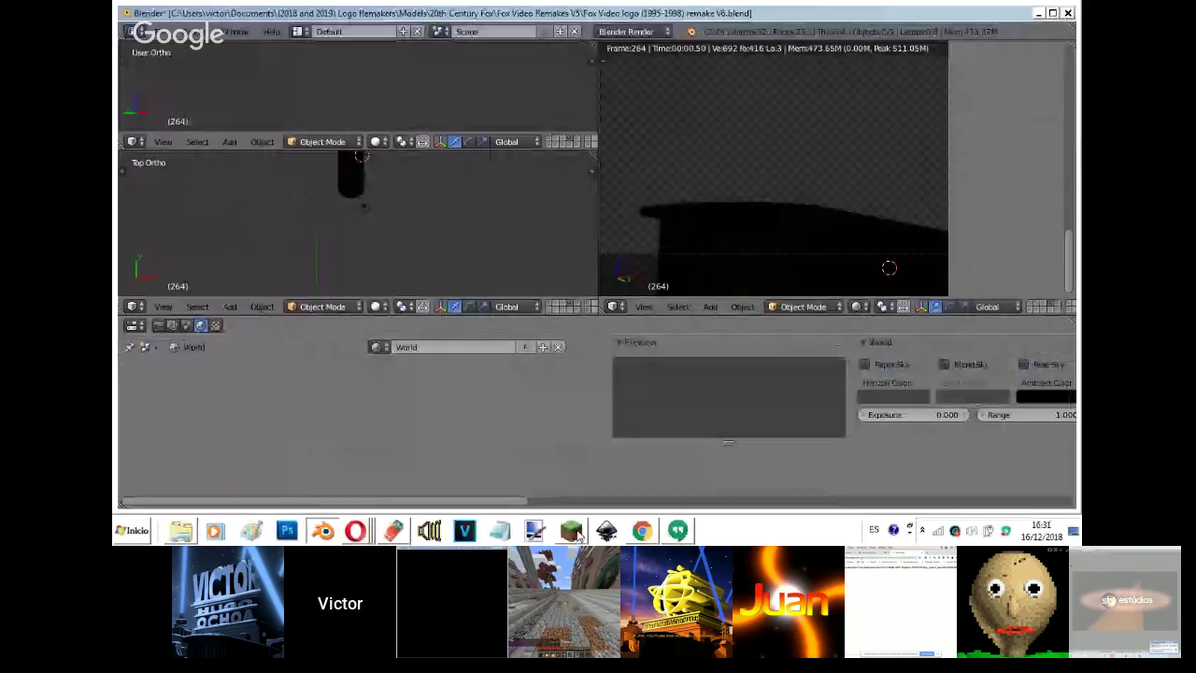
# - Switch to Hangouts and the YouTube live stream page in Opera, and read the recent chat messages
pyautogui.click(675, 531)
pyautogui.moveTo(355, 531)
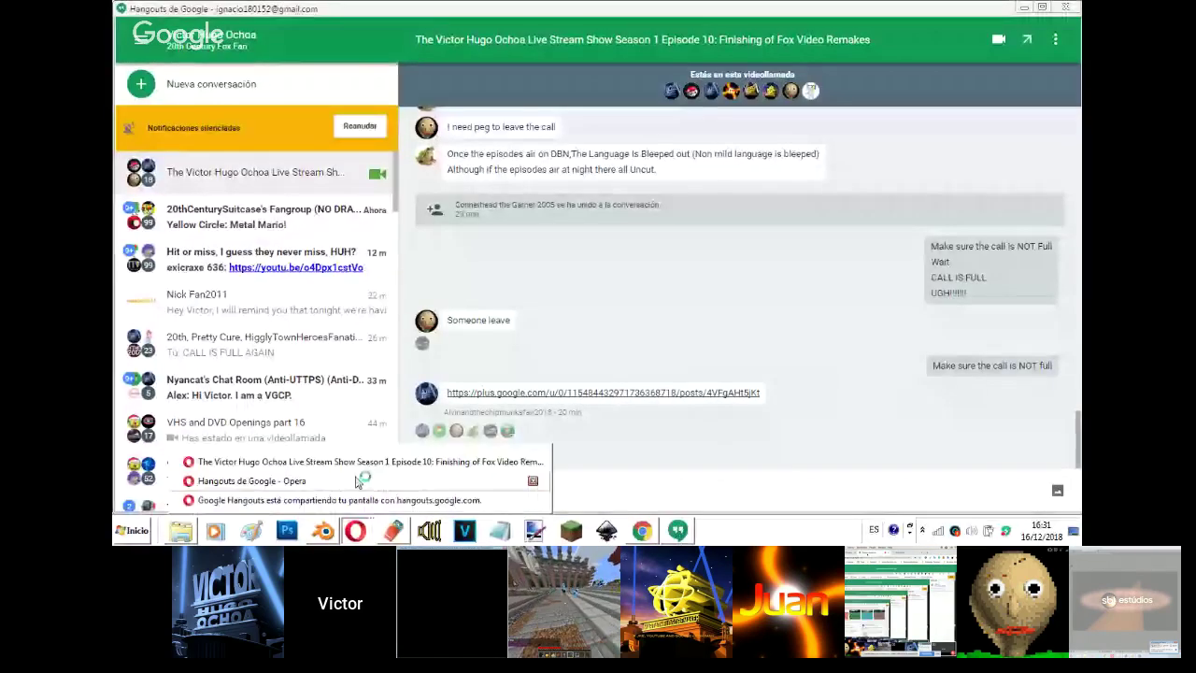
pyautogui.click(358, 480)
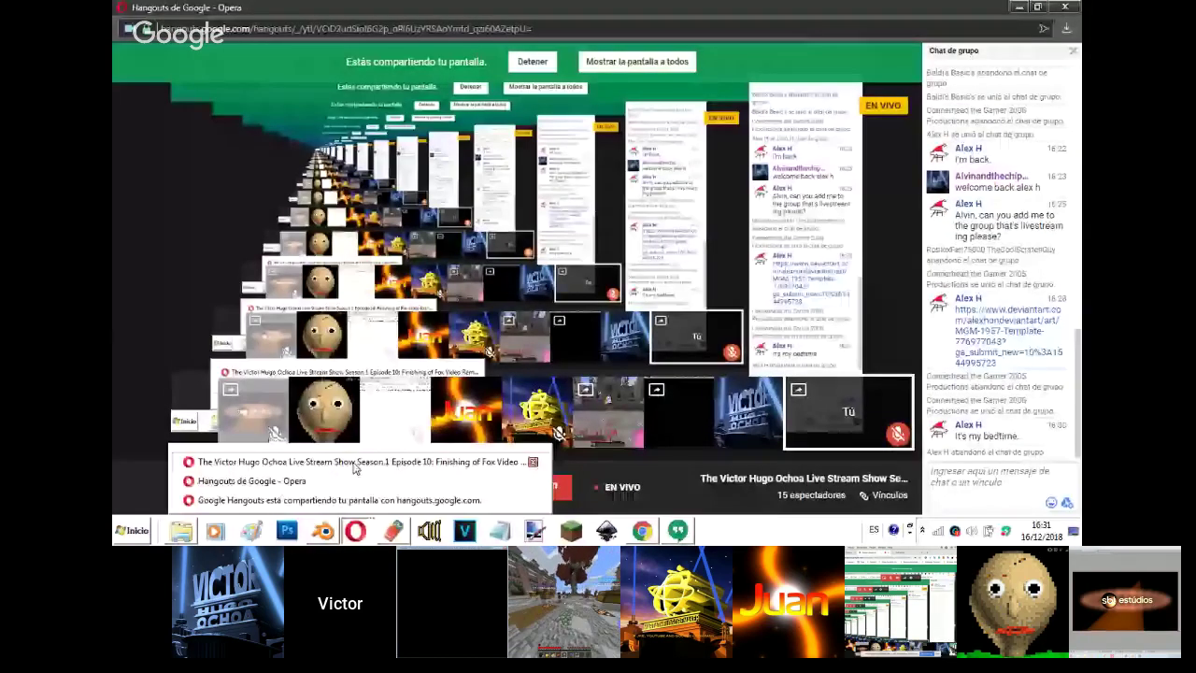
pyautogui.click(354, 464)
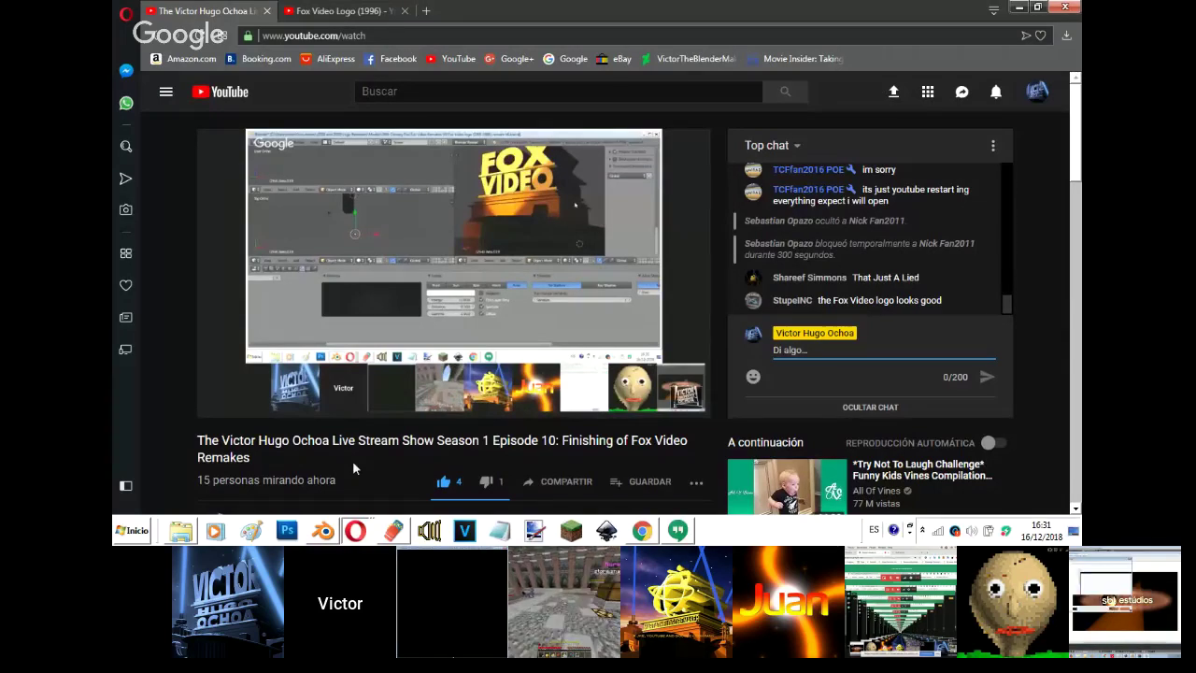
pyautogui.scroll(3, 1003, 299)
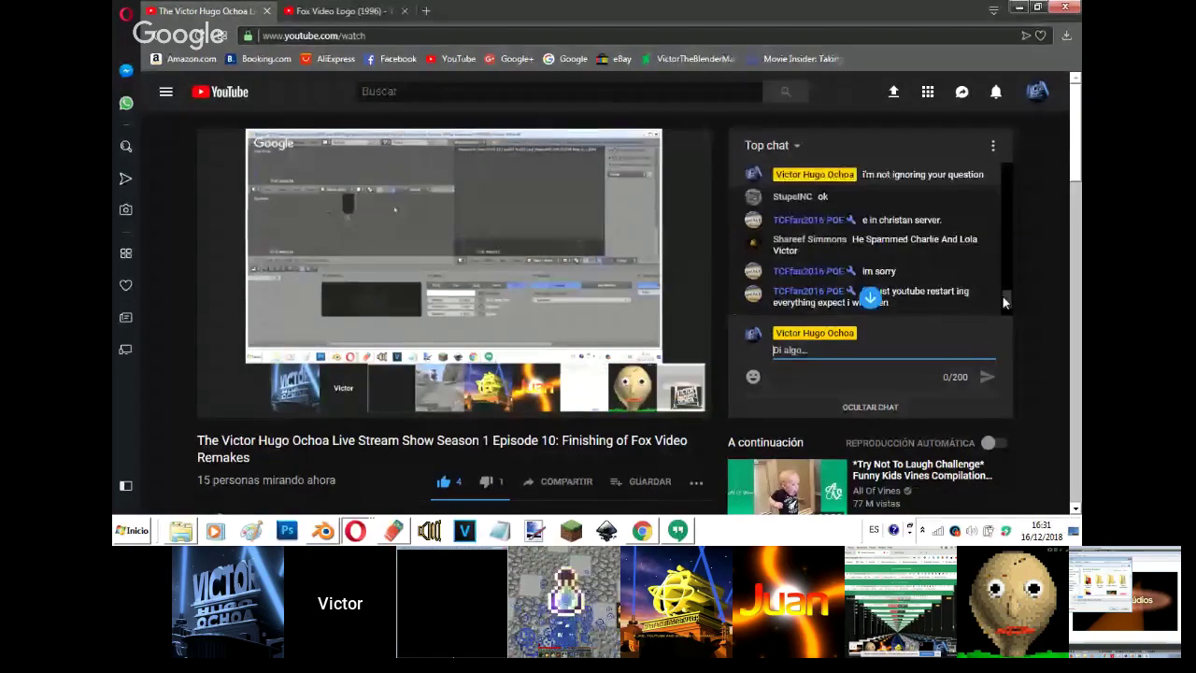
# - Post "I'm not UTTP" in the YouTube stream's live chat and switch back to Blender
pyautogui.click(690, 532)
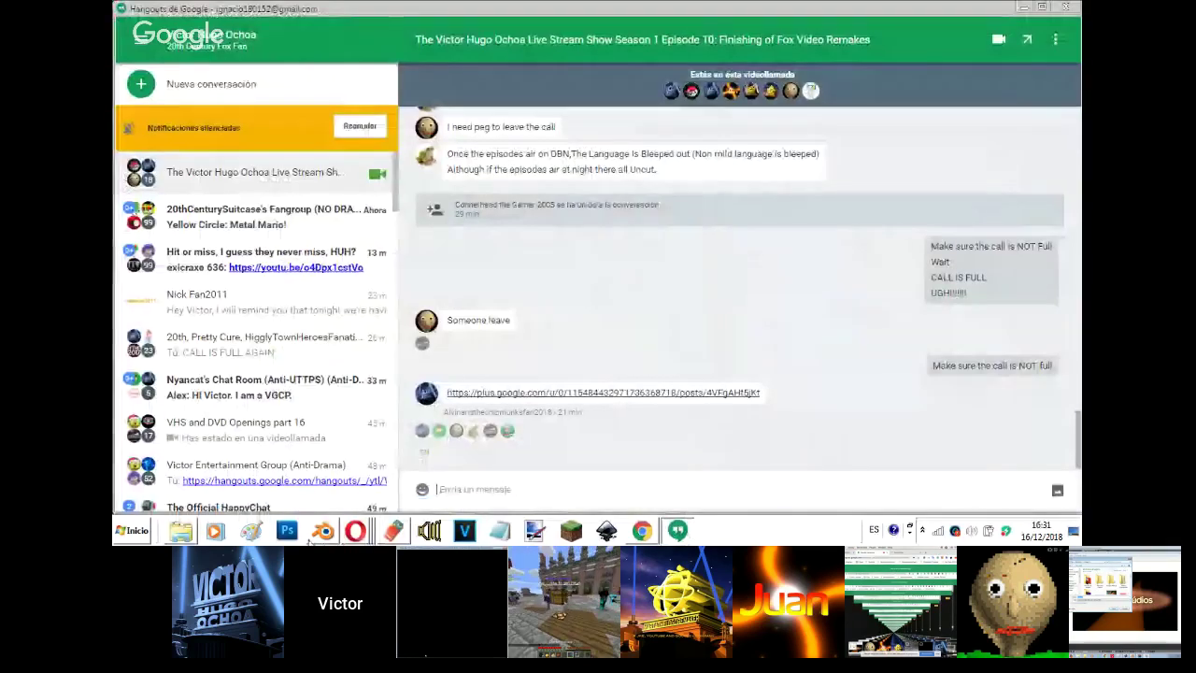
pyautogui.moveTo(355, 531)
pyautogui.click(368, 464)
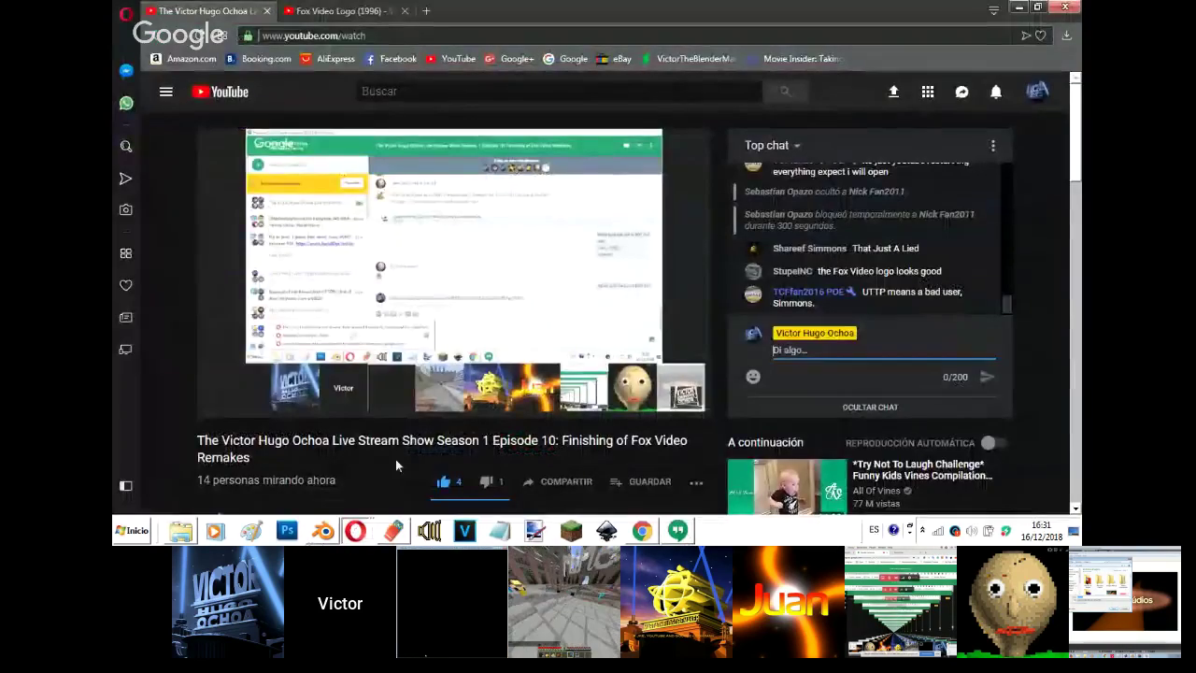
pyautogui.write("I'm ")
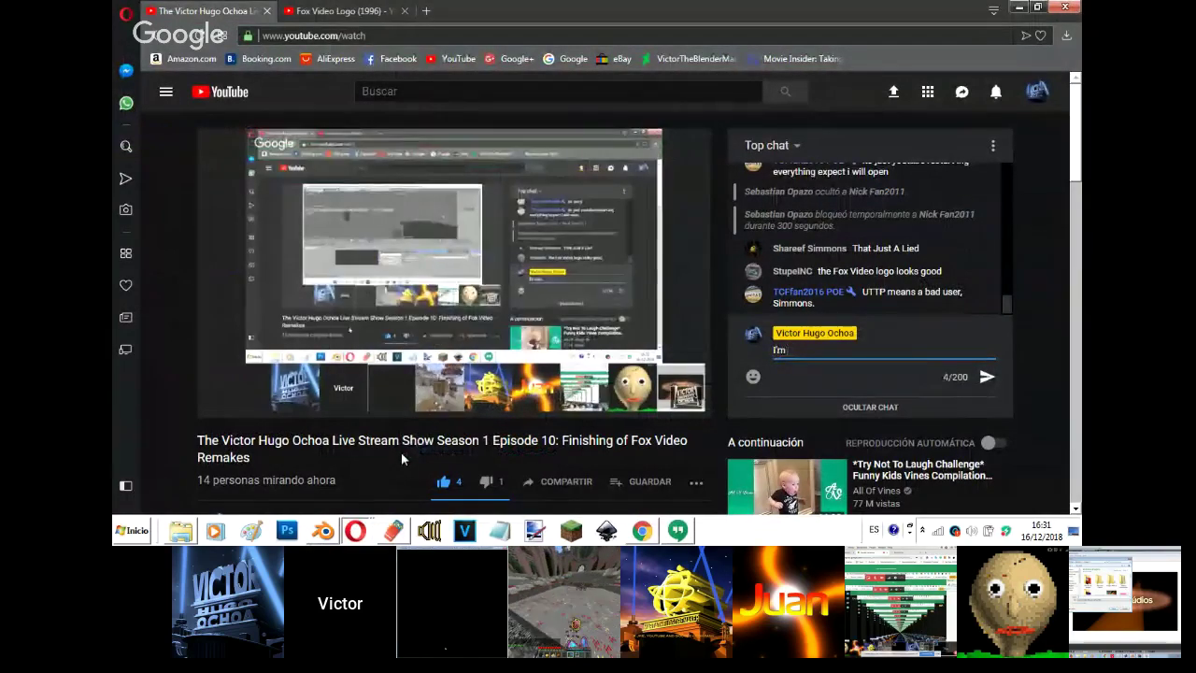
pyautogui.write('not UTTP')
pyautogui.press('Return')
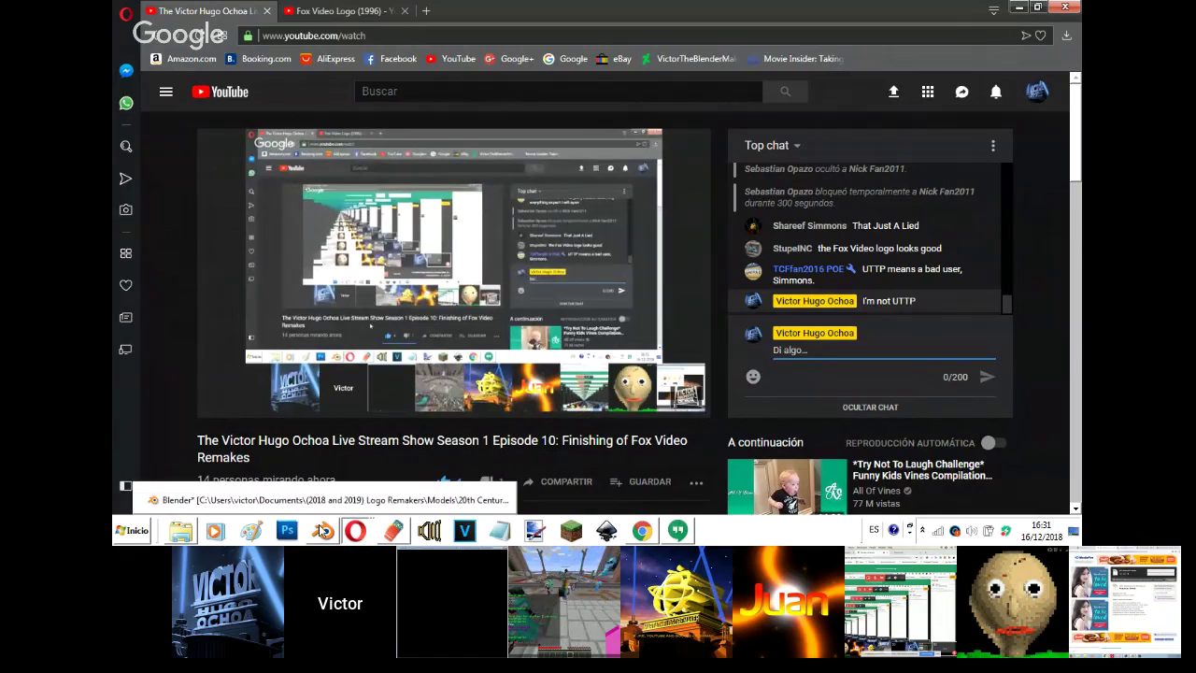
pyautogui.click(323, 530)
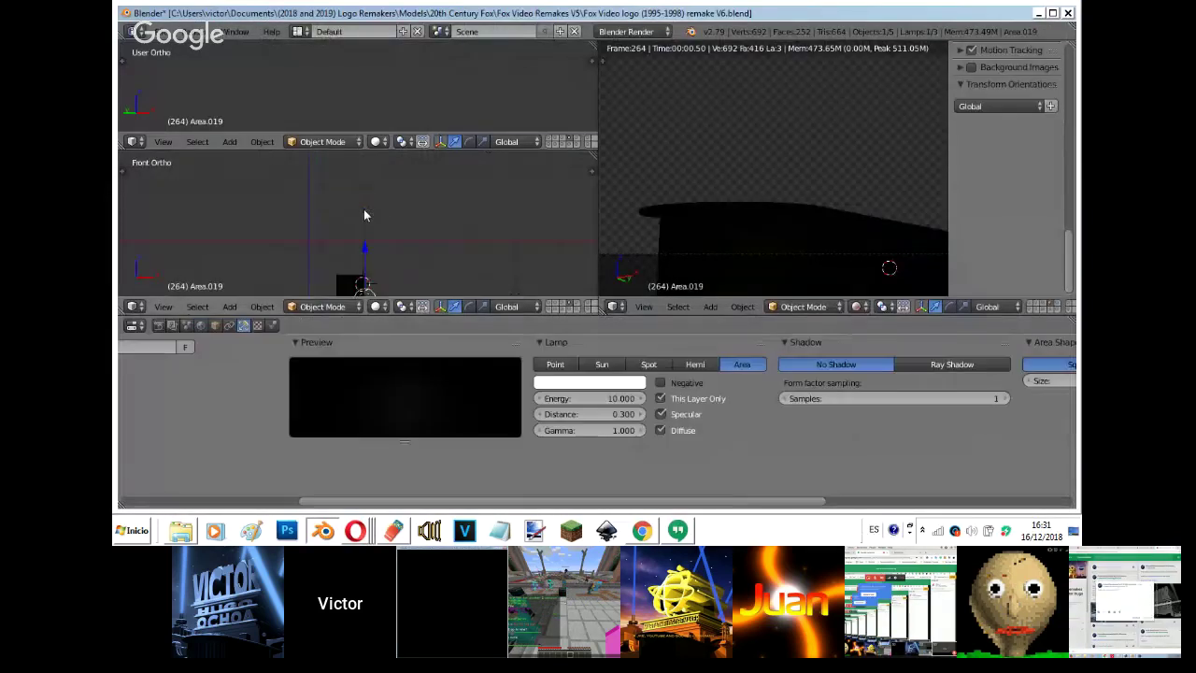
# - From the top view, undo the last lamp move and reposition the area lamp in front of the cylinder's rounded end
pyautogui.scroll(5, 363, 209)
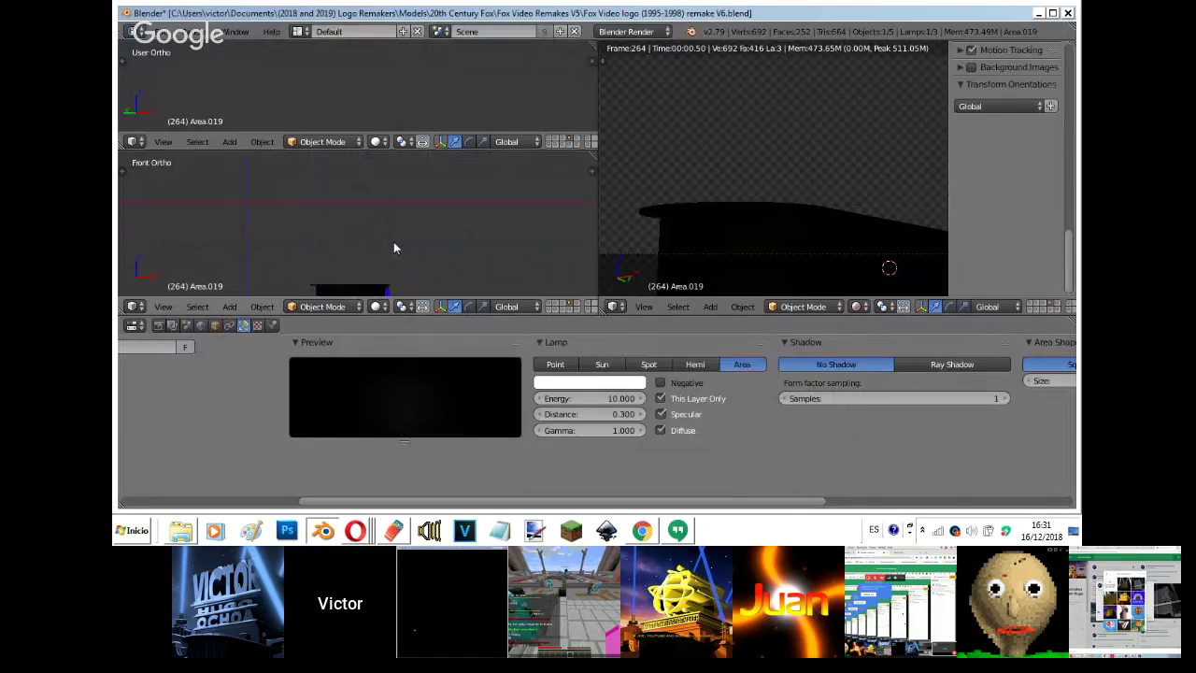
pyautogui.press('KP_7')
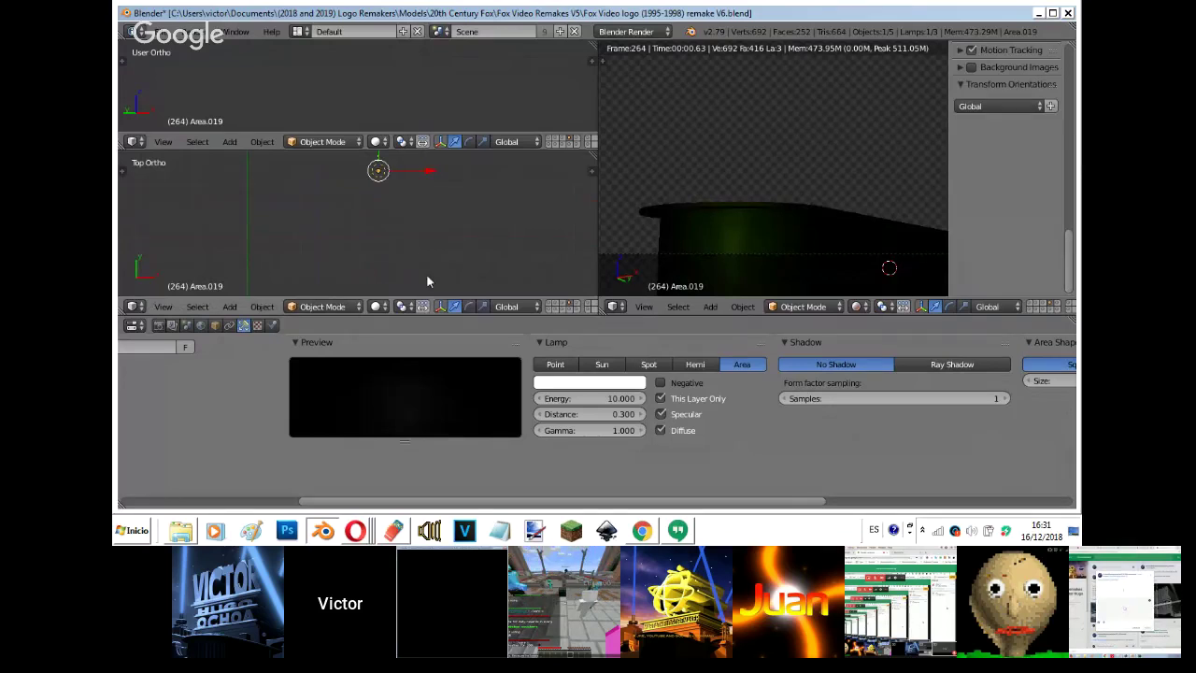
pyautogui.hotkey('ctrl', 'z')
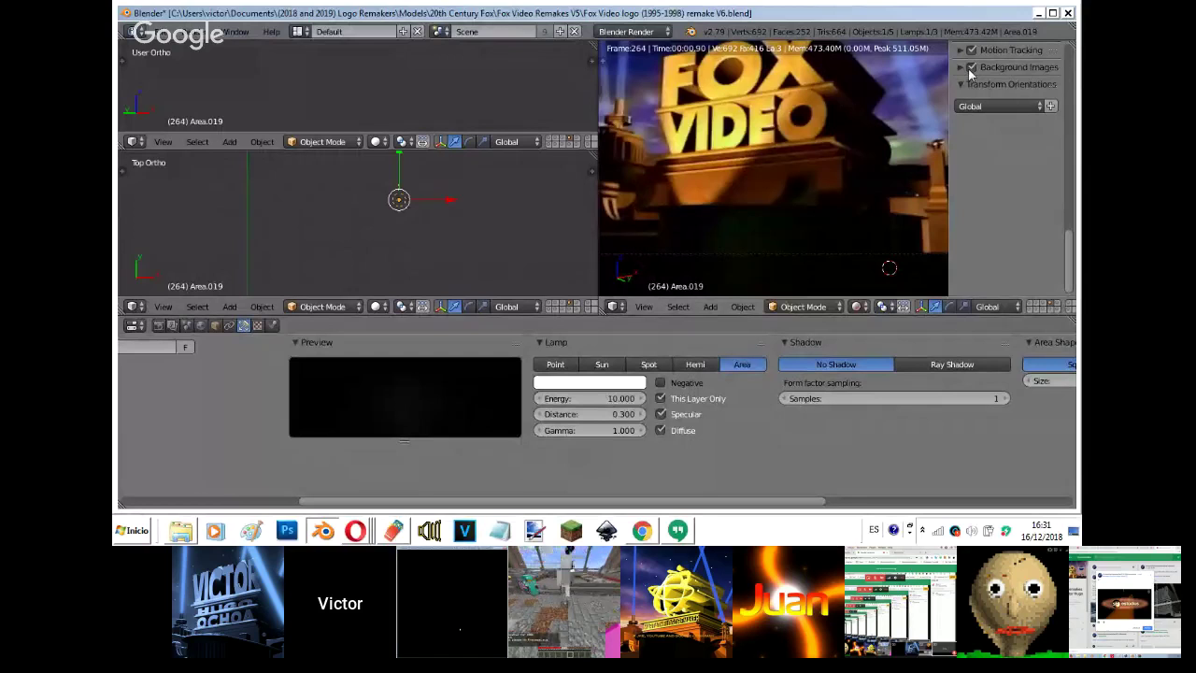
pyautogui.press('g')
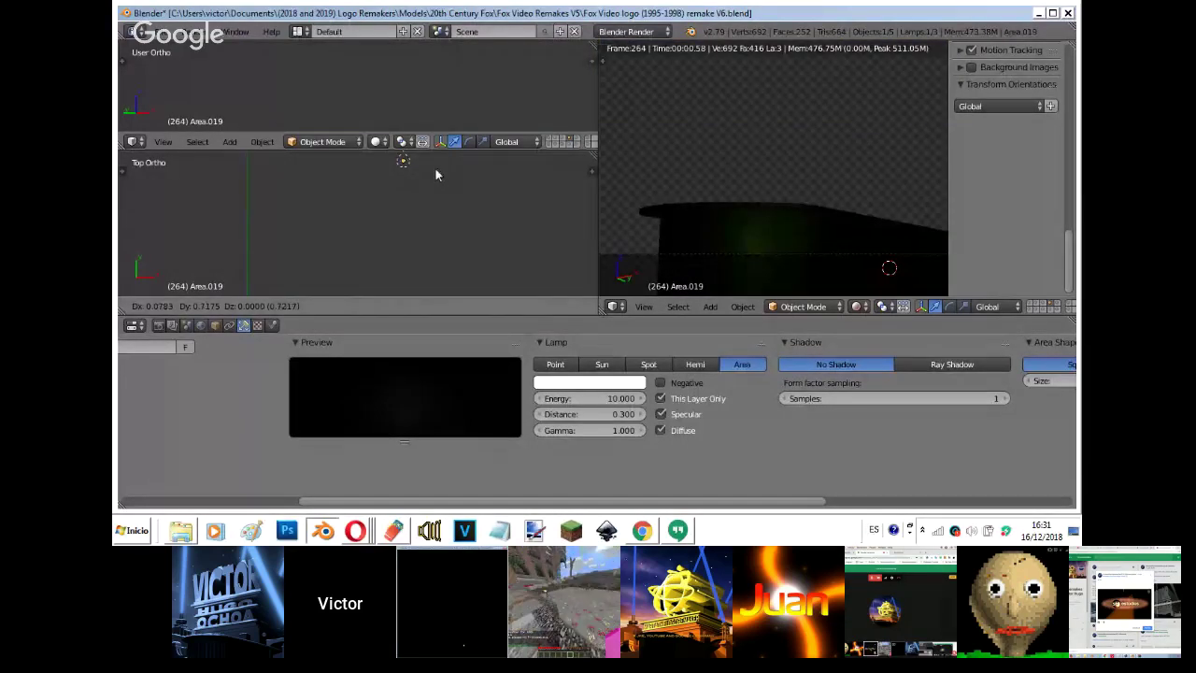
pyautogui.click(436, 175)
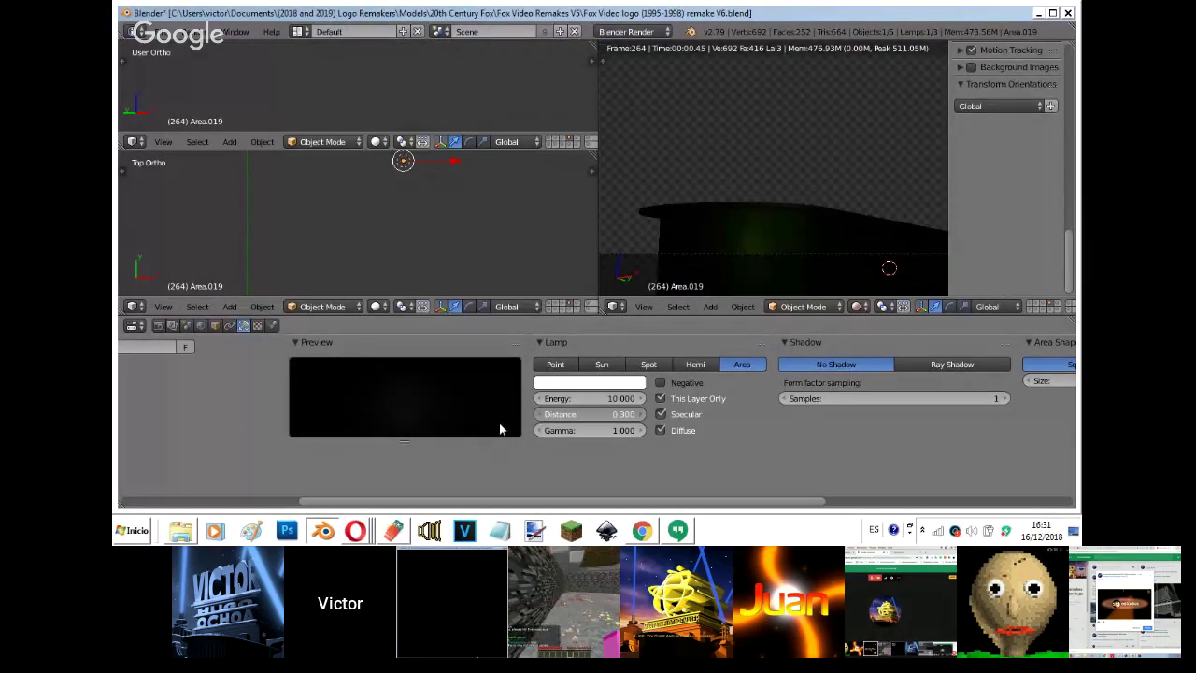
# - Reduce the area lamp's distance to 0.19 and nudge the lamp slightly in the rendered camera view
pyautogui.moveTo(500, 423); pyautogui.dragTo(514, 420)
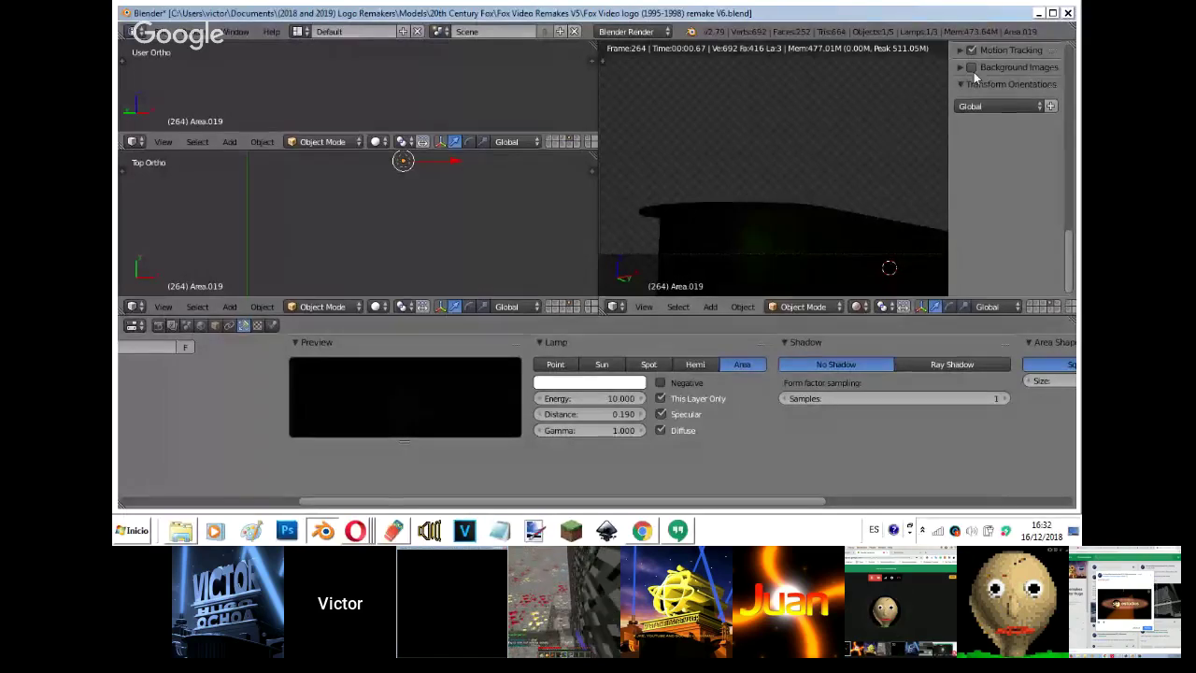
pyautogui.press('g')
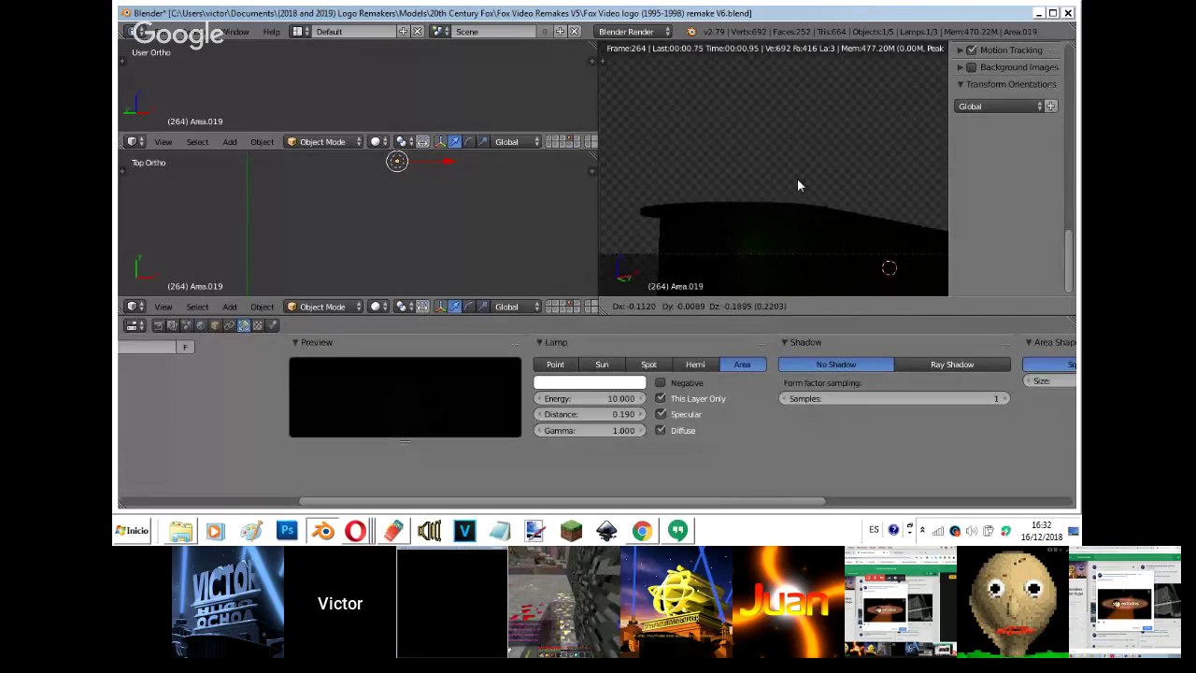
pyautogui.click(797, 185)
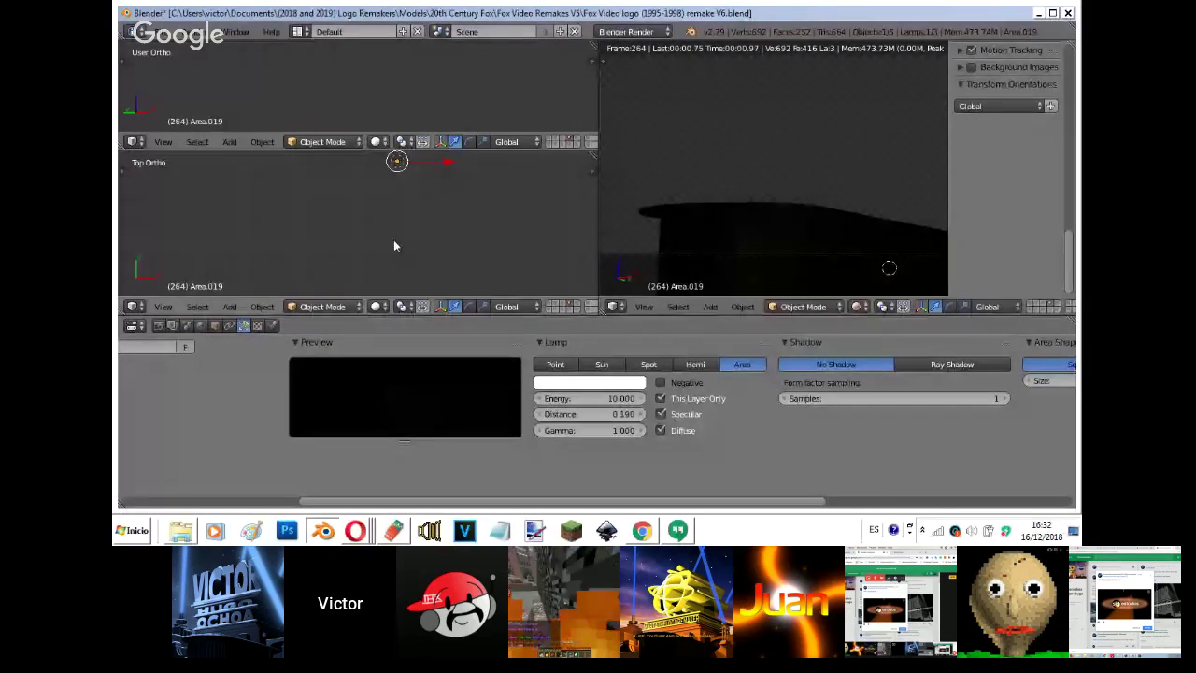
# - Duplicate the area lamp and place the copy on the opposite side of the cylinder's rounded end
pyautogui.keyDown('shift'); pyautogui.moveTo(394, 241); pyautogui.dragTo(418, 339, button='middle'); pyautogui.keyUp('shift')
pyautogui.hotkey('shift', 'd')
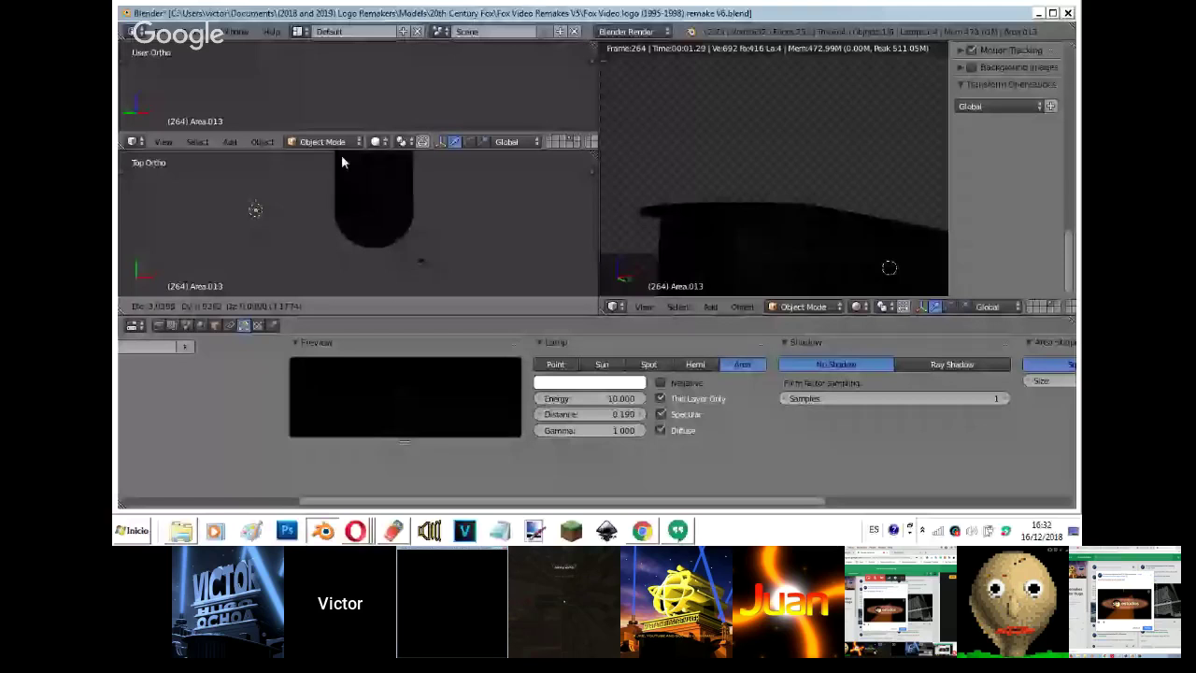
pyautogui.click(341, 154)
pyautogui.press('r')
pyautogui.press('g')
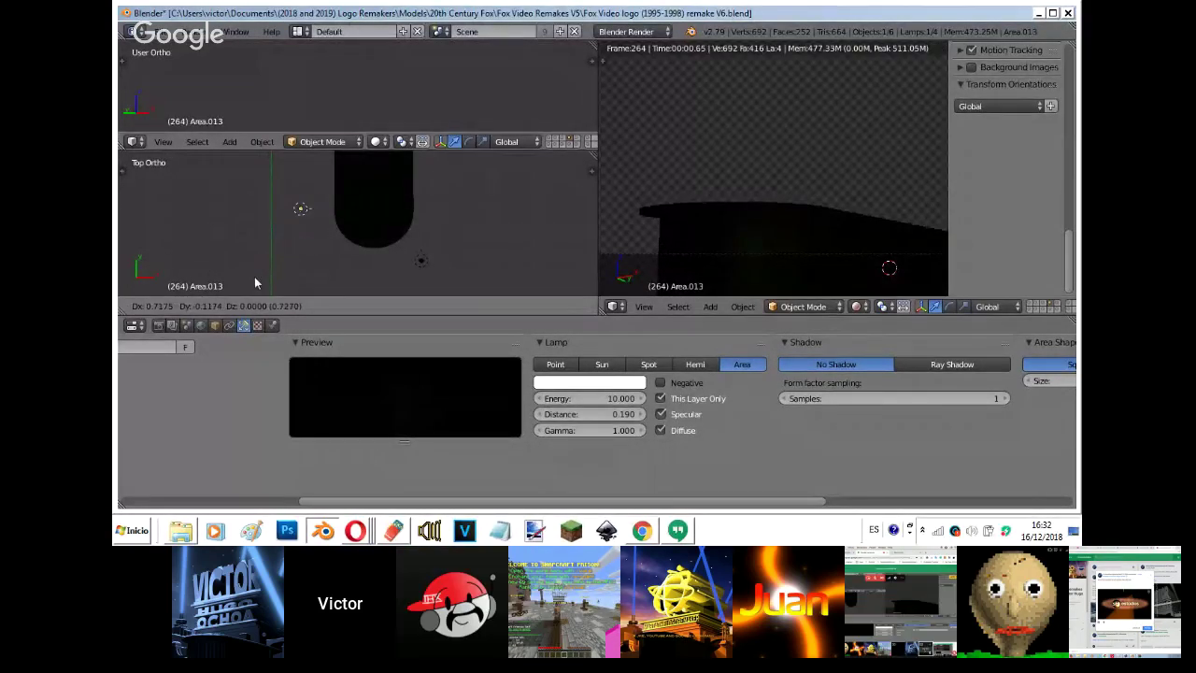
pyautogui.click(270, 292)
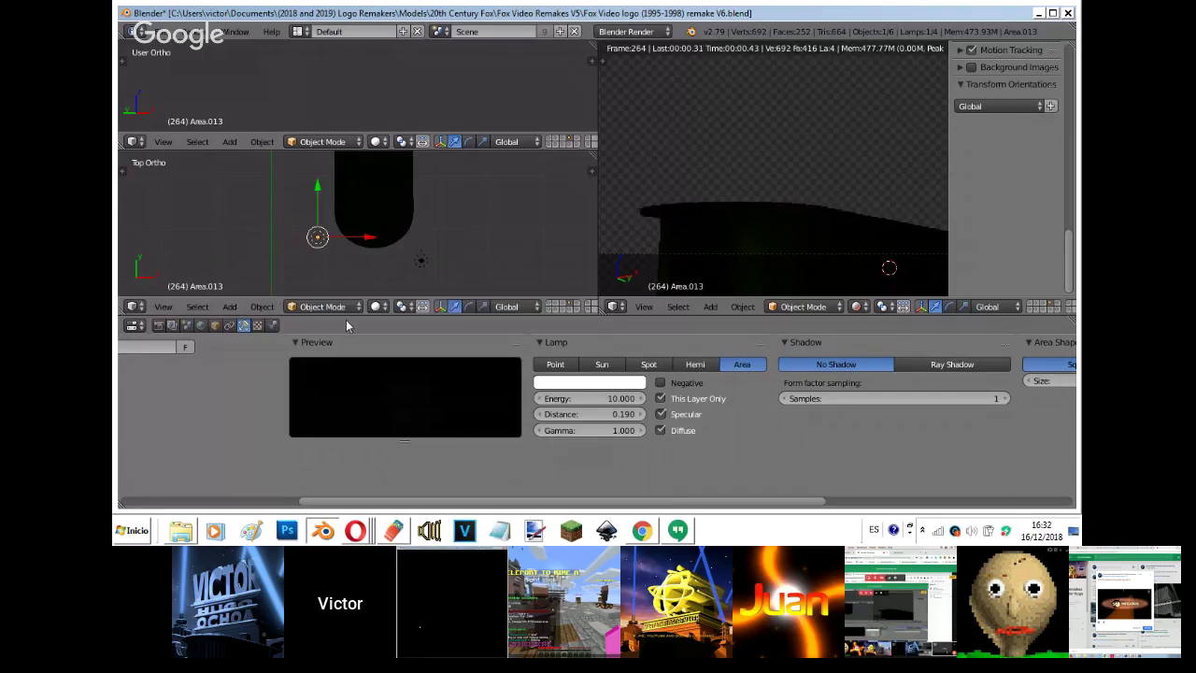
# - Give the duplicated lamp an orange colour of R 1.000, G 0.140, B 0.000 and a distance of 0.46
pyautogui.click(552, 383)
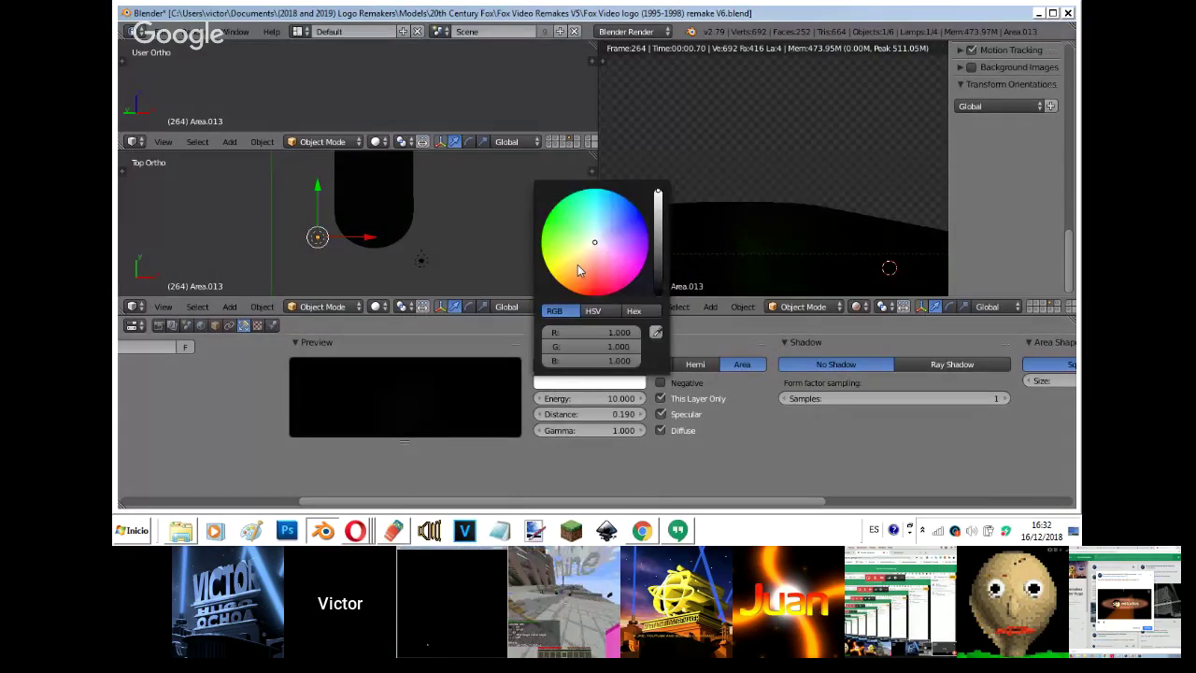
pyautogui.click(578, 262)
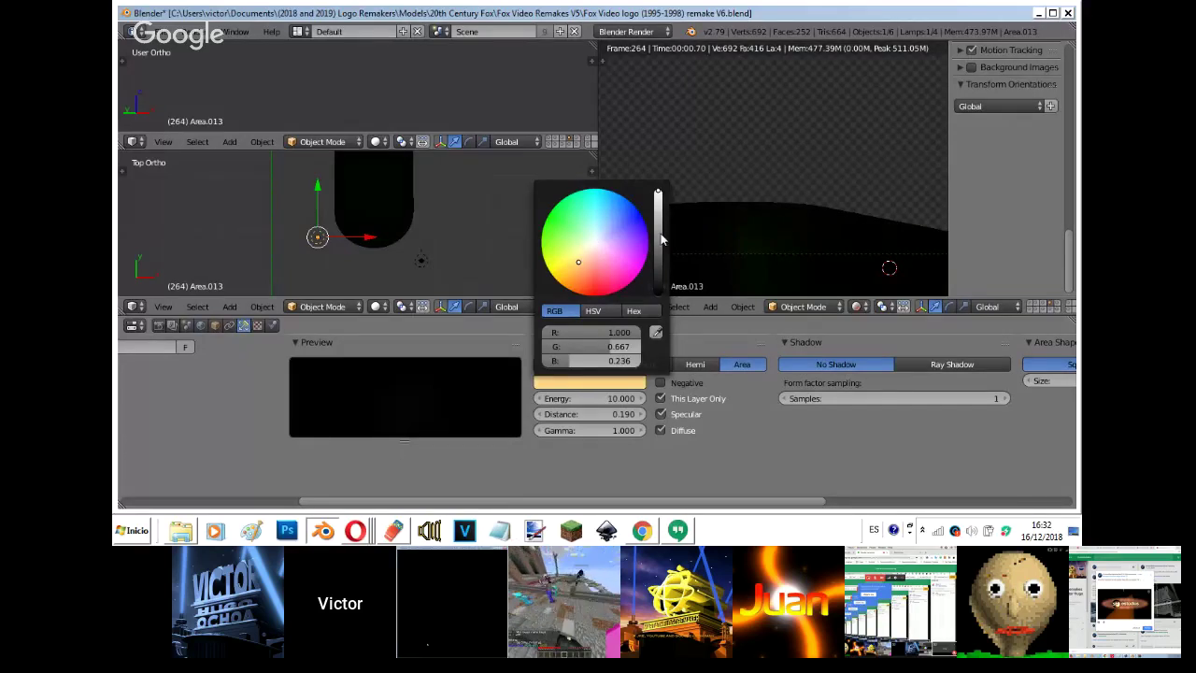
pyautogui.moveTo(612, 414); pyautogui.dragTo(666, 415)
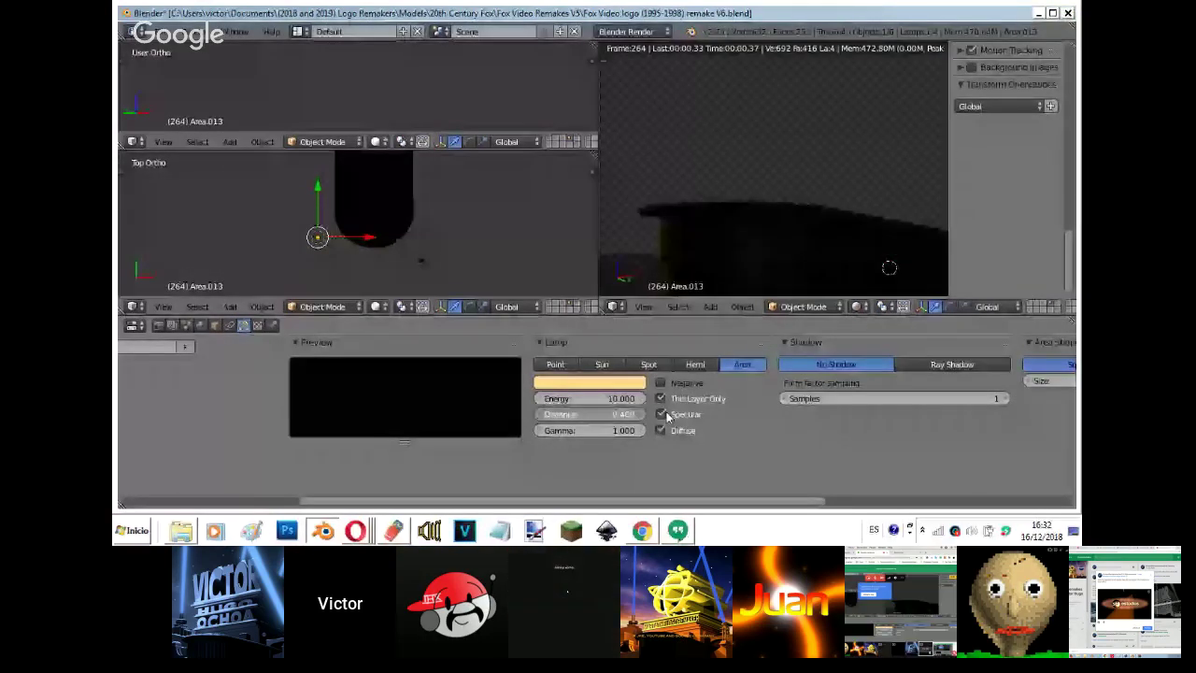
pyautogui.click(633, 385)
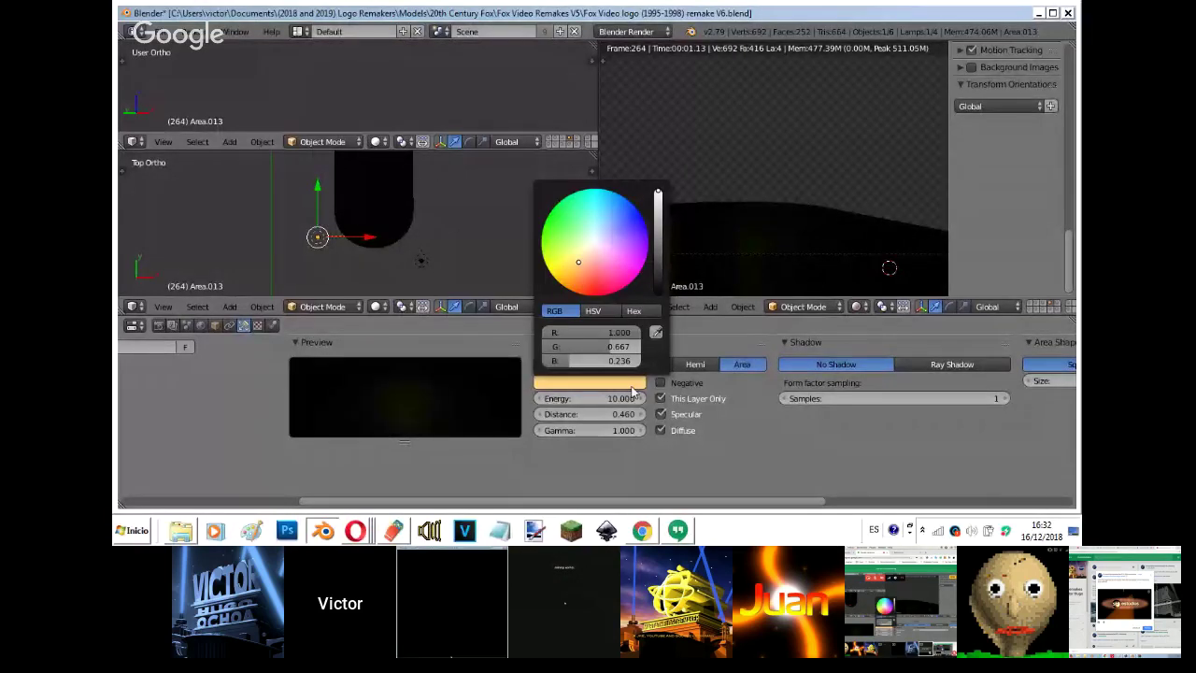
pyautogui.click(591, 211)
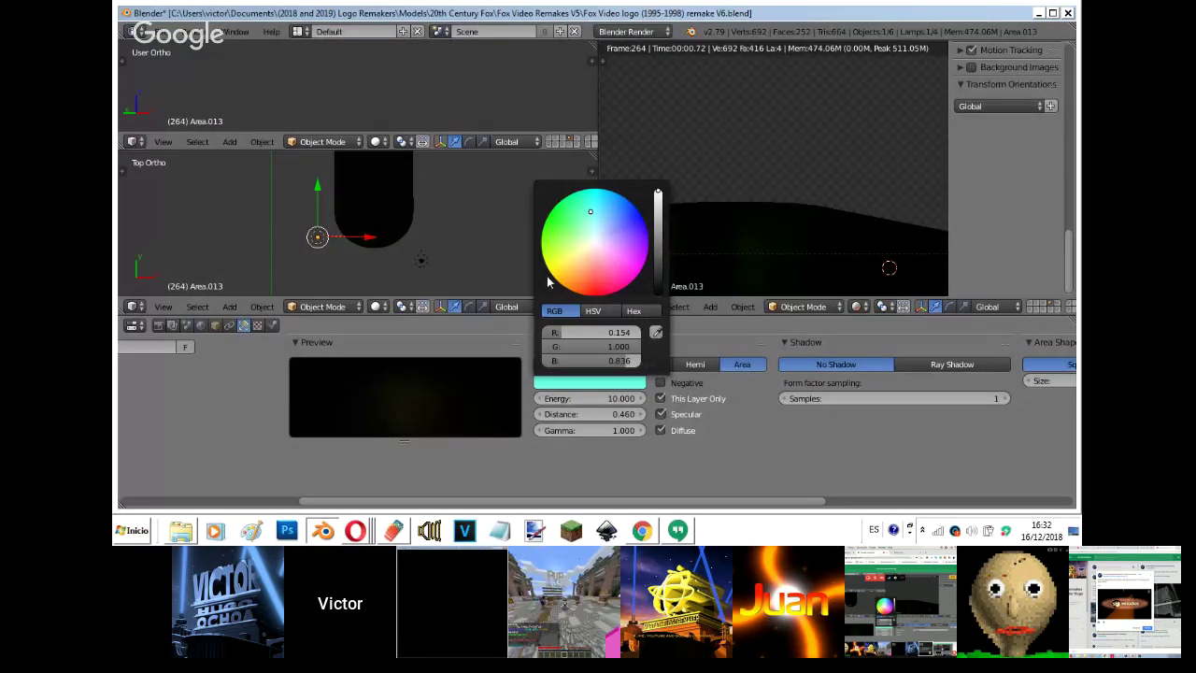
pyautogui.click(571, 288)
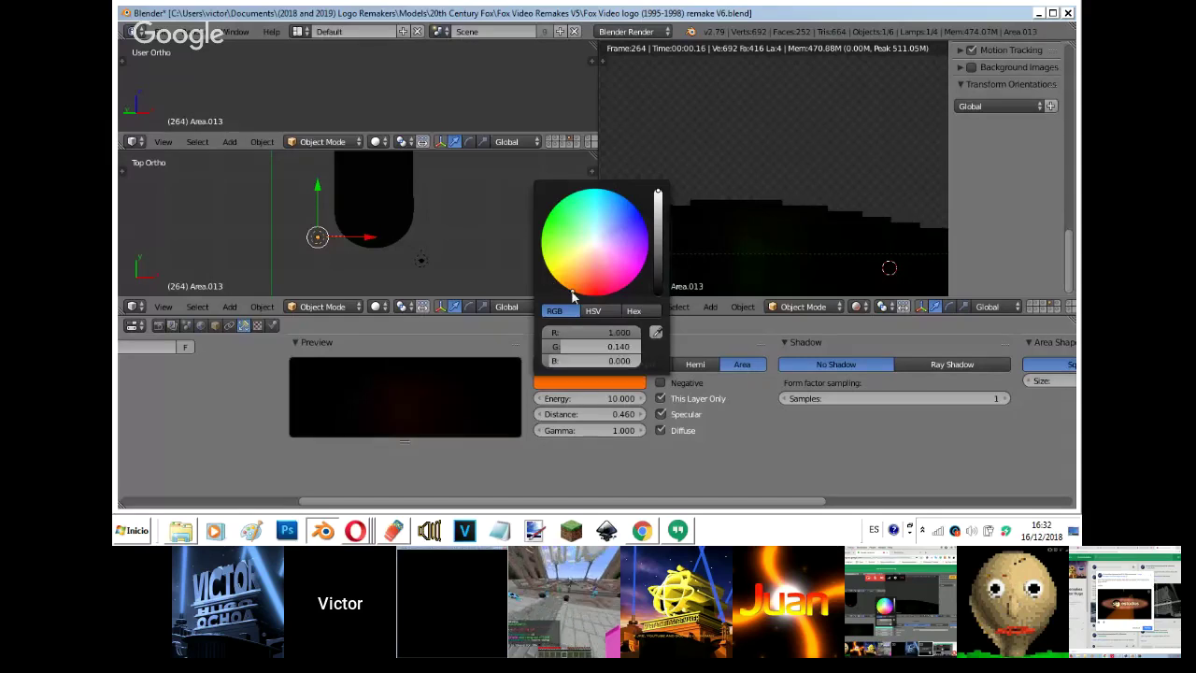
# - Duplicate the orange lamp farther back beside the cylinder and show all layers in the rendered camera view
pyautogui.hotkey('shift', 'd')
pyautogui.click(346, 199)
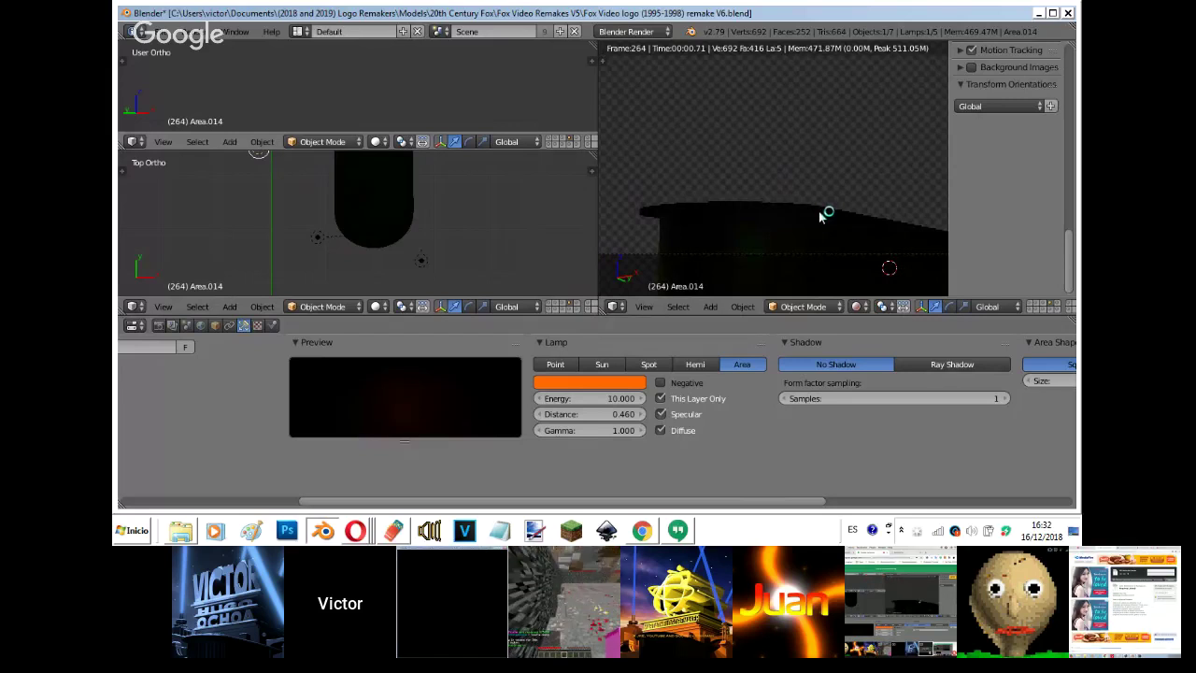
pyautogui.press('`')
pyautogui.scroll(-5, 732, 177)
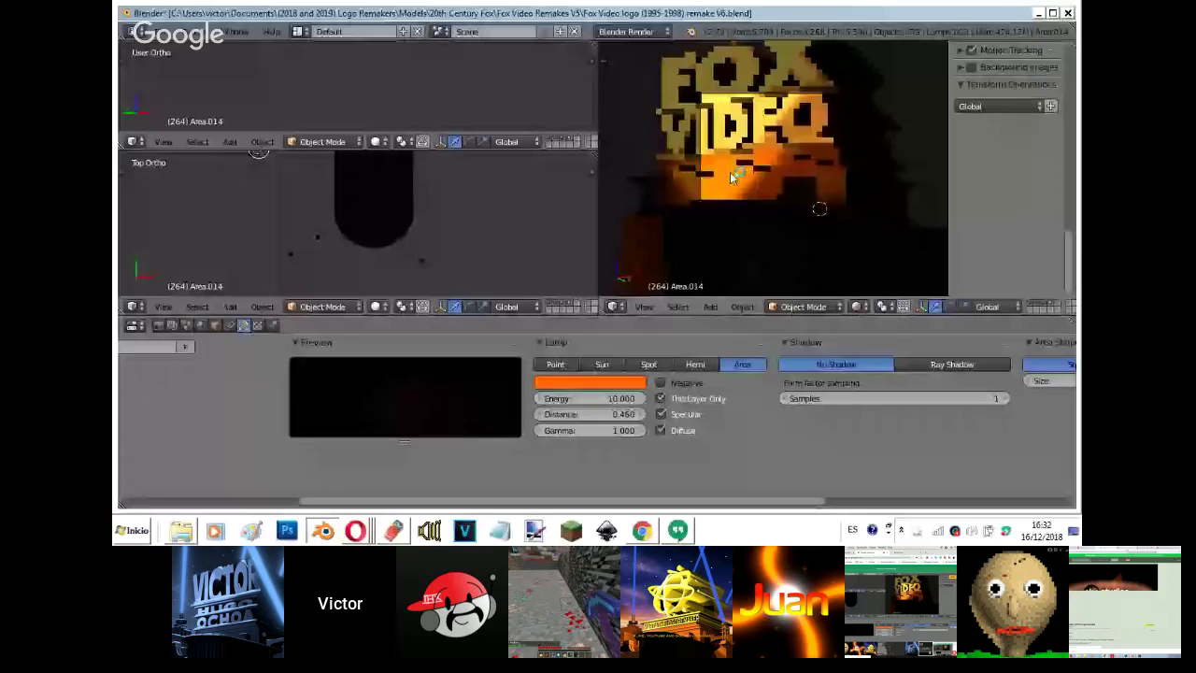
pyautogui.scroll(-4, 732, 178)
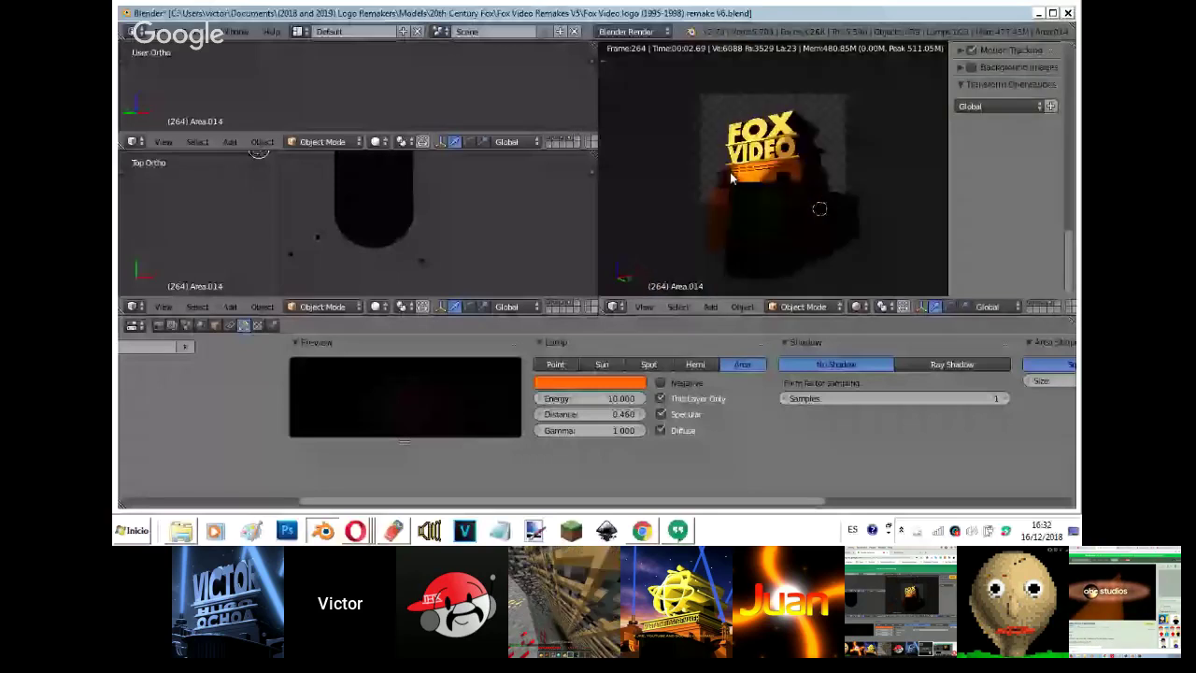
pyautogui.scroll(4, 732, 178)
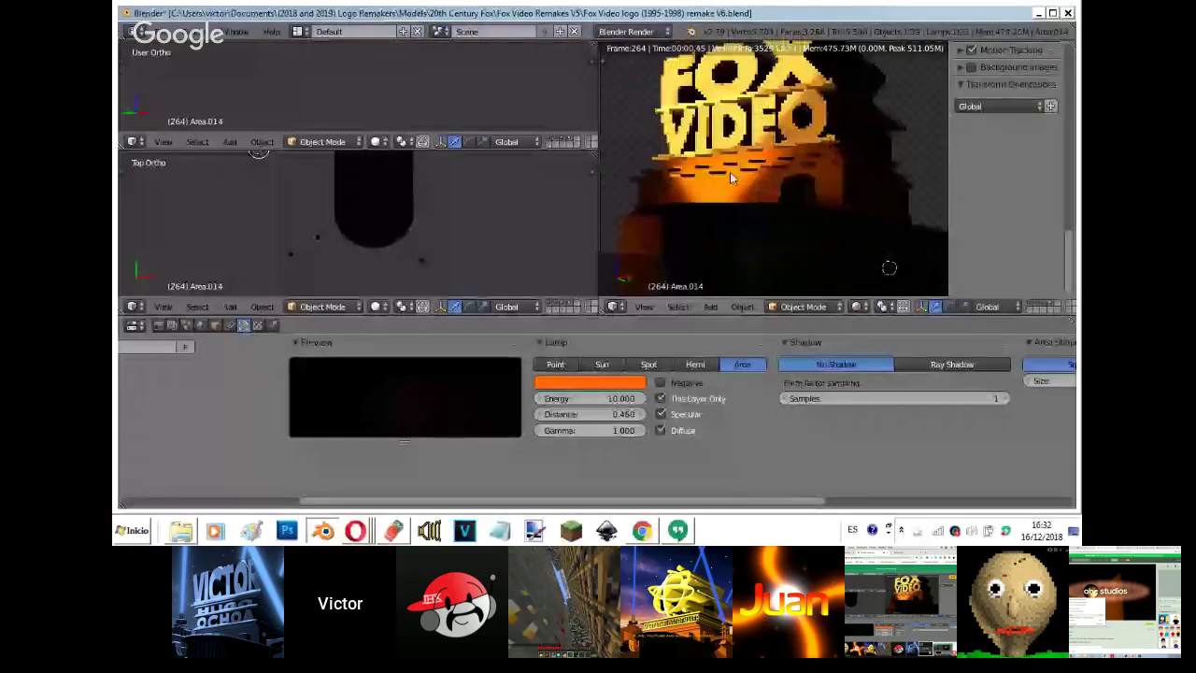
# - Select the brown base block in solid display, render the camera view again, and isolate layer 1 with a front view alongside
pyautogui.press('z')
pyautogui.press('z')
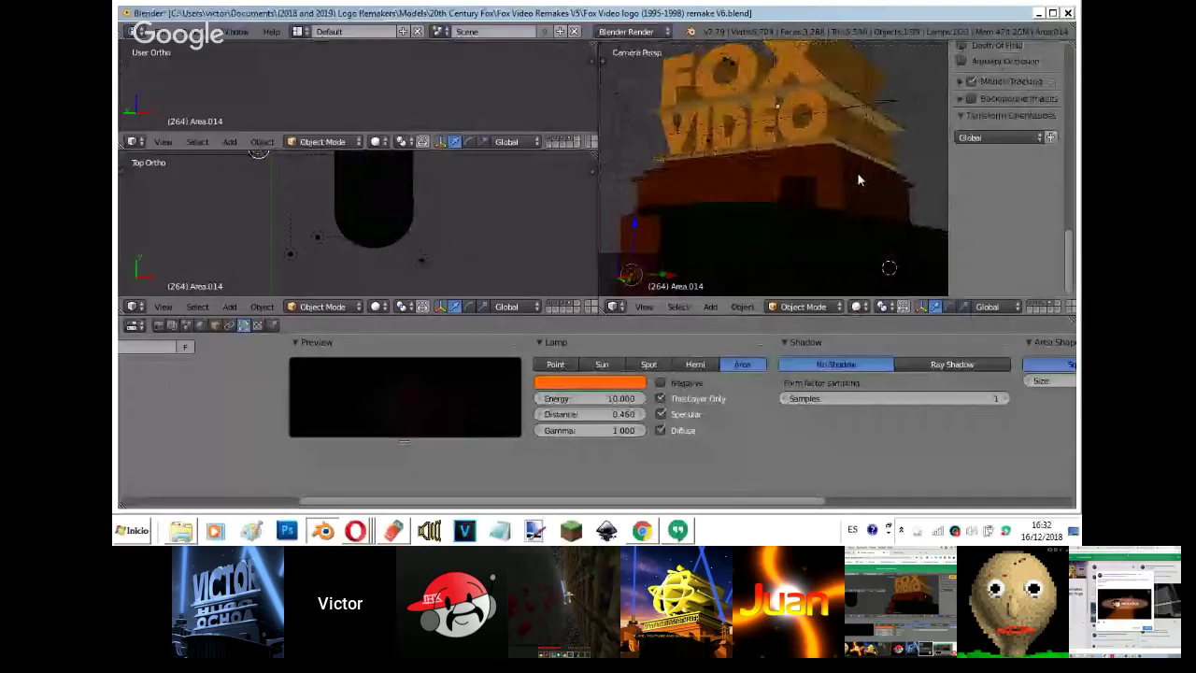
pyautogui.rightClick(857, 172)
pyautogui.hotkey('shift', 'z')
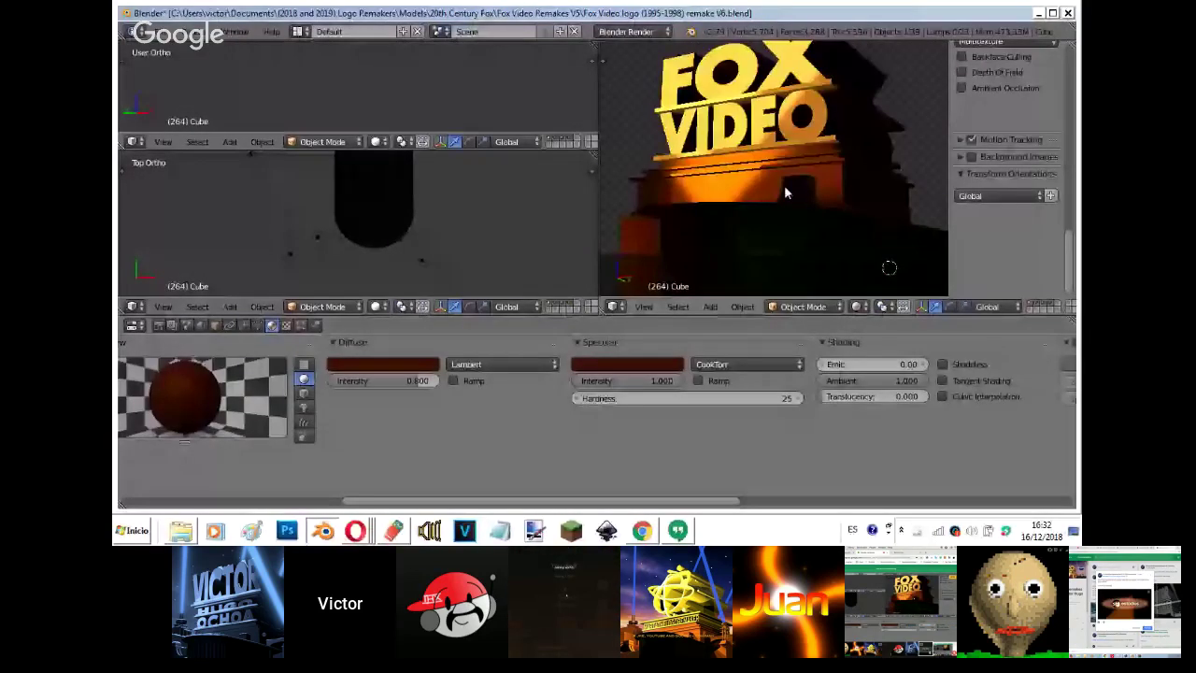
pyautogui.scroll(-1, 981, 177)
pyautogui.click(982, 166)
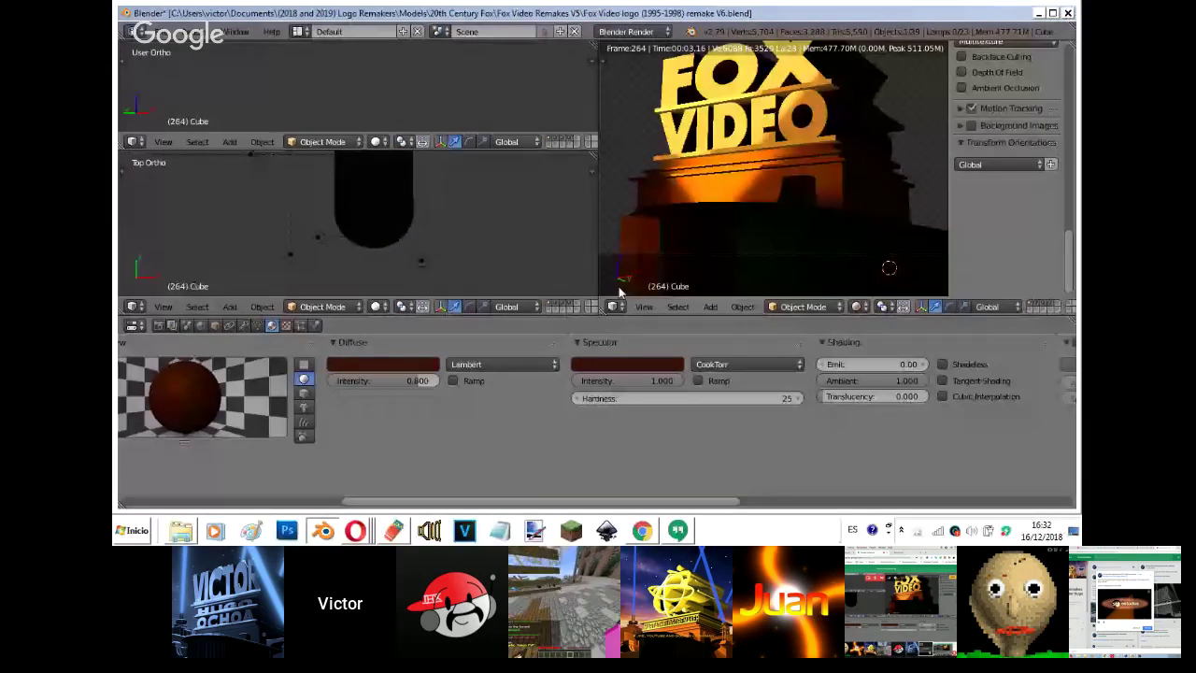
pyautogui.press('1')
pyautogui.press('KP_1')
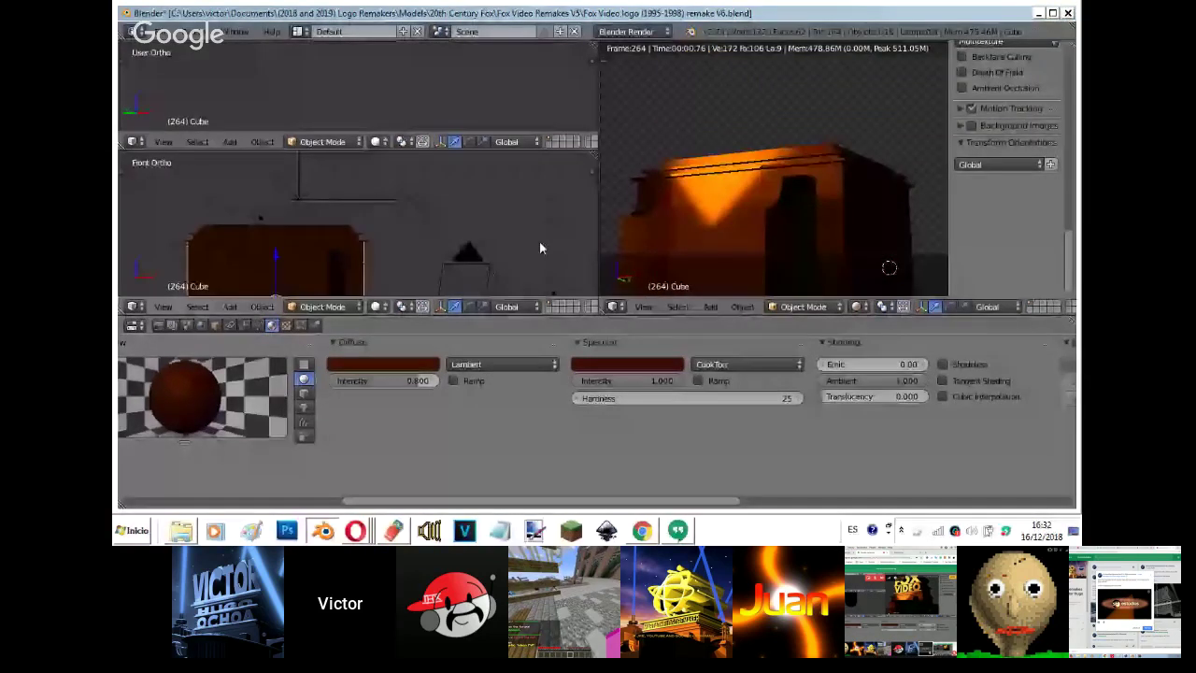
# - Select the violet area lamp around the block's top edge and adjust its energy to 3.28
pyautogui.rightClick(302, 164)
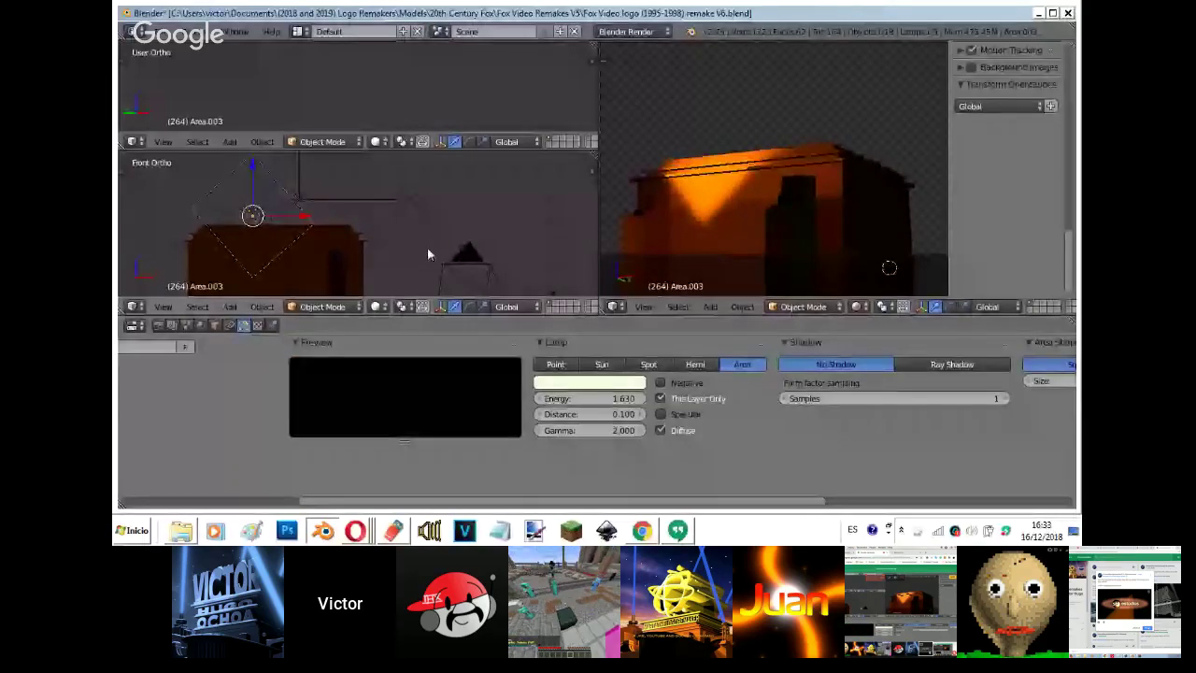
pyautogui.rightClick(364, 217)
pyautogui.moveTo(598, 398); pyautogui.dragTo(488, 418)
pyautogui.moveTo(402, 432); pyautogui.dragTo(379, 440)
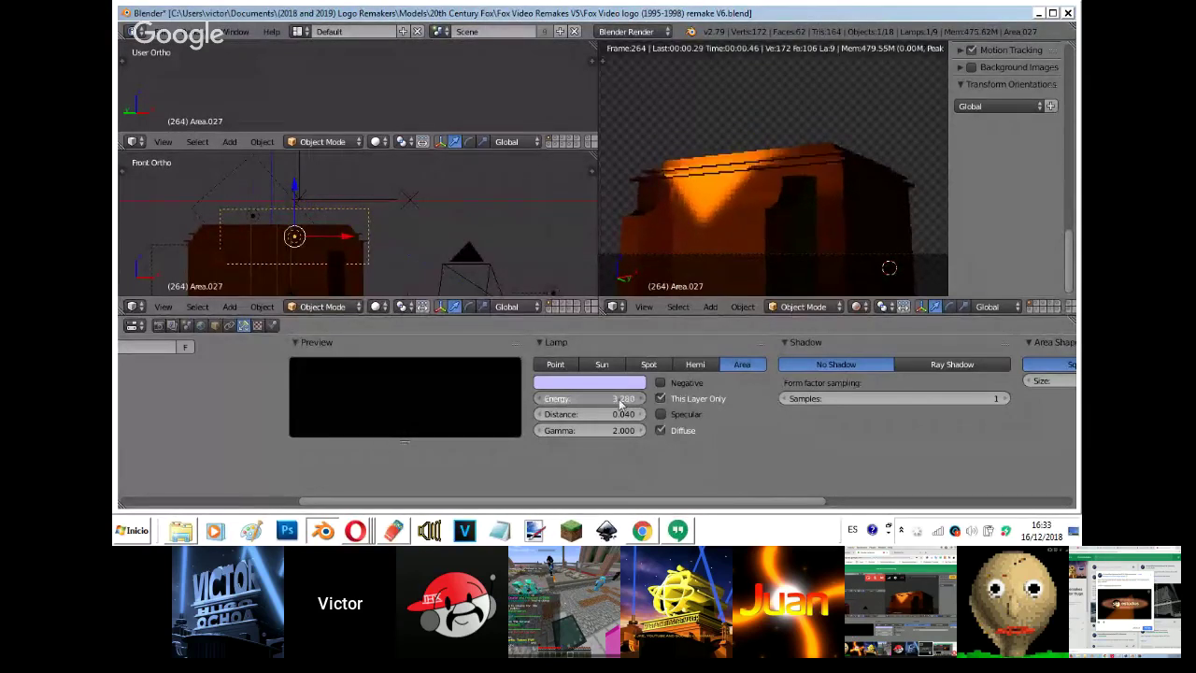
# - Try lowering the energy of the violet area lamp across the block's middle to 0.44, and undo it
pyautogui.rightClick(320, 251)
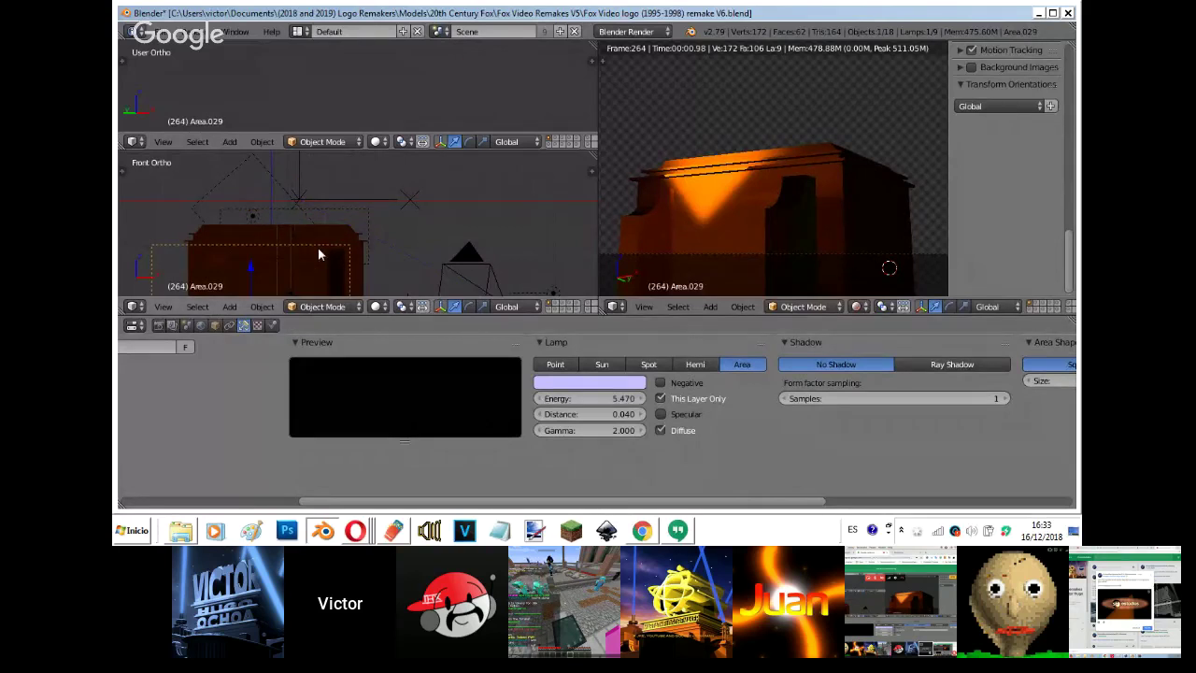
pyautogui.hotkey('ctrl', 'z')
pyautogui.moveTo(561, 398); pyautogui.dragTo(376, 393)
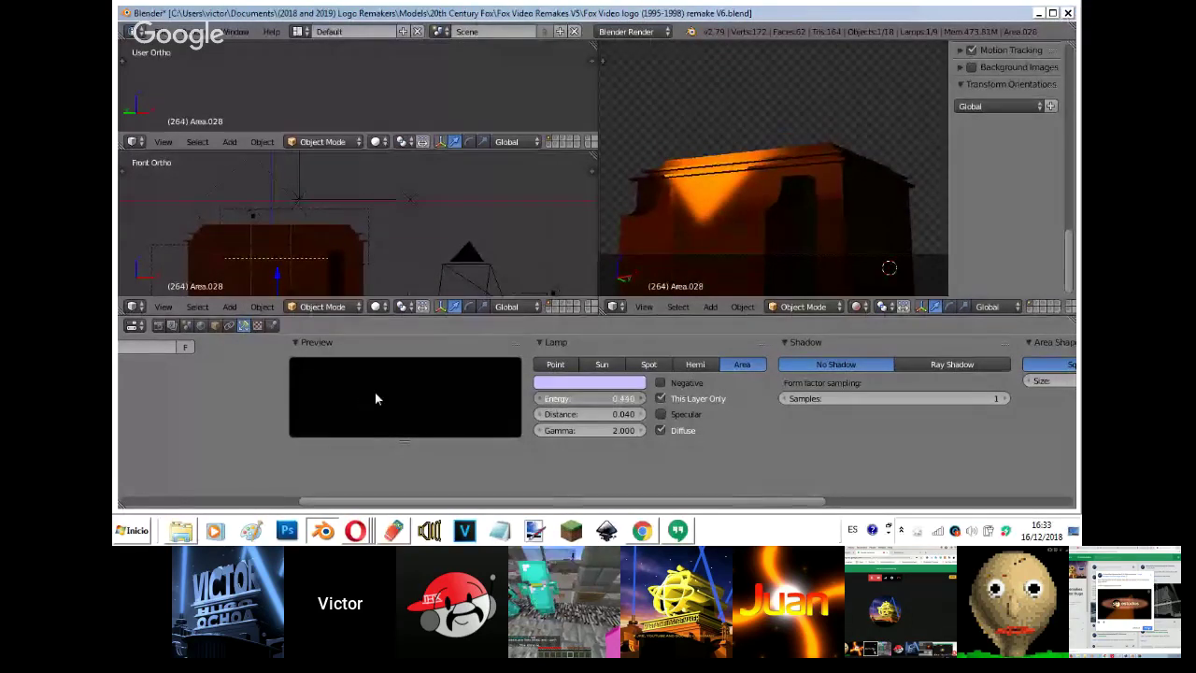
pyautogui.hotkey('ctrl', 'z')
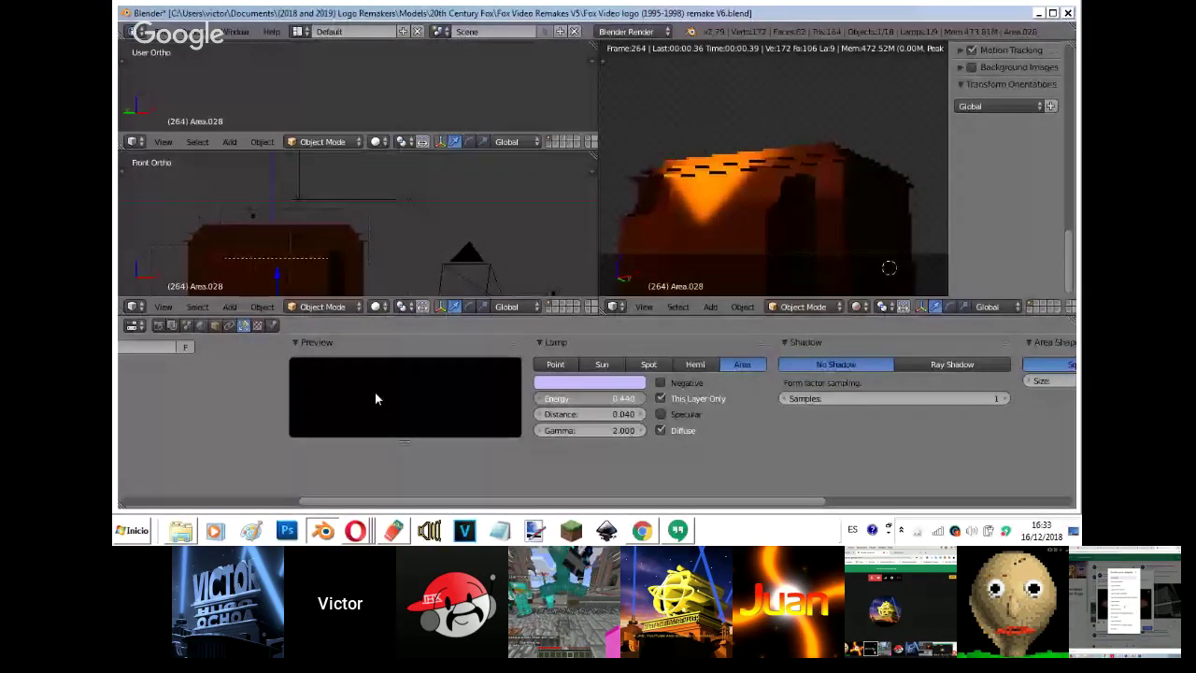
# - Set the diamond-shaped area lamp above the block to energy 0.9 and a pale green colour, and return the camera view to solid display
pyautogui.rightClick(254, 162)
pyautogui.moveTo(547, 402); pyautogui.dragTo(467, 417)
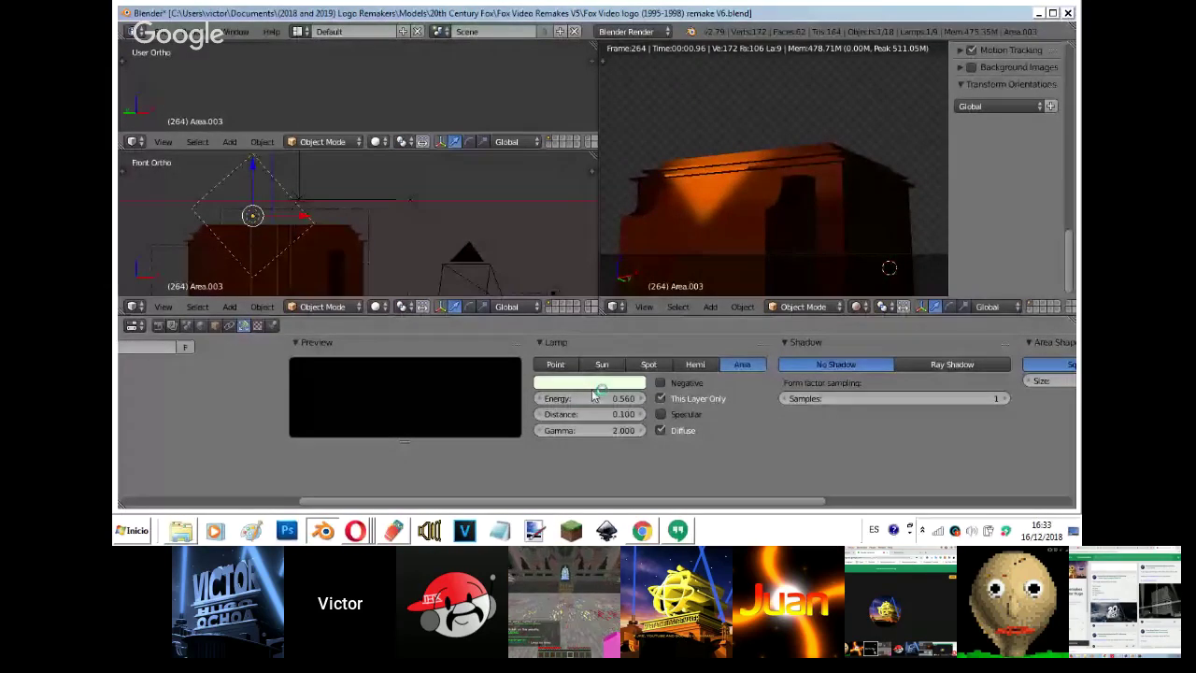
pyautogui.click(589, 382)
pyautogui.click(603, 241)
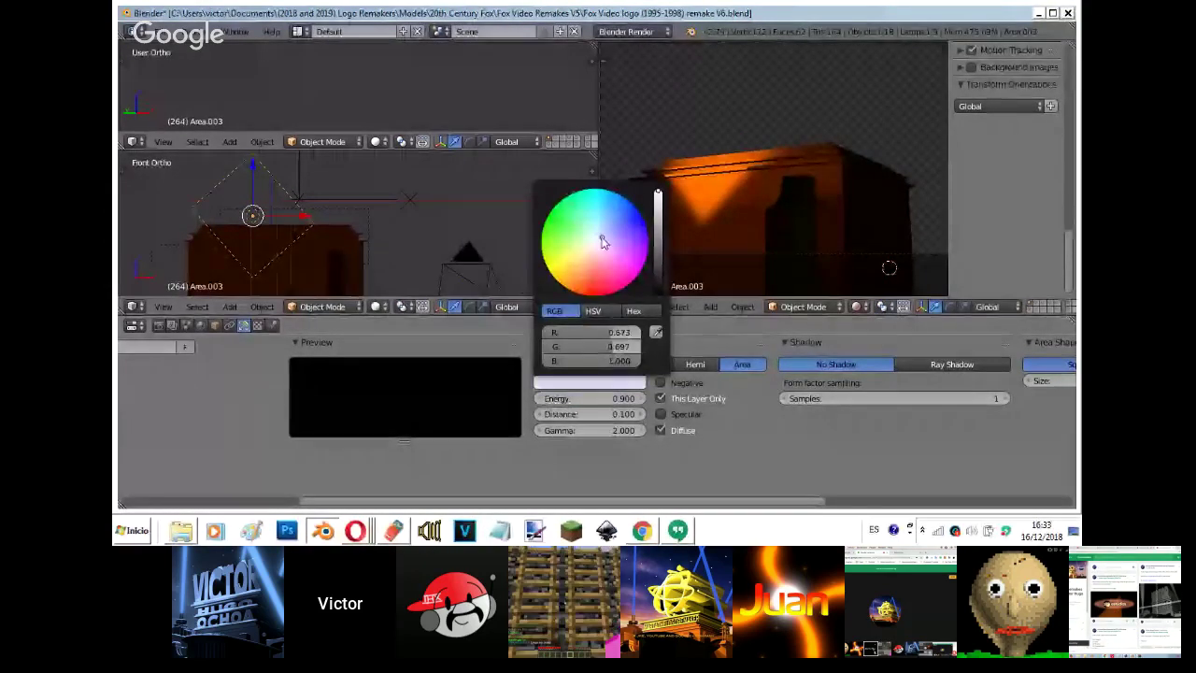
pyautogui.moveTo(603, 241); pyautogui.dragTo(586, 243)
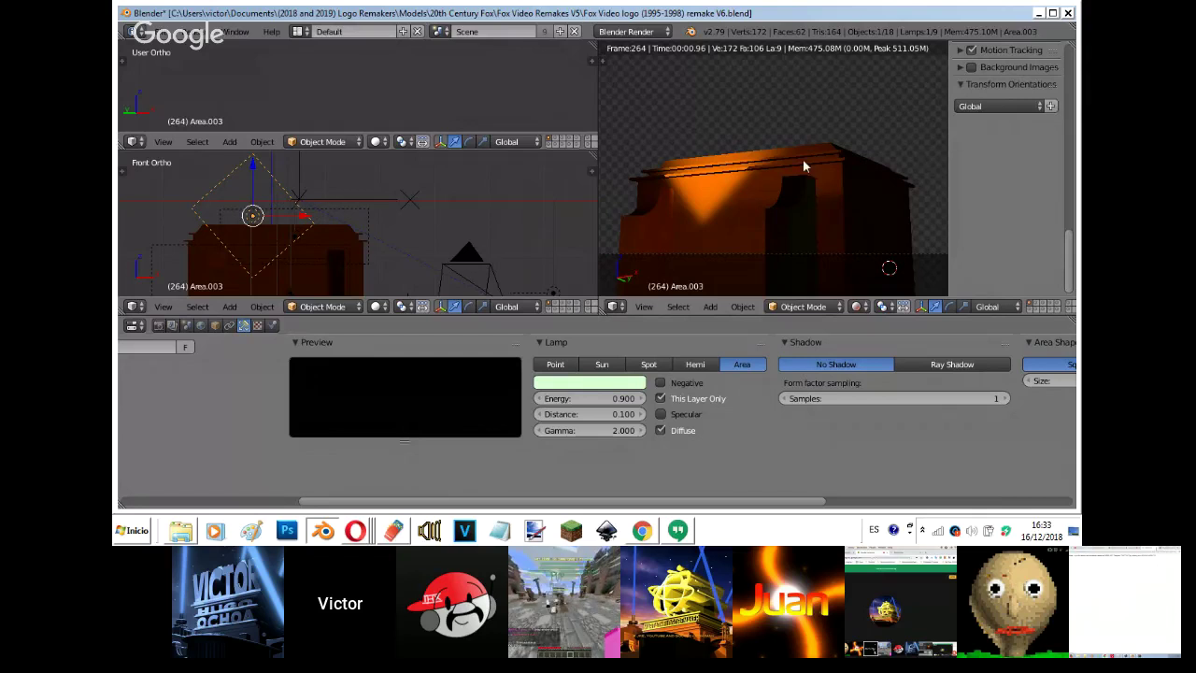
pyautogui.hotkey('shift', 'z')
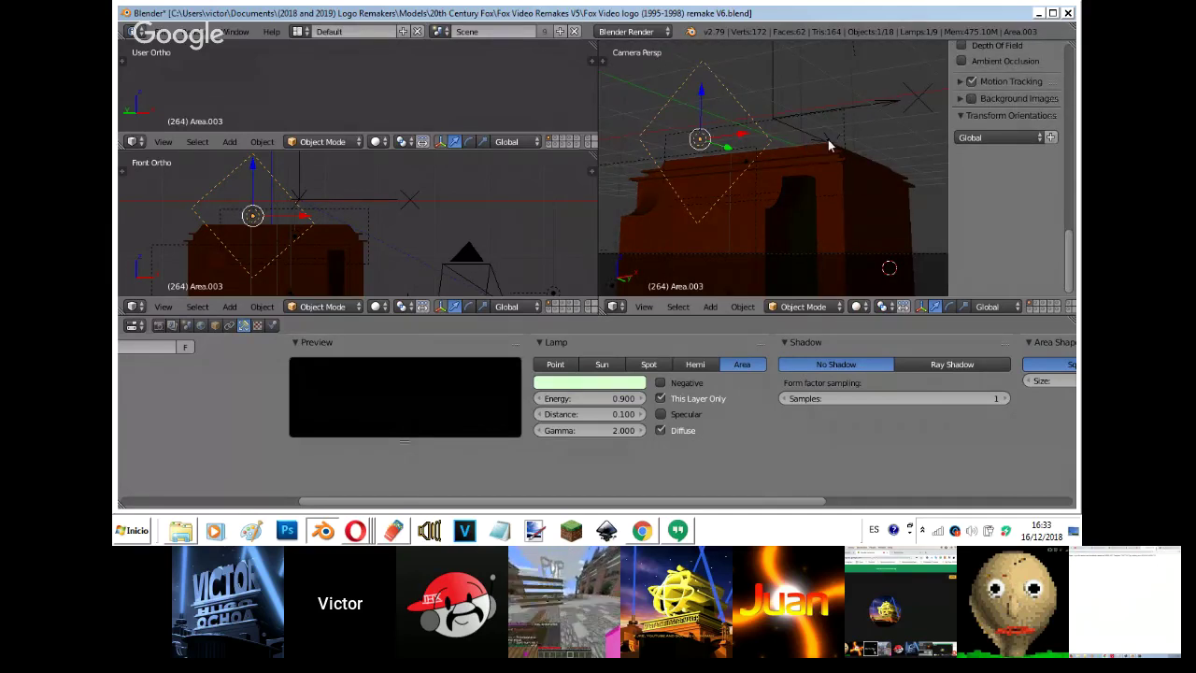
pyautogui.scroll(-3, 934, 308)
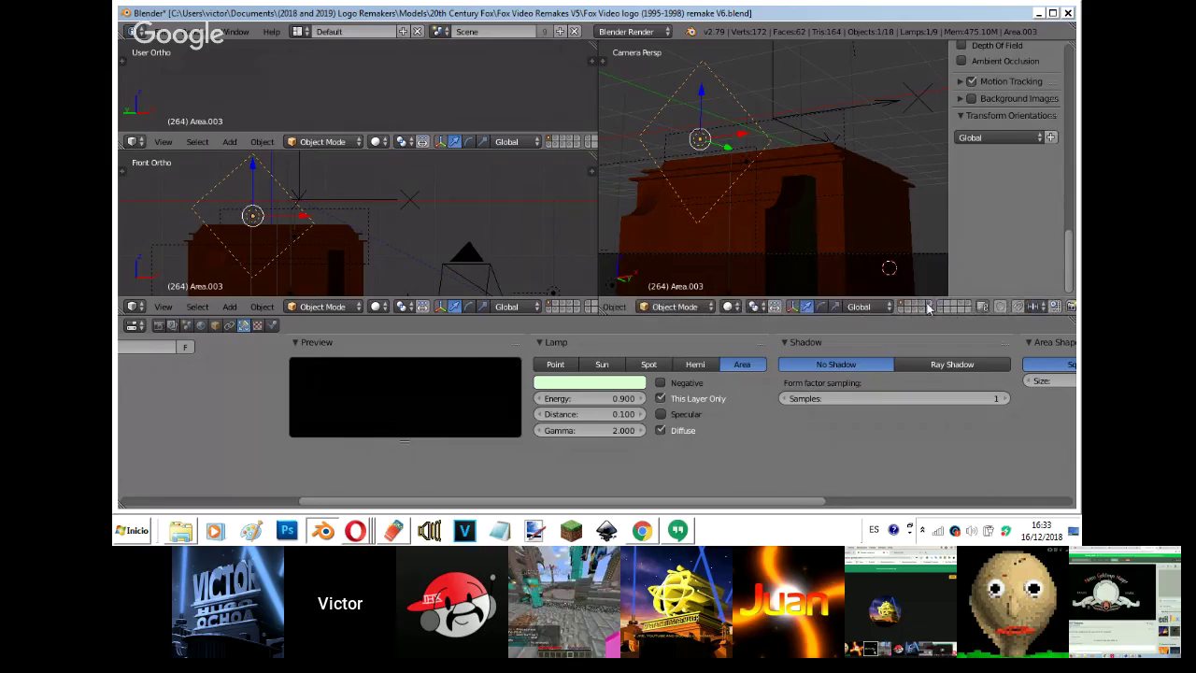
# - Switch the visible layers to the left-hand structure with the curved trim and overlay the reference image in the camera view
pyautogui.keyDown('shift'); pyautogui.click(918, 303); pyautogui.keyUp('shift')
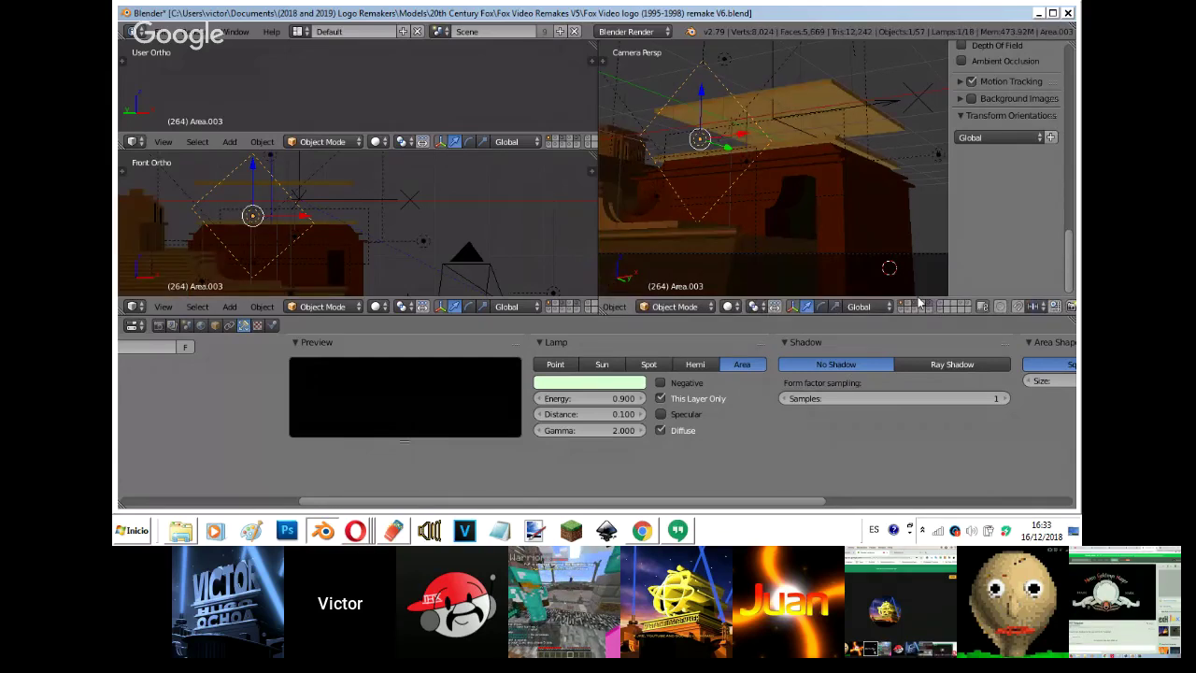
pyautogui.click(919, 302)
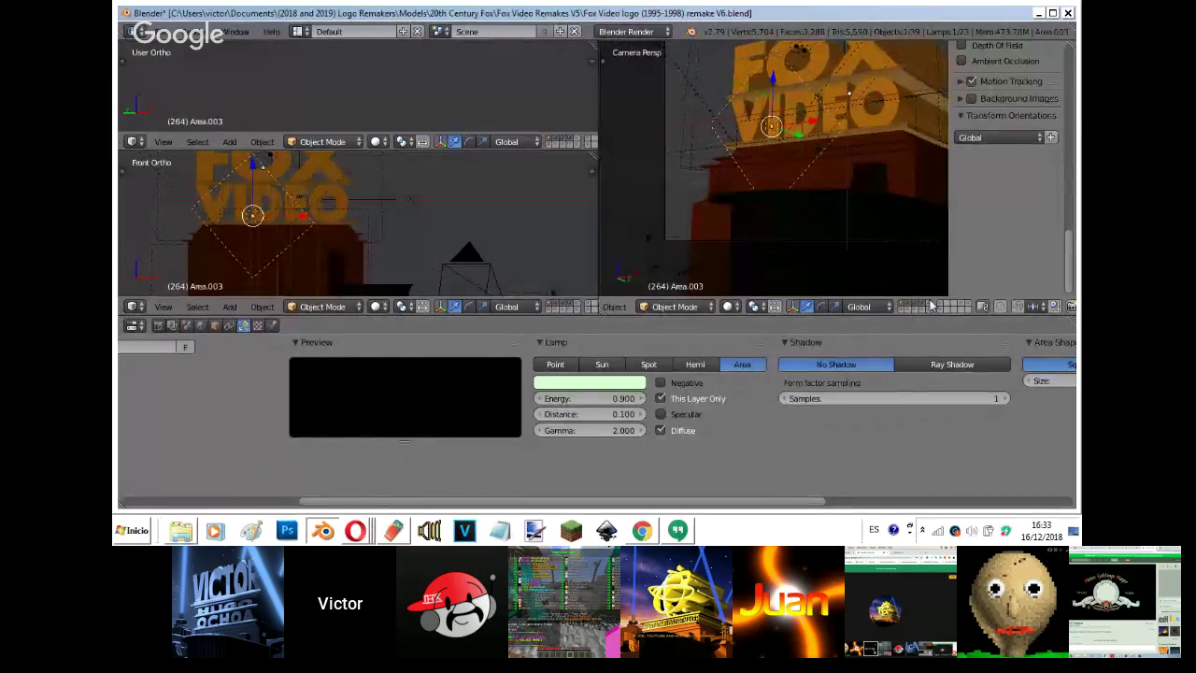
pyautogui.hotkey('ctrl', 'z')
pyautogui.click(972, 158)
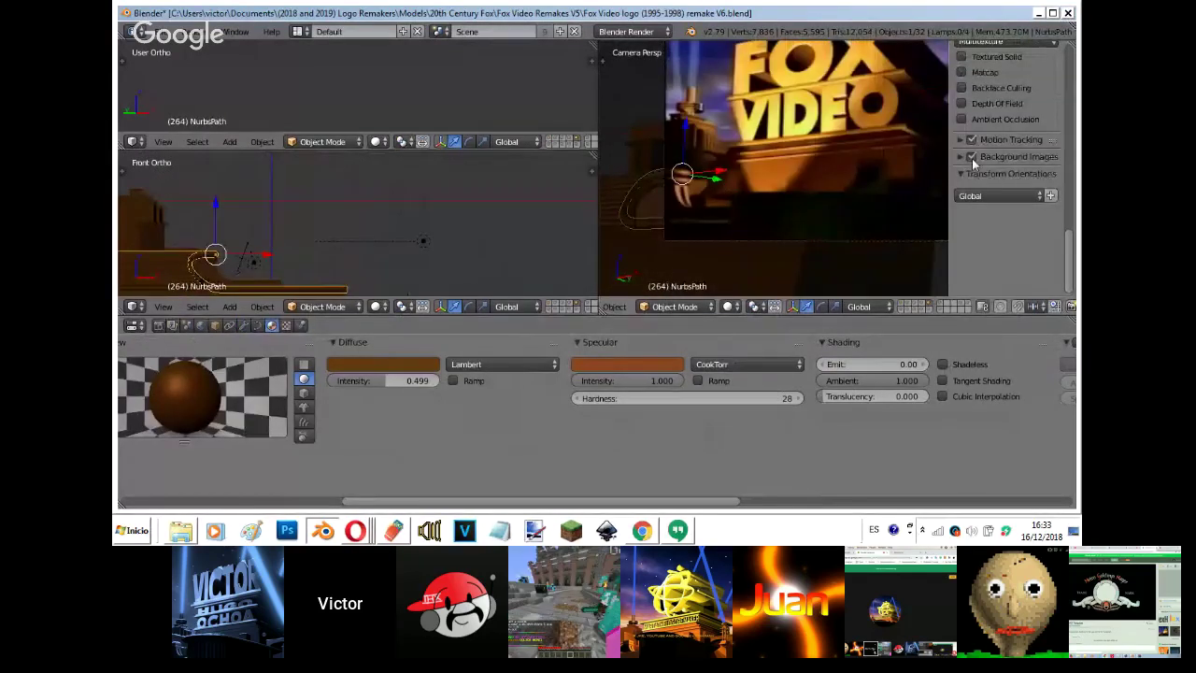
# - Check the Hangouts call, the YouTube live chat and the Hangouts group conversation, and return to Blender
pyautogui.click(356, 531)
pyautogui.click(370, 479)
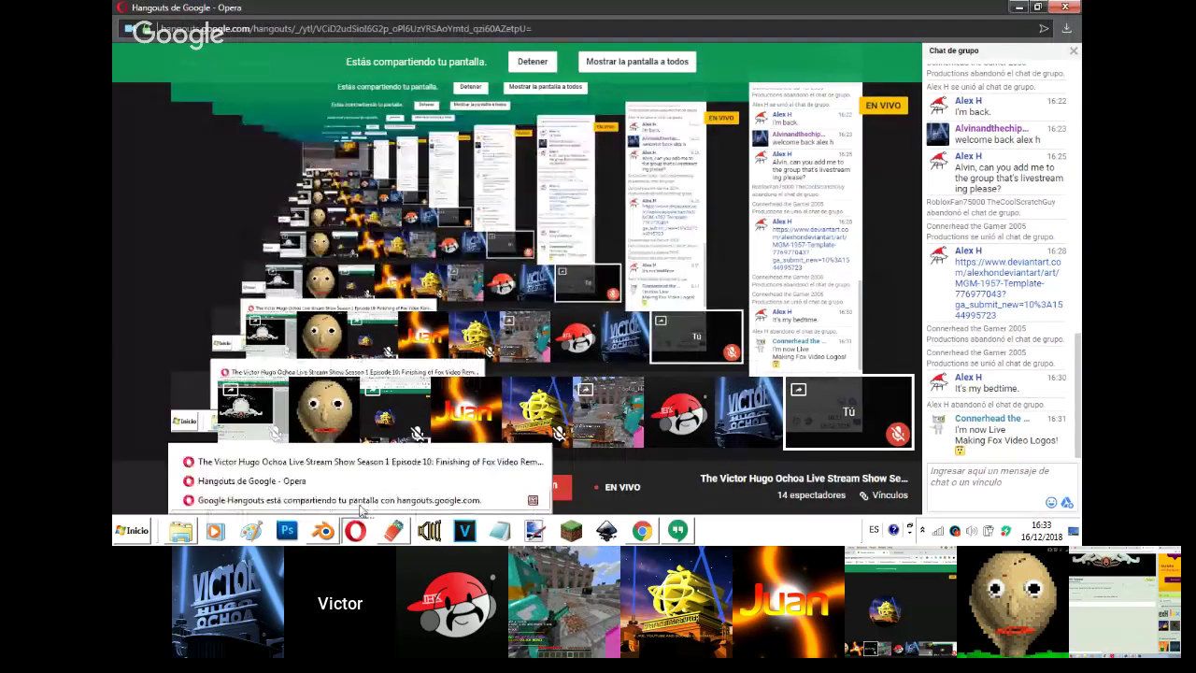
pyautogui.click(371, 465)
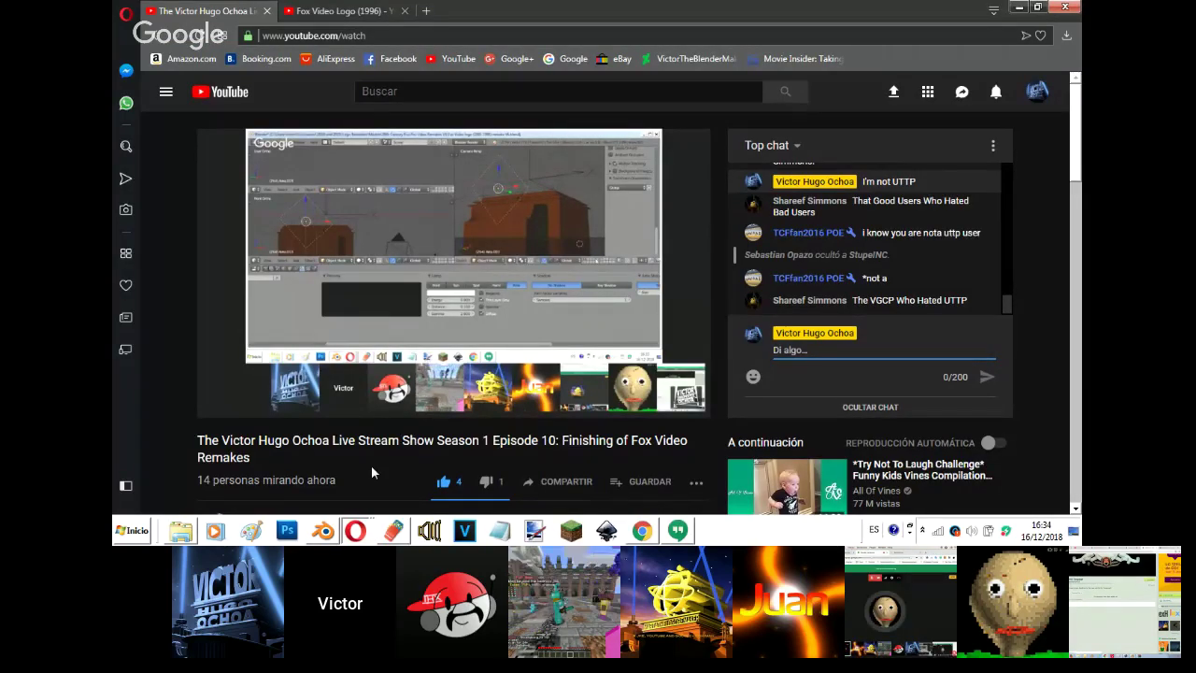
pyautogui.click(649, 535)
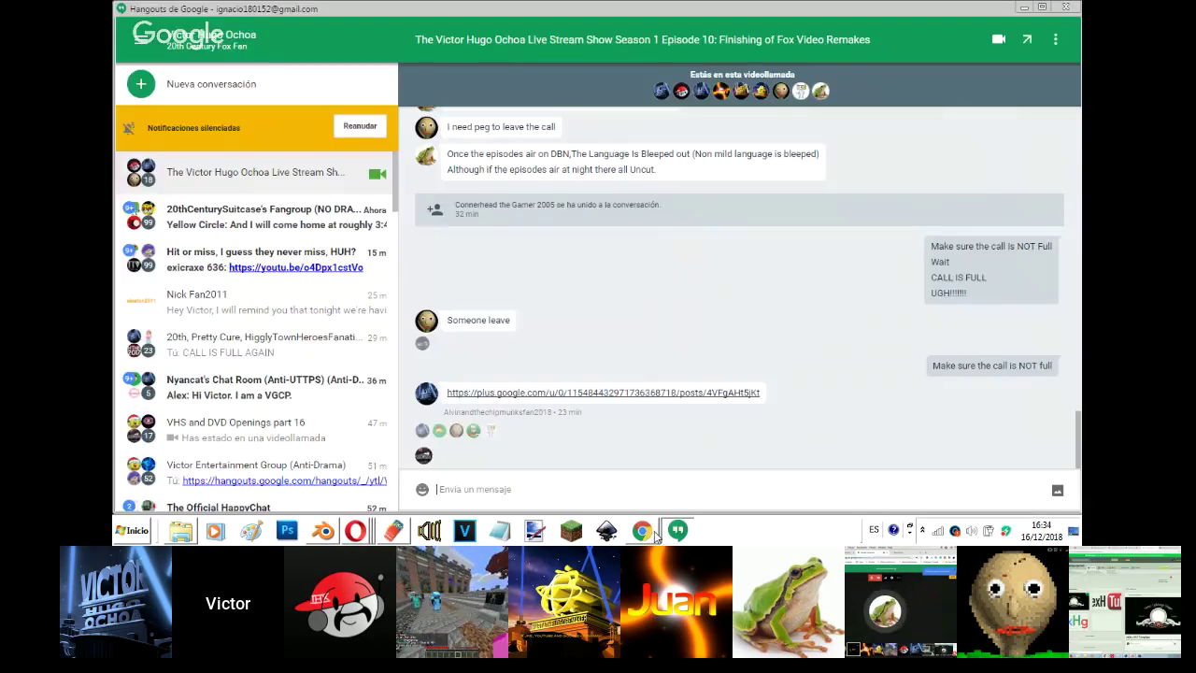
pyautogui.click(337, 532)
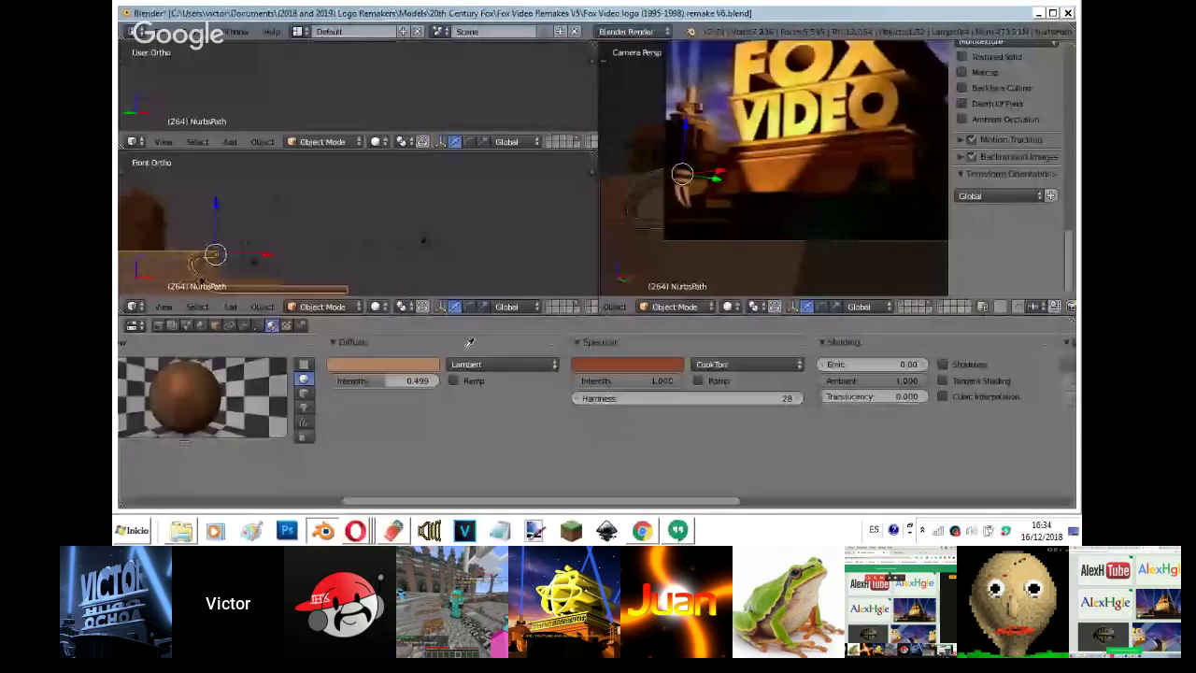
# - Select the large lower base block and set its diffuse colour to orange-brown, R 0.448, G 0.154, B 0.018, using the reference image
pyautogui.click(287, 325)
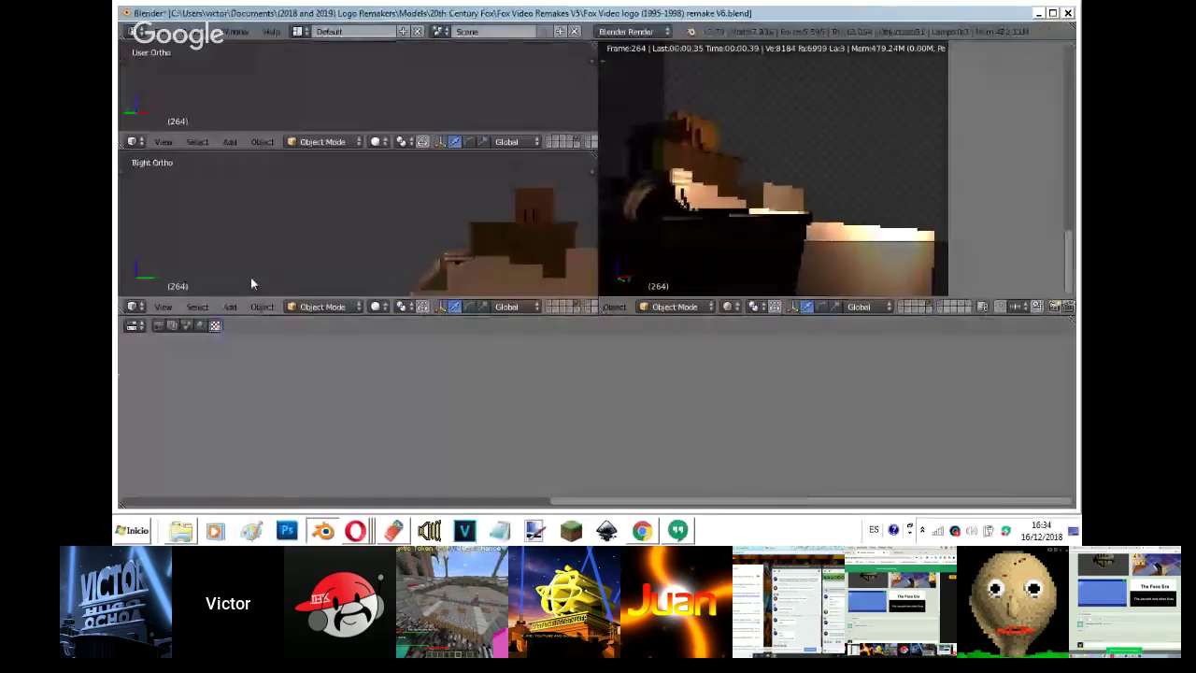
pyautogui.click(257, 325)
pyautogui.click(972, 125)
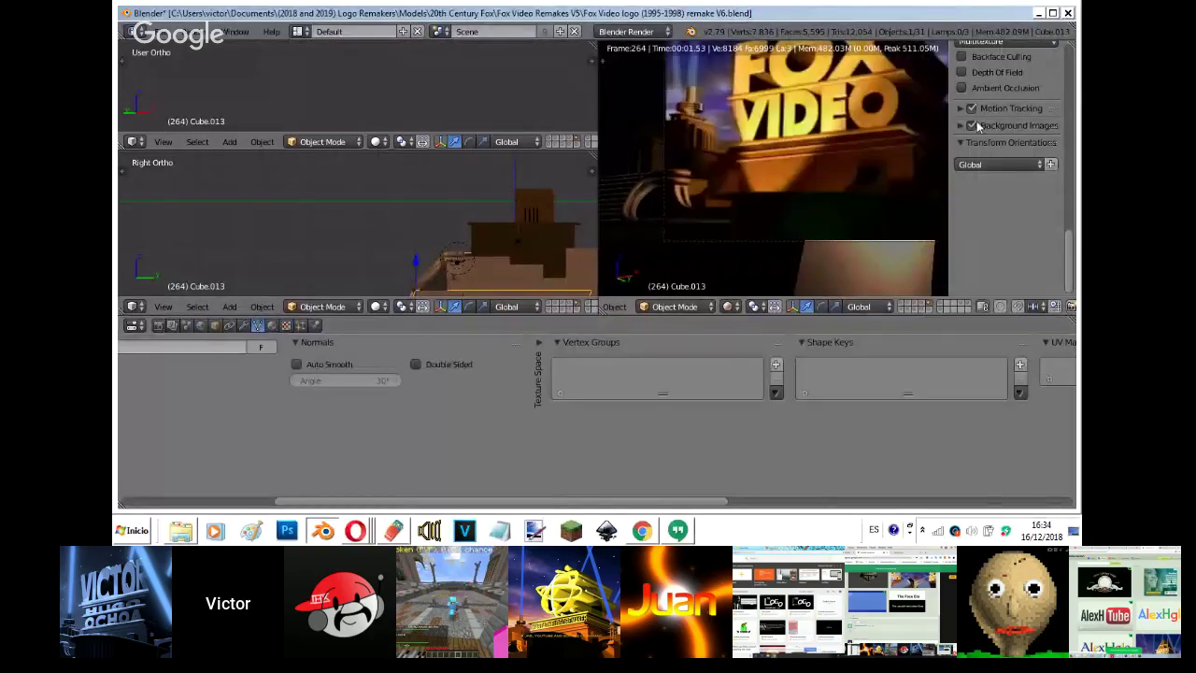
pyautogui.click(272, 325)
pyautogui.click(383, 365)
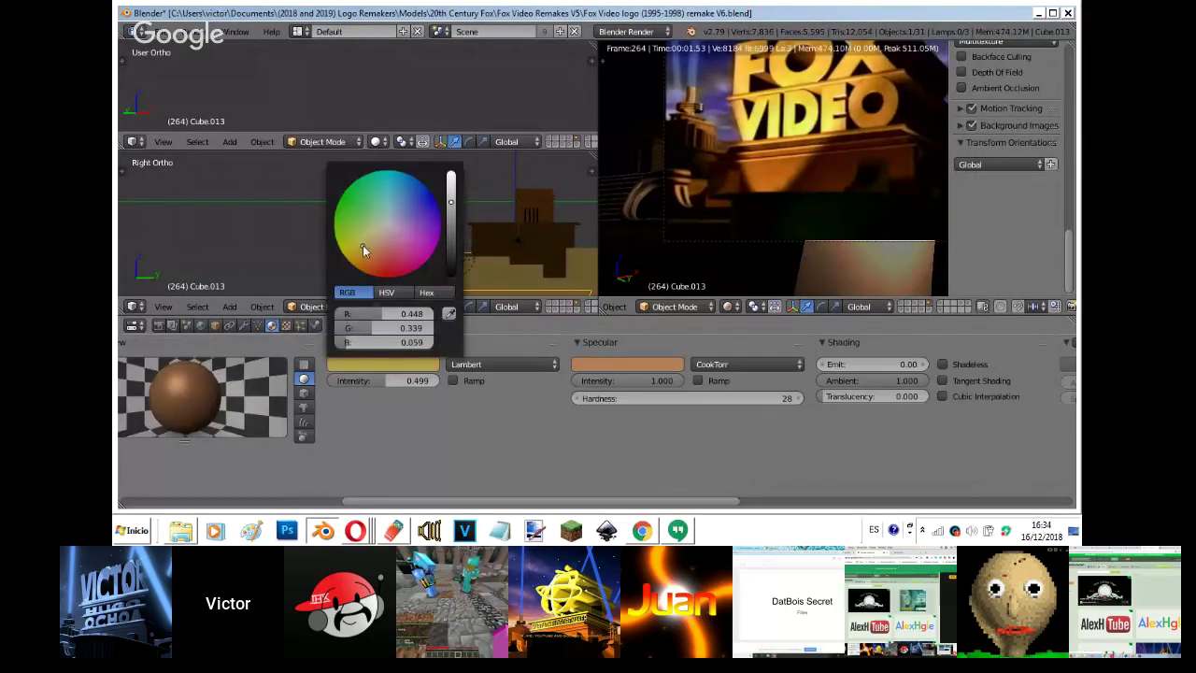
pyautogui.moveTo(362, 245); pyautogui.dragTo(366, 265)
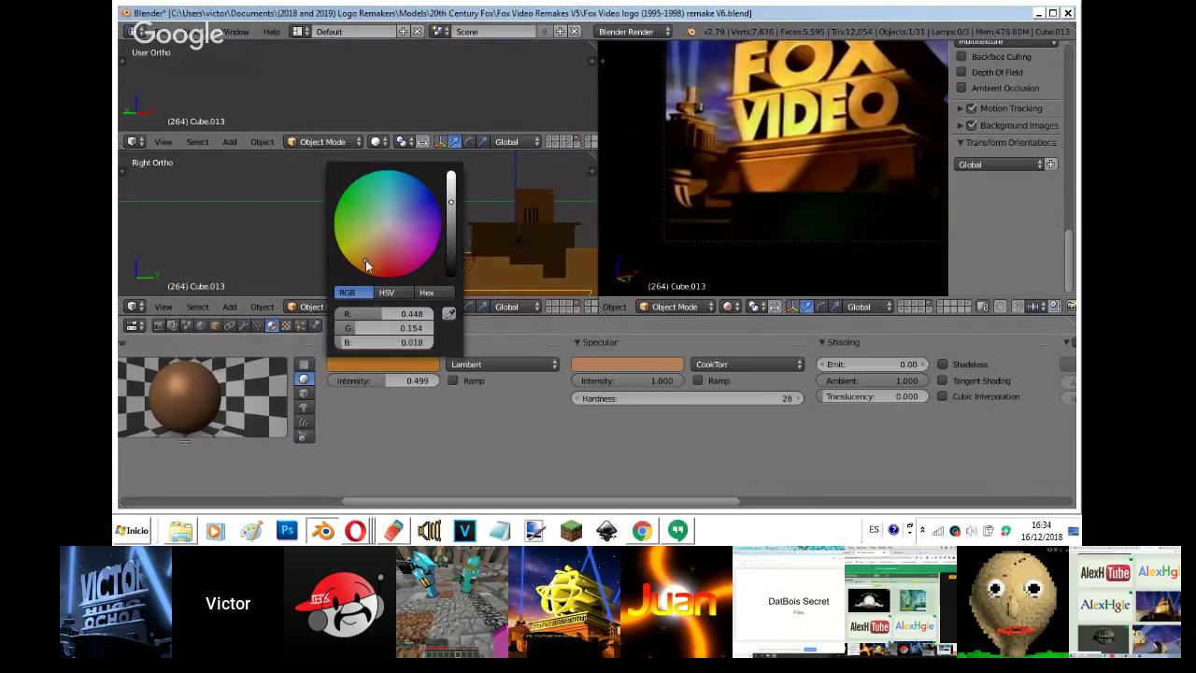
# - Hide the reference image, darken the lower block's specular colour to a muted brown, and return the rendered camera view to solid display
pyautogui.click(972, 125)
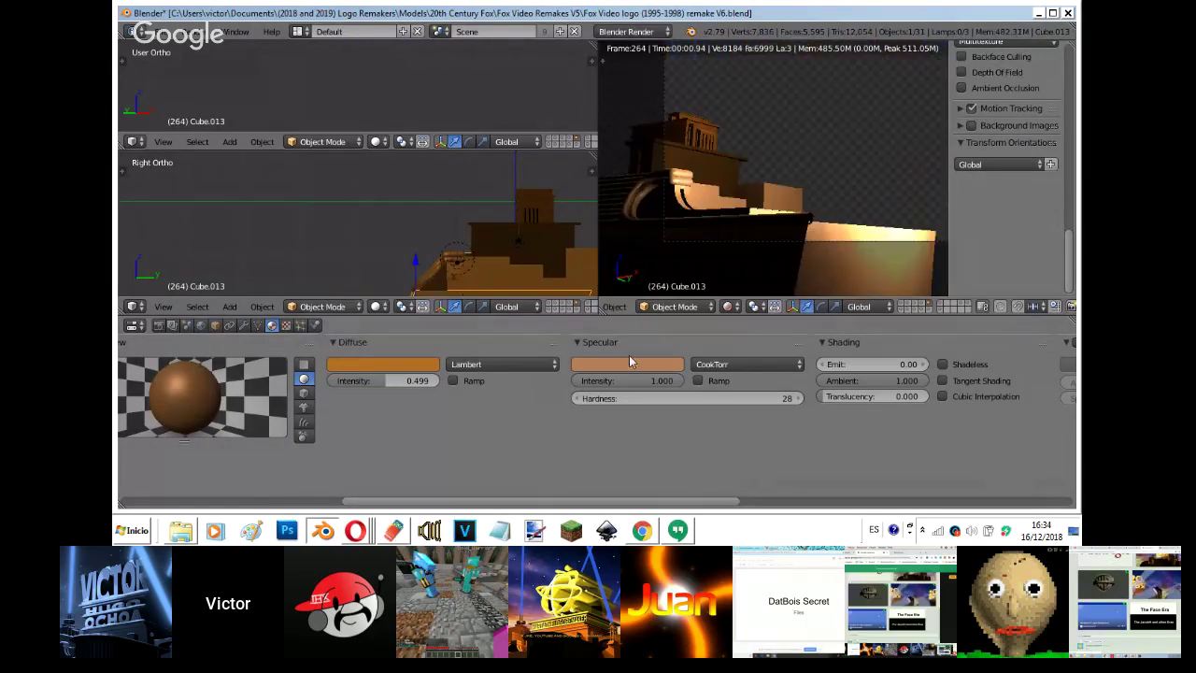
pyautogui.click(629, 363)
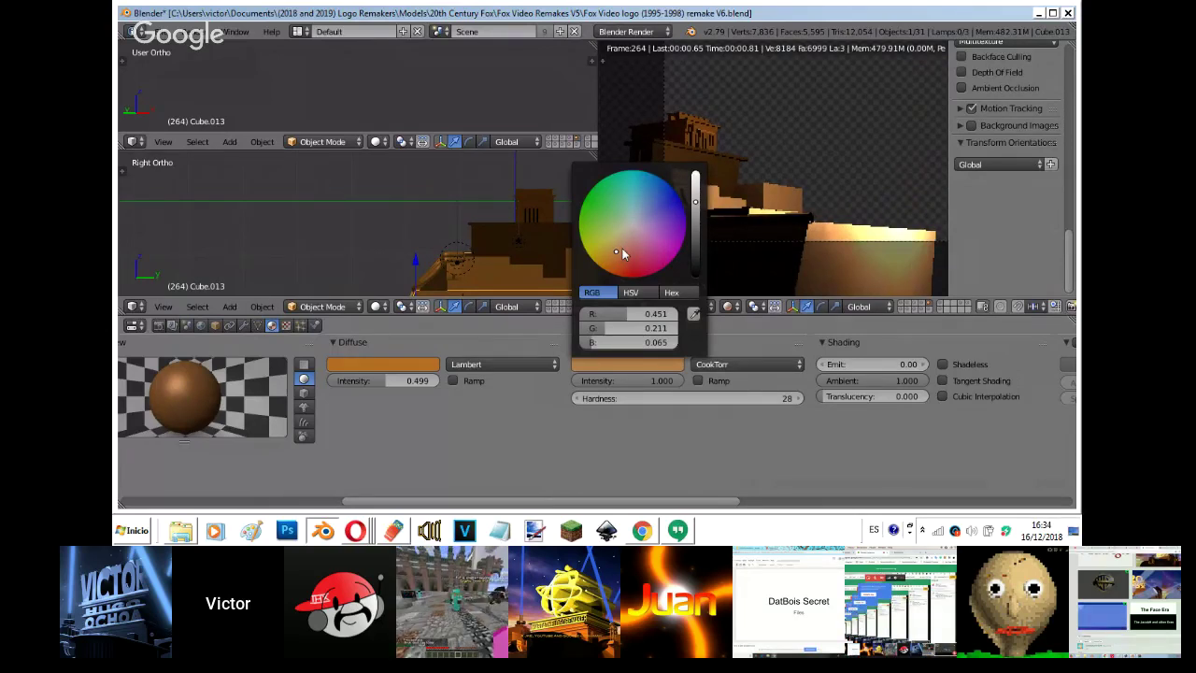
pyautogui.click(697, 223)
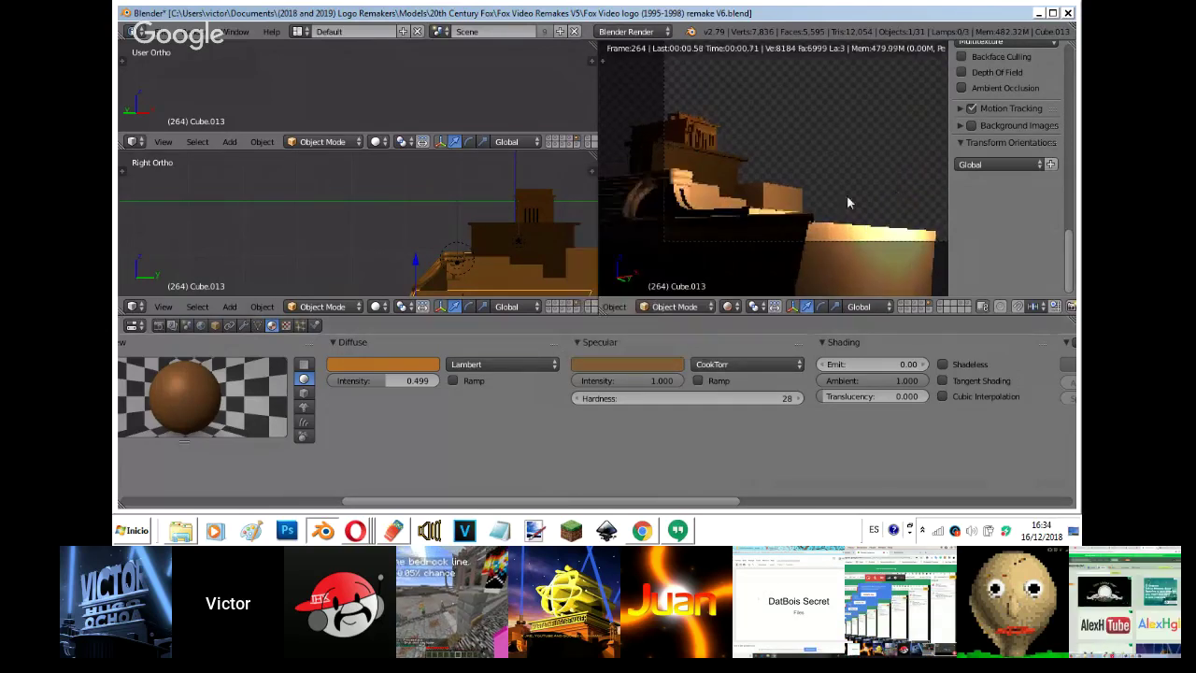
pyautogui.press('z')
pyautogui.press('z')
# - Sample dark brown from the reference image for the wide ledge's diffuse and specular colours, and select the roof slab above it
pyautogui.rightClick(739, 160)
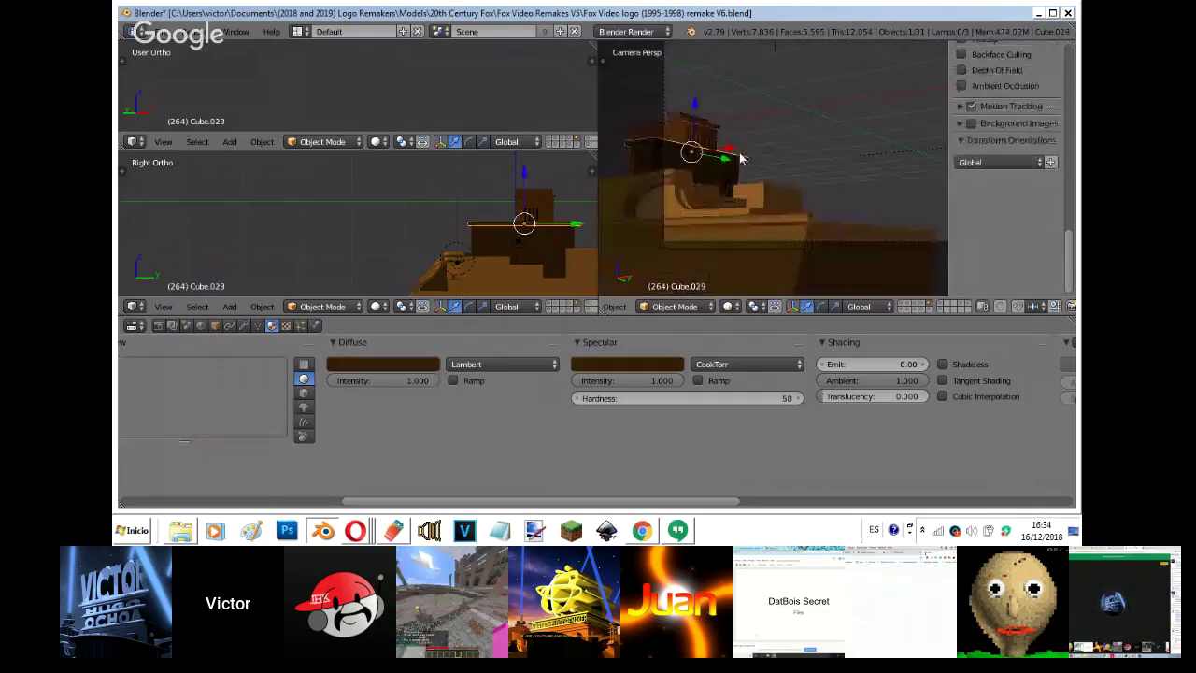
pyautogui.click(972, 171)
pyautogui.click(971, 157)
pyautogui.click(961, 156)
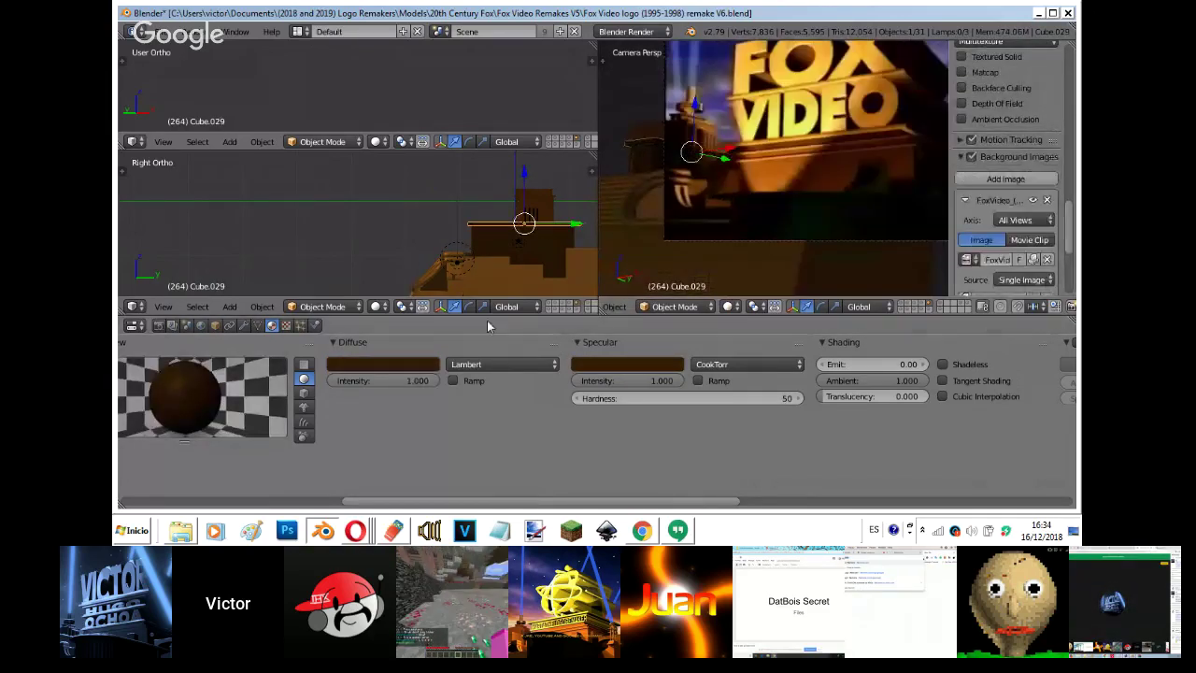
pyautogui.click(420, 365)
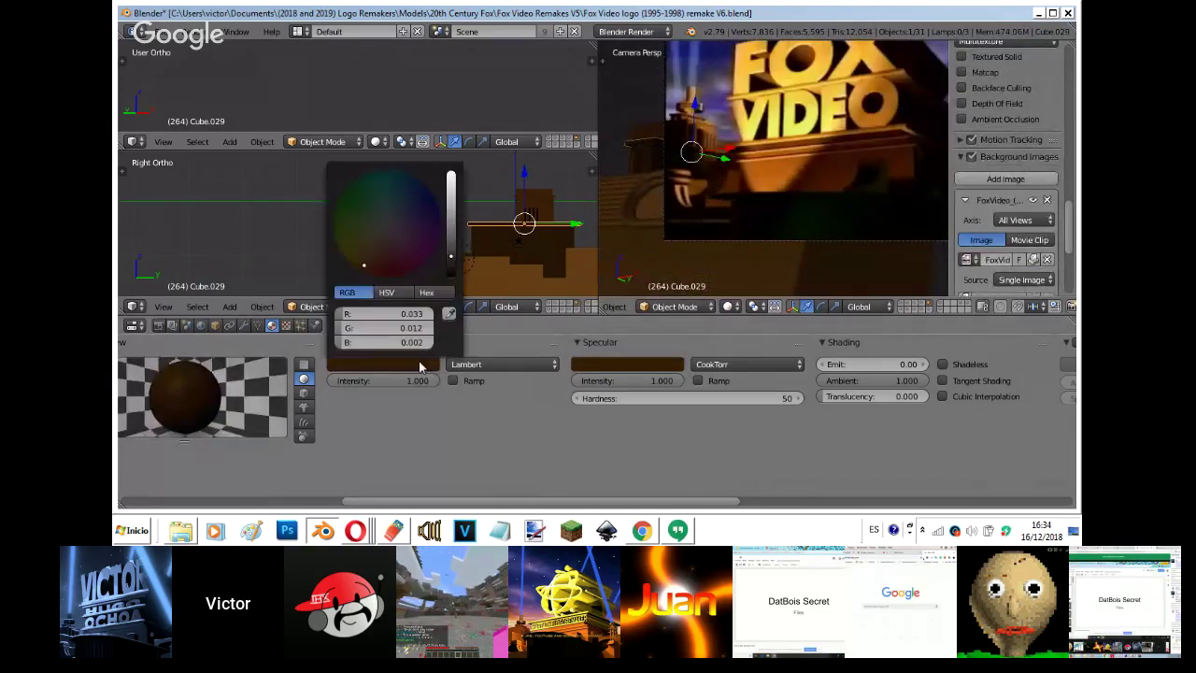
pyautogui.click(704, 164)
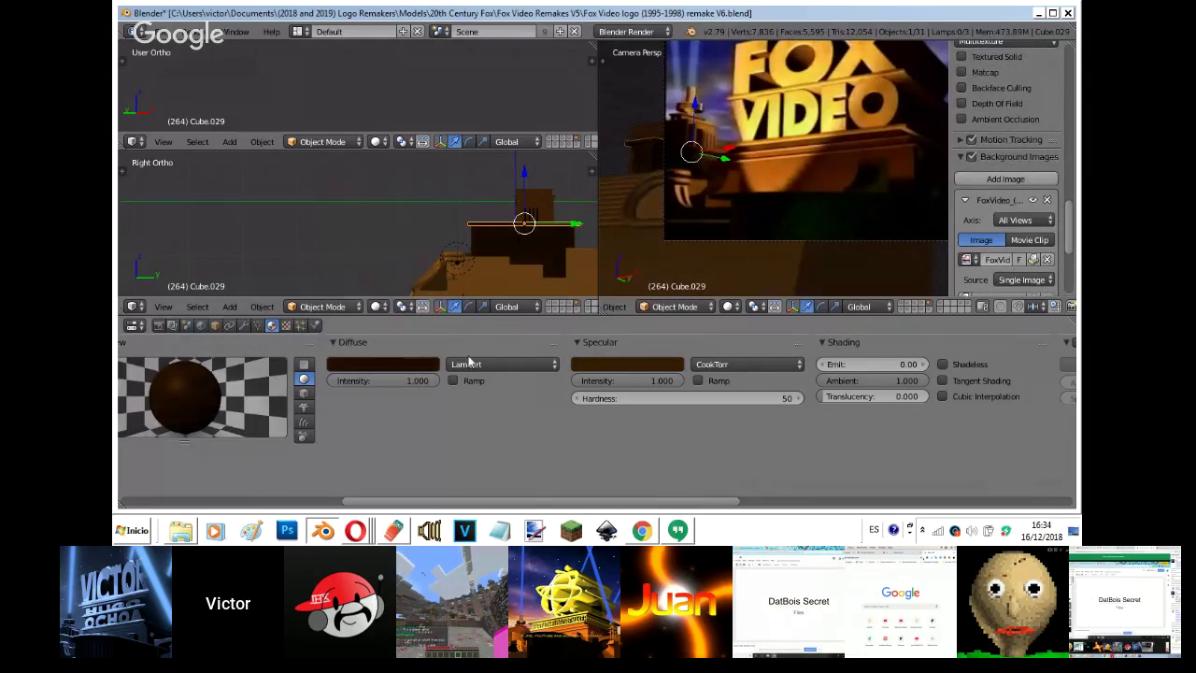
pyautogui.click(610, 363)
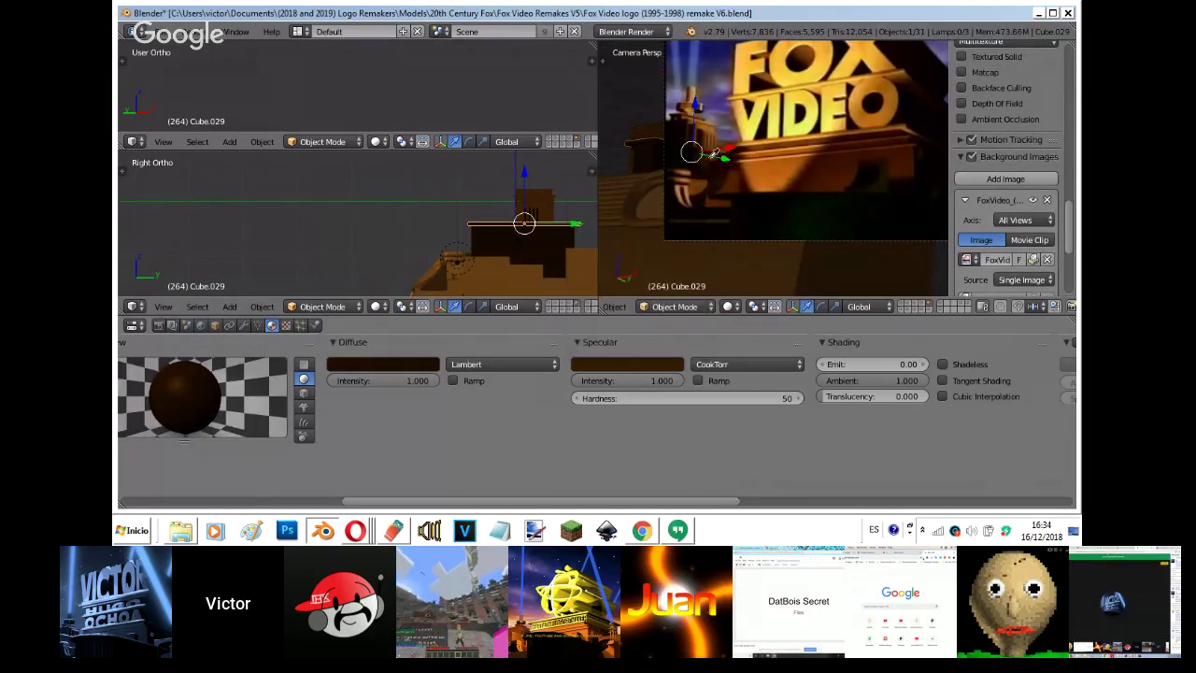
pyautogui.click(287, 326)
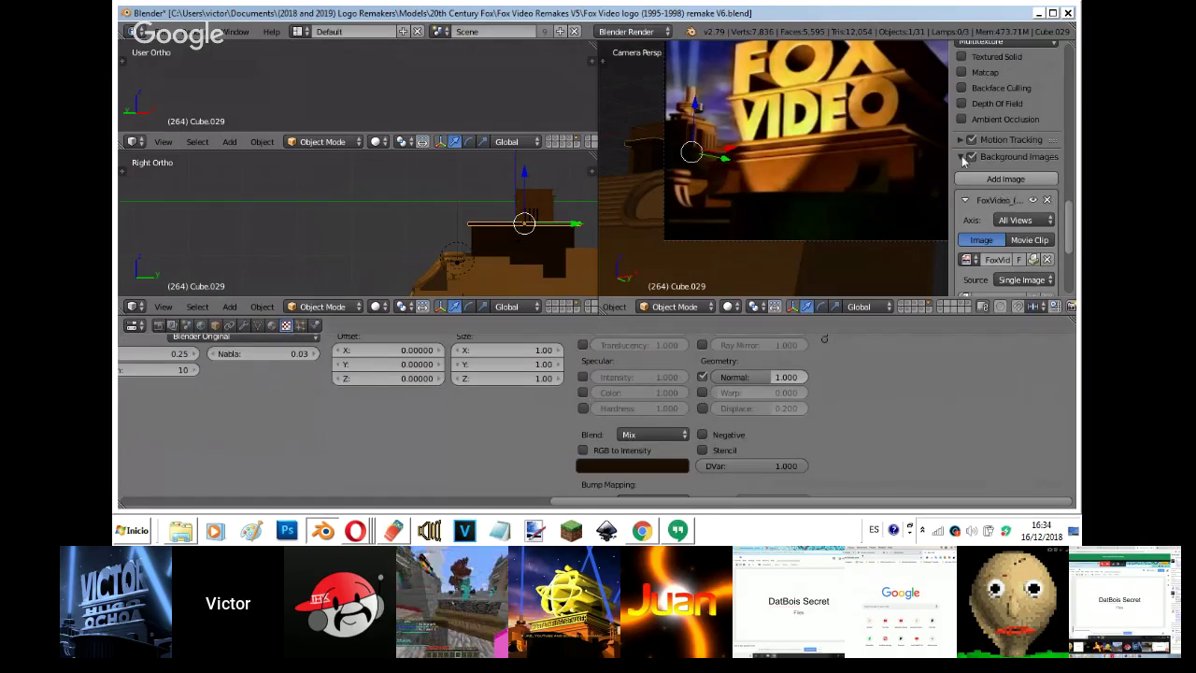
pyautogui.rightClick(662, 117)
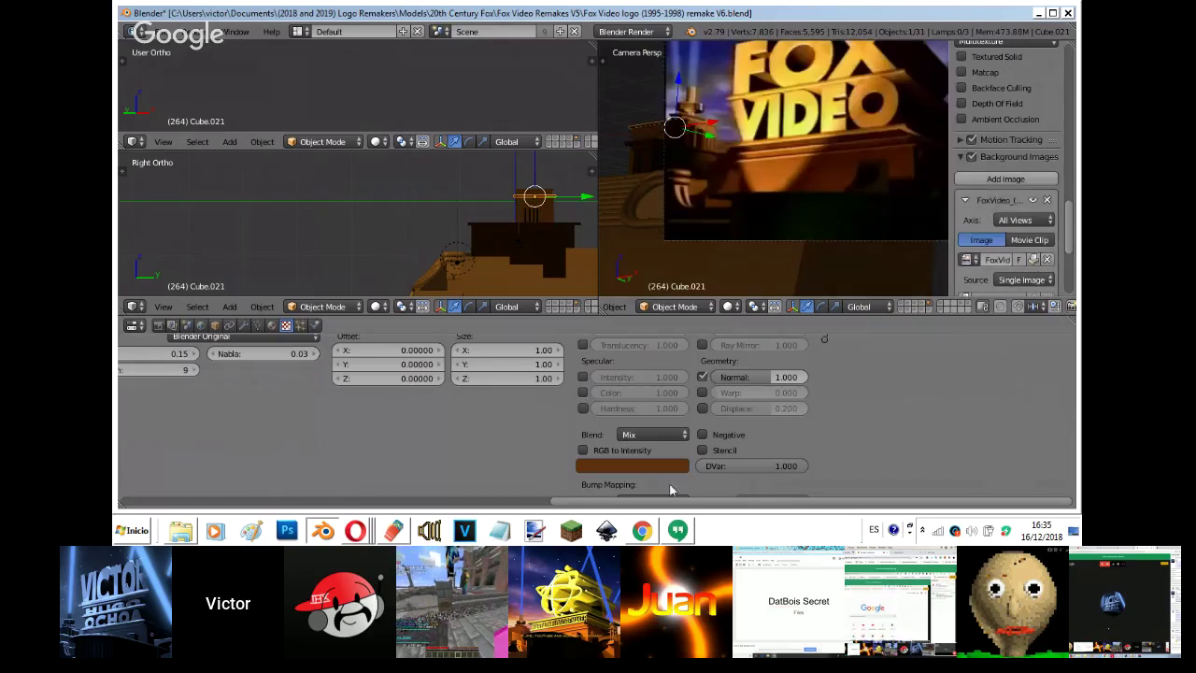
# - Switch to the YouTube live stream page, post "but i am your friend" in its chat, and return to Blender
pyautogui.click(678, 530)
pyautogui.moveTo(364, 533)
pyautogui.click(402, 464)
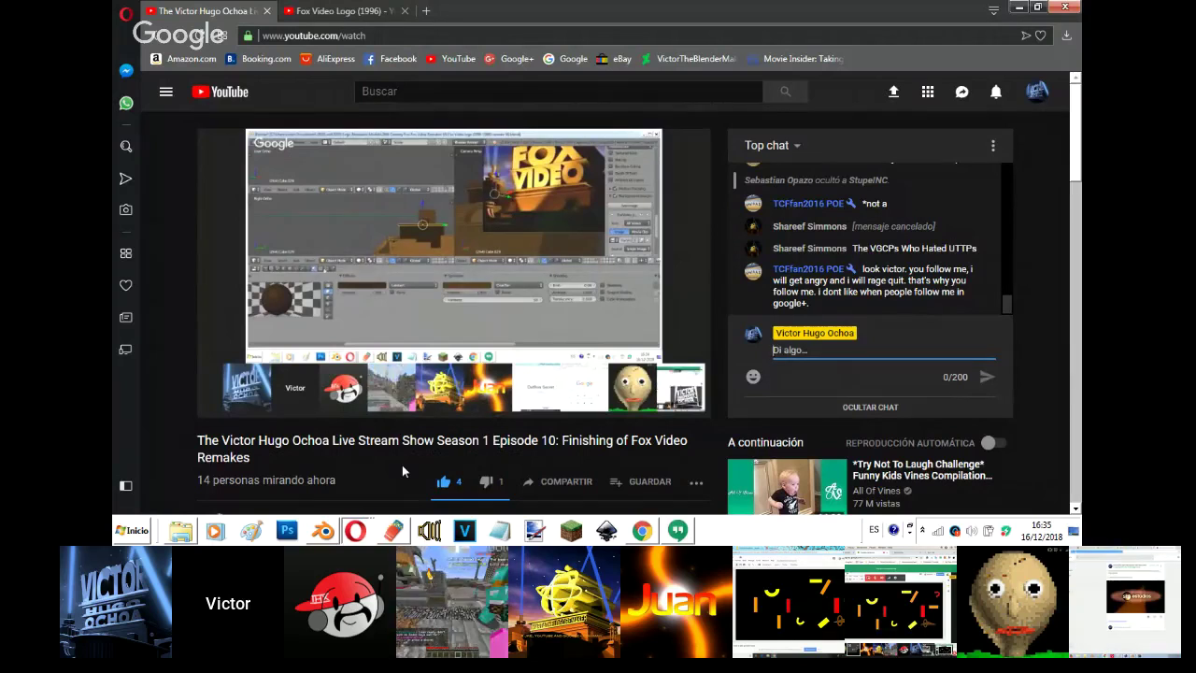
pyautogui.write('but i am your friend')
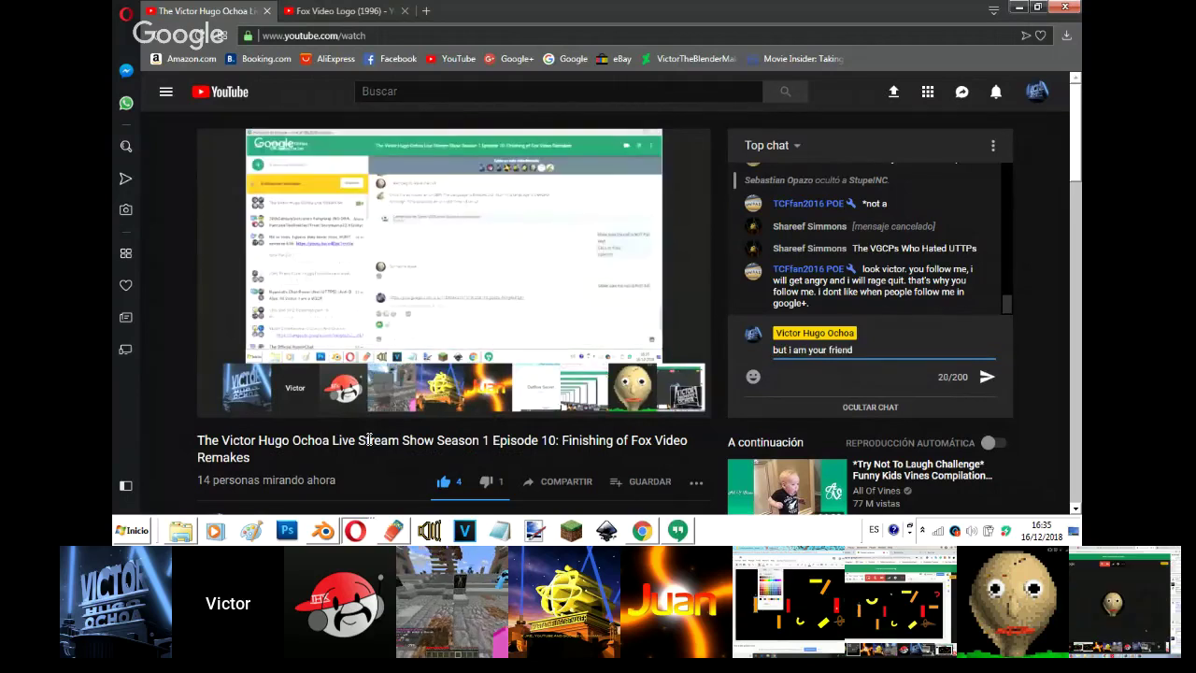
pyautogui.press('Return')
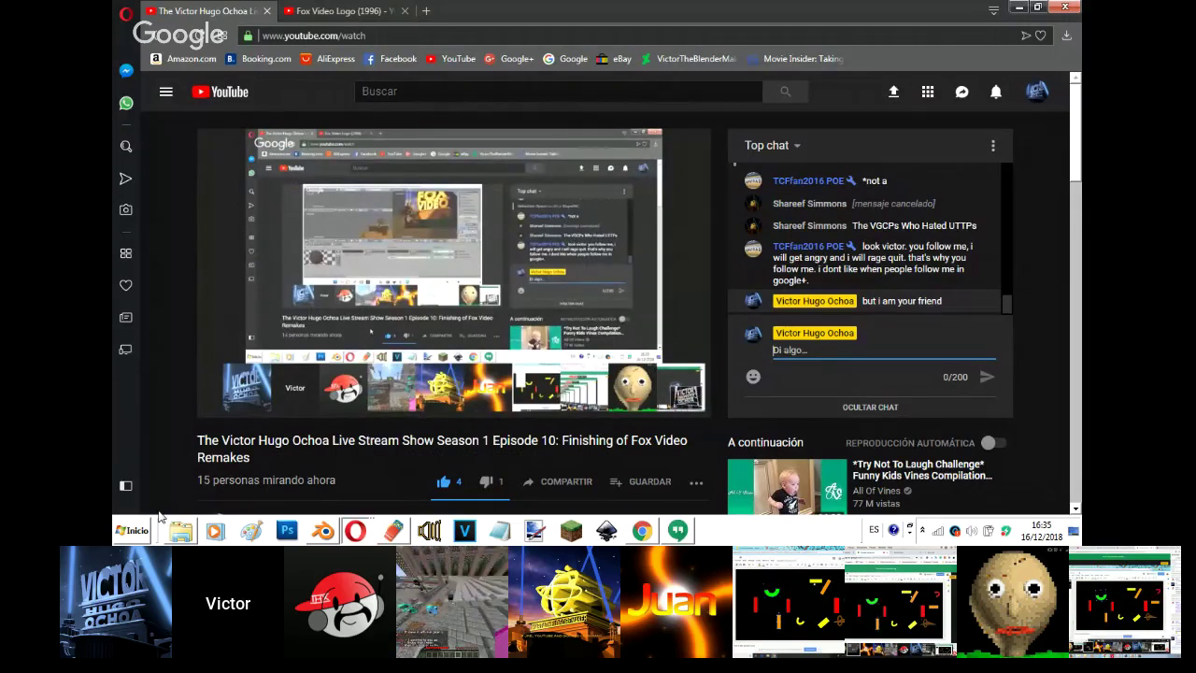
pyautogui.moveTo(312, 534)
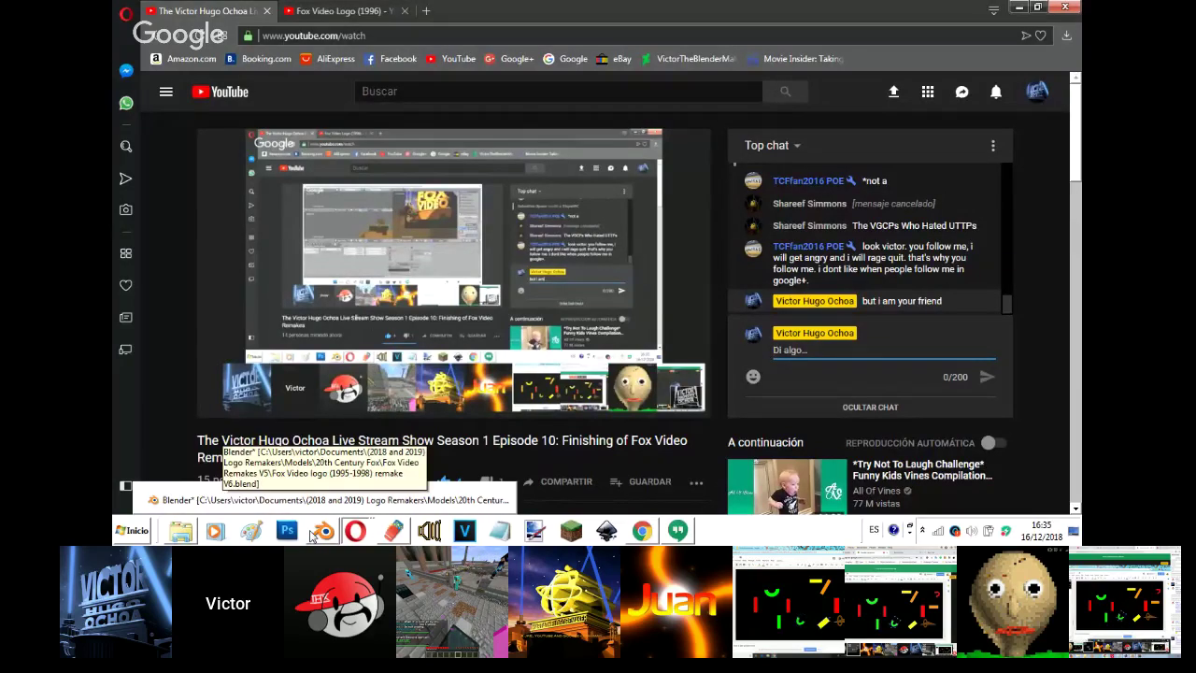
pyautogui.click(311, 535)
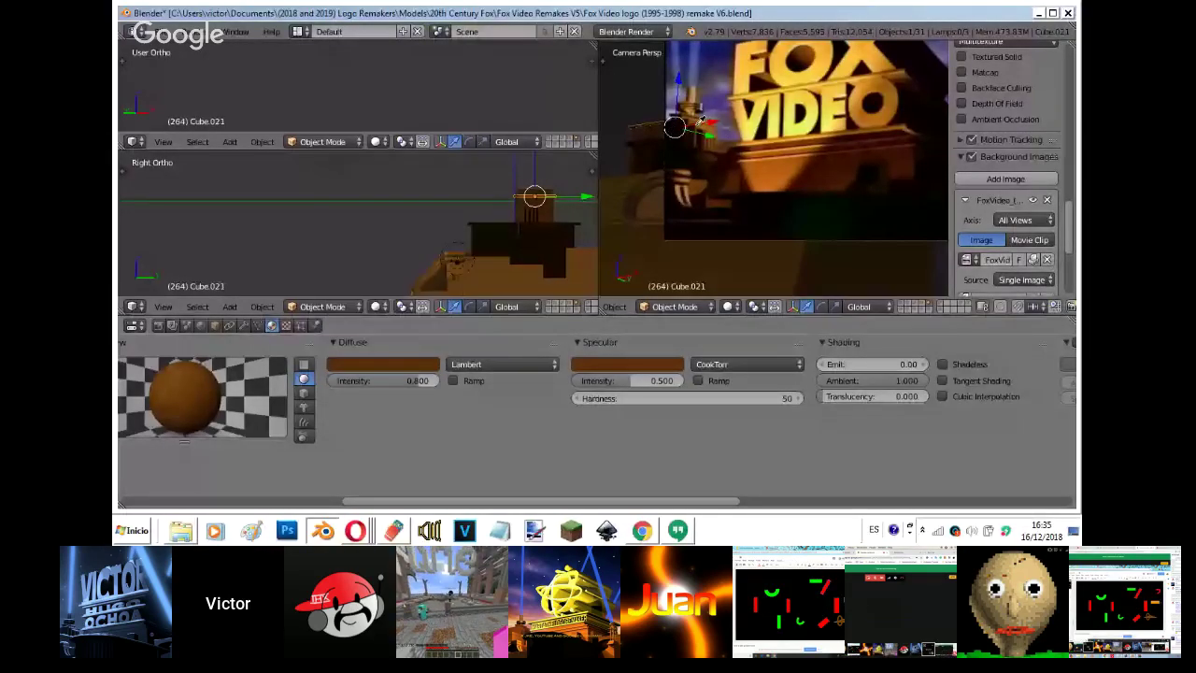
# - Give the roof slab an orange-brown diffuse and specular colour with diffuse intensity 0.341, and preview the render without the reference image
pyautogui.click(697, 124)
pyautogui.click(407, 364)
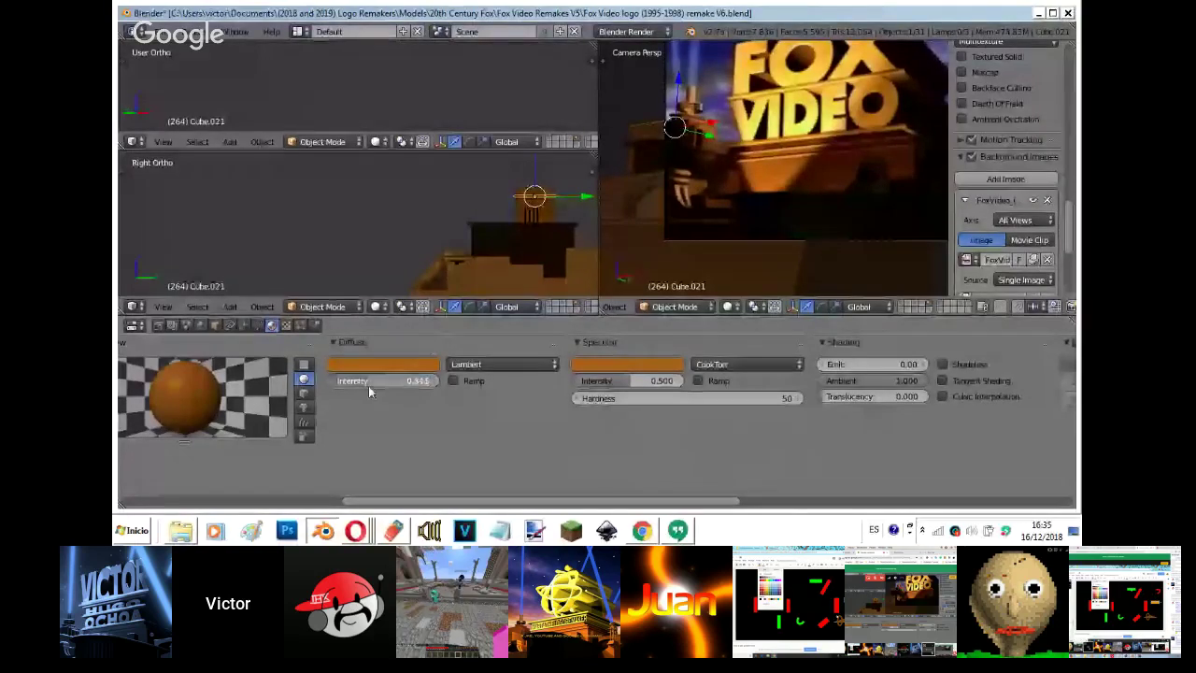
pyautogui.moveTo(369, 393); pyautogui.dragTo(360, 392)
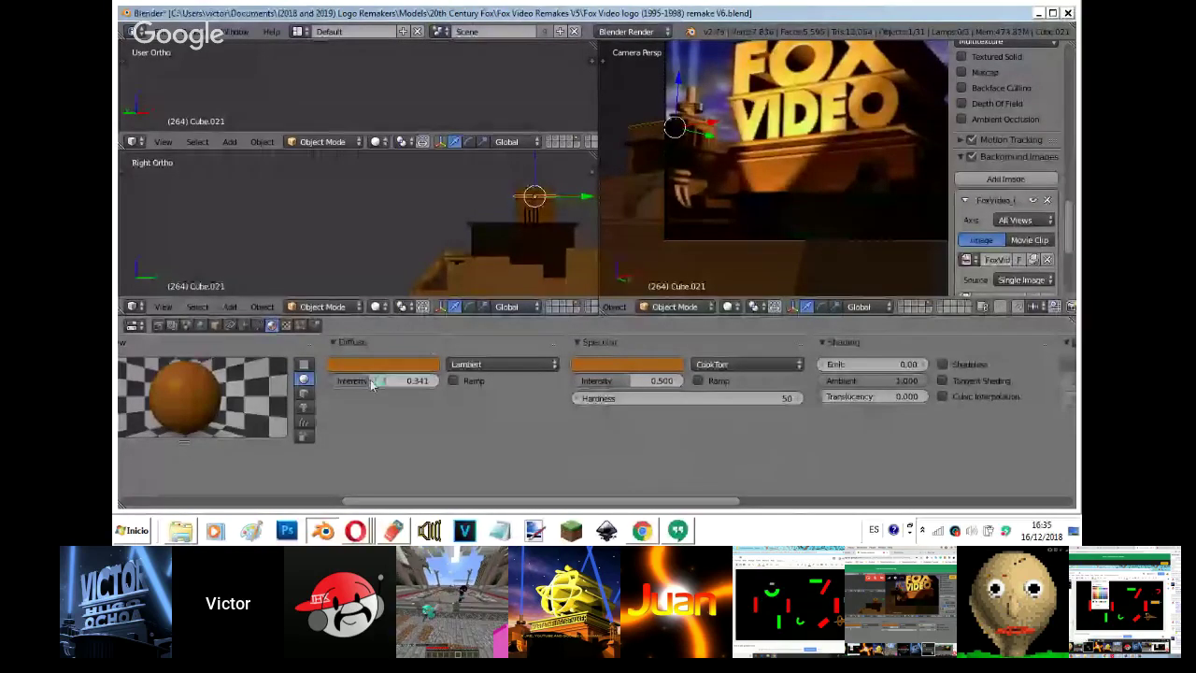
pyautogui.click(972, 158)
pyautogui.hotkey('shift', 'z')
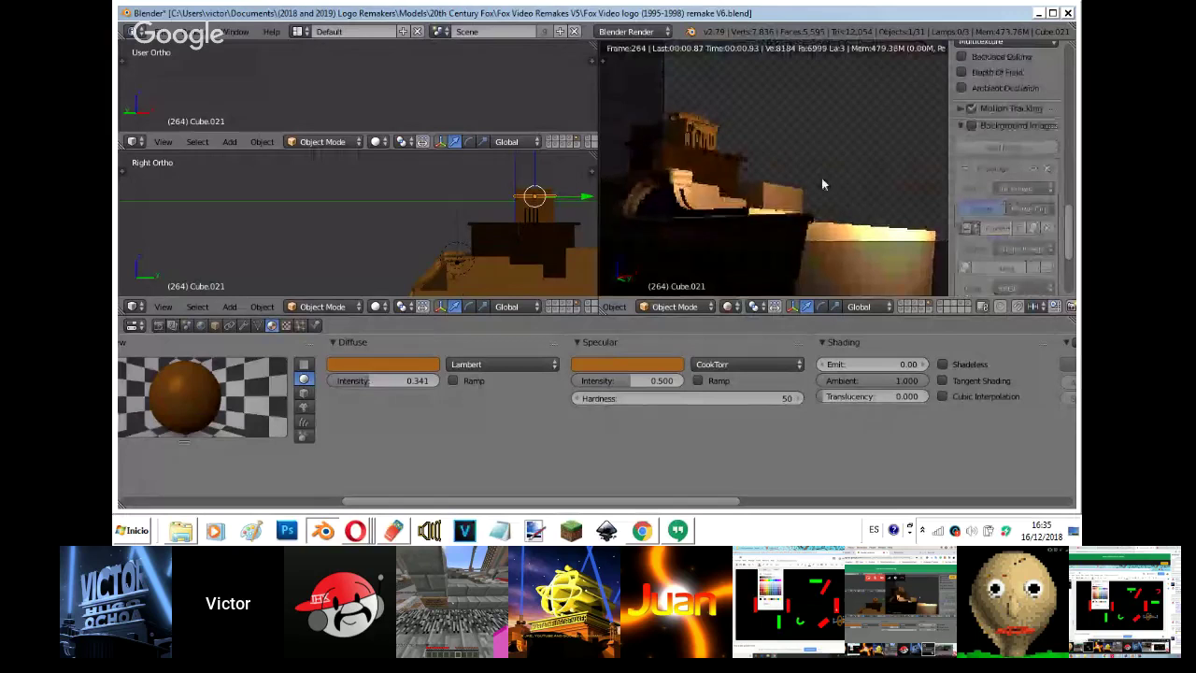
pyautogui.hotkey('shift', 'z')
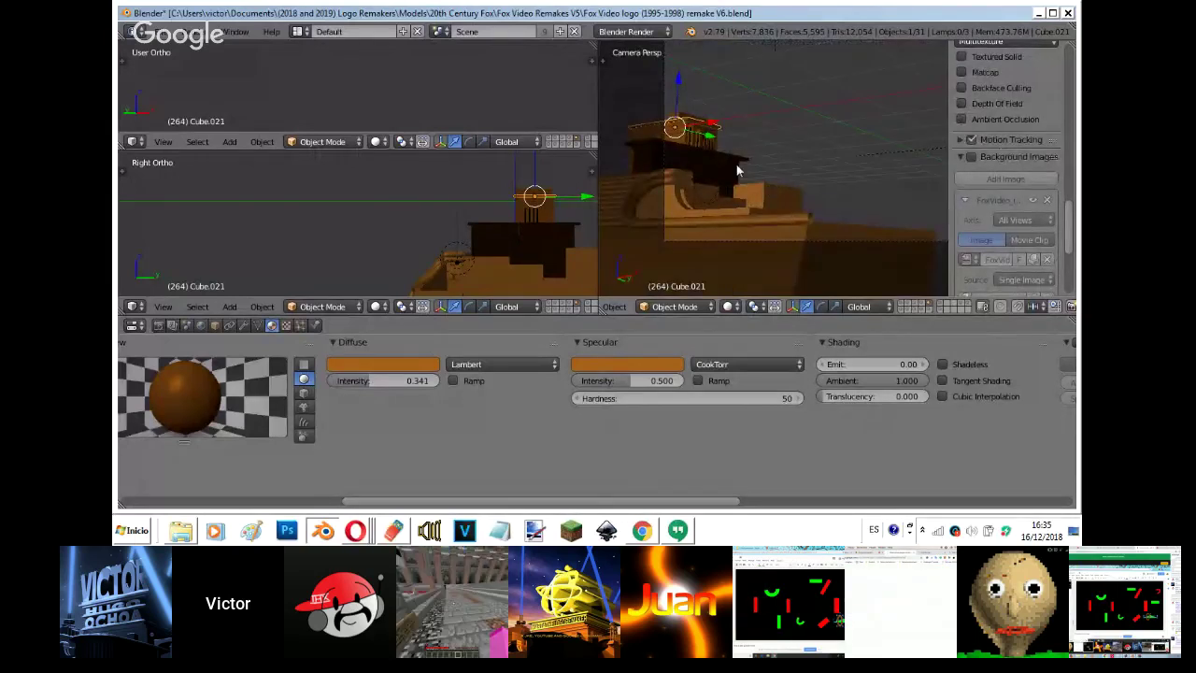
# - Set the dark wall block under the wide ledge to specular hardness 5 and diffuse intensity 0.541, and switch to another layer
pyautogui.rightClick(739, 171)
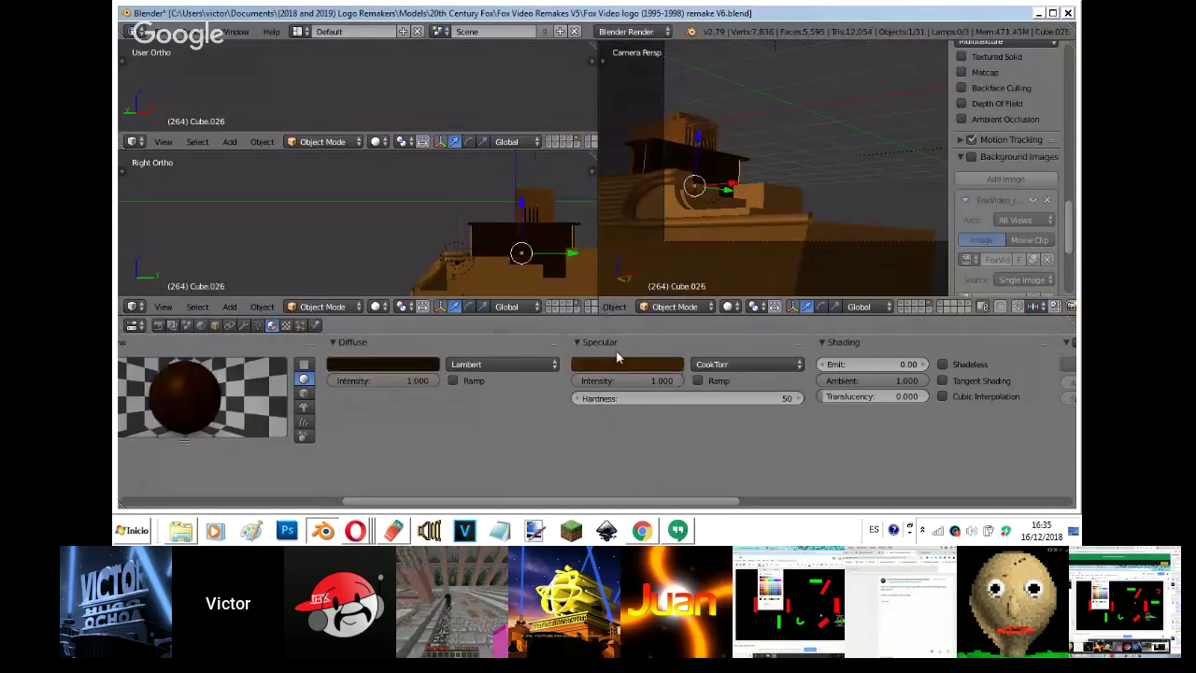
pyautogui.hotkey('shift', 'z')
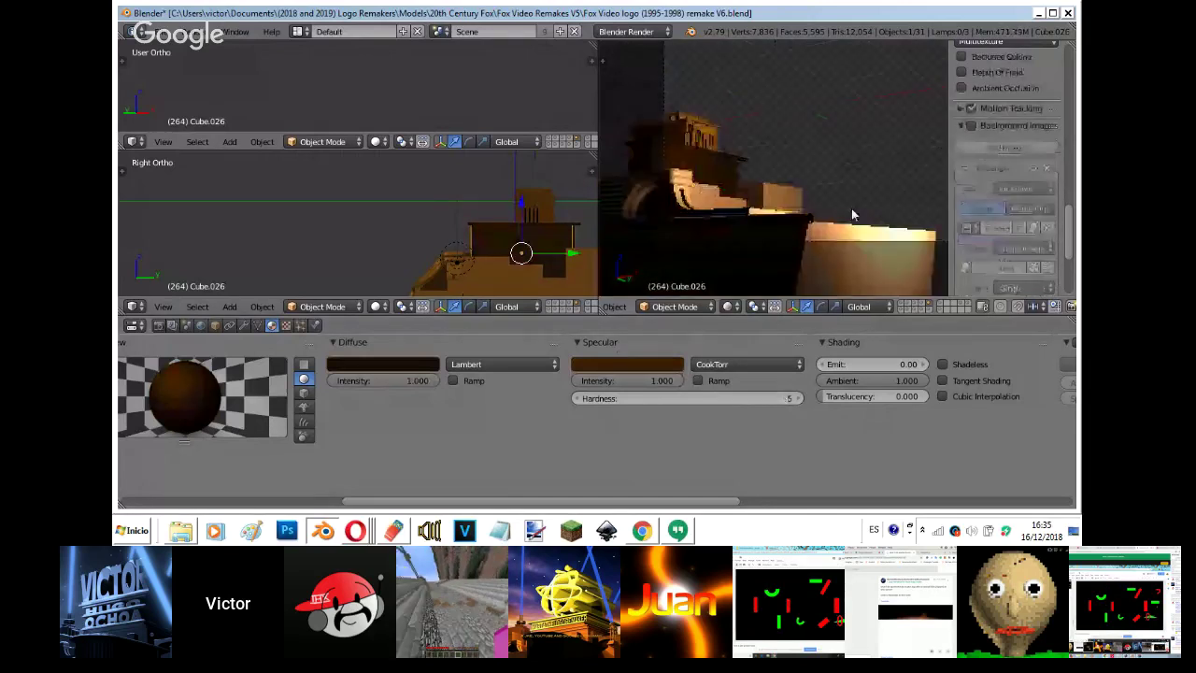
pyautogui.moveTo(402, 381); pyautogui.dragTo(353, 390)
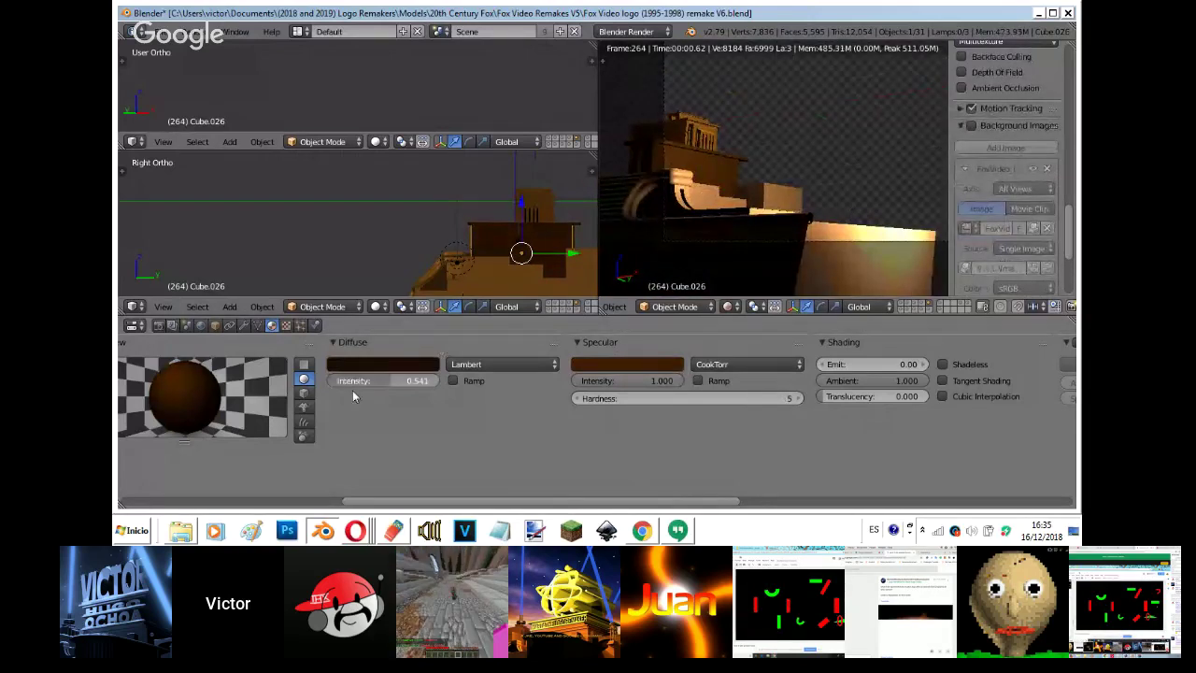
pyautogui.hotkey('shift', 'z')
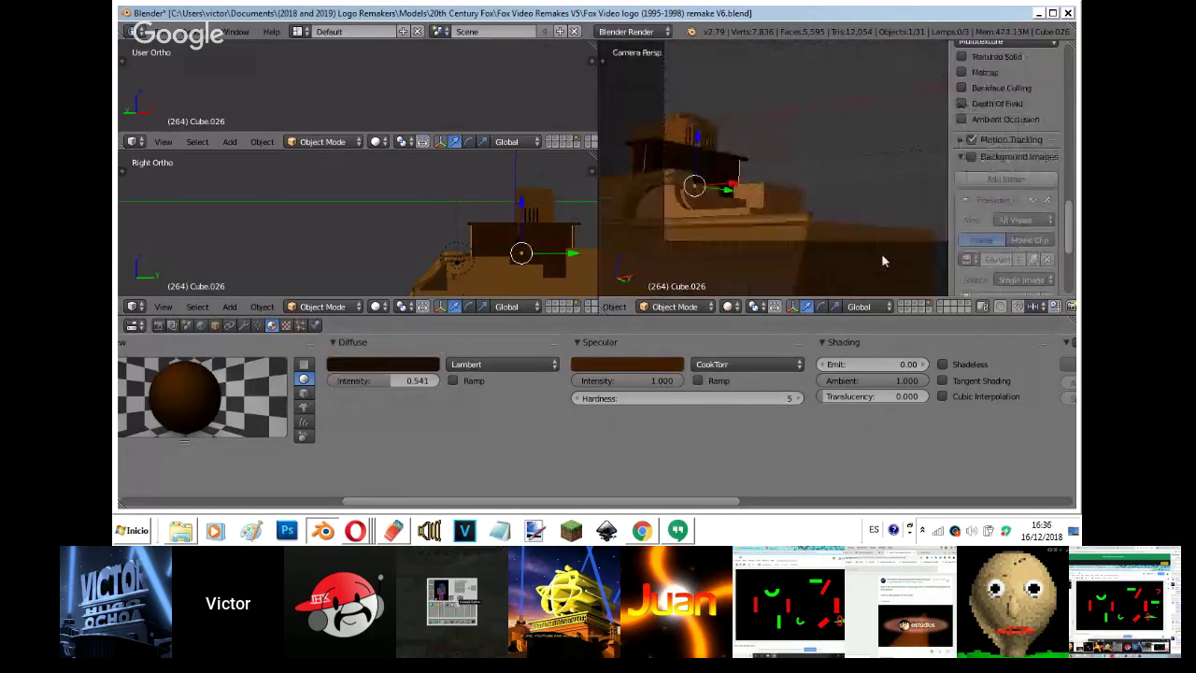
pyautogui.click(902, 310)
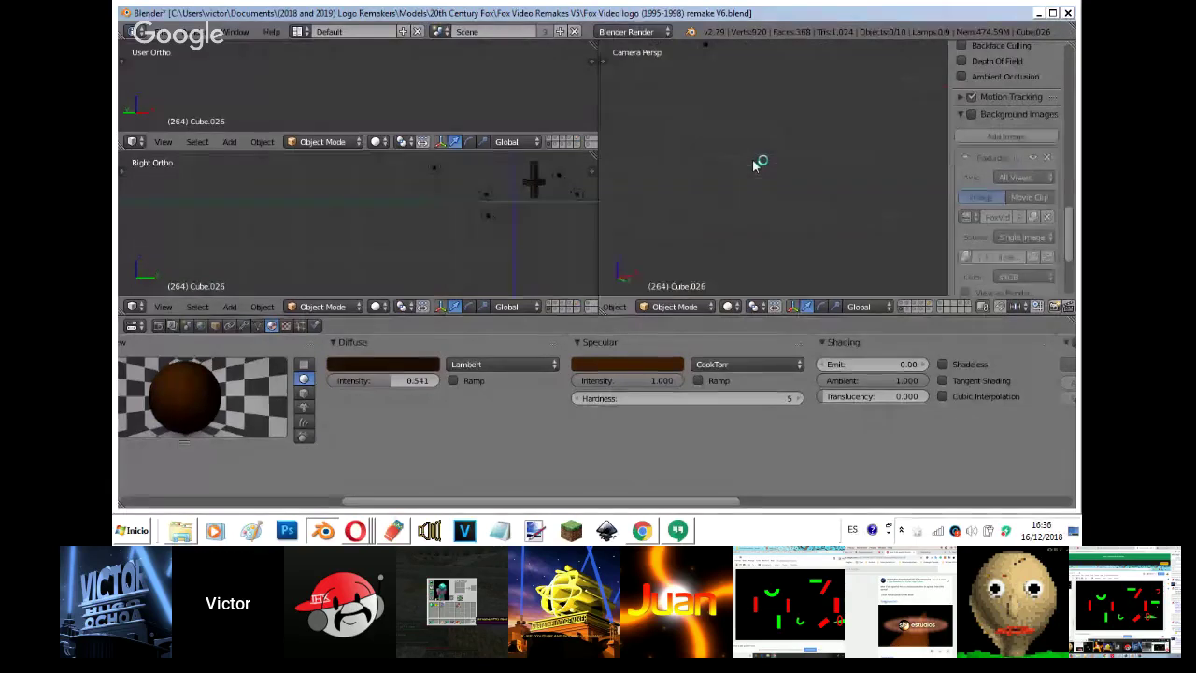
# - Check the chat on the YouTube live stream page in Opera and return to Blender
pyautogui.click(362, 532)
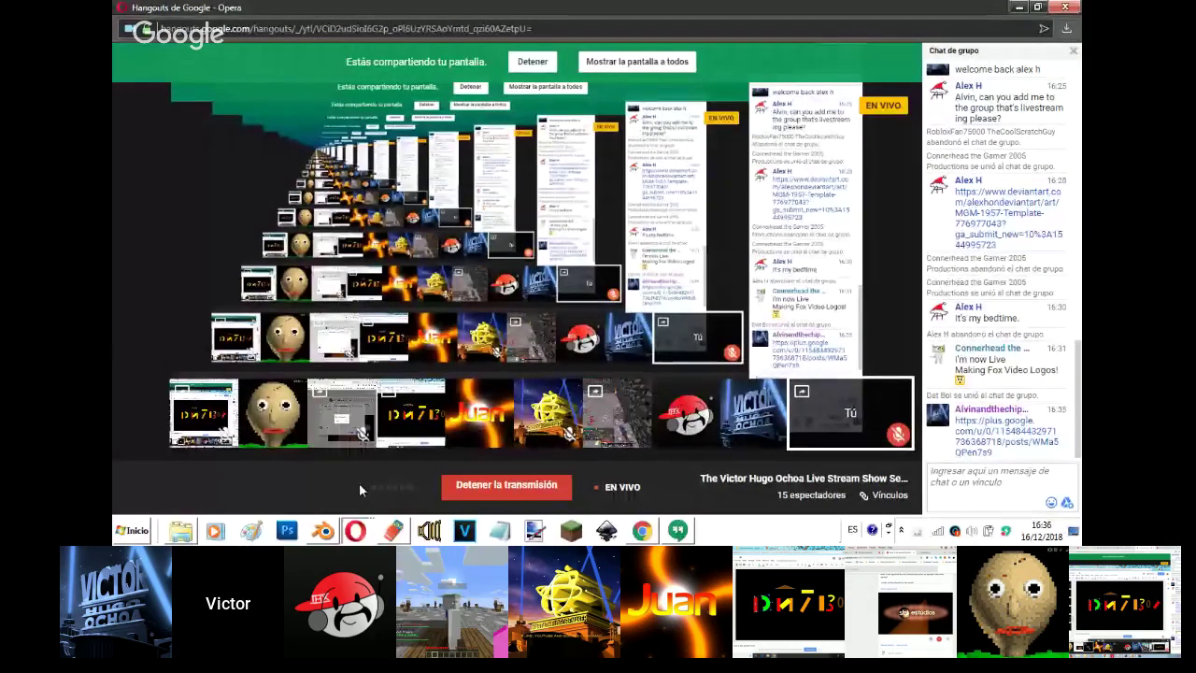
pyautogui.click(356, 530)
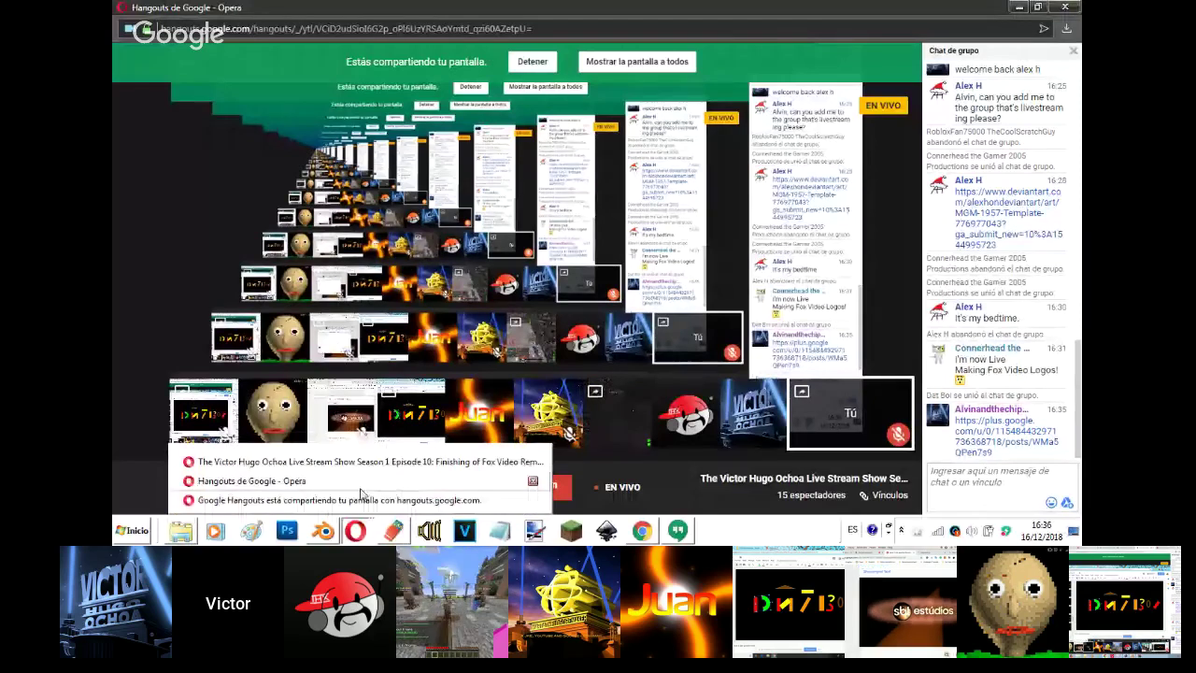
pyautogui.click(356, 465)
pyautogui.scroll(-1, 356, 468)
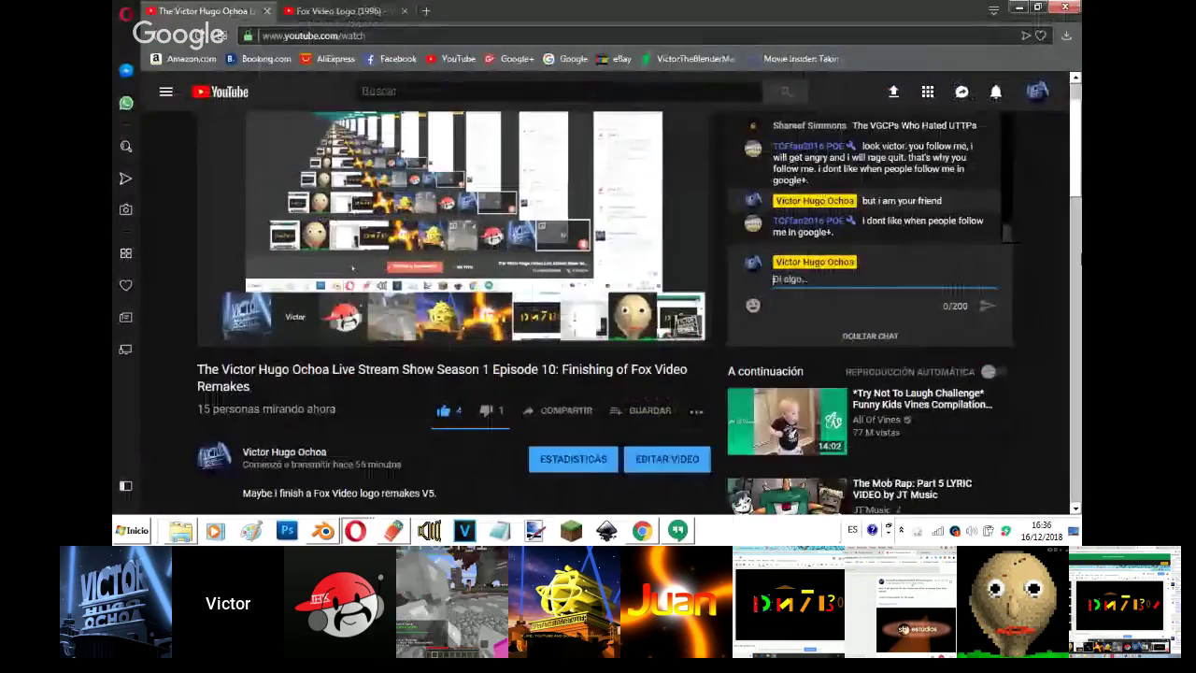
pyautogui.scroll(1, 356, 468)
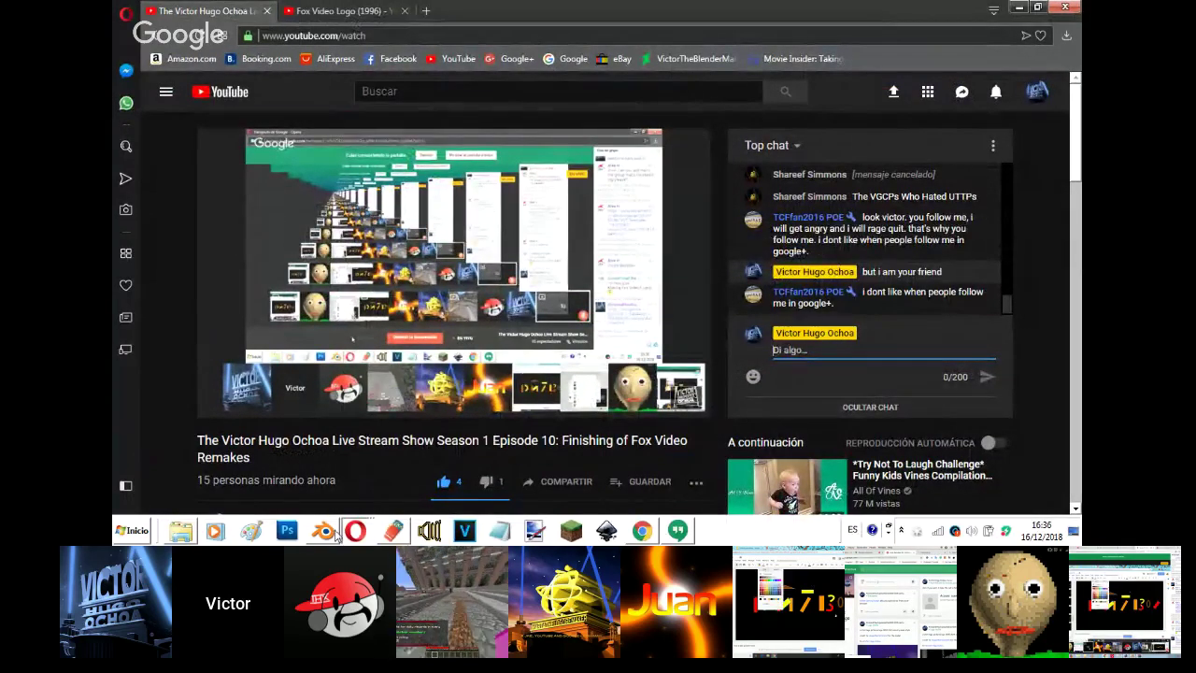
pyautogui.click(323, 532)
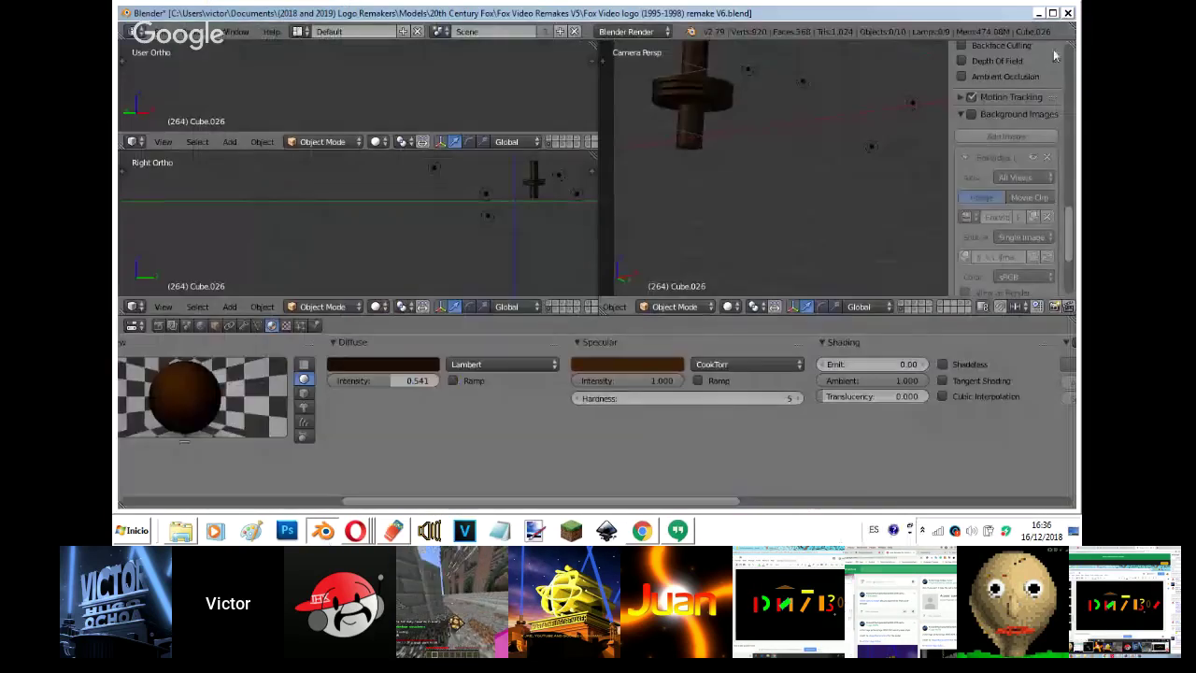
# - Compare the spire with the reference image, hide the image, and set the camera view to Material shading
pyautogui.click(972, 114)
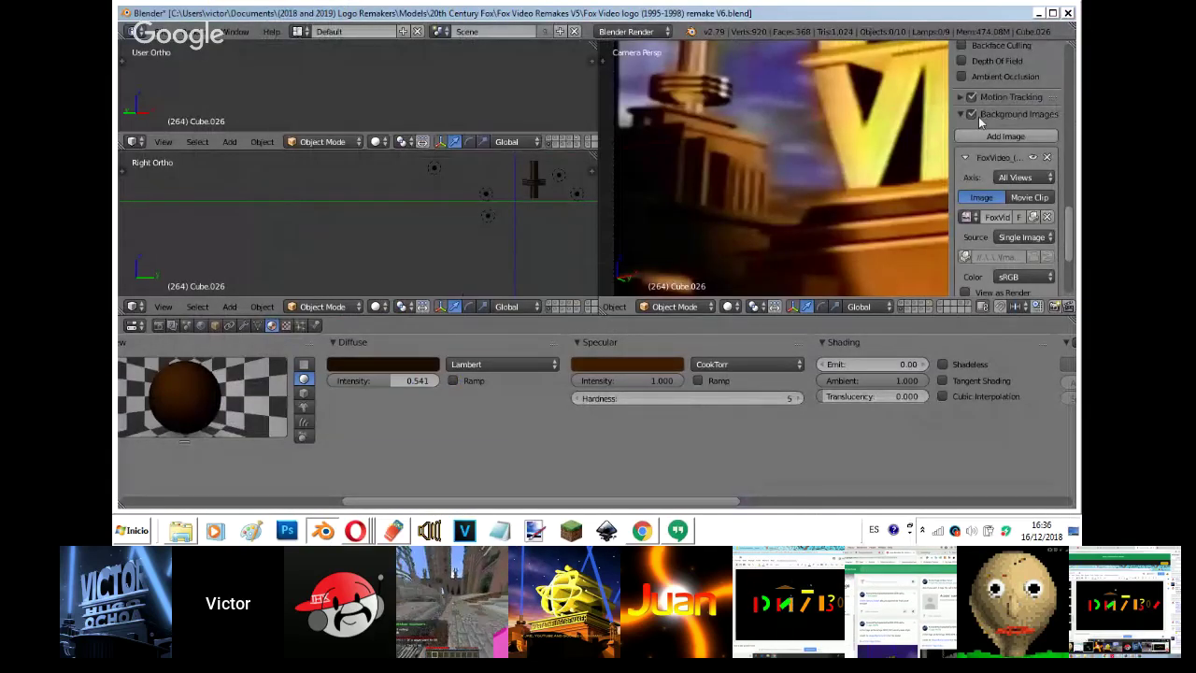
pyautogui.click(974, 115)
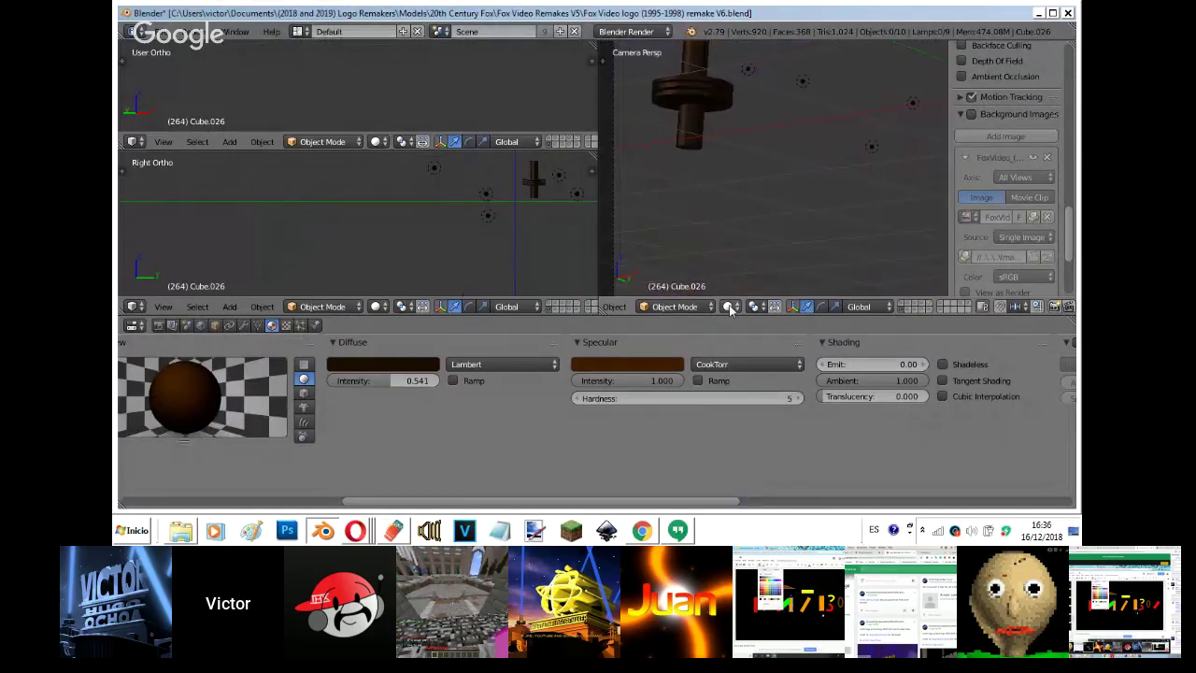
pyautogui.click(729, 307)
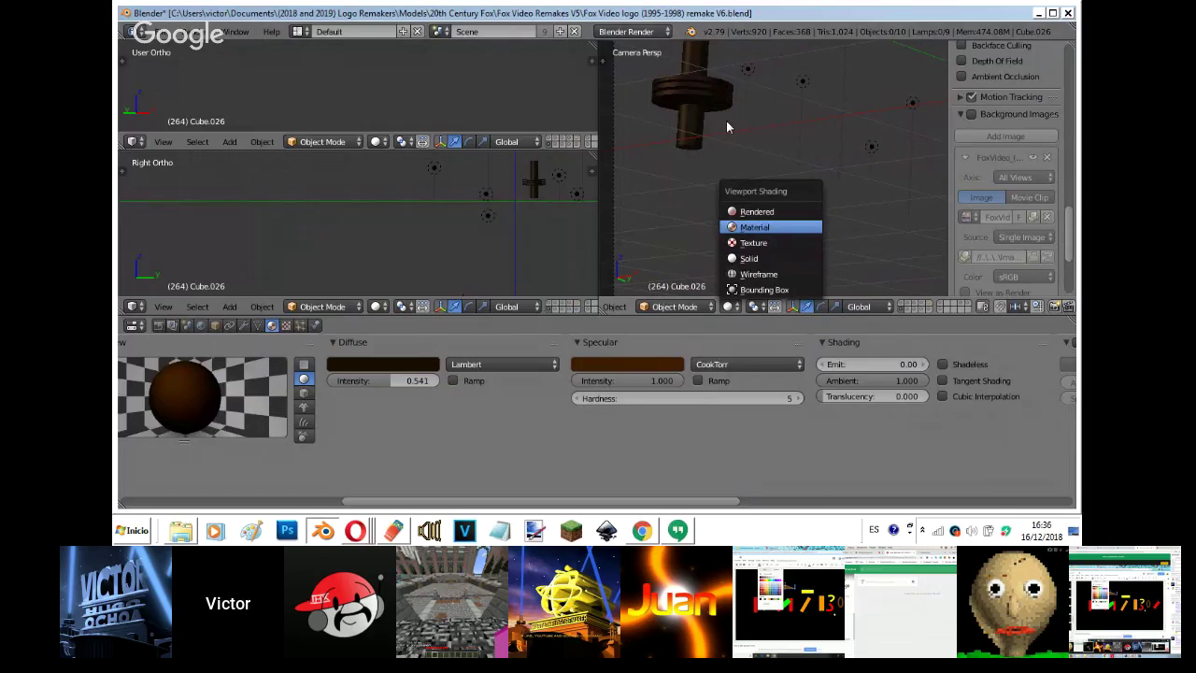
pyautogui.click(755, 227)
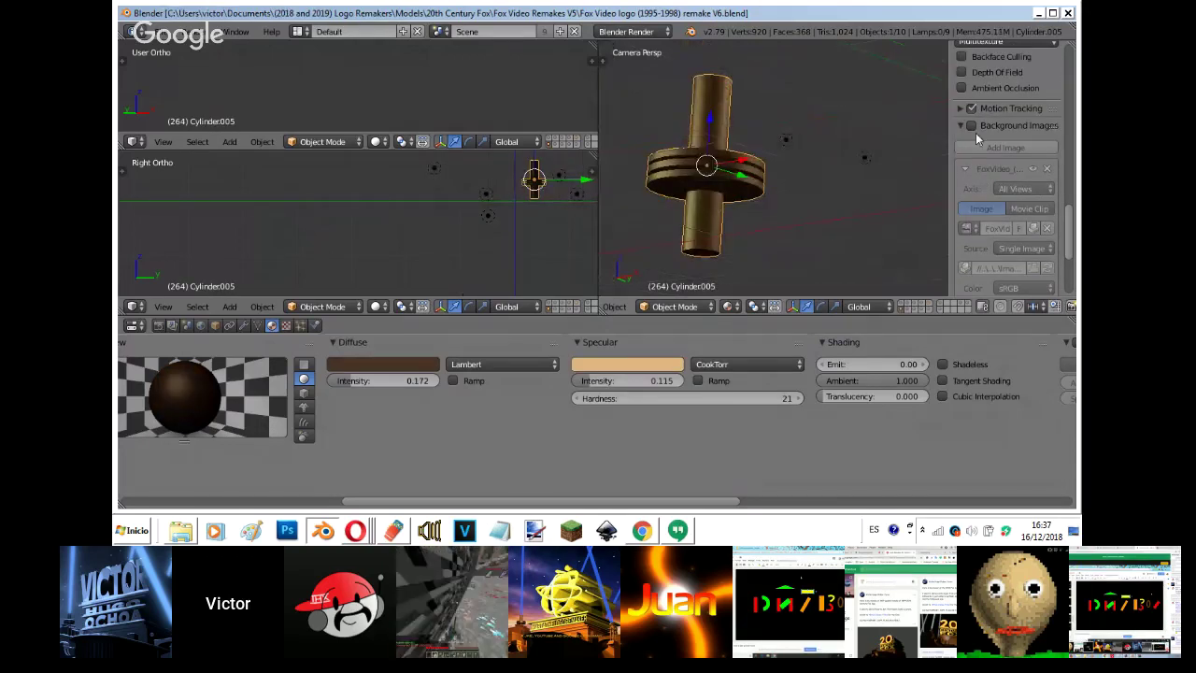
# - Give the spire a reddish-brown diffuse and an orange specular colour against the reference image, and preview the render without the image
pyautogui.scroll(1, 977, 138)
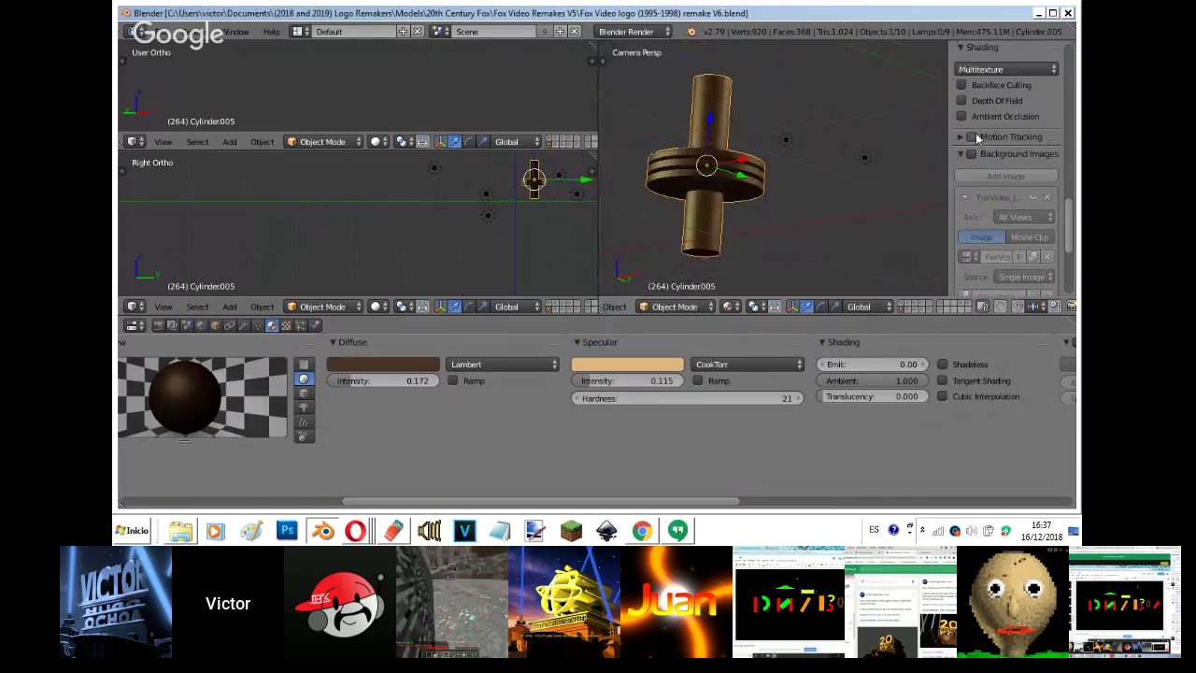
pyautogui.click(972, 154)
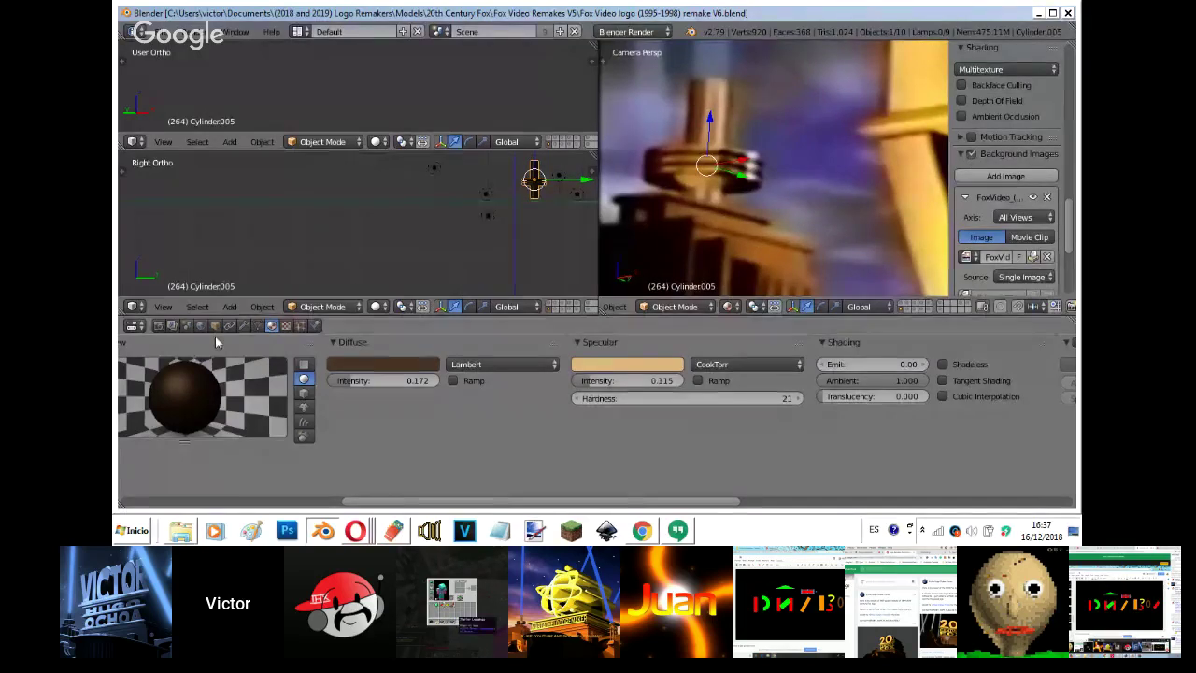
pyautogui.click(382, 363)
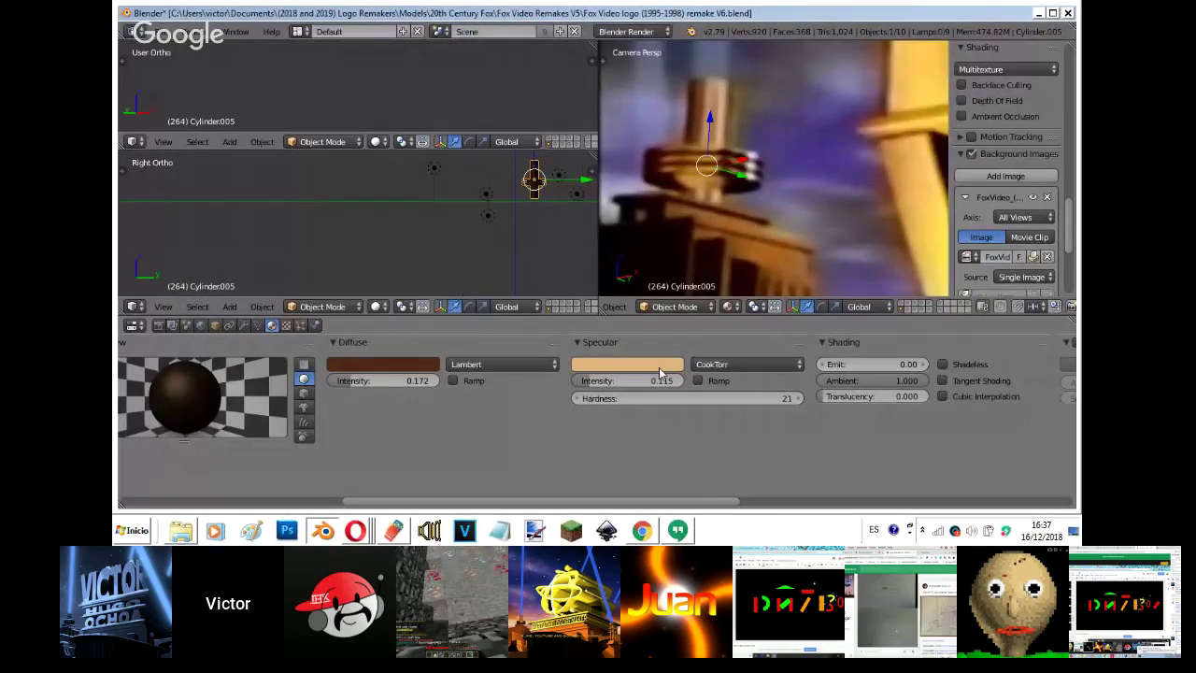
pyautogui.click(746, 252)
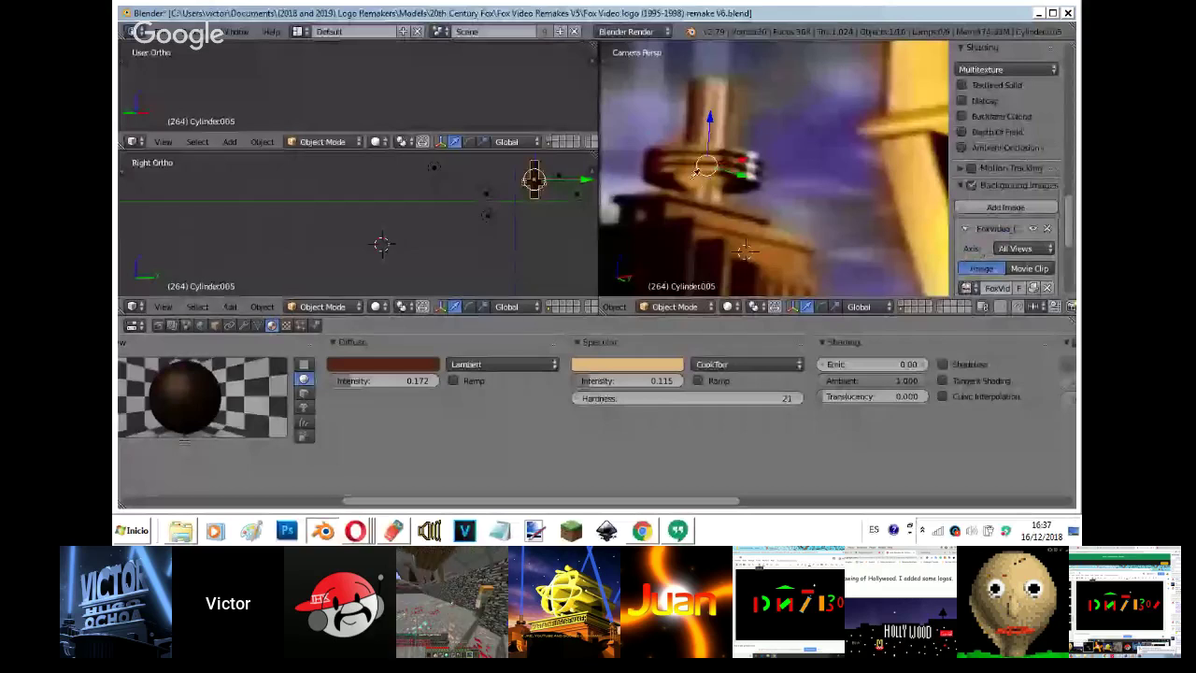
pyautogui.click(987, 187)
pyautogui.click(973, 187)
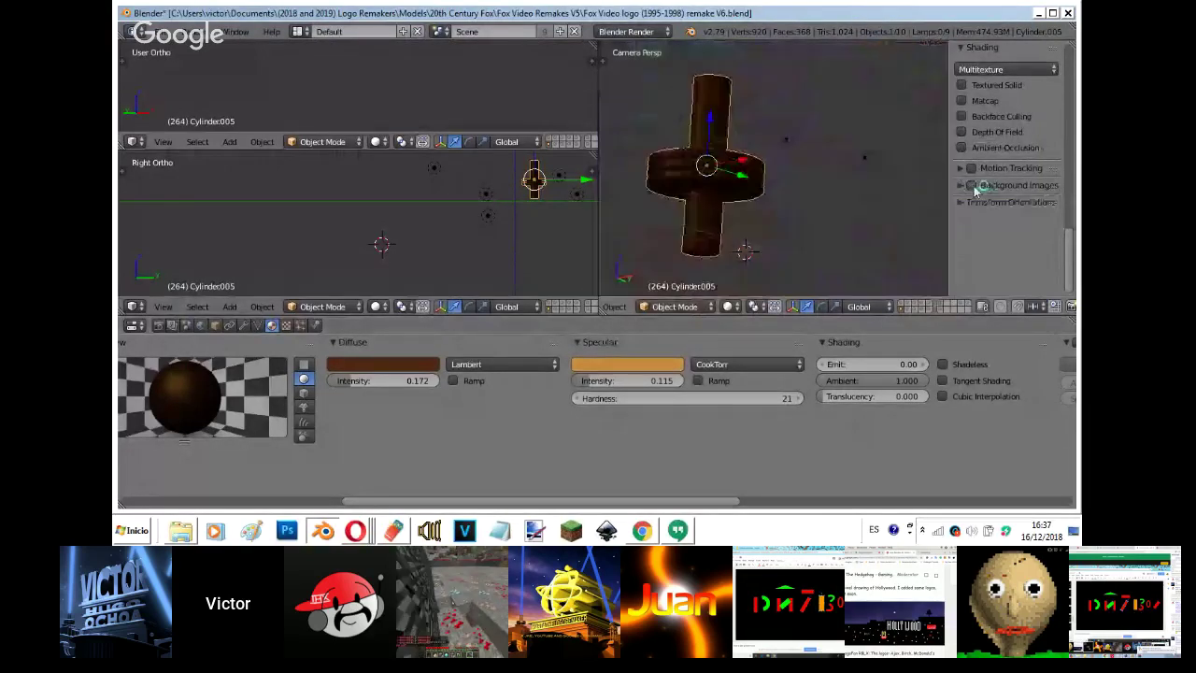
pyautogui.hotkey('shift', 'z')
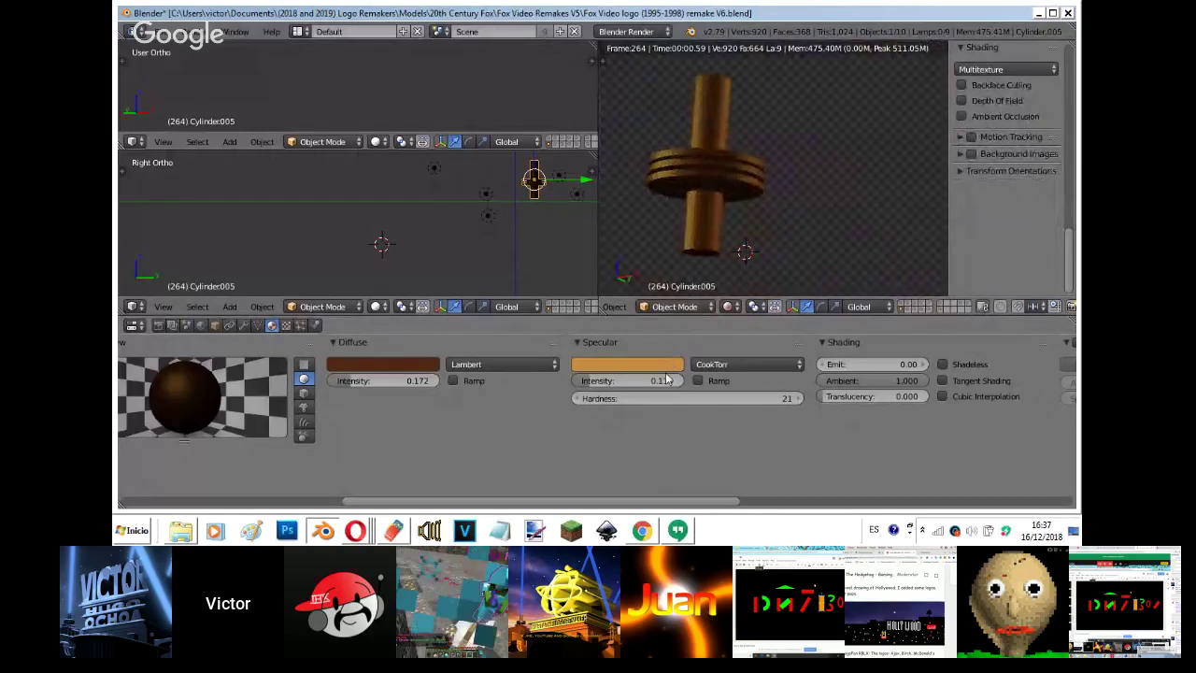
# - Change the spire's specular colour to a pale grey in the rendered preview, and leave the preview
pyautogui.click(654, 365)
pyautogui.click(632, 226)
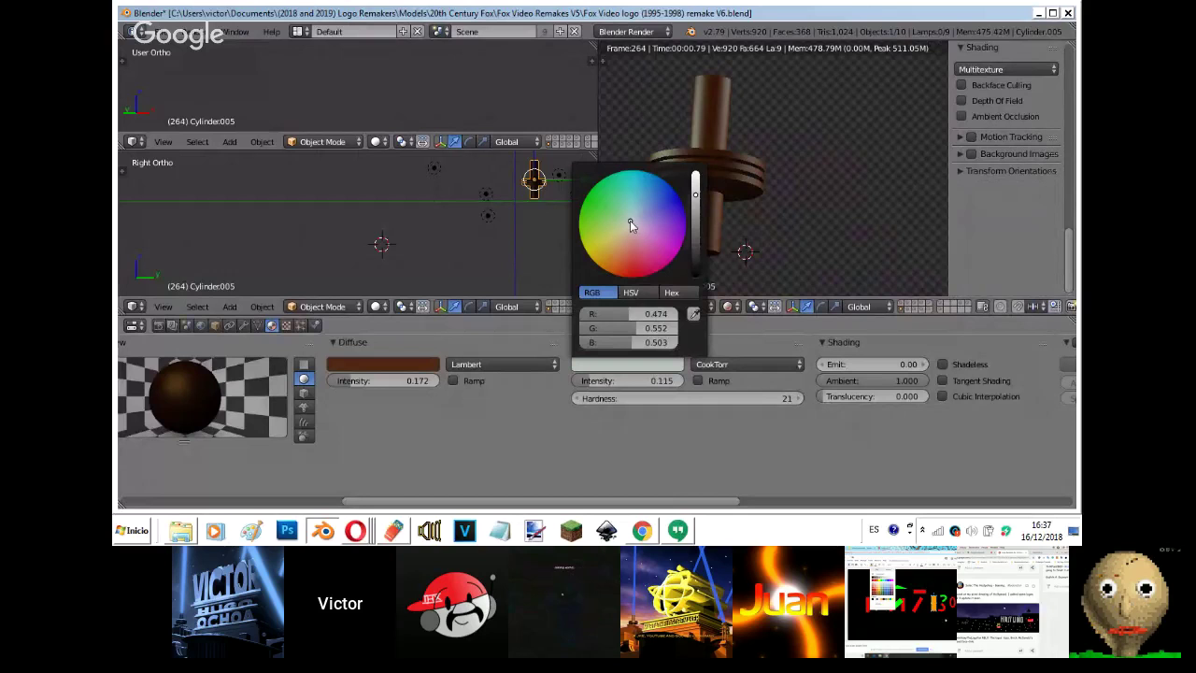
pyautogui.click(629, 231)
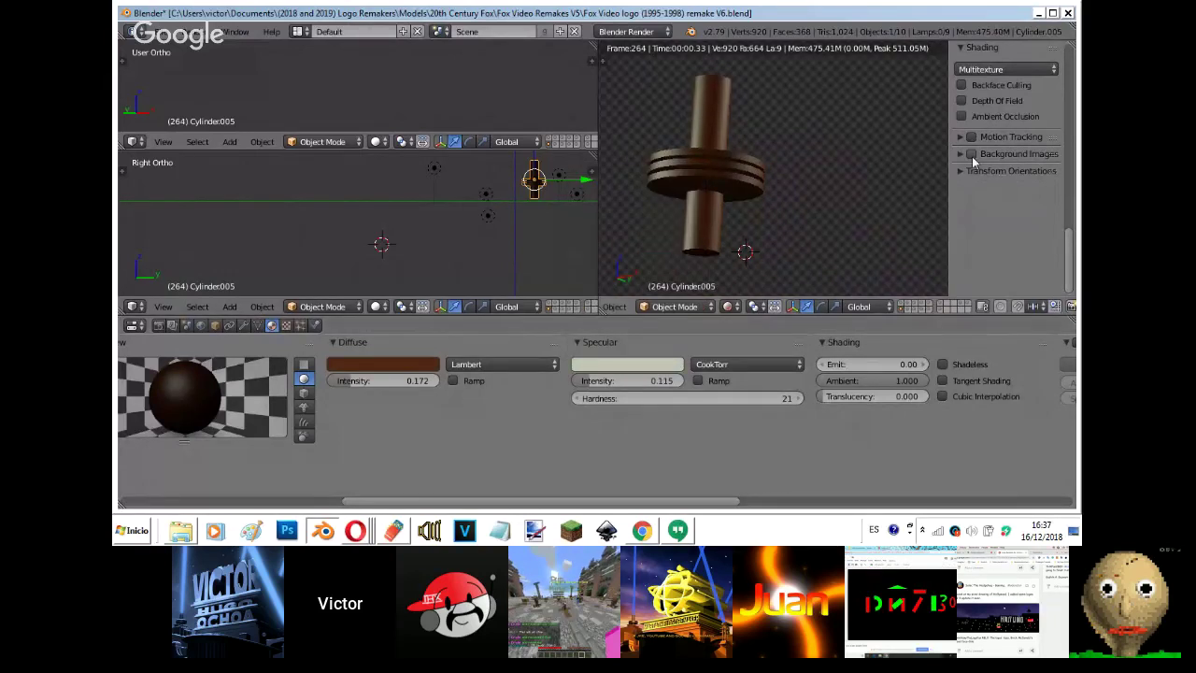
pyautogui.hotkey('shift', 'z')
# - Set the camera view to Material shading and delete the yellowish point lamp with energy 10 beside the spire
pyautogui.rightClick(865, 157)
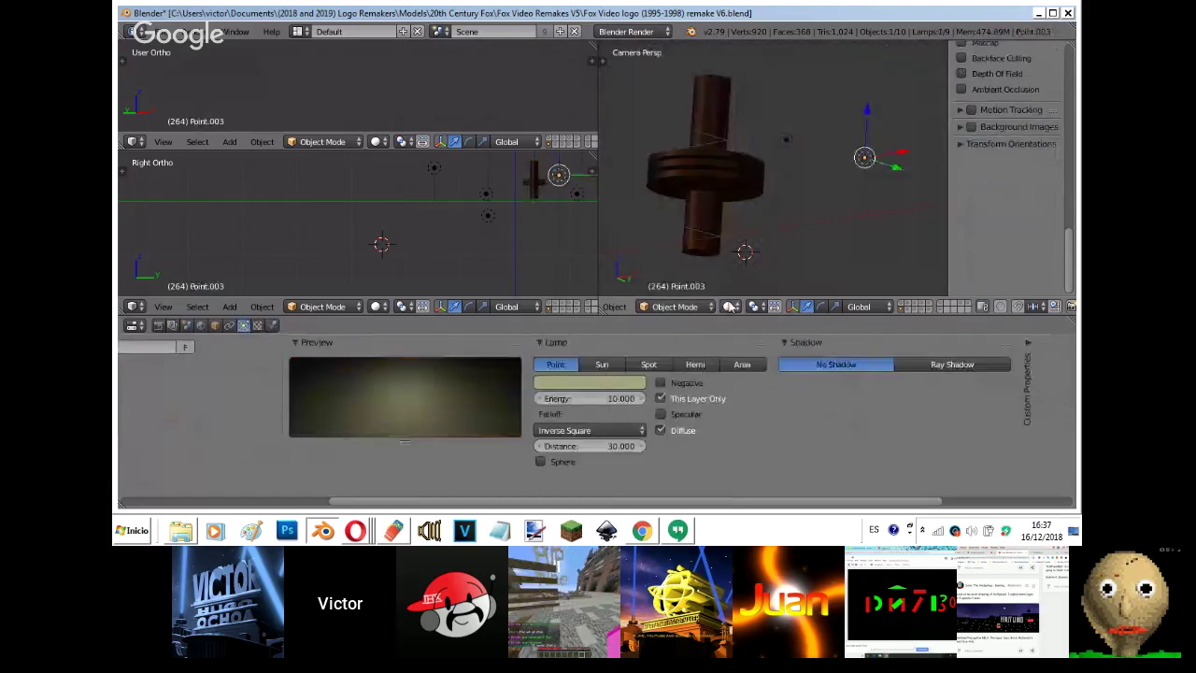
pyautogui.click(730, 307)
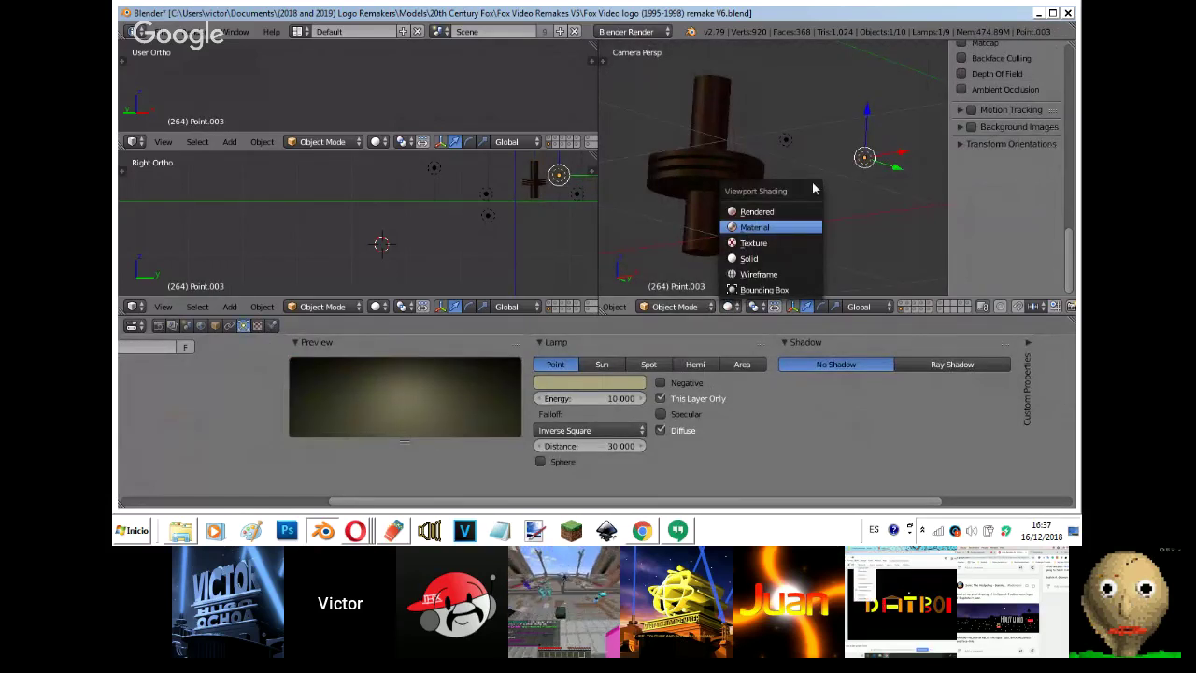
pyautogui.scroll(-1, 1009, 112)
pyautogui.press('g')
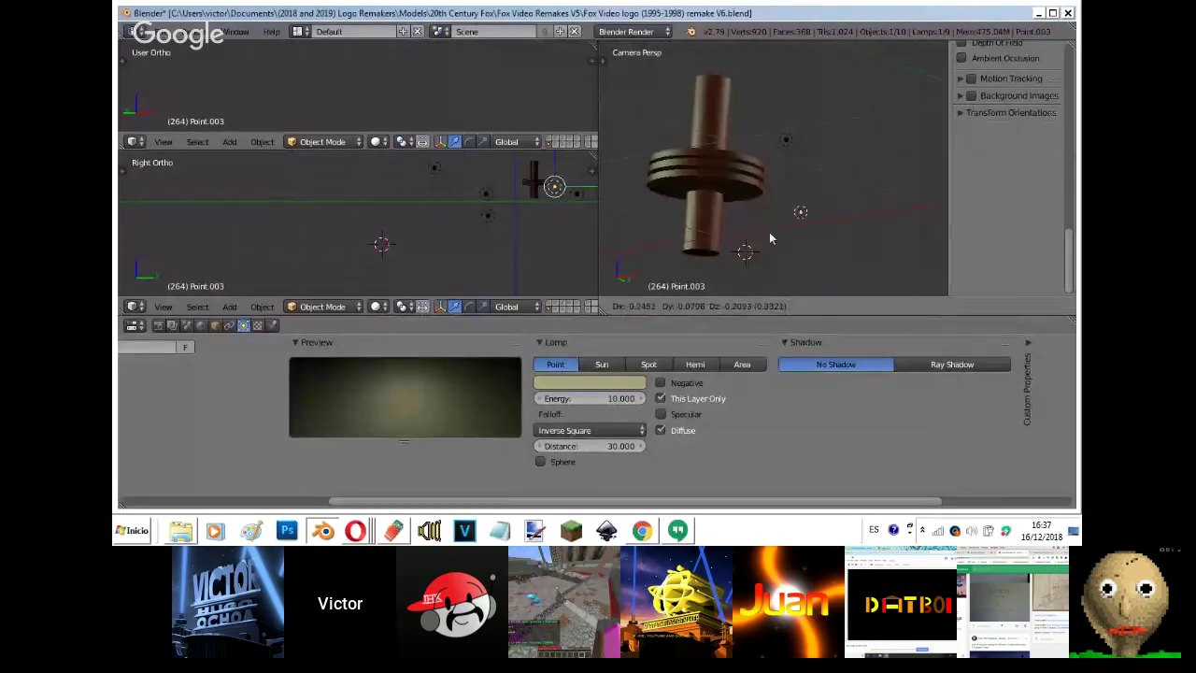
pyautogui.press('Escape')
pyautogui.press('x')
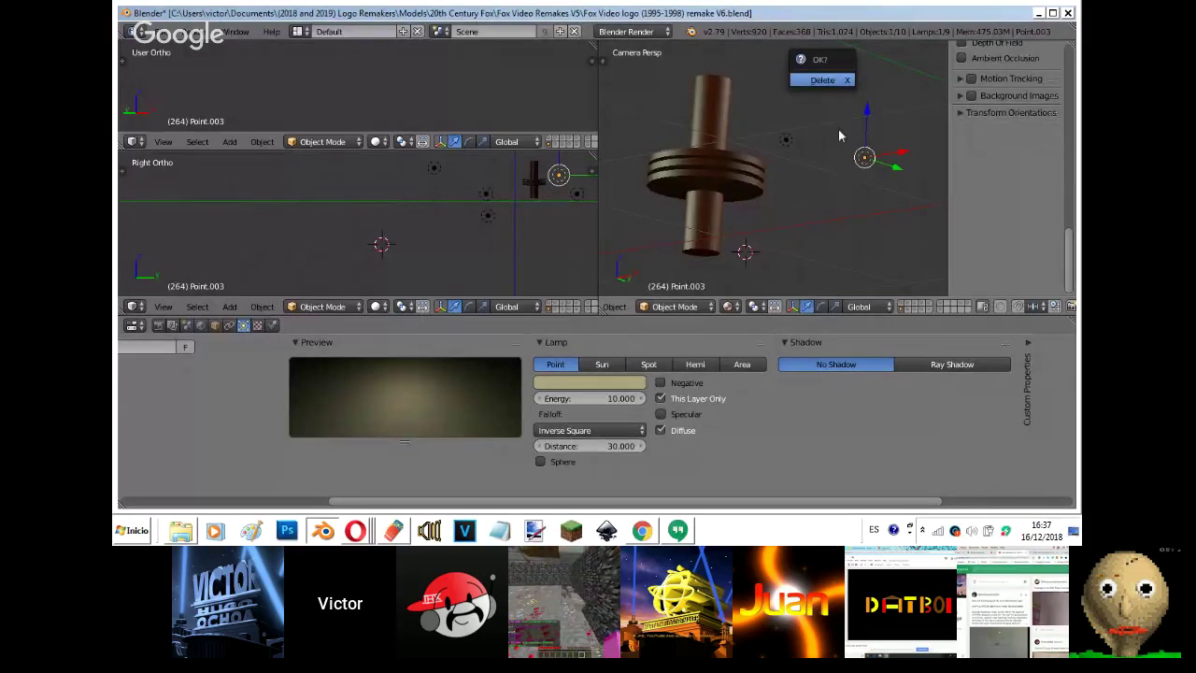
pyautogui.press('Return')
# - Move the white point lamp above the spire down to the level of its ringed disc
pyautogui.scroll(-2, 839, 135)
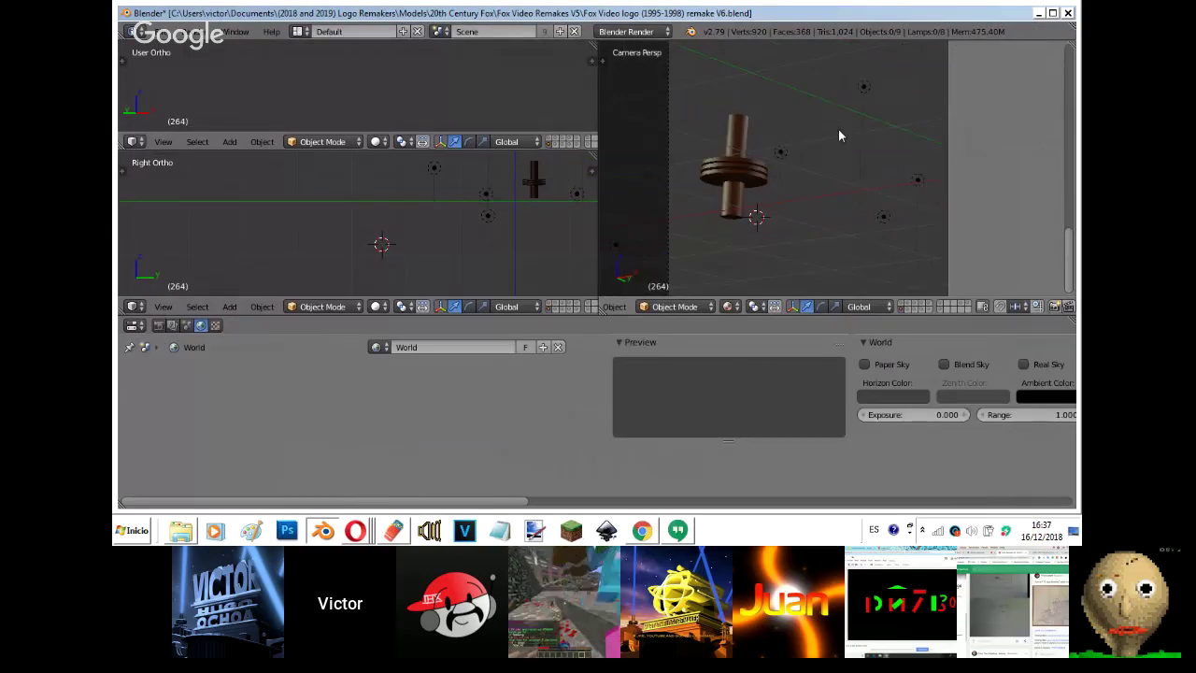
pyautogui.rightClick(864, 89)
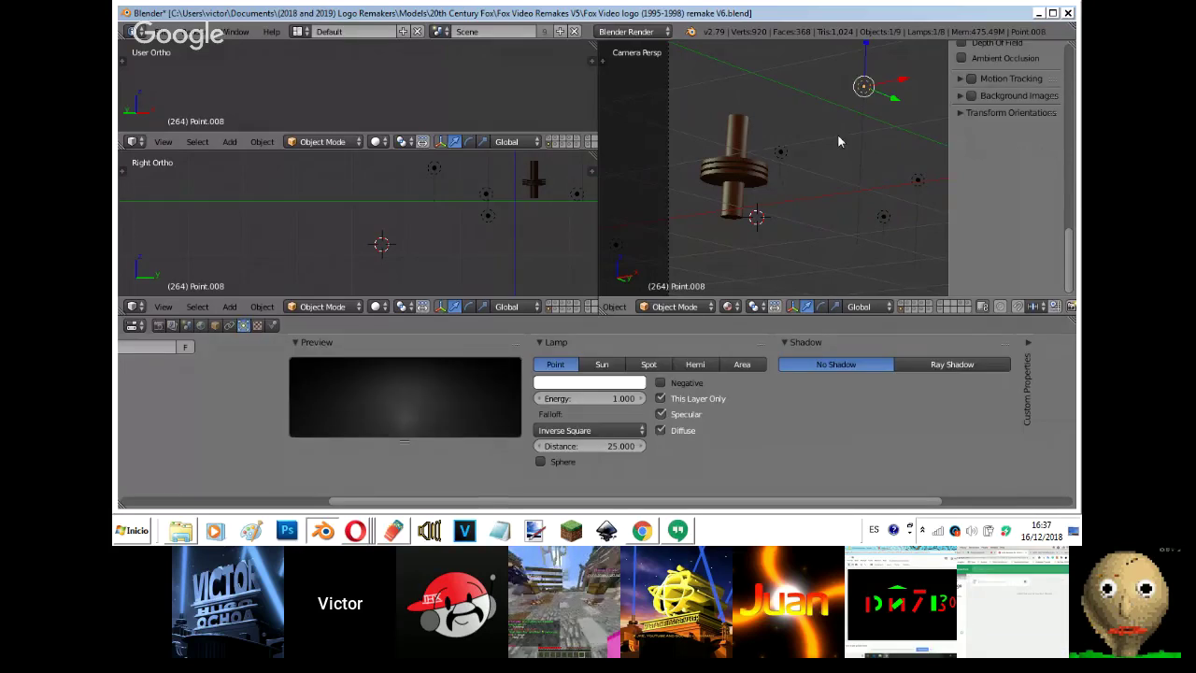
pyautogui.moveTo(863, 86); pyautogui.dragTo(812, 175, button='right')
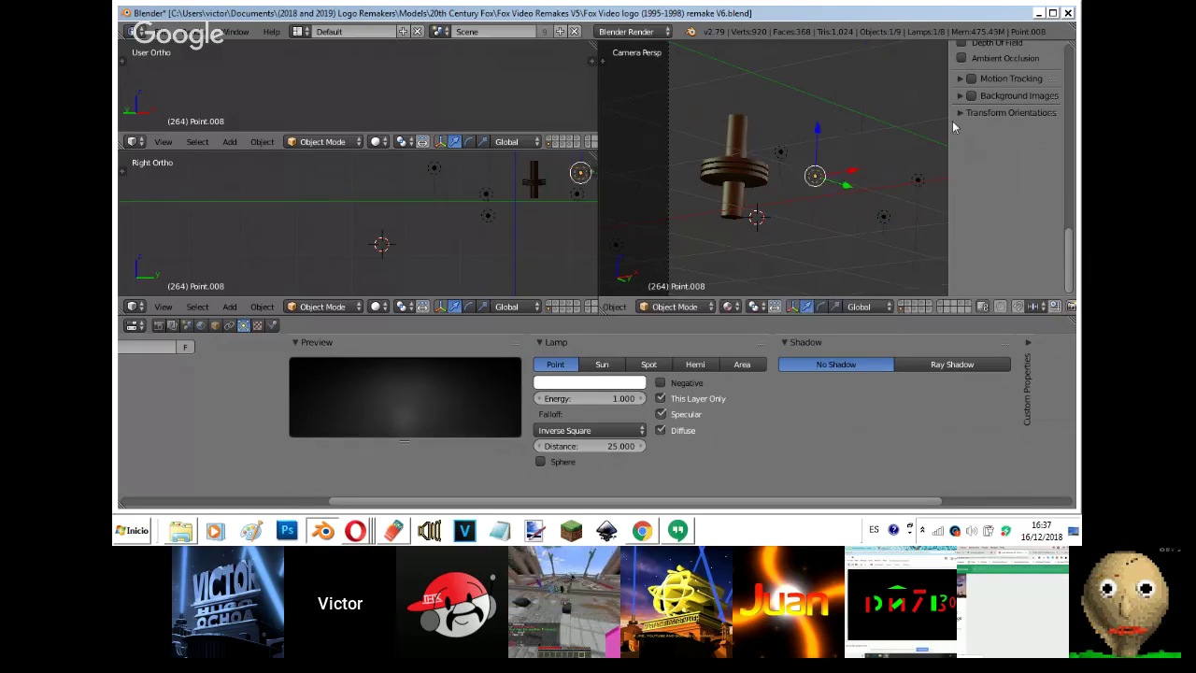
# - Delete the yellowish point lamp with energy 3.380 nearest to the spire
pyautogui.rightClick(783, 152)
pyautogui.press('x')
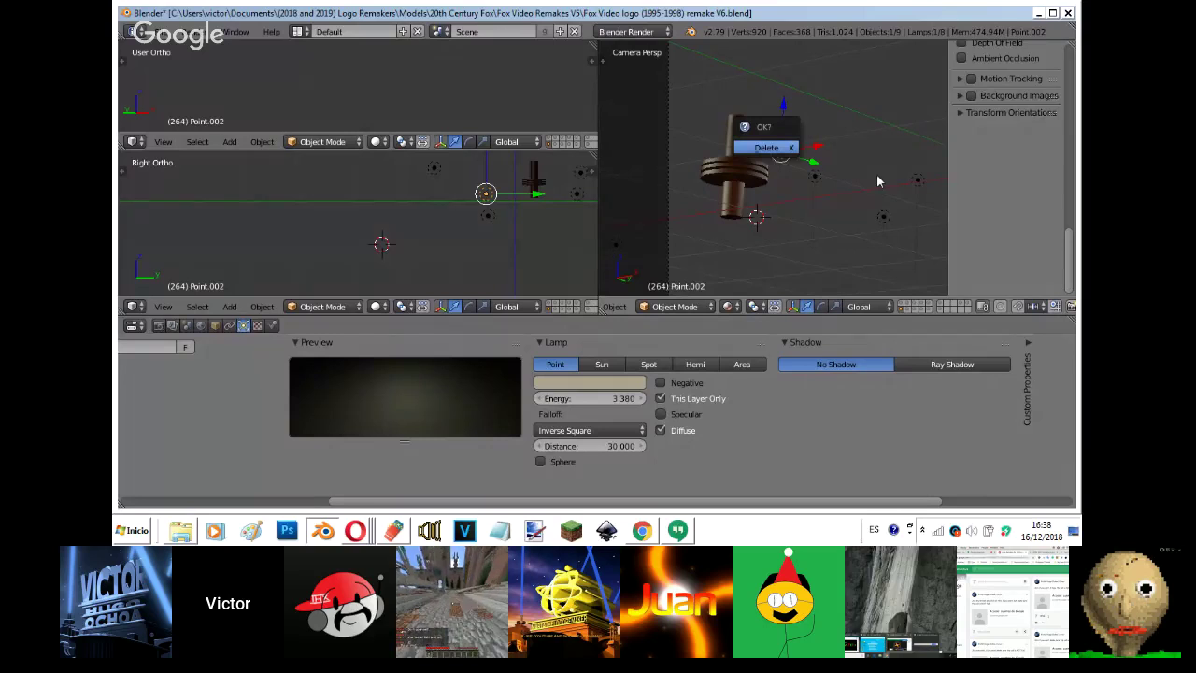
pyautogui.press('Return')
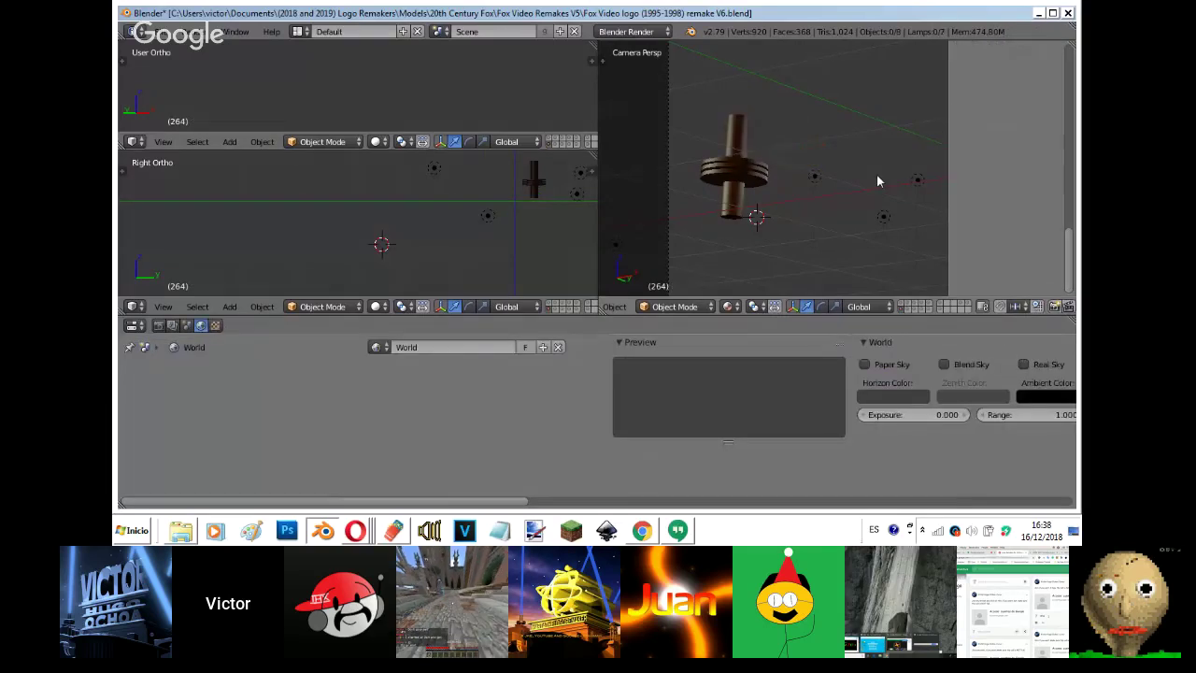
# - Examine the white point lamp's position relative to the spire from other angles, and return to the camera view
pyautogui.rightClick(815, 180)
pyautogui.moveTo(816, 181); pyautogui.dragTo(823, 215, button='middle')
pyautogui.hotkey('shift', 'f')
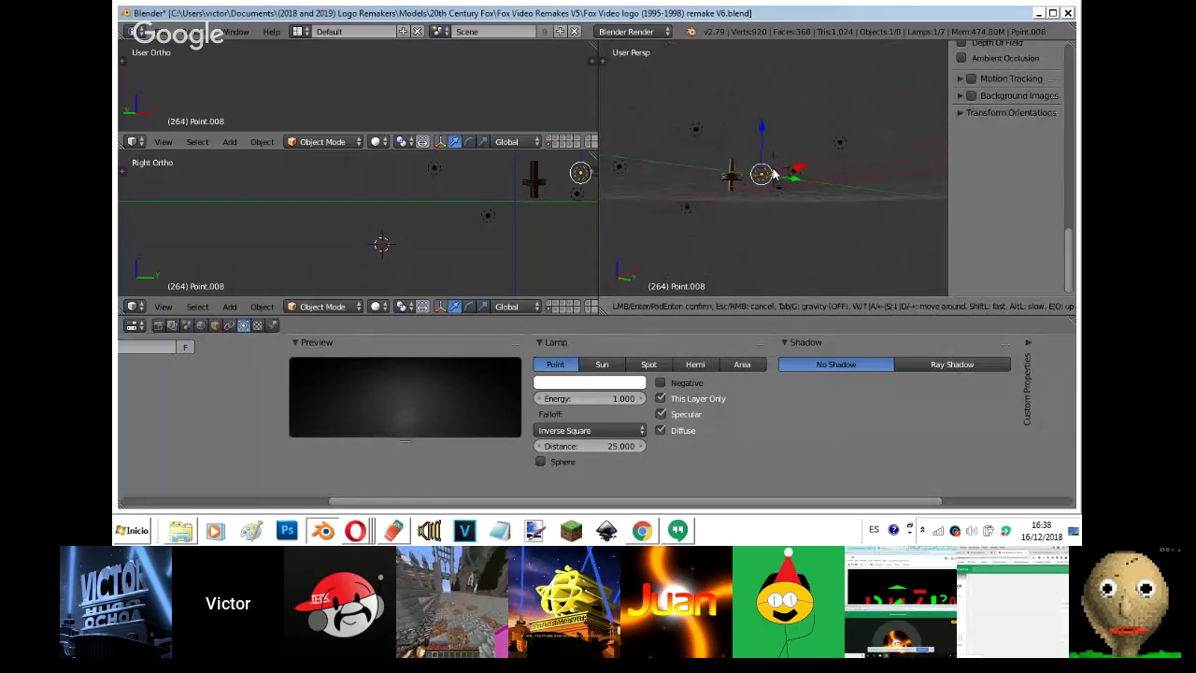
pyautogui.press('Escape')
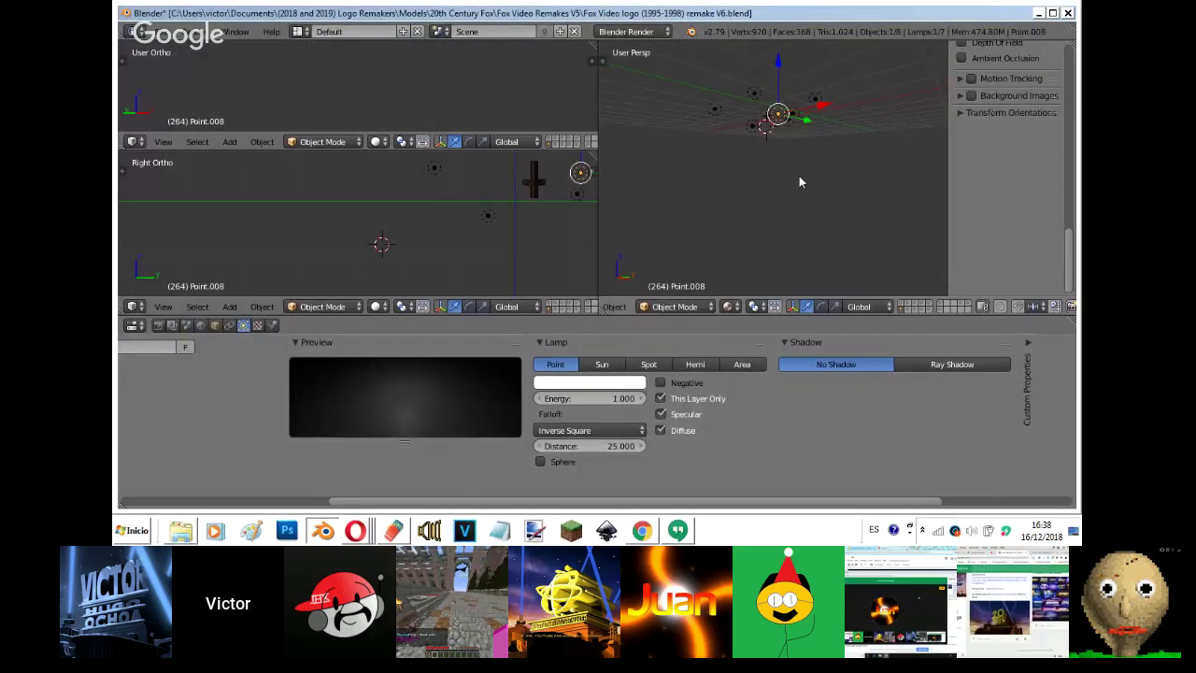
pyautogui.press('KP_0')
# - Switch to the Google Hangouts broadcast window to check the group chat and participants' shared screens, and return to Blender
pyautogui.moveTo(353, 531)
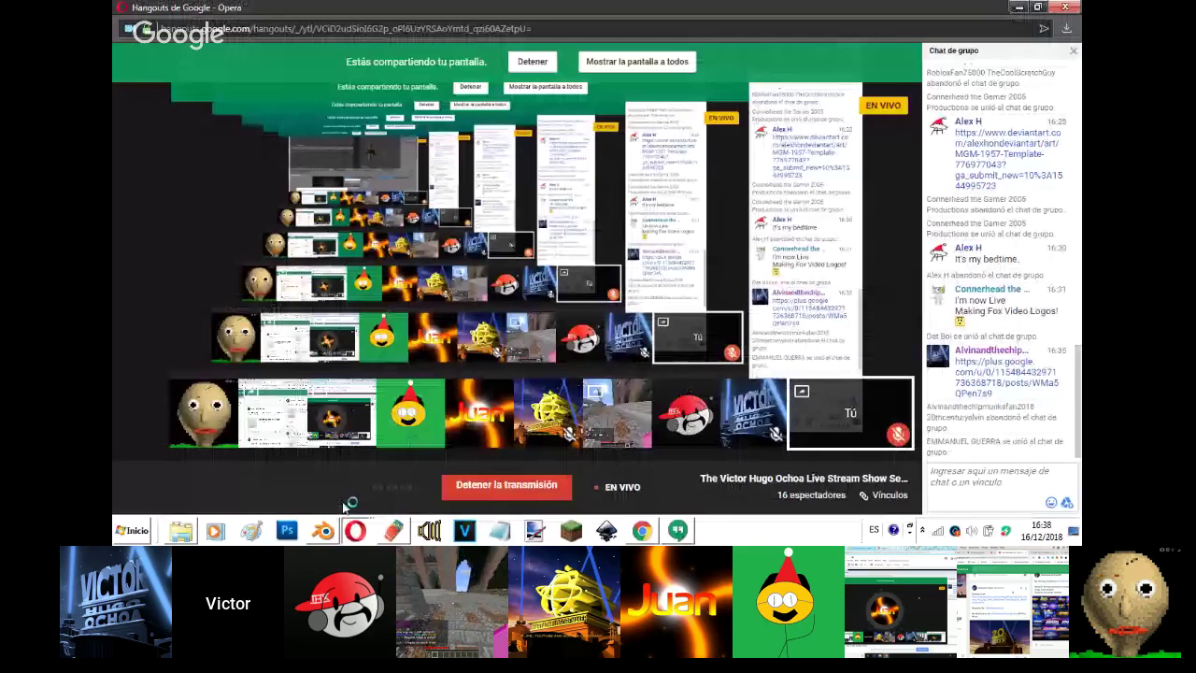
pyautogui.click(372, 460)
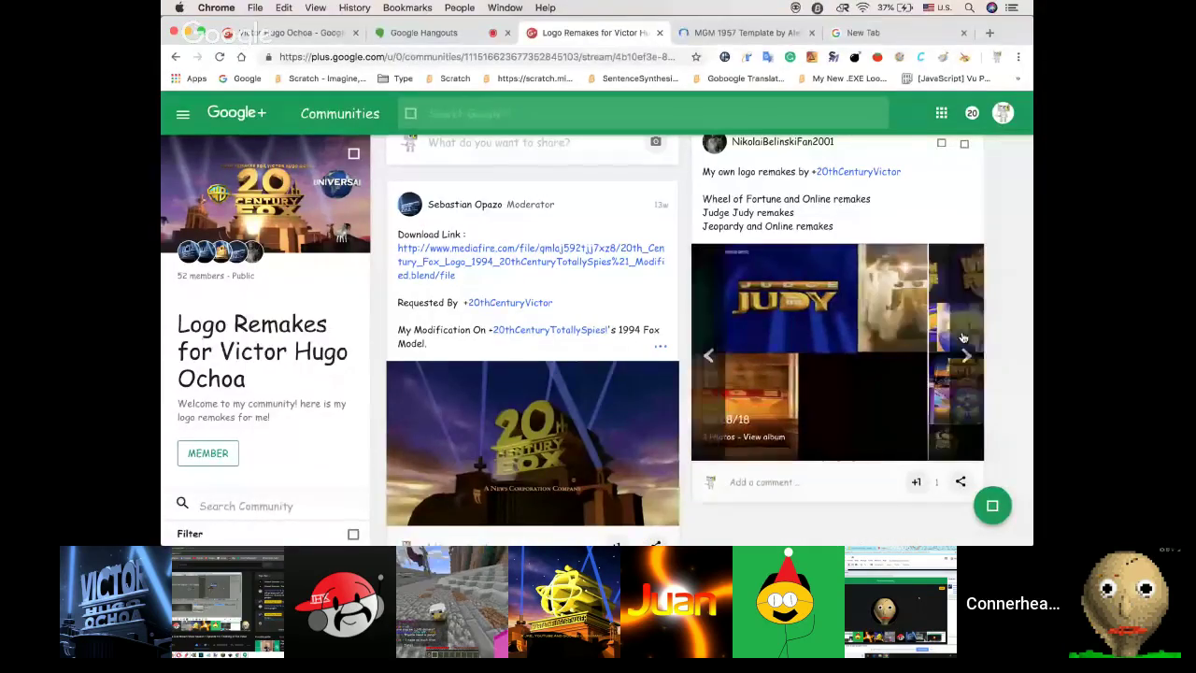
pyautogui.click(964, 337)
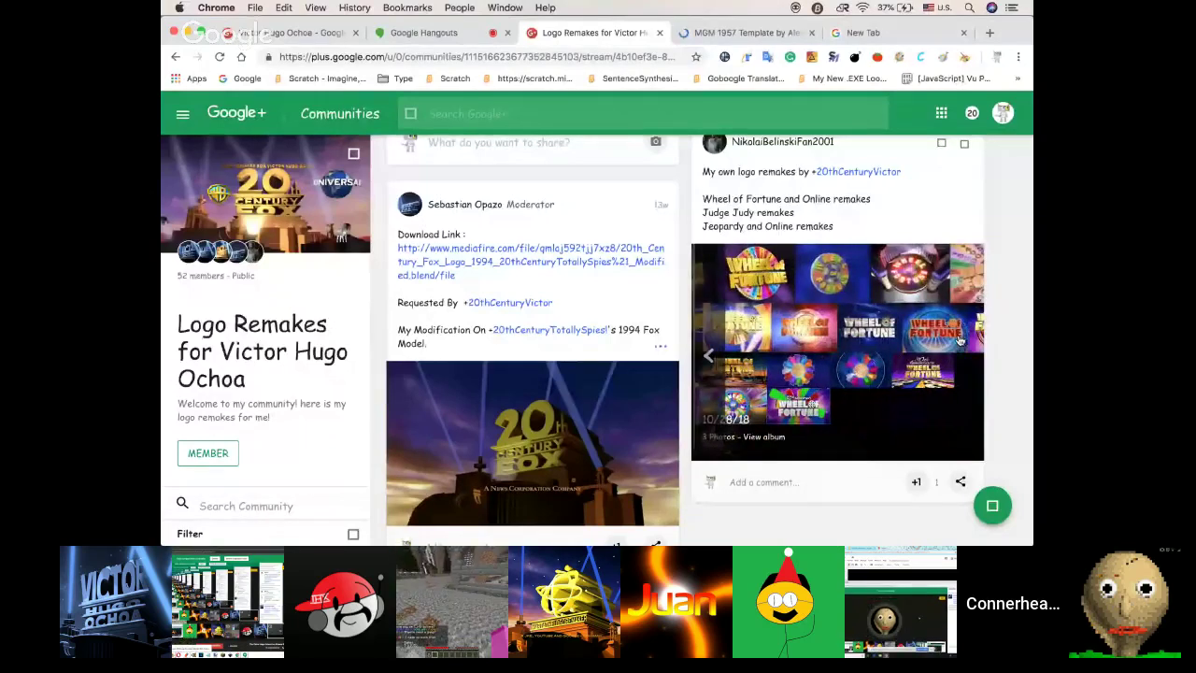
pyautogui.scroll(-2, 420, 353)
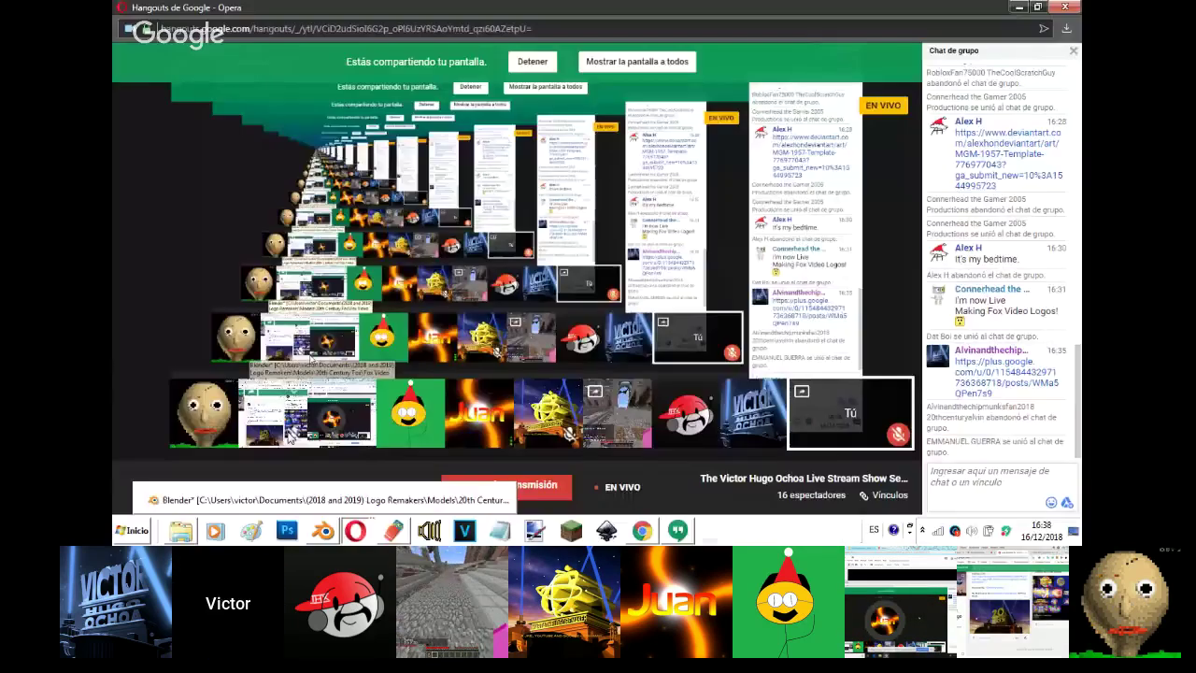
pyautogui.click(849, 418)
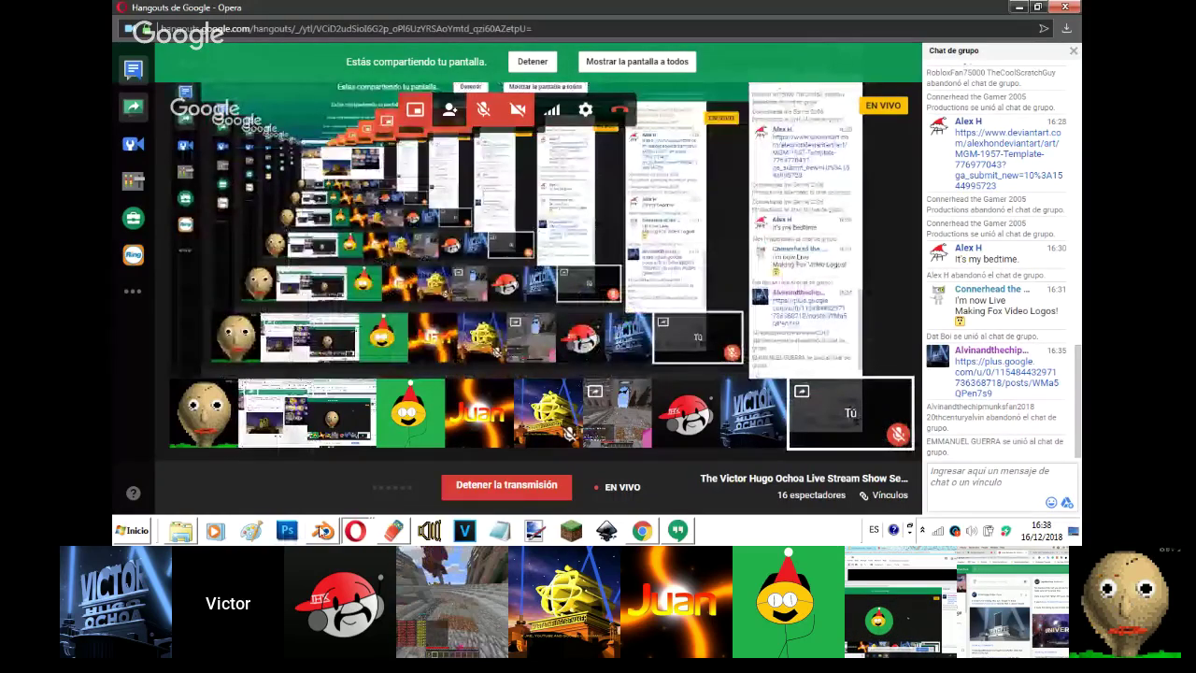
pyautogui.click(324, 530)
# - Move the white point lamp farther from the spire and check its placement from another angle
pyautogui.press('g')
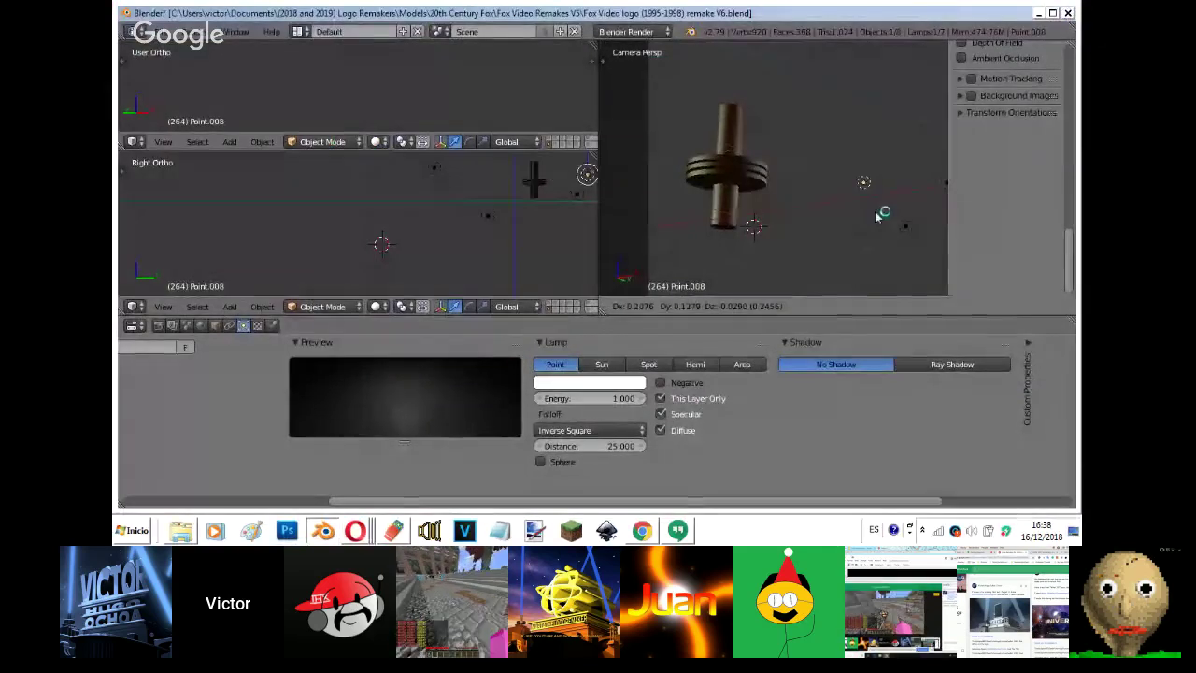
pyautogui.click(875, 211)
pyautogui.scroll(-1, 875, 211)
pyautogui.moveTo(875, 211); pyautogui.dragTo(838, 270, button='middle')
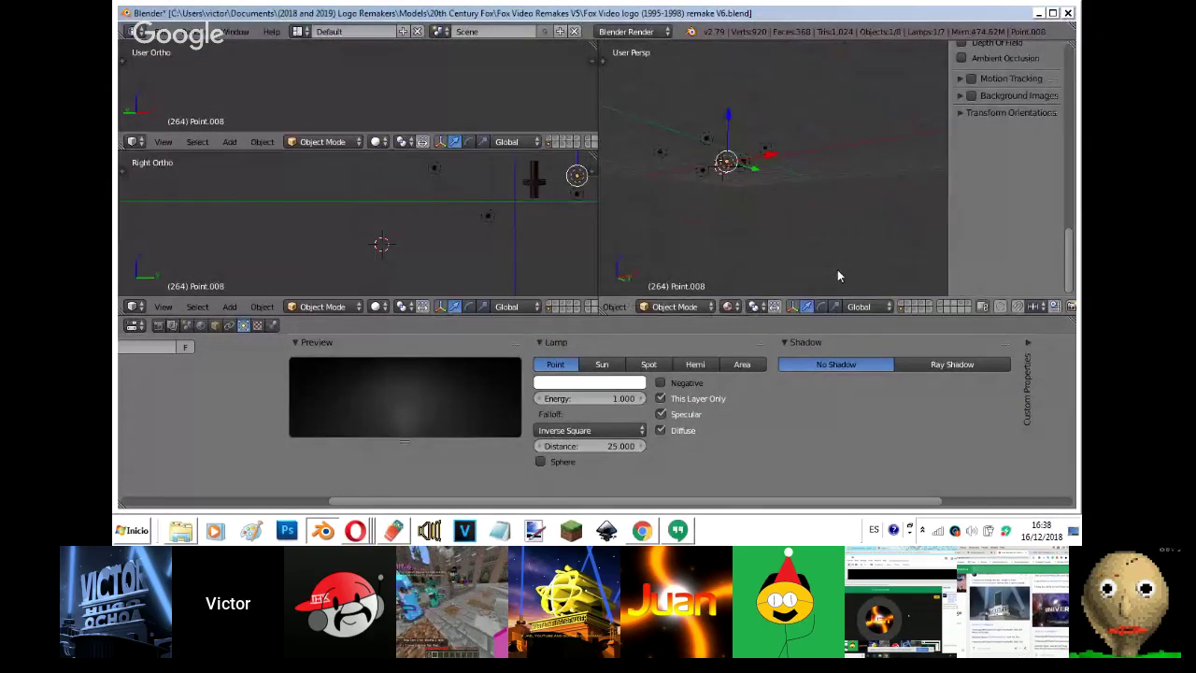
# - Delete the yellowish point lamp with energy 3.380 behind the spire, working from the top view, and return to the camera view
pyautogui.press('KP_7')
pyautogui.scroll(-2, 758, 76)
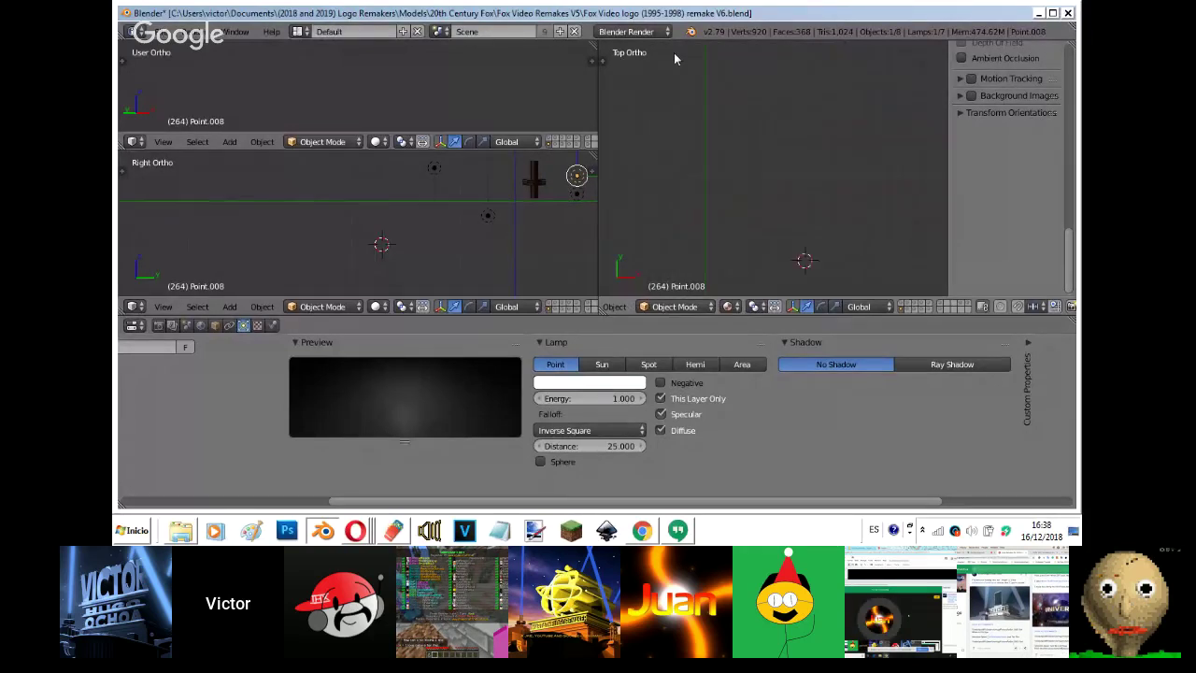
pyautogui.scroll(-2, 617, 68)
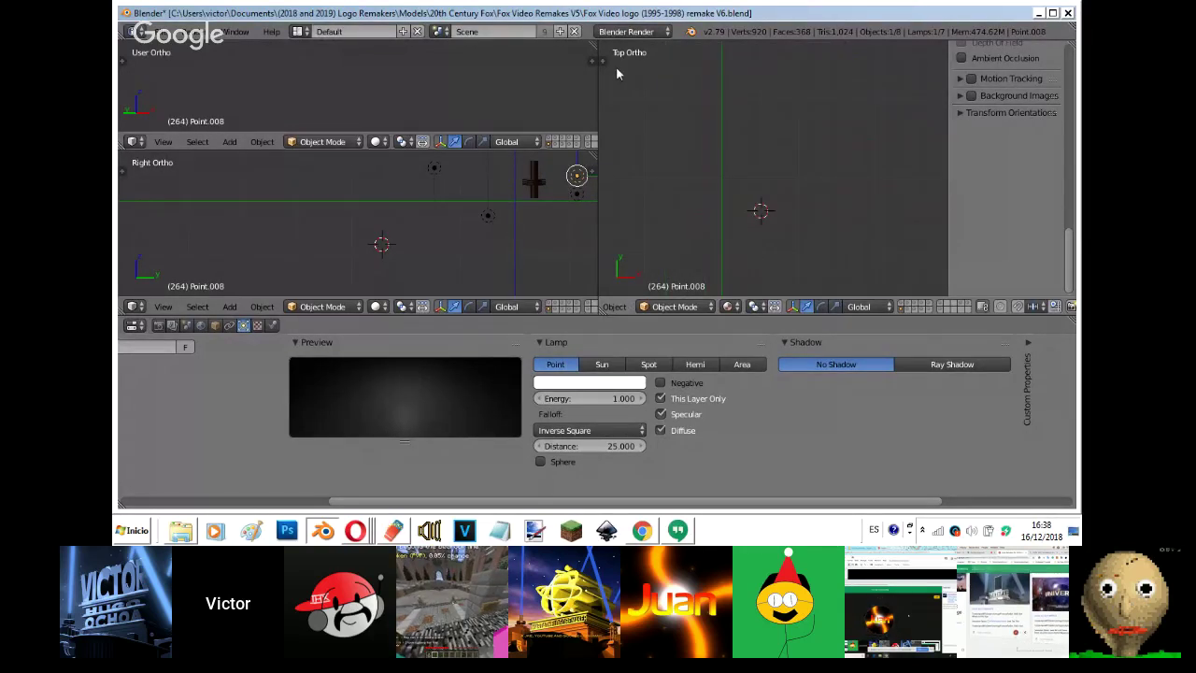
pyautogui.scroll(-3, 616, 66)
pyautogui.keyDown('shift'); pyautogui.moveTo(660, 59); pyautogui.dragTo(768, 156, button='middle'); pyautogui.keyUp('shift')
pyautogui.scroll(3, 855, 226)
pyautogui.rightClick(799, 144)
pyautogui.press('x')
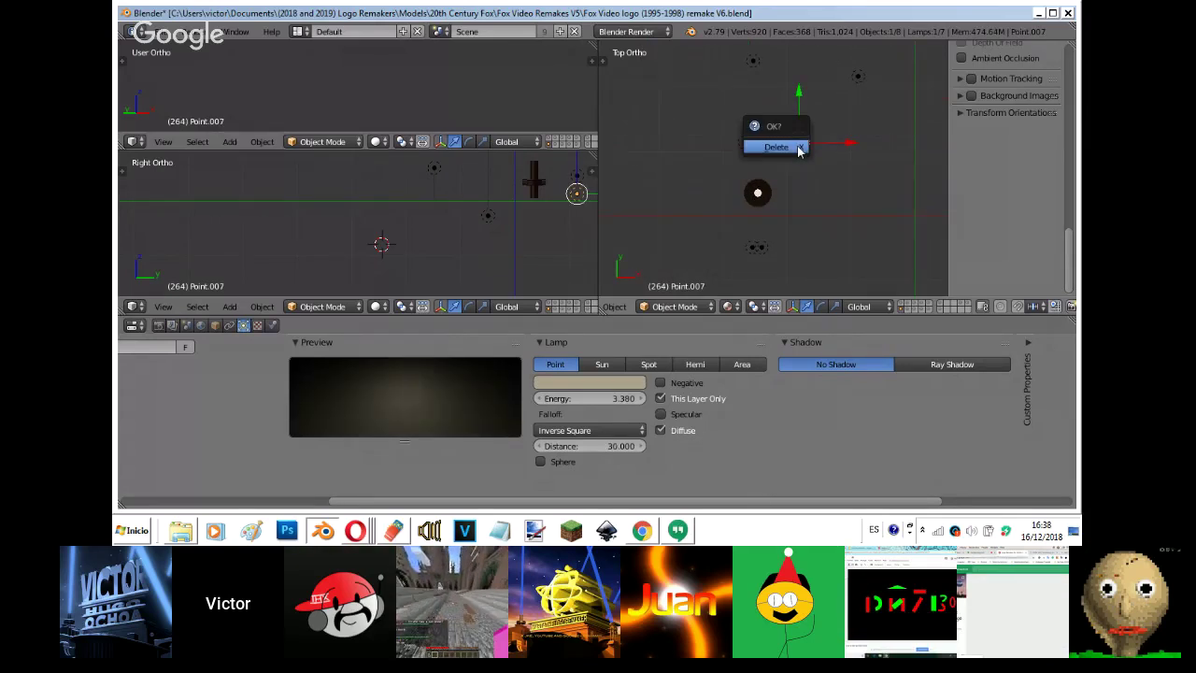
pyautogui.click(776, 146)
pyautogui.press('KP_0')
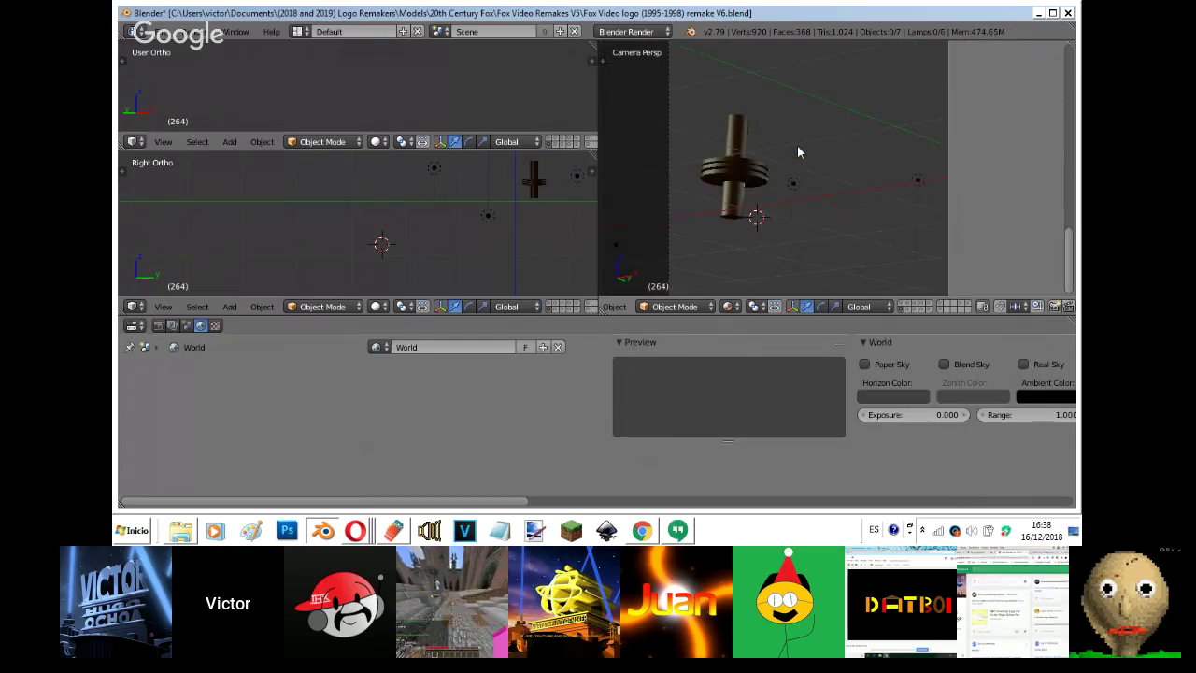
# - Delete the white point lamp with energy 1.000 to the right of the spire
pyautogui.rightClick(858, 148)
pyautogui.press('x')
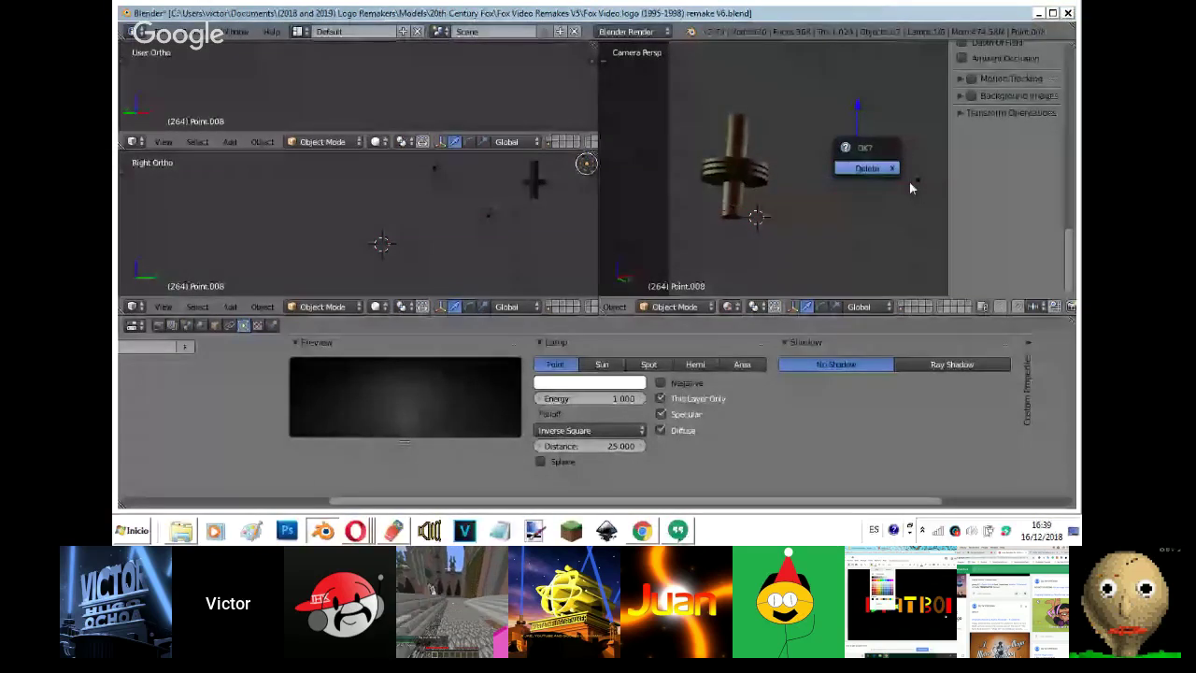
pyautogui.click(879, 169)
# - Try the remaining lamp with energy 3.380 to the right of the spire in a higher position, and delete it
pyautogui.rightClick(918, 180)
pyautogui.press('g')
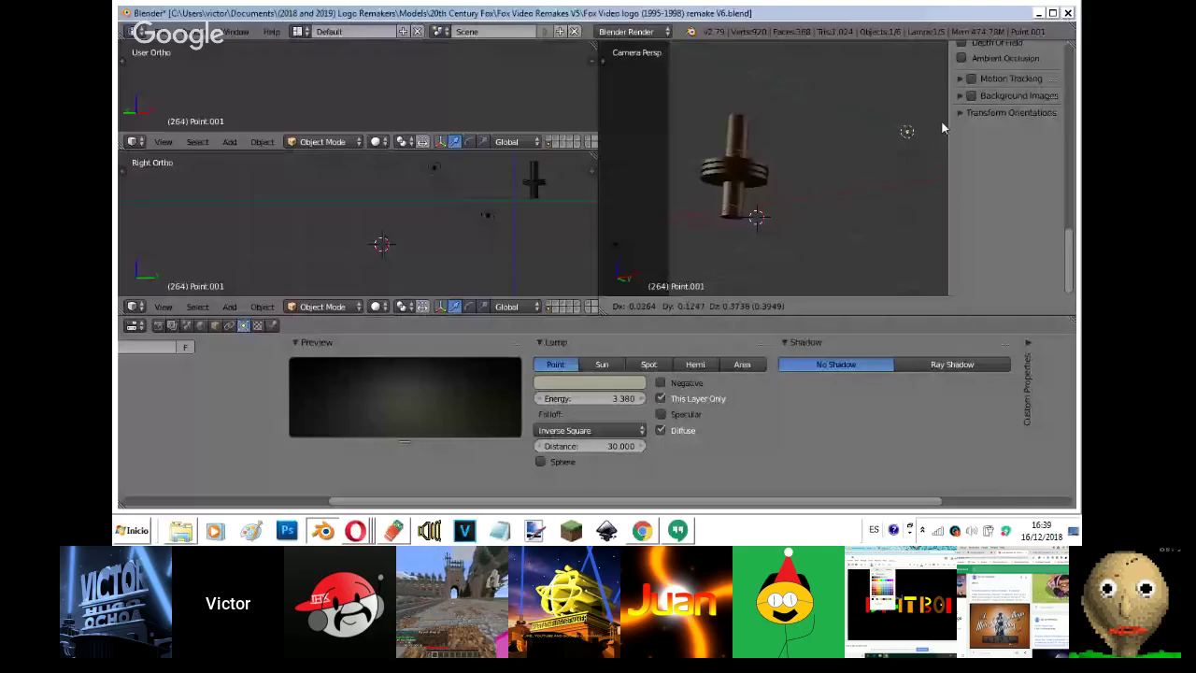
pyautogui.click(942, 128)
pyautogui.press('KP_0')
pyautogui.press('x')
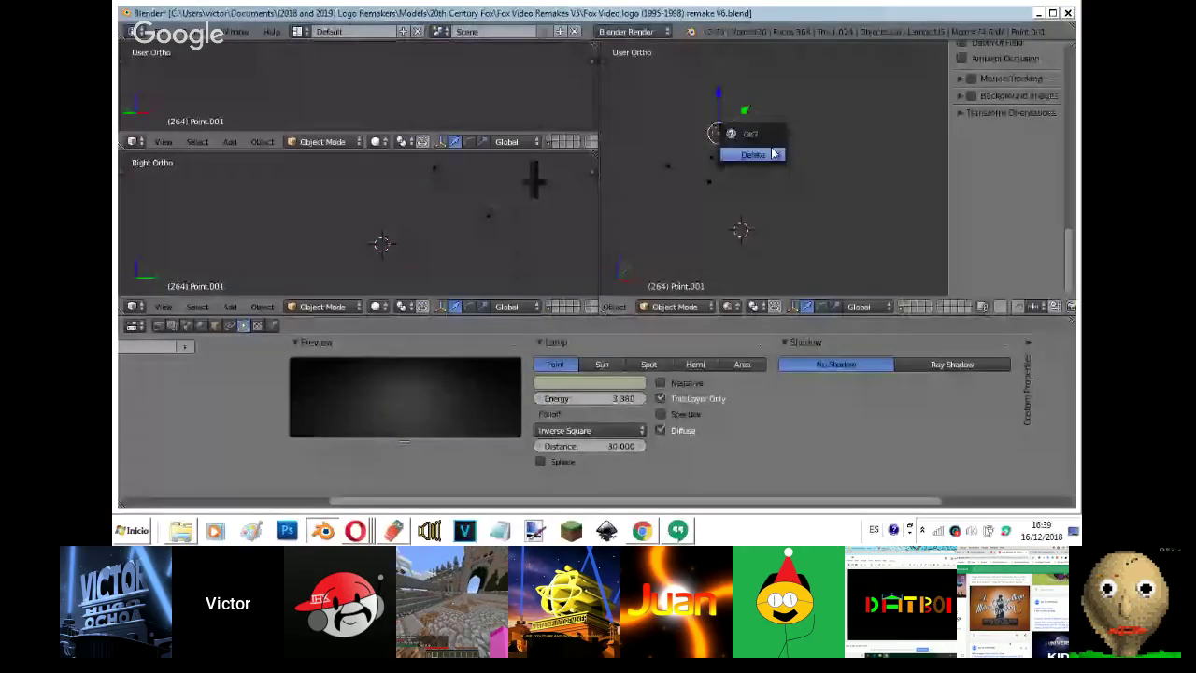
pyautogui.click(752, 155)
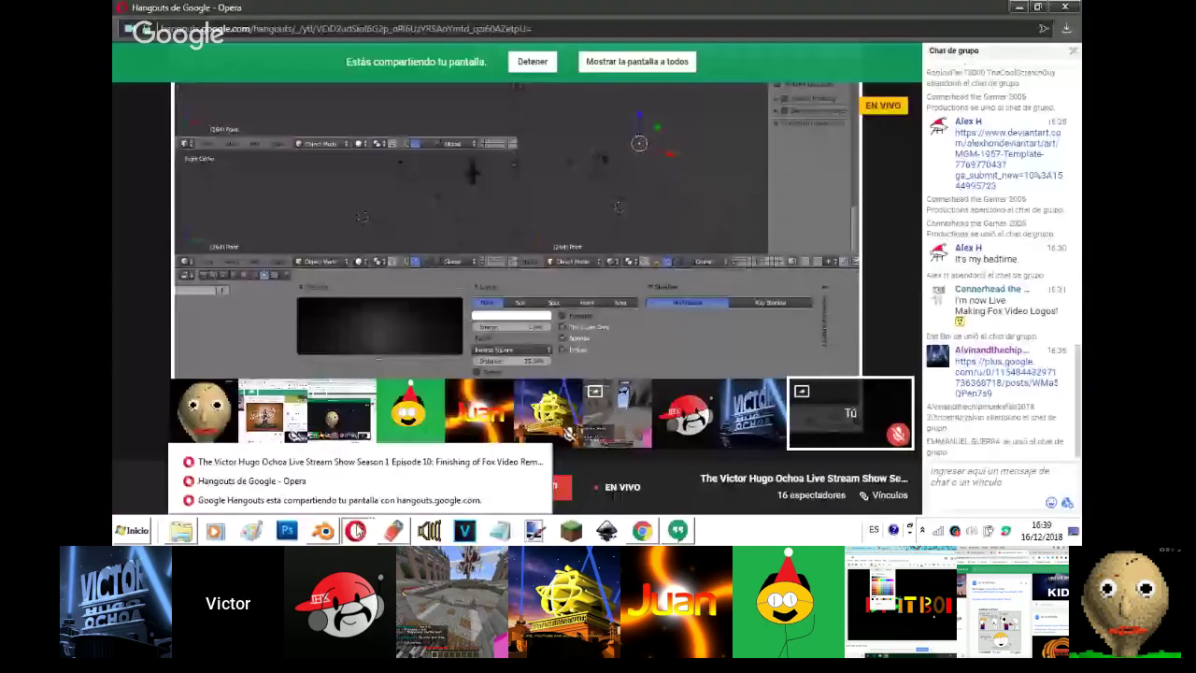
# - Switch to the YouTube live stream page to check its chat, and return to Blender
pyautogui.click(368, 462)
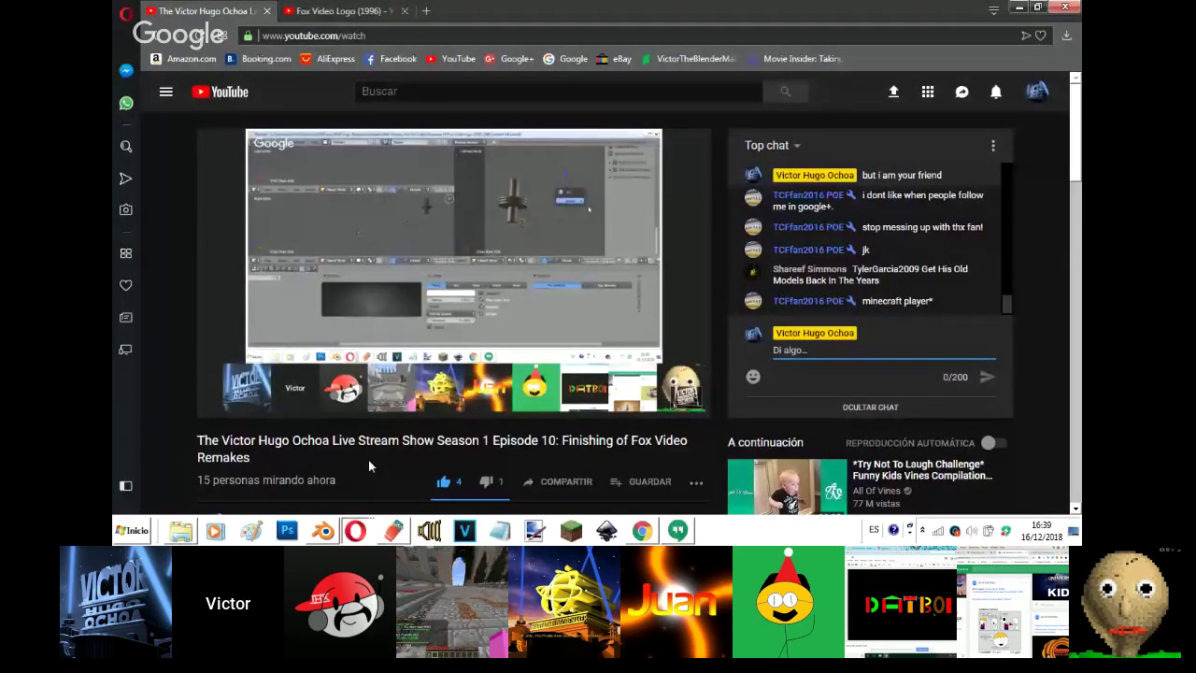
pyautogui.write("I'm not.")
pyautogui.press('Return')
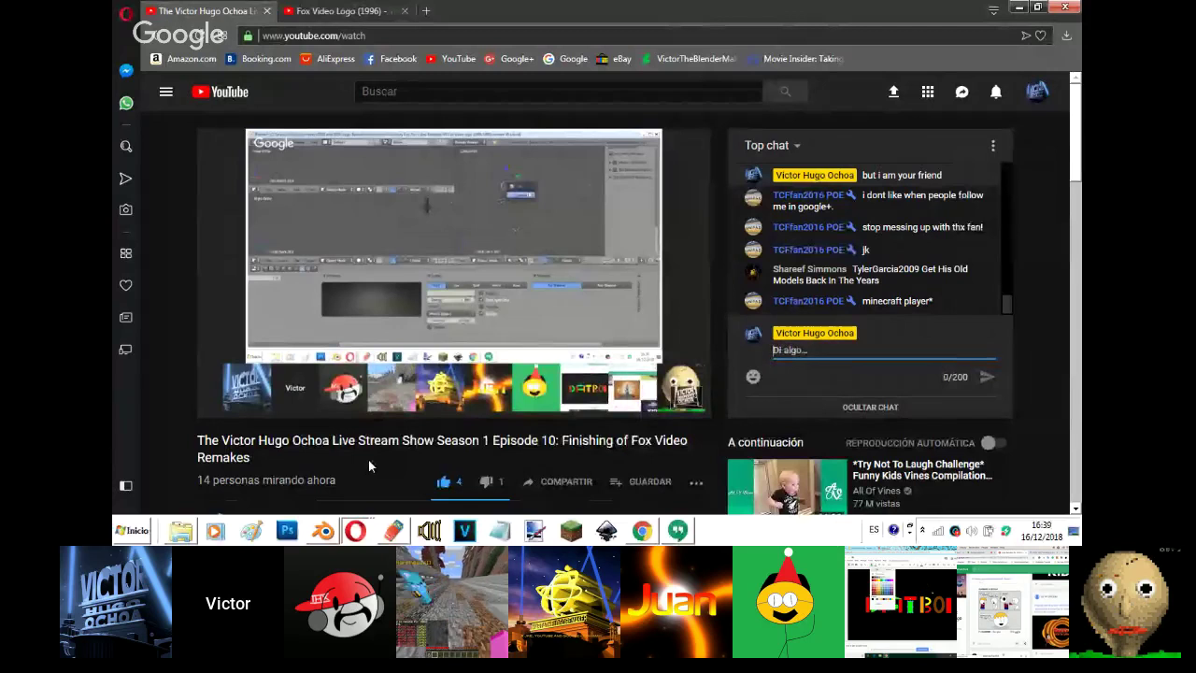
pyautogui.click(333, 535)
# - Reposition the white point lamp to the right of the spire and display the background reference image
pyautogui.press('g')
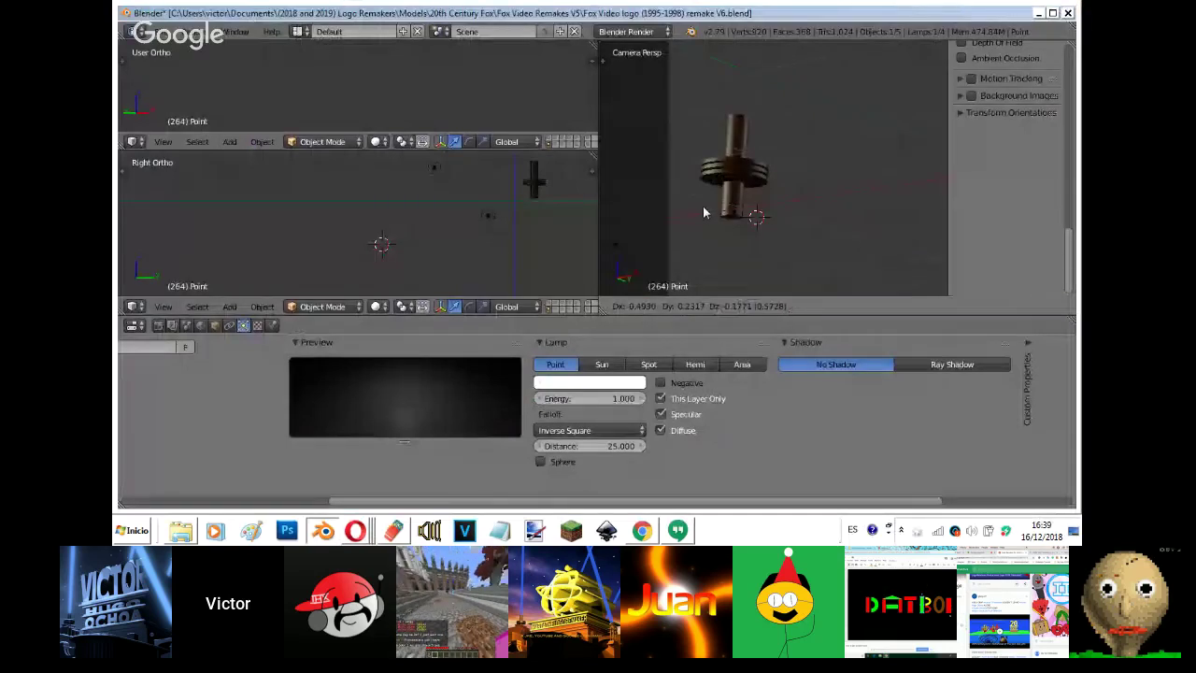
pyautogui.click(922, 251)
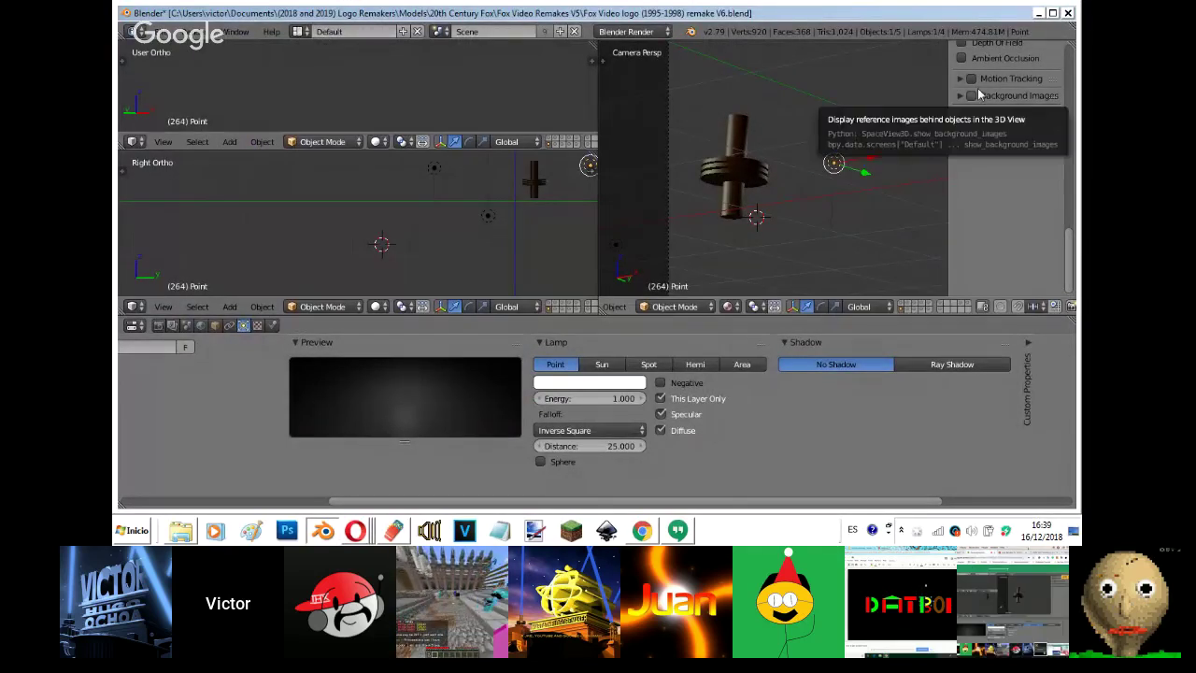
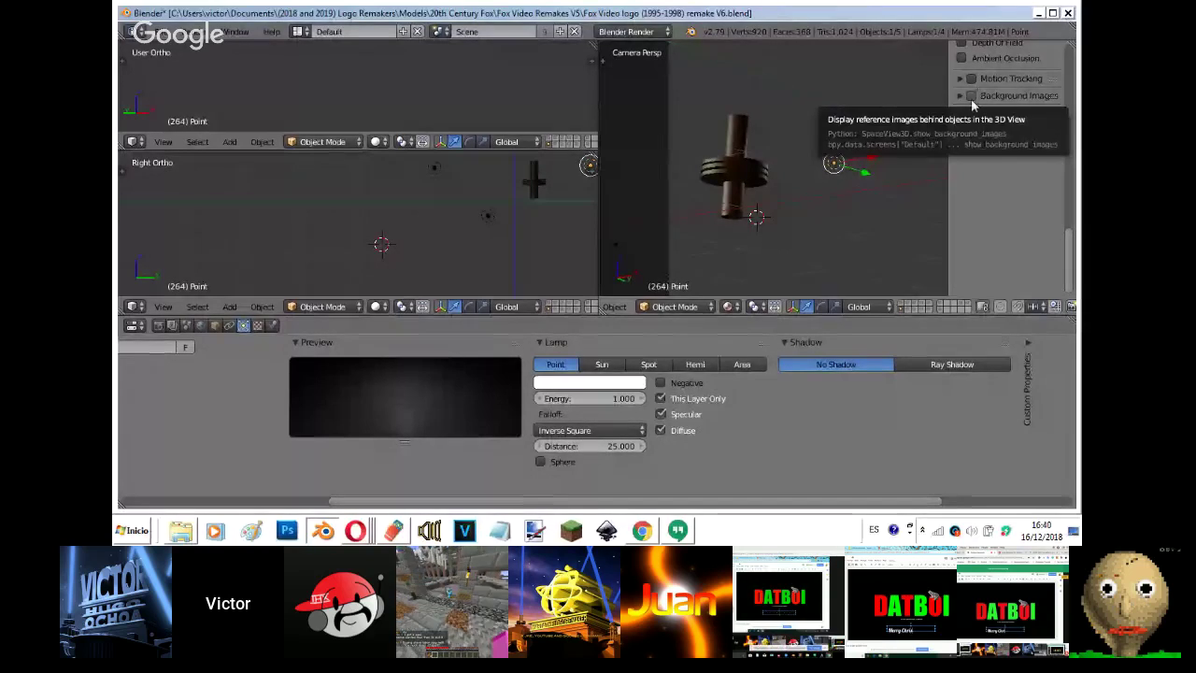
pyautogui.click(971, 96)
# - Switch to the Google Hangouts broadcast and the YouTube live stream page to check both chats, and return to Blender
pyautogui.moveTo(355, 531)
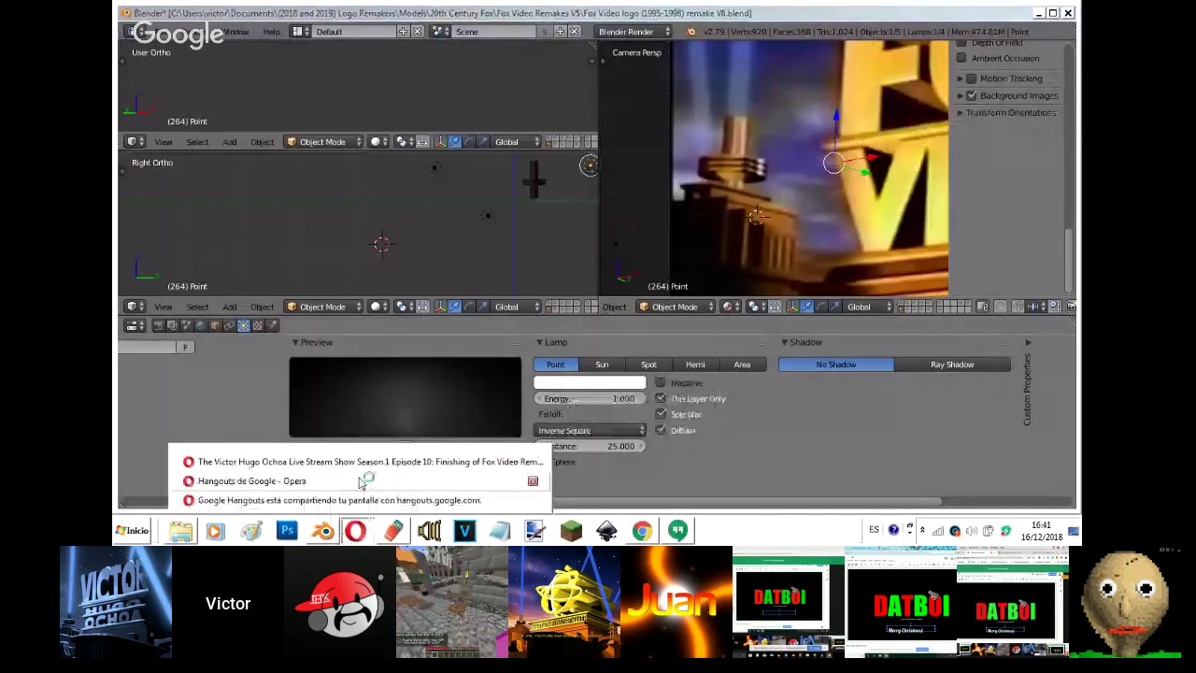
pyautogui.click(362, 480)
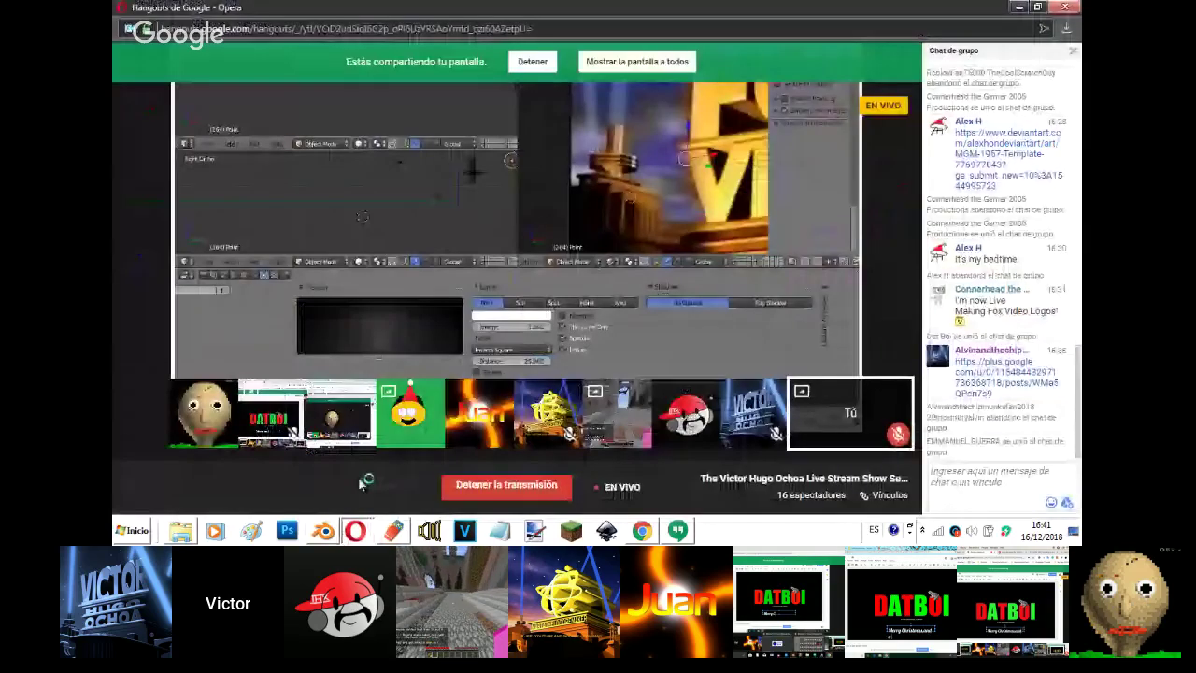
pyautogui.click(367, 462)
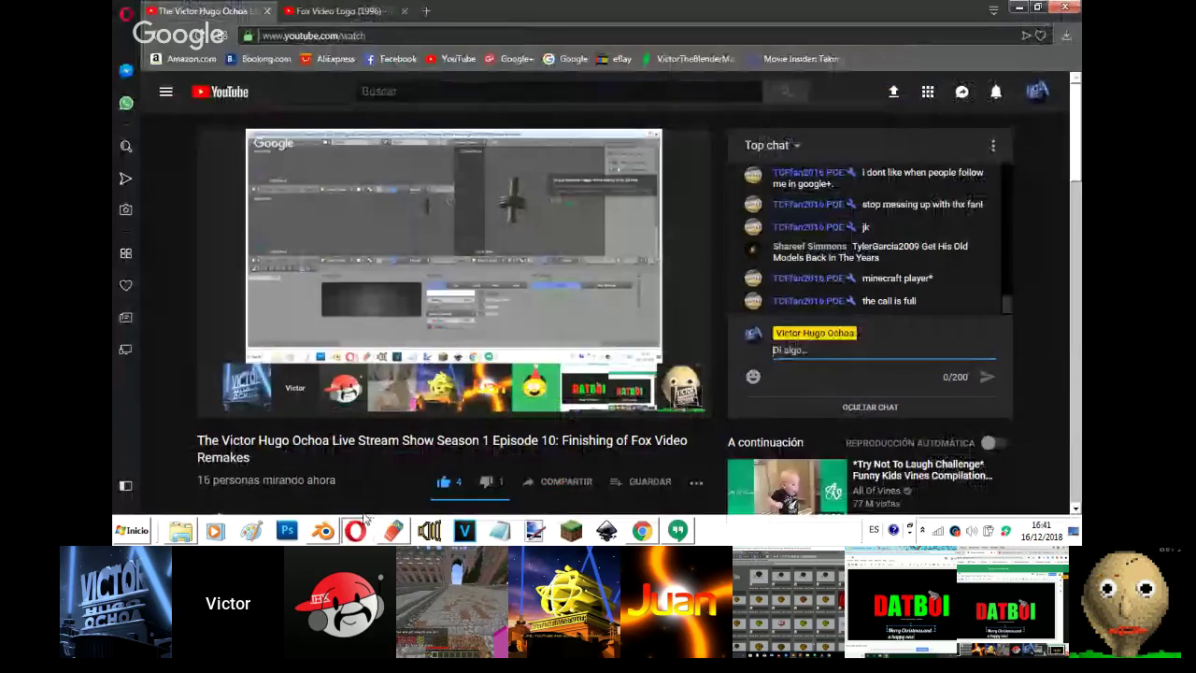
pyautogui.click(352, 530)
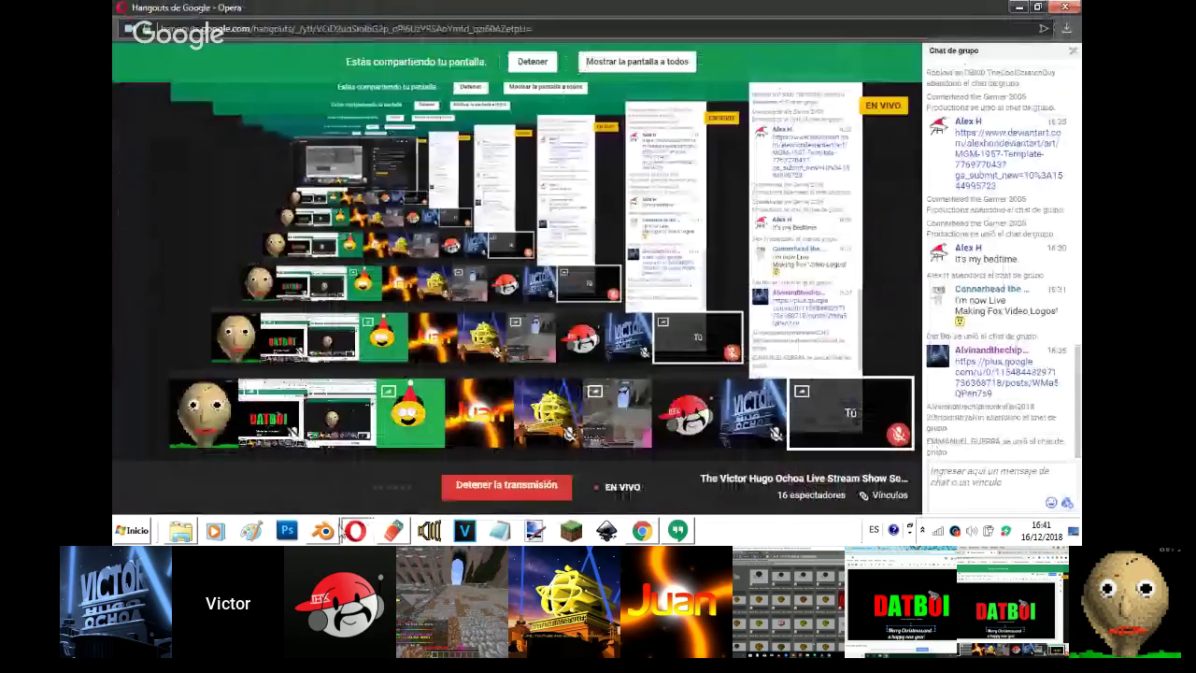
pyautogui.click(332, 530)
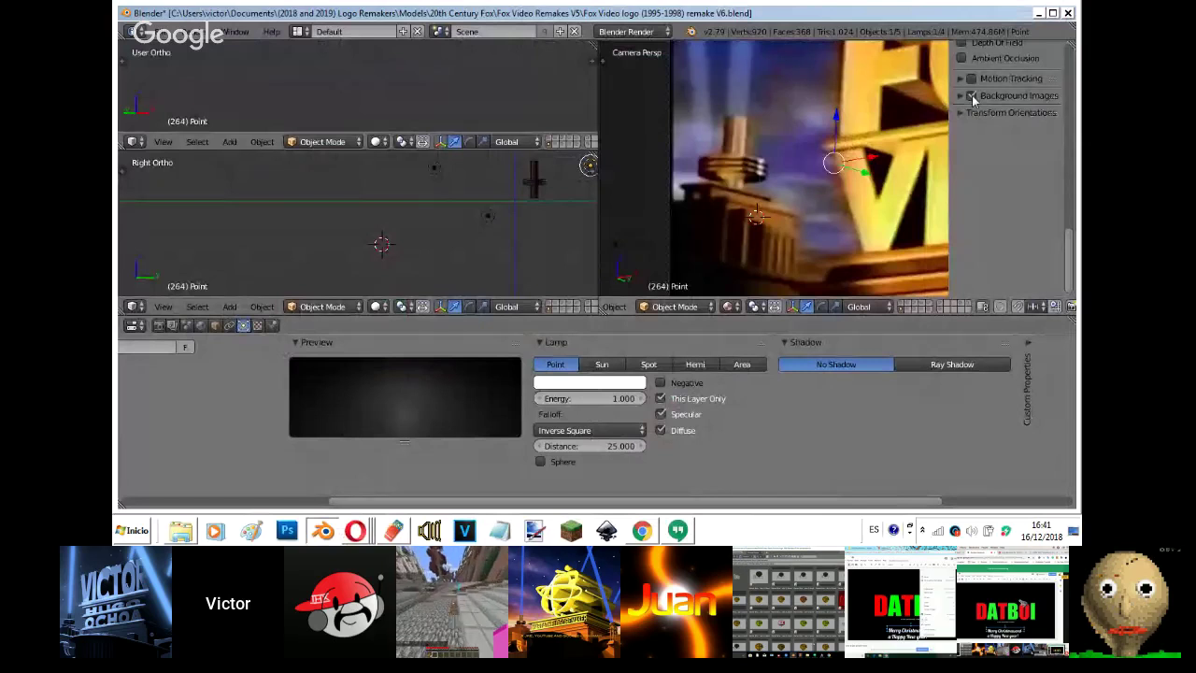
# - Move the white point lamp close beside the spire's rings and compare the lighting with the background reference image
pyautogui.hotkey('shift', 'f')
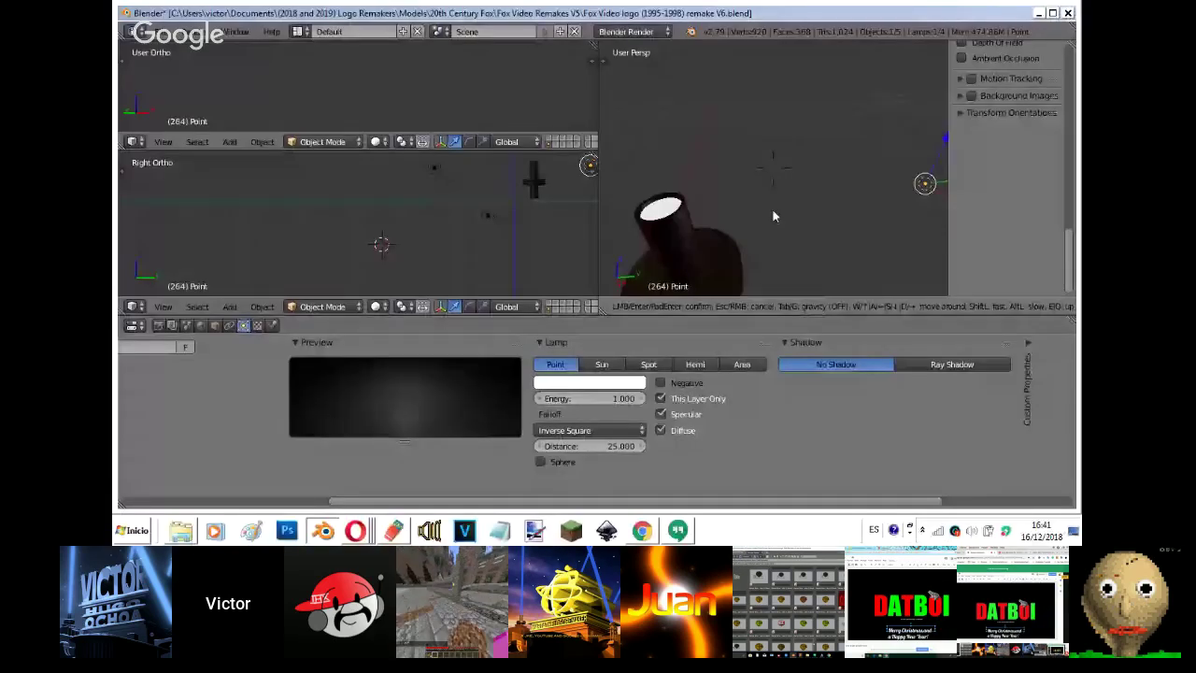
pyautogui.click(775, 214)
pyautogui.press('g')
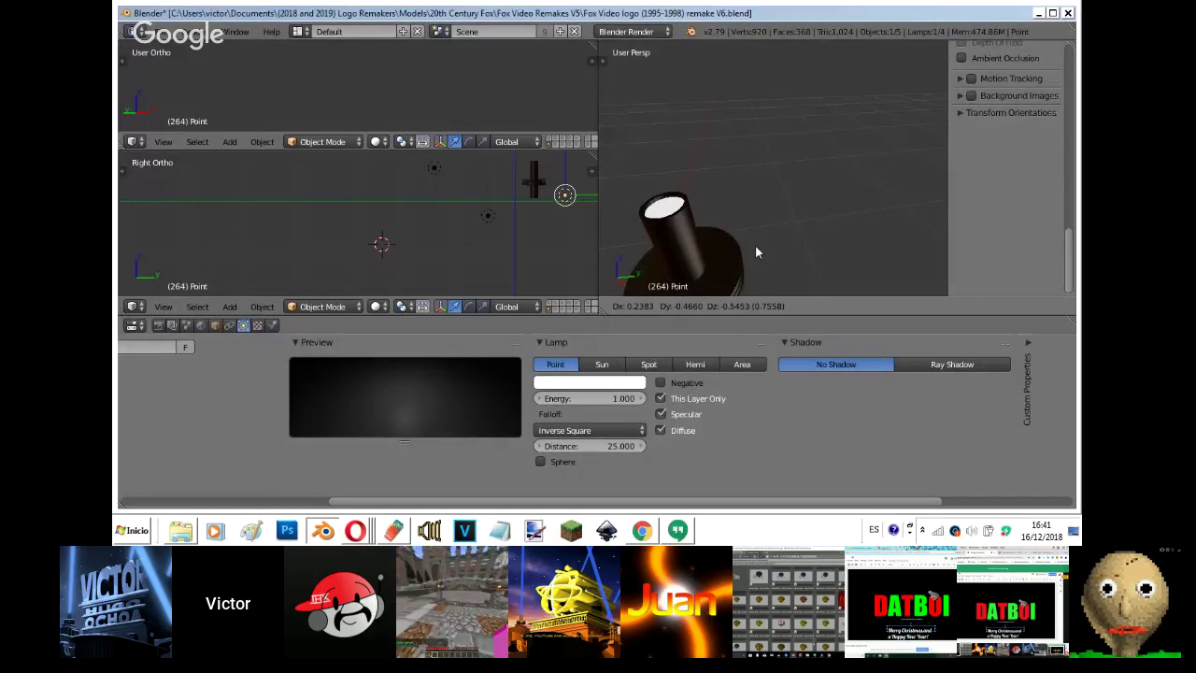
pyautogui.rightClick(757, 249)
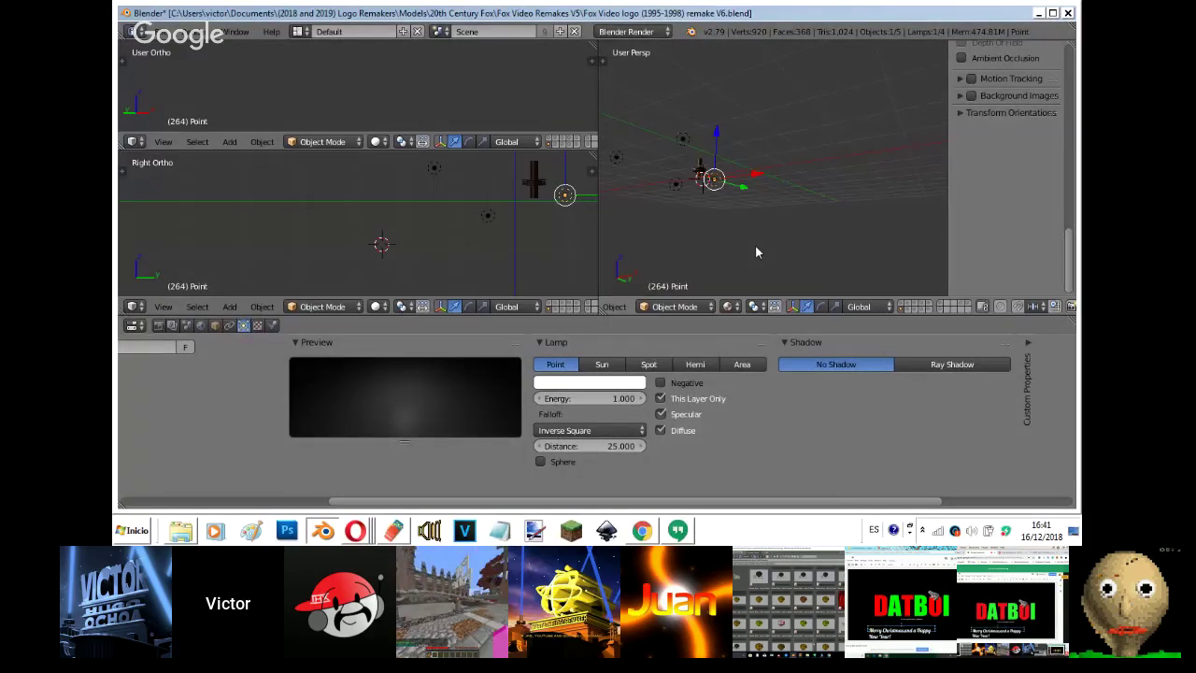
pyautogui.press('KP_0')
pyautogui.press('g')
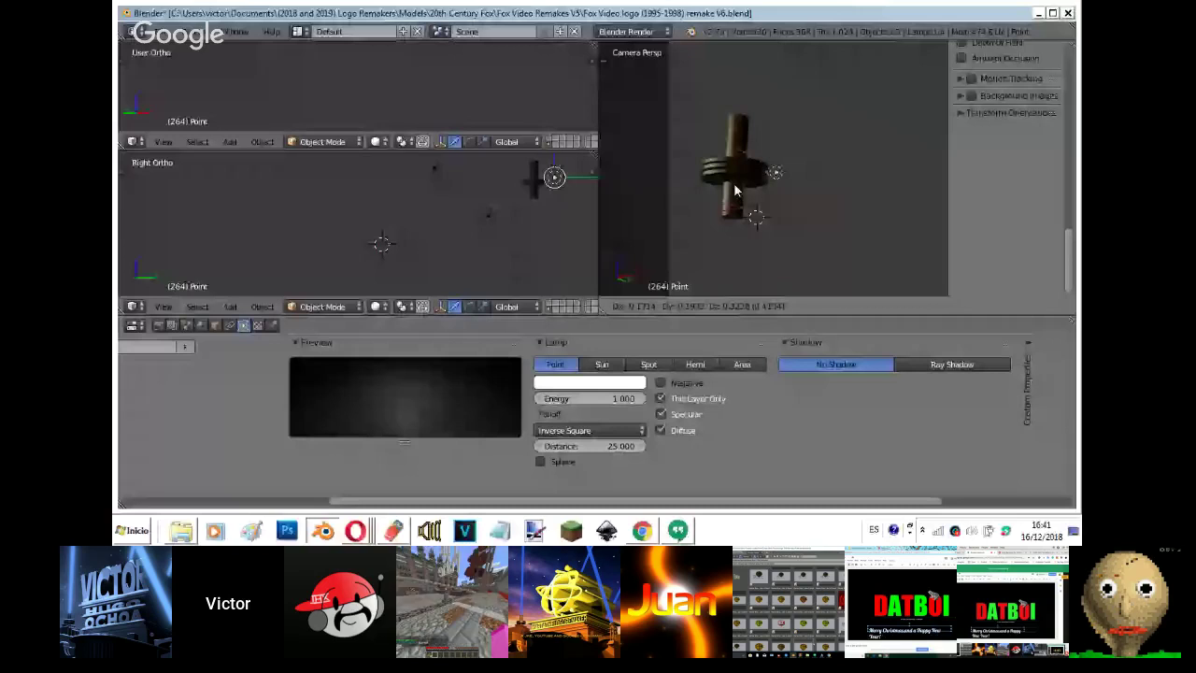
pyautogui.click(734, 184)
pyautogui.click(972, 96)
pyautogui.click(972, 96)
# - Fine-tune the white point lamp's position beside the spire's rings from the top and camera views, and compare it with the reference image
pyautogui.moveTo(814, 179)
pyautogui.mouseDown()
pyautogui.moveTo(794, 174)
pyautogui.moveTo(811, 170)
pyautogui.mouseUp()
pyautogui.press('KP_7')
pyautogui.keyDown('shift'); pyautogui.moveTo(342, 168); pyautogui.dragTo(408, 241, button='middle'); pyautogui.keyUp('shift')
pyautogui.press('g')
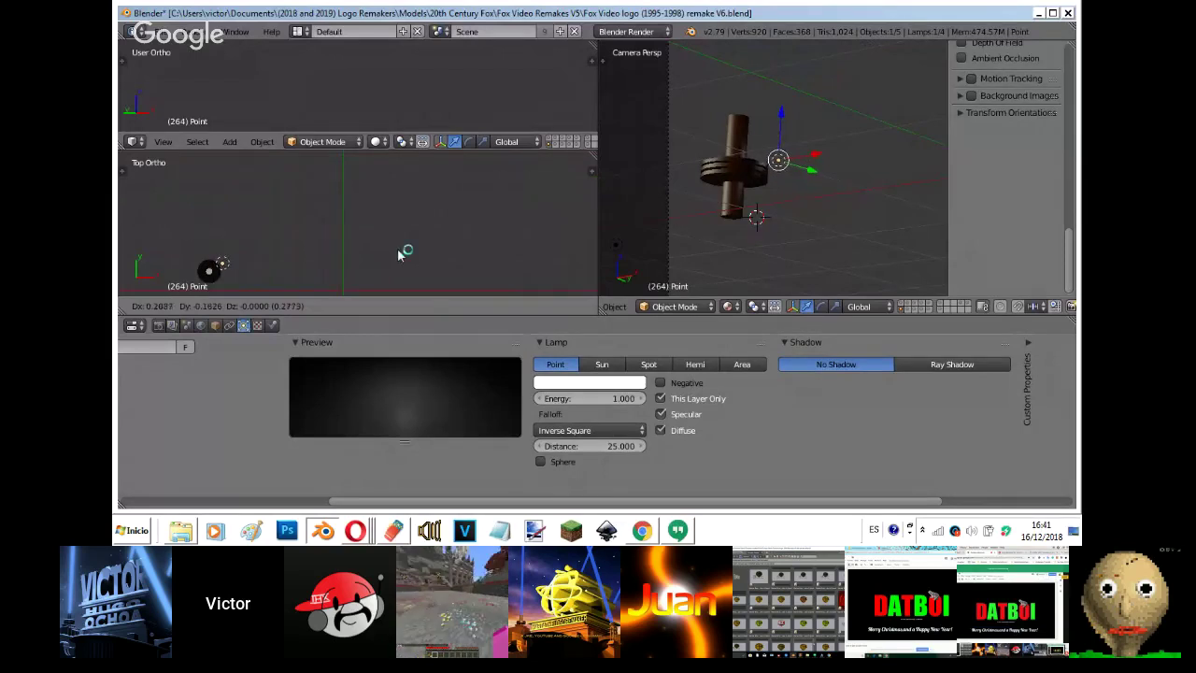
pyautogui.click(403, 252)
pyautogui.press('g')
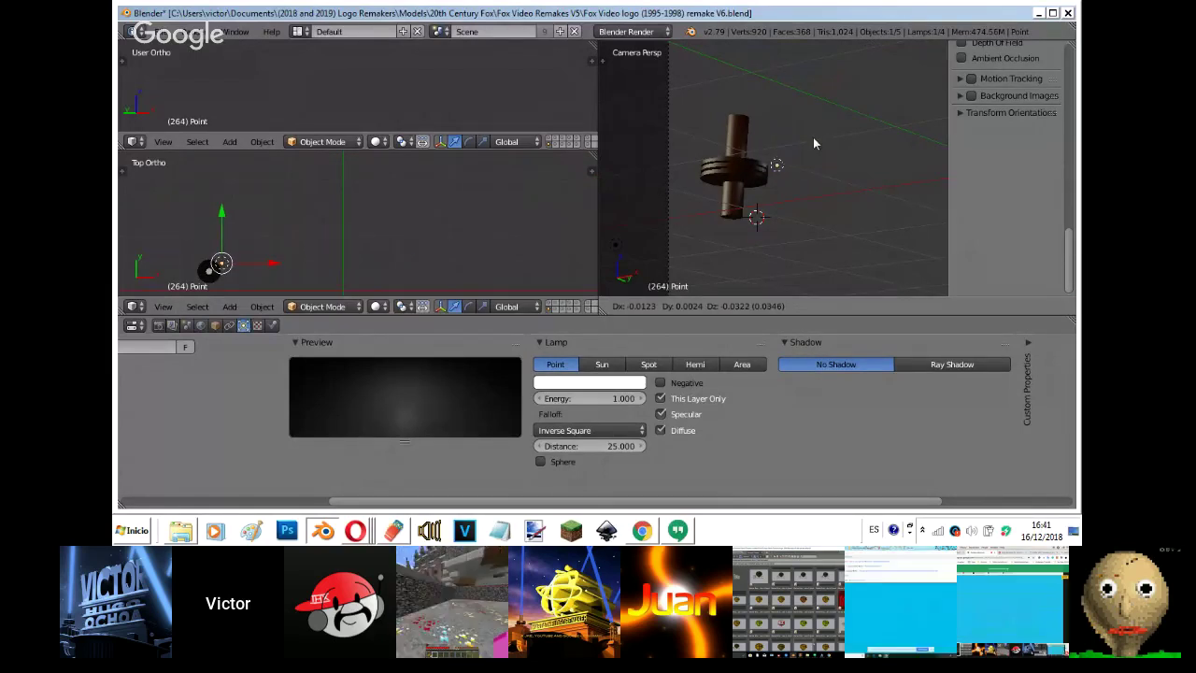
pyautogui.click(820, 138)
pyautogui.press('g')
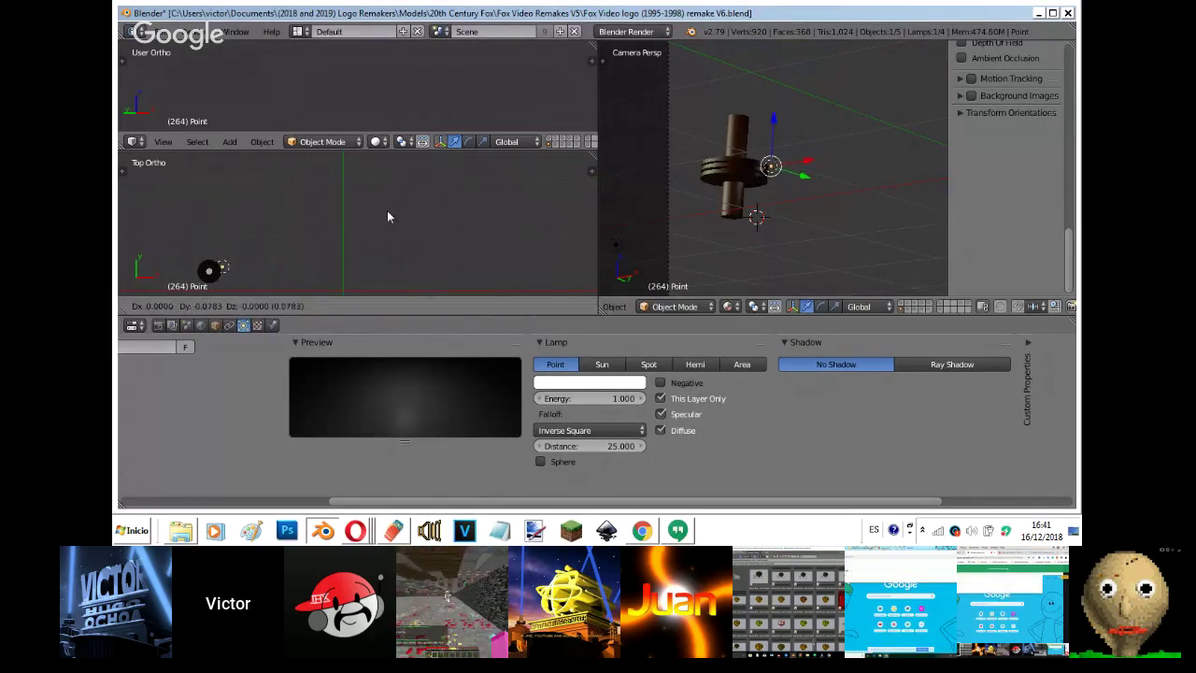
pyautogui.click(394, 213)
pyautogui.press('g')
pyautogui.click(818, 97)
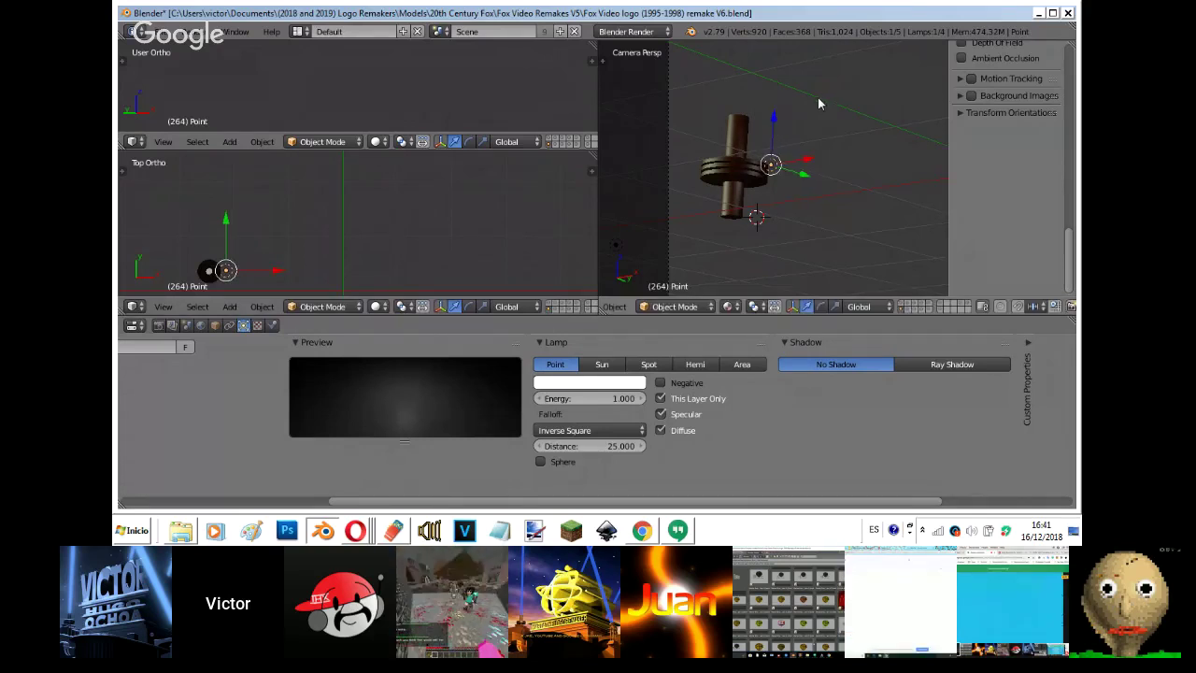
pyautogui.click(978, 97)
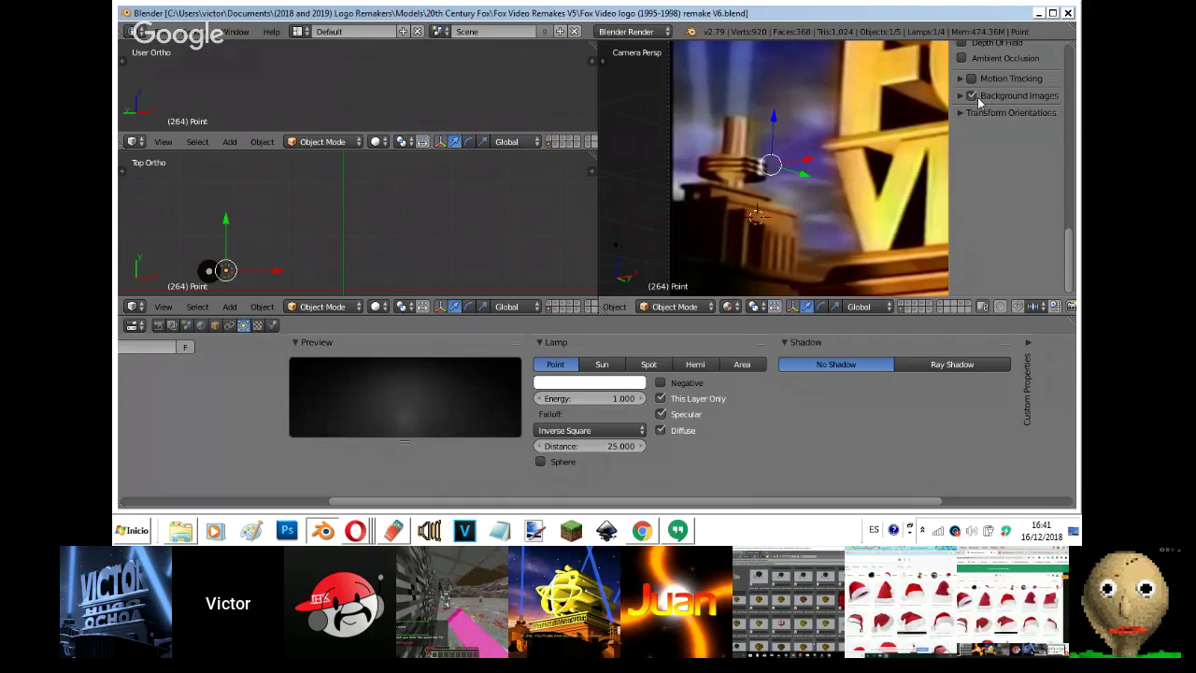
pyautogui.click(978, 98)
# - Duplicate the yellowish point lamp with energy 3.380 and place the copy in front of the spire in the top view
pyautogui.keyDown('shift'); pyautogui.moveTo(195, 234); pyautogui.dragTo(264, 180, button='middle'); pyautogui.keyUp('shift')
pyautogui.rightClick(278, 263)
pyautogui.hotkey('shift', 'd')
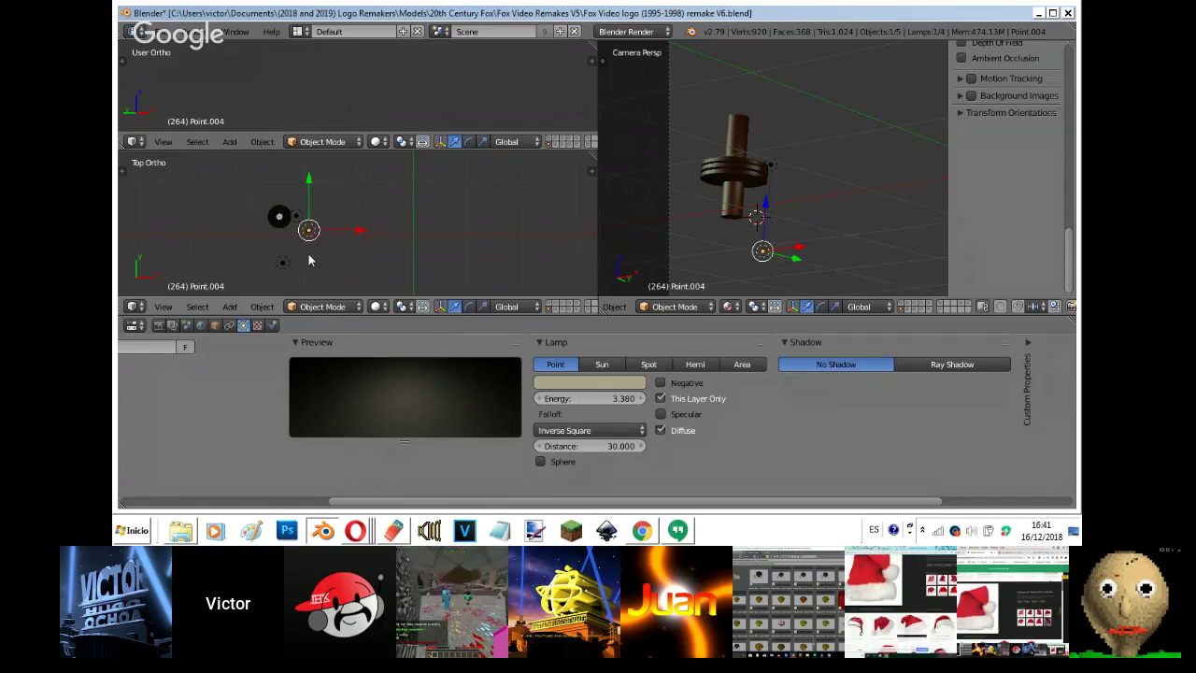
pyautogui.hotkey('shift', 'd')
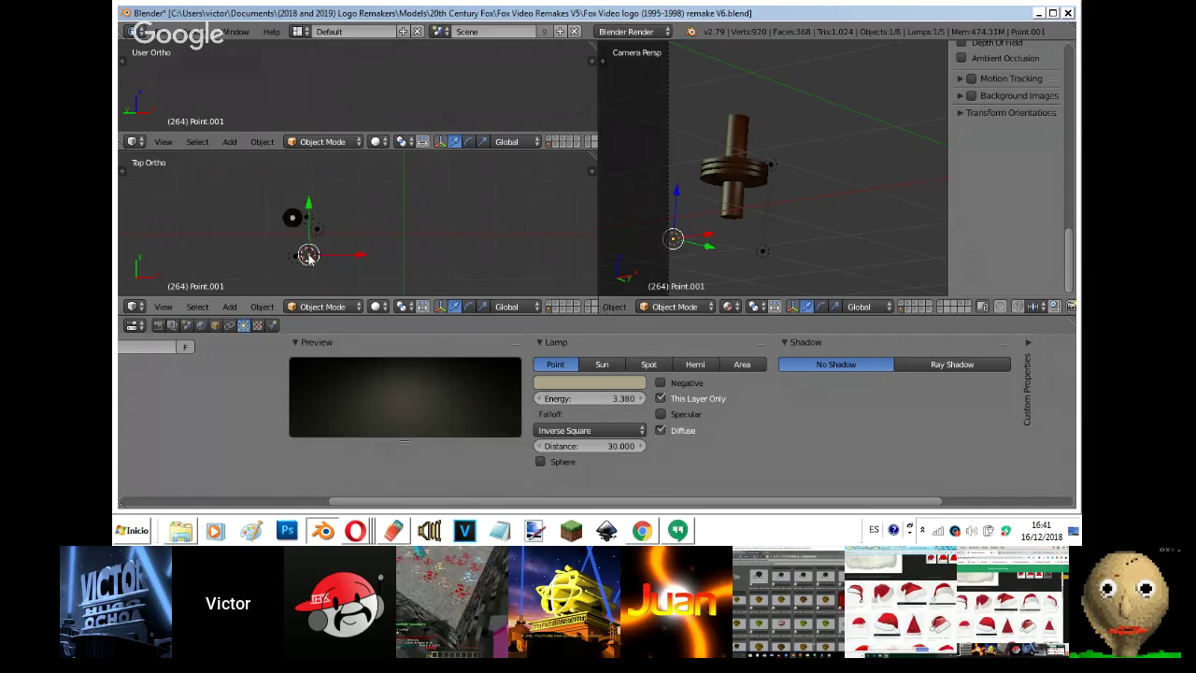
pyautogui.click(338, 240)
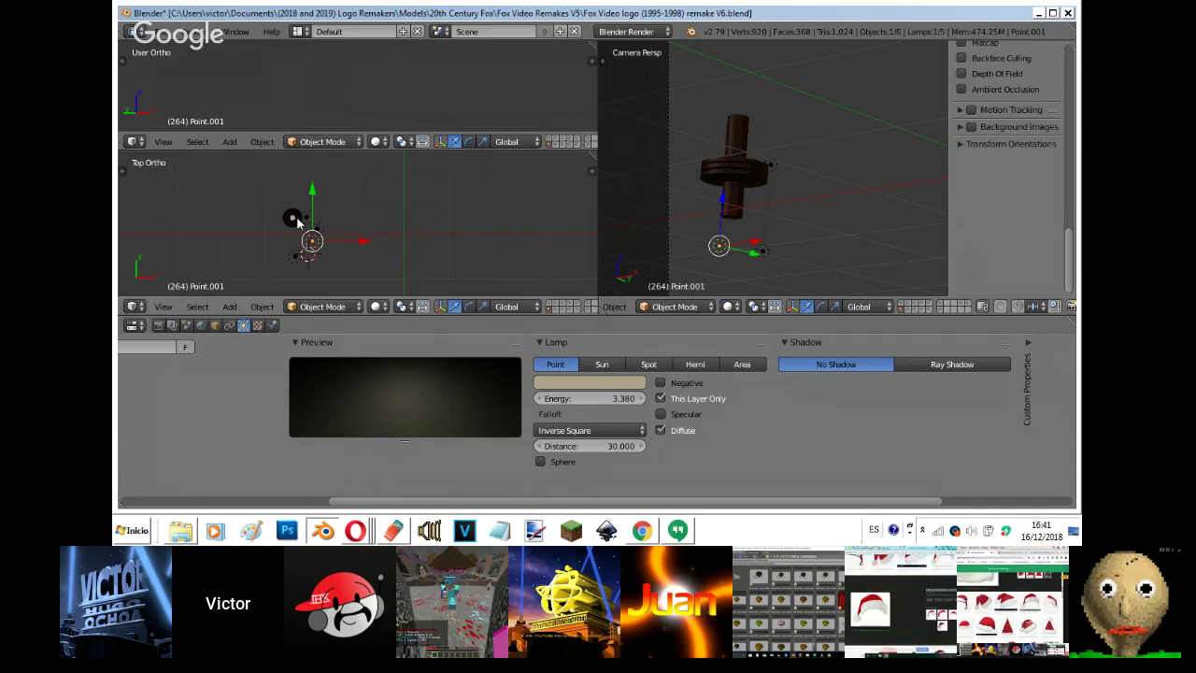
# - Show the background reference image and sample its spire colour as the diffuse colour of the spire's Brown 7 material
pyautogui.rightClick(293, 217)
pyautogui.scroll(2, 951, 169)
pyautogui.click(971, 185)
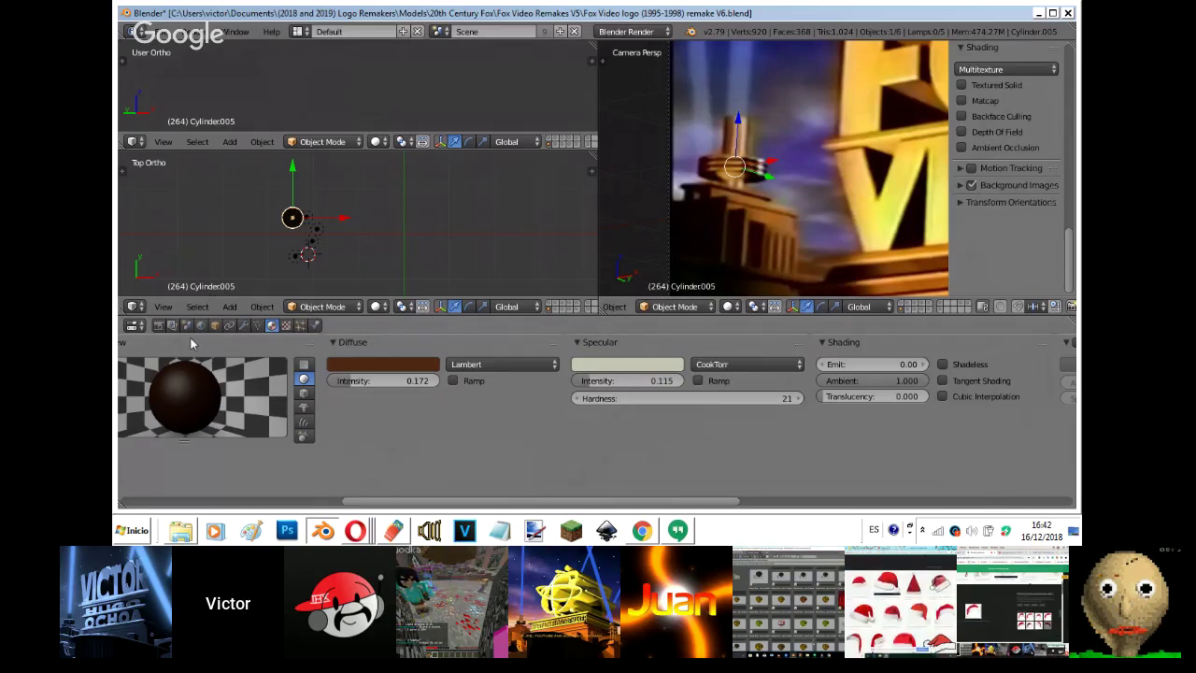
pyautogui.hscroll(-5, 192, 344)
pyautogui.moveTo(532, 441); pyautogui.dragTo(702, 442, button='middle')
pyautogui.click(333, 364)
pyautogui.click(771, 363)
pyautogui.click(835, 314)
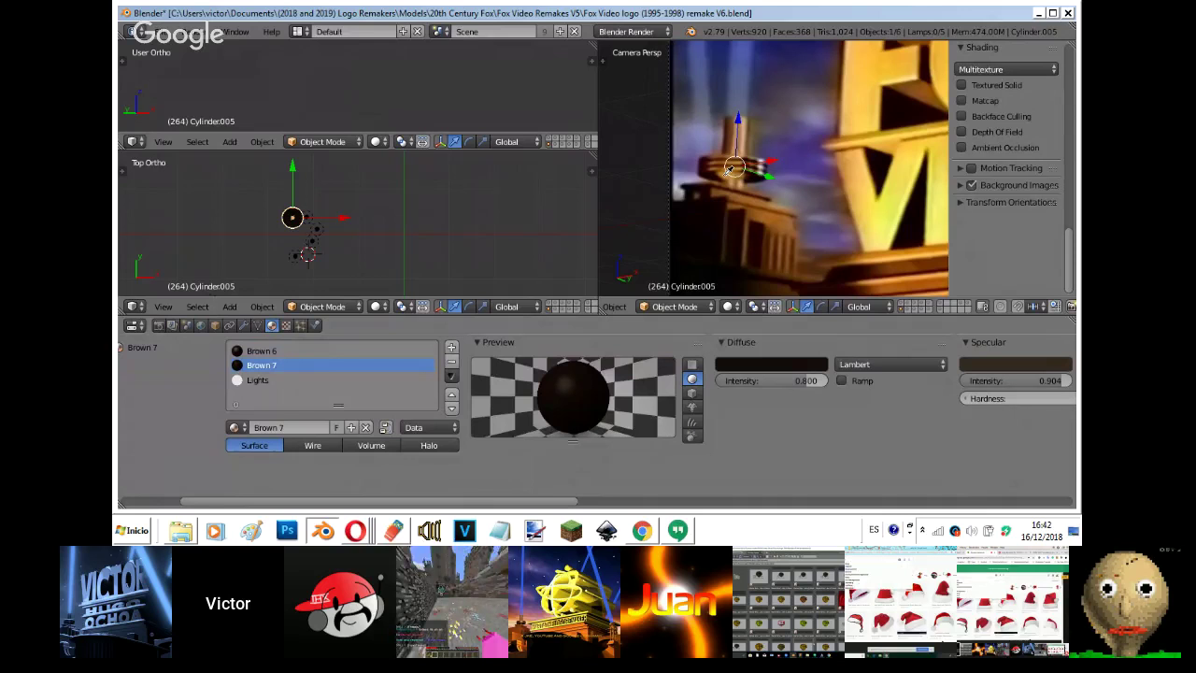
pyautogui.click(727, 174)
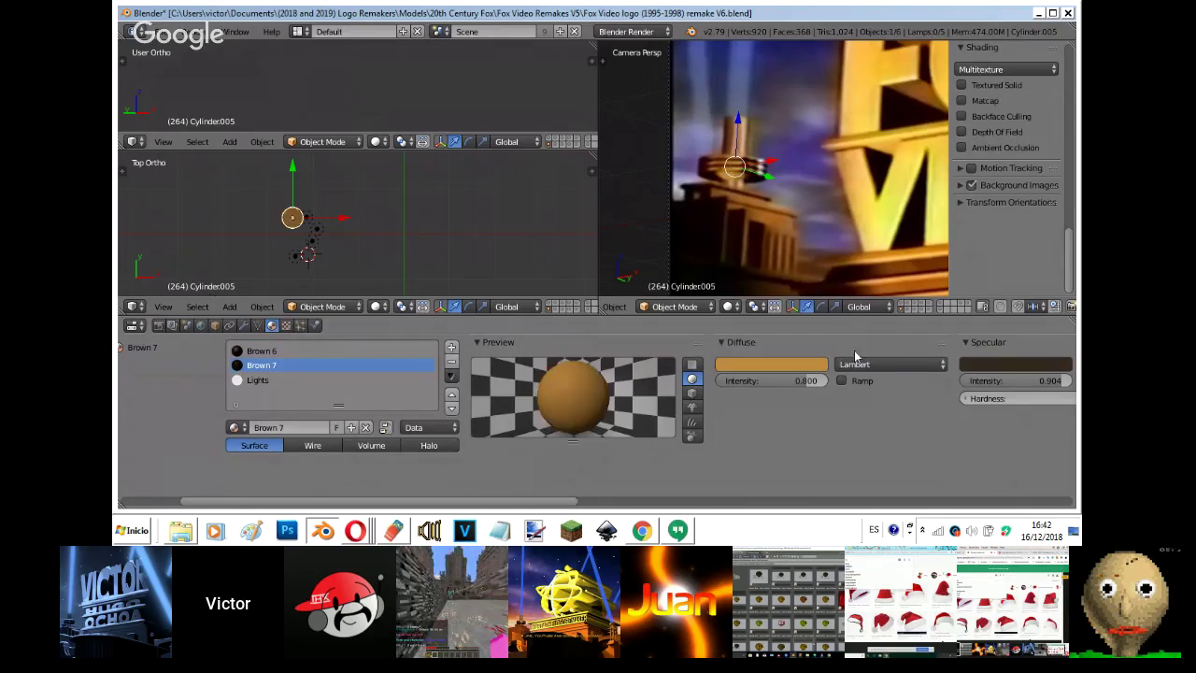
# - Copy Brown 7's diffuse colour to its specular colour, and darken the diffuse colour to about R 0.029, G 0.016, B 0.005
pyautogui.click(1023, 361)
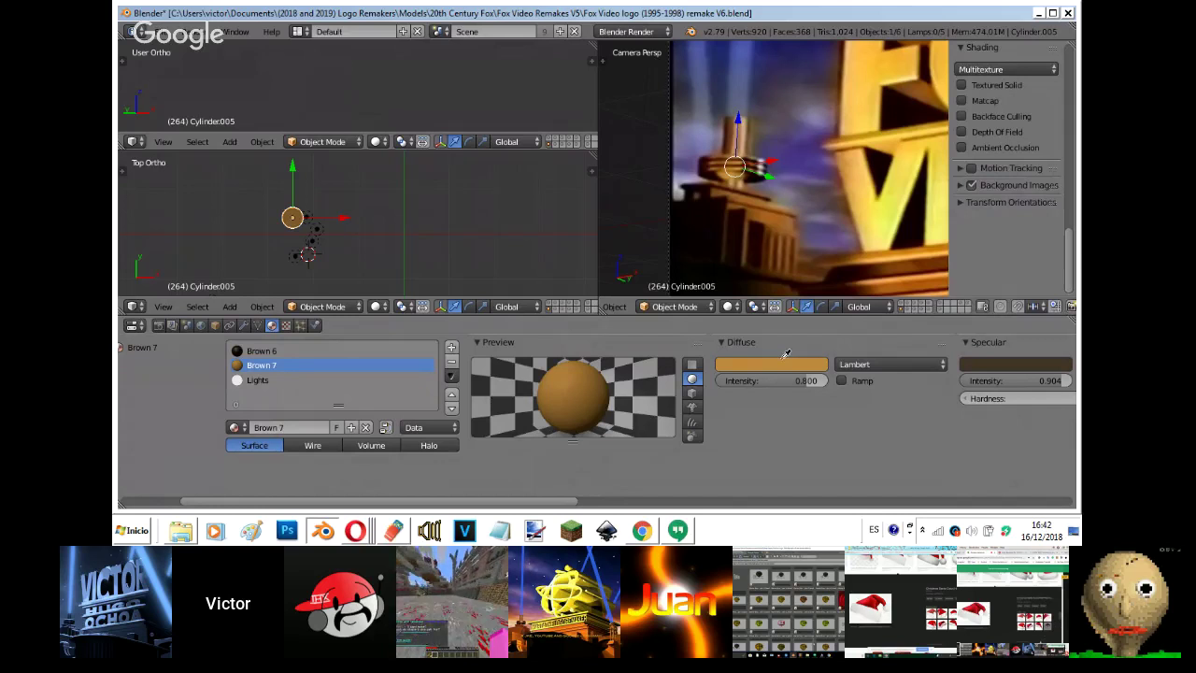
pyautogui.click(782, 364)
pyautogui.click(782, 366)
pyautogui.moveTo(838, 225); pyautogui.dragTo(842, 261)
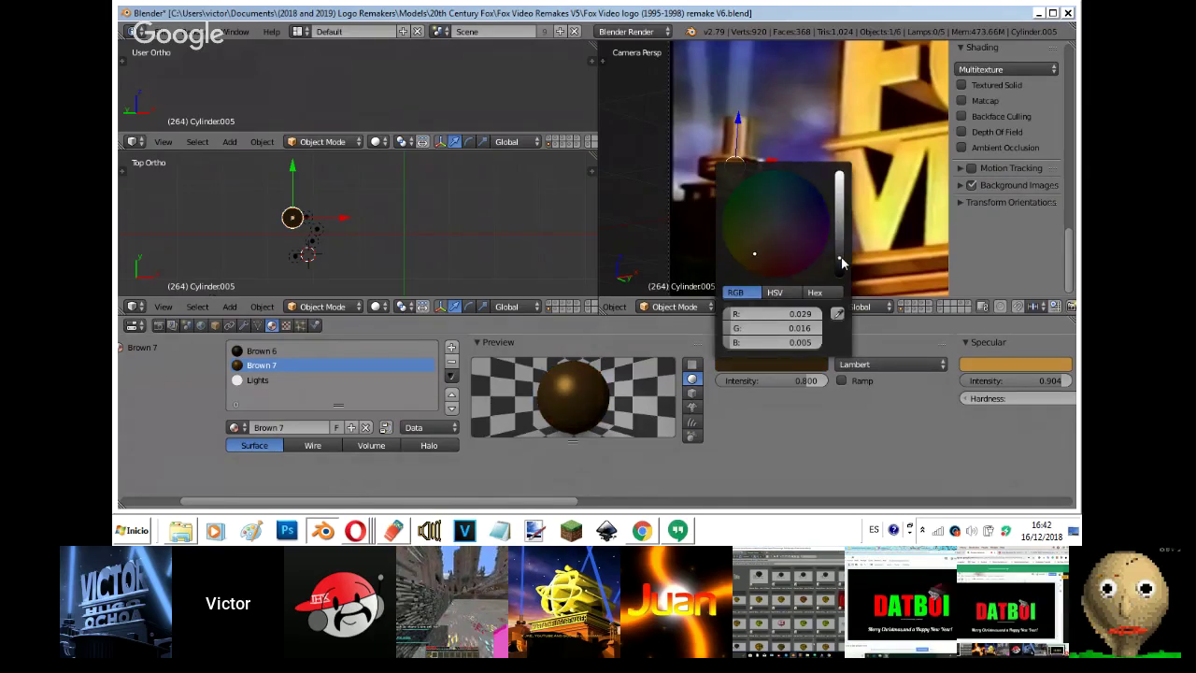
# - Hide the background reference image, darken Brown 7's diffuse colour to about R 0.013, G 0.008, B 0.003, and match its specular colour to it
pyautogui.hotkey('ctrl', 'v')
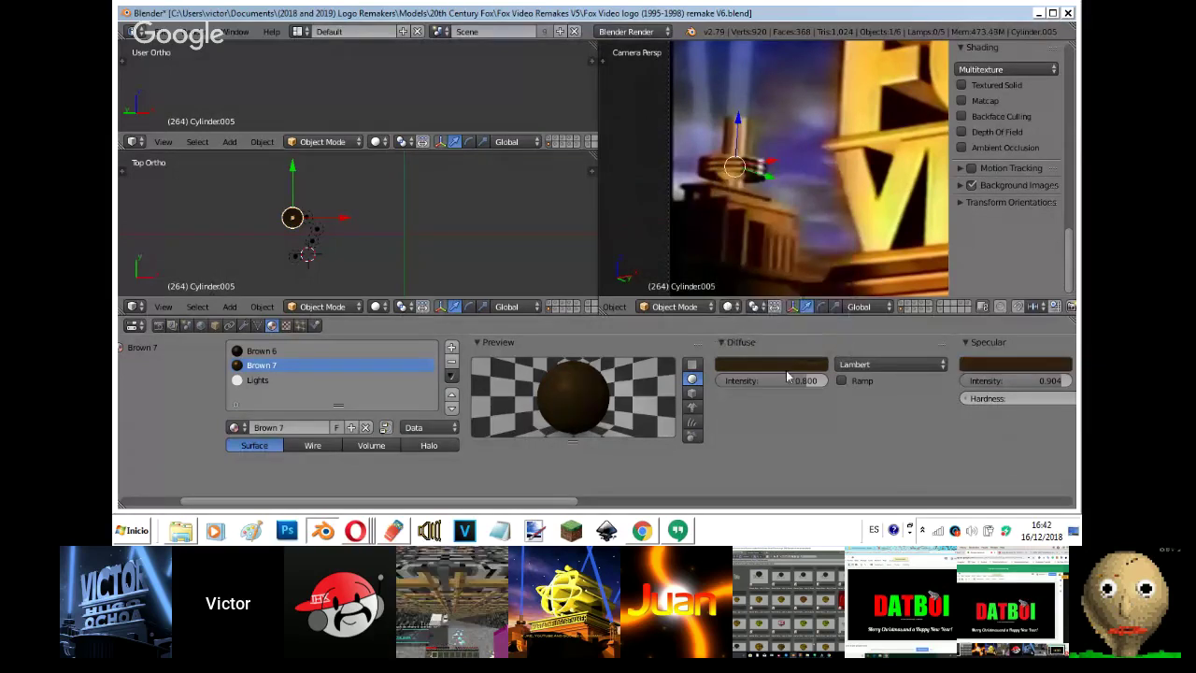
pyautogui.click(972, 185)
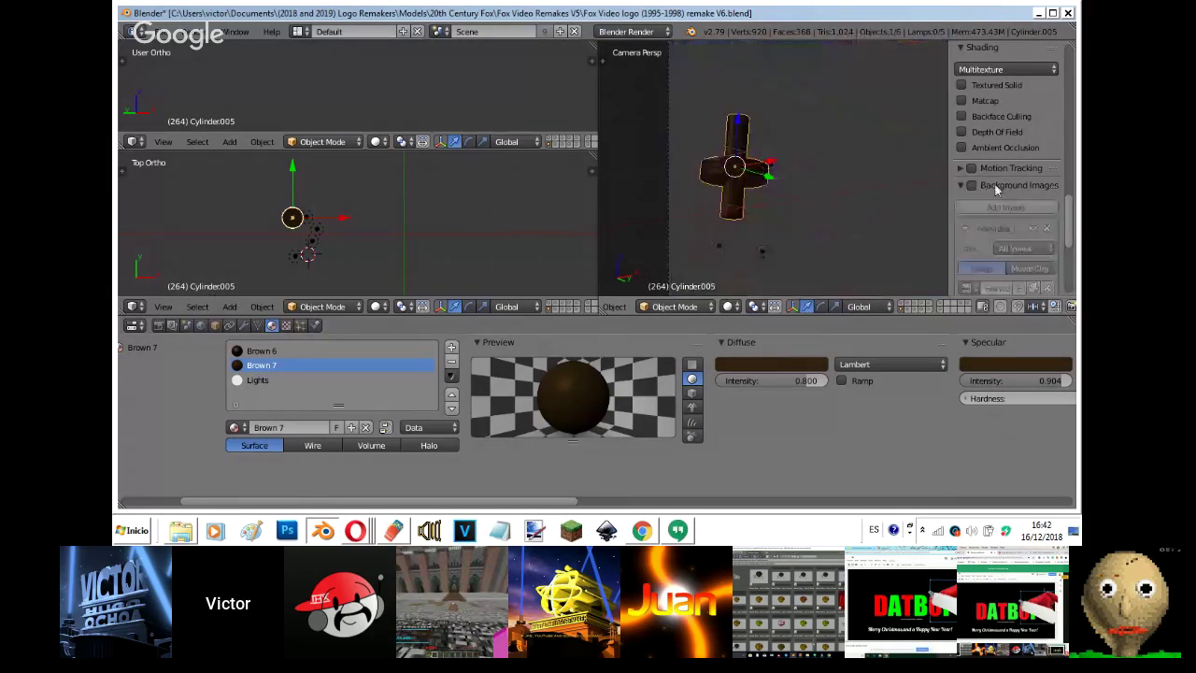
pyautogui.click(772, 363)
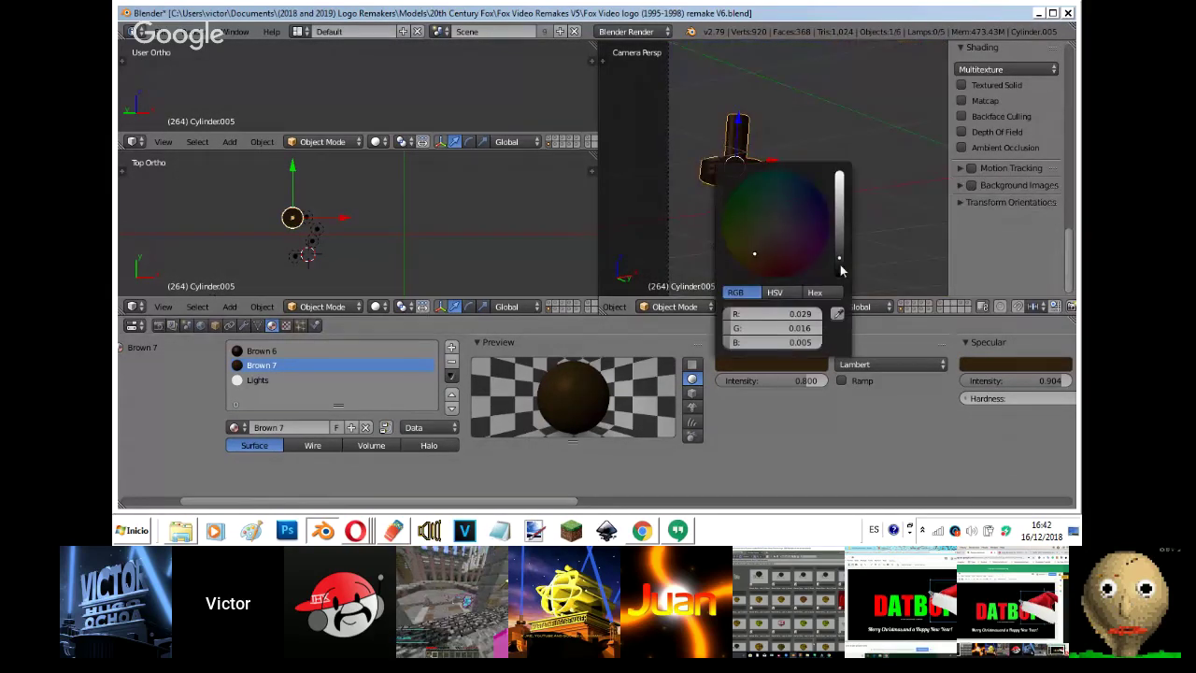
pyautogui.click(1040, 364)
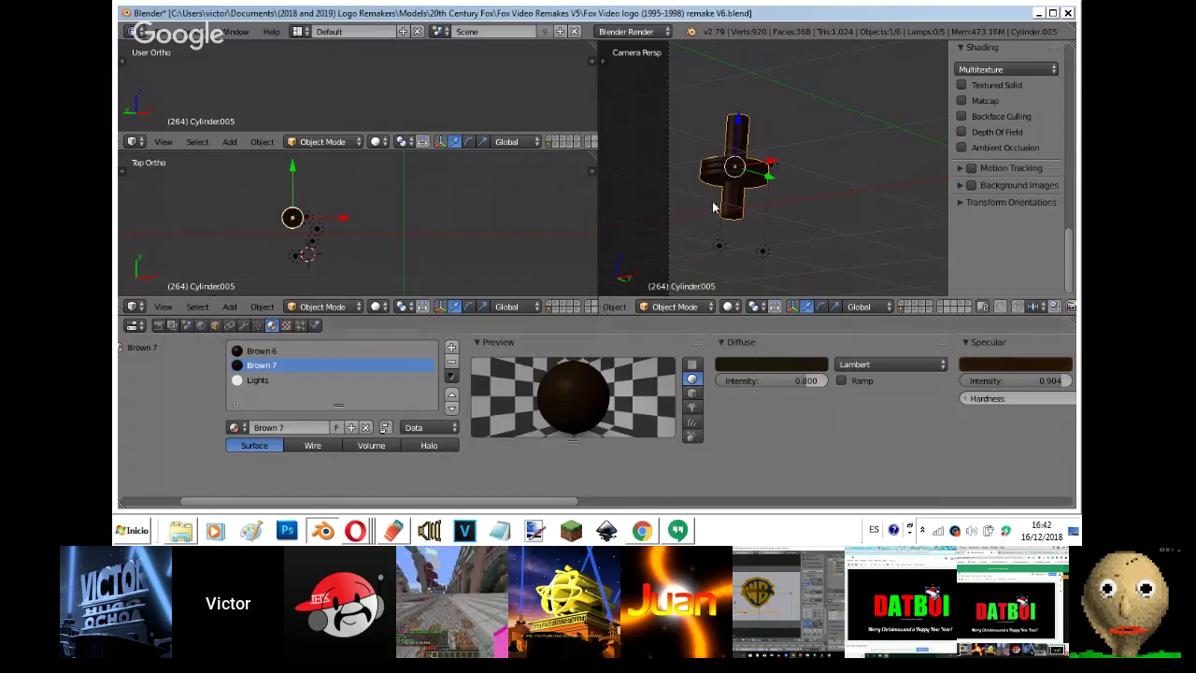
# - Set Brown 7's diffuse intensity to 0.314 and check the spire in the rendered camera preview
pyautogui.hotkey('shift', 'z')
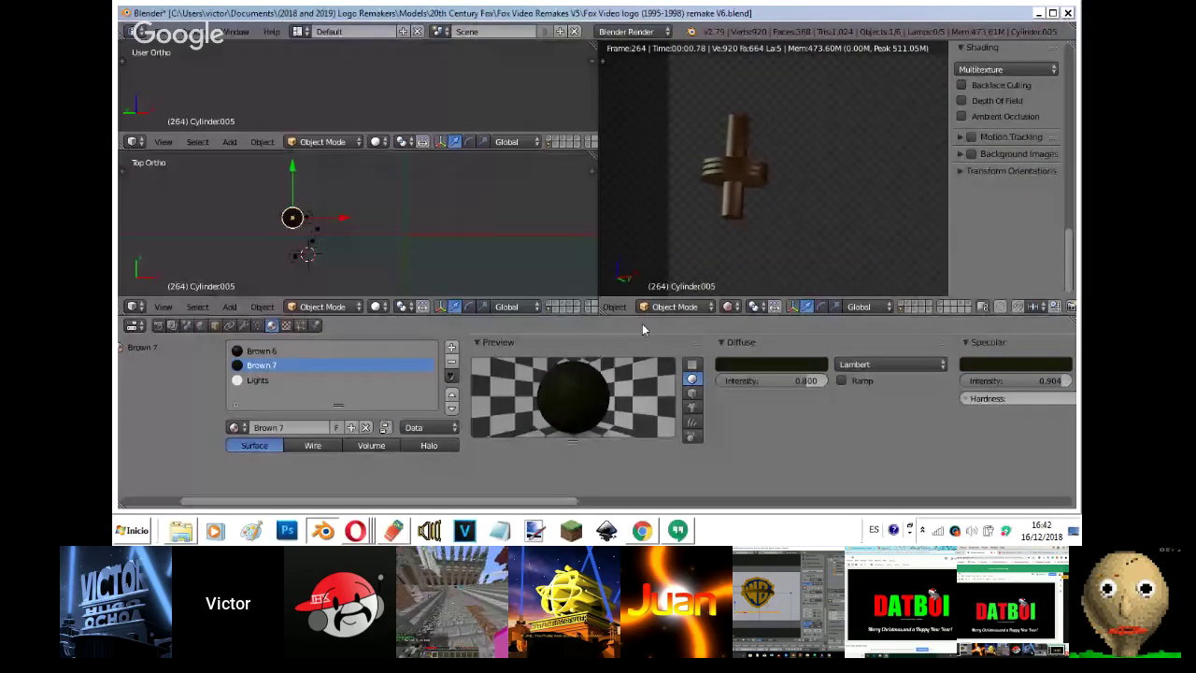
pyautogui.moveTo(737, 387); pyautogui.dragTo(718, 391)
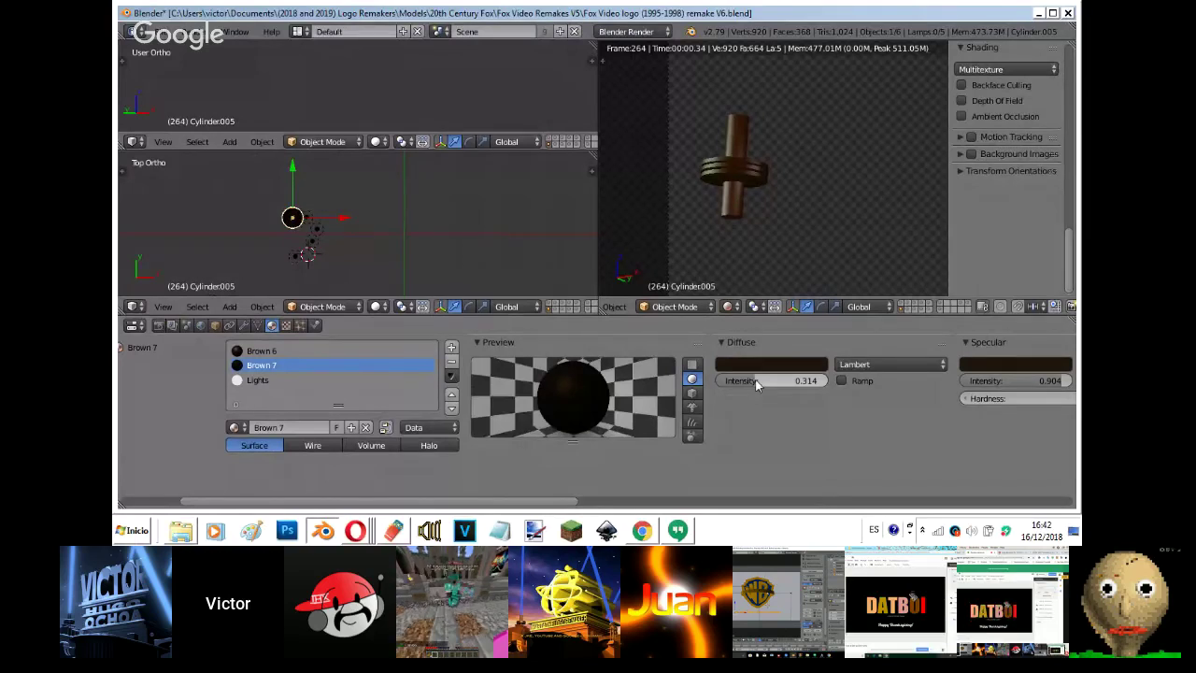
pyautogui.hotkey('shift', 'z')
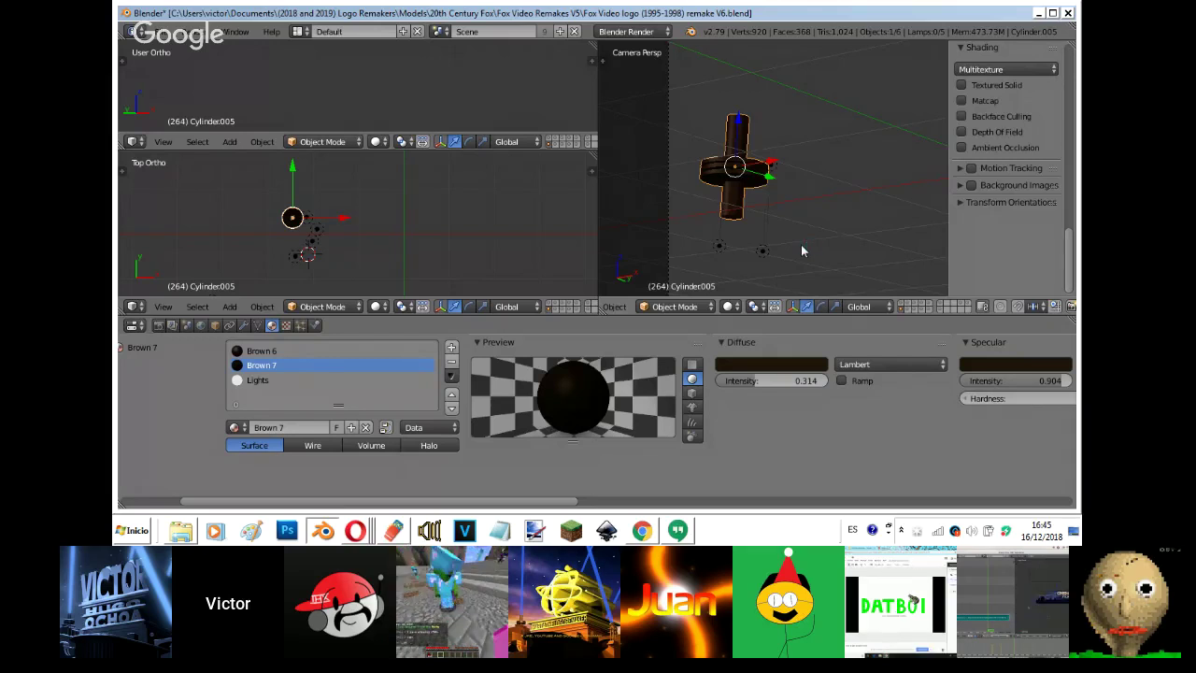
pyautogui.hotkey('shift', 'z')
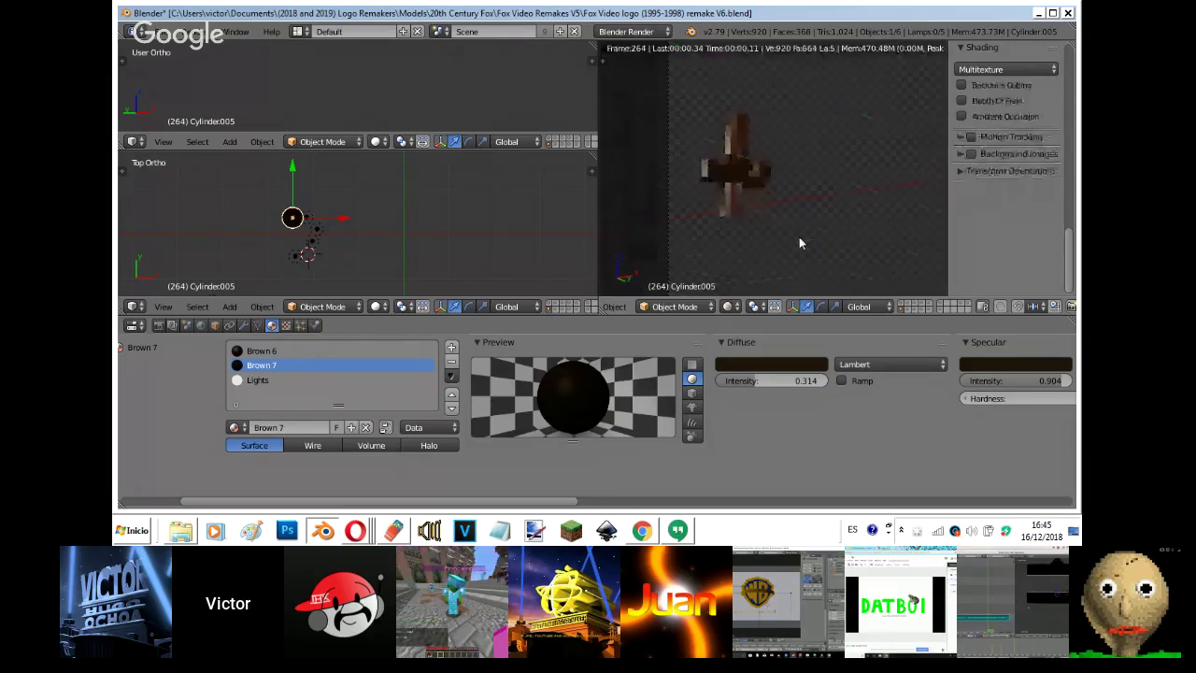
pyautogui.click(975, 154)
pyautogui.click(975, 155)
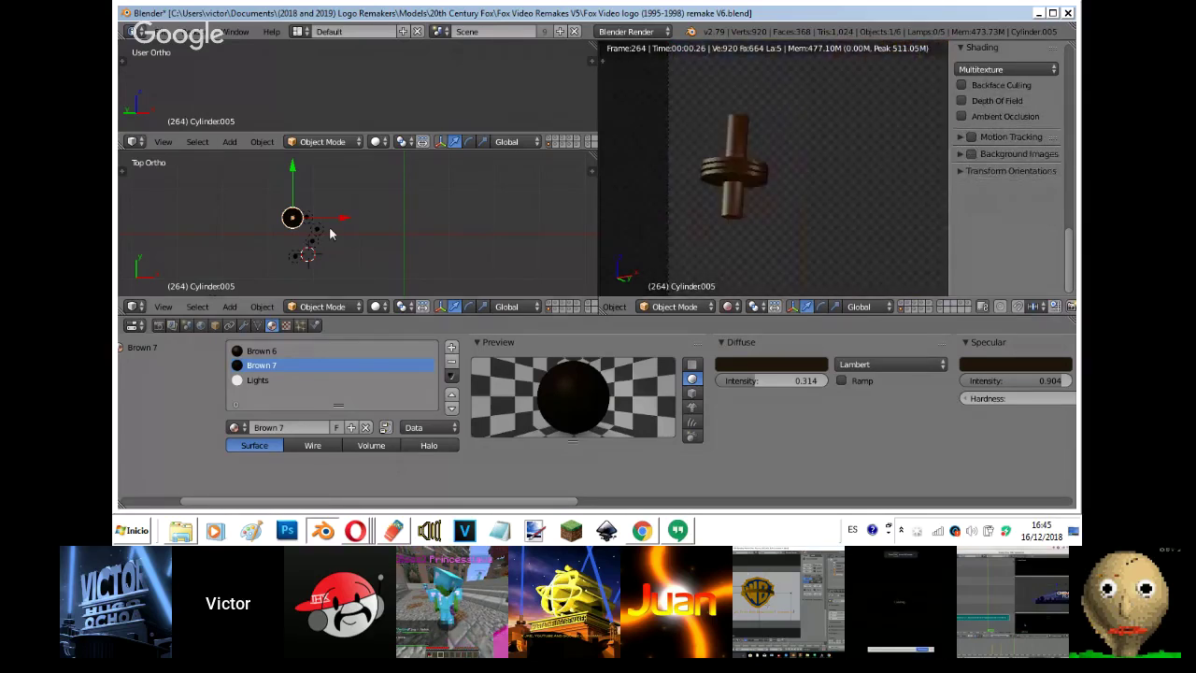
# - Delete two of the point lamps placed around the front of the spire
pyautogui.click(295, 257)
pyautogui.press('x')
pyautogui.click(296, 257)
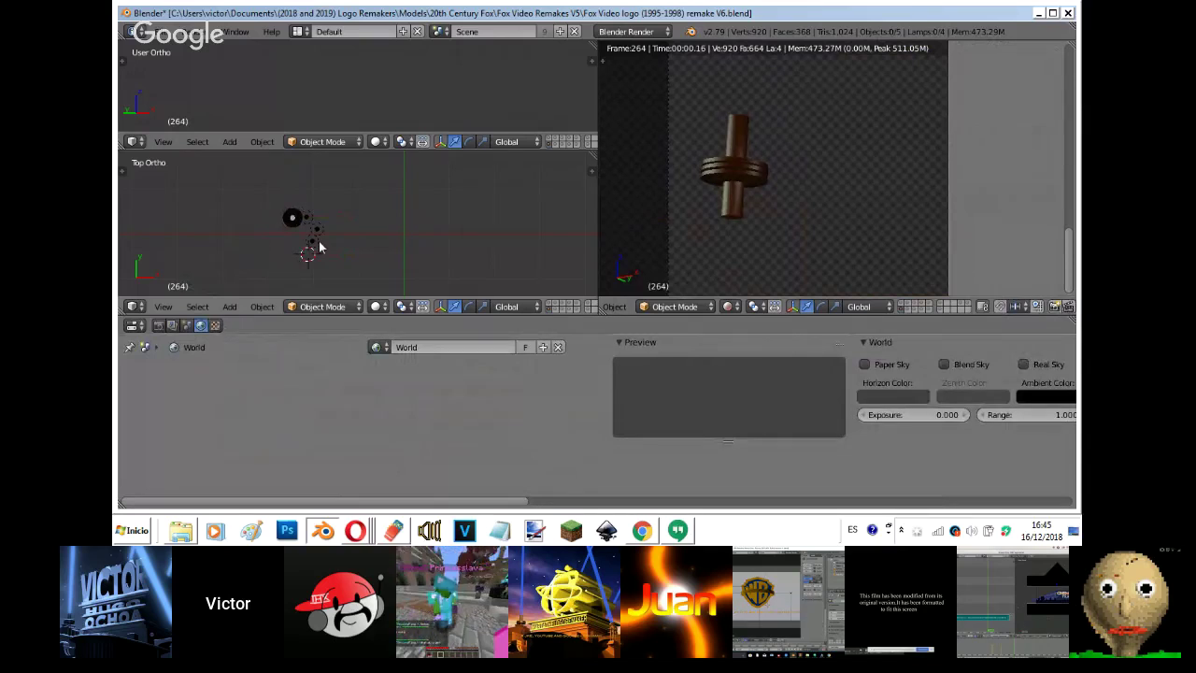
pyautogui.rightClick(319, 241)
pyautogui.moveTo(319, 241); pyautogui.dragTo(235, 275, button='middle')
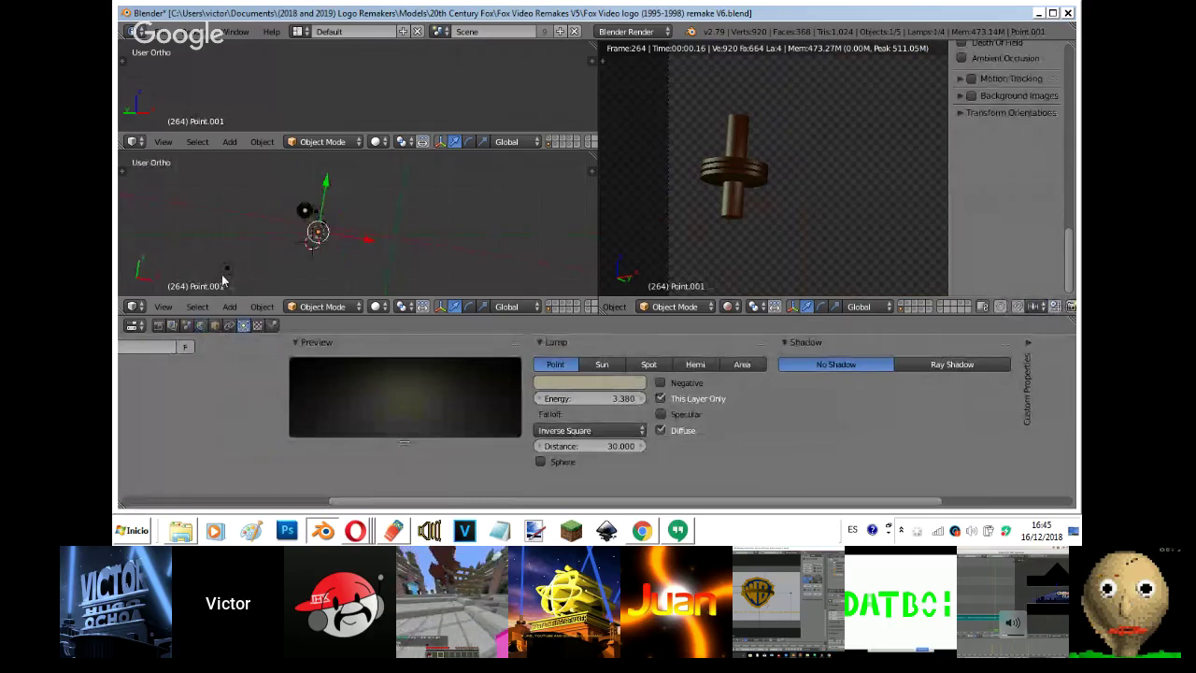
pyautogui.press('Delete')
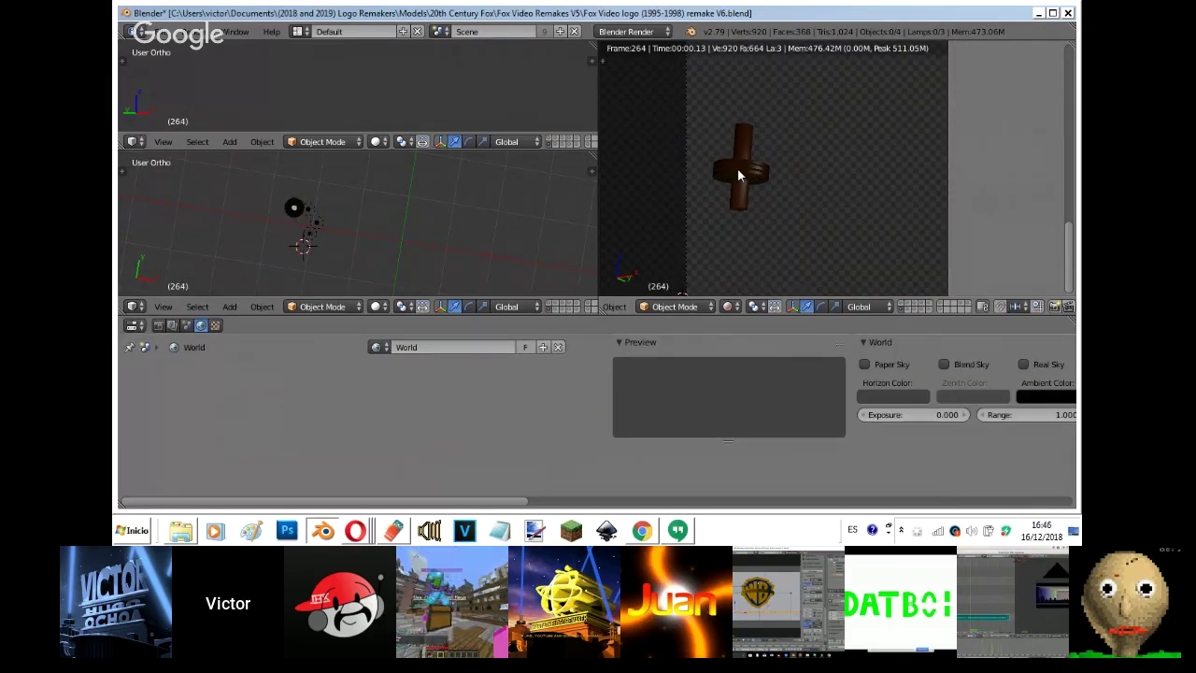
# - Compare the spire with the background reference image, set Brown 7's diffuse intensity to 0.104, and render the camera preview
pyautogui.rightClick(738, 175)
pyautogui.hotkey('shift', 'z')
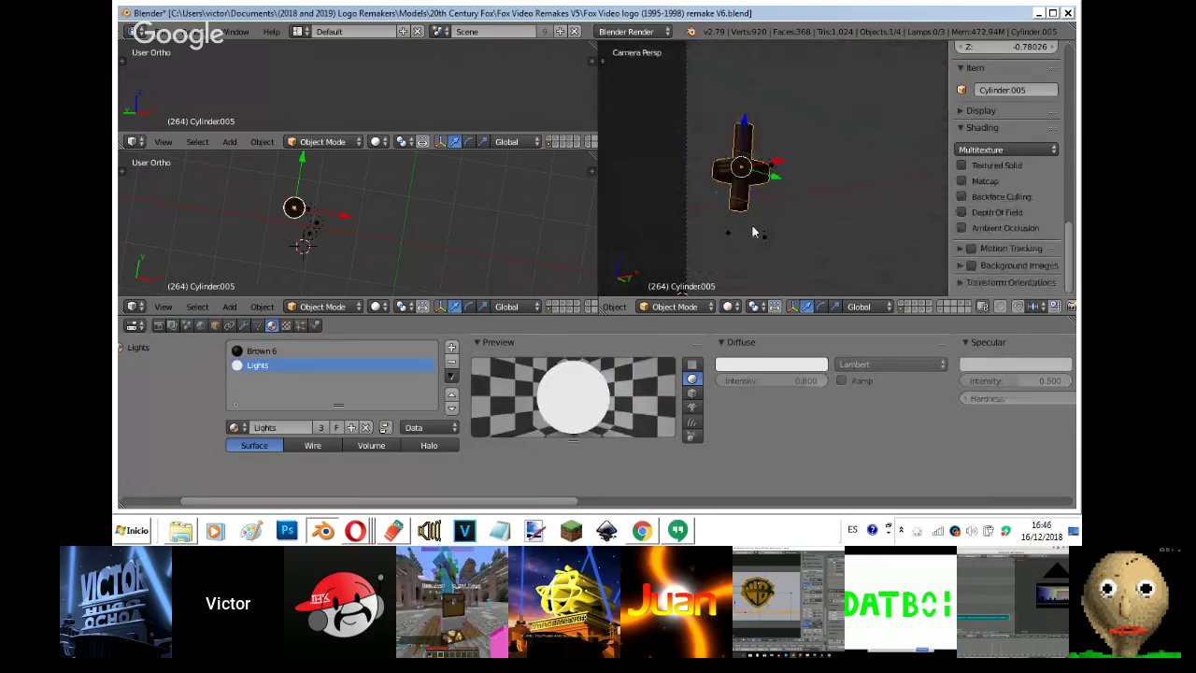
pyautogui.rightClick(730, 233)
pyautogui.click(974, 208)
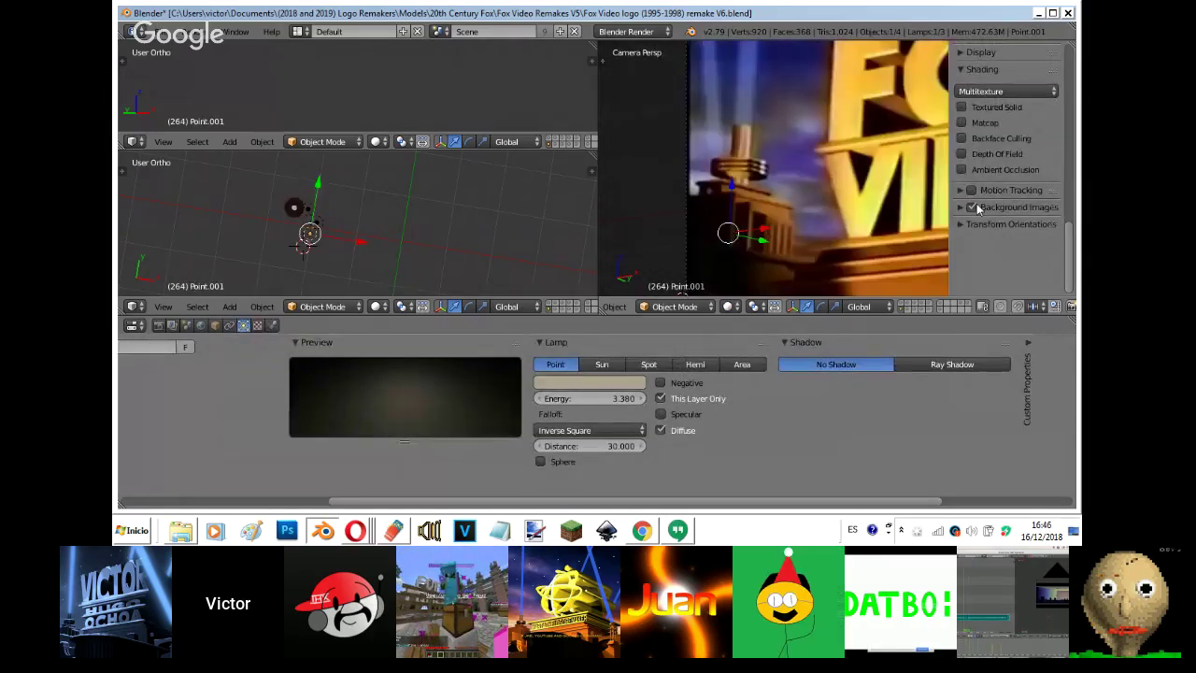
pyautogui.click(975, 206)
pyautogui.rightClick(762, 162)
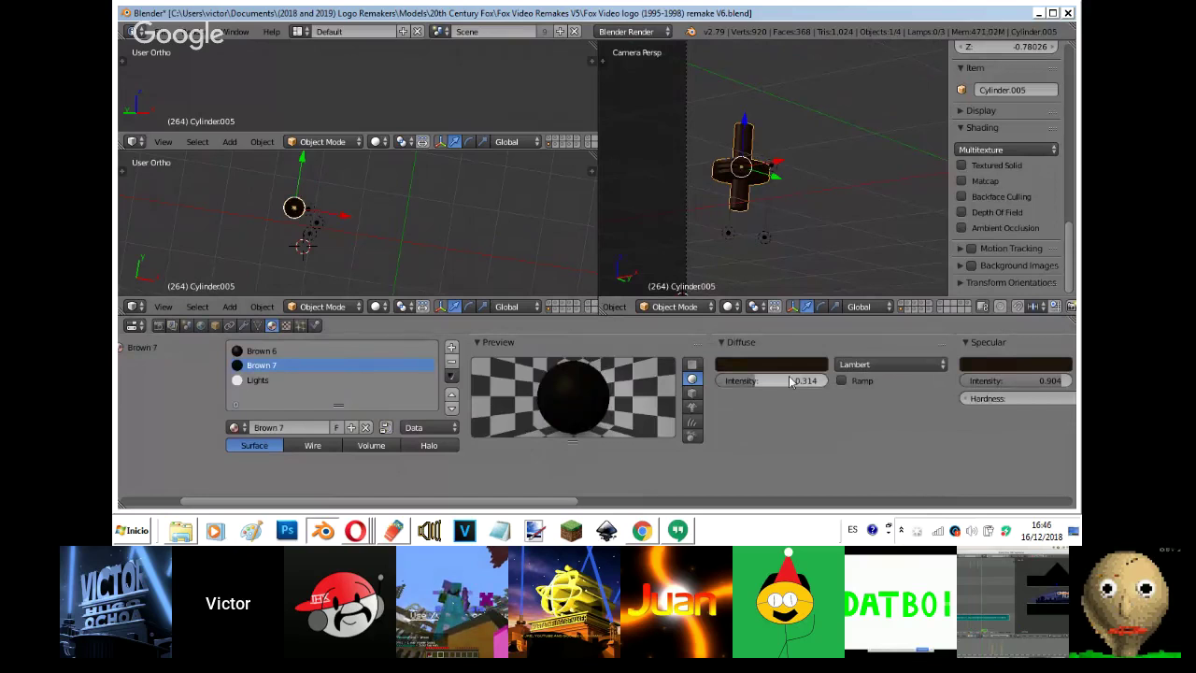
pyautogui.hotkey('shift', 'z')
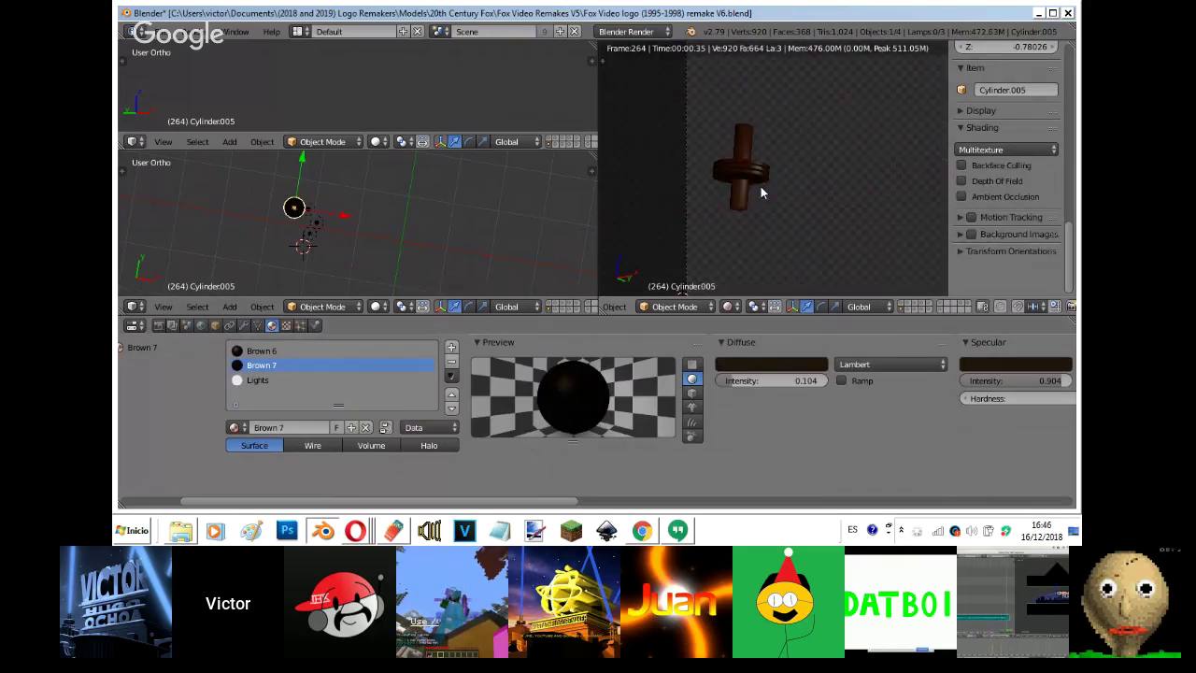
# - Switch to the Google Hangouts call in Opera, share the full screen again, and hide the screen-sharing notice
pyautogui.click(365, 531)
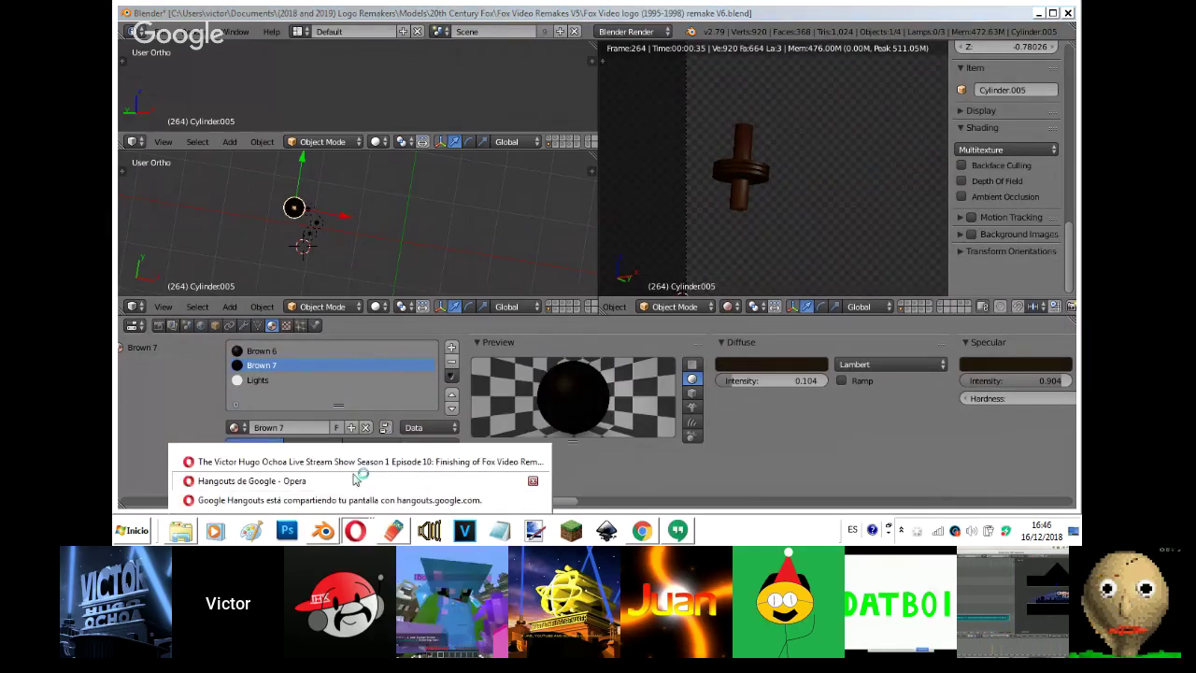
pyautogui.click(355, 480)
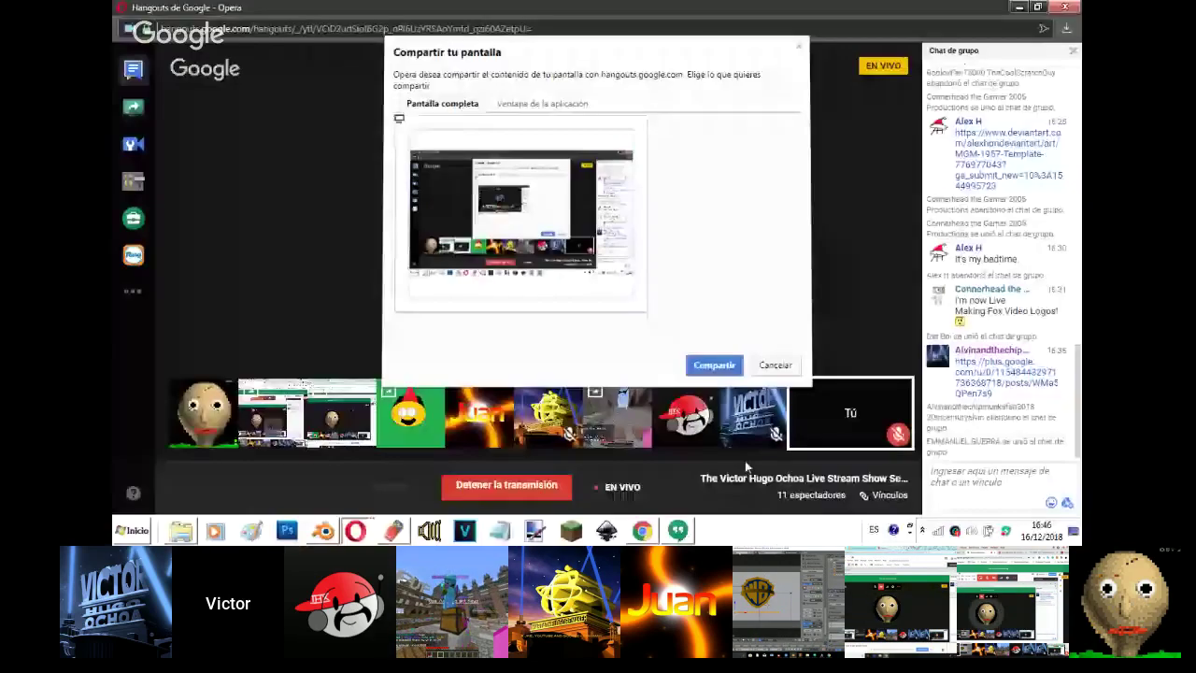
pyautogui.click(714, 363)
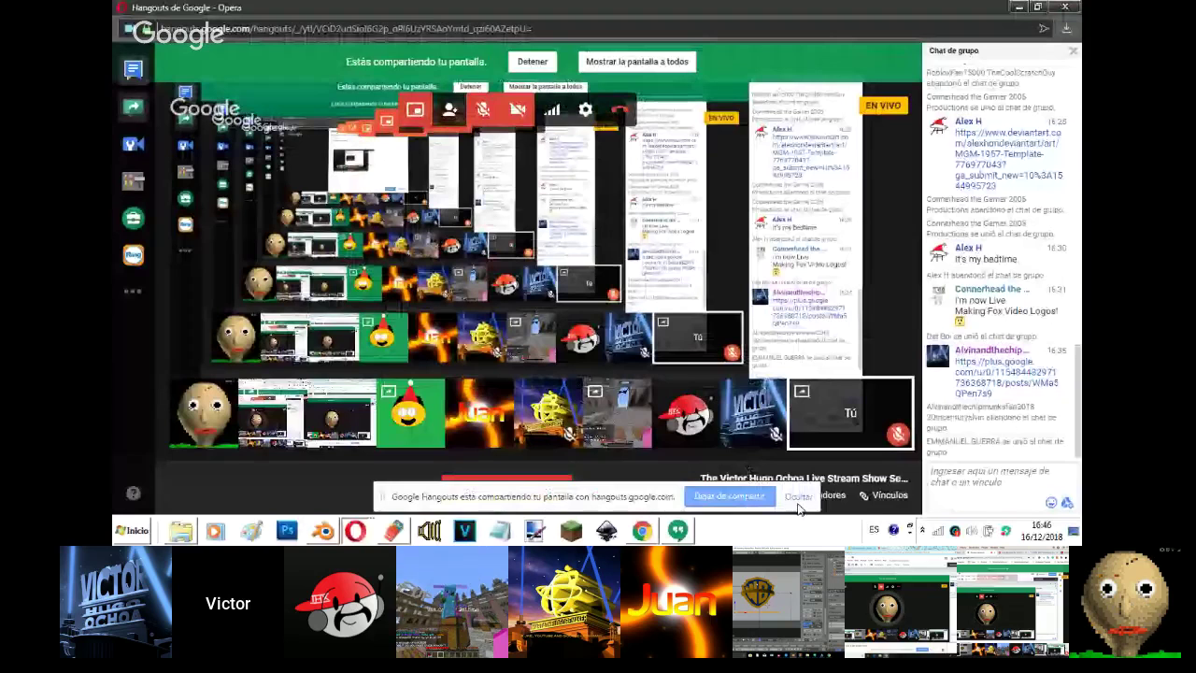
pyautogui.click(799, 502)
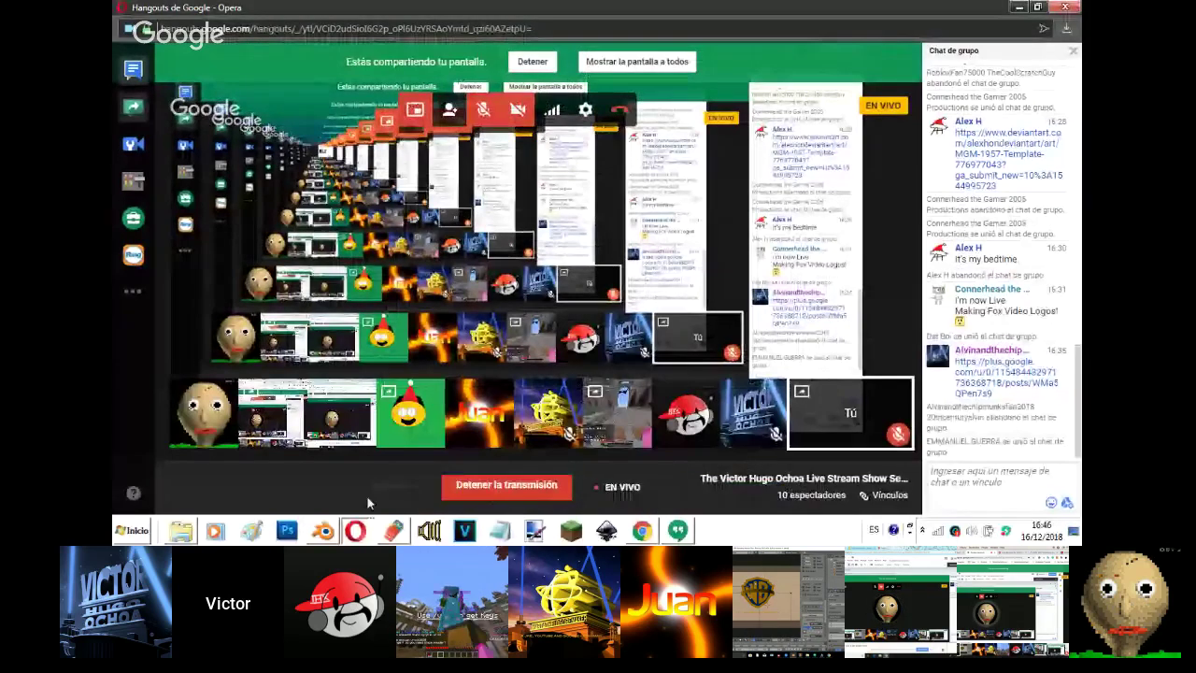
# - Return to Blender and sample the dark colour of the reference image's spire rings as Brown 6's diffuse colour
pyautogui.click(325, 532)
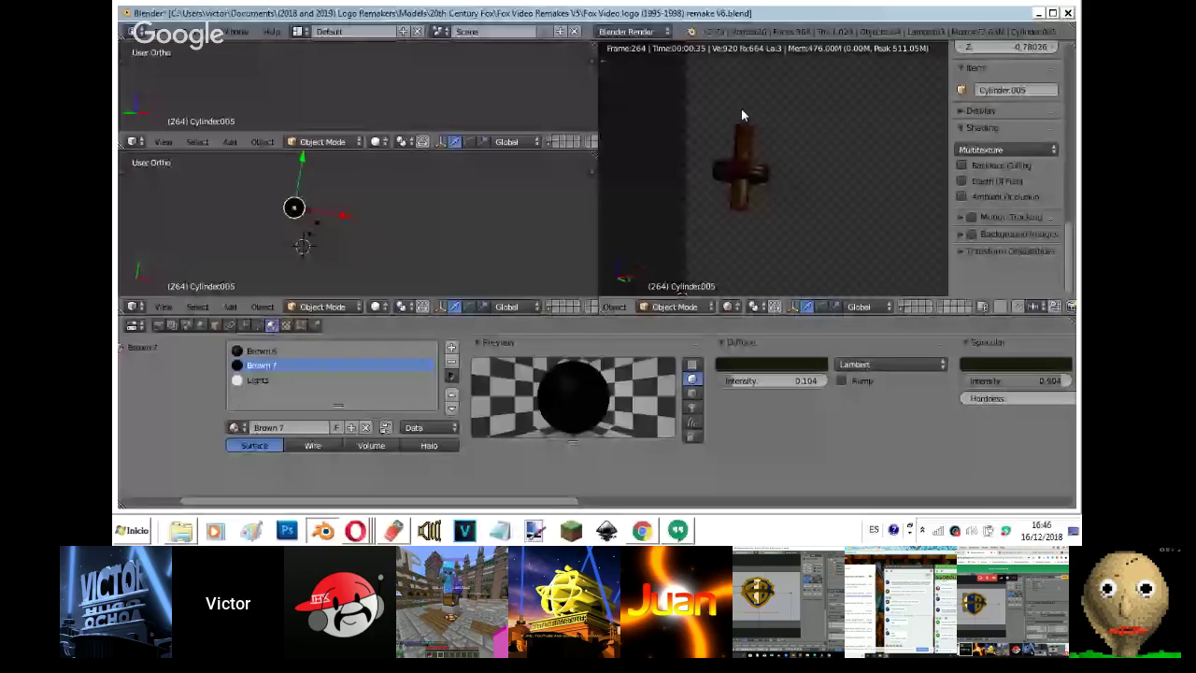
pyautogui.scroll(5, 741, 114)
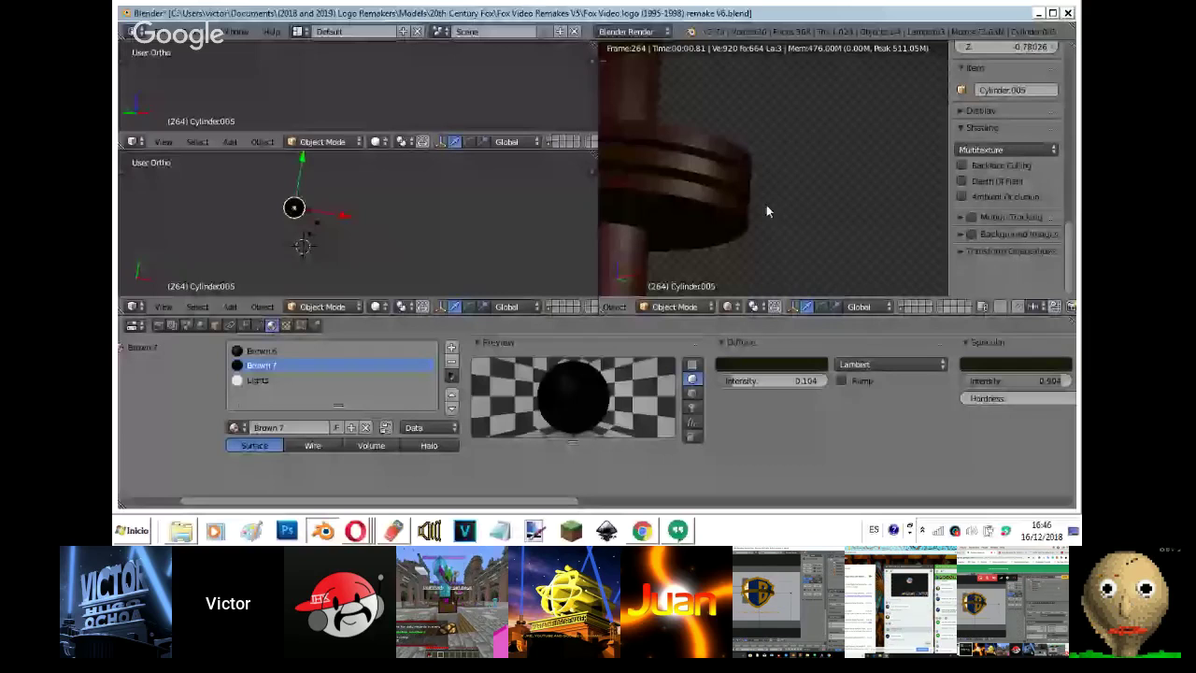
pyautogui.hotkey('shift', 'z')
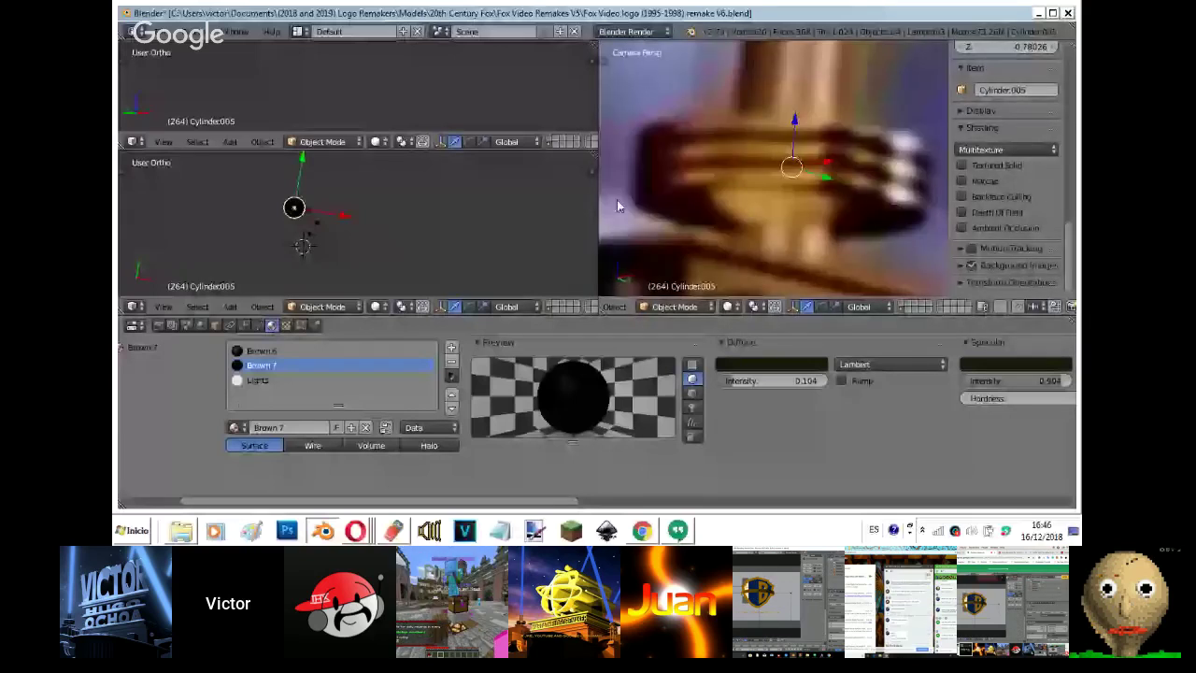
pyautogui.keyDown('shift'); pyautogui.moveTo(618, 205); pyautogui.dragTo(636, 243, button='middle'); pyautogui.keyUp('shift')
pyautogui.scroll(1, 407, 224)
pyautogui.click(407, 350)
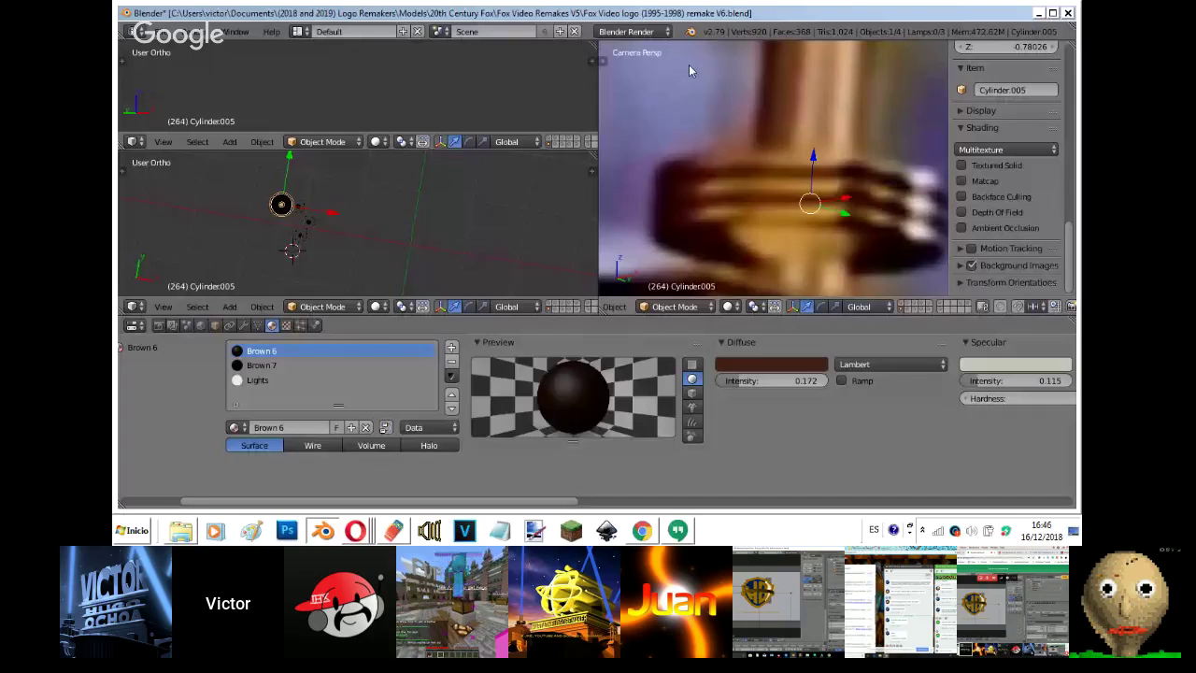
pyautogui.click(899, 184)
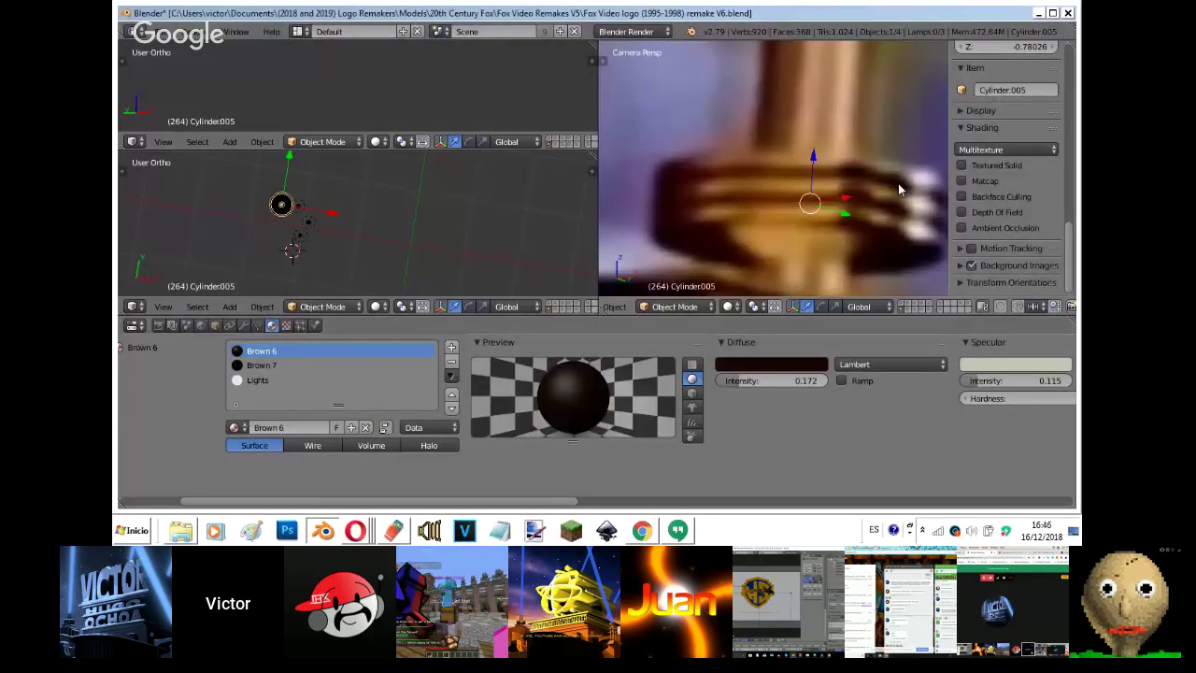
# - Hide the reference image, darken Brown 6's specular colour to about R 0.069, G 0.069, B 0.058, and render the camera preview
pyautogui.click(972, 266)
pyautogui.click(1014, 364)
pyautogui.click(1057, 247)
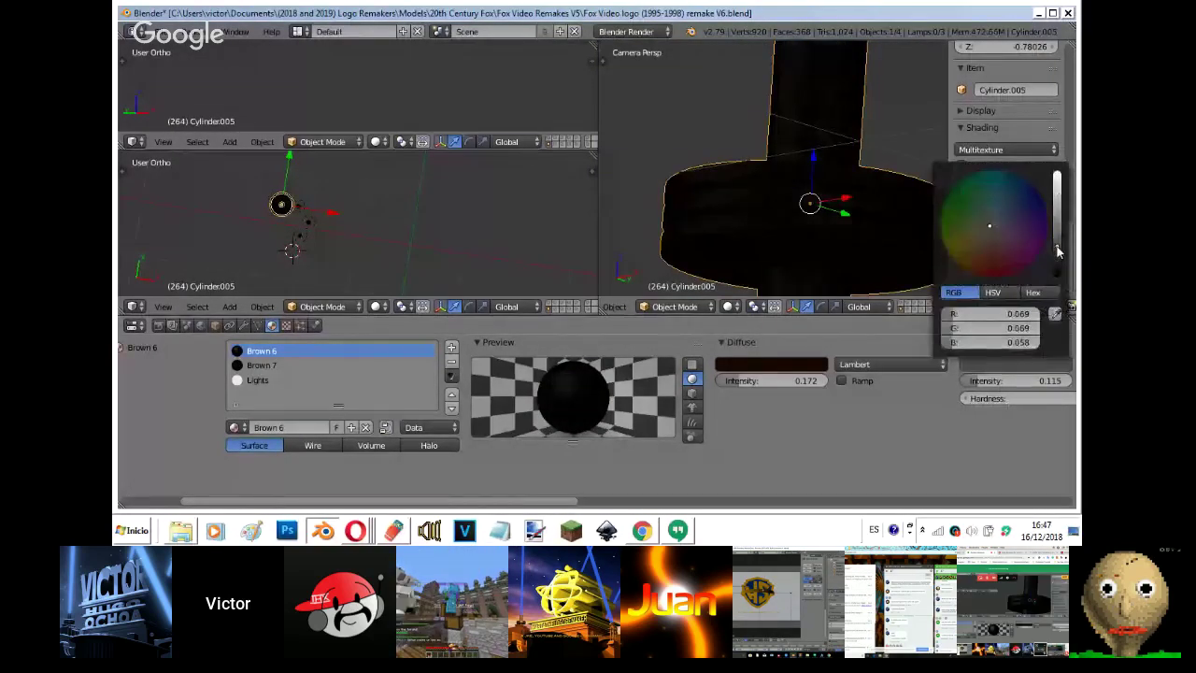
pyautogui.hotkey('shift', 'z')
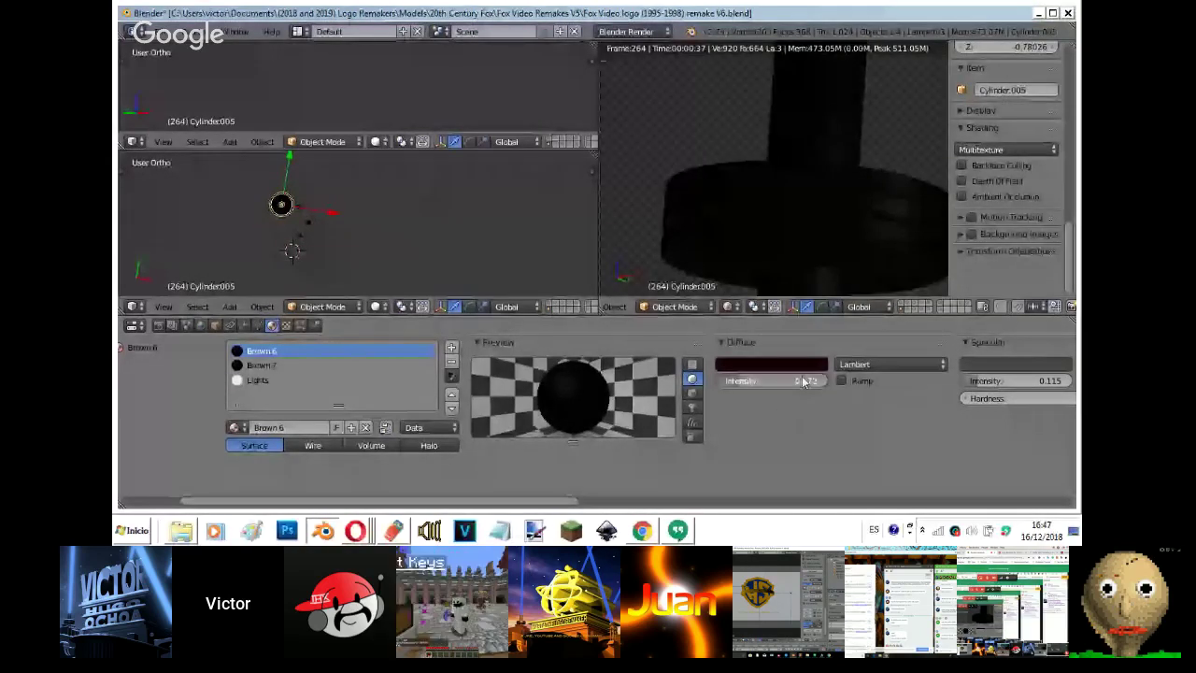
# - Sample the dark ring colour from the rendered spire as Brown 7's diffuse colour
pyautogui.click(336, 365)
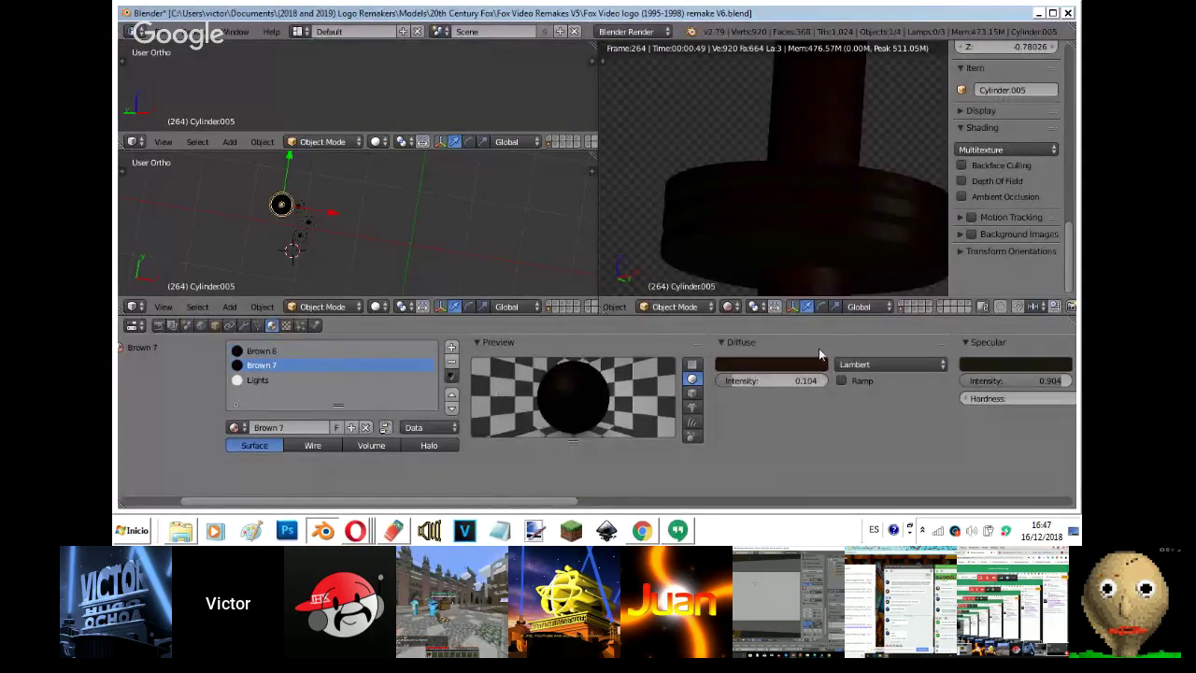
pyautogui.click(816, 365)
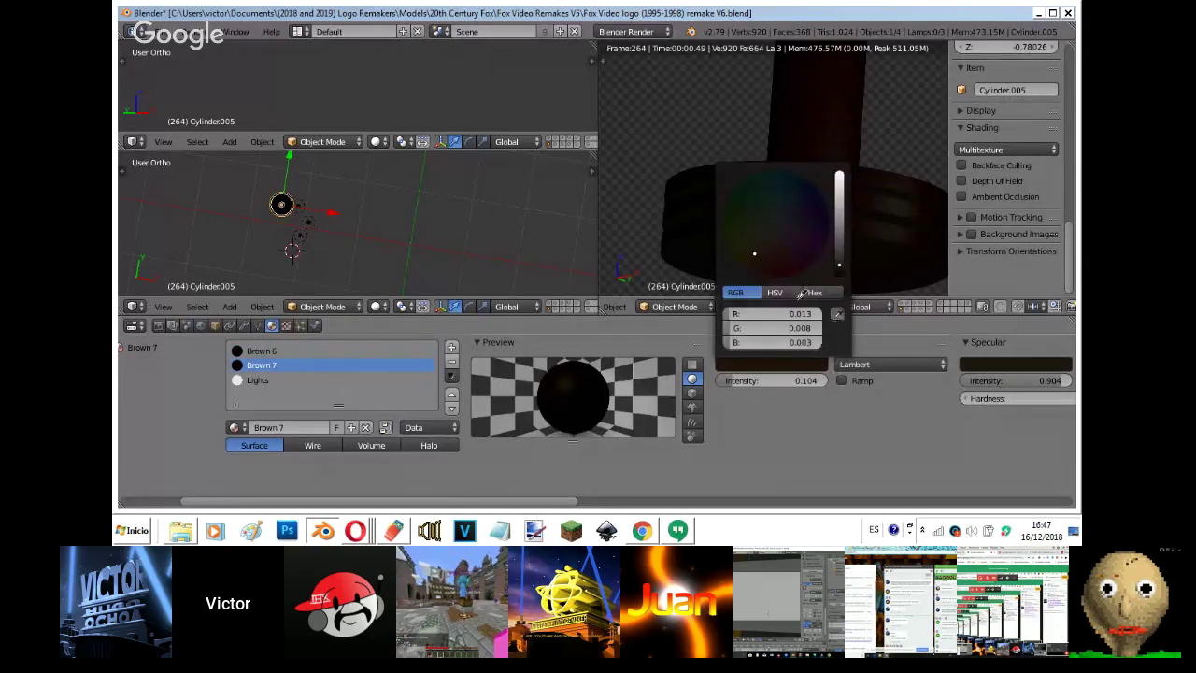
pyautogui.press('Escape')
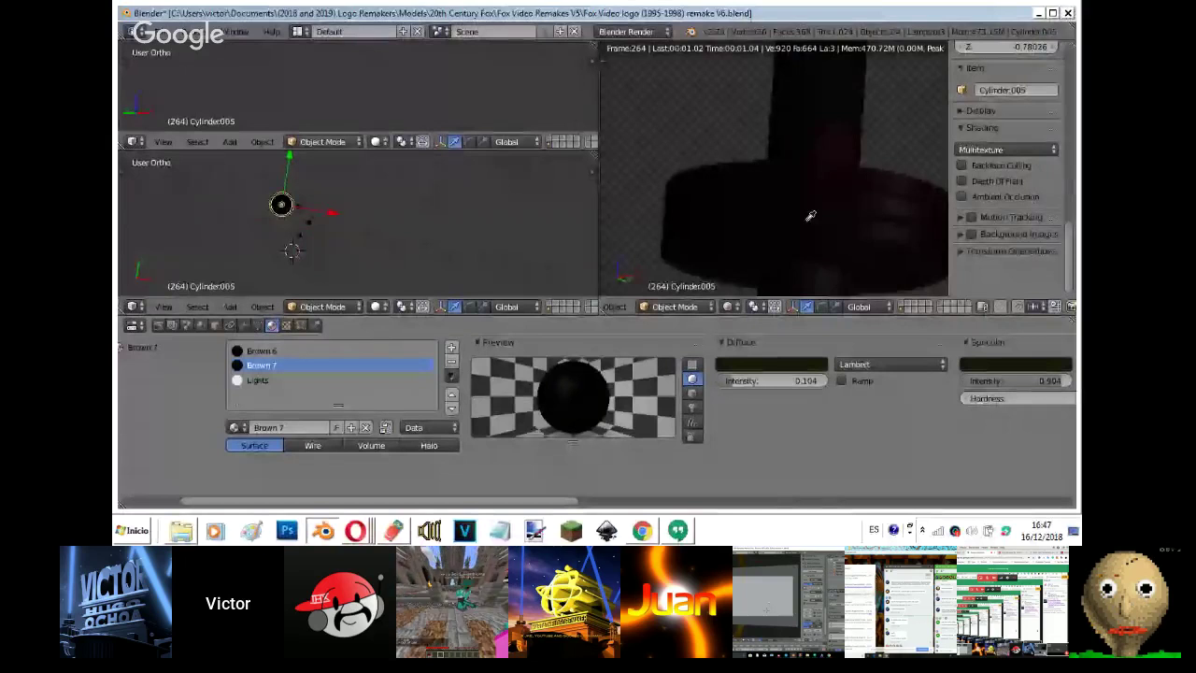
pyautogui.click(808, 220)
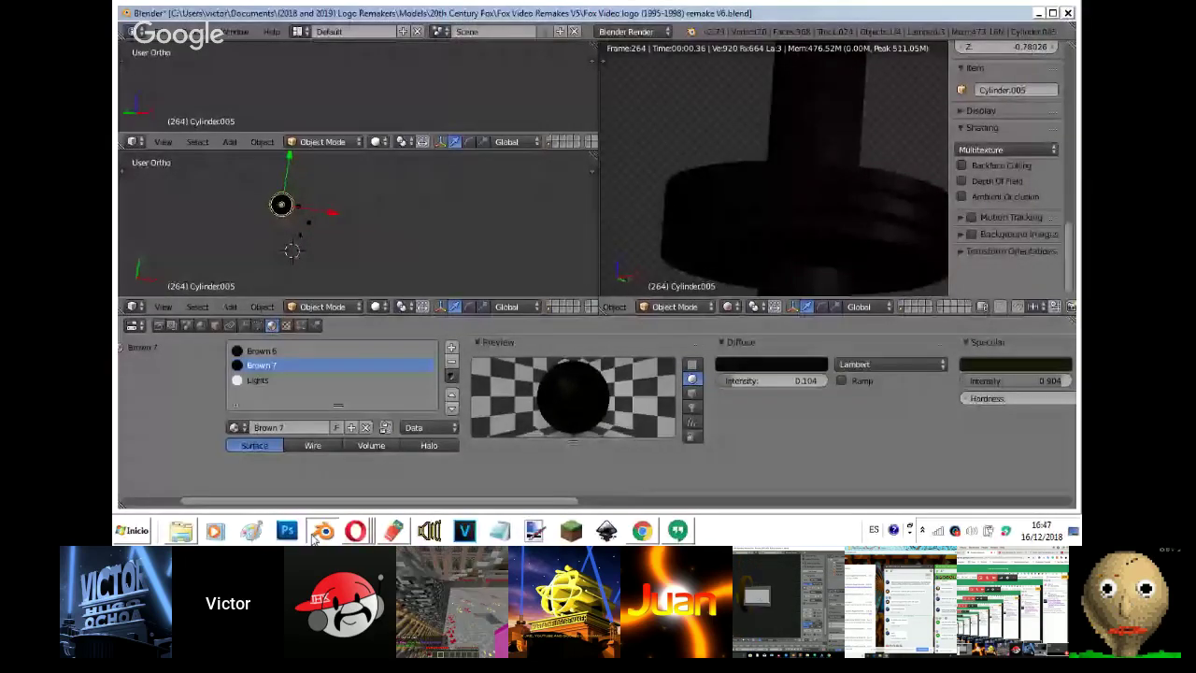
# - Switch to Hangouts and YouTube in Opera to check the call, its group chat and the live stream page
pyautogui.click(364, 531)
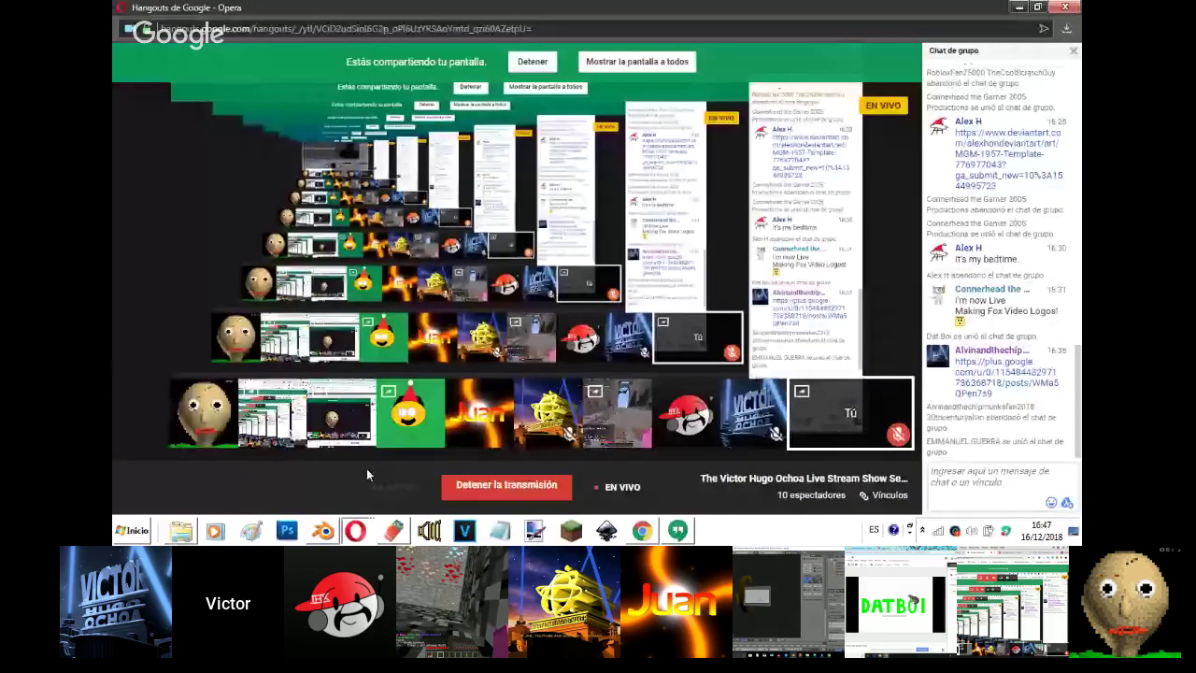
pyautogui.click(680, 531)
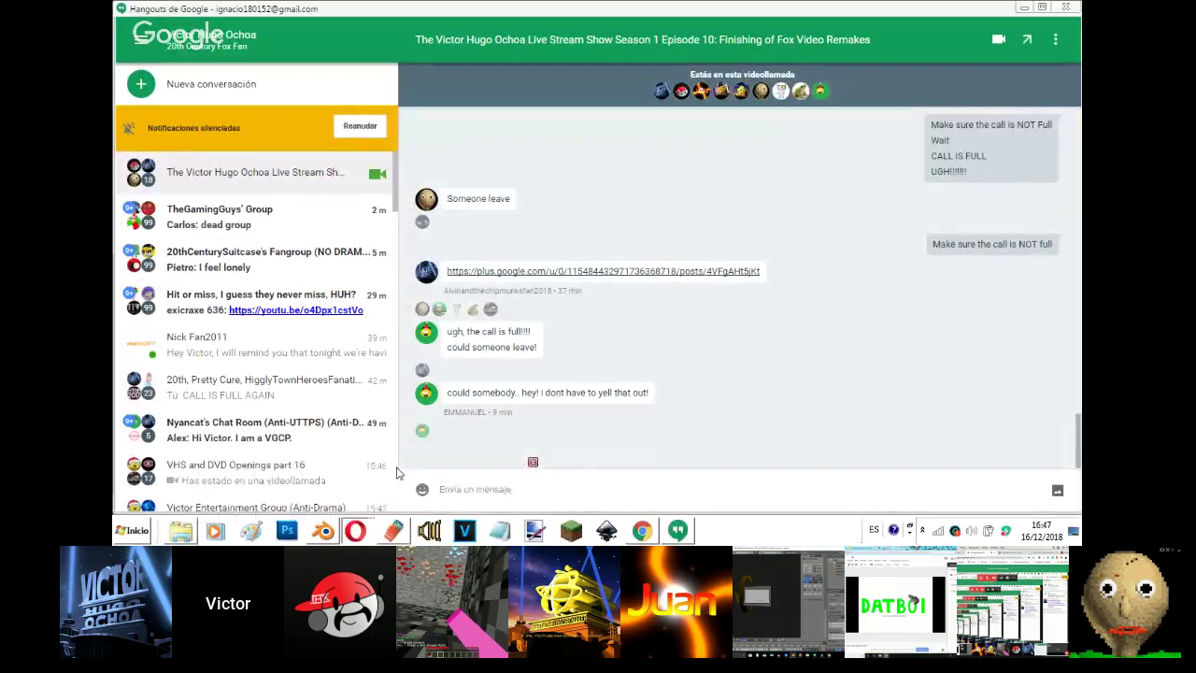
pyautogui.click(355, 530)
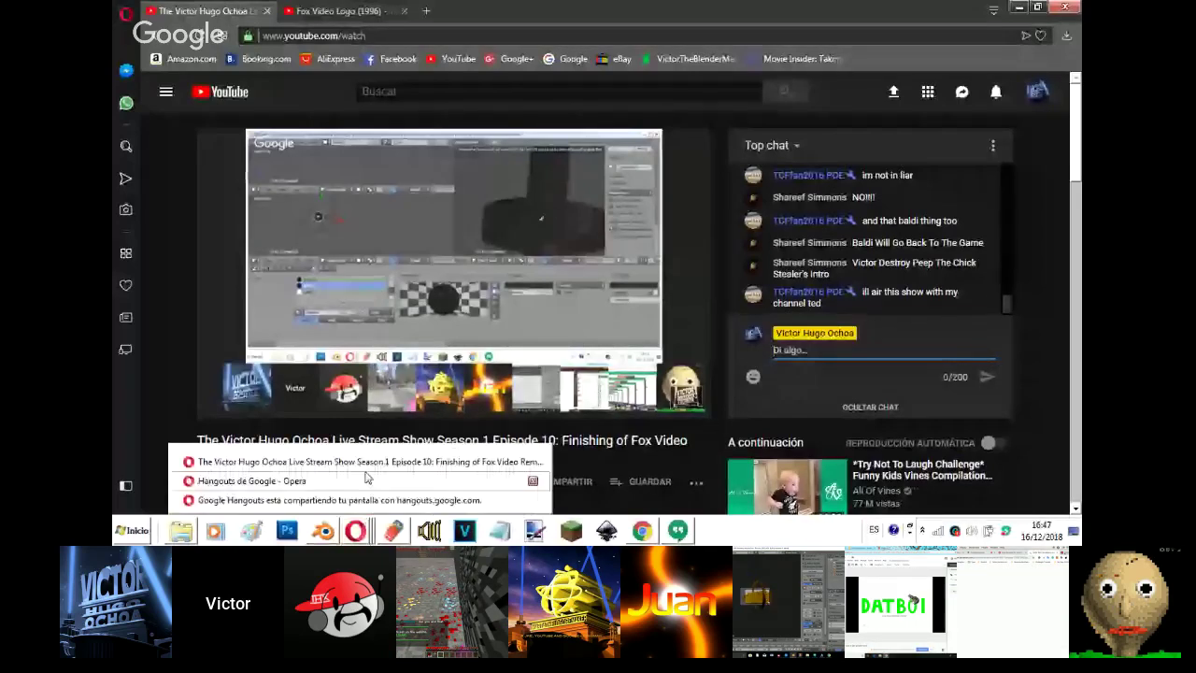
pyautogui.scroll(-2, 344, 510)
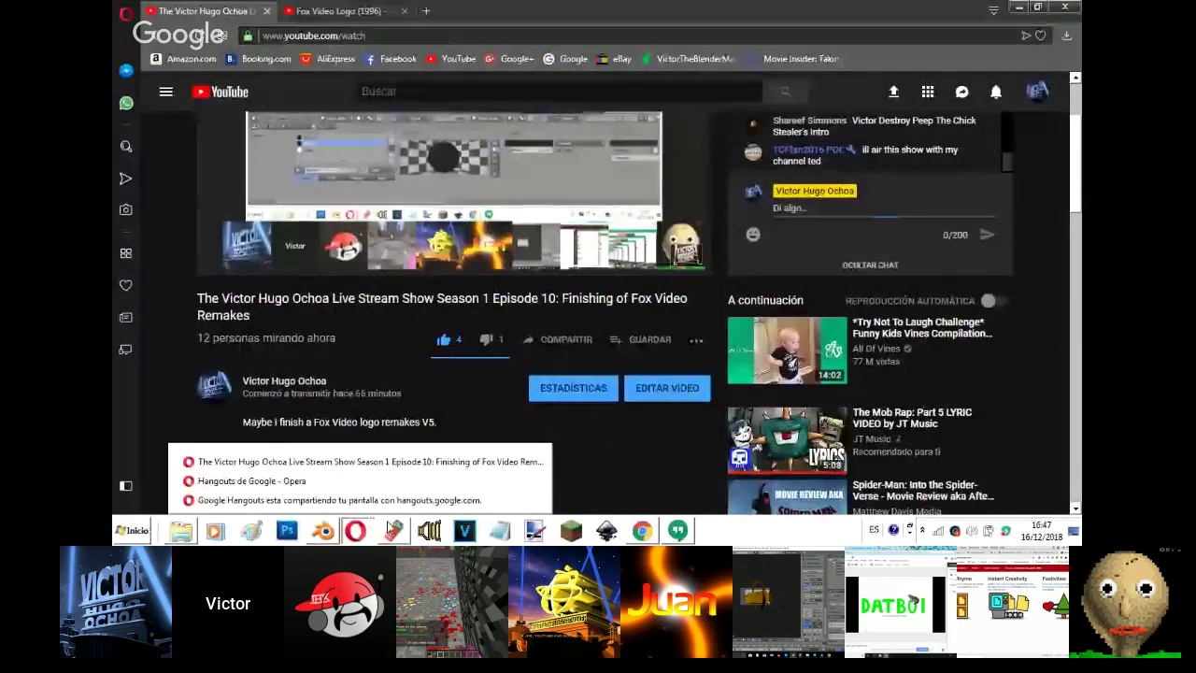
# - Switch to the Hangouts call window in Opera to check the live call, and return to Blender
pyautogui.click(358, 480)
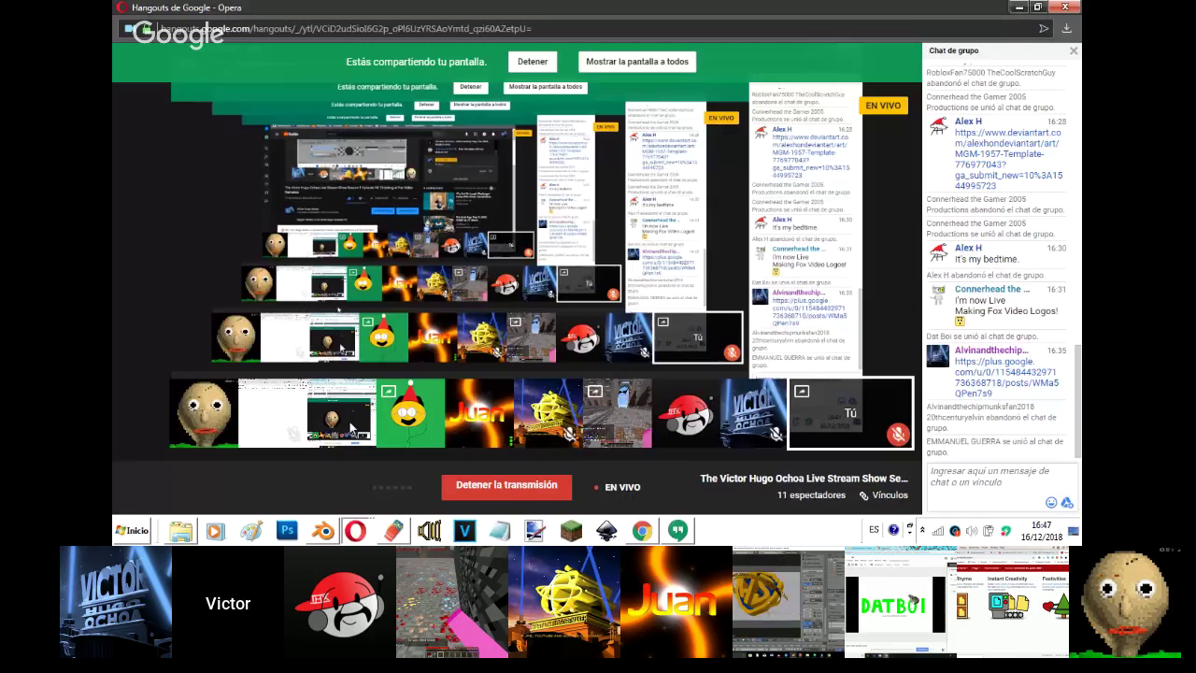
pyautogui.click(322, 531)
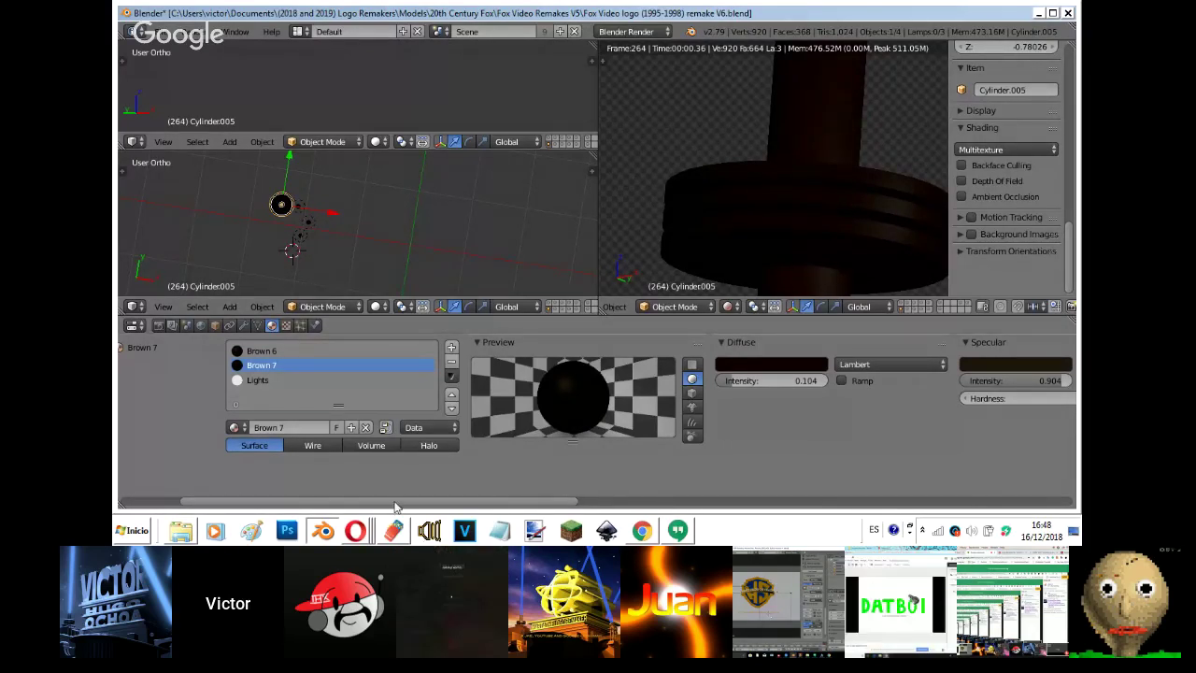
pyautogui.moveTo(356, 530)
pyautogui.click(364, 508)
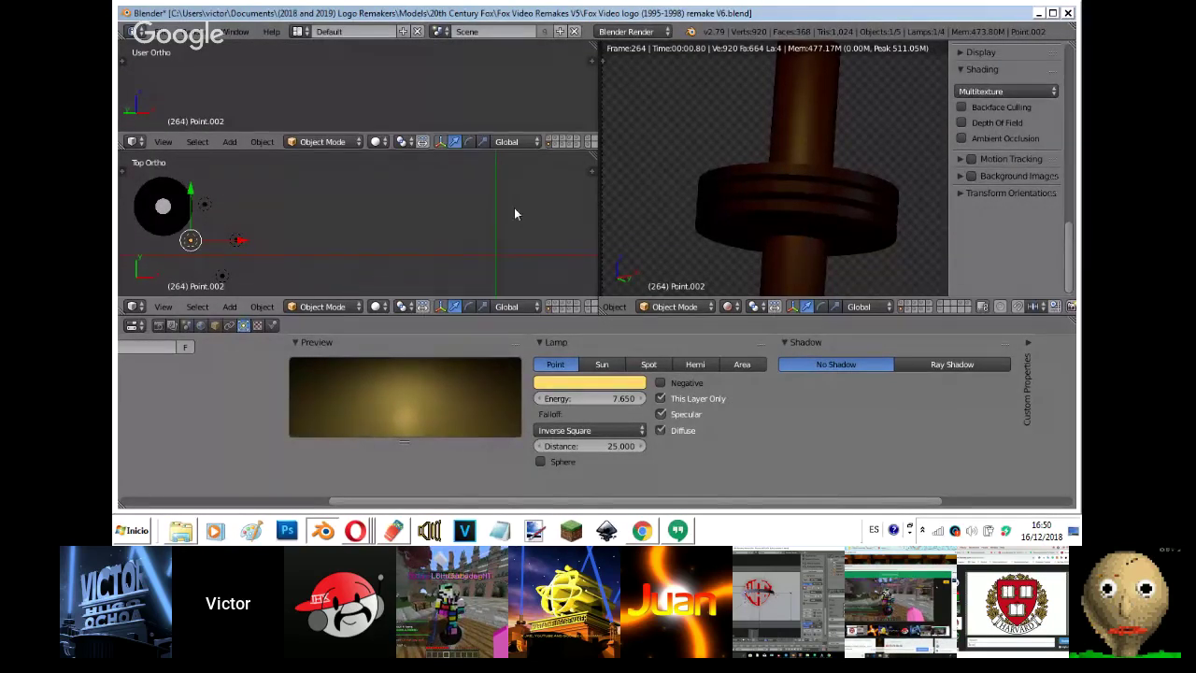
# - Move the yellow point lamp in the top view to a spot in front of the spire, below the other lamps
pyautogui.press('g')
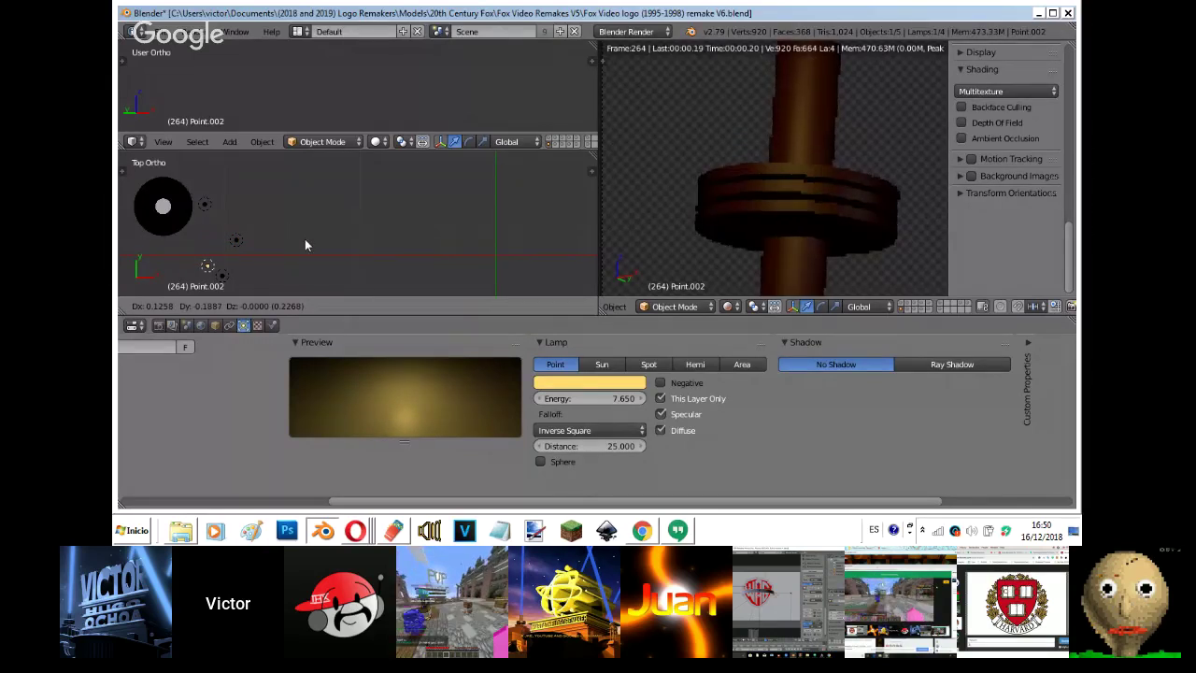
pyautogui.click(304, 239)
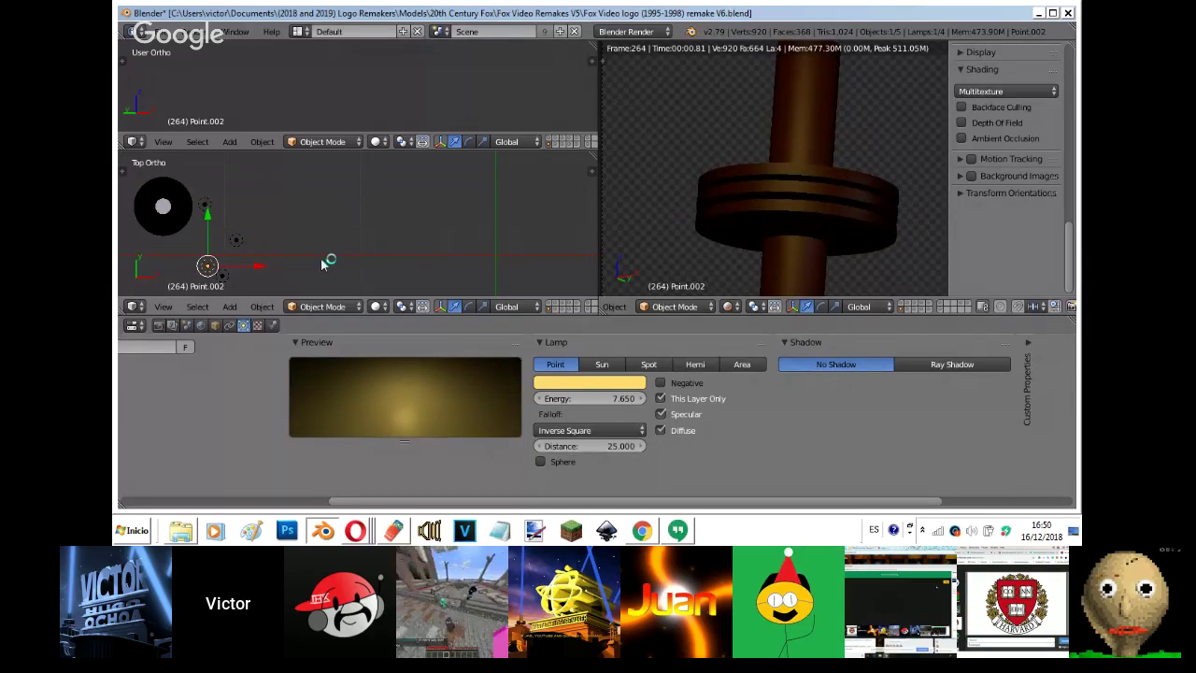
pyautogui.press('g')
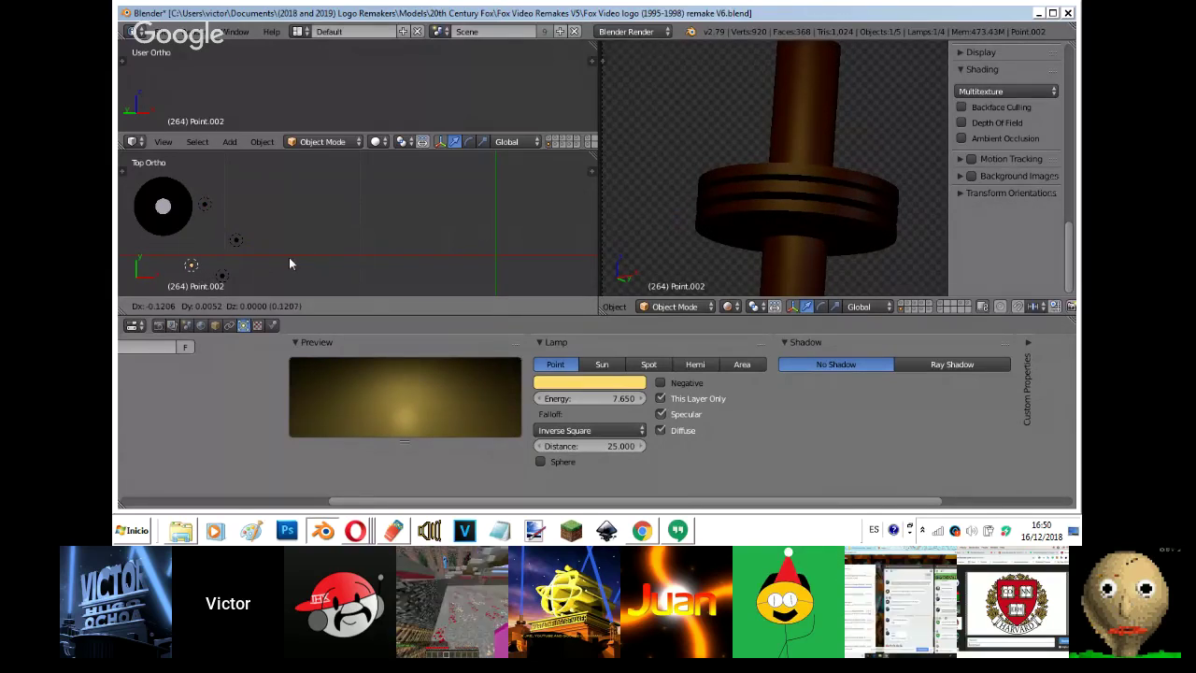
pyautogui.click(290, 259)
# - Duplicate the yellow point lamp and place the copy between the other lamps, close to the spire
pyautogui.hotkey('shift', 'd')
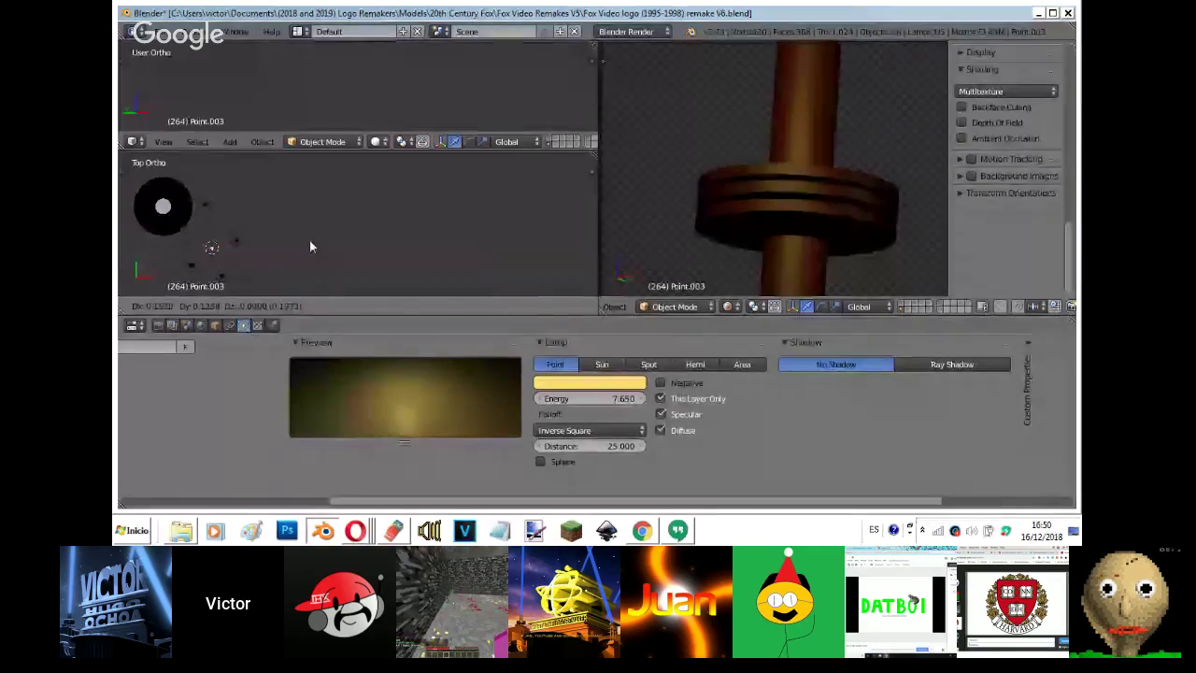
pyautogui.click(309, 240)
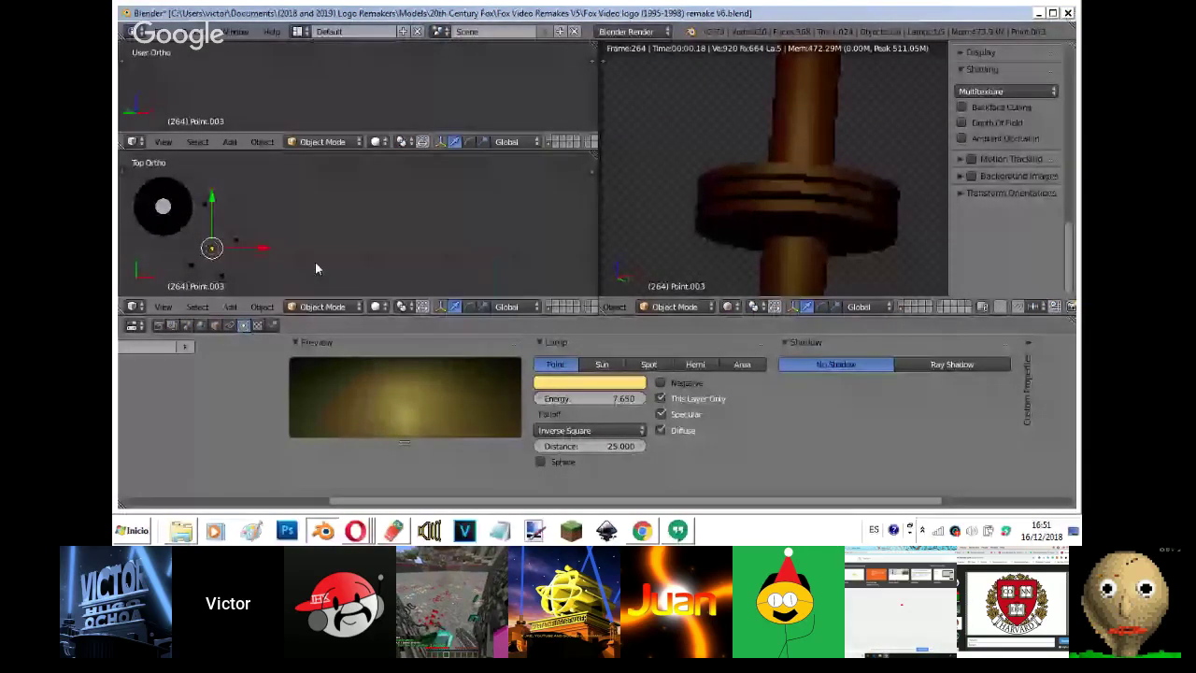
pyautogui.press('g')
pyautogui.click(268, 229)
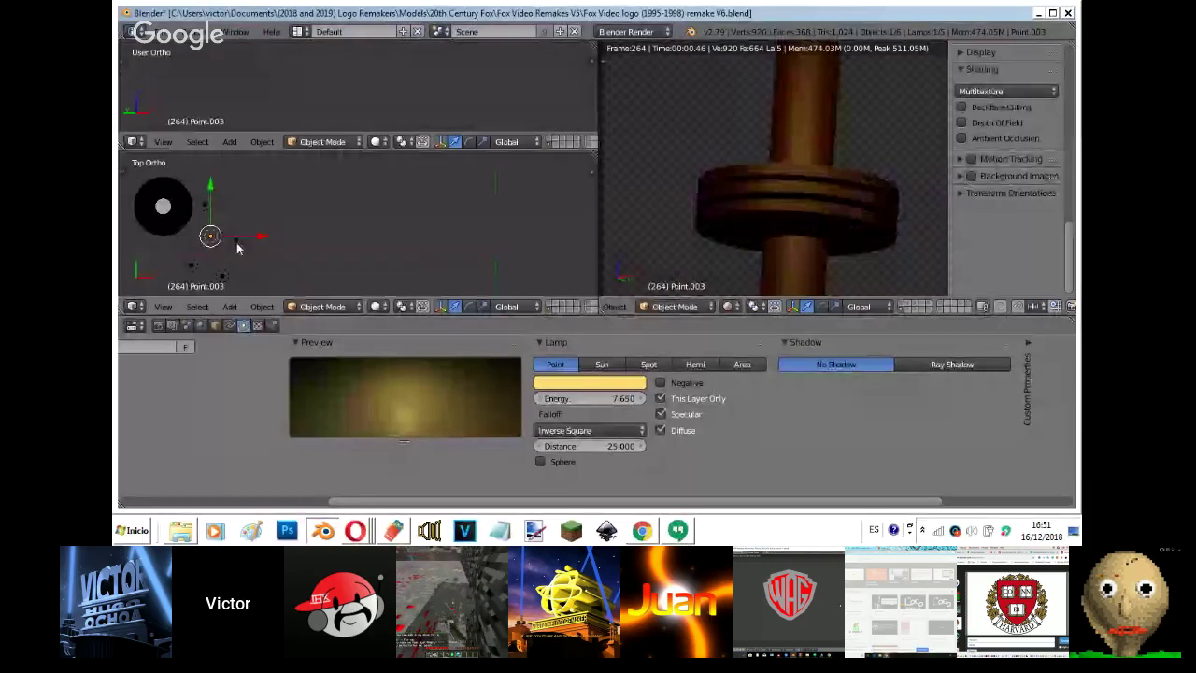
# - Check the settings of the two older point lamps near the spire and show the reference background image for comparison
pyautogui.rightClick(237, 242)
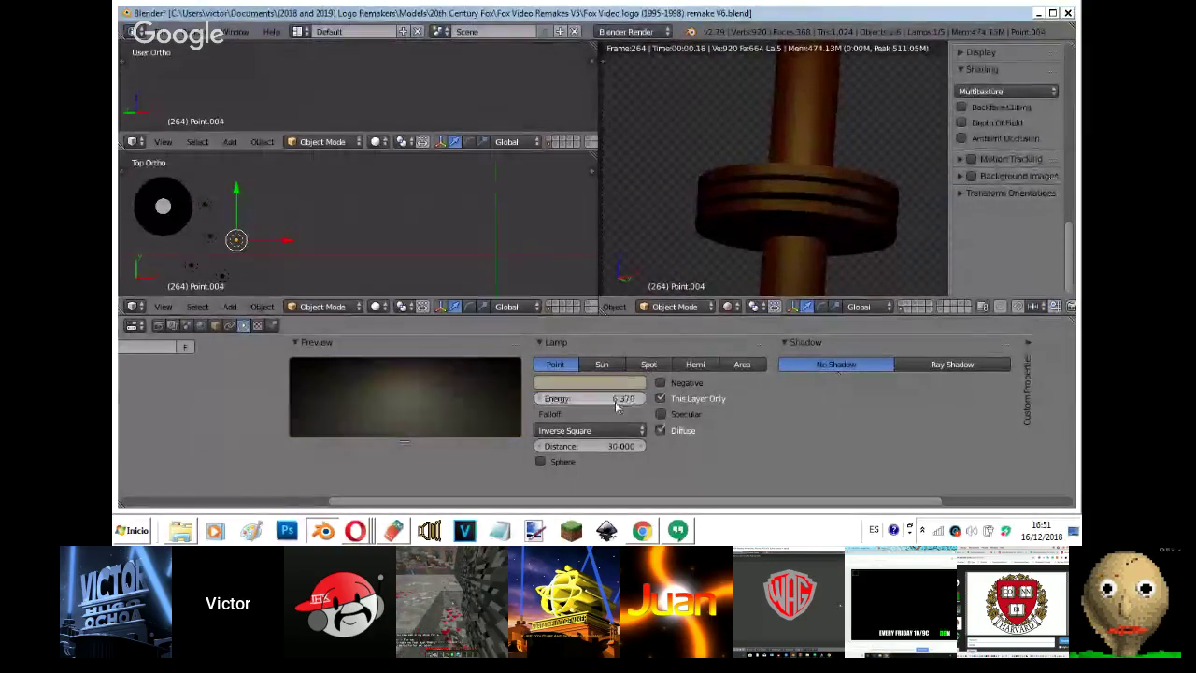
pyautogui.rightClick(207, 208)
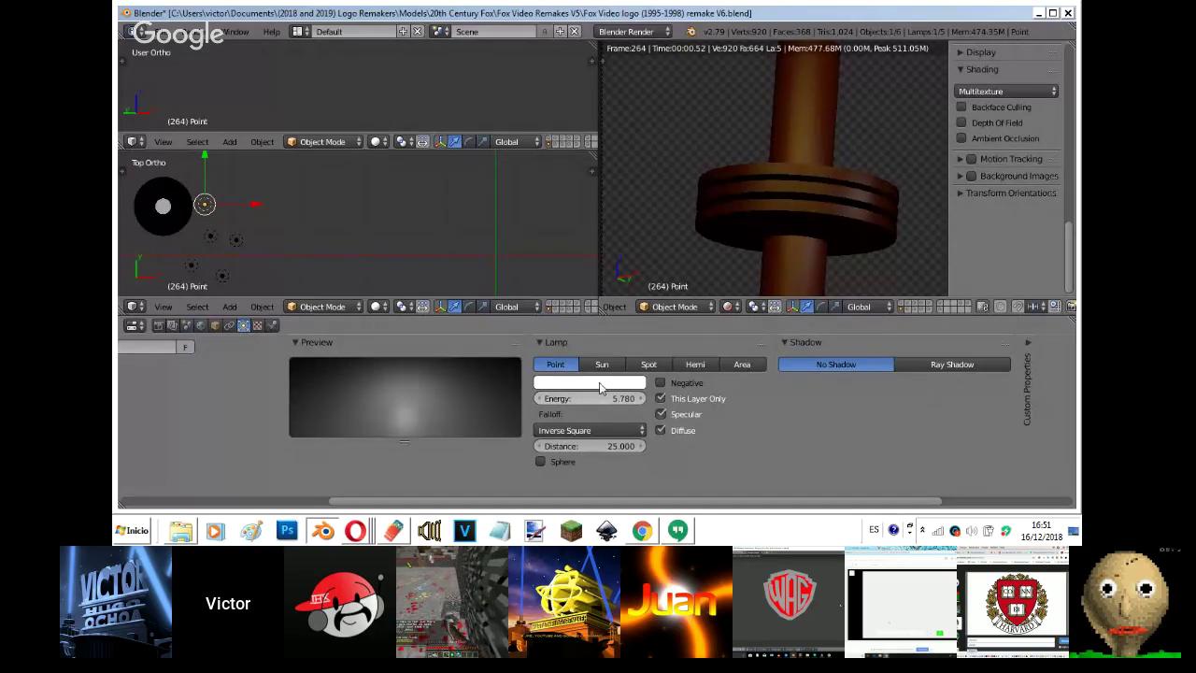
pyautogui.click(971, 174)
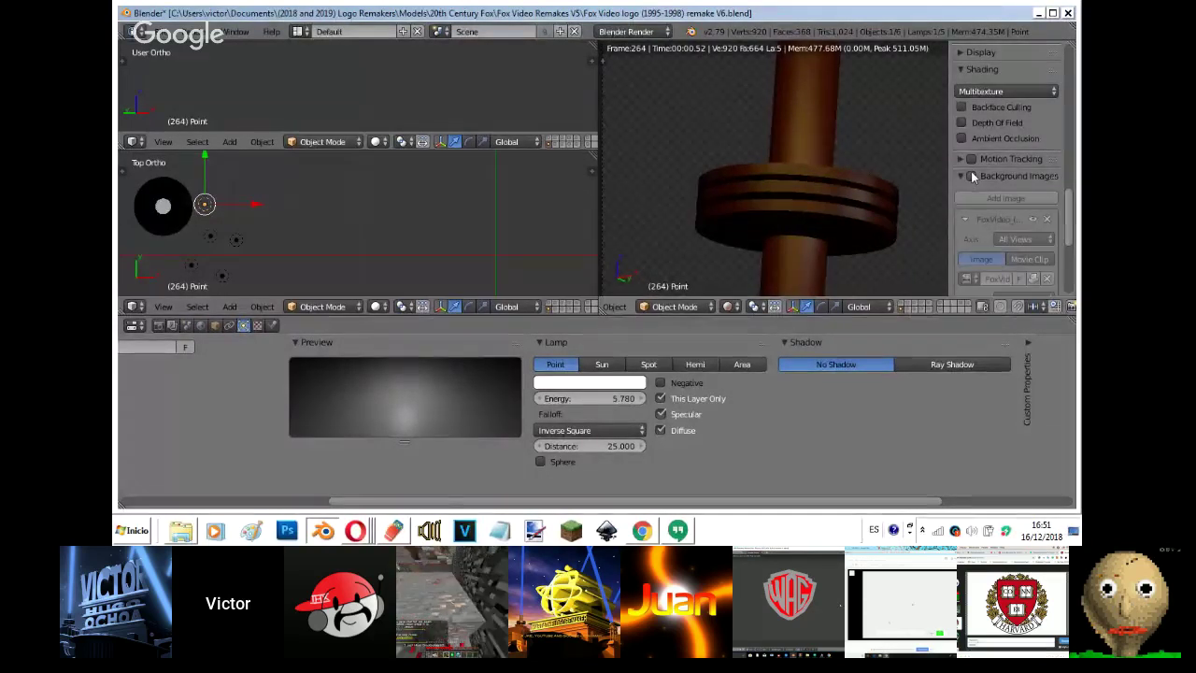
pyautogui.click(971, 176)
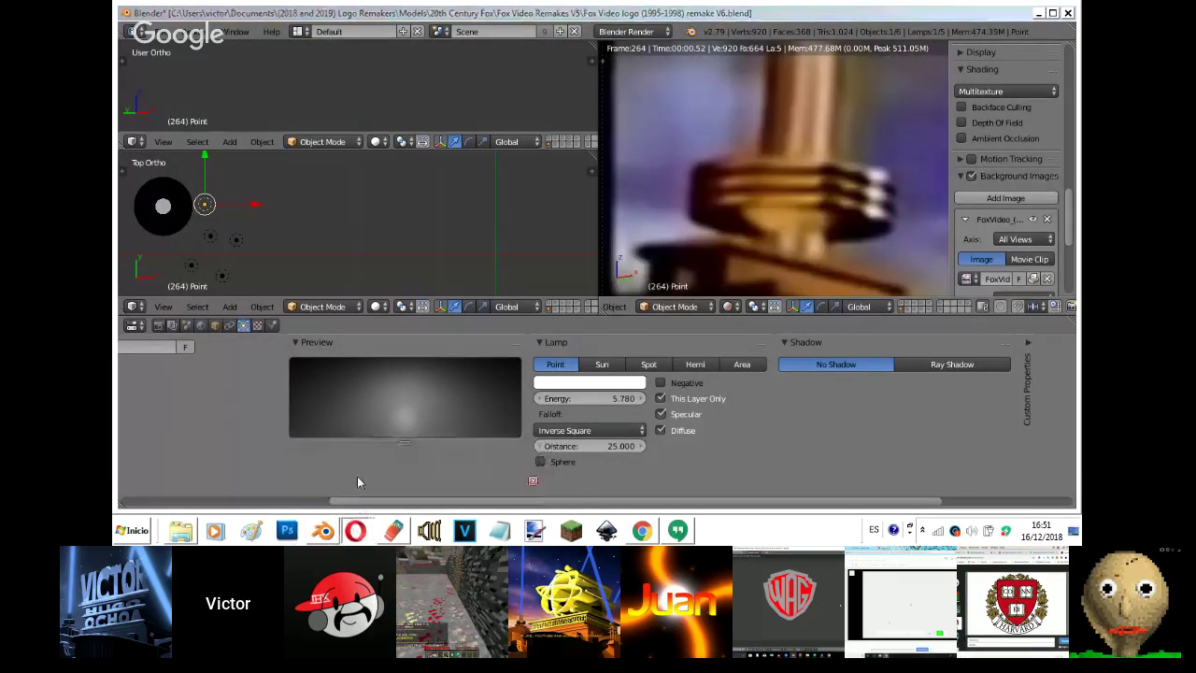
# - Check the Hangouts call, the YouTube live stream page and the Hangouts group conversation, and return to Blender
pyautogui.hotkey('alt', 'Tab')
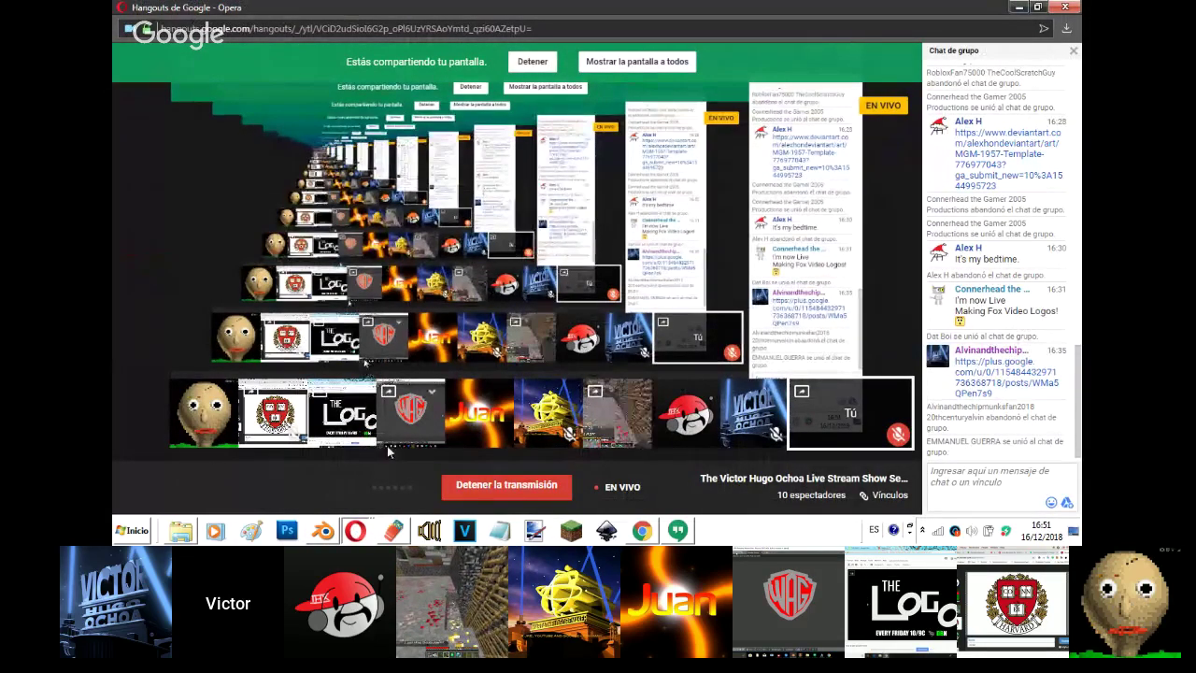
pyautogui.click(355, 530)
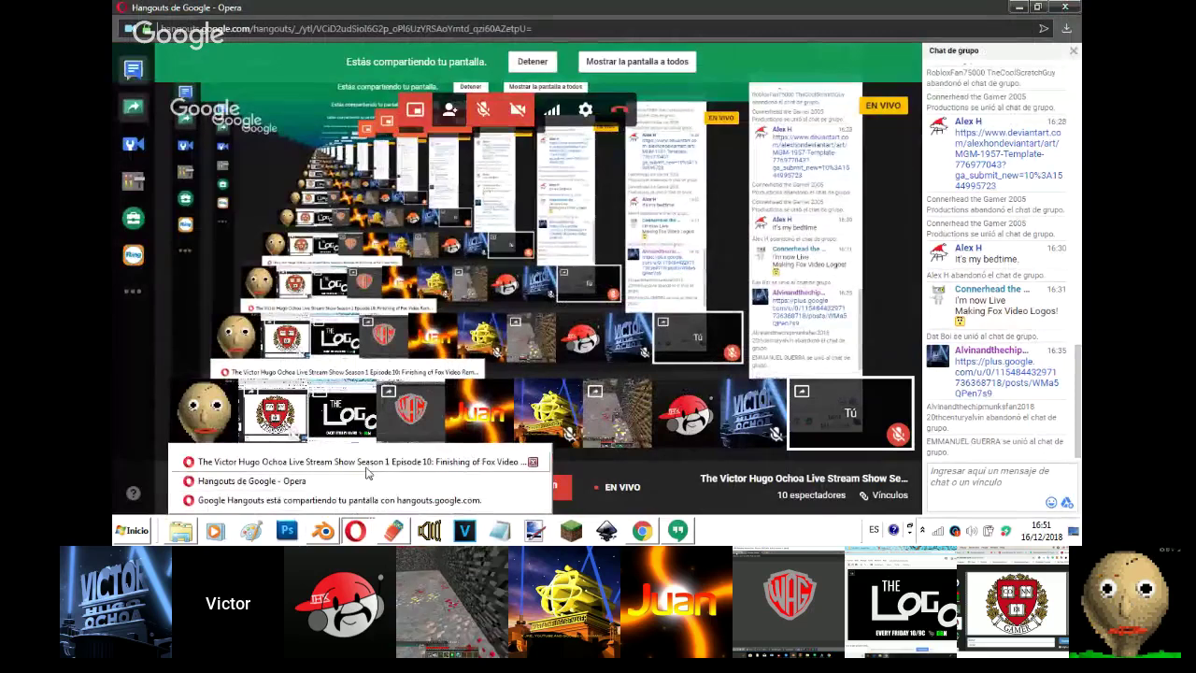
pyautogui.click(362, 461)
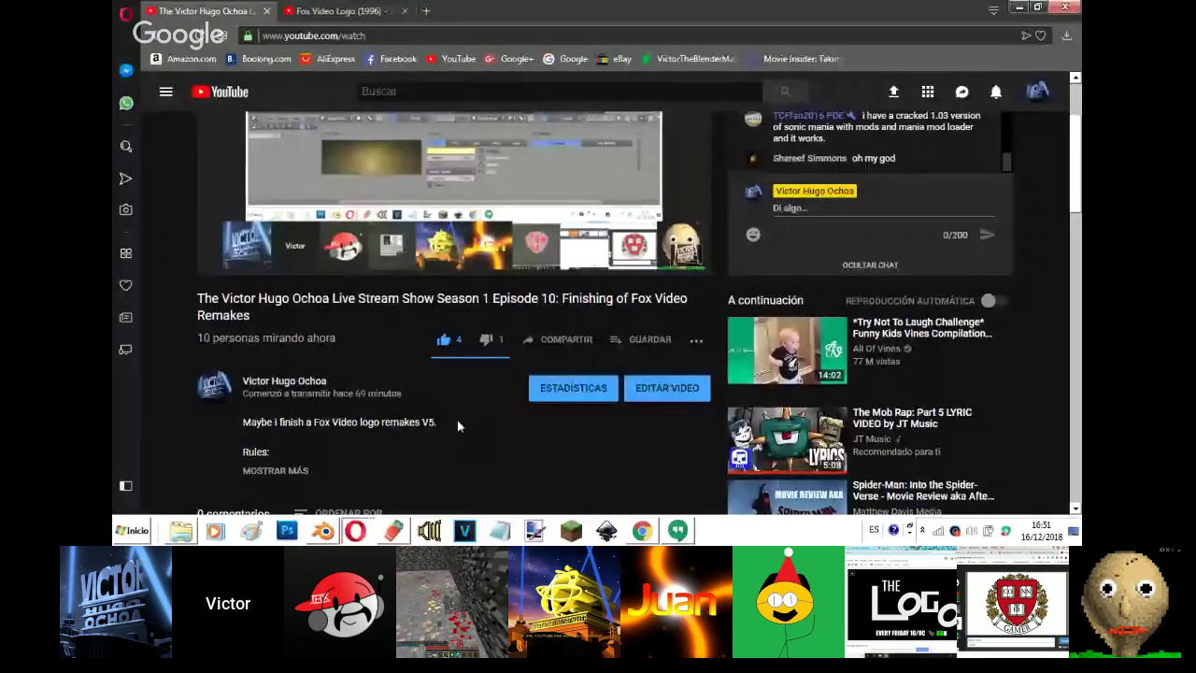
pyautogui.click(678, 531)
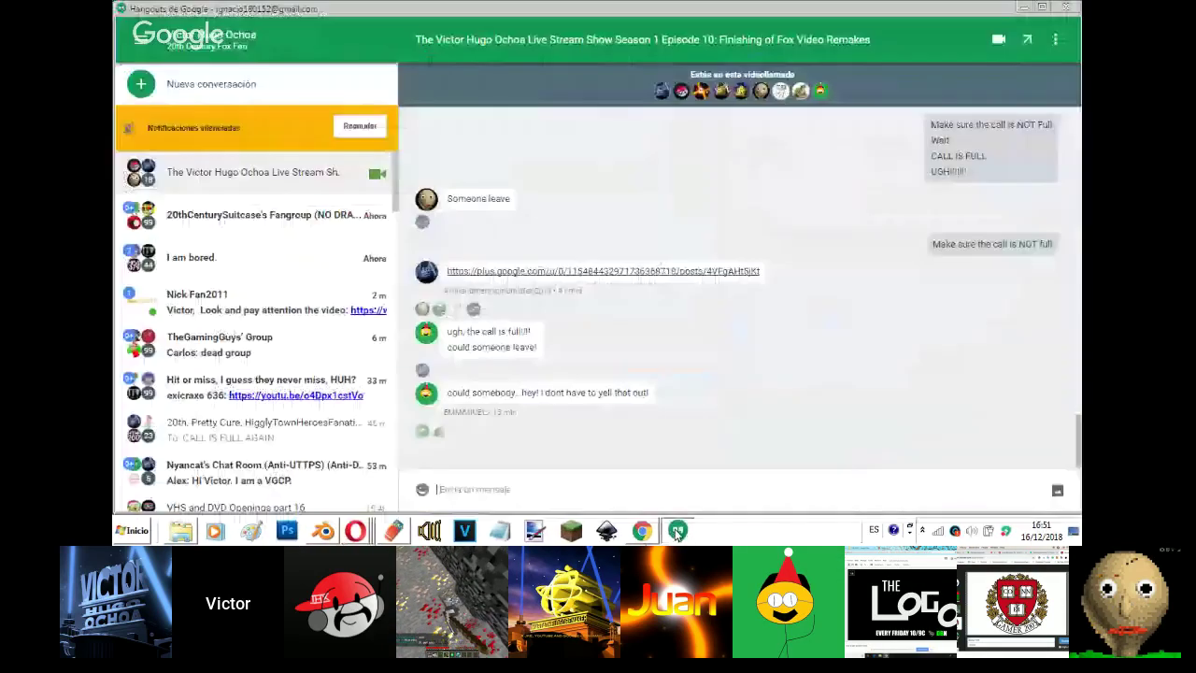
pyautogui.click(305, 176)
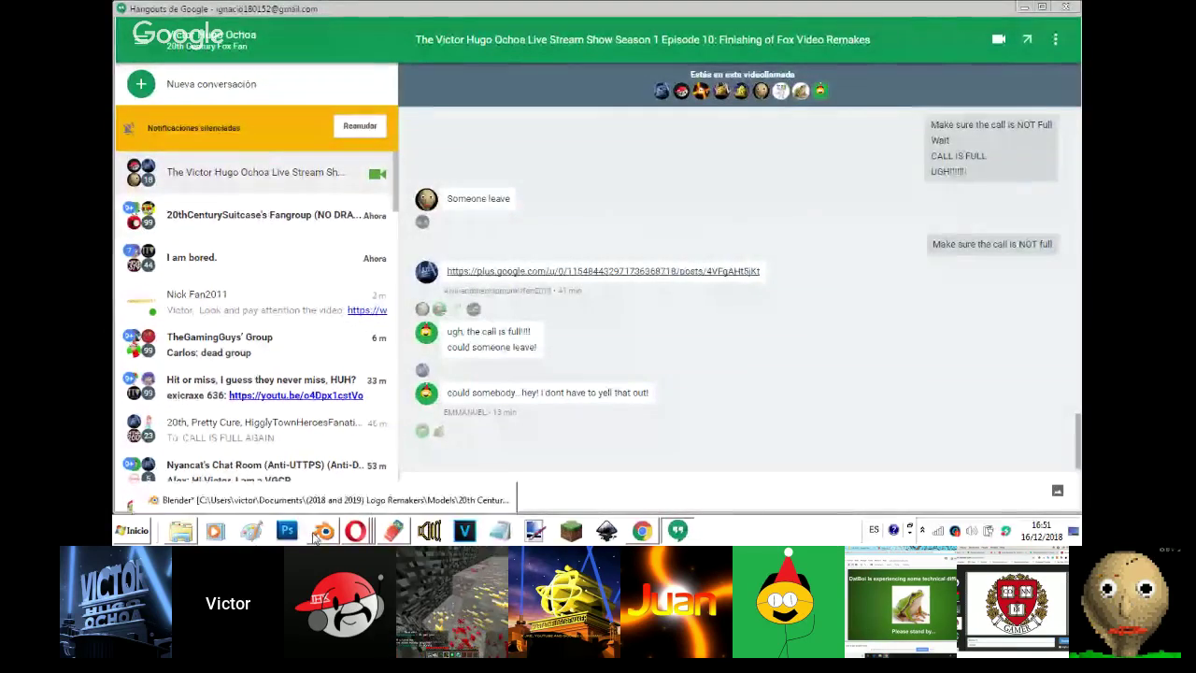
pyautogui.click(315, 539)
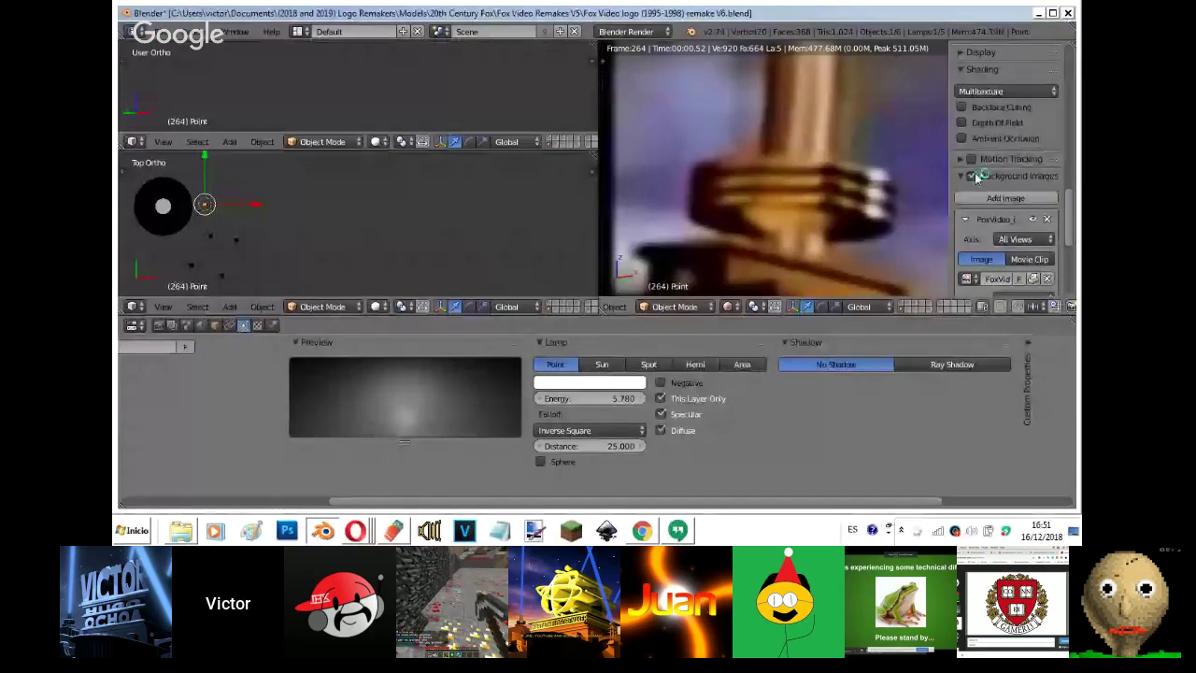
# - Hide the reference image, select the ringed spire and switch the camera view from rendered to solid shading
pyautogui.click(972, 176)
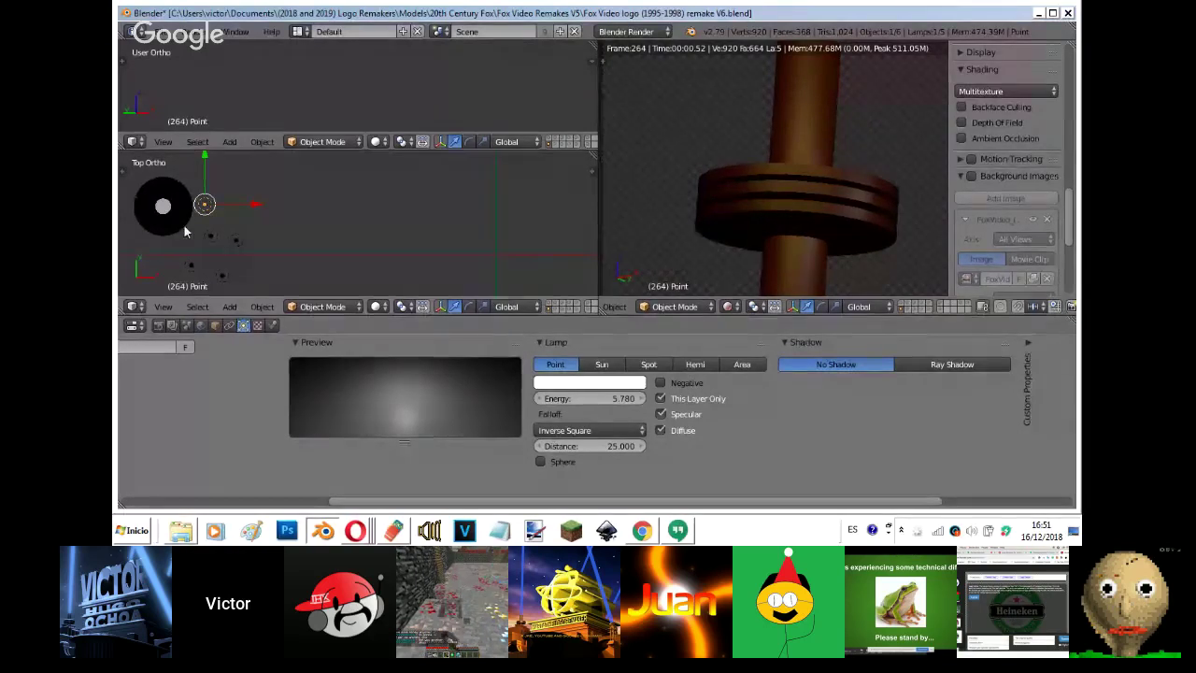
pyautogui.rightClick(773, 230)
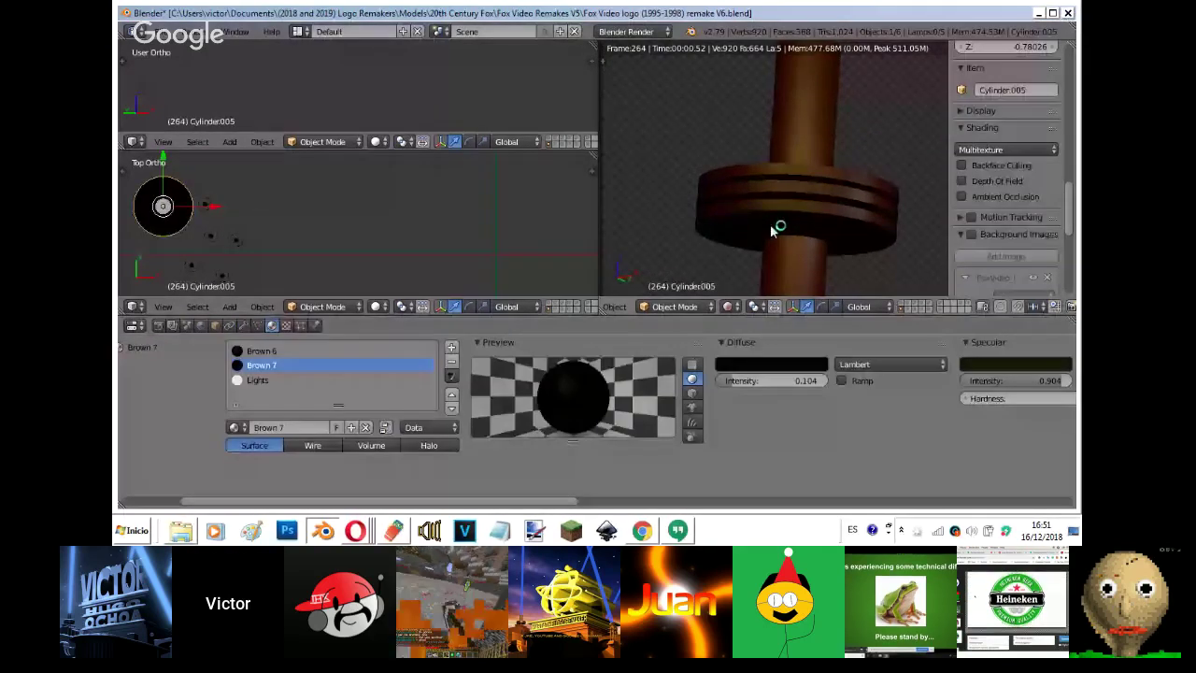
pyautogui.hotkey('shift', 'z')
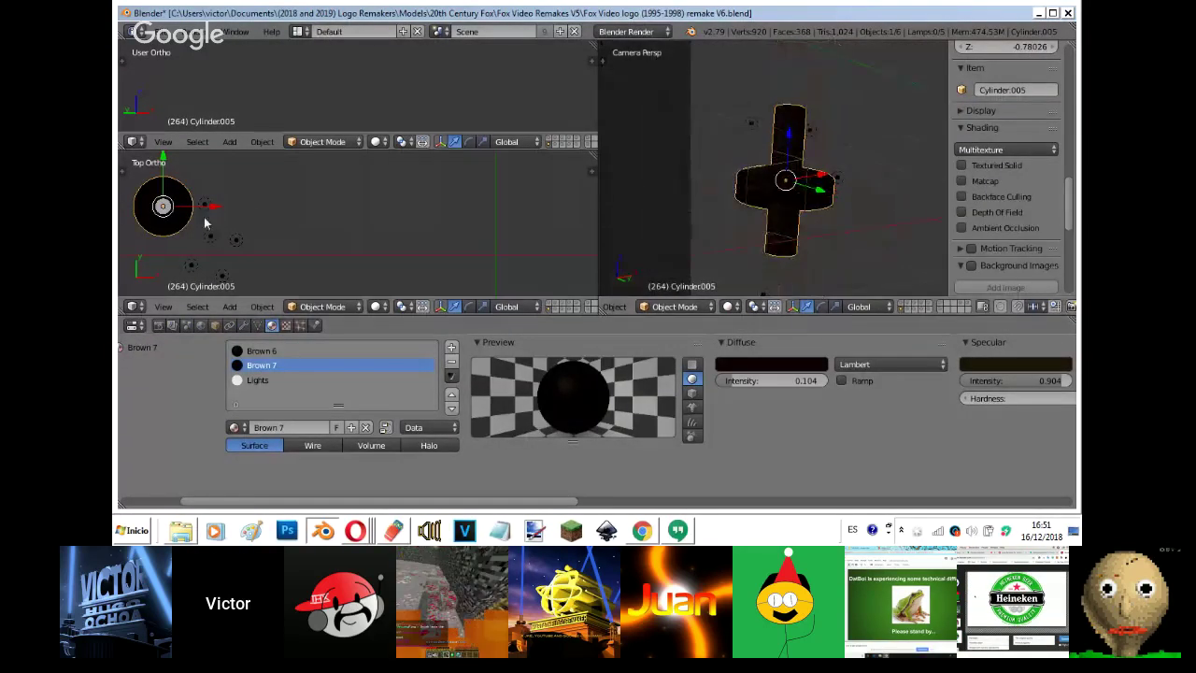
# - Add a spot lamp at the 3D cursor with This Layer Only enabled, energy 10 and No Shadow
pyautogui.keyDown('shift'); pyautogui.moveTo(236, 266); pyautogui.dragTo(322, 233, button='middle'); pyautogui.keyUp('shift')
pyautogui.hotkey('shift', 'a')
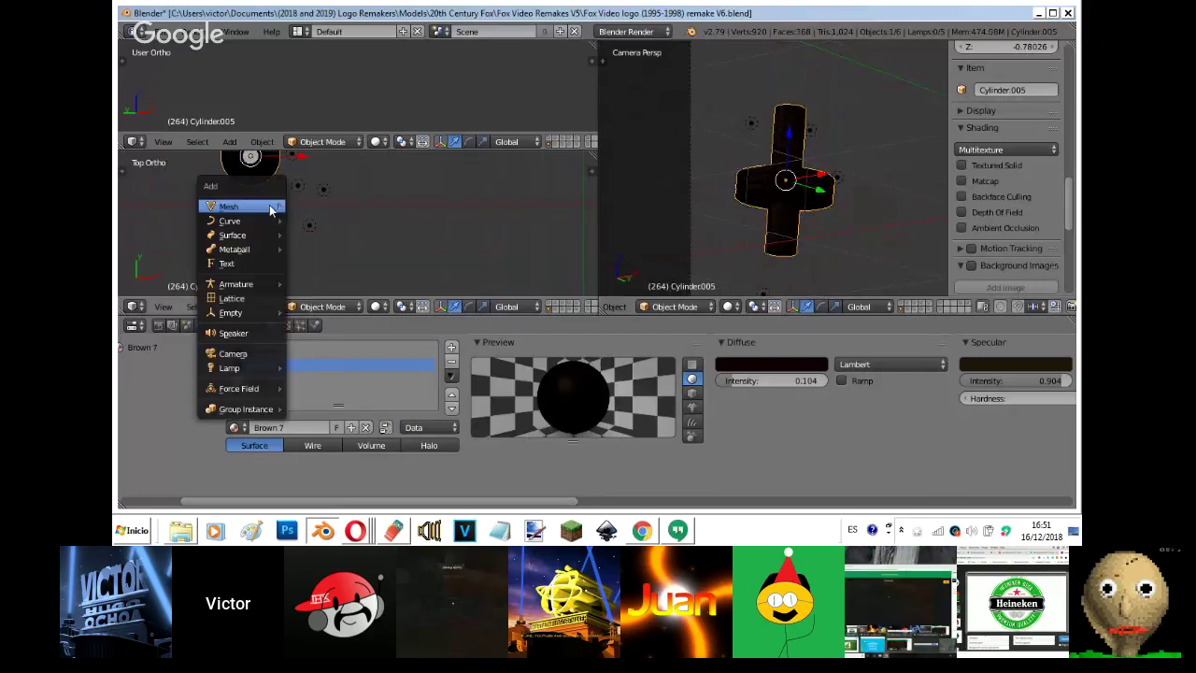
pyautogui.click(661, 398)
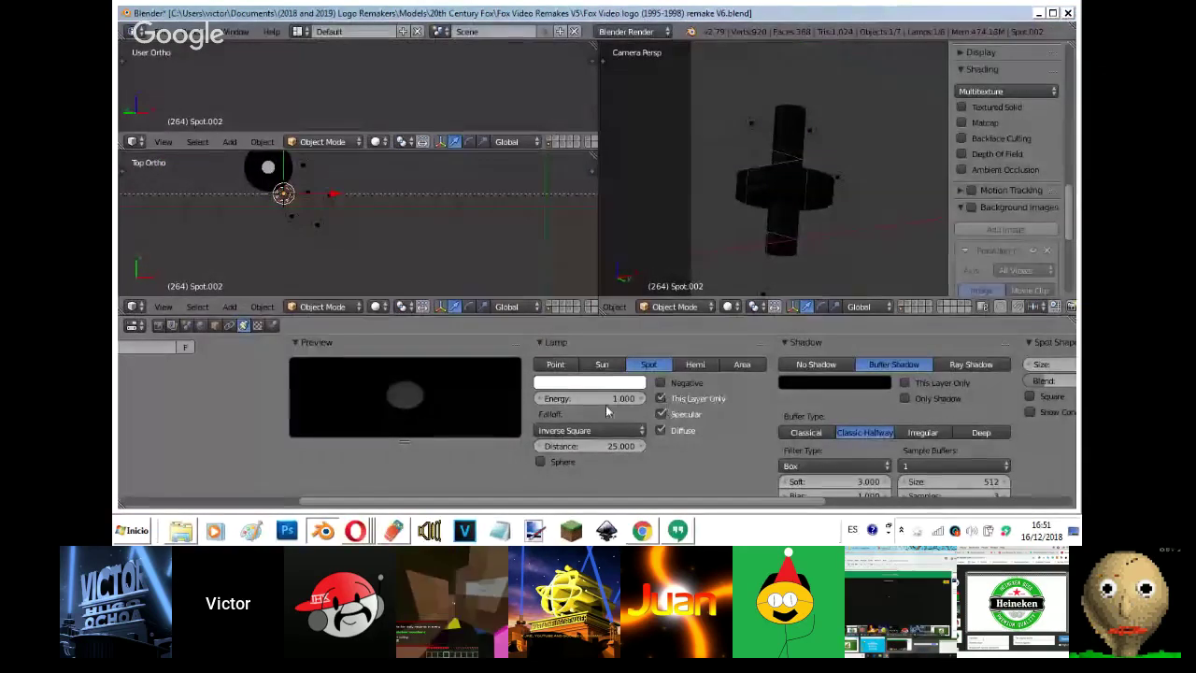
pyautogui.moveTo(641, 400); pyautogui.dragTo(736, 389)
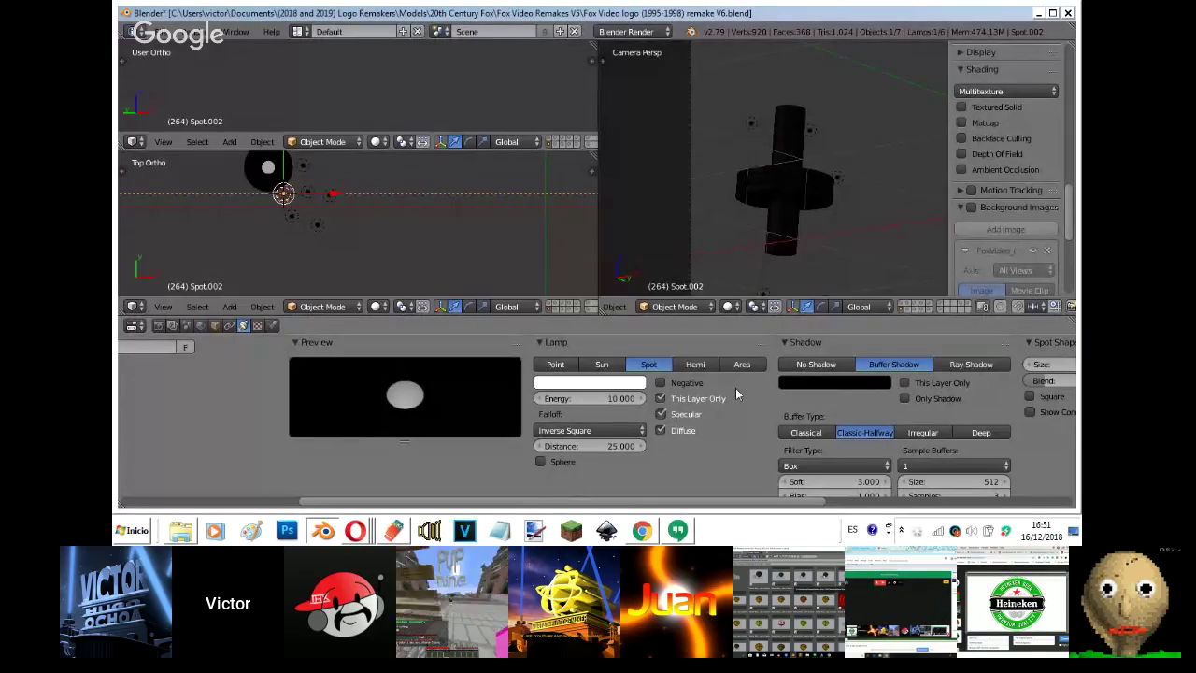
pyautogui.click(785, 371)
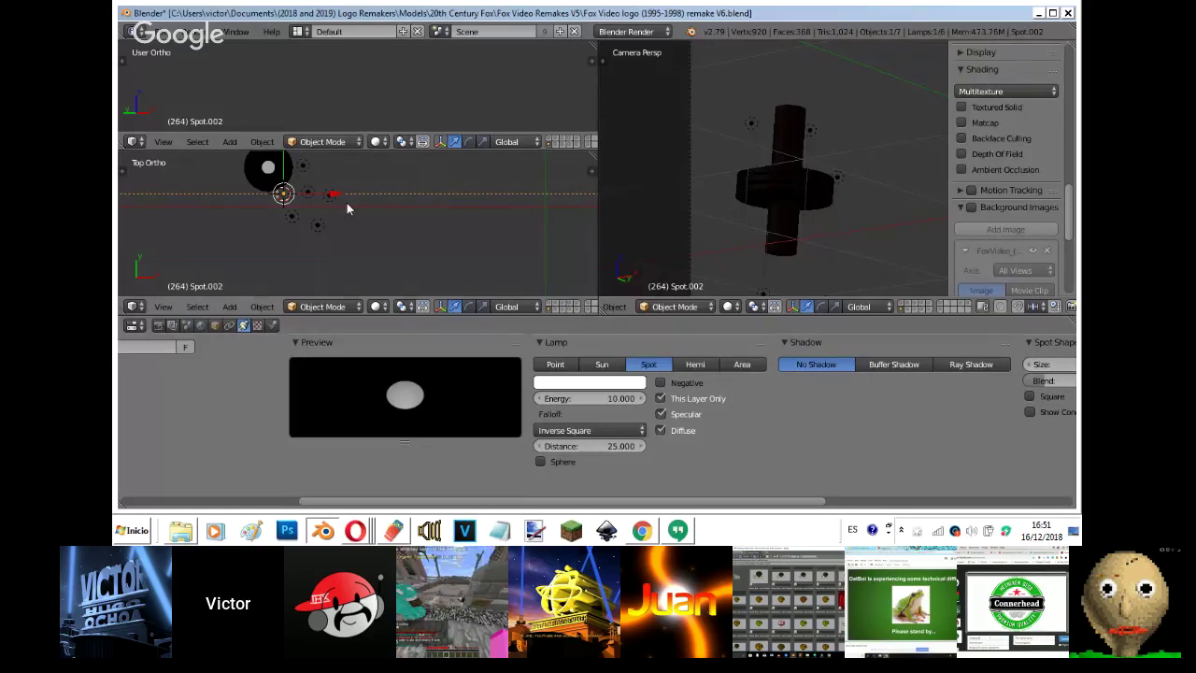
# - Narrow the new spot lamp's cone to a size of 8.4°
pyautogui.press('KP_Decimal')
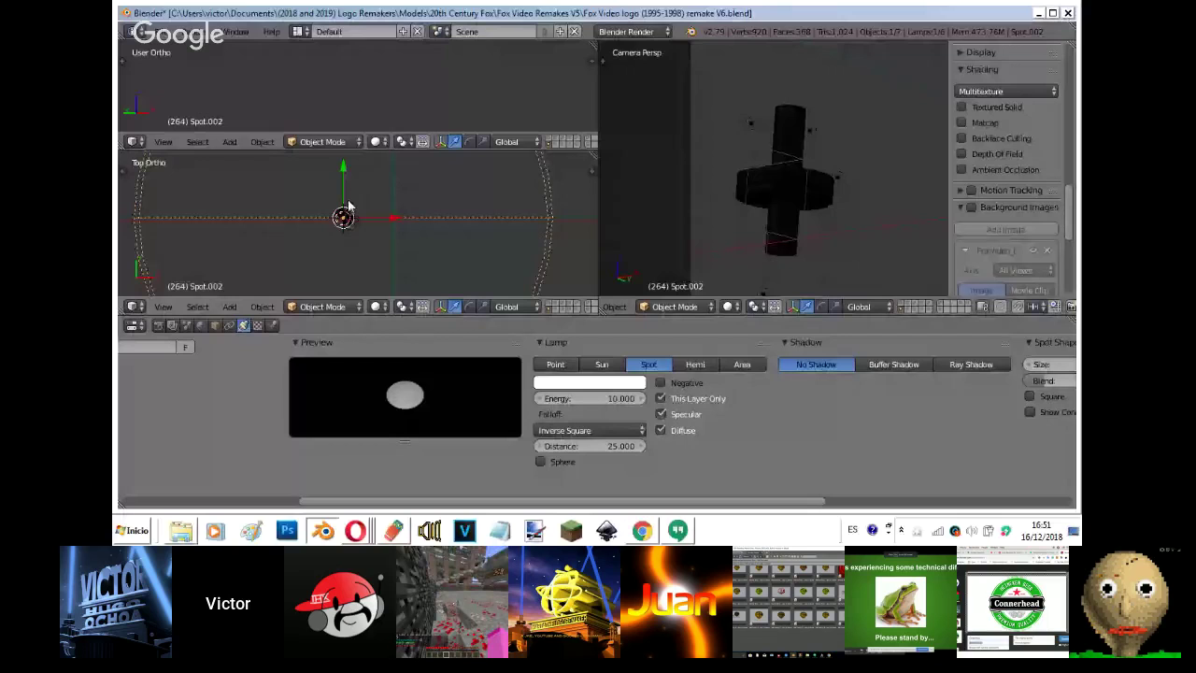
pyautogui.scroll(-3, 348, 205)
pyautogui.scroll(-10, 599, 402)
pyautogui.moveTo(665, 363); pyautogui.dragTo(334, 417)
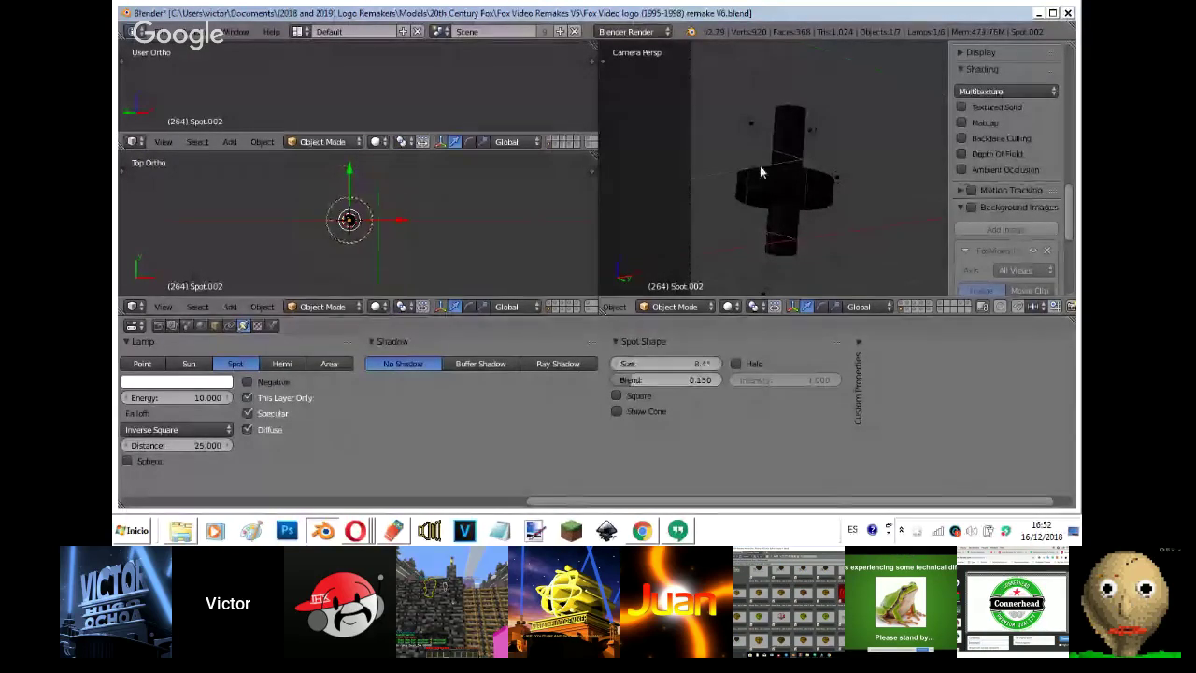
pyautogui.hotkey('shift', 'z')
pyautogui.hotkey('alt', 'z')
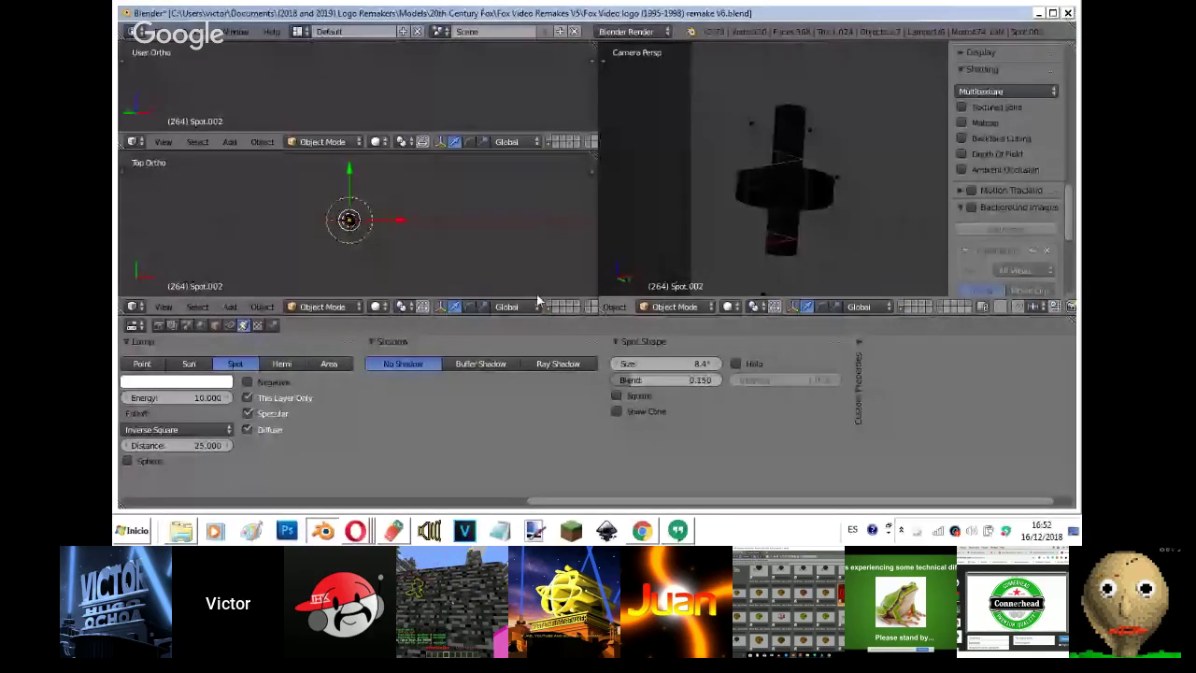
# - Move the spot lamp in the top view so it lies over the lower edge of the spire's rings
pyautogui.press('g')
pyautogui.click(425, 234)
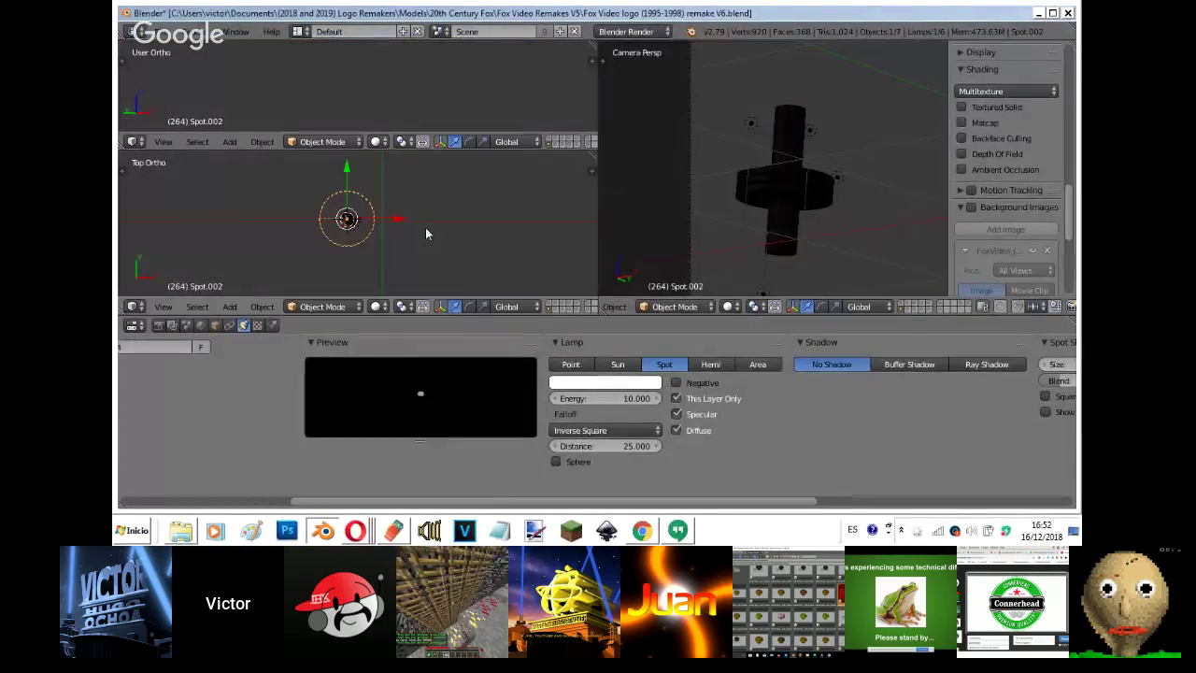
pyautogui.scroll(13, 425, 234)
pyautogui.press('g')
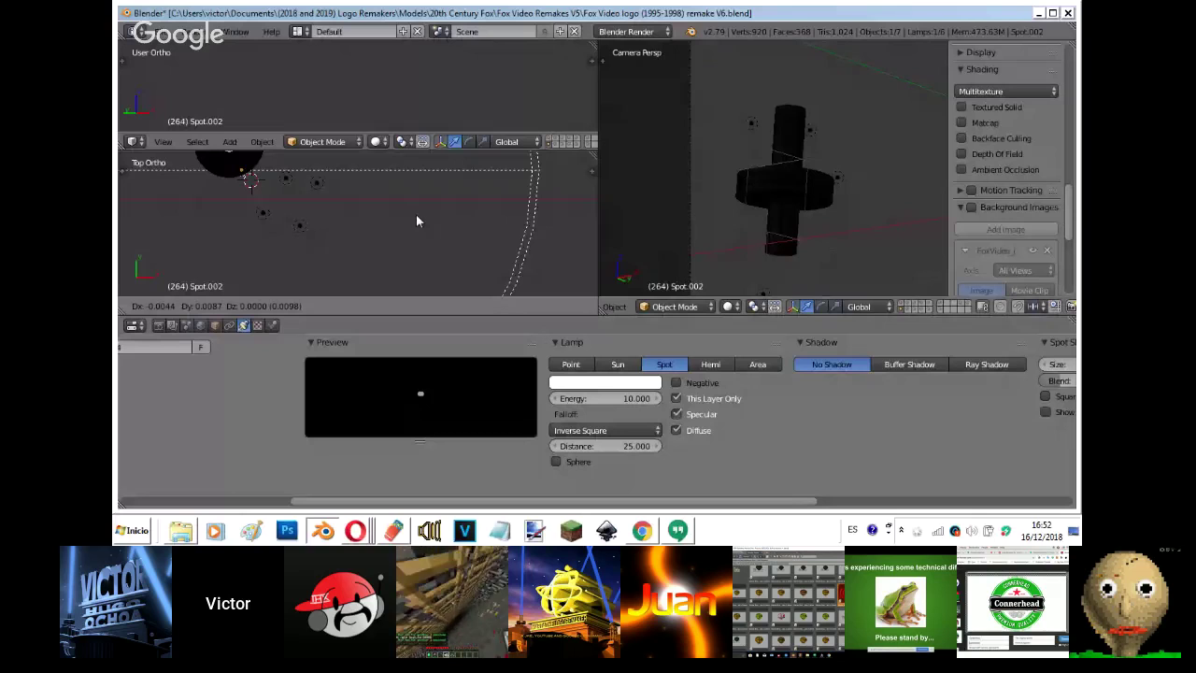
pyautogui.click(412, 274)
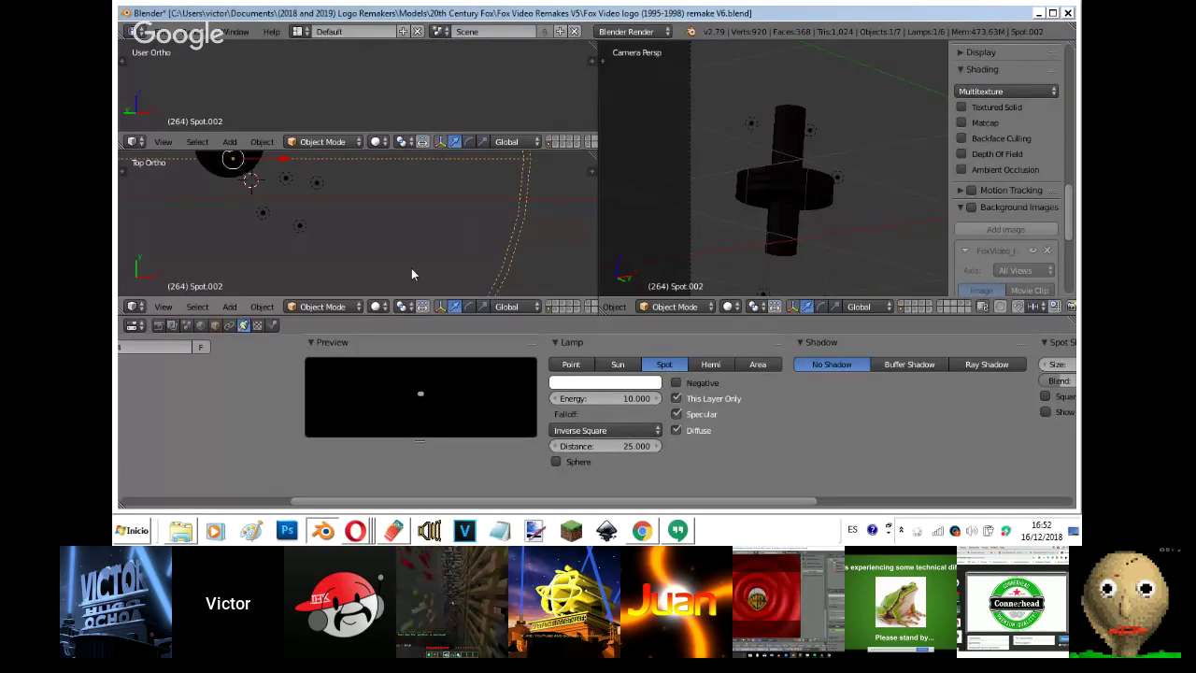
# - In the side view, reposition the spot lamp higher and beside the spire's upper shaft
pyautogui.press('KP_3')
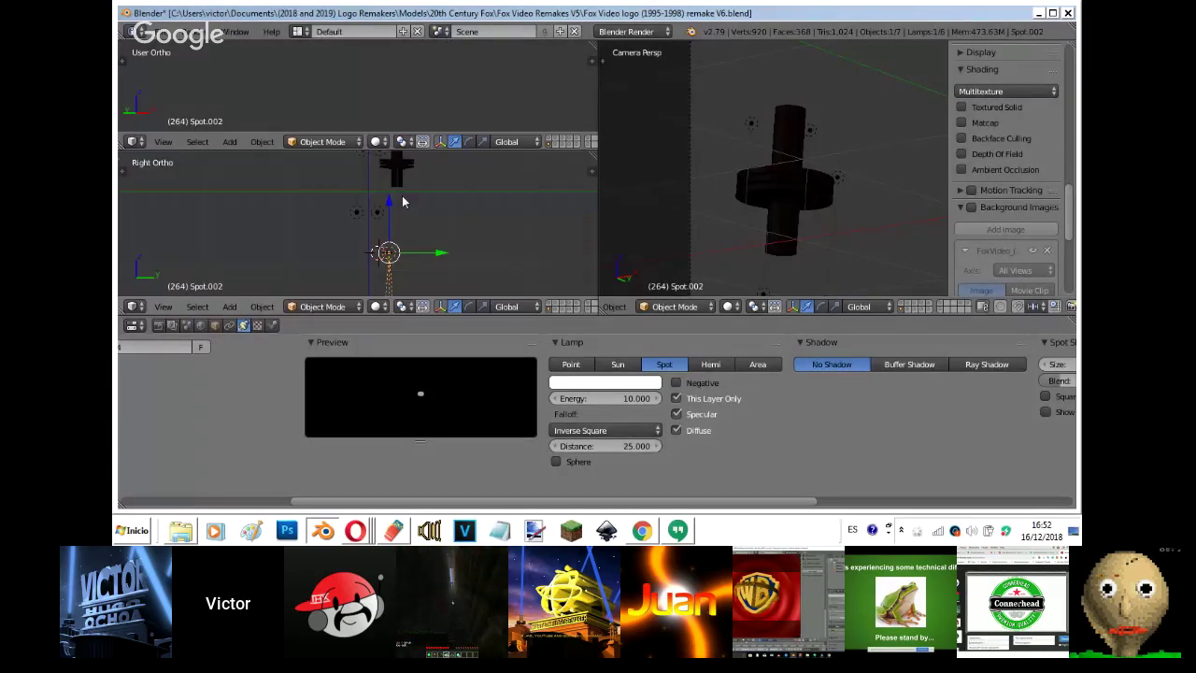
pyautogui.hotkey('ctrl', 'z')
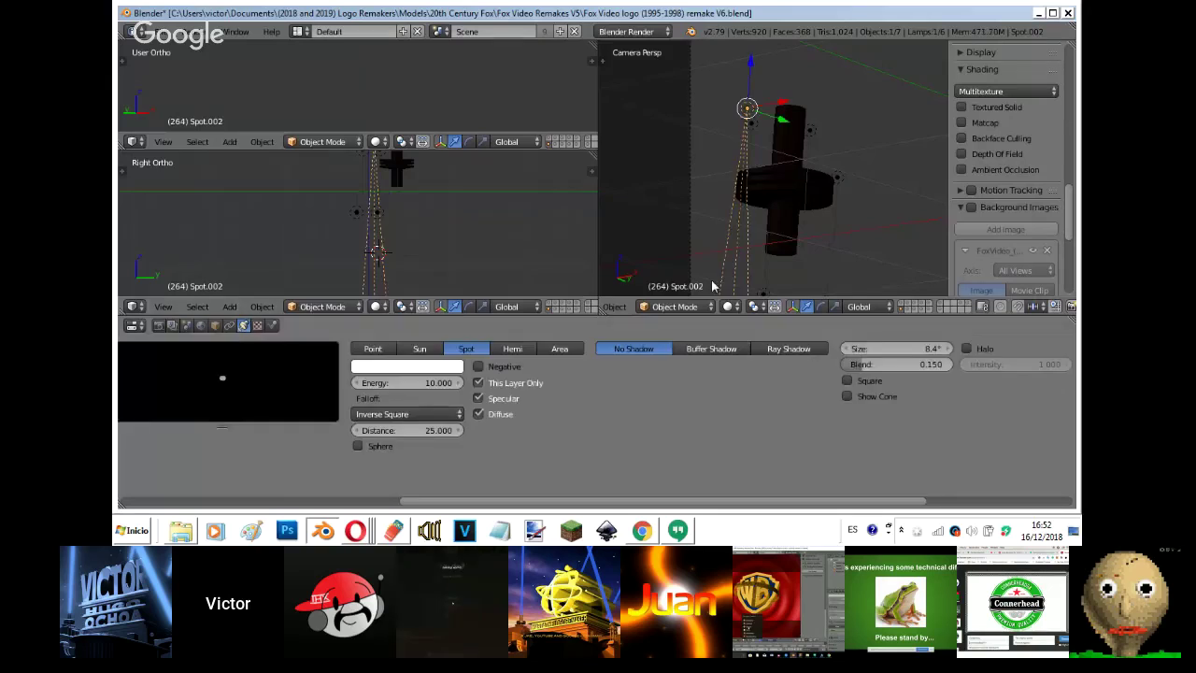
pyautogui.moveTo(869, 387); pyautogui.dragTo(699, 403, button='middle')
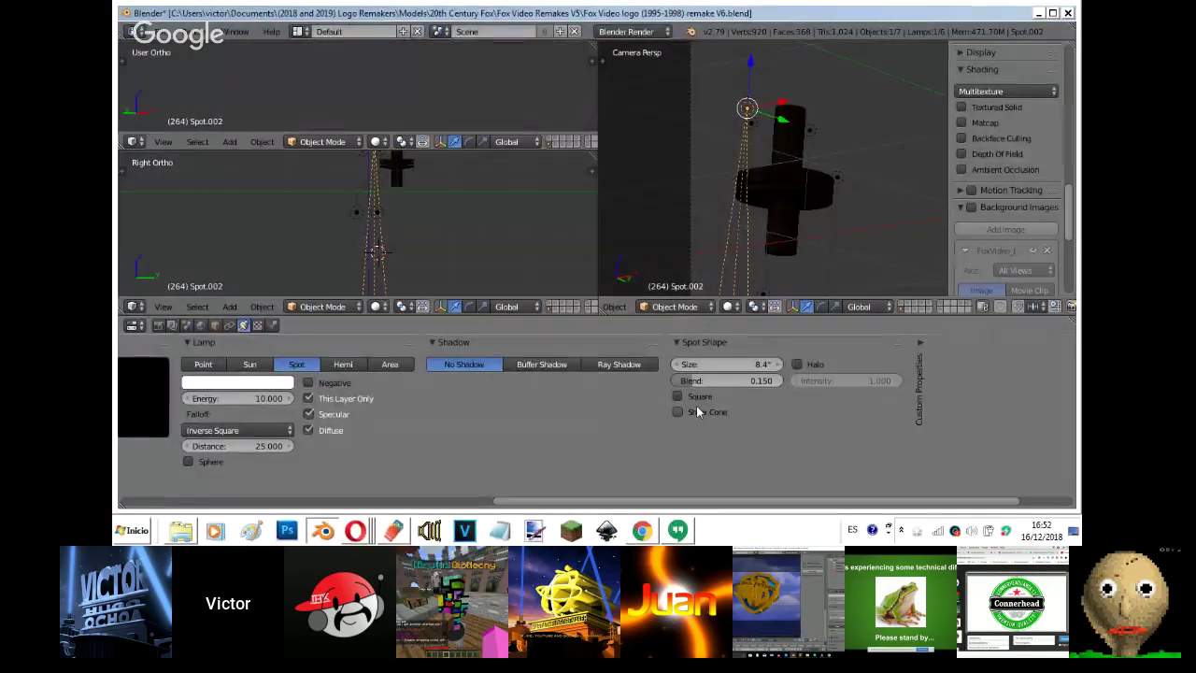
# - Display the spot lamp's cone, move the lamp below the spire in the side view and rotate it to shine upward
pyautogui.click(697, 411)
pyautogui.press('r')
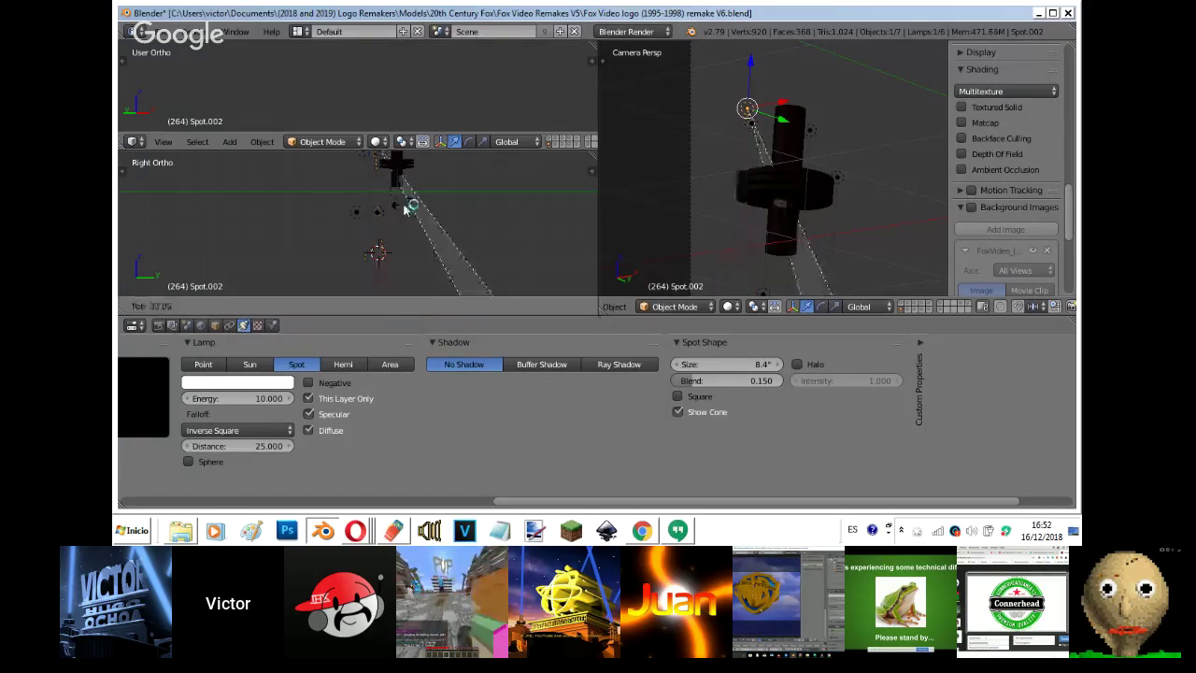
pyautogui.click(408, 208)
pyautogui.press('g')
pyautogui.click(402, 288)
pyautogui.press('r')
pyautogui.click(408, 234)
# - Fine-tune the spot lamp's position below the spire and tilt its cone toward the shaft in the camera view
pyautogui.press('g')
pyautogui.click(427, 235)
pyautogui.press('g')
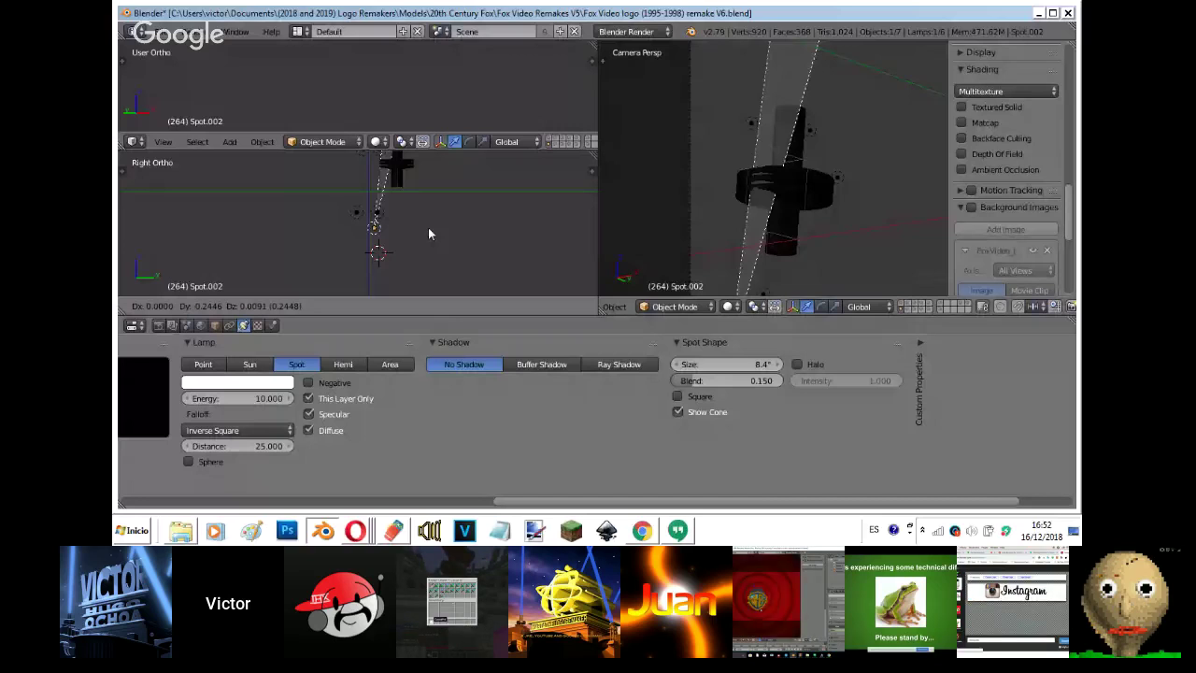
pyautogui.click(428, 227)
pyautogui.press('r')
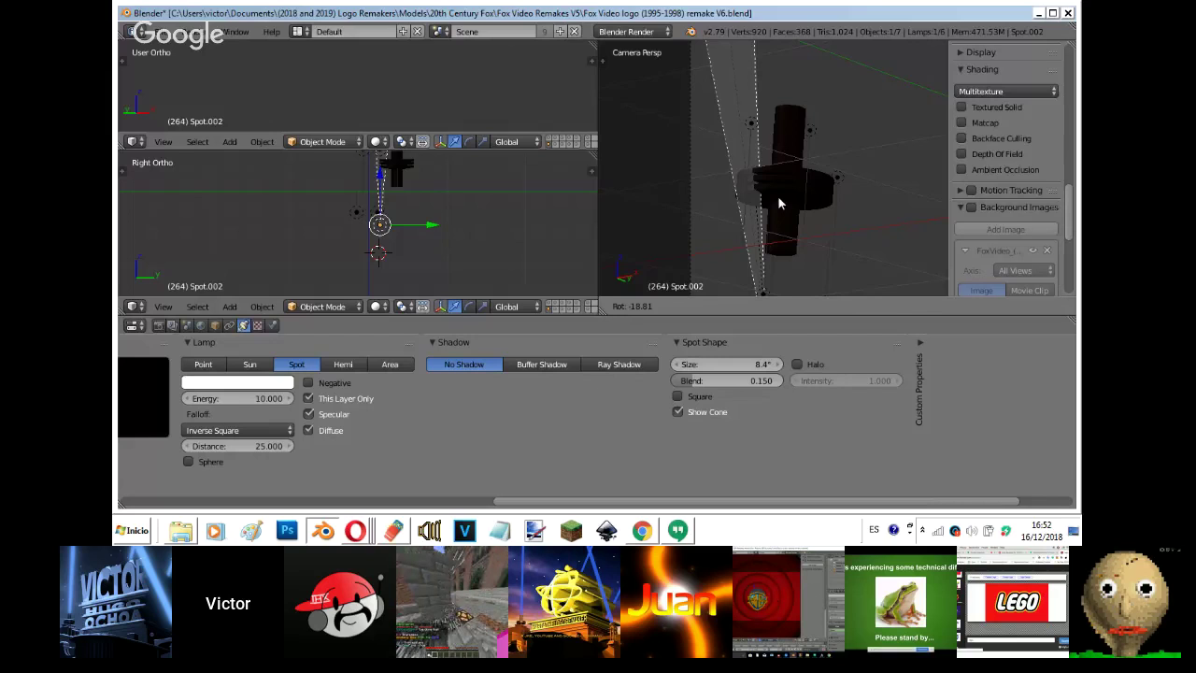
pyautogui.click(791, 200)
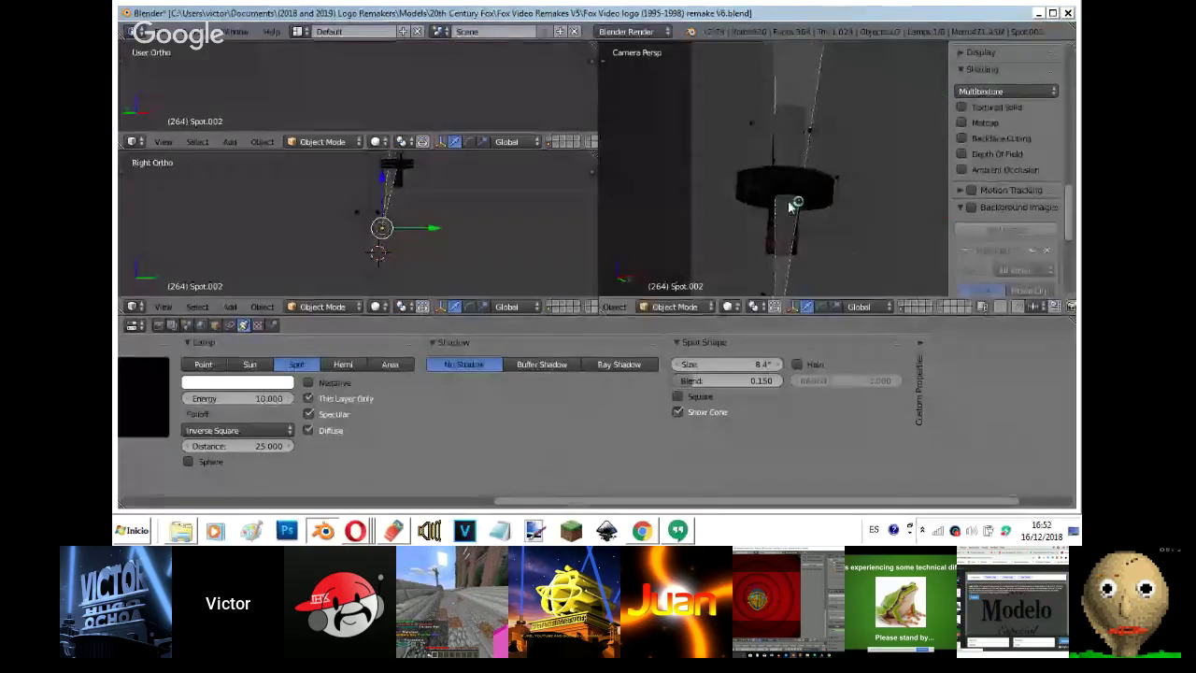
# - Overlay the reference image at 0.441 opacity, widen the spot lamp's cone to 18° and nudge the lamp in the side view
pyautogui.click(972, 207)
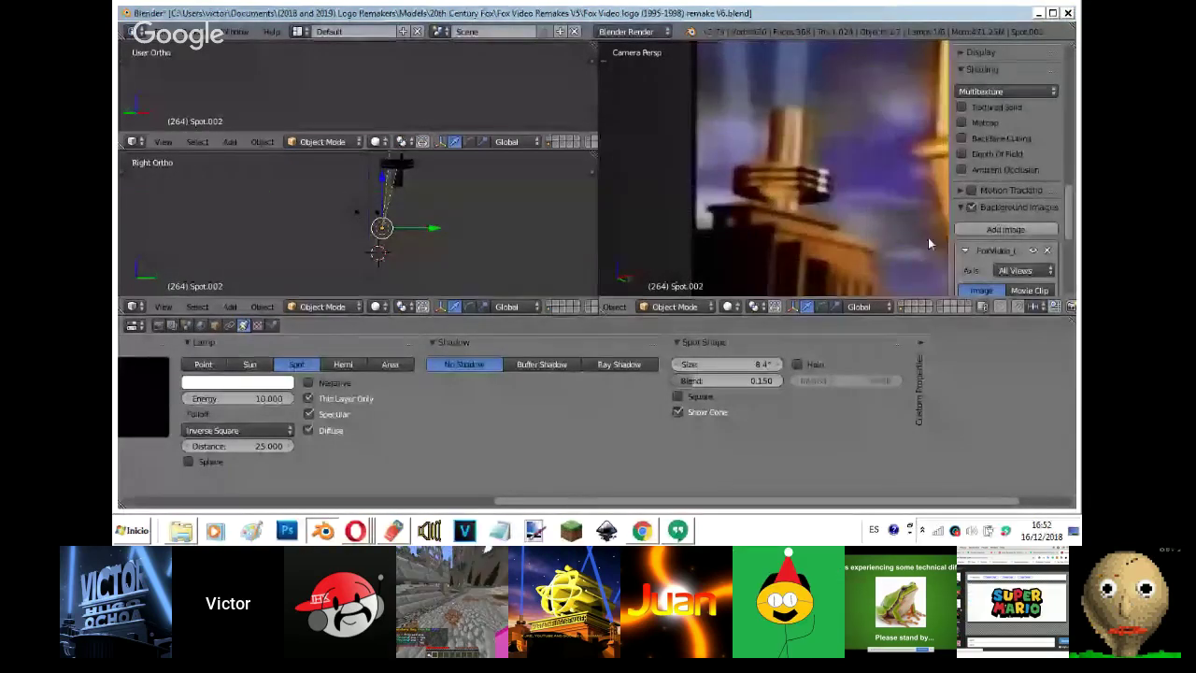
pyautogui.scroll(-5, 984, 91)
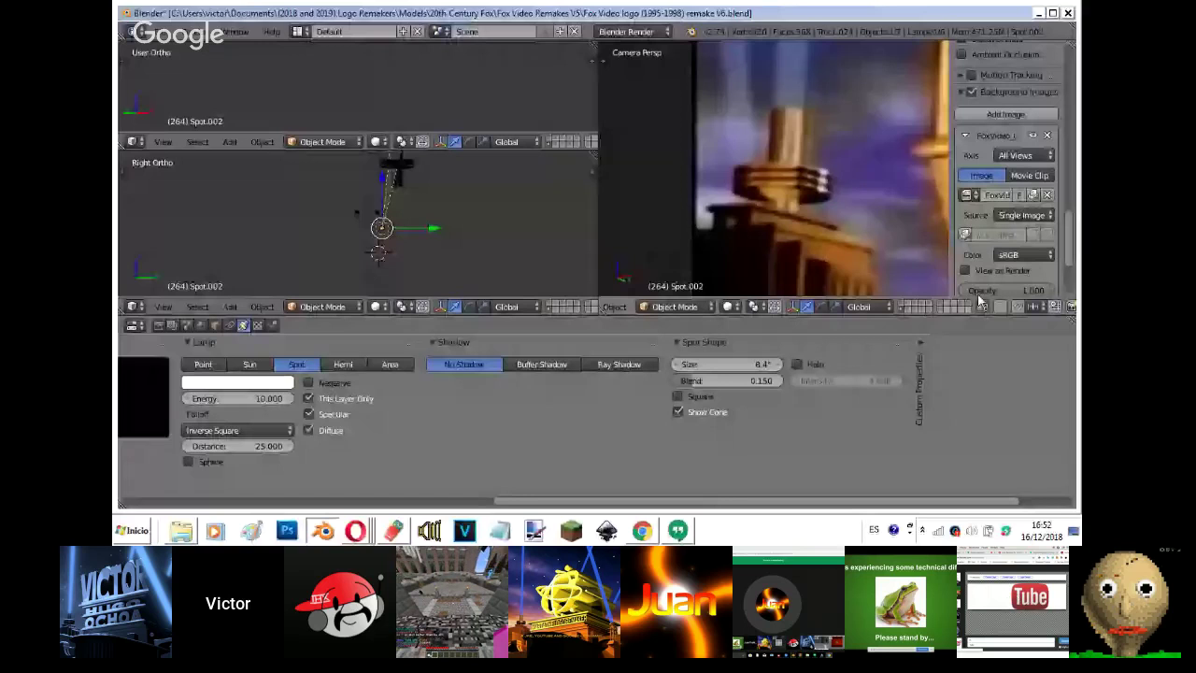
pyautogui.moveTo(1002, 290); pyautogui.dragTo(744, 380)
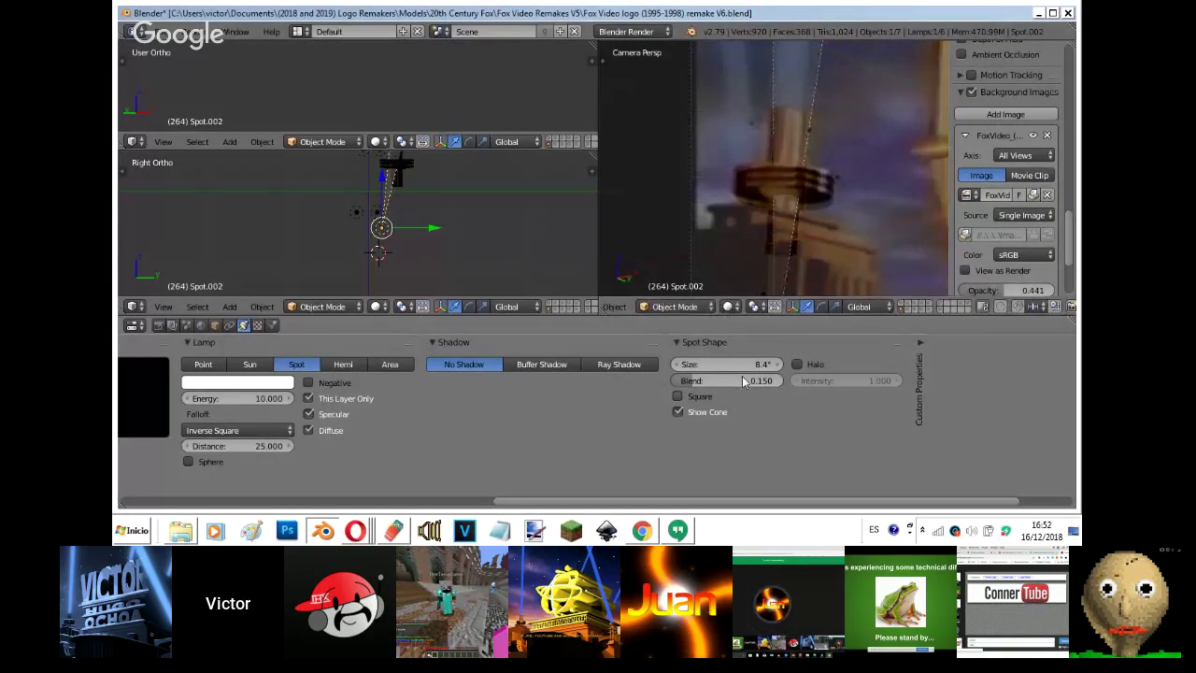
pyautogui.moveTo(744, 365); pyautogui.dragTo(898, 357)
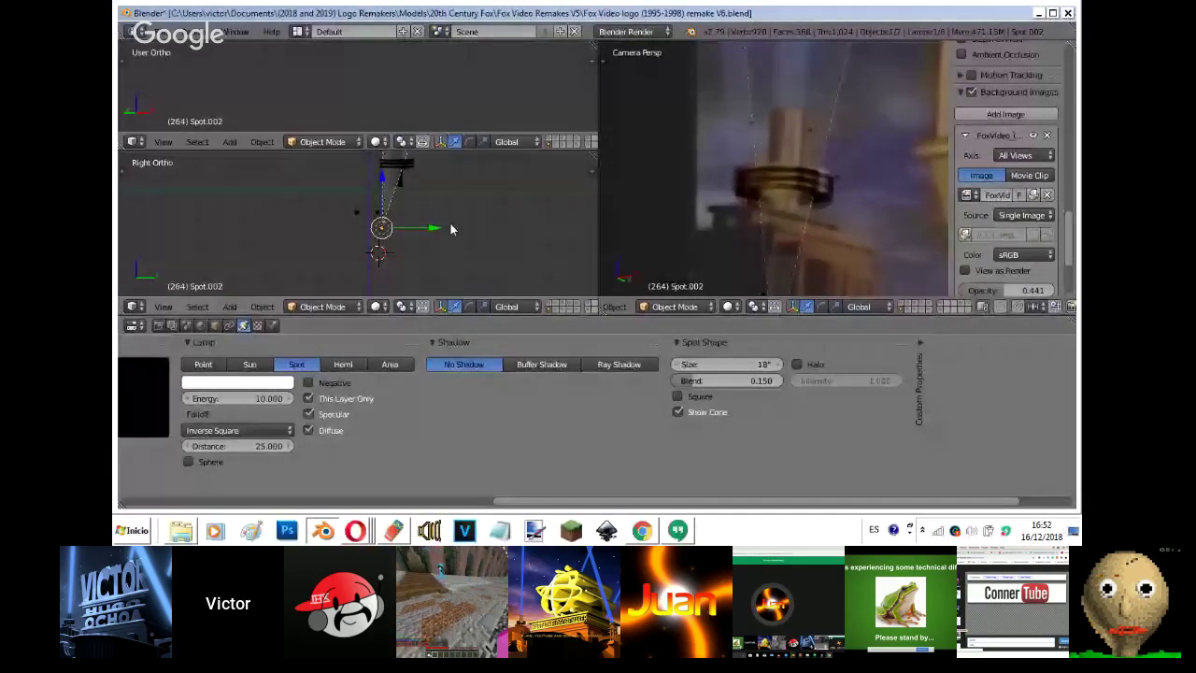
pyautogui.press('g')
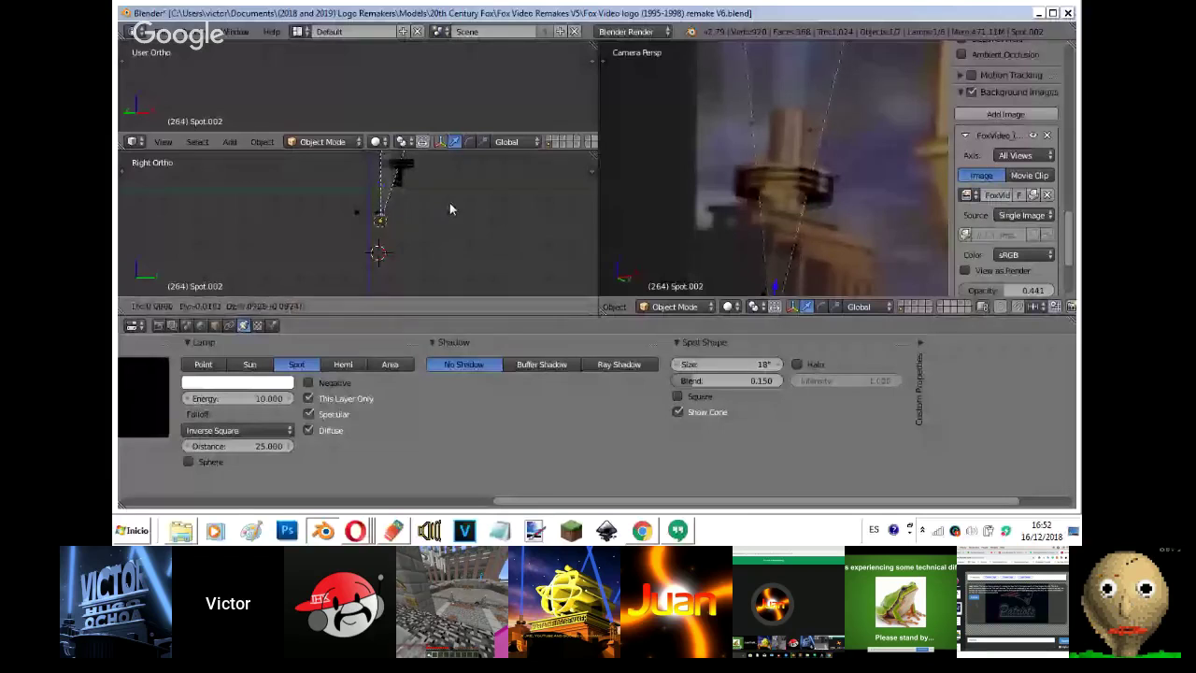
pyautogui.click(450, 210)
# - Switch the camera view to rendered shading and compare it with the reference image at opacity 1.000
pyautogui.hotkey('shift', 'z')
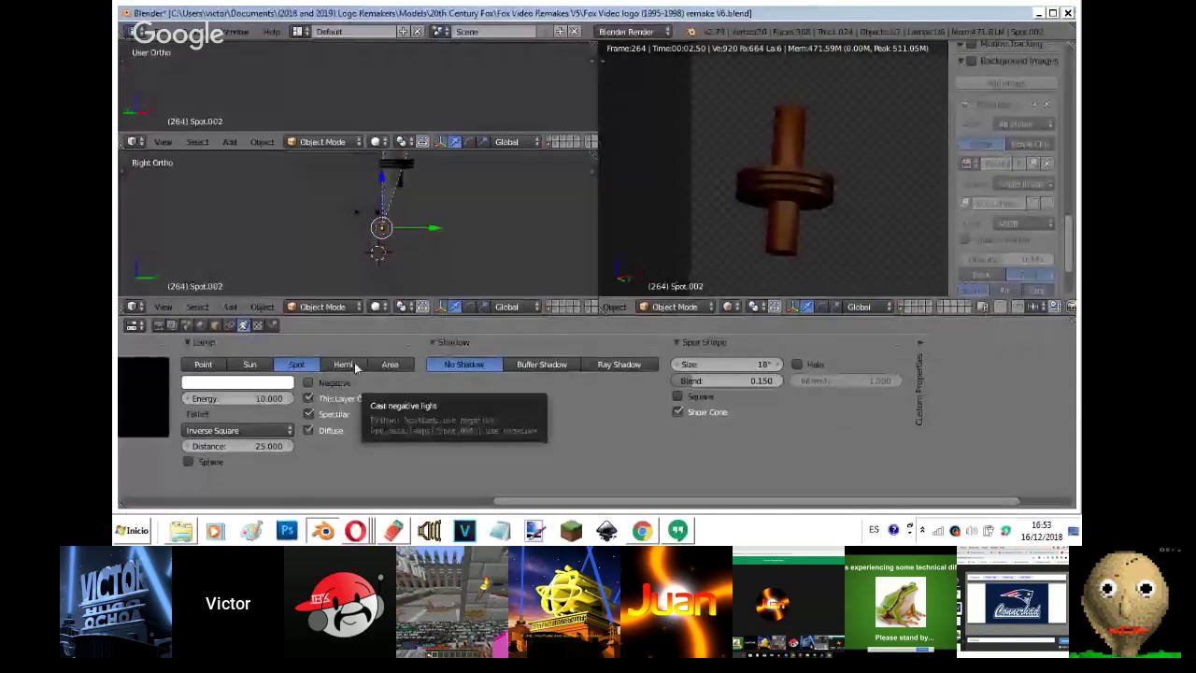
pyautogui.click(971, 61)
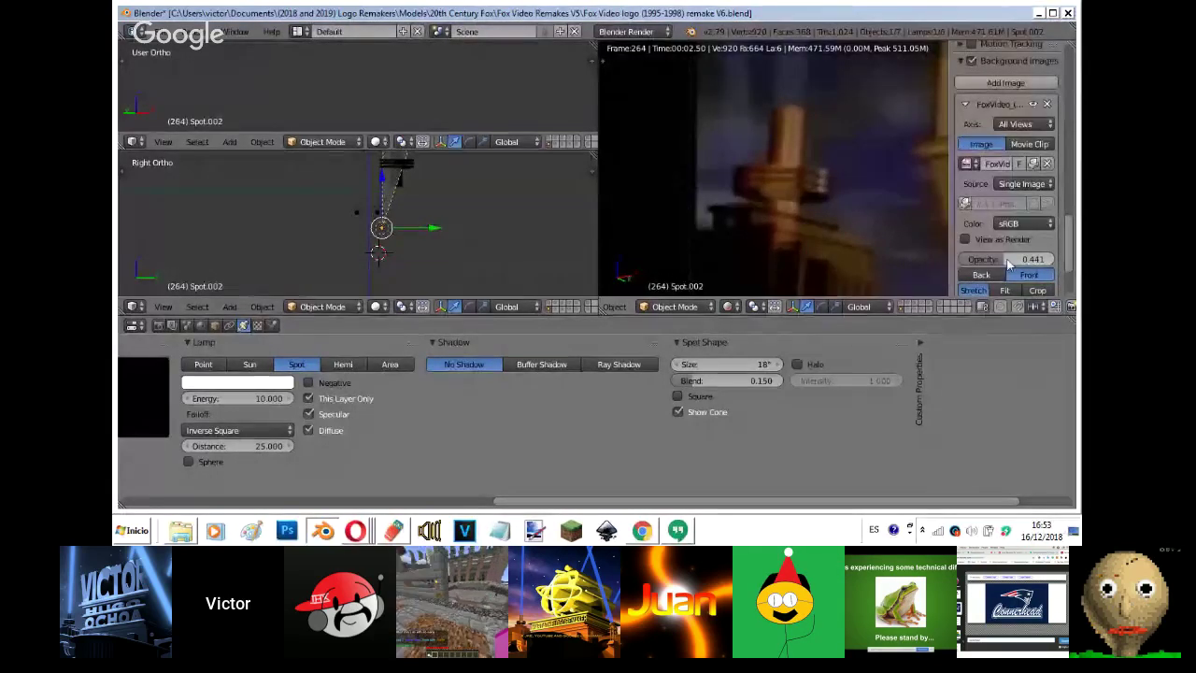
pyautogui.moveTo(1008, 265); pyautogui.dragTo(1056, 265)
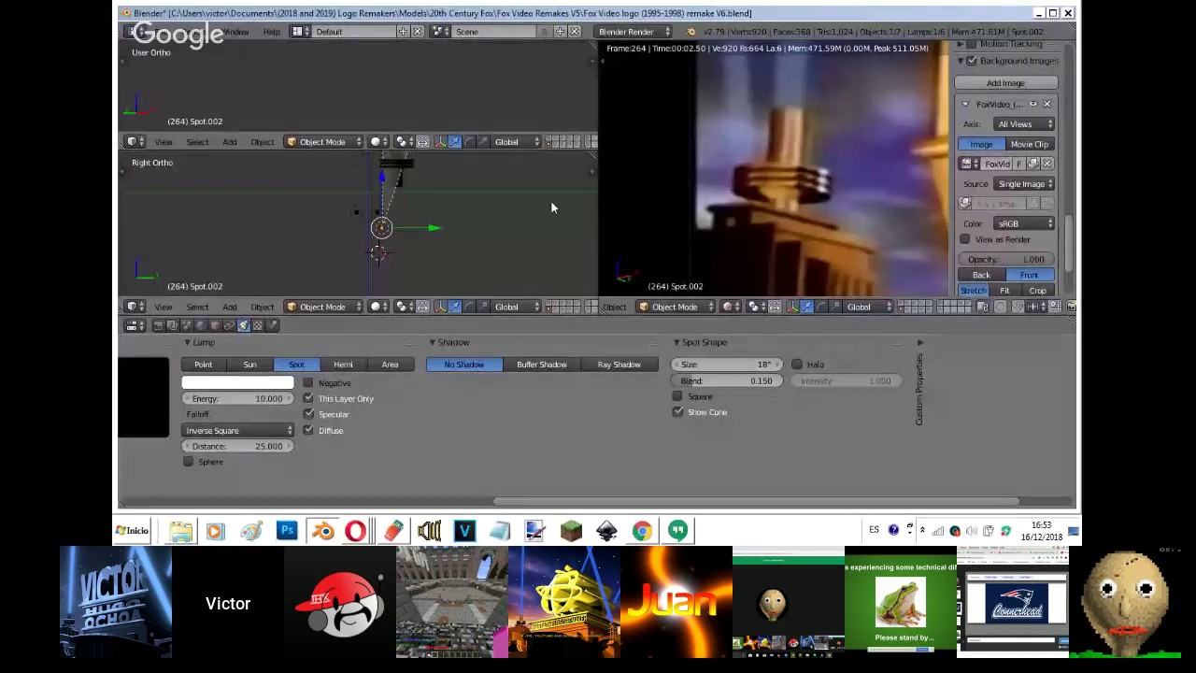
# - Raise the spot lamp toward the spire's rings in the side view and hide the reference image
pyautogui.press('g')
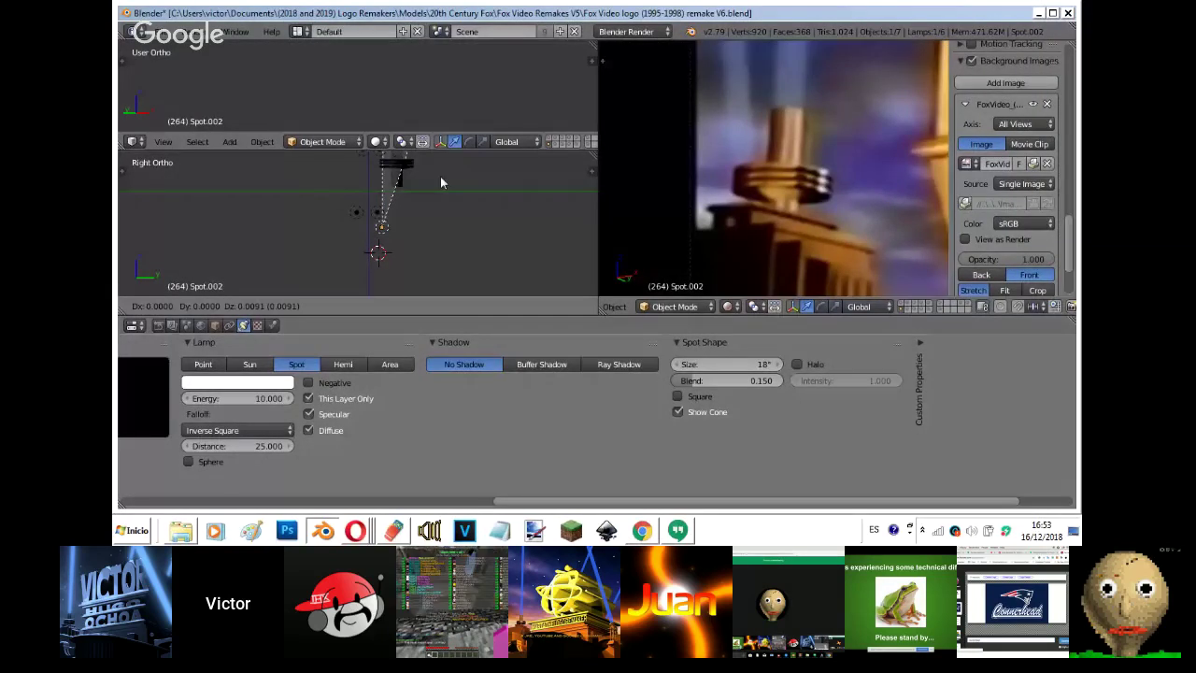
pyautogui.click(441, 161)
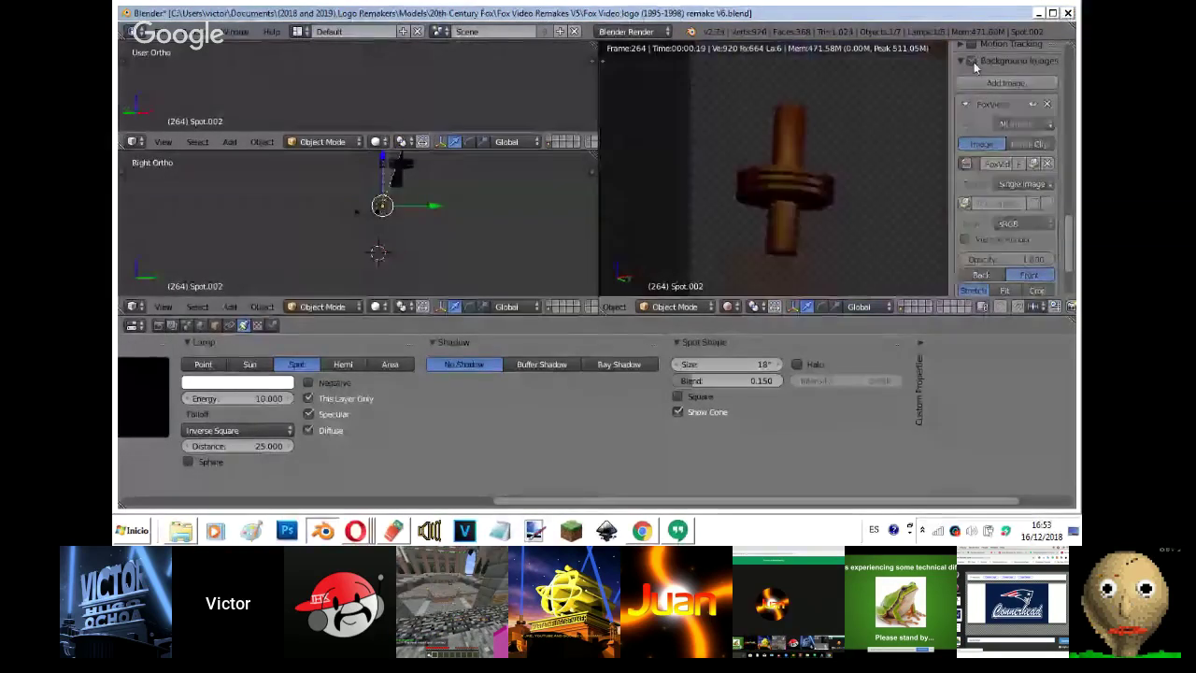
pyautogui.click(972, 60)
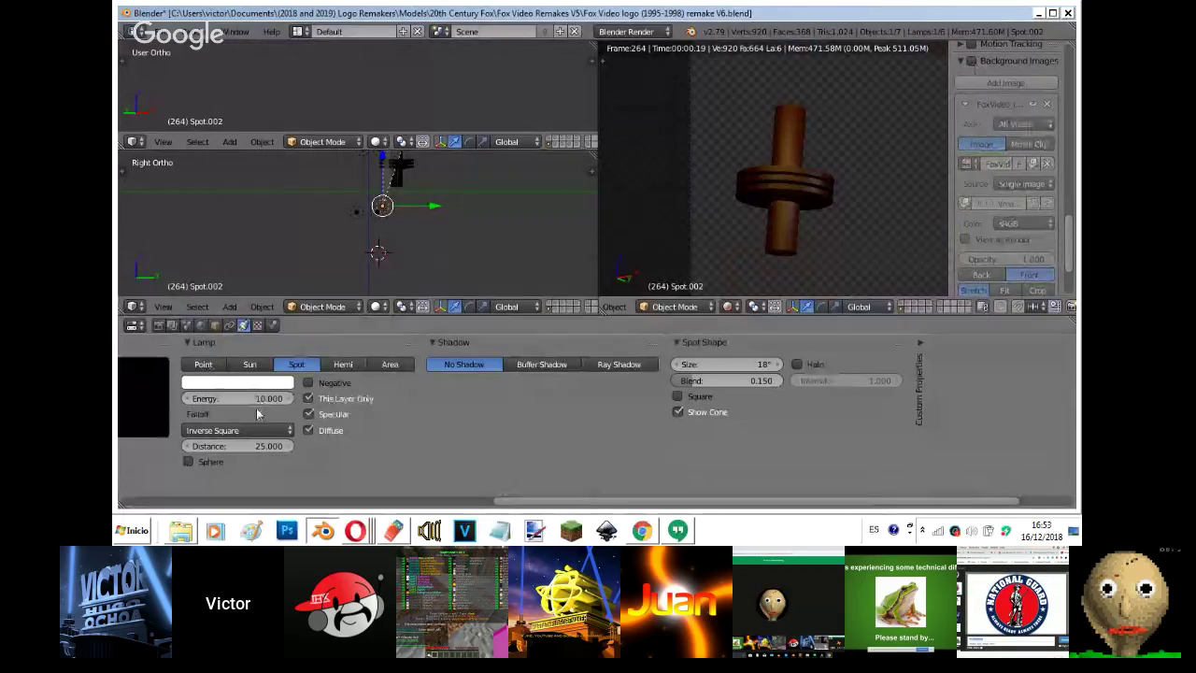
pyautogui.press('g')
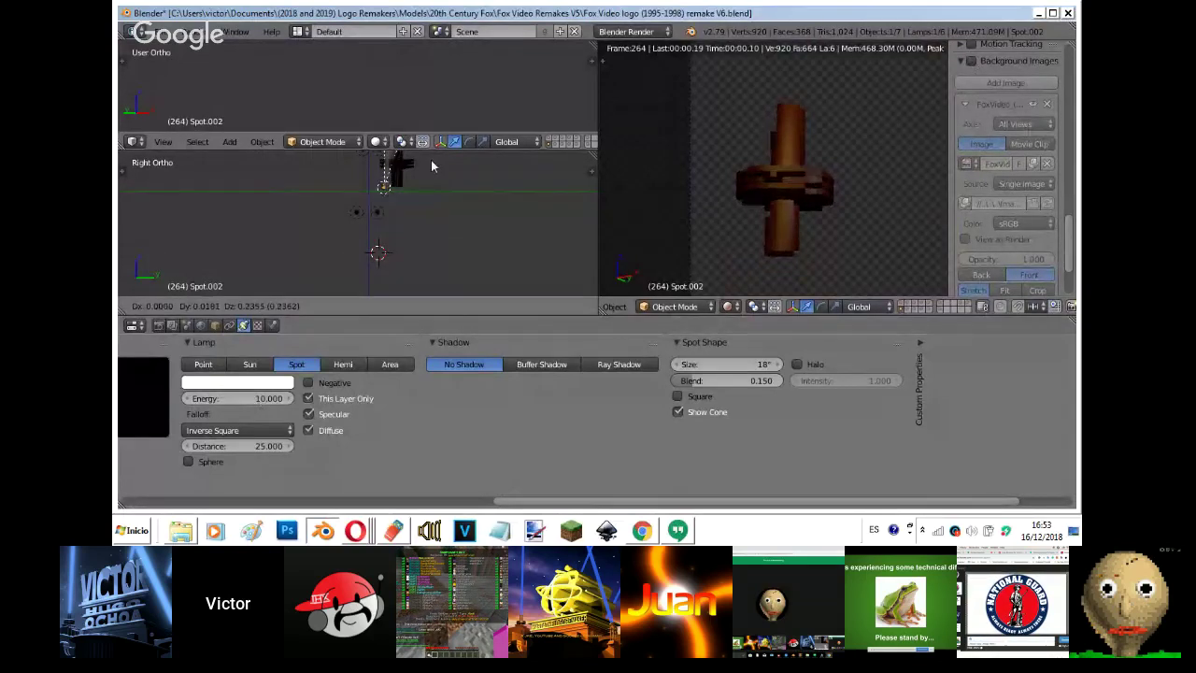
pyautogui.click(432, 166)
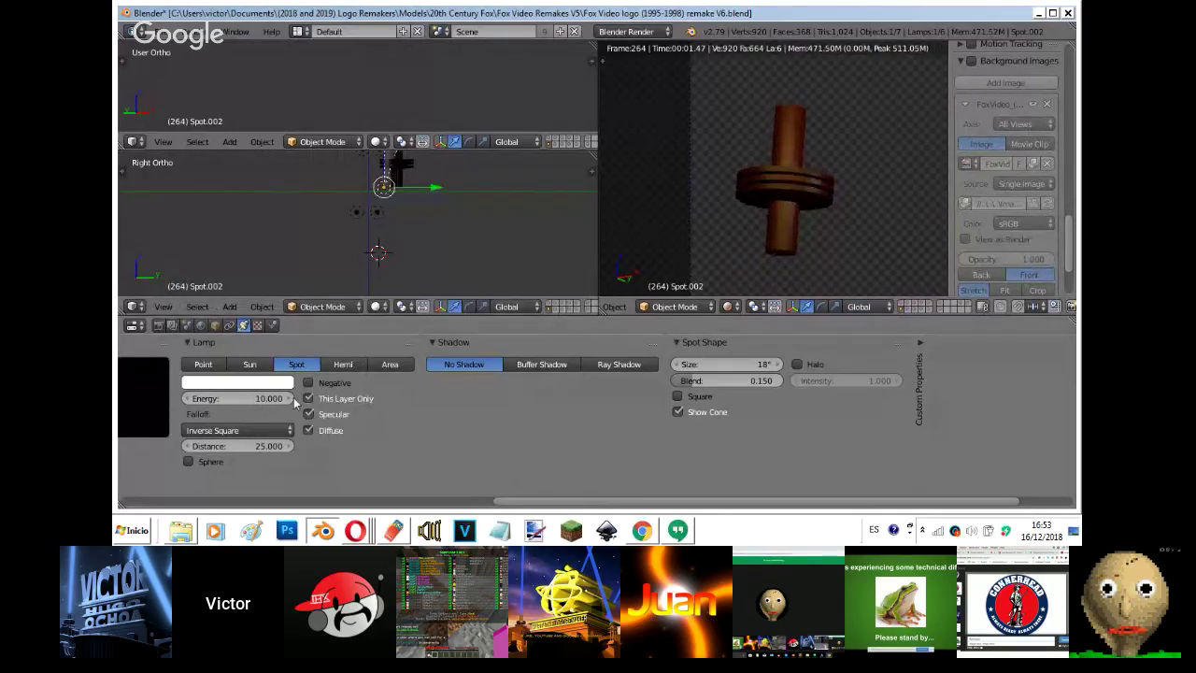
# - In the top view, move the spot lamp closer in against the edge of the spire's rings
pyautogui.moveTo(411, 224); pyautogui.dragTo(451, 212, button='middle')
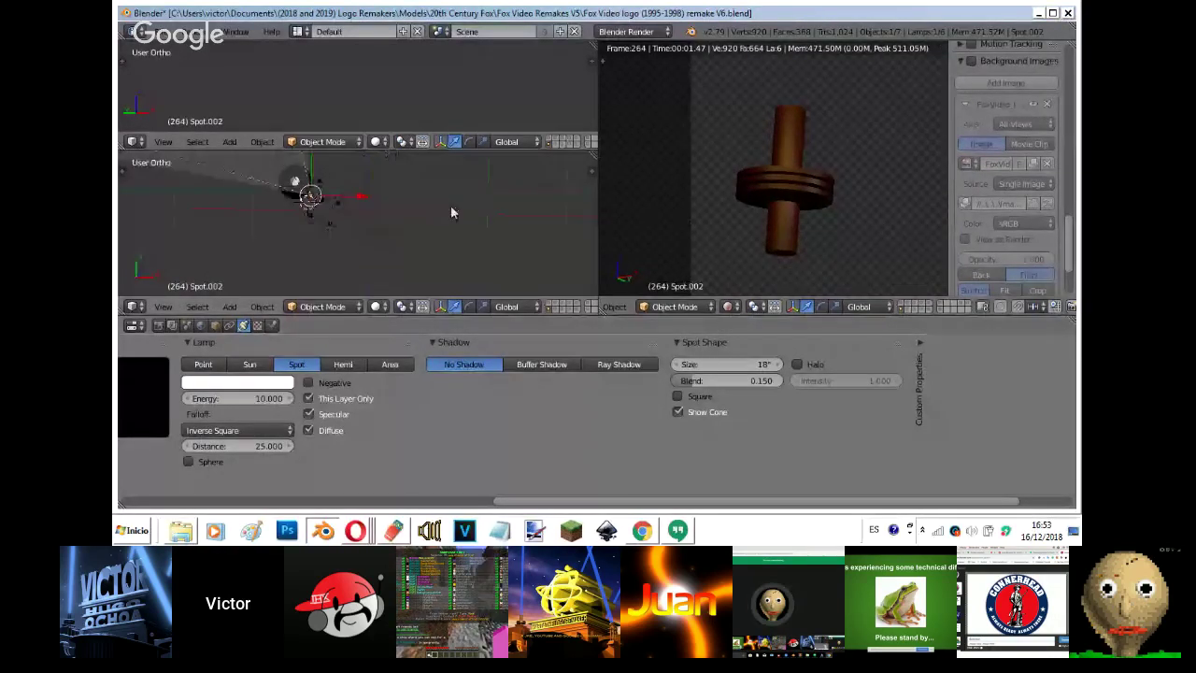
pyautogui.press('KP_7')
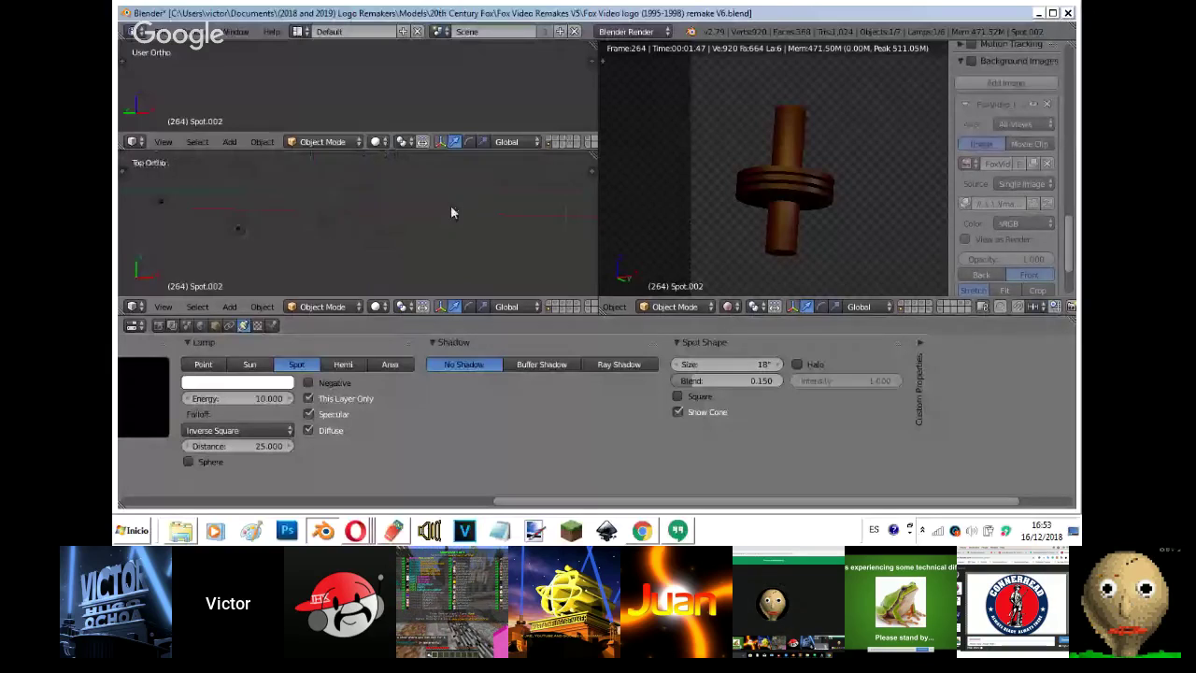
pyautogui.keyDown('shift'); pyautogui.moveTo(451, 207); pyautogui.dragTo(181, 285, button='middle'); pyautogui.keyUp('shift')
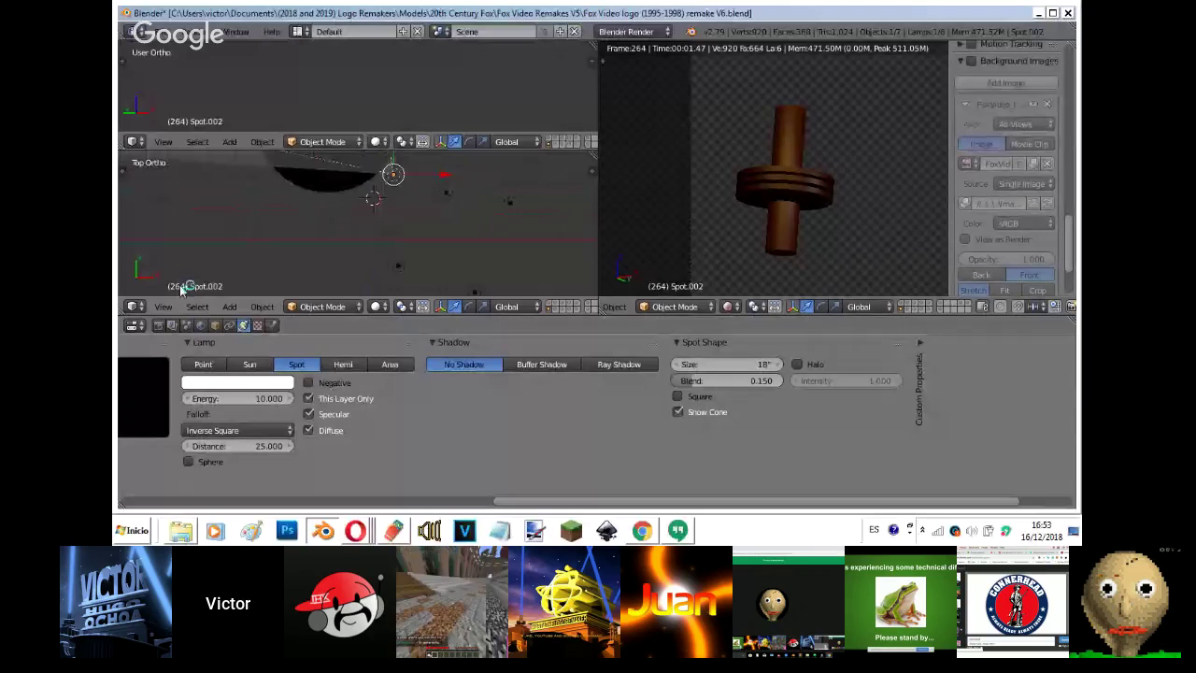
pyautogui.keyDown('shift'); pyautogui.moveTo(265, 239); pyautogui.dragTo(289, 278, button='middle'); pyautogui.keyUp('shift')
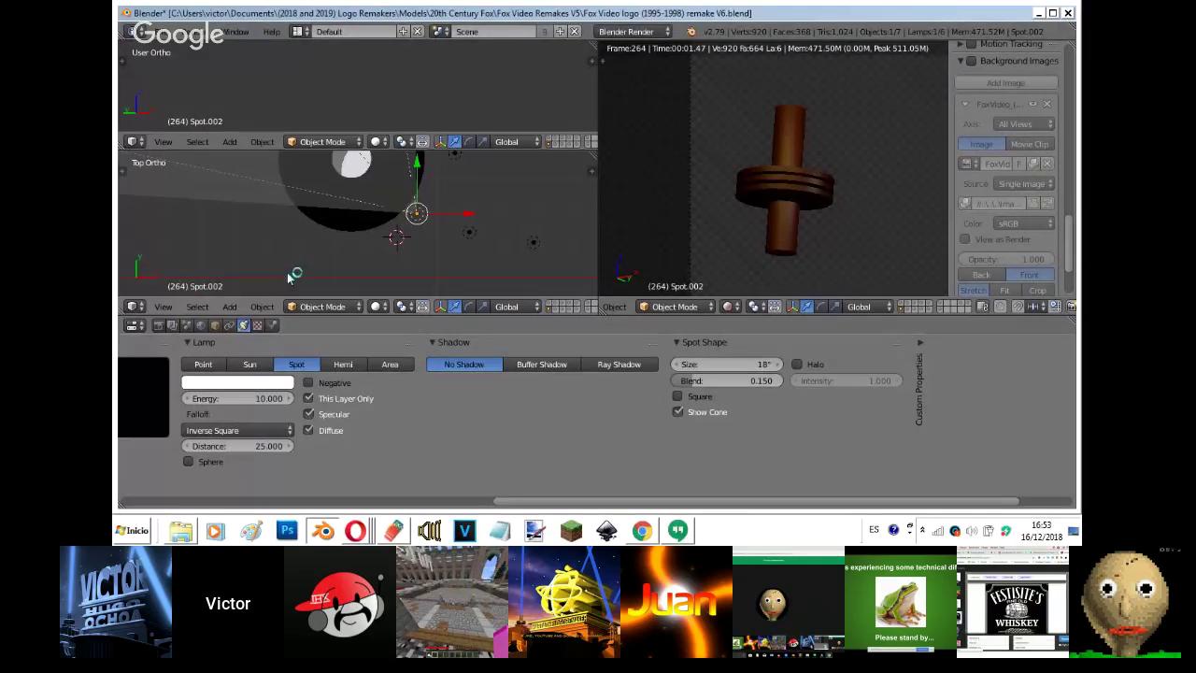
pyautogui.press('g')
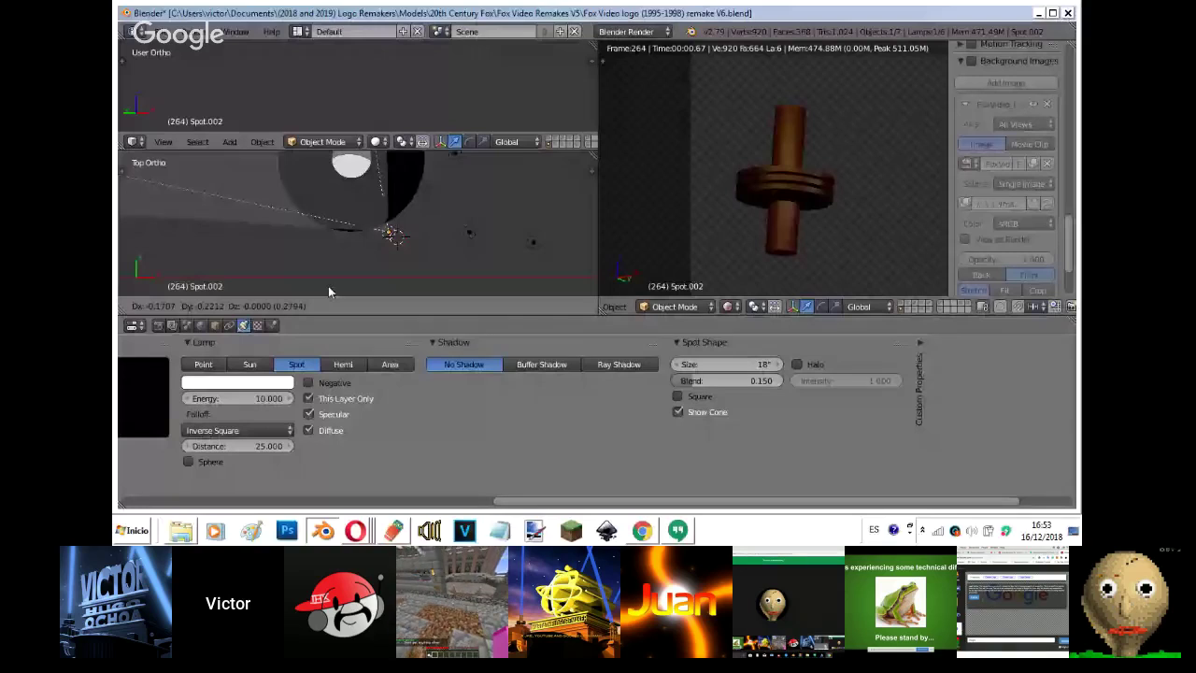
# - Check the live stream's call window and group chat in Hangouts, and return to Blender
pyautogui.click(356, 531)
pyautogui.click(359, 480)
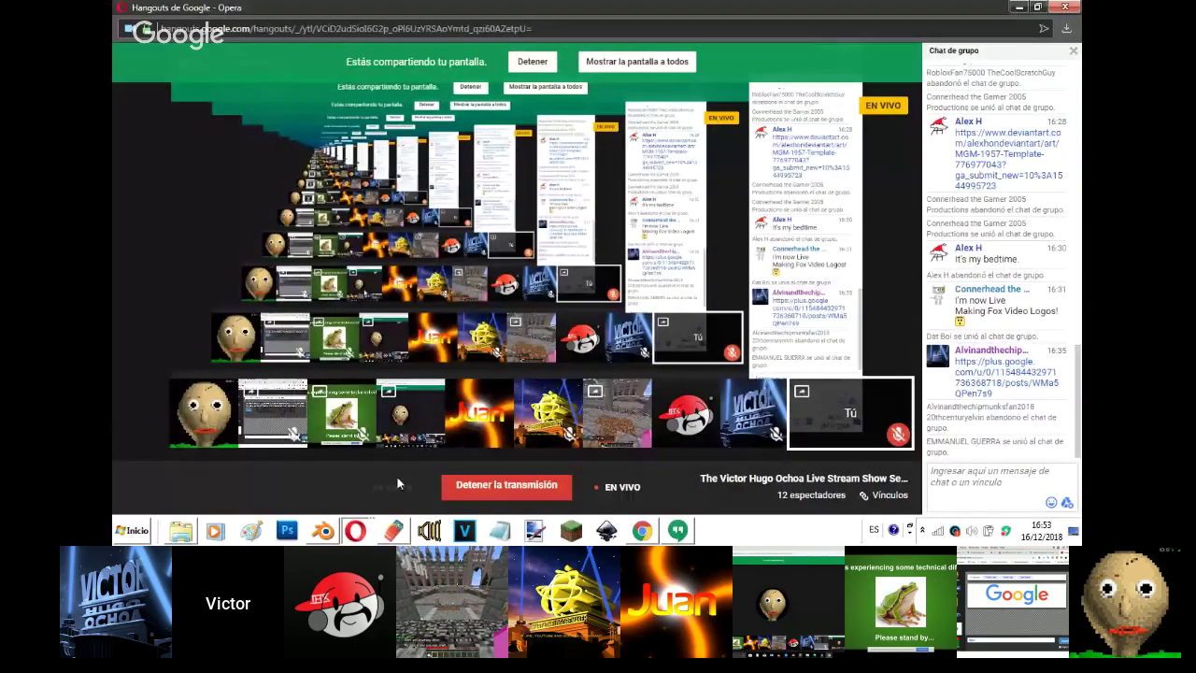
pyautogui.click(355, 531)
pyautogui.click(362, 462)
pyautogui.click(675, 532)
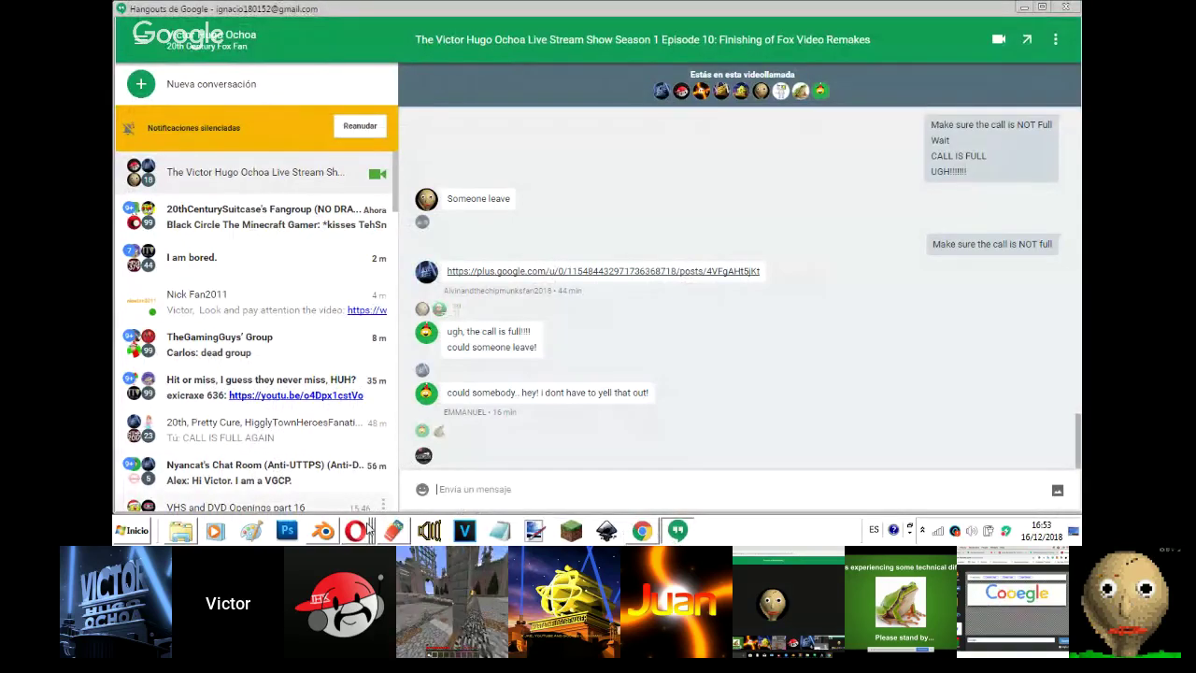
pyautogui.click(370, 529)
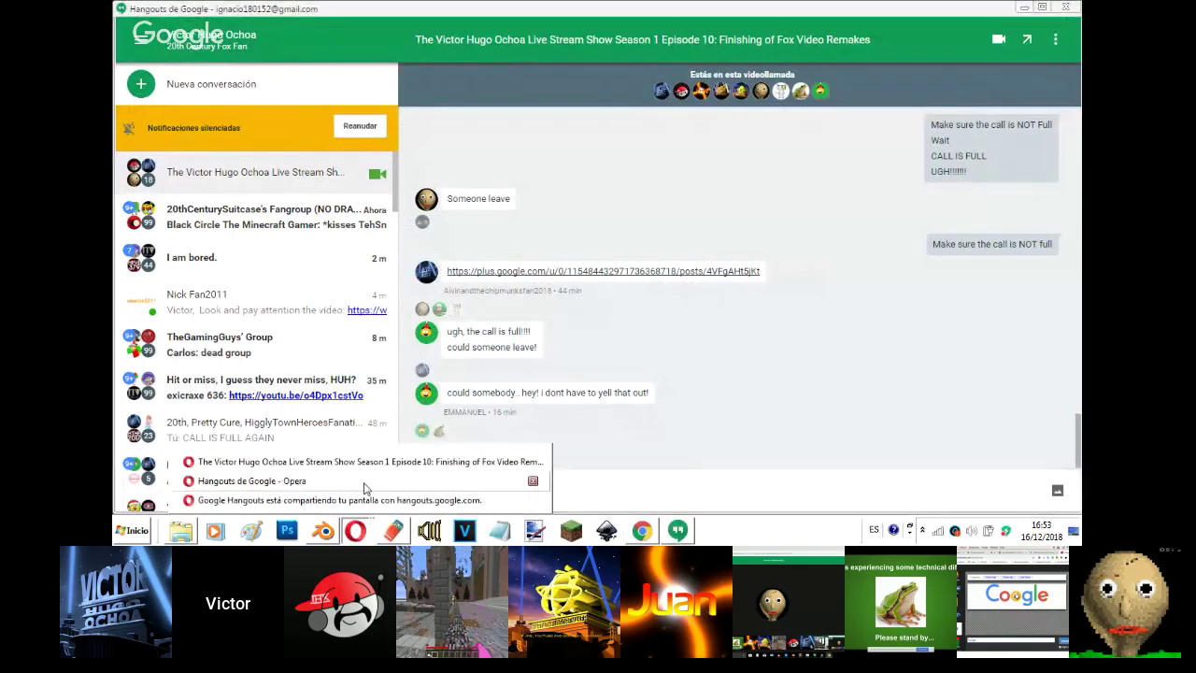
pyautogui.click(363, 481)
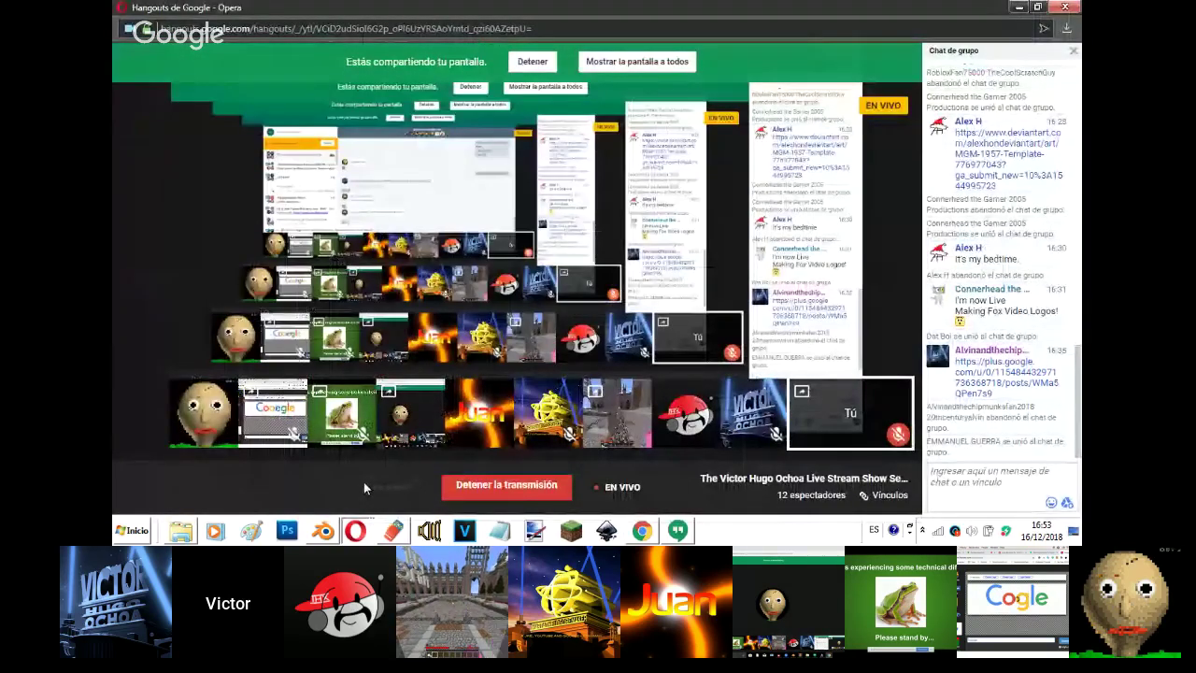
pyautogui.moveTo(327, 531)
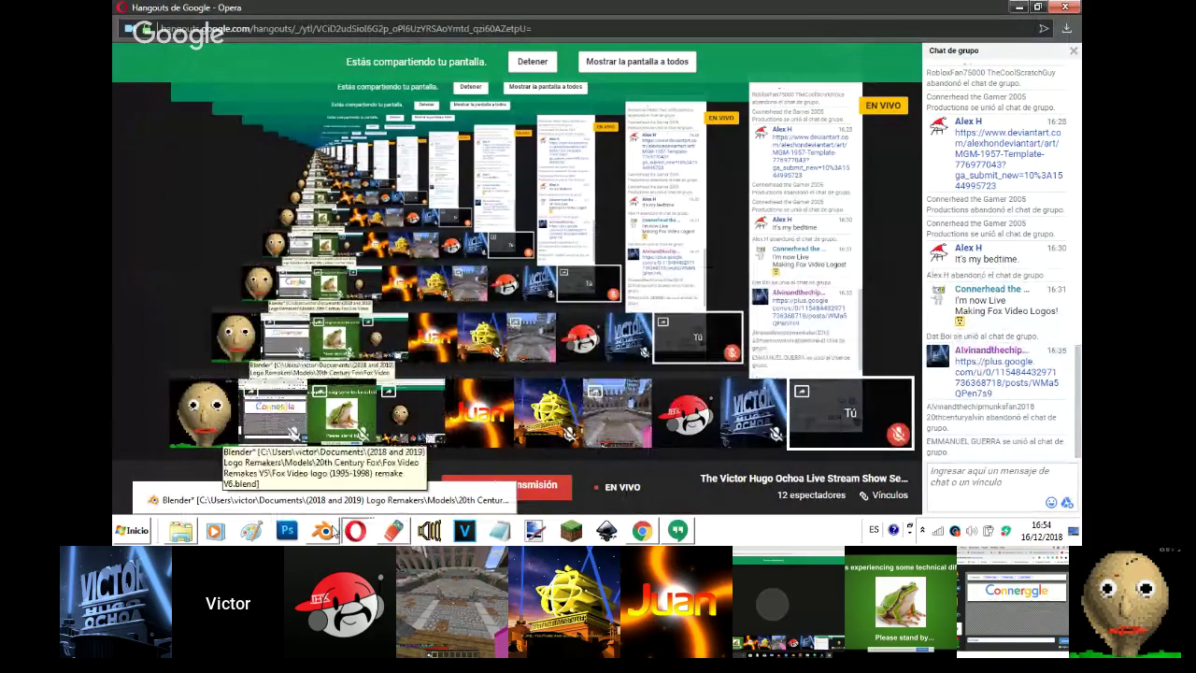
pyautogui.click(318, 500)
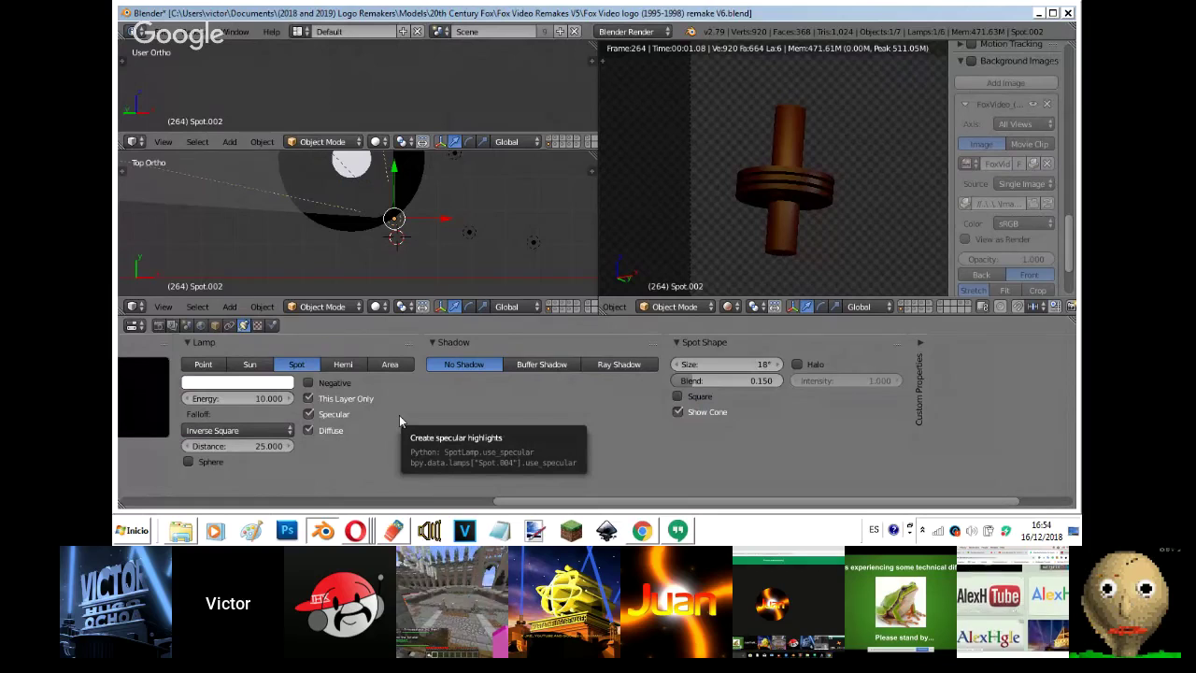
pyautogui.moveTo(392, 285); pyautogui.dragTo(385, 264, button='middle')
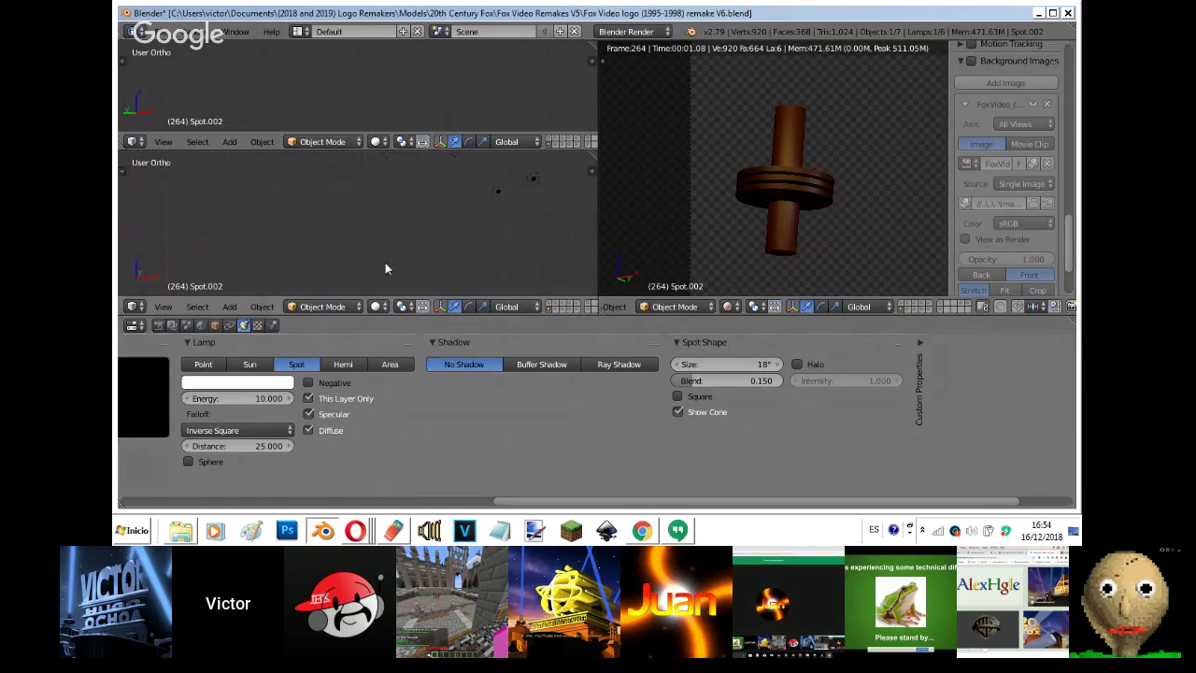
pyautogui.press('KP_1')
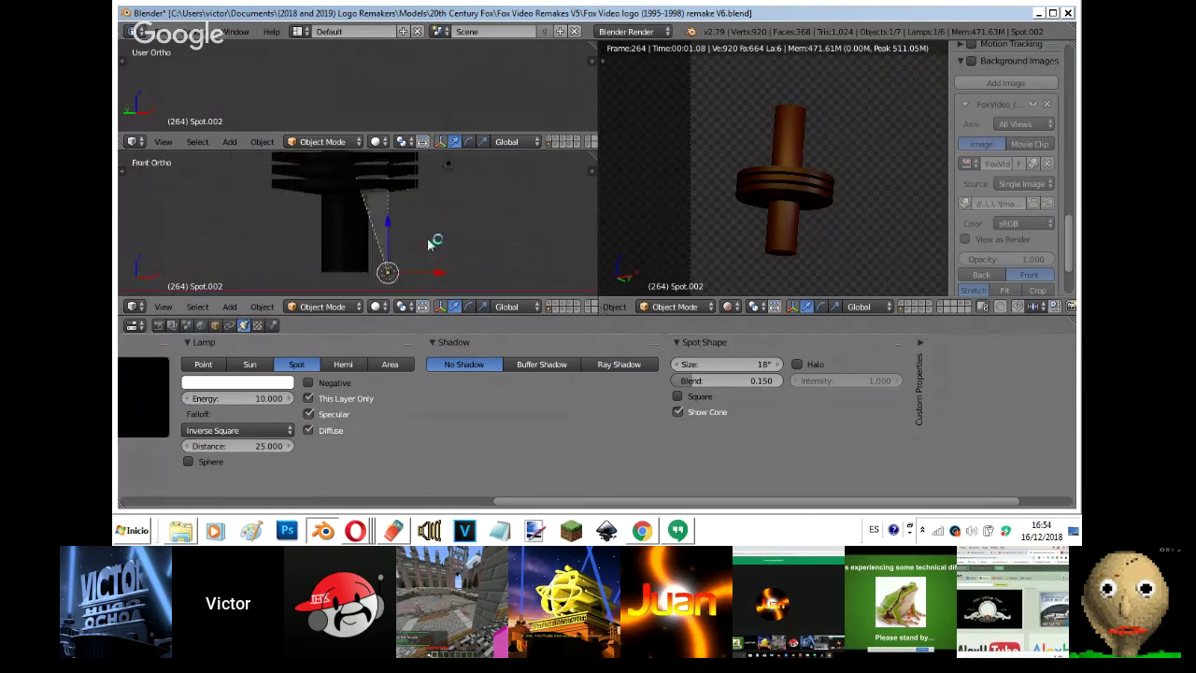
pyautogui.press('g')
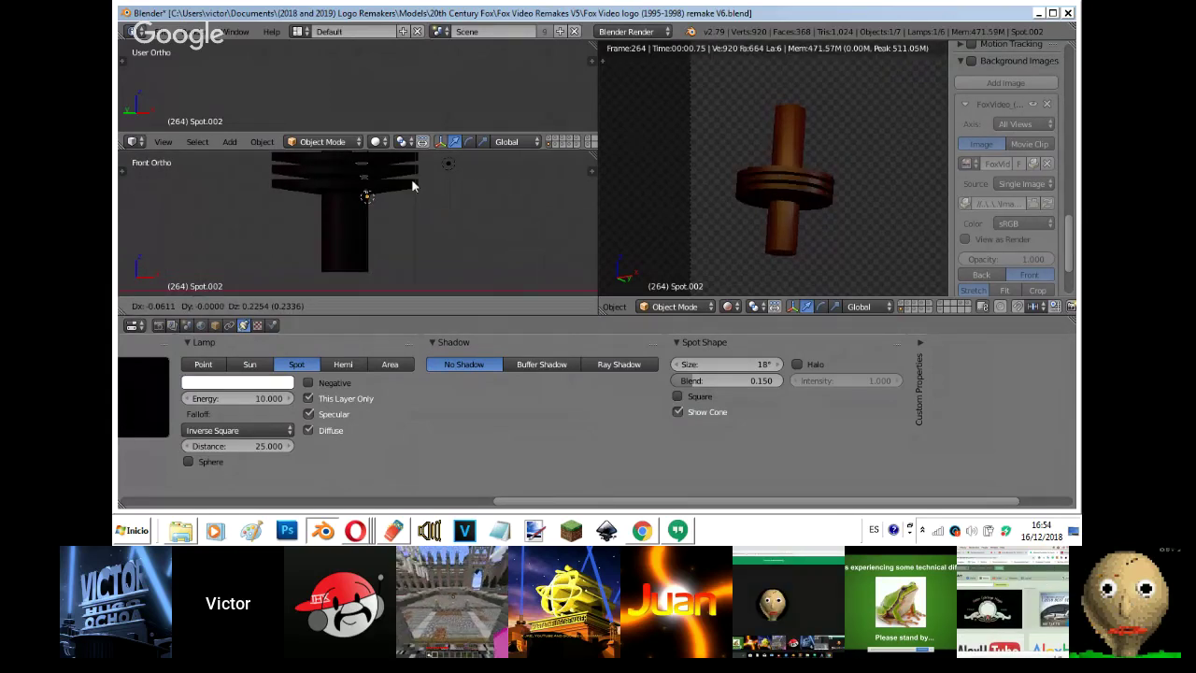
pyautogui.rightClick(427, 244)
# - Tint the spot lamp's light warm yellow-orange with R 1.000, G 0.683 and B 0.203
pyautogui.click(278, 382)
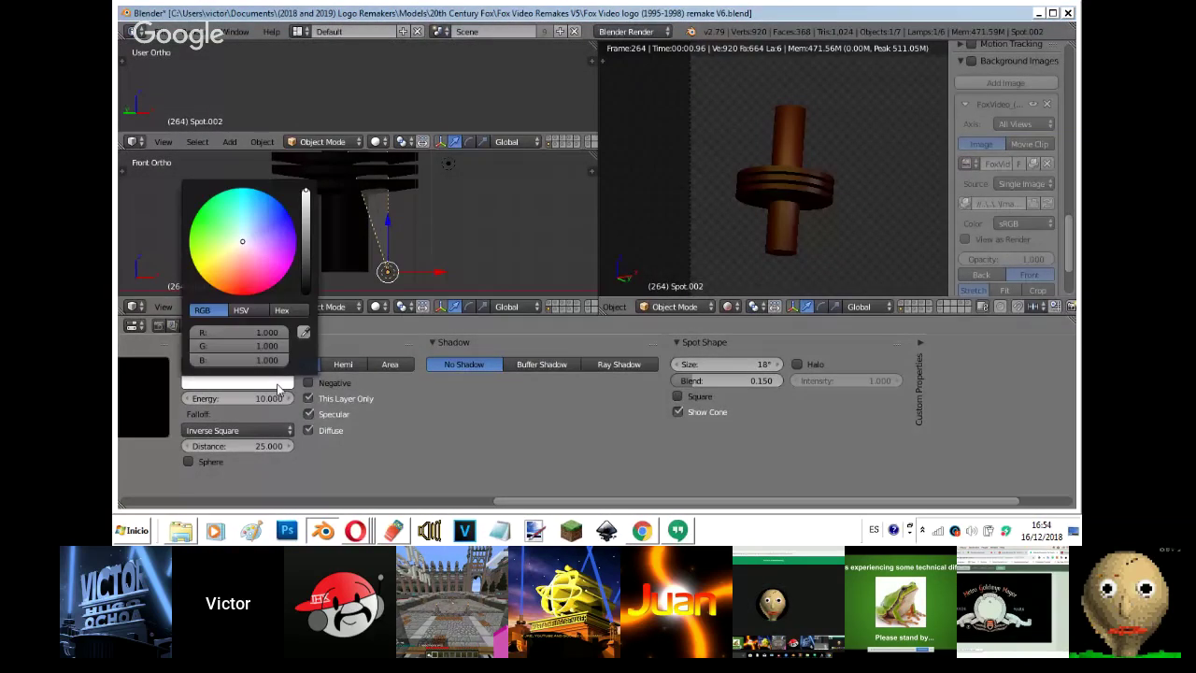
pyautogui.click(225, 263)
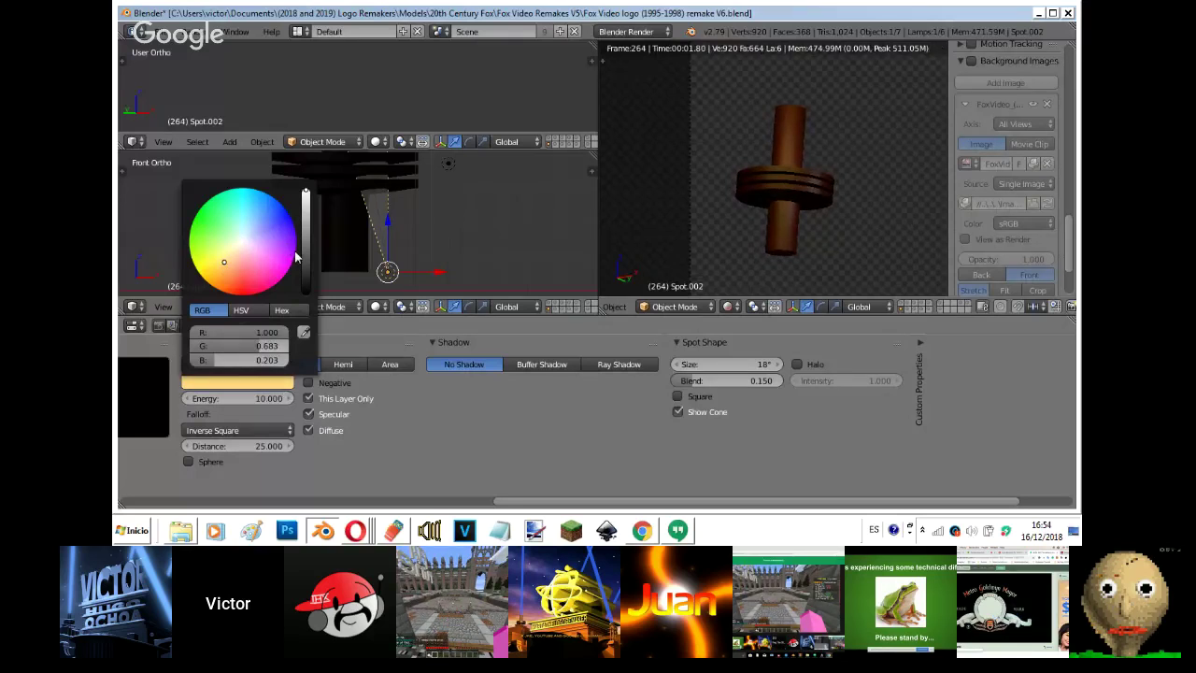
# - Place the 3D cursor beside the spire's lower shaft and delete the spot lamp
pyautogui.click(453, 232)
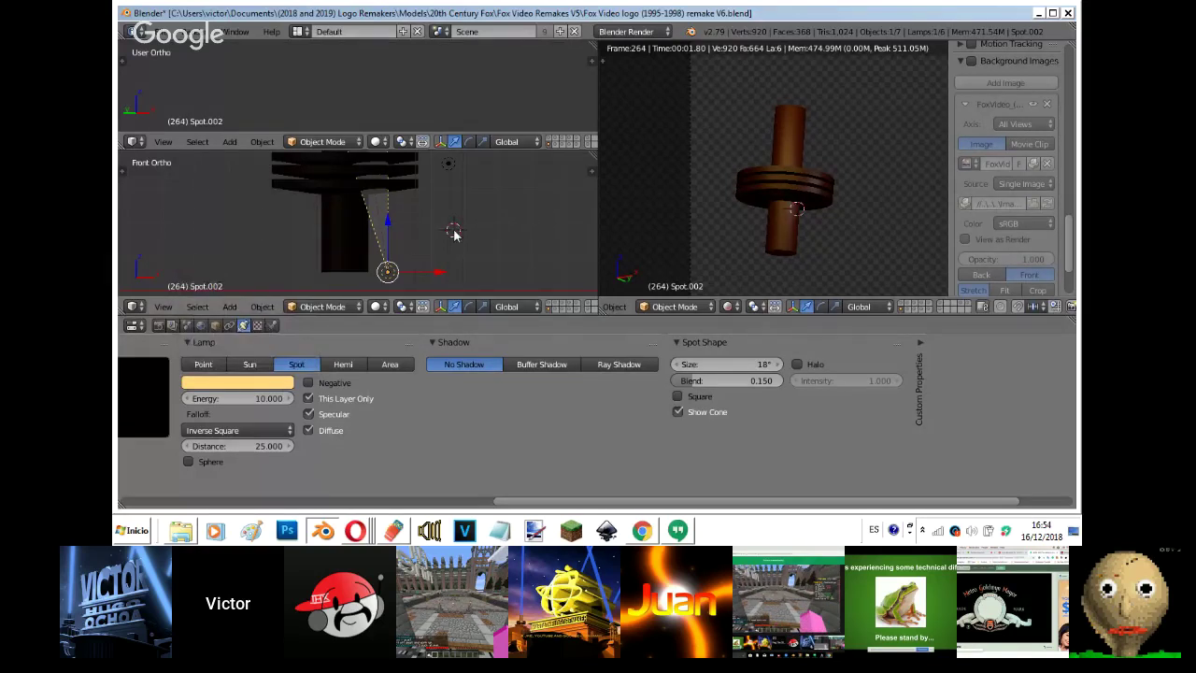
pyautogui.press('Delete')
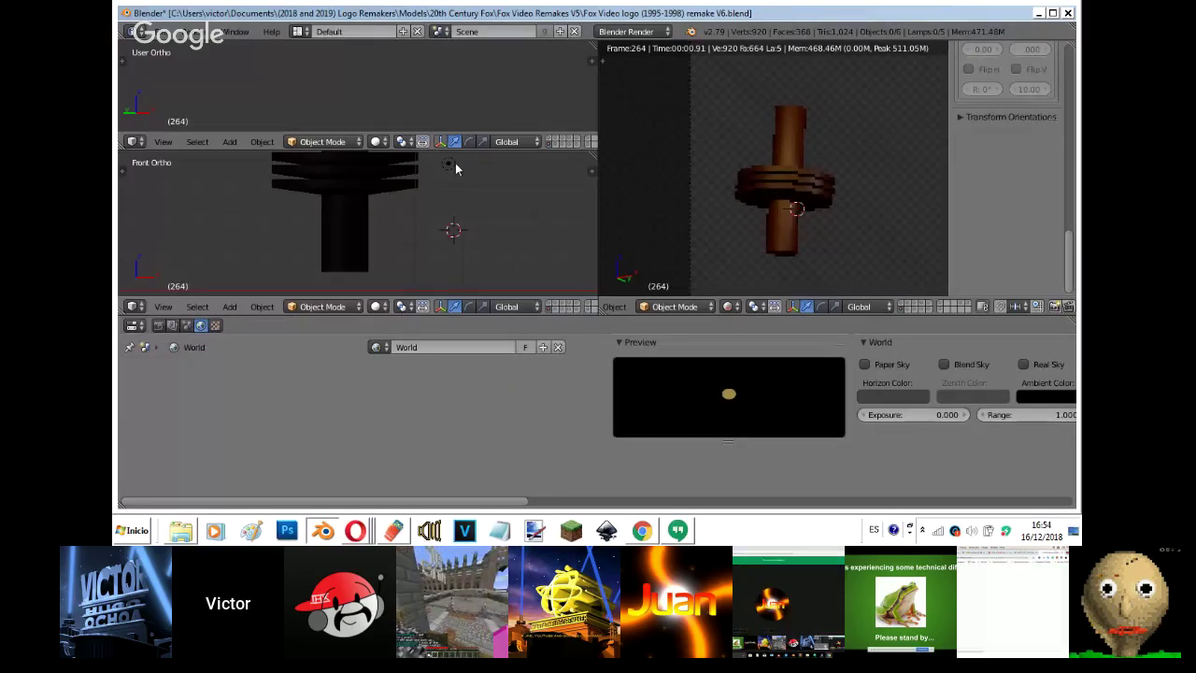
# - In the top view, select the yellow point lamp in front of the spire
pyautogui.rightClick(455, 164)
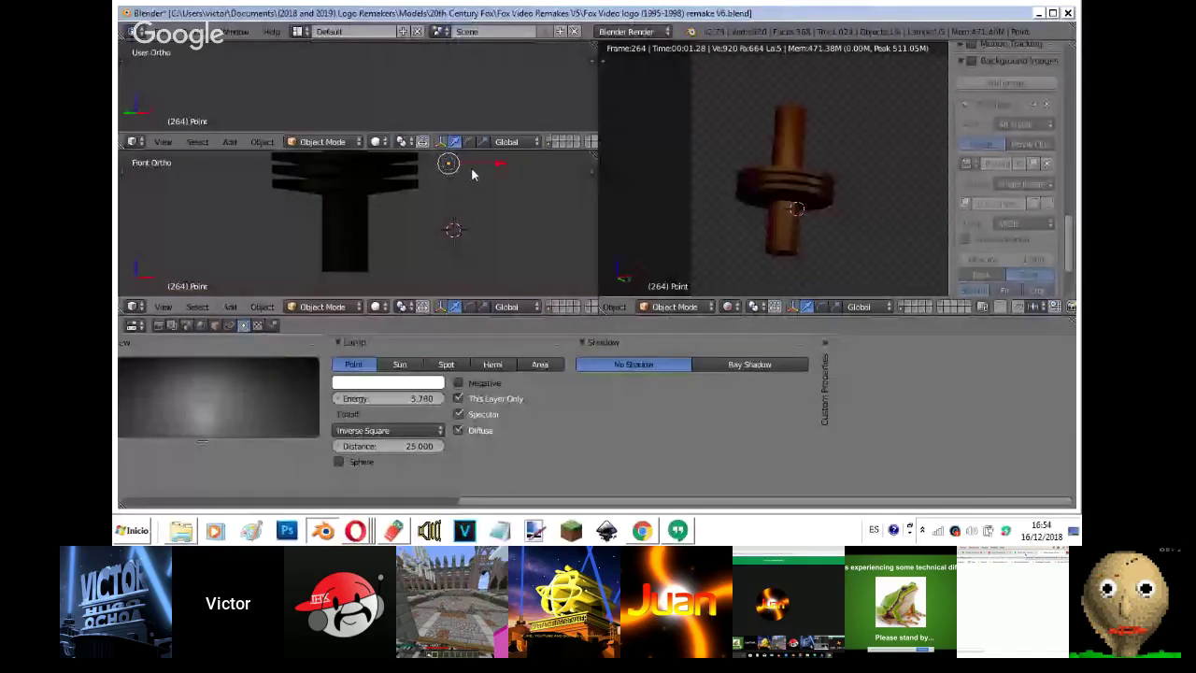
pyautogui.scroll(-6, 471, 175)
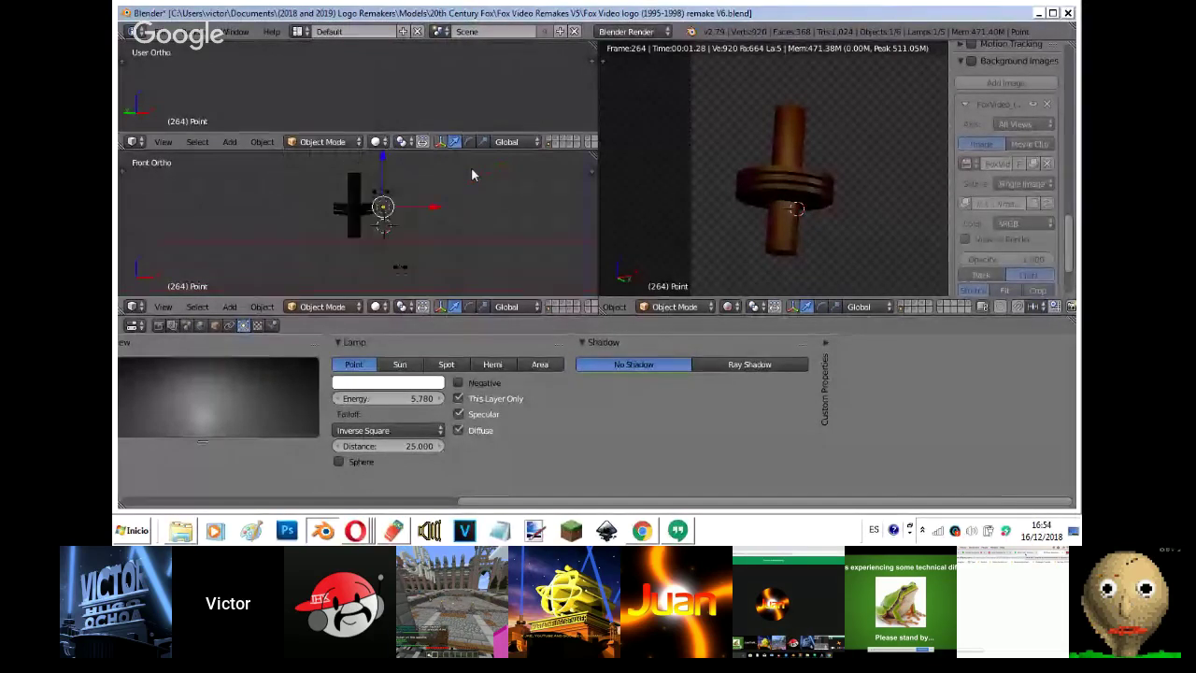
pyautogui.press('KP_7')
pyautogui.rightClick(387, 225)
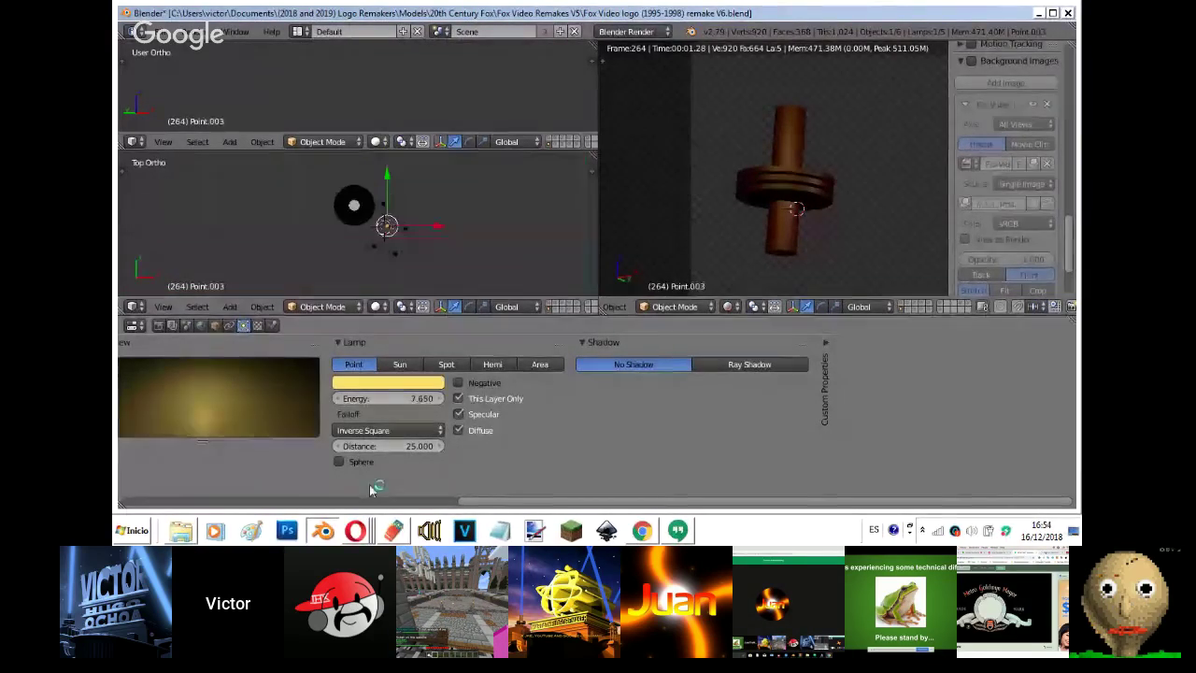
# - Check the Hangouts call window and the YouTube stream's live chat, and return to Blender
pyautogui.click(355, 530)
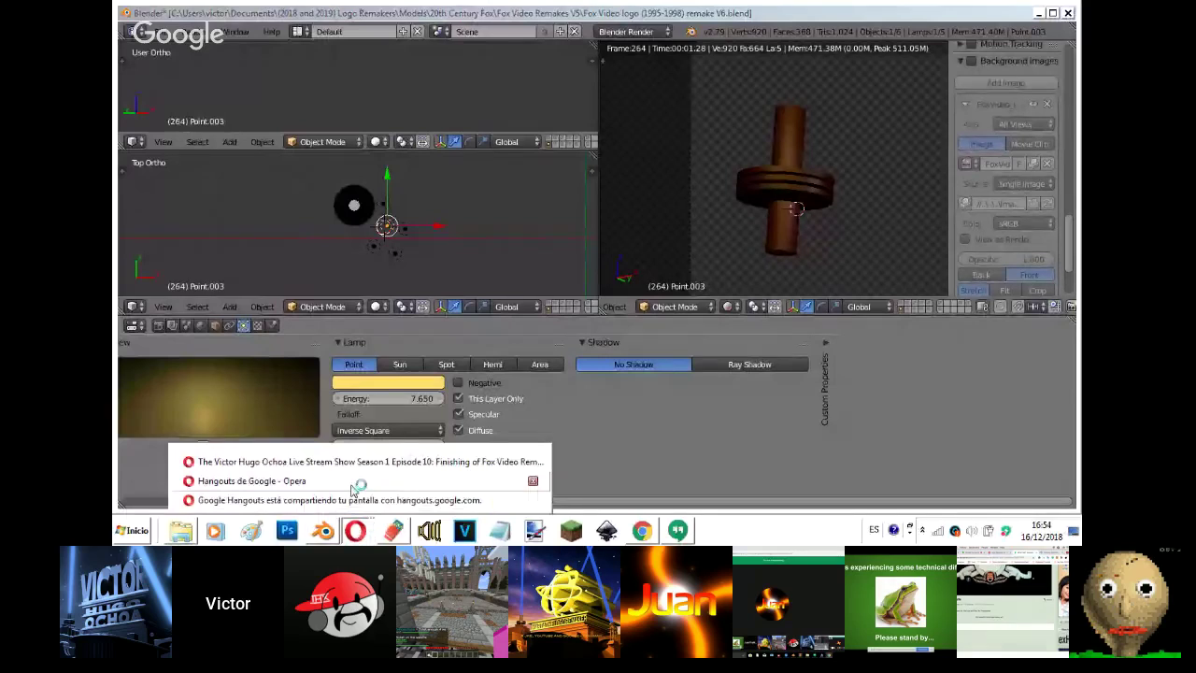
pyautogui.click(352, 484)
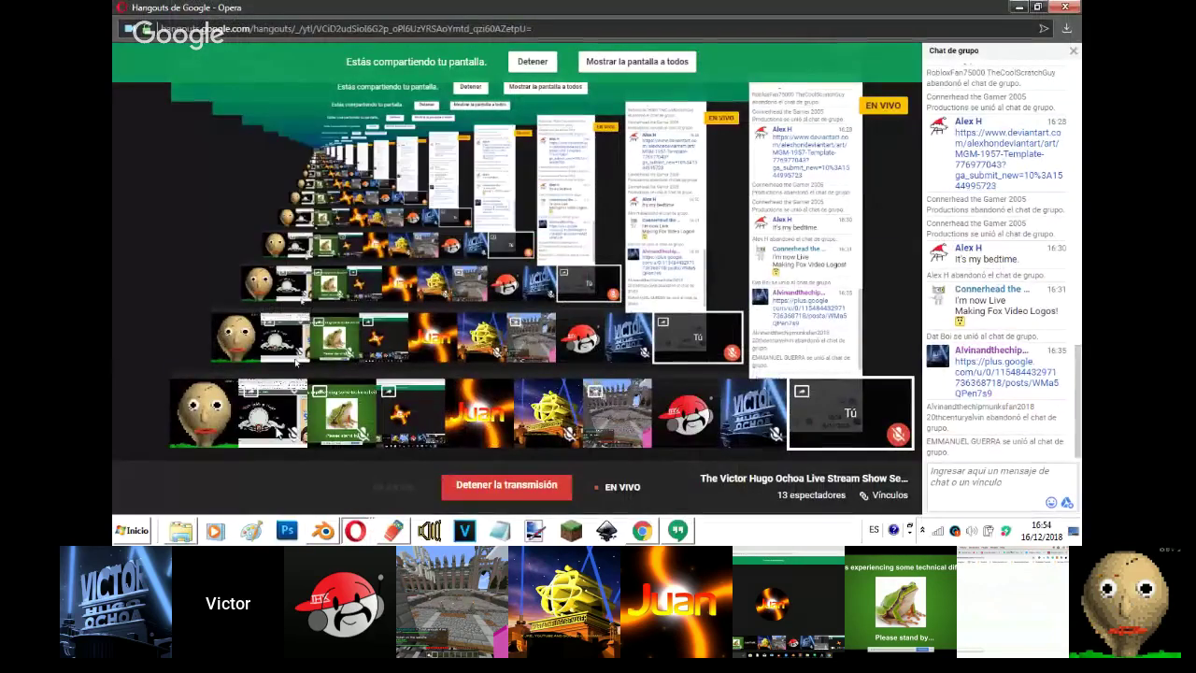
pyautogui.click(371, 530)
pyautogui.click(348, 444)
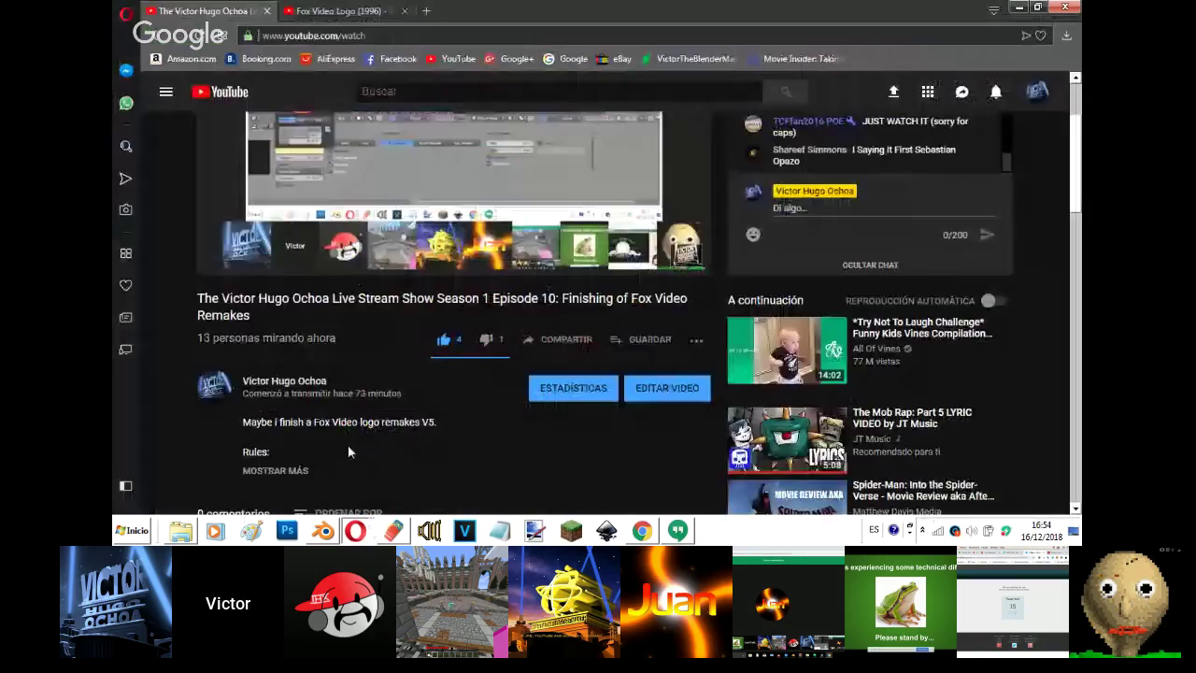
pyautogui.click(903, 329)
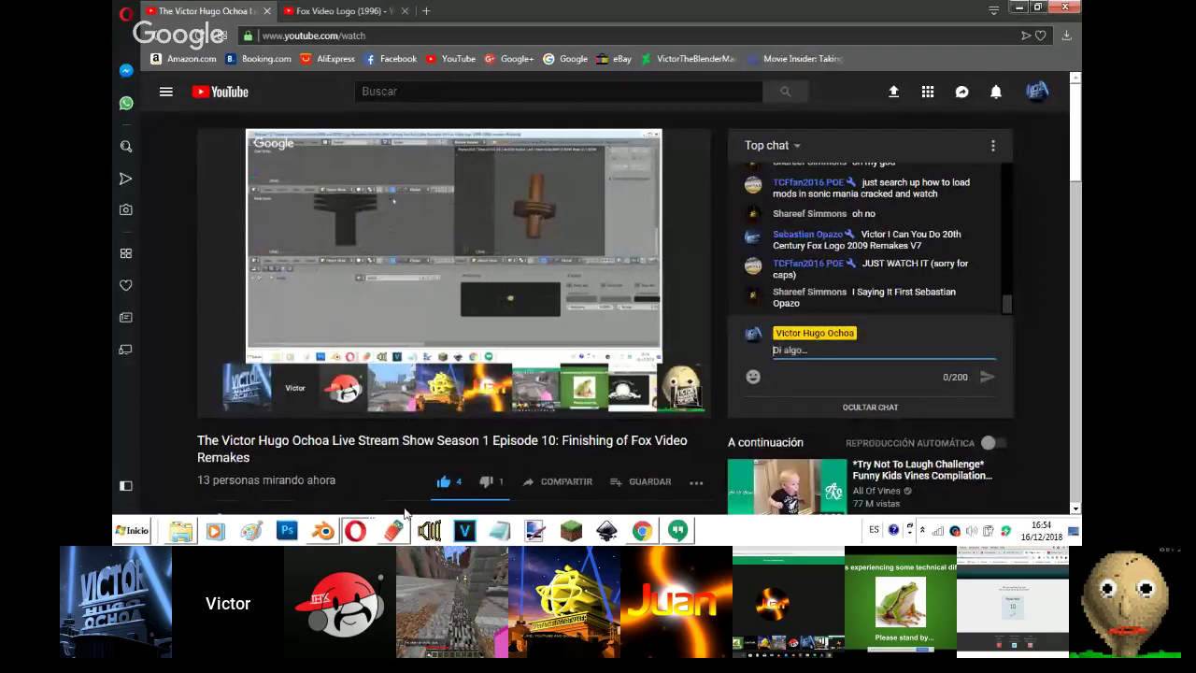
pyautogui.click(366, 529)
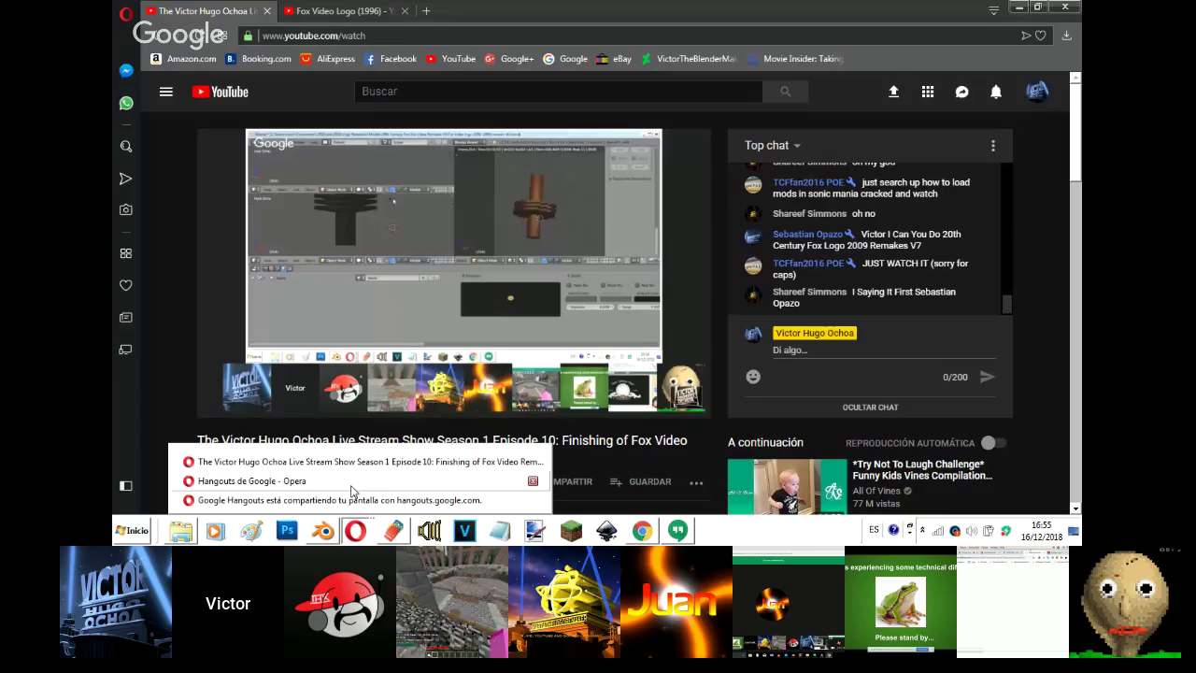
pyautogui.click(352, 485)
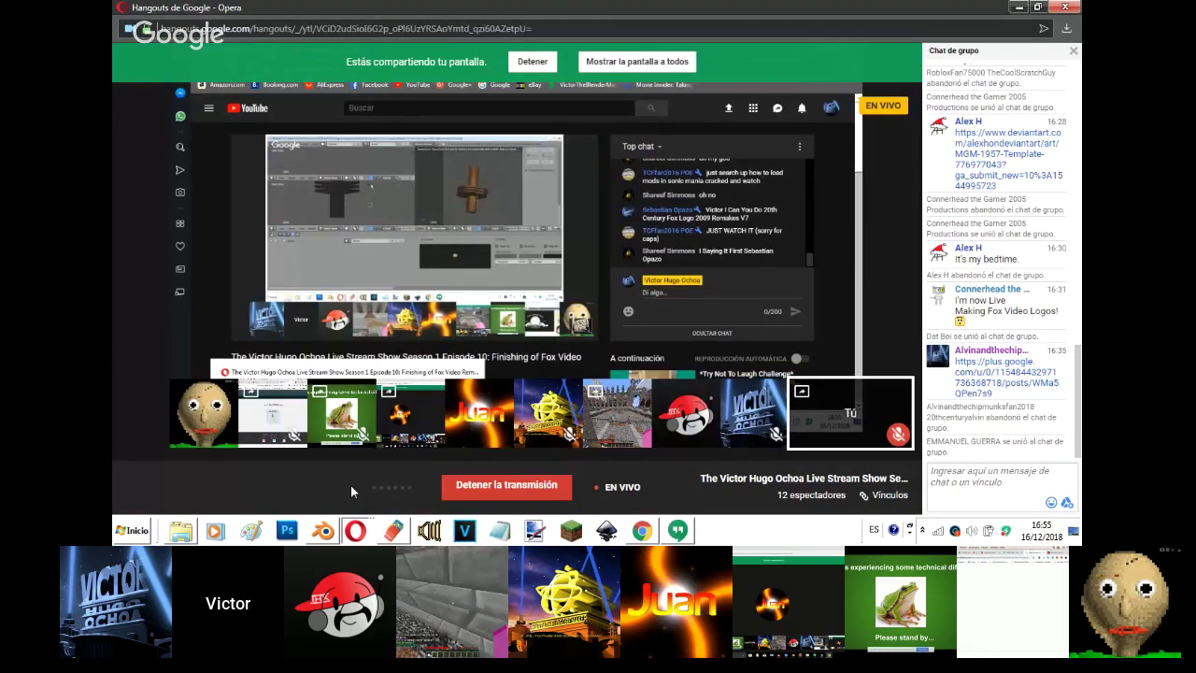
pyautogui.click(677, 530)
pyautogui.click(323, 530)
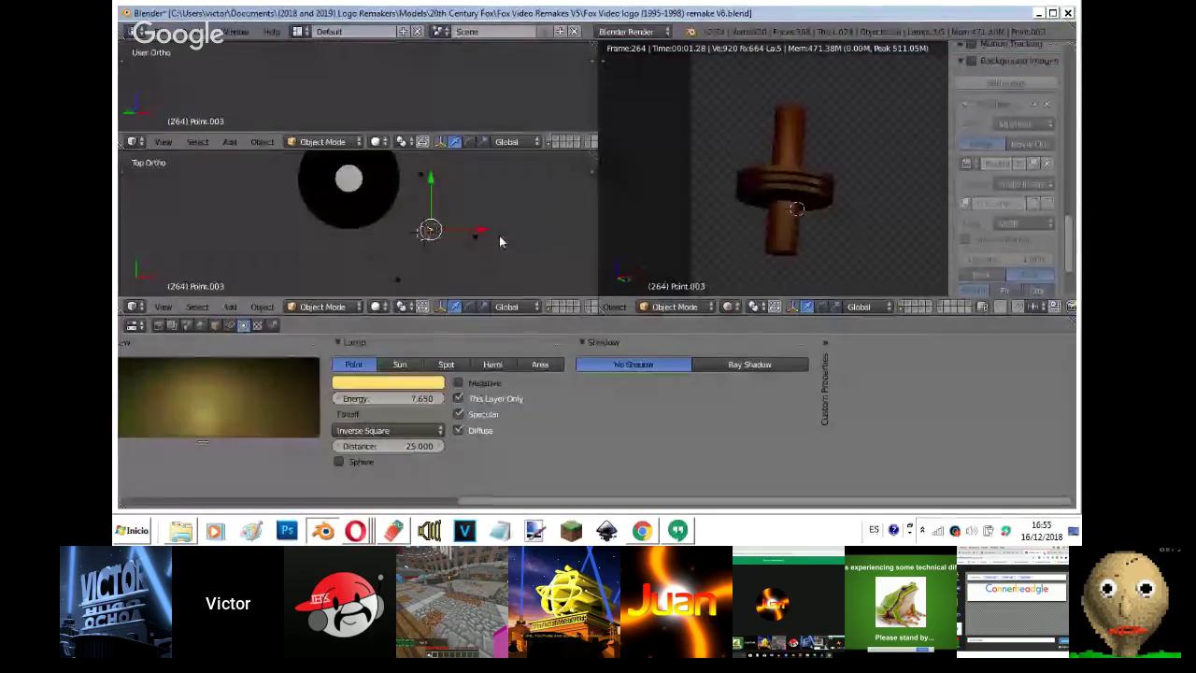
# - Duplicate the yellow point lamp and place the copy at the front edge of the spire's rings in the top view
pyautogui.scroll(-20, 499, 242)
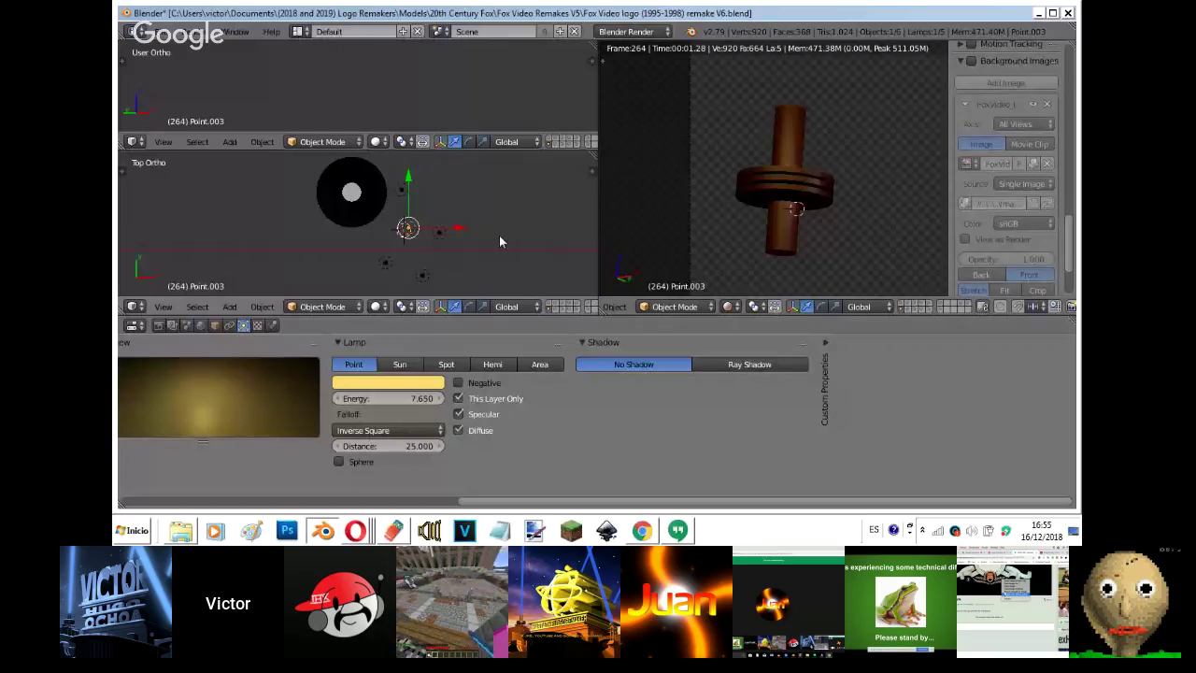
pyautogui.scroll(6, 500, 242)
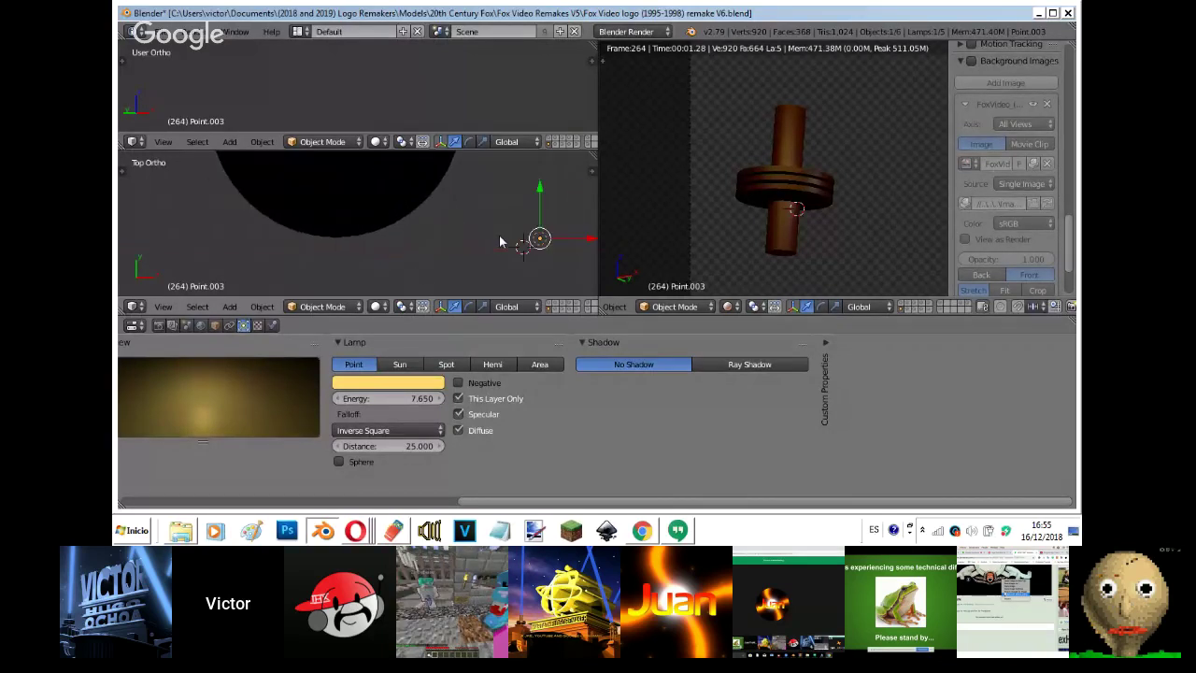
pyautogui.scroll(-1, 500, 241)
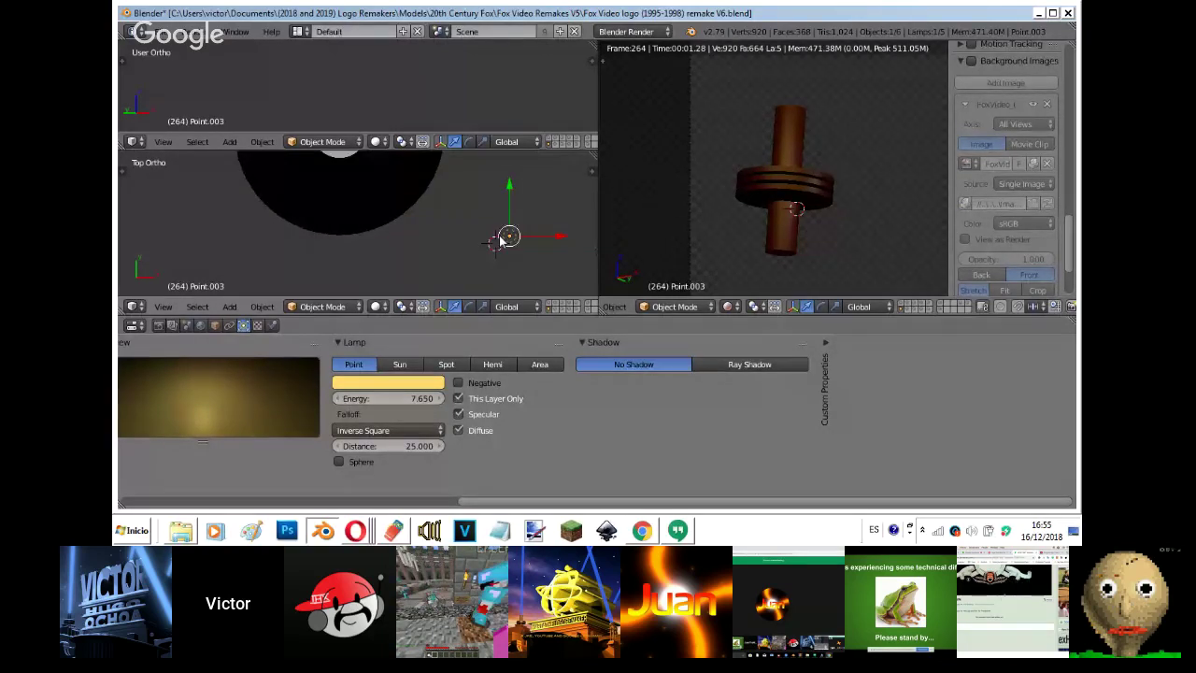
pyautogui.scroll(-5, 500, 241)
pyautogui.scroll(8, 500, 242)
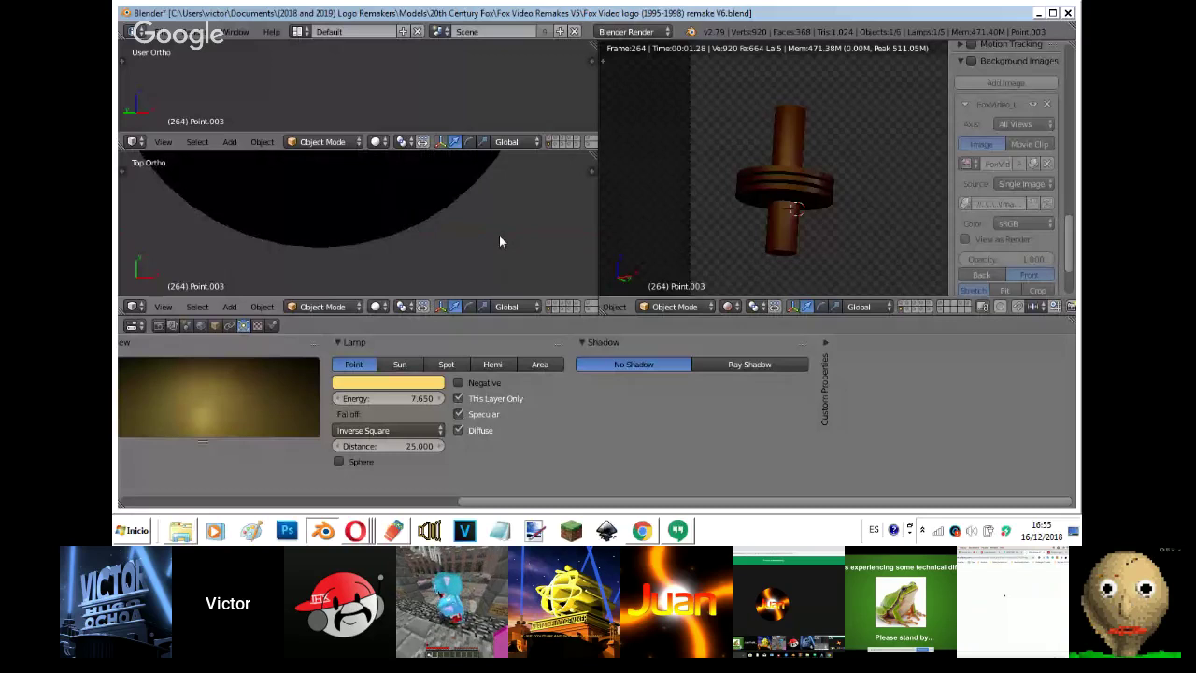
pyautogui.scroll(-4, 500, 241)
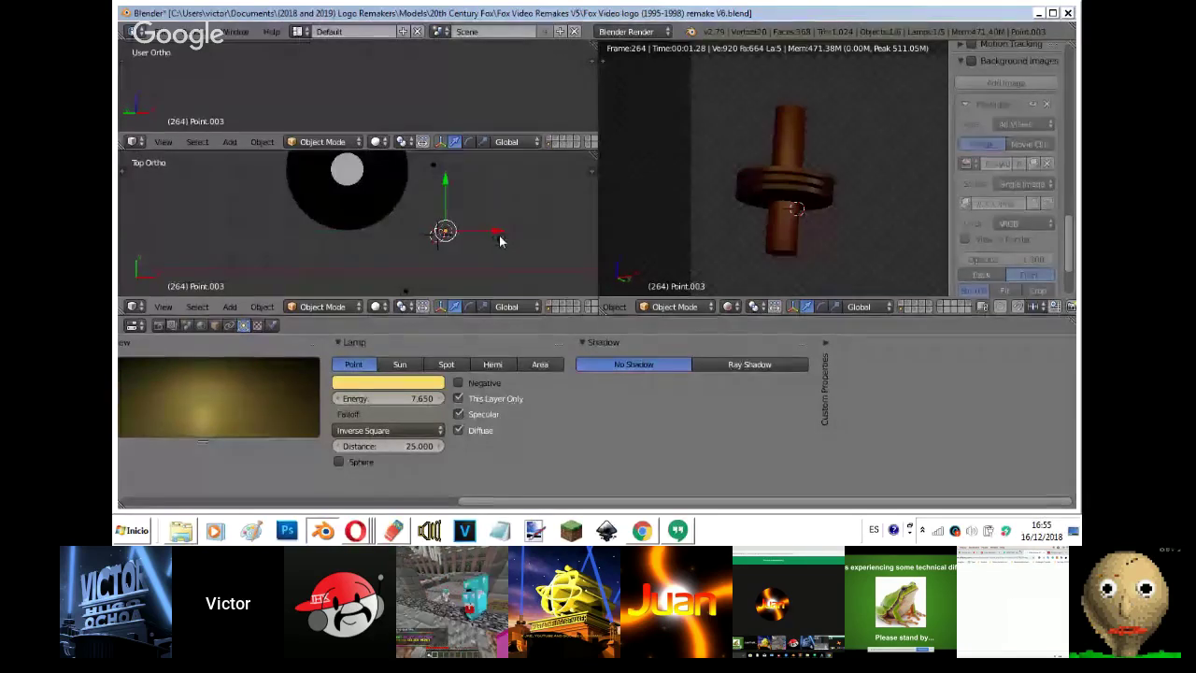
pyautogui.hotkey('shift', 'd')
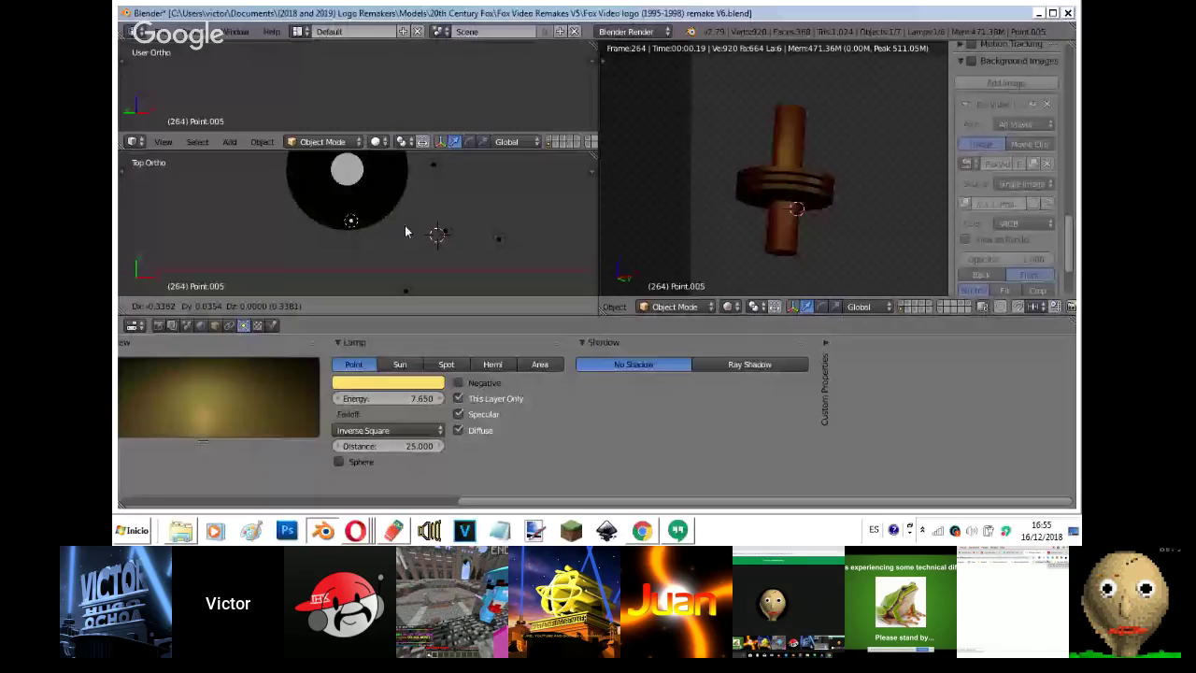
pyautogui.click(405, 226)
# - In the camera view, move the duplicated lamp down to the underside of the rings and show the rendered preview
pyautogui.hotkey('shift', 'z')
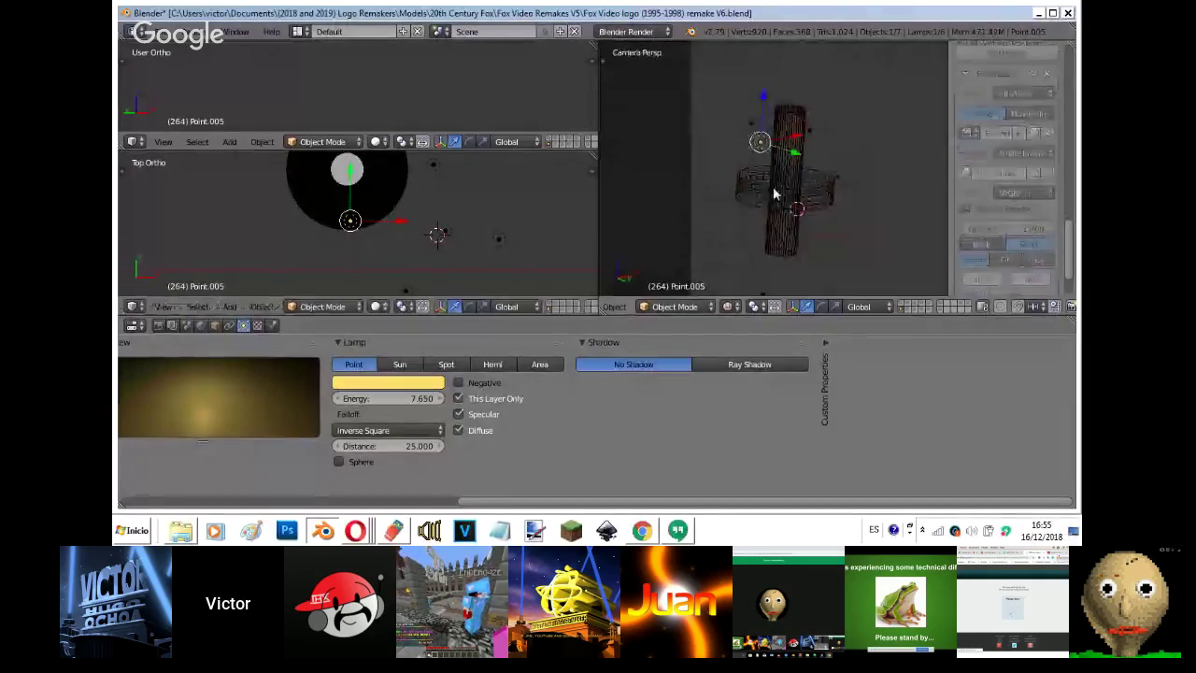
pyautogui.press('g')
pyautogui.click(804, 203)
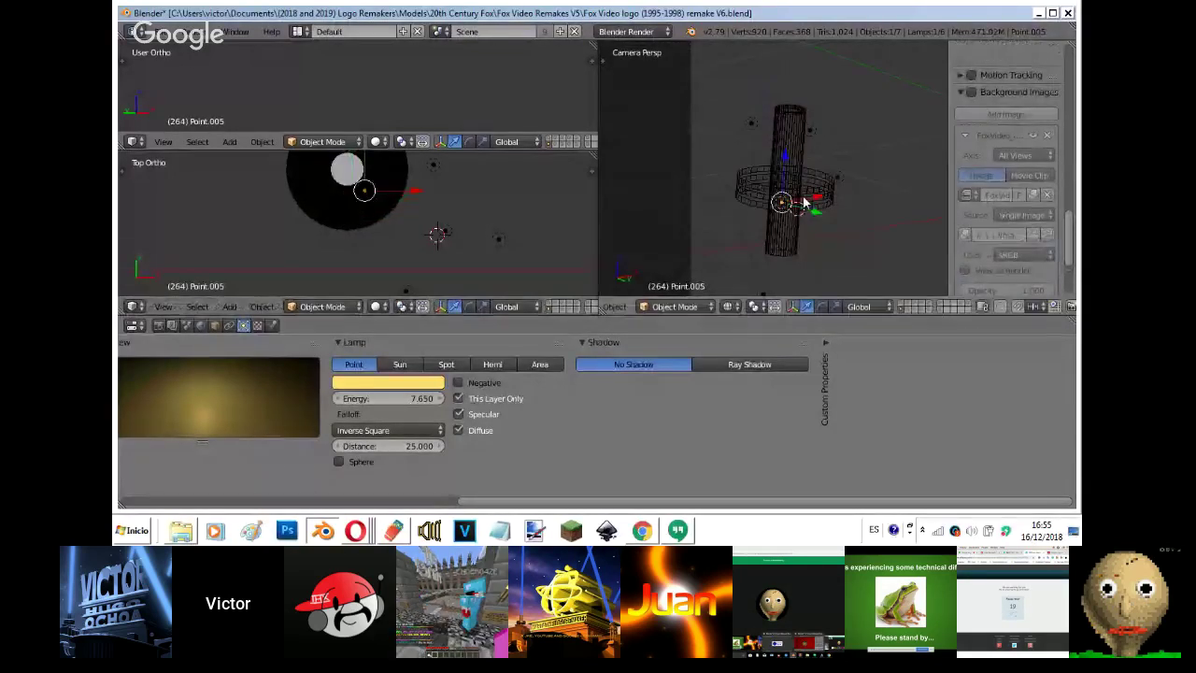
pyautogui.hotkey('shift', 'z')
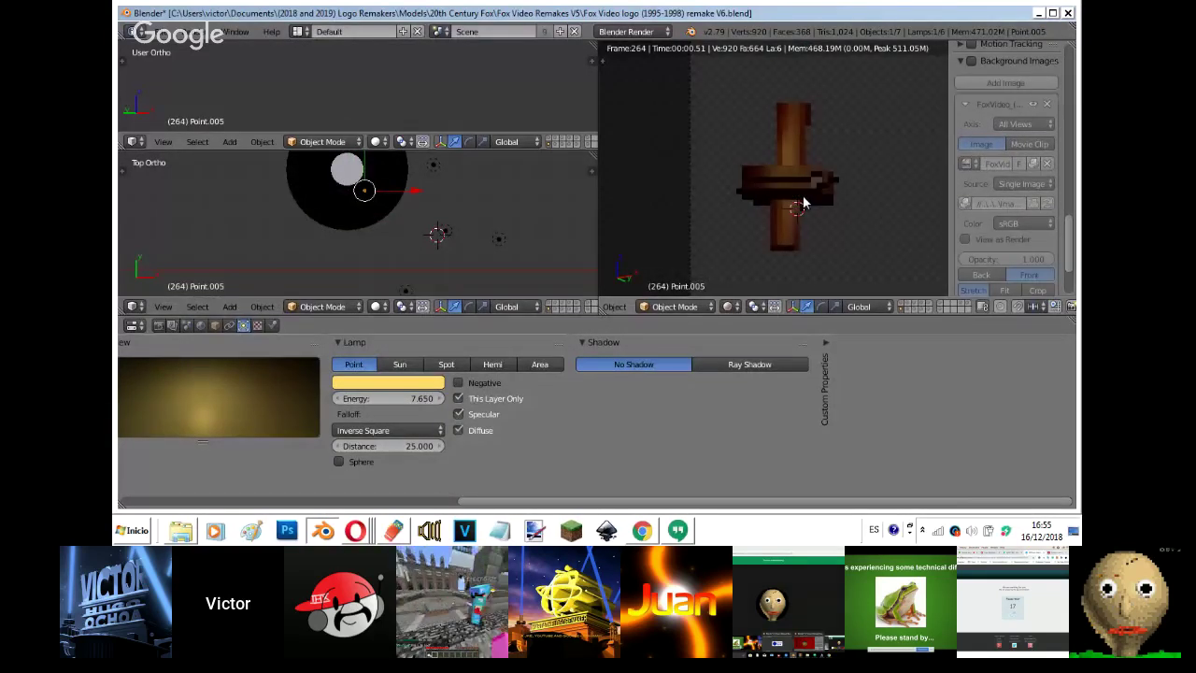
# - Turn off specular for the duplicated lamp and set its energy to 10.000
pyautogui.click(496, 414)
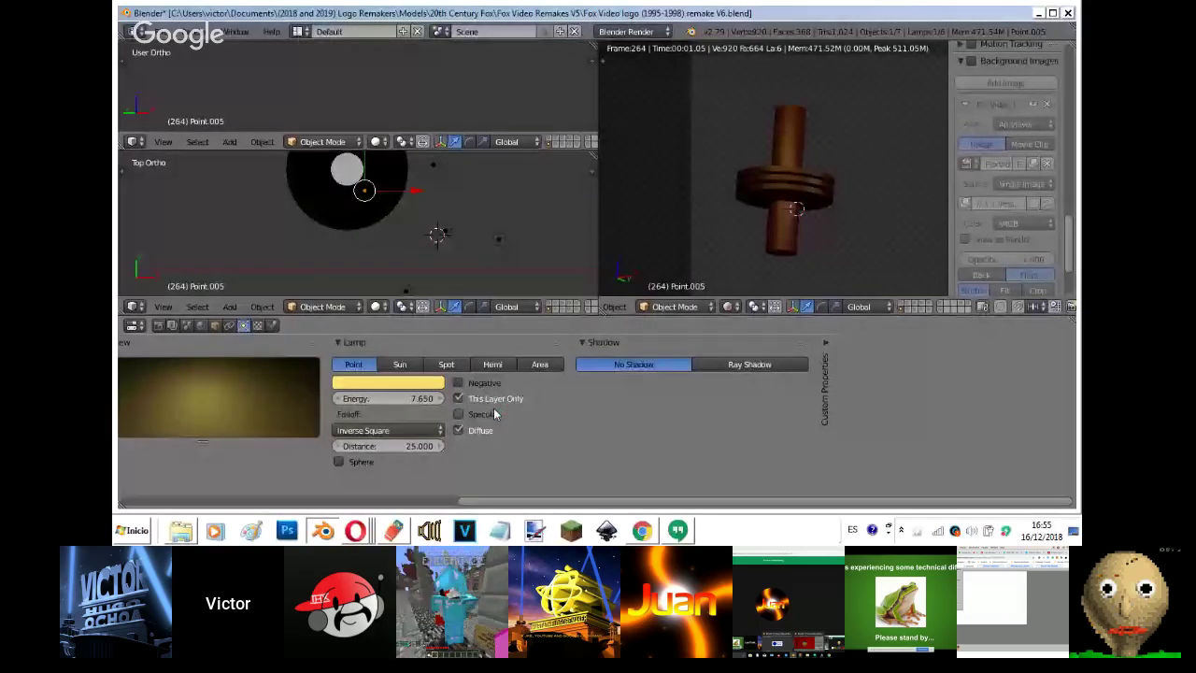
pyautogui.moveTo(388, 398); pyautogui.dragTo(443, 398)
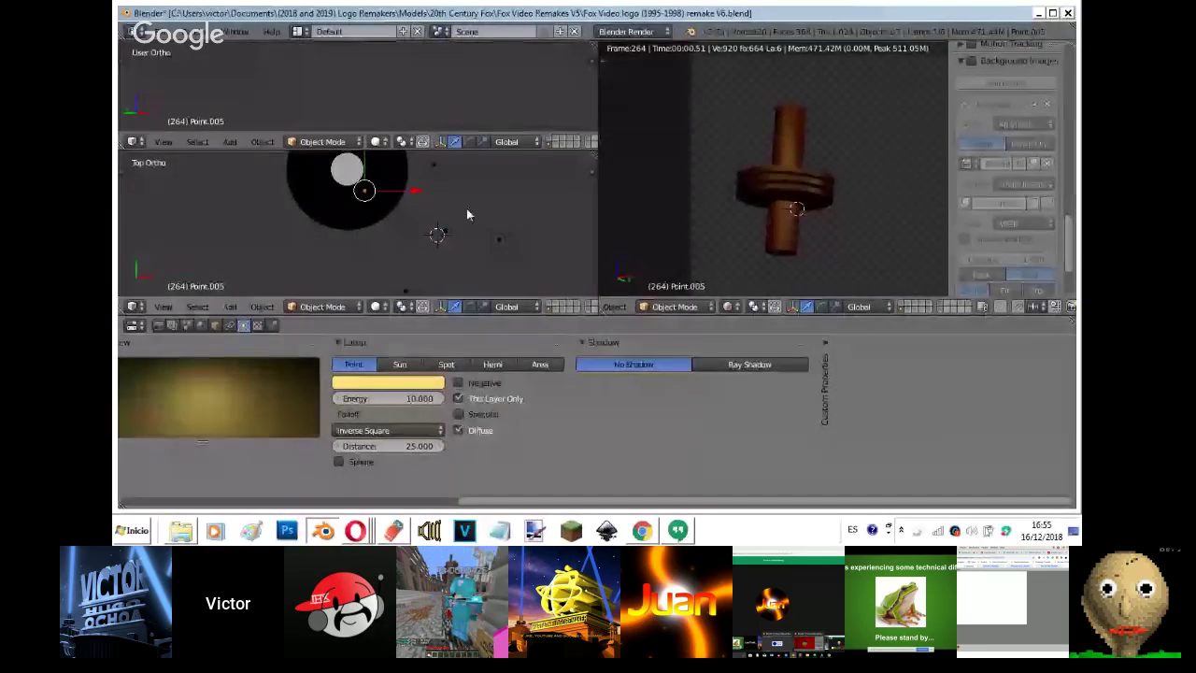
# - In the right view, move the duplicated lamp away from the lower shaft, just below the rings, and delete it
pyautogui.press('KP_3')
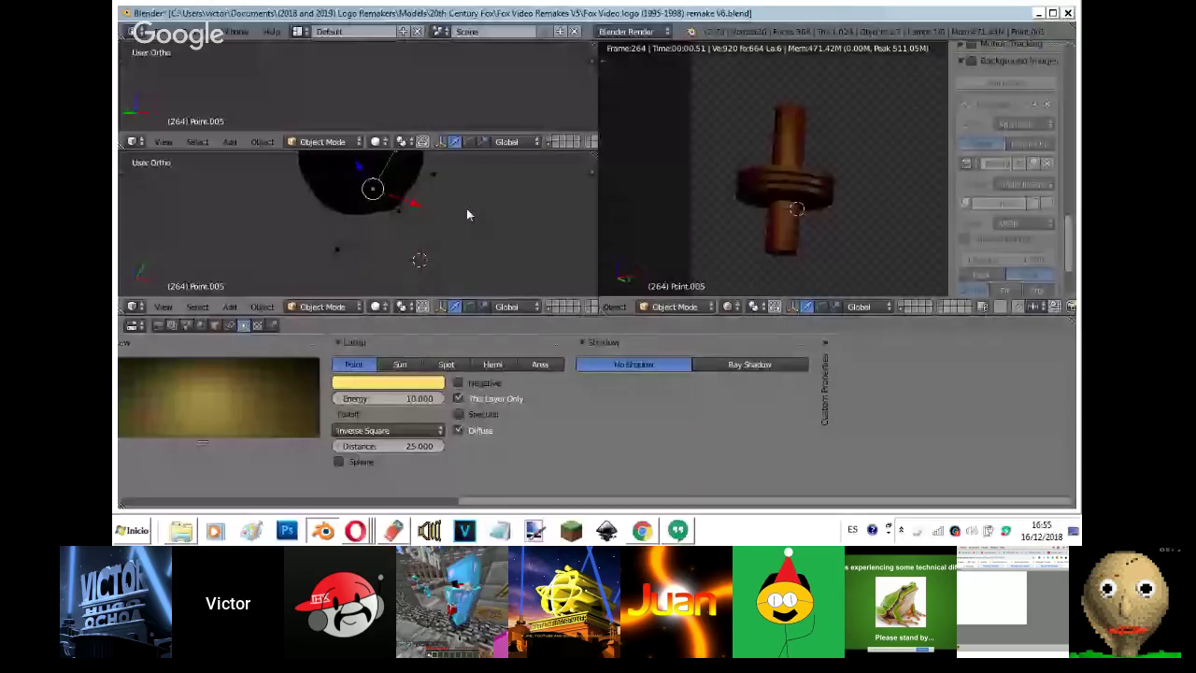
pyautogui.press('KP_3')
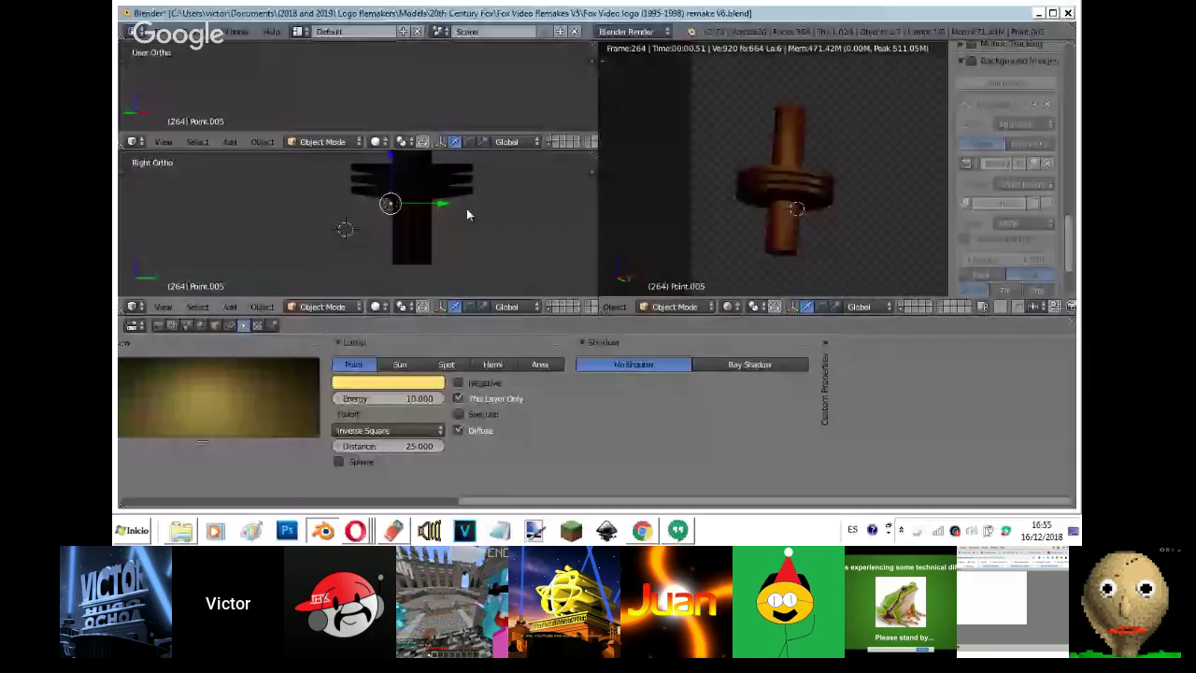
pyautogui.press('g')
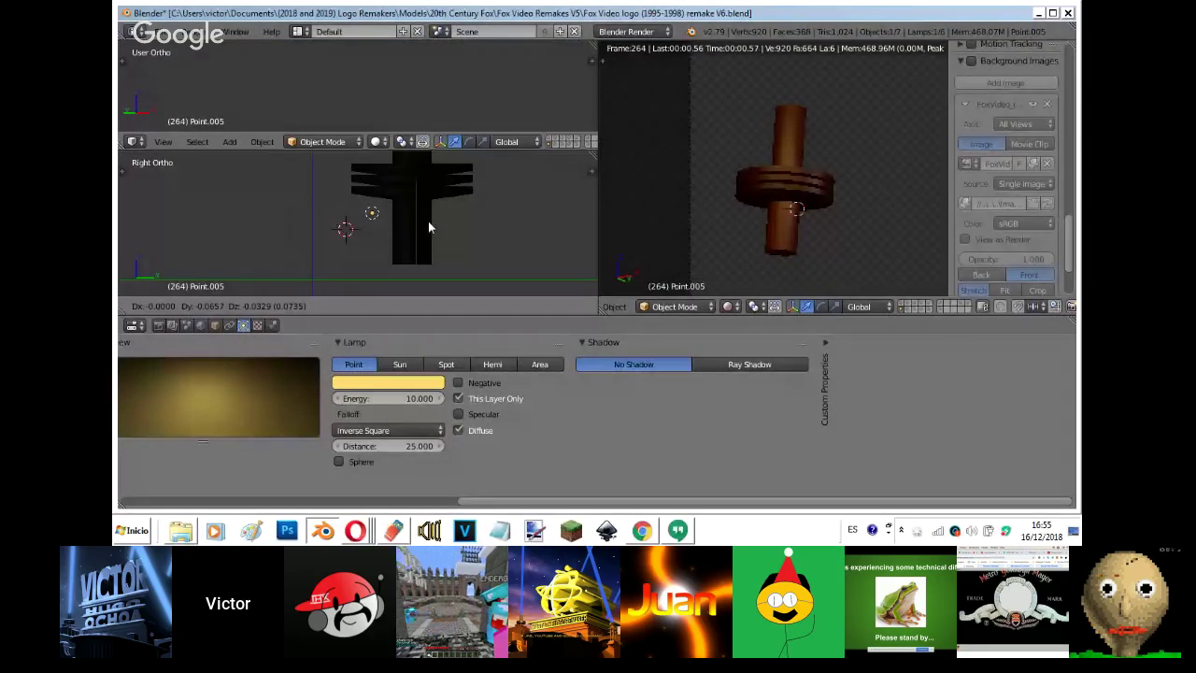
pyautogui.click(428, 222)
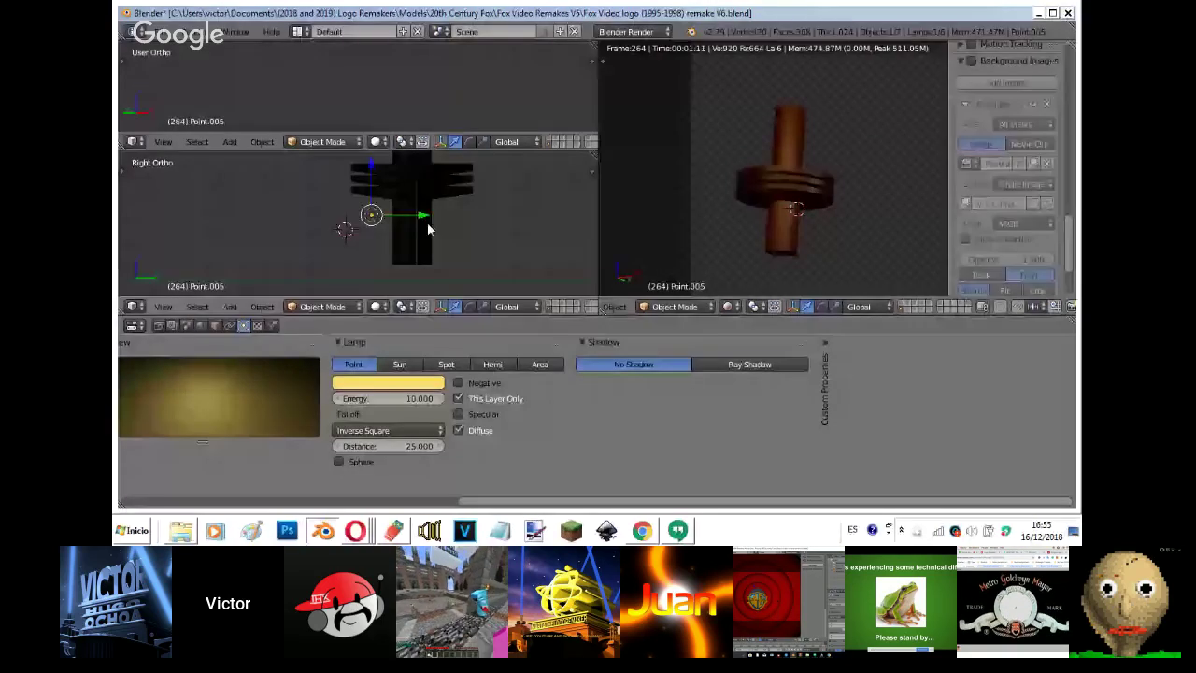
pyautogui.press('x')
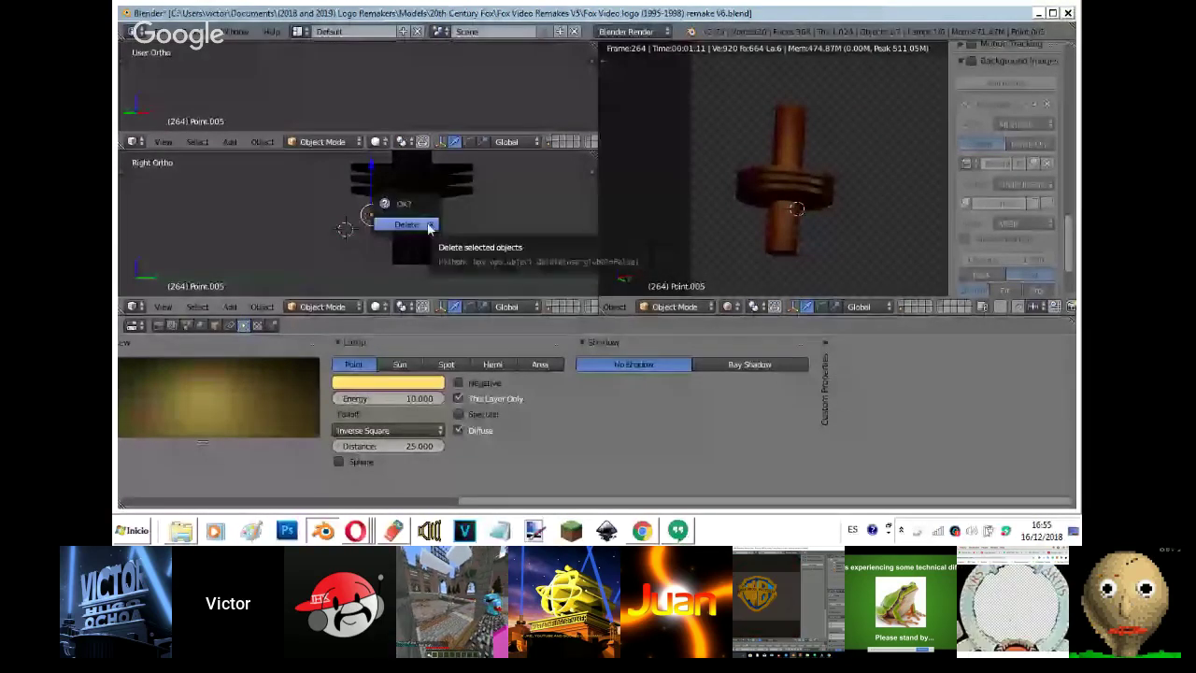
pyautogui.click(407, 225)
# - Set the specular hardness of the spire's Brown 7 material to 11 and refresh the rendered camera preview
pyautogui.rightClick(425, 229)
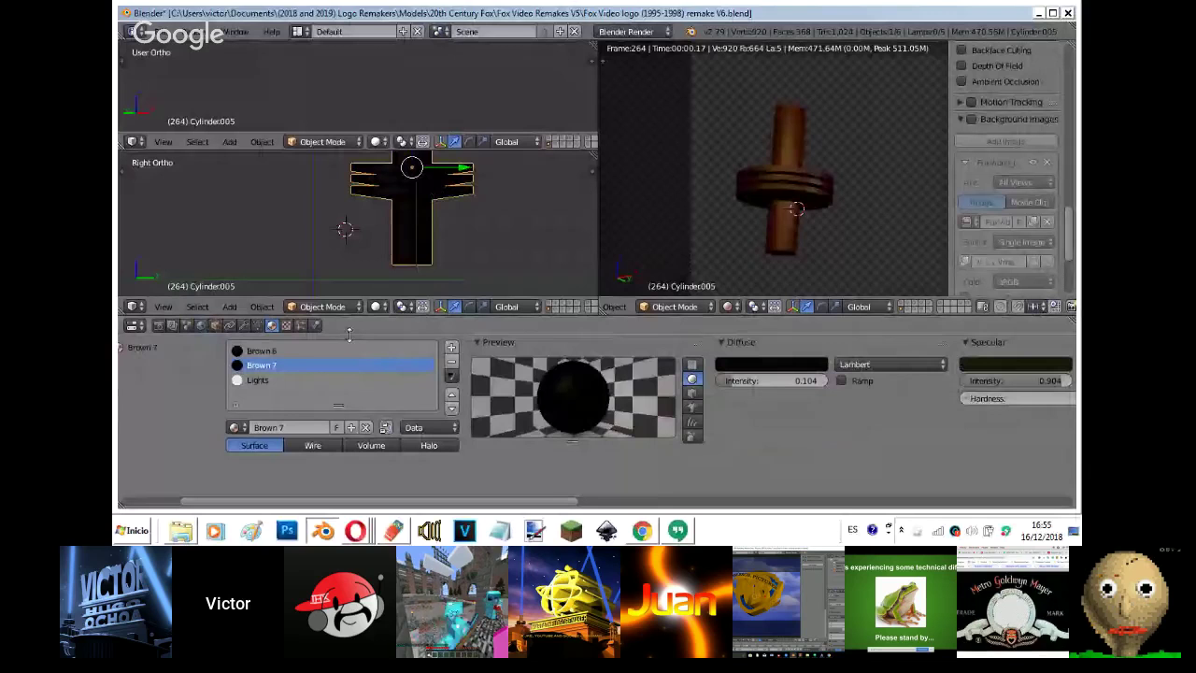
pyautogui.moveTo(774, 395); pyautogui.dragTo(356, 364, button='middle')
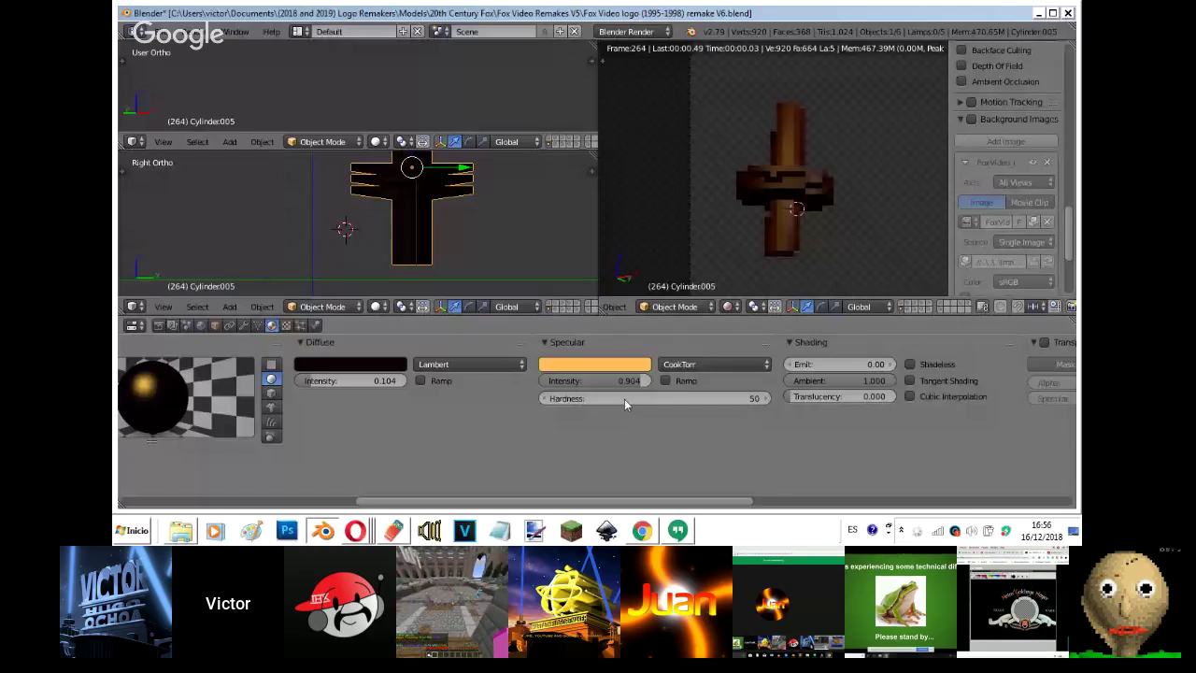
pyautogui.moveTo(625, 399); pyautogui.dragTo(588, 399)
pyautogui.click(858, 214)
pyautogui.hotkey('shift', 'z')
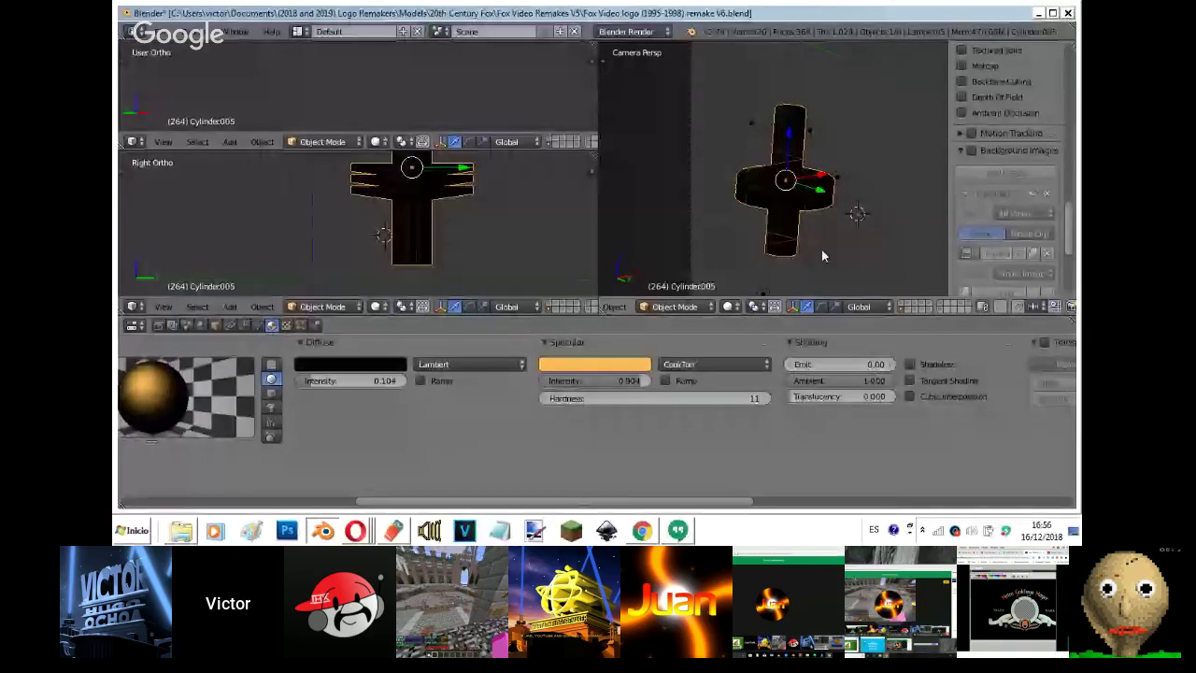
pyautogui.hotkey('shift', 'z')
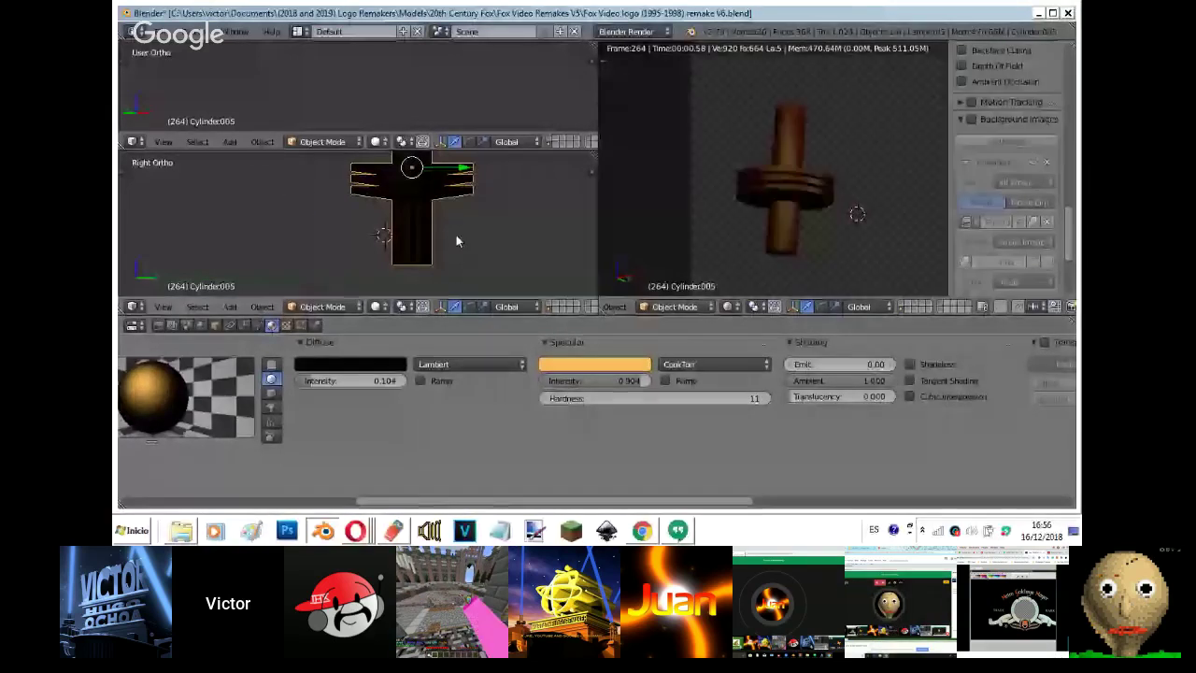
pyautogui.scroll(-3, 404, 227)
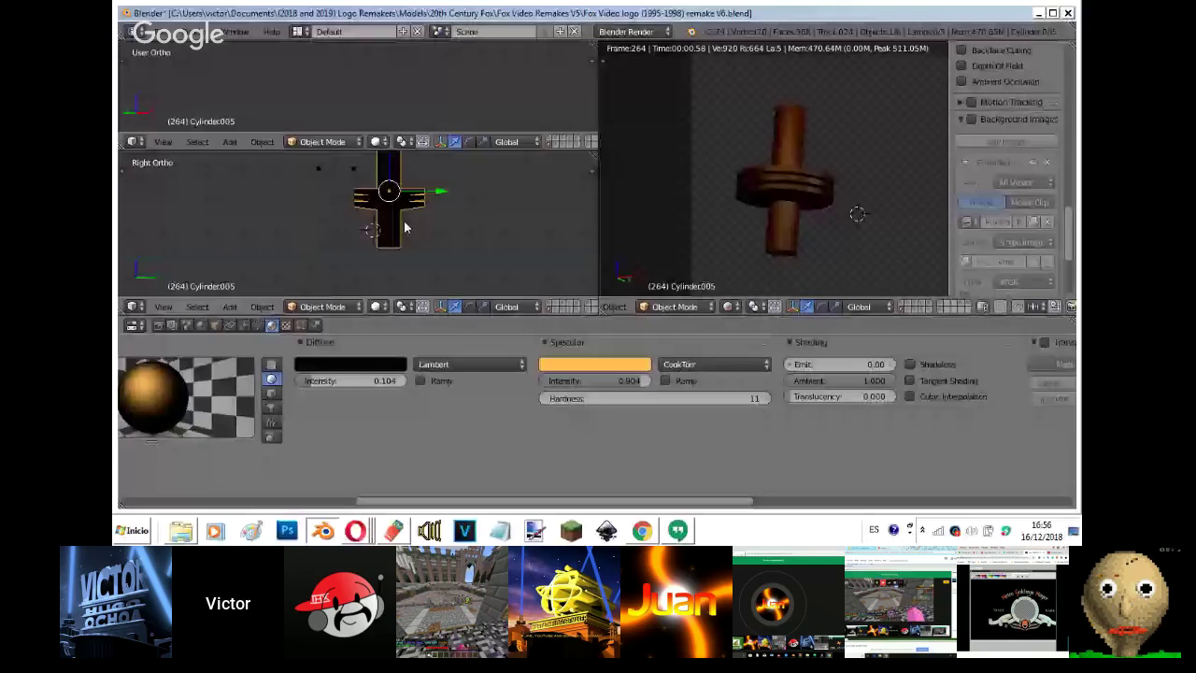
# - Check the Hangouts group chat and the YouTube live chat again, ending on the Hangouts call window
pyautogui.rightClick(355, 531)
pyautogui.click(364, 475)
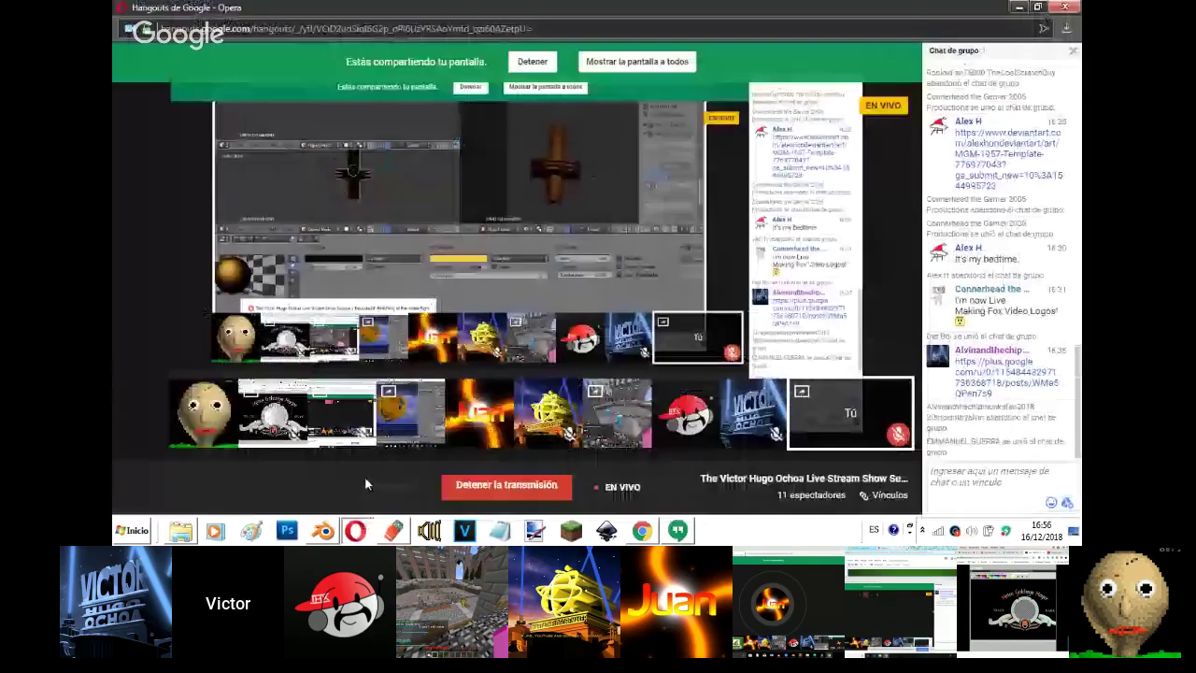
pyautogui.click(355, 531)
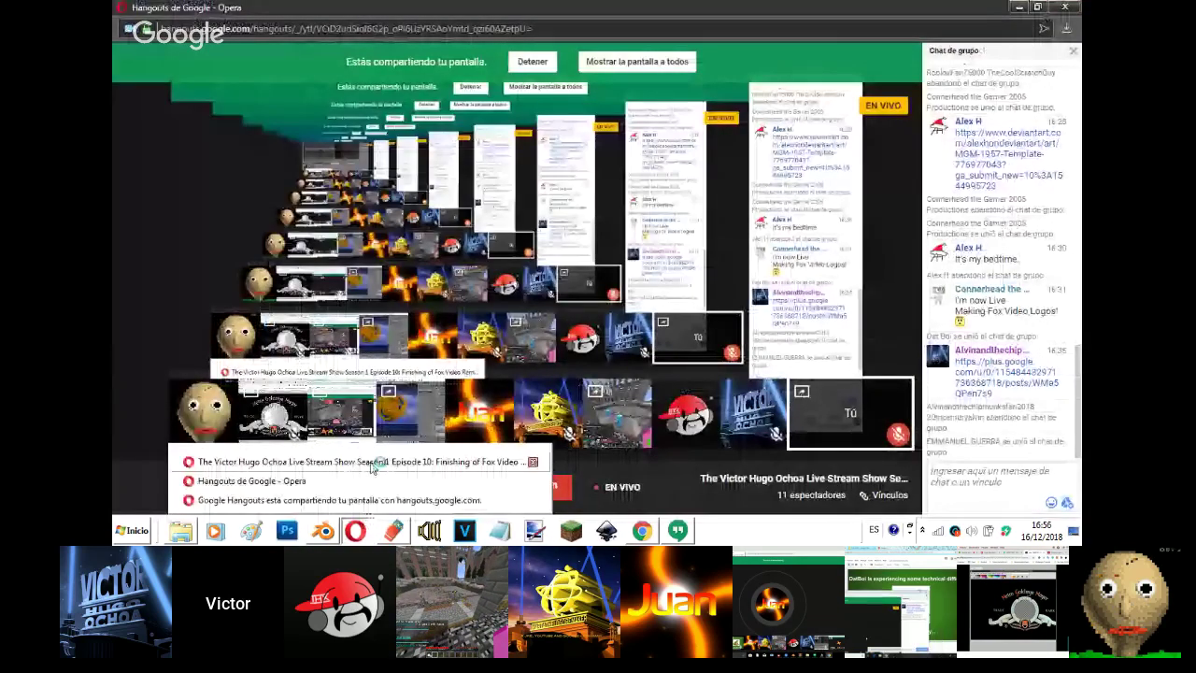
pyautogui.click(374, 462)
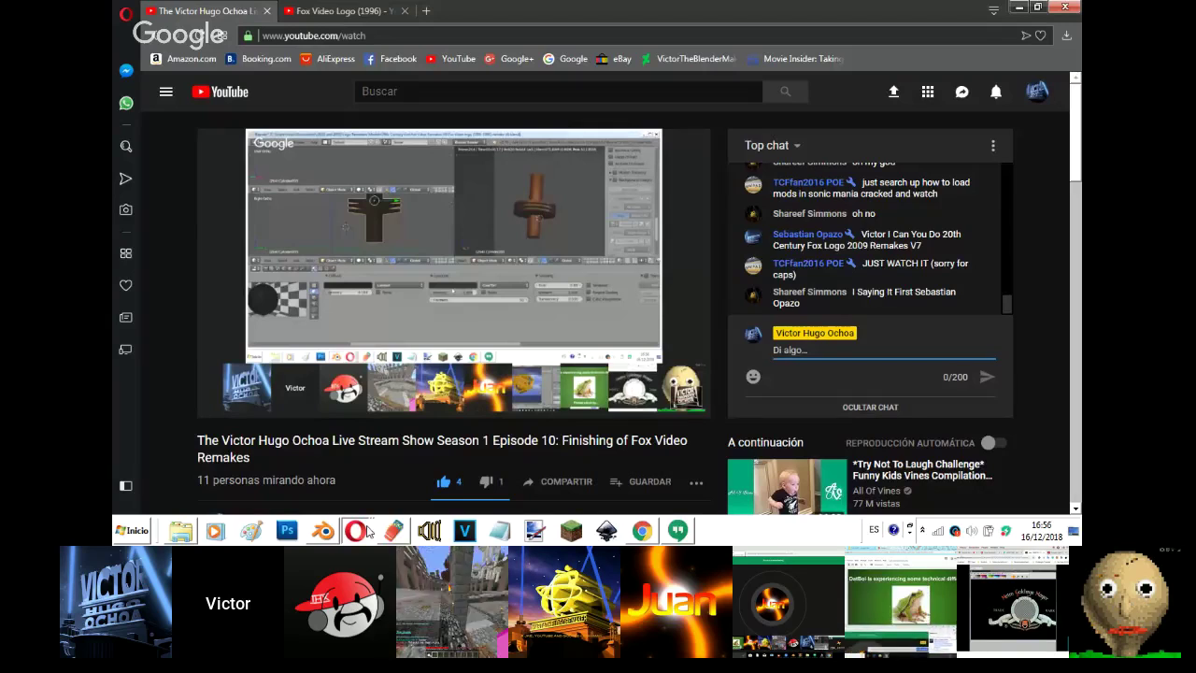
pyautogui.click(356, 531)
pyautogui.click(361, 480)
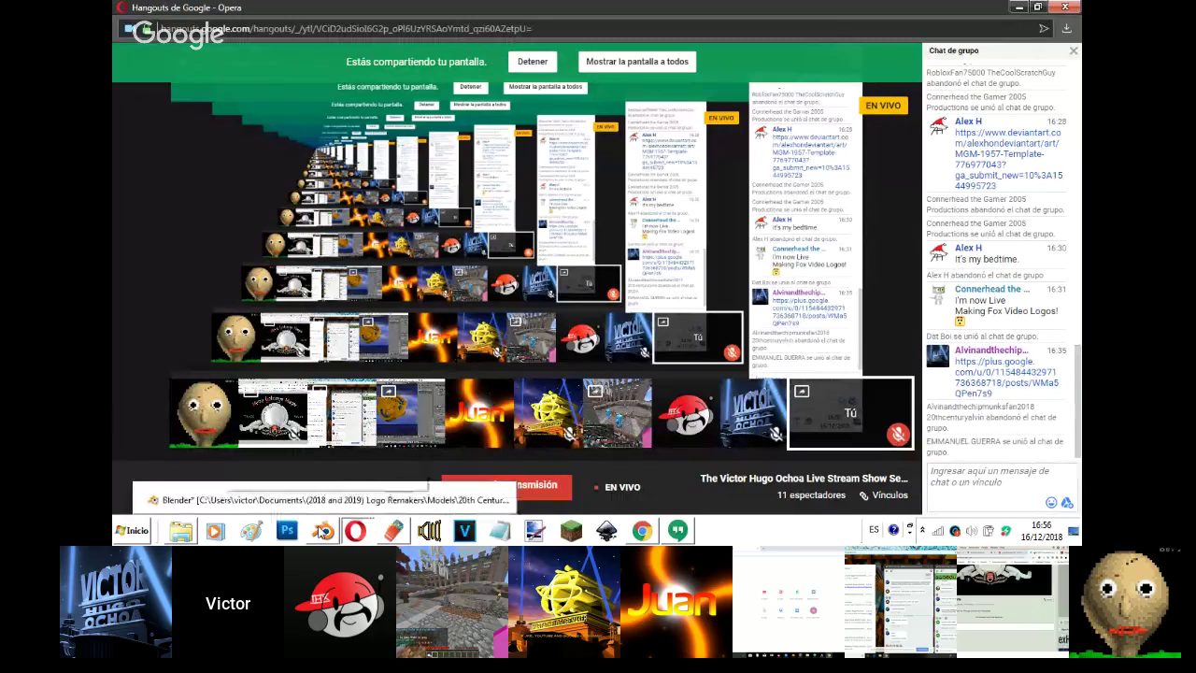
# - In Blender, try a duplicated point lamp beside the spire's lower shaft, compare the spire with the reference image, and delete the lamp
pyautogui.click(322, 531)
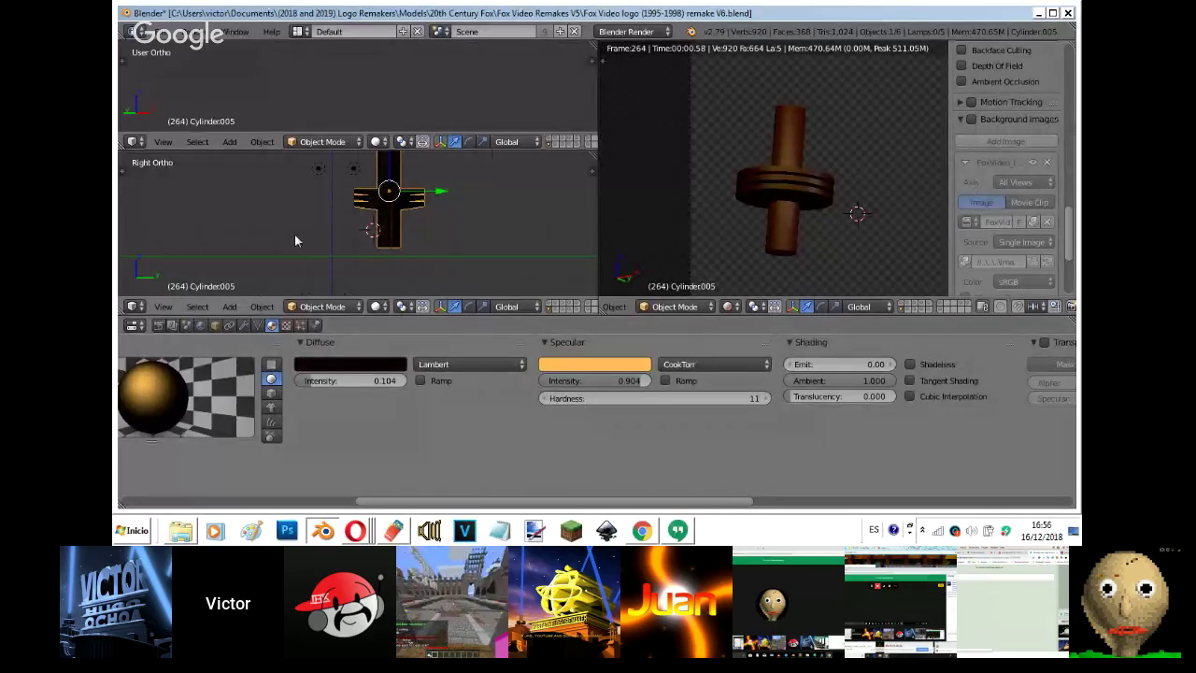
pyautogui.rightClick(351, 223)
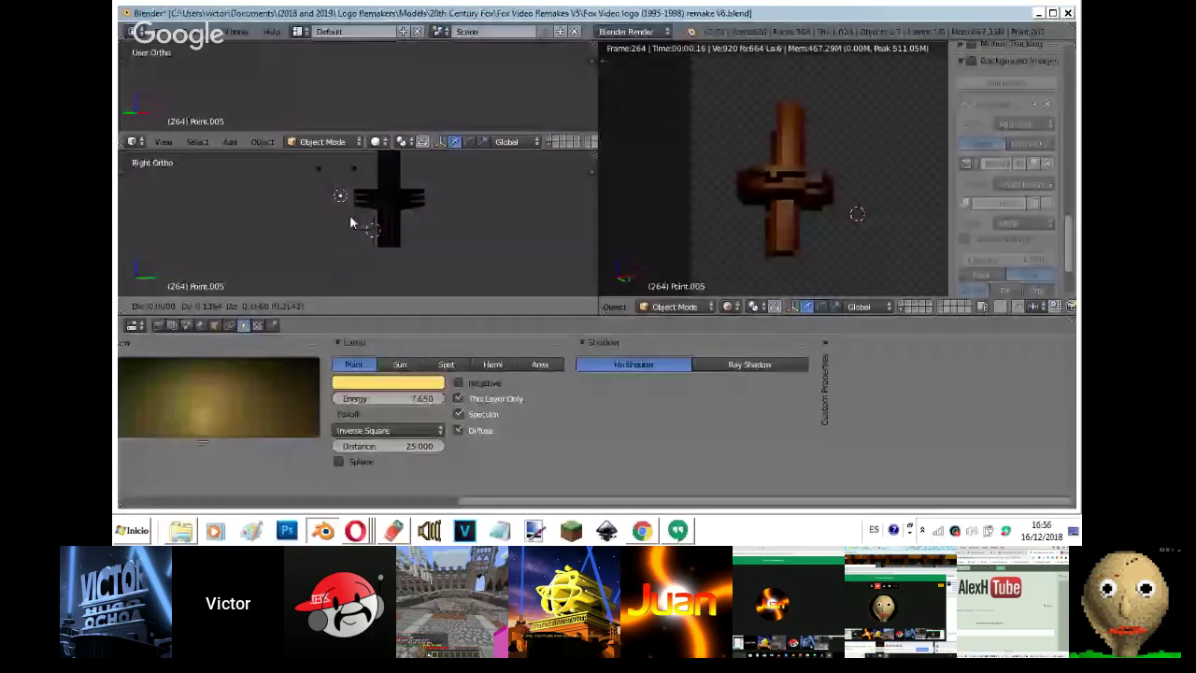
pyautogui.moveTo(359, 245); pyautogui.dragTo(366, 241, button='right')
pyautogui.click(365, 240)
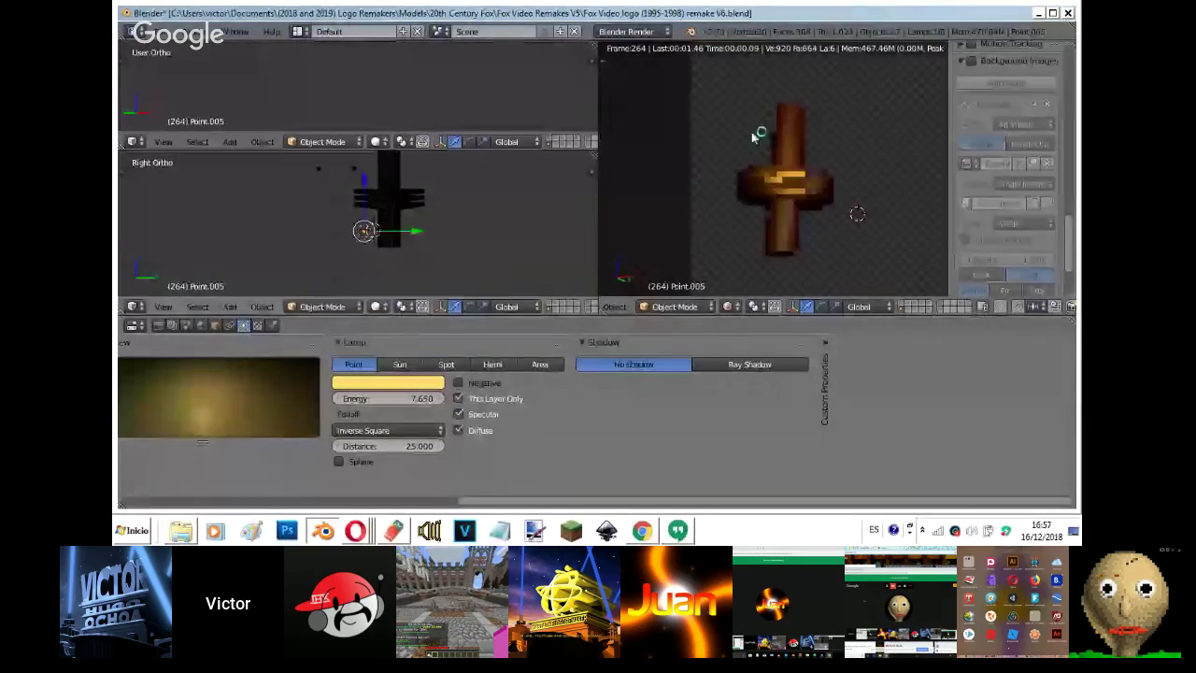
pyautogui.click(971, 61)
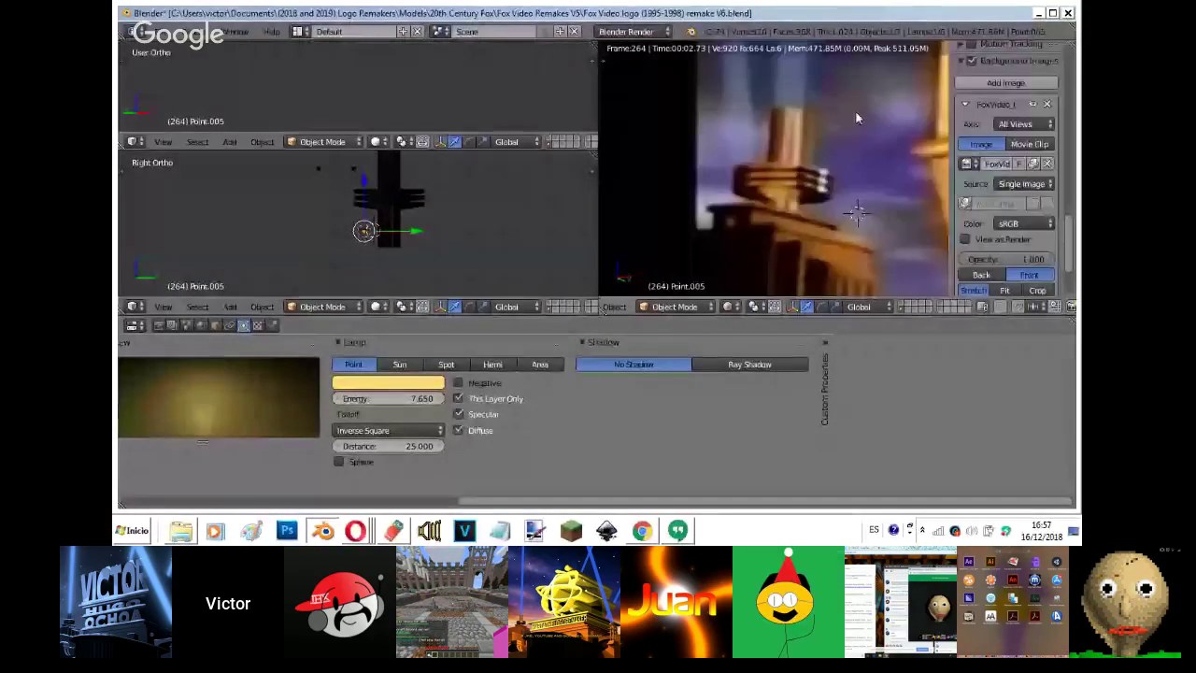
pyautogui.press('Delete')
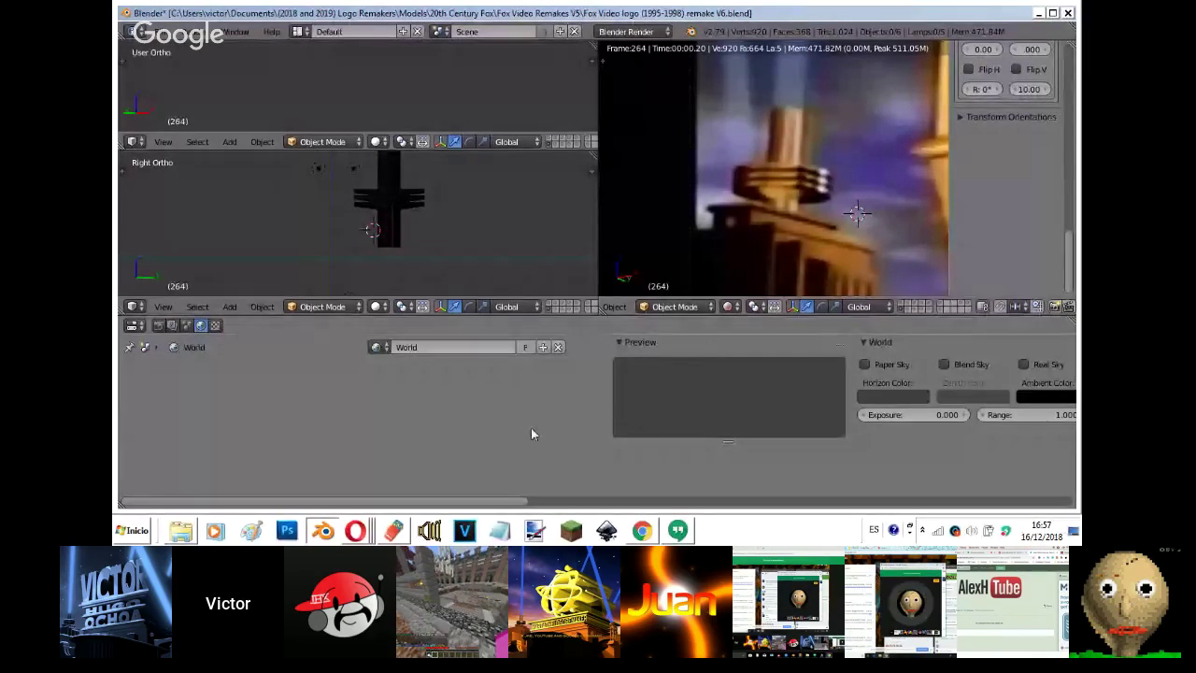
# - Check the Hangouts call and the YouTube live chat, and return to Blender
pyautogui.moveTo(366, 533)
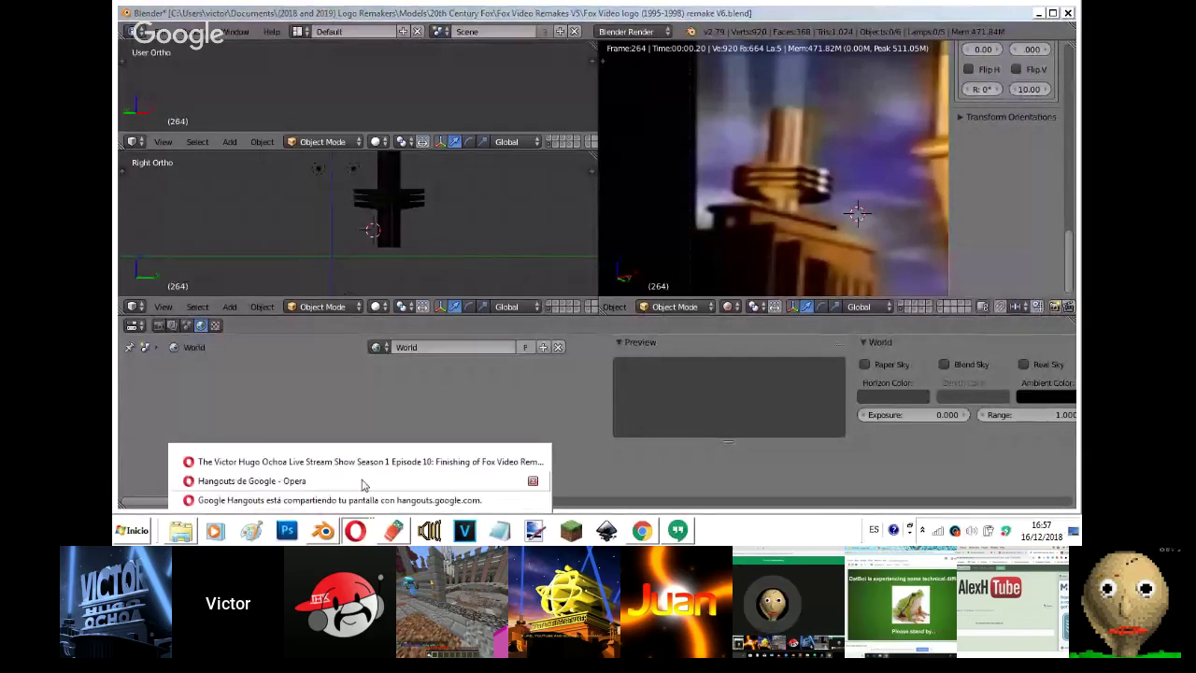
pyautogui.click(361, 478)
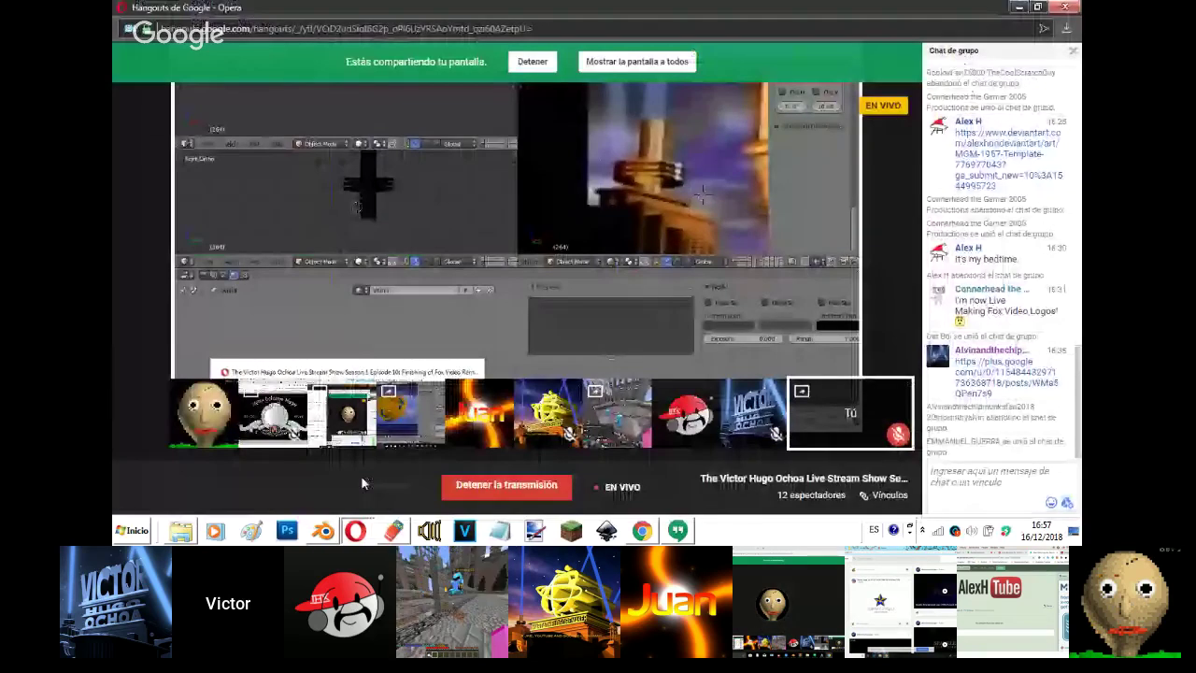
pyautogui.click(368, 458)
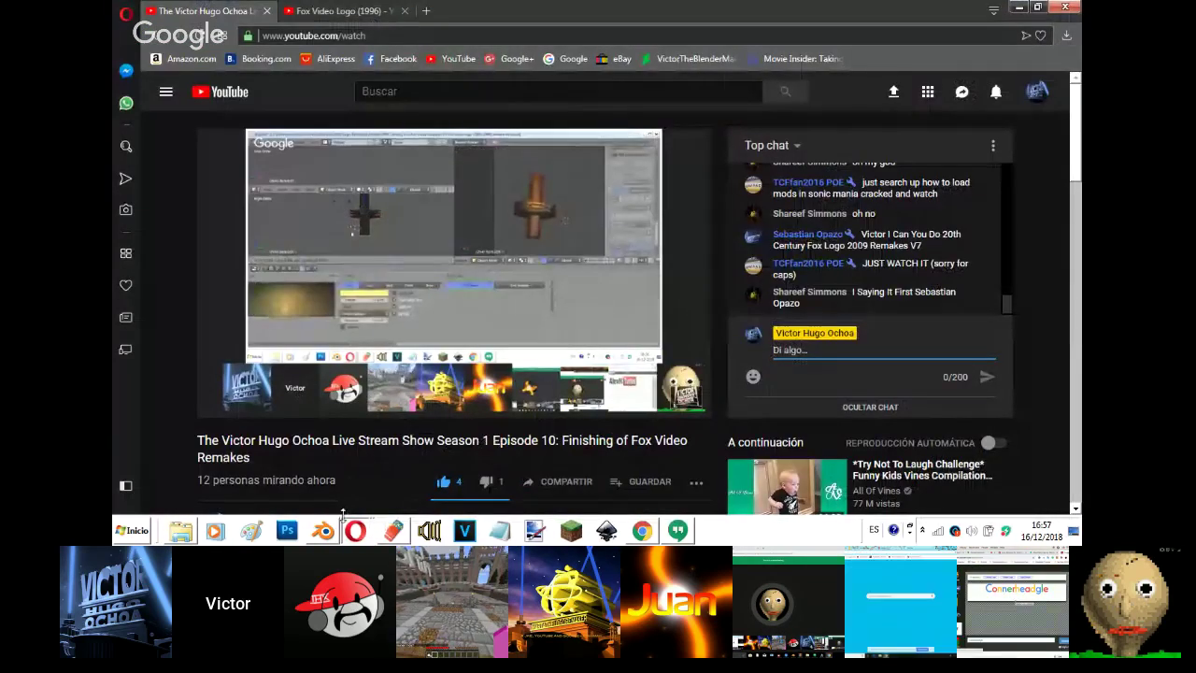
pyautogui.click(324, 532)
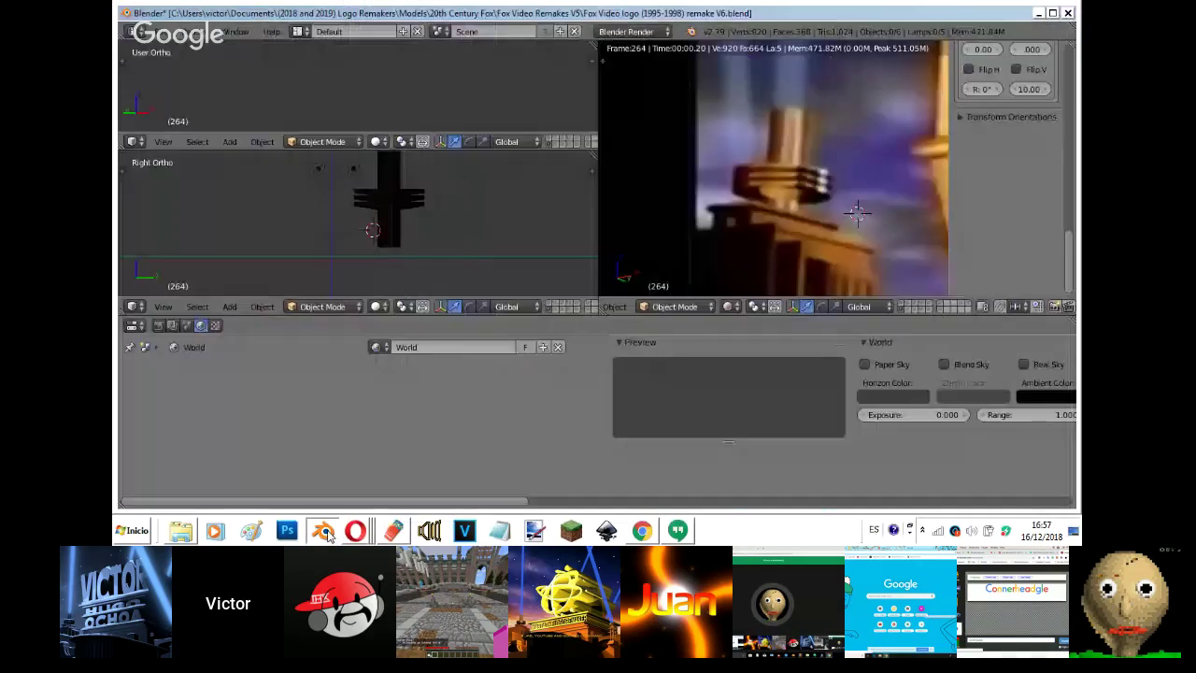
# - Add a spot lamp at the 3D cursor, rotate it about 175° in the right view to aim upward, and hide the background image
pyautogui.moveTo(378, 533)
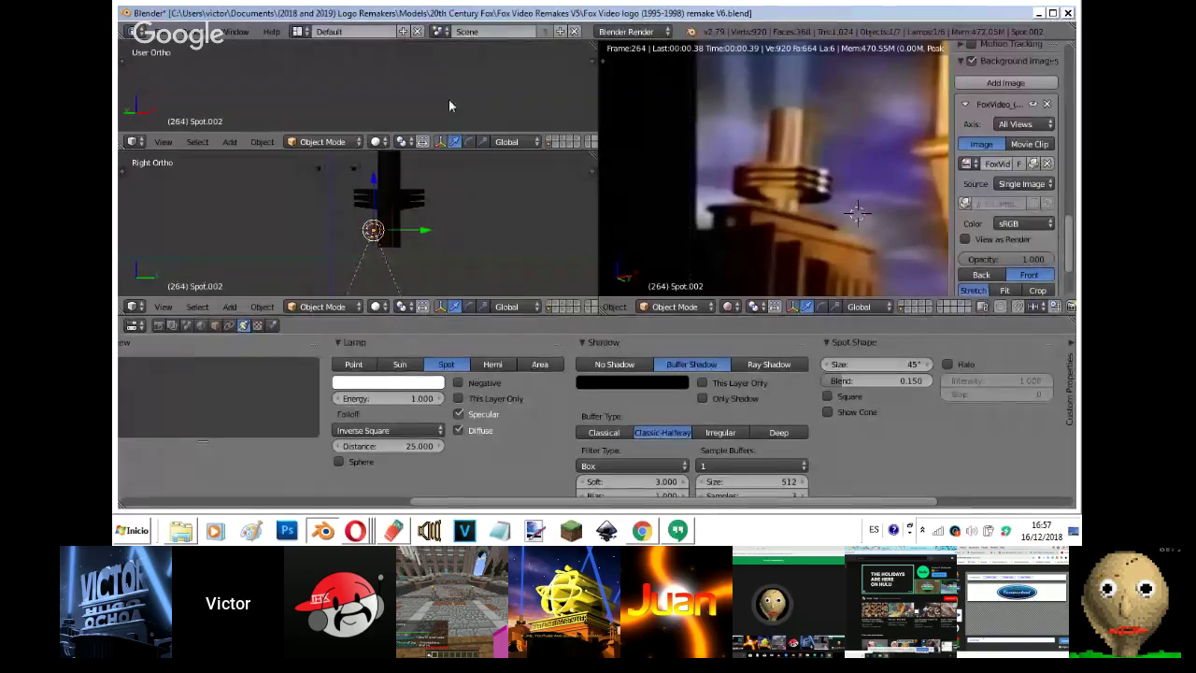
pyautogui.press('r')
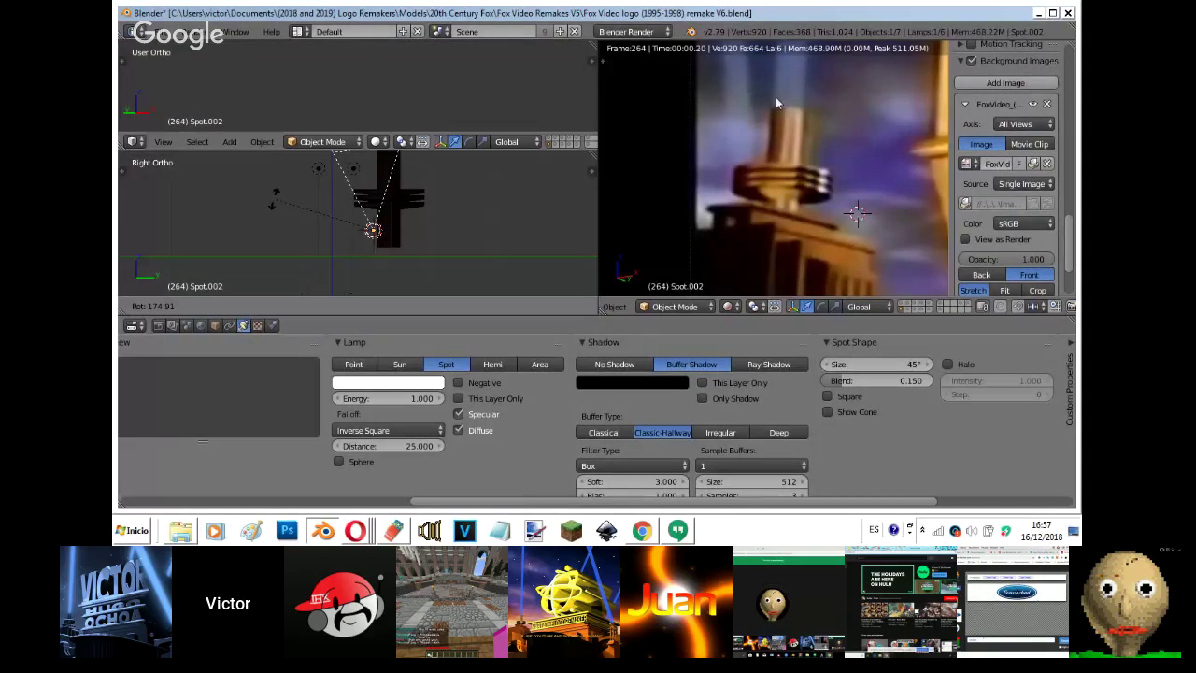
pyautogui.click(938, 59)
pyautogui.click(972, 61)
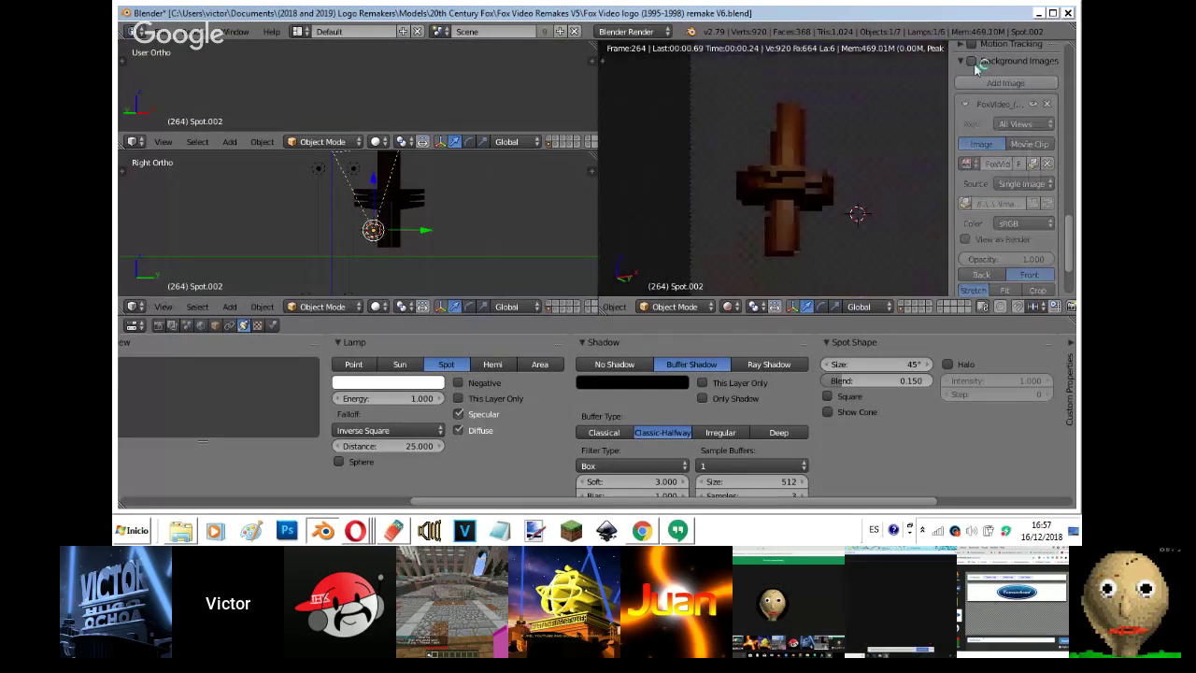
# - In the front view, move the spot lamp to the foot of the spire's lower shaft
pyautogui.press('KP_1')
pyautogui.press('g')
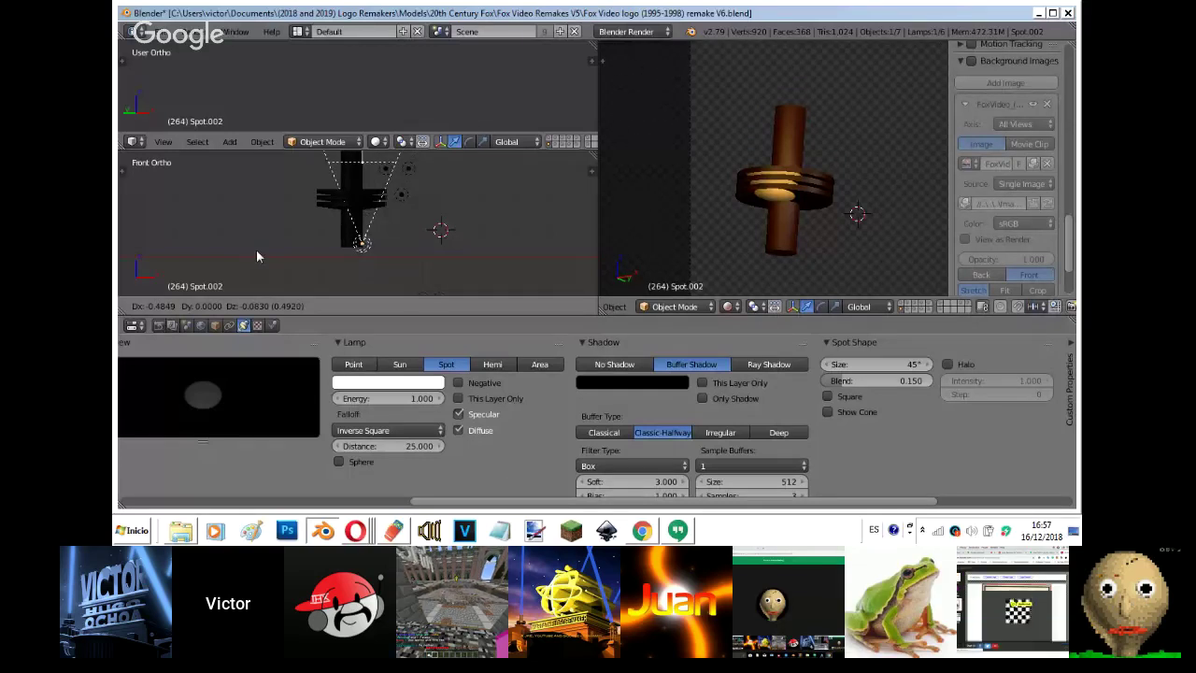
pyautogui.click(256, 249)
# - Switch the camera view to Material shading and set the spot lamp's blend to 1.000
pyautogui.press('z')
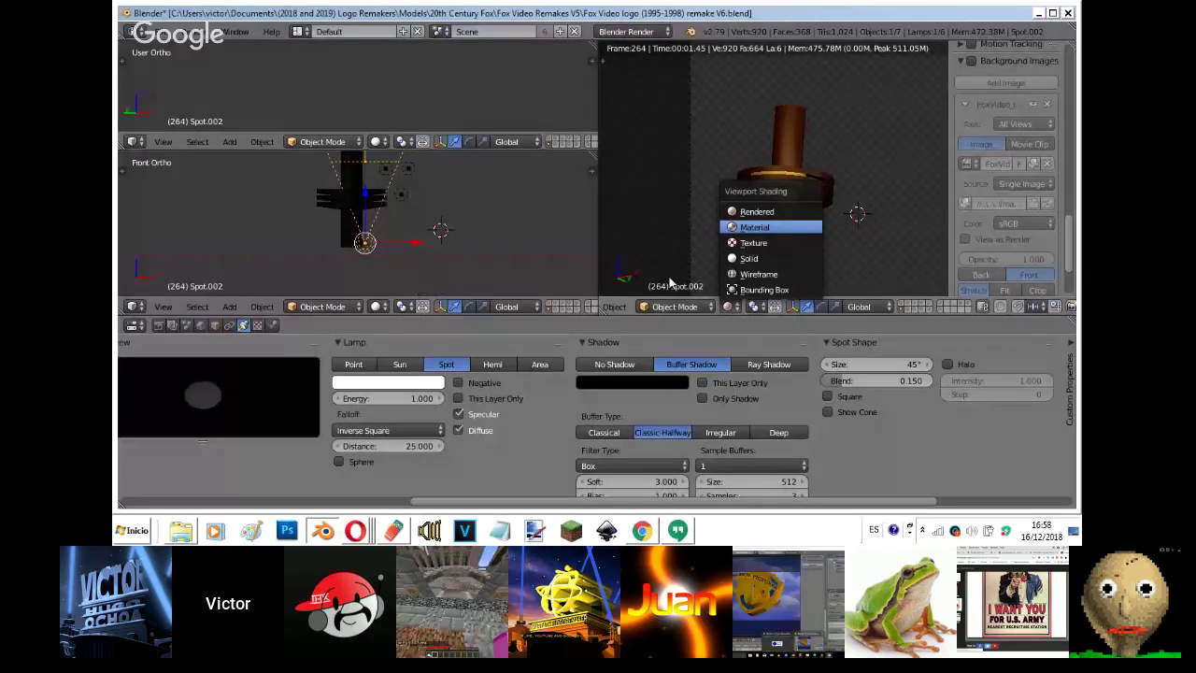
pyautogui.press('Return')
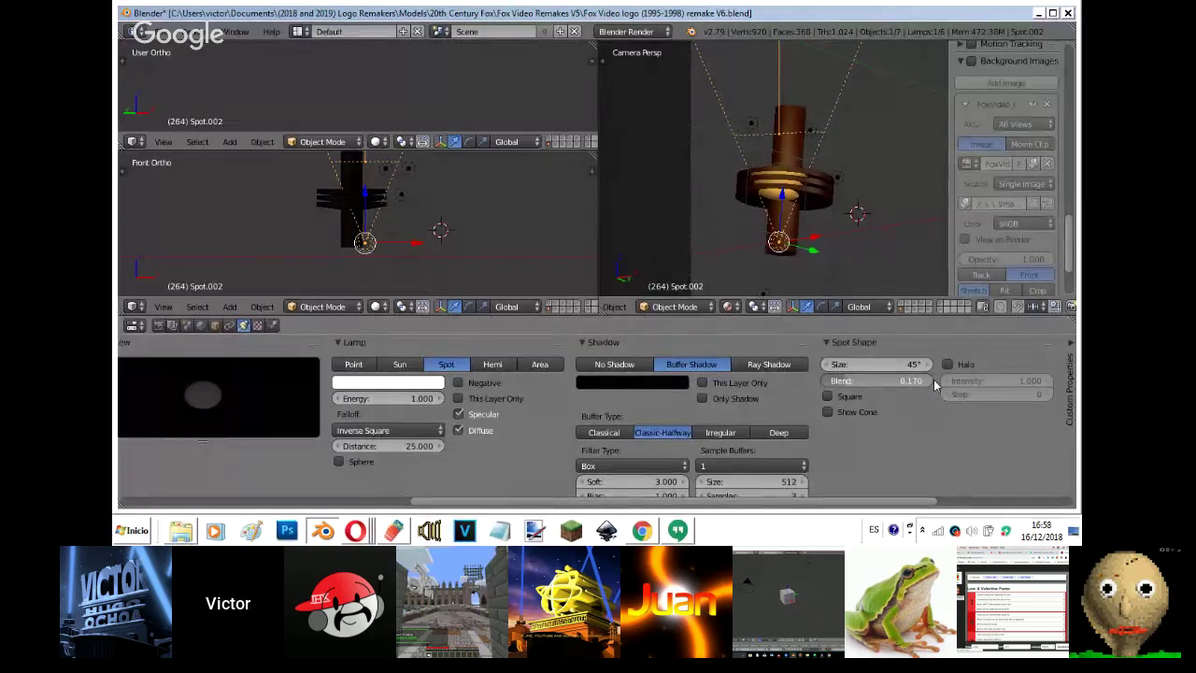
pyautogui.moveTo(839, 381); pyautogui.dragTo(934, 379)
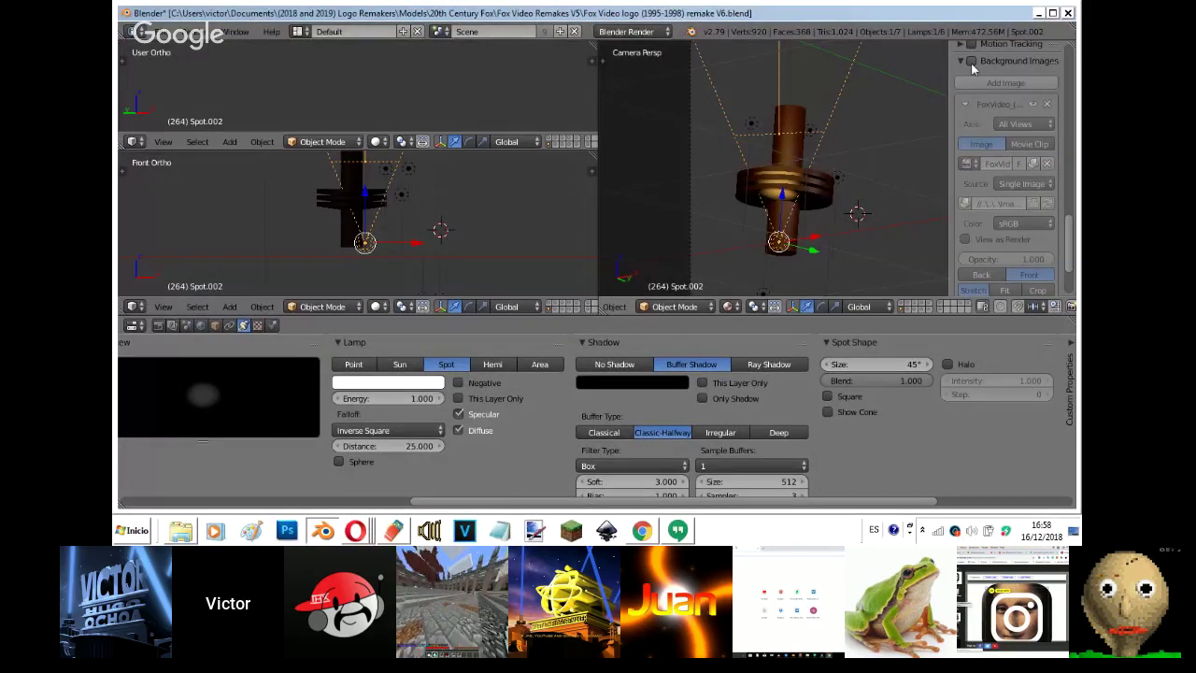
# - Show the spot lamp's cone in the right view and switch the camera view to Solid shading
pyautogui.press('KP_3')
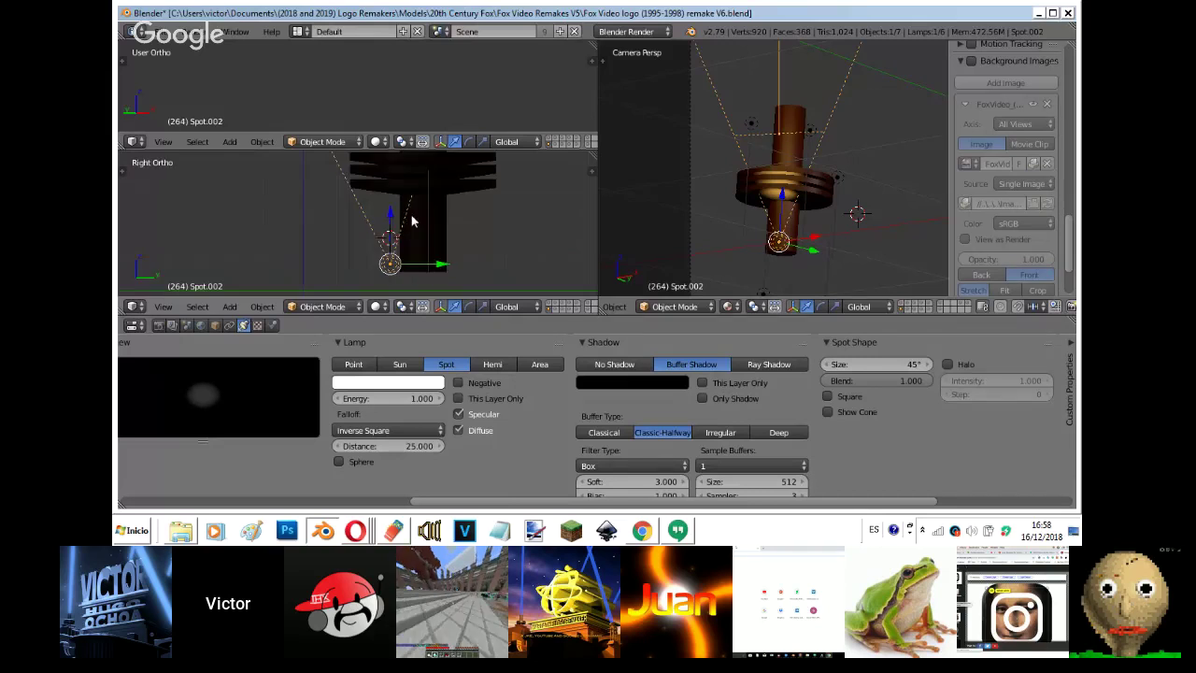
pyautogui.click(729, 307)
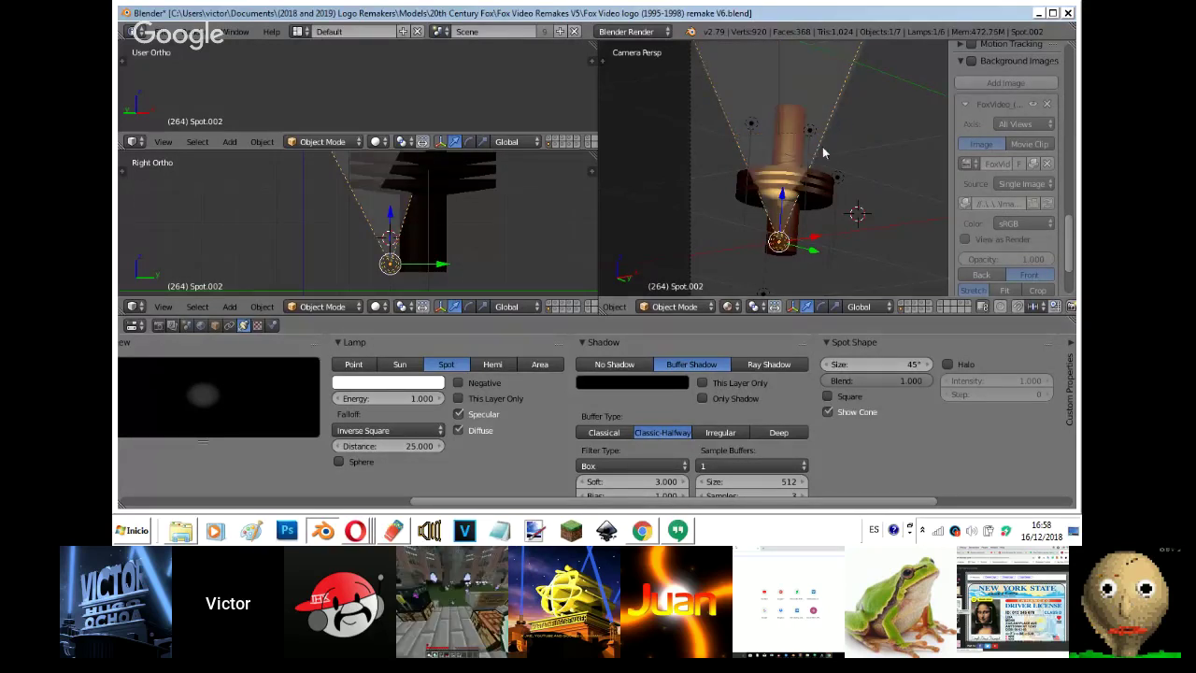
pyautogui.press('z')
pyautogui.press('z')
pyautogui.scroll(3, 961, 108)
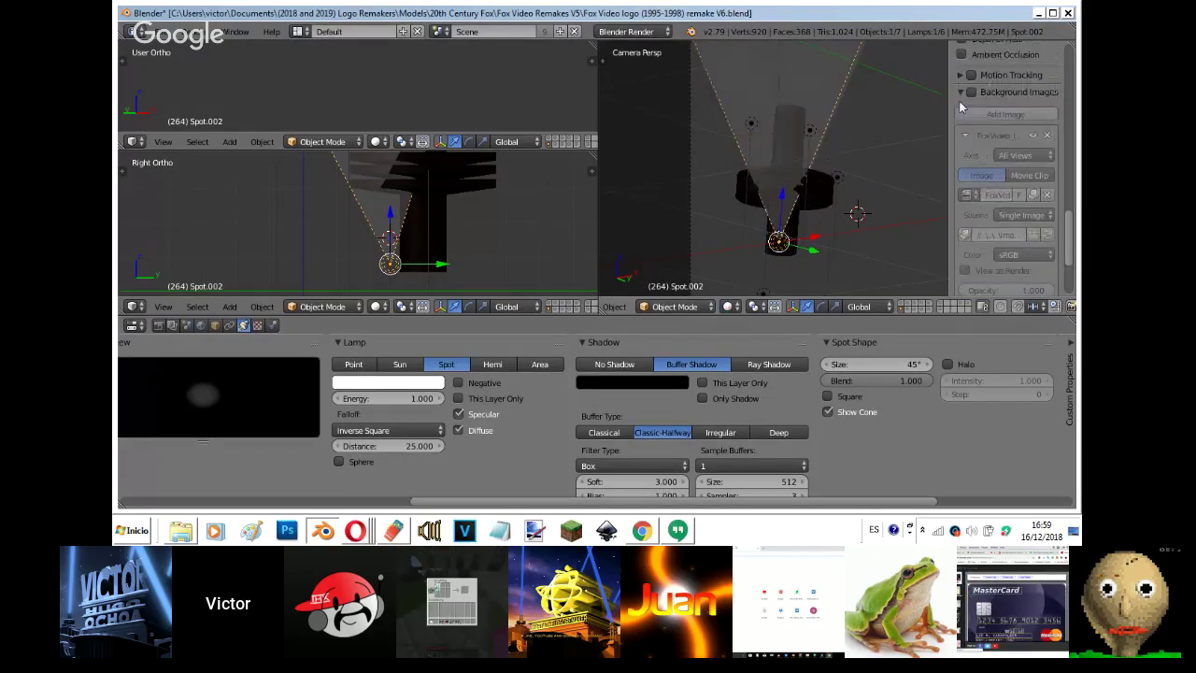
# - Display the reference background image in the camera view and lower its opacity to 0.291
pyautogui.click(971, 92)
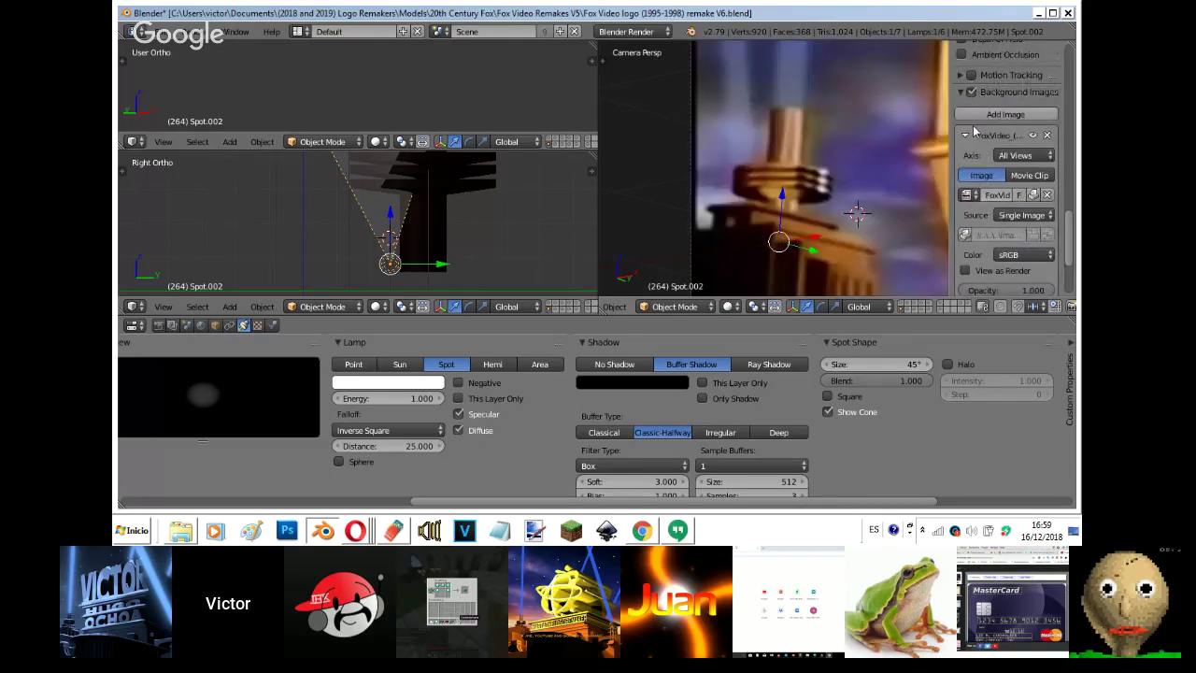
pyautogui.scroll(-2, 977, 178)
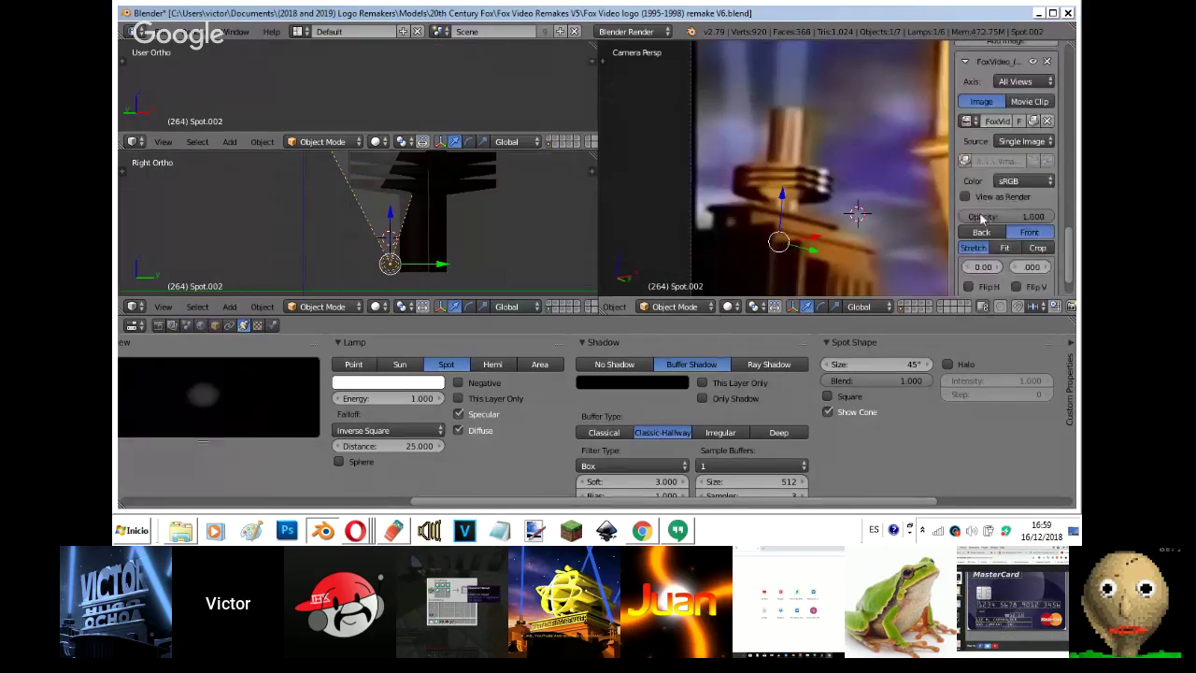
pyautogui.moveTo(982, 218); pyautogui.dragTo(964, 219)
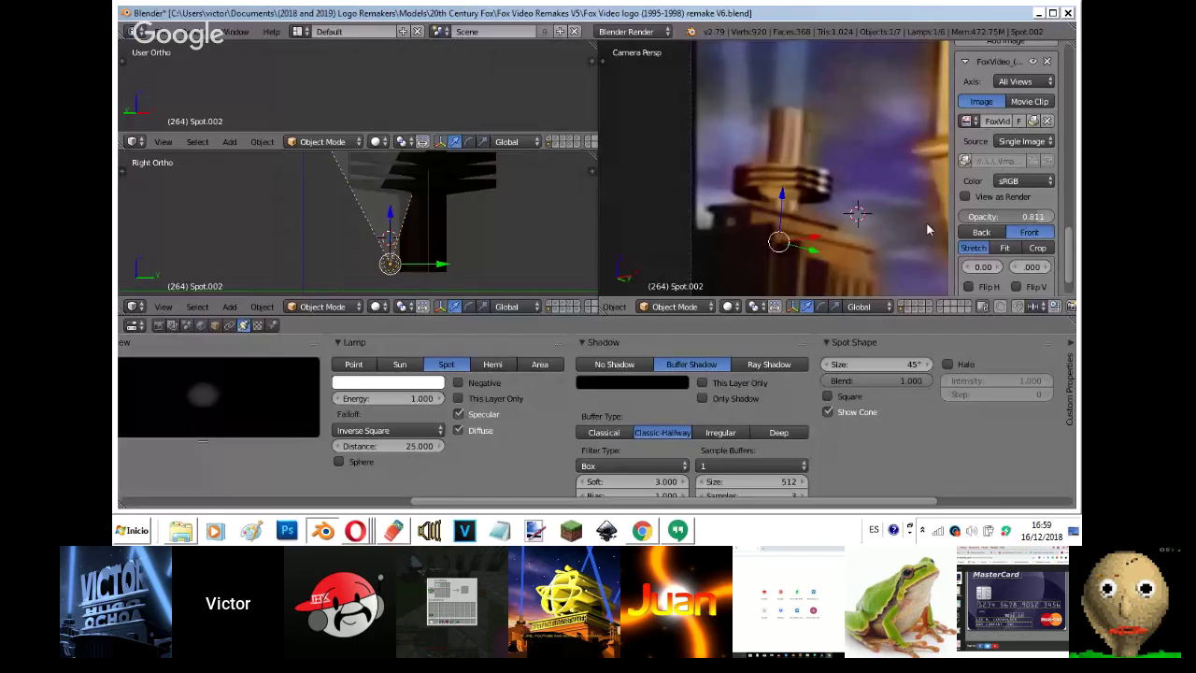
# - Move the spot lamp farther out from the lower shaft, aimed at the rings, and preview the camera view rendered without the background image
pyautogui.press('g')
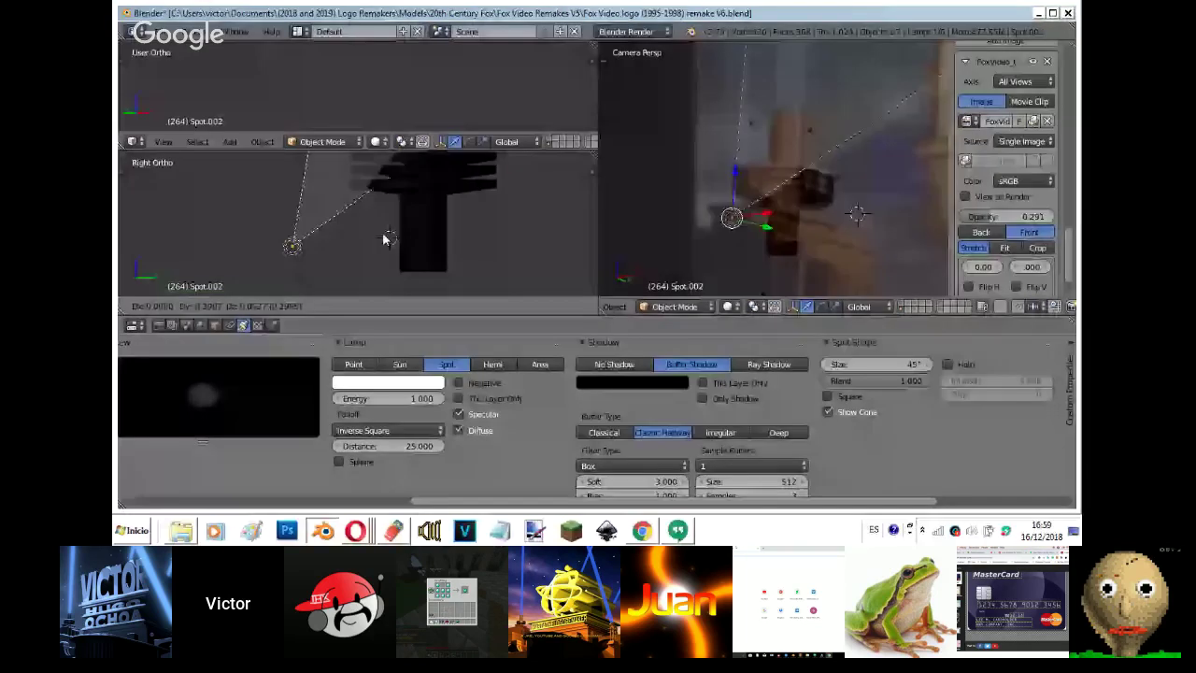
pyautogui.click(387, 239)
pyautogui.press('g')
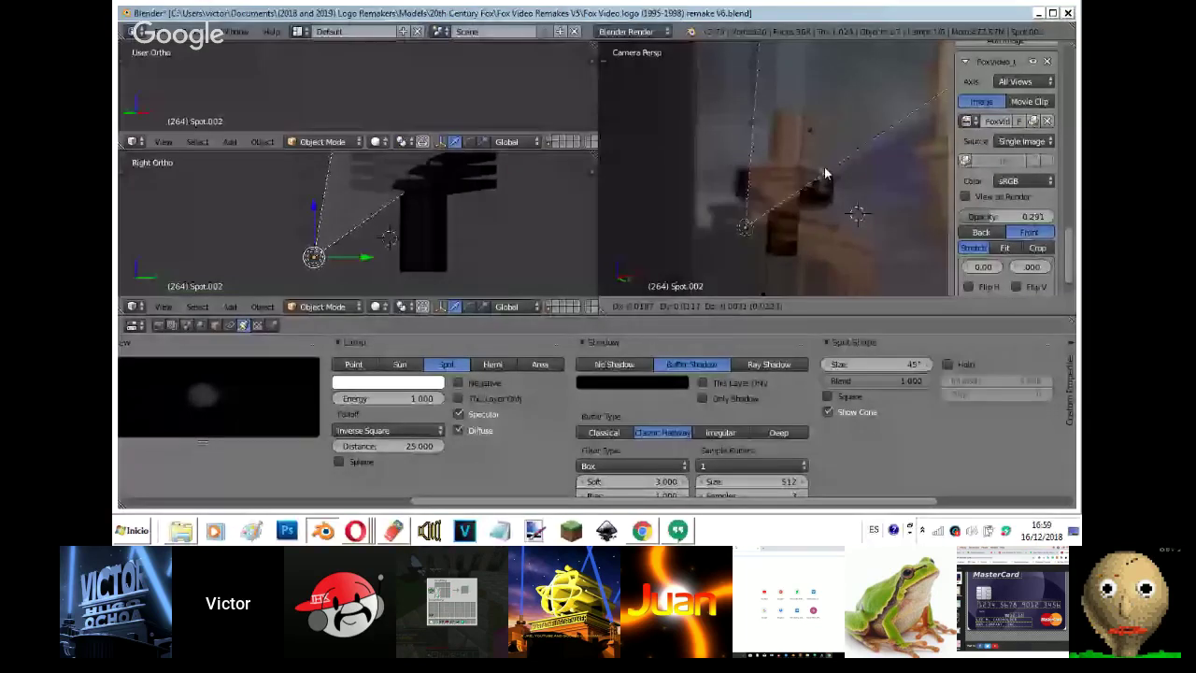
pyautogui.click(826, 173)
pyautogui.hotkey('shift', 'z')
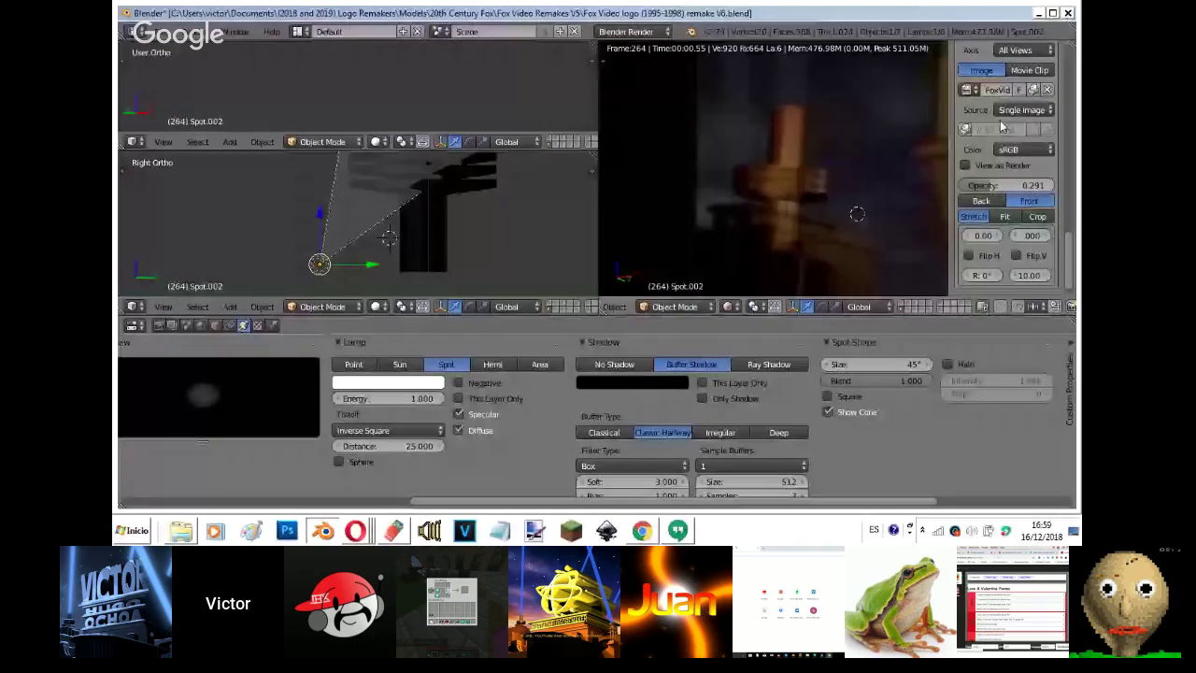
pyautogui.scroll(4, 1002, 127)
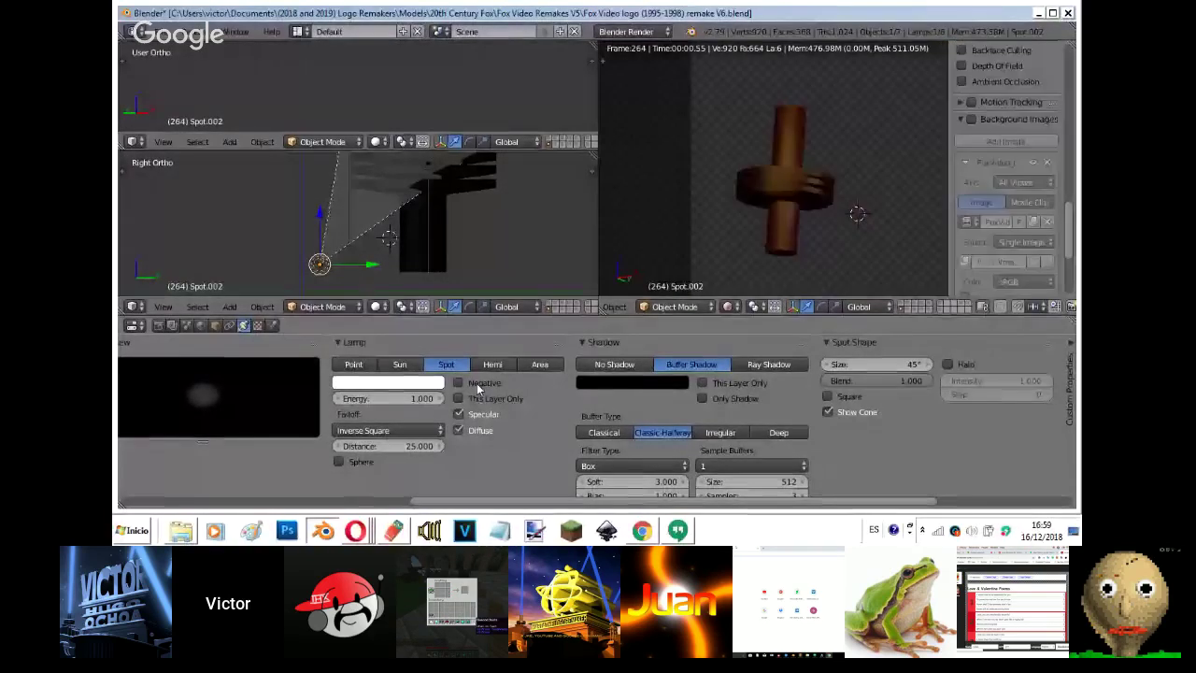
# - Set the spot lamp's energy to 10.000 and restrict its light to this layer only
pyautogui.moveTo(388, 398); pyautogui.dragTo(724, 398)
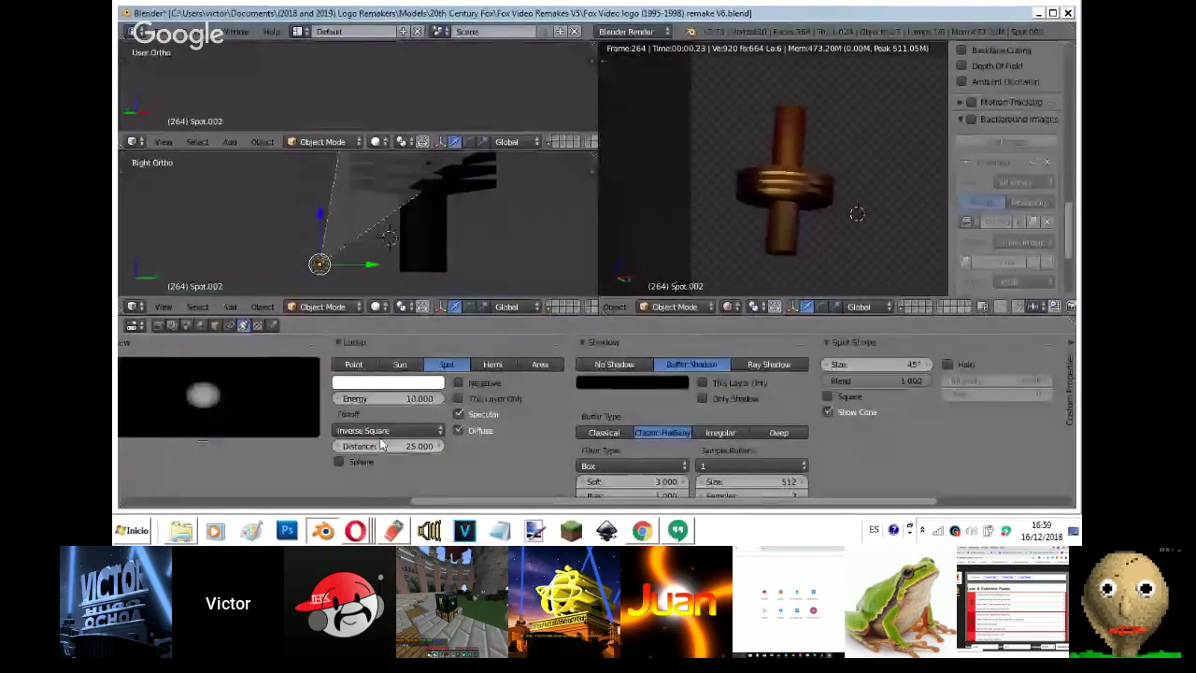
pyautogui.click(458, 398)
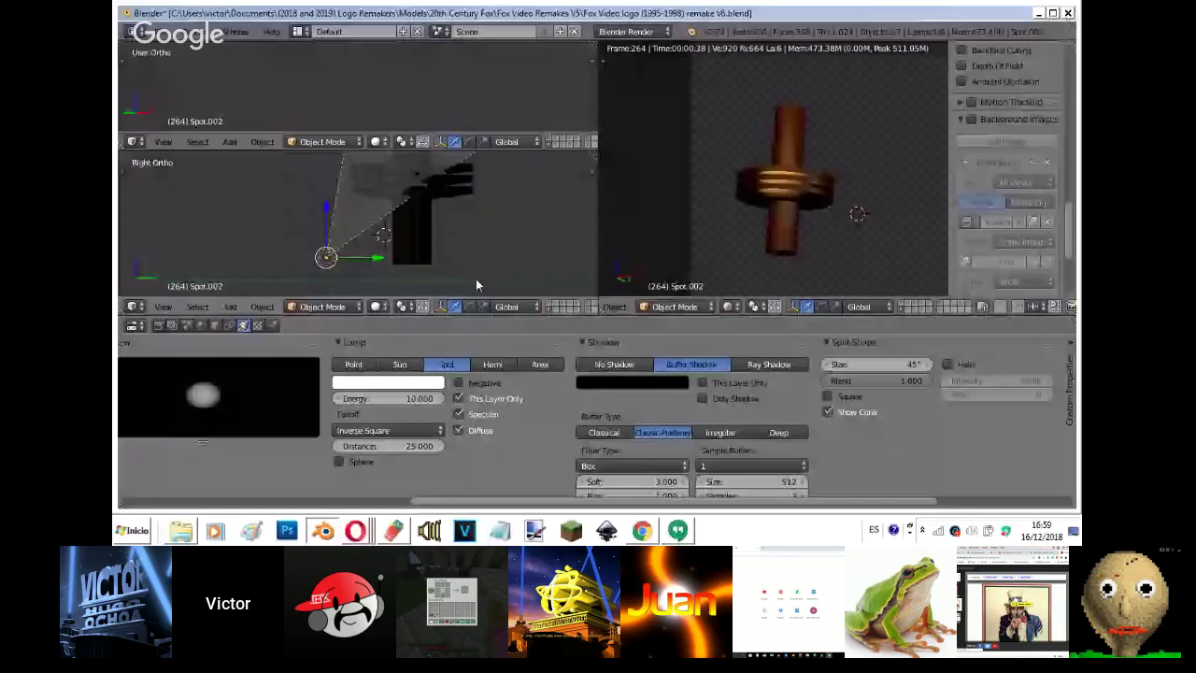
pyautogui.scroll(-3, 448, 219)
# - Switch to the Hangouts call, look over the group conversation, and go to the YouTube live chat
pyautogui.click(355, 530)
pyautogui.click(382, 486)
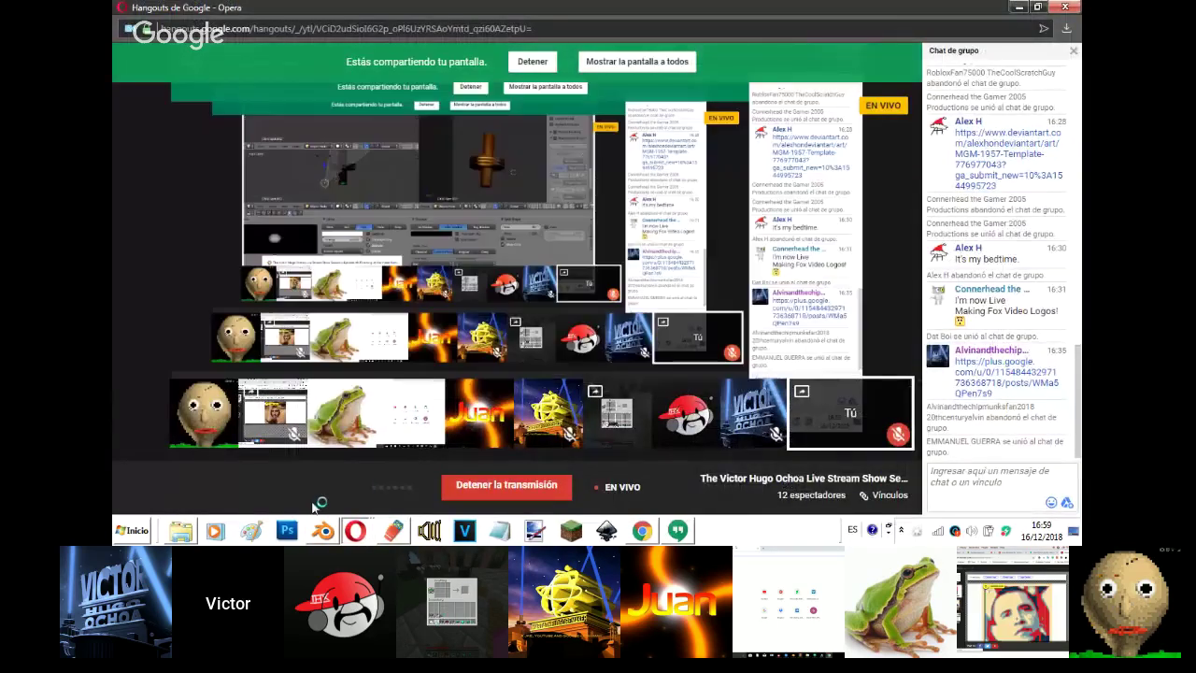
pyautogui.hotkey('alt', 'Tab')
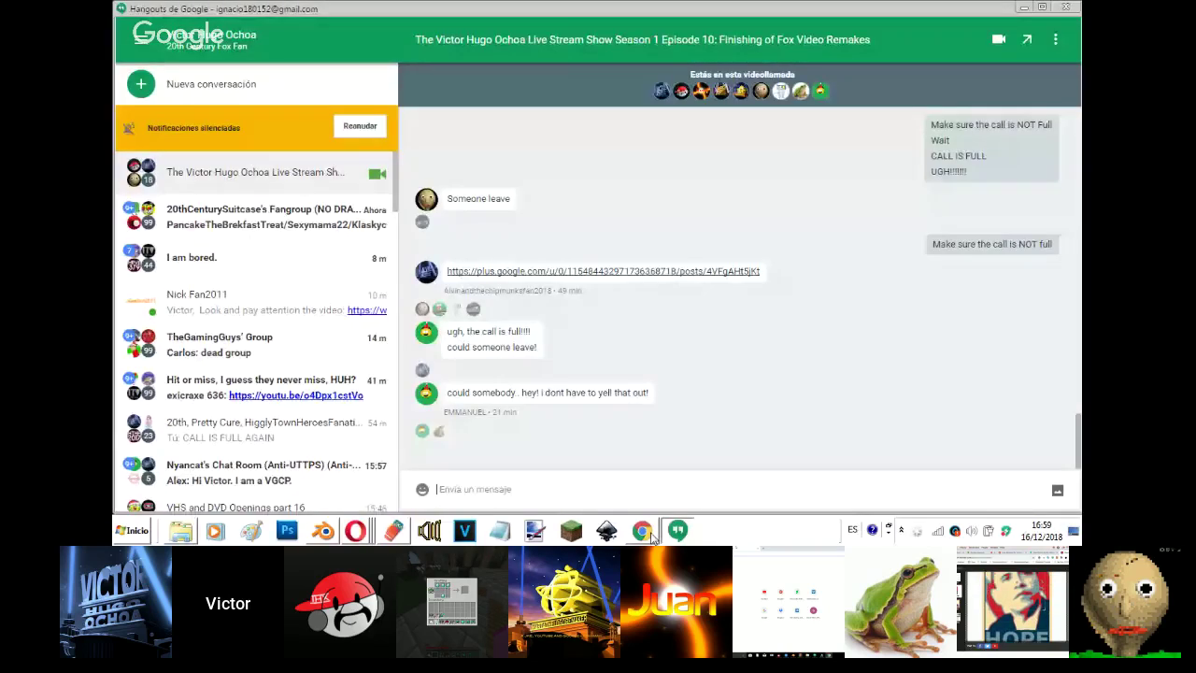
pyautogui.hotkey('alt', 'Tab')
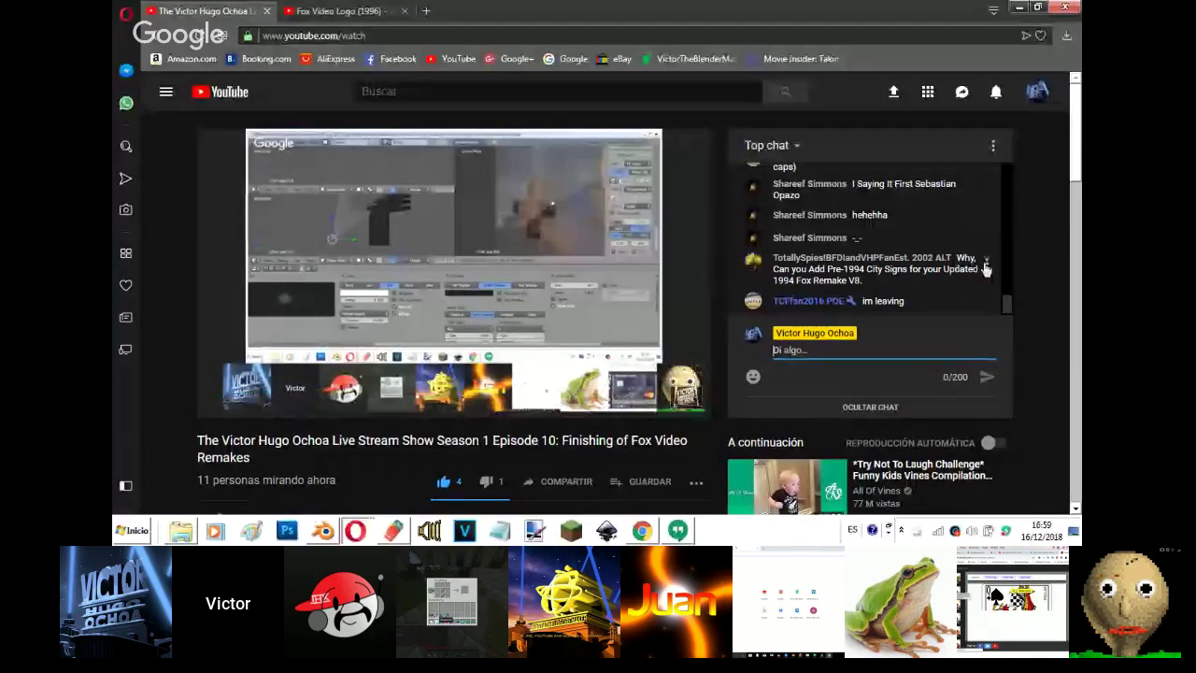
# - Open the channel of the viewer who asked about pre-1994 city signs in a new tab and subscribe to it
pyautogui.click(986, 264)
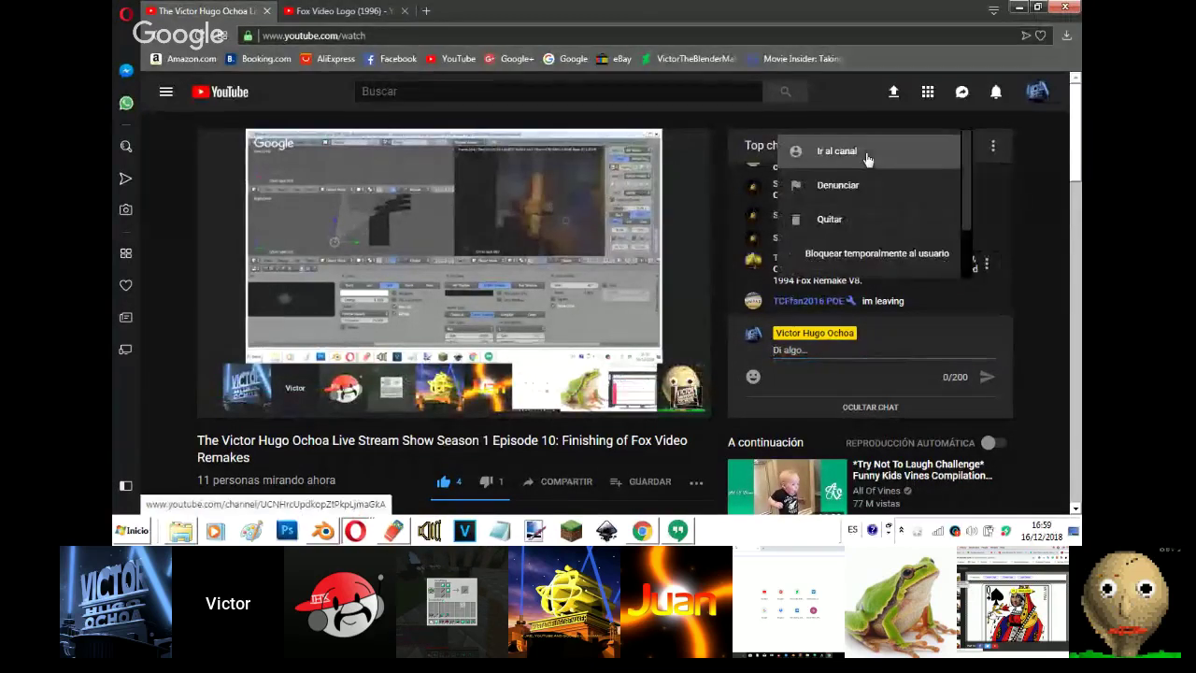
pyautogui.middleClick(867, 159)
pyautogui.click(791, 348)
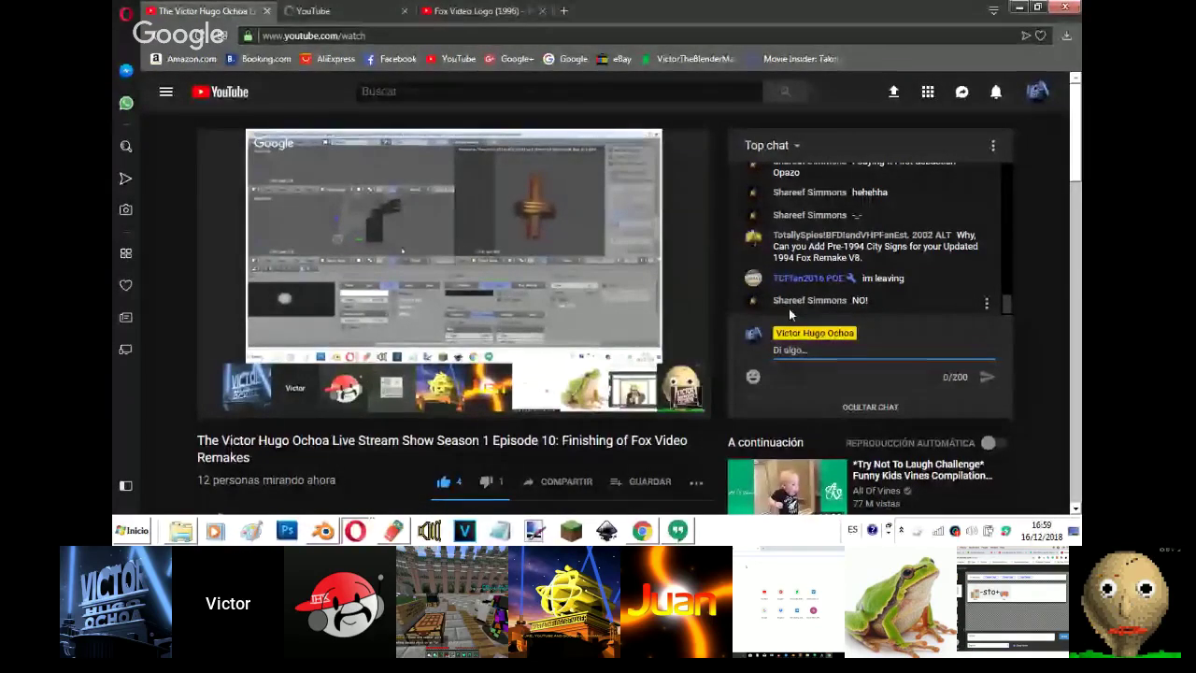
pyautogui.click(393, 10)
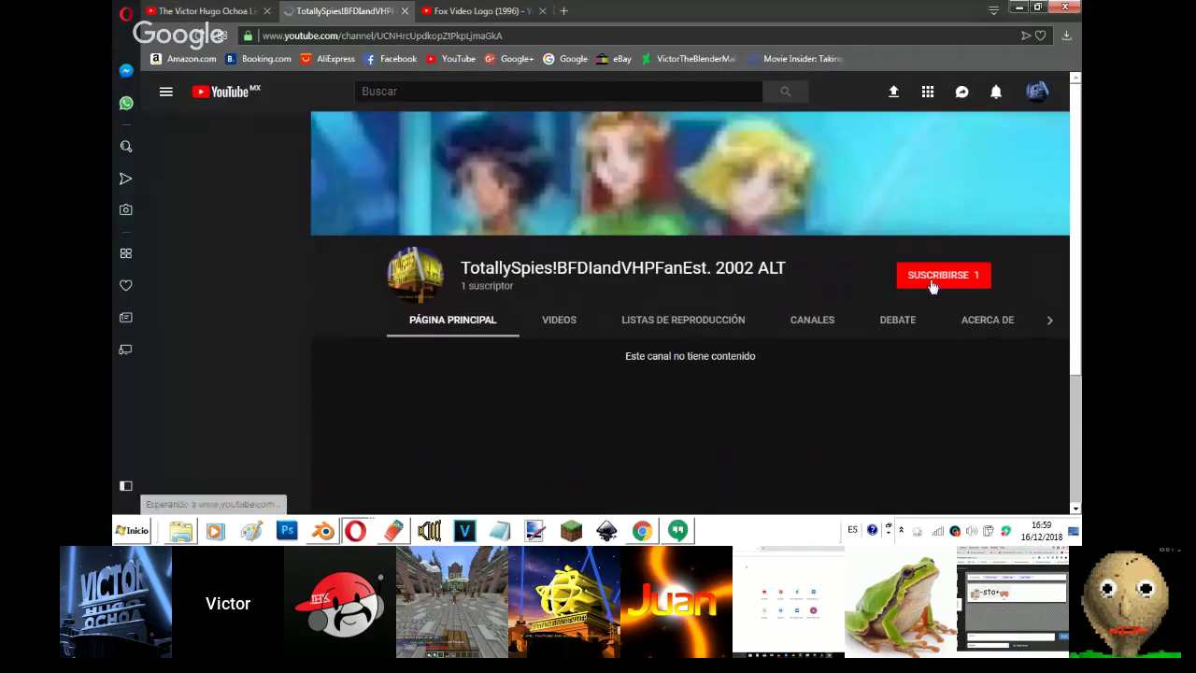
pyautogui.click(944, 273)
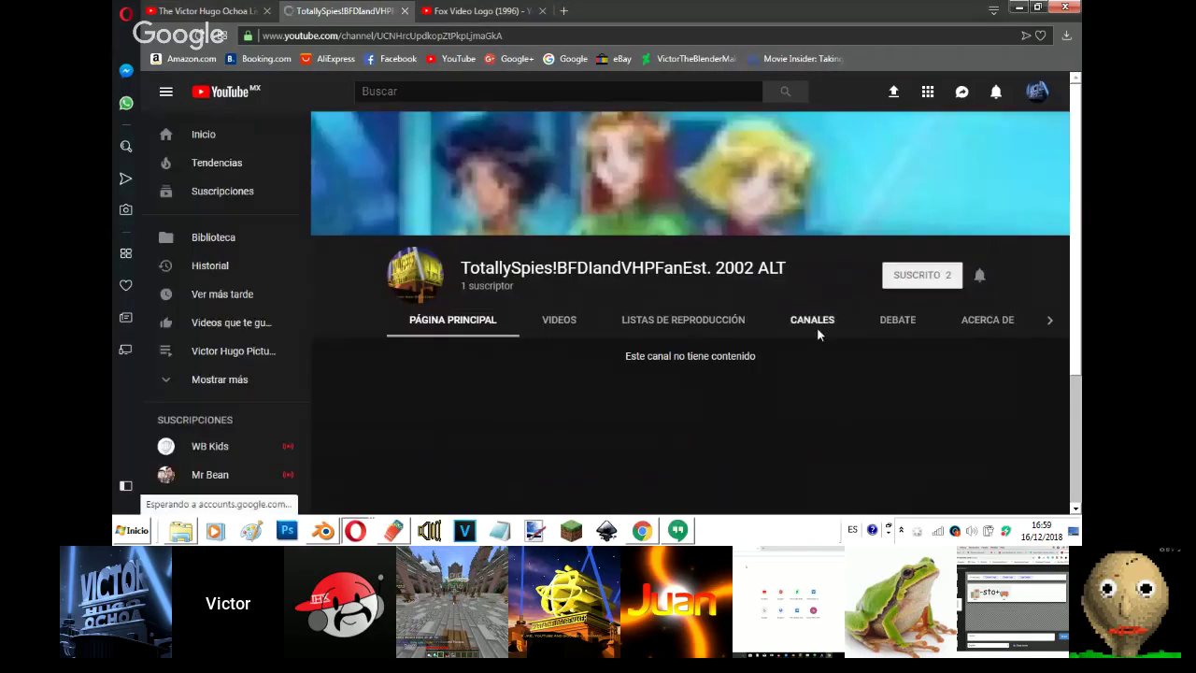
# - Look through the subscribed viewer's channel sections, return to the live stream page, and close the channel's browser tab
pyautogui.click(817, 327)
pyautogui.click(907, 131)
pyautogui.click(968, 131)
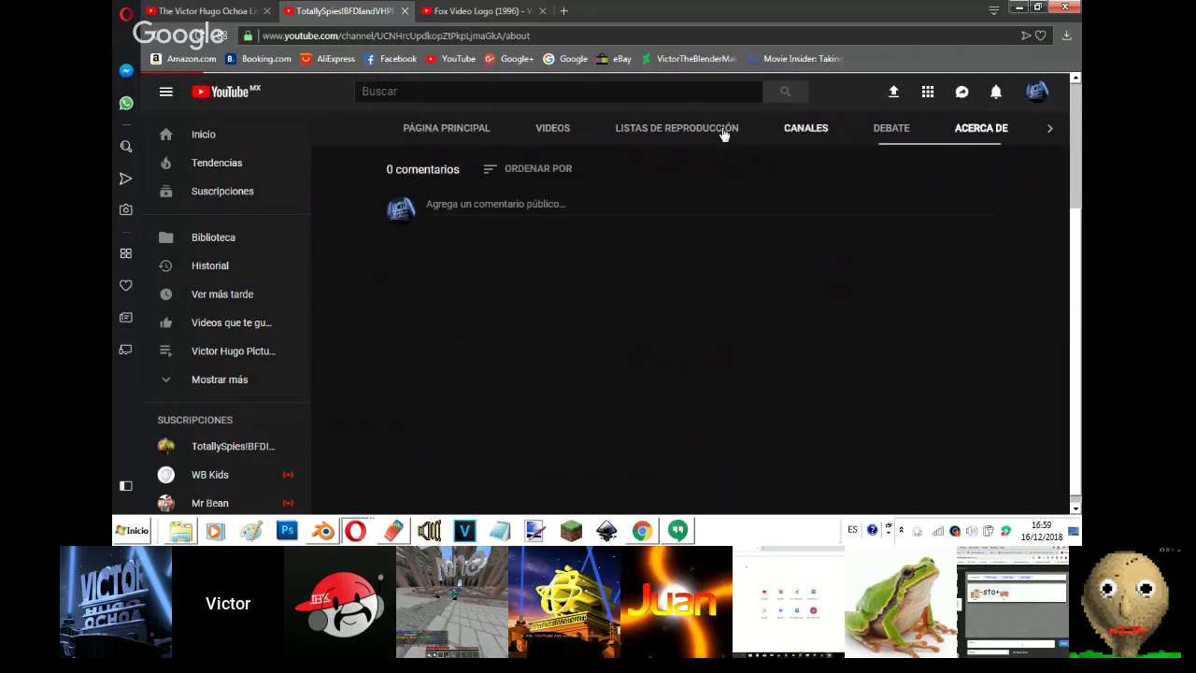
pyautogui.click(664, 134)
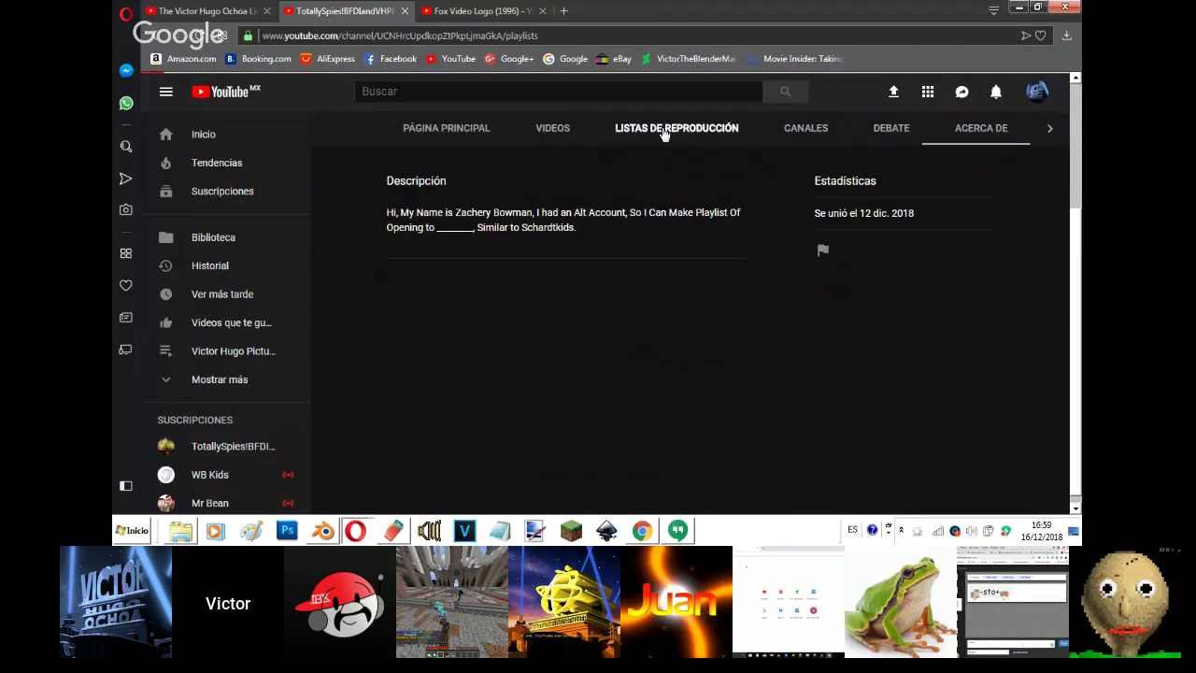
pyautogui.click(586, 125)
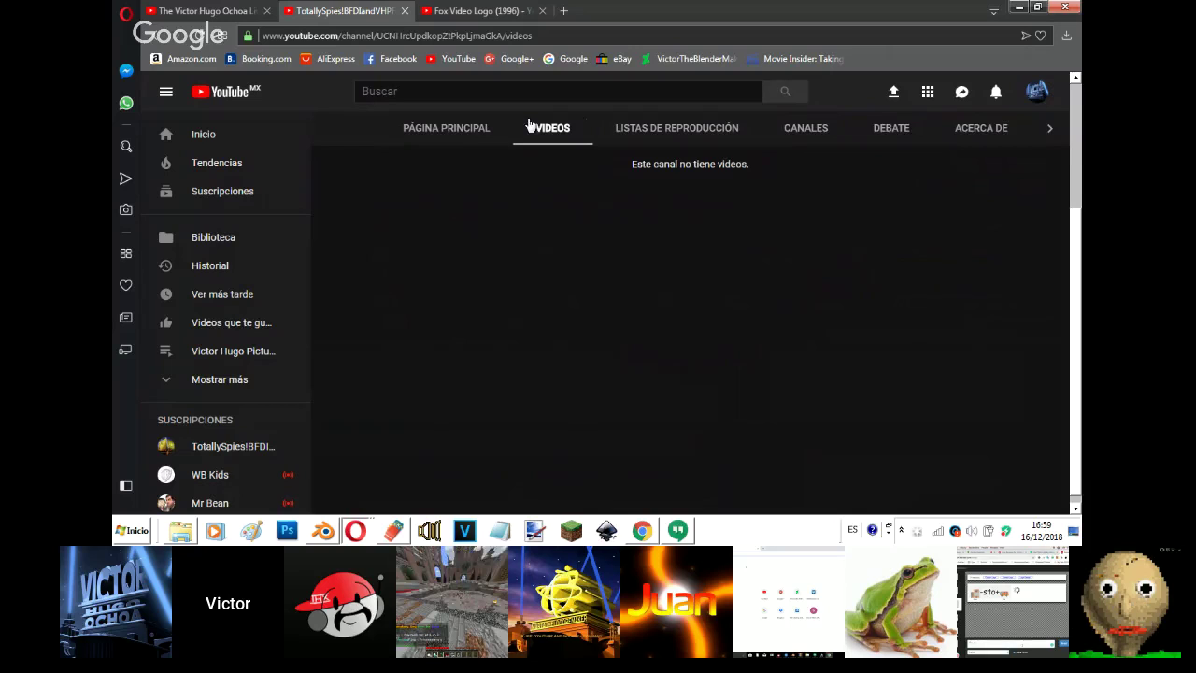
pyautogui.click(253, 9)
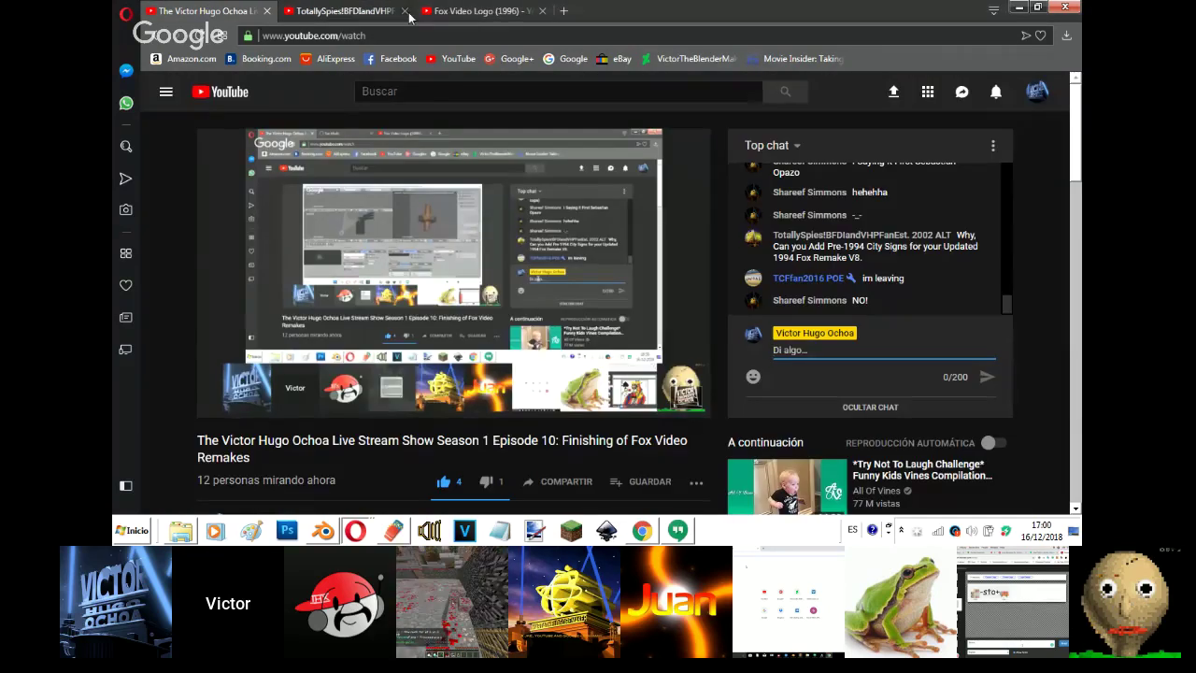
pyautogui.click(405, 11)
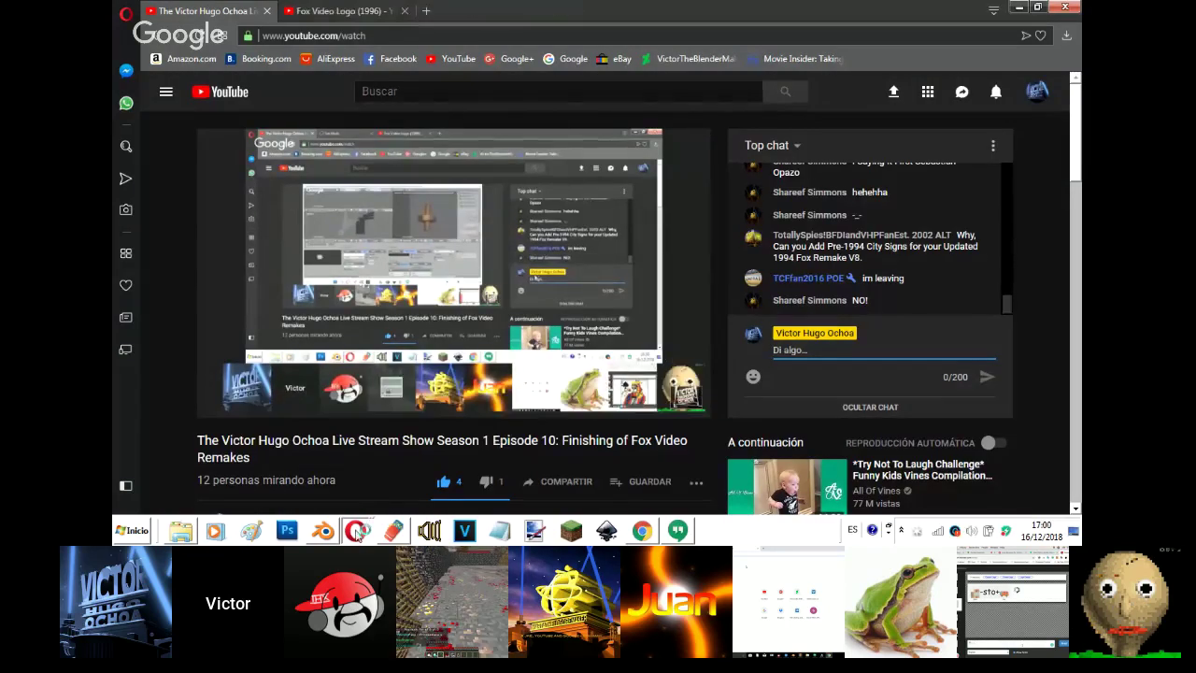
# - Check the Hangouts call and its group chat, and switch back to Blender
pyautogui.moveTo(356, 531)
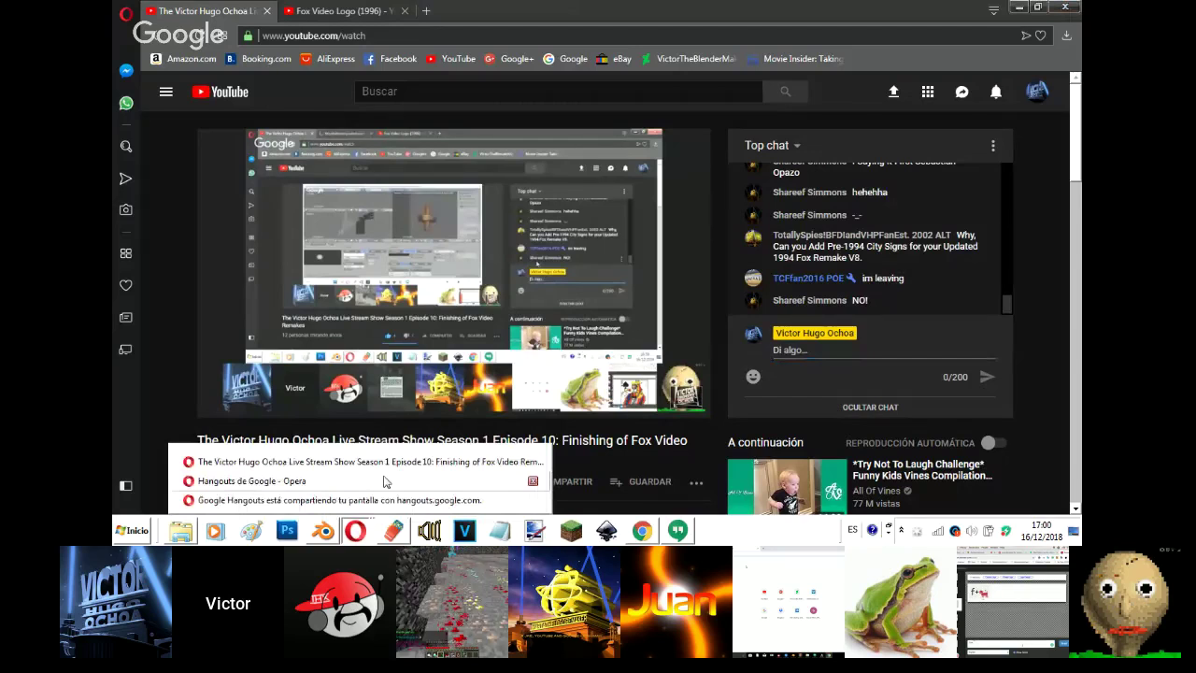
pyautogui.click(383, 480)
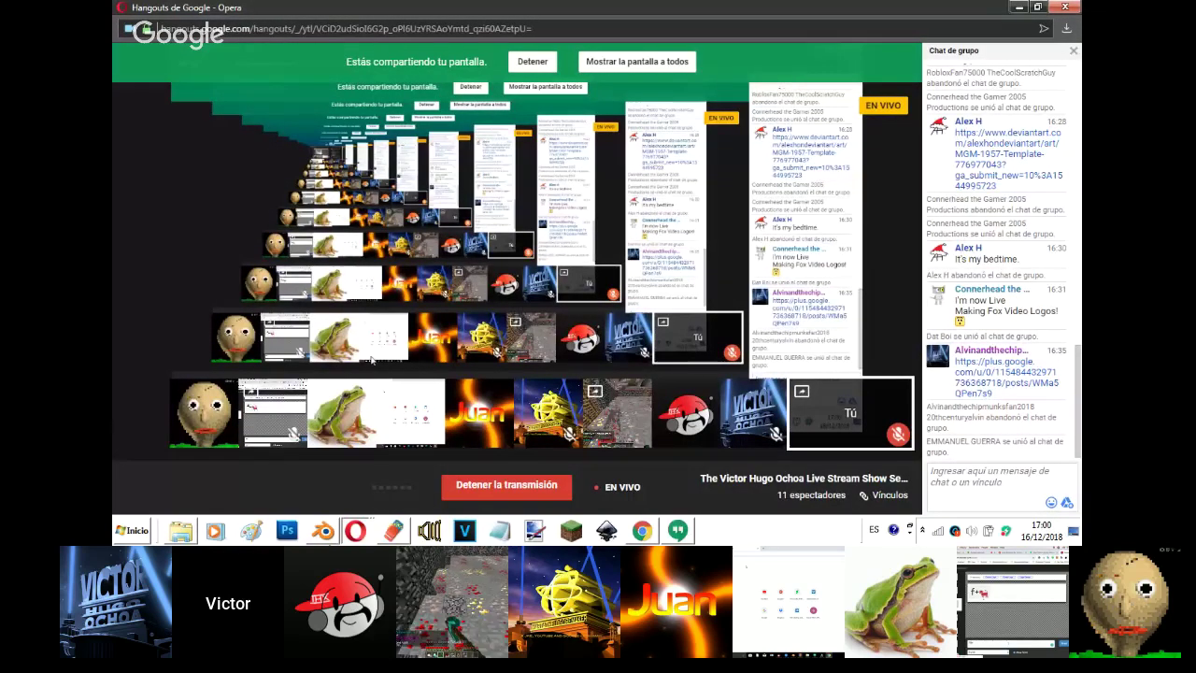
pyautogui.hotkey('alt', 'Tab')
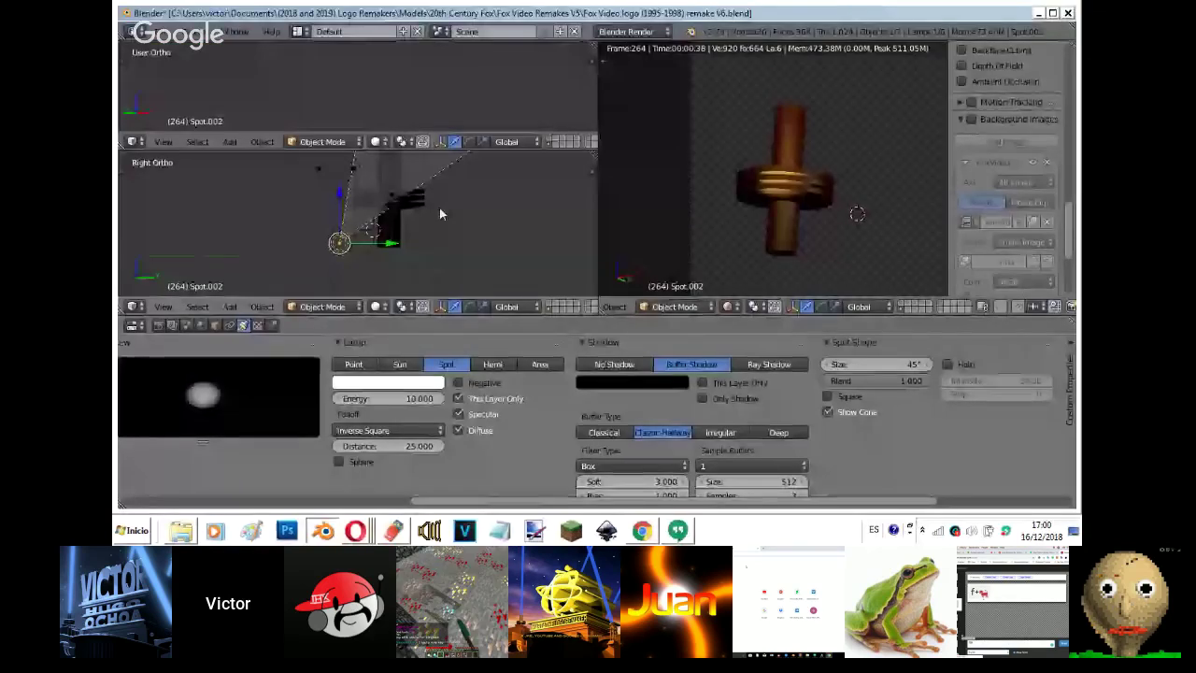
# - Try rotating the spot lamp toward the shaft in the side view, and undo its recent placement changes
pyautogui.click(439, 207)
pyautogui.press('r')
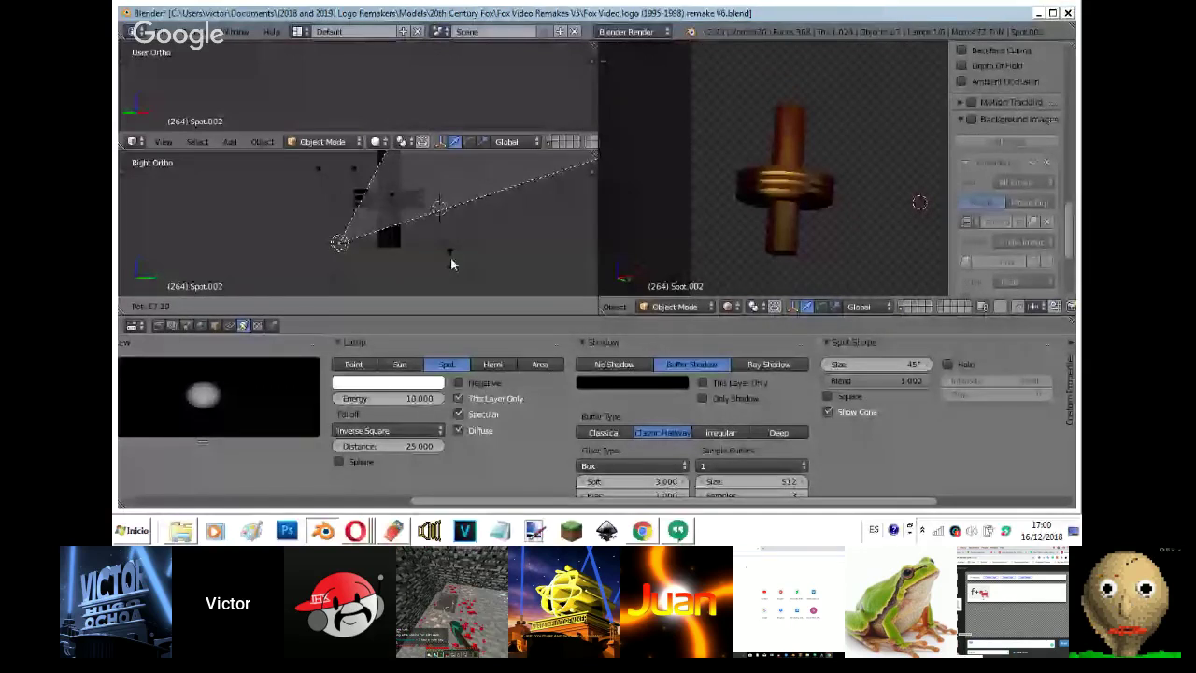
pyautogui.click(451, 259)
pyautogui.hotkey('ctrl', 'z')
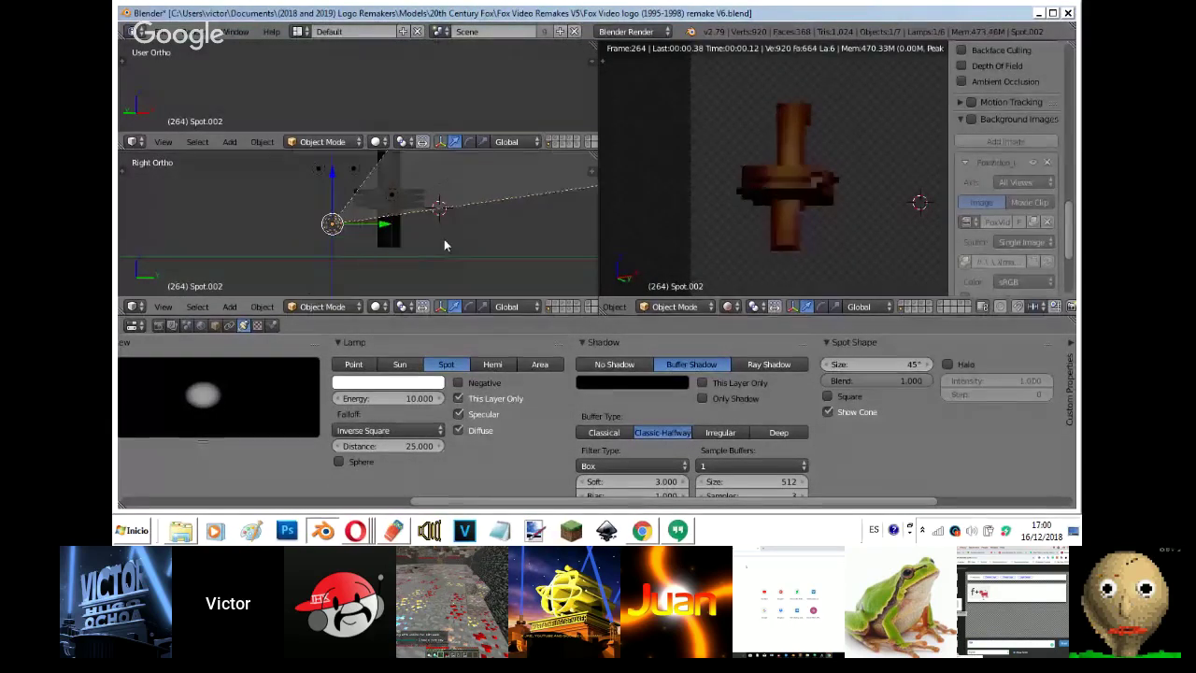
# - Rotate the spot lamp steeply upward toward the rings and move it lower beside the lower shaft in the side view
pyautogui.press('r')
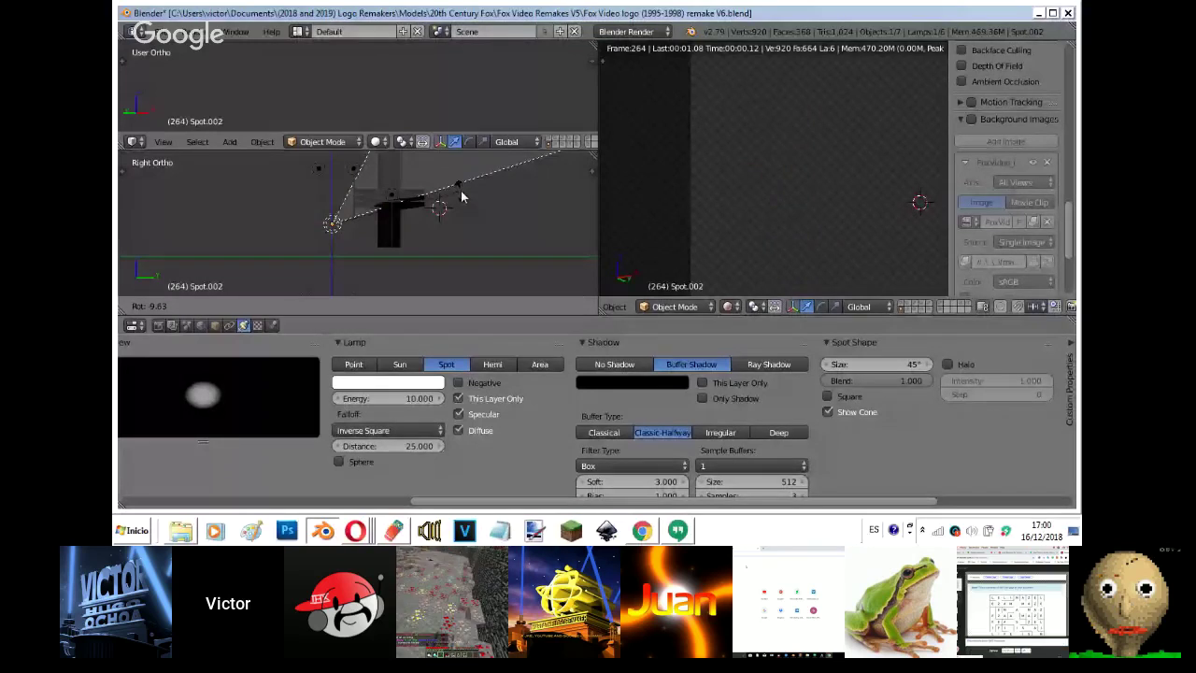
pyautogui.click(462, 197)
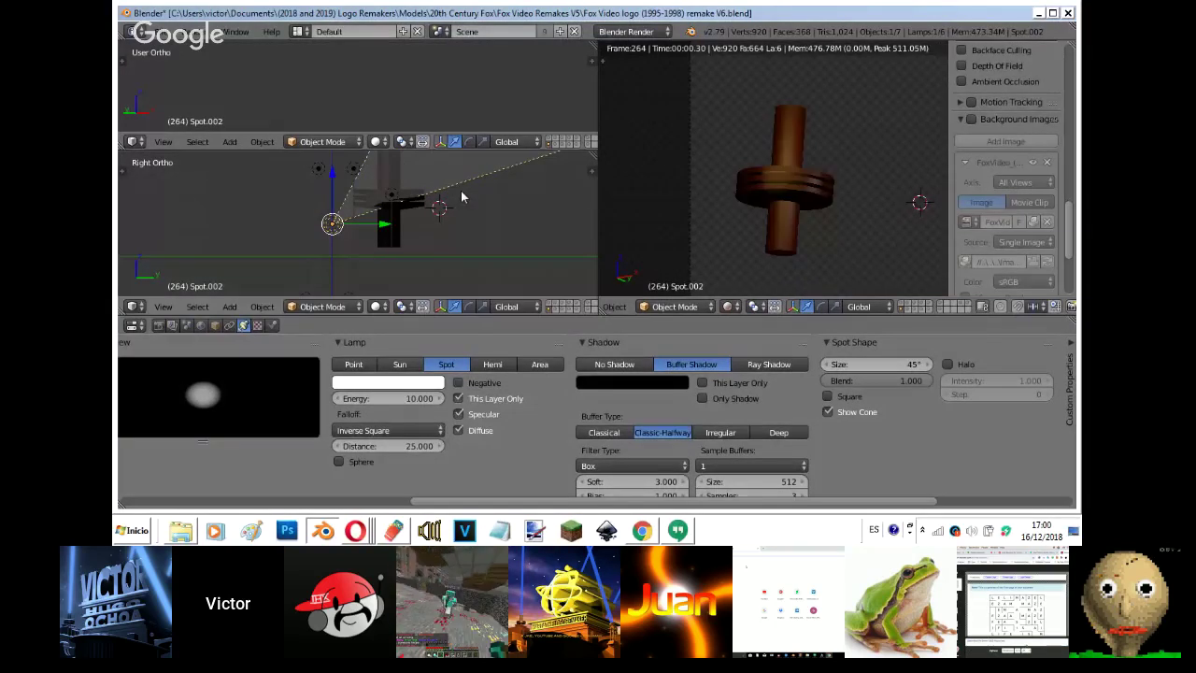
pyautogui.scroll(2, 449, 224)
pyautogui.press('g')
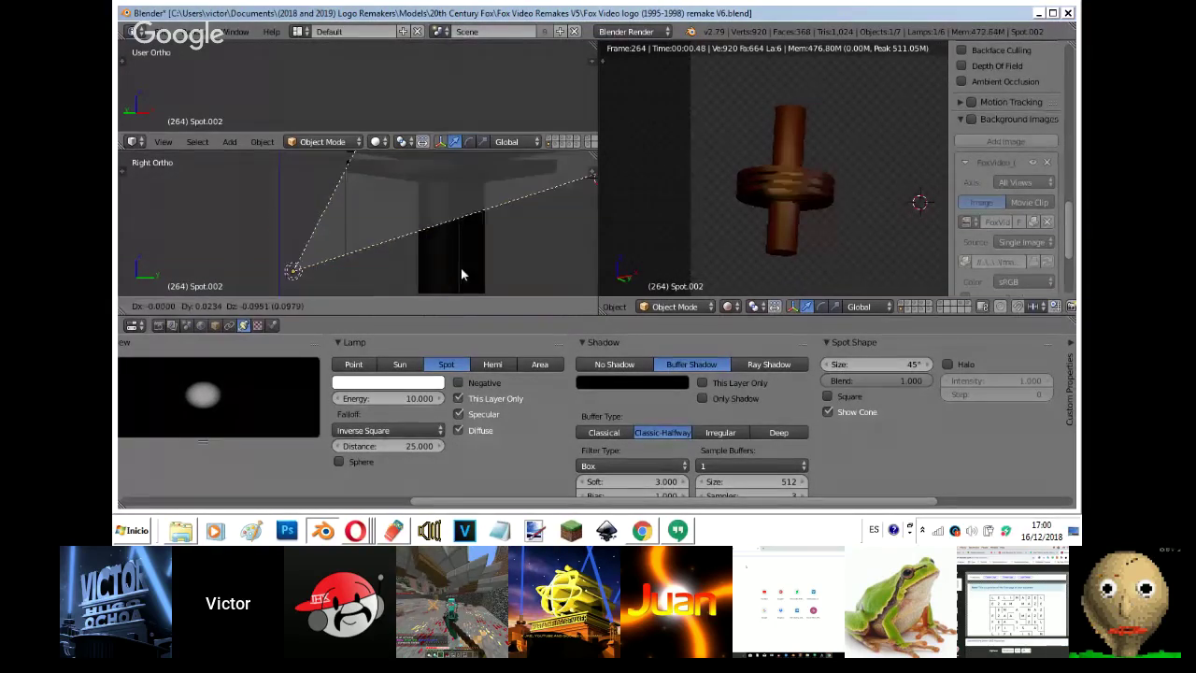
pyautogui.press('r')
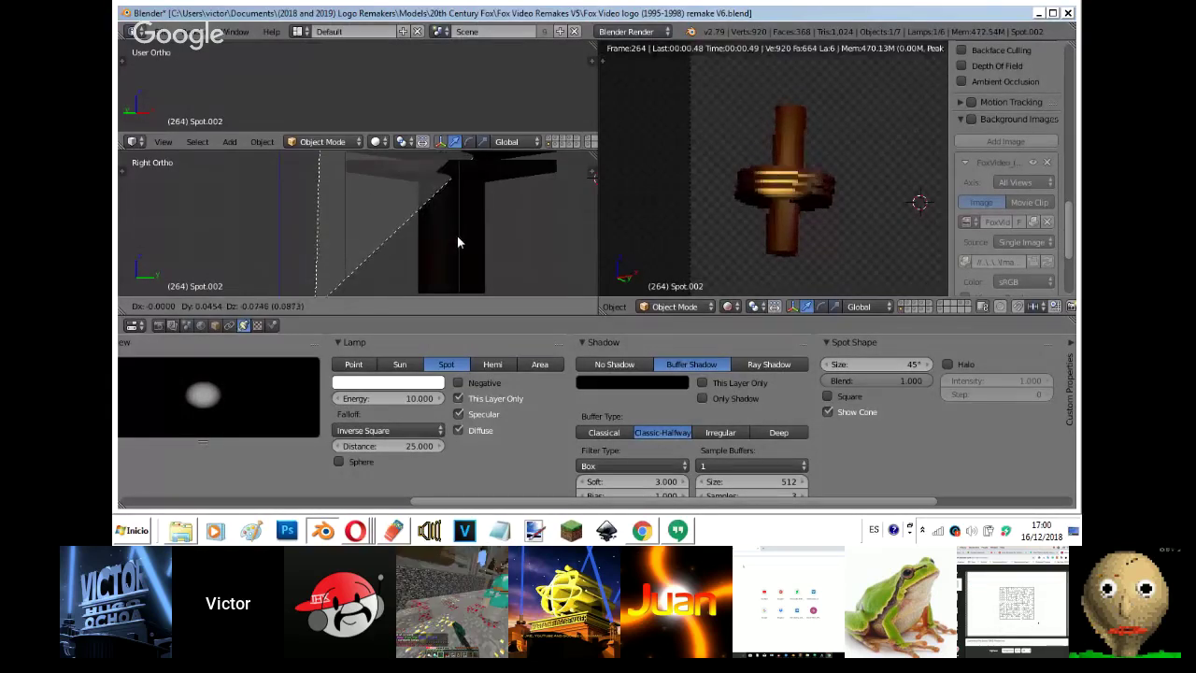
pyautogui.click(457, 234)
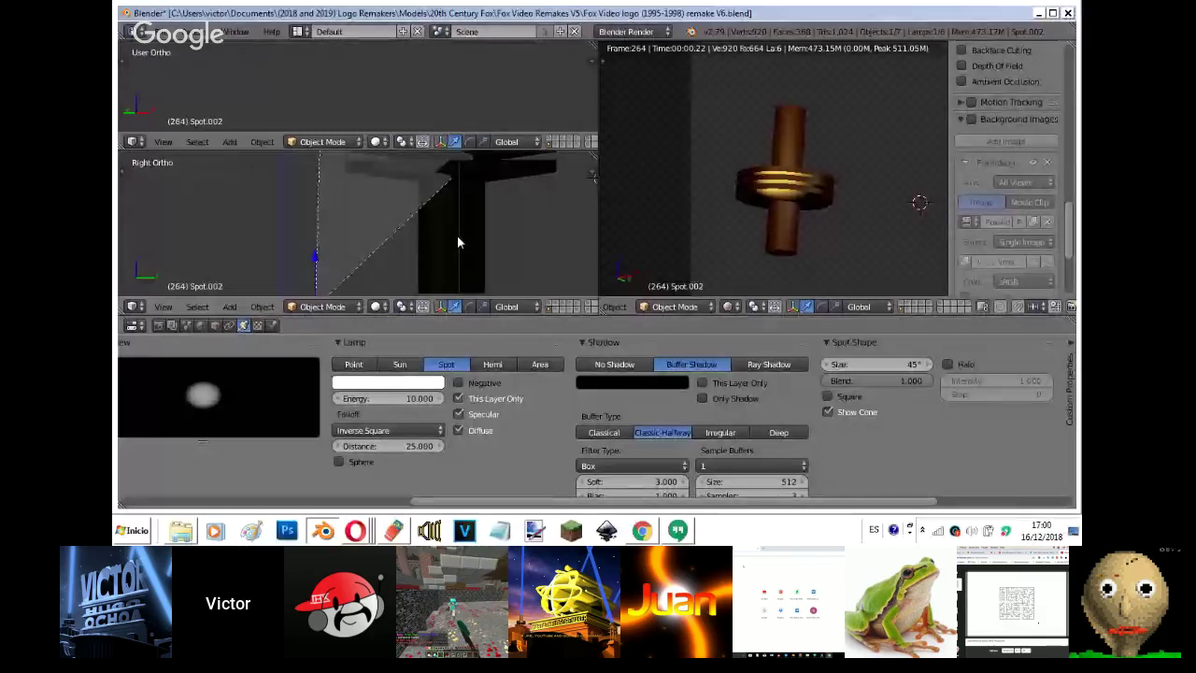
# - Nudge the spot lamp slightly up and away from the shaft with the background image shown, and hide the image again
pyautogui.click(971, 120)
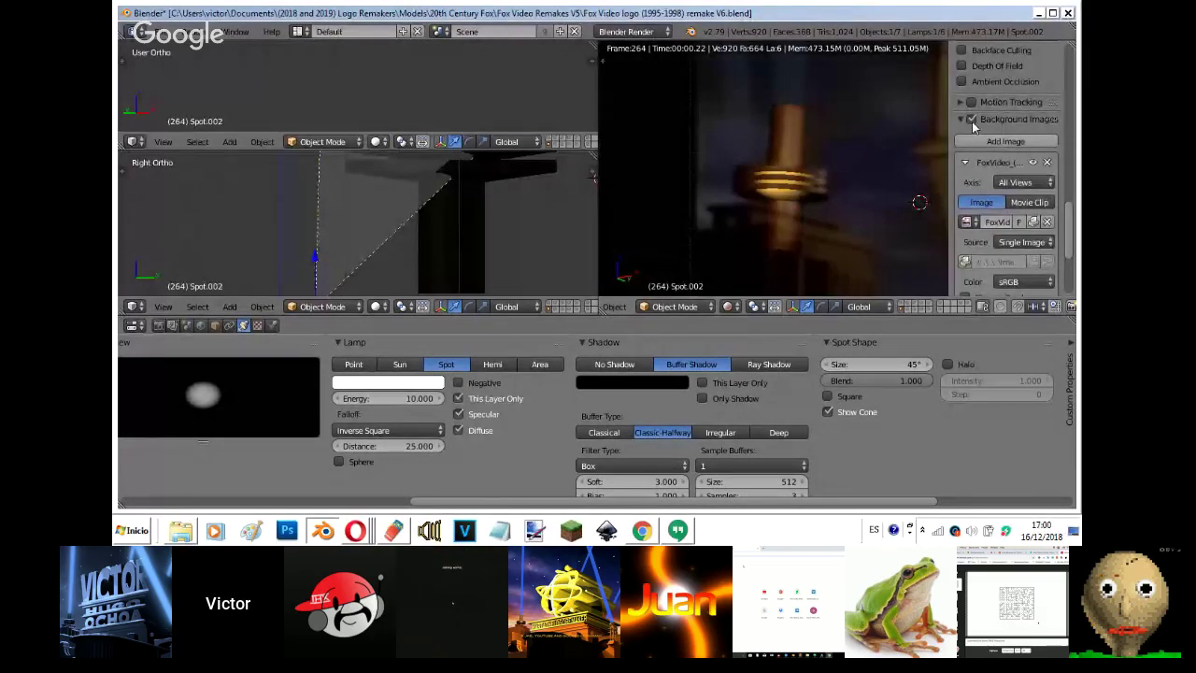
pyautogui.press('g')
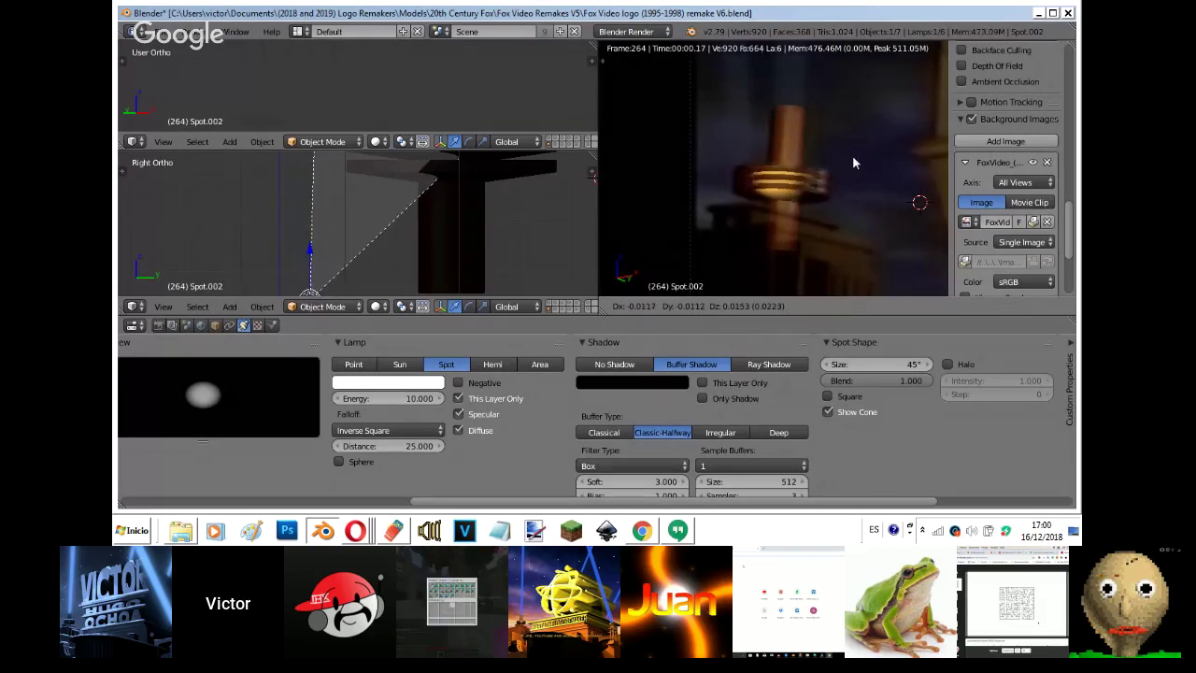
pyautogui.click(852, 155)
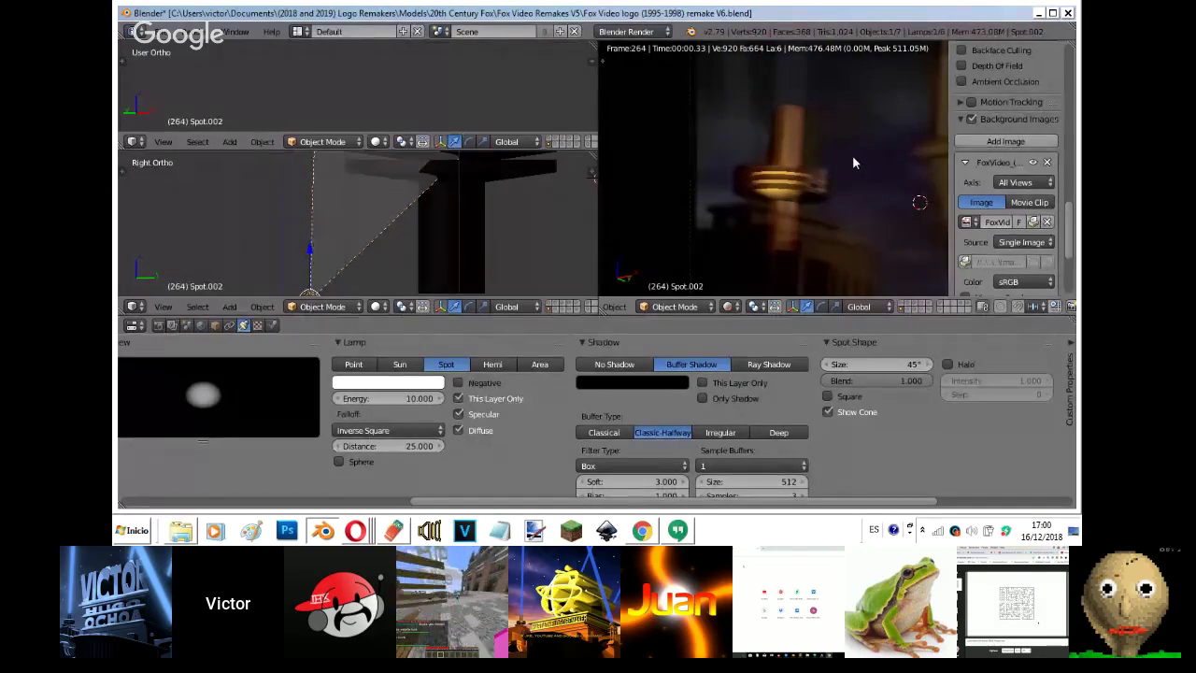
pyautogui.click(971, 119)
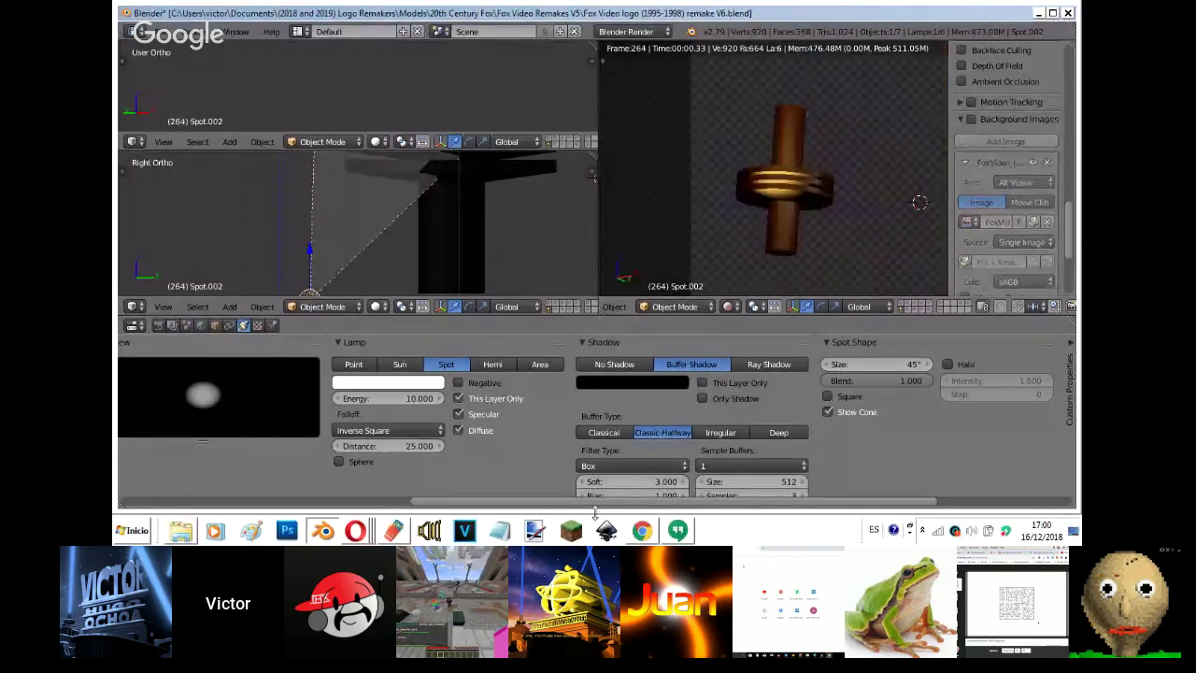
# - Check the Hangouts conversation, the video call and the YouTube live chat, and return to Blender
pyautogui.click(679, 531)
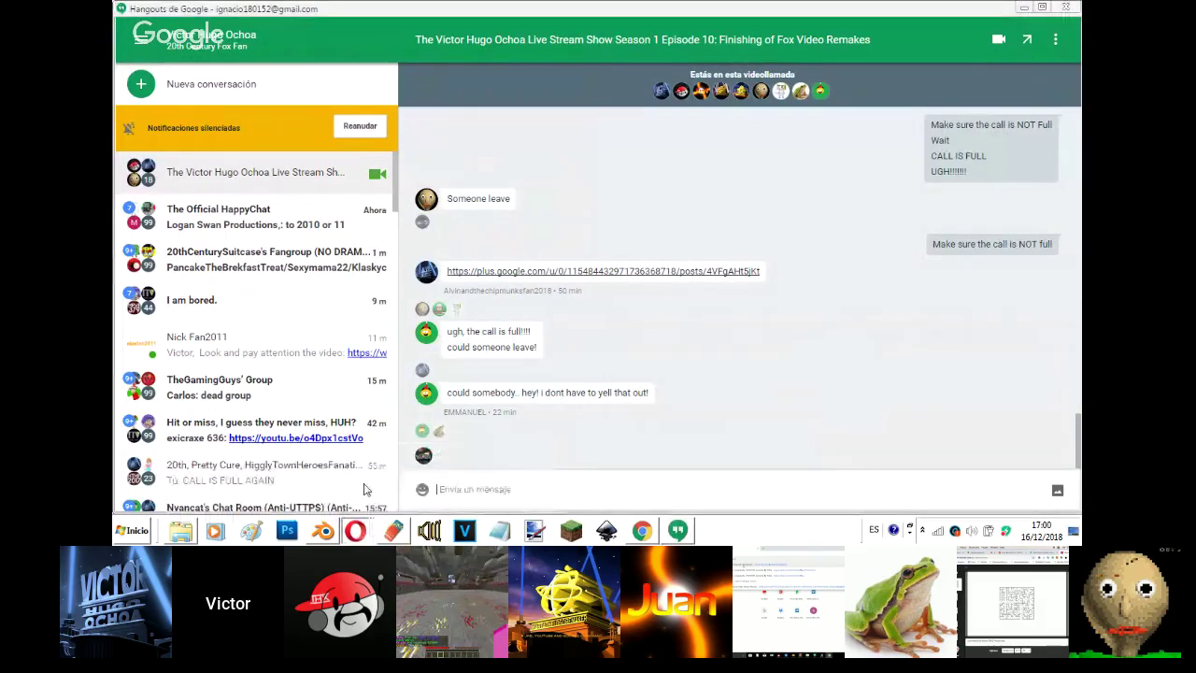
pyautogui.hotkey('alt', 'Tab')
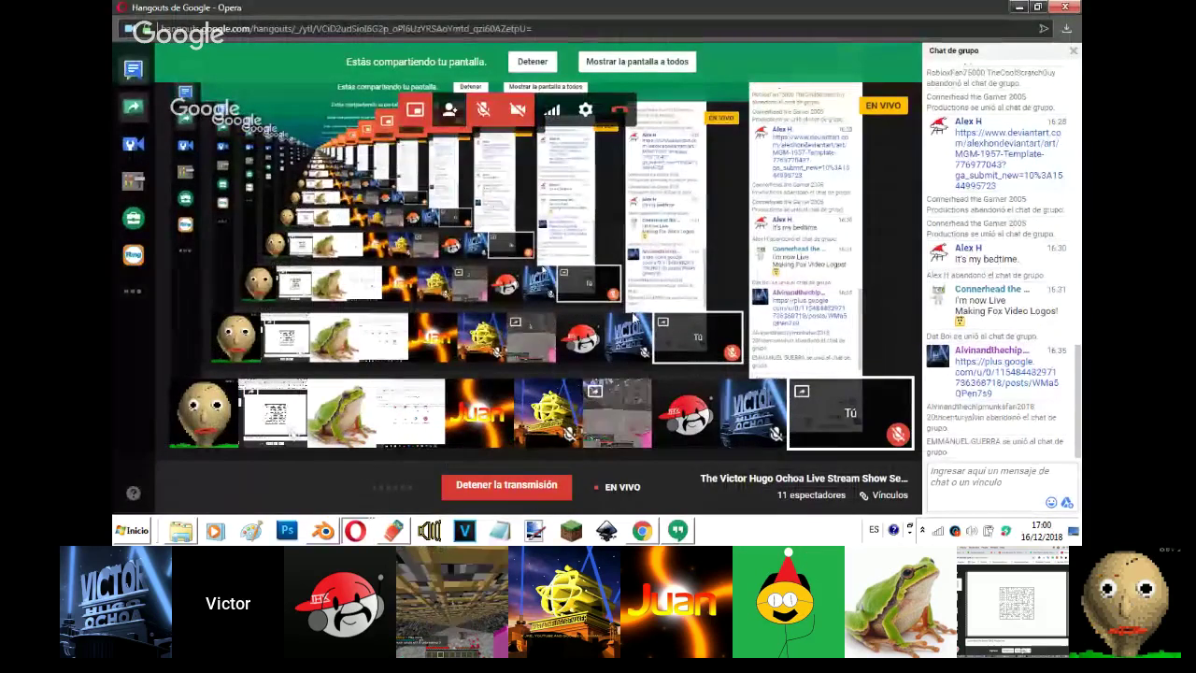
pyautogui.click(356, 530)
pyautogui.click(379, 466)
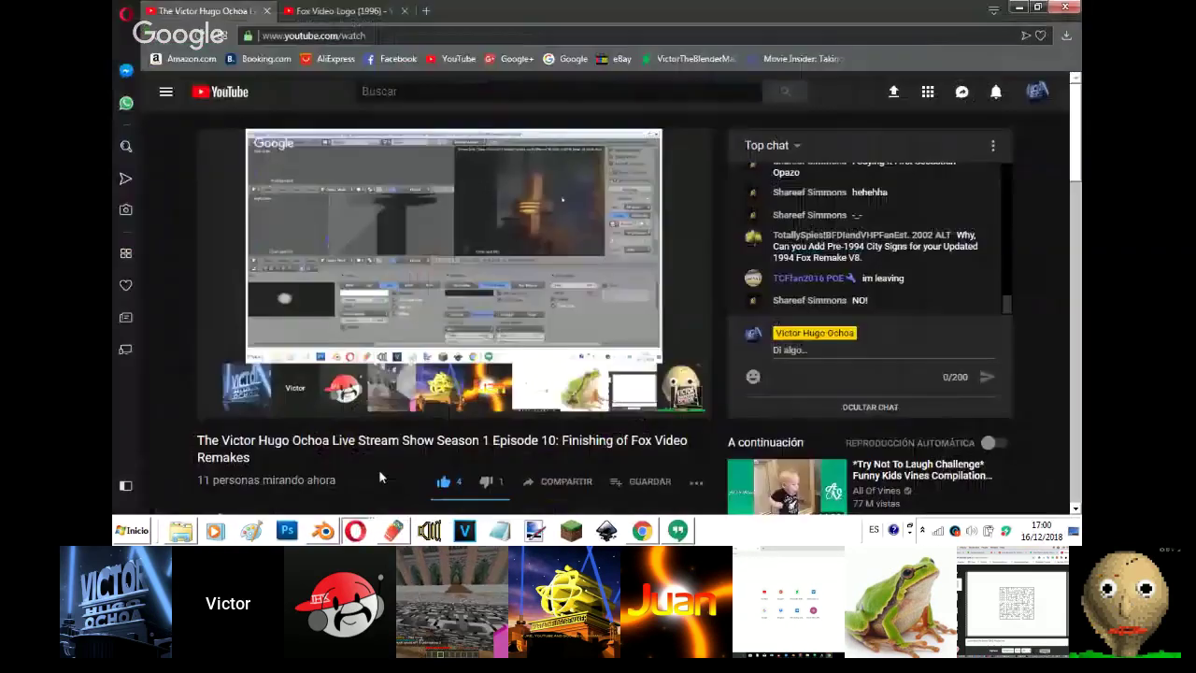
pyautogui.click(329, 531)
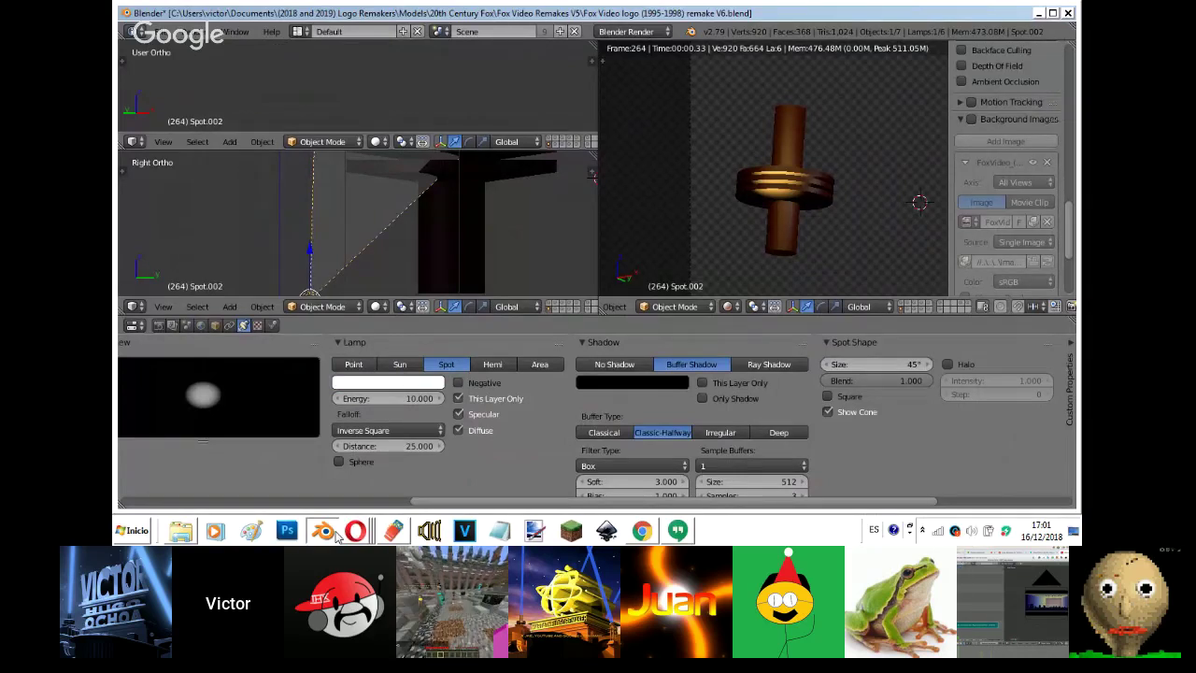
# - Show the background image at opacity 1.000 to compare it with the spire, and hide it again
pyautogui.scroll(-1, 479, 195)
pyautogui.scroll(-5, 478, 194)
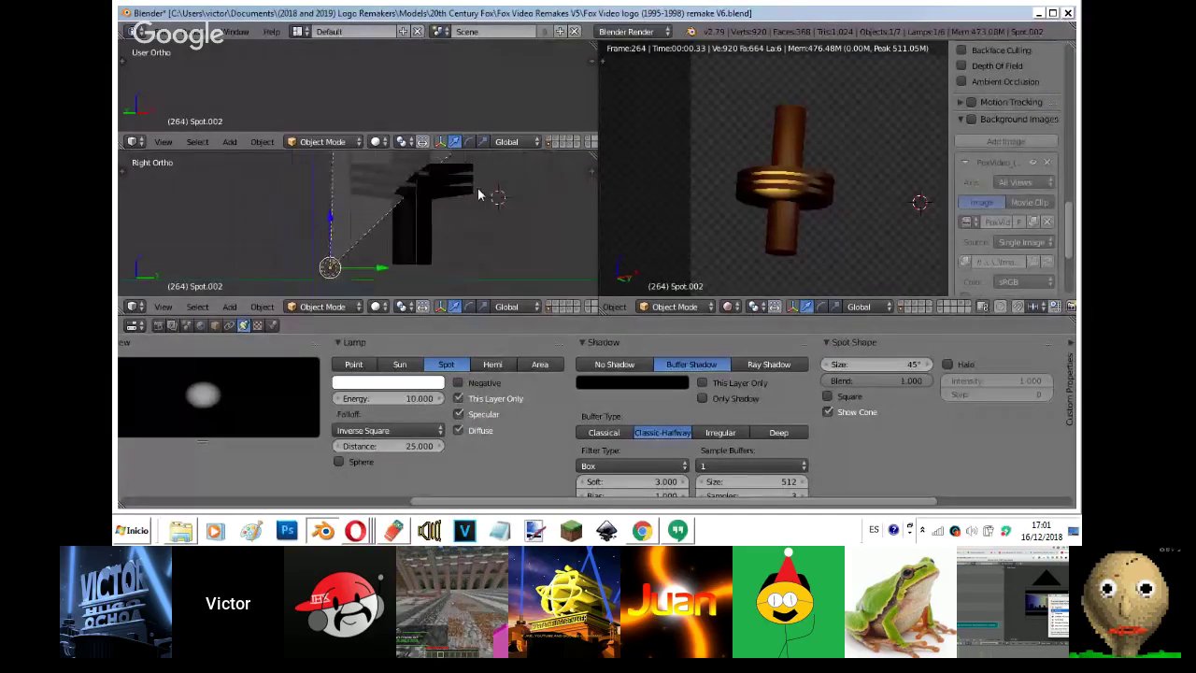
pyautogui.scroll(-2, 478, 194)
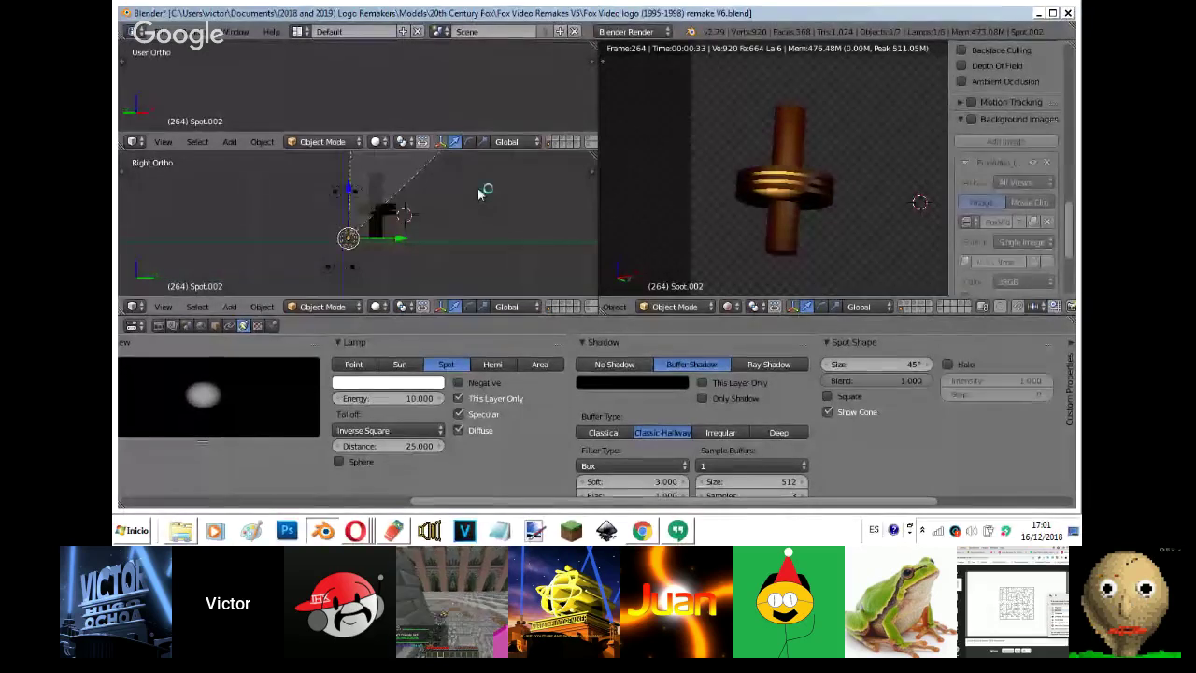
pyautogui.click(972, 118)
pyautogui.scroll(-4, 1001, 74)
pyautogui.moveTo(1006, 189); pyautogui.dragTo(1055, 185)
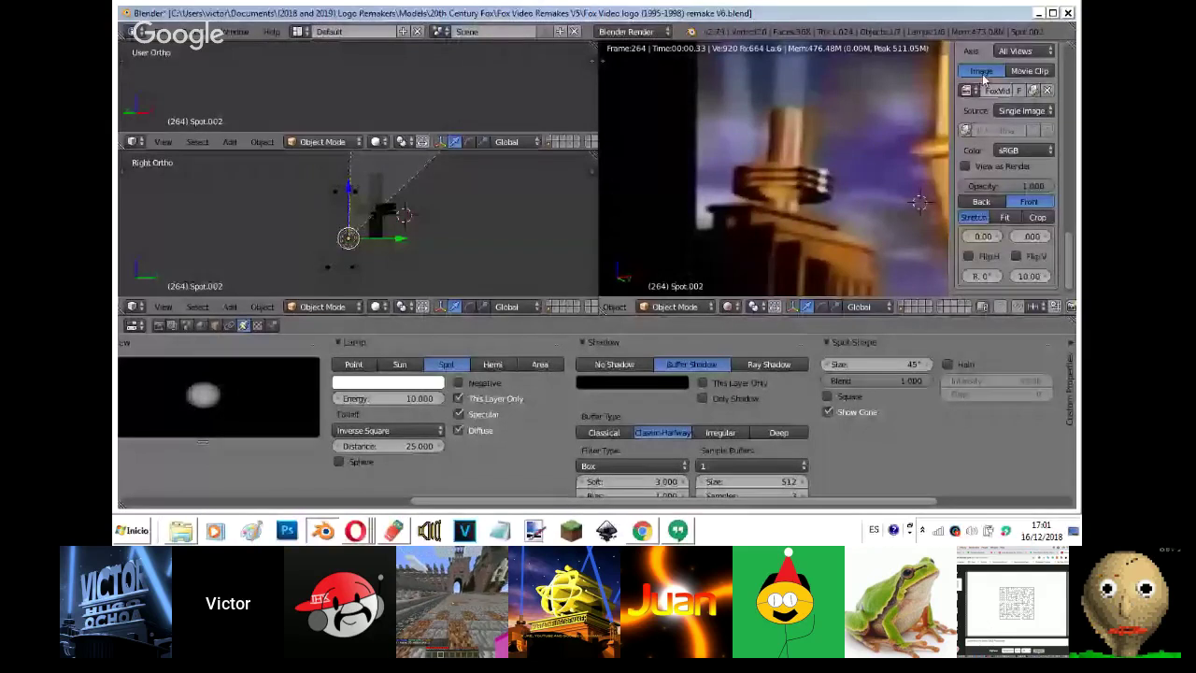
pyautogui.scroll(3, 983, 79)
pyautogui.click(972, 101)
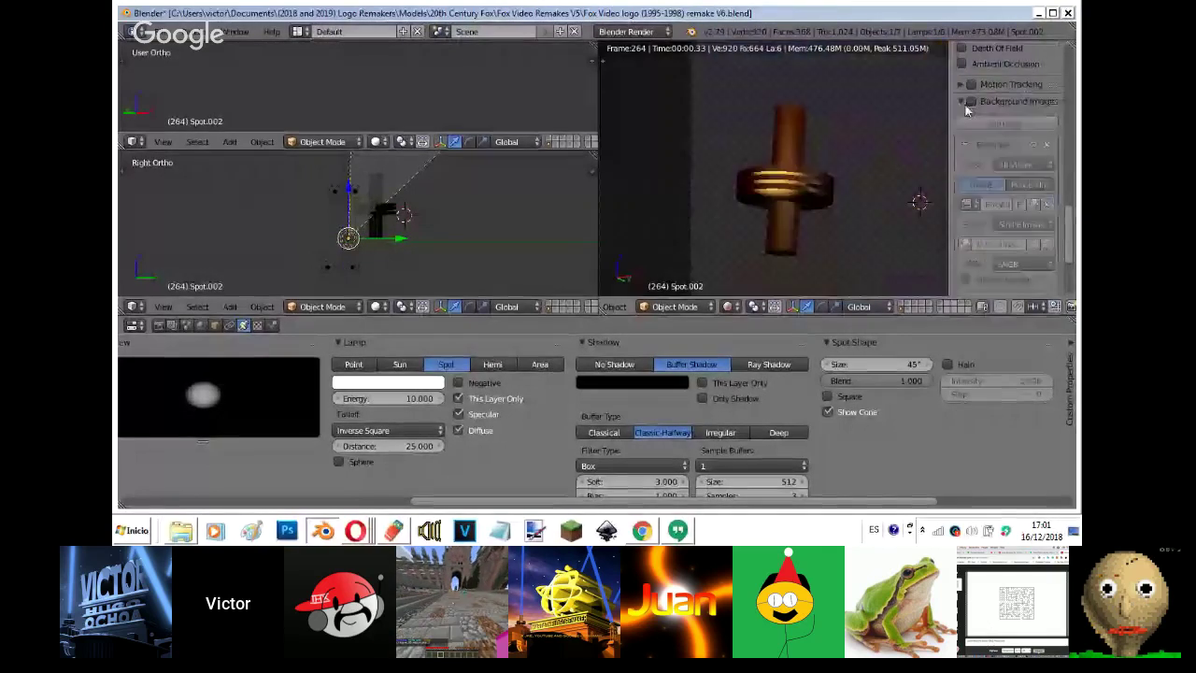
# - Nudge the spot lamp slightly toward the shaft in the side view, undoing the last excess move
pyautogui.press('g')
pyautogui.click(472, 206)
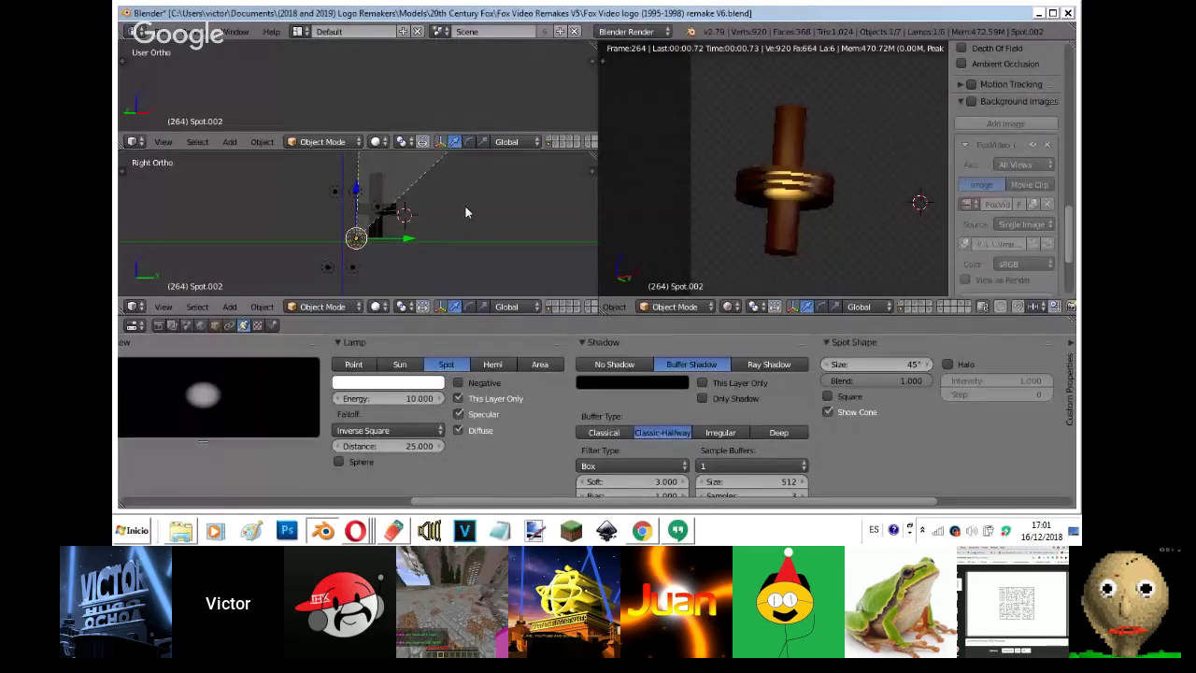
pyautogui.hotkey('ctrl', 'z')
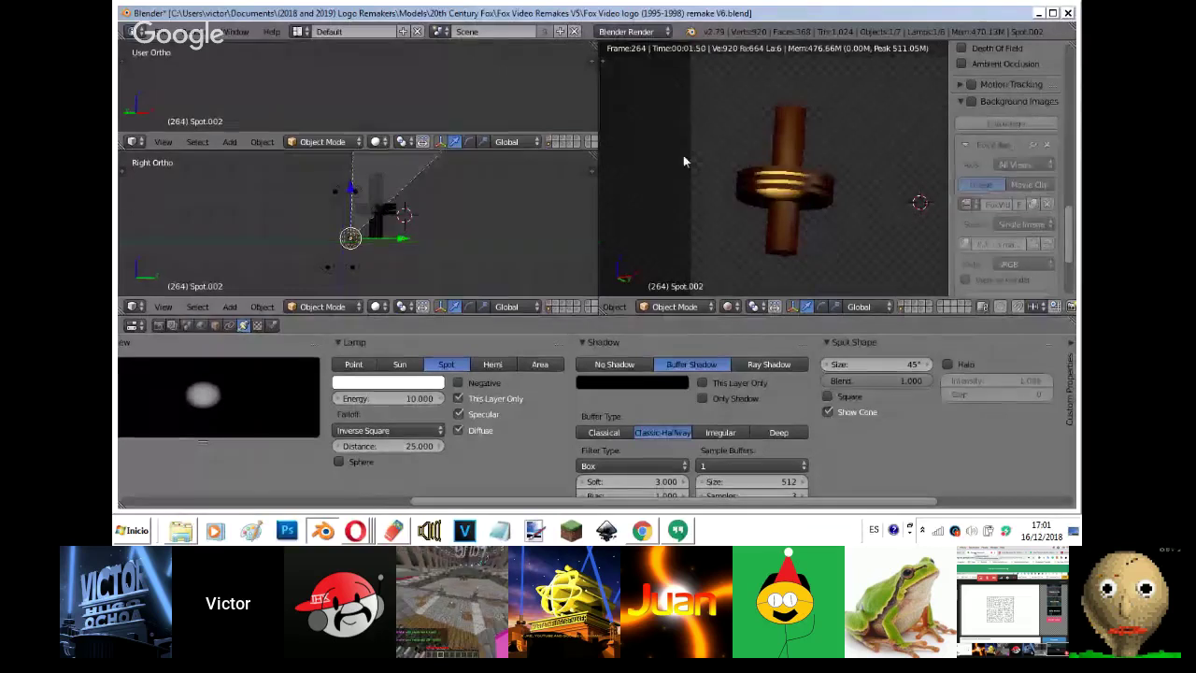
# - Set the spot lamp's cone size to 46.6° and preview the camera view rendered
pyautogui.press('KP_0')
pyautogui.hotkey('shift', 'z')
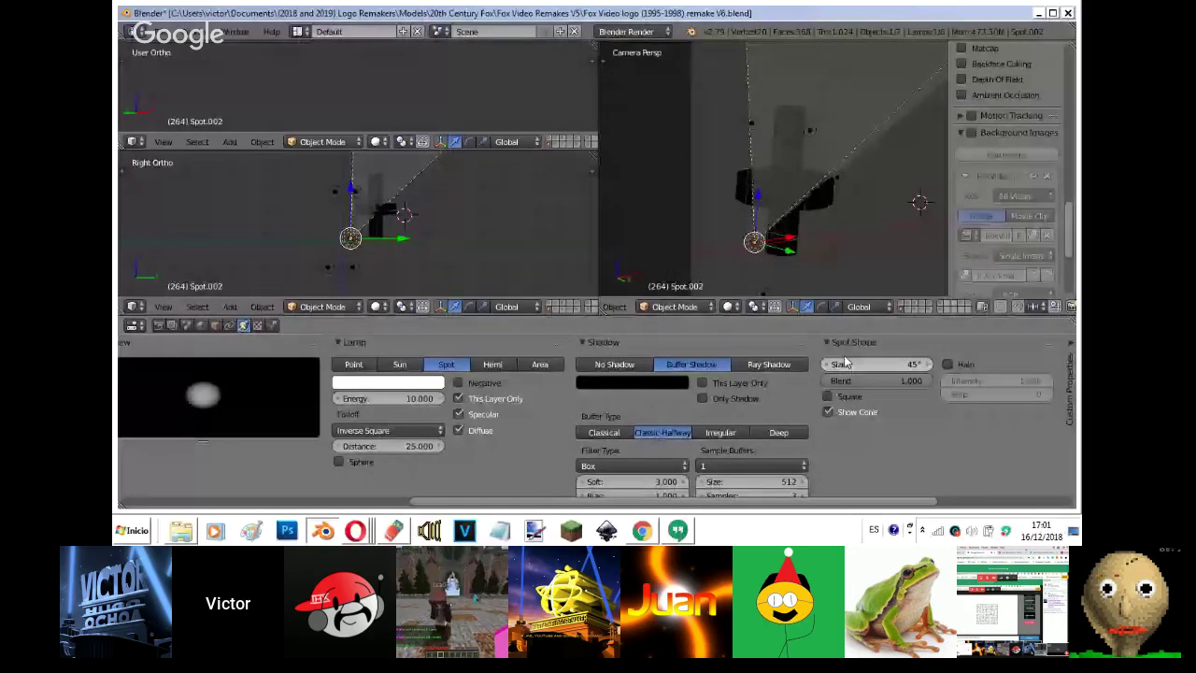
pyautogui.moveTo(867, 364); pyautogui.dragTo(883, 364)
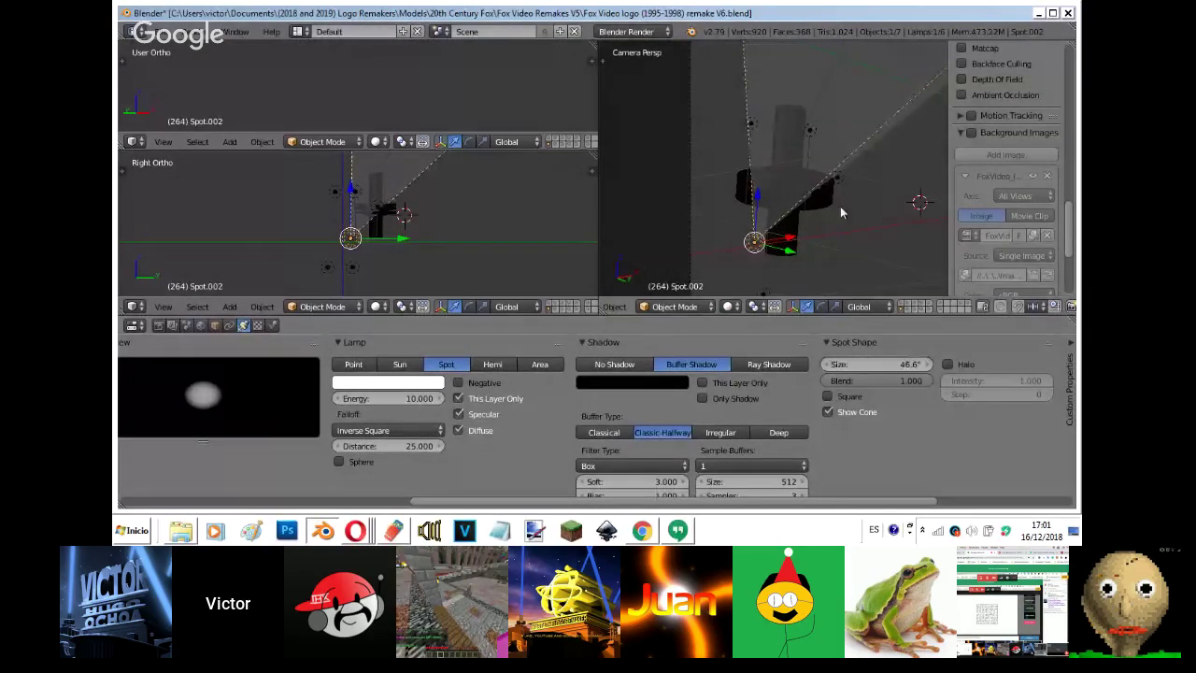
pyautogui.hotkey('shift', 'z')
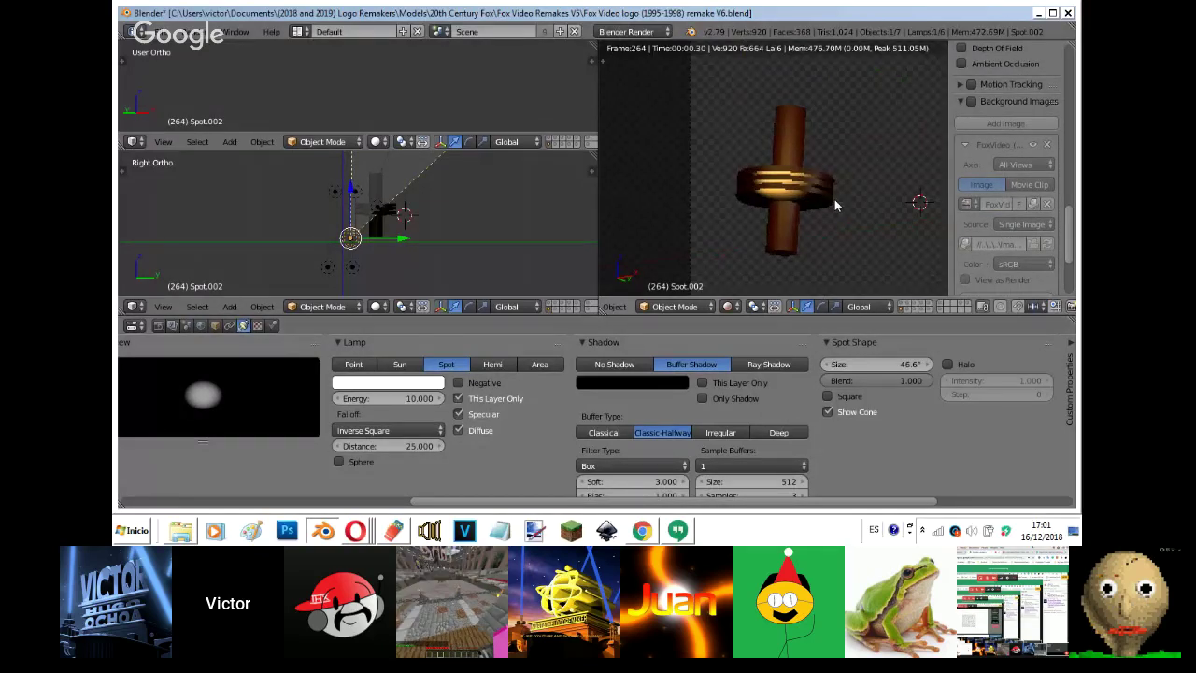
# - Return the camera view to solid shading and widen the spot lamp's cone size to 51°
pyautogui.hotkey('shift', 'z')
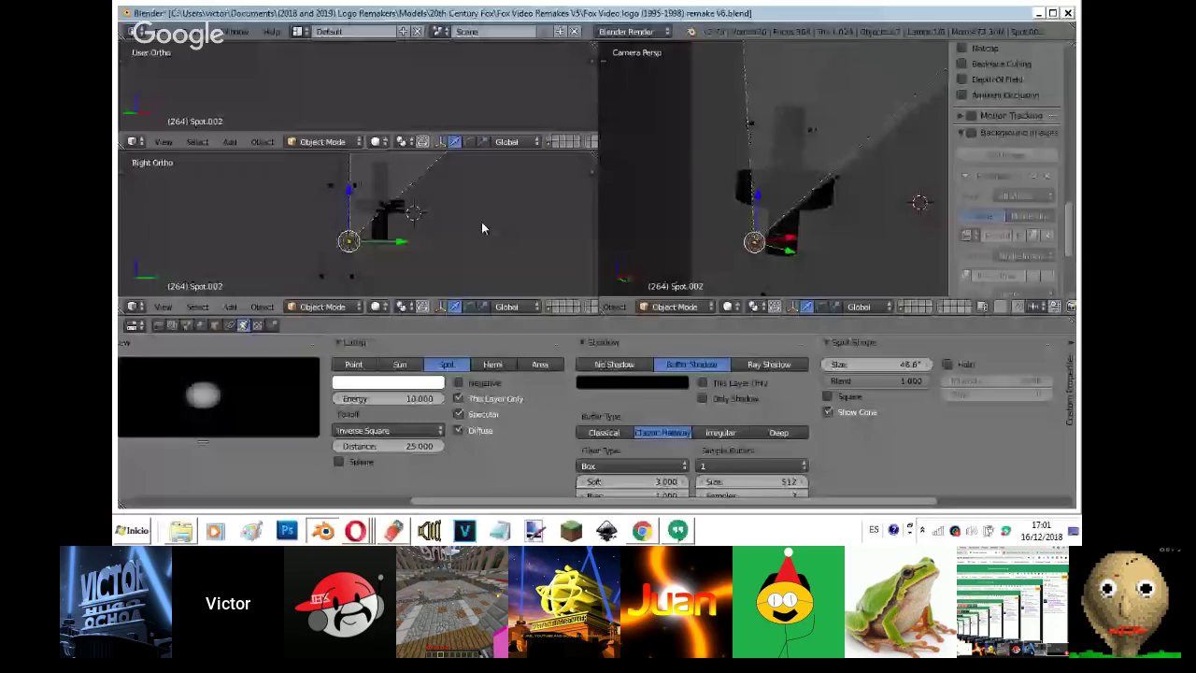
pyautogui.scroll(5, 482, 221)
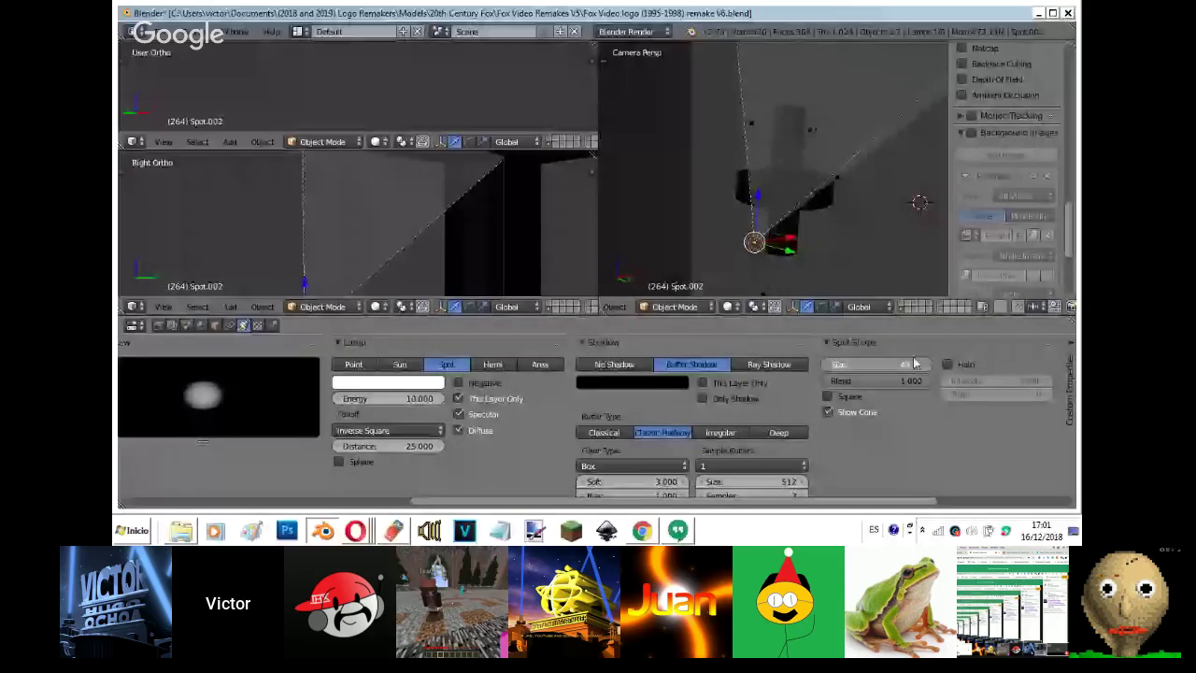
pyautogui.moveTo(914, 364); pyautogui.dragTo(925, 364)
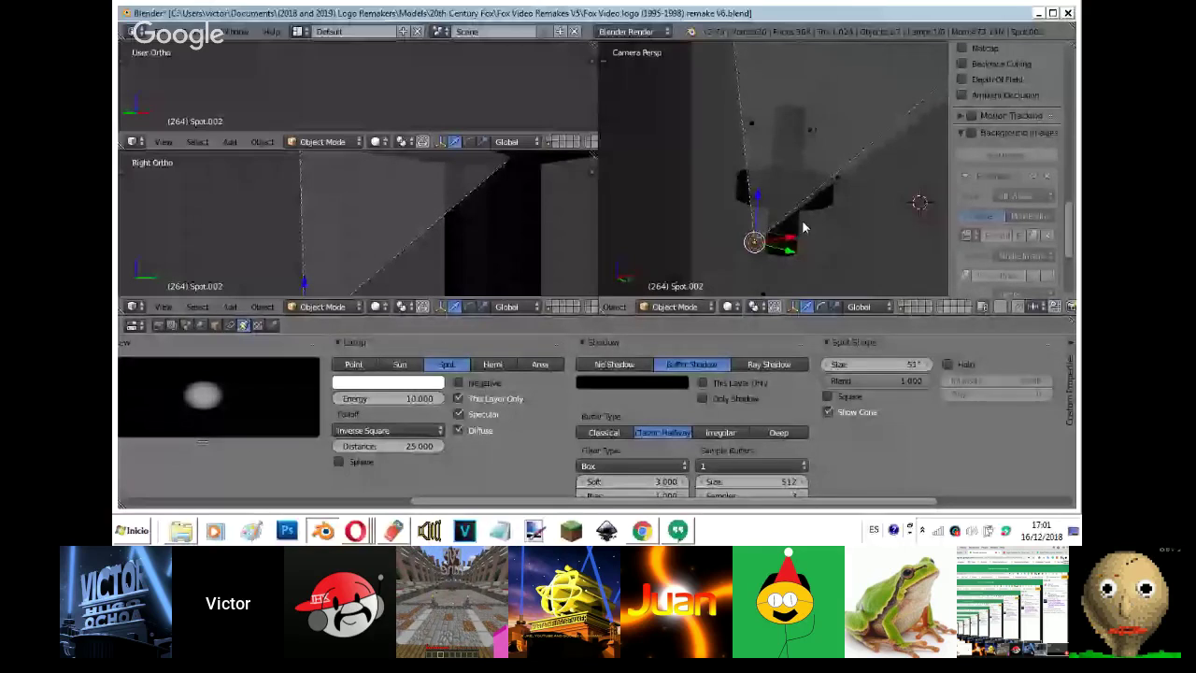
# - Preview the camera view rendered, turn off the spot lamp's shadow with No Shadow, and return the view to solid shading
pyautogui.hotkey('shift', 'z')
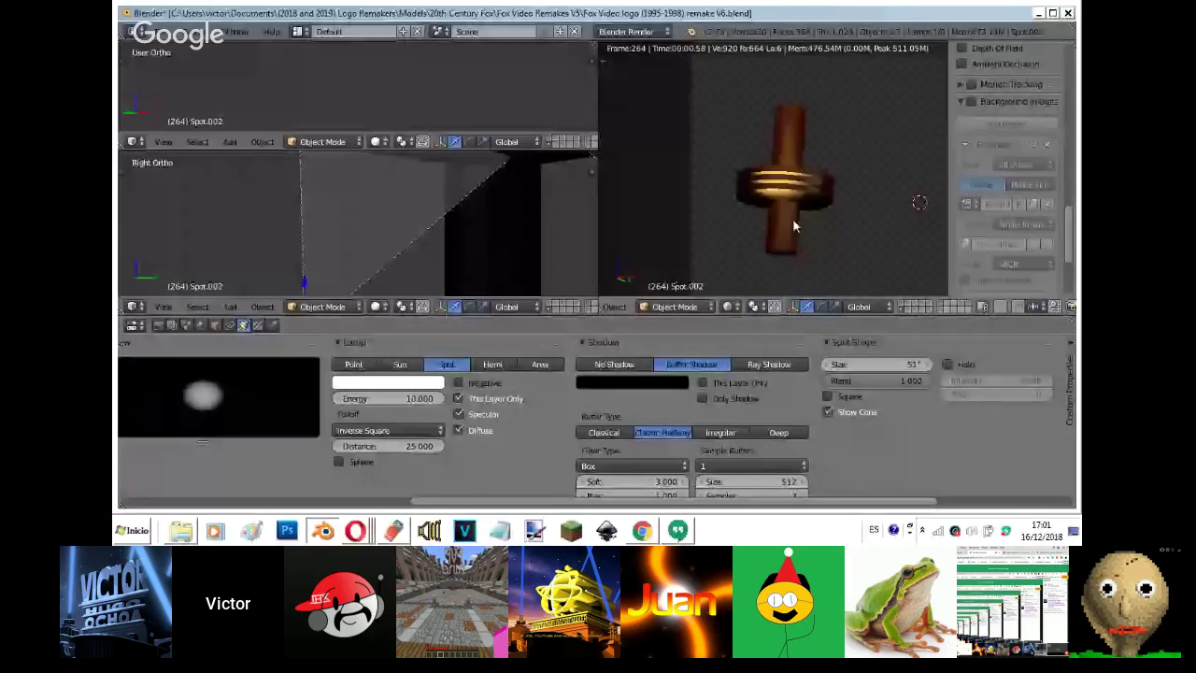
pyautogui.click(625, 364)
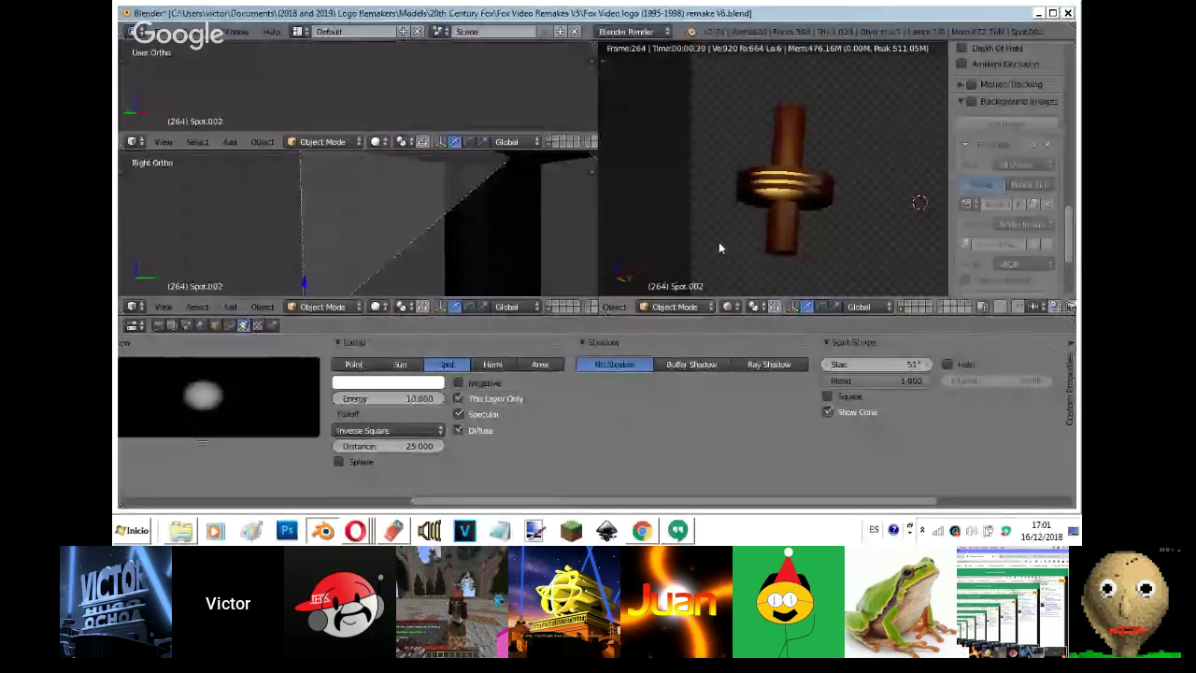
pyautogui.hotkey('shift', 'z')
# - Duplicate the spot lamp in the side view, place the copy farther from the shaft, rotate it about 50° toward the rings, and preview the camera view rendered
pyautogui.scroll(-2, 464, 215)
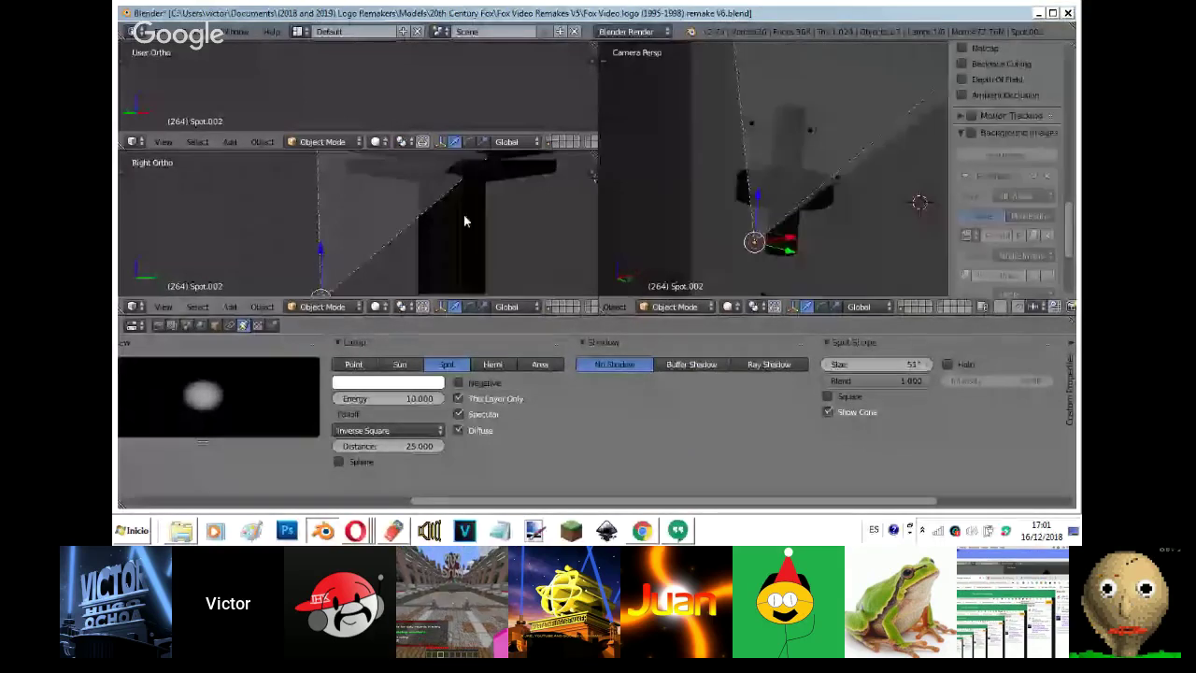
pyautogui.scroll(-2, 465, 220)
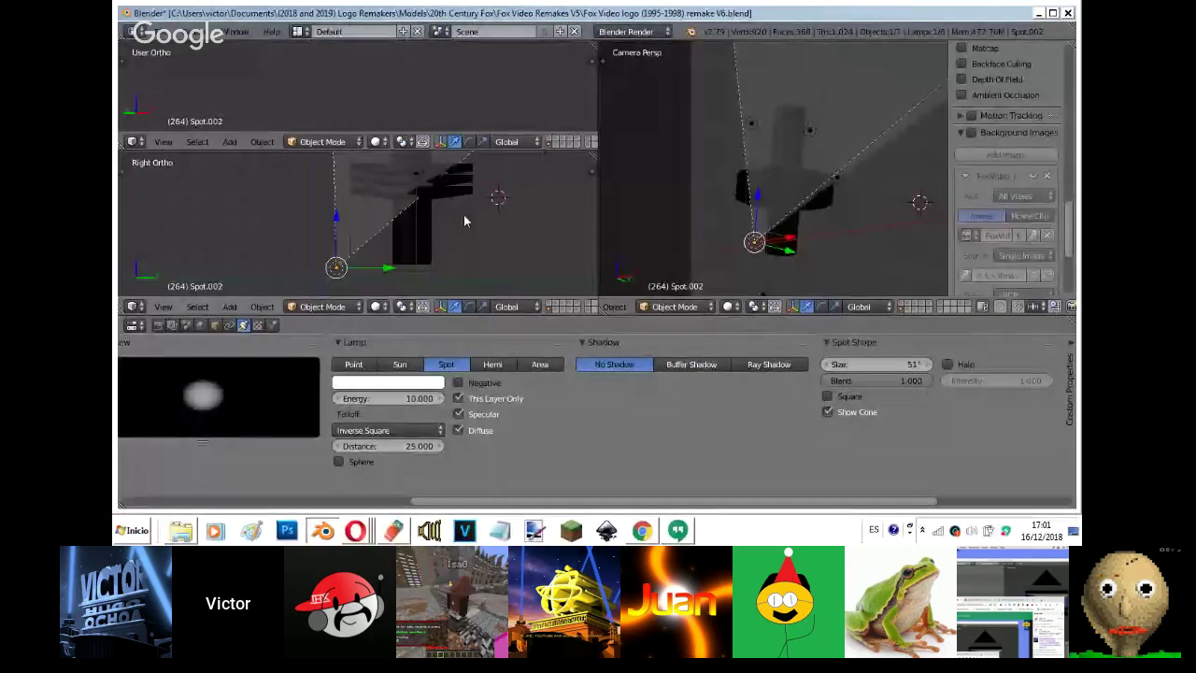
pyautogui.hotkey('shift', 'd')
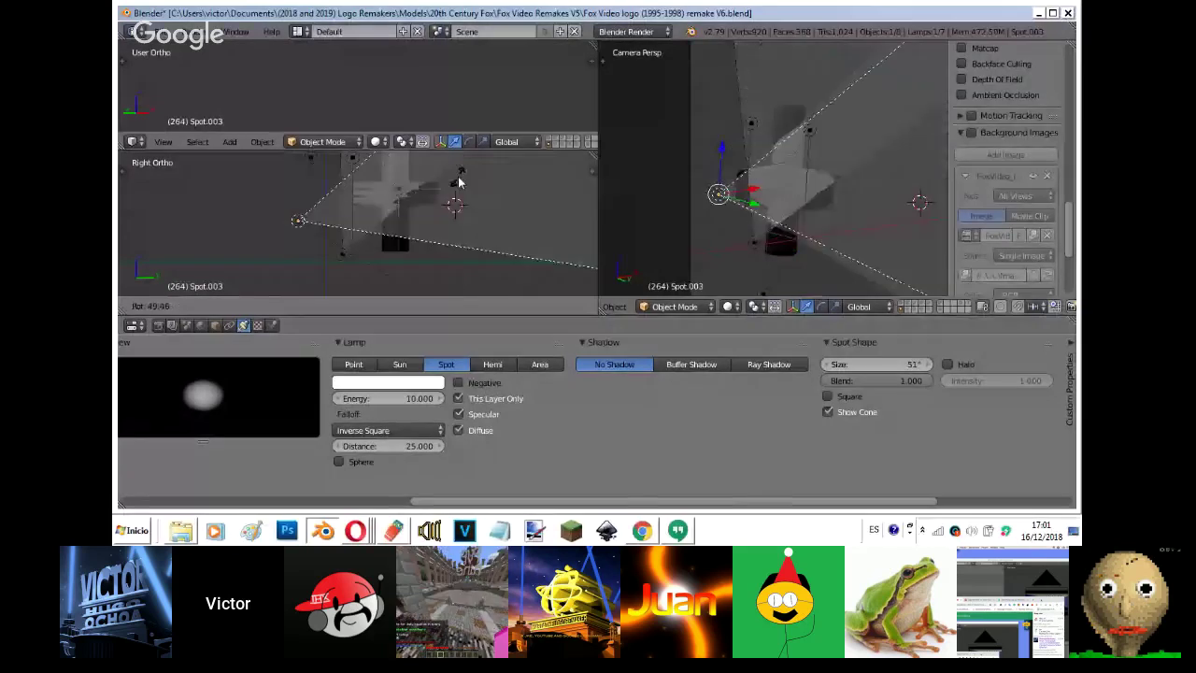
pyautogui.click(444, 167)
pyautogui.hotkey('shift', 'z')
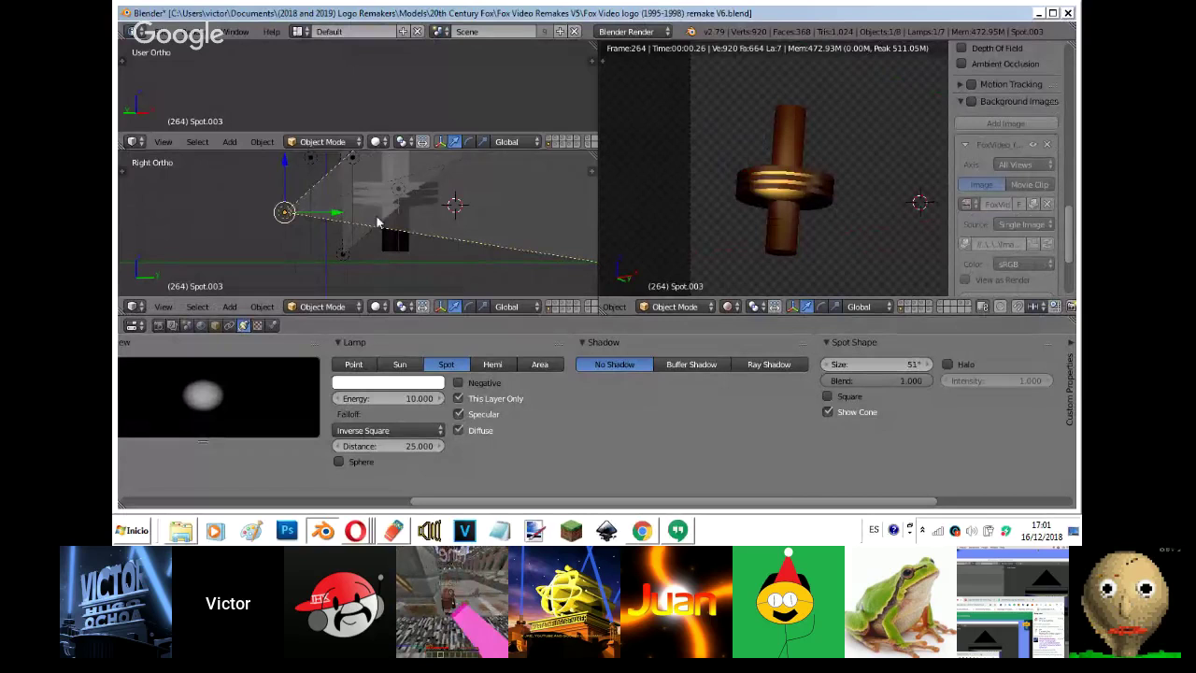
# - Try moving the spot lamp closer to the ringed cylinder in the top view
pyautogui.press('KP_7')
pyautogui.scroll(-5, 376, 222)
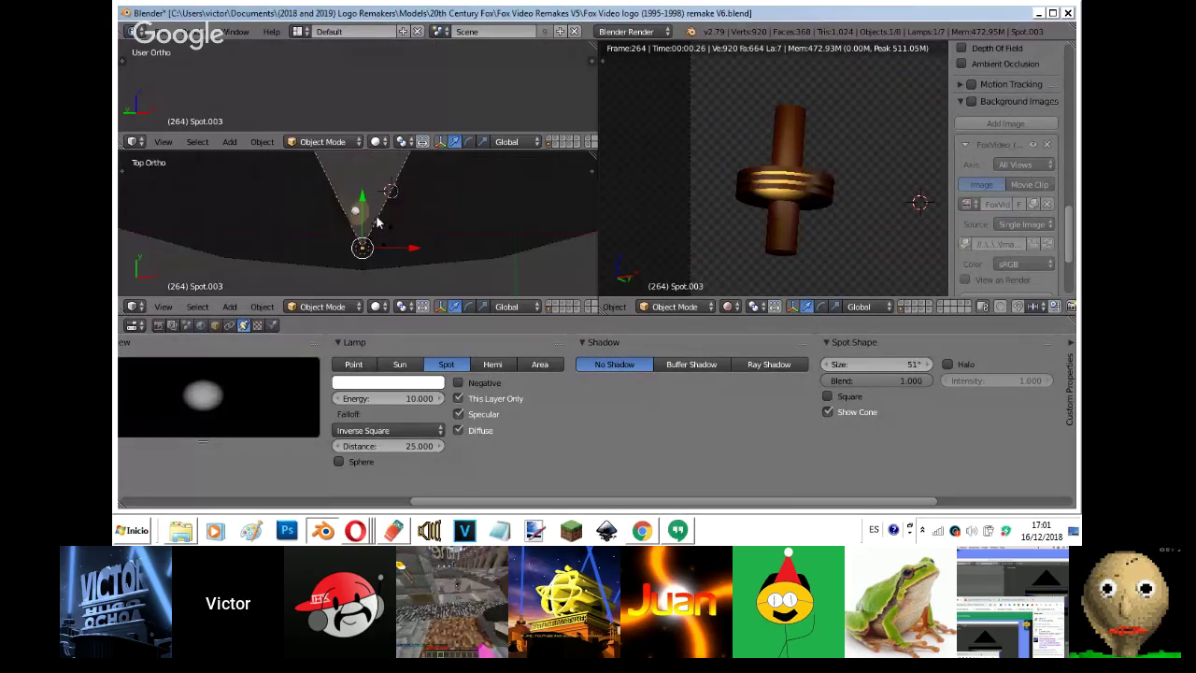
pyautogui.rightClick(499, 237)
pyautogui.click(840, 410)
pyautogui.rightClick(404, 176)
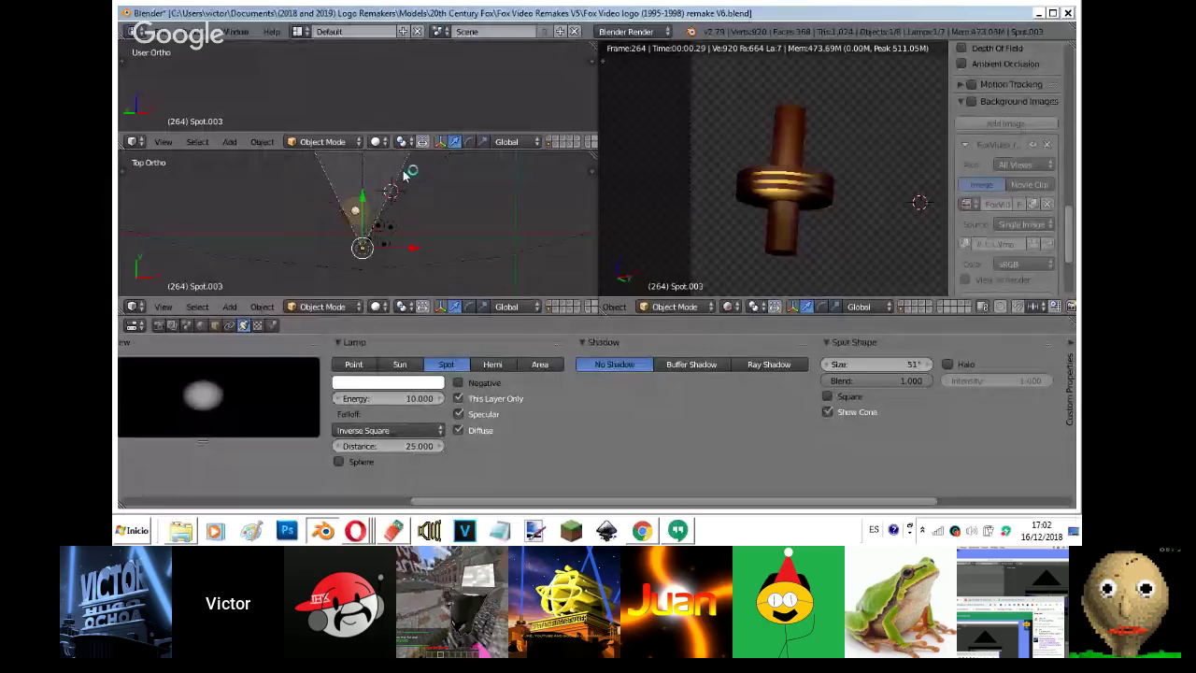
pyautogui.press('z')
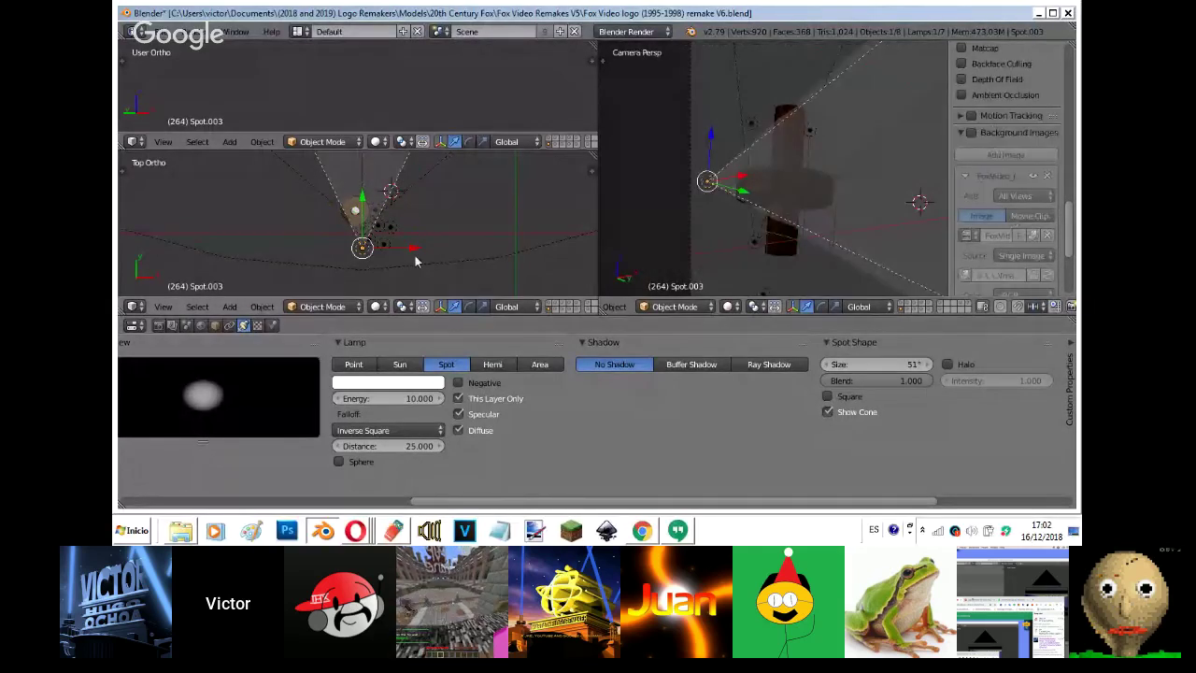
pyautogui.press('g')
pyautogui.click(436, 193)
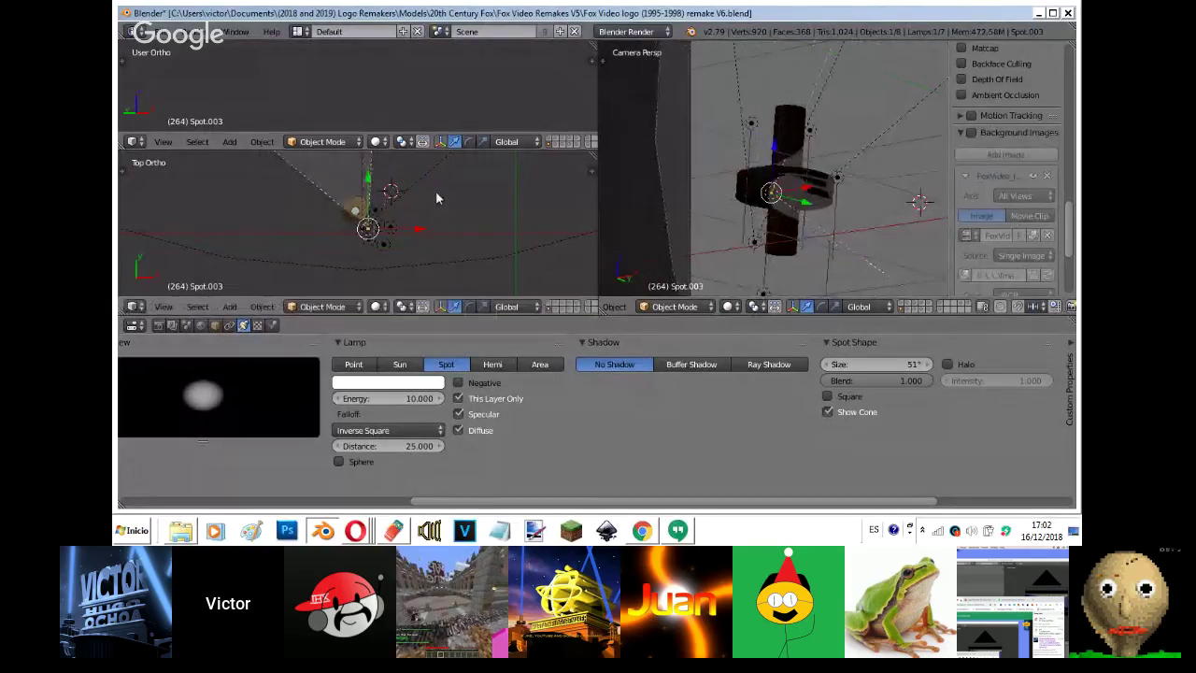
# - Try fine-tuning the spot lamp's position just in front of the cylinder in the top view
pyautogui.scroll(1, 436, 193)
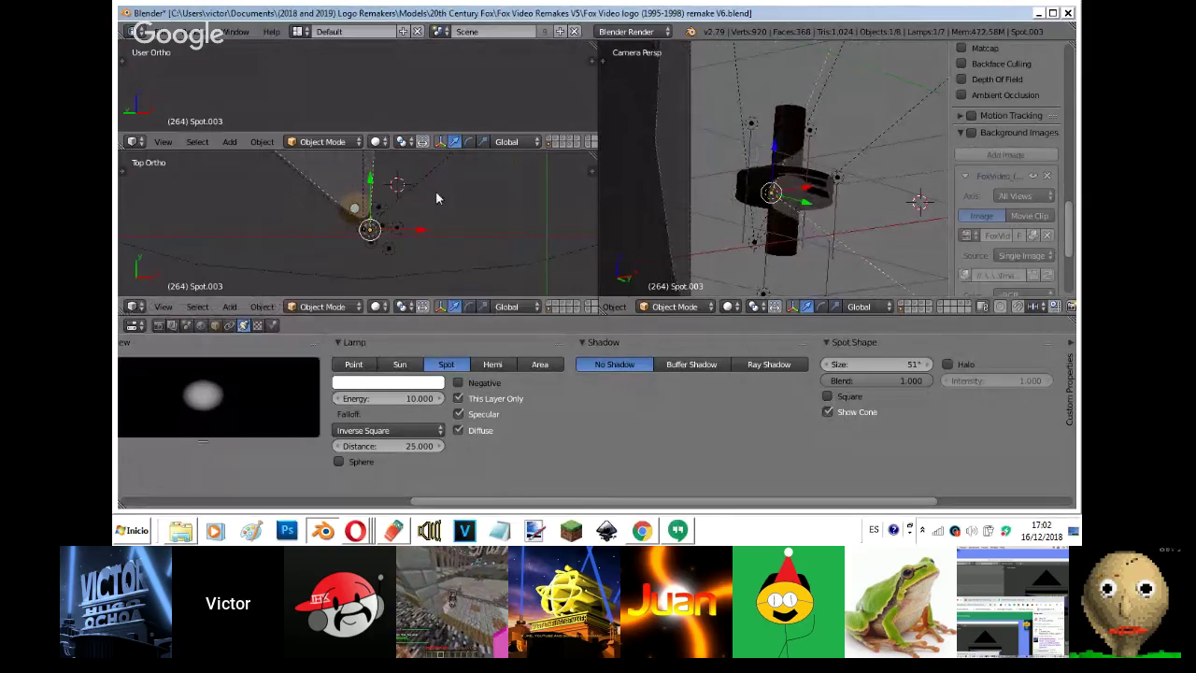
pyautogui.scroll(4, 435, 191)
pyautogui.press('g')
pyautogui.click(432, 205)
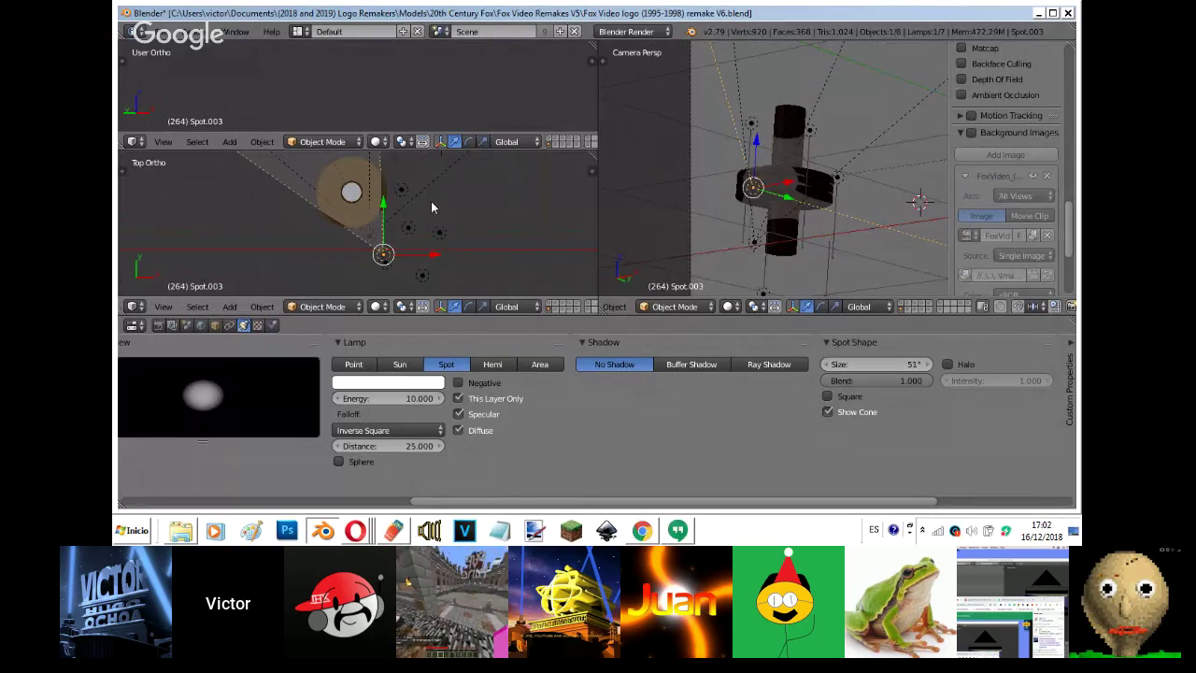
pyautogui.click(431, 201)
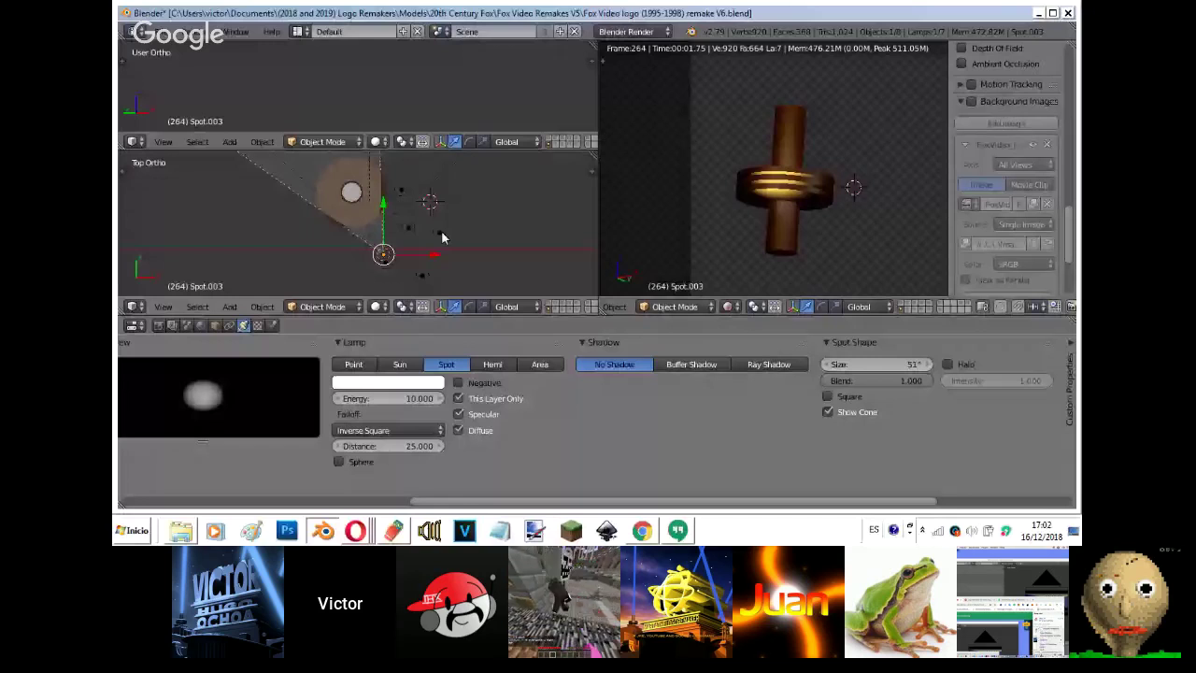
# - Check the spot lamp's effect on the rendered cylinder from the camera, and delete that lamp
pyautogui.hotkey('shift', 'z')
pyautogui.press('KP_3')
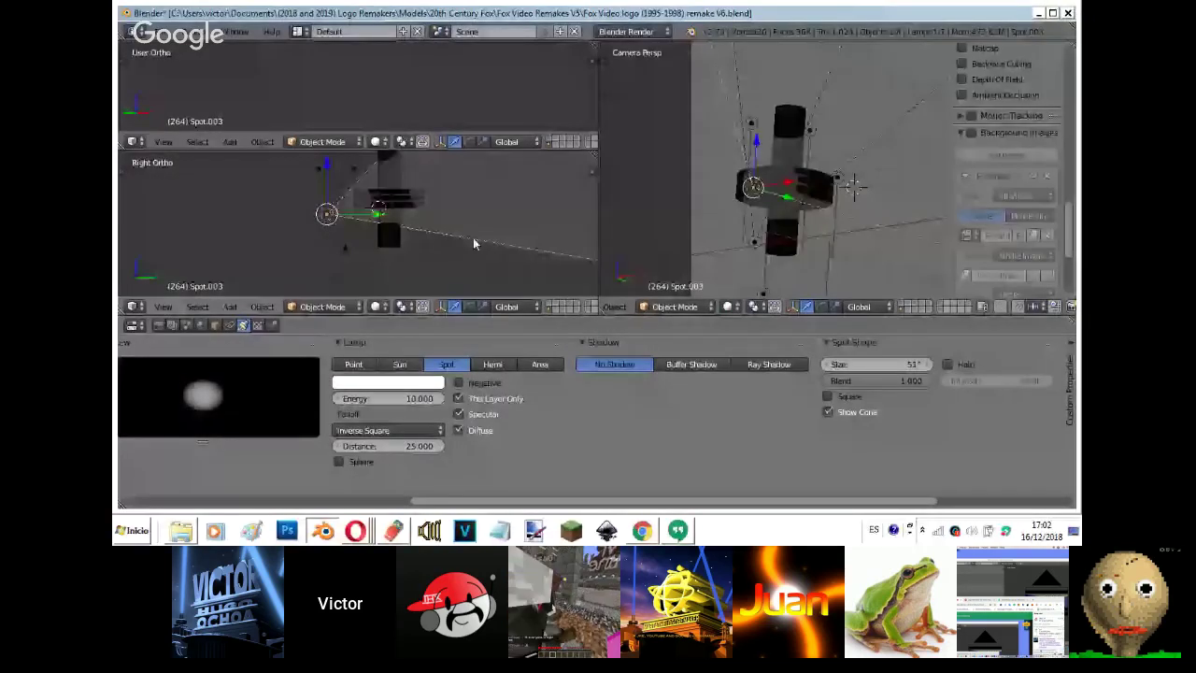
pyautogui.hotkey('shift', 'z')
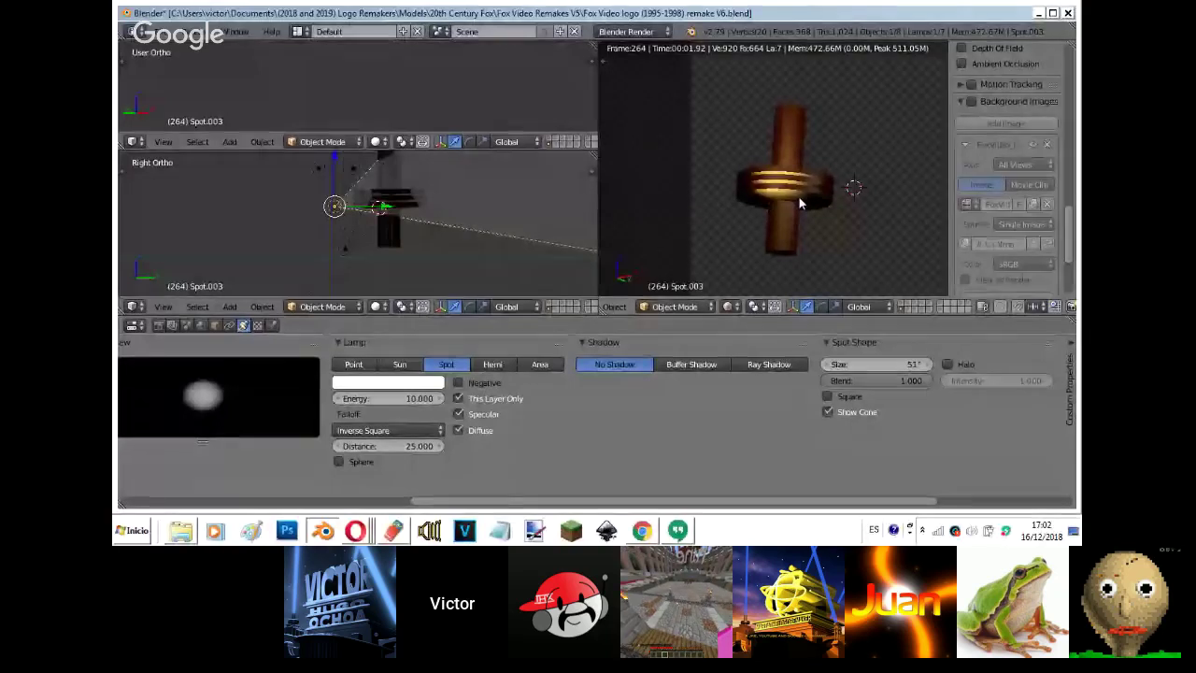
pyautogui.press('Delete')
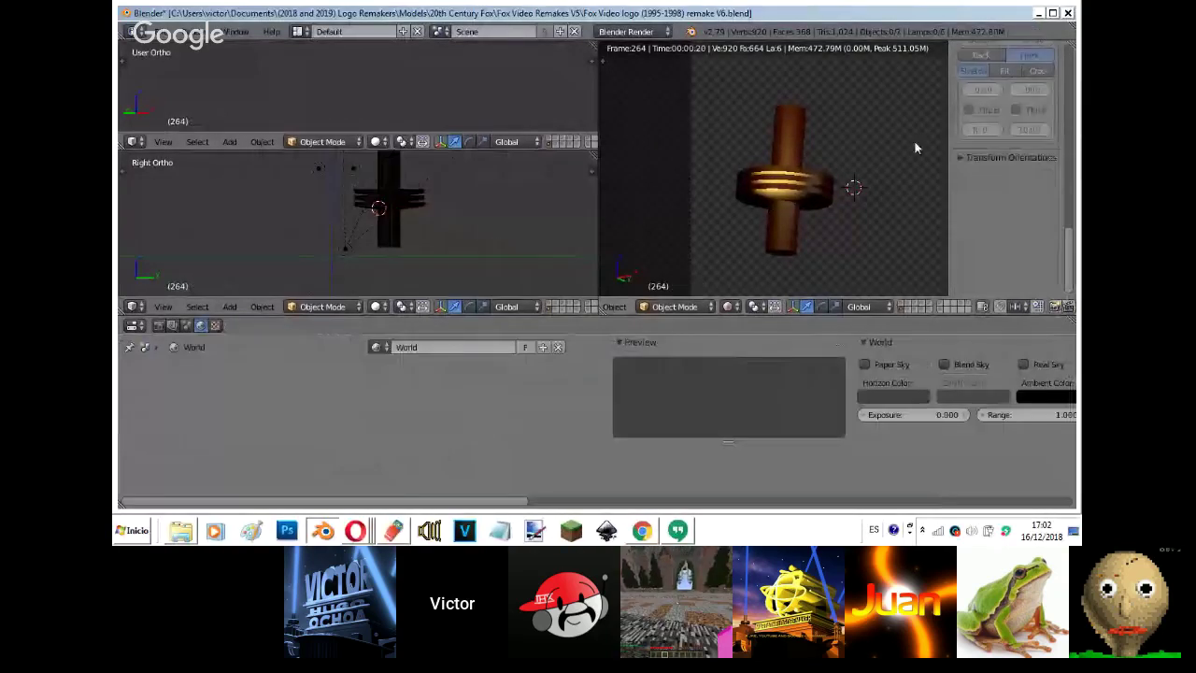
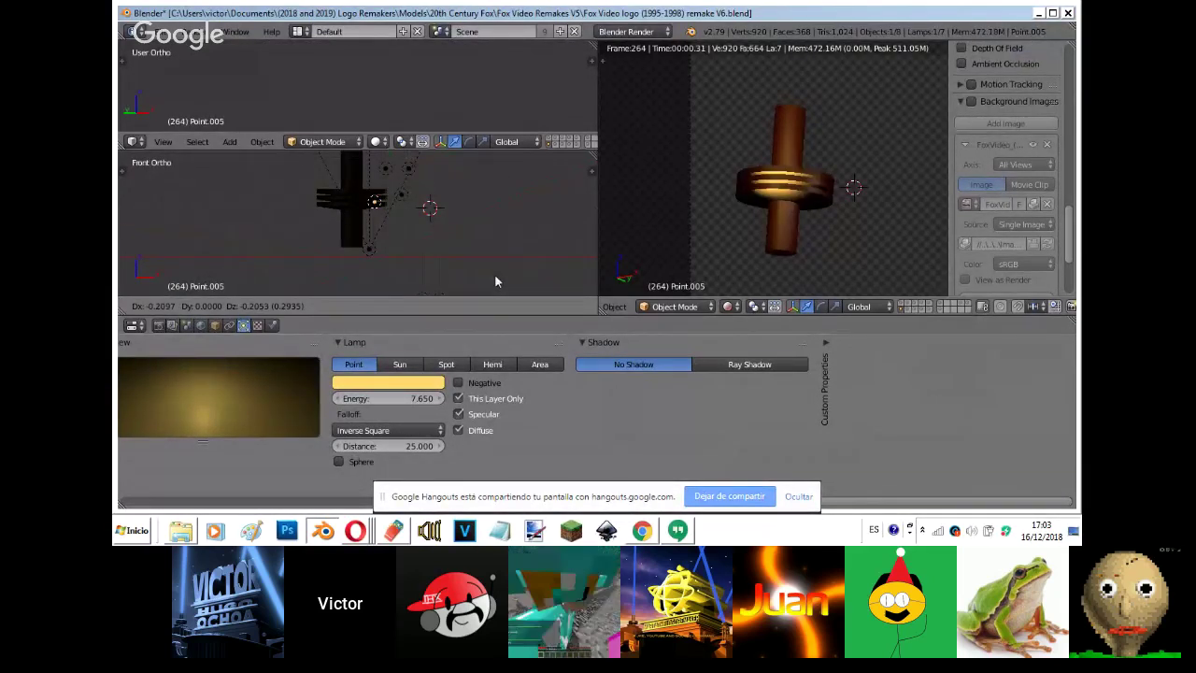
# - Set the energy of the yellow point lamp to 10
pyautogui.moveTo(383, 402); pyautogui.dragTo(764, 392)
pyautogui.click(412, 398)
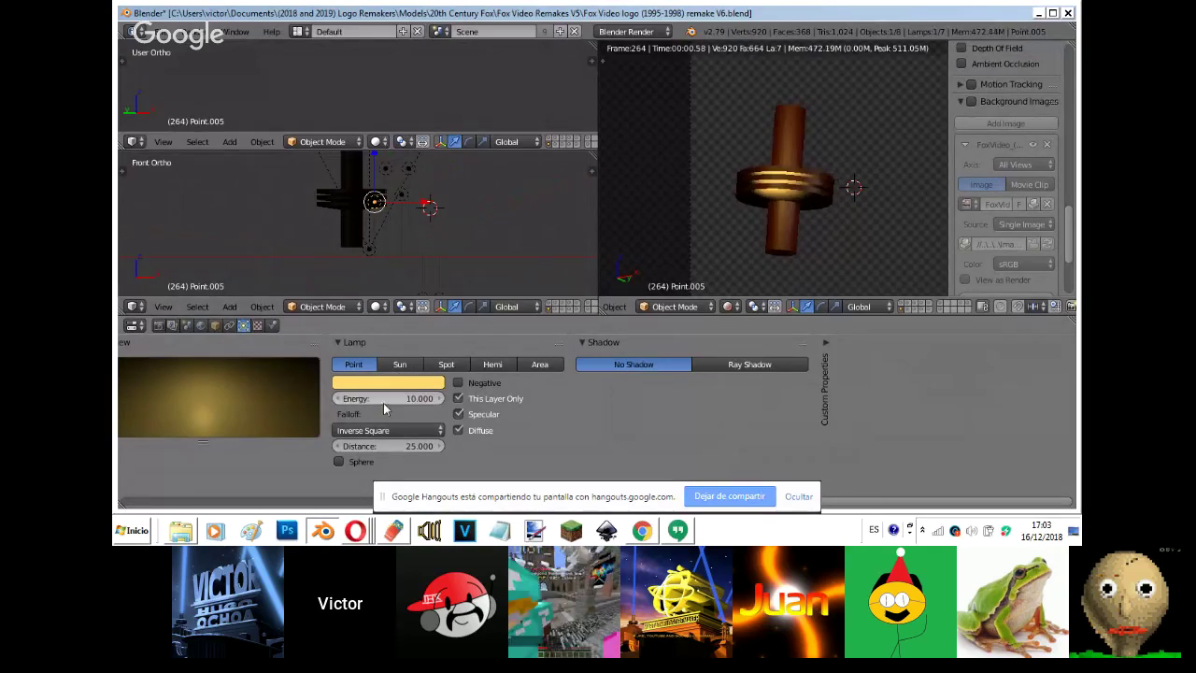
pyautogui.write('10')
pyautogui.press('Return')
# - Move the yellow point lamp farther in front of the cylinder in the top view, and place a duplicate close to the cylinder
pyautogui.moveTo(423, 194); pyautogui.dragTo(253, 195, button='middle')
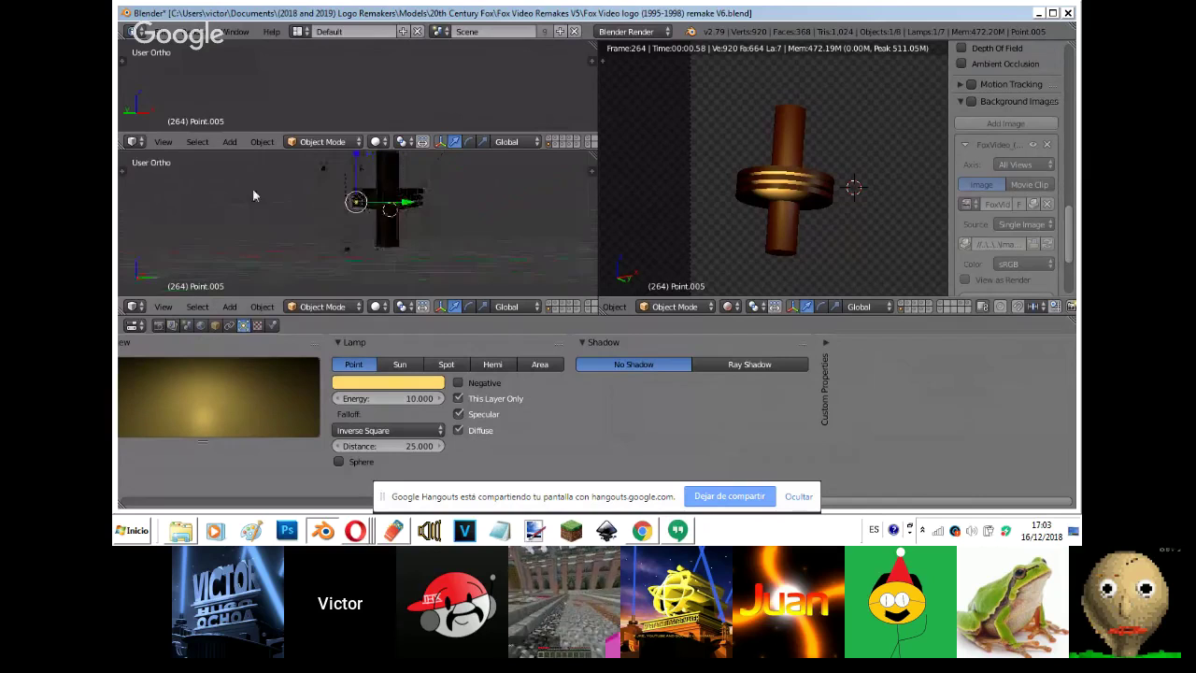
pyautogui.press('KP_7')
pyautogui.press('g')
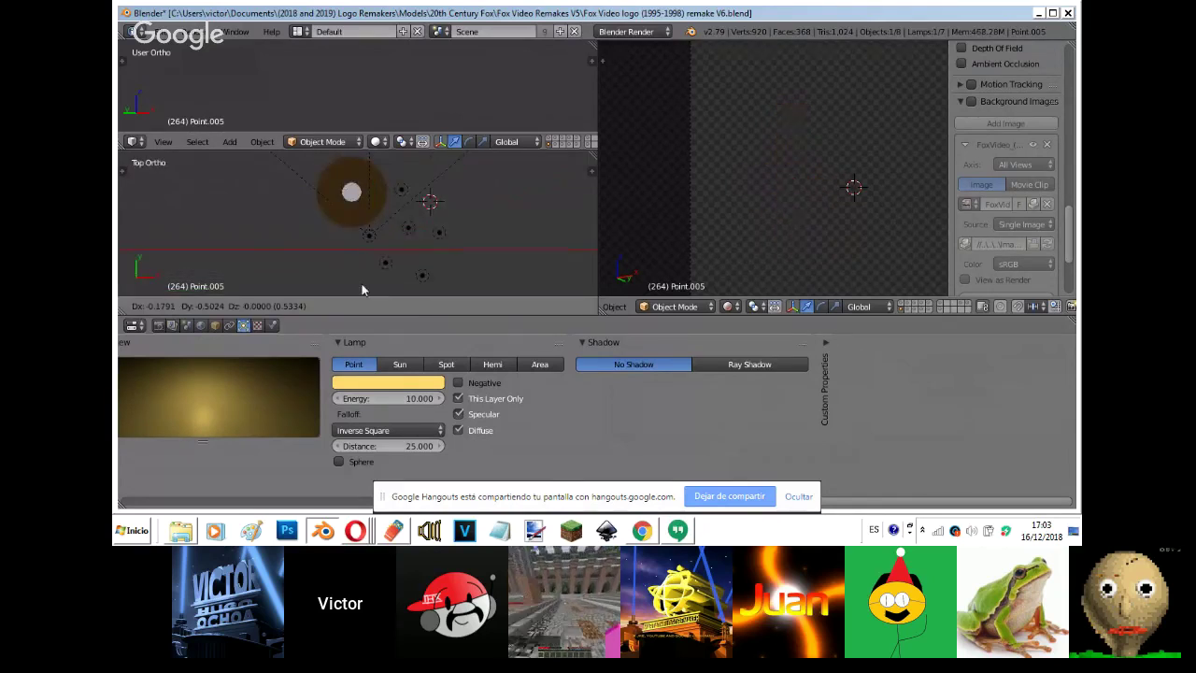
pyautogui.click(411, 285)
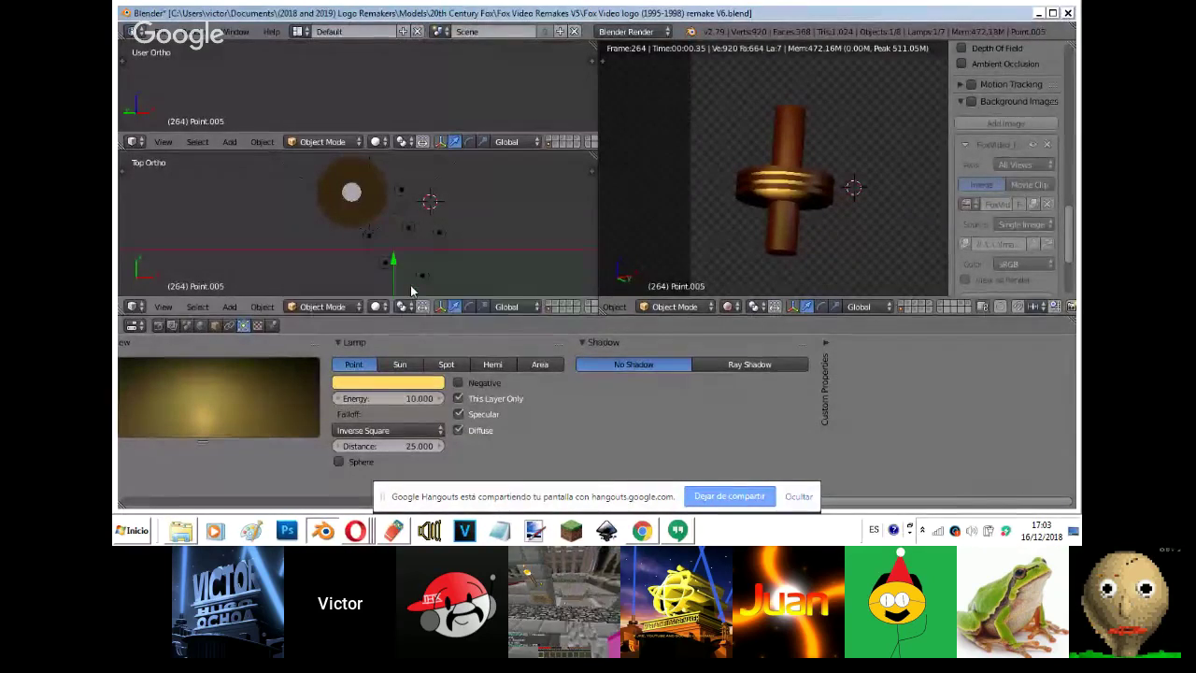
pyautogui.hotkey('shift', 'd')
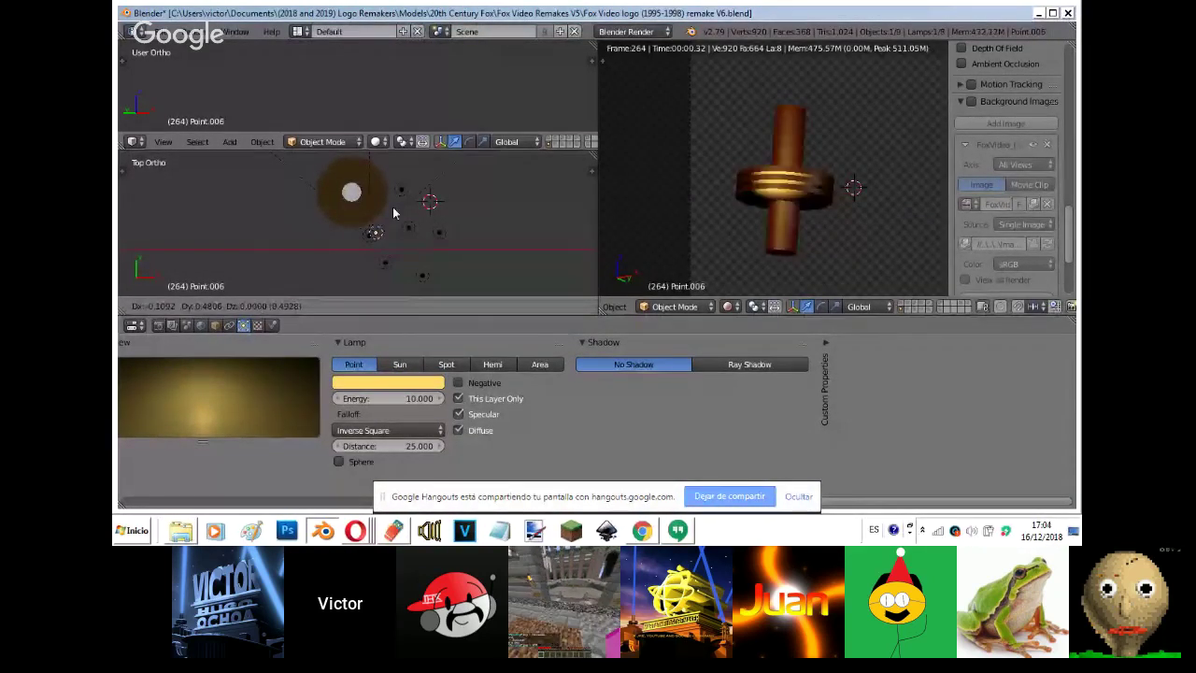
pyautogui.click(391, 206)
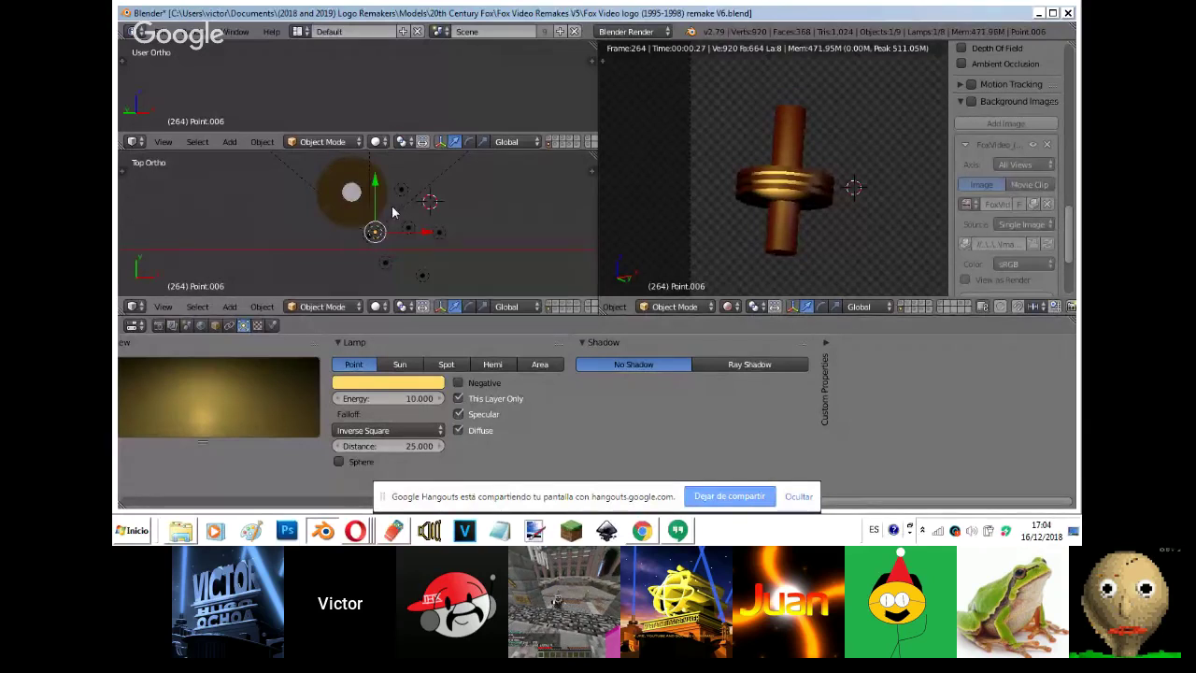
# - Try raising the diffuse intensity of the cylinder's gold-specular material to 0.503, and undo the change
pyautogui.hotkey('shift', 'z')
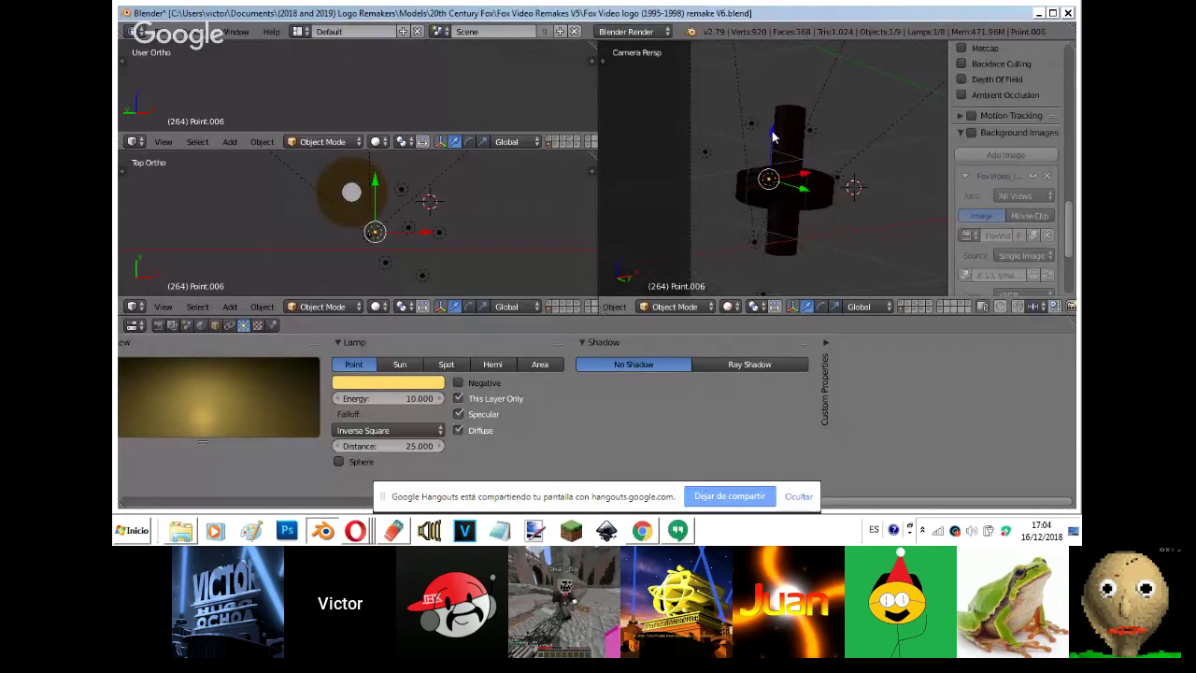
pyautogui.rightClick(773, 138)
pyautogui.scroll(1, 972, 139)
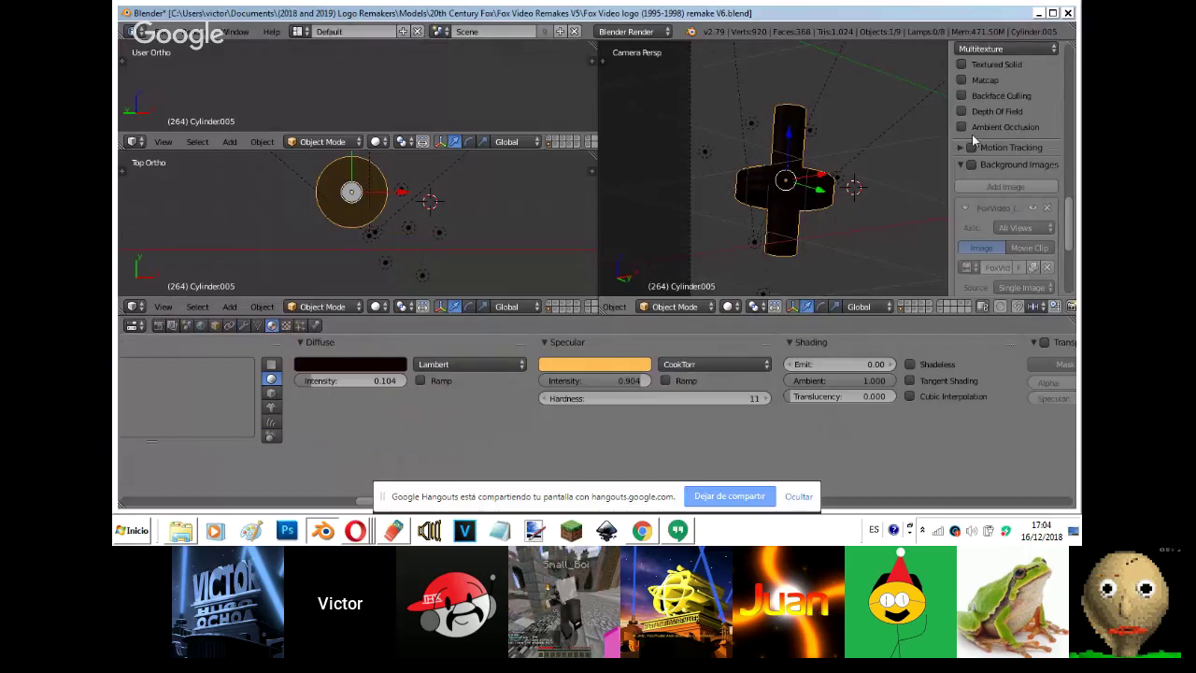
pyautogui.scroll(1, 972, 135)
pyautogui.click(345, 364)
pyautogui.moveTo(309, 380); pyautogui.dragTo(354, 380)
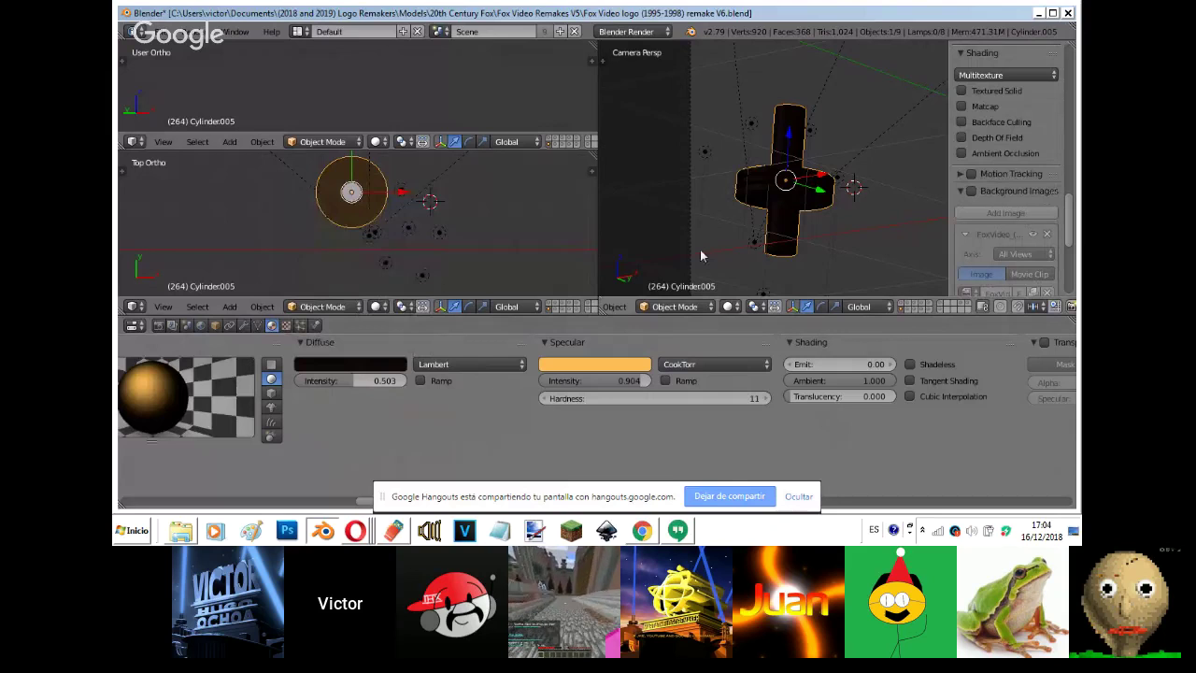
pyautogui.hotkey('shift', 'z')
pyautogui.hotkey('ctrl', 'z')
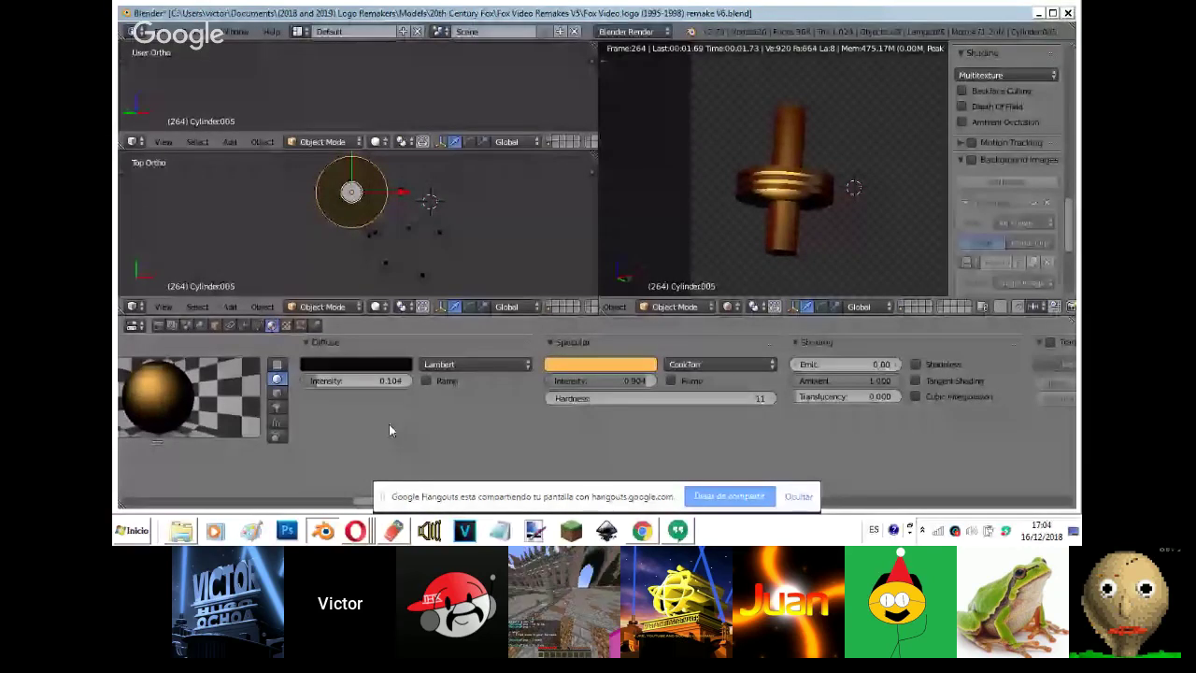
# - Give the cylinder's first material a very dark brown diffuse colour with a diffuse intensity of 0.378
pyautogui.scroll(5, 389, 425)
pyautogui.click(180, 351)
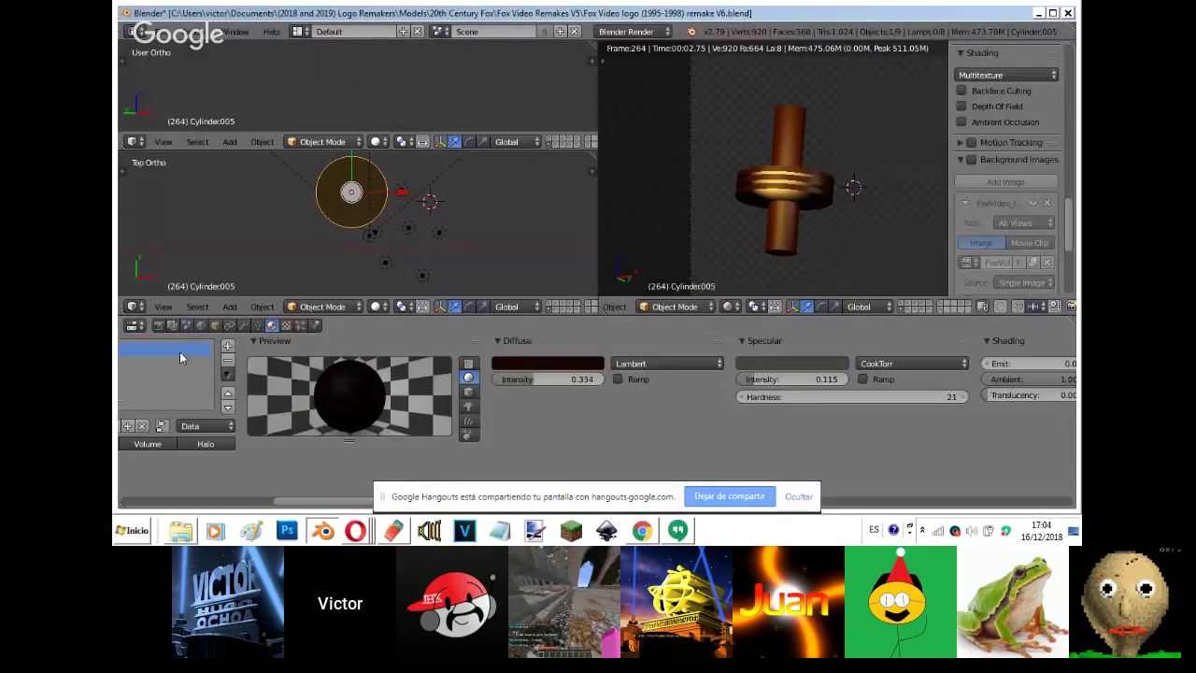
pyautogui.moveTo(531, 378); pyautogui.dragTo(603, 379)
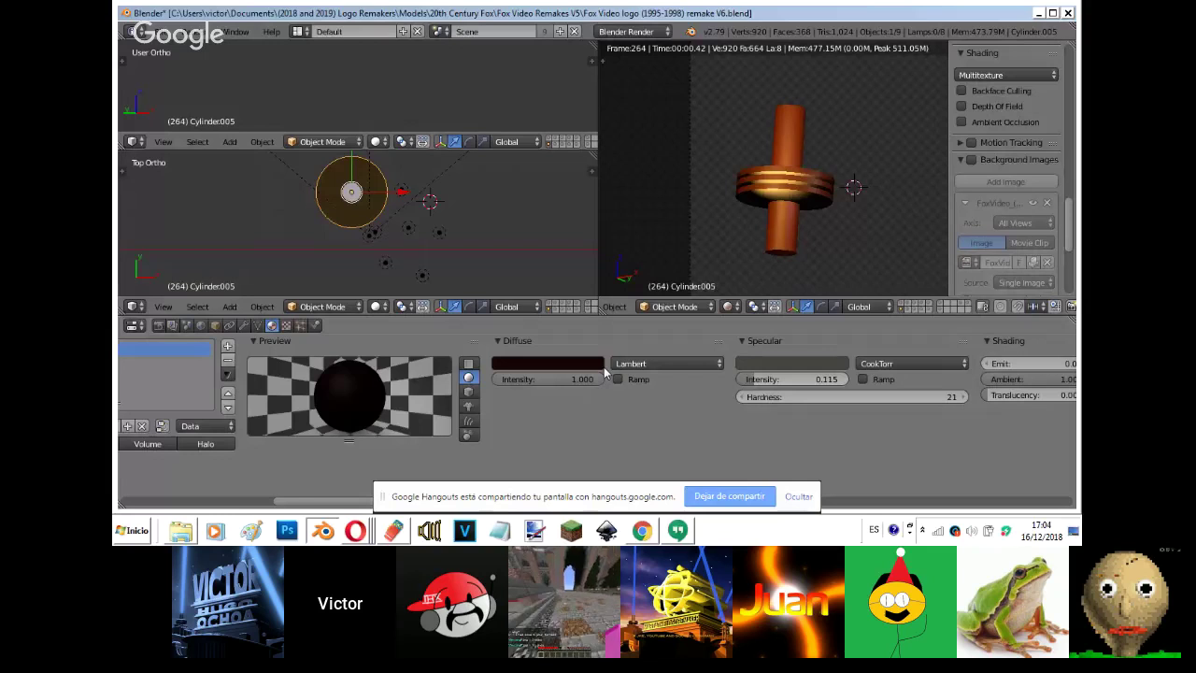
pyautogui.click(599, 365)
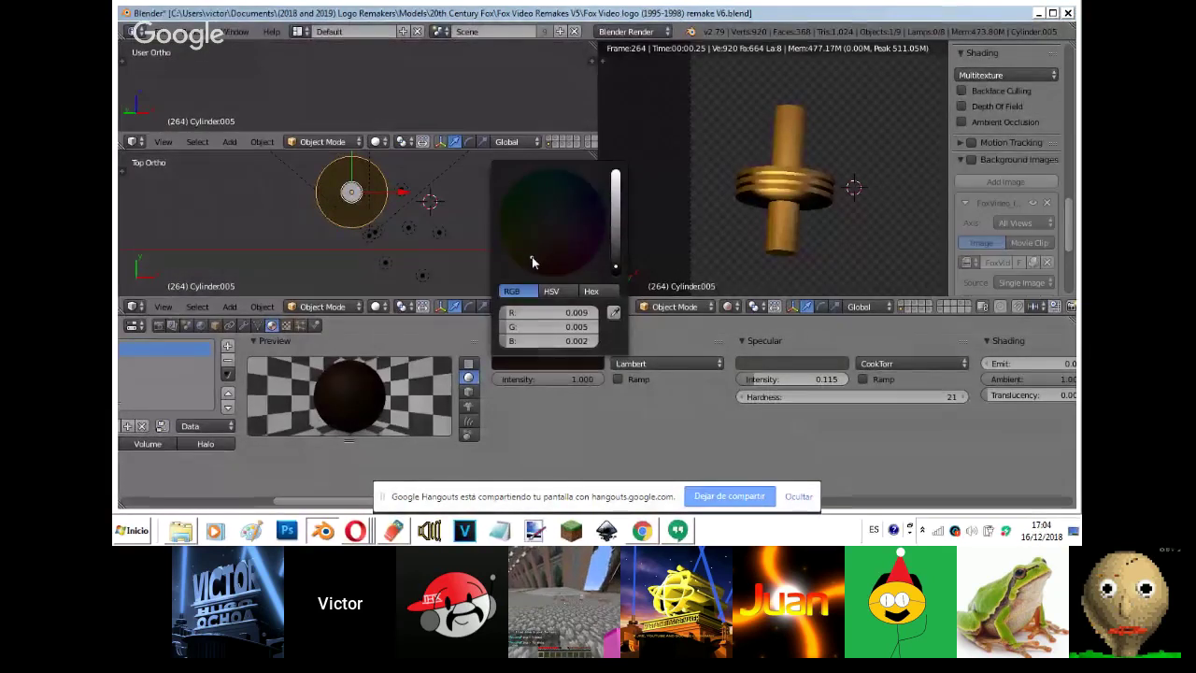
pyautogui.moveTo(576, 378); pyautogui.dragTo(496, 367)
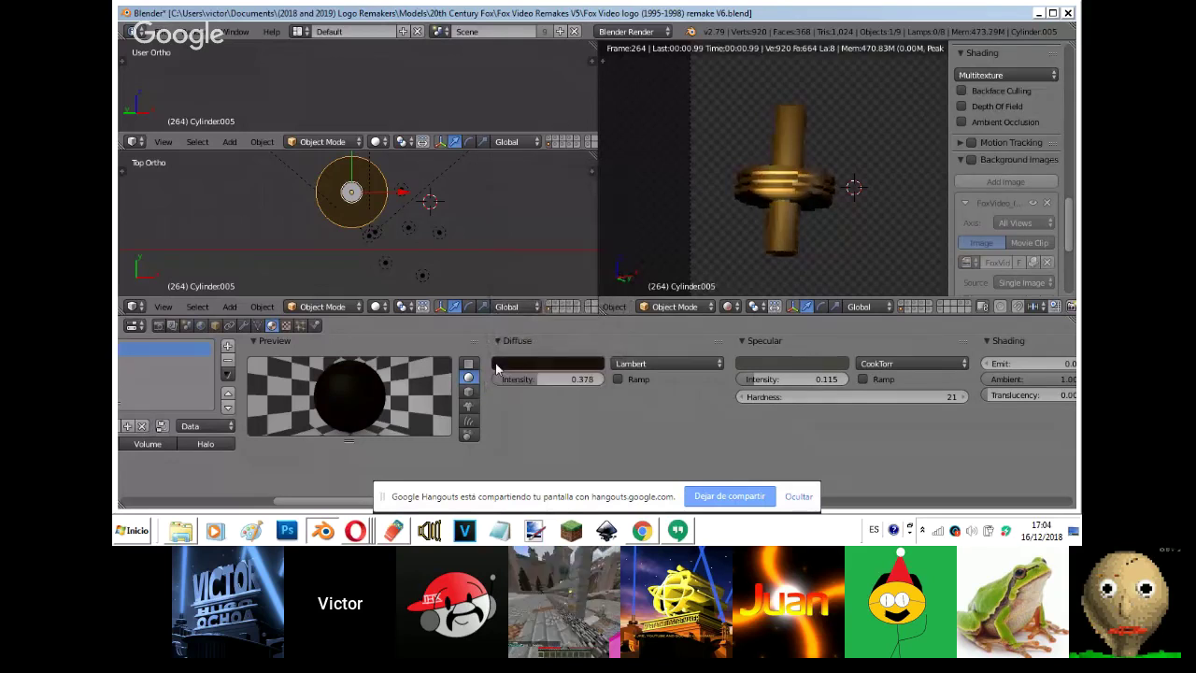
# - Sample the cylinder's diffuse colour from its gold ring in the background reference image, and hide the image again
pyautogui.click(971, 160)
pyautogui.hotkey('shift', 'z')
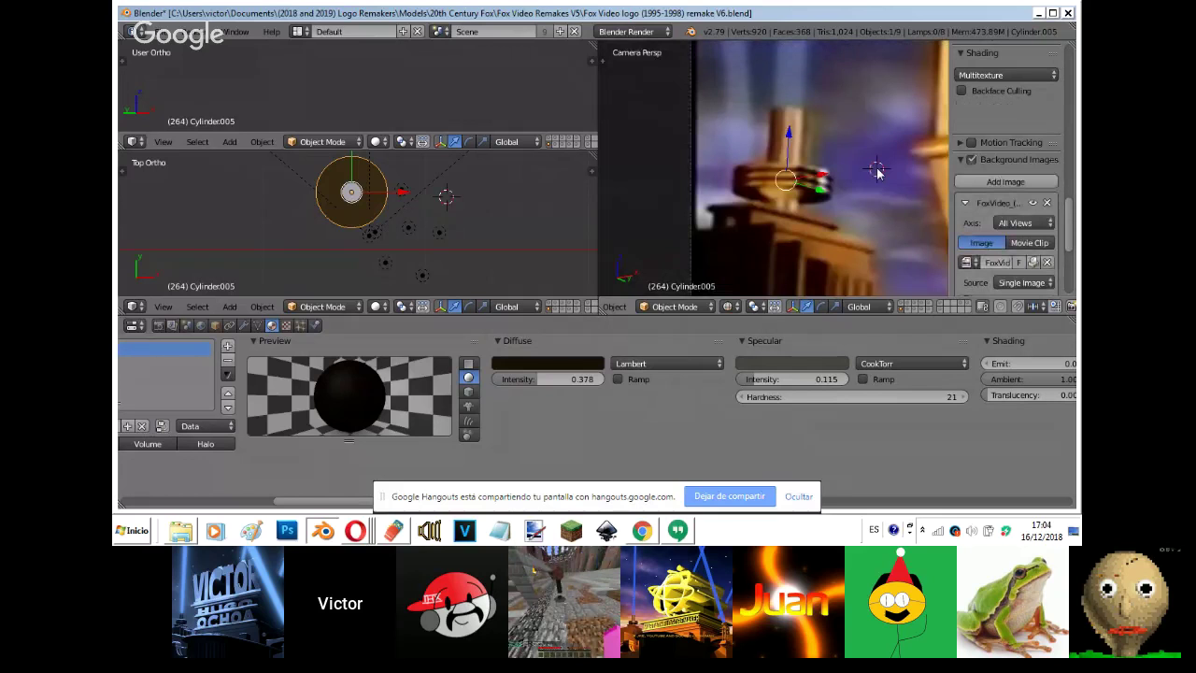
pyautogui.click(572, 365)
pyautogui.click(612, 314)
pyautogui.click(811, 179)
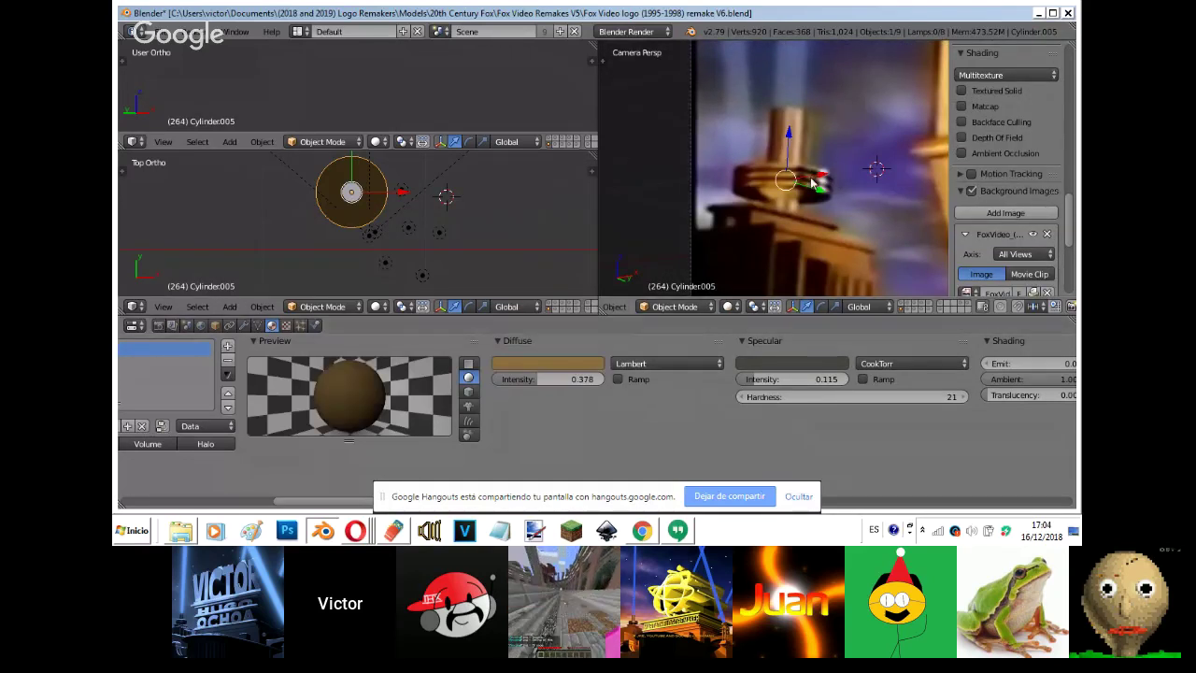
pyautogui.click(970, 193)
pyautogui.hotkey('shift', 'z')
# - Darken the sampled diffuse colour to R 0.007, G 0.003, B 0.001
pyautogui.click(548, 363)
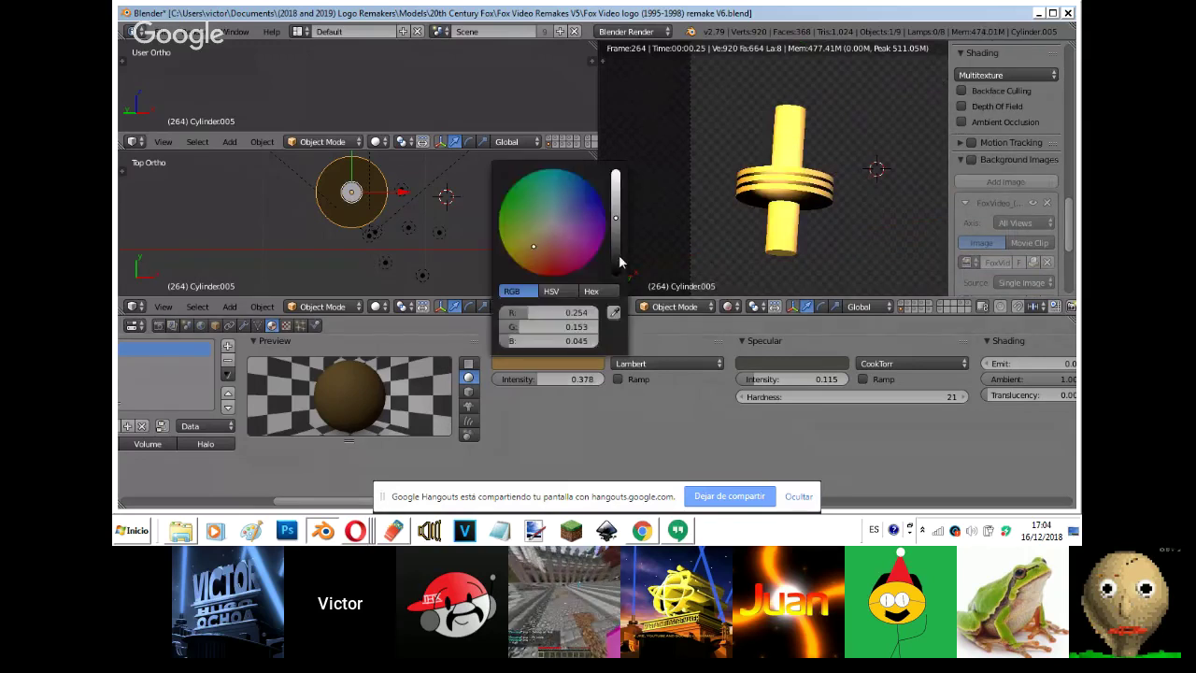
pyautogui.click(618, 258)
pyautogui.moveTo(619, 262); pyautogui.dragTo(619, 272)
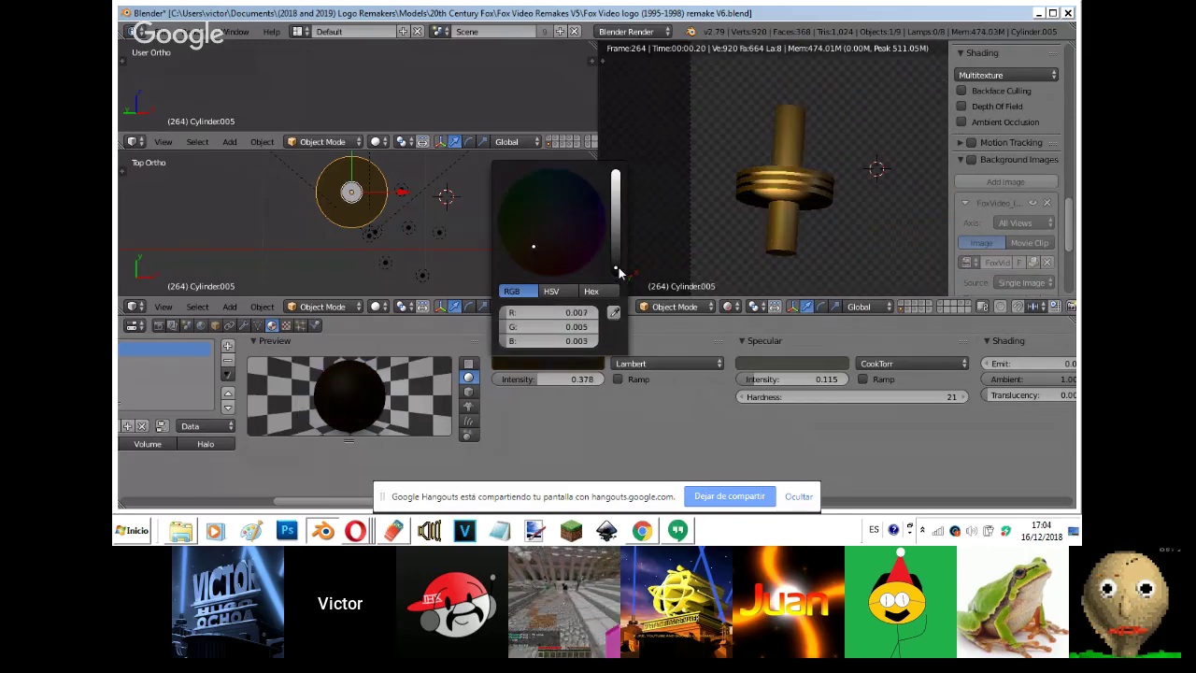
pyautogui.click(536, 262)
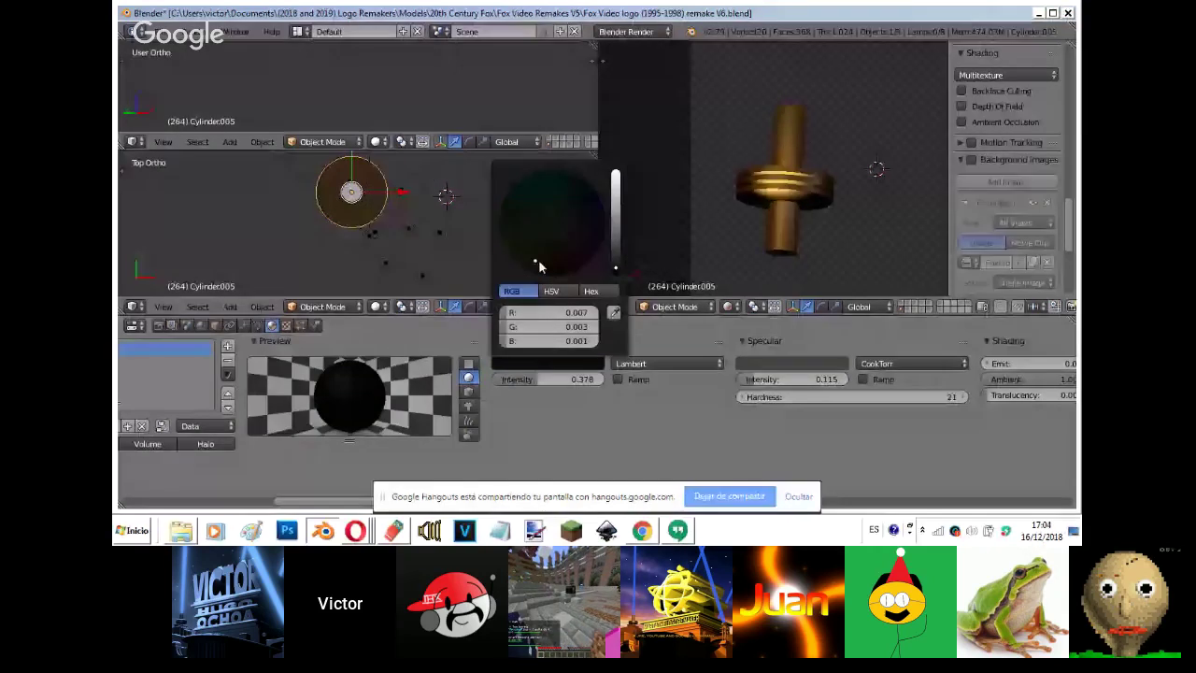
# - Delete the remaining spot lamp in front of the cylinder
pyautogui.rightClick(402, 206)
pyautogui.press('x')
pyautogui.press('Return')
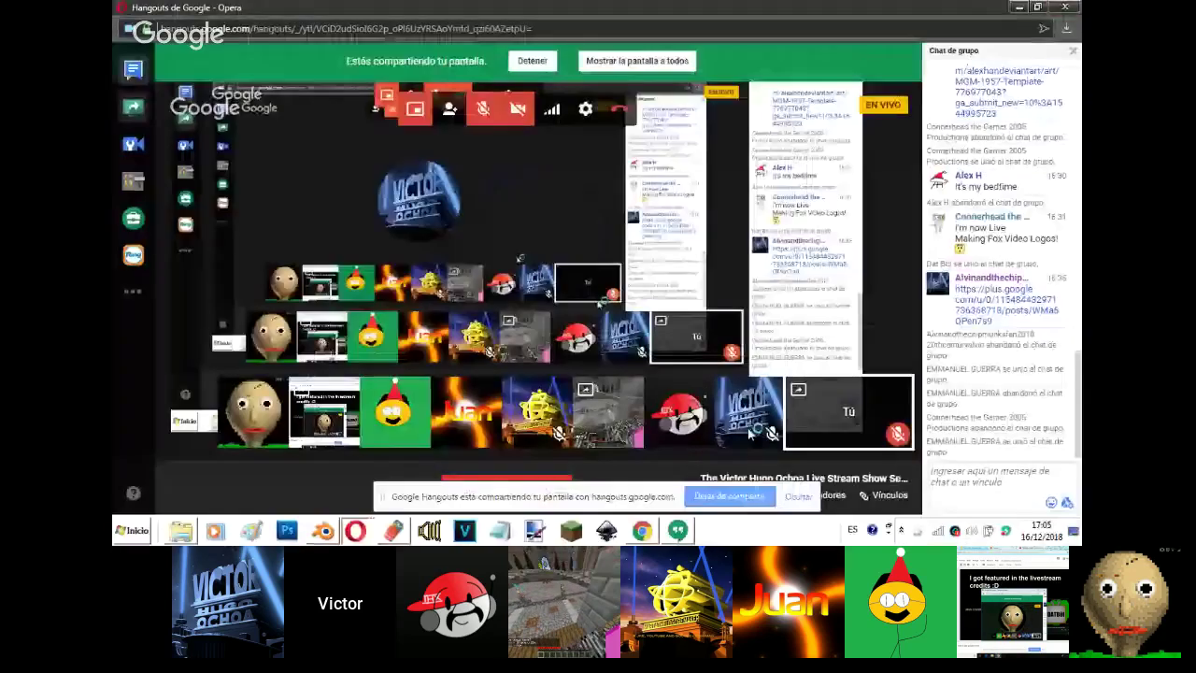
# - Hide the screen-sharing notice and switch back to Blender
pyautogui.click(805, 498)
pyautogui.click(324, 530)
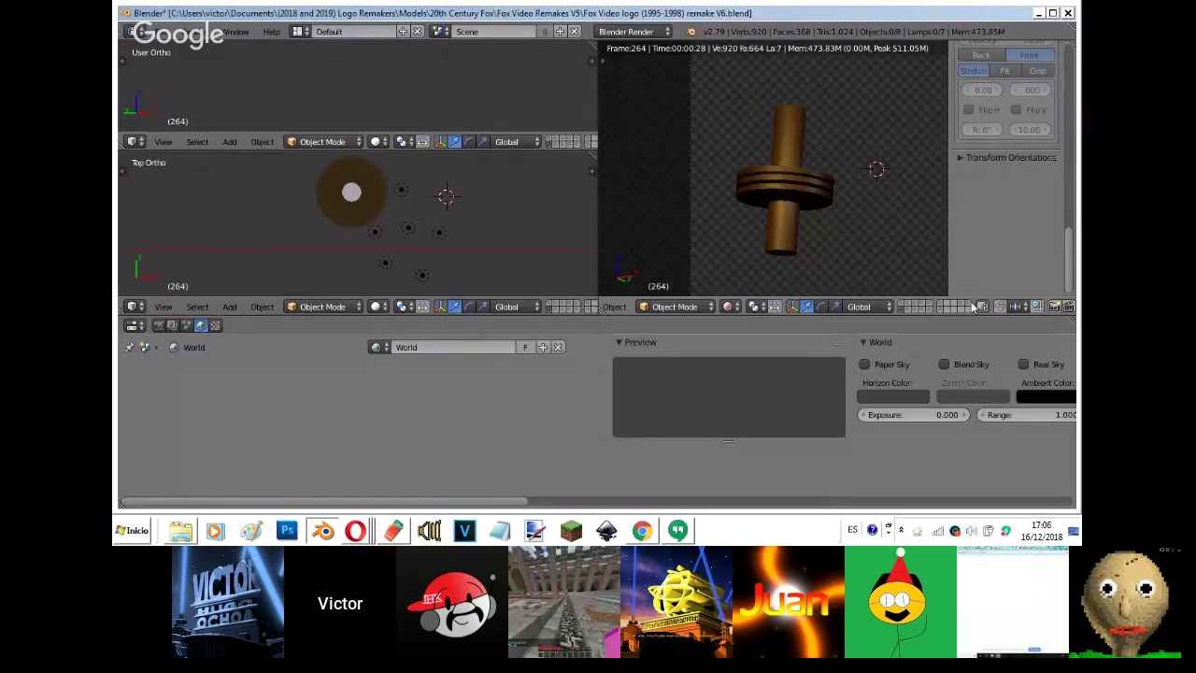
# - Leave the rendered preview and show only the layer containing the arch and its pillar
pyautogui.hotkey('shift', 'z')
pyautogui.click(905, 304)
pyautogui.keyDown('shift'); pyautogui.moveTo(876, 228); pyautogui.dragTo(822, 6, button='middle'); pyautogui.keyUp('shift')
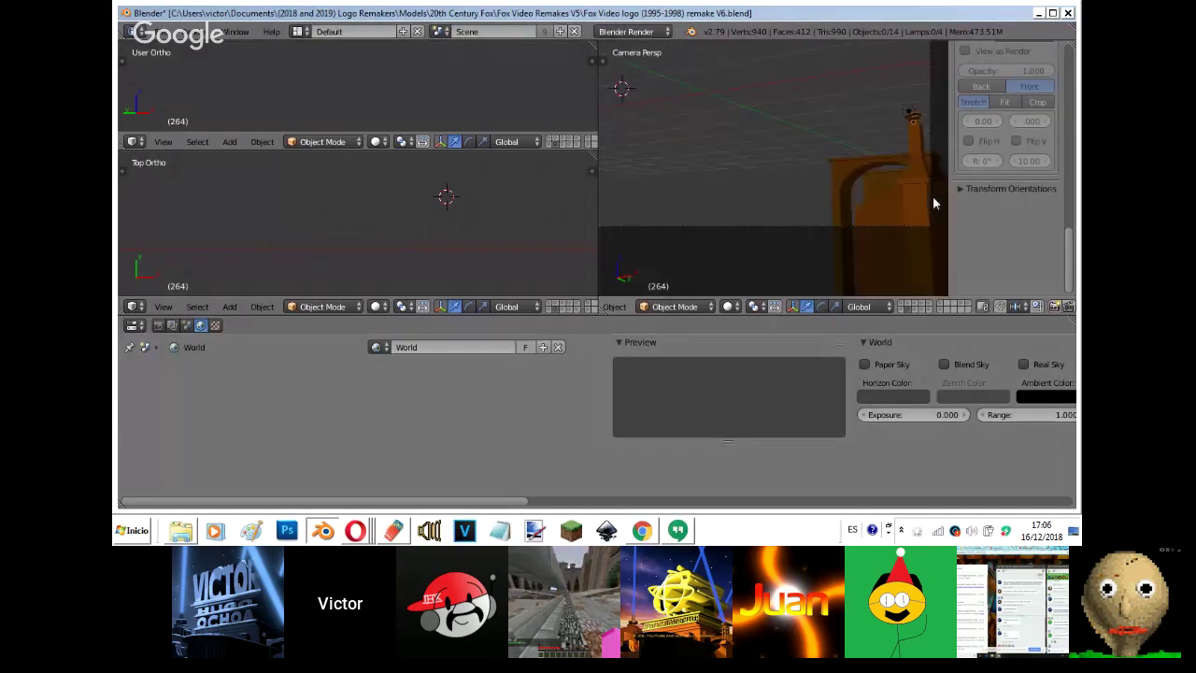
# - Show the background reference image and recolour the pillar's diffuse and specular from the reference pillar
pyautogui.rightClick(911, 148)
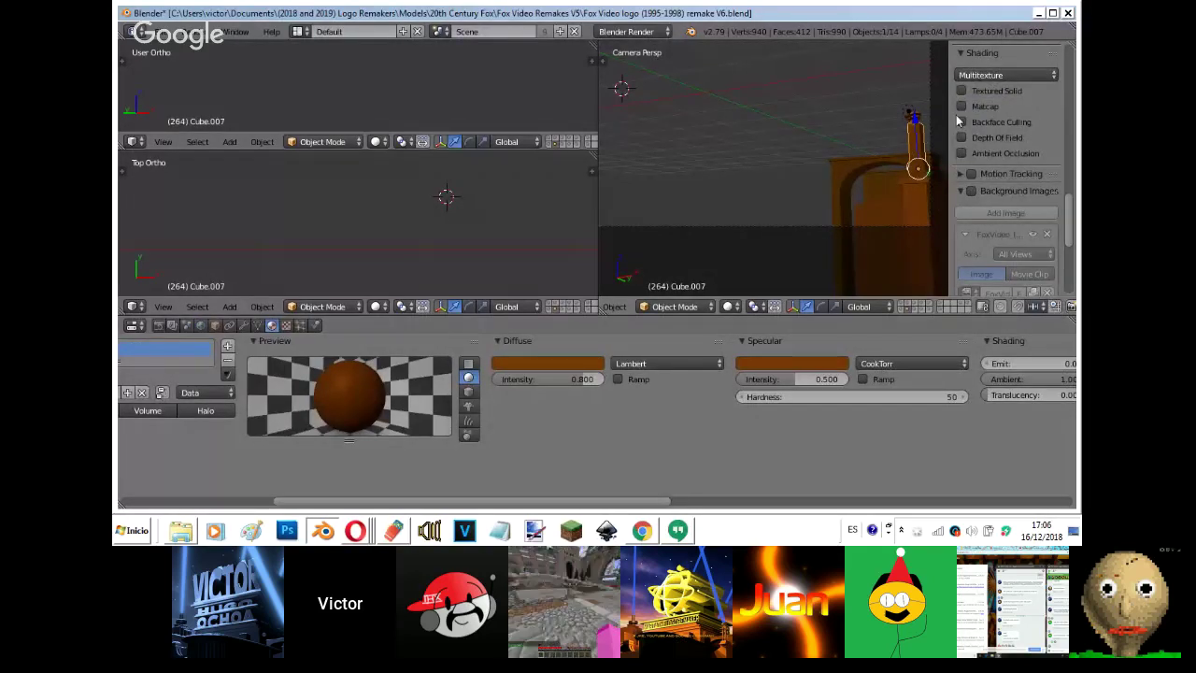
pyautogui.click(971, 191)
pyautogui.click(554, 361)
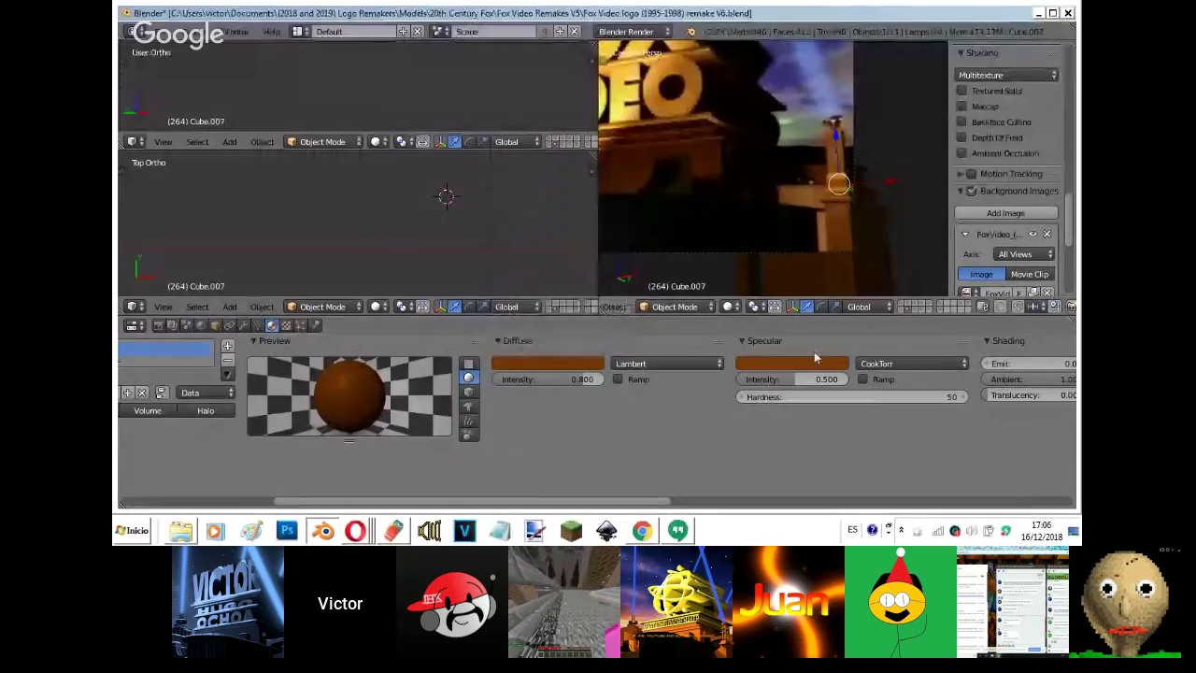
pyautogui.click(814, 362)
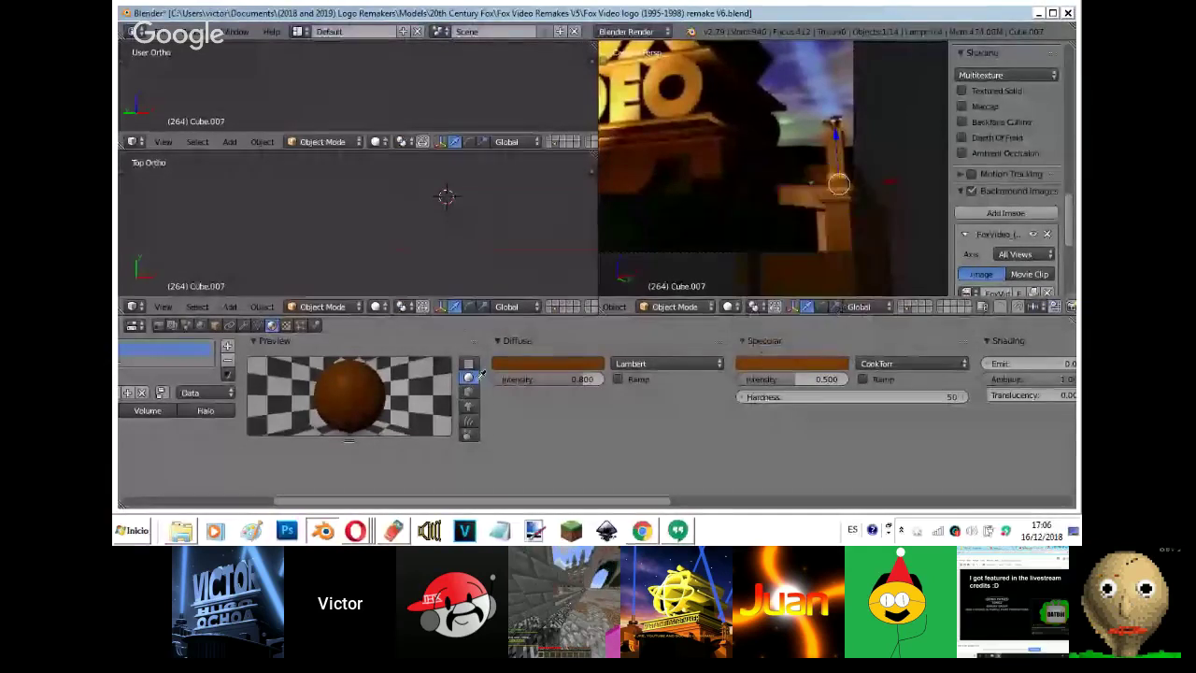
# - Sample the influence colour of the pillar's cloud texture from the pillar in the reference image
pyautogui.click(286, 325)
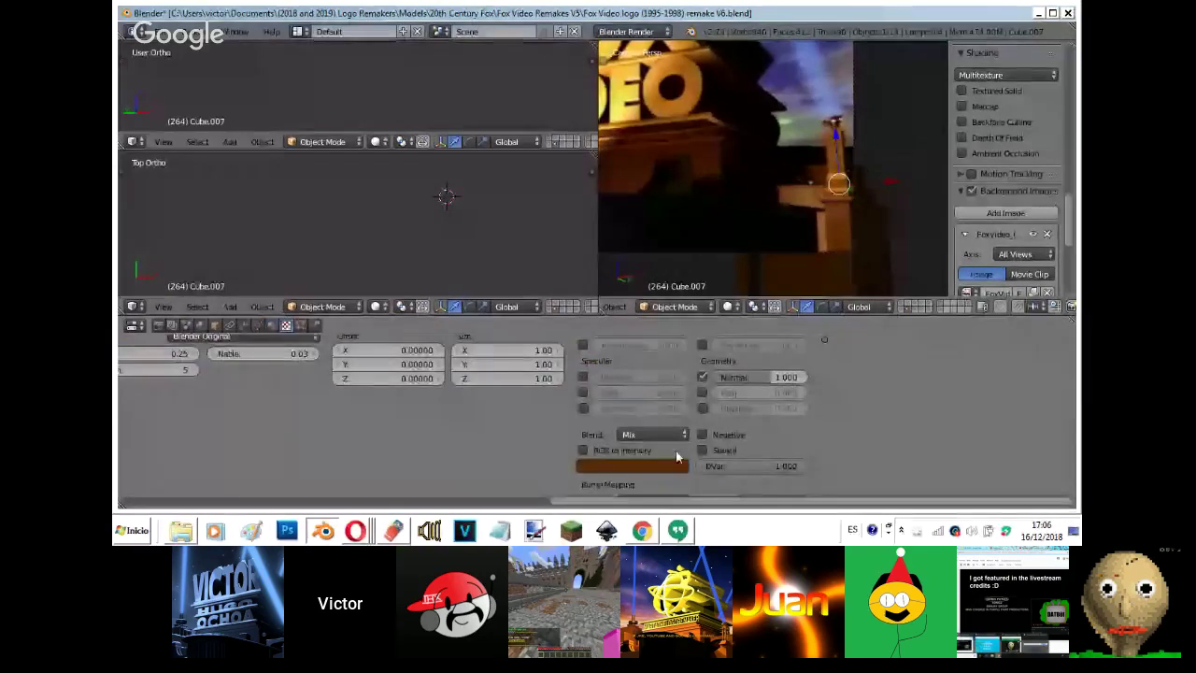
pyautogui.click(678, 465)
pyautogui.click(699, 420)
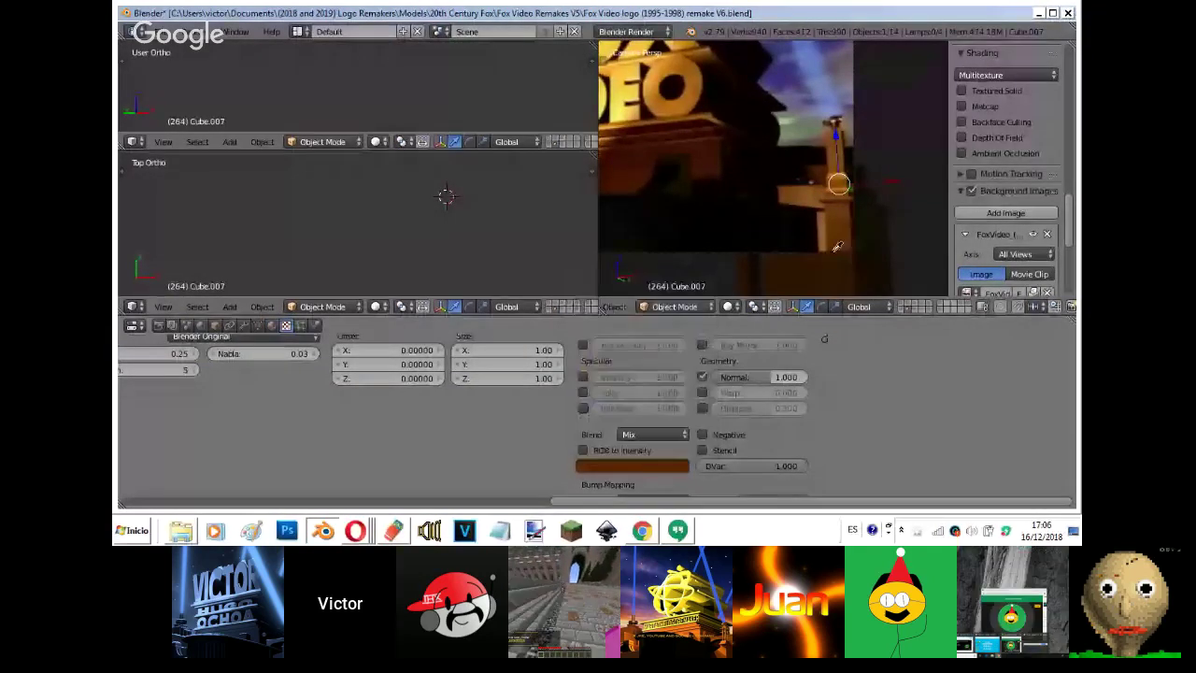
pyautogui.click(838, 215)
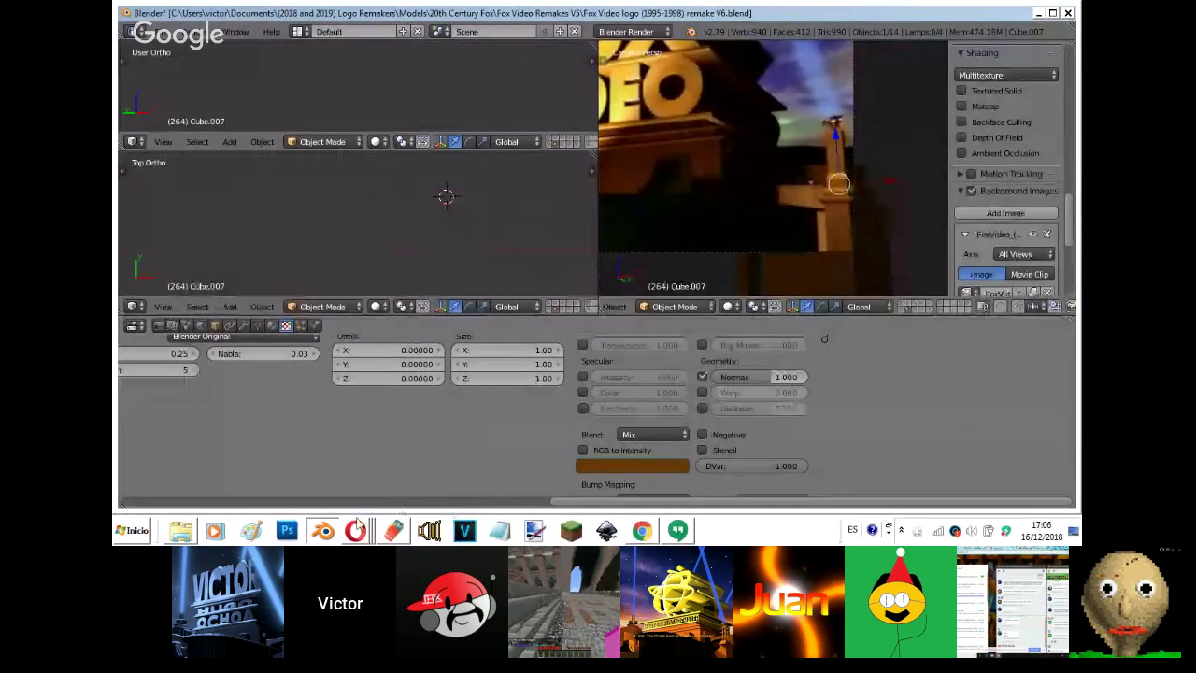
# - Check the livestream page, the Hangouts group conversation and the broadcast window, and switch back to Blender
pyautogui.moveTo(359, 526)
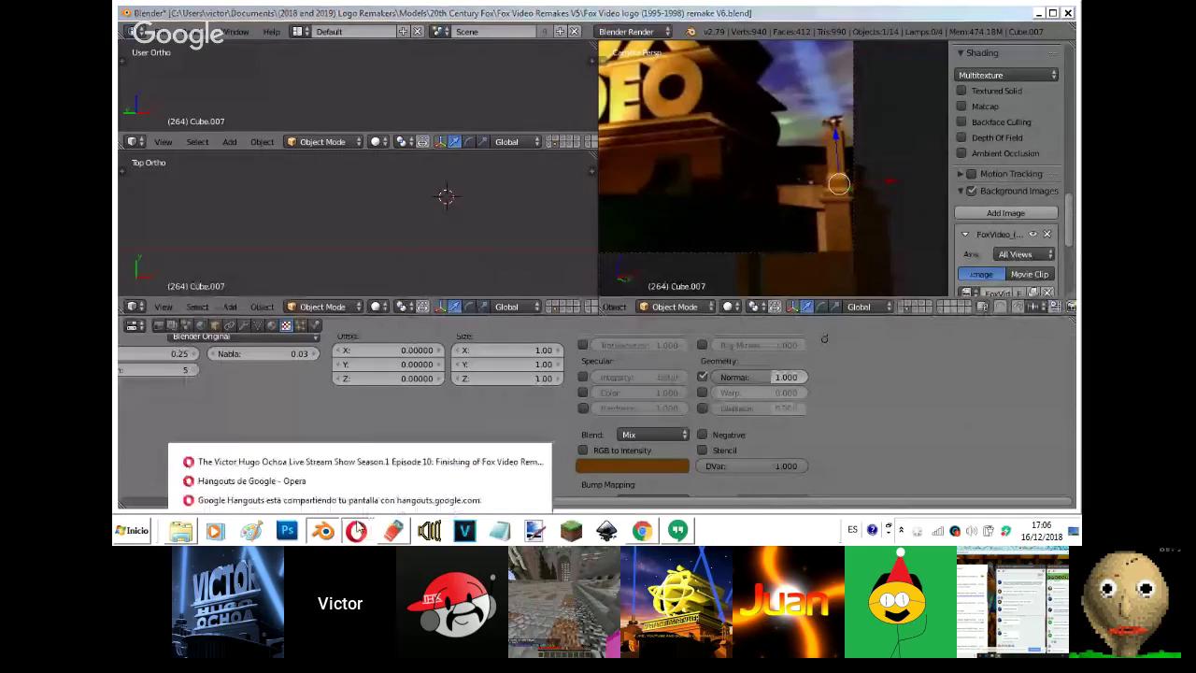
pyautogui.click(346, 462)
pyautogui.moveTo(357, 530)
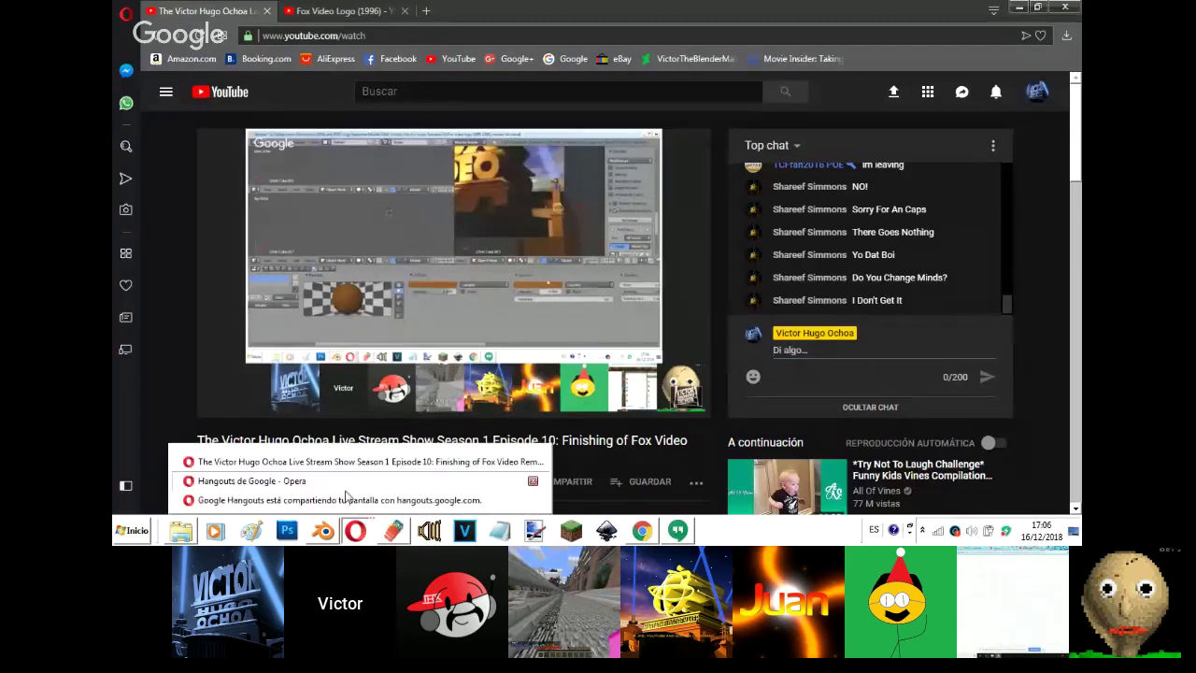
pyautogui.click(346, 493)
pyautogui.click(678, 531)
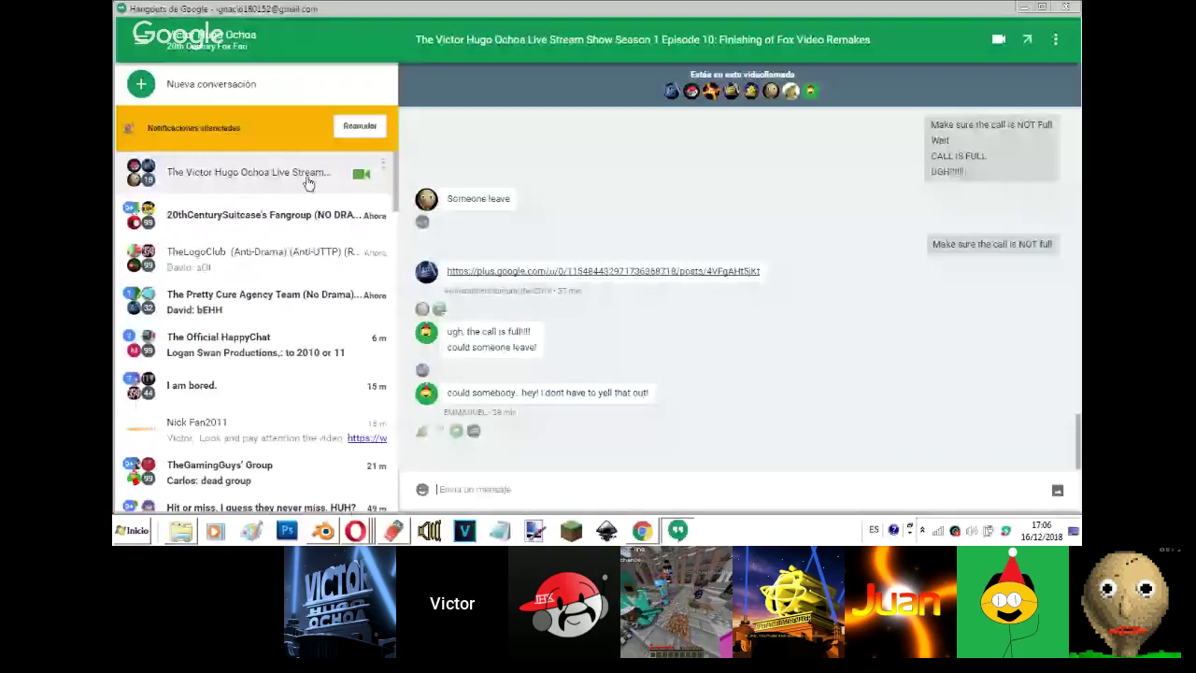
pyautogui.click(355, 531)
pyautogui.click(365, 479)
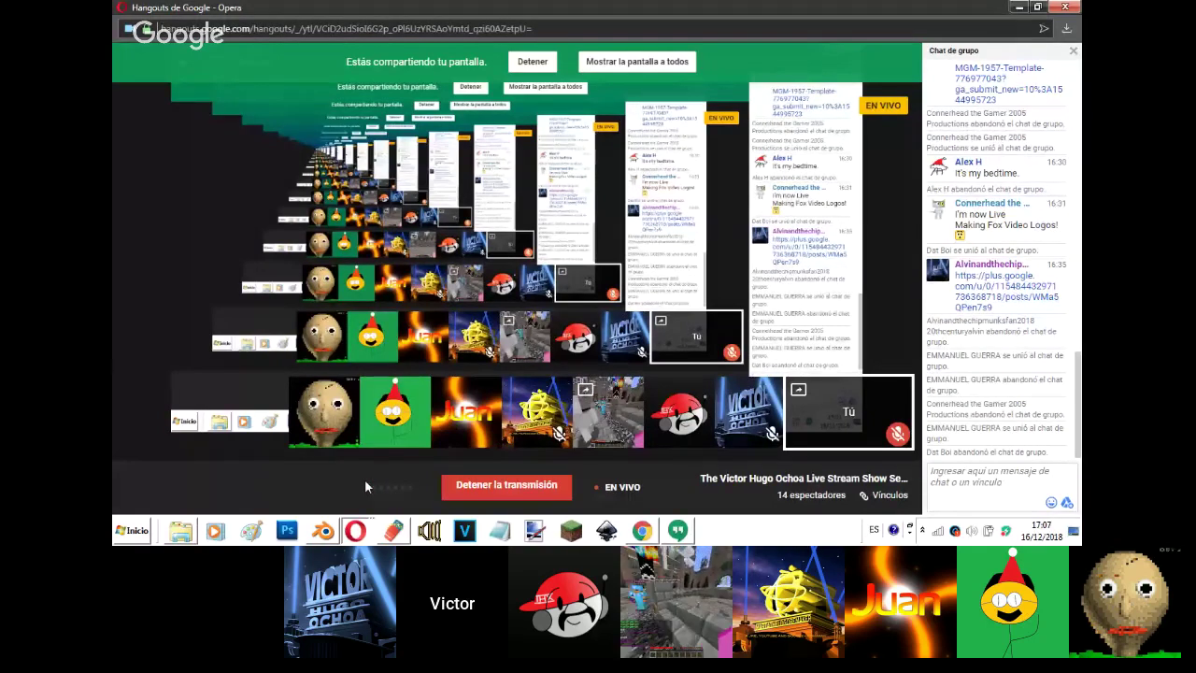
pyautogui.click(324, 530)
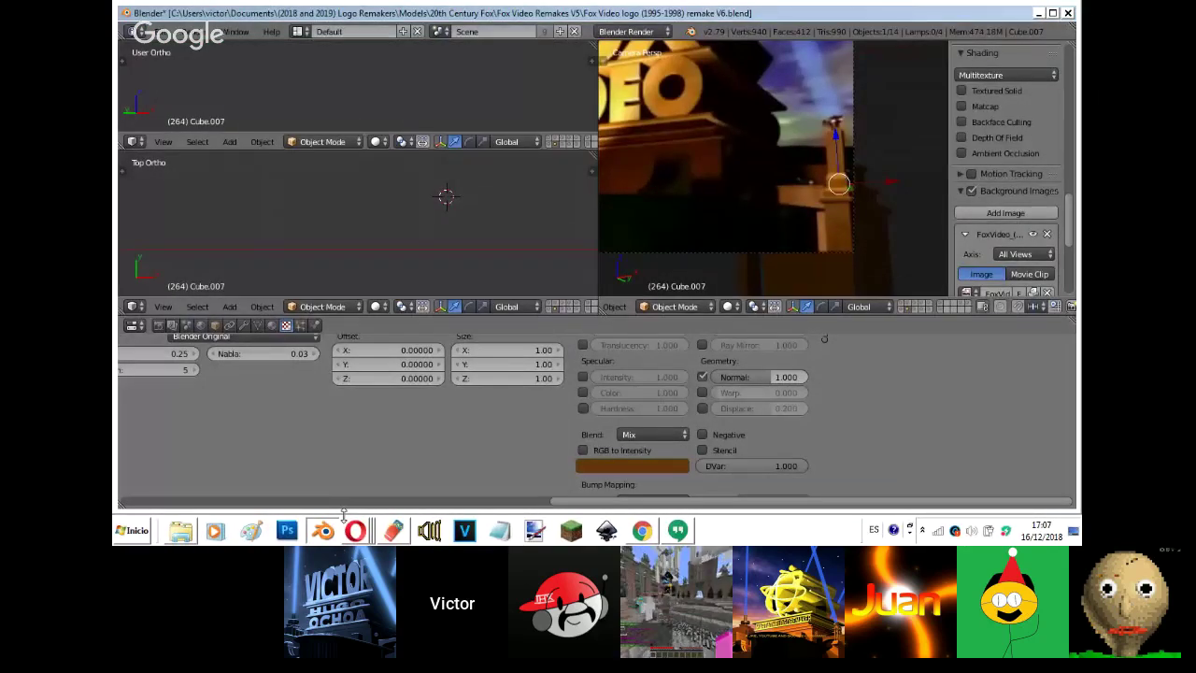
# - Preview the recoloured pillar in rendered shading and inspect its texture colour and material
pyautogui.hotkey('shift', 'z')
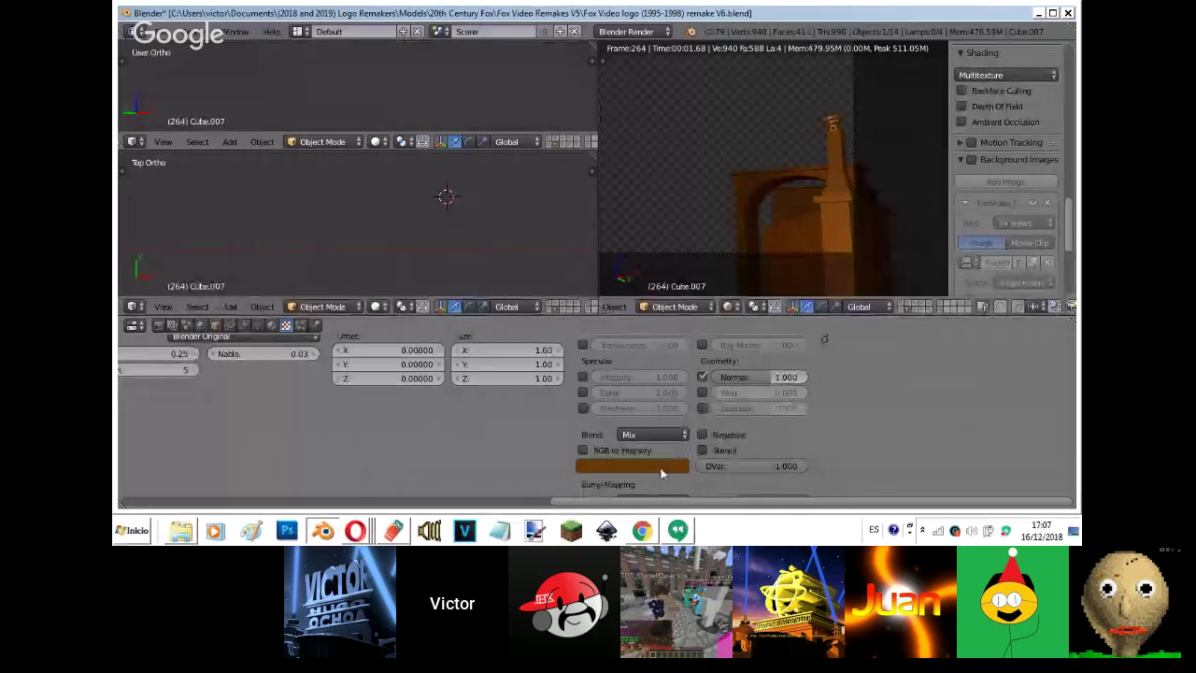
pyautogui.click(664, 466)
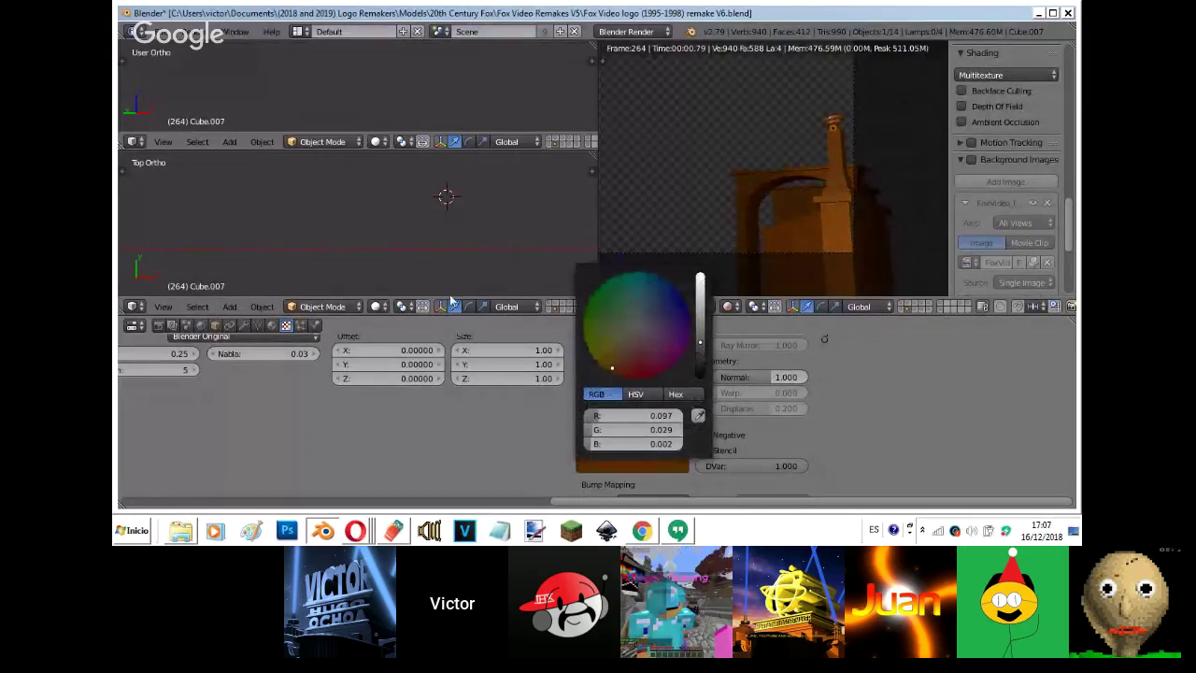
pyautogui.click(272, 325)
# - Leave the rendered preview and delete the block Cube.034 beneath the arch
pyautogui.rightClick(797, 242)
pyautogui.hotkey('shift', 'z')
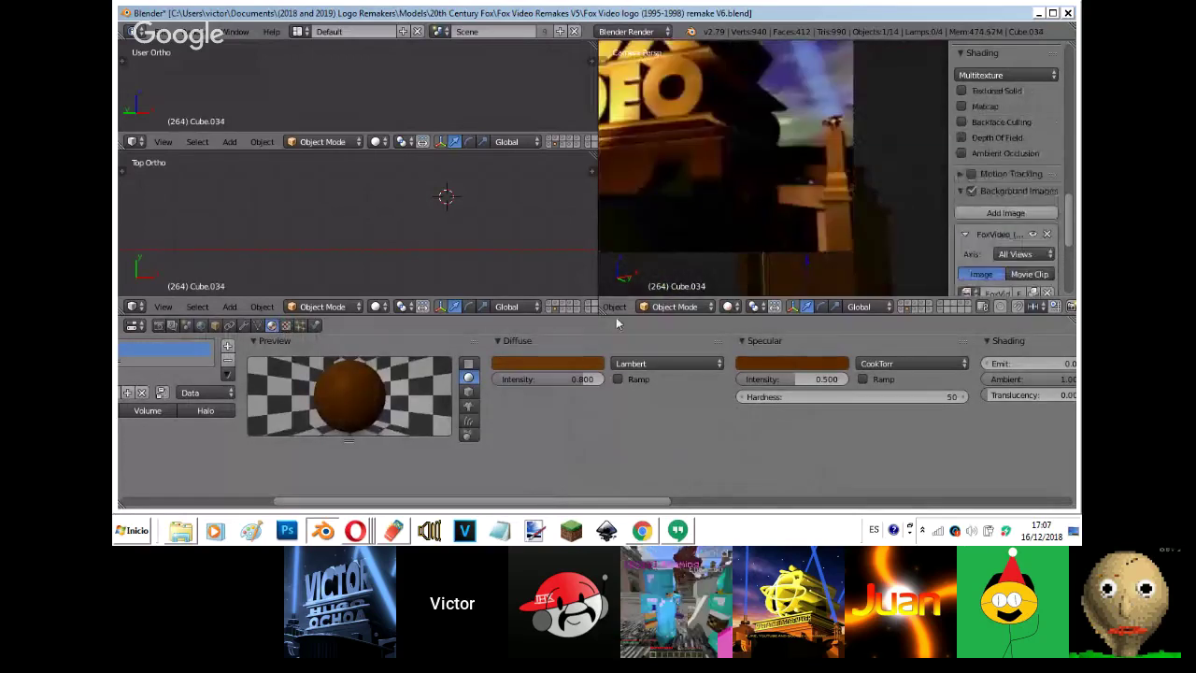
pyautogui.press('x')
pyautogui.click(783, 245)
# - Recolour the diffuse, specular and texture influence of the slab Cube.049 with an orange-brown from the reference image
pyautogui.rightClick(812, 202)
pyautogui.rightClick(813, 193)
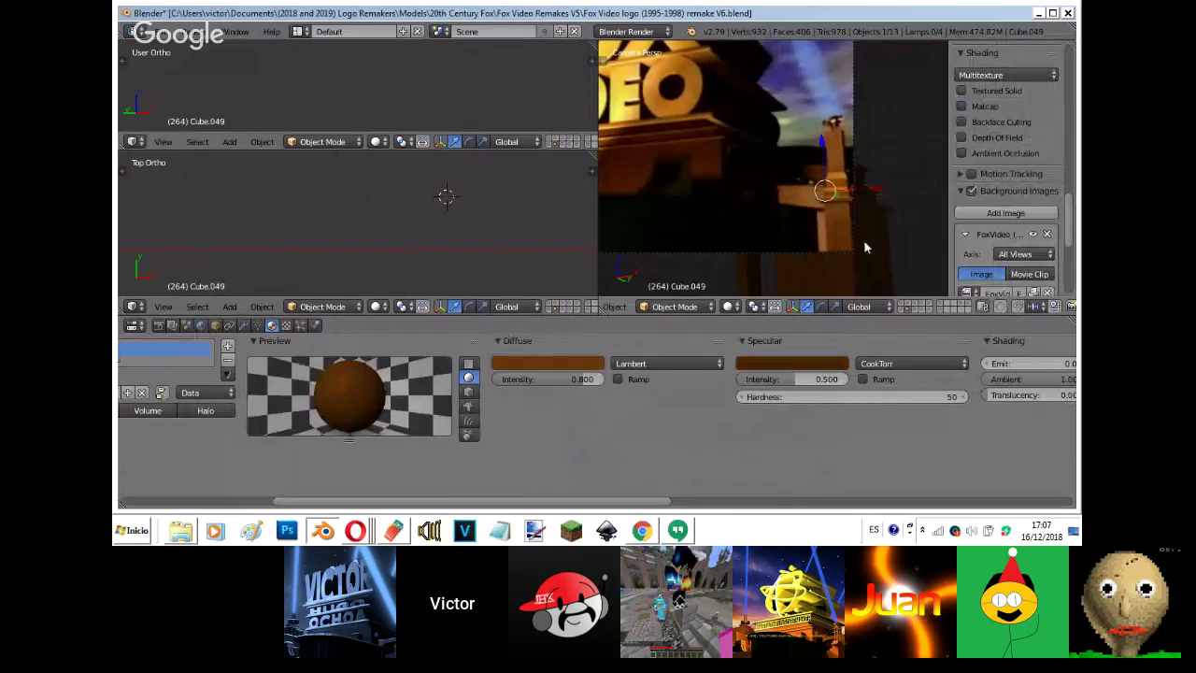
pyautogui.click(598, 363)
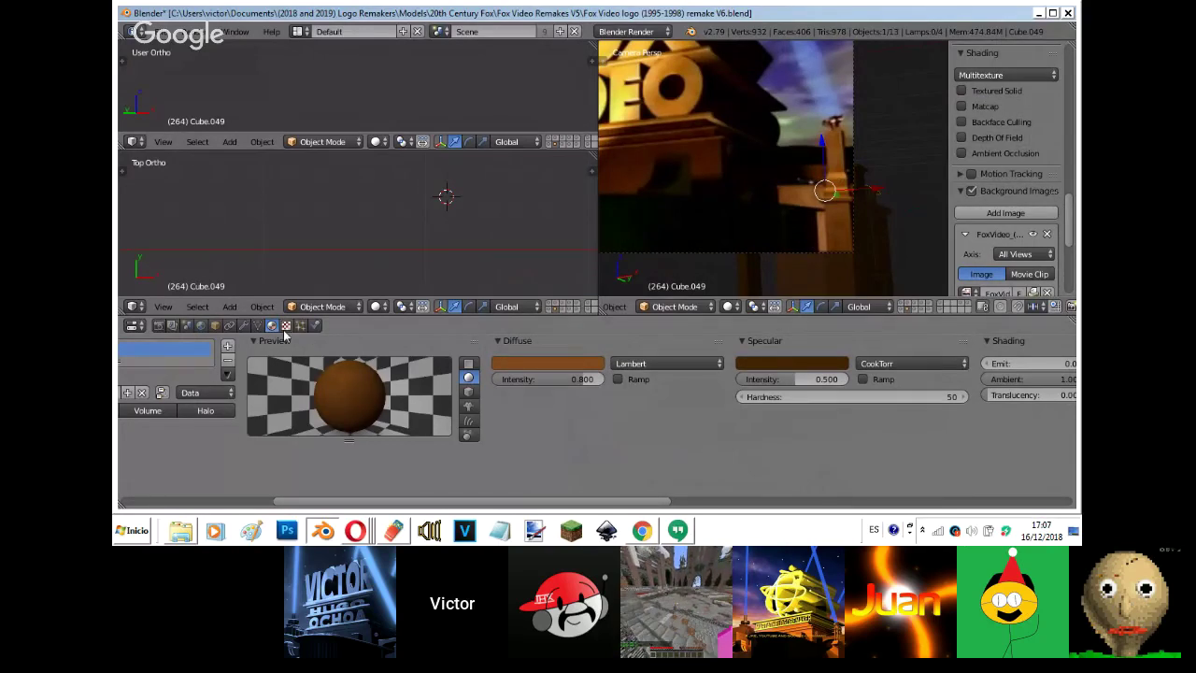
pyautogui.click(286, 325)
pyautogui.click(632, 466)
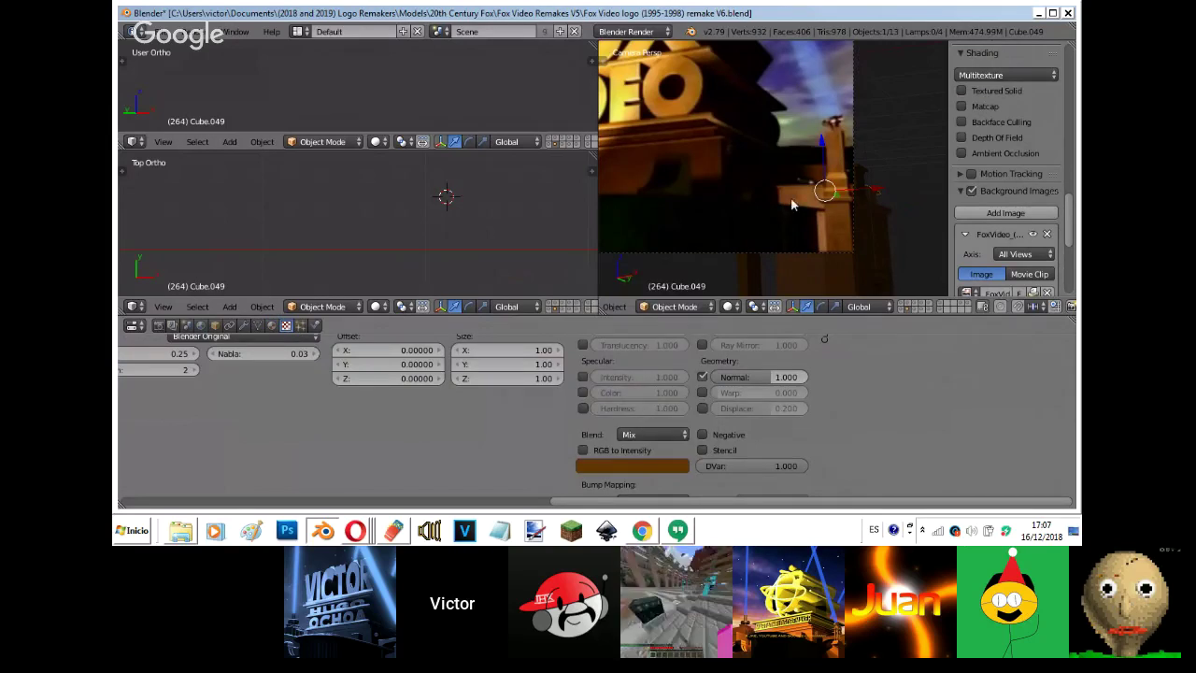
pyautogui.click(271, 326)
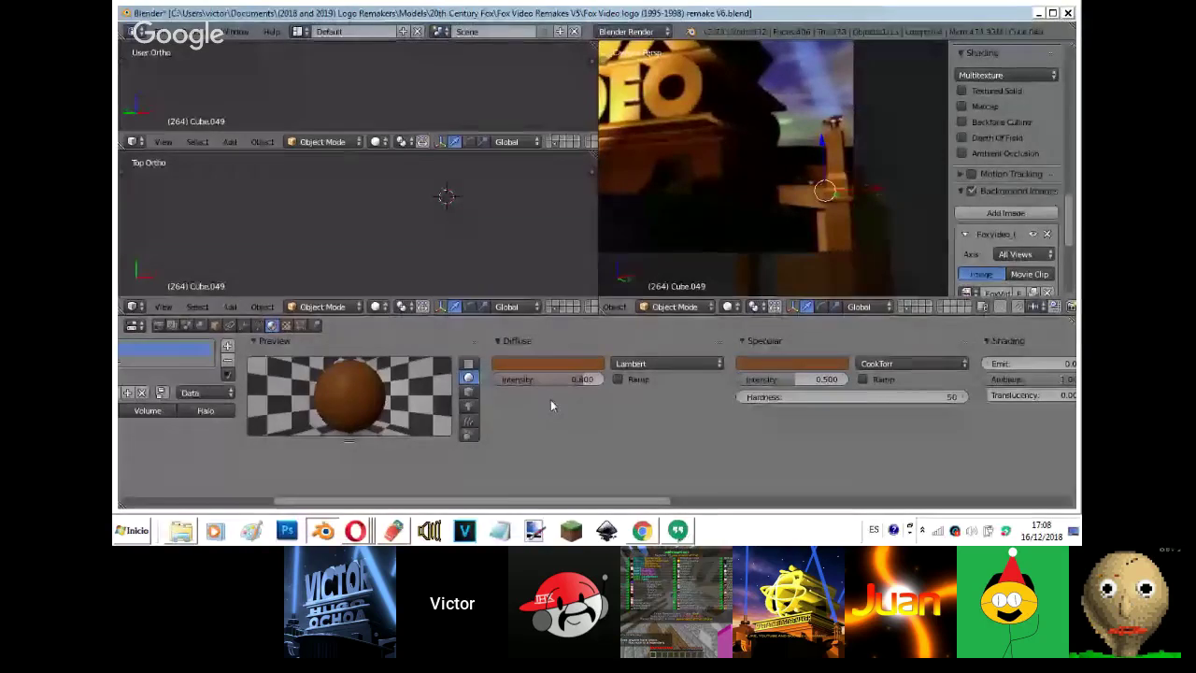
# - Hide the reference image and check the recoloured slab in rendered shading
pyautogui.click(971, 190)
pyautogui.hotkey('shift', 'z')
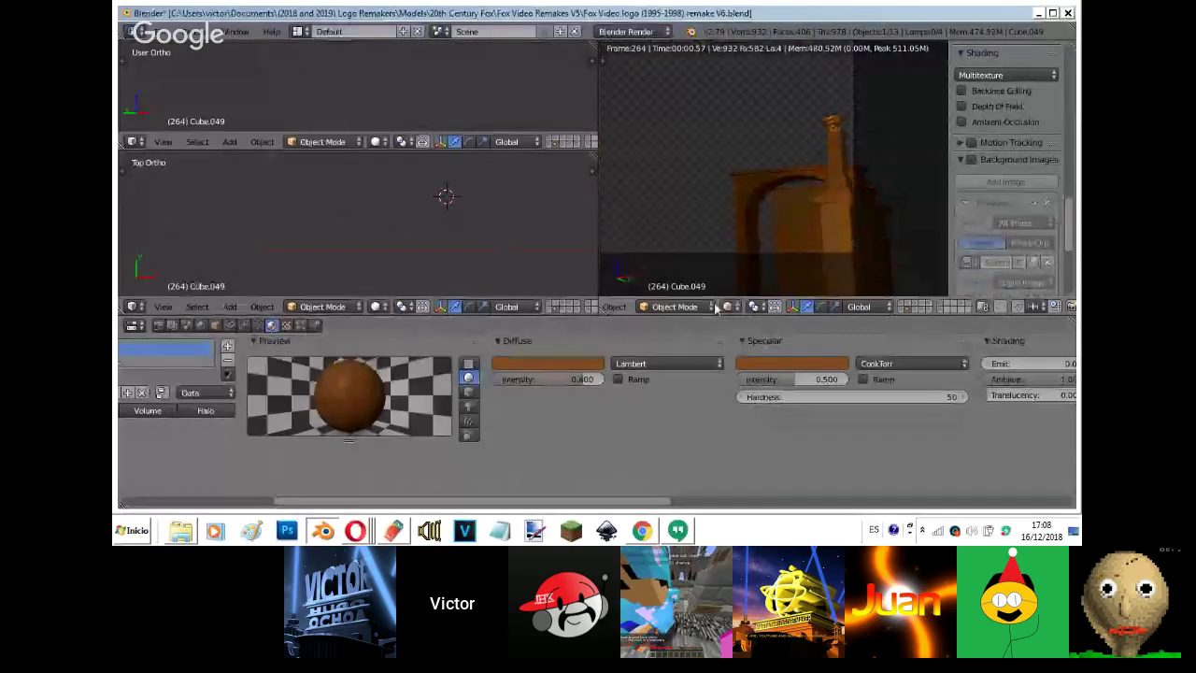
pyautogui.hscroll(5, 454, 481)
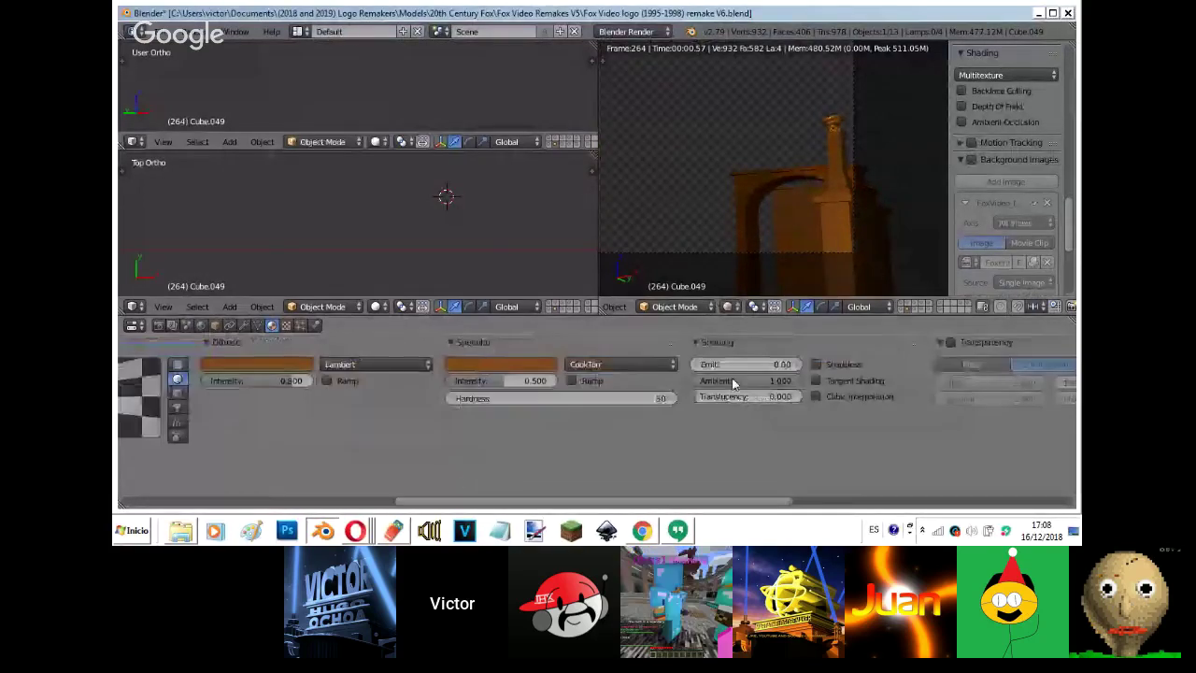
pyautogui.hotkey('shift', 'z')
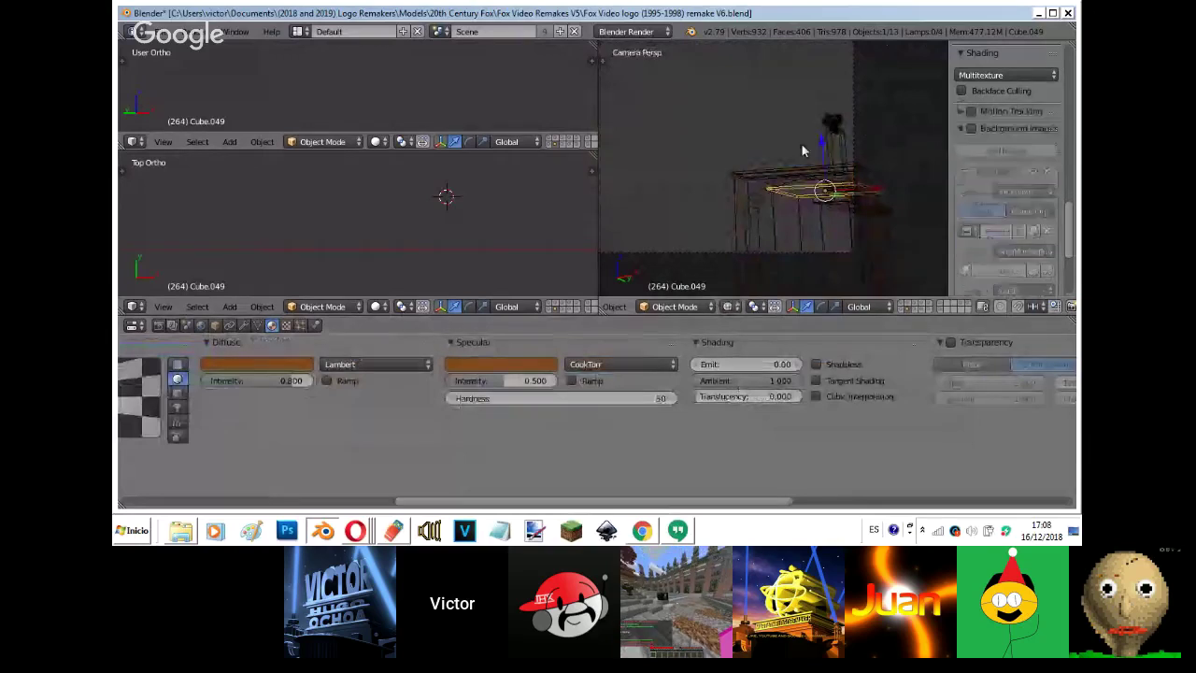
# - Select the arch, sample its diffuse colour from the dark area of the reference image, and apply the same colour to its specular
pyautogui.rightClick(802, 146)
pyautogui.press('z')
pyautogui.click(971, 190)
pyautogui.click(277, 367)
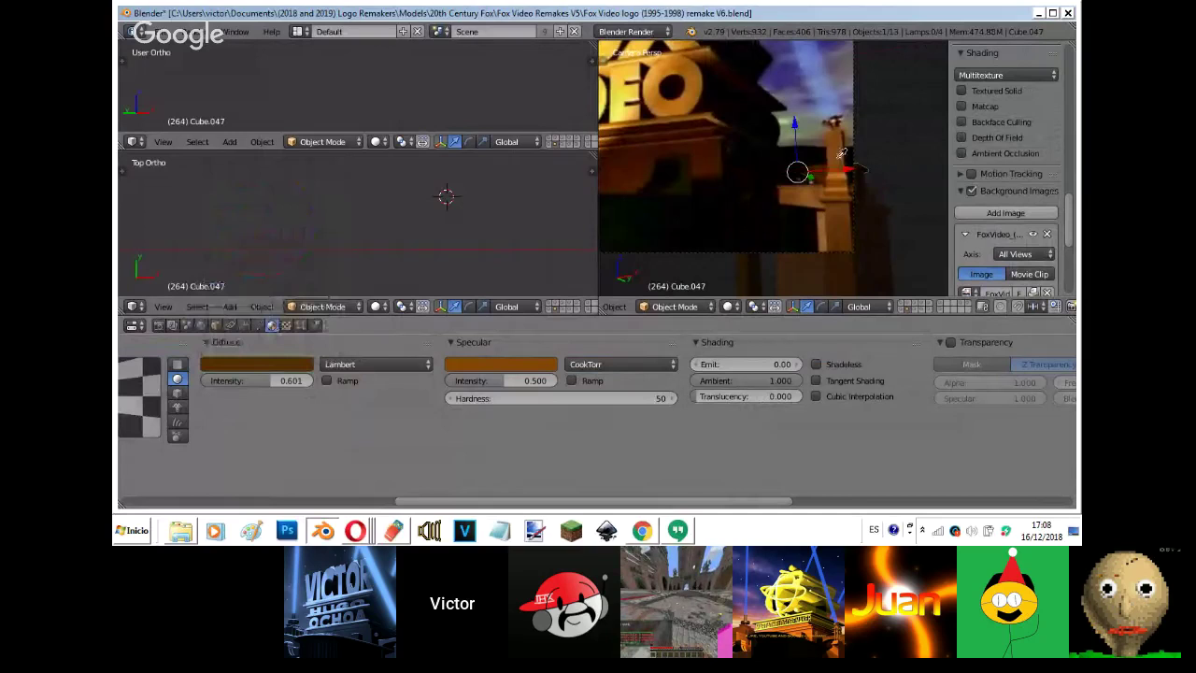
pyautogui.click(793, 171)
pyautogui.scroll(6, 489, 367)
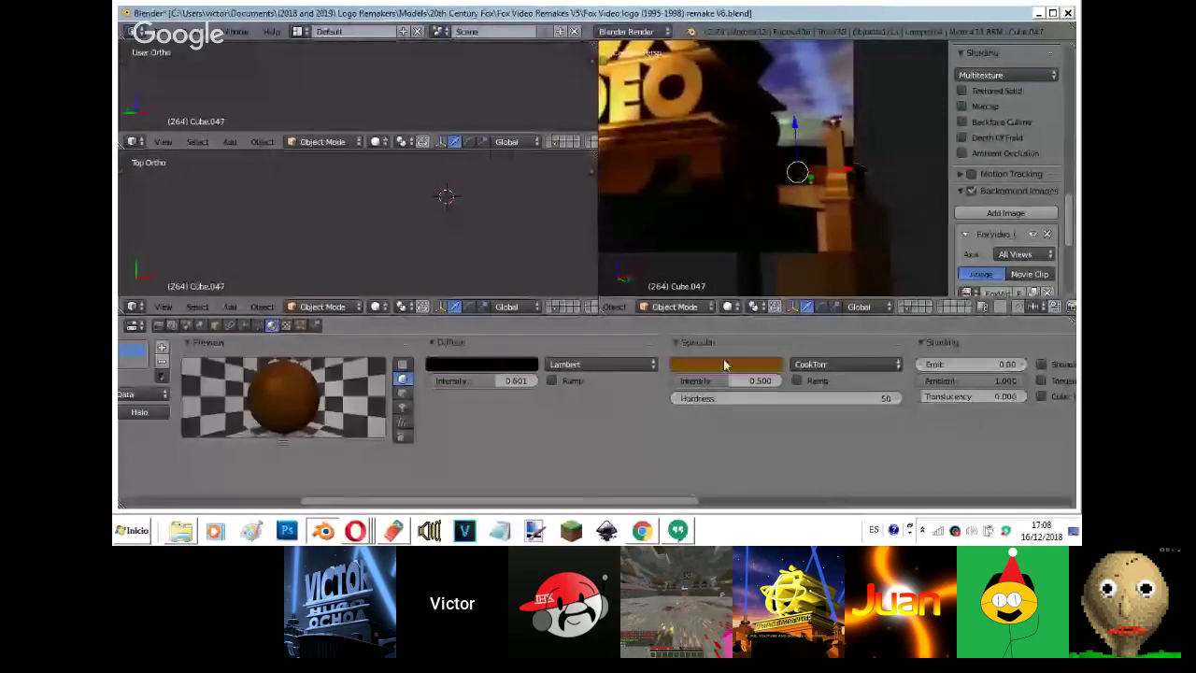
pyautogui.hotkey('ctrl', 'v')
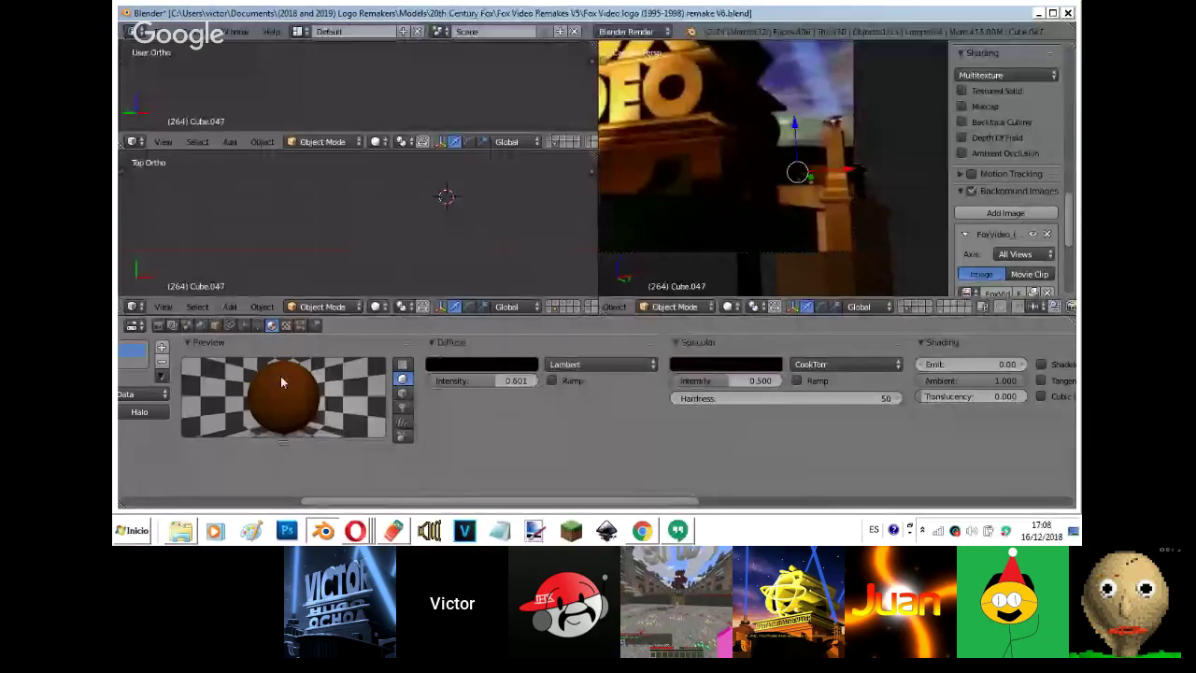
# - Recolour the 0.666 ramp stop of the arch's blend texture dark red-brown, hide the reference image, and preview the render
pyautogui.click(286, 325)
pyautogui.hscroll(-4, 534, 426)
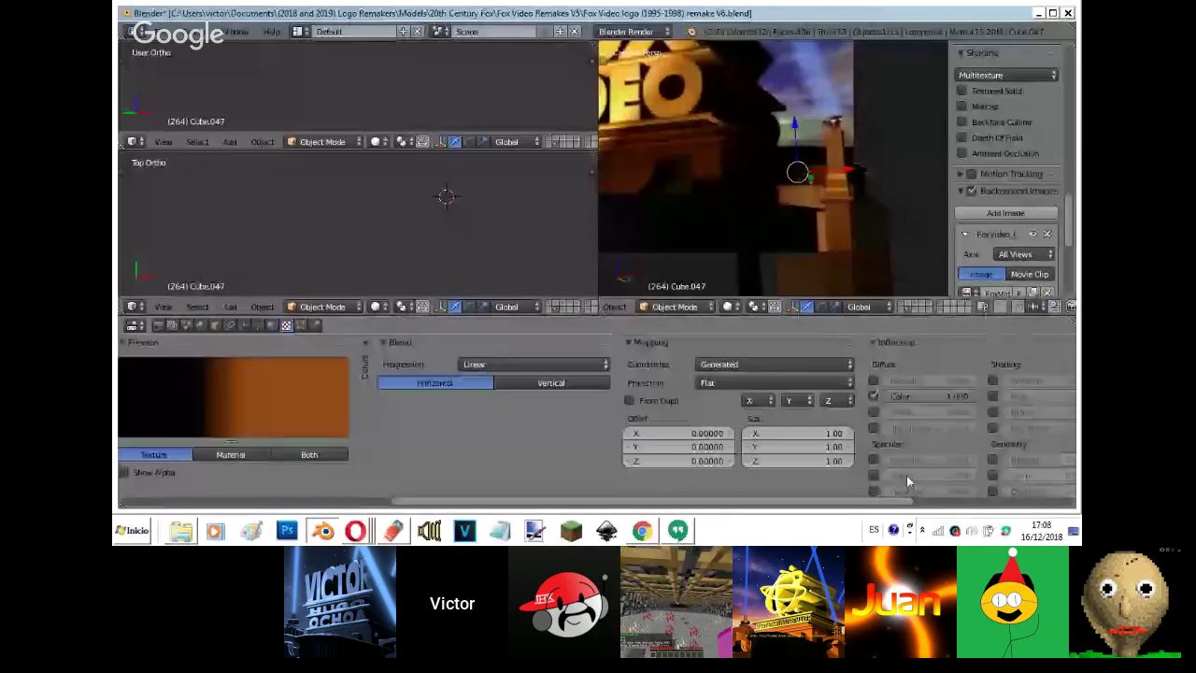
pyautogui.click(367, 342)
pyautogui.click(538, 425)
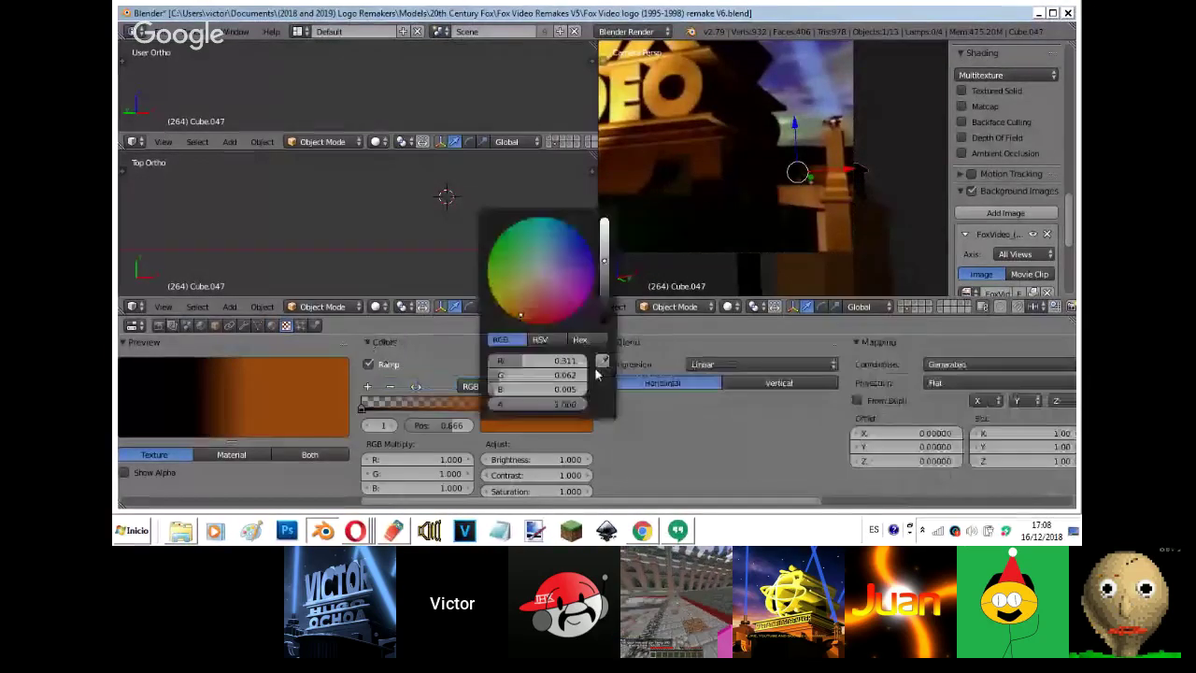
pyautogui.click(972, 191)
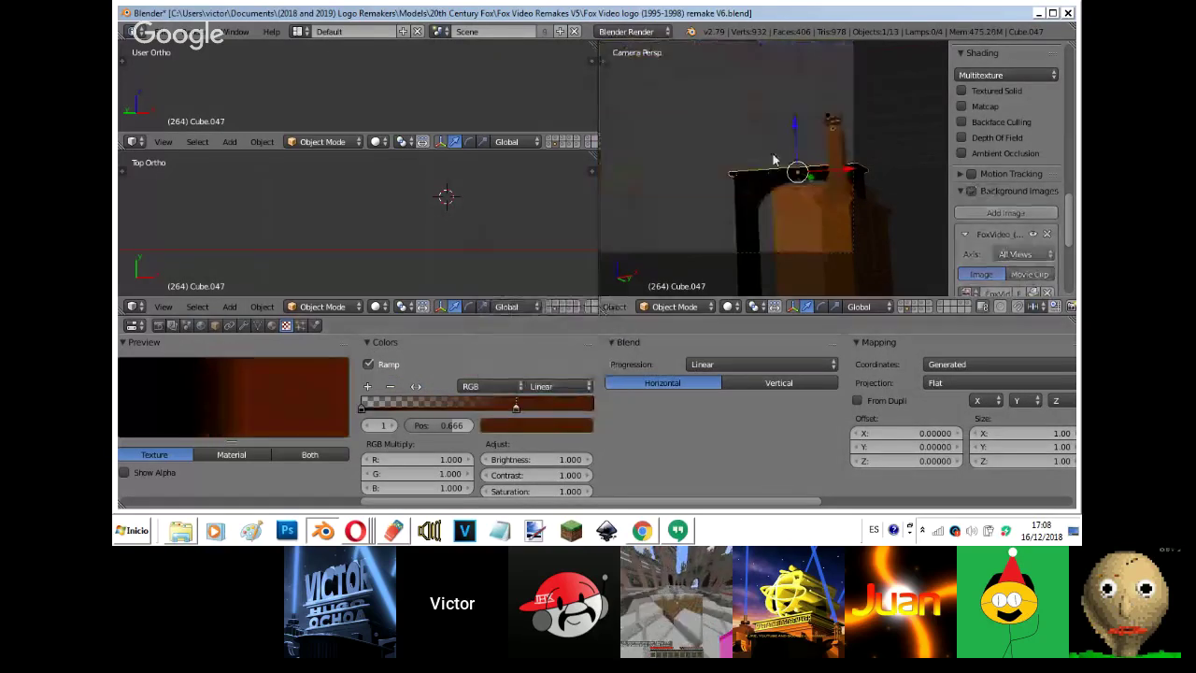
pyautogui.hotkey('shift', 'z')
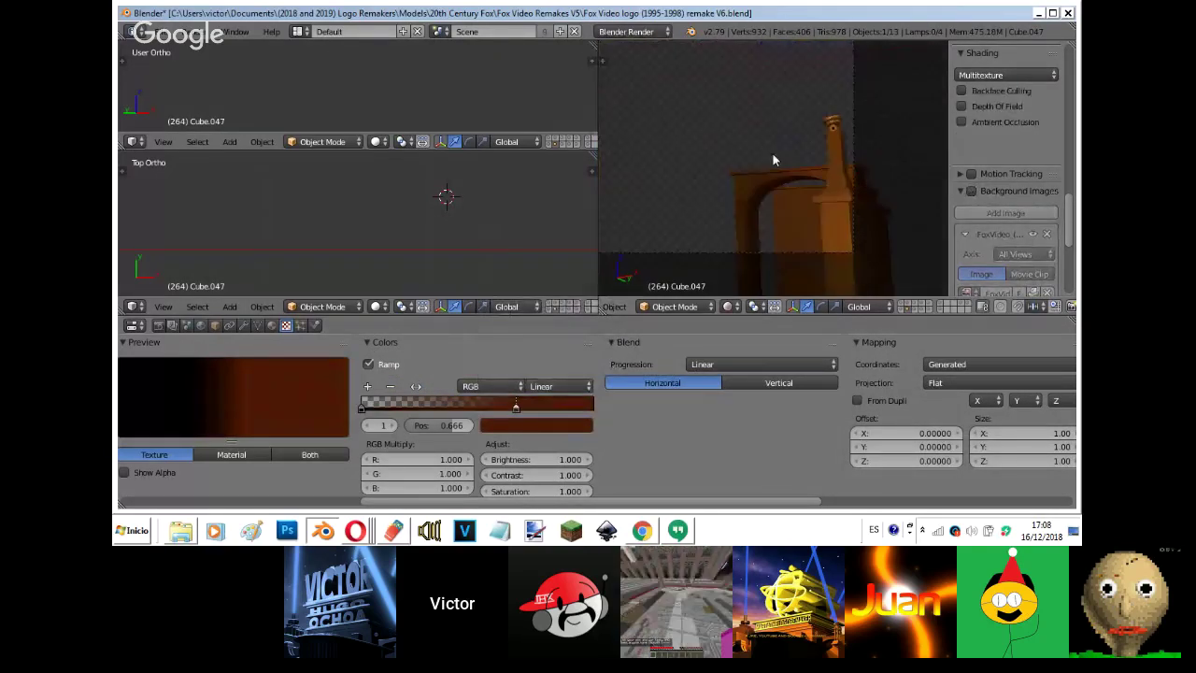
# - Set the influence colour of the arch's cloud texture, Texture.011, to the near-black material colour
pyautogui.click(272, 327)
pyautogui.click(286, 326)
pyautogui.moveTo(237, 475); pyautogui.dragTo(675, 489, button='middle')
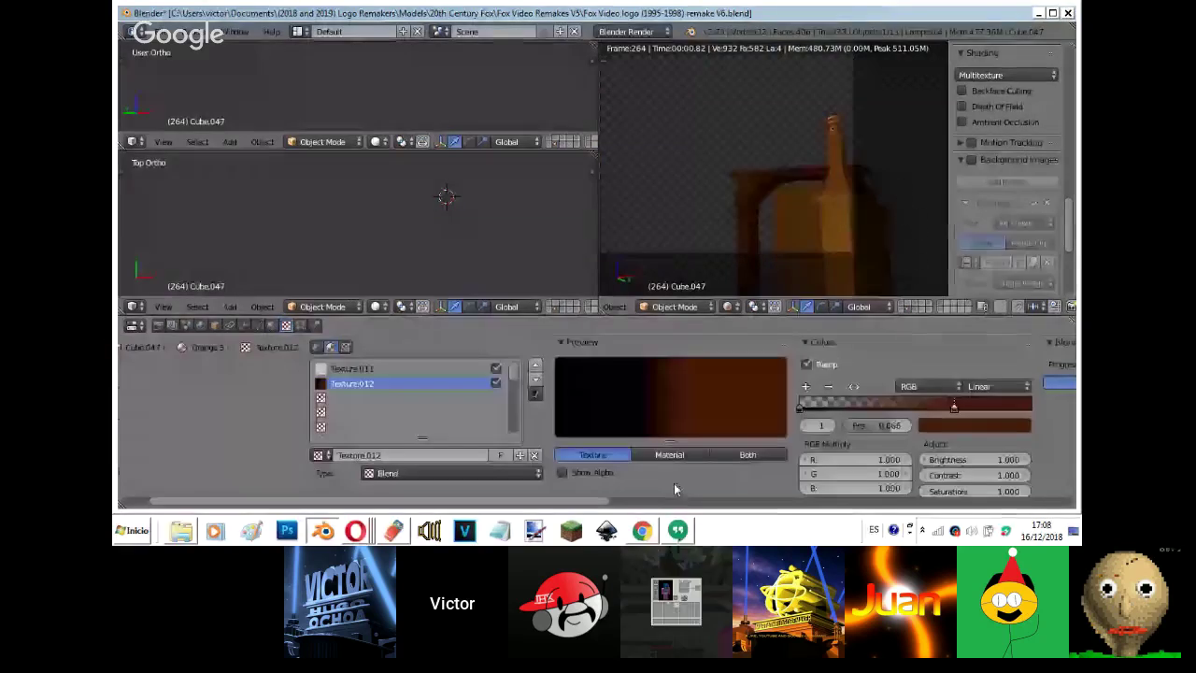
pyautogui.hotkey('ctrl', 'z')
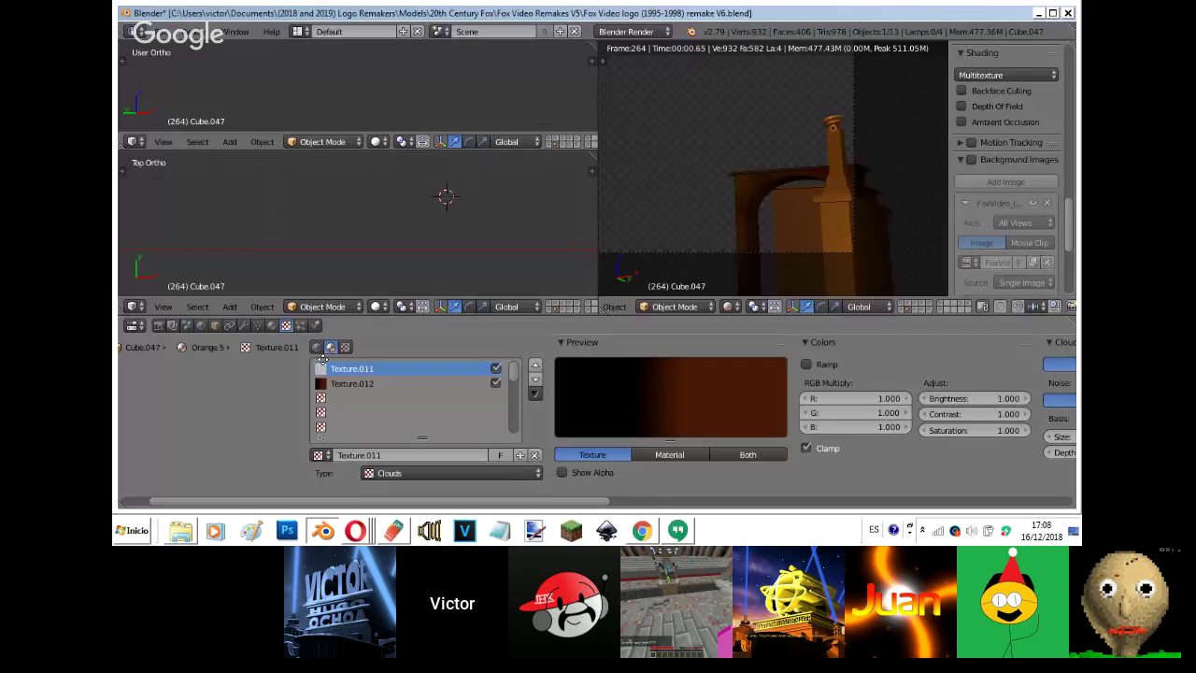
pyautogui.hscroll(5, 323, 360)
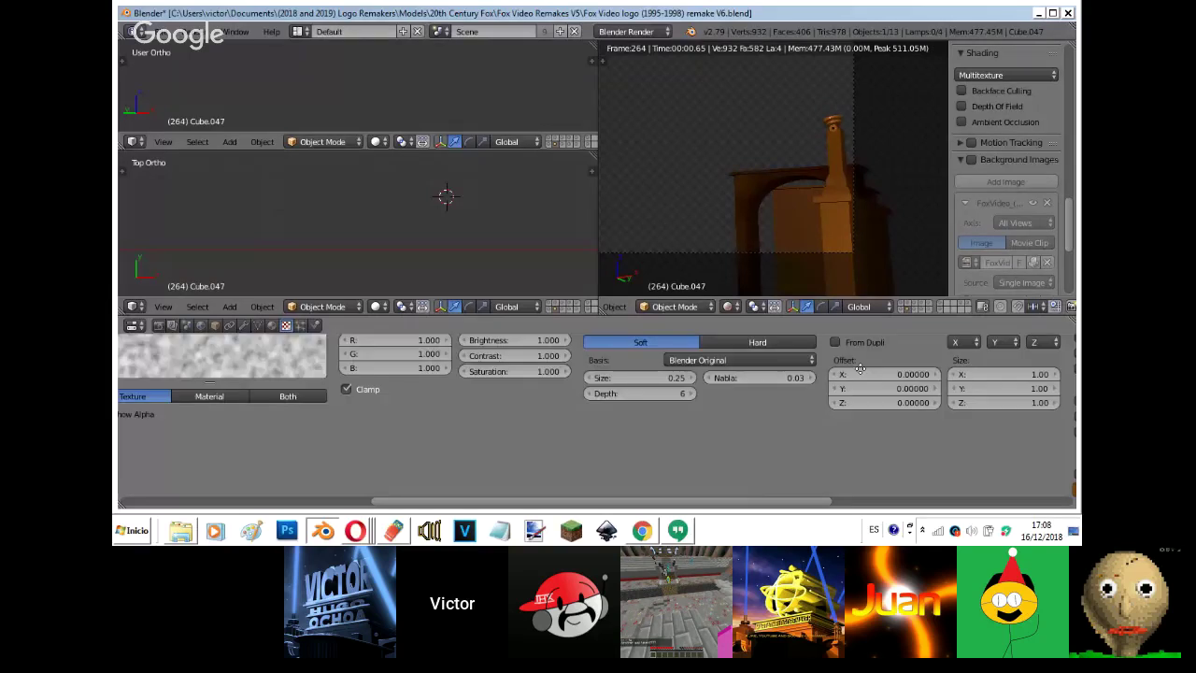
pyautogui.moveTo(860, 368); pyautogui.dragTo(603, 372, button='middle')
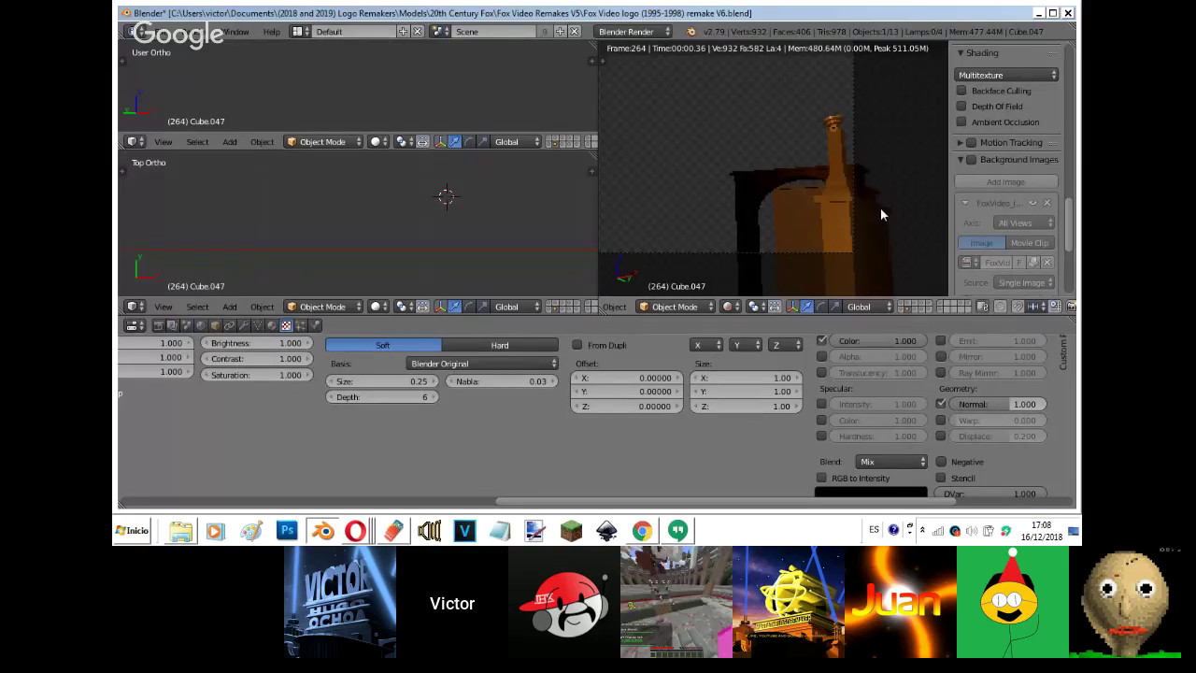
# - Leave the rendered preview and show the layers with the Fox Video logo alongside the arch
pyautogui.hotkey('shift', 'z')
pyautogui.keyDown('shift'); pyautogui.click(915, 304); pyautogui.keyUp('shift')
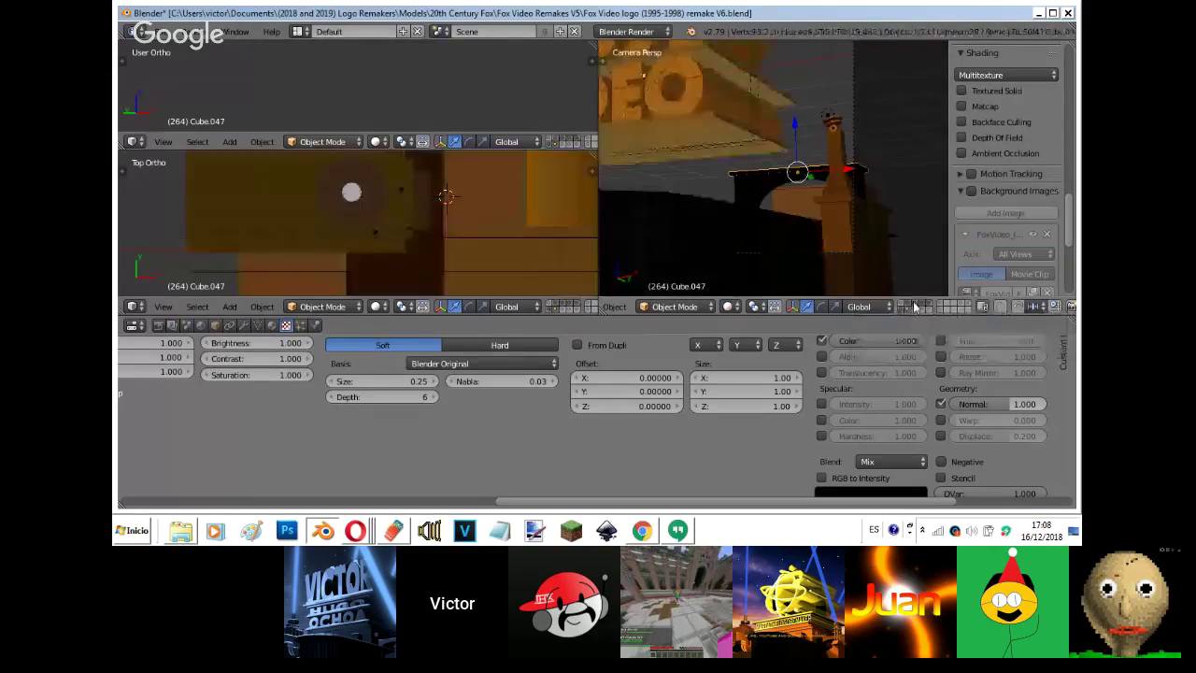
pyautogui.moveTo(683, 224)
pyautogui.keyDown('shift'); pyautogui.mouseDown(button='middle')
pyautogui.moveTo(636, 214)
pyautogui.moveTo(884, 267)
pyautogui.mouseUp(button='middle'); pyautogui.keyUp('shift')
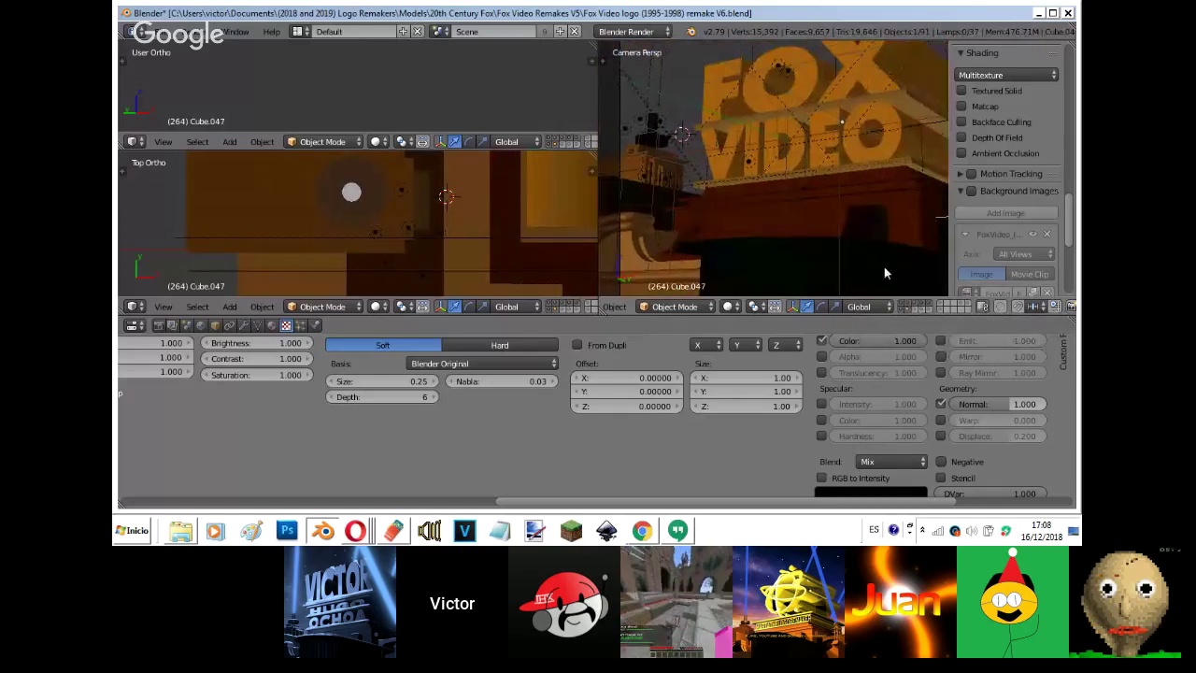
# - Preview the render of the Fox Video logo and arch, and return to solid shading
pyautogui.scroll(-1, 884, 266)
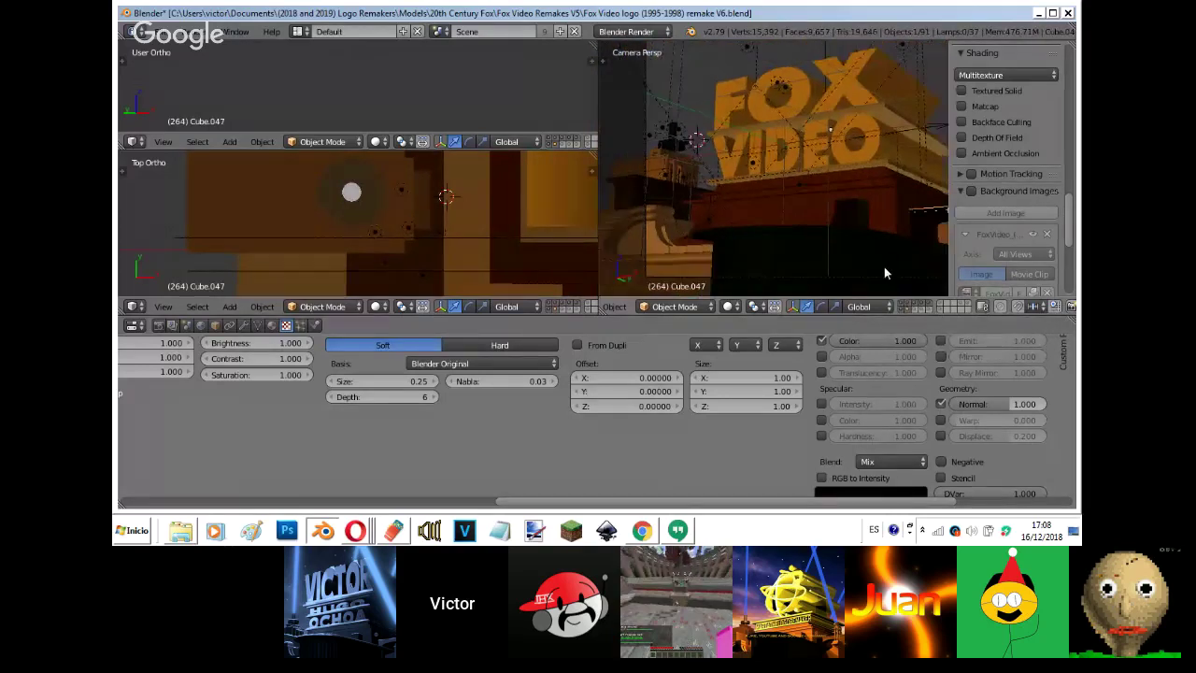
pyautogui.hotkey('shift', 'z')
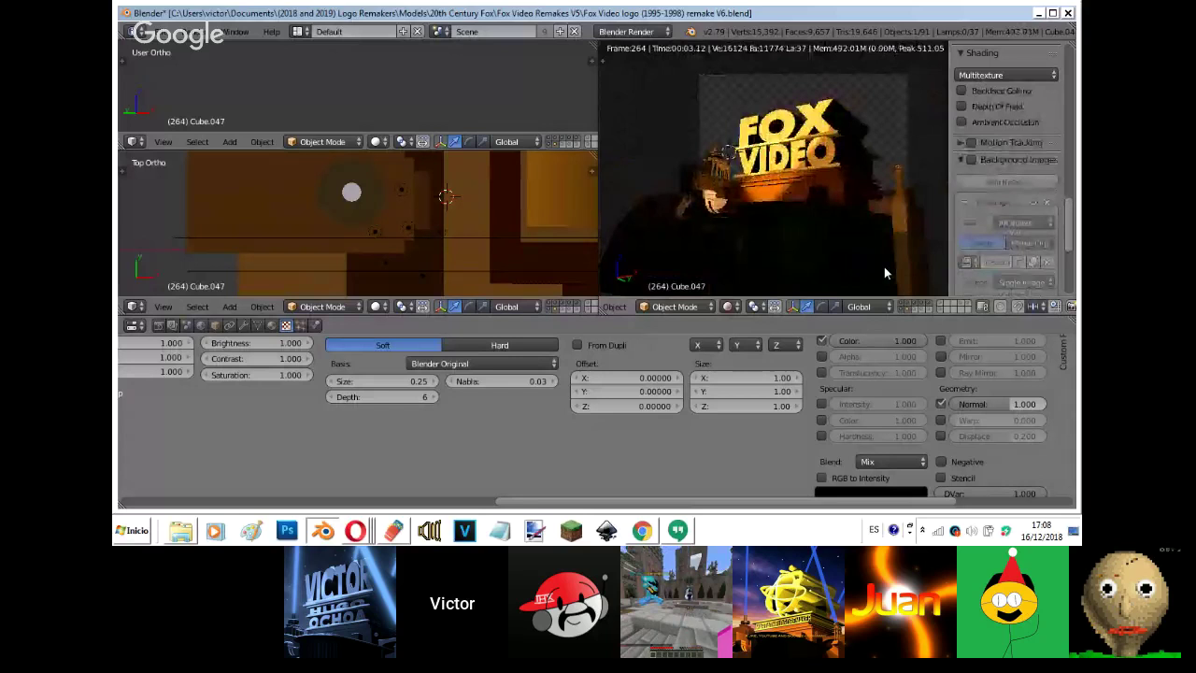
pyautogui.press('z')
pyautogui.press('z')
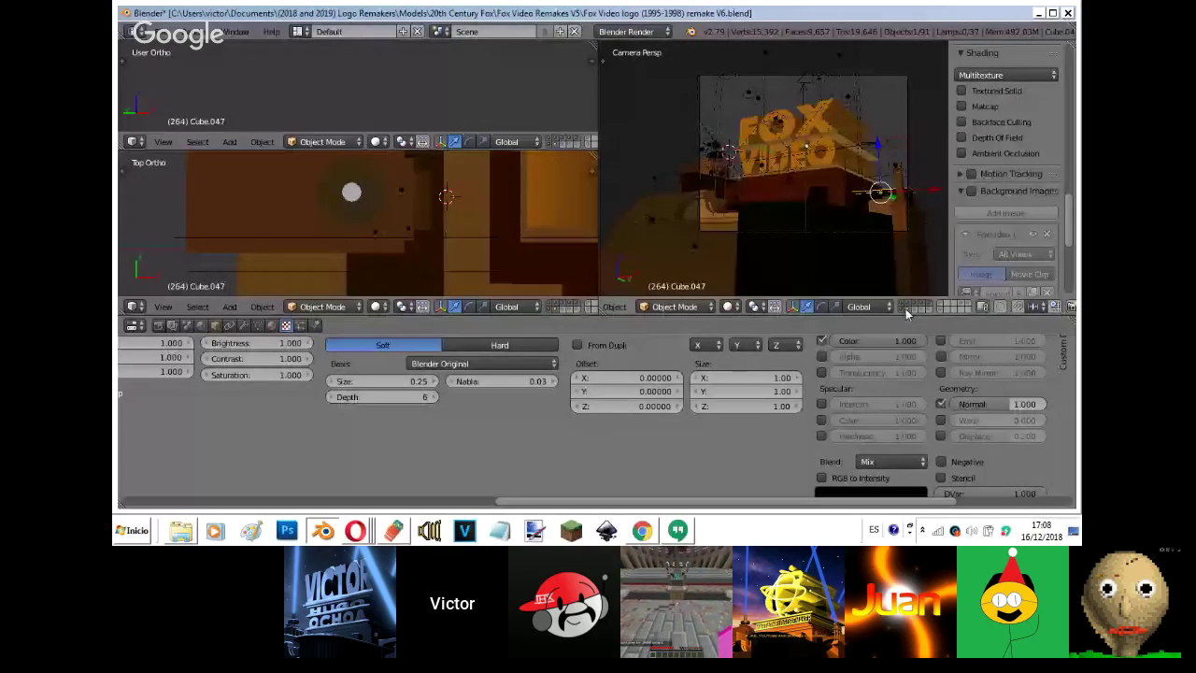
# - Isolate the point lamp layer, examine the lamps with a render preview, and check the neighbouring layers
pyautogui.keyDown('shift'); pyautogui.click(915, 308); pyautogui.keyUp('shift')
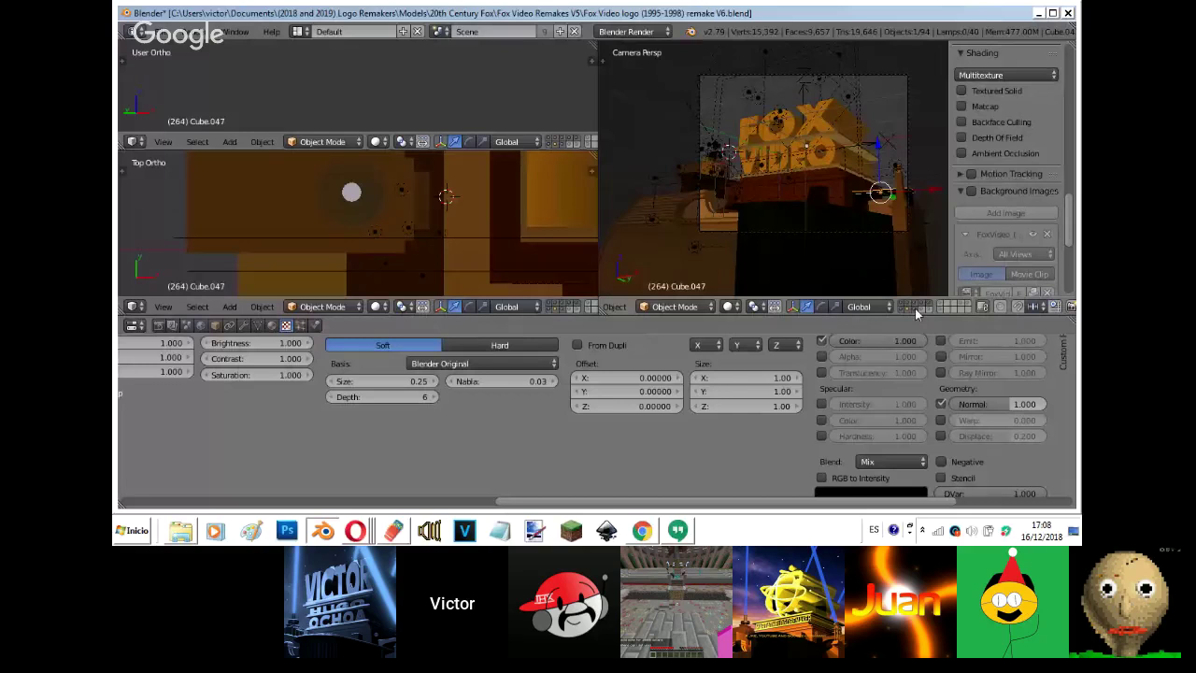
pyautogui.hotkey('ctrl', 'z')
pyautogui.click(917, 309)
pyautogui.keyDown('shift'); pyautogui.moveTo(895, 205); pyautogui.dragTo(889, 146, button='middle'); pyautogui.keyUp('shift')
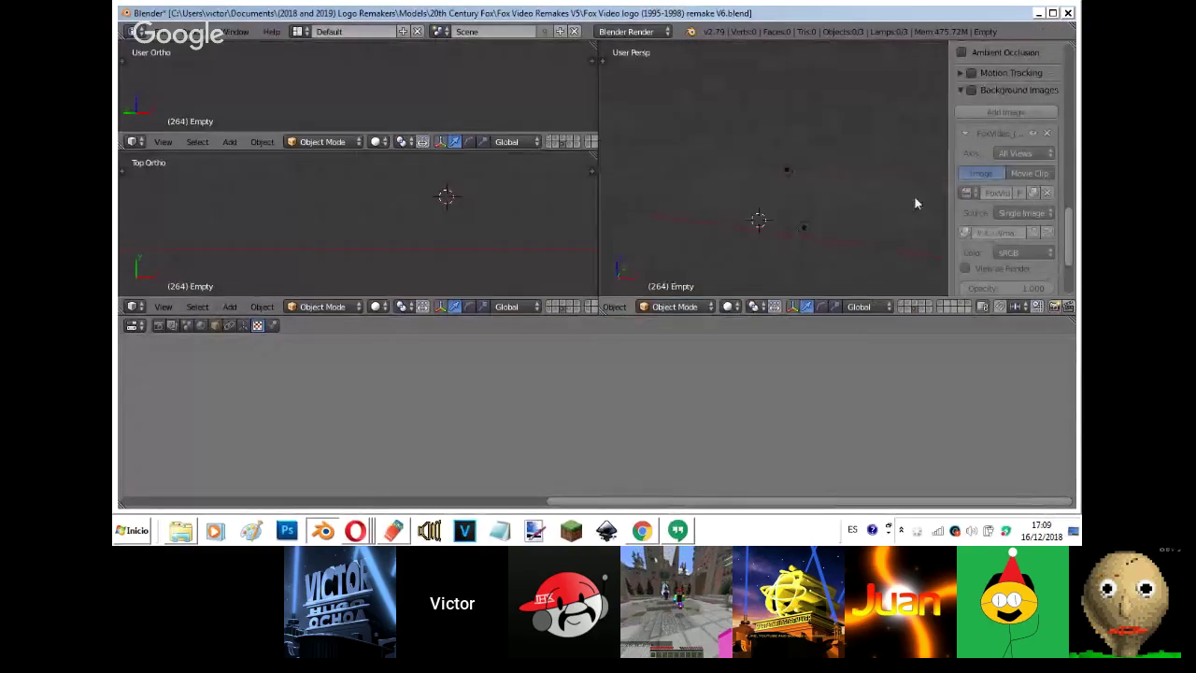
pyautogui.rightClick(802, 139)
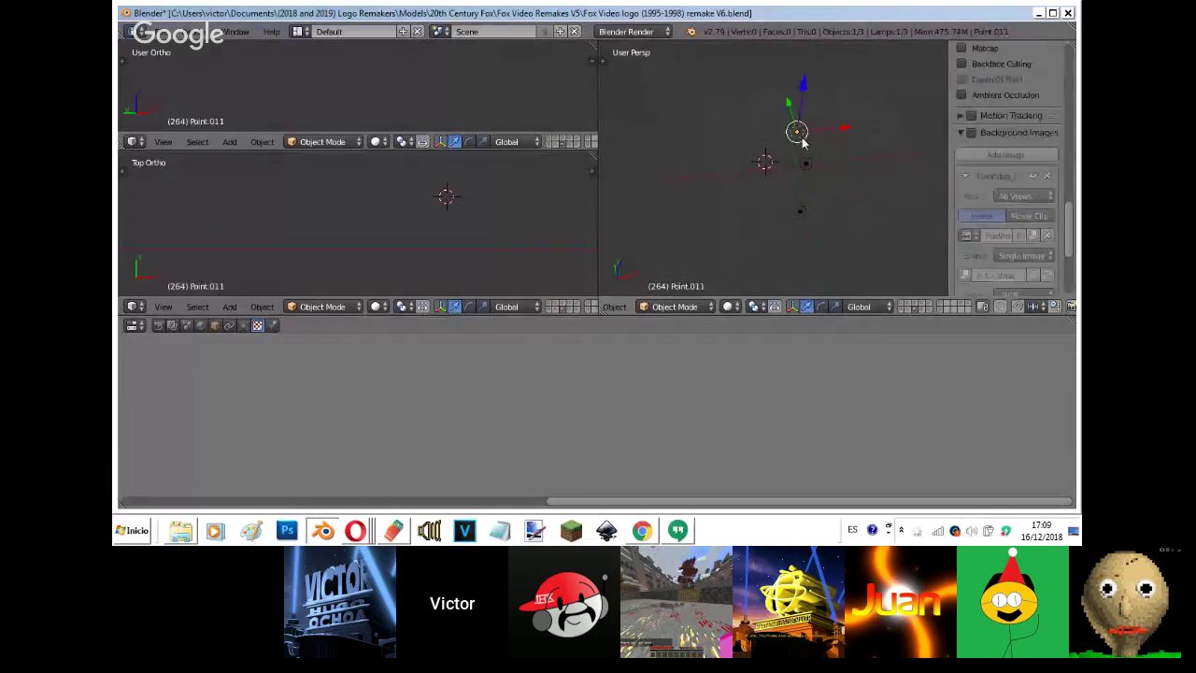
pyautogui.moveTo(802, 138); pyautogui.dragTo(825, 162, button='middle')
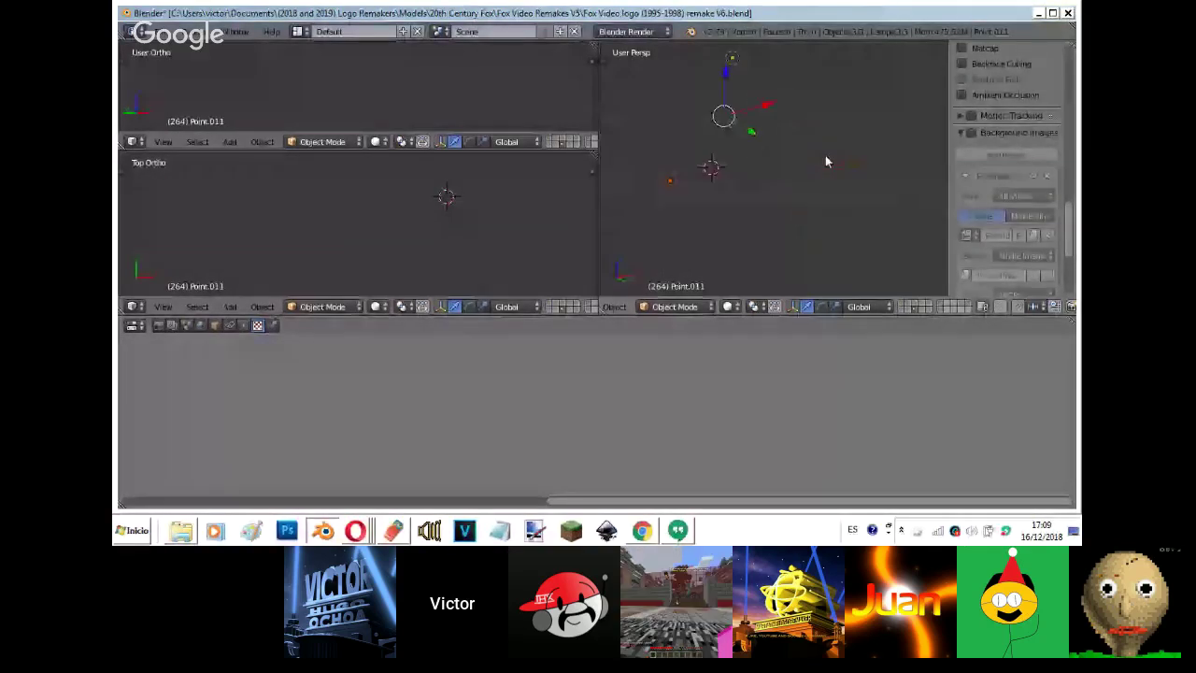
pyautogui.hotkey('shift', 'z')
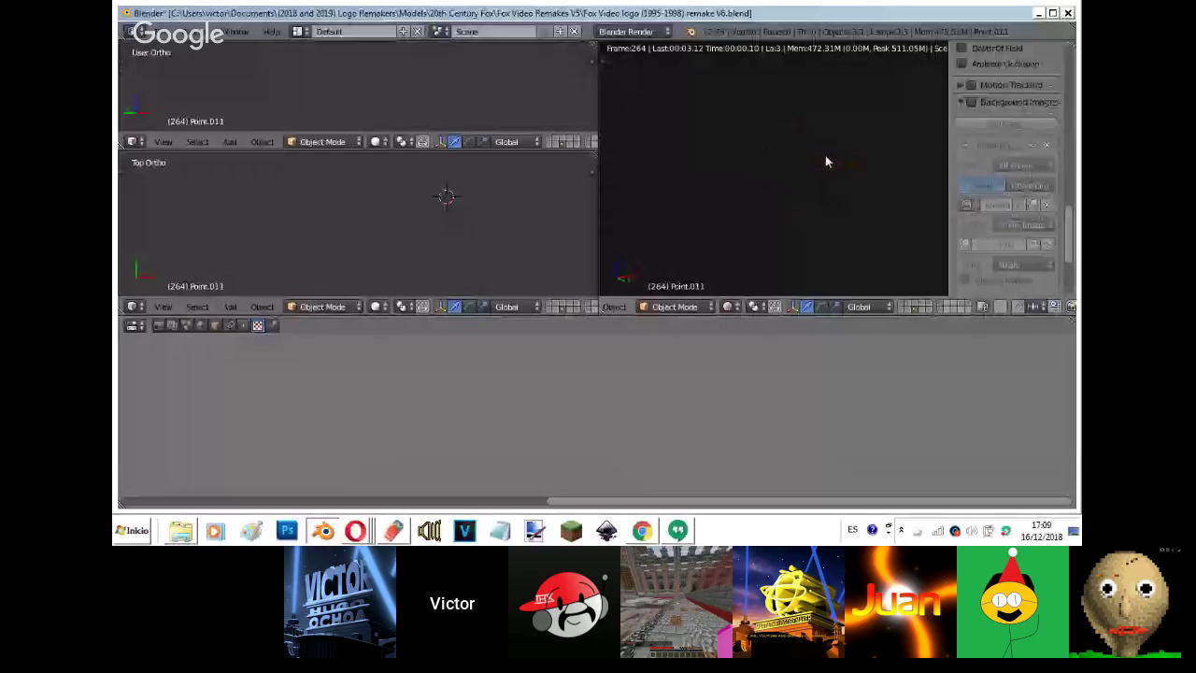
pyautogui.click(921, 303)
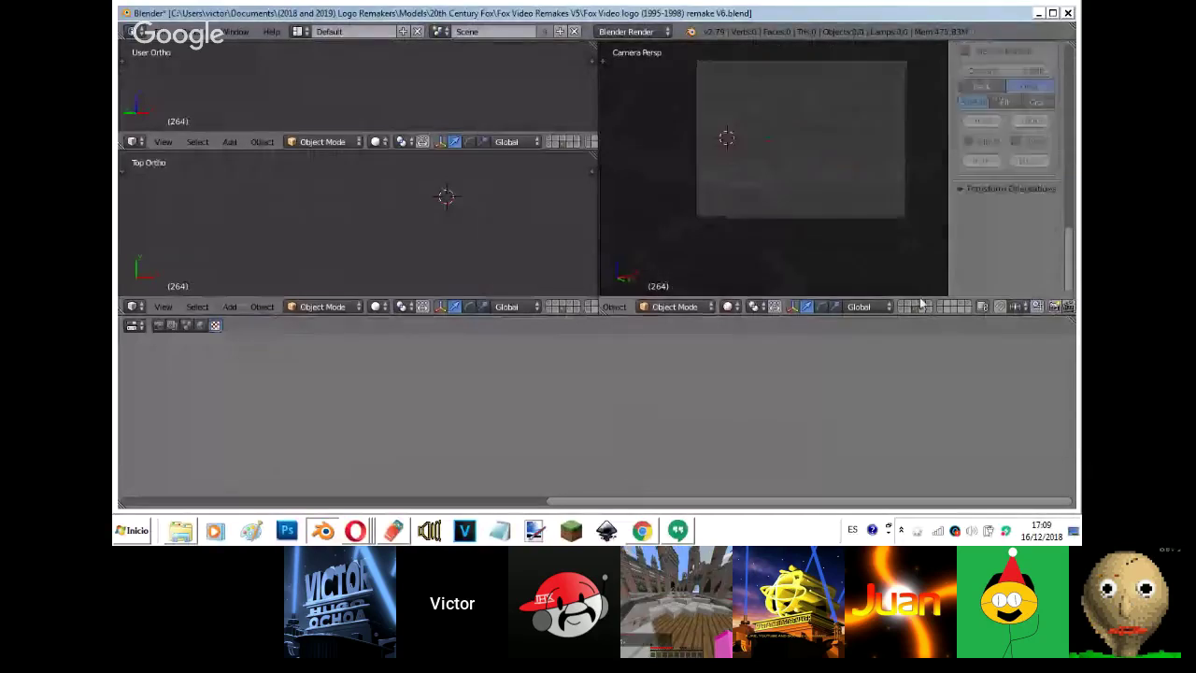
pyautogui.click(923, 306)
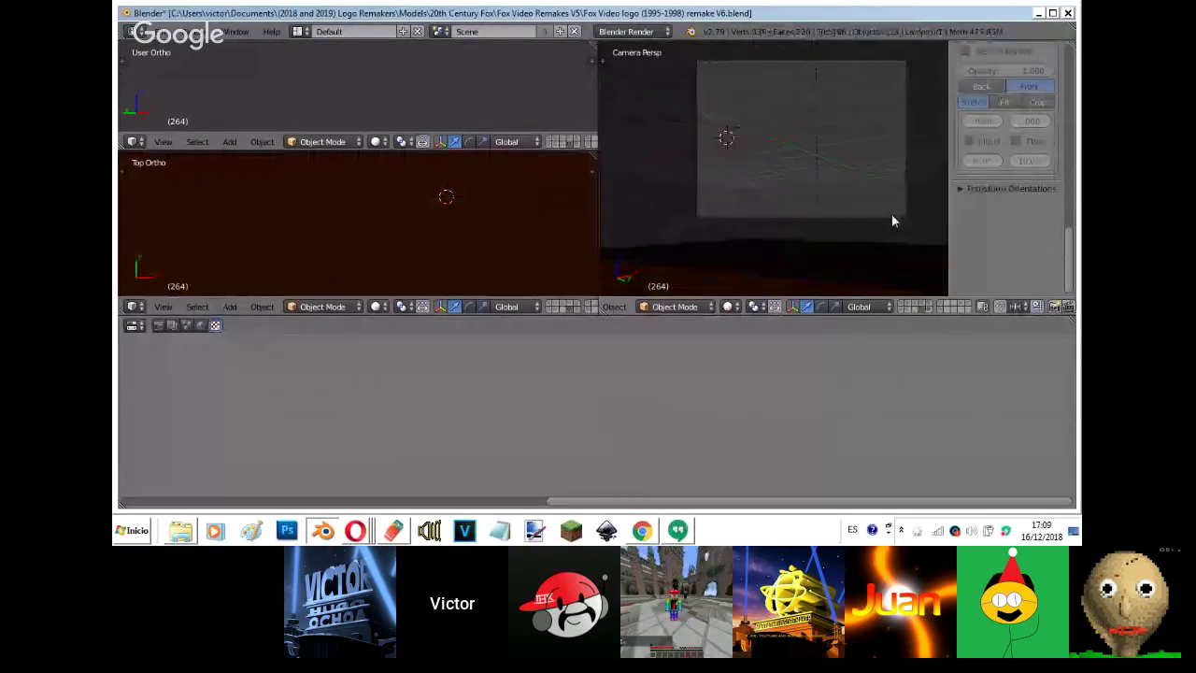
# - Show the layers with the Fox Video structures and the registered trademark symbol, and set the second view to front
pyautogui.click(909, 309)
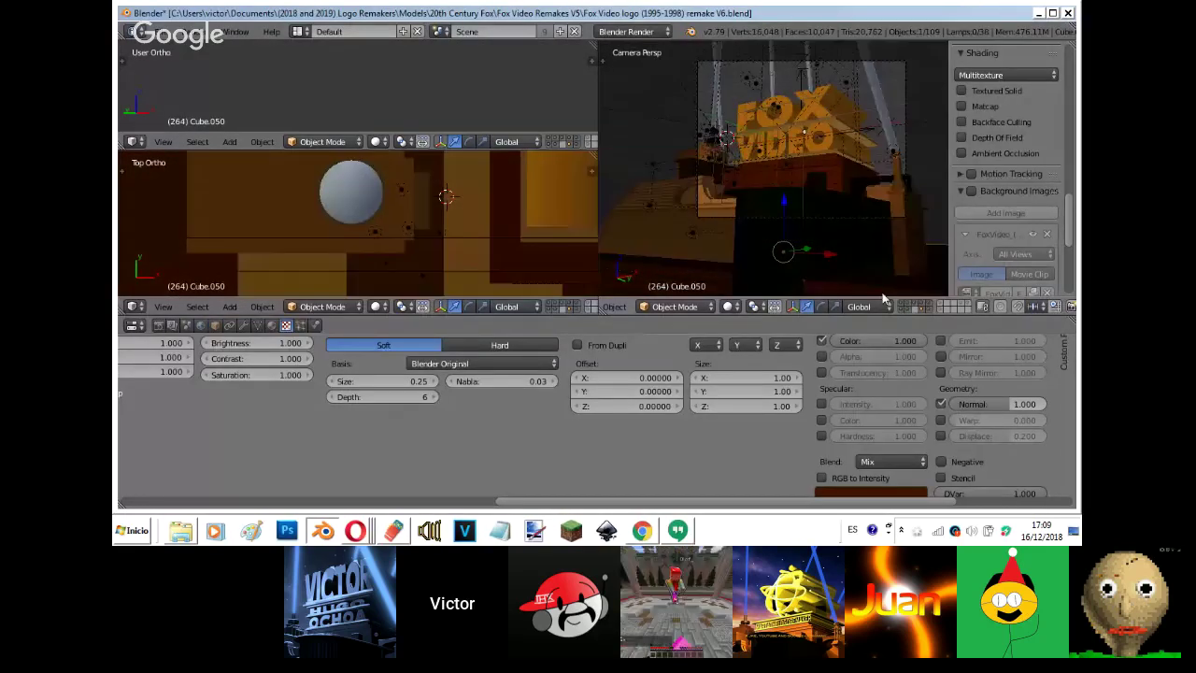
pyautogui.press('KP_1')
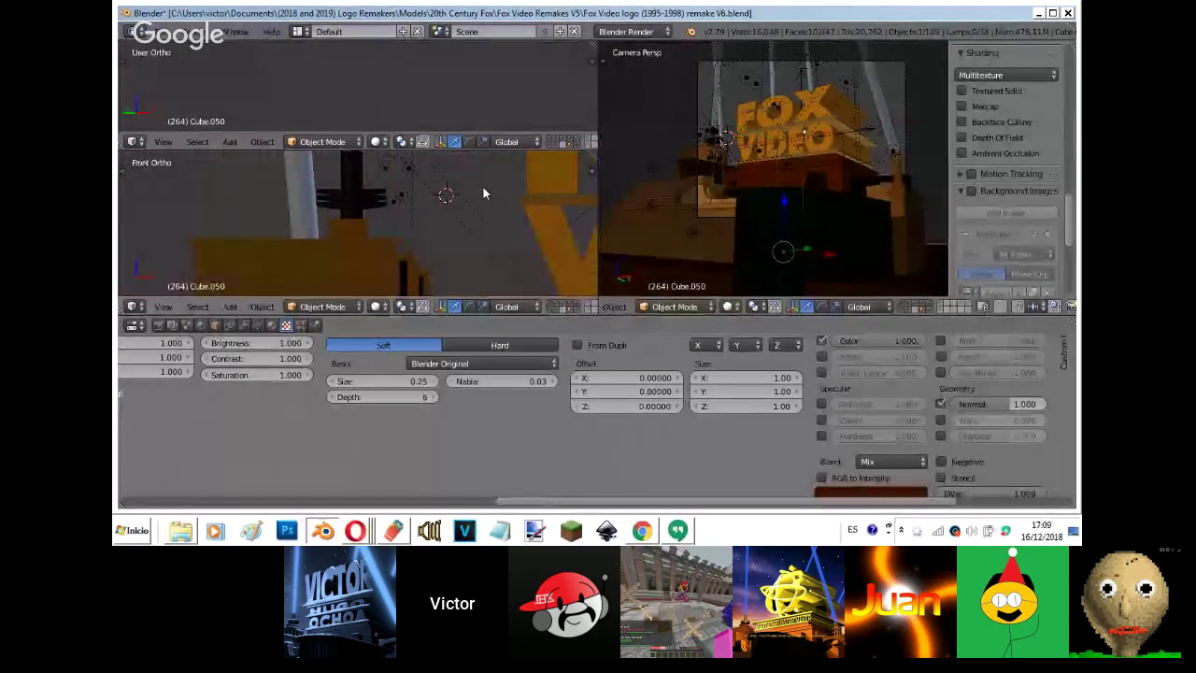
pyautogui.scroll(-3, 483, 194)
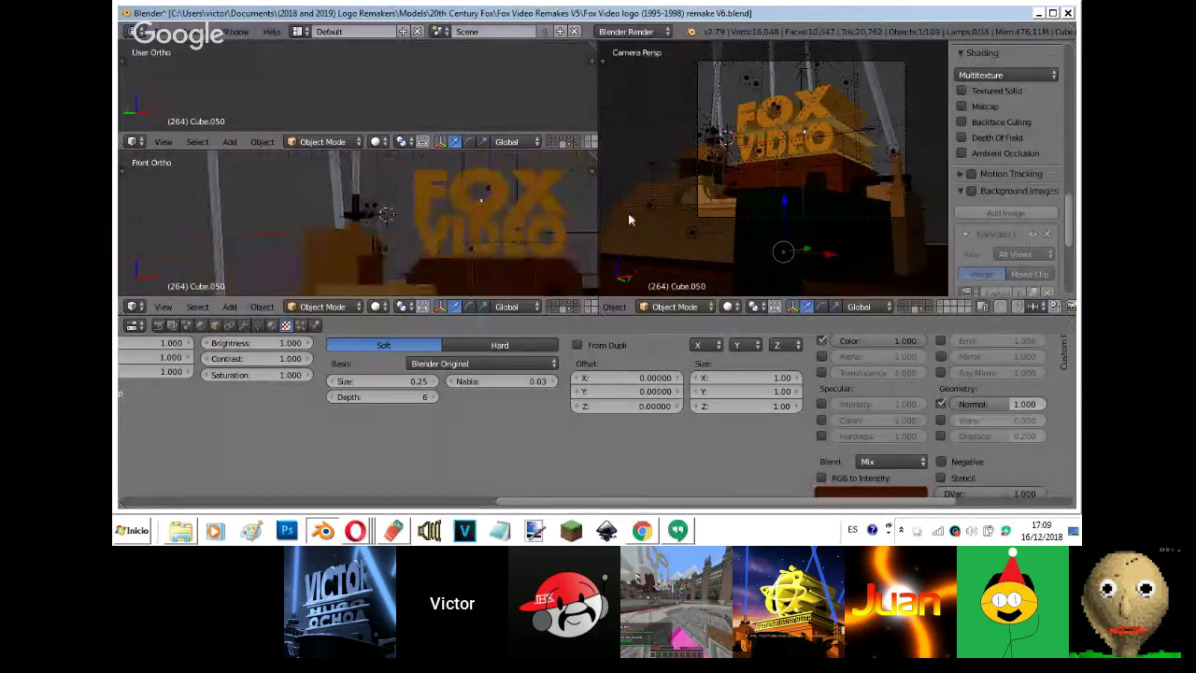
pyautogui.keyDown('shift'); pyautogui.click(960, 304); pyautogui.keyUp('shift')
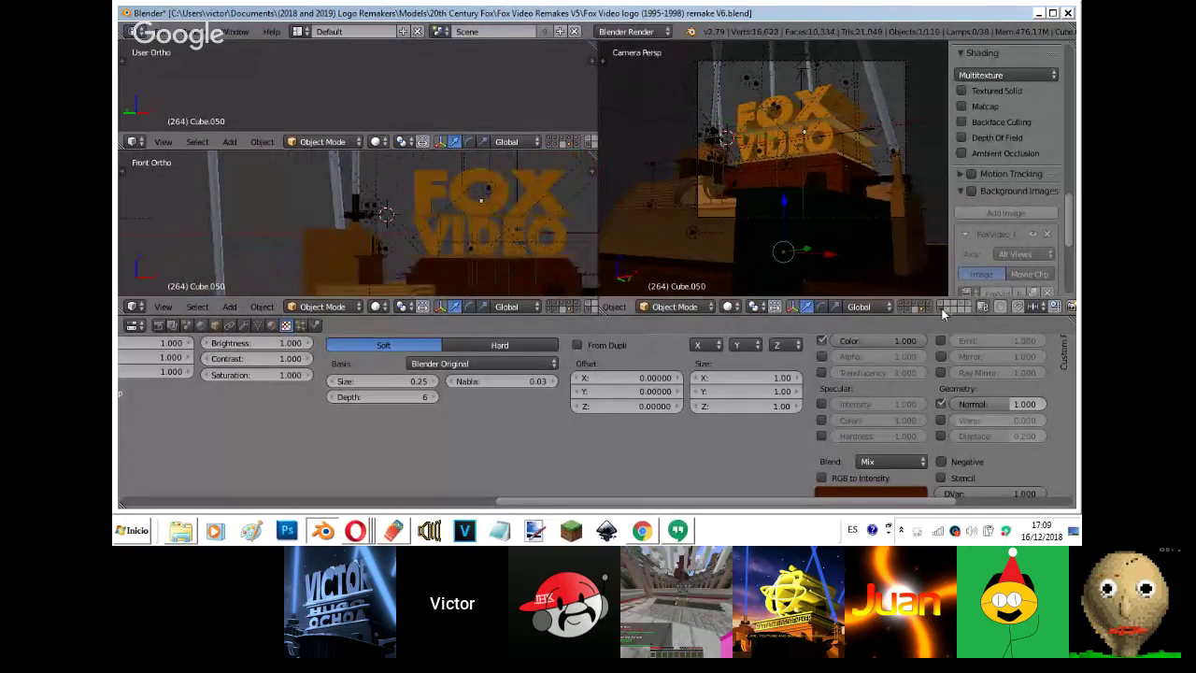
# - Select the registered trademark symbol on the logo base and sample its diffuse colour from the dark area of the reference image
pyautogui.rightClick(849, 171)
pyautogui.scroll(7, 849, 171)
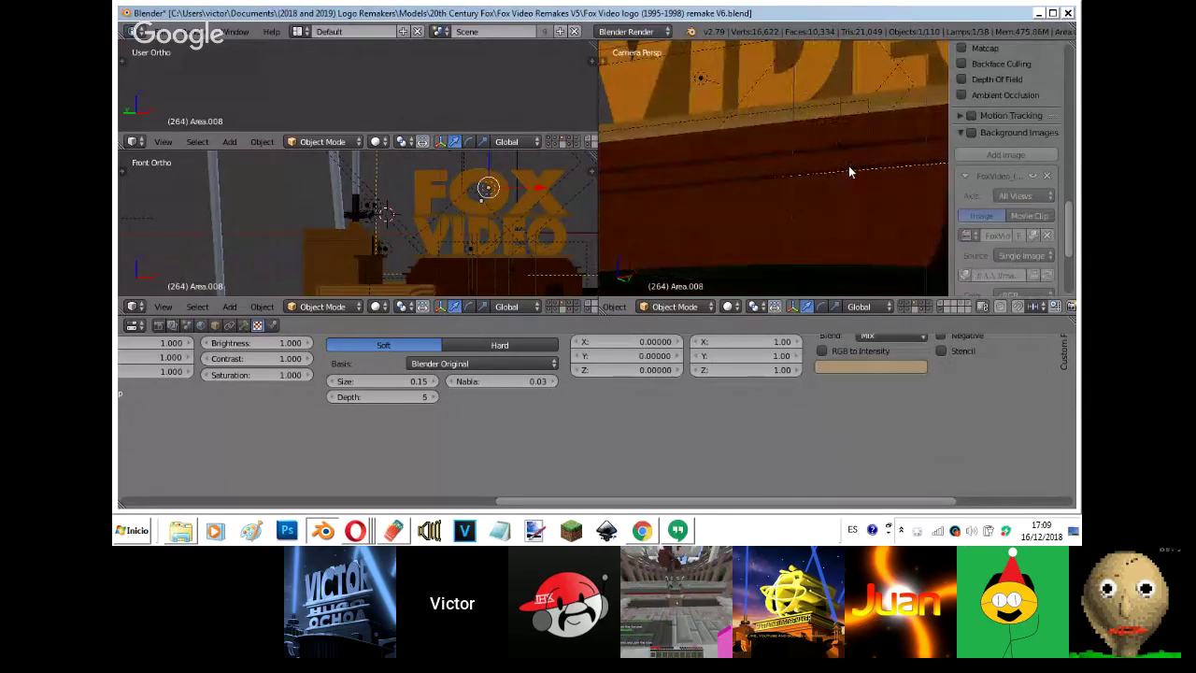
pyautogui.keyDown('shift'); pyautogui.moveTo(849, 166); pyautogui.dragTo(824, 168, button='middle'); pyautogui.keyUp('shift')
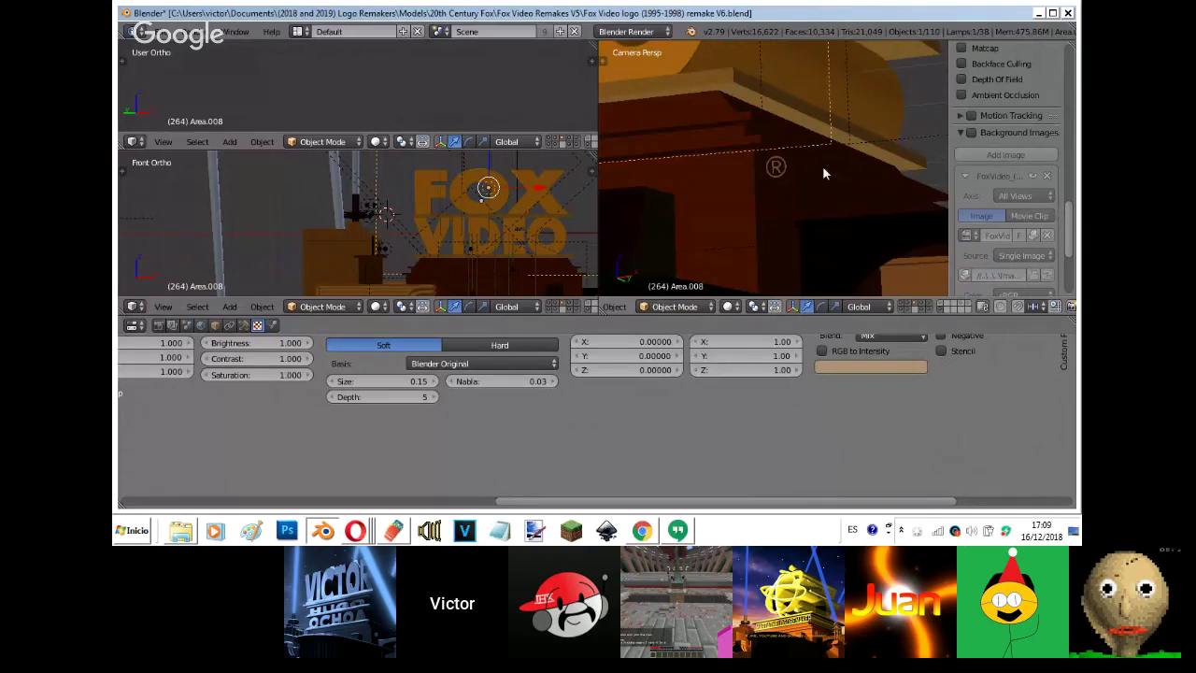
pyautogui.rightClick(775, 169)
pyautogui.click(972, 191)
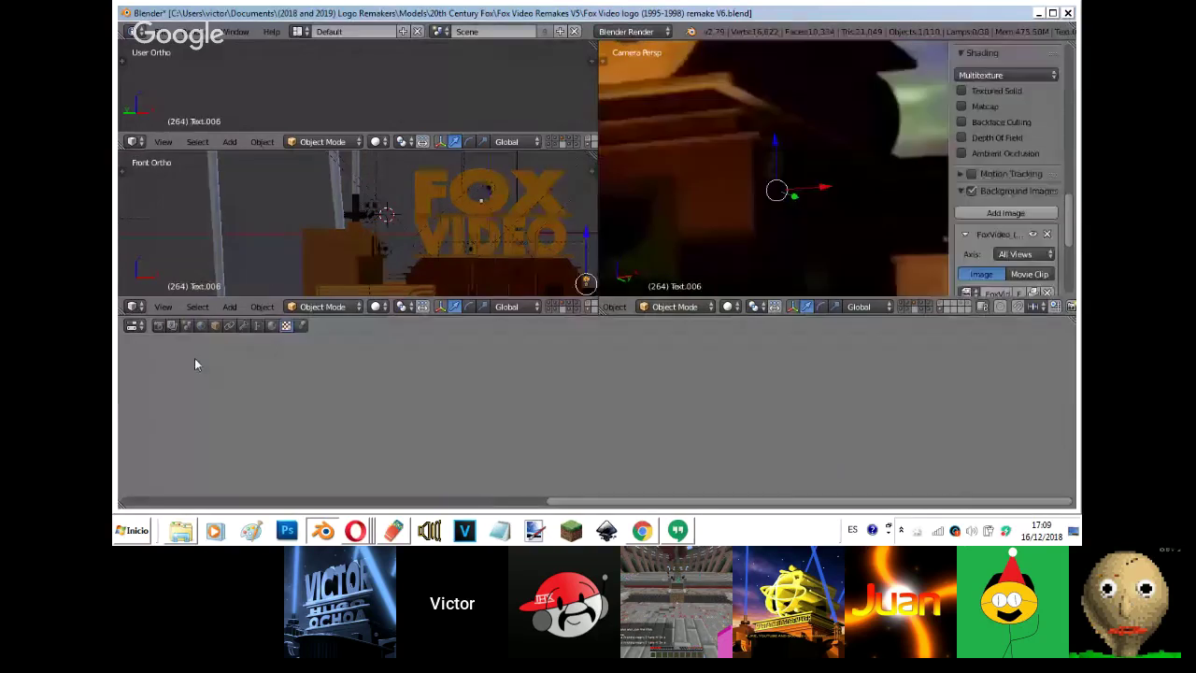
pyautogui.click(271, 325)
pyautogui.click(482, 364)
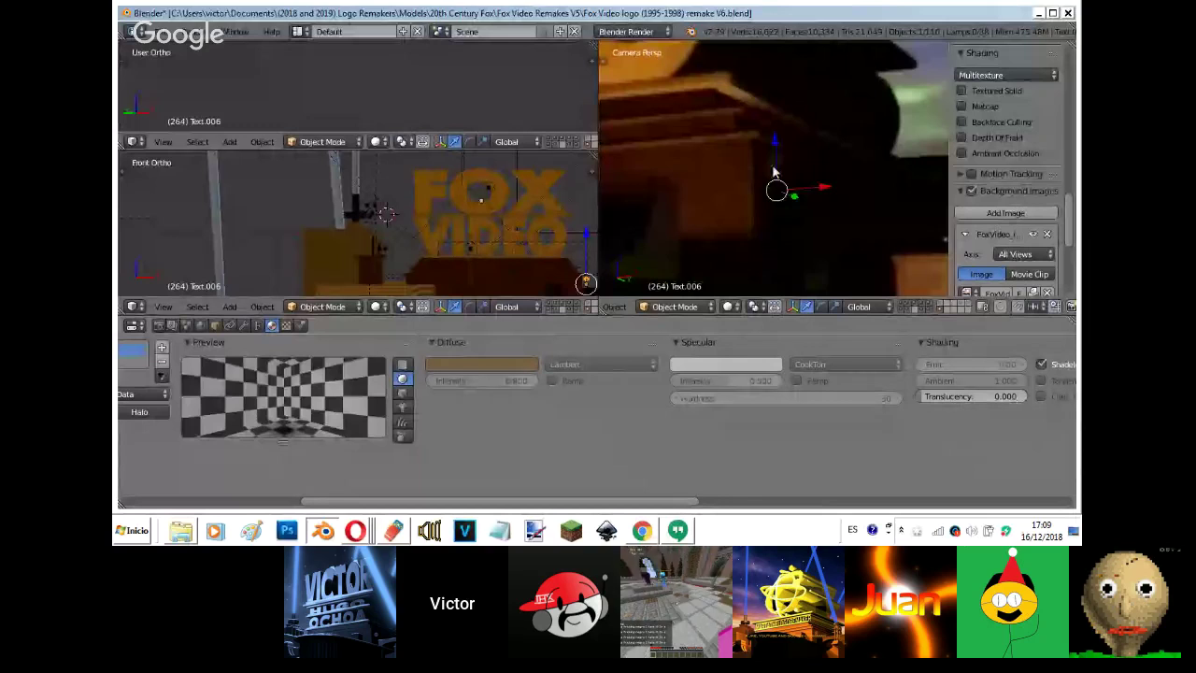
# - Hide the reference image, preview the render, and set the trademark symbol's diffuse colour to brown, RGB 0.089, 0.047, 0.018
pyautogui.click(972, 190)
pyautogui.hotkey('shift', 'z')
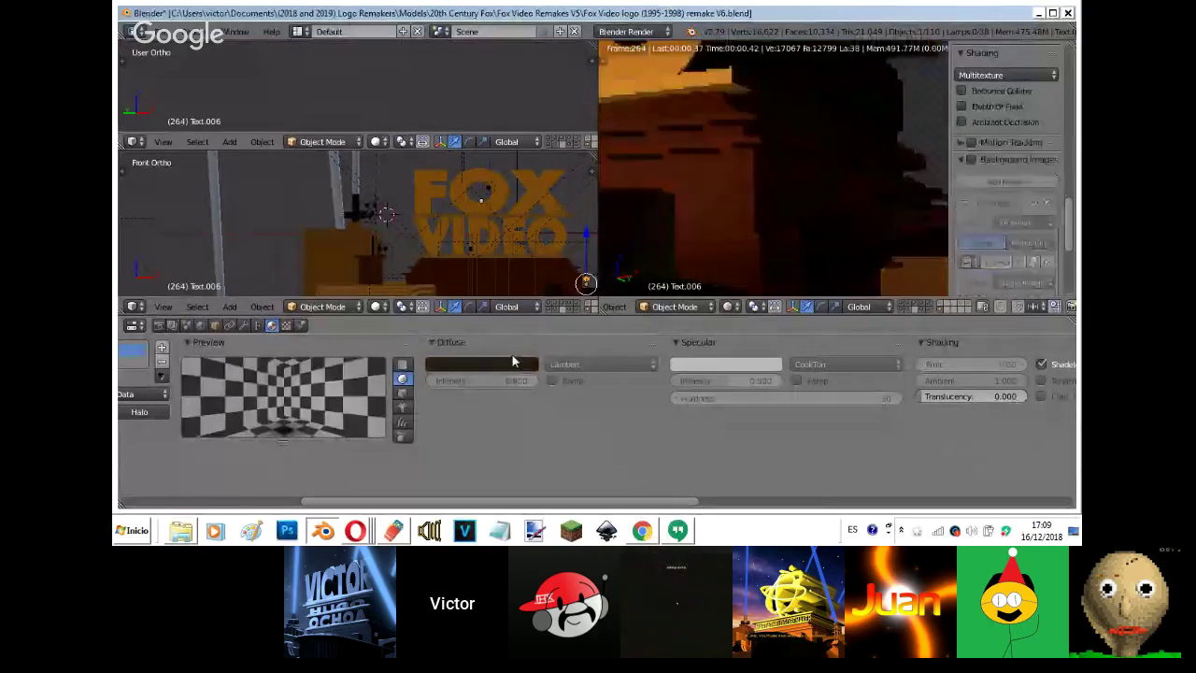
pyautogui.click(498, 365)
pyautogui.moveTo(550, 199); pyautogui.dragTo(550, 248)
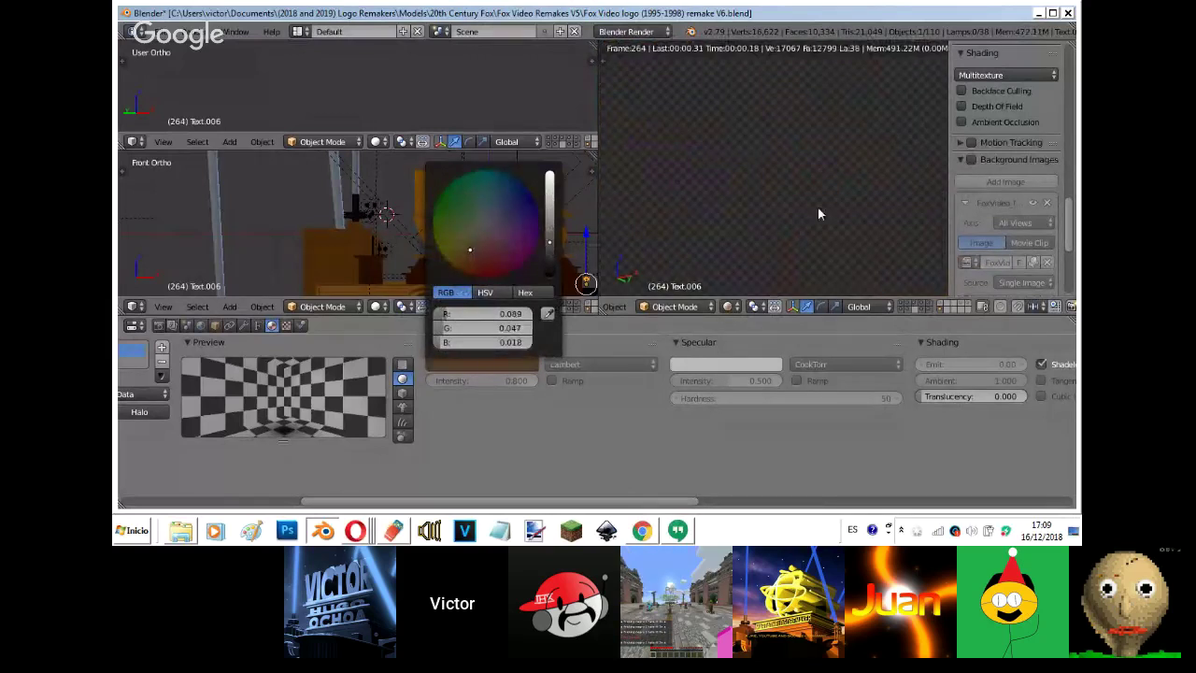
pyautogui.hotkey('shift', 'z')
pyautogui.scroll(-10, 869, 253)
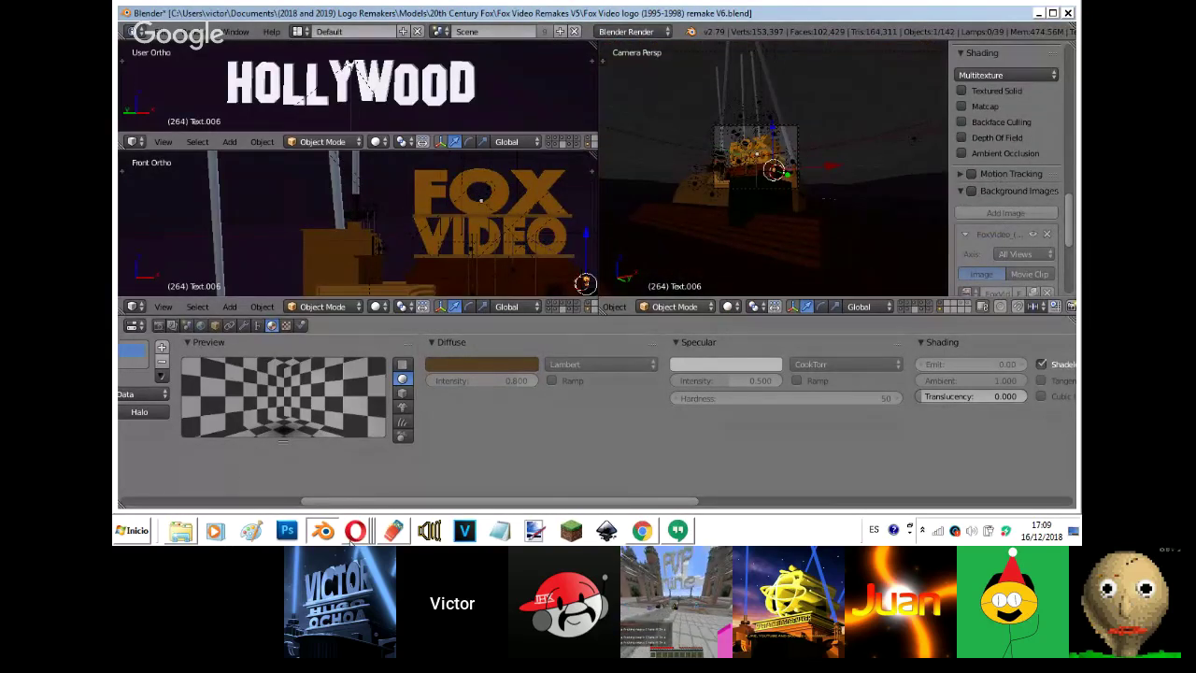
# - Switch to the Google Hangouts live stream in Opera to check it, and return to Blender
pyautogui.moveTo(355, 531)
pyautogui.click(354, 491)
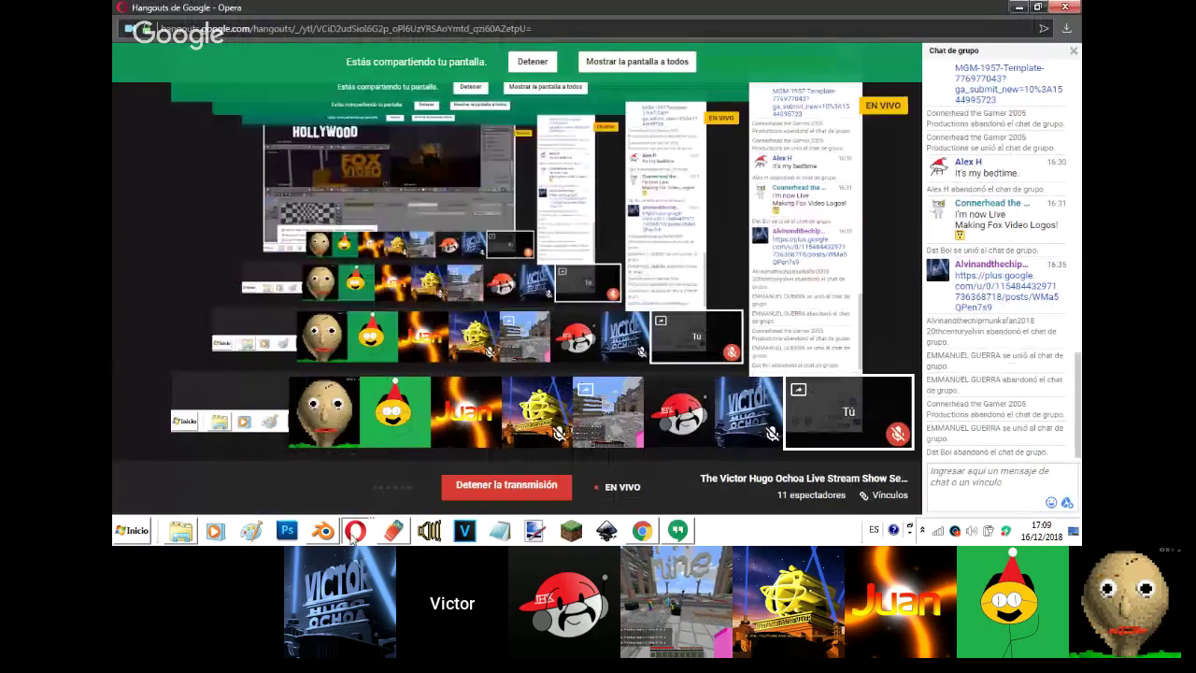
pyautogui.rightClick(323, 531)
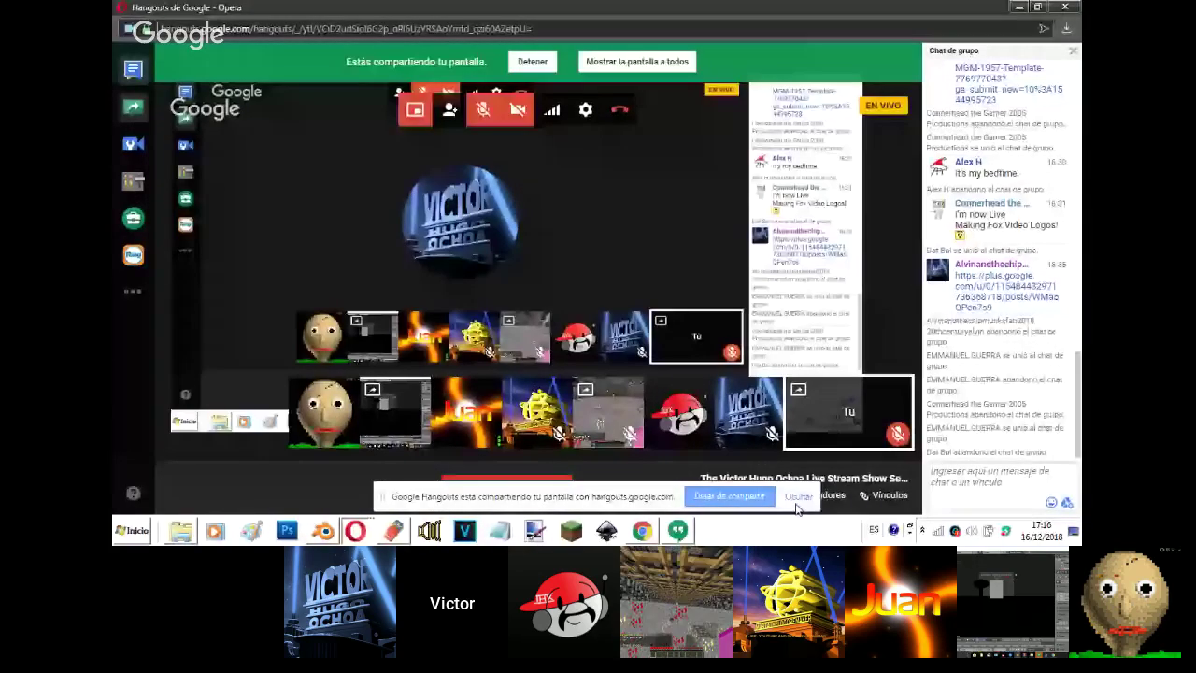
pyautogui.hotkey('alt', 'Tab')
# - Select the searchlight on the pillar beside the logo, show the reference image over it, and return to its Dark Orange material
pyautogui.scroll(1, 881, 251)
pyautogui.scroll(1, 919, 305)
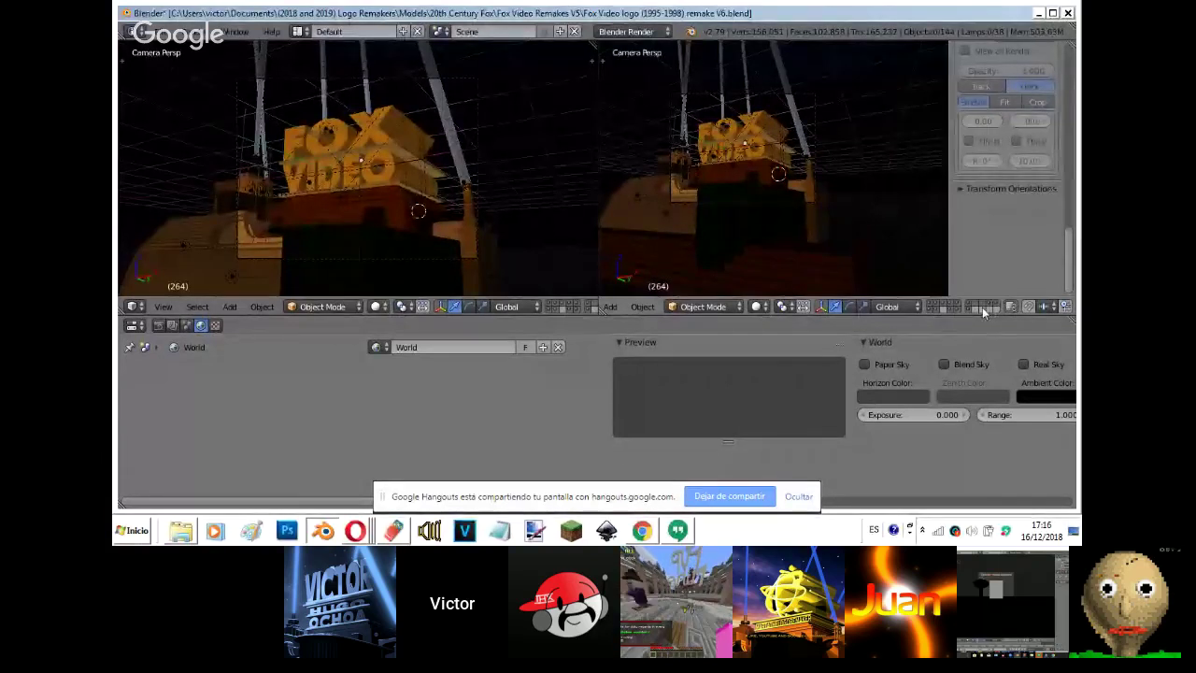
pyautogui.rightClick(795, 107)
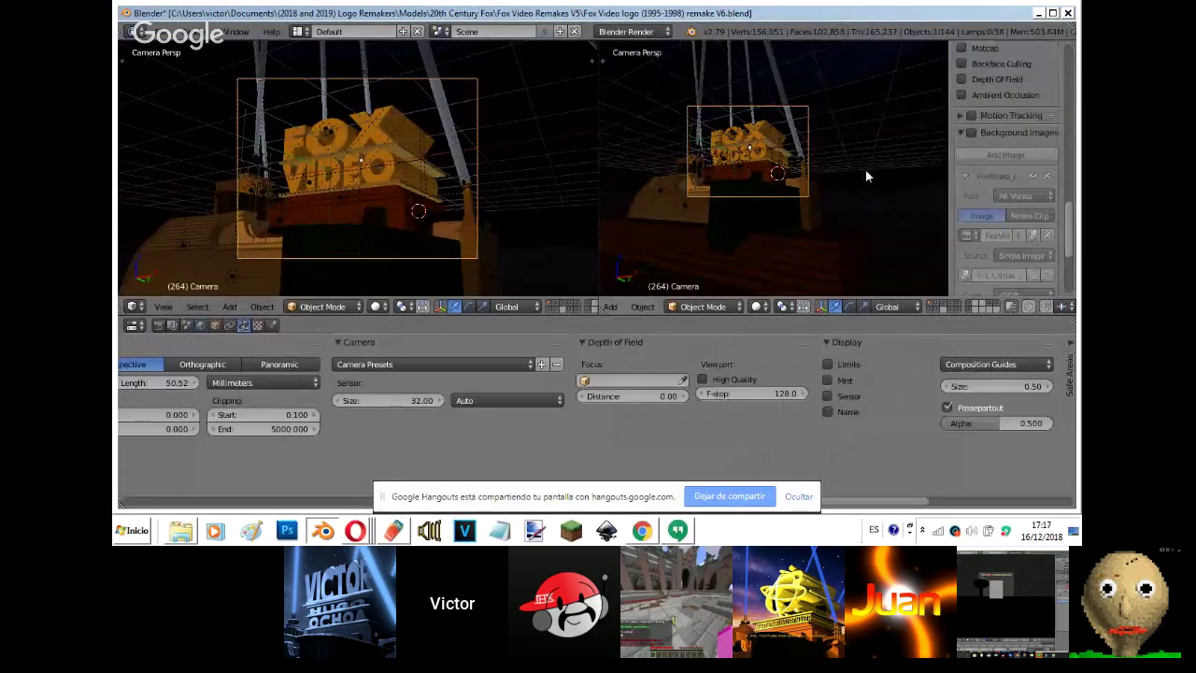
pyautogui.scroll(2, 866, 165)
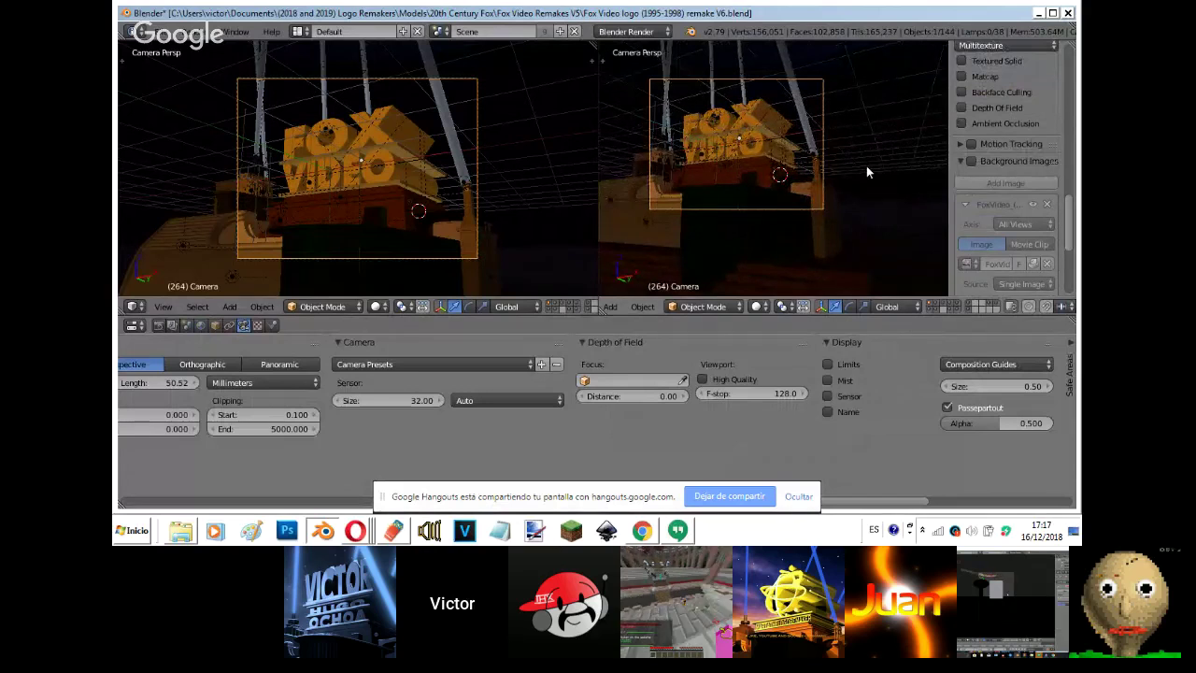
pyautogui.scroll(4, 867, 166)
pyautogui.keyDown('shift'); pyautogui.moveTo(866, 166); pyautogui.dragTo(808, 174, button='middle'); pyautogui.keyUp('shift')
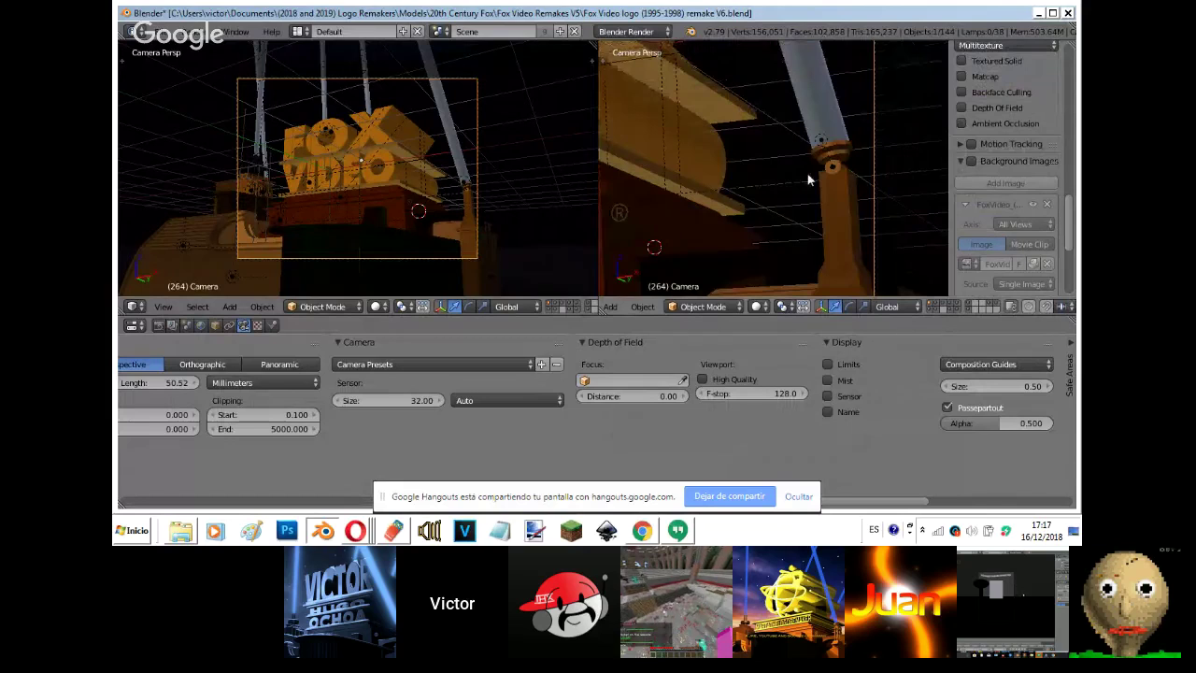
pyautogui.rightClick(828, 163)
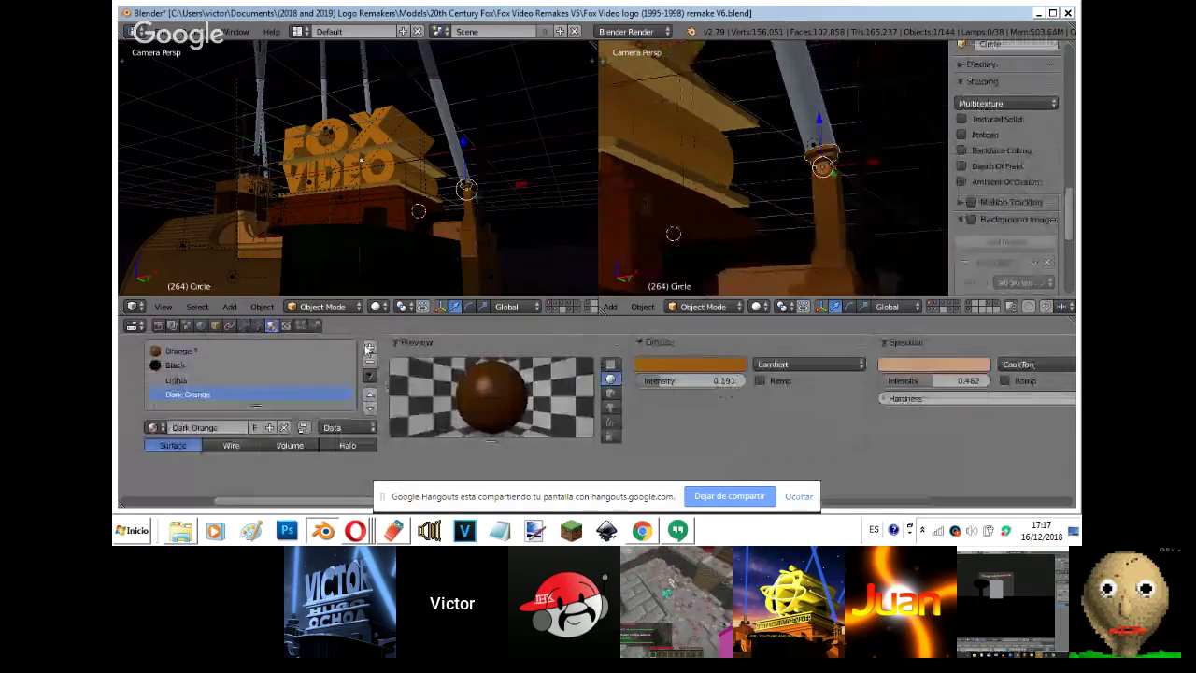
pyautogui.click(318, 351)
pyautogui.click(973, 219)
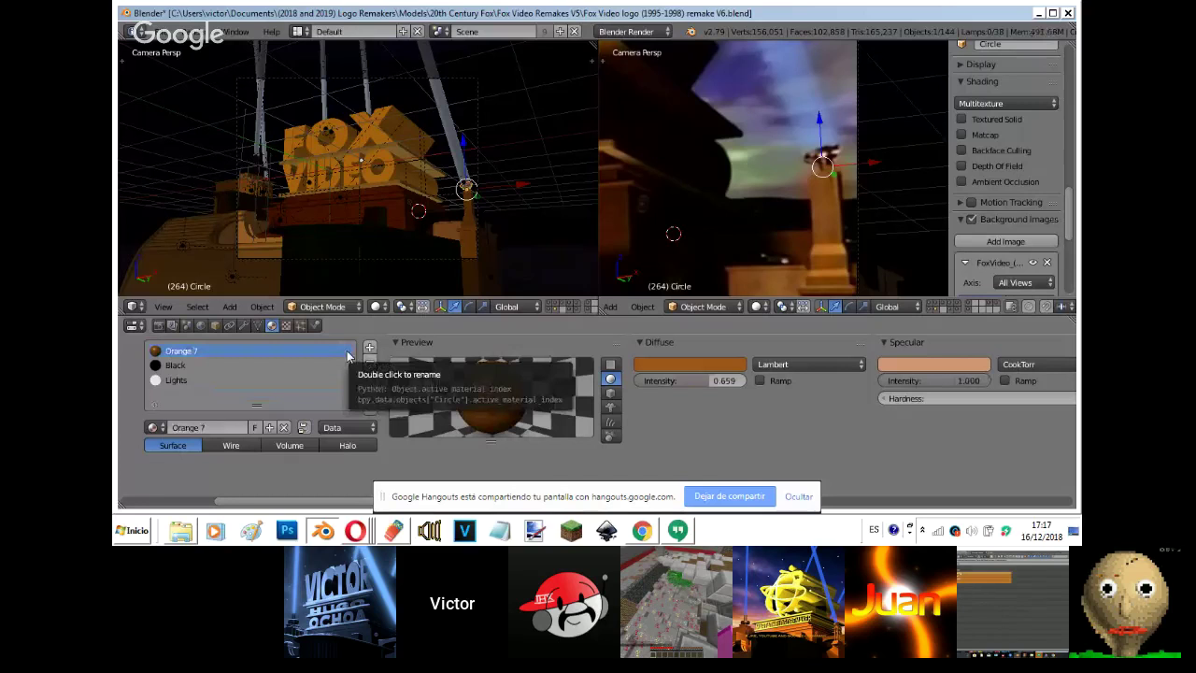
pyautogui.hotkey('ctrl', 'z')
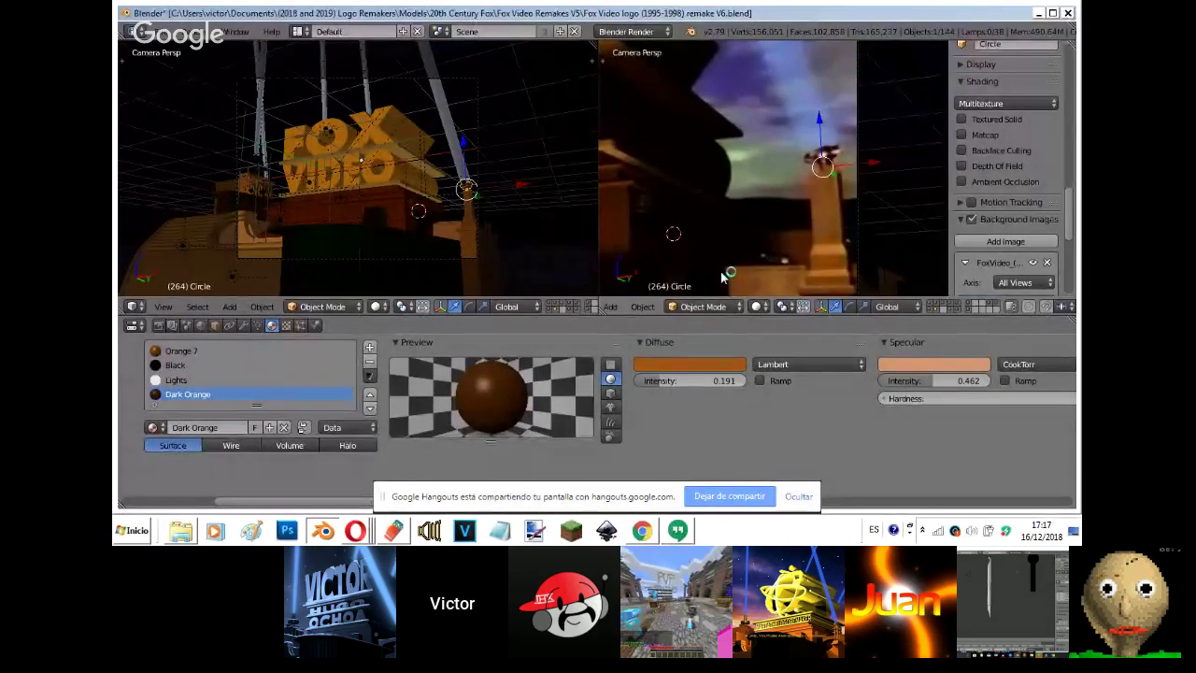
# - Sample the Dark Orange material's diffuse colour from the dark searchlight head in the reference image and its specular colour from the pinkish highlight
pyautogui.click(690, 364)
pyautogui.click(755, 313)
pyautogui.click(824, 156)
pyautogui.scroll(5, 830, 153)
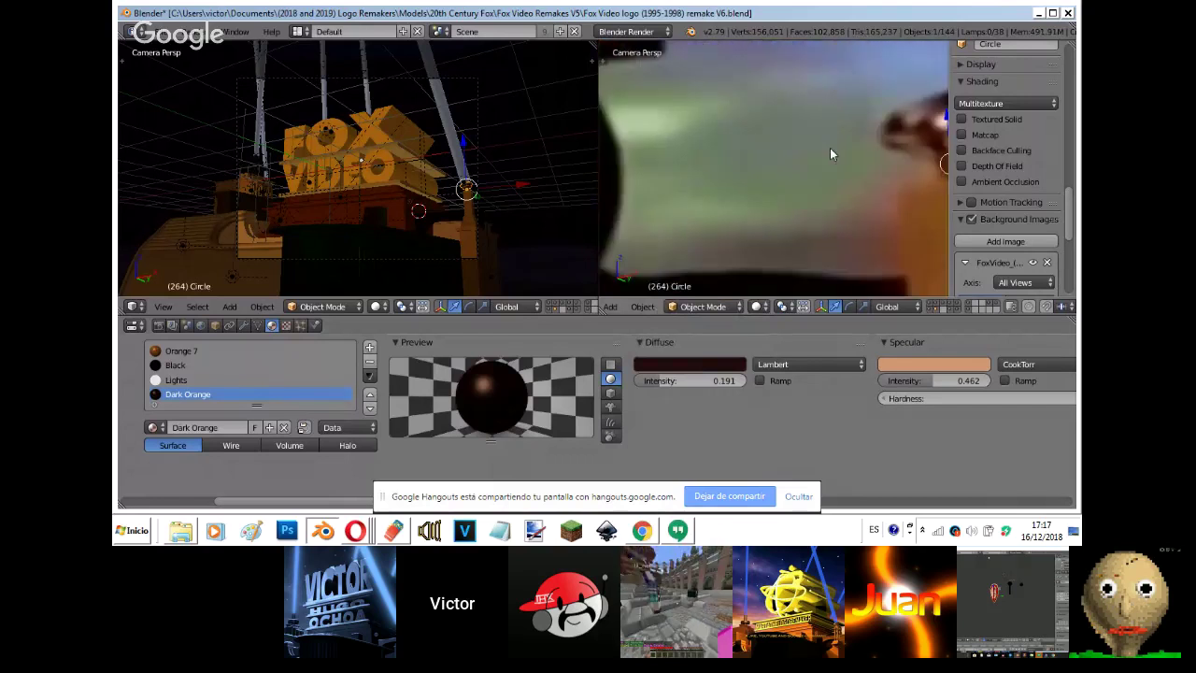
pyautogui.click(913, 365)
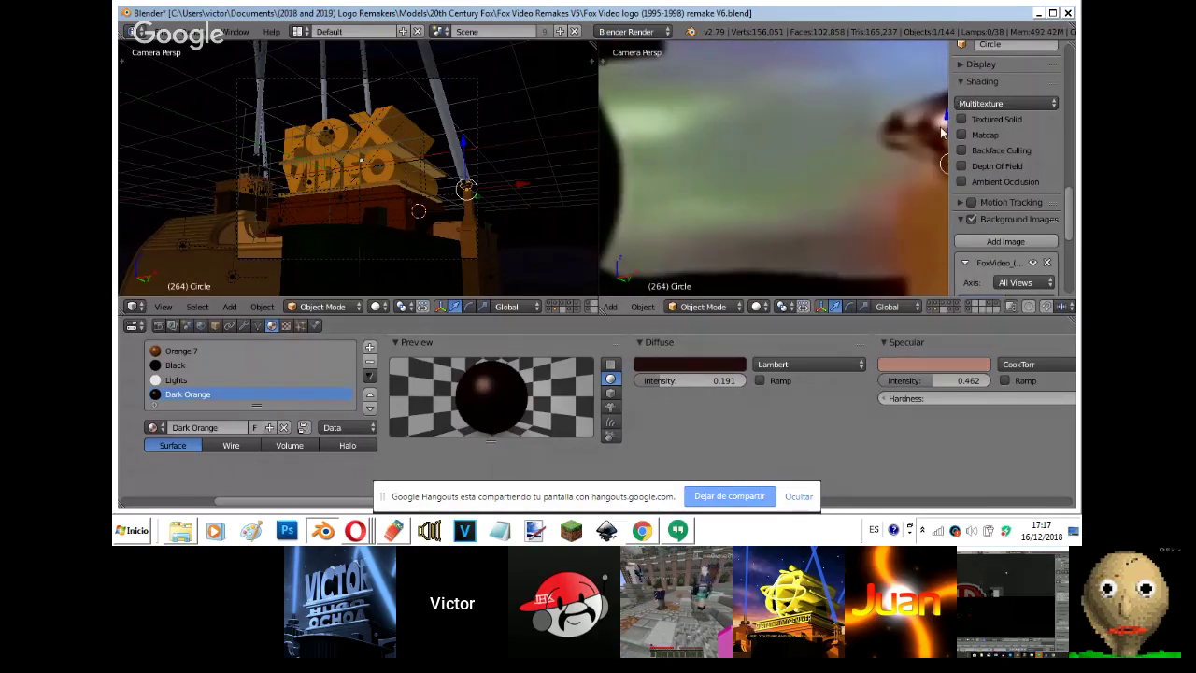
# - Hide the reference image, preview the searchlight's render, and raise the Dark Orange material's specular intensity to 1.000
pyautogui.click(972, 218)
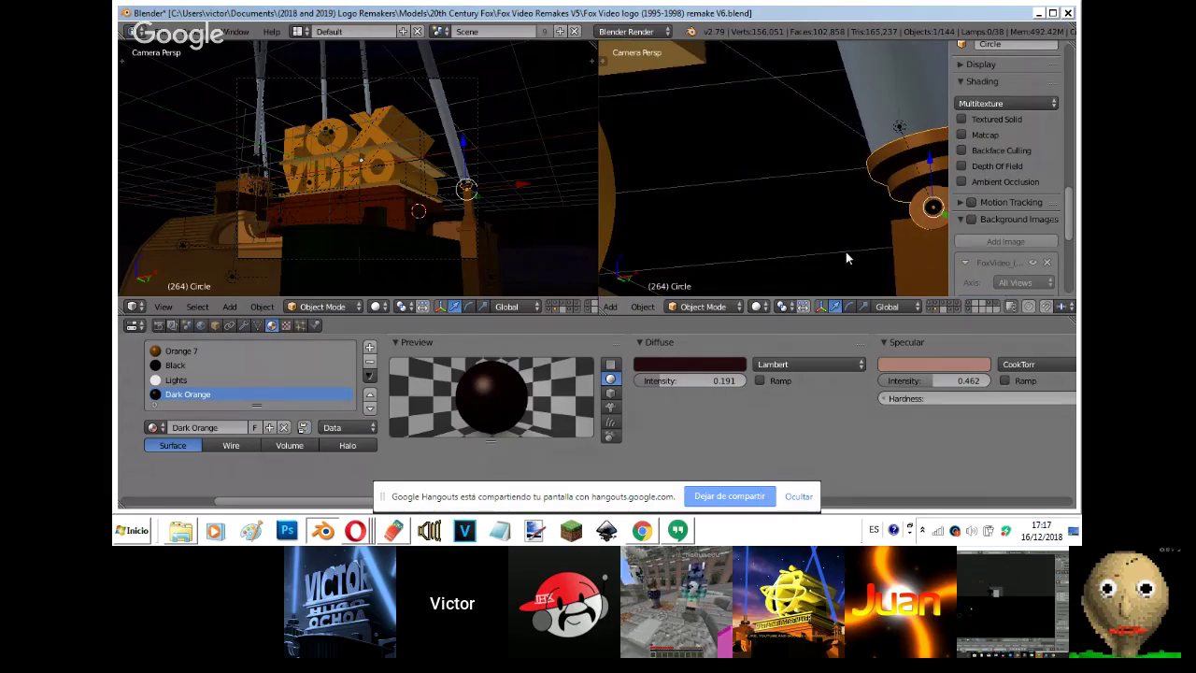
pyautogui.hotkey('shift', 'z')
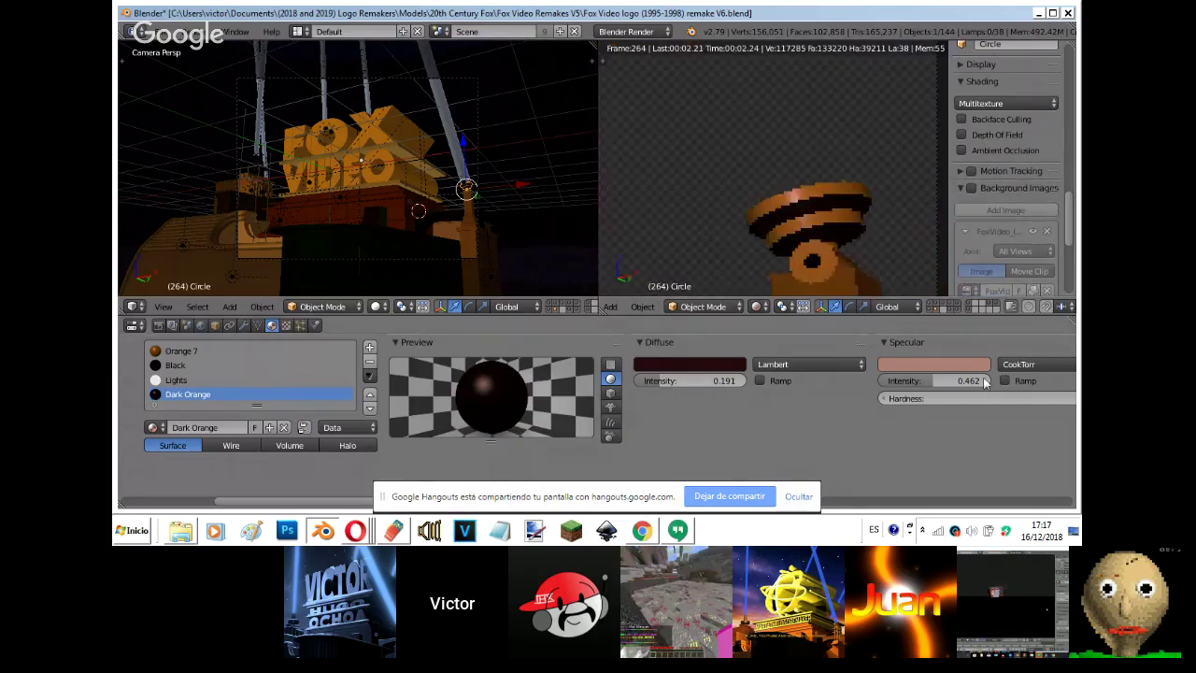
pyautogui.moveTo(935, 381); pyautogui.dragTo(1016, 372)
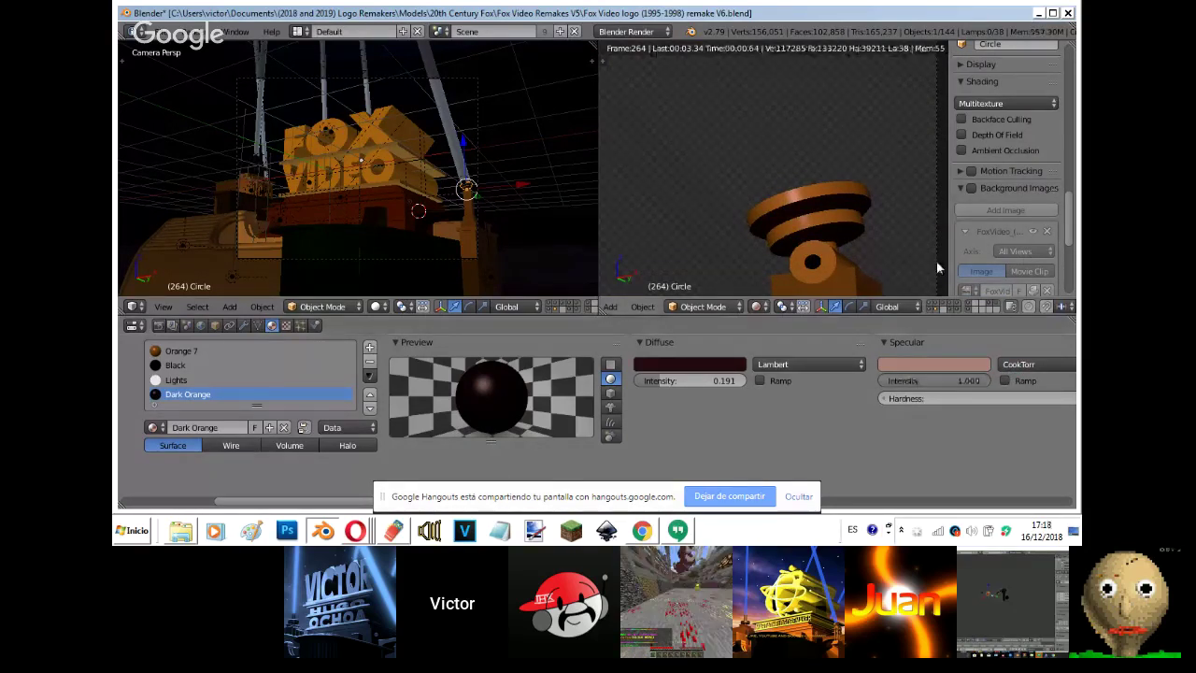
# - Isolate the searchlight's layer and turn off the render preview in the camera view
pyautogui.hotkey('alt', '2')
pyautogui.hotkey('shift', 'z')
pyautogui.press('KP_0')
# - Duplicate the area lamp beside the searchlight head, place the copy over the head and rotate it freely
pyautogui.rightClick(788, 185)
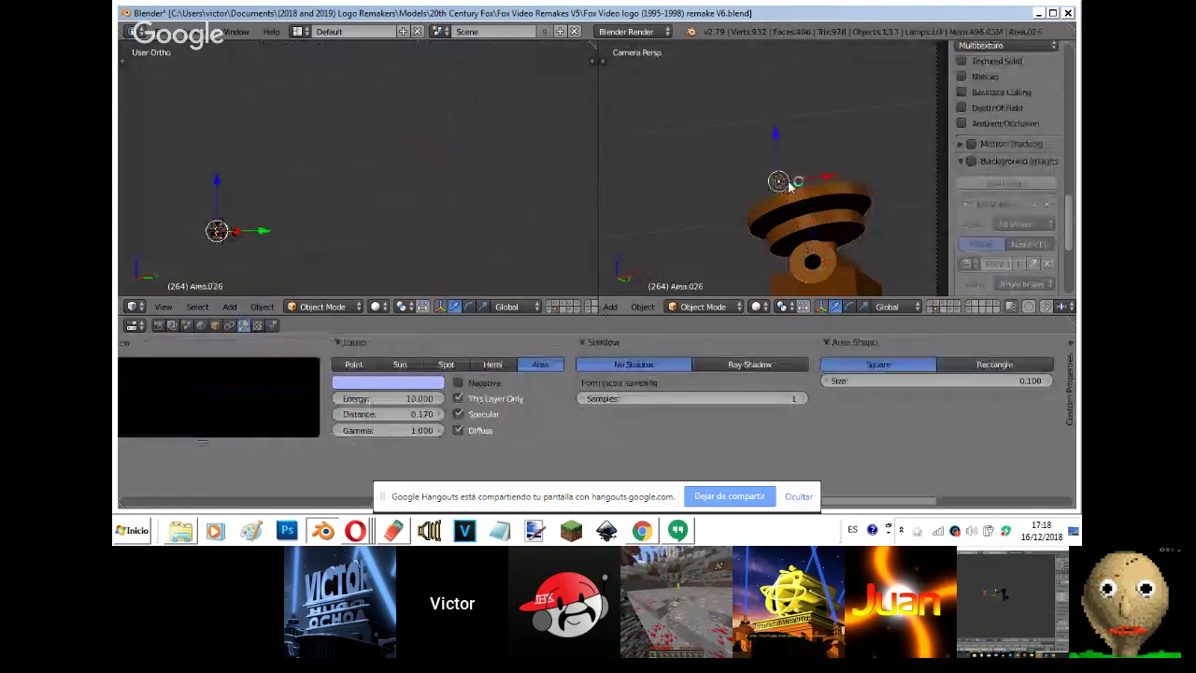
pyautogui.keyDown('shift'); pyautogui.moveTo(788, 186); pyautogui.dragTo(788, 101, button='middle'); pyautogui.keyUp('shift')
pyautogui.hotkey('shift', 'd')
pyautogui.click(816, 146)
pyautogui.press('r')
pyautogui.press('r')
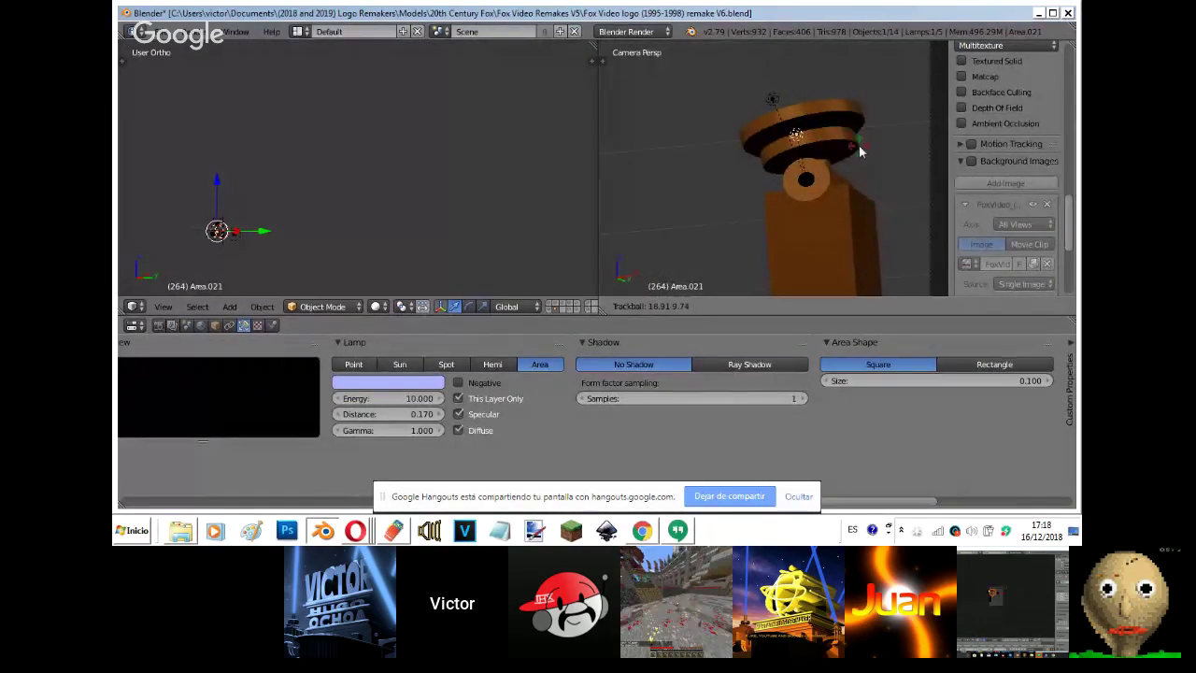
pyautogui.click(860, 146)
# - Lower the duplicated area lamp beside the searchlight in the right side view, and delete it
pyautogui.hotkey('shift', 'z')
pyautogui.press('z')
pyautogui.press('z')
pyautogui.press('KP_3')
pyautogui.scroll(5, 285, 289)
pyautogui.scroll(-5, 287, 278)
pyautogui.keyDown('shift'); pyautogui.moveTo(156, 291); pyautogui.dragTo(423, 222, button='middle'); pyautogui.keyUp('shift')
pyautogui.scroll(1, 423, 225)
pyautogui.scroll(9, 428, 213)
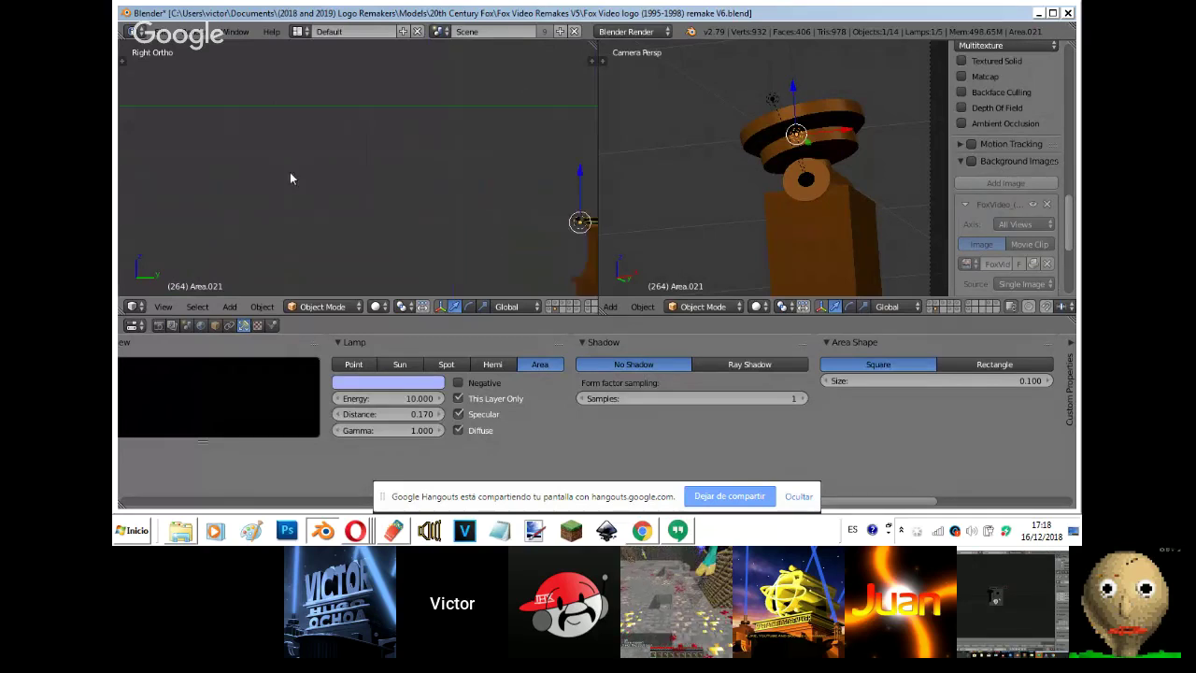
pyautogui.keyDown('shift'); pyautogui.moveTo(290, 173); pyautogui.dragTo(590, 119, button='middle'); pyautogui.keyUp('shift')
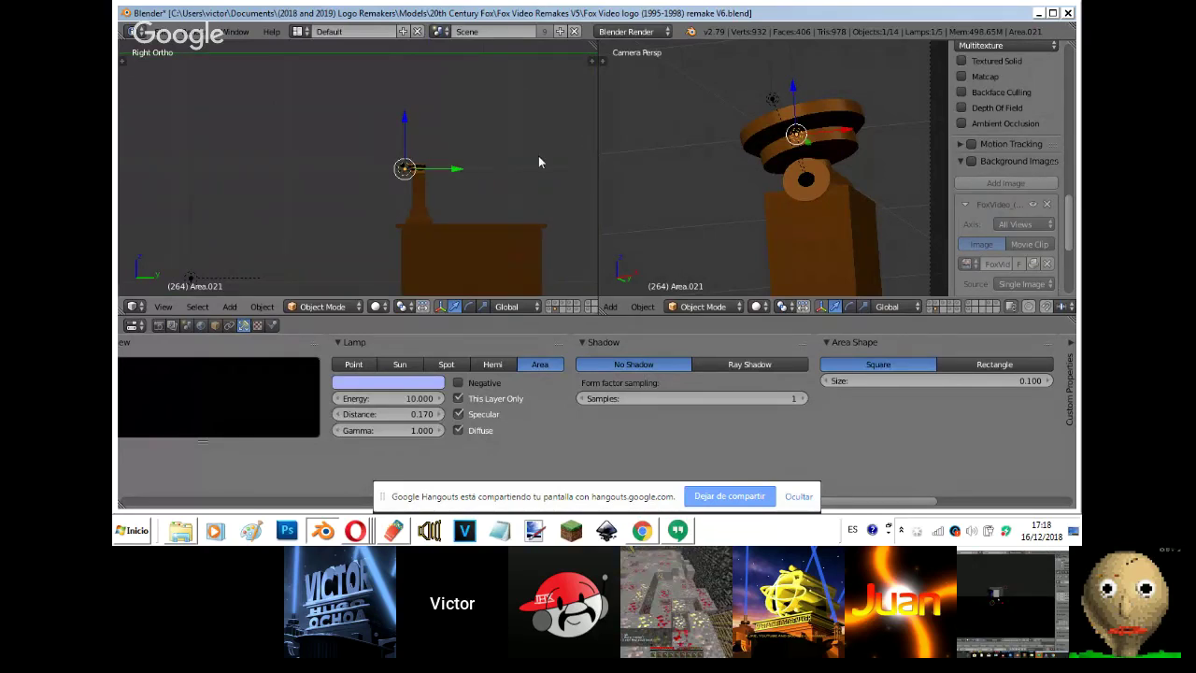
pyautogui.scroll(1, 538, 162)
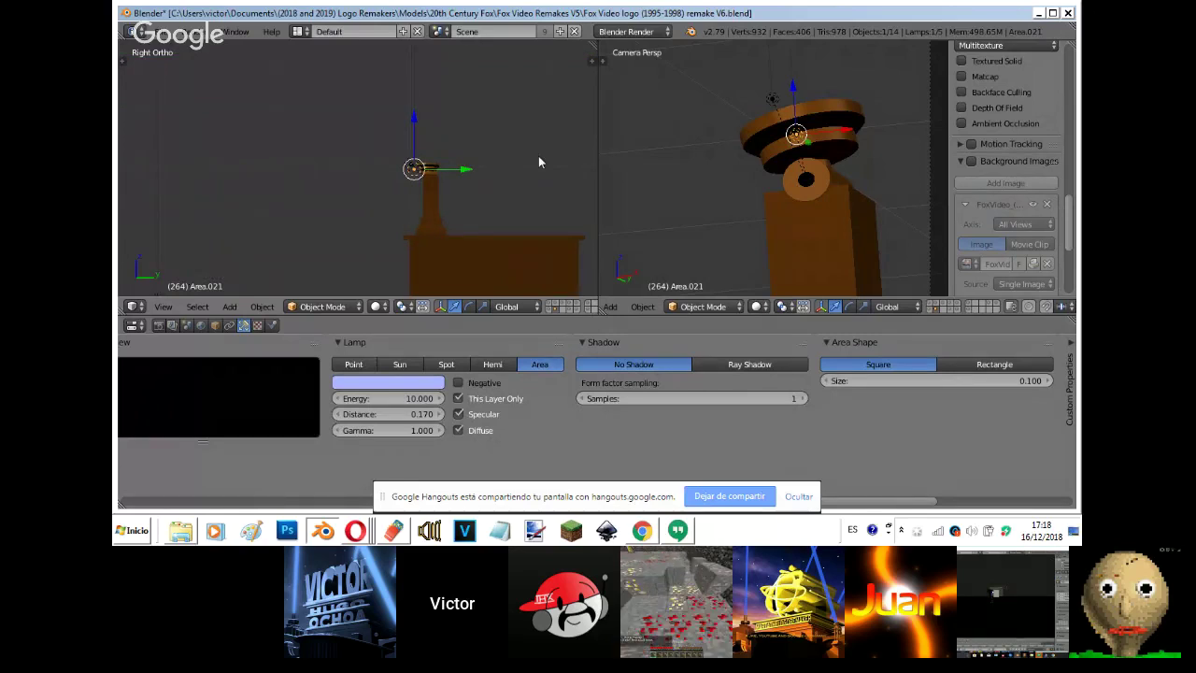
pyautogui.scroll(5, 482, 168)
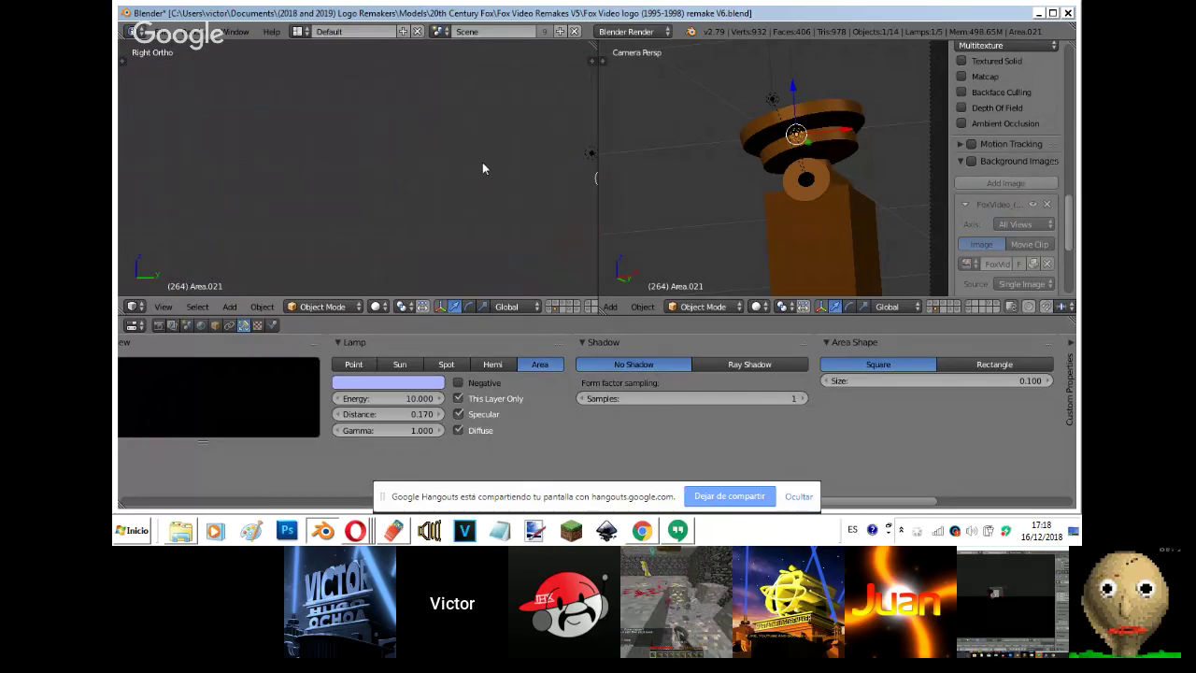
pyautogui.scroll(-5, 482, 169)
pyautogui.press('g')
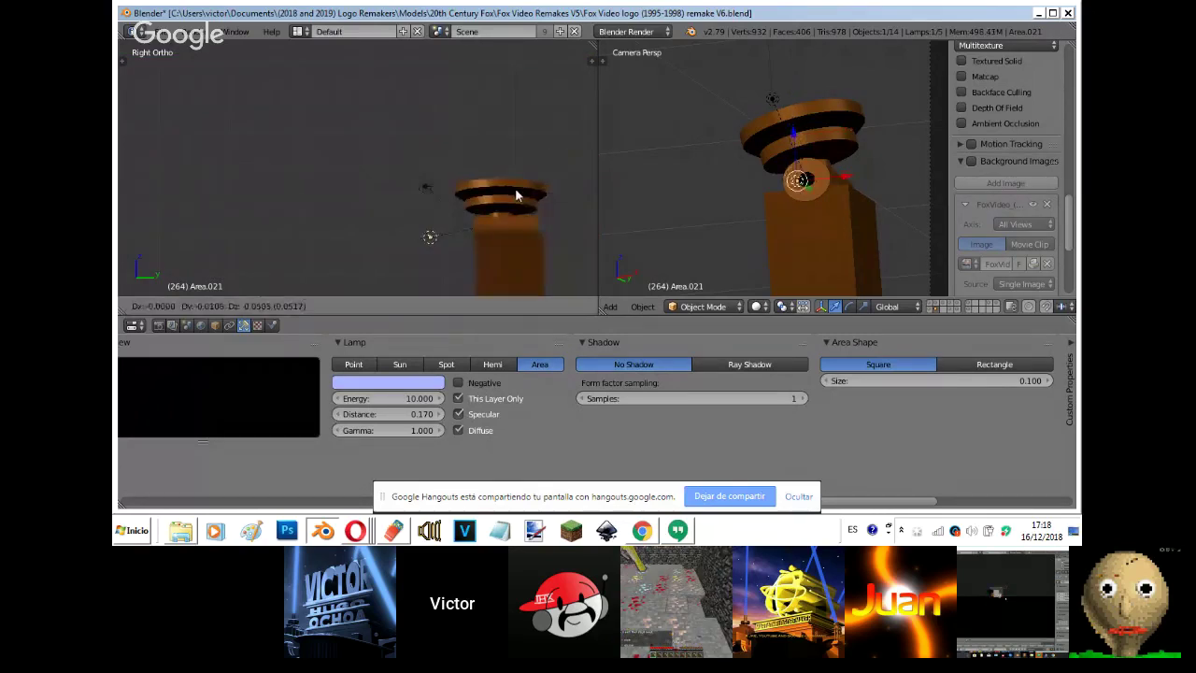
pyautogui.click(437, 198)
pyautogui.press('x')
pyautogui.click(506, 198)
# - Select the searchlight head and enable Tangent Shading for its Dark Orange material
pyautogui.rightClick(506, 199)
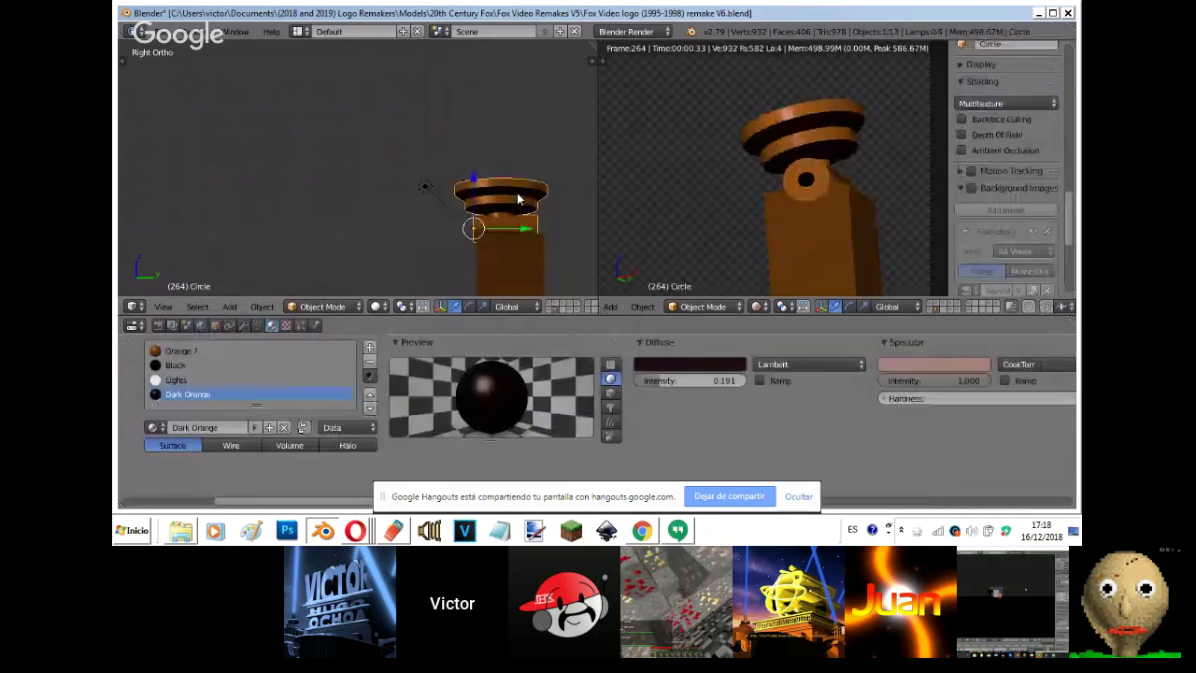
pyautogui.hscroll(5, 410, 461)
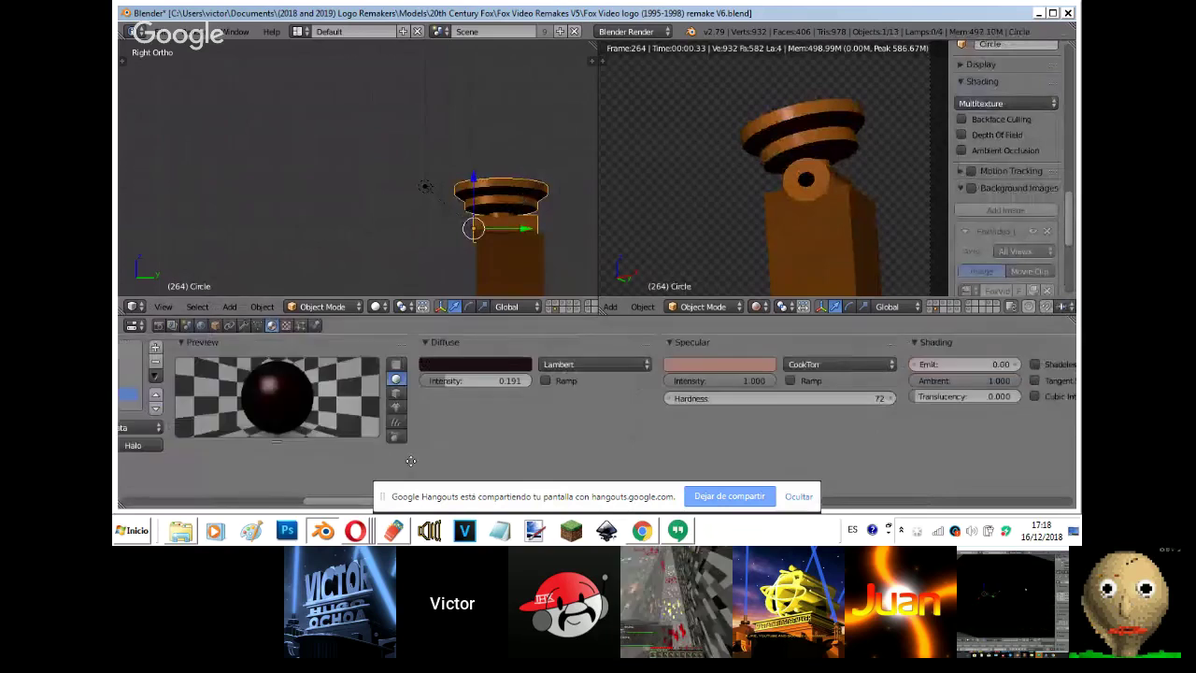
pyautogui.hscroll(8, 744, 372)
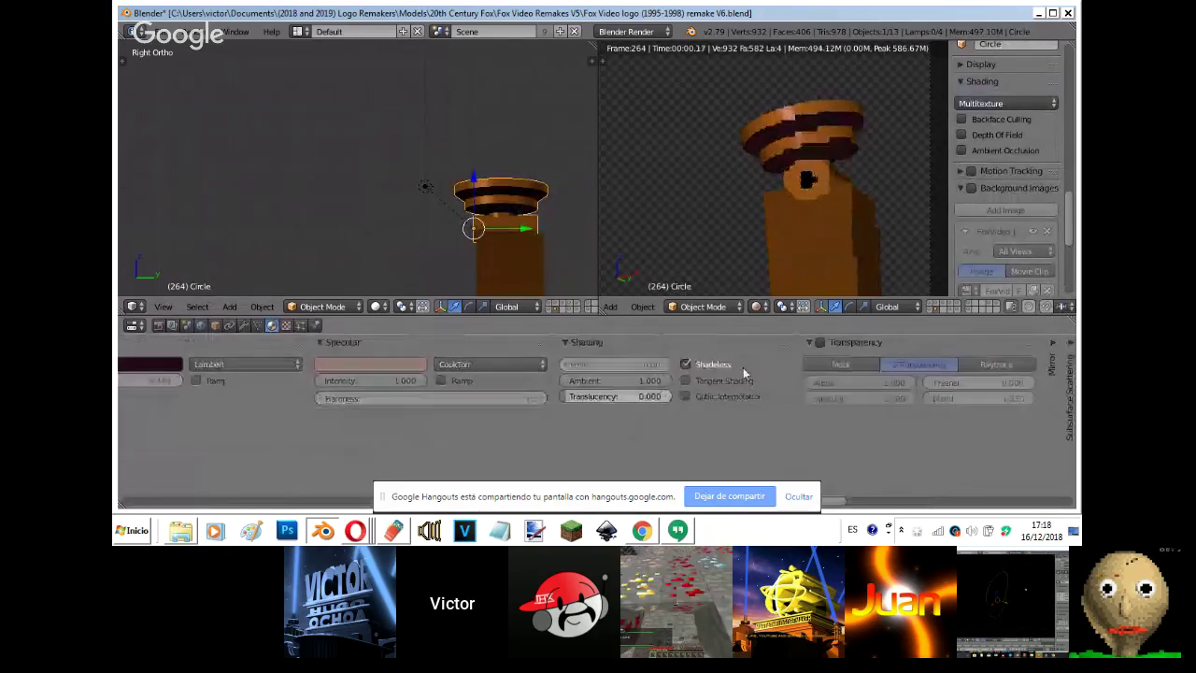
pyautogui.click(737, 381)
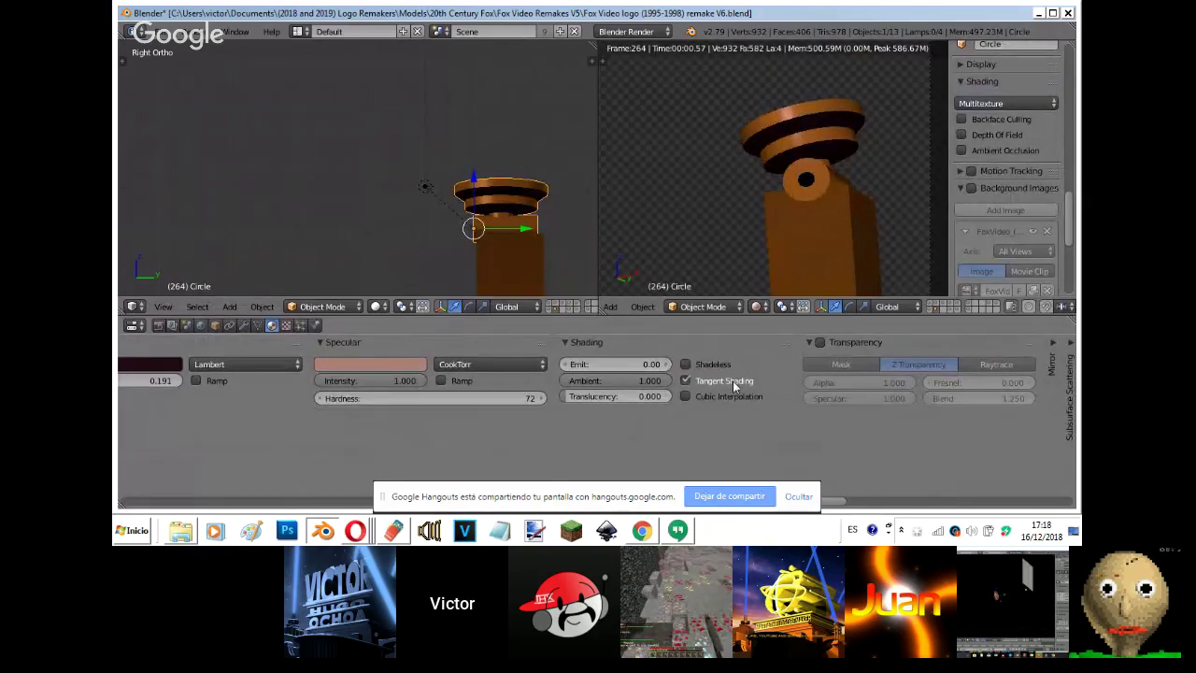
pyautogui.hscroll(-10, 739, 383)
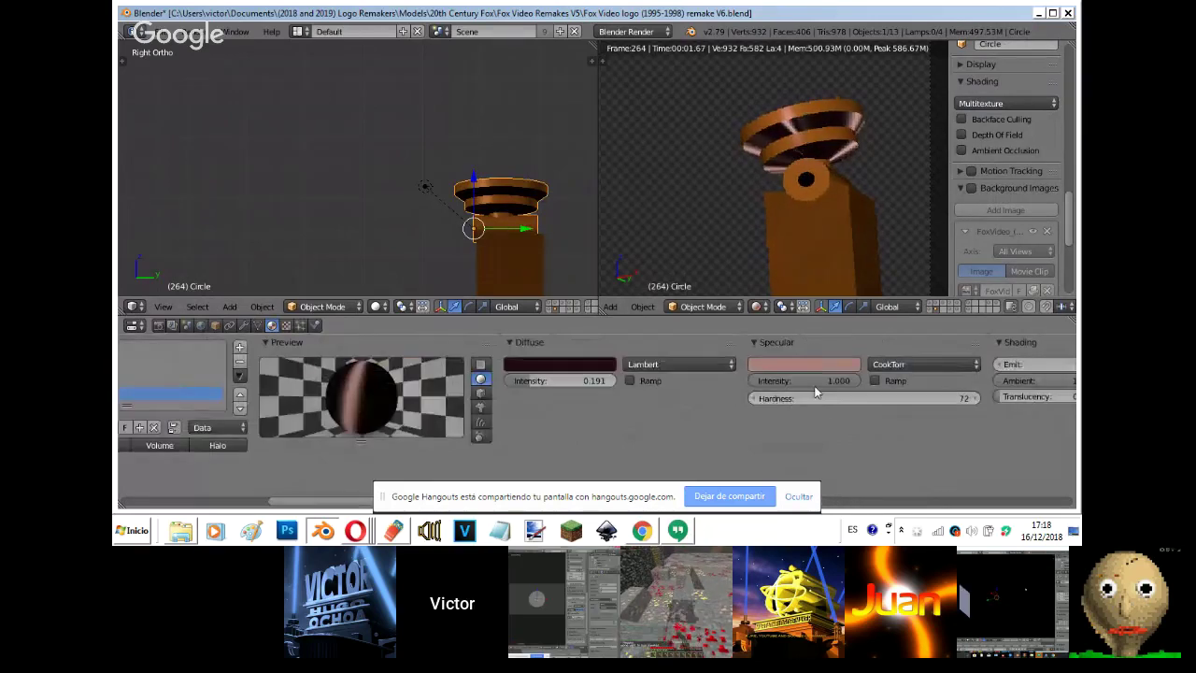
pyautogui.moveTo(755, 393); pyautogui.dragTo(704, 395)
# - Sample the Orange 7 material's diffuse colour from the dark searchlight head in the reference image, and hide the image again
pyautogui.click(210, 351)
pyautogui.click(972, 188)
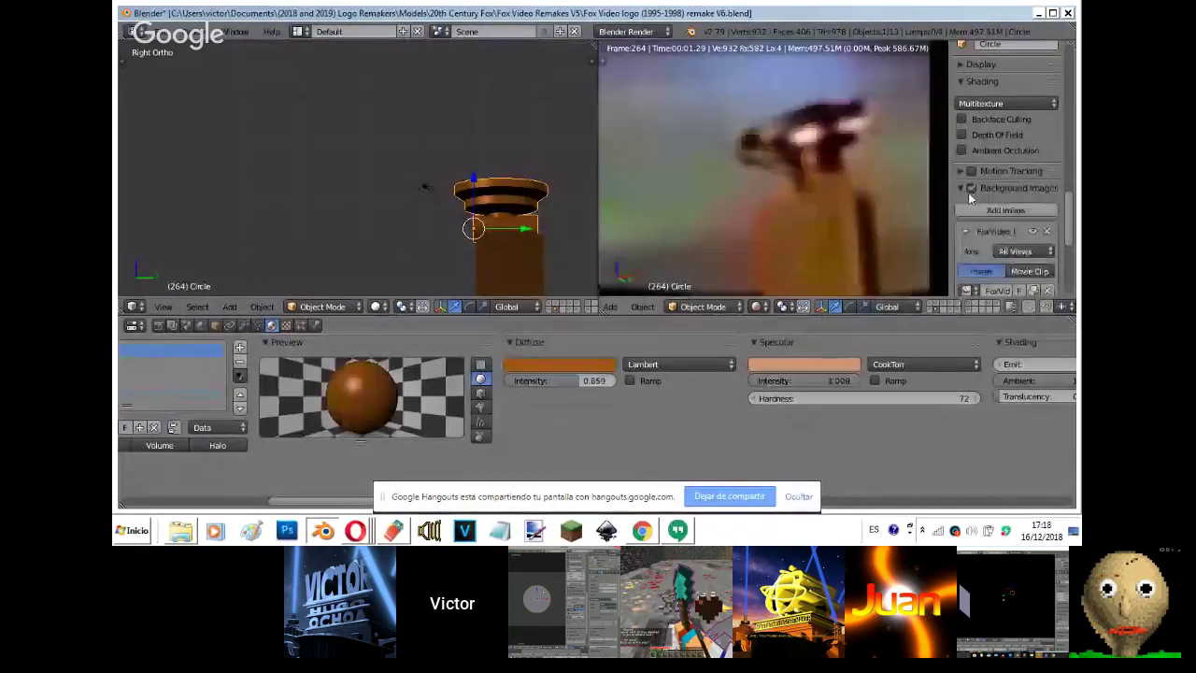
pyautogui.click(572, 364)
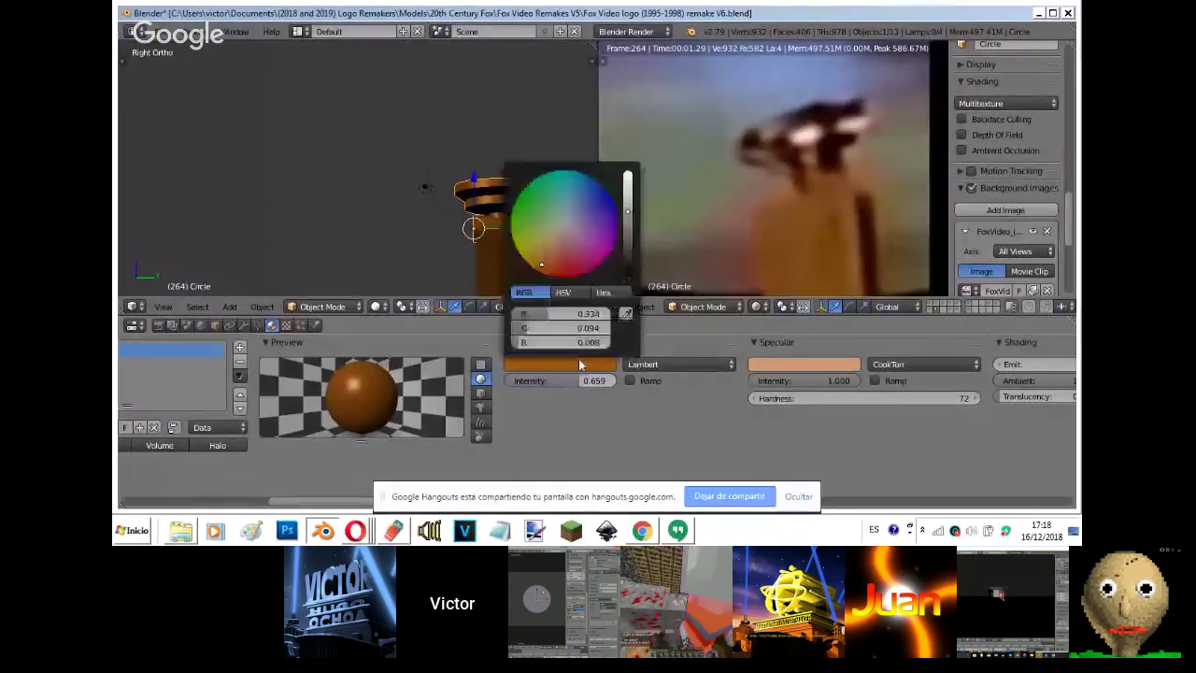
pyautogui.click(820, 113)
pyautogui.click(971, 188)
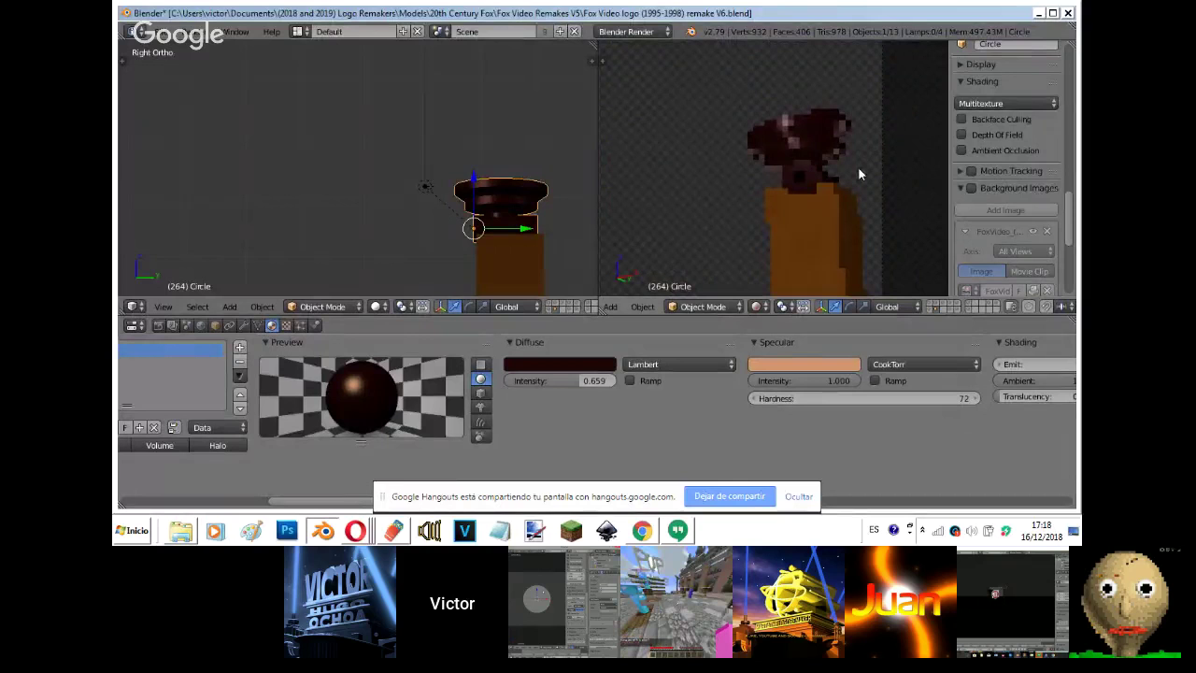
# - Examine the searchlight head up close without the render preview and check its material faces in Edit Mode
pyautogui.hotkey('shift', 'z')
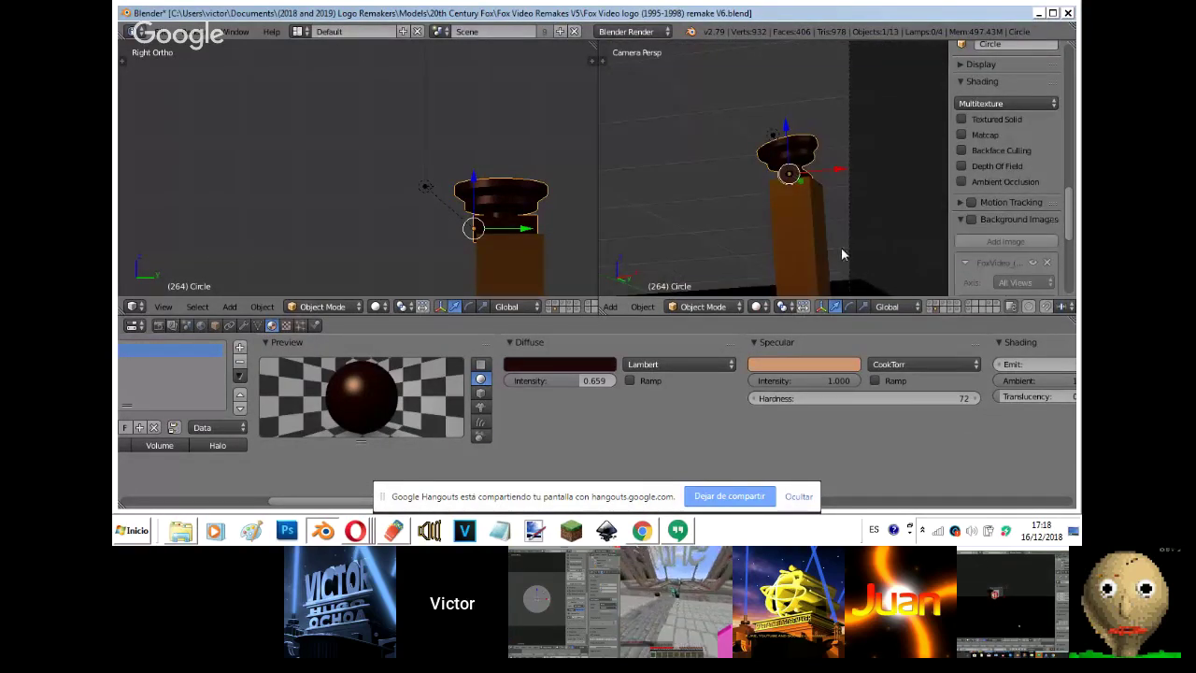
pyautogui.scroll(1, 842, 253)
pyautogui.scroll(6, 841, 248)
pyautogui.press('Tab')
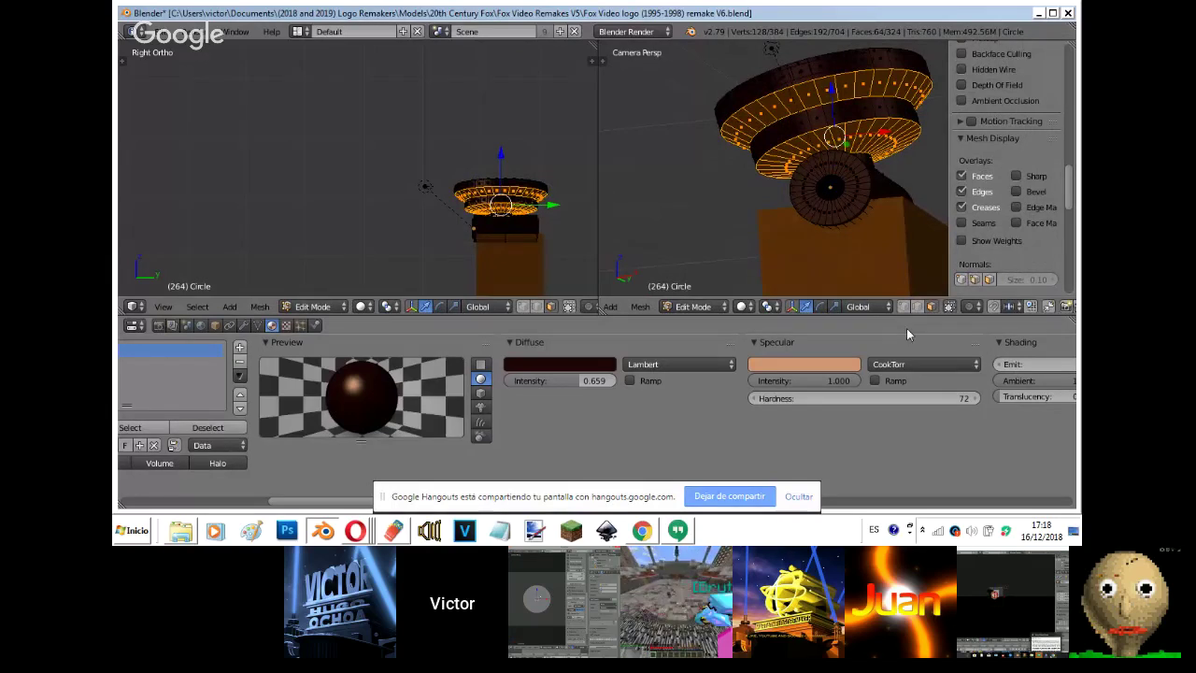
pyautogui.press('Tab')
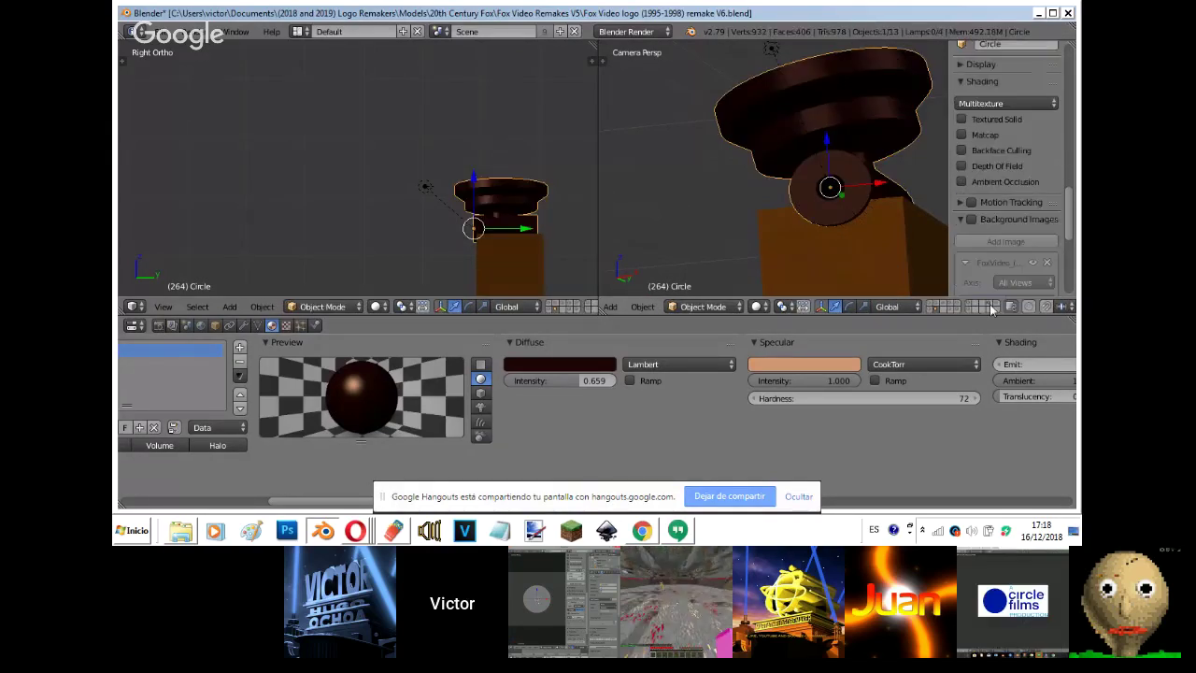
# - Show the other scene layers again and bring the whole logo structure into the front view
pyautogui.keyDown('shift'); pyautogui.moveTo(969, 302); pyautogui.dragTo(933, 305); pyautogui.keyUp('shift')
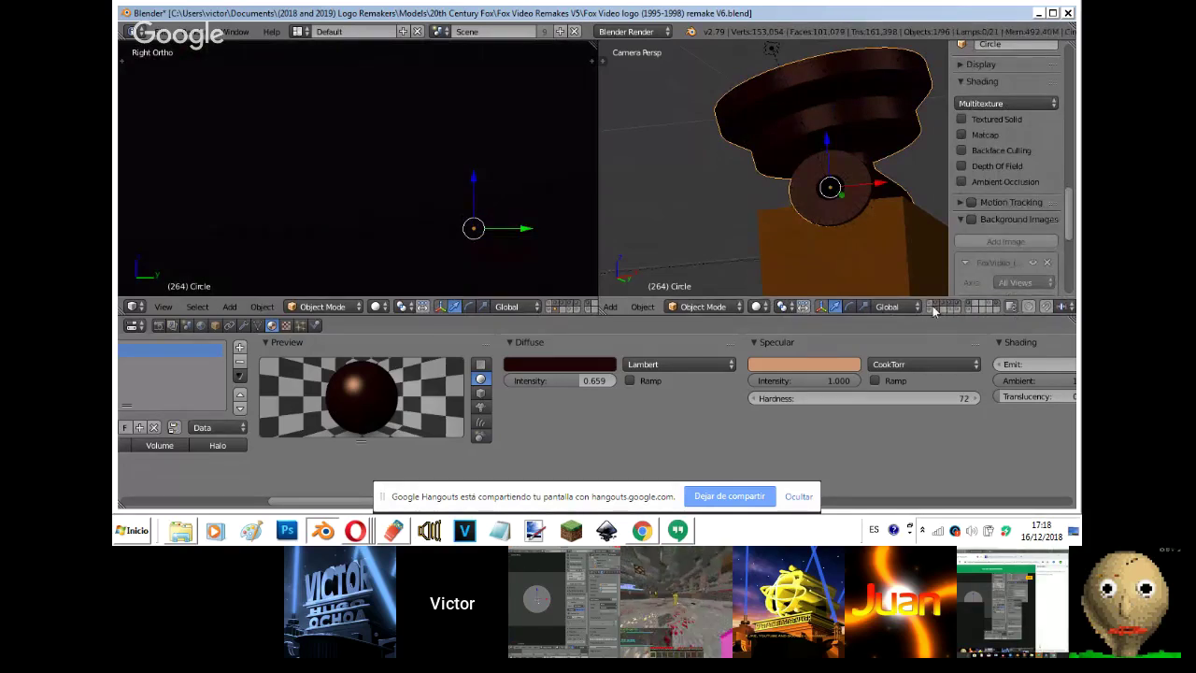
pyautogui.keyDown('shift'); pyautogui.click(932, 309); pyautogui.keyUp('shift')
pyautogui.scroll(-6, 939, 233)
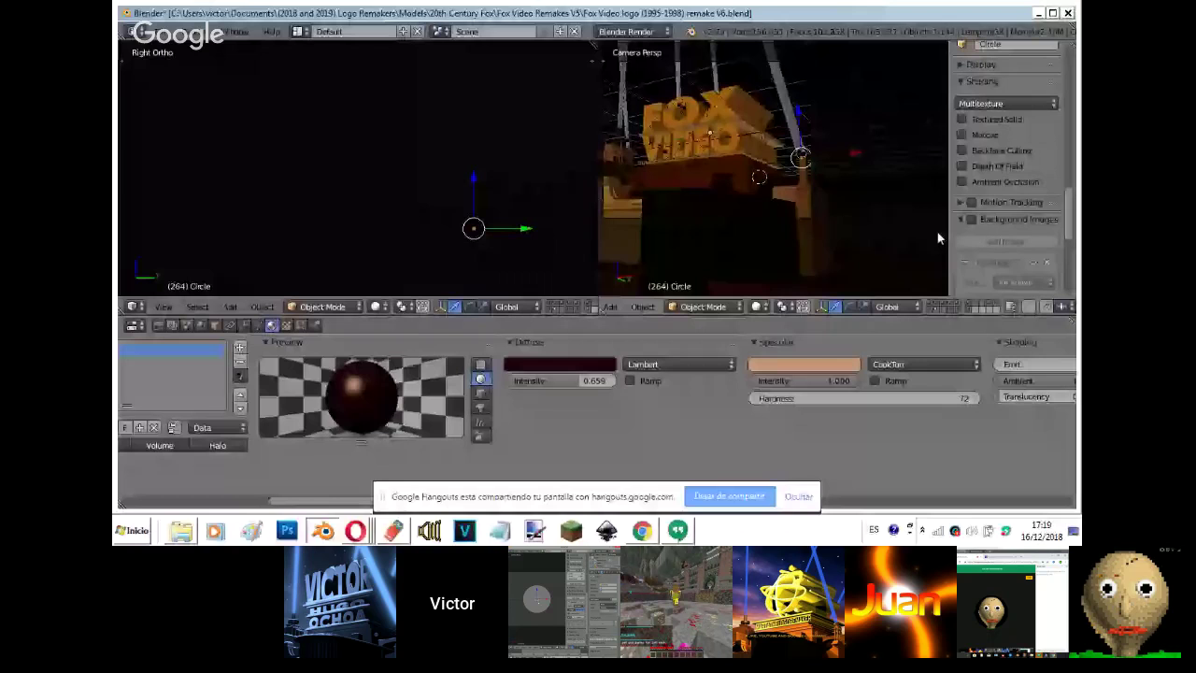
pyautogui.keyDown('shift'); pyautogui.moveTo(938, 238); pyautogui.dragTo(1047, 245, button='middle'); pyautogui.keyUp('shift')
pyautogui.press('KP_1')
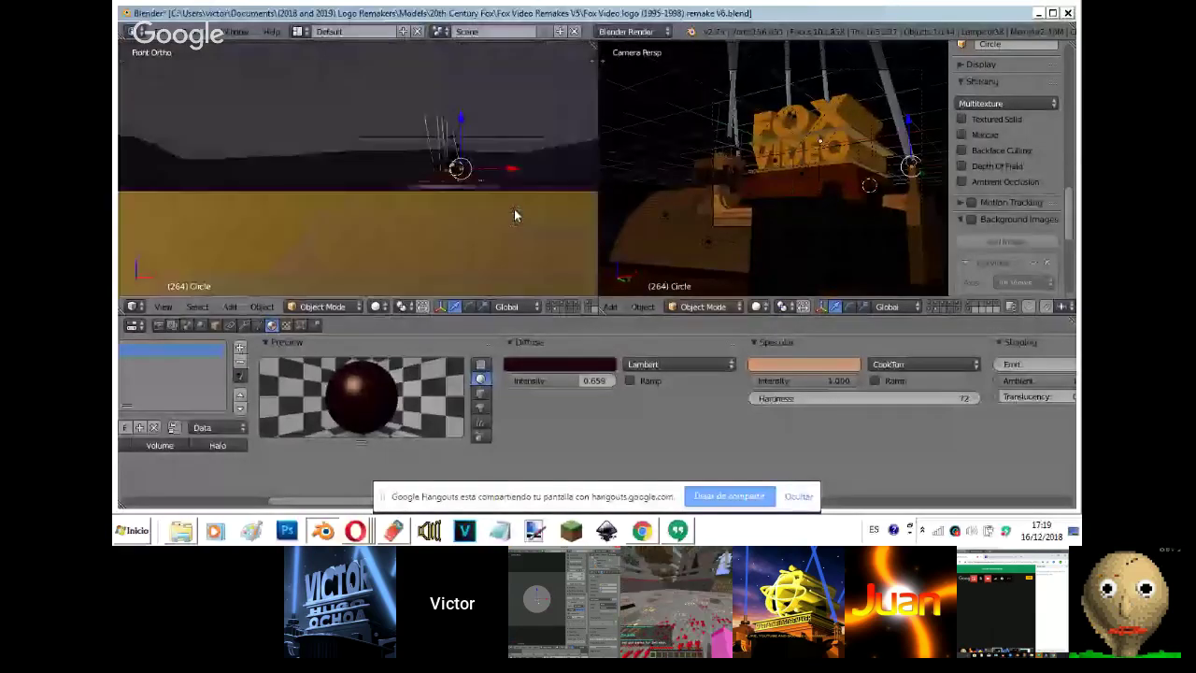
pyautogui.keyDown('shift'); pyautogui.moveTo(529, 186); pyautogui.dragTo(391, 222, button='middle'); pyautogui.keyUp('shift')
pyautogui.scroll(-1, 390, 222)
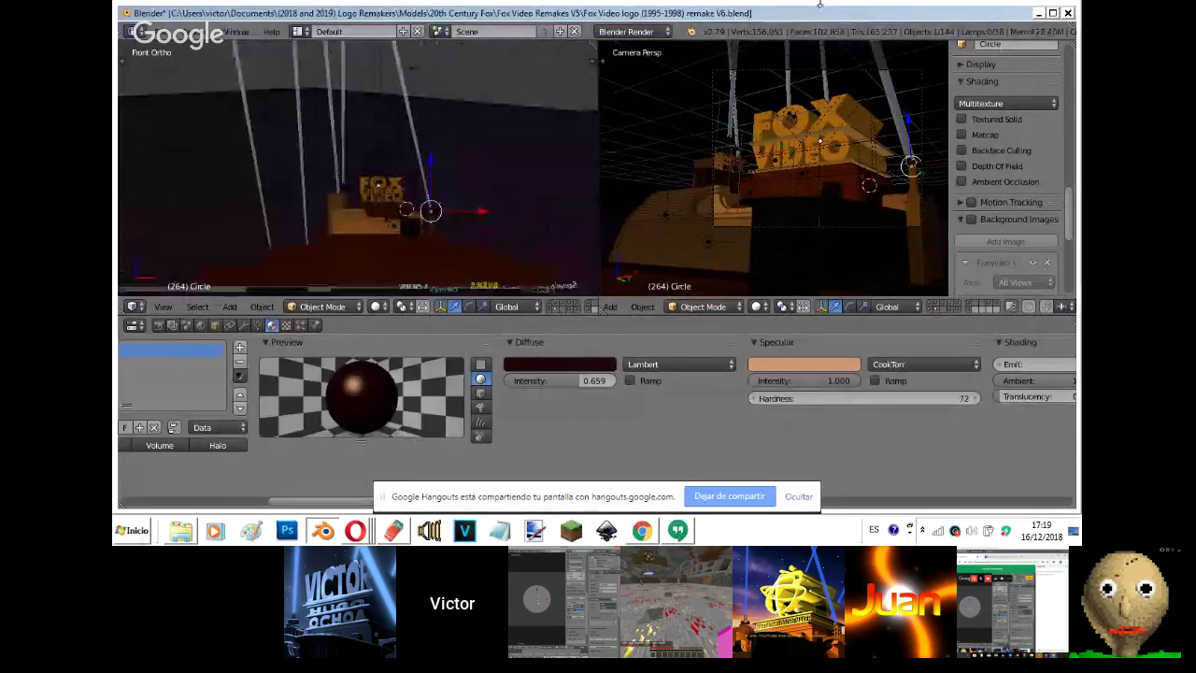
# - Select the camera and display the scene from the top with Bounding Box shading
pyautogui.rightClick(900, 70)
pyautogui.moveTo(421, 238); pyautogui.dragTo(288, 281, button='middle')
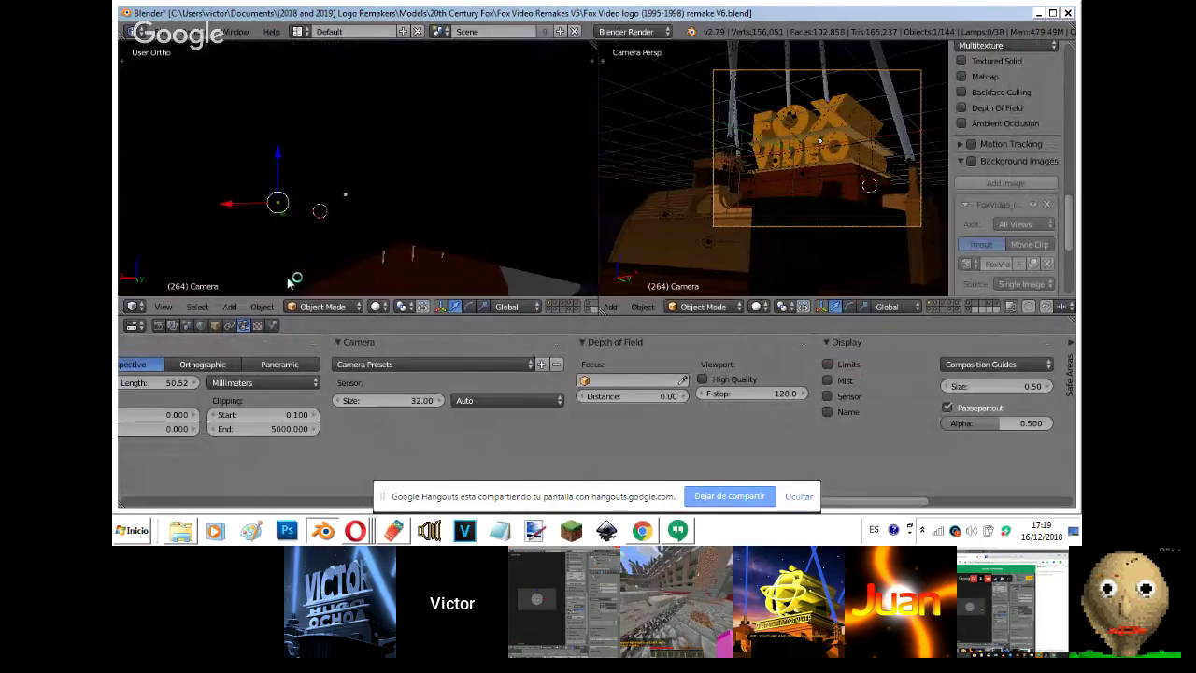
pyautogui.click(376, 306)
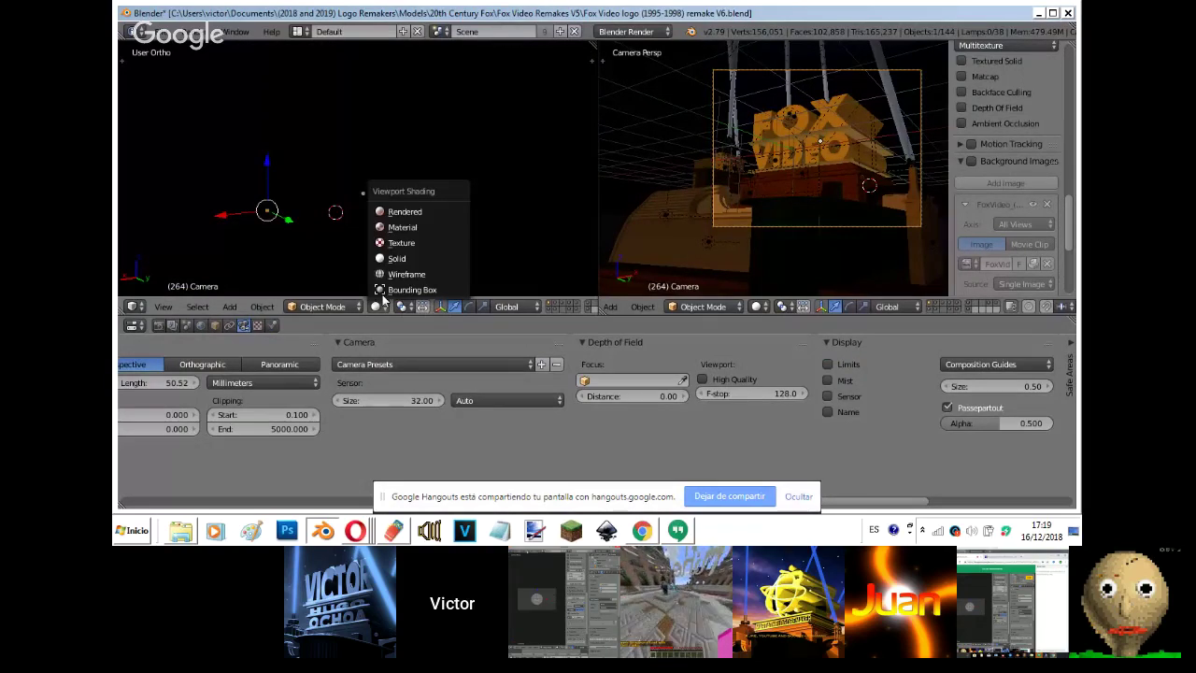
pyautogui.click(407, 273)
pyautogui.press('KP_7')
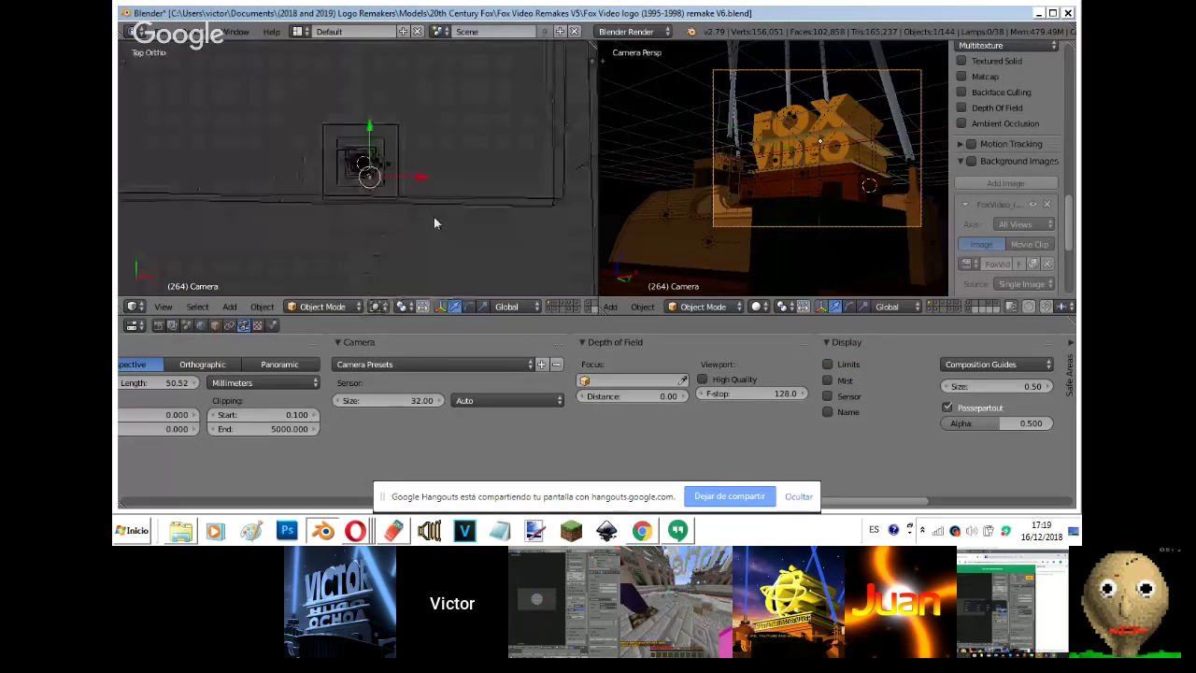
# - Isolate the layer holding the text objects and box-select the small cluster near the 3D cursor
pyautogui.click(588, 304)
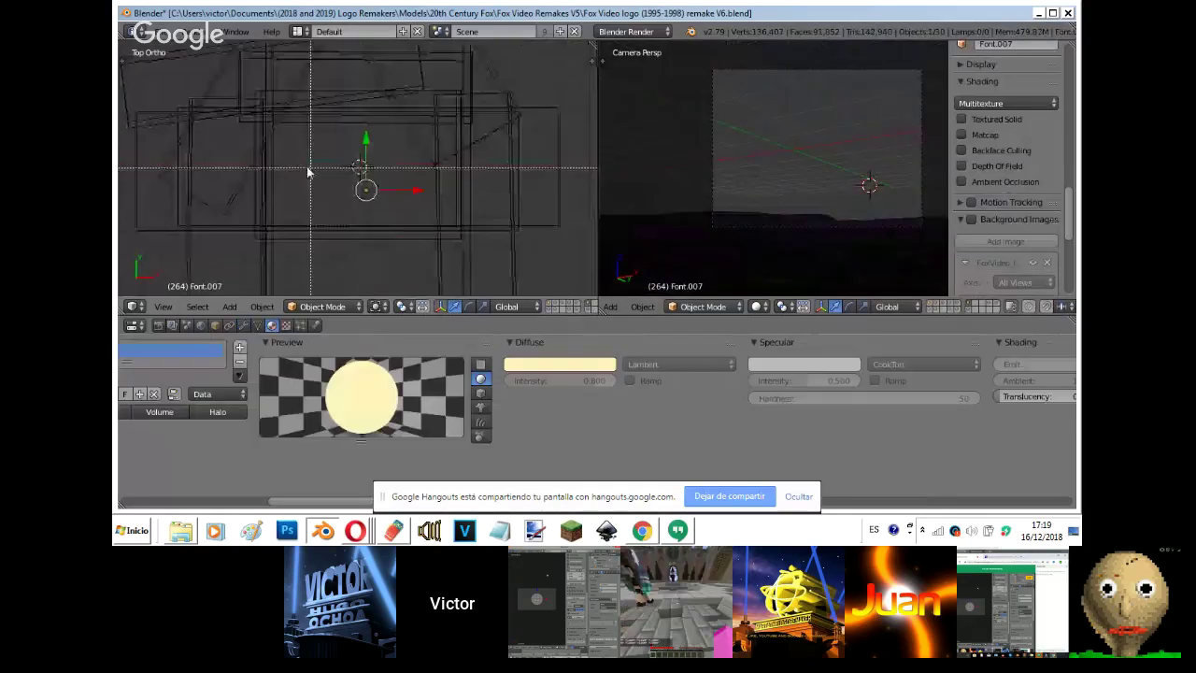
pyautogui.moveTo(285, 150); pyautogui.dragTo(391, 214)
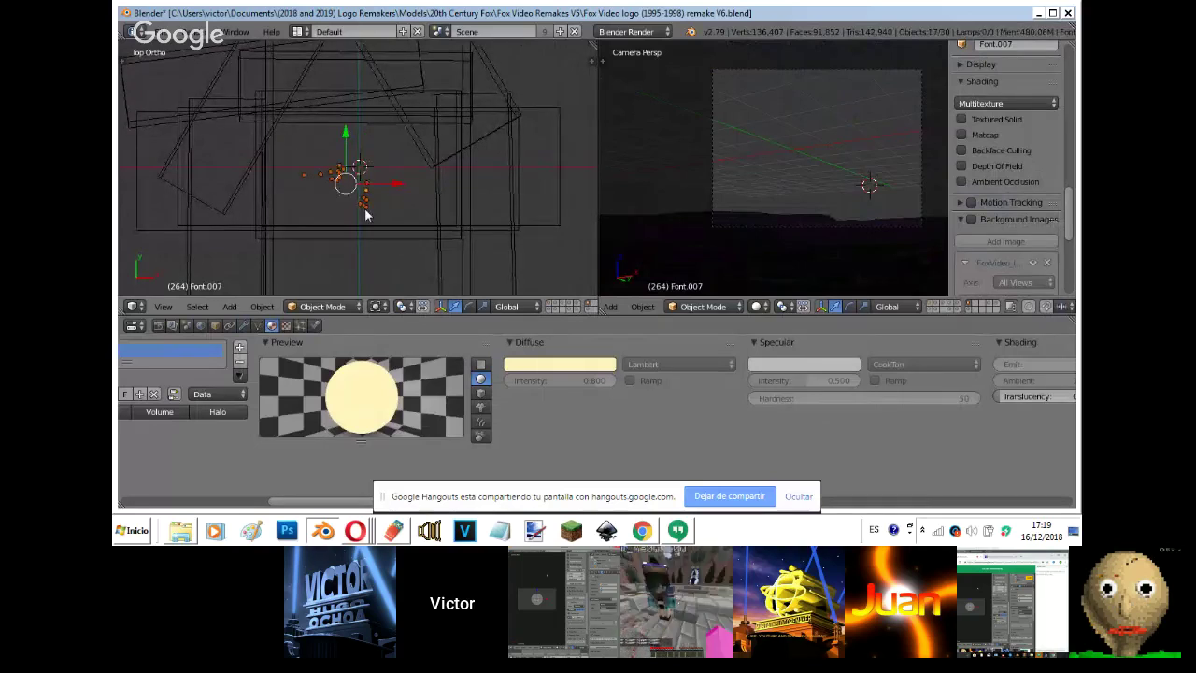
pyautogui.moveTo(321, 161); pyautogui.dragTo(400, 209)
# - Try adding the surrounding halo planes to the selected text objects in Bounding Box shading, and deselect them again
pyautogui.press('z')
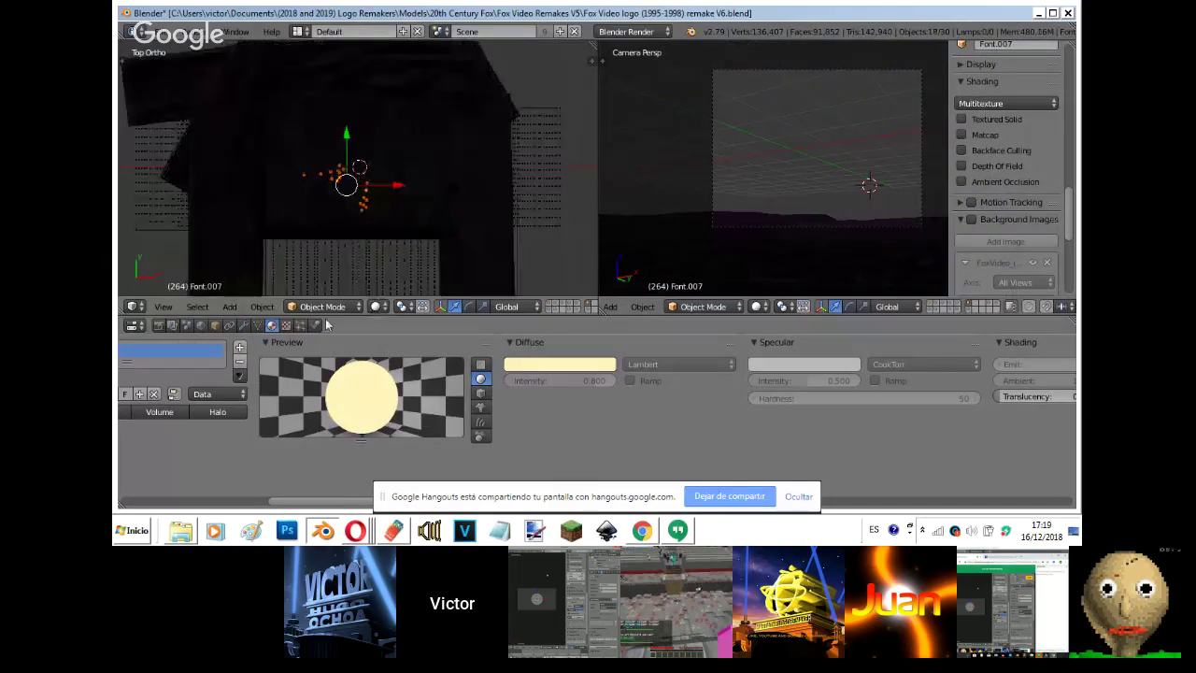
pyautogui.click(377, 307)
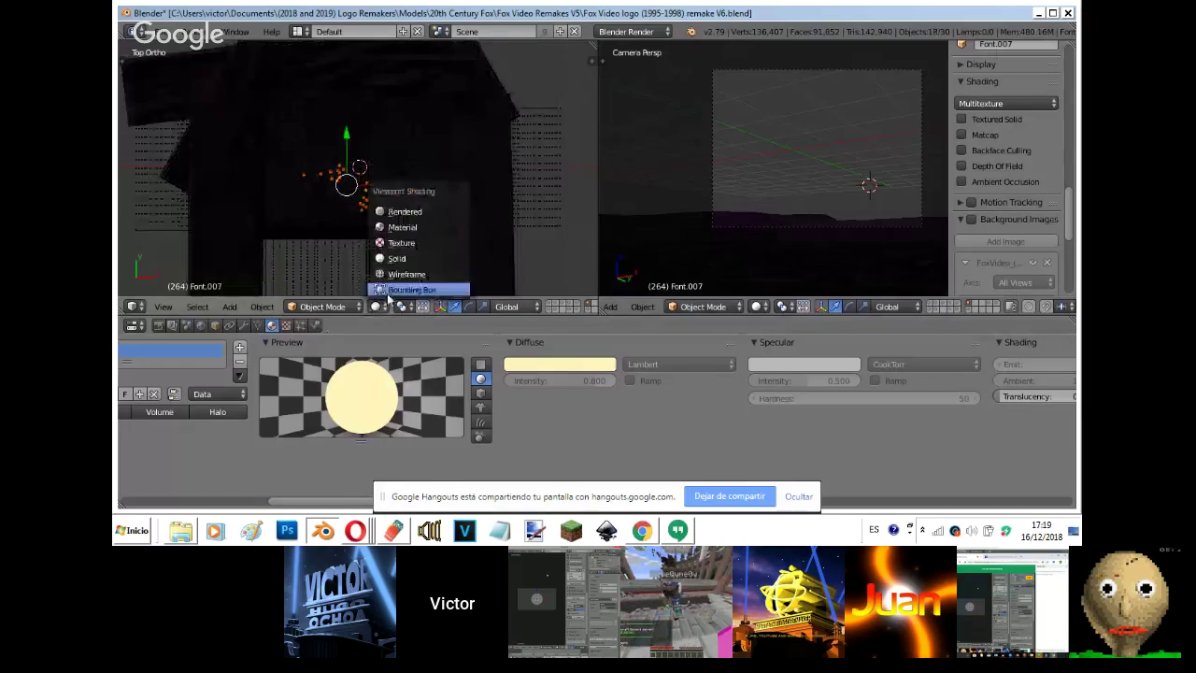
pyautogui.click(387, 290)
pyautogui.keyDown('shift'); pyautogui.rightClick(329, 222); pyautogui.keyUp('shift')
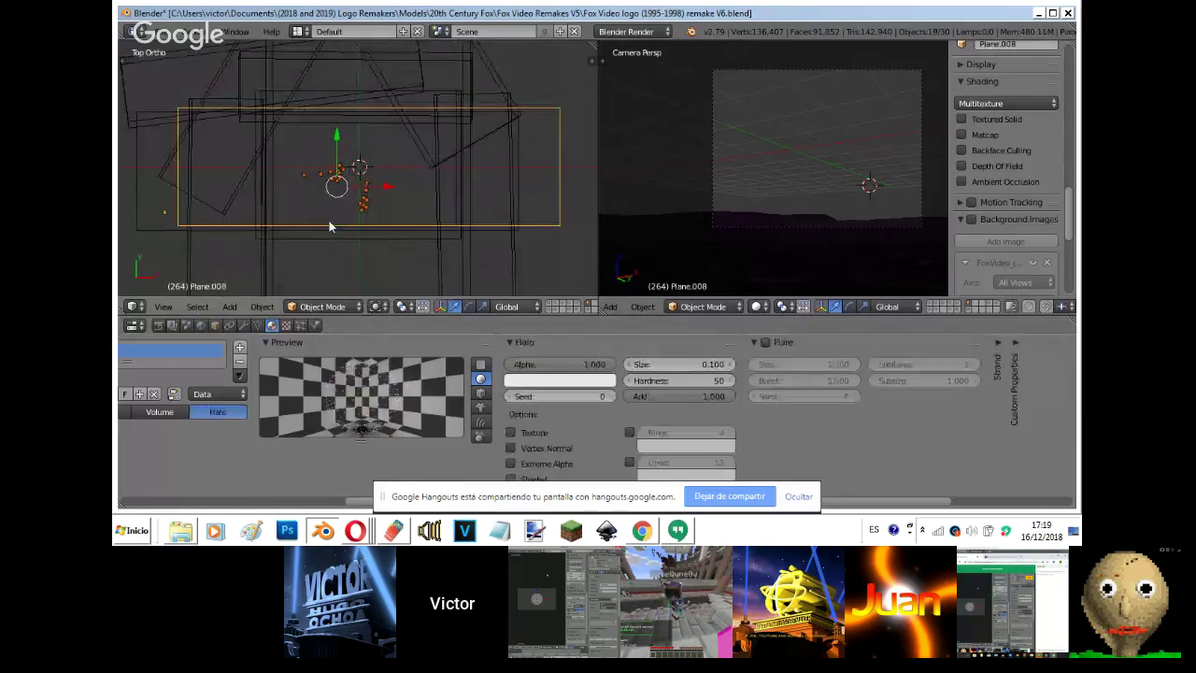
pyautogui.keyDown('shift'); pyautogui.rightClick(275, 193); pyautogui.keyUp('shift')
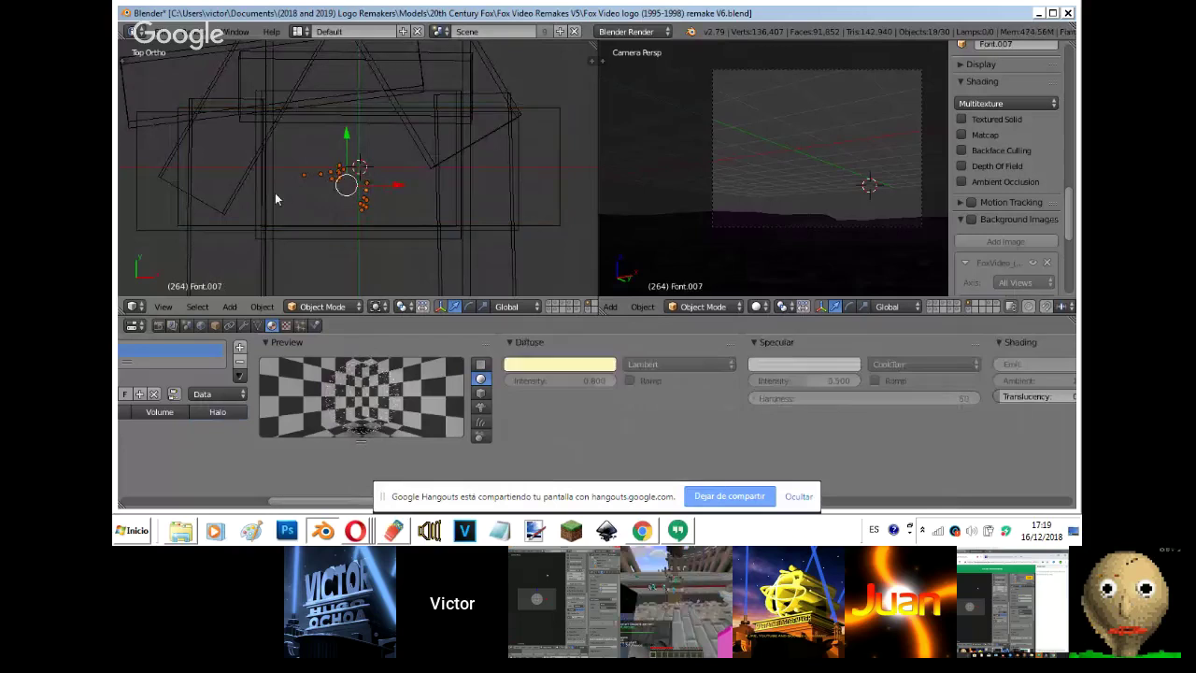
pyautogui.keyDown('shift'); pyautogui.rightClick(275, 193); pyautogui.keyUp('shift')
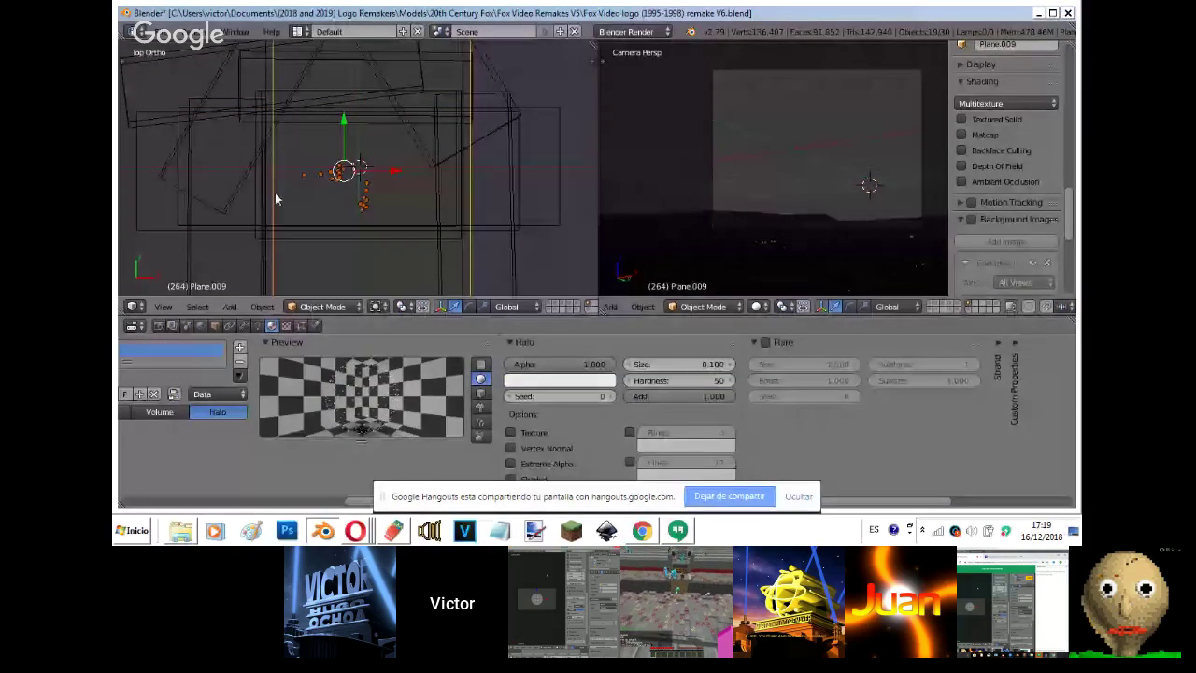
pyautogui.keyDown('shift'); pyautogui.rightClick(275, 193); pyautogui.keyUp('shift')
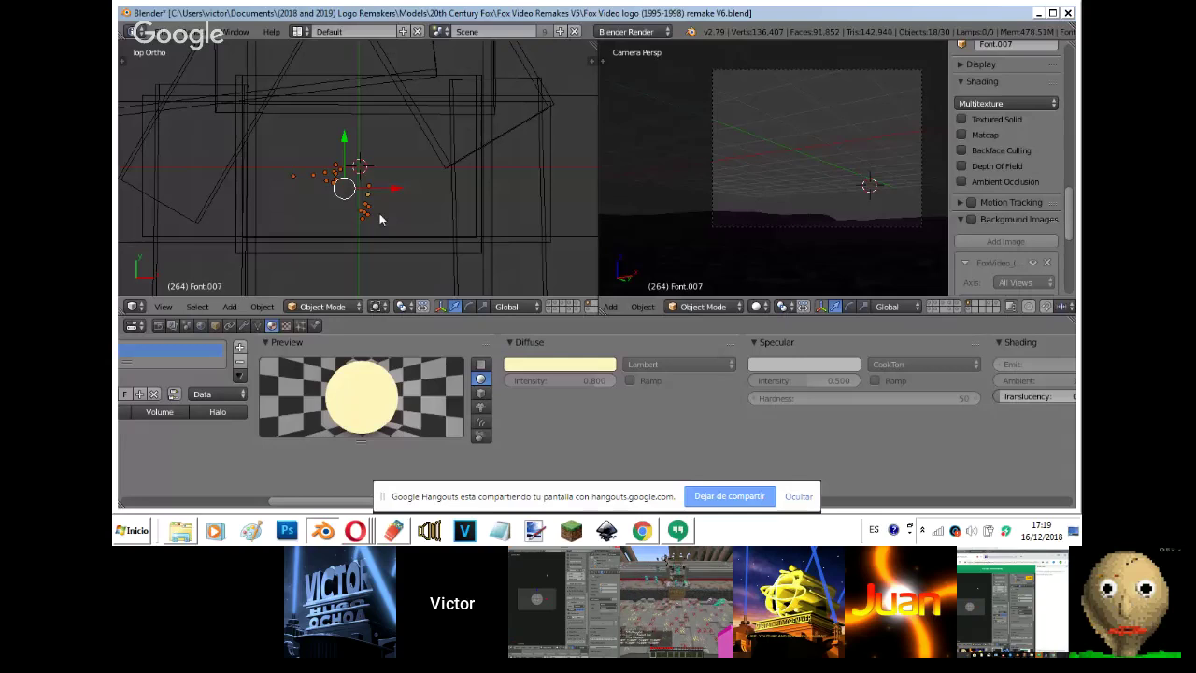
# - Try rotating and moving the large dotted halo plane together with the selected text objects in Solid shading, and undo the transform
pyautogui.keyDown('shift'); pyautogui.rightClick(482, 144); pyautogui.keyUp('shift')
pyautogui.press('z')
pyautogui.press('r')
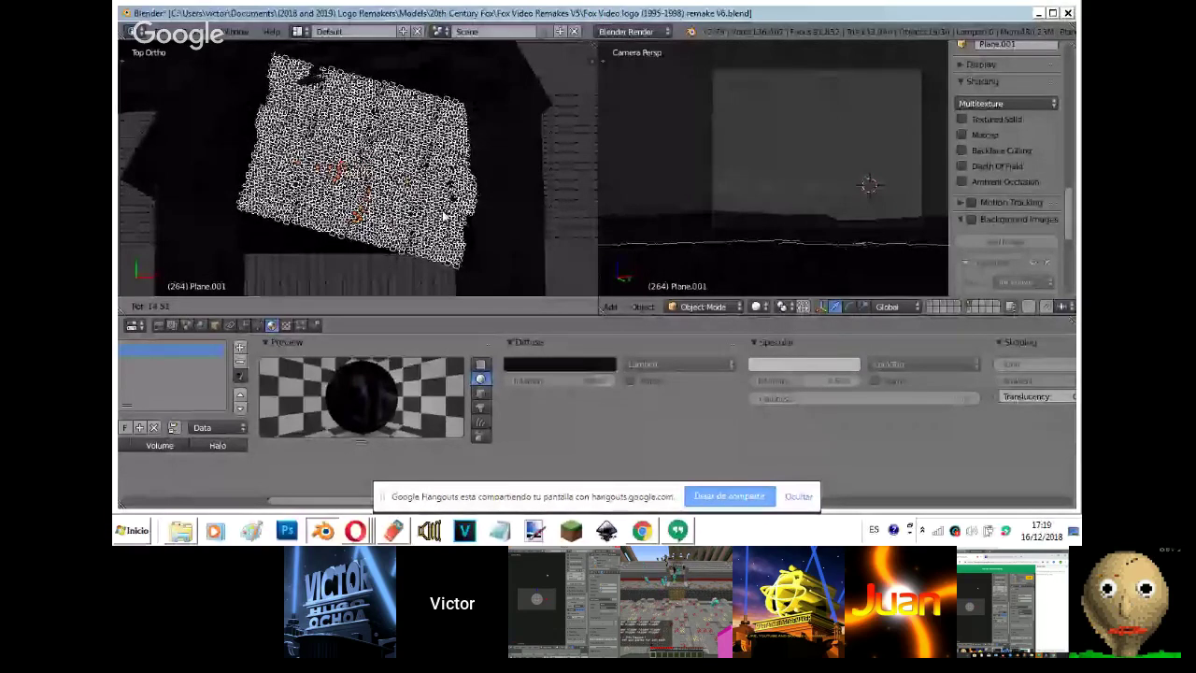
pyautogui.press('g')
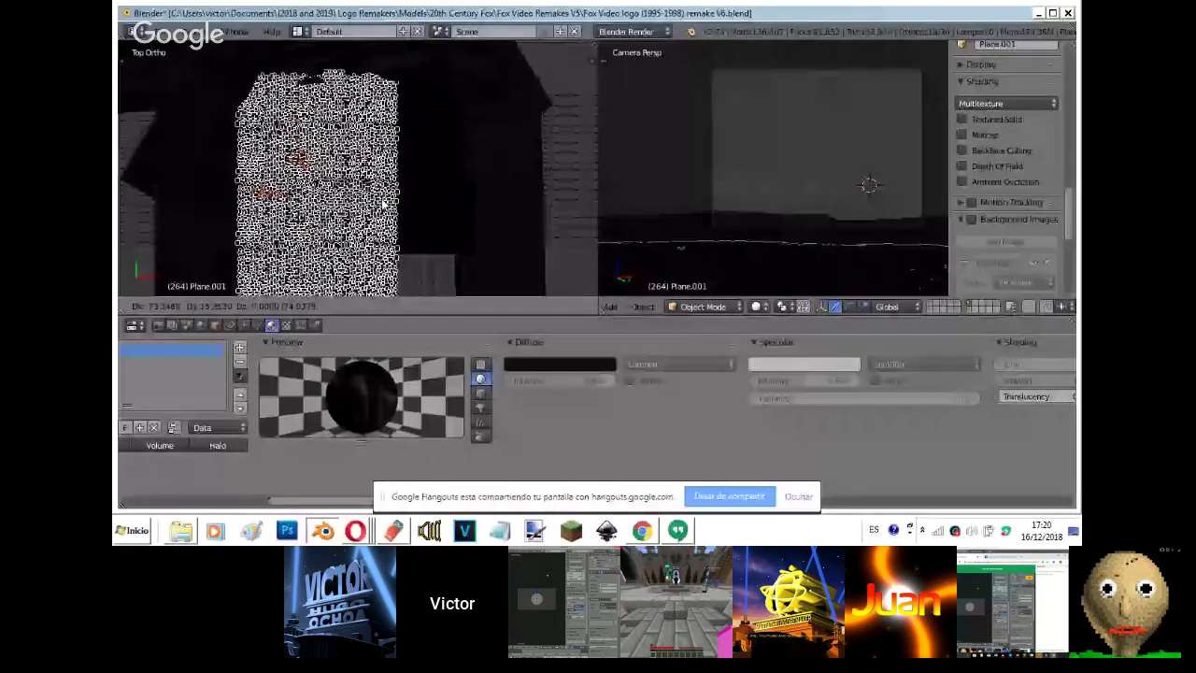
pyautogui.rightClick(384, 204)
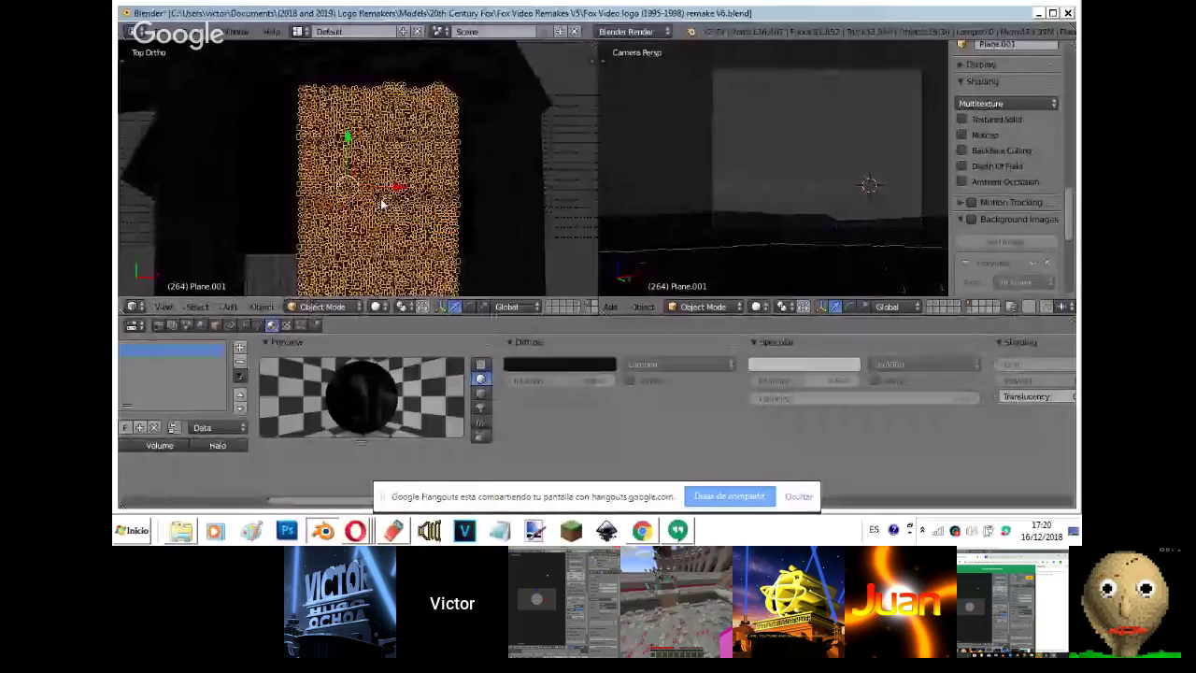
pyautogui.hotkey('ctrl', 'z')
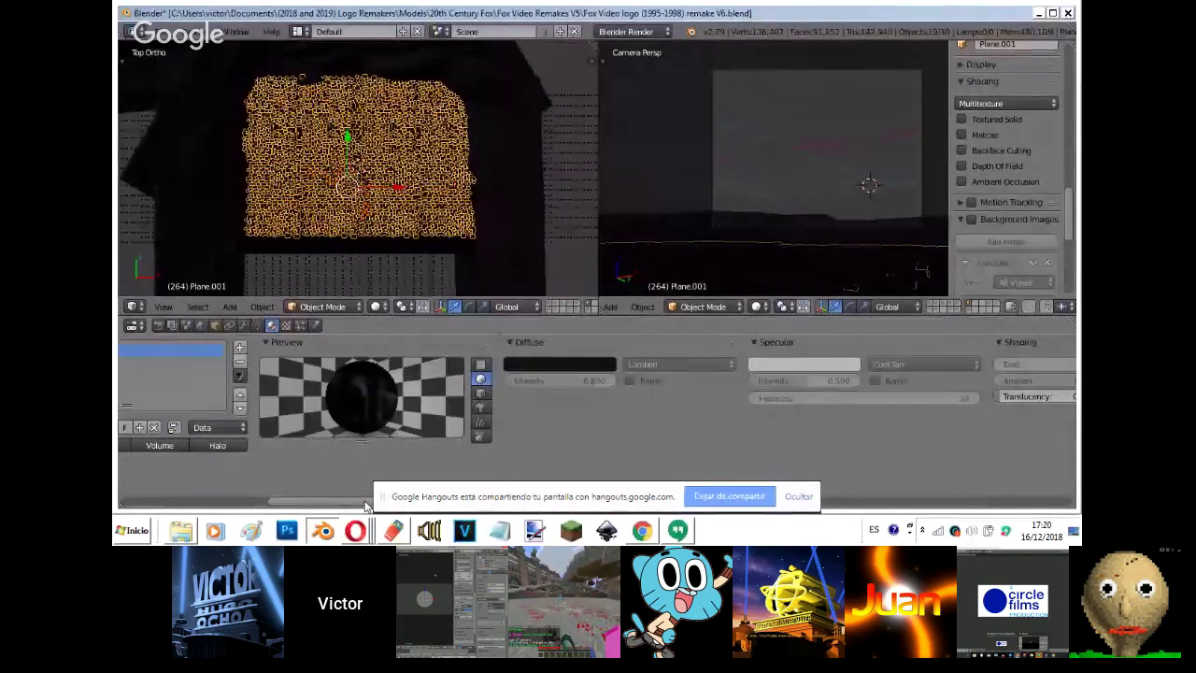
# - Switch to the main logo layer, select the camera, and show the remaining scene layers around the Fox Video structure again
pyautogui.moveTo(532, 318); pyautogui.dragTo(496, 321, button='middle')
pyautogui.keyDown('shift'); pyautogui.click(570, 307); pyautogui.keyUp('shift')
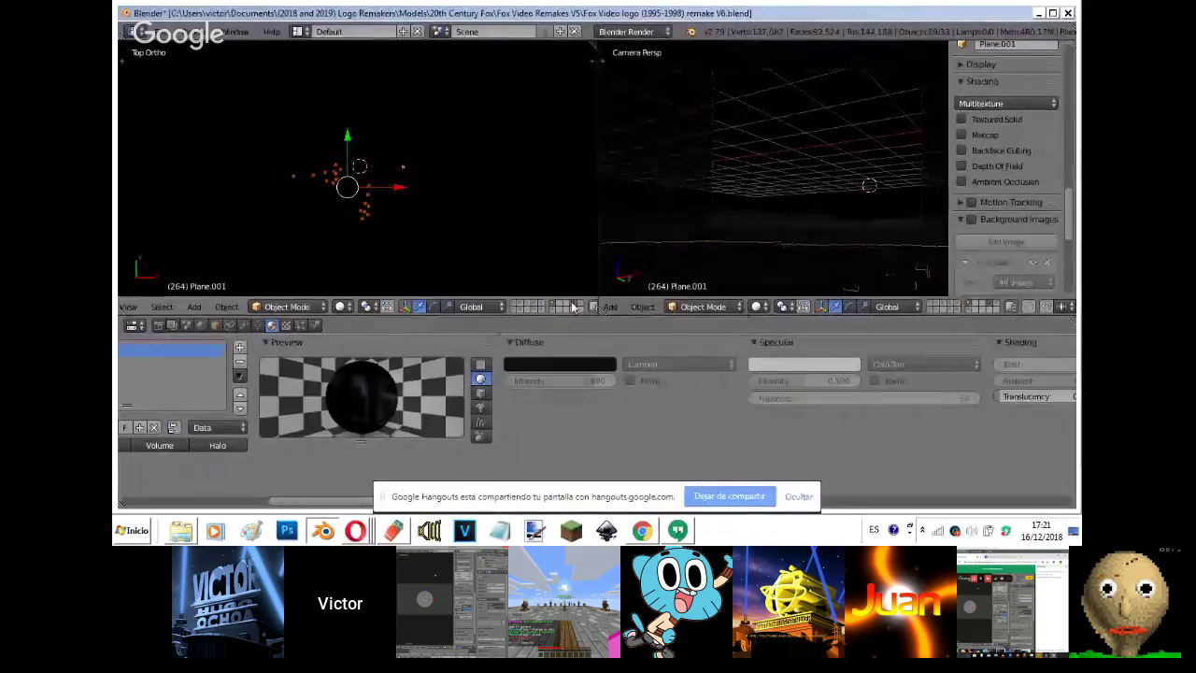
pyautogui.click(551, 309)
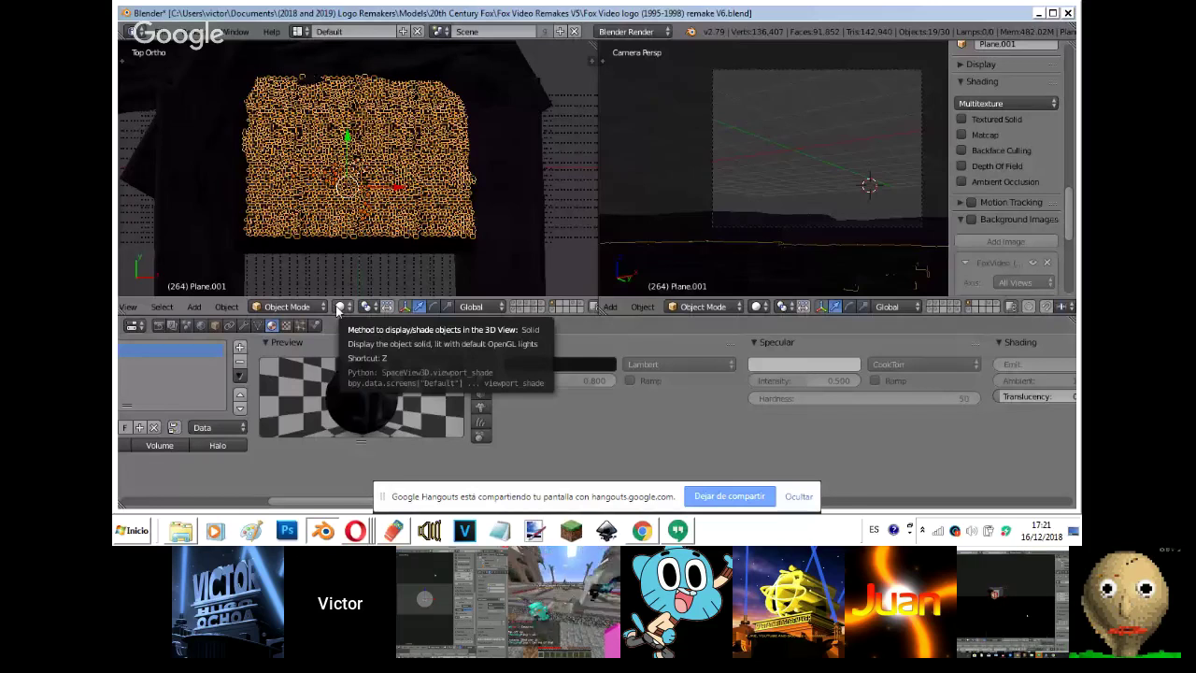
pyautogui.click(514, 302)
pyautogui.rightClick(921, 149)
pyautogui.keyDown('shift'); pyautogui.click(524, 302); pyautogui.keyUp('shift')
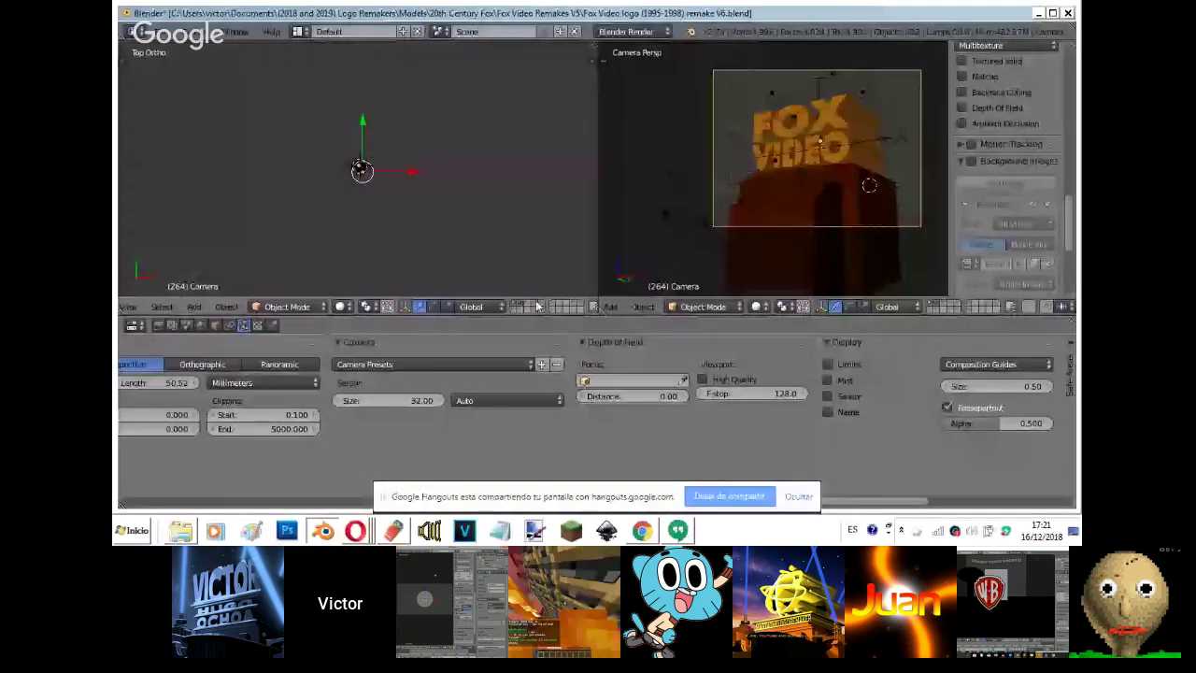
pyautogui.keyDown('shift'); pyautogui.click(538, 306); pyautogui.keyUp('shift')
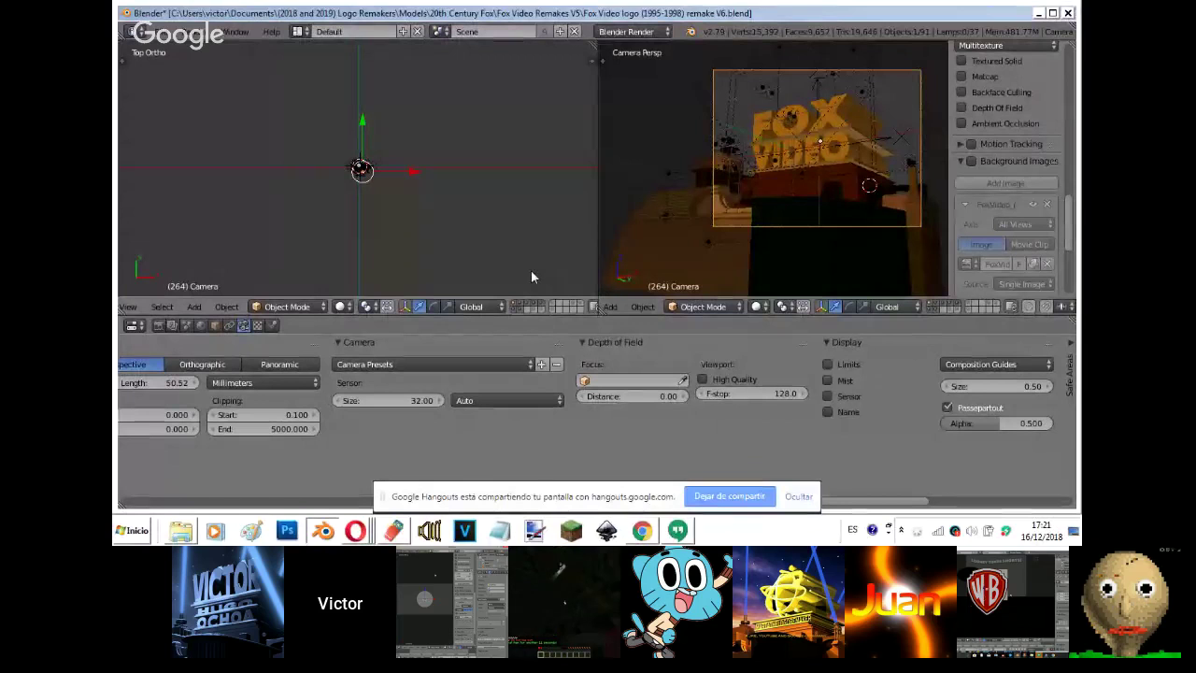
pyautogui.keyDown('shift'); pyautogui.click(537, 310); pyautogui.keyUp('shift')
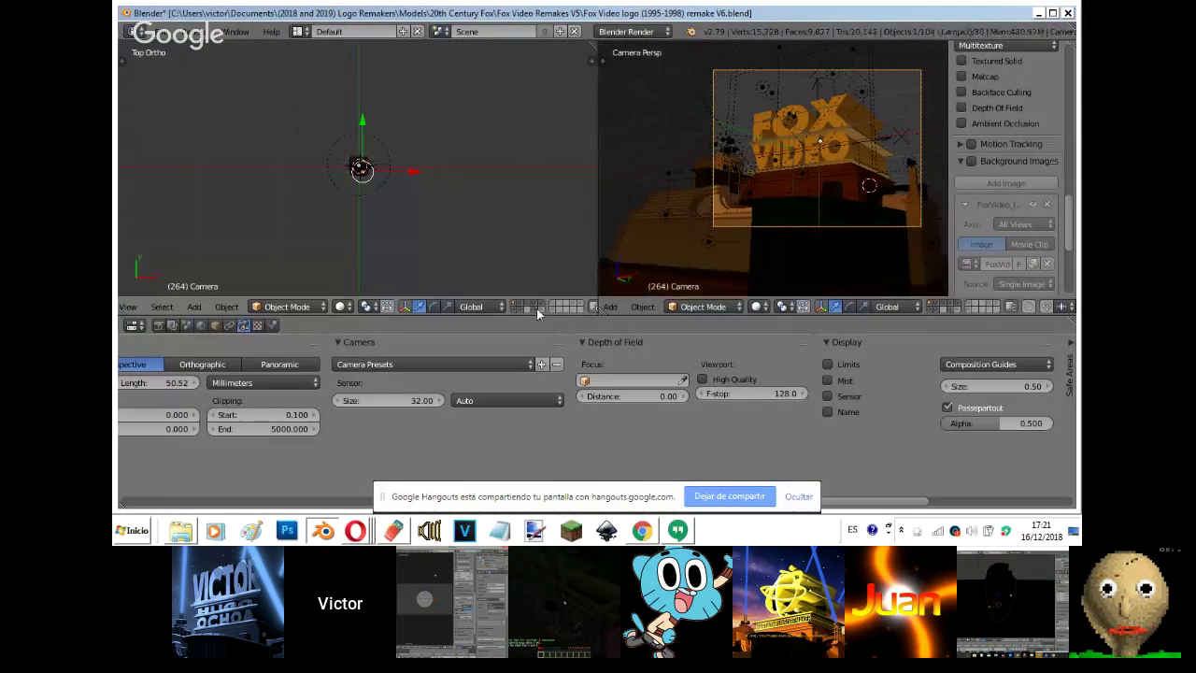
pyautogui.keyDown('shift'); pyautogui.click(543, 308); pyautogui.keyUp('shift')
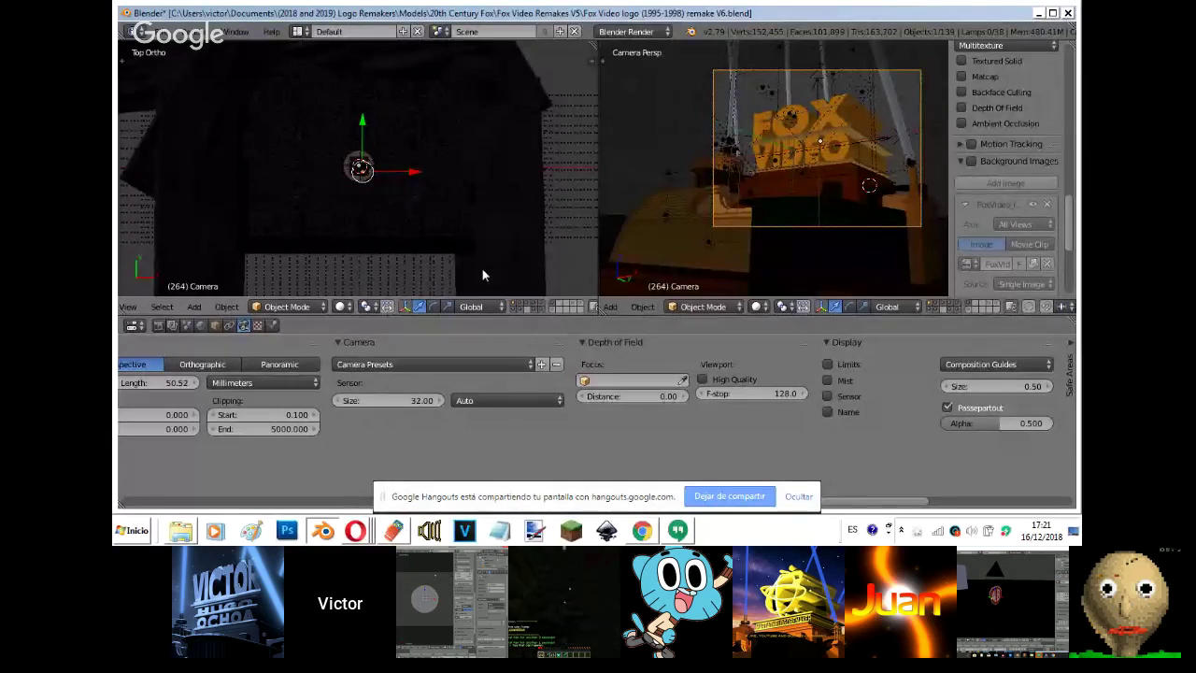
pyautogui.scroll(14, 482, 269)
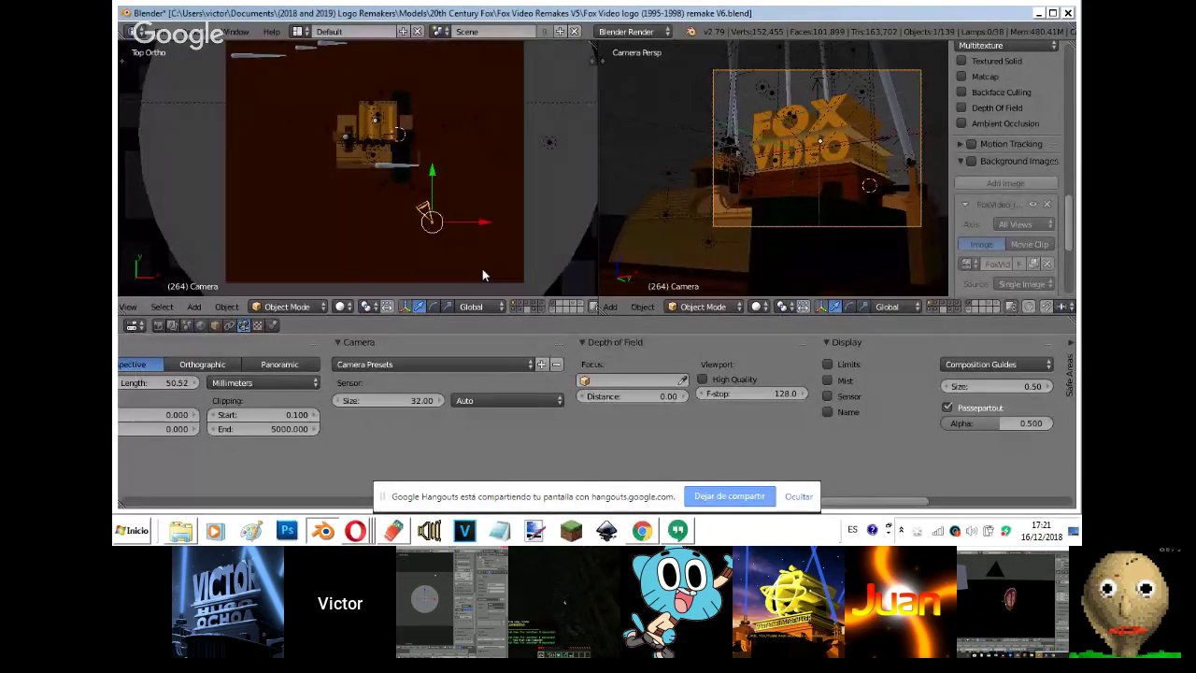
# - Show the background reference in the camera view and set its source to the Fox Video movie clip
pyautogui.click(971, 162)
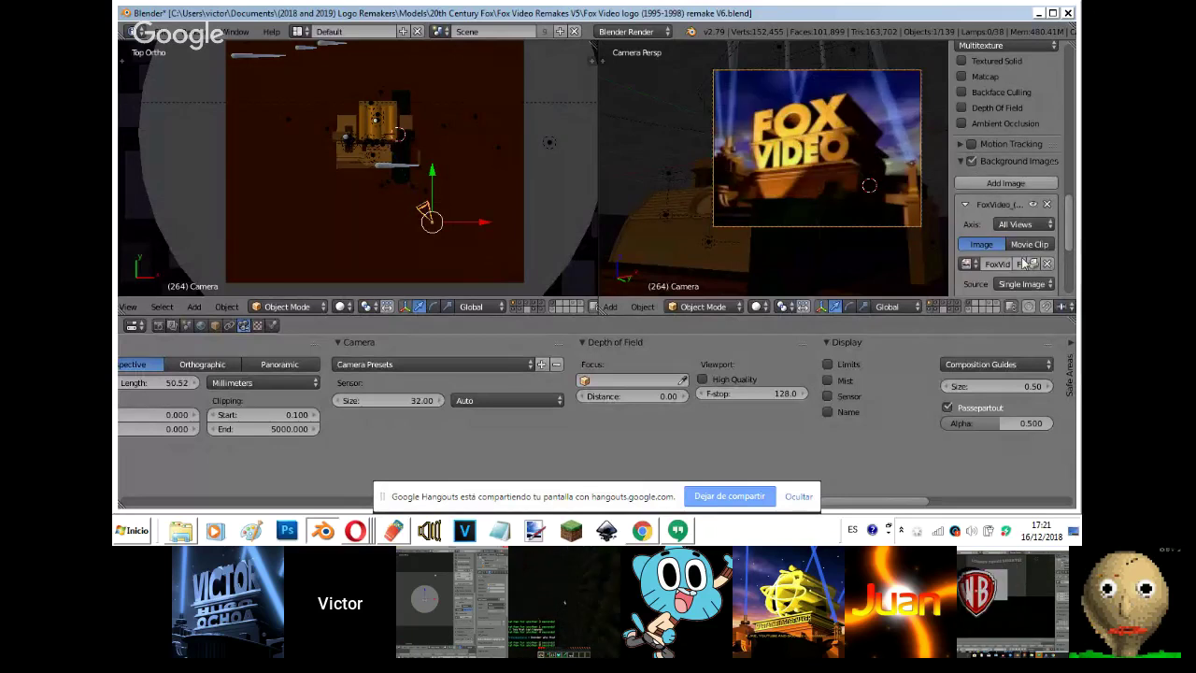
pyautogui.click(1023, 263)
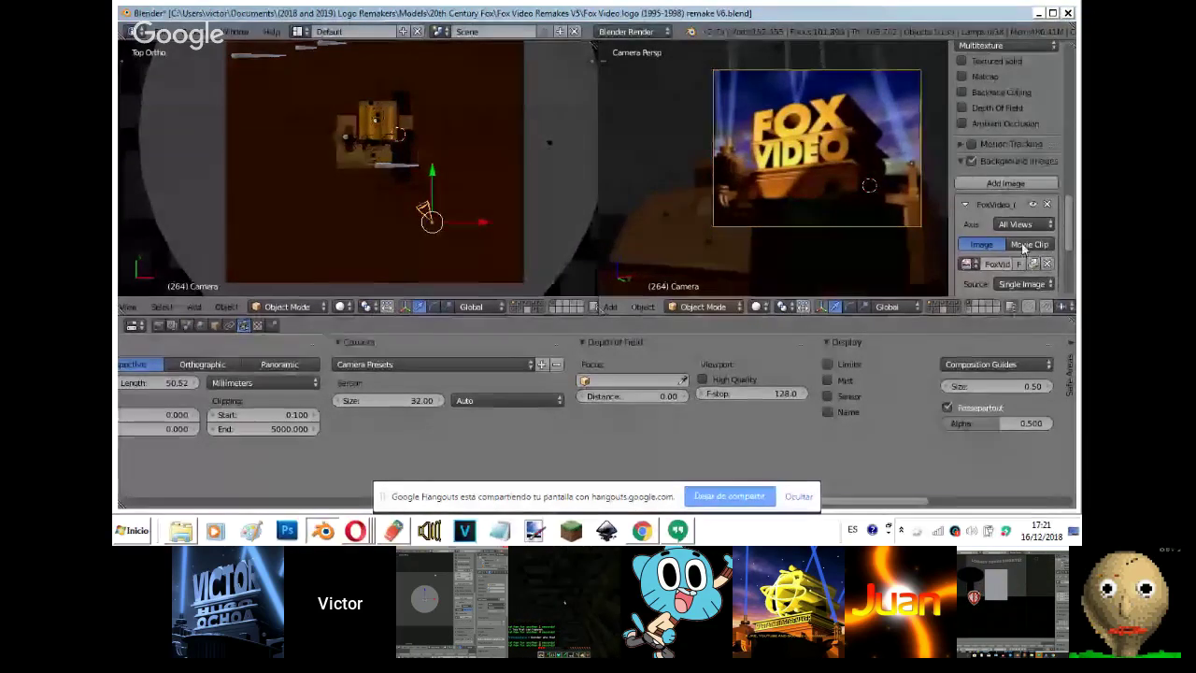
pyautogui.click(1029, 244)
pyautogui.scroll(-2, 1024, 245)
# - Check the Hangouts call, the group conversation and the YouTube live stream chat, and return to Blender
pyautogui.click(355, 531)
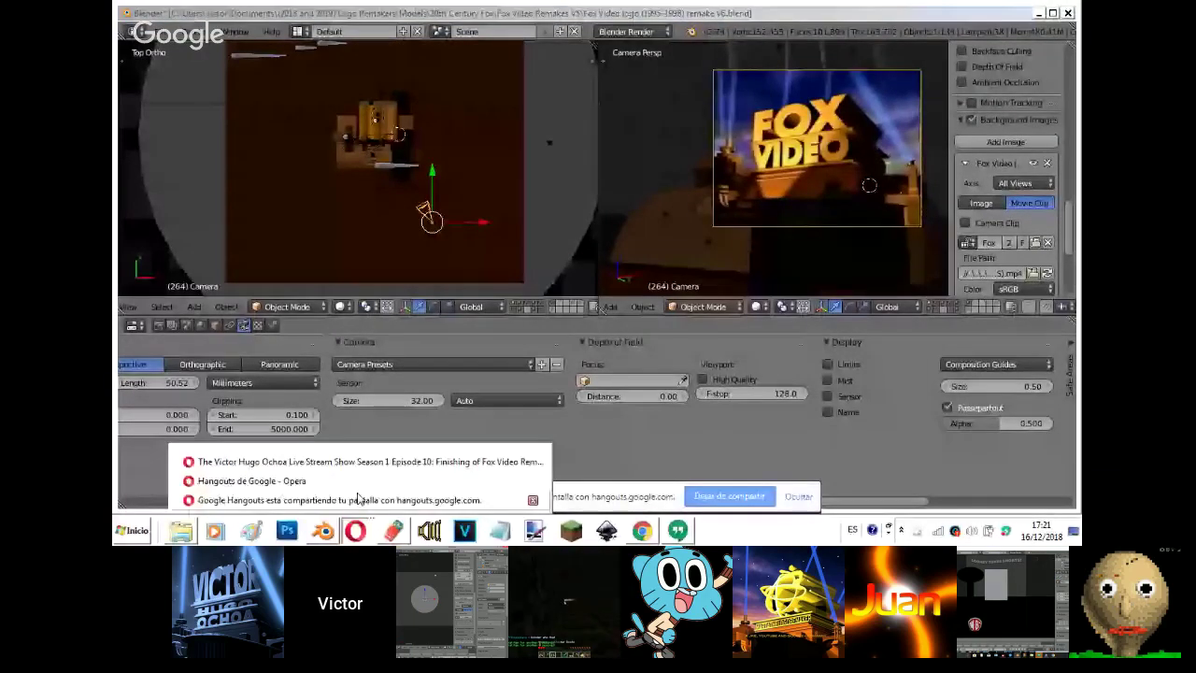
pyautogui.click(358, 499)
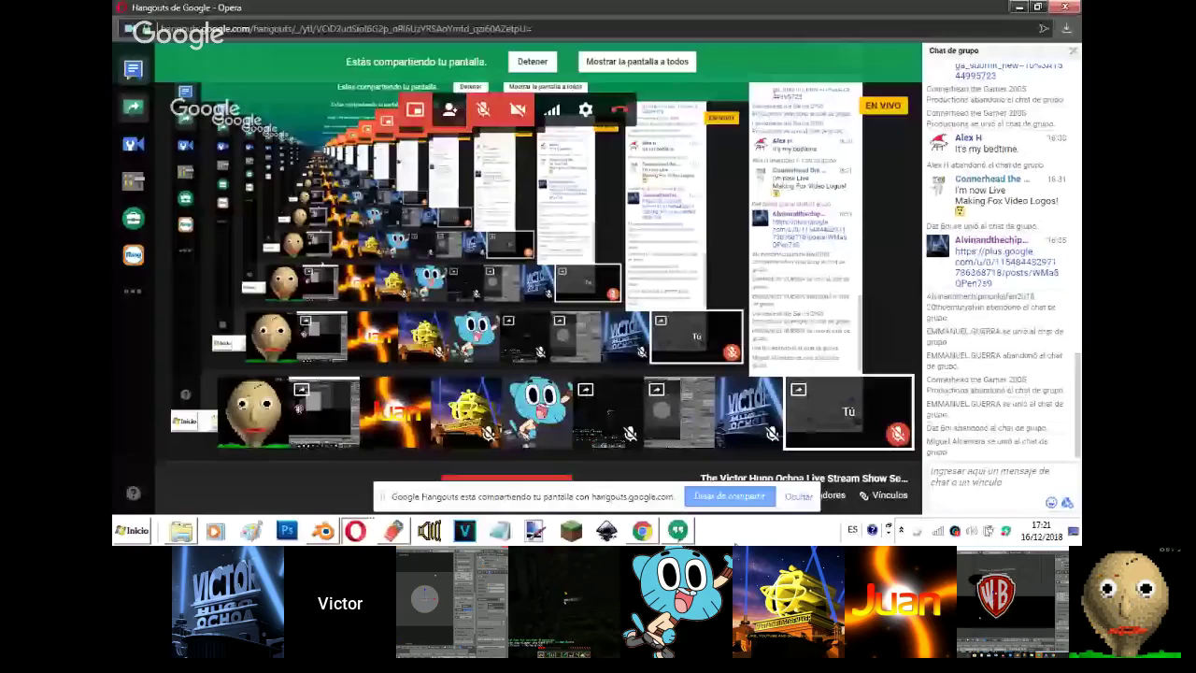
pyautogui.click(678, 531)
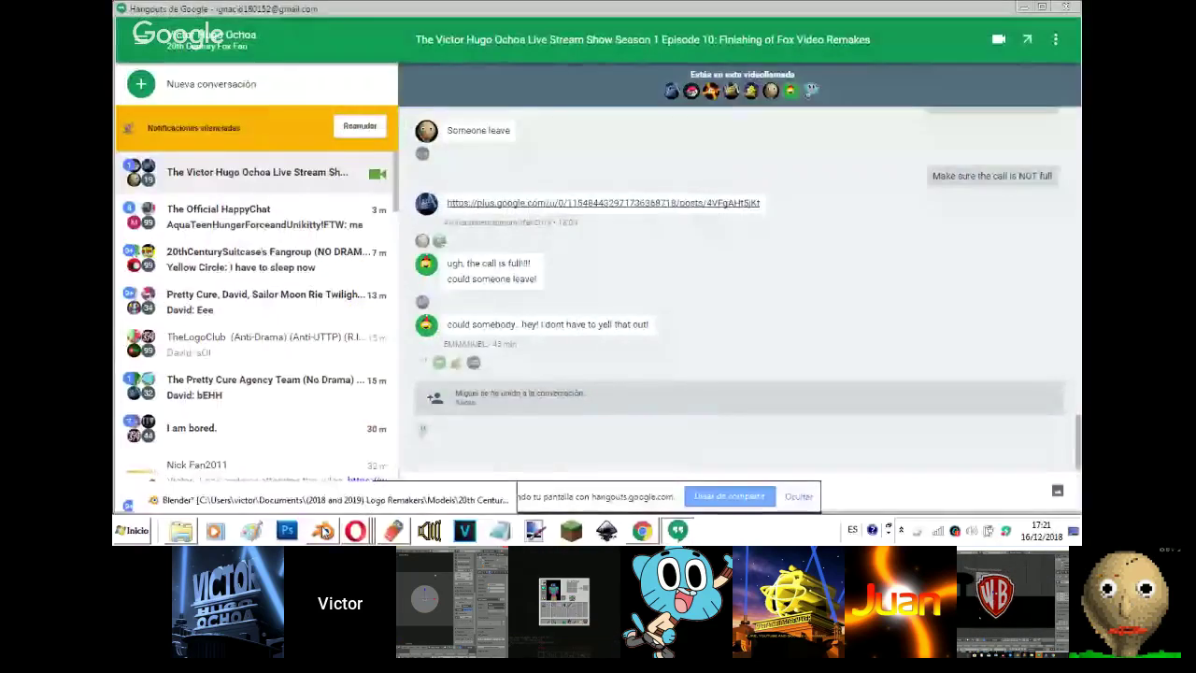
pyautogui.moveTo(355, 531)
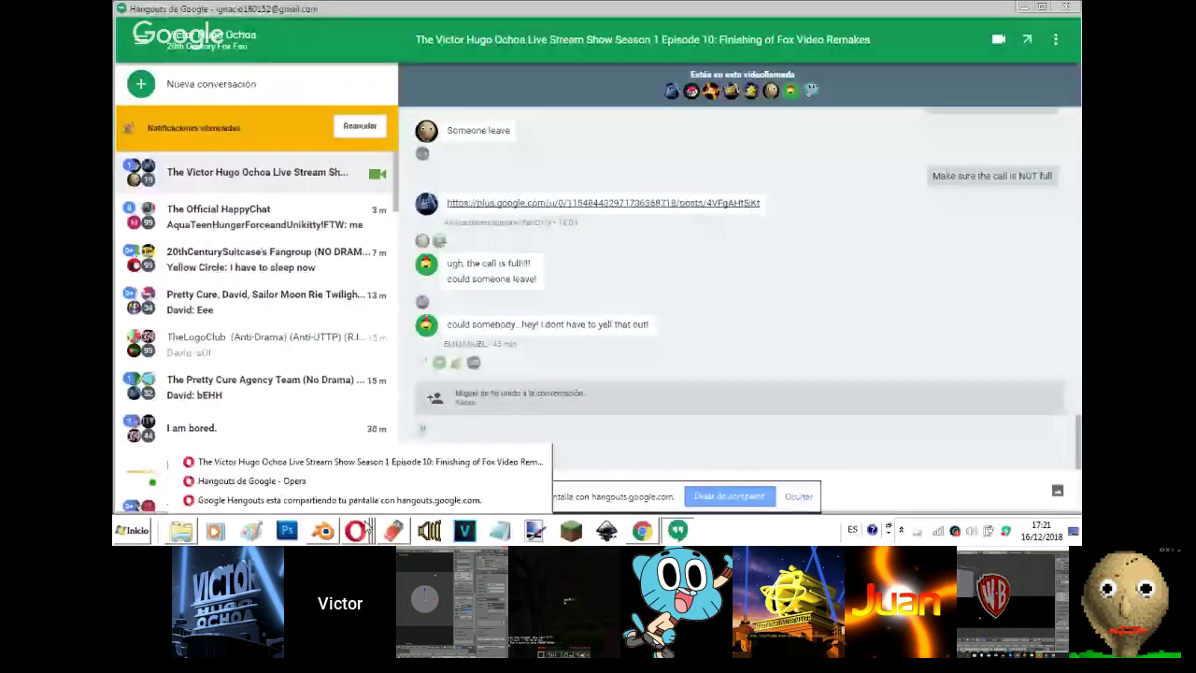
pyautogui.click(372, 462)
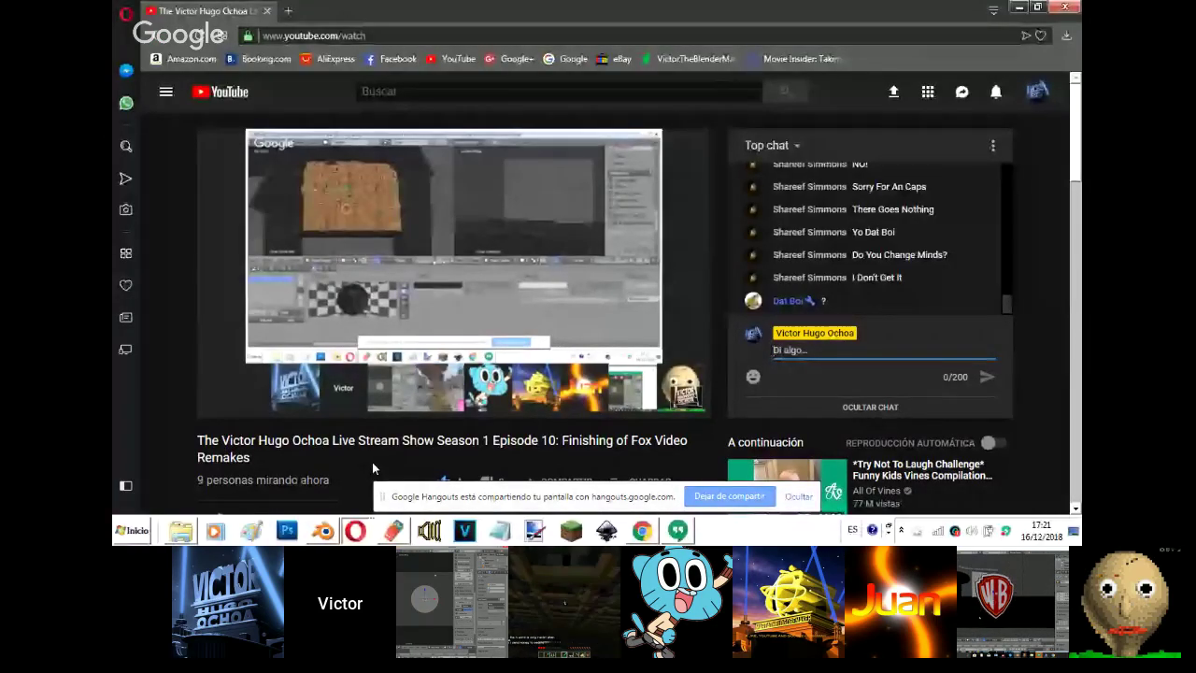
pyautogui.hotkey('alt', 'Tab')
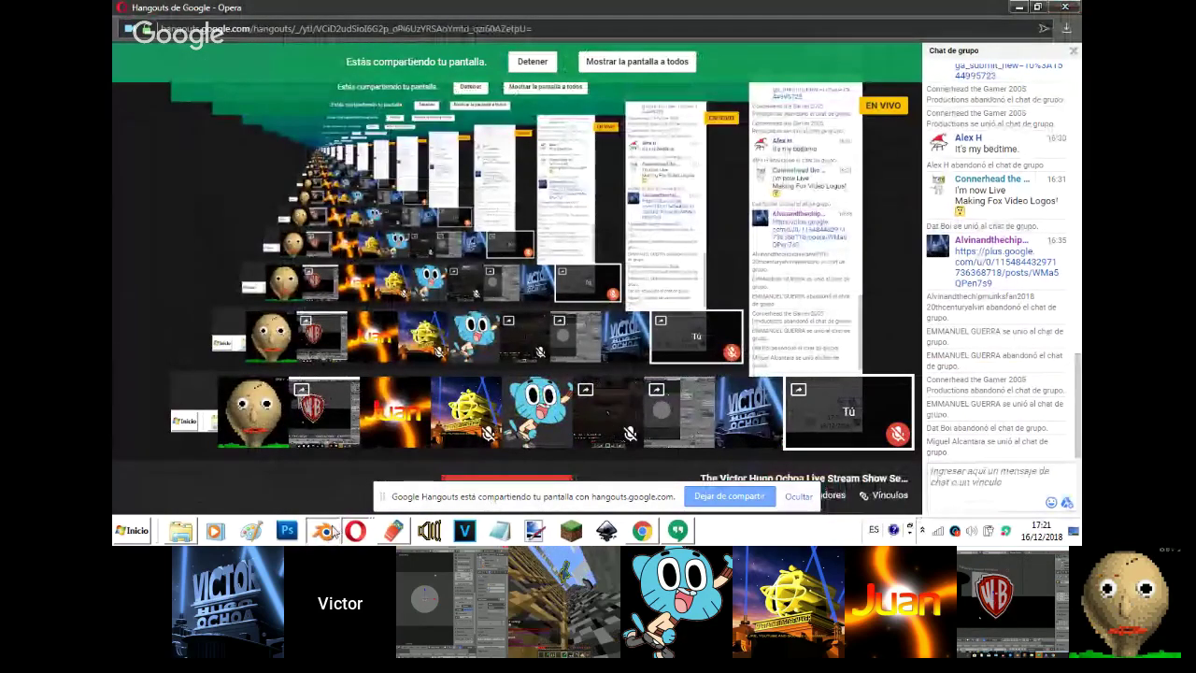
pyautogui.click(324, 531)
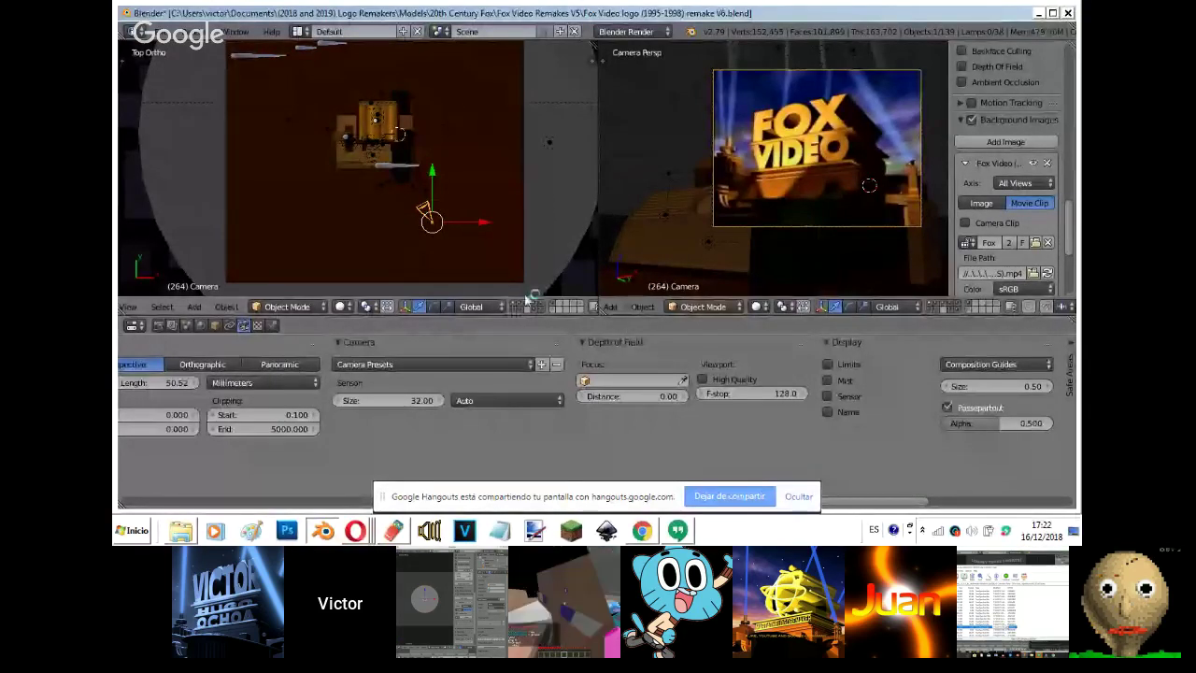
# - Play the animation against the movie clip reference in the camera view and stop it at frame 237
pyautogui.scroll(-5, 998, 238)
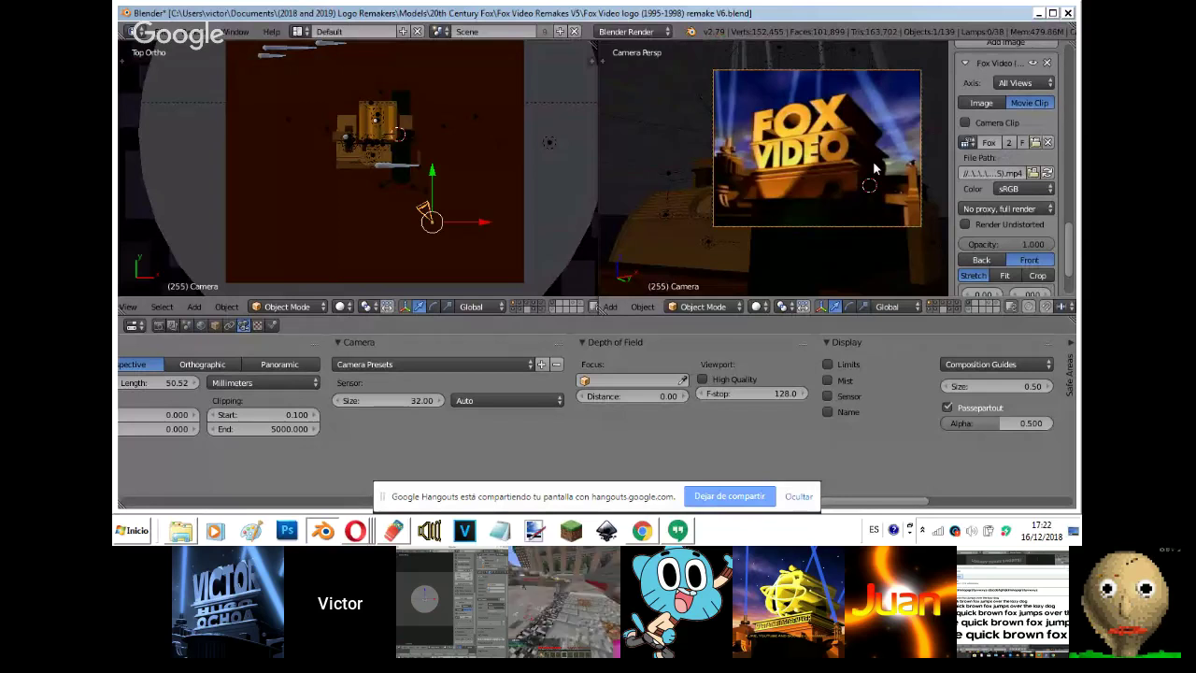
pyautogui.hotkey('alt', 'a')
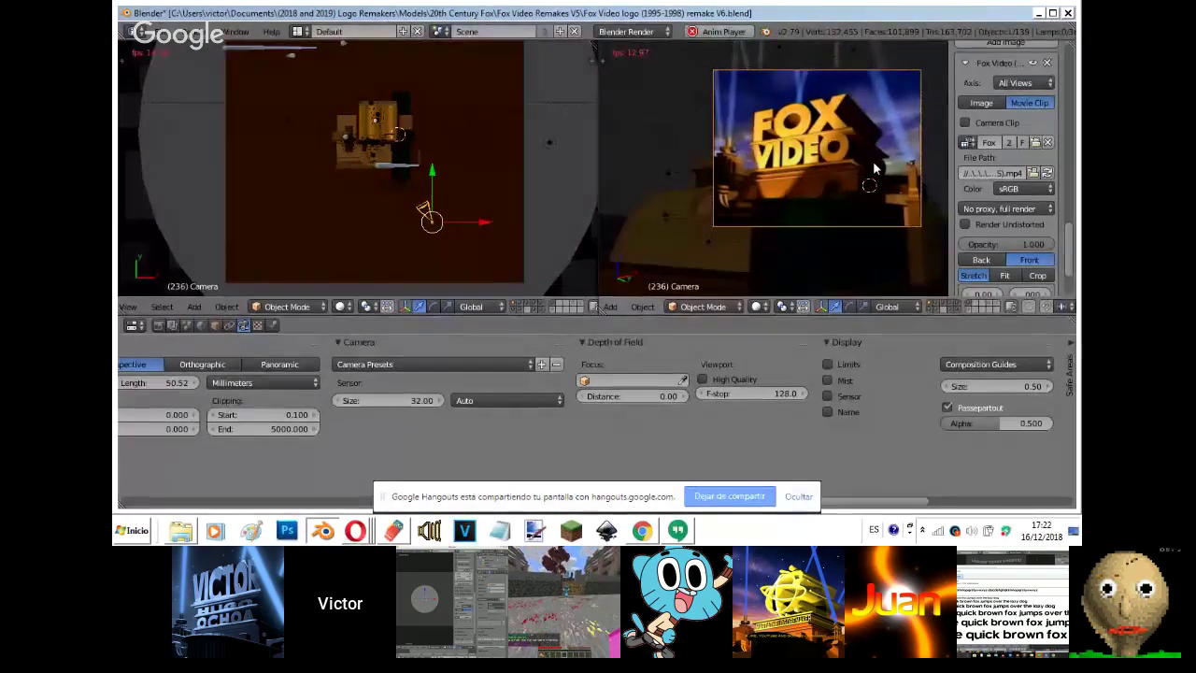
pyautogui.hotkey('alt', 'a')
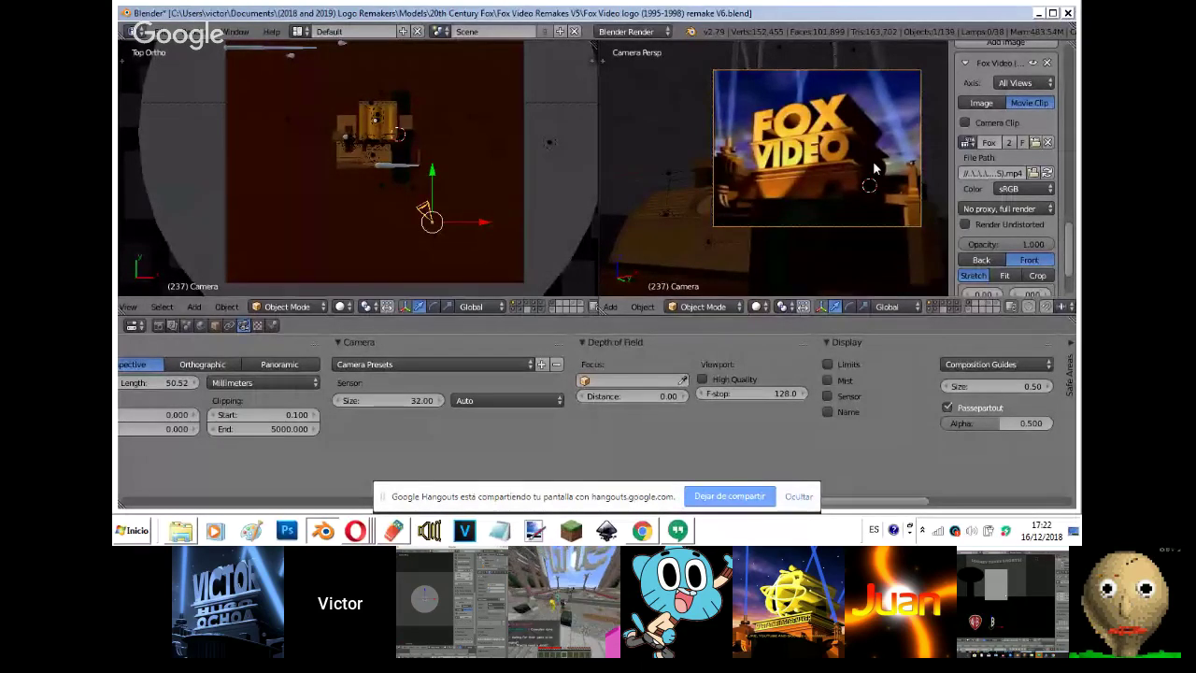
# - Select the three leftmost searchlight beams beside the logo structure, starting from the front view
pyautogui.press('KP_1')
pyautogui.rightClick(296, 155)
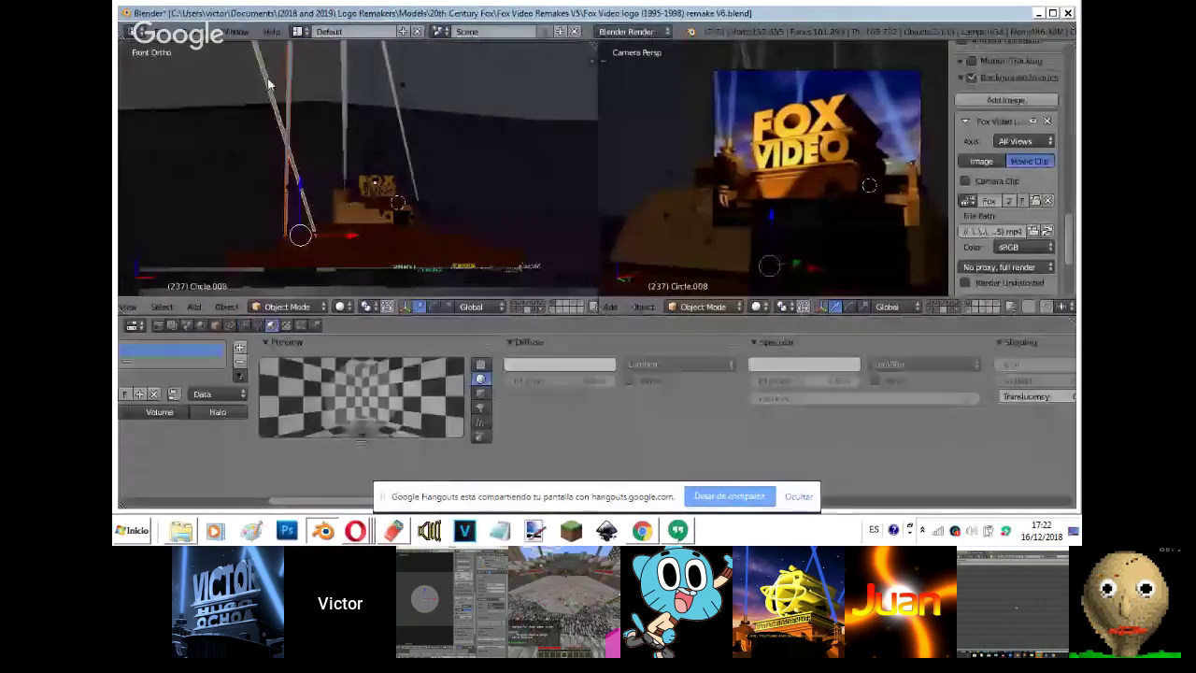
pyautogui.keyDown('shift'); pyautogui.rightClick(345, 83); pyautogui.keyUp('shift')
pyautogui.moveTo(345, 84); pyautogui.dragTo(374, 92, button='middle')
pyautogui.keyDown('shift'); pyautogui.rightClick(338, 92); pyautogui.keyUp('shift')
pyautogui.keyDown('shift'); pyautogui.rightClick(306, 93); pyautogui.keyUp('shift')
pyautogui.scroll(2, 140, 307)
# - Display the Dope Sheet in place of the 3D view and move the selected searchlight keyframes to earlier frames
pyautogui.click(132, 307)
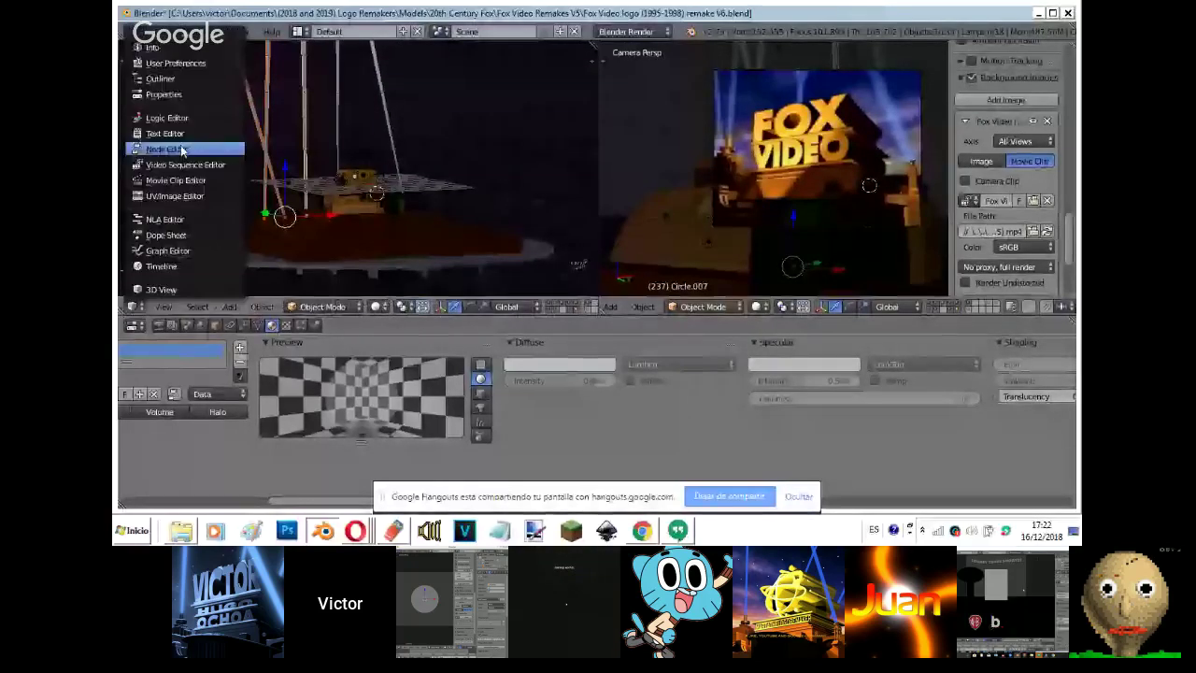
pyautogui.click(164, 235)
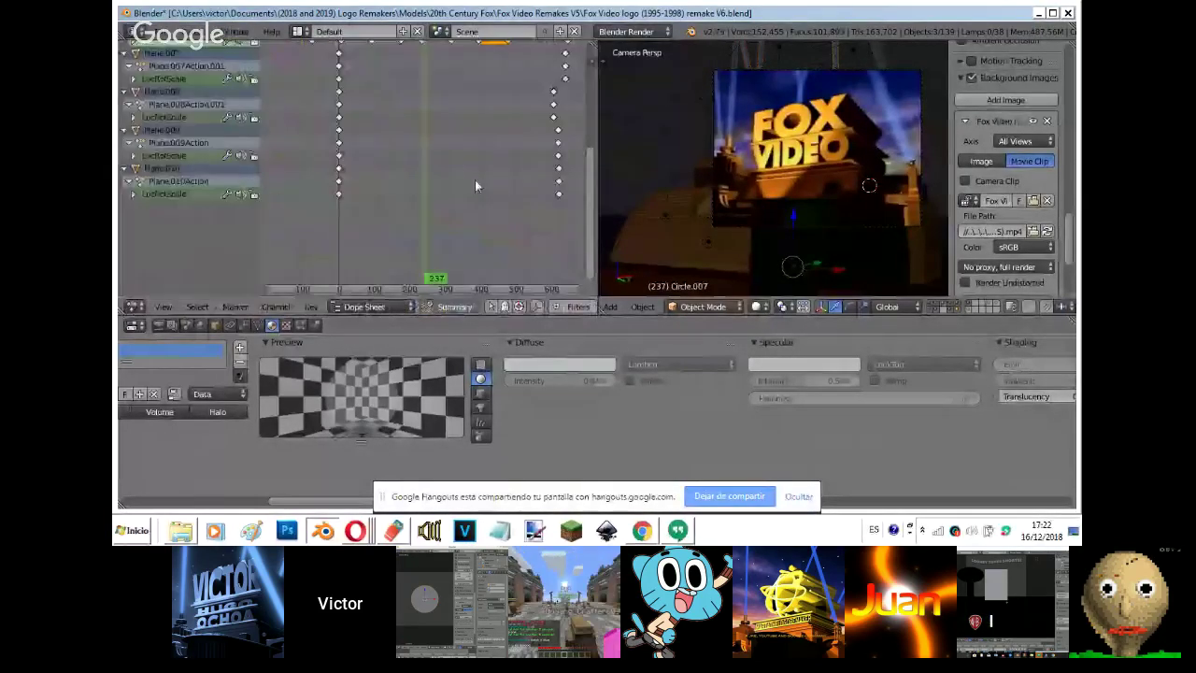
pyautogui.press('g')
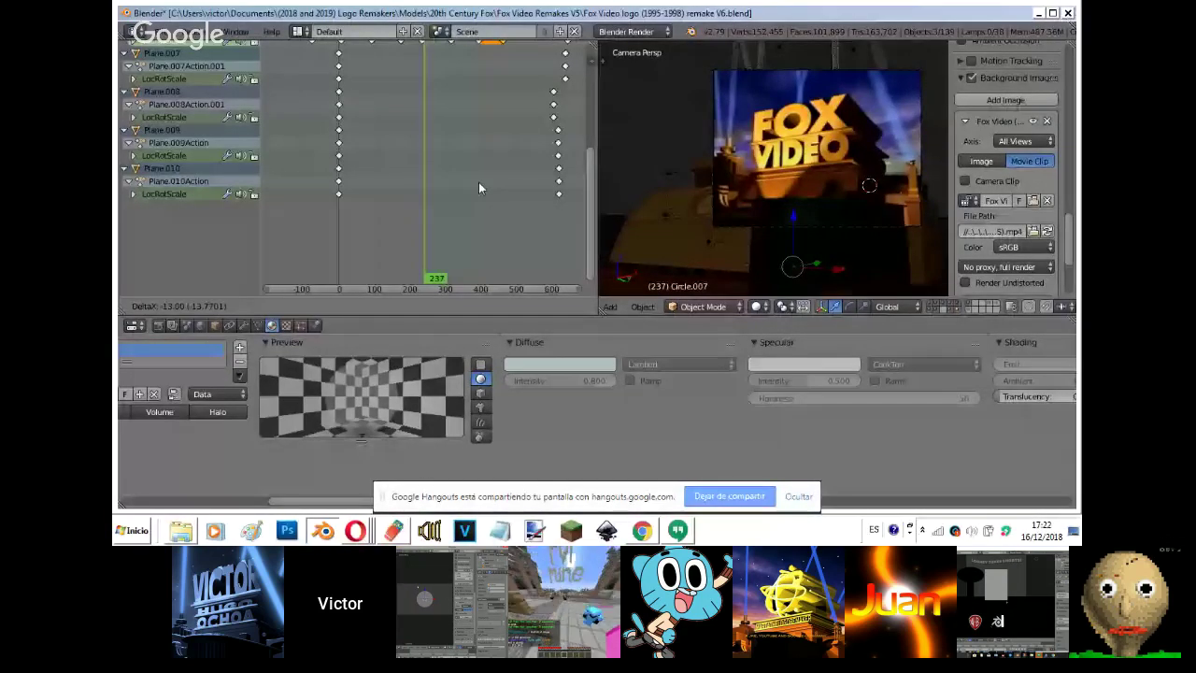
pyautogui.rightClick(479, 182)
pyautogui.press('g')
pyautogui.click(430, 190)
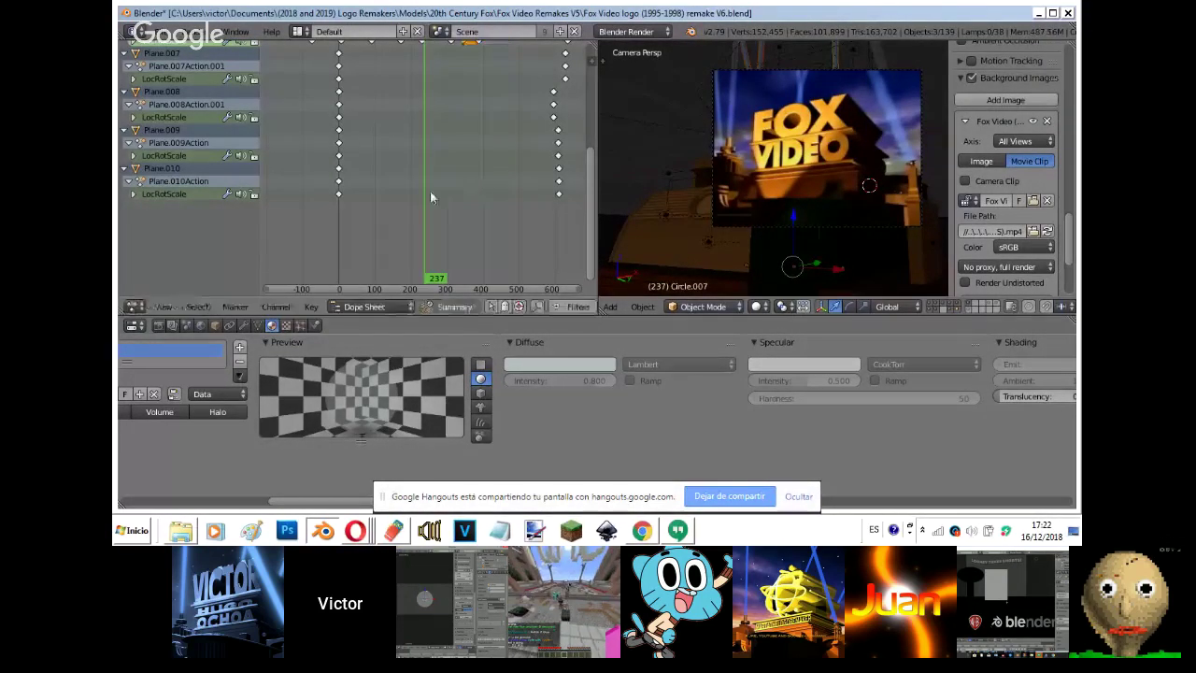
# - Hide the background reference and nudge the selected Circle.009 searchlight keyframes slightly earlier in the Dope Sheet
pyautogui.click(972, 79)
pyautogui.moveTo(408, 91); pyautogui.dragTo(417, 235, button='middle')
pyautogui.scroll(-20, 418, 234)
pyautogui.moveTo(420, 99); pyautogui.dragTo(422, 122, button='middle')
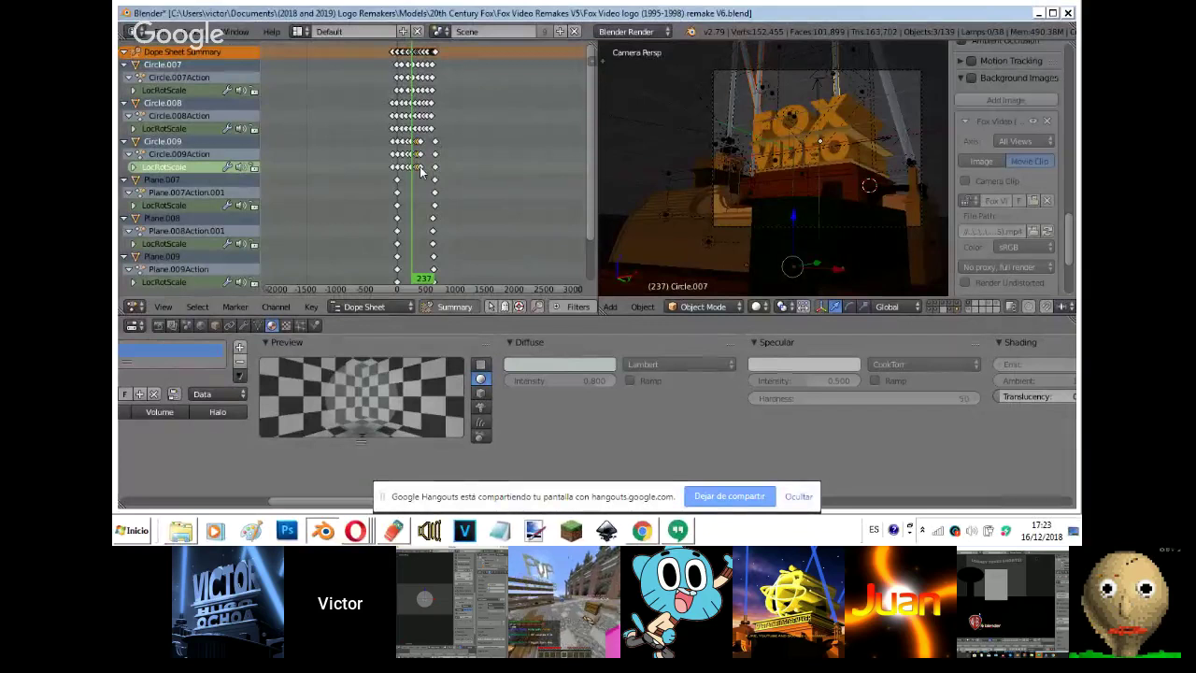
pyautogui.scroll(7, 421, 171)
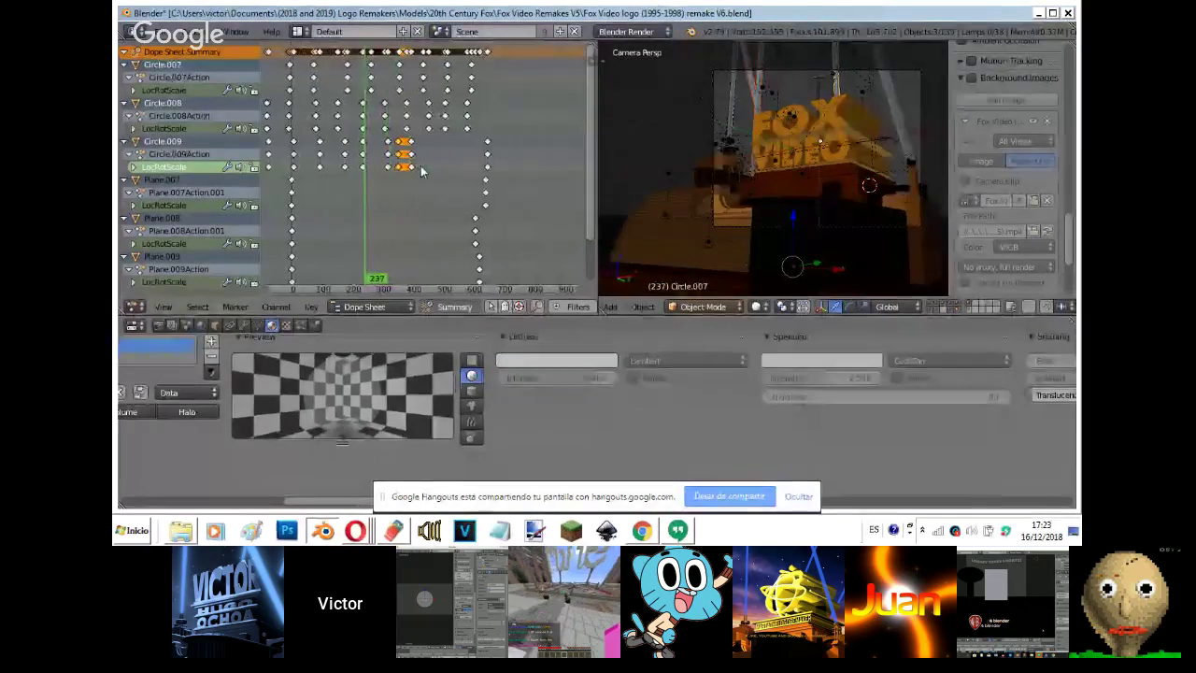
pyautogui.press('g')
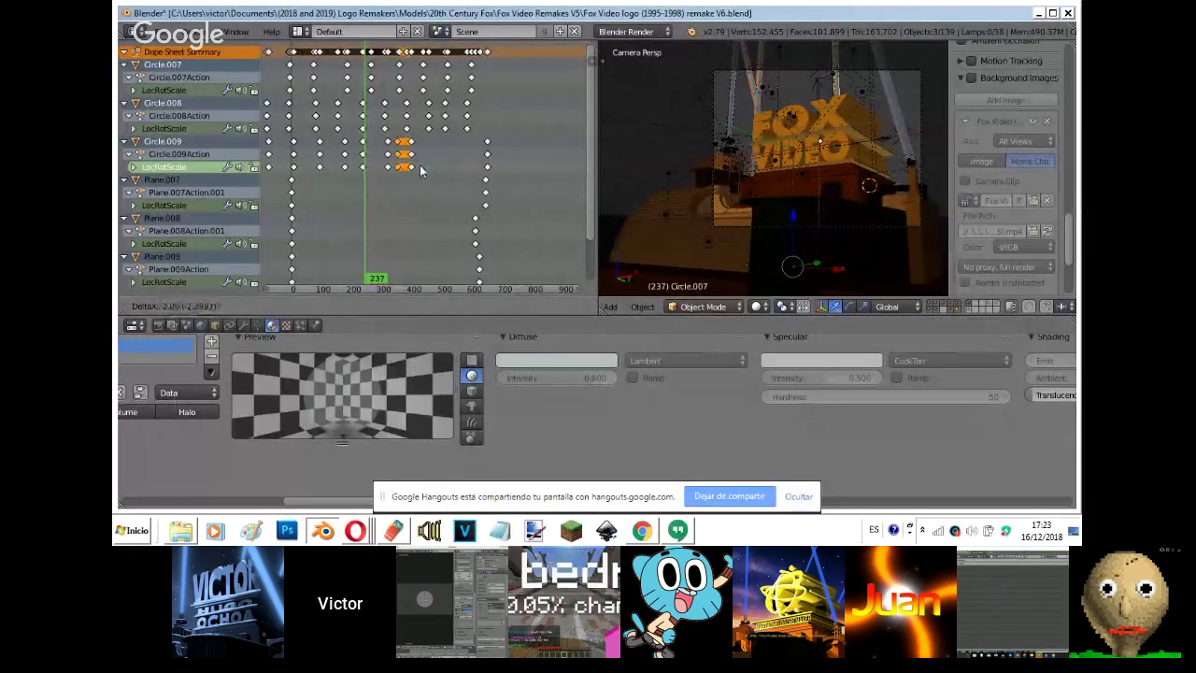
pyautogui.click(421, 171)
# - Shift the Circle.009 keyframes and Plane.007's first keyframe forward in time, set the current frame to 260, and collapse the background image settings
pyautogui.moveTo(421, 178); pyautogui.dragTo(266, 145)
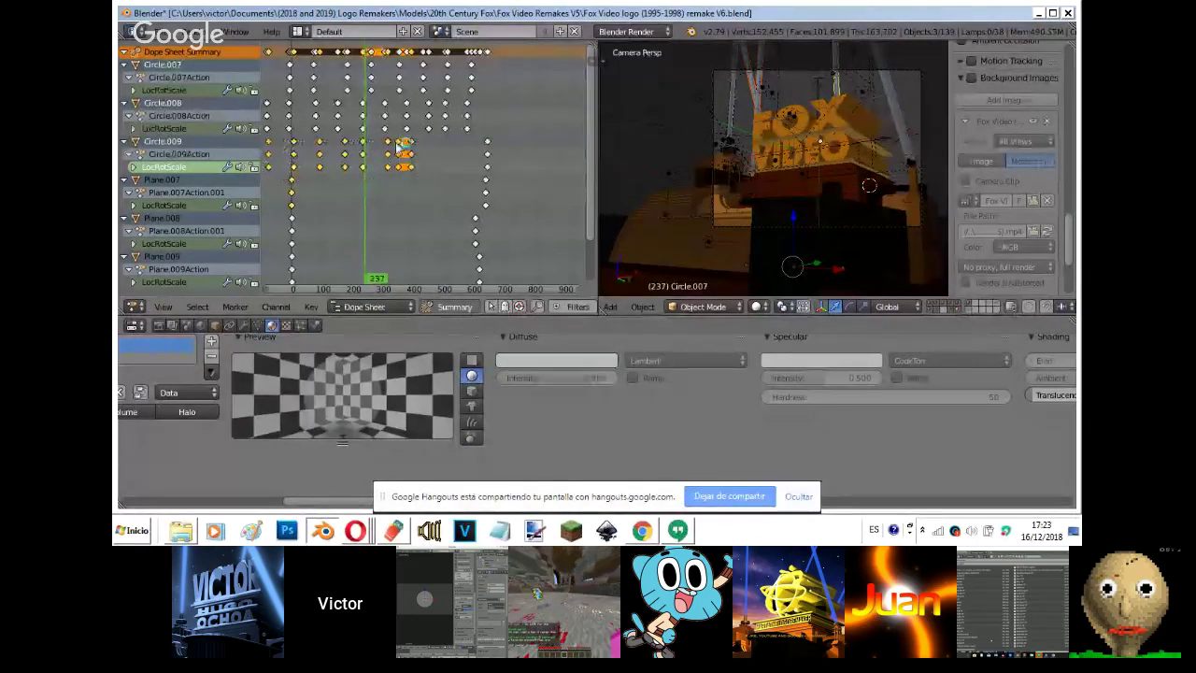
pyautogui.press('g')
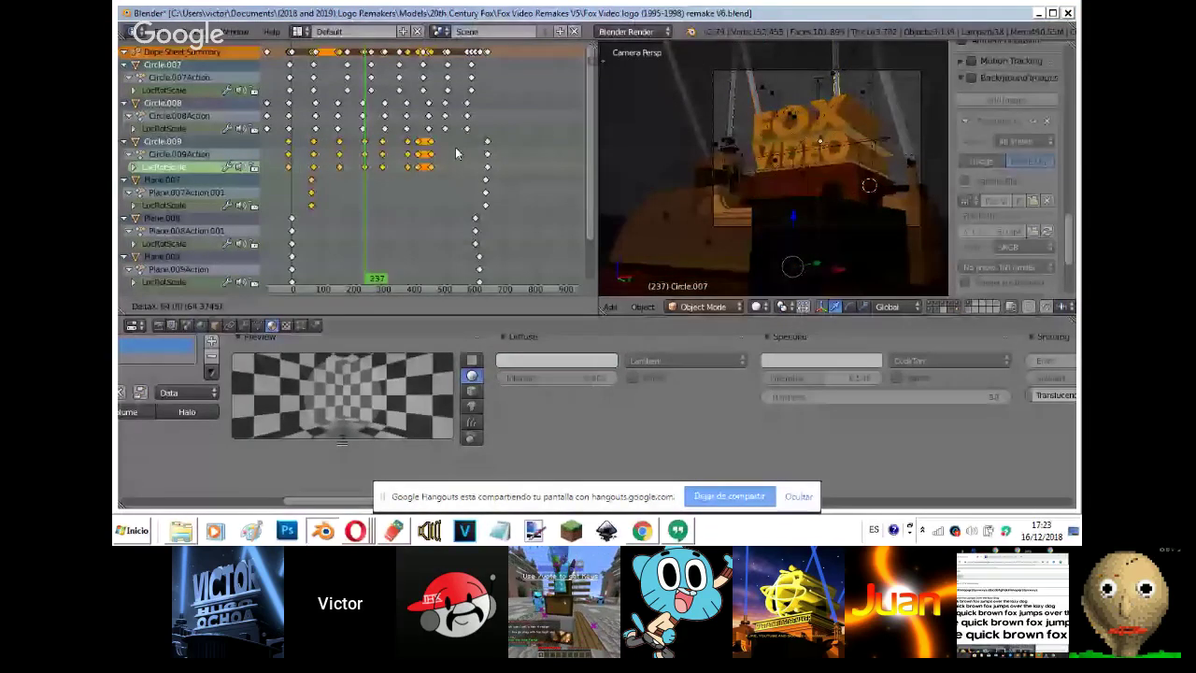
pyautogui.click(486, 153)
pyautogui.click(372, 153)
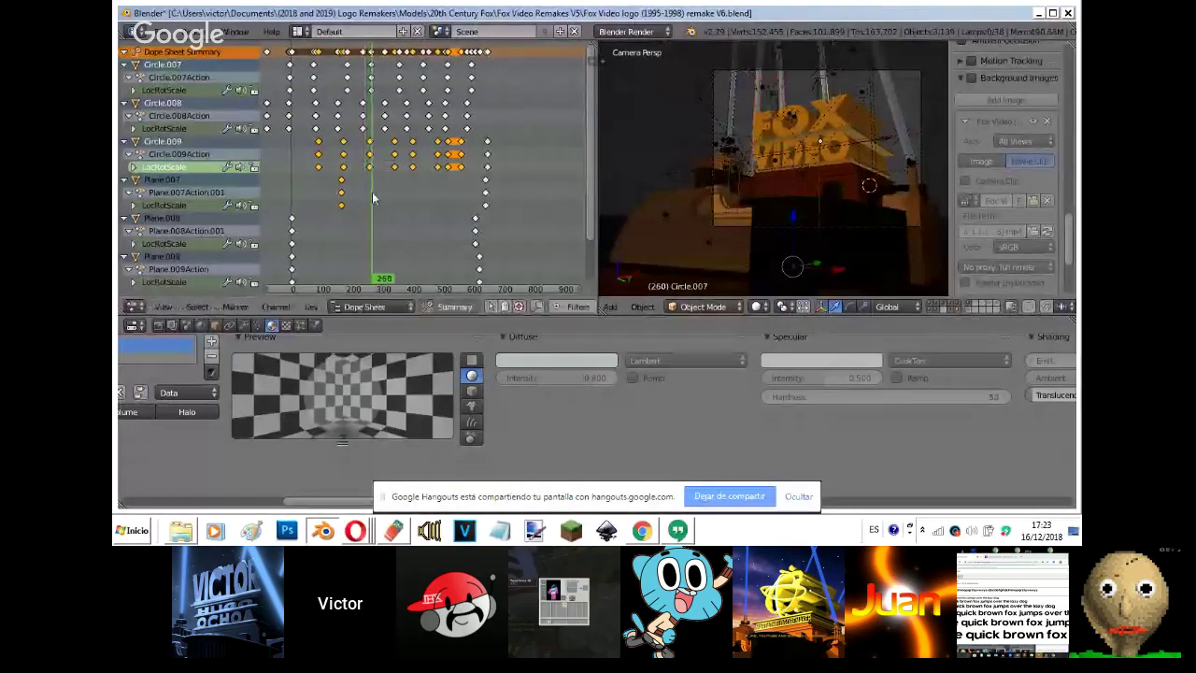
pyautogui.click(967, 77)
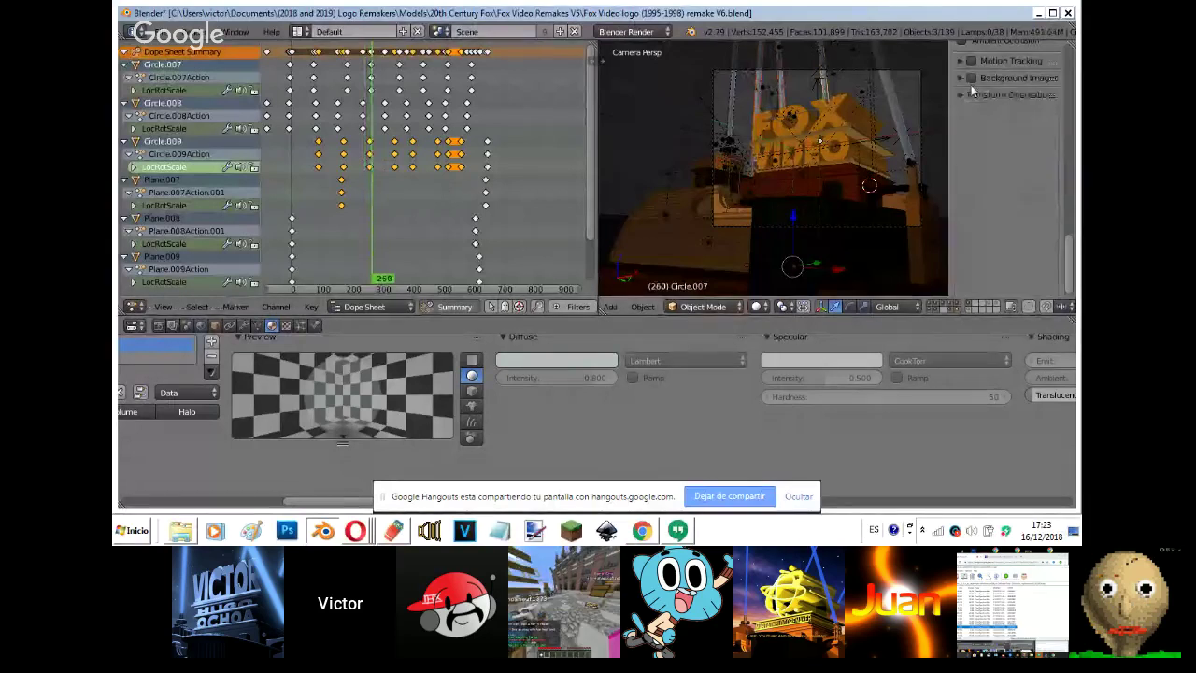
# - Set the current frame to 272 and move the selected Circle.009 and Plane.007 keyframes earlier in the Dope Sheet
pyautogui.click(972, 79)
pyautogui.click(972, 78)
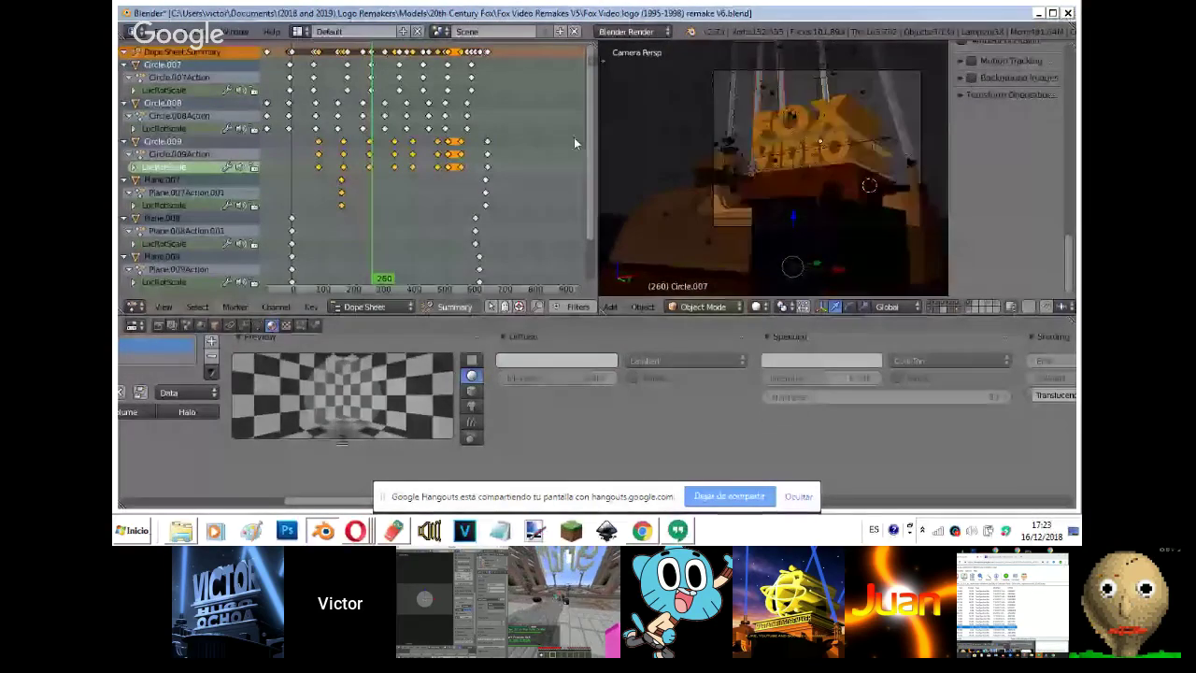
pyautogui.click(376, 204)
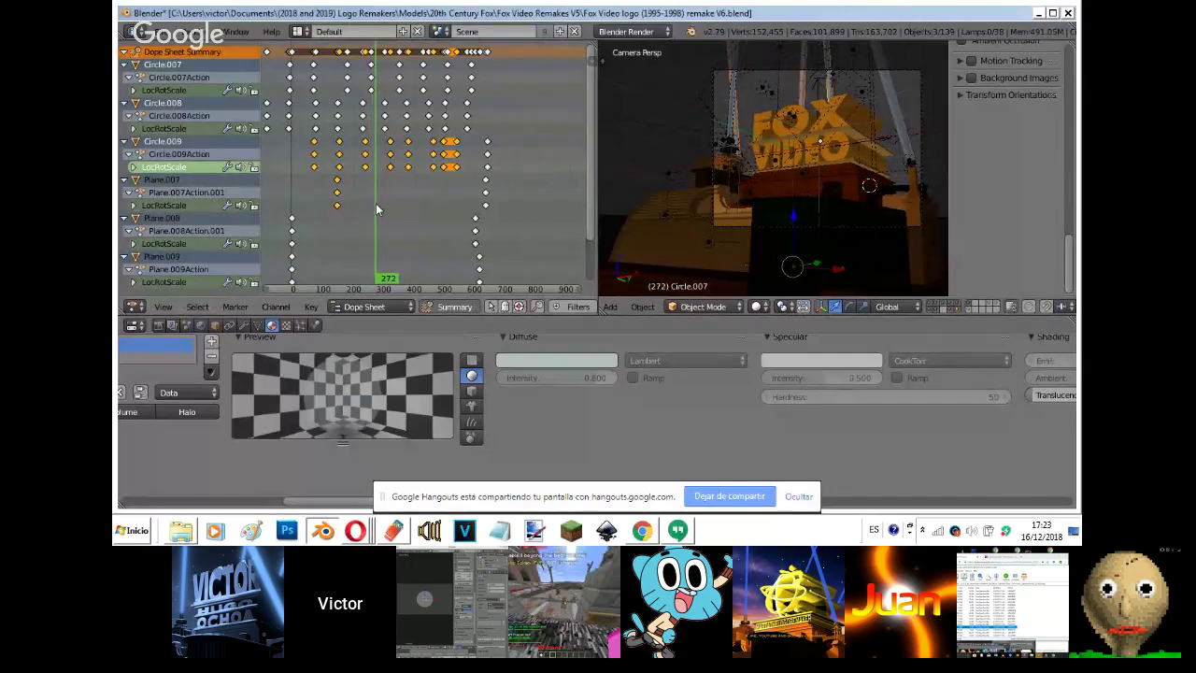
pyautogui.press('g')
pyautogui.click(412, 188)
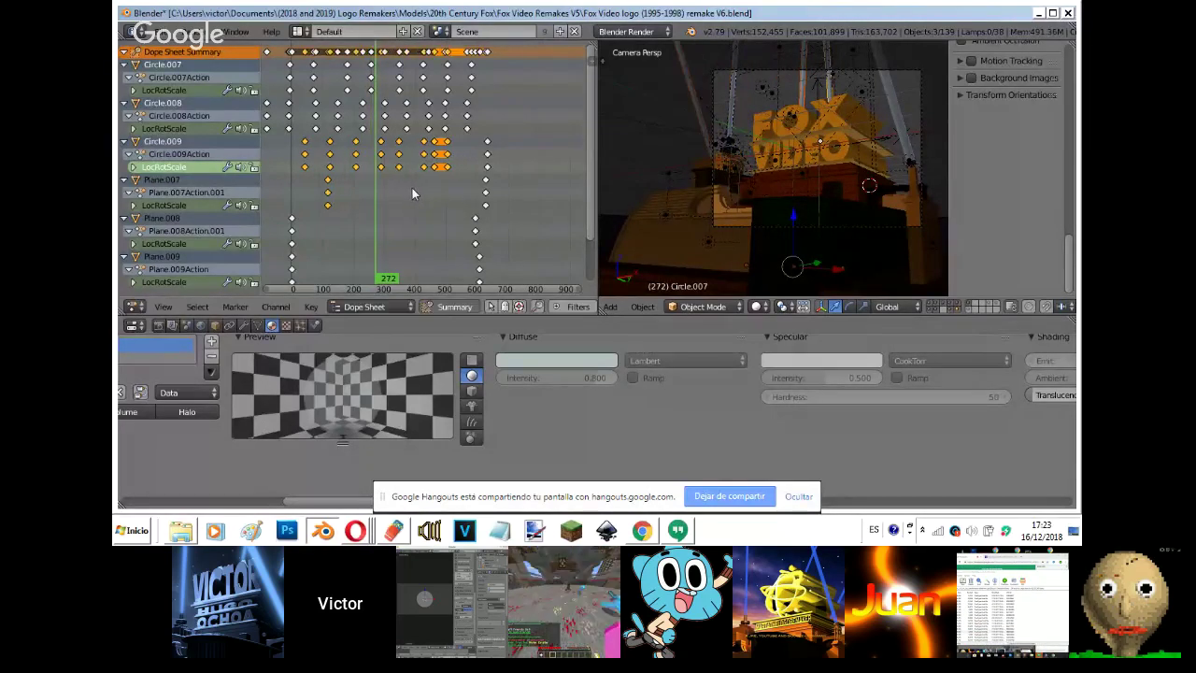
# - Compare the searchlight beams with the background reference by toggling it, scrubbing to other frames and playing the animation
pyautogui.click(972, 78)
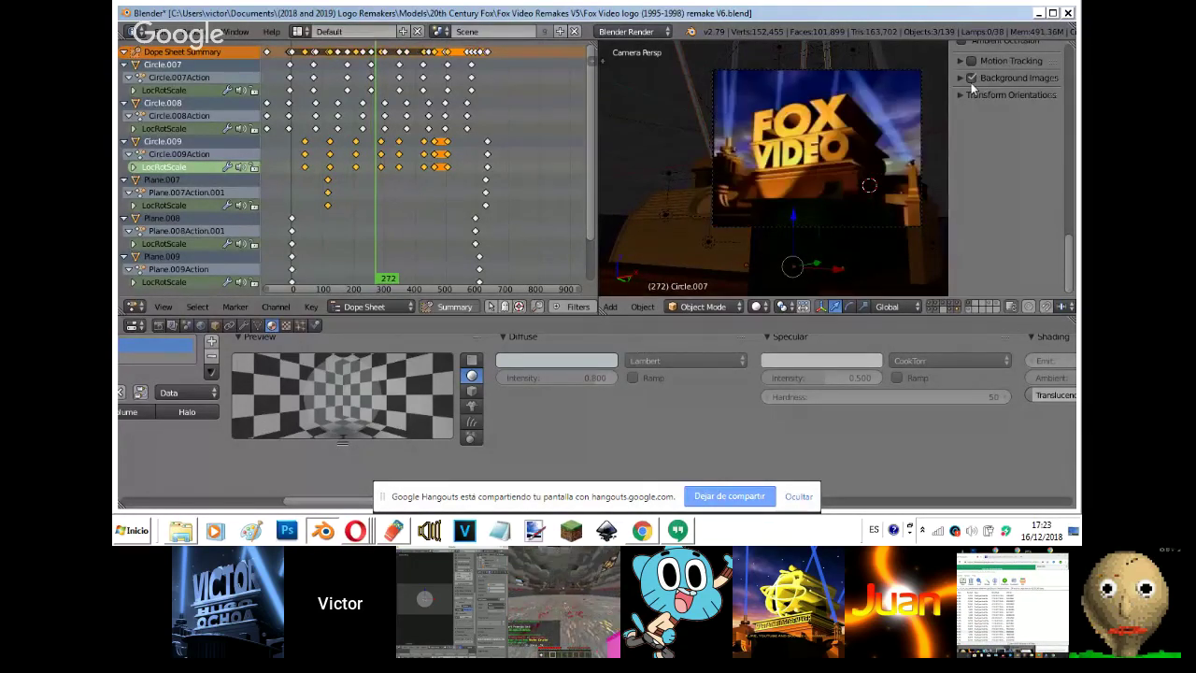
pyautogui.click(973, 79)
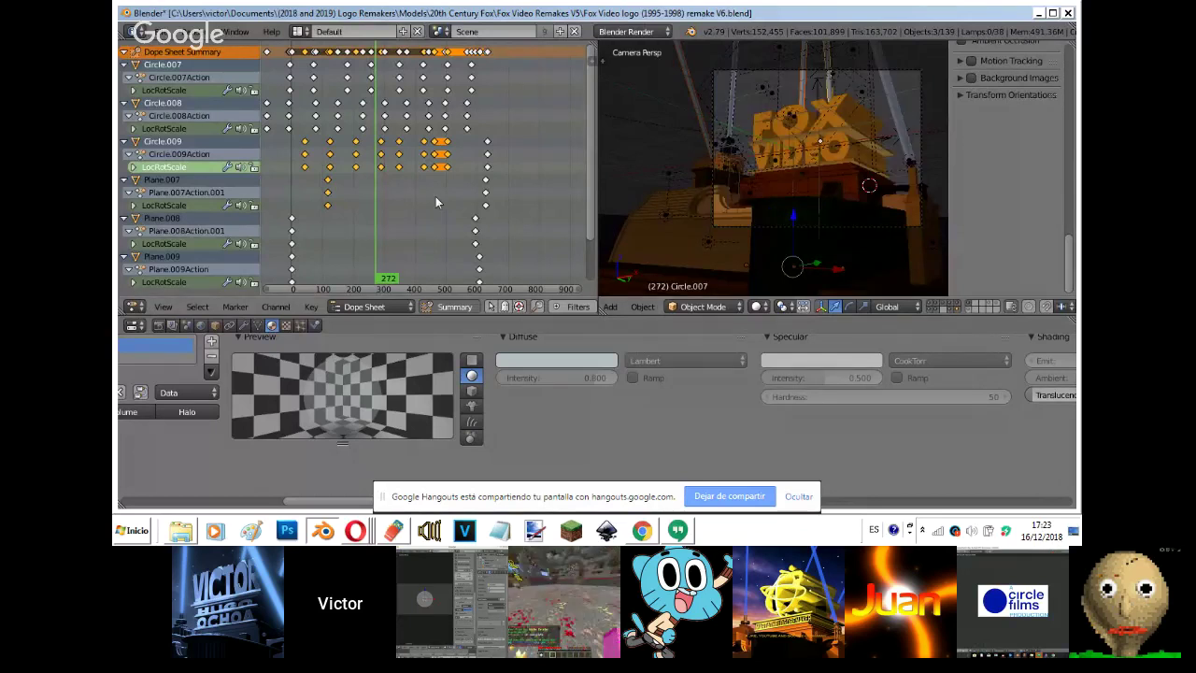
pyautogui.moveTo(376, 186); pyautogui.dragTo(379, 186)
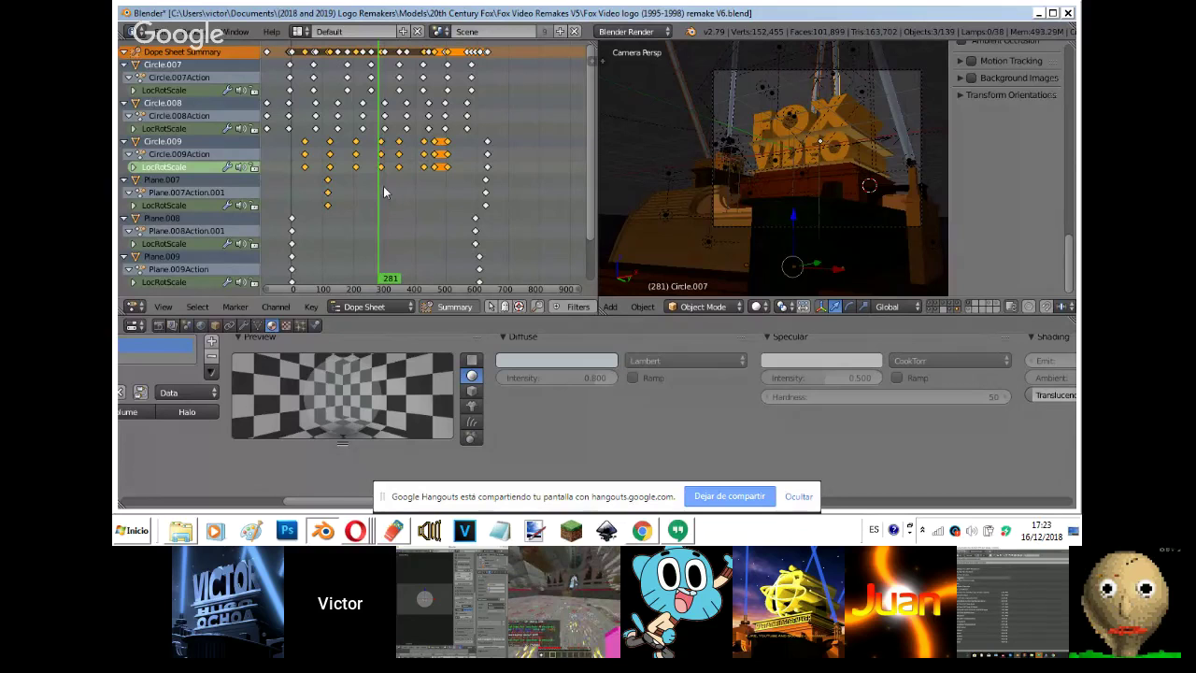
pyautogui.click(425, 186)
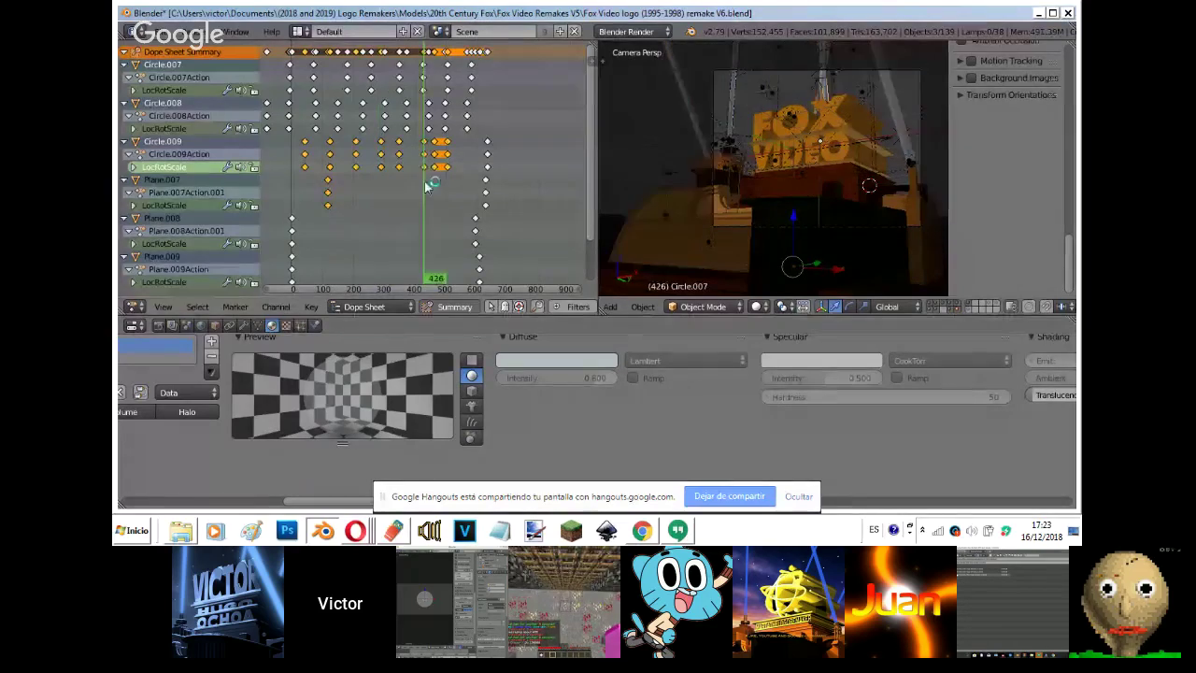
pyautogui.press('Escape')
pyautogui.click(972, 78)
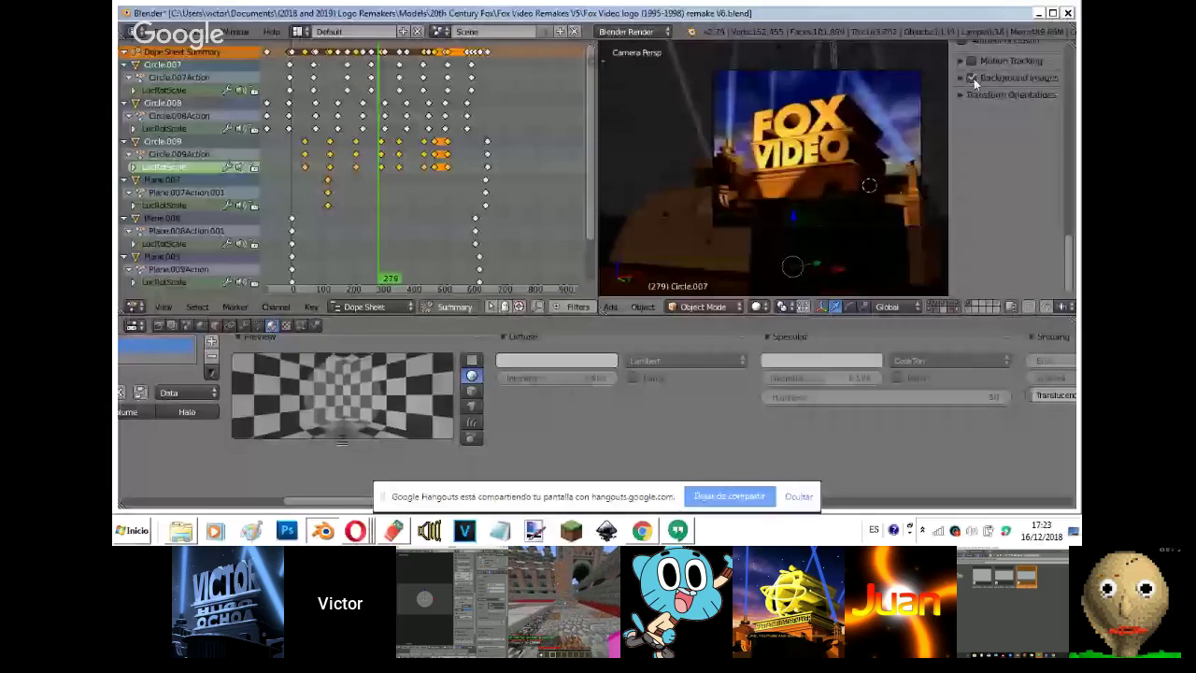
pyautogui.hotkey('alt', 'a')
pyautogui.press('Escape')
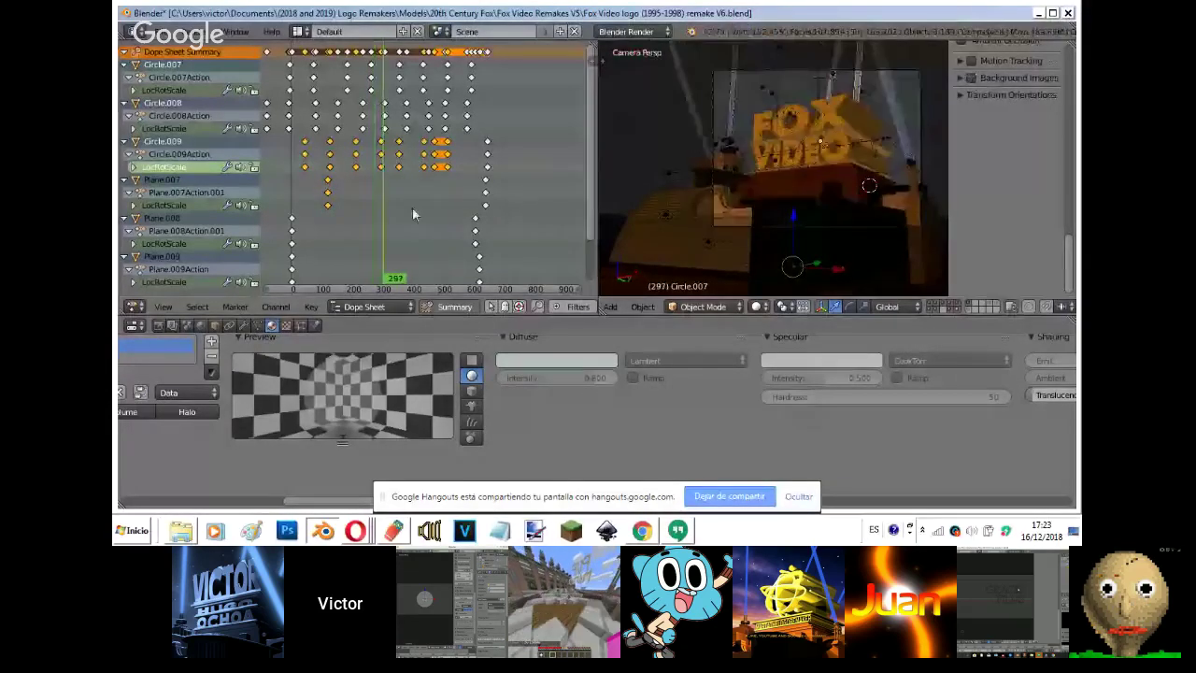
# - Shift the selected Circle.009 and Plane.007 keyframes about 55 frames earlier and restore the 3D view in place of the Dope Sheet
pyautogui.press('g')
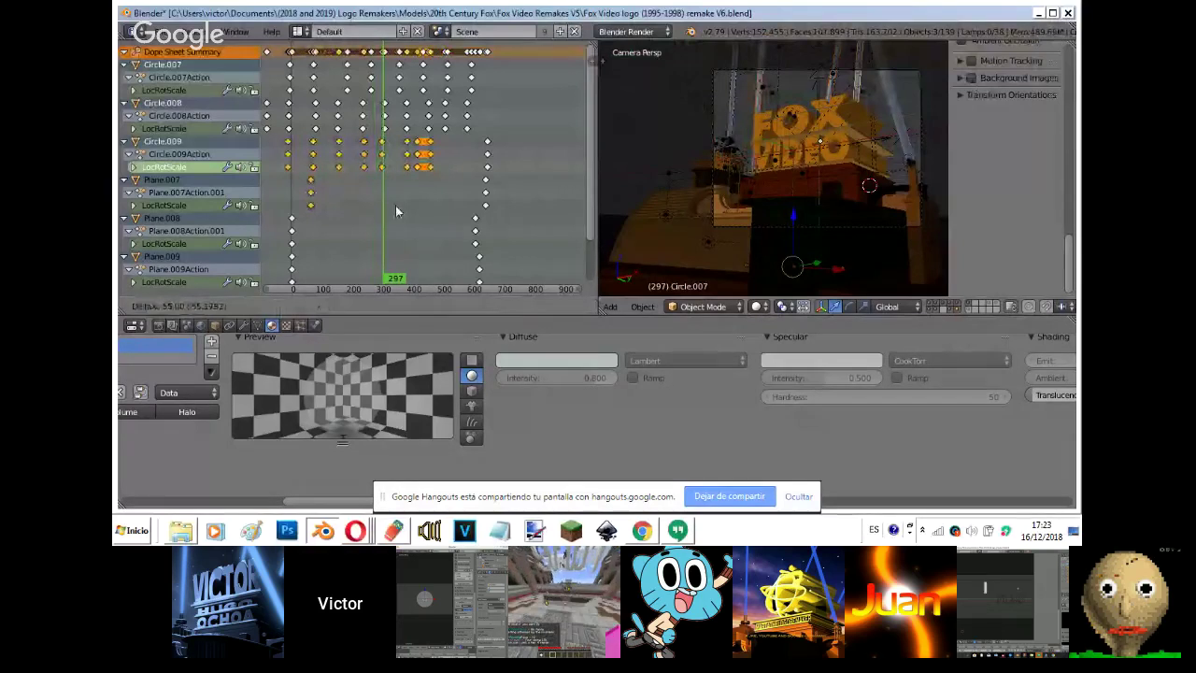
pyautogui.click(396, 212)
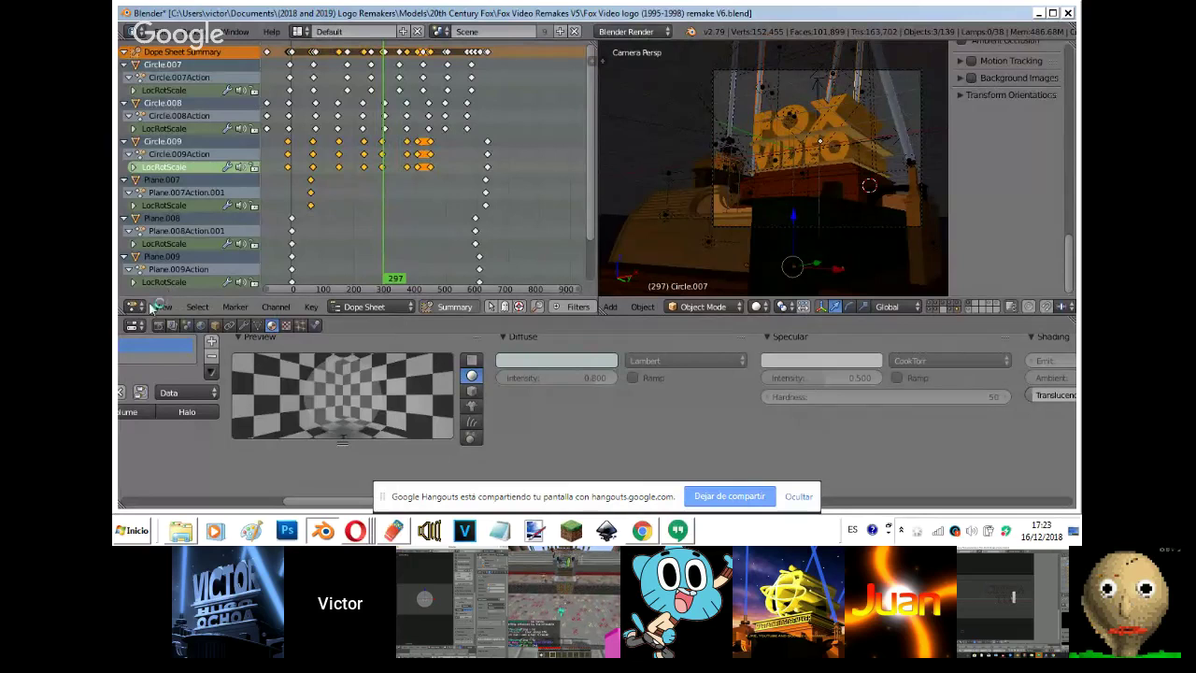
pyautogui.click(138, 307)
pyautogui.click(159, 278)
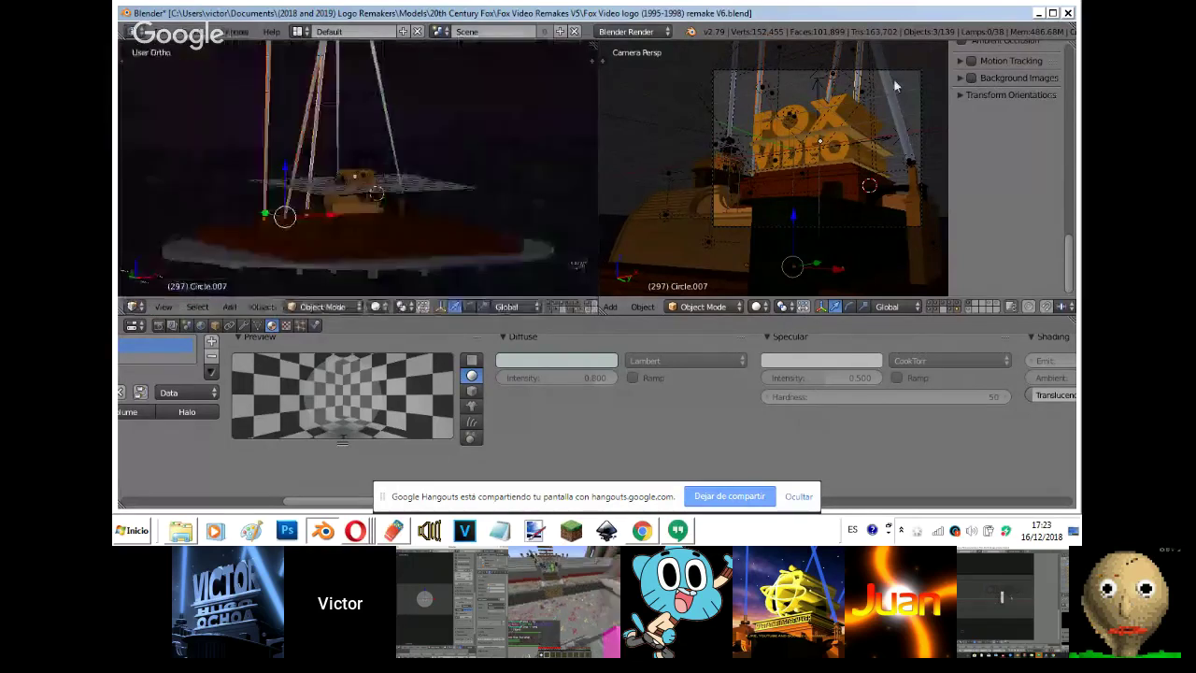
# - Select the camera, show the background reference in the camera view, and replace the other 3D view with the Timeline
pyautogui.rightClick(900, 81)
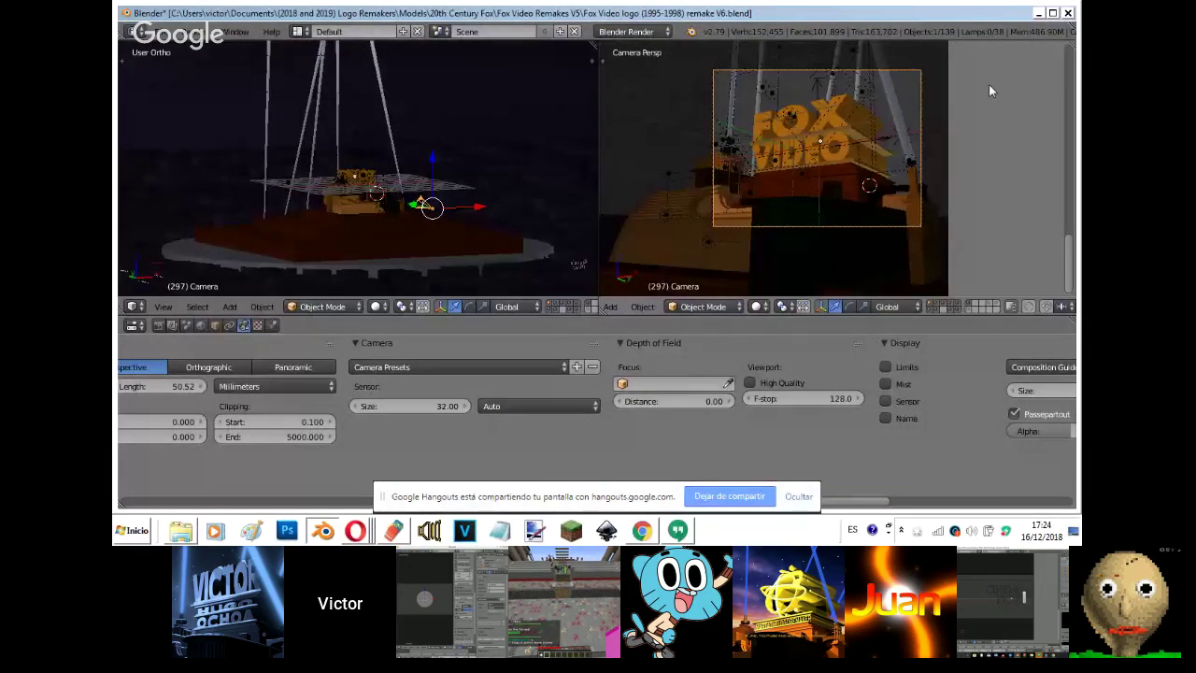
pyautogui.press('n')
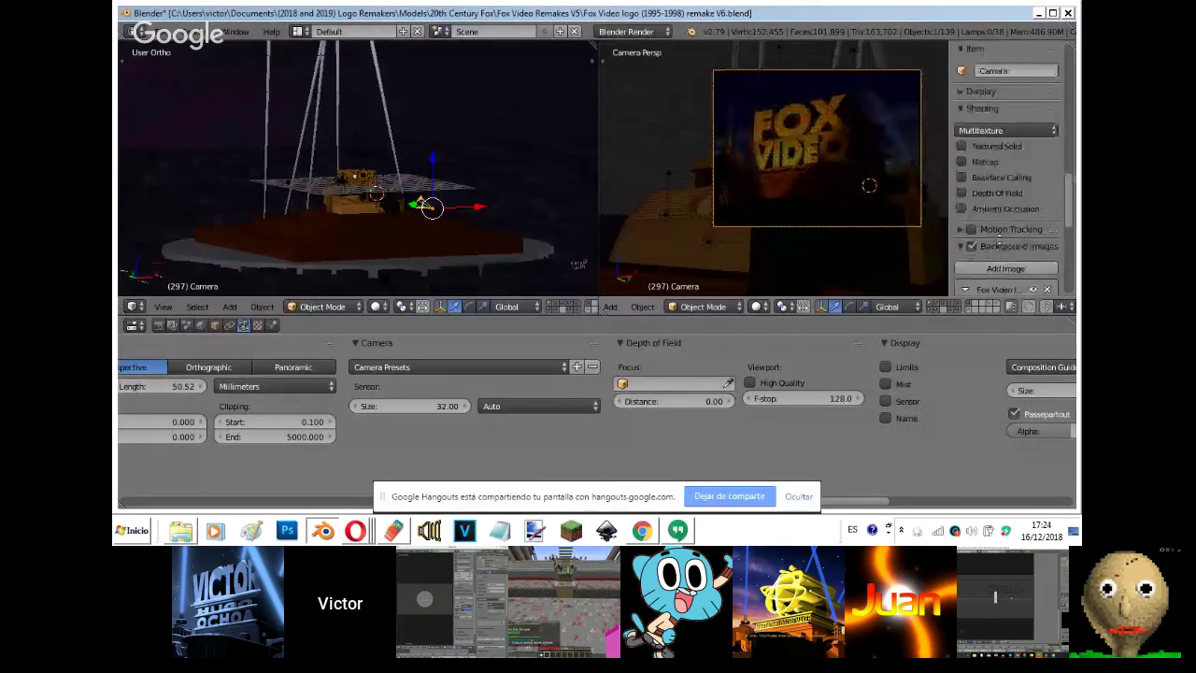
pyautogui.scroll(-5, 997, 251)
pyautogui.click(136, 308)
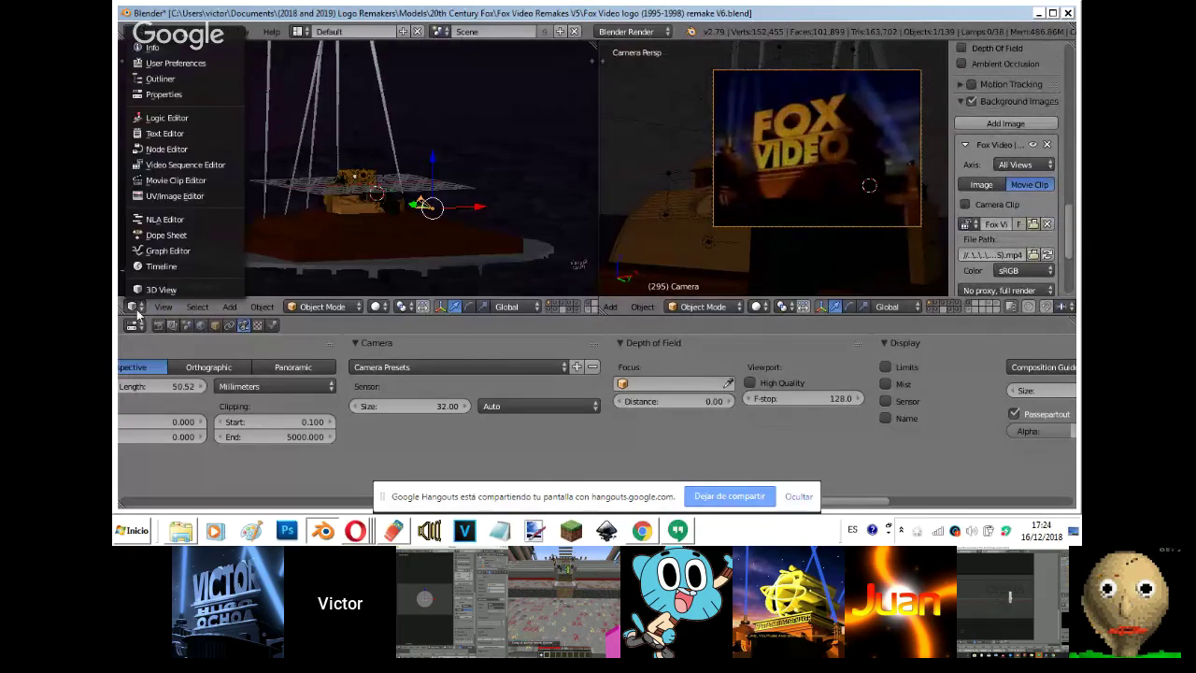
pyautogui.click(176, 267)
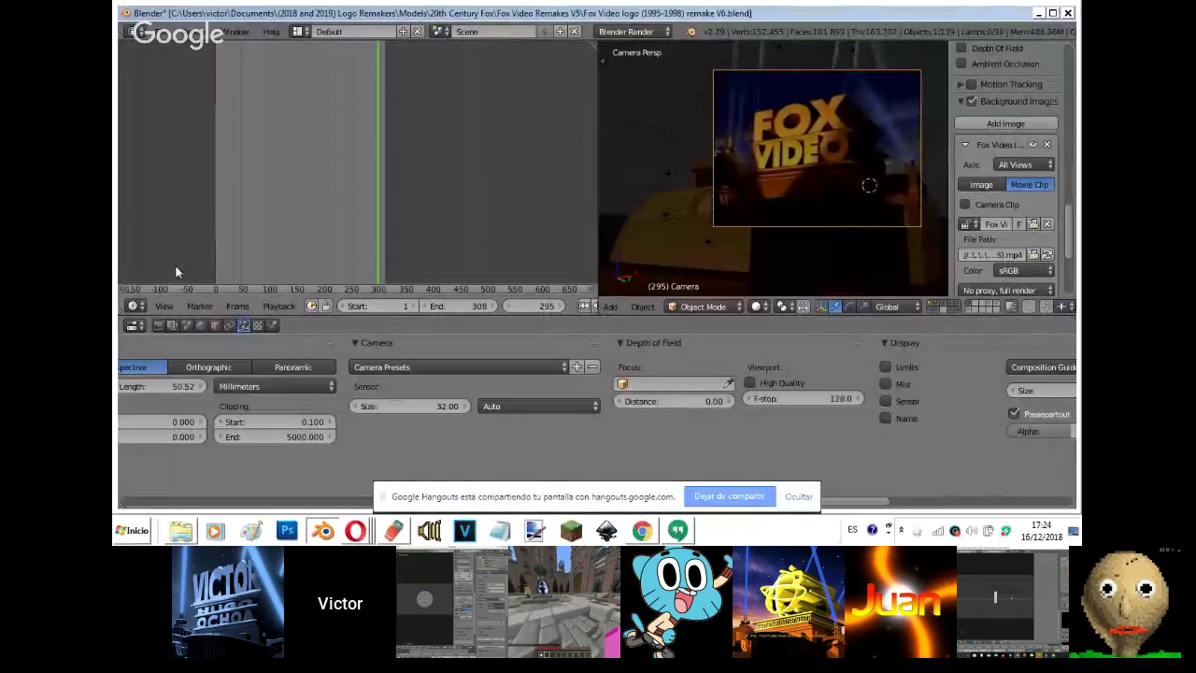
# - Check the Hangouts session in Opera and return to Blender
pyautogui.click(356, 531)
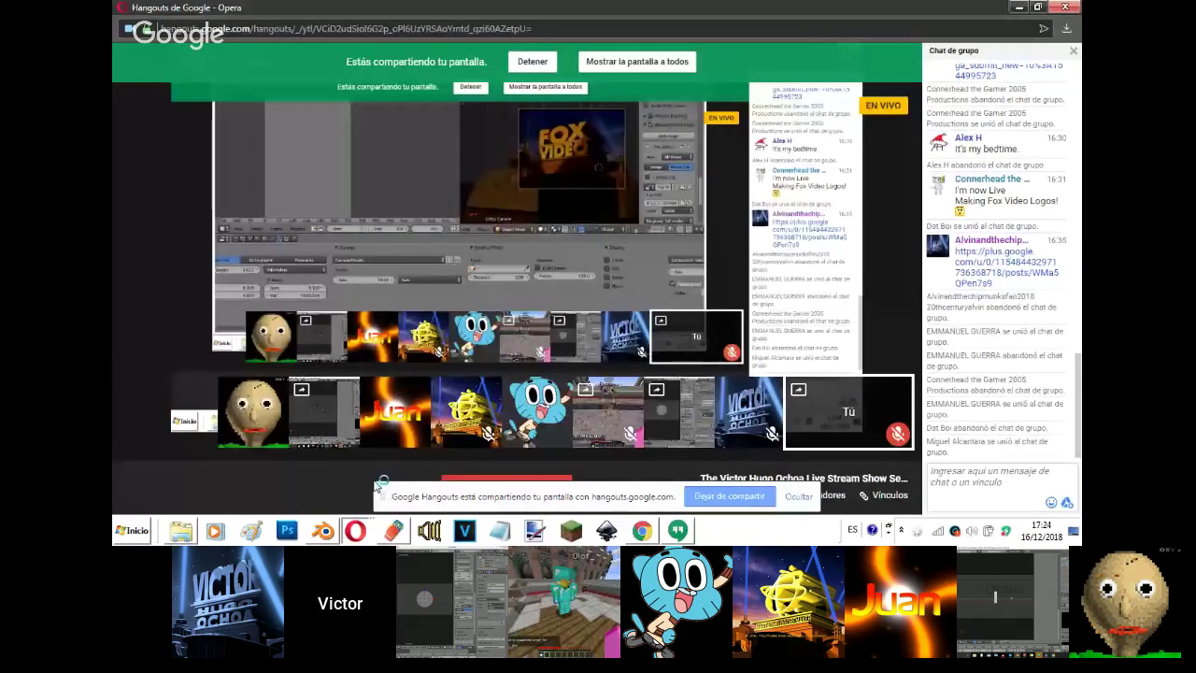
pyautogui.click(378, 486)
pyautogui.click(323, 531)
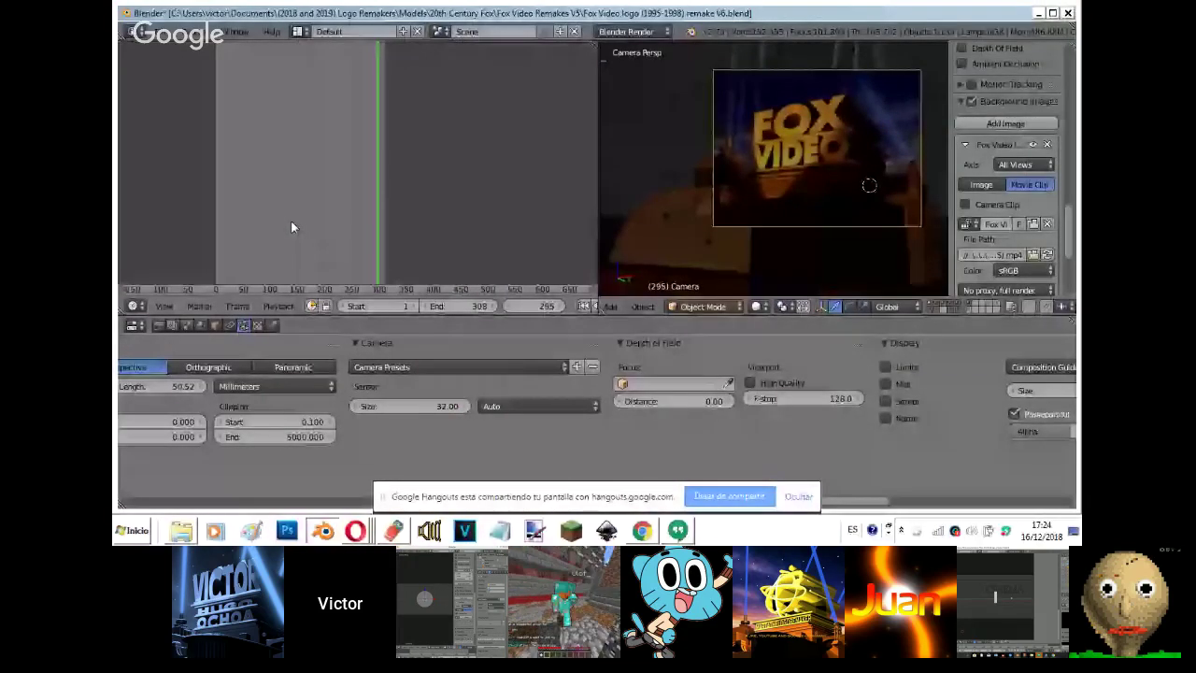
# - Set the current frame to 138 and play the reference clip forward from there in the camera view
pyautogui.click(291, 223)
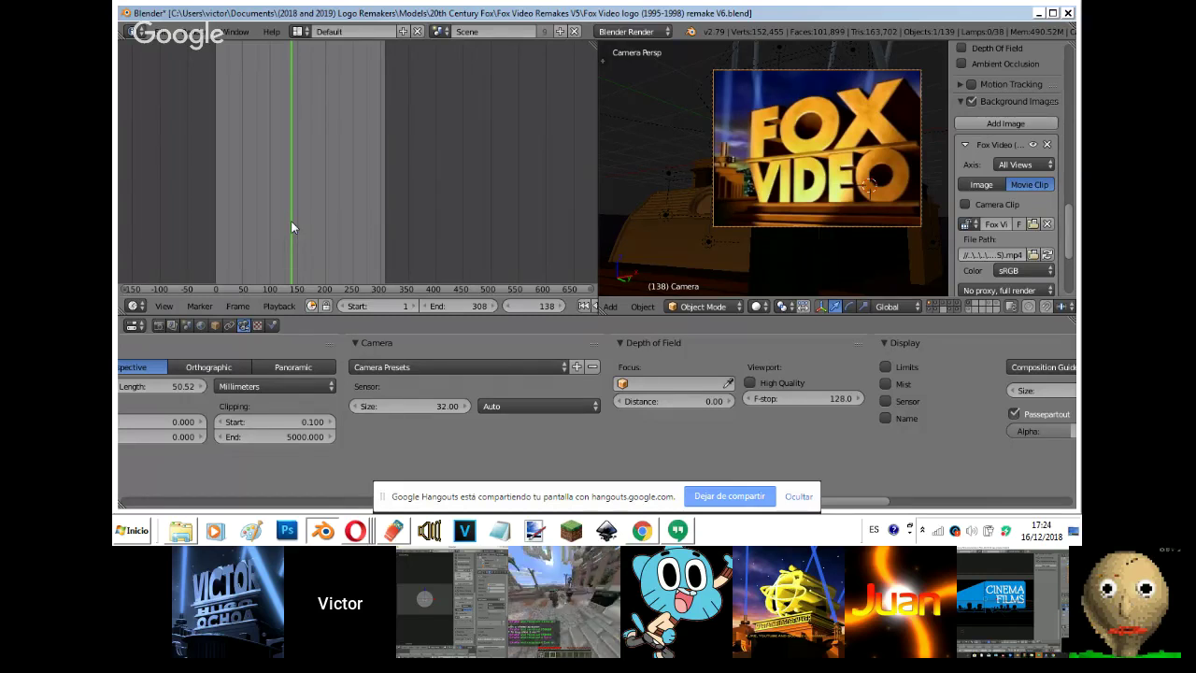
pyautogui.scroll(1, 464, 103)
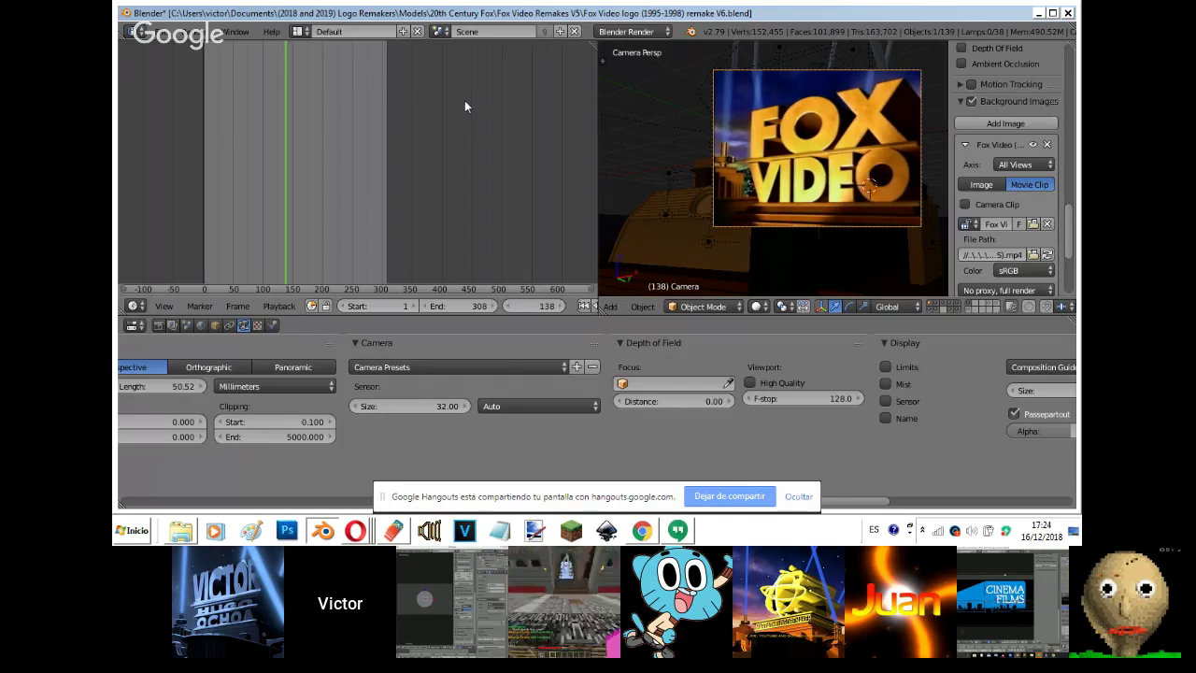
pyautogui.scroll(-1, 992, 239)
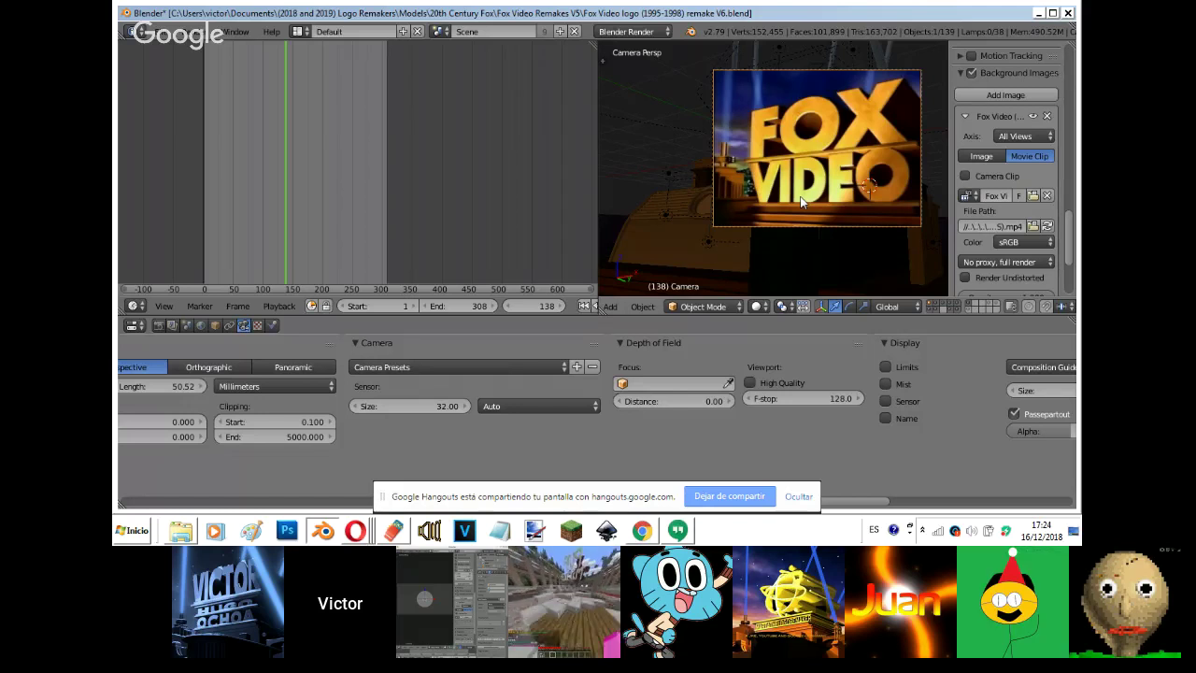
pyautogui.press('Right')
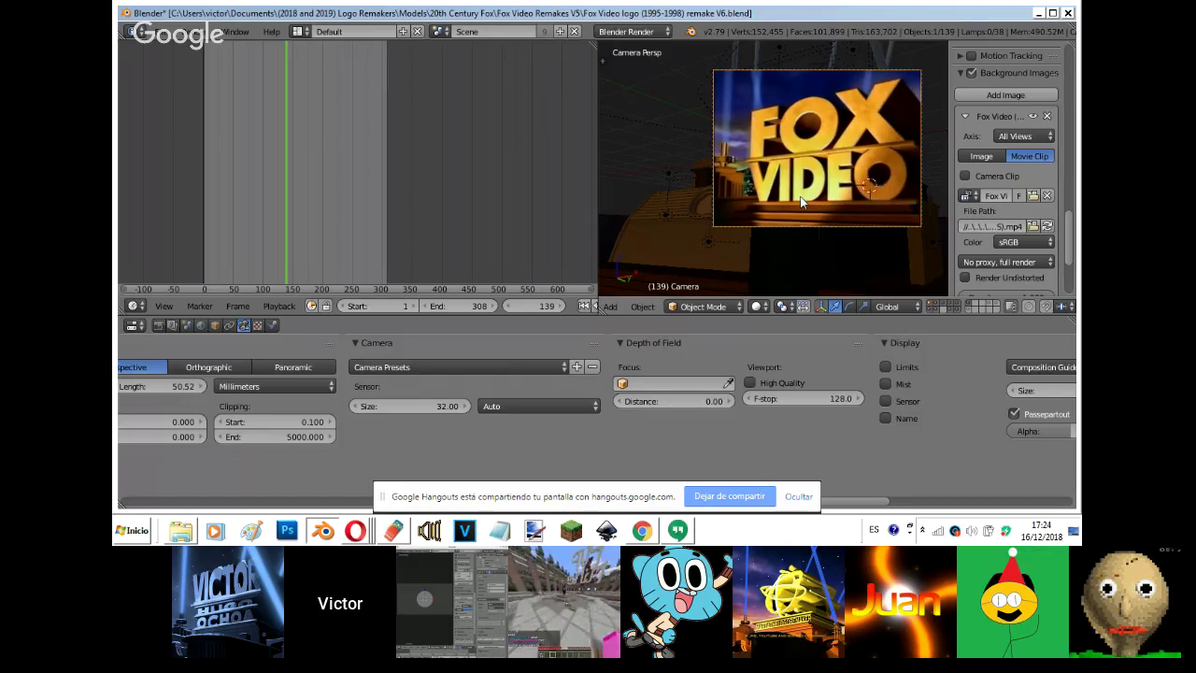
pyautogui.hotkey('alt', 'a')
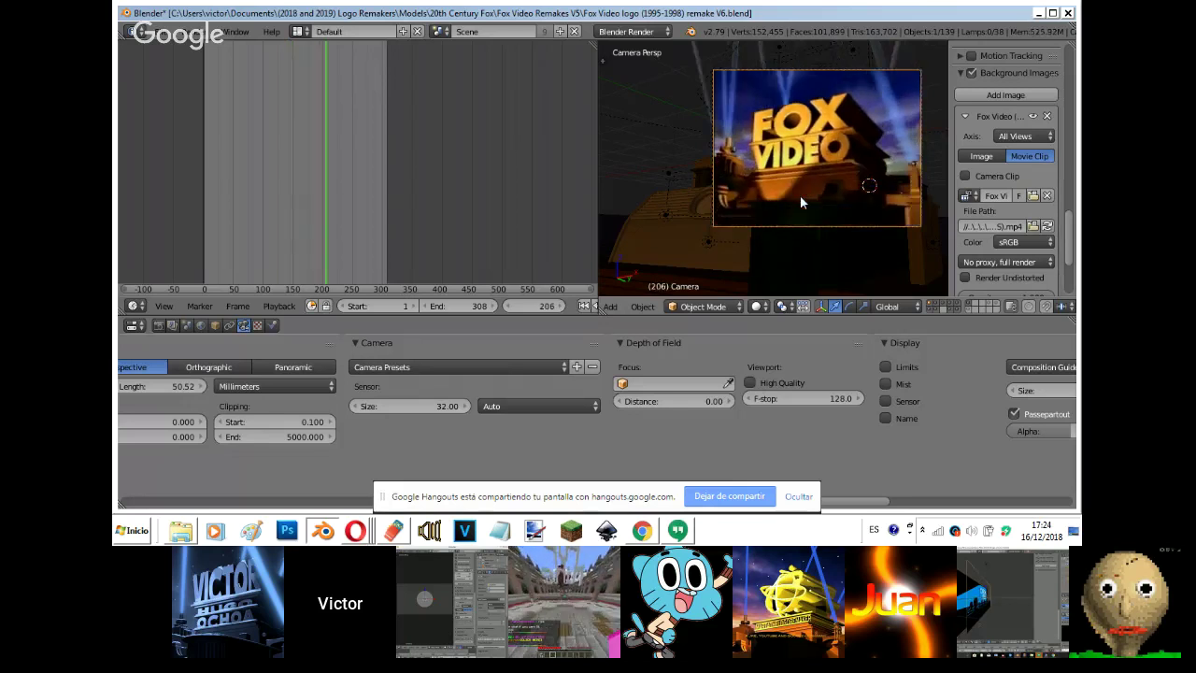
# - Examine the light on the base below the FOX VIDEO letters by playing the reference forward and backward around frames 213 to 234
pyautogui.scroll(5, 800, 196)
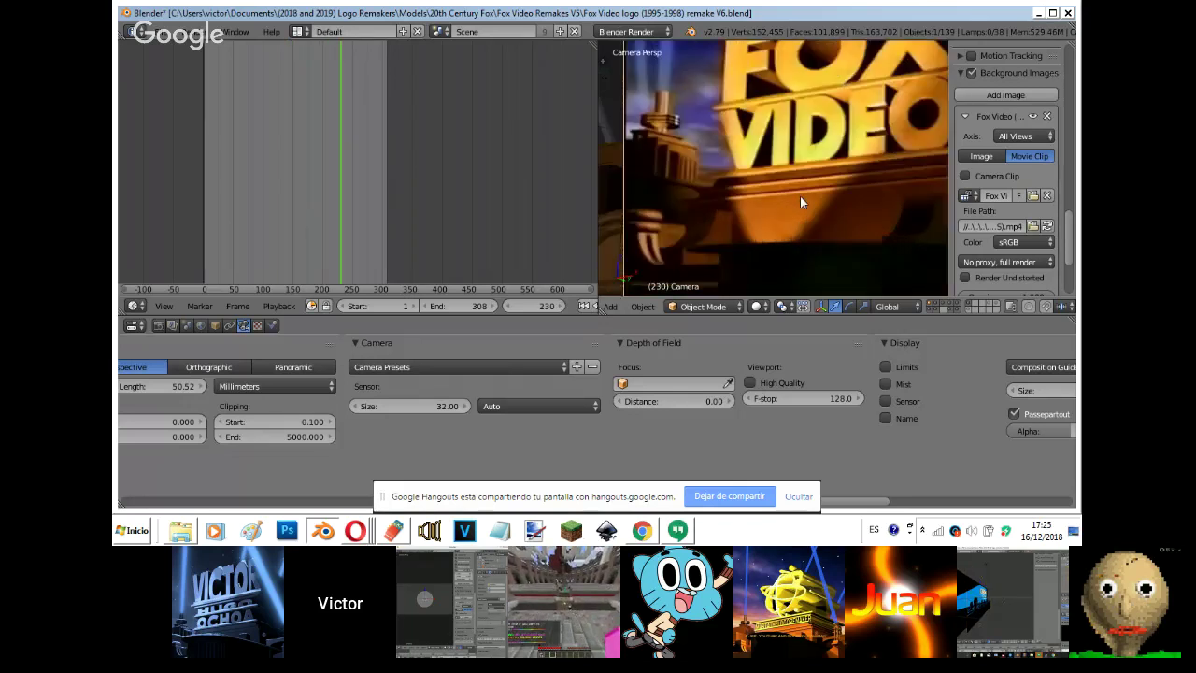
pyautogui.hotkey('alt', 'a')
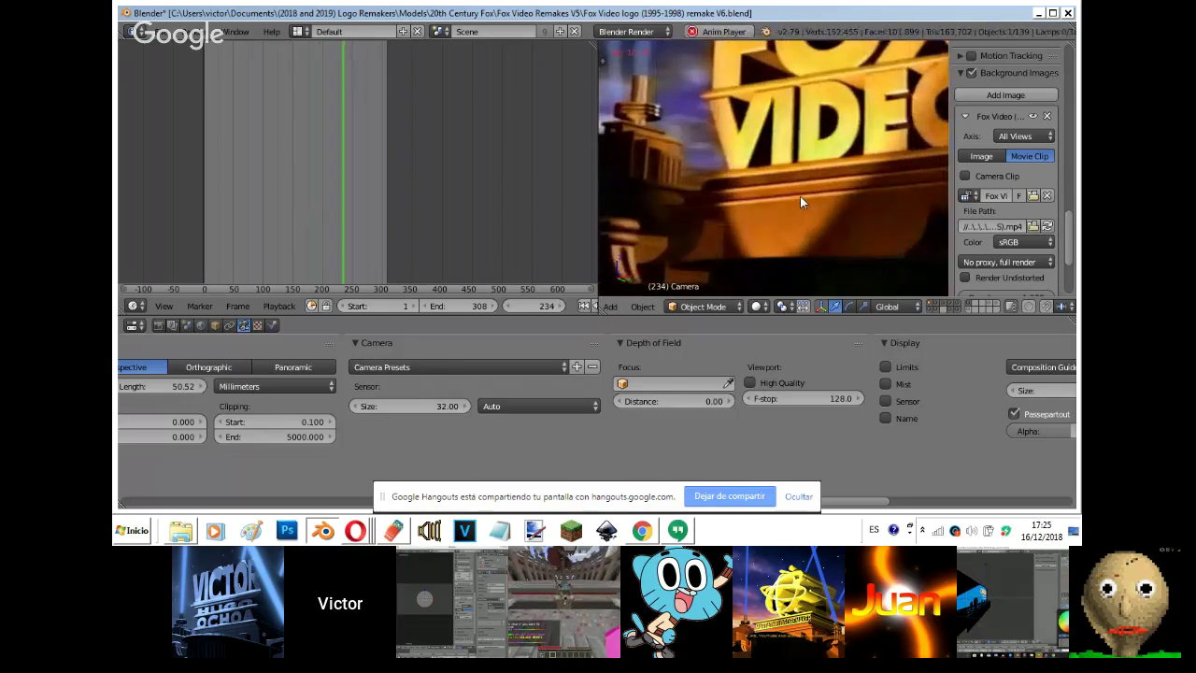
pyautogui.press('Escape')
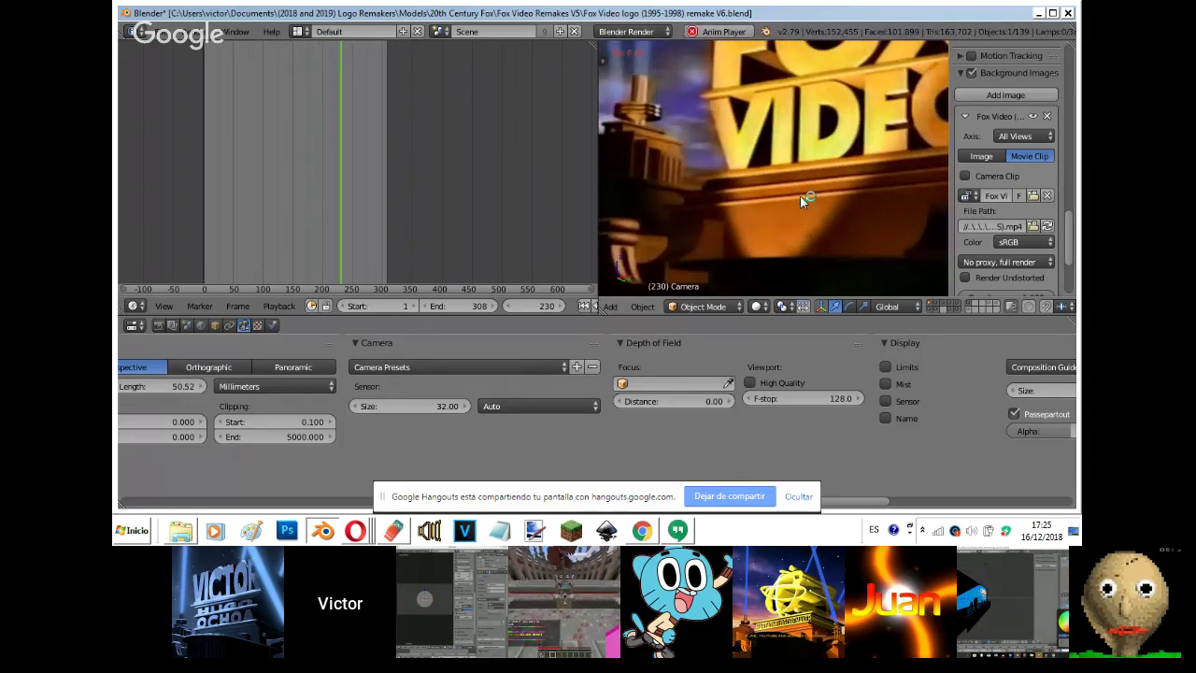
pyautogui.press('Left')
pyautogui.press('Left')
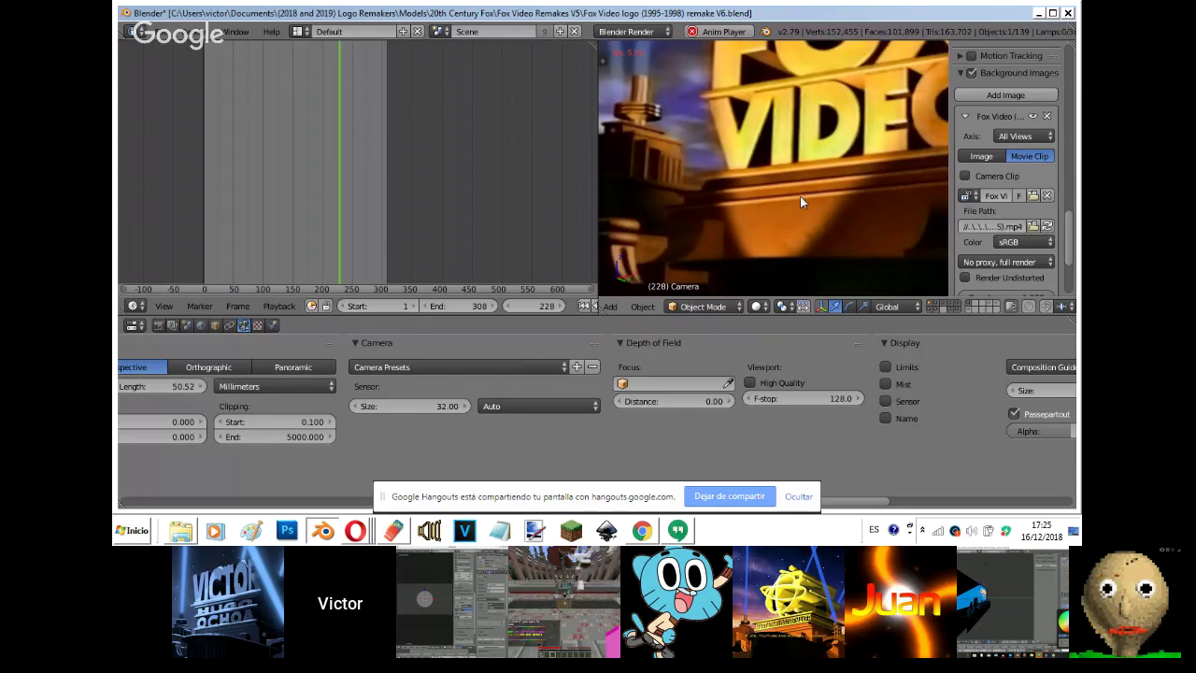
pyautogui.scroll(-1, 801, 201)
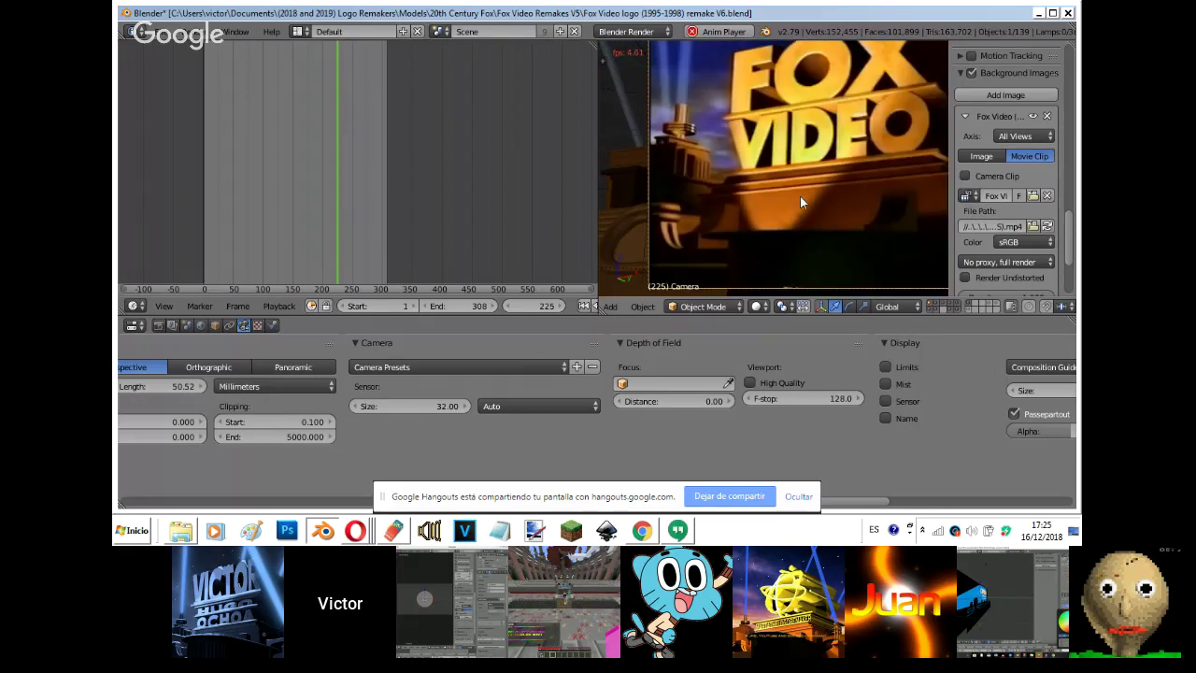
pyautogui.hotkey('alt', 'a')
pyautogui.hotkey('shift', 'alt', 'a')
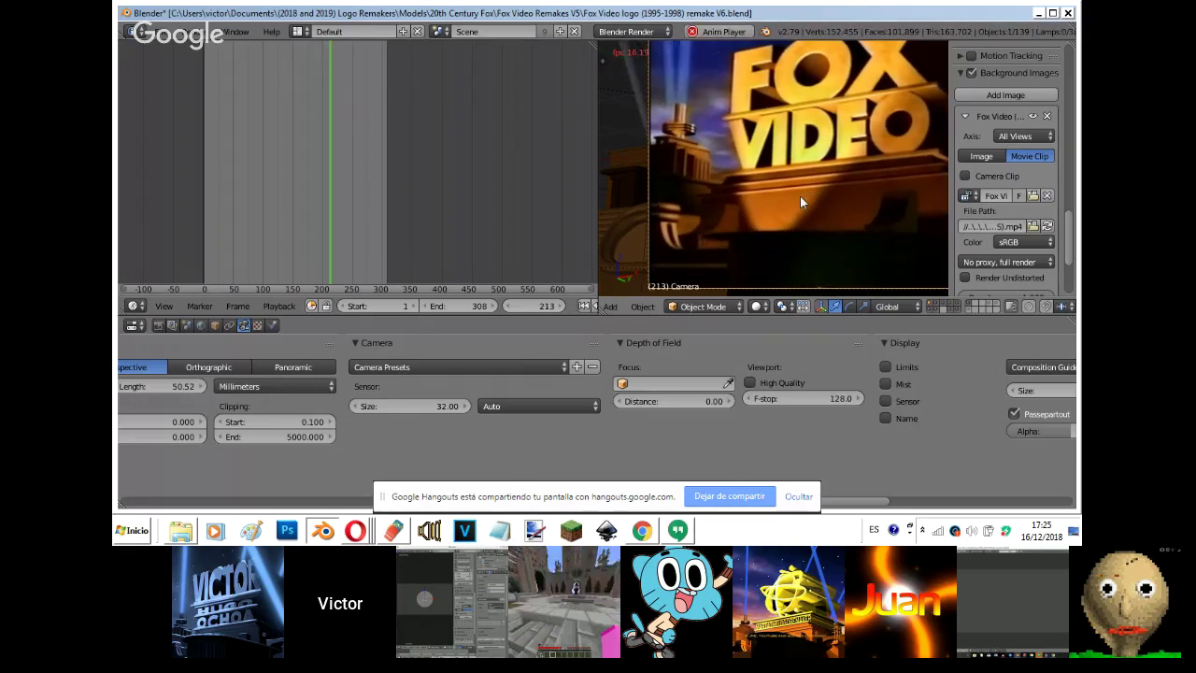
pyautogui.hotkey('shift', 'alt', 'a')
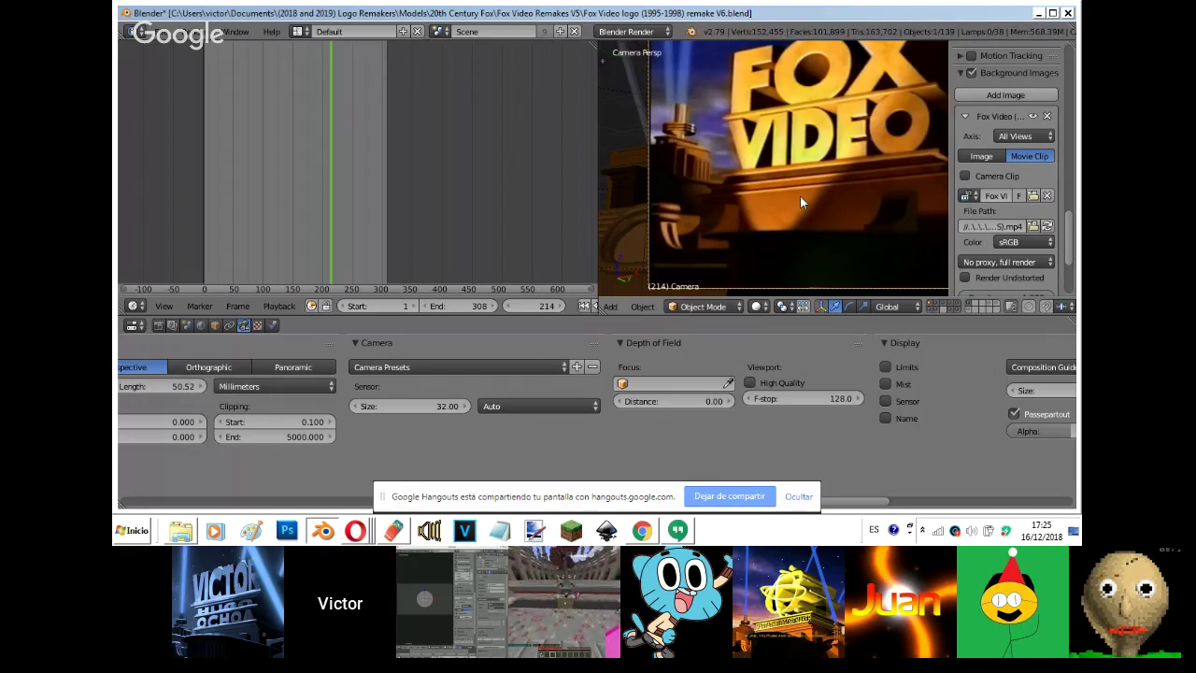
# - Examine the reference frame by frame between frames 208 and 213, ending on frame 213
pyautogui.press('Left')
pyautogui.press('Left')
pyautogui.press('Left')
pyautogui.press('Left')
pyautogui.press('Left')
pyautogui.press('Left')
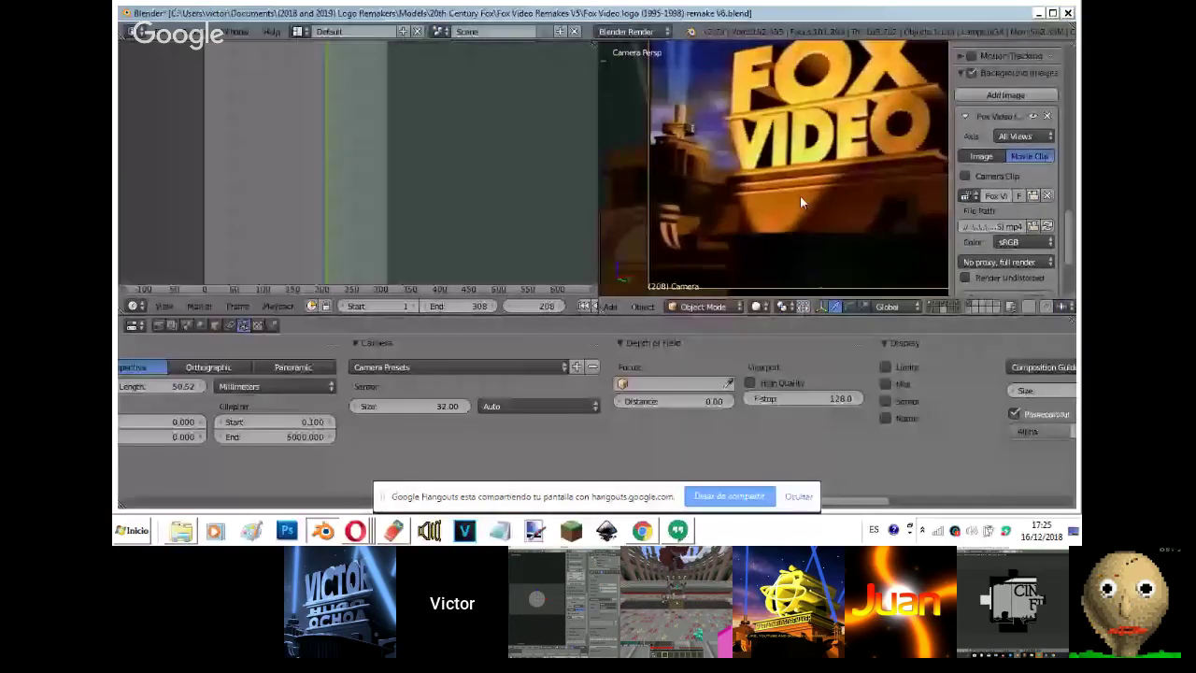
pyautogui.press('Right')
pyautogui.press('Right')
pyautogui.press('Right')
pyautogui.press('Right')
pyautogui.press('Right')
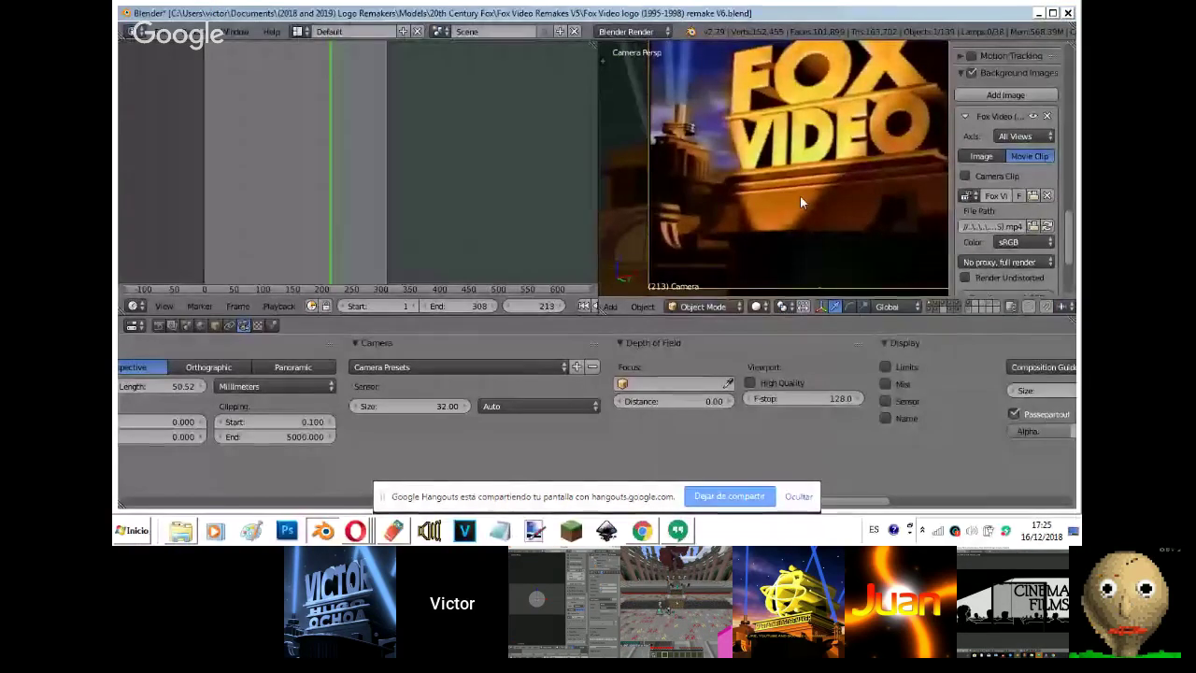
# - Hide the reference clip behind the camera view and try moving the camera at frame 213
pyautogui.click(970, 72)
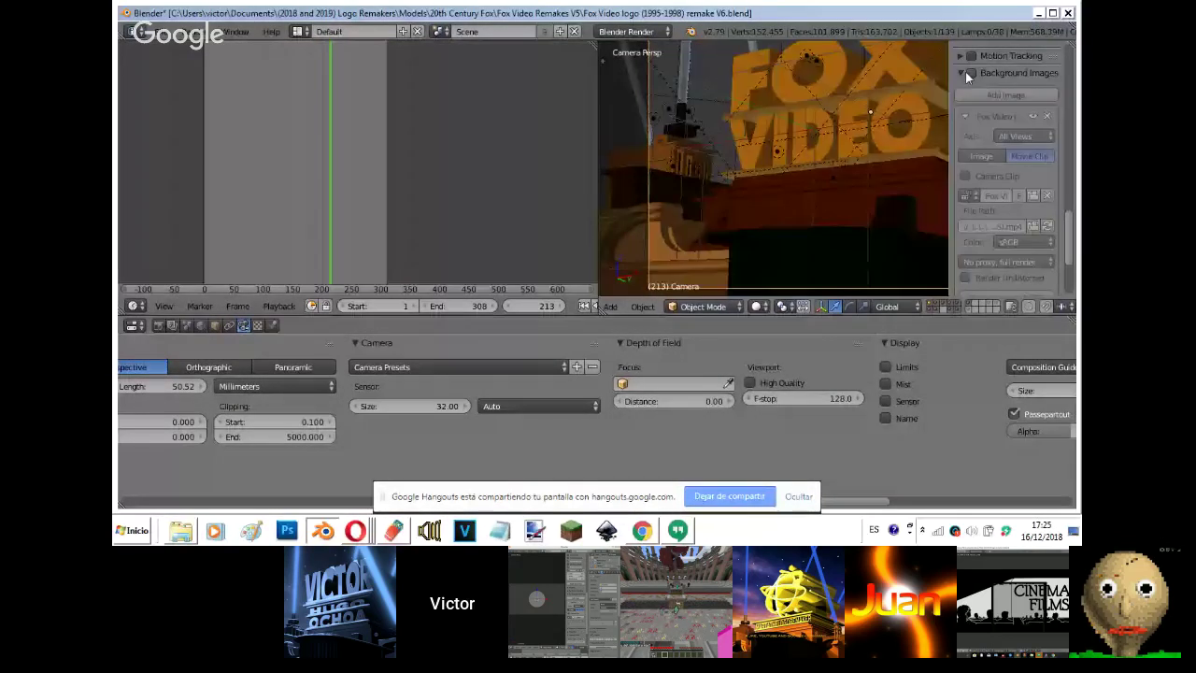
pyautogui.press('n')
pyautogui.scroll(-4, 801, 197)
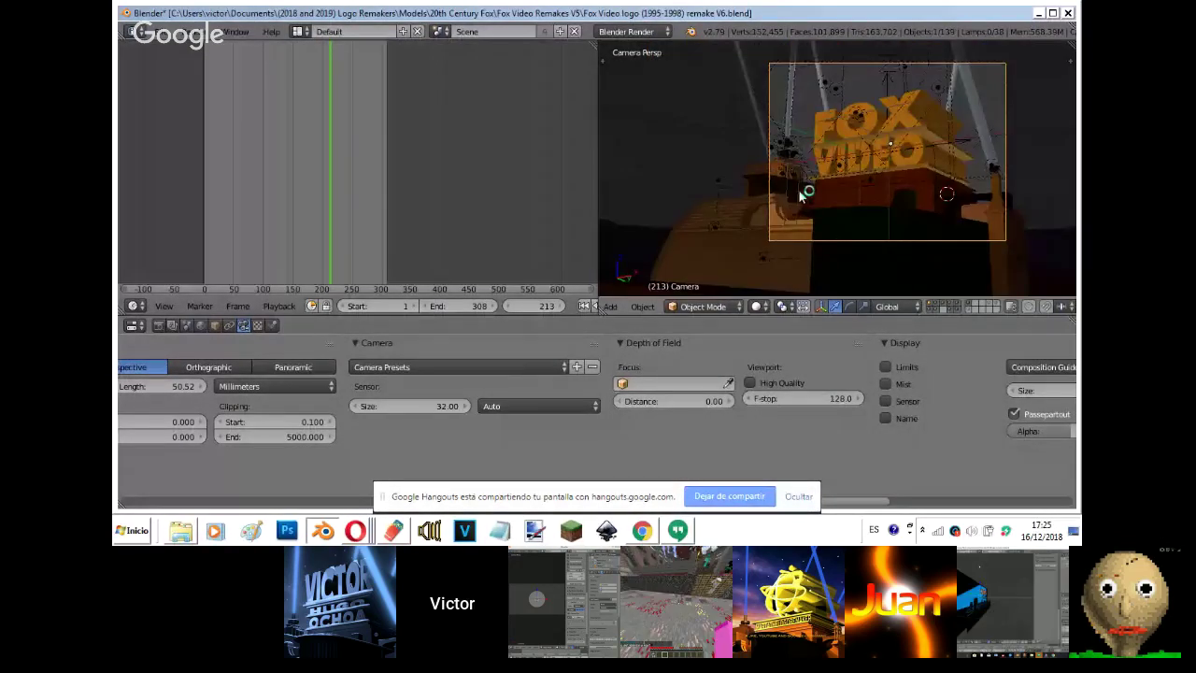
pyautogui.press('g')
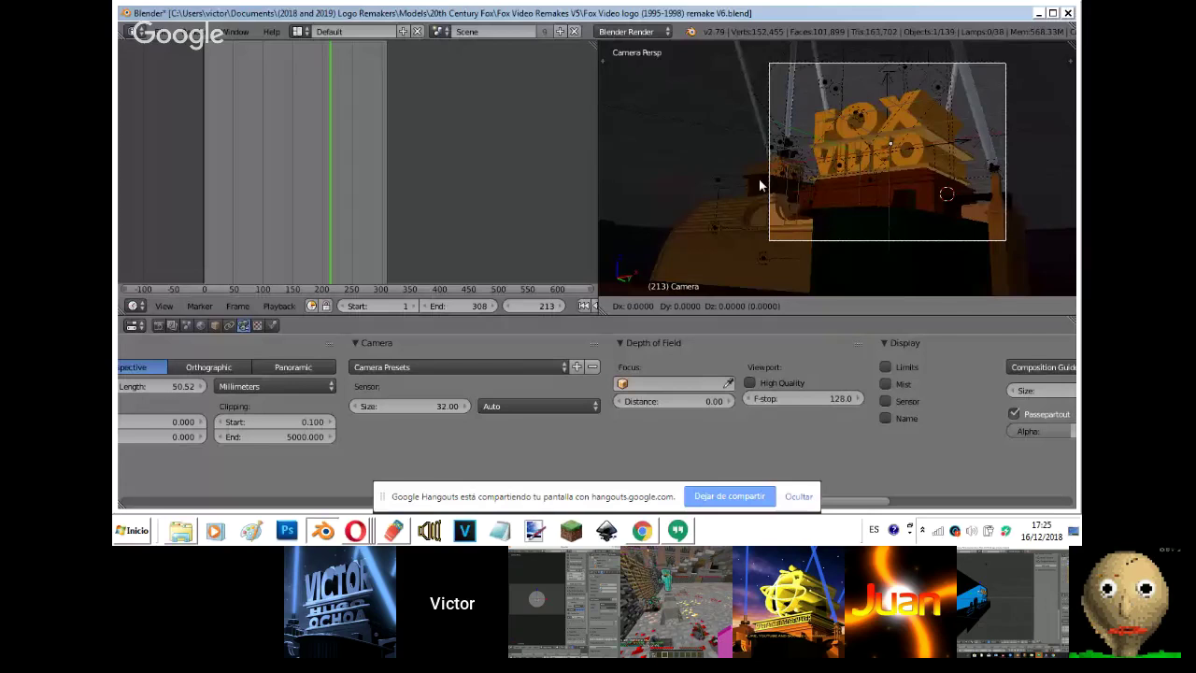
pyautogui.rightClick(760, 185)
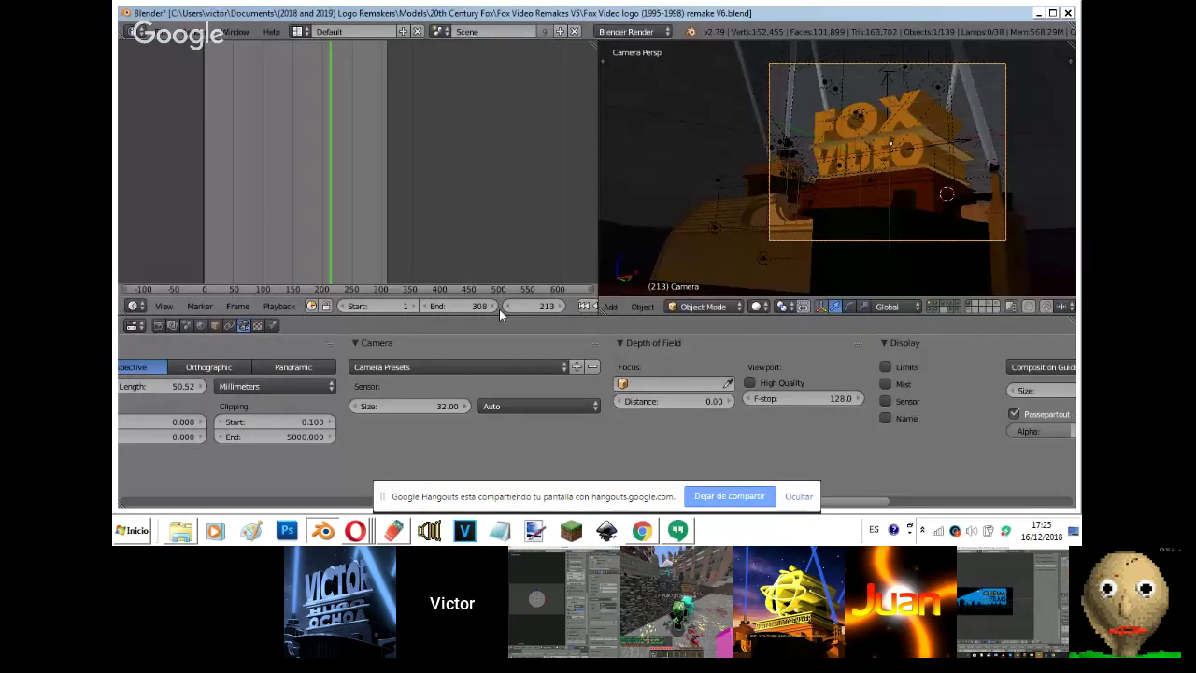
# - Insert keyframes at frame 213 for the camera, its focal length and the Empty at the logo's centre
pyautogui.scroll(-5, 499, 309)
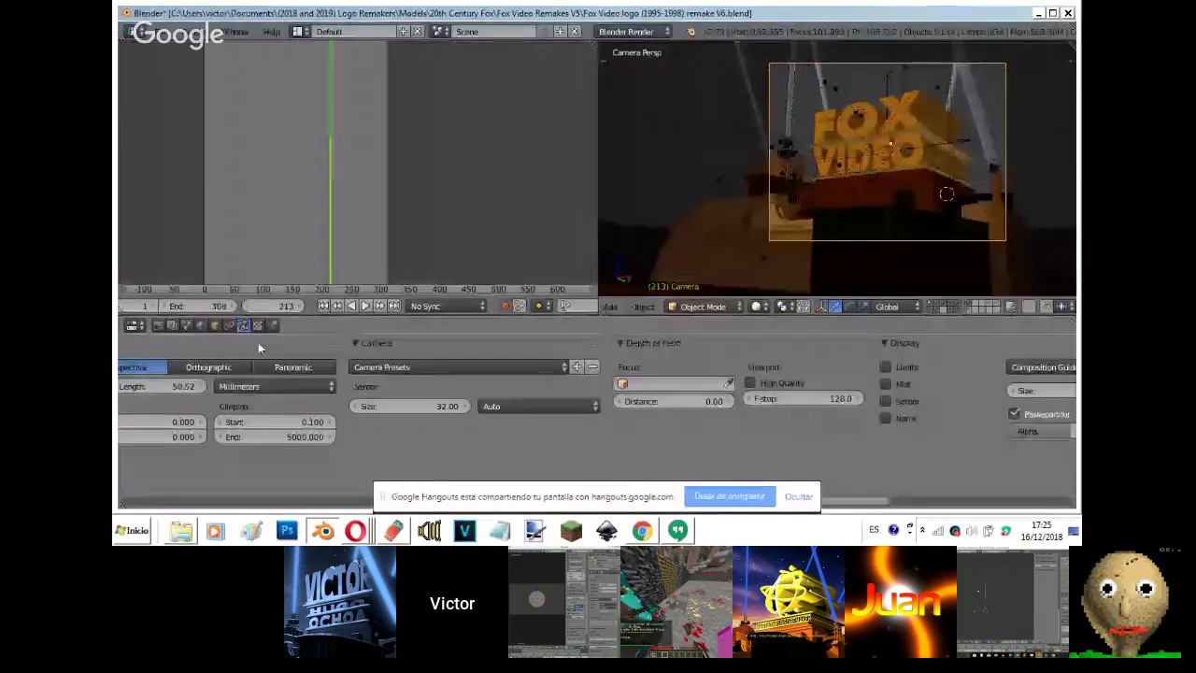
pyautogui.rightClick(161, 386)
pyautogui.click(184, 311)
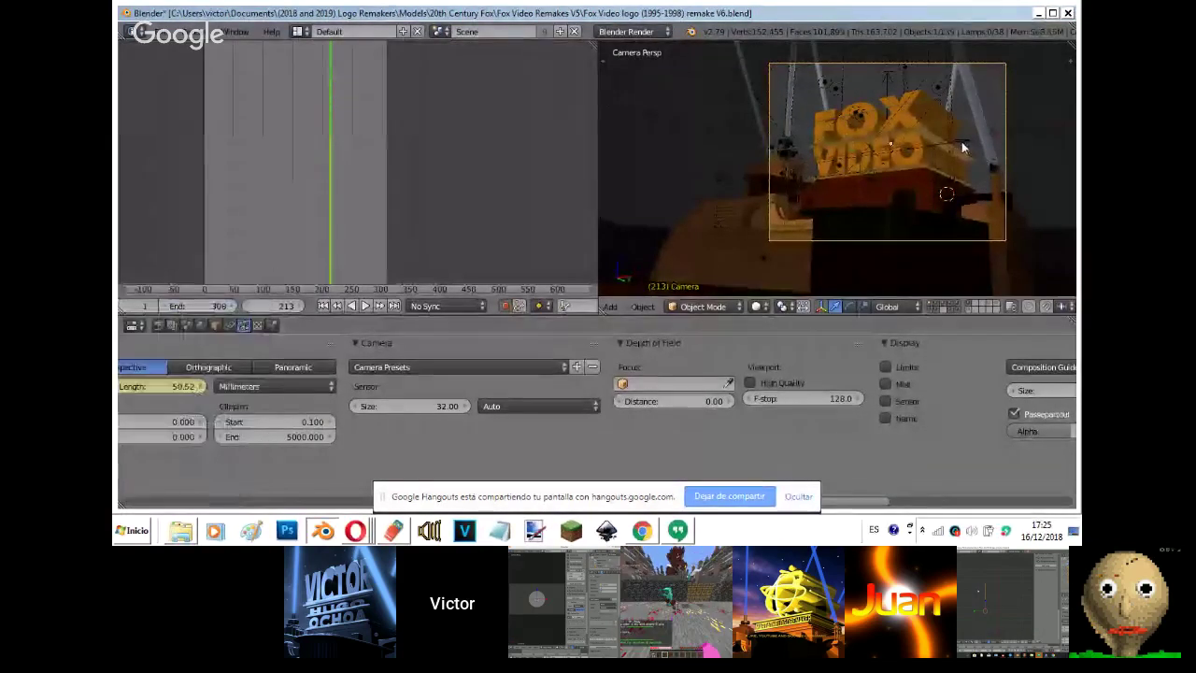
pyautogui.rightClick(971, 144)
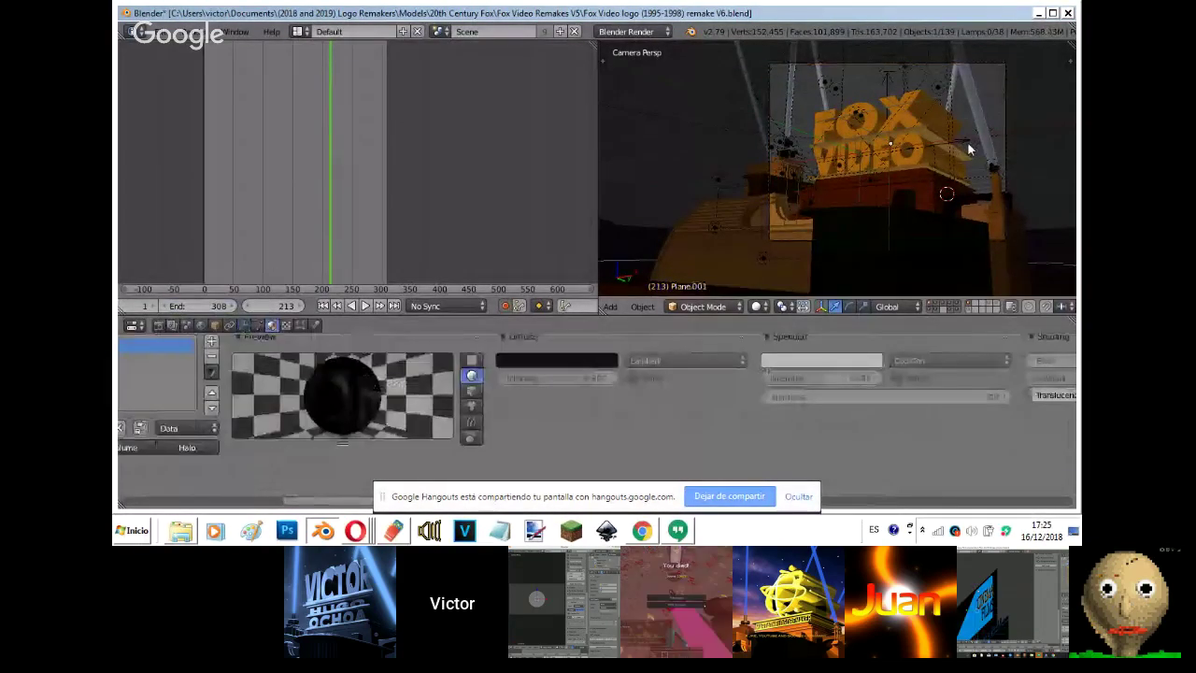
pyautogui.rightClick(969, 146)
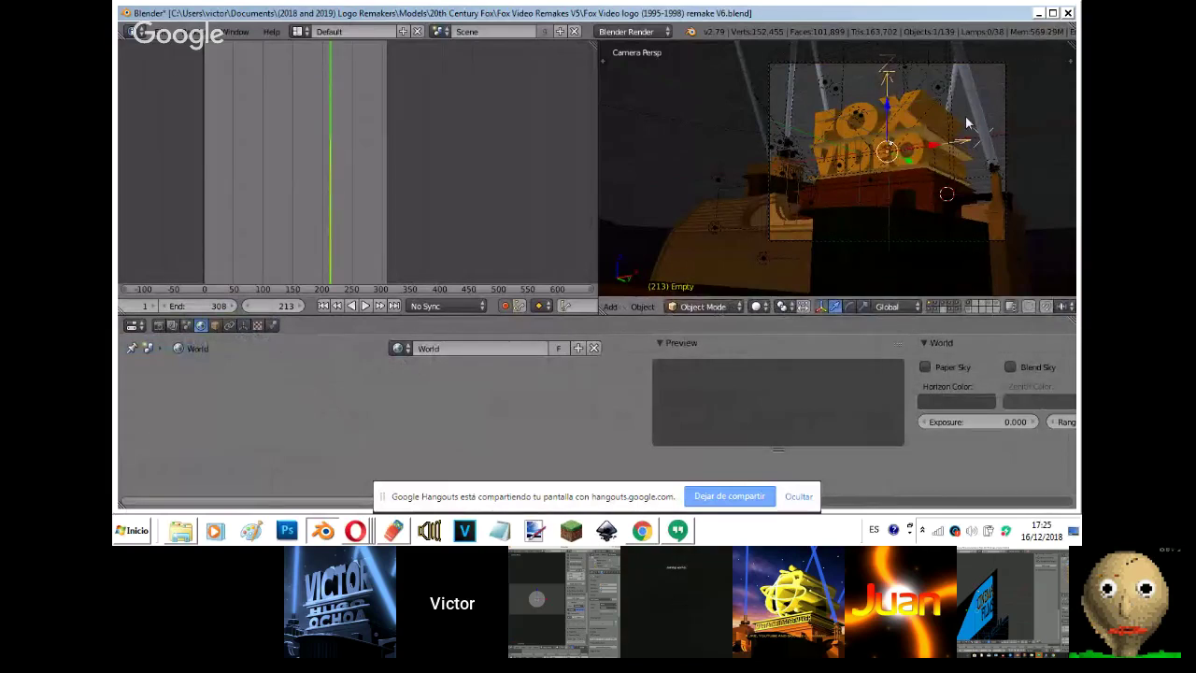
# - Show the reference clip in the camera view again and go back through it to frame 142
pyautogui.press('n')
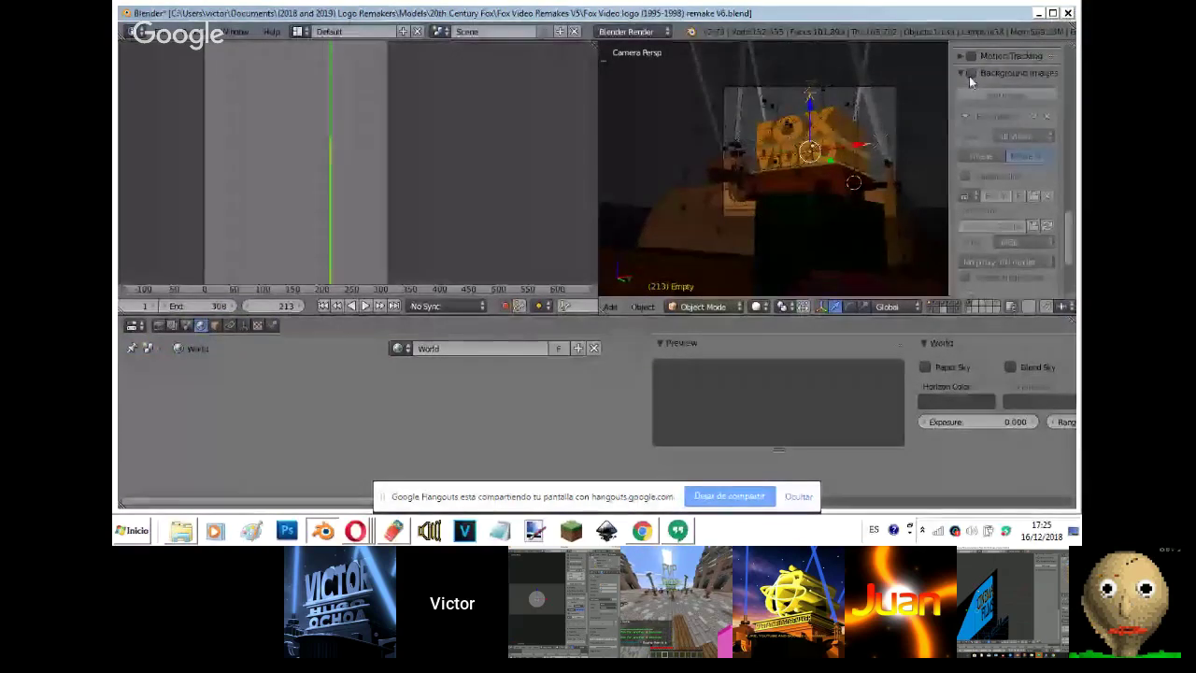
pyautogui.click(970, 76)
pyautogui.press('n')
pyautogui.press('Down')
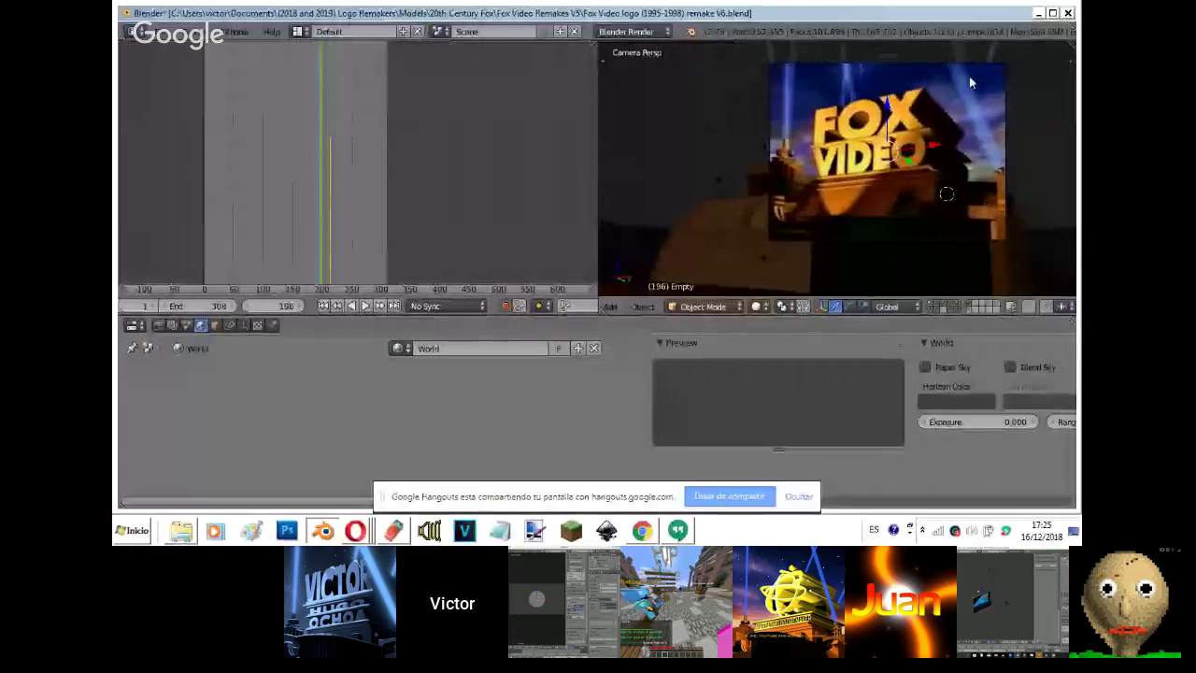
pyautogui.press('Down')
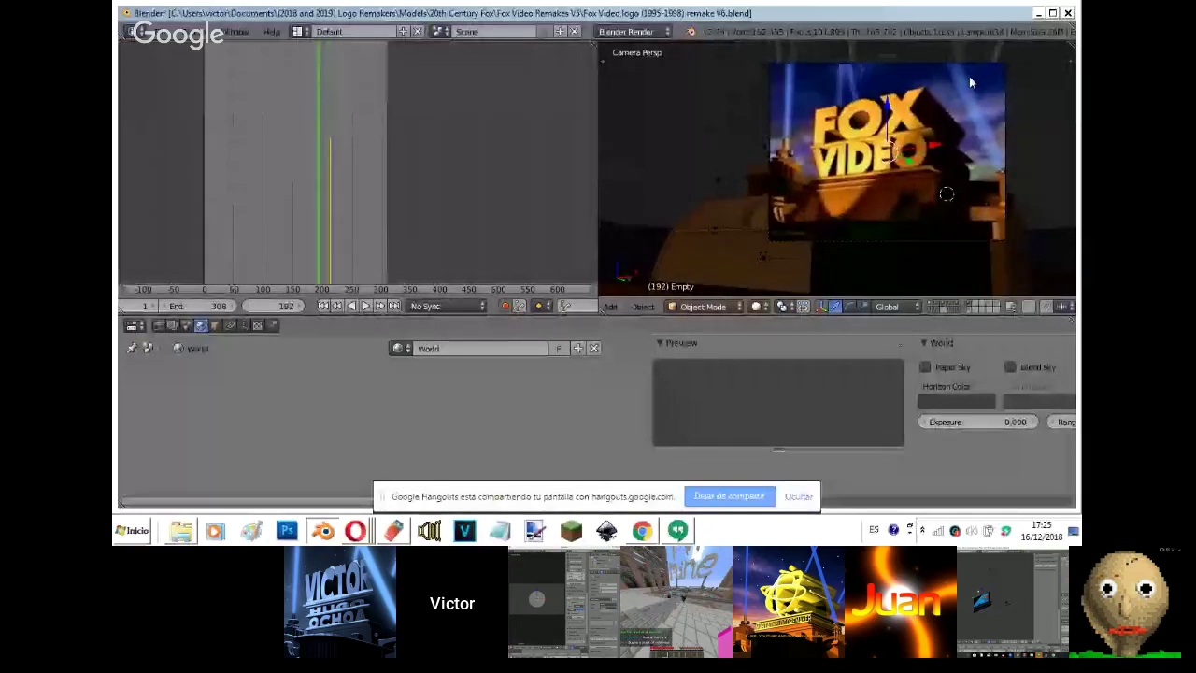
pyautogui.press('Down')
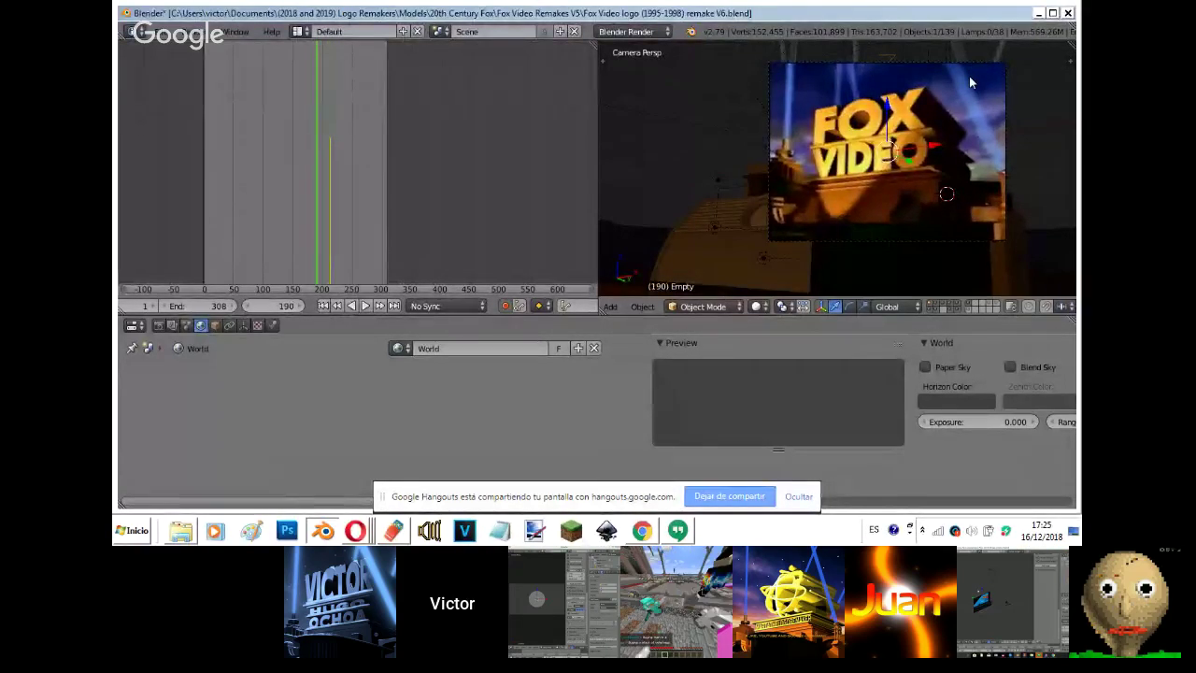
pyautogui.press('Down')
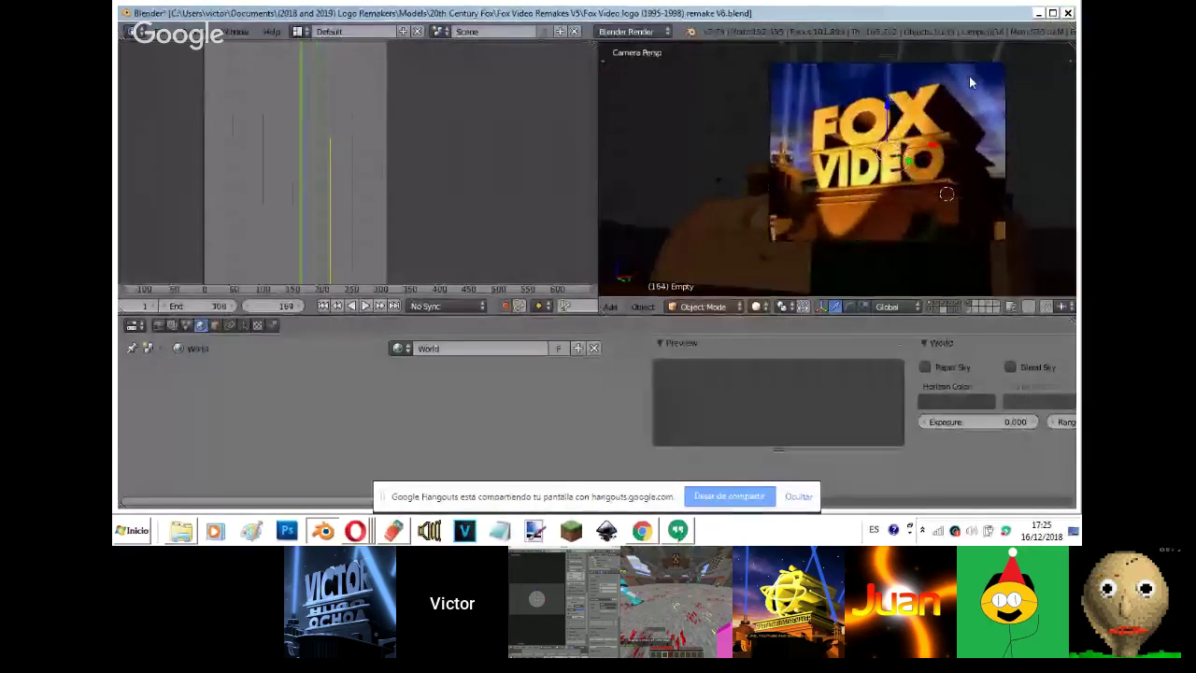
pyautogui.press('Down')
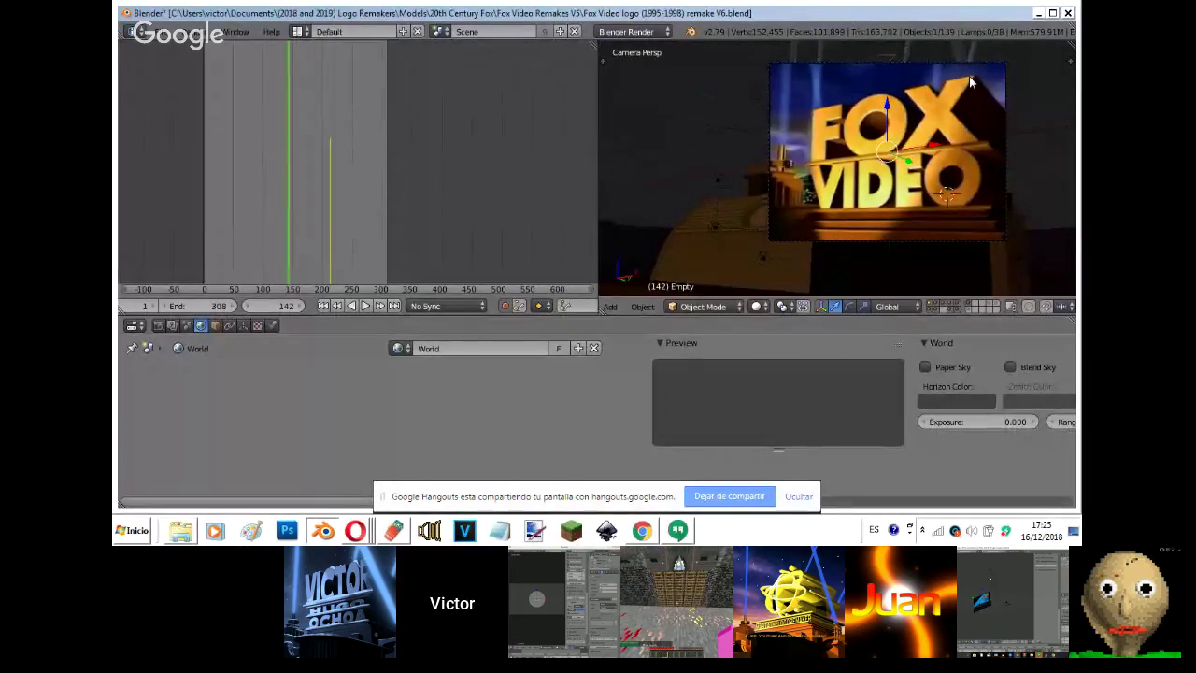
# - Show only the first scene layer and play the reference clip around frames 137 to 144
pyautogui.scroll(4, 970, 82)
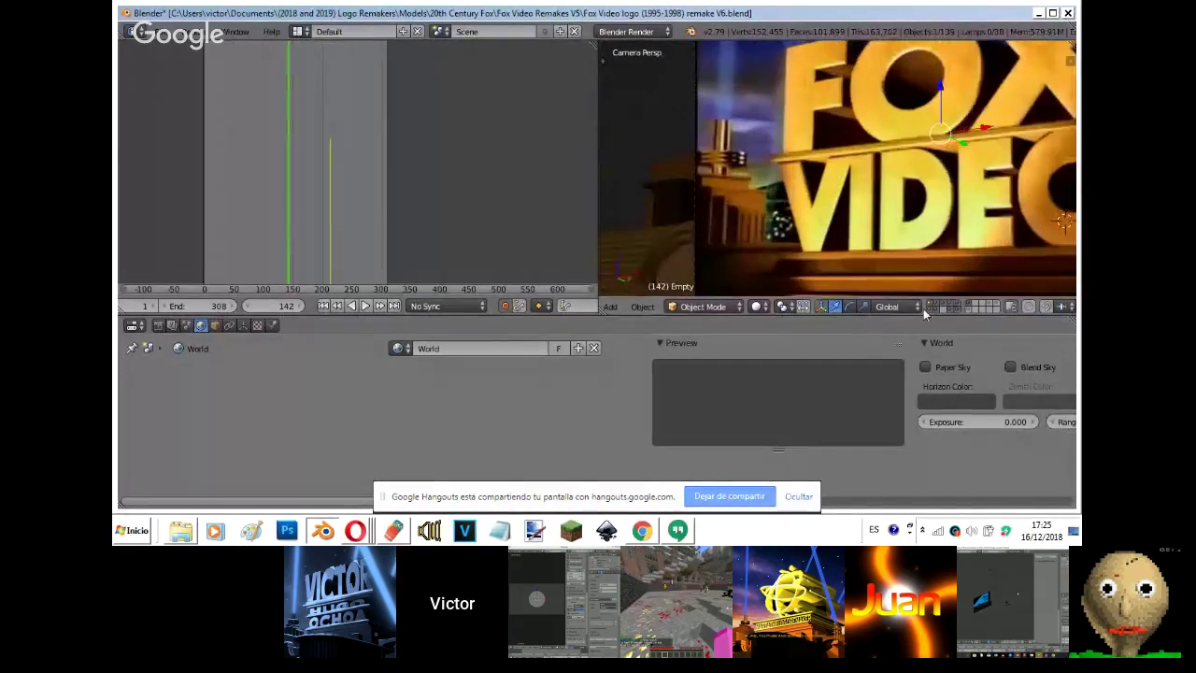
pyautogui.click(932, 305)
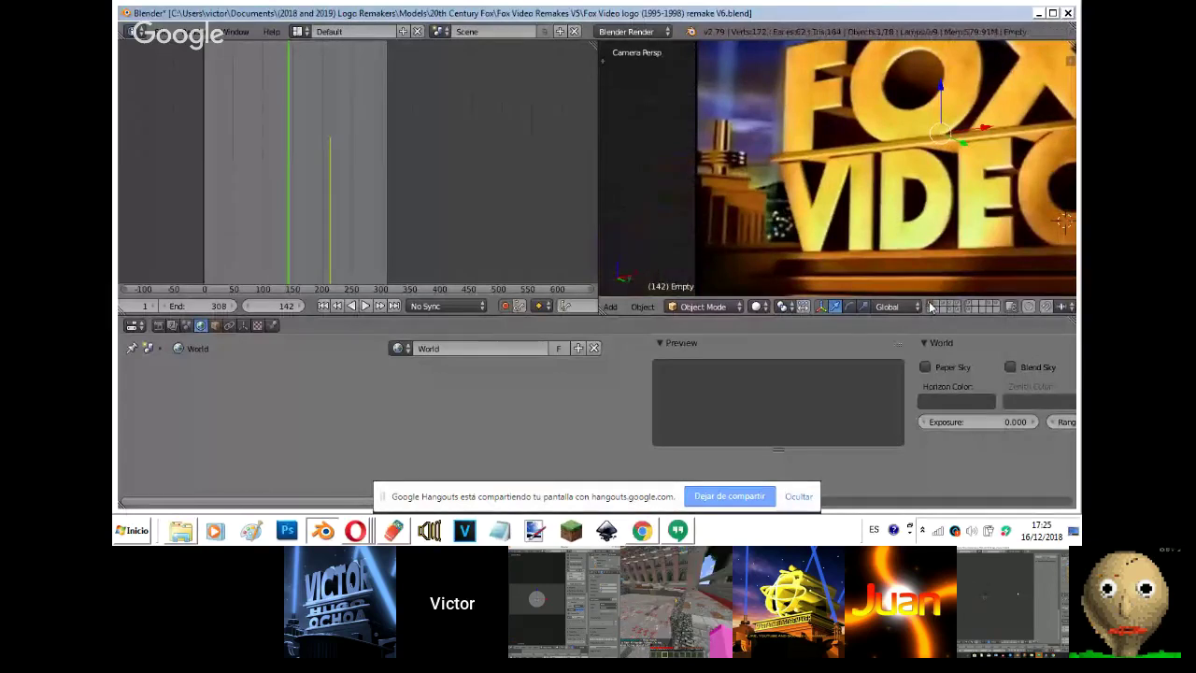
pyautogui.hotkey('alt', 'a')
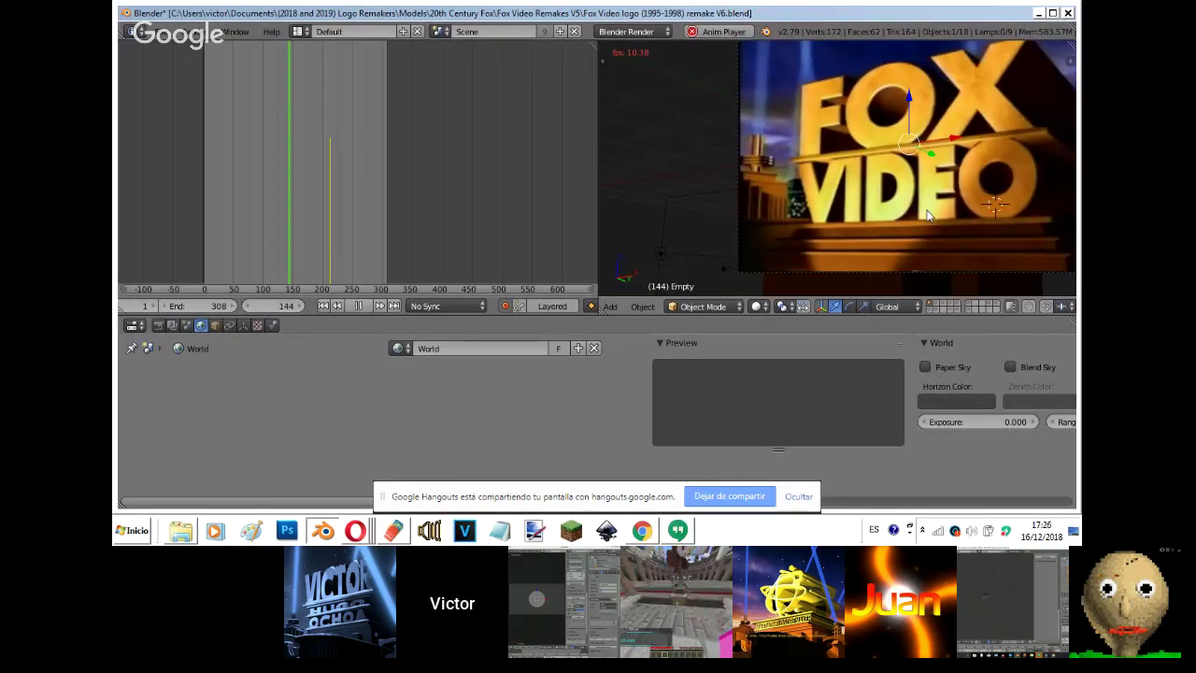
pyautogui.press('Escape')
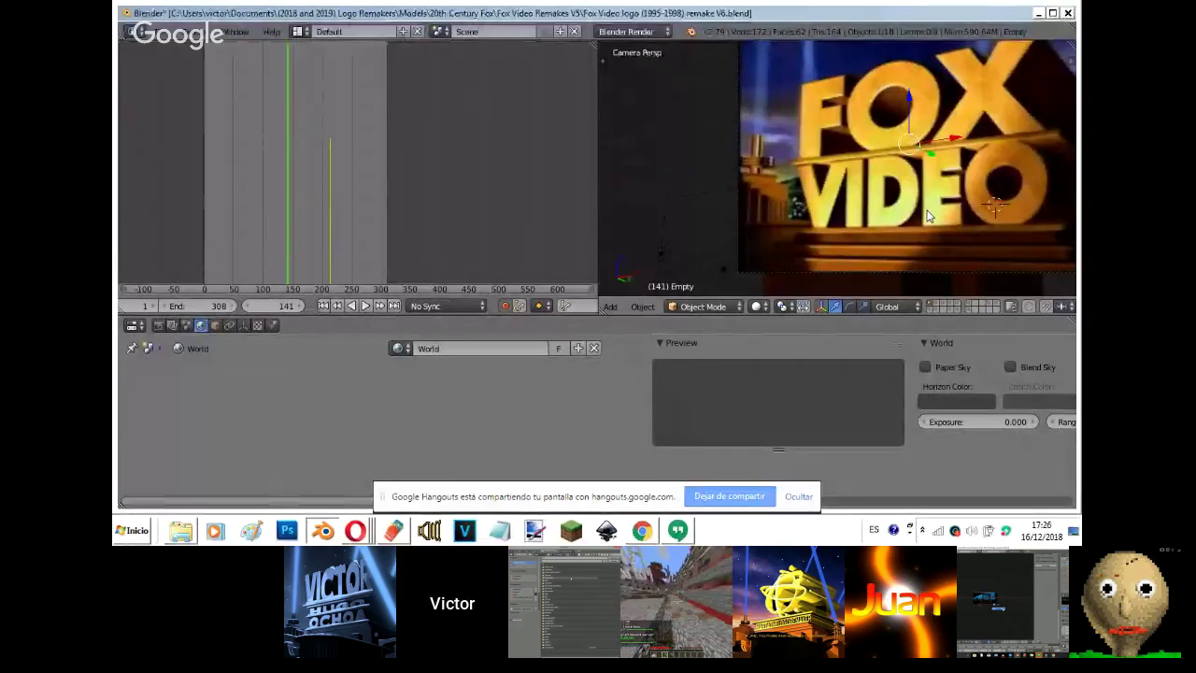
pyautogui.hotkey('alt', 'a')
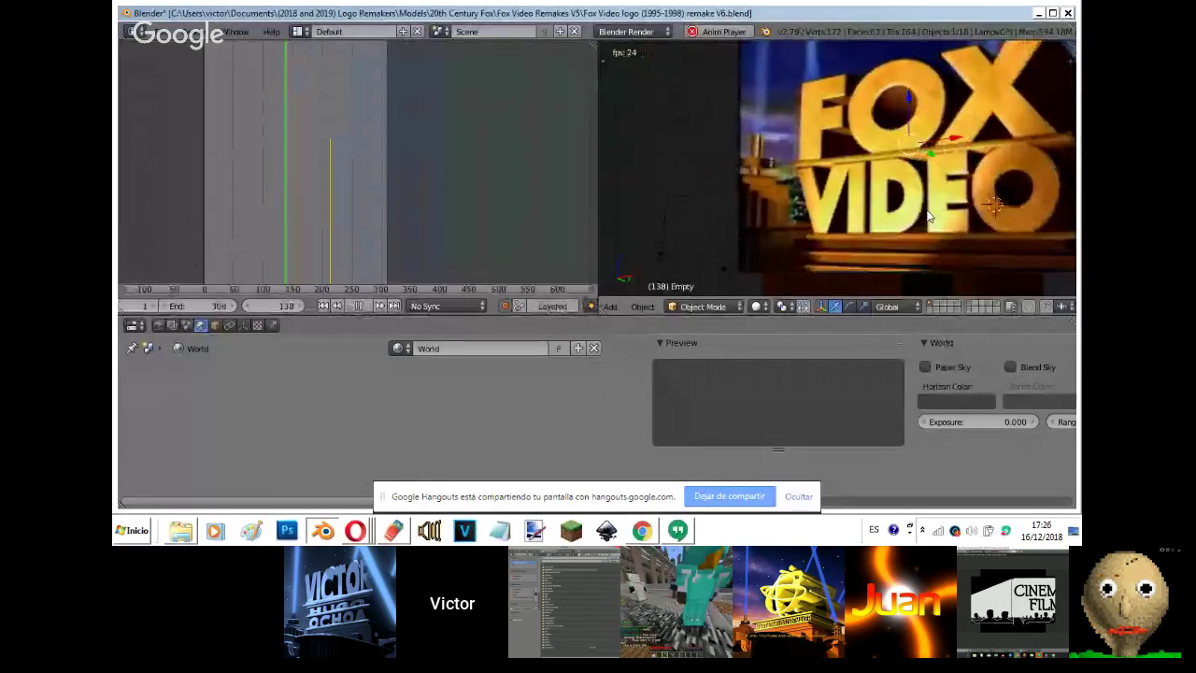
# - Check the Hangouts session and chat, choose to ignore the ByteFence alert, and return to Blender
pyautogui.click(355, 531)
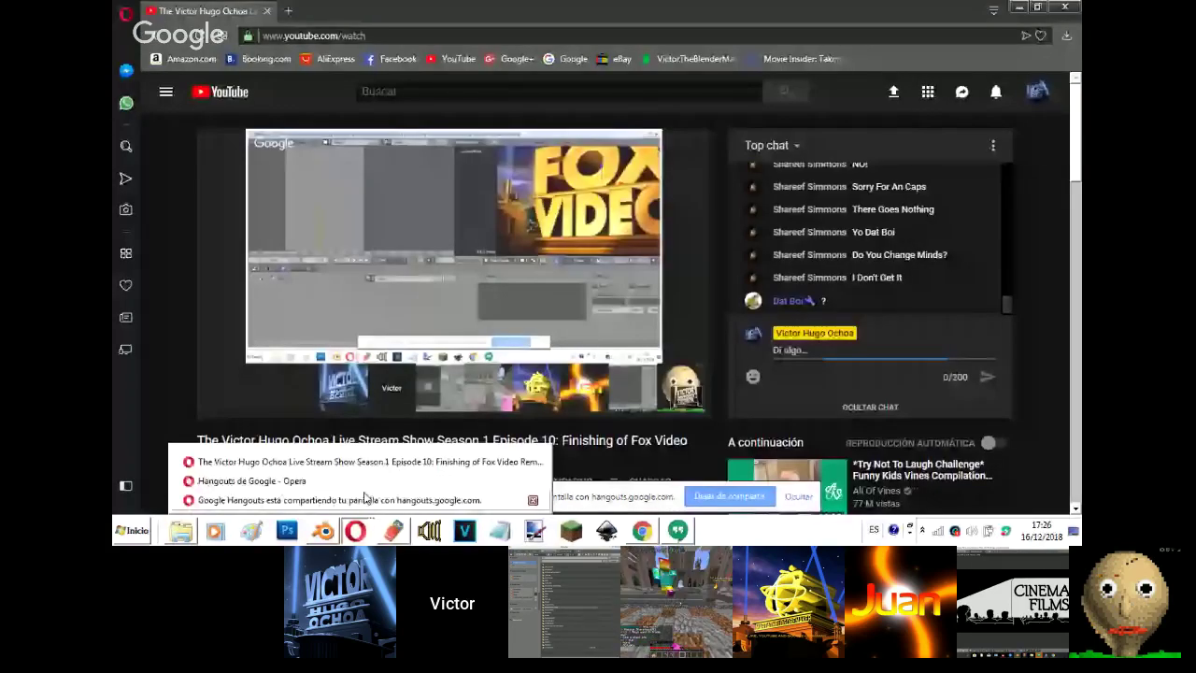
pyautogui.click(364, 480)
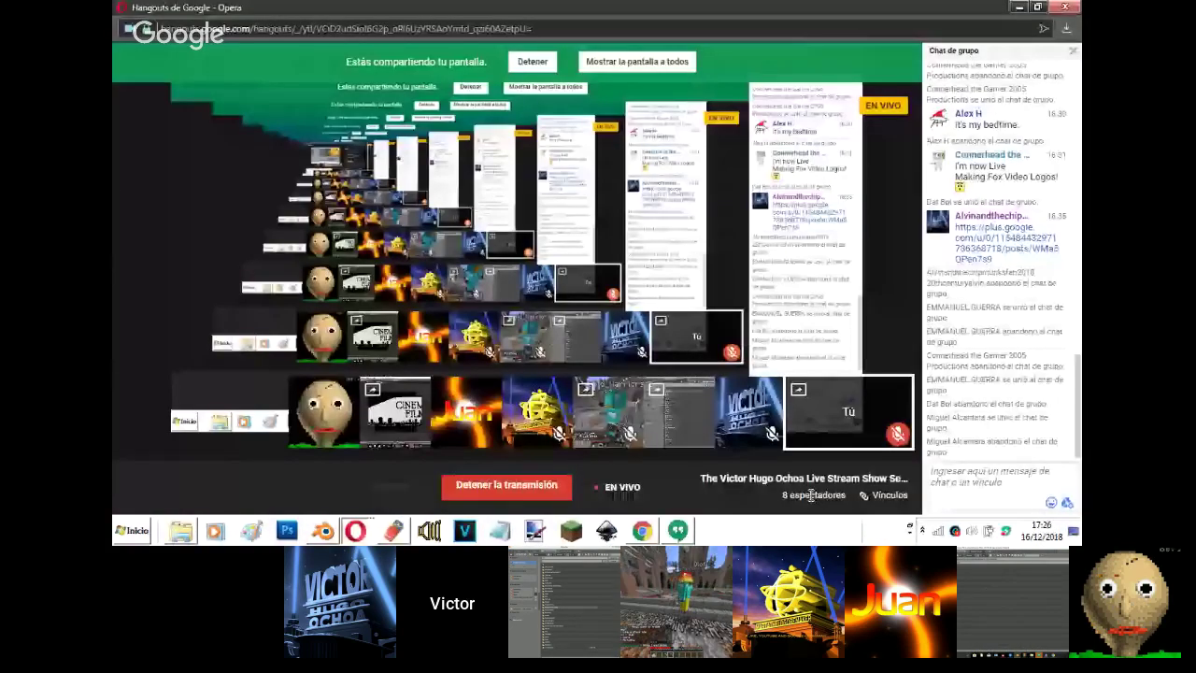
pyautogui.click(688, 531)
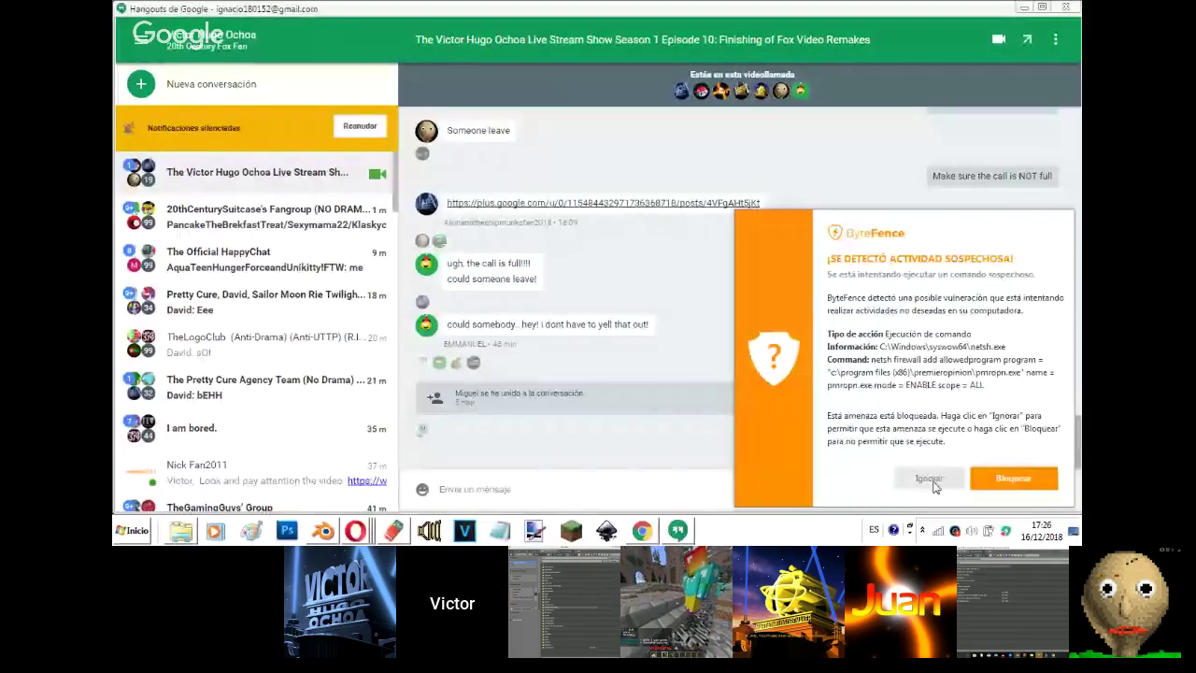
pyautogui.click(932, 479)
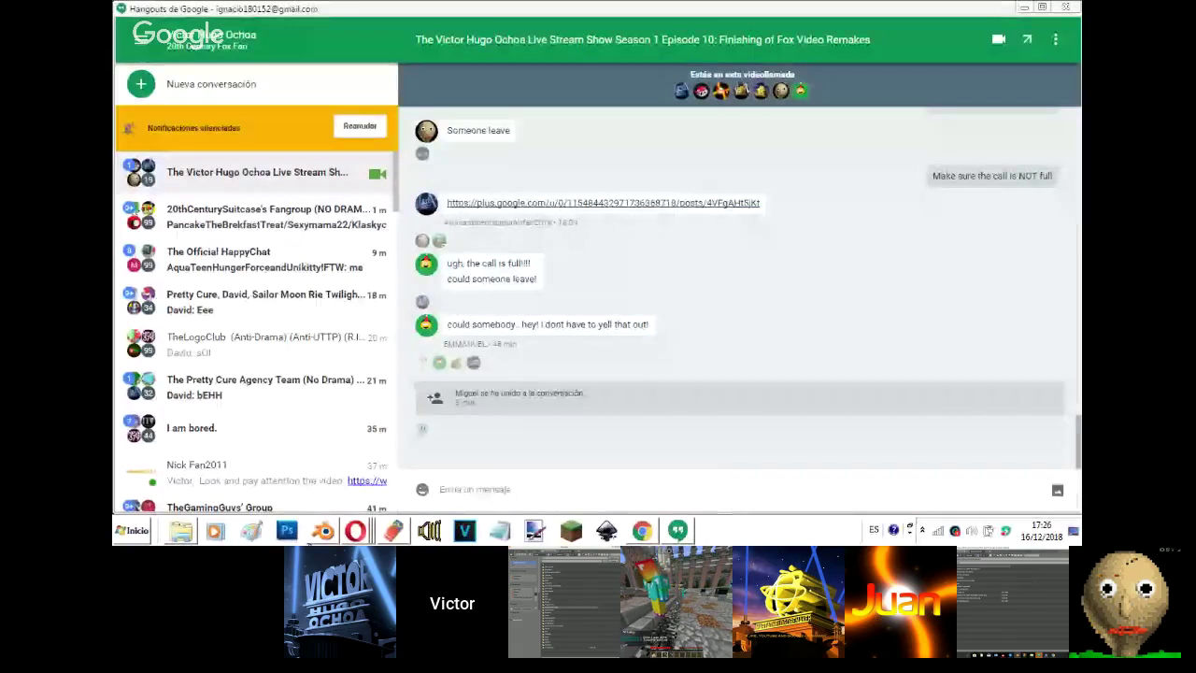
pyautogui.click(323, 531)
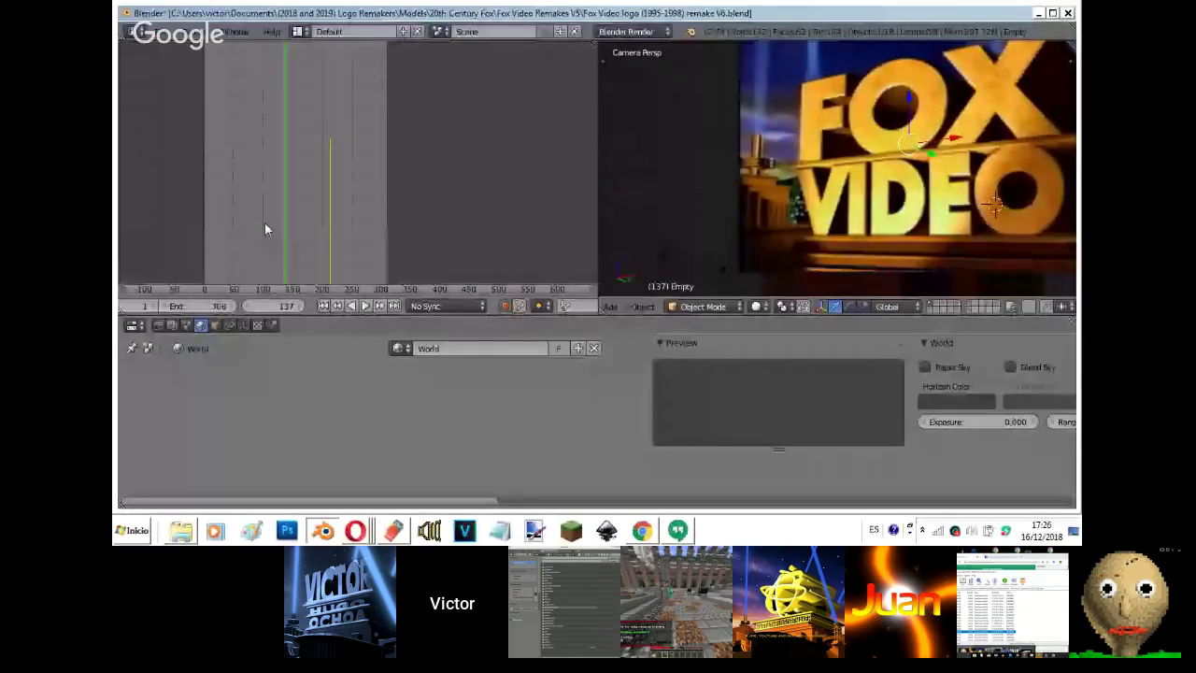
# - Go back to about frame 110 and play the reference clip forward to frame 121
pyautogui.click(266, 227)
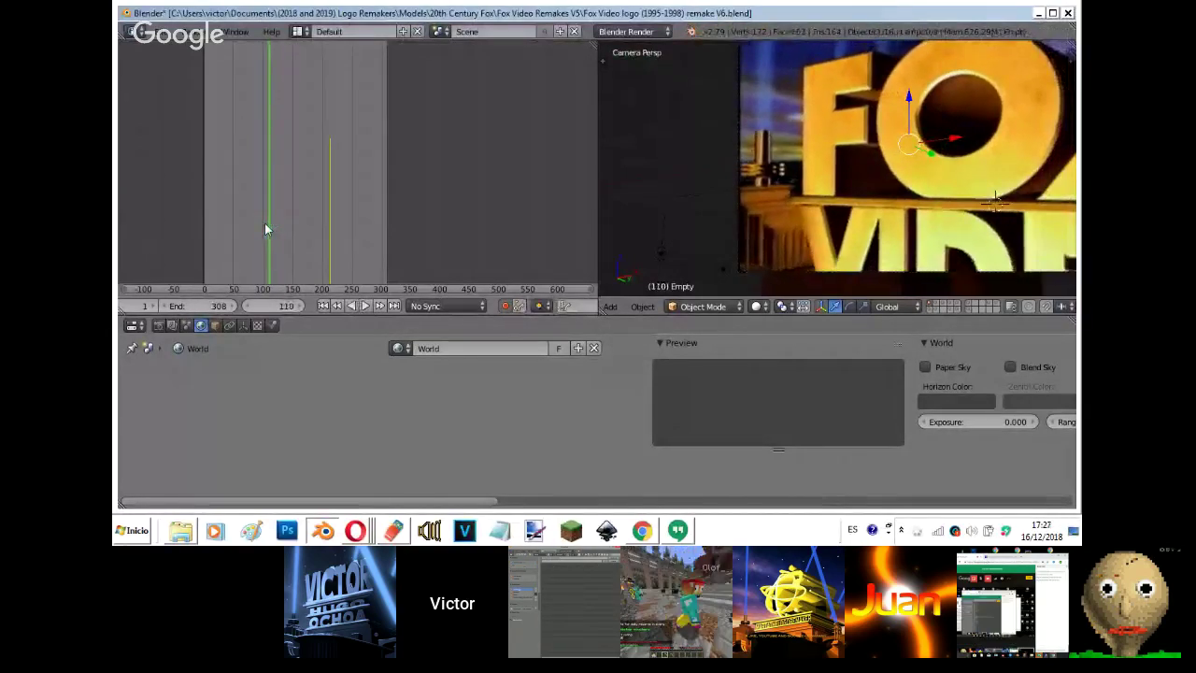
pyautogui.hotkey('alt', 'a')
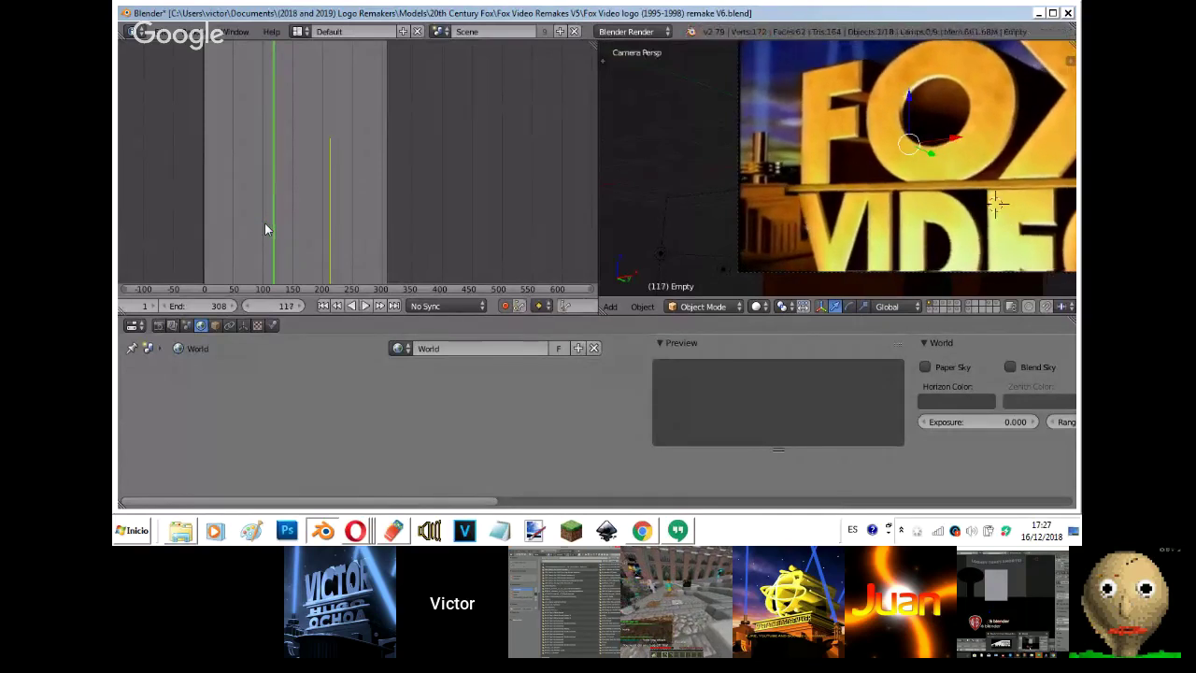
pyautogui.hotkey('alt', 'a')
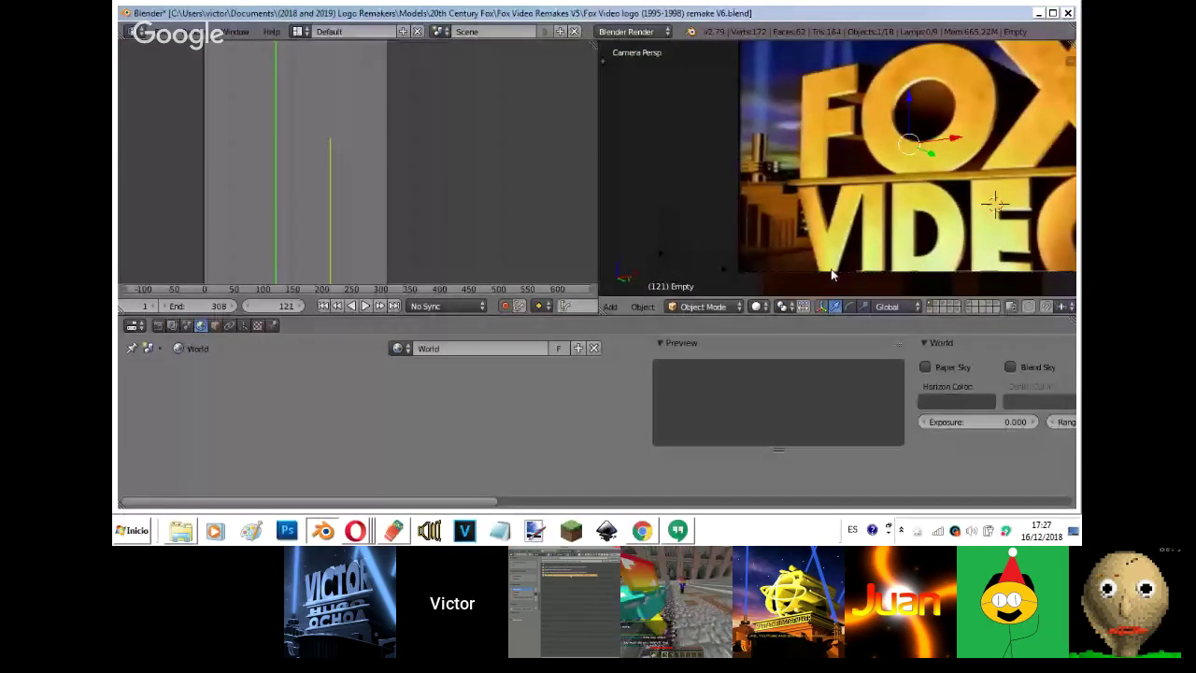
# - Lower the reference clip's opacity for comparison with the model and show one more scene layer alongside the first
pyautogui.press('n')
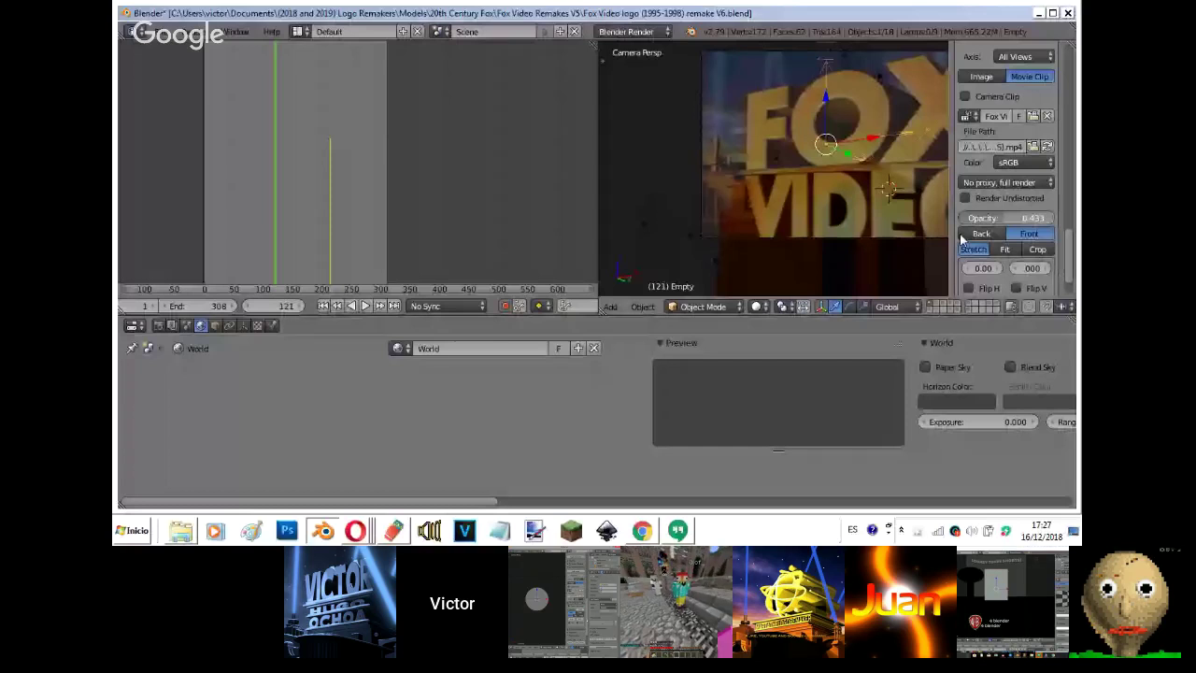
pyautogui.moveTo(960, 239); pyautogui.dragTo(948, 246)
pyautogui.press('n')
pyautogui.click(244, 325)
pyautogui.click(215, 326)
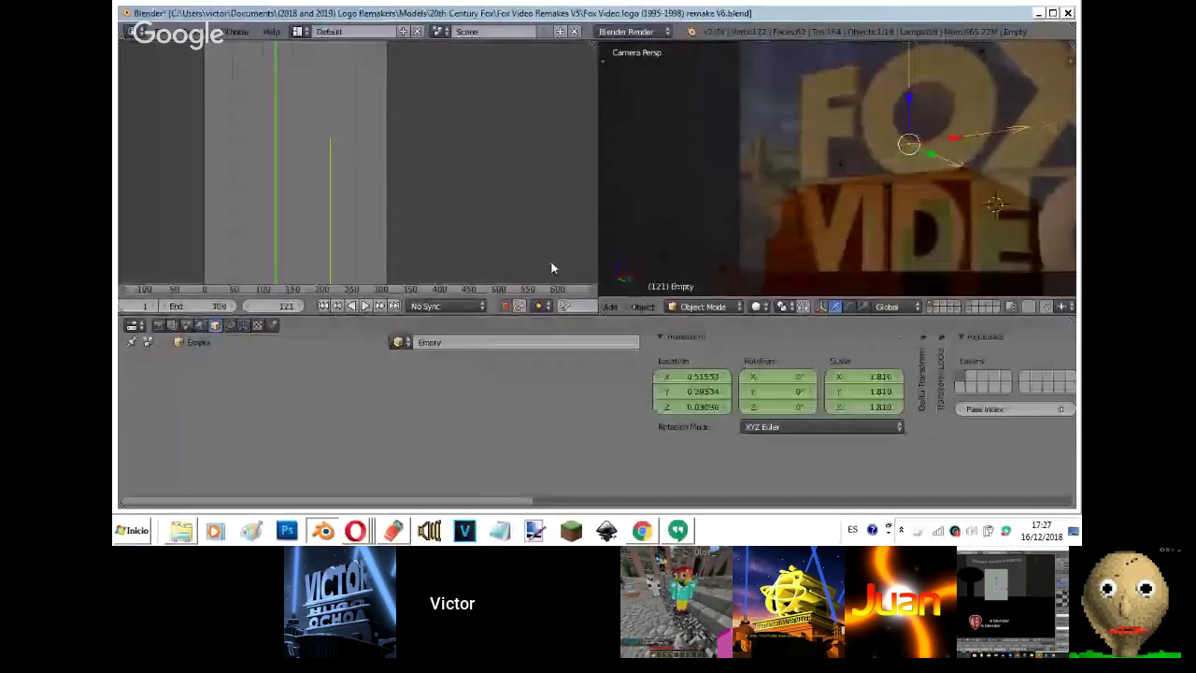
pyautogui.keyDown('shift'); pyautogui.click(944, 304); pyautogui.keyUp('shift')
pyautogui.rightClick(999, 269)
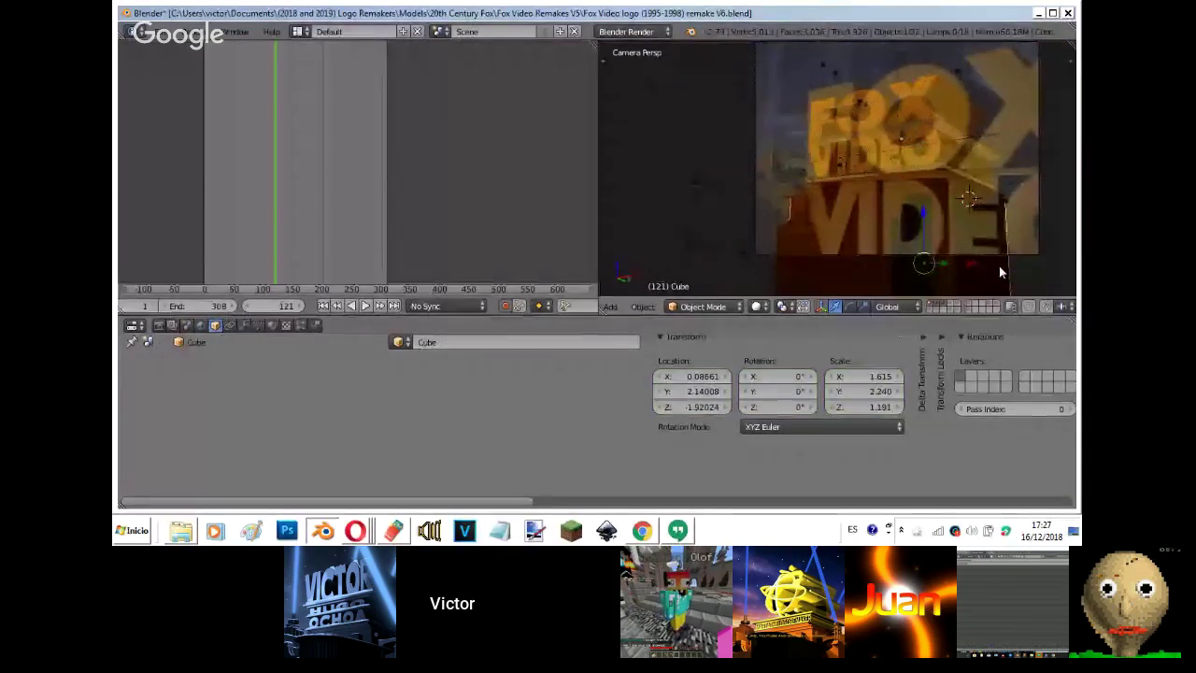
pyautogui.press('s')
pyautogui.press('x')
pyautogui.click(1054, 198)
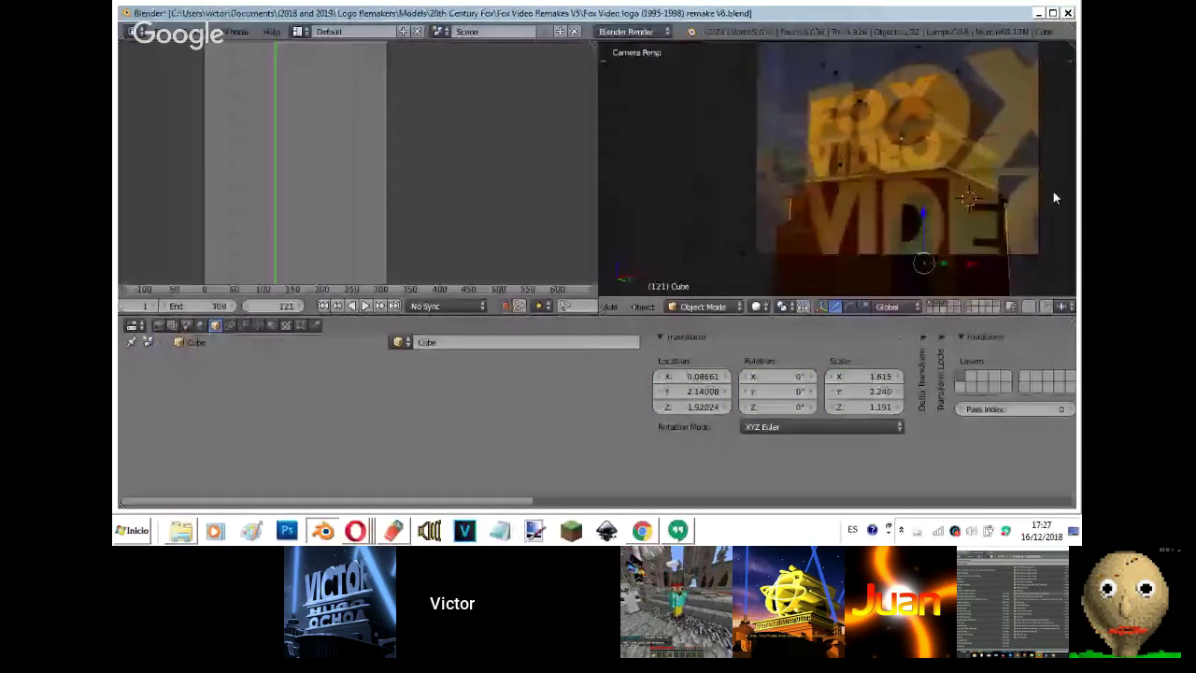
# - Move the camera closer to the logo at frame 121, to about X 2.54, Y -3.92, Z -0.96
pyautogui.rightClick(1038, 195)
pyautogui.press('g')
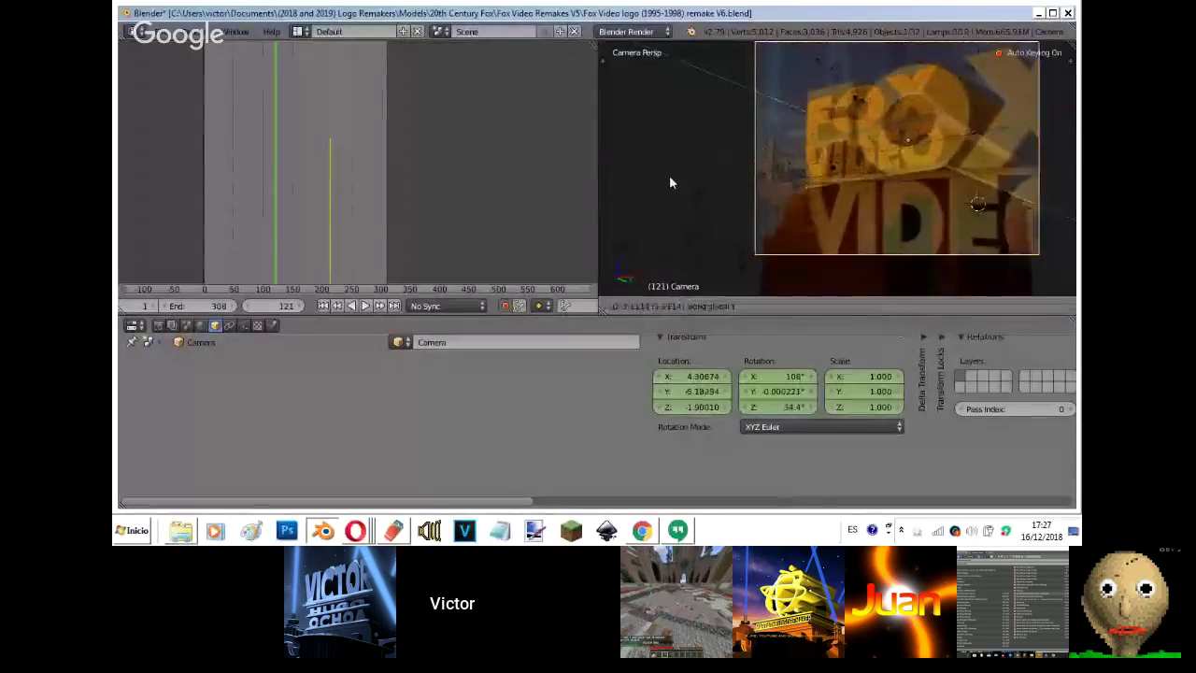
pyautogui.click(681, 174)
pyautogui.press('g')
pyautogui.click(901, 146)
pyautogui.press('g')
pyautogui.click(974, 115)
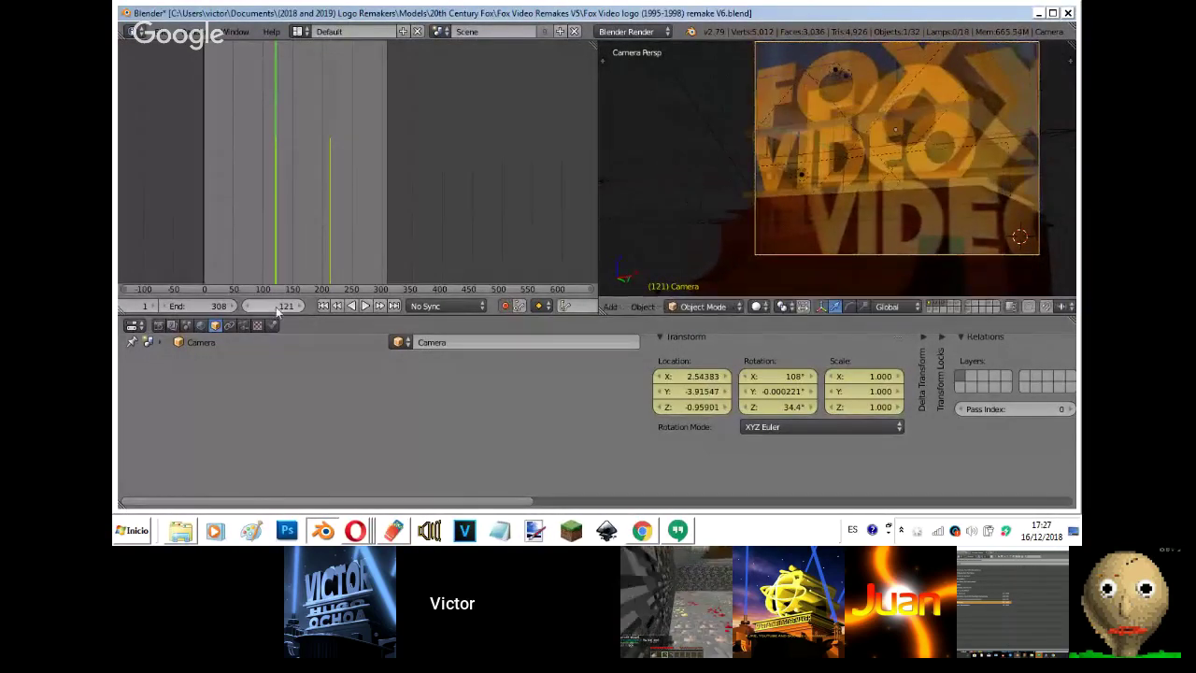
# - Set the camera's focal length to 43 mm at frame 121
pyautogui.click(231, 325)
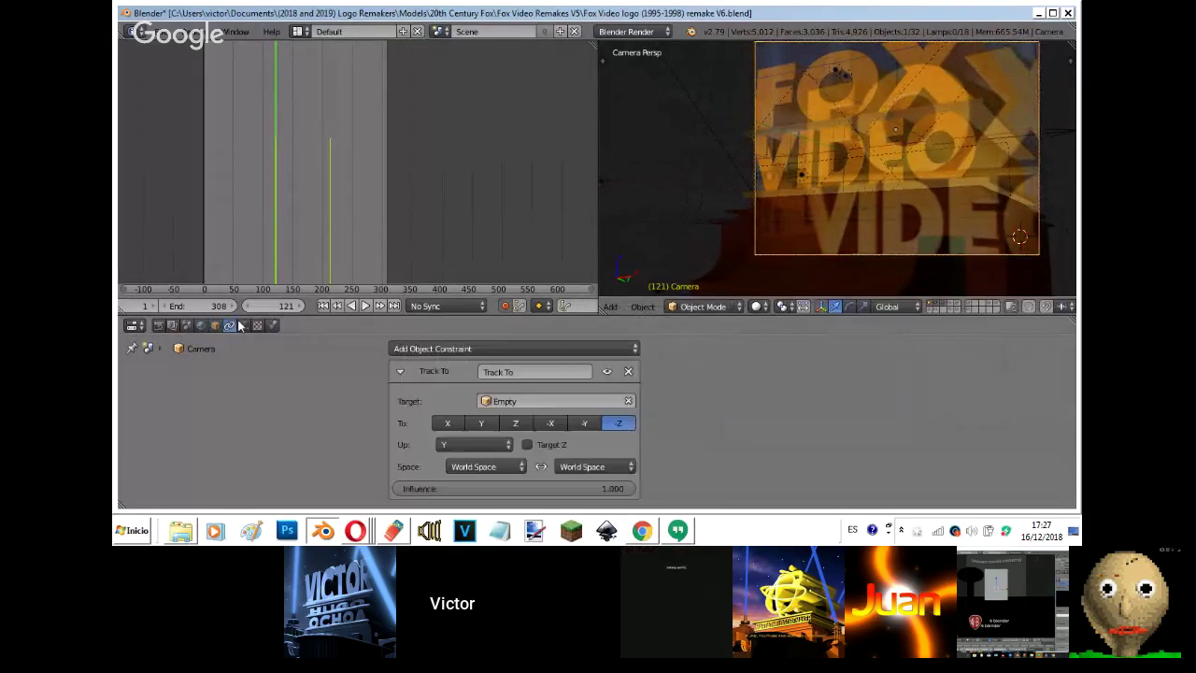
pyautogui.click(242, 325)
pyautogui.write('43.00')
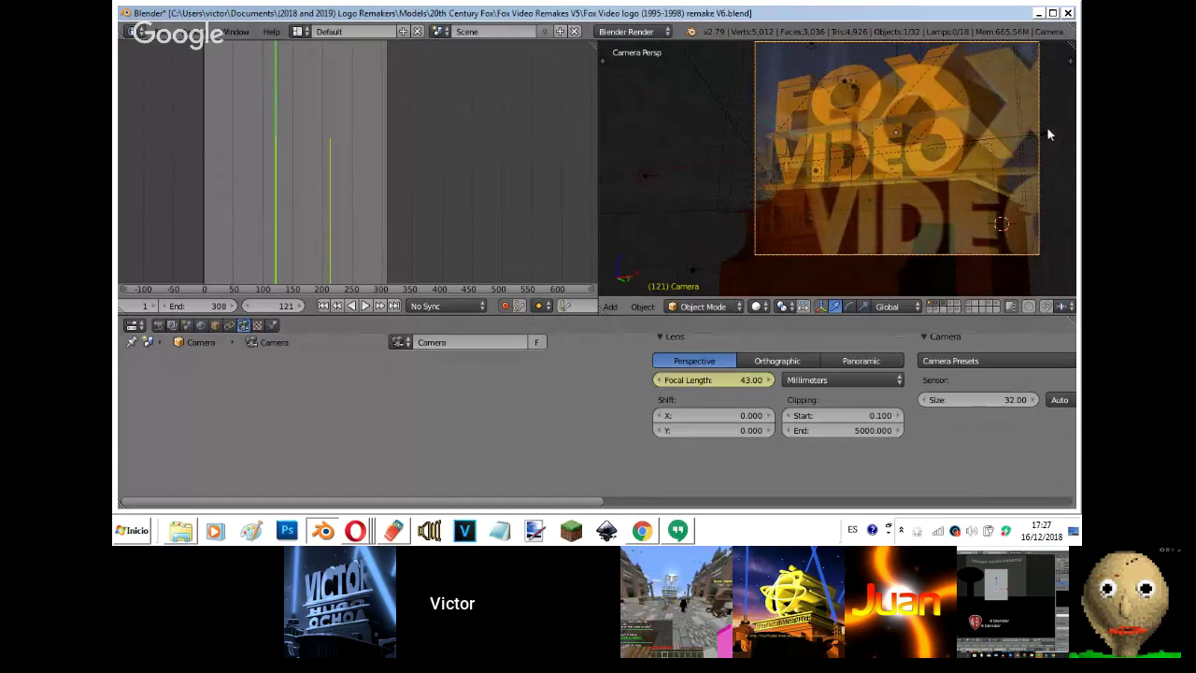
# - Shift the Empty along the global Y axis and reposition the camera against the reference clip at frame 121
pyautogui.rightClick(1056, 132)
pyautogui.press('g')
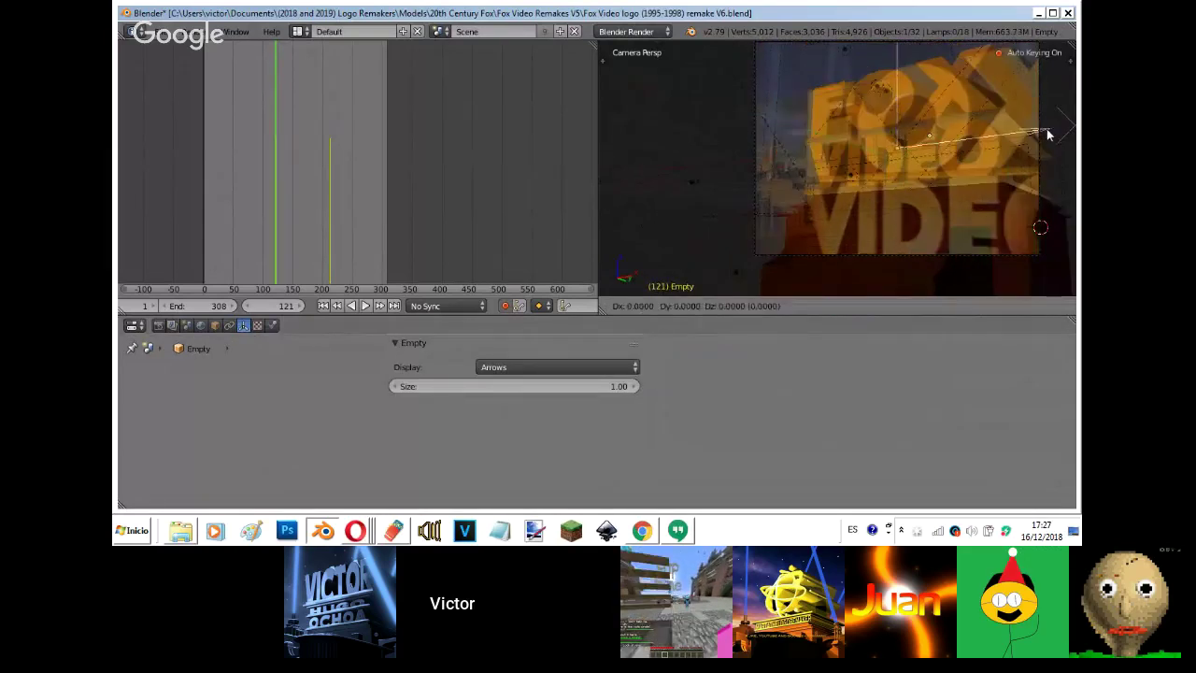
pyautogui.press('y')
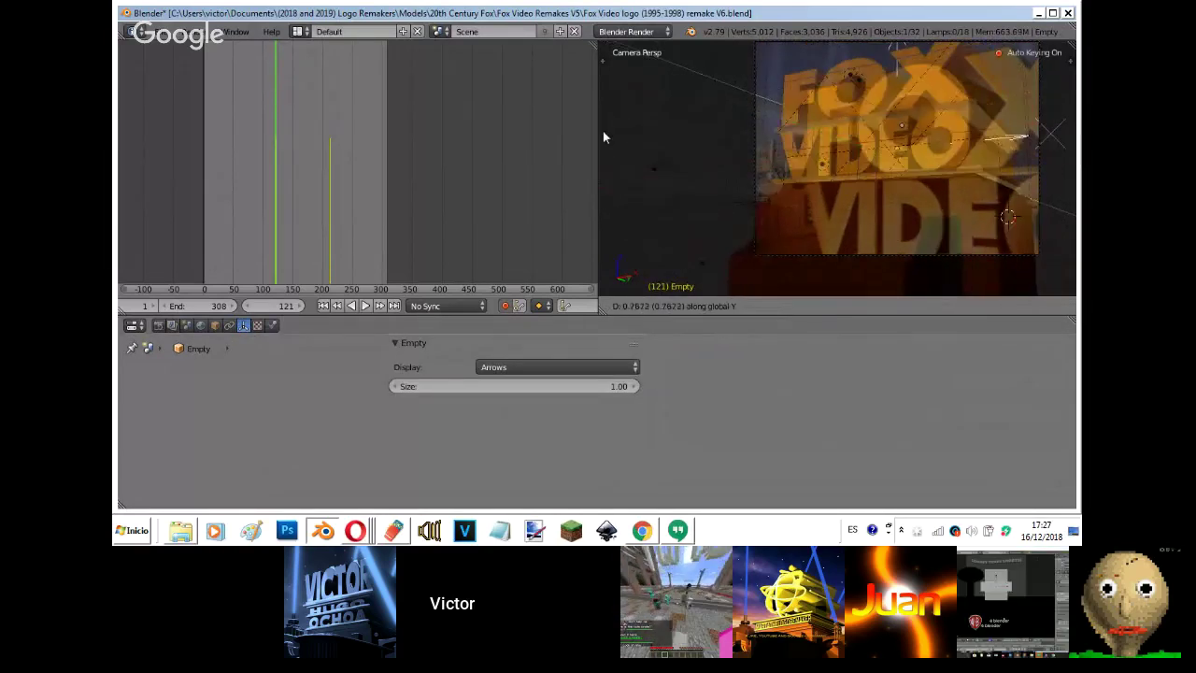
pyautogui.rightClick(603, 136)
pyautogui.rightClick(1038, 119)
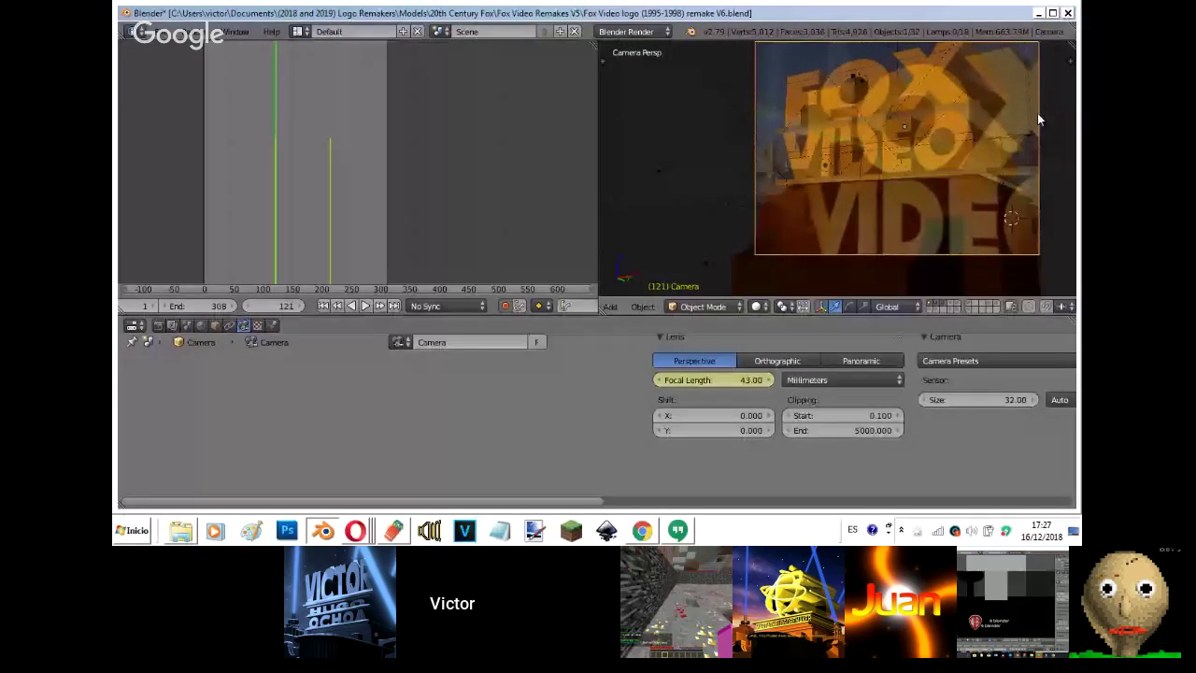
pyautogui.press('g')
pyautogui.click(939, 120)
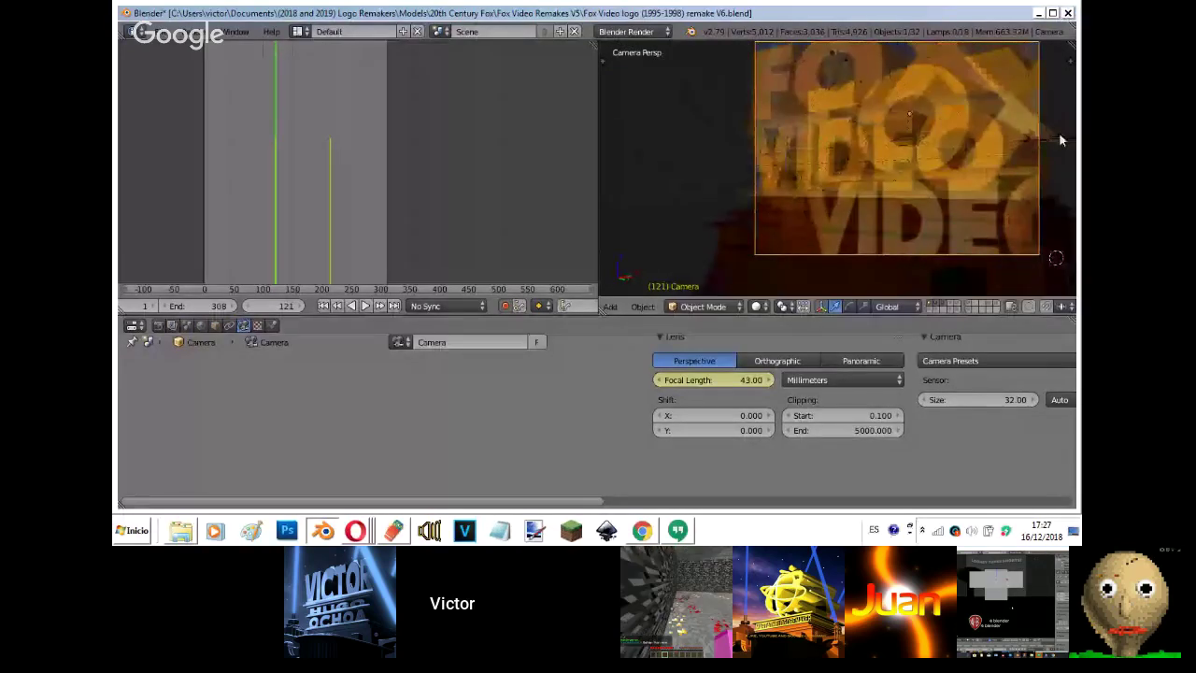
# - Move the Empty to bring the FOX VIDEO lettering over the reference, and adjust the camera's position to match the lettering's angle
pyautogui.rightClick(1059, 132)
pyautogui.press('g')
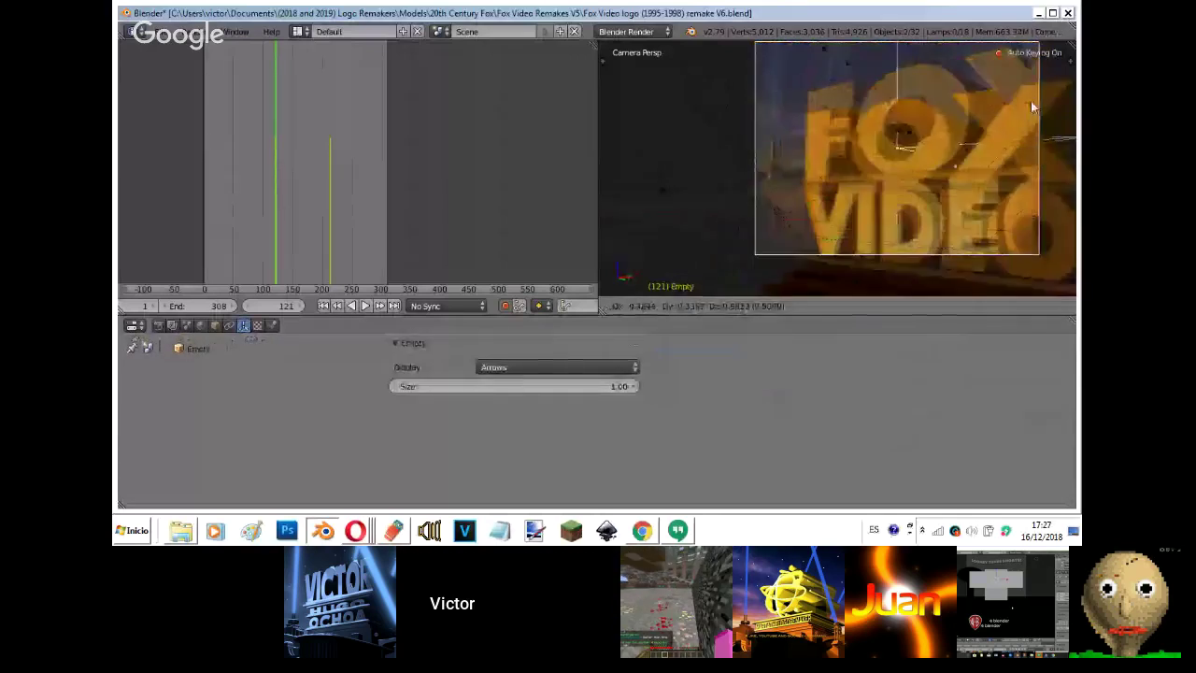
pyautogui.click(1040, 80)
pyautogui.rightClick(1040, 79)
pyautogui.press('g')
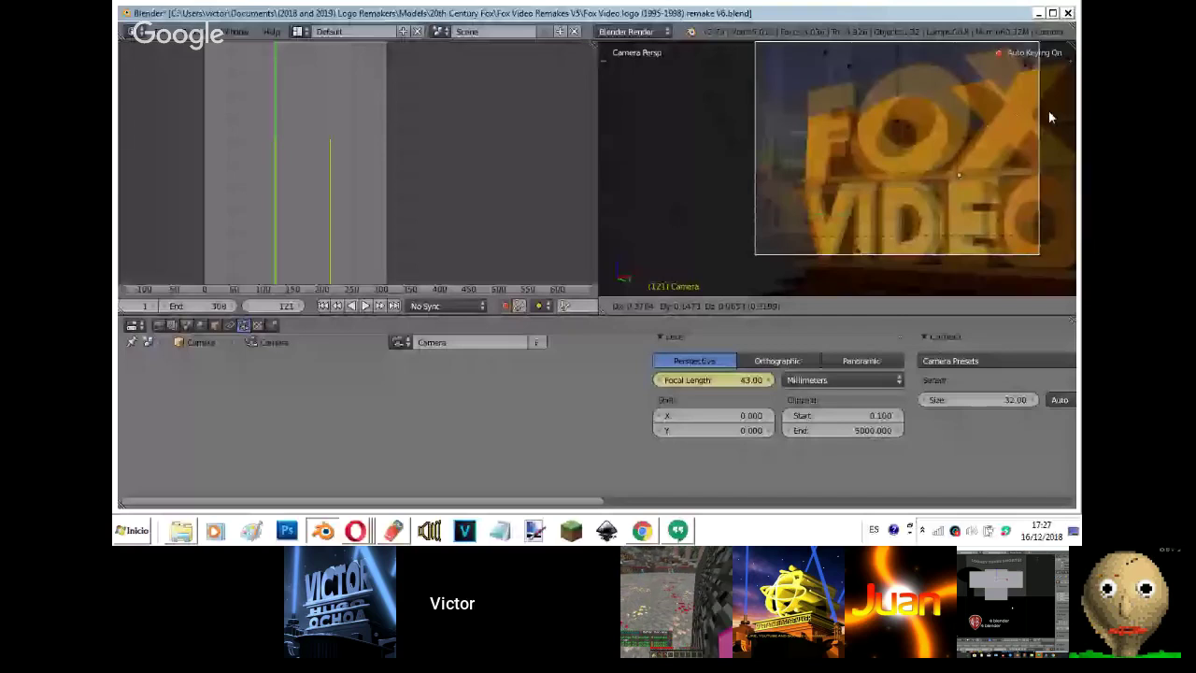
pyautogui.press('y')
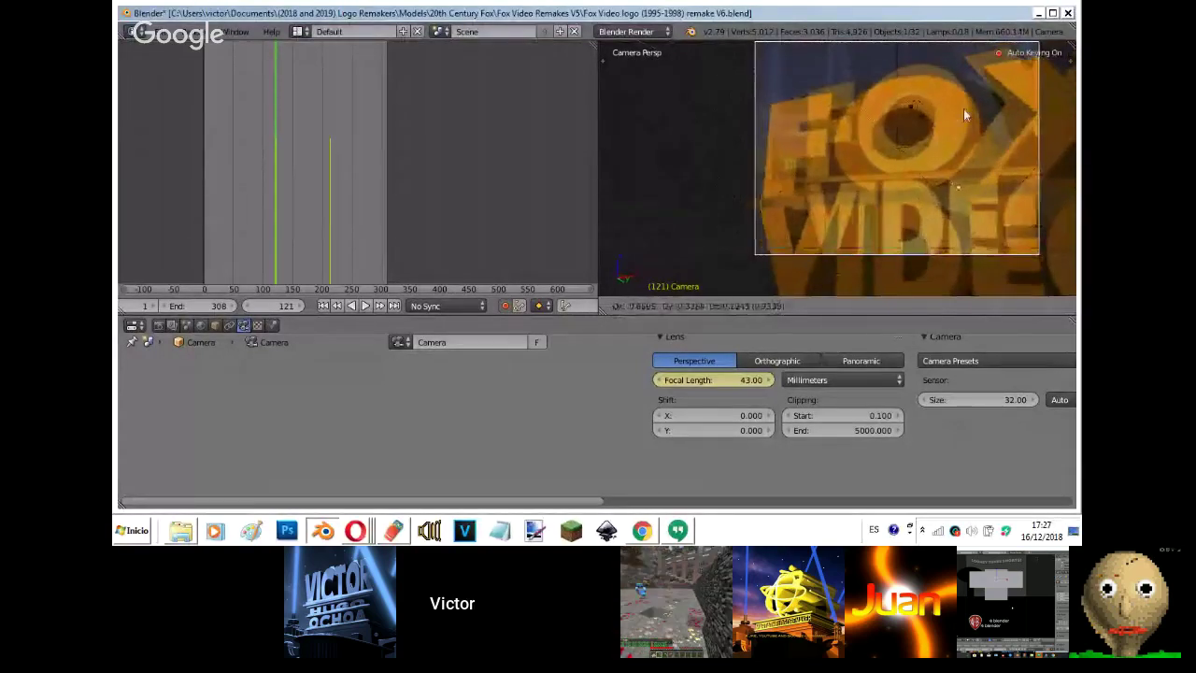
pyautogui.click(985, 138)
# - Reposition the Empty at frame 121 so the FOX lettering overlaps the reference clip more closely
pyautogui.rightClick(978, 147)
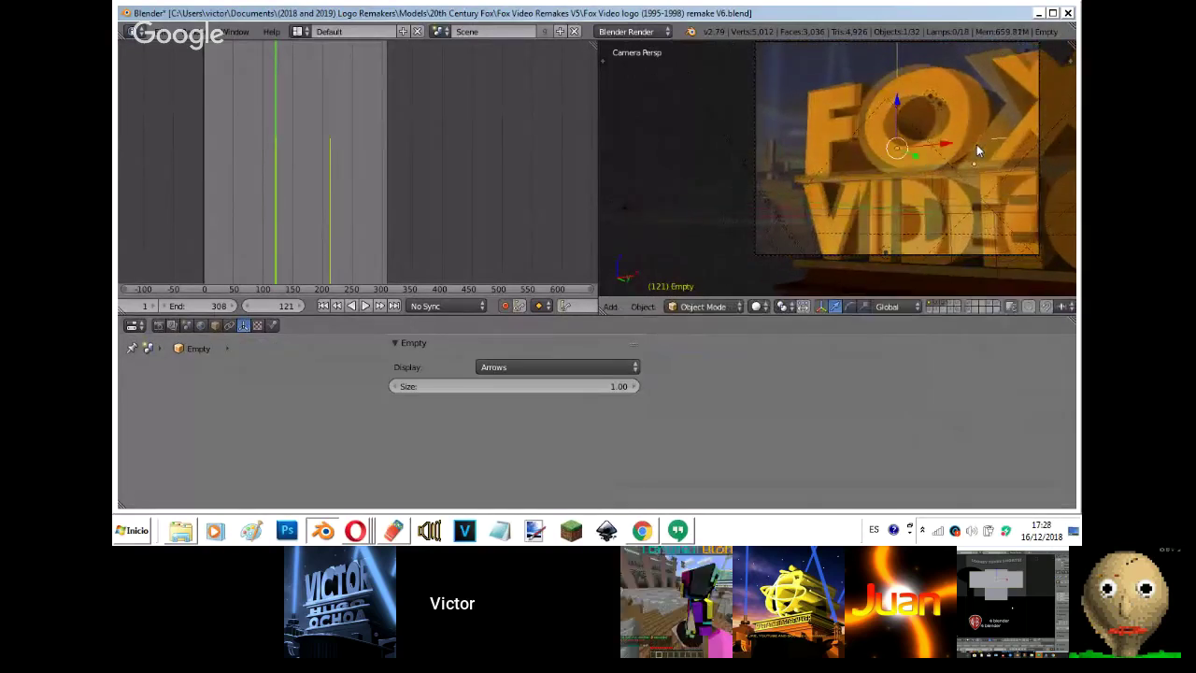
pyautogui.press('g')
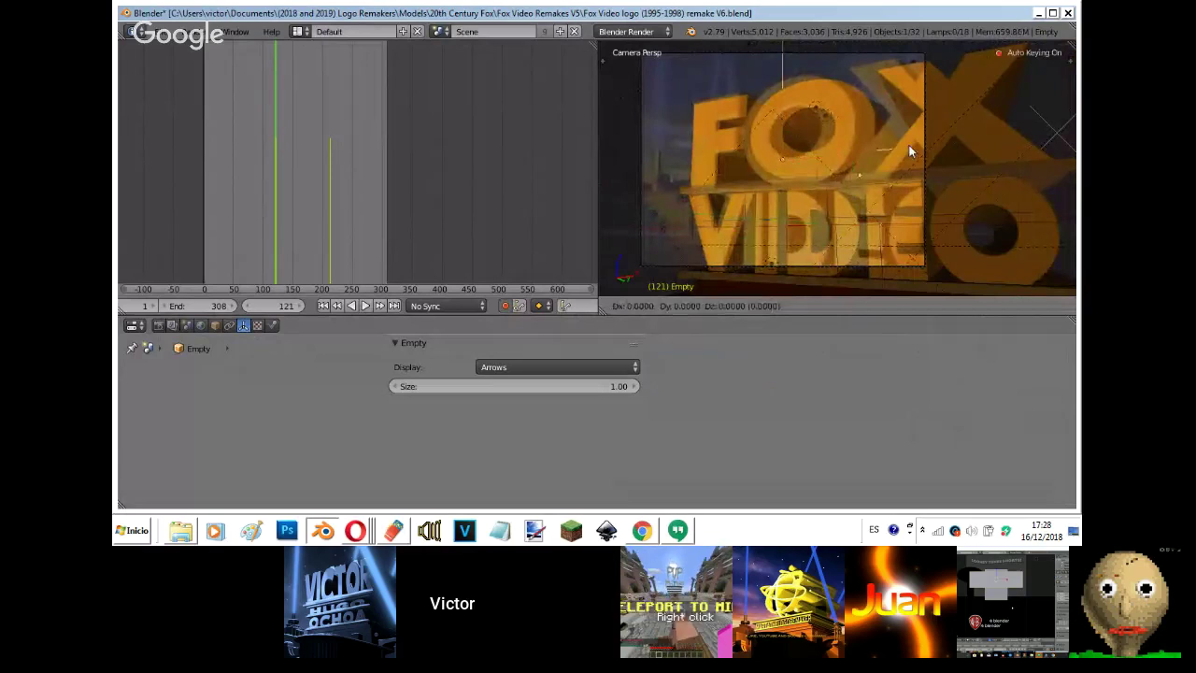
pyautogui.press('y')
pyautogui.press('y')
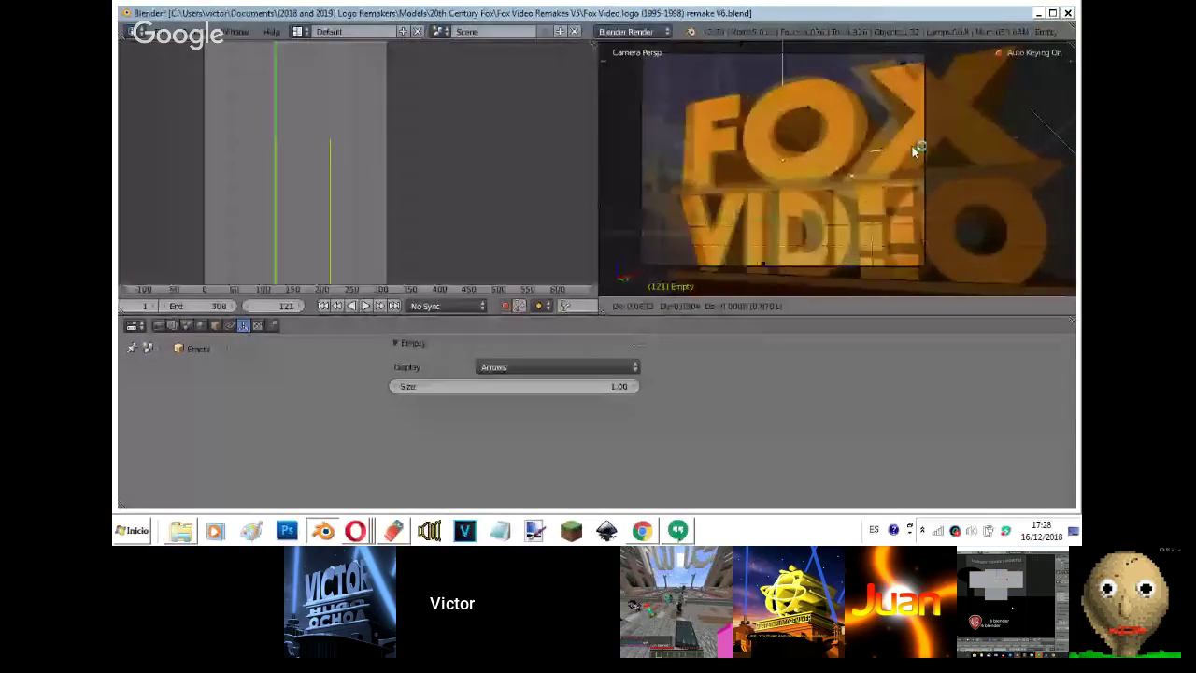
pyautogui.click(919, 150)
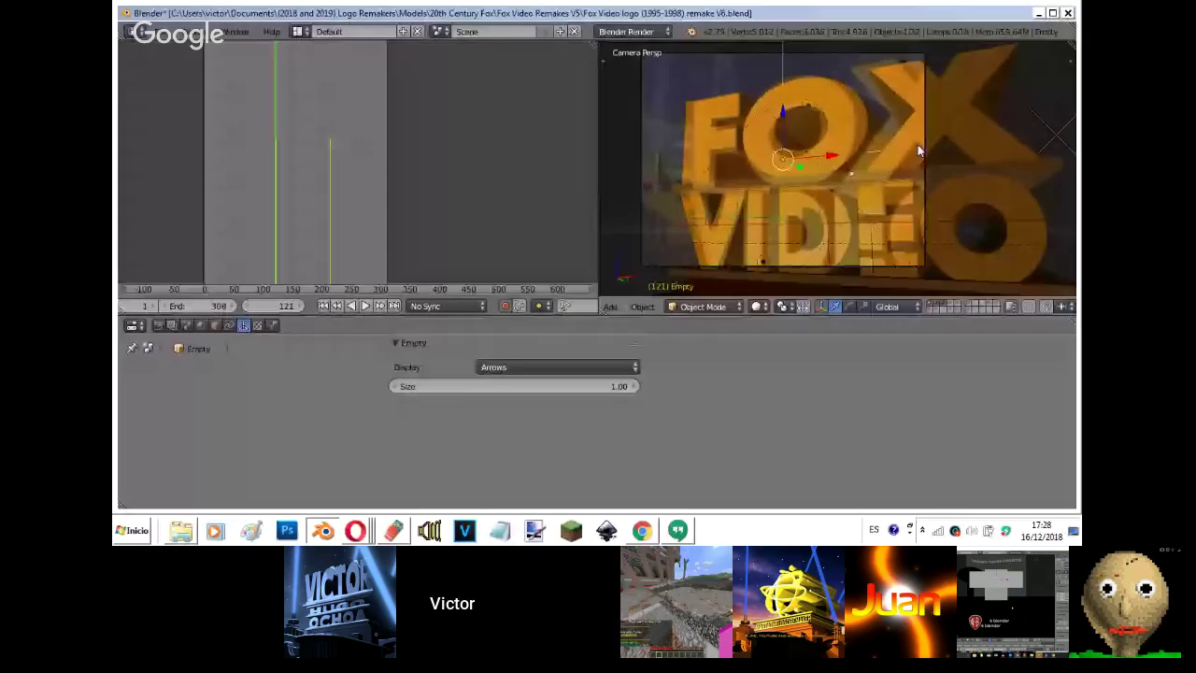
# - Move the camera, including along global Y, to match the clip's perspective, and nudge the Empty by a small amount
pyautogui.rightClick(926, 153)
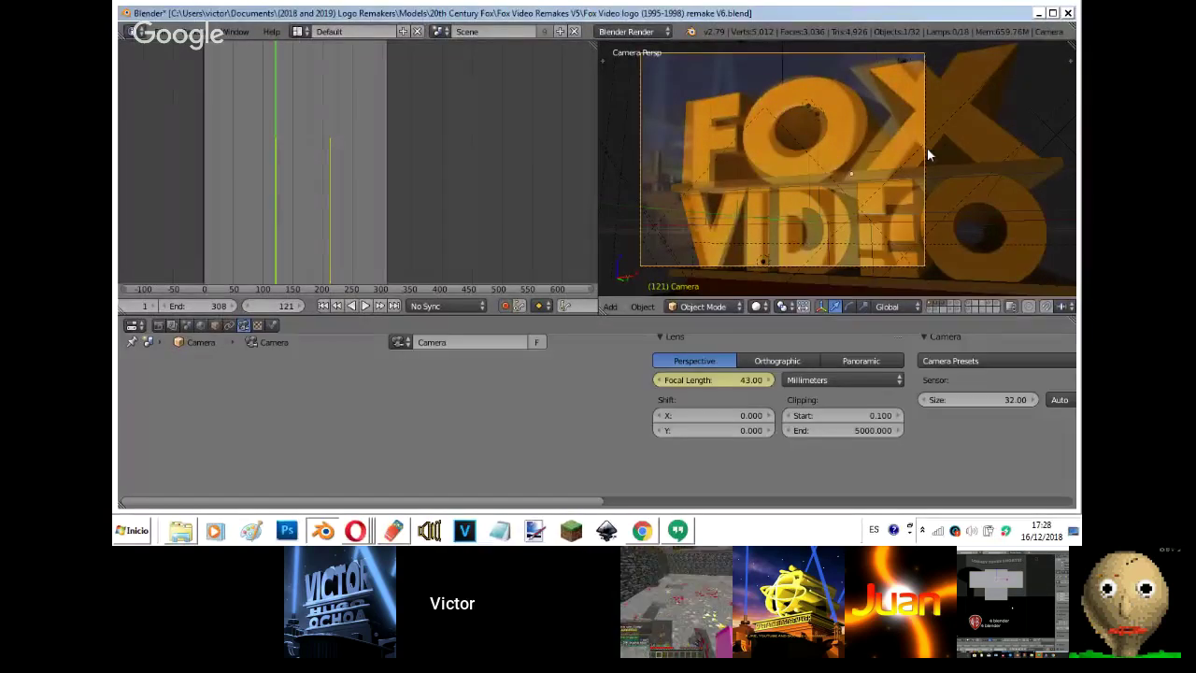
pyautogui.press('g')
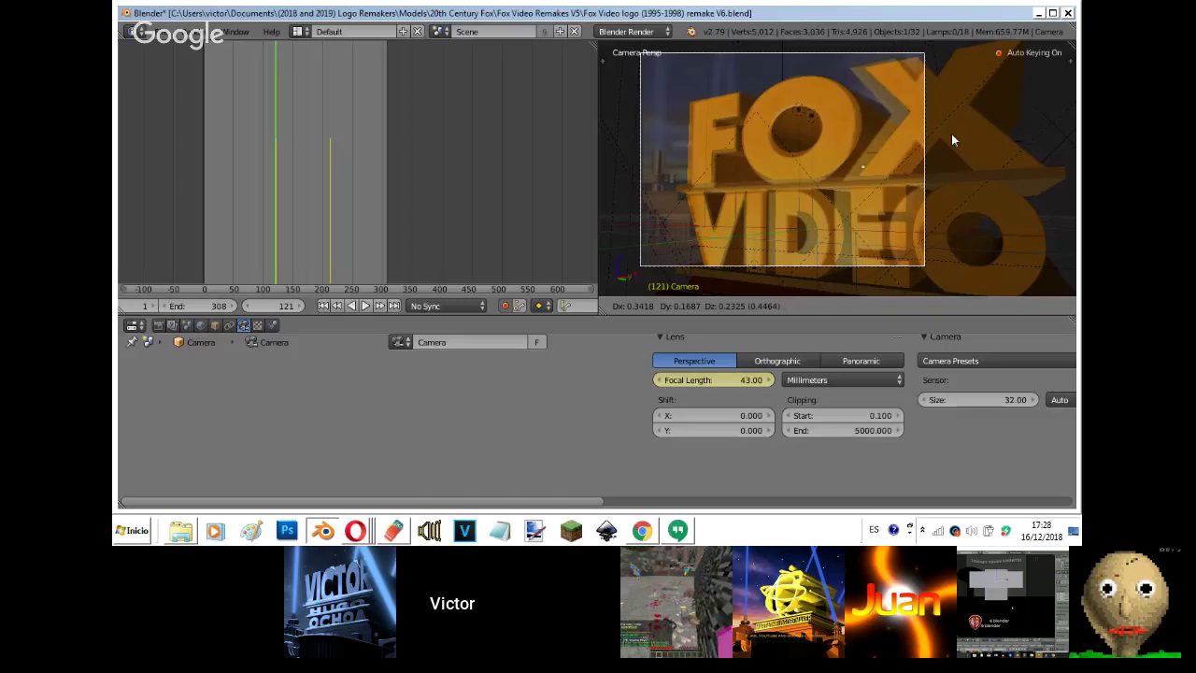
pyautogui.press('y')
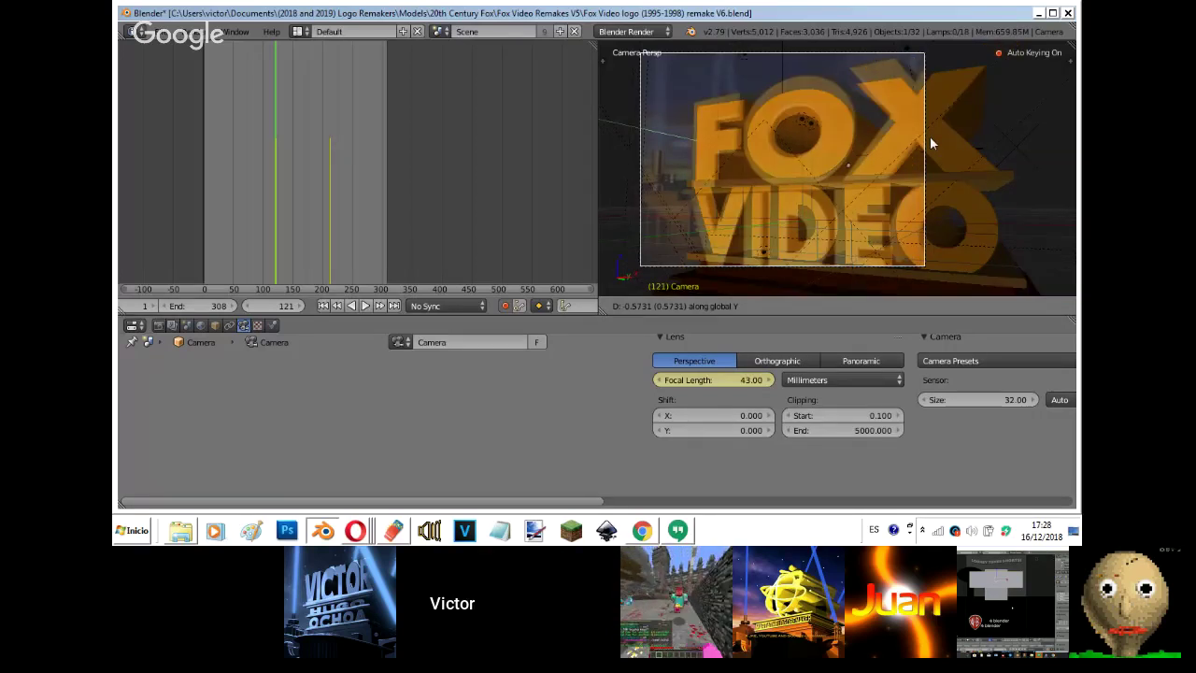
pyautogui.click(1028, 157)
pyautogui.moveTo(1029, 157); pyautogui.dragTo(1033, 155, button='right')
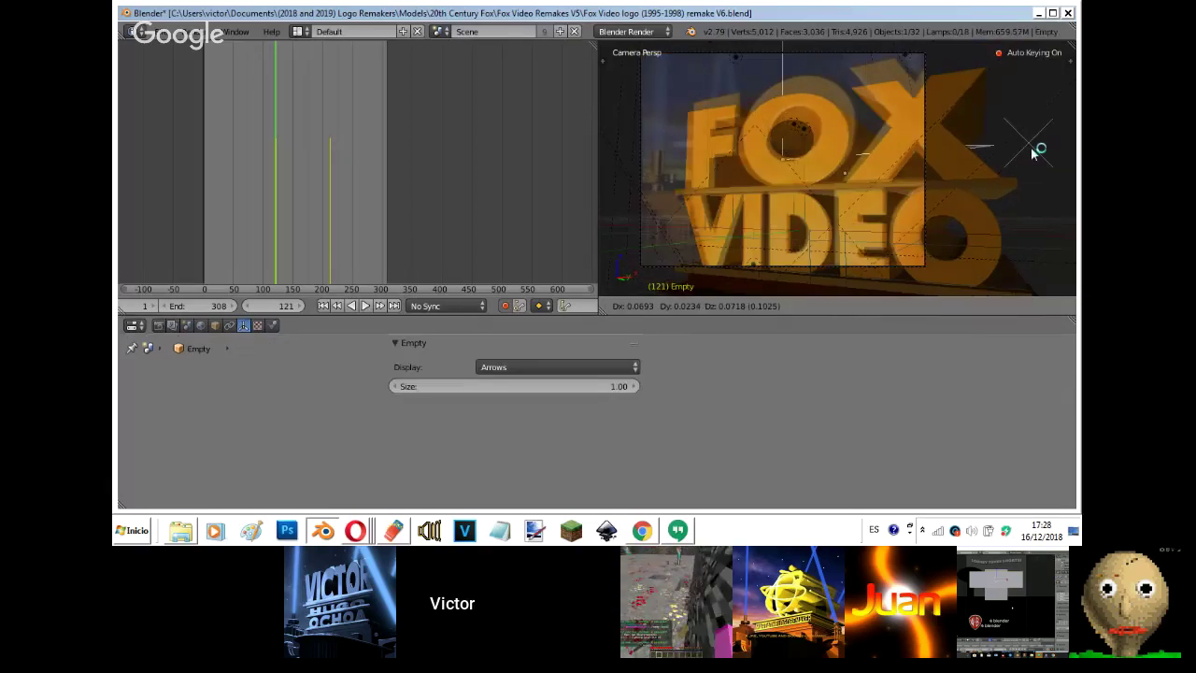
pyautogui.click(1029, 154)
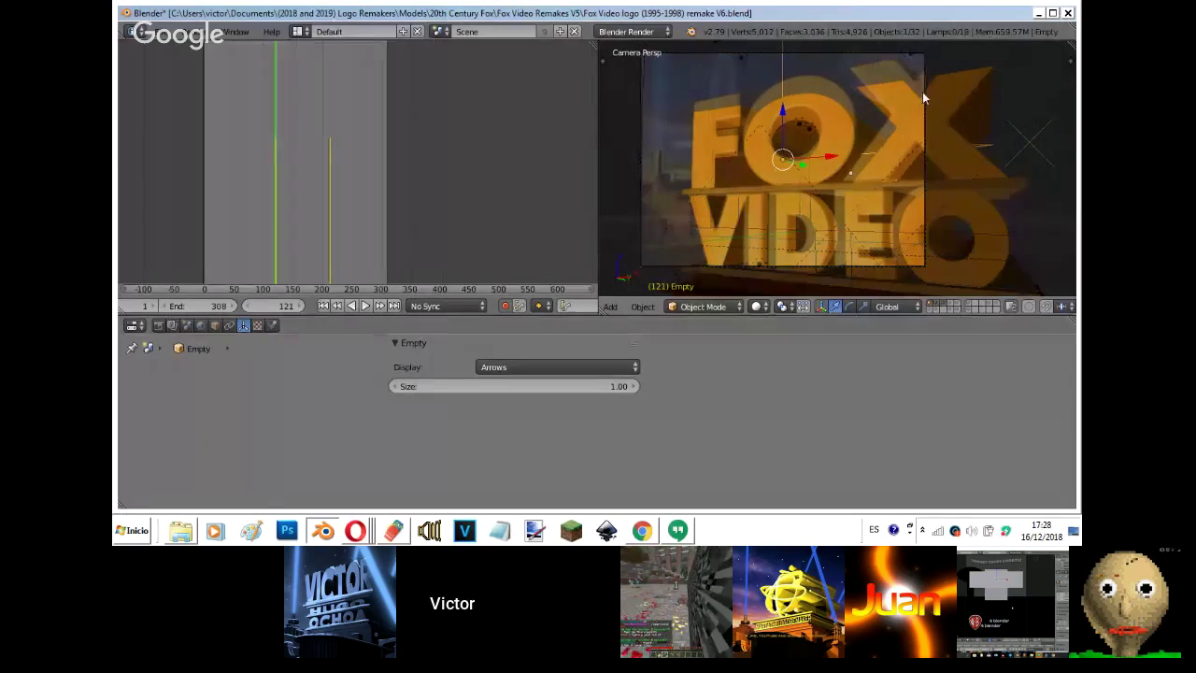
# - Raise the reference clip's opacity to 1.000 in the background image settings
pyautogui.rightClick(923, 95)
pyautogui.press('m')
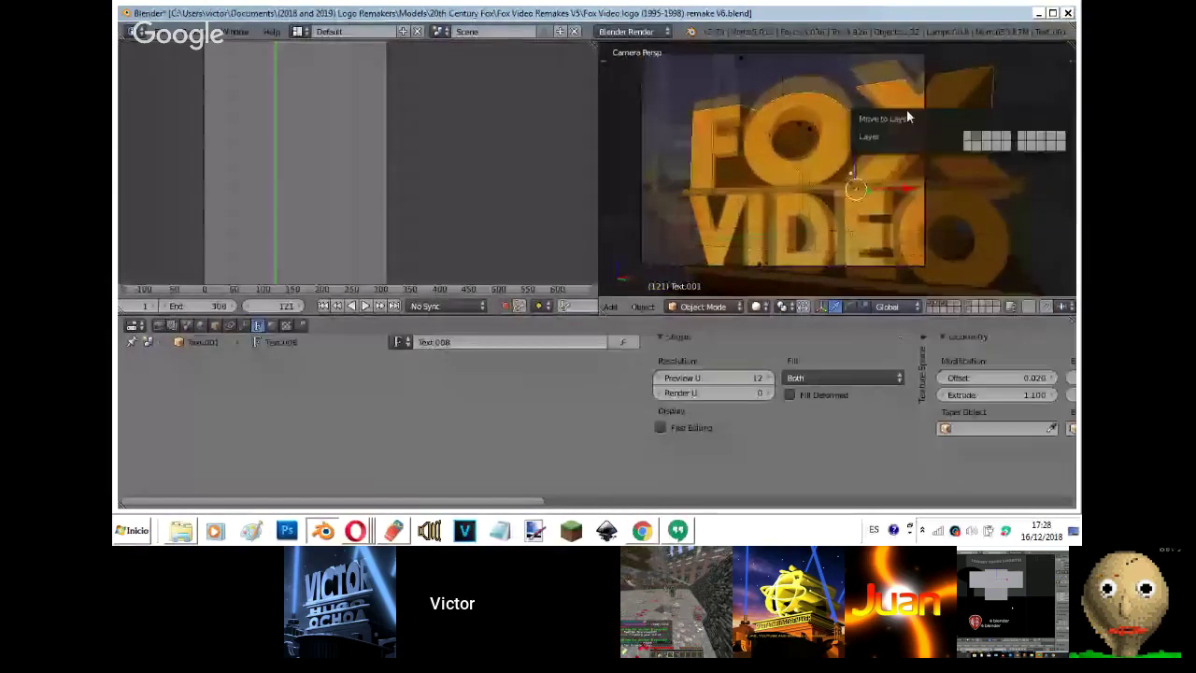
pyautogui.press('n')
pyautogui.click(971, 53)
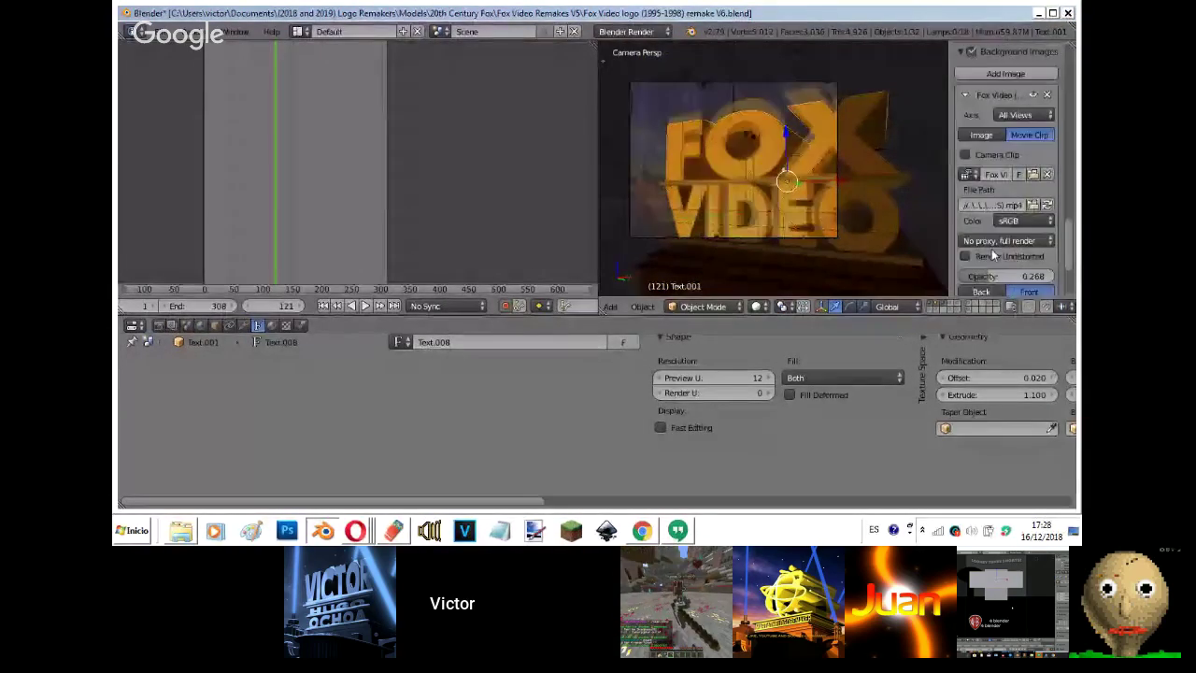
pyautogui.moveTo(983, 276); pyautogui.dragTo(1075, 273)
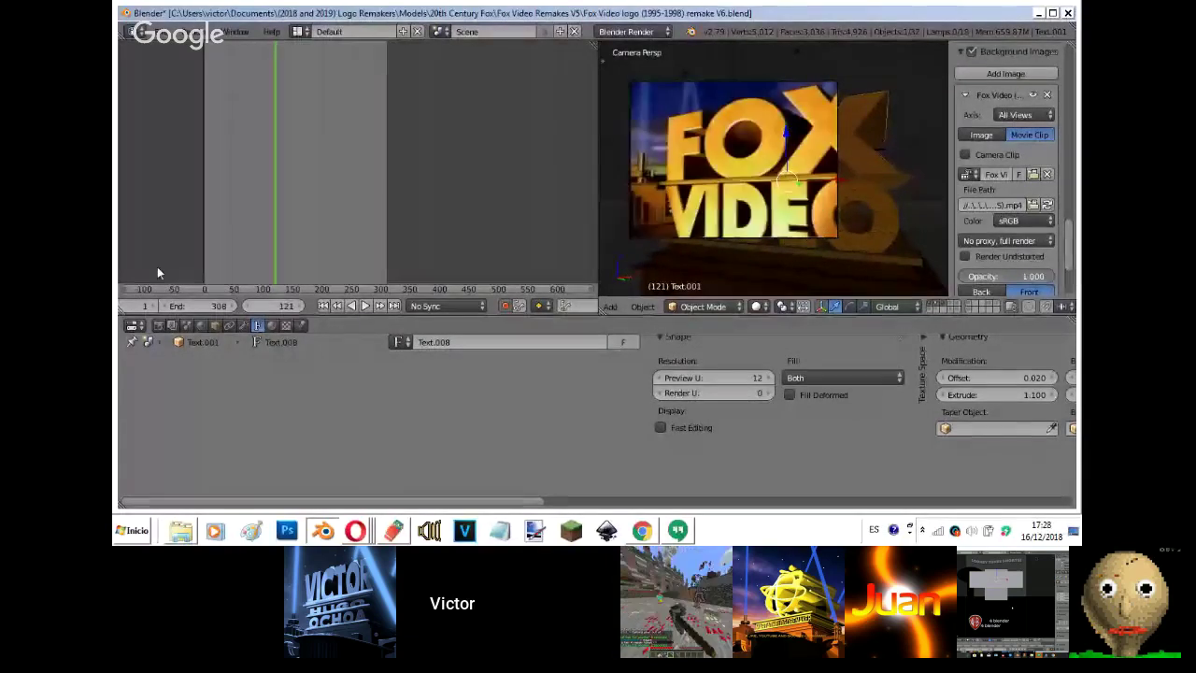
# - Play the camera animation over the reference clip at 0.354 opacity and go back to about frame 121
pyautogui.hotkey('alt', 'a')
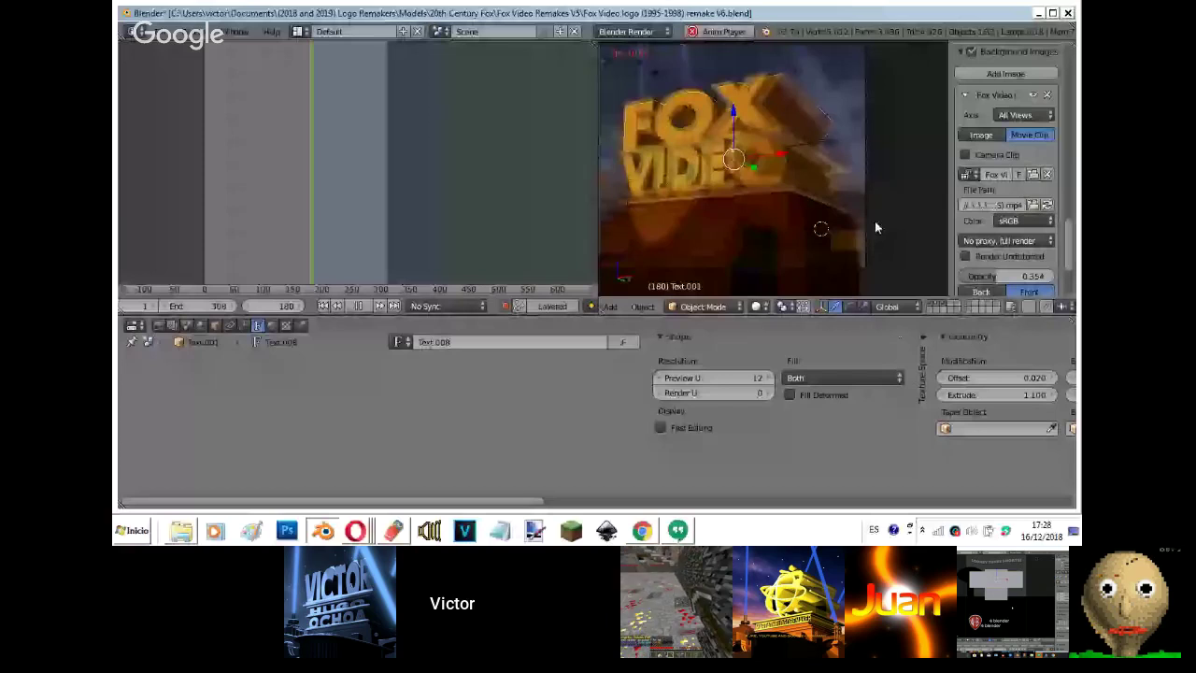
pyautogui.hotkey('alt', 'a')
pyautogui.click(981, 135)
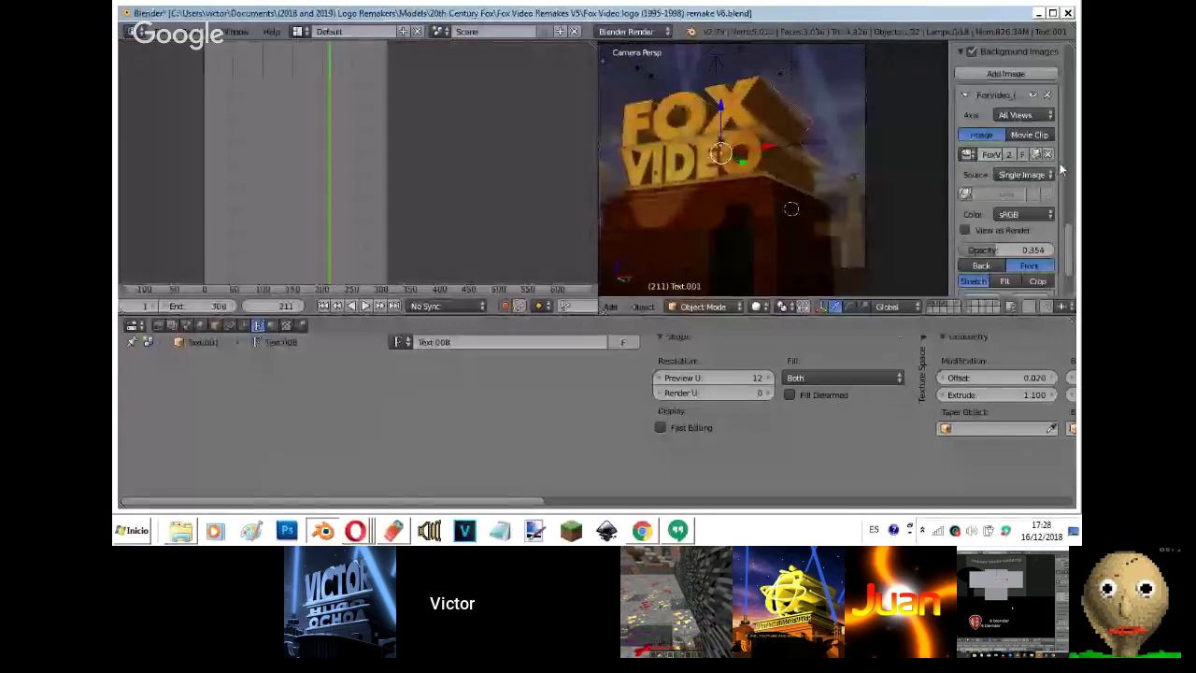
pyautogui.click(1029, 135)
pyautogui.click(299, 213)
pyautogui.click(299, 211)
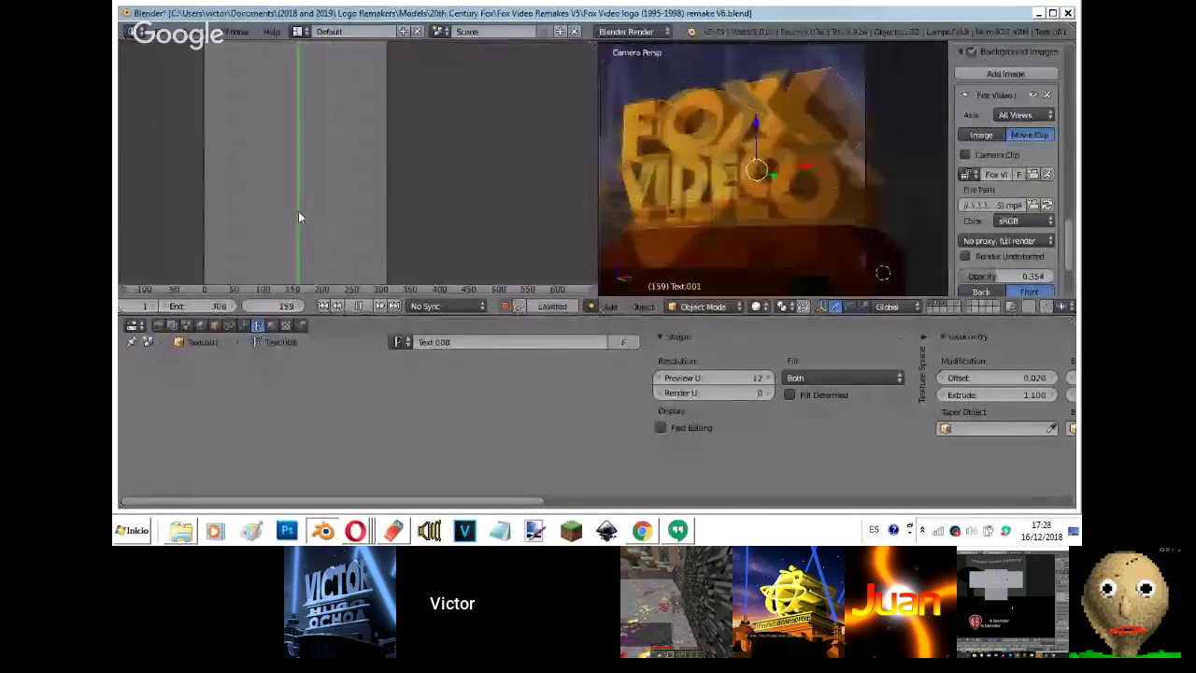
pyautogui.click(277, 225)
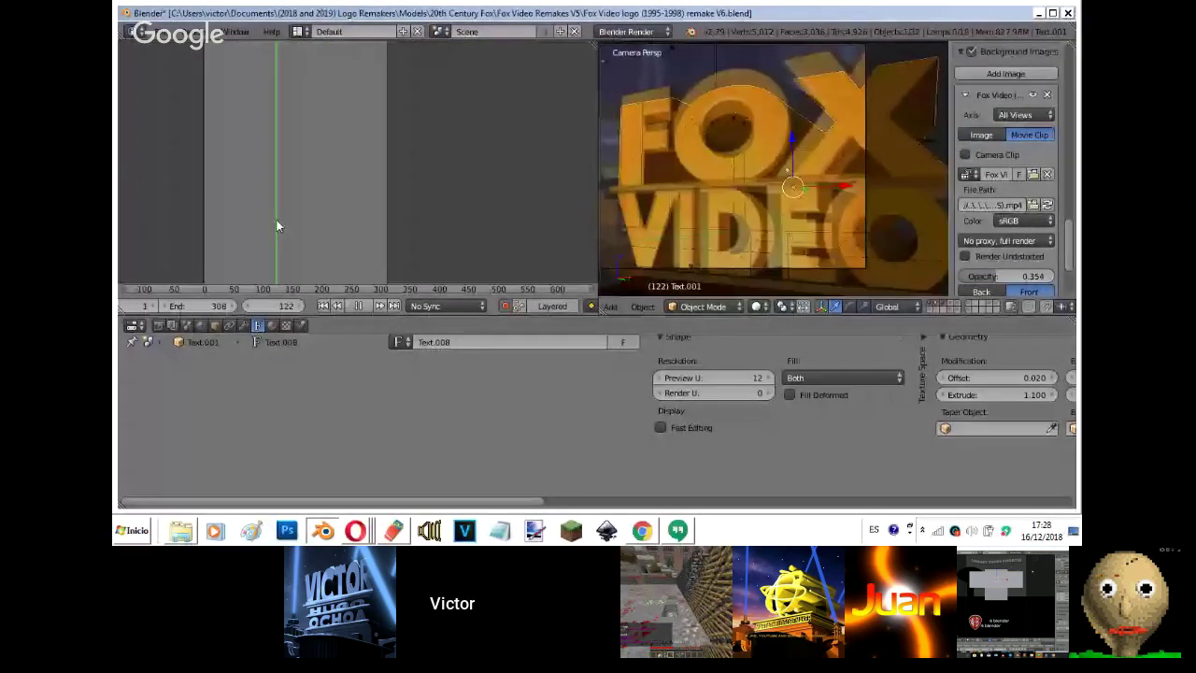
# - Set the camera's focal length to 36.89 mm at frame 121 and move the camera about 0.6 units along global Y
pyautogui.rightClick(871, 85)
pyautogui.moveTo(738, 380); pyautogui.dragTo(346, 412)
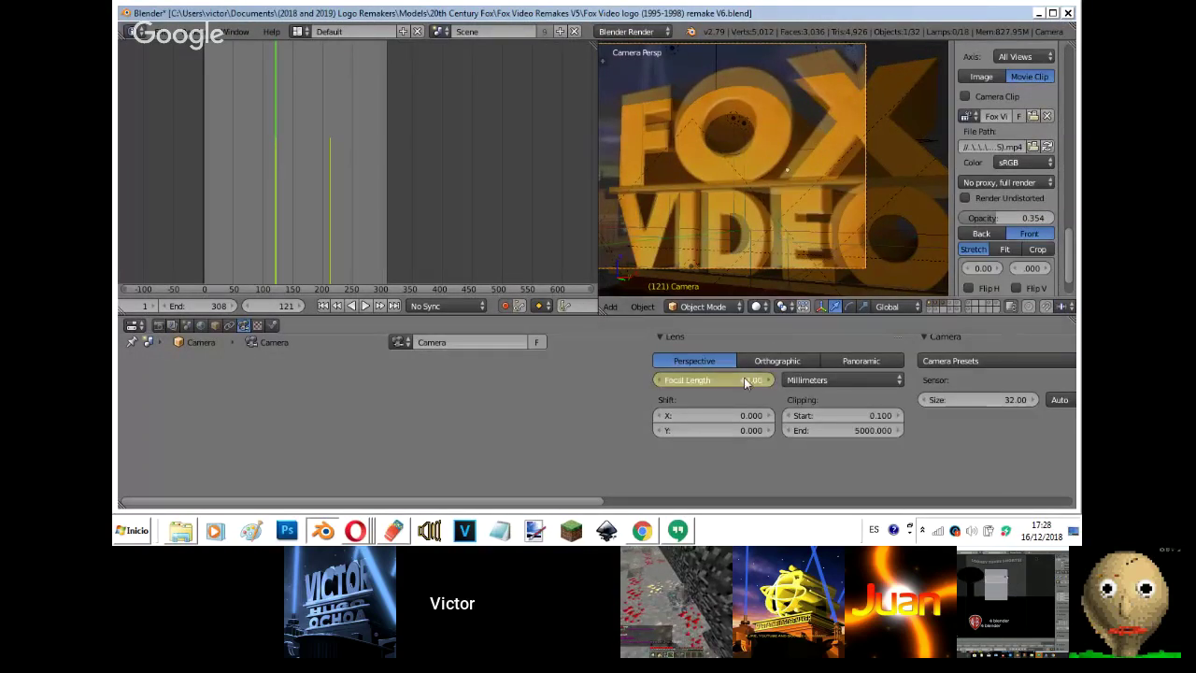
pyautogui.press('g')
pyautogui.press('y')
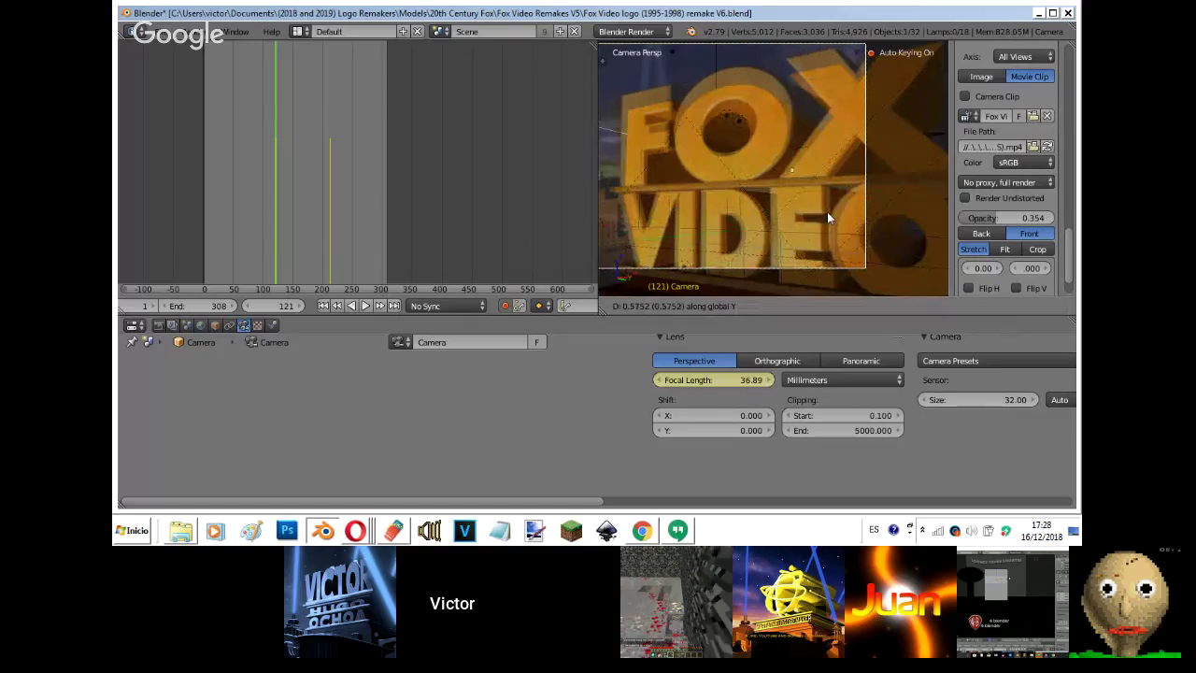
pyautogui.click(838, 210)
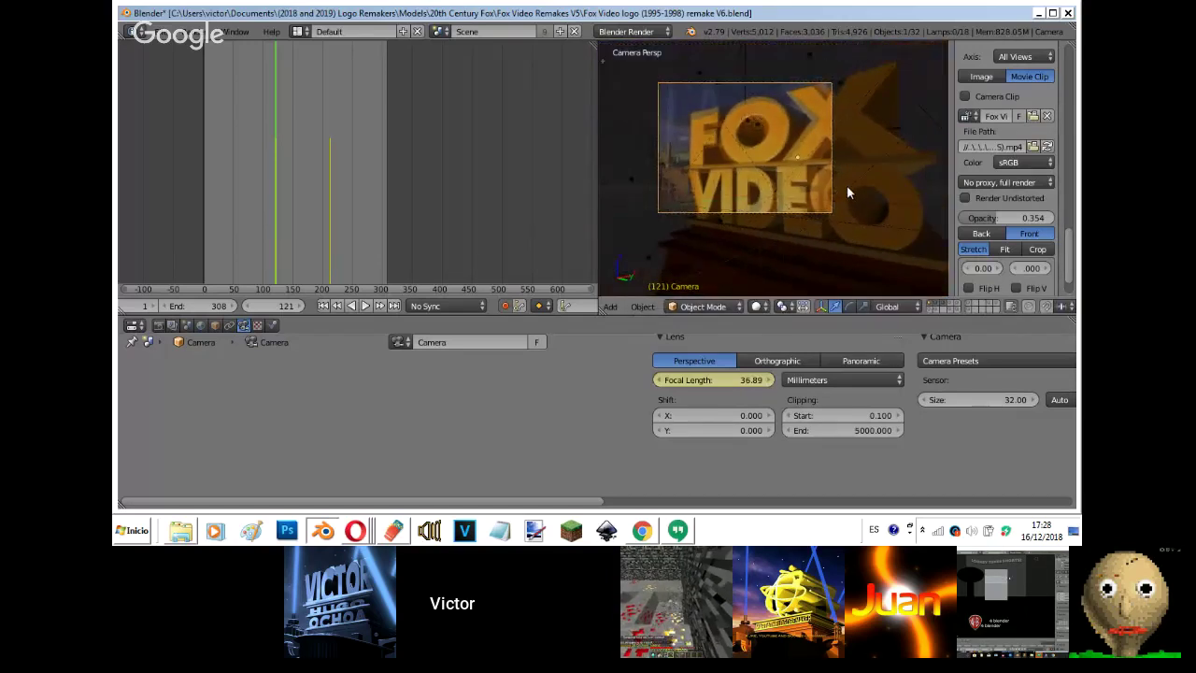
# - Reposition the camera over the reference lettering and lower the reference clip's opacity to 0.173
pyautogui.press('g')
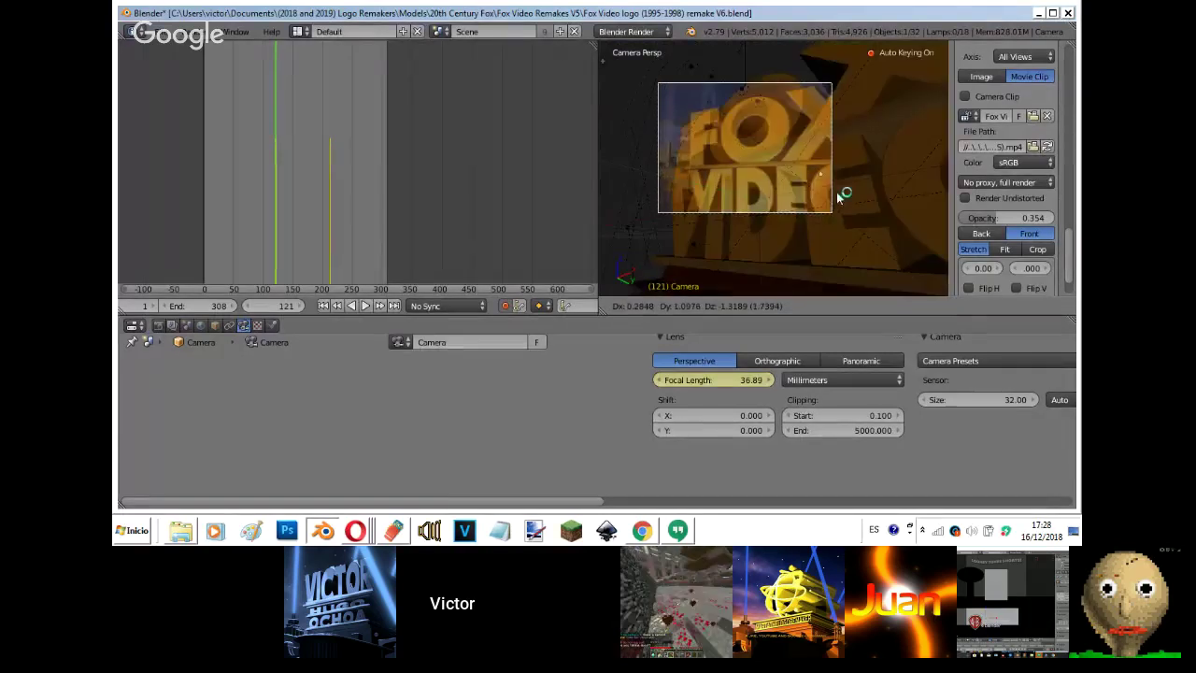
pyautogui.click(807, 132)
pyautogui.scroll(1, 1017, 102)
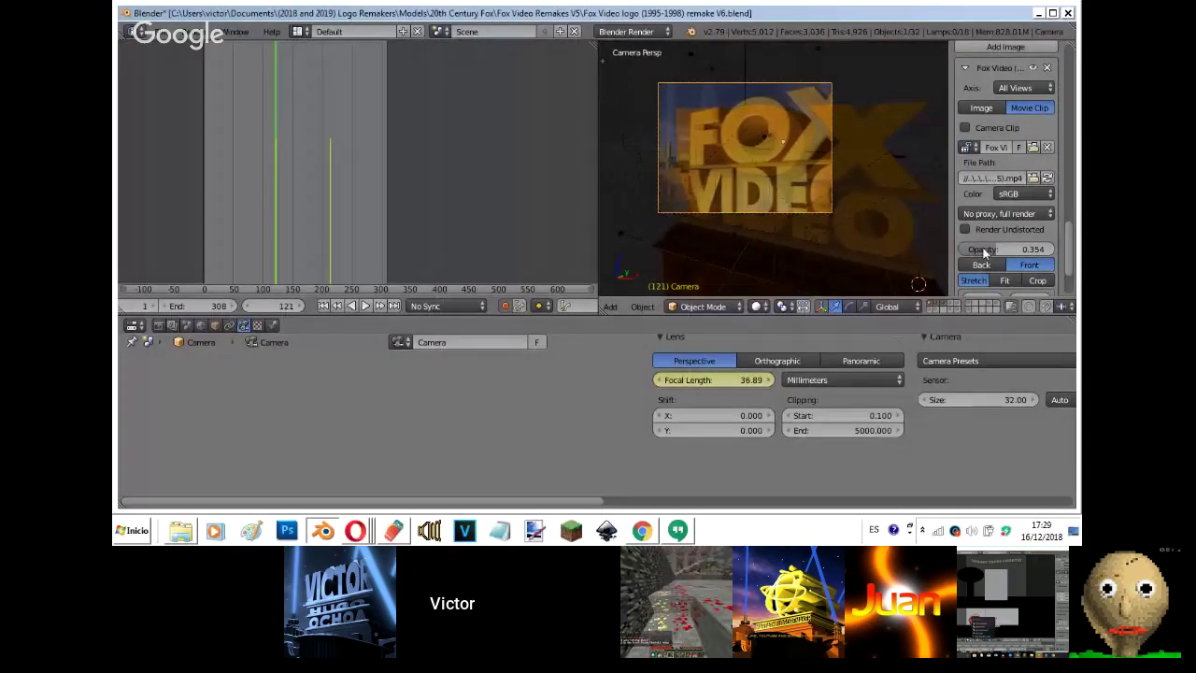
pyautogui.moveTo(984, 253); pyautogui.dragTo(967, 254)
# - Move the camera about 0.58 units along global Y and shift the Empty along the same axis
pyautogui.press('g')
pyautogui.press('y')
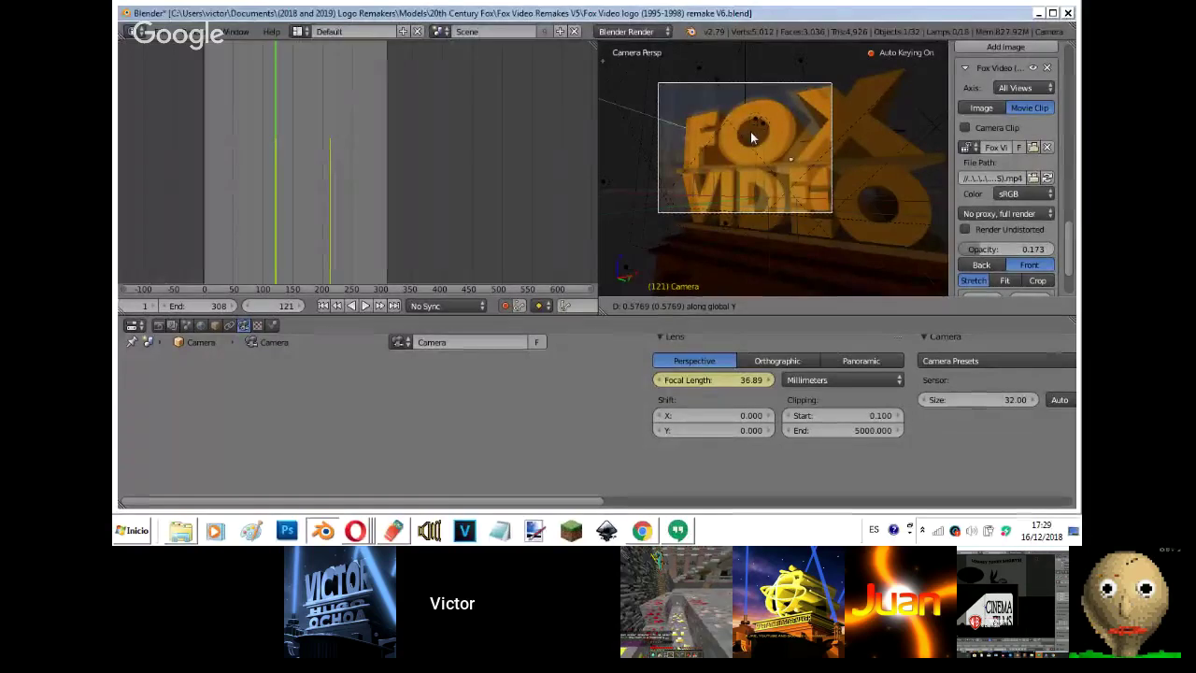
pyautogui.click(750, 130)
pyautogui.rightClick(925, 136)
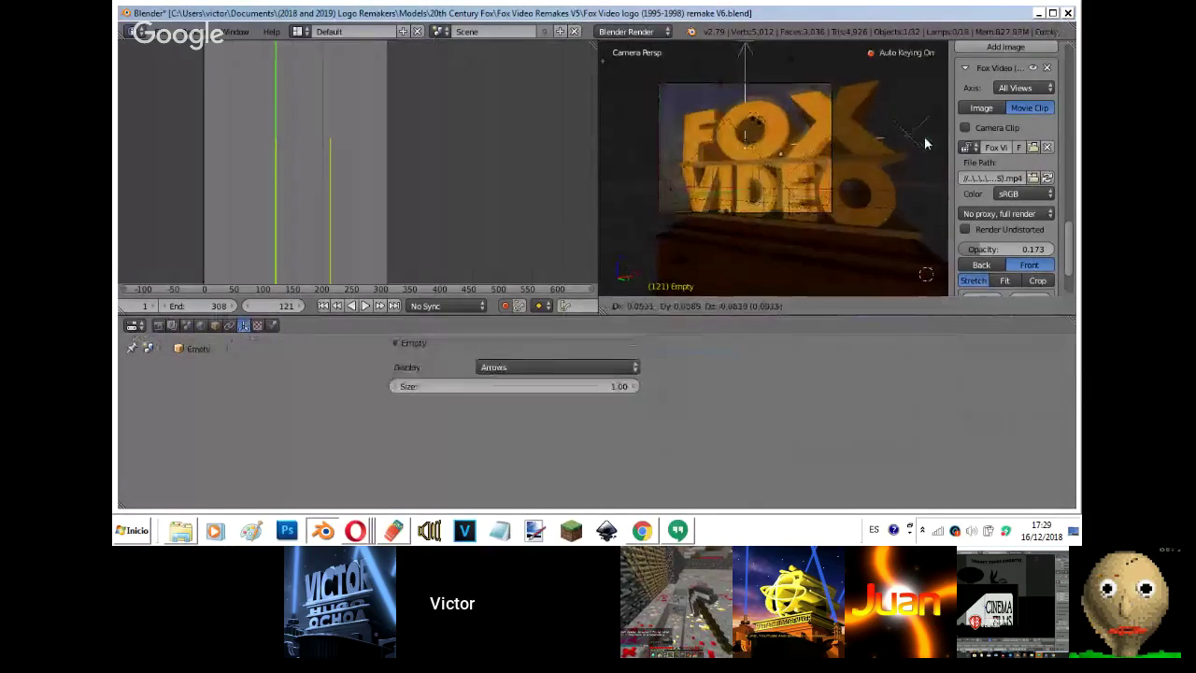
pyautogui.press('g')
pyautogui.press('y')
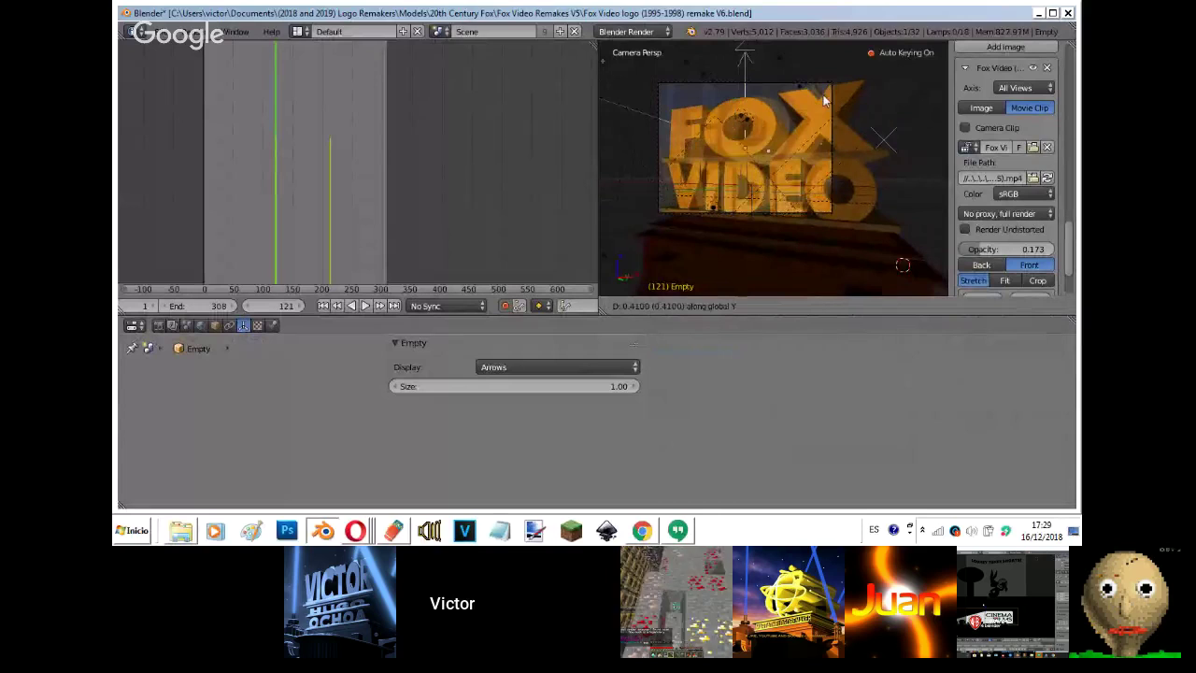
pyautogui.click(826, 99)
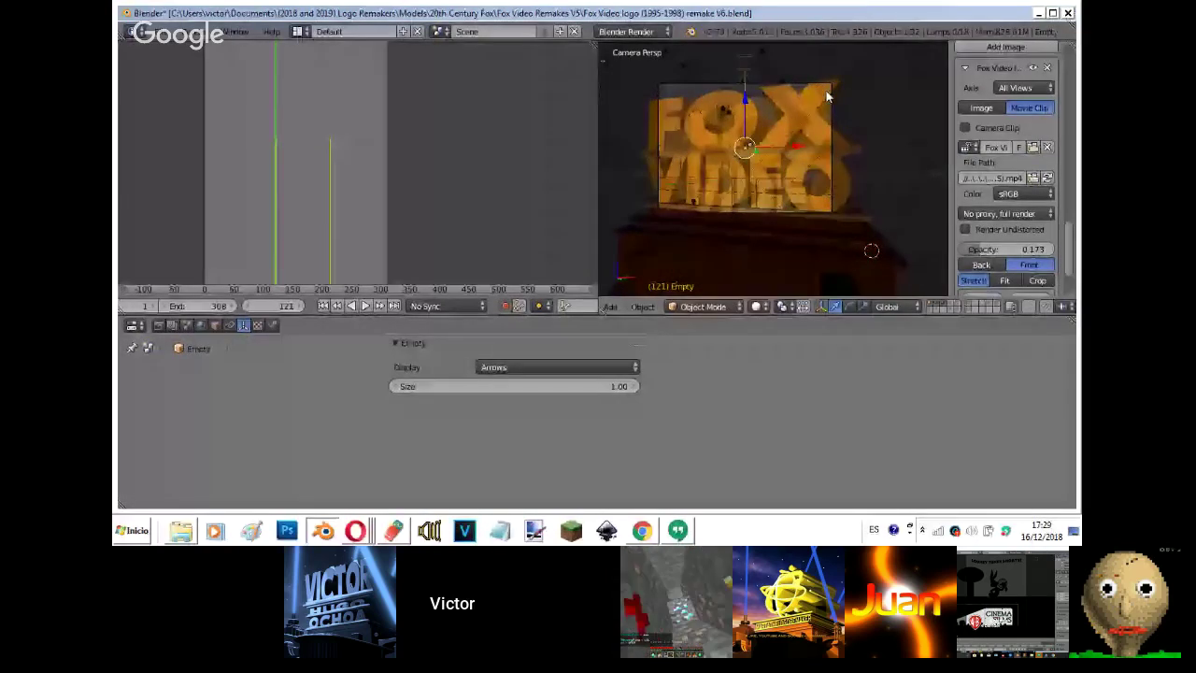
# - Move the camera freely at frame 121 and shift the Empty in small moves to fit the lettering to the reference clip
pyautogui.rightClick(817, 83)
pyautogui.press('g')
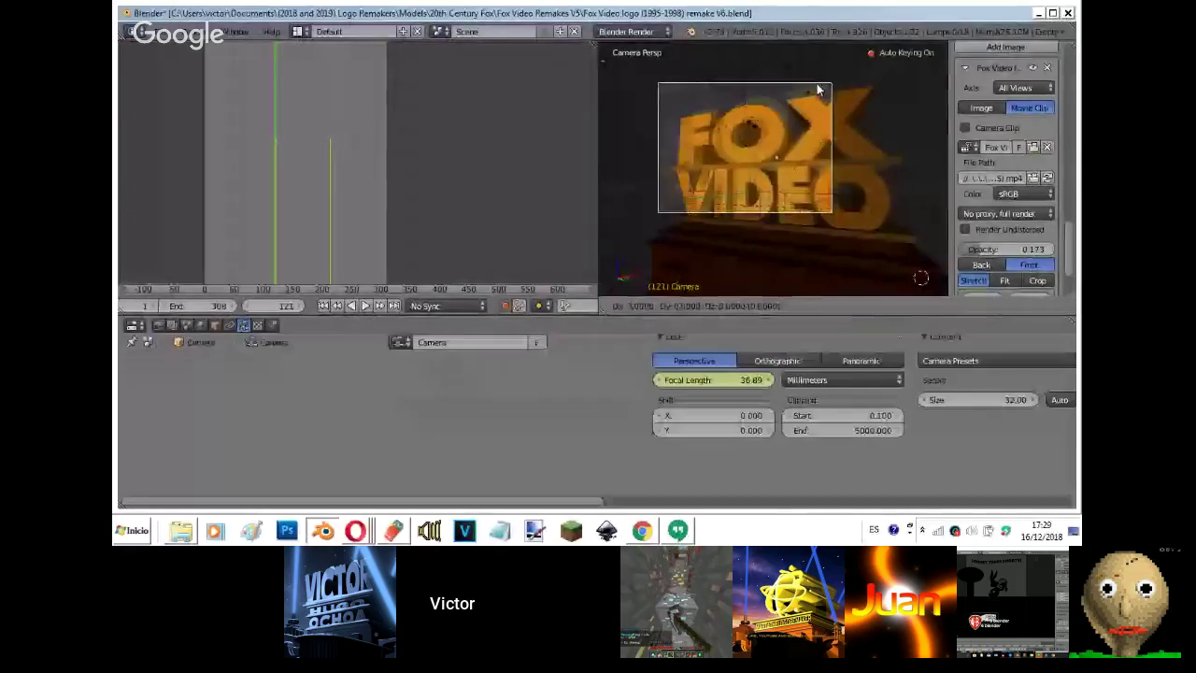
pyautogui.click(775, 93)
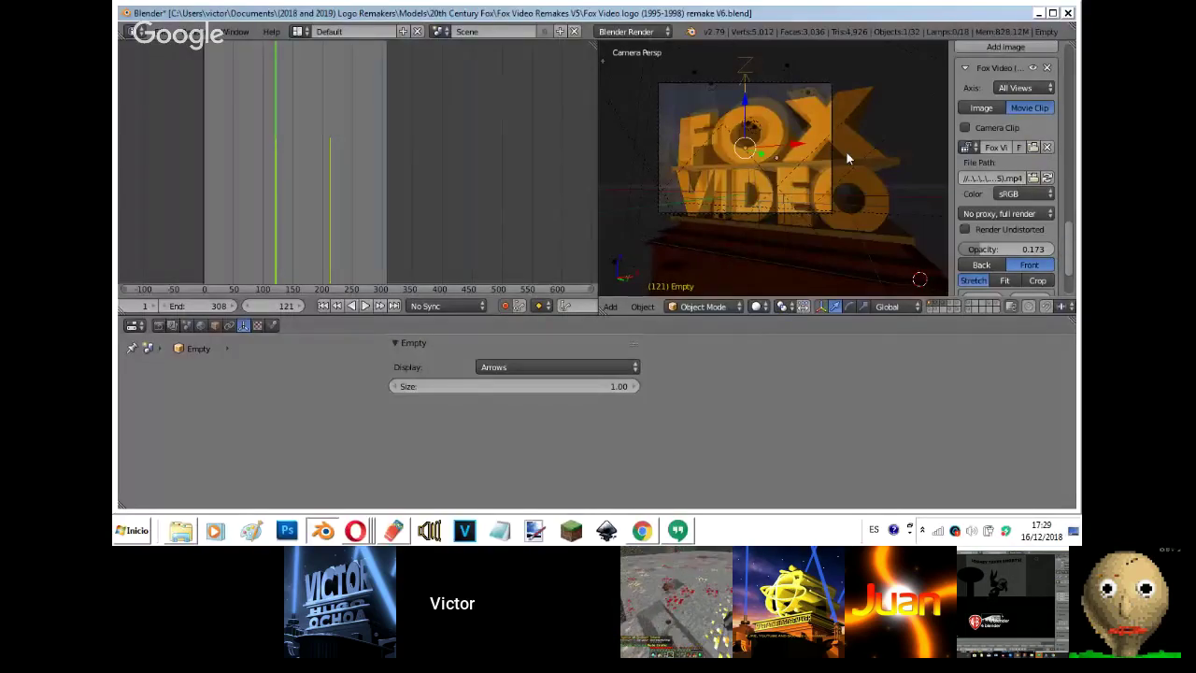
pyautogui.press('g')
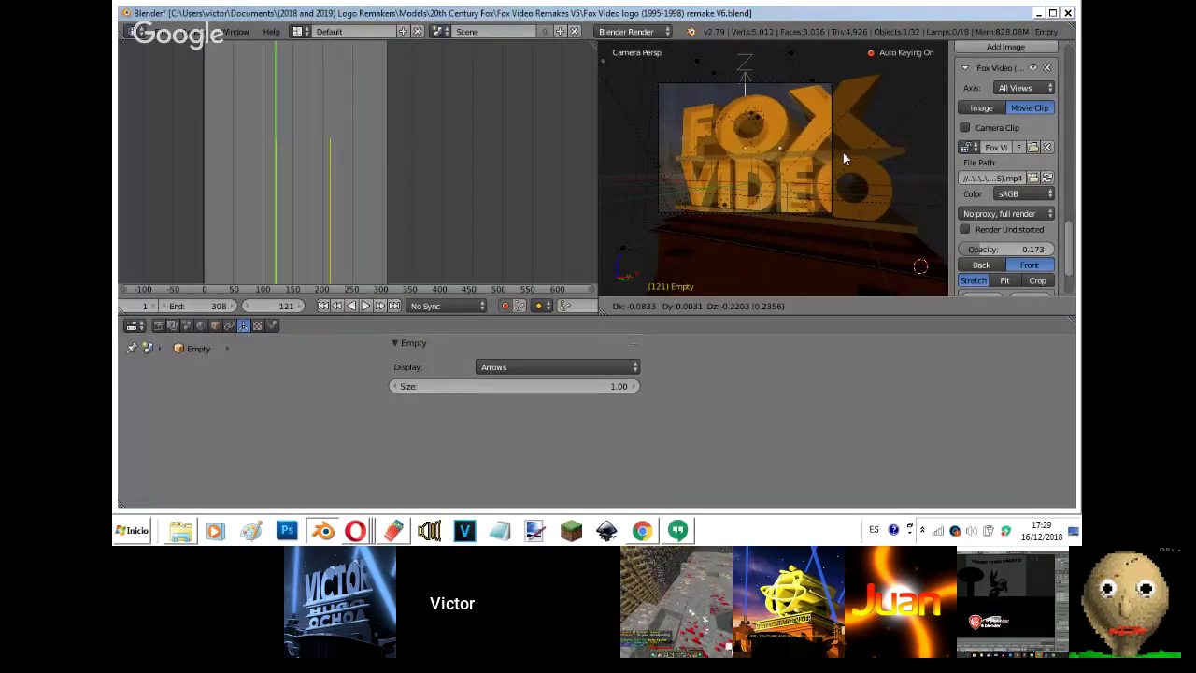
pyautogui.click(843, 153)
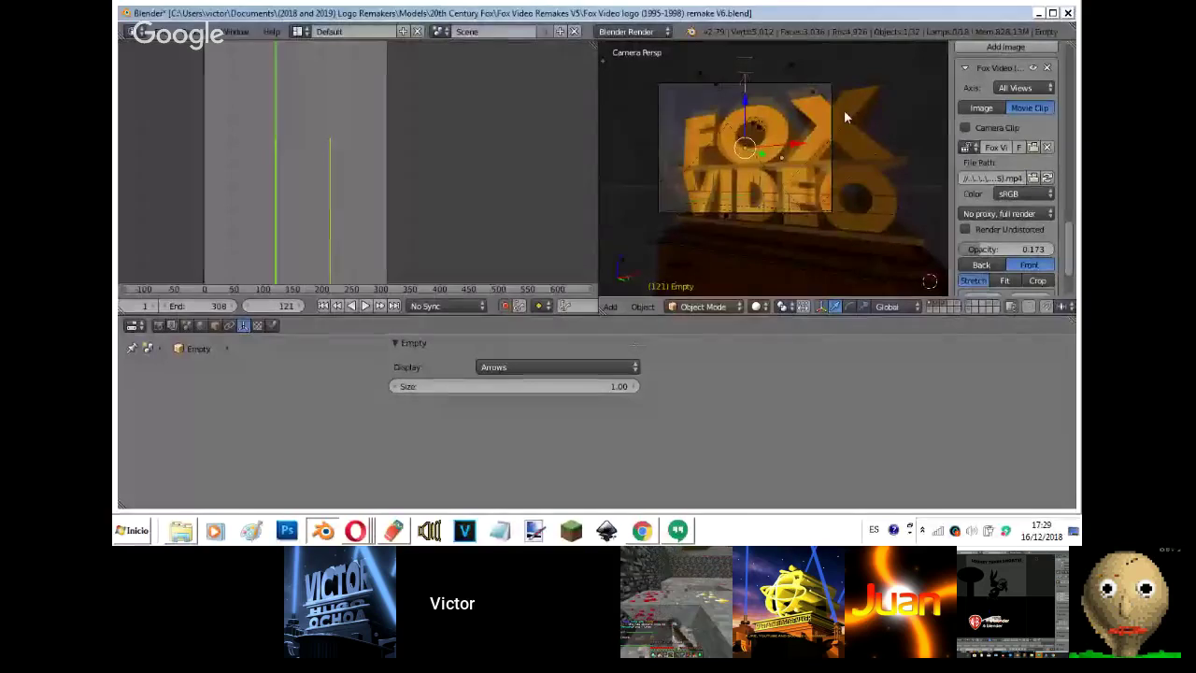
pyautogui.press('g')
pyautogui.click(848, 108)
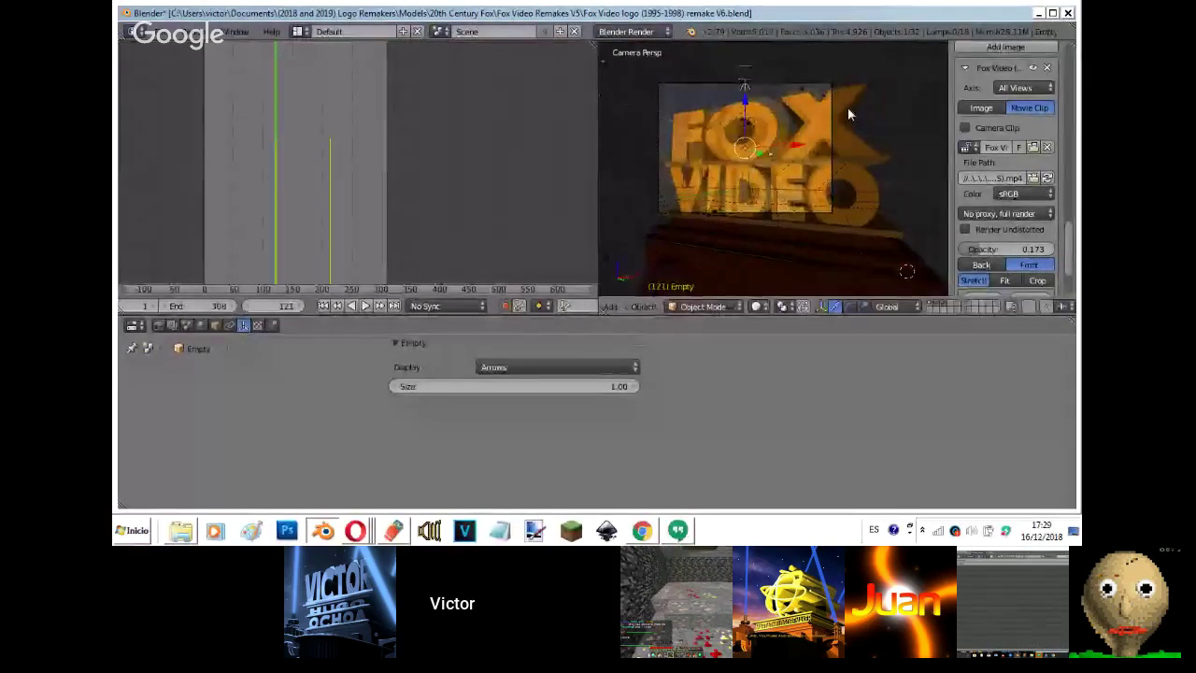
pyautogui.press('g')
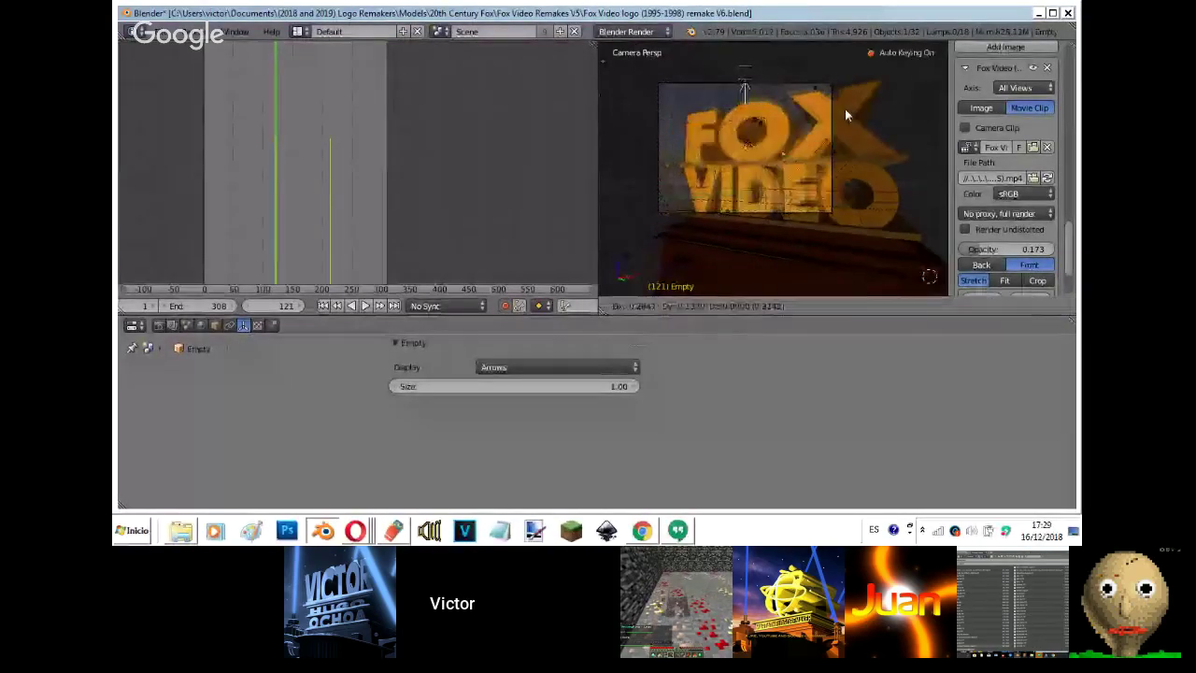
pyautogui.click(846, 109)
# - Nudge the camera again over the reference lettering and reposition the Empty with it at frame 121
pyautogui.rightClick(833, 104)
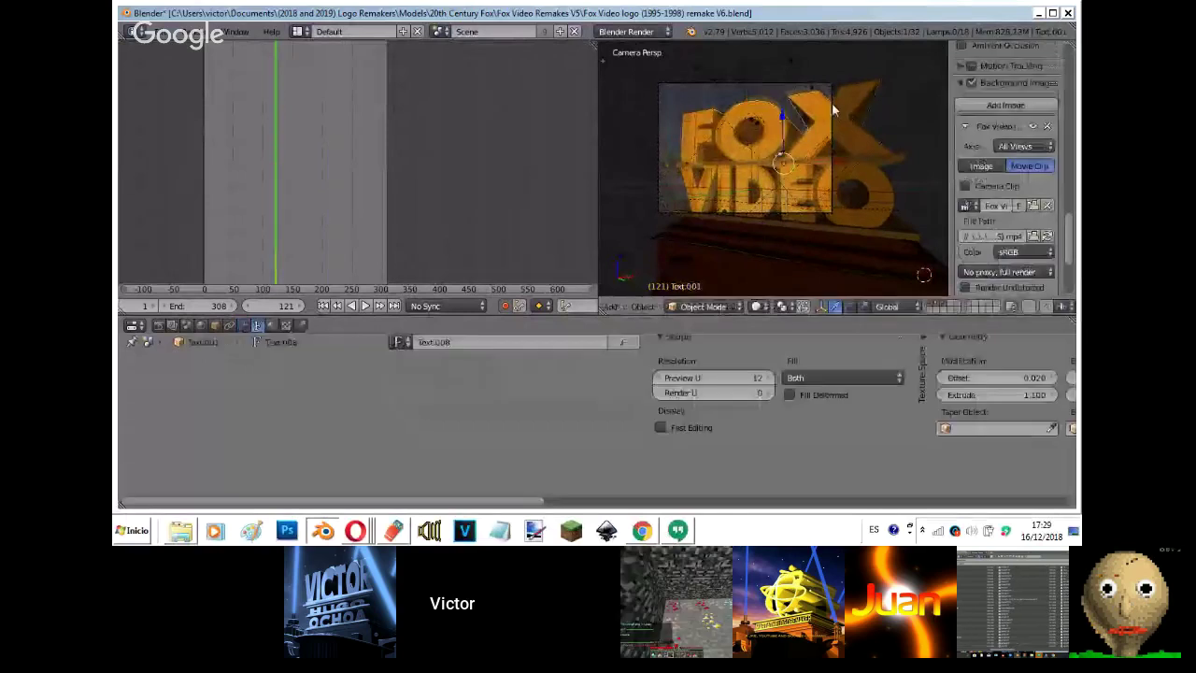
pyautogui.rightClick(832, 102)
pyautogui.press('g')
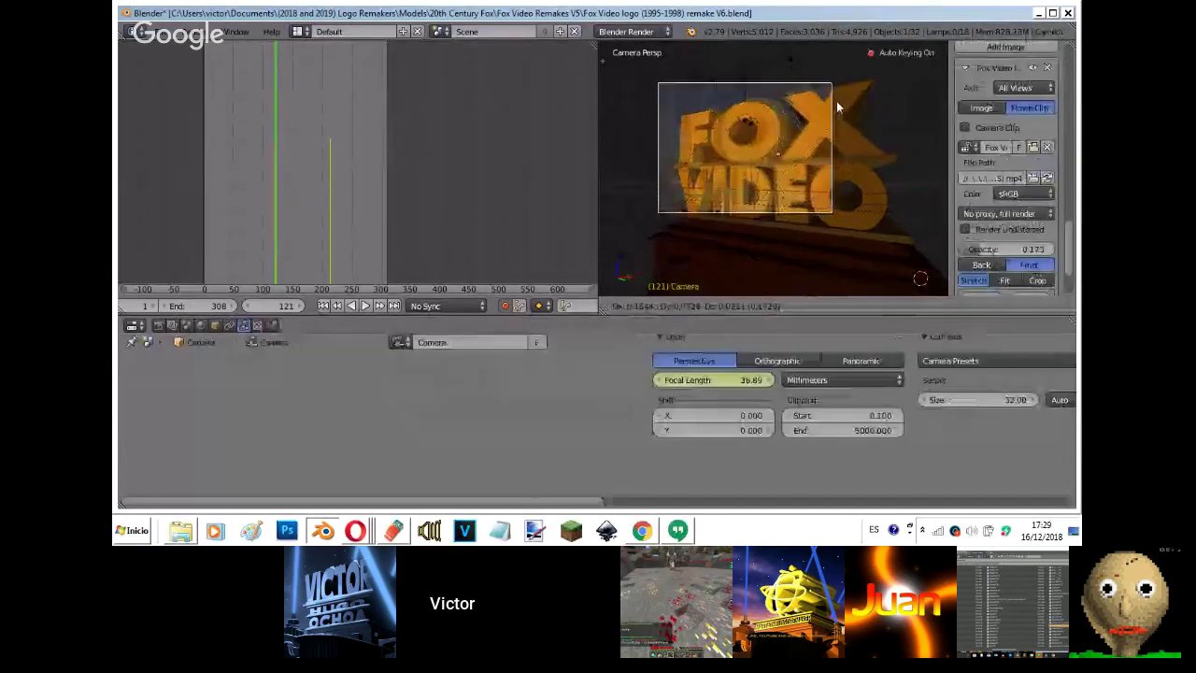
pyautogui.click(836, 100)
pyautogui.keyDown('shift'); pyautogui.rightClick(747, 73); pyautogui.keyUp('shift')
pyautogui.press('g')
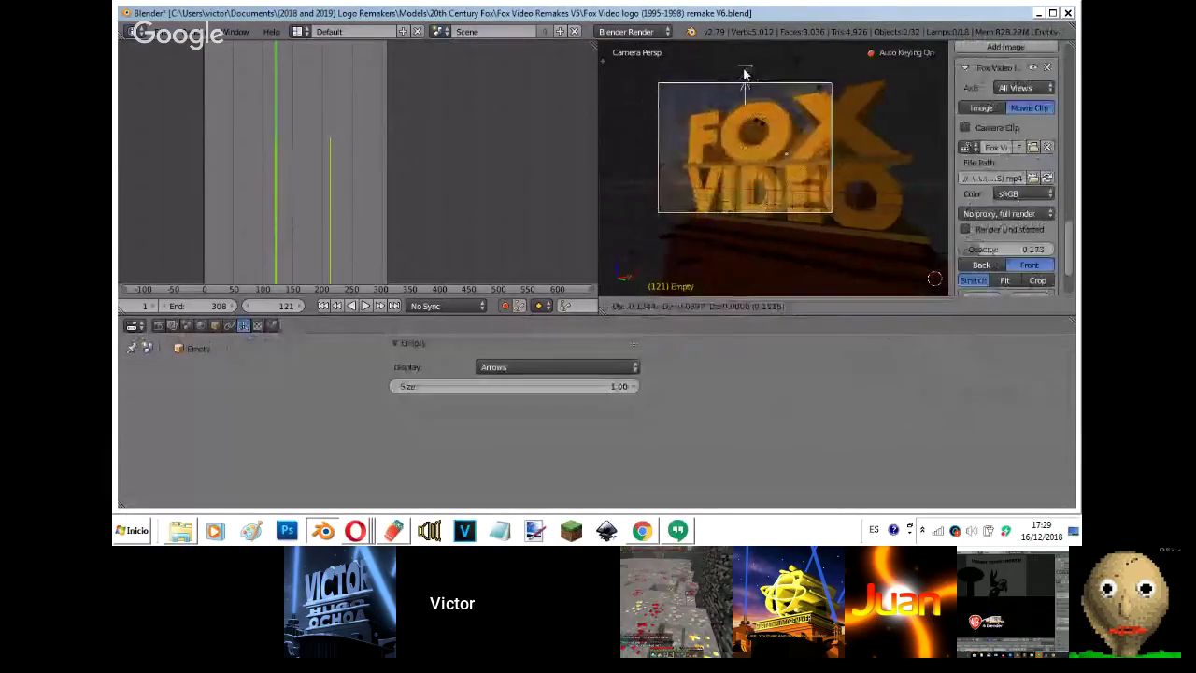
pyautogui.click(780, 81)
# - Fine-tune the camera at frame 121 with a free move of about 0.2 units and small shifts along global Y
pyautogui.rightClick(780, 81)
pyautogui.press('g')
pyautogui.press('y')
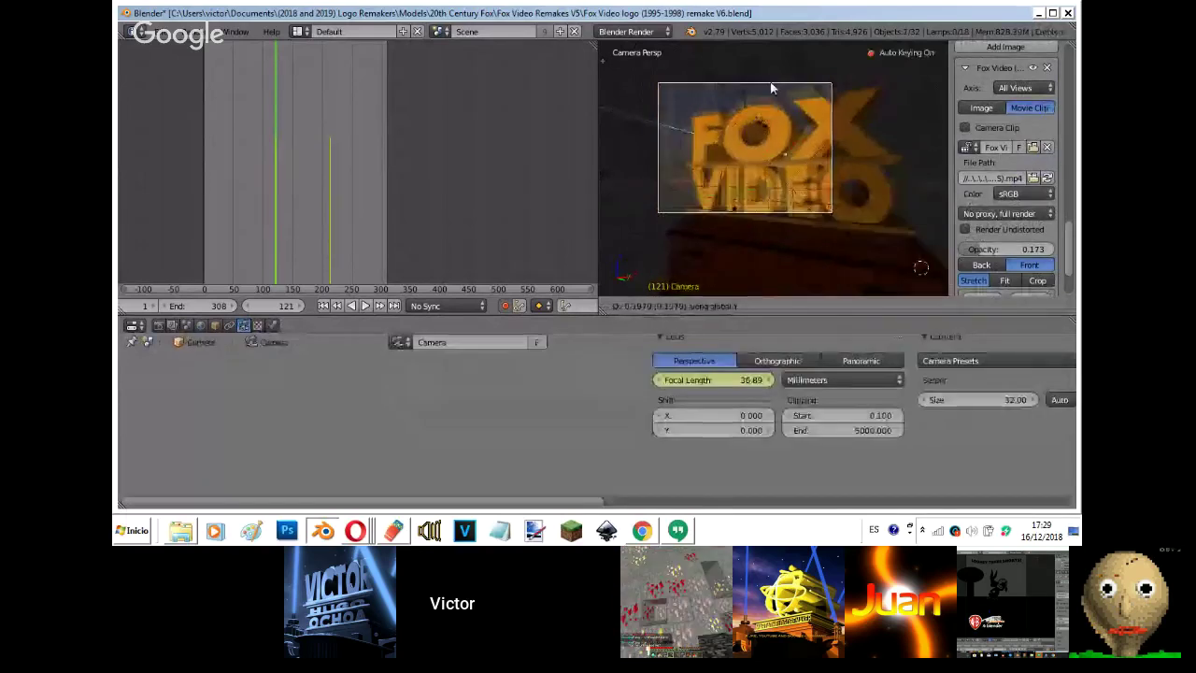
pyautogui.click(774, 88)
pyautogui.press('g')
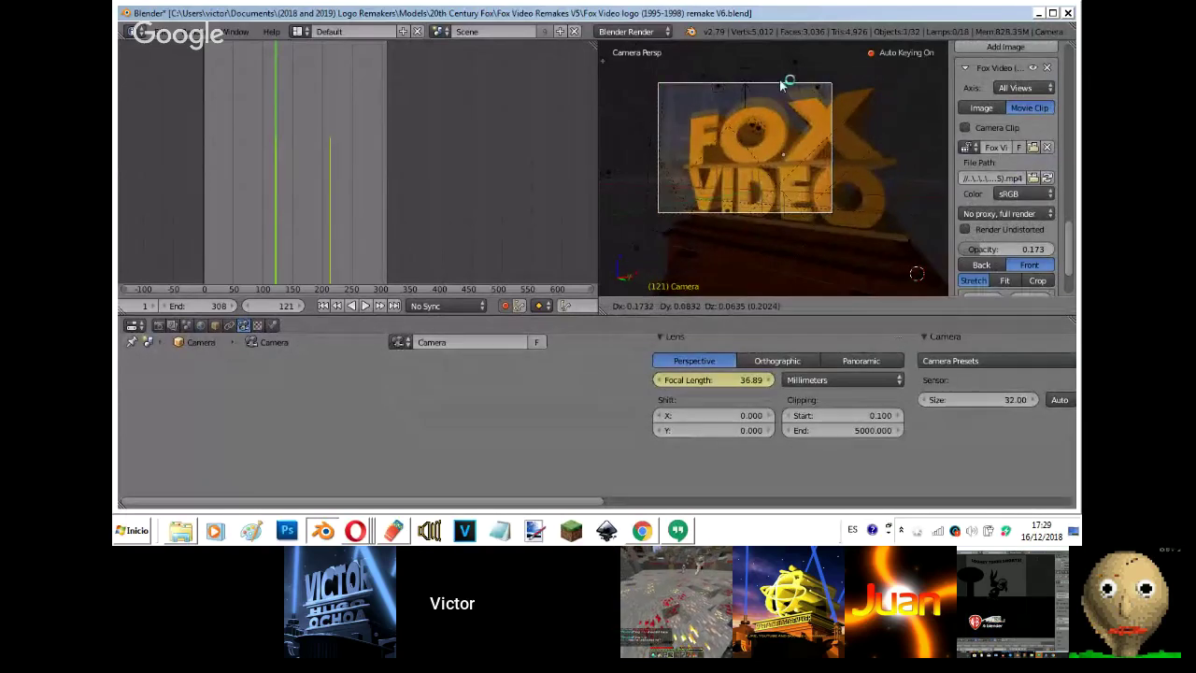
pyautogui.click(783, 85)
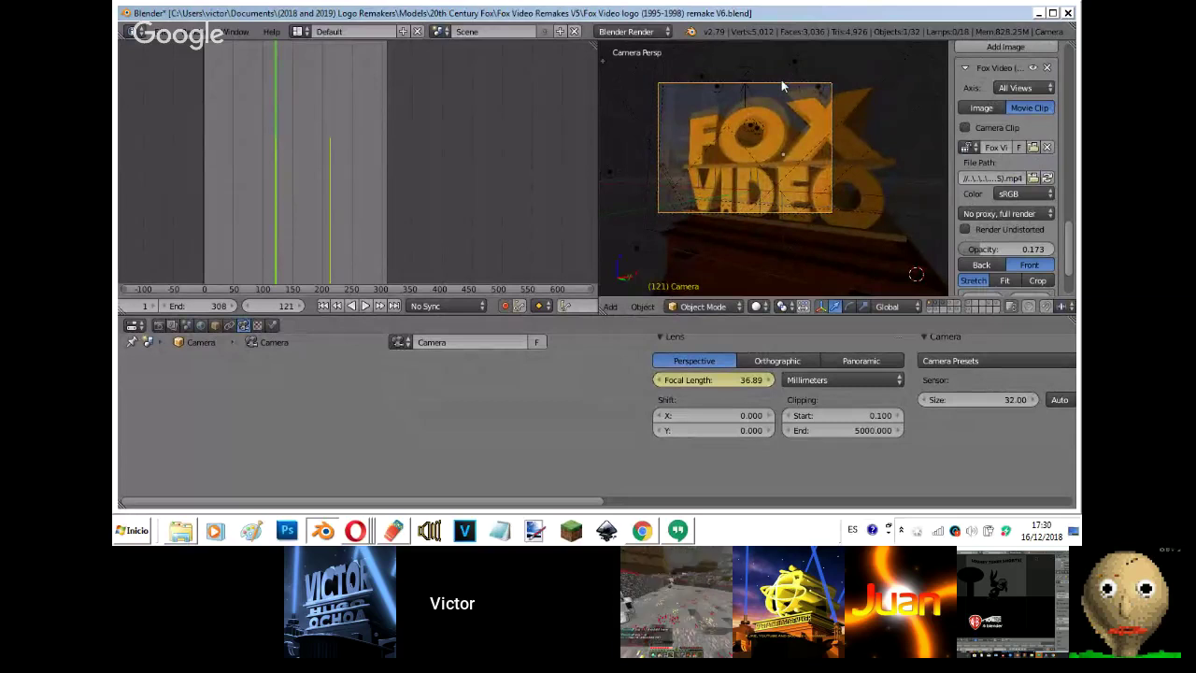
pyautogui.press('g')
pyautogui.press('y')
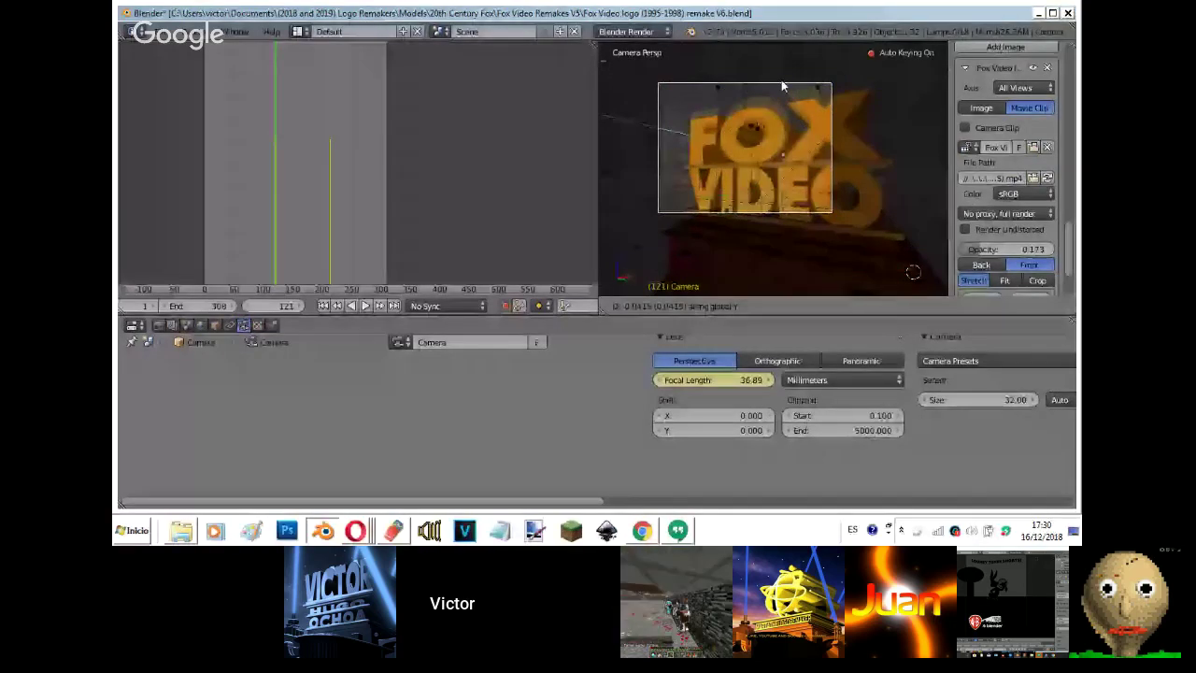
pyautogui.click(783, 83)
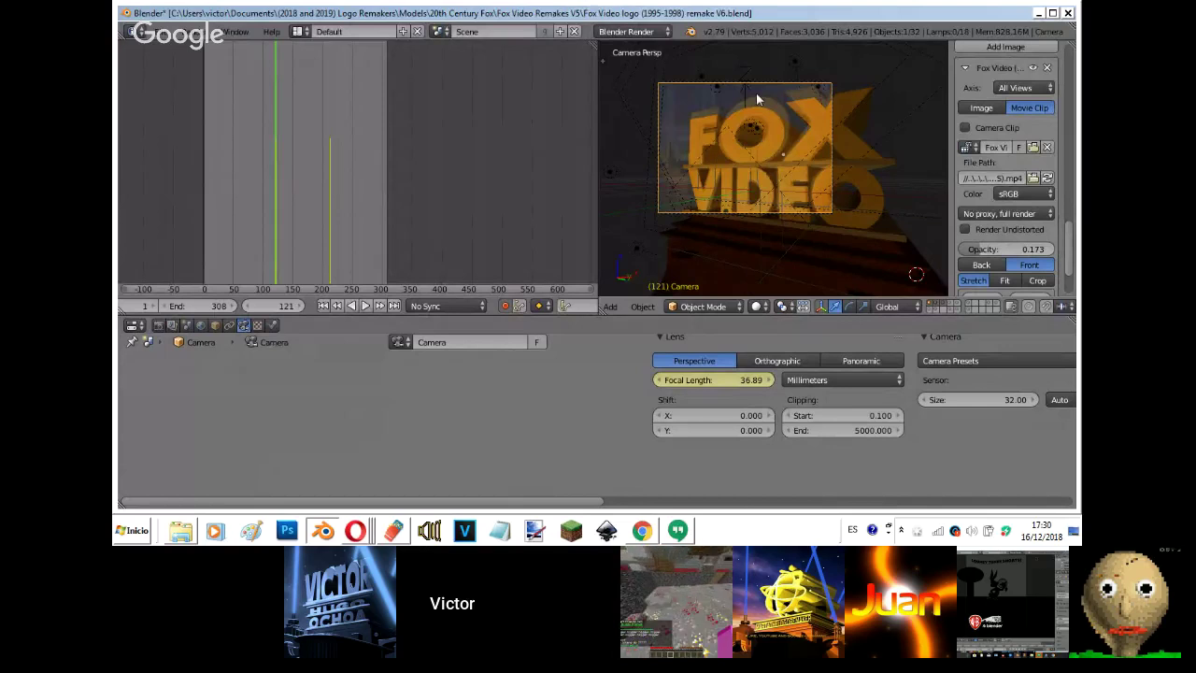
# - Select the Empty together with the camera, play the animation from frame 121 and return to that frame
pyautogui.keyDown('shift'); pyautogui.rightClick(742, 95); pyautogui.keyUp('shift')
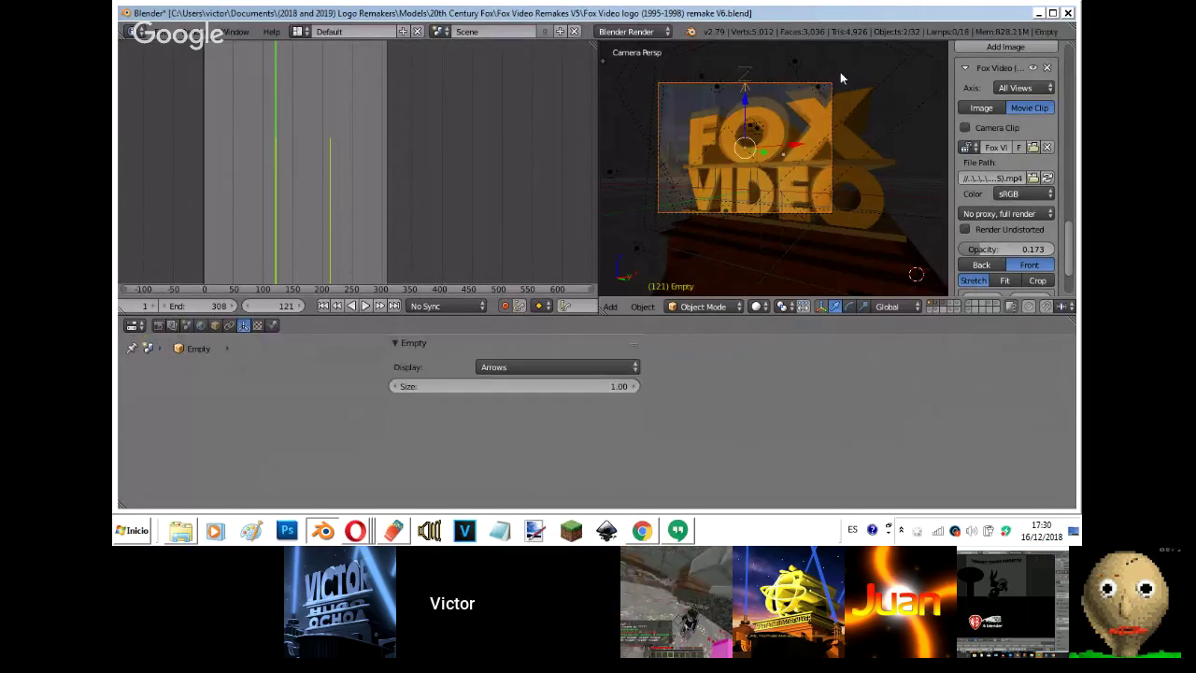
pyautogui.hotkey('alt', 'a')
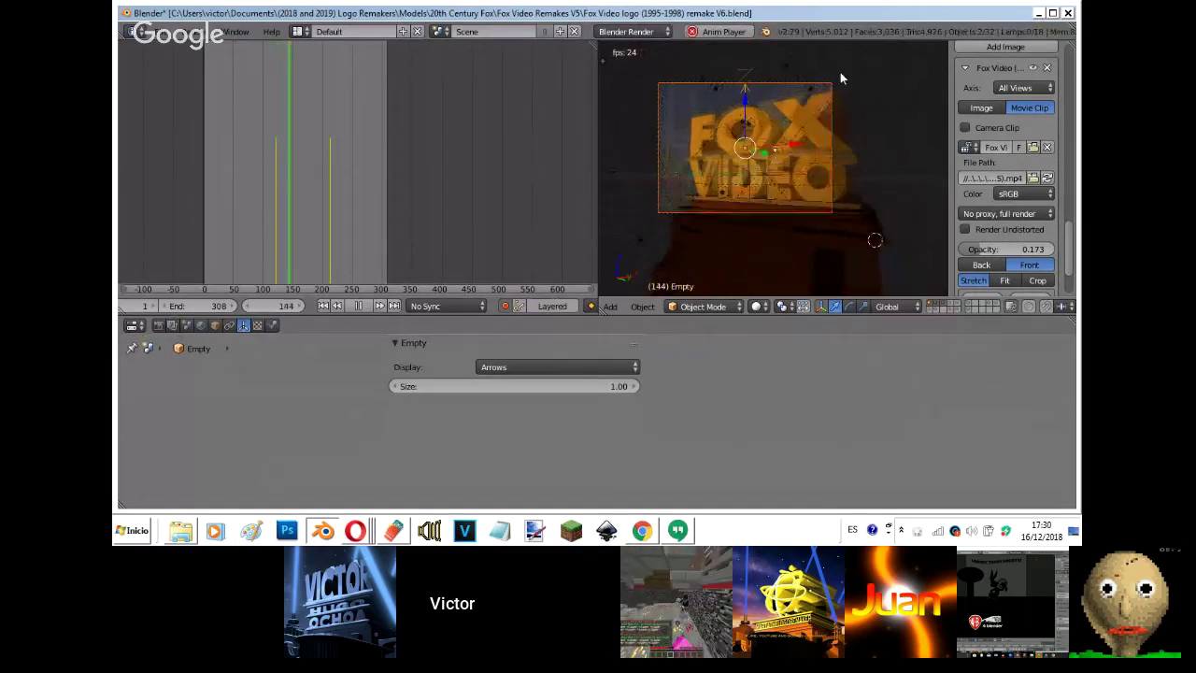
pyautogui.hotkey('alt', 'a')
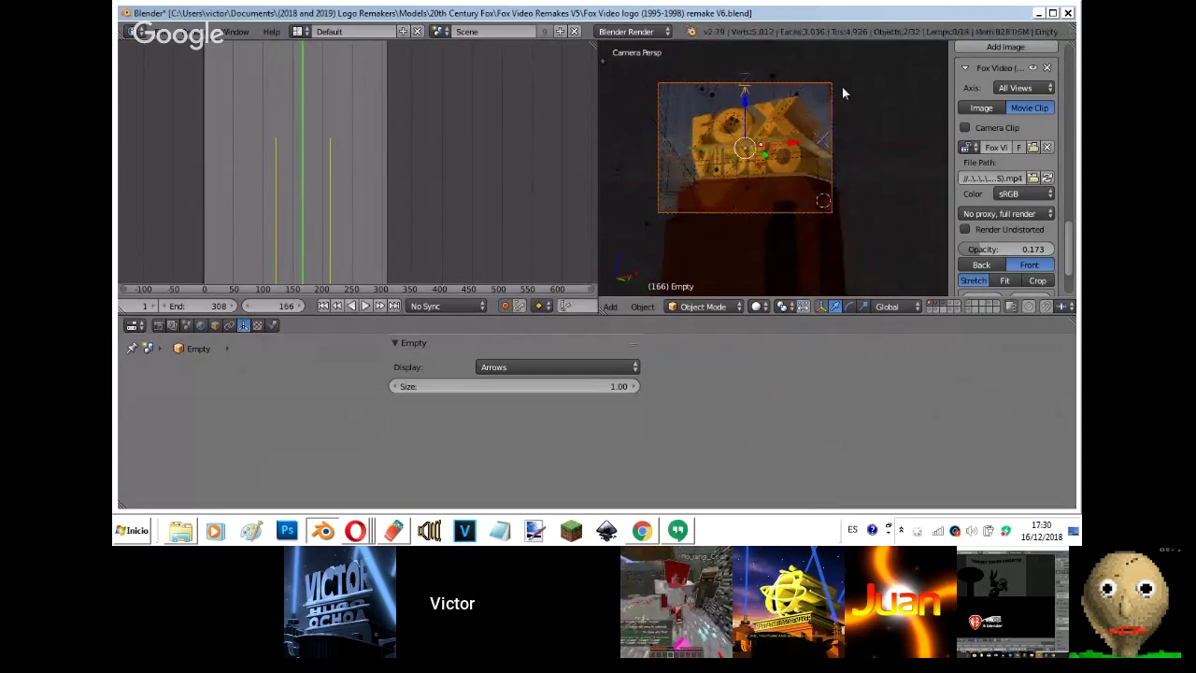
pyautogui.press('Down')
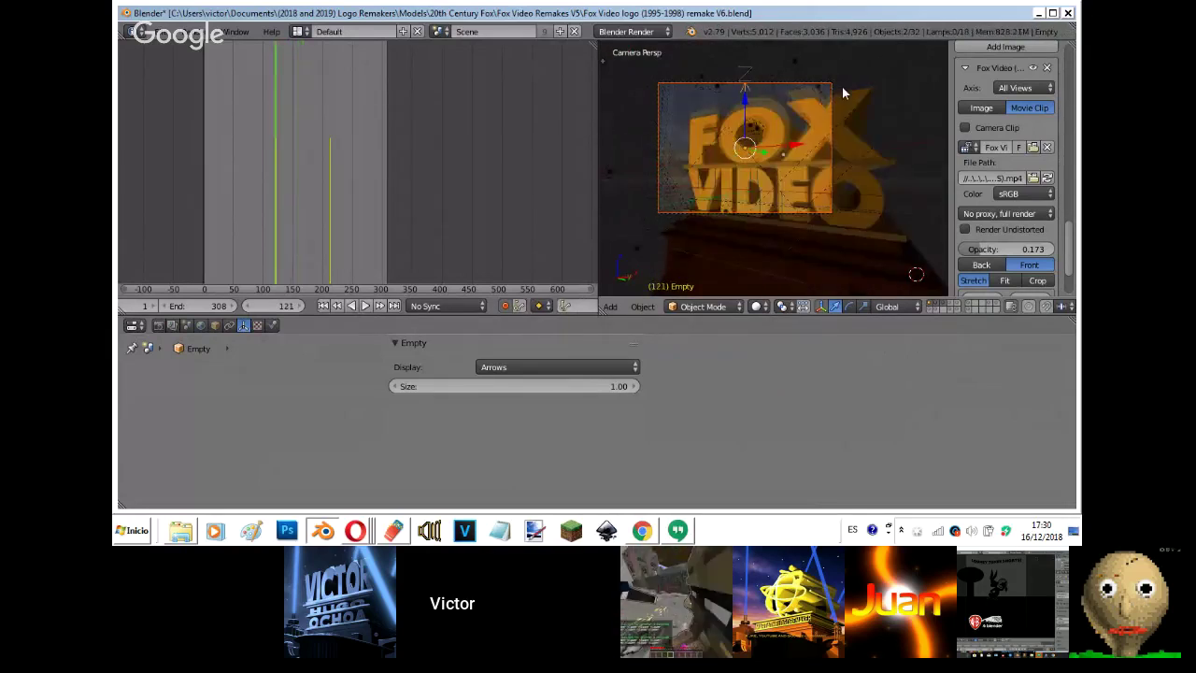
# - Step back through the reference clip from frame 121 to frame 66 to compare the lettering
pyautogui.press('Left')
pyautogui.press('Left')
pyautogui.press('Left')
pyautogui.press('Left')
pyautogui.press('Left')
pyautogui.press('Left')
pyautogui.press('Left')
pyautogui.press('Left')
pyautogui.press('Left')
pyautogui.press('Left')
pyautogui.press('Left')
pyautogui.press('Left')
pyautogui.press('Left')
pyautogui.press('Left')
pyautogui.press('Left')
pyautogui.press('Left')
pyautogui.press('Left')
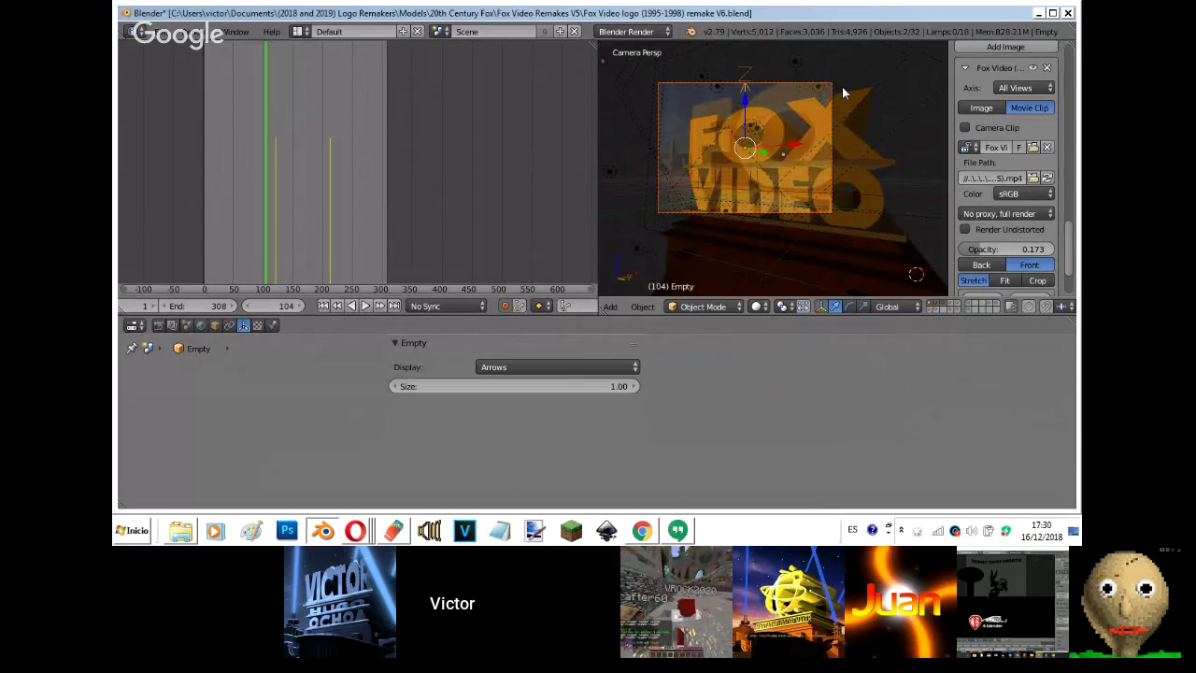
pyautogui.keyDown('alt'); pyautogui.scroll(-2, 842, 87); pyautogui.keyUp('alt')
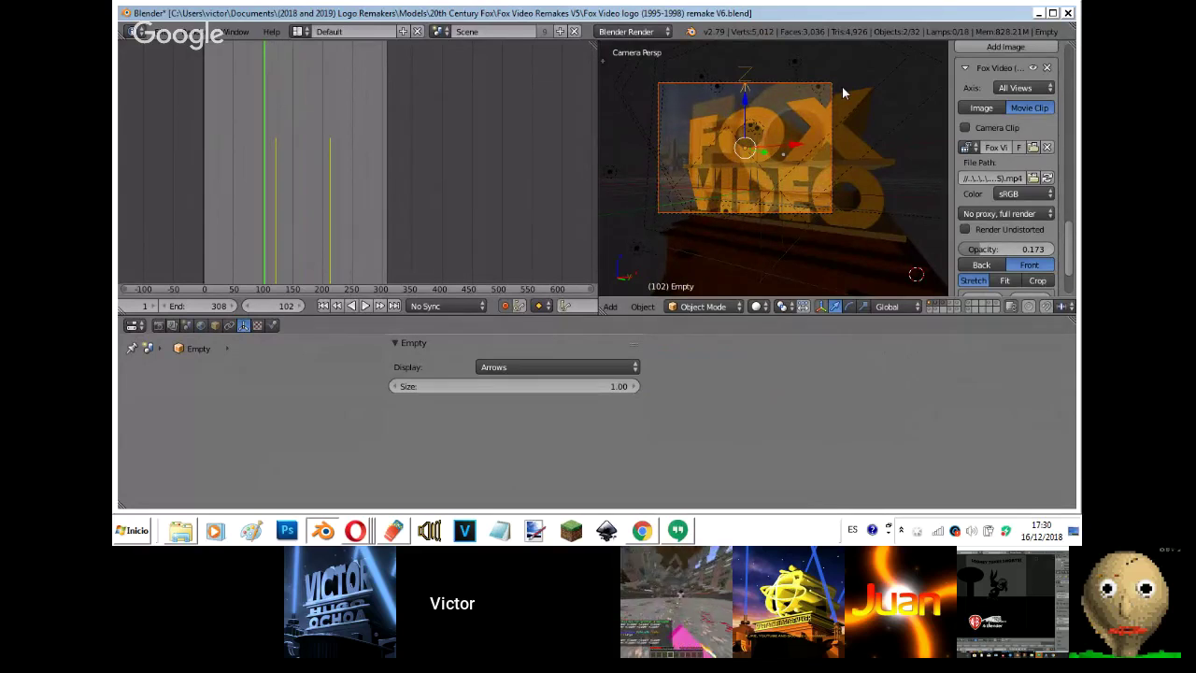
pyautogui.keyDown('alt'); pyautogui.scroll(-20, 843, 87); pyautogui.keyUp('alt')
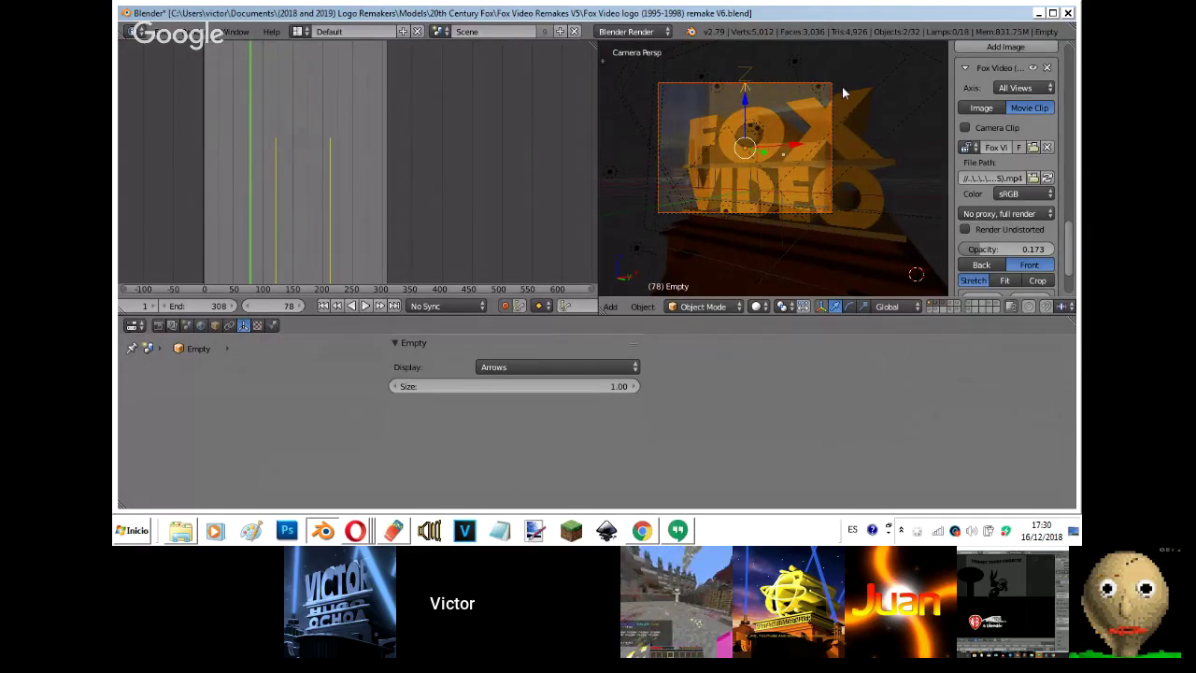
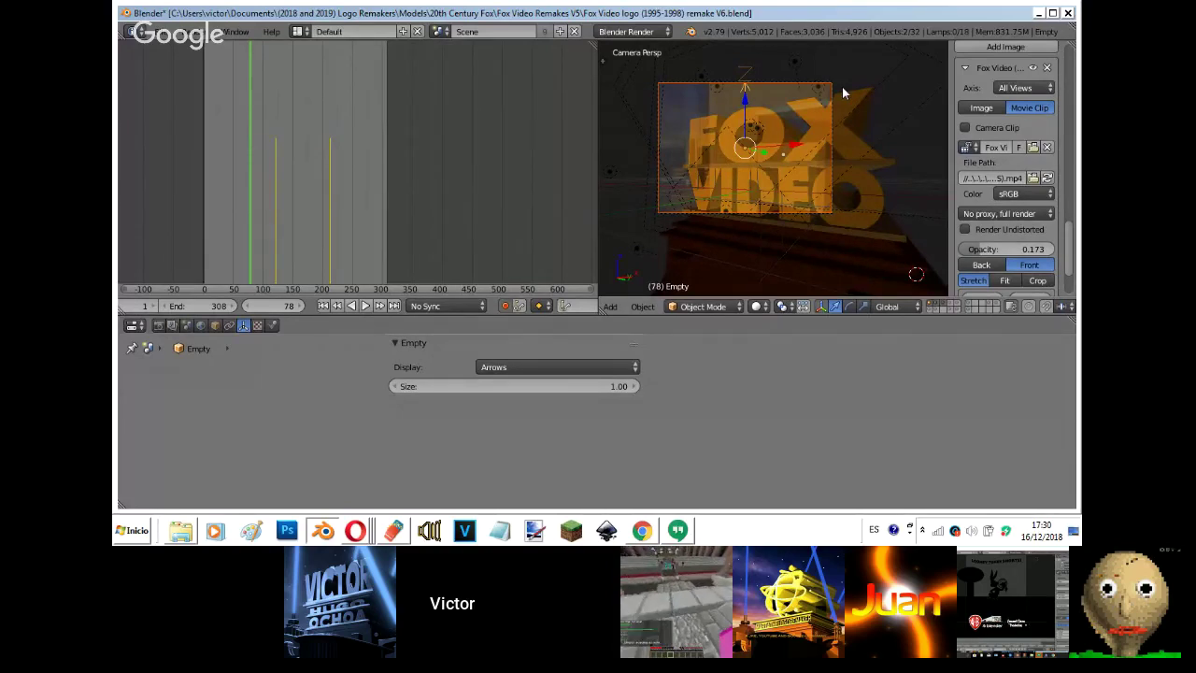
pyautogui.press('Left')
pyautogui.press('Left')
pyautogui.press('Left')
pyautogui.press('Left')
pyautogui.press('Left')
pyautogui.press('Left')
pyautogui.press('Left')
pyautogui.press('Left')
pyautogui.press('Left')
pyautogui.press('Left')
pyautogui.press('Left')
pyautogui.press('Left')
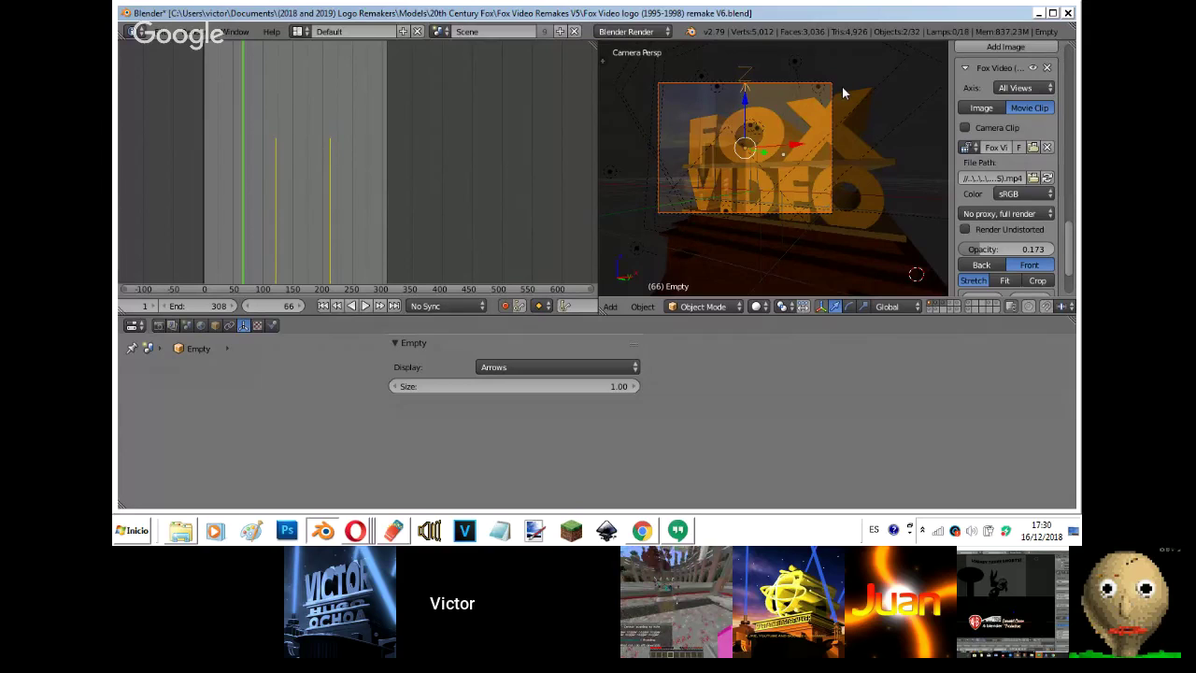
# - Check the live stream's YouTube page and the Hangouts chat in Opera, and switch back to Blender
pyautogui.click(355, 530)
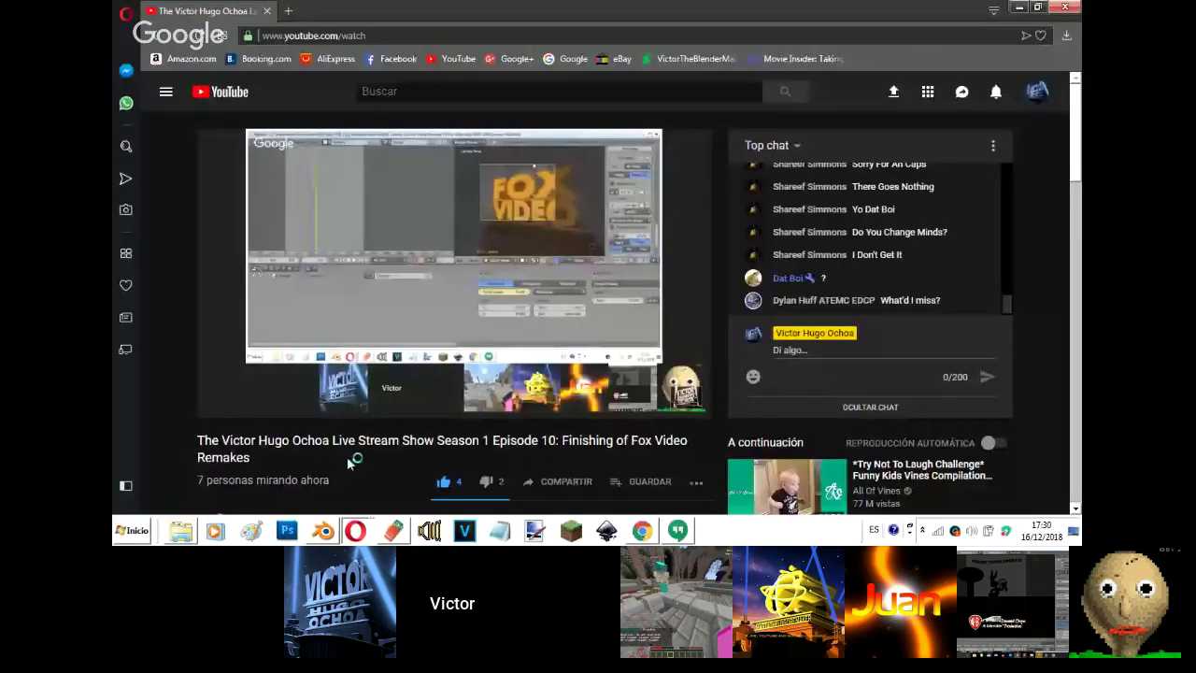
pyautogui.click(363, 533)
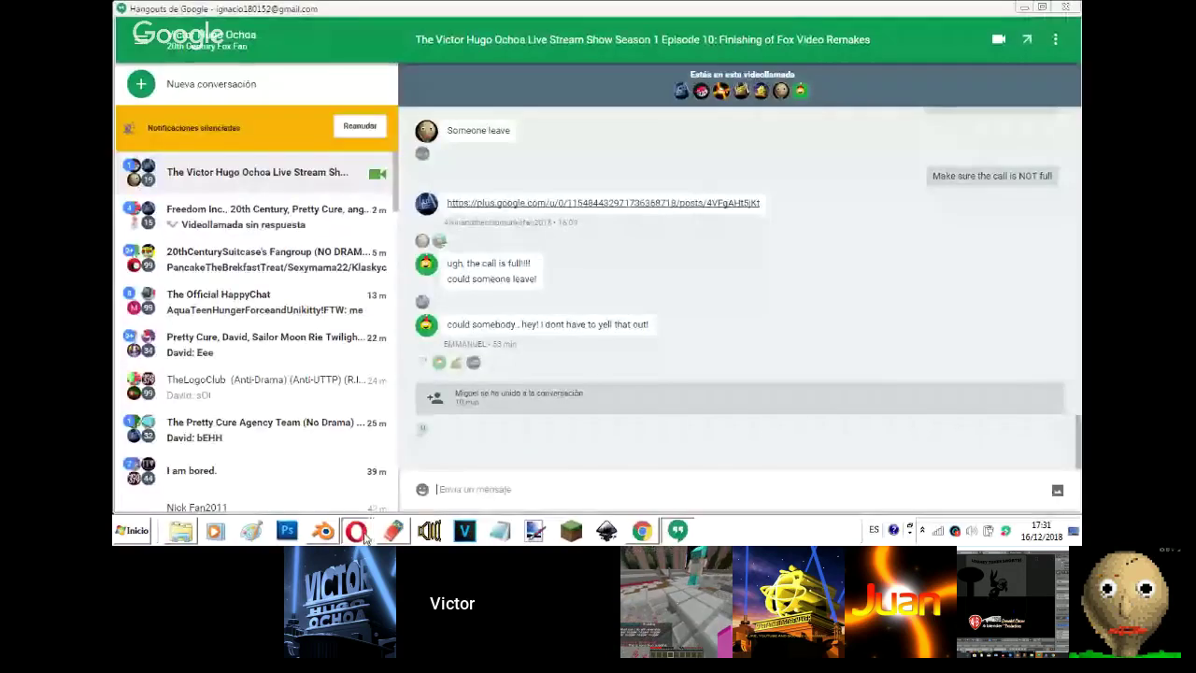
pyautogui.moveTo(365, 534)
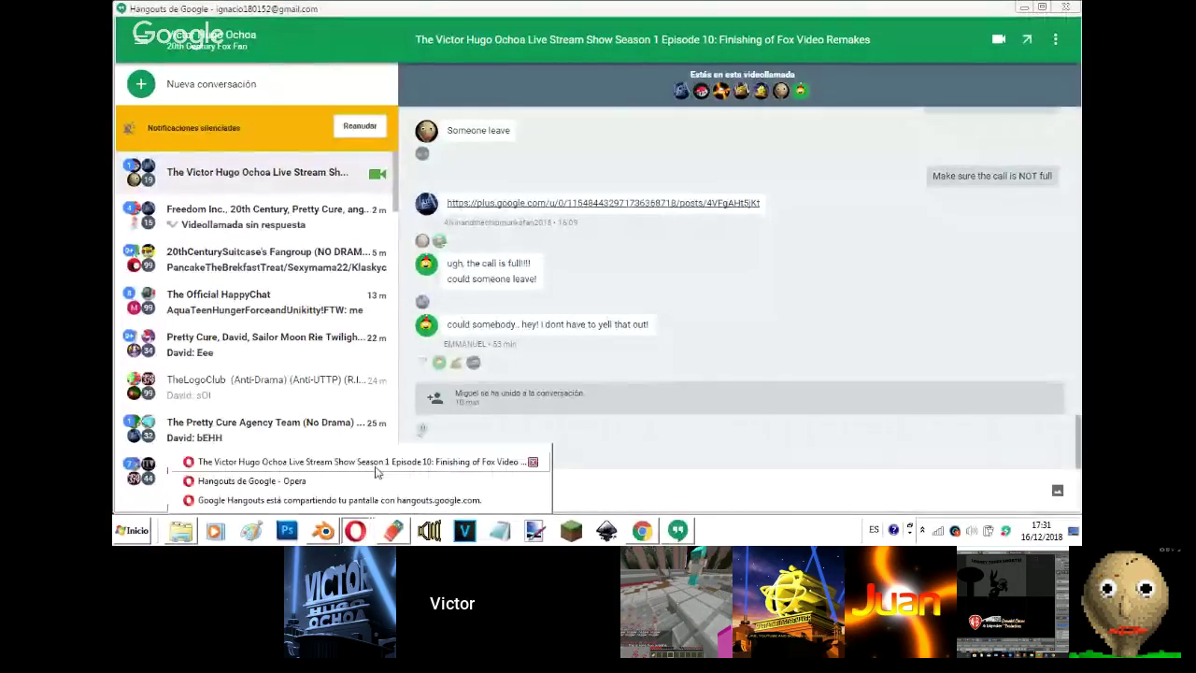
pyautogui.click(355, 462)
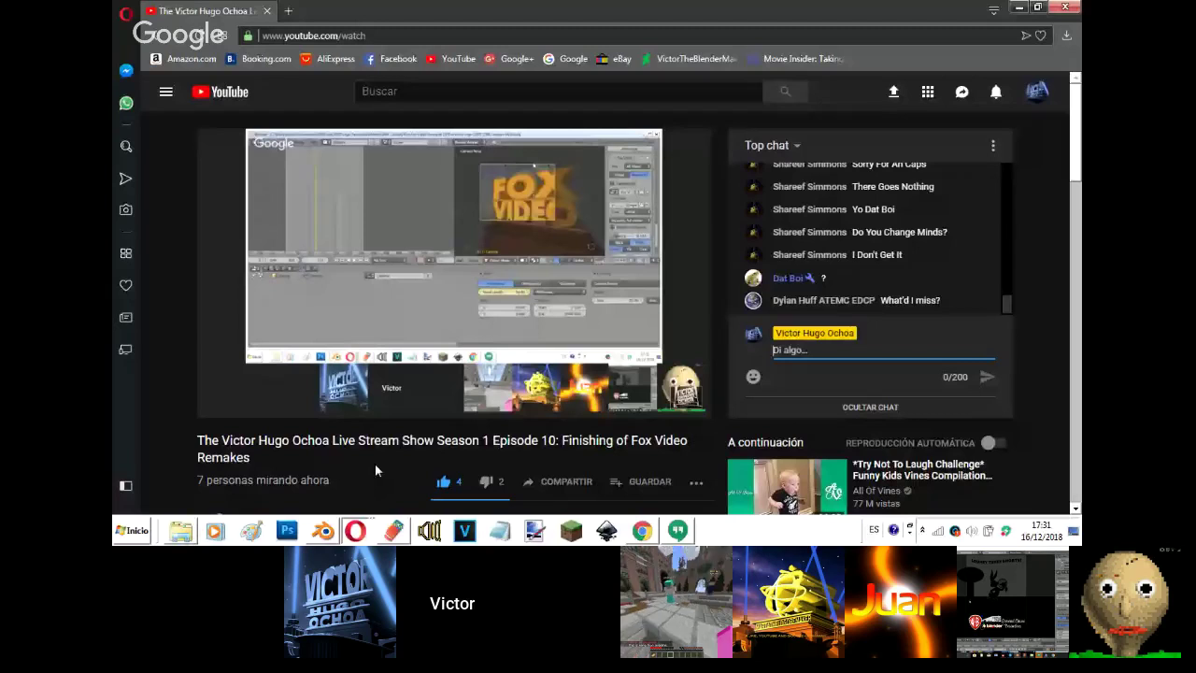
pyautogui.click(344, 531)
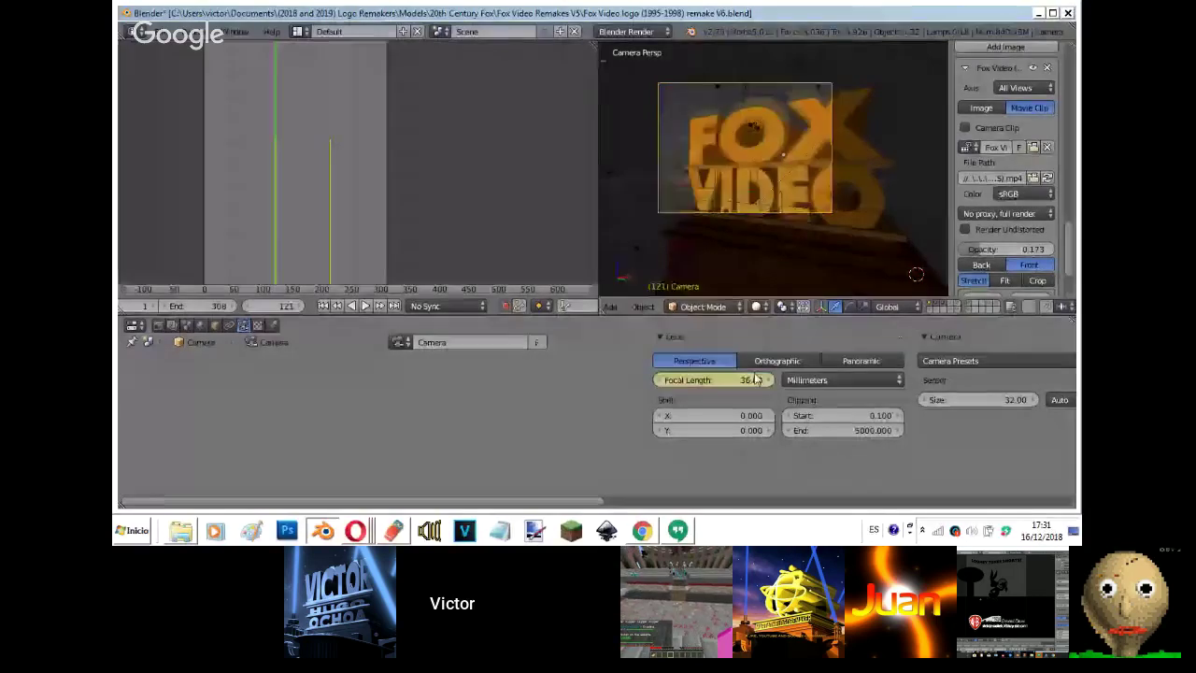
# - Delete the camera's focal length and transform keyframes at frame 121
pyautogui.rightClick(732, 379)
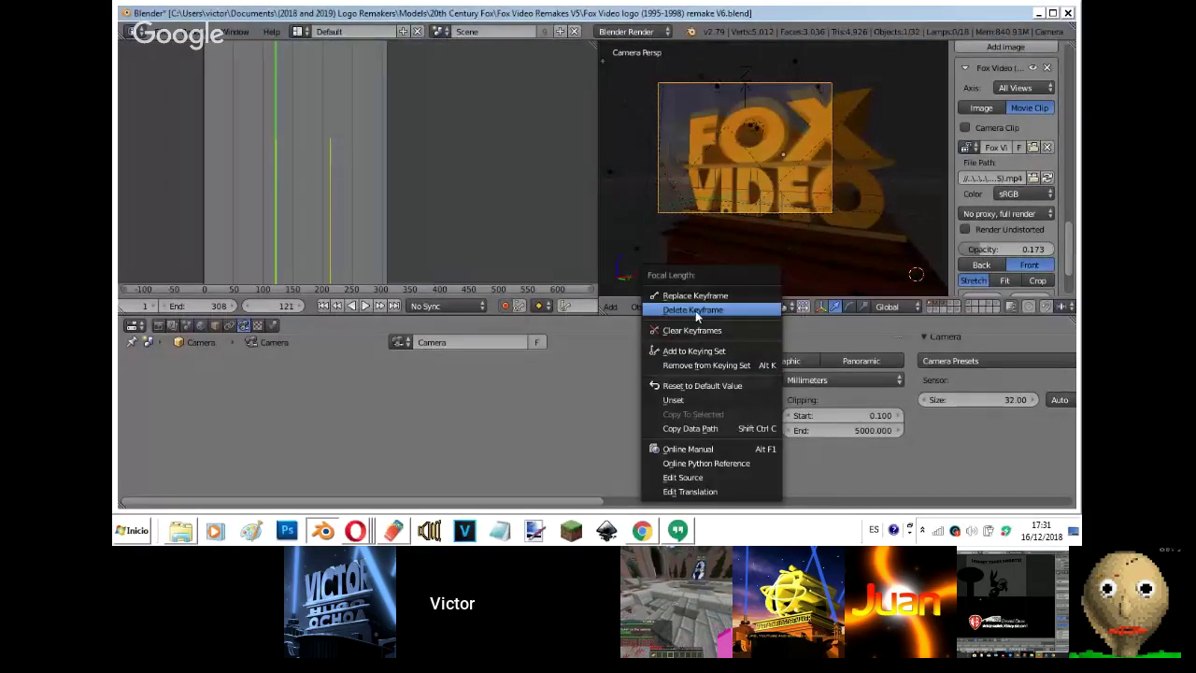
pyautogui.click(695, 310)
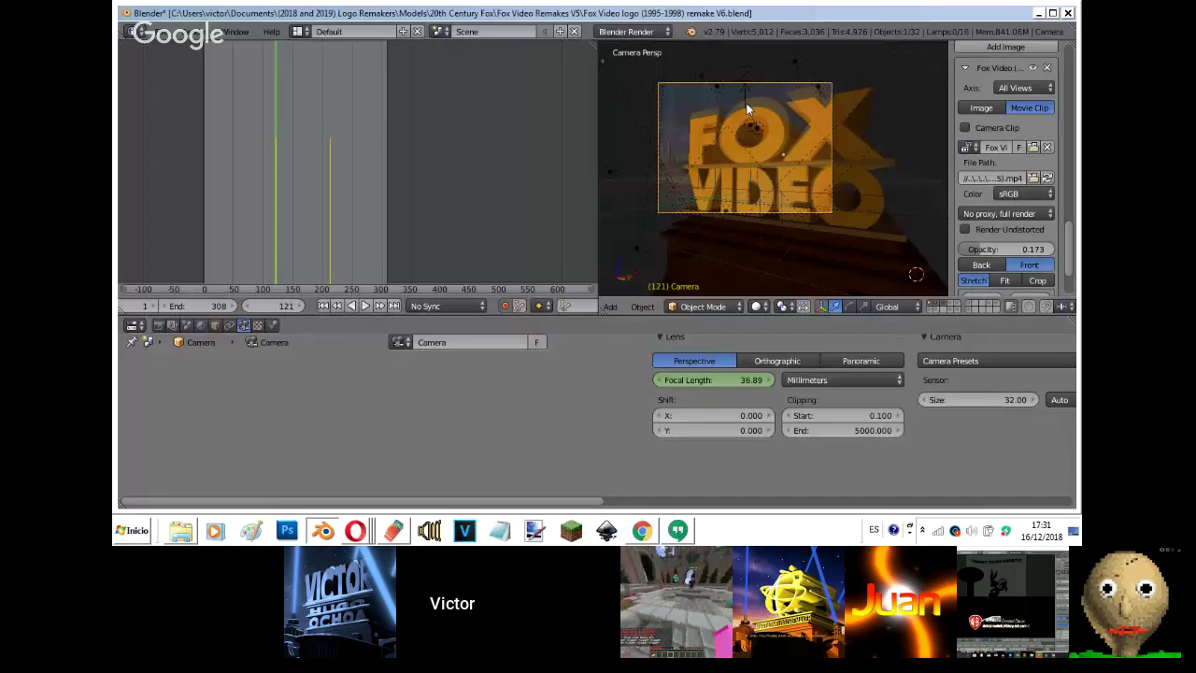
pyautogui.click(215, 324)
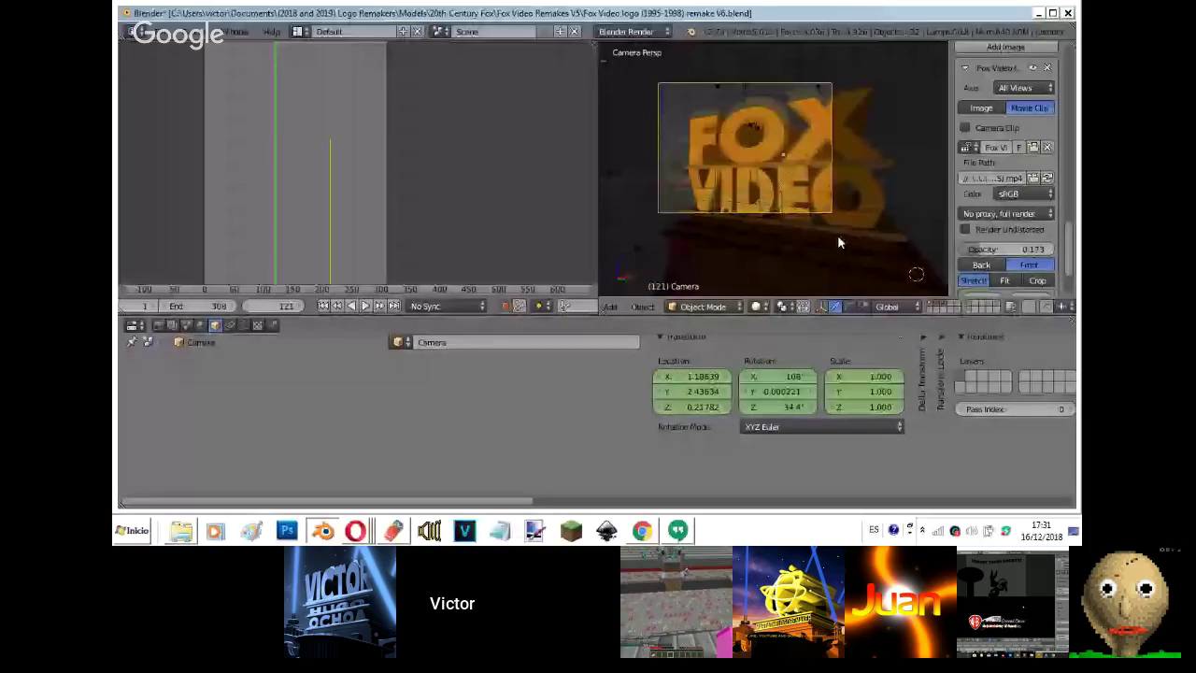
# - Delete the Empty's location, rotation and scale keyframes at frame 121 and play the animation from frame 102
pyautogui.rightClick(745, 147)
pyautogui.rightClick(697, 391)
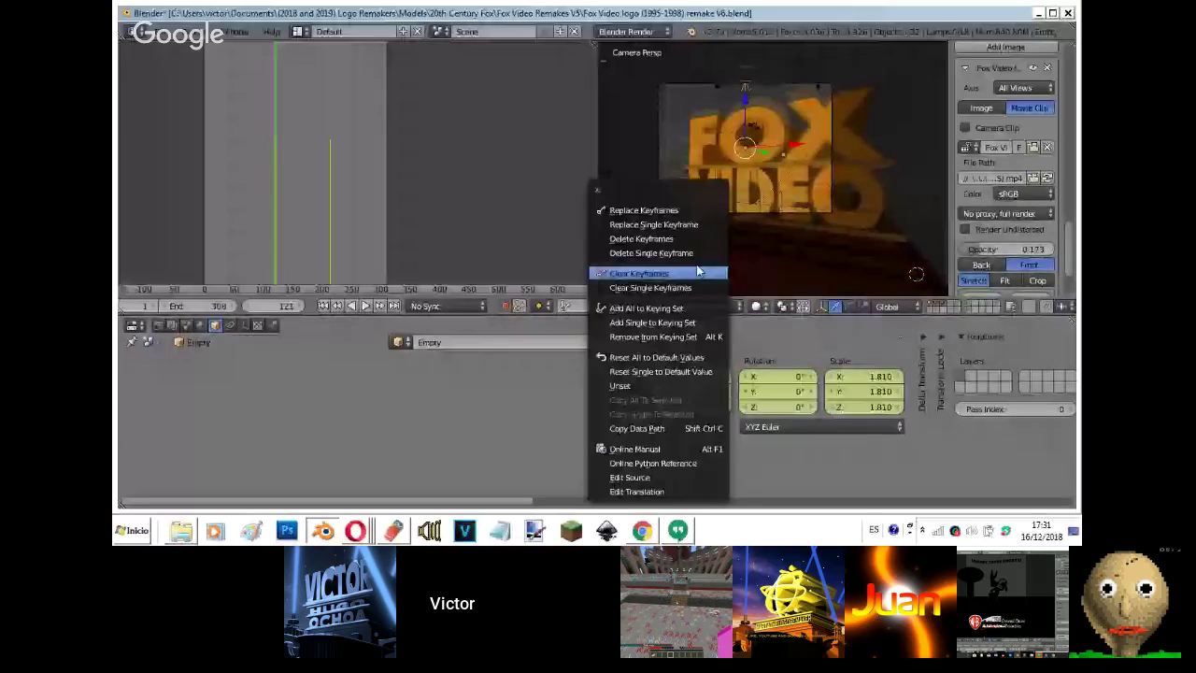
pyautogui.click(697, 237)
pyautogui.rightClick(865, 355)
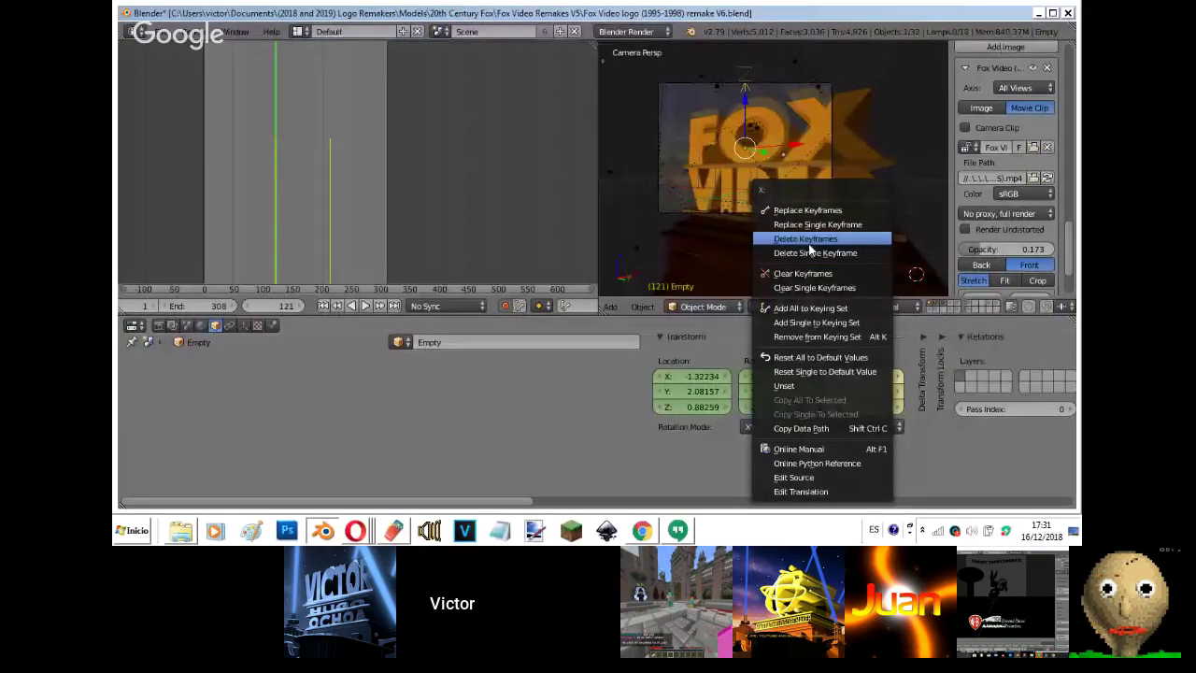
pyautogui.click(805, 239)
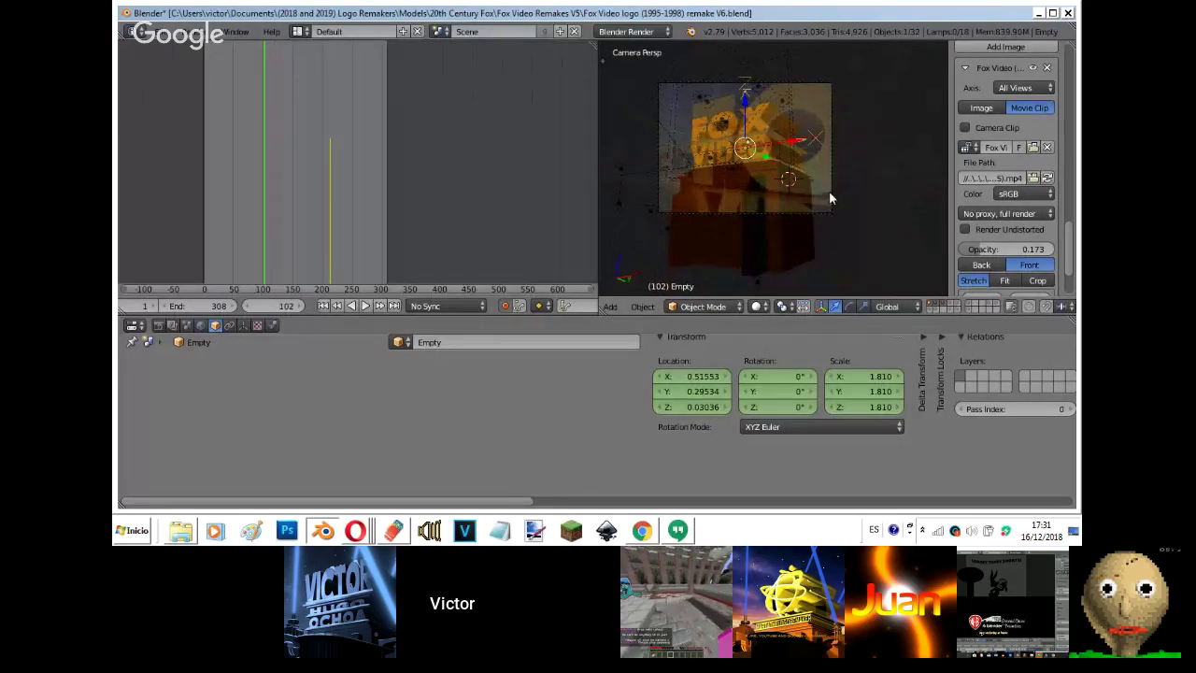
pyautogui.hotkey('alt', 'a')
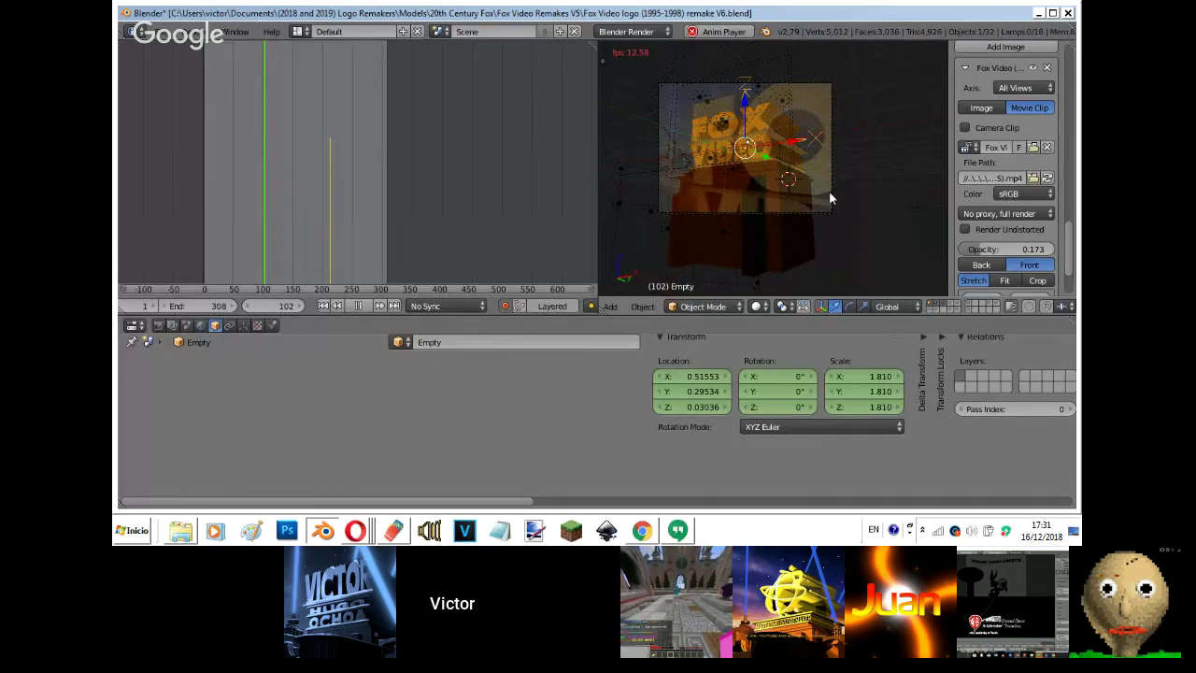
# - Stop playback and move the camera at frame 101, both freely and along the global Y axis, towards the reference framing
pyautogui.press('Escape')
pyautogui.rightClick(830, 190)
pyautogui.press('g')
pyautogui.press('y')
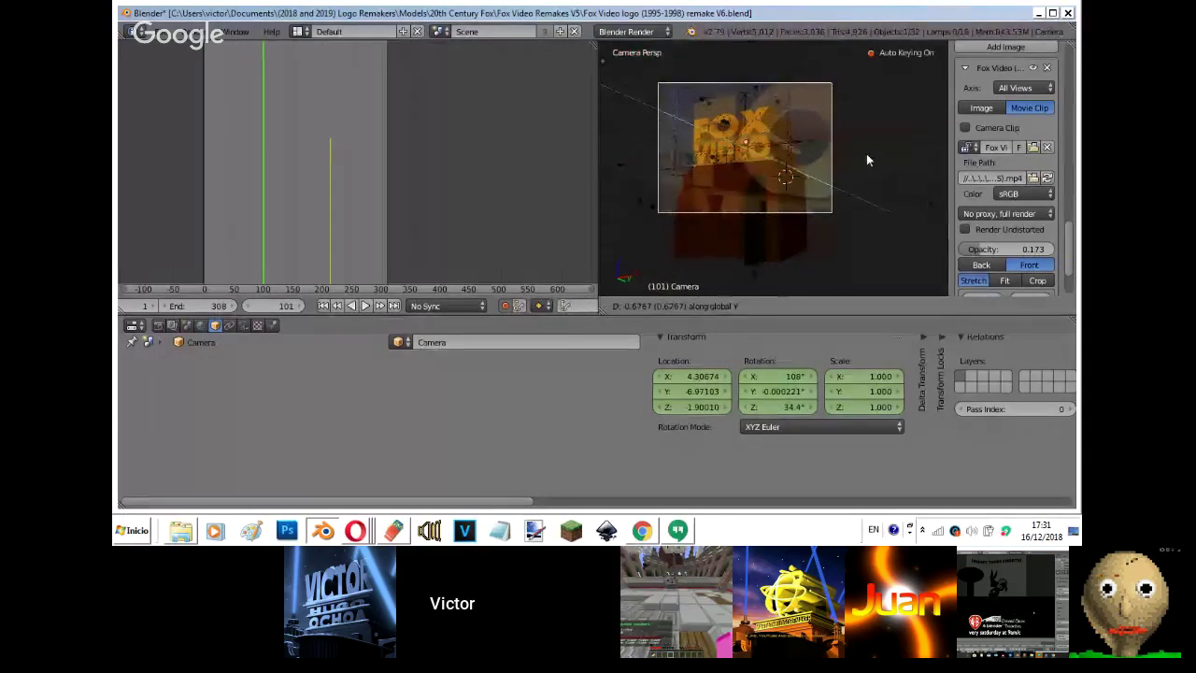
pyautogui.click(868, 154)
pyautogui.press('g')
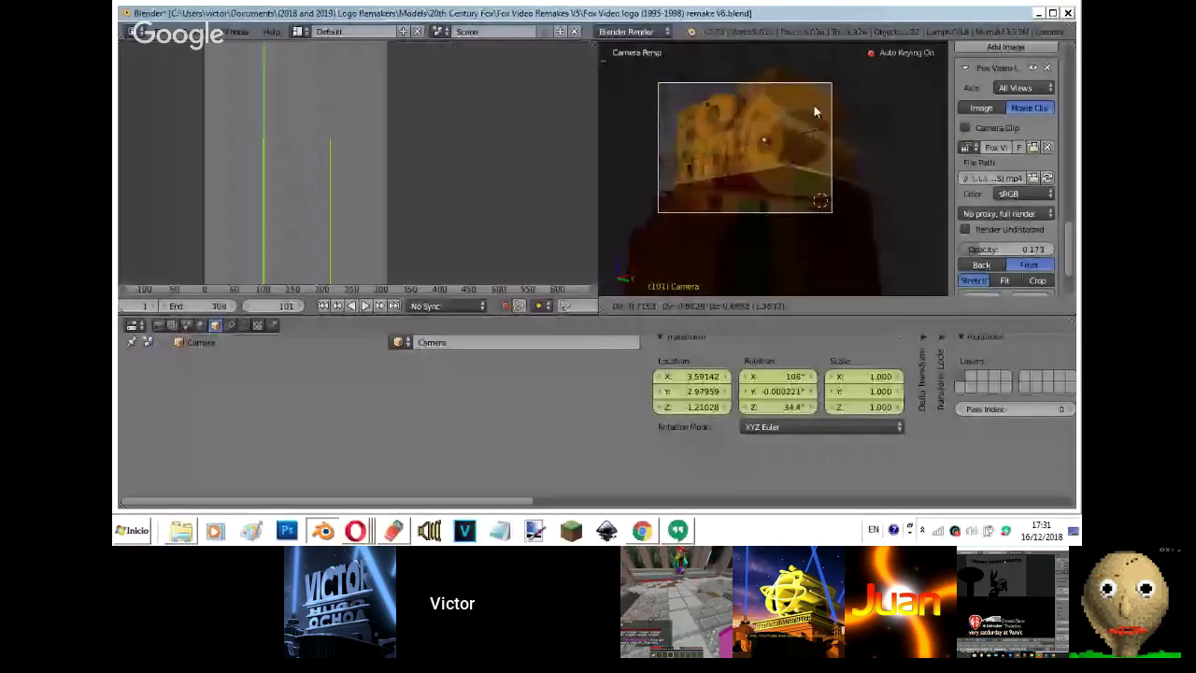
pyautogui.press('y')
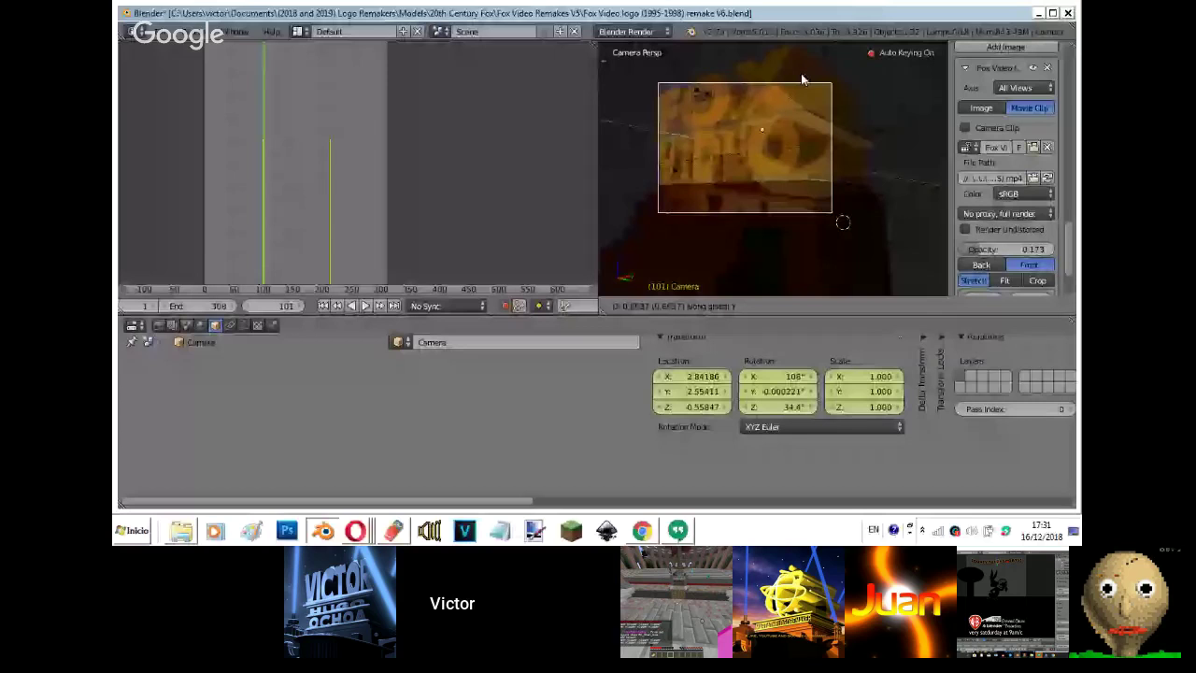
pyautogui.click(802, 79)
# - Set the camera's focal length to 32.45 at frame 101 and move the camera along the global Y axis
pyautogui.click(243, 325)
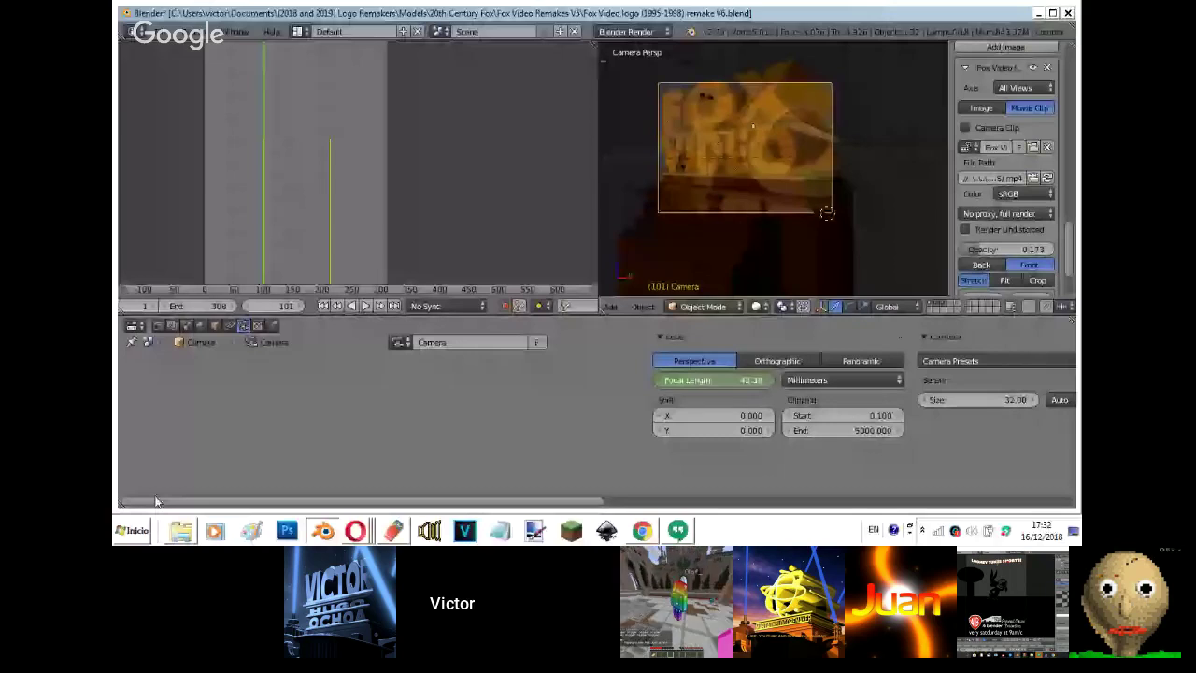
pyautogui.moveTo(157, 502); pyautogui.dragTo(873, 405)
pyautogui.press('g')
pyautogui.press('y')
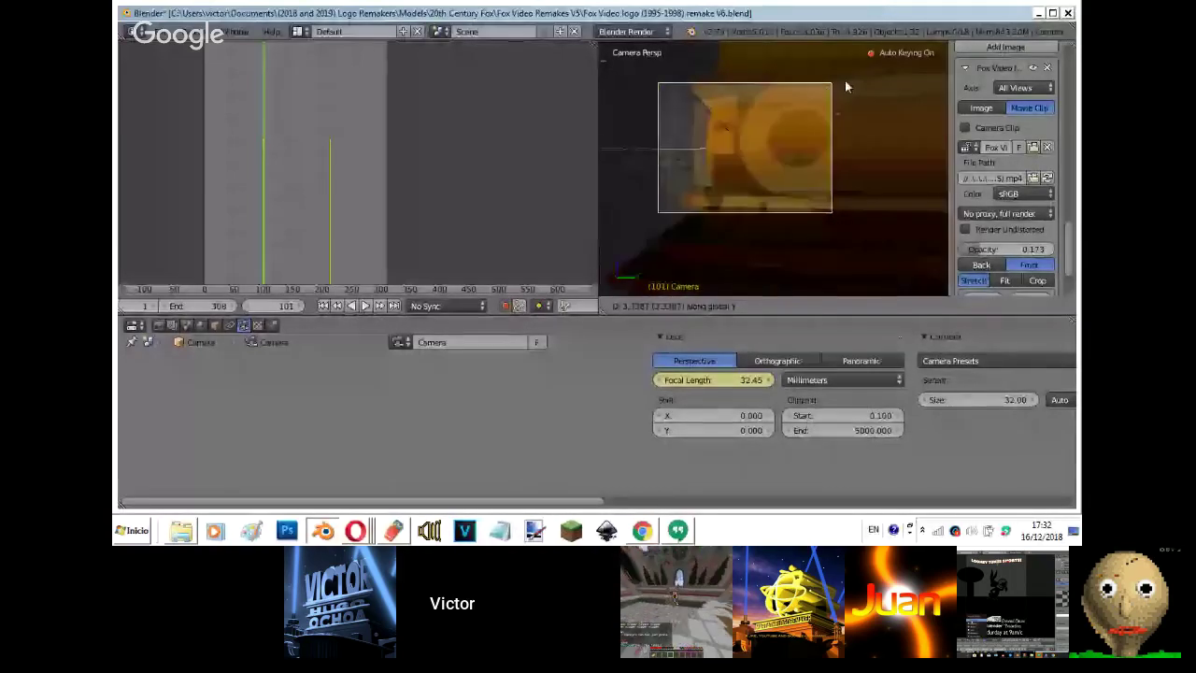
pyautogui.click(845, 80)
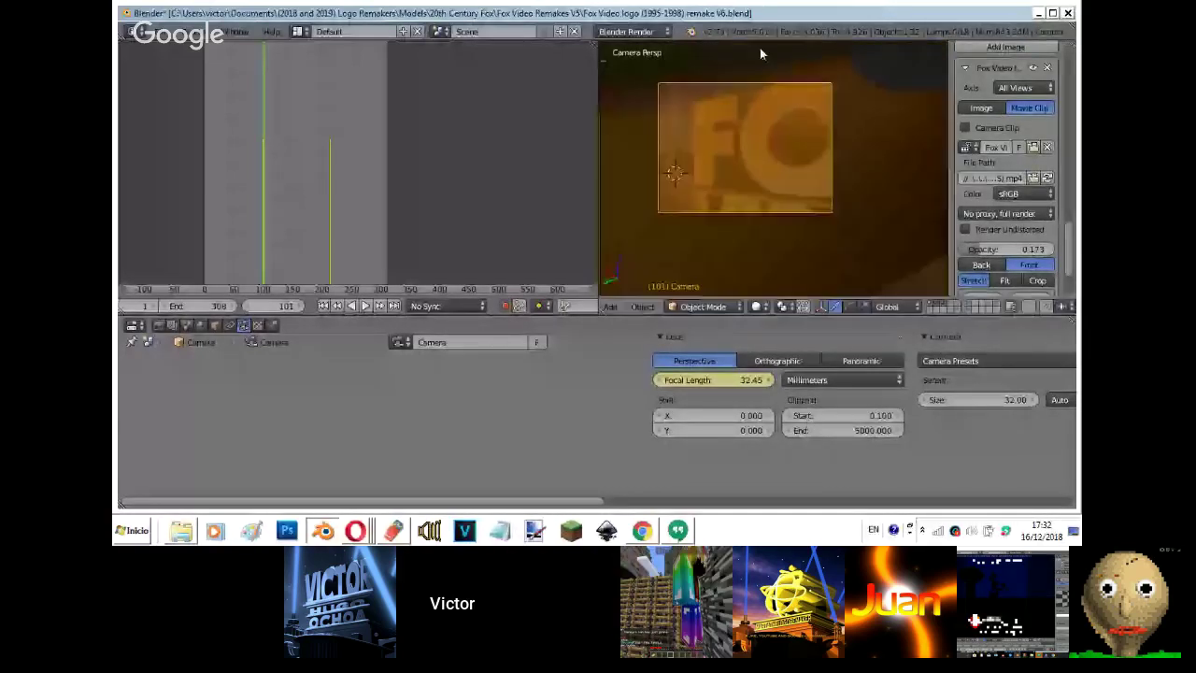
# - Reposition the camera freely and along the global Y axis at frame 101 to suit the new focal length
pyautogui.press('g')
pyautogui.click(799, 50)
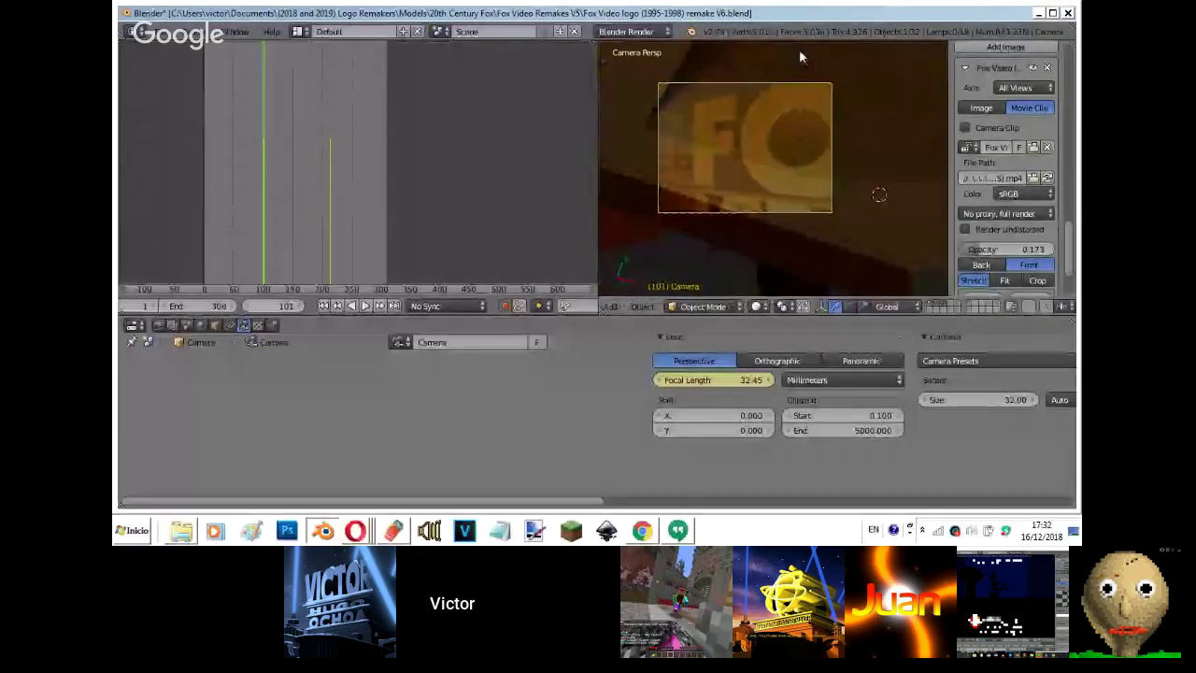
pyautogui.press('g')
pyautogui.press('y')
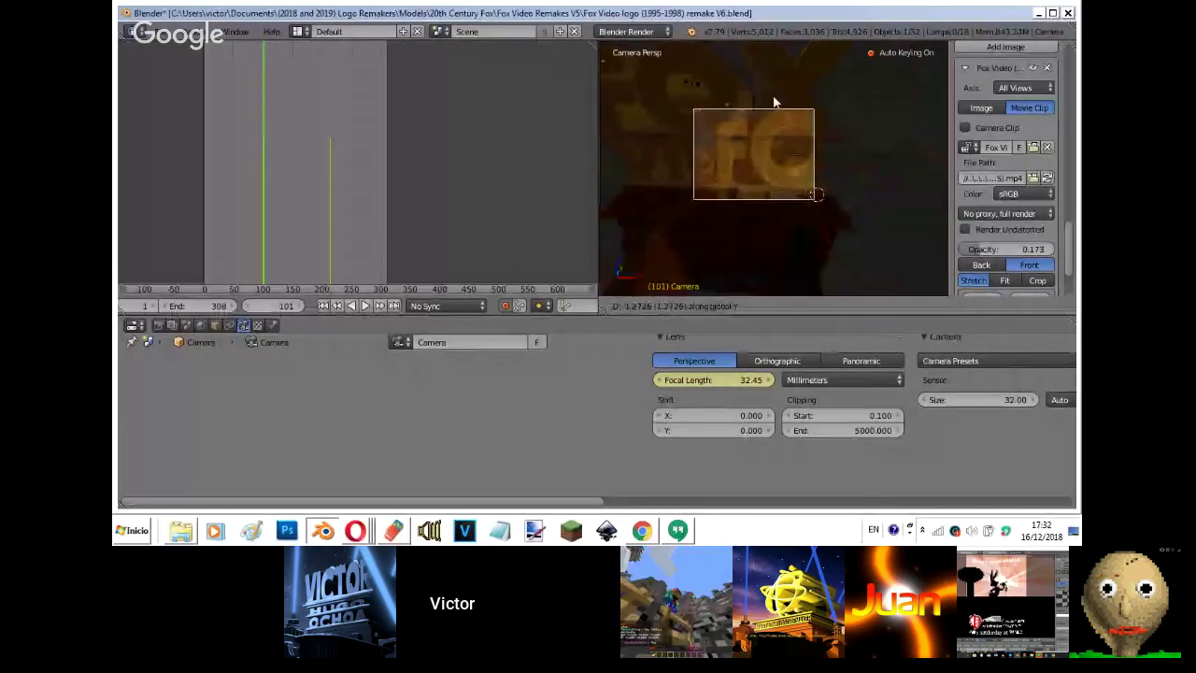
pyautogui.click(772, 107)
# - Move the Empty at frame 101 to turn the camera's view onto the FOX VIDEO lettering
pyautogui.rightClick(755, 140)
pyautogui.press('g')
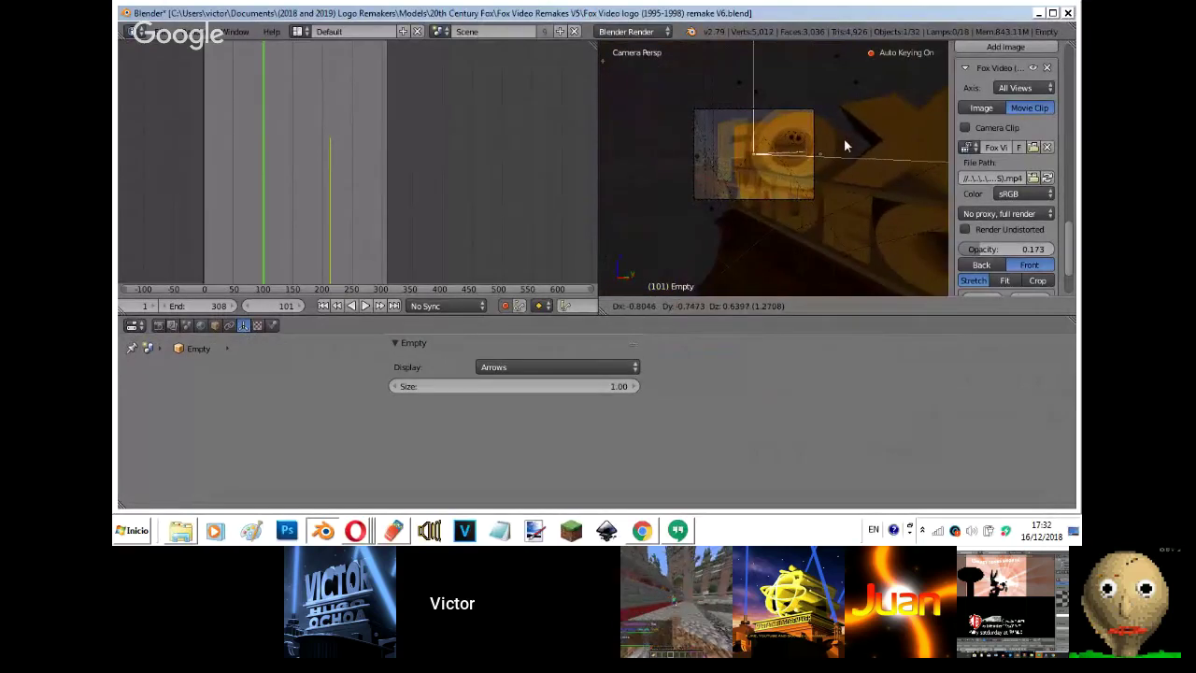
pyautogui.click(844, 138)
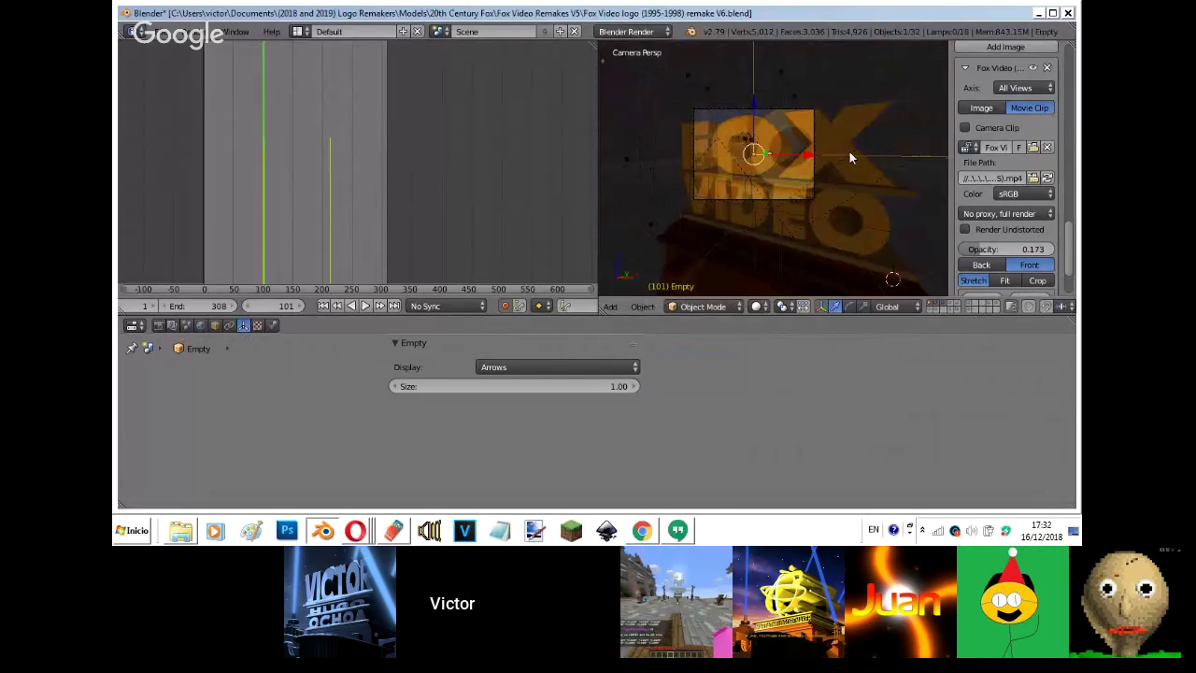
# - Hide the background reference clip, adjust the Empty's position at frame 101, and show the clip again
pyautogui.scroll(5, 849, 151)
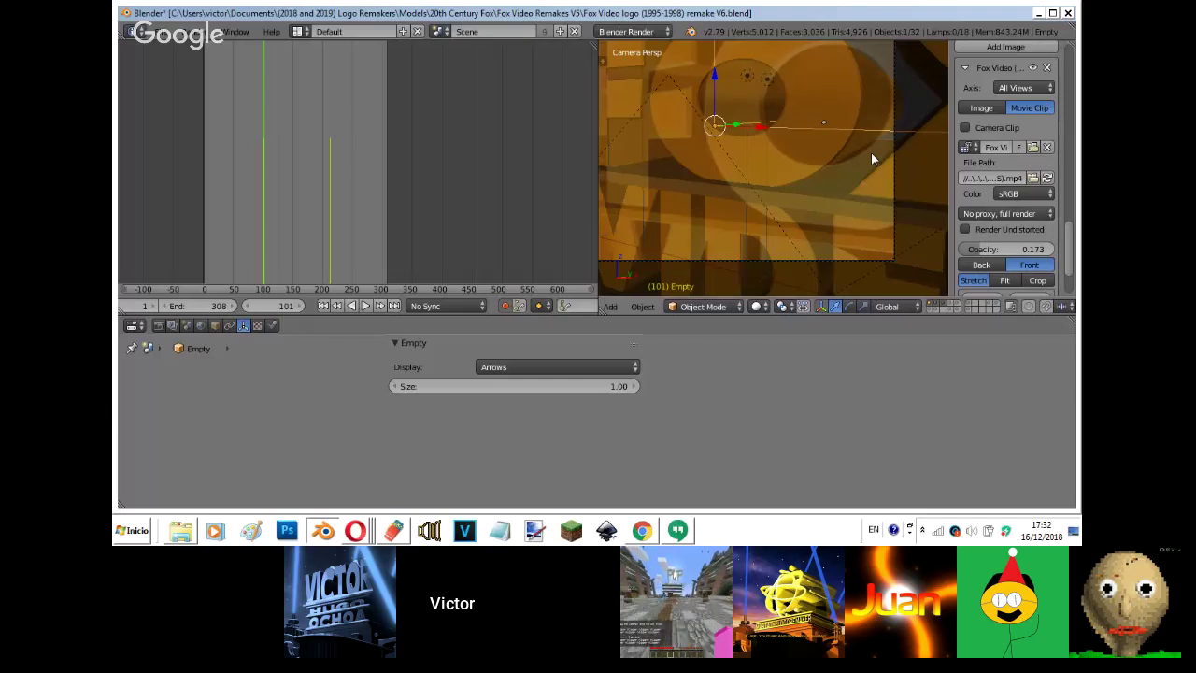
pyautogui.scroll(3, 967, 106)
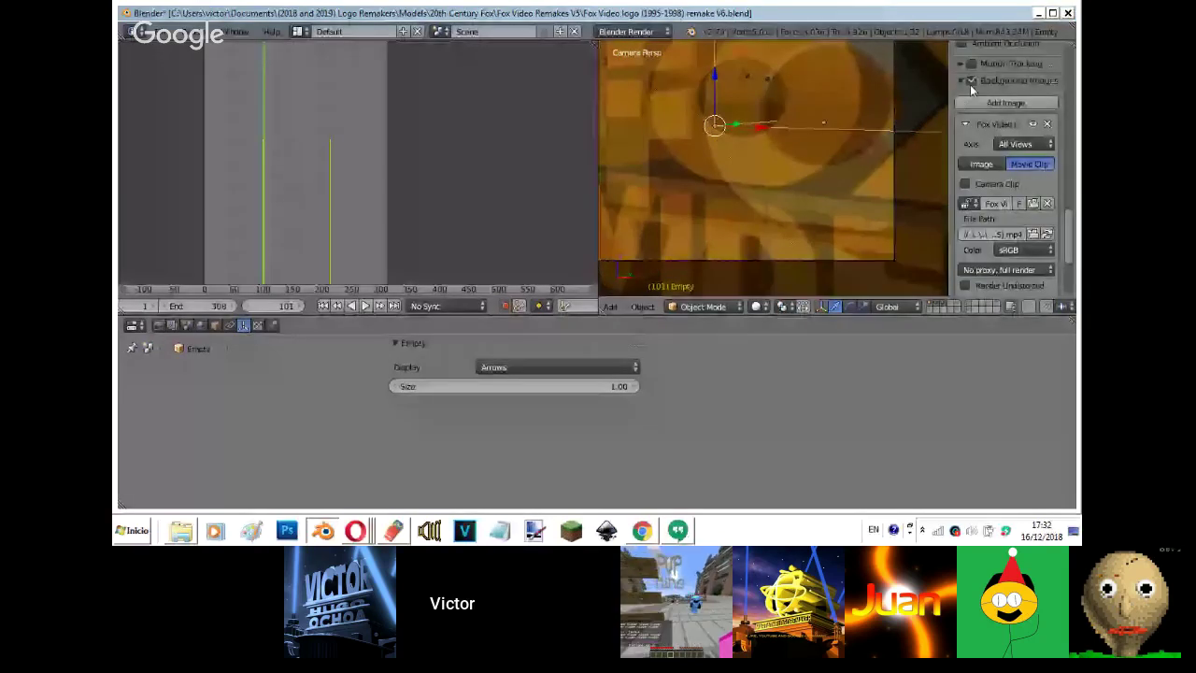
pyautogui.click(971, 81)
pyautogui.scroll(-2, 854, 110)
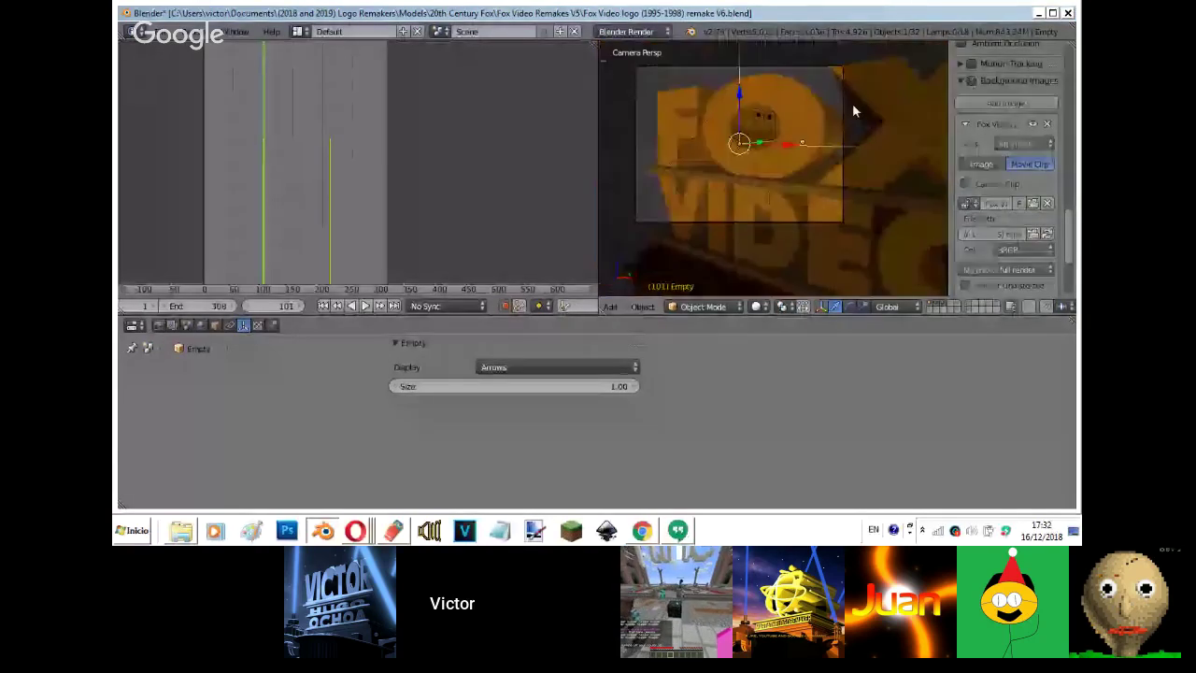
pyautogui.press('g')
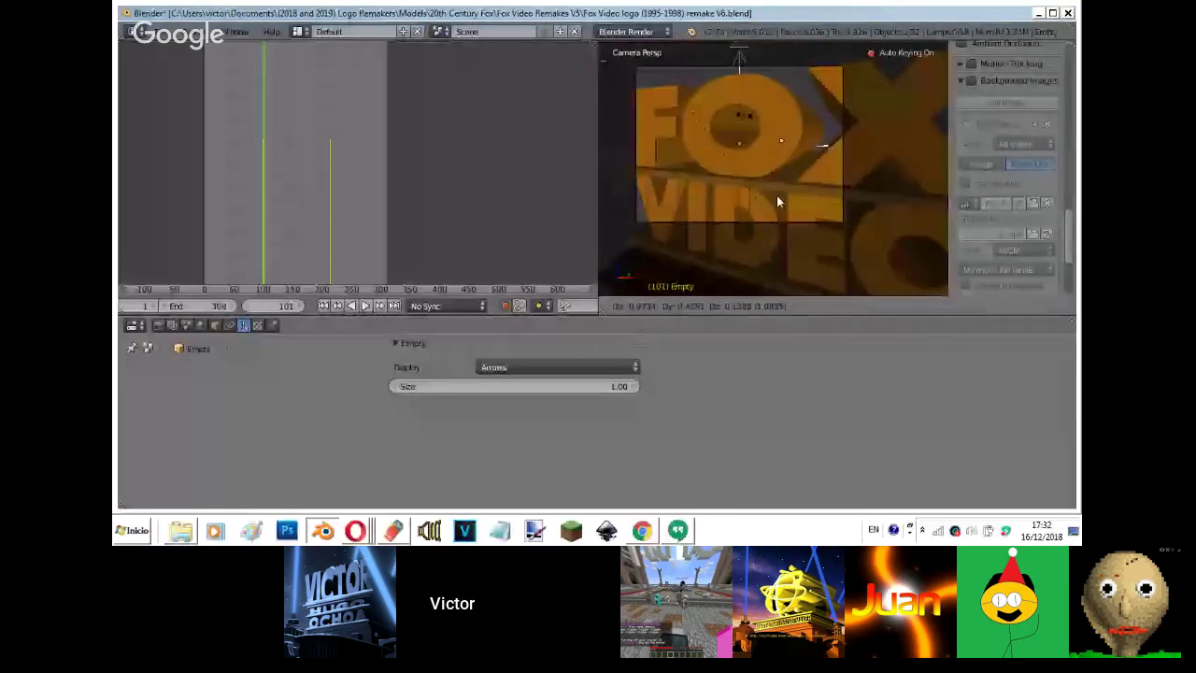
pyautogui.click(777, 195)
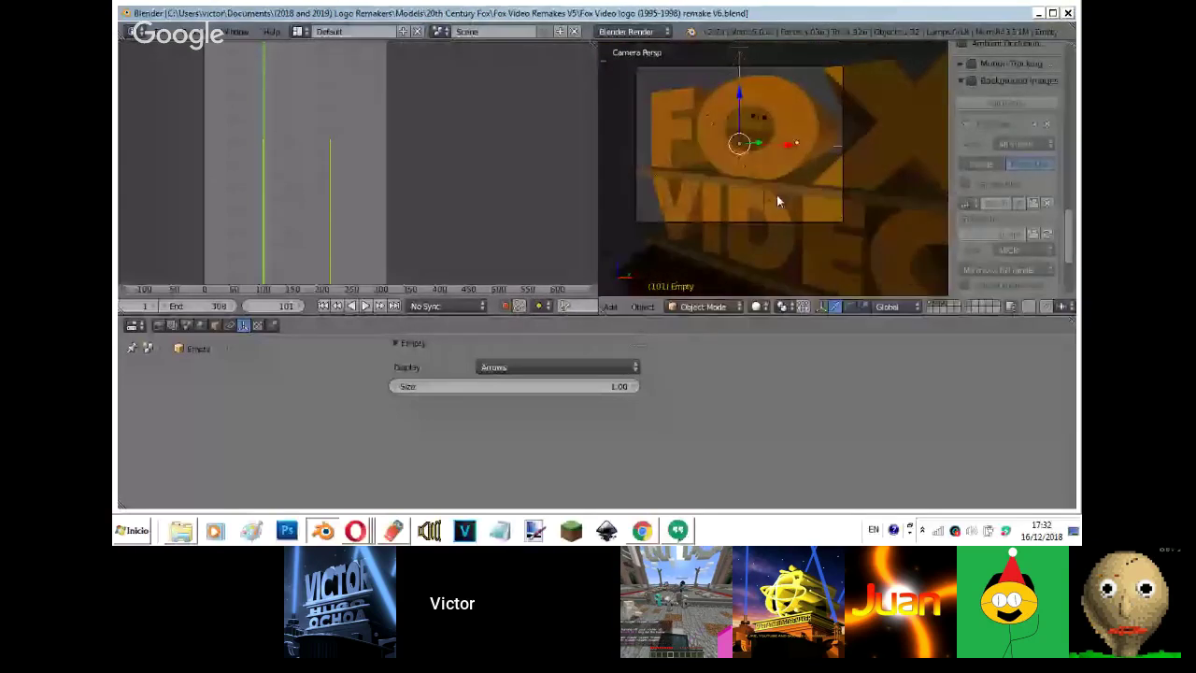
pyautogui.rightClick(777, 194)
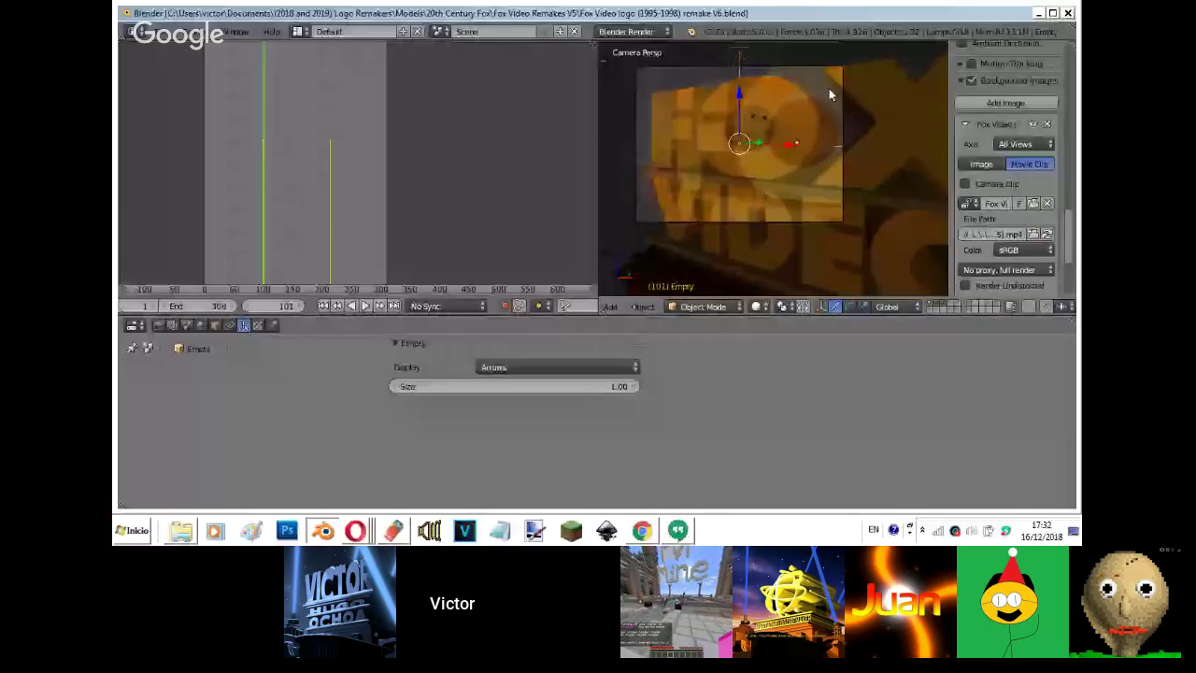
# - Move the camera and then the Empty at frame 101 to align the O of FOX with the reference clip
pyautogui.rightClick(813, 67)
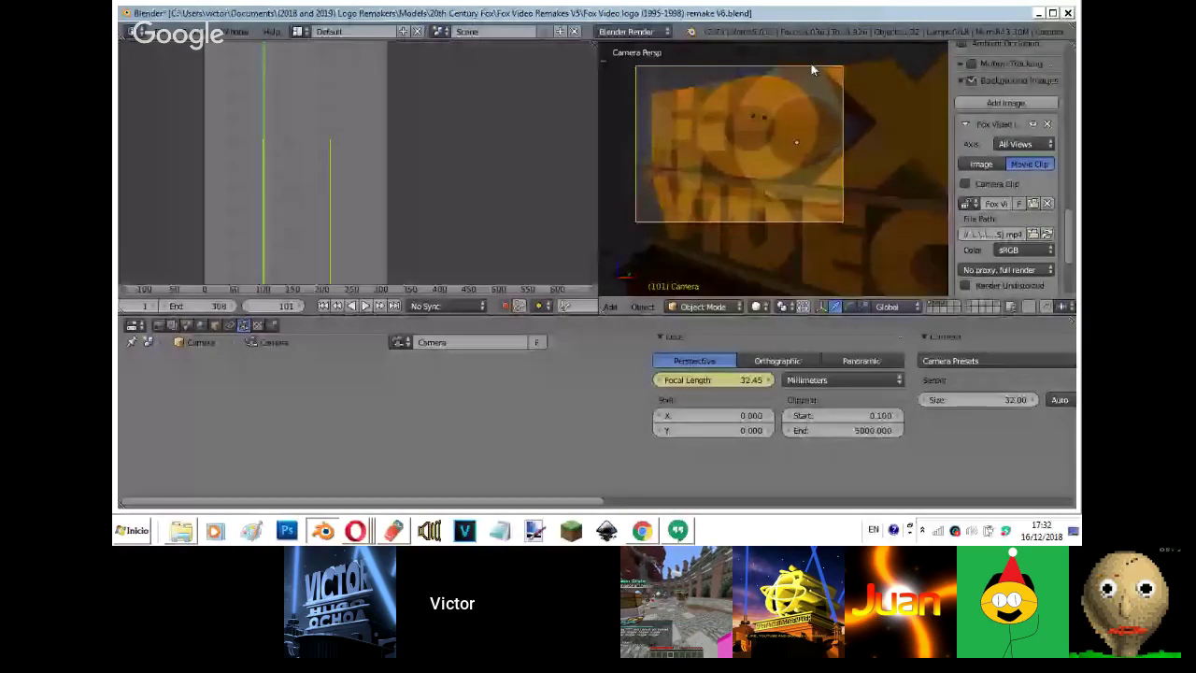
pyautogui.press('g')
pyautogui.click(749, 131)
pyautogui.rightClick(741, 75)
pyautogui.press('g')
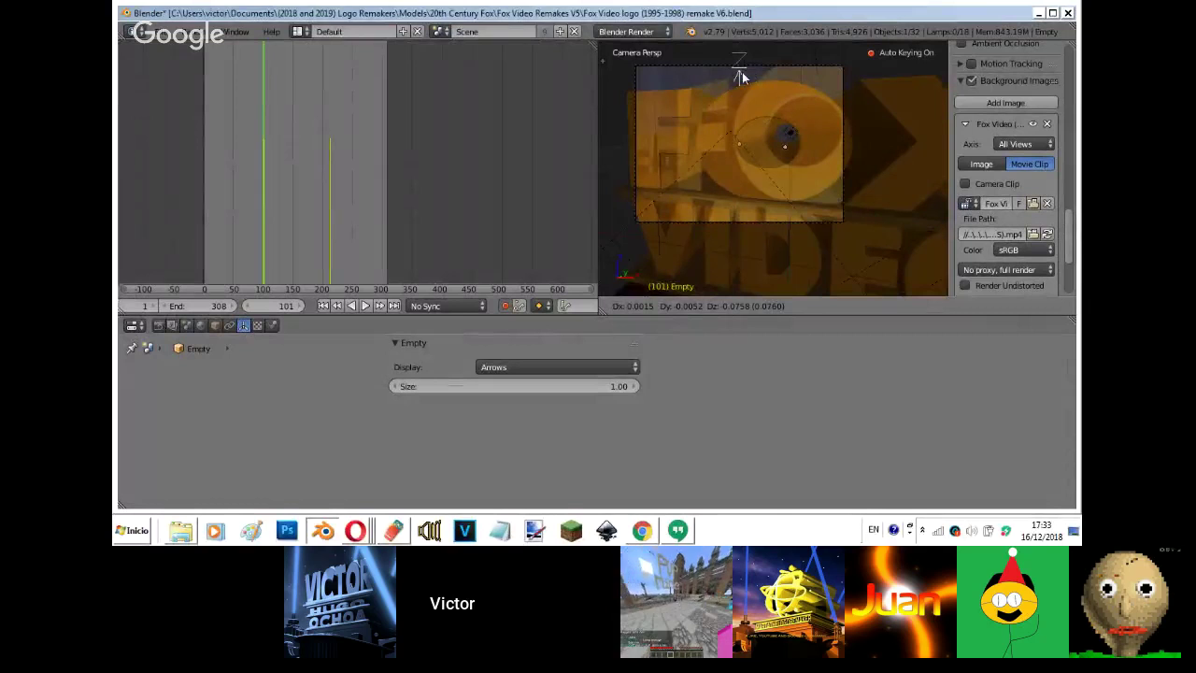
pyautogui.click(761, 57)
# - Fine-tune the camera and Empty positions alternately at frame 101 until the F and O overlay the reference letters
pyautogui.rightClick(761, 61)
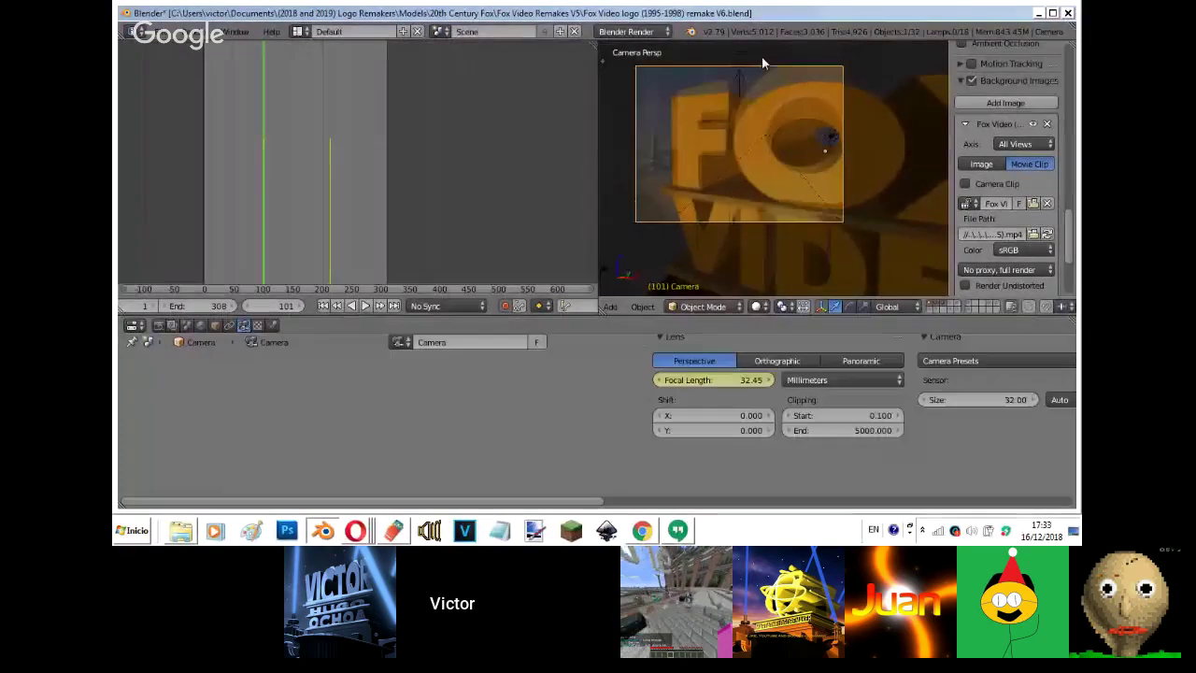
pyautogui.press('g')
pyautogui.rightClick(777, 62)
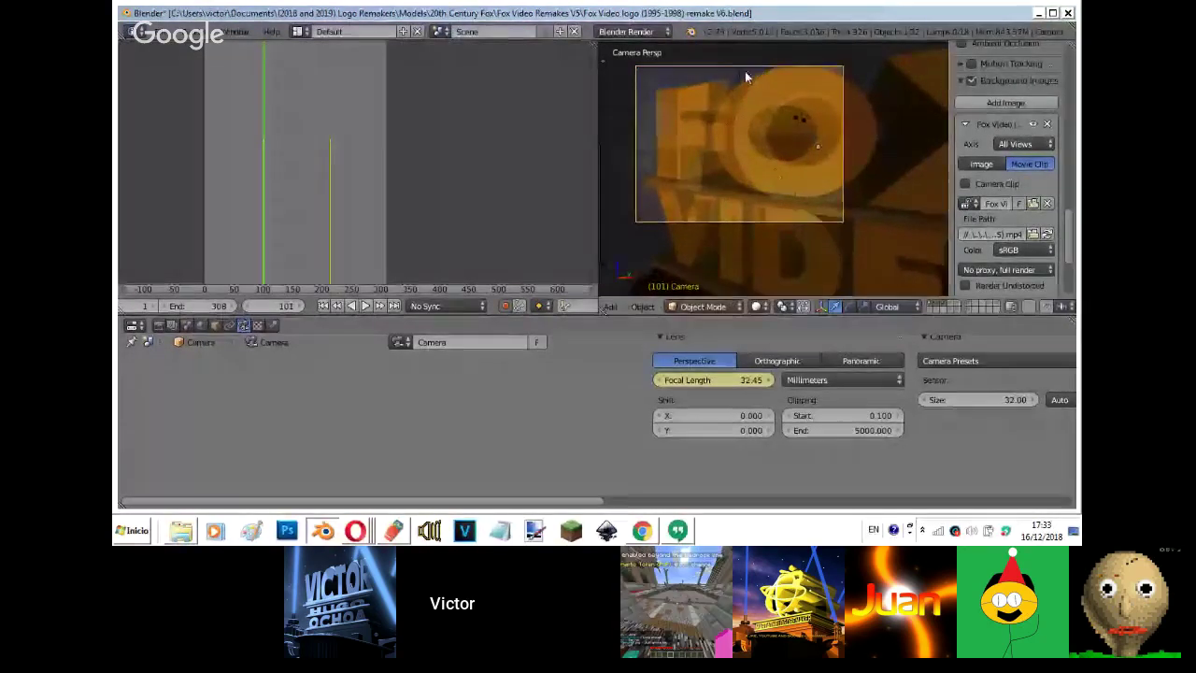
pyautogui.rightClick(743, 75)
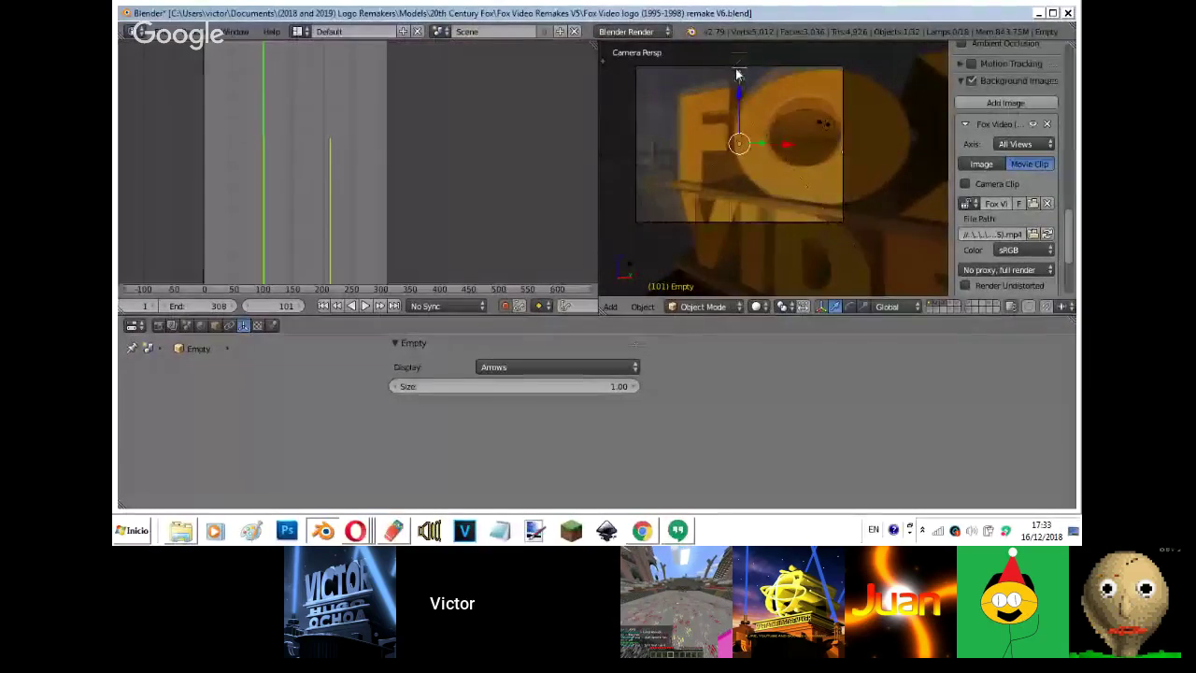
pyautogui.rightClick(754, 61)
pyautogui.press('g')
pyautogui.rightClick(767, 70)
pyautogui.rightClick(742, 62)
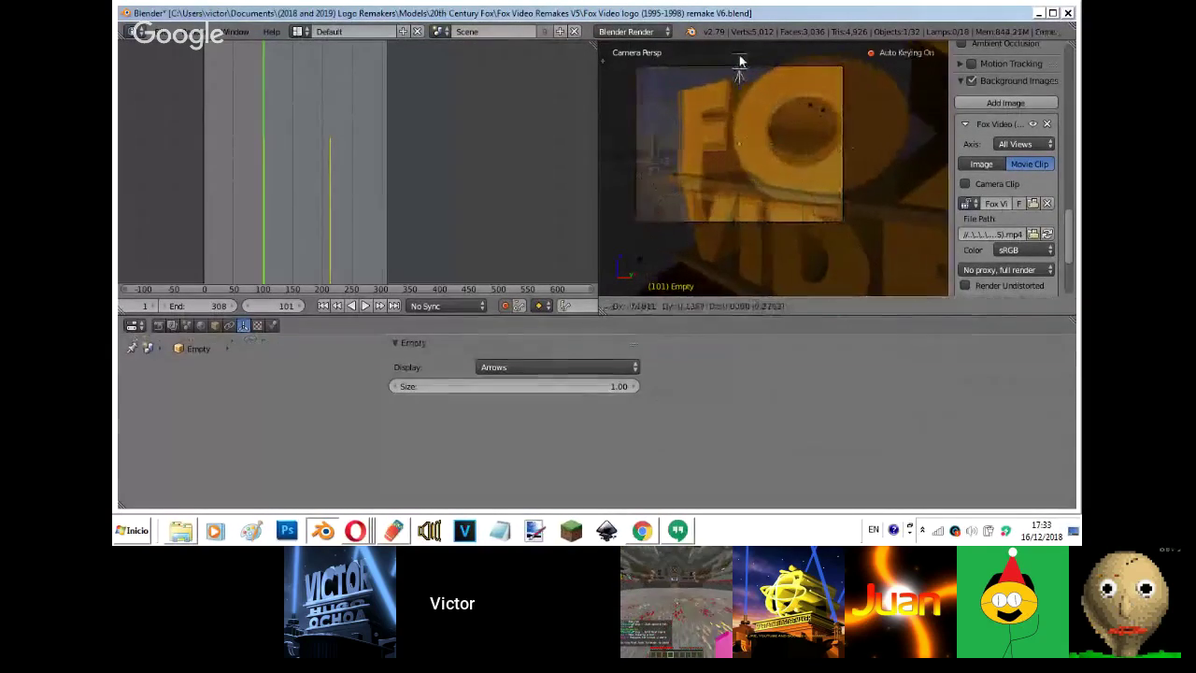
pyautogui.press('g')
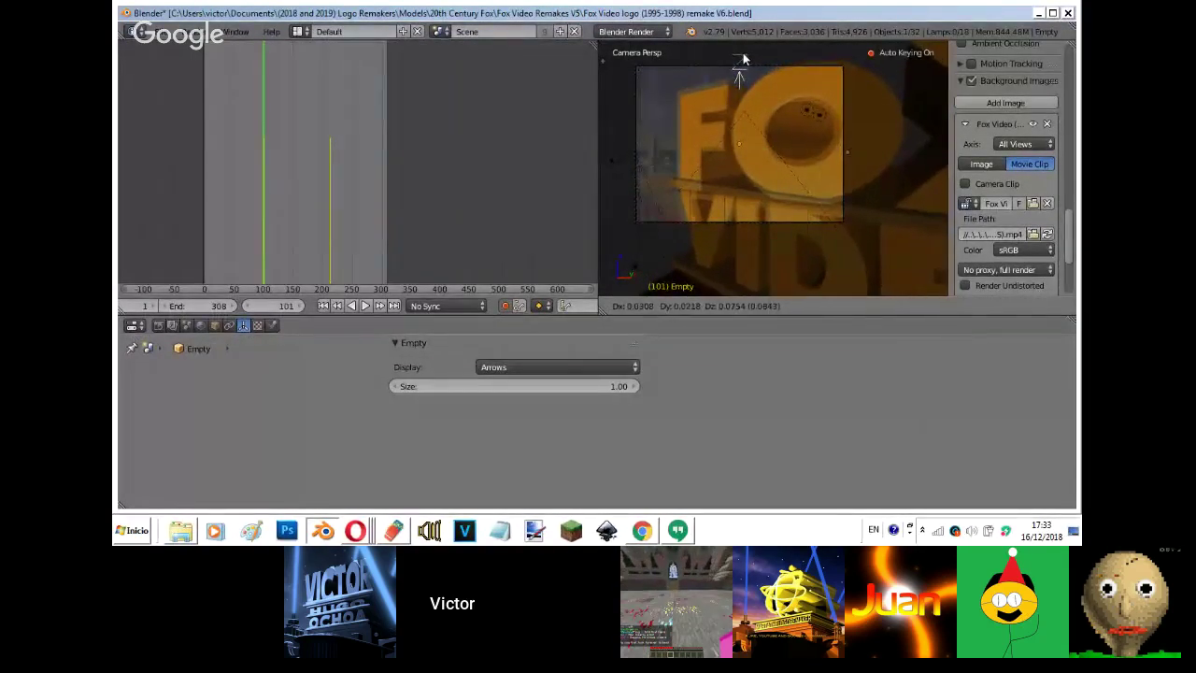
pyautogui.rightClick(742, 54)
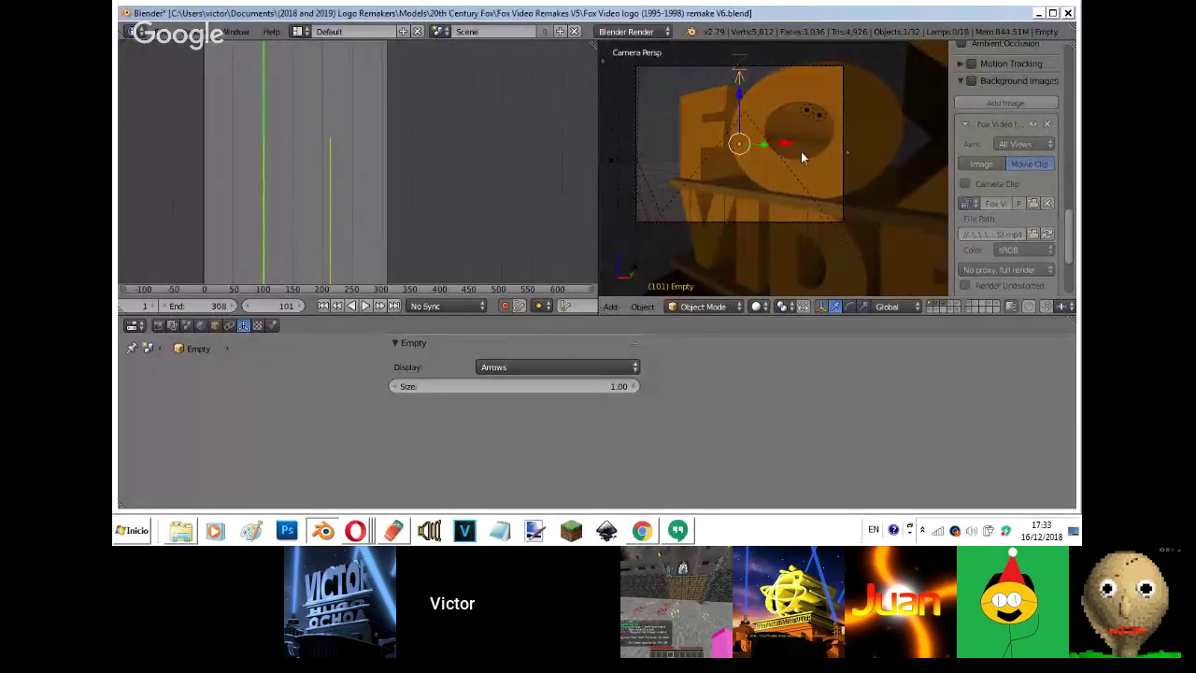
# - Play the retimed animation from frame 101, turn the background reference clip back on, and stop at frame 152
pyautogui.hotkey('alt', 'a')
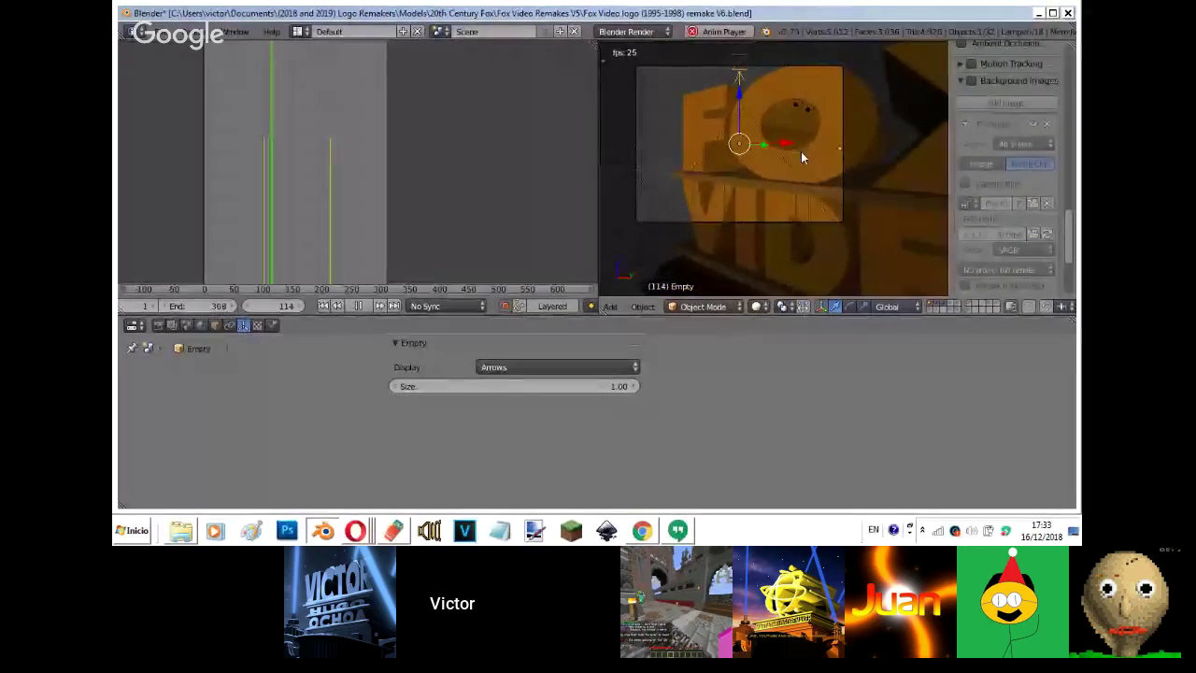
pyautogui.click(970, 82)
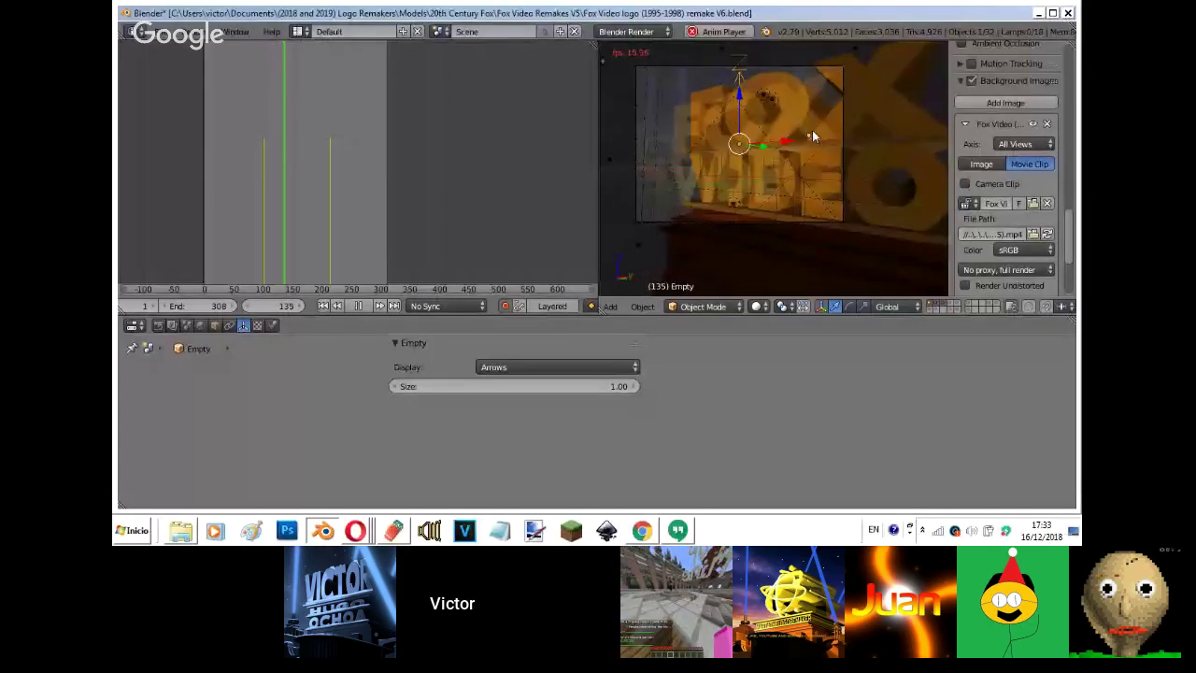
pyautogui.hotkey('alt', 'a')
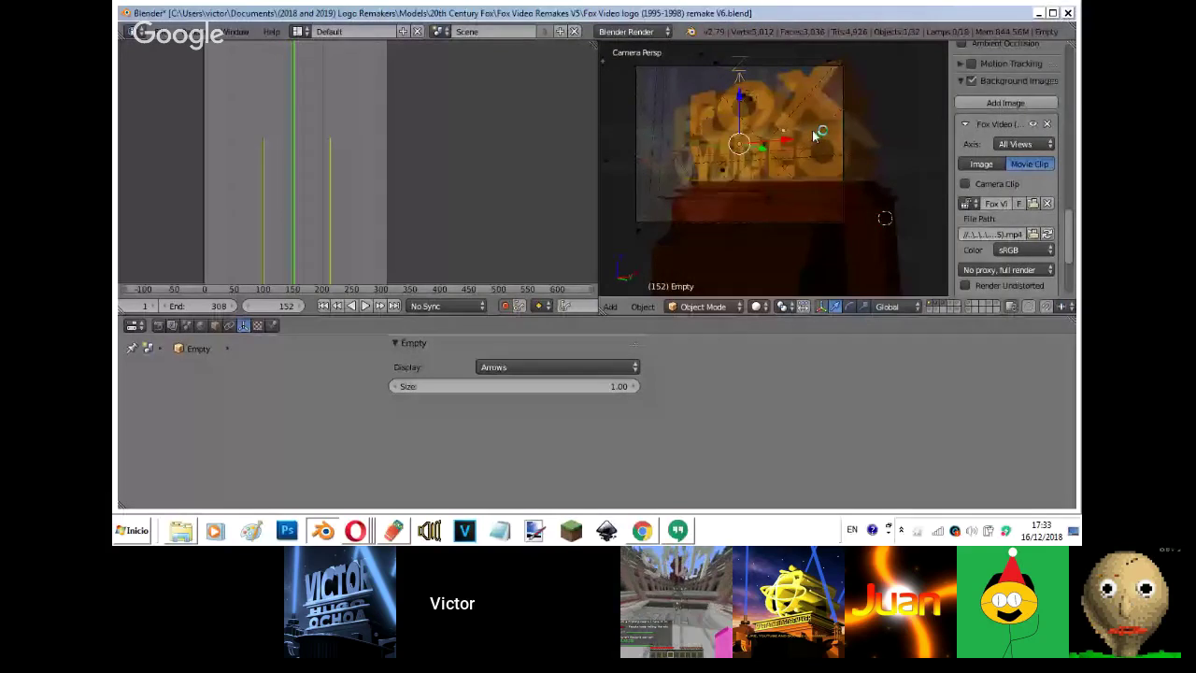
# - Step back to frame 151 and move the Empty to line up the lettering with the reference clip
pyautogui.press('Left')
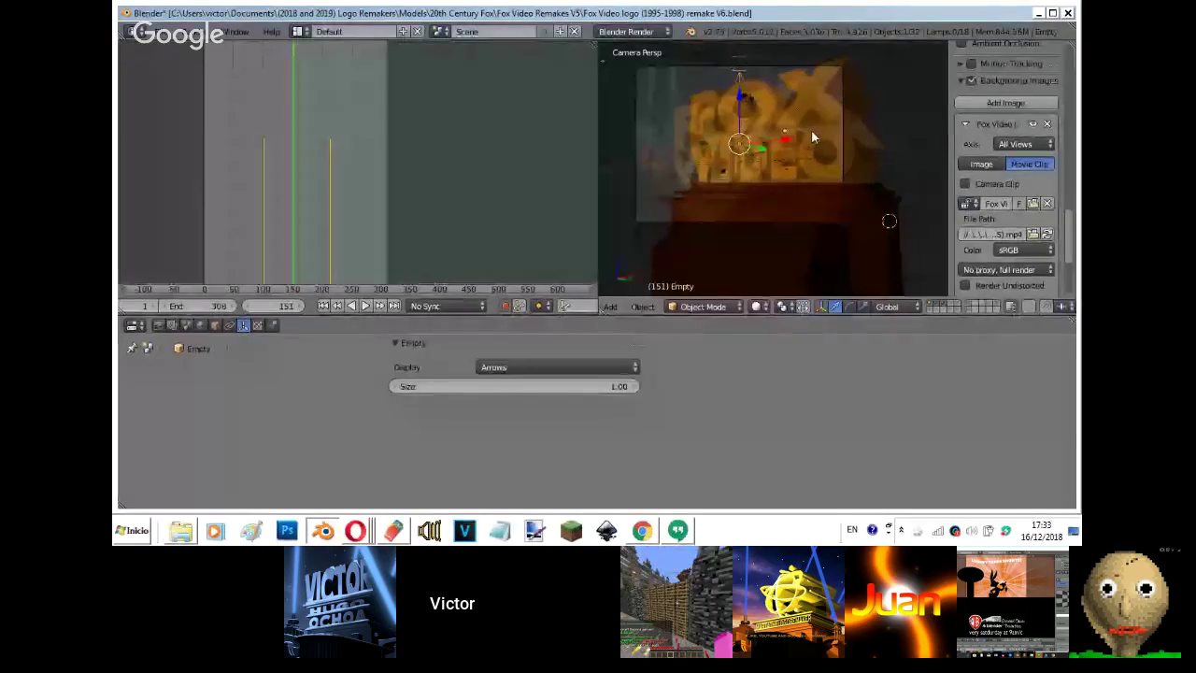
pyautogui.scroll(1, 812, 131)
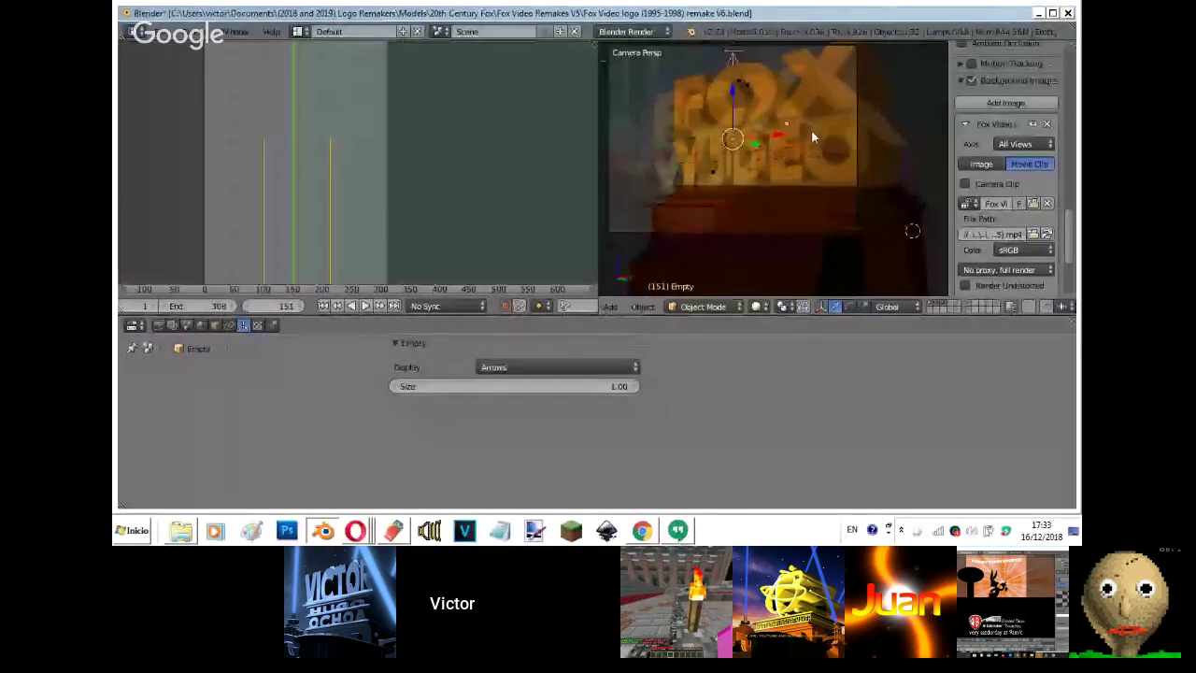
pyautogui.scroll(1, 811, 129)
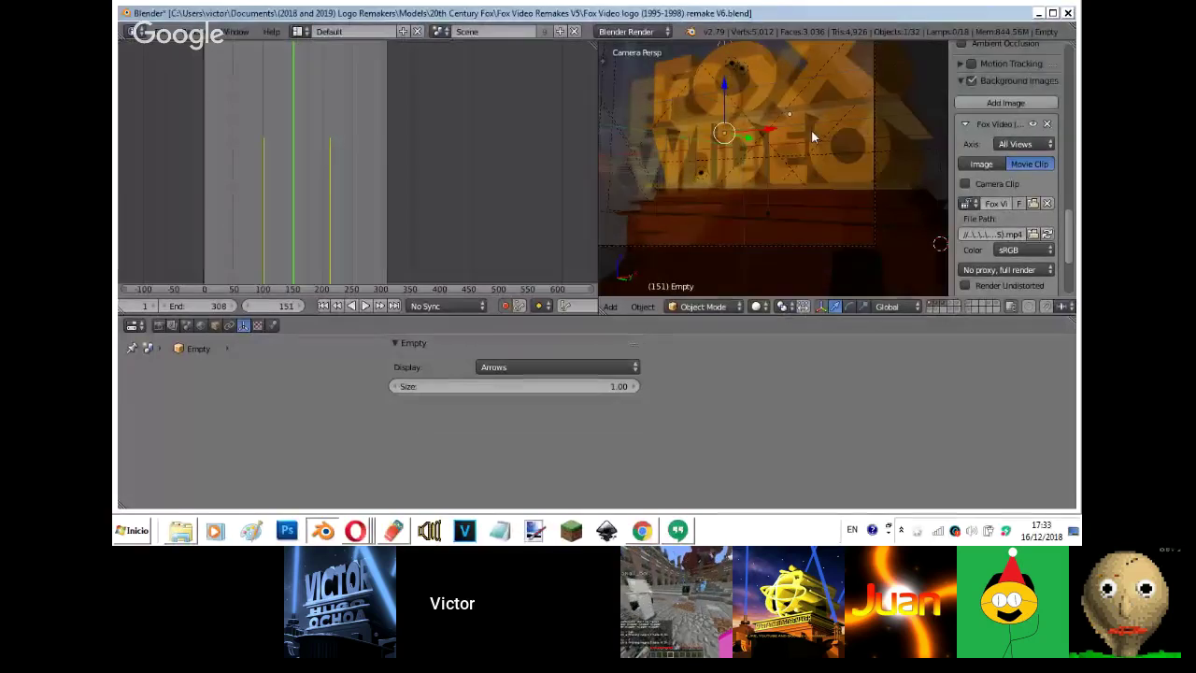
pyautogui.press('g')
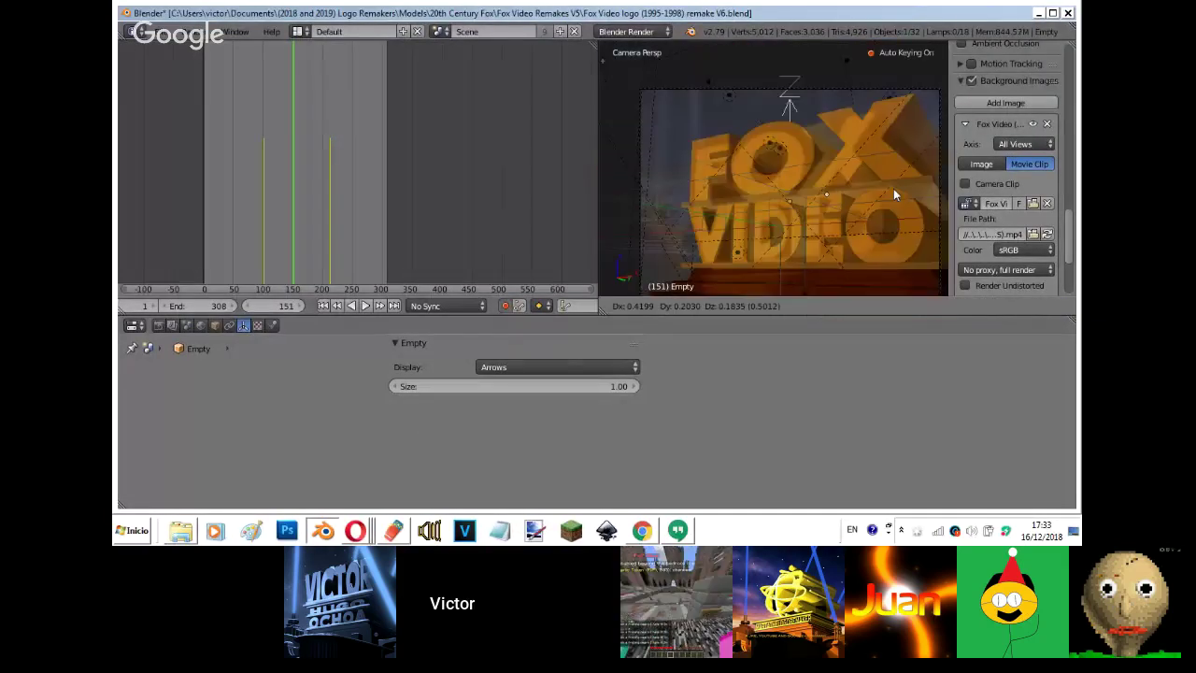
pyautogui.rightClick(893, 188)
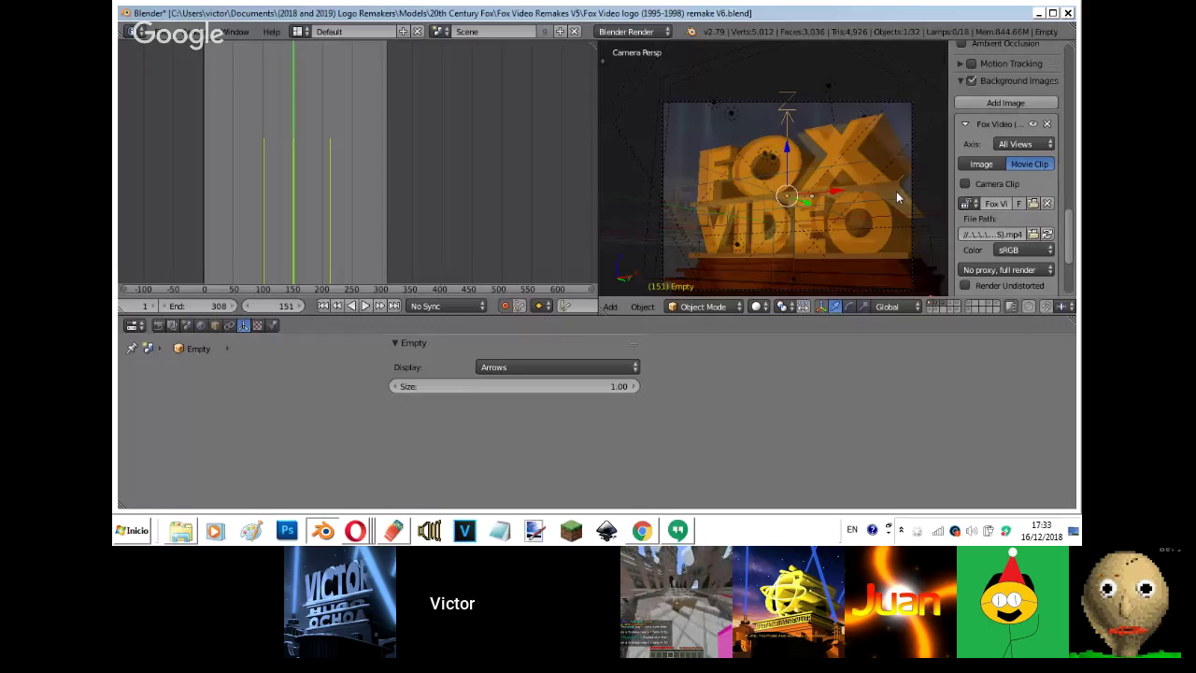
# - Move the camera at frame 151 to match the reference lettering's size and angle
pyautogui.rightClick(865, 117)
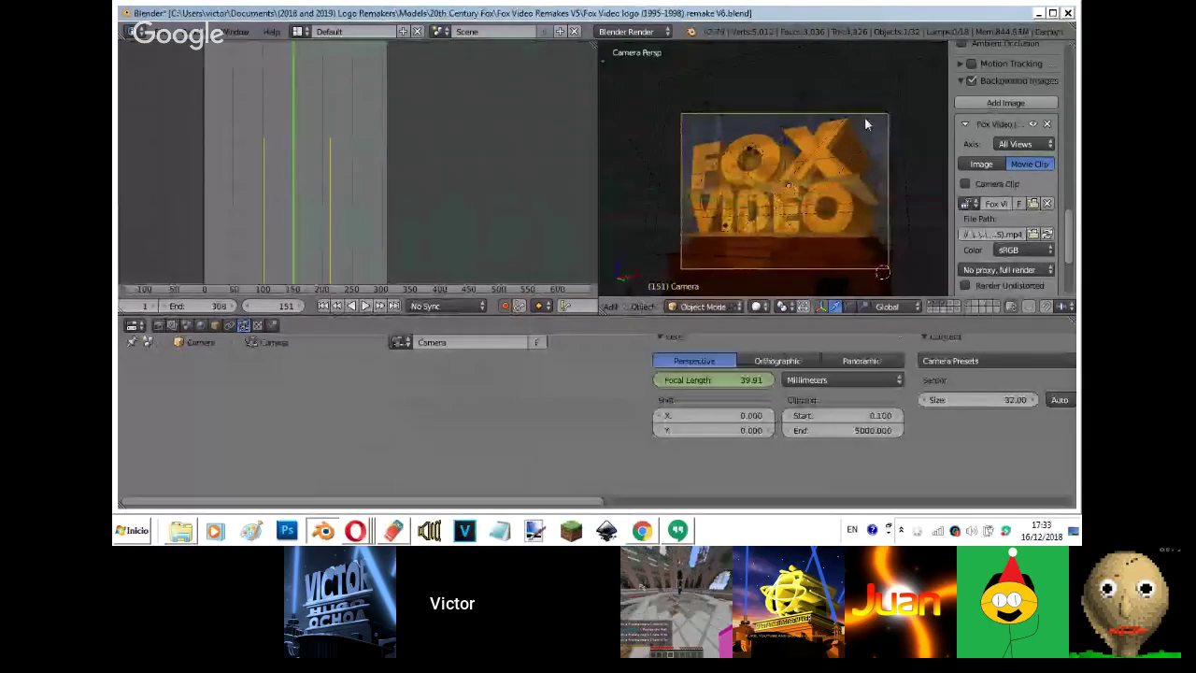
pyautogui.press('g')
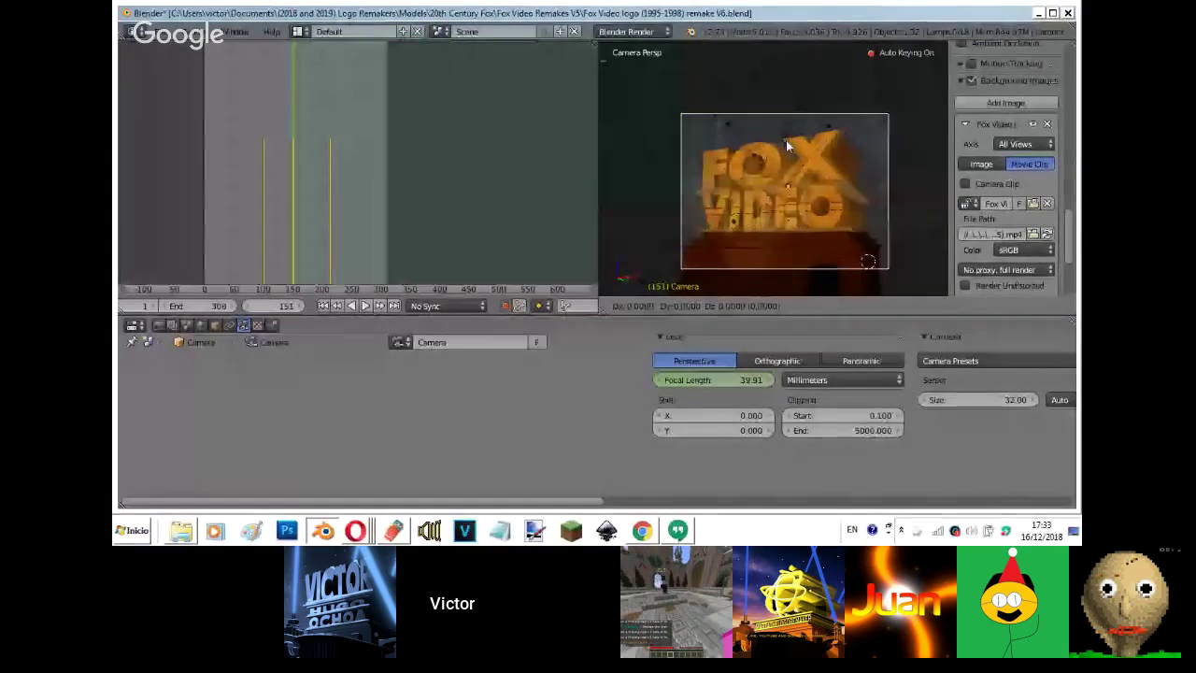
pyautogui.click(785, 125)
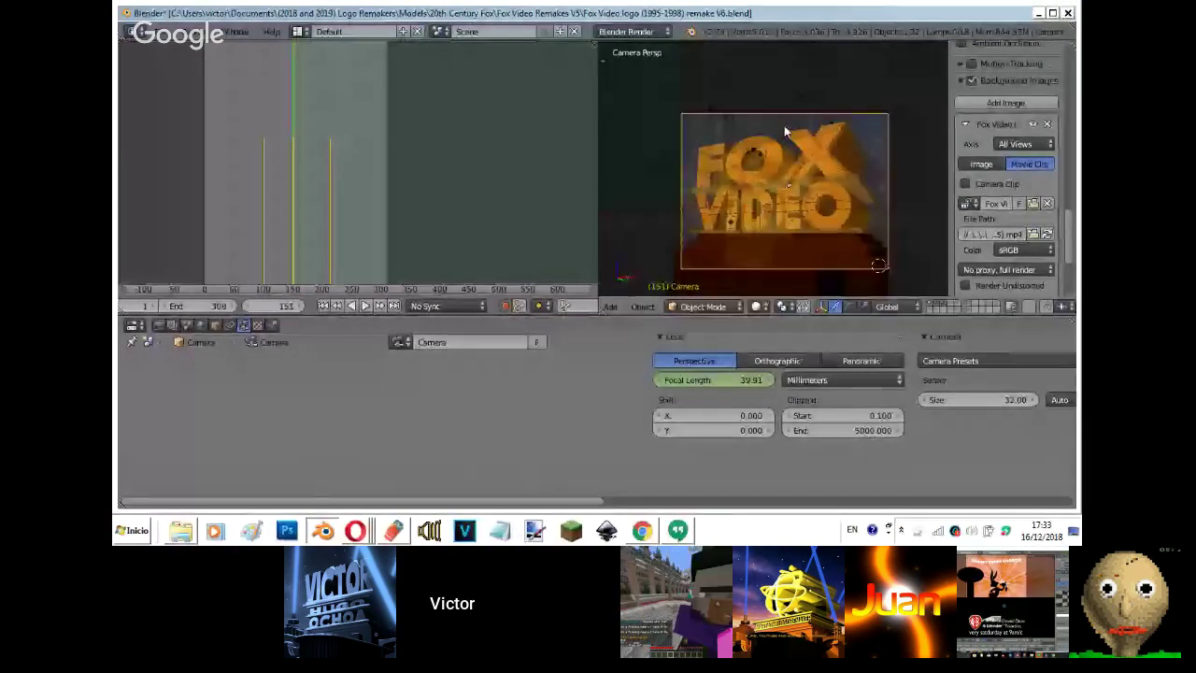
# - Shift the Empty at frame 151 to swing the camera's aim and reposition FOX VIDEO against the reference clip
pyautogui.rightClick(785, 129)
pyautogui.press('g')
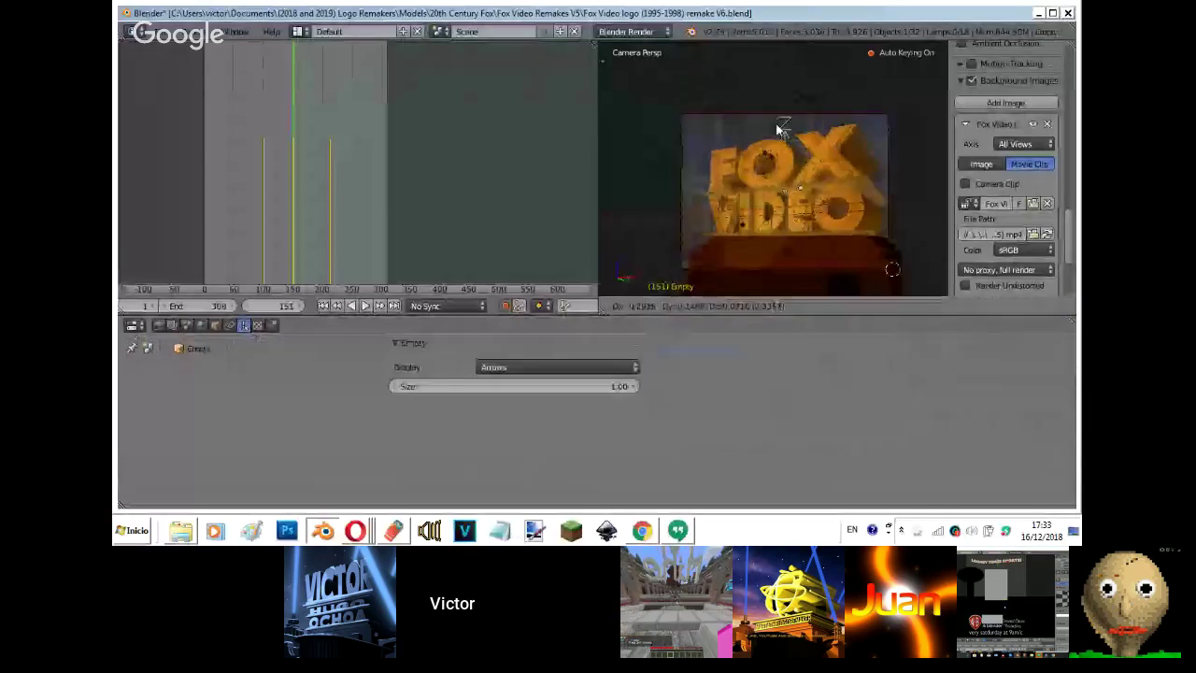
pyautogui.click(780, 128)
# - Move the camera at frame 151 along the Y axis and then freely until FOX VIDEO overlays the reference lettering
pyautogui.rightClick(788, 116)
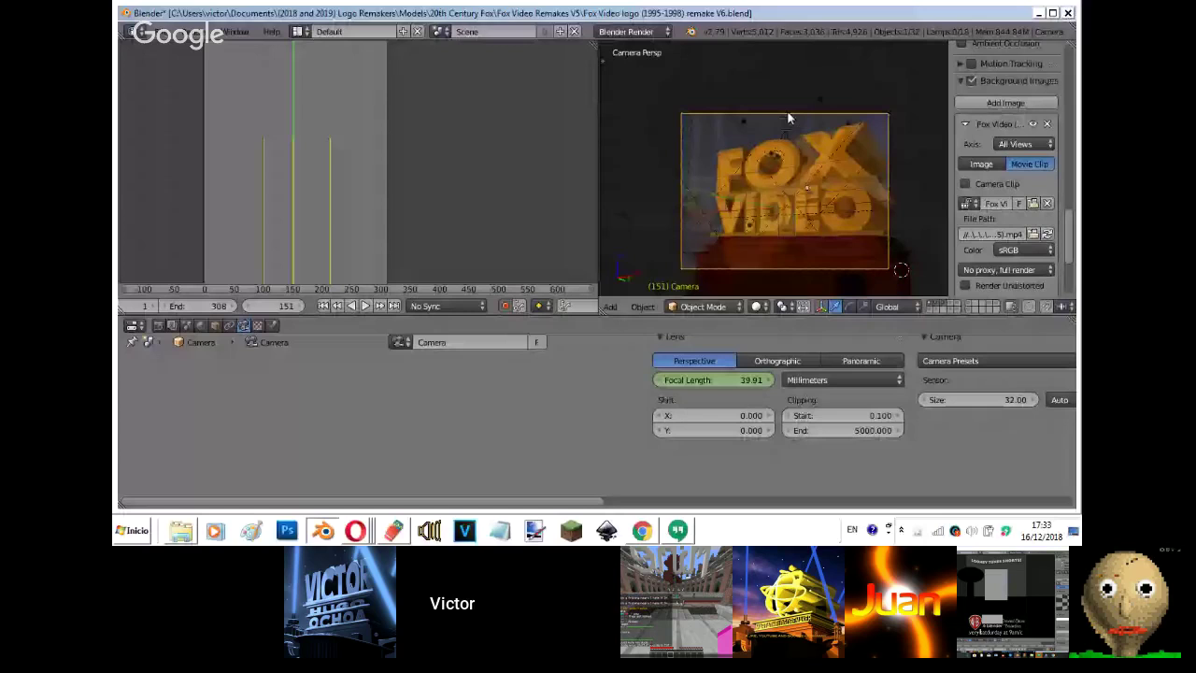
pyautogui.press('g')
pyautogui.press('y')
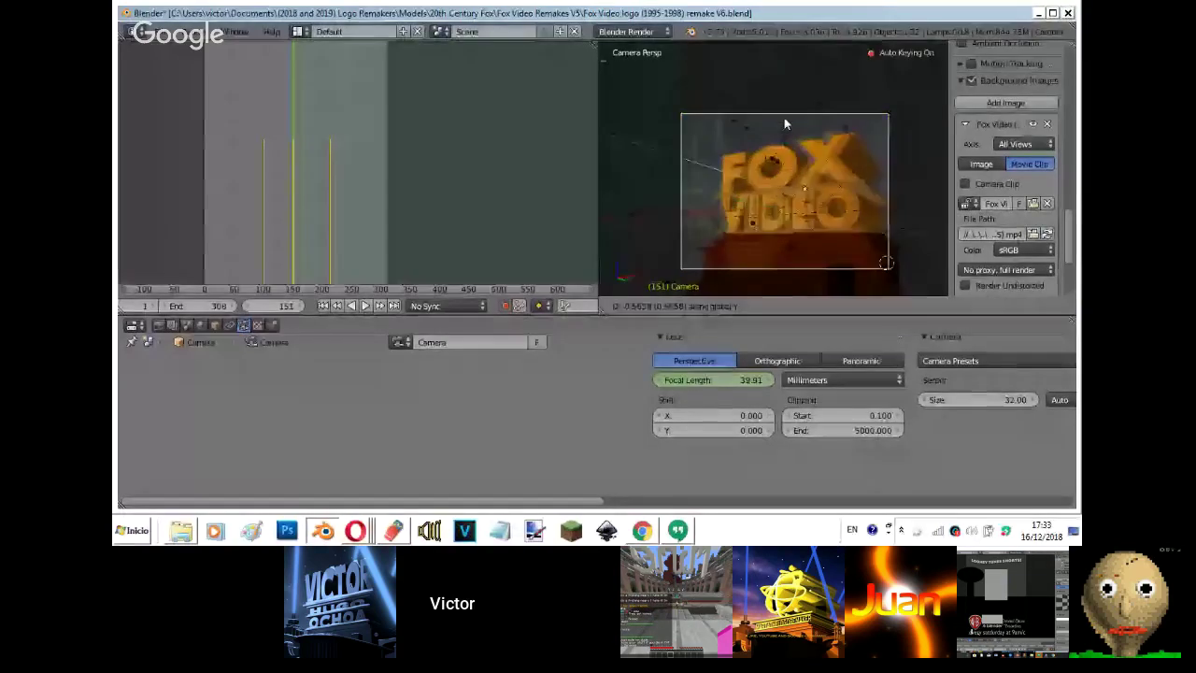
pyautogui.click(784, 122)
pyautogui.press('g')
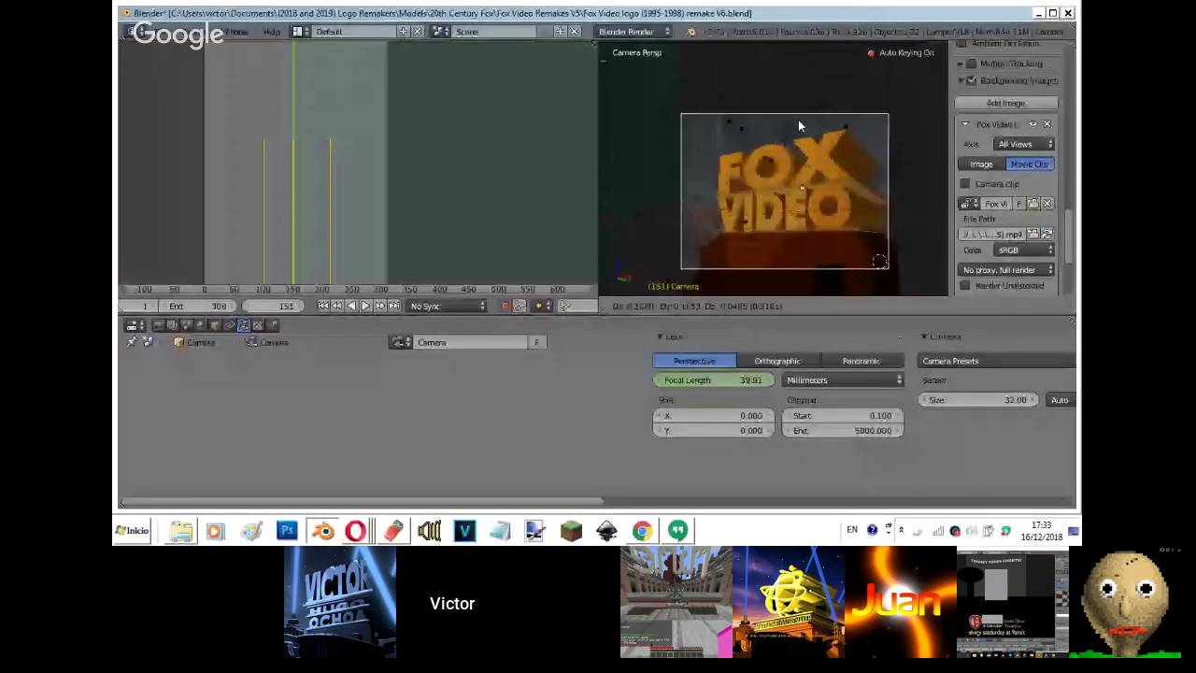
pyautogui.click(798, 125)
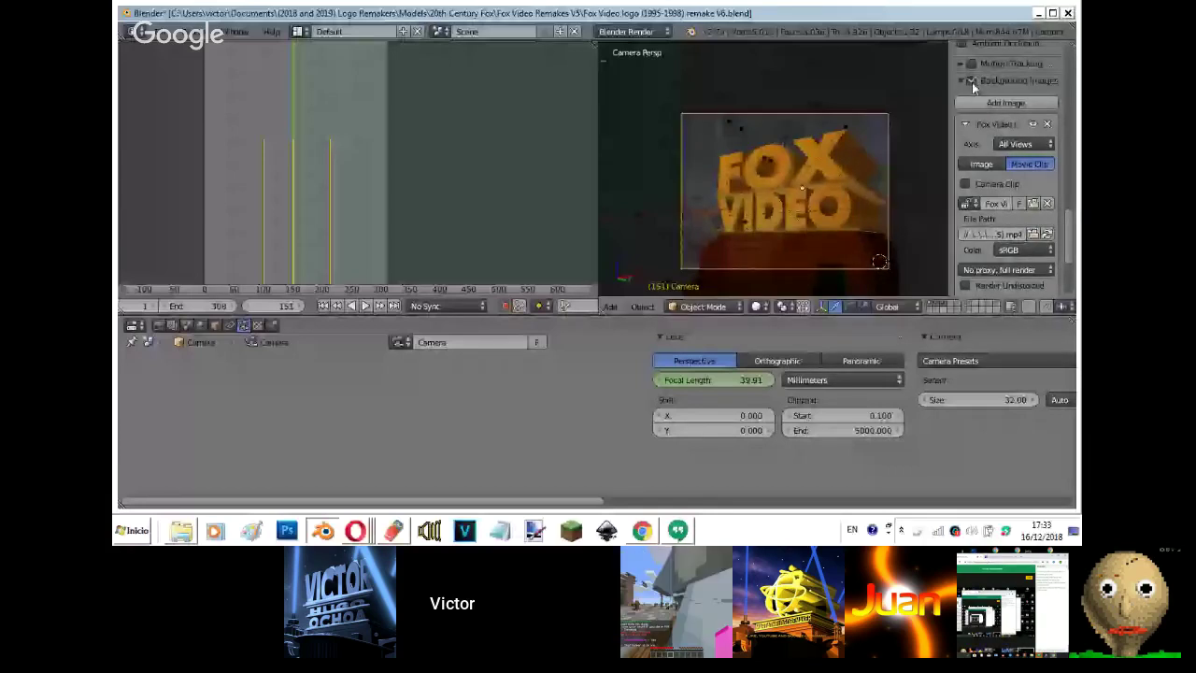
# - Hide the background reference clip and set the camera's focal length to 41.04 mm at frame 151
pyautogui.click(972, 83)
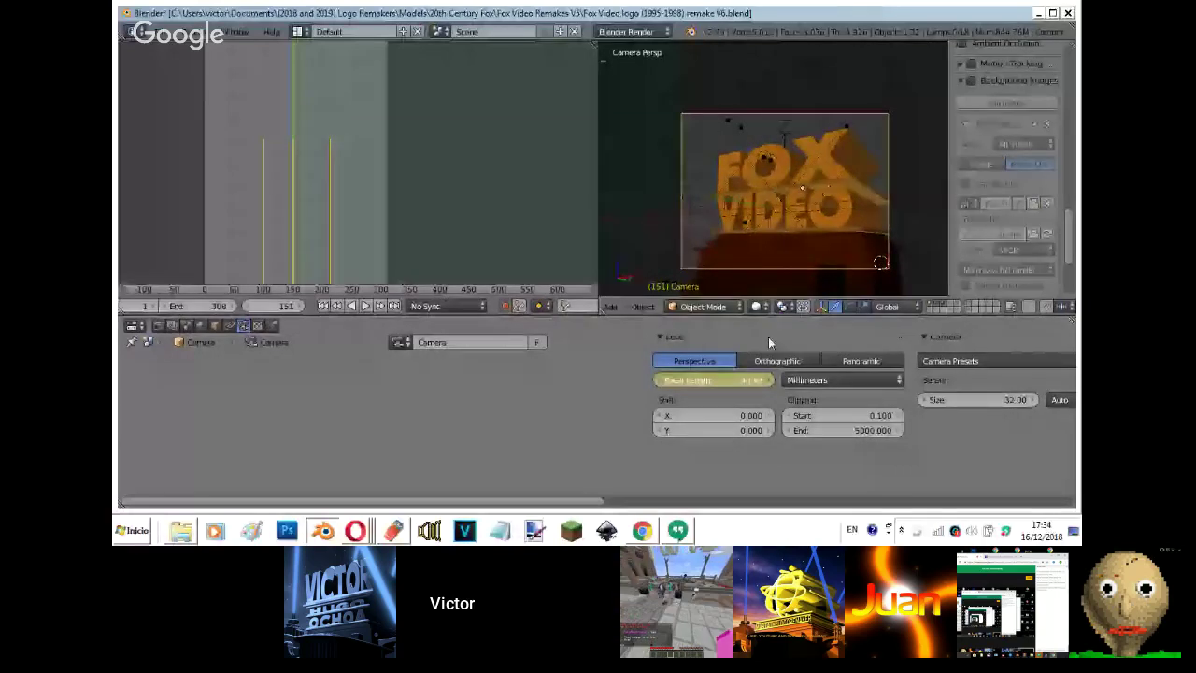
pyautogui.hotkey('ctrl', 'z')
pyautogui.hotkey('ctrl', 'shift', 'z')
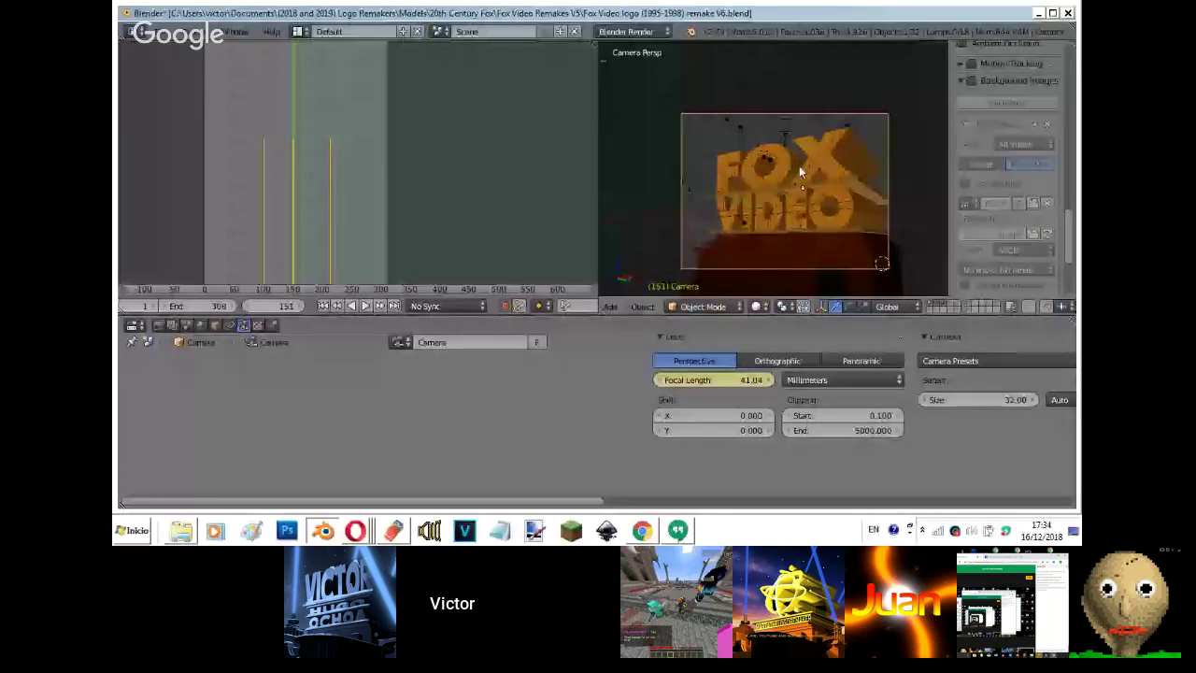
# - Preview the camera animation, stop at frame 86 and show the background reference clip again
pyautogui.hotkey('alt', 'a')
pyautogui.press('Escape')
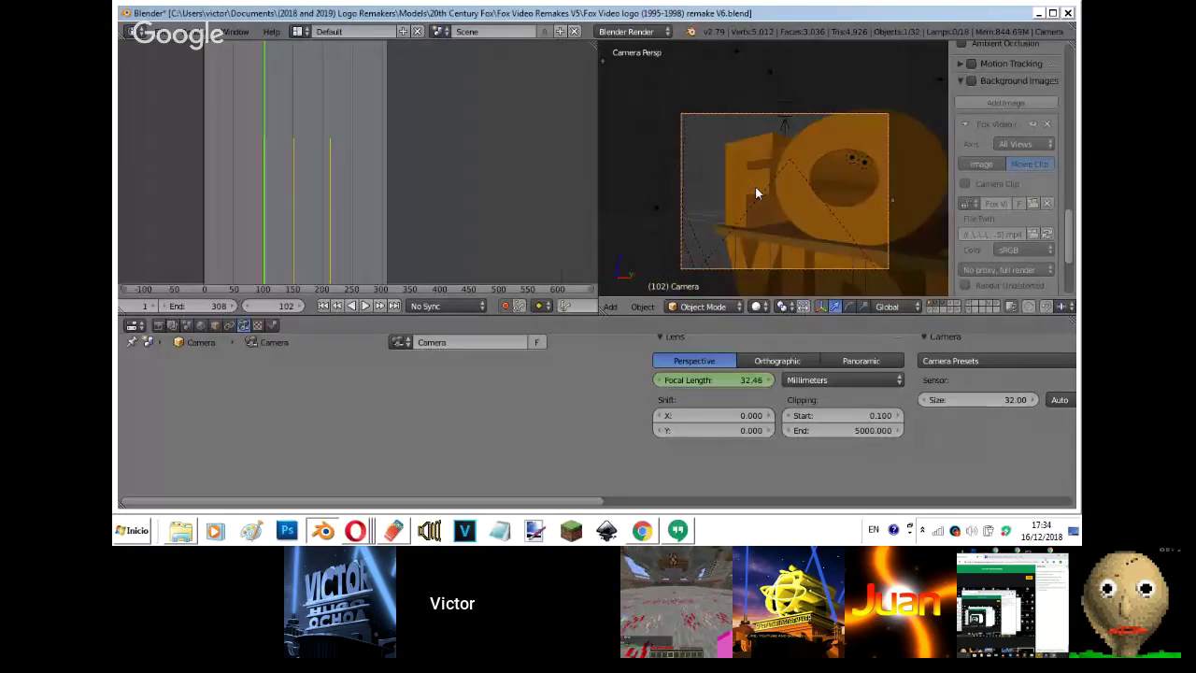
pyautogui.click(318, 165)
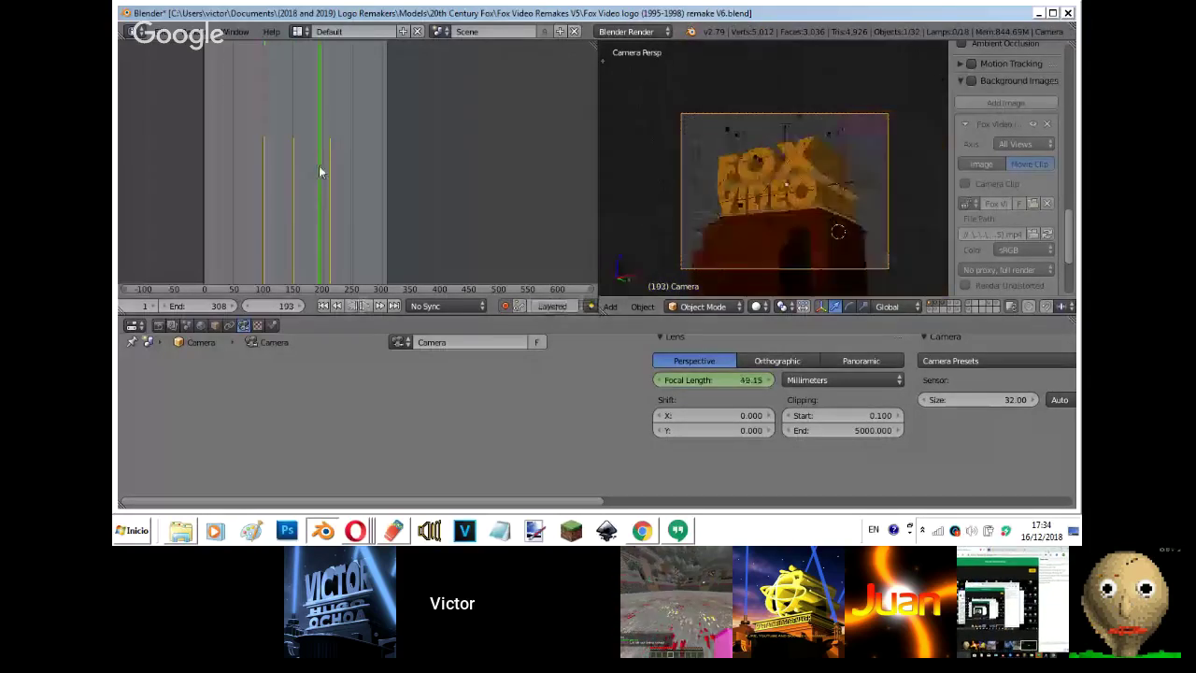
pyautogui.moveTo(313, 172); pyautogui.dragTo(255, 197)
pyautogui.click(976, 81)
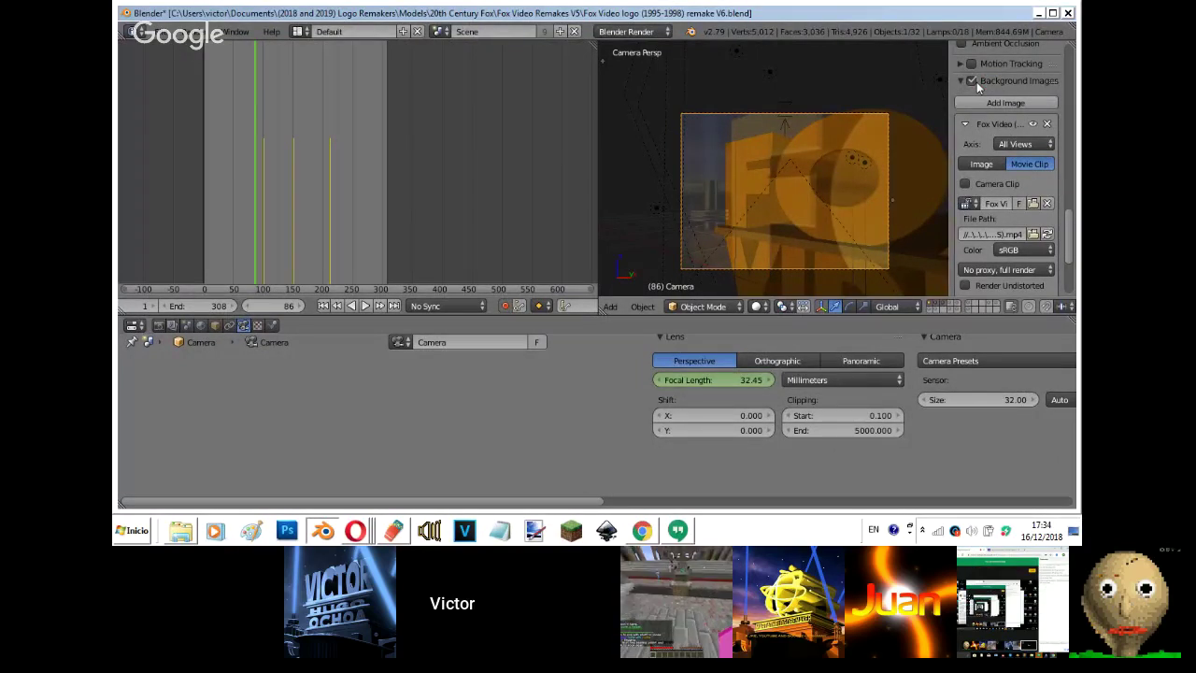
# - Switch to Google Hangouts and reply "You mean V6" in the chat asking about the 1995 Fox Video logo V7
pyautogui.hotkey('alt', 'Tab')
pyautogui.click(327, 272)
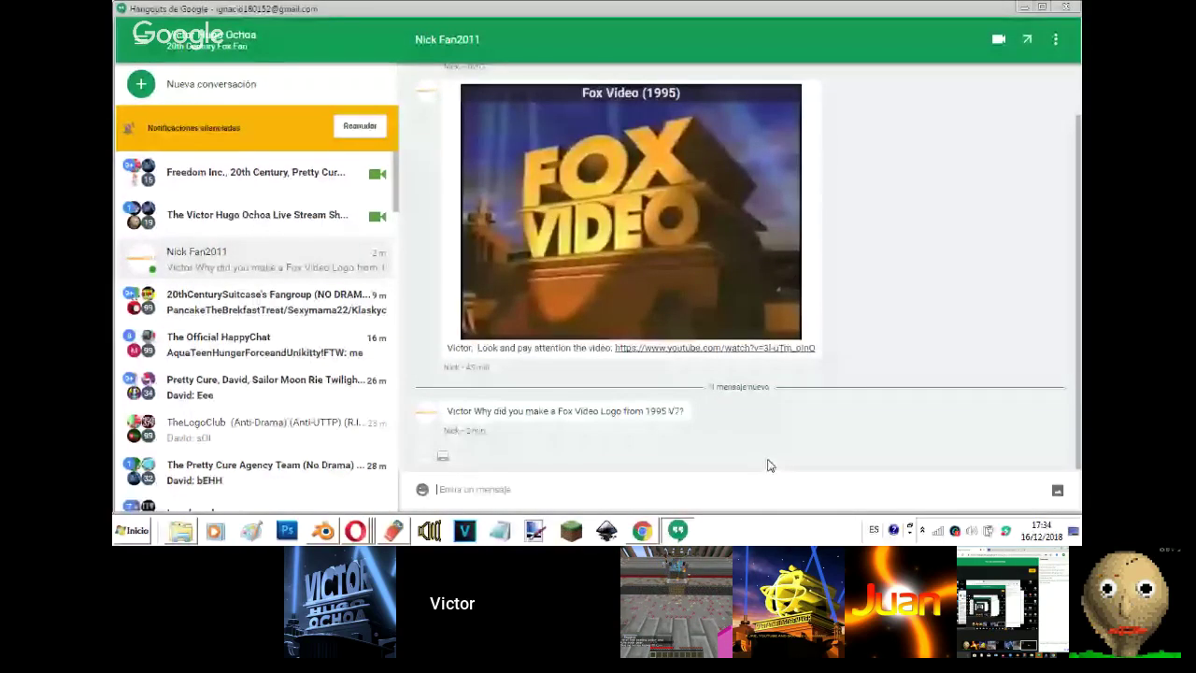
pyautogui.write('You mean V6')
pyautogui.press('Return')
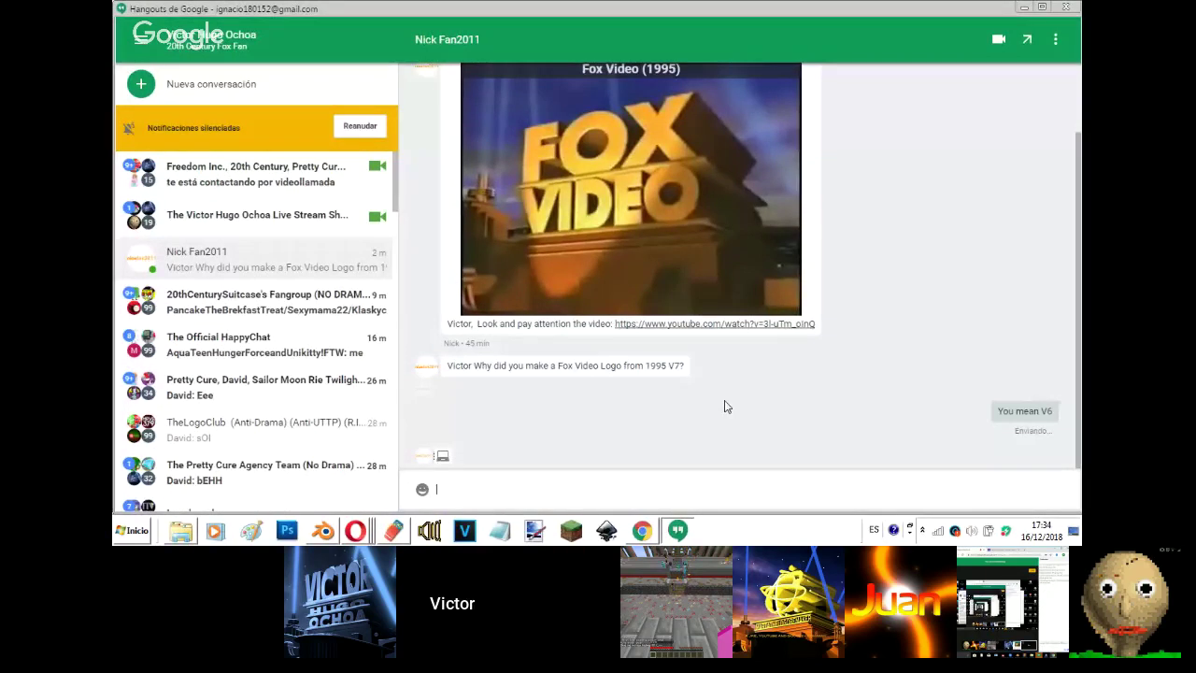
# - Check the messages in the live stream group chat and the Freedom Inc. group chat
pyautogui.click(254, 221)
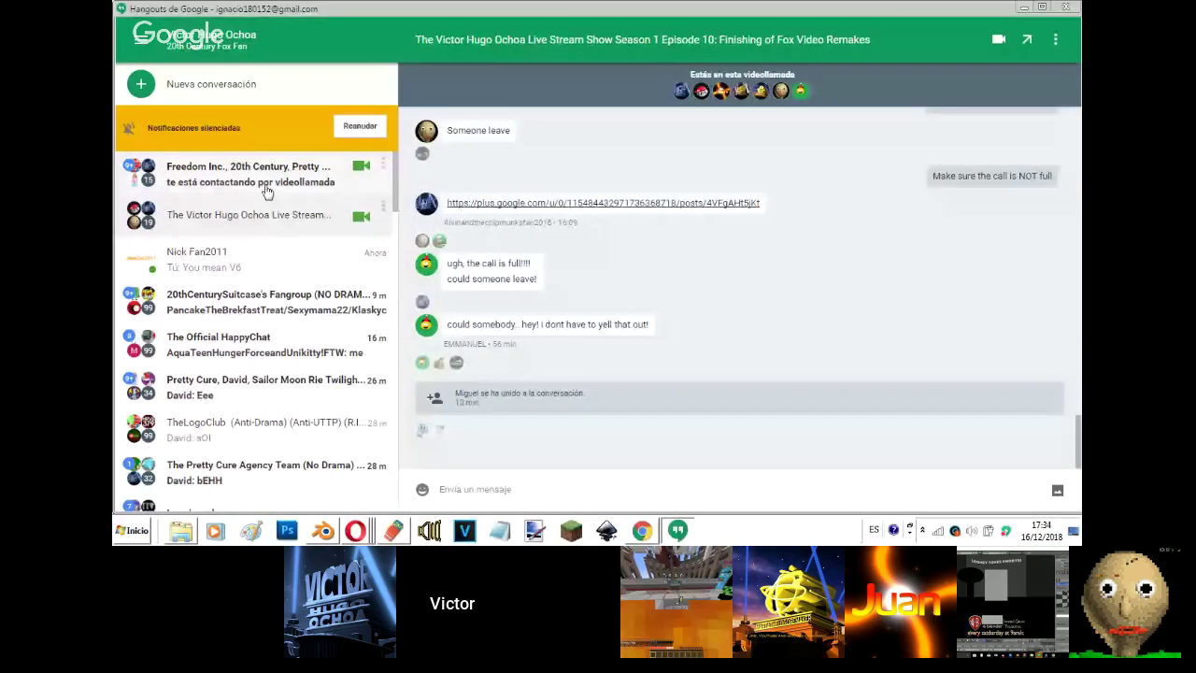
pyautogui.click(267, 191)
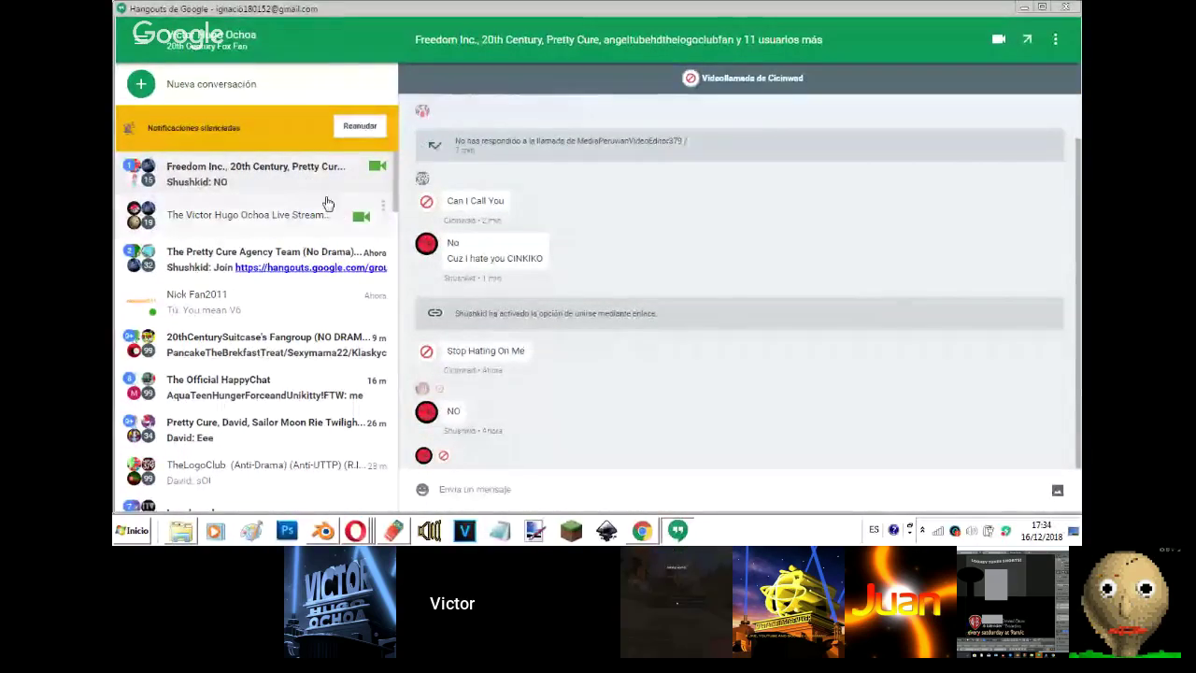
pyautogui.click(250, 216)
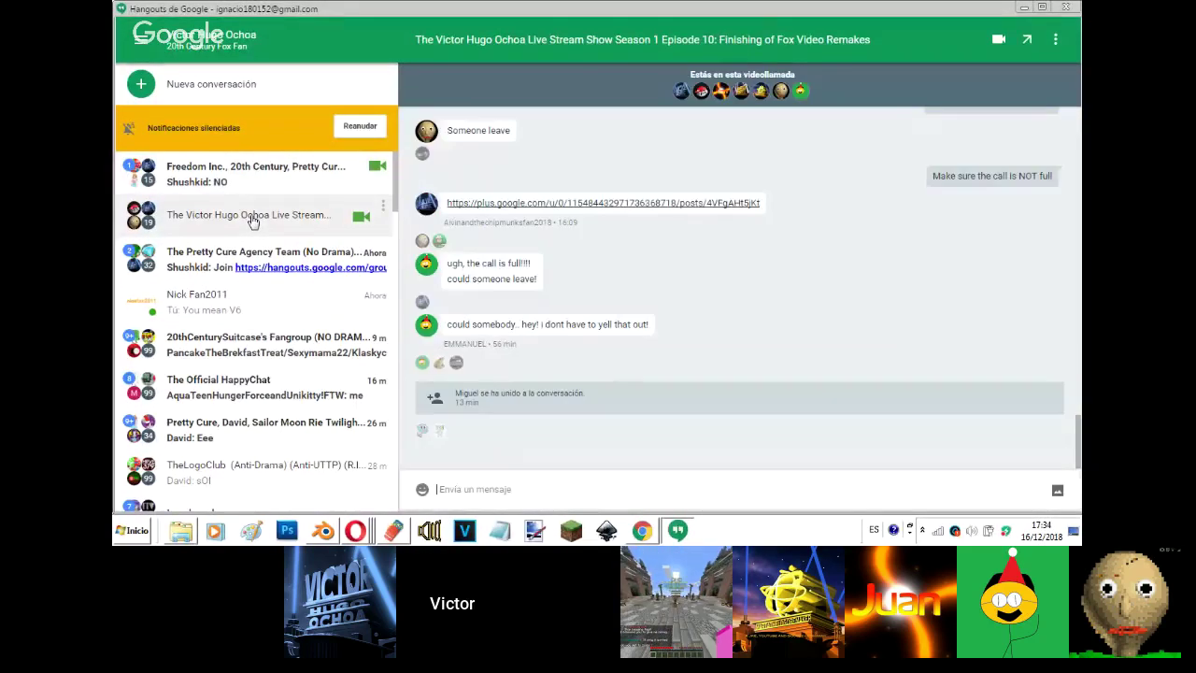
# - Switch to Opera and check the YouTube live stream page, its notifications and the Hangouts broadcast window
pyautogui.click(356, 530)
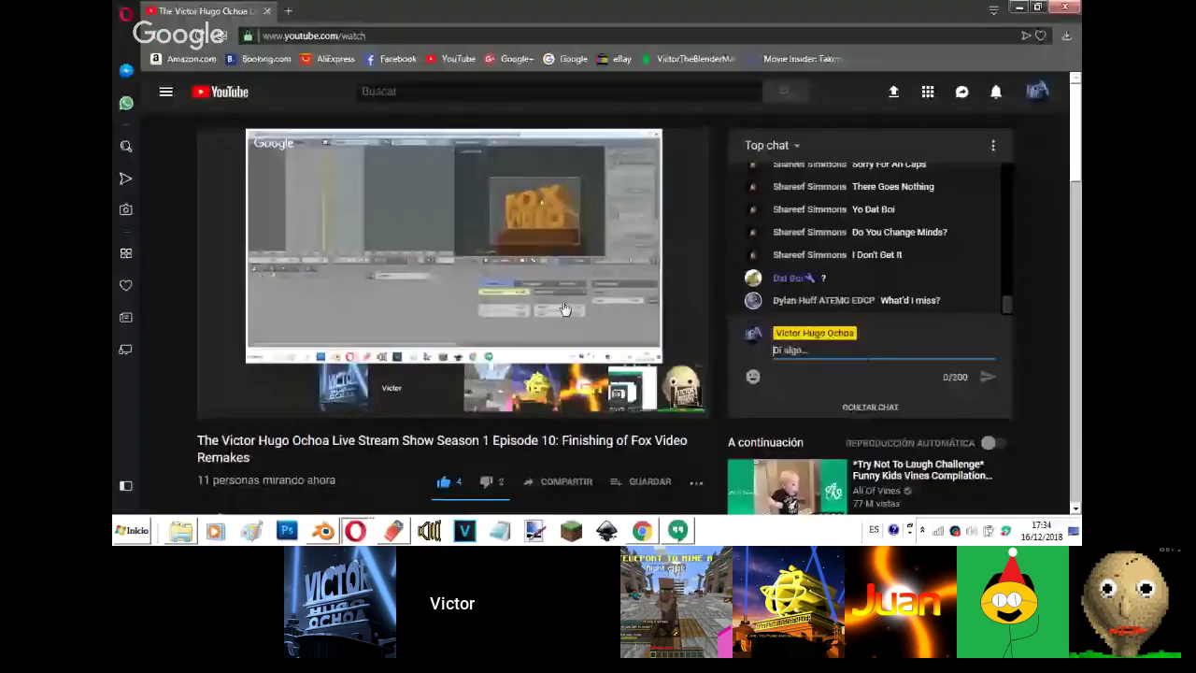
pyautogui.click(1003, 96)
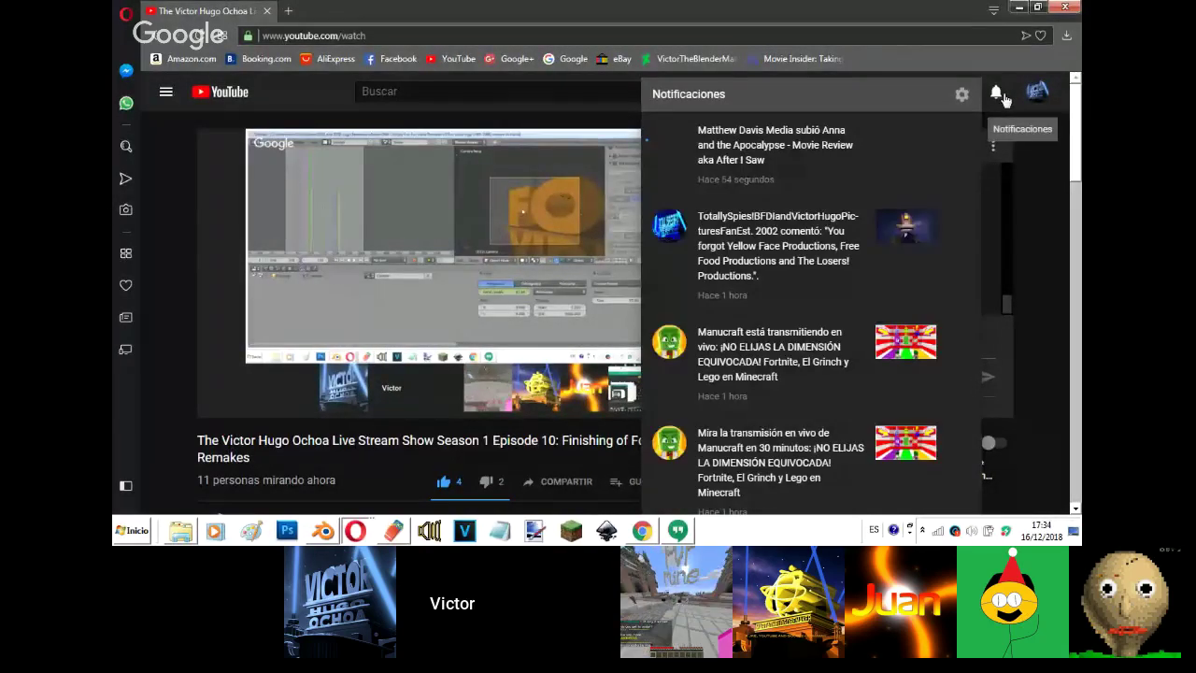
pyautogui.click(282, 476)
pyautogui.moveTo(355, 530)
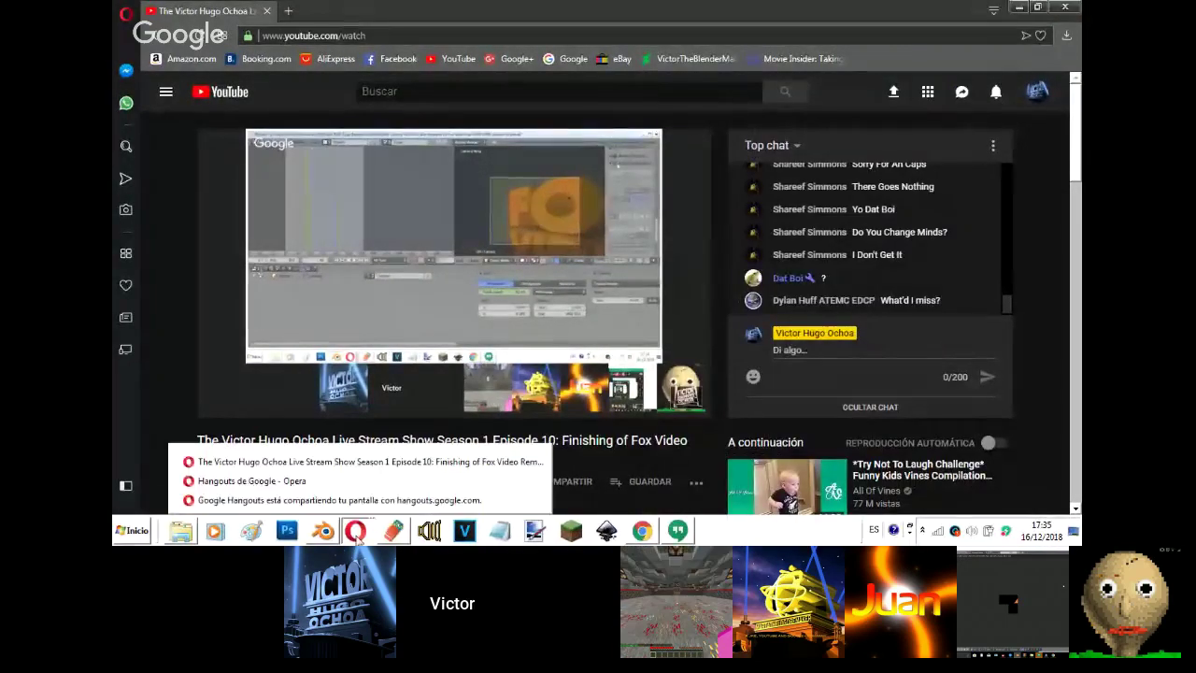
pyautogui.click(392, 479)
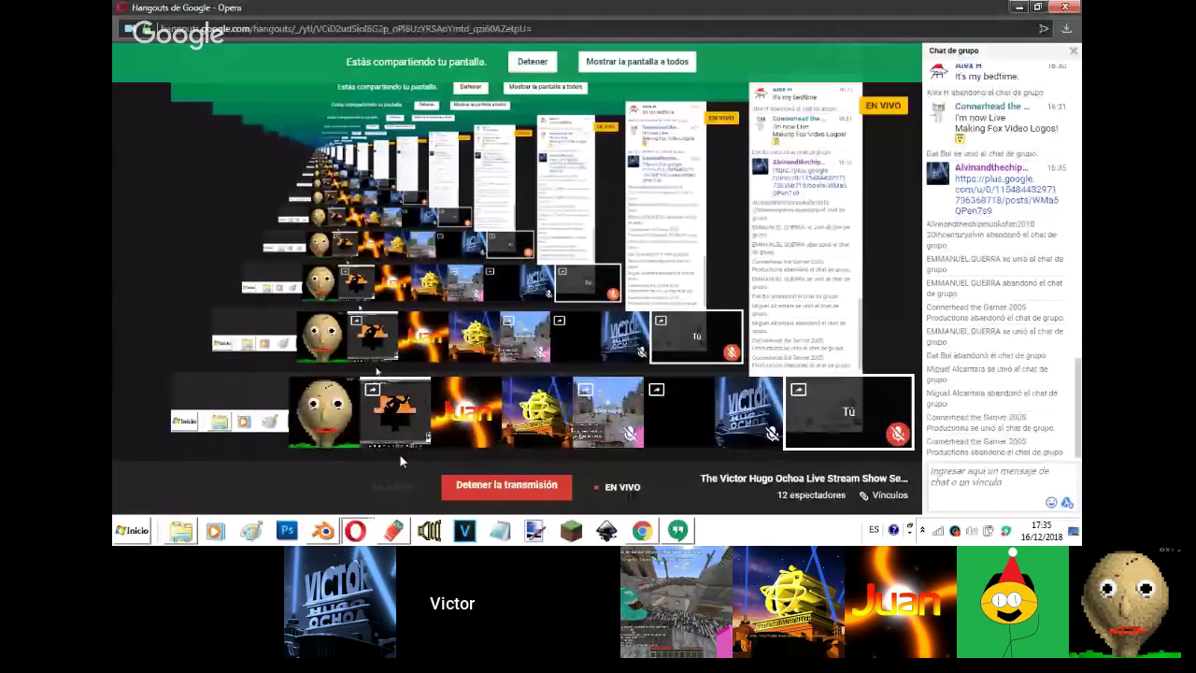
# - Return to Blender, play the animation and stop at frame 47 with the background reference clip displayed
pyautogui.click(323, 531)
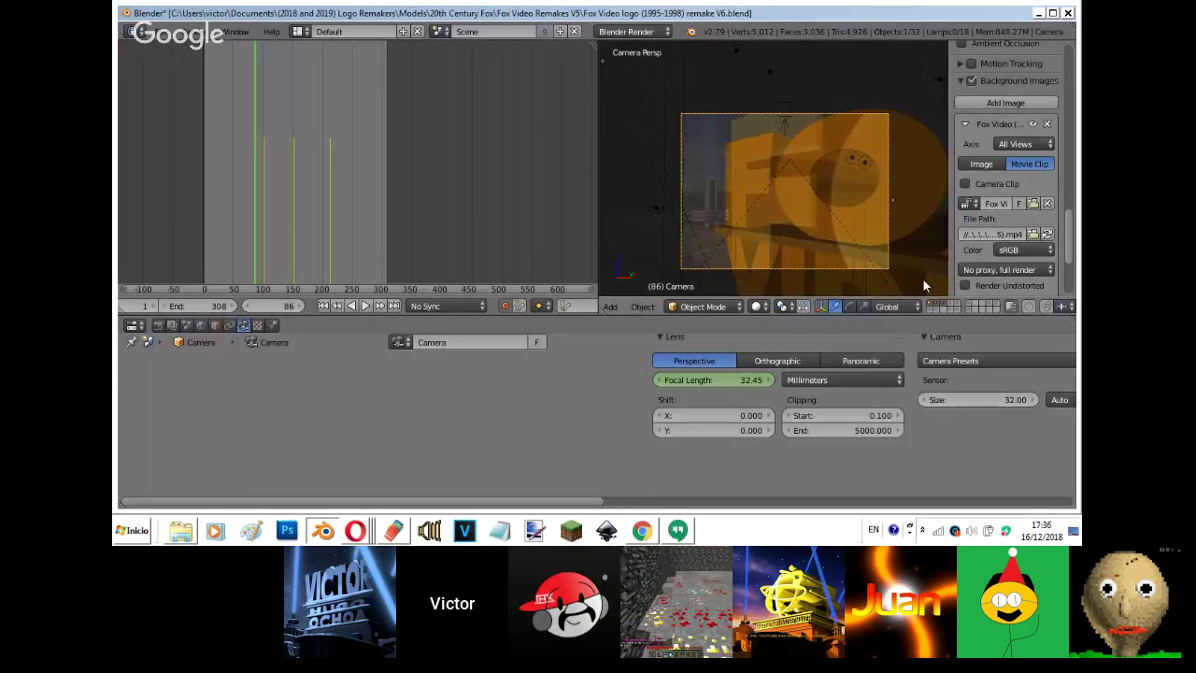
pyautogui.hotkey('alt', 'a')
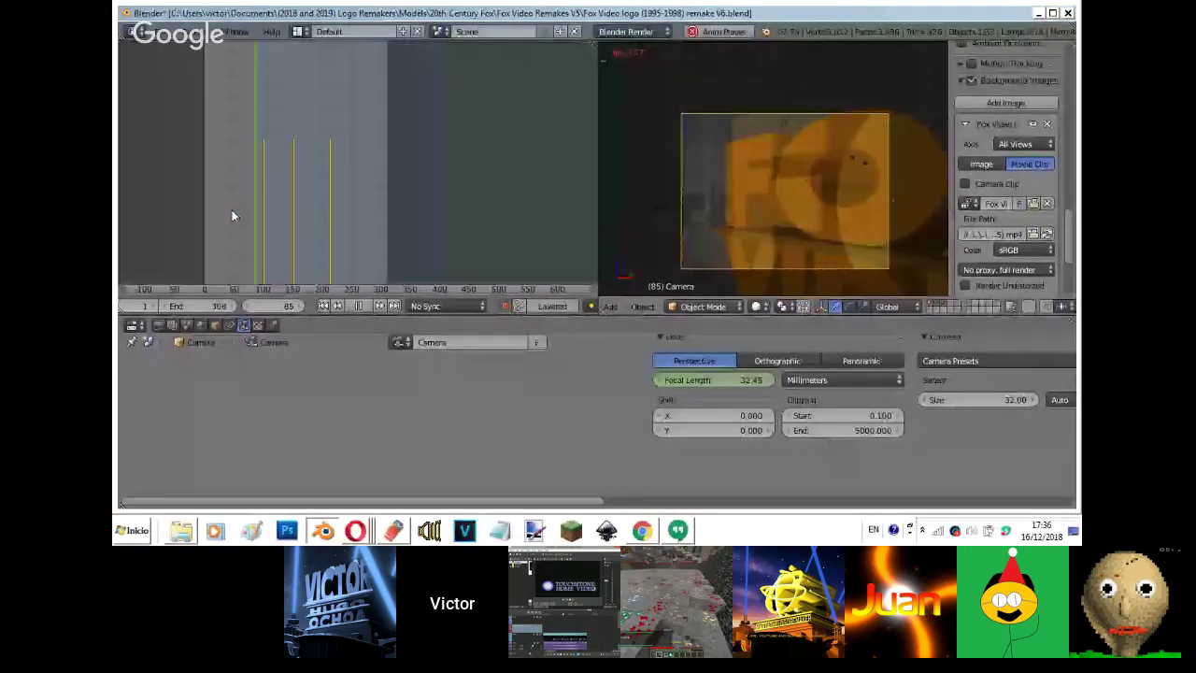
pyautogui.press('Escape')
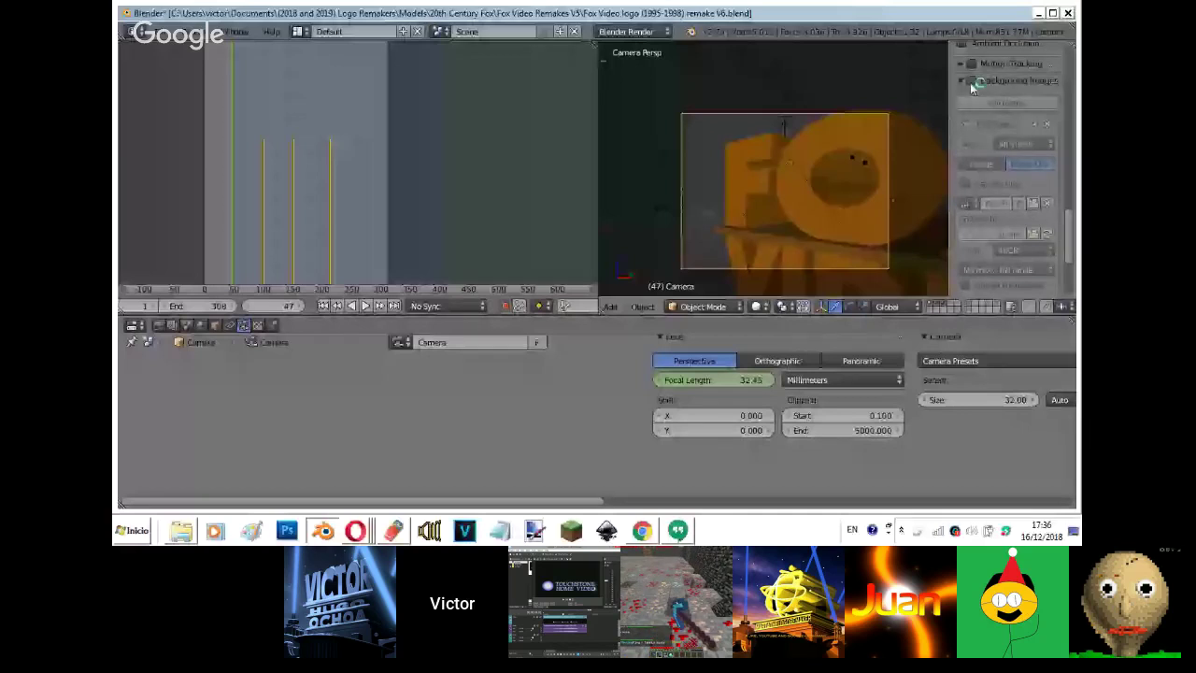
pyautogui.click(972, 81)
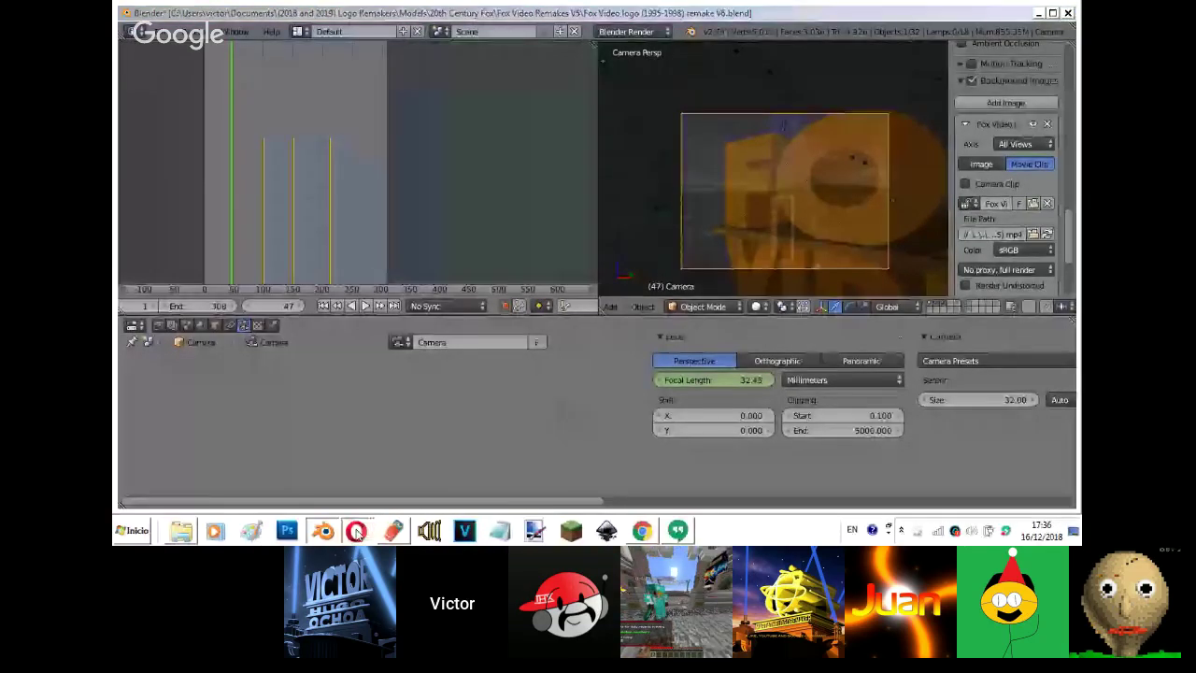
# - Check the live stream page in Opera and the Hangouts group chat before returning to Blender
pyautogui.click(378, 461)
pyautogui.click(679, 531)
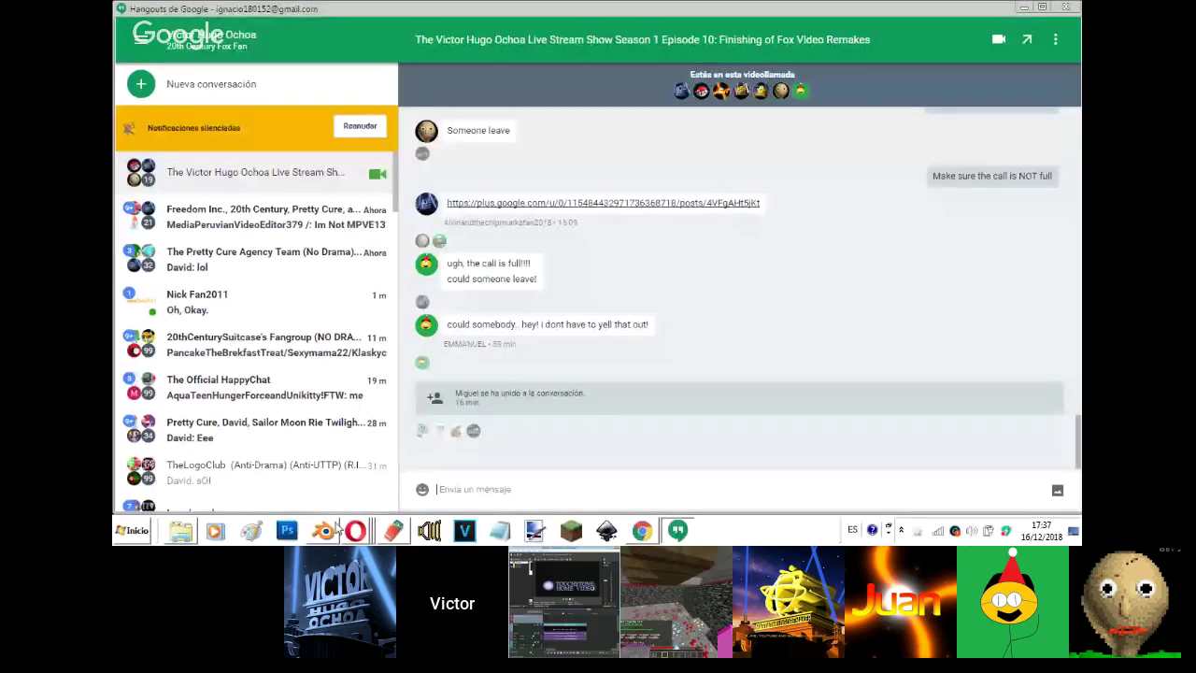
pyautogui.click(327, 530)
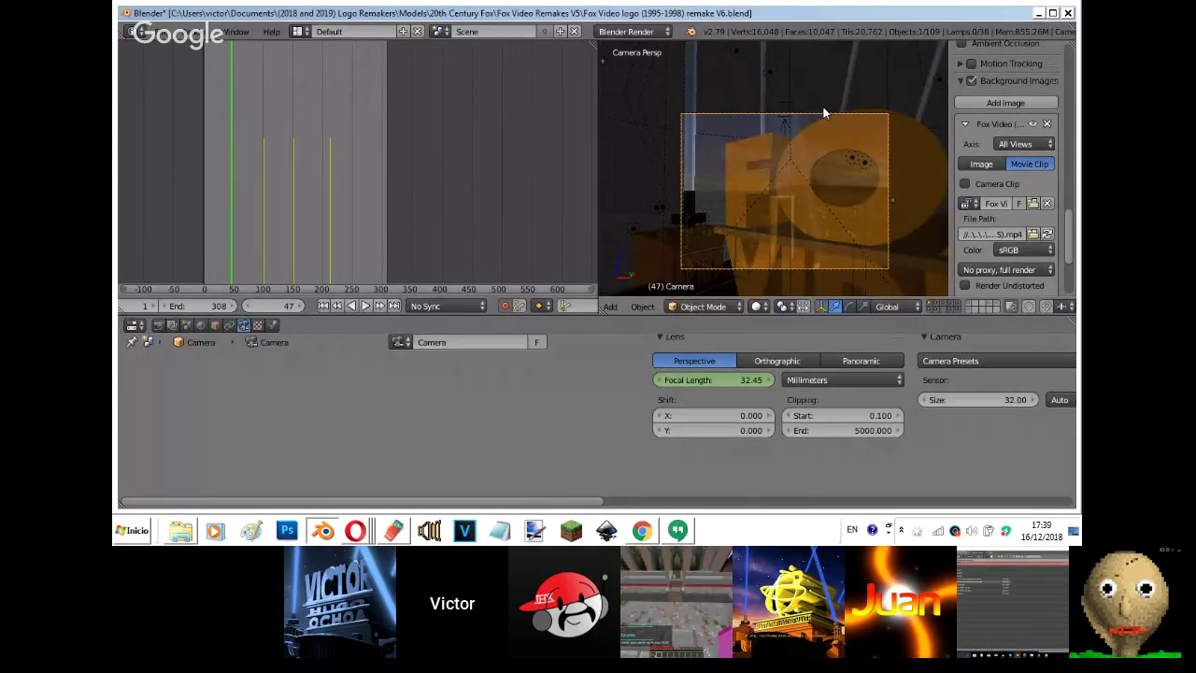
# - Move the camera at frame 47 so the searchlight beside the F comes into the camera frame
pyautogui.press('g')
pyautogui.press('y')
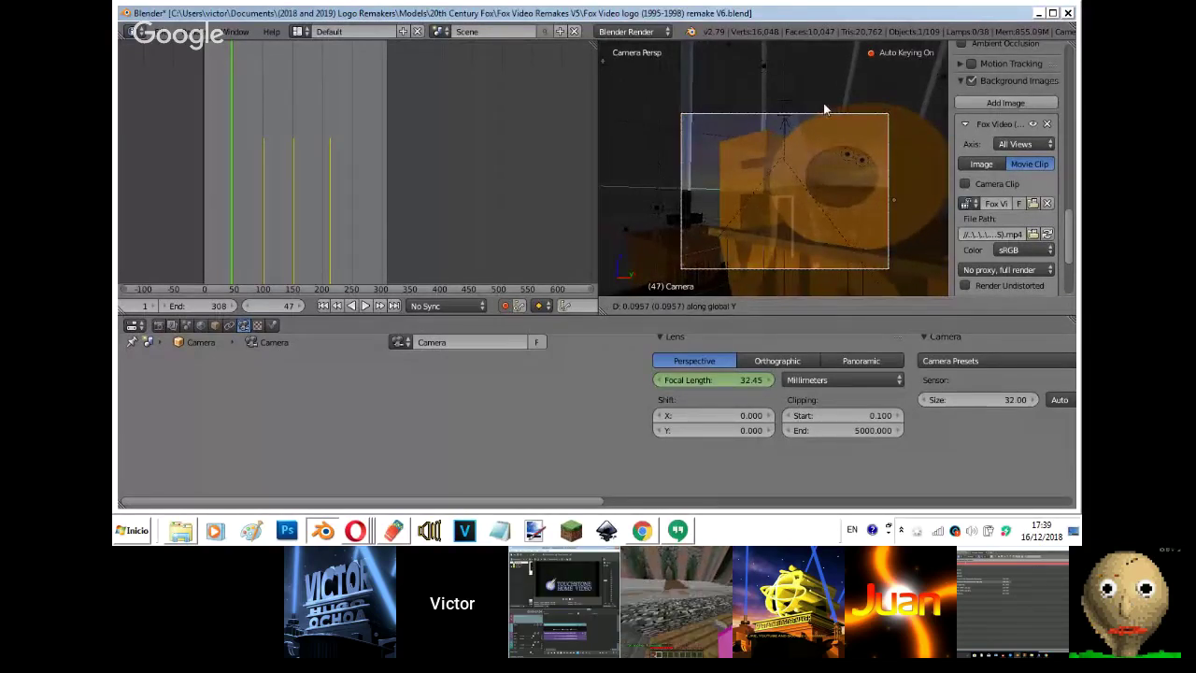
pyautogui.press('y')
pyautogui.press('y')
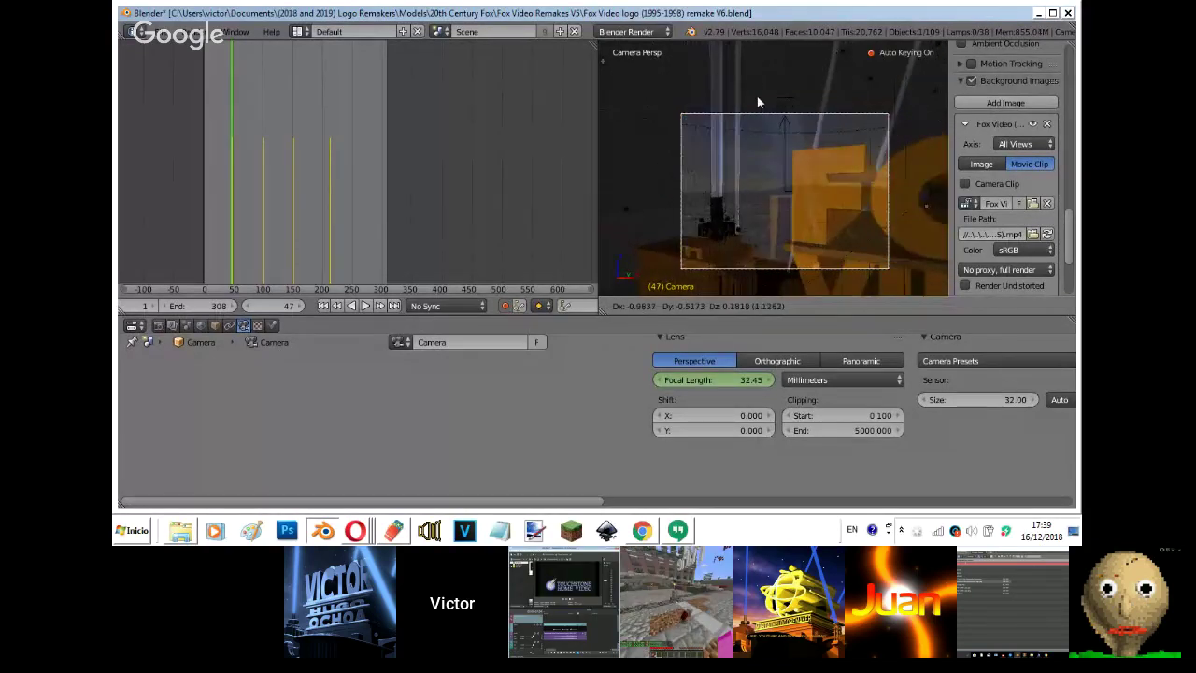
pyautogui.click(754, 97)
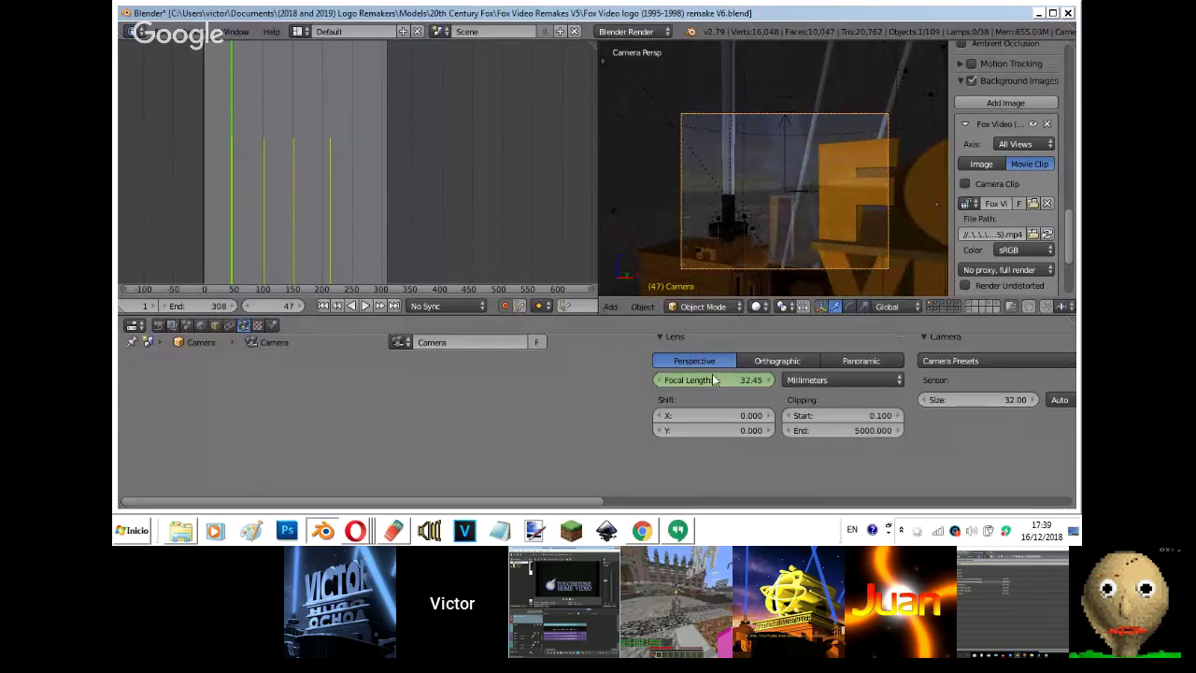
# - Set the camera's focal length to 29 mm at frame 47 and move the camera along the Y axis
pyautogui.click(715, 380)
pyautogui.write('29')
pyautogui.press('Return')
pyautogui.press('g')
pyautogui.press('y')
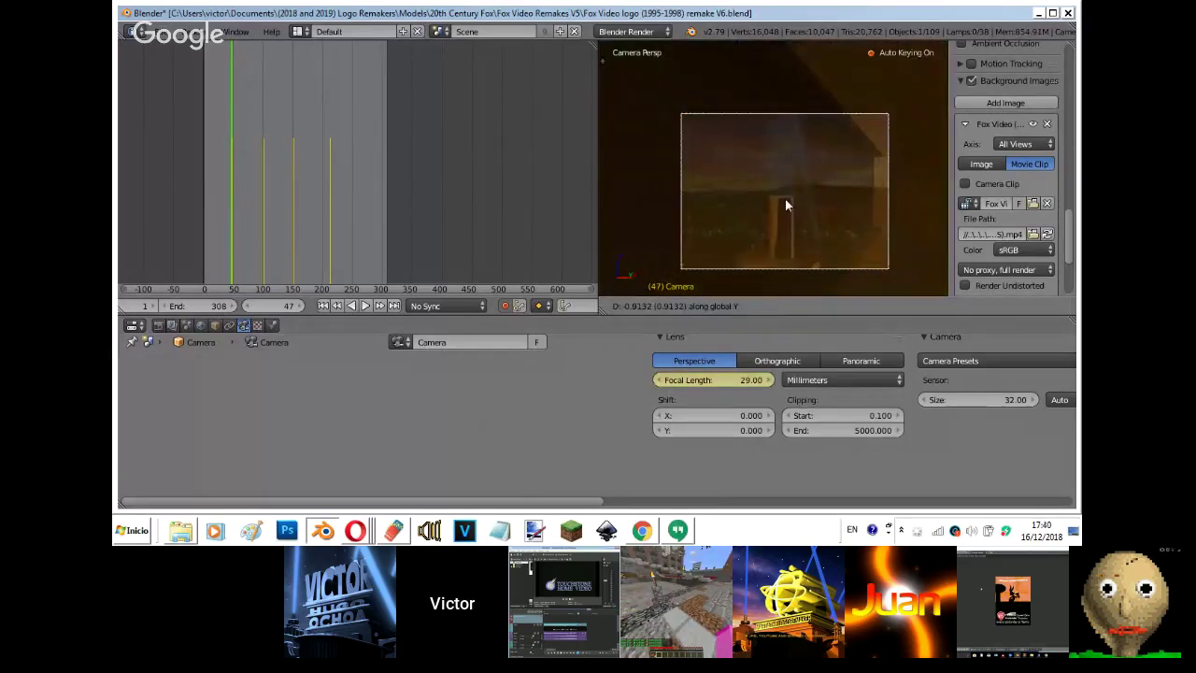
pyautogui.click(749, 200)
# - Shift the Empty sideways at frame 47 to bring the searchlight to the middle of the camera frame
pyautogui.rightClick(830, 192)
pyautogui.press('g')
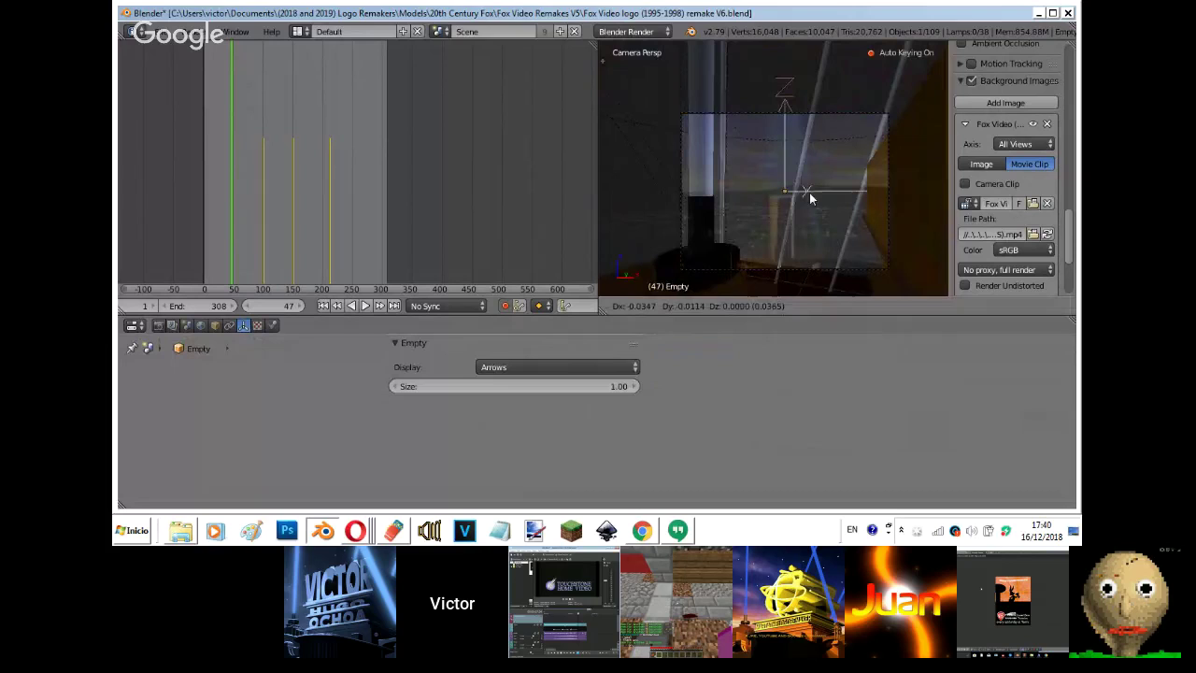
pyautogui.click(806, 191)
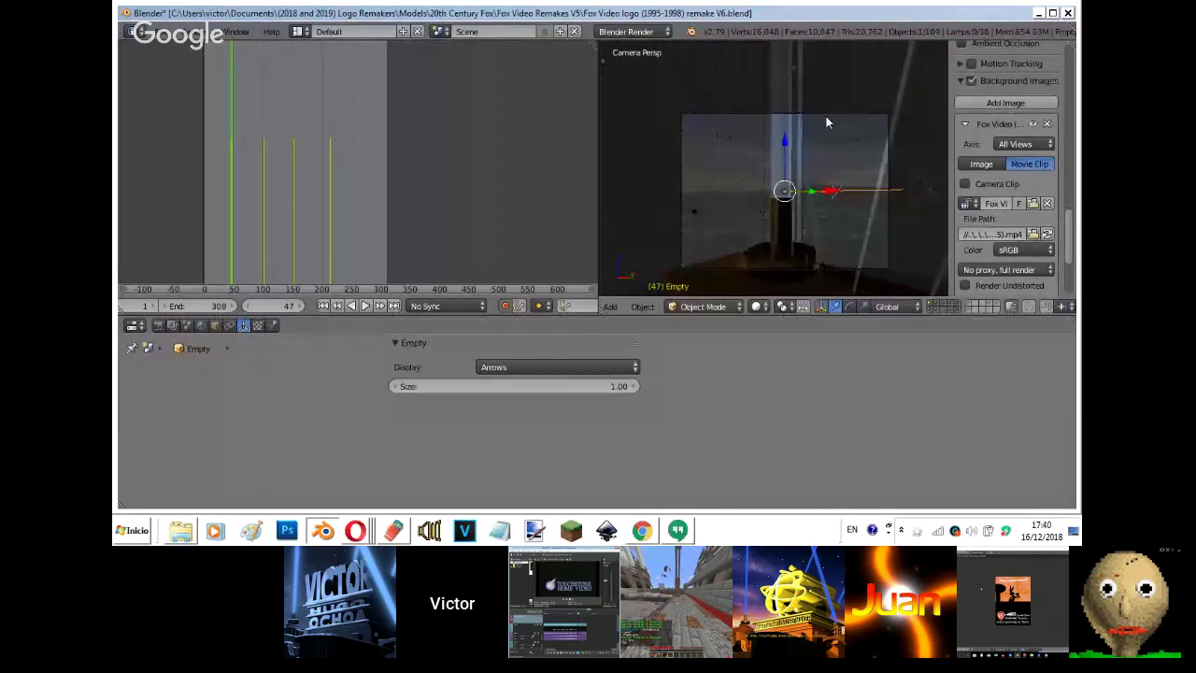
# - Reposition the Empty at frame 47 with free moves to line up the searchlight with the beam in the reference clip
pyautogui.rightClick(825, 115)
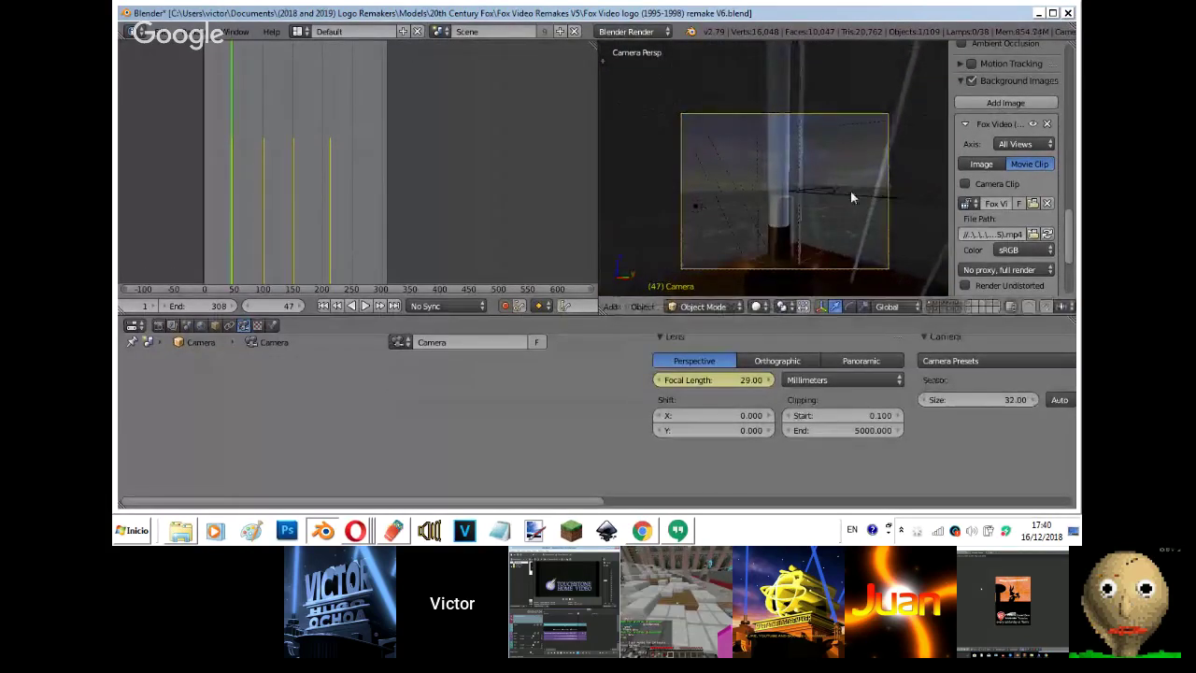
pyautogui.rightClick(851, 190)
pyautogui.press('g')
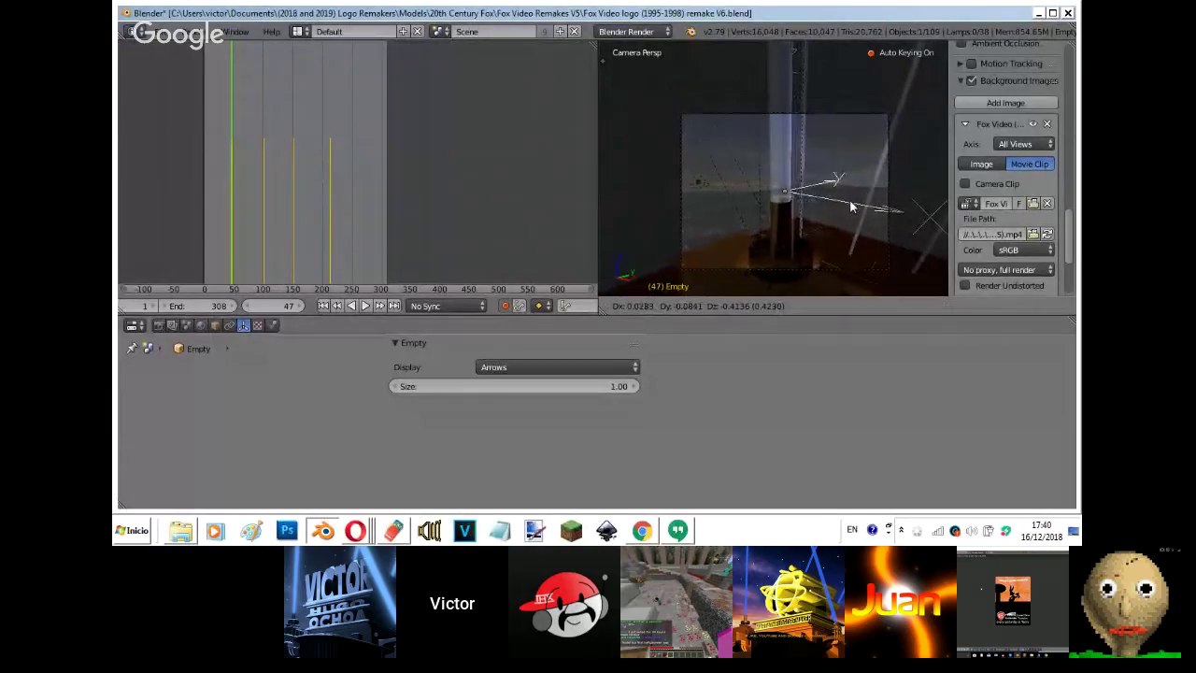
pyautogui.click(851, 202)
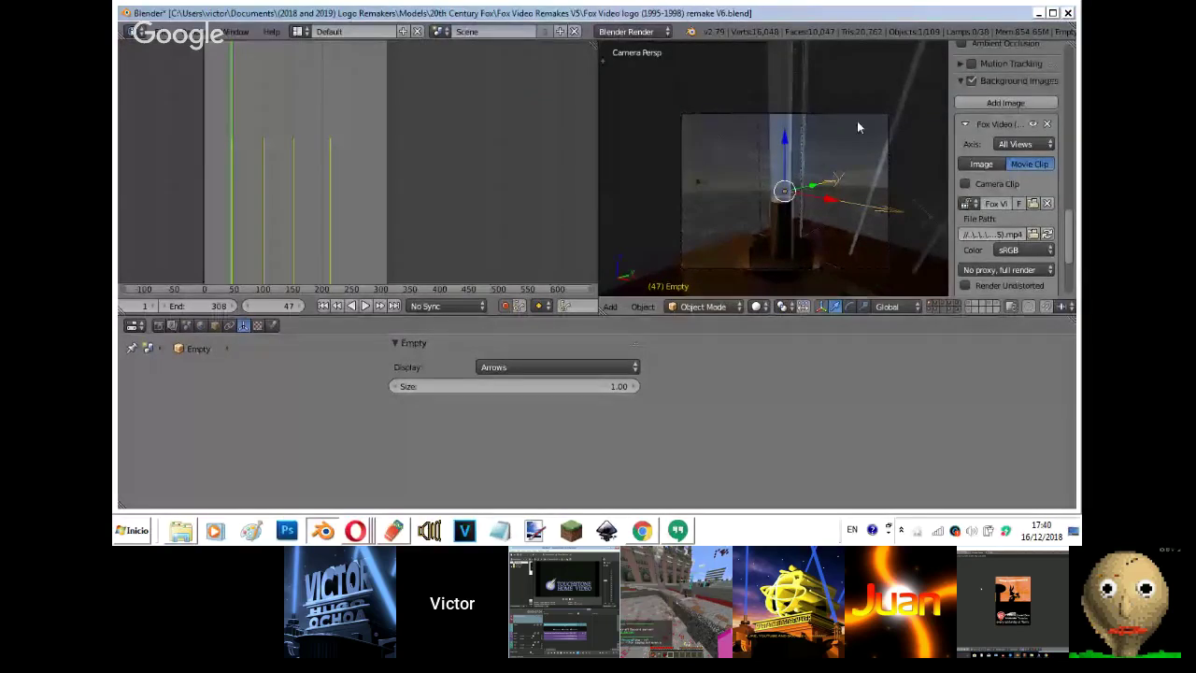
pyautogui.press('g')
pyautogui.press('x')
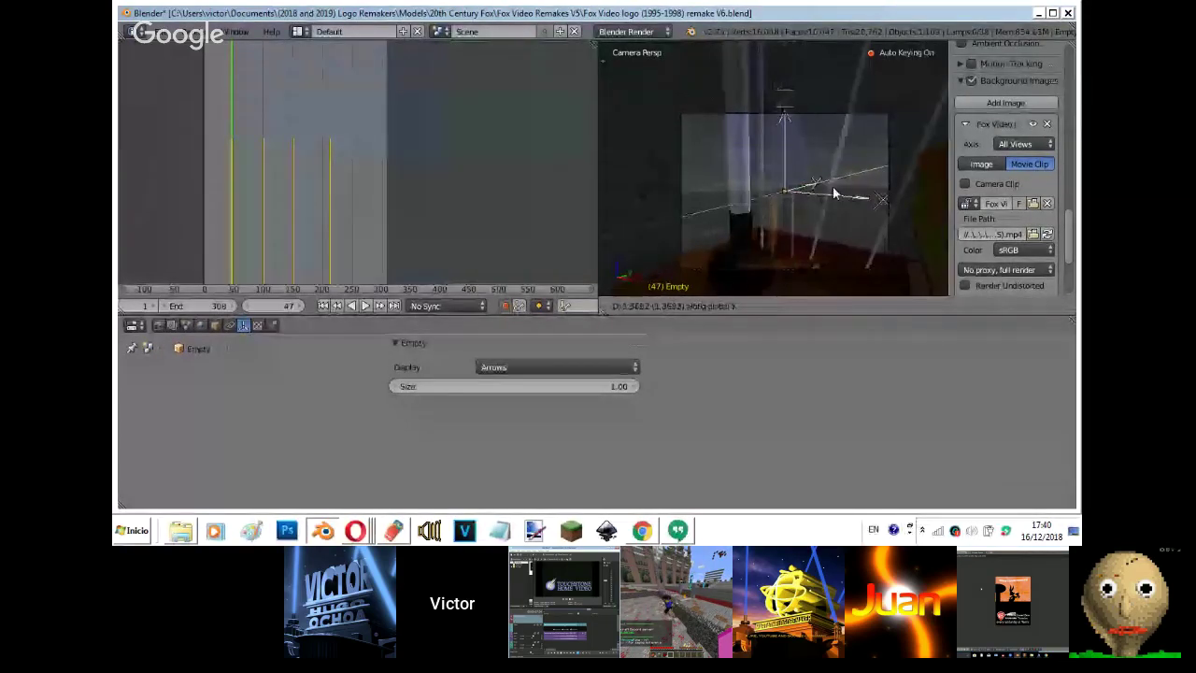
pyautogui.press('y')
pyautogui.press('y')
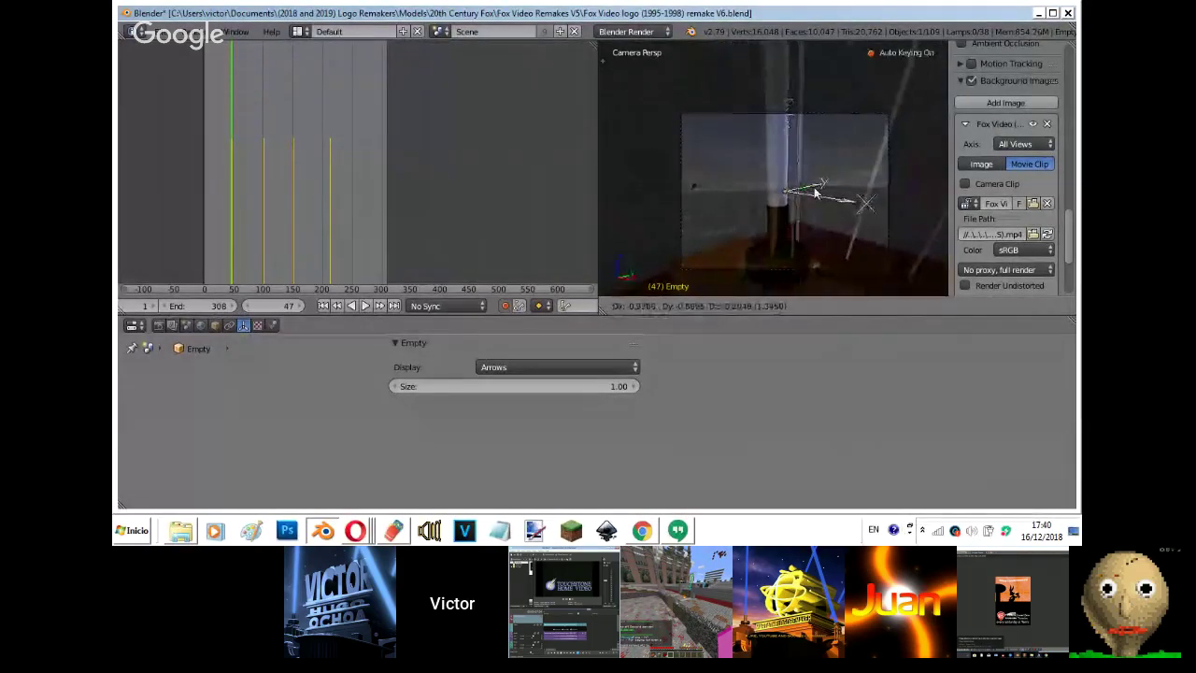
pyautogui.click(821, 192)
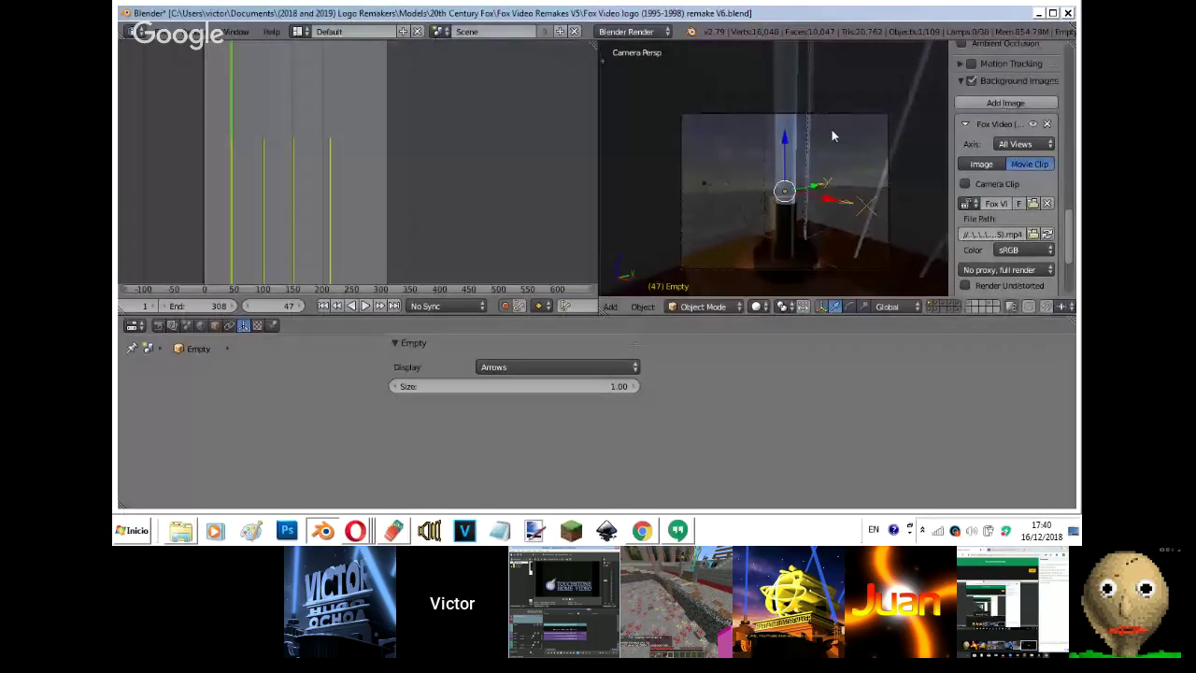
# - Move the camera slightly at frame 47 and shift the Empty to recentre the searchlight in the camera frame
pyautogui.rightClick(831, 136)
pyautogui.press('g')
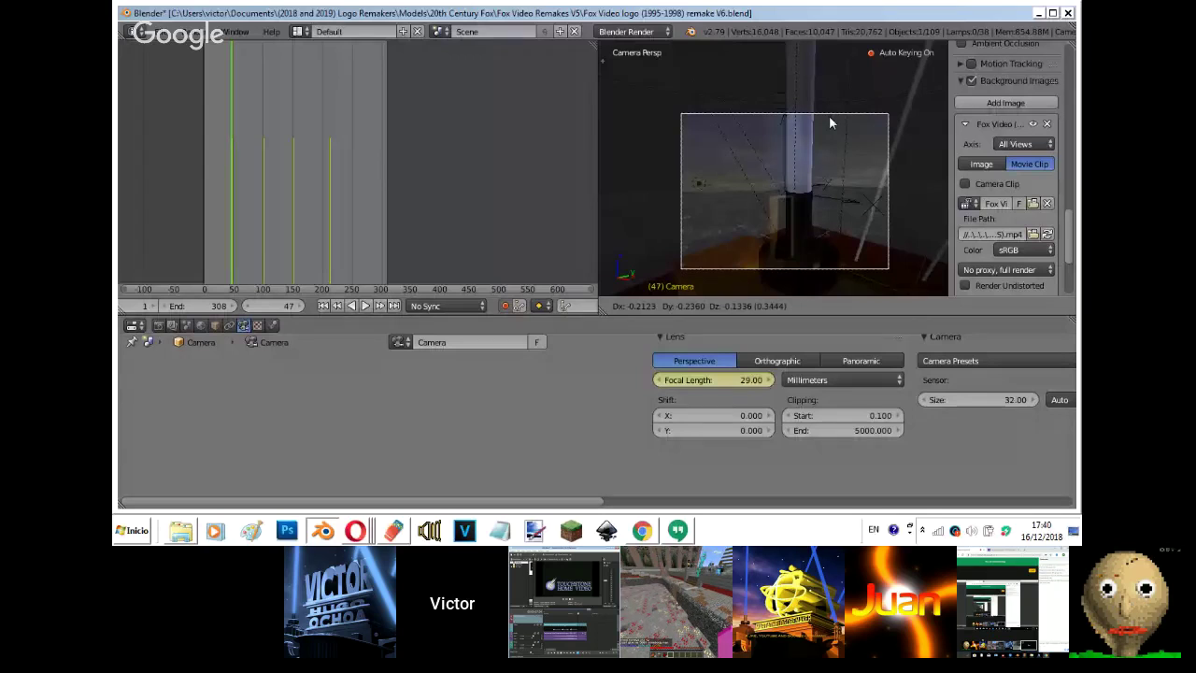
pyautogui.click(835, 125)
pyautogui.rightClick(835, 215)
pyautogui.press('g')
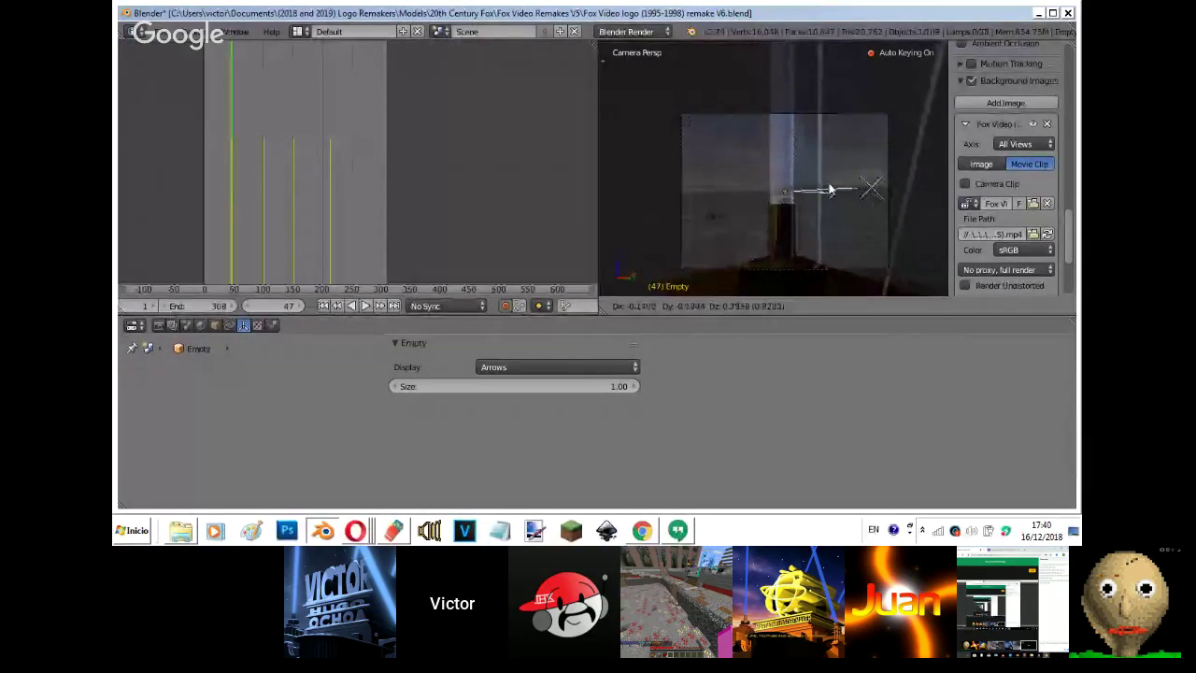
pyautogui.click(829, 190)
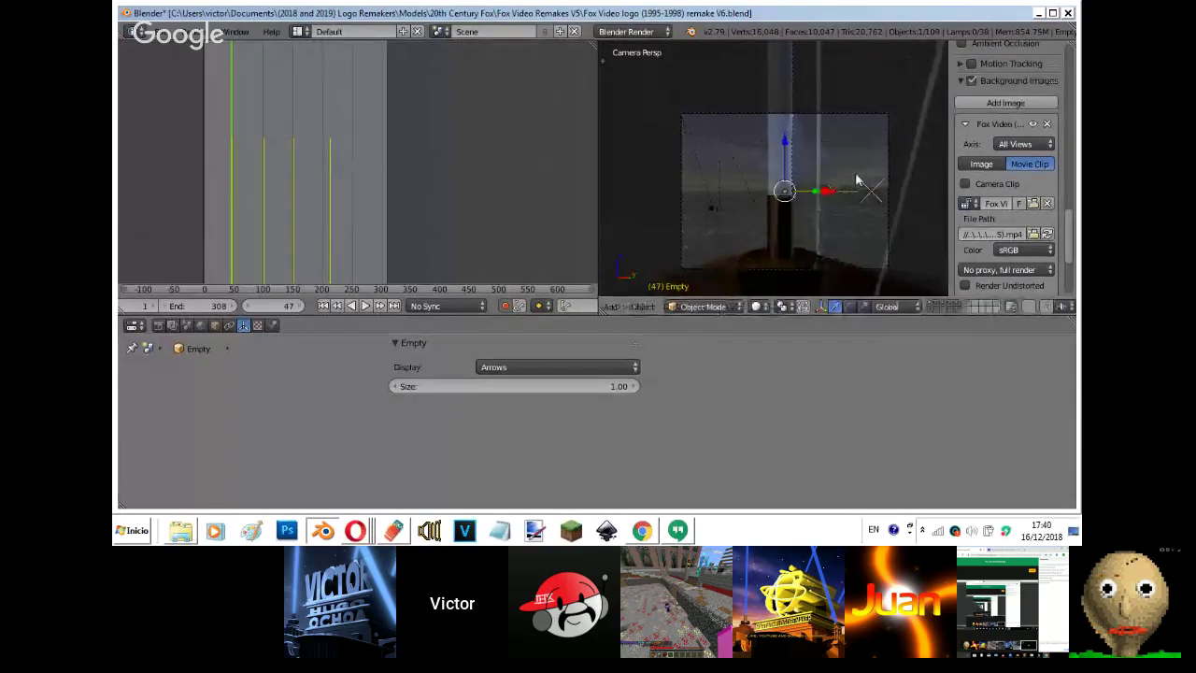
# - Inspect the searchlight's beam and base up close in rendered shading, with the background images turned back on at the end
pyautogui.rightClick(800, 199)
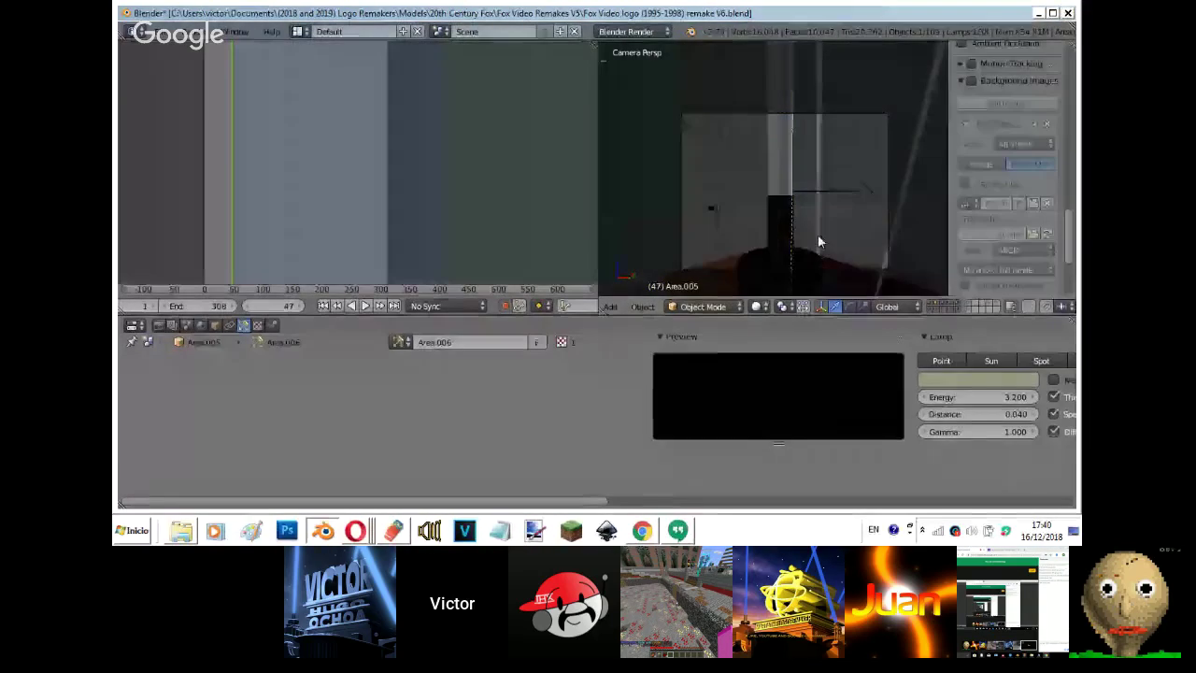
pyautogui.rightClick(778, 208)
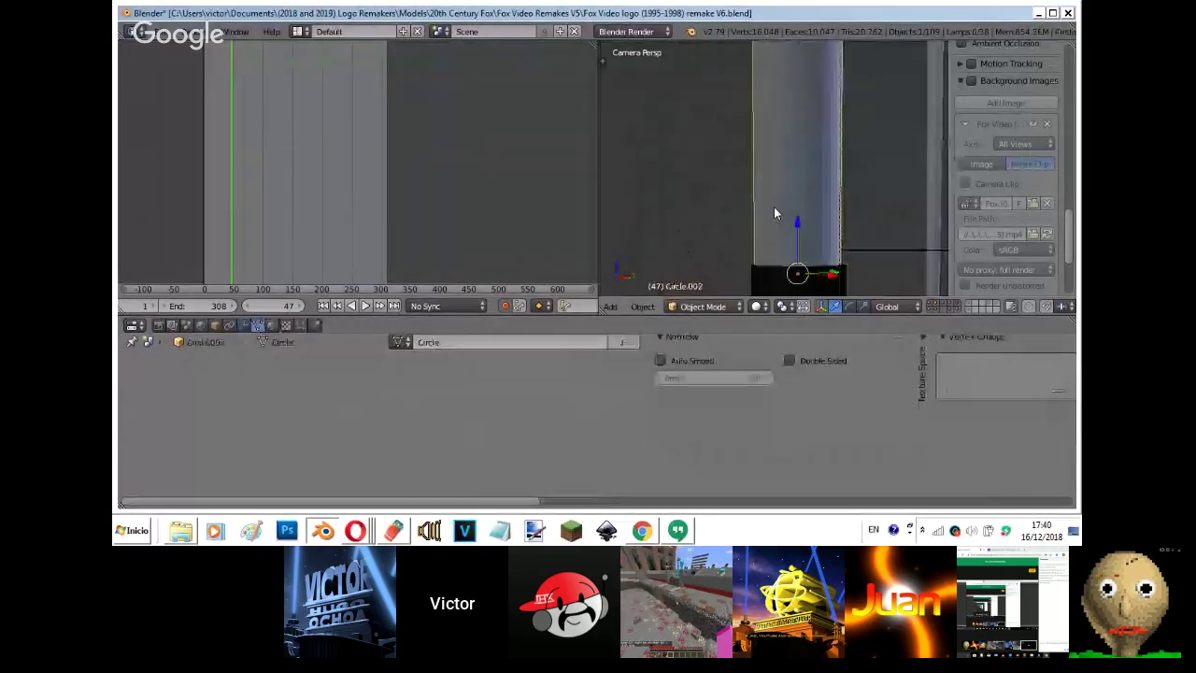
pyautogui.hotkey('shift', 'z')
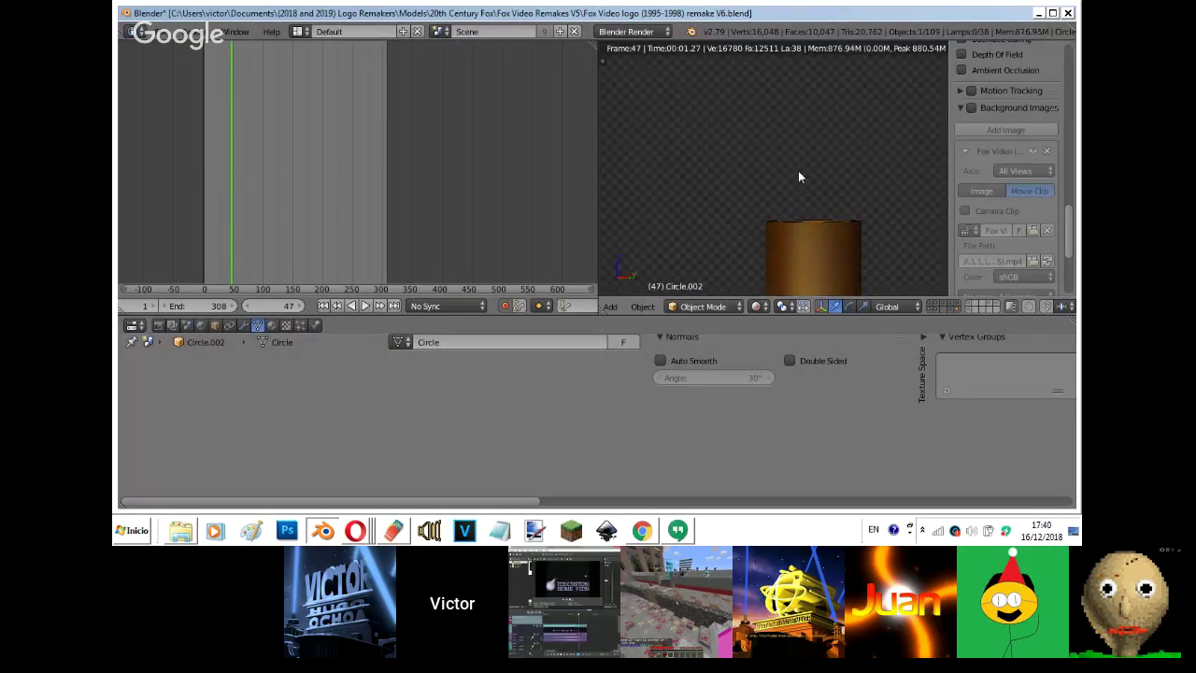
pyautogui.hotkey('shift', 'z')
pyautogui.click(971, 139)
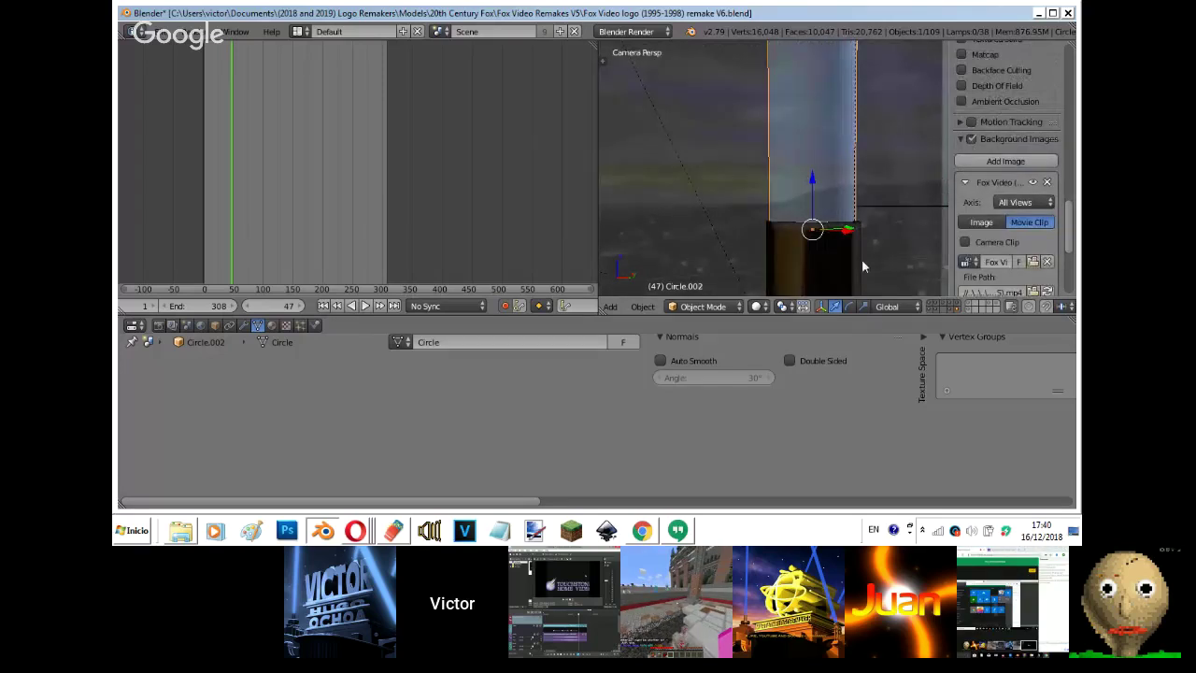
pyautogui.keyDown('shift'); pyautogui.moveTo(861, 259); pyautogui.dragTo(849, 110, button='middle'); pyautogui.keyUp('shift')
pyautogui.scroll(-3, 849, 110)
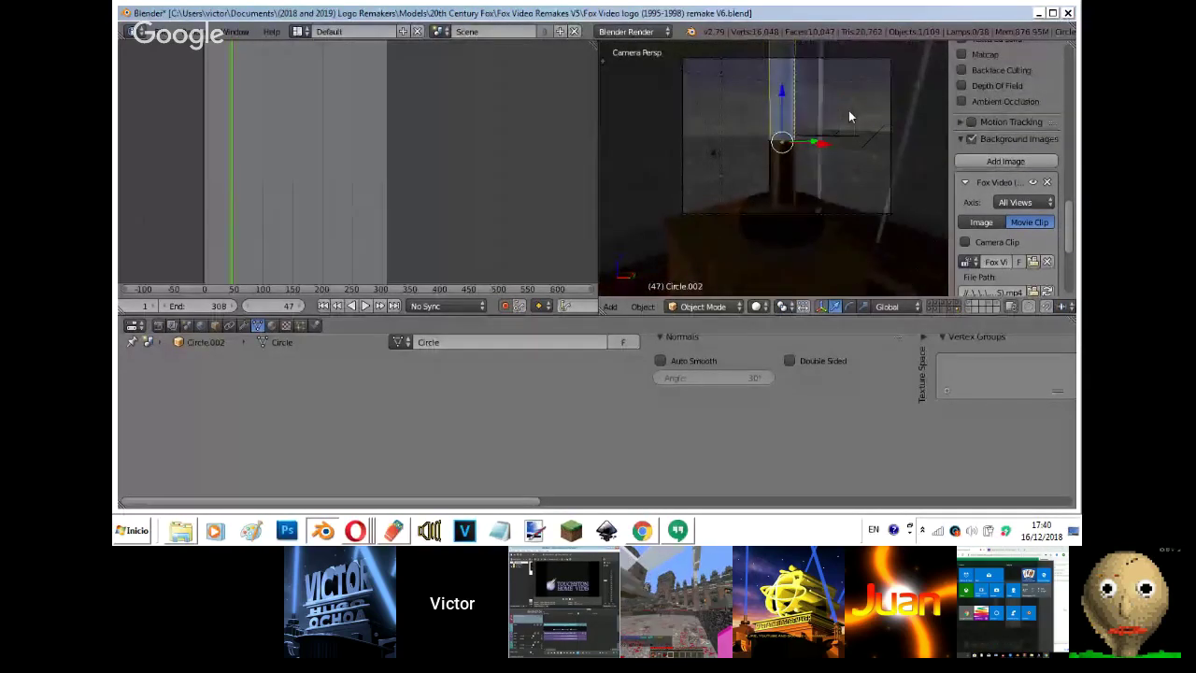
# - Adjust the Empty's Z location at frame 47 to match the searchlight's height to the reference clip
pyautogui.rightClick(884, 97)
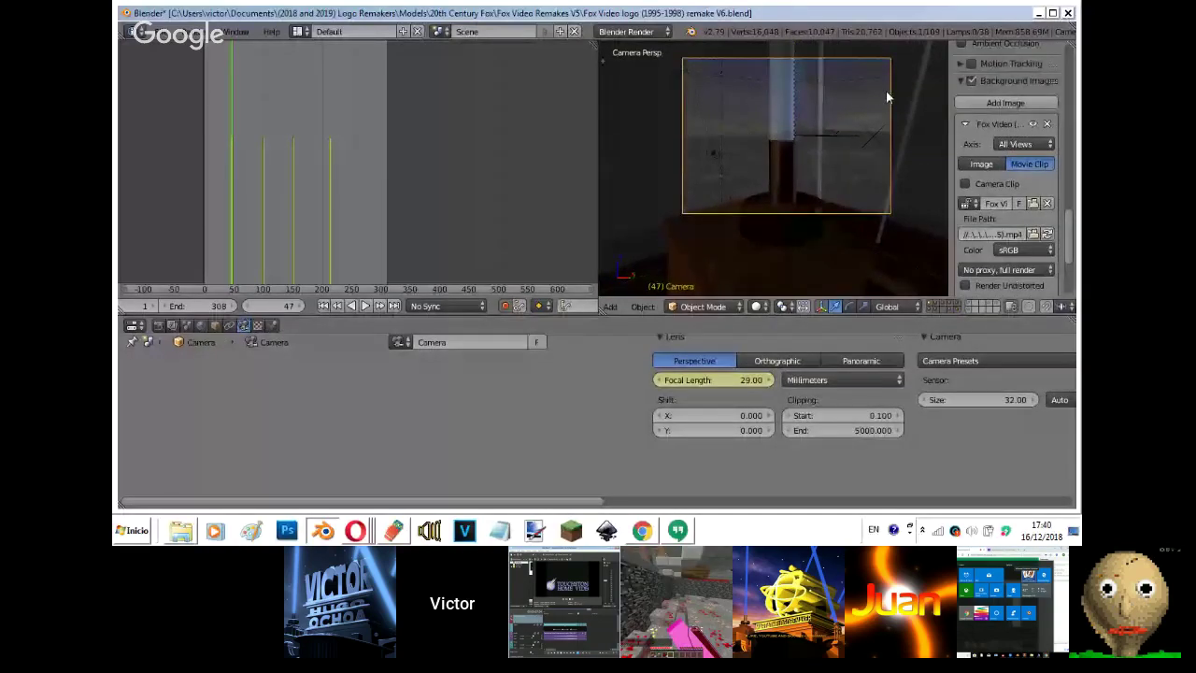
pyautogui.scroll(15, 991, 112)
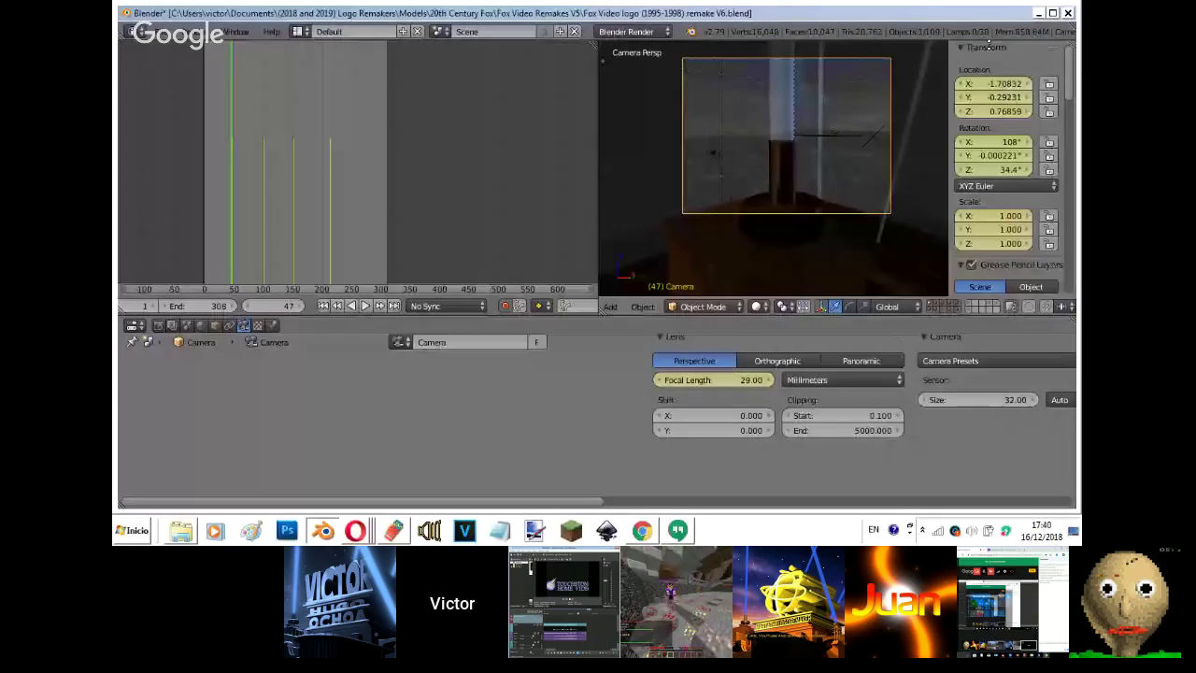
pyautogui.rightClick(863, 147)
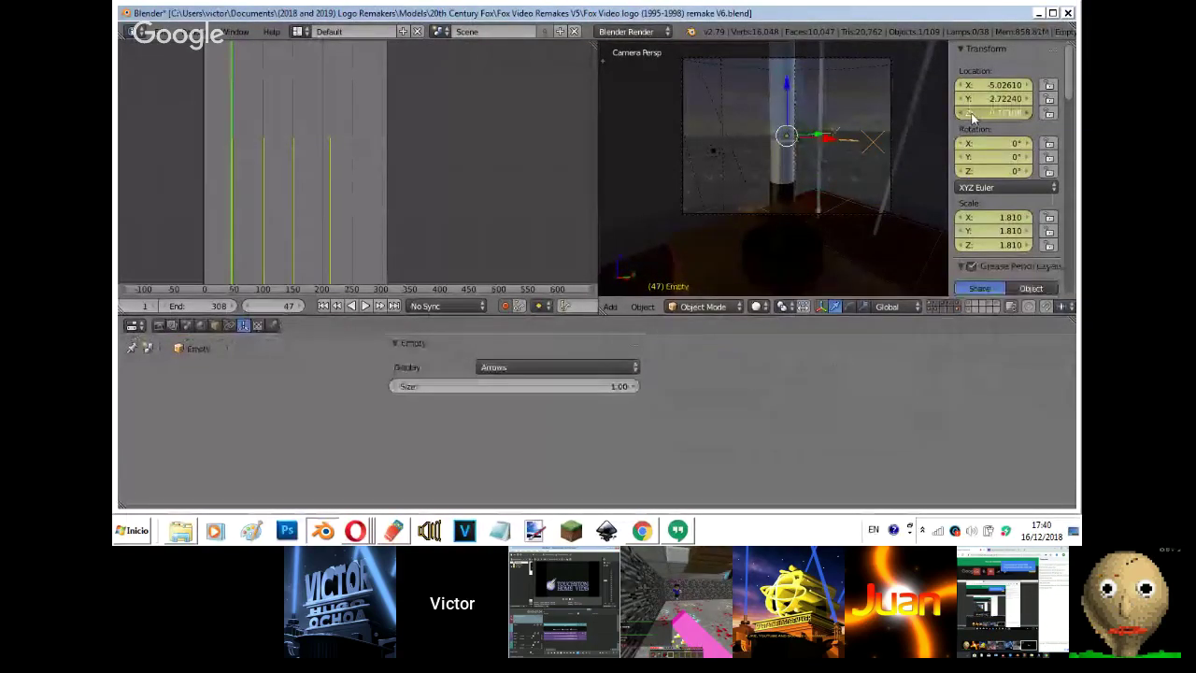
pyautogui.moveTo(966, 114); pyautogui.dragTo(901, 174)
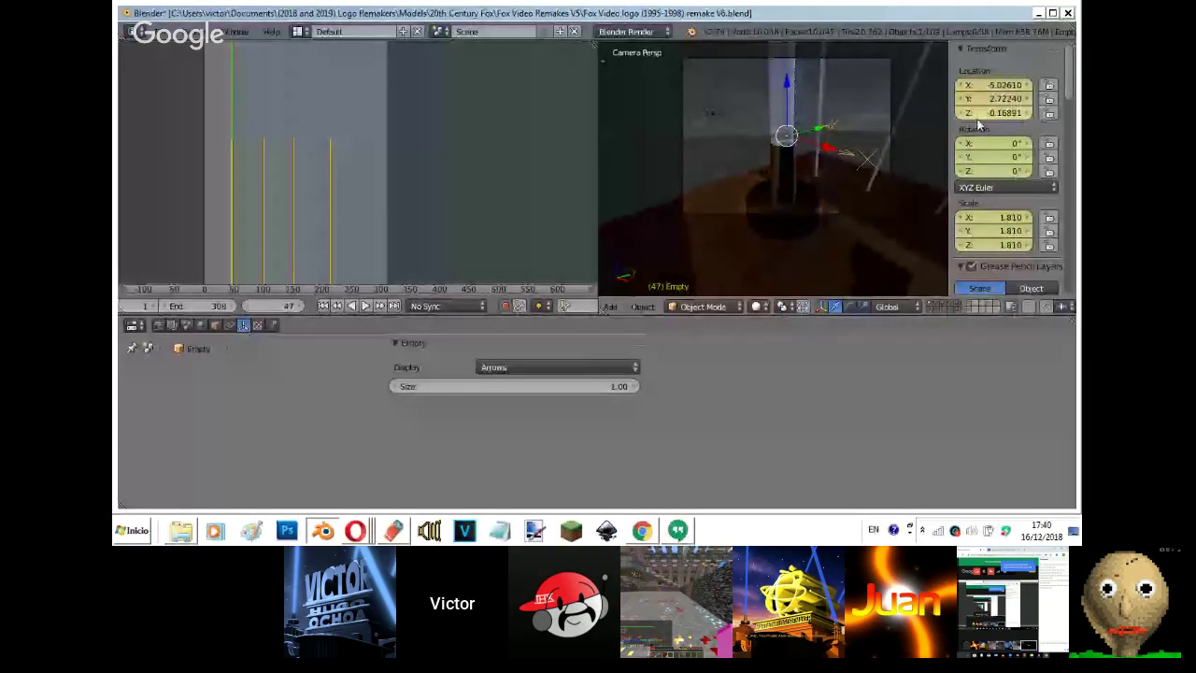
pyautogui.moveTo(981, 119); pyautogui.dragTo(906, 136)
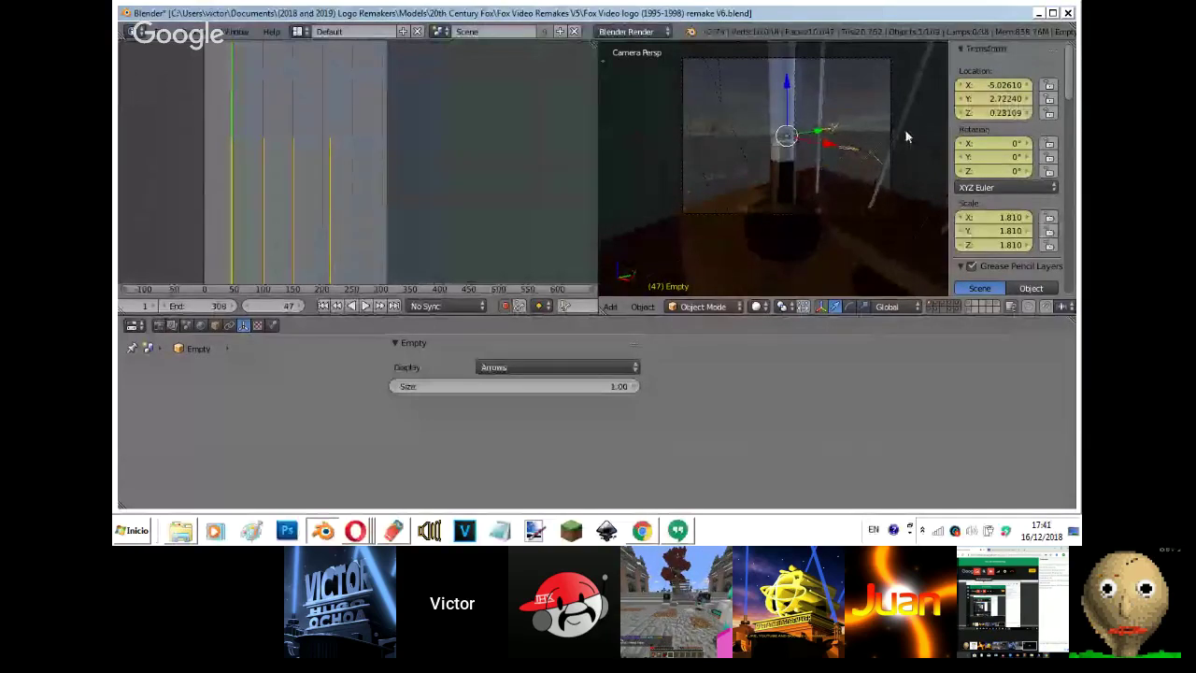
# - Select the camera and bring up the background image settings of the reference clip
pyautogui.rightClick(906, 138)
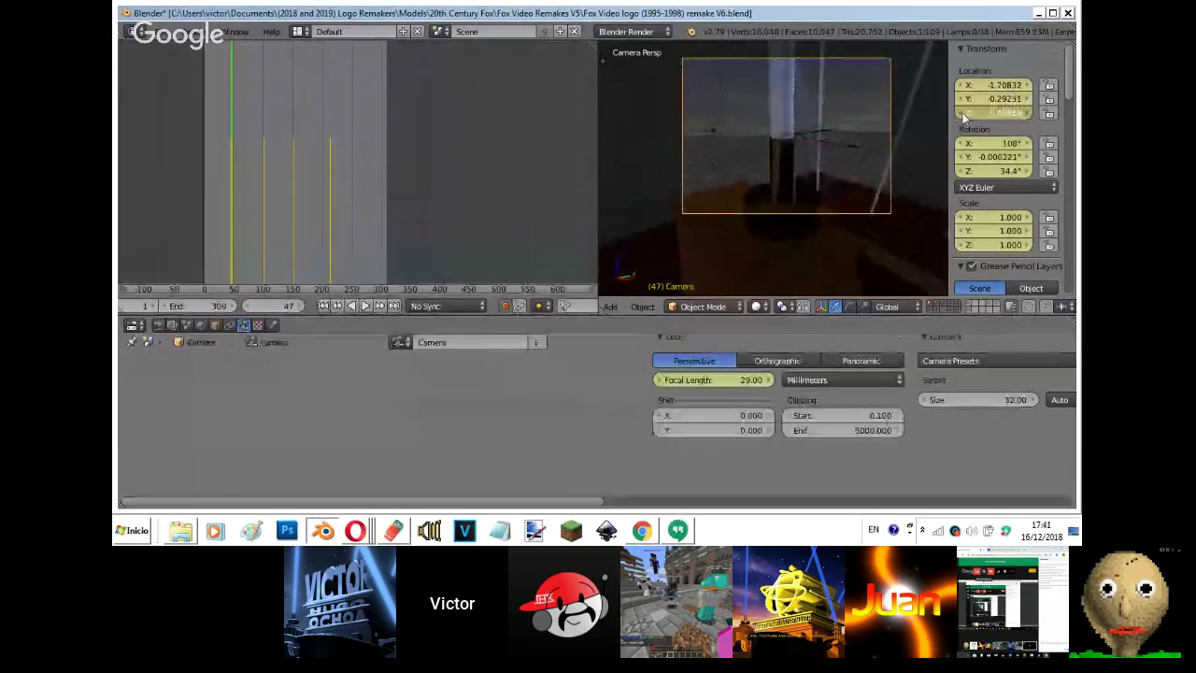
pyautogui.scroll(-5, 978, 187)
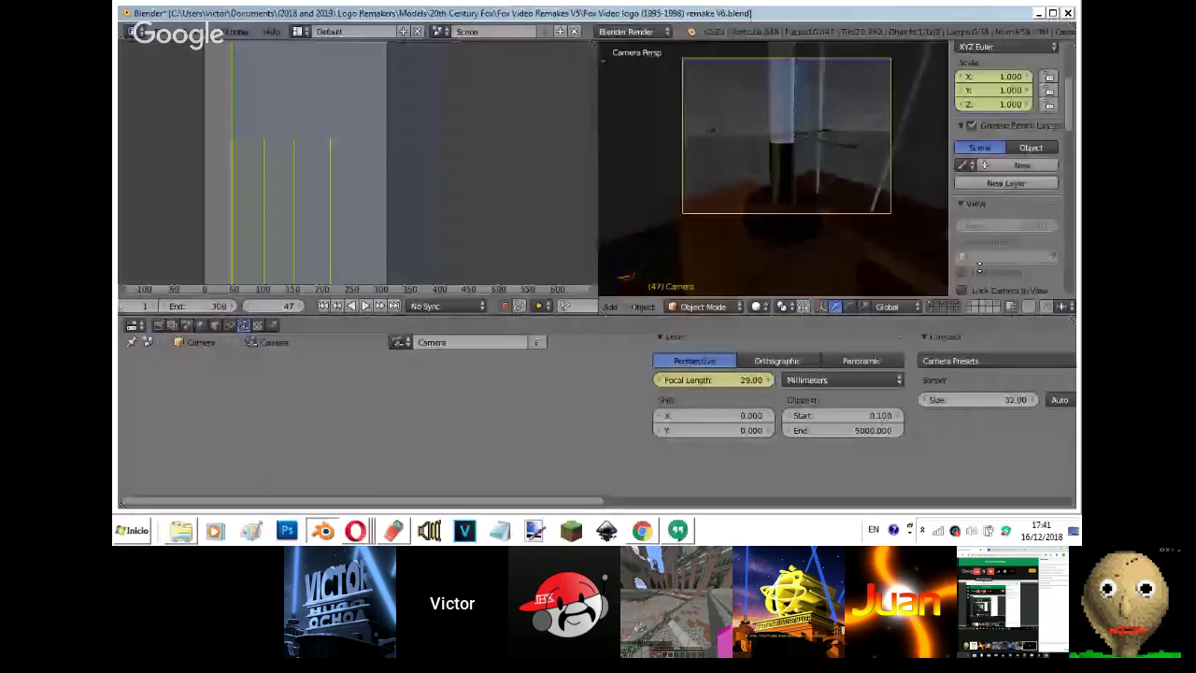
pyautogui.scroll(-10, 980, 267)
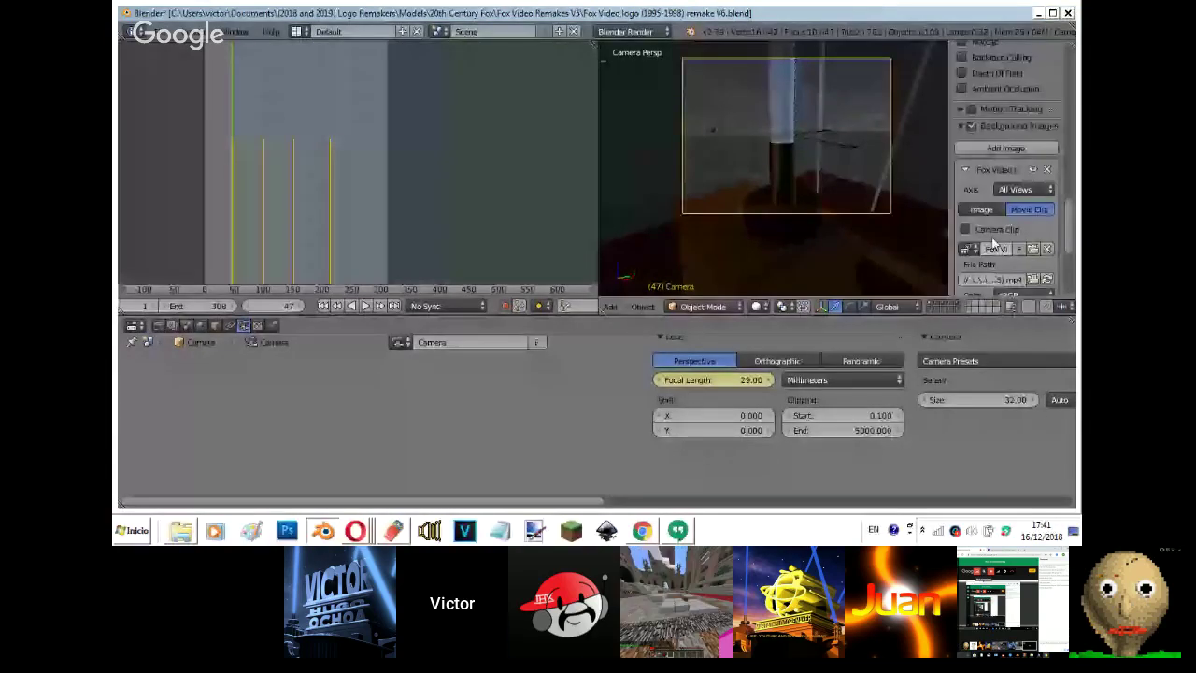
# - Turn off the background images and preview the camera view in rendered shading, then return to wireframe
pyautogui.click(972, 128)
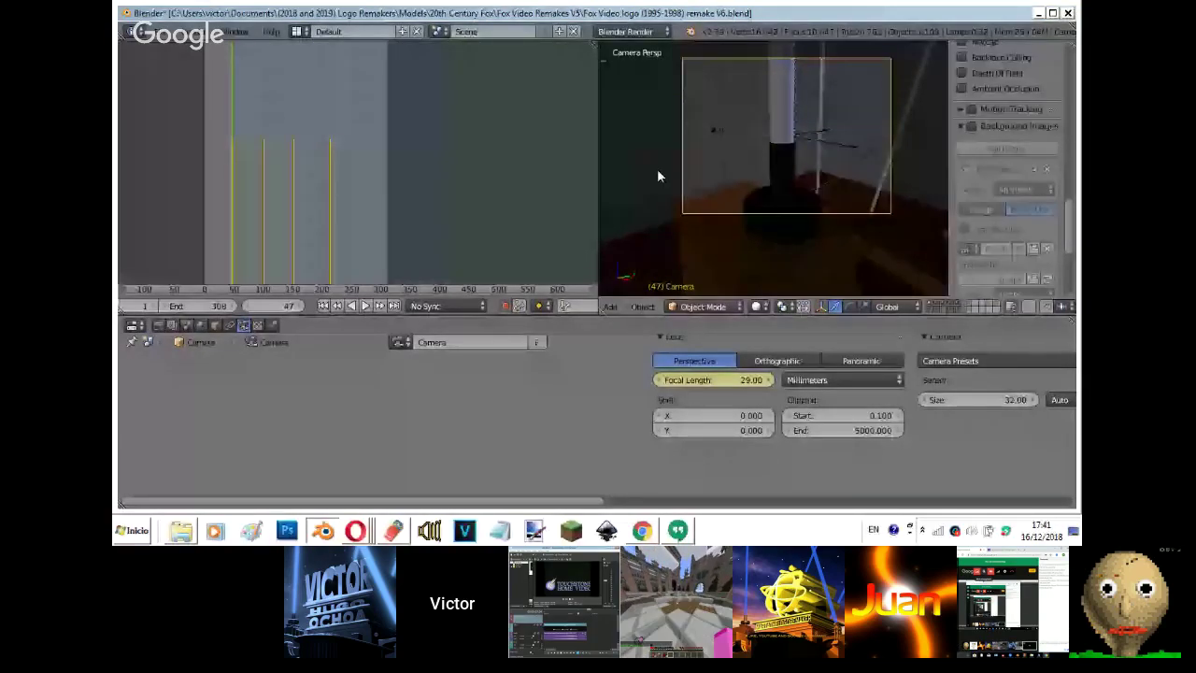
pyautogui.hotkey('shift', 'z')
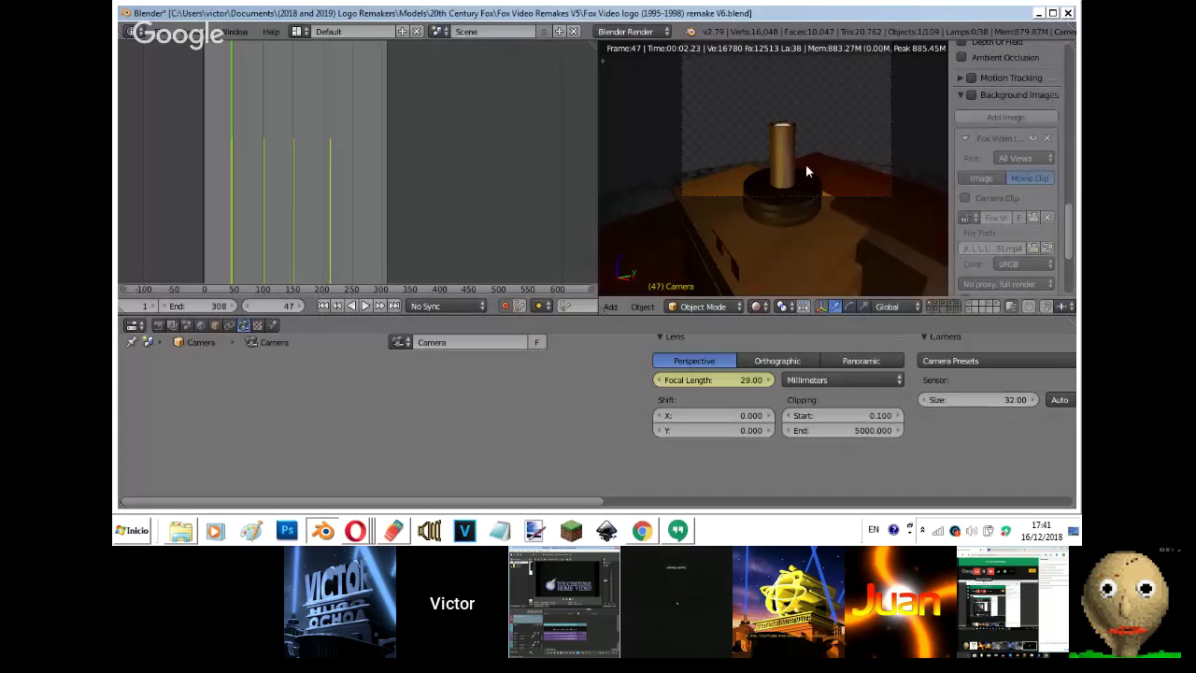
pyautogui.press('z')
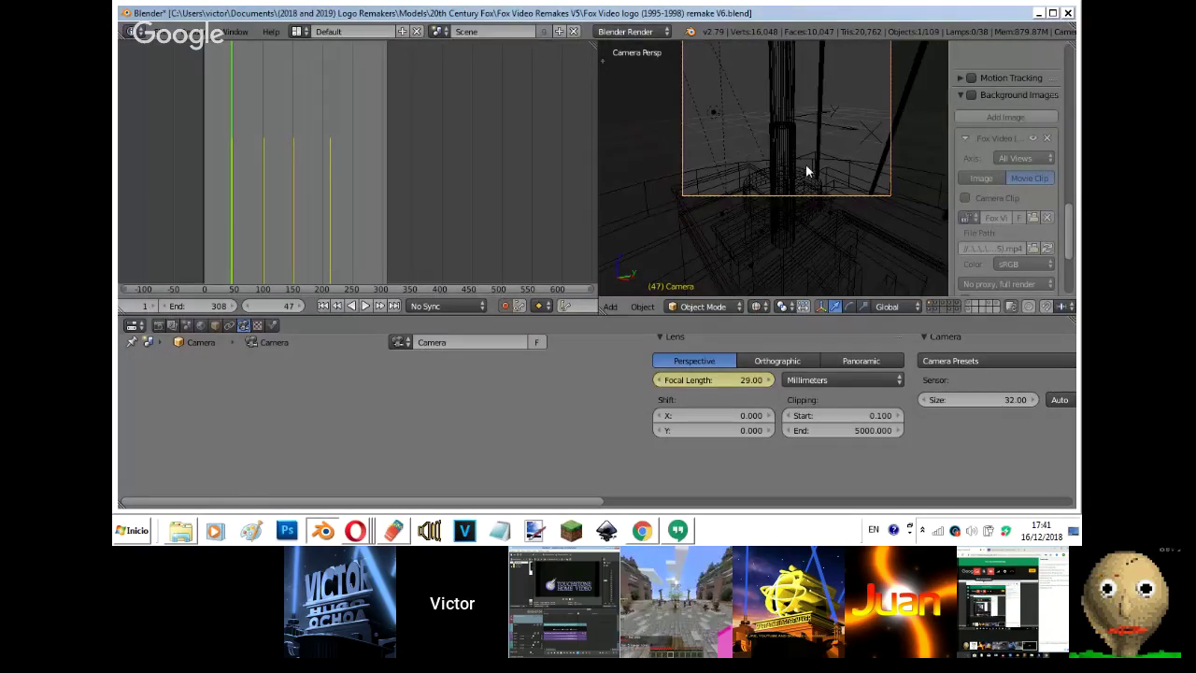
# - Edit the cylinder's mesh and delete the round cap face inside its narrow neck
pyautogui.press('Tab')
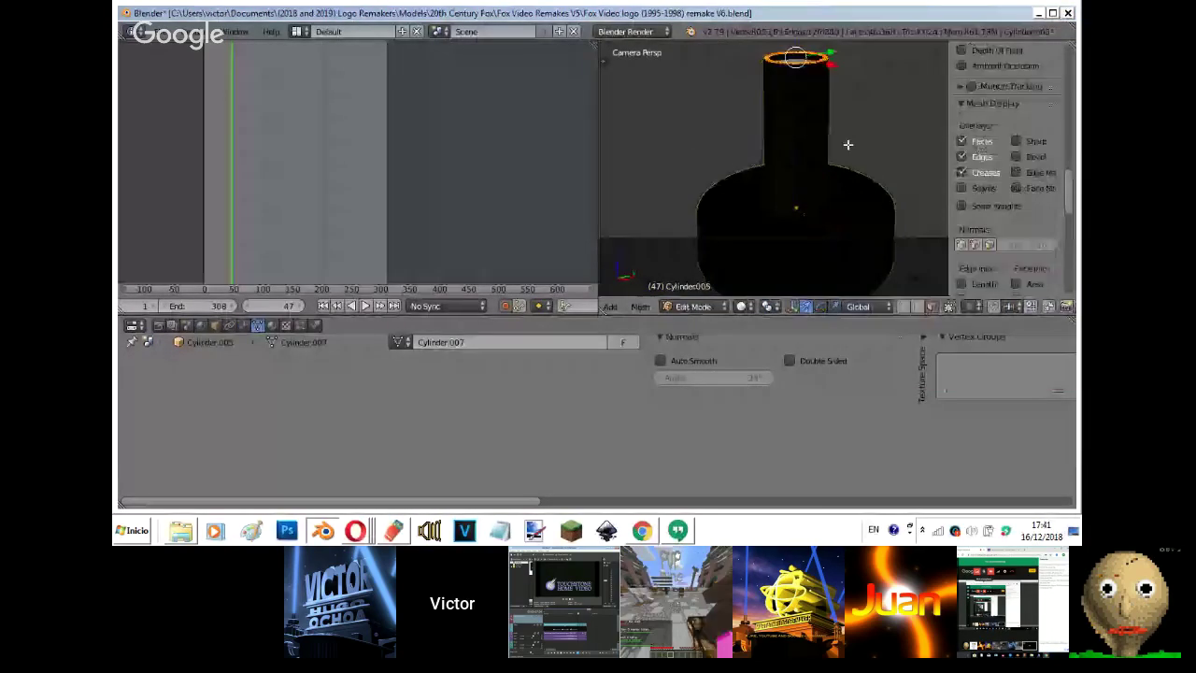
pyautogui.scroll(-4, 847, 144)
pyautogui.press('KP_7')
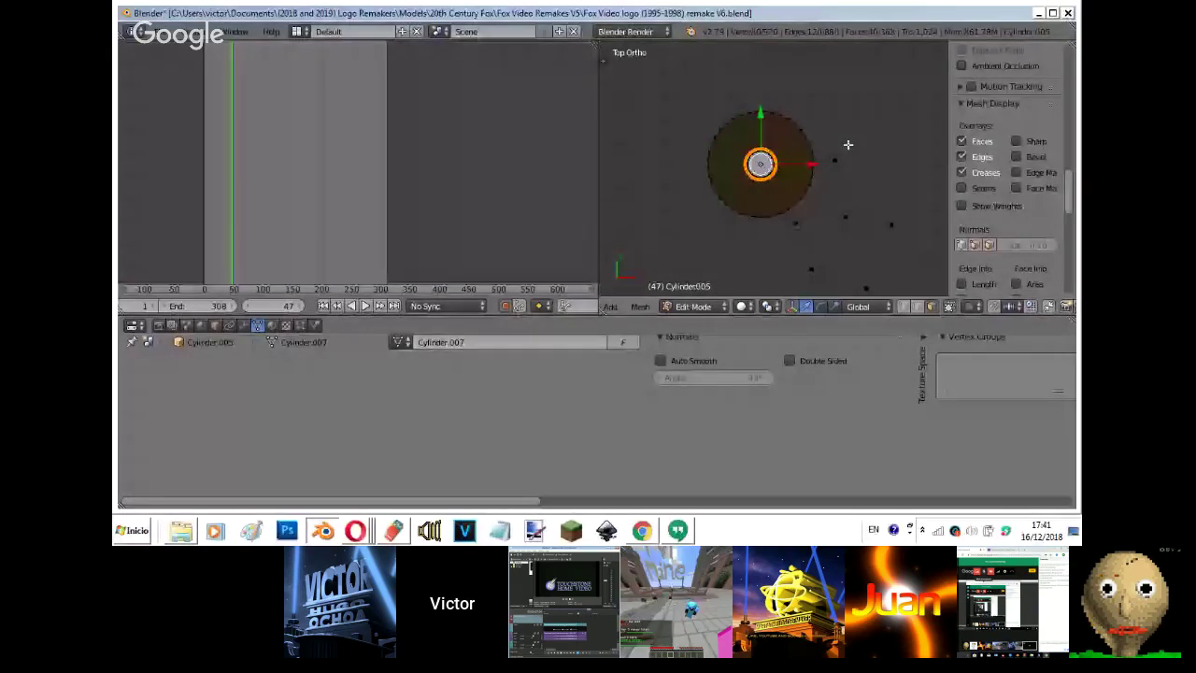
pyautogui.scroll(9, 849, 145)
pyautogui.rightClick(729, 168)
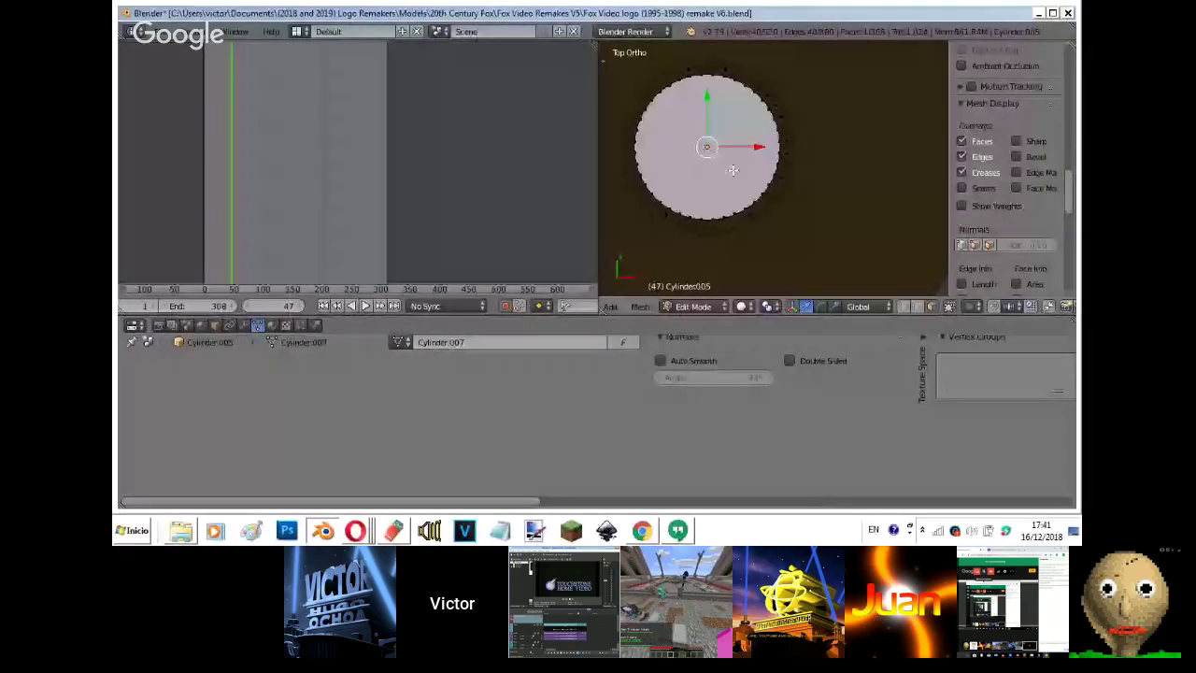
pyautogui.press('x')
pyautogui.click(715, 202)
pyautogui.hotkey('shift', 'f')
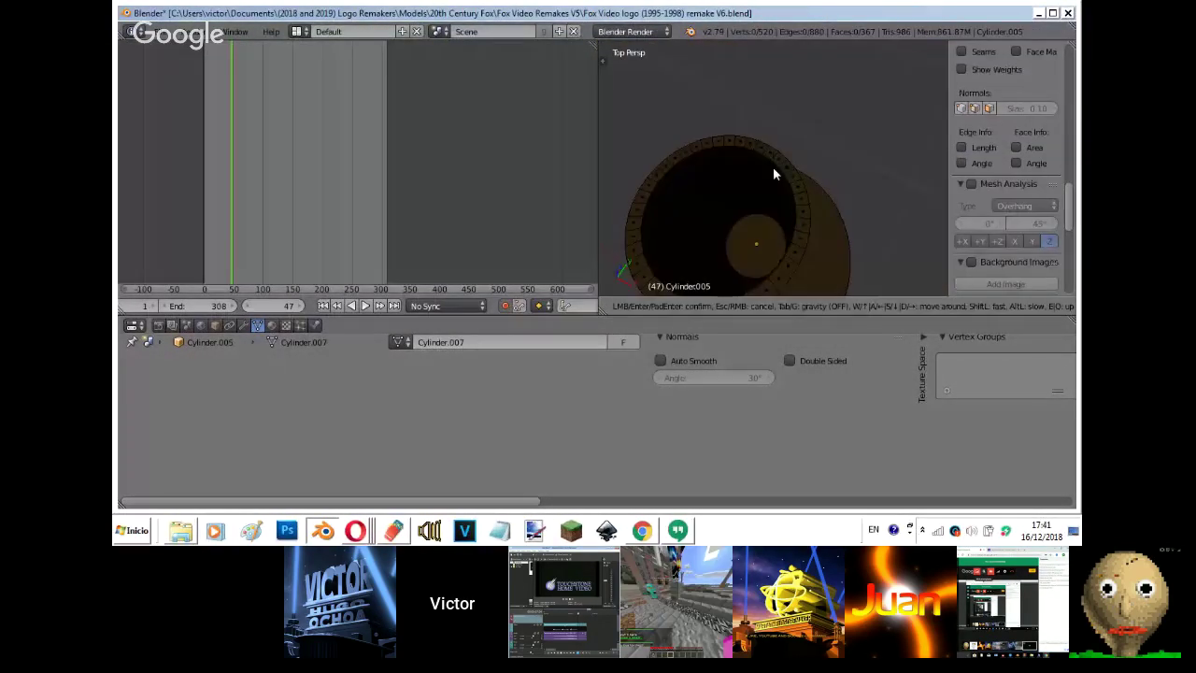
pyautogui.press('w')
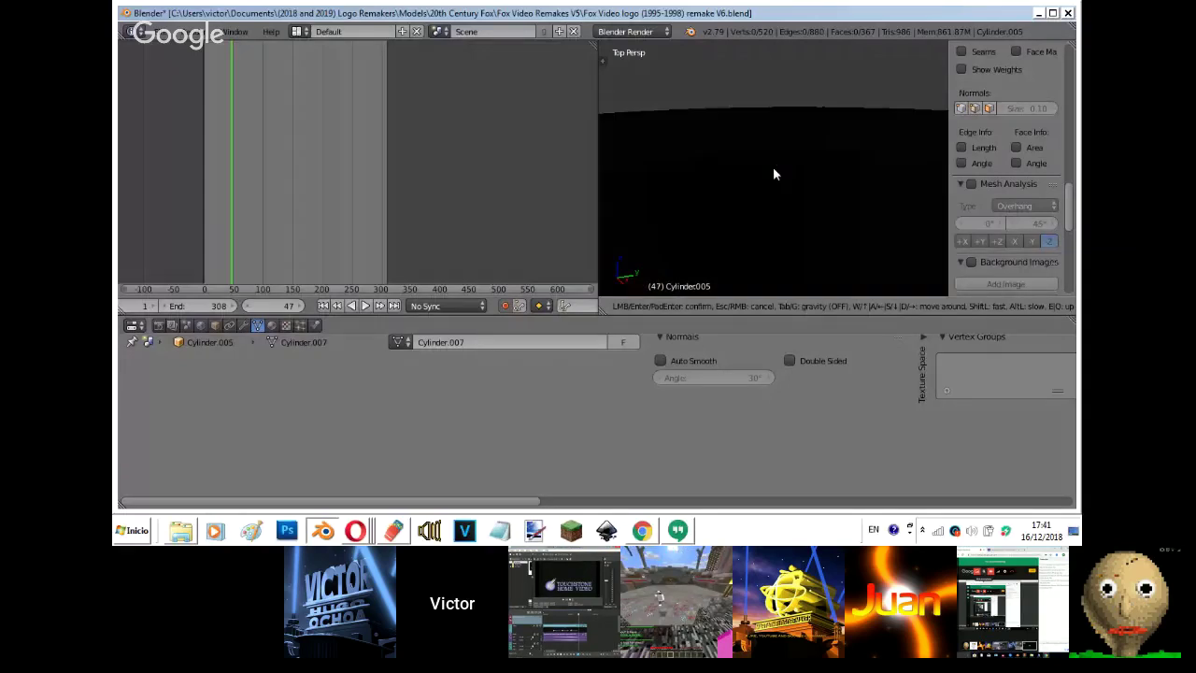
pyautogui.click(773, 169)
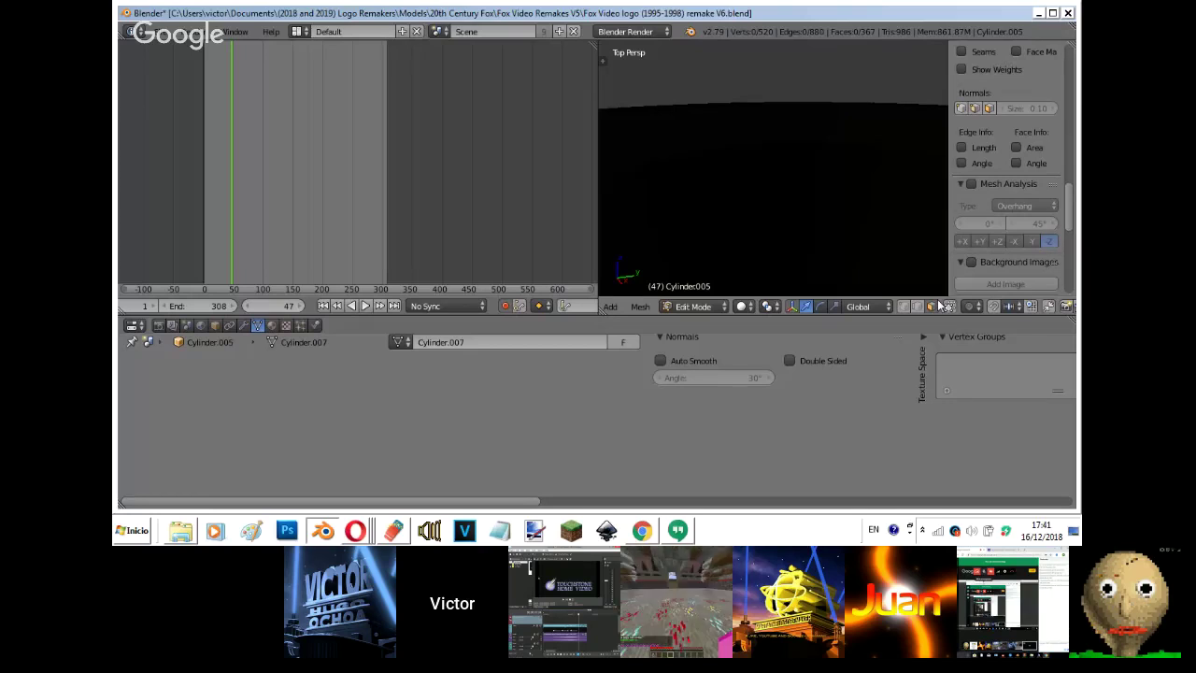
# - Examine the neck's open end from above and close up, in both wireframe and solid shading
pyautogui.press('z')
pyautogui.press('KP_7')
pyautogui.rightClick(822, 143)
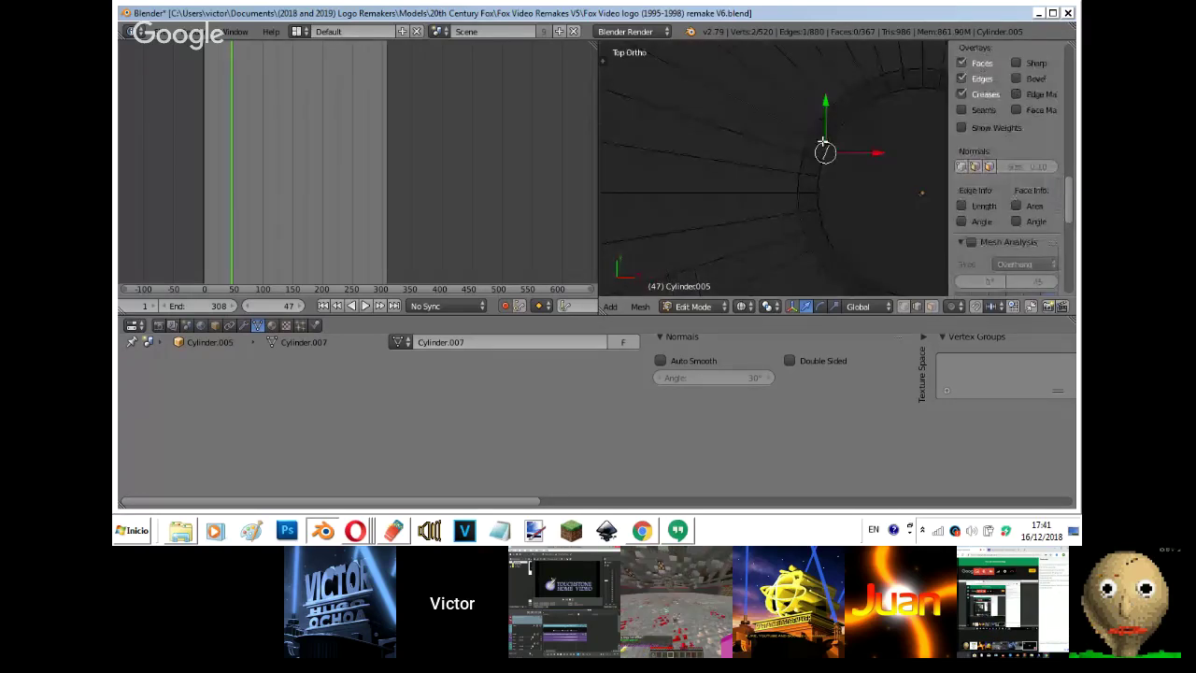
pyautogui.moveTo(823, 142); pyautogui.dragTo(775, 150, button='middle')
pyautogui.hotkey('shift', 'f')
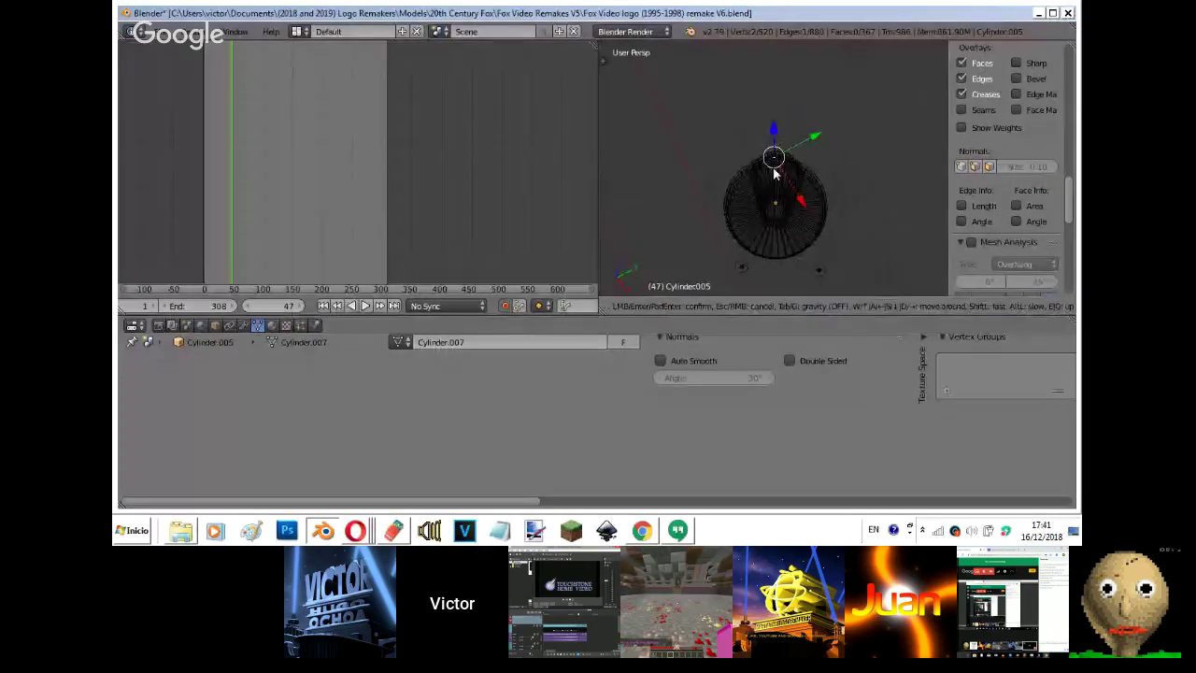
pyautogui.press('w')
pyautogui.press('Escape')
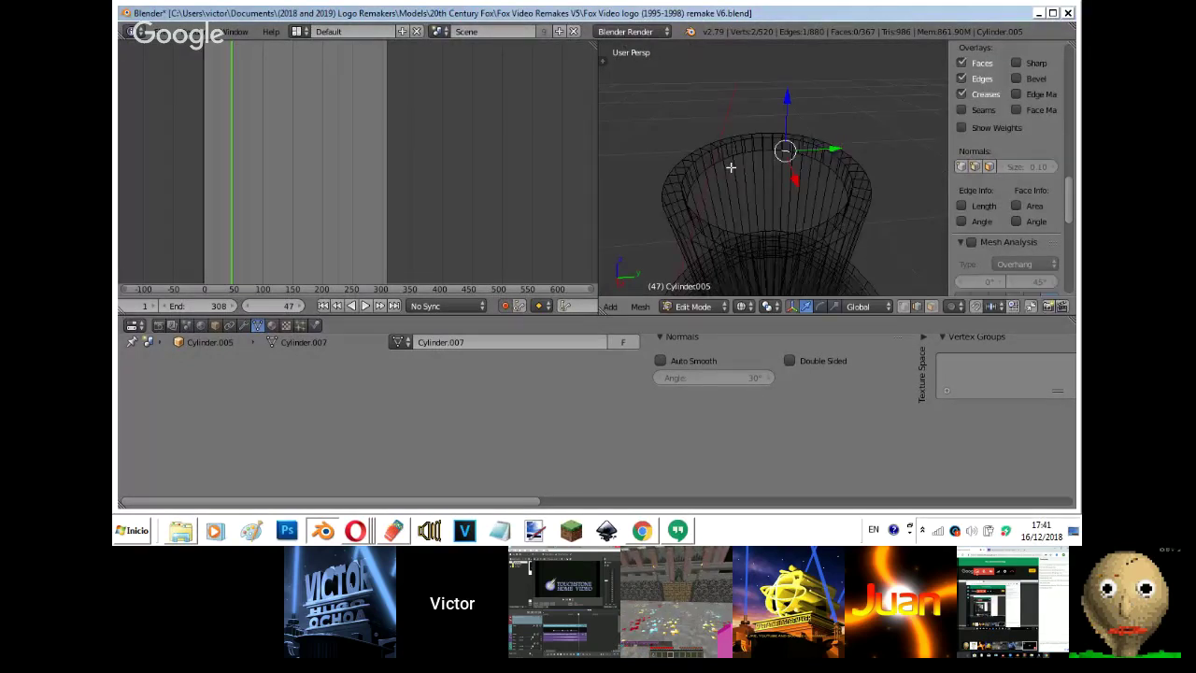
pyautogui.press('z')
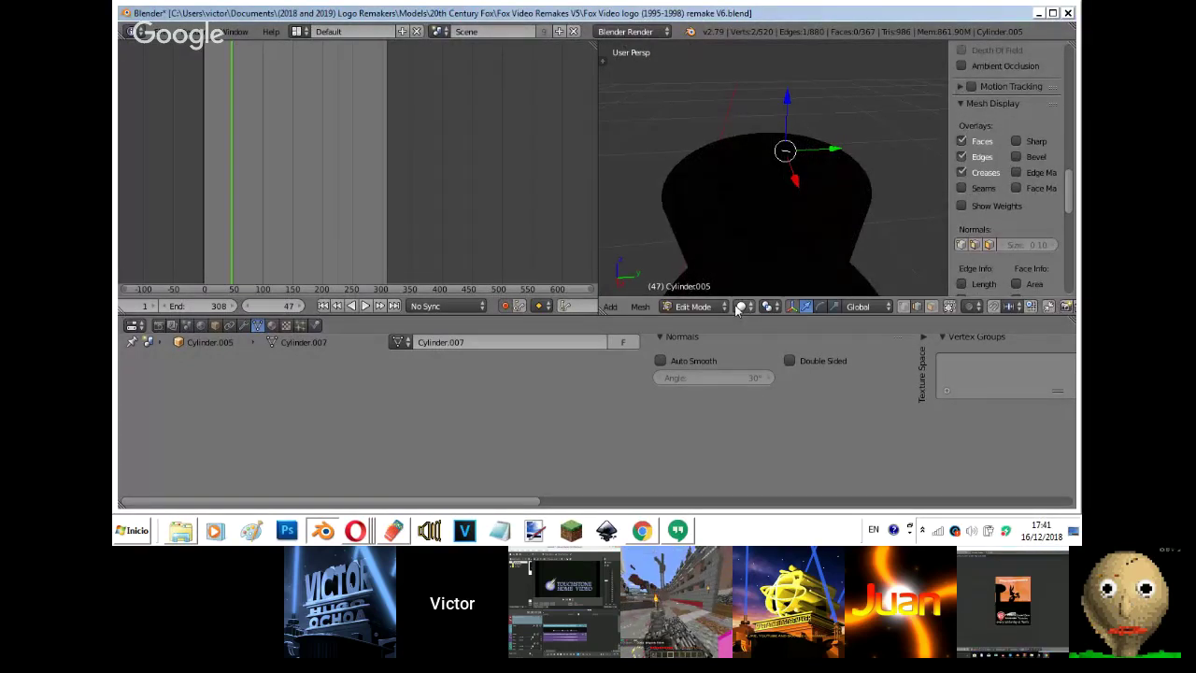
pyautogui.press('z')
pyautogui.hotkey('shift', 'f')
pyautogui.press('w')
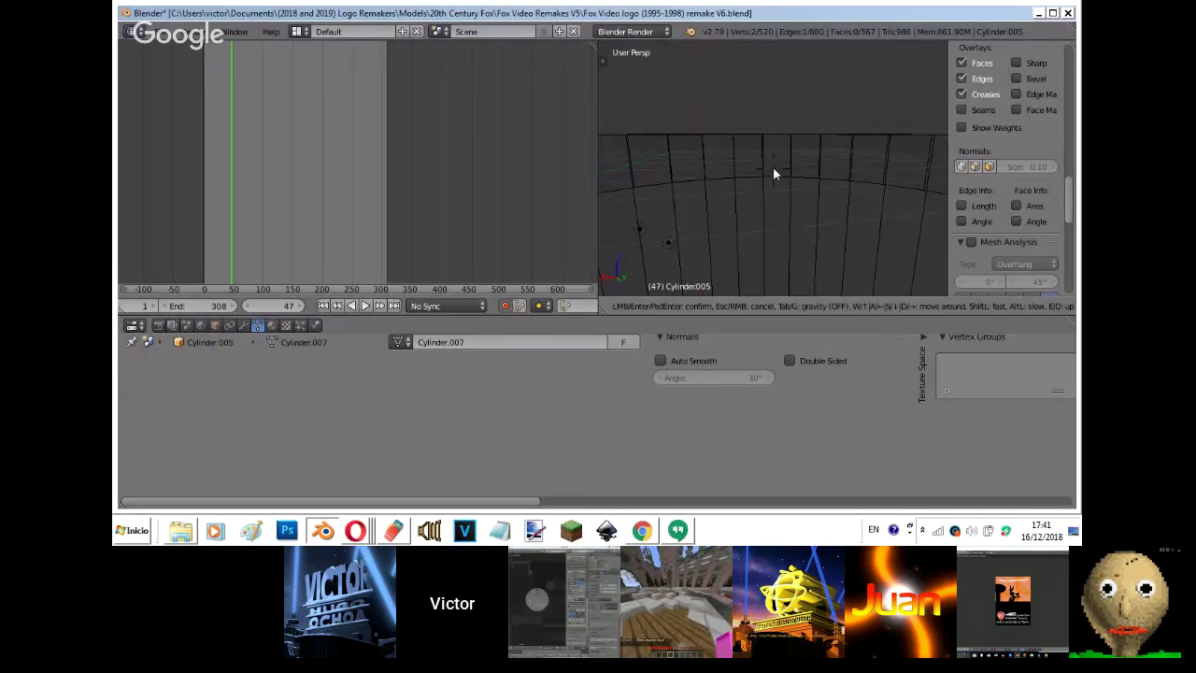
pyautogui.click(773, 174)
# - Select the edge loop around the inside of the cylinder's neck and delete the faces touching it
pyautogui.keyDown('alt'); pyautogui.rightClick(780, 175); pyautogui.keyUp('alt')
pyautogui.hotkey('shift', 'f')
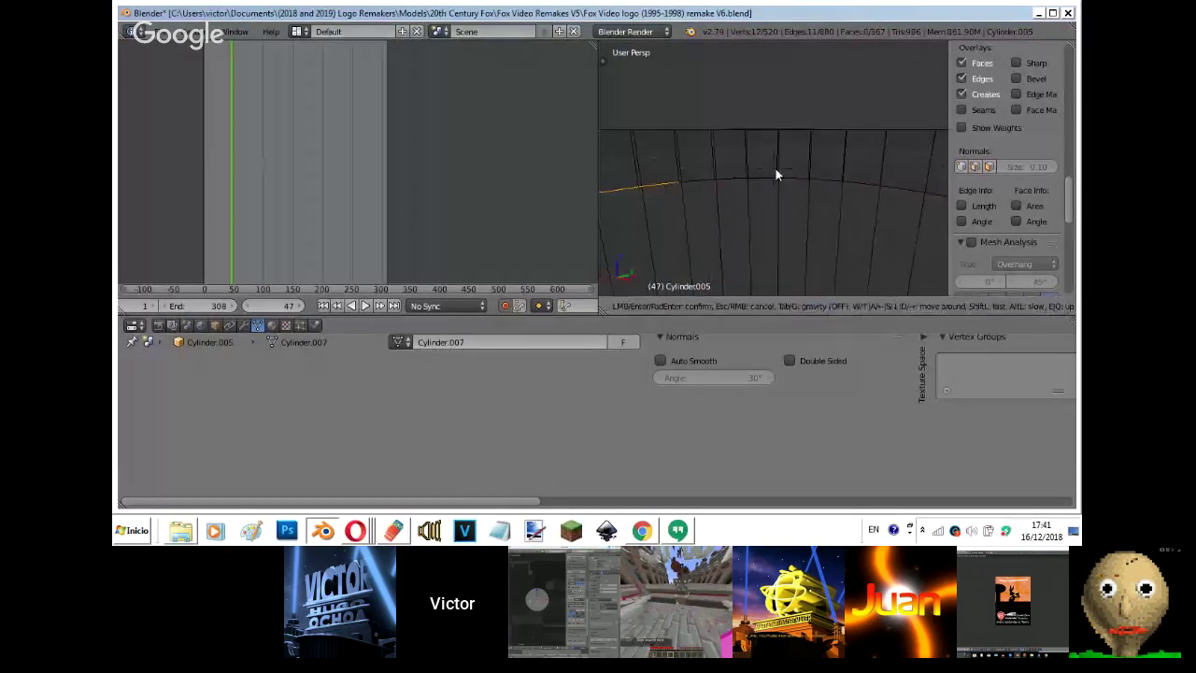
pyautogui.click(774, 170)
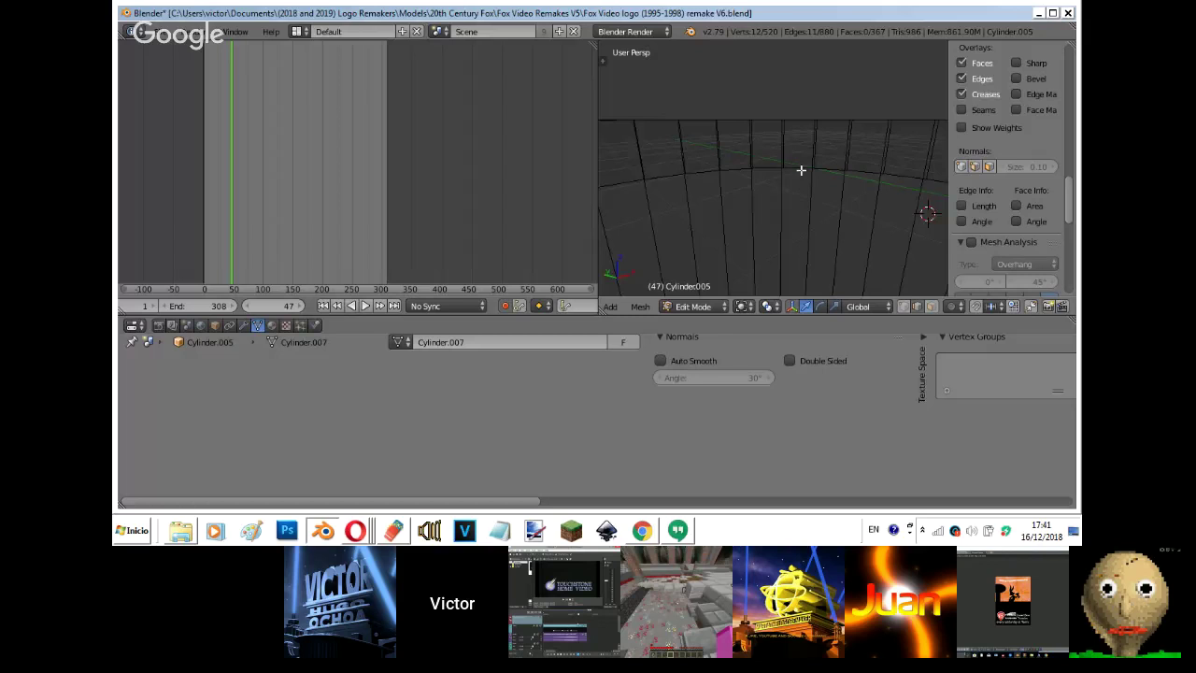
pyautogui.moveTo(801, 170); pyautogui.dragTo(777, 165, button='middle')
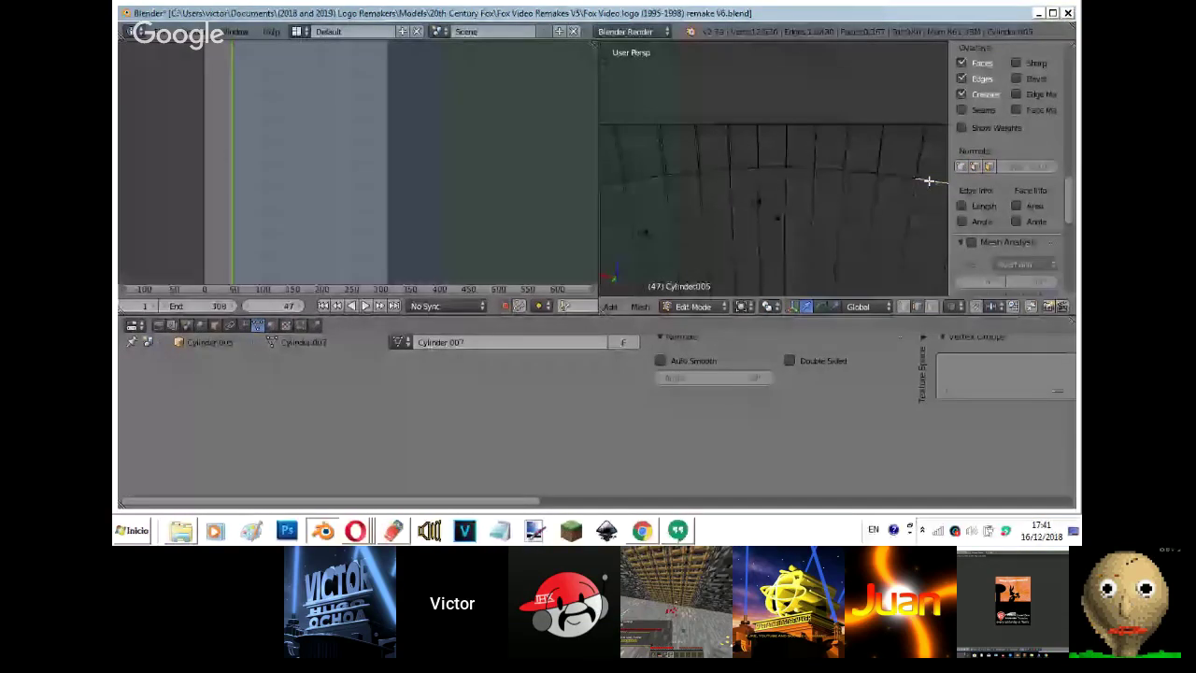
pyautogui.moveTo(892, 142); pyautogui.dragTo(728, 176, button='middle')
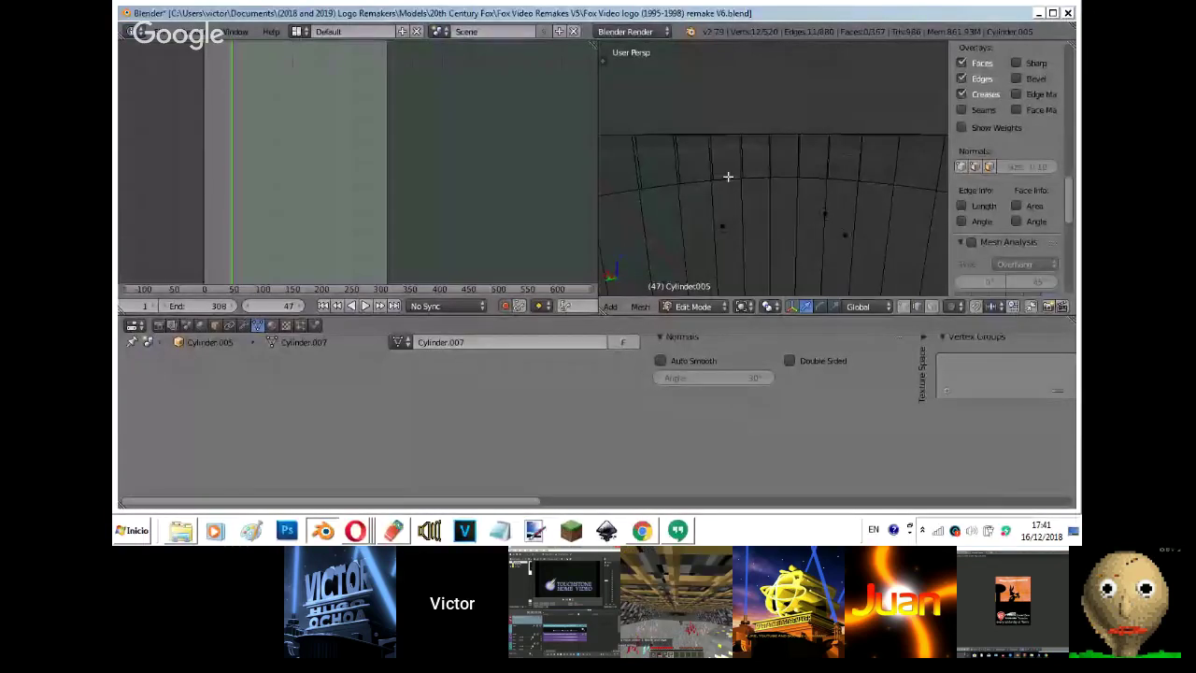
pyautogui.keyDown('alt'); pyautogui.keyDown('shift'); pyautogui.click(728, 175); pyautogui.keyUp('shift'); pyautogui.keyUp('alt')
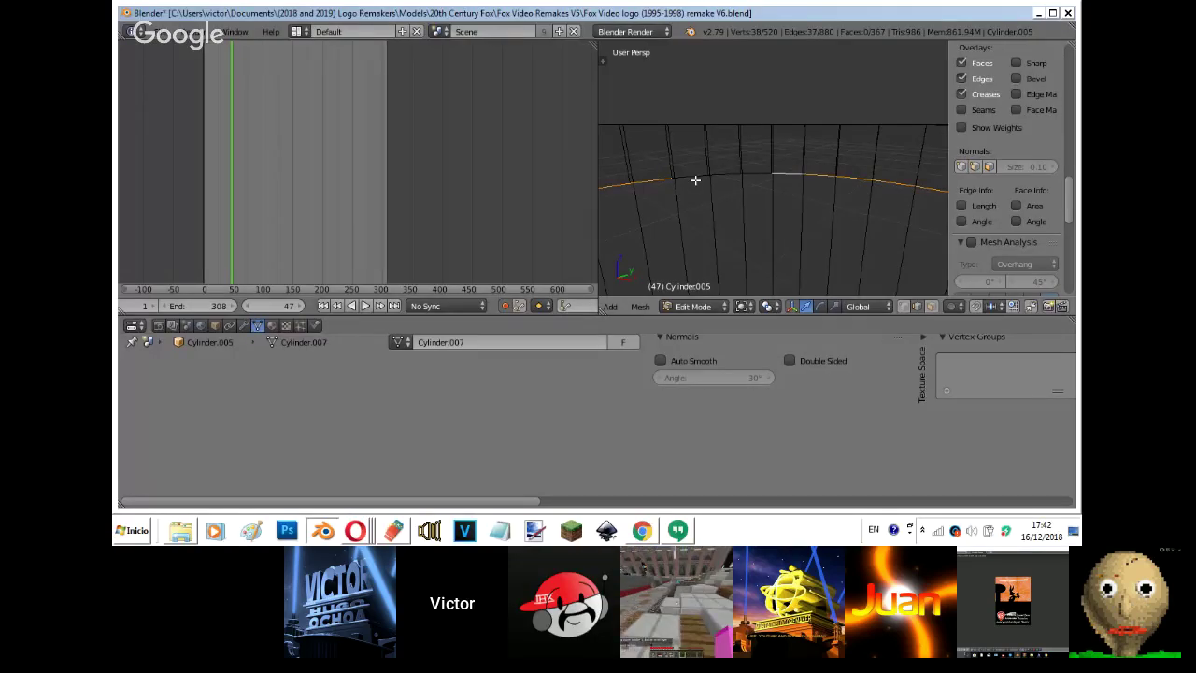
pyautogui.keyDown('alt'); pyautogui.keyDown('shift'); pyautogui.rightClick(695, 181); pyautogui.keyUp('shift'); pyautogui.keyUp('alt')
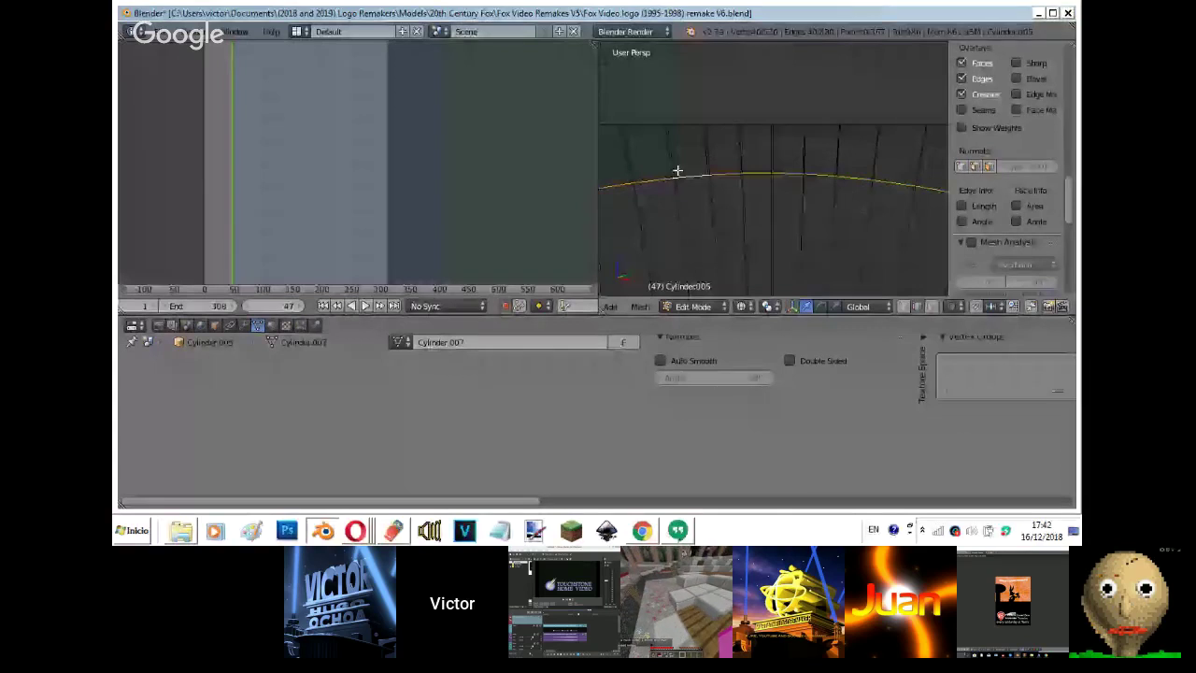
pyautogui.press('x')
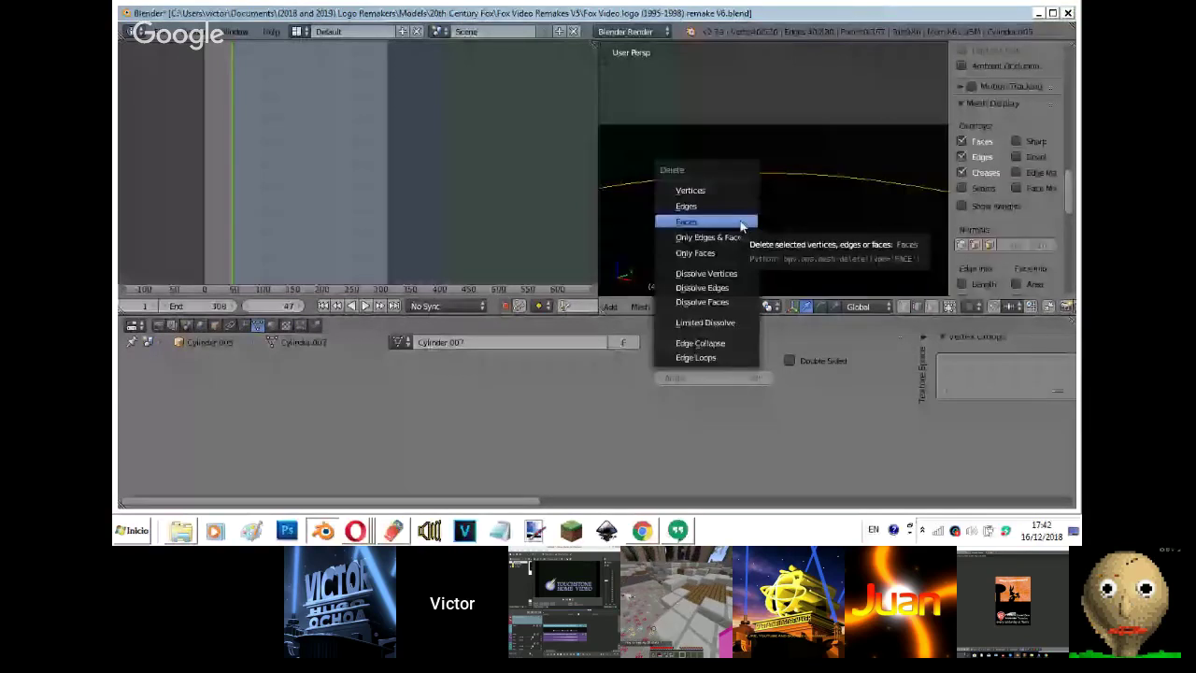
pyautogui.click(741, 225)
# - Delete the edges of the inner loop around the neck's rim and block the suspicious command reported by ByteFence
pyautogui.press('KP_7')
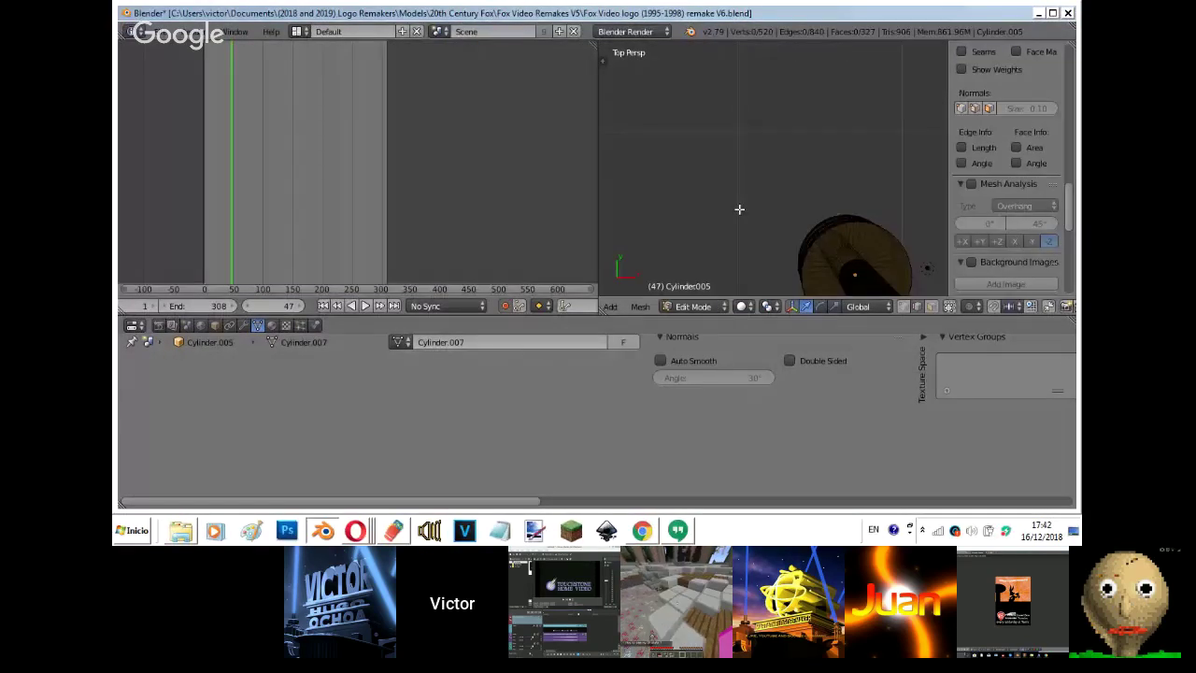
pyautogui.press('KP_5')
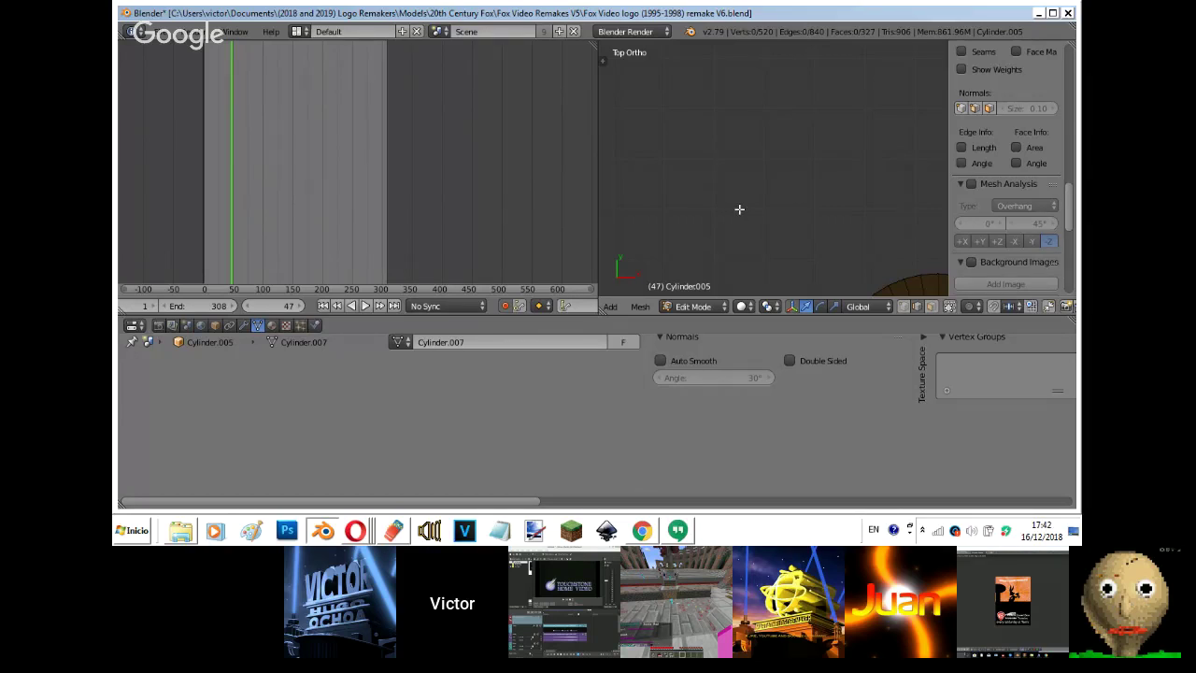
pyautogui.keyDown('shift'); pyautogui.moveTo(755, 189); pyautogui.dragTo(720, 211, button='middle'); pyautogui.keyUp('shift')
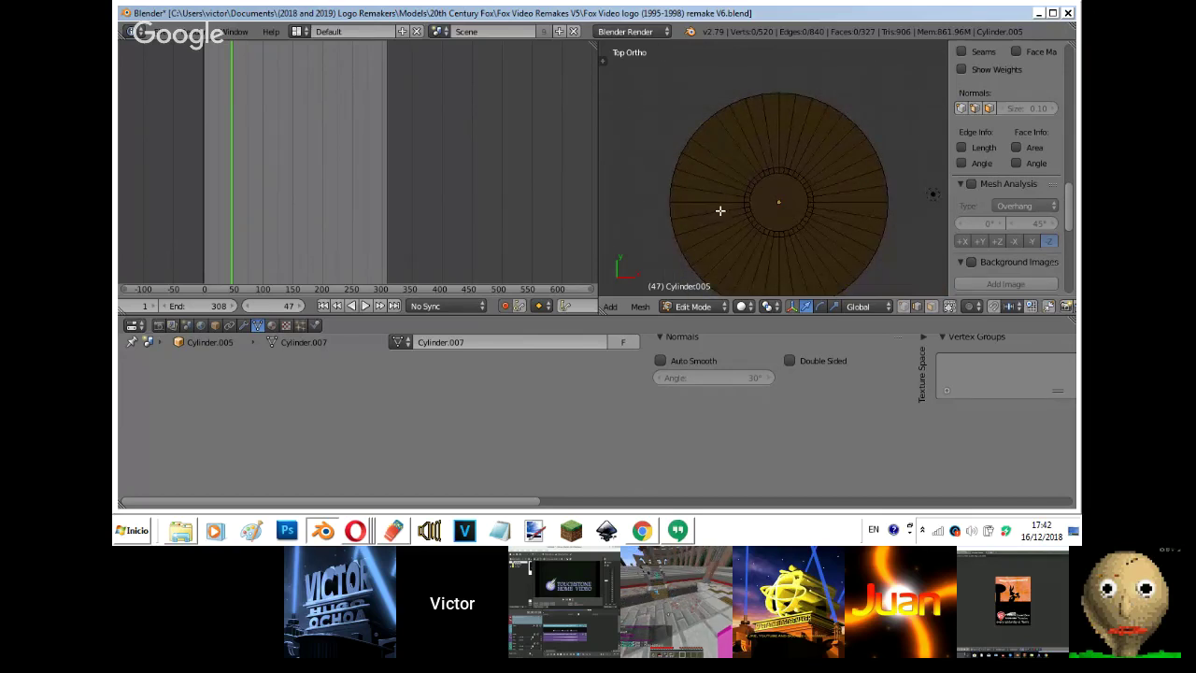
pyautogui.scroll(3, 720, 209)
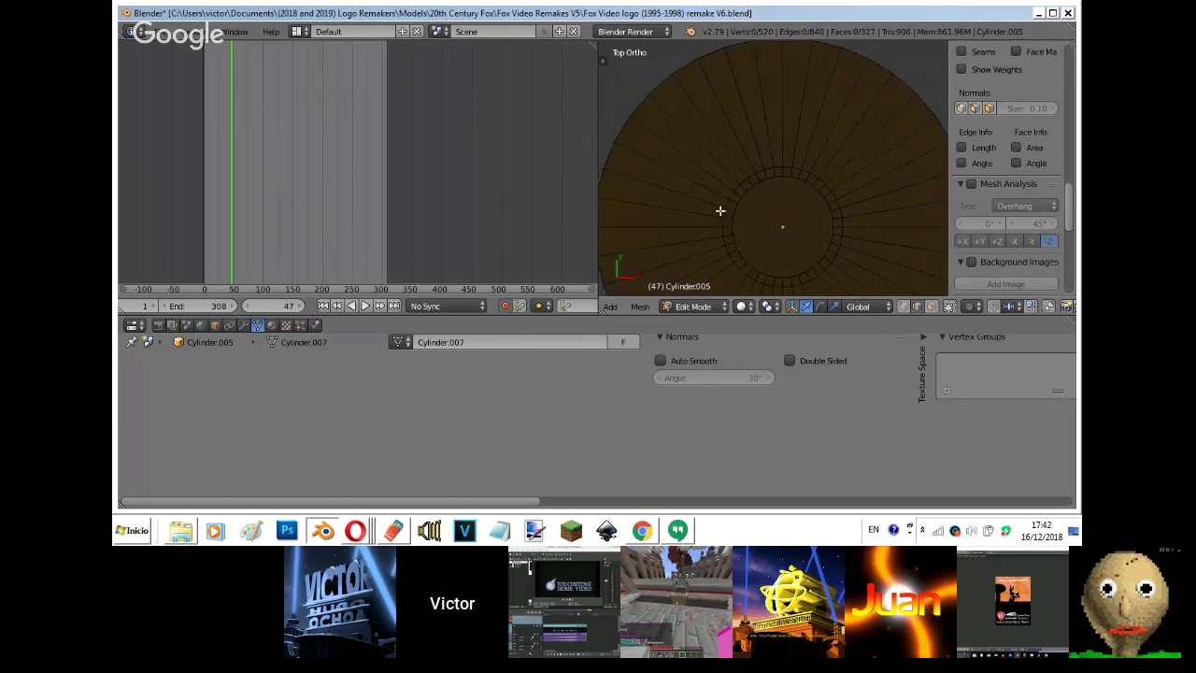
pyautogui.rightClick(763, 180)
pyautogui.keyDown('shift'); pyautogui.moveTo(762, 182); pyautogui.dragTo(814, 197, button='middle'); pyautogui.keyUp('shift')
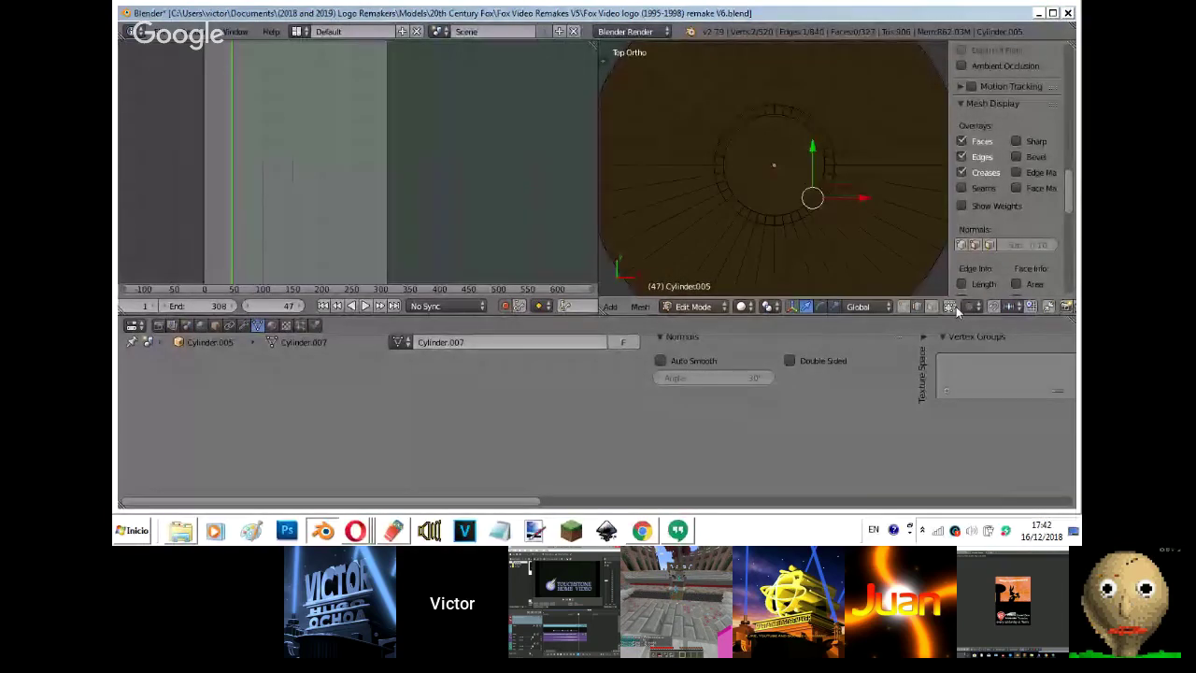
pyautogui.keyDown('alt'); pyautogui.rightClick(785, 217); pyautogui.keyUp('alt')
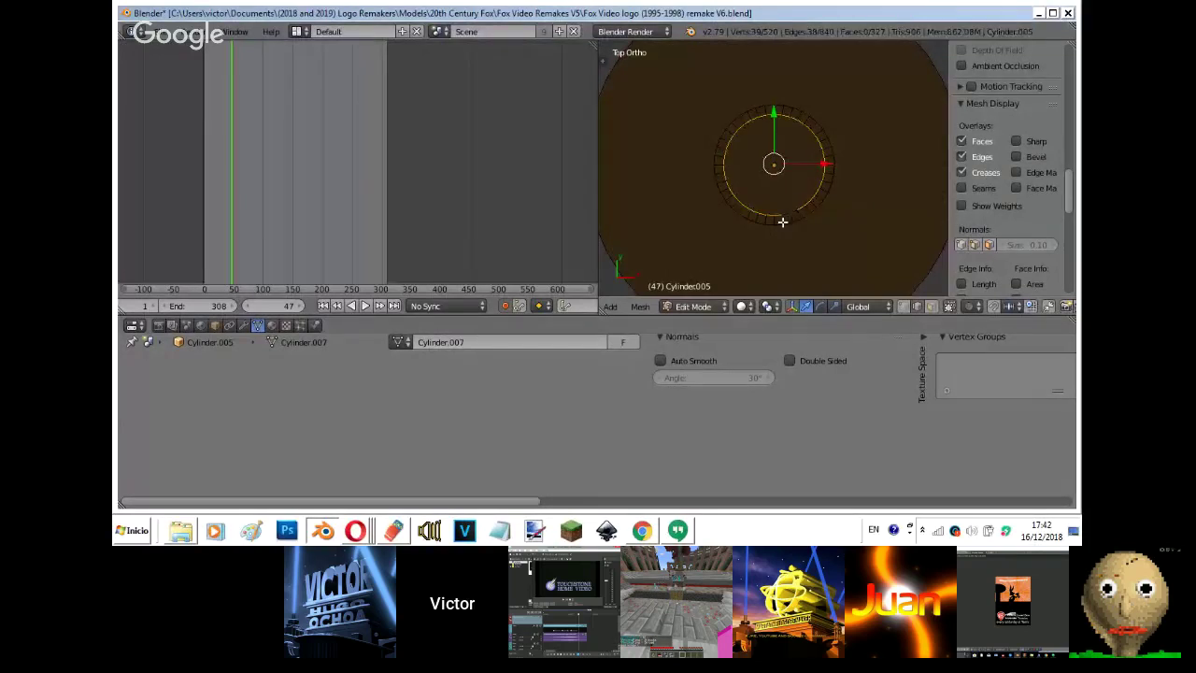
pyautogui.keyDown('alt'); pyautogui.rightClick(792, 210); pyautogui.keyUp('alt')
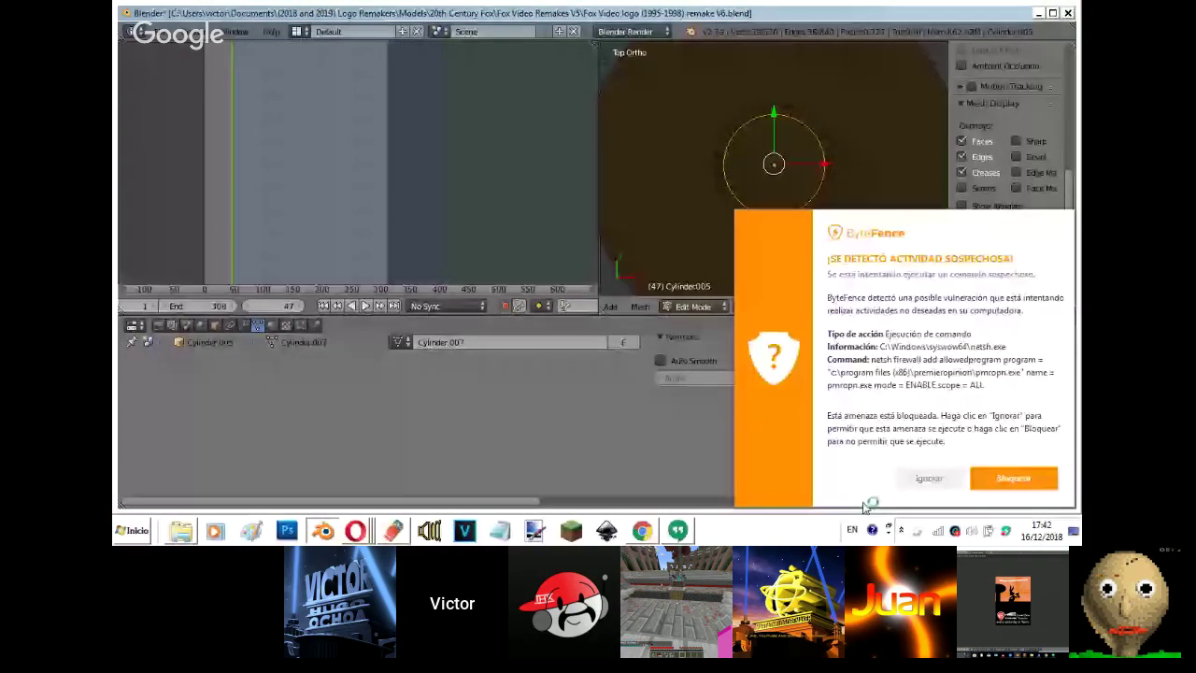
pyautogui.click(1013, 478)
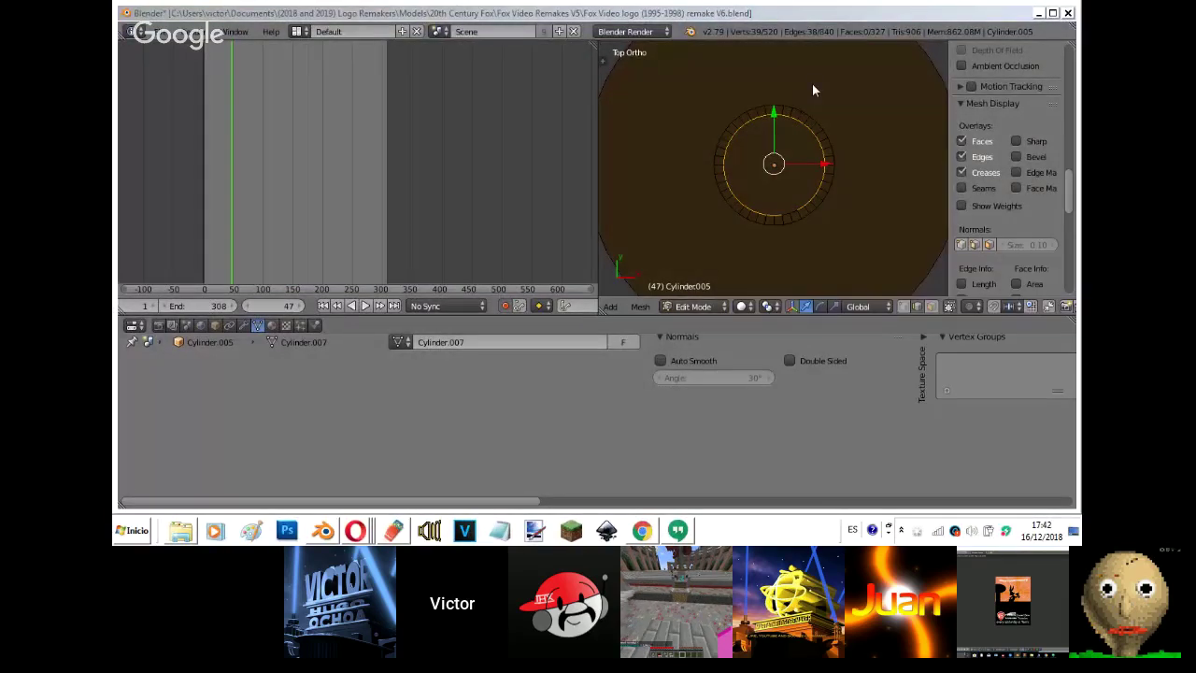
pyautogui.rightClick(813, 84)
pyautogui.keyDown('alt'); pyautogui.rightClick(777, 216); pyautogui.keyUp('alt')
pyautogui.press('x')
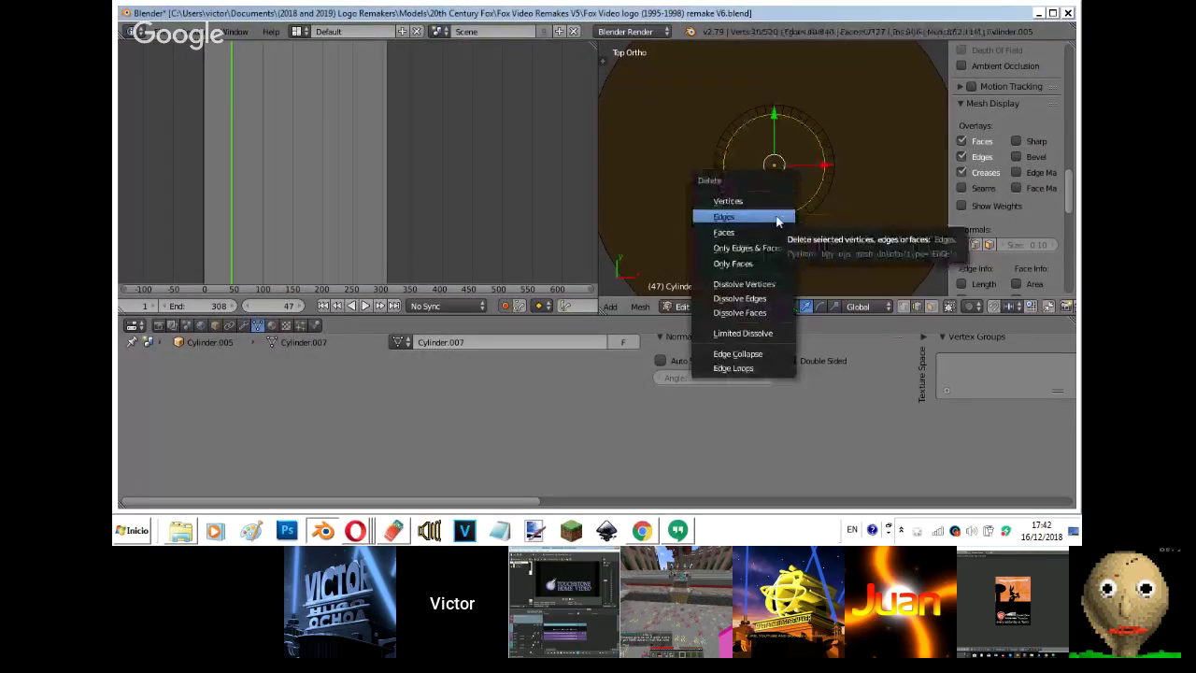
pyautogui.click(777, 218)
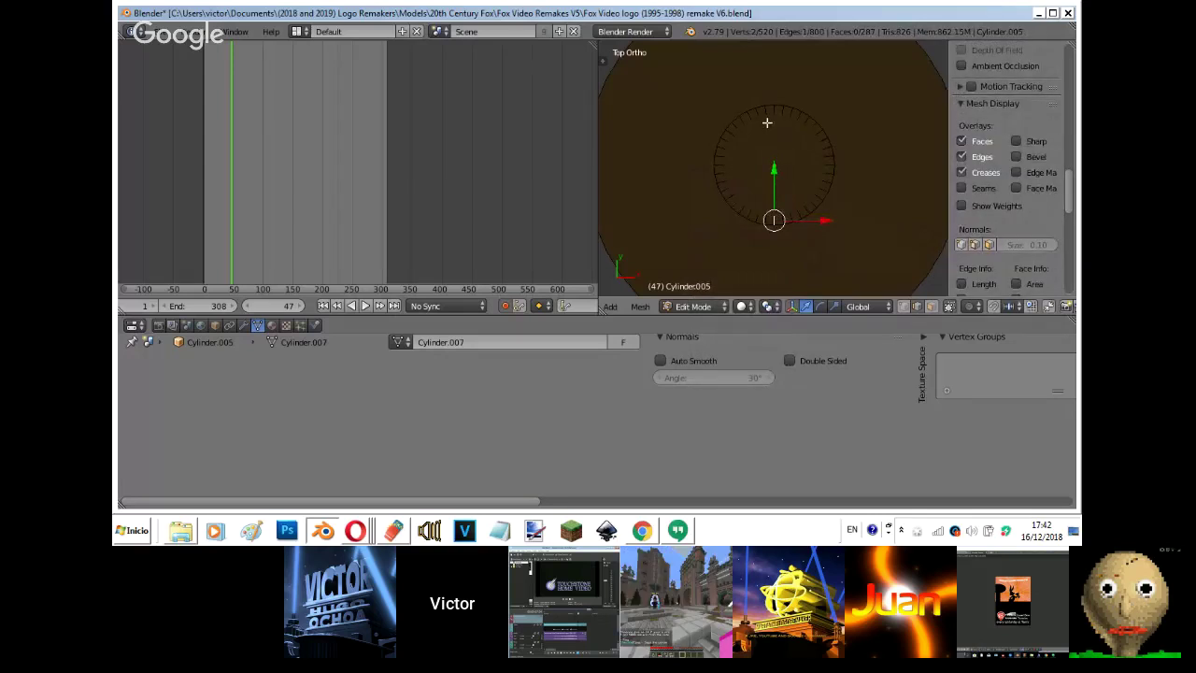
# - Circle-select the ring of short edges inside the neck's rim and delete them as edges
pyautogui.keyDown('ctrl'); pyautogui.rightClick(781, 114); pyautogui.keyUp('ctrl')
pyautogui.rightClick(786, 112)
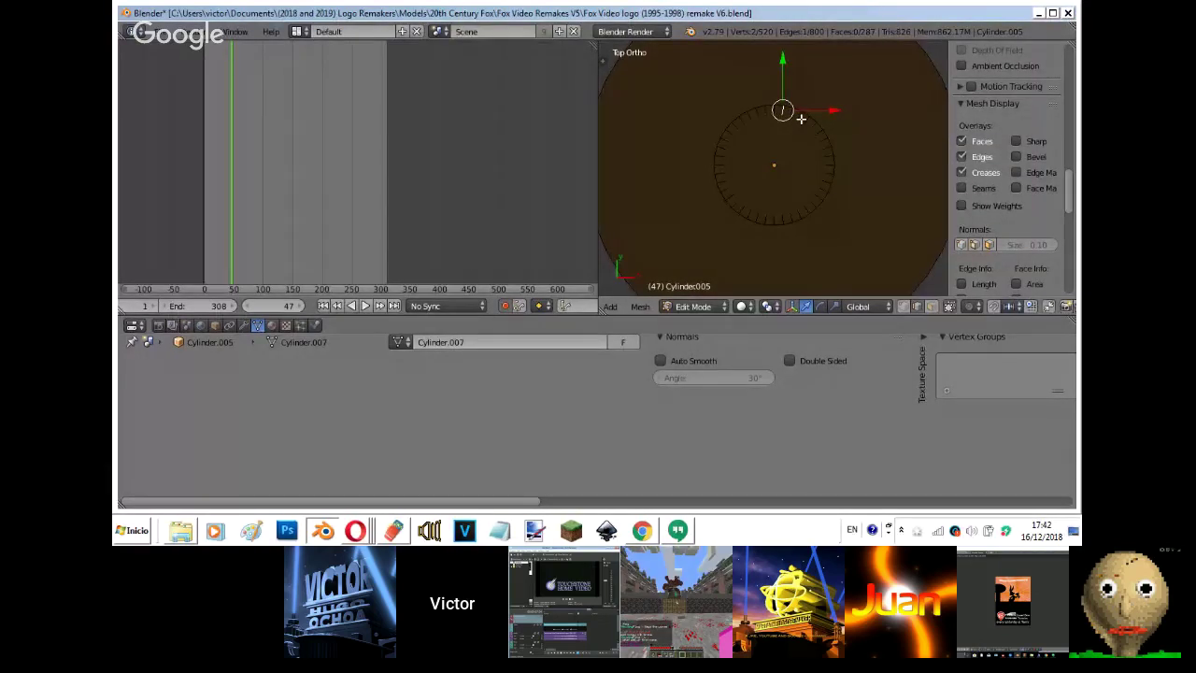
pyautogui.press('c')
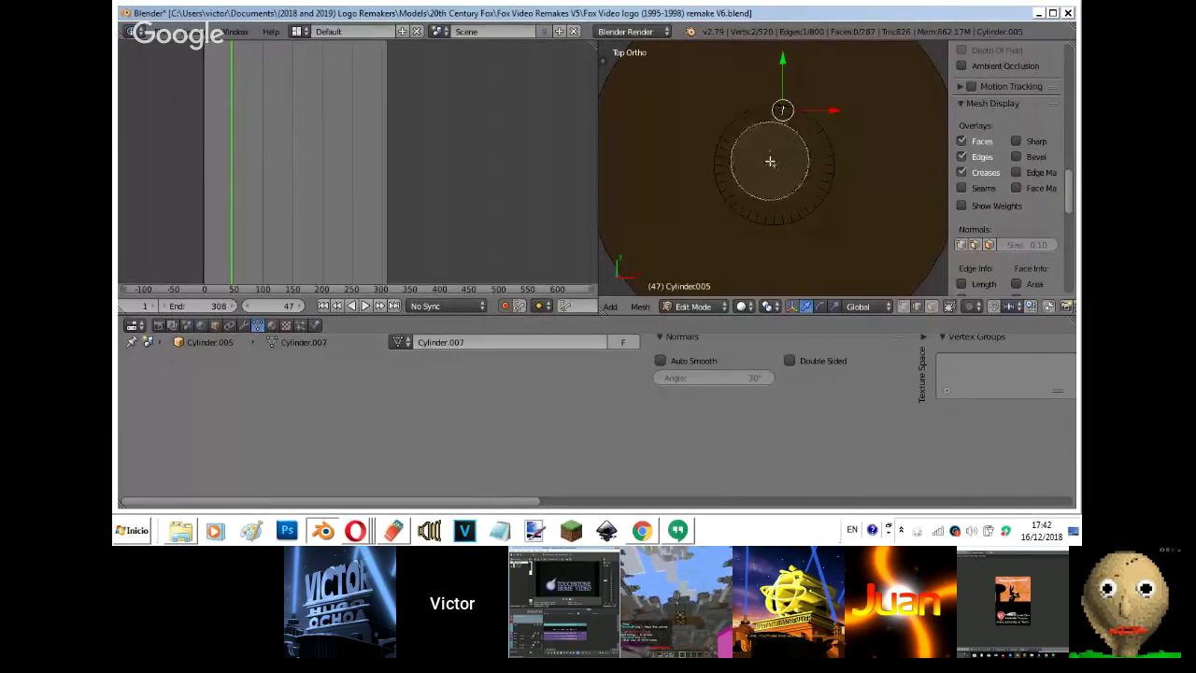
pyautogui.scroll(-2, 771, 164)
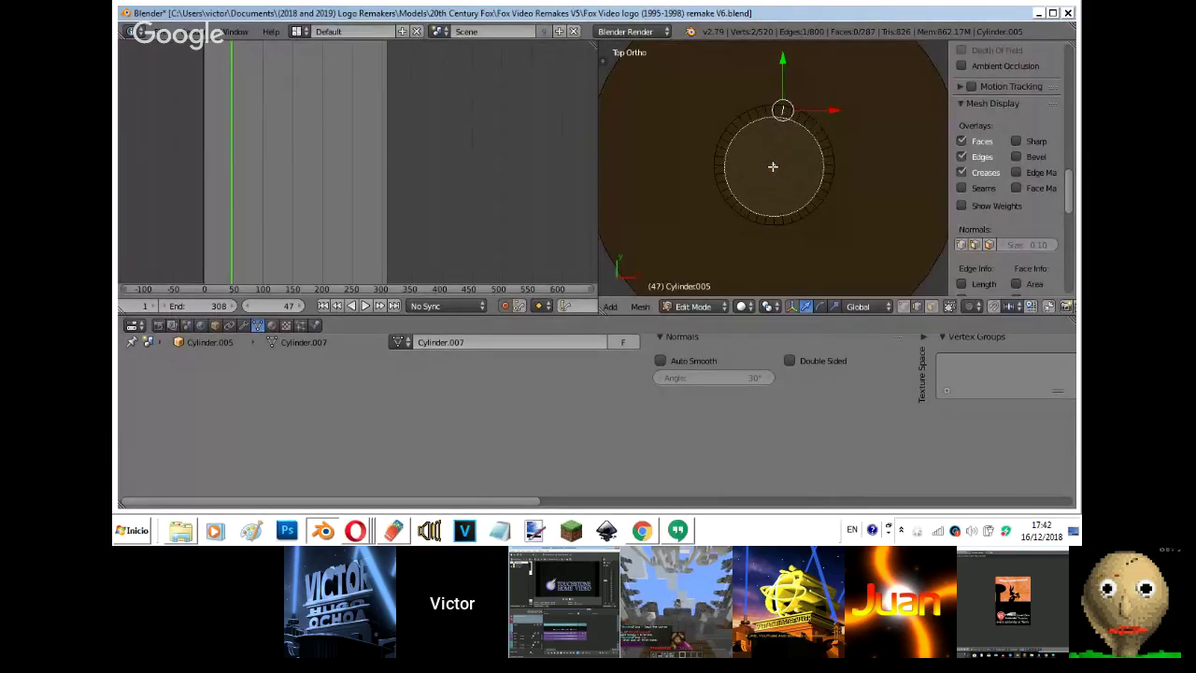
pyautogui.moveTo(773, 166); pyautogui.dragTo(775, 166)
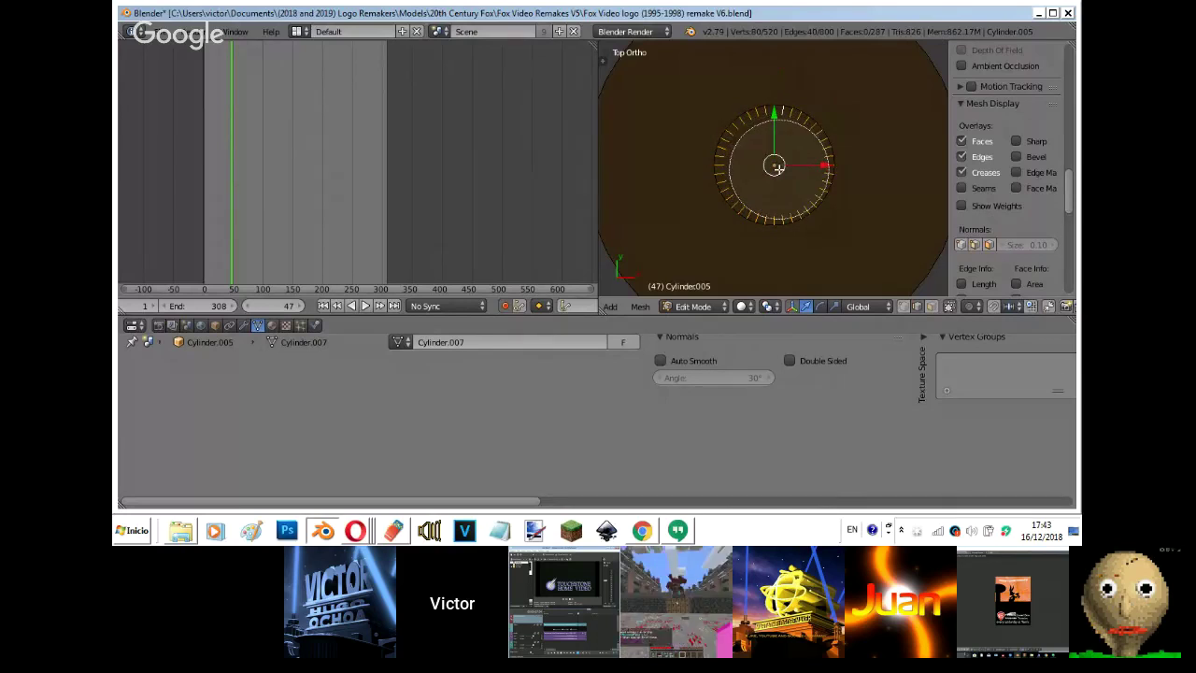
pyautogui.rightClick(779, 169)
pyautogui.press('x')
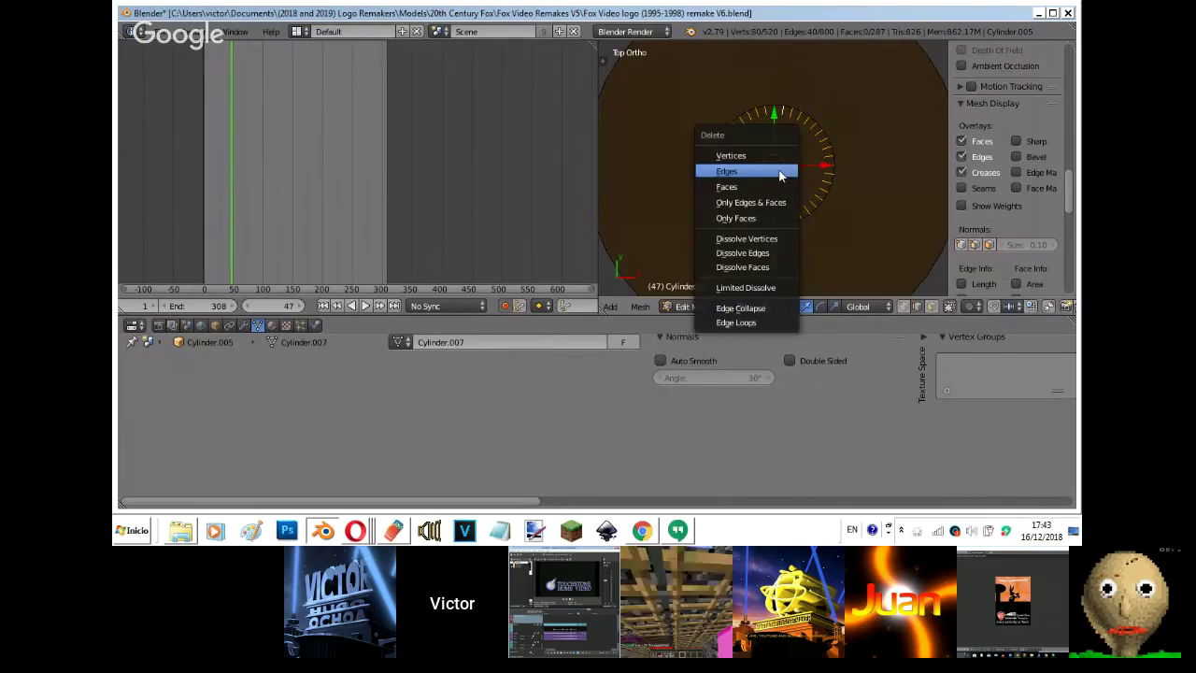
pyautogui.click(779, 169)
# - Examine the neck from the front and from above in solid and wireframe shading for leftover geometry
pyautogui.press('KP_1')
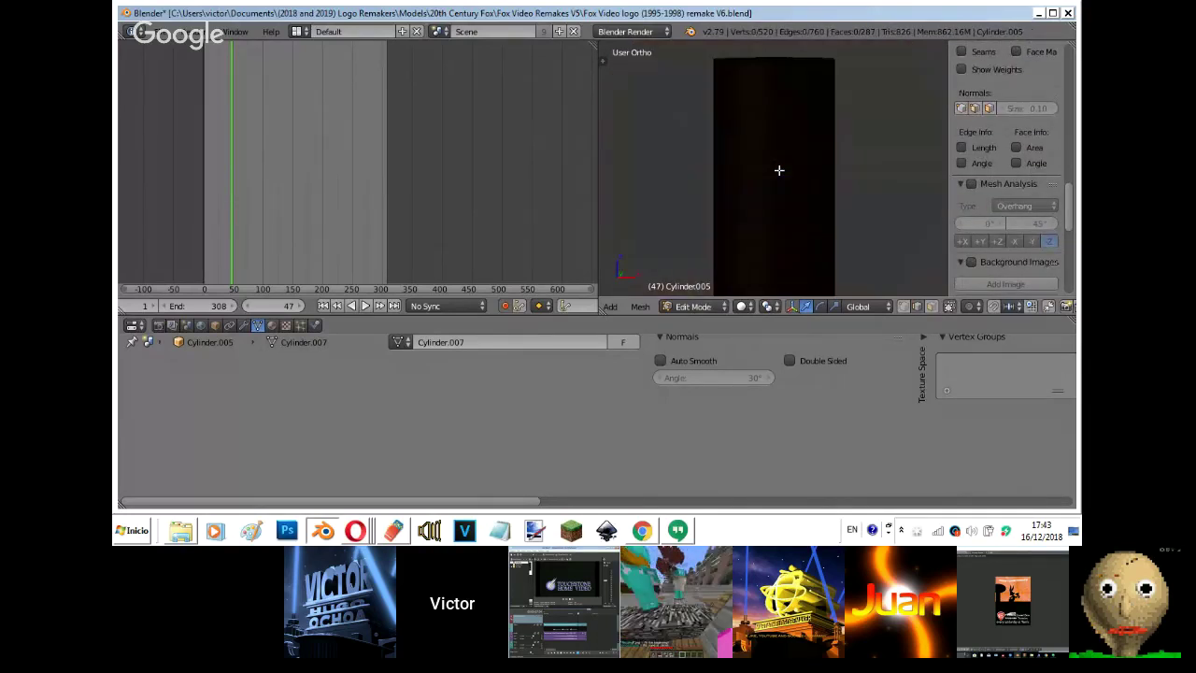
pyautogui.press('z')
pyautogui.press('z')
pyautogui.moveTo(820, 71); pyautogui.dragTo(866, 198, button='middle')
pyautogui.rightClick(798, 90)
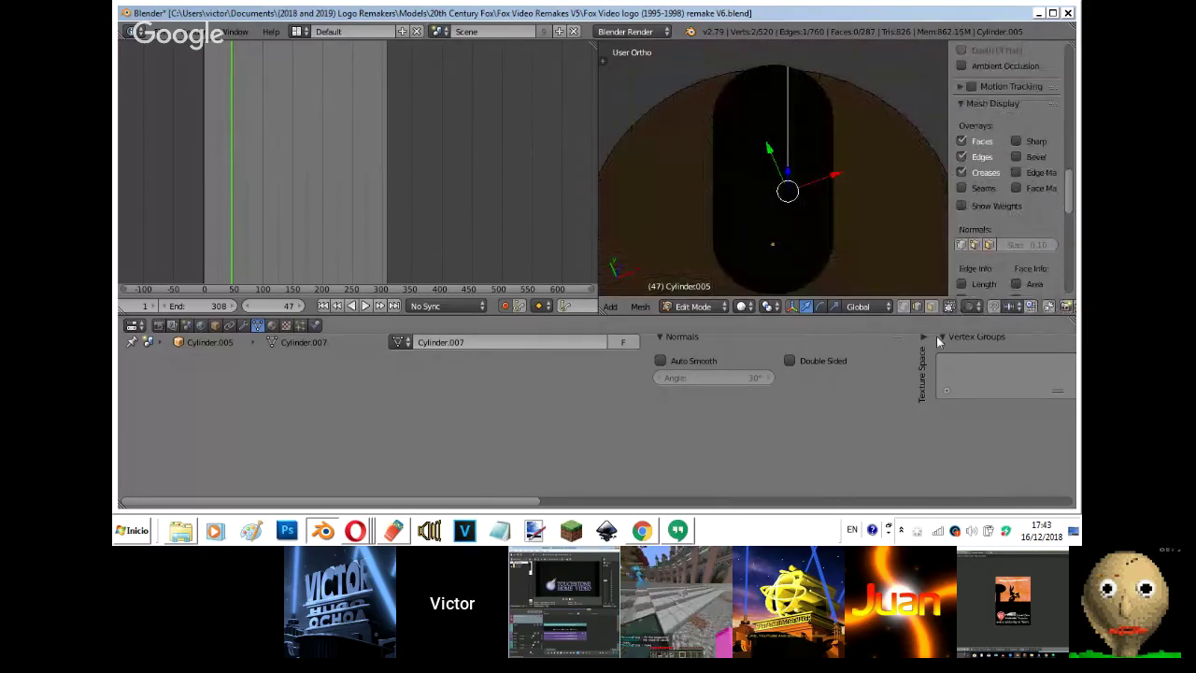
pyautogui.press('z')
pyautogui.moveTo(802, 217); pyautogui.dragTo(792, 256, button='middle')
pyautogui.scroll(2, 792, 256)
# - Circle-select the geometry inside the neck from above in wireframe and try to move it out of the neck
pyautogui.rightClick(793, 231)
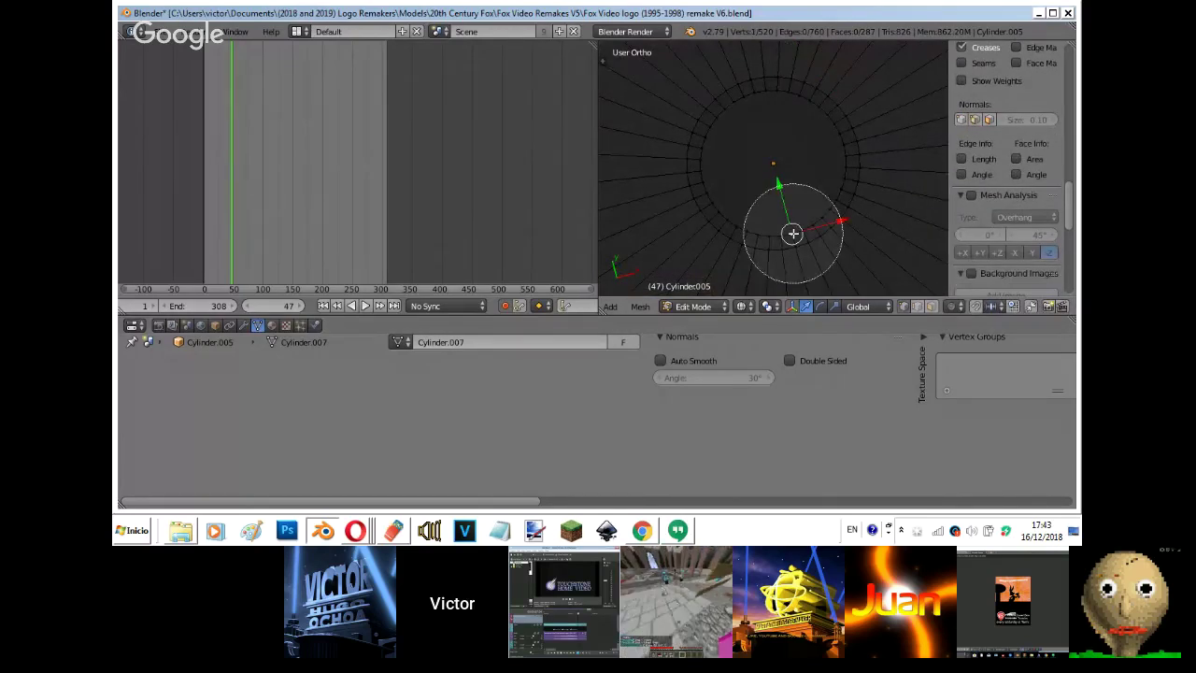
pyautogui.press('c')
pyautogui.scroll(-2, 771, 163)
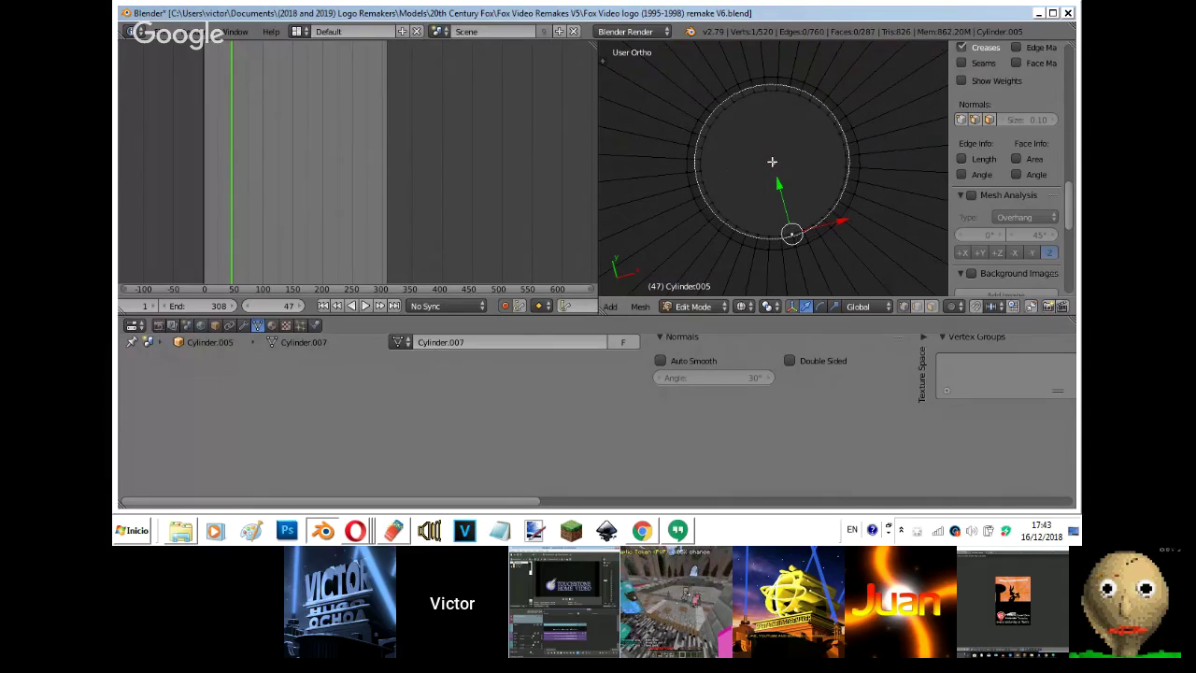
pyautogui.click(772, 162)
pyautogui.rightClick(772, 162)
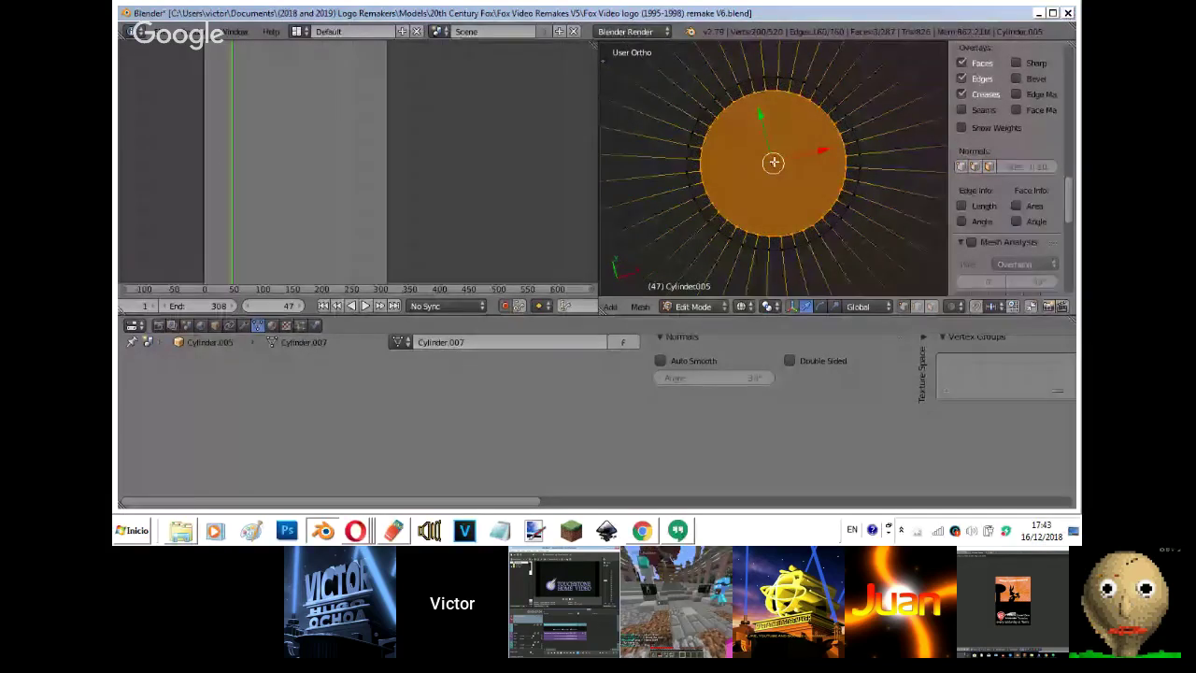
pyautogui.press('z')
pyautogui.hotkey('shift', 'f')
pyautogui.press('s')
pyautogui.press('w')
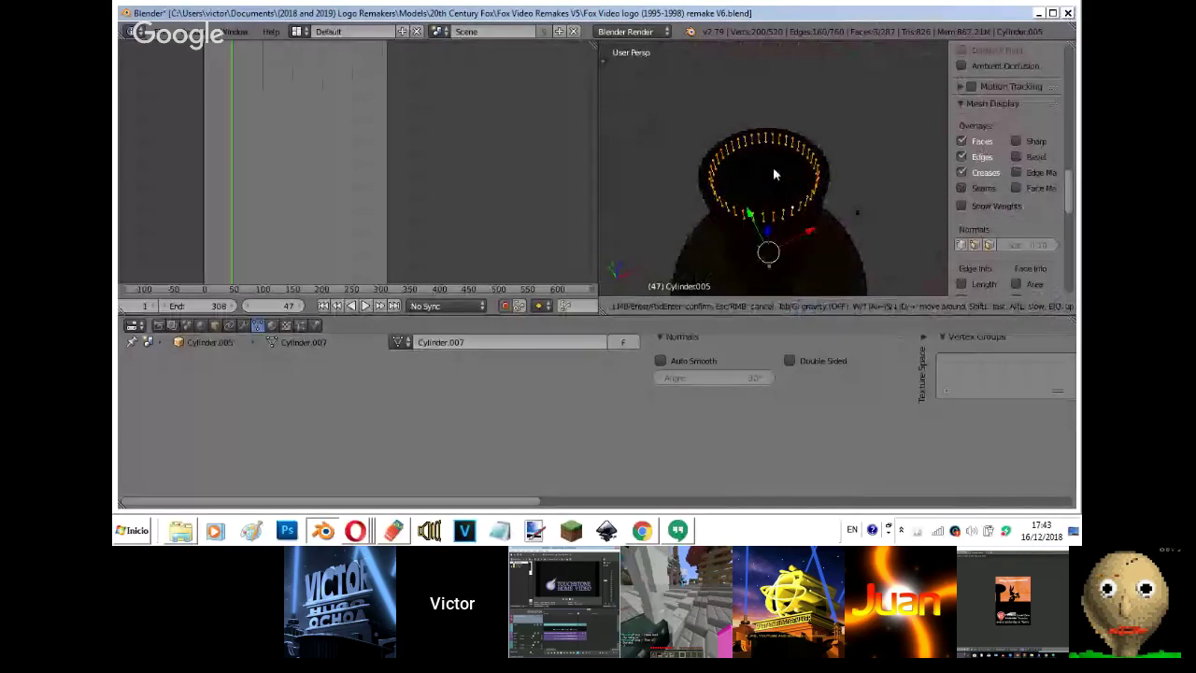
pyautogui.click(774, 168)
pyautogui.press('g')
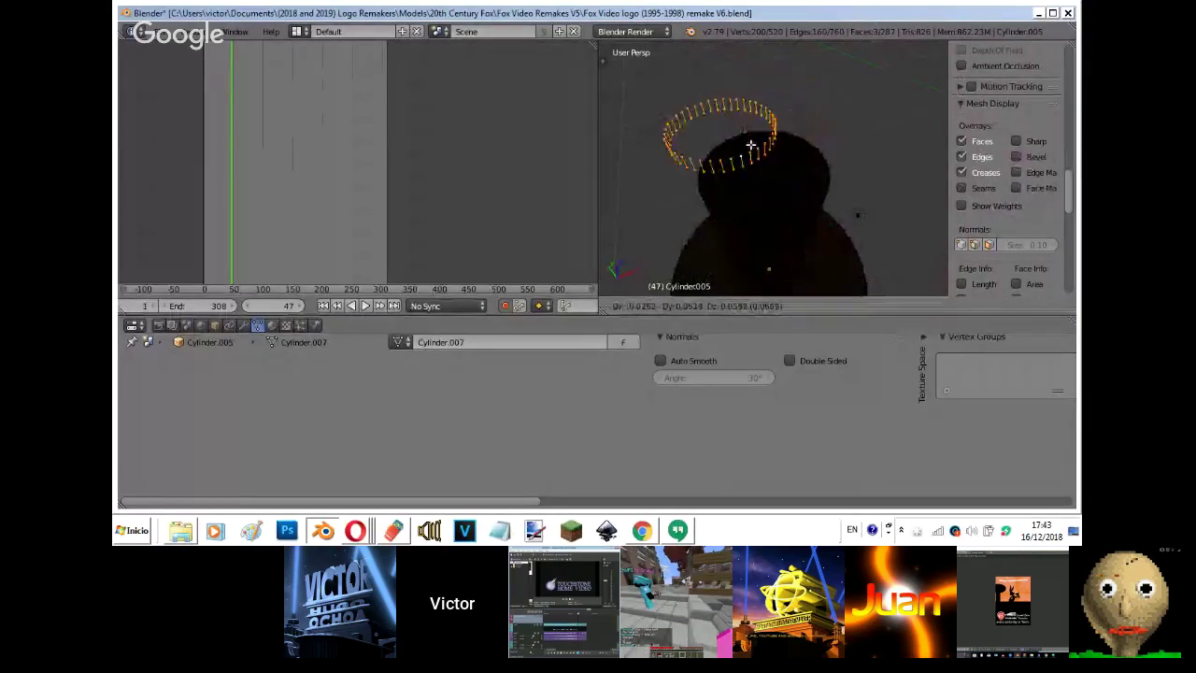
pyautogui.rightClick(751, 144)
# - Inspect the inside of the neck in wireframe and solid shading, from within the opening and from above
pyautogui.press('z')
pyautogui.press('z')
pyautogui.click(917, 306)
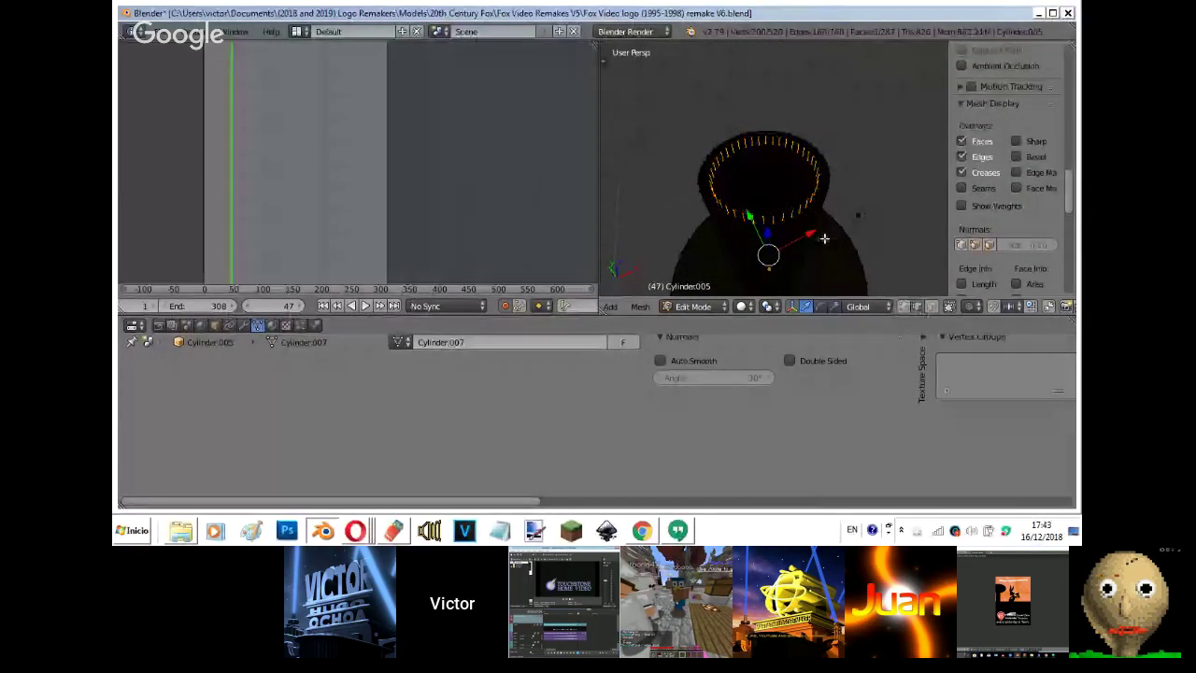
pyautogui.rightClick(763, 151)
pyautogui.press('z')
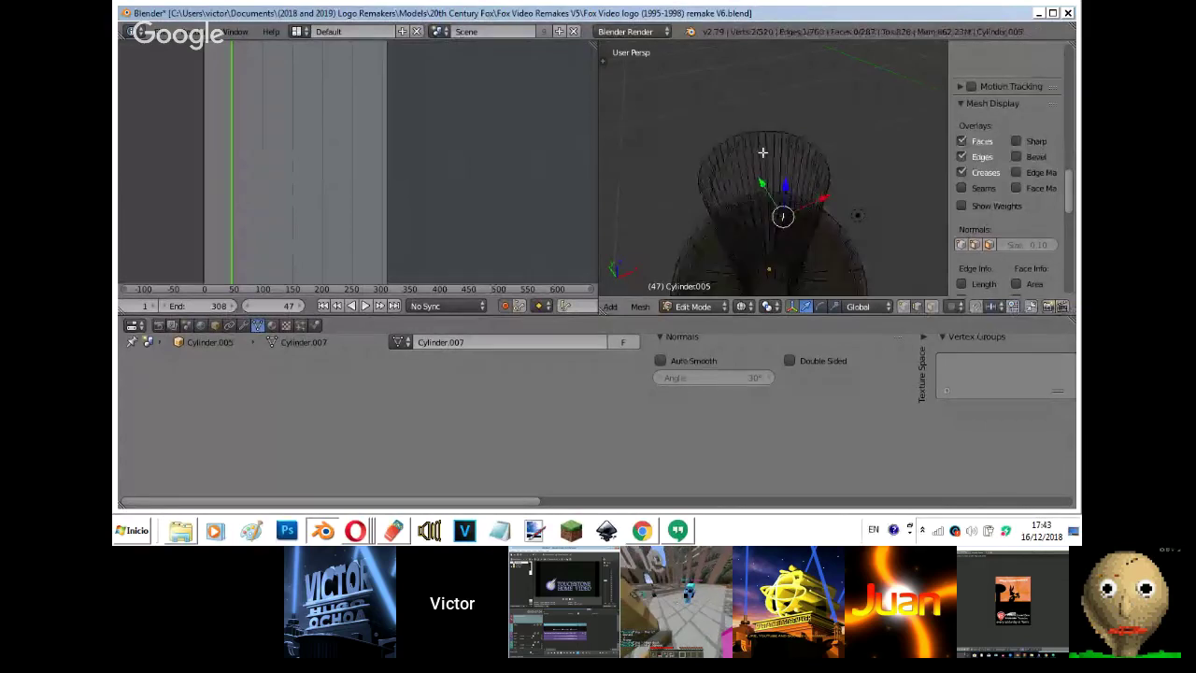
pyautogui.press('z')
pyautogui.hotkey('shift', 'f')
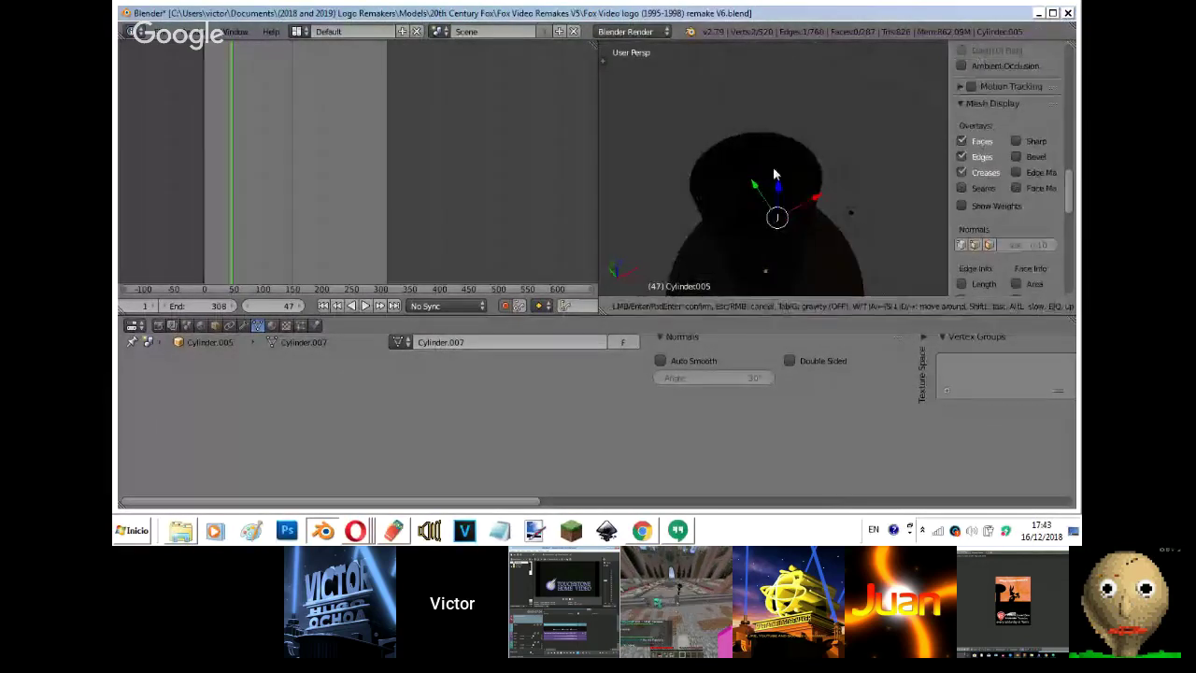
pyautogui.press('w')
pyautogui.press('s')
pyautogui.click(774, 171)
pyautogui.press('z')
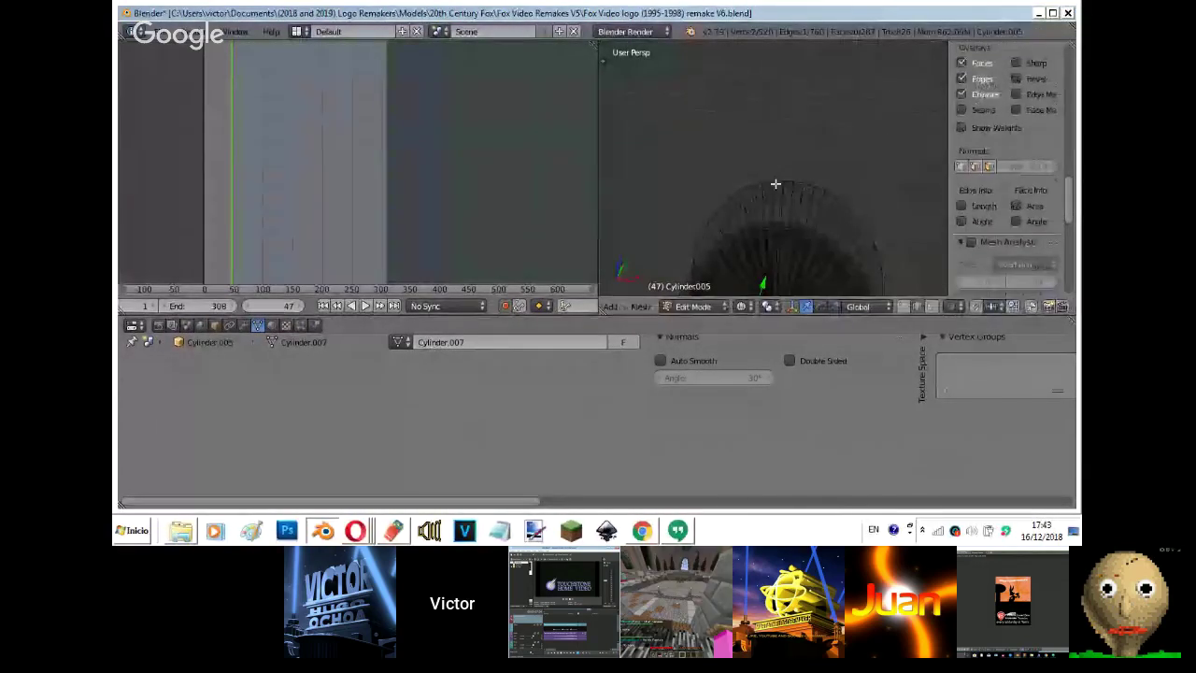
pyautogui.press('z')
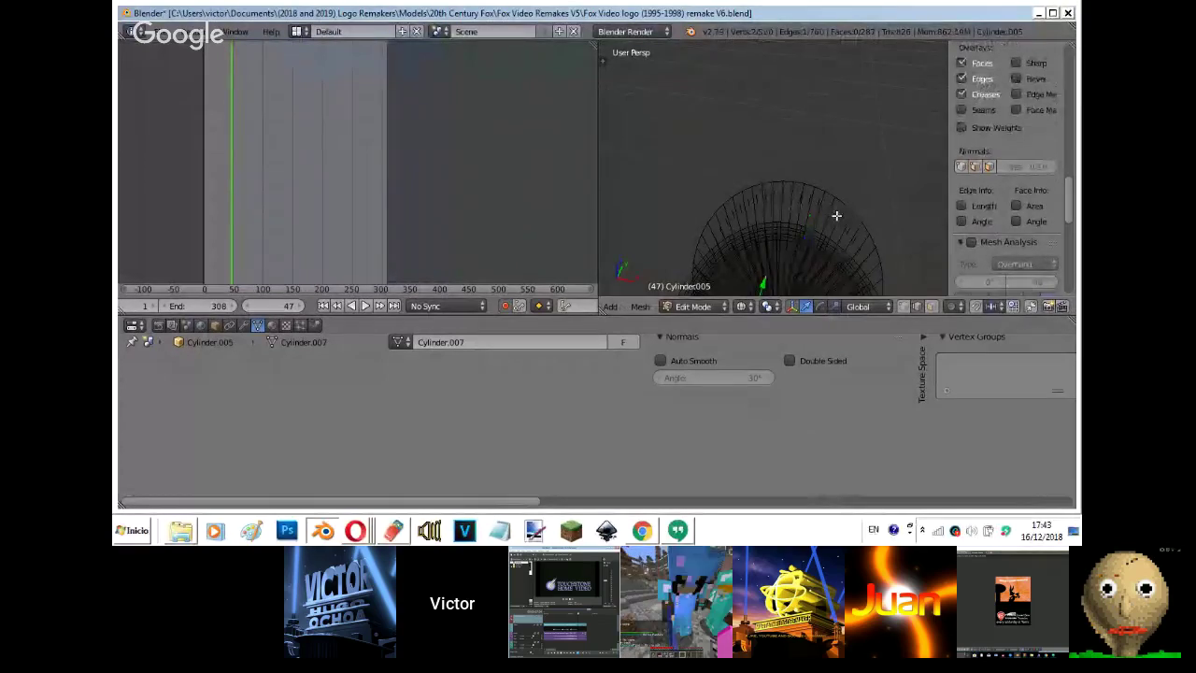
pyautogui.press('z')
pyautogui.press('KP_7')
pyautogui.press('KP_5')
pyautogui.press('z')
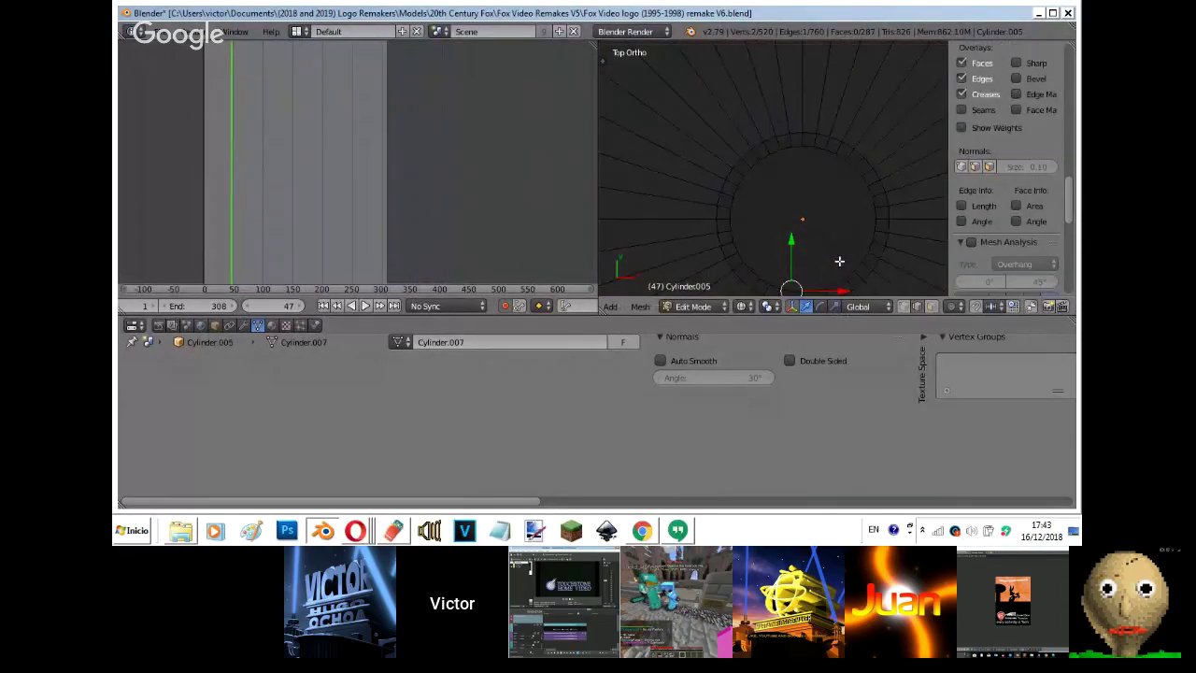
pyautogui.press('z')
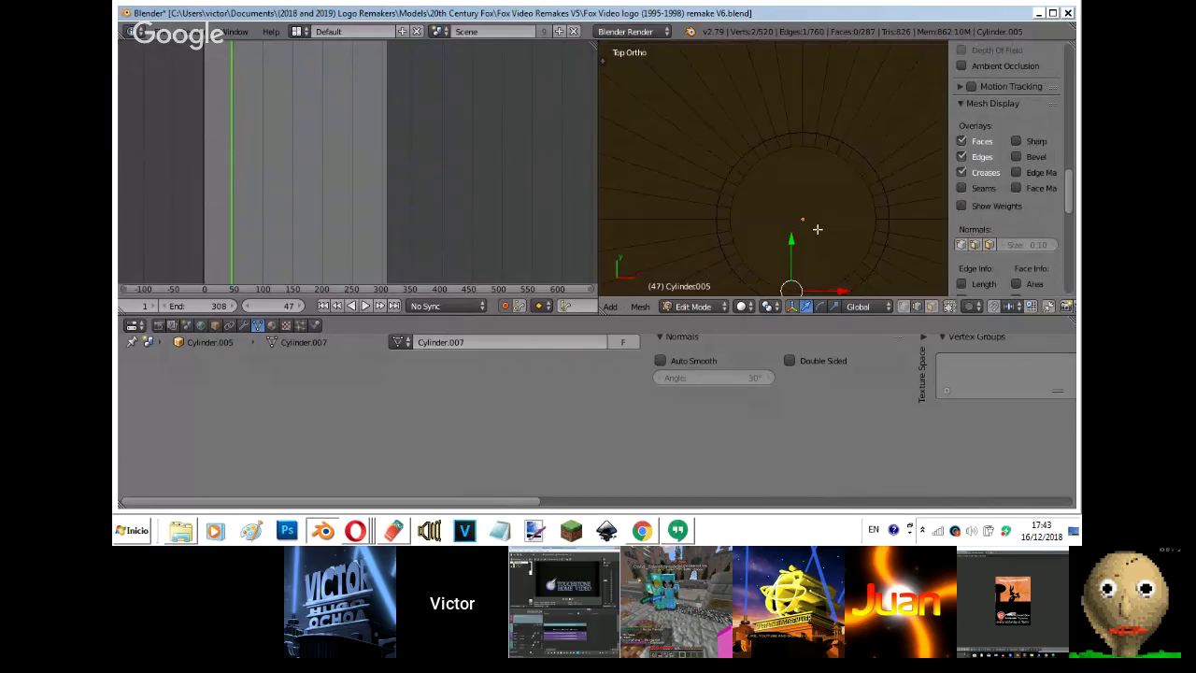
pyautogui.moveTo(817, 229); pyautogui.dragTo(755, 228, button='middle')
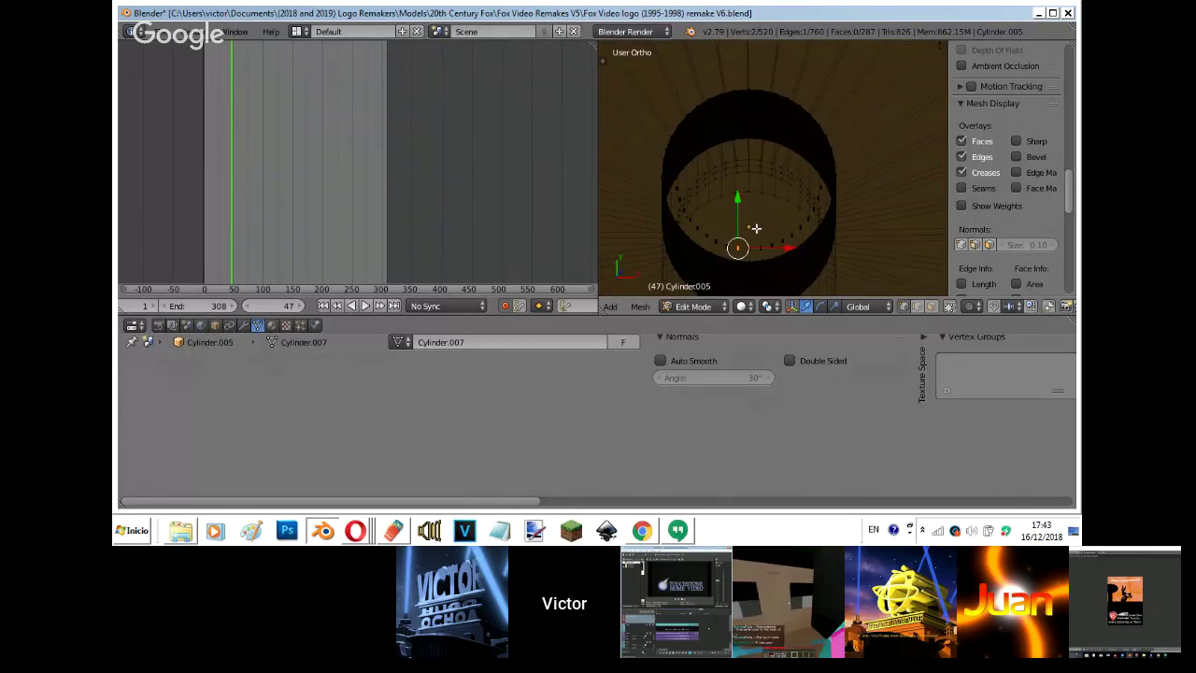
pyautogui.scroll(-1, 756, 229)
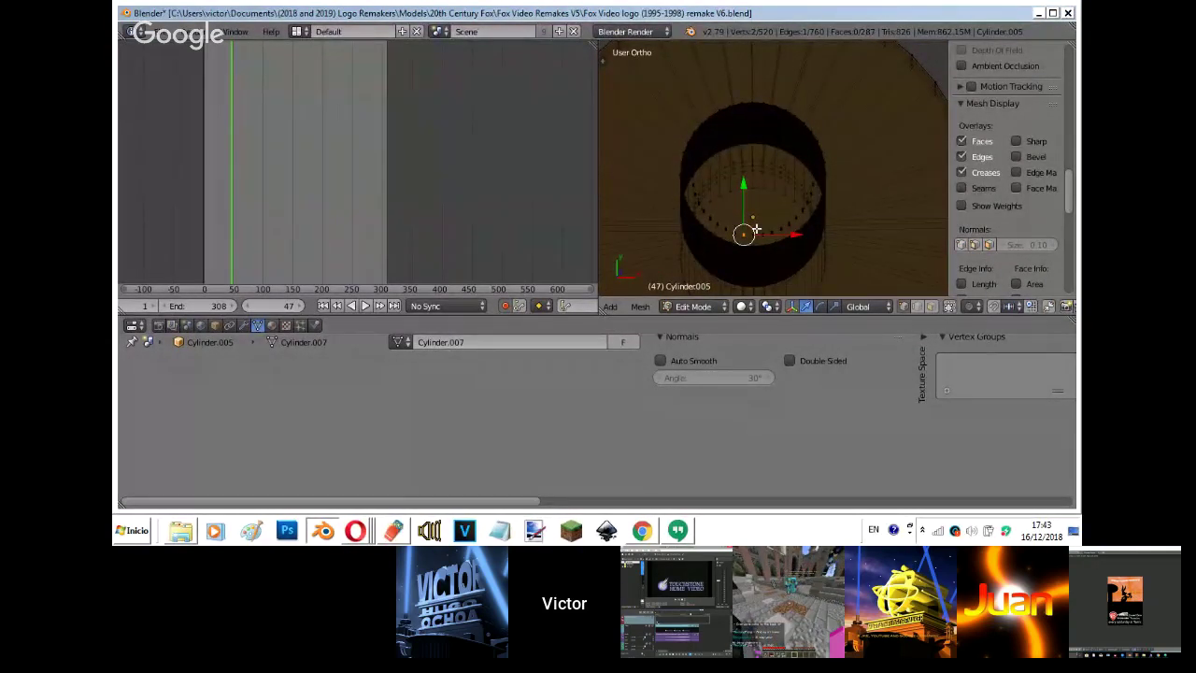
pyautogui.moveTo(756, 229); pyautogui.dragTo(735, 241, button='middle')
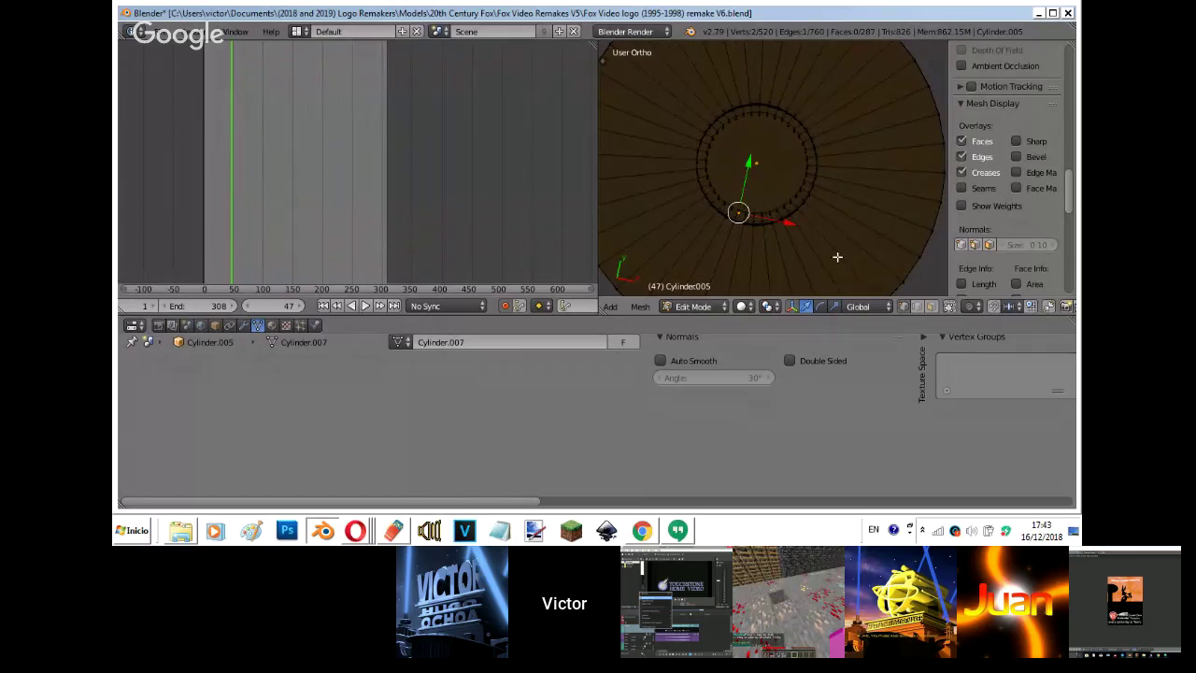
# - Limit selection to visible geometry, circle-select the ring of leftover vertices inside the neck and delete them
pyautogui.click(951, 305)
pyautogui.press('c')
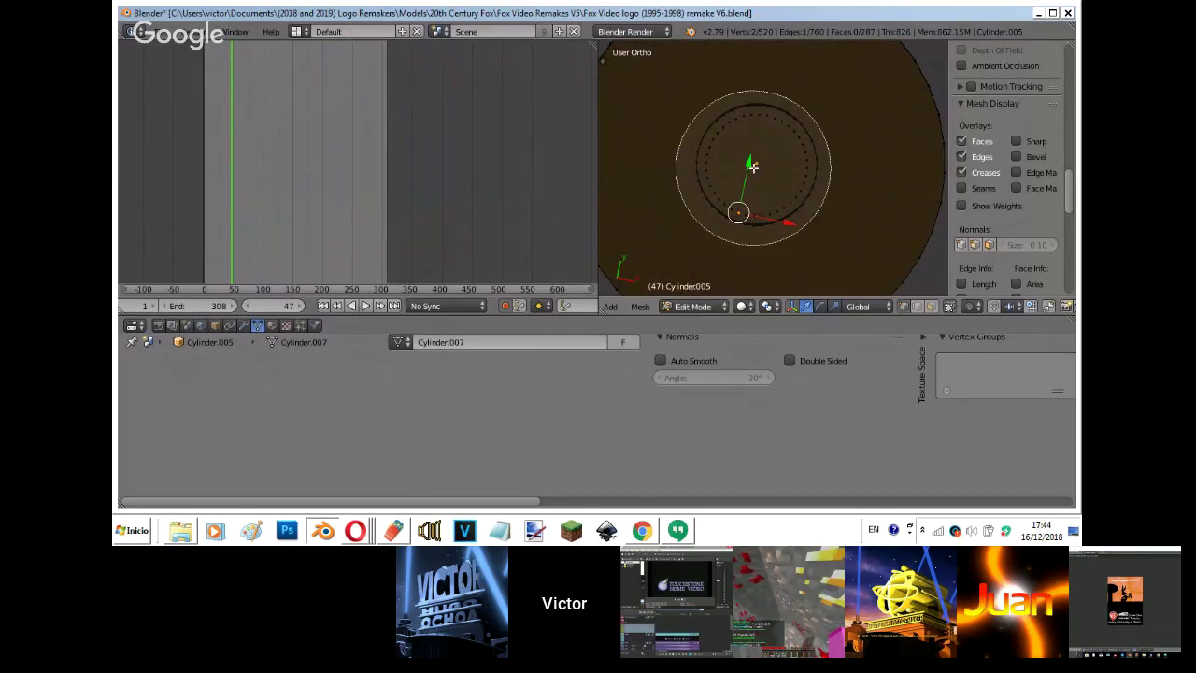
pyautogui.scroll(4, 753, 166)
pyautogui.click(755, 166)
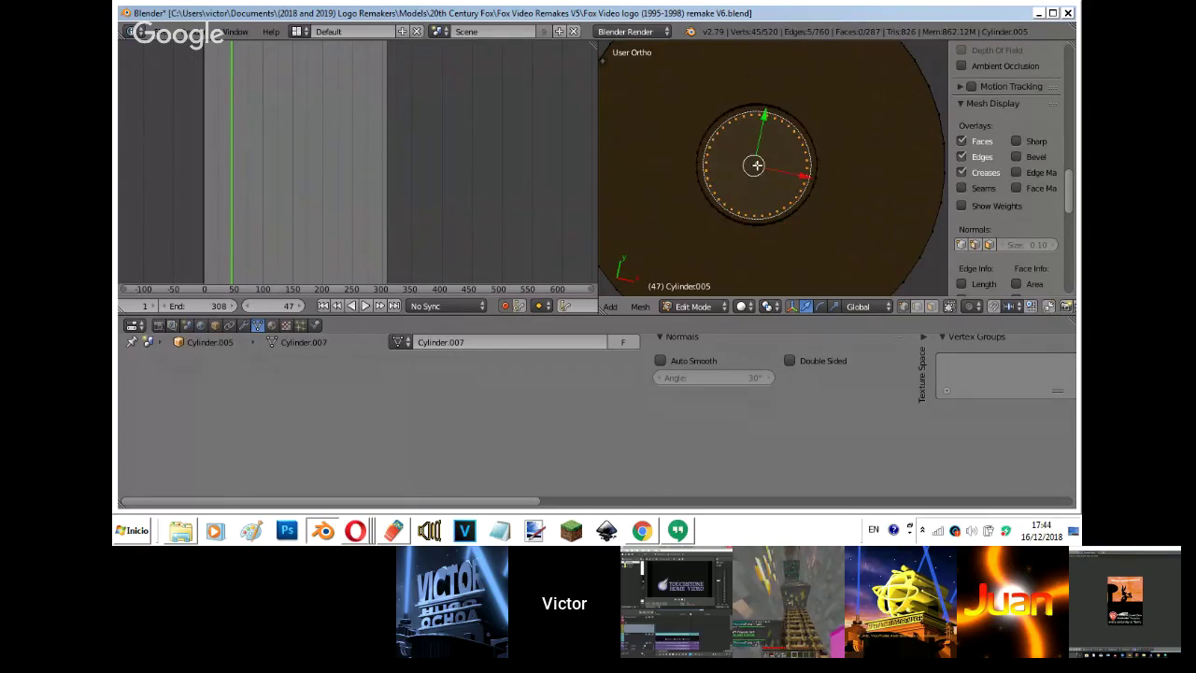
pyautogui.rightClick(755, 165)
pyautogui.press('x')
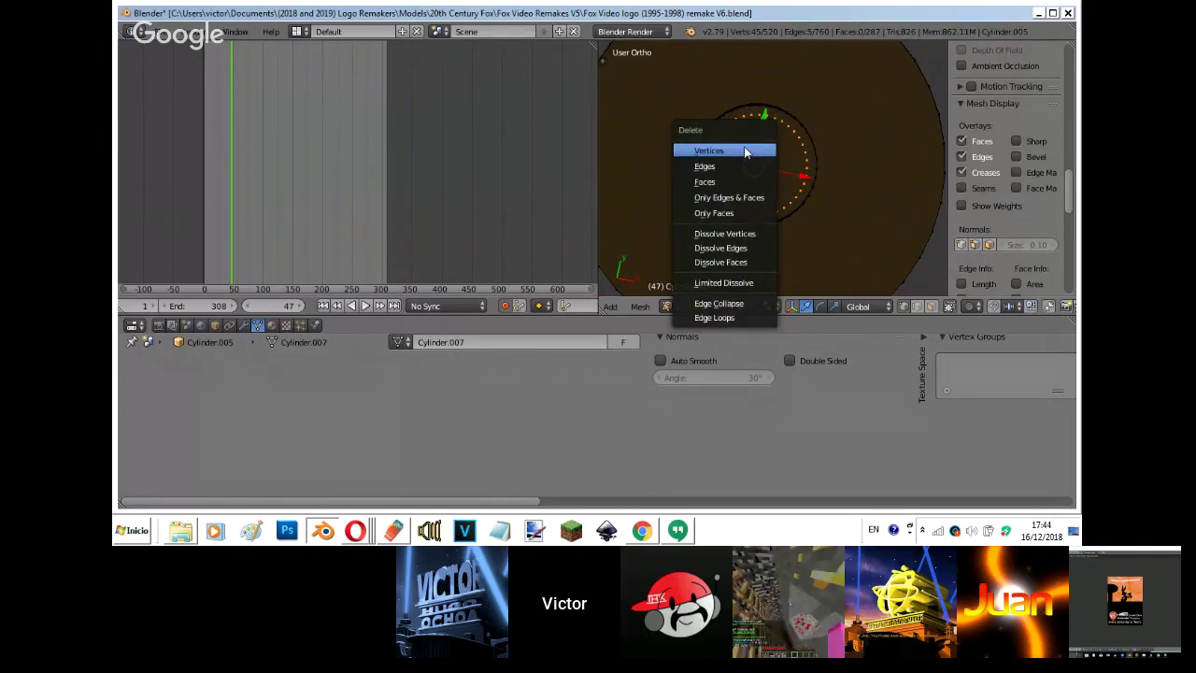
pyautogui.press('Escape')
pyautogui.moveTo(746, 152); pyautogui.dragTo(739, 158, button='middle')
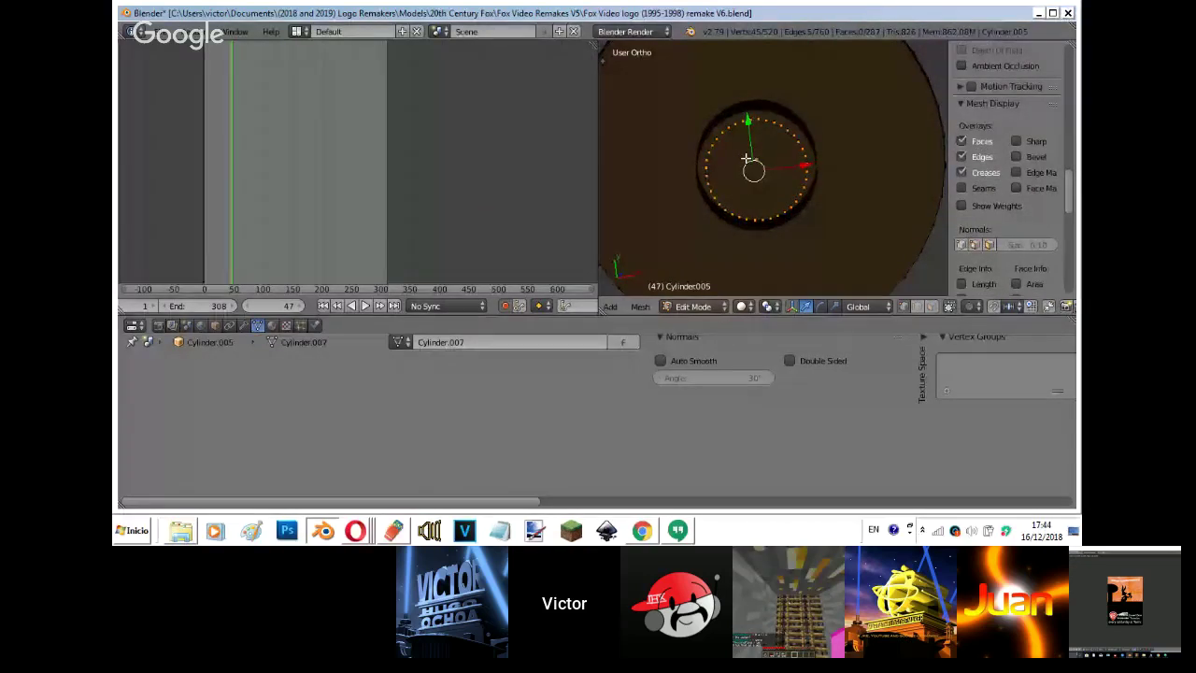
pyautogui.press('x')
pyautogui.click(748, 159)
pyautogui.press('c')
pyautogui.click(758, 171)
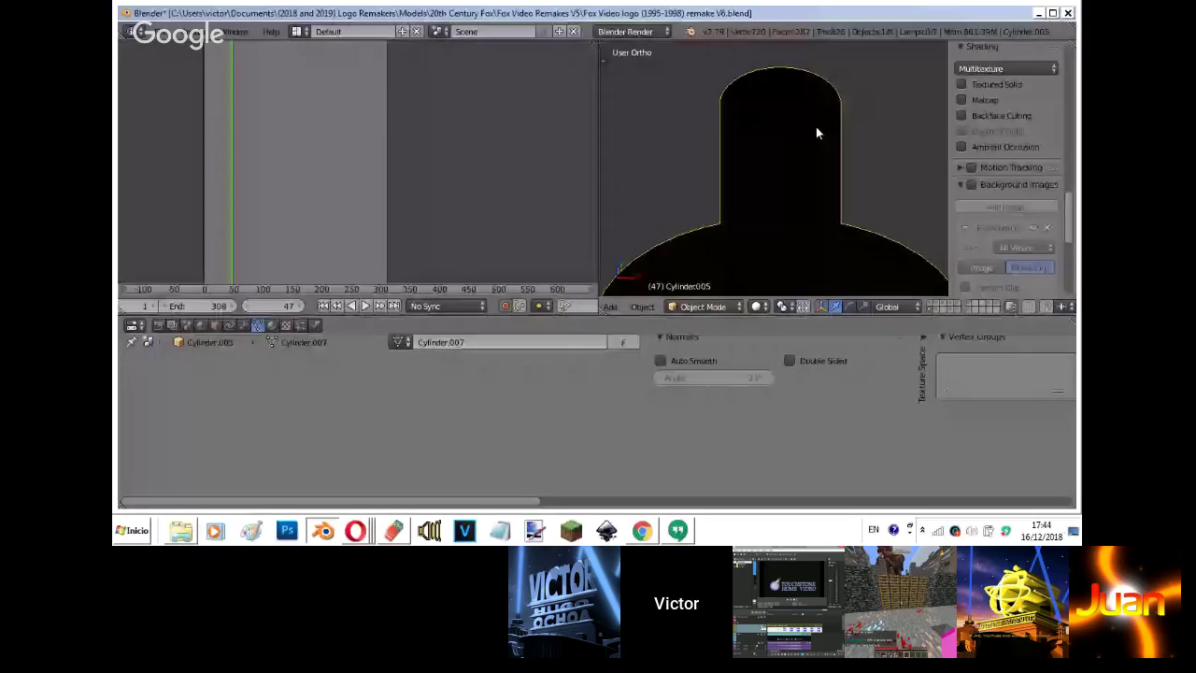
# - Box-select the vertices of the neck's top rim in front wireframe view and fill the opening with a face
pyautogui.press('Tab')
pyautogui.press('KP_1')
pyautogui.scroll(-4, 817, 126)
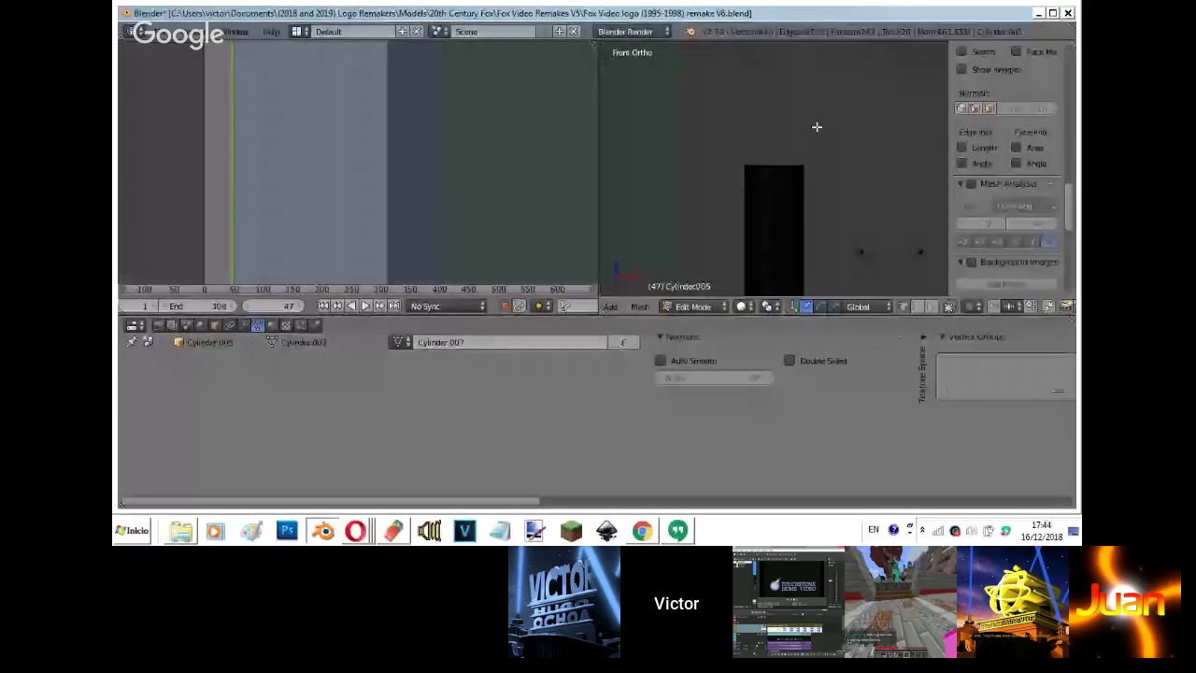
pyautogui.scroll(-1, 813, 123)
pyautogui.press('z')
pyautogui.press('b')
pyautogui.moveTo(729, 126); pyautogui.dragTo(857, 177)
pyautogui.press('z')
pyautogui.moveTo(857, 177); pyautogui.dragTo(855, 259, button='middle')
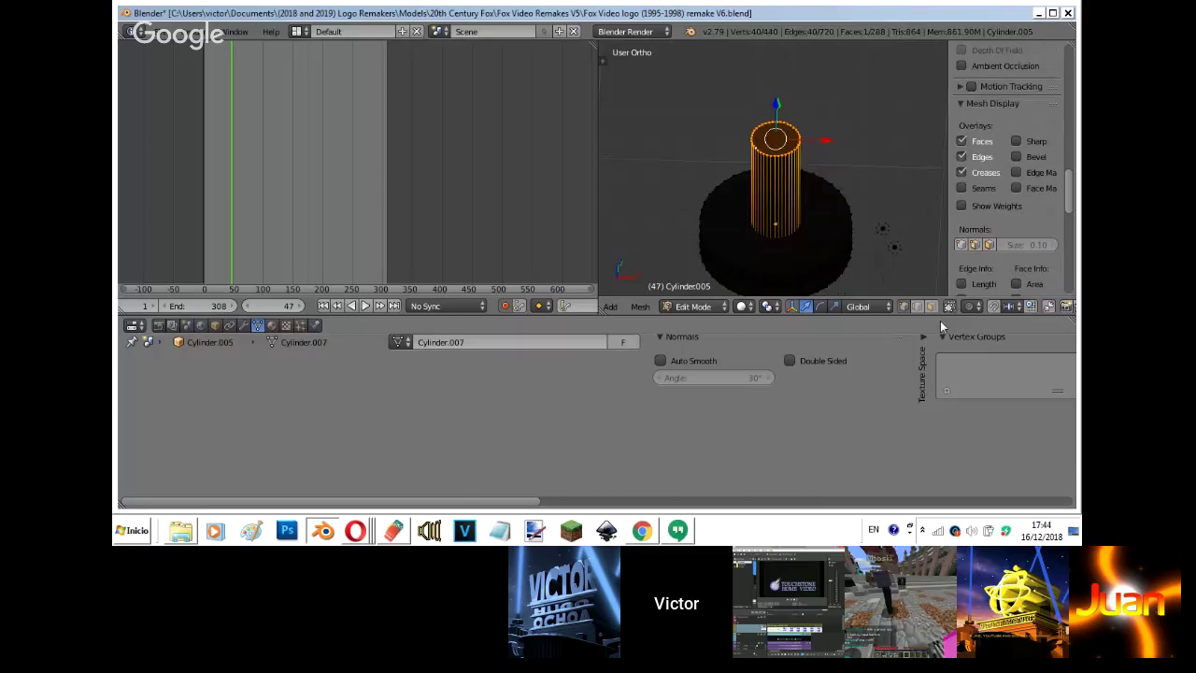
# - Select the neck's top cap face, assign the Lights material to it and leave mesh editing
pyautogui.rightClick(778, 148)
pyautogui.press('g')
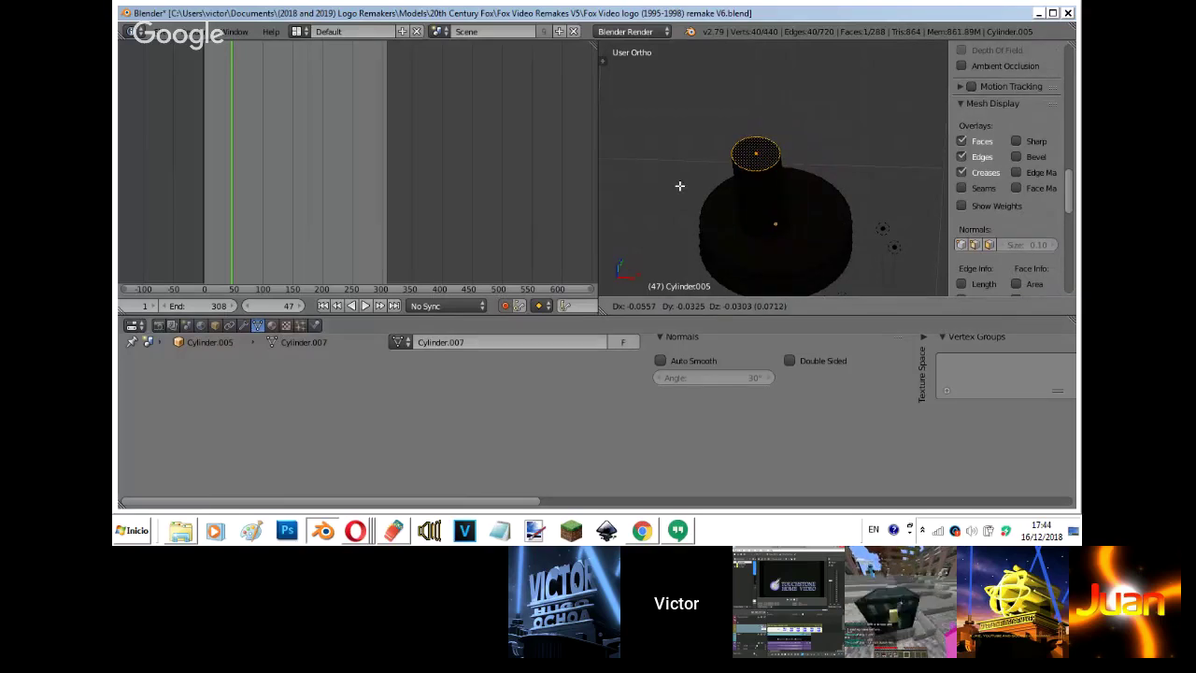
pyautogui.rightClick(679, 186)
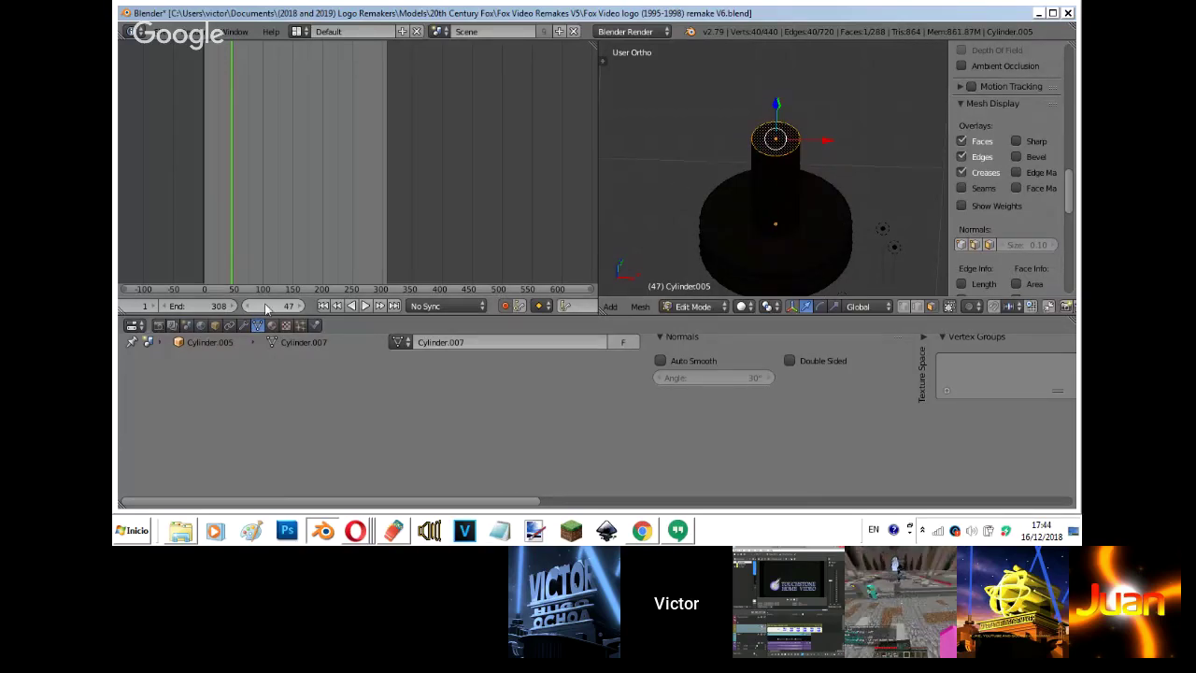
pyautogui.click(272, 325)
pyautogui.scroll(10, 424, 335)
pyautogui.click(419, 384)
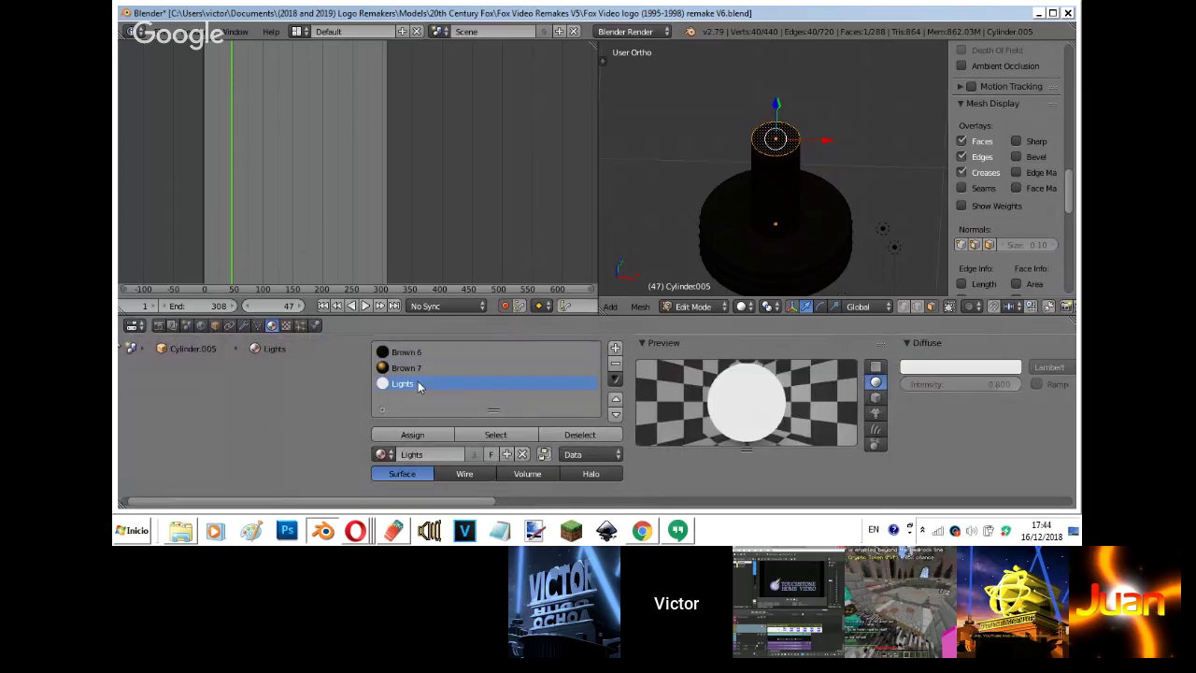
pyautogui.click(412, 434)
pyautogui.press('Tab')
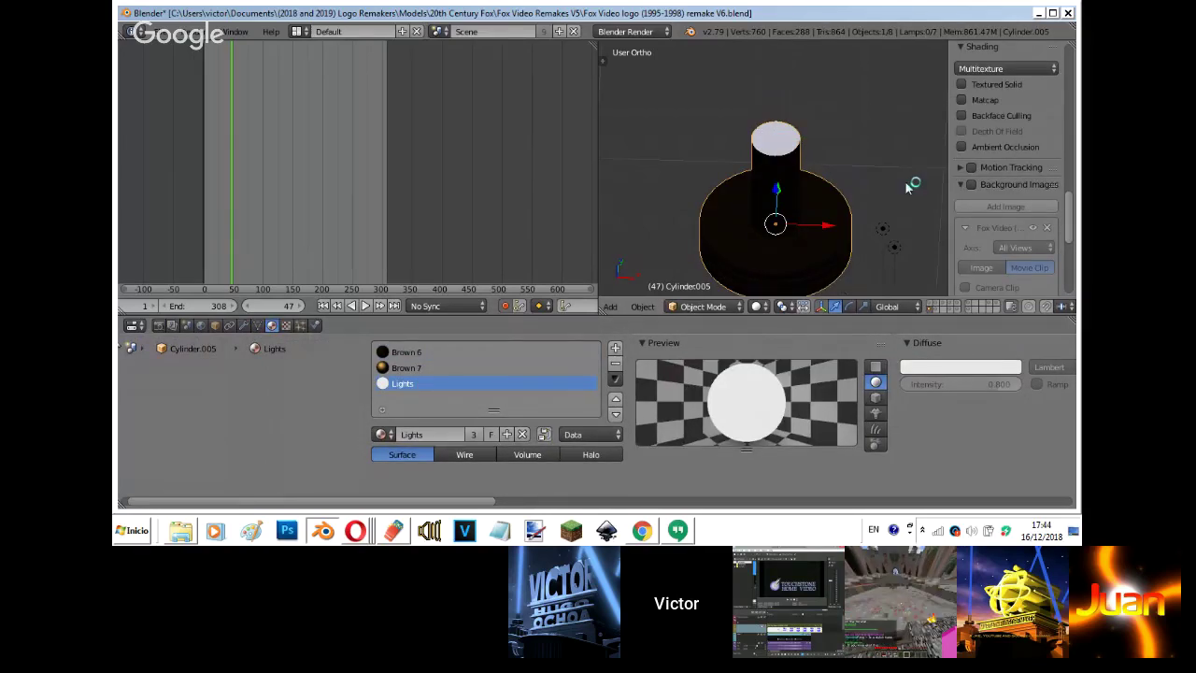
# - View the cylinder through the scene camera and make additional object layers visible alongside it
pyautogui.press('KP_0')
pyautogui.keyDown('shift'); pyautogui.click(963, 306); pyautogui.keyUp('shift')
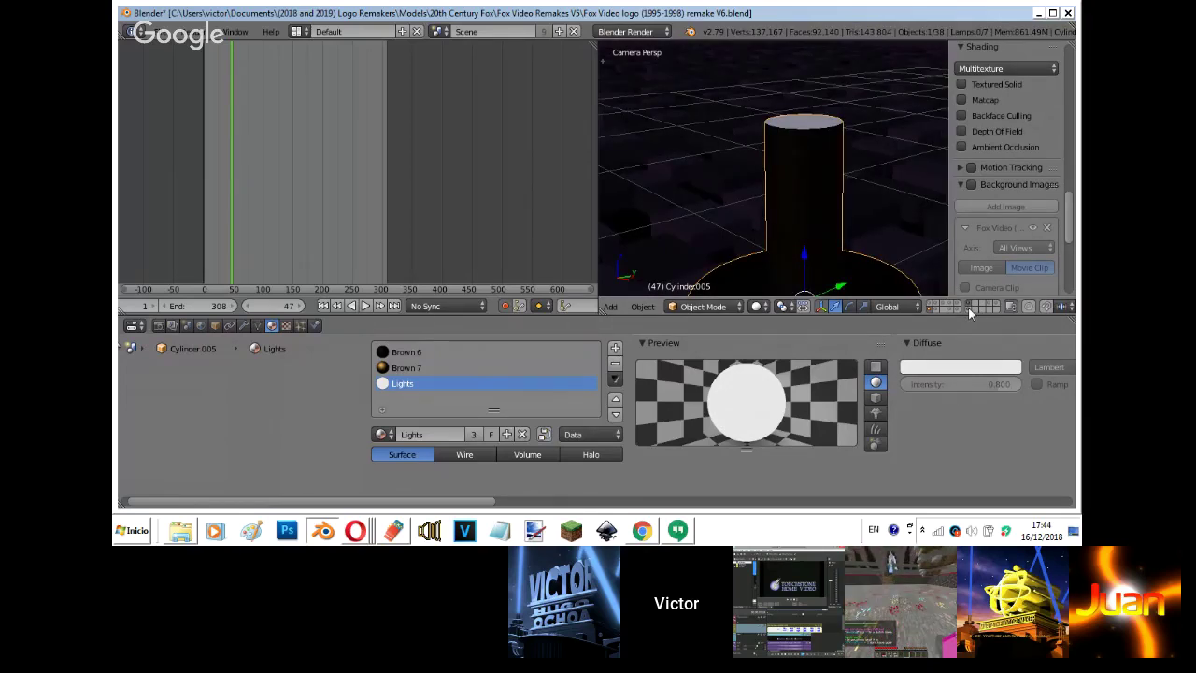
pyautogui.keyDown('shift'); pyautogui.click(968, 307); pyautogui.keyUp('shift')
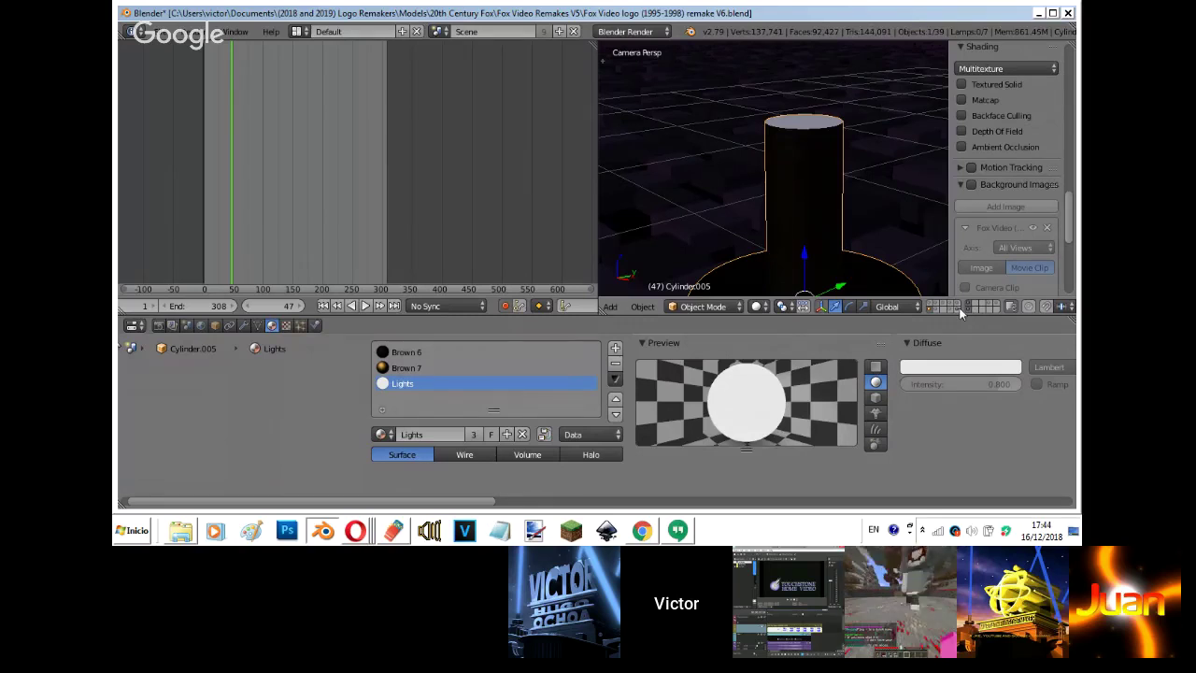
# - Show the layer with the spotlight beams and select the beam directly above the cylinder's neck in wireframe display
pyautogui.keyDown('shift'); pyautogui.click(960, 310); pyautogui.keyUp('shift')
pyautogui.rightClick(823, 93)
pyautogui.rightClick(822, 92)
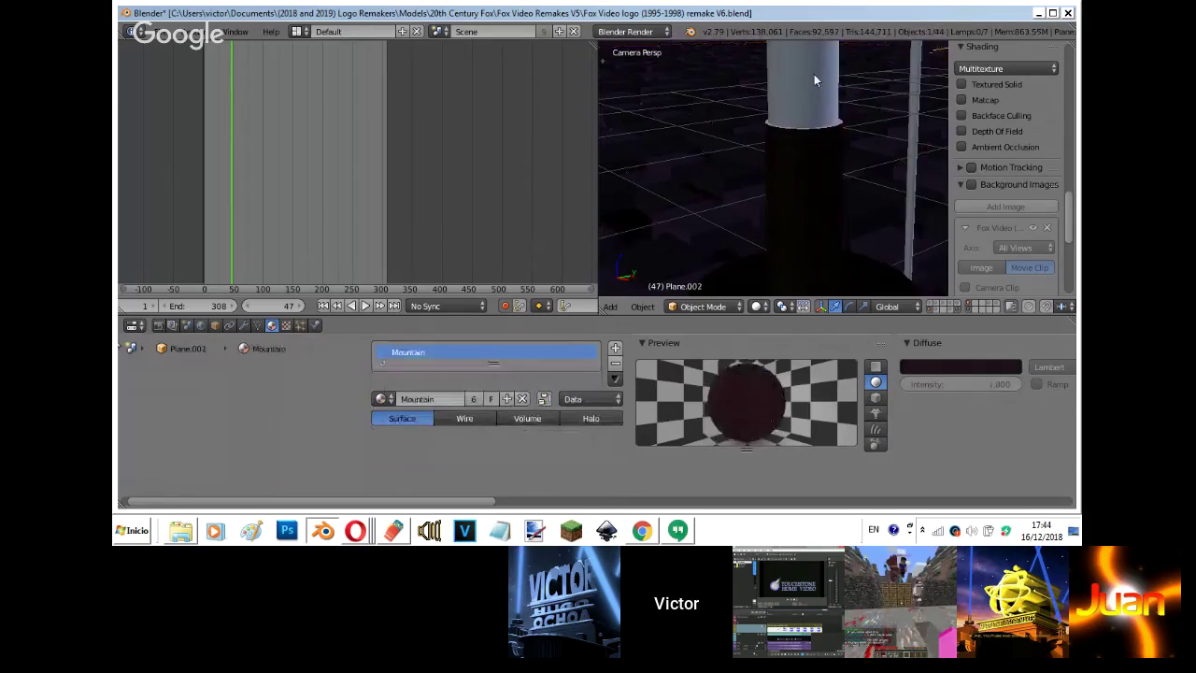
pyautogui.press('z')
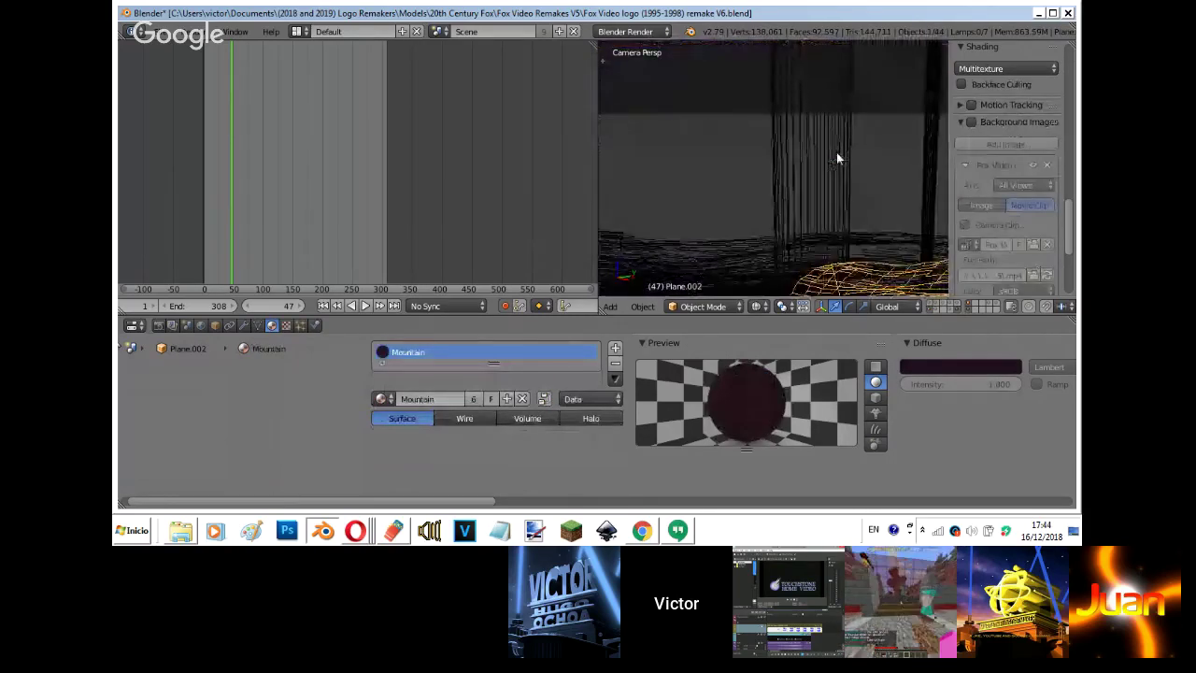
pyautogui.click(759, 305)
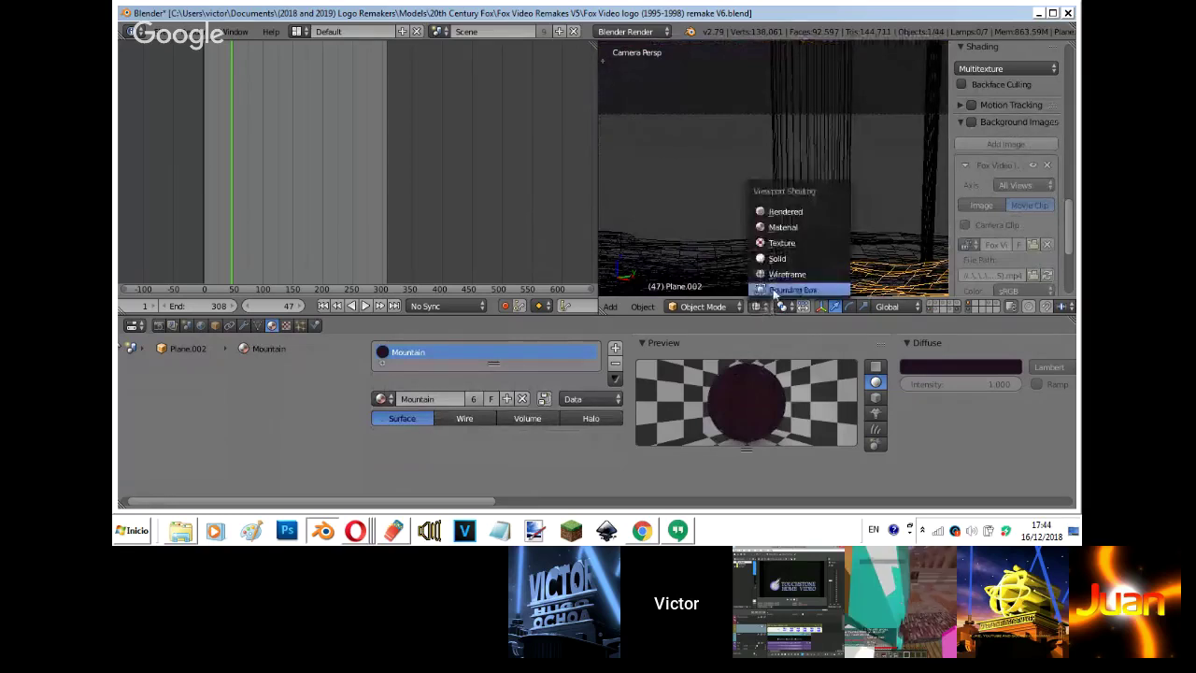
pyautogui.click(772, 290)
pyautogui.moveTo(817, 144); pyautogui.dragTo(829, 139, button='middle')
pyautogui.rightClick(817, 131)
pyautogui.press('KP_0')
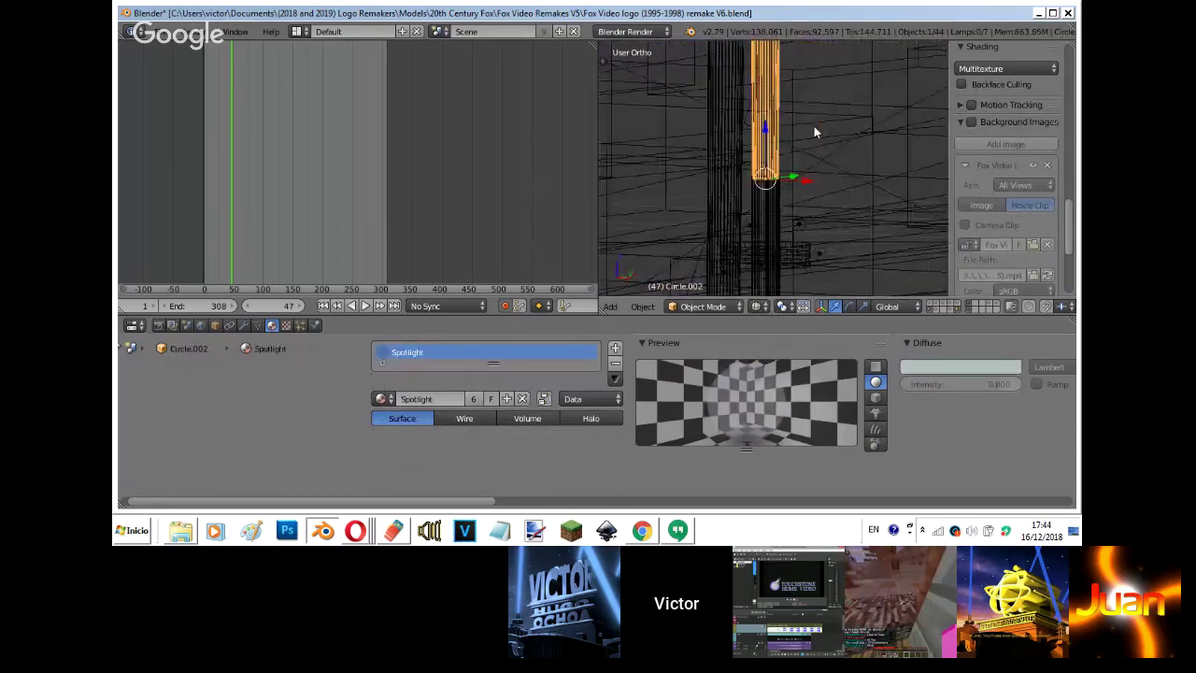
# - Frame the beam's base closely in solid camera view and turn off automatic keyframing
pyautogui.press('z')
pyautogui.moveTo(802, 122); pyautogui.dragTo(797, 186, button='middle')
pyautogui.scroll(4, 798, 183)
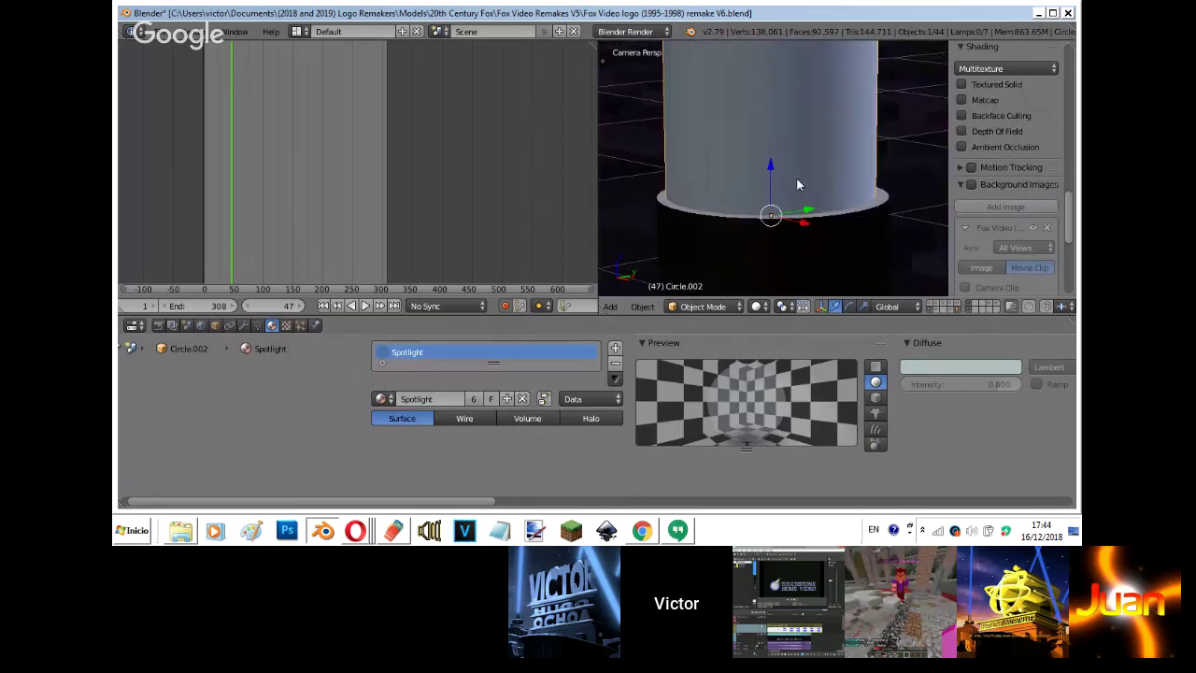
pyautogui.press('s')
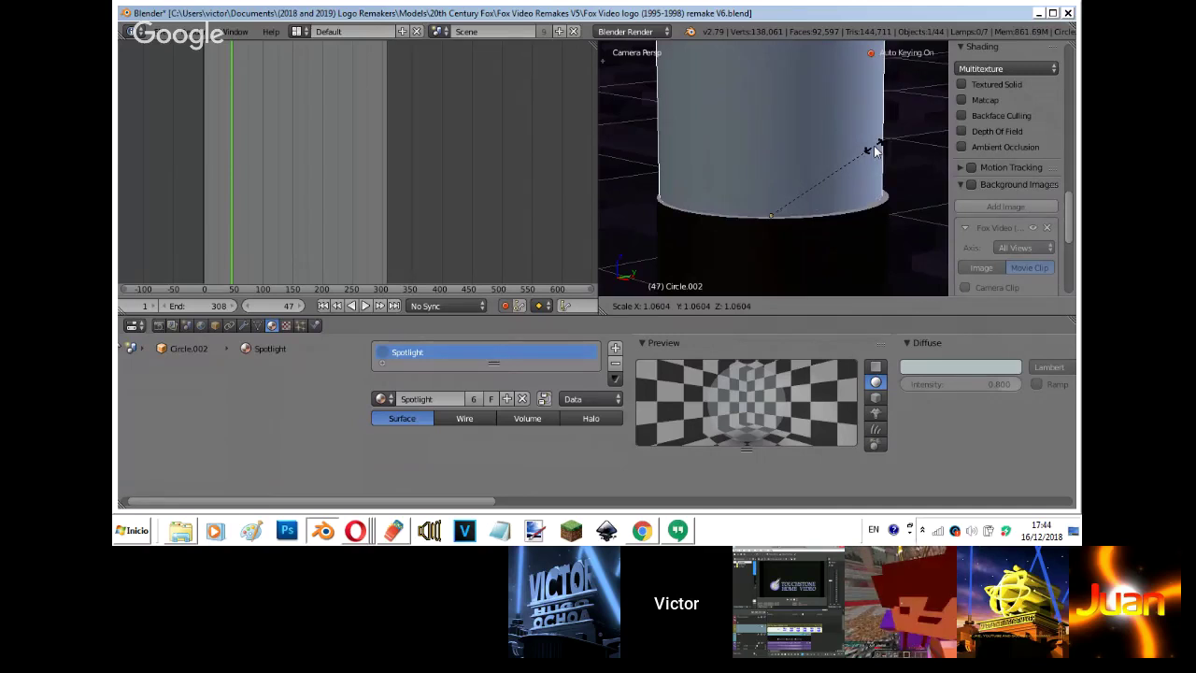
pyautogui.rightClick(876, 151)
pyautogui.click(506, 306)
# - Raise the spotlight beam slightly, enlarge it to about the width of the neck's rim and centre it there
pyautogui.moveTo(806, 228); pyautogui.dragTo(808, 223)
pyautogui.moveTo(777, 172)
pyautogui.mouseDown()
pyautogui.moveTo(771, 141)
pyautogui.moveTo(776, 154)
pyautogui.mouseUp()
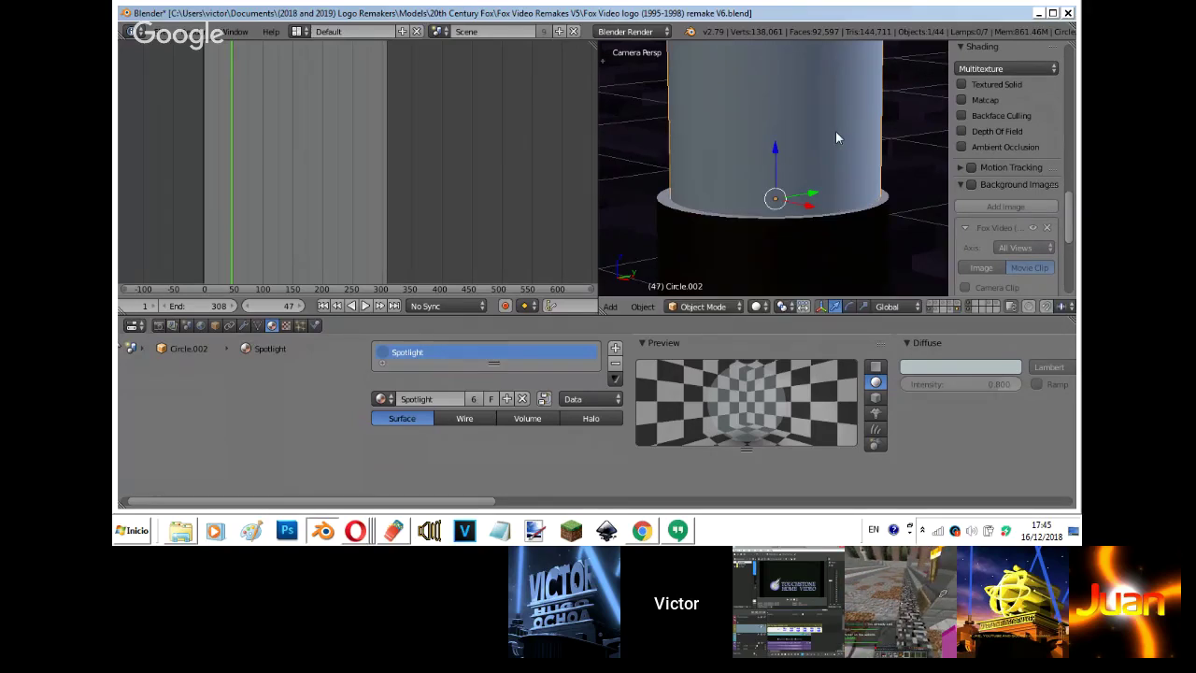
pyautogui.press('s')
pyautogui.click(847, 130)
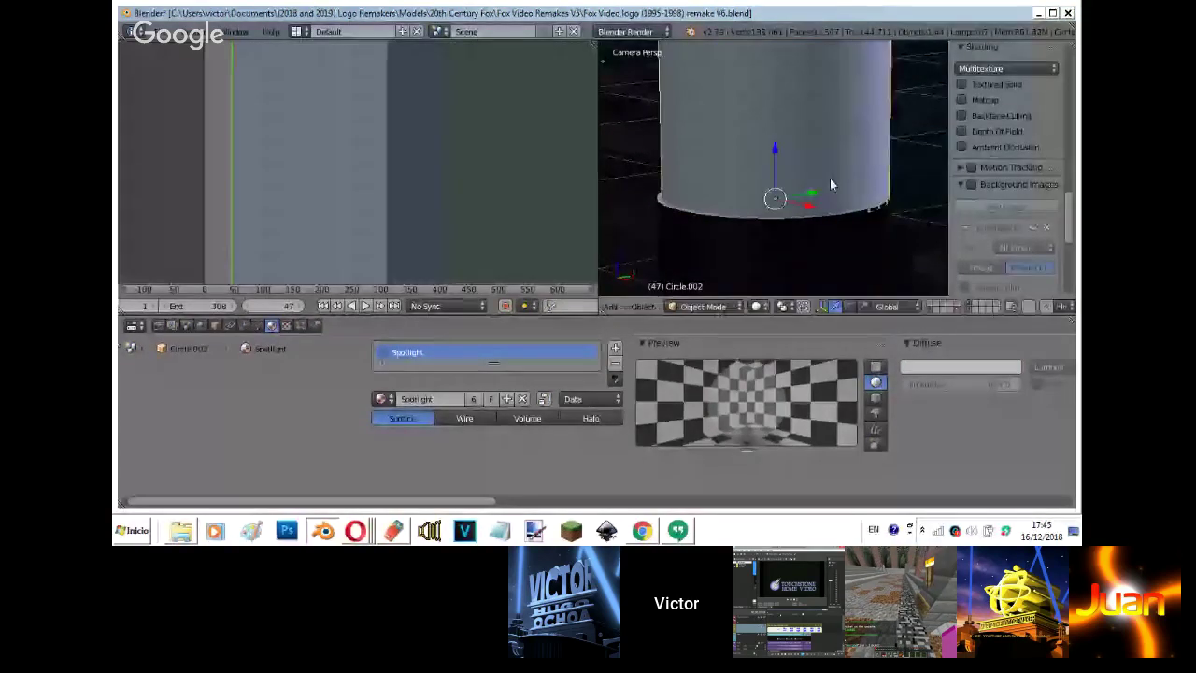
pyautogui.moveTo(815, 184); pyautogui.dragTo(811, 185)
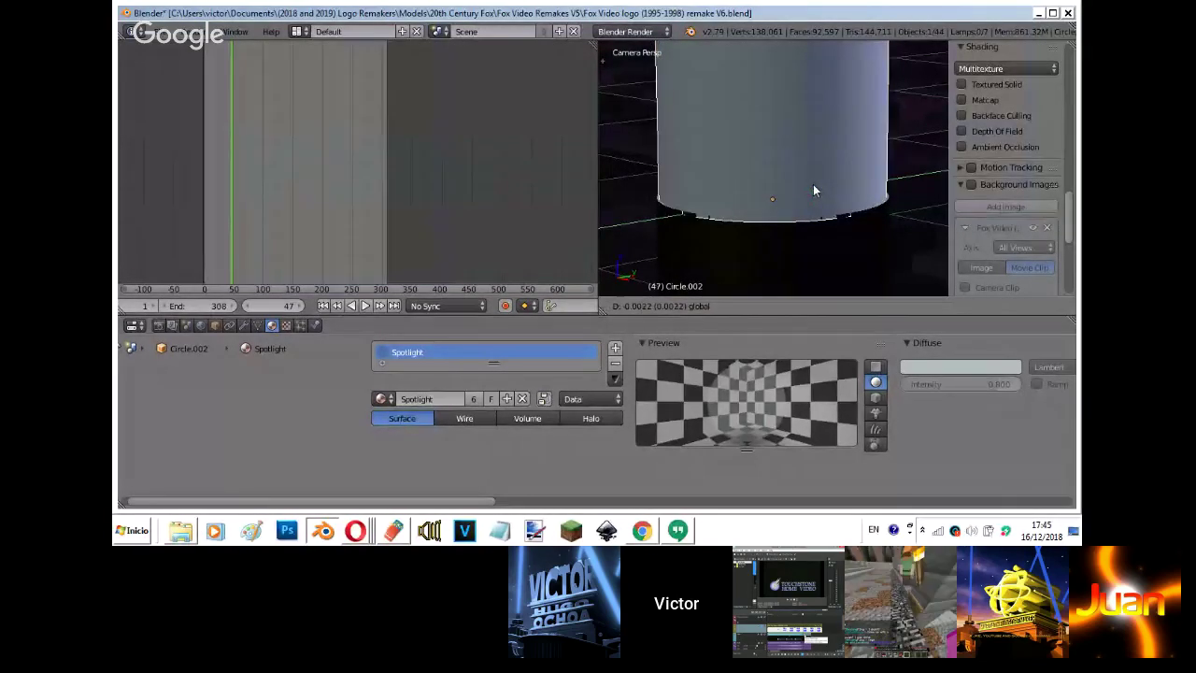
pyautogui.click(813, 188)
# - Try enlarging the beam slightly further and nudging it sideways, and undo both changes
pyautogui.press('s')
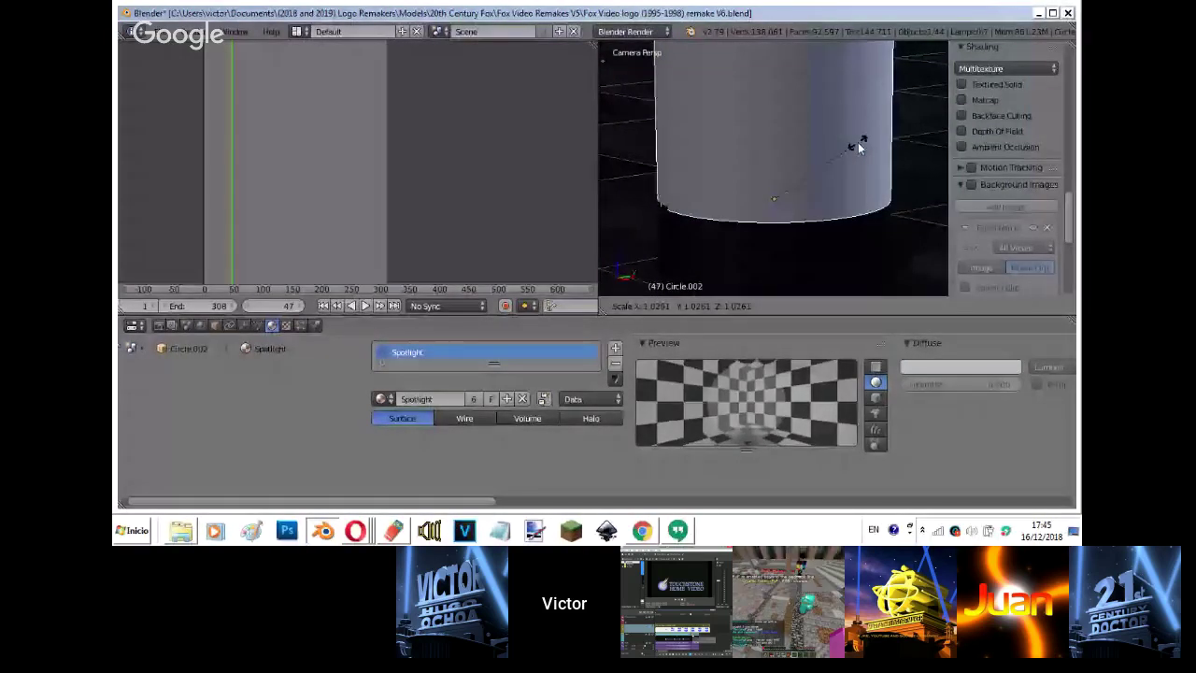
pyautogui.click(859, 144)
pyautogui.moveTo(808, 202); pyautogui.dragTo(807, 202)
pyautogui.hotkey('ctrl', 'z')
pyautogui.hotkey('ctrl', 'z')
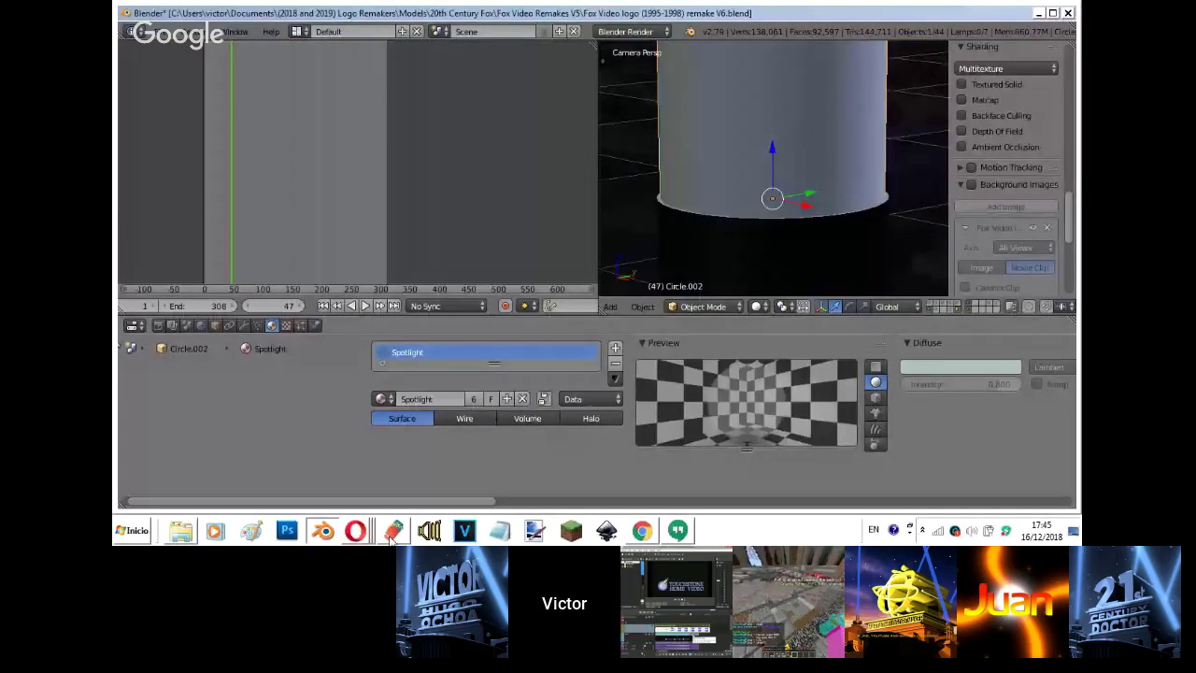
# - Switch to Hangouts and answer the contact's question about the V6 logo with "Because i'm doing a my model looks accurate"
pyautogui.click(356, 531)
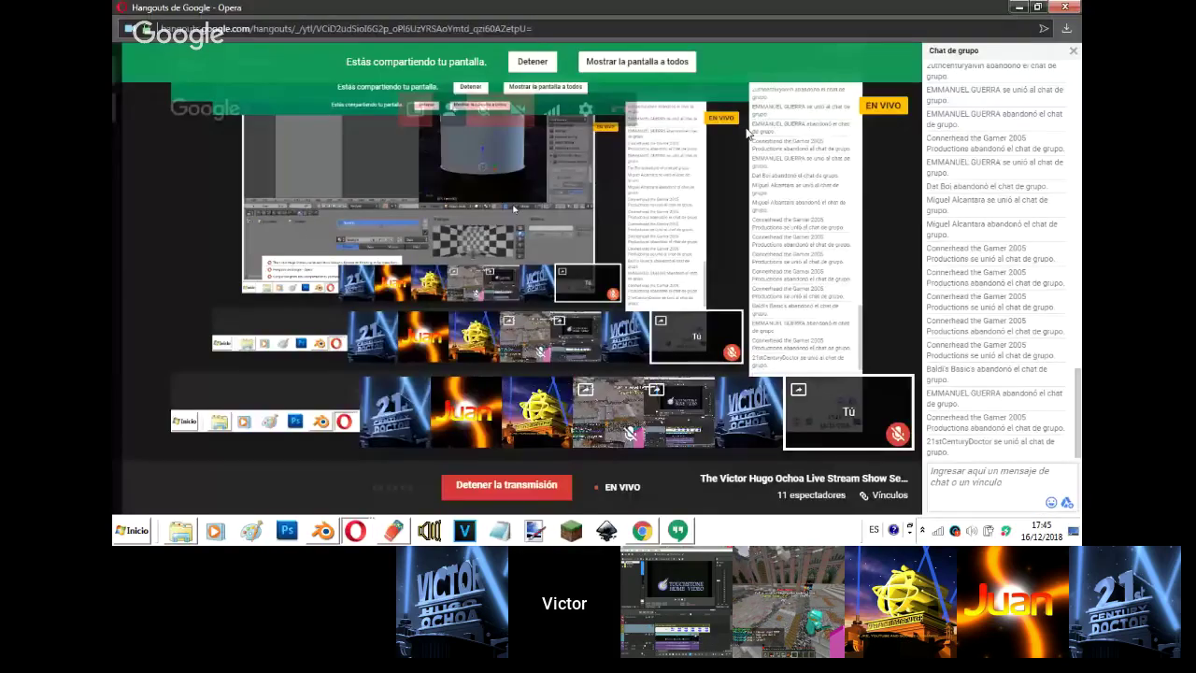
pyautogui.click(356, 531)
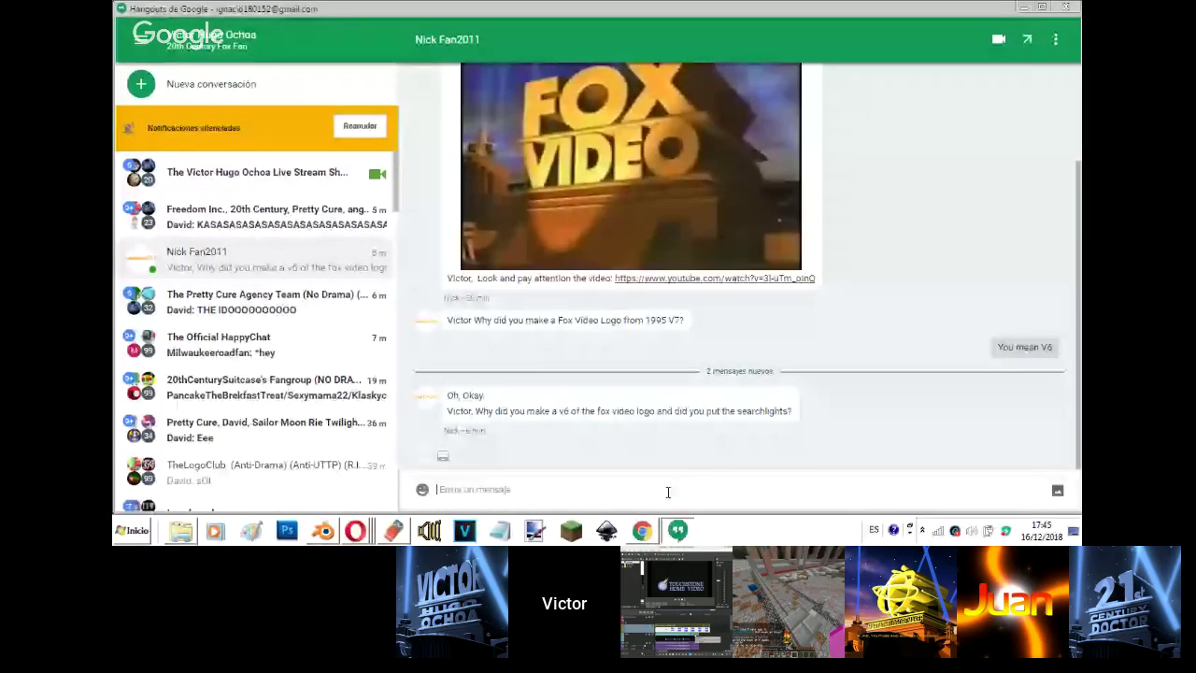
pyautogui.write('because')
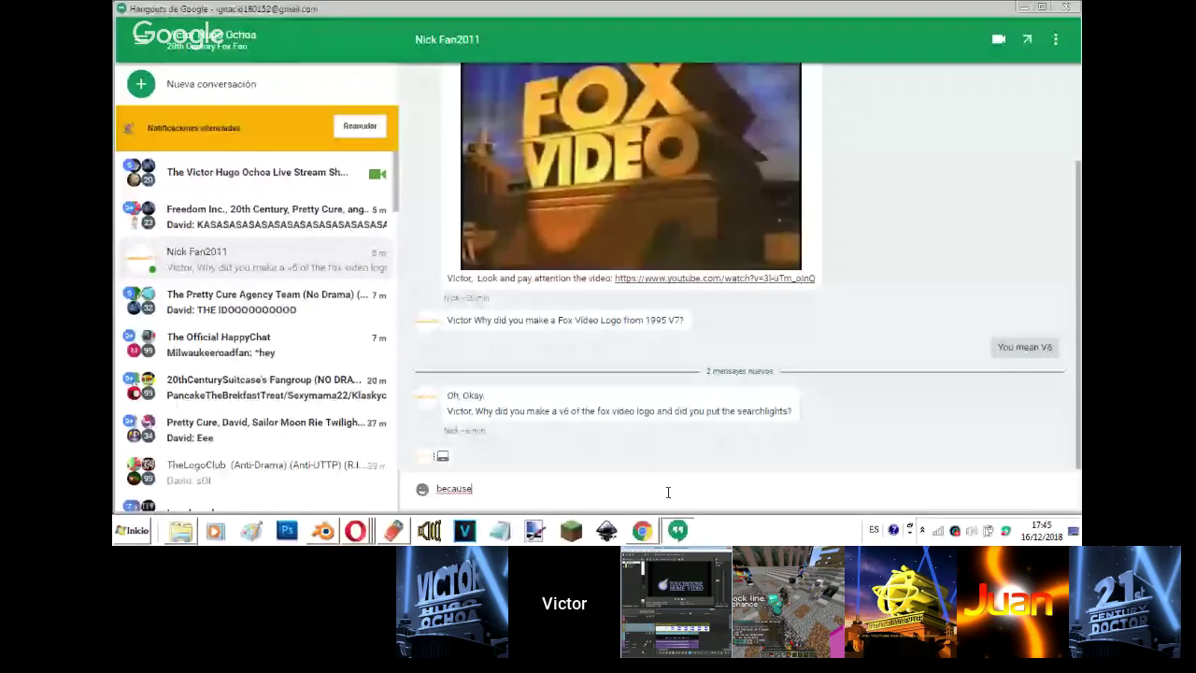
pyautogui.write(" i'm doing a m")
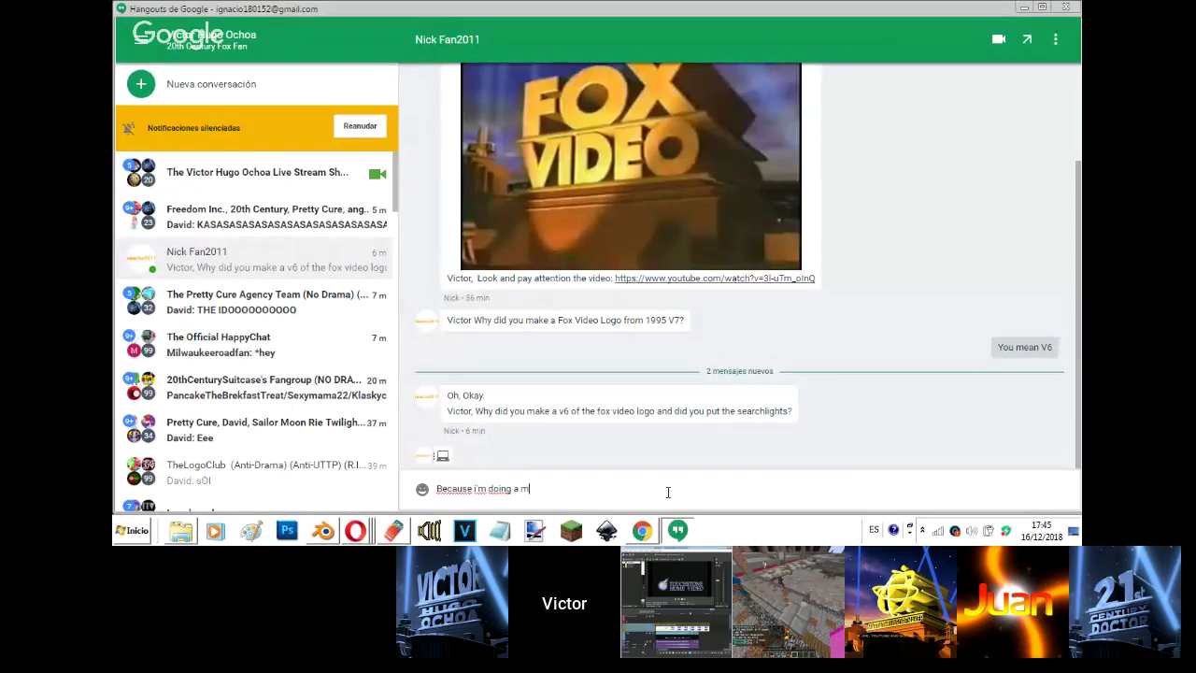
pyautogui.write('y model lo')
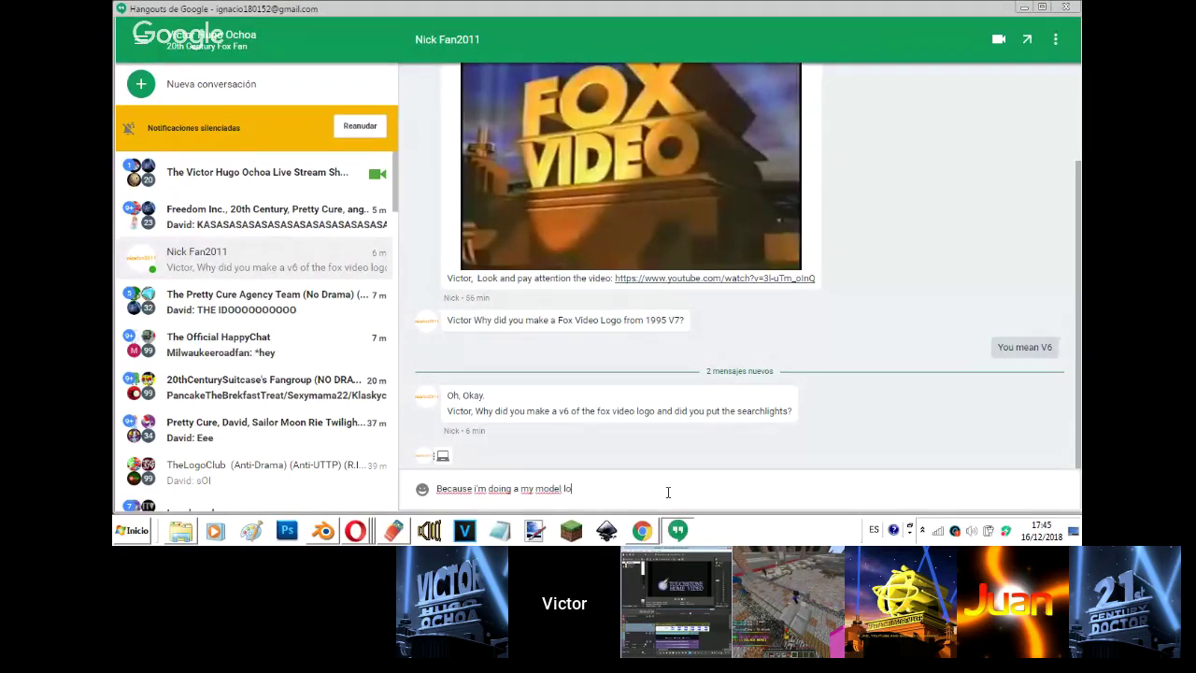
pyautogui.write('oks accurat')
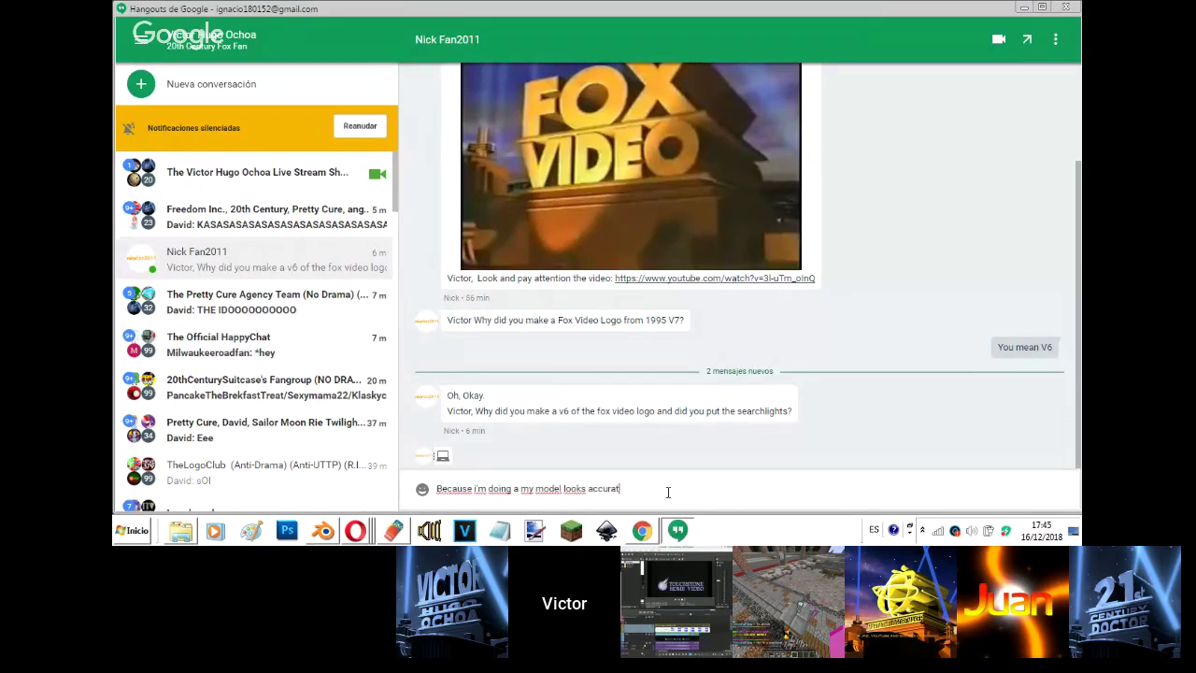
pyautogui.write('e')
pyautogui.press('Return')
# - Return to Blender and fine-tune the spotlight beam's scale so its base matches the neck's rim
pyautogui.click(355, 530)
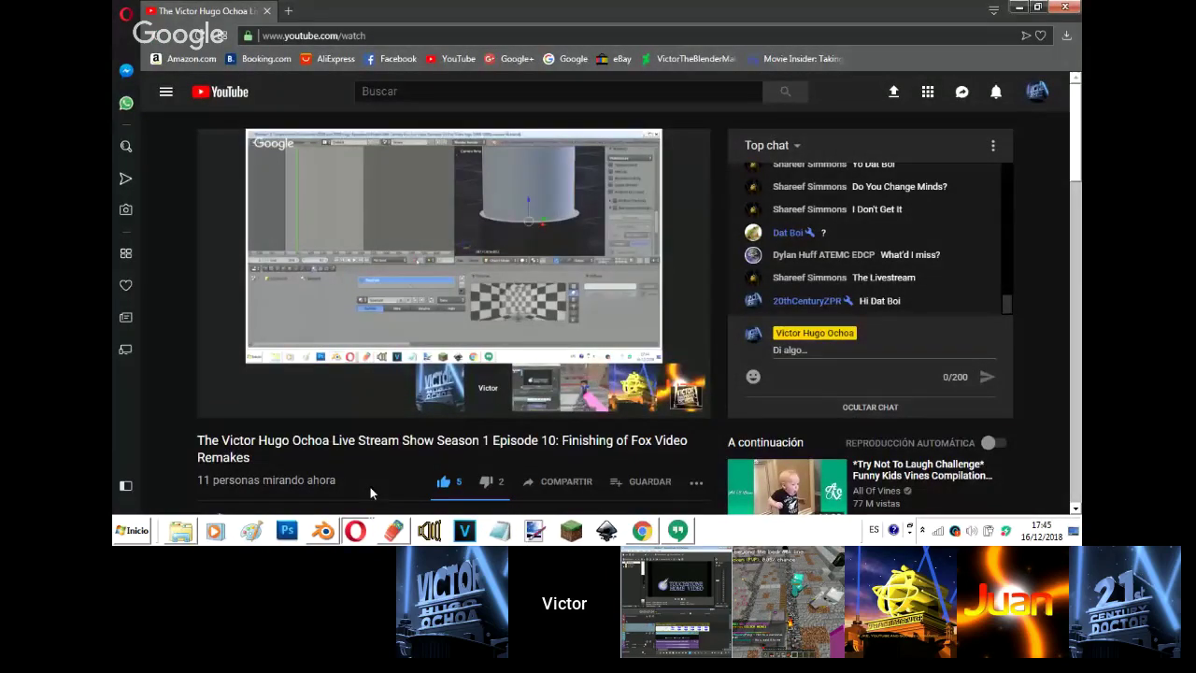
pyautogui.hotkey('alt', 'Tab')
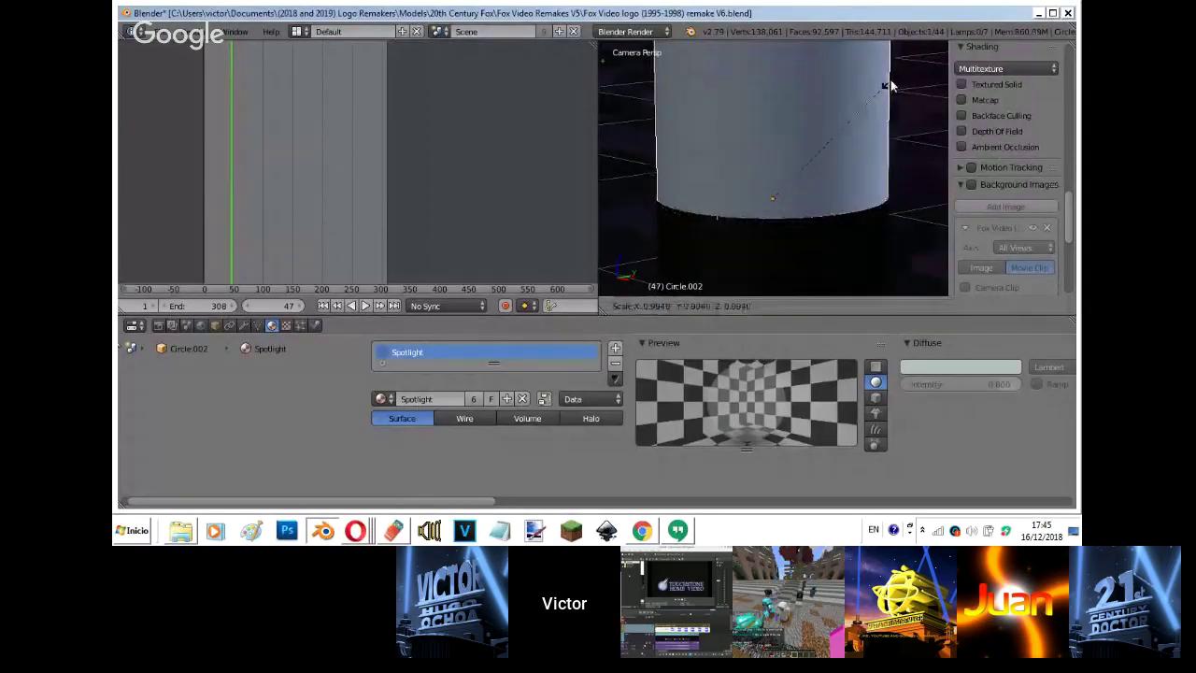
pyautogui.click(888, 87)
# - Make further object layers visible around the spotlight in the full camera view
pyautogui.scroll(-1, 886, 94)
pyautogui.scroll(-5, 886, 93)
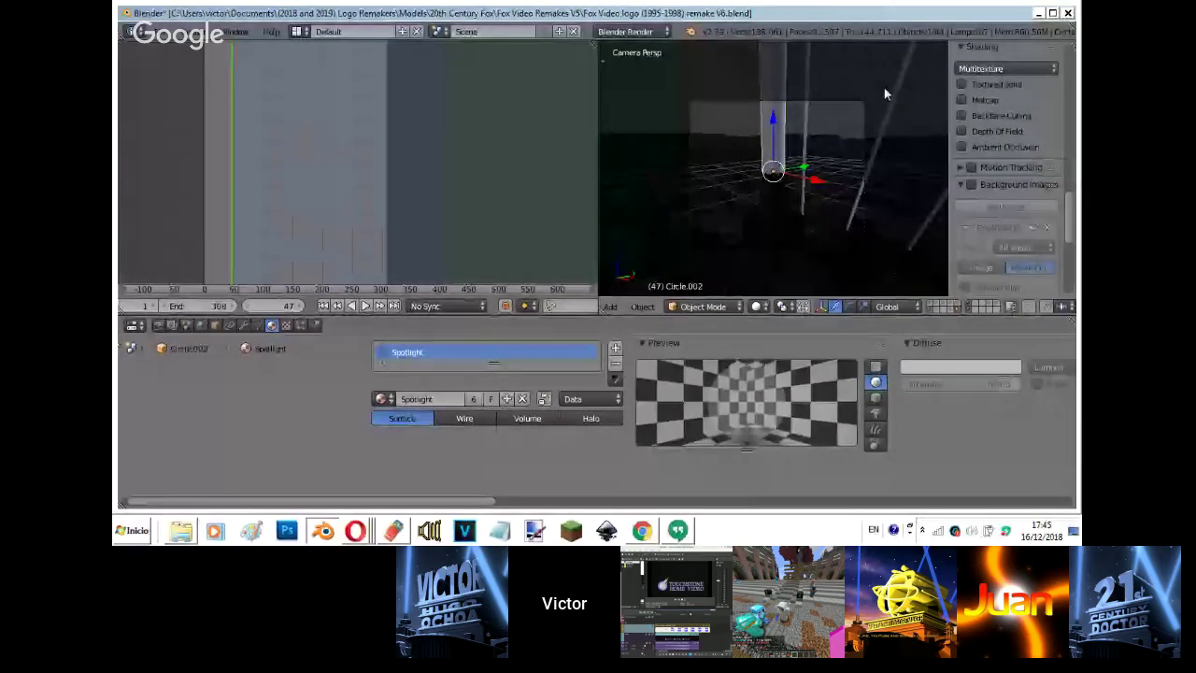
pyautogui.keyDown('shift'); pyautogui.click(950, 312); pyautogui.keyUp('shift')
pyautogui.keyDown('shift'); pyautogui.click(941, 309); pyautogui.keyUp('shift')
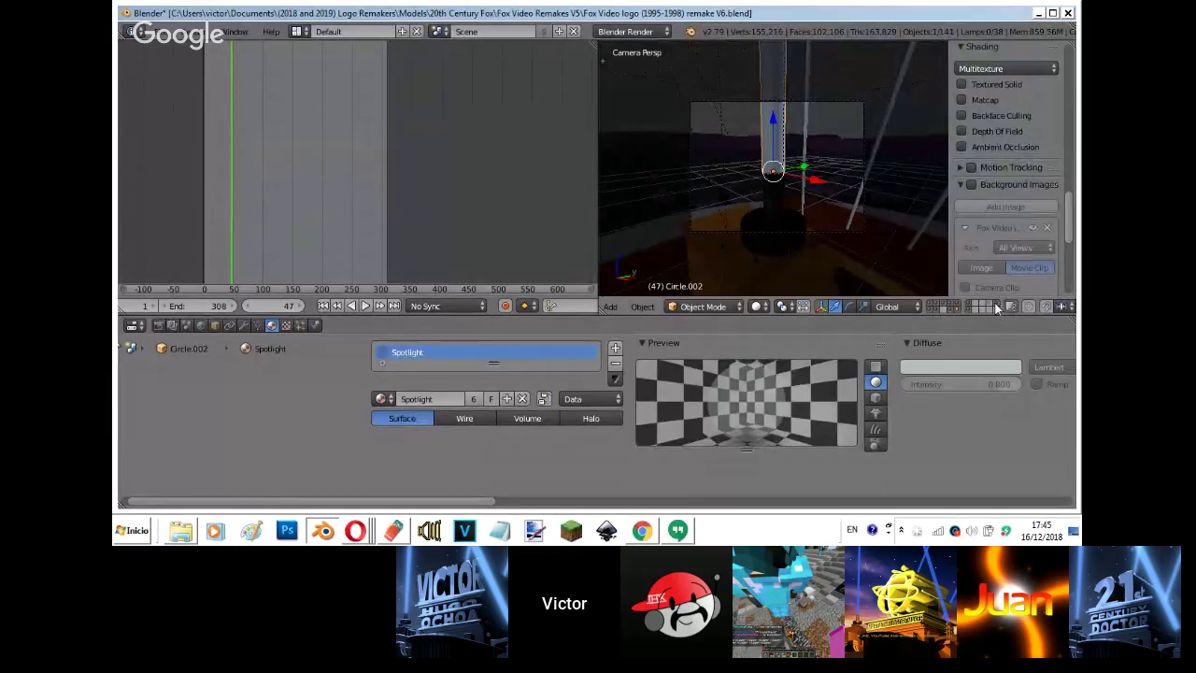
pyautogui.keyDown('shift'); pyautogui.click(994, 307); pyautogui.keyUp('shift')
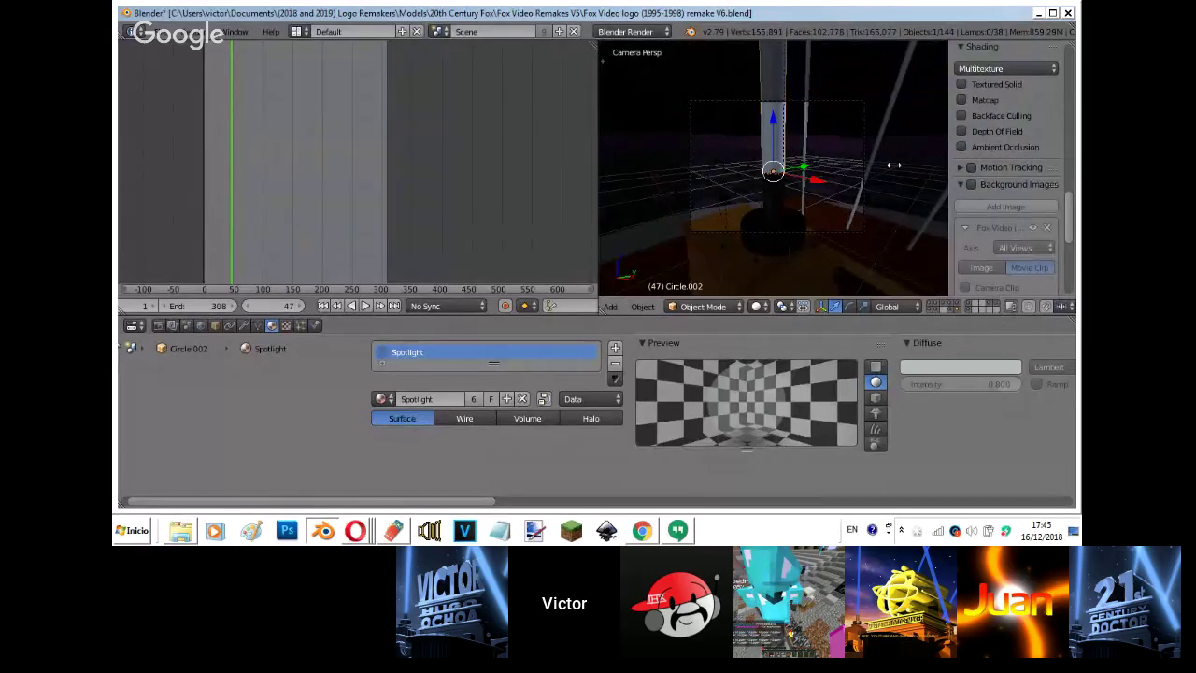
# - Select the scene camera, re-enable automatic keyframing and overlay the background reference clip to compare the beam and neck
pyautogui.rightClick(866, 71)
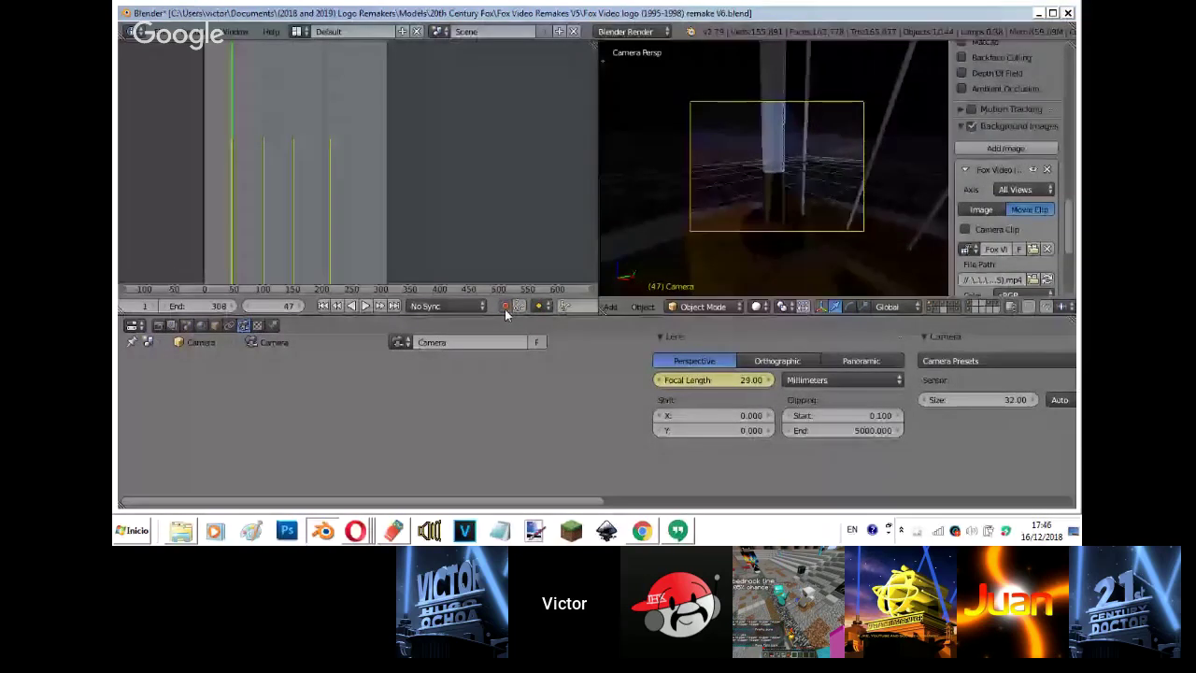
pyautogui.scroll(6, 753, 198)
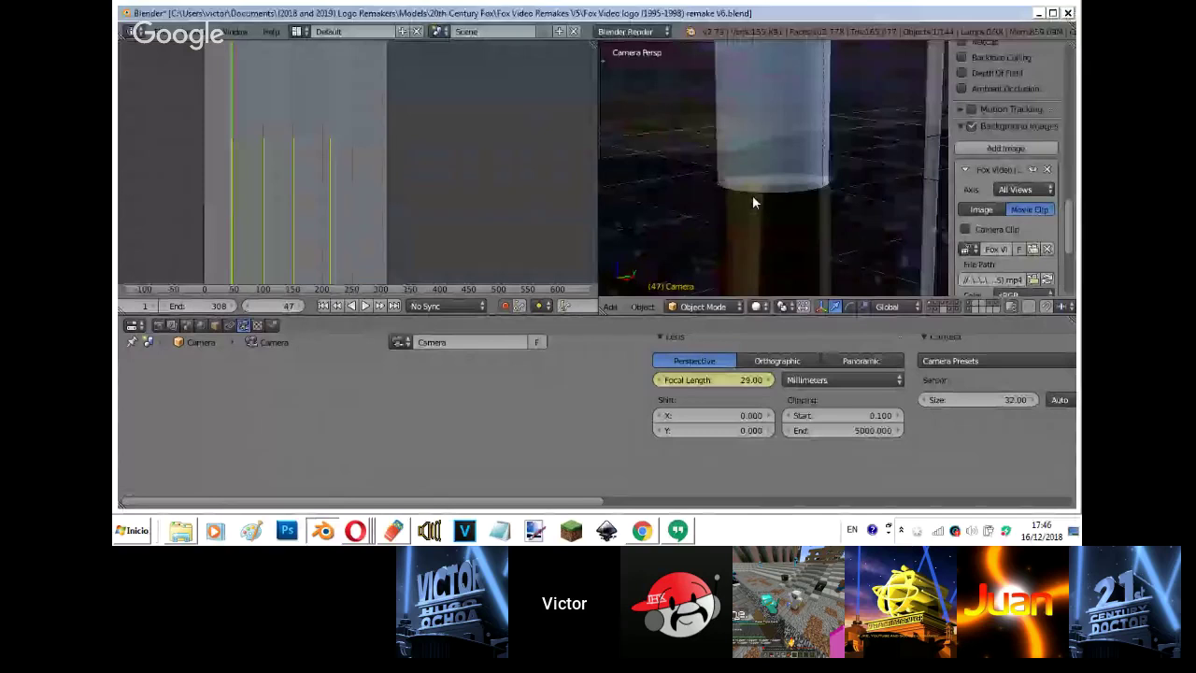
pyautogui.scroll(-2, 753, 201)
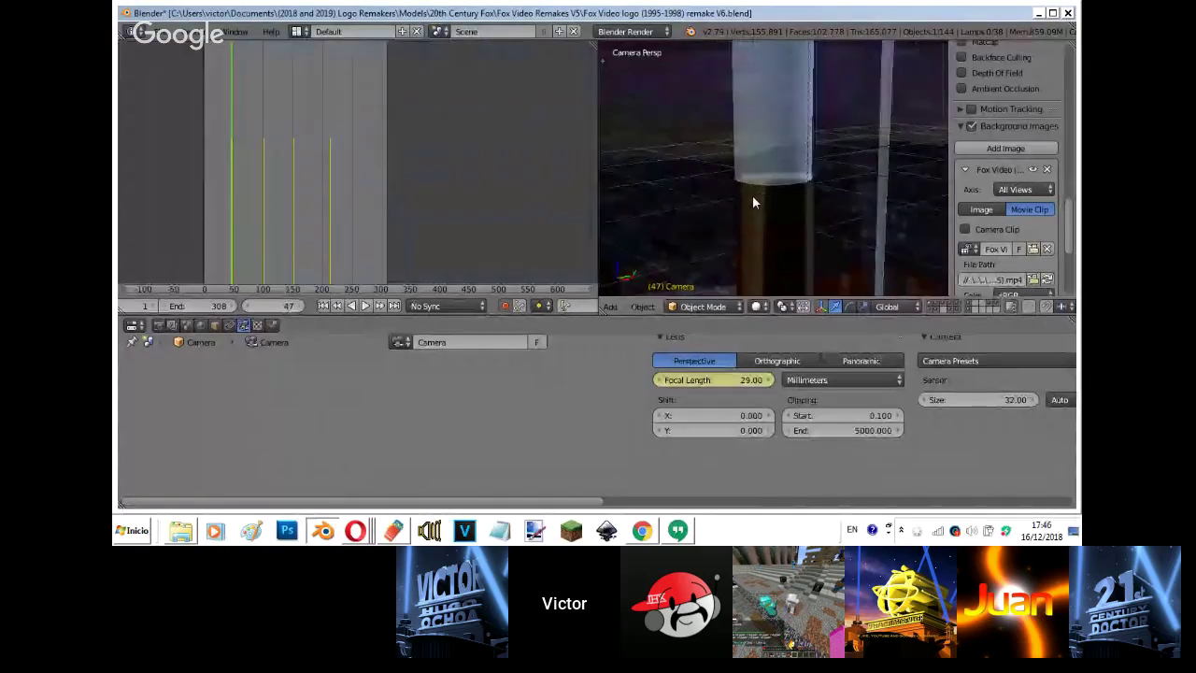
pyautogui.scroll(-2, 753, 198)
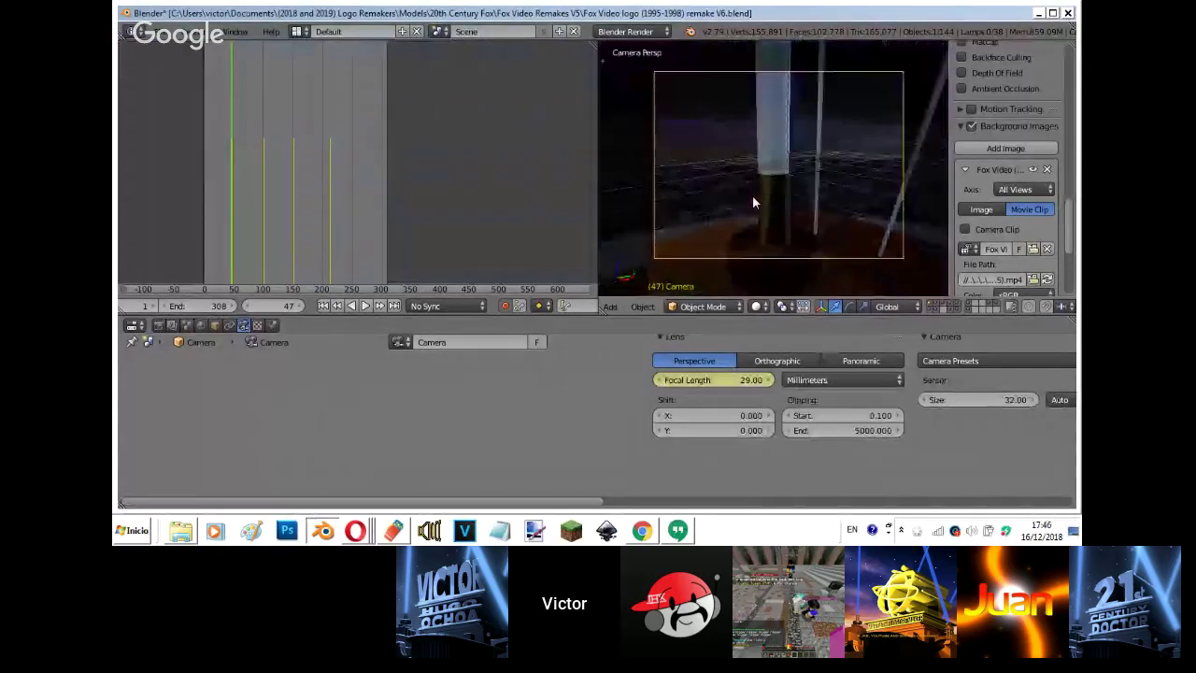
# - Open the recent Fox Video logo 1995 V5 project and check the live stream's group conversation in Hangouts
pyautogui.rightClick(323, 530)
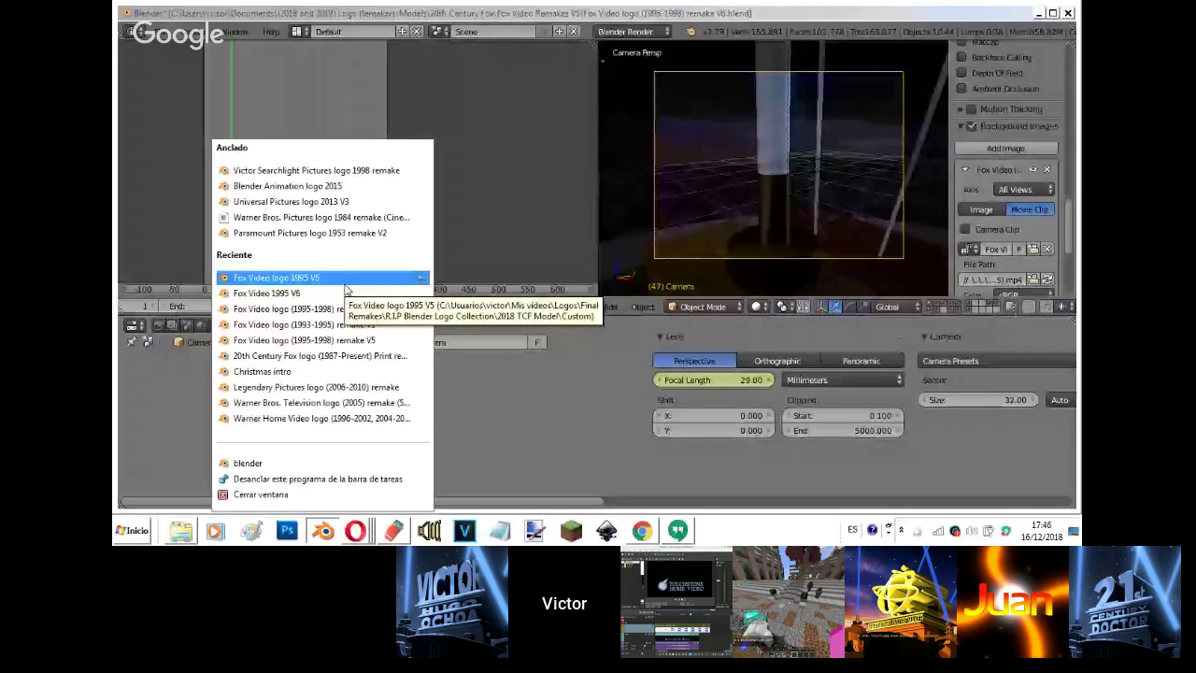
pyautogui.click(678, 530)
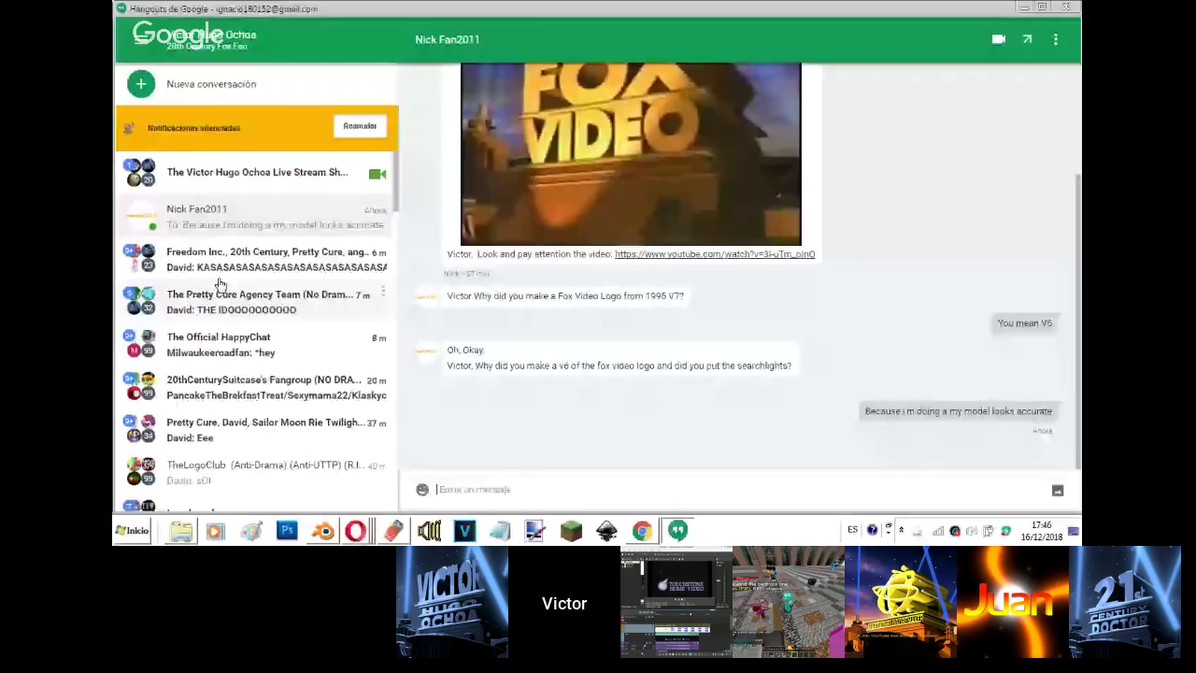
pyautogui.click(267, 177)
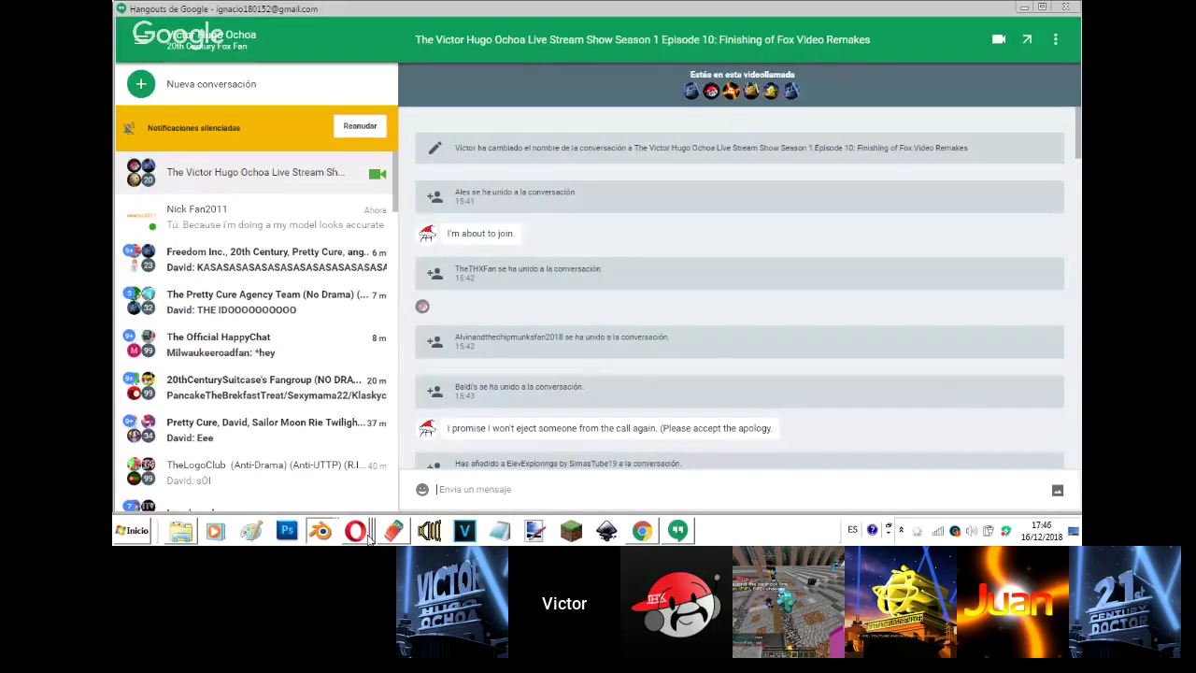
pyautogui.click(357, 533)
pyautogui.click(367, 485)
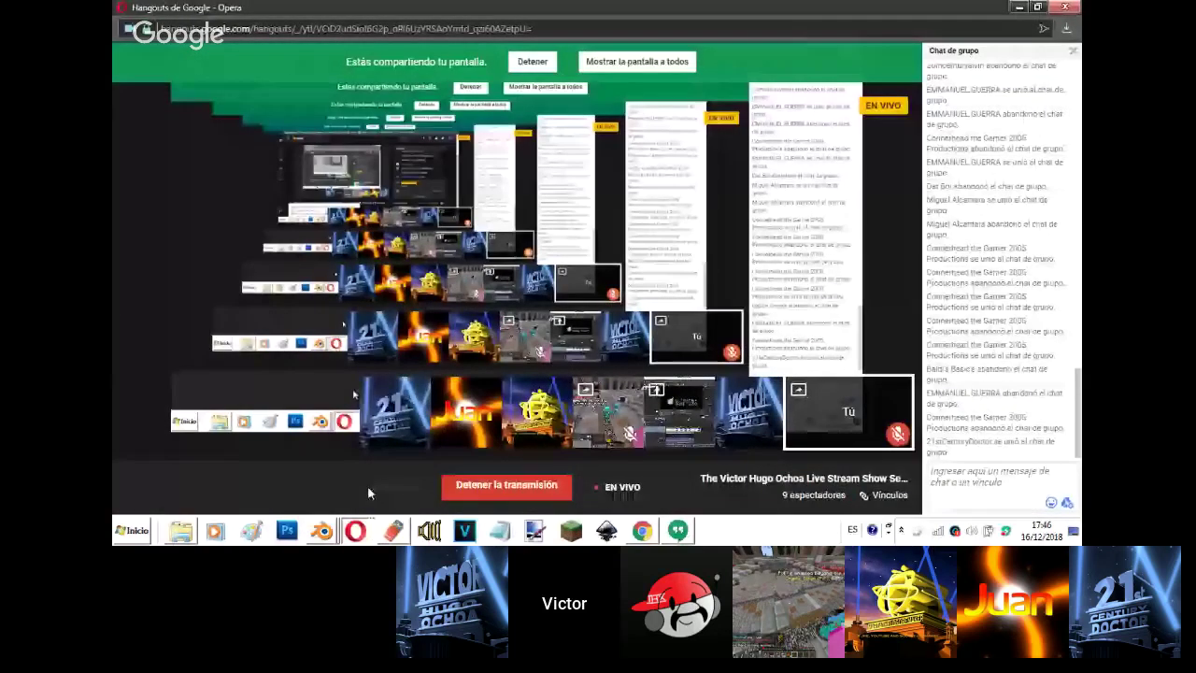
# - Examine the spotlight at frame 63 of the Fox Video logo 1995 V5 project and close that file without saving
pyautogui.click(323, 530)
pyautogui.click(338, 501)
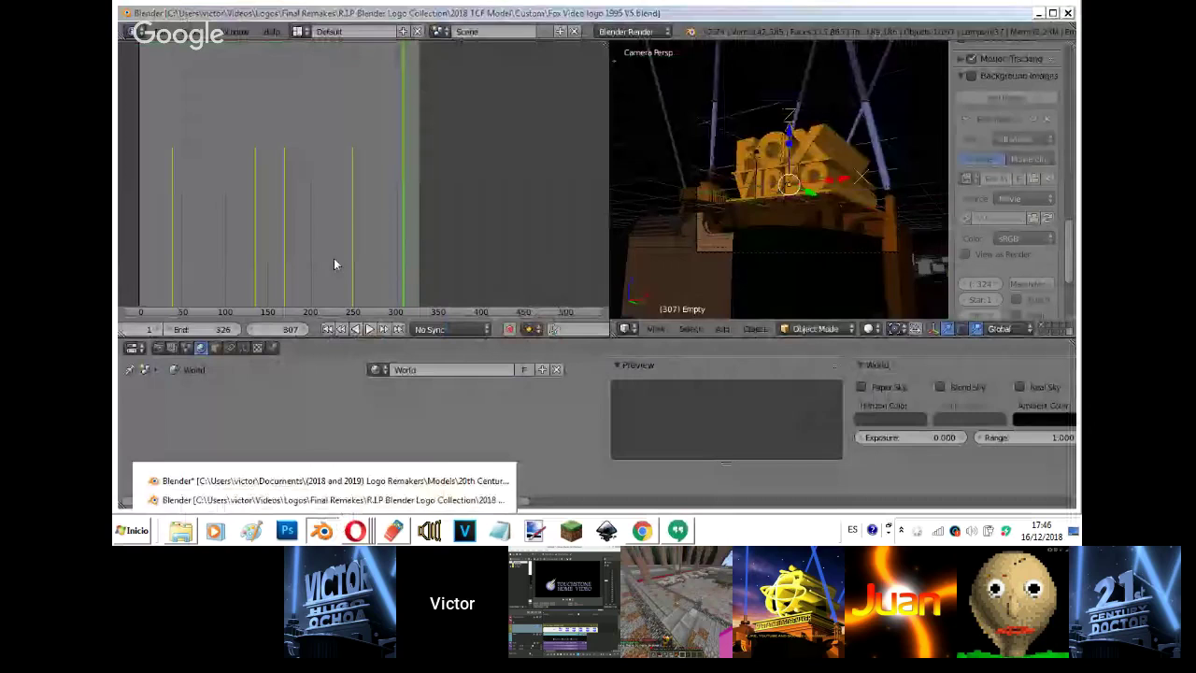
pyautogui.moveTo(333, 264); pyautogui.dragTo(194, 152)
pyautogui.click(1068, 14)
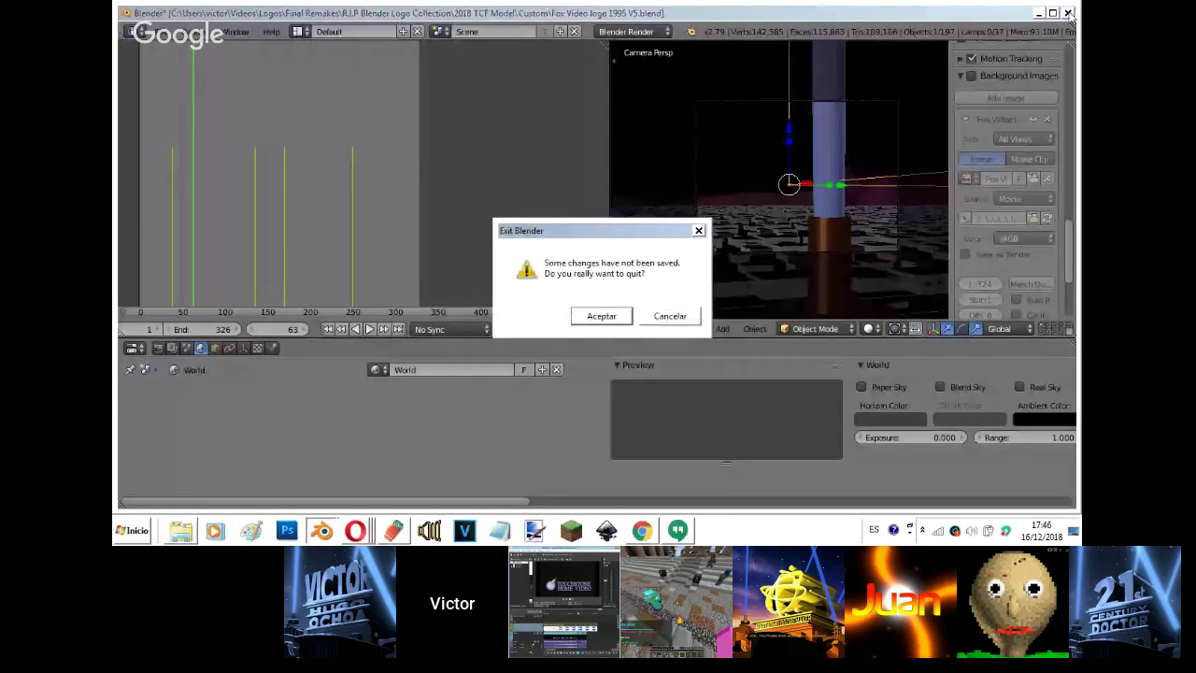
pyautogui.click(602, 316)
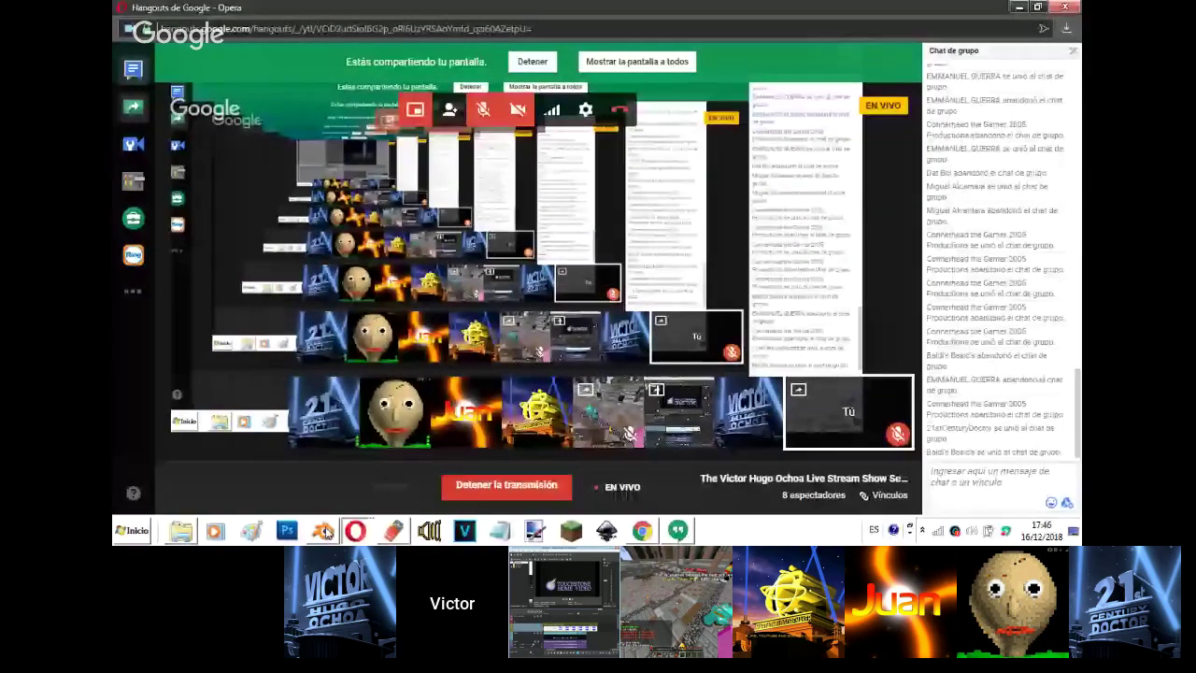
# - Switch back to the Fox Video logo V6 remake in Blender and try moving the selected camera
pyautogui.click(325, 532)
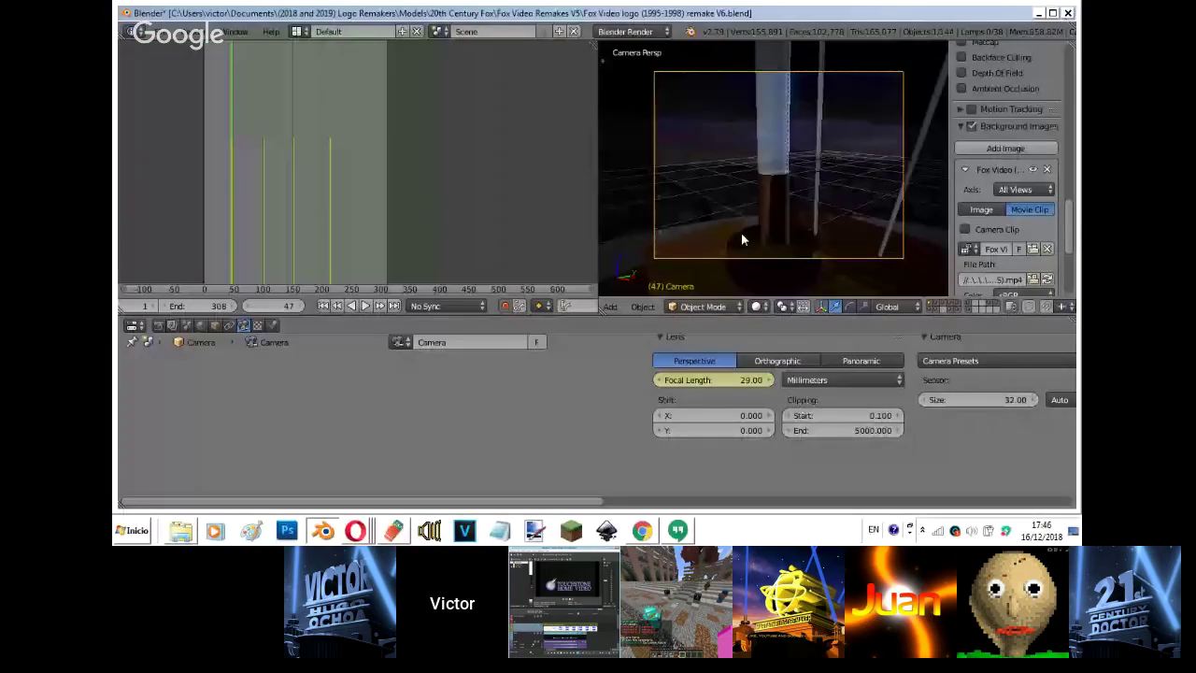
pyautogui.press('g')
pyautogui.rightClick(798, 207)
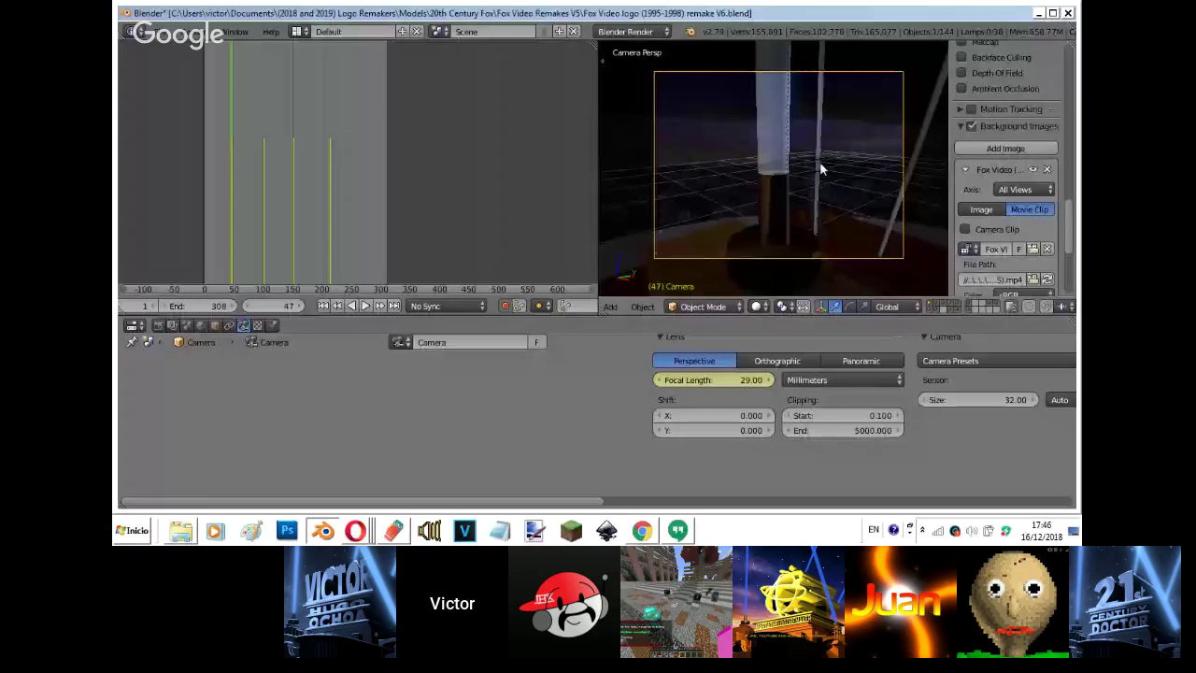
# - Reposition the Empty at frame 47 to line the beam up with the neck in the reference clip
pyautogui.rightClick(855, 155)
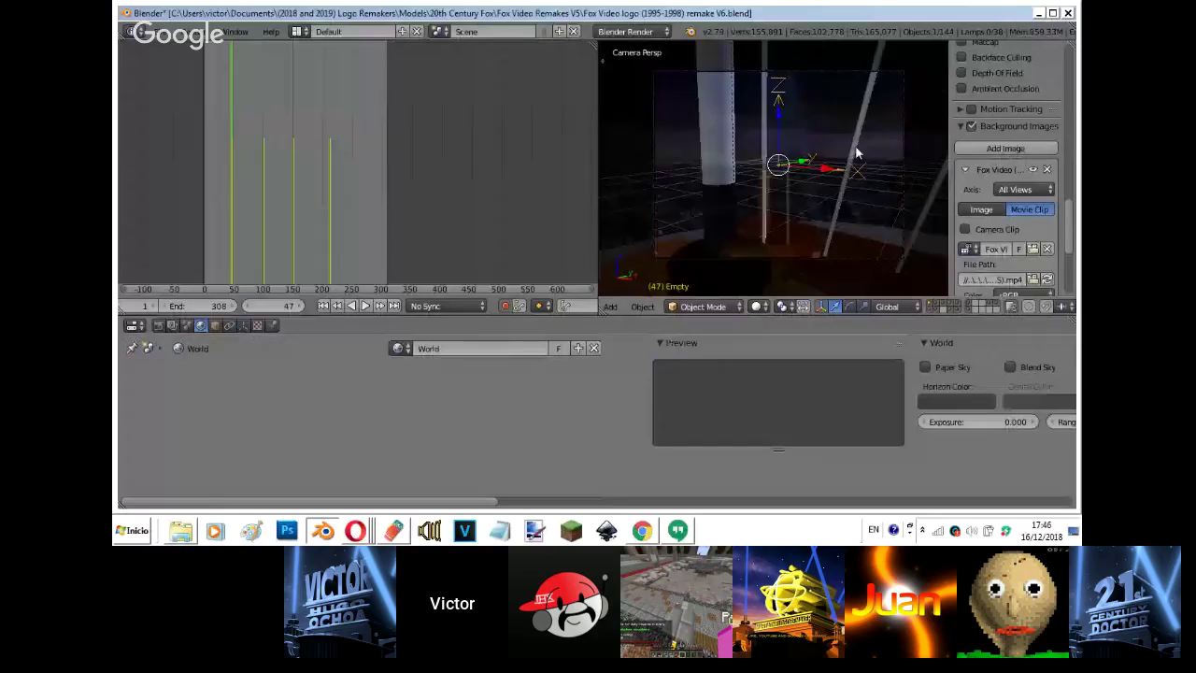
pyautogui.press('g')
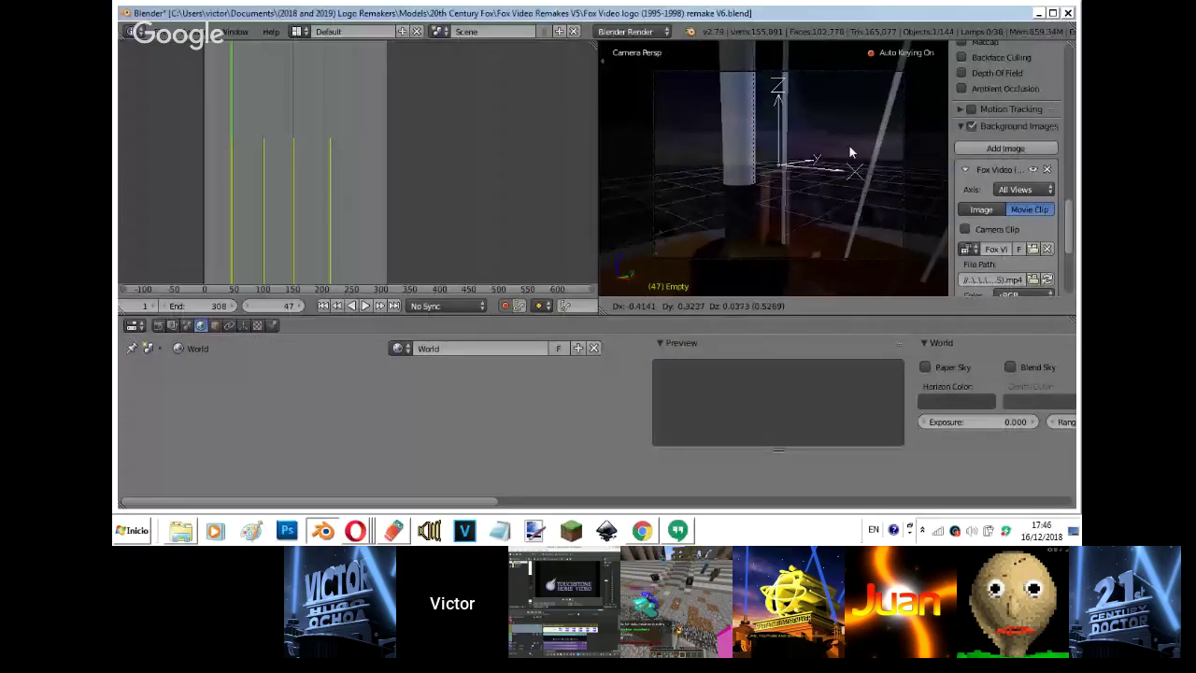
pyautogui.rightClick(850, 145)
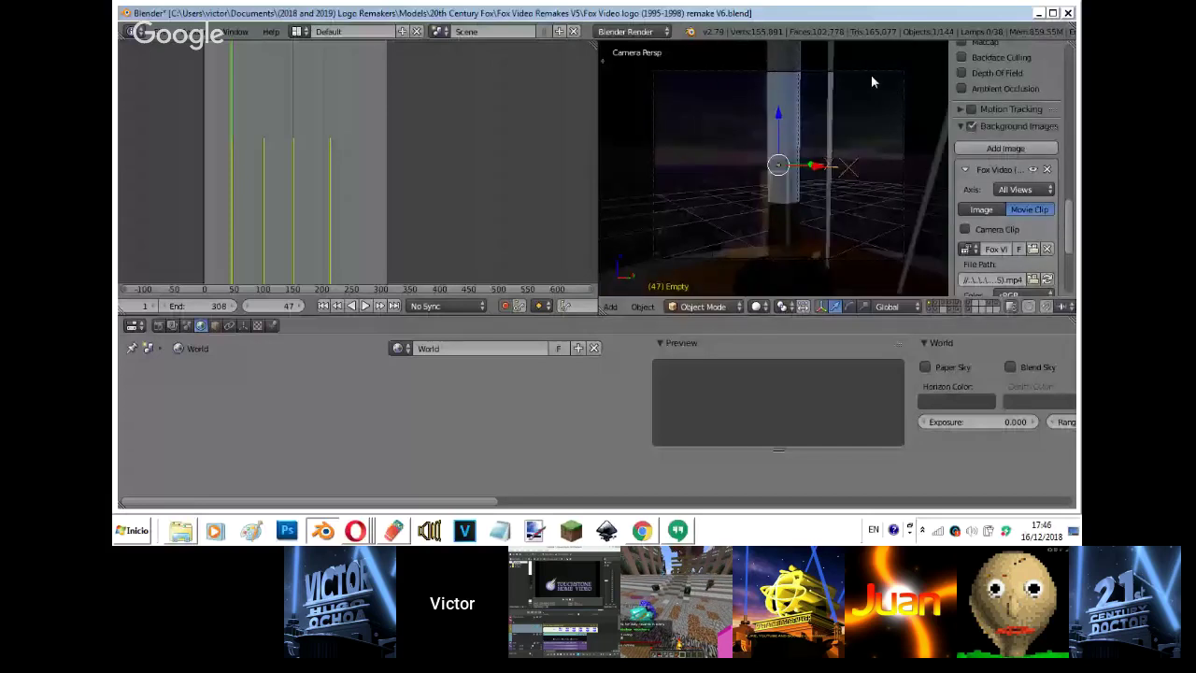
pyautogui.rightClick(871, 74)
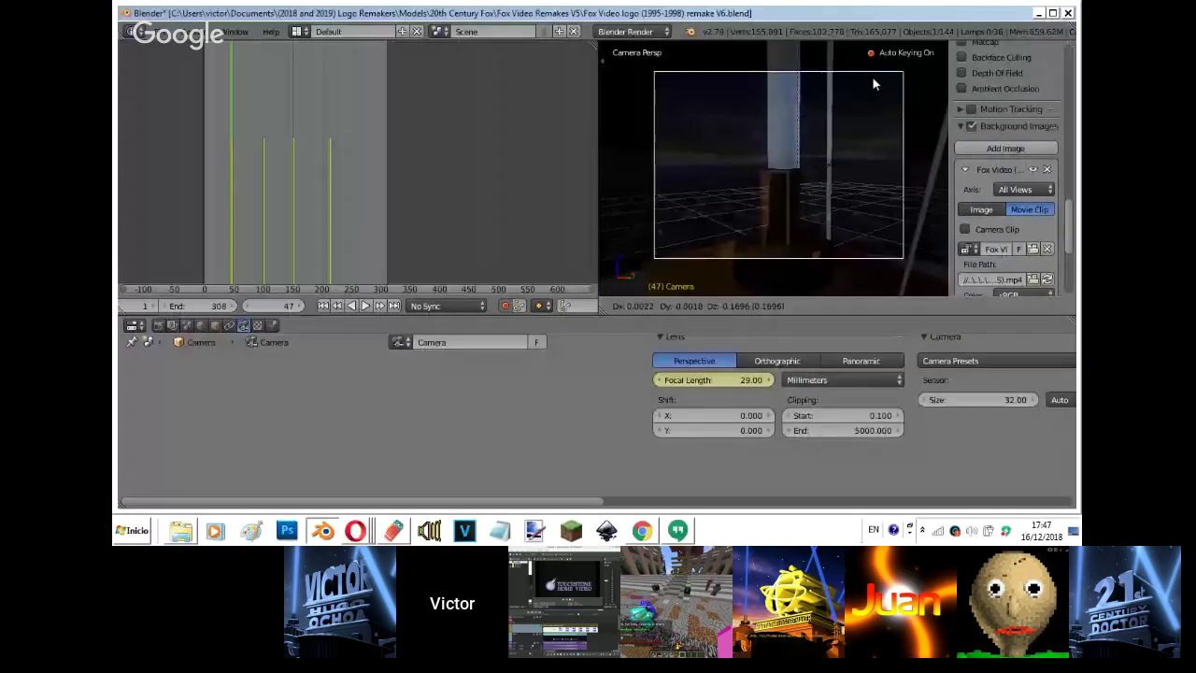
pyautogui.rightClick(817, 164)
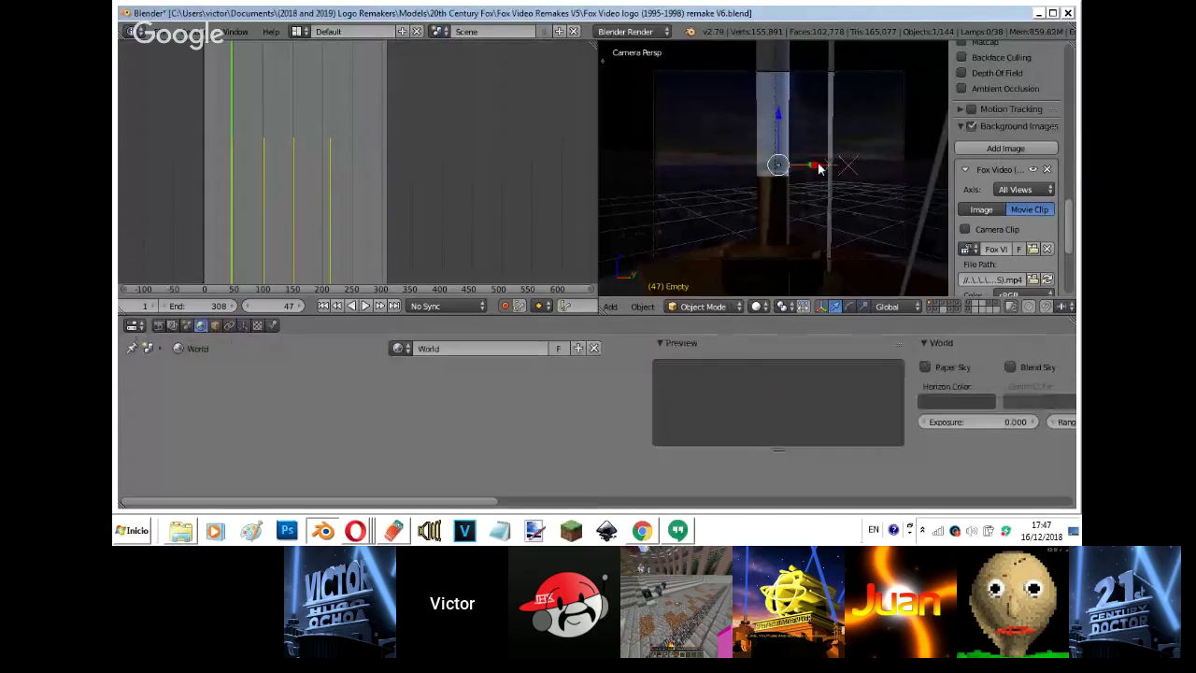
pyautogui.press('g')
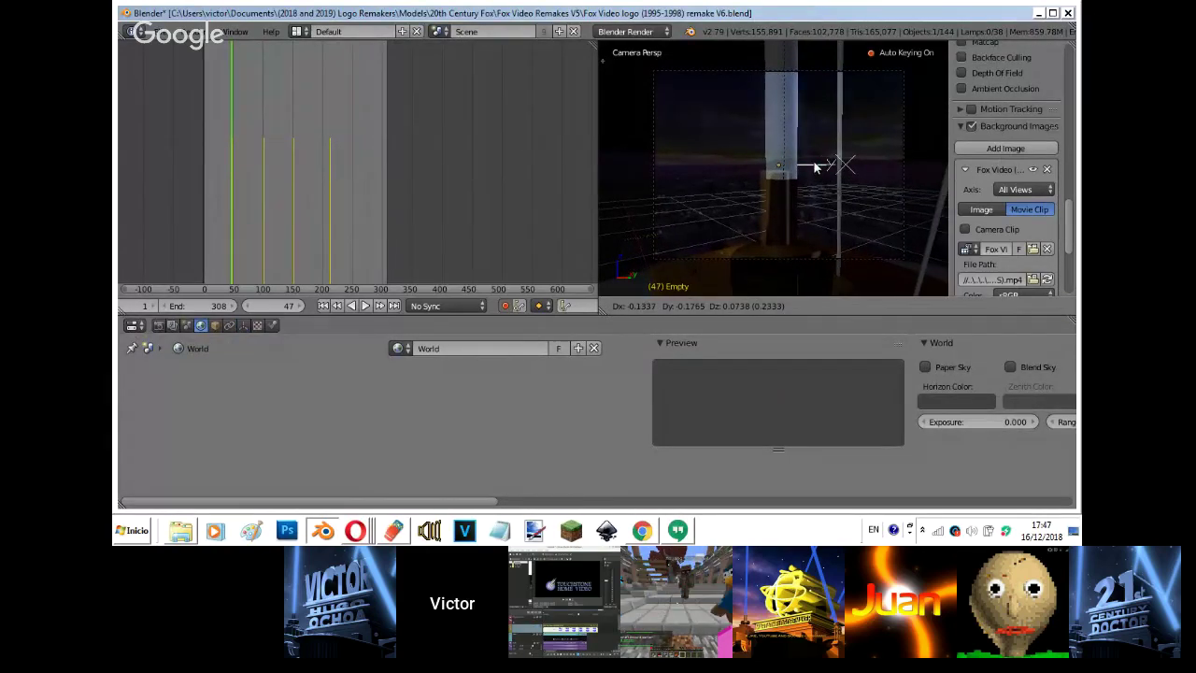
pyautogui.click(815, 167)
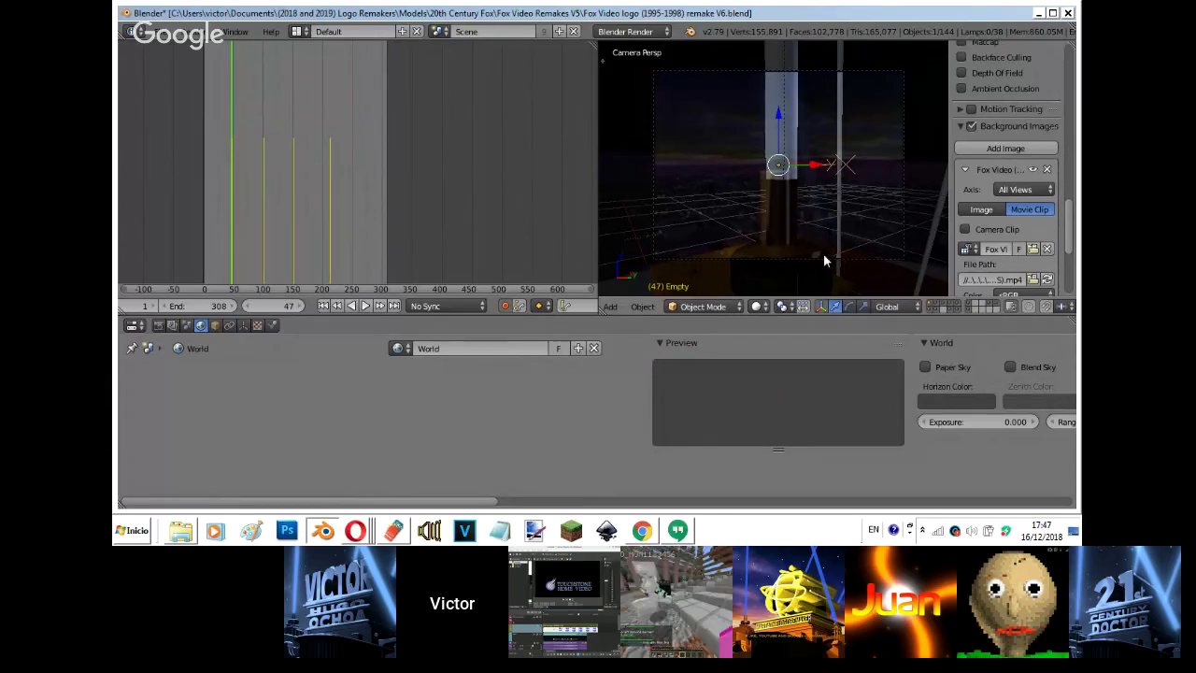
# - Move the camera about -0.05 along global Y at frame 47 and compare the scene with and without the background clip
pyautogui.rightClick(824, 257)
pyautogui.press('g')
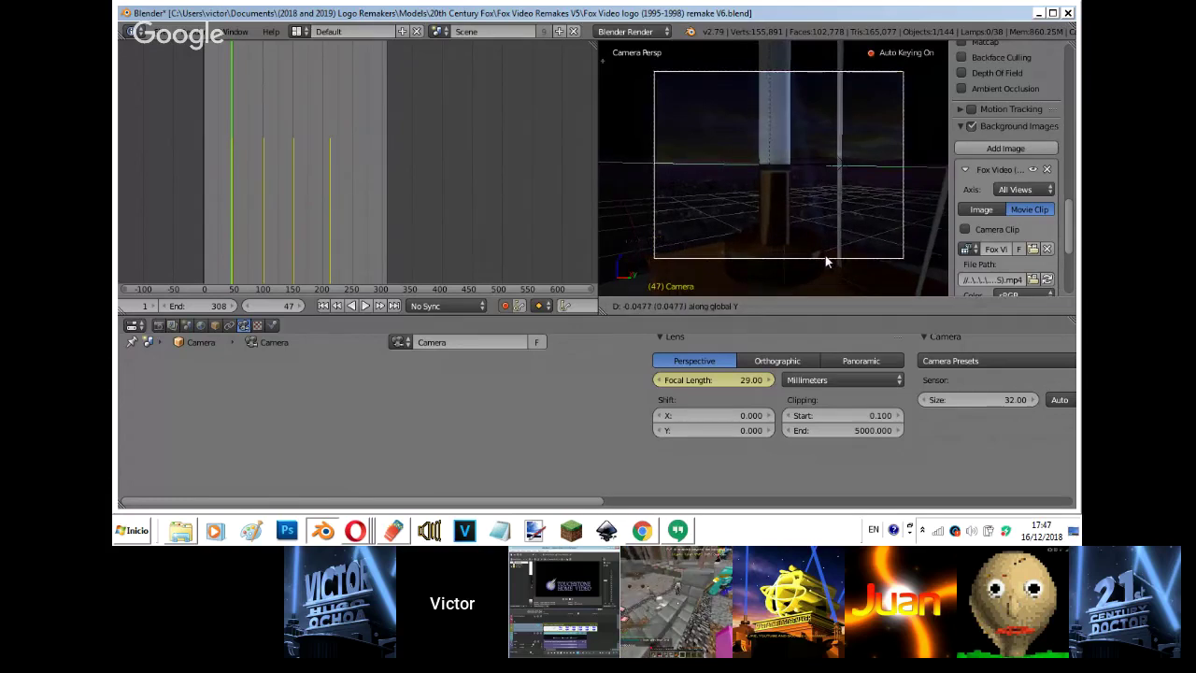
pyautogui.click(827, 260)
pyautogui.click(973, 128)
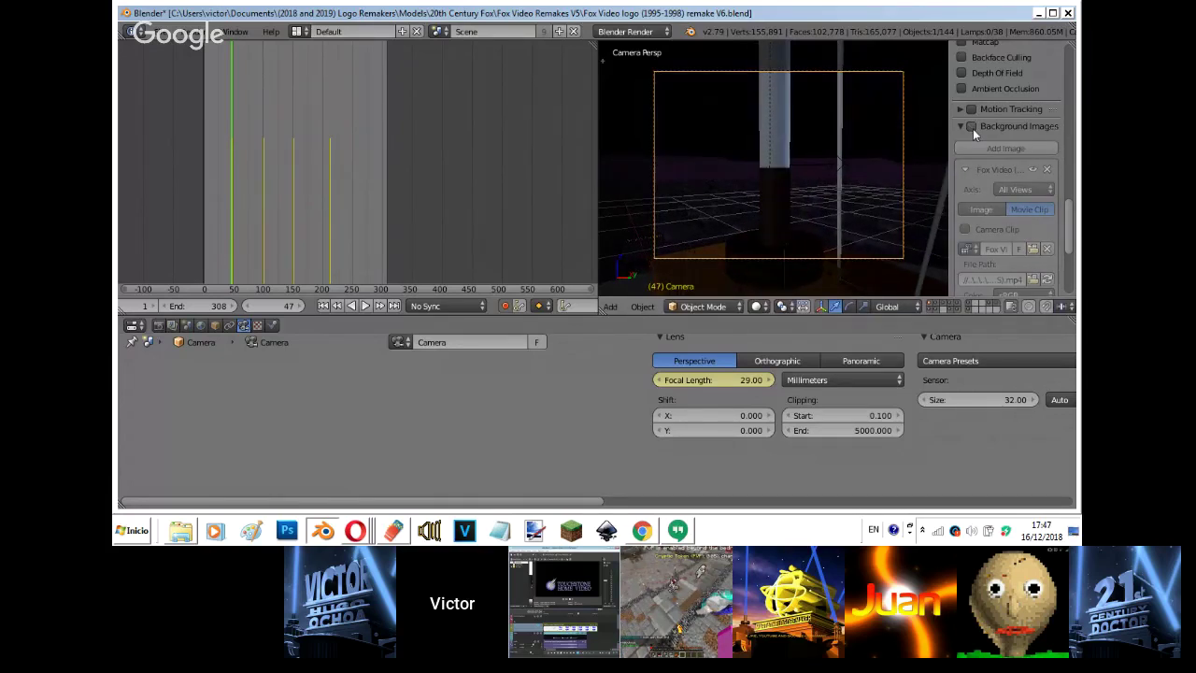
pyautogui.click(972, 128)
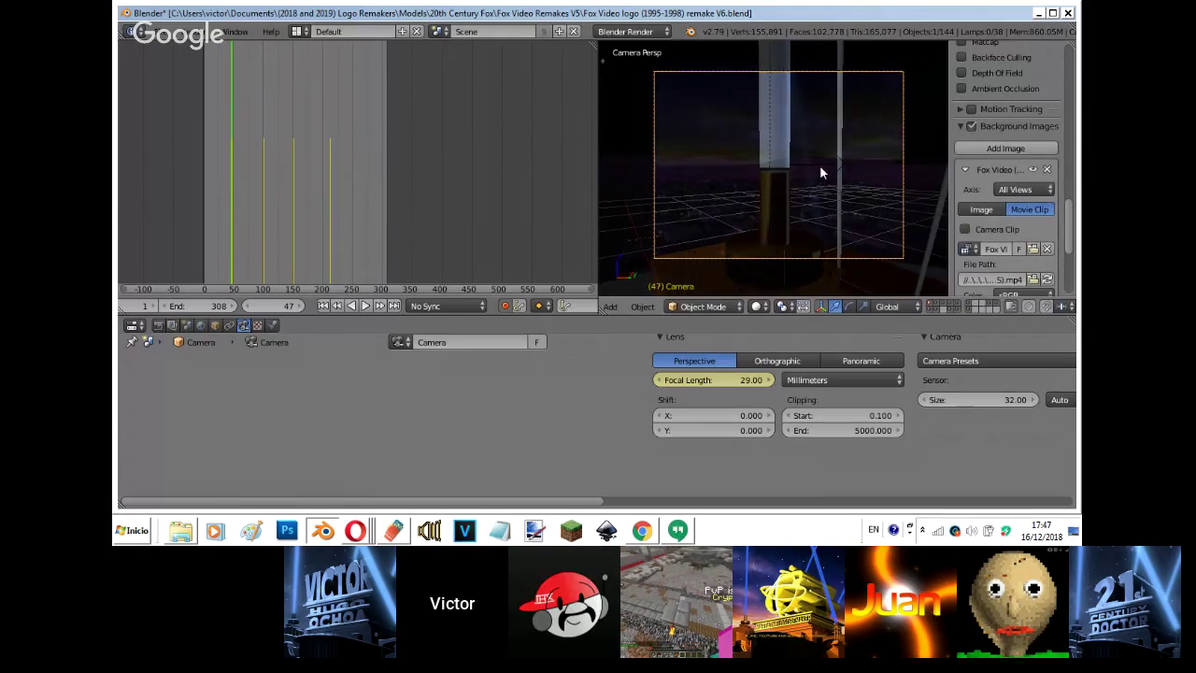
# - Adjust the camera's position along global Y again at frame 47 and turn off the background reference clip
pyautogui.rightClick(820, 165)
pyautogui.rightClick(844, 171)
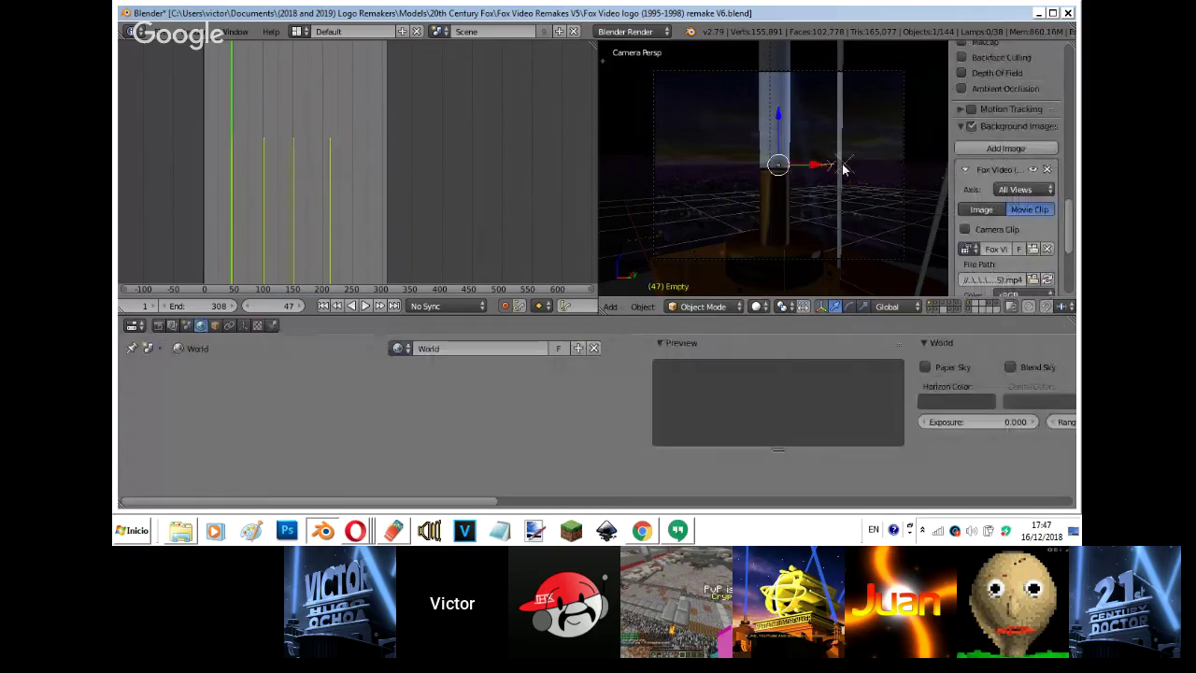
pyautogui.rightClick(808, 257)
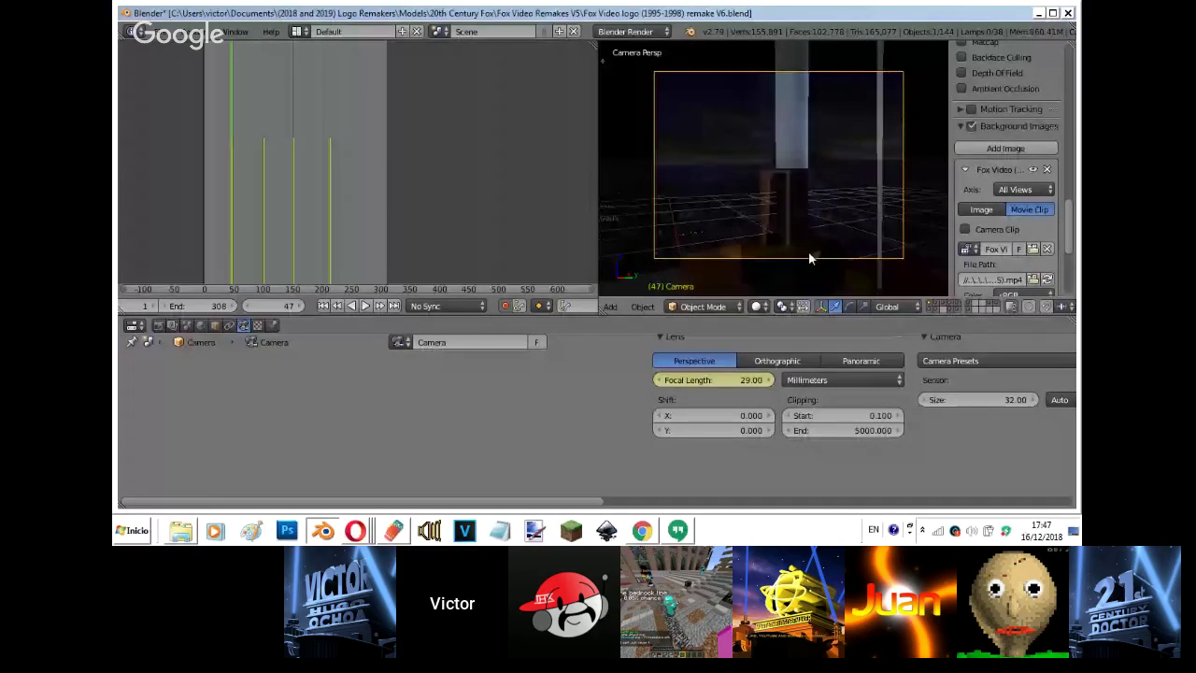
pyautogui.press('g')
pyautogui.press('y')
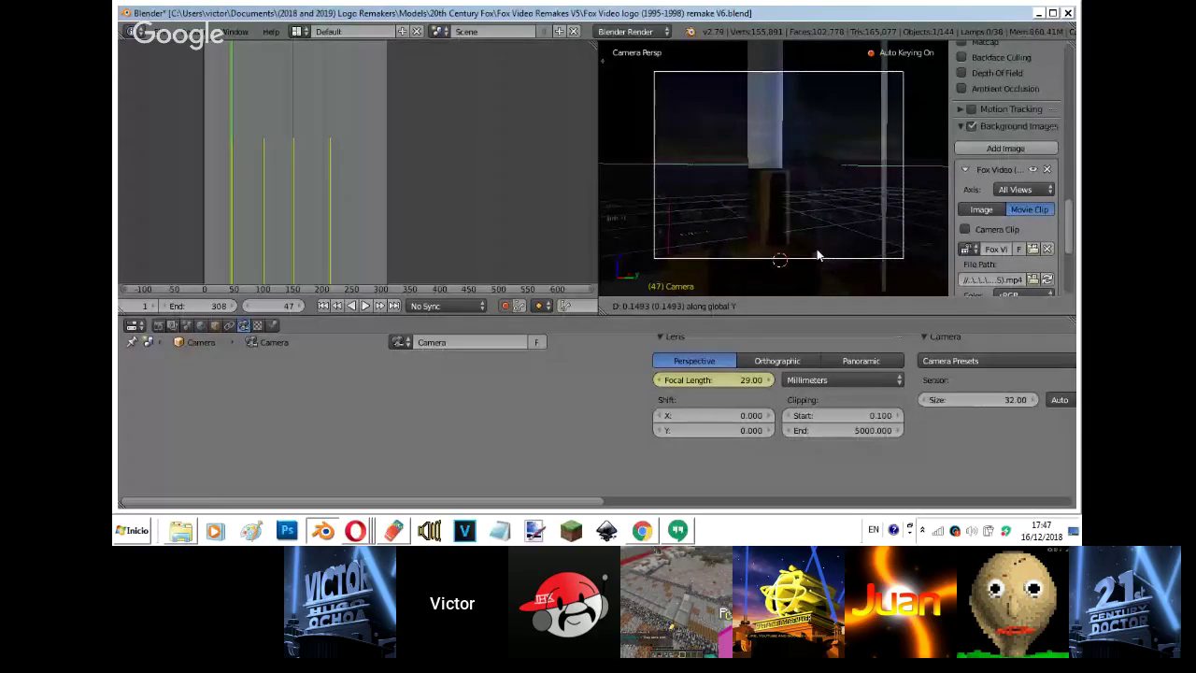
pyautogui.click(817, 254)
pyautogui.click(972, 125)
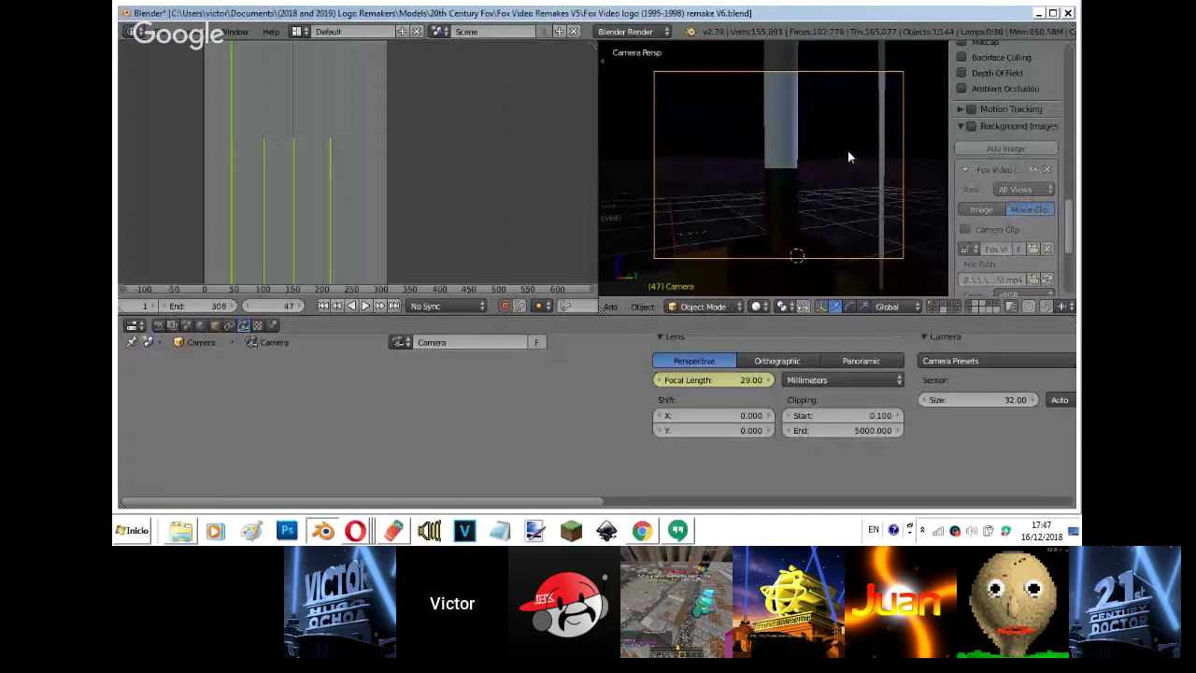
# - Step from frame 47 to 55, jump ahead to the later camera keyframes and play back the camera move around the Fox Video logo
pyautogui.press('Right')
pyautogui.press('Right')
pyautogui.press('Right')
pyautogui.press('Right')
pyautogui.press('Right')
pyautogui.press('Right')
pyautogui.press('Right')
pyautogui.press('Right')
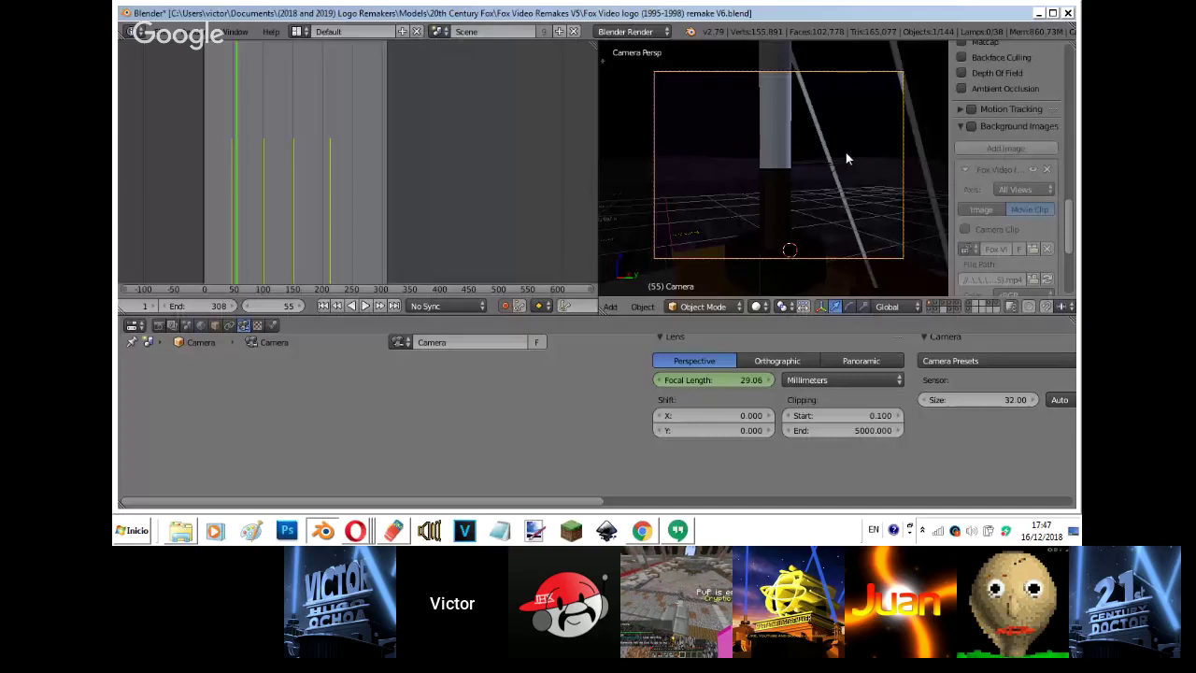
pyautogui.press('Up')
pyautogui.press('Up')
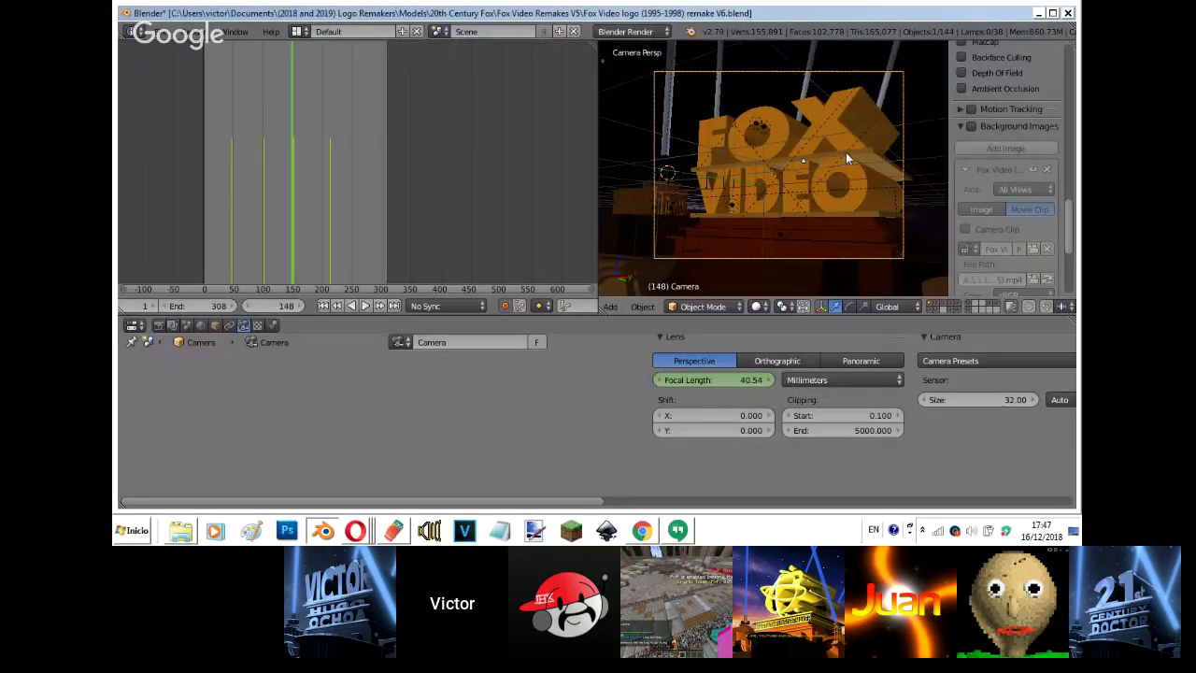
pyautogui.press('Left')
pyautogui.hotkey('alt', 'shift', 'a')
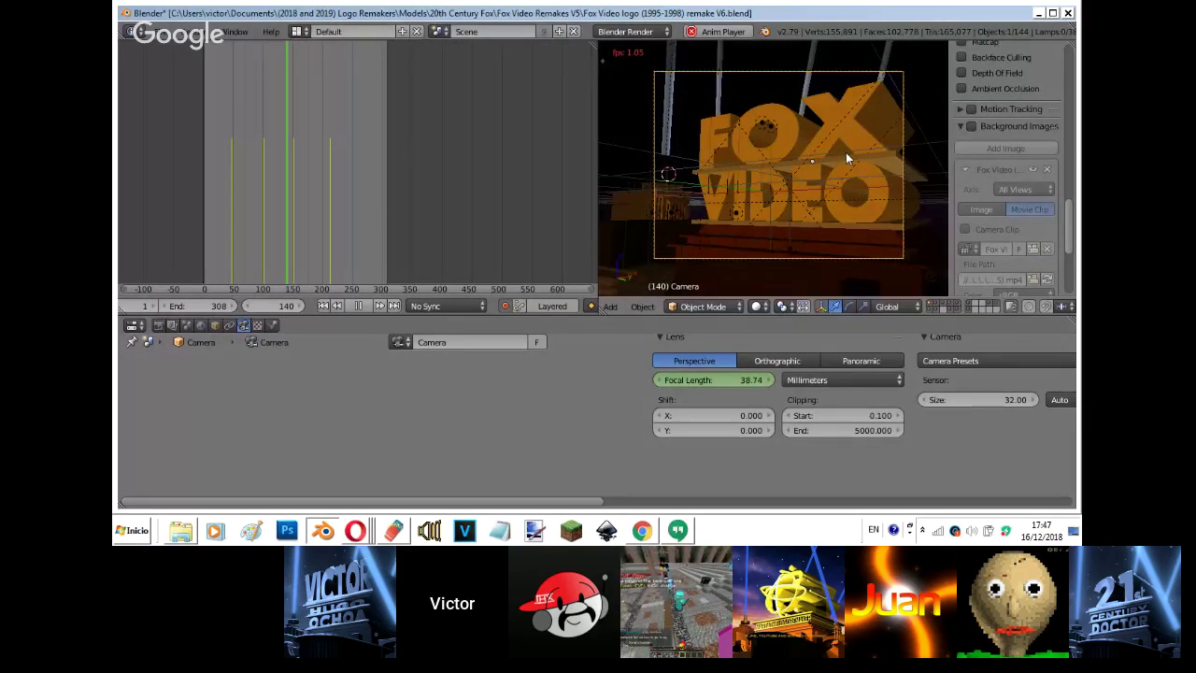
pyautogui.press('Escape')
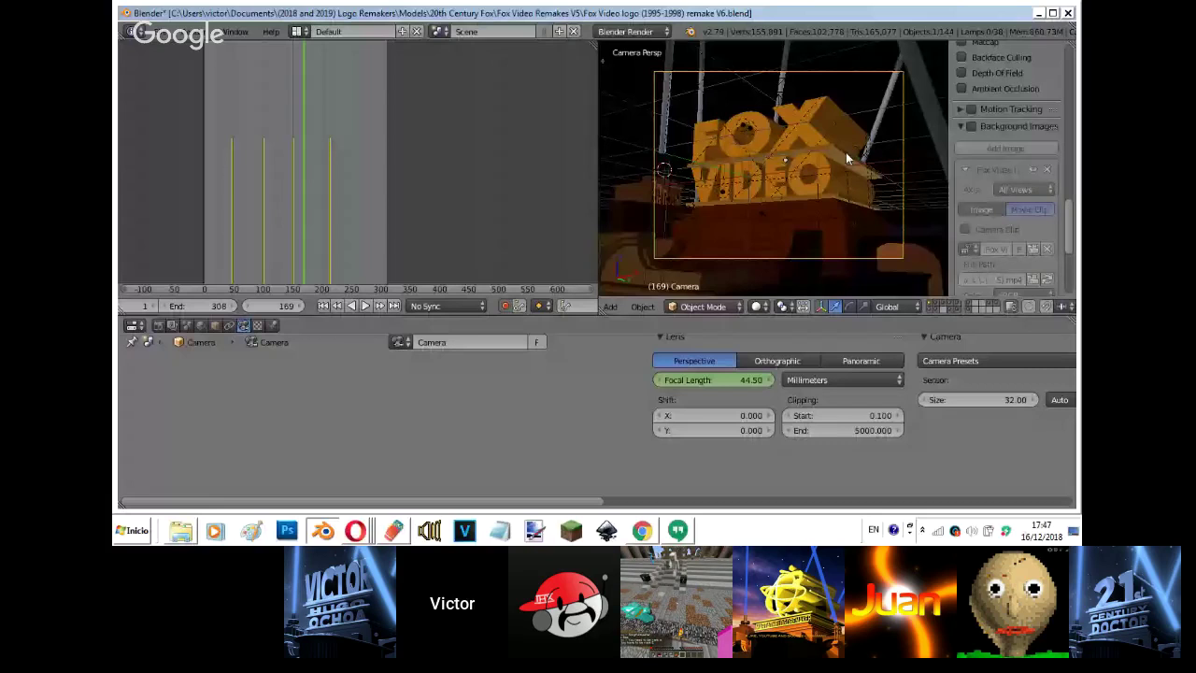
# - Save the Fox Video V6 remake file and show the scene's render settings
pyautogui.hotkey('ctrl', 's')
pyautogui.click(159, 326)
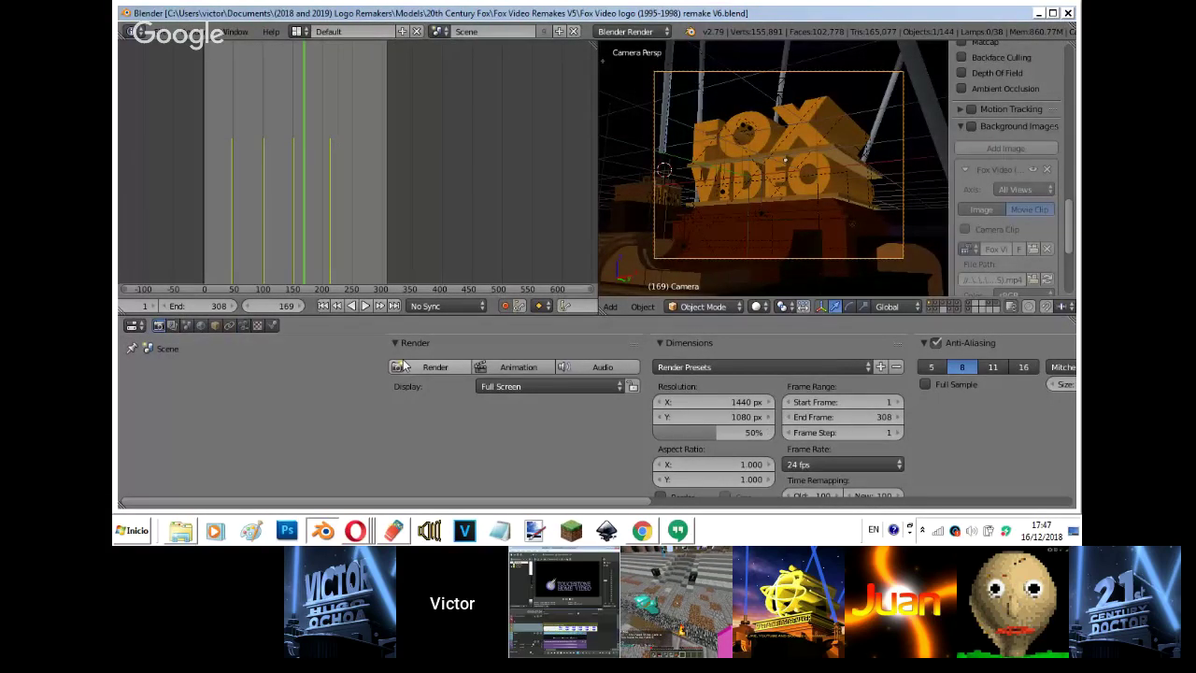
# - Check the live stream's Hangouts call, its YouTube chat and the group conversation, and return to Blender
pyautogui.click(356, 530)
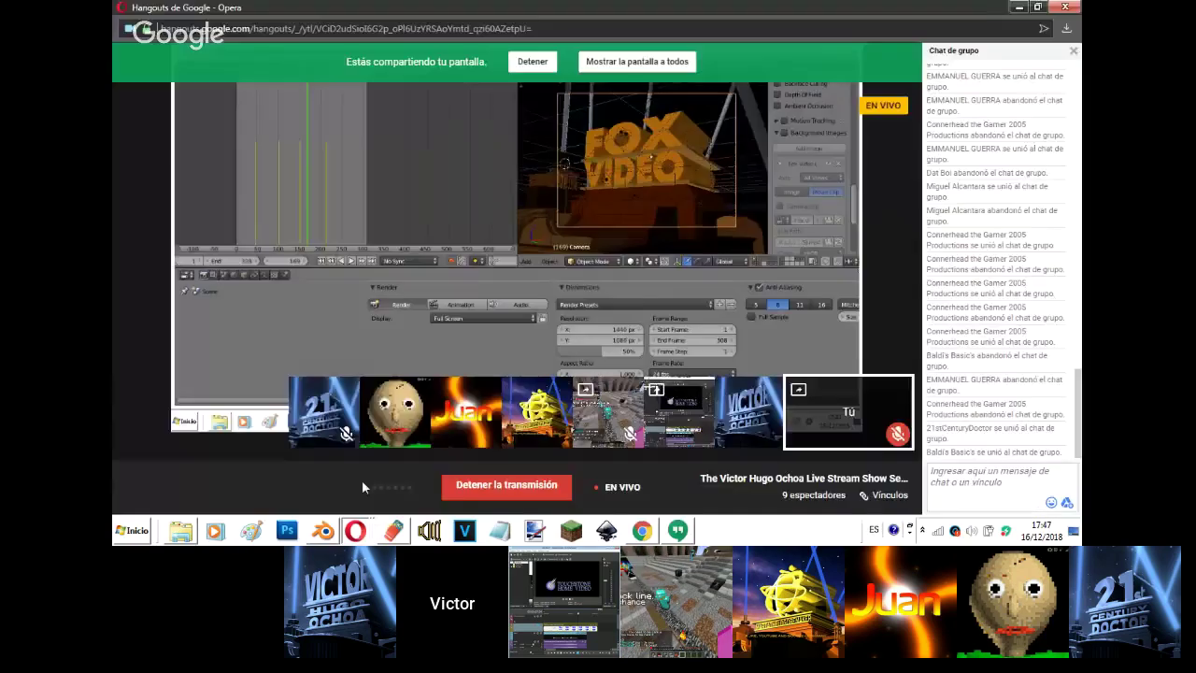
pyautogui.hotkey('alt', 'Tab')
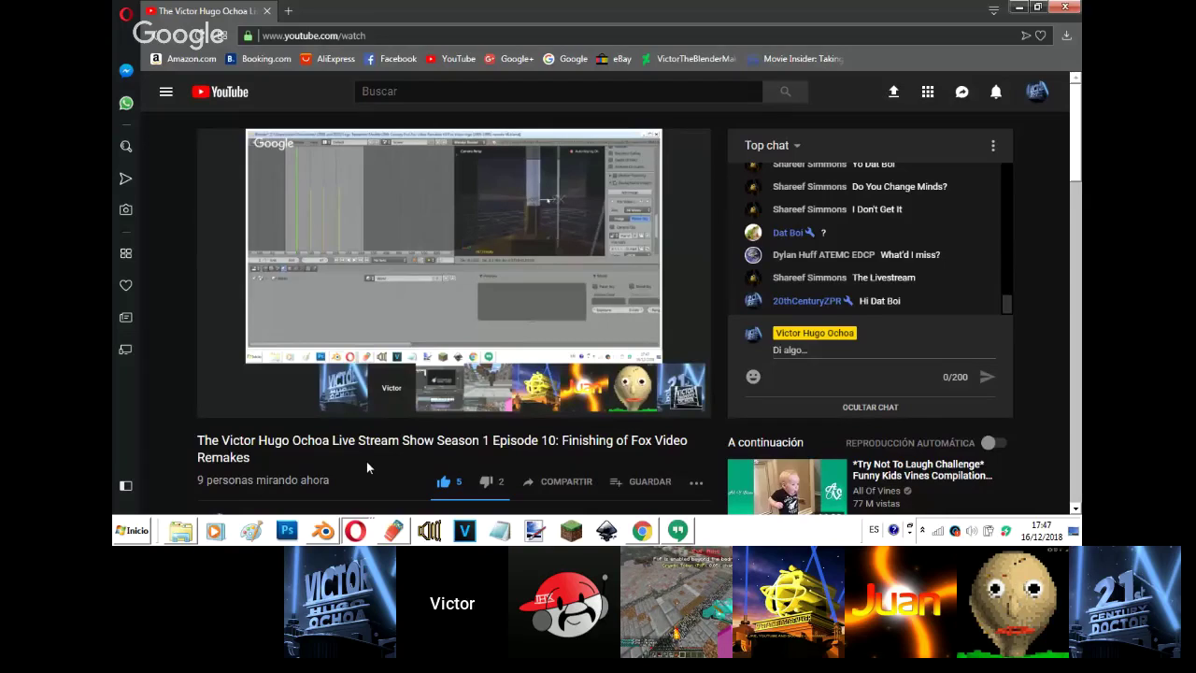
pyautogui.click(329, 532)
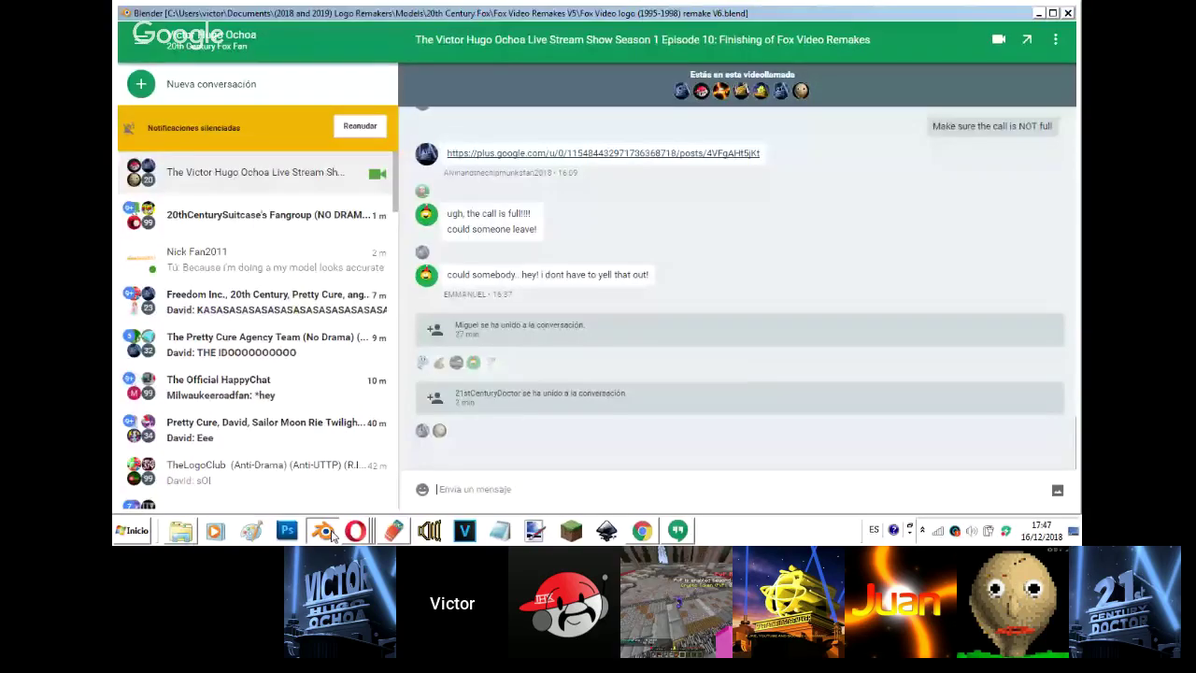
pyautogui.press('Escape')
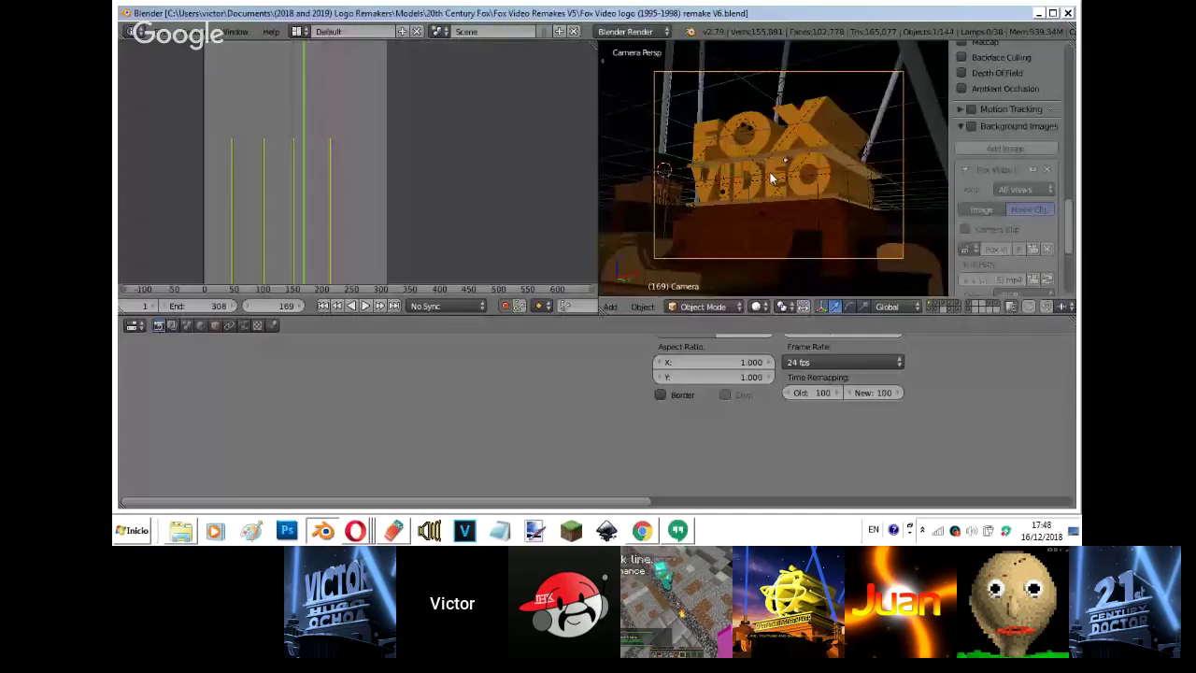
# - Select the sky sphere and open the texture settings of its Sky material
pyautogui.press('z')
pyautogui.rightClick(864, 84)
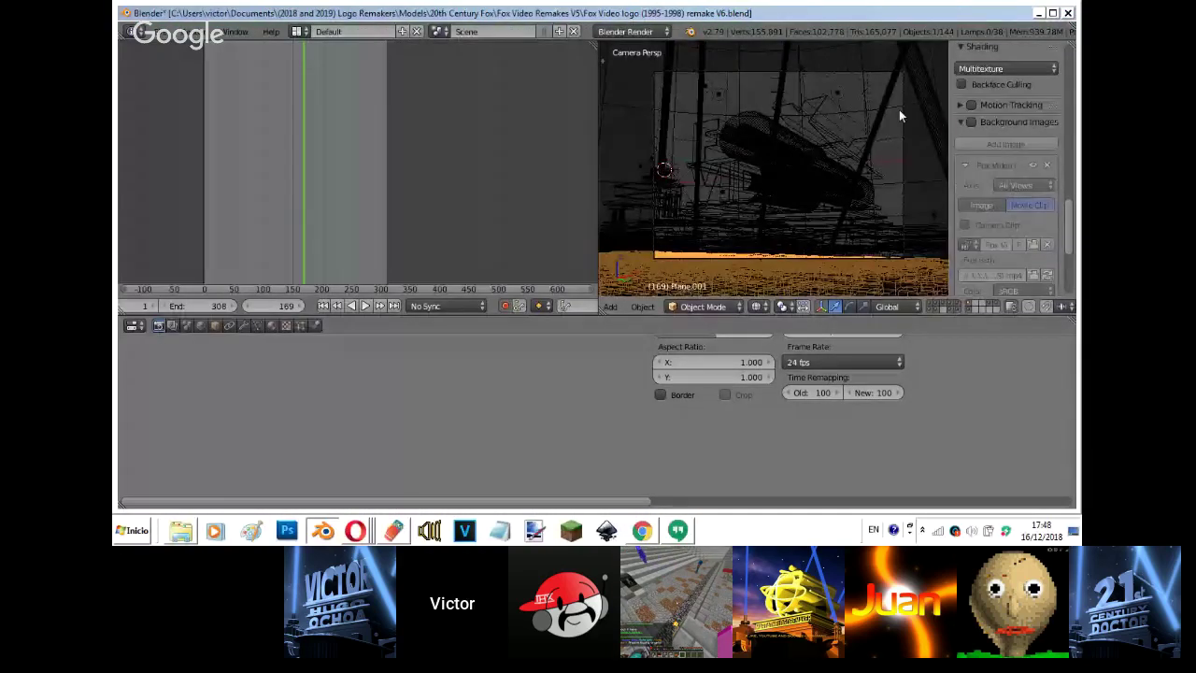
pyautogui.click(272, 325)
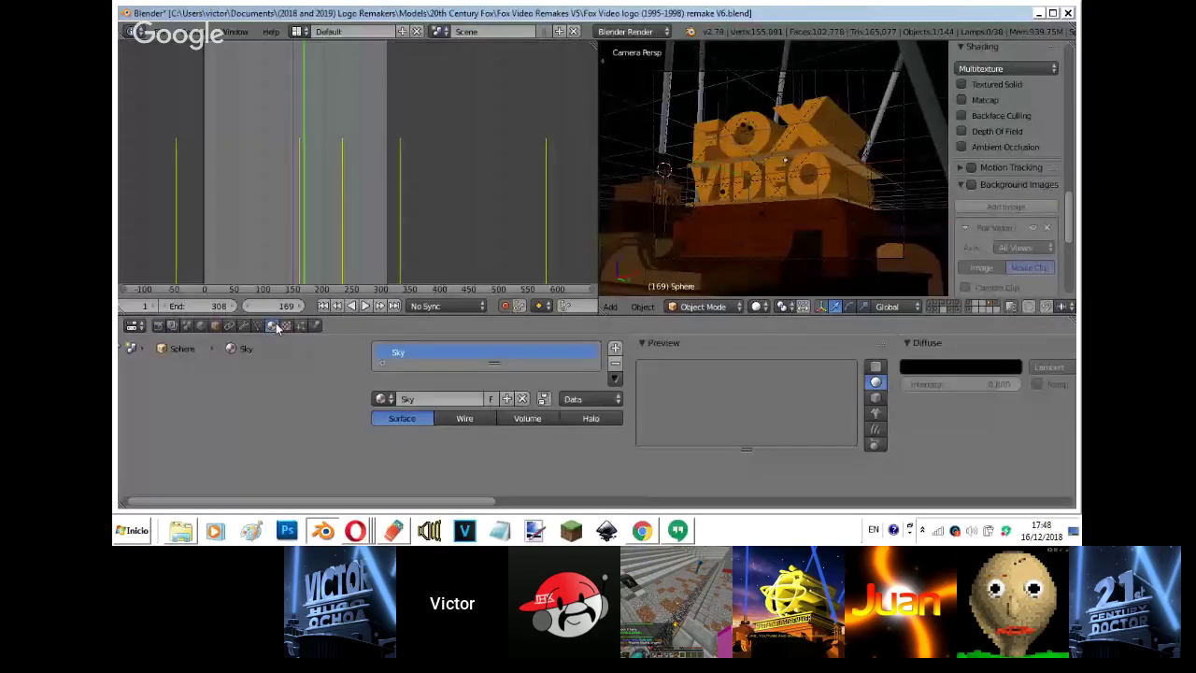
pyautogui.click(286, 325)
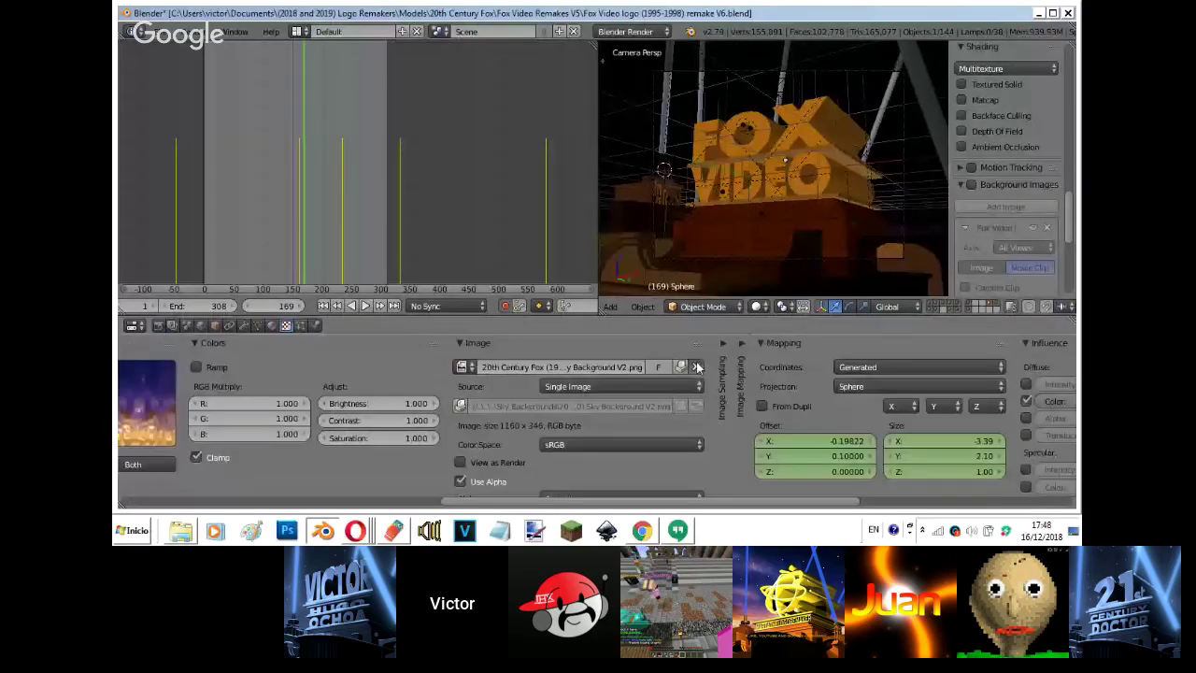
# - Replace the sky texture's image with the Fox Video (1995-1998) Sky Background PNG from the Sky Backgrounds folder
pyautogui.click(696, 367)
pyautogui.click(211, 118)
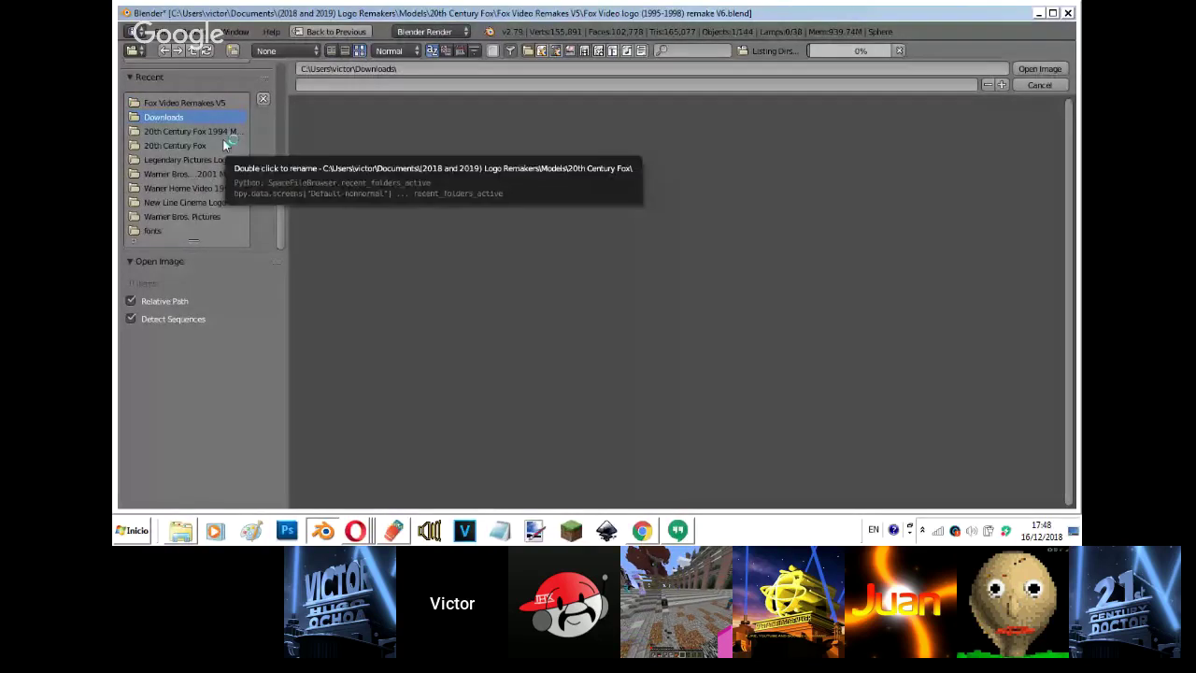
pyautogui.scroll(5, 216, 216)
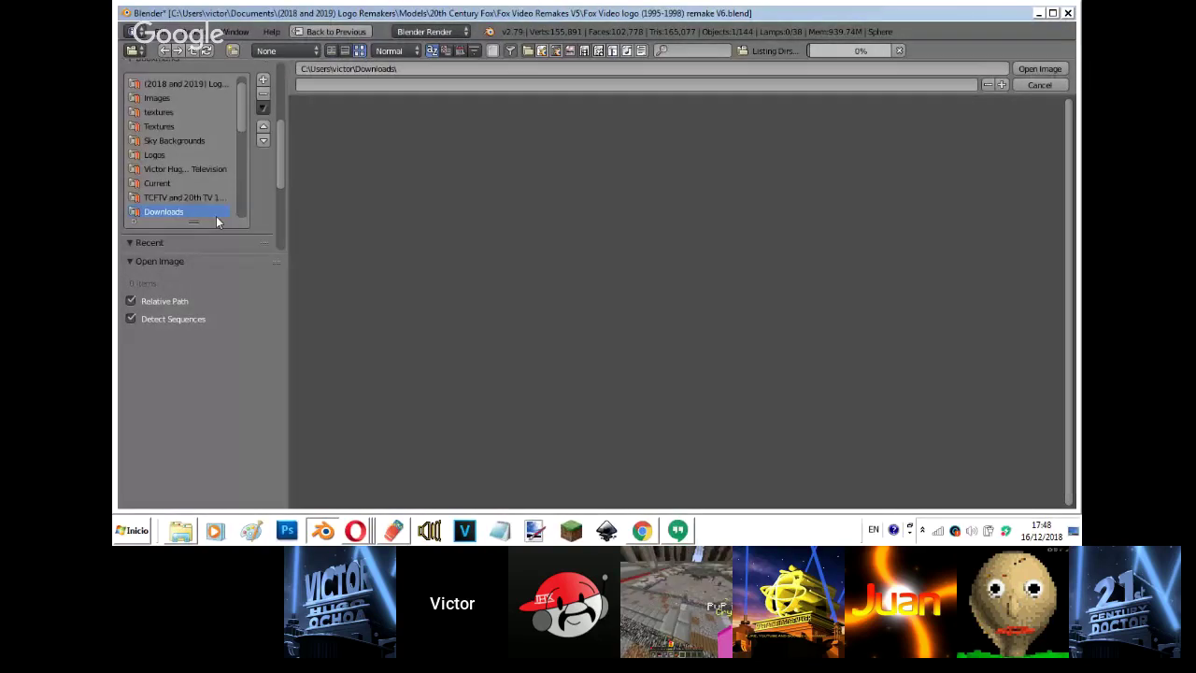
pyautogui.click(199, 142)
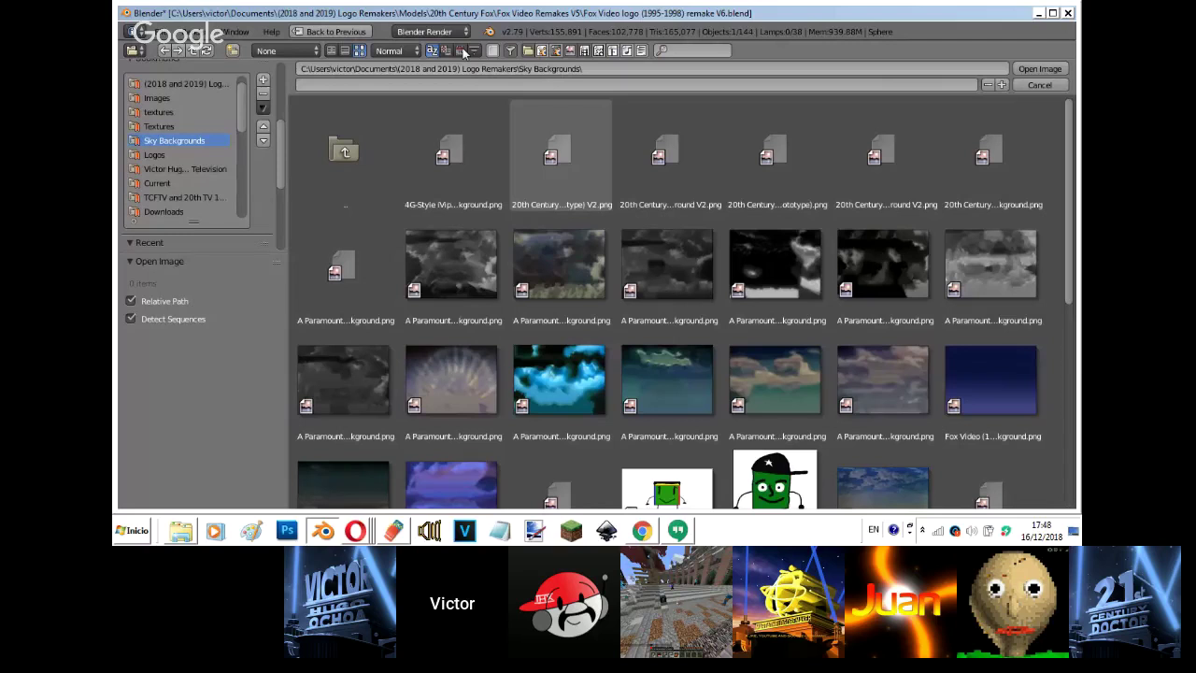
pyautogui.click(462, 51)
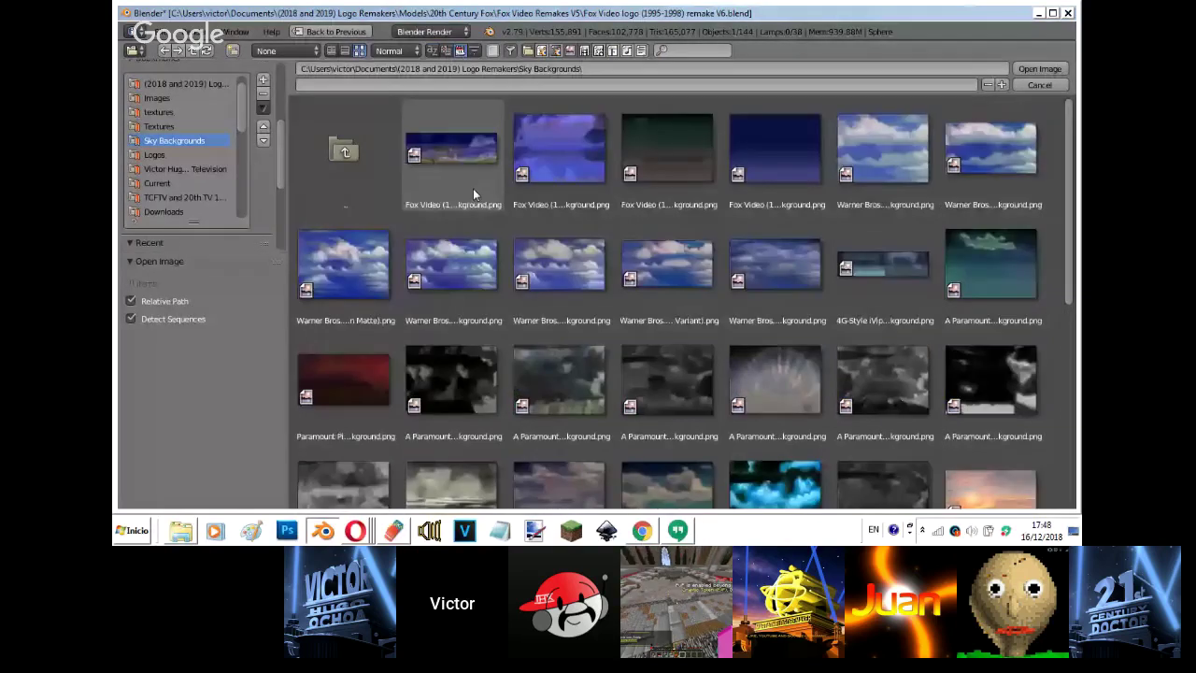
pyautogui.doubleClick(473, 190)
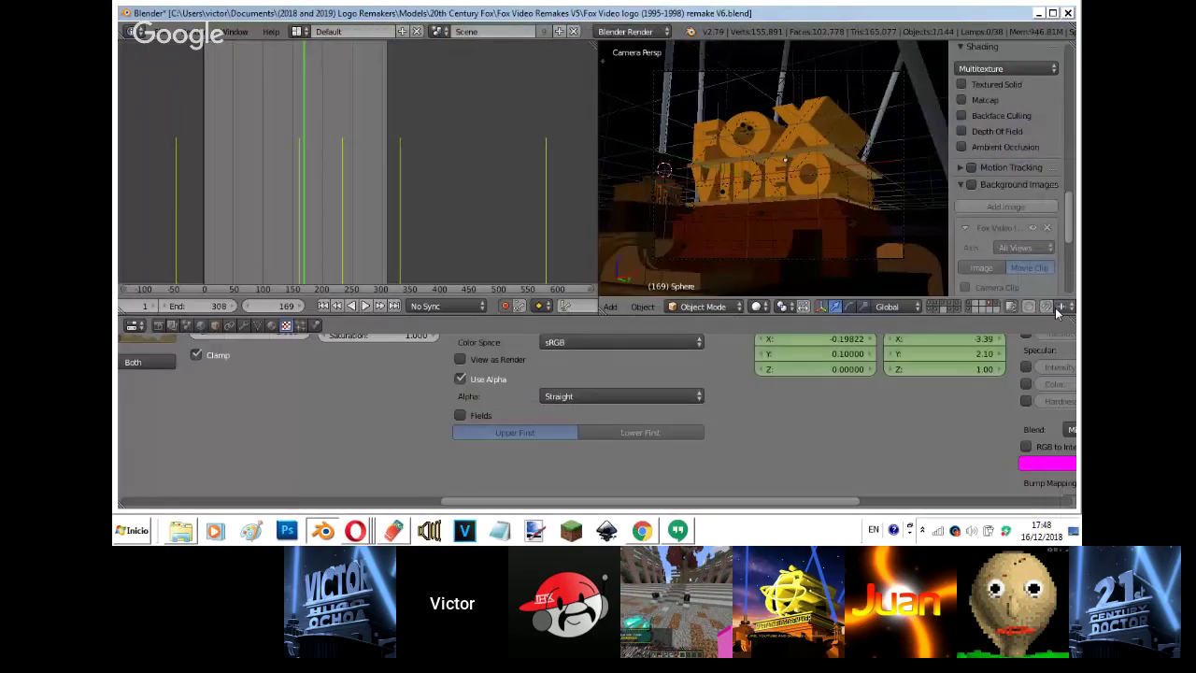
# - Show only the sky sphere's layer and play the animation up to about frame 291
pyautogui.click(990, 303)
pyautogui.press('z')
pyautogui.press('z')
pyautogui.hotkey('alt', 'a')
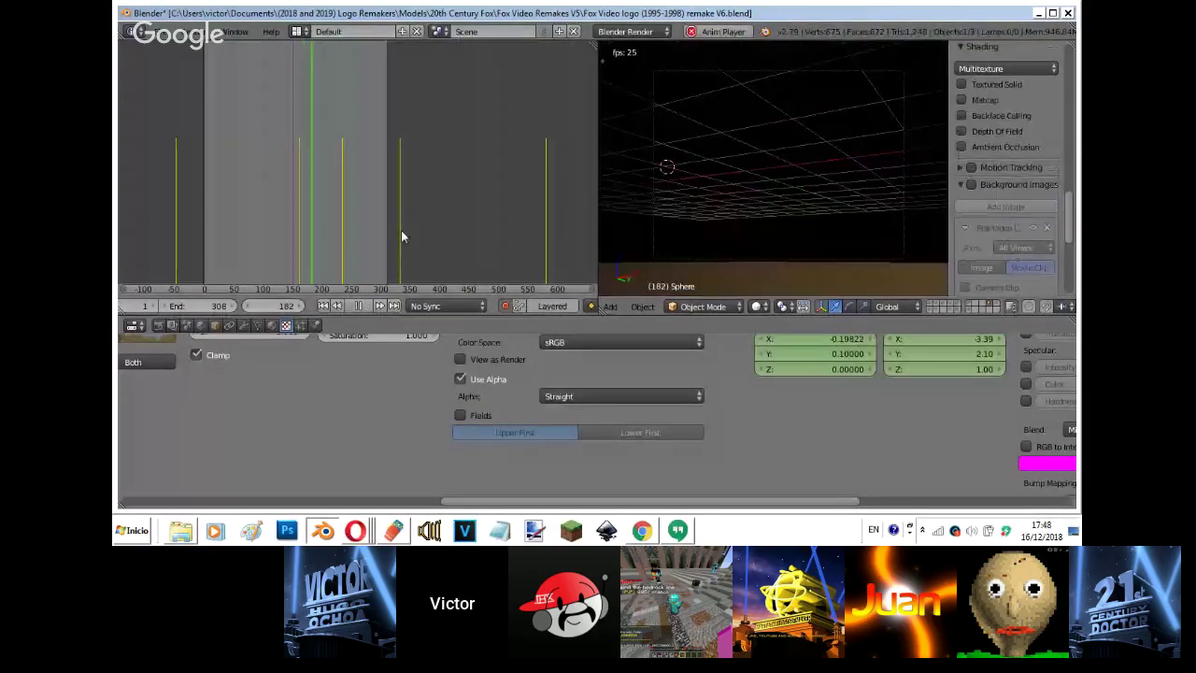
pyautogui.hotkey('alt', 'a')
pyautogui.click(379, 234)
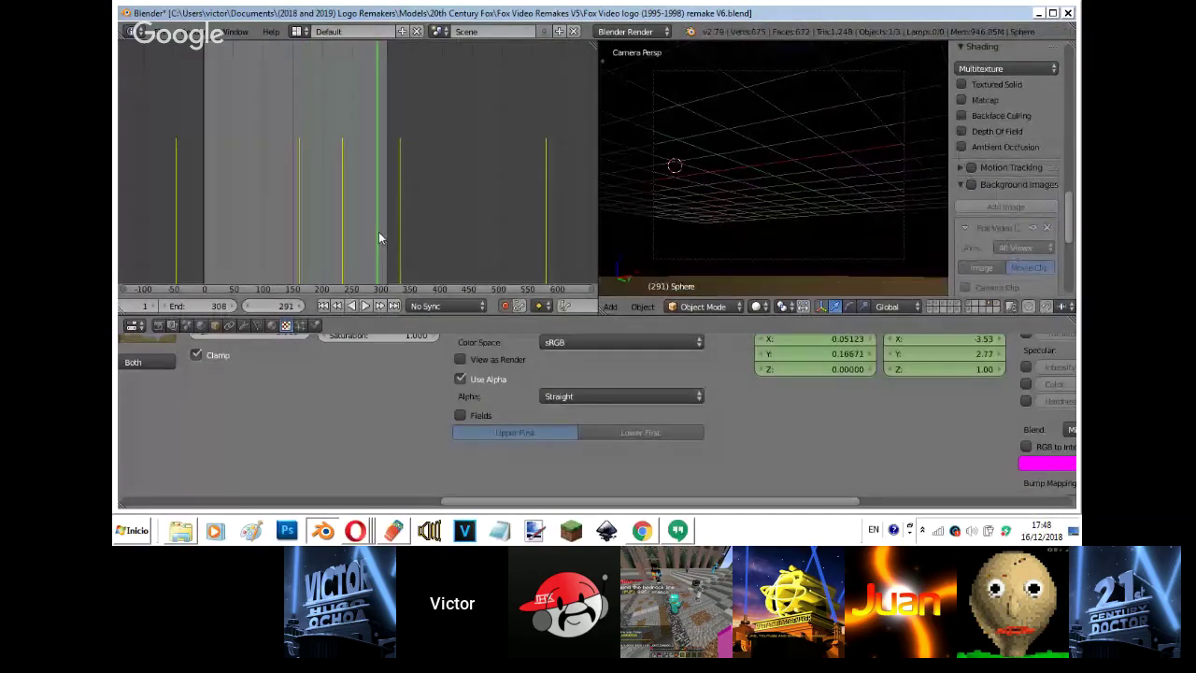
# - Preview the sky sphere in rendered shading at frame 297 and open its Sky material settings
pyautogui.click(378, 232)
pyautogui.hotkey('shift', 'z')
pyautogui.moveTo(241, 355); pyautogui.dragTo(751, 460, button='middle')
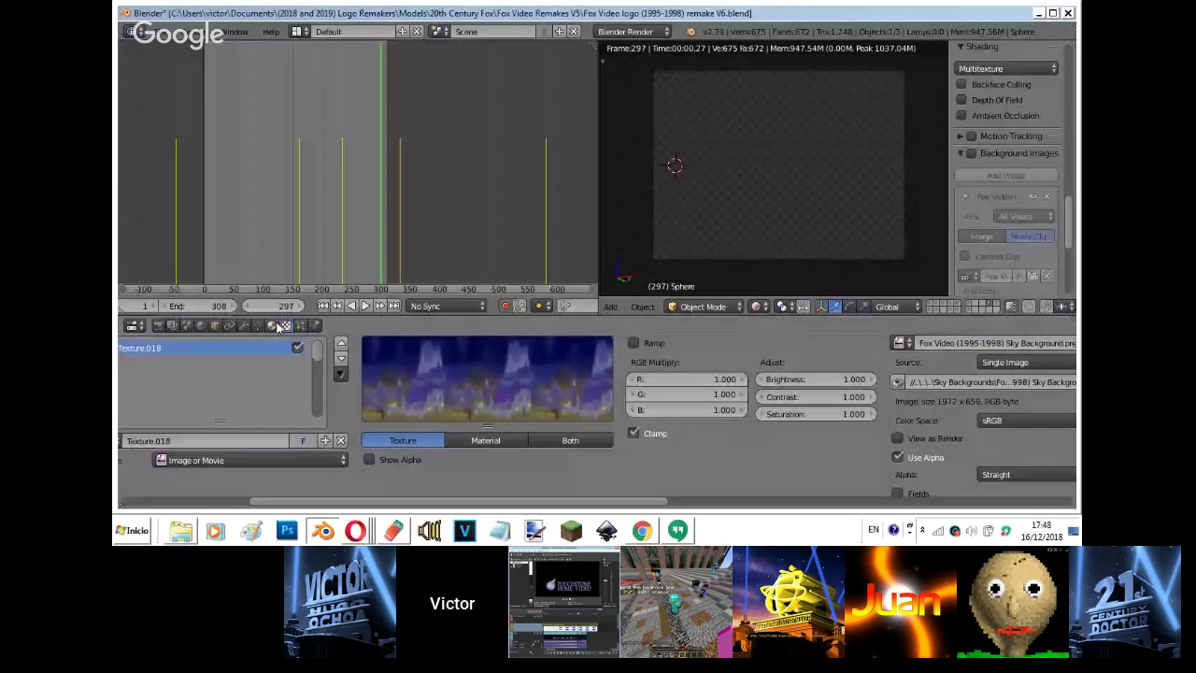
pyautogui.click(273, 325)
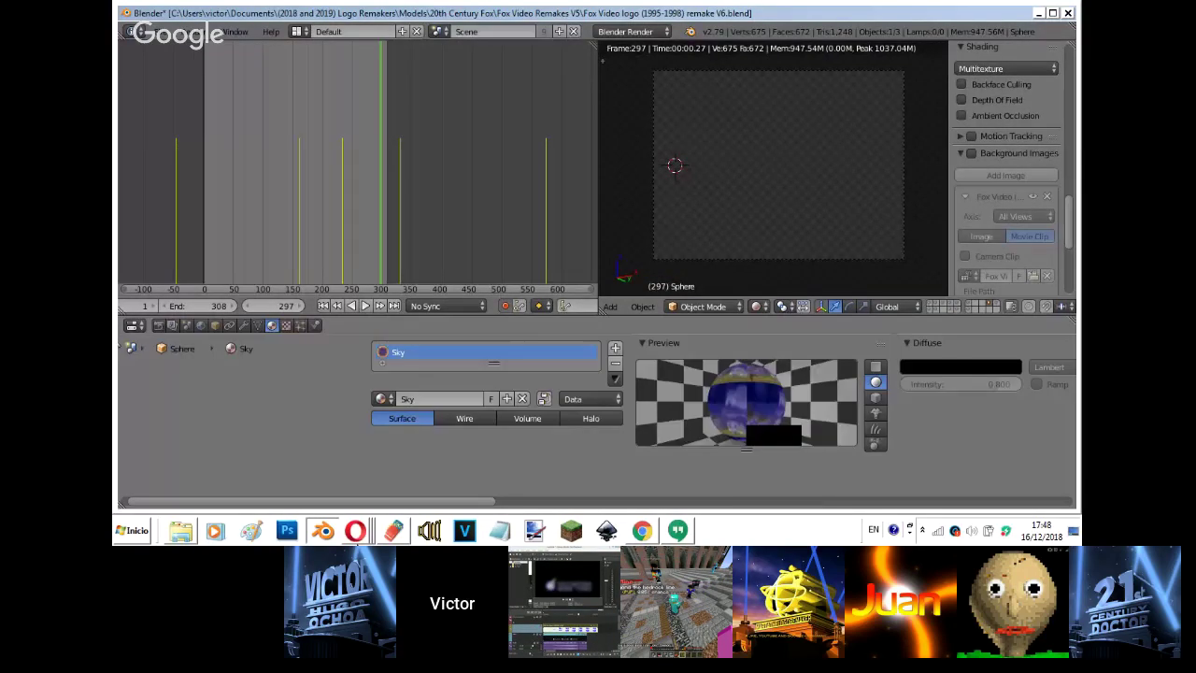
# - Switch to Opera and reopen the recently closed YouTube video "Fox Video intro movie ident (1995)"
pyautogui.click(322, 530)
pyautogui.click(355, 530)
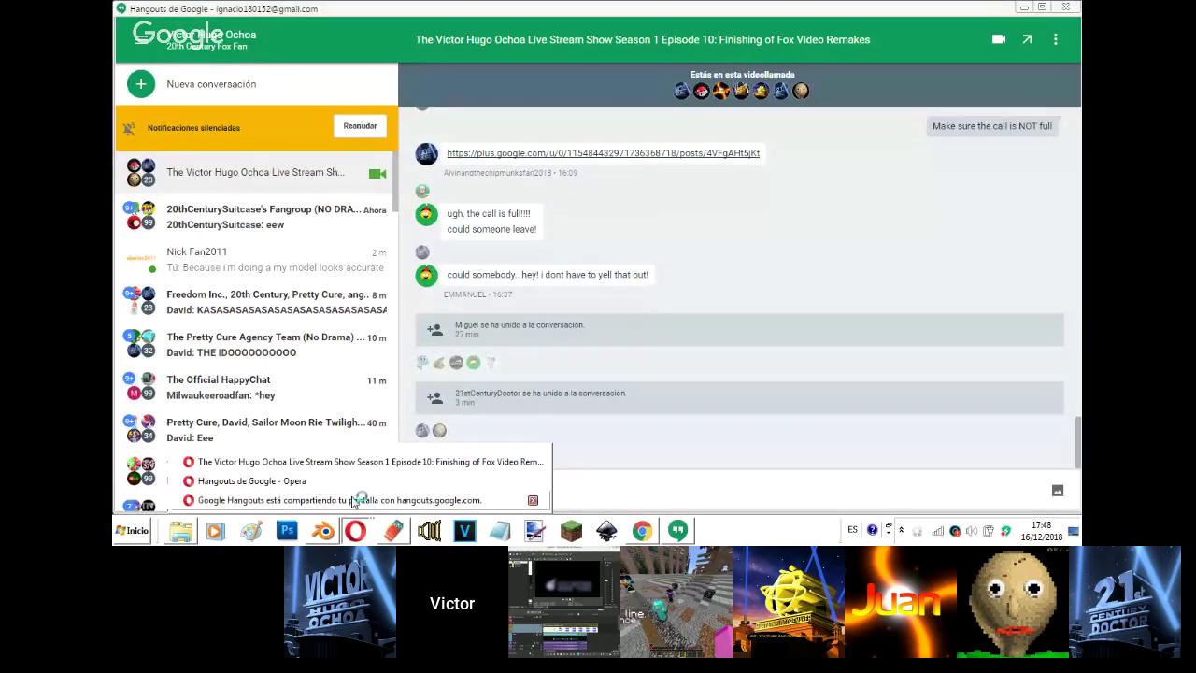
pyautogui.click(355, 502)
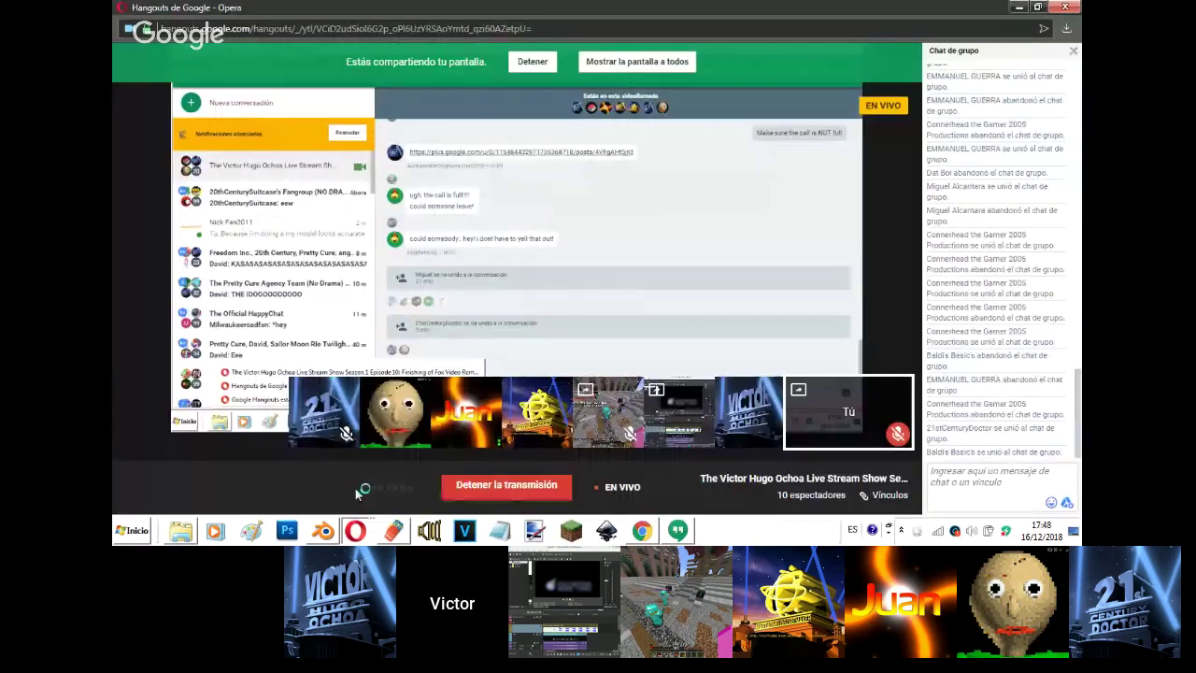
pyautogui.click(1023, 8)
pyautogui.click(993, 9)
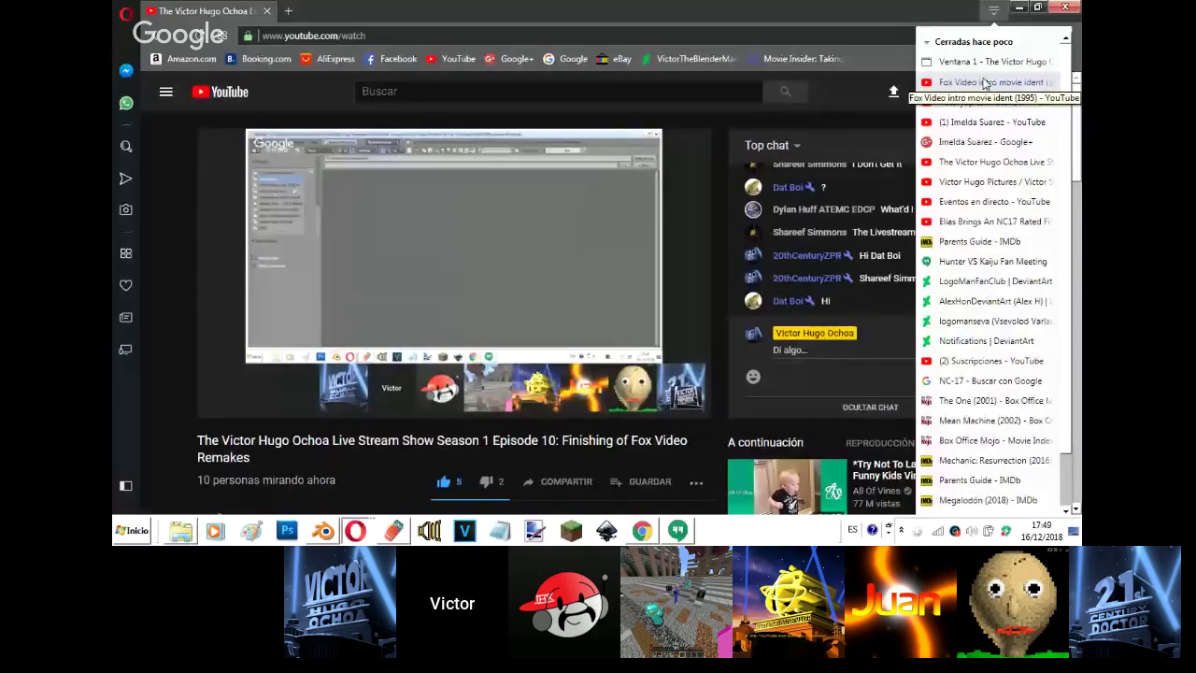
pyautogui.click(984, 84)
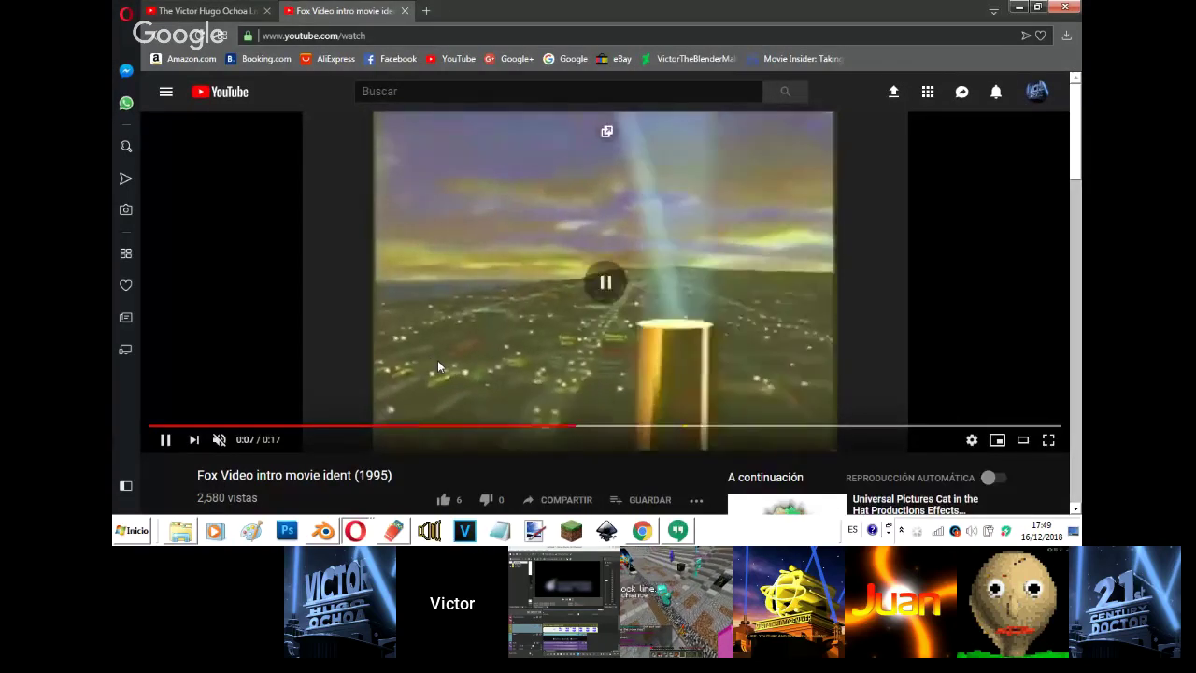
# - Examine the sky behind the searchlight tower by replaying the reference clip around 0:08 and closing its overlay ad
pyautogui.click(437, 367)
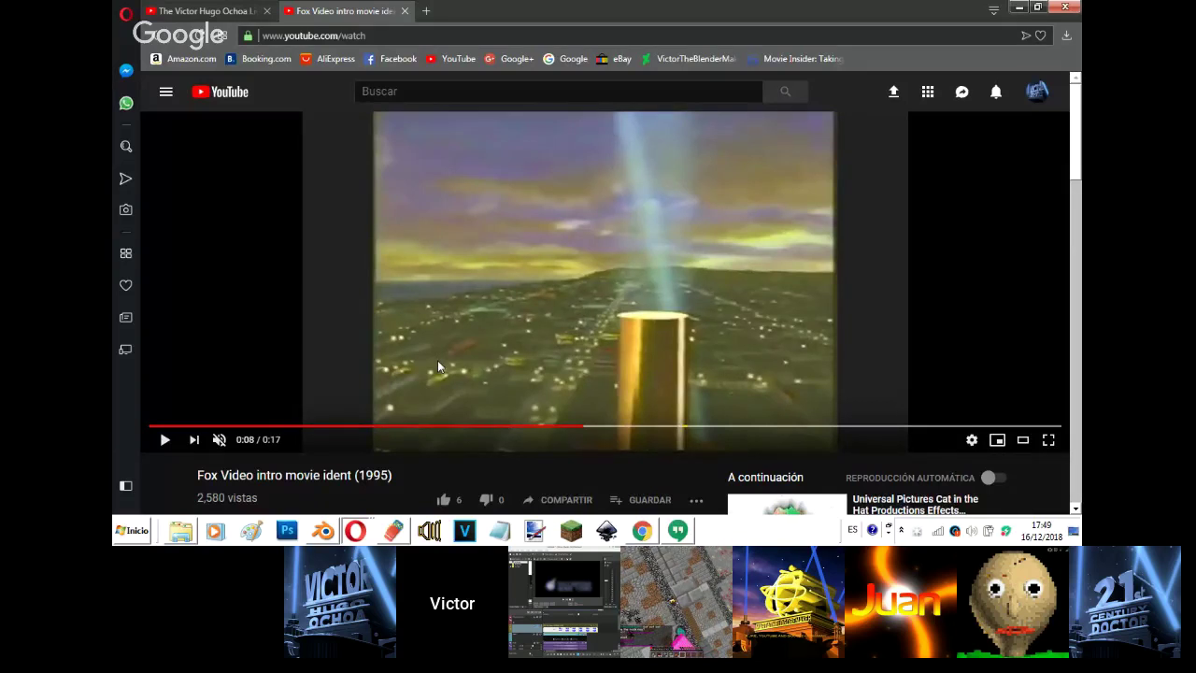
pyautogui.click(493, 344)
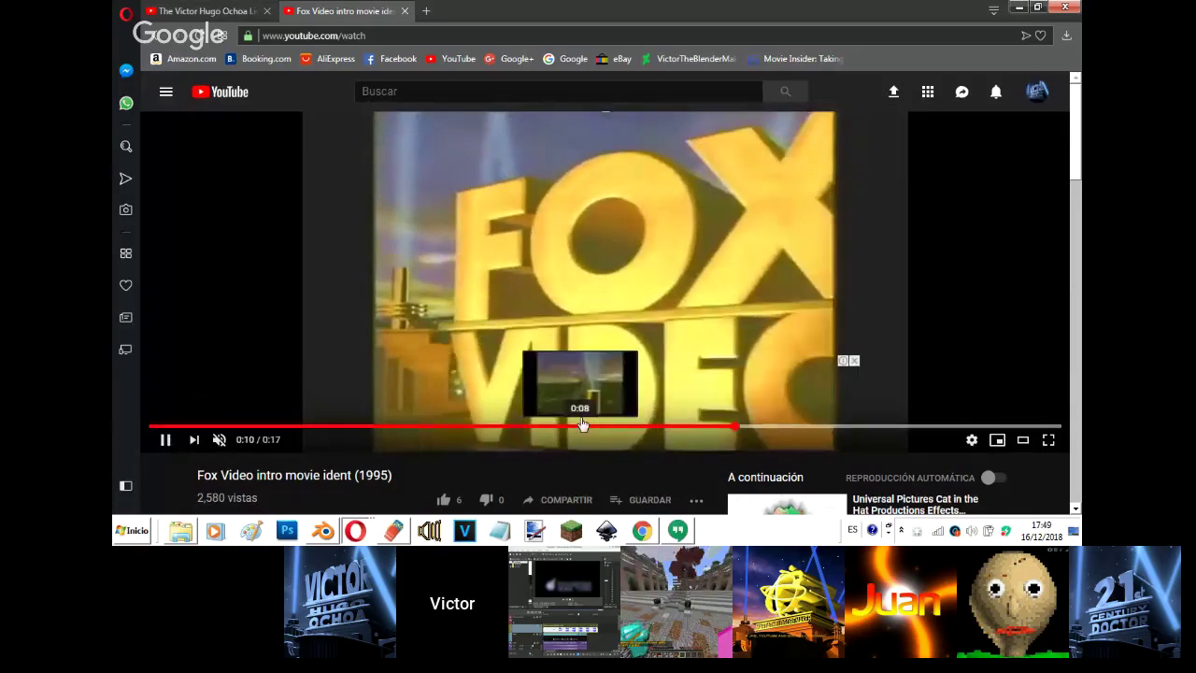
pyautogui.click(583, 425)
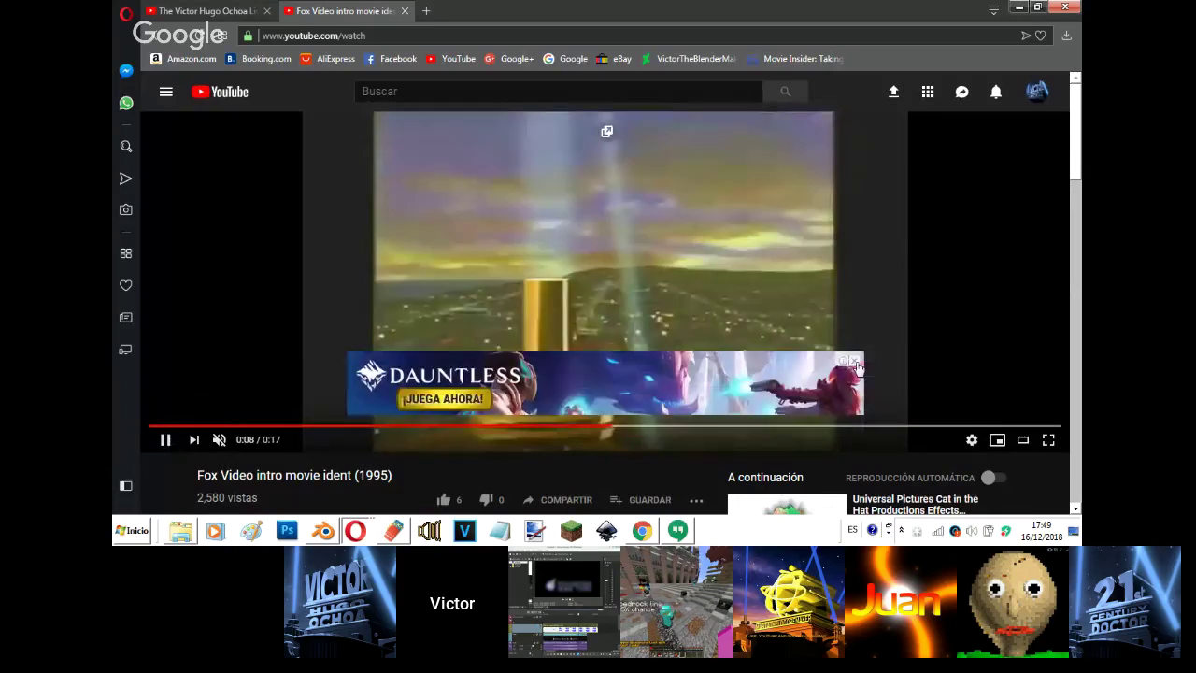
pyautogui.click(854, 362)
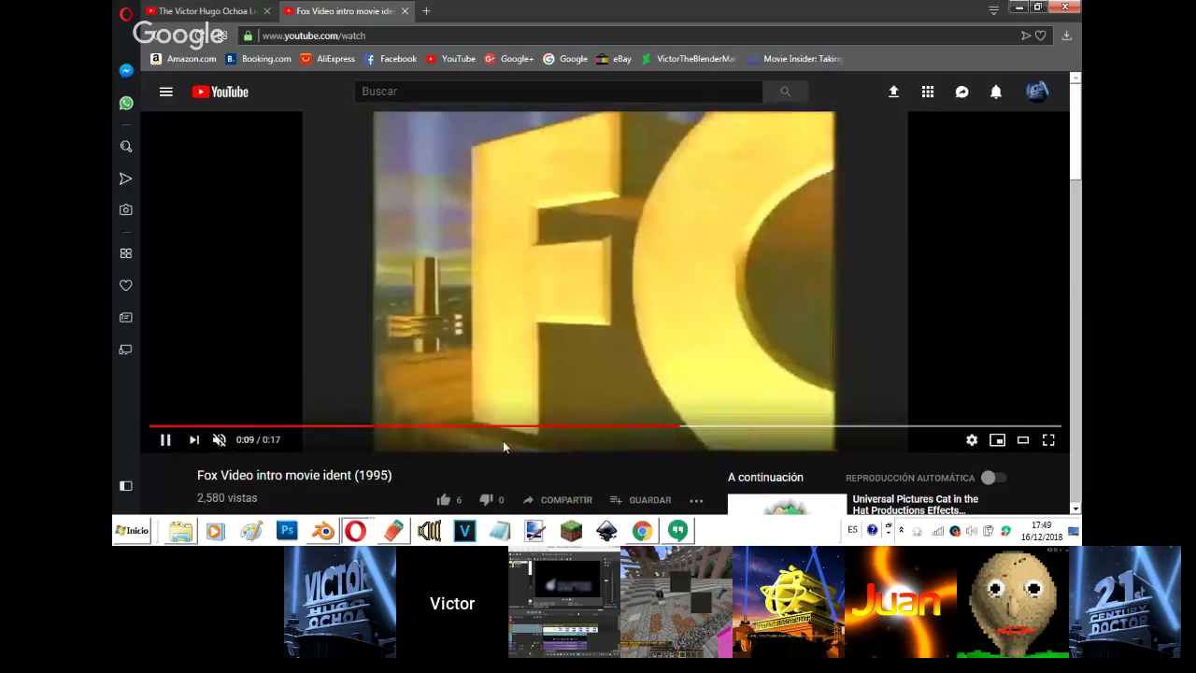
pyautogui.click(483, 429)
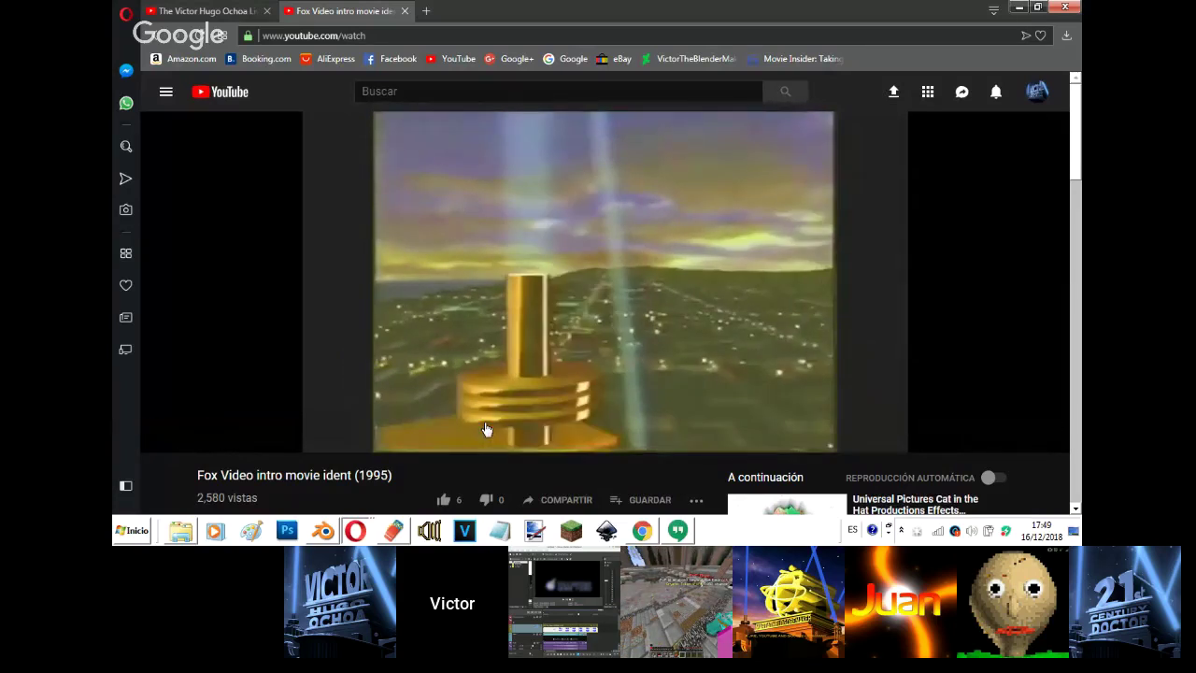
pyautogui.click(555, 427)
pyautogui.click(545, 347)
# - Return to Blender, make Sky the active render layer and reopen the sphere's Sky material settings
pyautogui.click(325, 531)
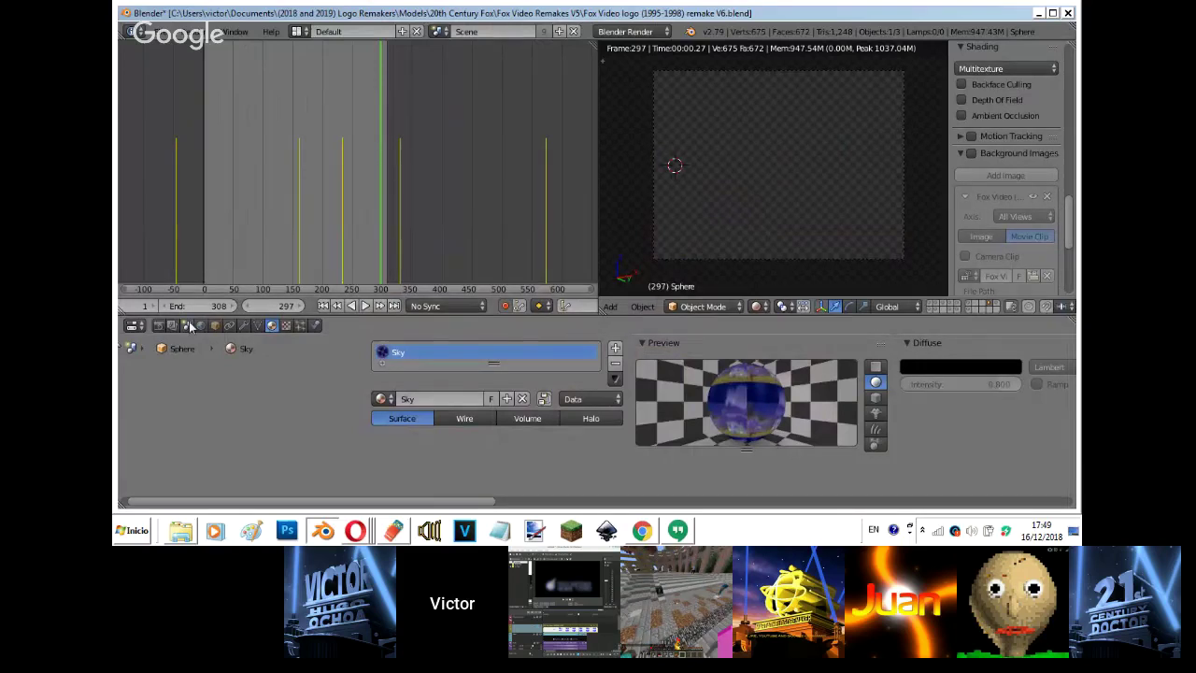
pyautogui.click(173, 325)
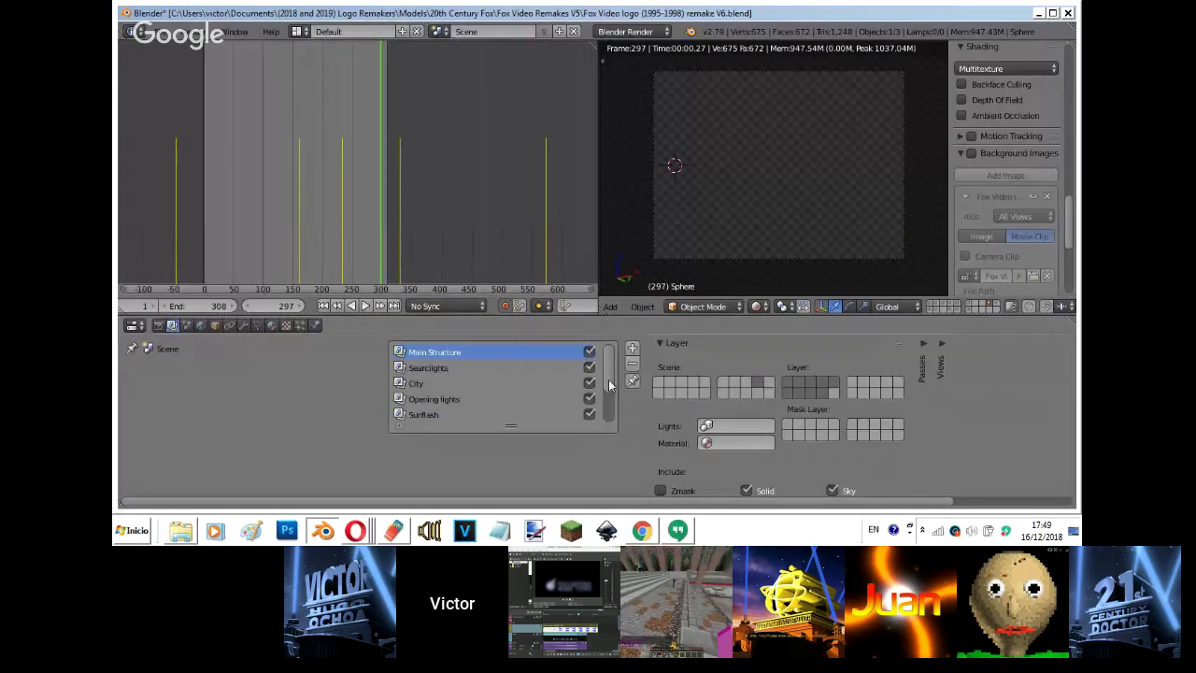
pyautogui.click(416, 400)
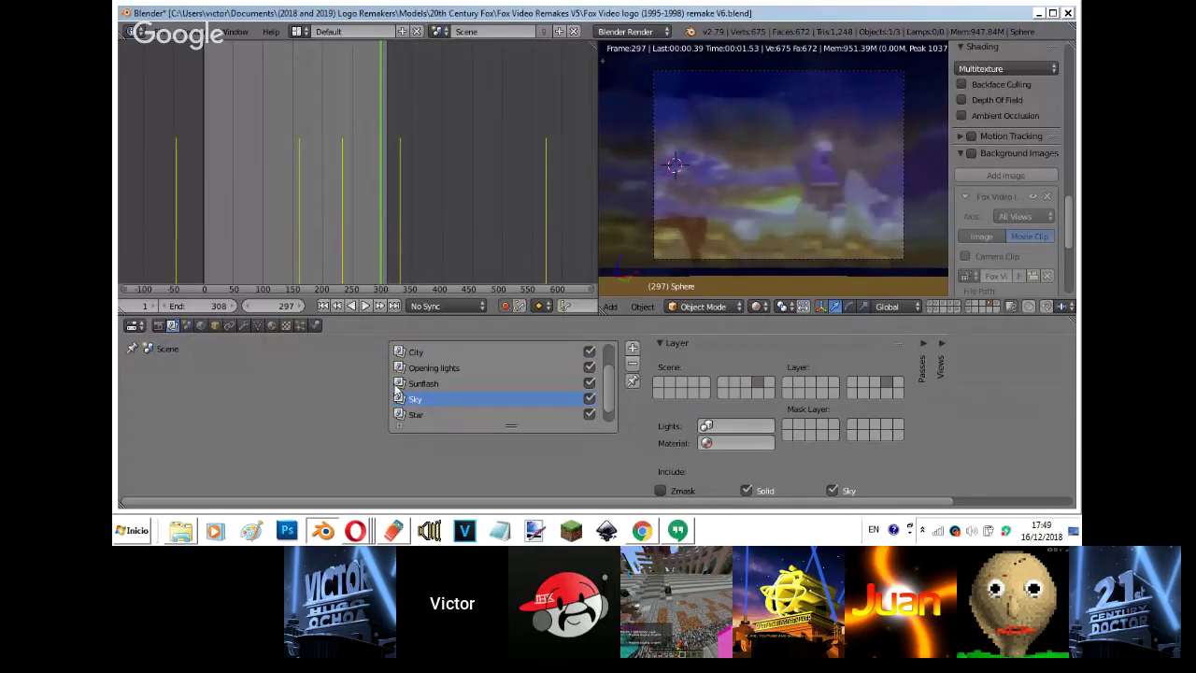
pyautogui.click(272, 325)
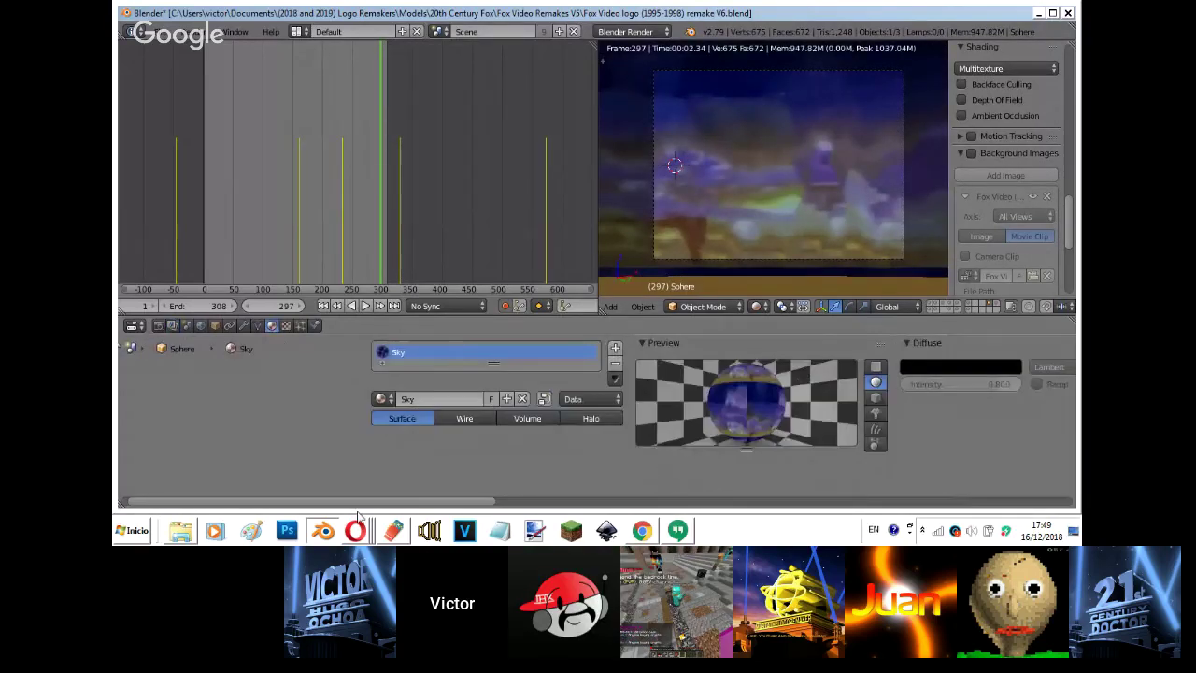
# - Go back to the Fox Video reference clip in Opera and pause it at 0:14 on the full logo
pyautogui.click(356, 529)
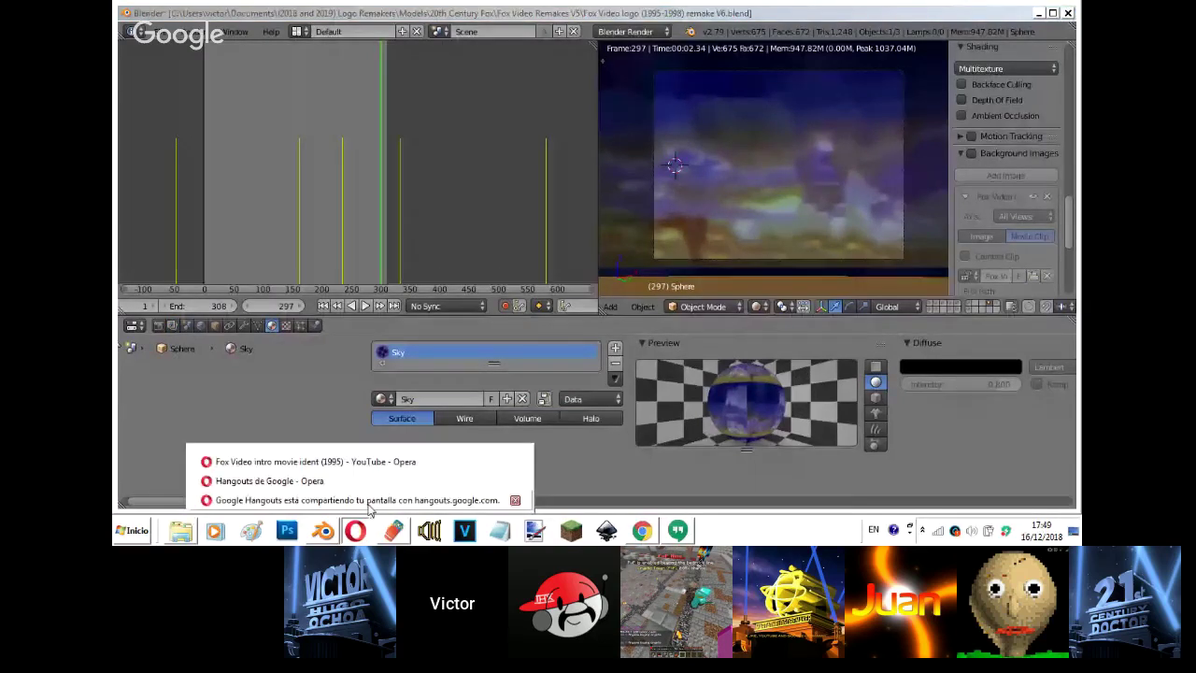
pyautogui.click(281, 459)
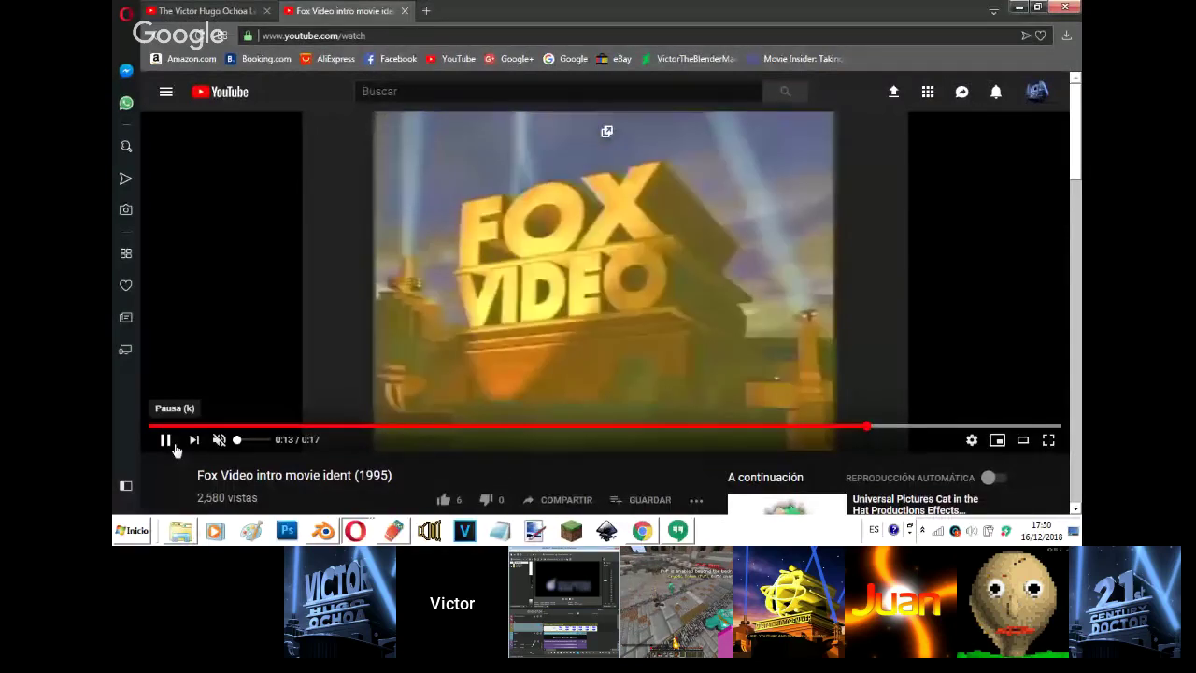
pyautogui.click(166, 441)
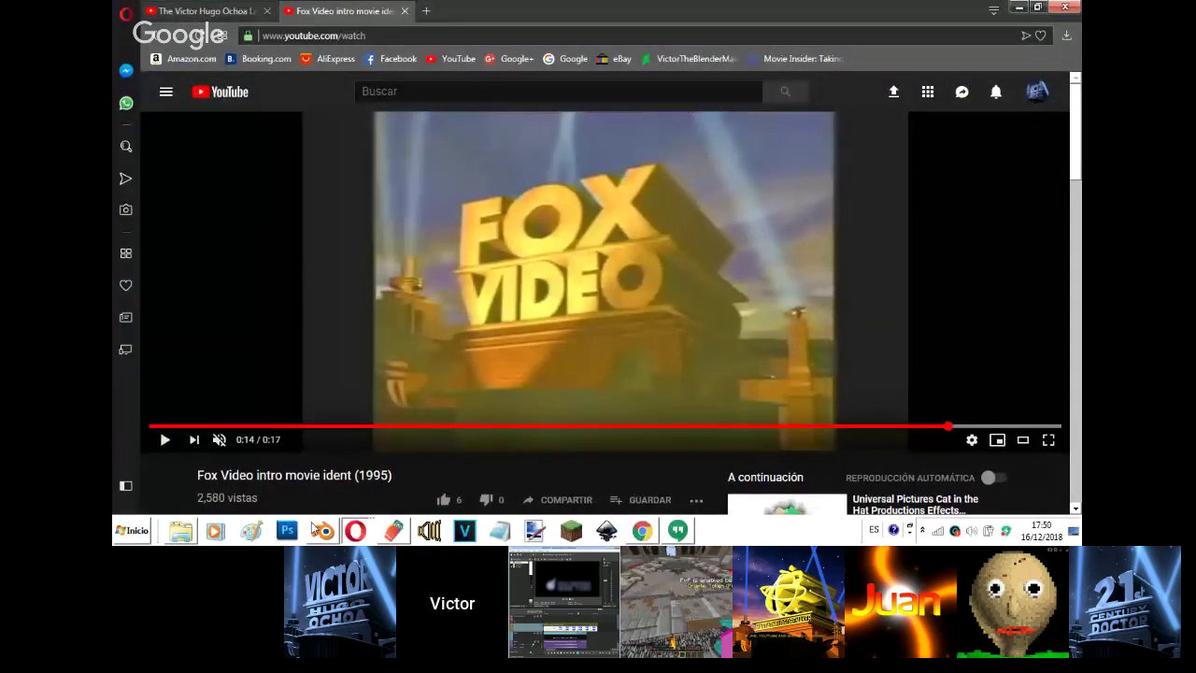
# - Back in Blender, clear all location, rotation and scale keyframes of the sky sphere
pyautogui.click(314, 529)
pyautogui.click(215, 325)
pyautogui.rightClick(684, 391)
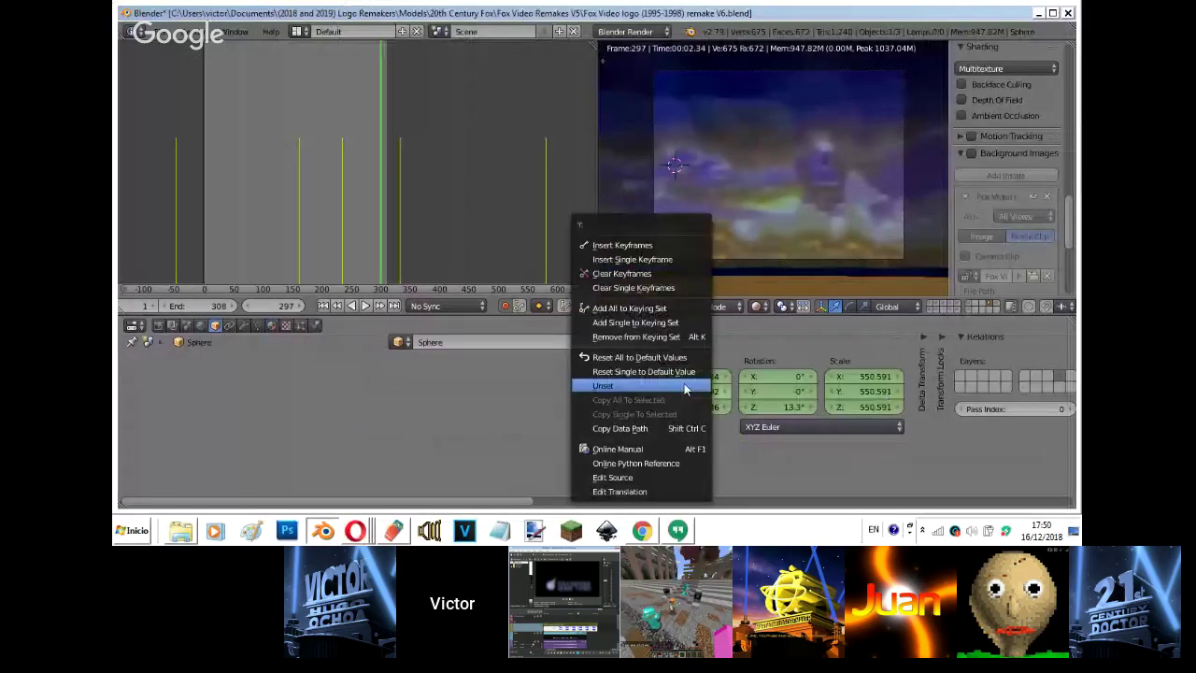
pyautogui.rightClick(759, 391)
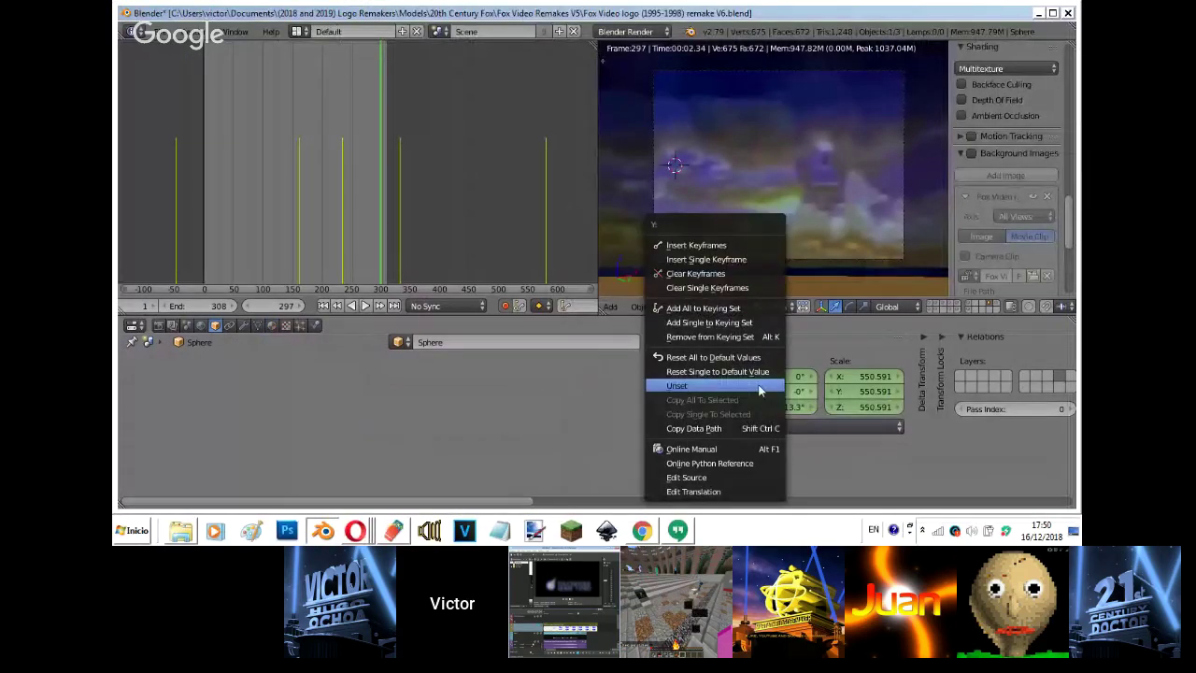
pyautogui.rightClick(844, 391)
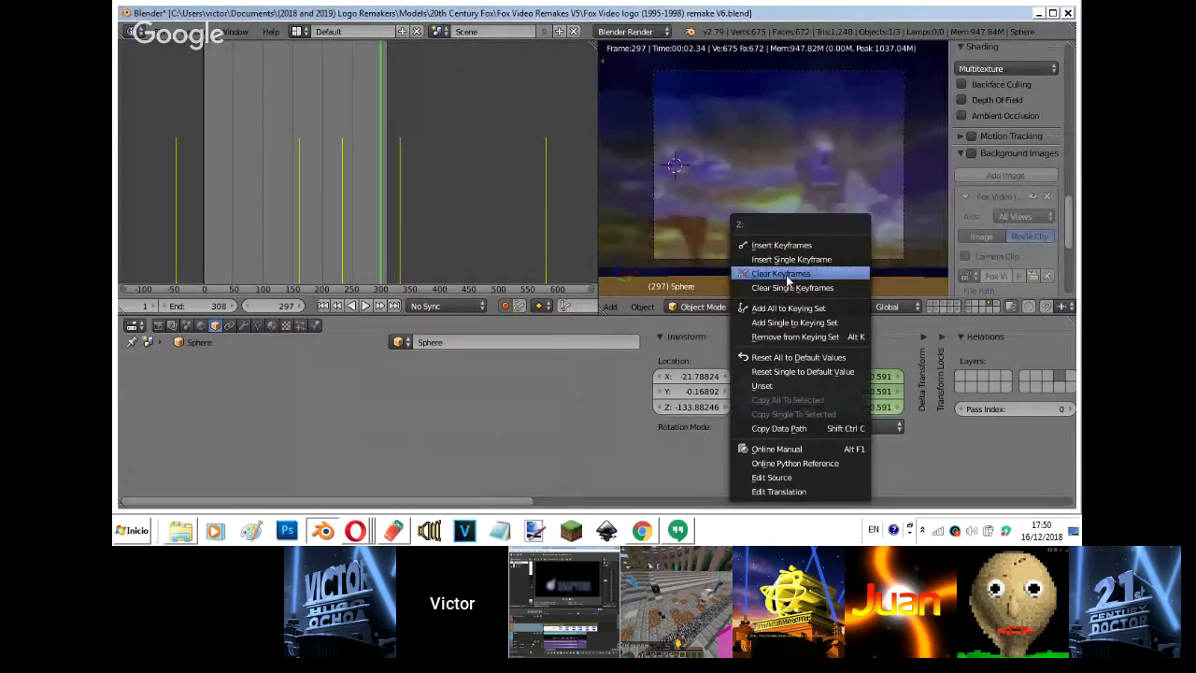
pyautogui.click(783, 274)
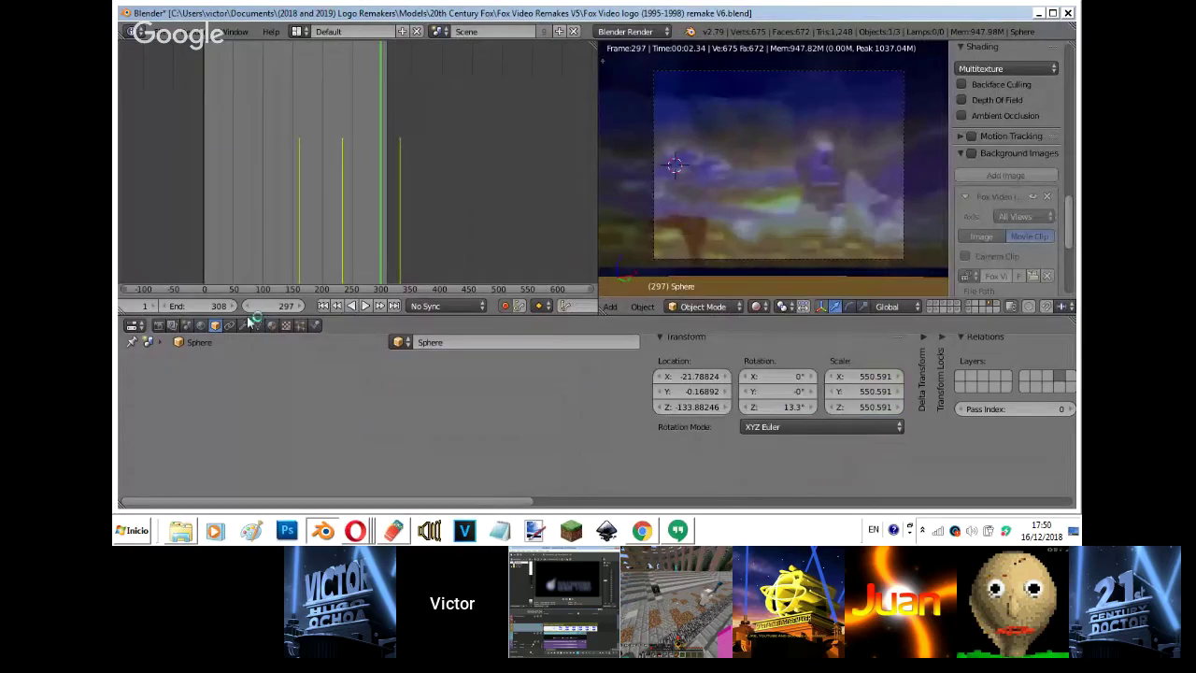
# - Clear all keyframes on the size and offset of the sky texture's mapping
pyautogui.click(272, 325)
pyautogui.click(286, 325)
pyautogui.scroll(-10, 625, 422)
pyautogui.rightClick(671, 423)
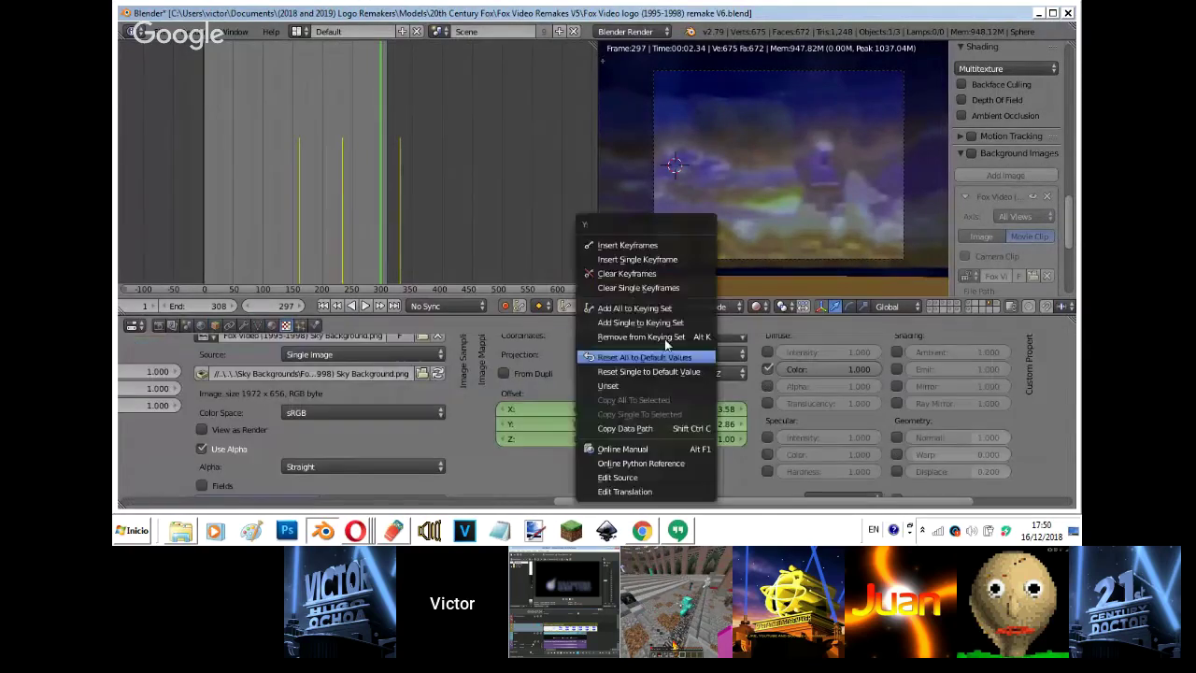
pyautogui.click(644, 275)
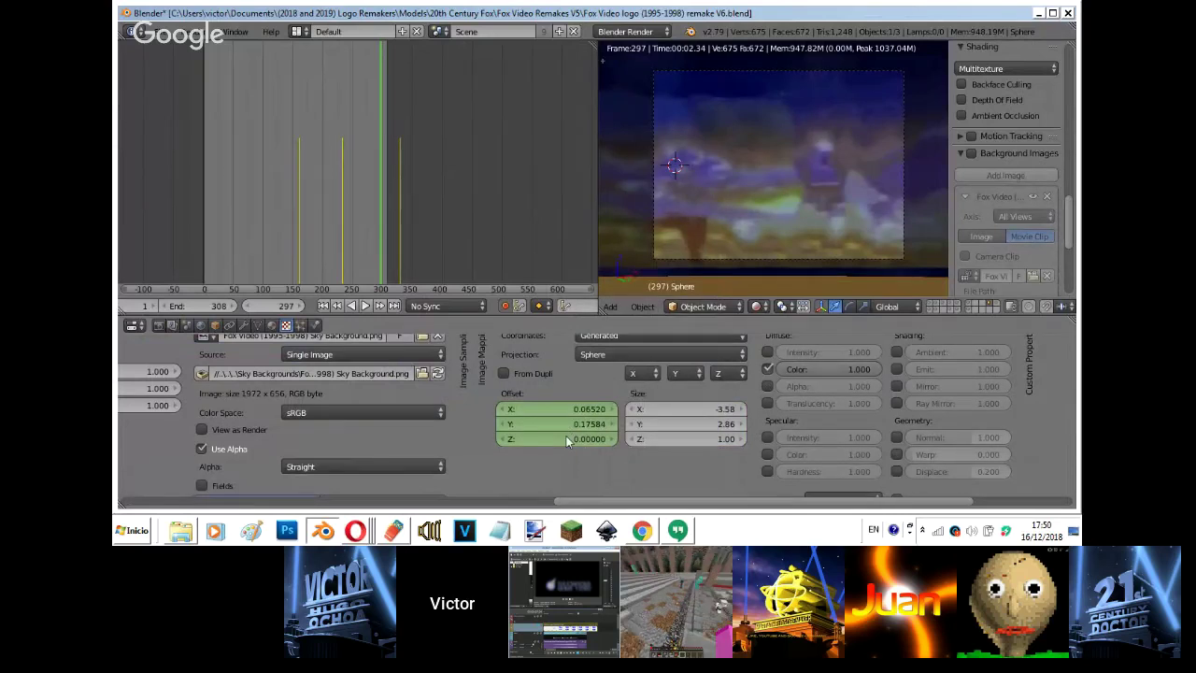
pyautogui.rightClick(567, 436)
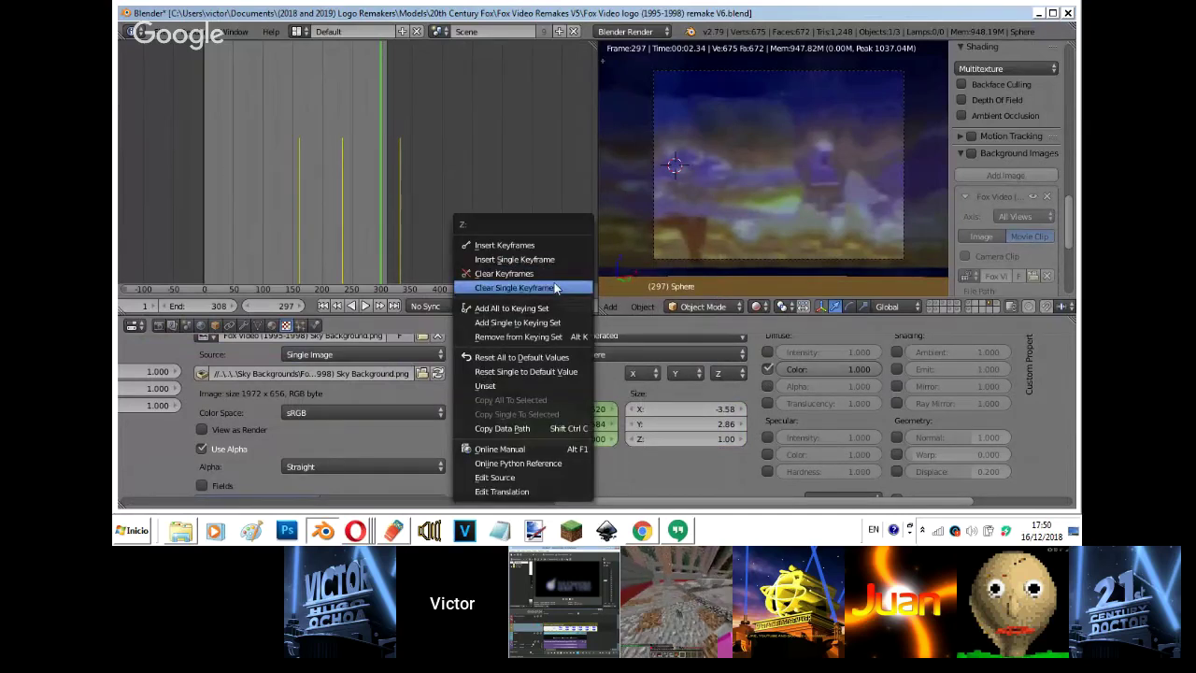
pyautogui.click(555, 288)
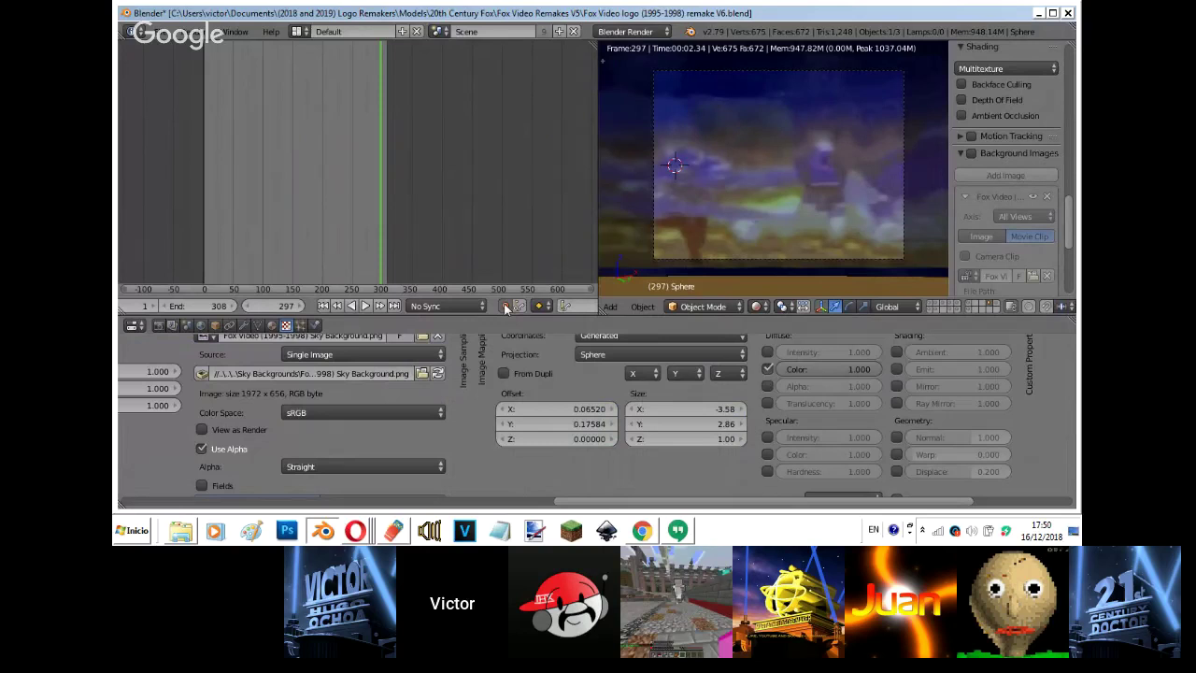
# - Turn off automatic keyframe recording and show more of the rendered sky around the camera frame
pyautogui.click(504, 307)
pyautogui.scroll(-2, 694, 175)
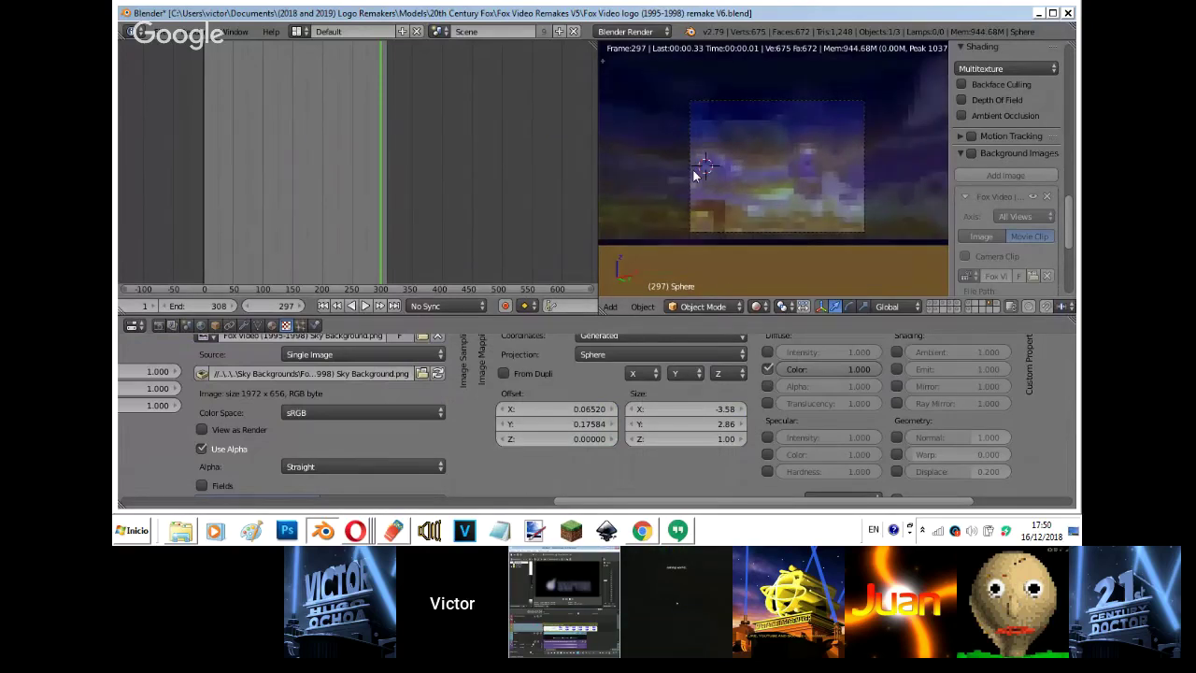
pyautogui.scroll(-1, 691, 172)
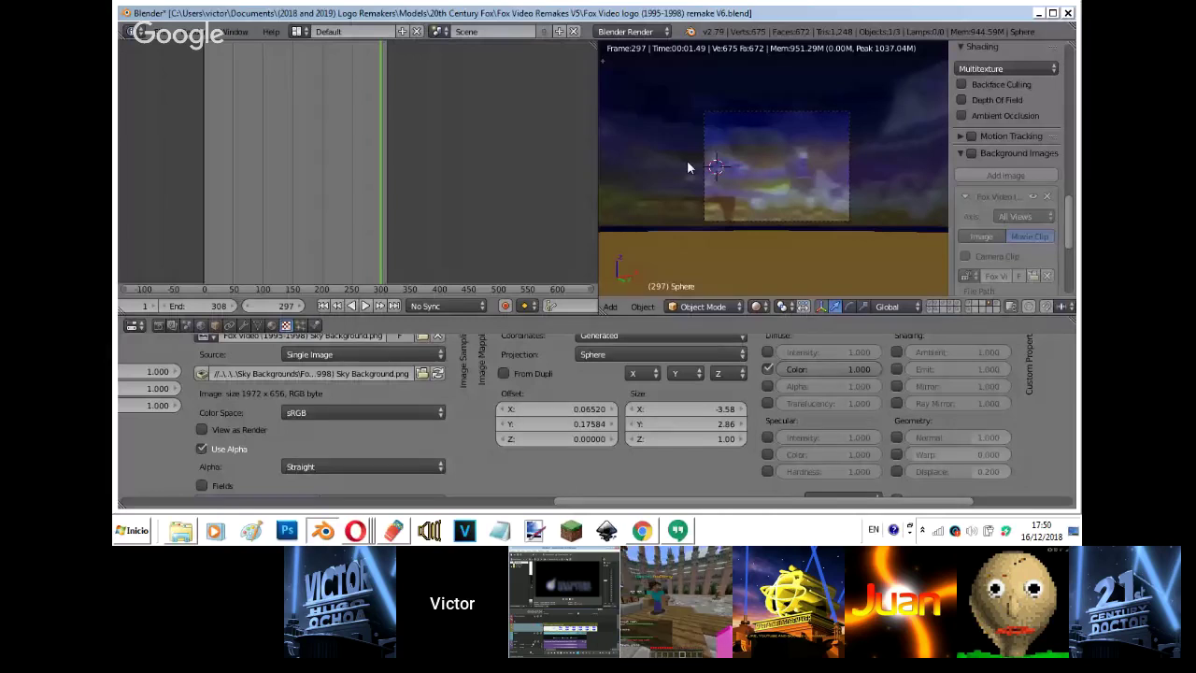
# - Set the sky sphere's Z rotation to 28.3° and preview it in rendered shading
pyautogui.click(271, 325)
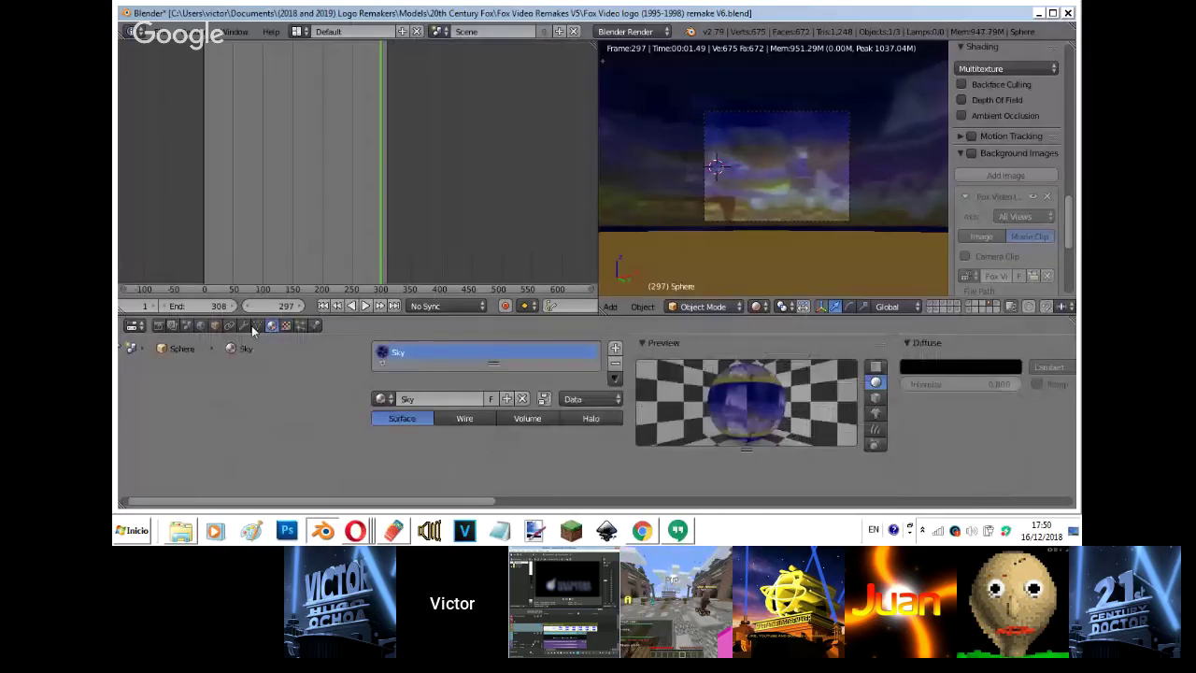
pyautogui.click(215, 325)
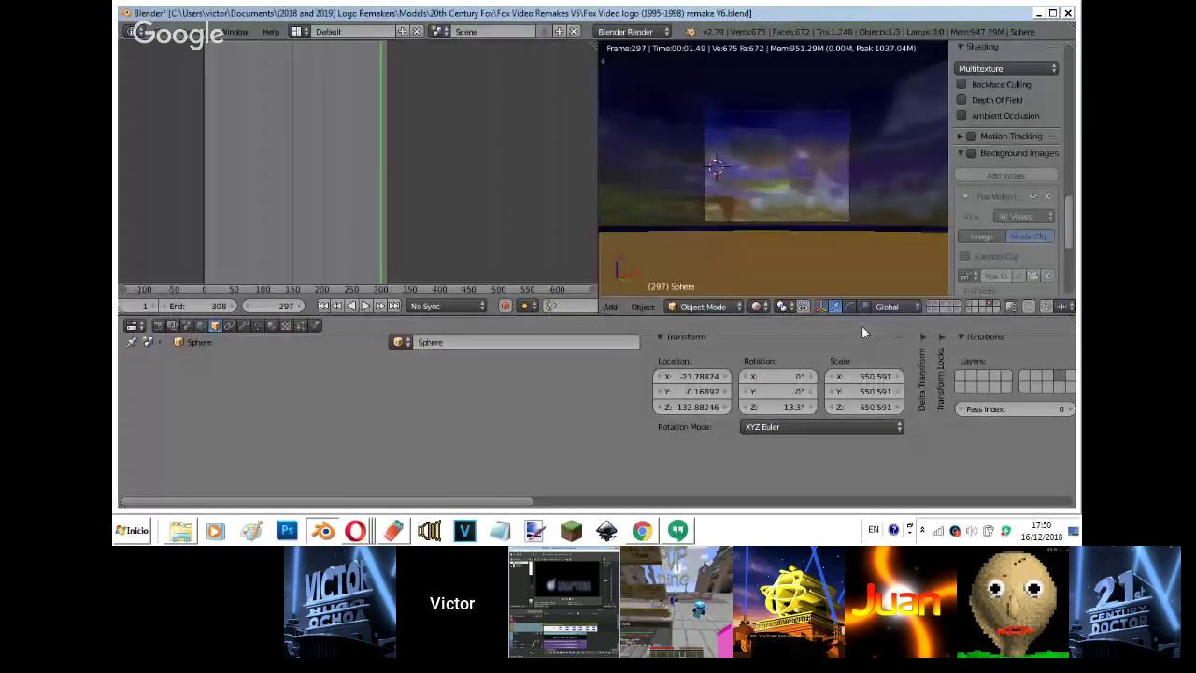
pyautogui.press('z')
pyautogui.moveTo(865, 376); pyautogui.dragTo(906, 376)
pyautogui.press('Escape')
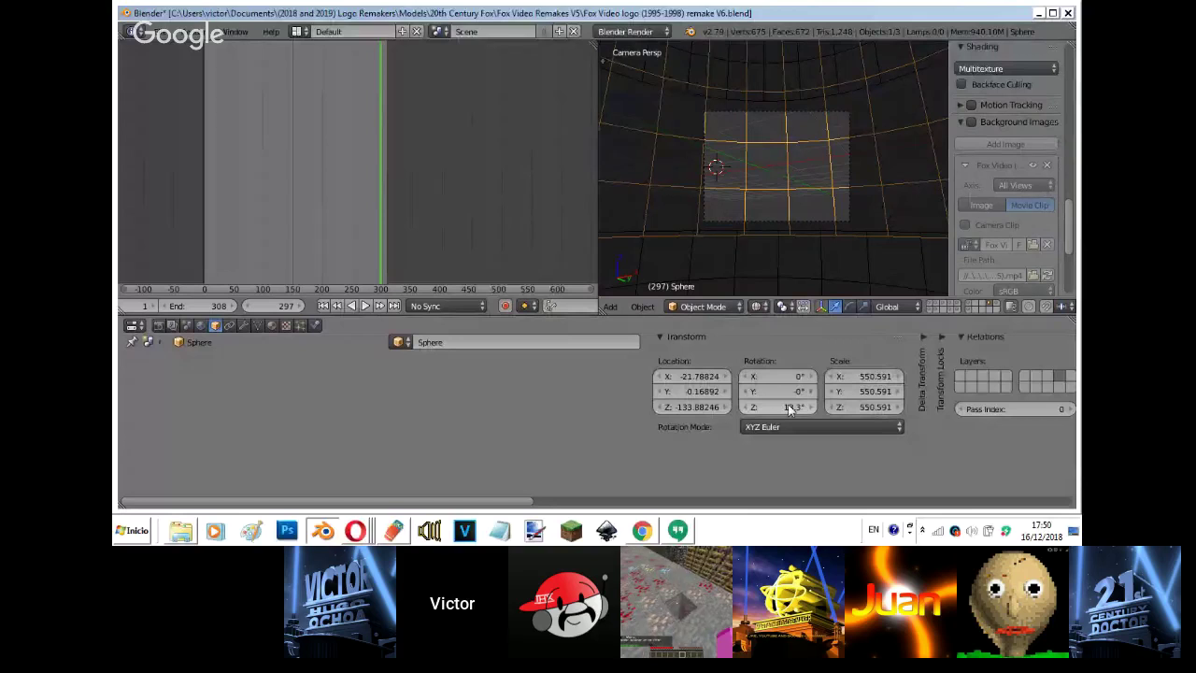
pyautogui.moveTo(789, 410); pyautogui.dragTo(841, 405)
pyautogui.hotkey('shift', 'z')
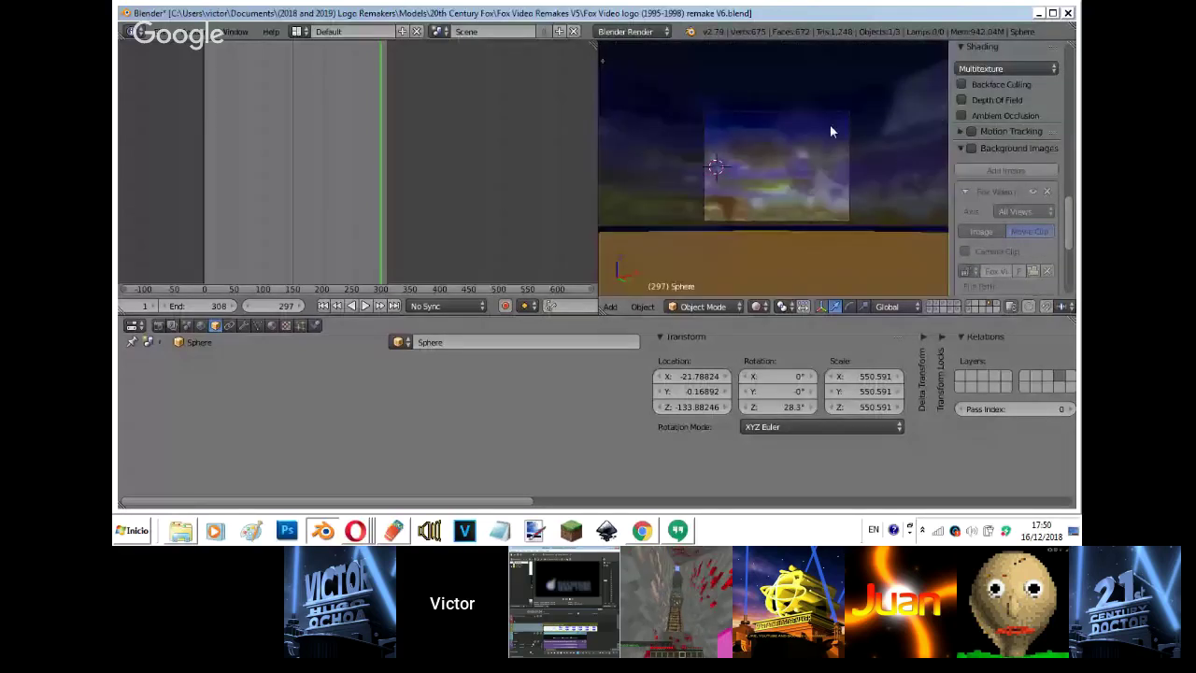
pyautogui.press('g')
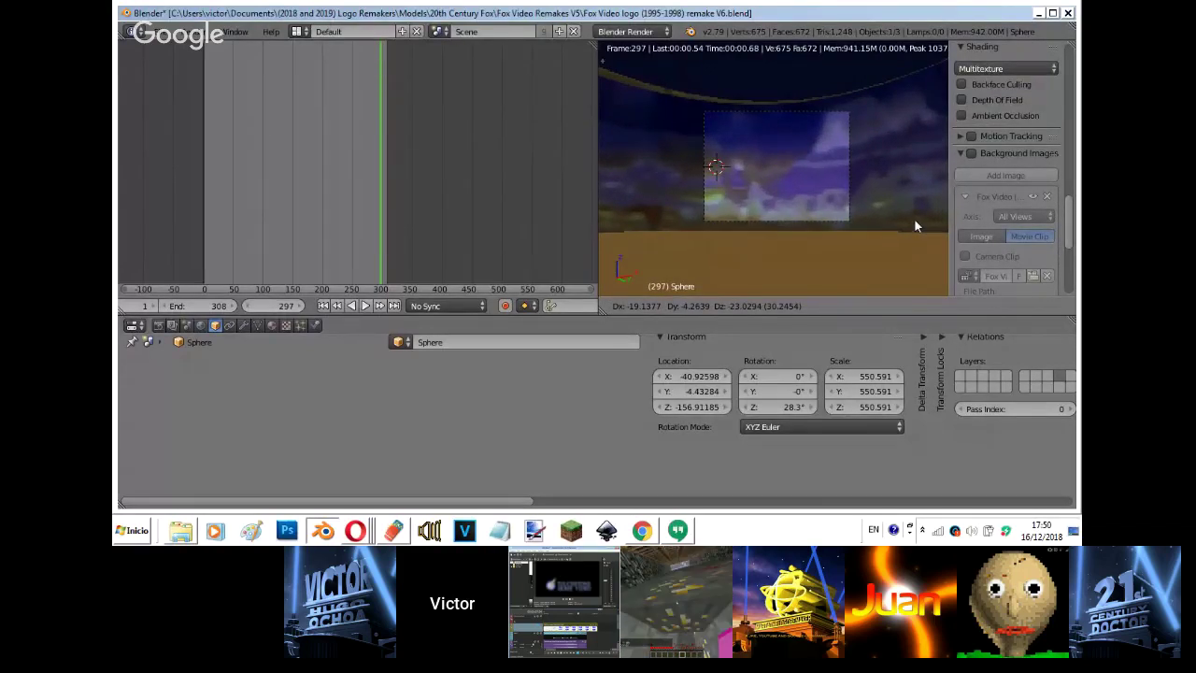
pyautogui.press('Escape')
pyautogui.hotkey('shift', 'z')
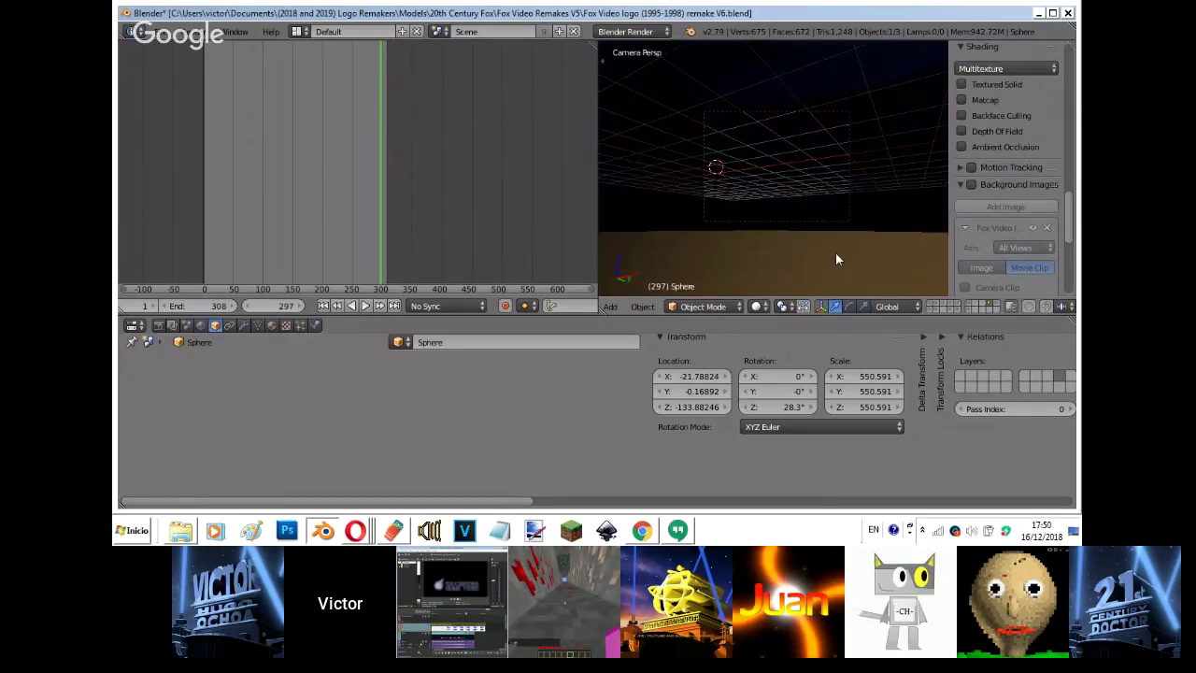
pyautogui.press('z')
pyautogui.press('z')
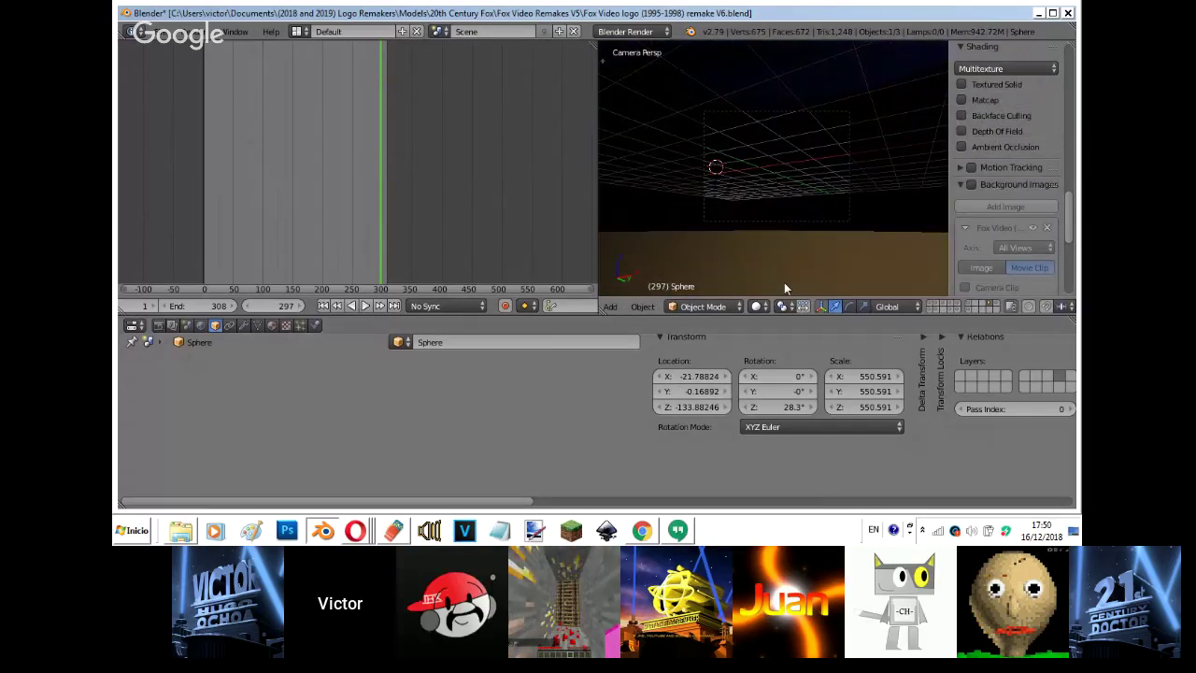
pyautogui.press('z')
pyautogui.moveTo(718, 376); pyautogui.dragTo(726, 375)
pyautogui.hotkey('ctrl', 'z')
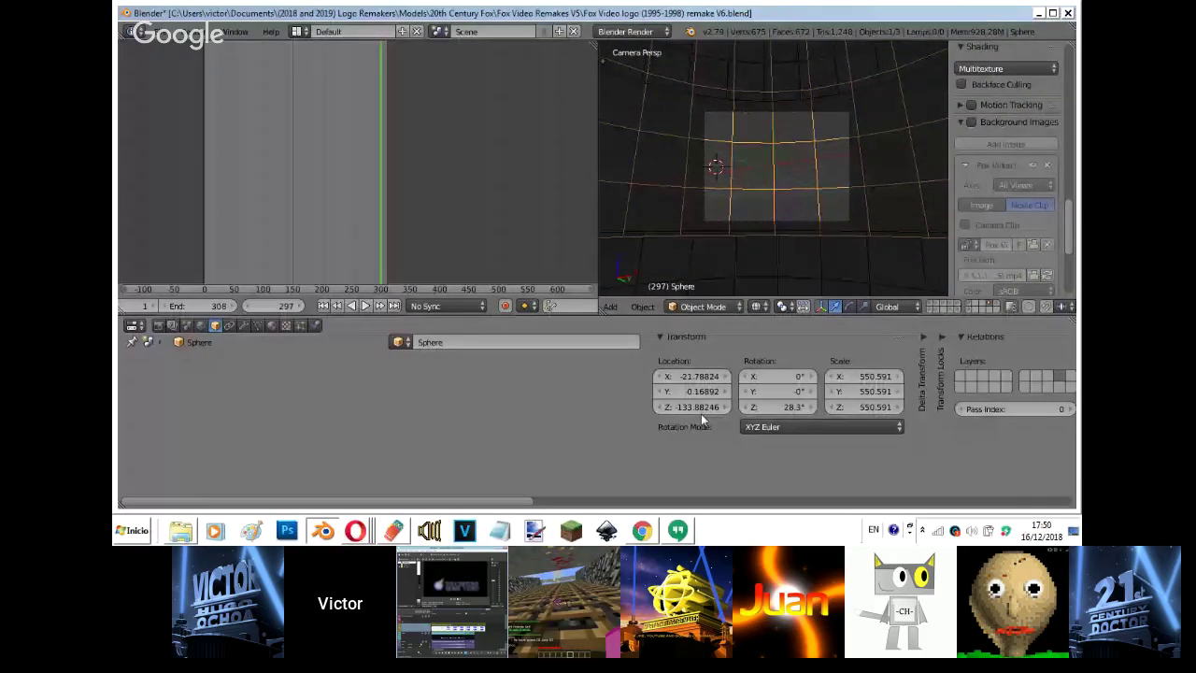
# - Lower the sky sphere to a Z location of -157.60246 and preview it in rendered shading
pyautogui.moveTo(706, 415)
pyautogui.mouseDown()
pyautogui.moveTo(746, 335)
pyautogui.moveTo(120, 400)
pyautogui.moveTo(917, 76)
pyautogui.moveTo(773, 51)
pyautogui.moveTo(810, 102)
pyautogui.mouseUp()
pyautogui.hotkey('shift', 'z')
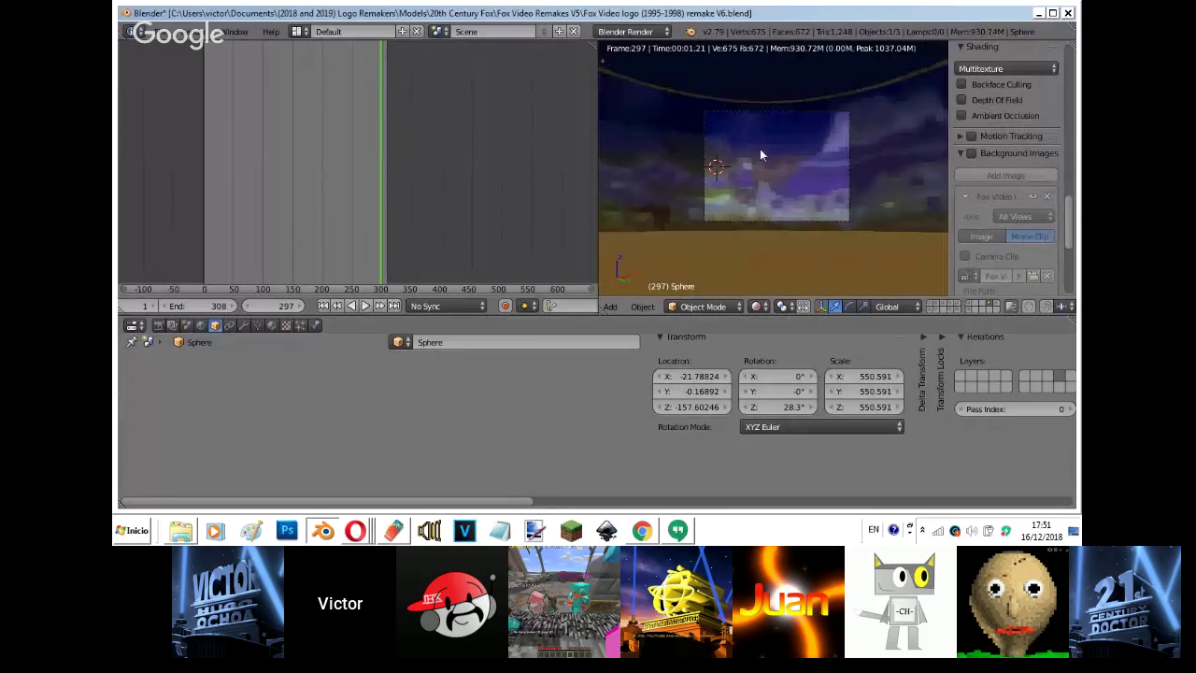
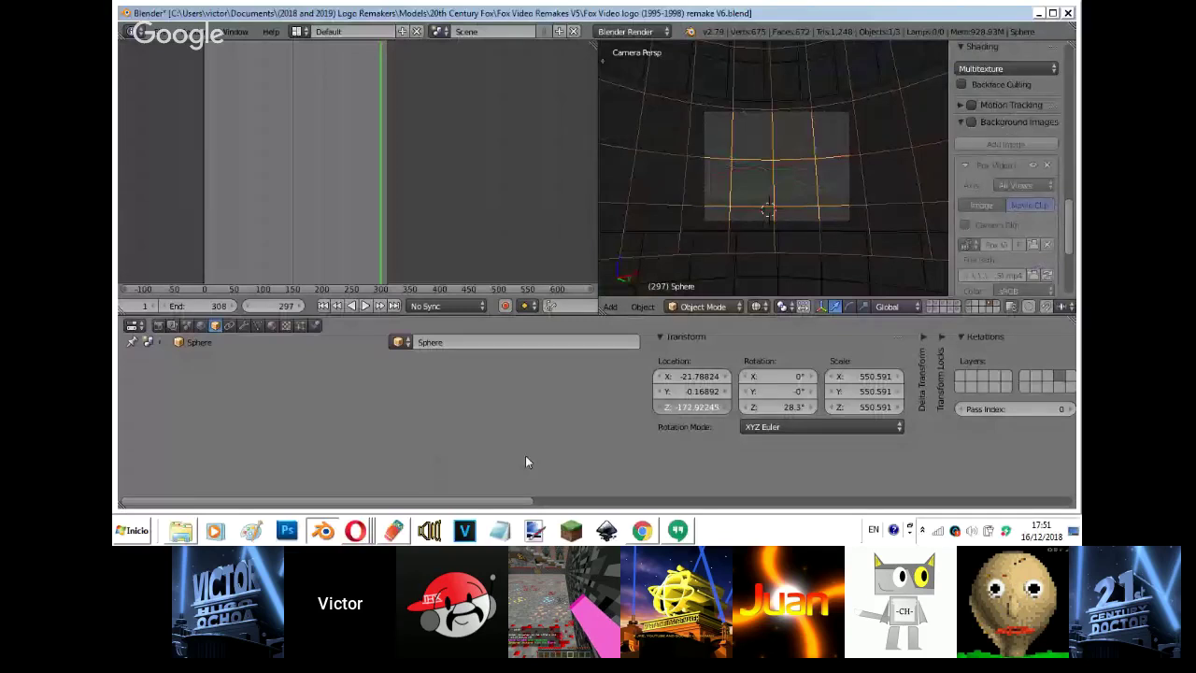
# - Lower the sky sphere to a Z location of -180.02246 and preview it in rendered shading
pyautogui.hotkey('shift', 'z')
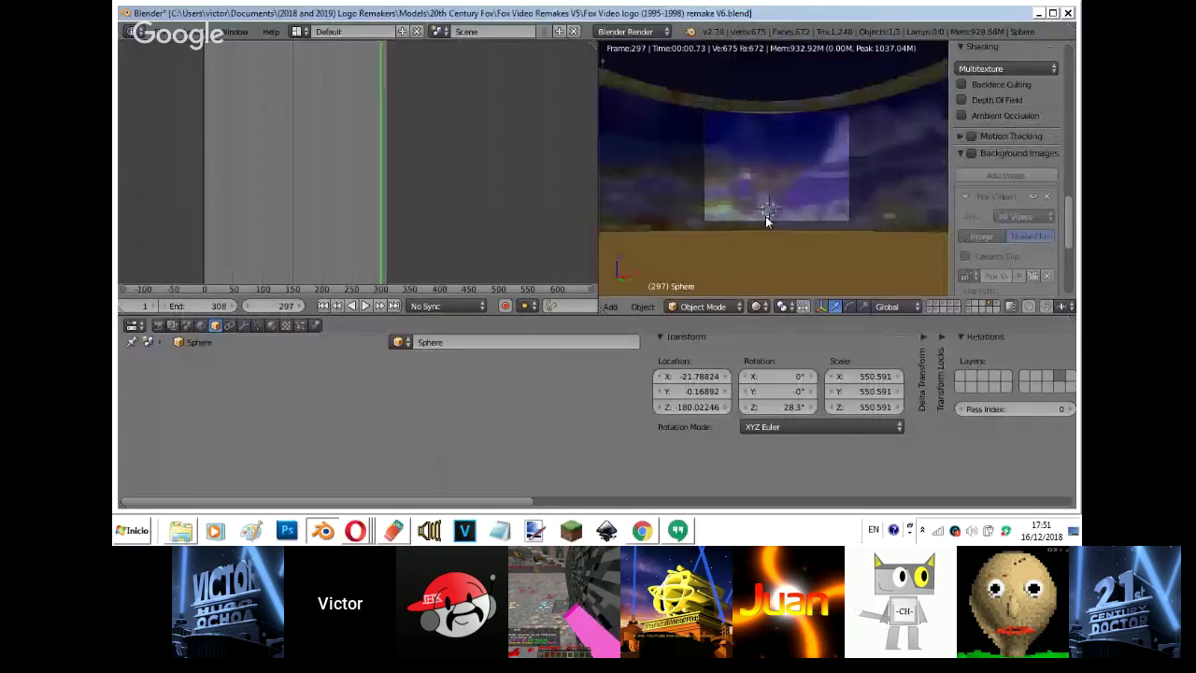
pyautogui.hotkey('shift', 'z')
# - Select the blue dome above the sky and lower it to a Z location of 74.40410, checking it in rendered shading
pyautogui.rightClick(858, 88)
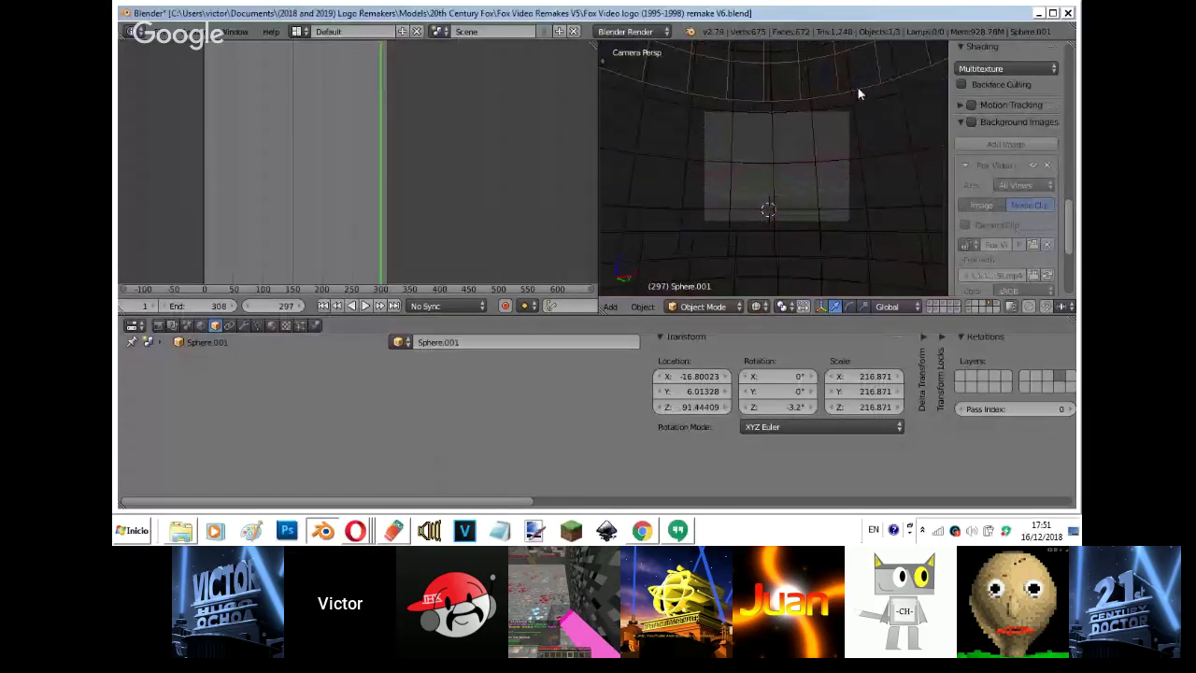
pyautogui.hotkey('shift', 'z')
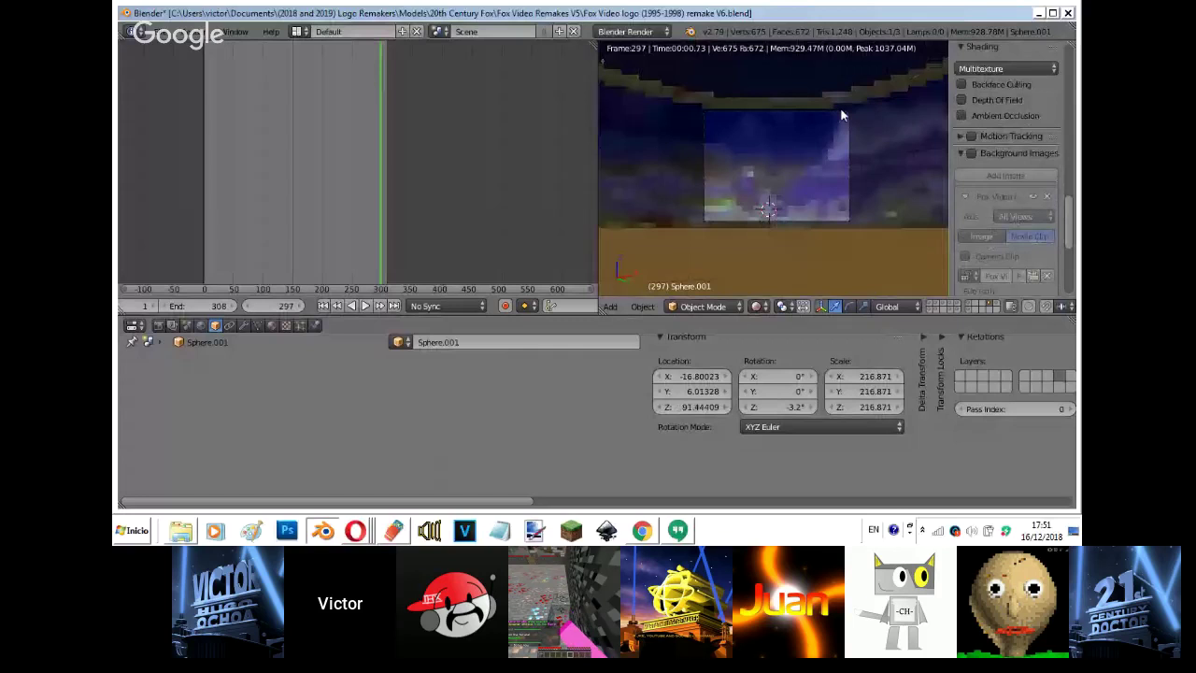
pyautogui.hotkey('shift', 'z')
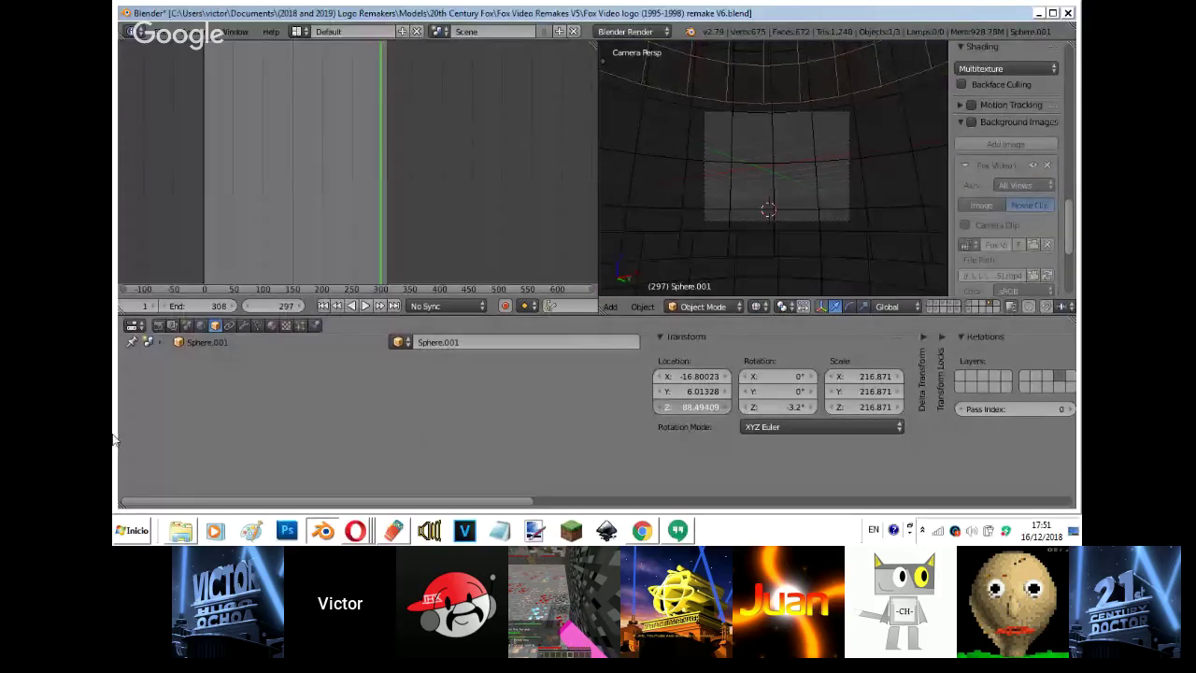
pyautogui.moveTo(113, 434); pyautogui.dragTo(976, 437)
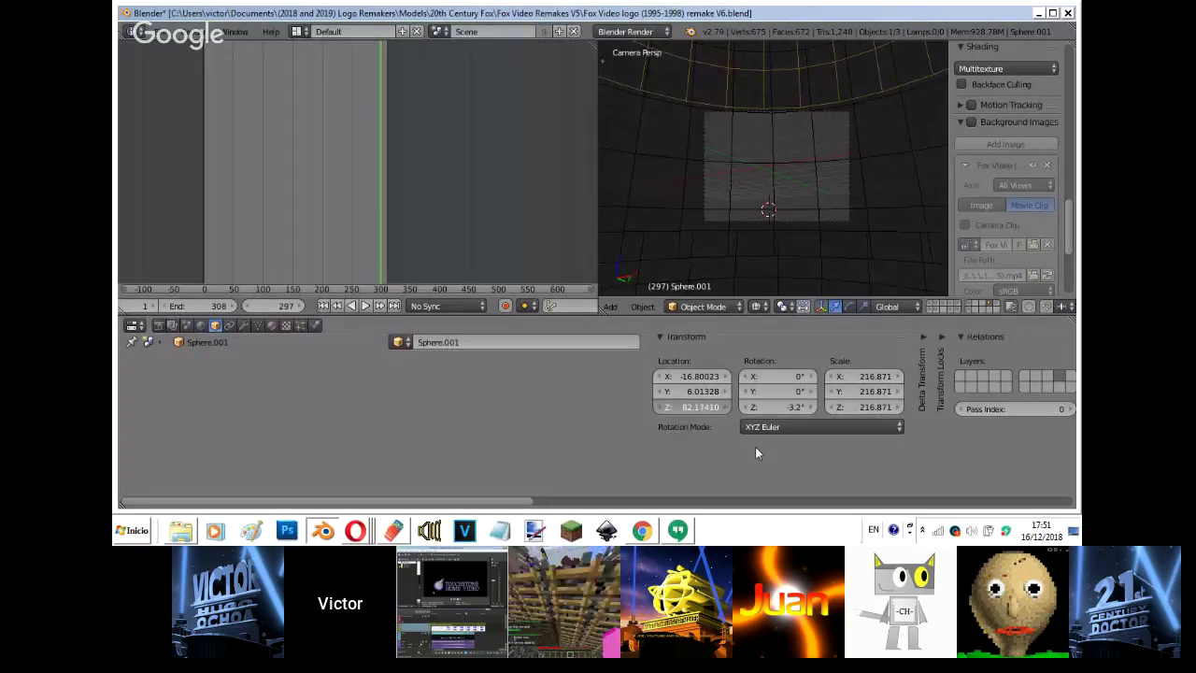
pyautogui.moveTo(756, 448); pyautogui.dragTo(465, 448)
pyautogui.hotkey('shift', 'z')
pyautogui.moveTo(670, 410)
pyautogui.mouseDown()
pyautogui.moveTo(455, 442)
pyautogui.moveTo(670, 414)
pyautogui.moveTo(649, 413)
pyautogui.mouseUp()
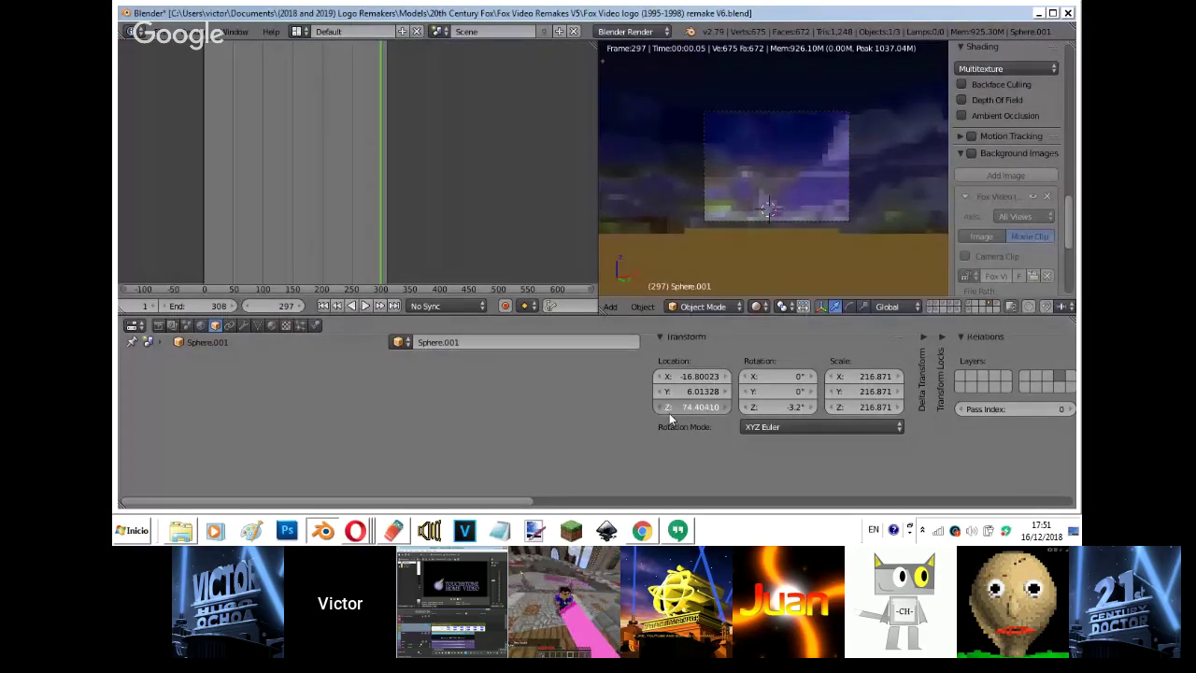
# - Select the yellow floor sphere and lower it to a Z location of 38.34113, checking it in rendered shading
pyautogui.click(277, 327)
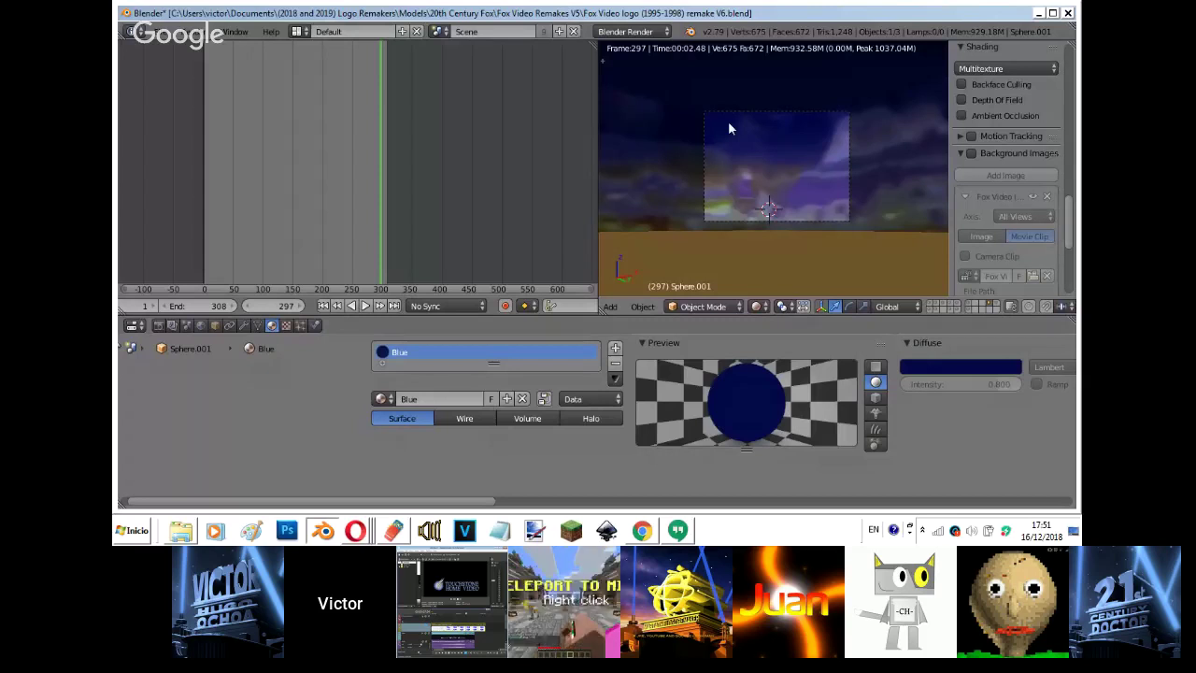
pyautogui.hotkey('shift', 'z')
pyautogui.rightClick(826, 236)
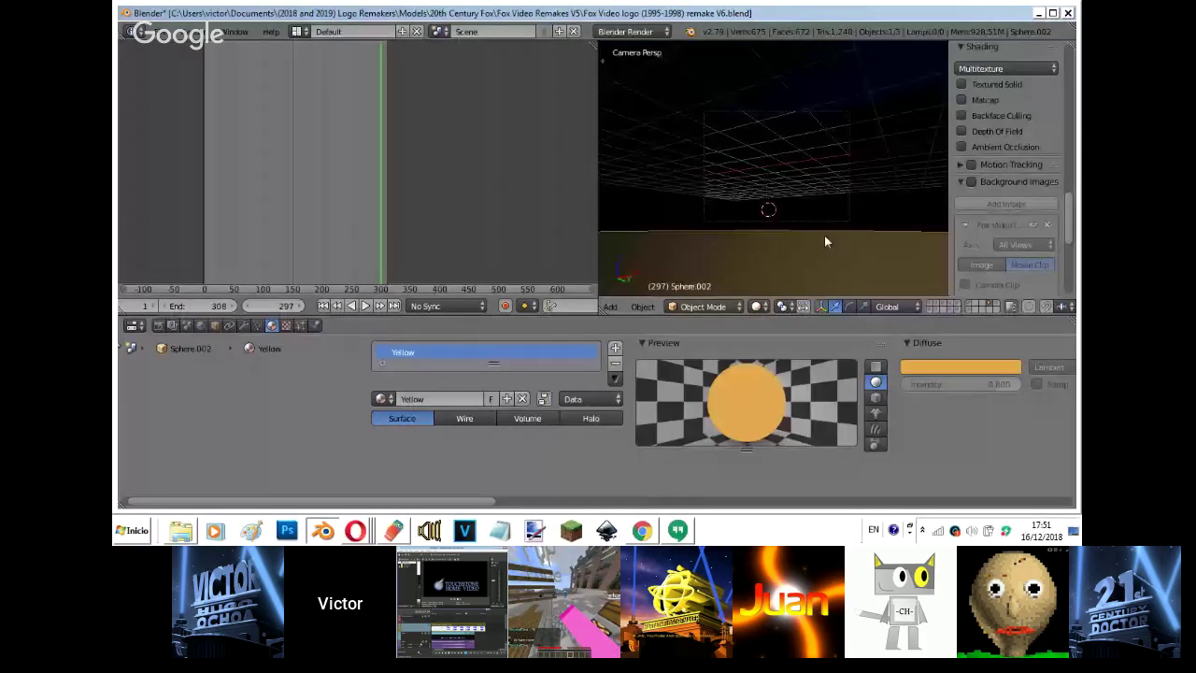
pyautogui.hotkey('shift', 'z')
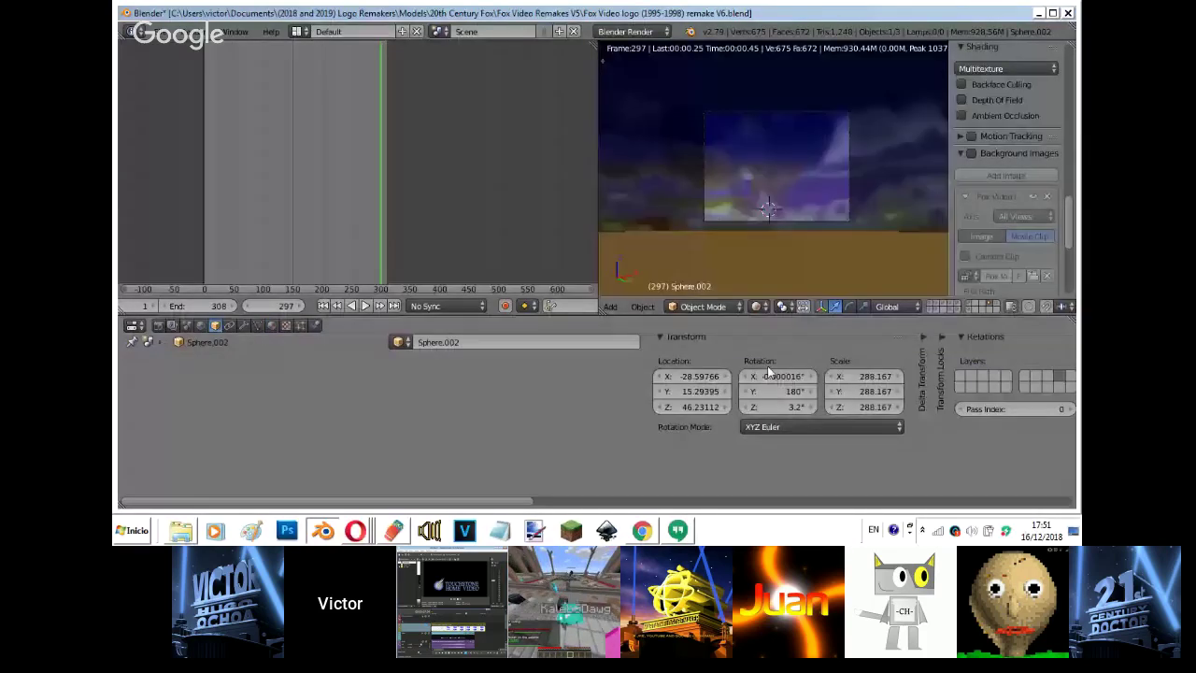
pyautogui.click(759, 306)
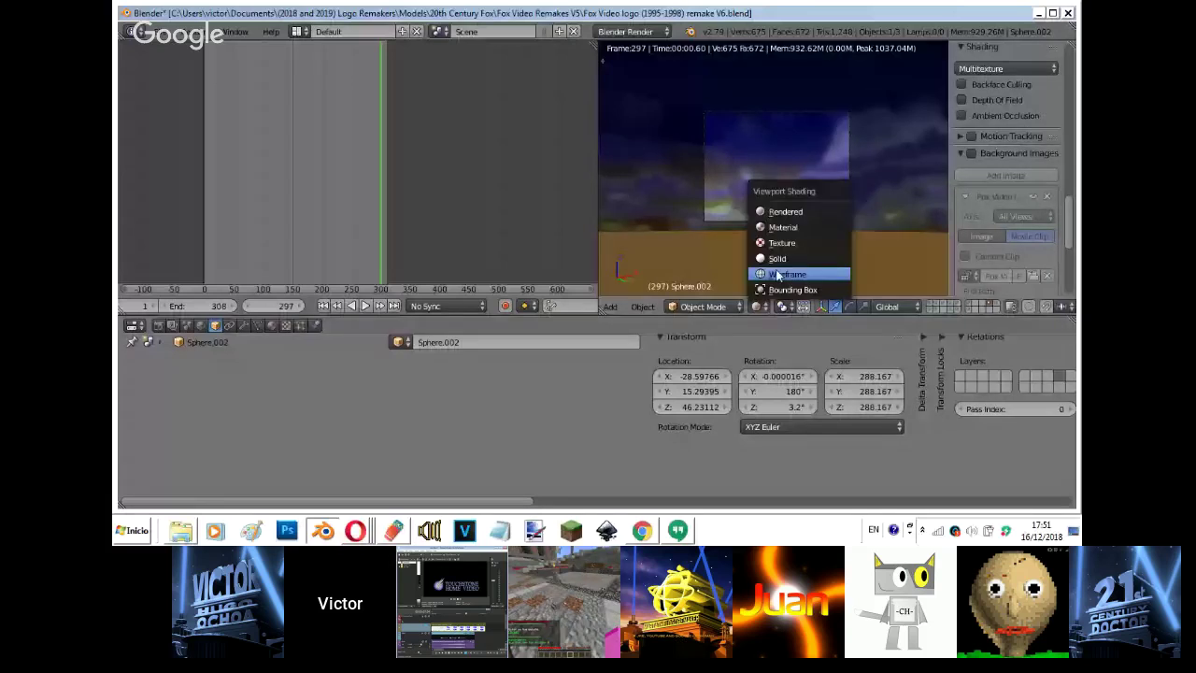
pyautogui.click(783, 228)
pyautogui.moveTo(703, 406); pyautogui.dragTo(168, 405)
pyautogui.hotkey('shift', 'z')
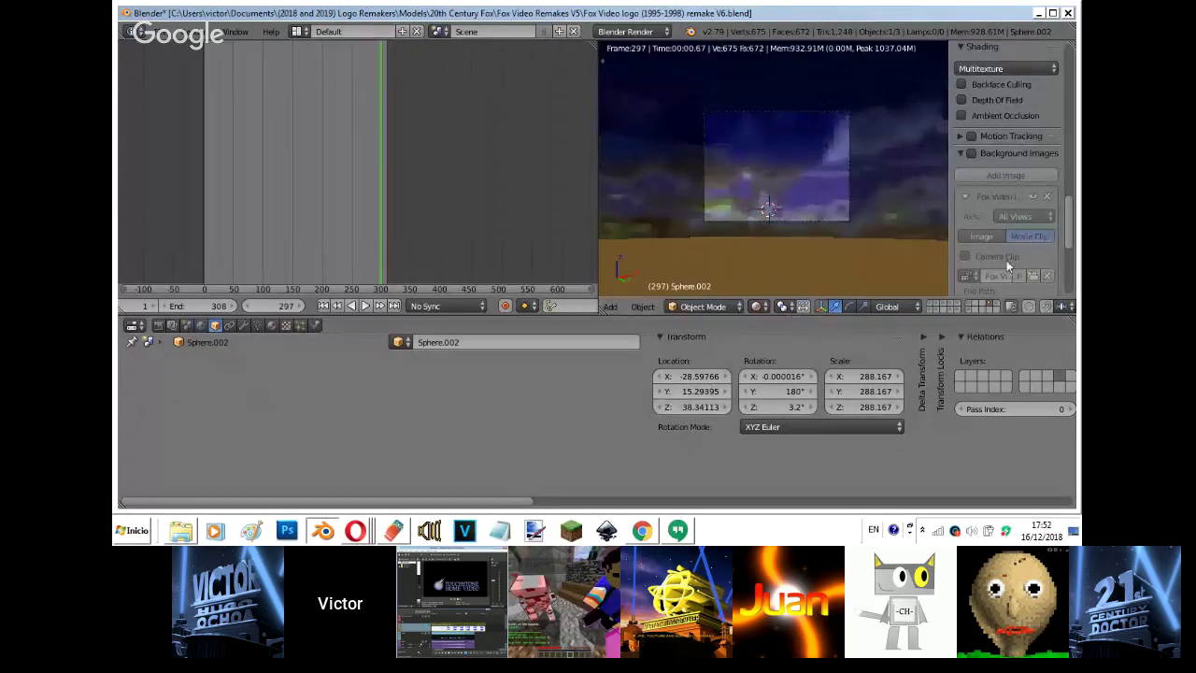
# - Set the Yellow material's diffuse colour by sampling the brownish tone at the lower edge of the rendered sky
pyautogui.click(272, 325)
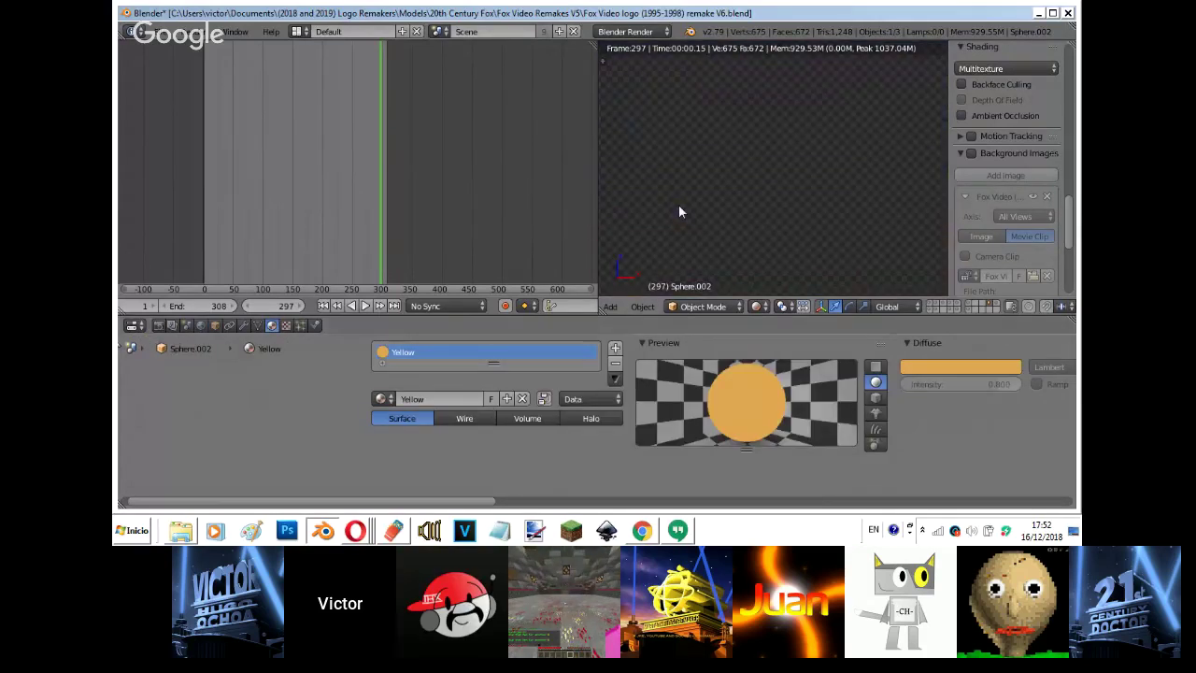
pyautogui.hotkey('shift', 'z')
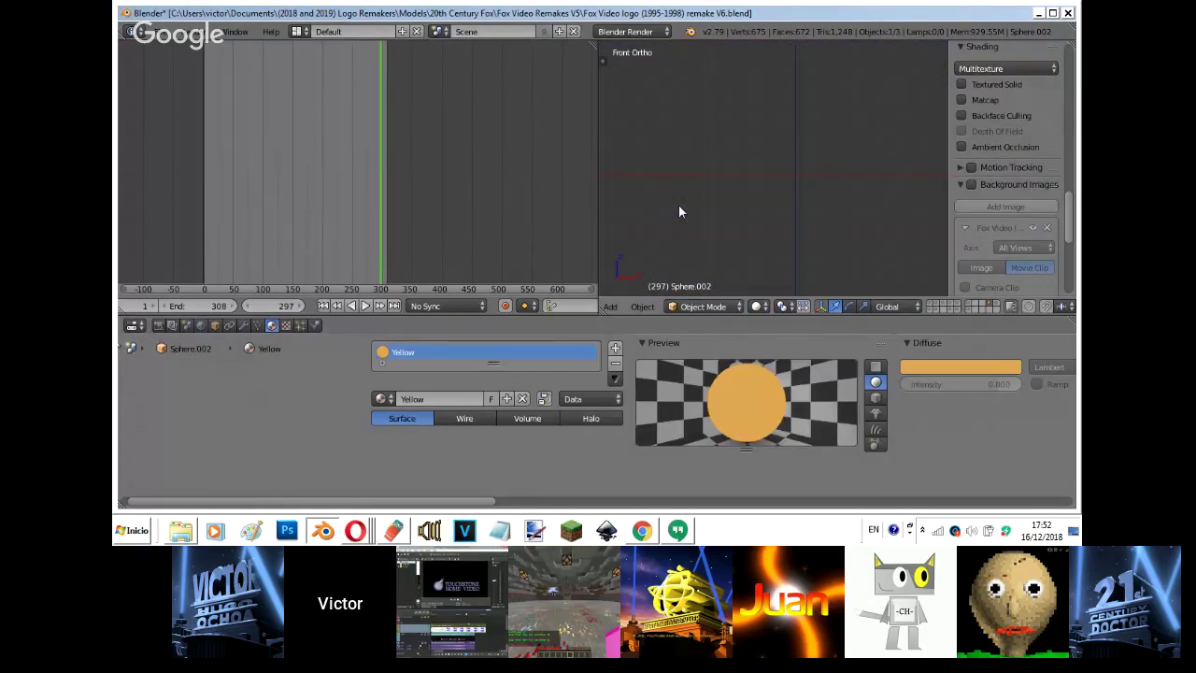
pyautogui.hotkey('shift', 'z')
pyautogui.click(972, 367)
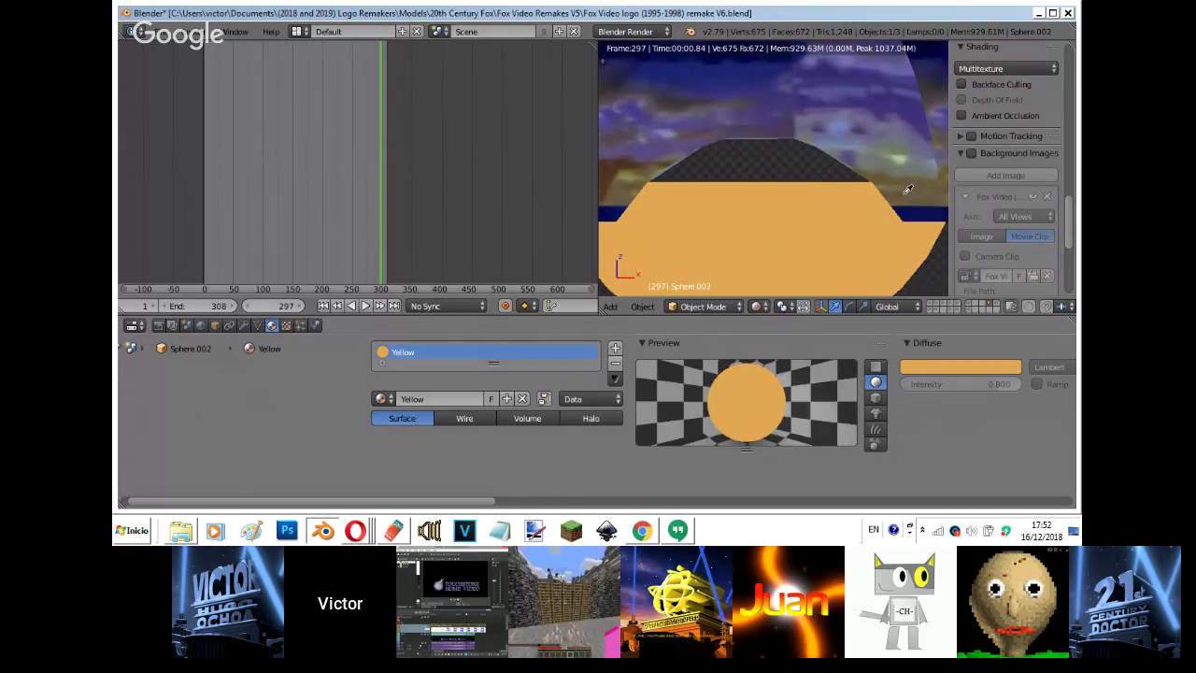
pyautogui.click(908, 203)
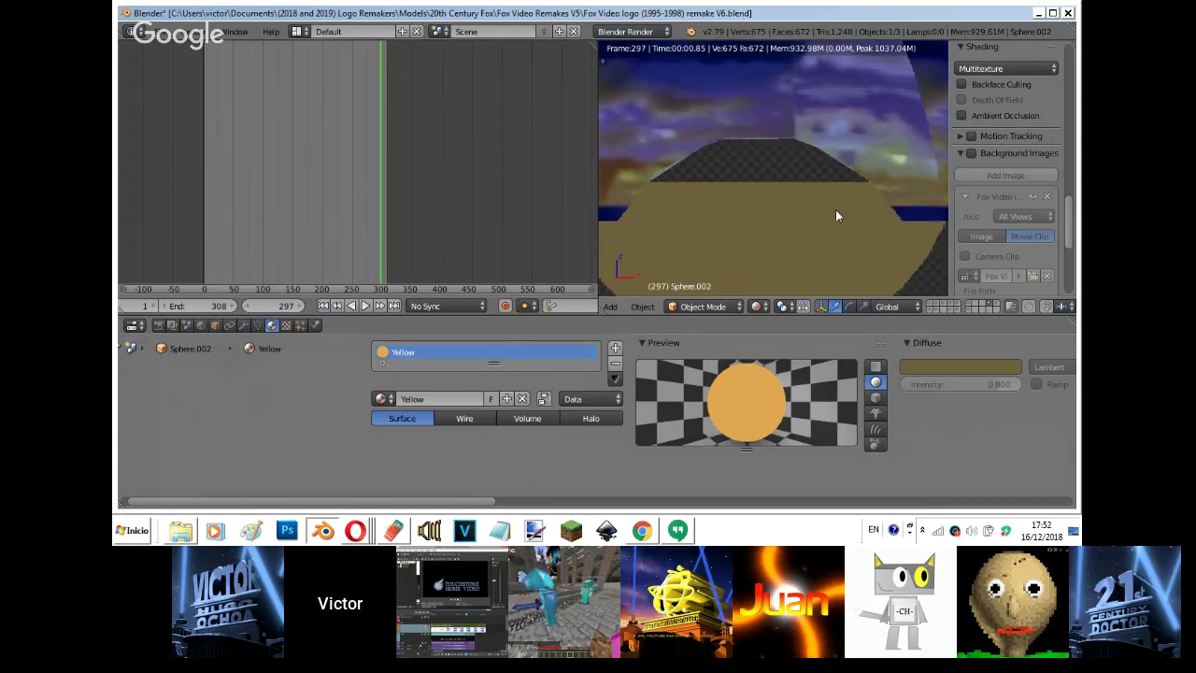
# - Lower the floor sphere along the Z axis in the front view and preview it rendered through the camera
pyautogui.hotkey('shift', 'z')
pyautogui.press('KP_1')
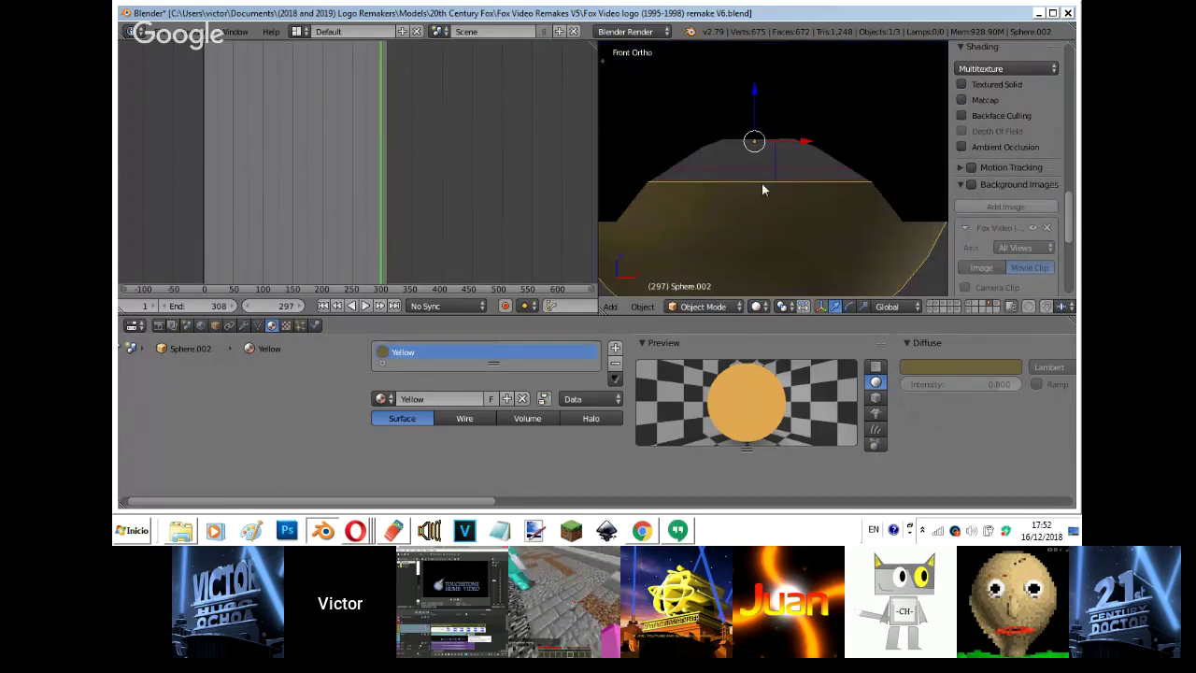
pyautogui.moveTo(754, 109); pyautogui.dragTo(754, 131)
pyautogui.hotkey('shift', 'z')
pyautogui.press('KP_0')
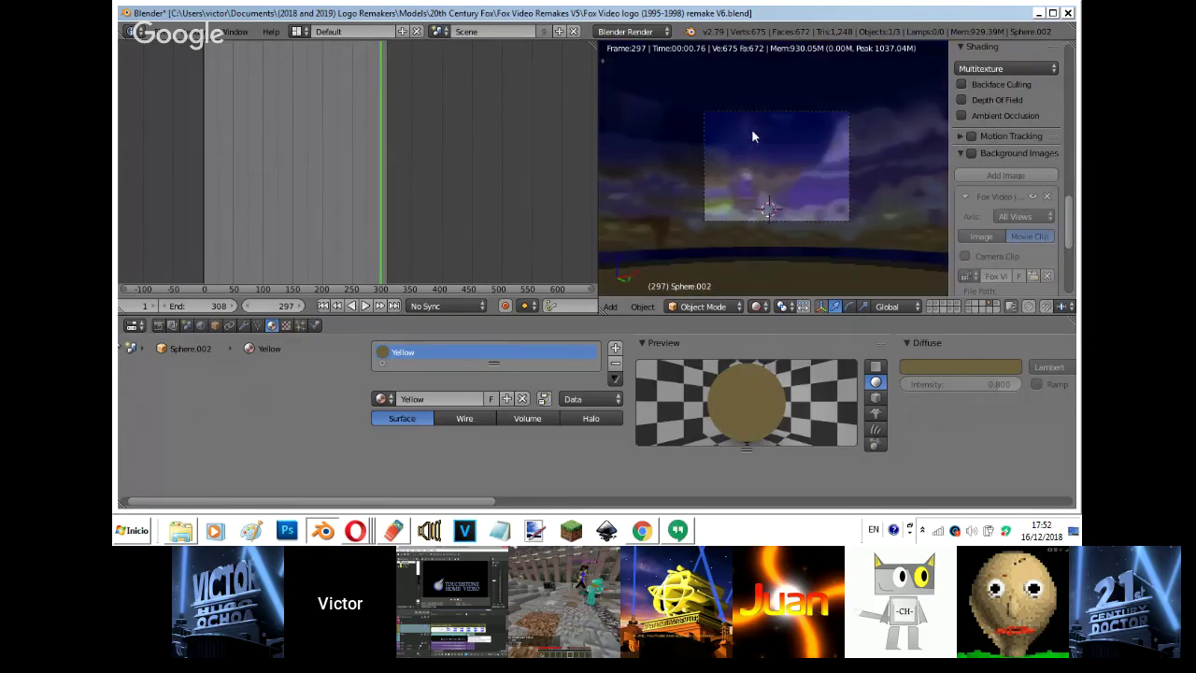
# - Raise the floor sphere slightly along the global Z axis in the camera view
pyautogui.hotkey('shift', 'z')
pyautogui.press('g')
pyautogui.press('z')
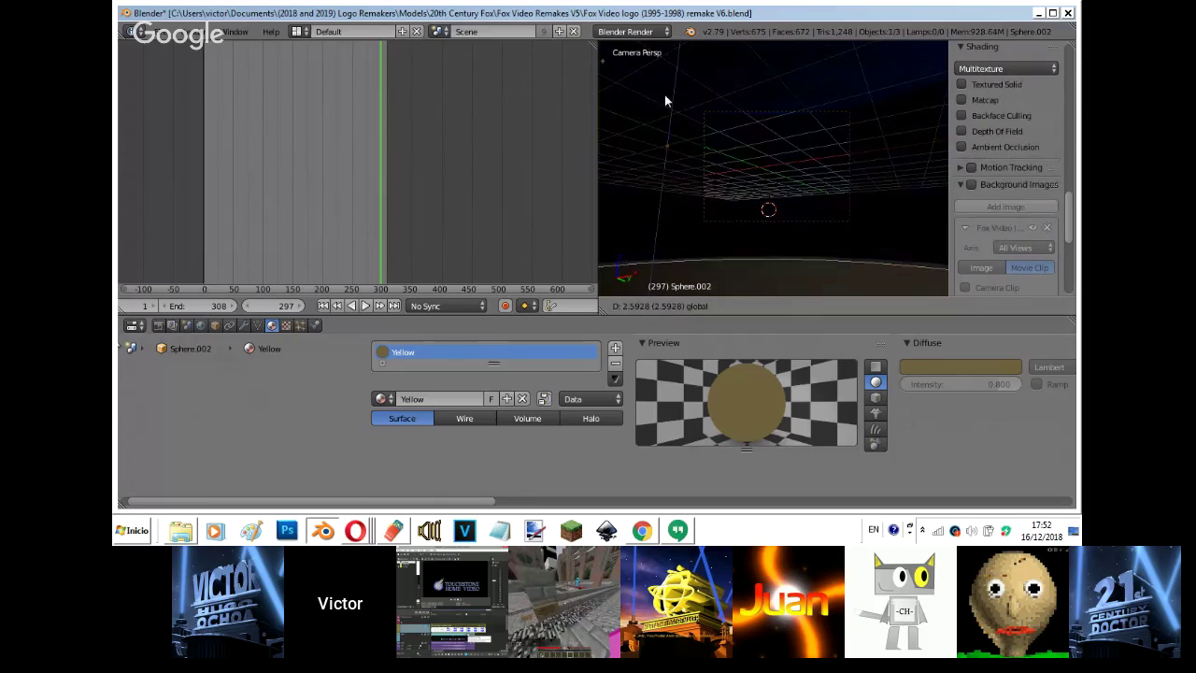
pyautogui.click(675, 262)
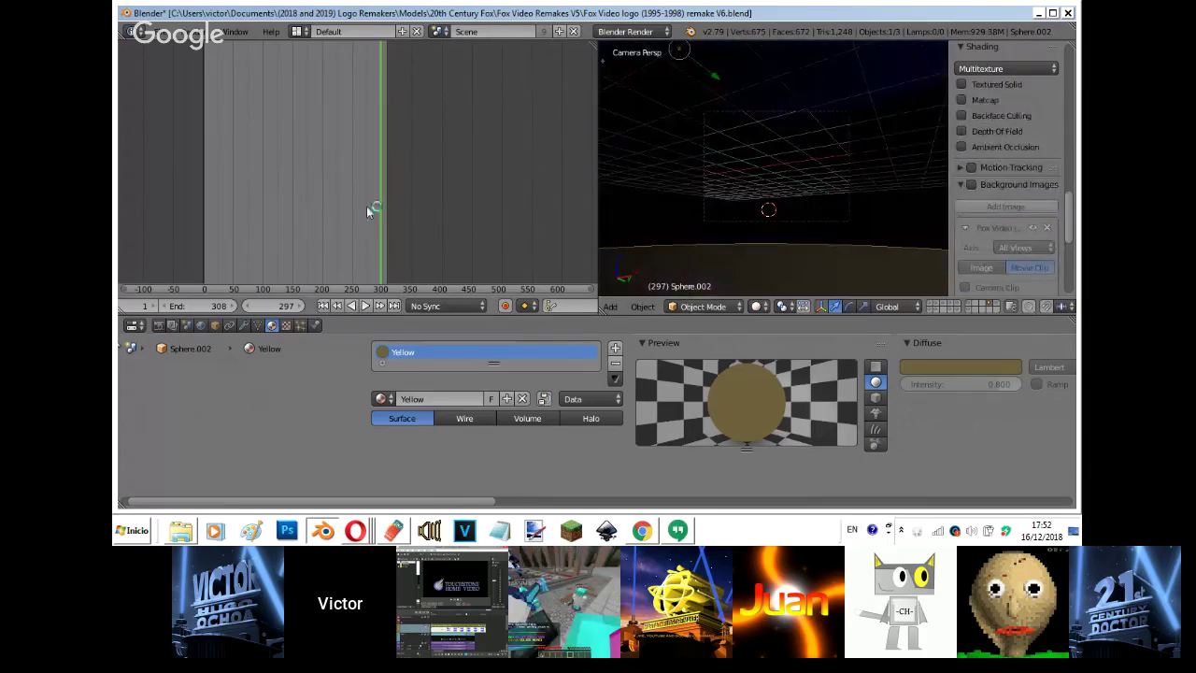
# - Preview the rendered sky and floor through the camera at frames 90 and 0
pyautogui.moveTo(333, 213); pyautogui.dragTo(258, 233)
pyautogui.hotkey('alt', 'a')
pyautogui.press('Escape')
pyautogui.hotkey('shift', 'z')
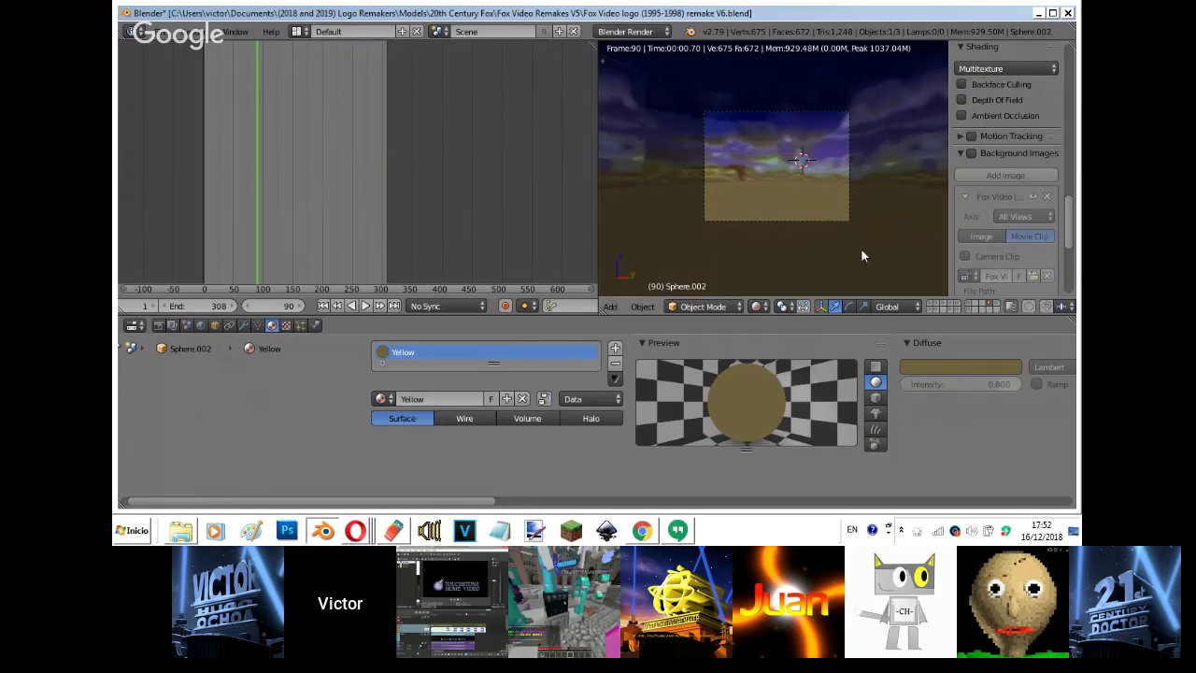
pyautogui.hotkey('shift', 'z')
pyautogui.hotkey('shift', 'z')
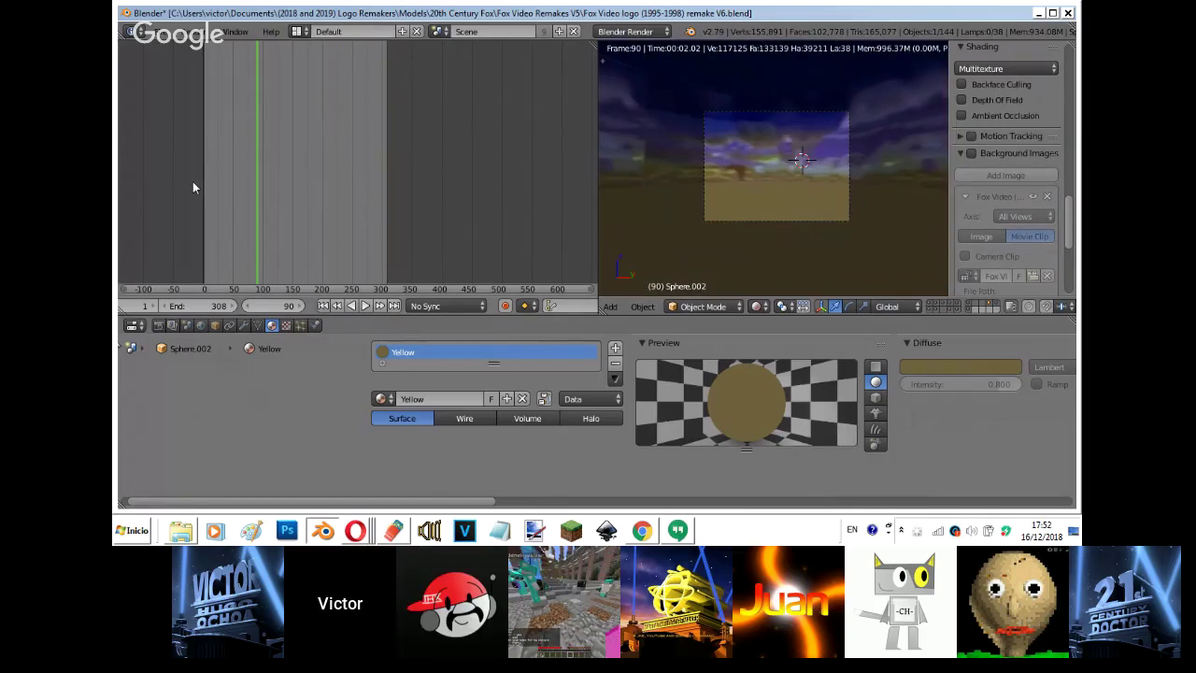
pyautogui.hotkey('shift', 'Left')
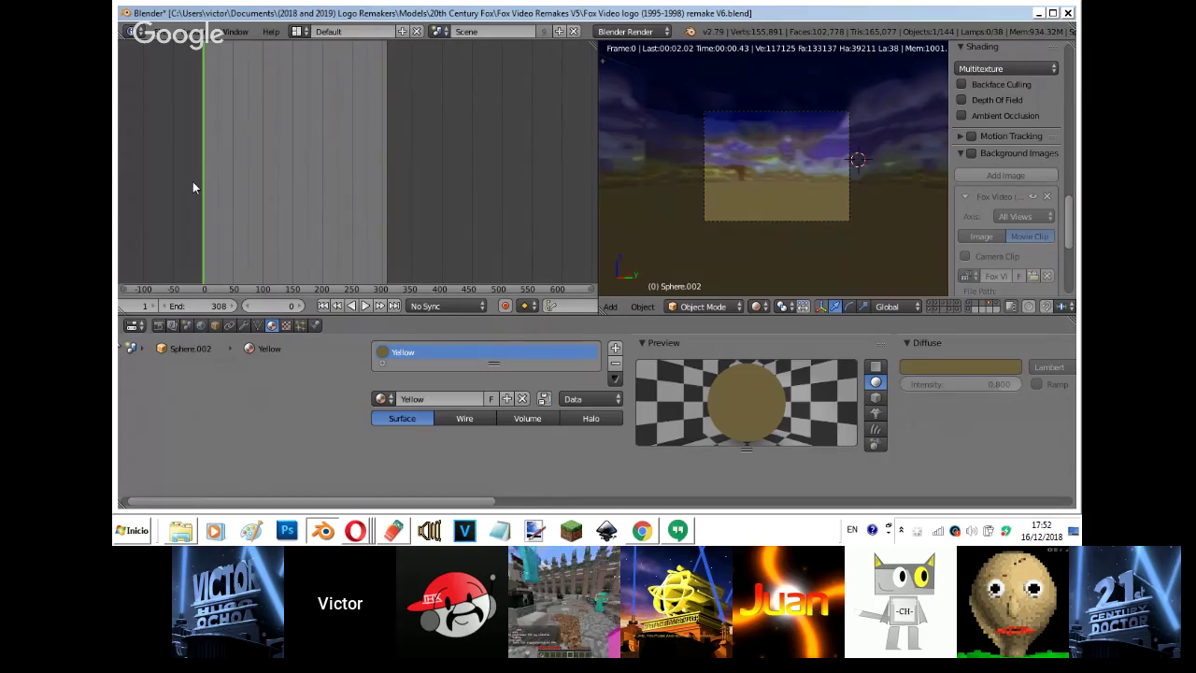
# - Select the sky sphere at frame 0 and preview the scene in rendered shading
pyautogui.hotkey('shift', 'z')
pyautogui.rightClick(776, 148)
pyautogui.press('z')
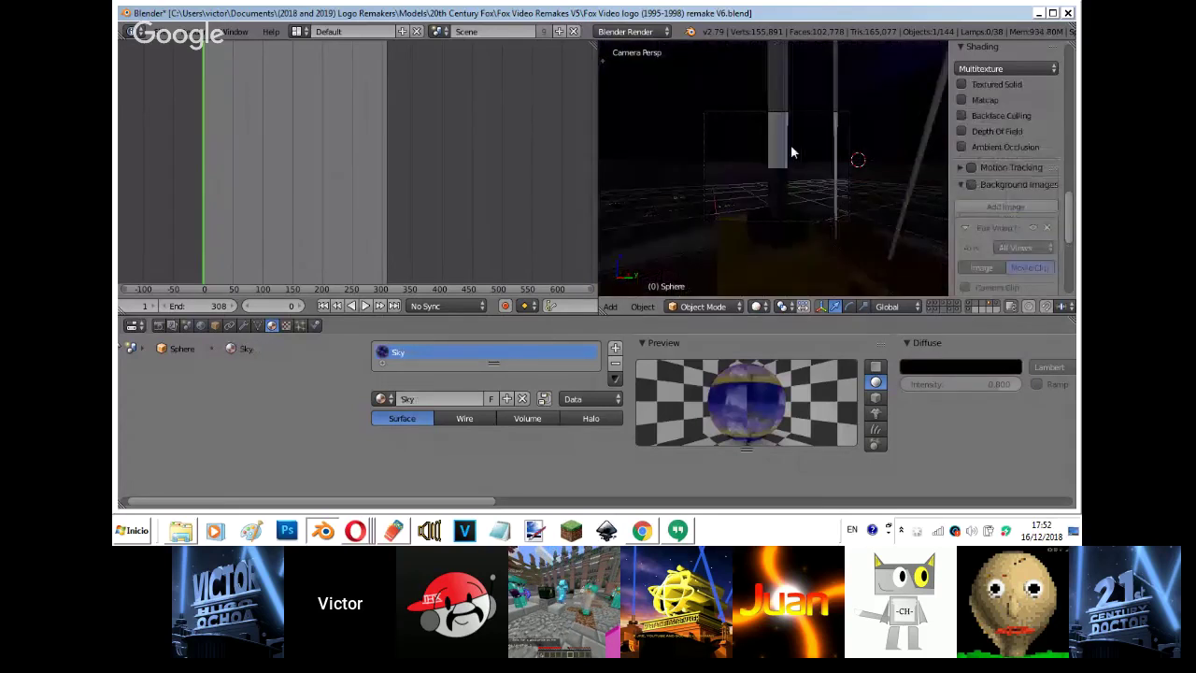
pyautogui.hotkey('shift', 'z')
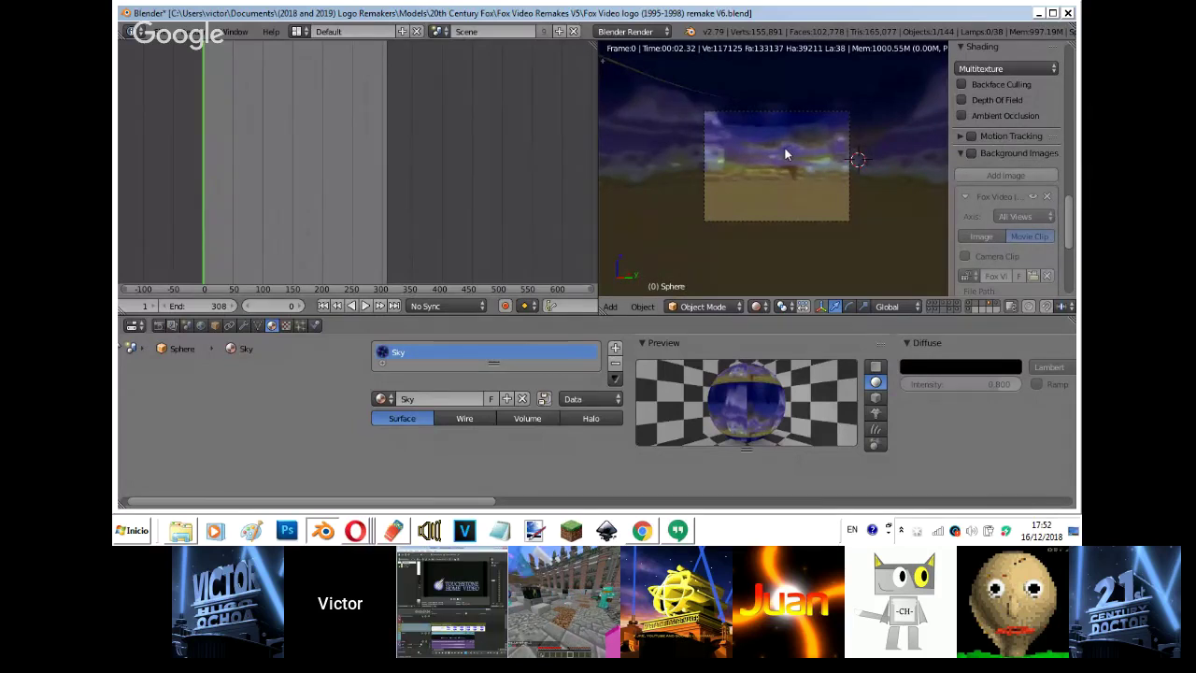
# - Show only the sky layer in Material shading and bring up the sky texture's image and mapping settings
pyautogui.click(287, 326)
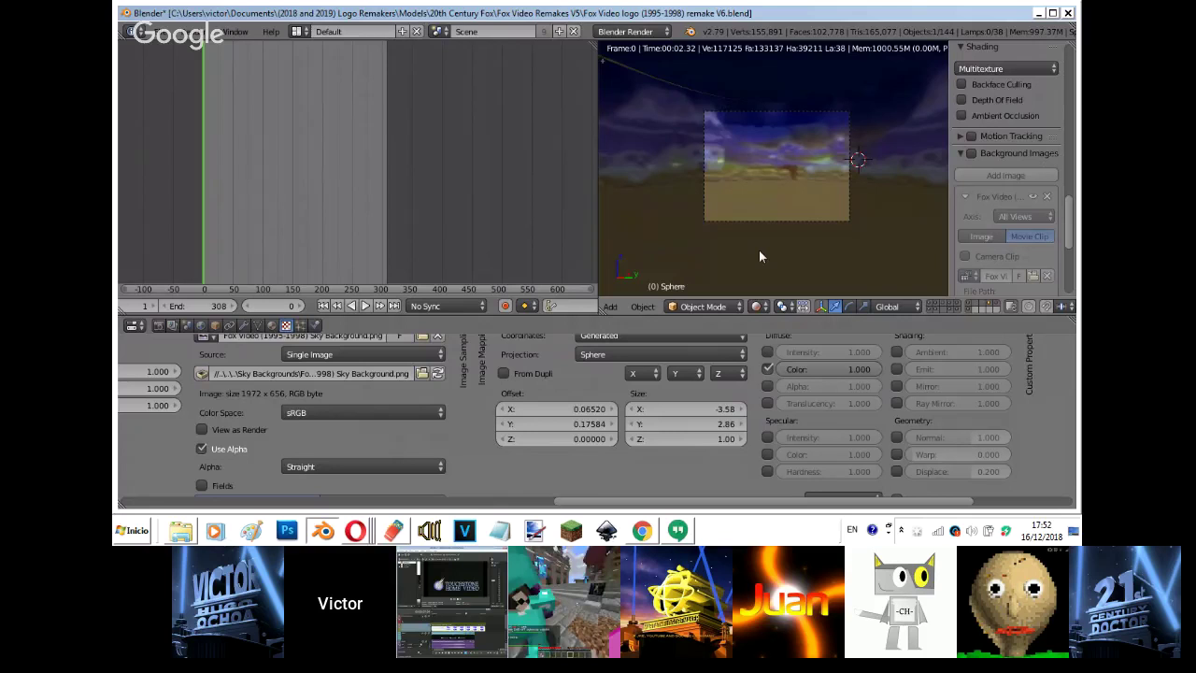
pyautogui.hotkey('shift', 'z')
pyautogui.click(215, 326)
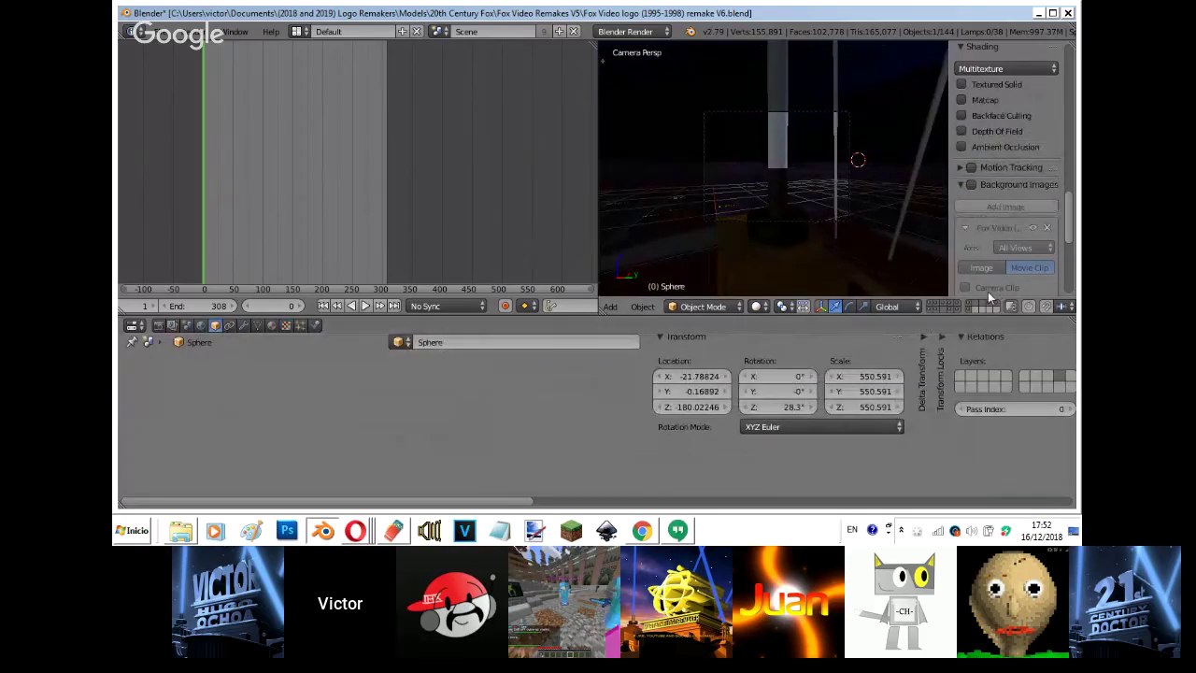
pyautogui.click(756, 306)
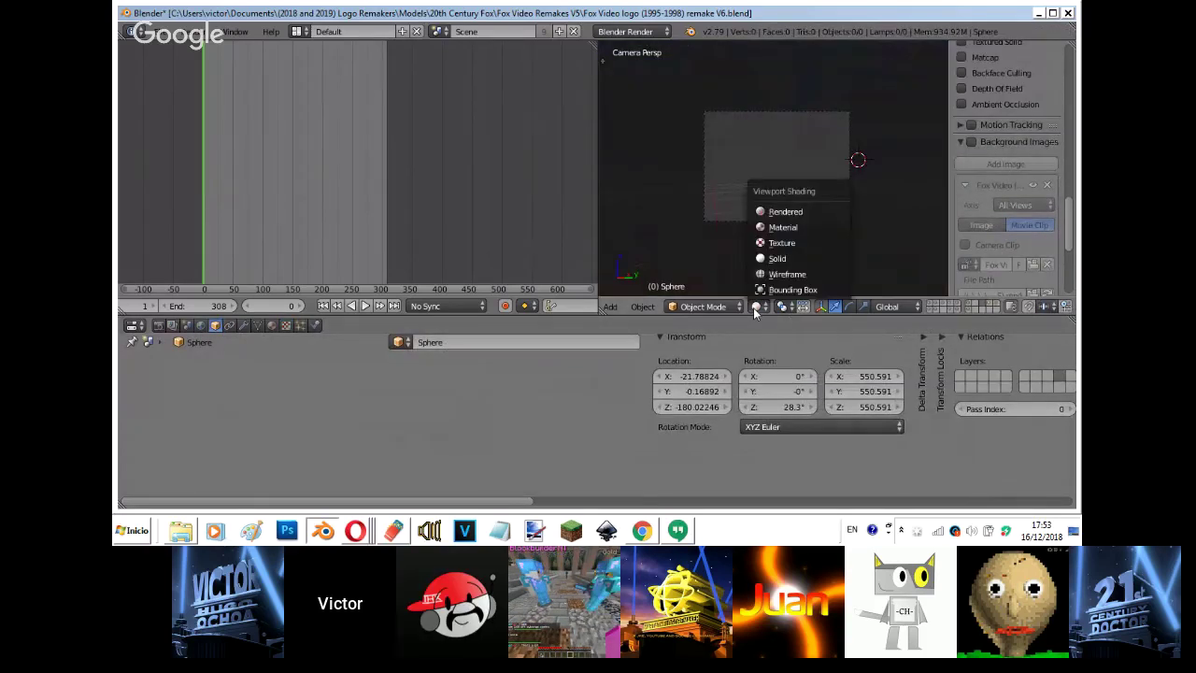
pyautogui.click(780, 241)
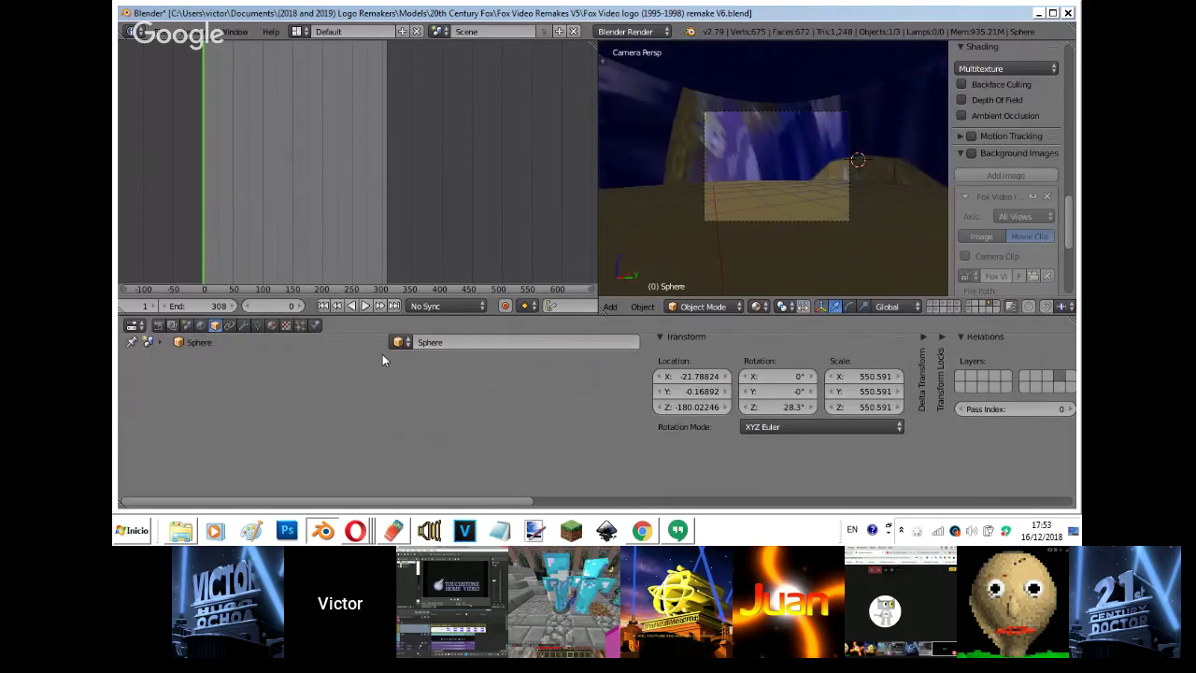
pyautogui.click(276, 324)
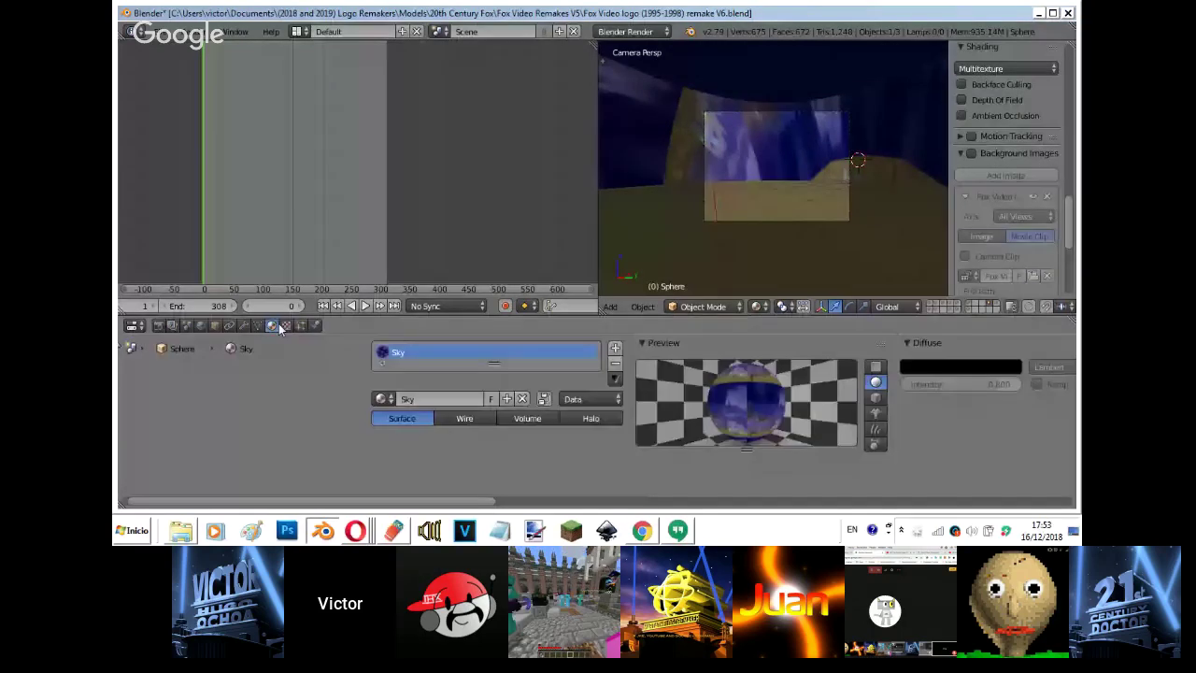
pyautogui.click(286, 325)
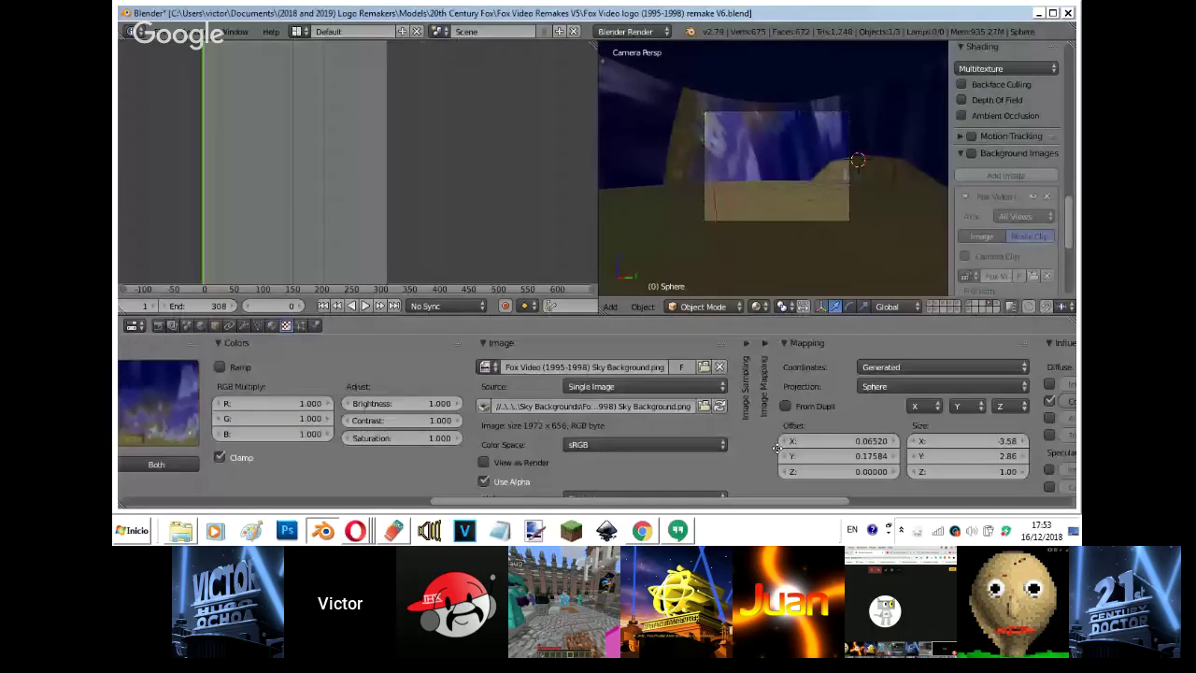
pyautogui.moveTo(431, 435); pyautogui.dragTo(465, 435, button='middle')
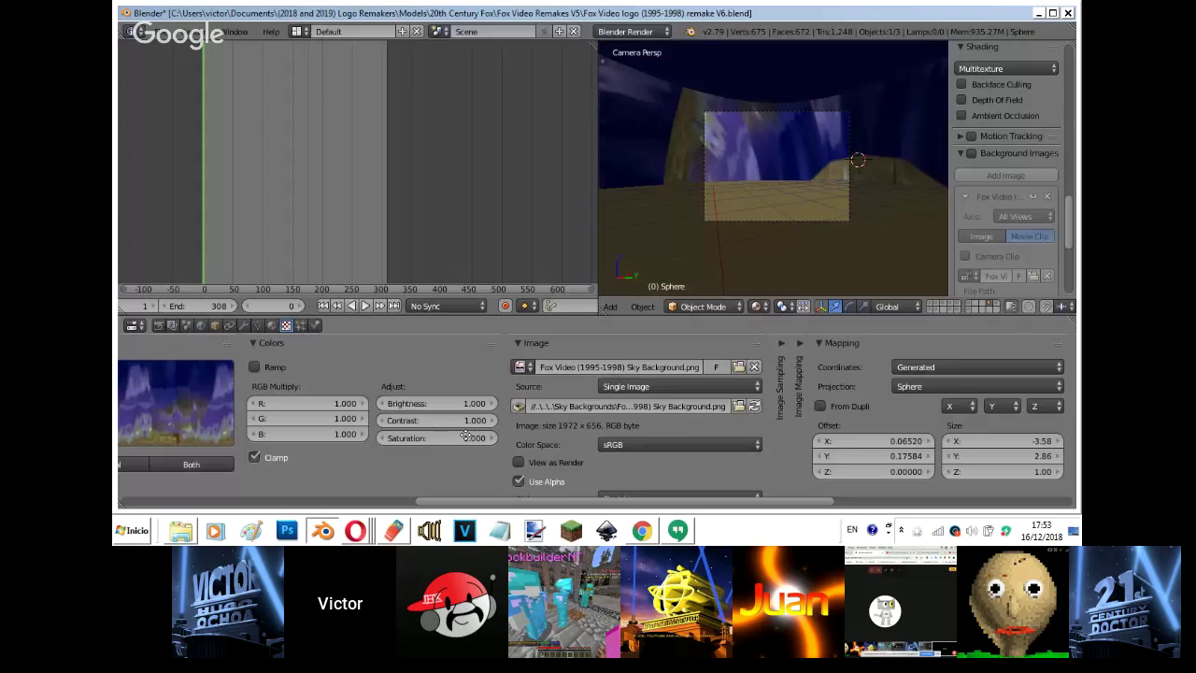
# - Rotate the sky sphere about its Z axis, view it with its material, and reopen the sky texture's mapping settings
pyautogui.click(215, 326)
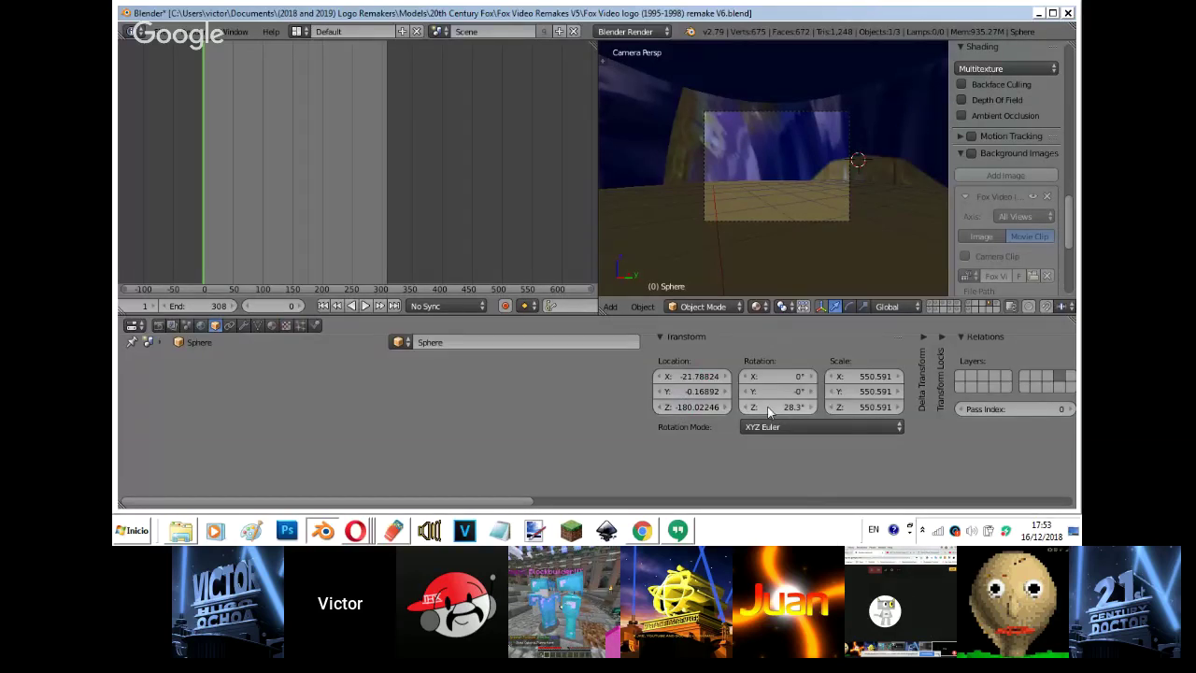
pyautogui.click(808, 172)
pyautogui.press('z')
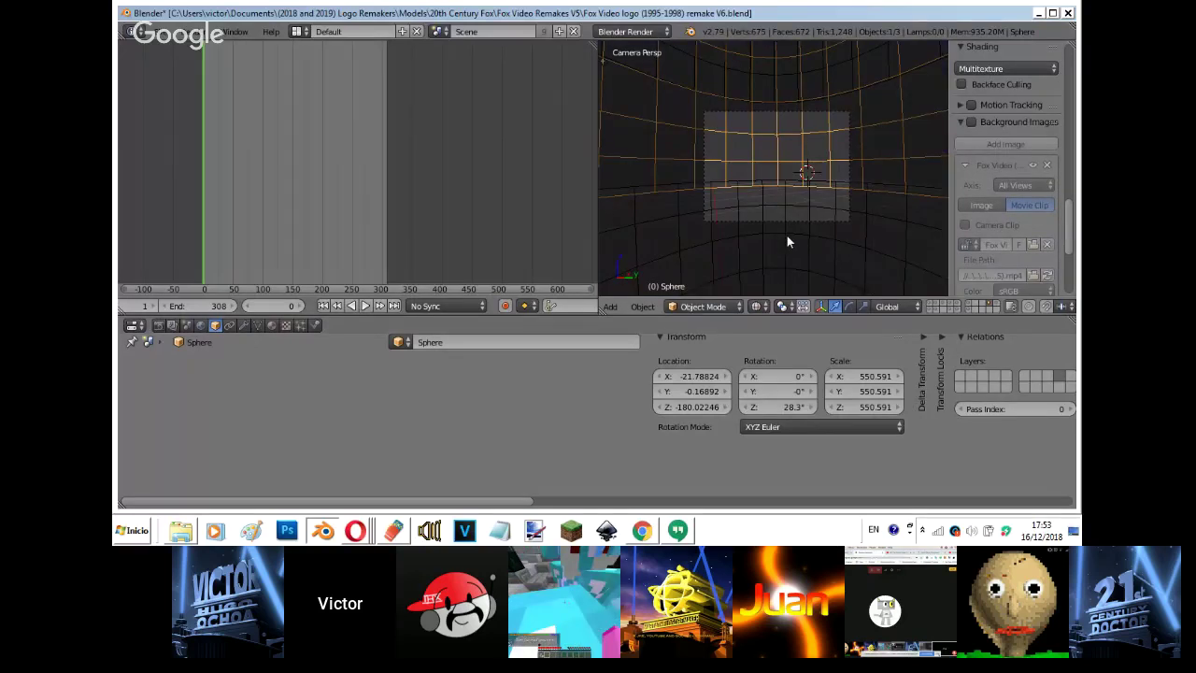
pyautogui.hotkey('shift', 'z')
pyautogui.click(287, 326)
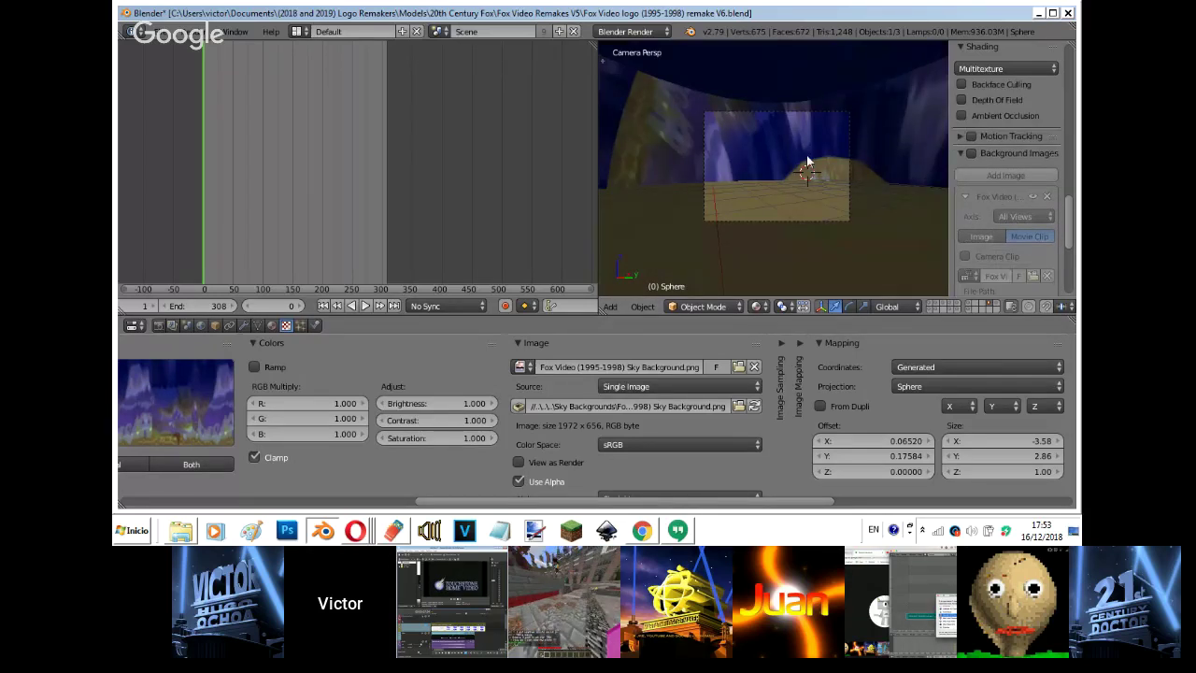
# - Preview the sky sphere in rendered shading through the camera at frame 0
pyautogui.scroll(3, 807, 162)
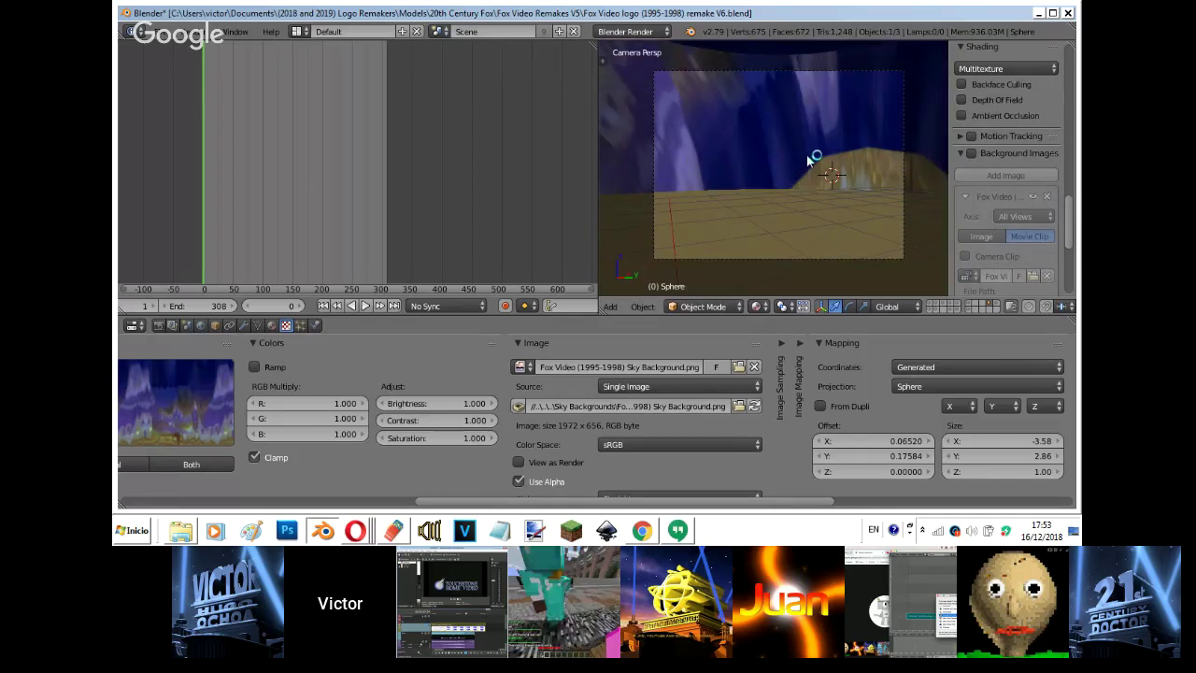
pyautogui.scroll(-8, 597, 420)
pyautogui.press('z')
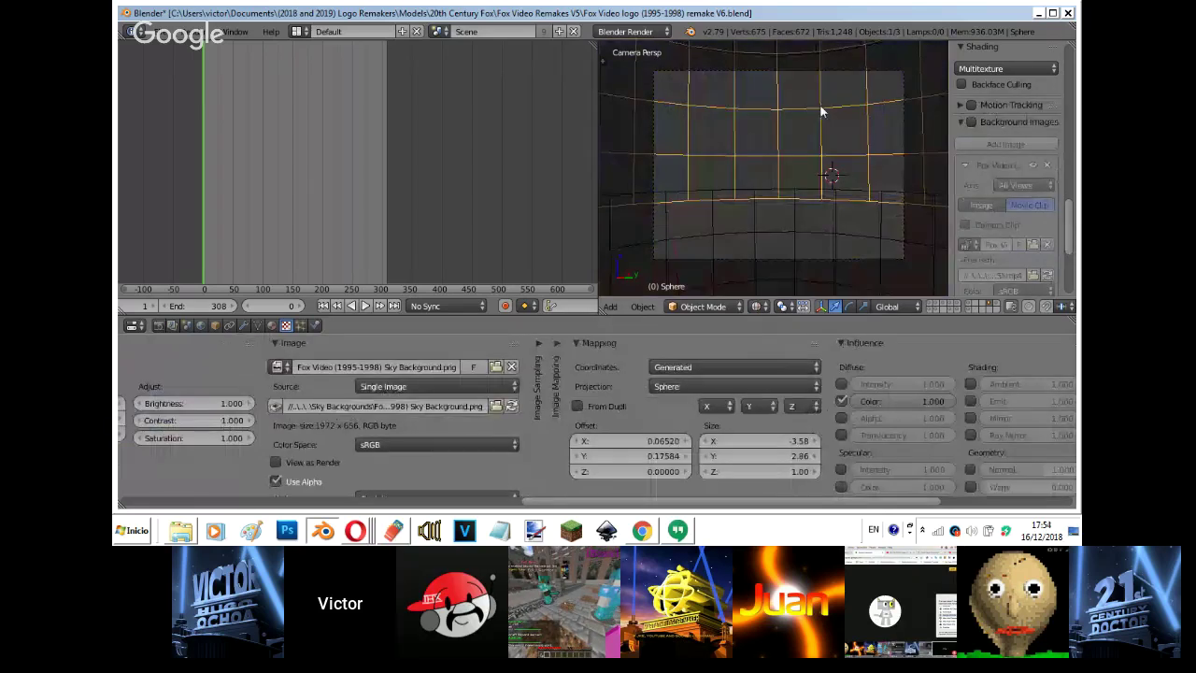
pyautogui.hotkey('shift', 'z')
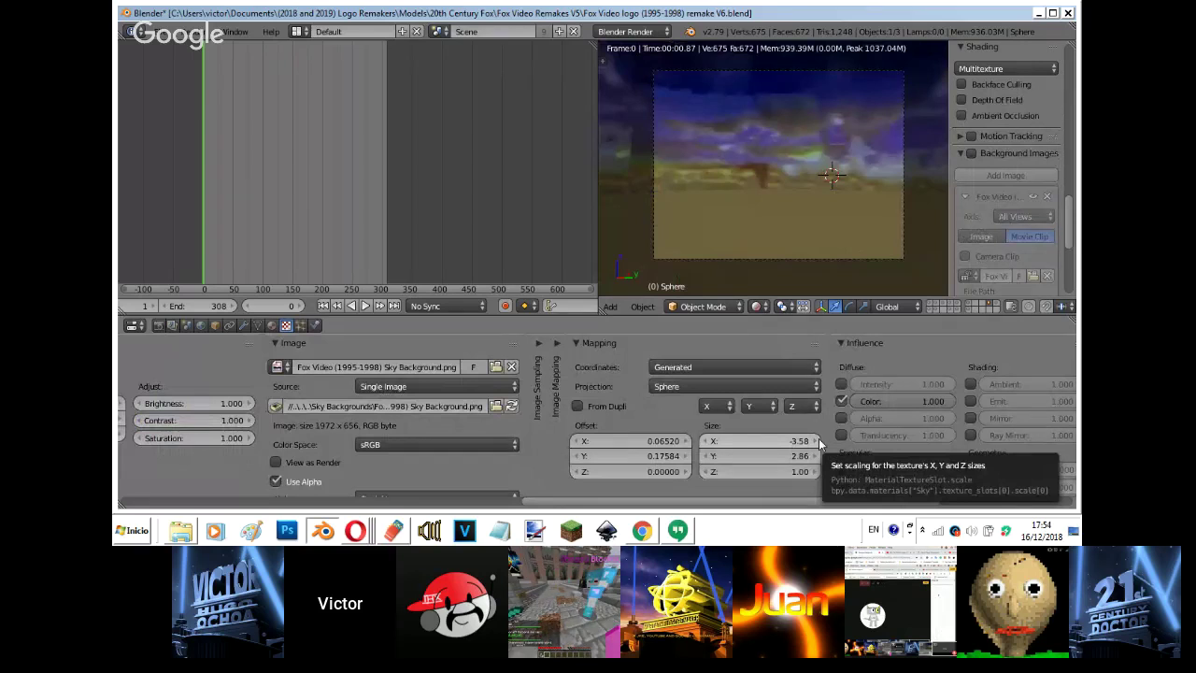
pyautogui.hotkey('shift', 'z')
pyautogui.press('z')
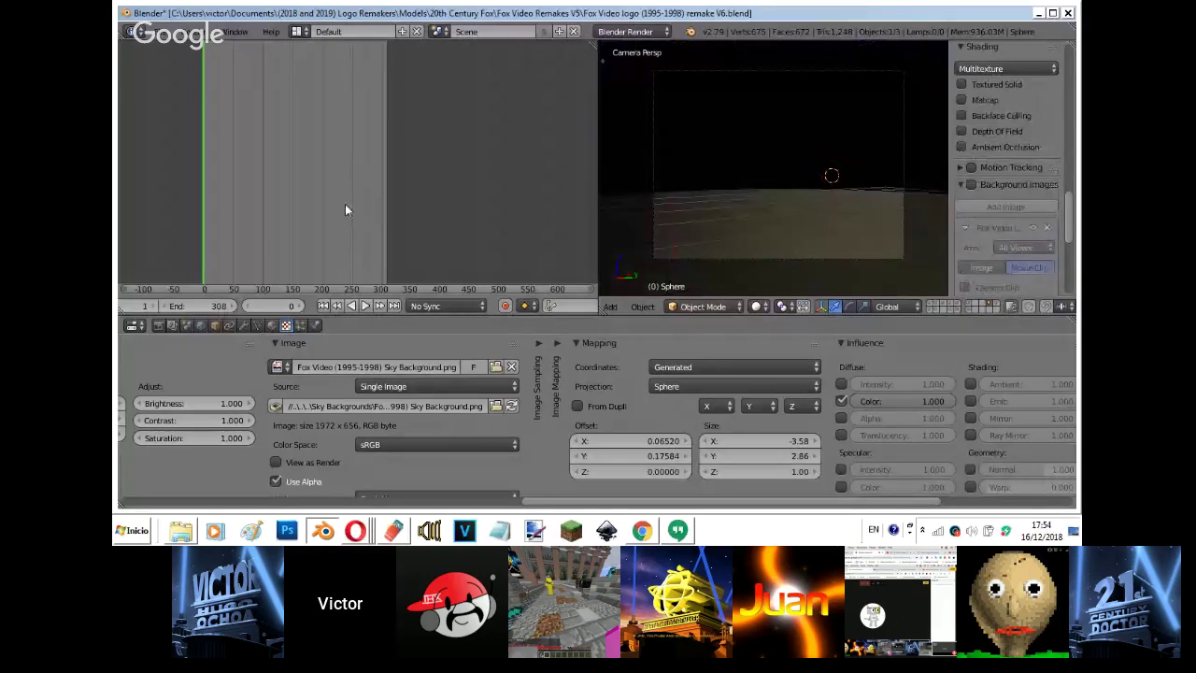
# - Preview the rendered sky at frame 238 and enable automatic keyframe insertion
pyautogui.click(345, 208)
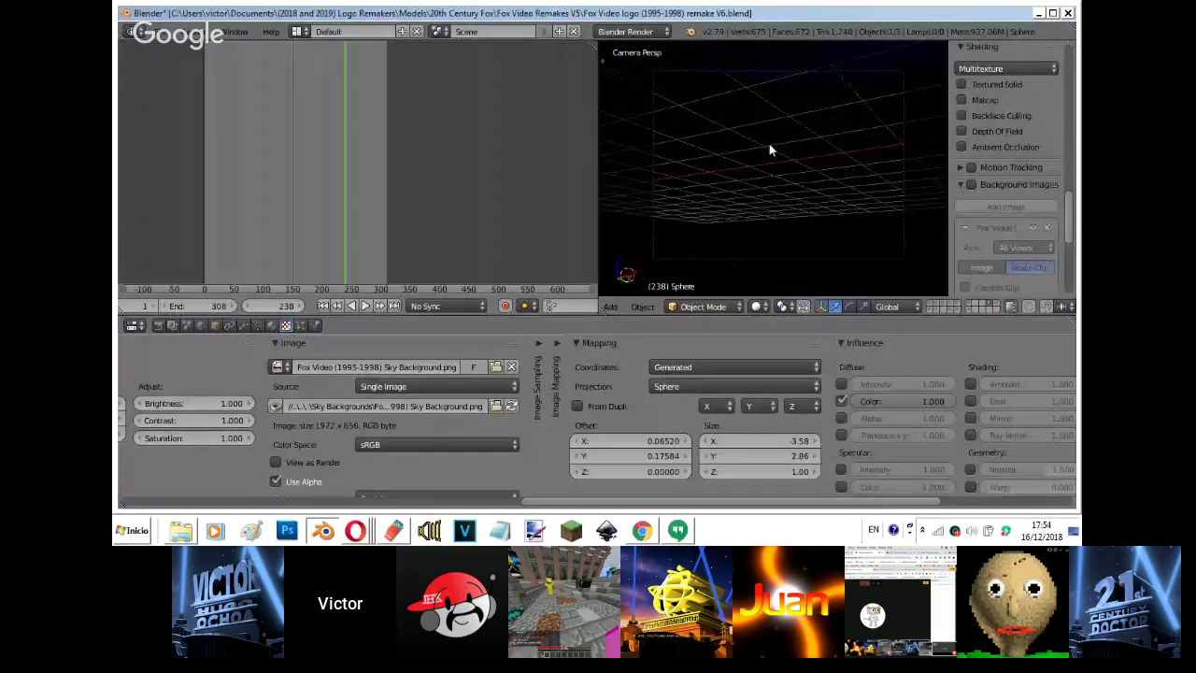
pyautogui.hotkey('shift', 'z')
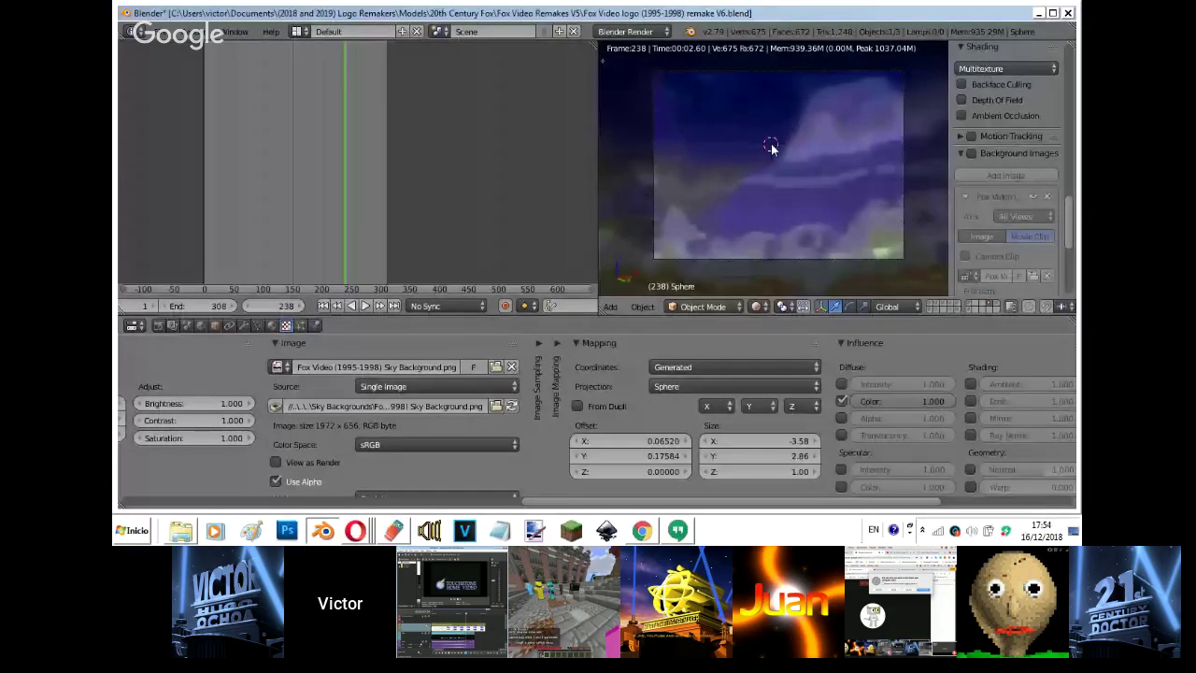
pyautogui.click(506, 307)
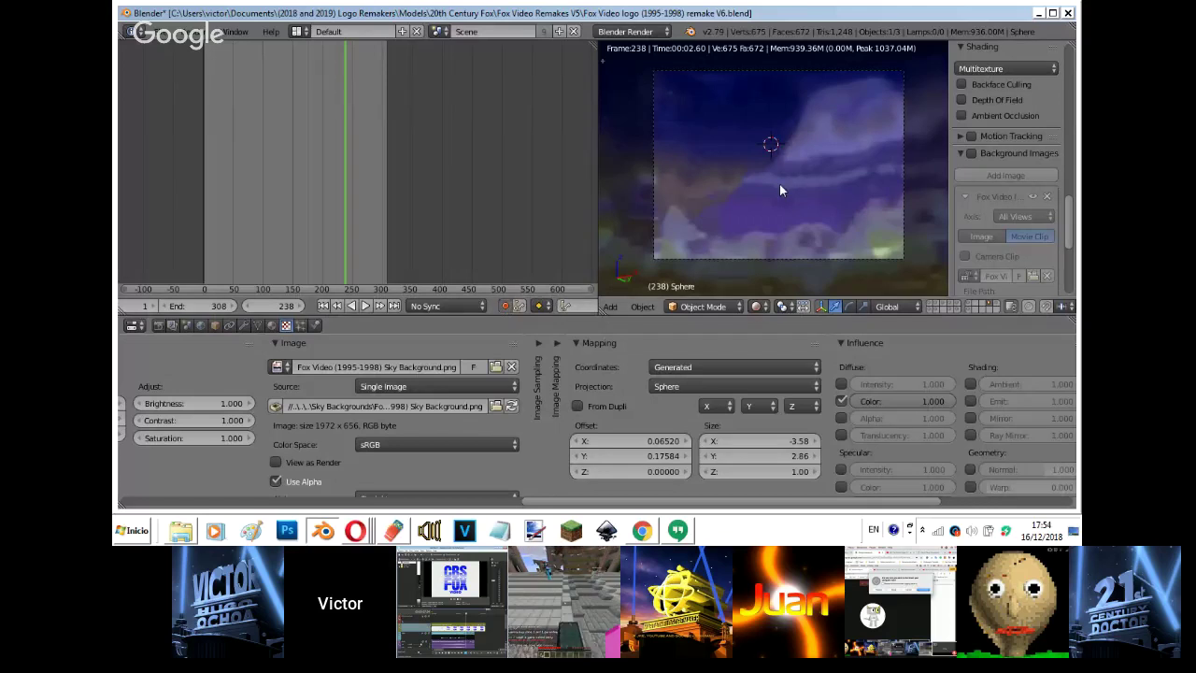
pyautogui.hotkey('shift', 'z')
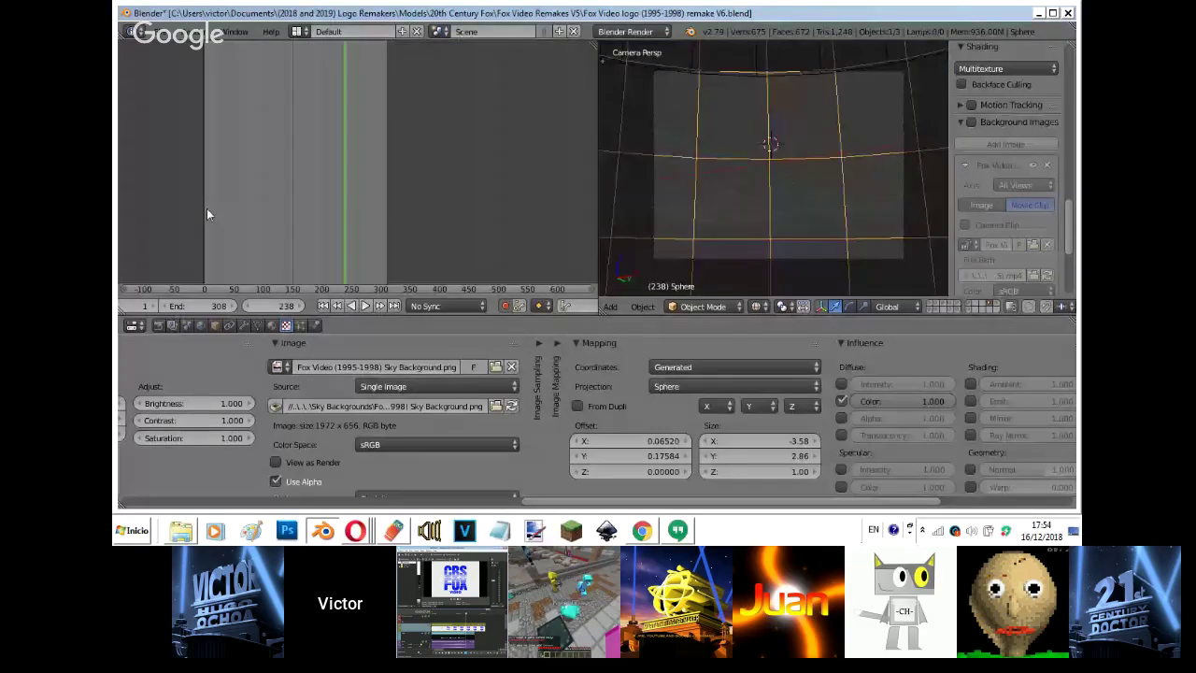
# - Keyframe the sky sphere's location, rotation and scale at frame 0, and play through the timeline, stopping at frame 191
pyautogui.moveTo(206, 209); pyautogui.dragTo(186, 211)
pyautogui.moveTo(351, 232); pyautogui.dragTo(331, 234)
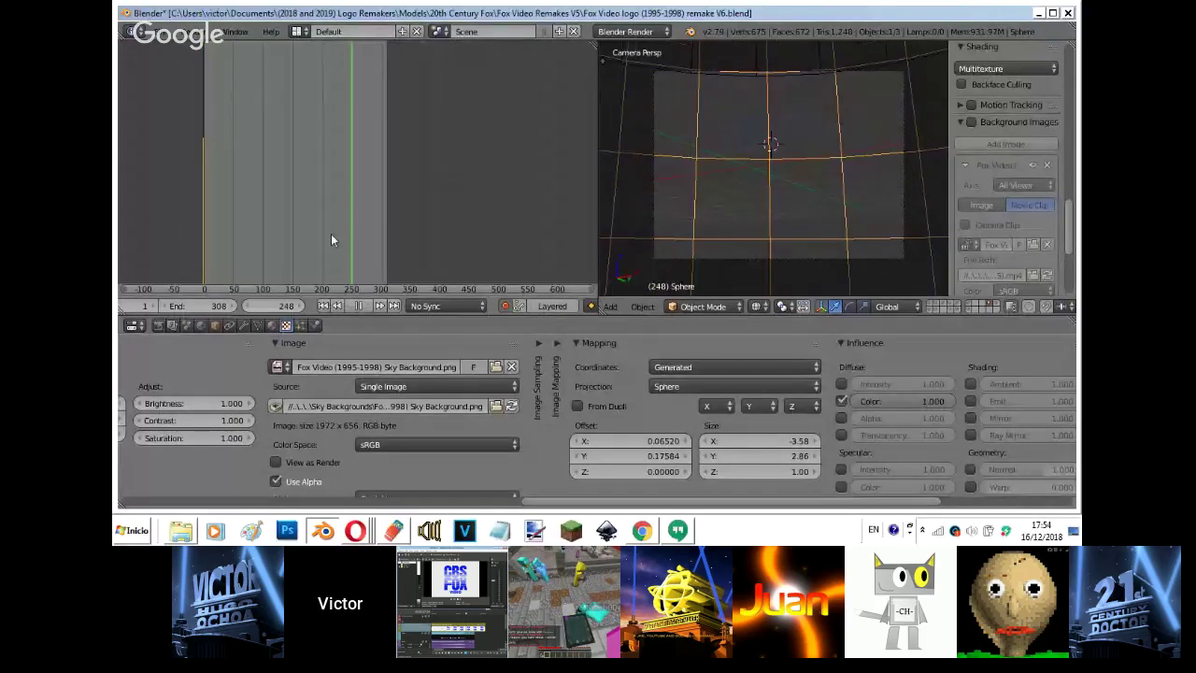
pyautogui.hotkey('shift', 'alt', 'a')
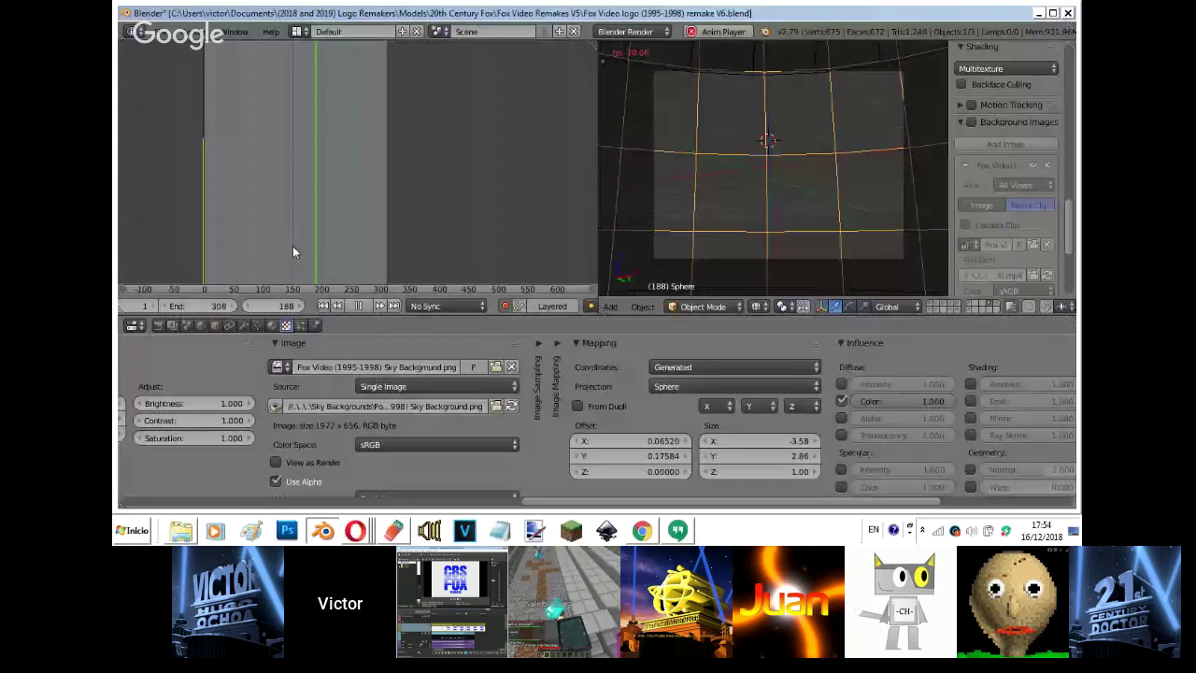
pyautogui.hotkey('alt', 'a')
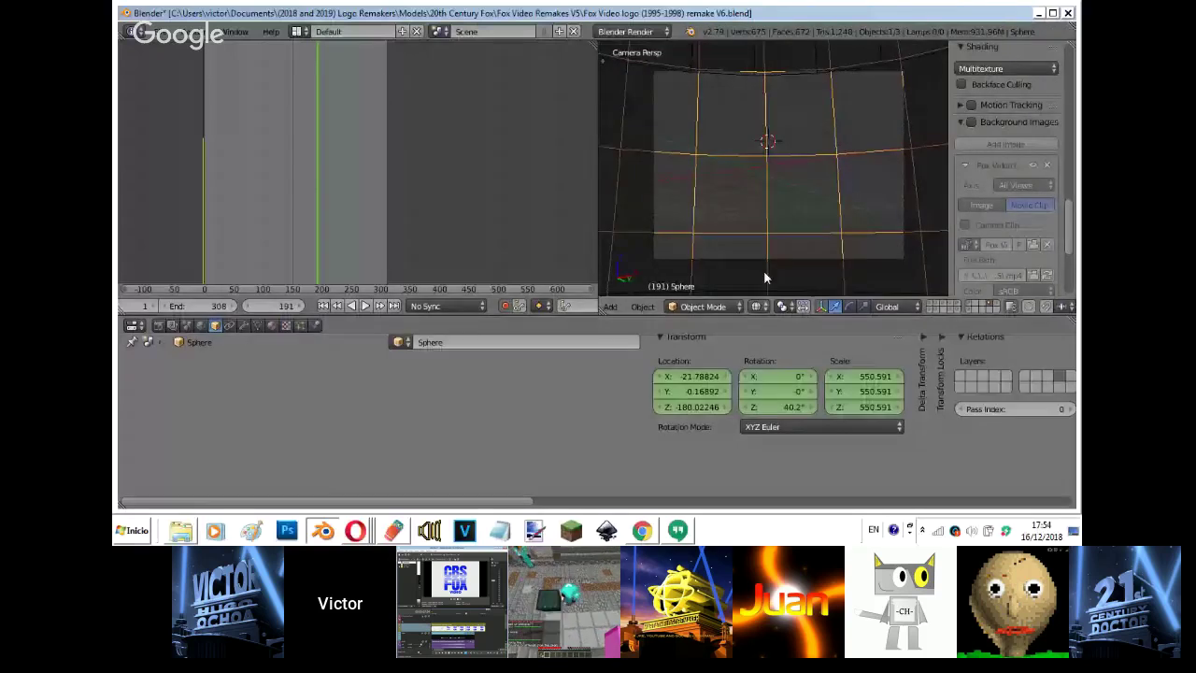
# - Set the sky sphere's Z rotation to 30.2° at frame 191 in Material shading and check the sky in rendered shading
pyautogui.click(756, 307)
pyautogui.click(775, 241)
pyautogui.click(756, 308)
pyautogui.click(766, 227)
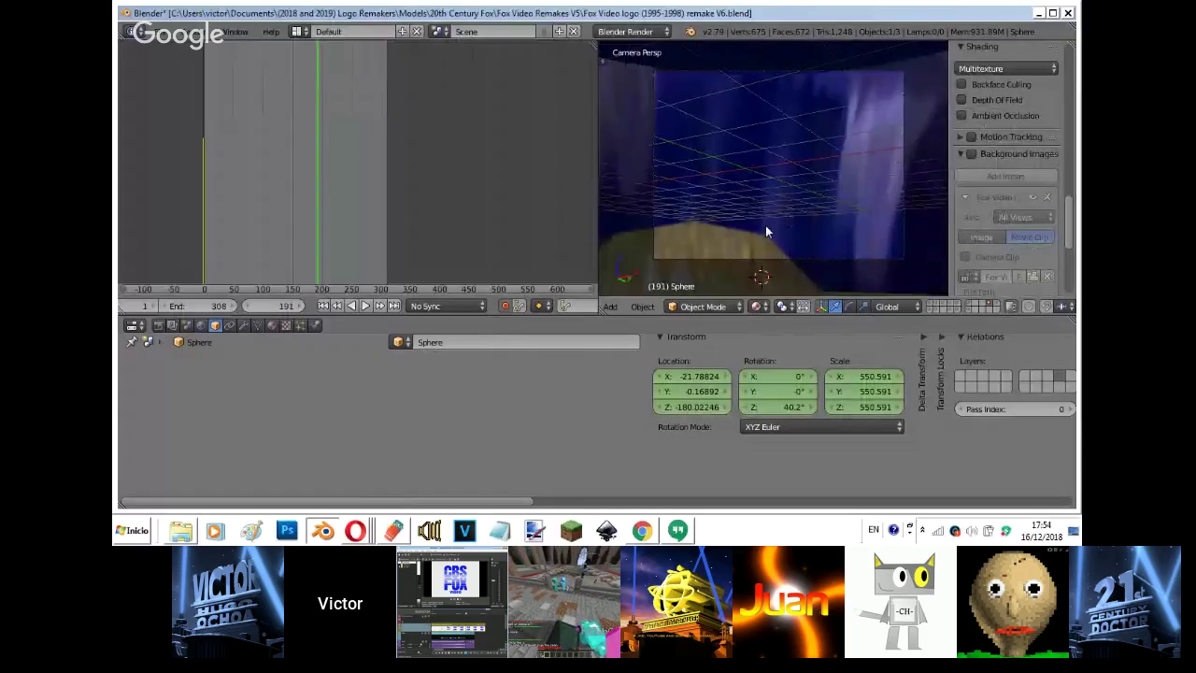
pyautogui.click(747, 406)
pyautogui.hotkey('shift', 'z')
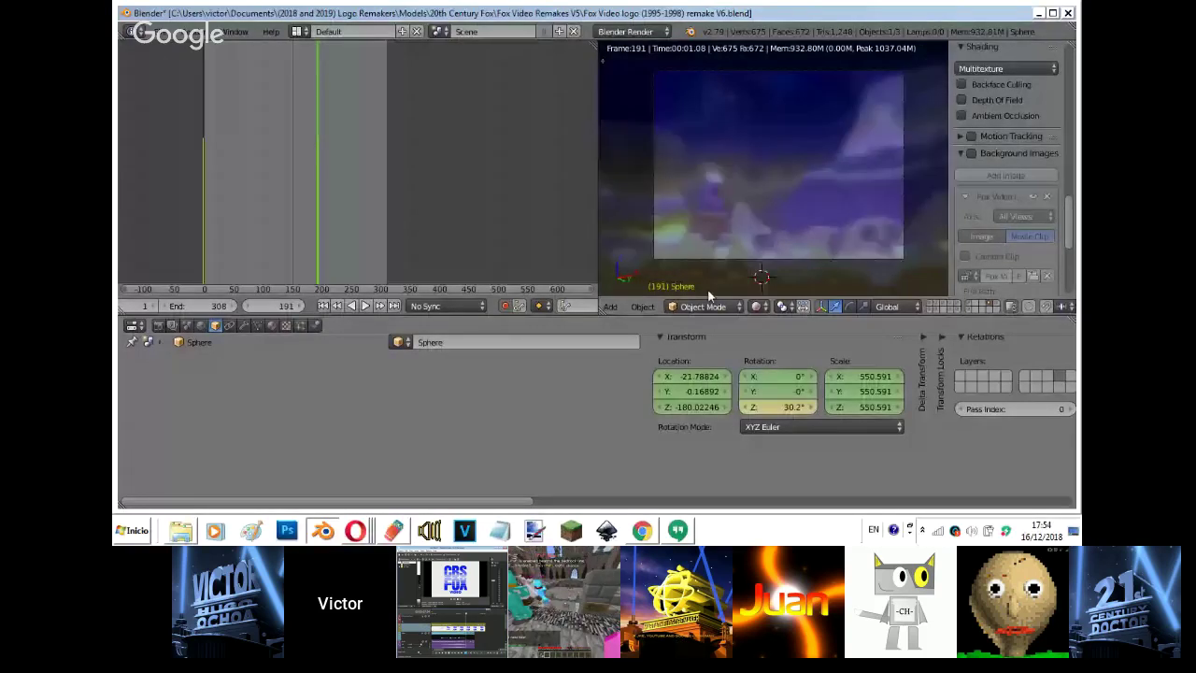
pyautogui.hotkey('shift', 'z')
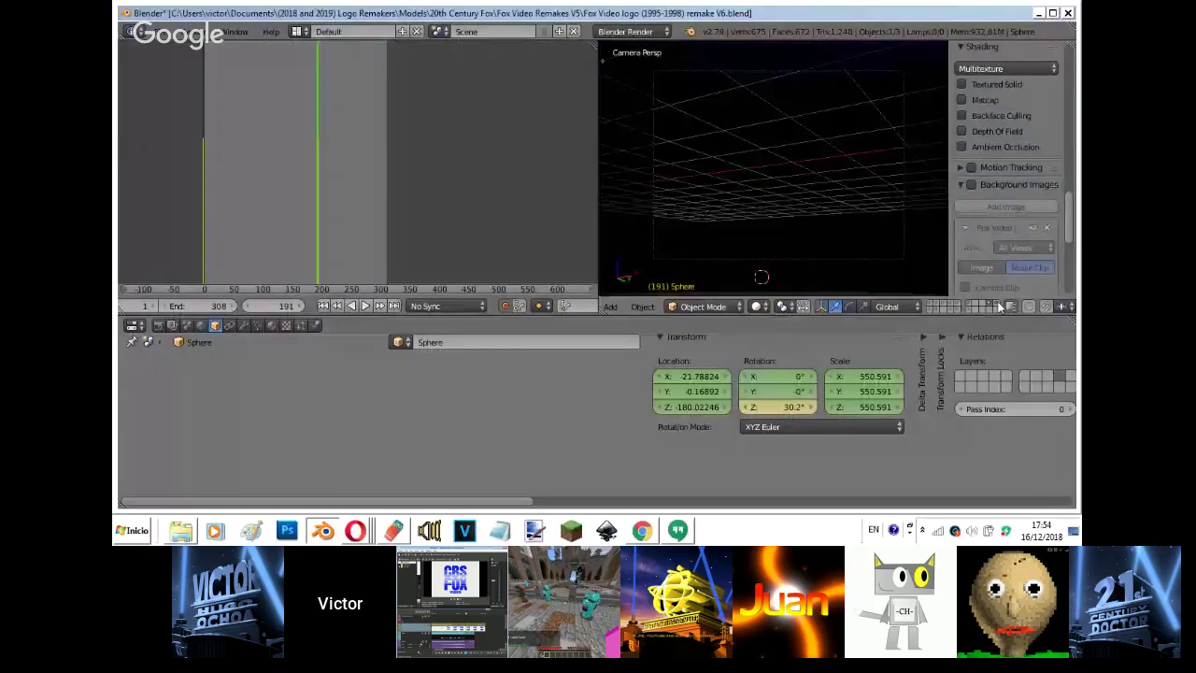
# - Show the logo, searchlight and surrounding building layers with the sky, and check the shot at frames 0 and 191
pyautogui.keyDown('shift'); pyautogui.click(999, 306); pyautogui.keyUp('shift')
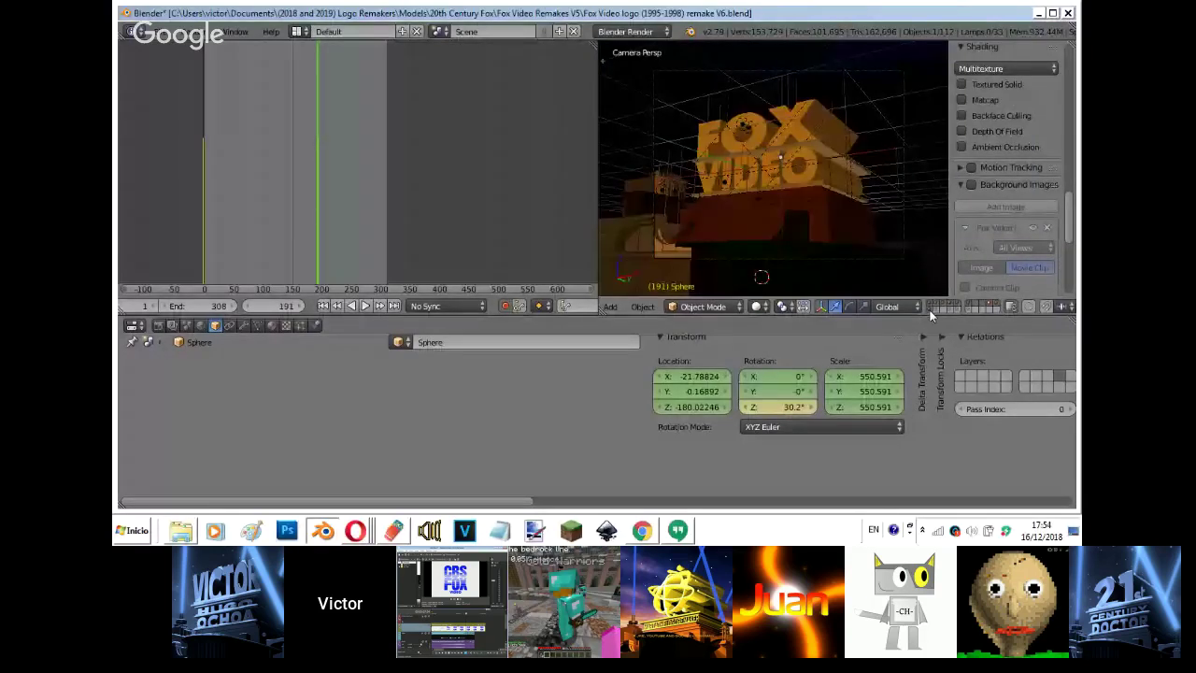
pyautogui.keyDown('shift'); pyautogui.click(942, 308); pyautogui.keyUp('shift')
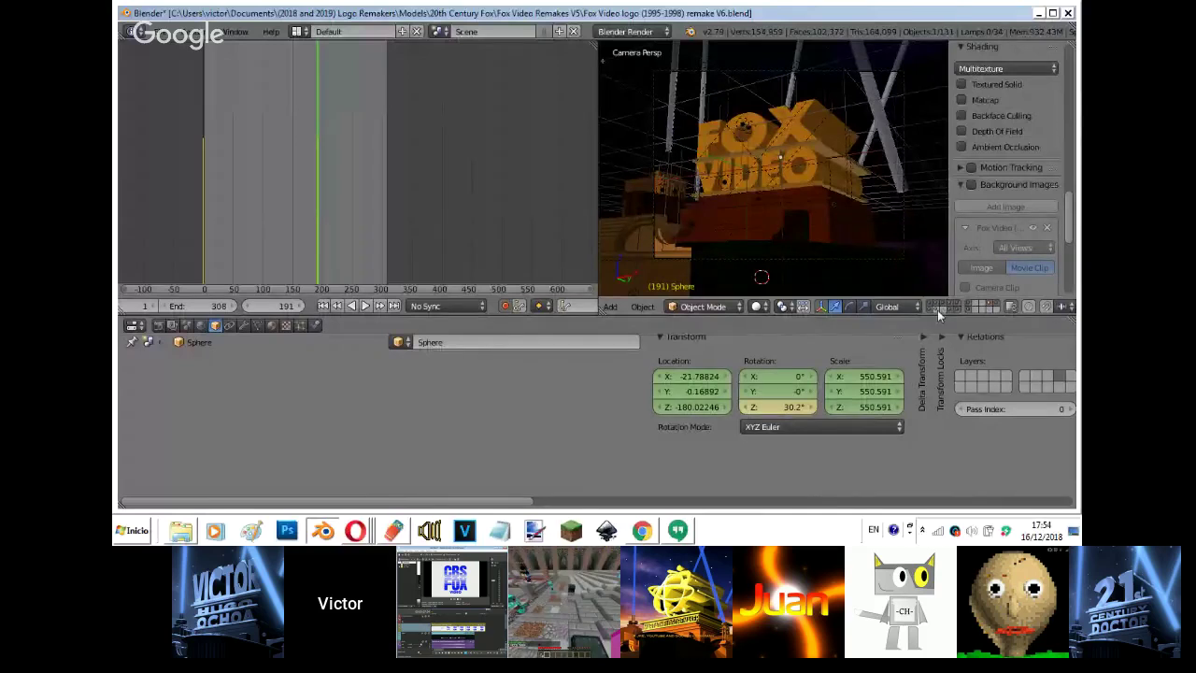
pyautogui.keyDown('shift'); pyautogui.click(939, 310); pyautogui.keyUp('shift')
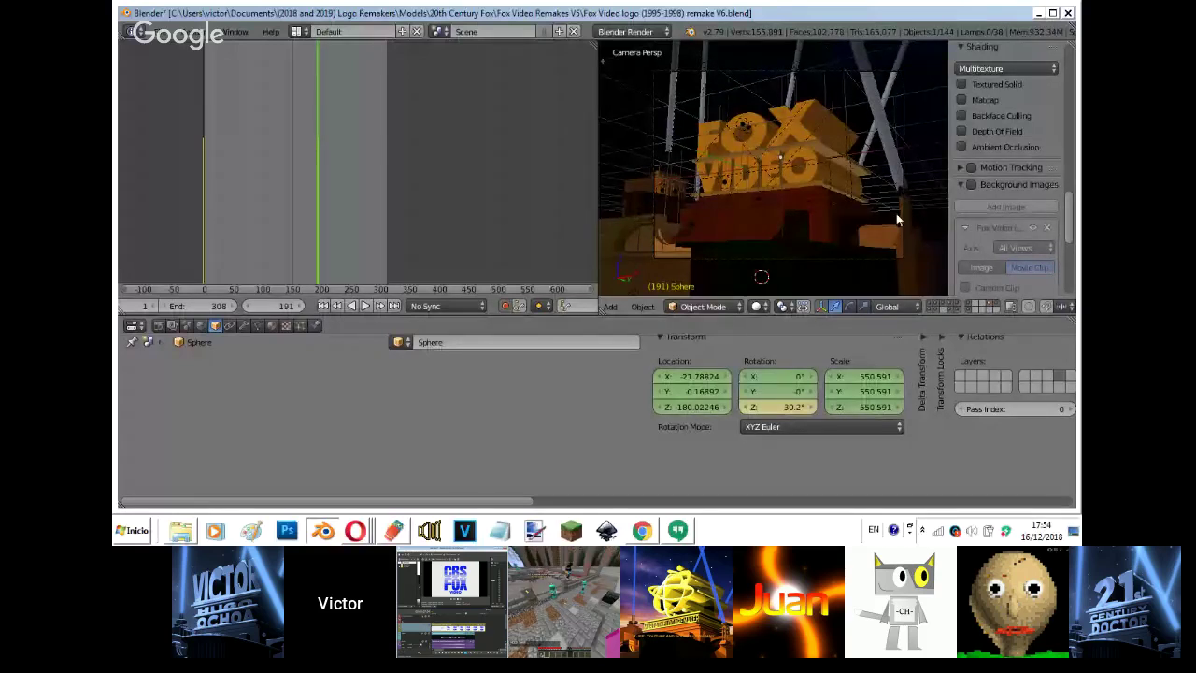
pyautogui.hotkey('shift', 'Left')
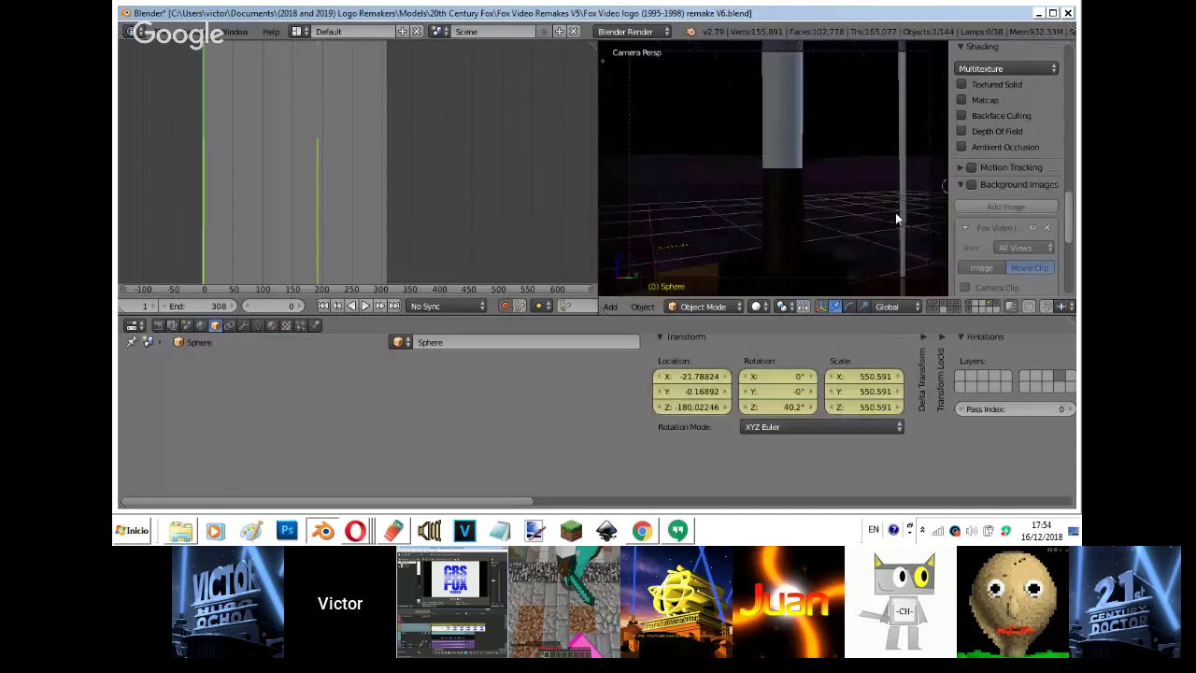
pyautogui.press('Up')
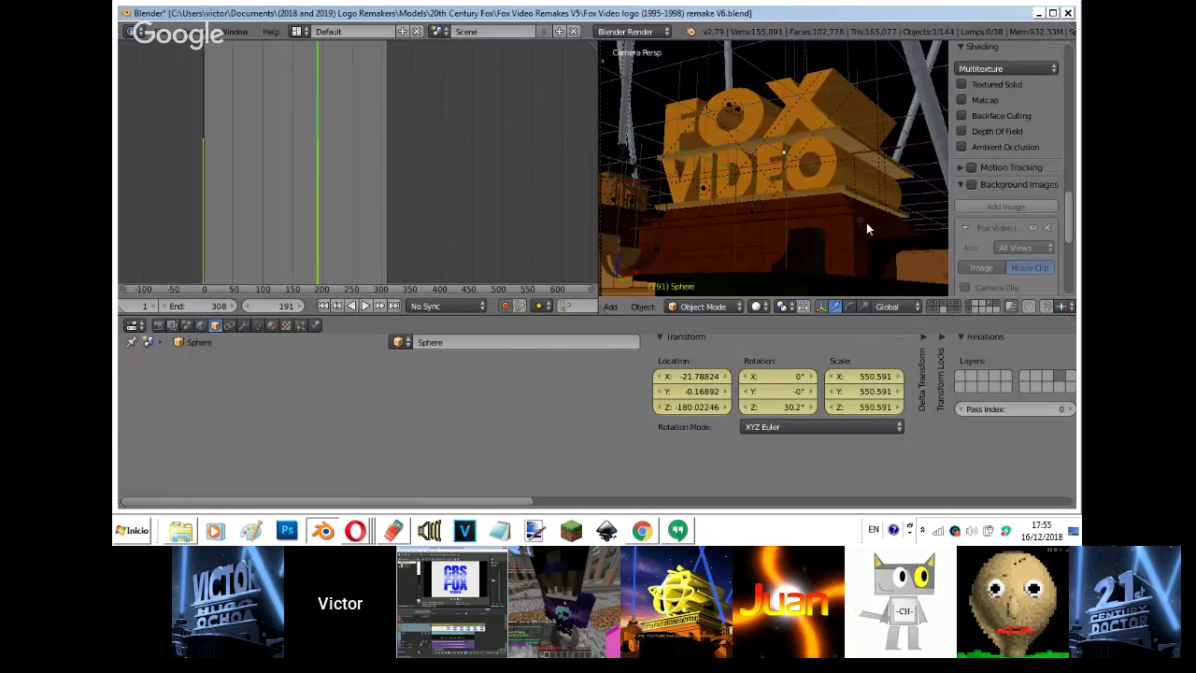
# - Select the Text.006 symbol beside the logo and show the background reference clip at an opacity of 1.000
pyautogui.rightClick(866, 223)
pyautogui.click(972, 185)
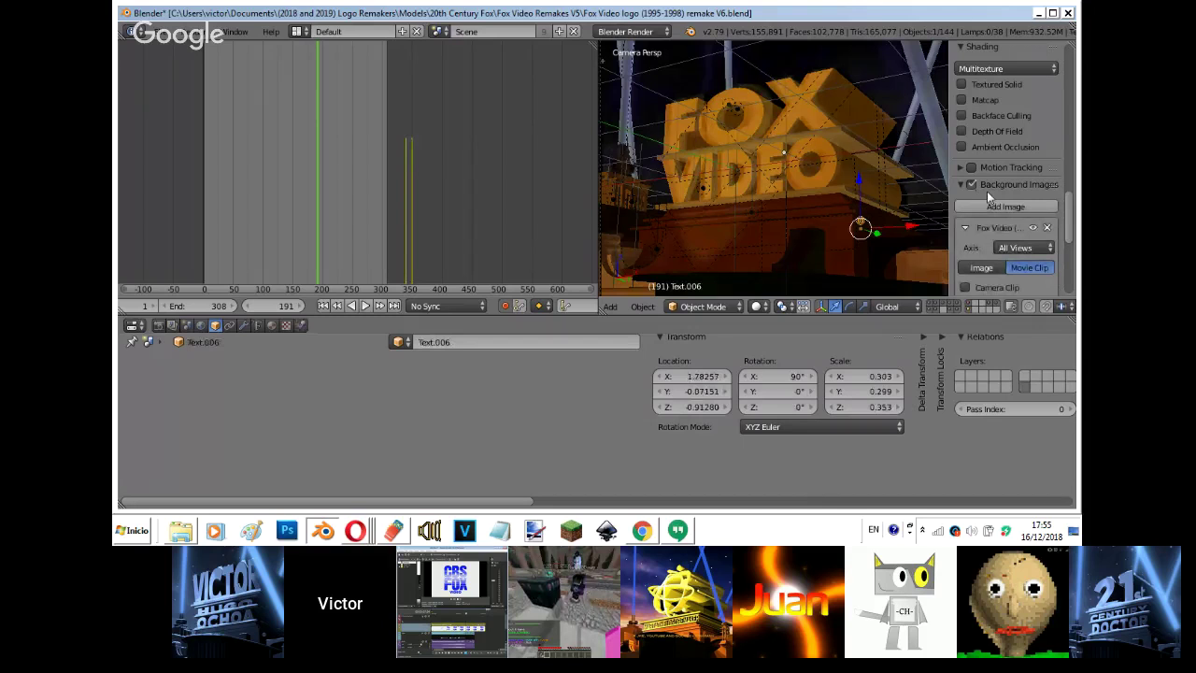
pyautogui.scroll(-5, 1014, 234)
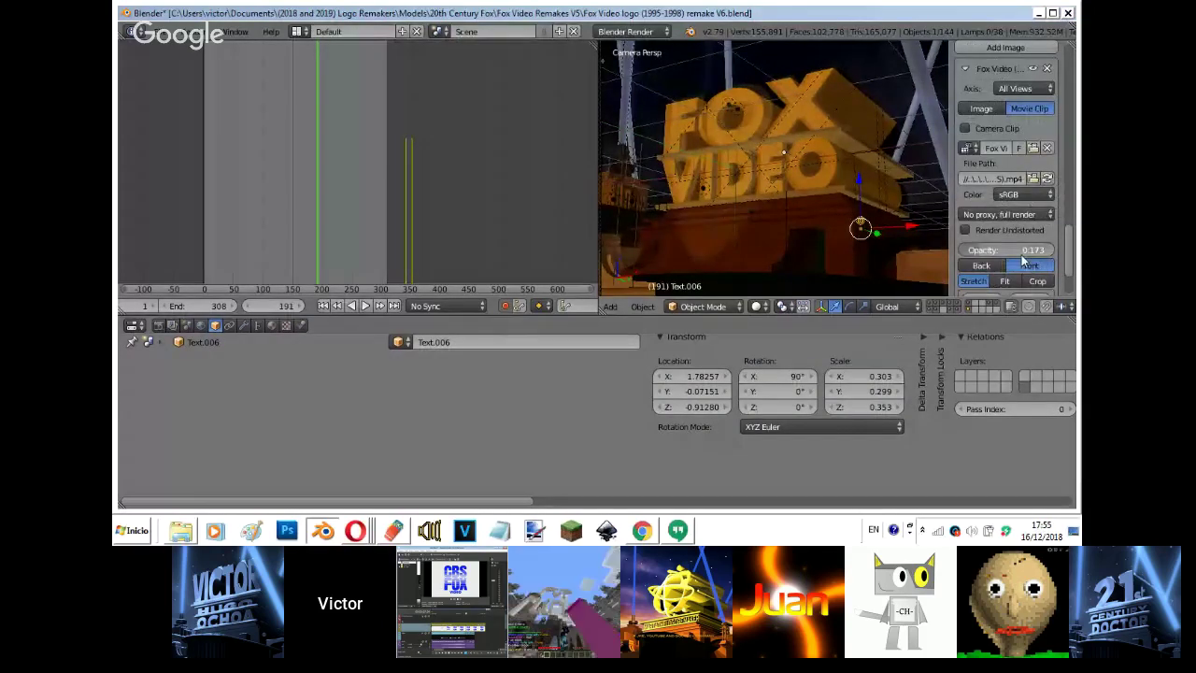
pyautogui.moveTo(1021, 254); pyautogui.dragTo(1103, 254)
# - Clear the existing alpha keyframes from the (R) symbol material's transparency
pyautogui.click(286, 326)
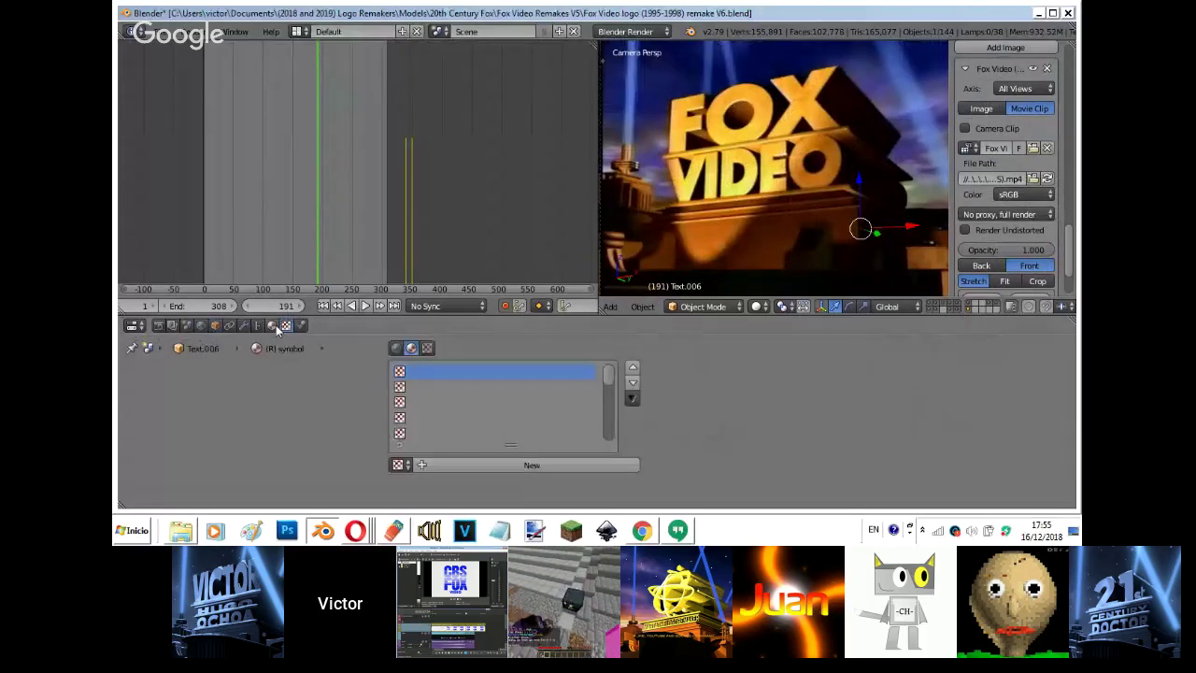
pyautogui.click(274, 325)
pyautogui.moveTo(675, 410); pyautogui.dragTo(121, 410, button='middle')
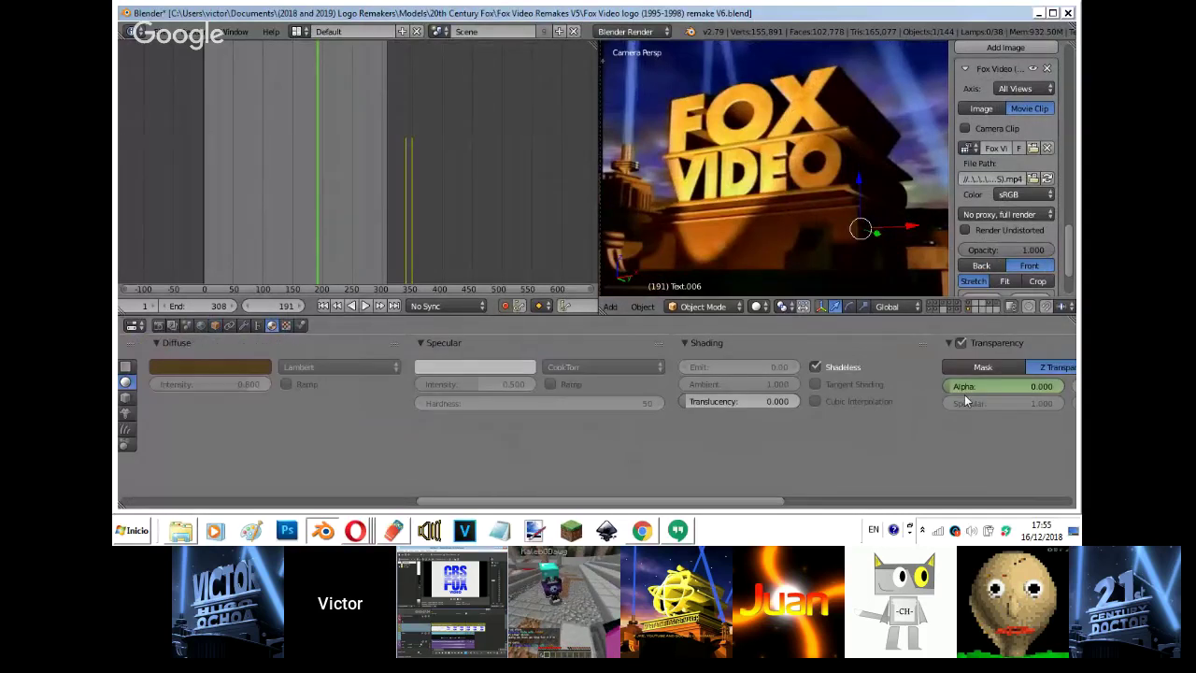
pyautogui.rightClick(964, 392)
pyautogui.click(921, 330)
# - Play the reference clip close up on the symbol, stop at frame 223, and keyframe the material's alpha at 0.000
pyautogui.scroll(4, 894, 289)
pyautogui.keyDown('shift'); pyautogui.moveTo(890, 279); pyautogui.dragTo(774, 172, button='middle'); pyautogui.keyUp('shift')
pyautogui.hotkey('alt', 'a')
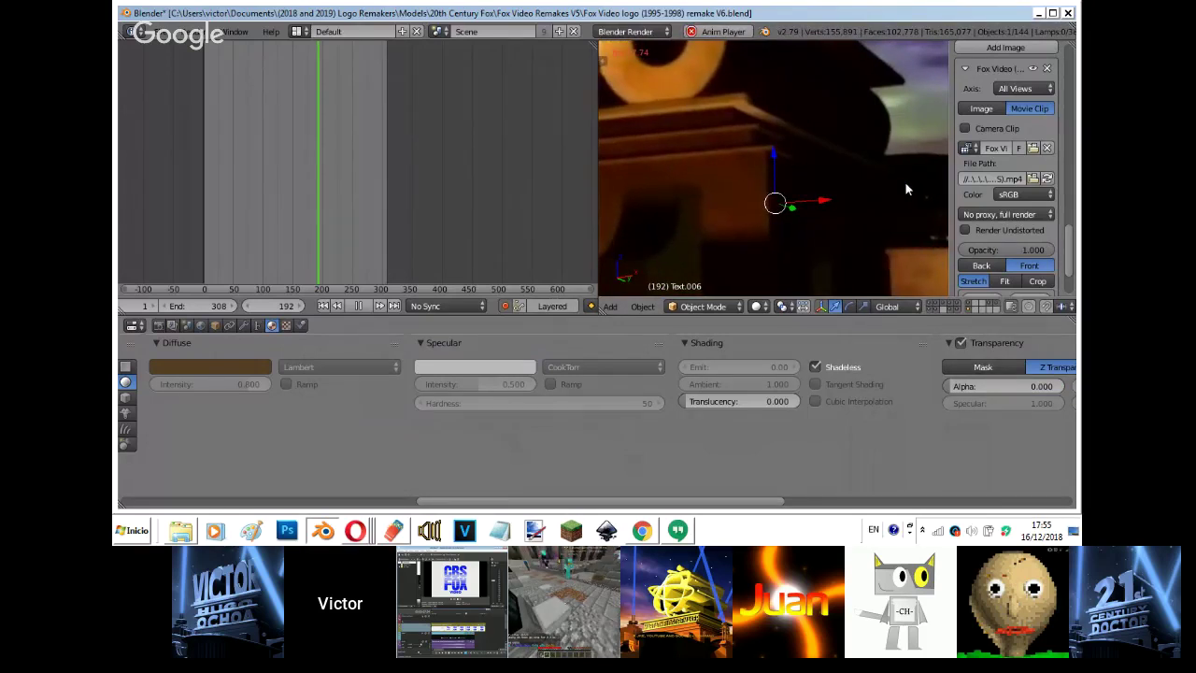
pyautogui.hotkey('alt', 'a')
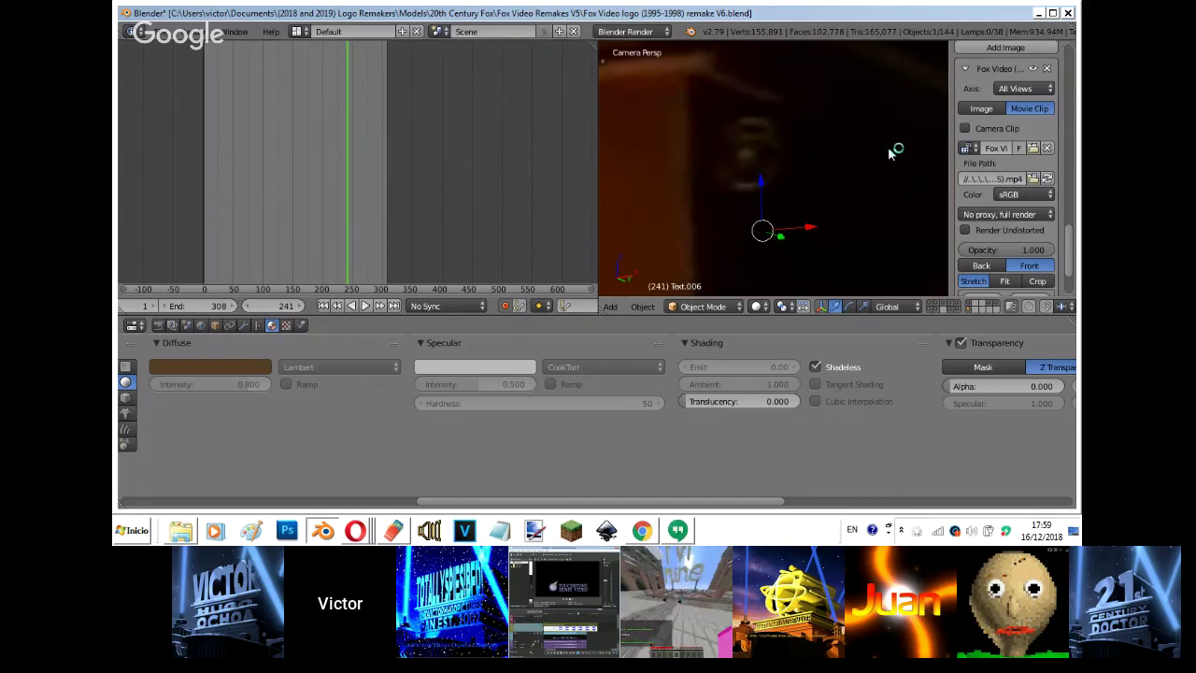
pyautogui.hotkey('alt', 'a')
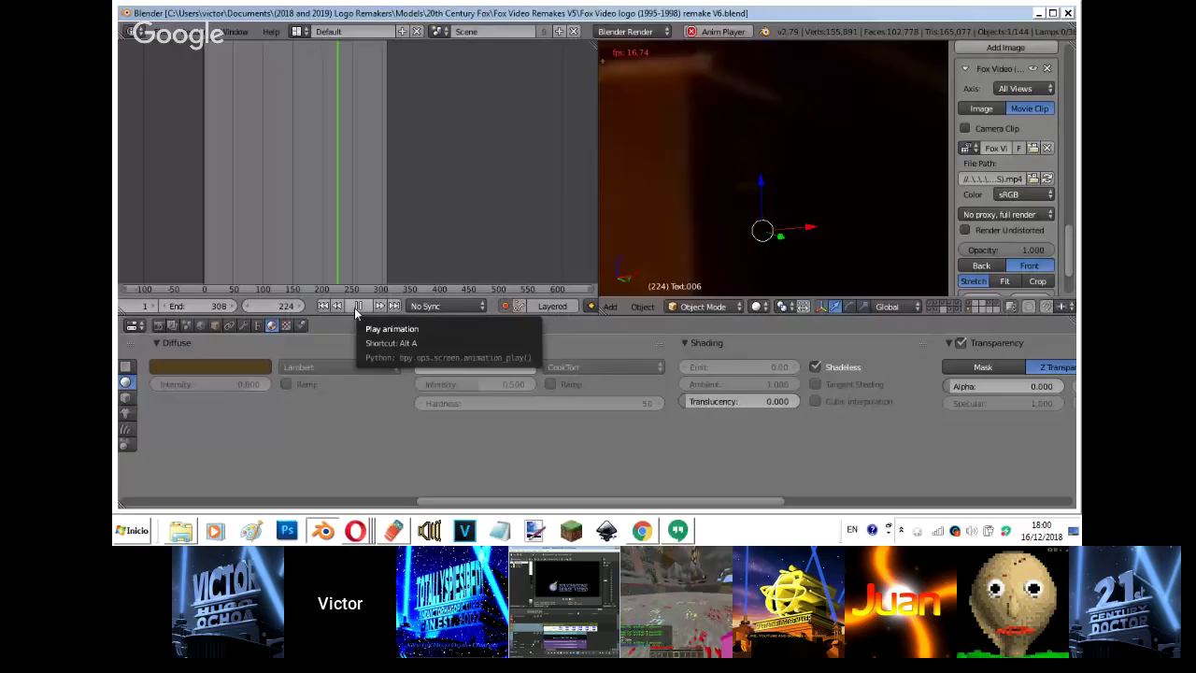
pyautogui.click(357, 313)
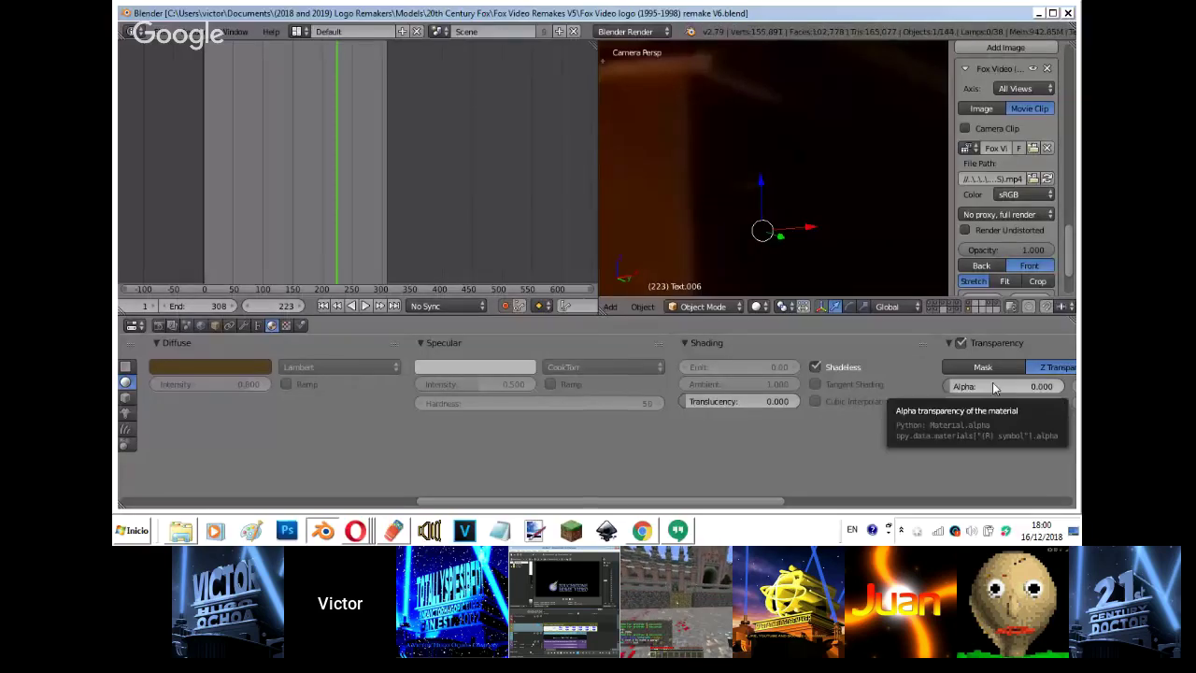
pyautogui.press('i')
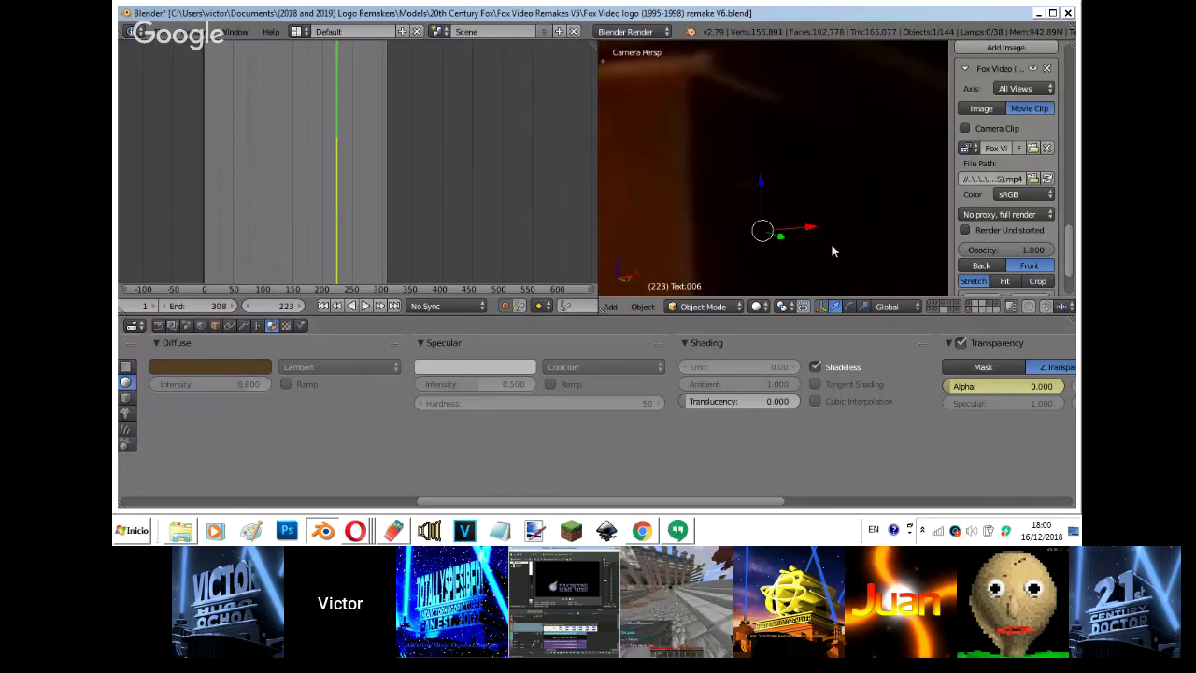
# - Keyframe the (R) symbol material's alpha at 1.000 on frame 230 and hide the background reference clip
pyautogui.click(366, 308)
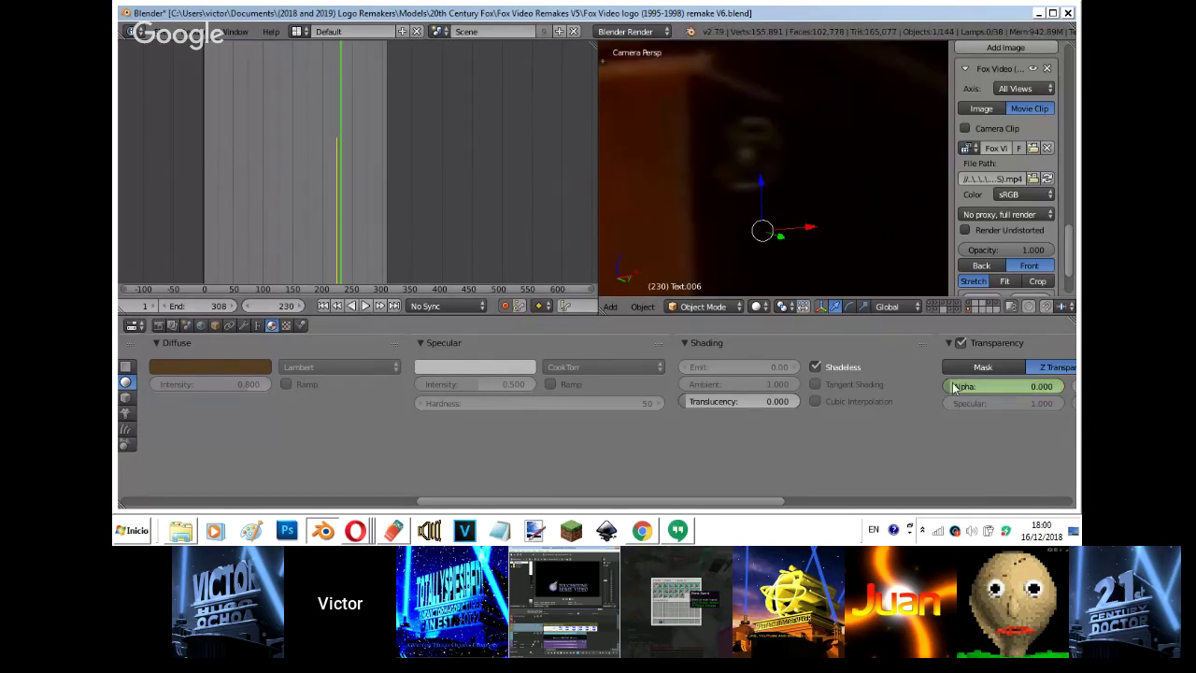
pyautogui.moveTo(955, 387); pyautogui.dragTo(177, 385)
pyautogui.press('i')
pyautogui.scroll(3, 1006, 150)
pyautogui.click(971, 79)
pyautogui.scroll(-10, 849, 150)
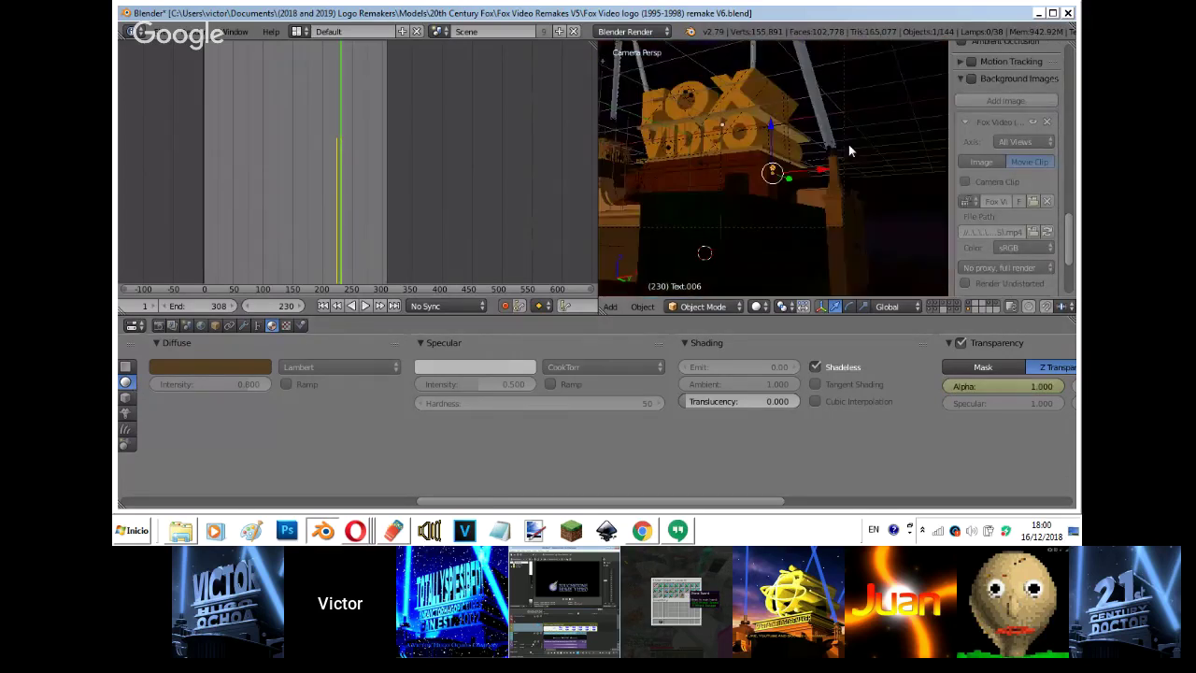
# - Move the animation to frame 89 and render that frame as a still image
pyautogui.scroll(-2, 848, 144)
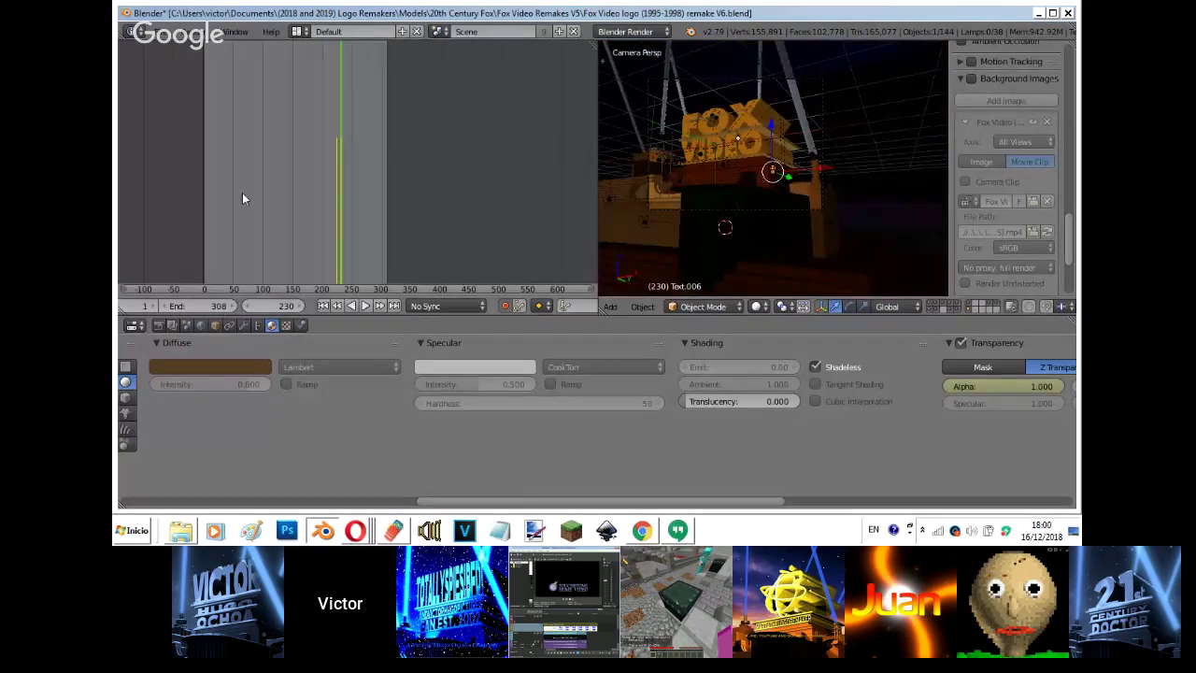
pyautogui.moveTo(208, 208); pyautogui.dragTo(257, 205)
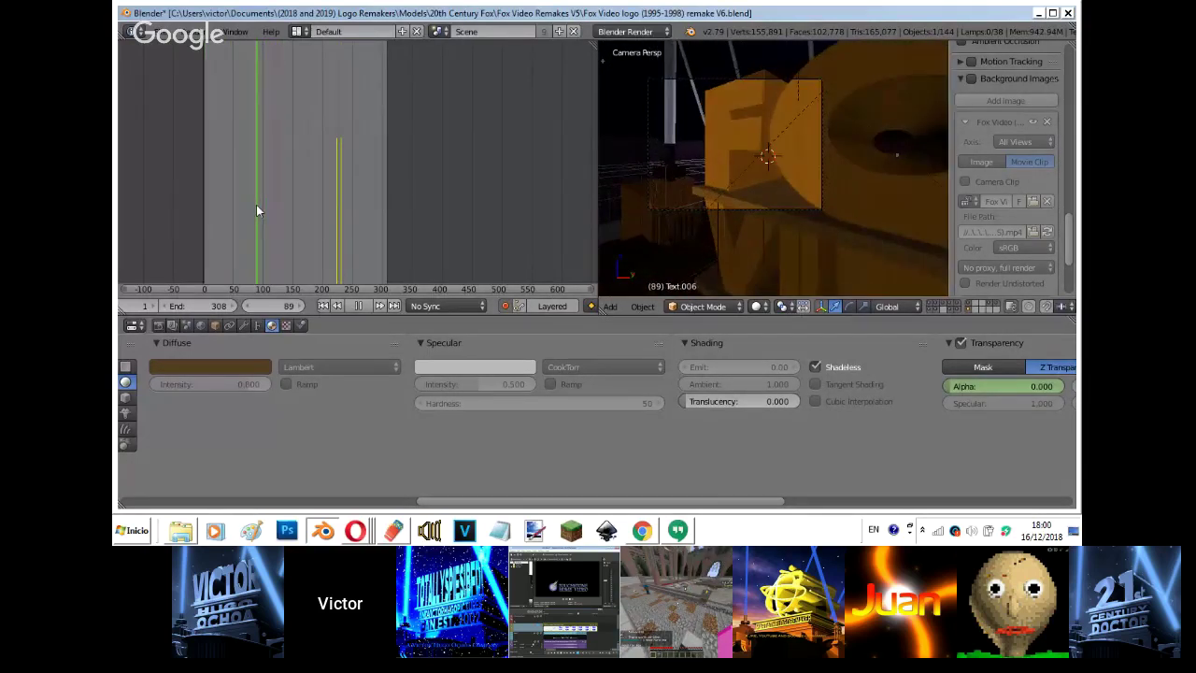
pyautogui.hotkey('alt', 'a')
pyautogui.click(158, 325)
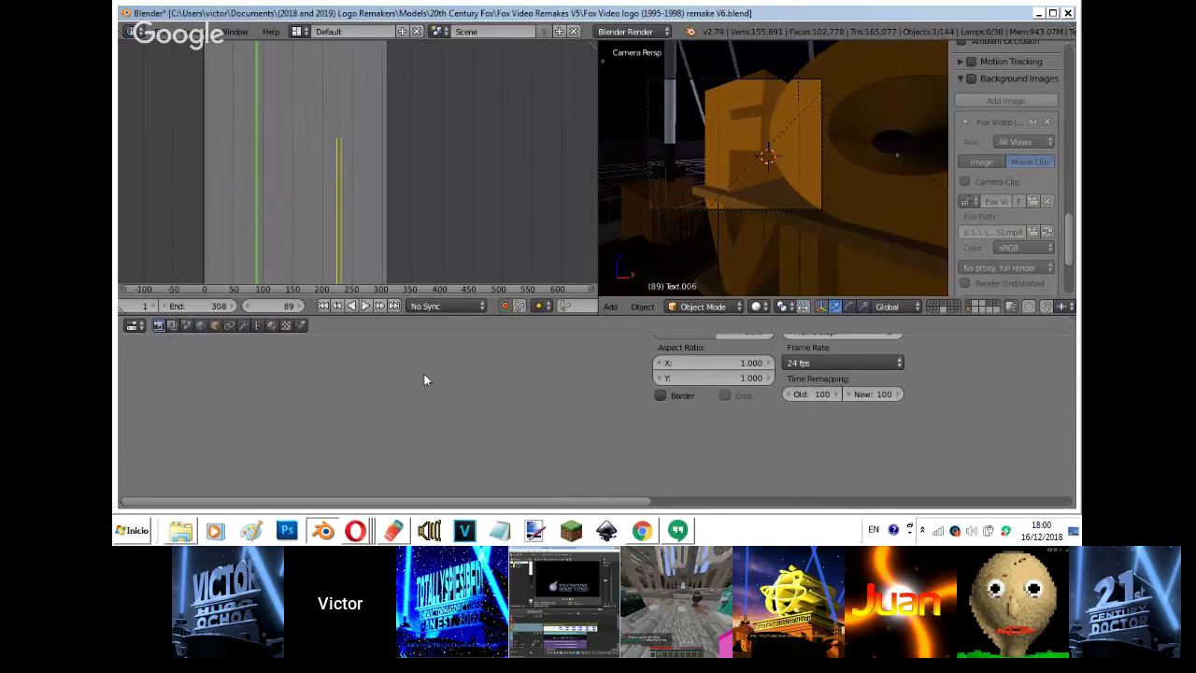
pyautogui.scroll(5, 424, 379)
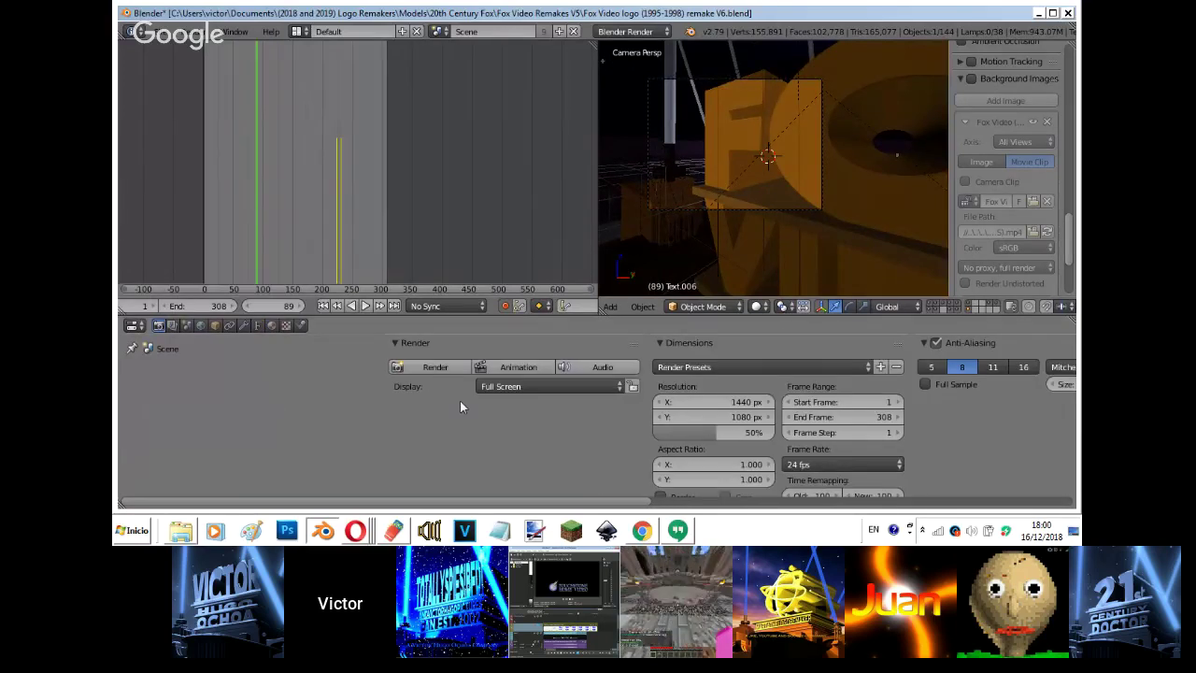
pyautogui.press('F12')
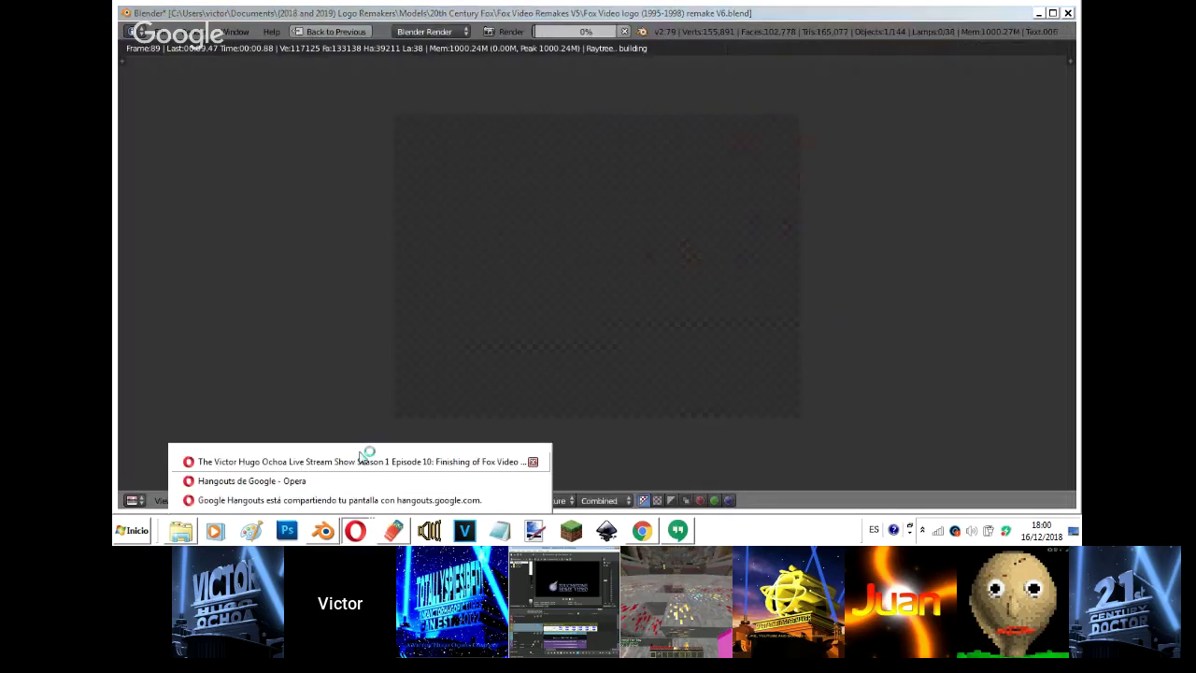
# - Look over the live stream page and call window, and reply "nice" to the contact's unread message about the sky and searchlights in Hangouts
pyautogui.click(358, 461)
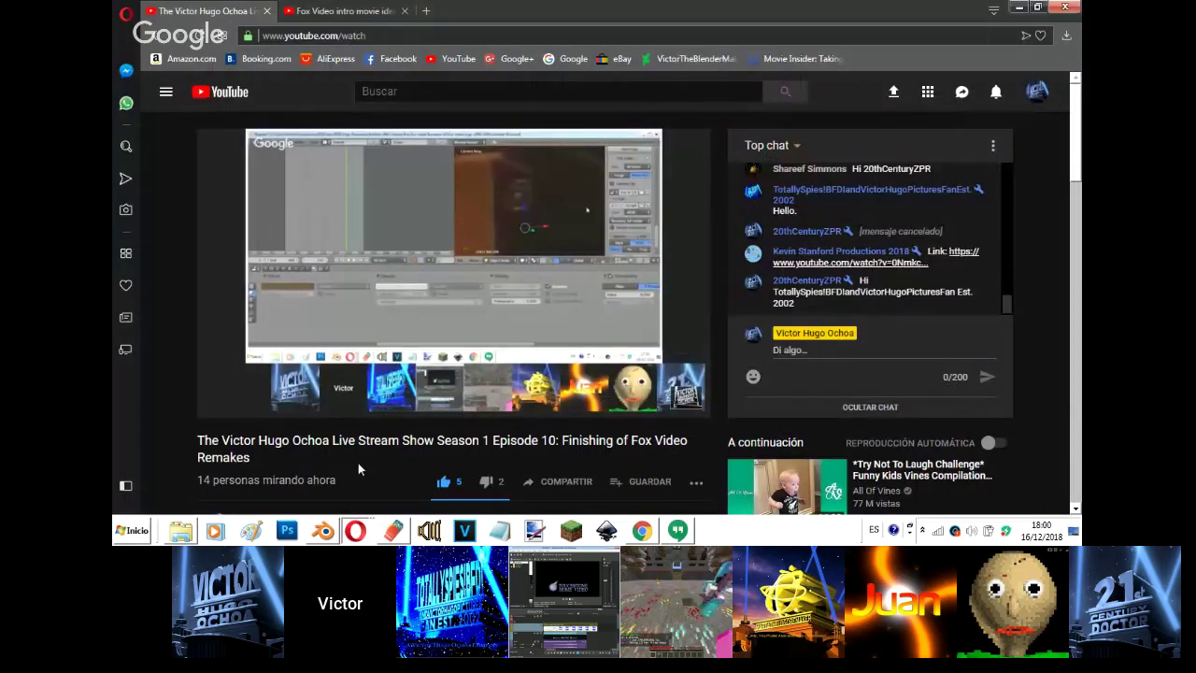
pyautogui.hotkey('alt', 'Tab')
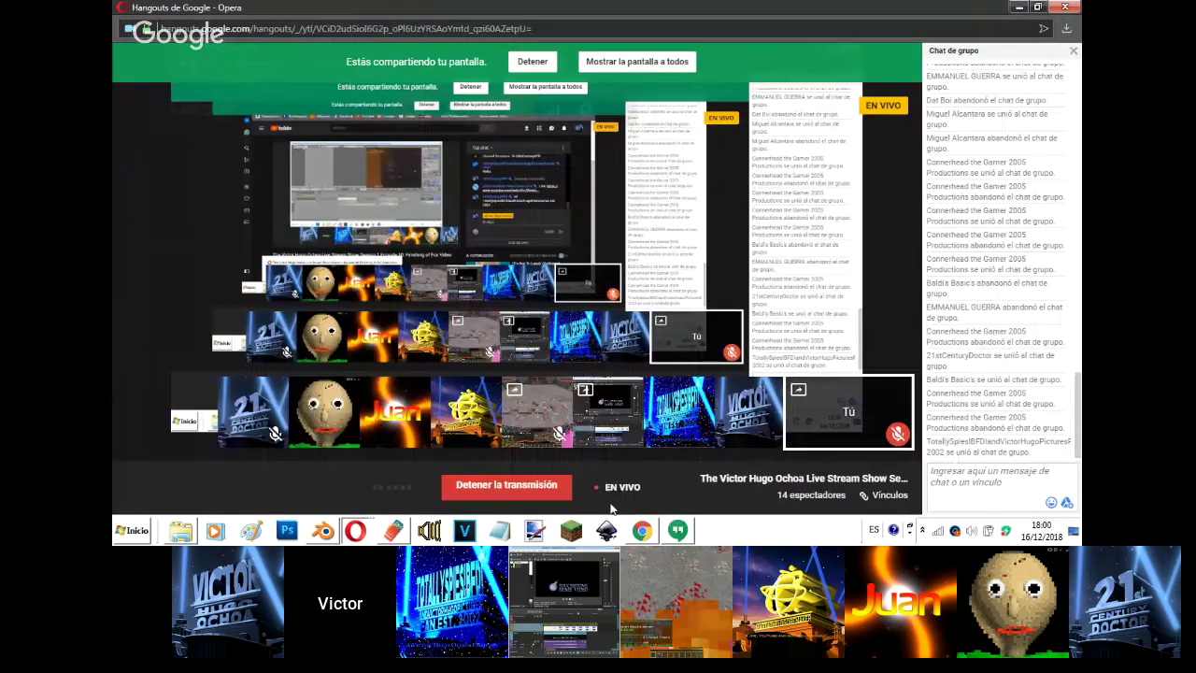
pyautogui.hotkey('alt', 'Tab')
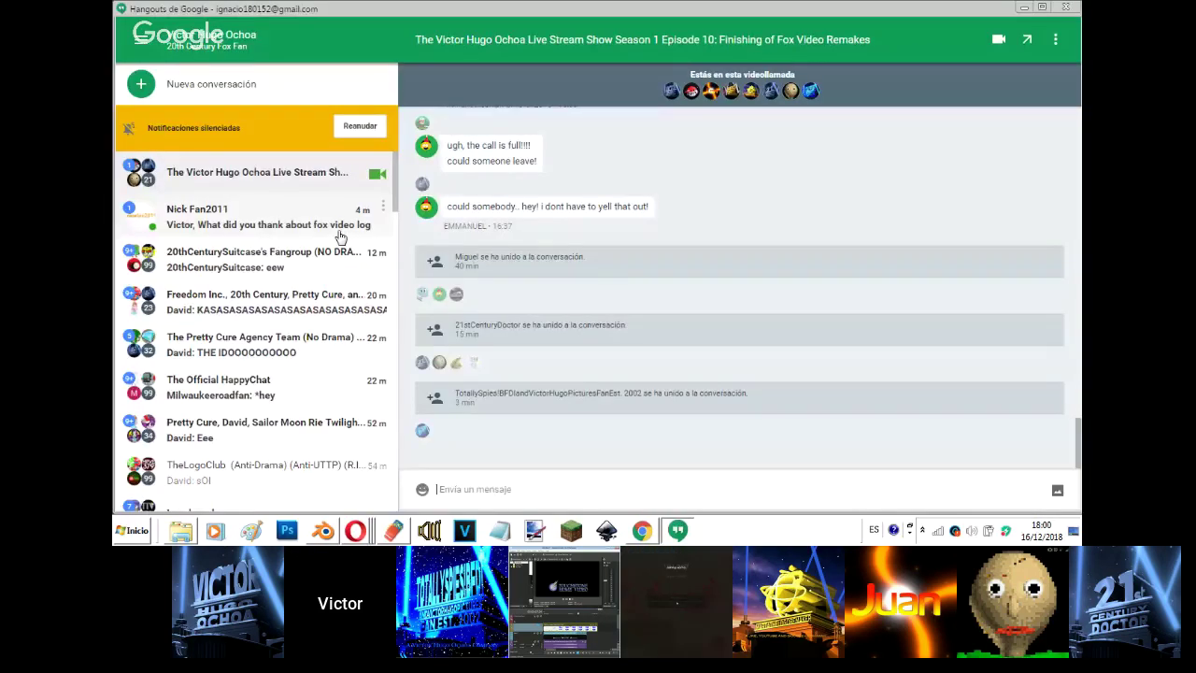
pyautogui.click(341, 237)
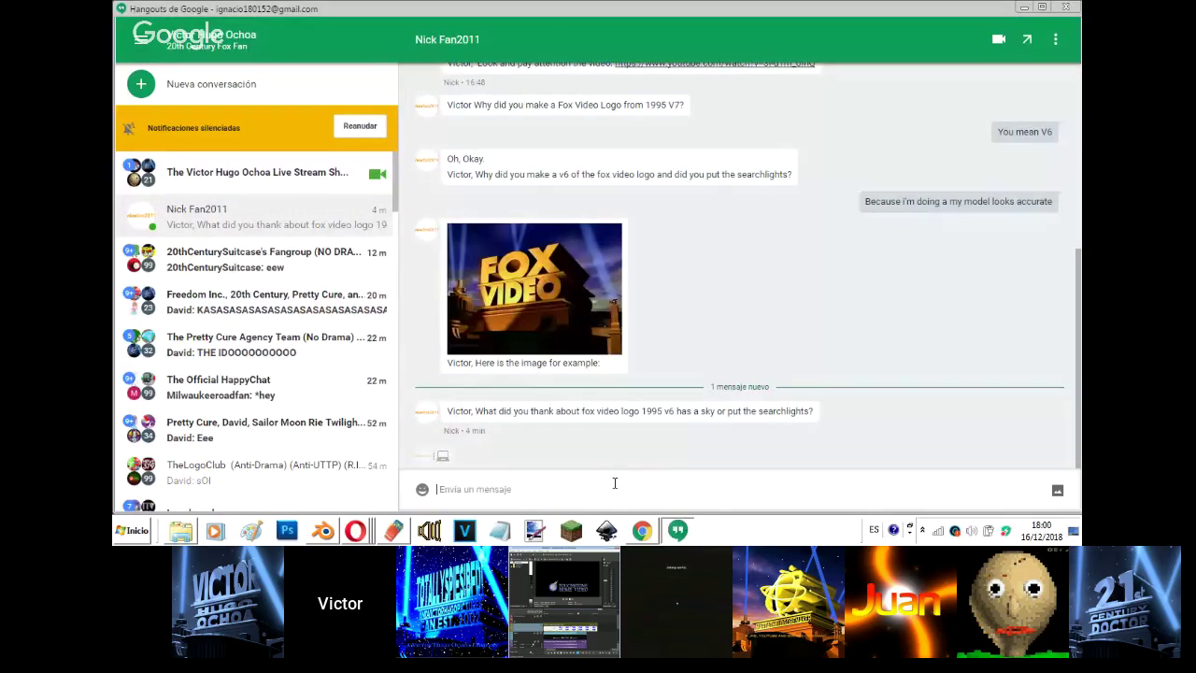
pyautogui.write('nice')
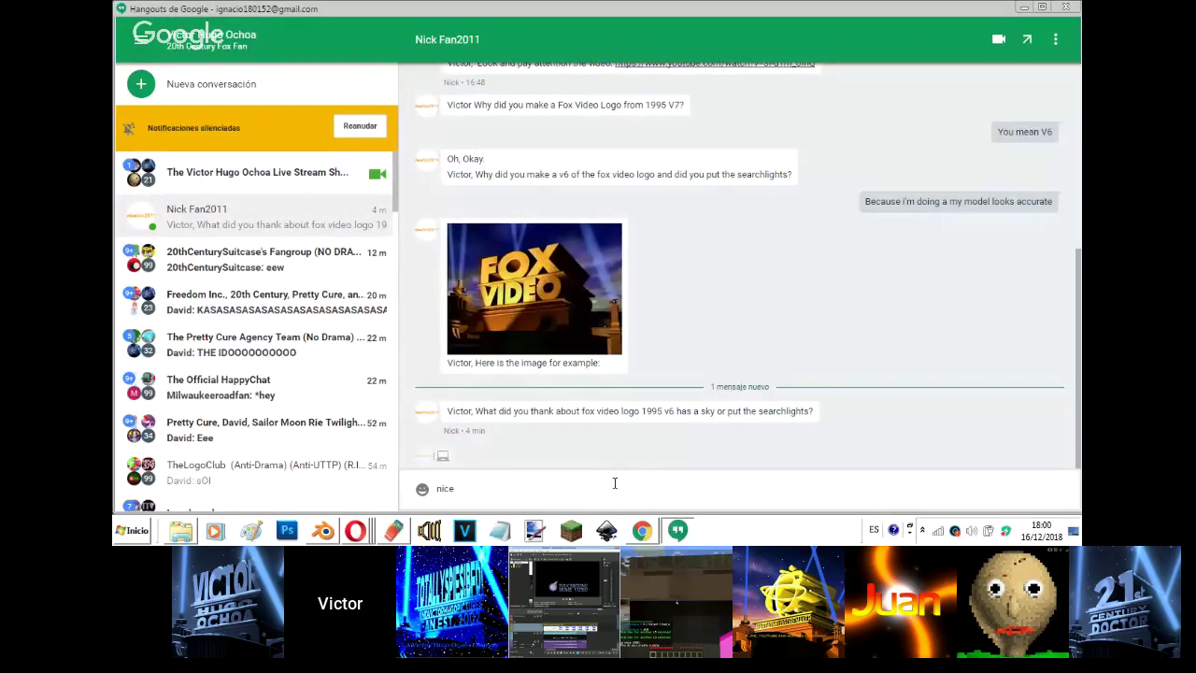
pyautogui.press('Return')
# - Switch to Blender and view the 20th Century Fox and Fox Video (1995-1998) sky background images, ending on the Render Result
pyautogui.click(323, 531)
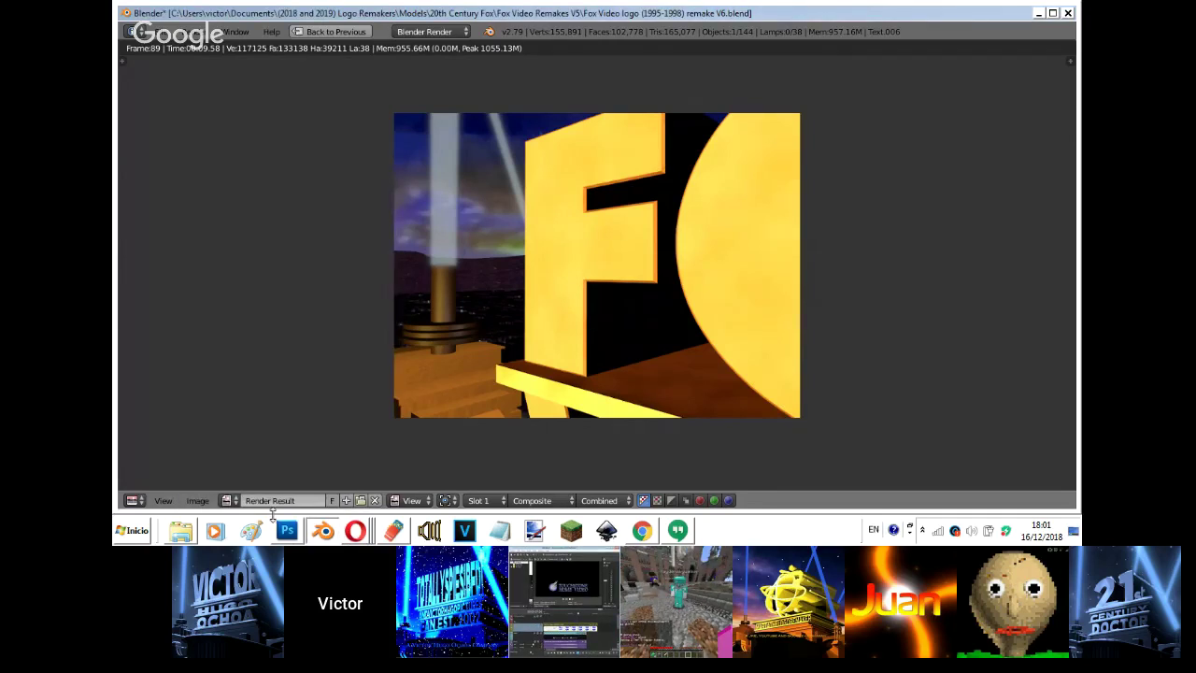
pyautogui.click(228, 500)
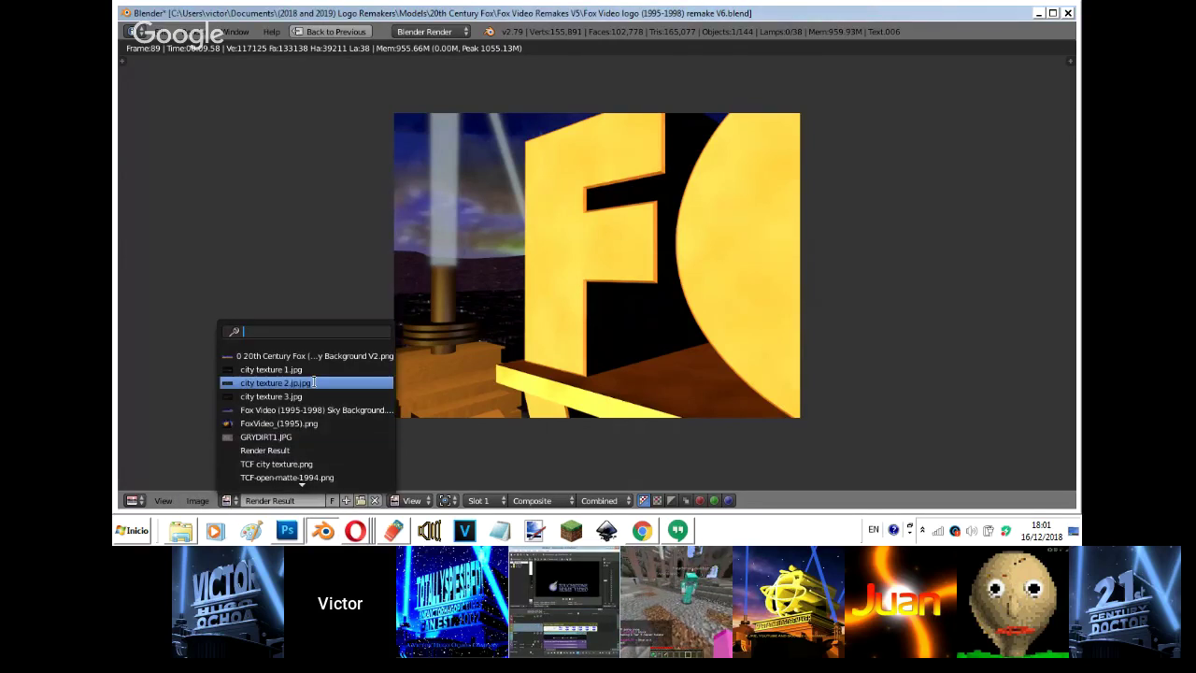
pyautogui.click(322, 356)
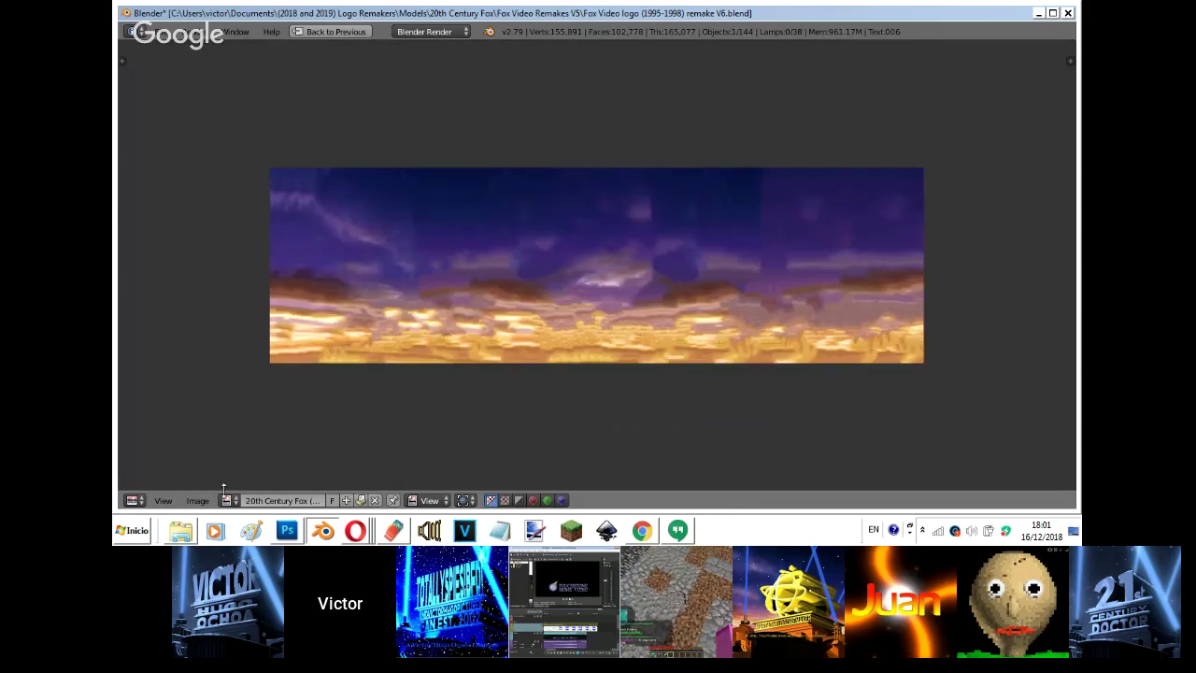
pyautogui.click(228, 502)
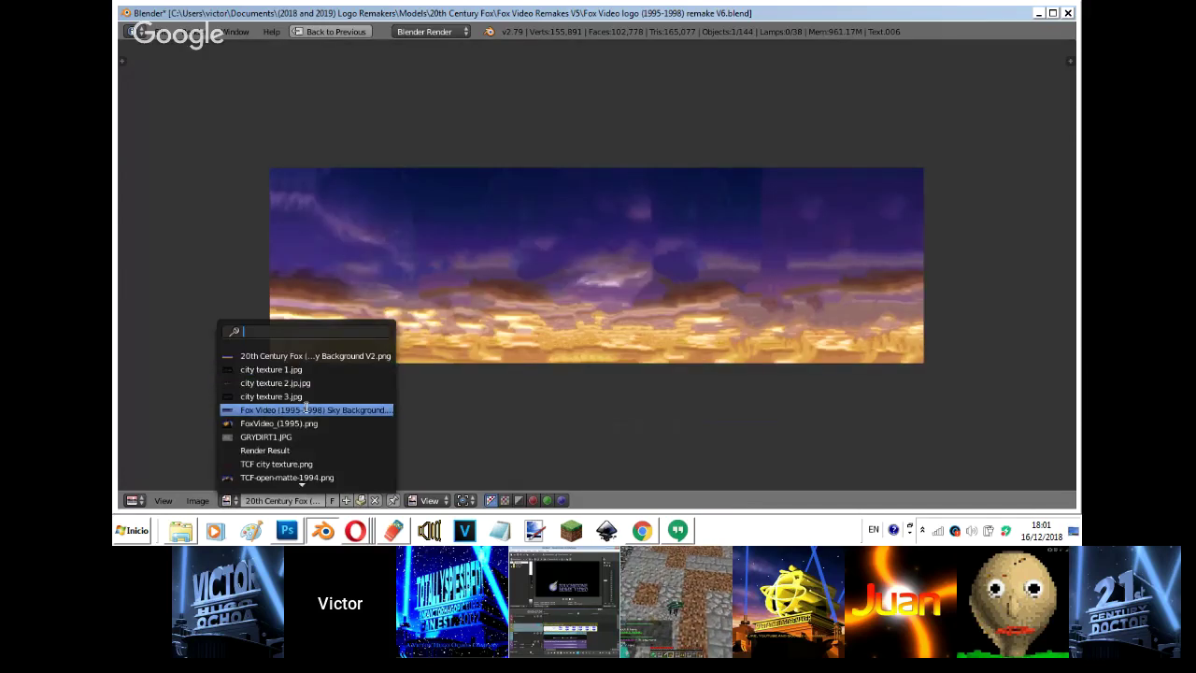
pyautogui.click(307, 410)
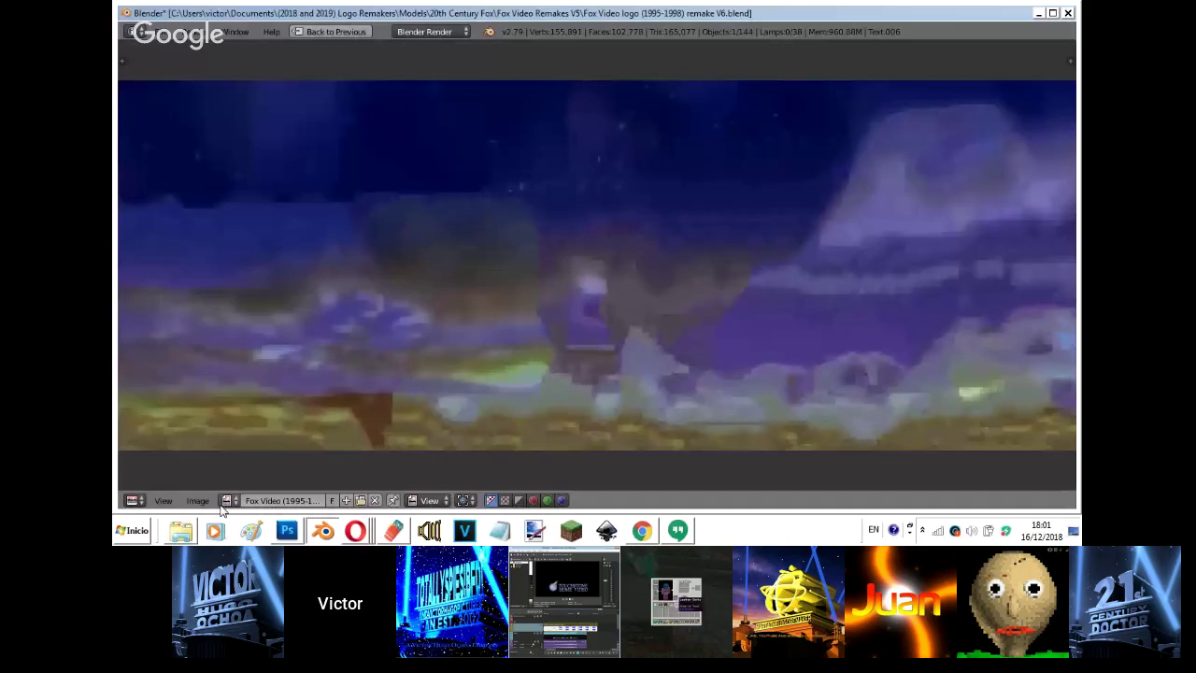
pyautogui.click(225, 502)
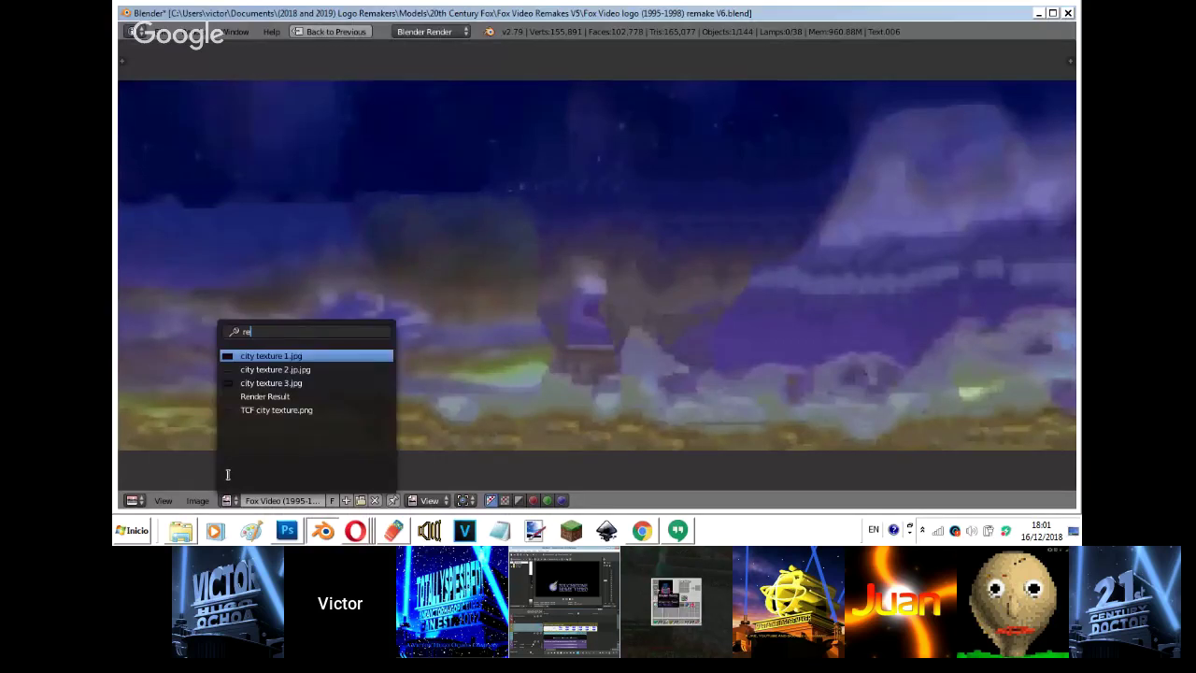
pyautogui.click(259, 396)
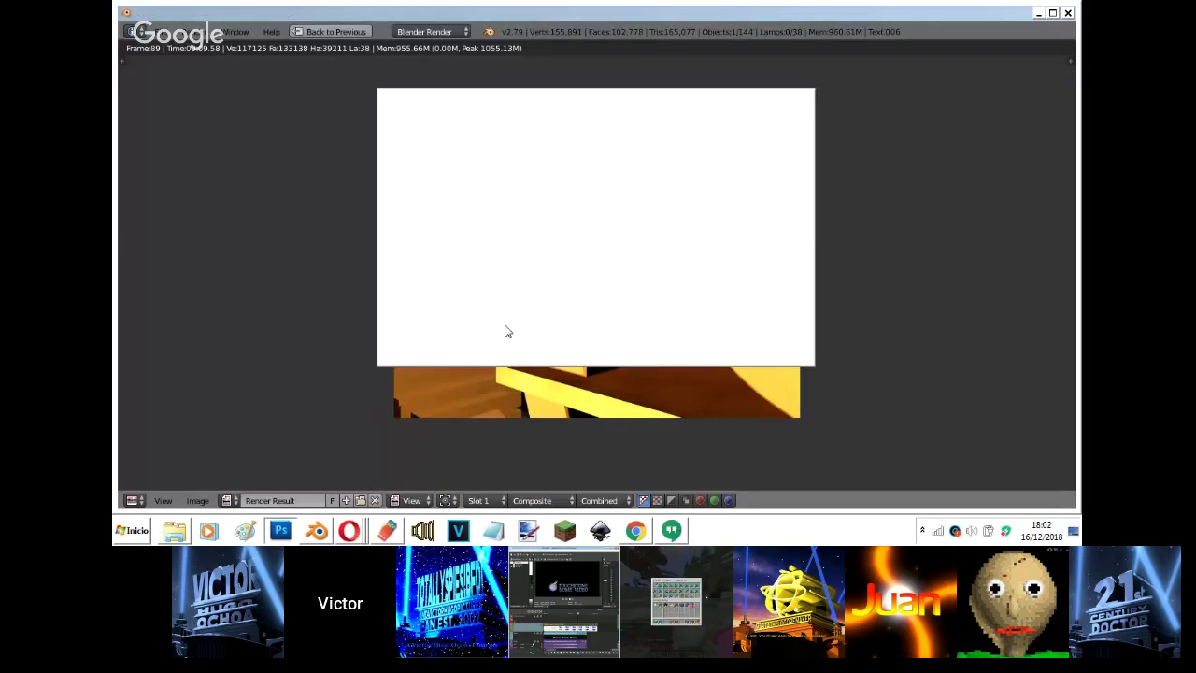
pyautogui.click(832, 372)
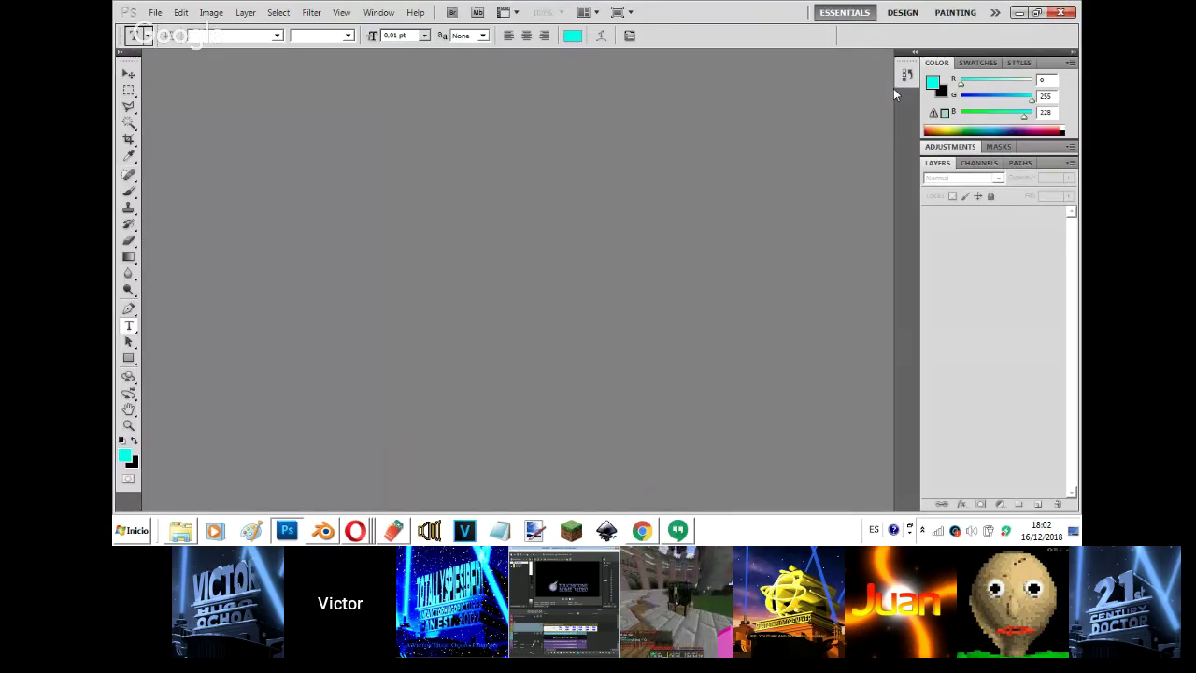
pyautogui.hotkey('ctrl', 'o')
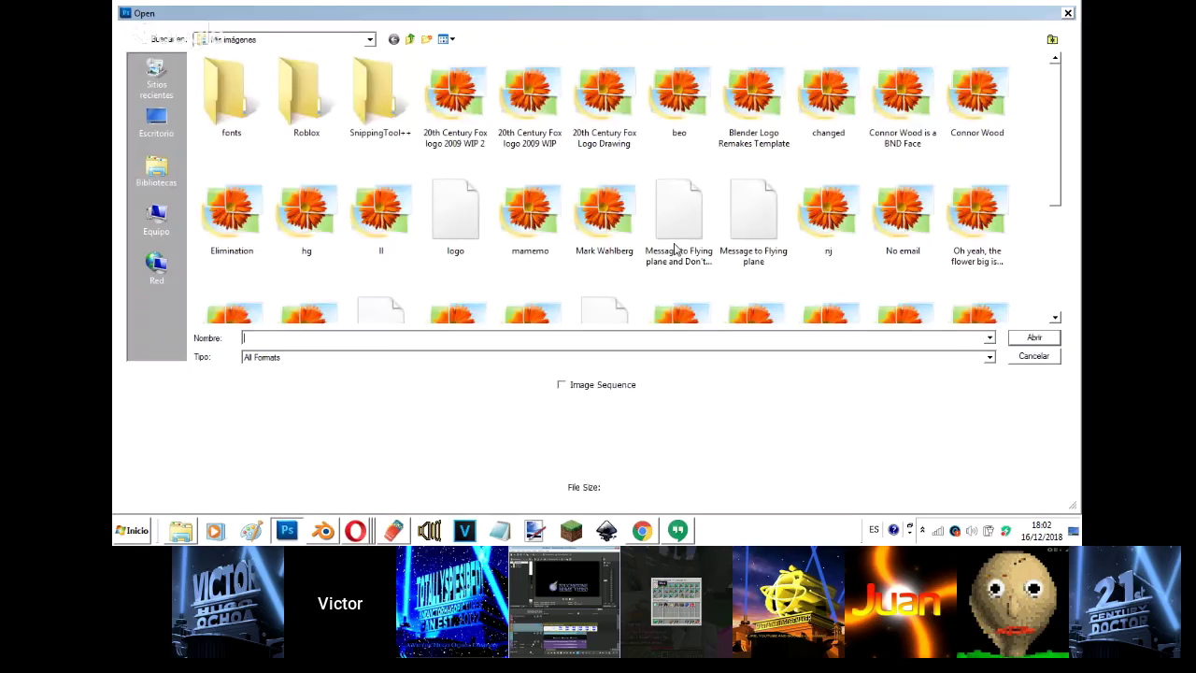
pyautogui.press('Escape')
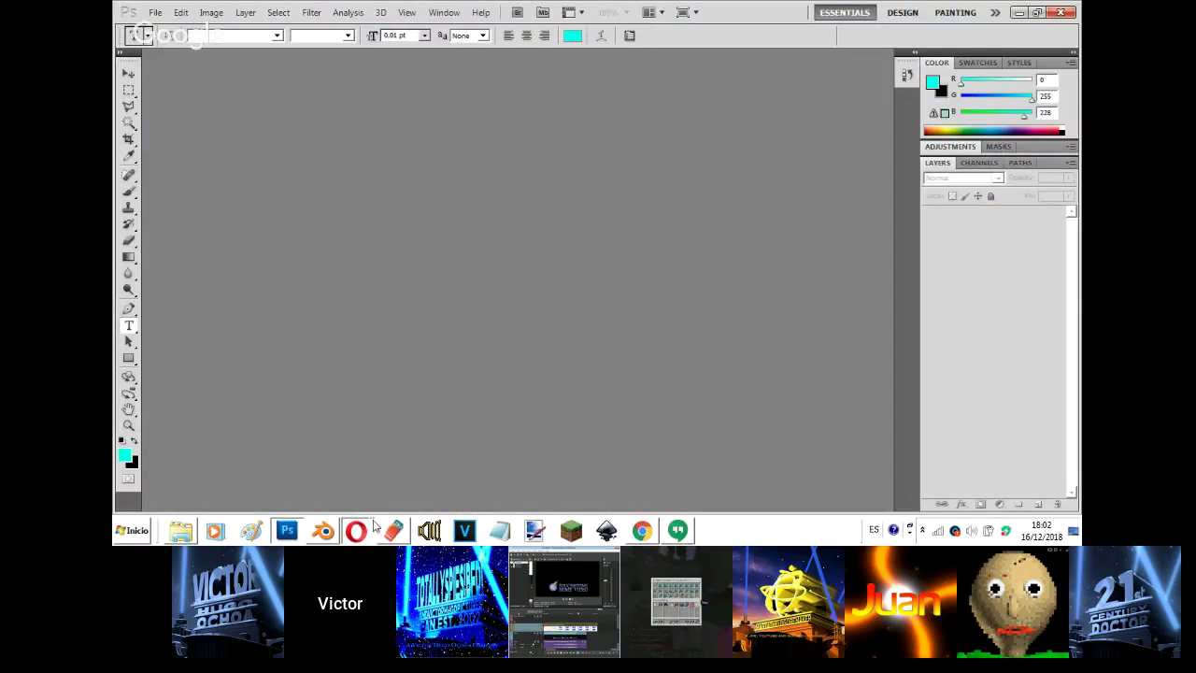
# - Check the live stream page in Opera, the stream's group conversation in Hangouts, and the video call window
pyautogui.moveTo(355, 531)
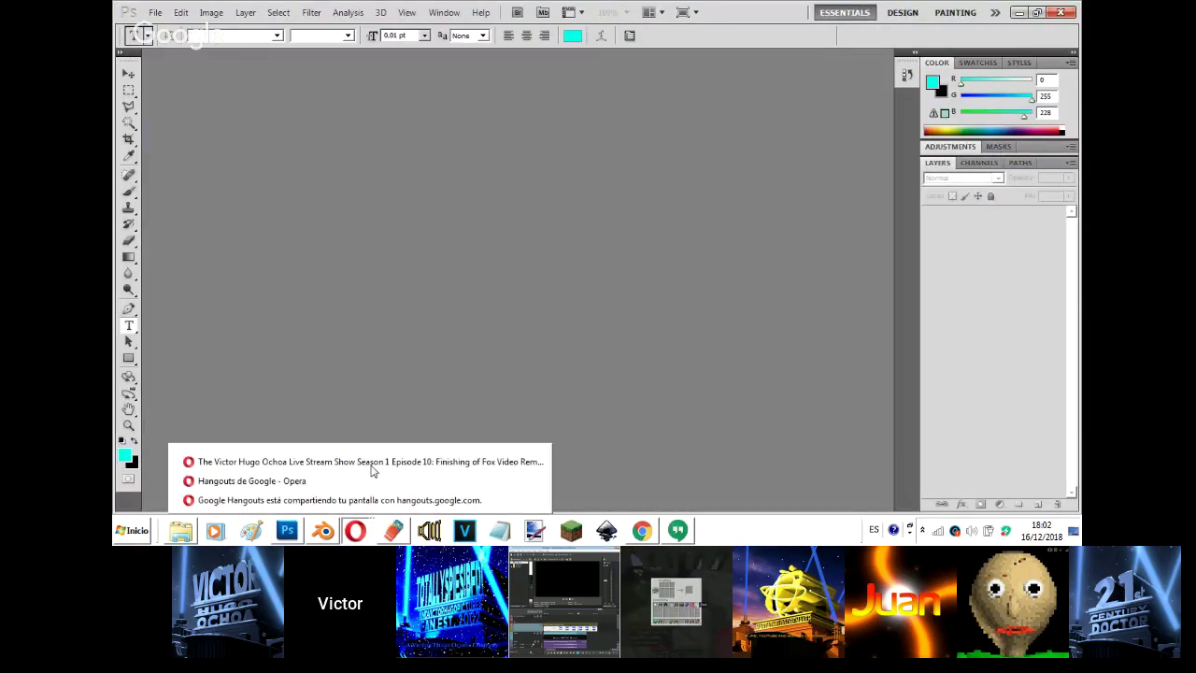
pyautogui.click(372, 463)
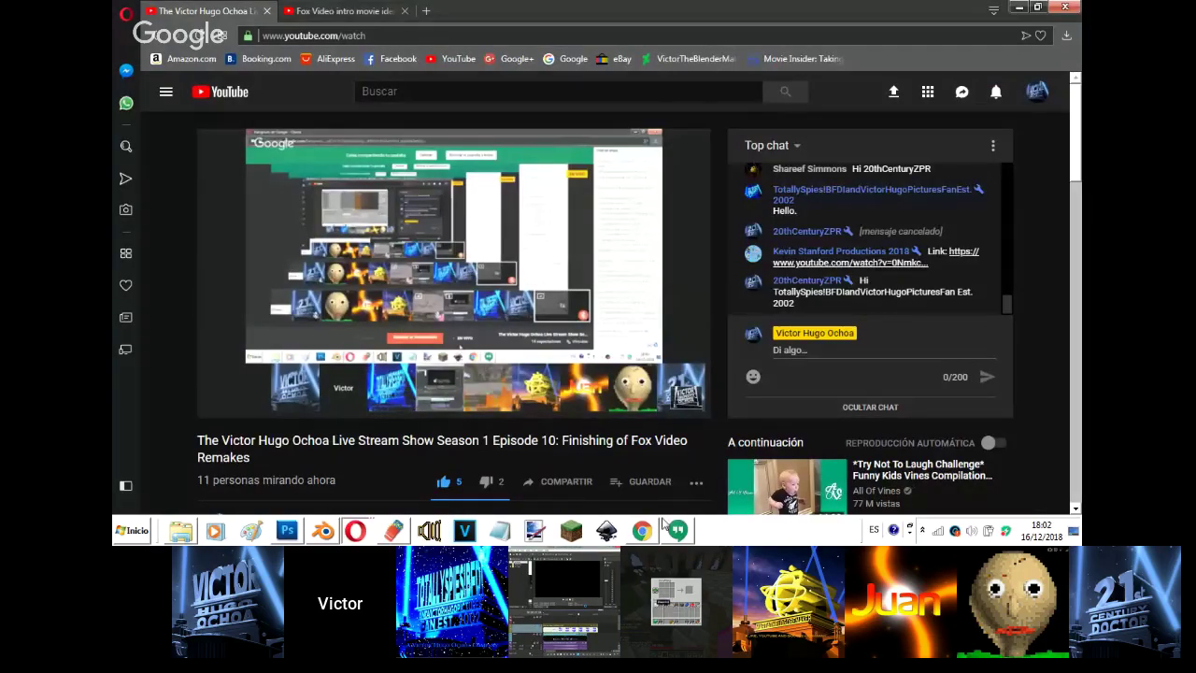
pyautogui.click(675, 530)
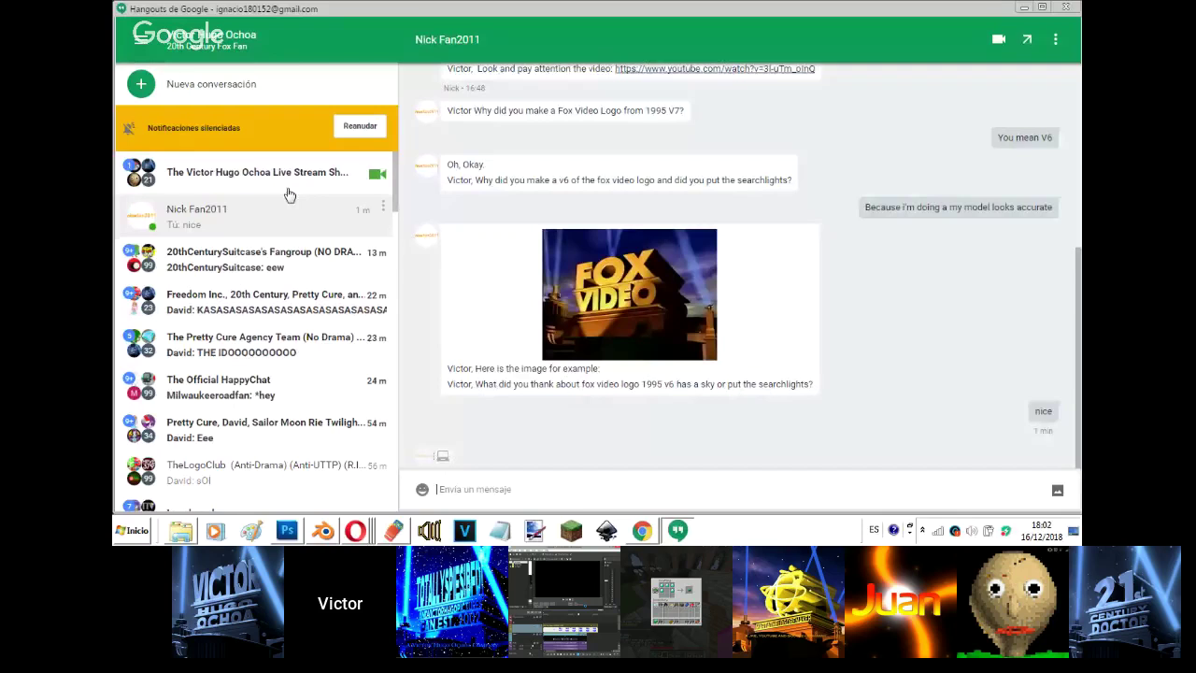
pyautogui.click(289, 187)
pyautogui.moveTo(355, 530)
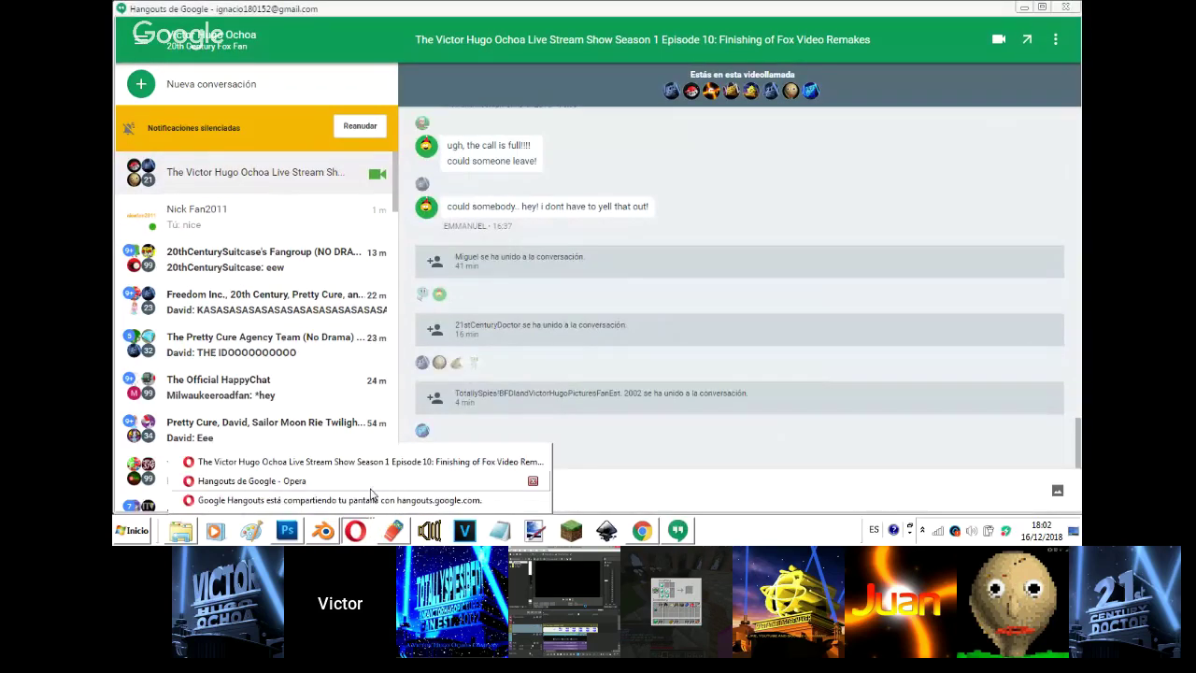
pyautogui.click(368, 480)
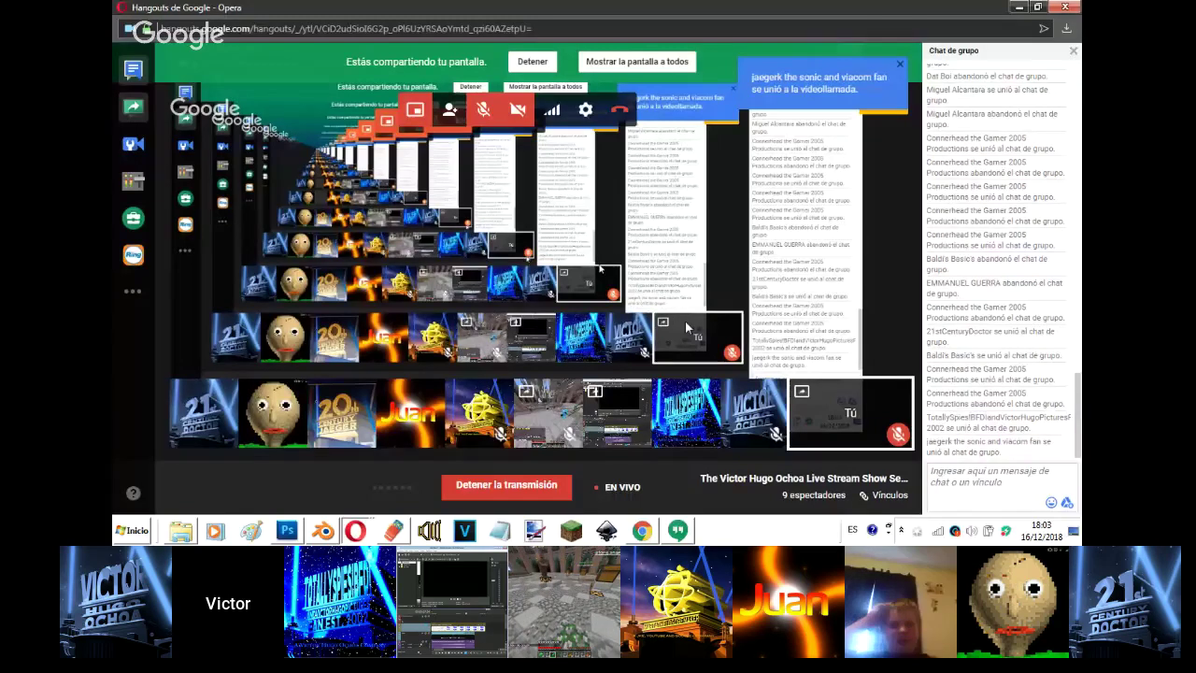
# - Reply "JX" in the live stream's Hangouts group conversation and switch back to the Opera windows
pyautogui.click(680, 532)
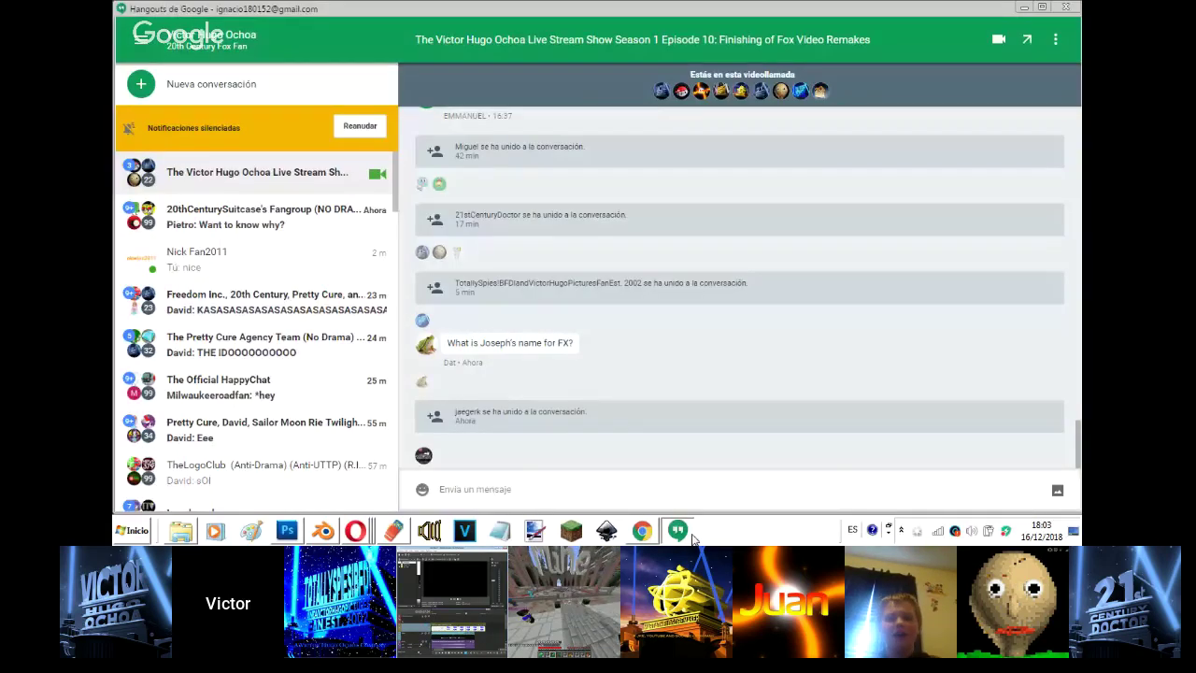
pyautogui.click(355, 531)
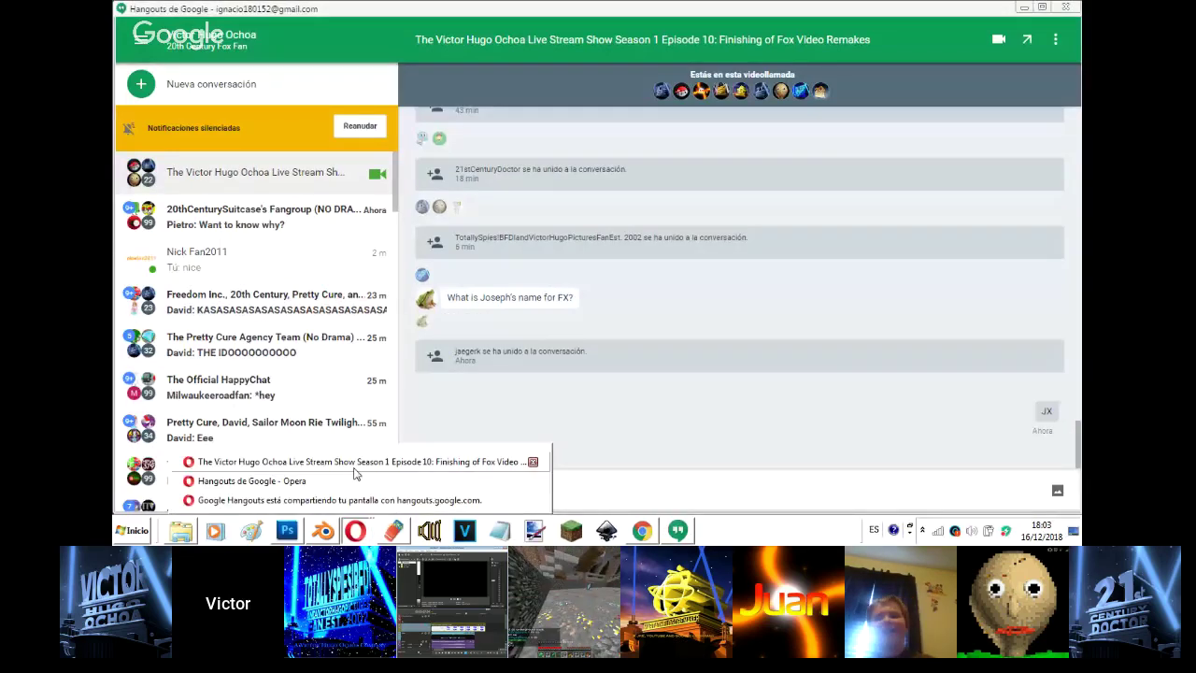
pyautogui.click(355, 478)
# - Switch to Blender, close the render result, and select the searchlight beam to the right of the Fox Video structure
pyautogui.click(323, 530)
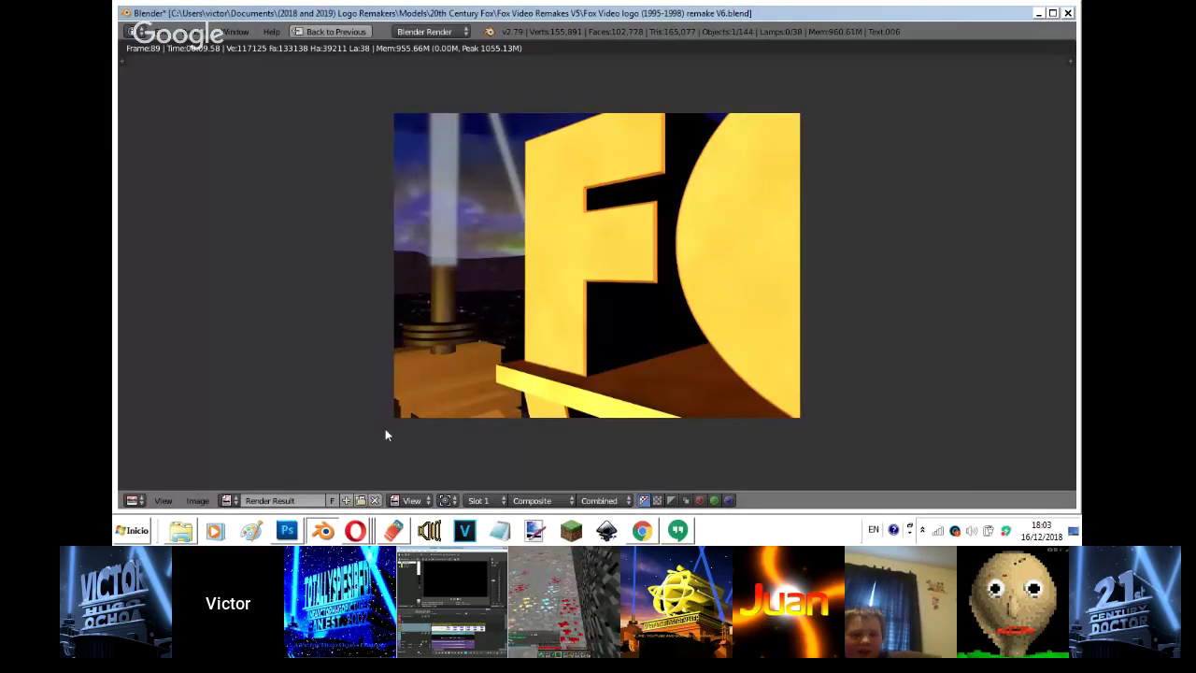
pyautogui.press('Escape')
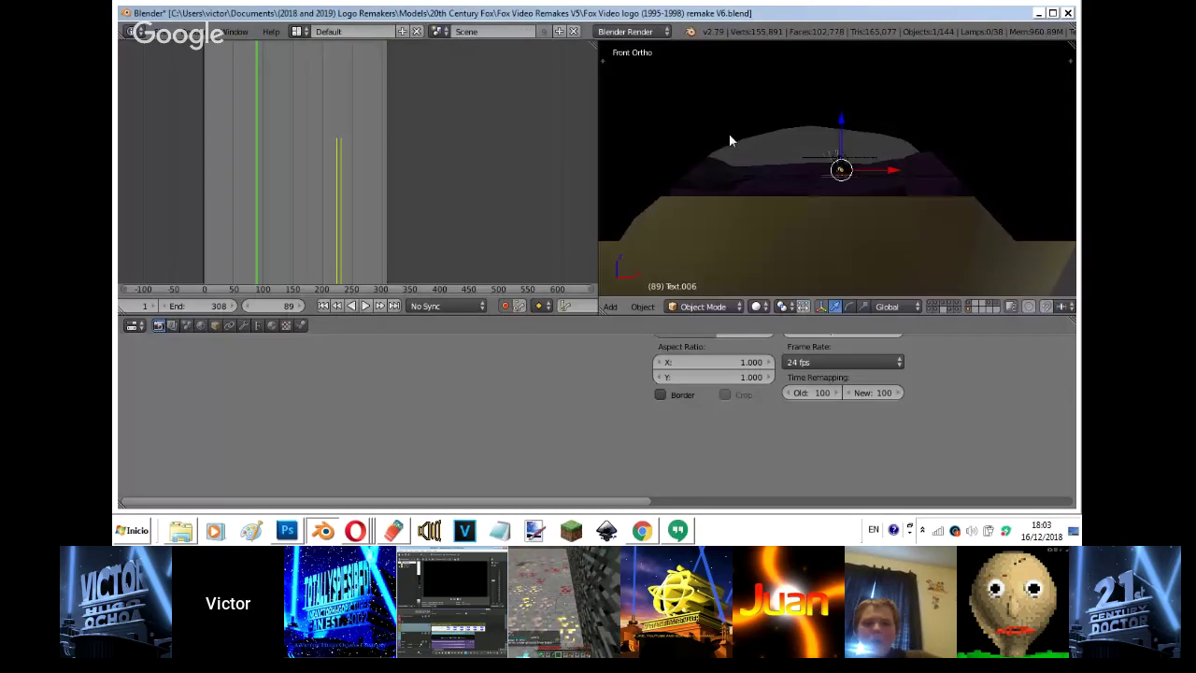
pyautogui.scroll(4, 730, 135)
pyautogui.scroll(2, 730, 134)
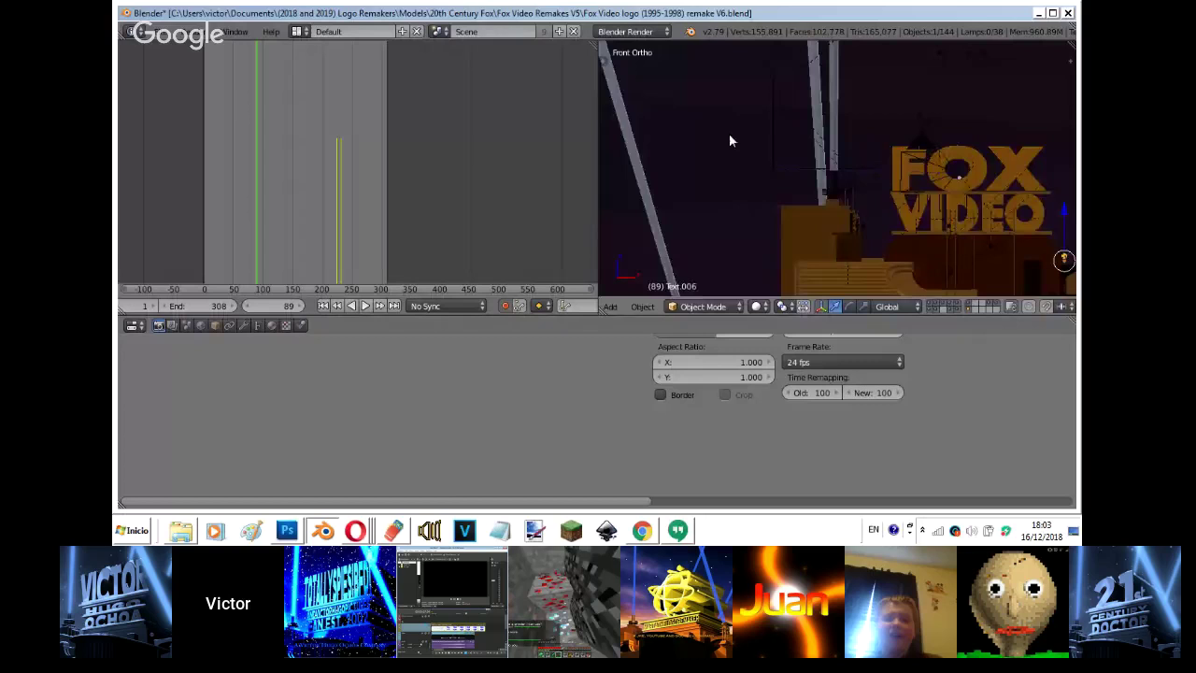
pyautogui.keyDown('shift'); pyautogui.moveTo(730, 135); pyautogui.dragTo(420, 84, button='middle'); pyautogui.keyUp('shift')
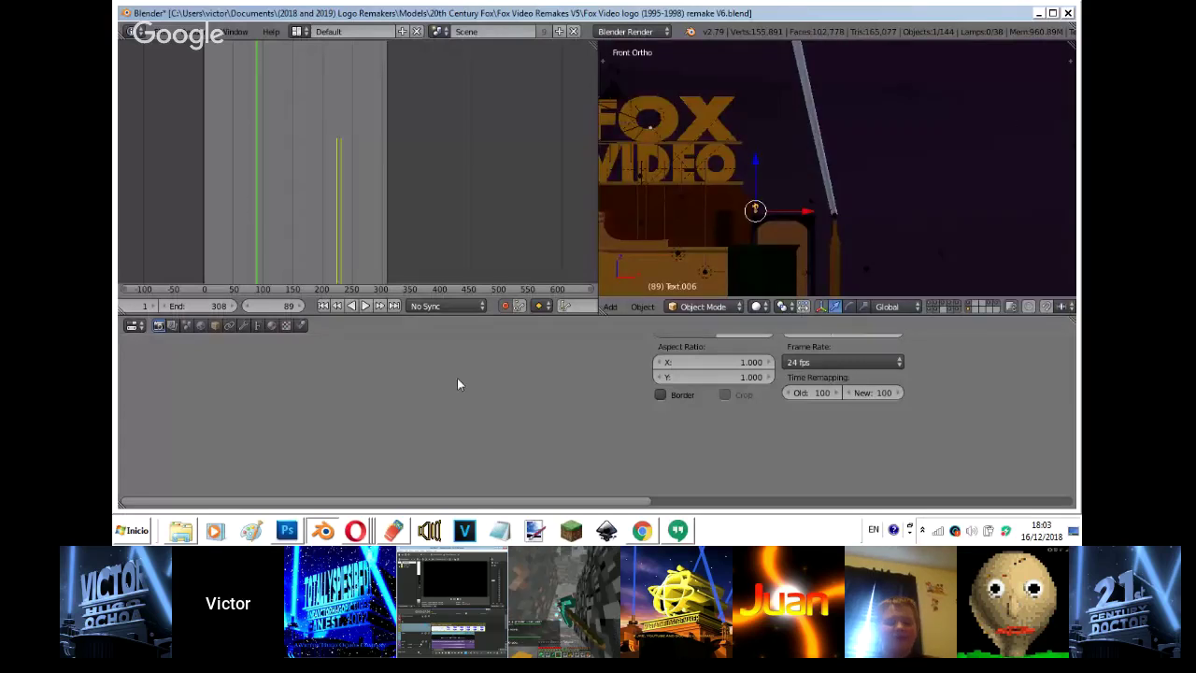
pyautogui.scroll(3, 889, 80)
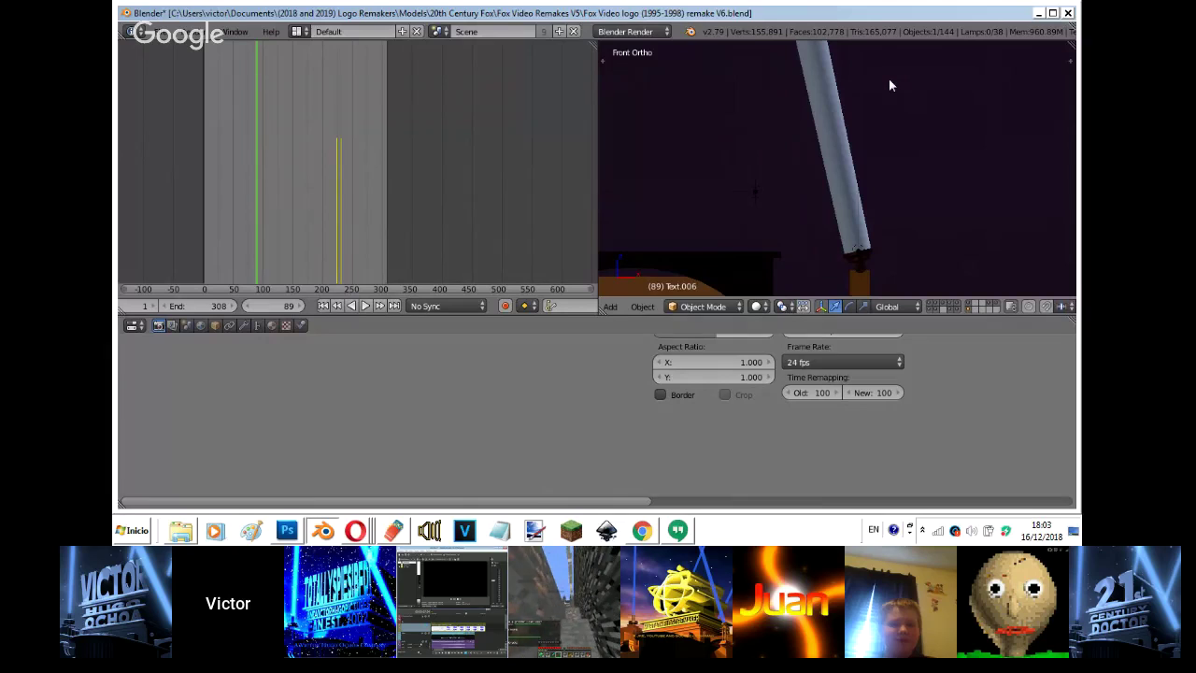
pyautogui.scroll(1, 889, 85)
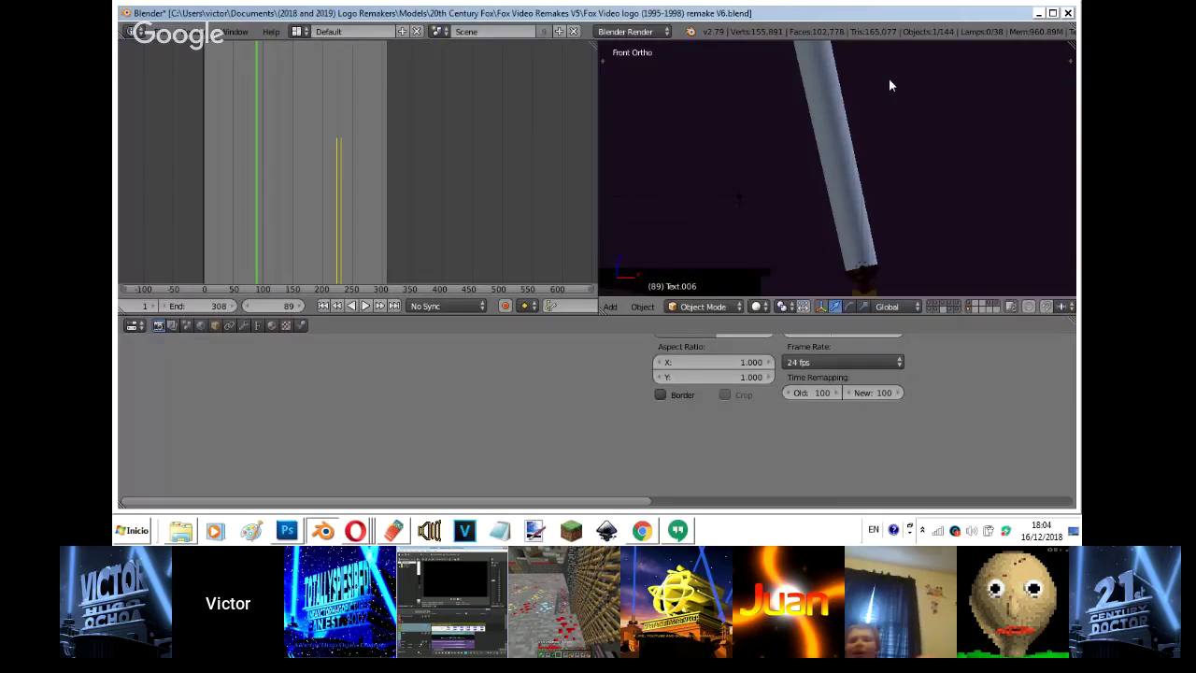
pyautogui.keyDown('shift'); pyautogui.moveTo(842, 155); pyautogui.dragTo(832, 159, button='middle'); pyautogui.keyUp('shift')
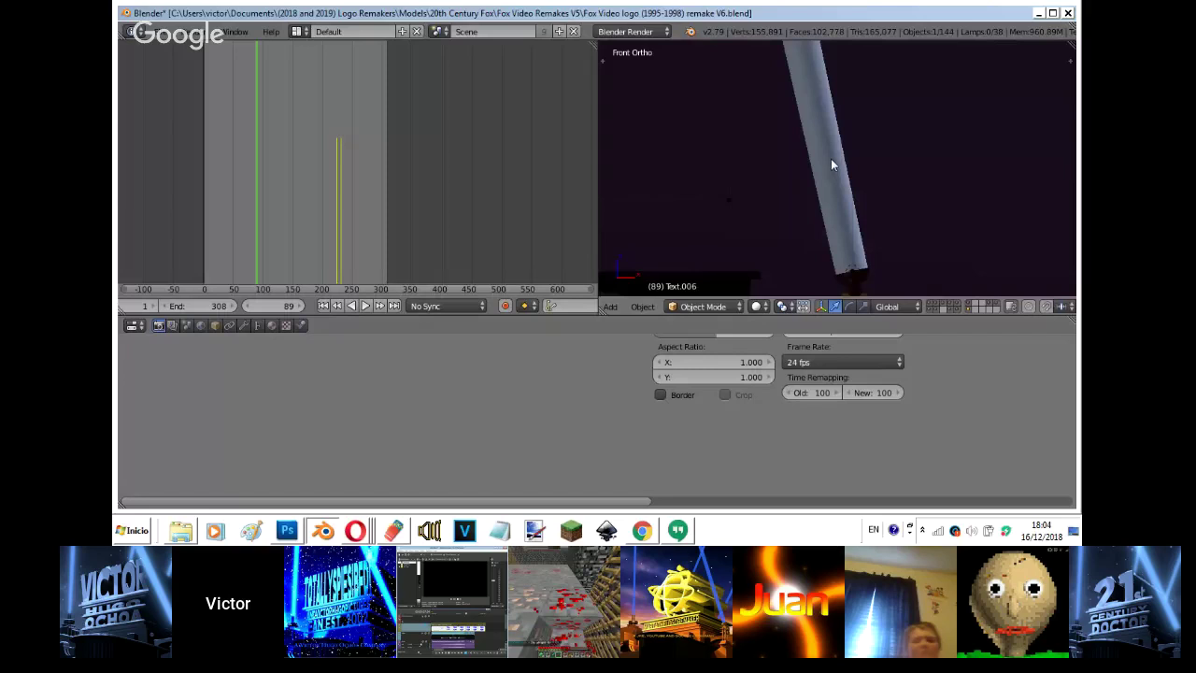
pyautogui.rightClick(832, 160)
# - Show the background reference clip in camera view and play the animation, stopping at frame 93
pyautogui.press('KP_0')
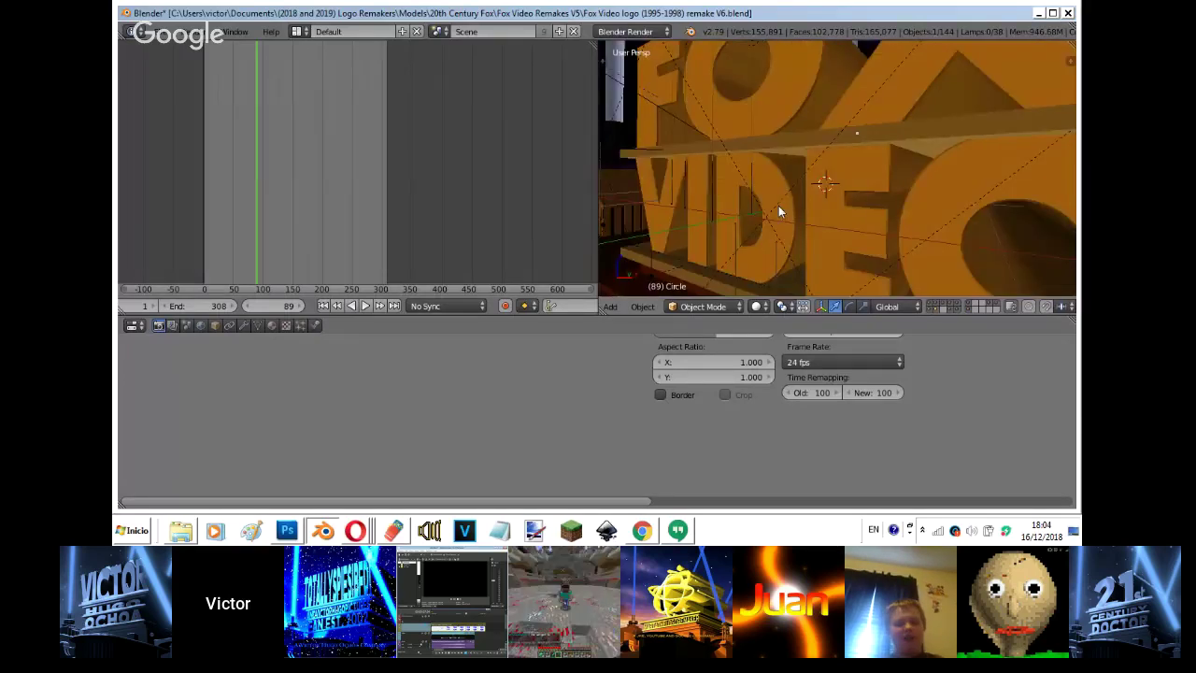
pyautogui.press('n')
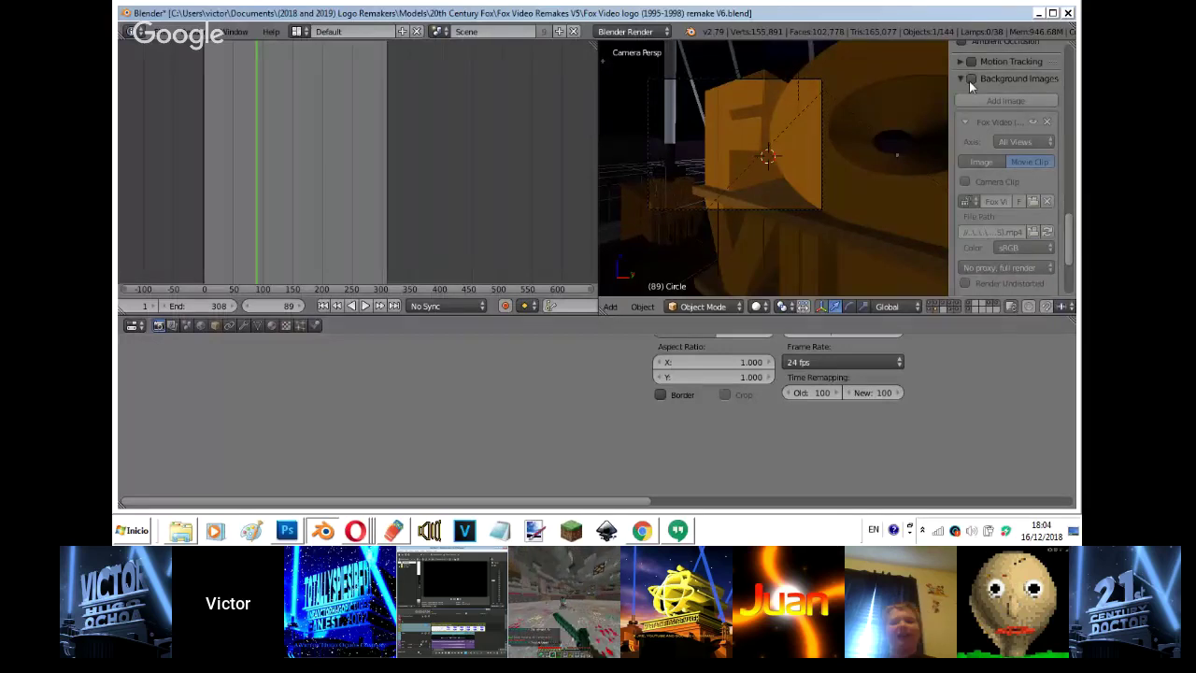
pyautogui.press('n')
pyautogui.hotkey('alt', 'a')
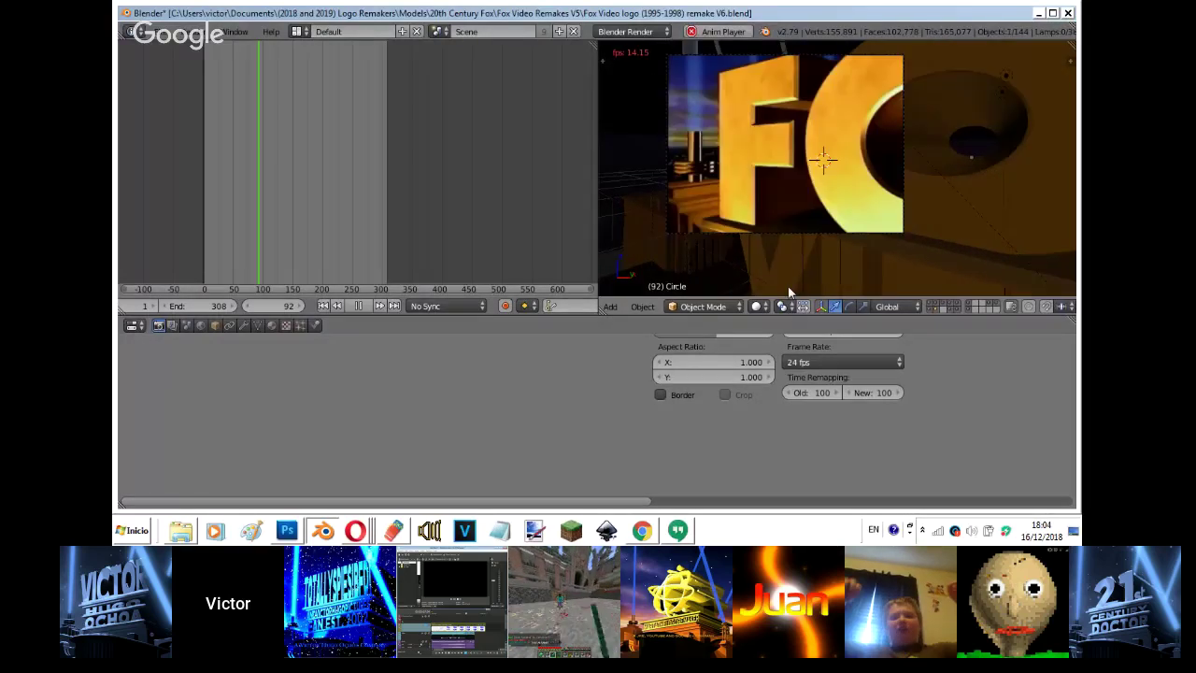
pyautogui.hotkey('alt', 'a')
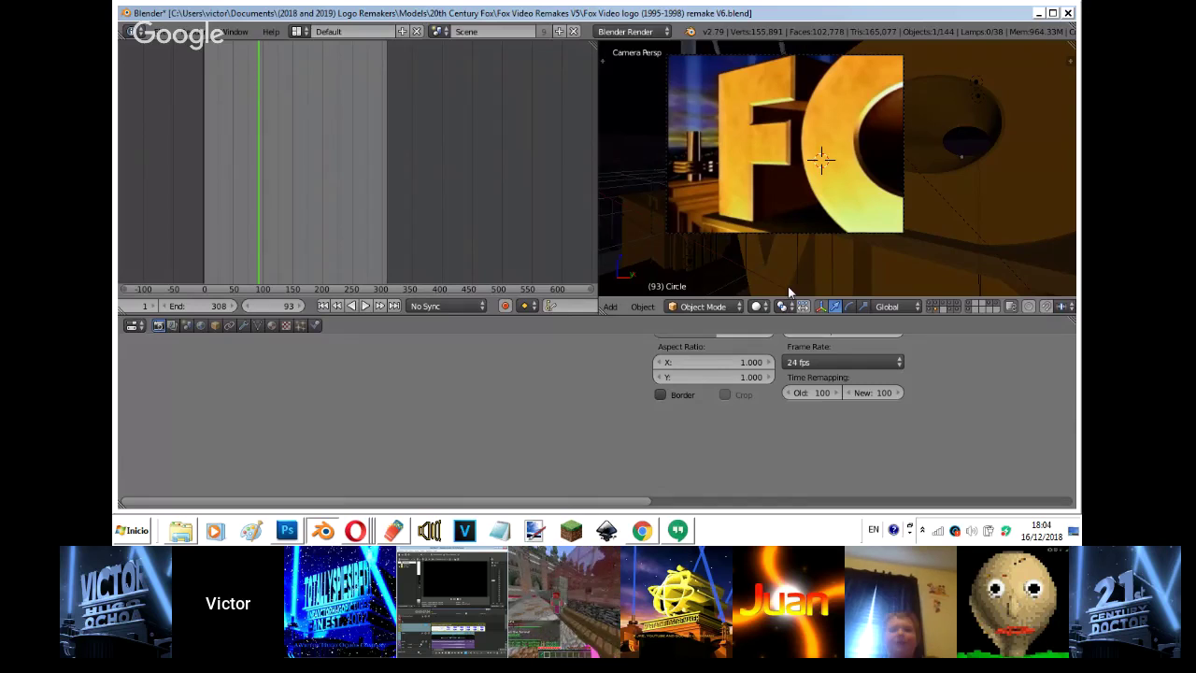
pyautogui.scroll(-1, 788, 293)
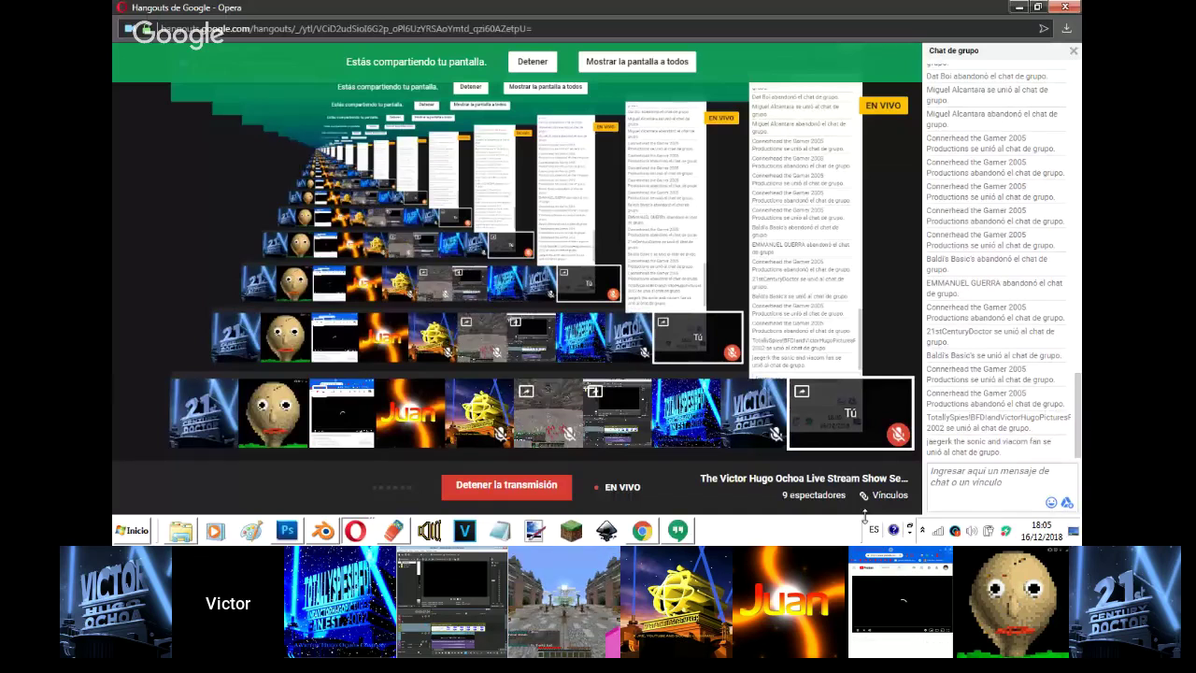
# - Switch to Hangouts and check the live stream's group conversation for new messages
pyautogui.click(658, 533)
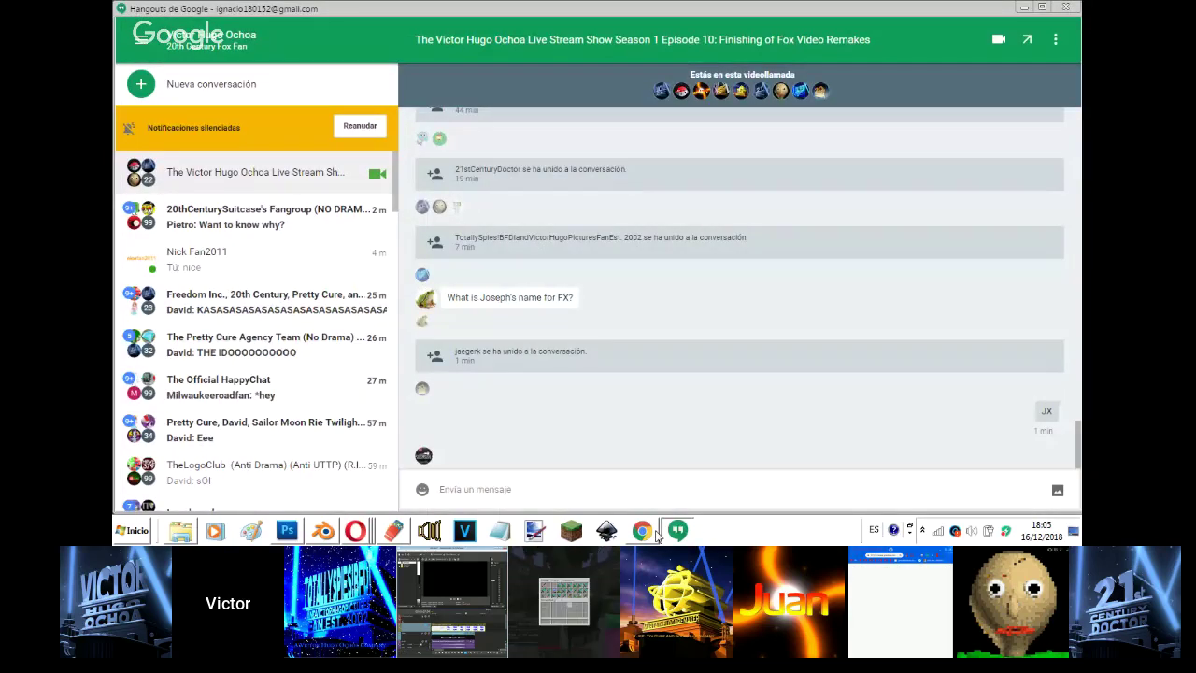
# - Check the live broadcast in the Opera Hangouts window and switch back to Blender
pyautogui.click(658, 535)
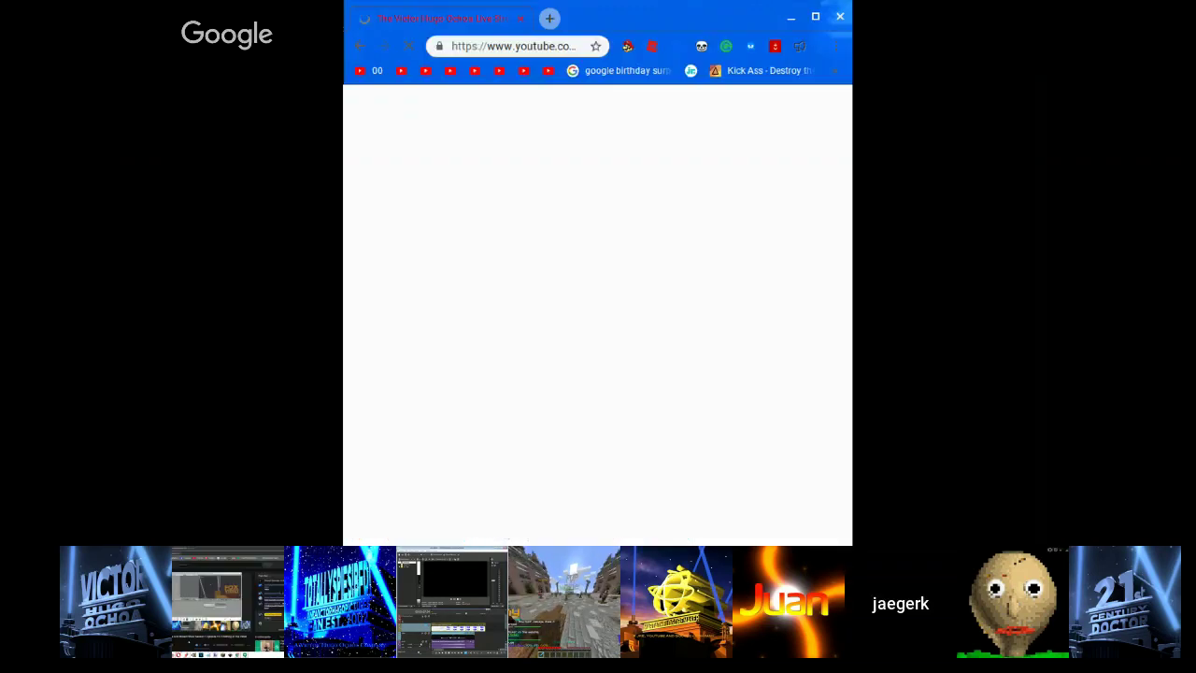
pyautogui.click(391, 475)
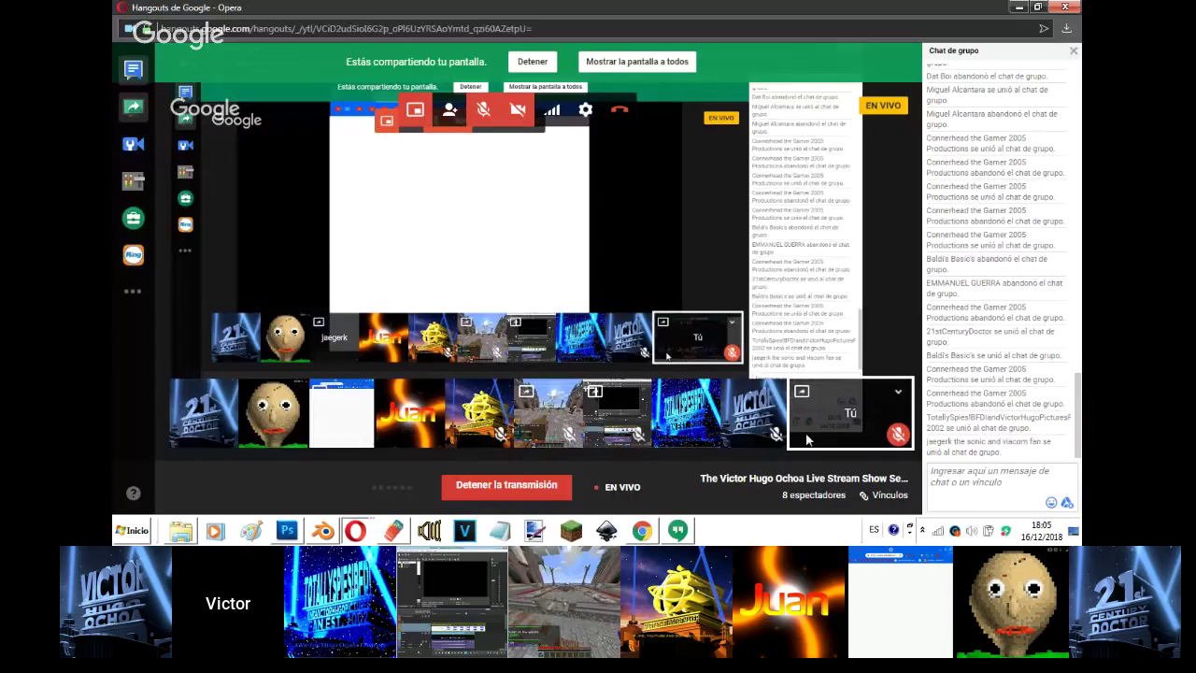
pyautogui.click(324, 531)
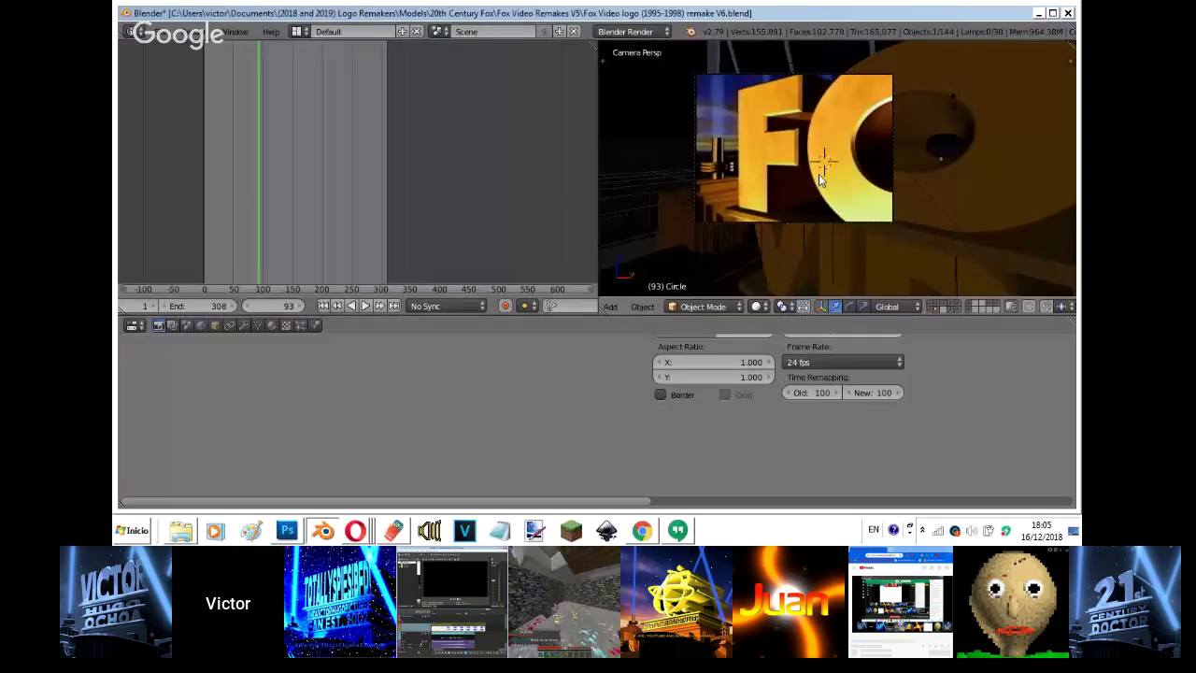
# - Select the camera and move the current frame back to 11
pyautogui.hotkey('ctrl', 'z')
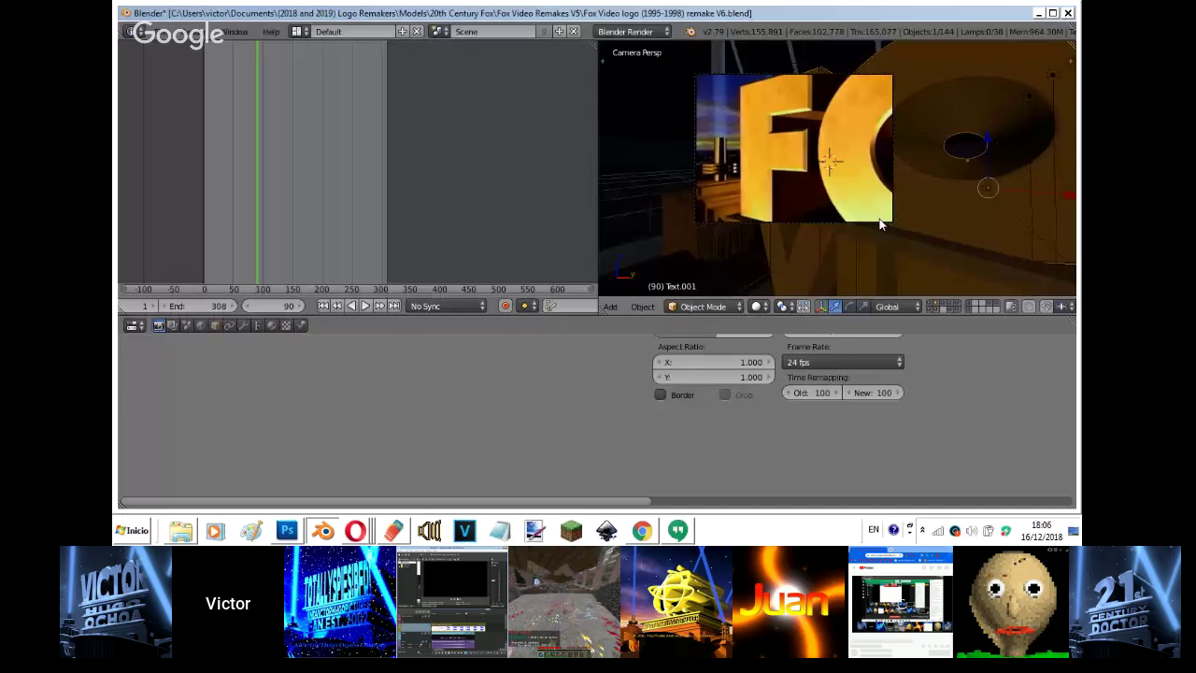
pyautogui.rightClick(882, 224)
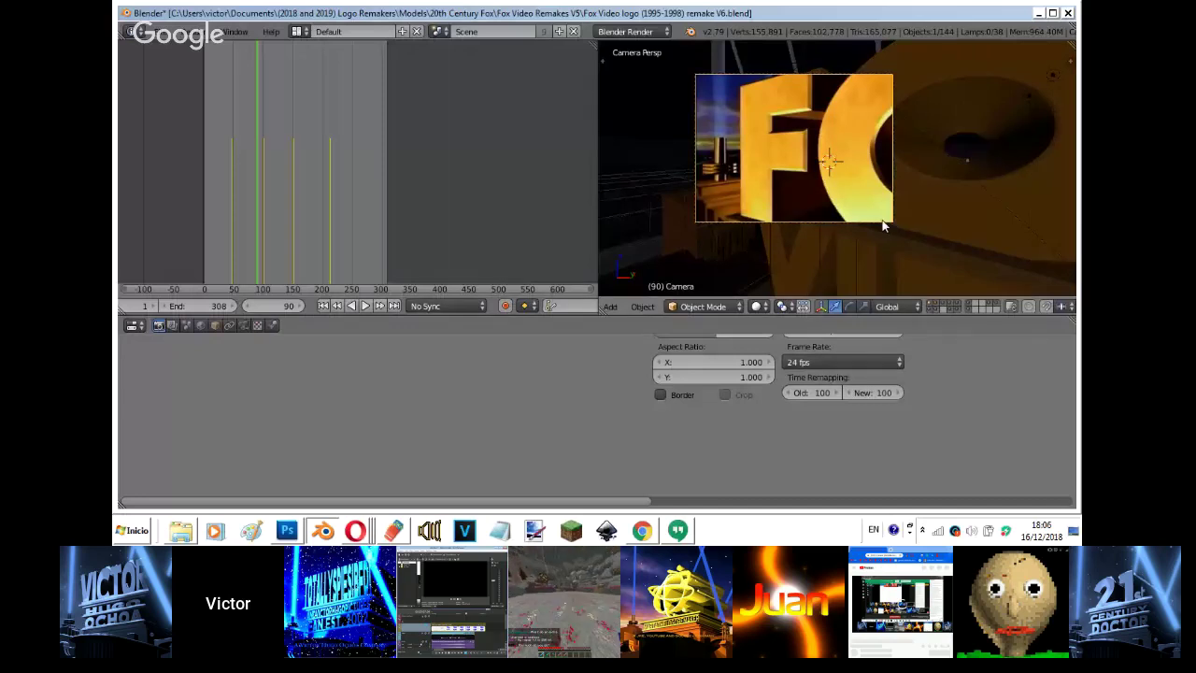
pyautogui.hotkey('ctrl', 'z')
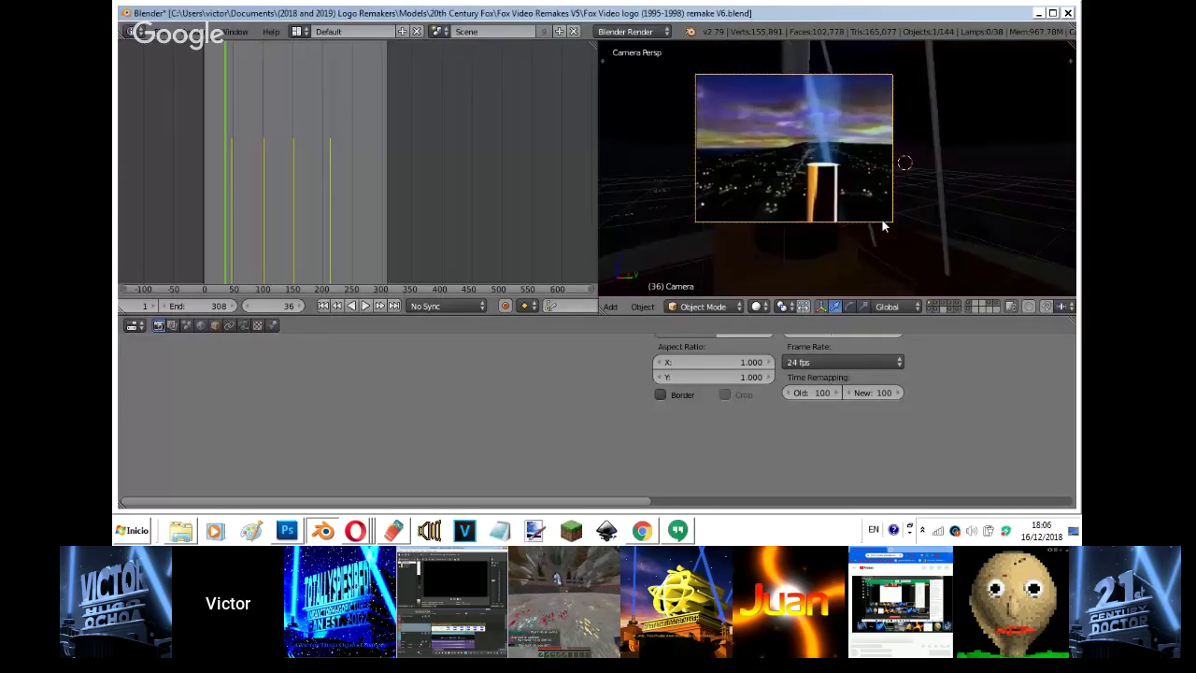
pyautogui.hotkey('ctrl', 'z')
pyautogui.keyDown('alt'); pyautogui.scroll(-20, 883, 225); pyautogui.keyUp('alt')
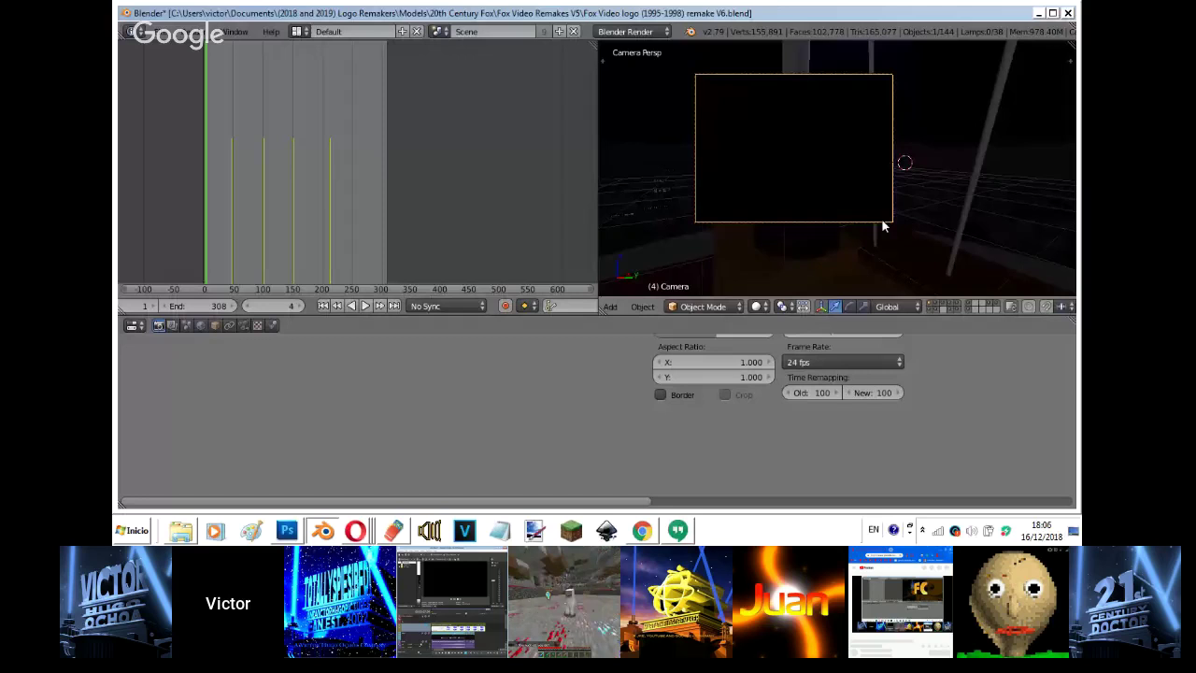
pyautogui.keyDown('alt'); pyautogui.scroll(7, 883, 224); pyautogui.keyUp('alt')
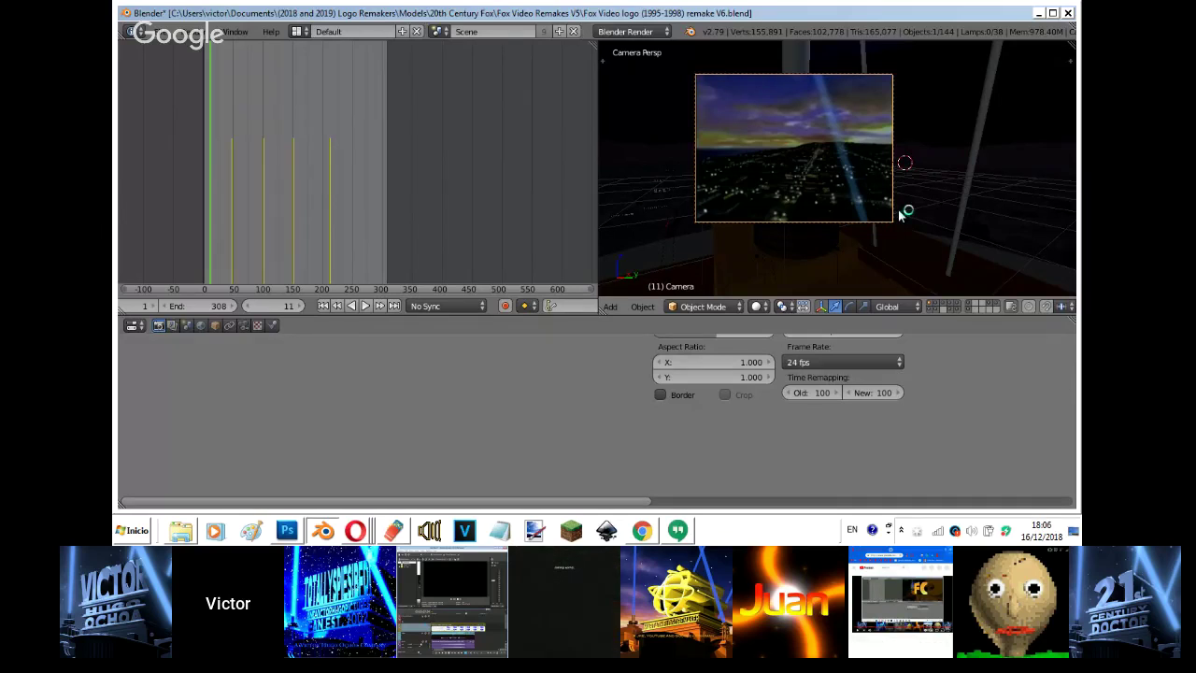
# - Show the background reference clip in front of the scene and lower its opacity to 0.323
pyautogui.press('n')
pyautogui.click(996, 260)
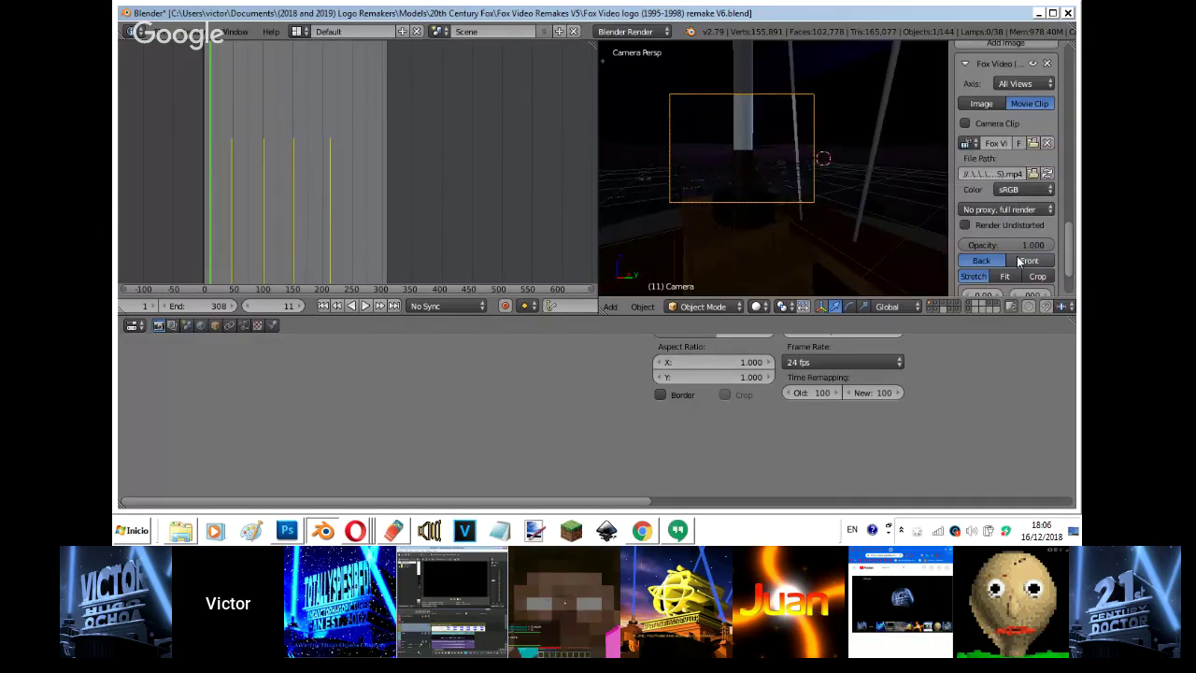
pyautogui.click(1019, 261)
pyautogui.moveTo(1019, 244); pyautogui.dragTo(955, 245)
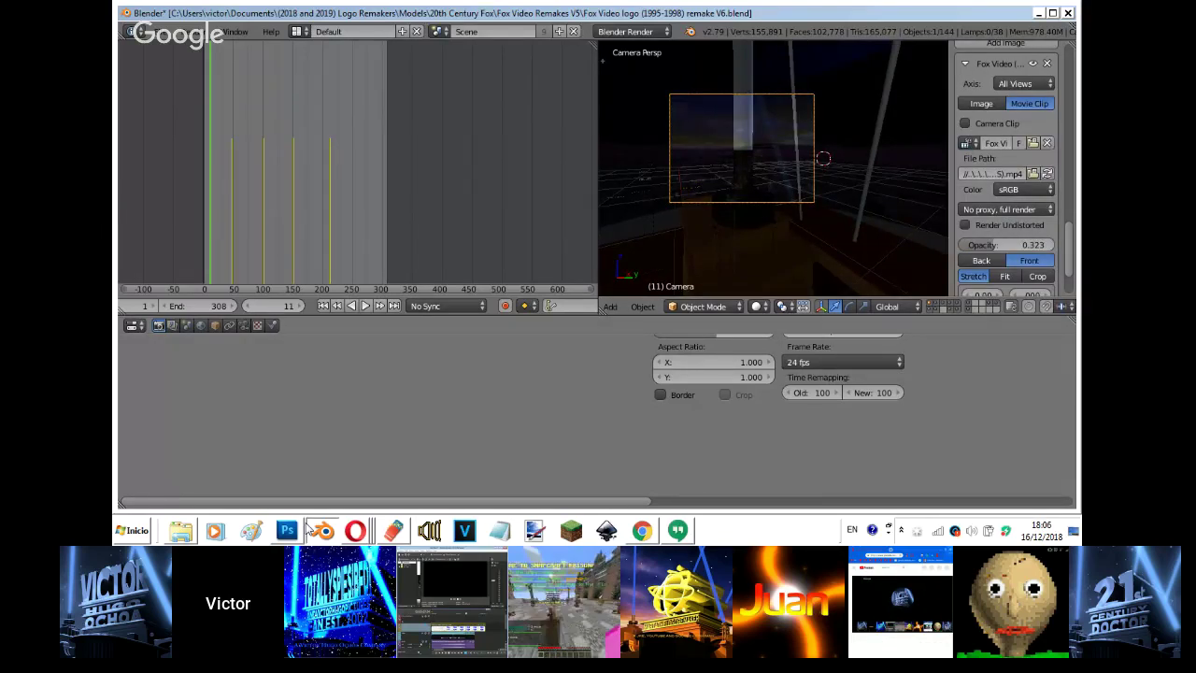
# - Check the YouTube stream page and read the new private Hangouts message about the Fox Video logo's fanfare
pyautogui.click(355, 530)
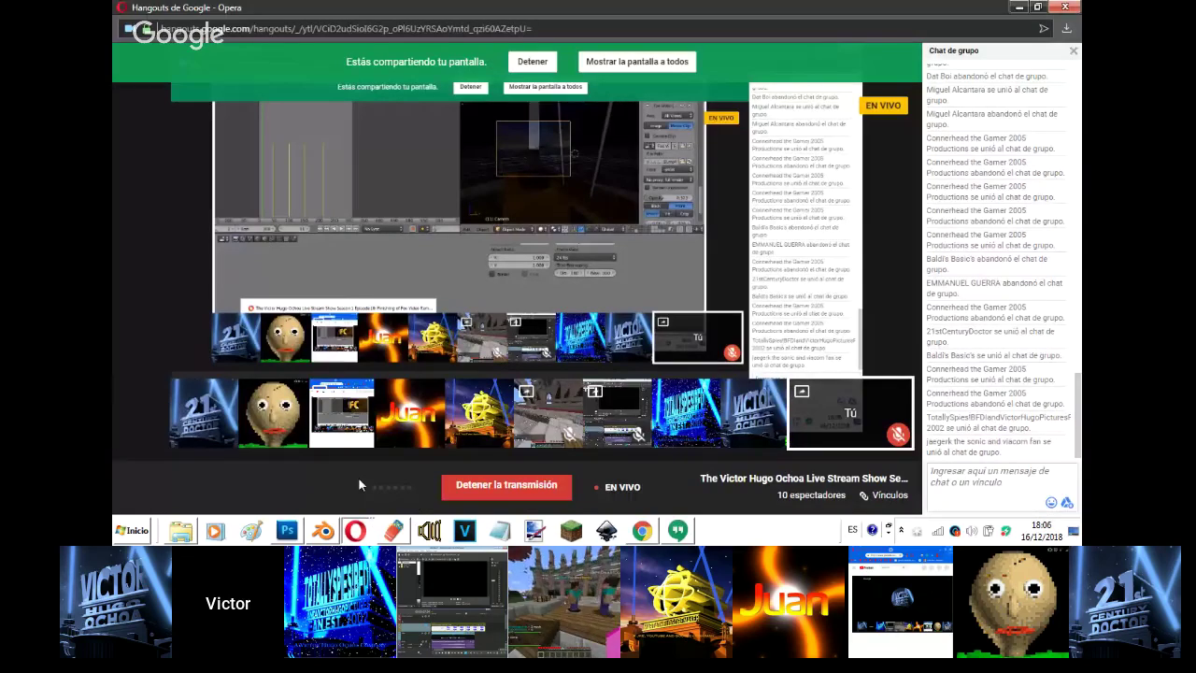
pyautogui.click(359, 485)
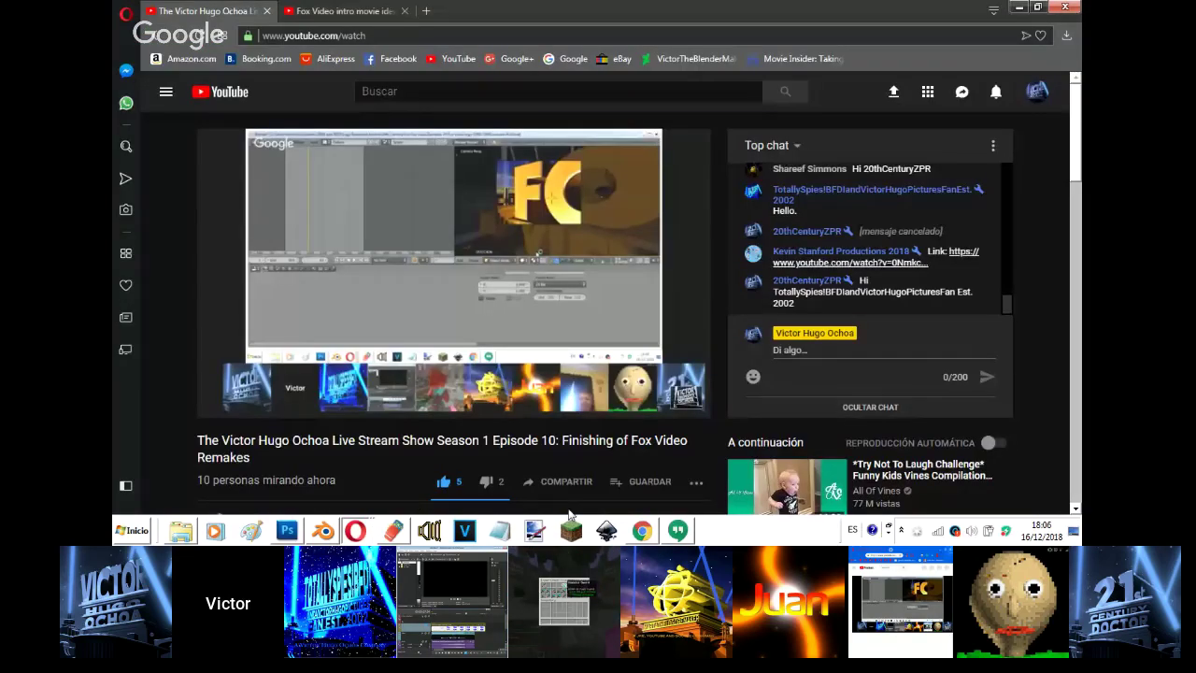
pyautogui.click(677, 530)
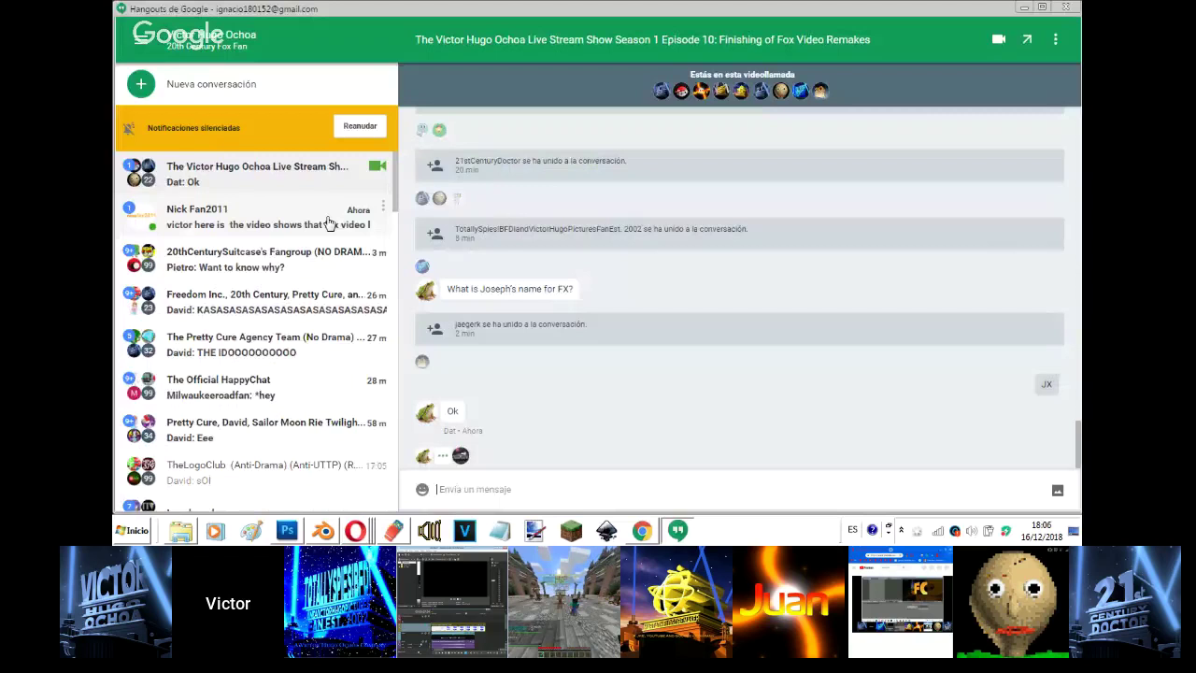
pyautogui.click(327, 223)
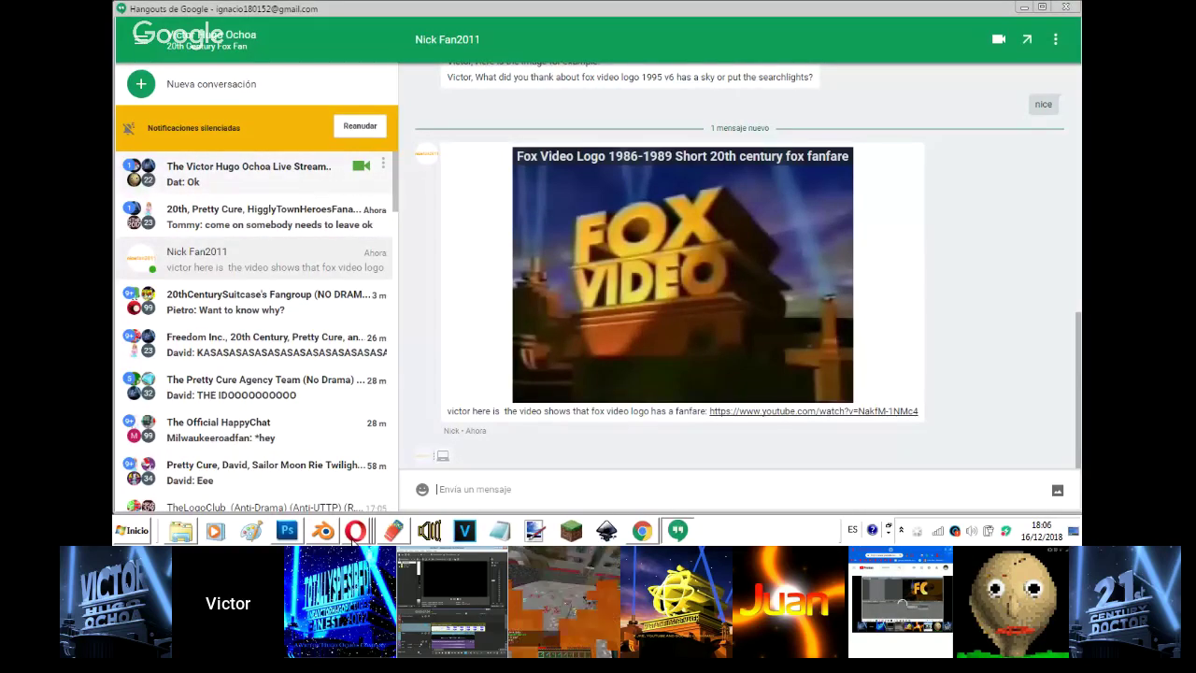
# - Focus your own shared screen in the broadcast window, and check the group conversation and the YouTube stream page
pyautogui.click(354, 531)
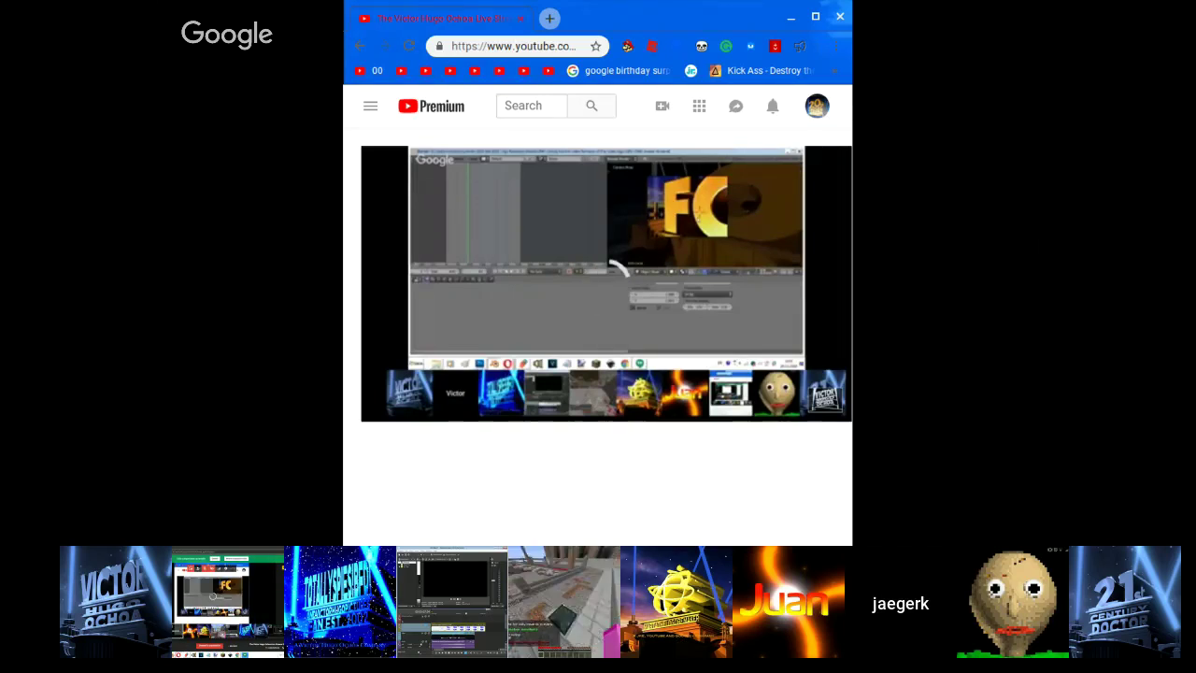
pyautogui.hotkey('alt', 'Tab')
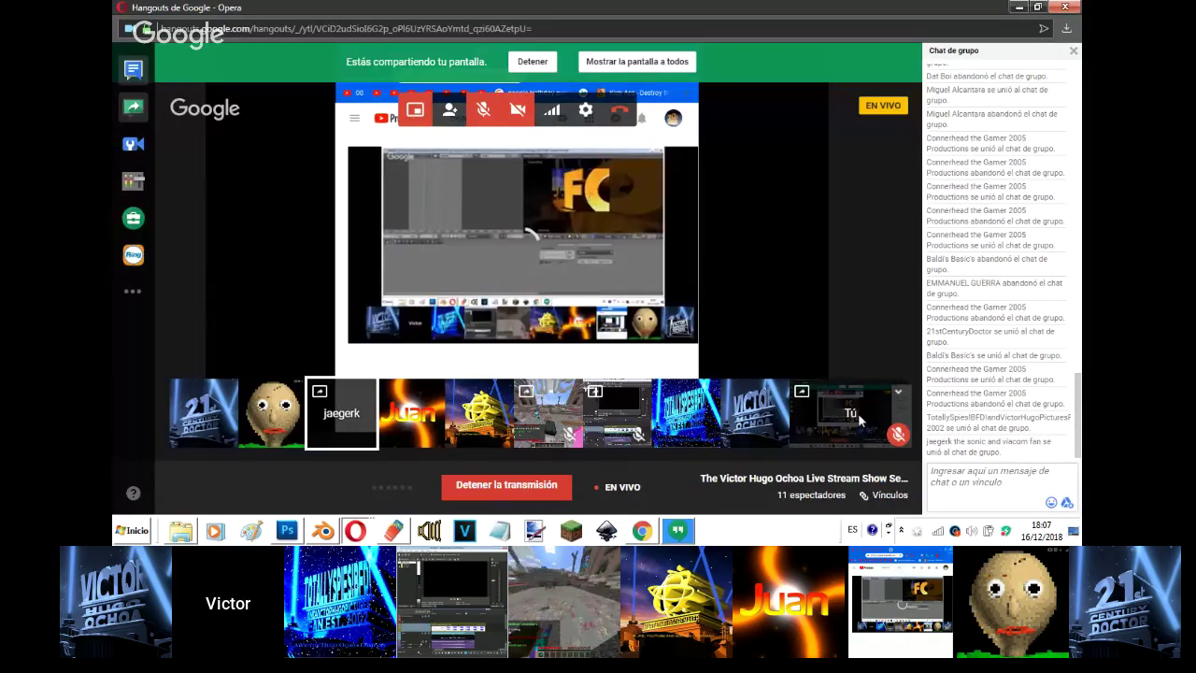
pyautogui.click(858, 413)
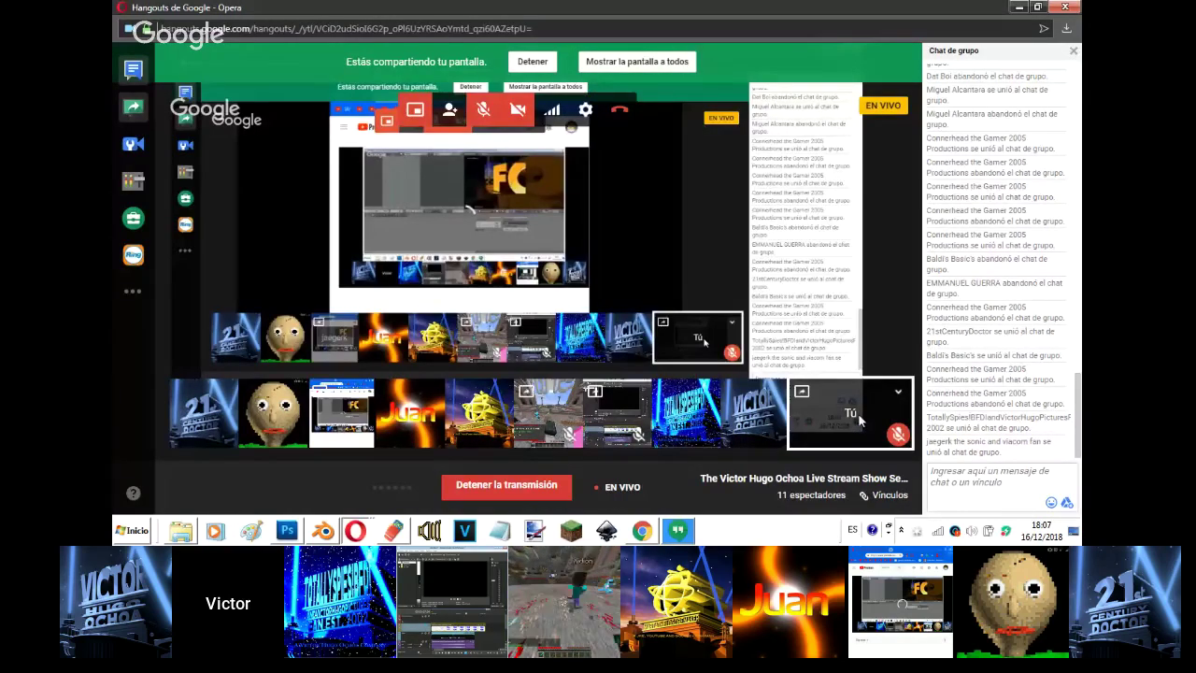
pyautogui.click(678, 530)
pyautogui.click(355, 530)
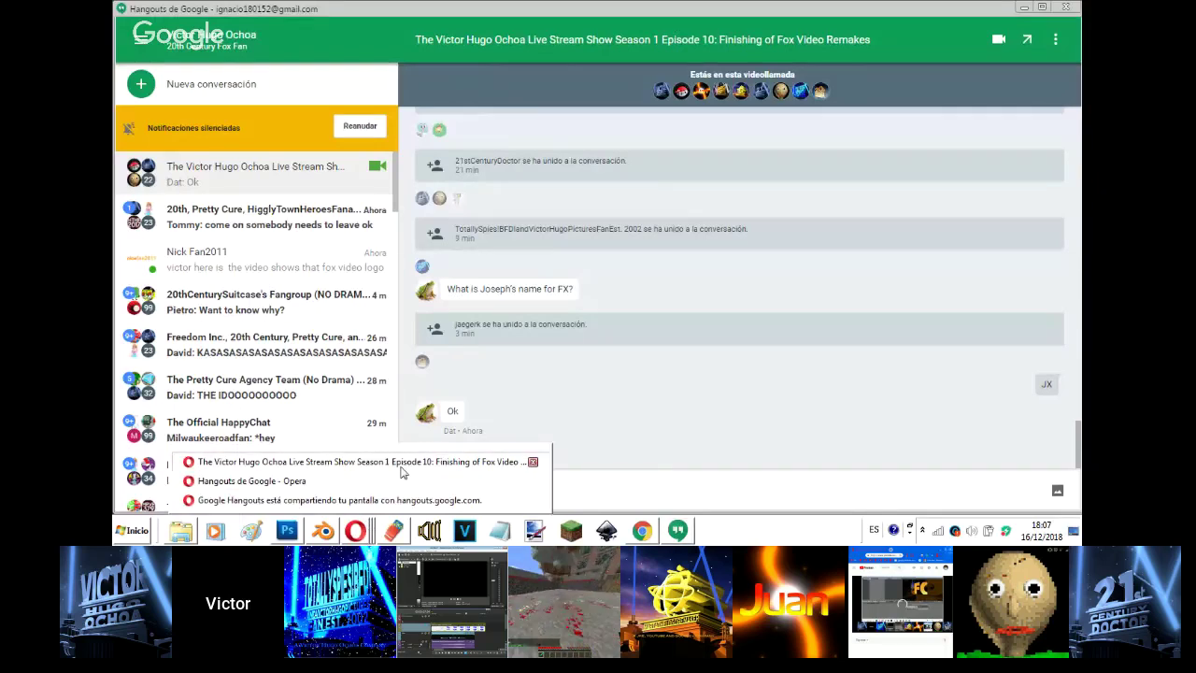
pyautogui.click(402, 467)
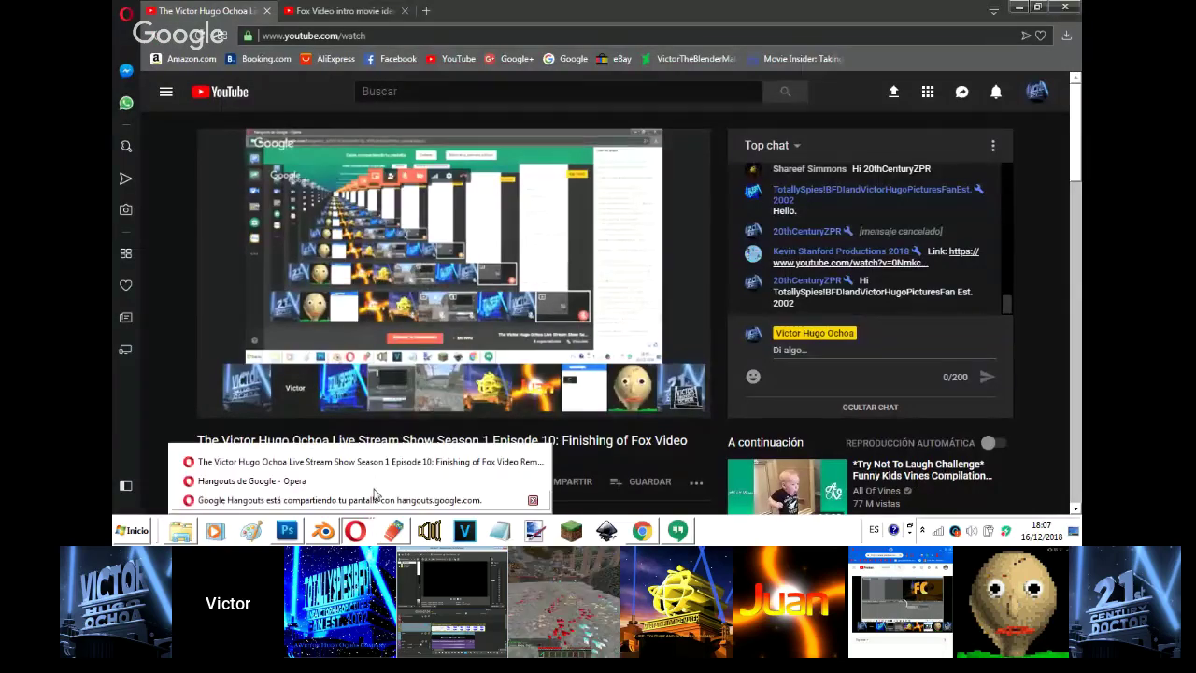
# - Switch to Blender and move the Empty in front of the camera sideways at frame 11
pyautogui.click(328, 535)
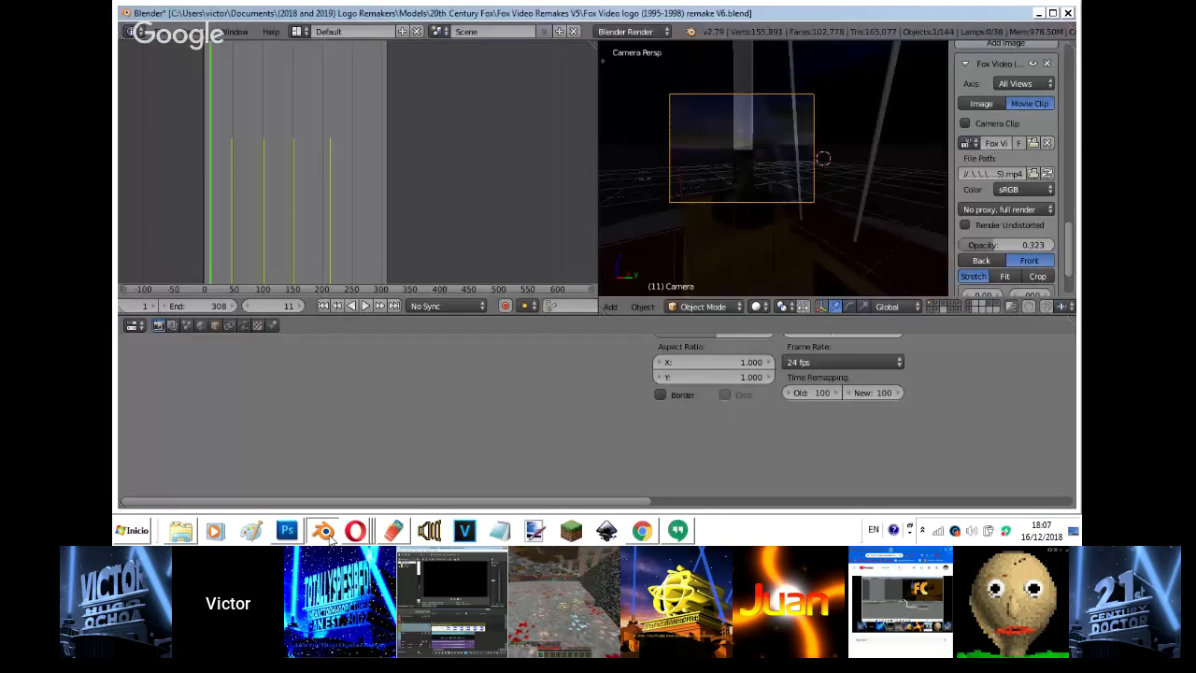
pyautogui.rightClick(775, 149)
pyautogui.press('g')
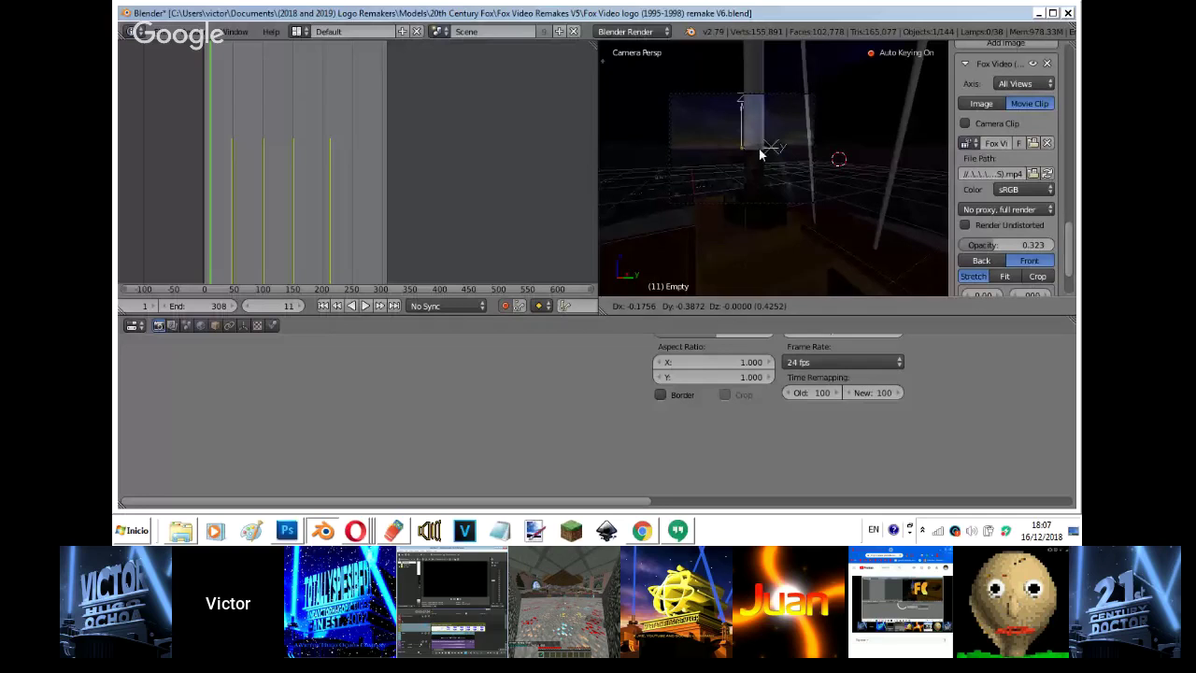
pyautogui.click(743, 153)
# - Move the camera and the Empty together along the global Y axis to frame the view against the reference clip
pyautogui.keyDown('shift'); pyautogui.rightClick(810, 96); pyautogui.keyUp('shift')
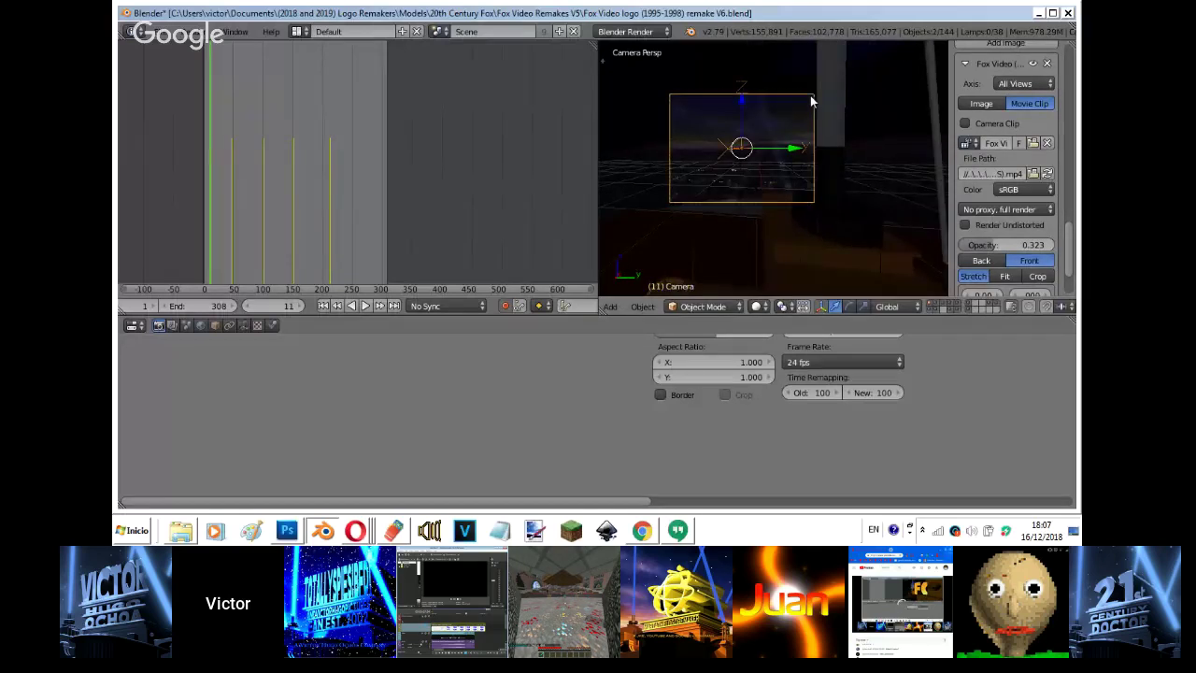
pyautogui.press('g')
pyautogui.press('y')
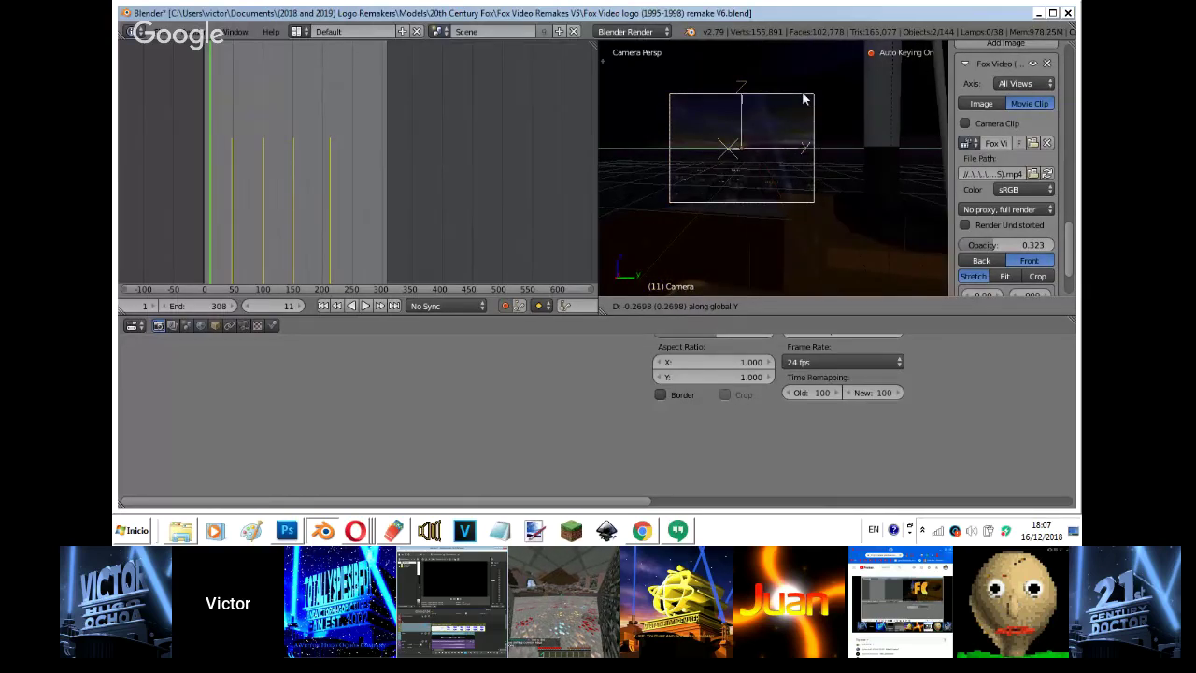
pyautogui.press('y')
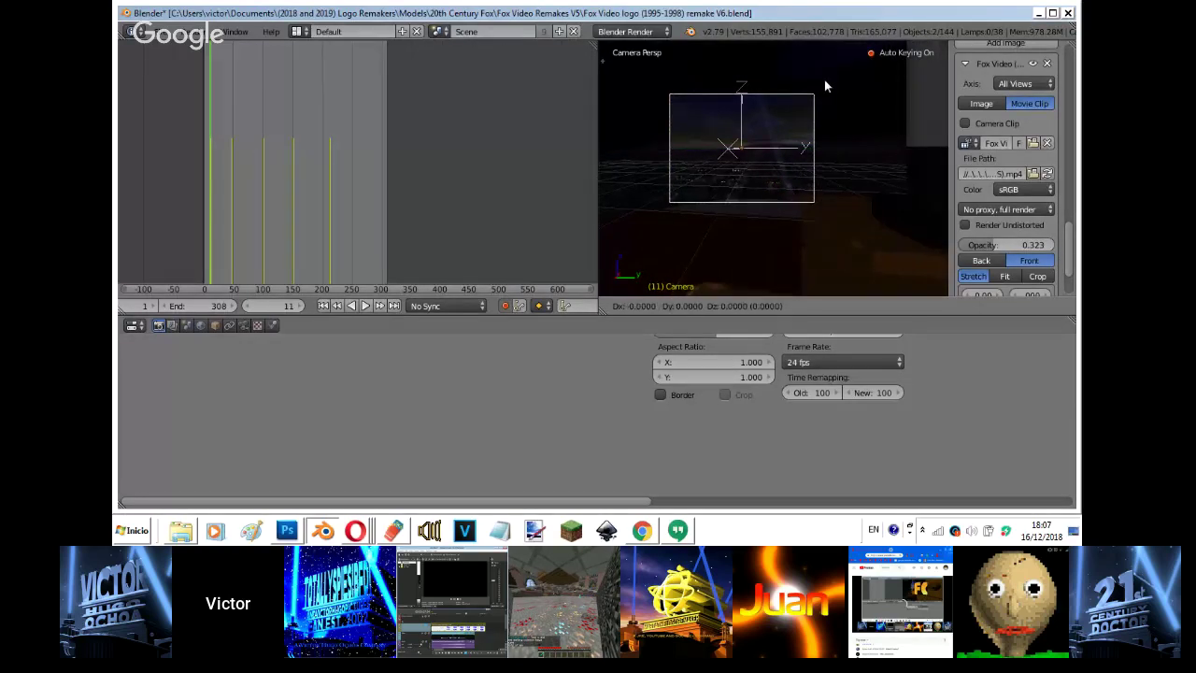
pyautogui.press('z')
pyautogui.rightClick(824, 71)
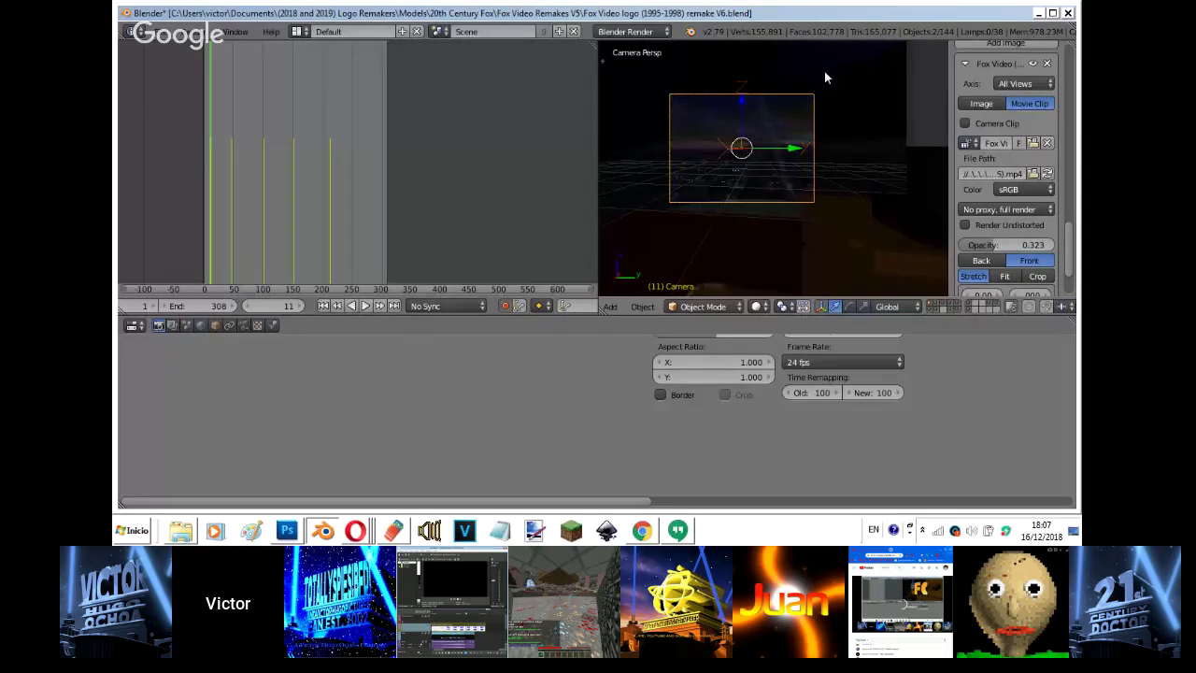
pyautogui.press('x')
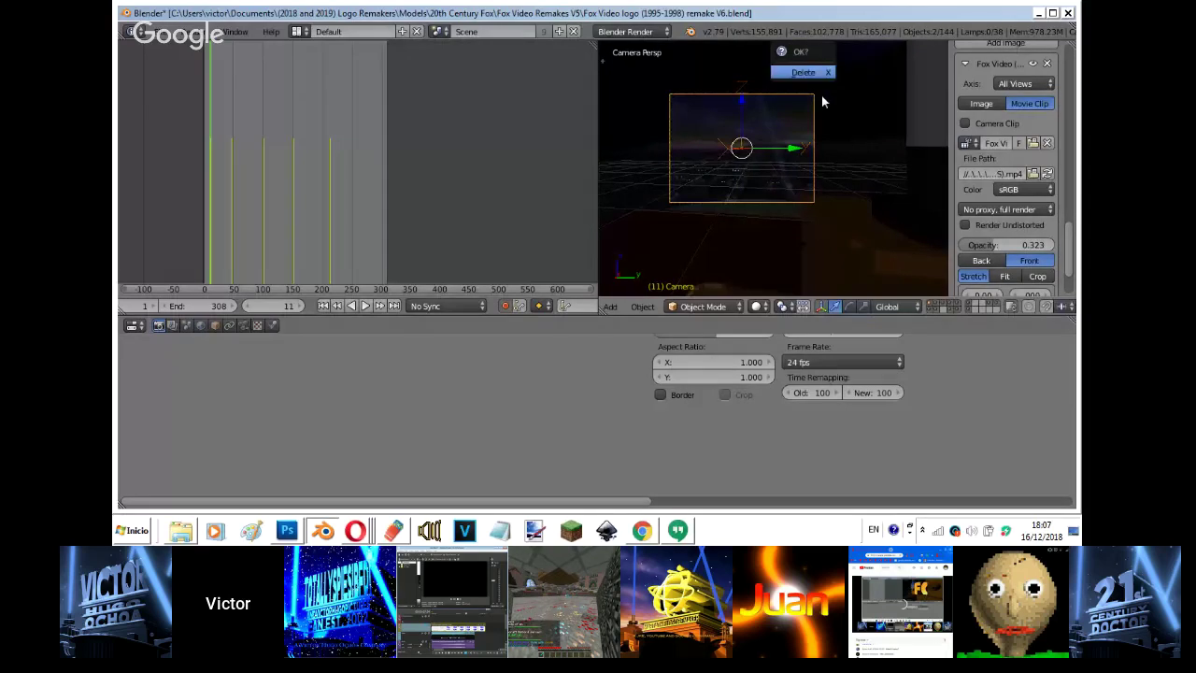
pyautogui.press('Return')
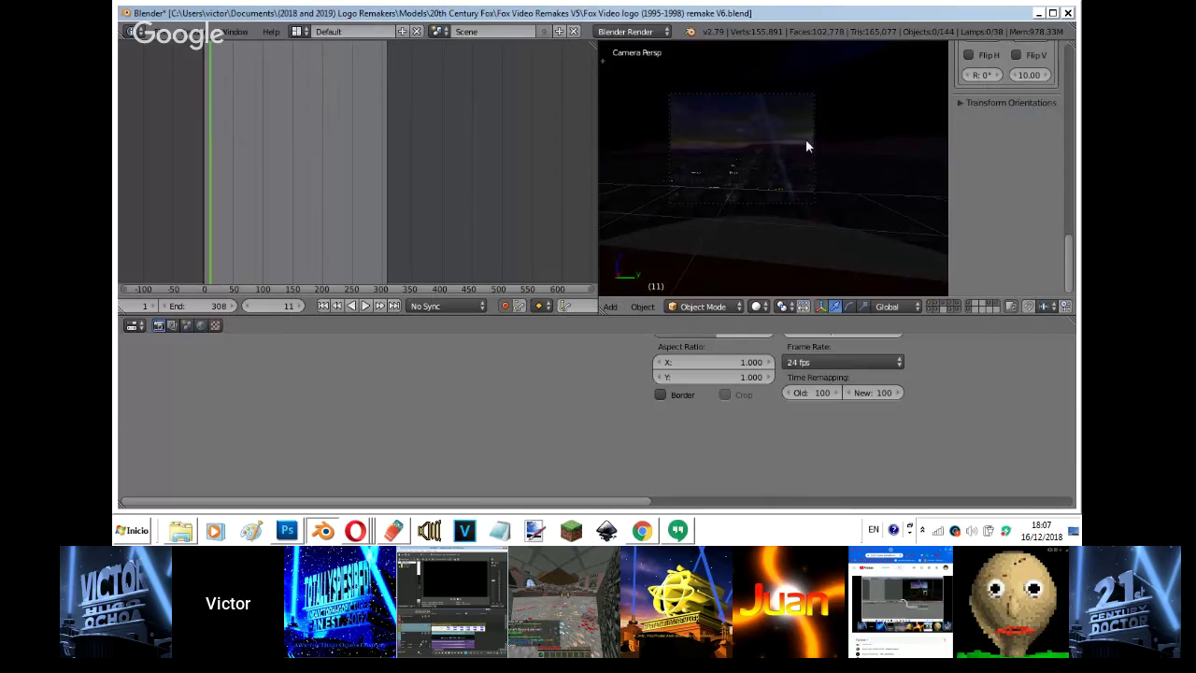
# - Select the Empty, restore the reference clip's opacity to 1.000 and turn off Background Images
pyautogui.rightClick(806, 143)
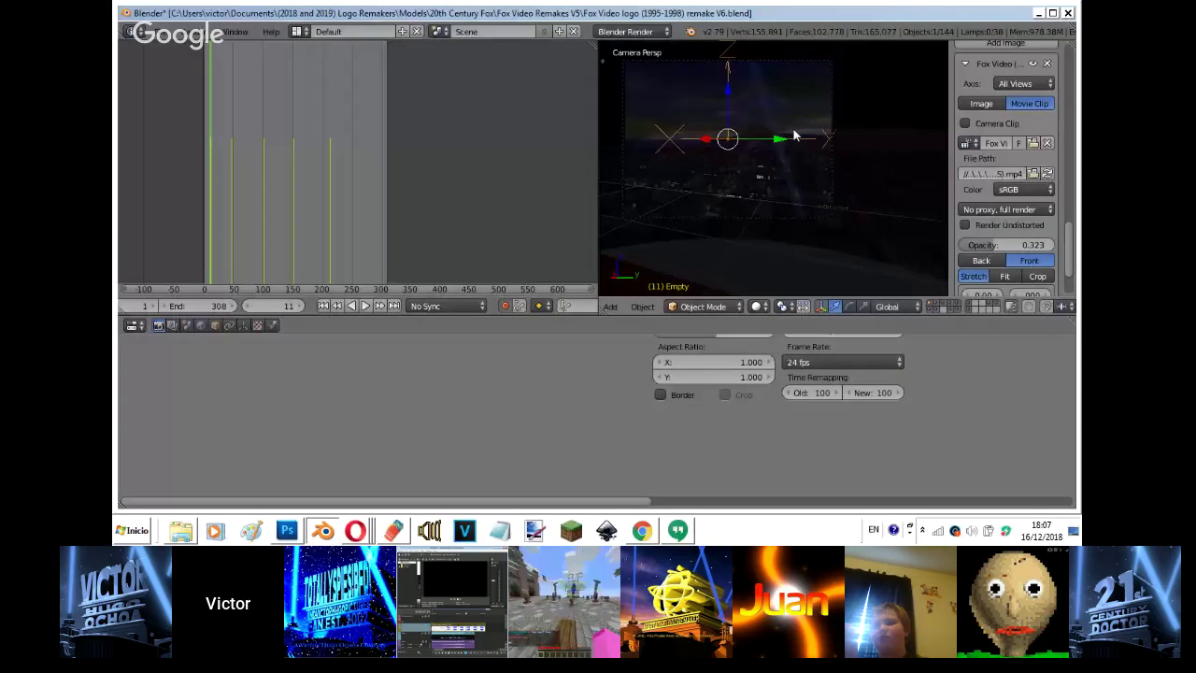
pyautogui.moveTo(1006, 245); pyautogui.dragTo(1010, 245)
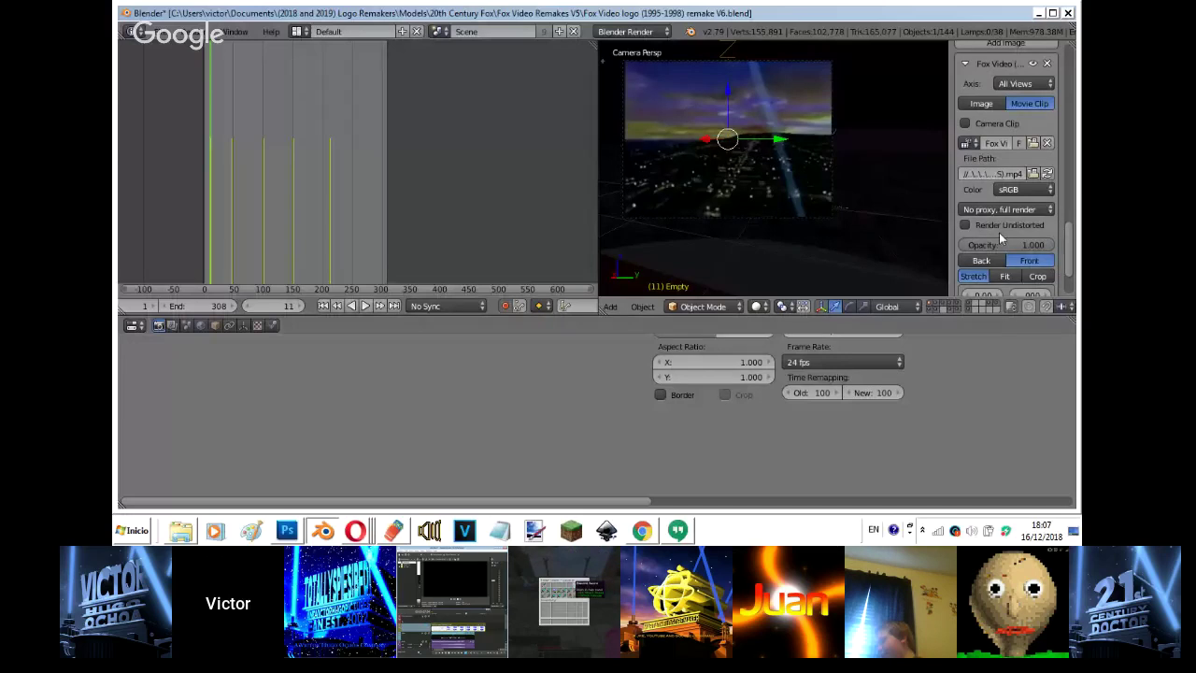
pyautogui.scroll(2, 999, 232)
pyautogui.click(972, 89)
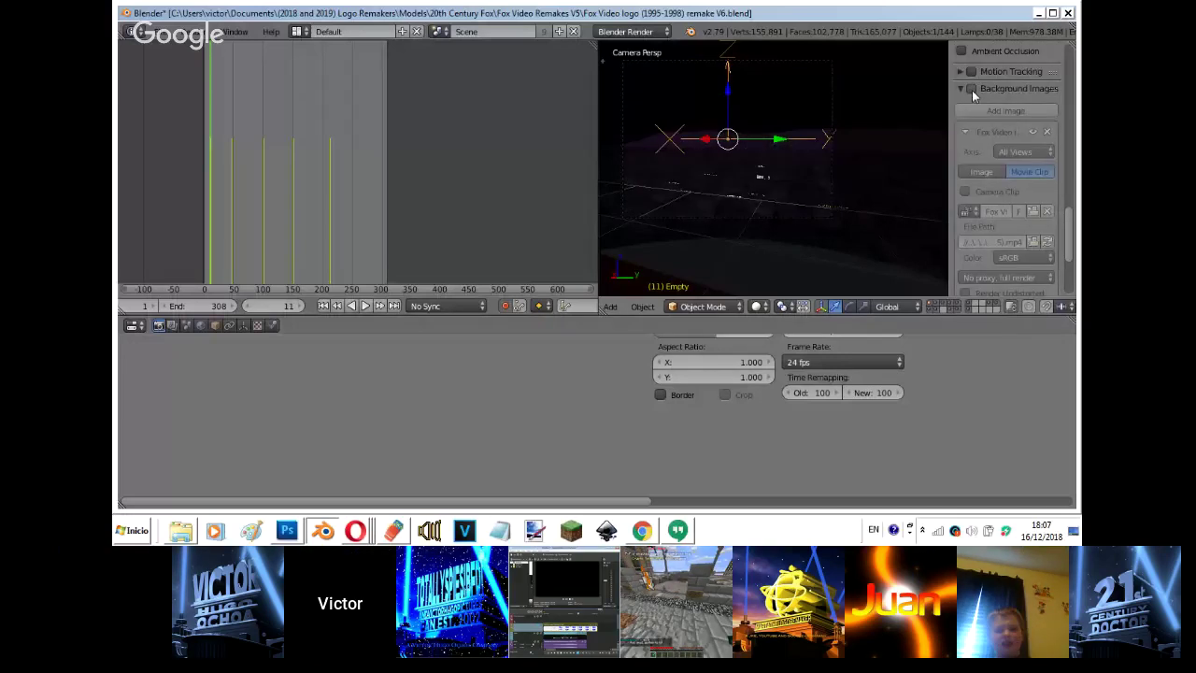
# - Add the camera to the selection along with the Empty
pyautogui.scroll(5, 504, 306)
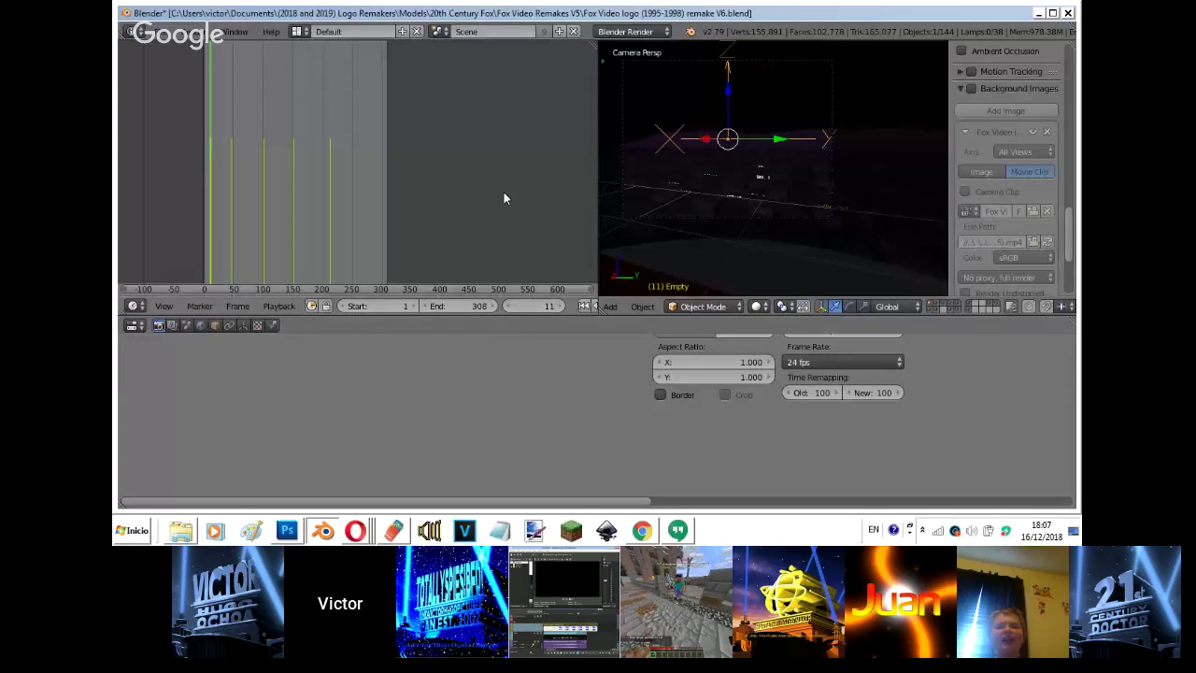
pyautogui.rightClick(663, 221)
pyautogui.click(136, 306)
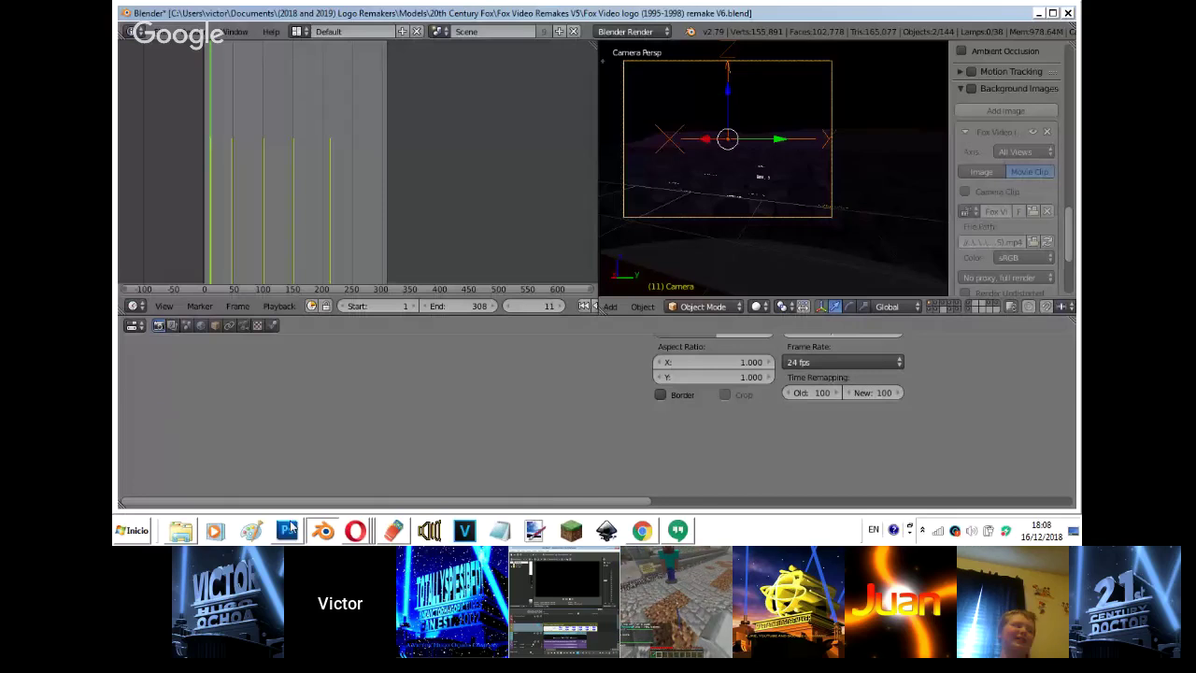
# - Switch to Hangouts and send "YOu mean 23 Jump Street" in the live stream group chat, followed by the correction "You*"
pyautogui.click(355, 531)
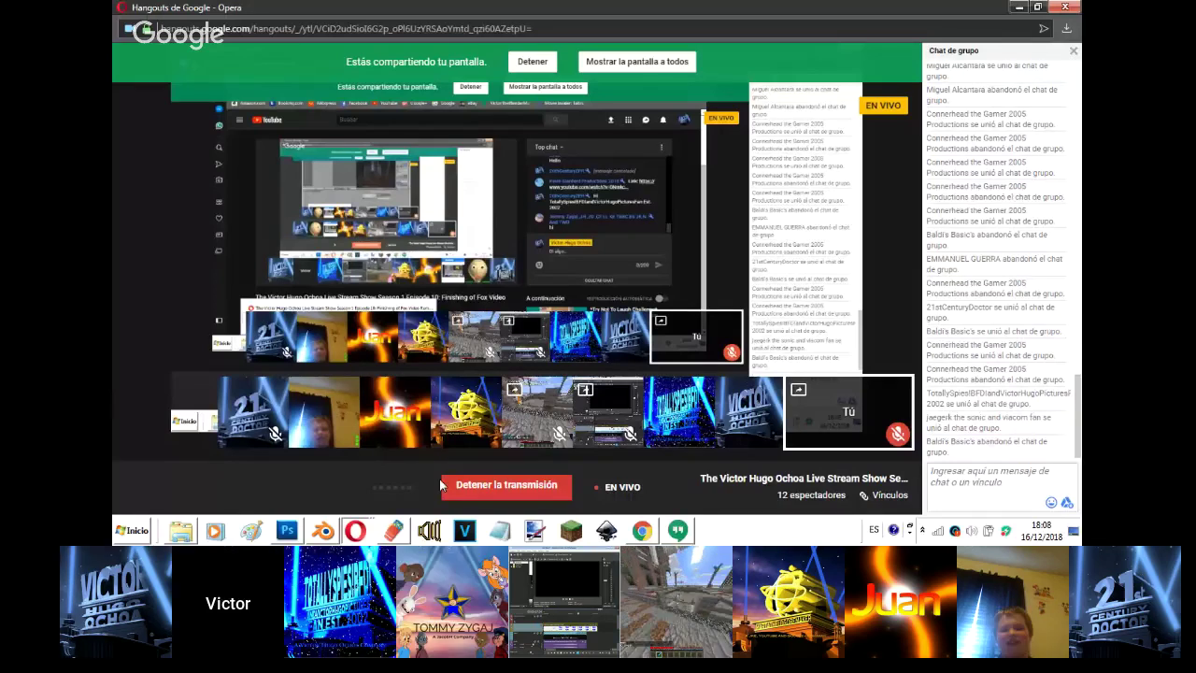
pyautogui.click(678, 532)
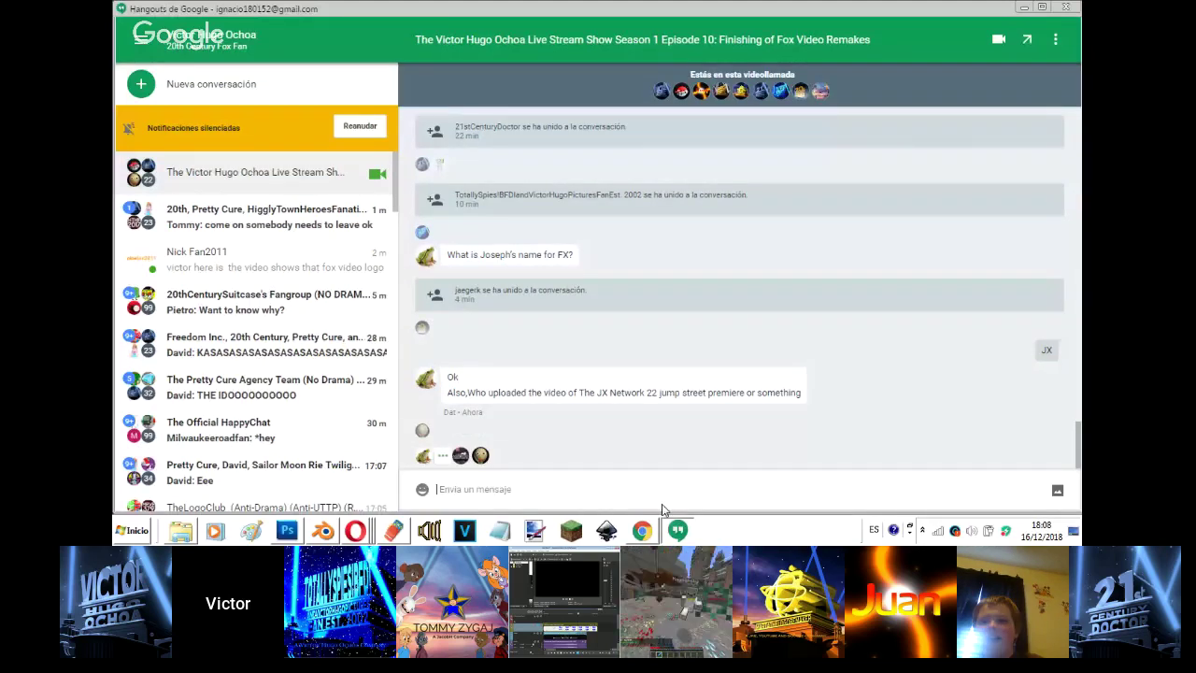
pyautogui.write('It')
pyautogui.press('BackSpace')
pyautogui.press('BackSpace')
pyautogui.write('YOu ')
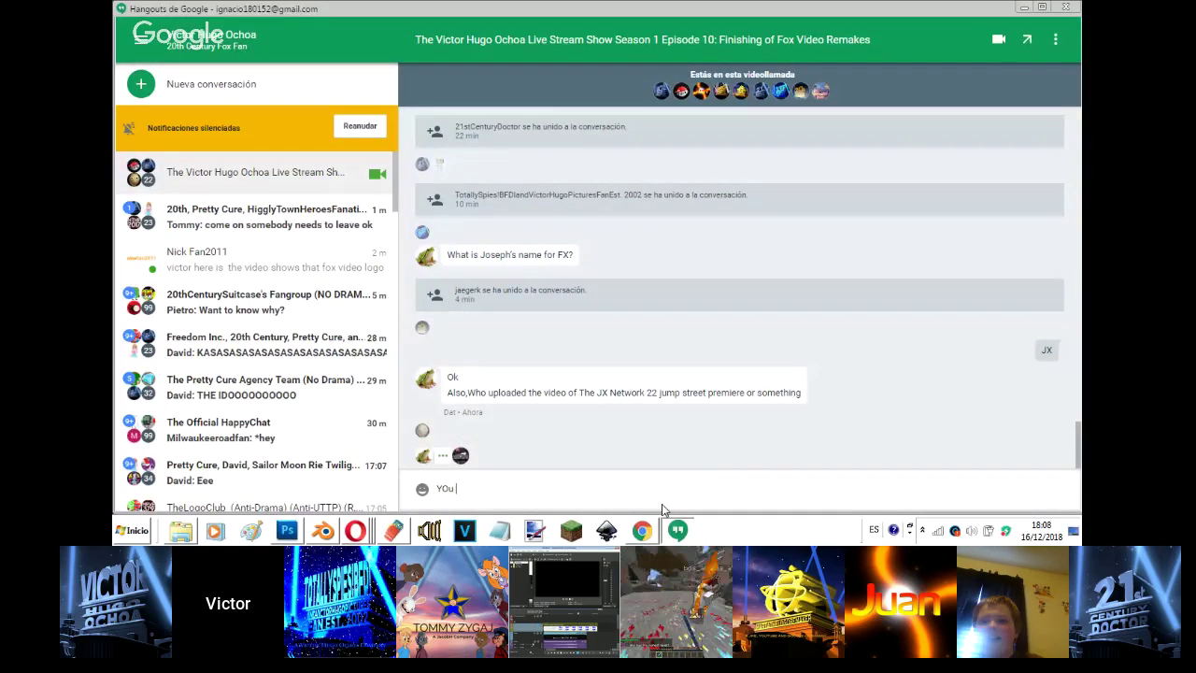
pyautogui.write('mean 23')
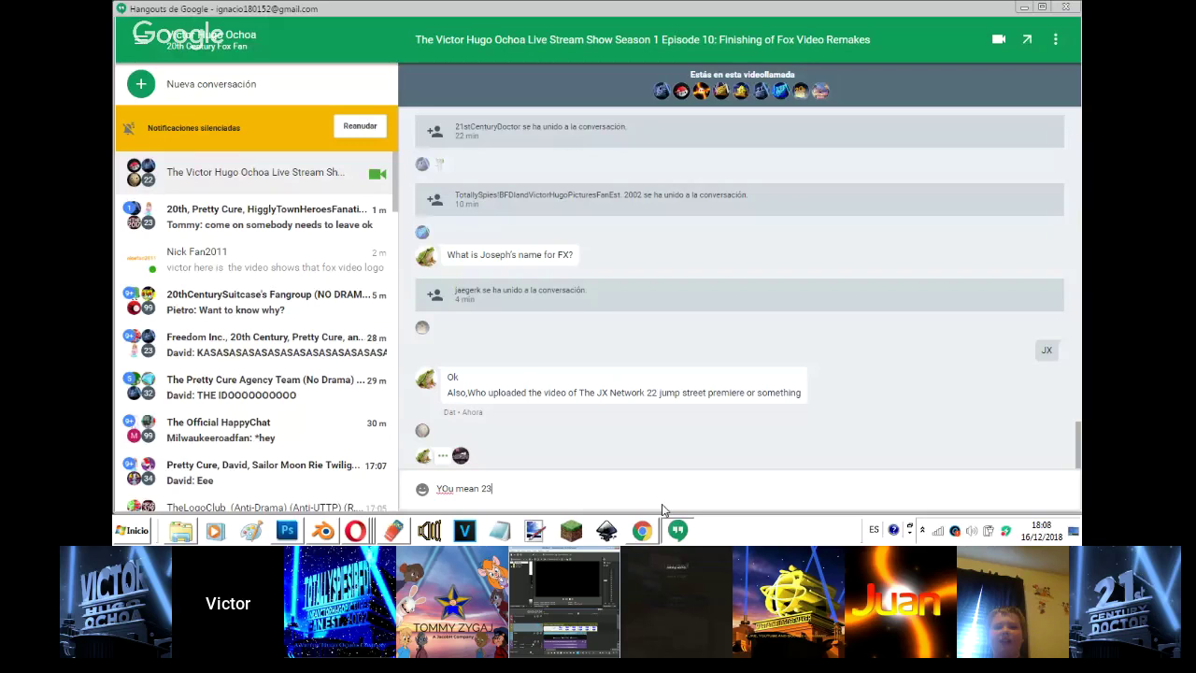
pyautogui.write(' Jump Street')
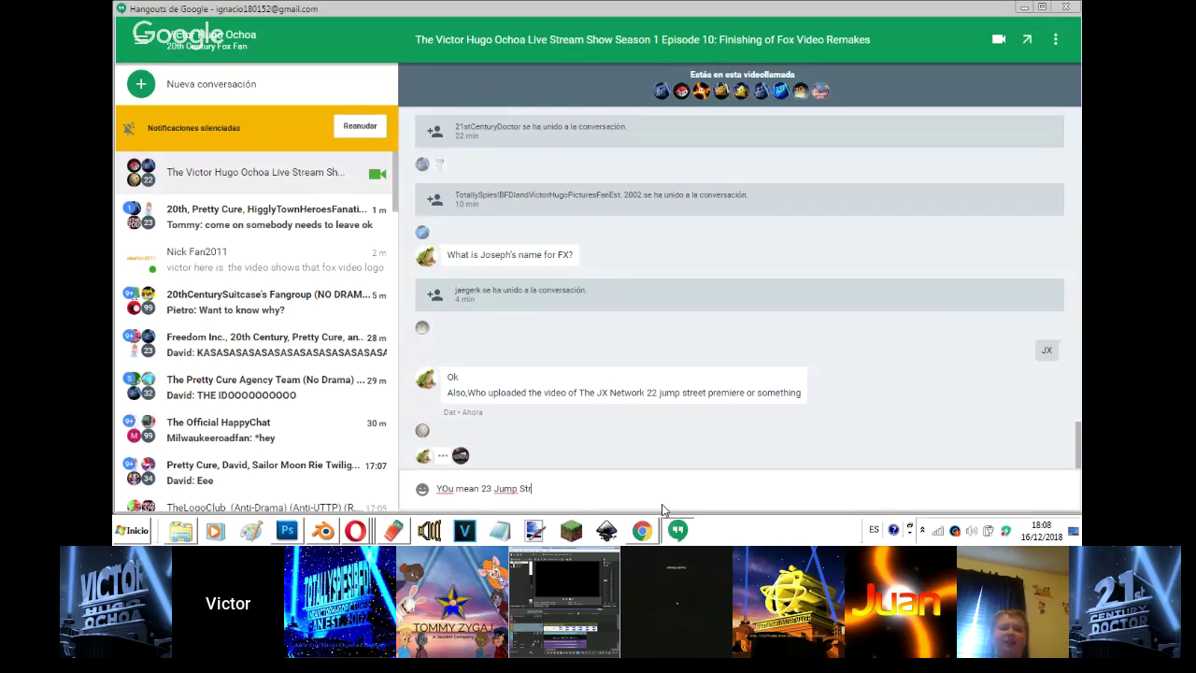
pyautogui.press('Return')
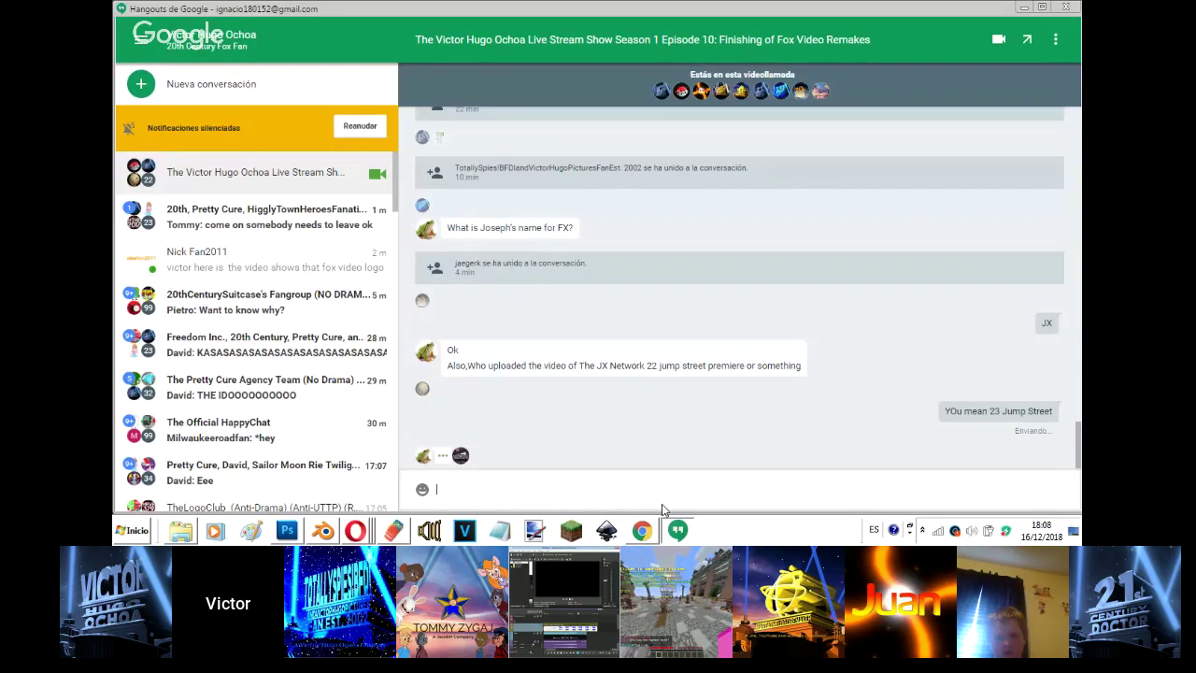
pyautogui.write('You*')
pyautogui.press('Return')
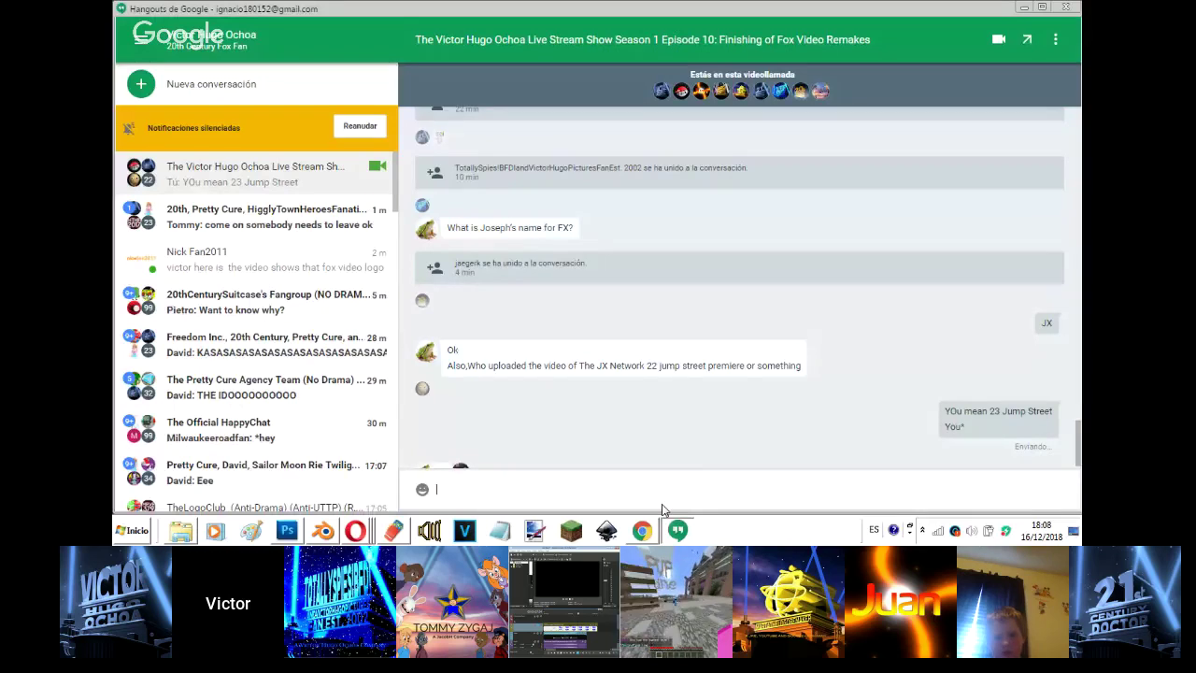
# - Send another message in the live stream group chat saying which uploader you think posted the video
pyautogui.write('I think it')
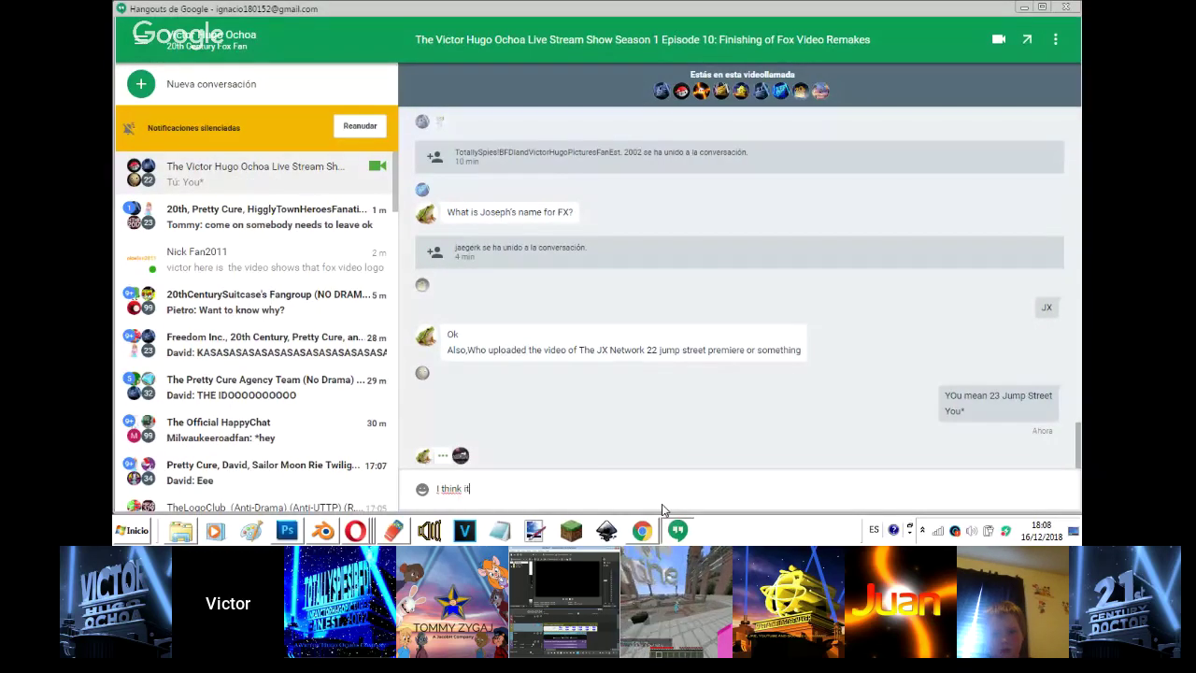
pyautogui.write("'s 20th Century..")
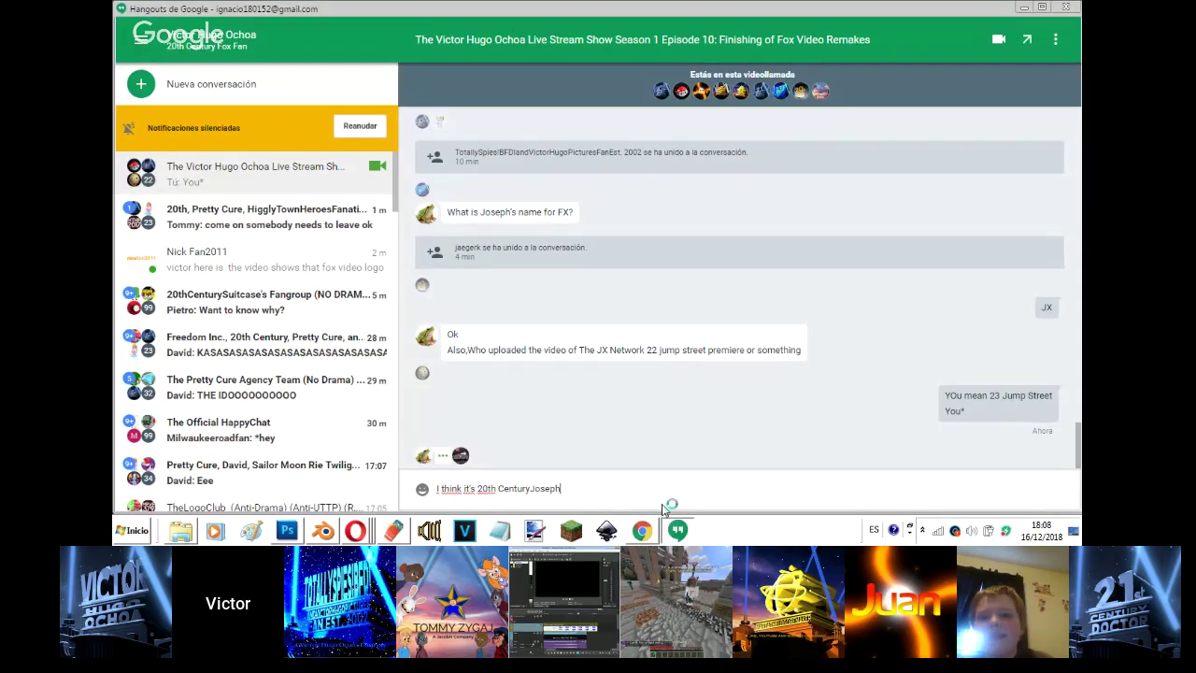
pyautogui.press('Return')
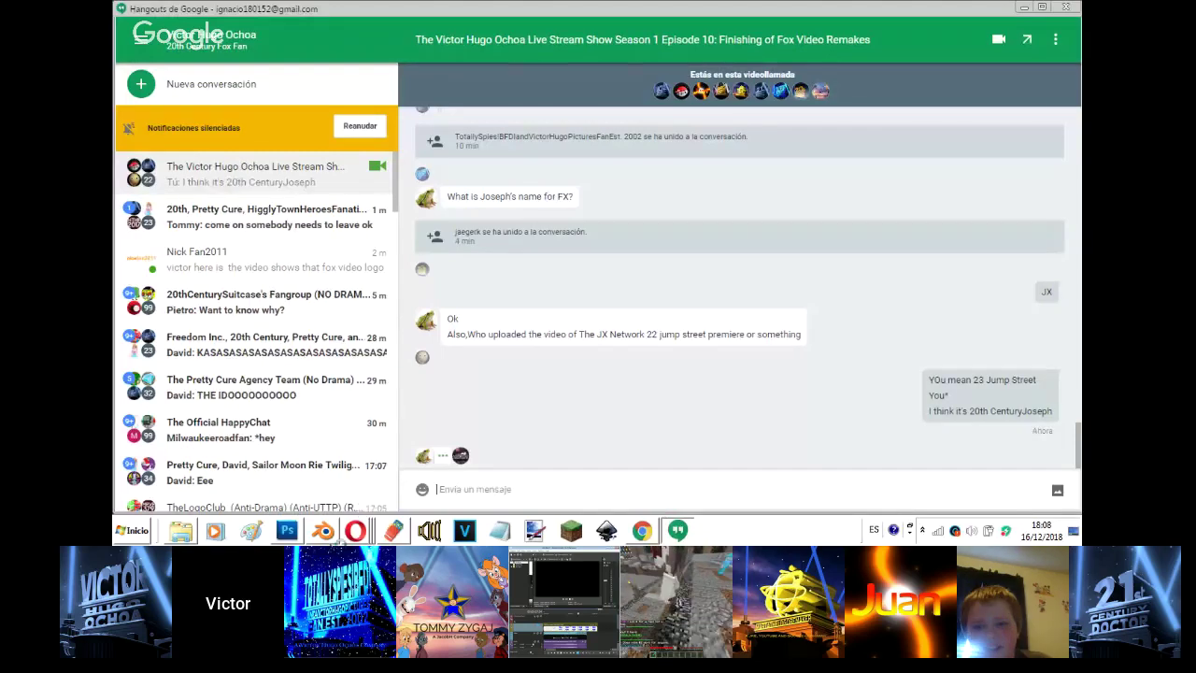
# - Check the Hangouts call window, the live stream's YouTube page and chat, and the unread message in the other group conversation
pyautogui.moveTo(355, 530)
pyautogui.click(227, 477)
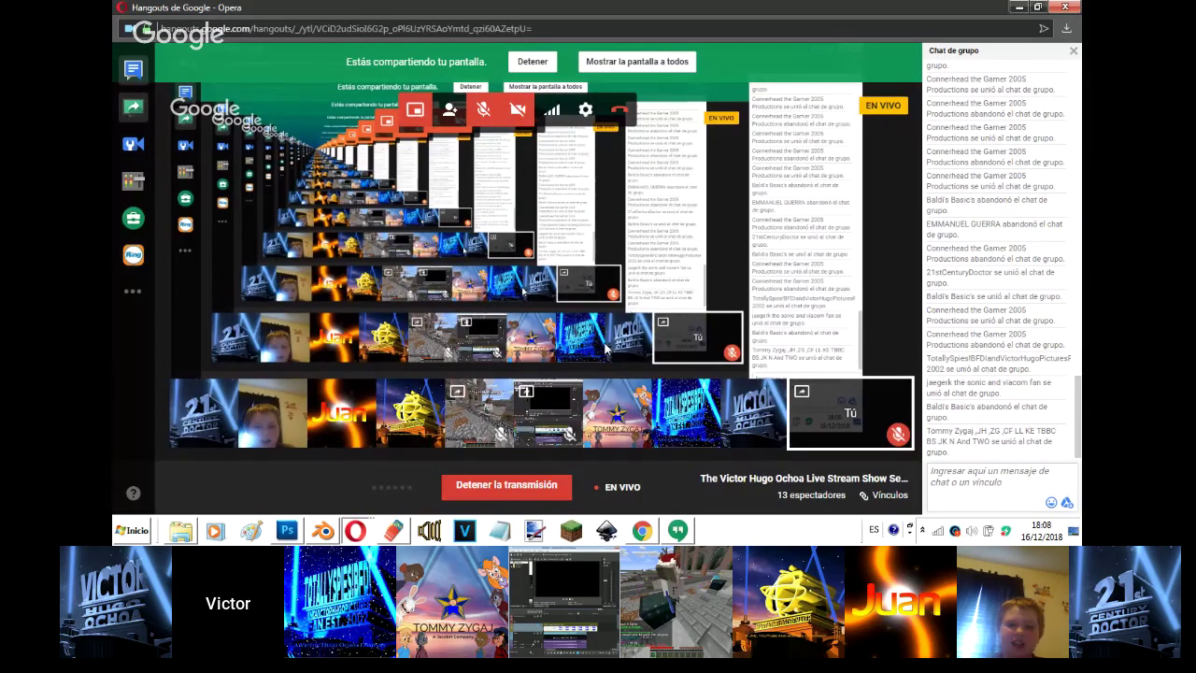
pyautogui.click(357, 532)
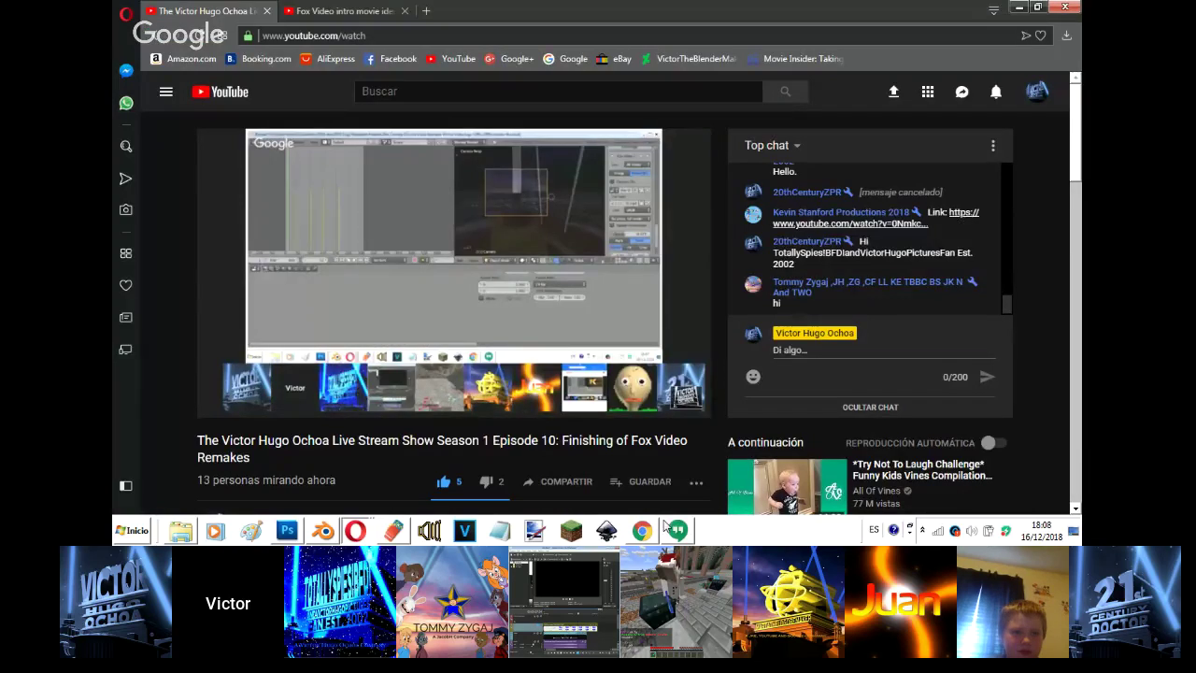
pyautogui.click(667, 529)
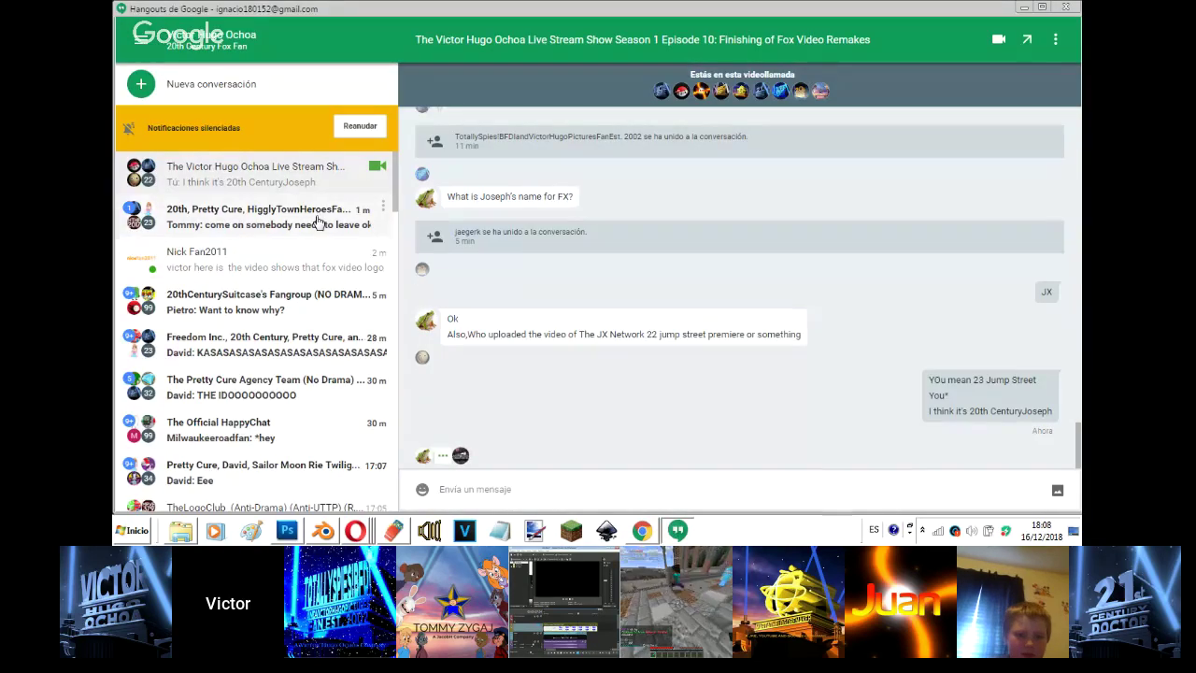
pyautogui.click(318, 222)
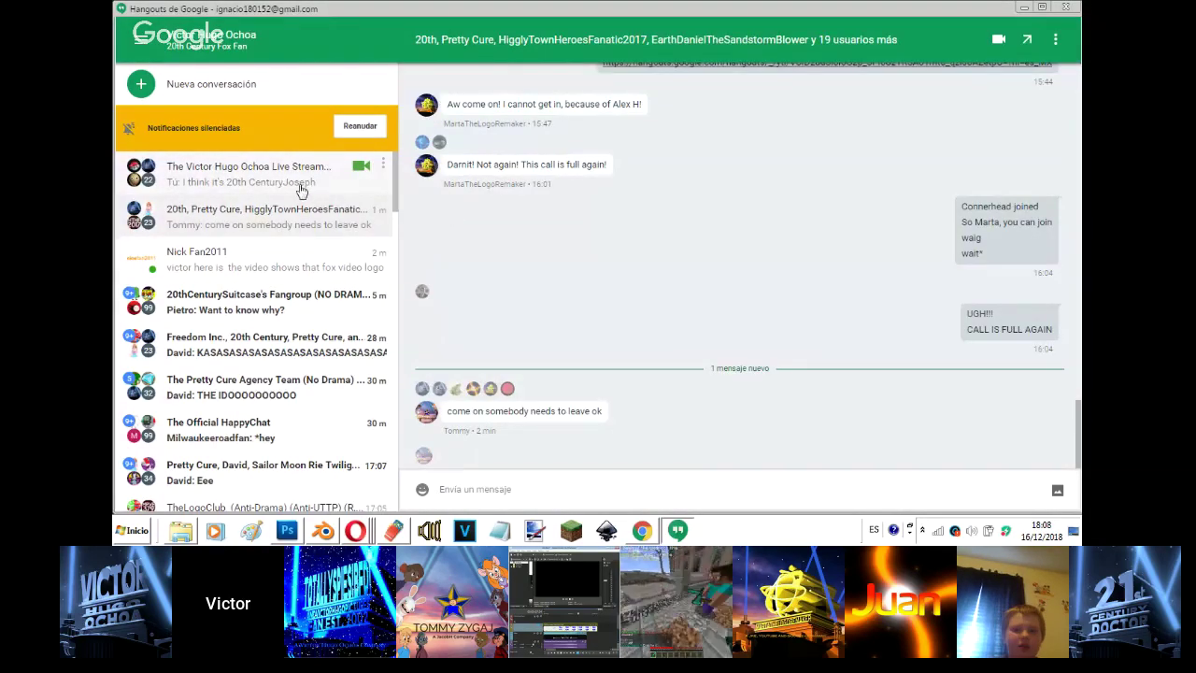
pyautogui.click(301, 187)
pyautogui.moveTo(367, 533)
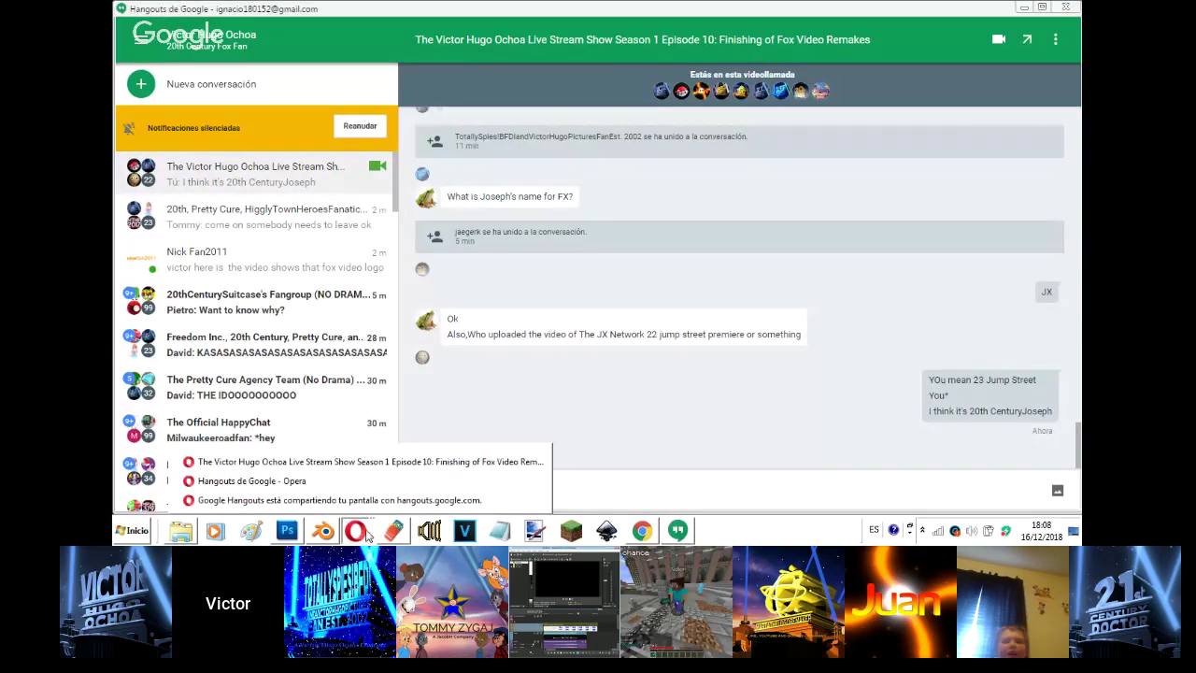
pyautogui.click(251, 480)
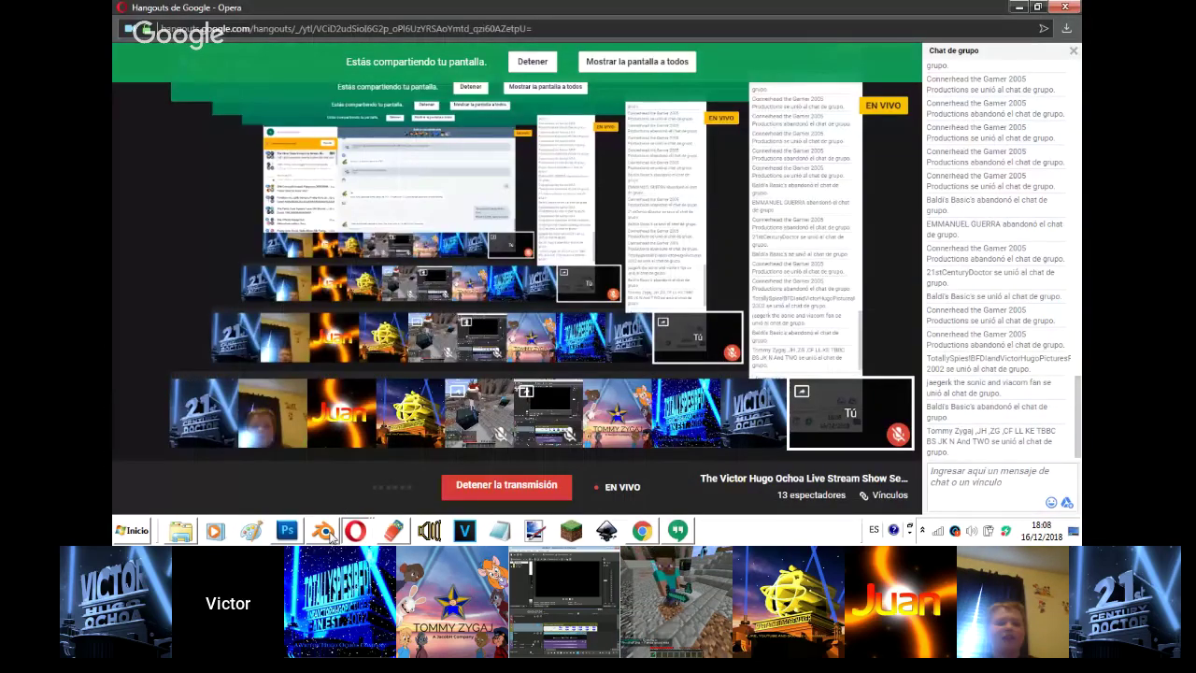
# - Switch to Blender and turn the Timeline area into a Dope Sheet
pyautogui.moveTo(331, 540)
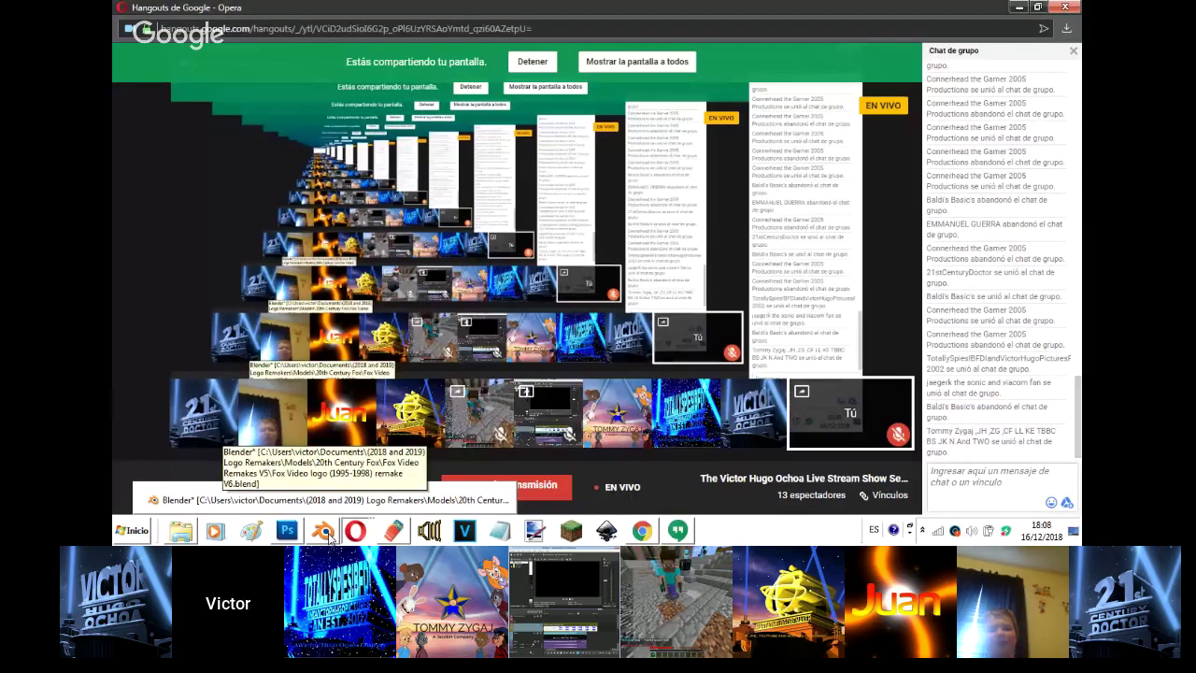
pyautogui.click(327, 500)
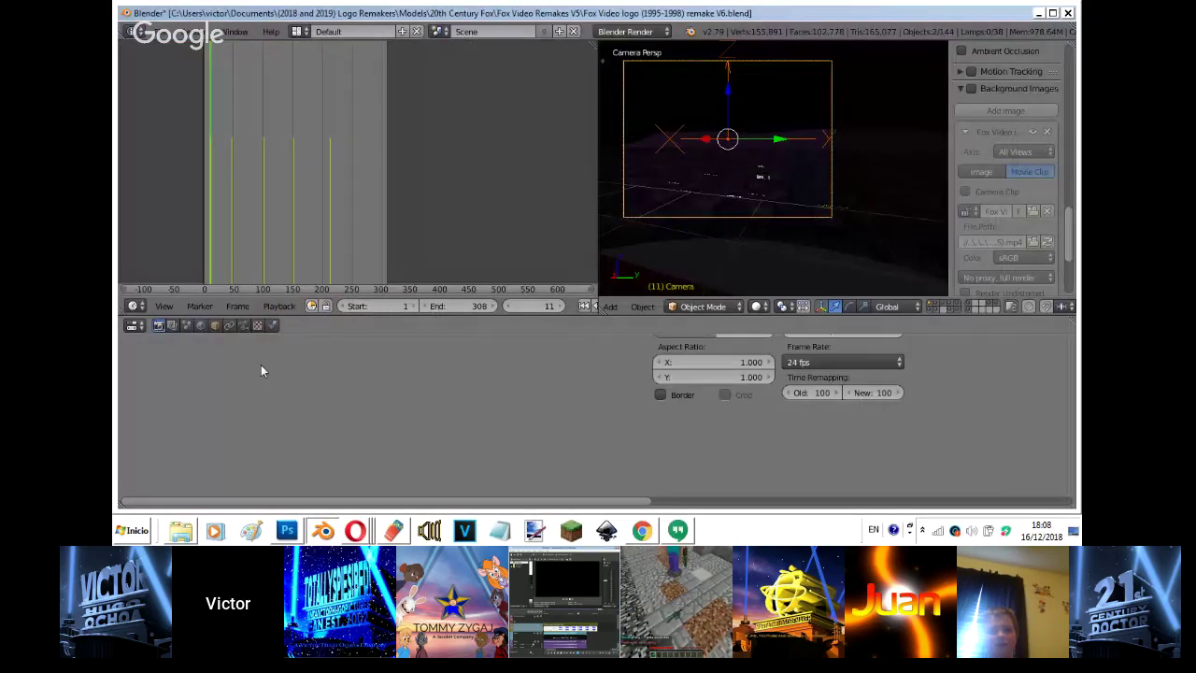
pyautogui.click(136, 325)
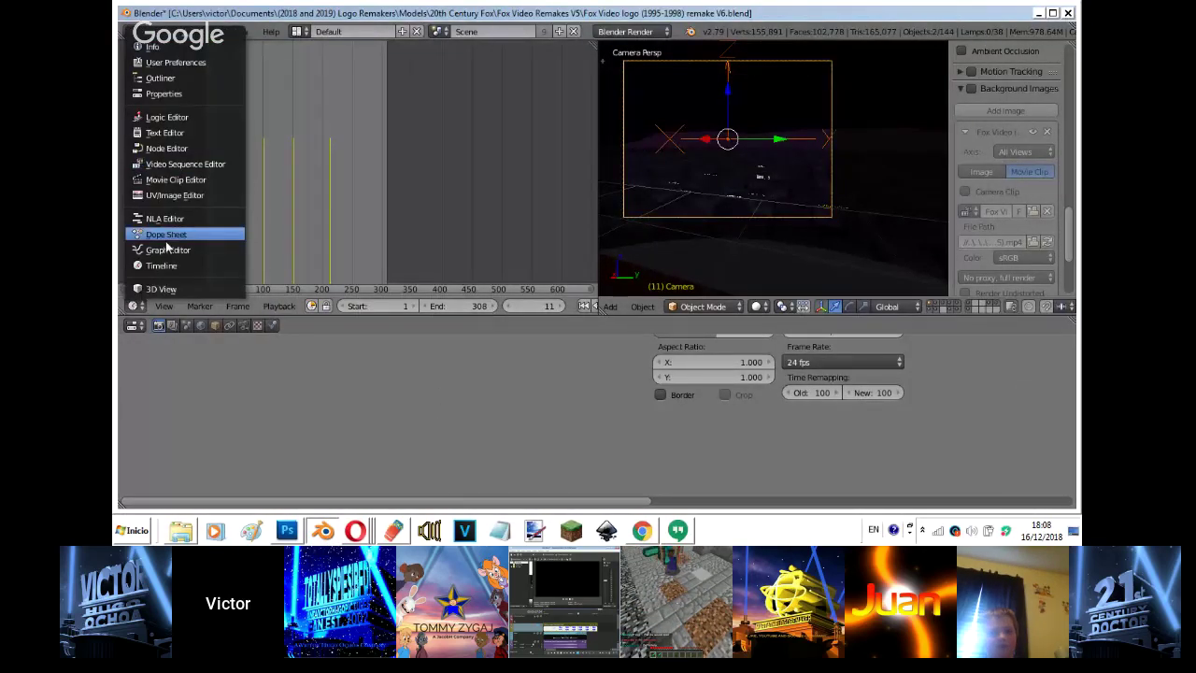
pyautogui.click(167, 235)
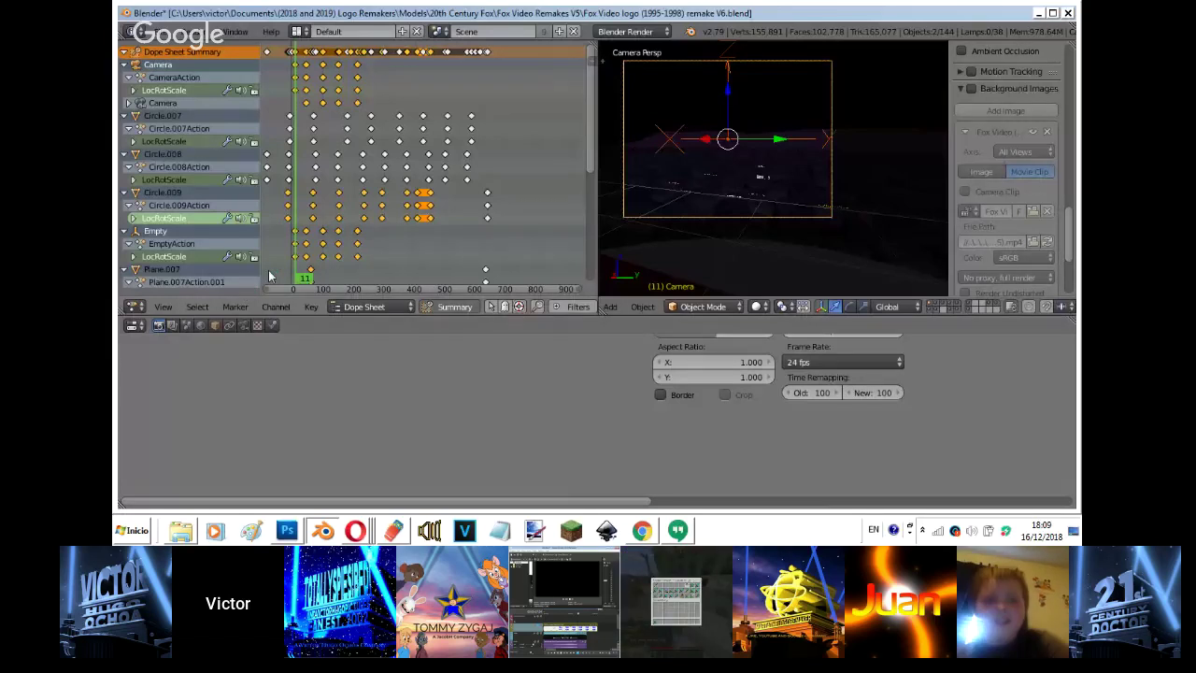
# - Move the first keyframes of the Camera and the Empty back to frame -1 and play the animation
pyautogui.click(292, 260)
pyautogui.rightClick(295, 258)
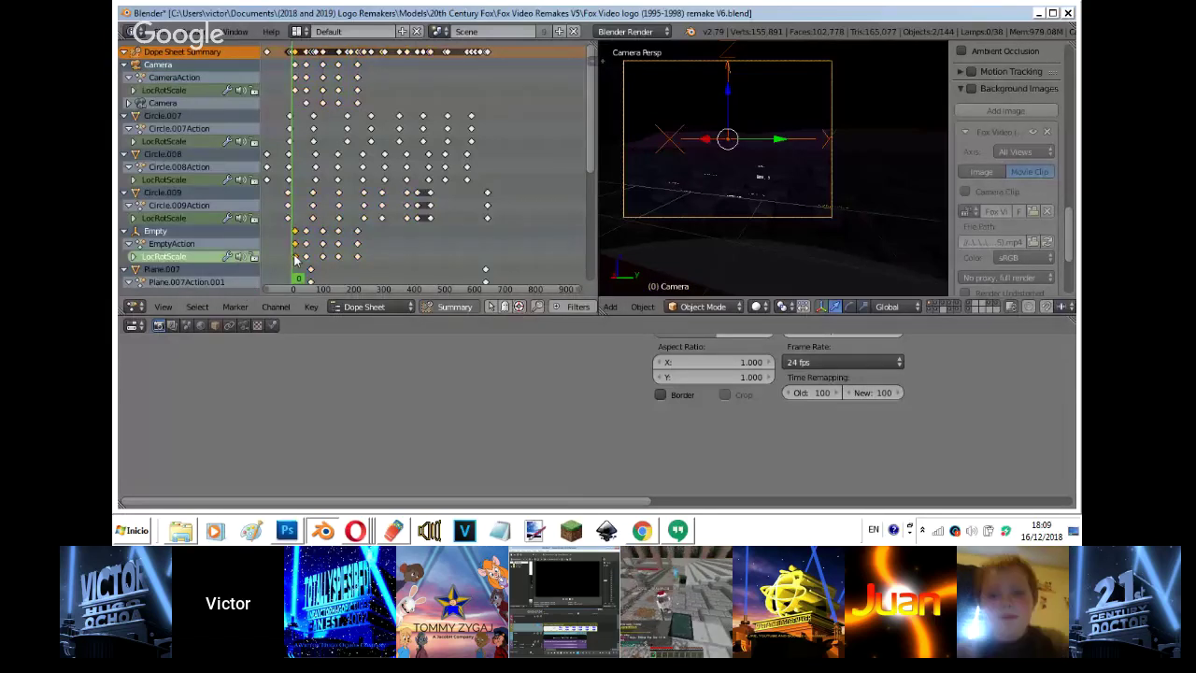
pyautogui.click(306, 258)
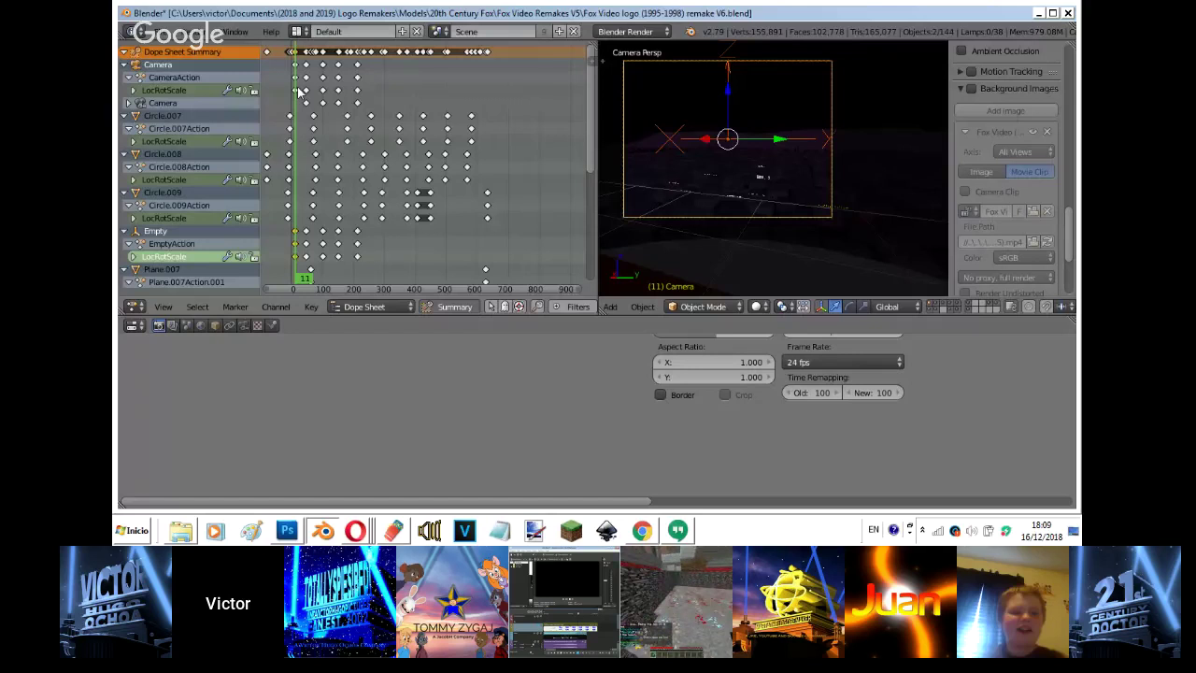
pyautogui.press('g')
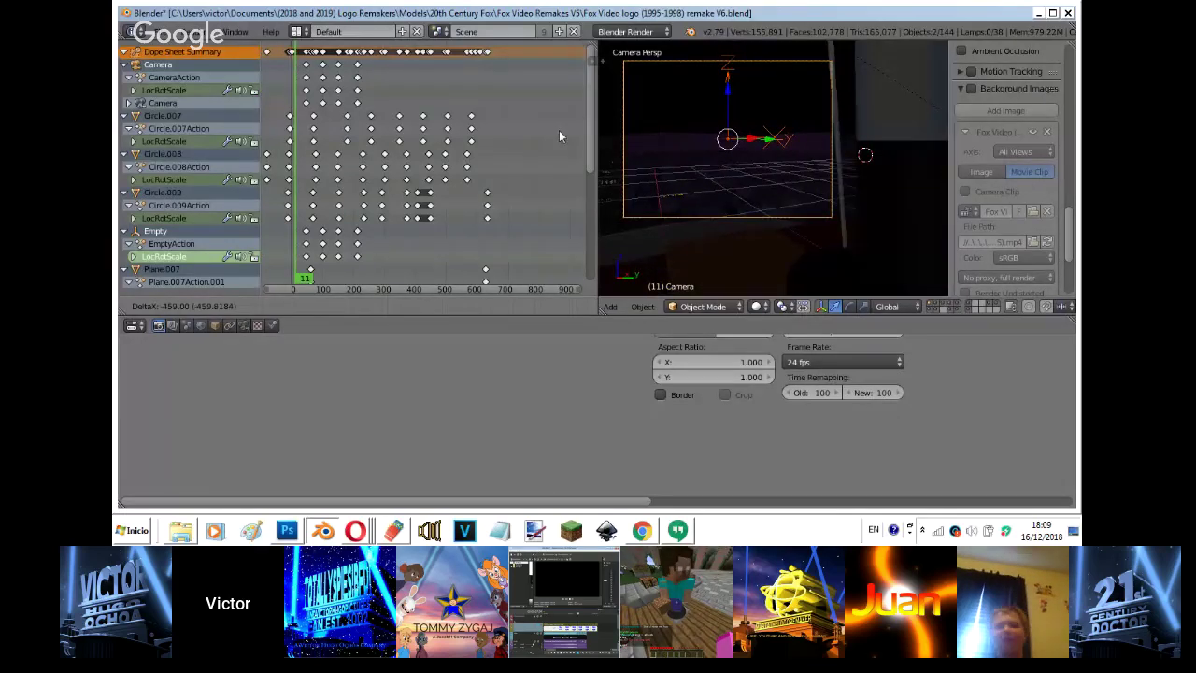
pyautogui.click(495, 149)
pyautogui.press('g')
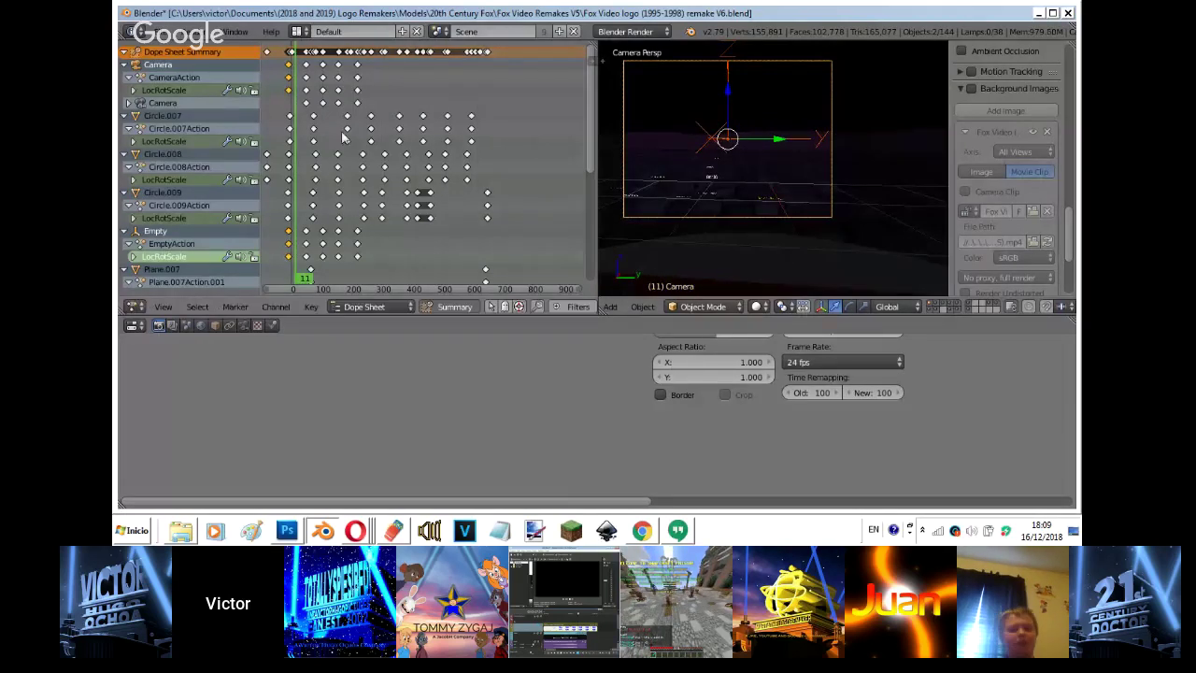
pyautogui.click(302, 100)
pyautogui.hotkey('alt', 'a')
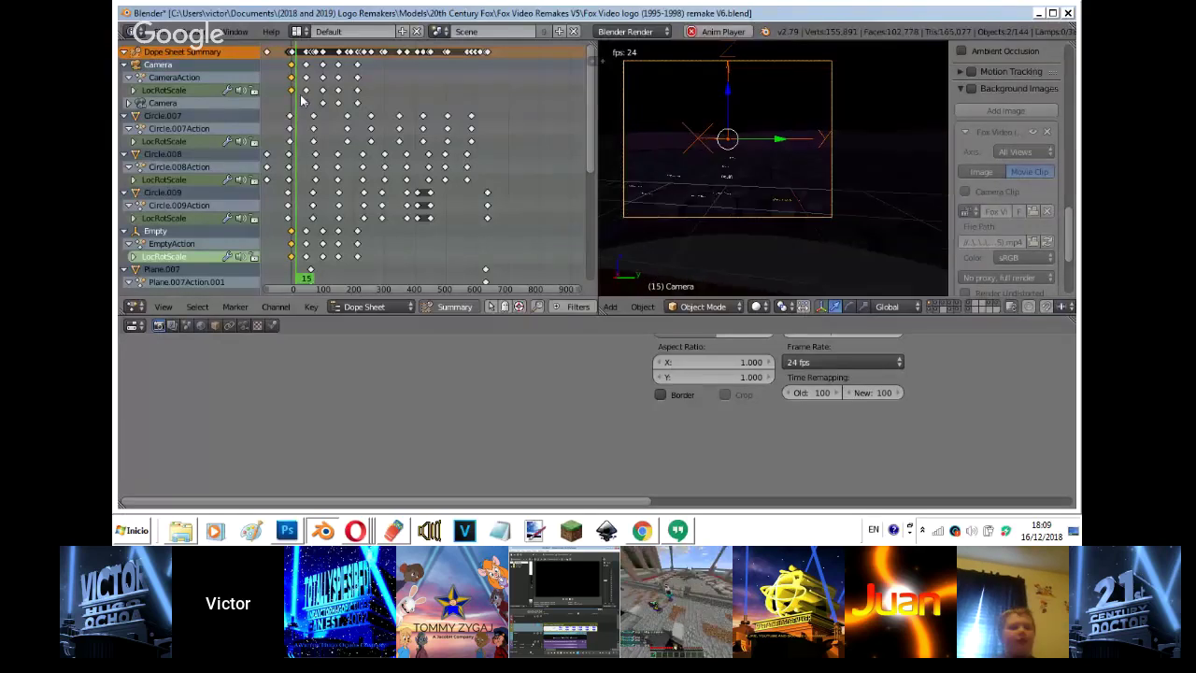
pyautogui.hotkey('alt', 'a')
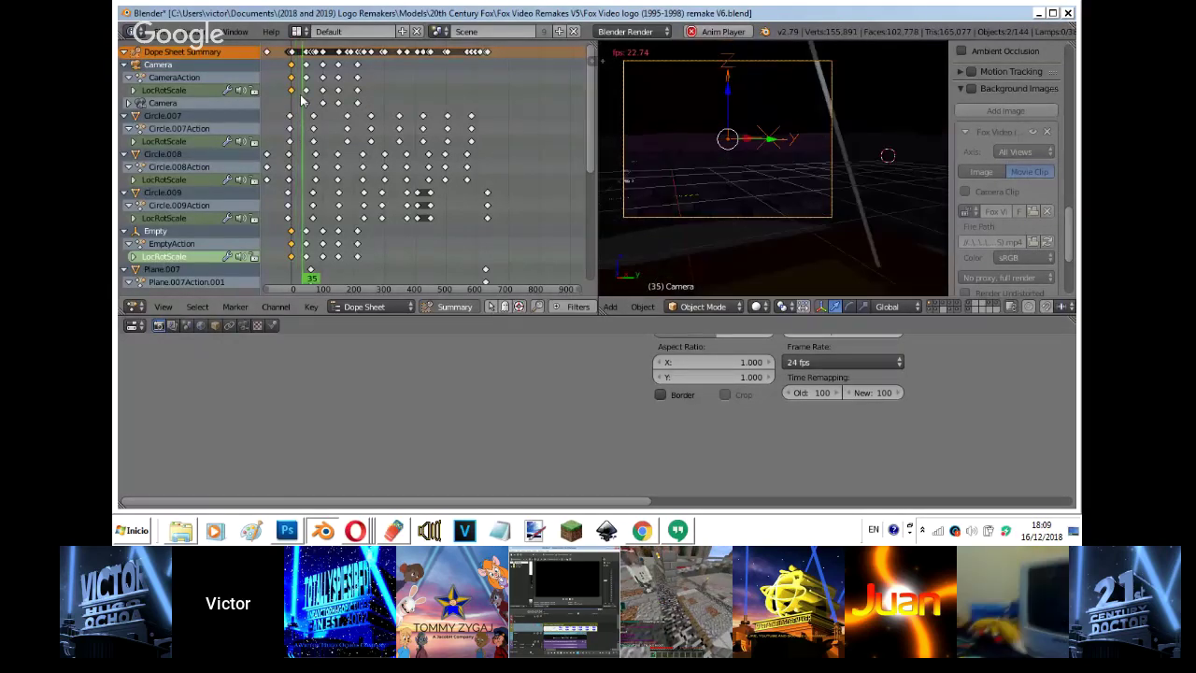
# - Select the camera and delete its location, rotation and scale keyframes at frame -1
pyautogui.rightClick(768, 61)
pyautogui.rightClick(768, 61)
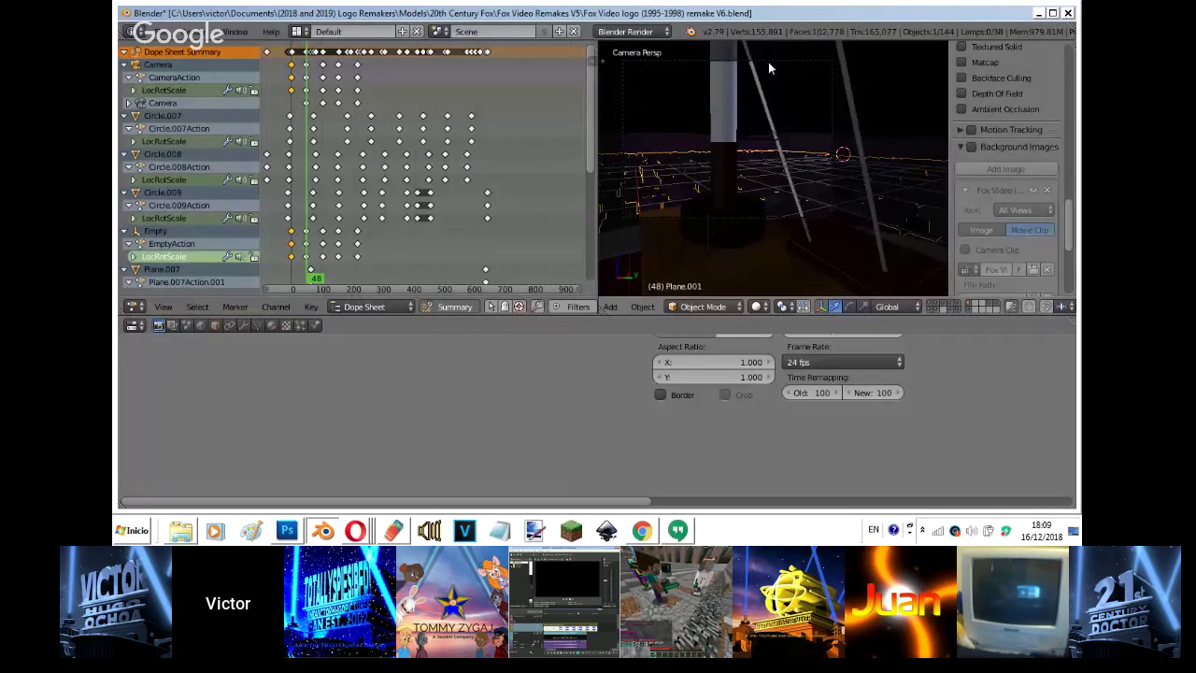
pyautogui.click(214, 326)
pyautogui.press('Down')
pyautogui.press('Down')
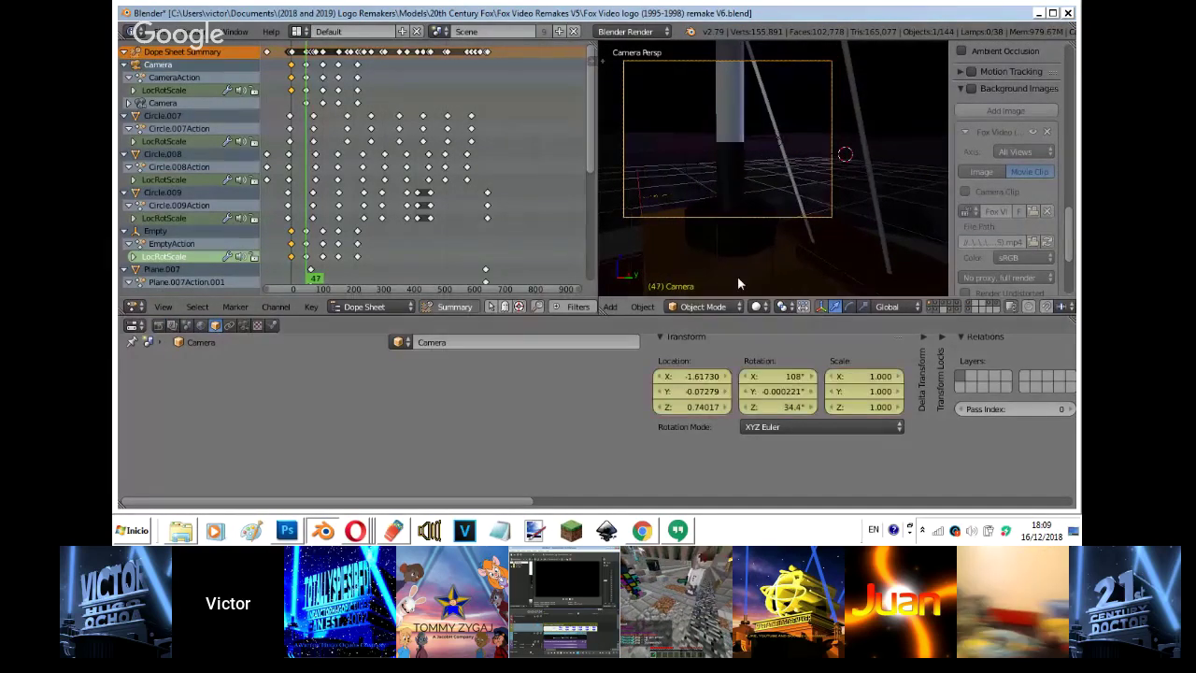
pyautogui.rightClick(691, 406)
pyautogui.click(676, 241)
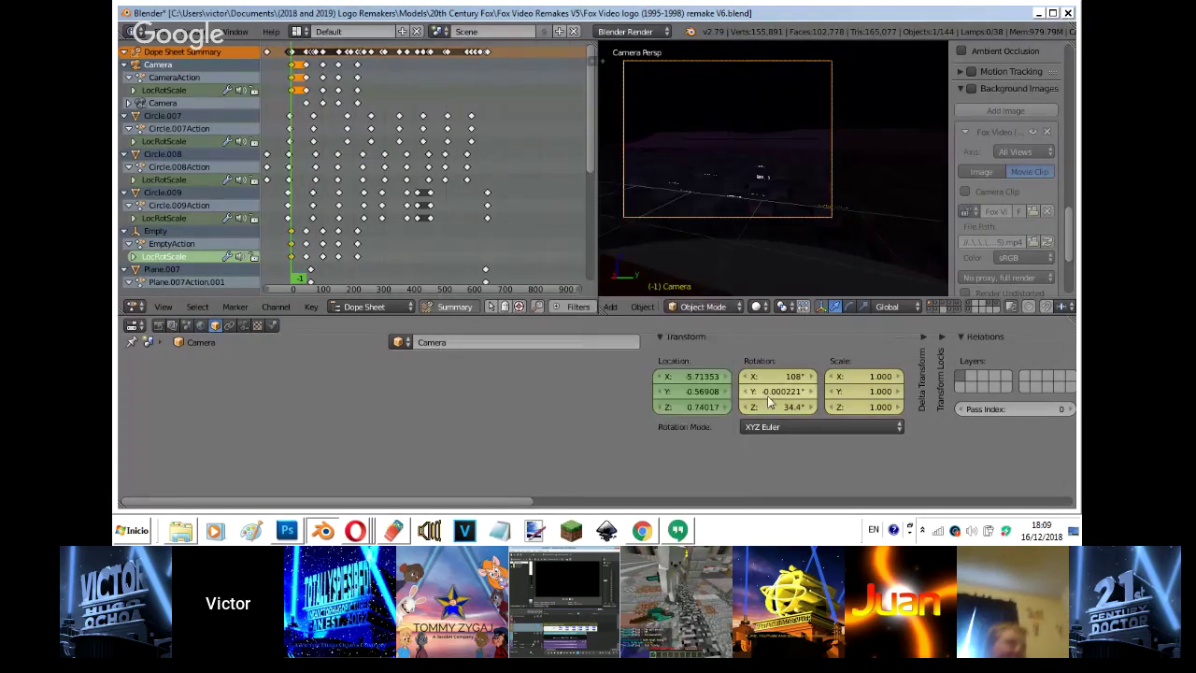
pyautogui.rightClick(764, 393)
pyautogui.click(773, 252)
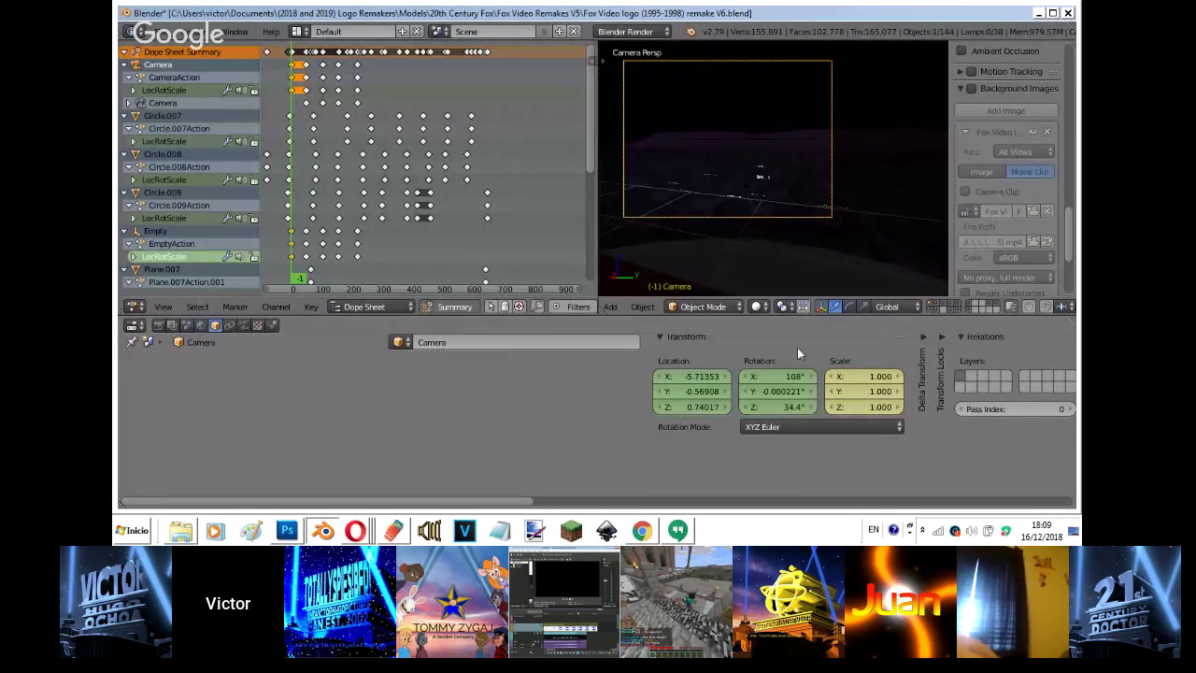
pyautogui.rightClick(790, 376)
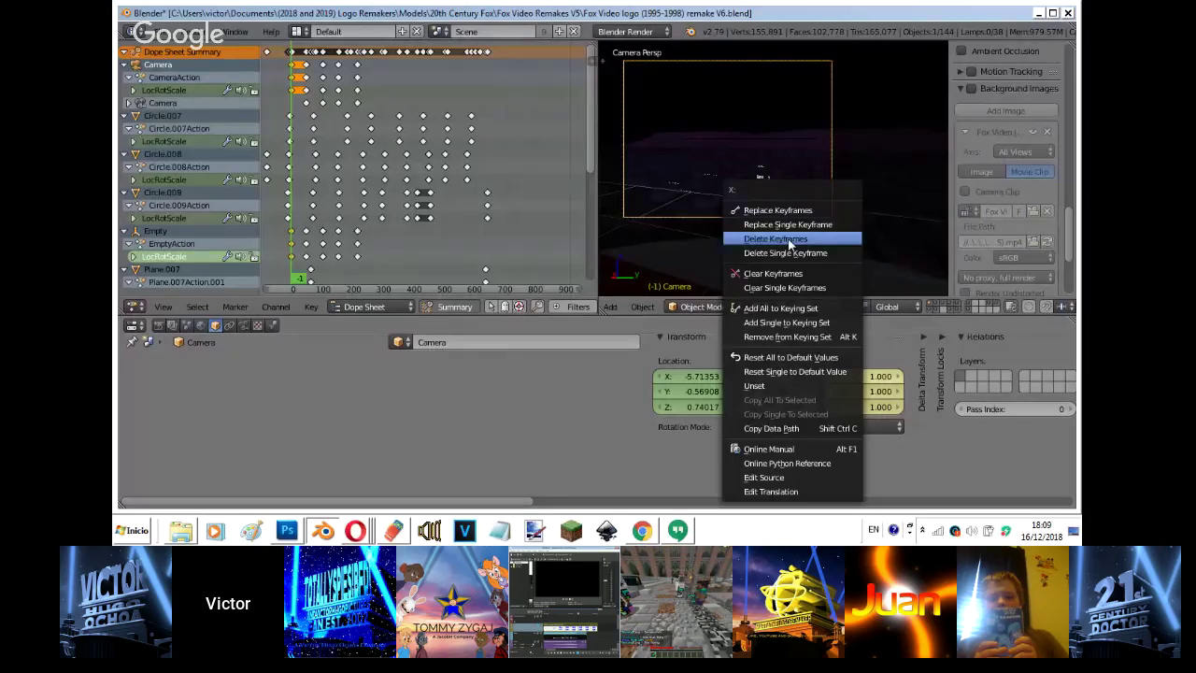
pyautogui.click(790, 242)
# - Select the Empty and delete its location, rotation and scale keyframes at frame -1
pyautogui.rightClick(728, 139)
pyautogui.rightClick(693, 391)
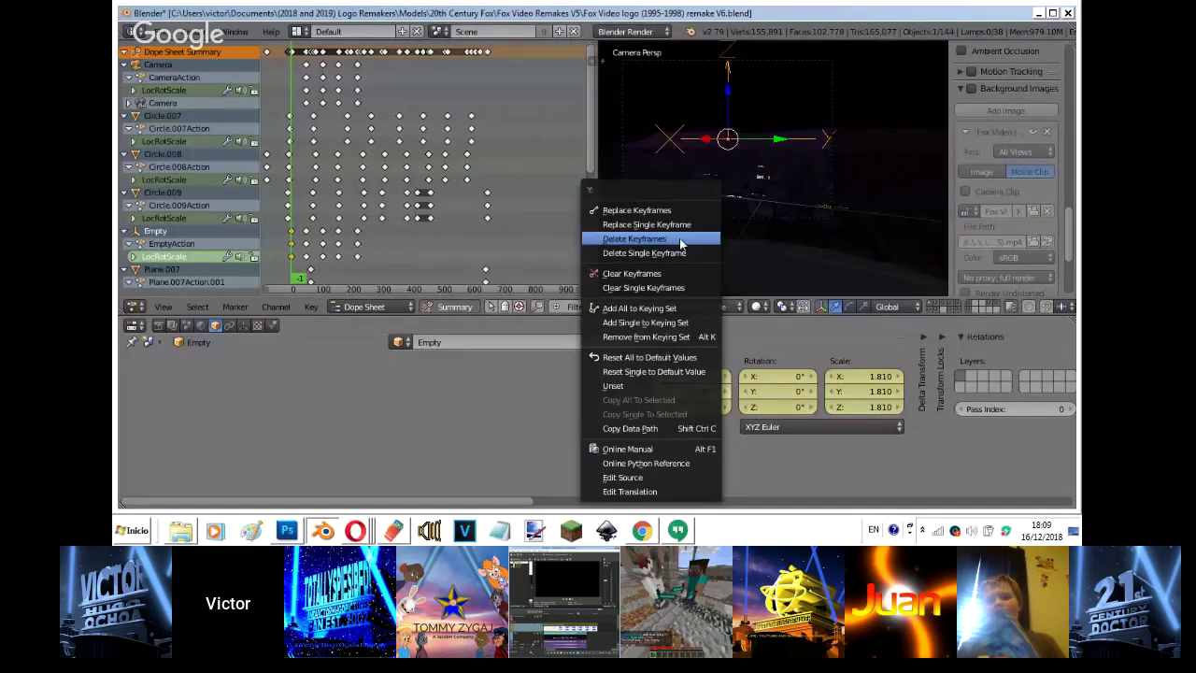
pyautogui.click(681, 240)
pyautogui.rightClick(760, 392)
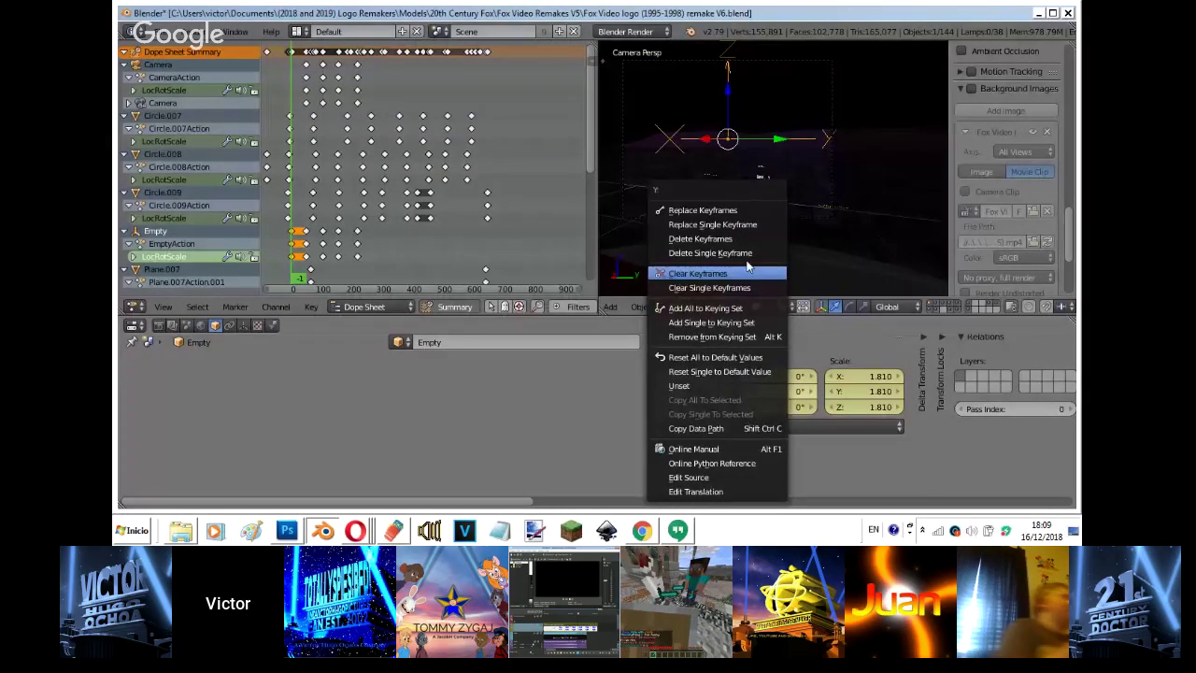
pyautogui.click(751, 239)
pyautogui.rightClick(885, 392)
pyautogui.click(821, 241)
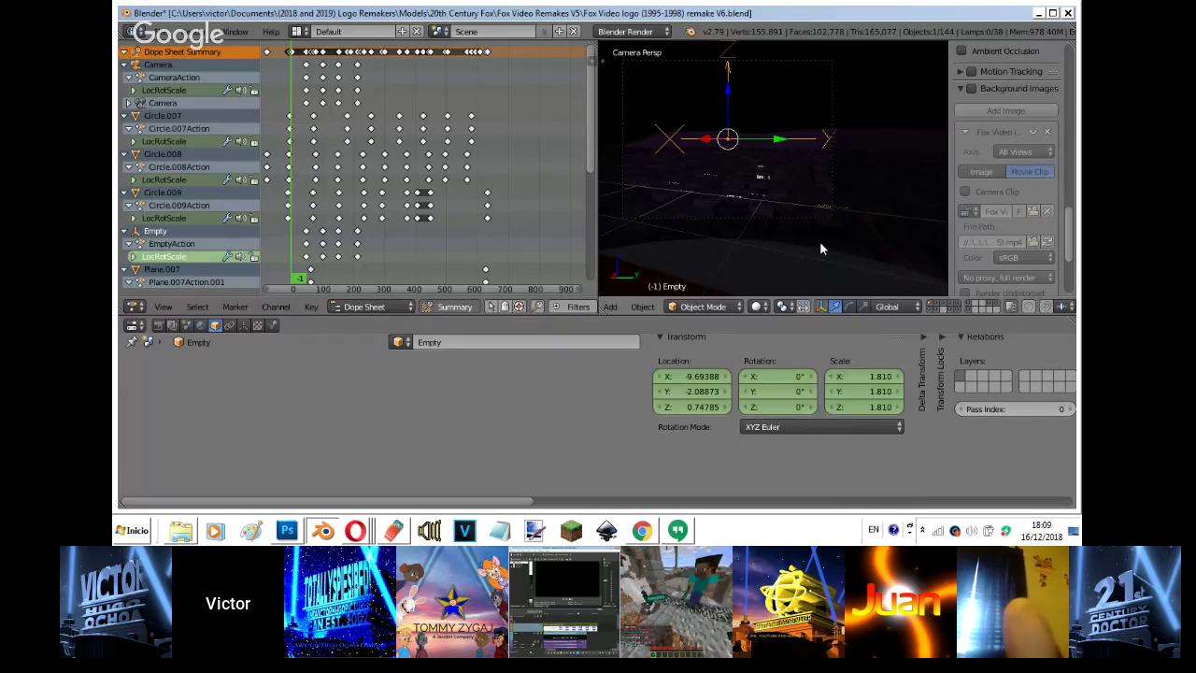
# - Jump to the keyframe at frame 47 and turn on Background Images to show the reference clip
pyautogui.press('Up')
pyautogui.click(972, 88)
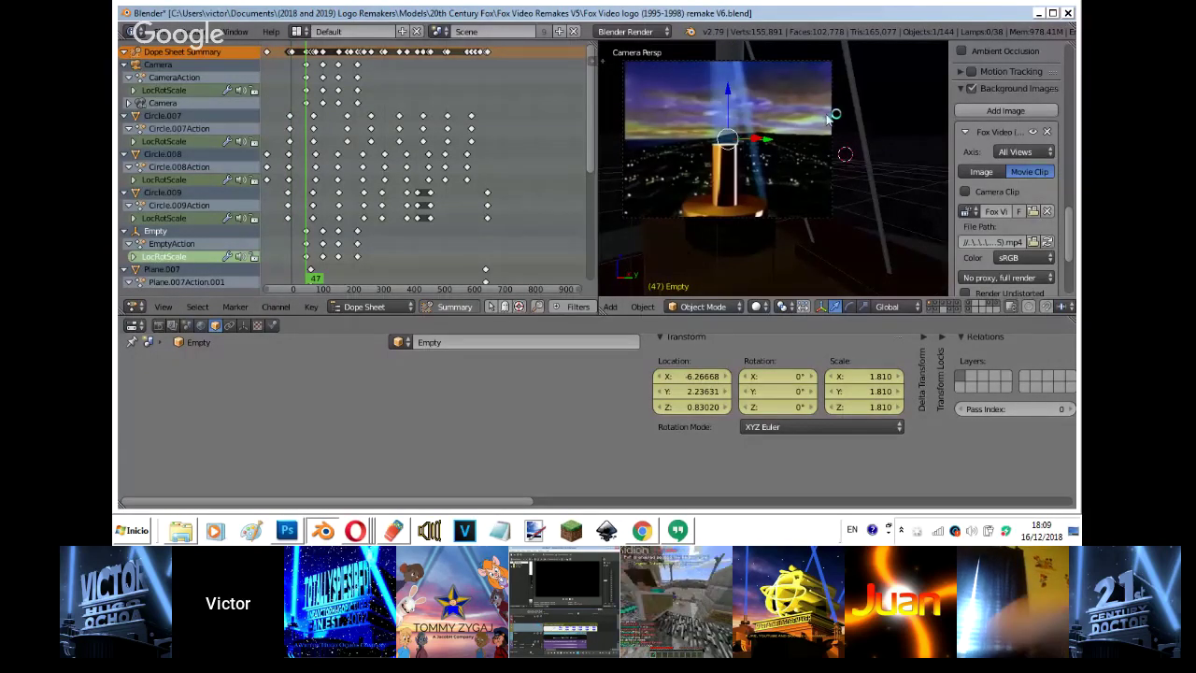
# - Play the animation, stop it at frame 14, and lower the reference clip's opacity to about 0.504
pyautogui.press('Right')
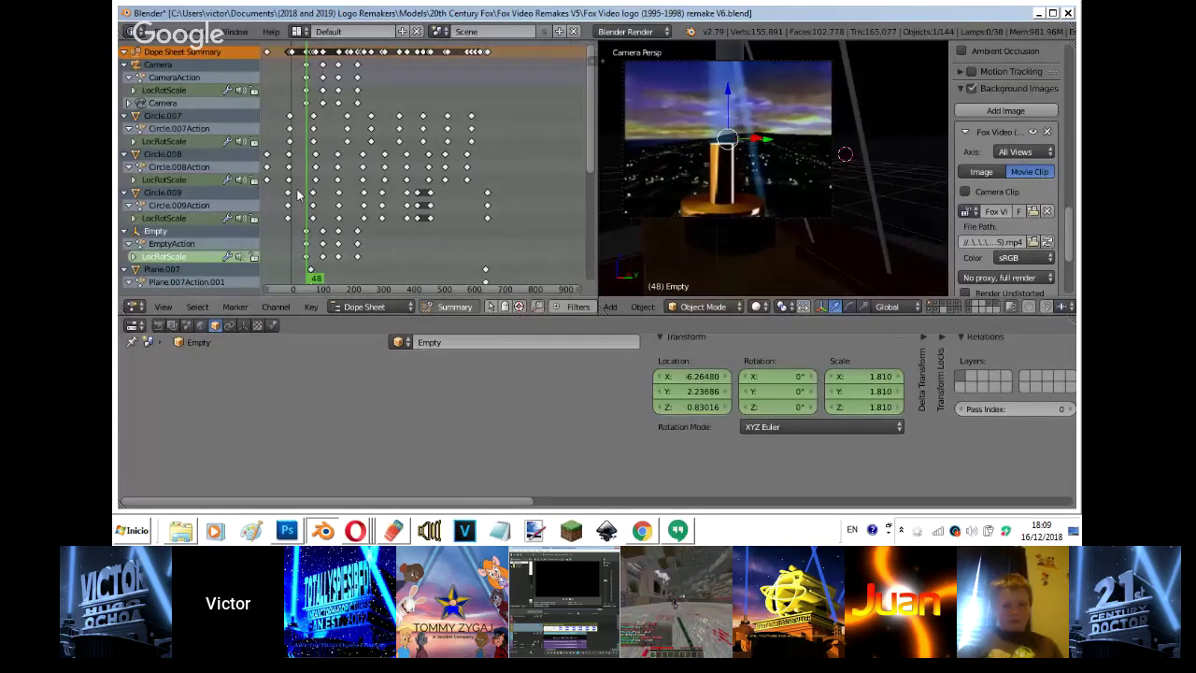
pyautogui.hotkey('alt', 'a')
pyautogui.hotkey('alt', 'a')
pyautogui.scroll(-4, 991, 120)
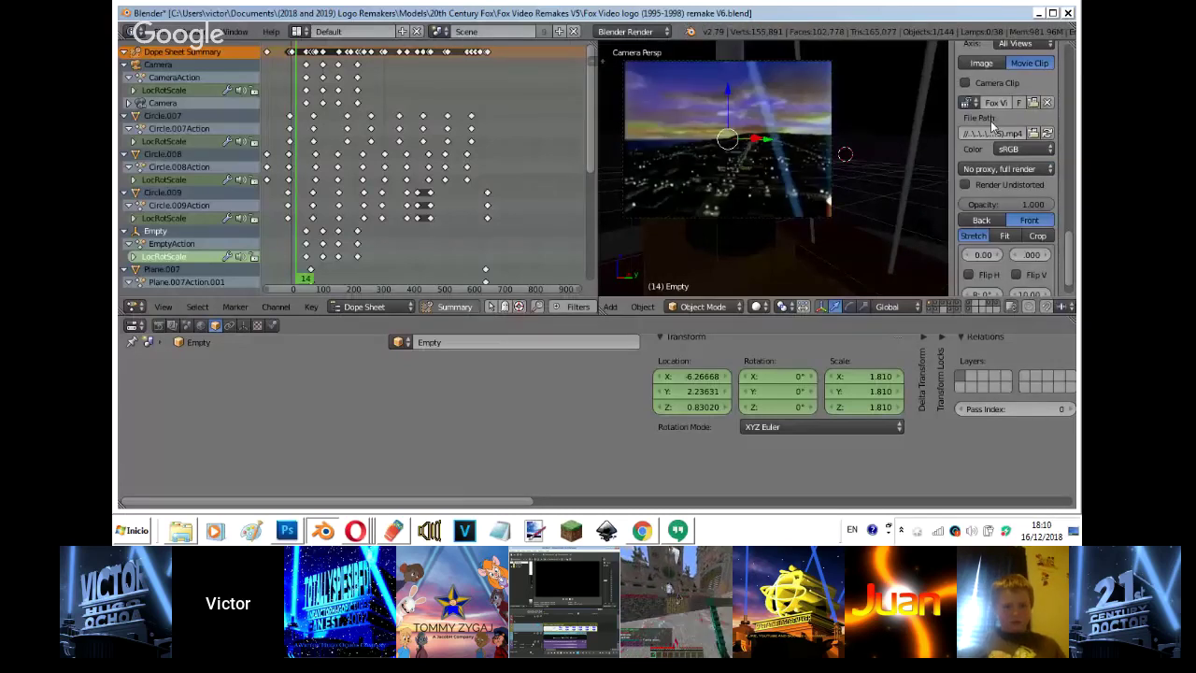
pyautogui.moveTo(1008, 204); pyautogui.dragTo(862, 186)
# - At frame 14, move the Camera together with the Empty to match the reference clip, placing the Camera at about X -2.18, Y -0.14, Z 0.96
pyautogui.rightClick(837, 175)
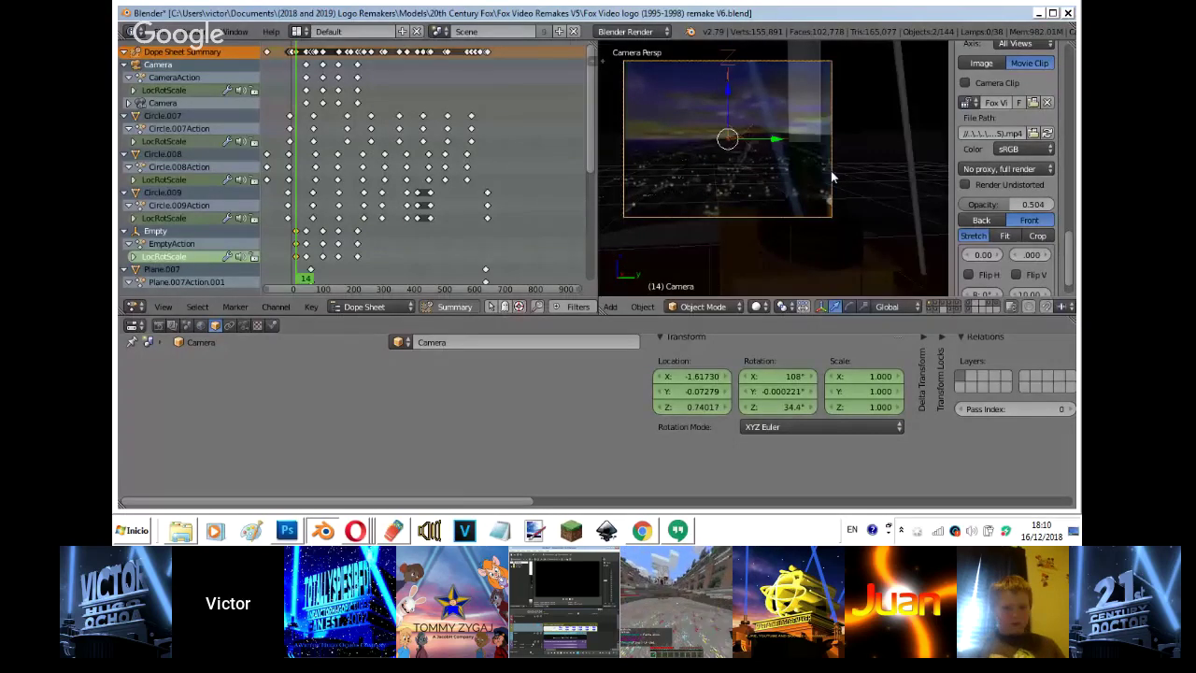
pyautogui.press('g')
pyautogui.press('y')
pyautogui.click(835, 175)
pyautogui.press('g')
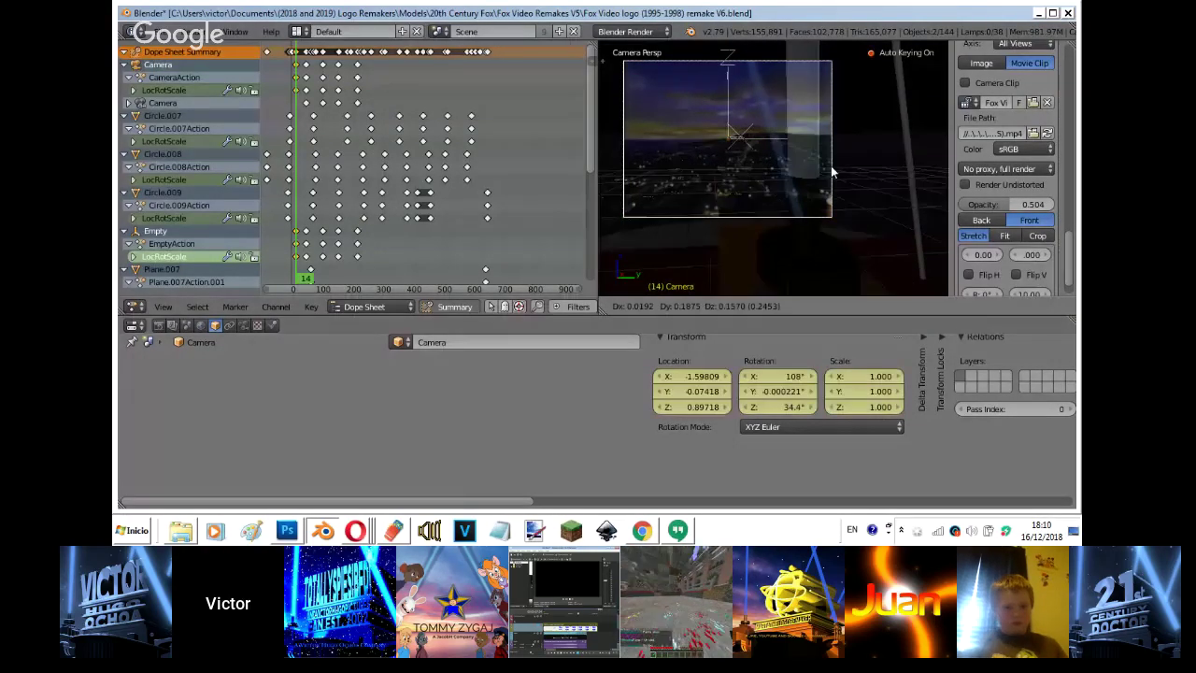
pyautogui.click(832, 171)
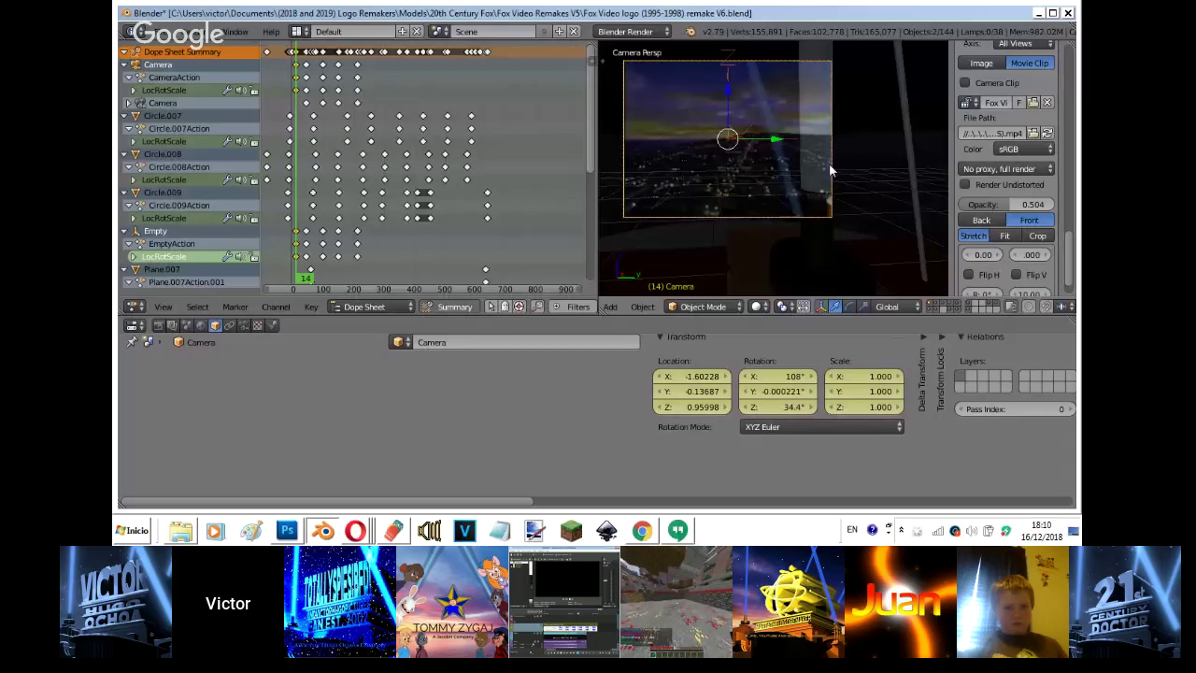
pyautogui.press('g')
pyautogui.press('x')
pyautogui.click(801, 137)
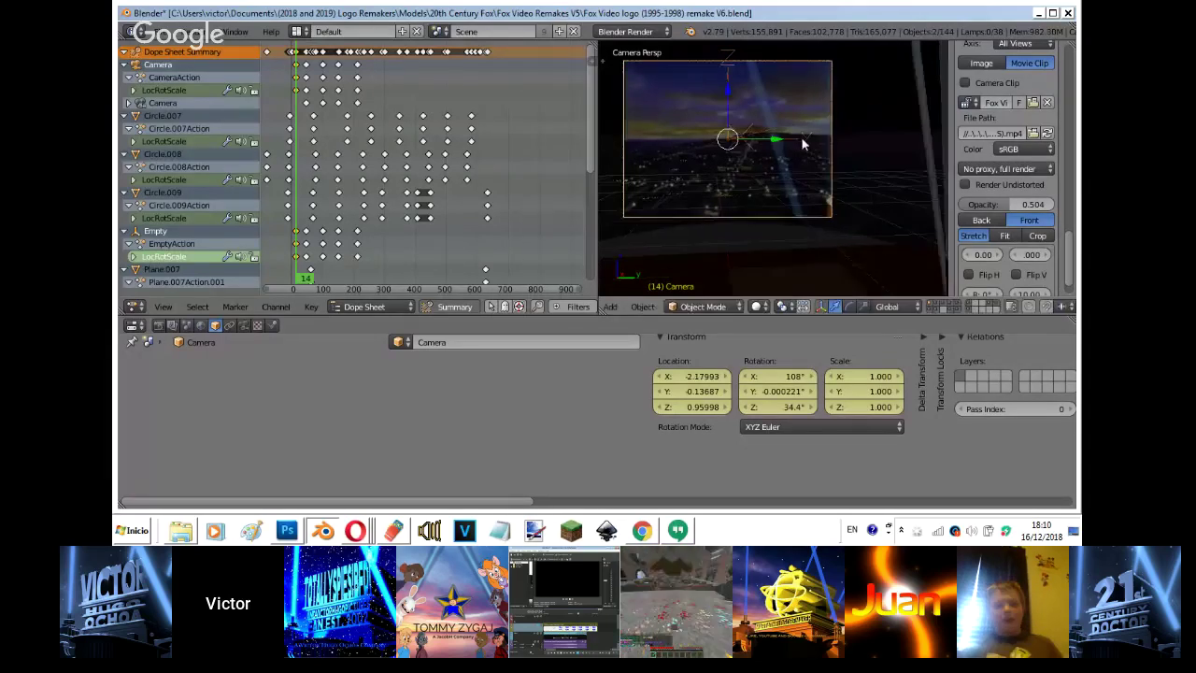
pyautogui.rightClick(801, 137)
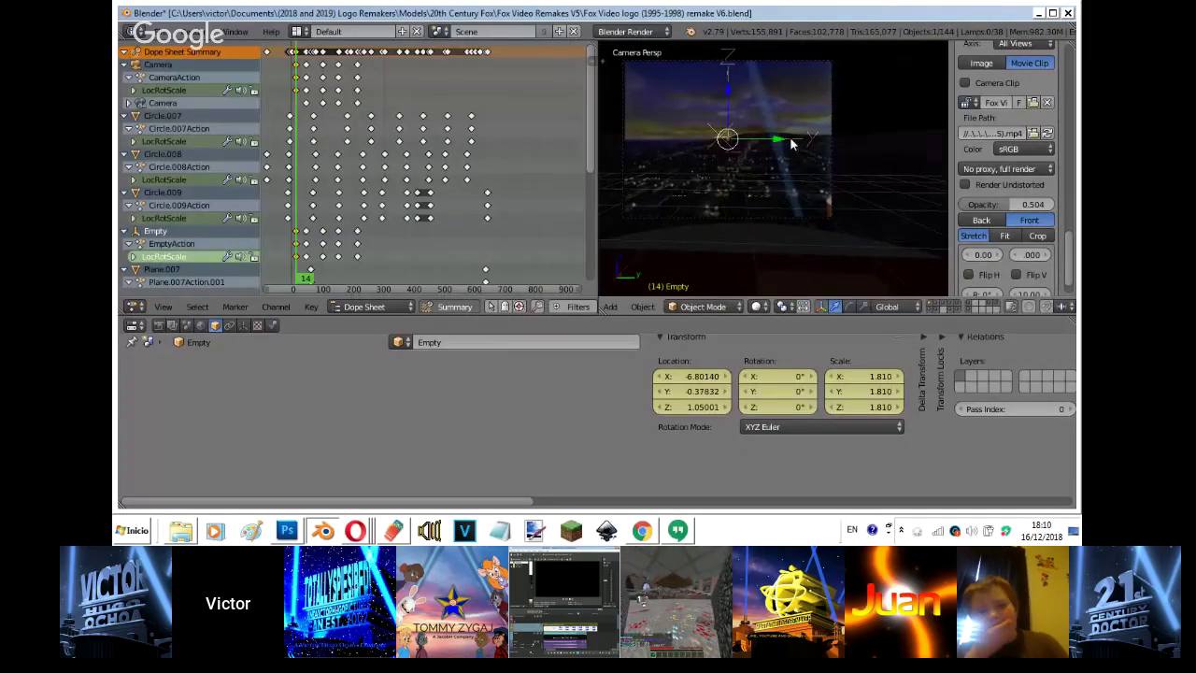
# - Preview the move, hide the Background Images, and shift the Camera and Empty keyframes at frame 14 back to before frame 0
pyautogui.hotkey('alt', 'a')
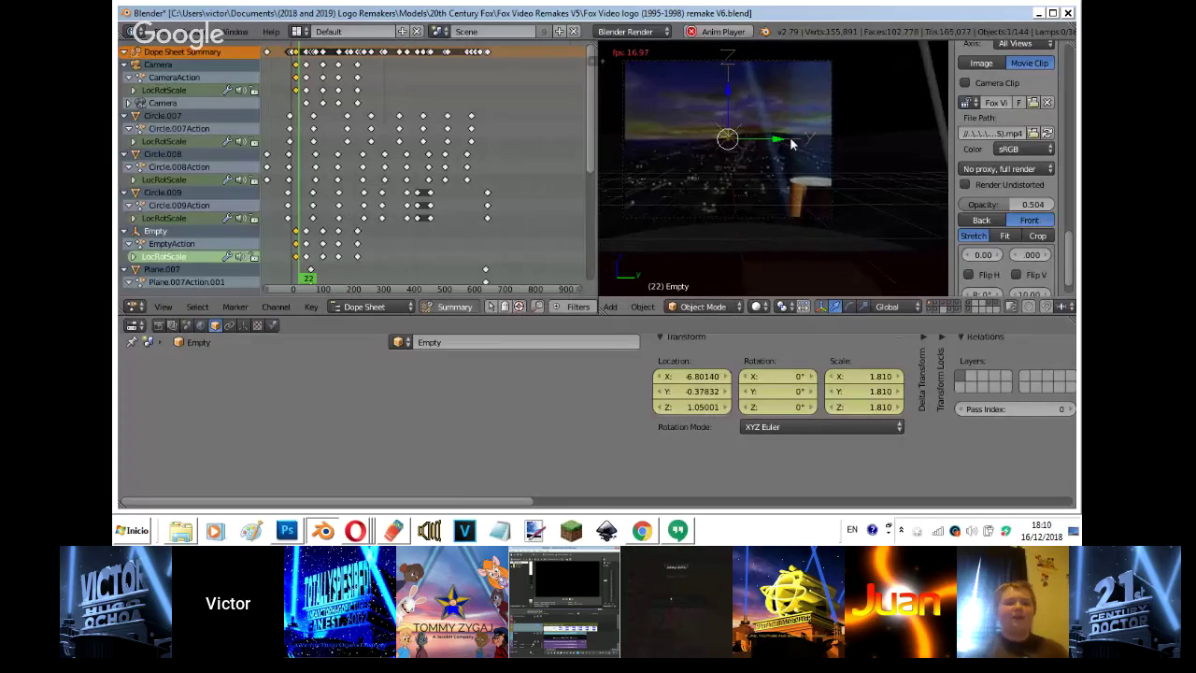
pyautogui.hotkey('alt', 'a')
pyautogui.scroll(3, 1004, 113)
pyautogui.scroll(3, 1026, 222)
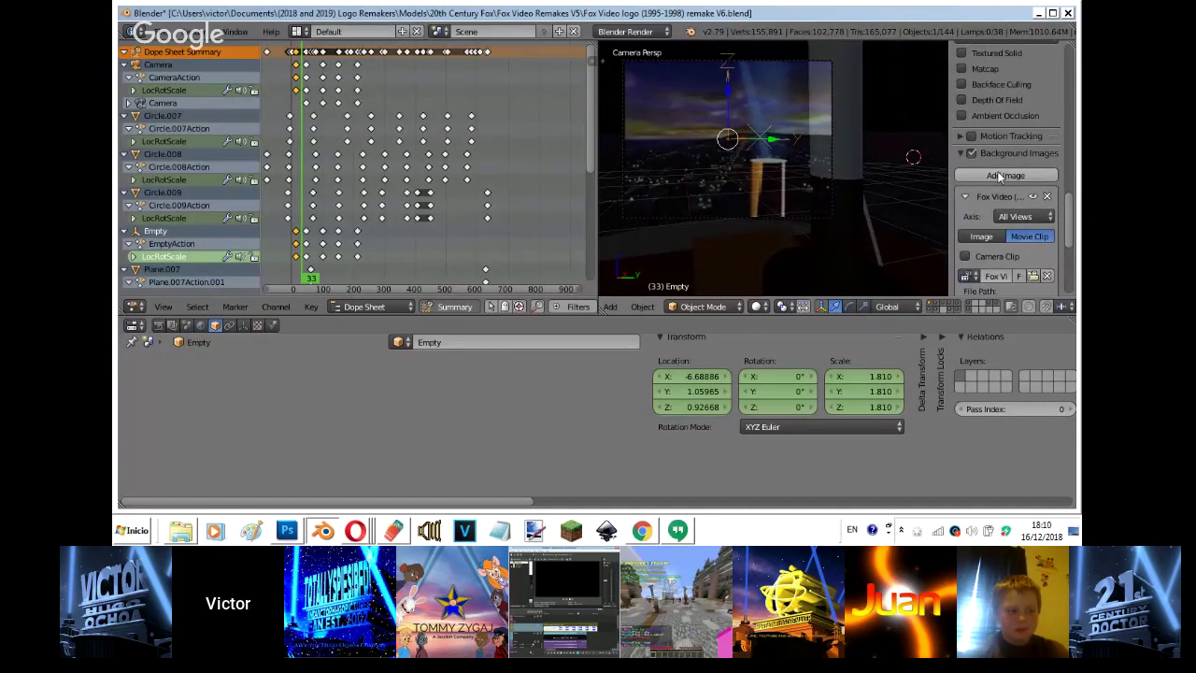
pyautogui.click(972, 152)
pyautogui.press('g')
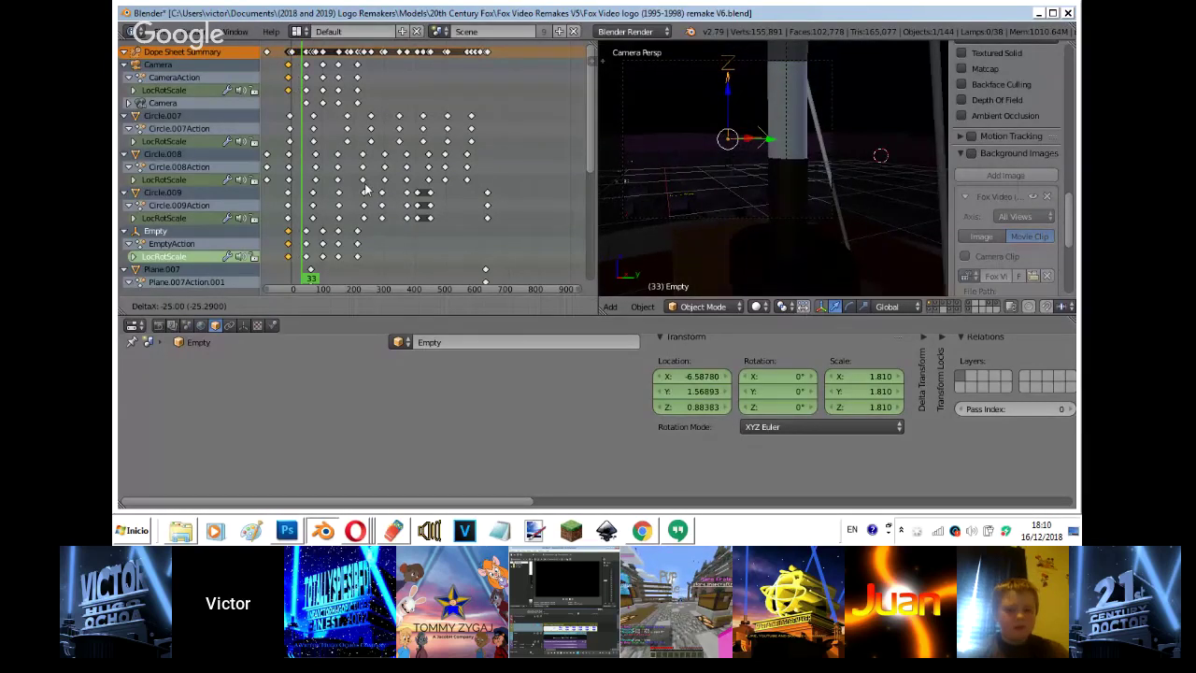
pyautogui.click(366, 190)
# - Play back the animation with the reference clip shown and hidden to compare the camera movement
pyautogui.hotkey('alt', 'a')
pyautogui.click(972, 153)
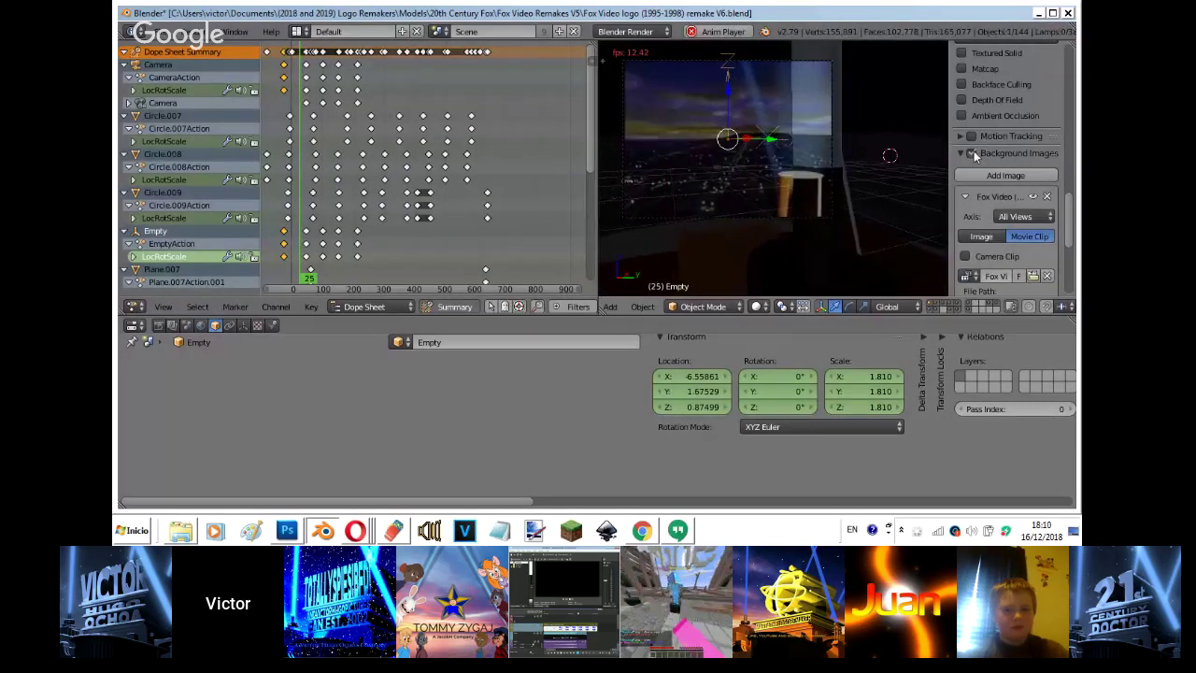
pyautogui.press('Escape')
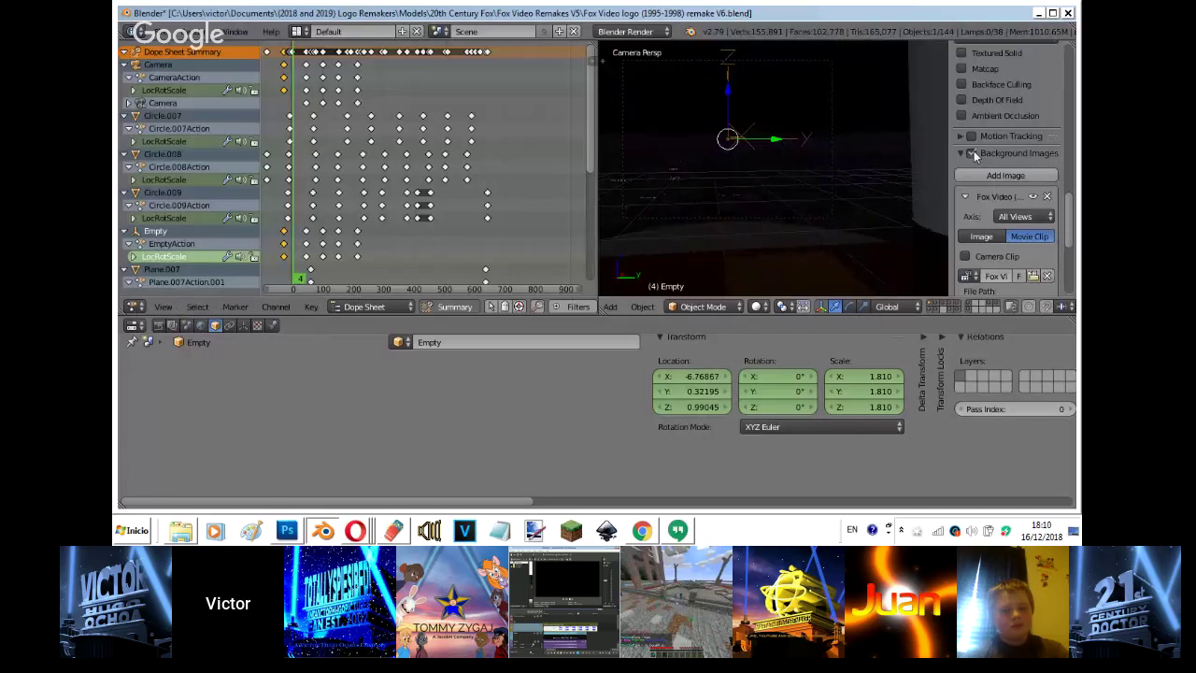
pyautogui.hotkey('alt', 'a')
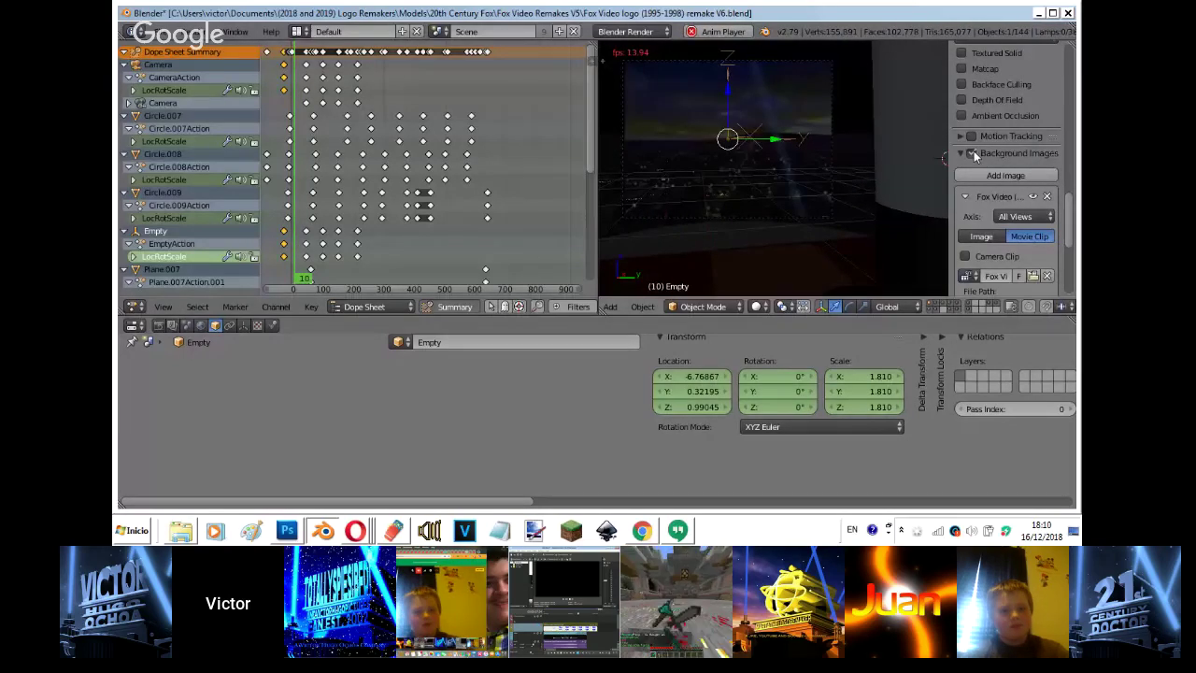
pyautogui.click(972, 153)
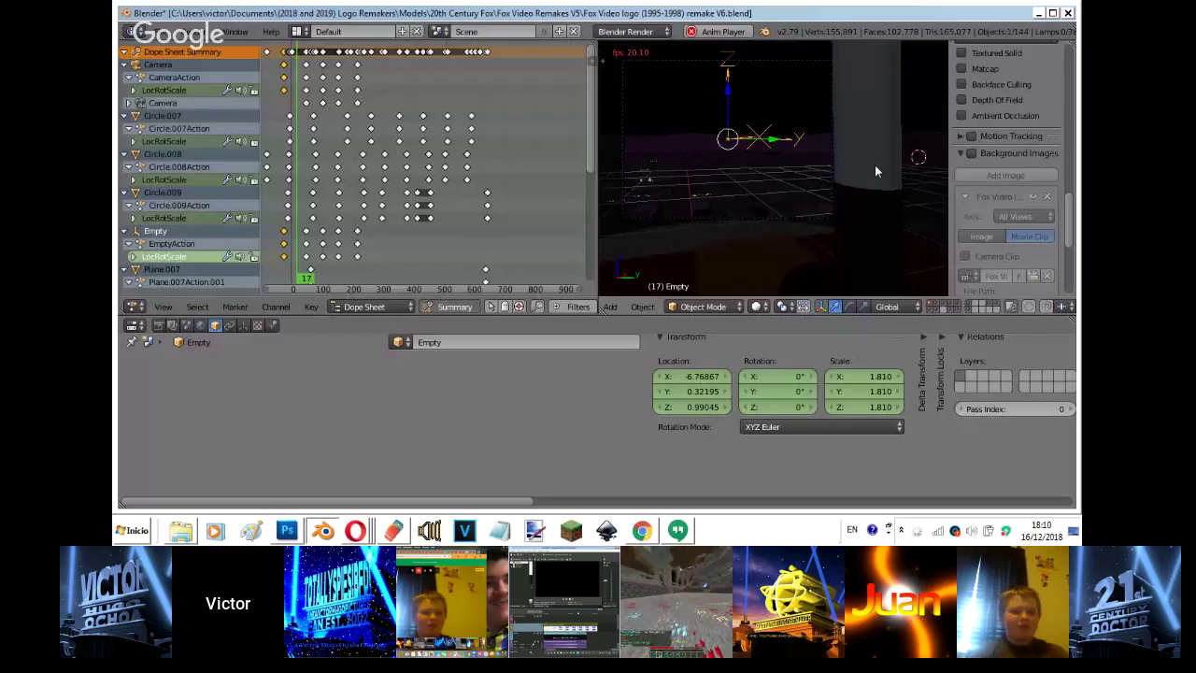
pyautogui.hotkey('alt', 'a')
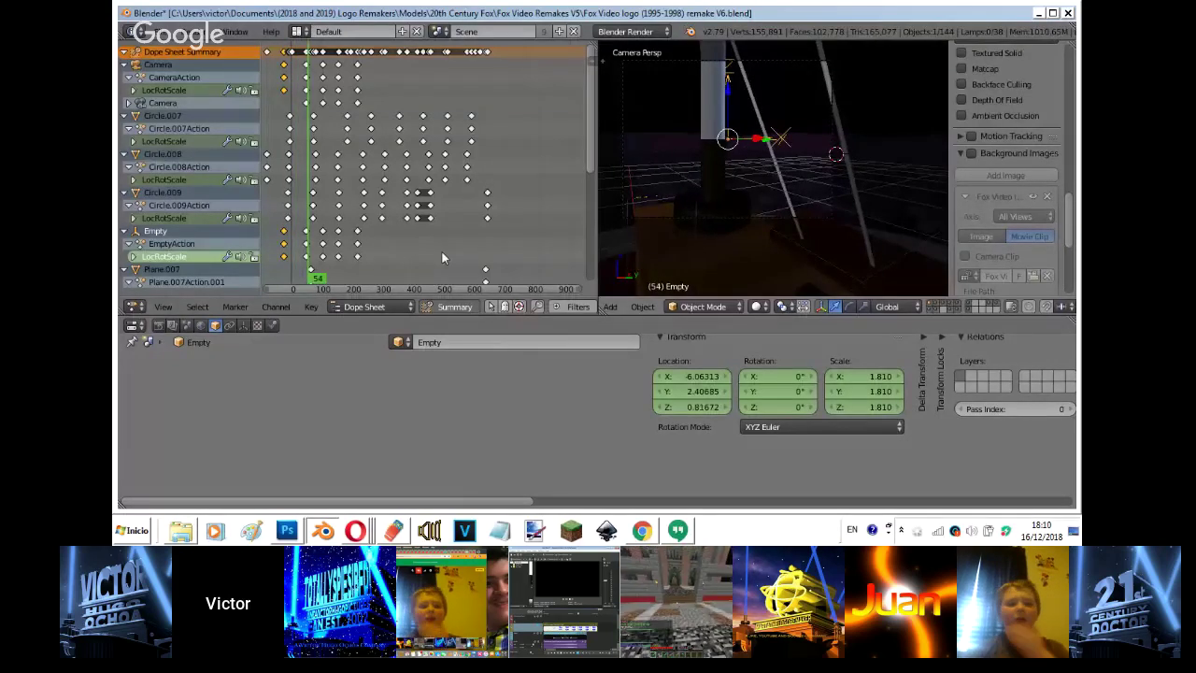
pyautogui.hotkey('alt', 'a')
pyautogui.hotkey('alt', 'a')
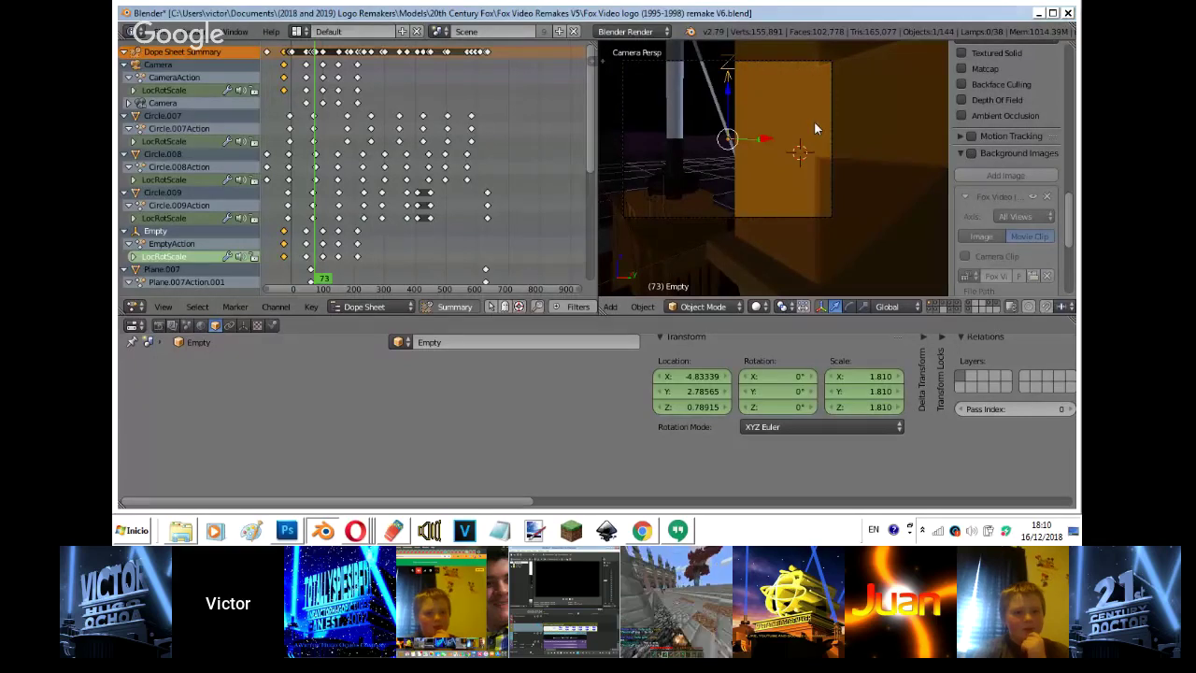
# - Select the text object Text.001 and replay the animation, stopping at frame 0
pyautogui.rightClick(867, 109)
pyautogui.hotkey('alt', 'a')
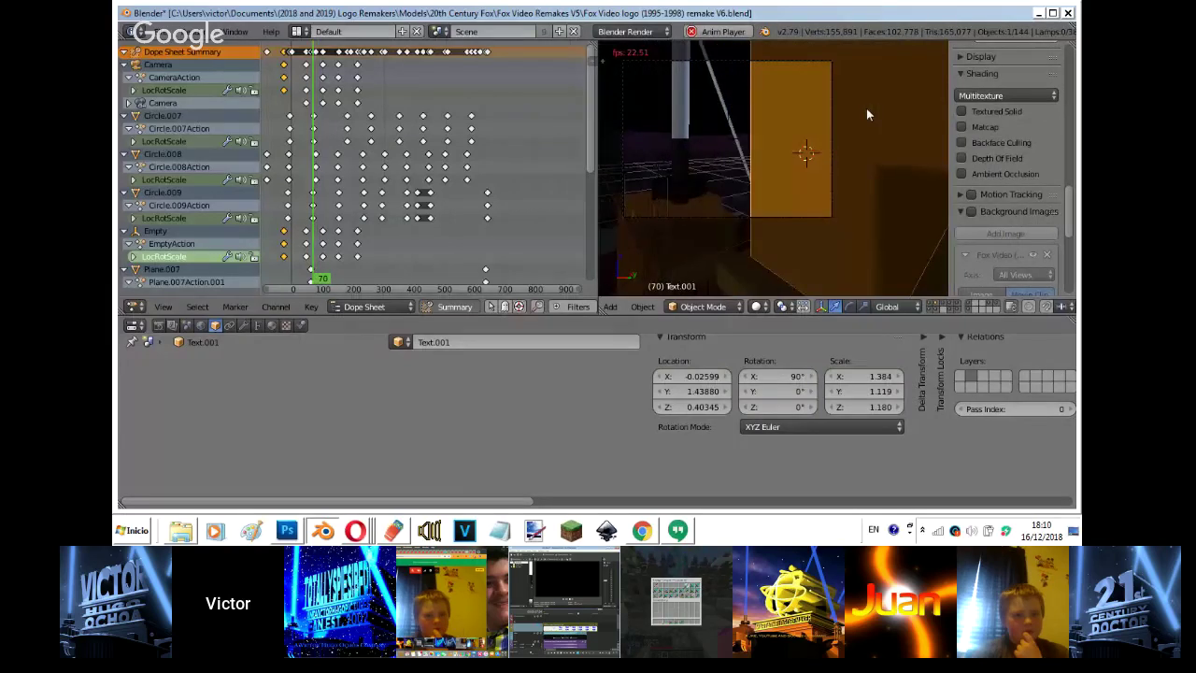
pyautogui.press('Escape')
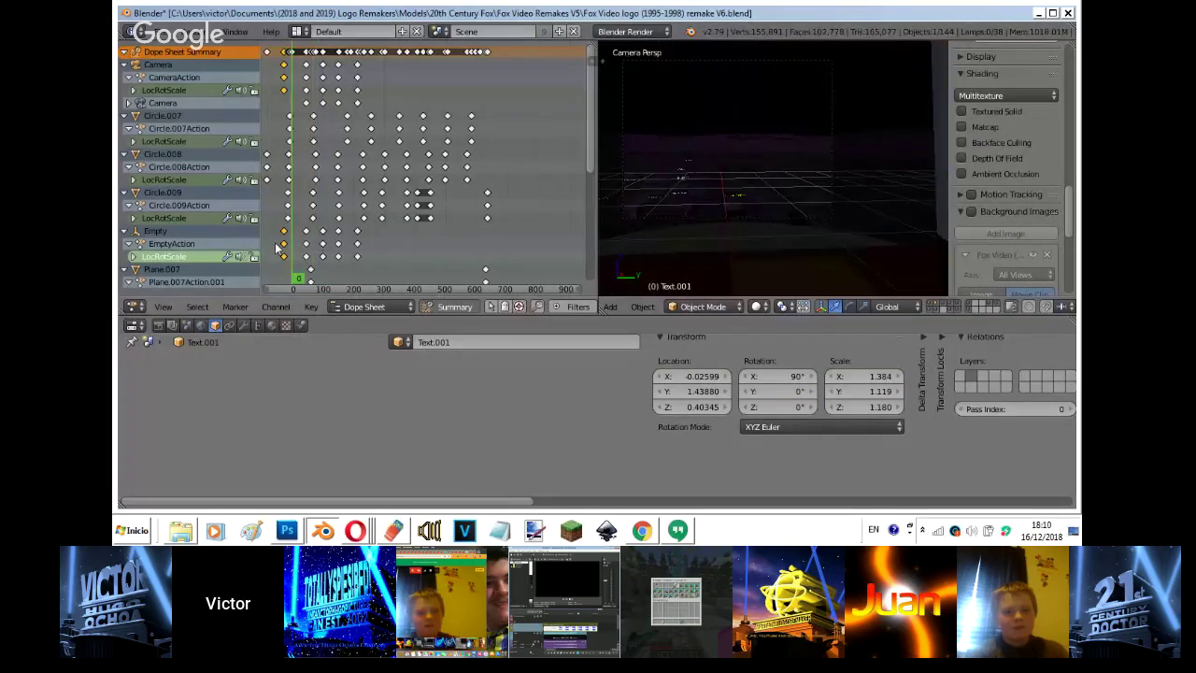
# - Change the Dope Sheet area to a 3D View, show the Background Images, and play the animation to frame 11
pyautogui.click(138, 307)
pyautogui.click(156, 291)
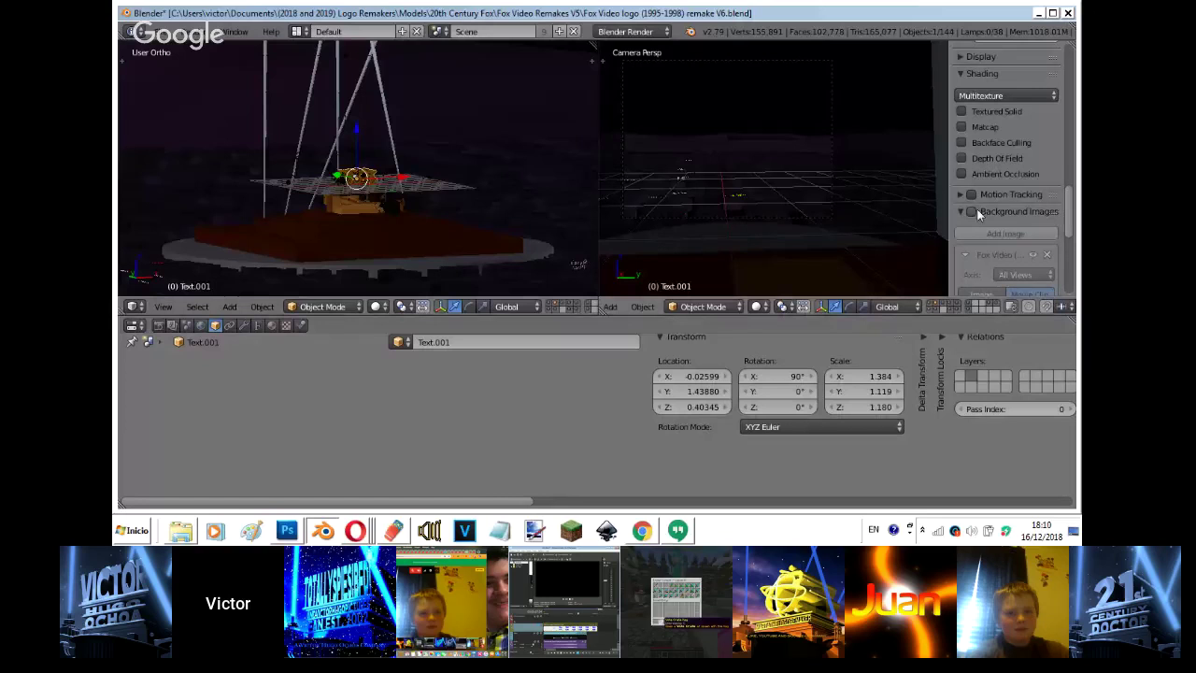
pyautogui.click(972, 211)
pyautogui.hotkey('alt', 'a')
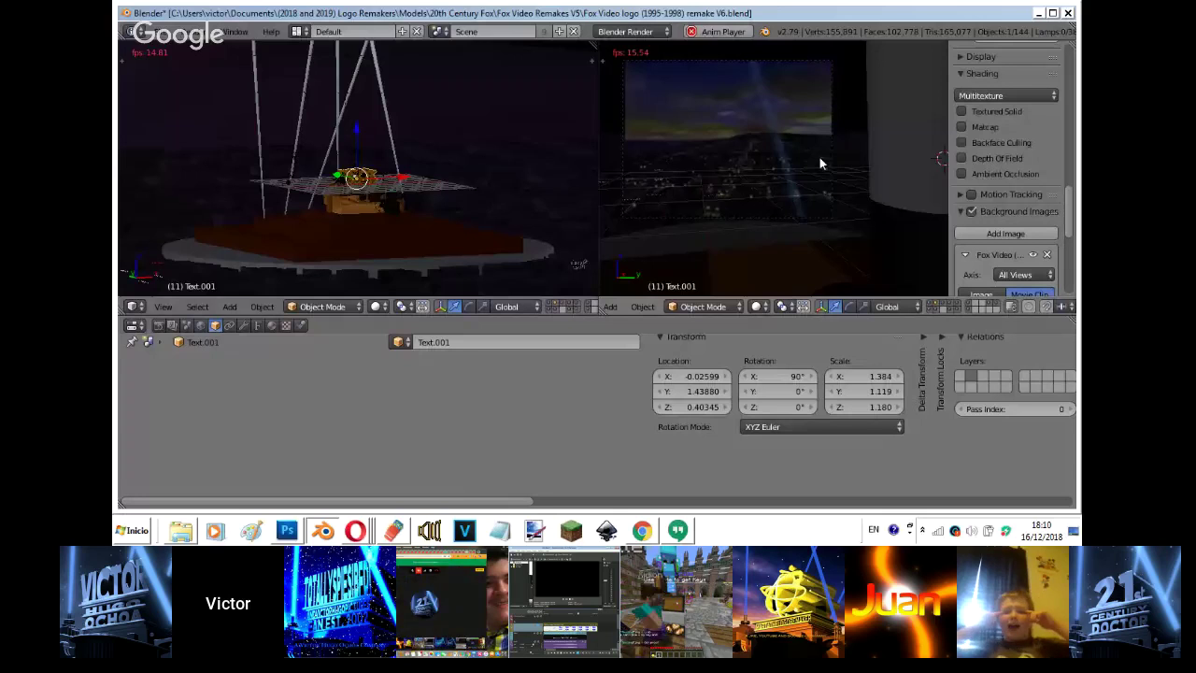
pyautogui.hotkey('alt', 'a')
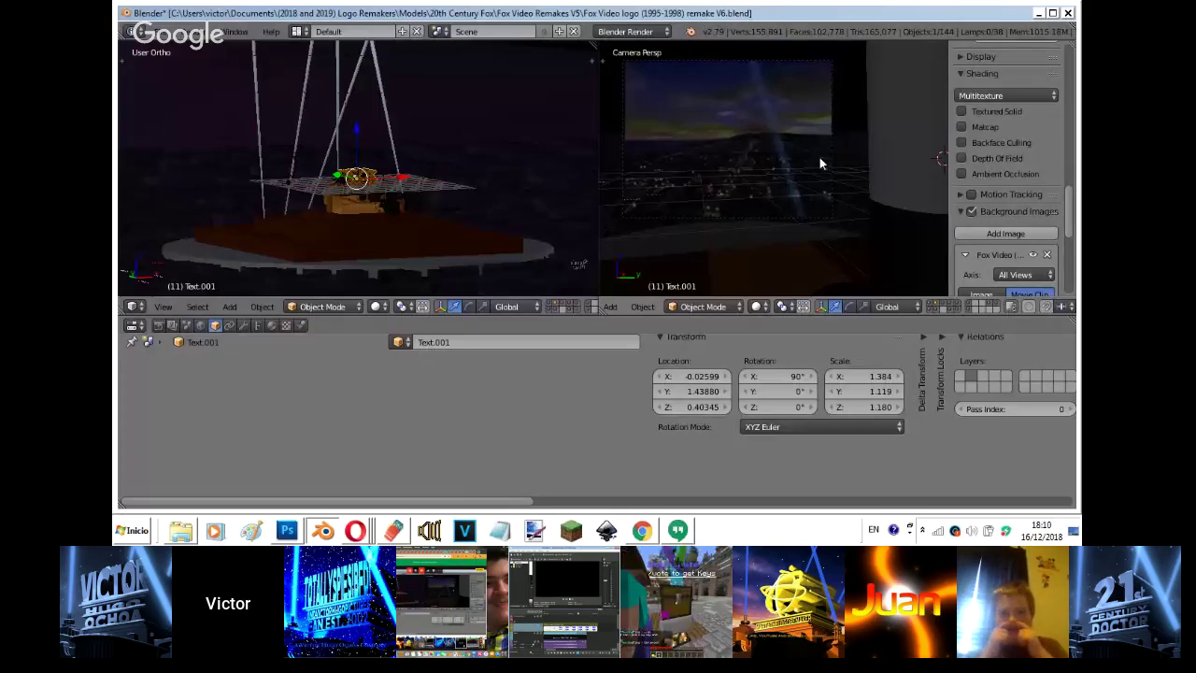
# - Show only the layer that contains the landscape planes
pyautogui.click(577, 303)
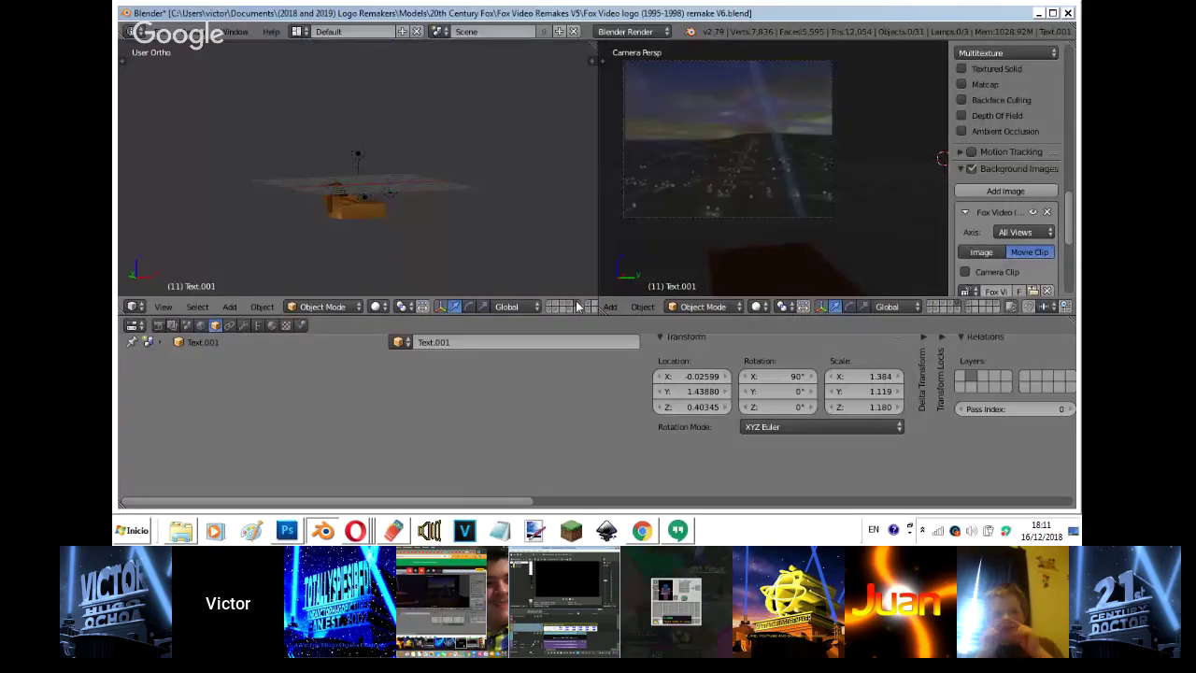
pyautogui.click(577, 302)
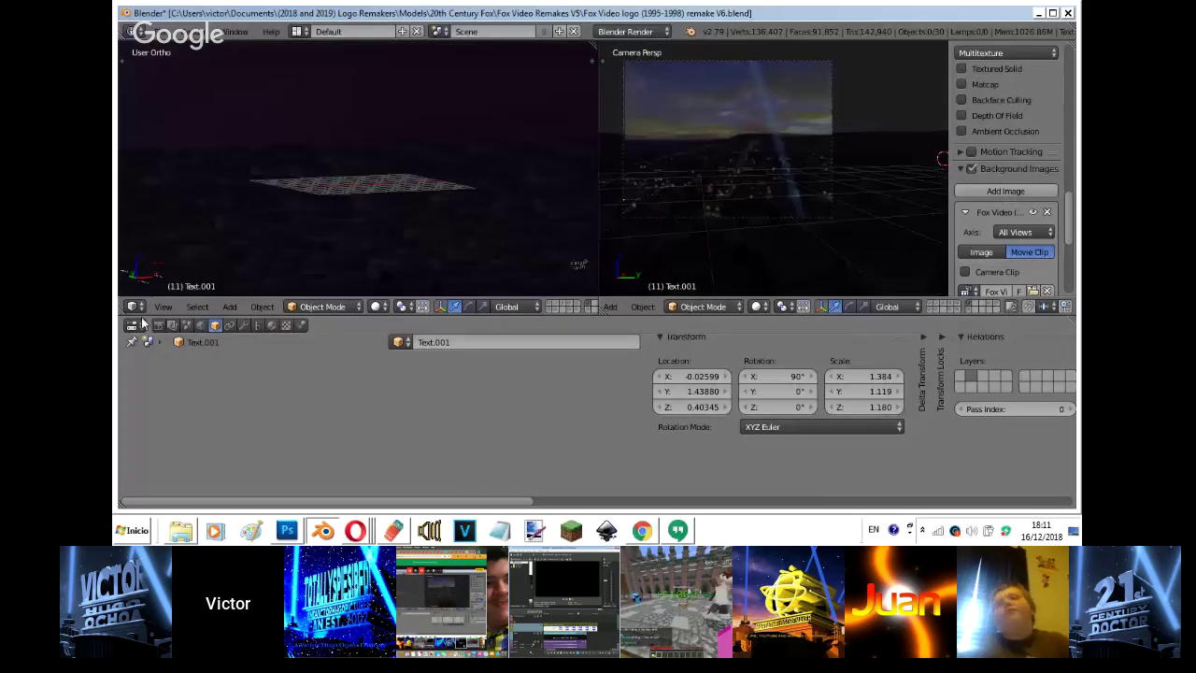
pyautogui.click(135, 307)
pyautogui.click(161, 266)
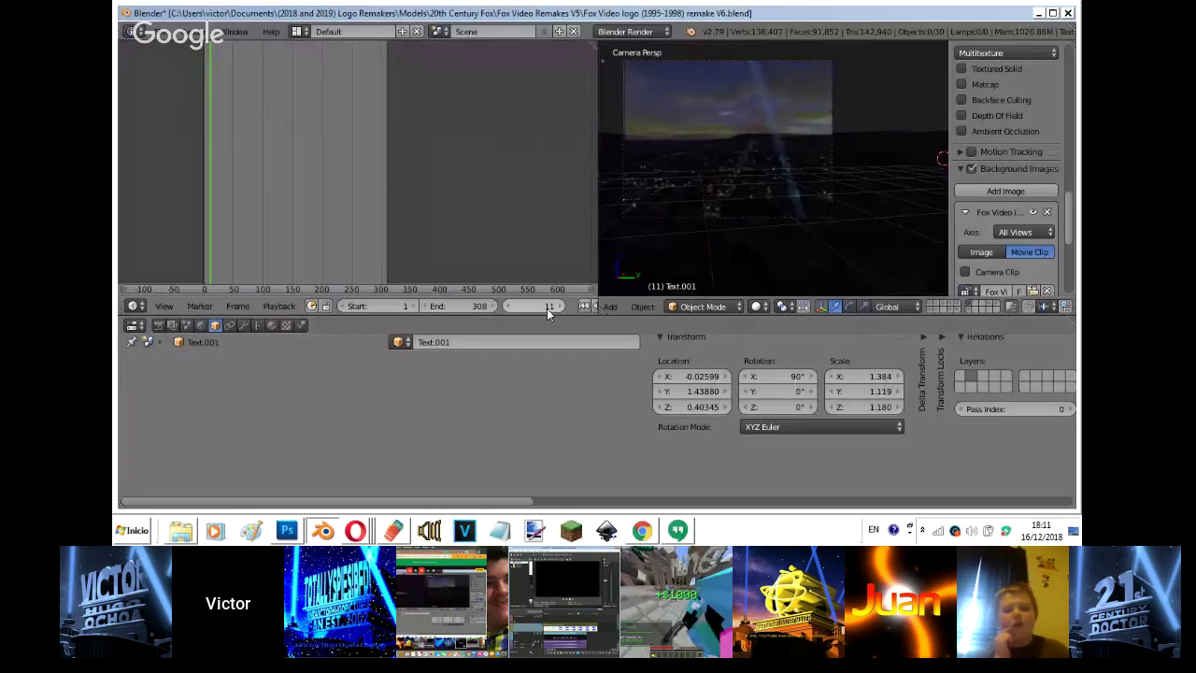
pyautogui.scroll(-5, 548, 311)
pyautogui.keyDown('ctrl'); pyautogui.scroll(3, 528, 309); pyautogui.keyUp('ctrl')
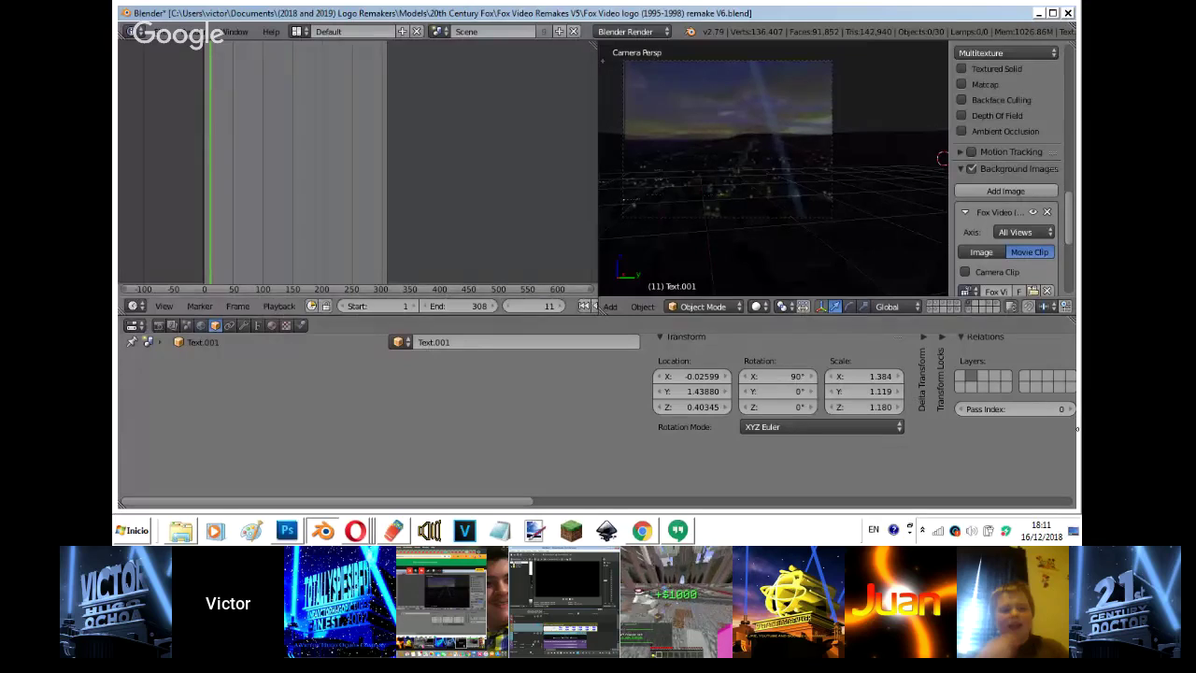
pyautogui.click(135, 306)
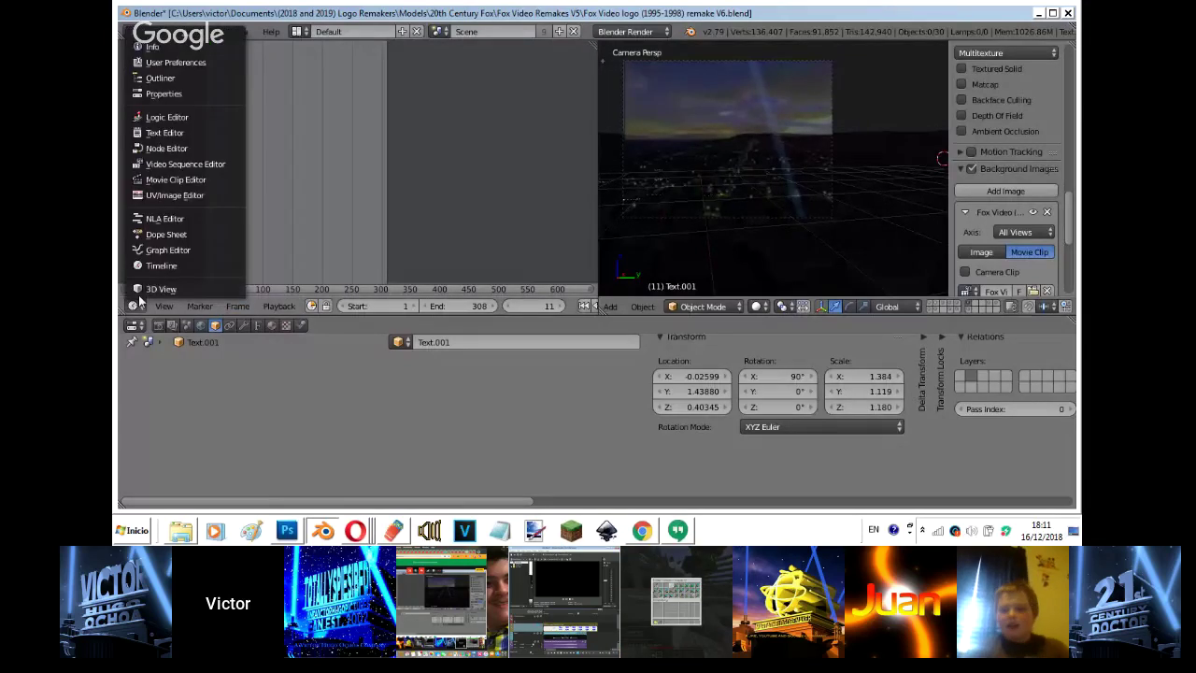
pyautogui.click(159, 286)
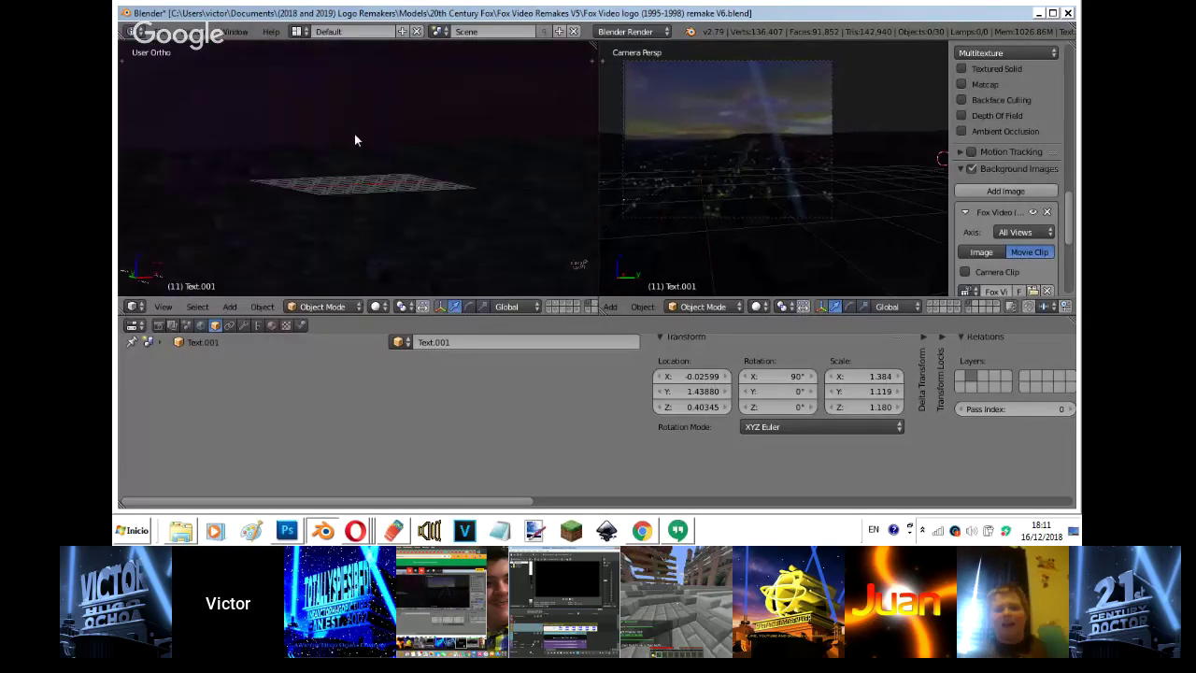
# - With the second viewport in top view, select landscape plane Plane.005 and move it to about X -154.49, Y 154.87, Z -2.78
pyautogui.press('KP_7')
pyautogui.scroll(3, 235, 214)
pyautogui.rightClick(189, 235)
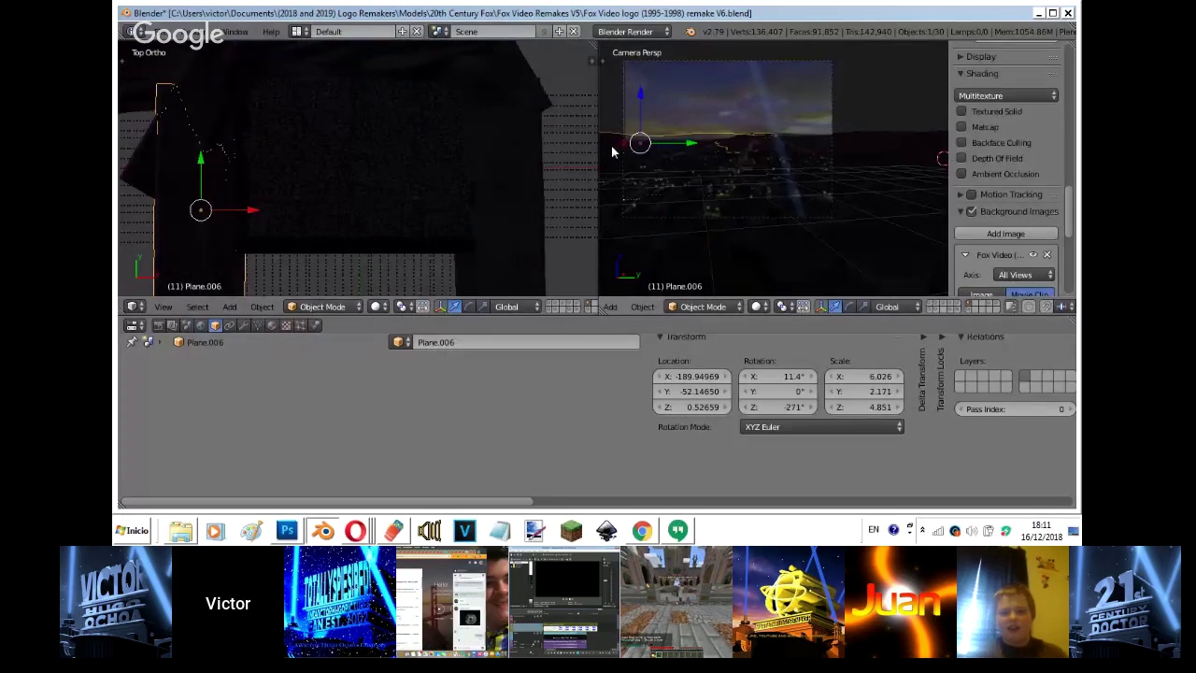
pyautogui.rightClick(613, 151)
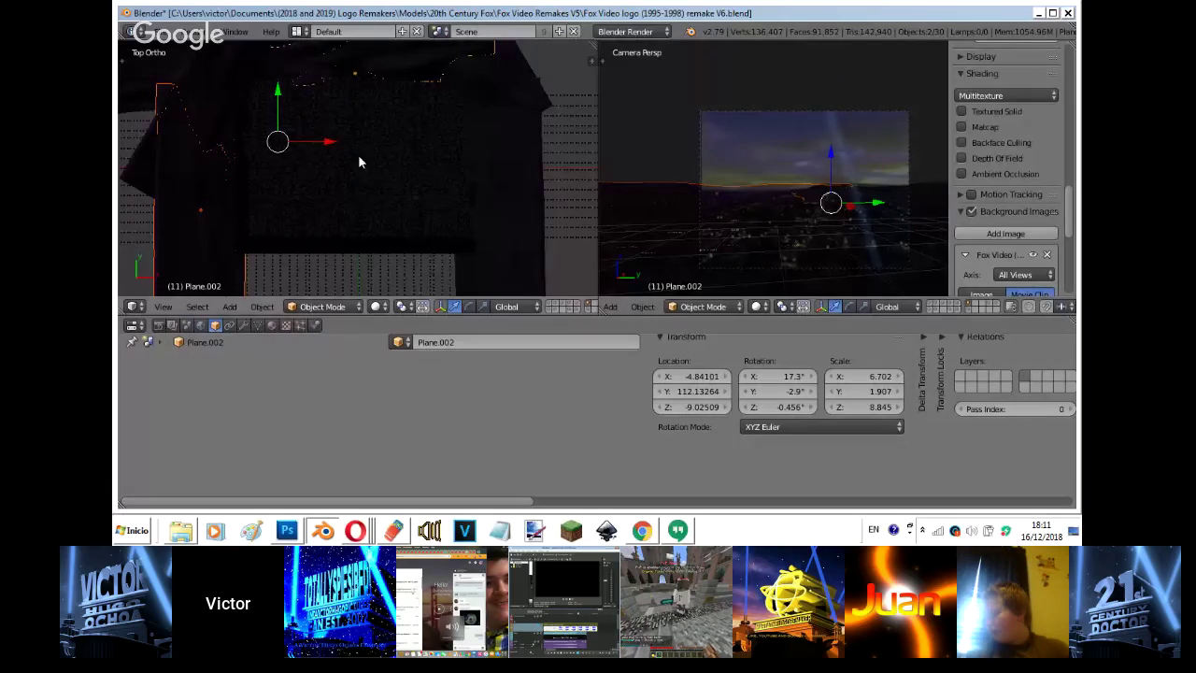
pyautogui.rightClick(823, 180)
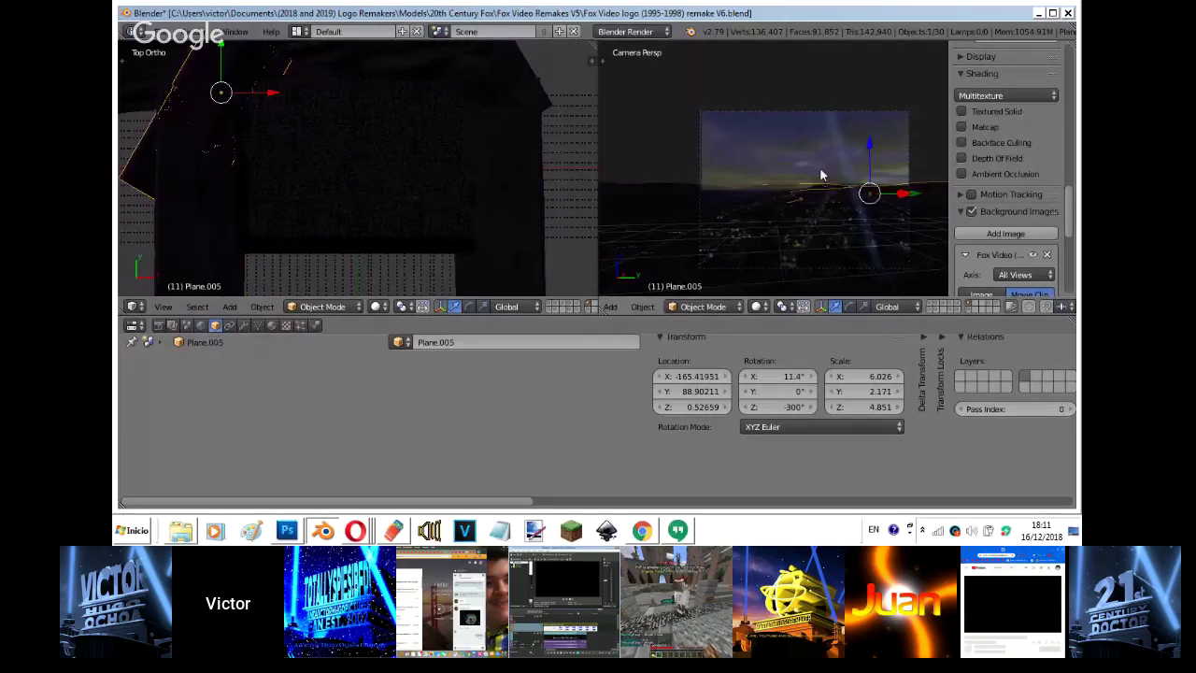
pyautogui.press('g')
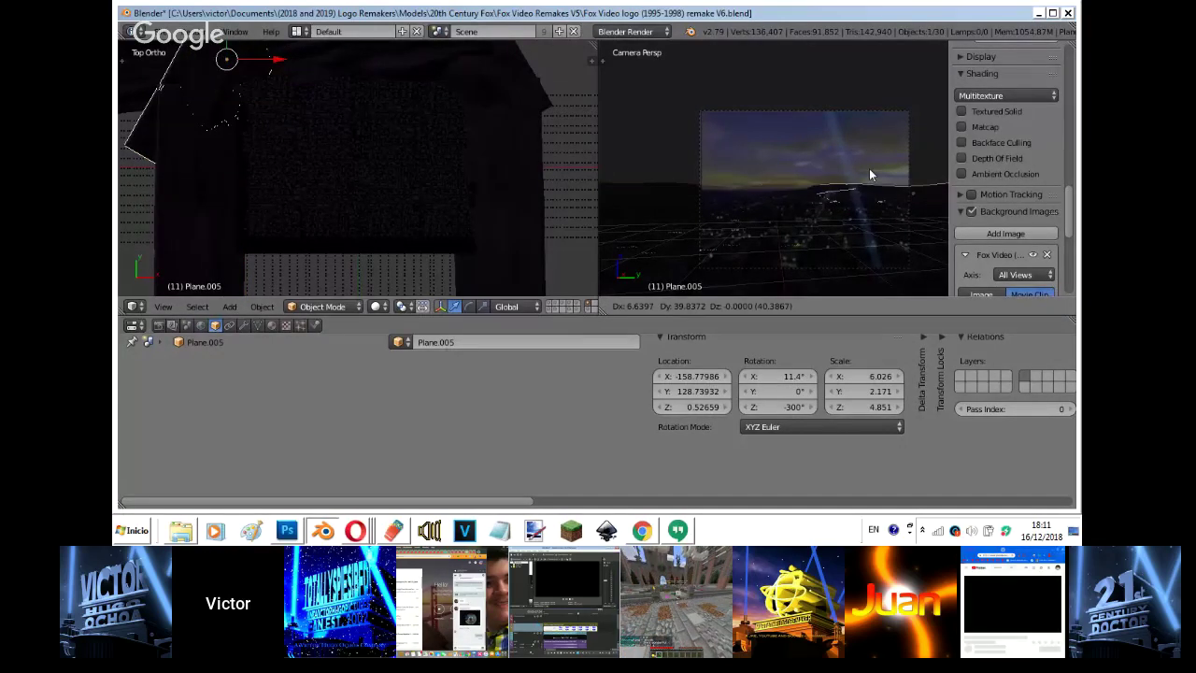
pyautogui.click(870, 175)
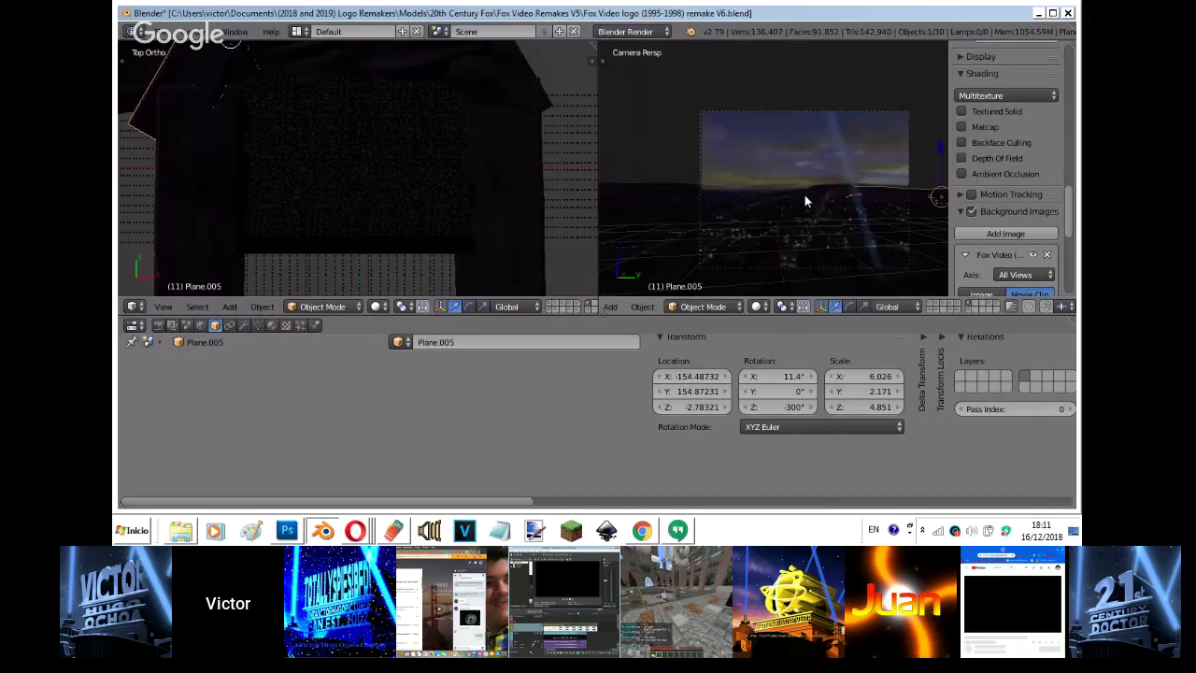
# - Move landscape plane Plane.006 to about X -161.33, Y 119.95, Z -2.80
pyautogui.hotkey('shift', 'd')
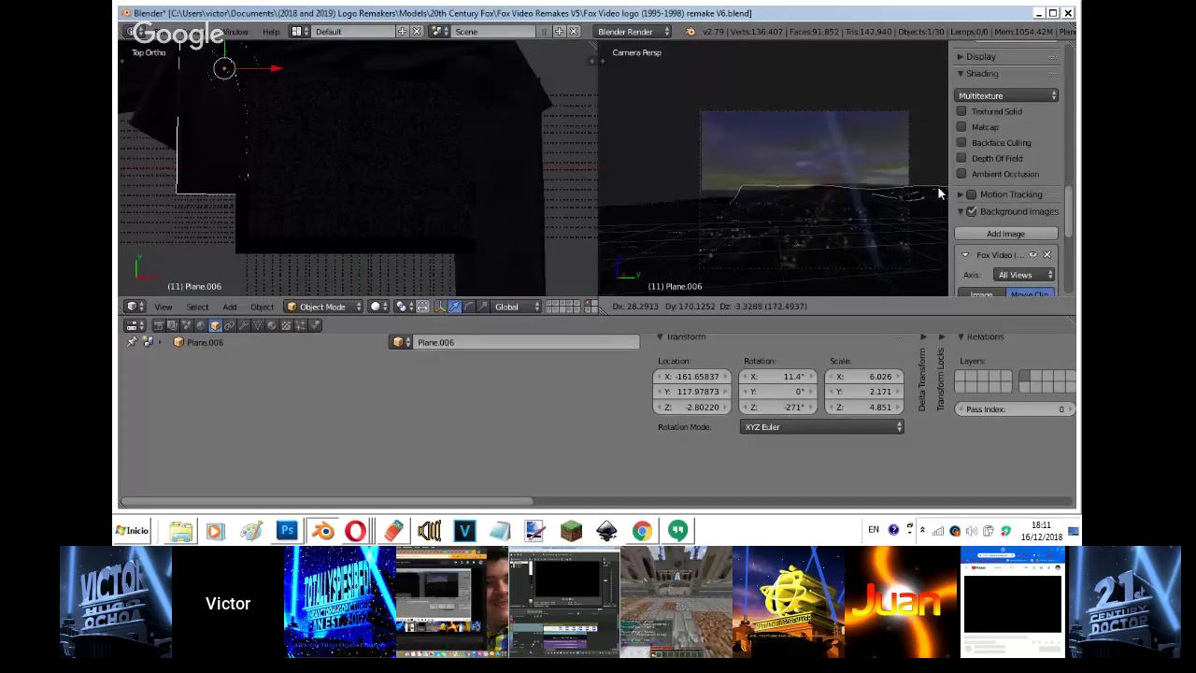
pyautogui.click(923, 194)
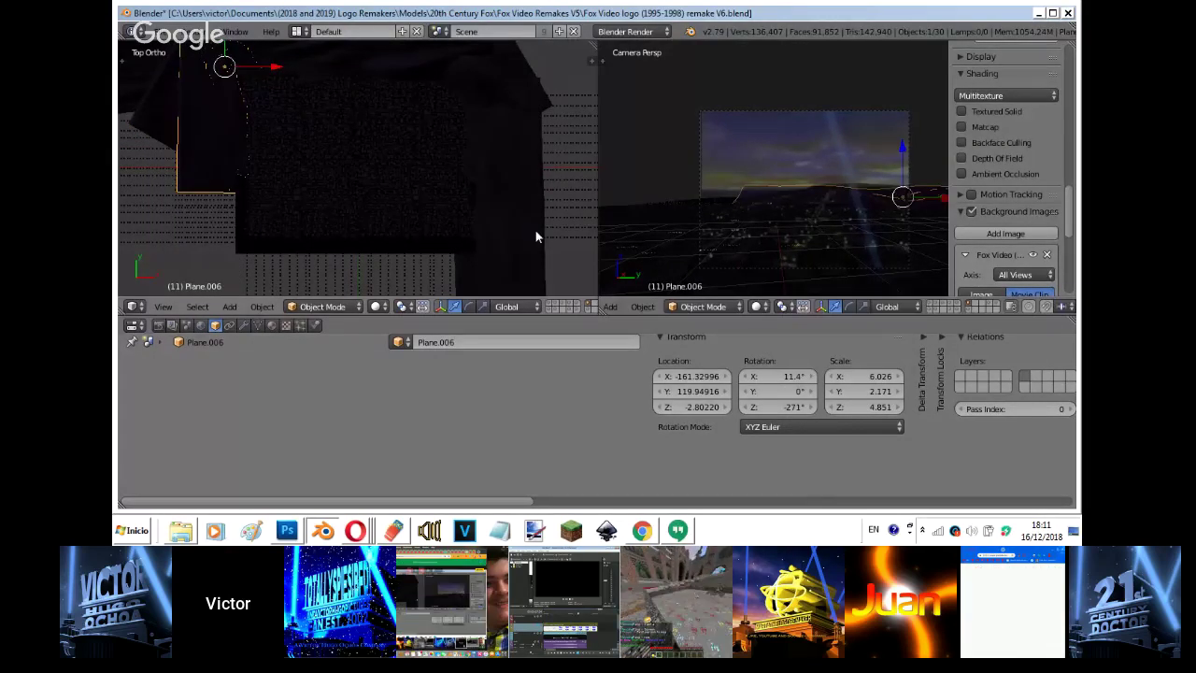
# - Select the city plane Plane.001 together with the small objects on it, using Bounding Box shading, and move them about 24.7 units along Y
pyautogui.rightClick(536, 236)
pyautogui.click(377, 306)
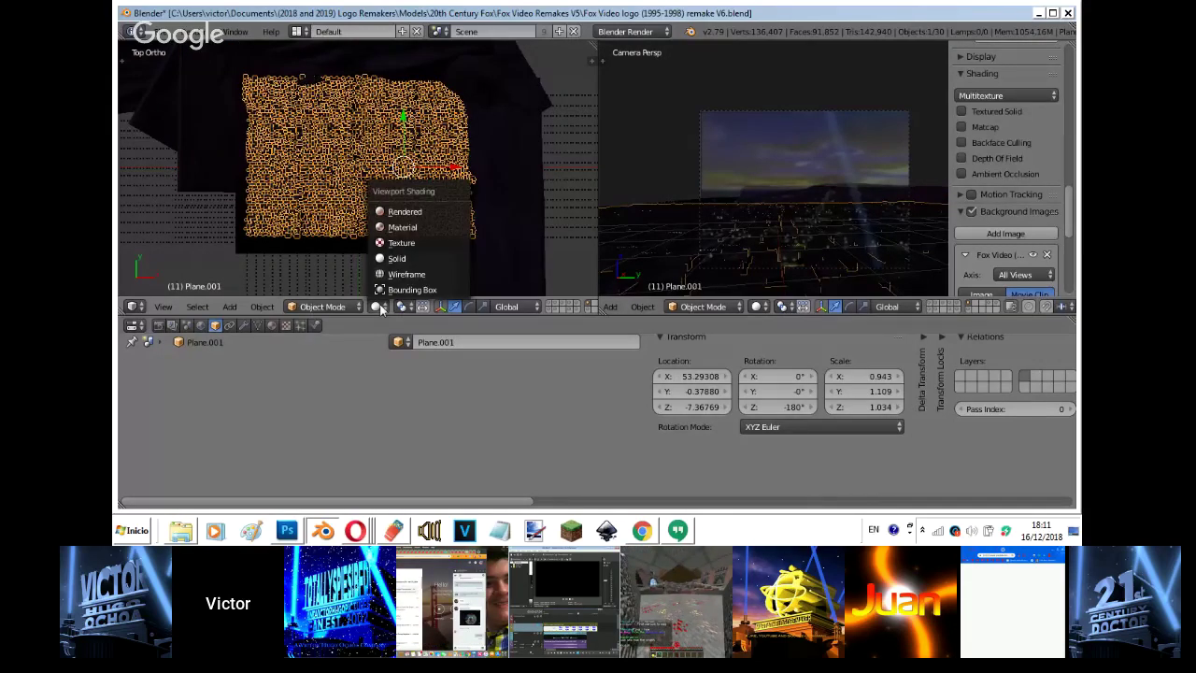
pyautogui.click(411, 290)
pyautogui.press('b')
pyautogui.moveTo(298, 229); pyautogui.dragTo(380, 159)
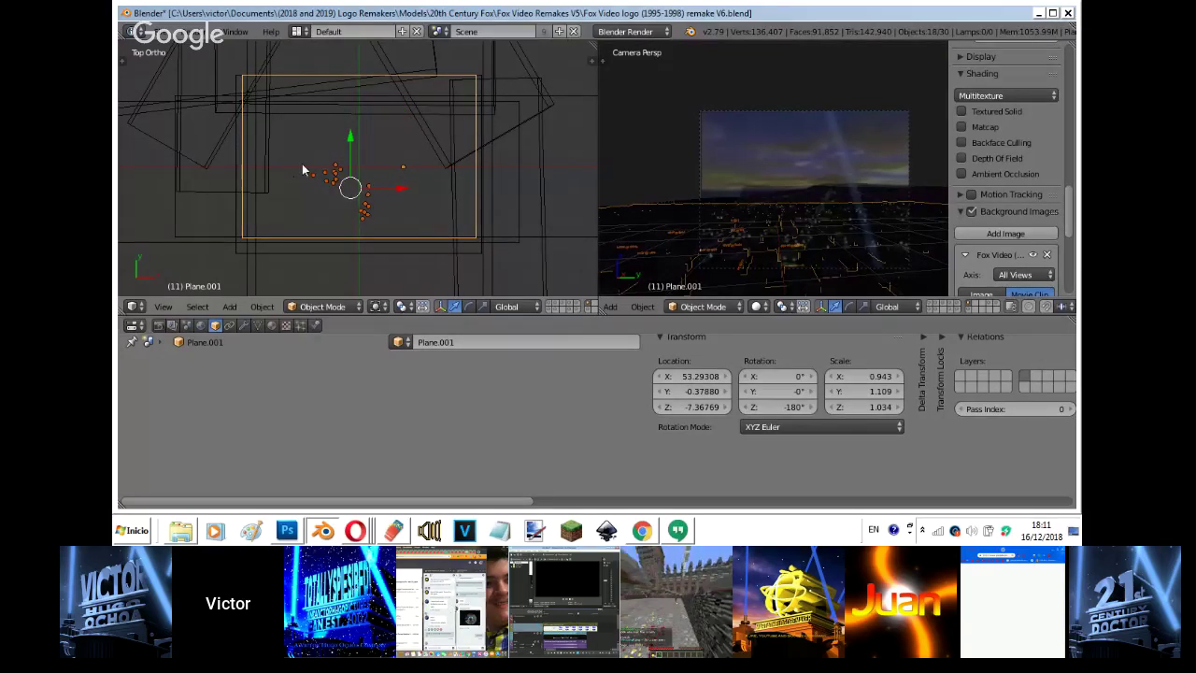
pyautogui.press('g')
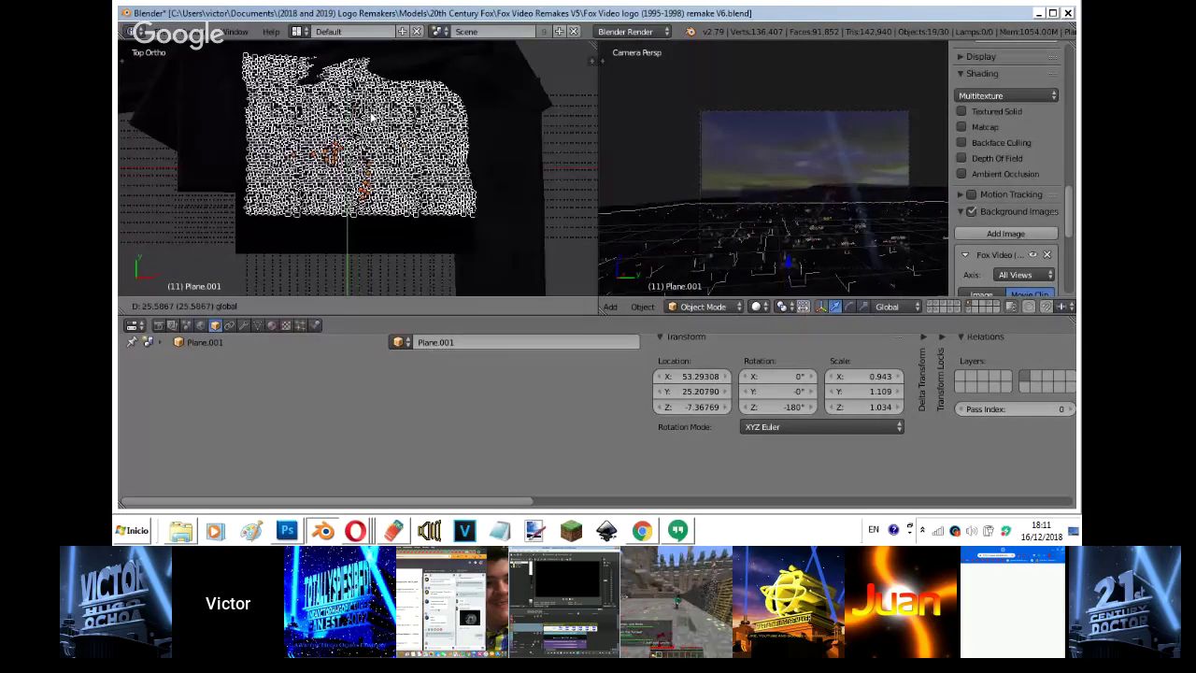
pyautogui.click(348, 119)
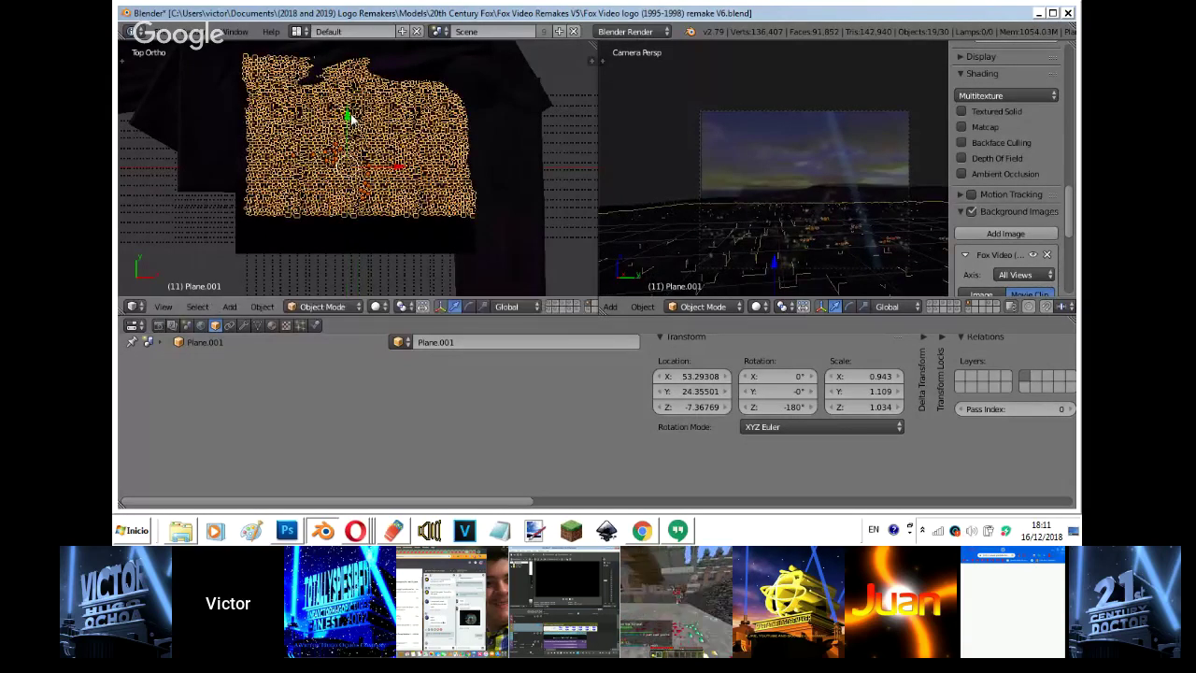
# - Select landscape plane Plane.006, try tilting it in the camera view, and delete it
pyautogui.rightClick(790, 191)
pyautogui.press('g')
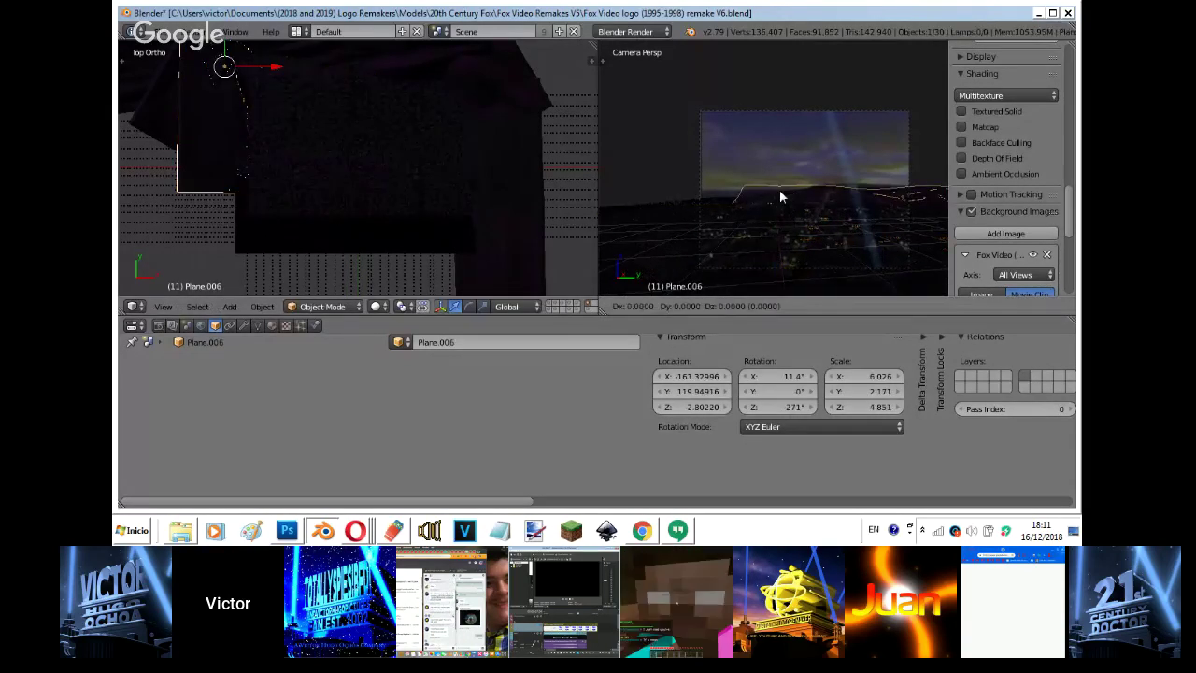
pyautogui.press('r')
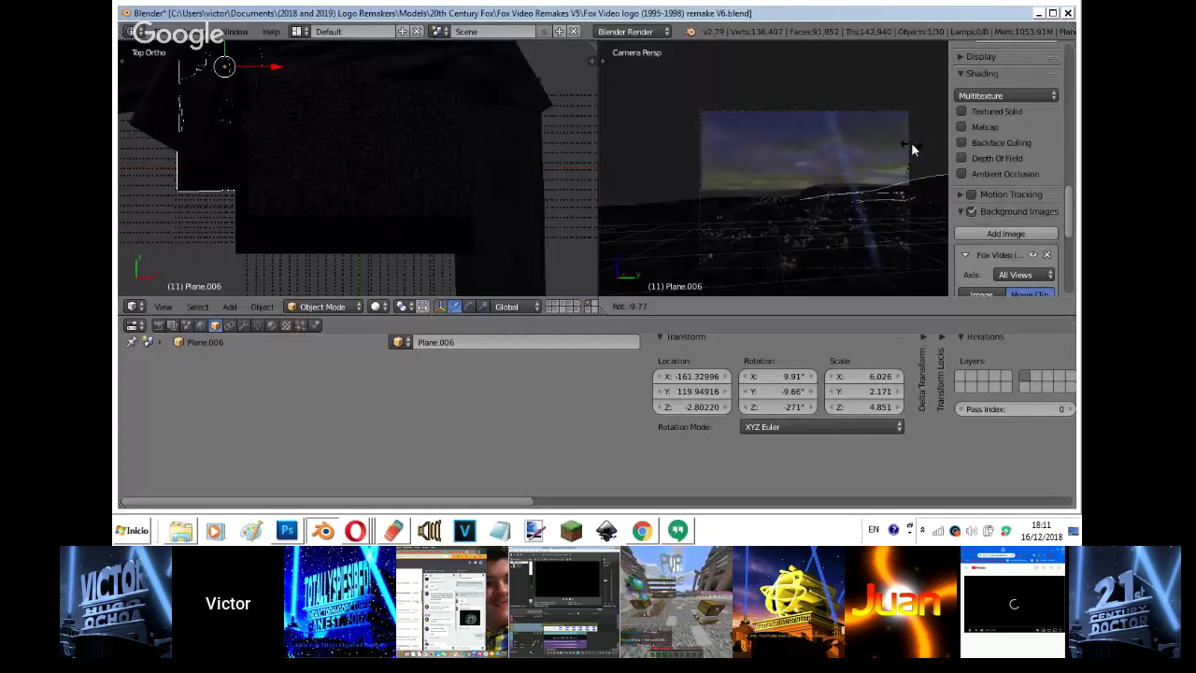
pyautogui.click(873, 184)
pyautogui.press('x')
pyautogui.click(843, 191)
# - Move landscape plane Plane.005 in the camera view to about X -162.30, Y 107.85, Z -1.46
pyautogui.rightClick(843, 191)
pyautogui.press('g')
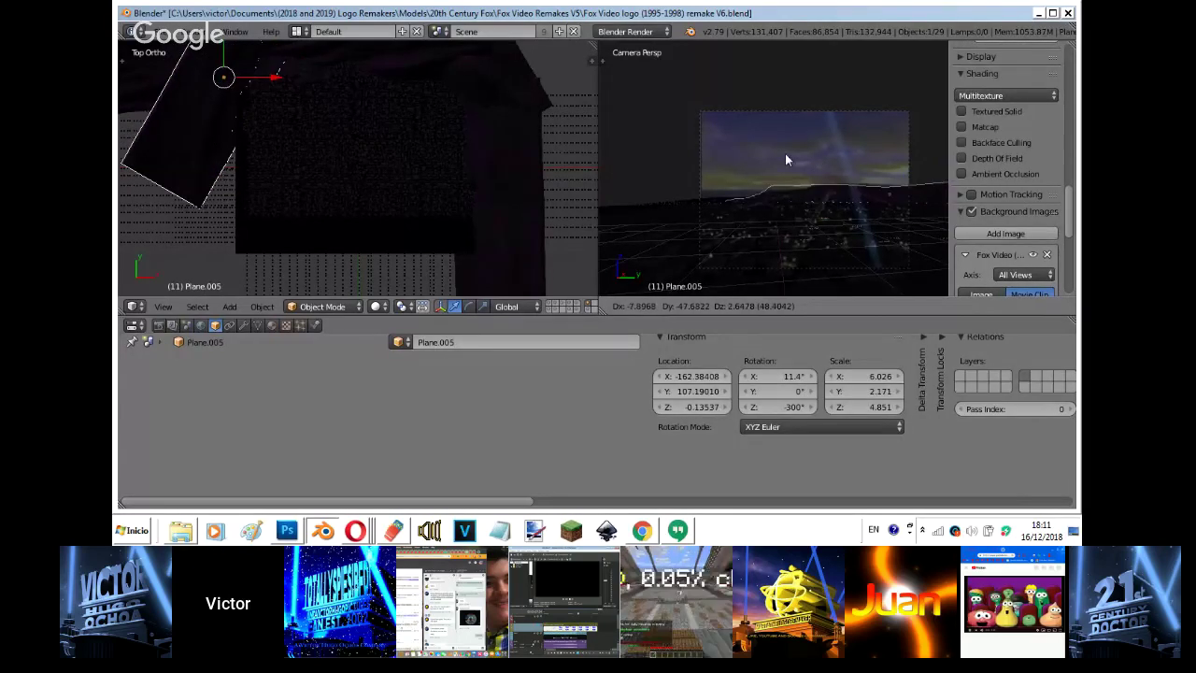
pyautogui.click(786, 155)
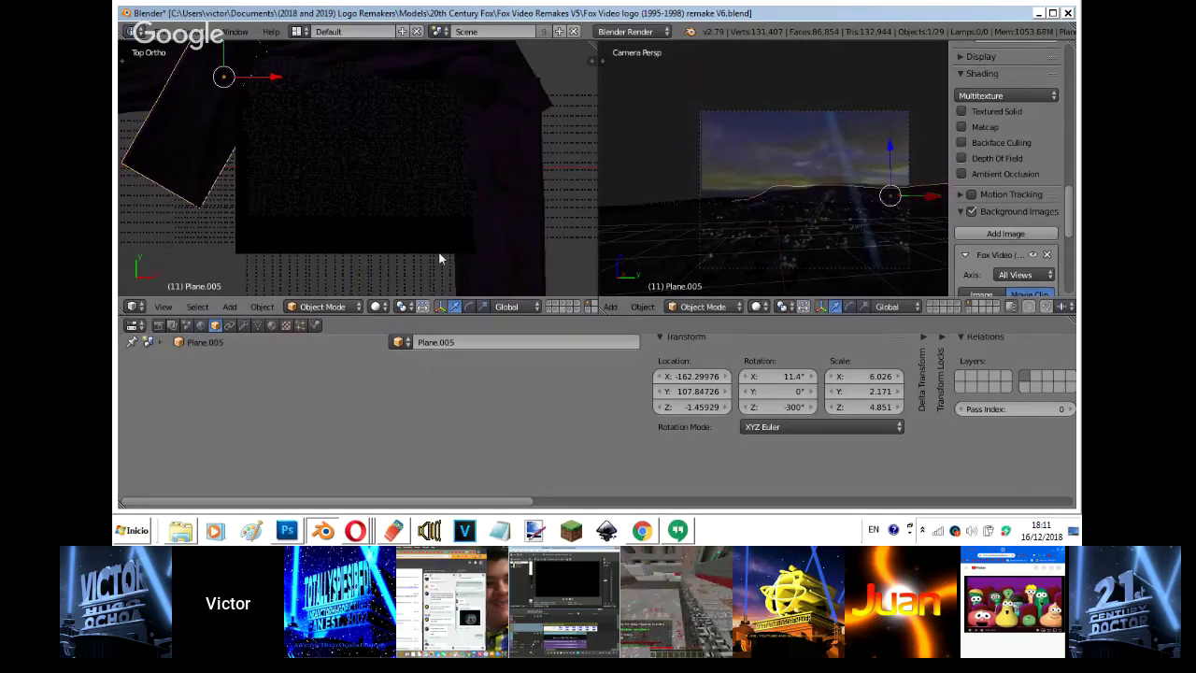
# - Duplicate the flat ground plane beneath the city, place the copy at about X -1.08, Y -114.69, and scale it along Y to about 25.95
pyautogui.keyDown('shift'); pyautogui.moveTo(376, 260); pyautogui.dragTo(435, 205, button='middle'); pyautogui.keyUp('shift')
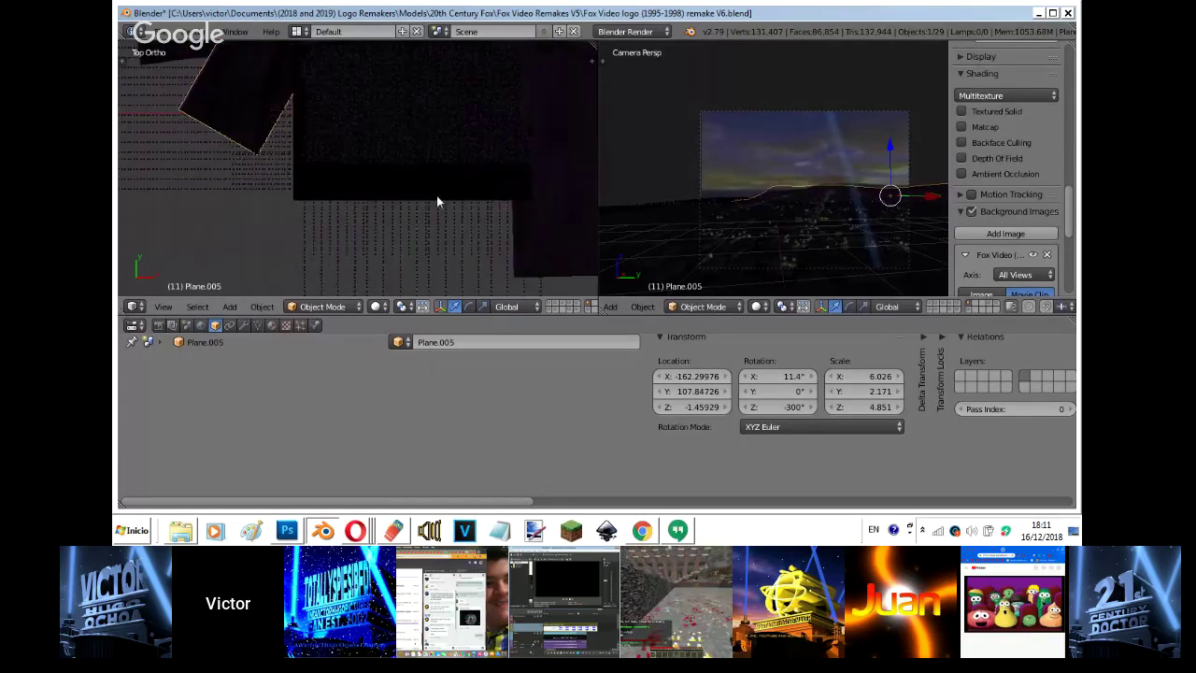
pyautogui.rightClick(440, 198)
pyautogui.hotkey('shift', 'd')
pyautogui.click(389, 119)
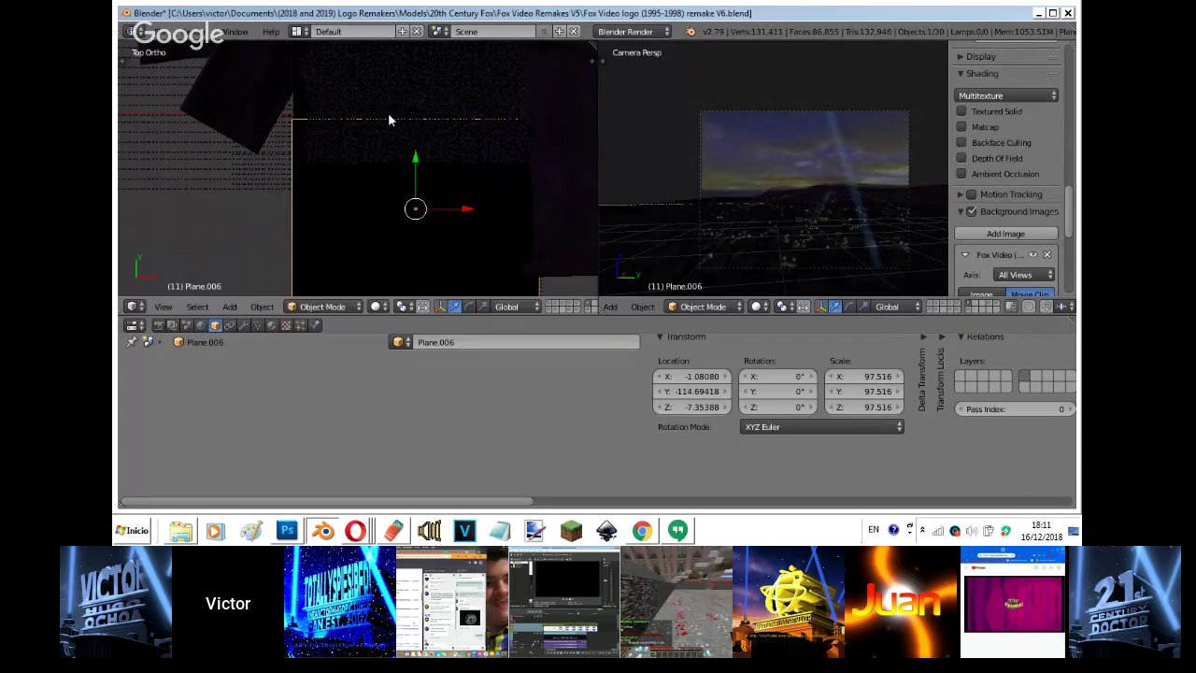
pyautogui.press('s')
pyautogui.press('y')
pyautogui.click(420, 183)
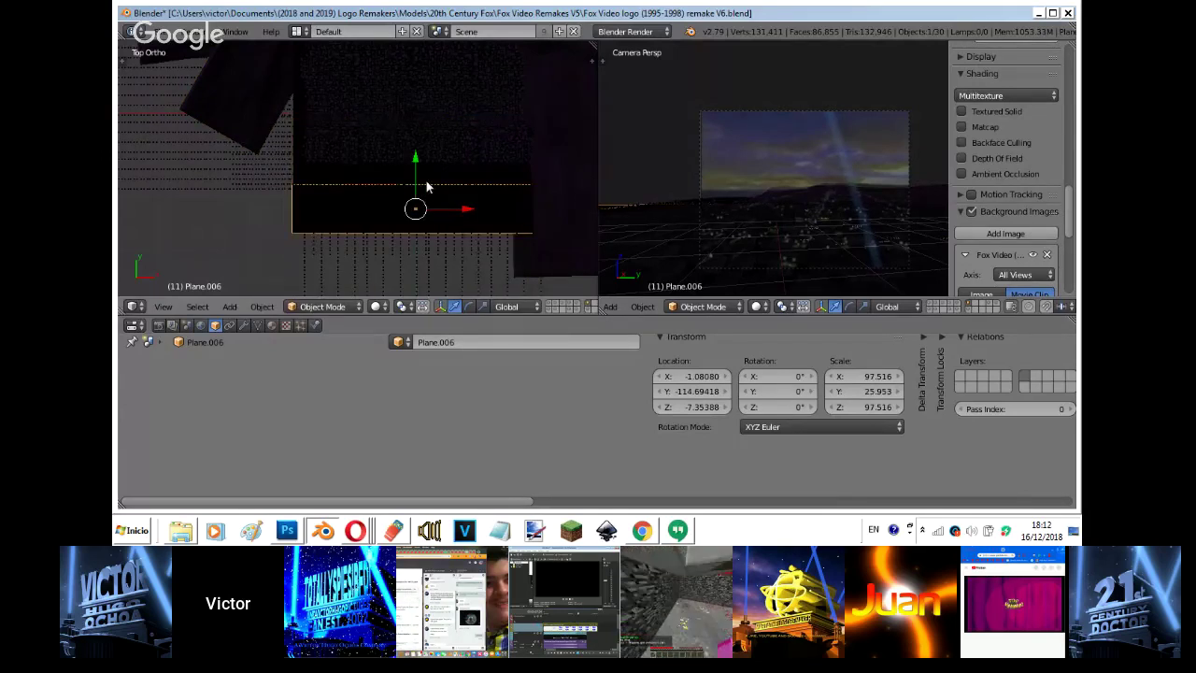
# - Enlarge the duplicated ground plane uniformly to a scale of about X 204.87, Y 54.52, Z 204.87
pyautogui.moveTo(420, 182); pyautogui.dragTo(535, 58, button='middle')
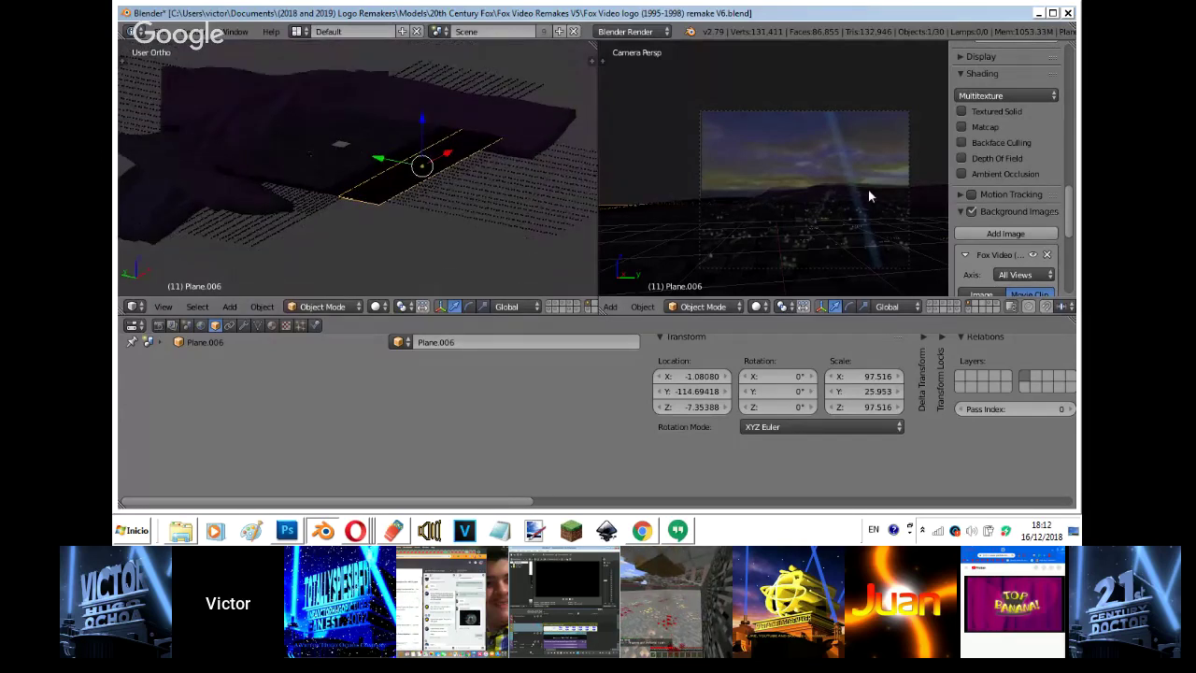
pyautogui.moveTo(426, 145); pyautogui.dragTo(444, 126, button='middle')
pyautogui.press('s')
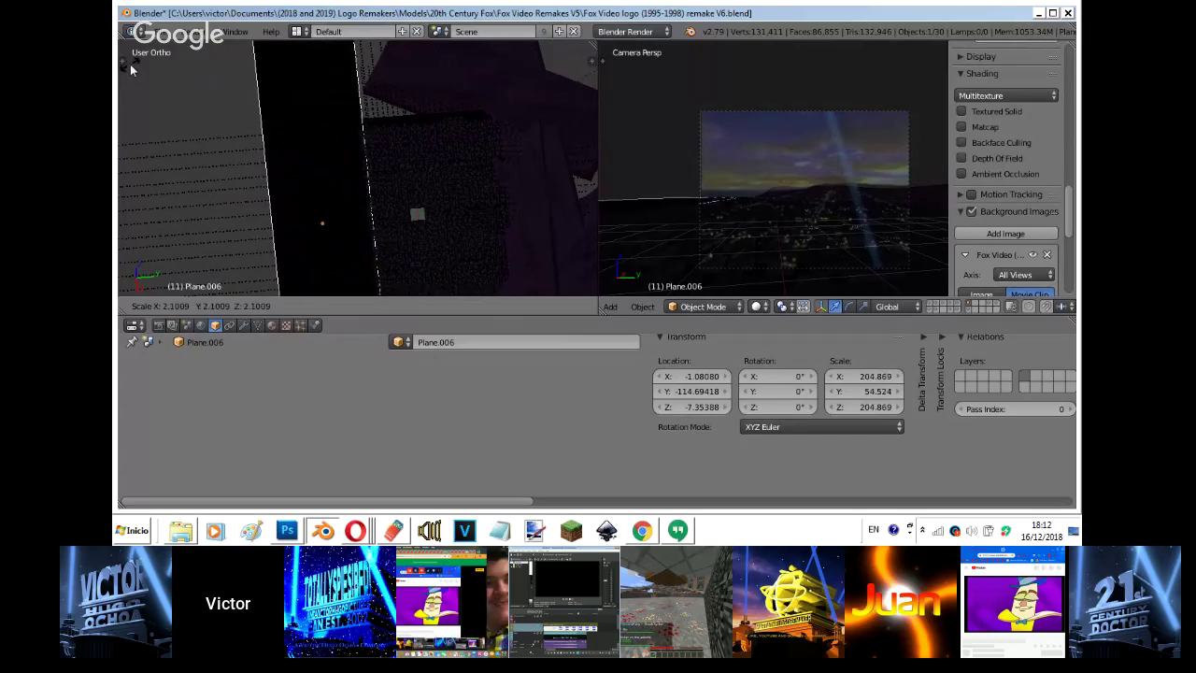
pyautogui.click(144, 71)
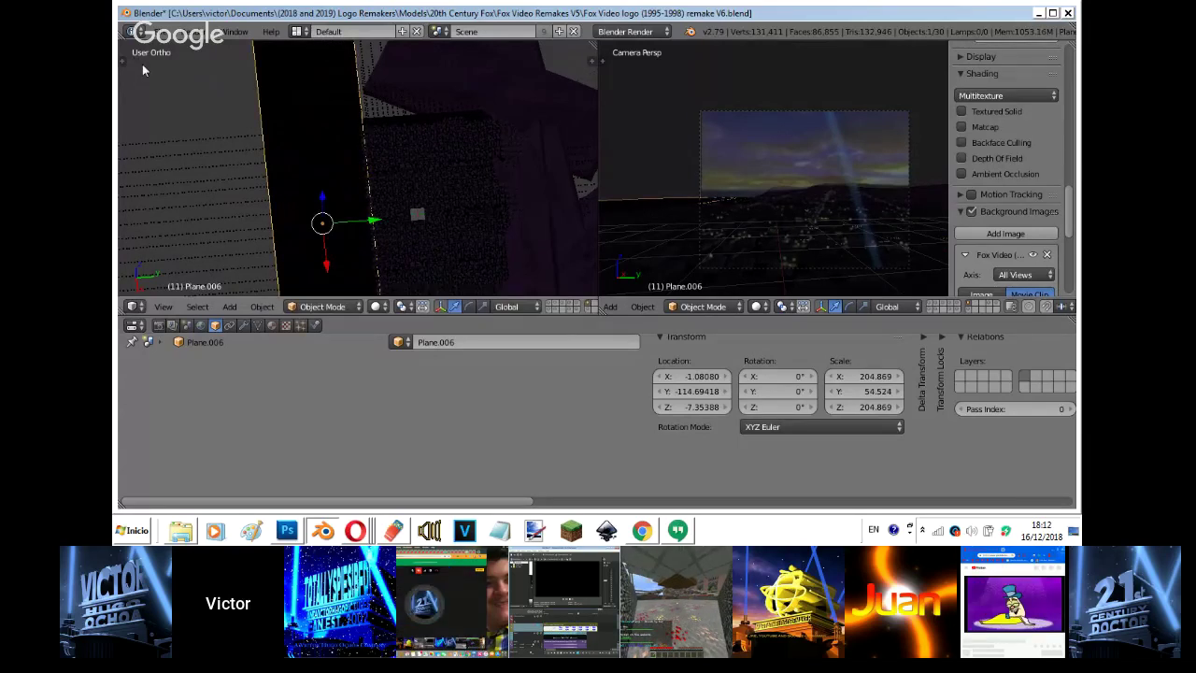
# - In top view, rotate the Plane.005 mountain strip to about -293° around Z and move it to about X -5, Y 103
pyautogui.rightClick(523, 94)
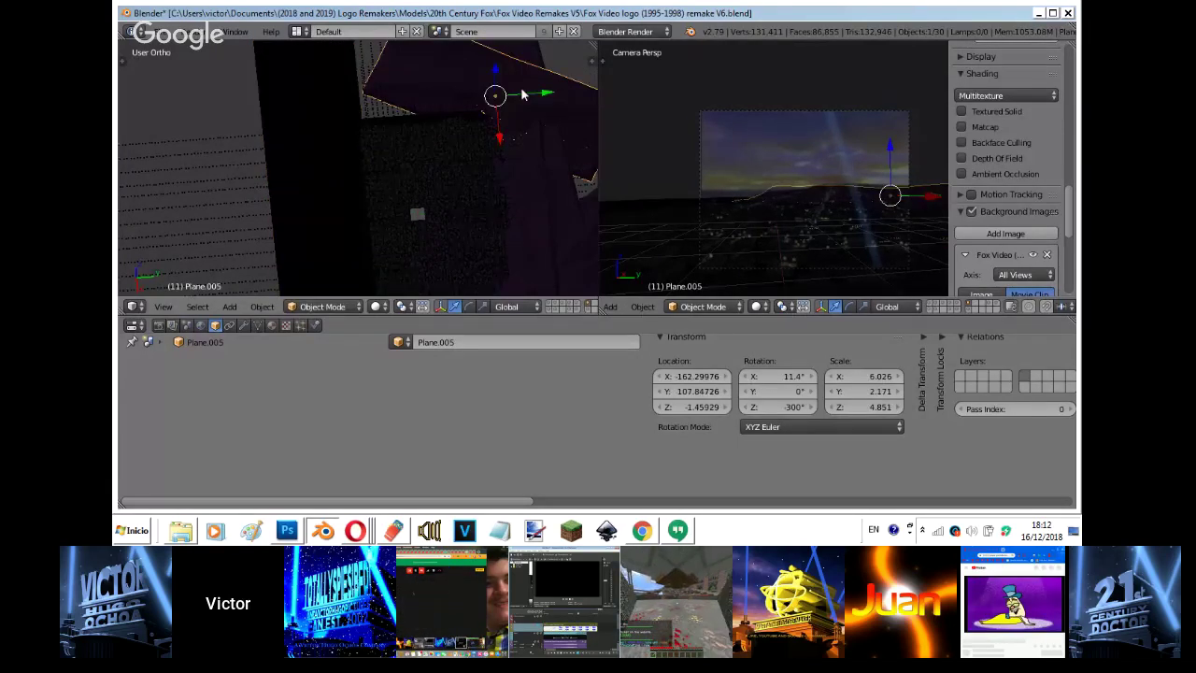
pyautogui.press('KP_7')
pyautogui.press('r')
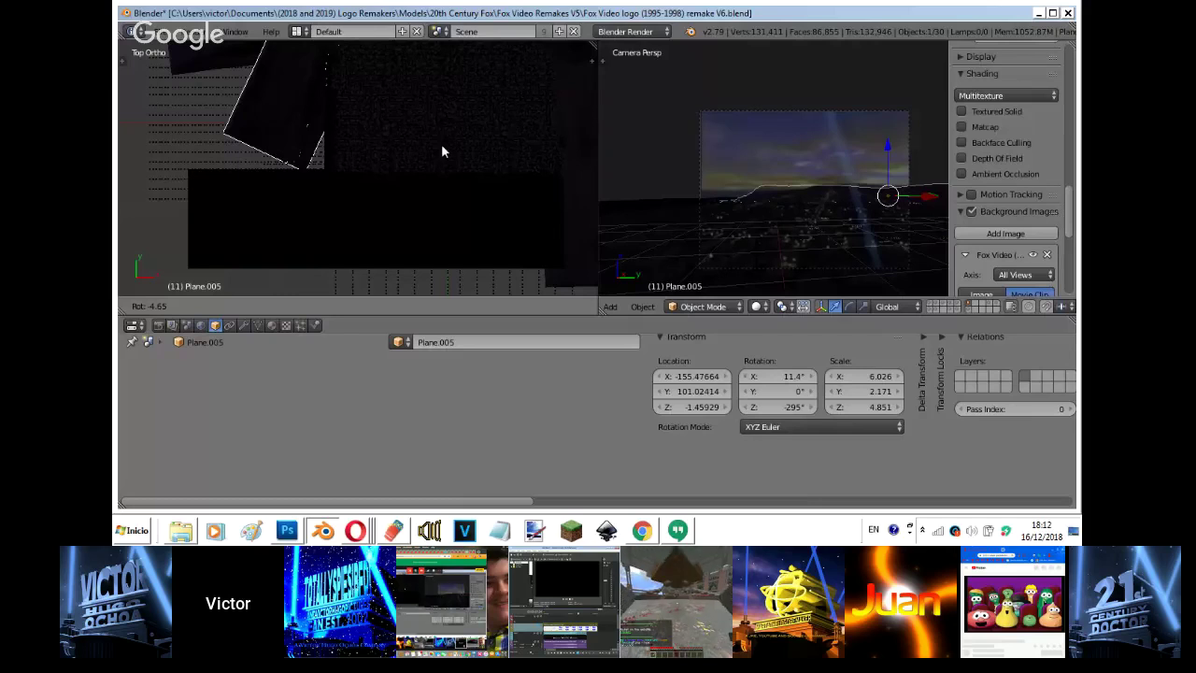
pyautogui.click(441, 144)
pyautogui.press('g')
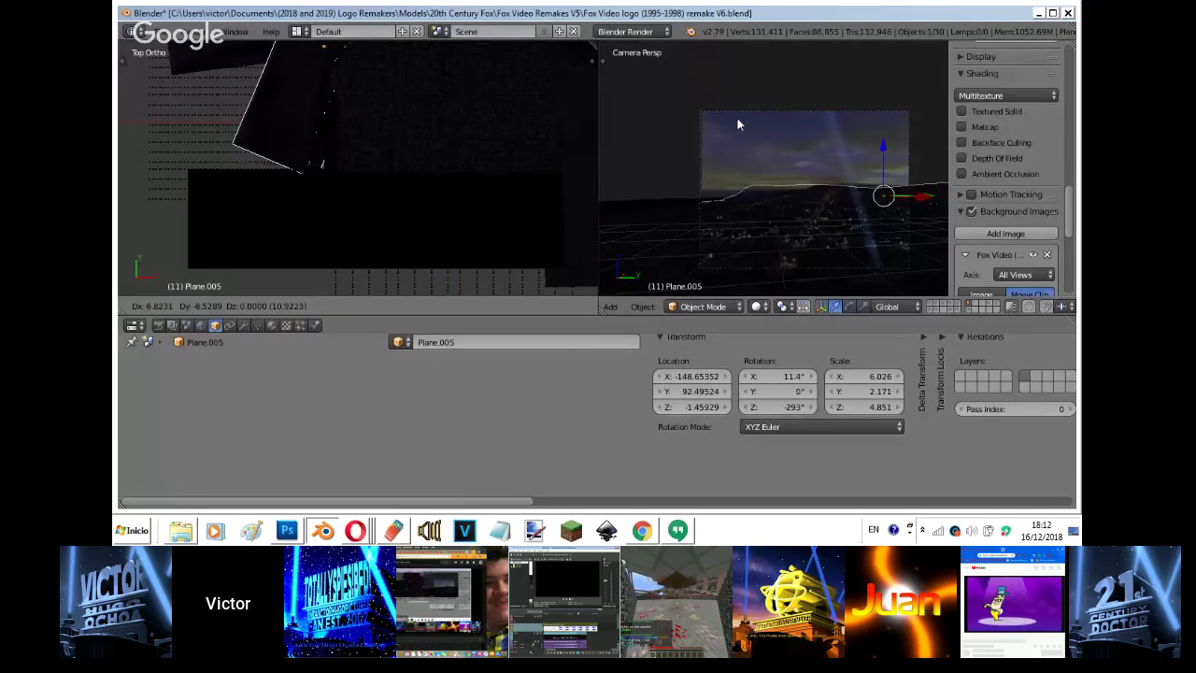
pyautogui.click(775, 133)
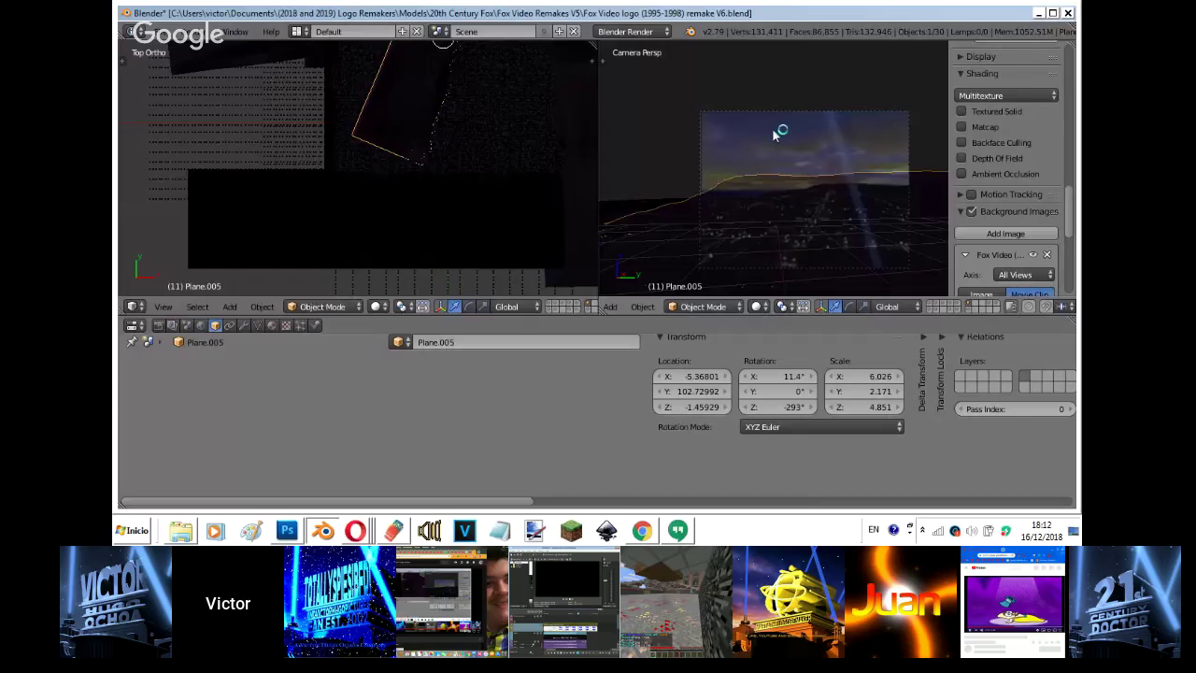
# - Reposition the mountain strip beside the city at about X -173, Y 111 and rotate it to about -270° around Z
pyautogui.press('g')
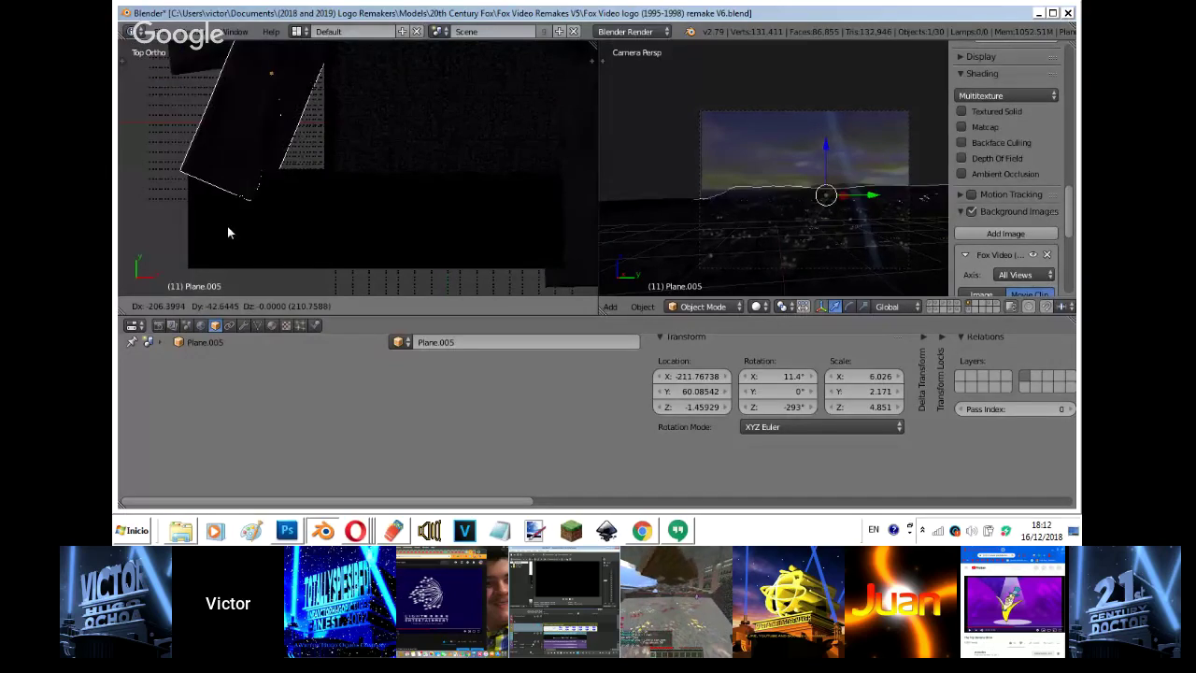
pyautogui.click(251, 206)
pyautogui.press('r')
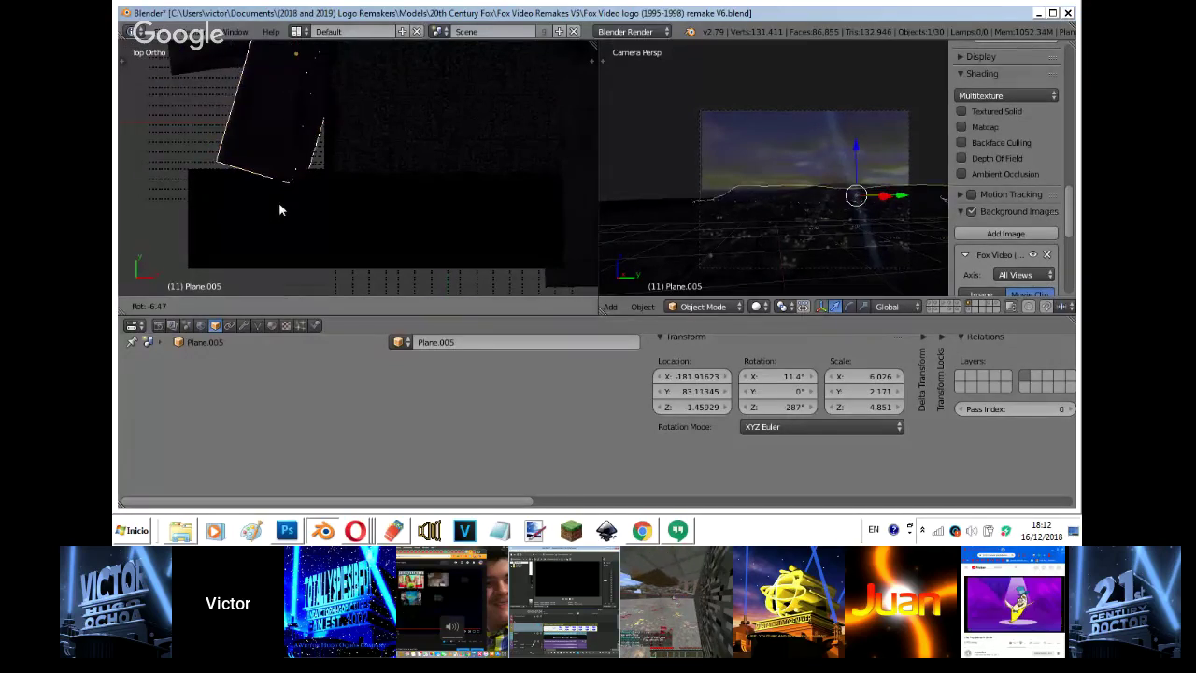
pyautogui.click(307, 199)
pyautogui.press('g')
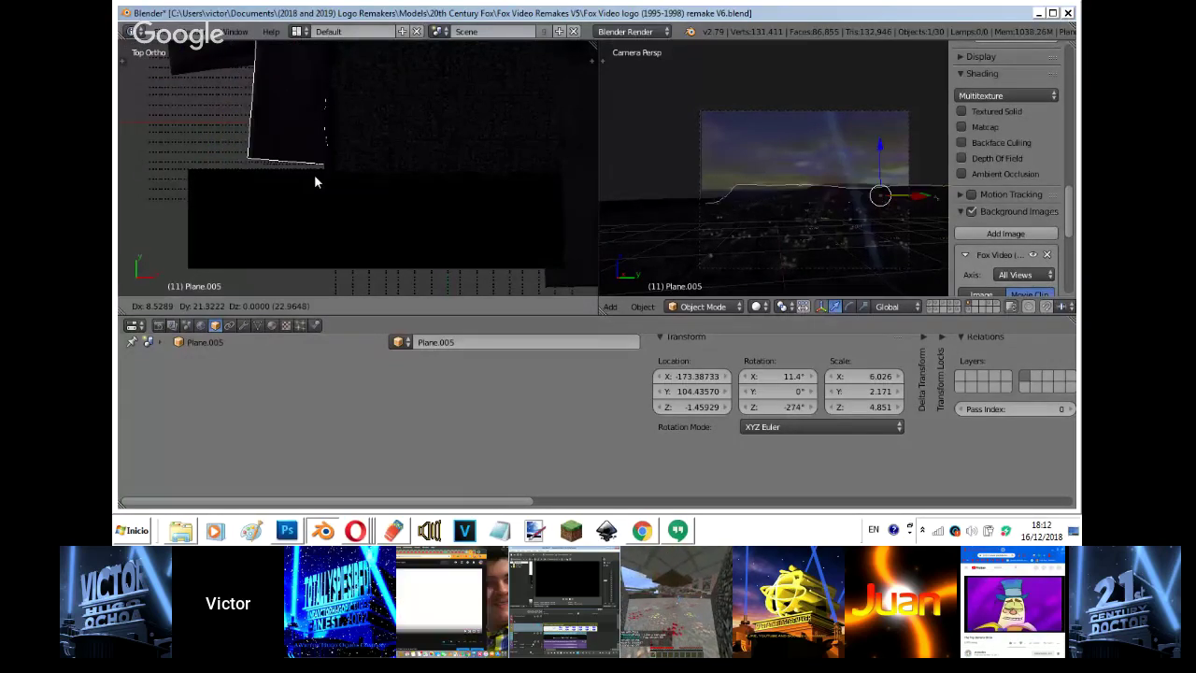
pyautogui.click(314, 174)
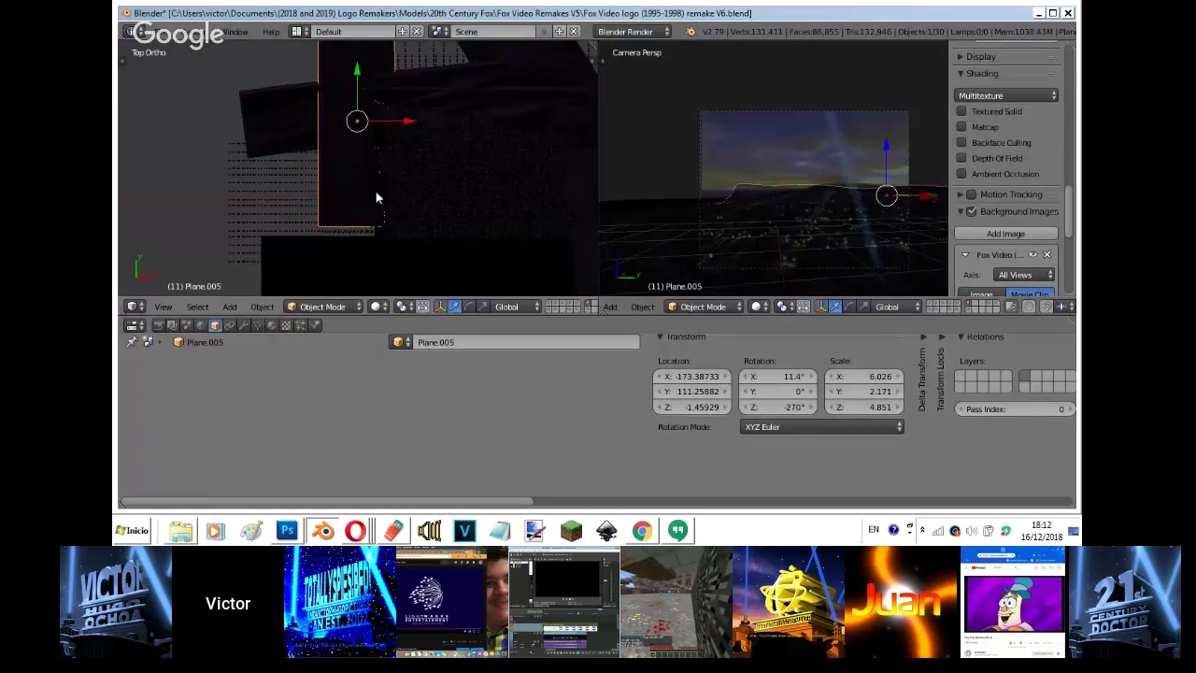
# - Try tilting the mountain strip and shifting it against the horizon in the camera view
pyautogui.press('r')
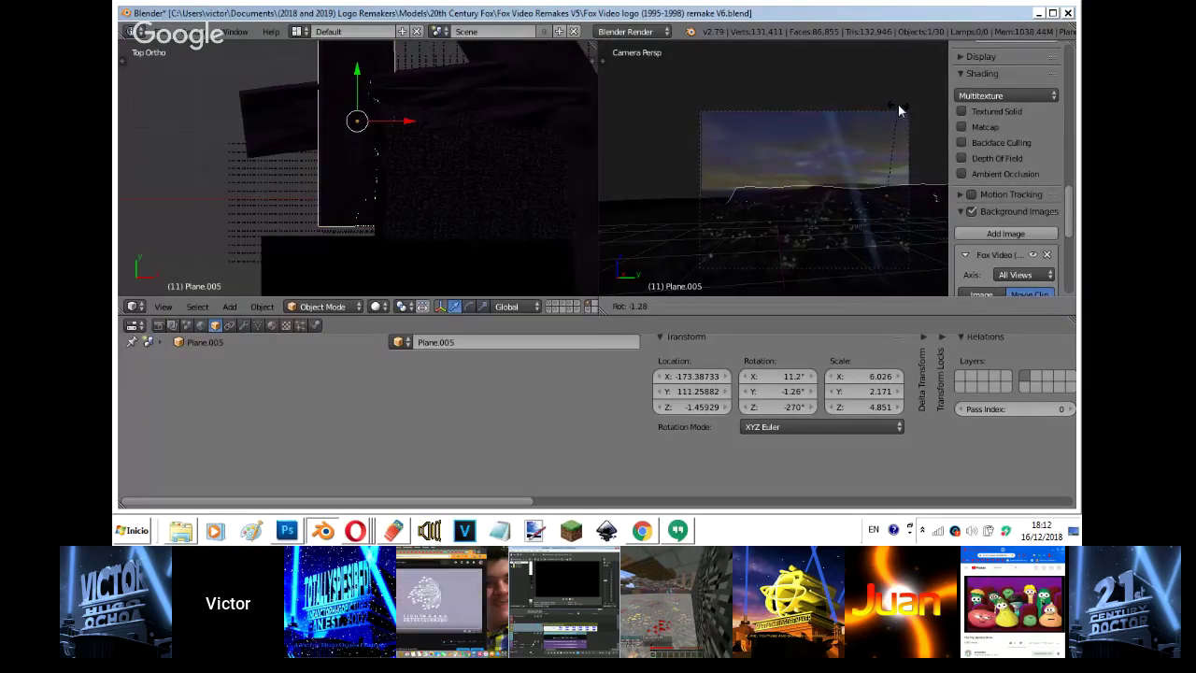
pyautogui.click(898, 104)
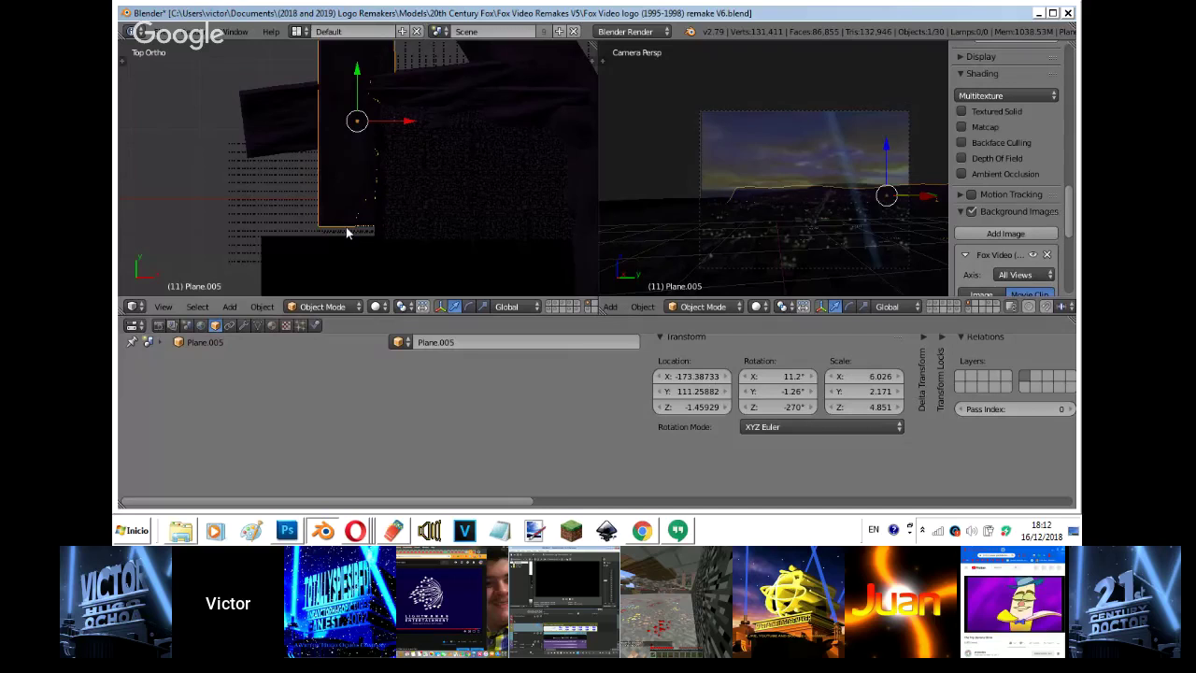
pyautogui.hotkey('ctrl', 'z')
pyautogui.click(759, 172)
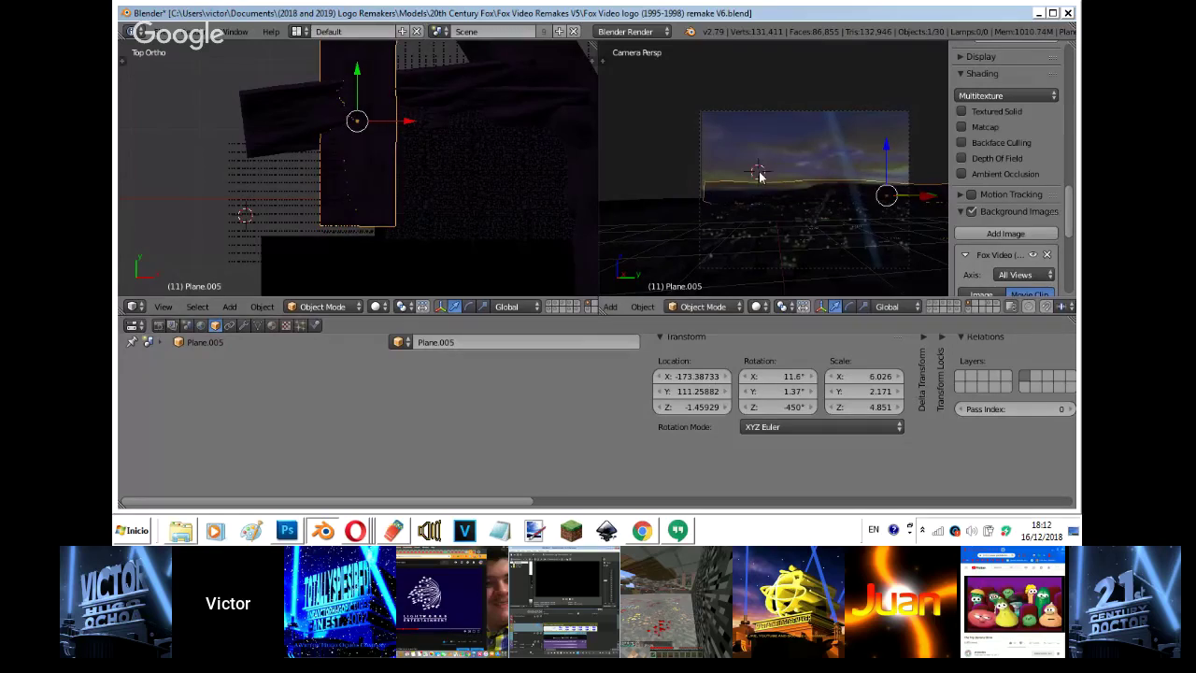
pyautogui.press('g')
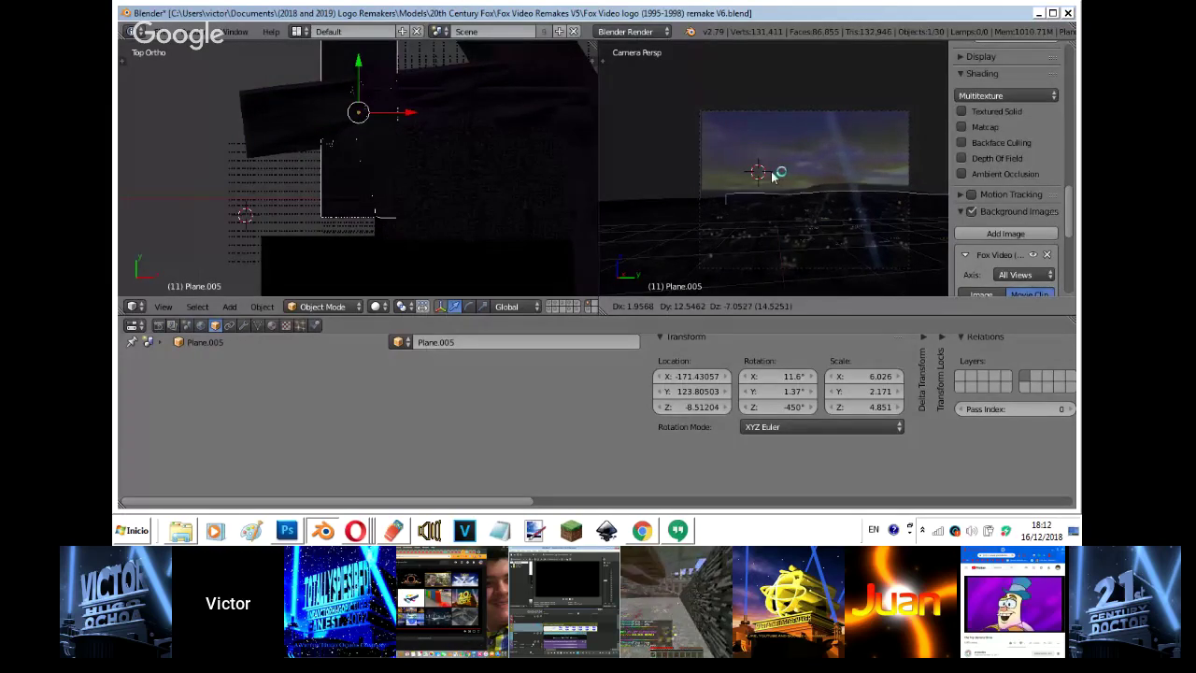
pyautogui.rightClick(721, 181)
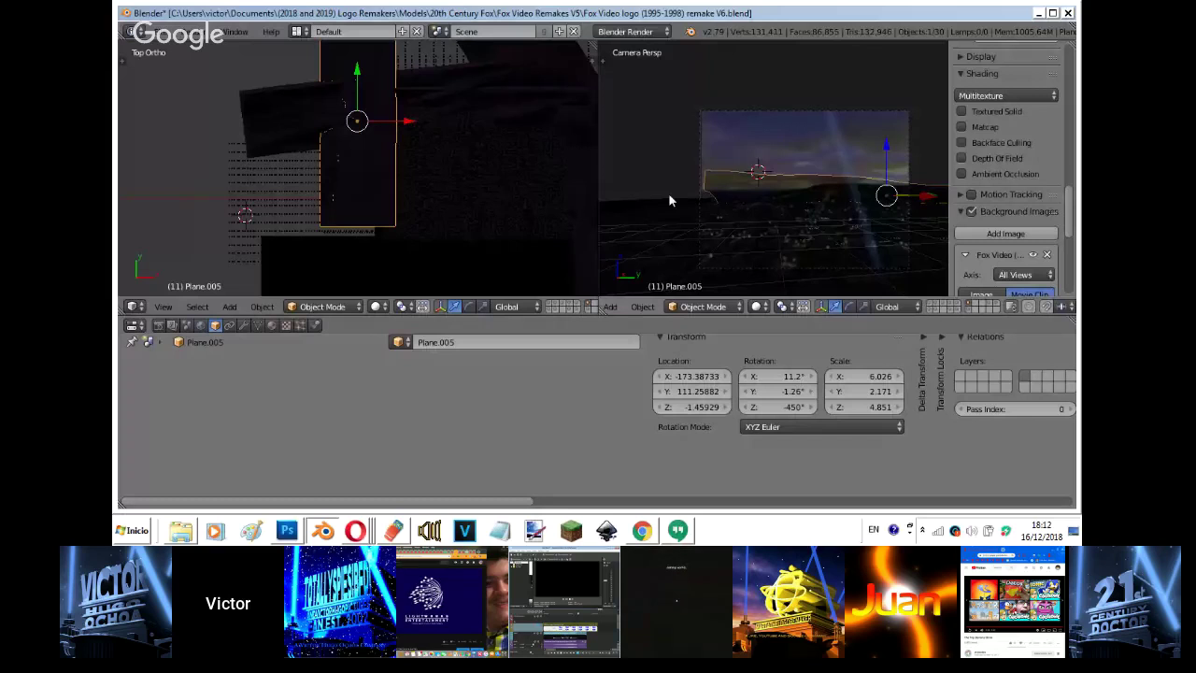
# - Delete the Plane.005 mountain strip and place a duplicate of Plane.004 on the city's opposite side at about X -242, Y 20
pyautogui.press('x')
pyautogui.press('Return')
pyautogui.scroll(-2, 537, 176)
pyautogui.rightClick(538, 177)
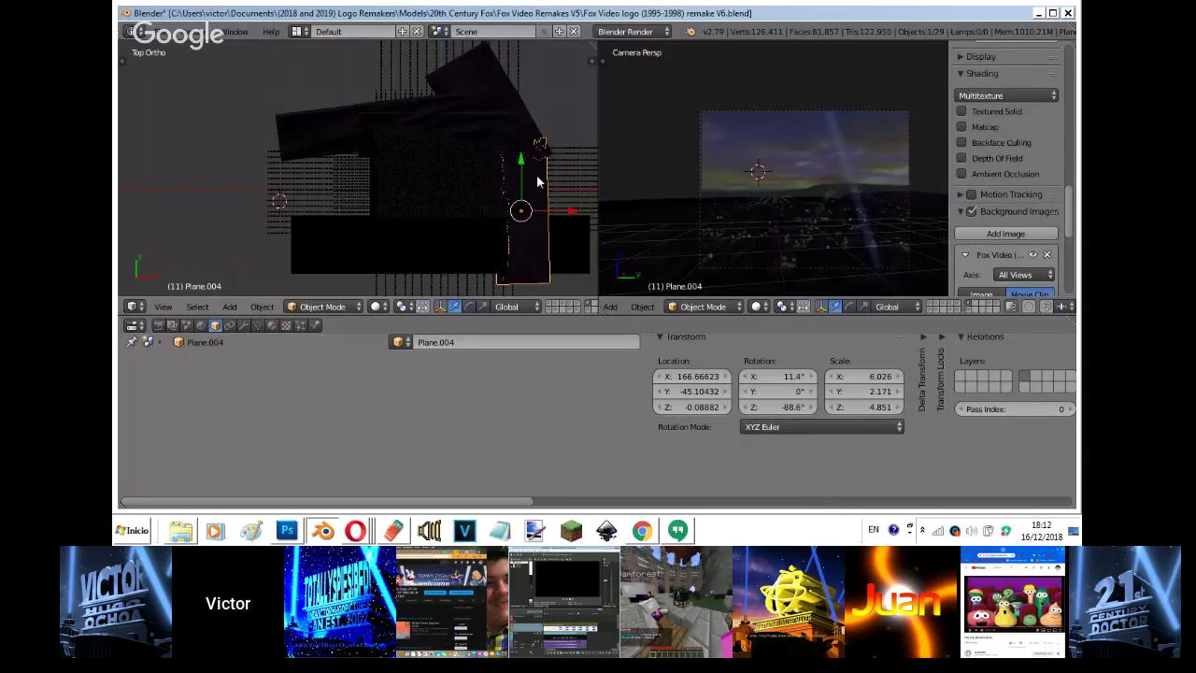
pyautogui.hotkey('ctrl', 'shift', 'z')
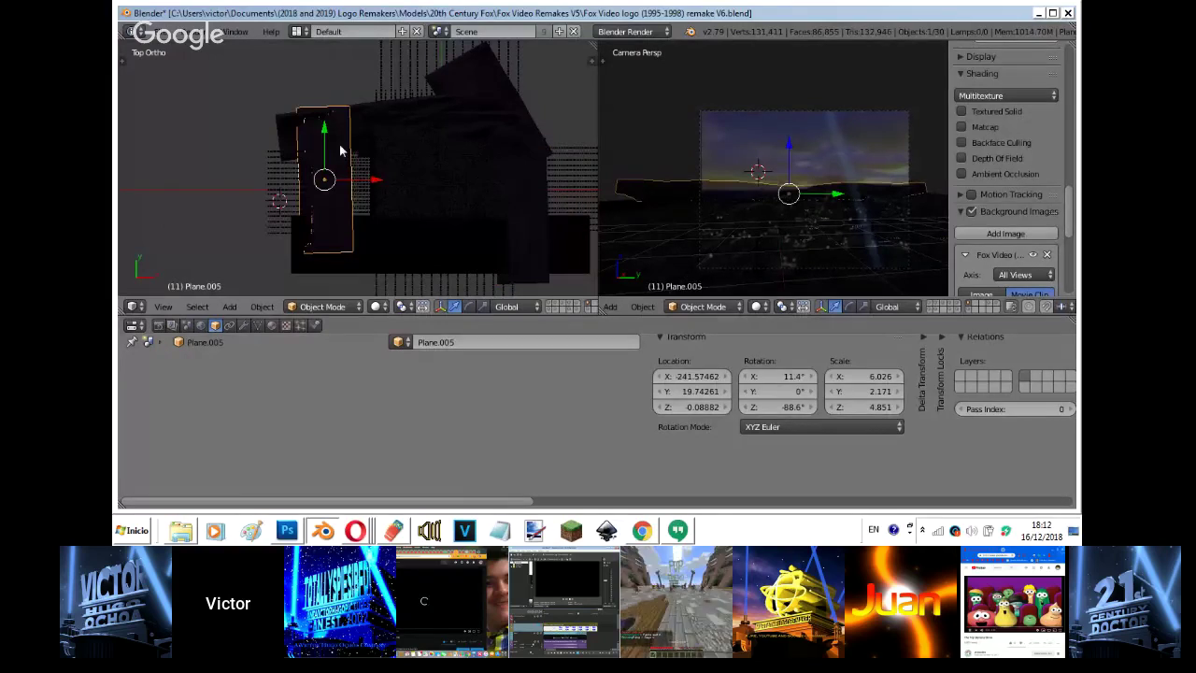
# - Rotate the duplicated mountain strip by 180° and move it against the city's edge at about X -191, Y 30
pyautogui.write('r180')
pyautogui.press('Return')
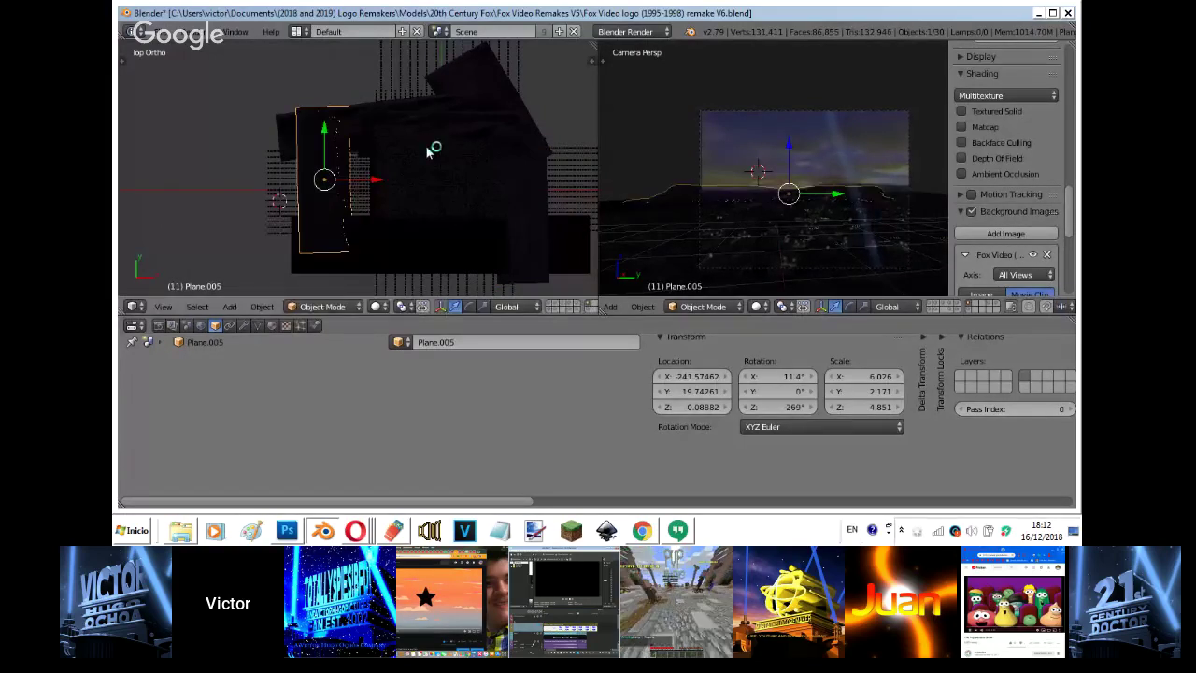
pyautogui.press('g')
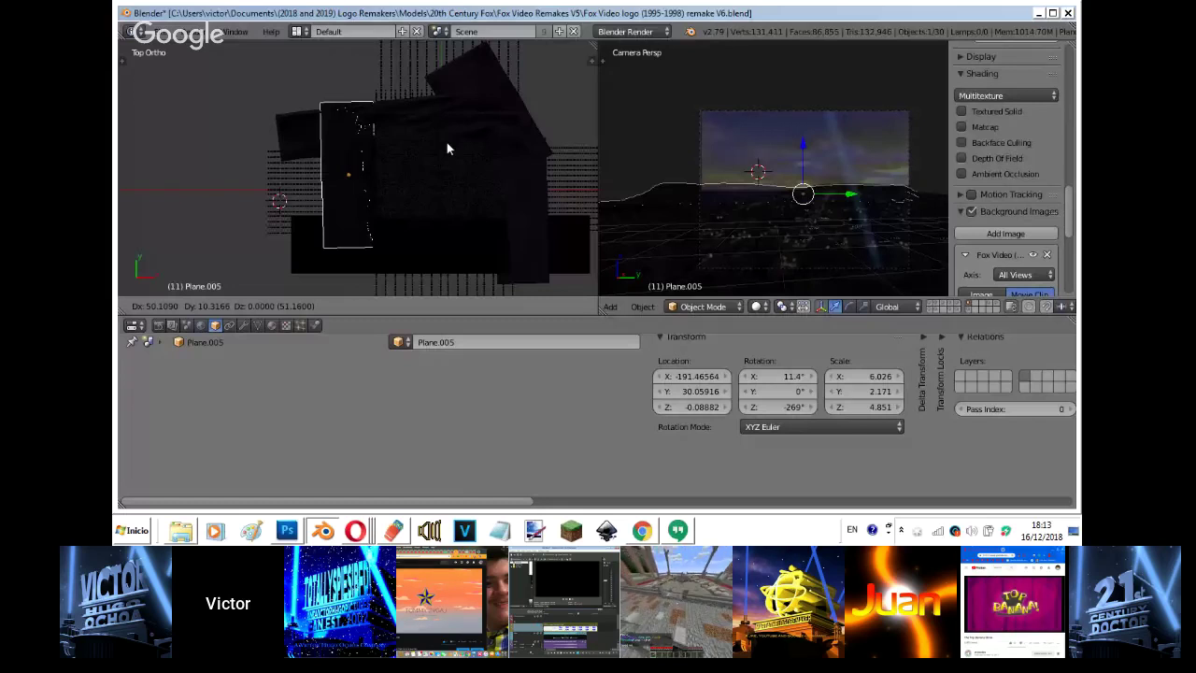
# - Switch to Opera and open the announcement video link from the live stream chat in a new tab
pyautogui.hotkey('alt', 'Tab')
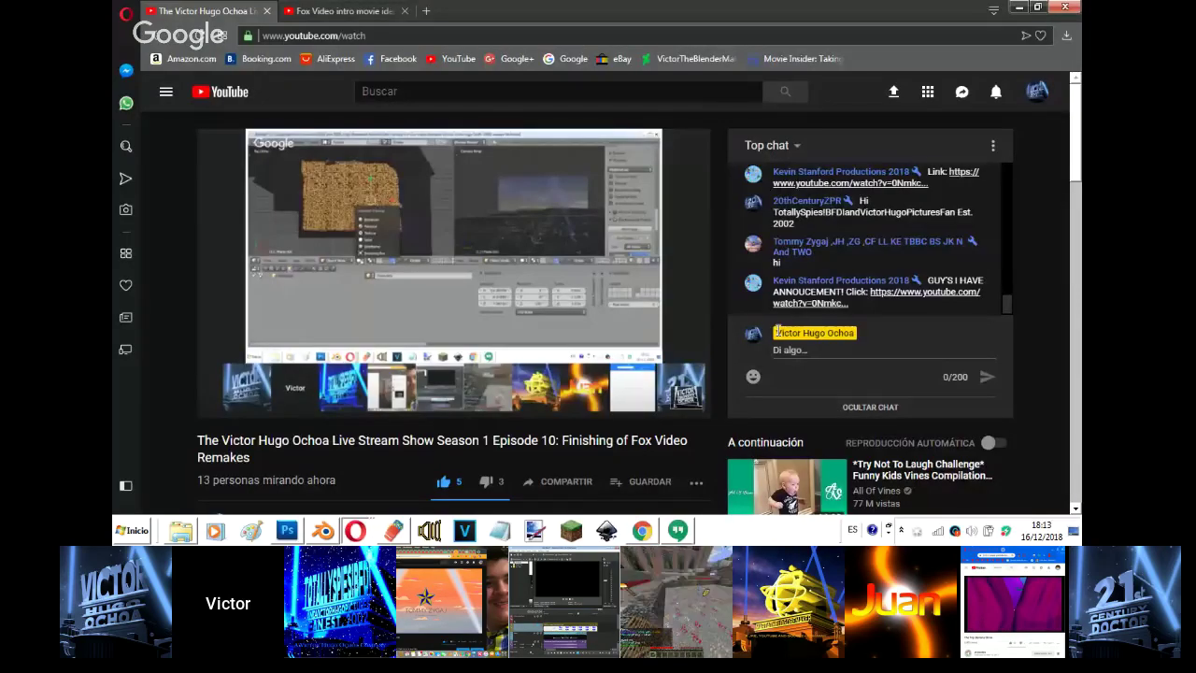
pyautogui.rightClick(844, 276)
pyautogui.click(947, 288)
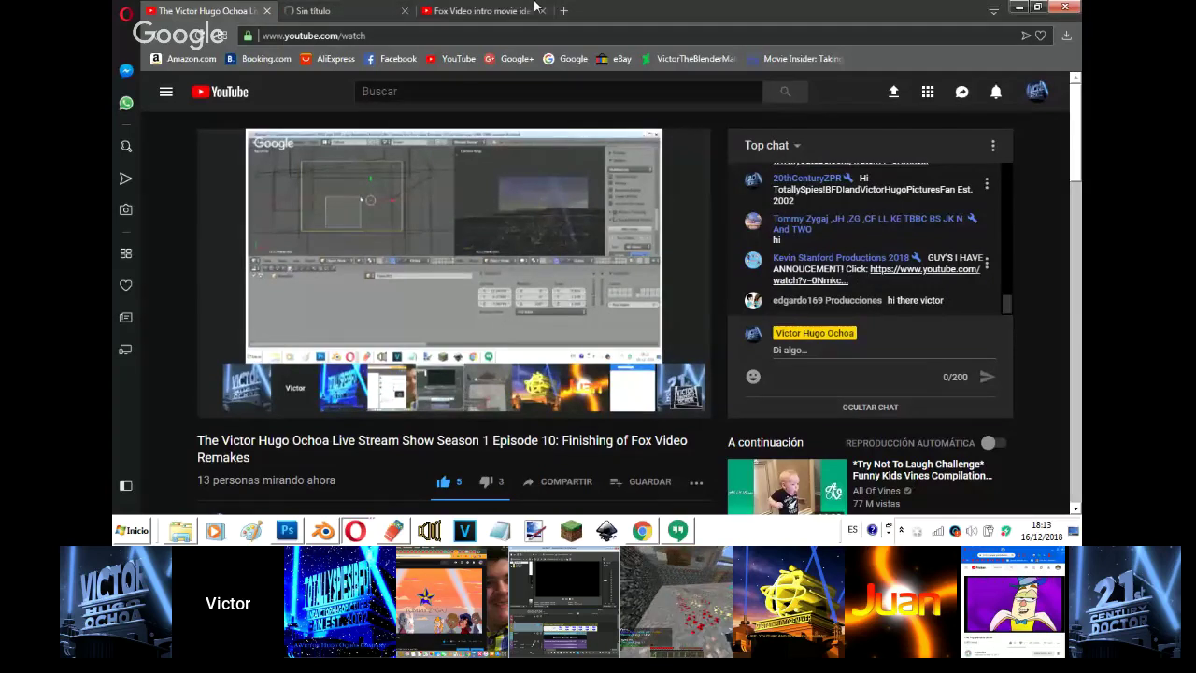
pyautogui.click(402, 8)
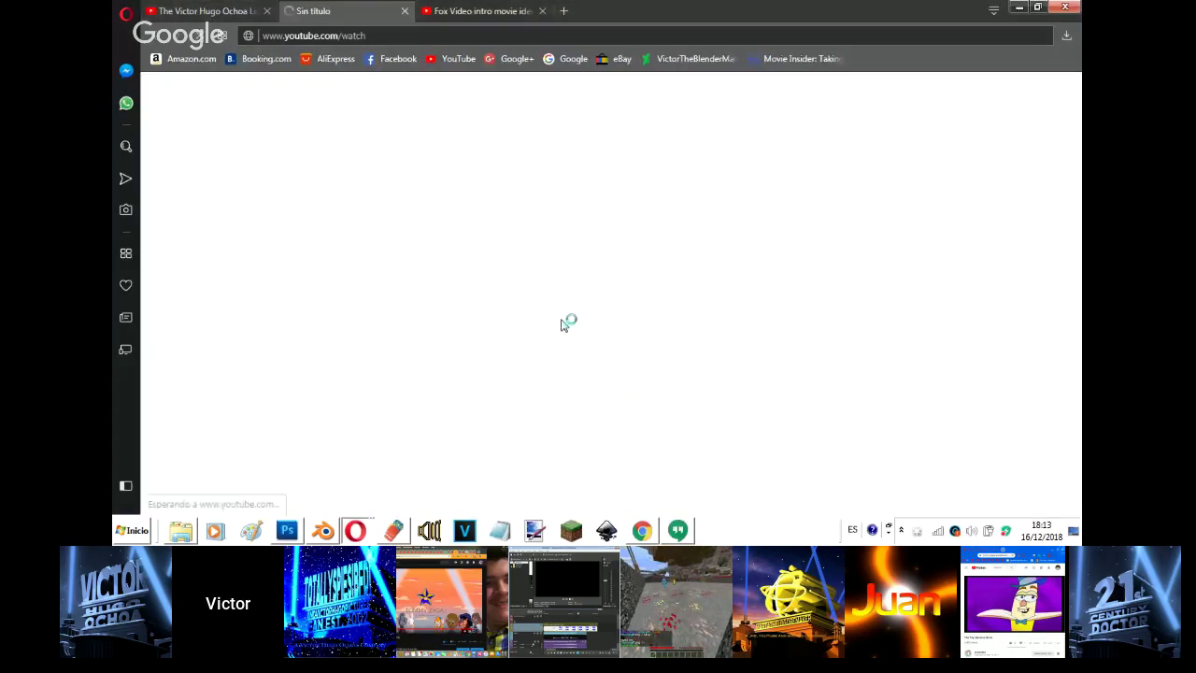
# - Switch to Hangouts and reply "1998" to the direct message asking which year the Fox Video logo is from
pyautogui.hotkey('alt', 'Tab')
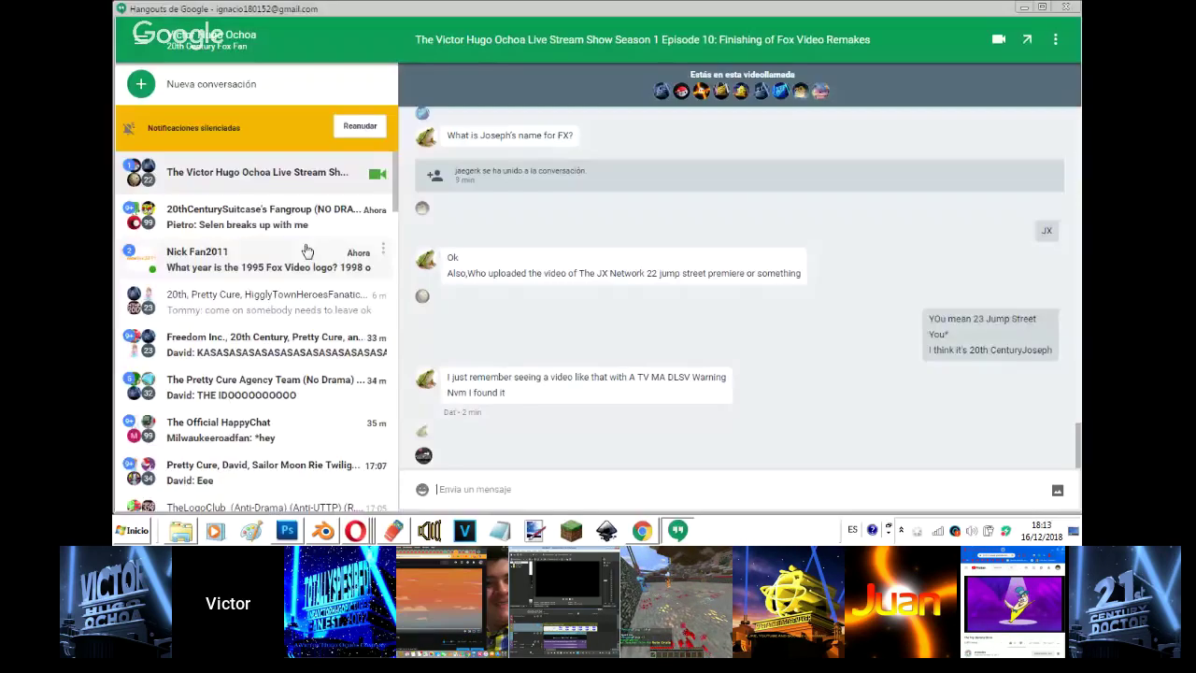
pyautogui.click(306, 252)
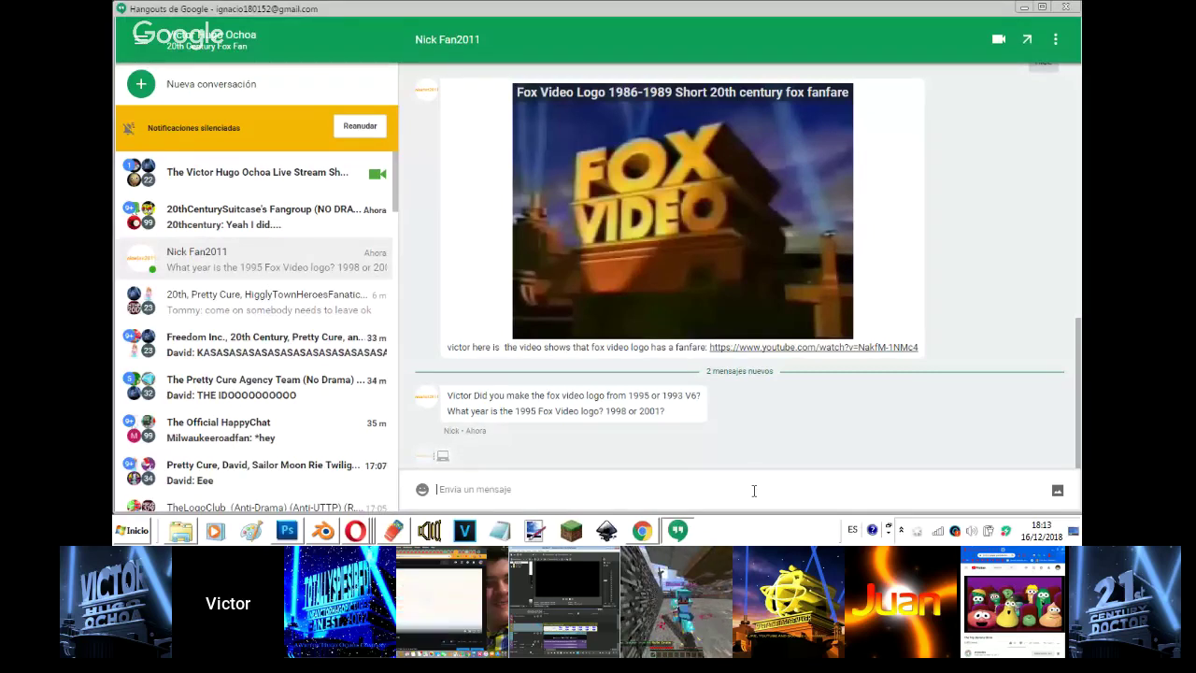
pyautogui.write('199')
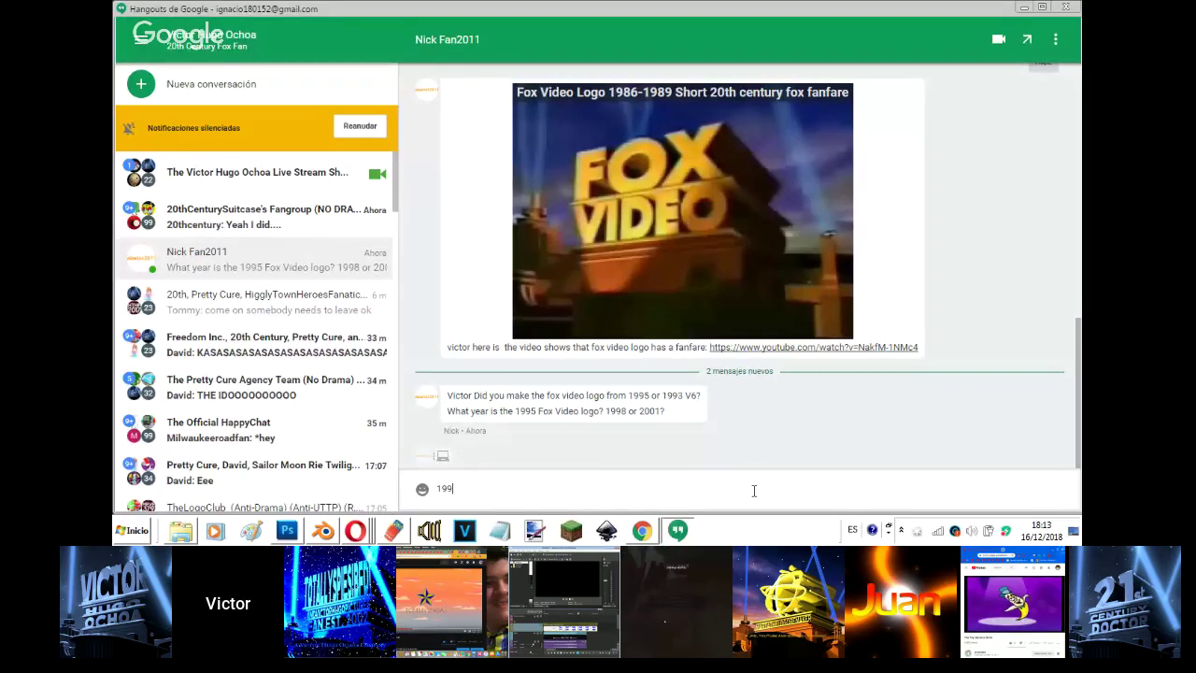
pyautogui.write('8')
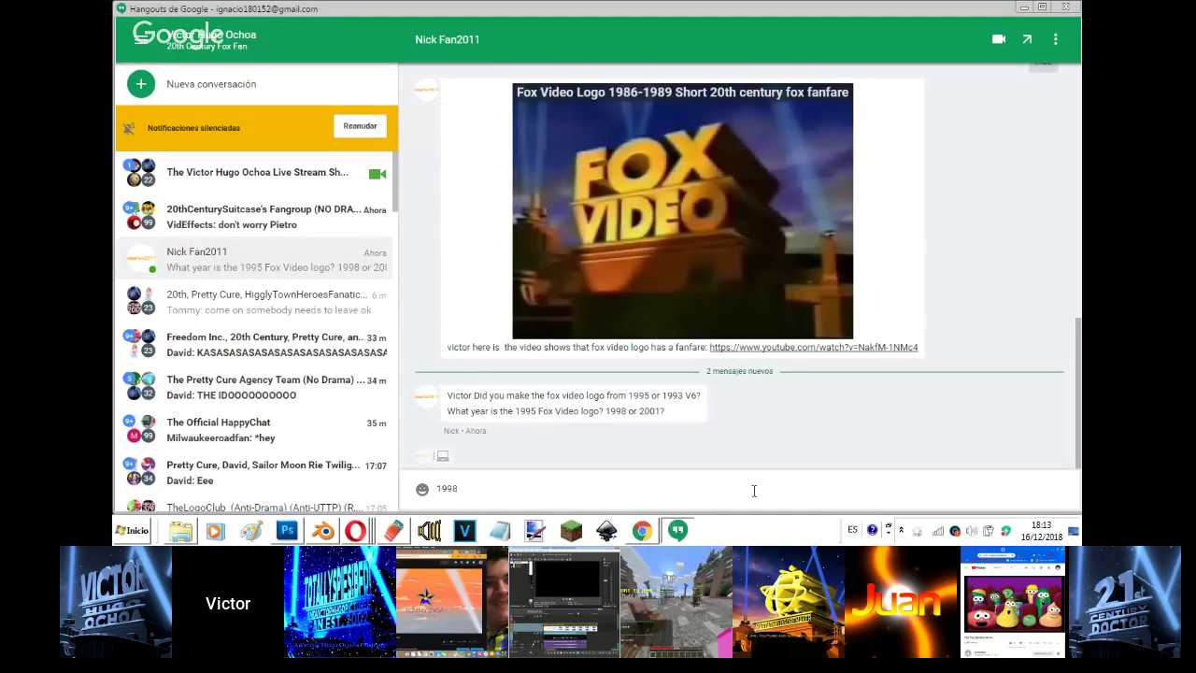
pyautogui.press('Return')
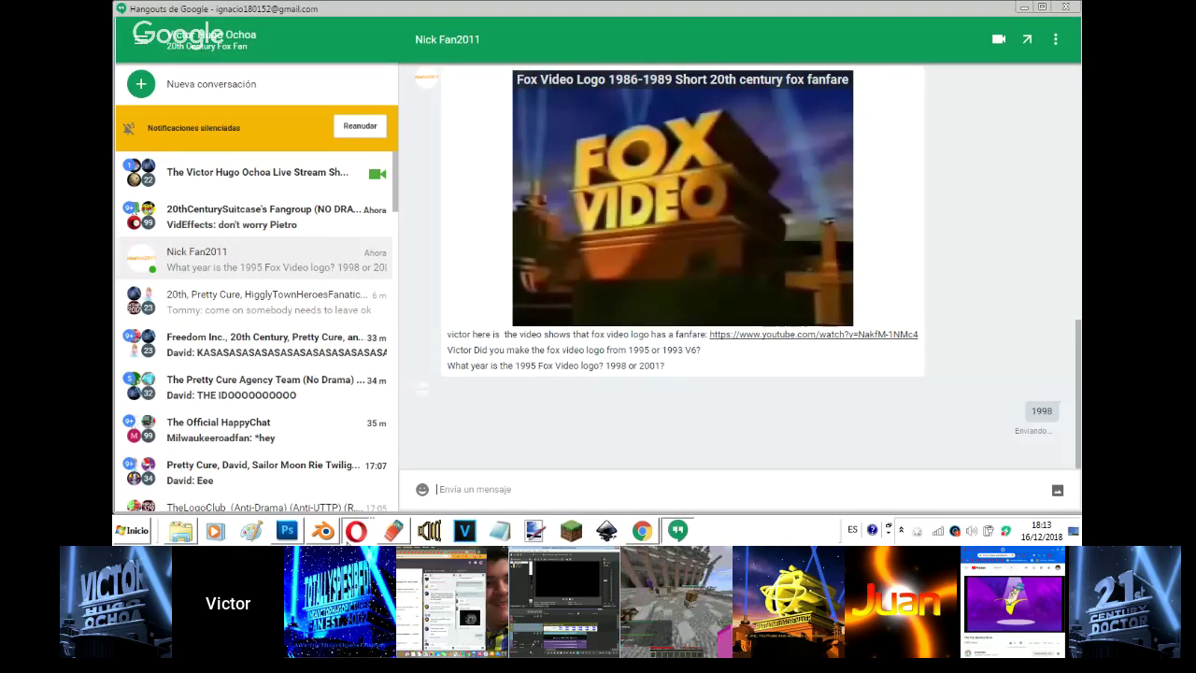
# - Return to Opera, replay the "Another Quick Update!" video and give it a like
pyautogui.click(349, 538)
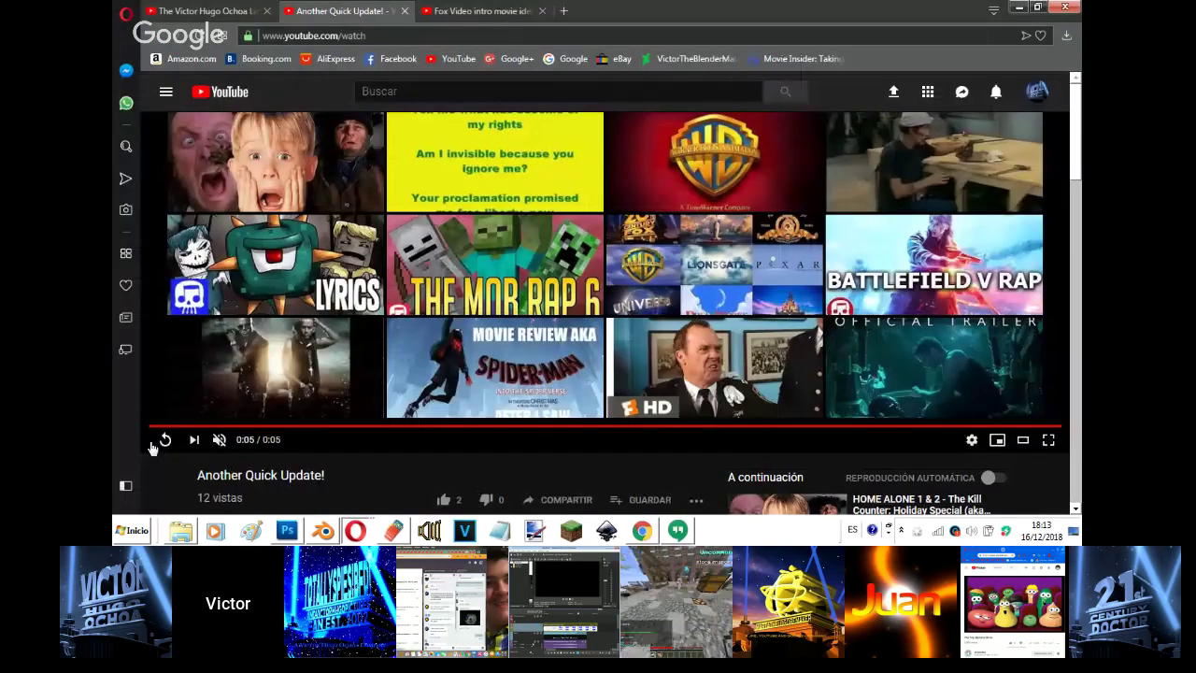
pyautogui.click(164, 439)
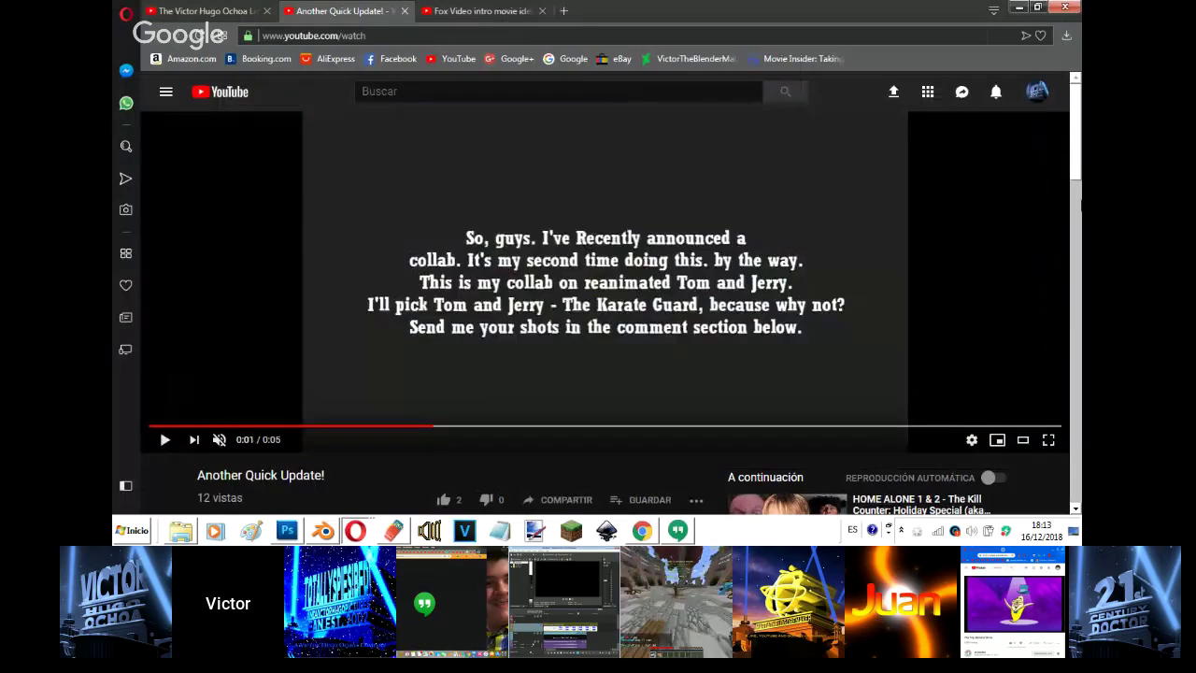
pyautogui.moveTo(1080, 205); pyautogui.dragTo(1080, 283)
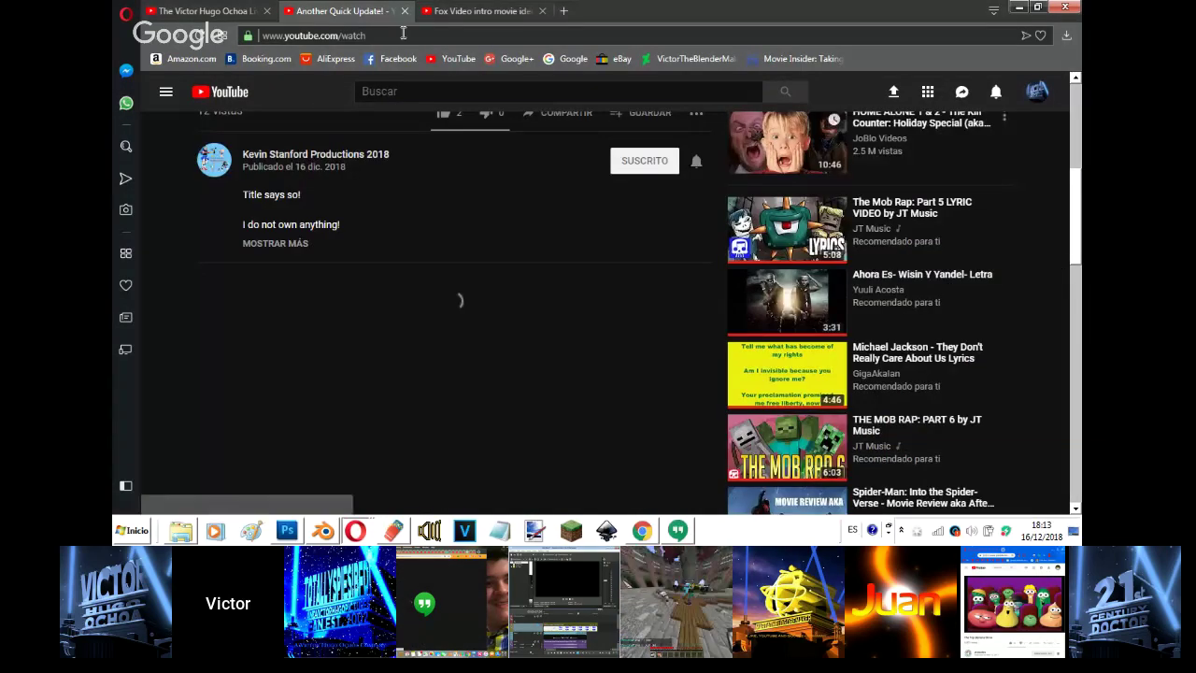
pyautogui.click(442, 113)
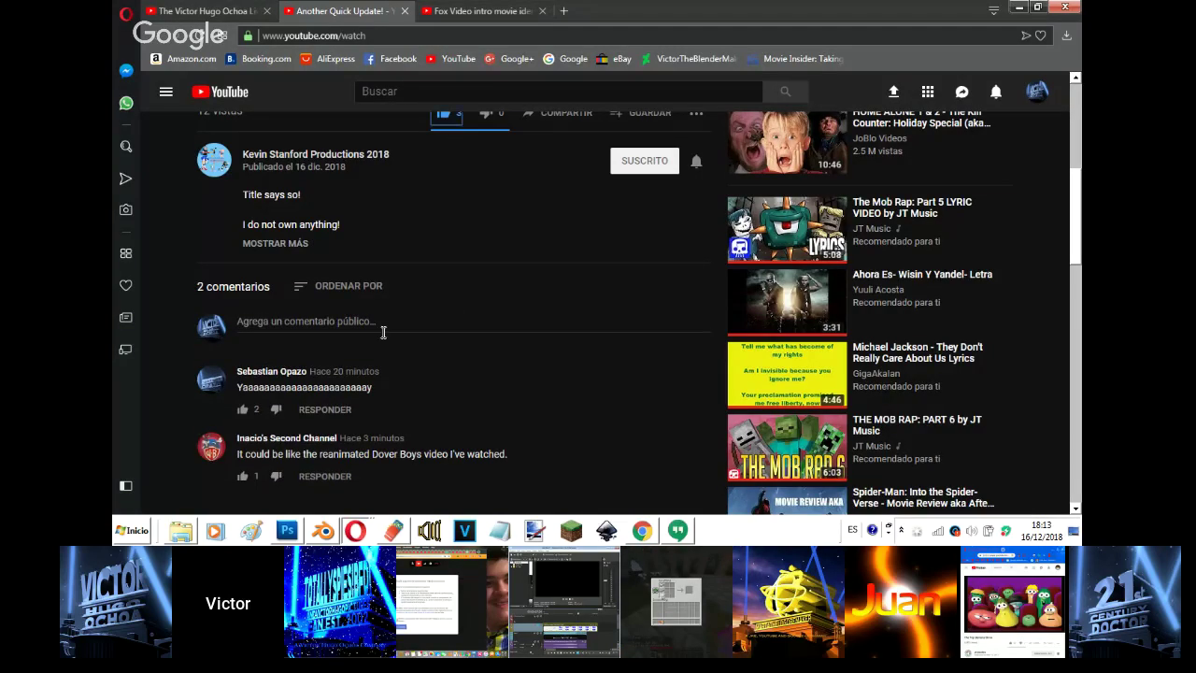
# - Post the public comment "cool!" on the video and close its tab to return to the live stream page
pyautogui.click(391, 319)
pyautogui.write('cool!')
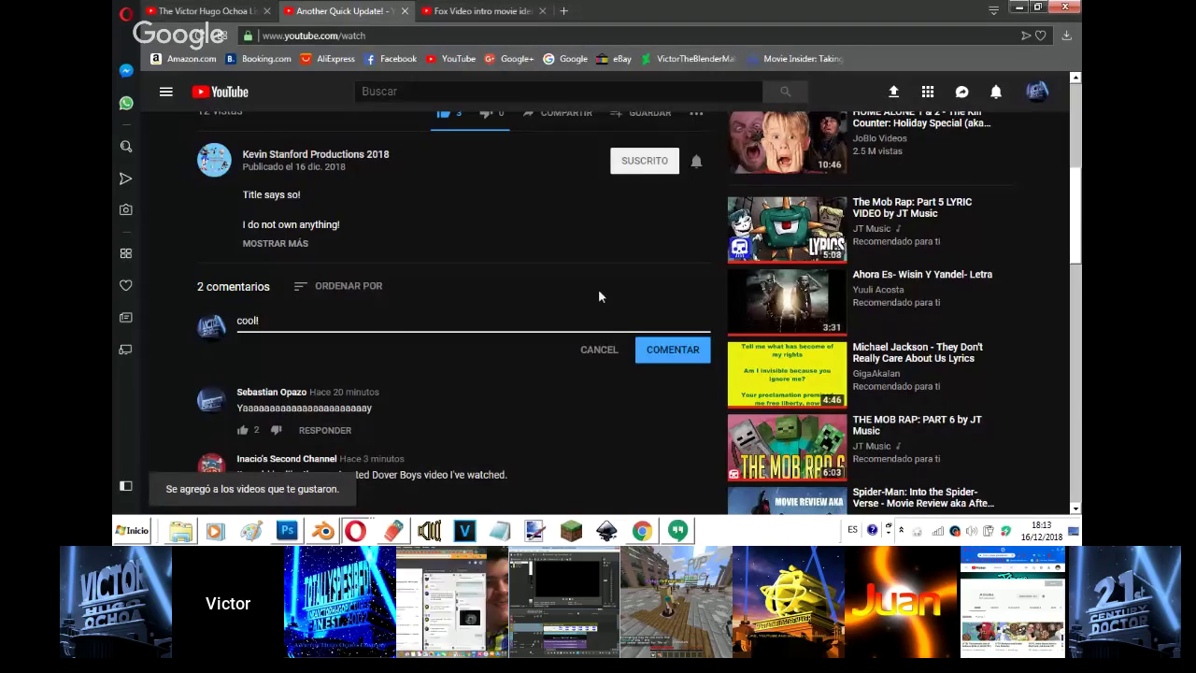
pyautogui.click(644, 358)
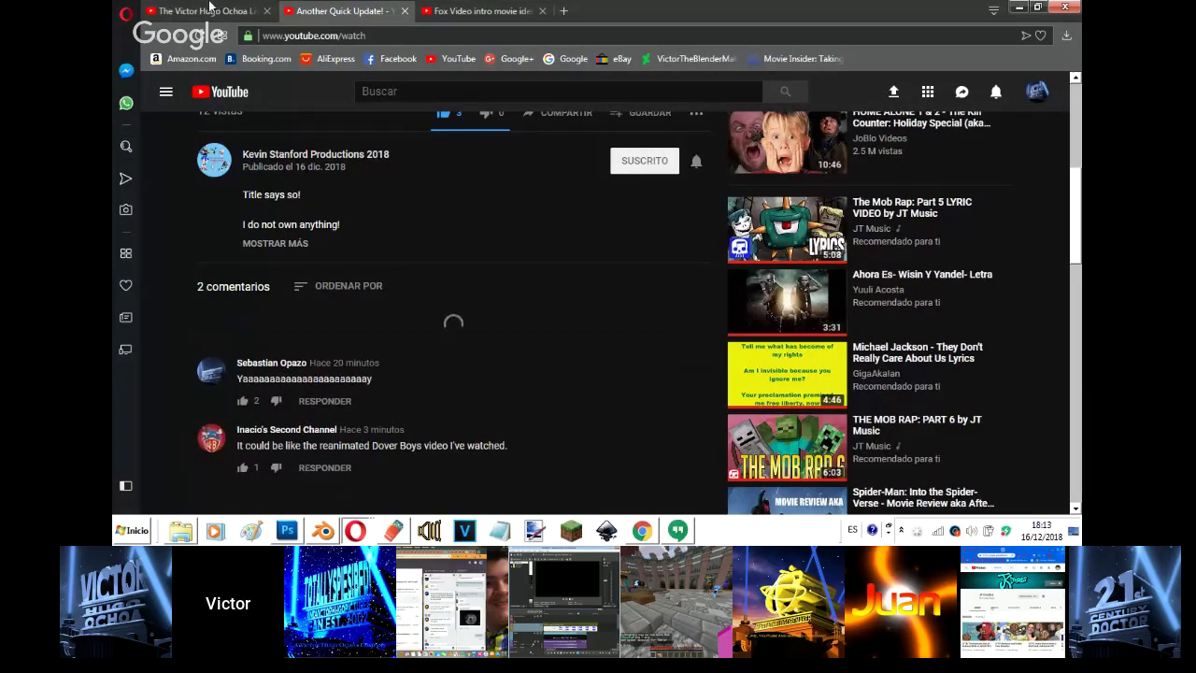
pyautogui.click(210, 9)
pyautogui.click(405, 11)
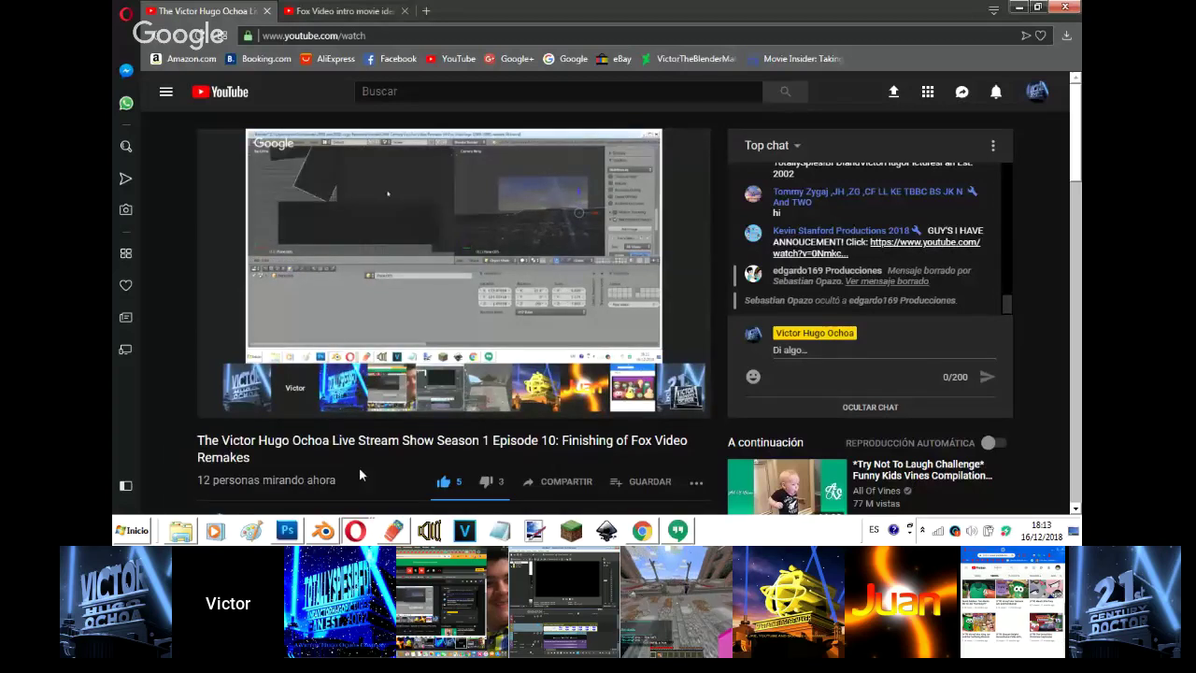
# - Switch to Hangouts and open the live stream's group conversation with its message field ready
pyautogui.click(692, 530)
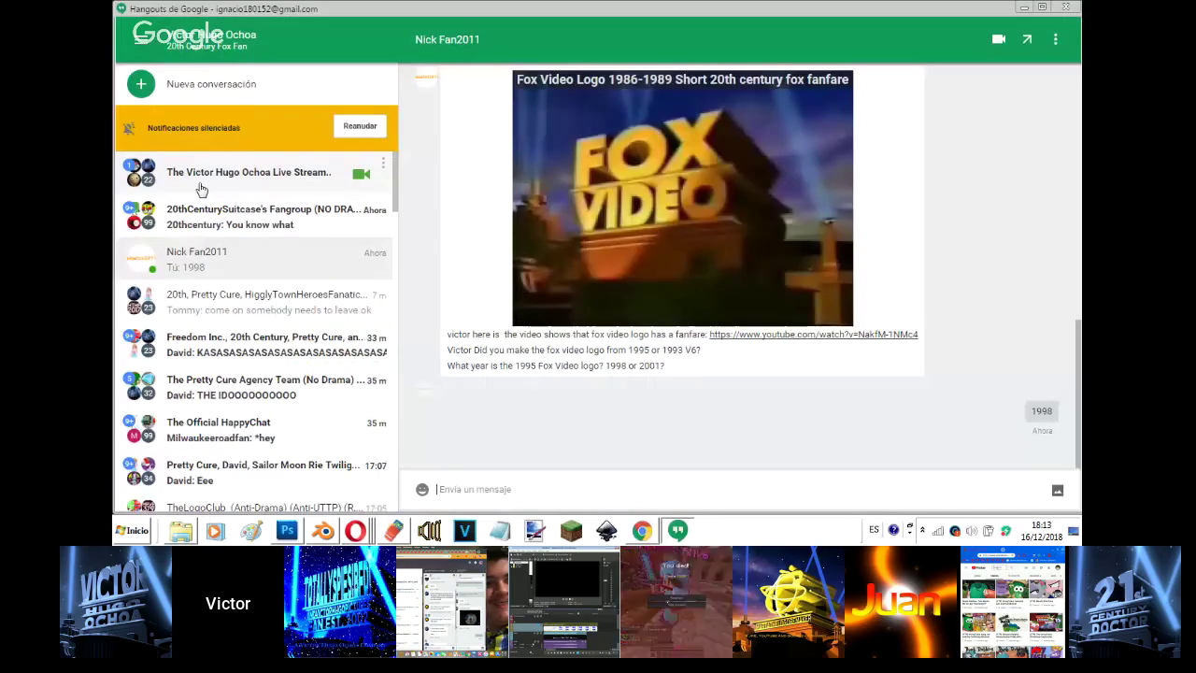
pyautogui.click(200, 185)
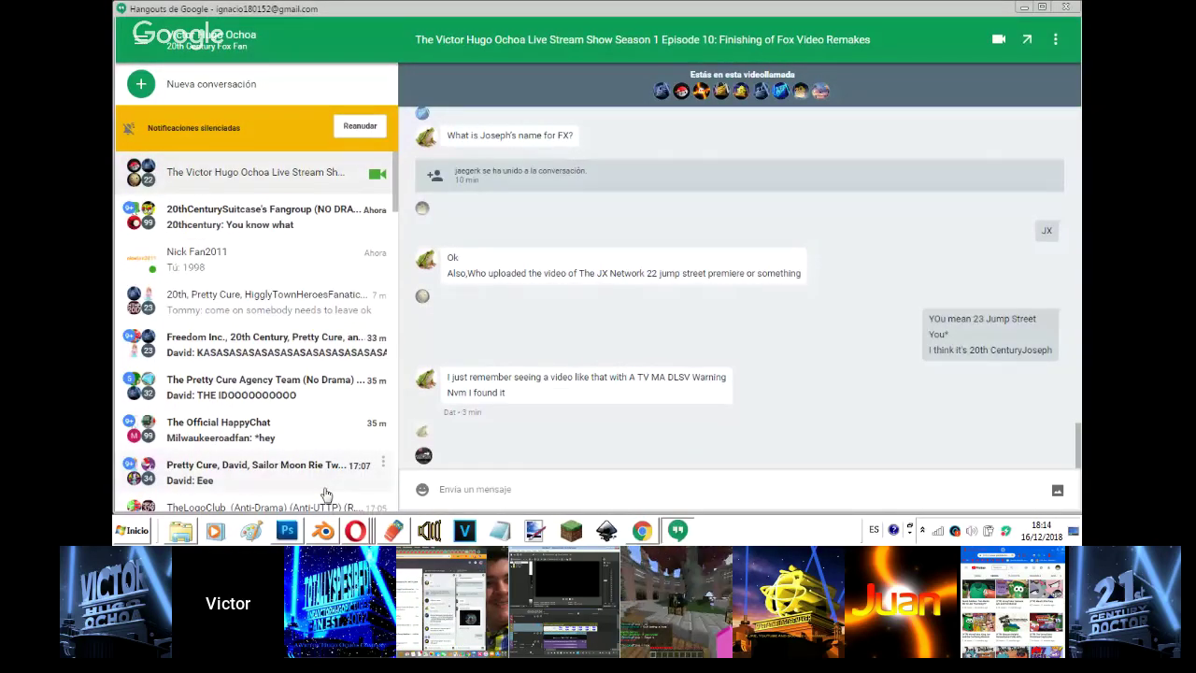
pyautogui.click(452, 492)
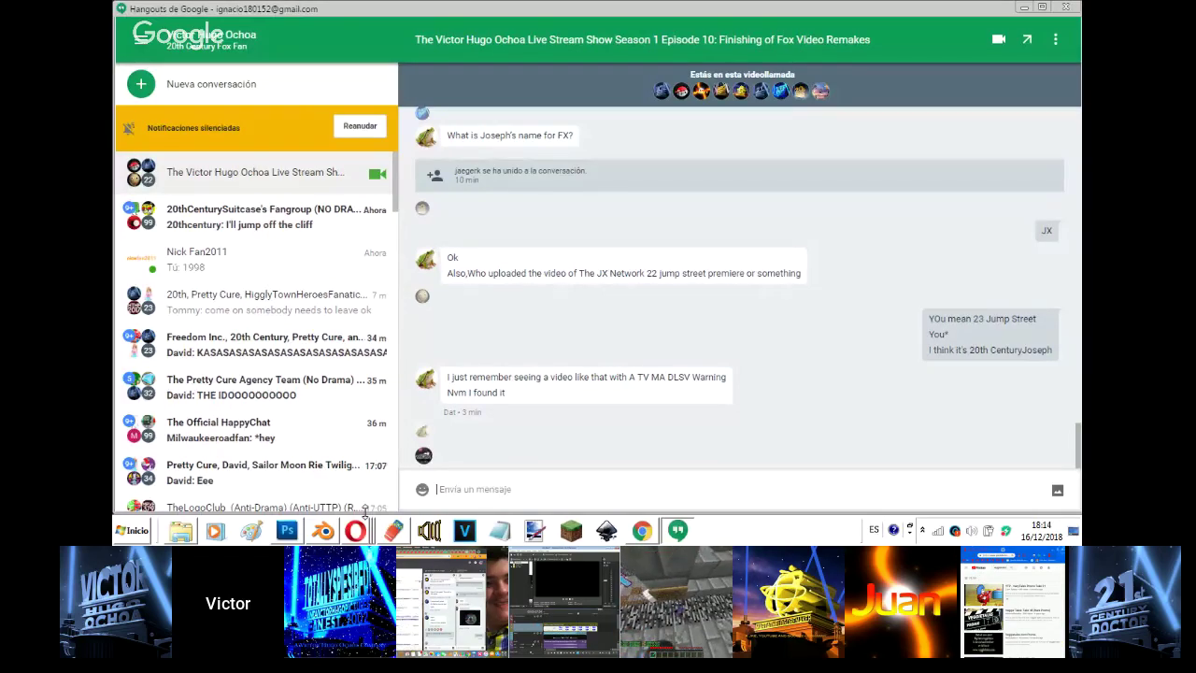
# - Switch to Blender and move the selected mountain terrain plane along the city's edge to about X -185, Y 70, Z -0.8
pyautogui.click(322, 530)
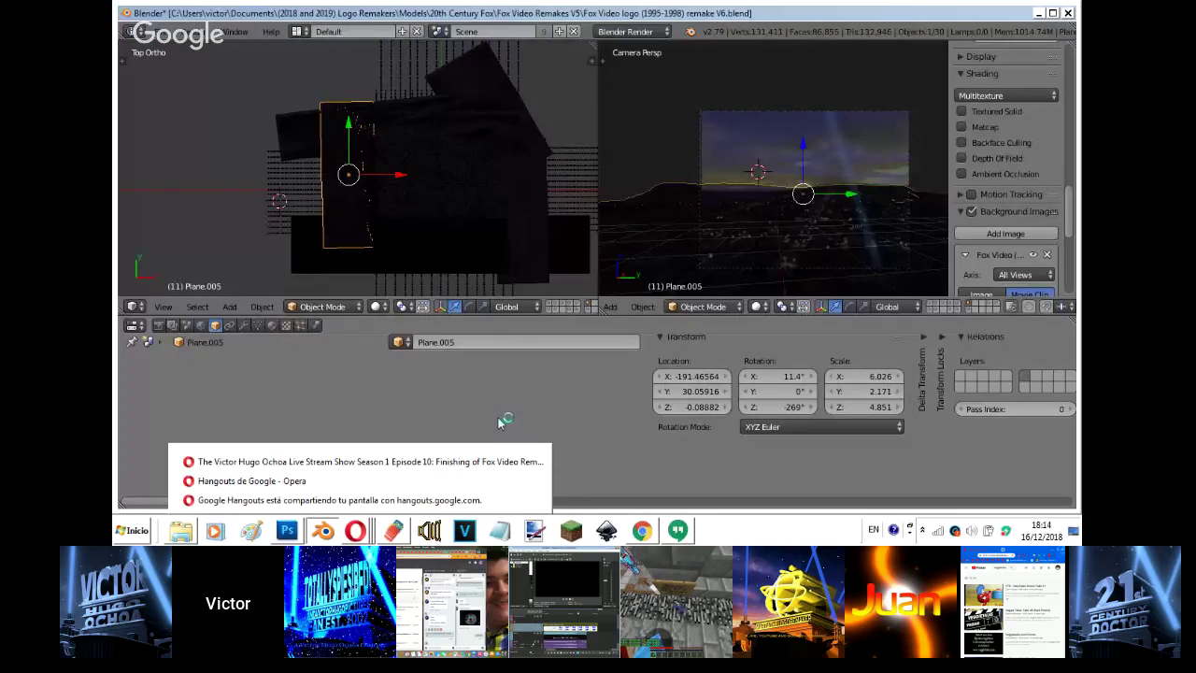
pyautogui.click(845, 131)
pyautogui.press('g')
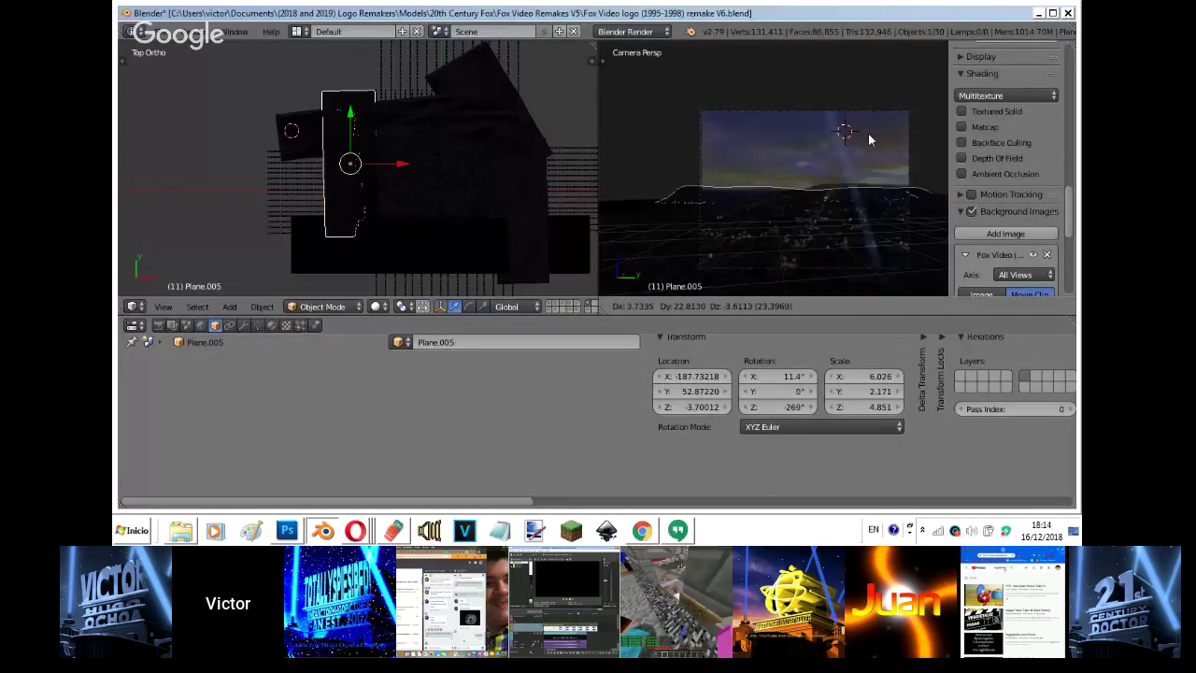
pyautogui.click(887, 132)
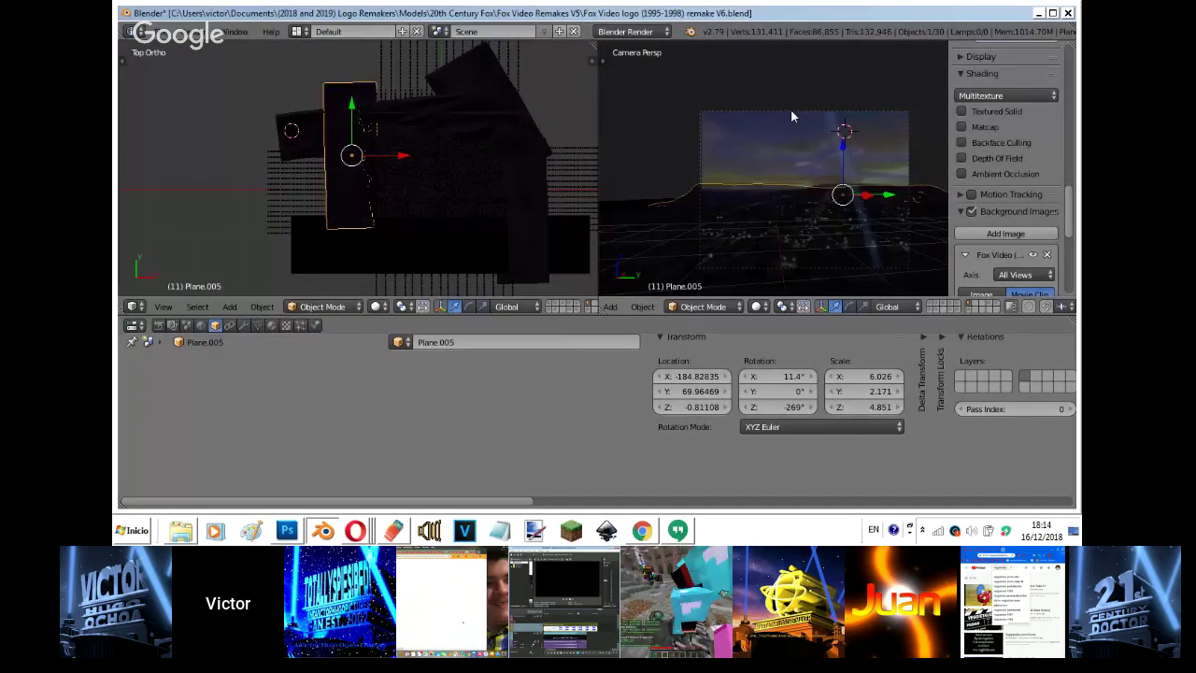
# - Rotate the terrain plane to about -305° on Z, move it to about X -247, Y 122, and tilt it to about -2° on Y
pyautogui.press('r')
pyautogui.click(474, 165)
pyautogui.press('g')
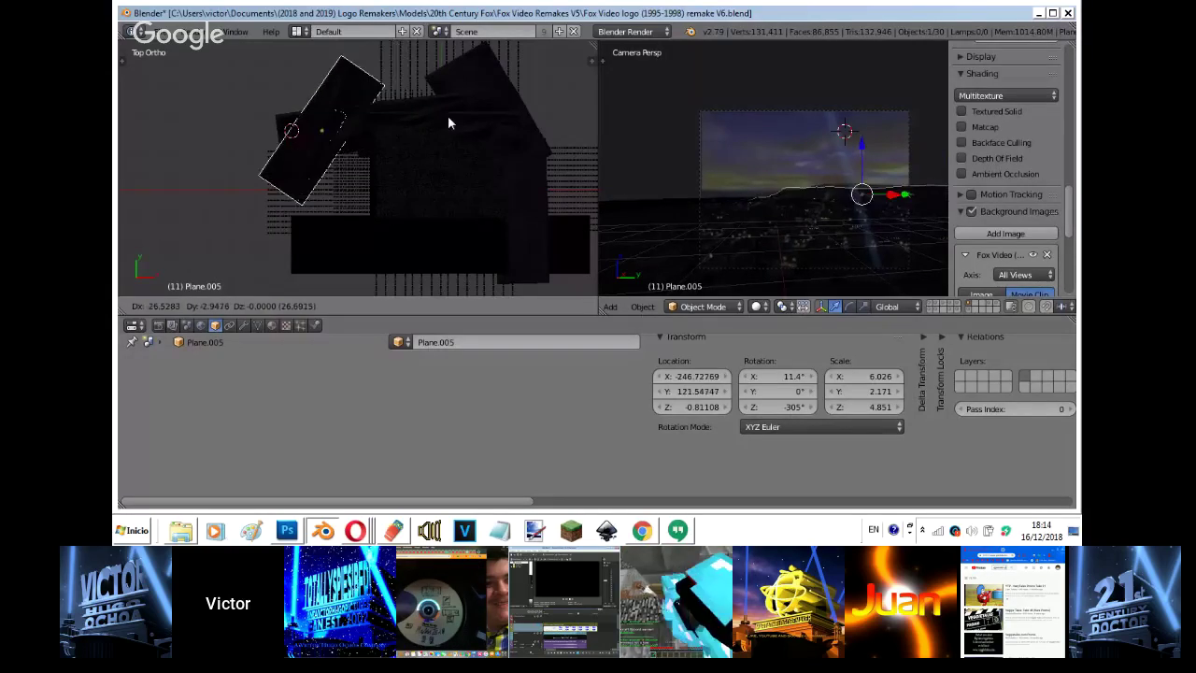
pyautogui.click(449, 117)
pyautogui.press('r')
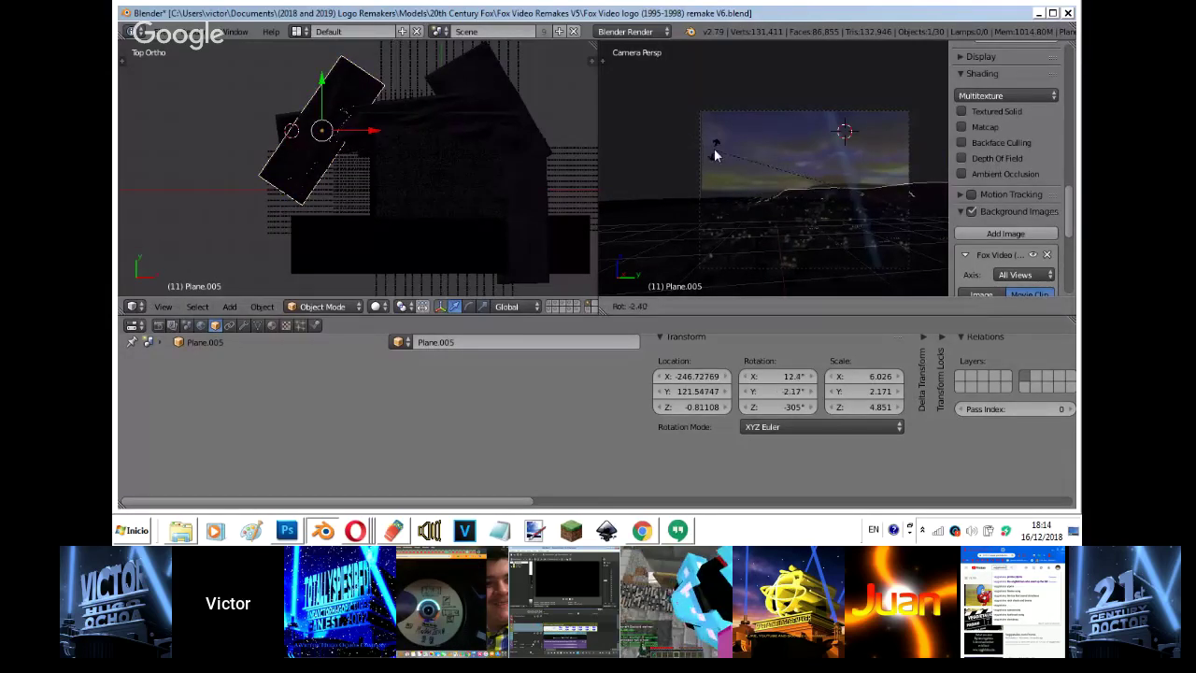
pyautogui.click(714, 149)
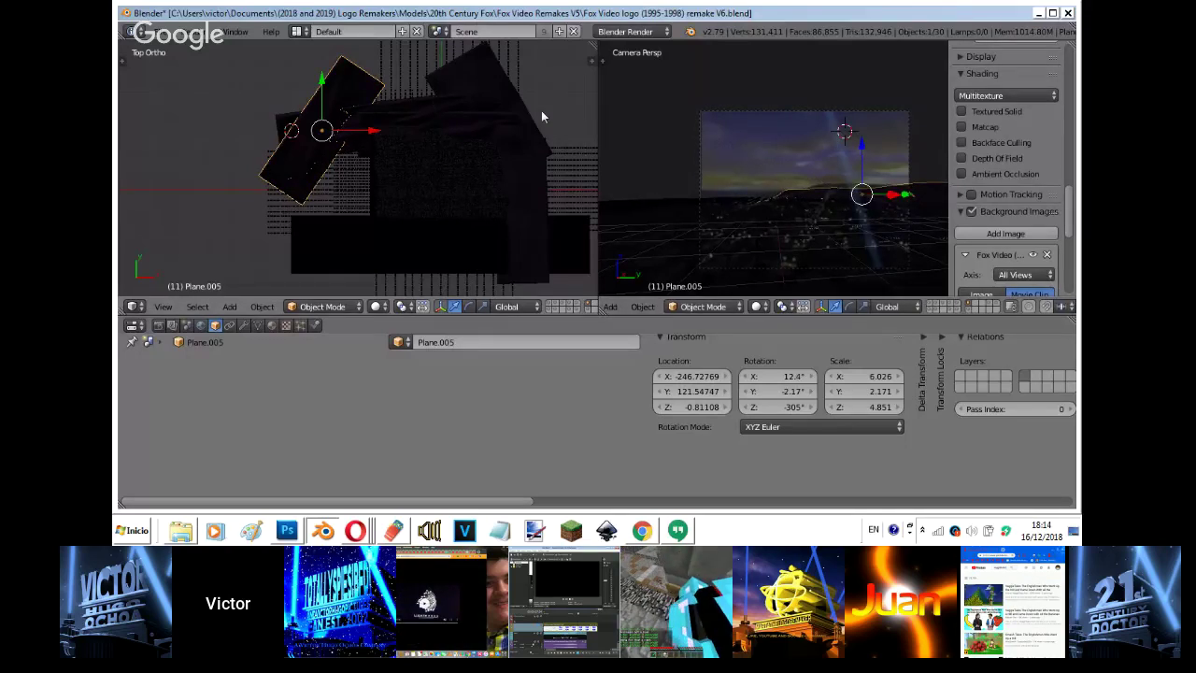
# - Move the terrain plane to about X -252, Y 89, Z 8 and scale up its height to about 15.8
pyautogui.press('g')
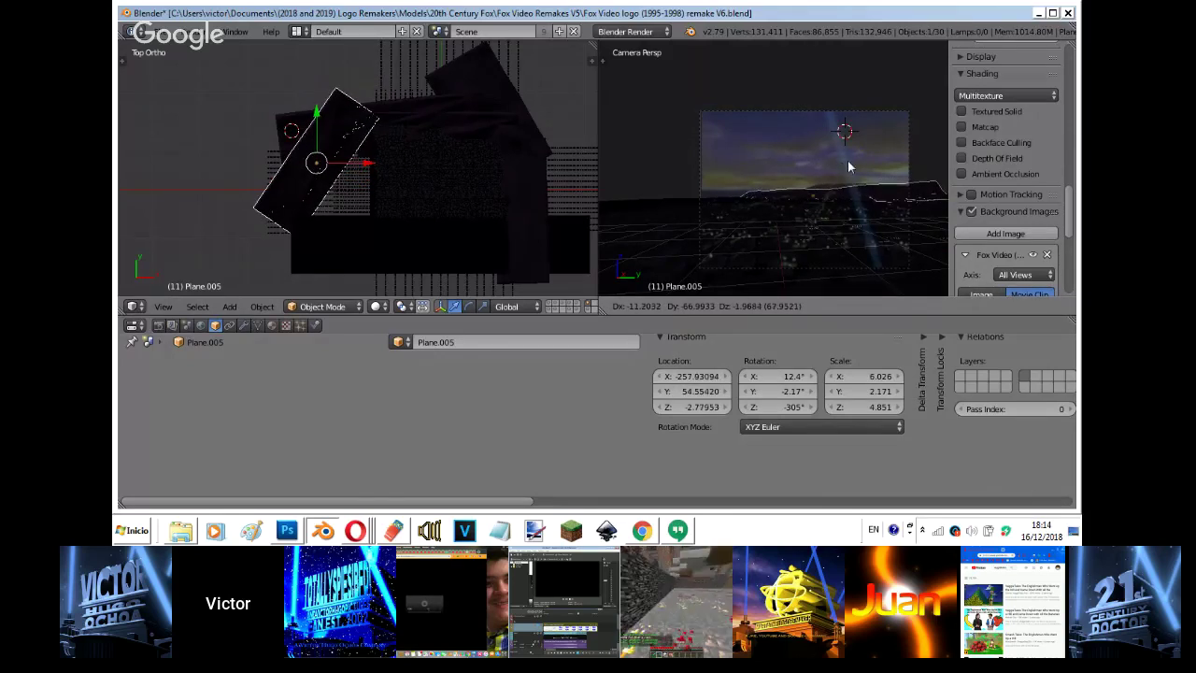
pyautogui.click(935, 118)
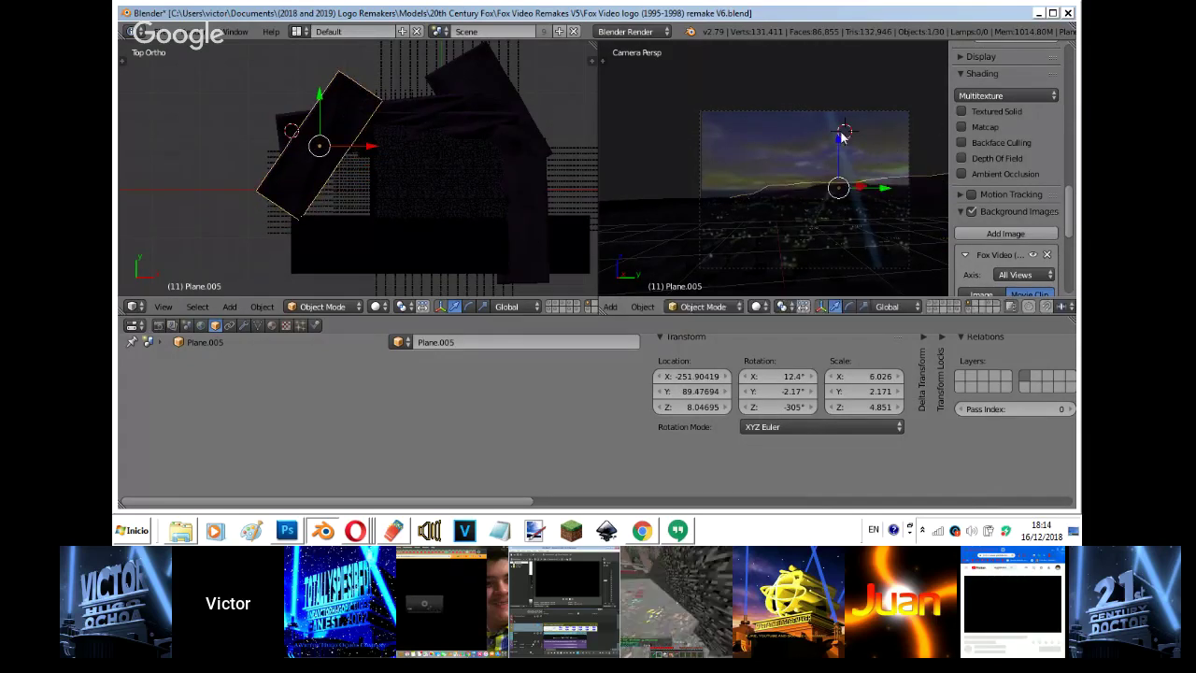
pyautogui.press('s')
pyautogui.click(886, 199)
# - Reposition the enlarged terrain plane beside the city at about X -210, Y 113, Z 3
pyautogui.press('g')
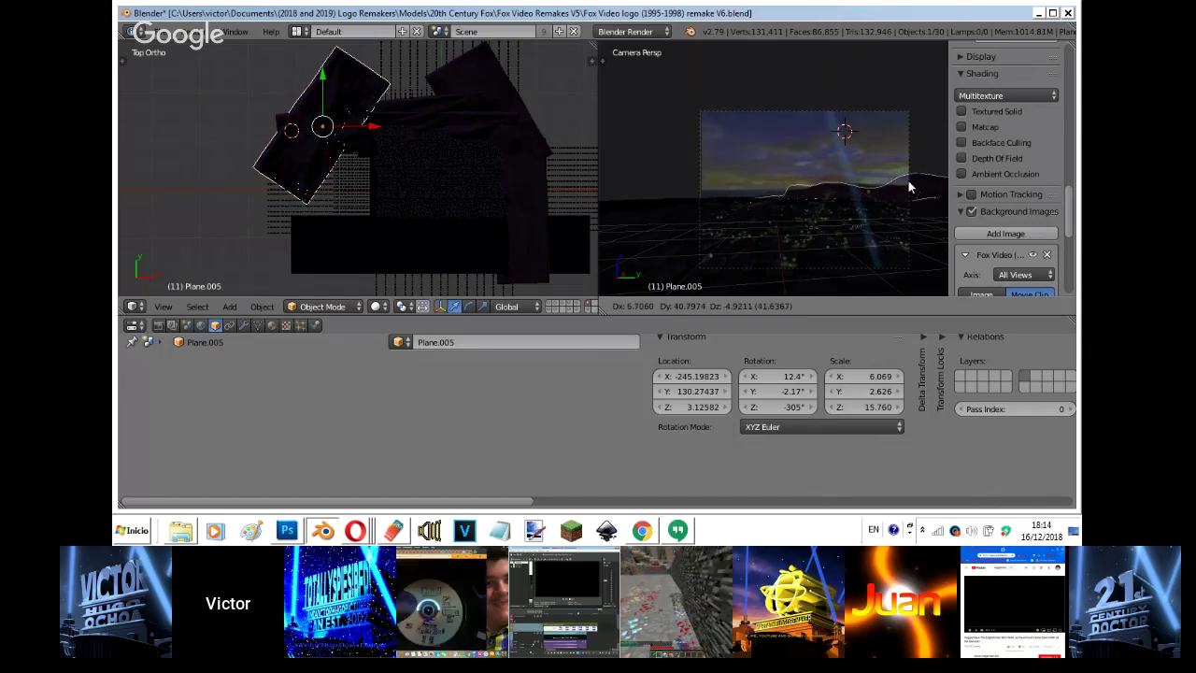
pyautogui.click(911, 187)
pyautogui.press('g')
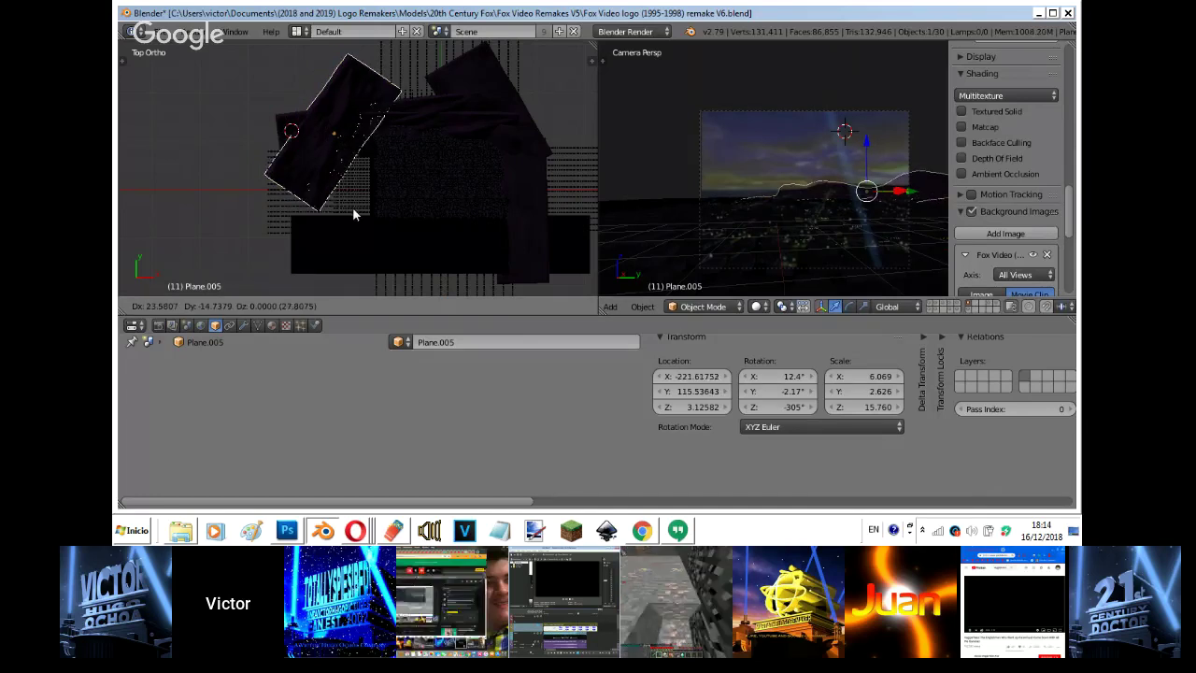
pyautogui.click(359, 211)
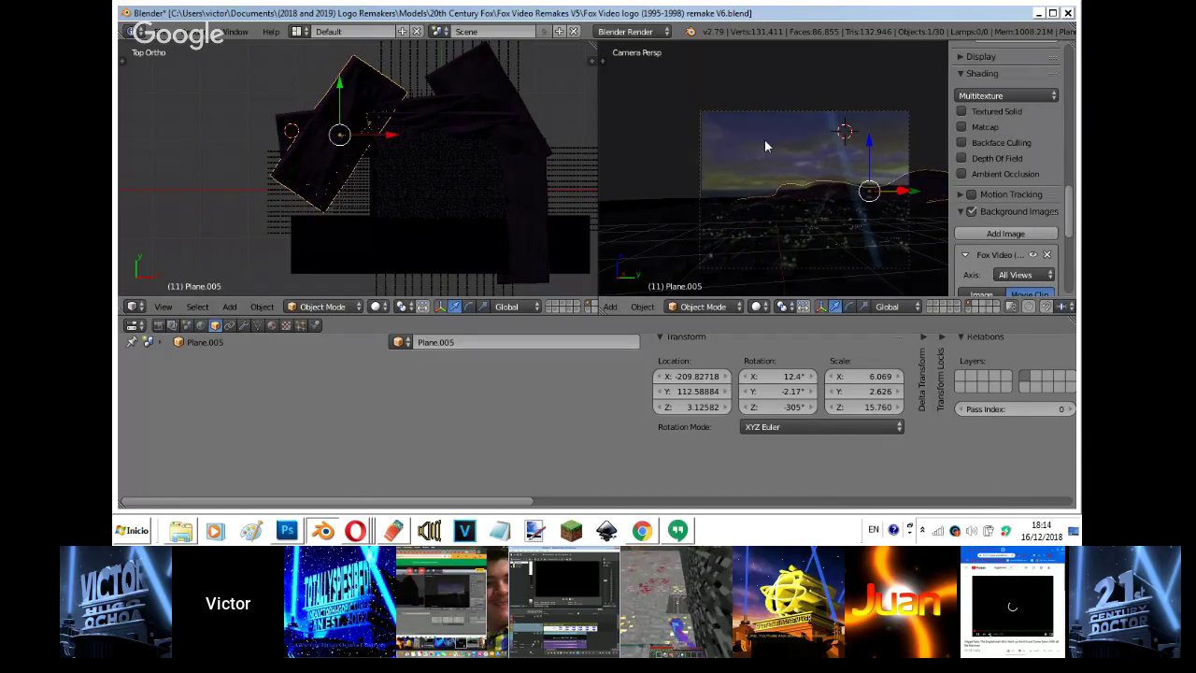
# - Rotate the terrain plane to about 13° X, -5° Y, -295° Z and move it to about X -207, Y 129, Z 4
pyautogui.press('r')
pyautogui.click(404, 96)
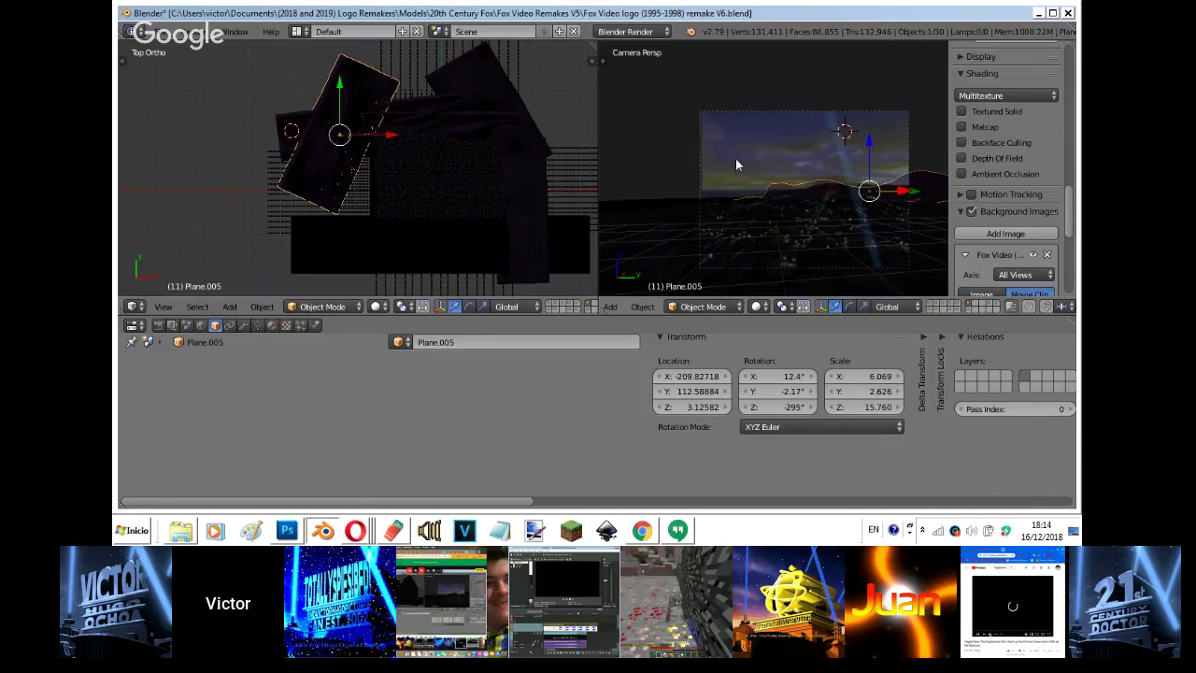
pyautogui.press('r')
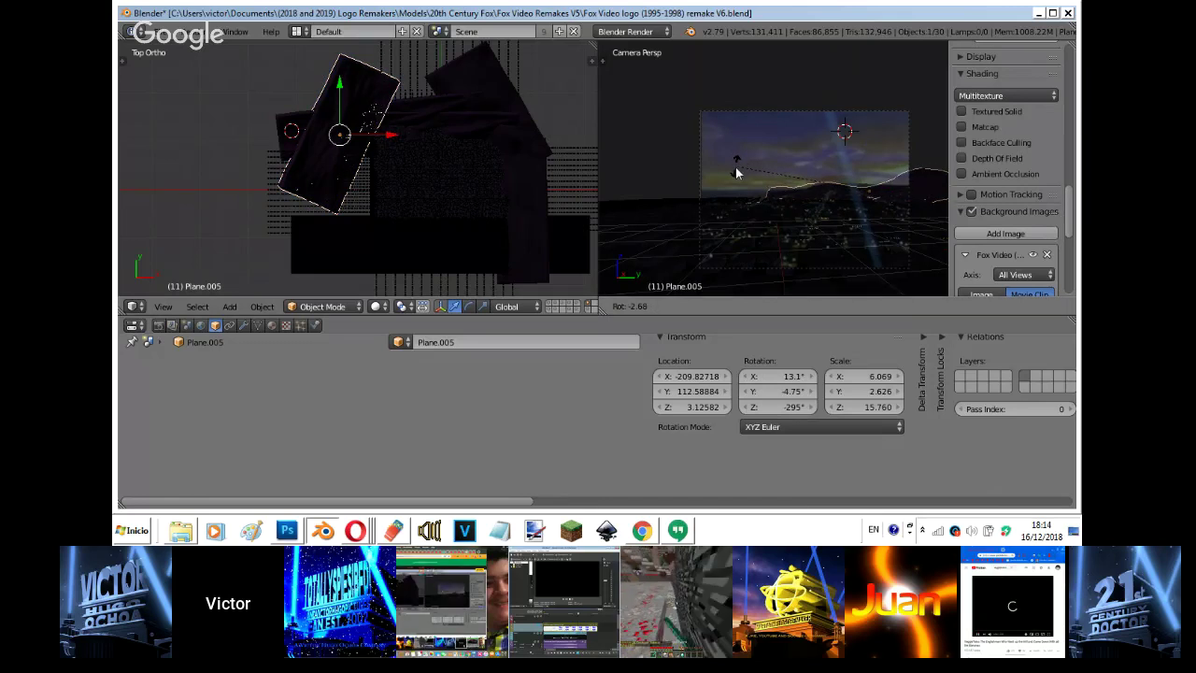
pyautogui.click(739, 168)
pyautogui.press('g')
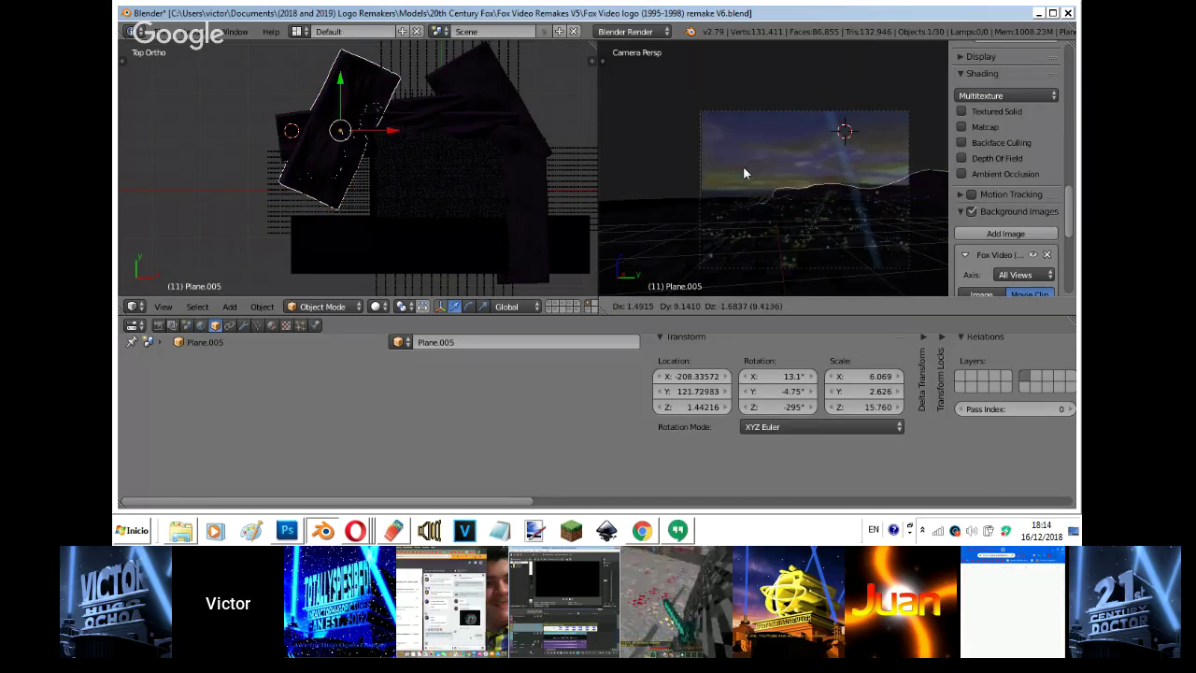
pyautogui.click(750, 165)
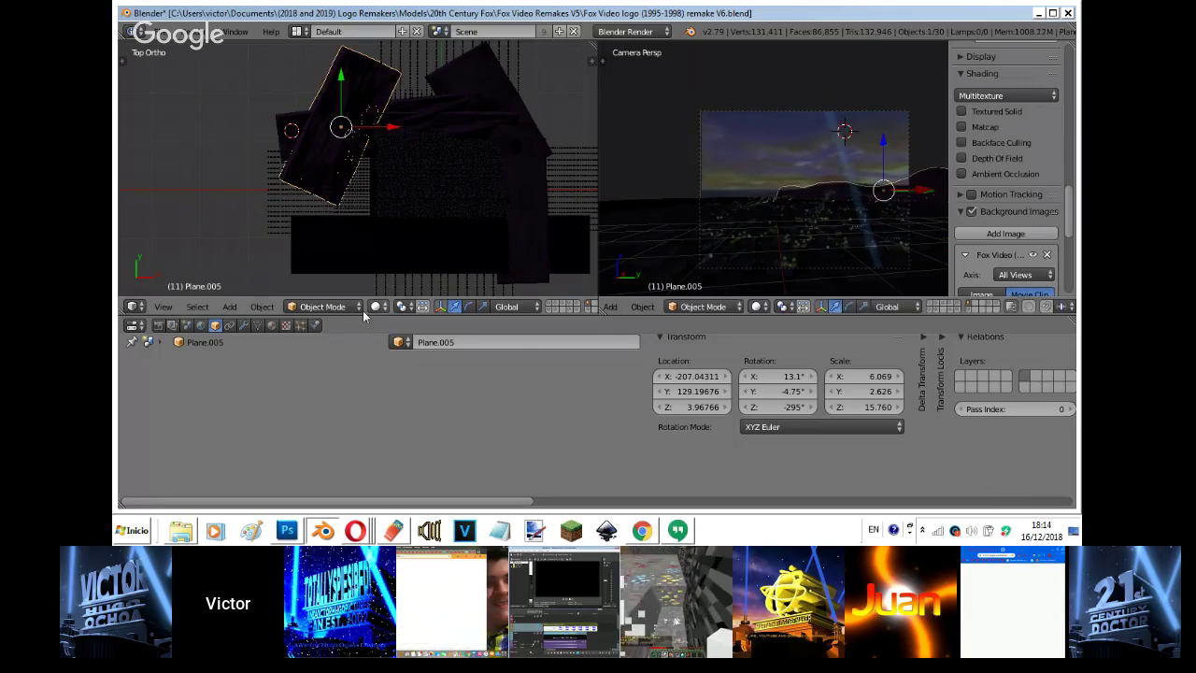
# - Stretch the terrain plane along global Y to a scale of about 8.4, 2.9, 16 and rotate it to about -6° on Y
pyautogui.press('s')
pyautogui.press('x')
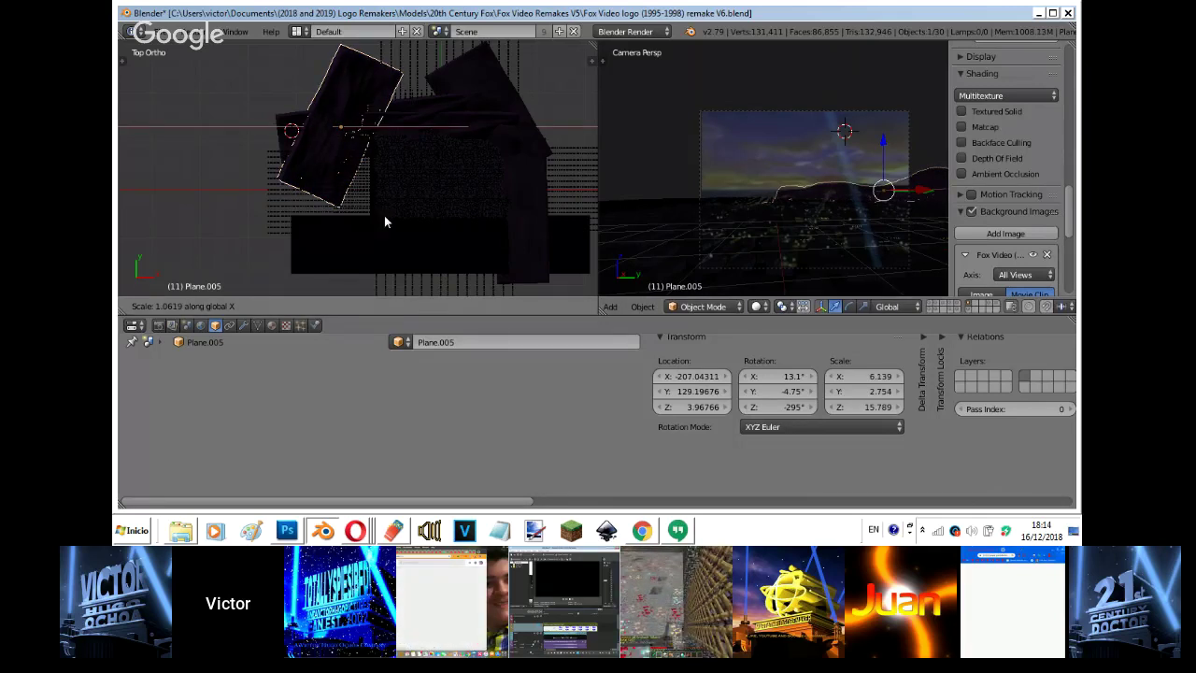
pyautogui.press('y')
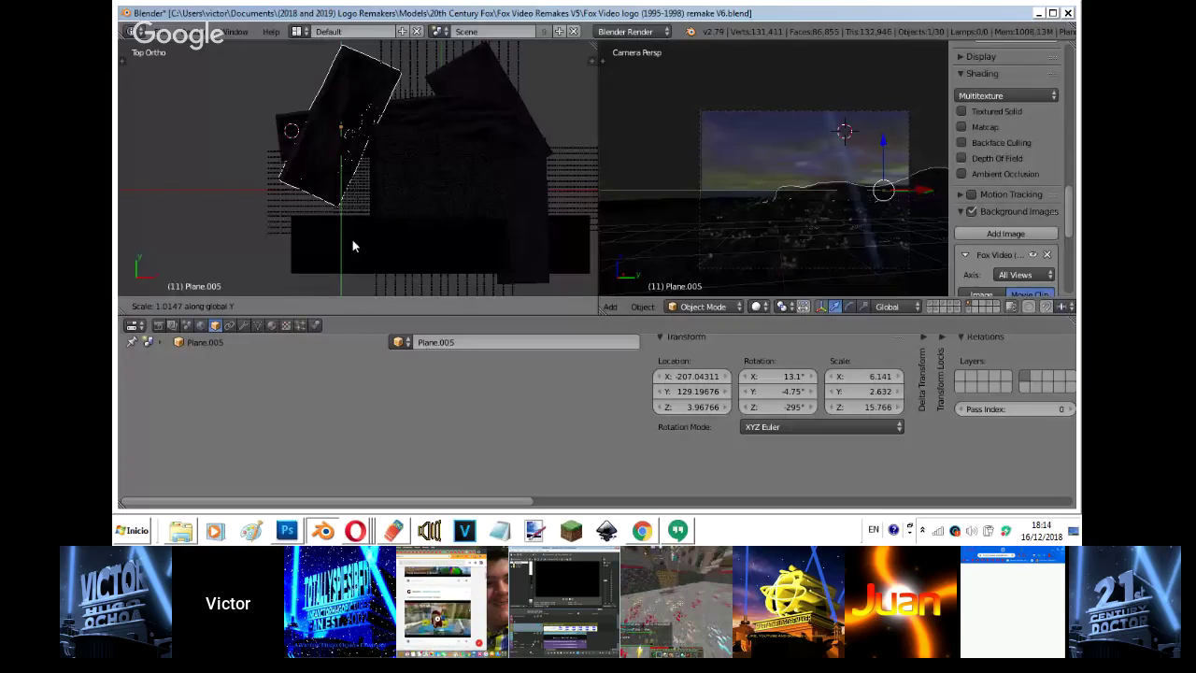
pyautogui.click(352, 240)
pyautogui.press('r')
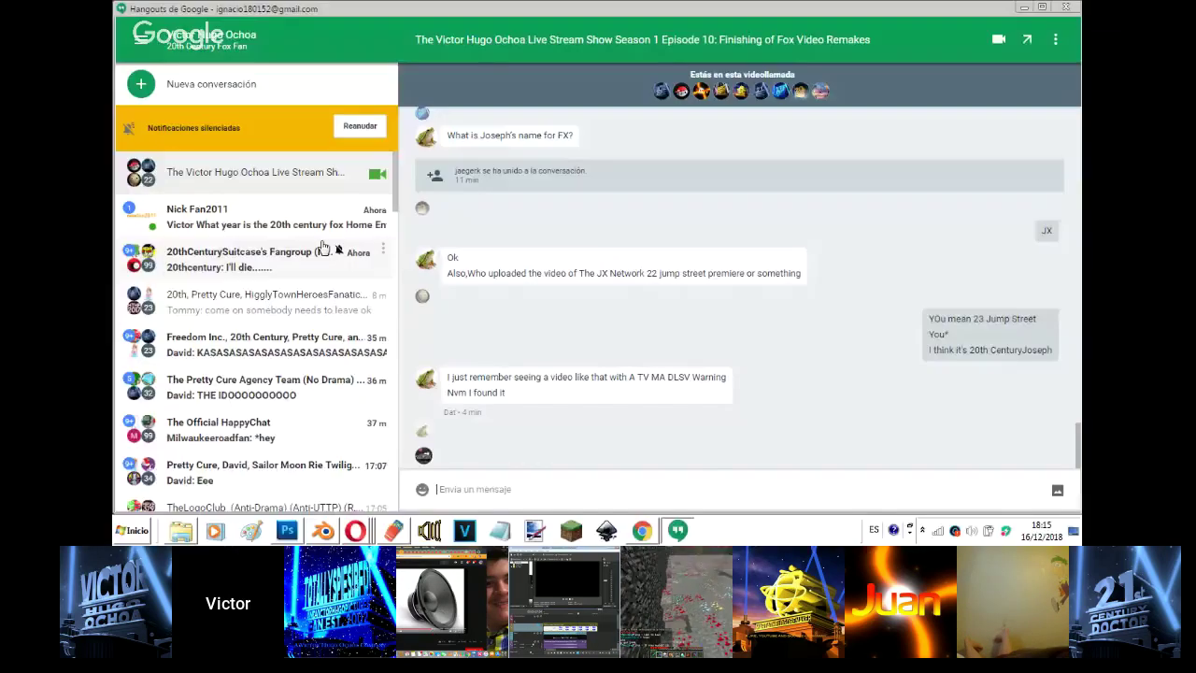
# - In Hangouts, reply "1995" to the direct message asking which year 20th Century Fox Home Entertainment was introduced
pyautogui.click(318, 217)
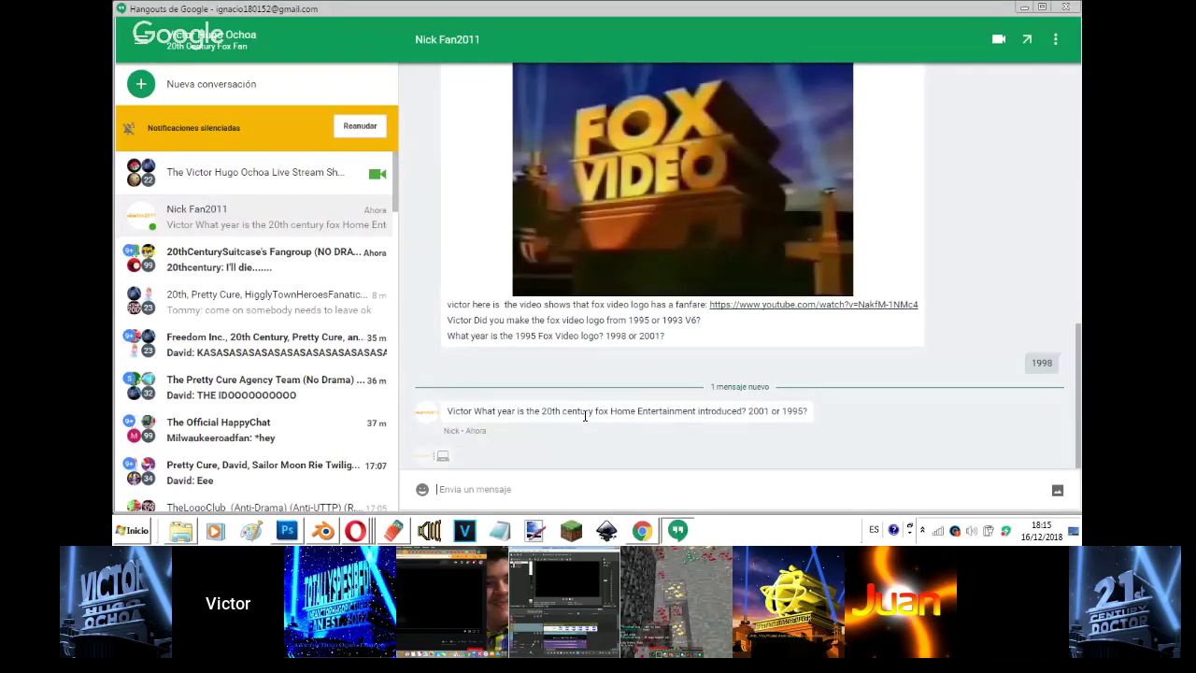
pyautogui.write('1995')
pyautogui.press('Return')
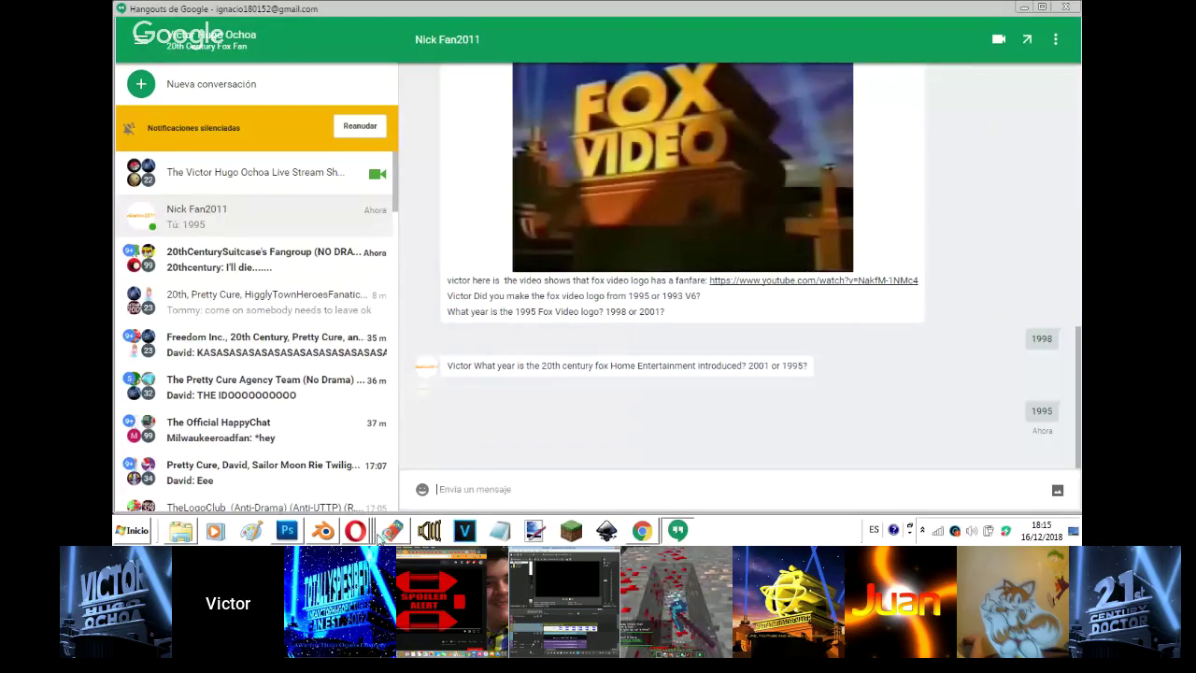
# - Check the Hangouts broadcast window, the live stream's group conversation and the YouTube live stream page for new activity
pyautogui.moveTo(355, 530)
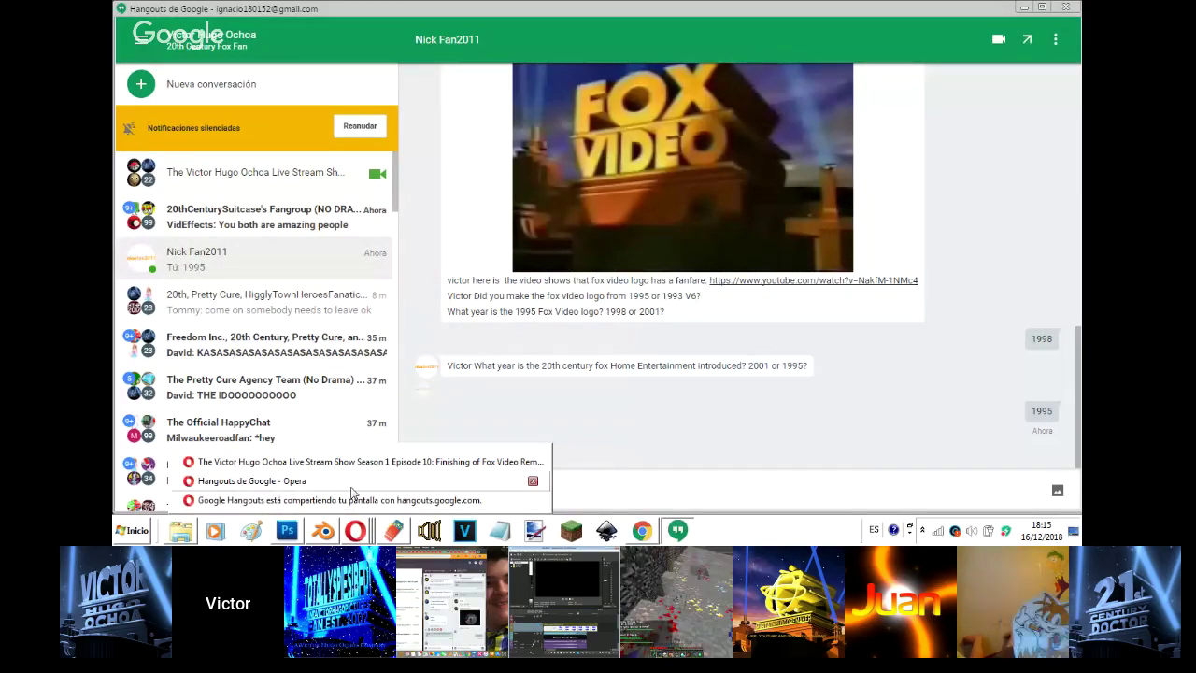
pyautogui.click(351, 483)
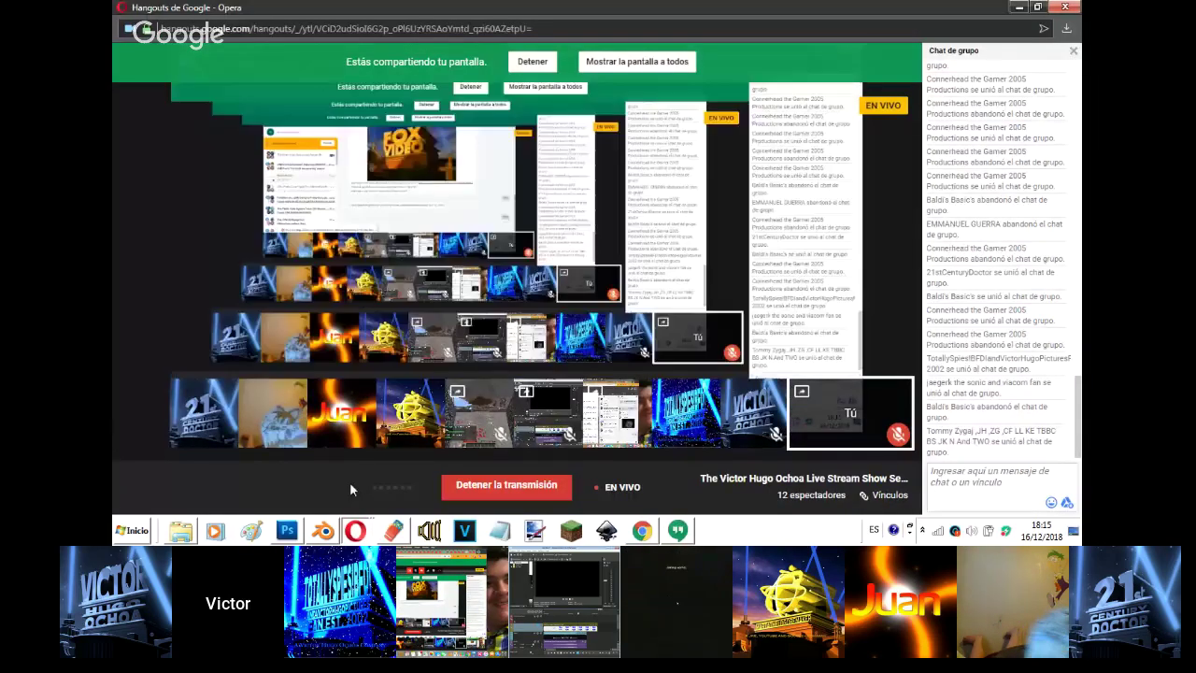
pyautogui.hotkey('alt', 'Tab')
pyautogui.click(196, 172)
pyautogui.moveTo(355, 531)
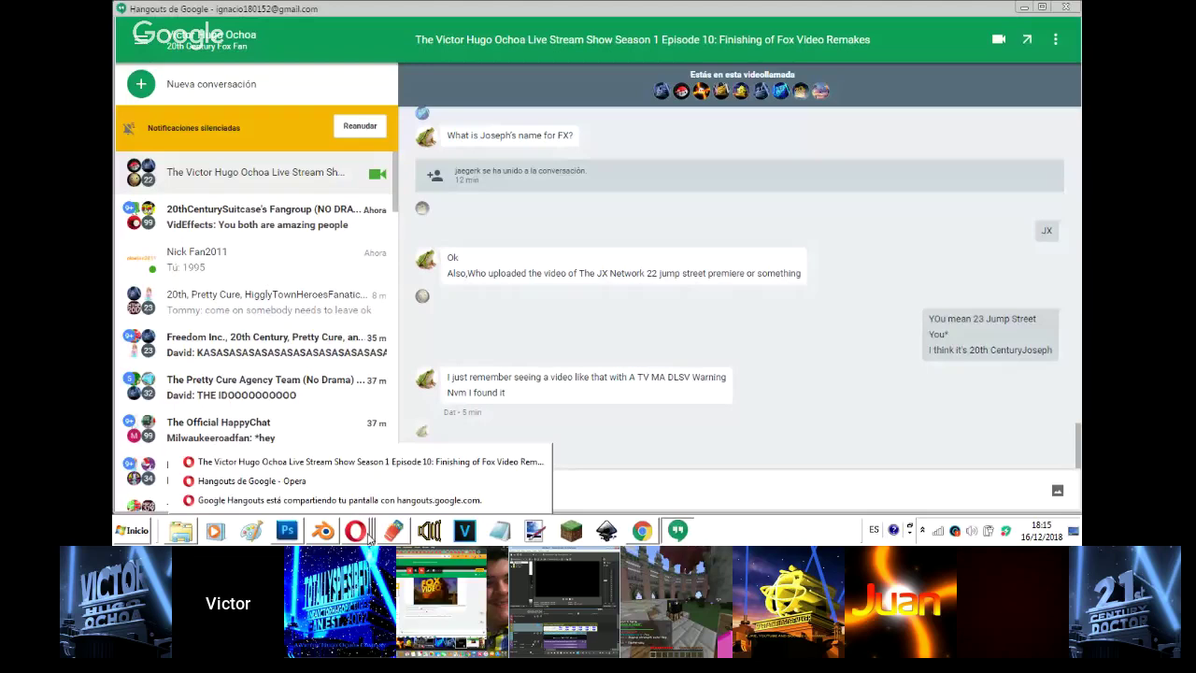
pyautogui.click(366, 476)
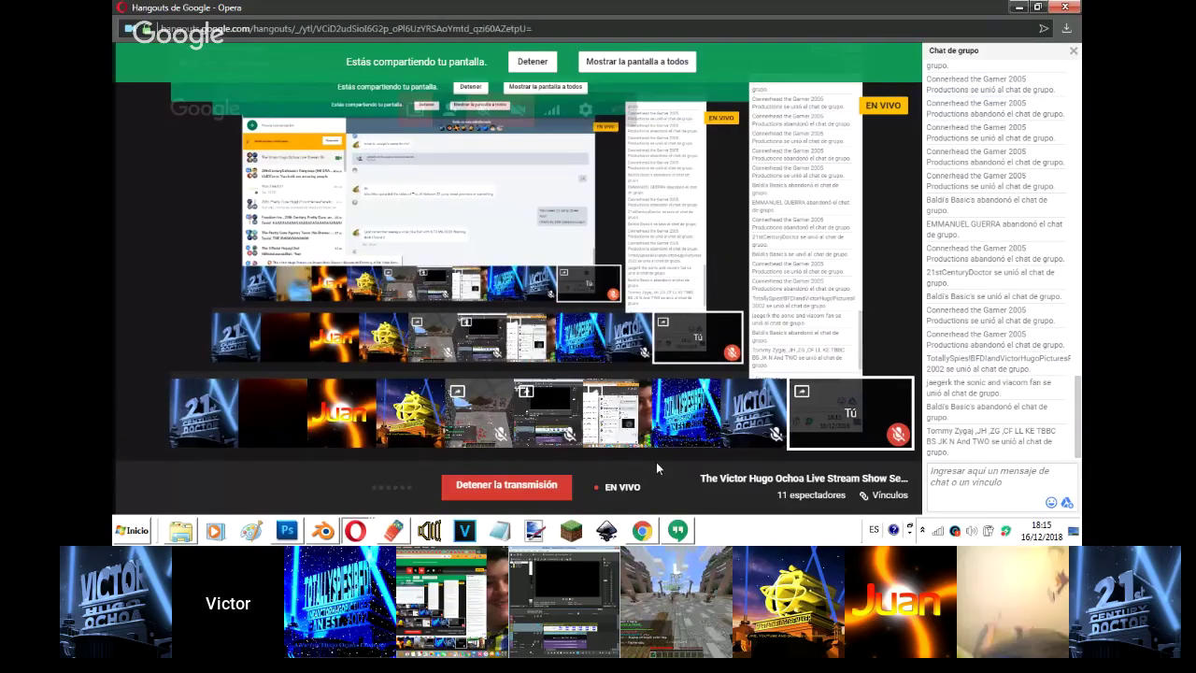
pyautogui.hotkey('alt', 'Tab')
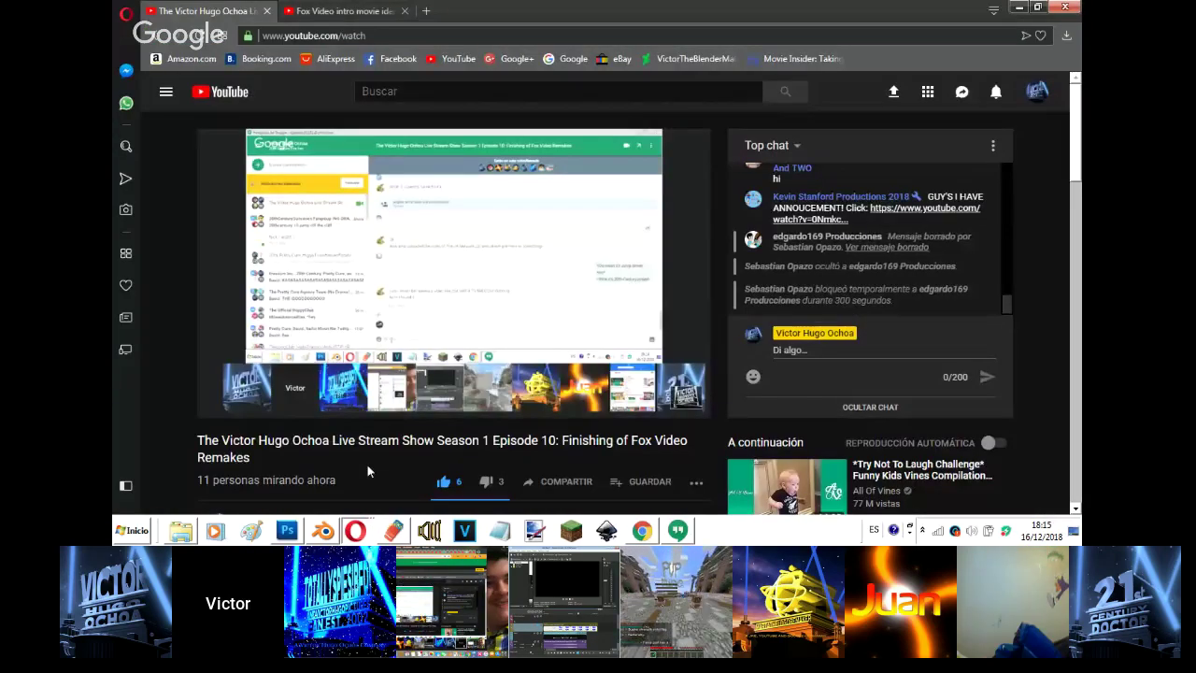
pyautogui.moveTo(366, 532)
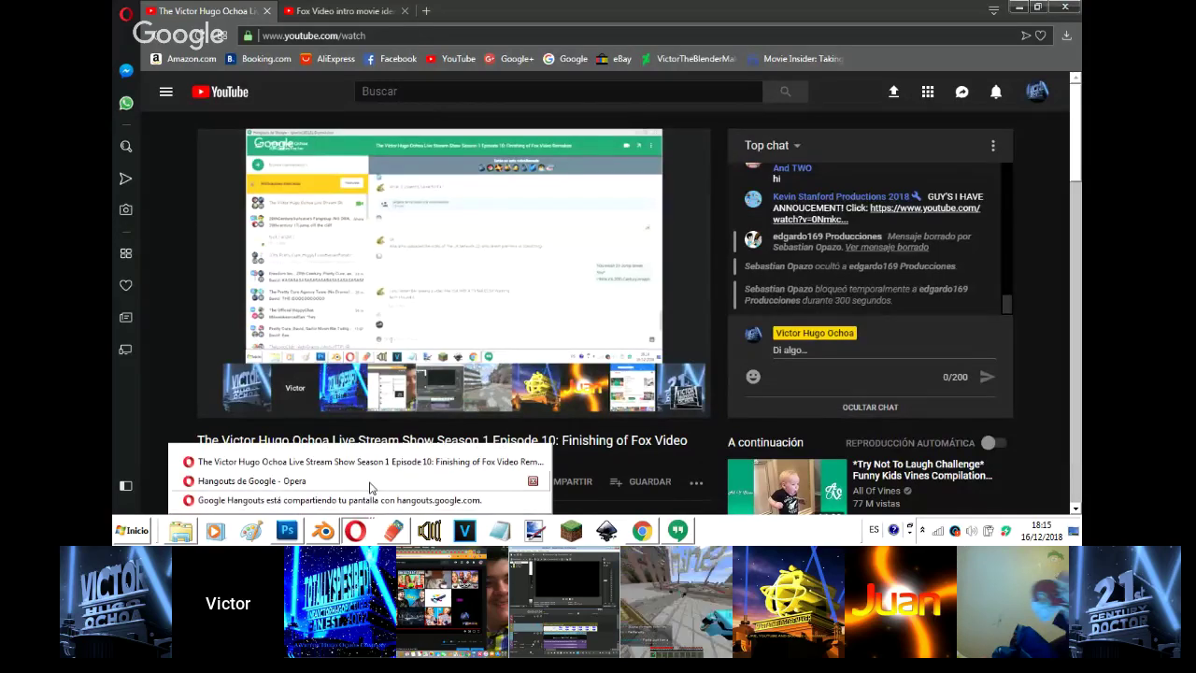
pyautogui.click(370, 483)
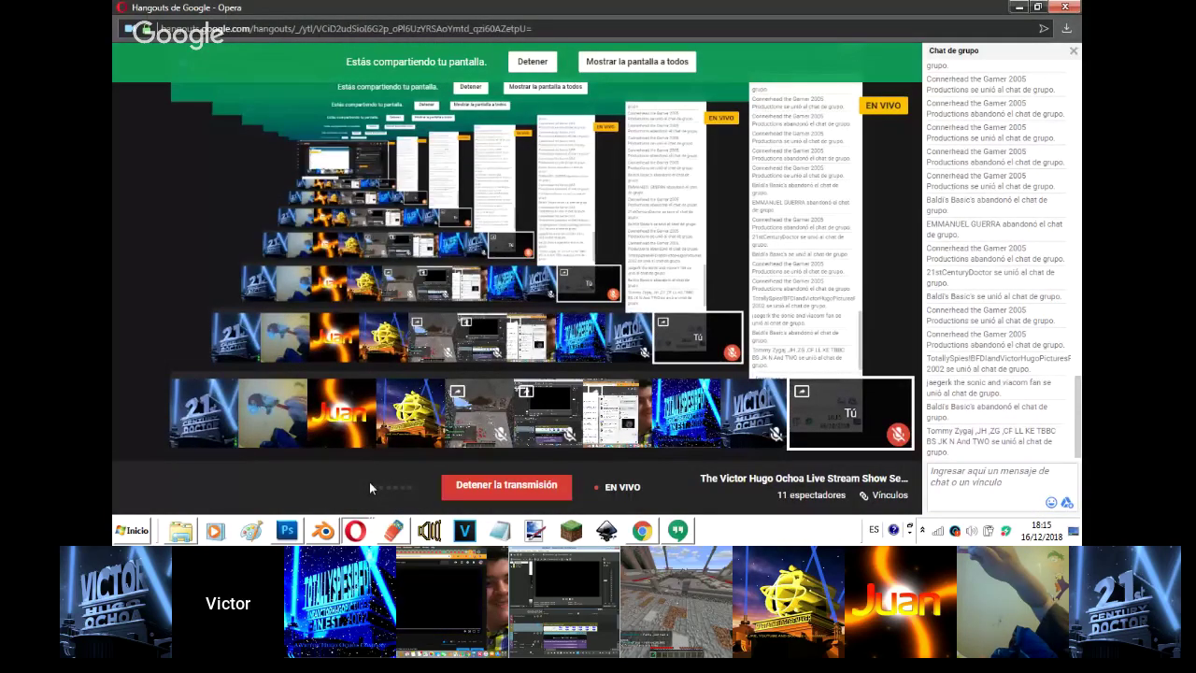
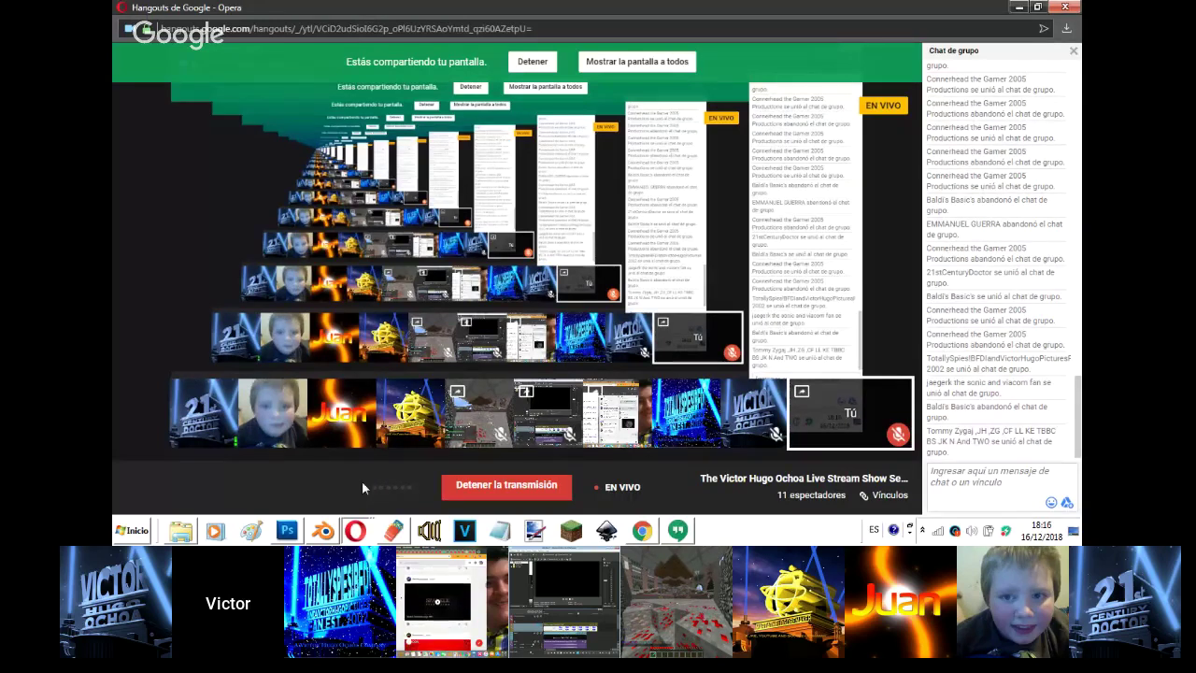
# - Return to Blender and rotate the terrain plane to about -283° on Z, tilting it to about -9° on Y
pyautogui.click(323, 531)
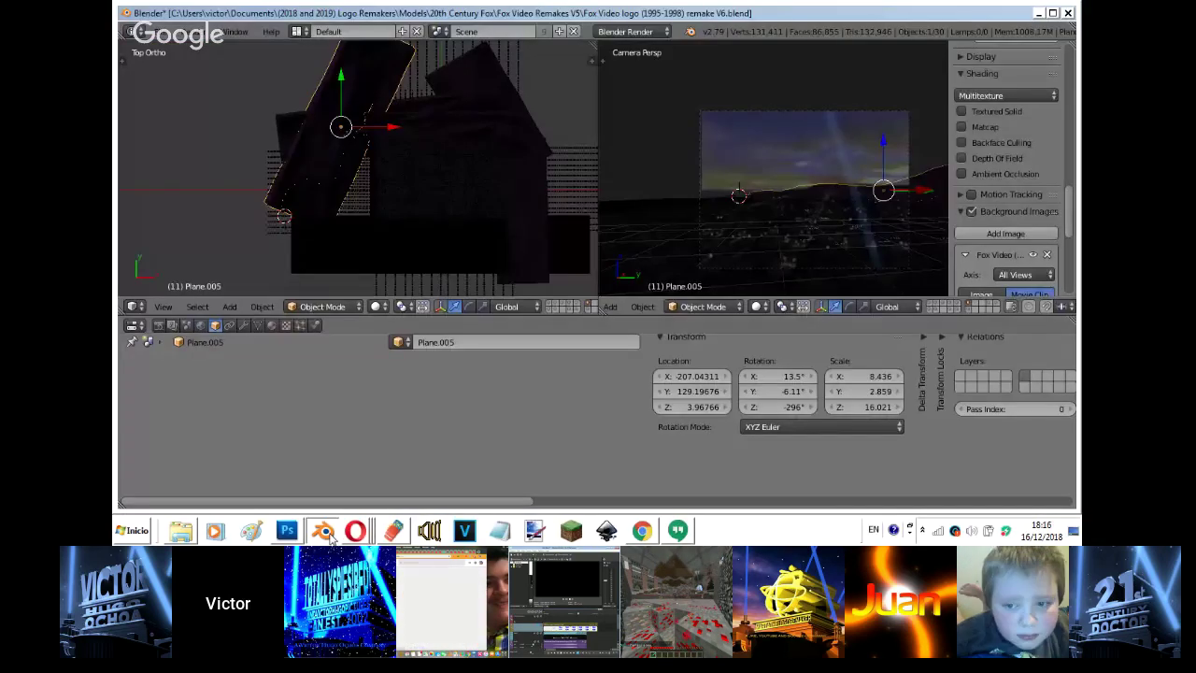
pyautogui.press('r')
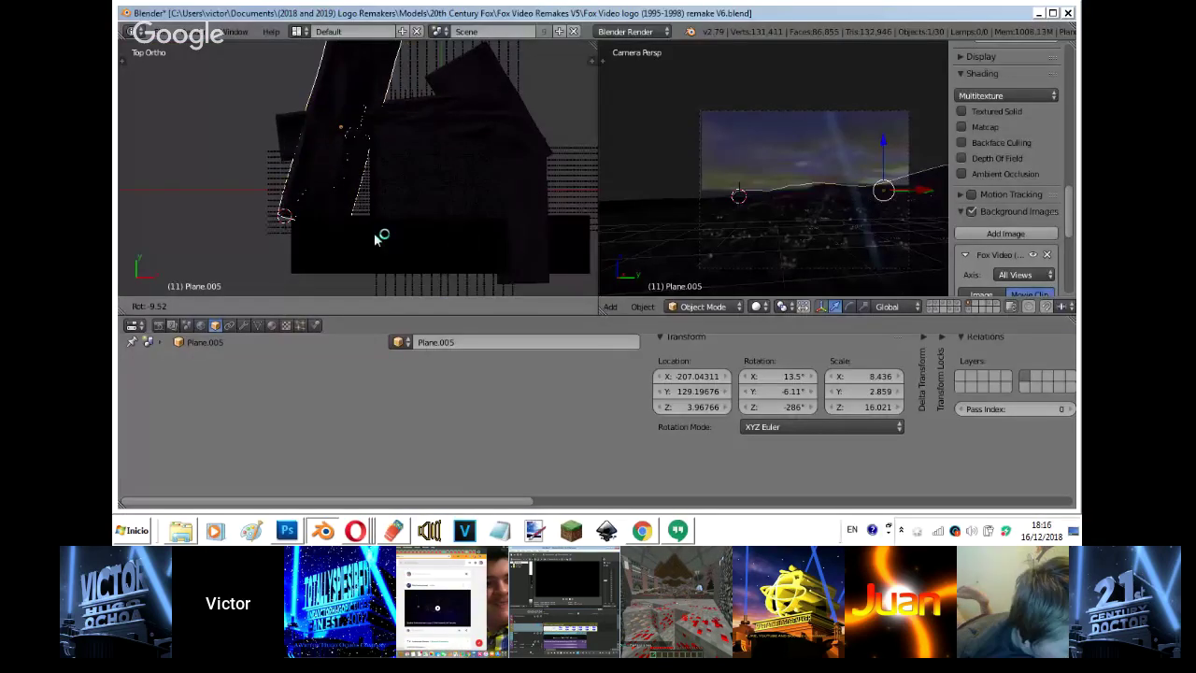
pyautogui.click(377, 236)
pyautogui.press('r')
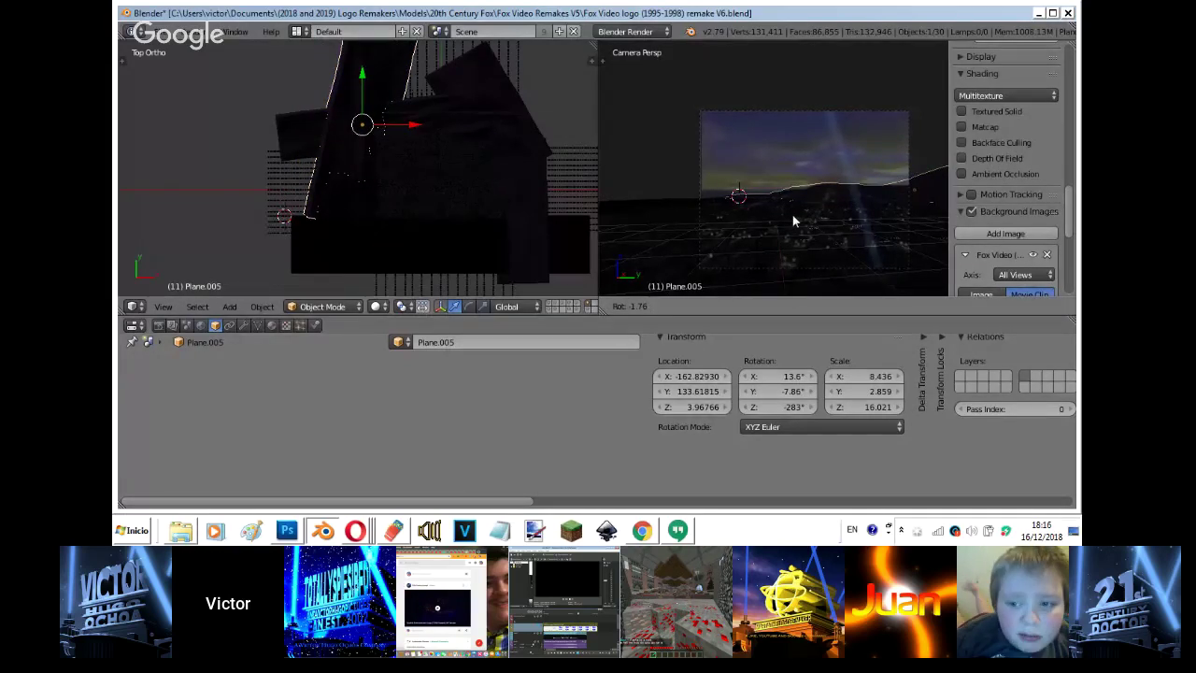
pyautogui.click(792, 217)
# - Move the terrain plane to about X -193, Y -42, Z -21 and reduce its Y tilt to about -6°
pyautogui.press('g')
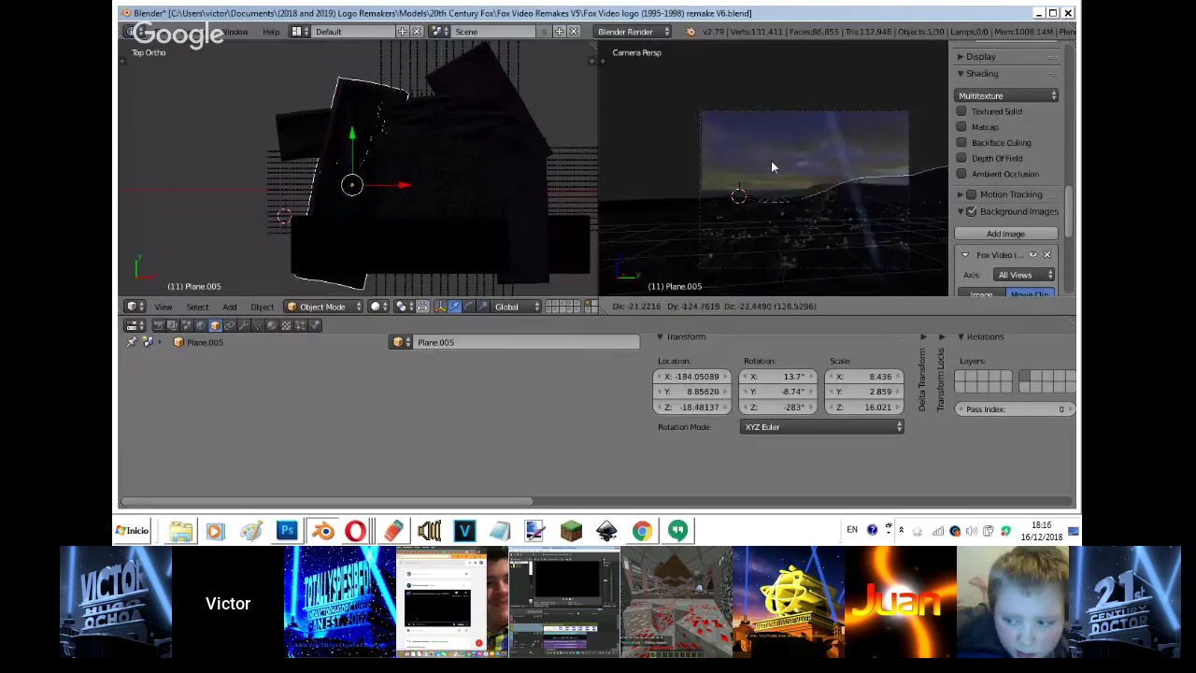
pyautogui.click(874, 134)
pyautogui.press('r')
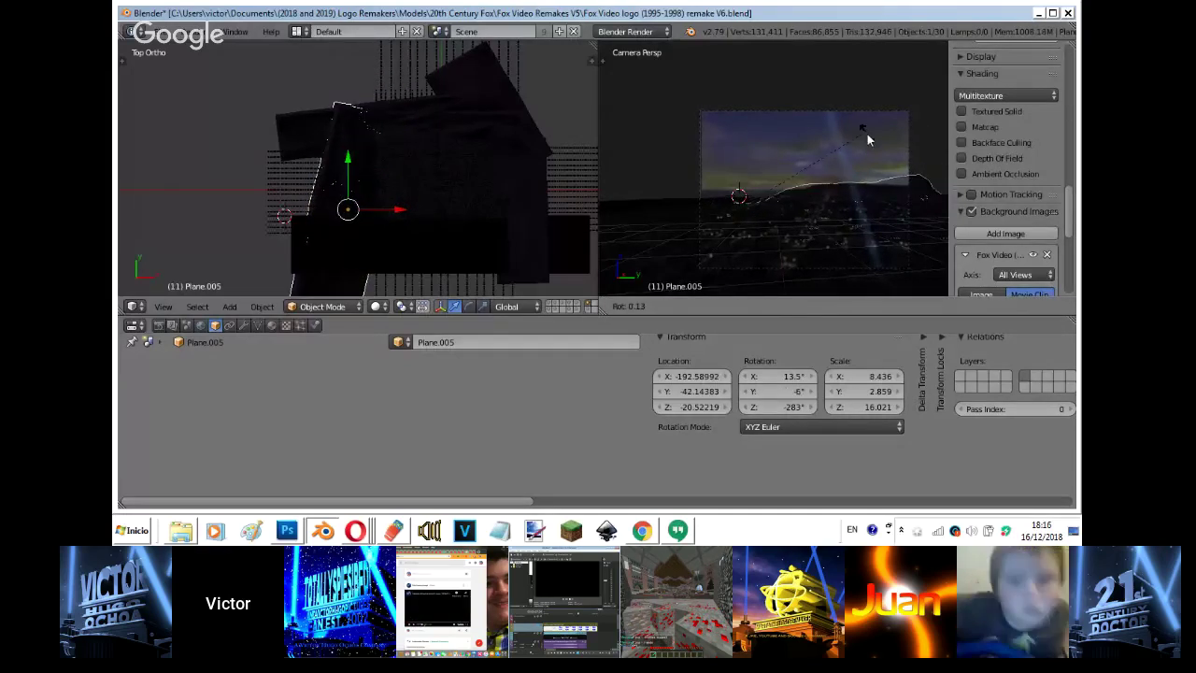
pyautogui.click(868, 134)
# - Scale the terrain plane to about 16.5 on Z, tilt it to -1.8° on Y, and move it to about X -187, Y -8, Z -10
pyautogui.press('s')
pyautogui.press('z')
pyautogui.click(893, 73)
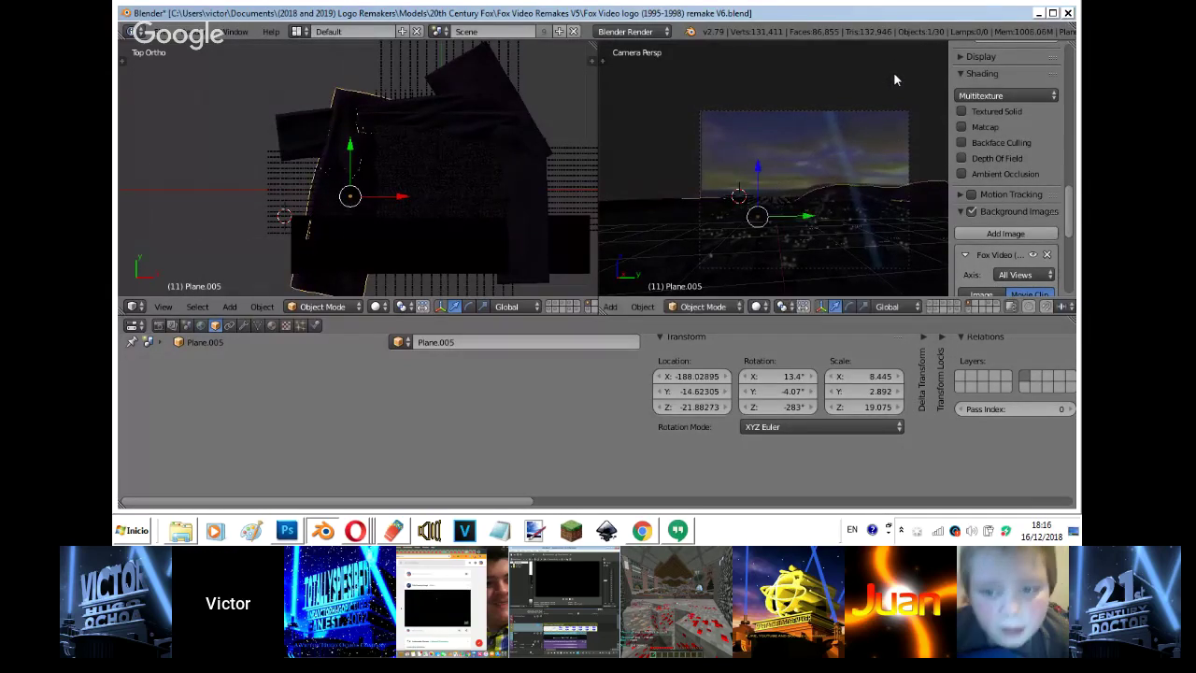
pyautogui.press('g')
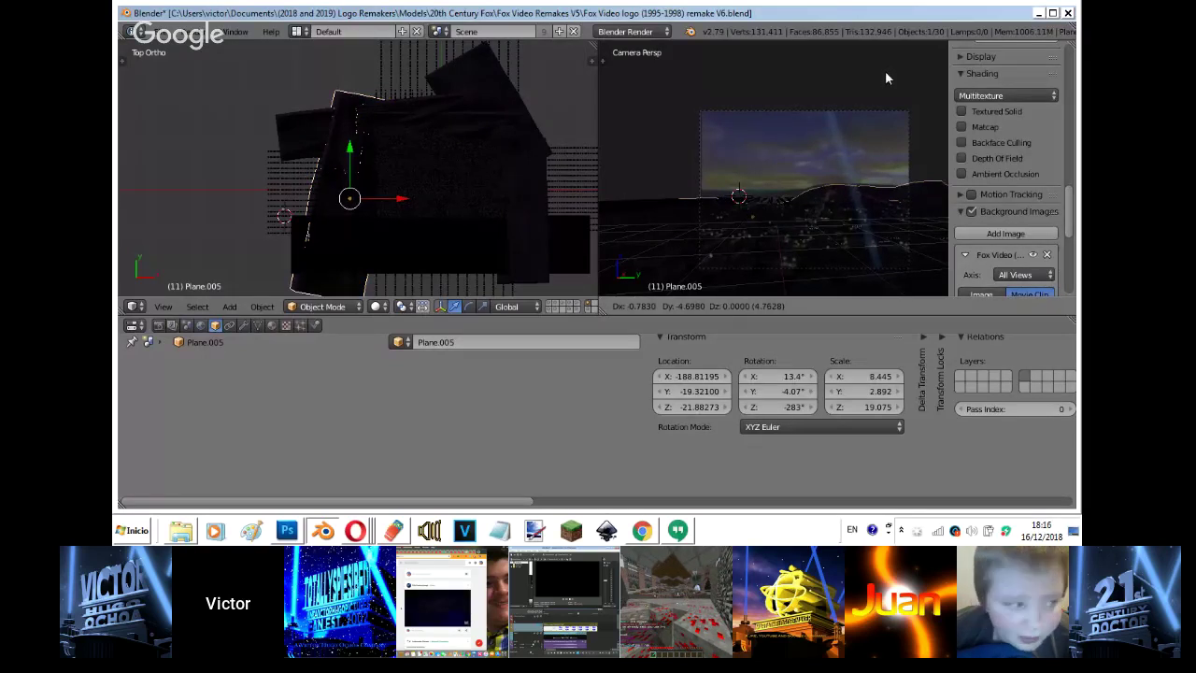
pyautogui.press('r')
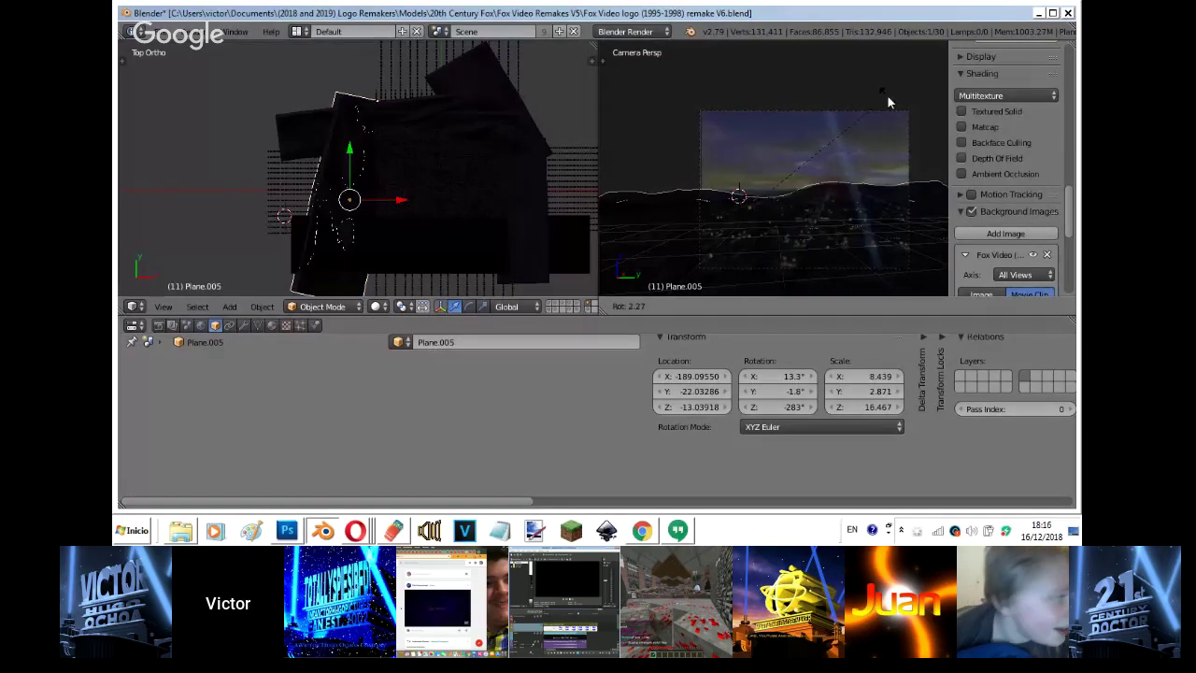
pyautogui.rightClick(887, 94)
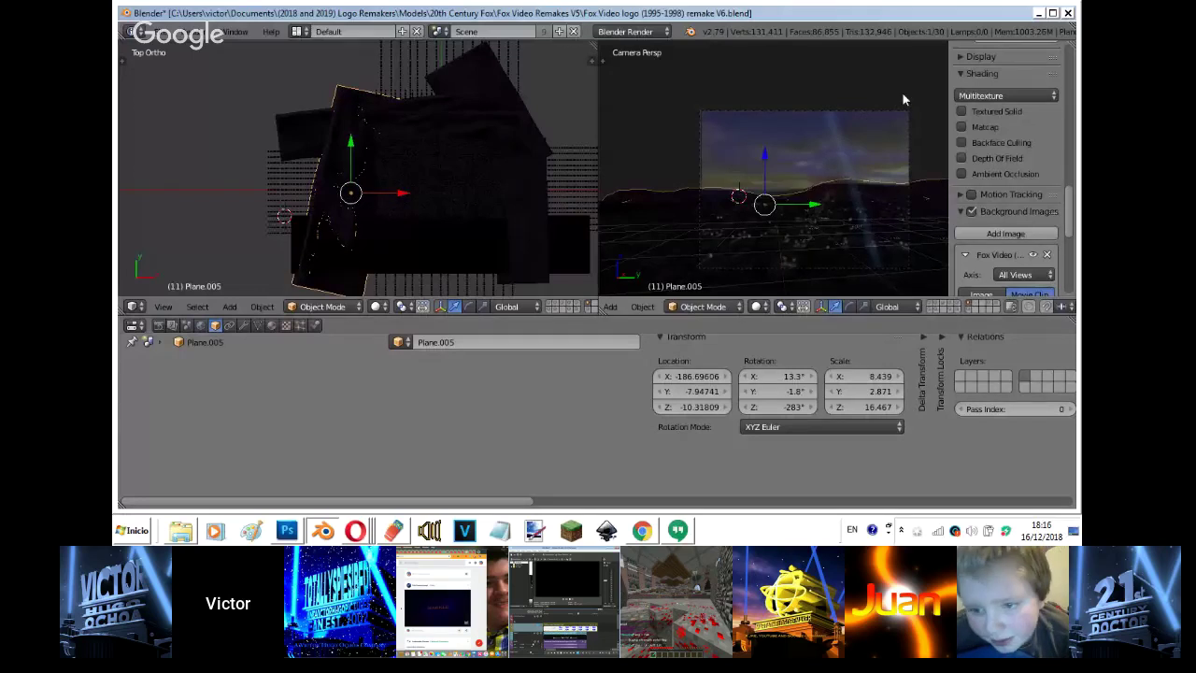
# - Move the terrain plane to about X -157, Y 171, Z 3 with a Y tilt of about -6.8°
pyautogui.press('g')
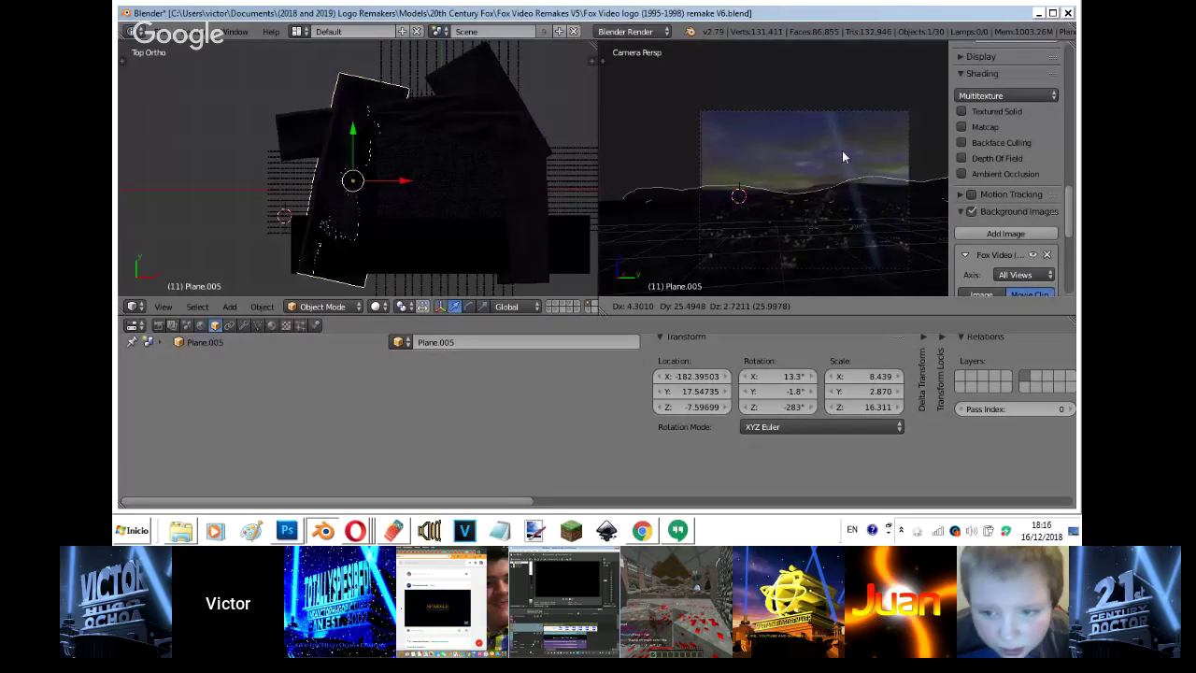
pyautogui.click(635, 153)
pyautogui.press('g')
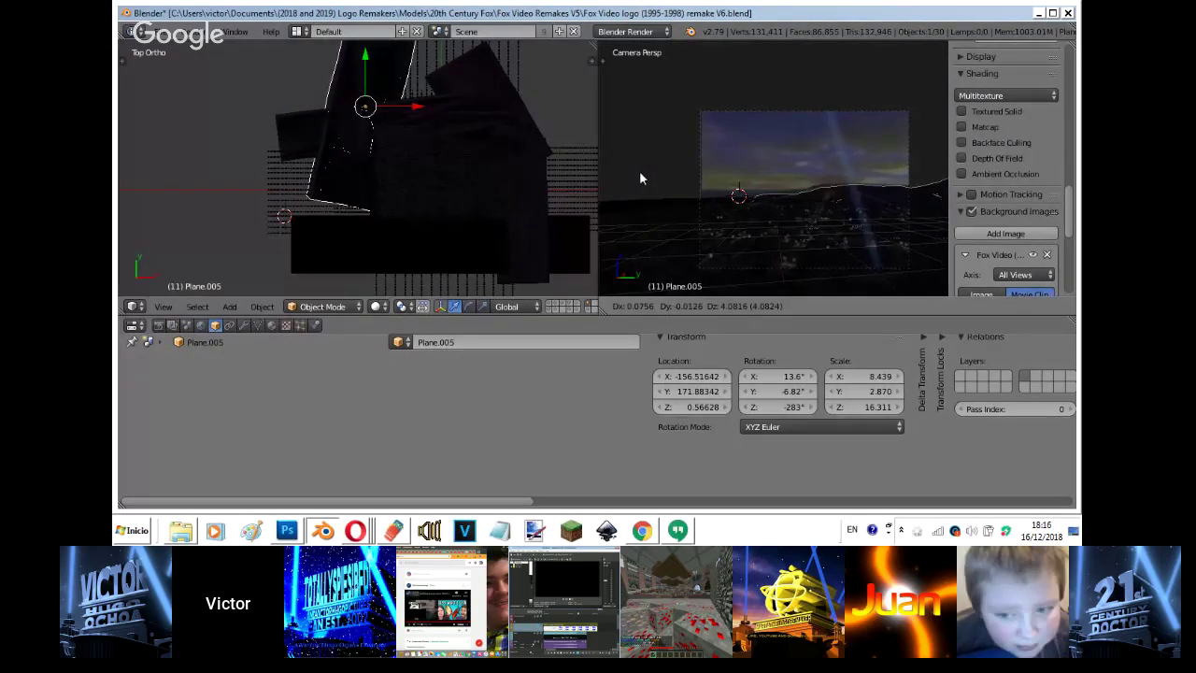
pyautogui.click(640, 175)
# - Hide the camera view's background image and rotate the flat ground plane to about -8.6° on Z
pyautogui.rightClick(324, 245)
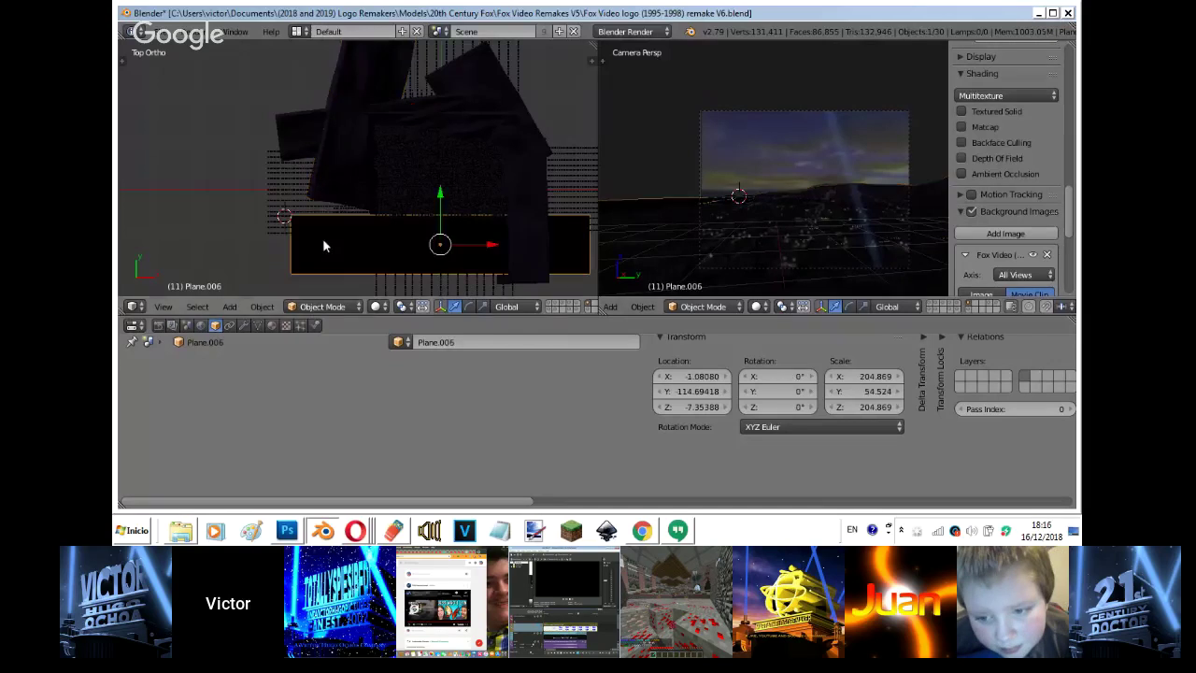
pyautogui.click(974, 212)
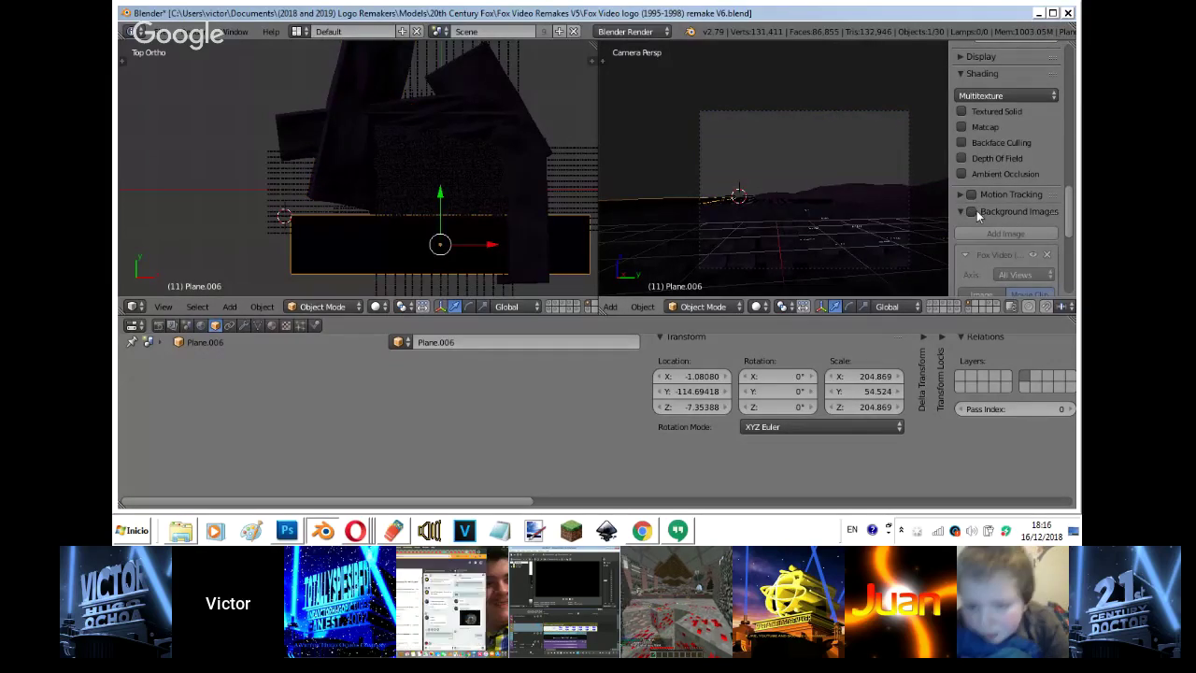
pyautogui.press('r')
pyautogui.click(423, 119)
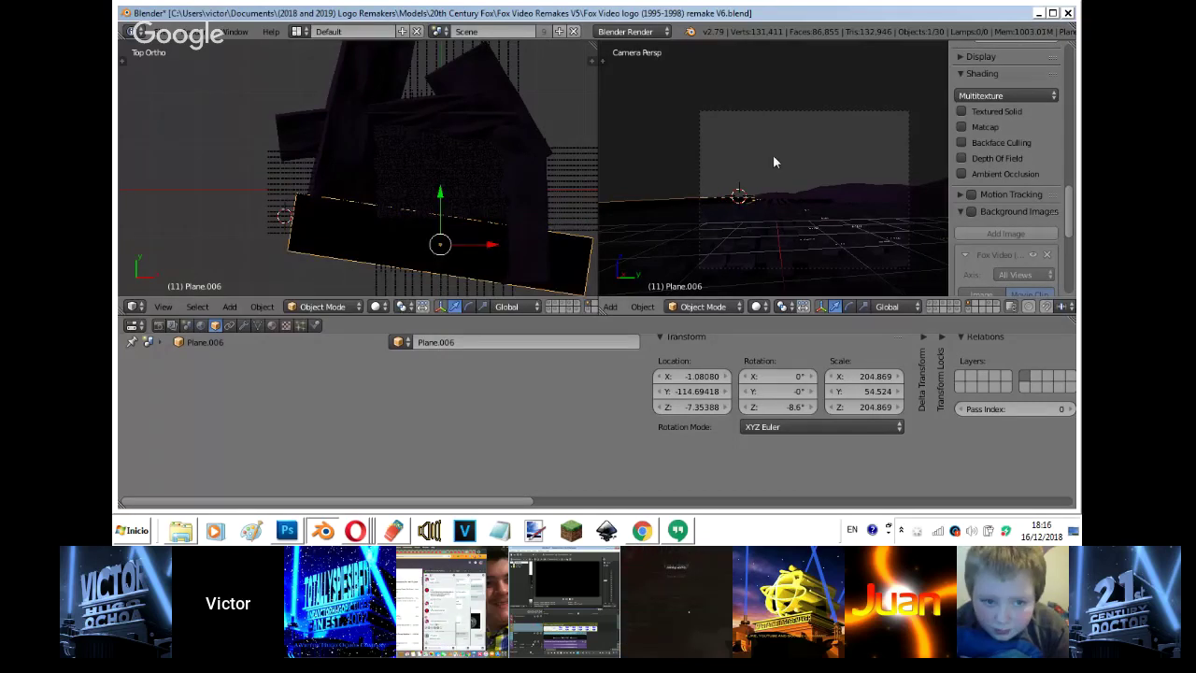
# - Reselect the mountain terrain plane and move it to about X -157, Y 150, Z 12
pyautogui.scroll(3, 773, 162)
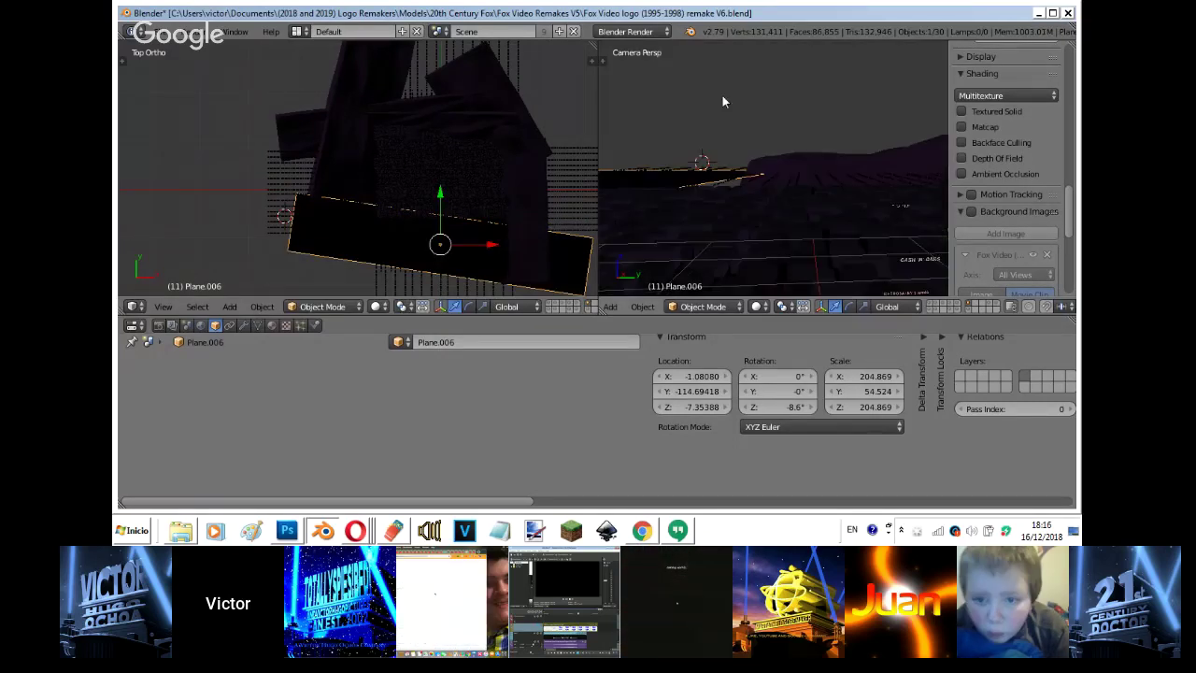
pyautogui.rightClick(369, 157)
pyautogui.press('KP_1')
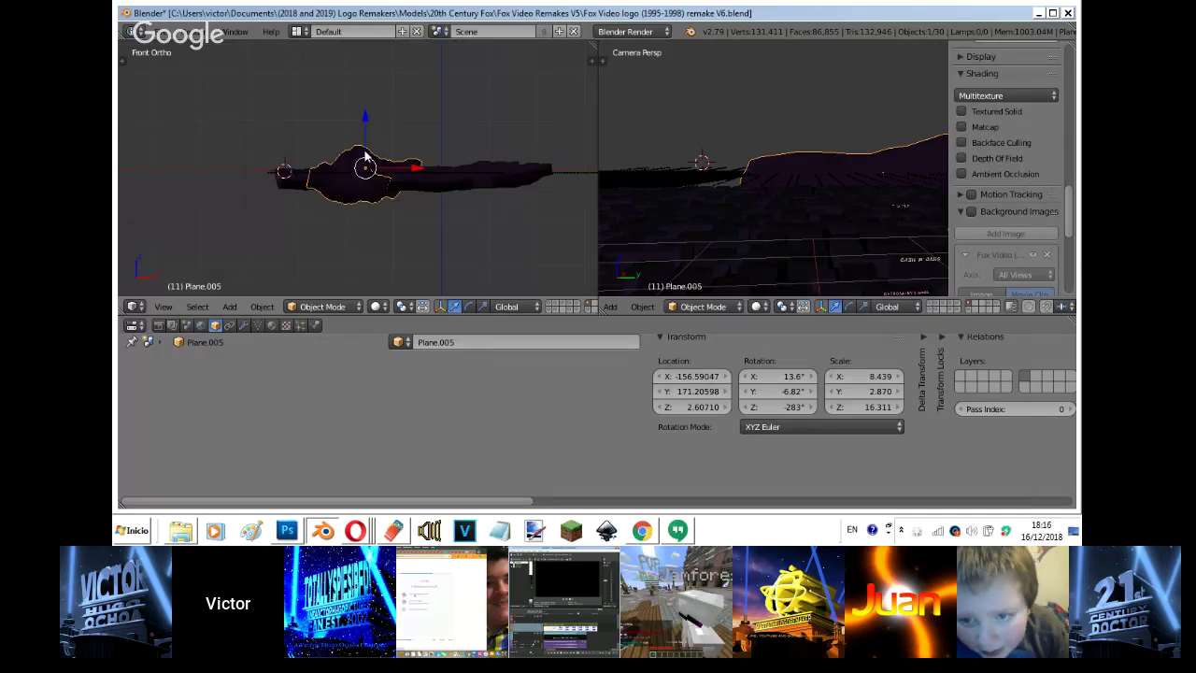
pyautogui.moveTo(366, 157); pyautogui.dragTo(378, 103, button='middle')
pyautogui.press('g')
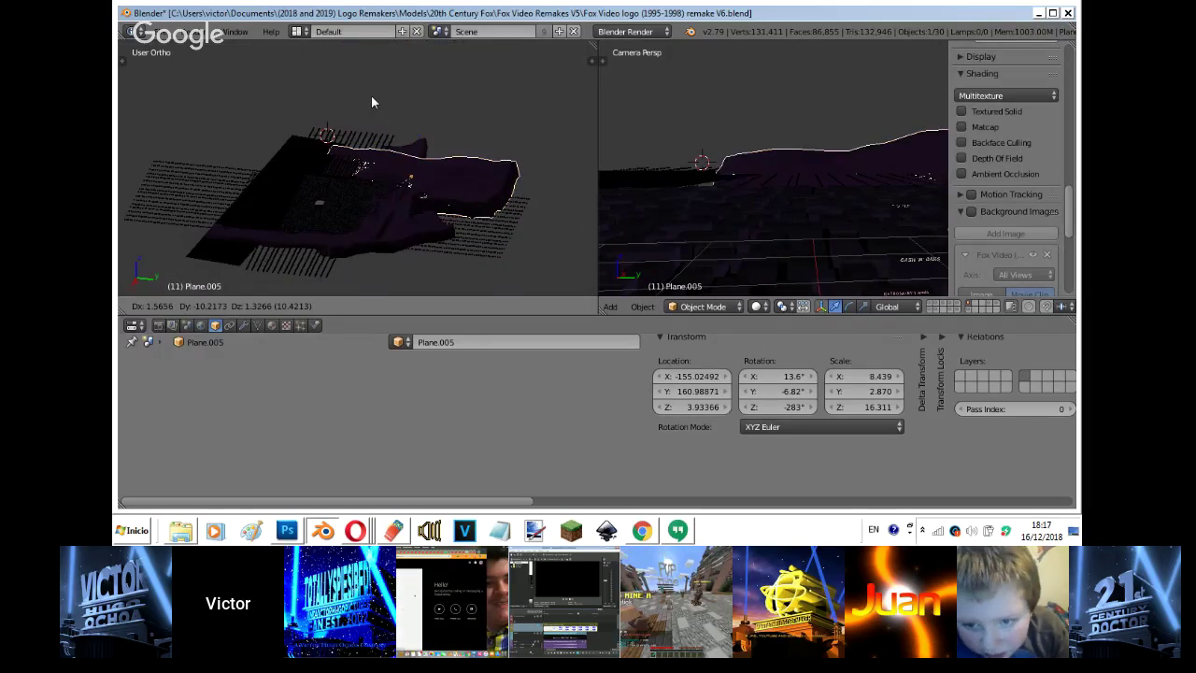
pyautogui.click(367, 91)
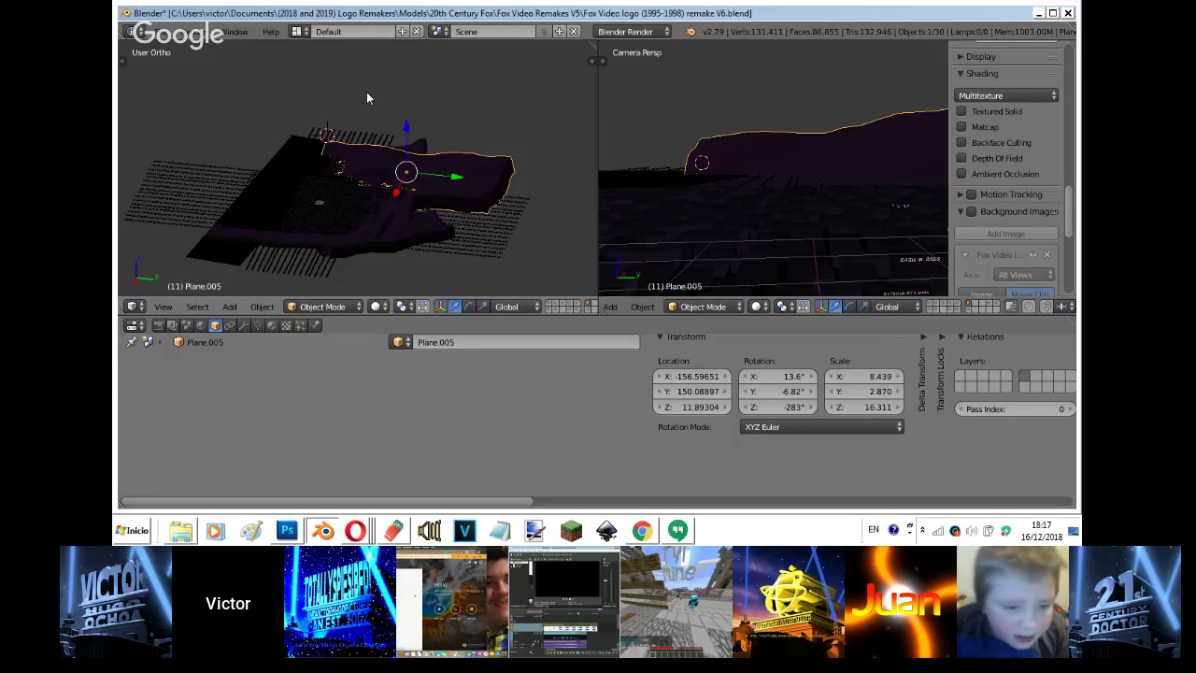
# - Rotate the terrain plane to about -269° on Z and move it to about X -182, Y 125
pyautogui.press('KP_7')
pyautogui.press('r')
pyautogui.click(407, 73)
pyautogui.press('g')
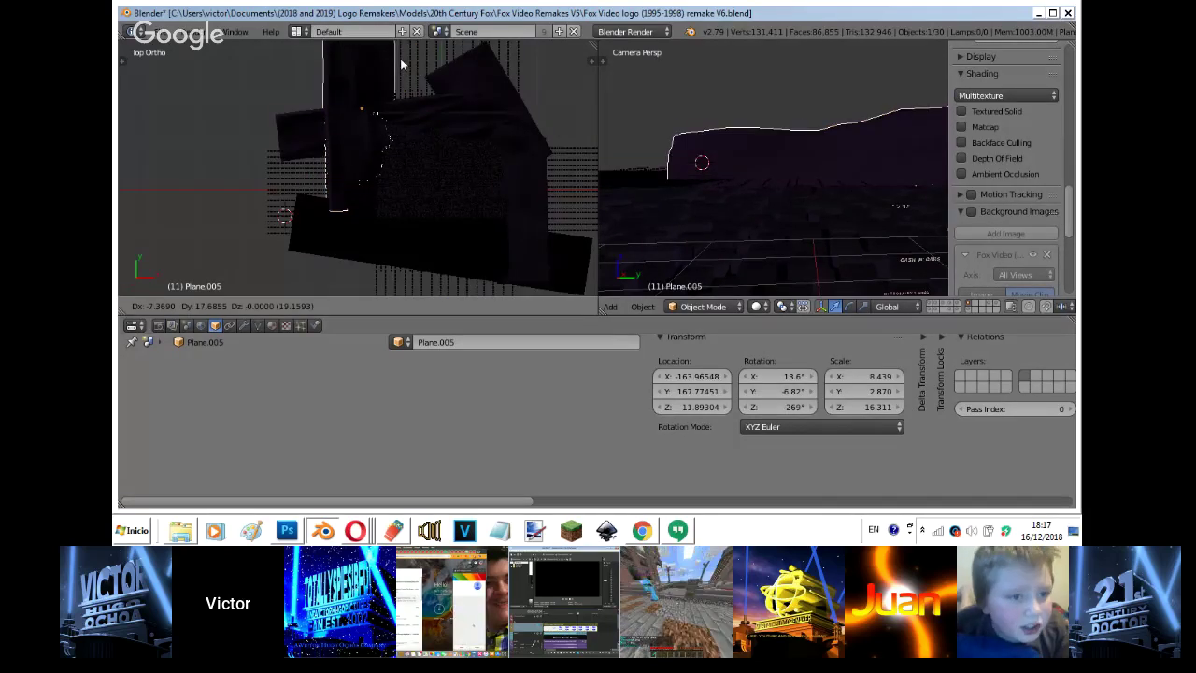
pyautogui.click(394, 85)
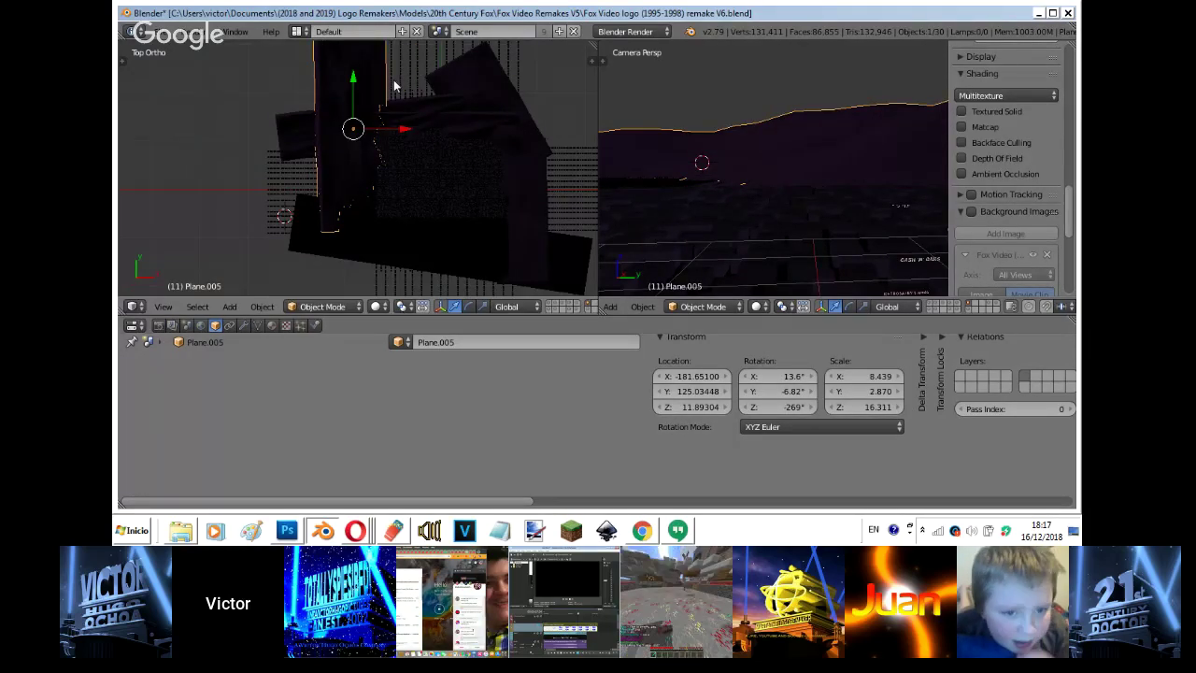
# - Shift the terrain plane to about X -182, Y 135, Z 17 and reduce its Y tilt to about -3.9°
pyautogui.press('g')
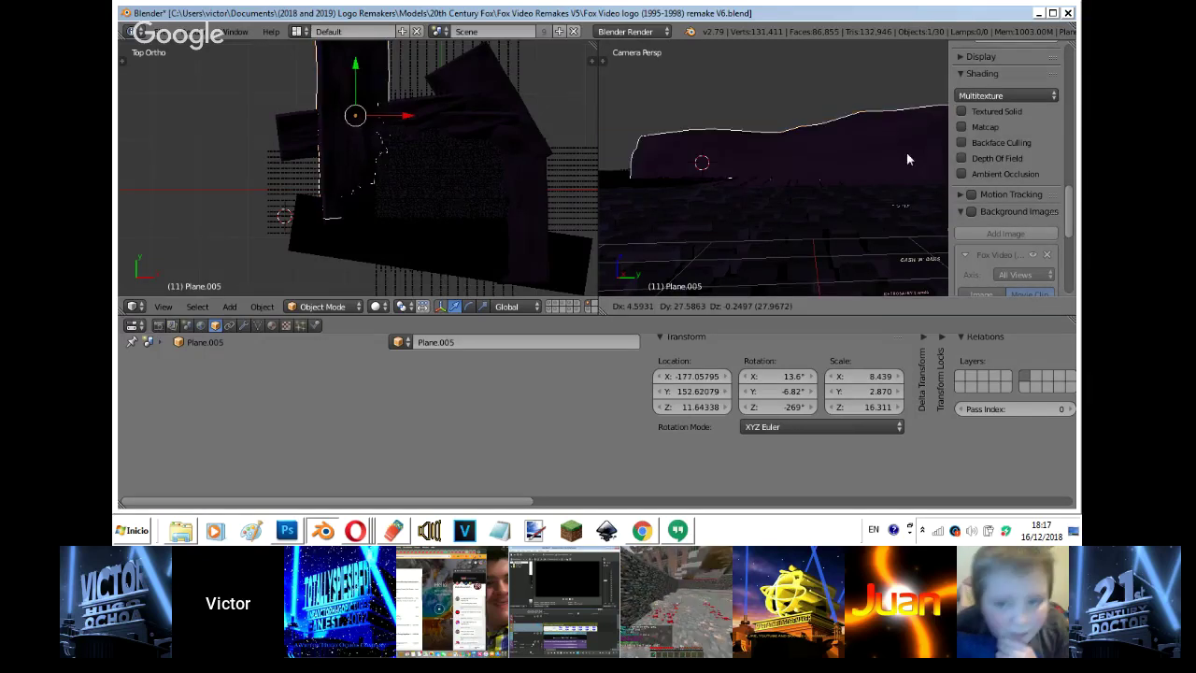
pyautogui.click(891, 144)
pyautogui.press('KP_3')
pyautogui.press('r')
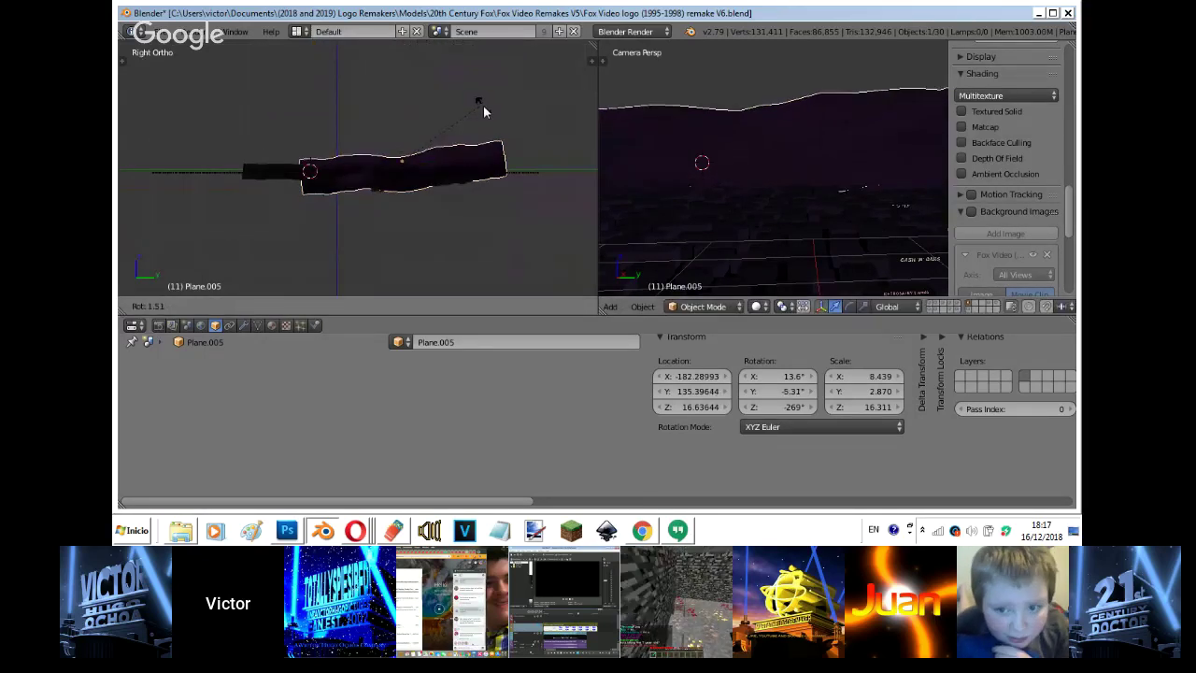
pyautogui.click(483, 105)
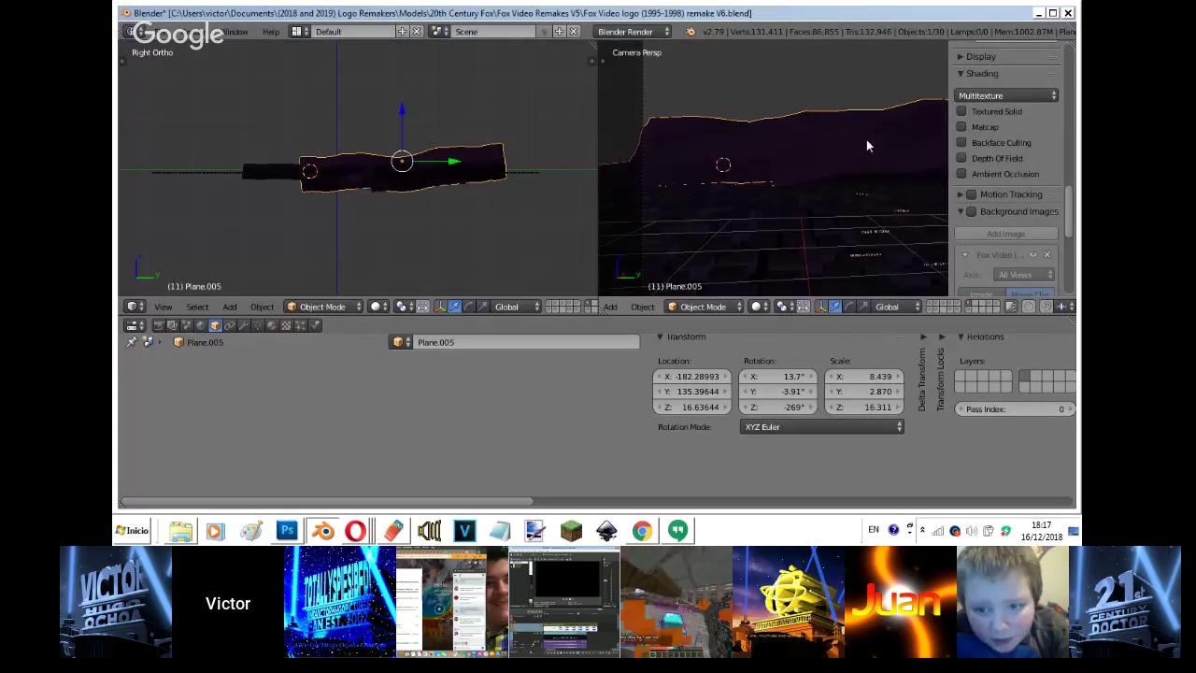
# - Shrink the terrain plane to about 7.9 × 2.6 × 10, flattening its height, and move it to about X -180, Y 148, Z 4
pyautogui.press('s')
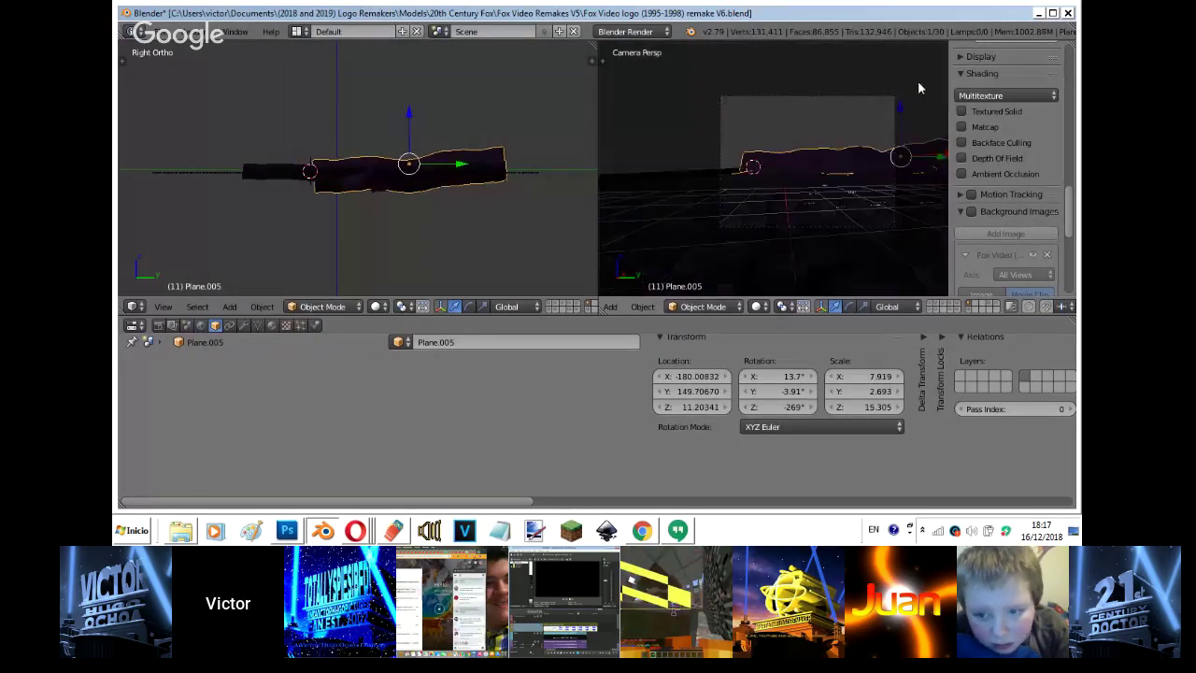
pyautogui.press('z')
pyautogui.click(893, 110)
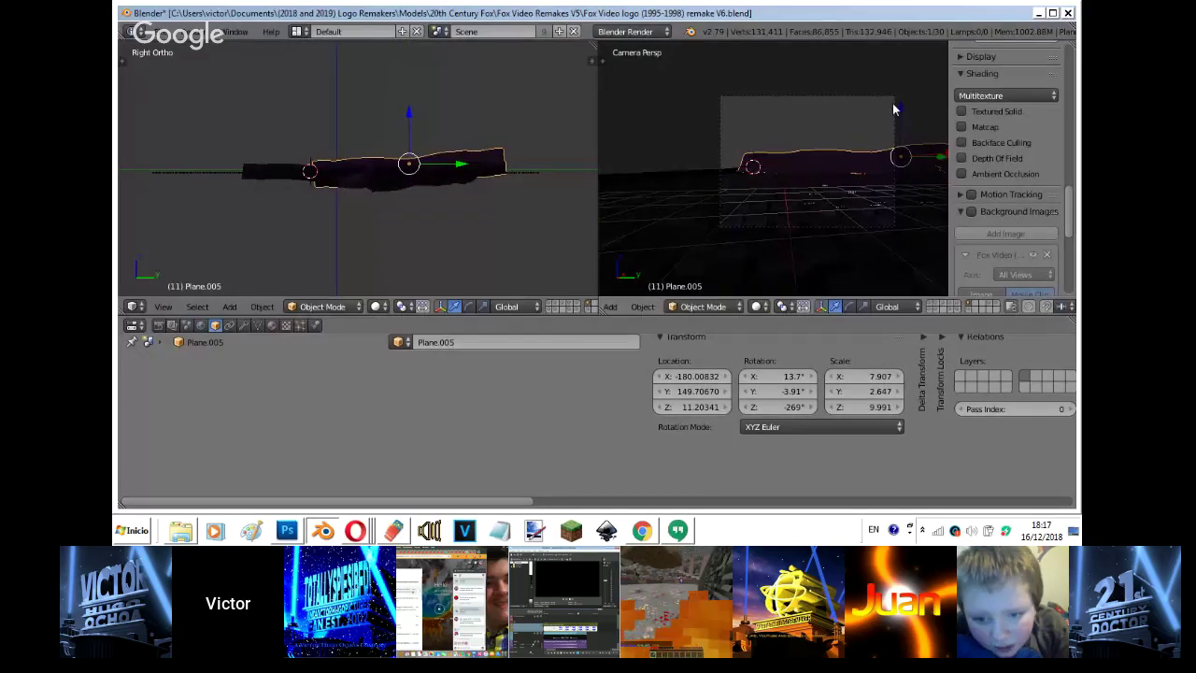
pyautogui.press('g')
pyautogui.click(891, 116)
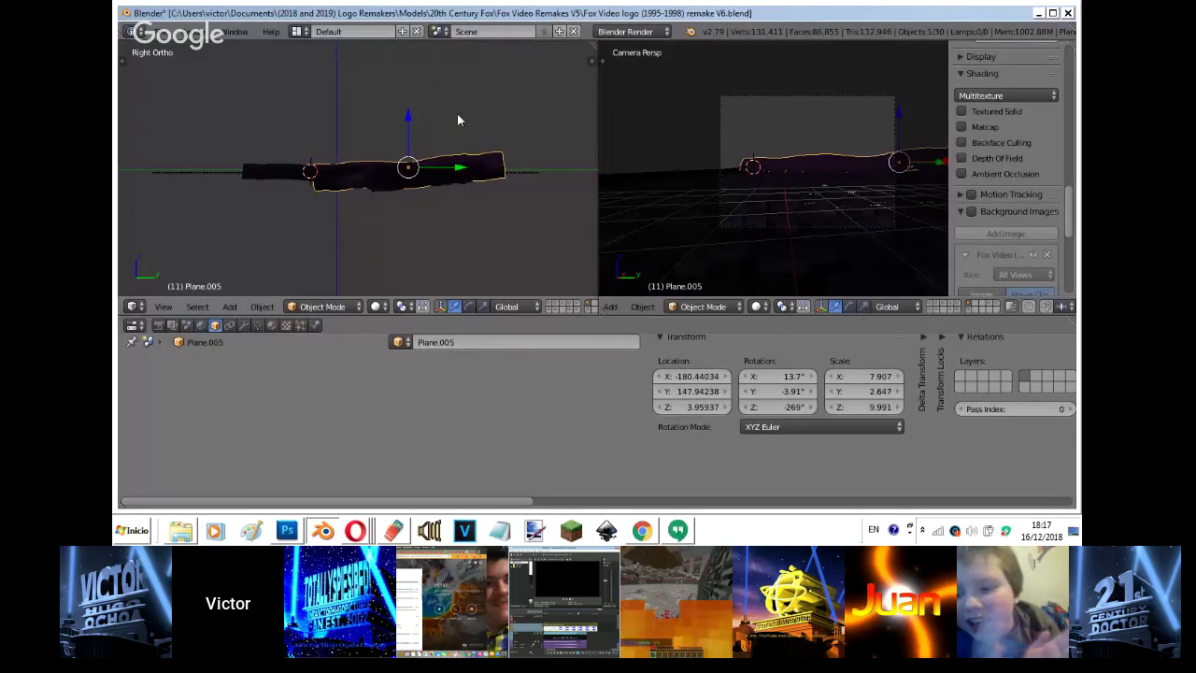
# - Nudge the terrain plane to about X -179, Y 146 and rotate it to about 7.35° on X
pyautogui.press('KP_7')
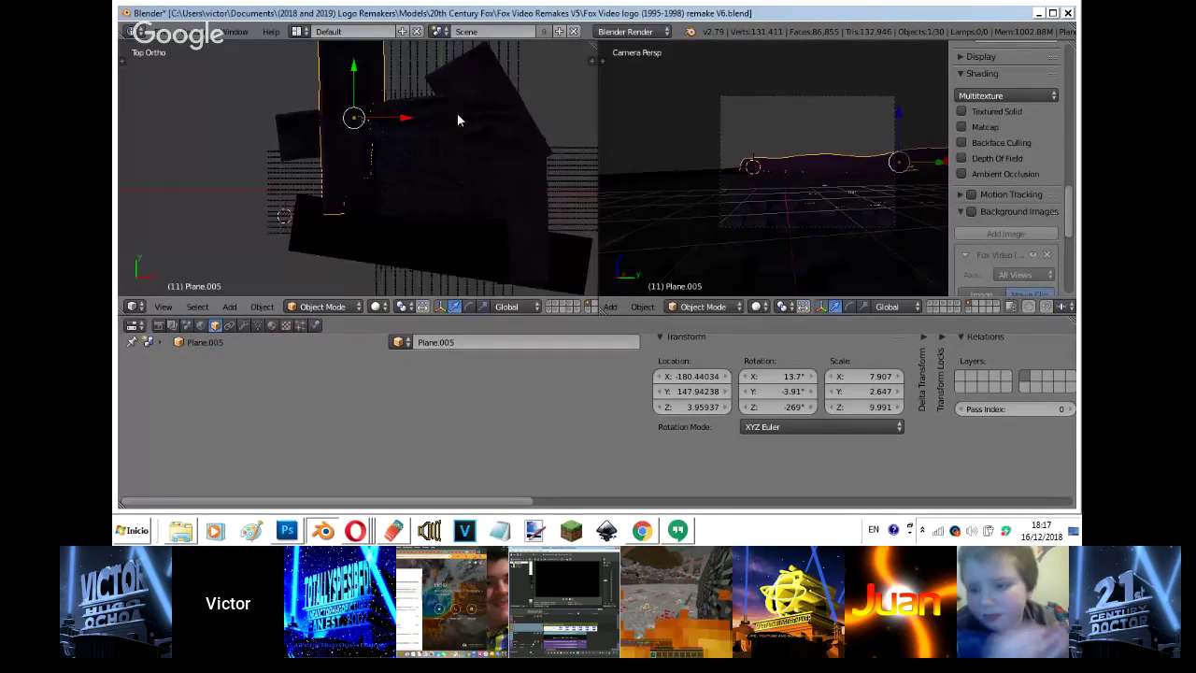
pyautogui.press('g')
pyautogui.click(387, 107)
pyautogui.press('KP_1')
pyautogui.press('KP_1')
pyautogui.press('r')
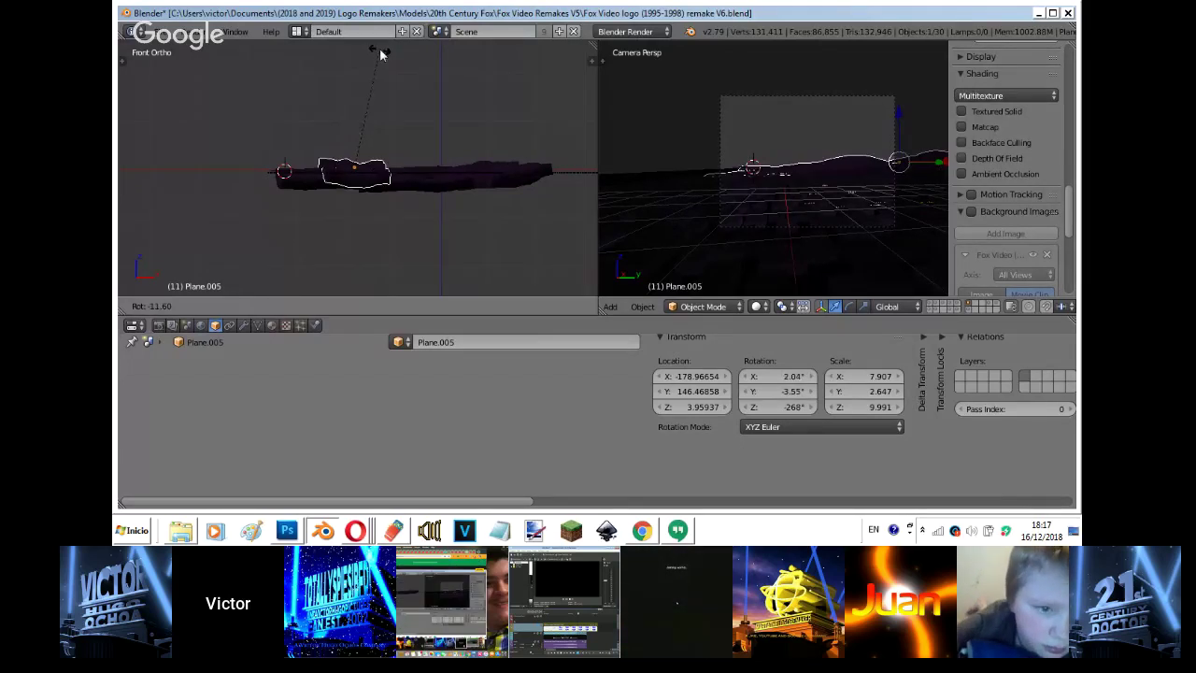
pyautogui.click(390, 63)
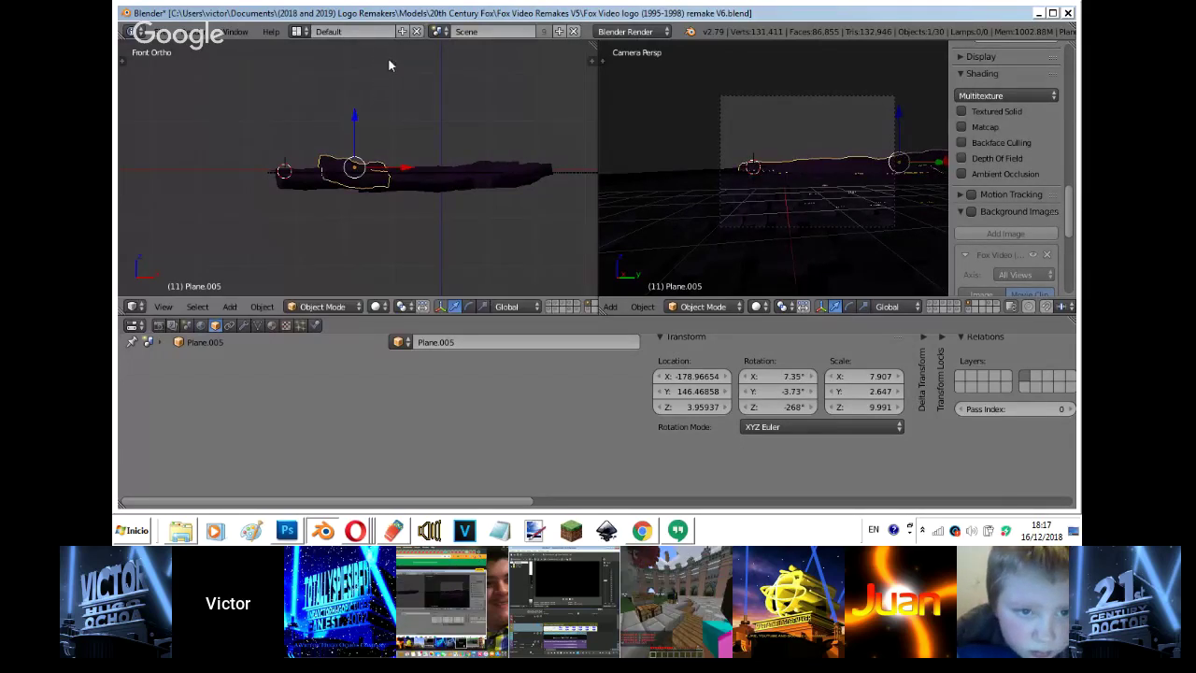
# - Select the array of light points that extends past the terrain at the edge of the city
pyautogui.moveTo(360, 149); pyautogui.dragTo(327, 235, button='middle')
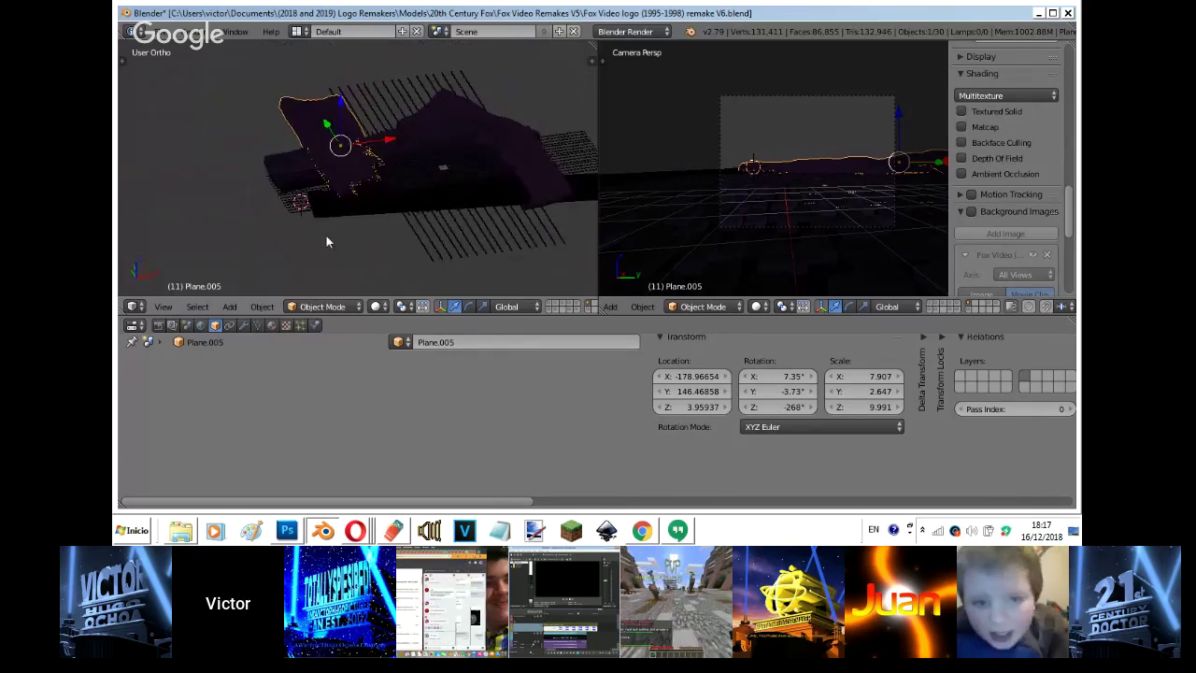
pyautogui.press('z')
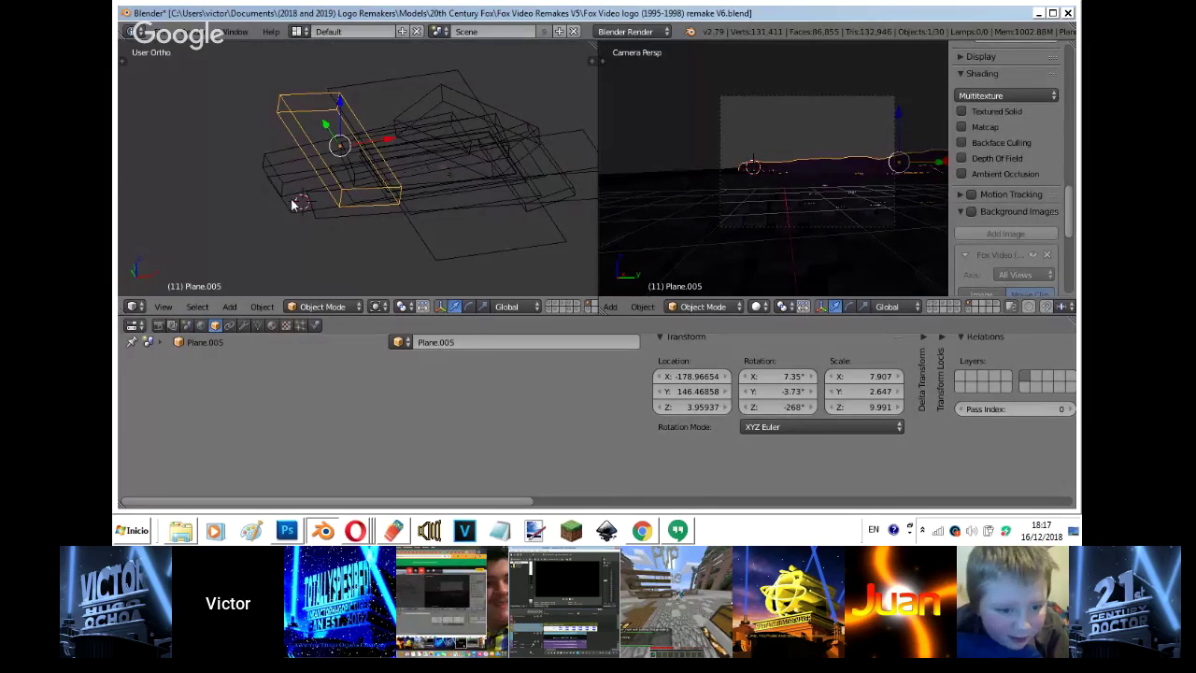
pyautogui.press('z')
pyautogui.rightClick(292, 199)
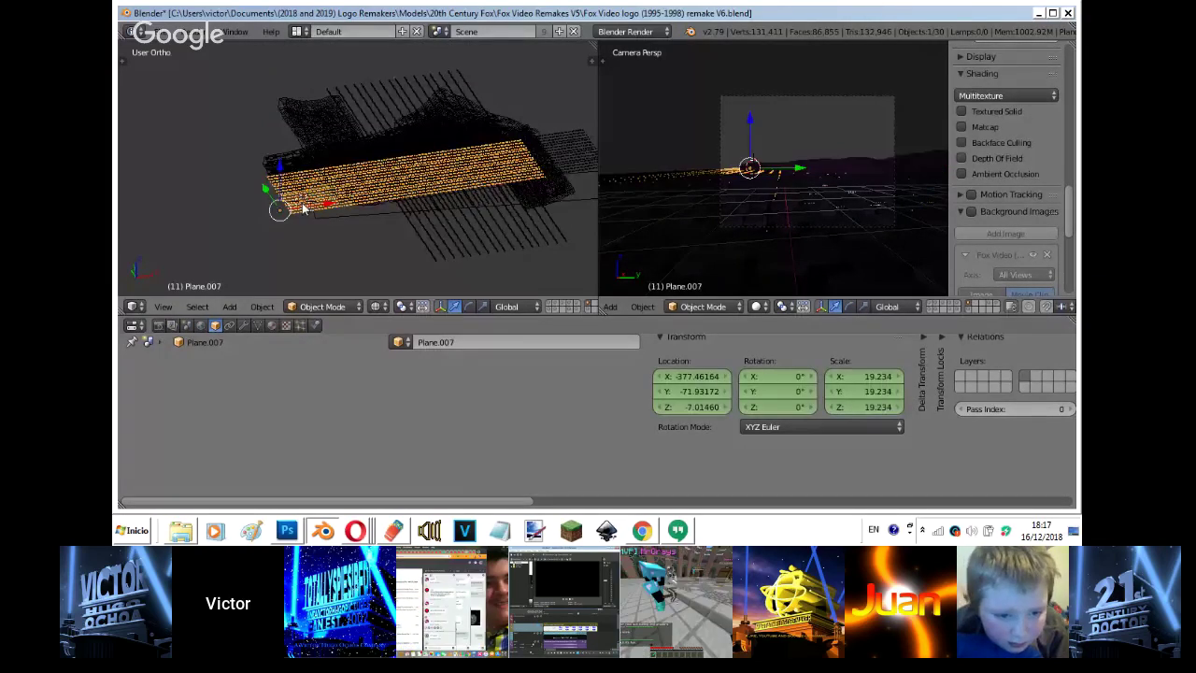
pyautogui.press('z')
# - Try to move the selected light-point array vertically along Z
pyautogui.scroll(5, 374, 209)
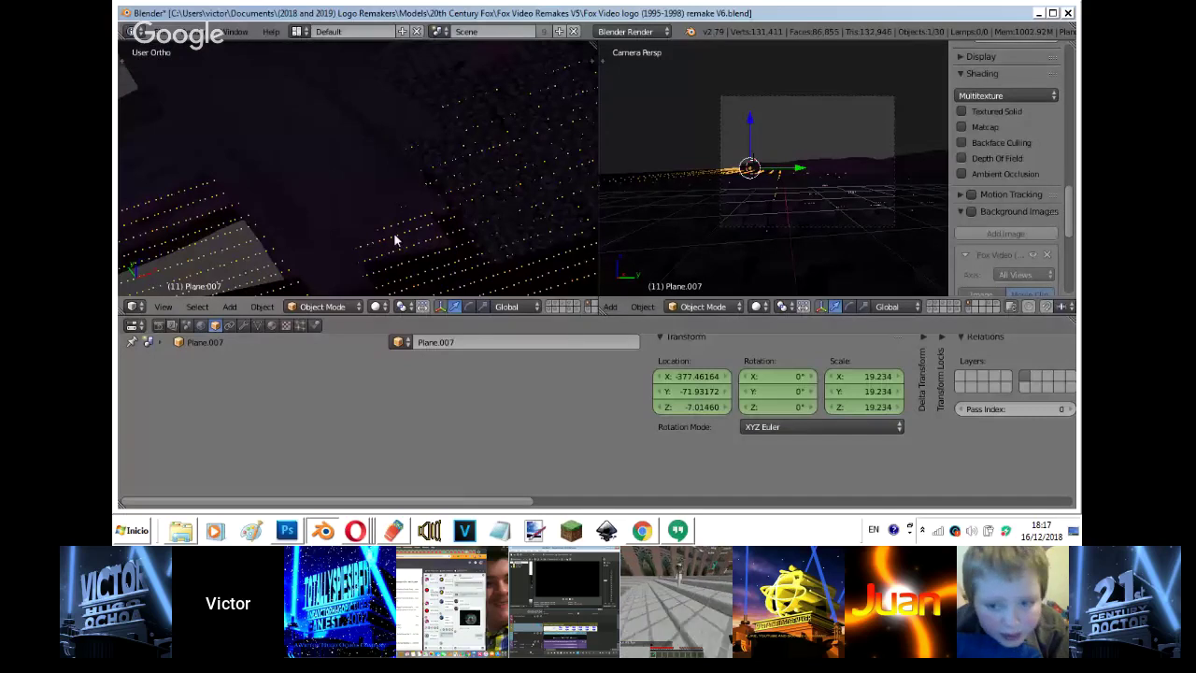
pyautogui.press('Tab')
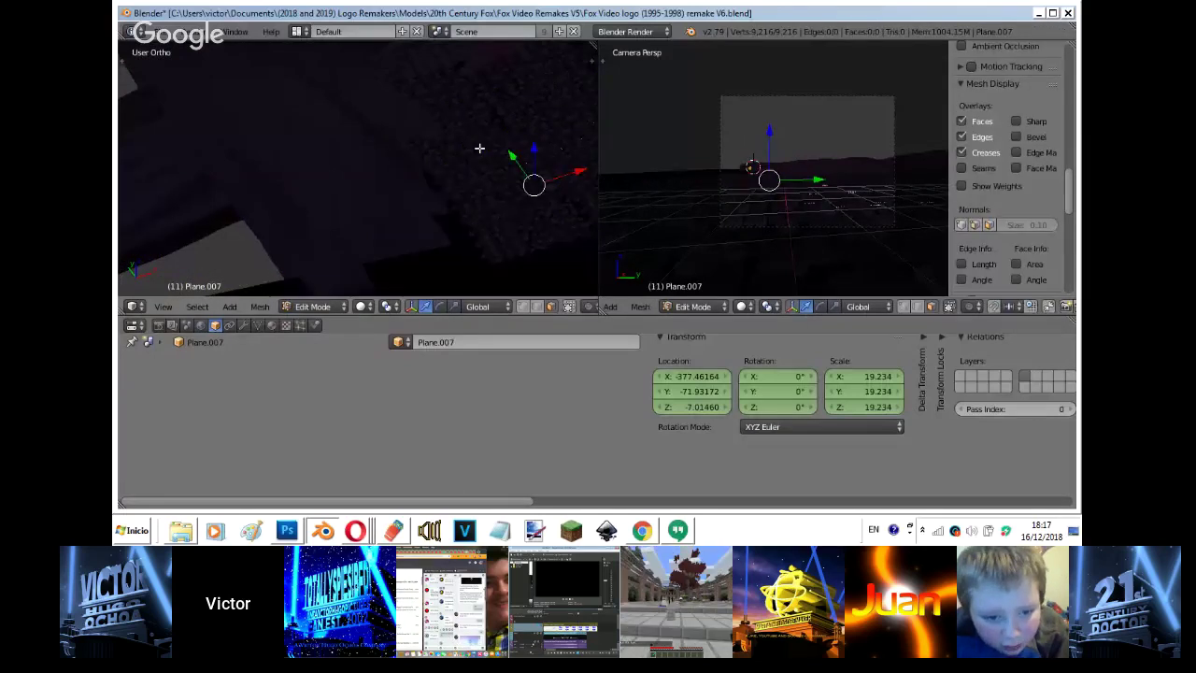
pyautogui.press('z')
pyautogui.press('z')
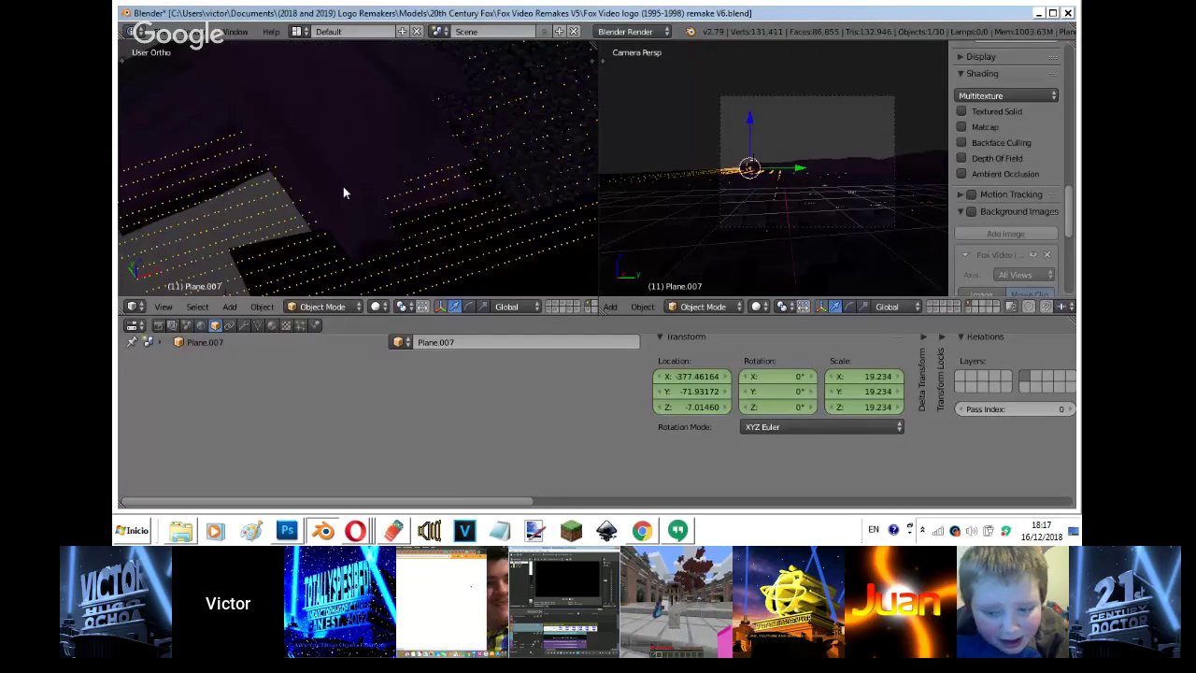
pyautogui.press('g')
pyautogui.press('z')
pyautogui.press('Escape')
# - Examine the light-point array's mesh in edit mode from the side and at an angle, then its transform settings in object mode
pyautogui.press('Tab')
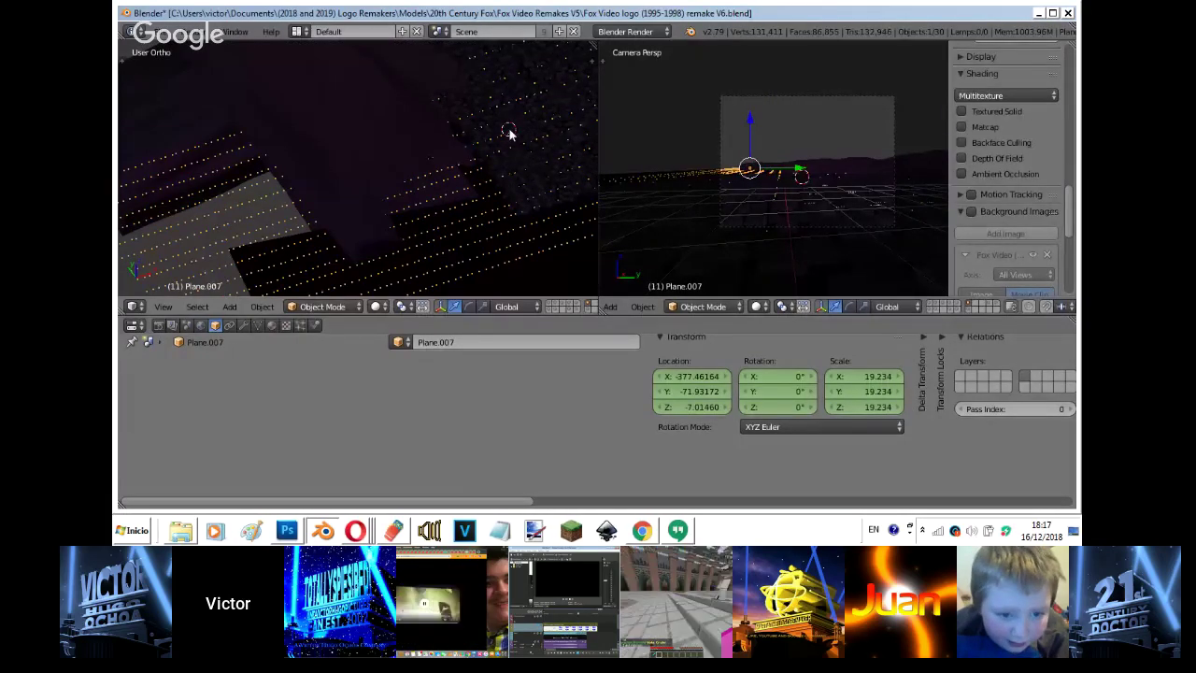
pyautogui.press('Tab')
pyautogui.press('z')
pyautogui.press('KP_3')
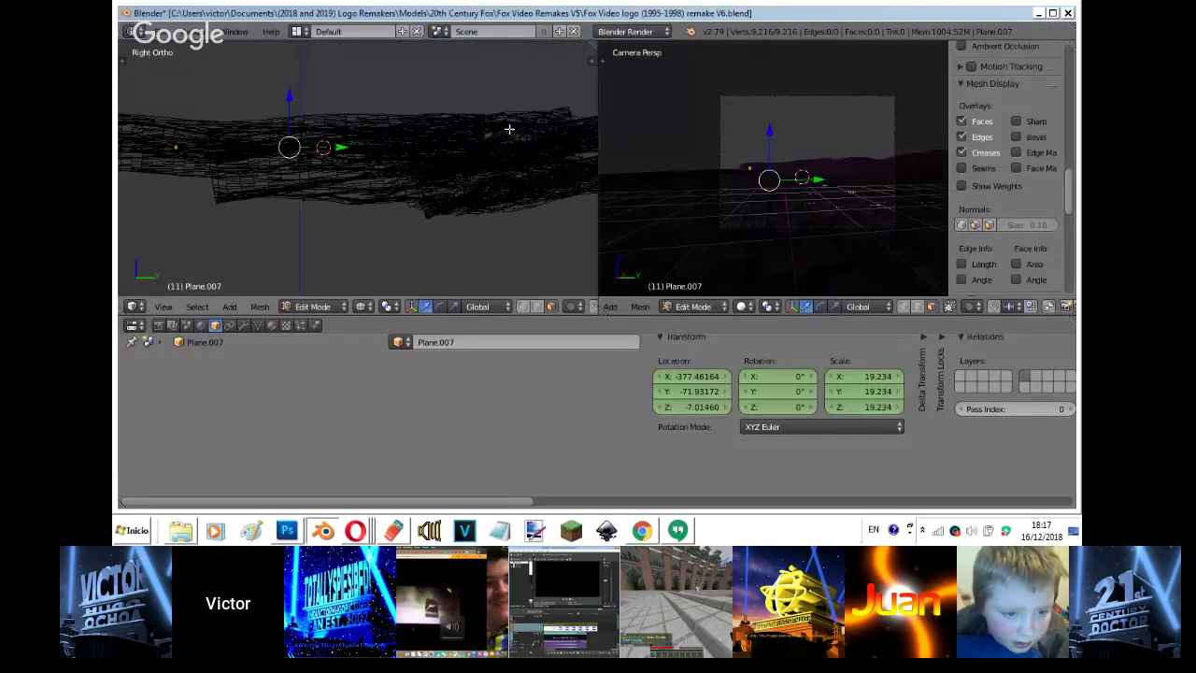
pyautogui.scroll(-5, 509, 128)
pyautogui.moveTo(509, 128); pyautogui.dragTo(501, 130, button='middle')
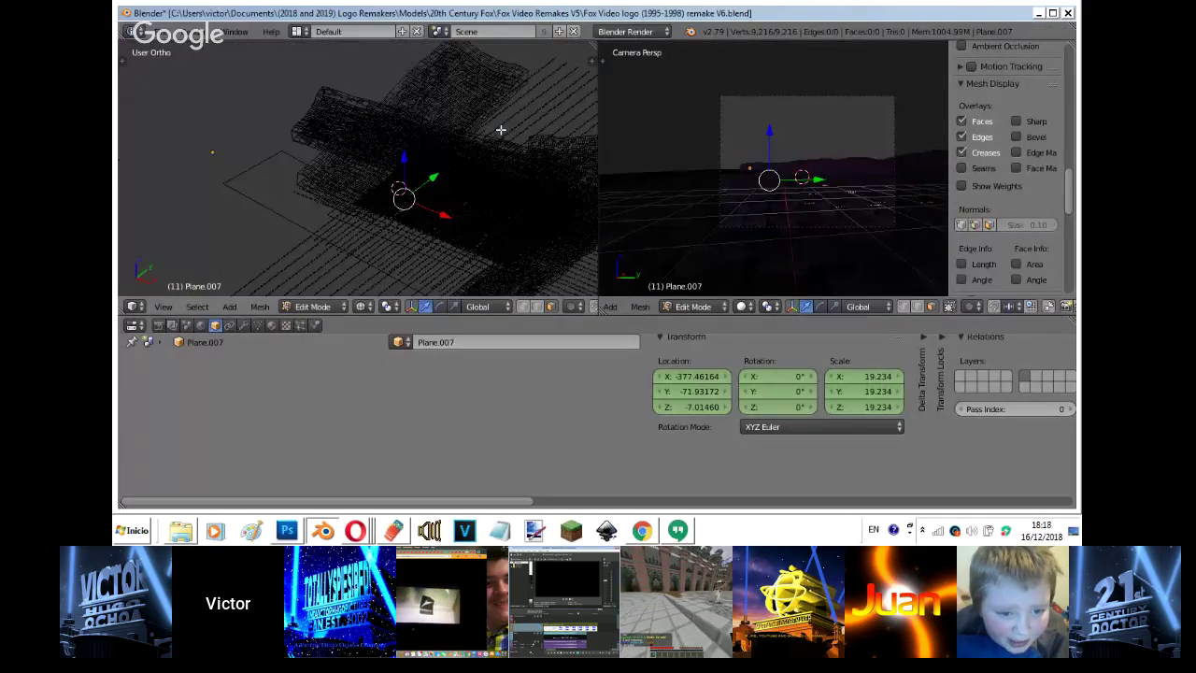
pyautogui.press('Tab')
pyautogui.press('z')
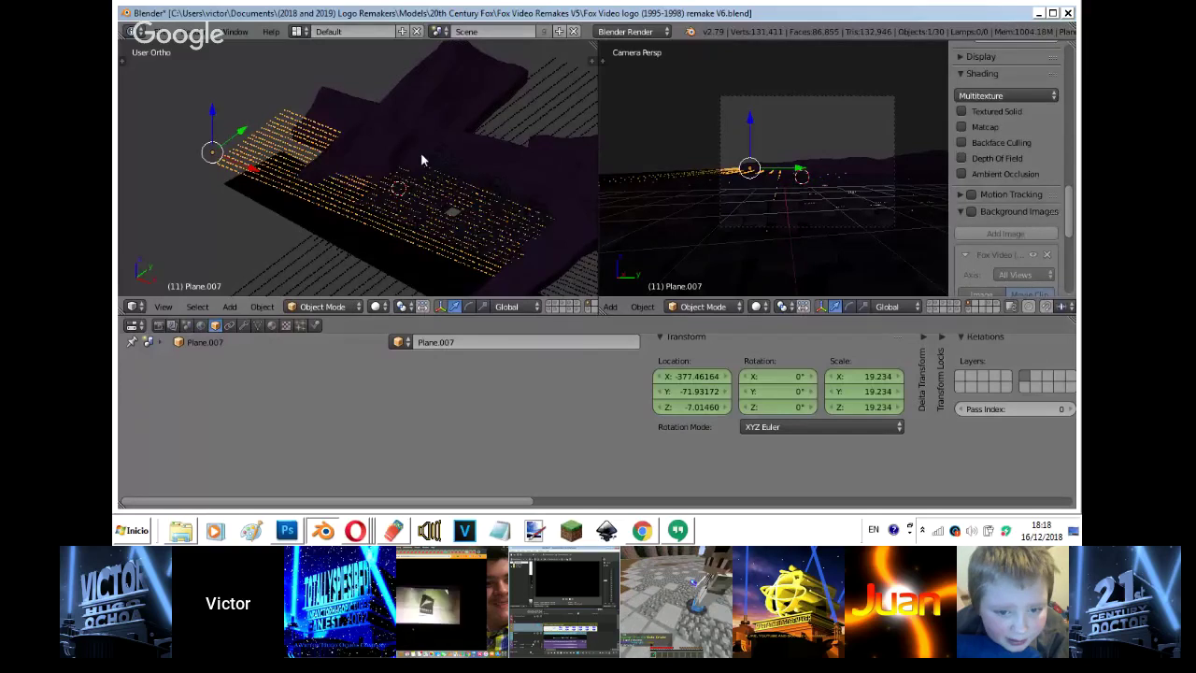
pyautogui.press('Tab')
pyautogui.press('Tab')
pyautogui.moveTo(866, 393); pyautogui.dragTo(759, 400, button='middle')
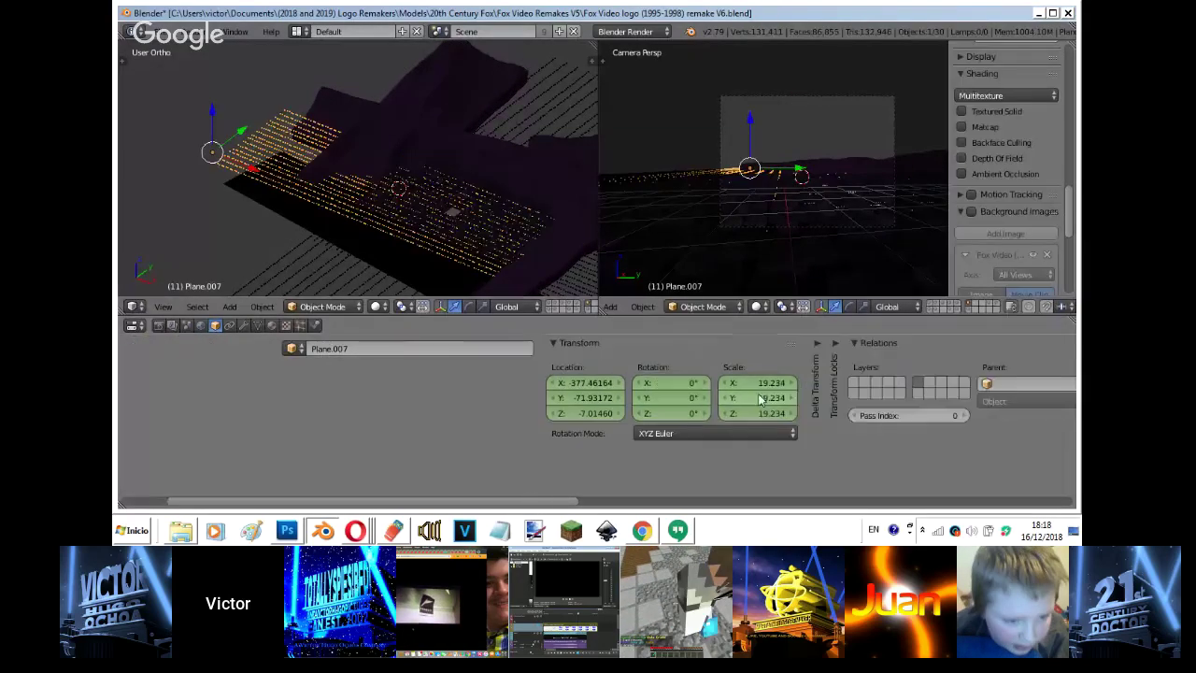
# - Adjust the light-point array's delta location to about Y -0.06 and Z 0.05, keeping X at 0
pyautogui.click(819, 345)
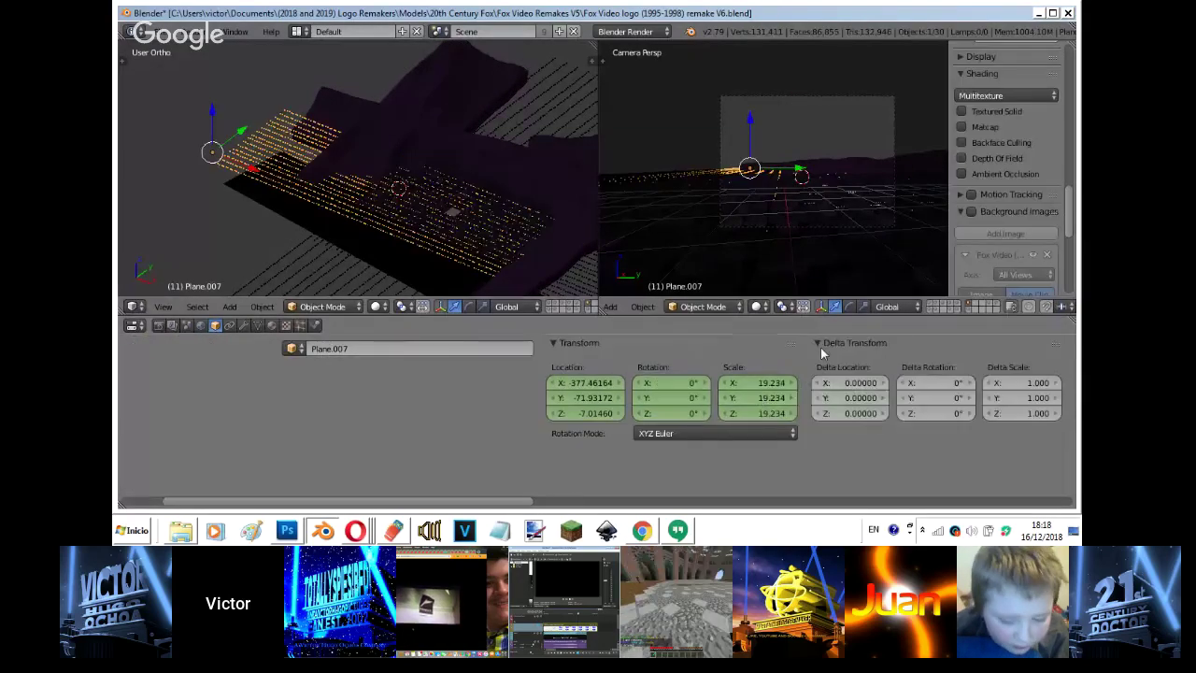
pyautogui.click(819, 414)
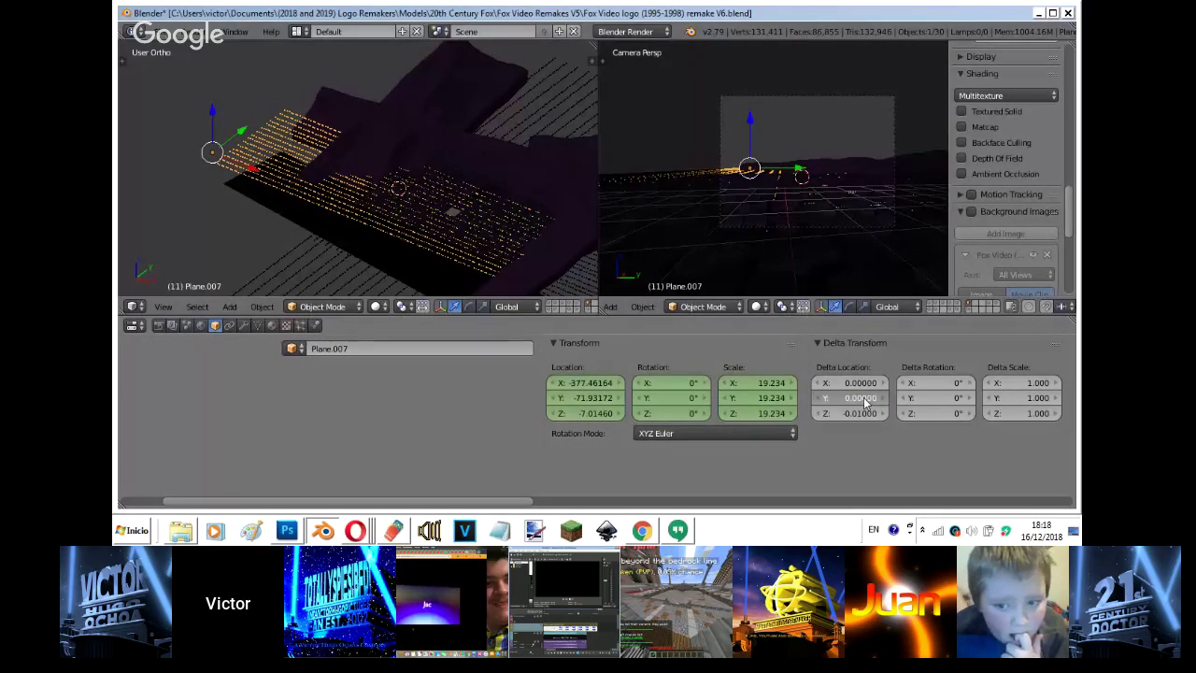
pyautogui.moveTo(865, 402); pyautogui.dragTo(846, 402)
pyautogui.moveTo(846, 388); pyautogui.dragTo(837, 388)
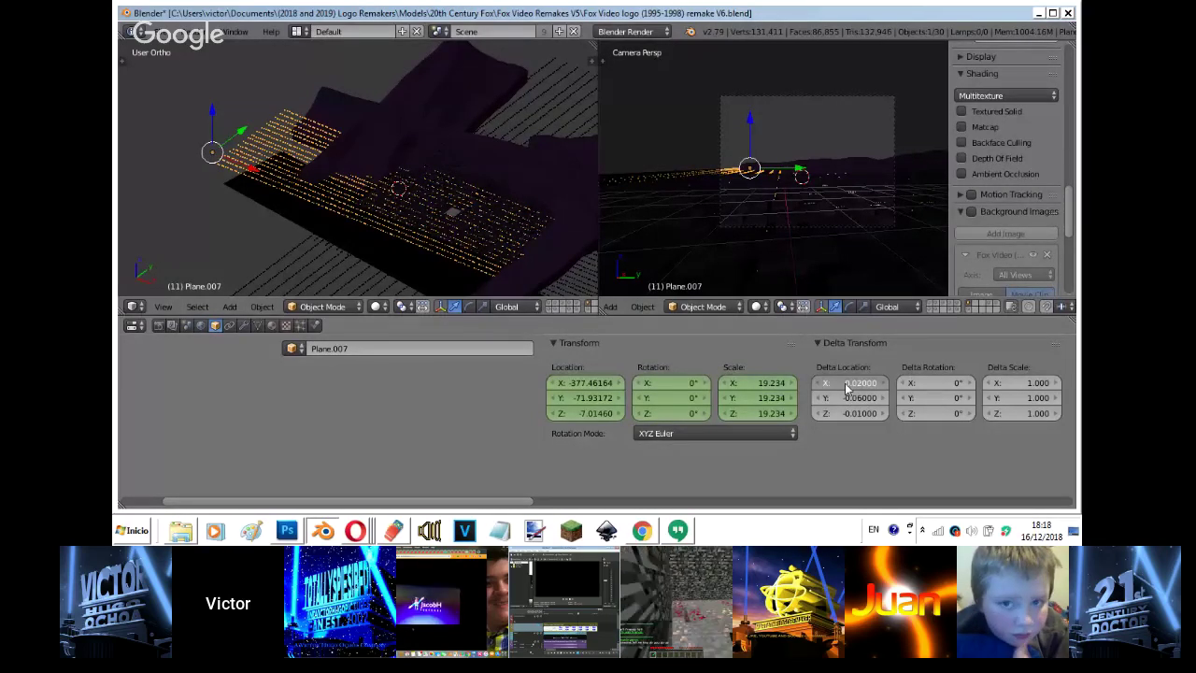
pyautogui.moveTo(845, 388); pyautogui.dragTo(783, 397)
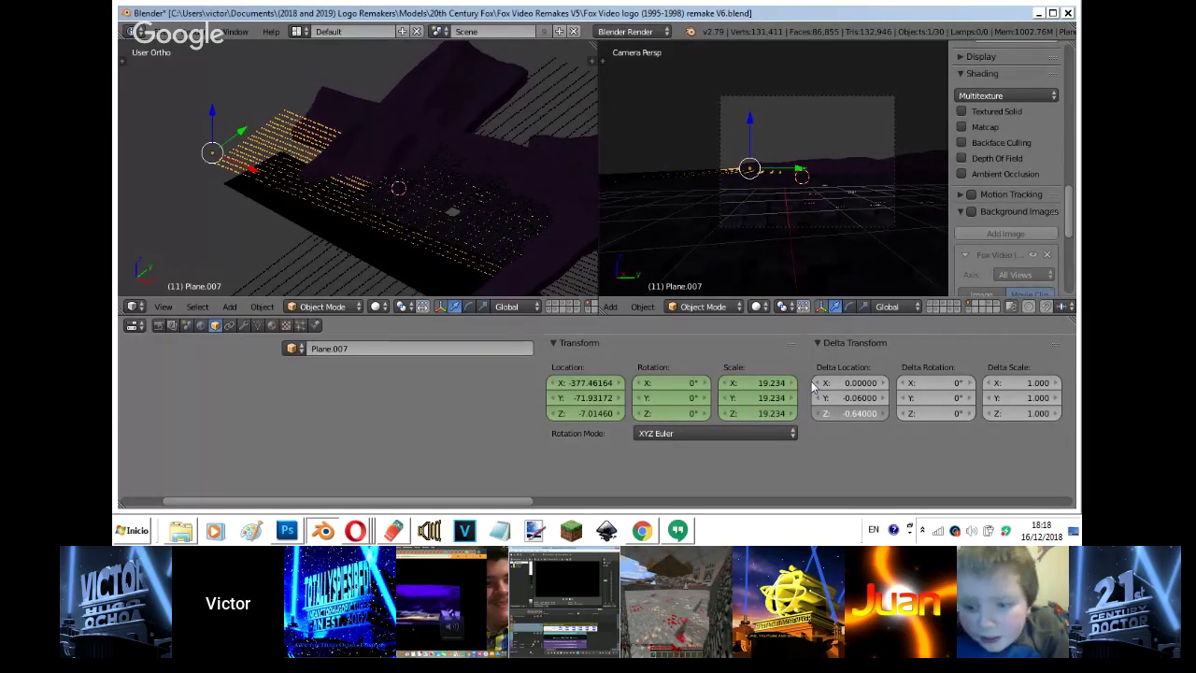
pyautogui.moveTo(814, 386); pyautogui.dragTo(847, 371)
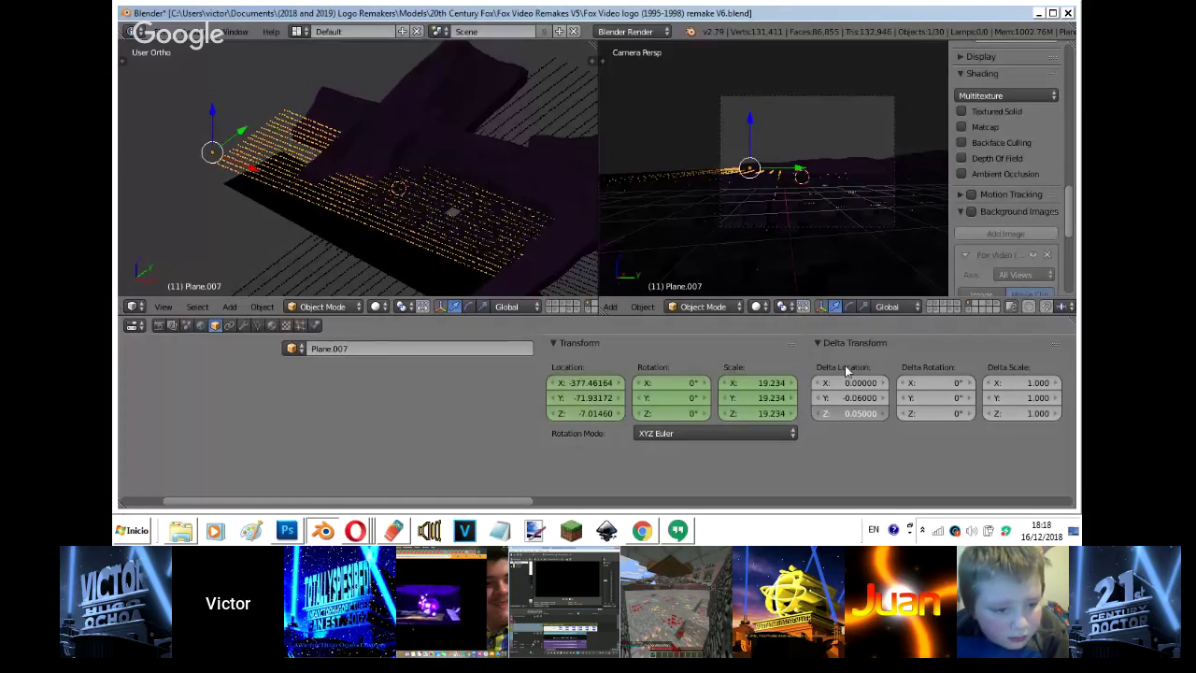
# - Tilt the black ground plane to about -0.8° on X and -8.86° on Z, and lower it to about Z -5.8
pyautogui.moveTo(385, 253); pyautogui.dragTo(329, 239, button='middle')
pyautogui.rightClick(329, 239)
pyautogui.moveTo(436, 210); pyautogui.dragTo(382, 175, button='middle')
pyautogui.press('g')
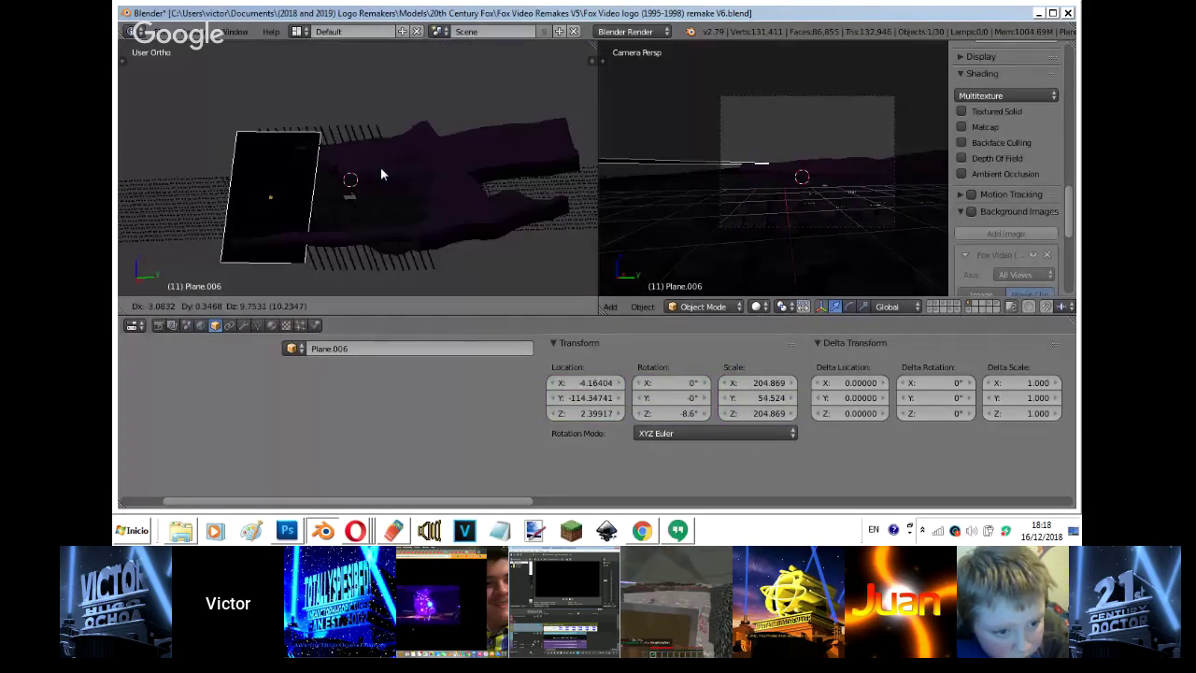
pyautogui.click(381, 166)
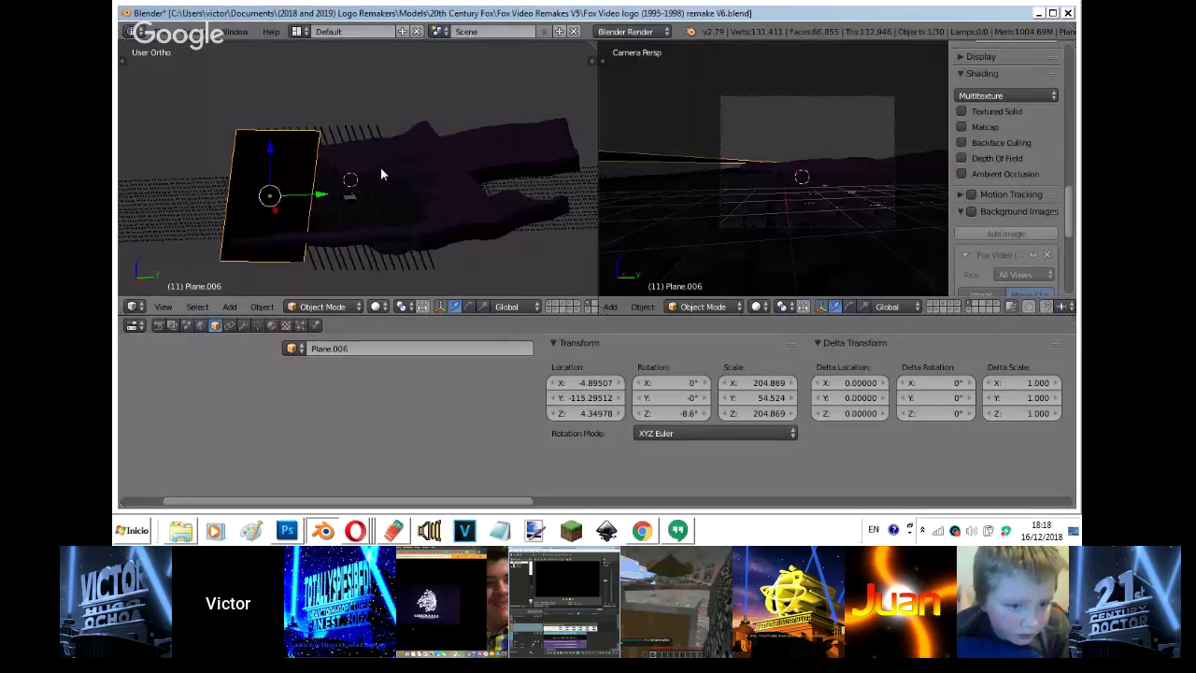
pyautogui.click(381, 172)
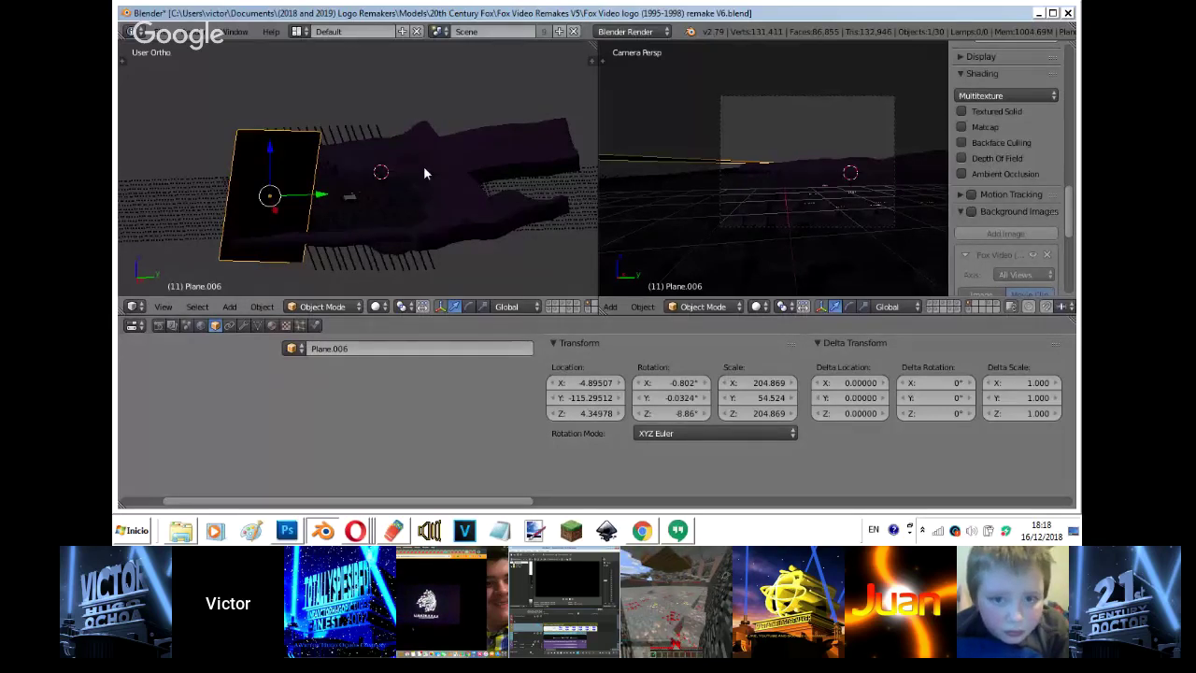
pyautogui.press('g')
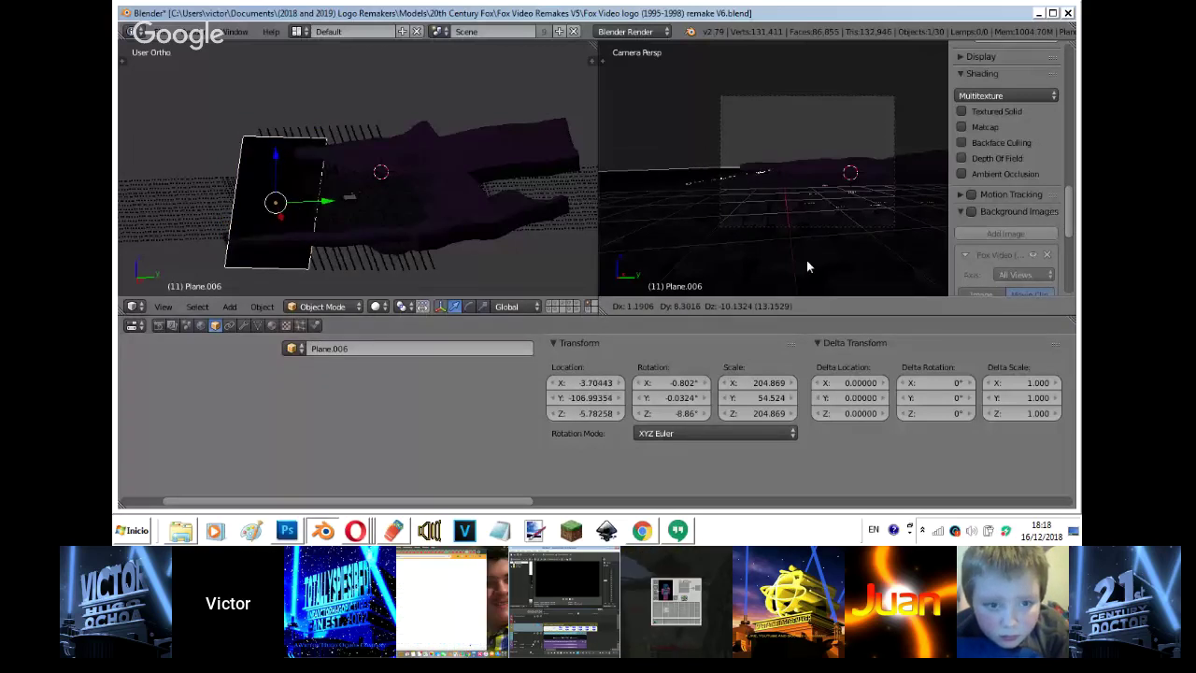
pyautogui.click(806, 260)
# - Move the mountain terrain beside the ground plane to about X -175, Y 113, Z 3.7
pyautogui.rightClick(374, 173)
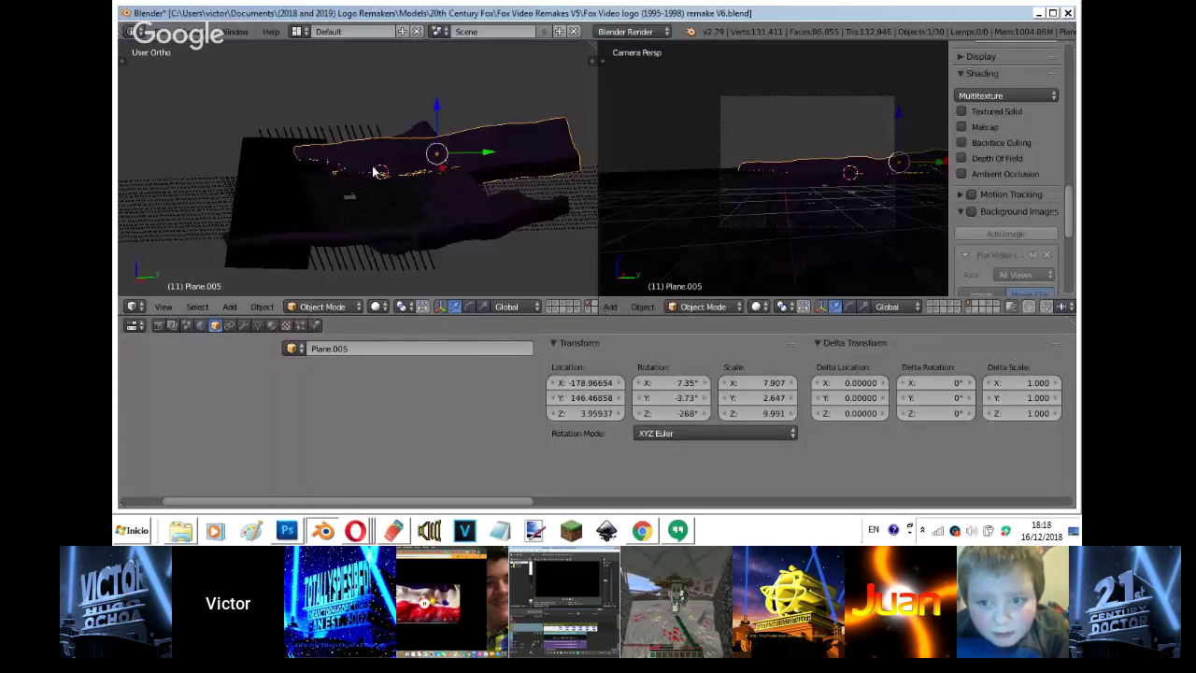
pyautogui.press('g')
pyautogui.click(473, 129)
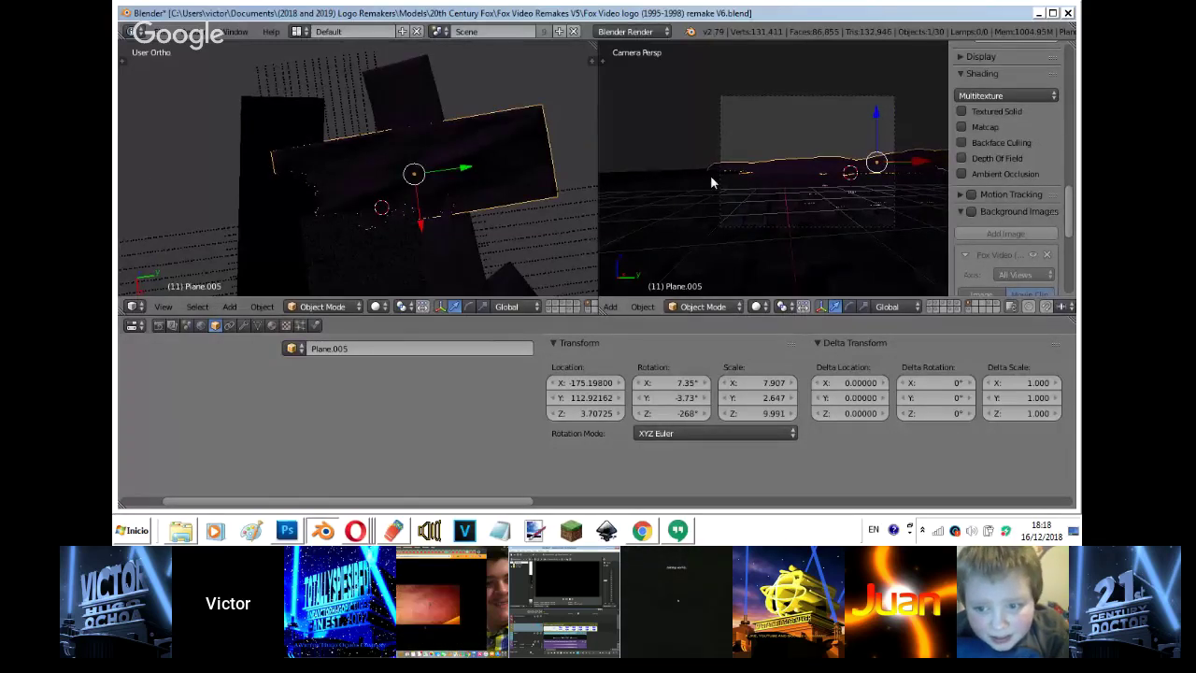
# - Smooth the terrain's end near the ground plane in Sculpt Mode with the 35 px Smooth brush at 0.500 strength, and return to Object Mode
pyautogui.click(323, 306)
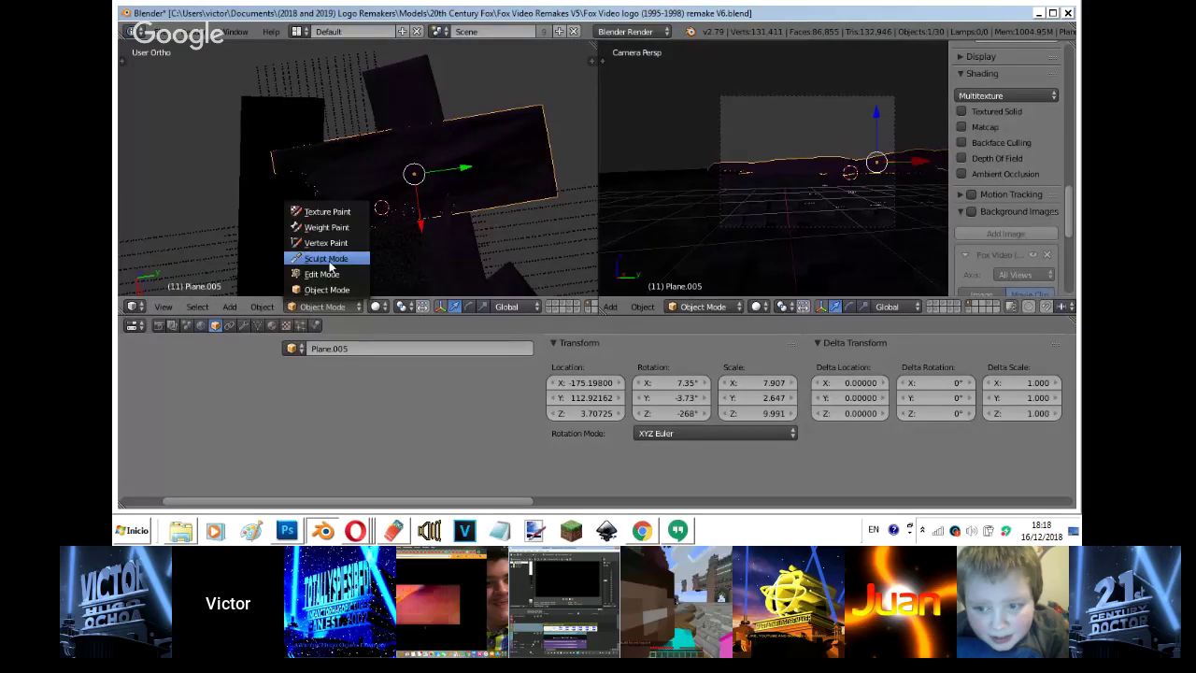
pyautogui.click(327, 258)
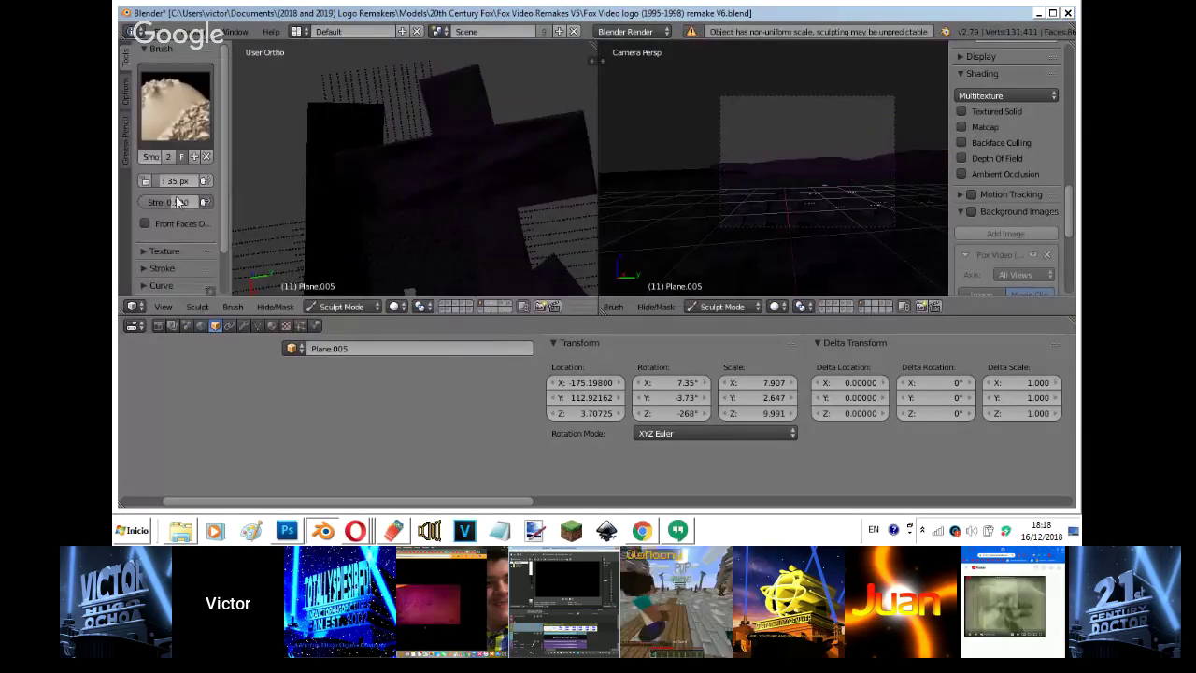
pyautogui.click(176, 112)
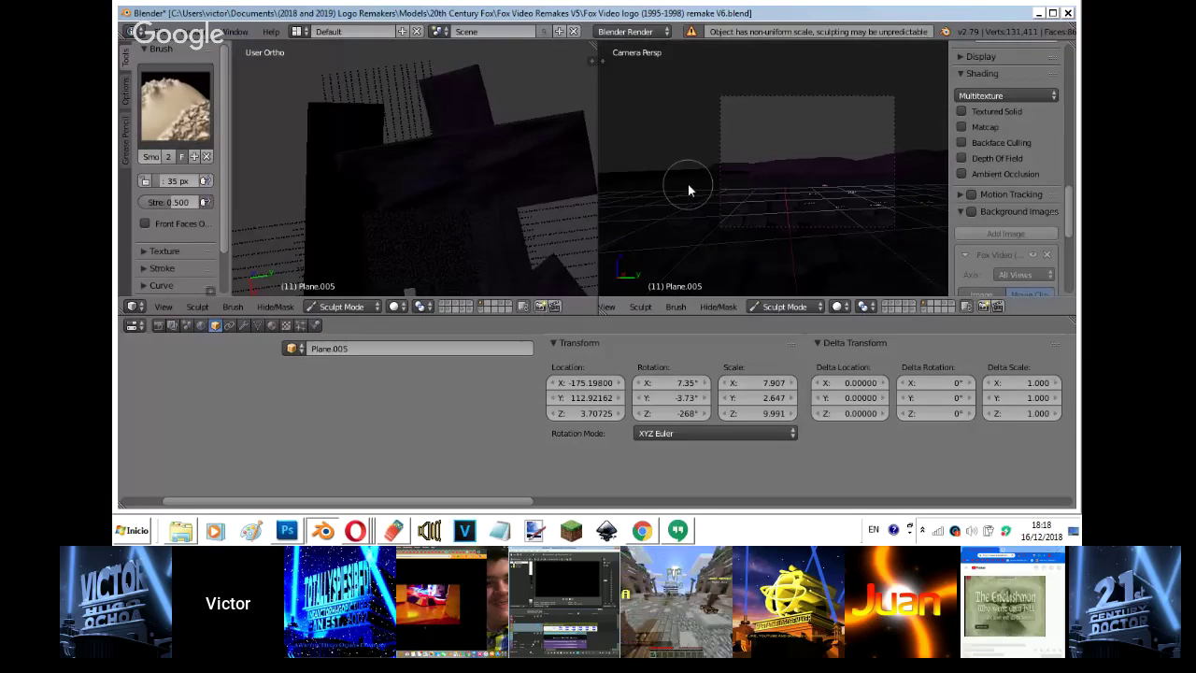
pyautogui.scroll(2, 696, 177)
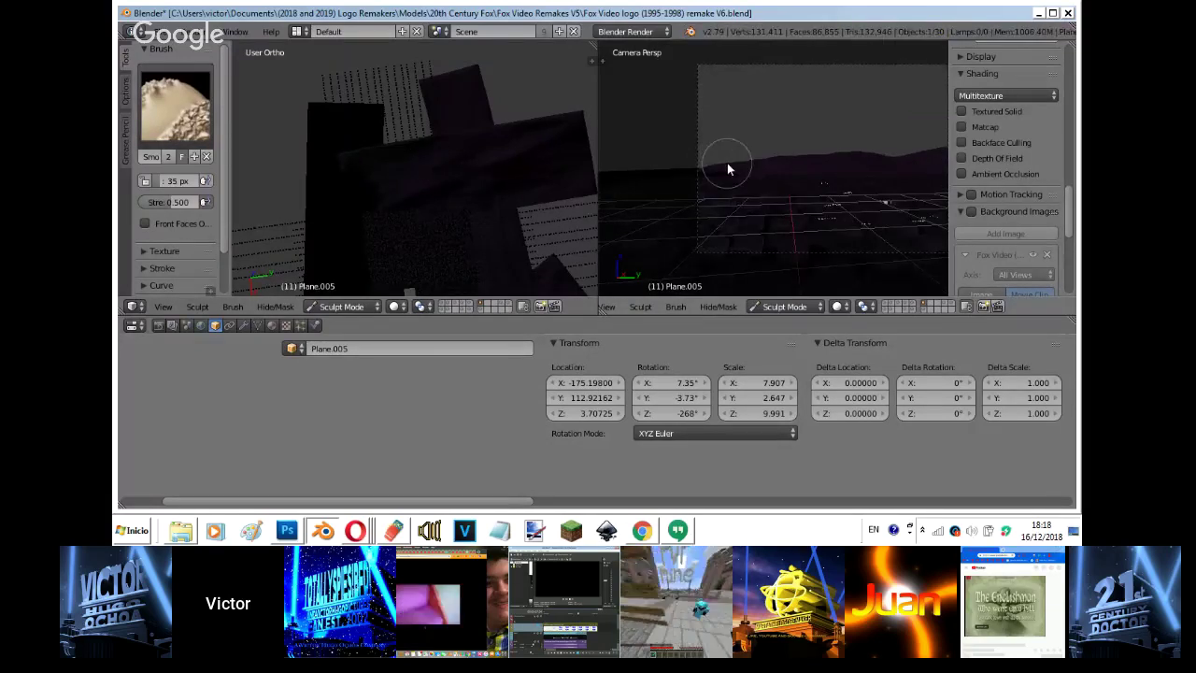
pyautogui.scroll(-1, 692, 171)
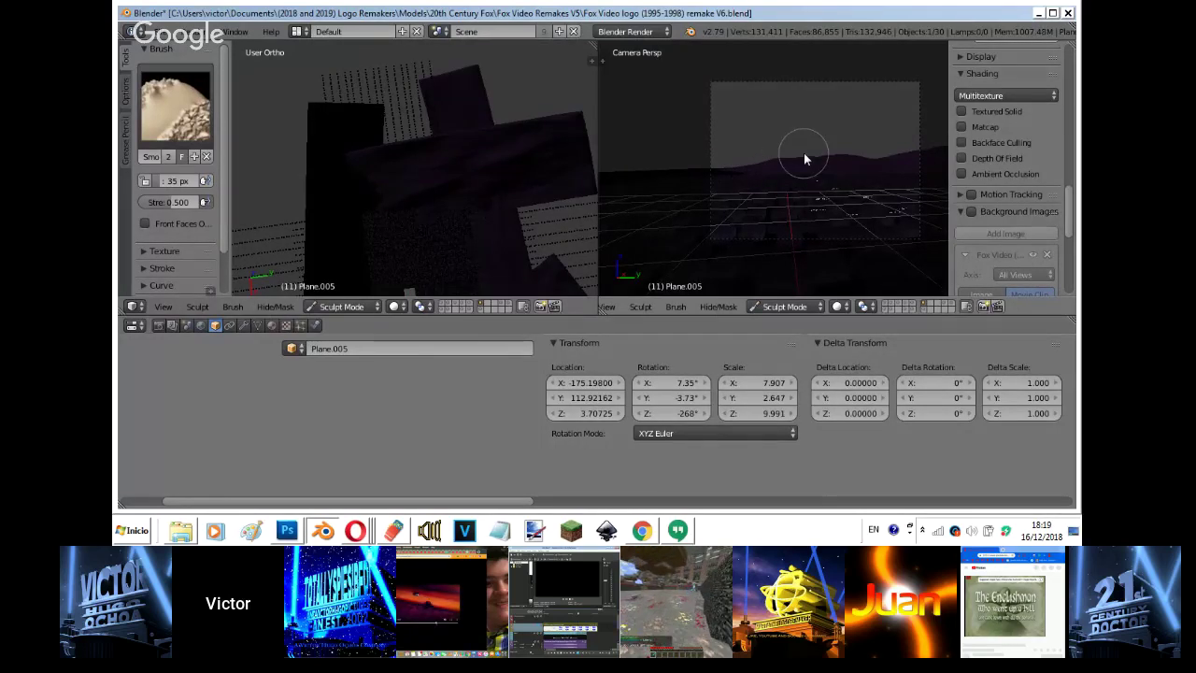
pyautogui.scroll(-1, 804, 153)
pyautogui.scroll(1, 399, 203)
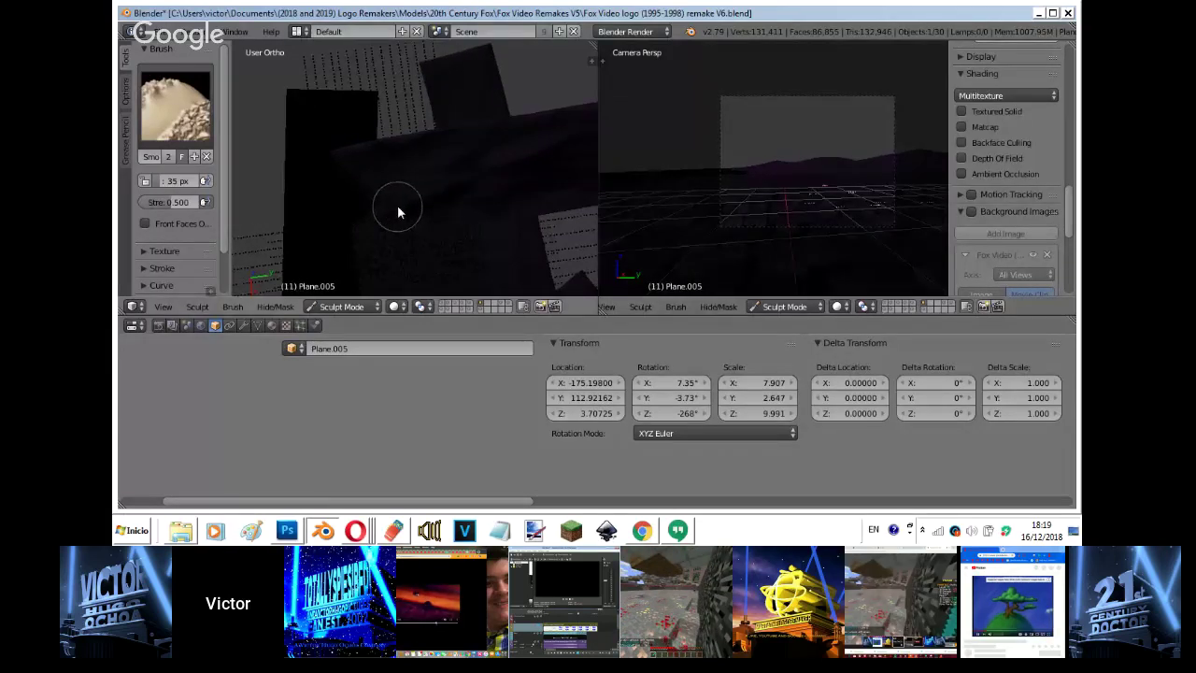
pyautogui.scroll(-1, 397, 206)
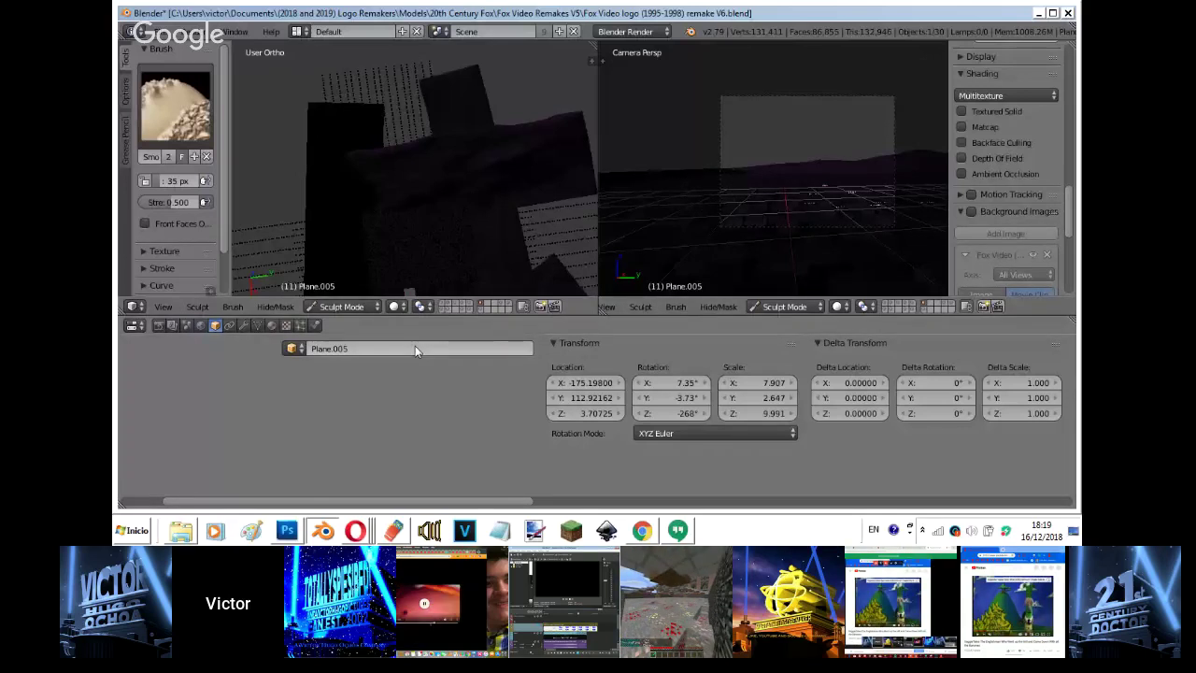
pyautogui.press('Tab')
# - Lower the smoothed terrain to about Z 1.64 to match the horizon in the camera view
pyautogui.scroll(5, 669, 174)
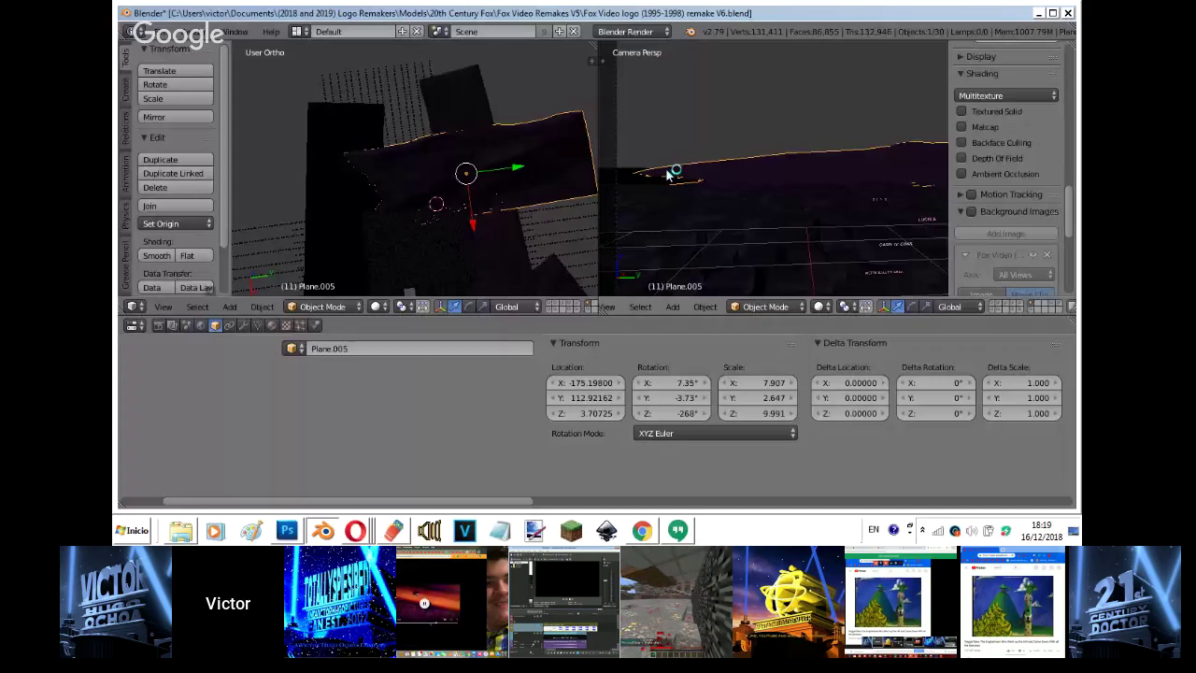
pyautogui.press('g')
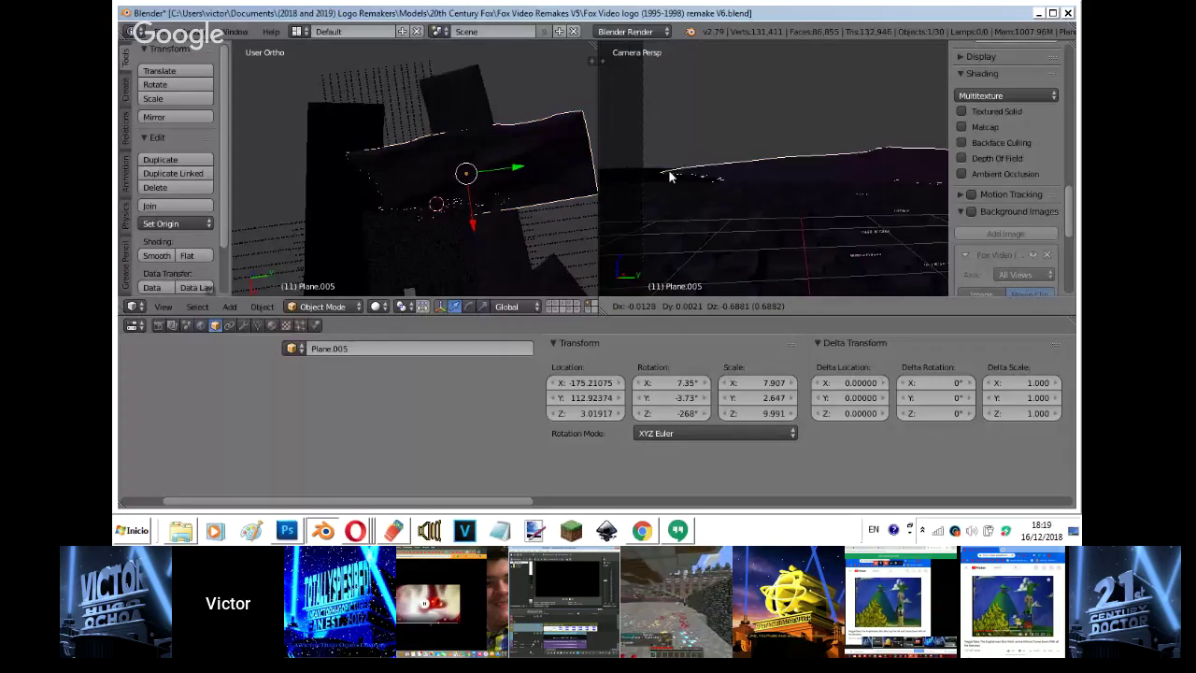
pyautogui.click(669, 171)
pyautogui.scroll(1, 669, 171)
pyautogui.scroll(1, 533, 145)
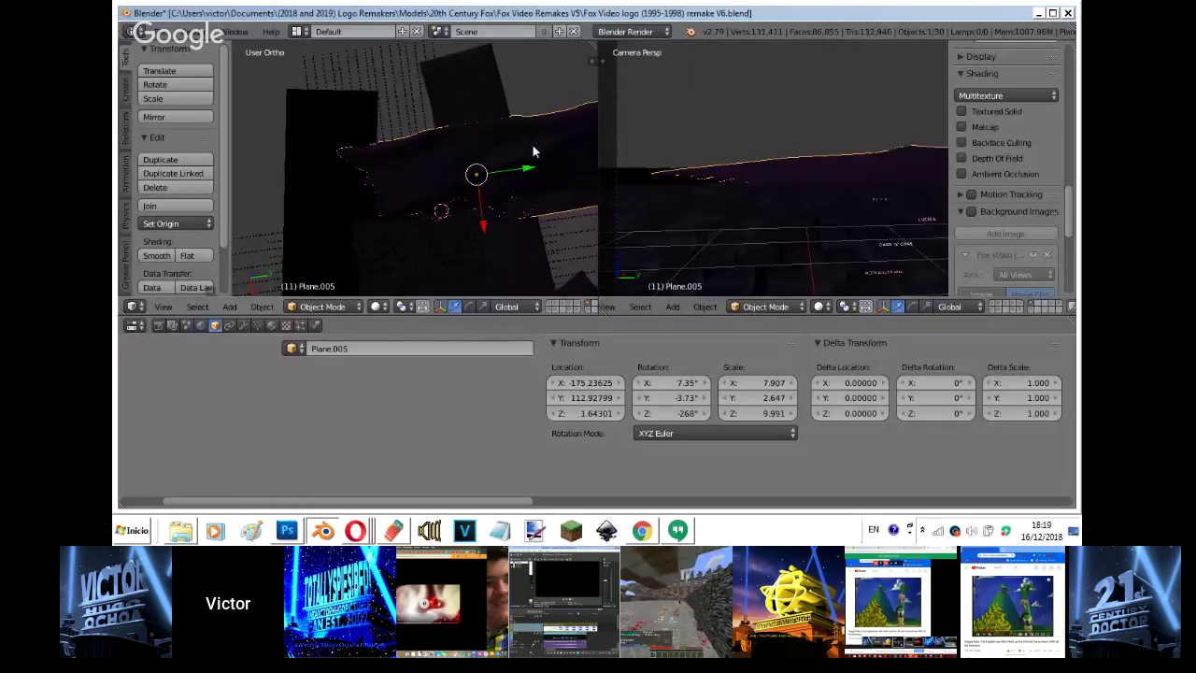
# - Shift the terrain to about X -174.5, Y 104.4, rotate it to about -266° on Z and scale it to about 2.207 on Y
pyautogui.press('g')
pyautogui.click(527, 141)
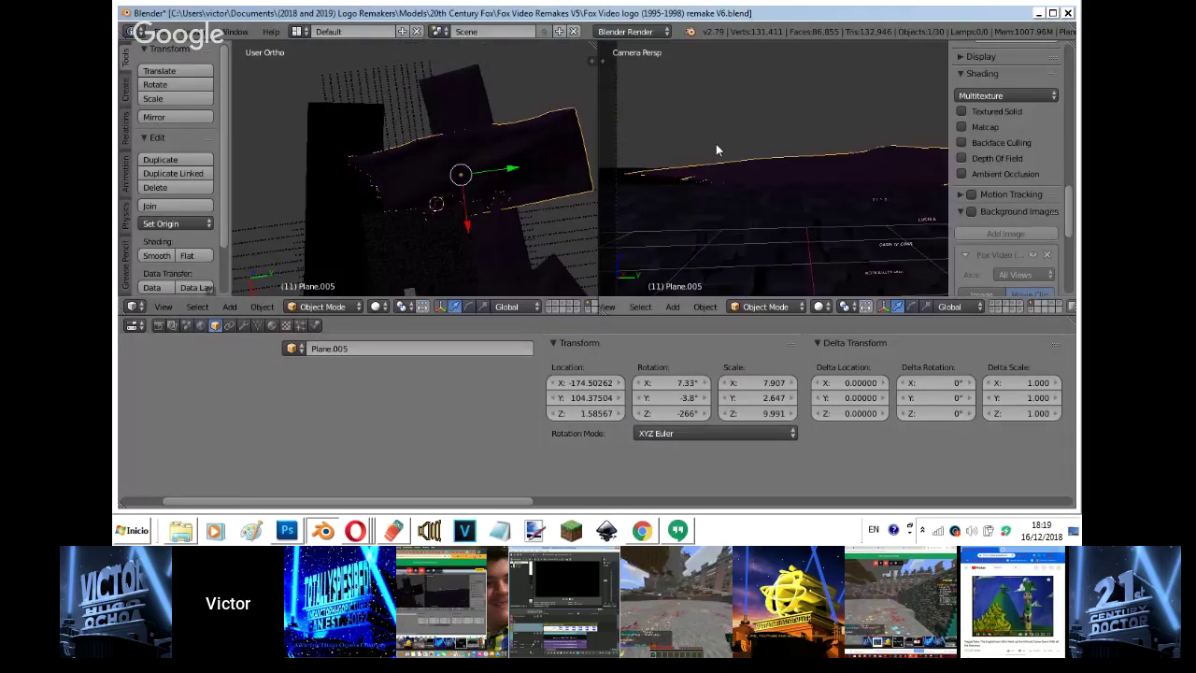
pyautogui.keyDown('shift'); pyautogui.moveTo(715, 150); pyautogui.dragTo(846, 133, button='middle'); pyautogui.keyUp('shift')
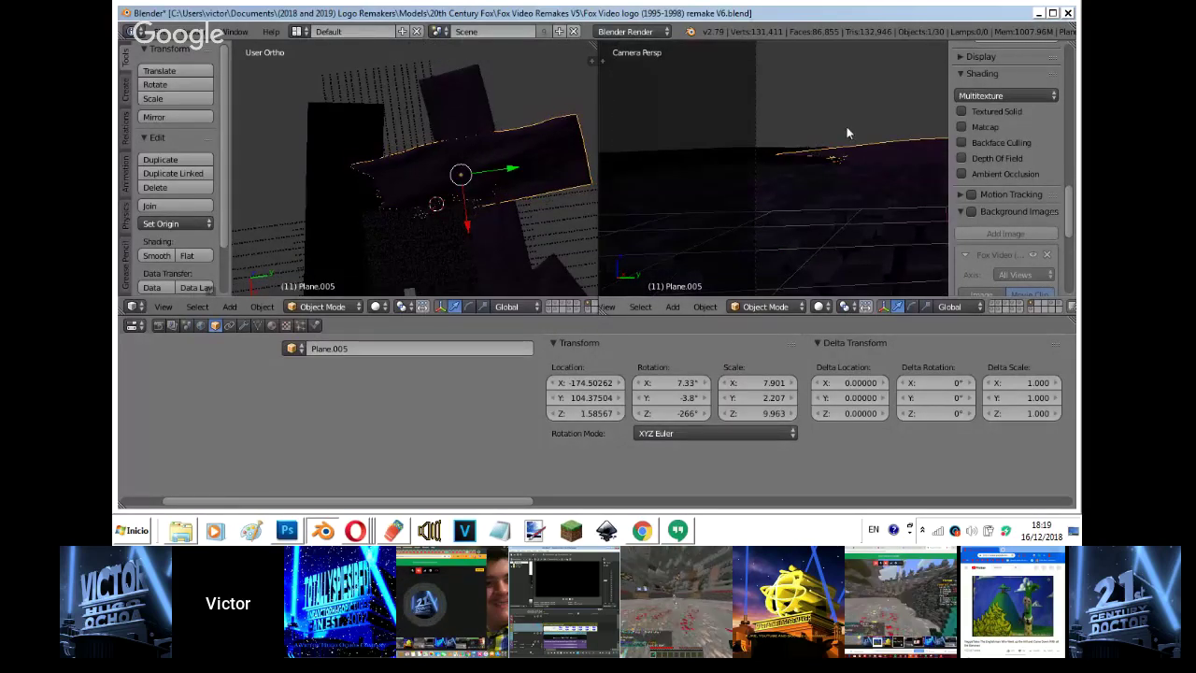
# - Check the camera view in rendered shading with the City render layer active
pyautogui.hotkey('shift', 'z')
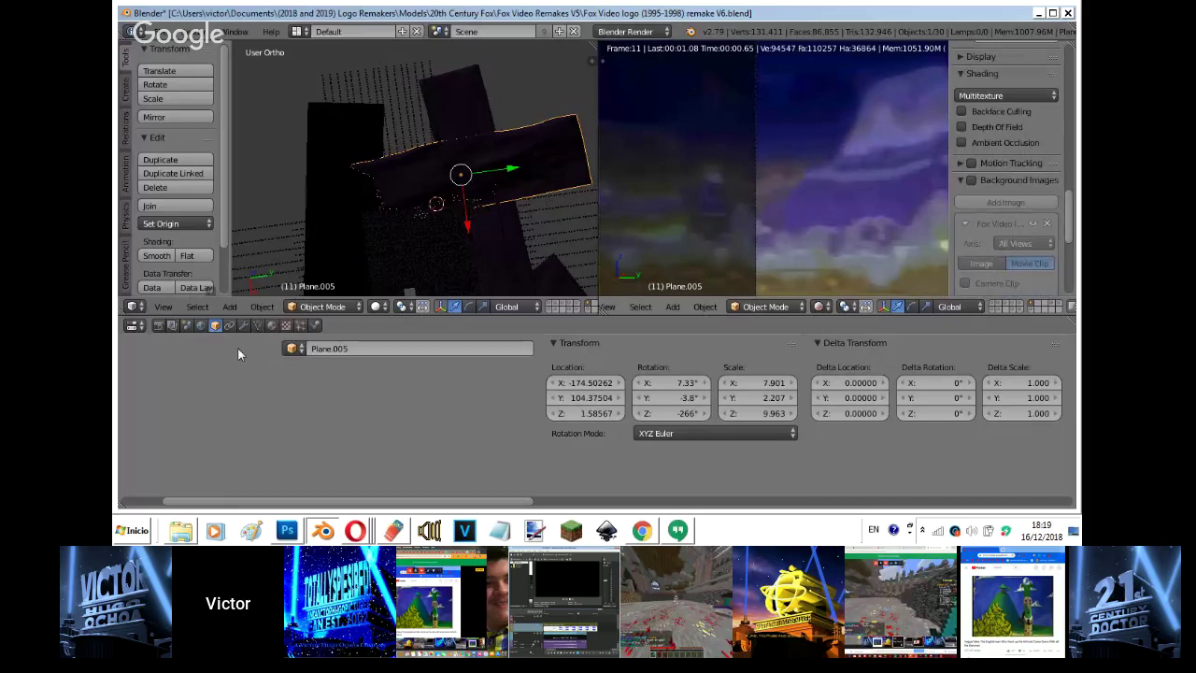
pyautogui.click(172, 325)
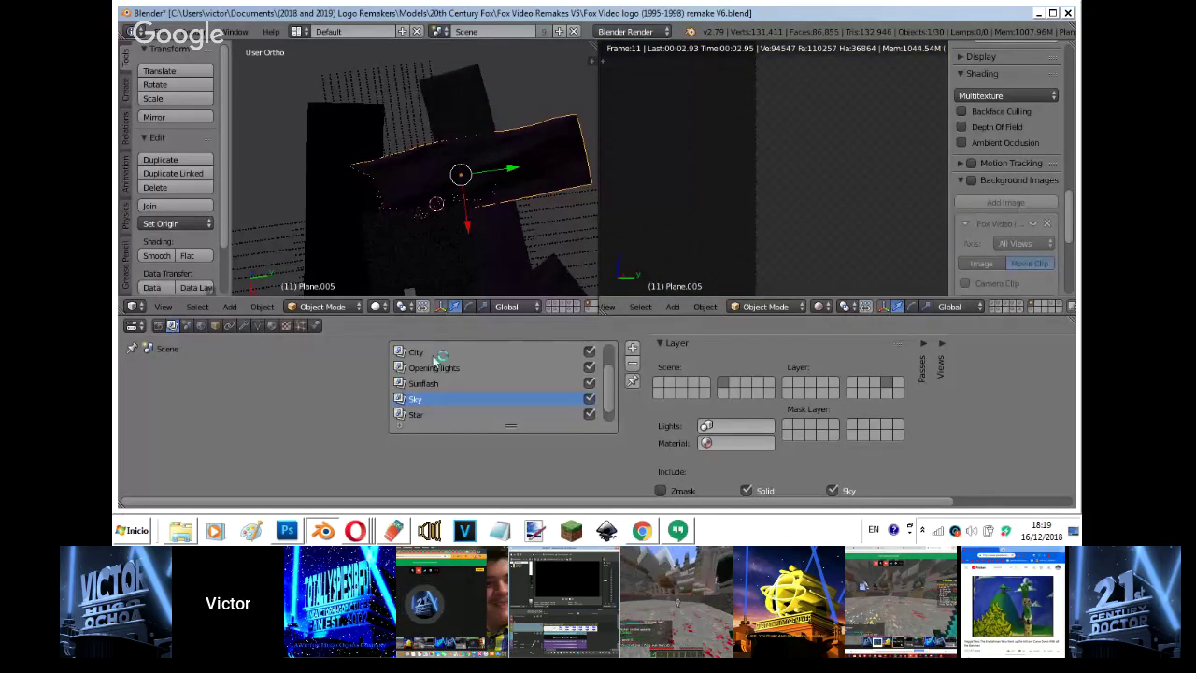
pyautogui.click(417, 352)
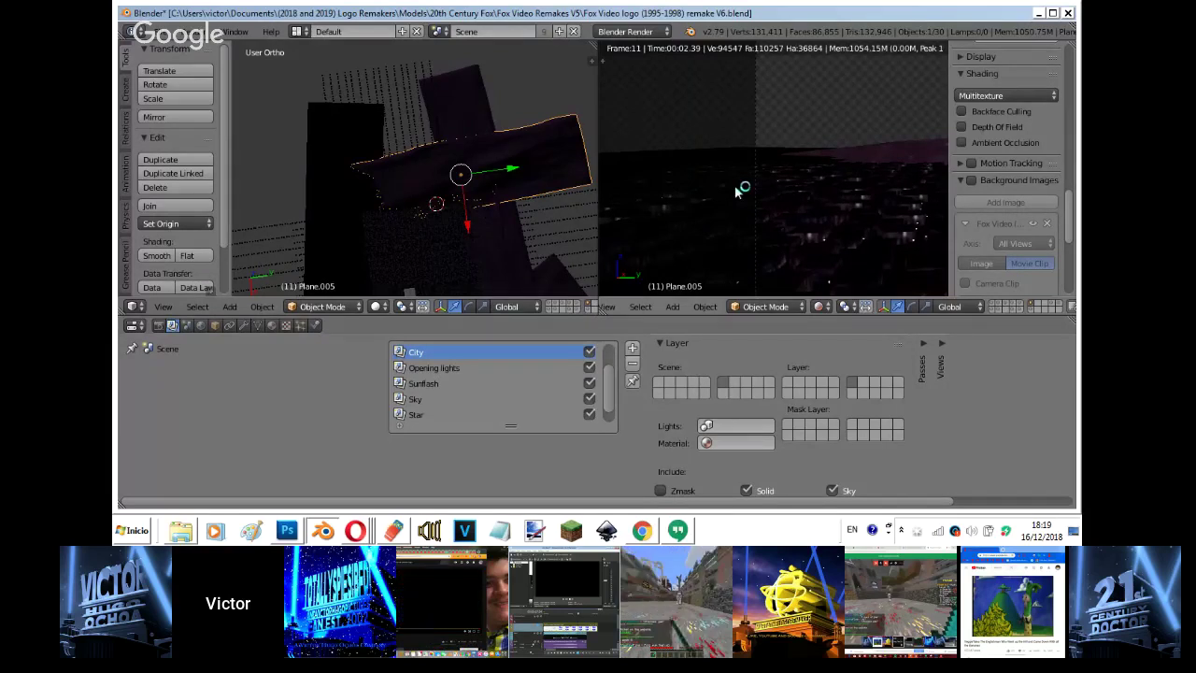
pyautogui.press('z')
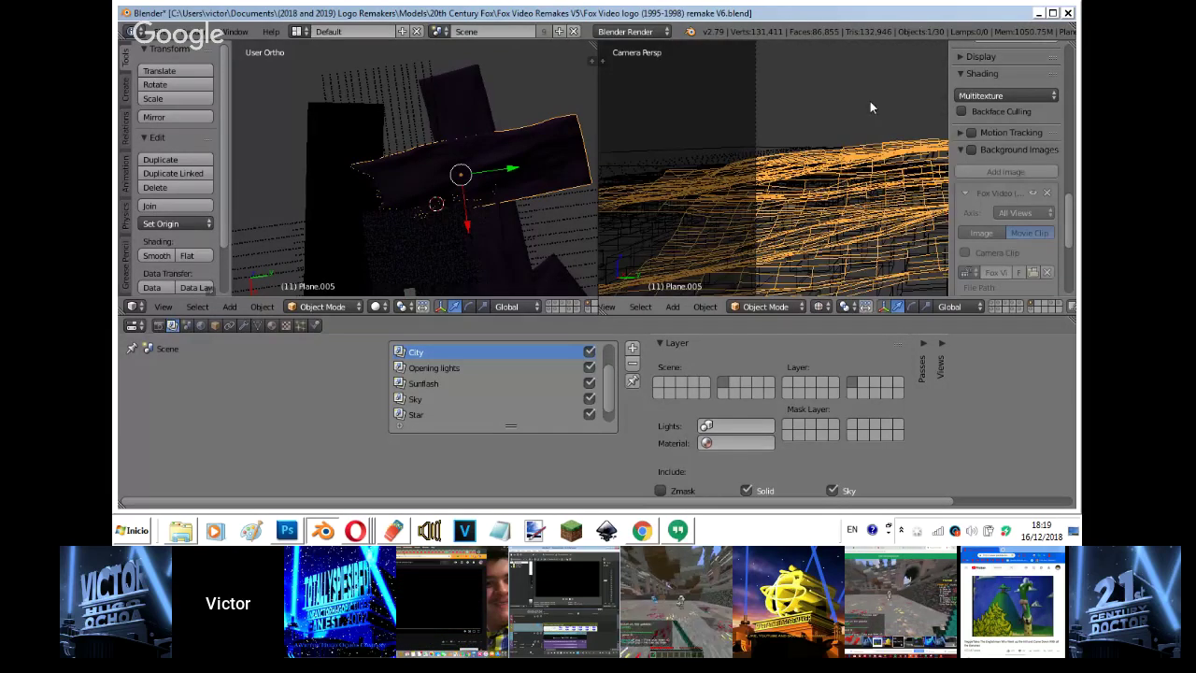
pyautogui.press('z')
pyautogui.hotkey('shift', 'z')
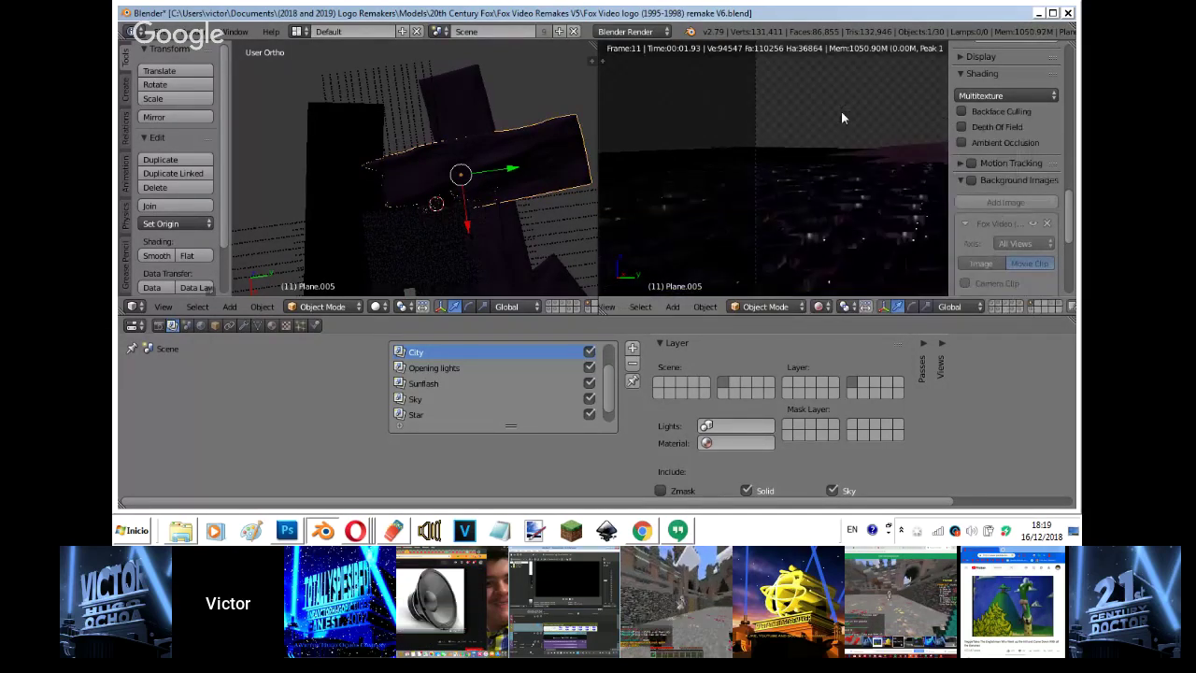
pyautogui.hotkey('shift', 'z')
# - Select the black ground plane and examine its placement from the top, the front and an angle
pyautogui.rightClick(355, 165)
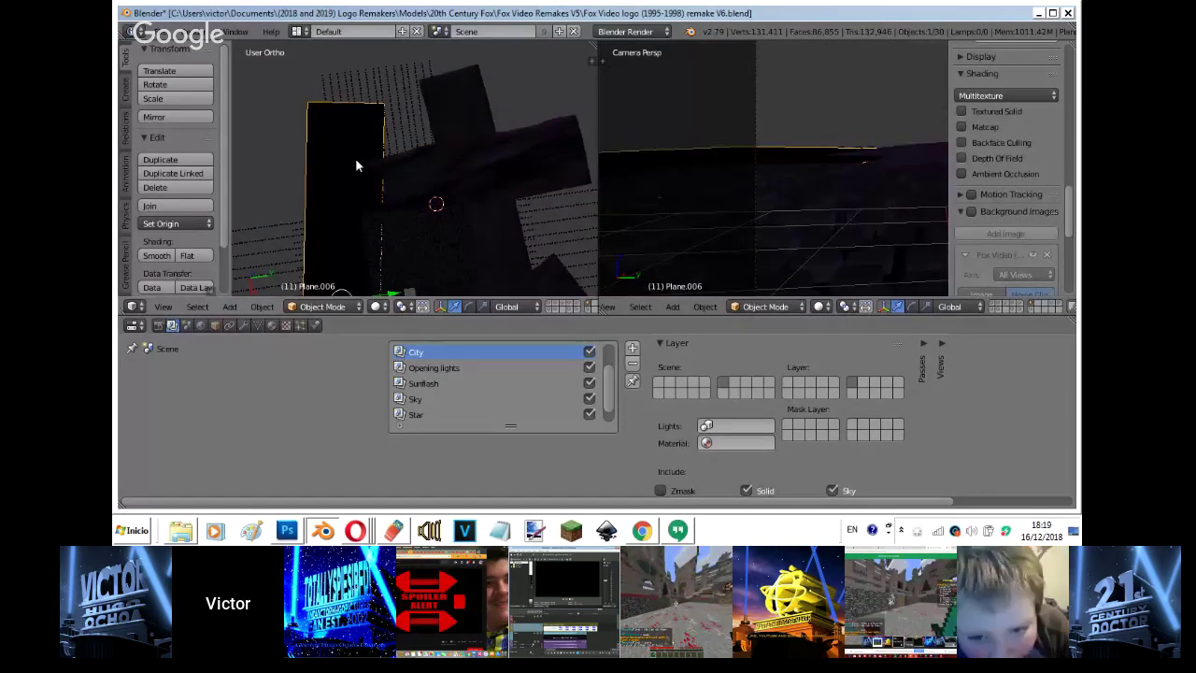
pyautogui.press('KP_7')
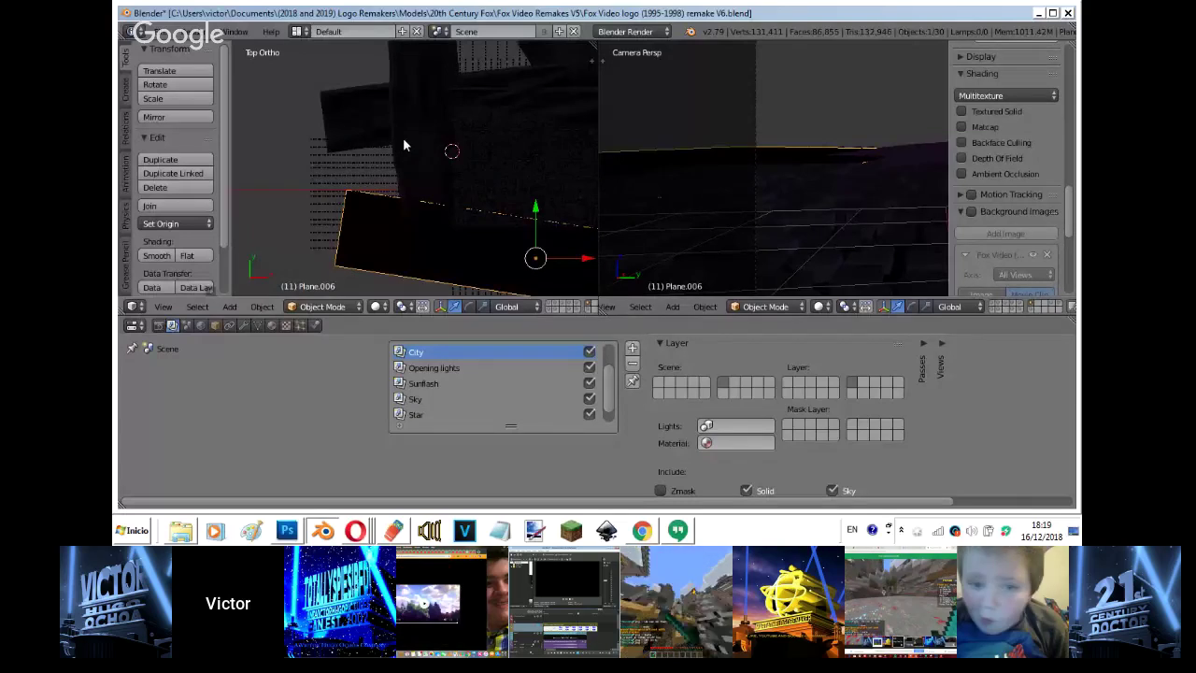
pyautogui.press('KP_1')
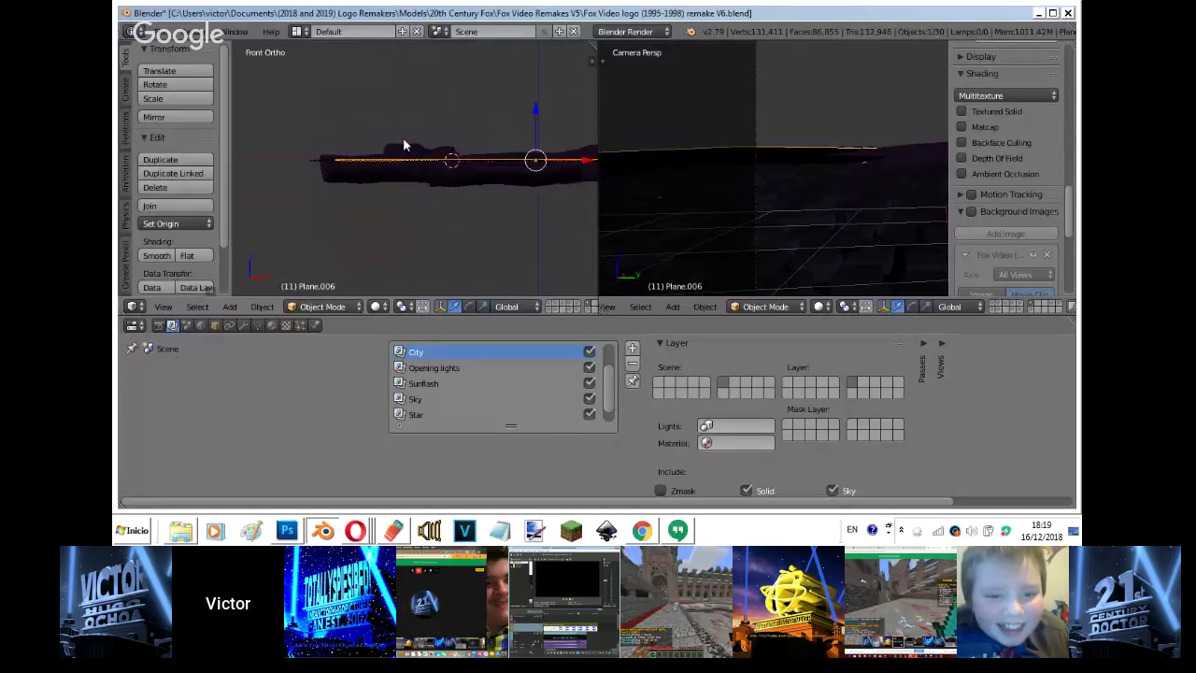
pyautogui.moveTo(404, 144); pyautogui.dragTo(435, 198, button='middle')
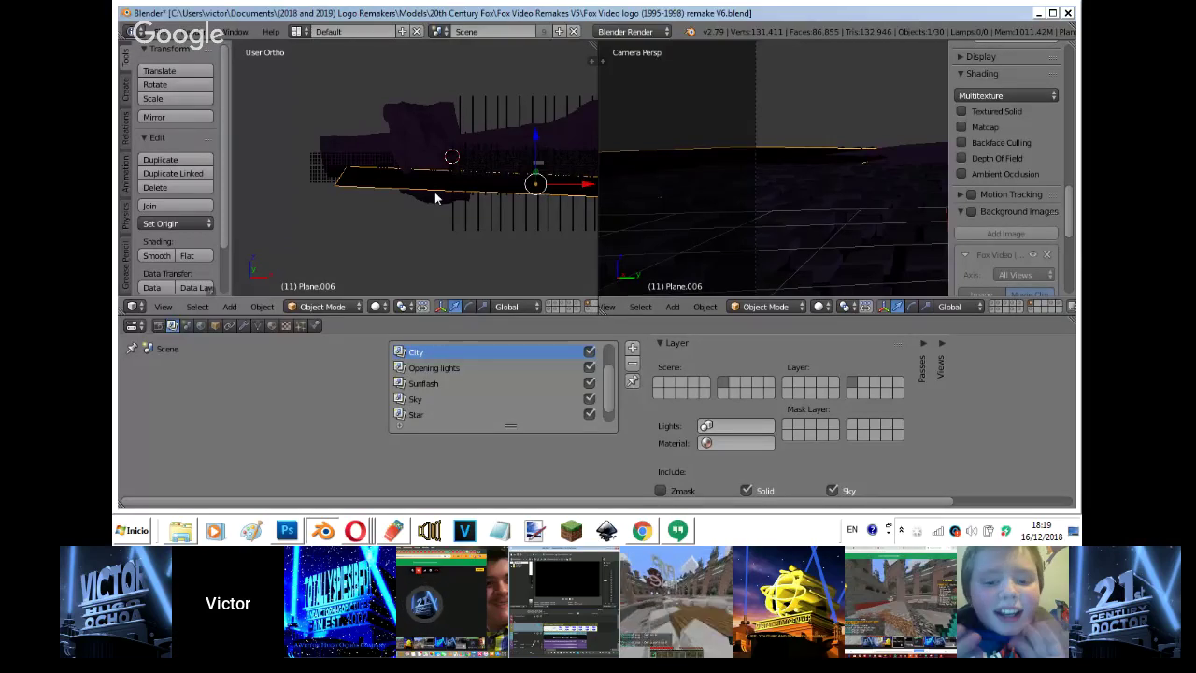
# - Switch to Opera and check the Hangouts call and the YouTube live stream page
pyautogui.hotkey('alt', 'Tab')
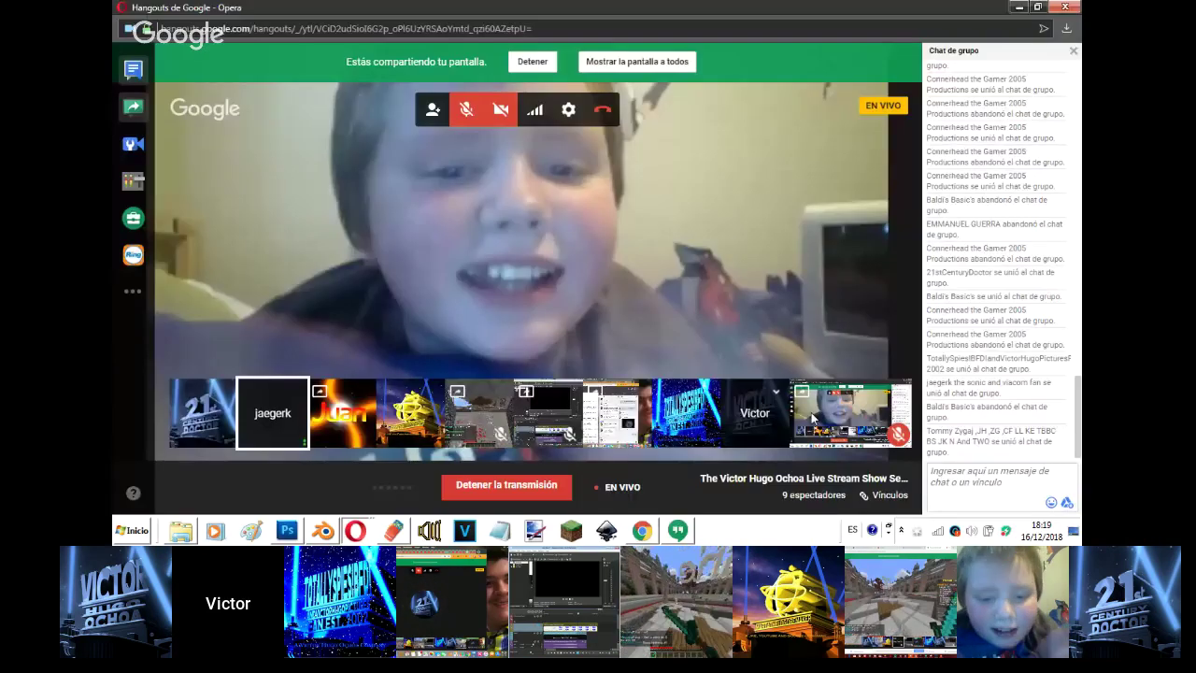
pyautogui.click(367, 533)
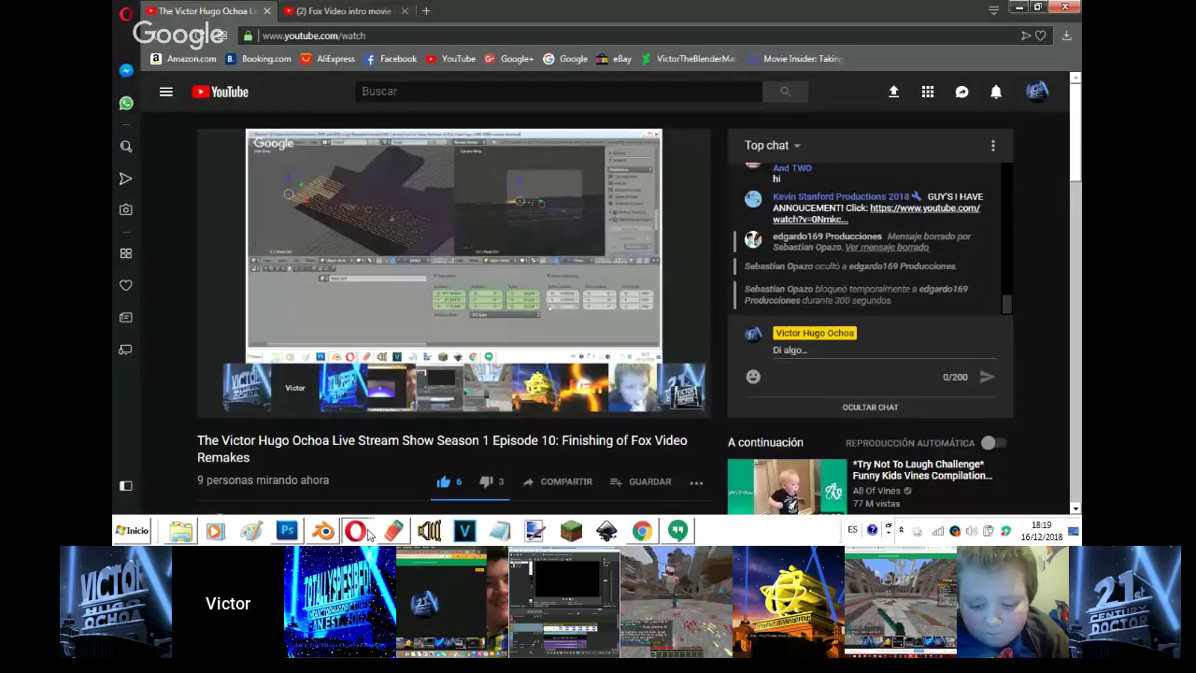
pyautogui.click(619, 451)
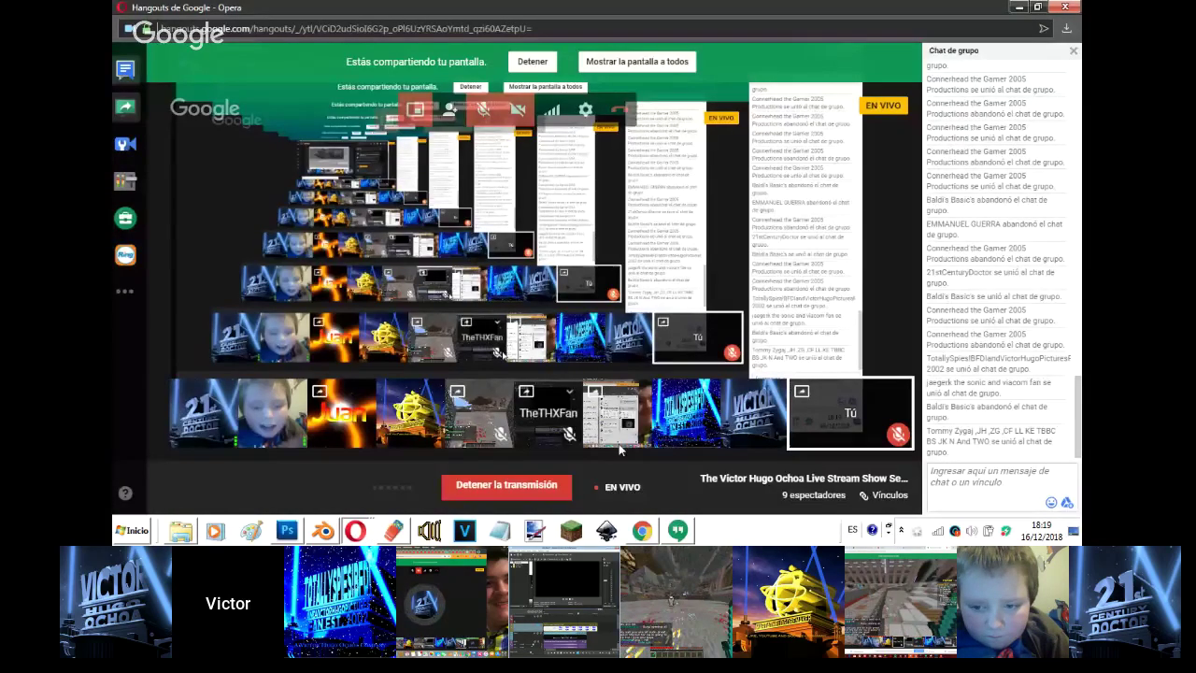
# - Check the shared screen in the Hangouts call and switch back to Blender
pyautogui.hotkey('alt', 'Tab')
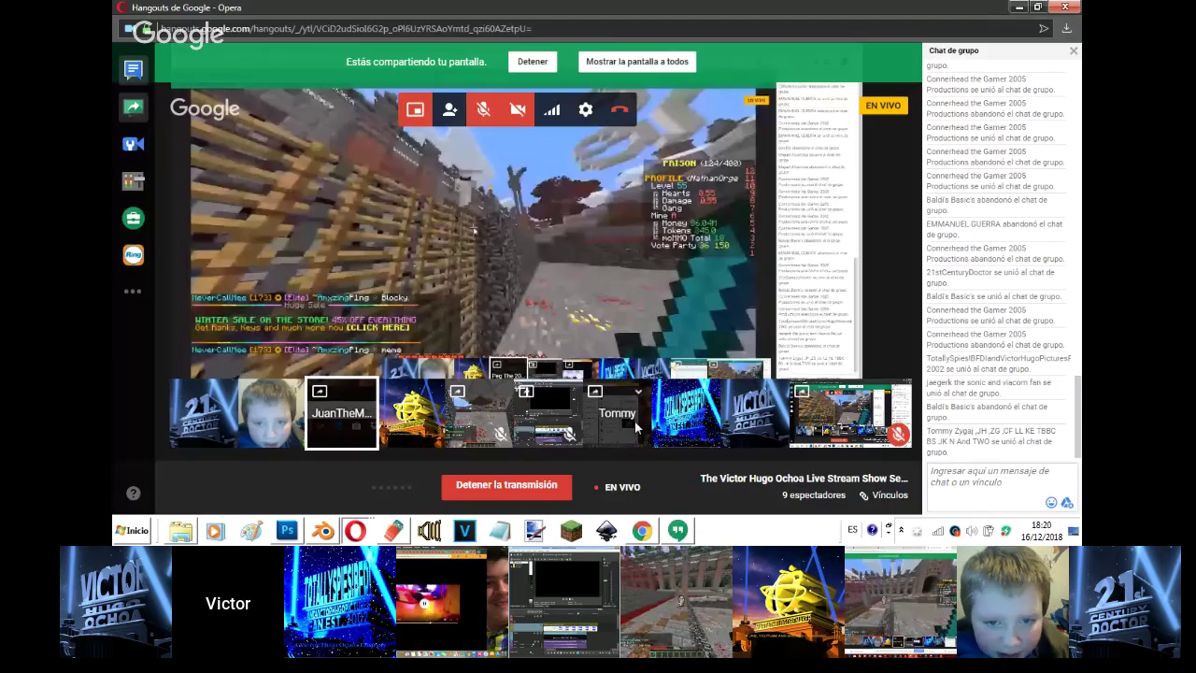
pyautogui.click(824, 432)
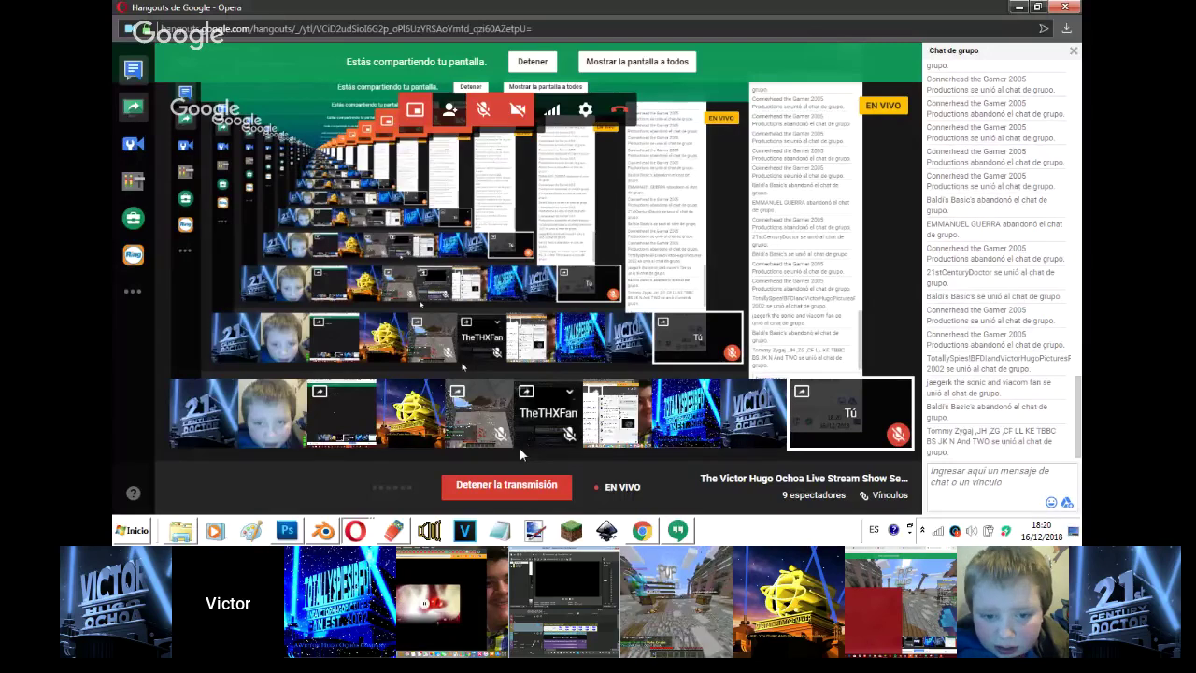
pyautogui.moveTo(338, 519)
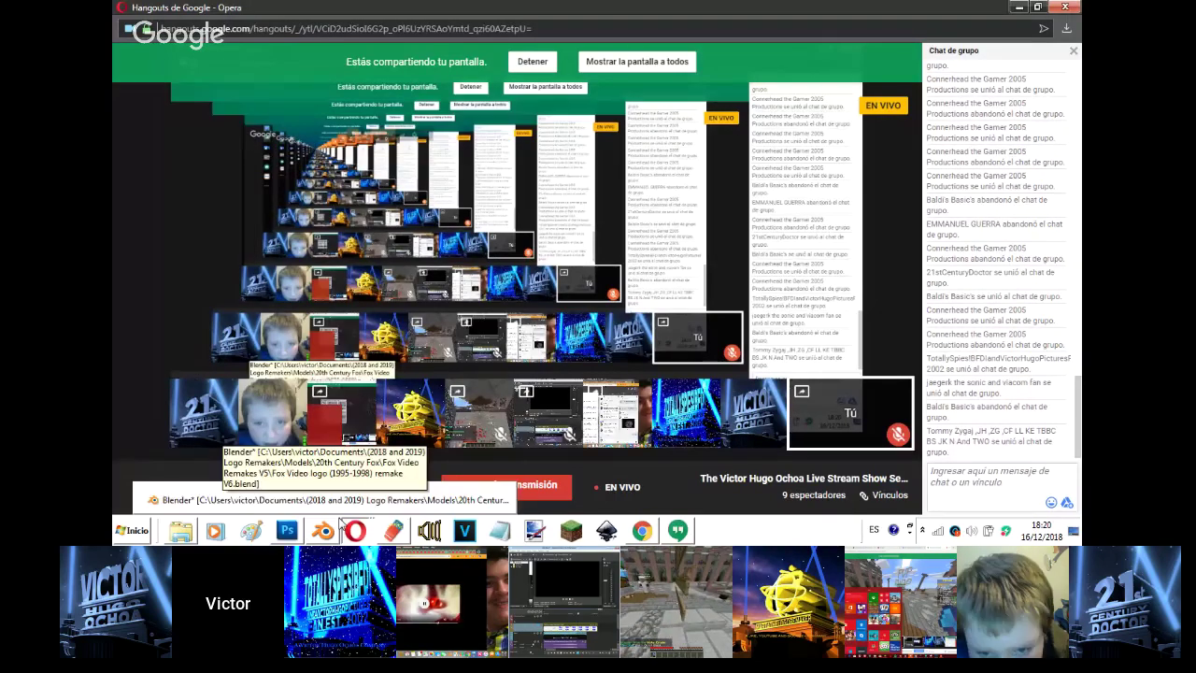
pyautogui.click(327, 531)
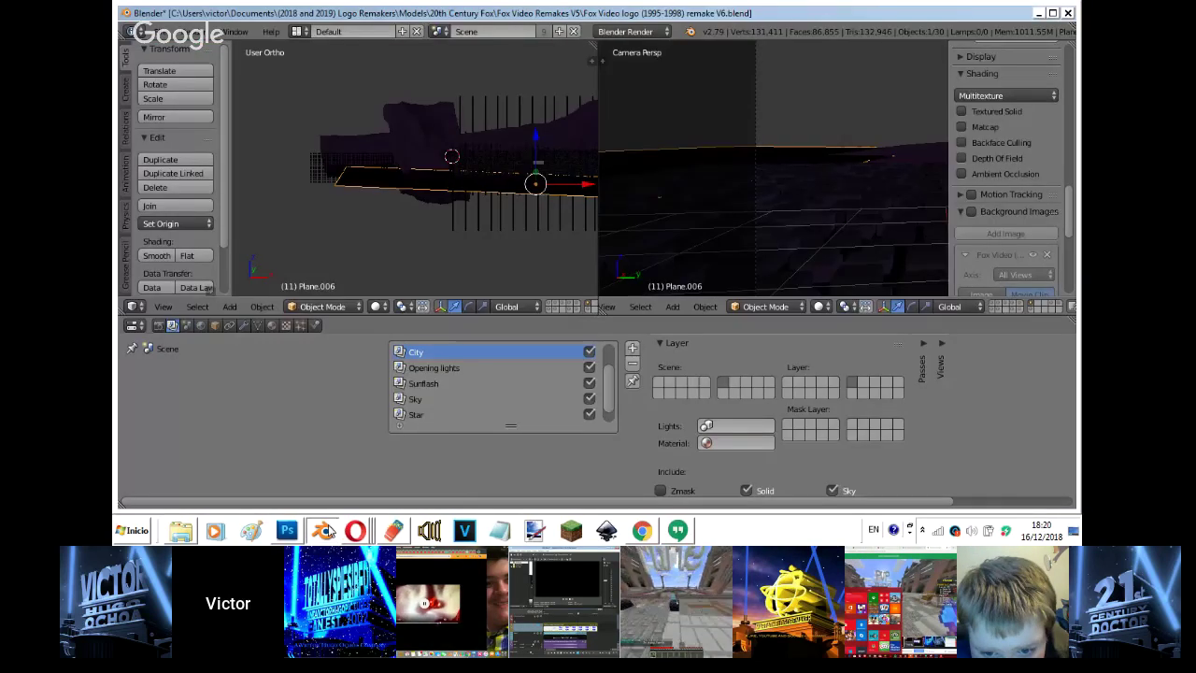
pyautogui.press('KP_7')
pyautogui.rightClick(418, 195)
pyautogui.press('KP_1')
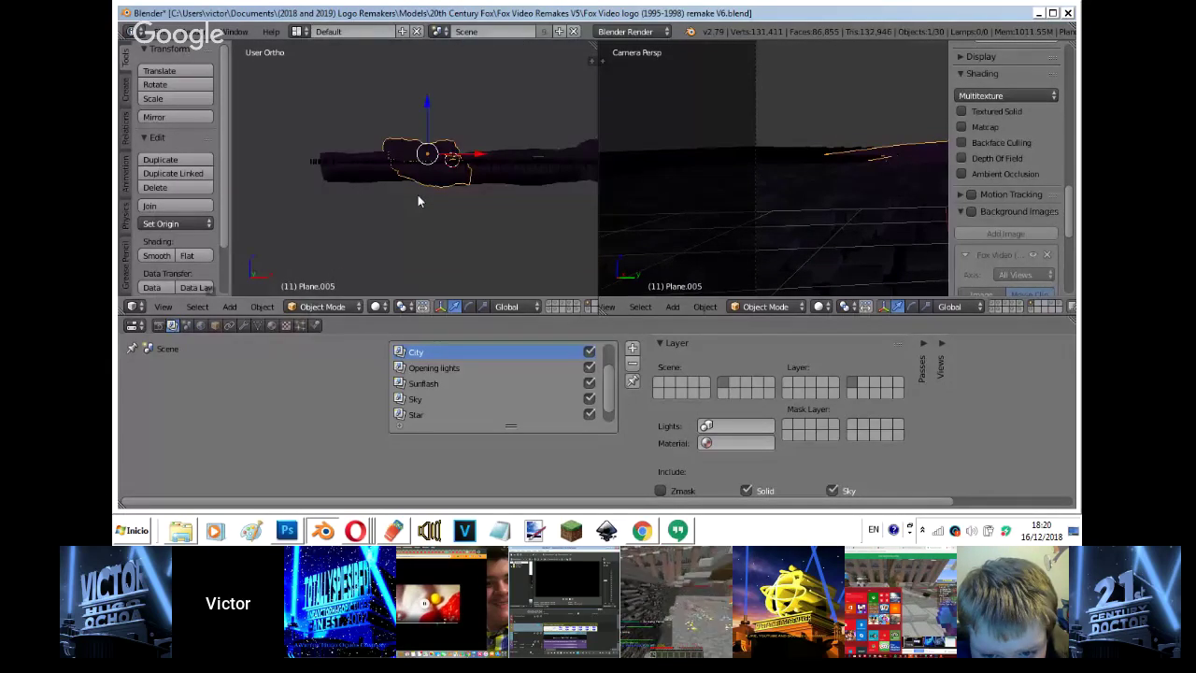
pyautogui.press('KP_1')
pyautogui.press('r')
pyautogui.press('Escape')
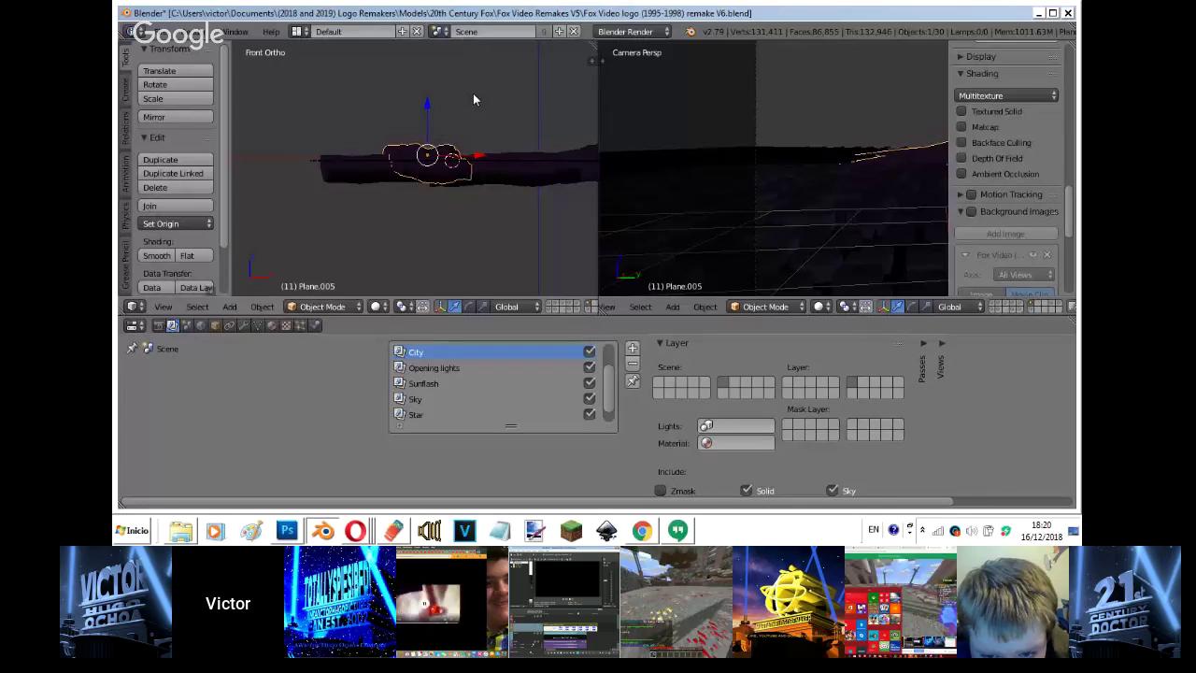
pyautogui.press('g')
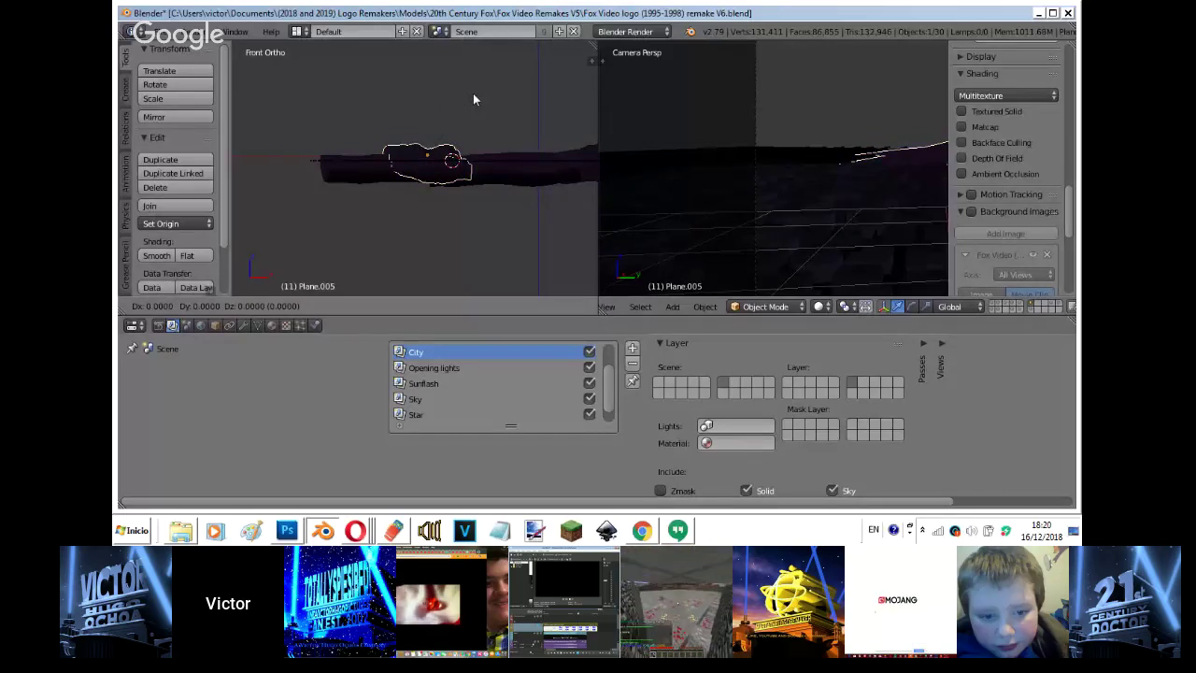
pyautogui.press('Escape')
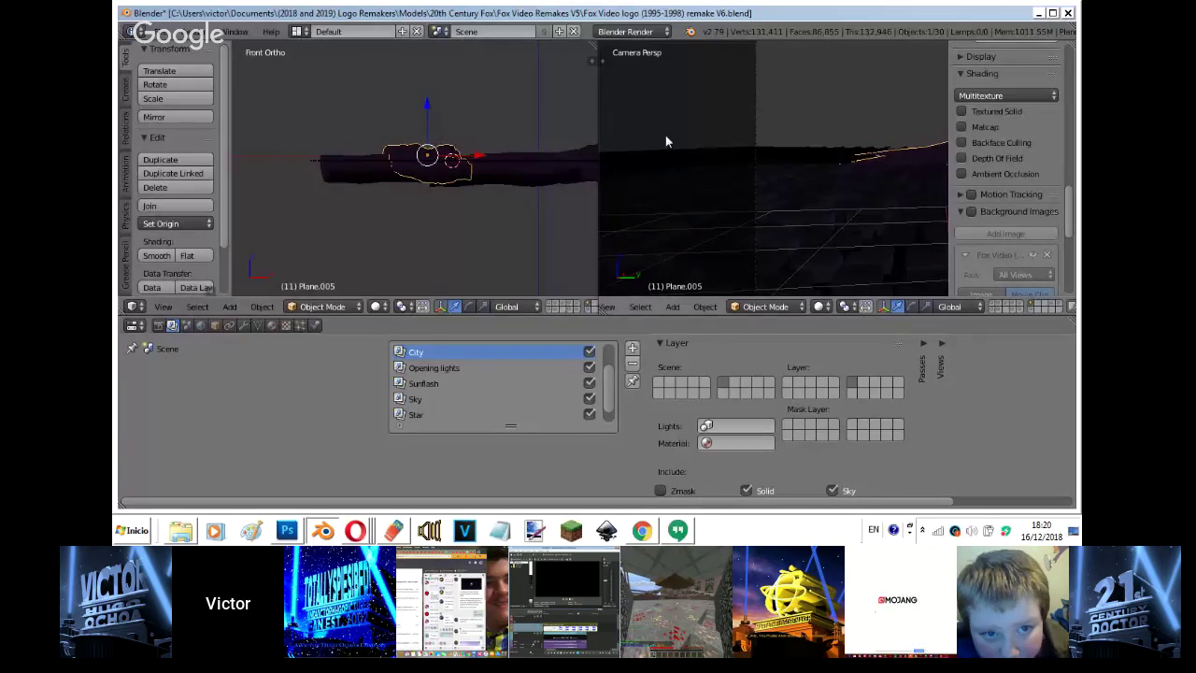
# - Select the long black ground plane beside the terrain and remove its Black material
pyautogui.moveTo(365, 176); pyautogui.dragTo(427, 280, button='middle')
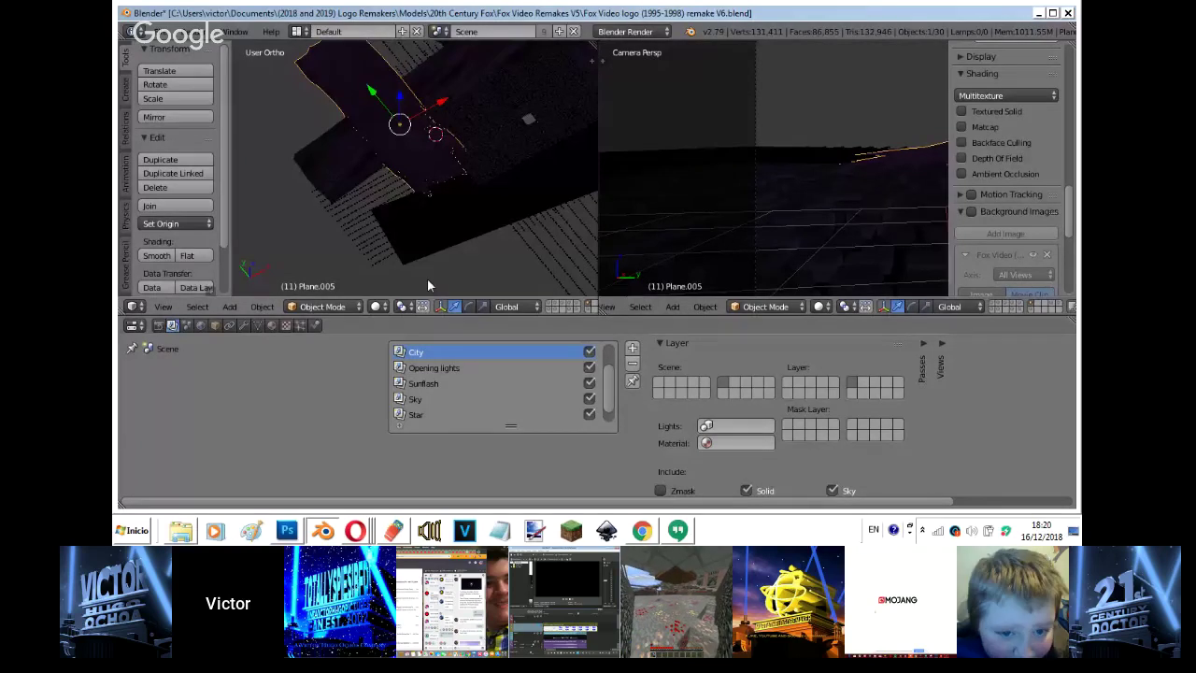
pyautogui.rightClick(431, 251)
pyautogui.click(271, 325)
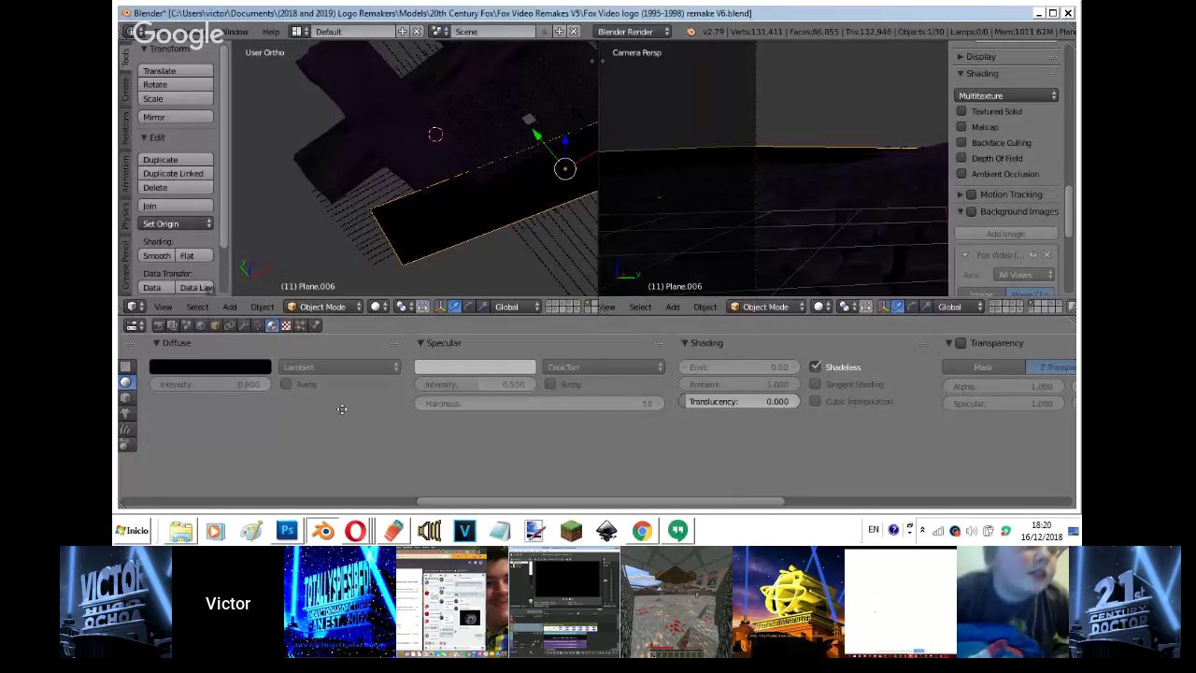
pyautogui.hscroll(-5, 340, 403)
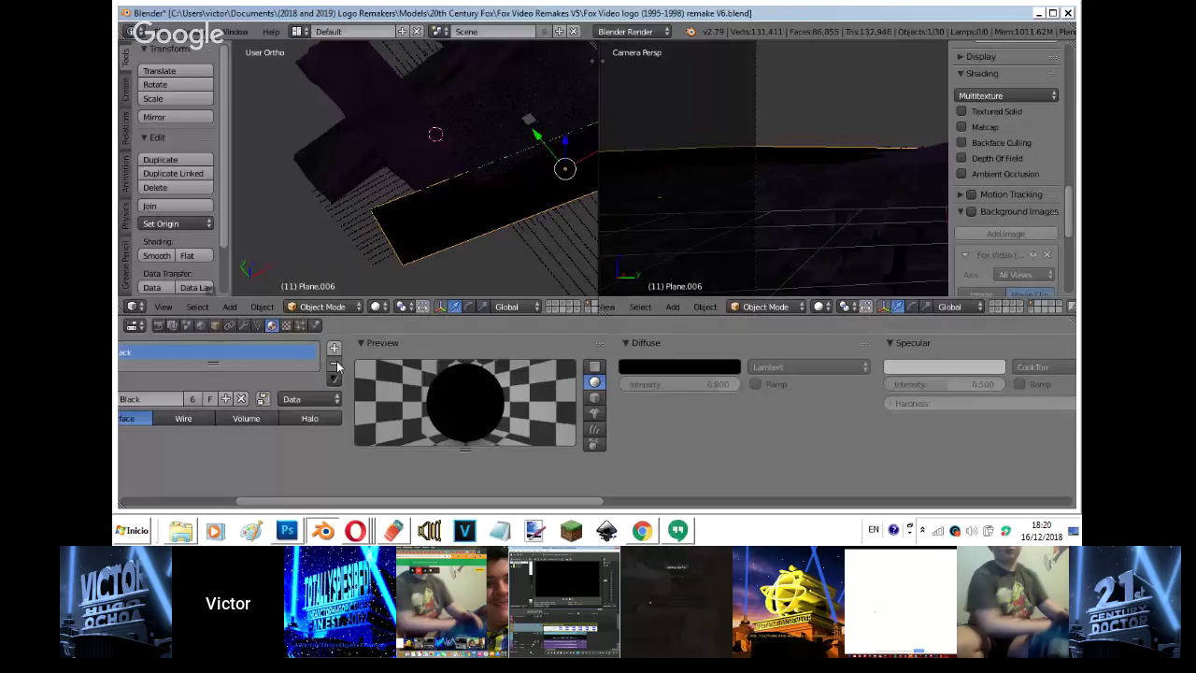
# - Look at the YouTube live stream page and the Hangouts call in Opera, and return to Blender
pyautogui.click(355, 530)
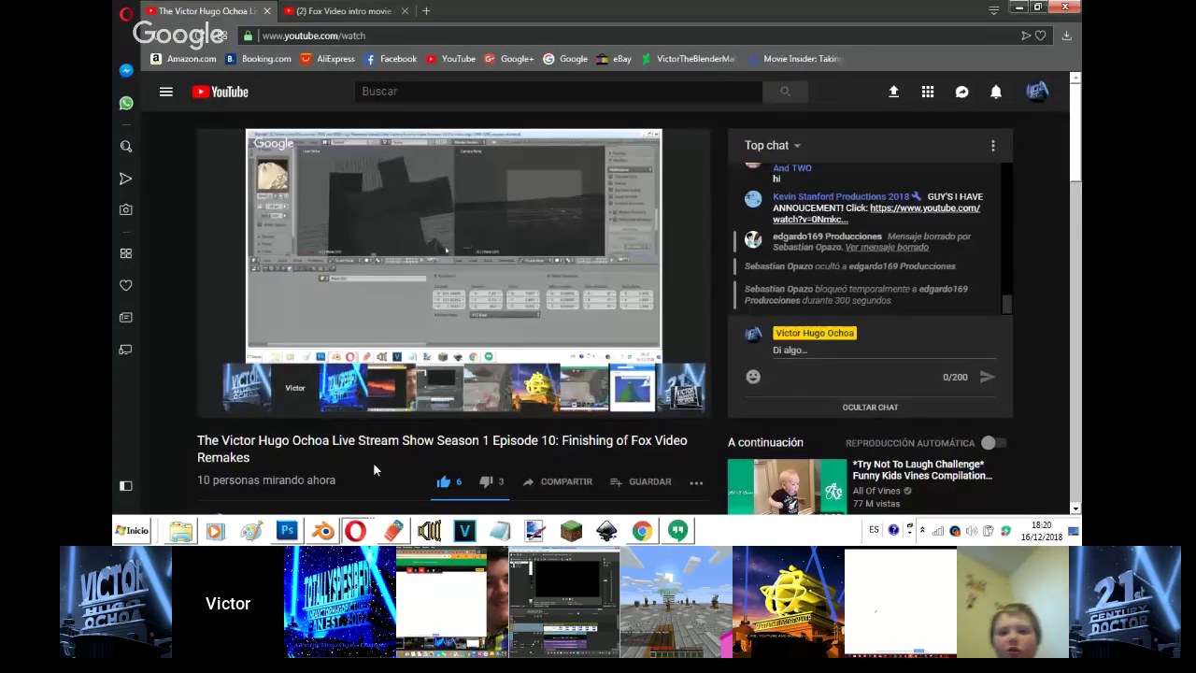
pyautogui.hotkey('alt', 'Tab')
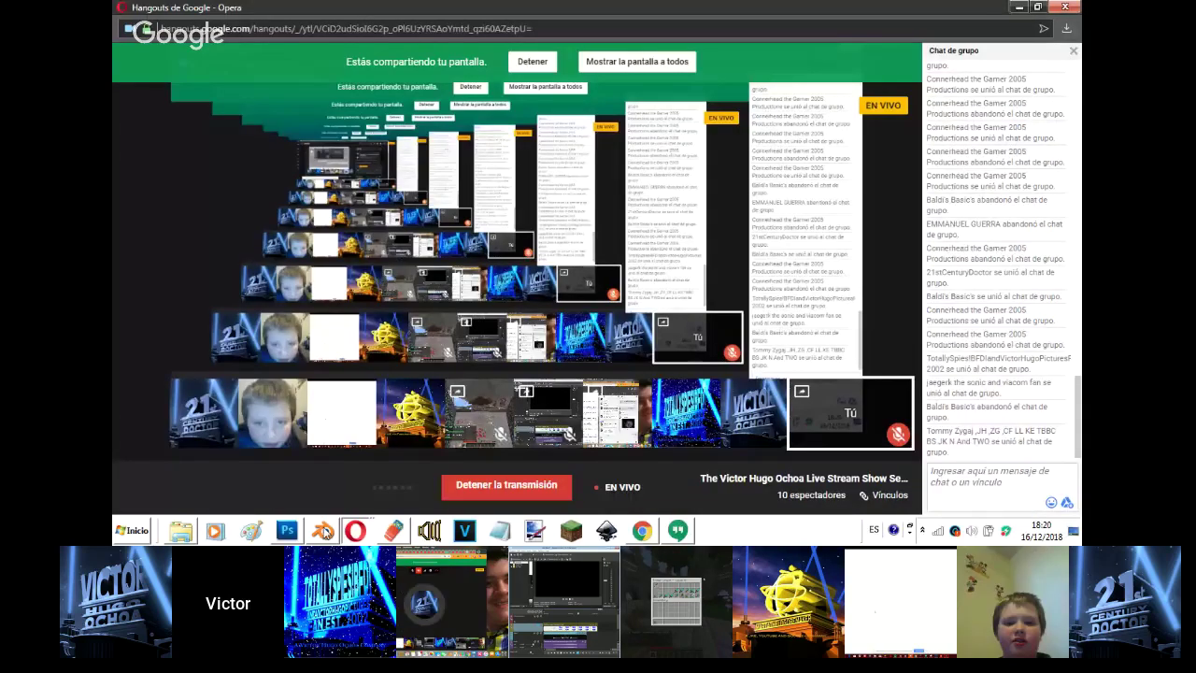
pyautogui.hotkey('alt', 'Tab')
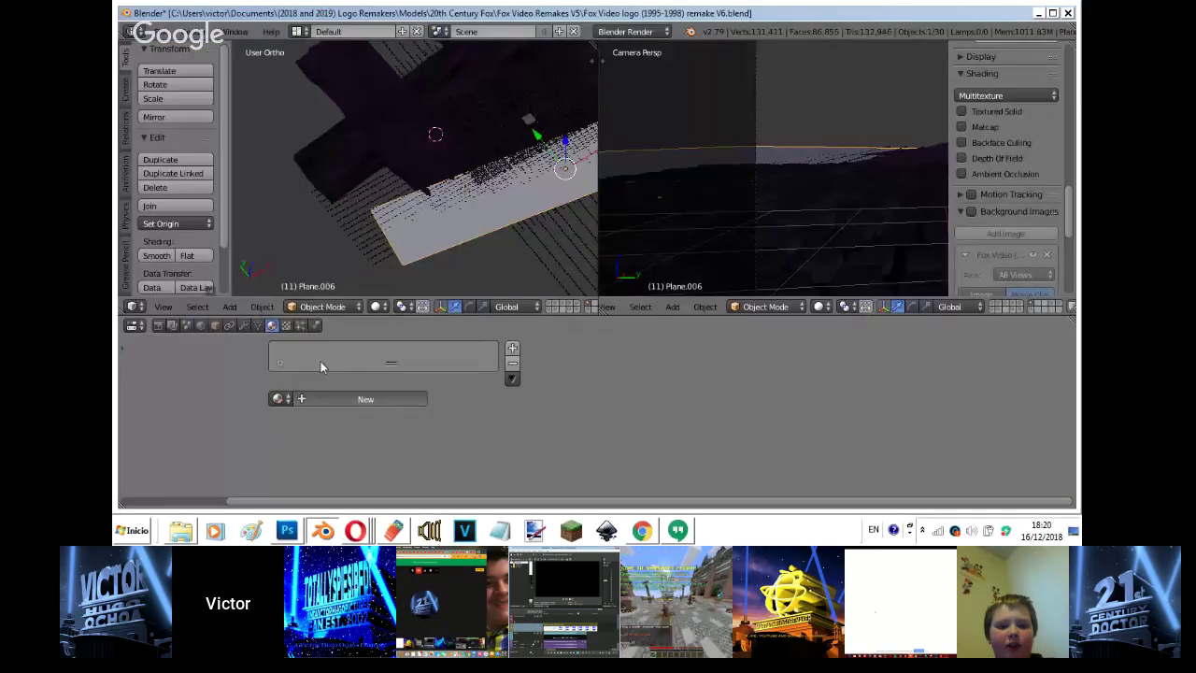
# - Add a new material named Water to the ground plane
pyautogui.click(365, 399)
pyautogui.doubleClick(322, 351)
pyautogui.write('w')
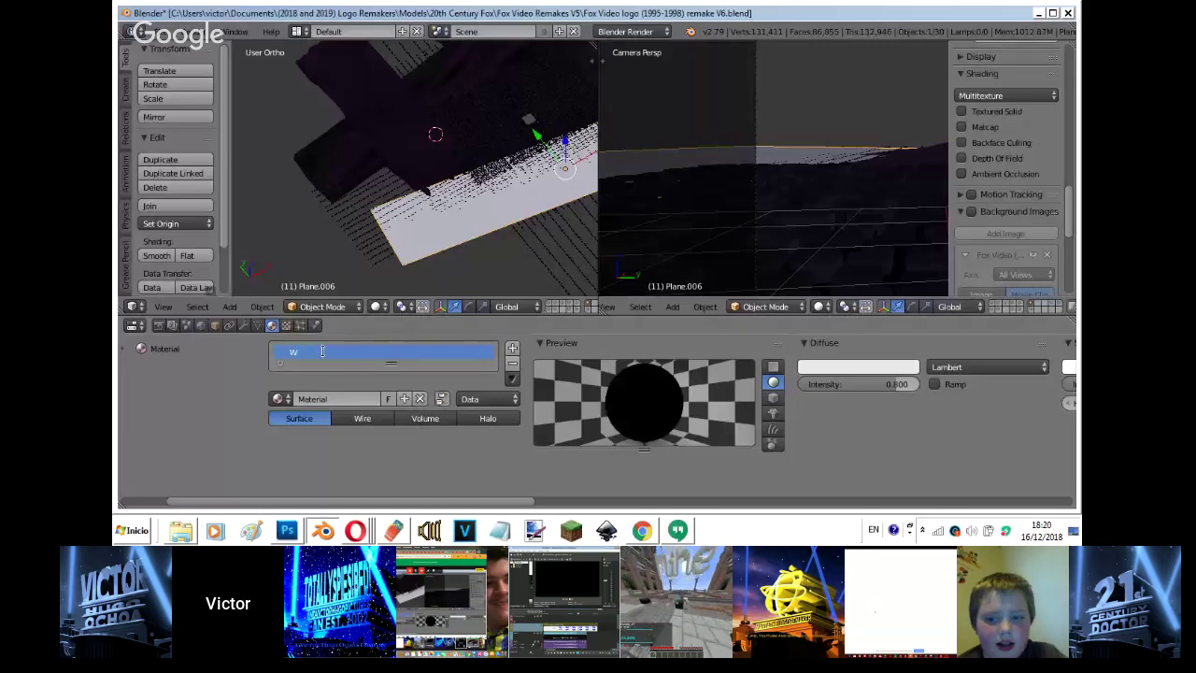
pyautogui.write('ater')
pyautogui.press('Return')
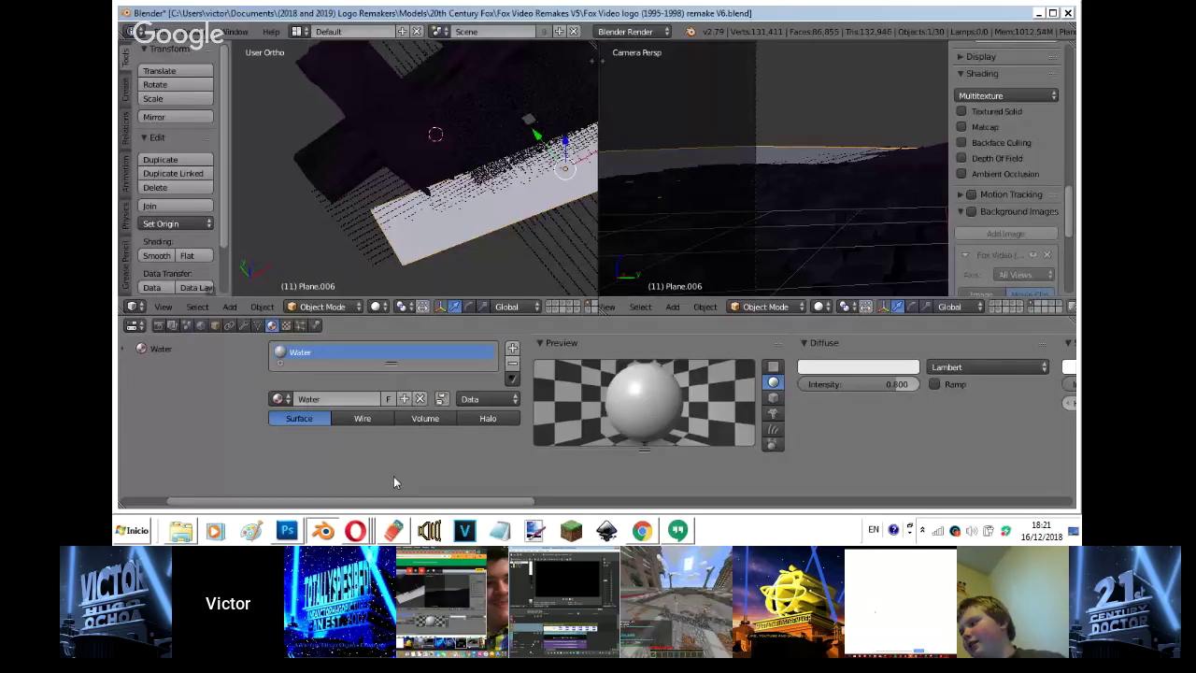
# - Set the Water material's diffuse colour to blue (R 0.057, G 0.163, B 0.800) and make it shadeless
pyautogui.click(858, 366)
pyautogui.click(885, 189)
pyautogui.click(891, 185)
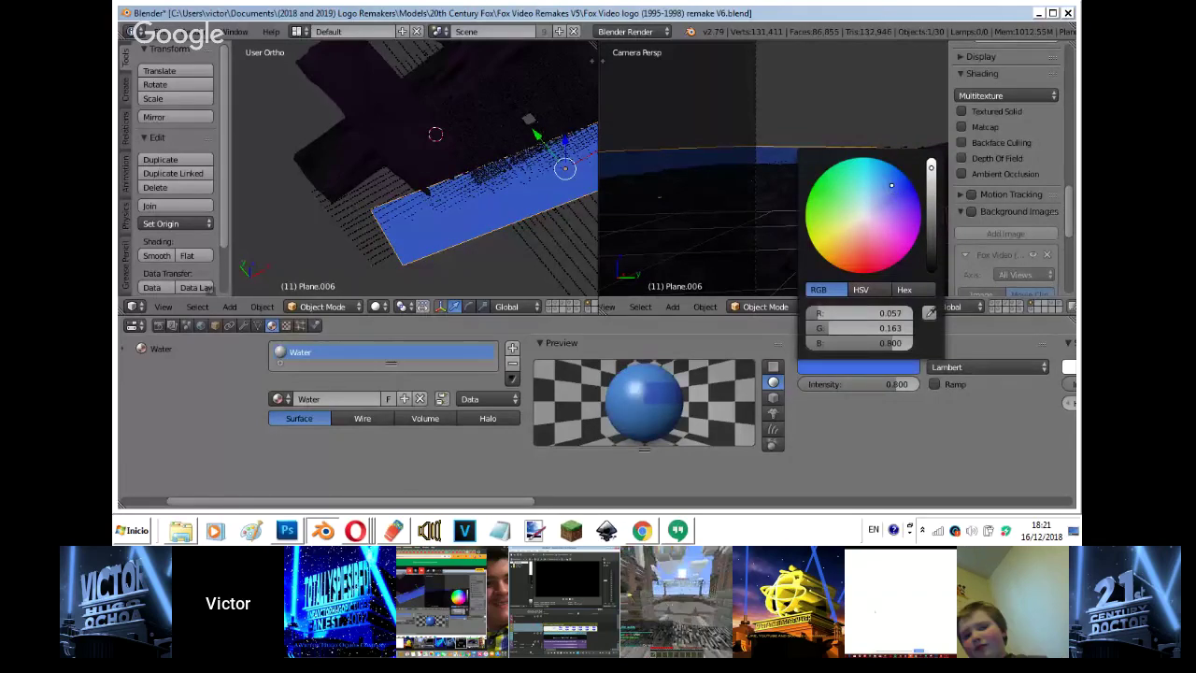
pyautogui.moveTo(830, 456); pyautogui.dragTo(781, 458, button='middle')
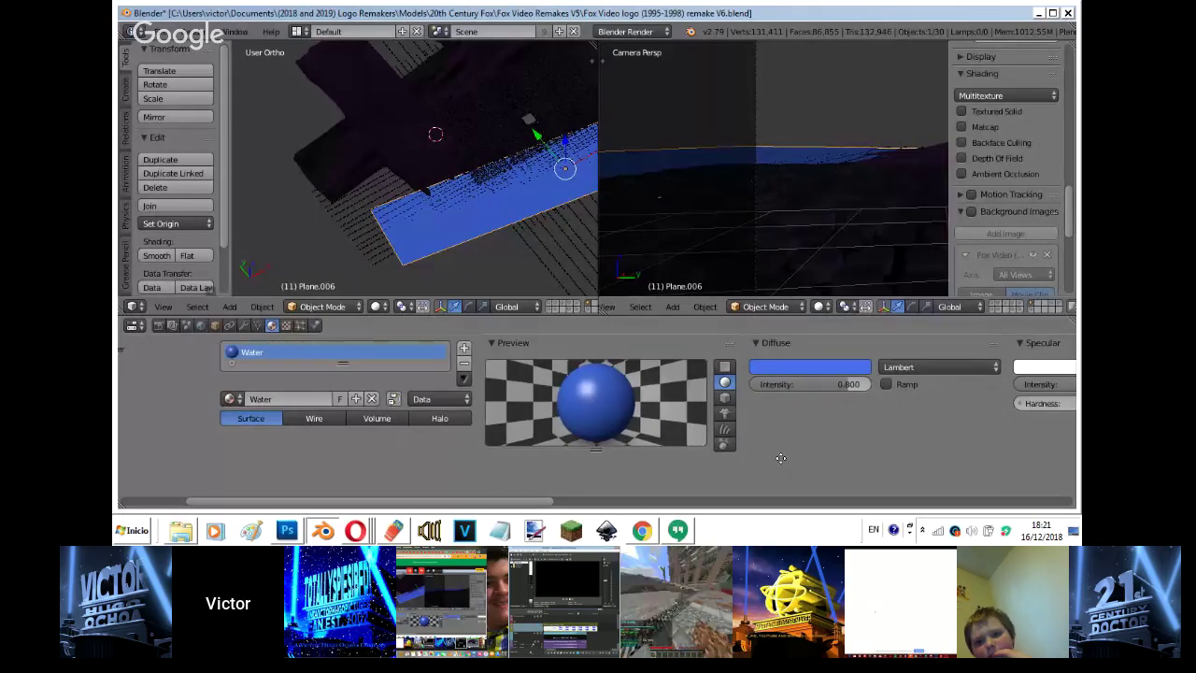
pyautogui.scroll(-5, 780, 458)
# - Check the blue plane in rendered shading and play the animation through the camera view up to frame 134
pyautogui.hotkey('shift', 'z')
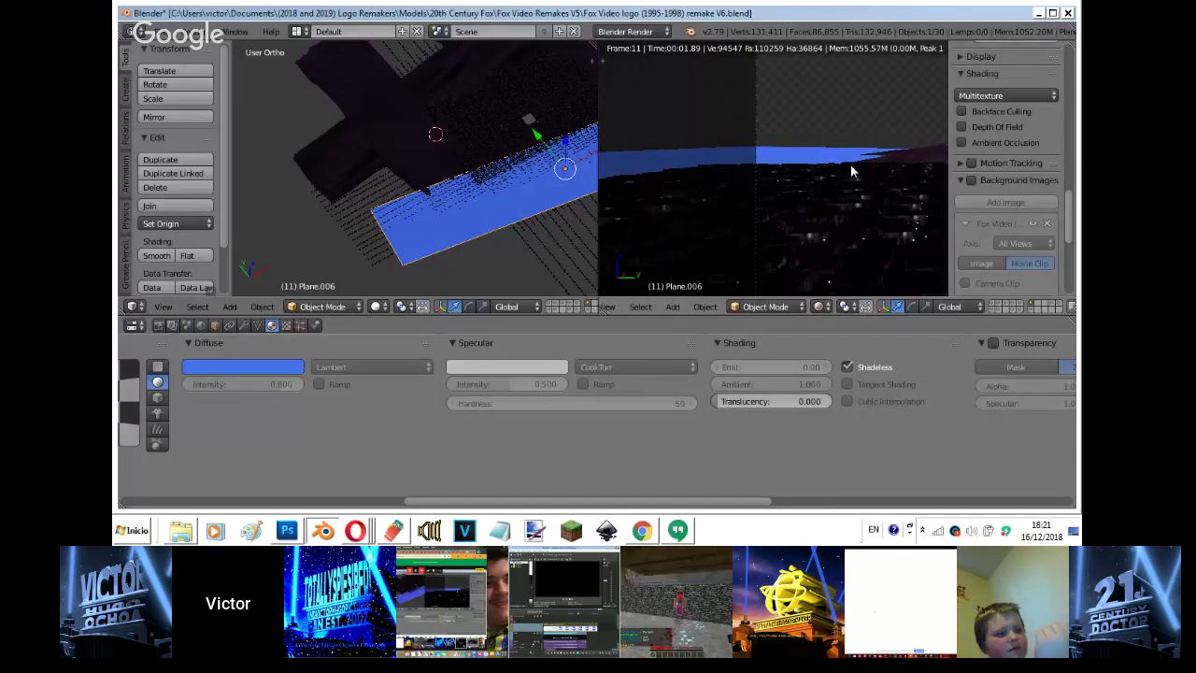
pyautogui.hotkey('shift', 'z')
pyautogui.hotkey('alt', 'a')
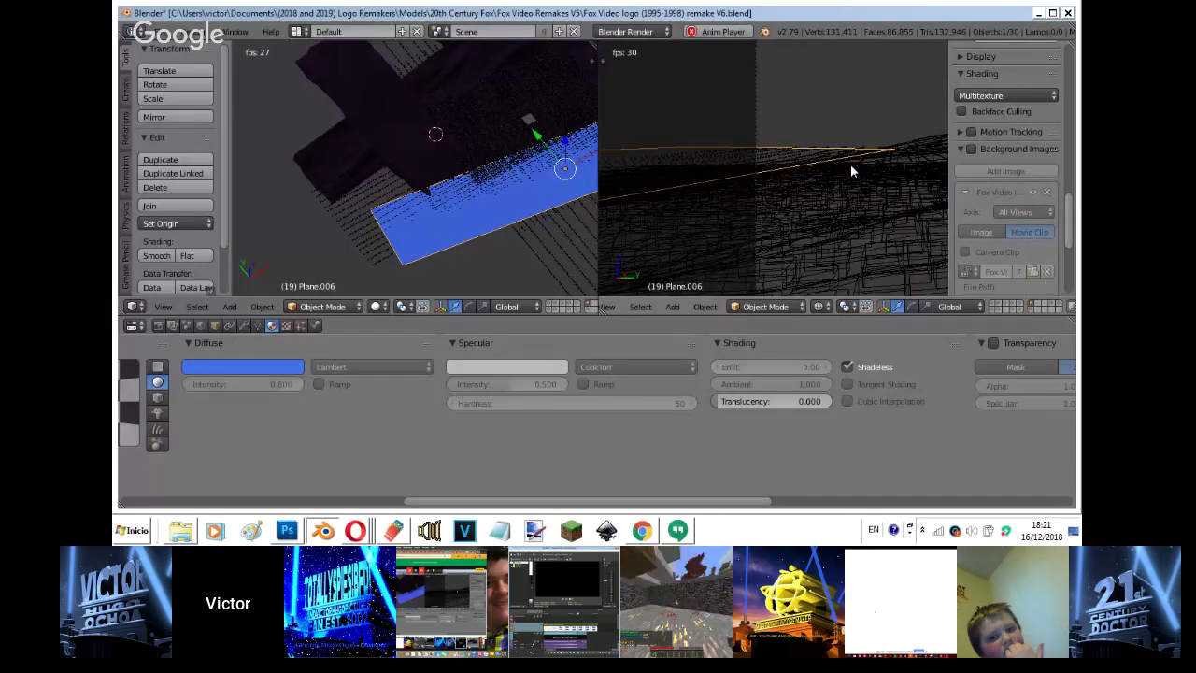
pyautogui.hotkey('alt', 'a')
pyautogui.hotkey('shift', 'z')
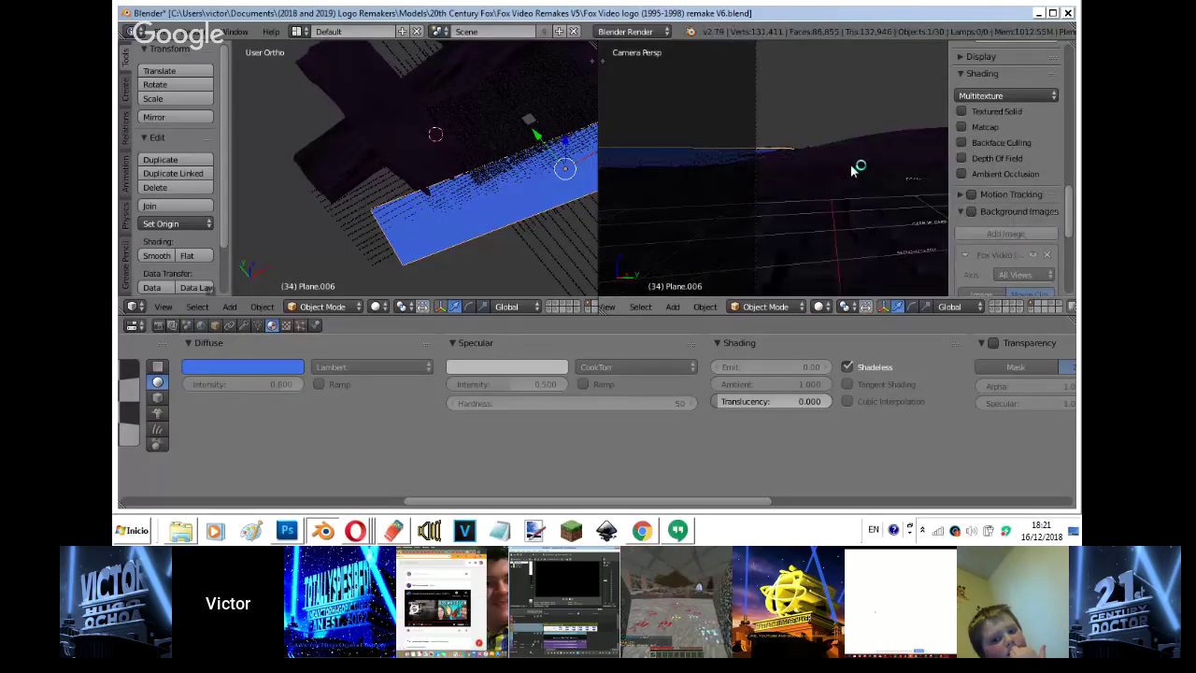
pyautogui.hotkey('shift', 'z')
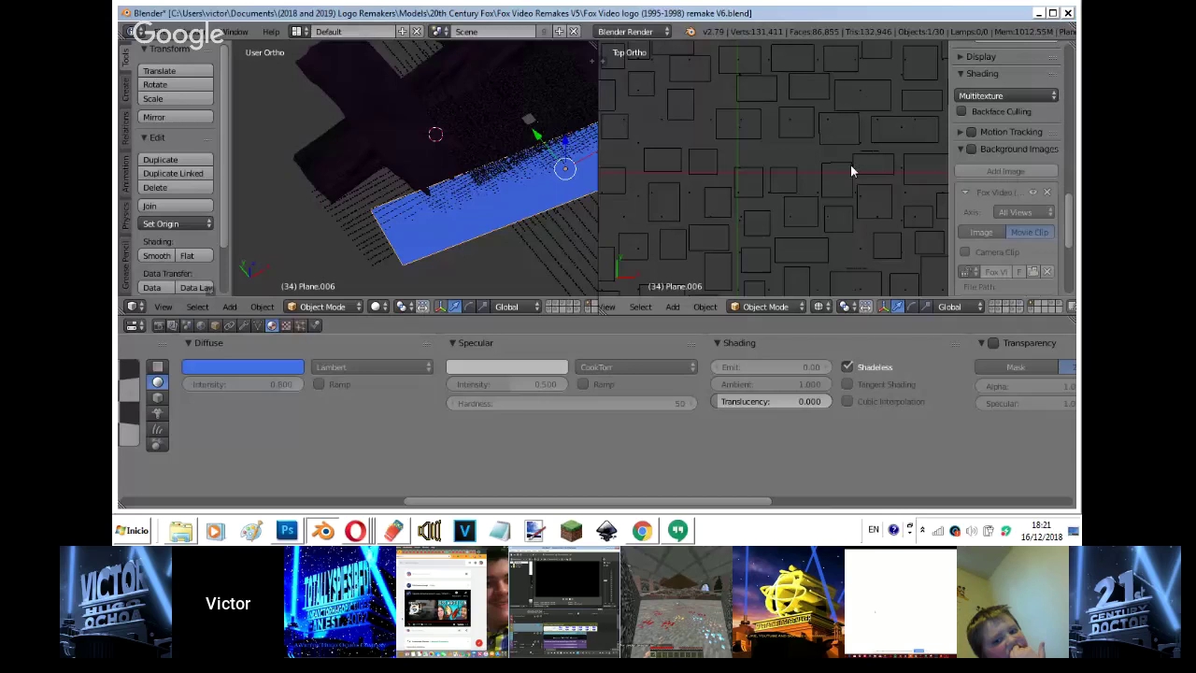
pyautogui.hotkey('alt', 'a')
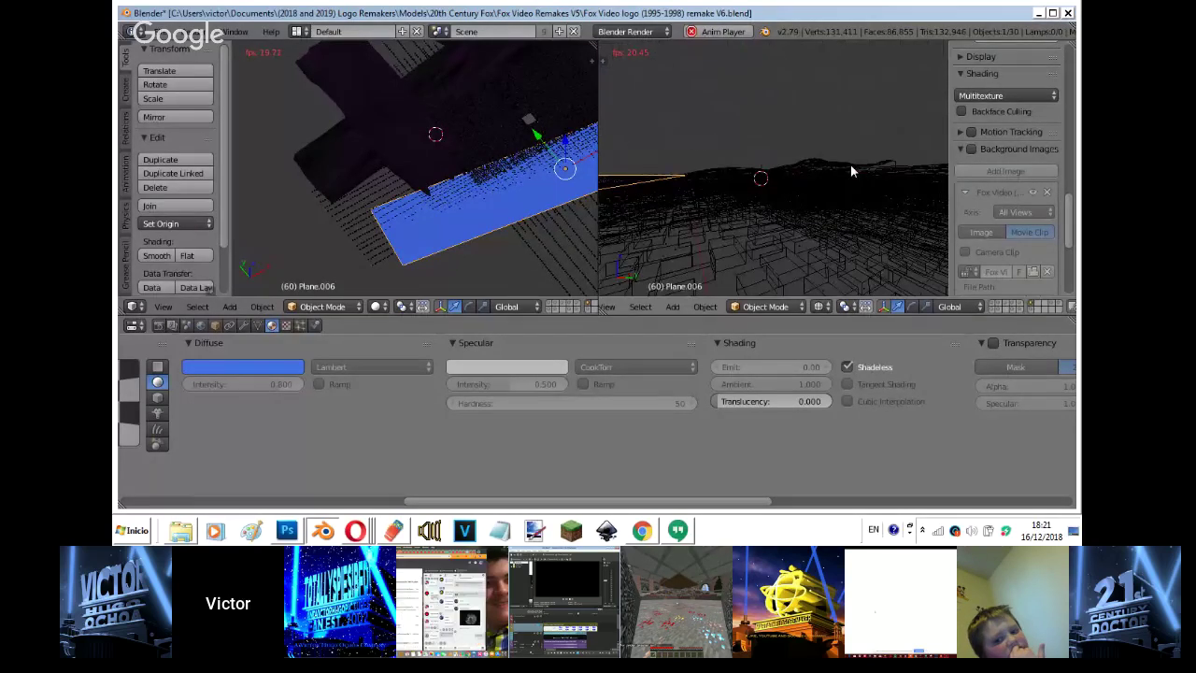
pyautogui.hotkey('alt', 'a')
pyautogui.press('z')
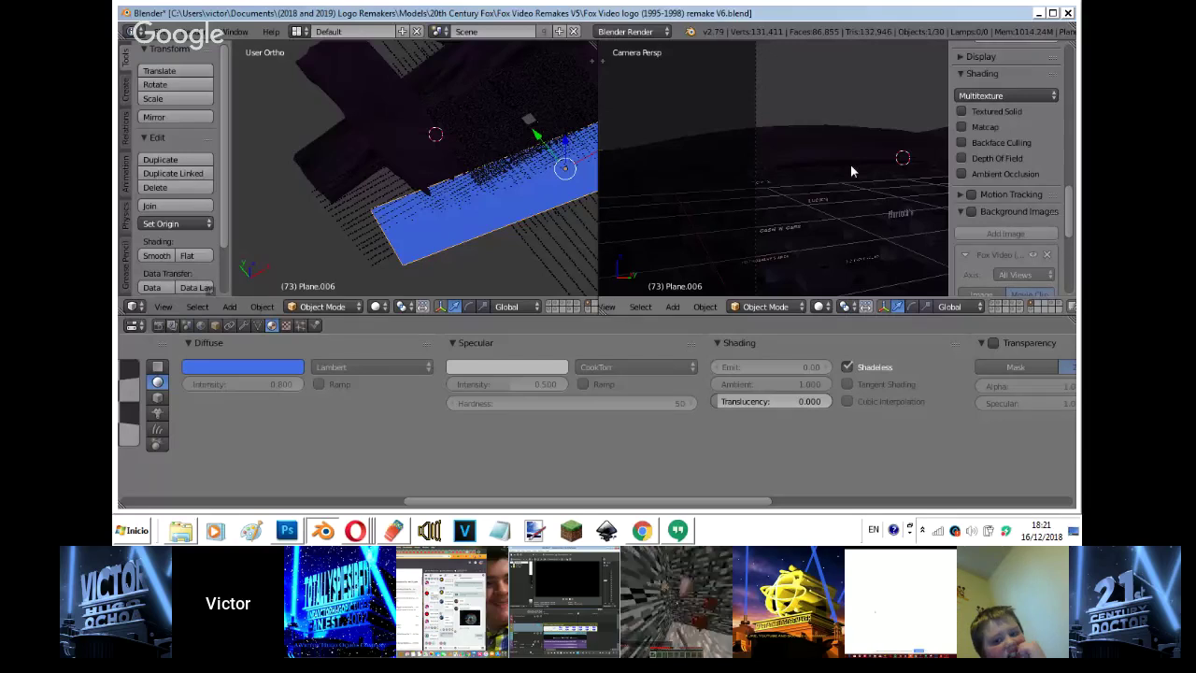
pyautogui.press('Up')
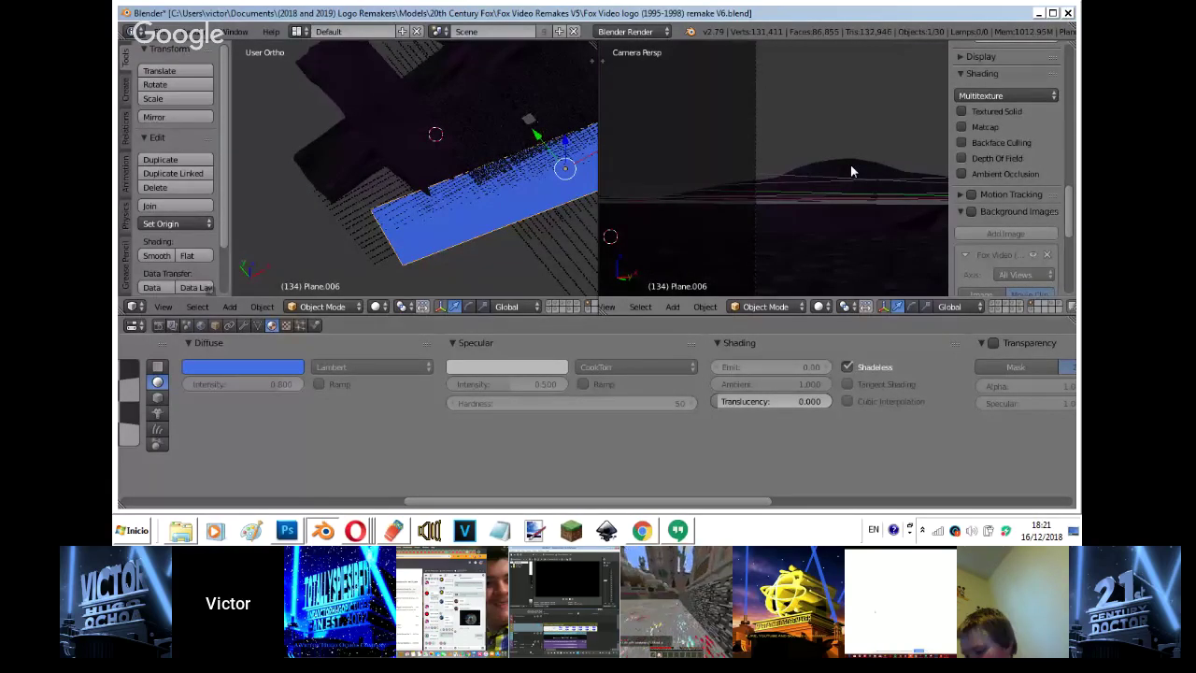
# - In top view, duplicate the slanted terrain piece at the city's far right, rotate the copy and place it at the far left
pyautogui.press('KP_7')
pyautogui.rightClick(496, 154)
pyautogui.scroll(-3, 495, 154)
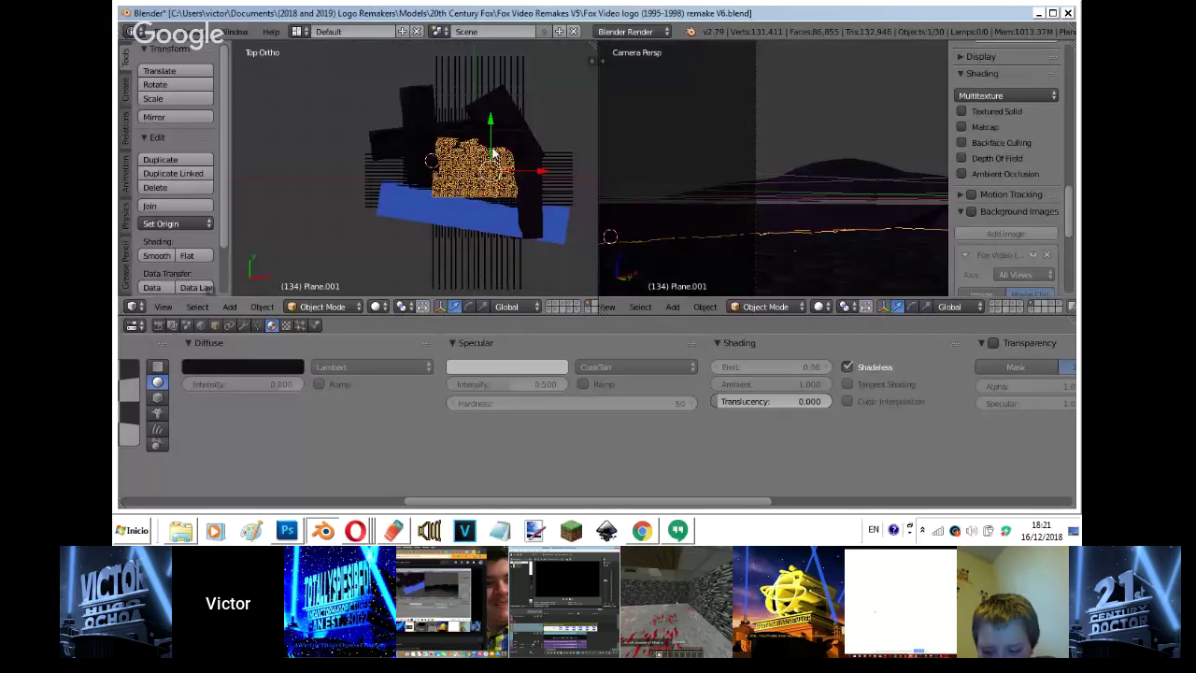
pyautogui.rightClick(493, 110)
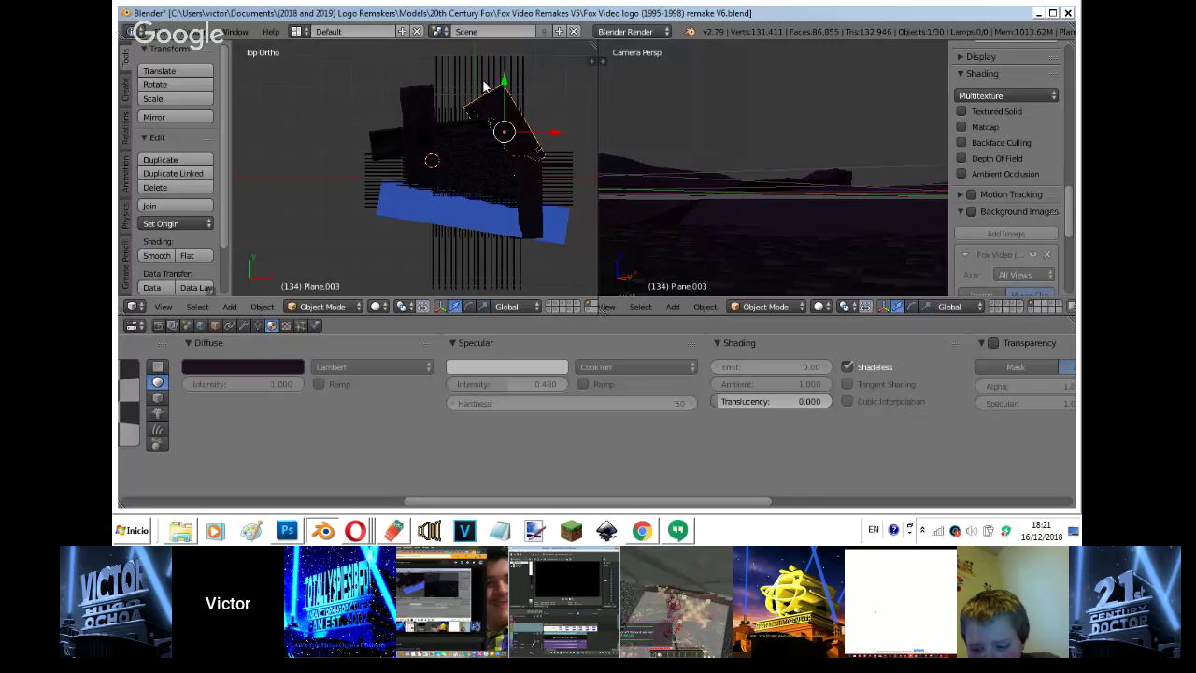
pyautogui.moveTo(546, 97); pyautogui.dragTo(614, 112, button='middle')
pyautogui.press('KP_7')
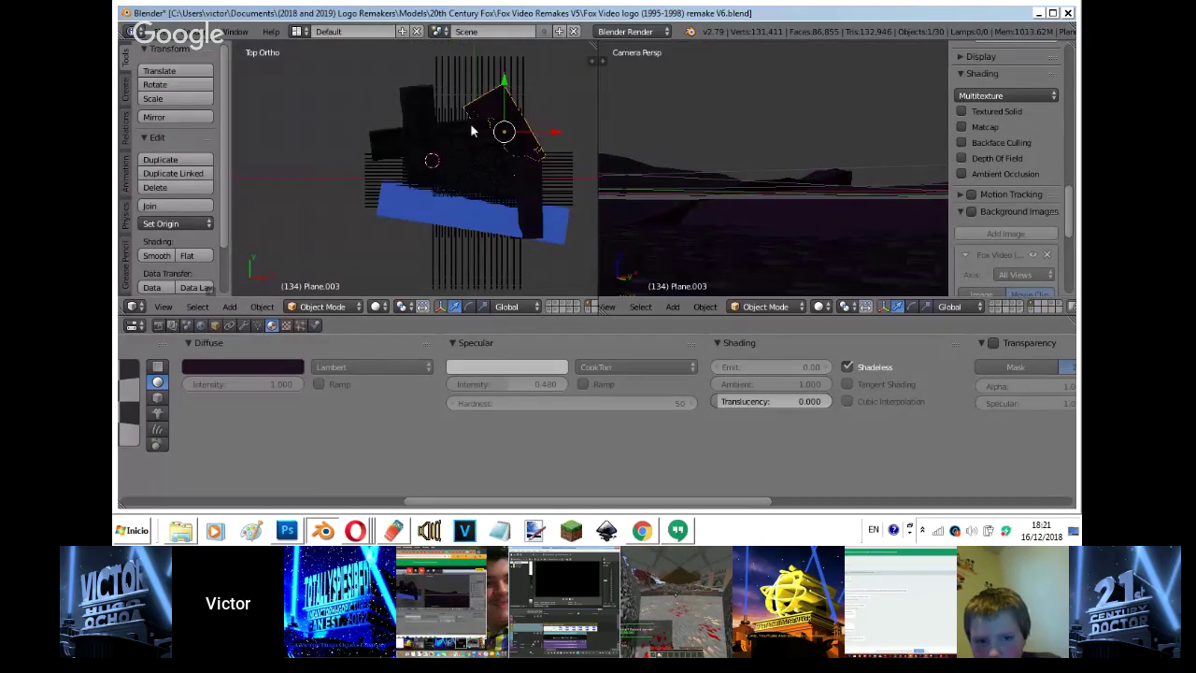
pyautogui.hotkey('shift', 'd')
pyautogui.press('r')
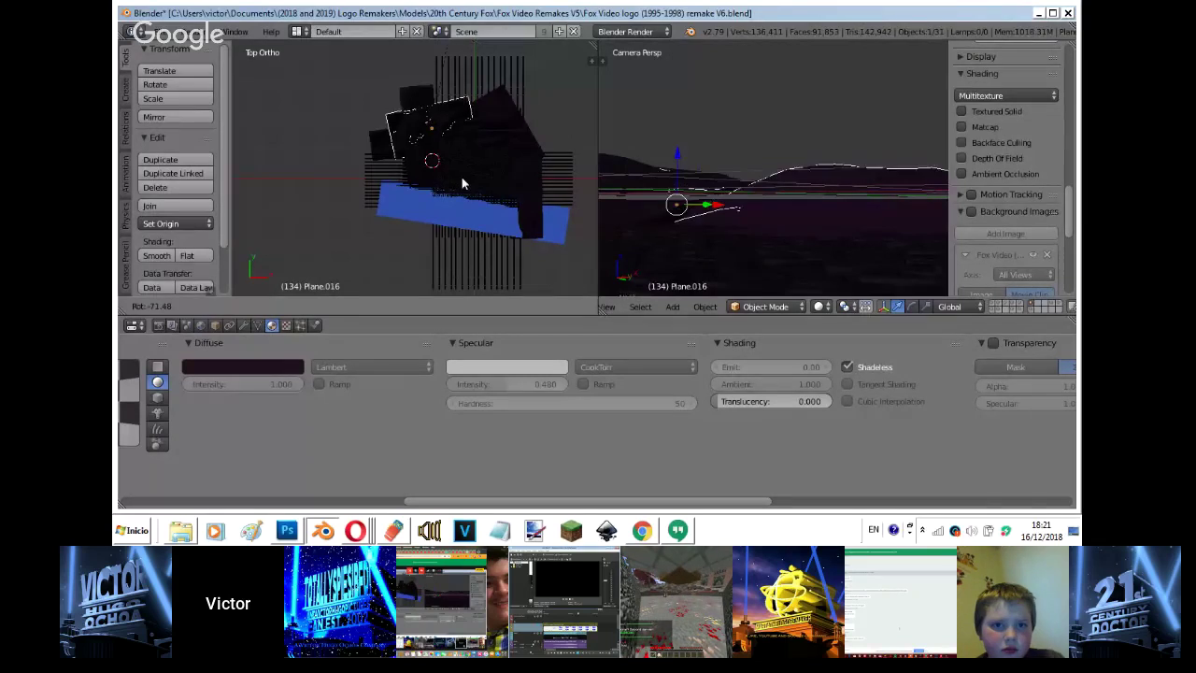
pyautogui.click(485, 127)
pyautogui.press('g')
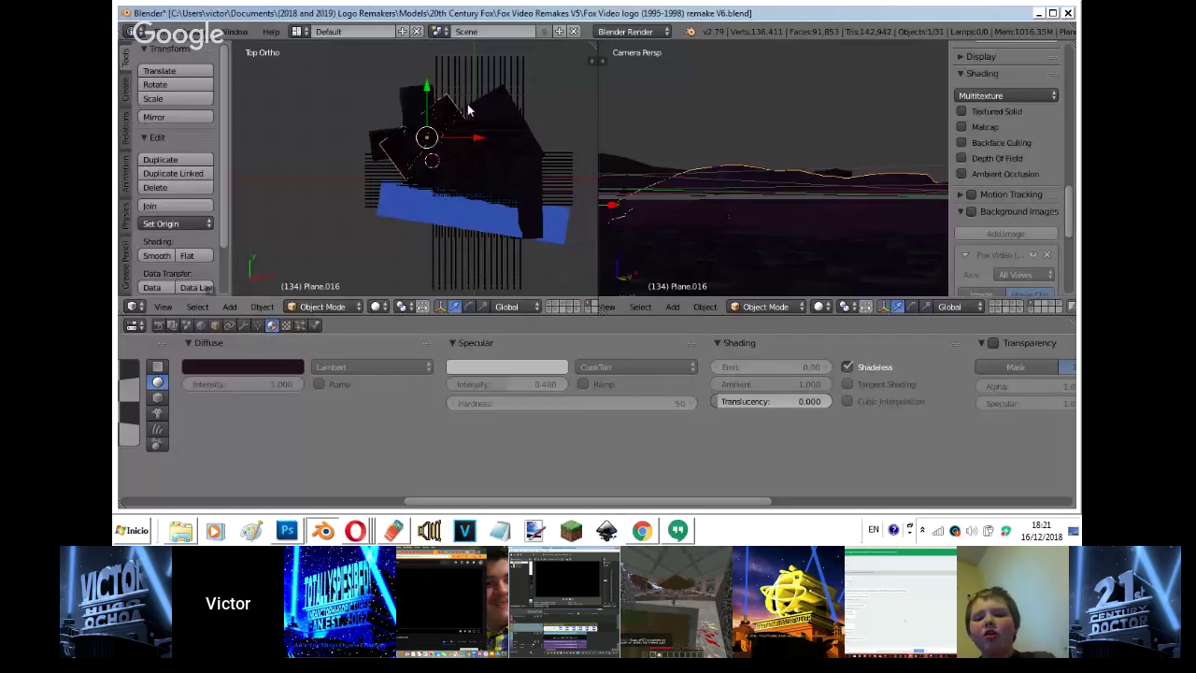
# - Duplicate the wide terrain strip behind the city, move the copy farther back and raise it in front view
pyautogui.rightClick(468, 110)
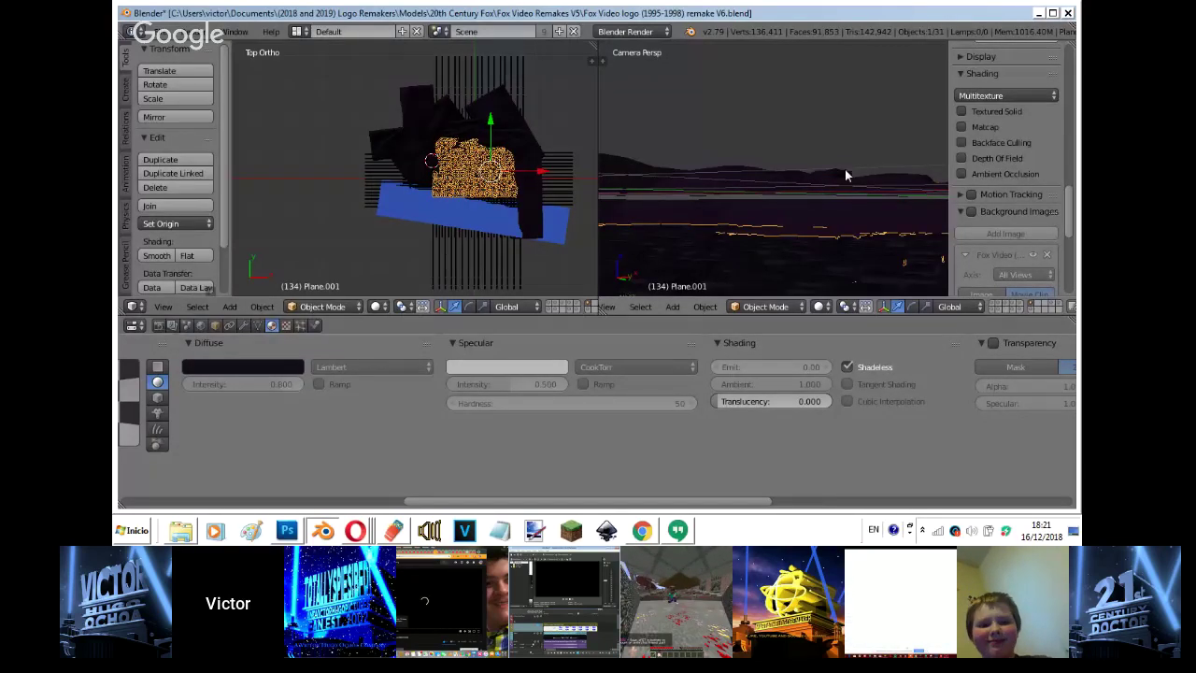
pyautogui.rightClick(472, 130)
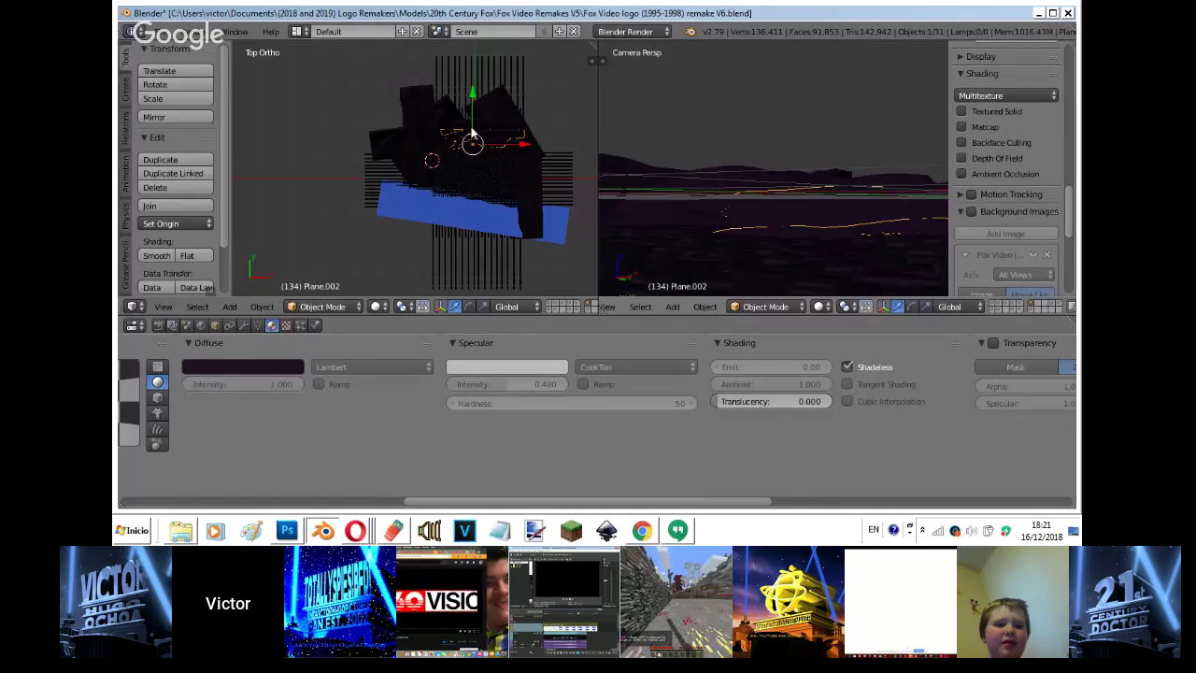
pyautogui.hotkey('shift', 'd')
pyautogui.click(458, 85)
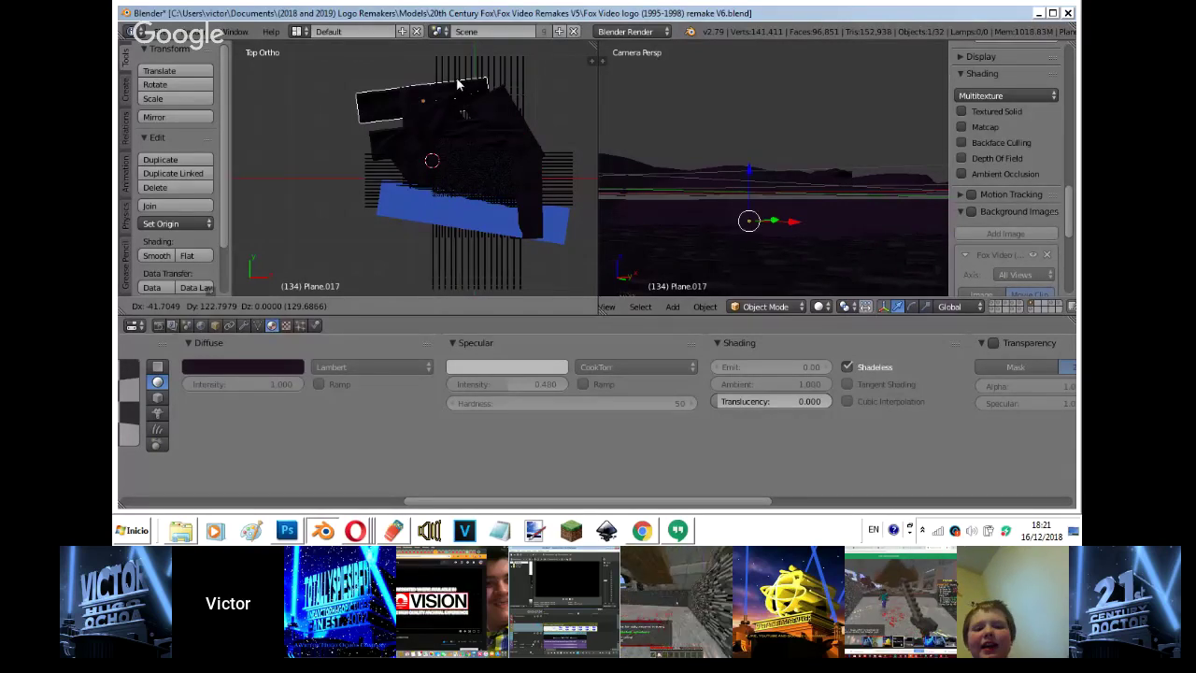
pyautogui.press('KP_1')
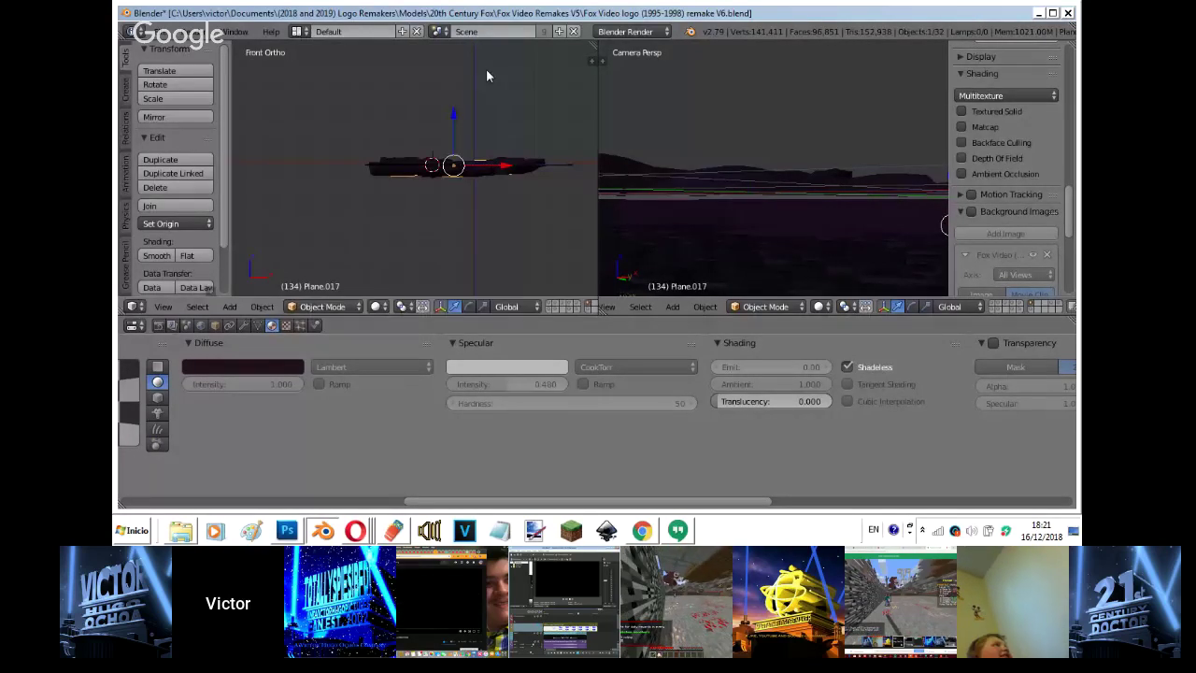
pyautogui.press('g')
pyautogui.click(486, 66)
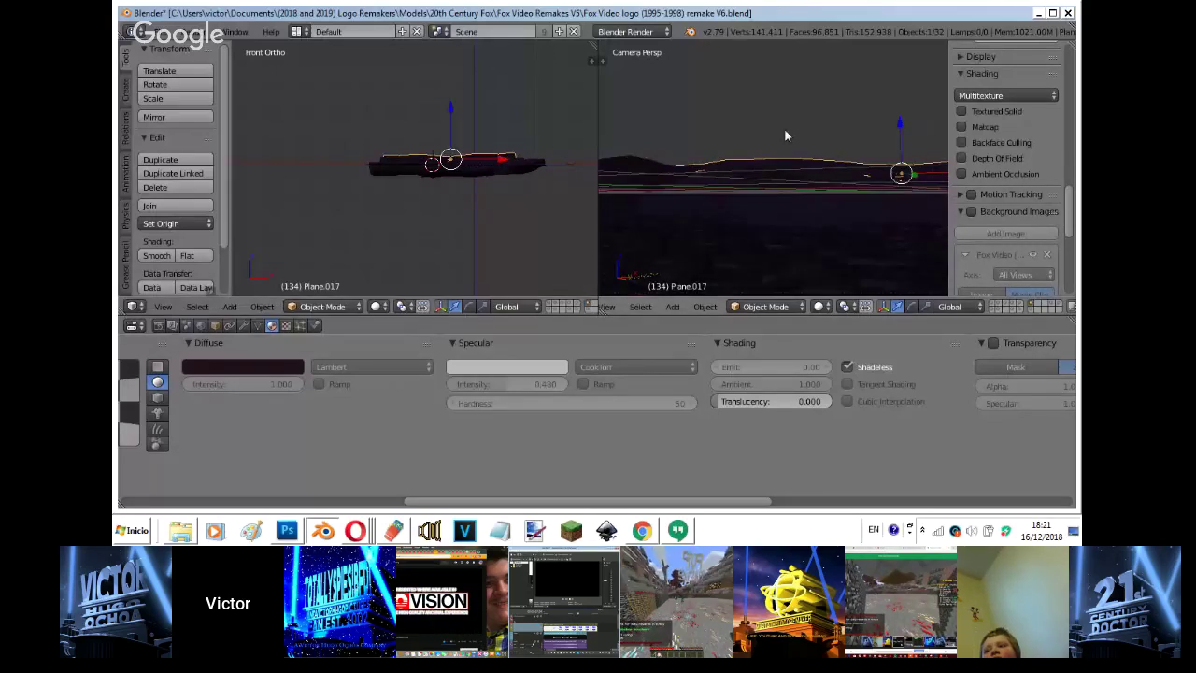
# - Examine the terrain pieces behind the city in the camera view and preview them in rendered shading
pyautogui.moveTo(785, 130); pyautogui.dragTo(806, 135, button='right')
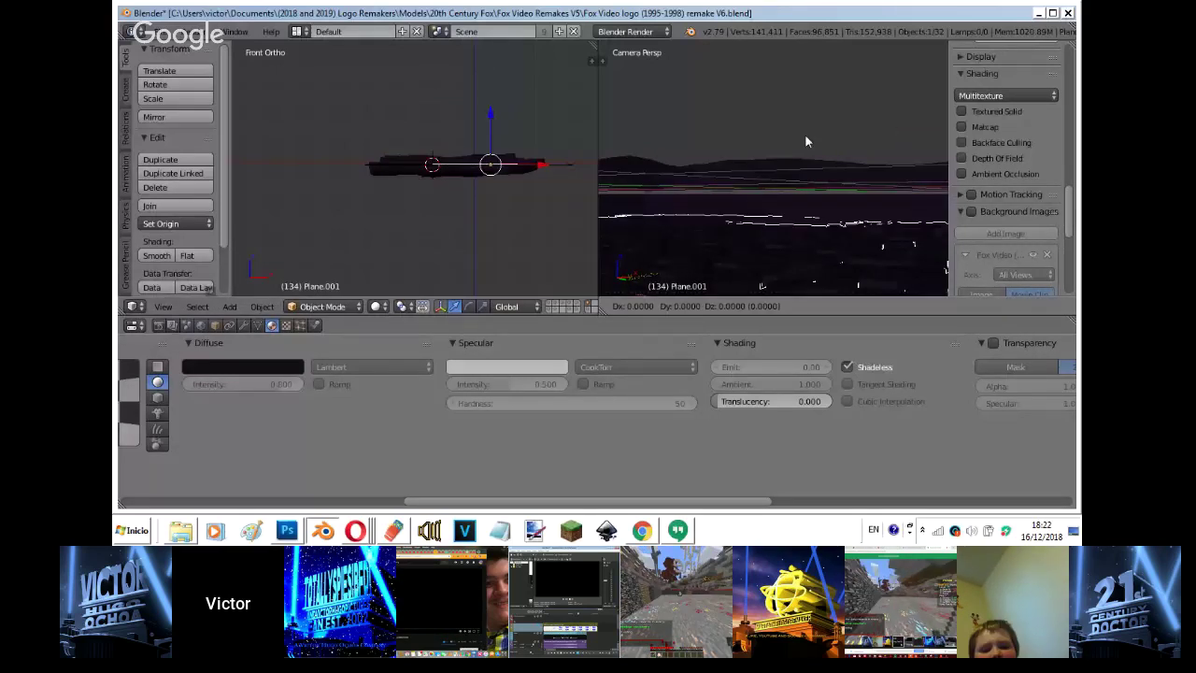
pyautogui.click(805, 135)
pyautogui.rightClick(810, 206)
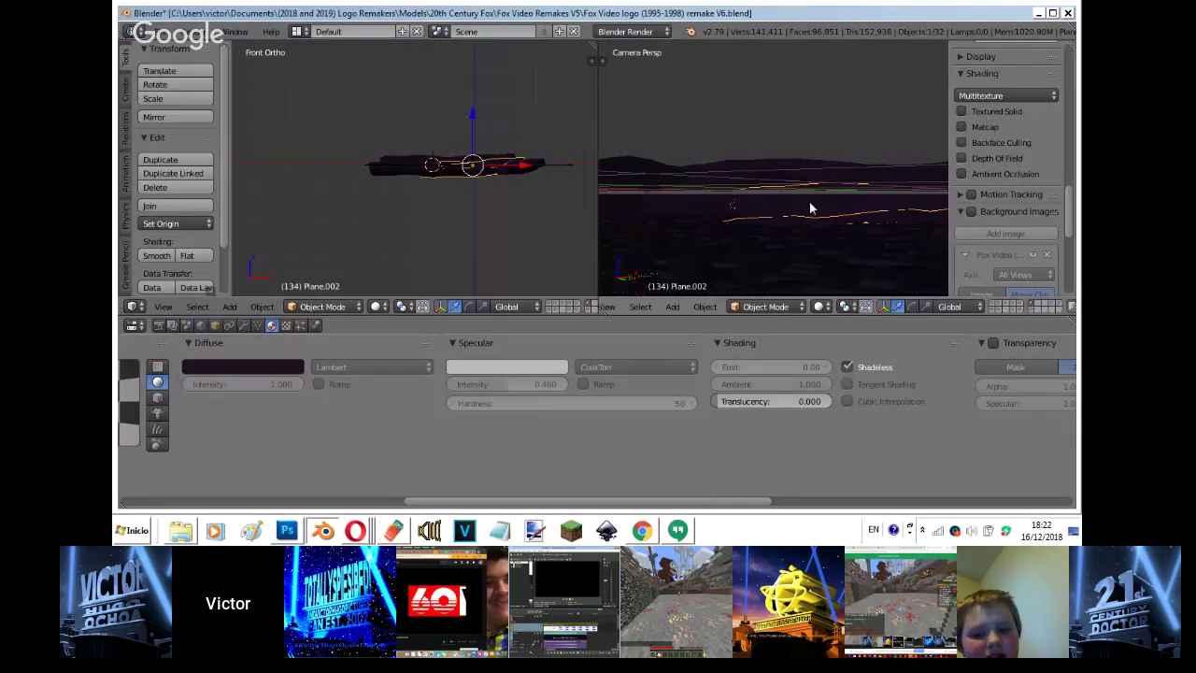
pyautogui.press('g')
pyautogui.click(812, 211)
pyautogui.keyDown('shift'); pyautogui.moveTo(812, 211); pyautogui.dragTo(907, 229, button='middle'); pyautogui.keyUp('shift')
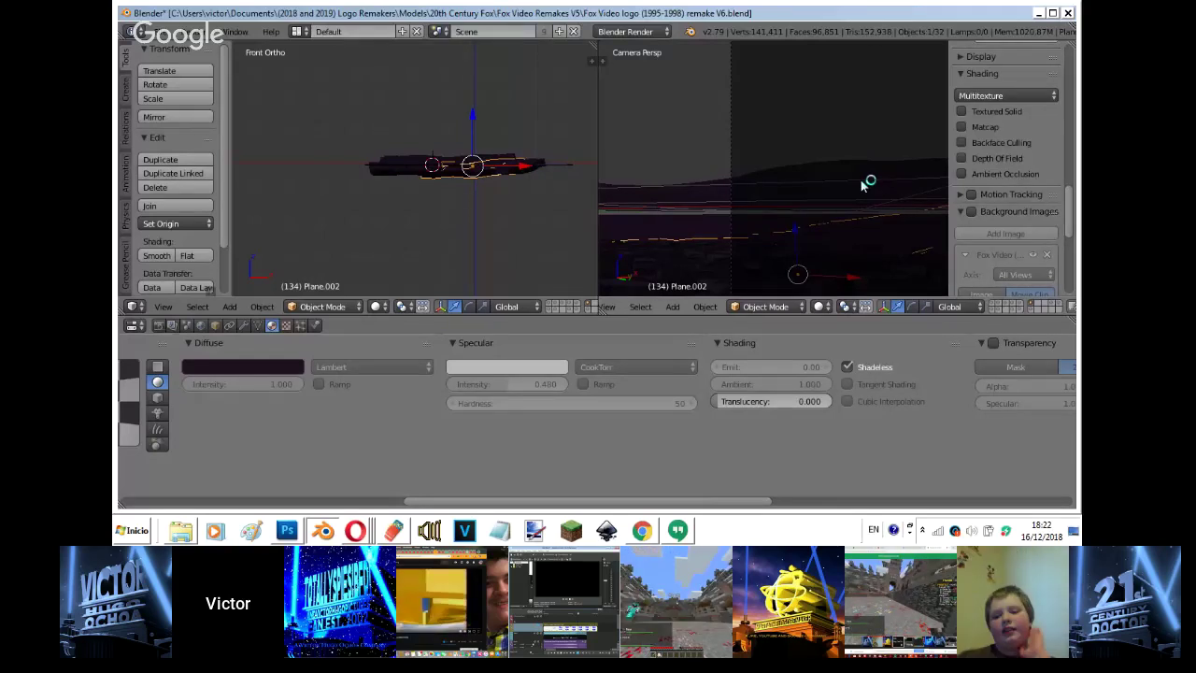
pyautogui.hotkey('shift', 'z')
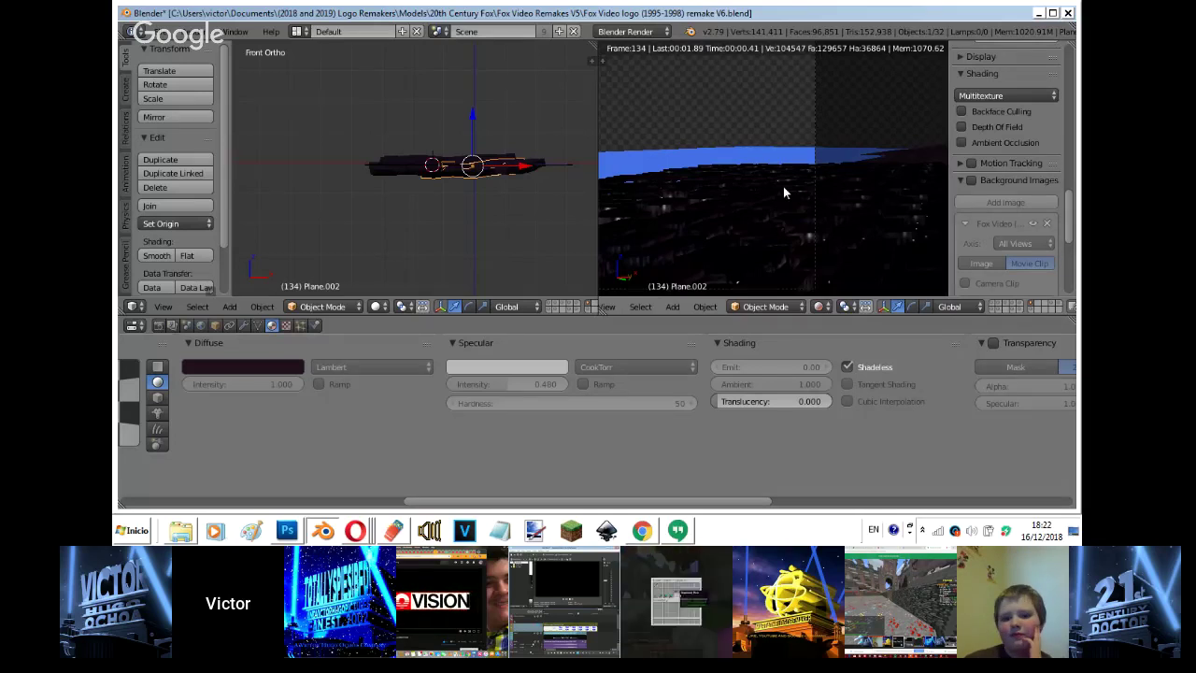
pyautogui.hotkey('shift', 'z')
# - In top view, edit the blue water plane and pull its upper-left corner vertex down along the Y axis
pyautogui.press('KP_7')
pyautogui.rightClick(472, 215)
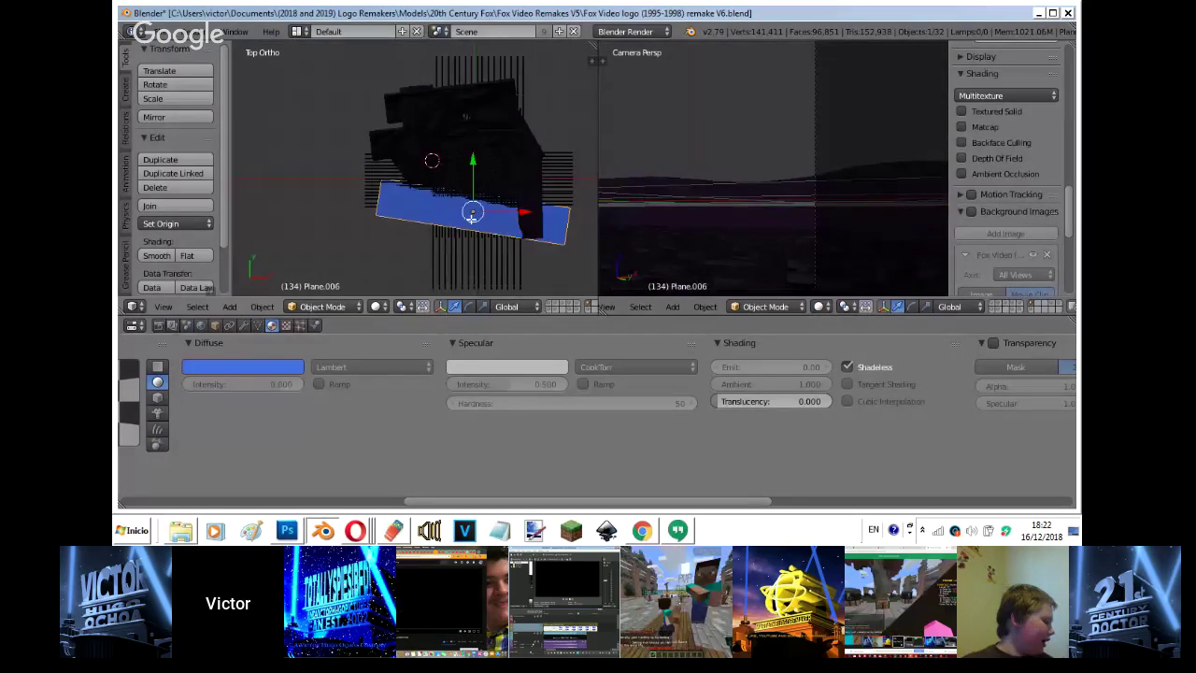
pyautogui.press('Tab')
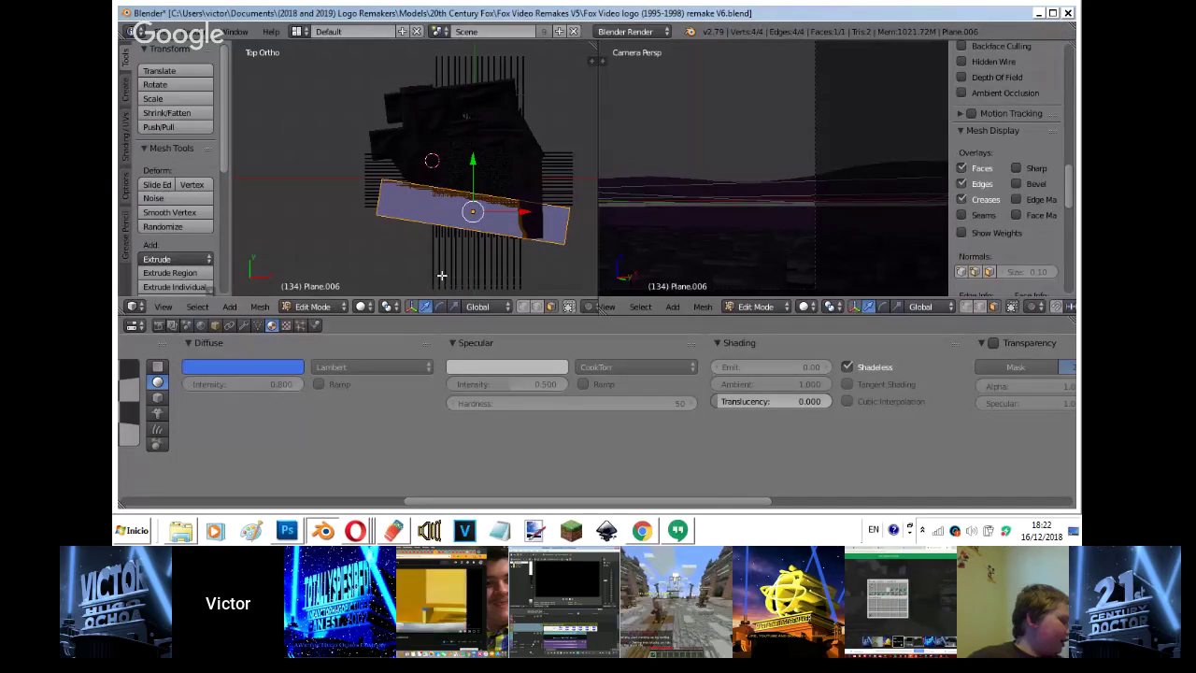
pyautogui.rightClick(381, 177)
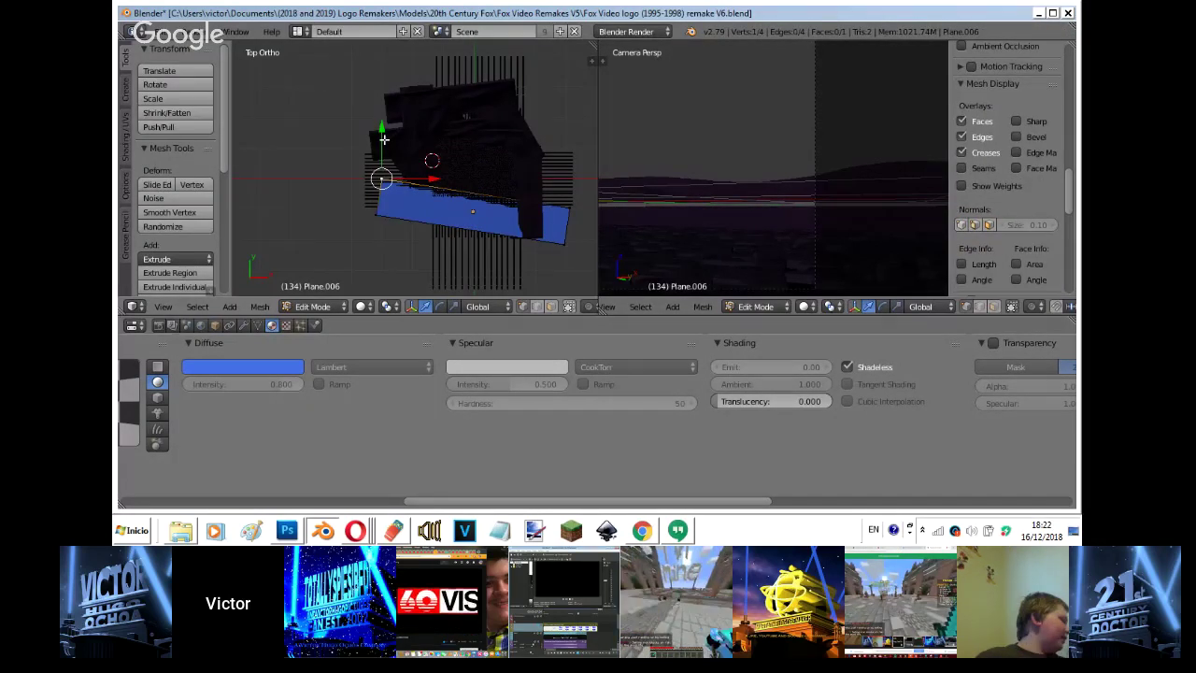
pyautogui.moveTo(384, 139)
pyautogui.mouseDown()
pyautogui.moveTo(390, 182)
pyautogui.moveTo(400, 151)
pyautogui.mouseUp()
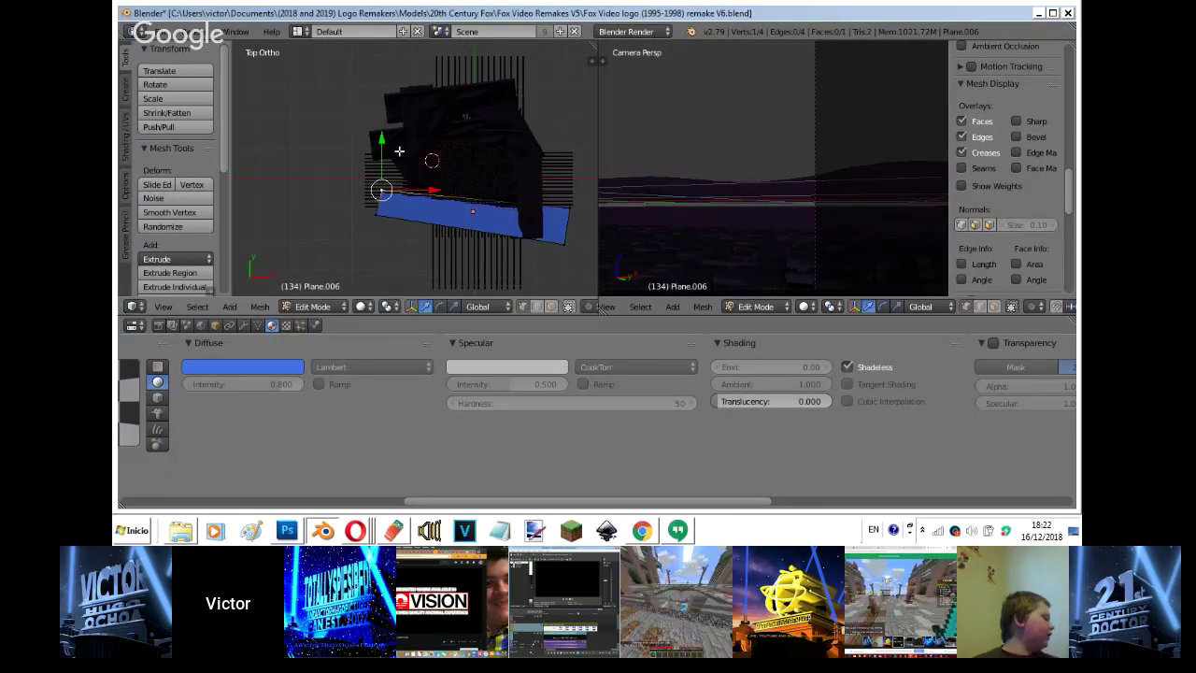
pyautogui.press('Tab')
# - Inspect the water plane up close from the top and look at the last render result
pyautogui.press('KP_Decimal')
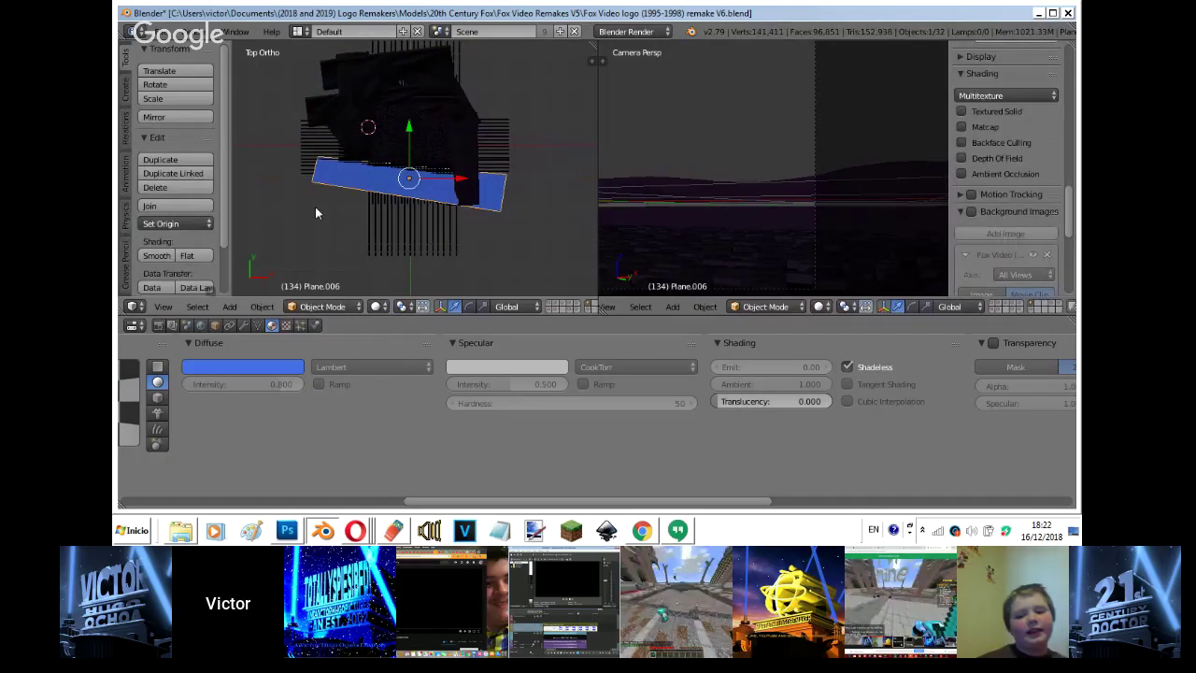
pyautogui.scroll(5, 316, 207)
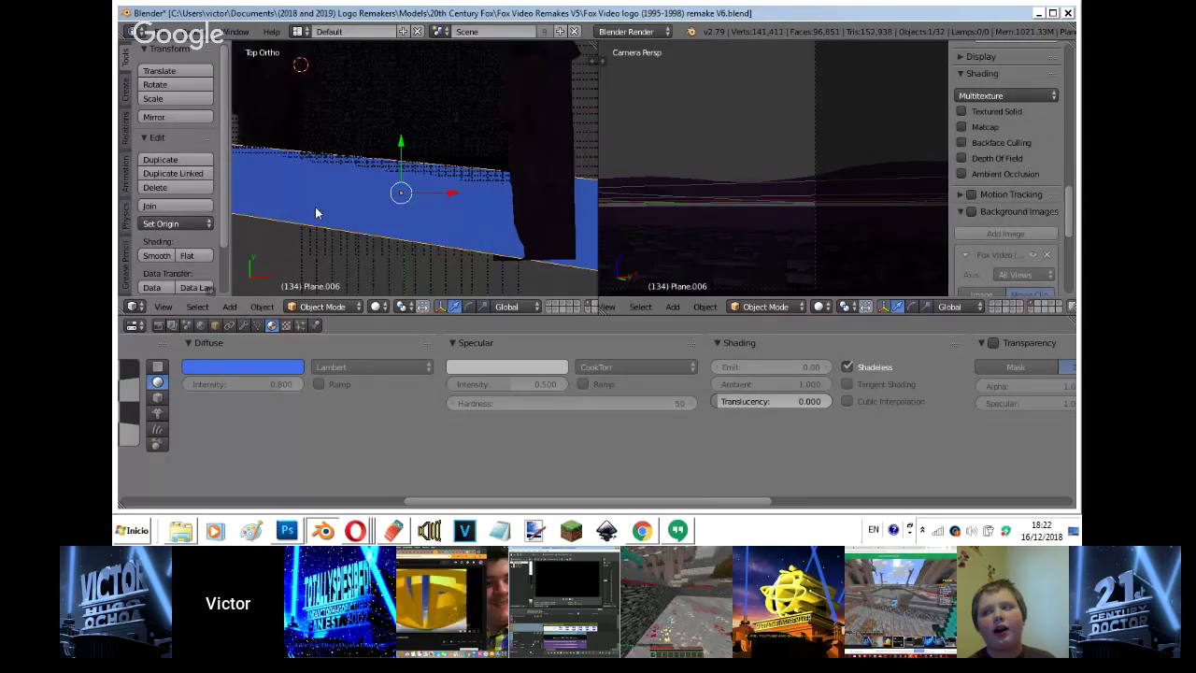
pyautogui.press('Tab')
pyautogui.scroll(-1, 316, 208)
pyautogui.keyDown('shift'); pyautogui.moveTo(316, 207); pyautogui.dragTo(261, 288, button='middle'); pyautogui.keyUp('shift')
pyautogui.press('Tab')
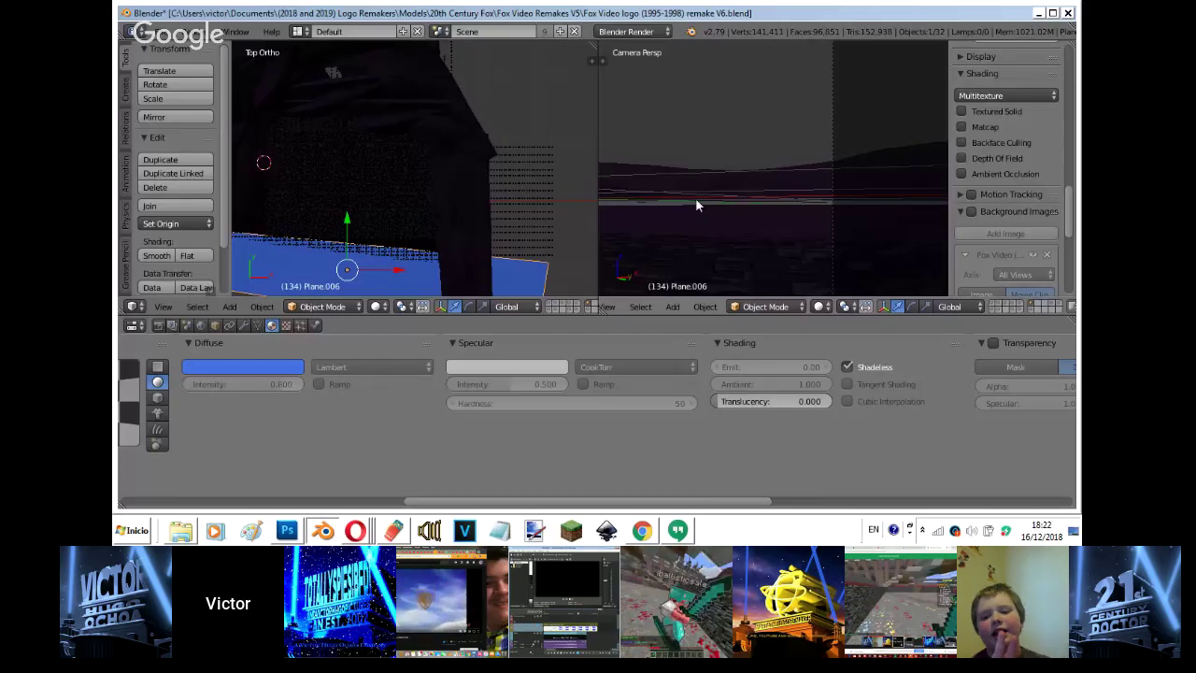
pyautogui.press('F11')
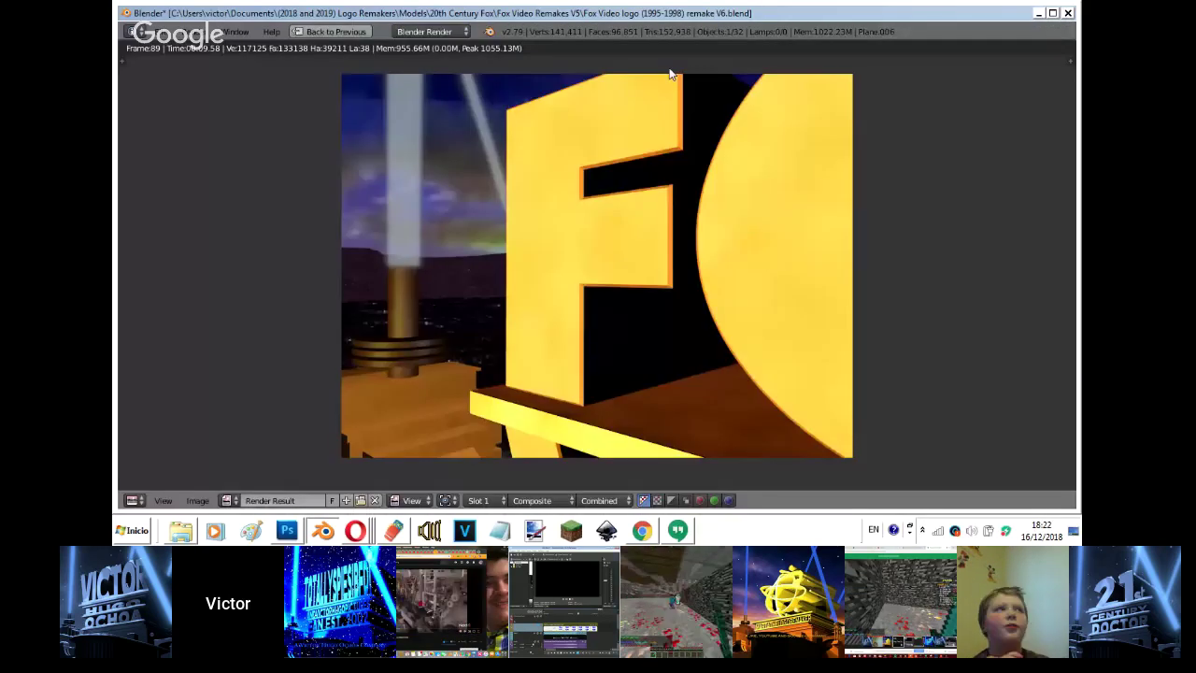
pyautogui.press('F11')
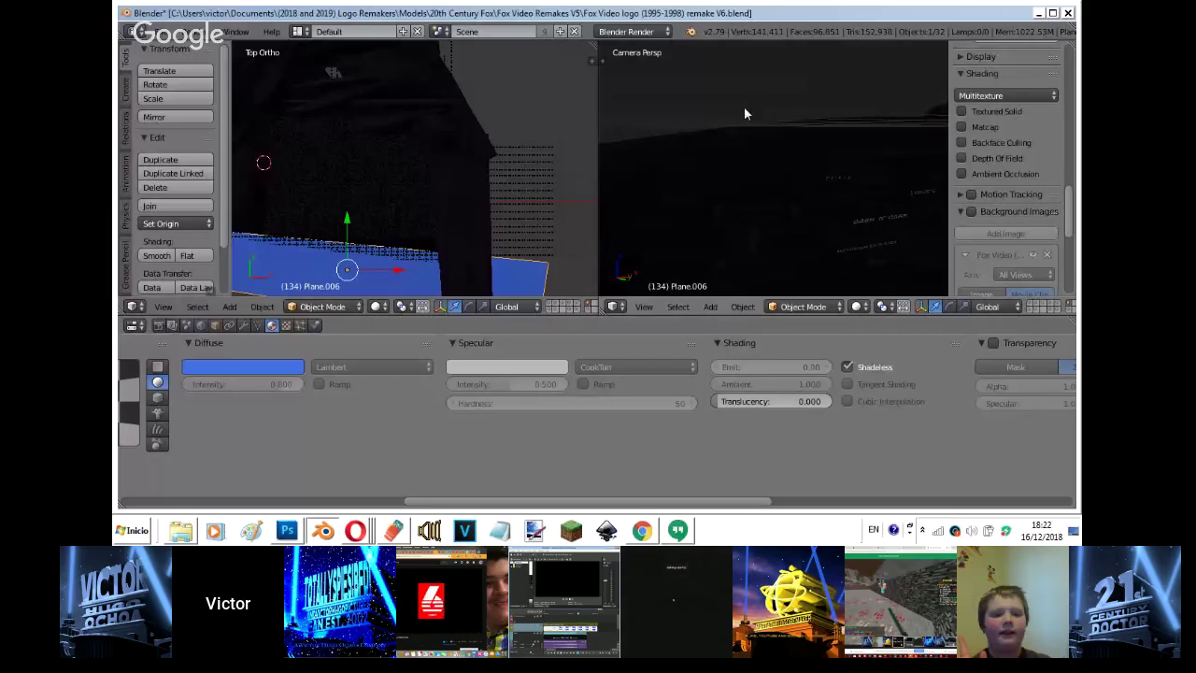
# - Make the logo and sky layers visible together with the terrain and display the camera view in solid shading
pyautogui.scroll(-4, 745, 113)
pyautogui.scroll(-5, 975, 301)
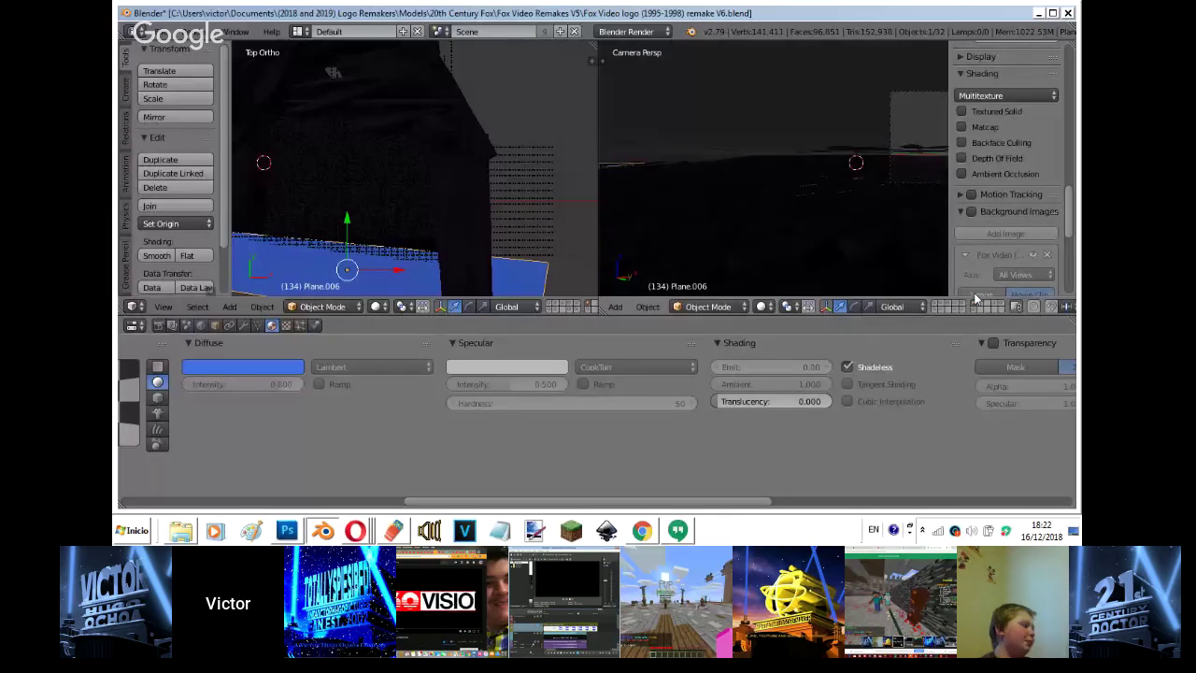
pyautogui.keyDown('shift'); pyautogui.click(937, 310); pyautogui.keyUp('shift')
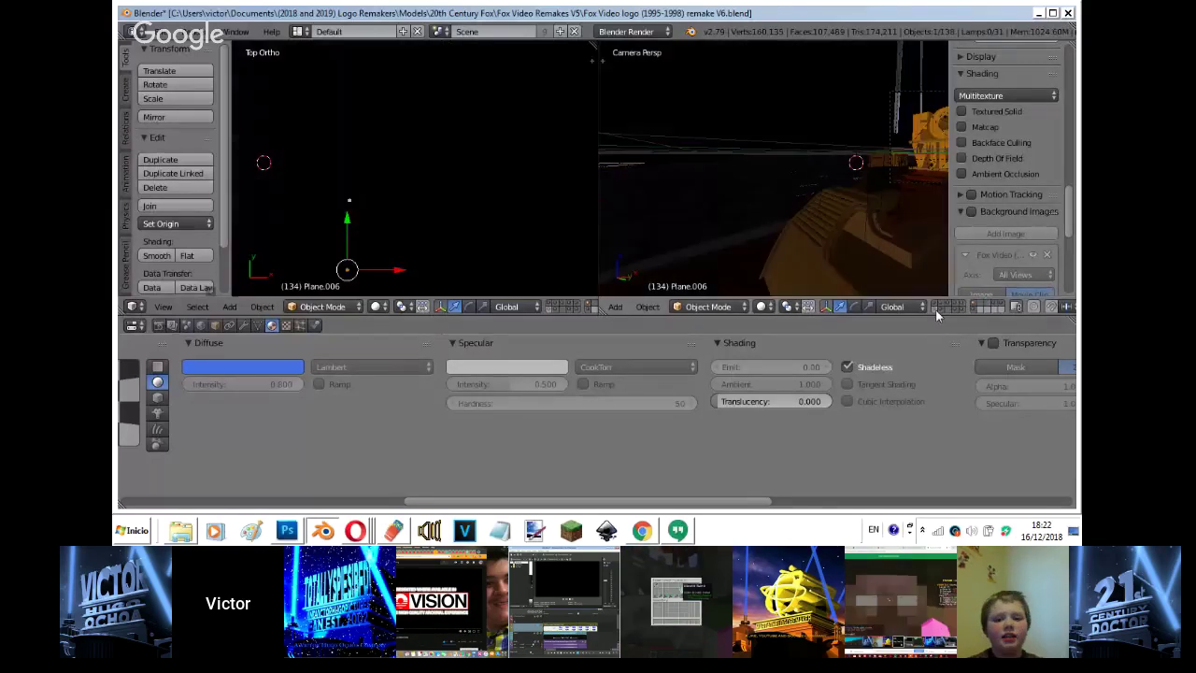
pyautogui.keyDown('shift'); pyautogui.click(935, 310); pyautogui.keyUp('shift')
pyautogui.press('z')
pyautogui.keyDown('shift'); pyautogui.moveTo(792, 178); pyautogui.dragTo(725, 294, button='middle'); pyautogui.keyUp('shift')
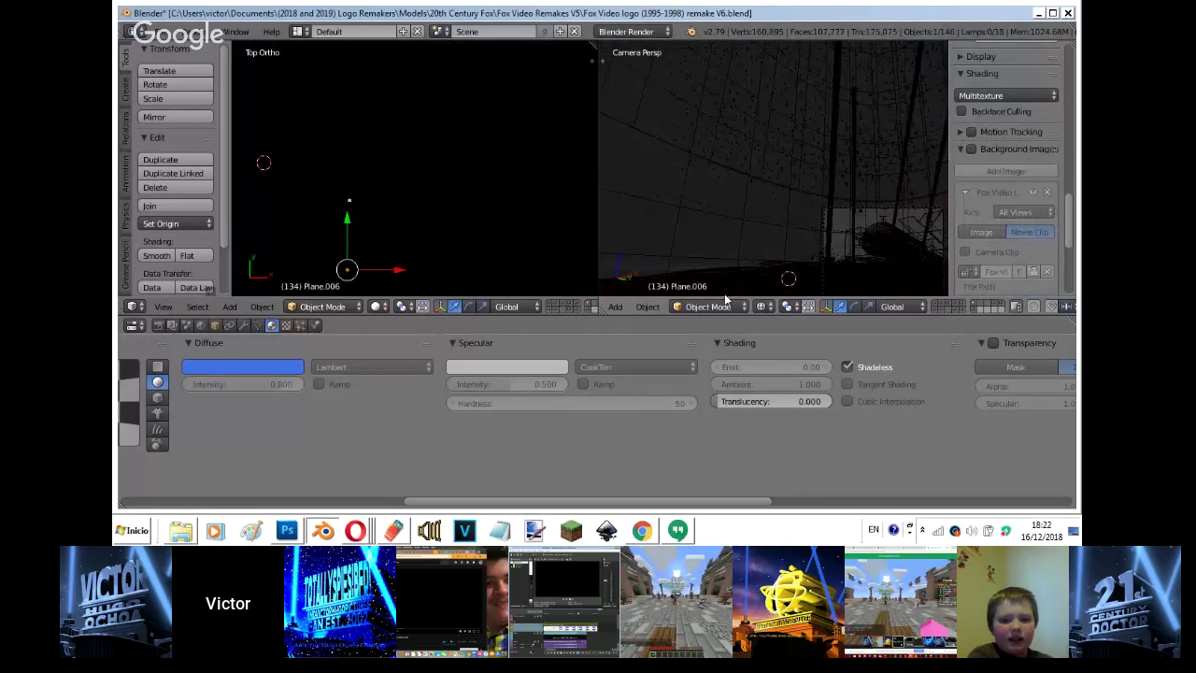
pyautogui.click(761, 307)
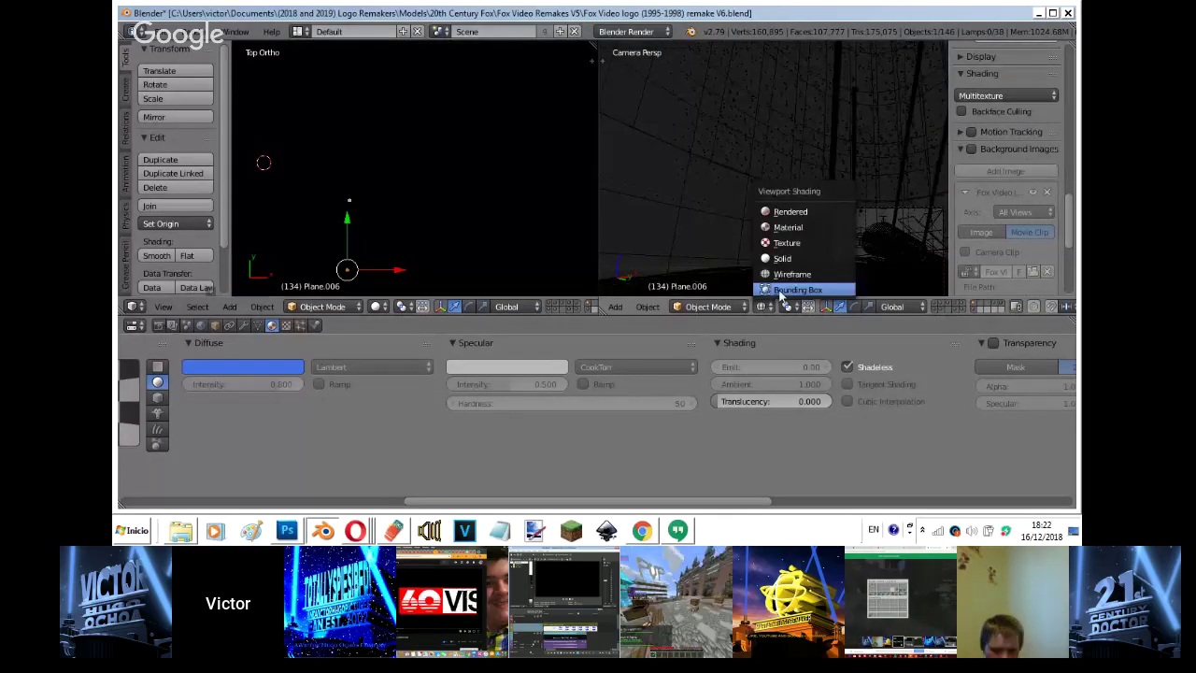
pyautogui.click(782, 258)
# - Open the halo star mesh for editing and select all of its vertices
pyautogui.rightClick(716, 223)
pyautogui.press('Tab')
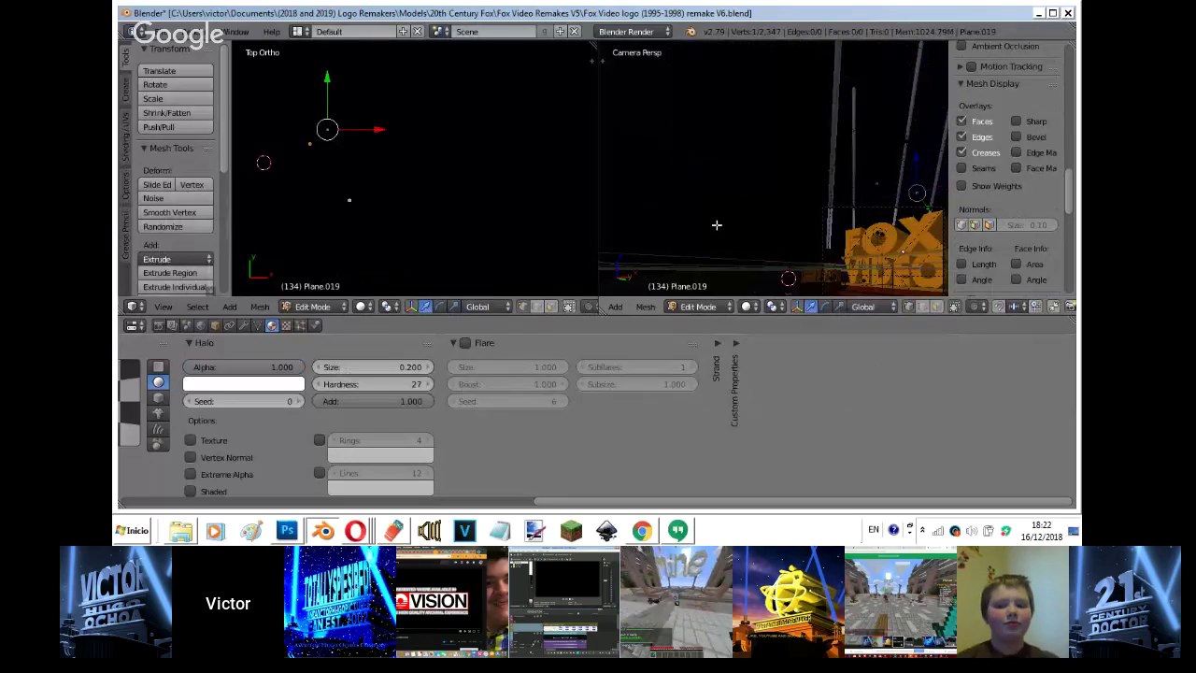
pyautogui.press('a')
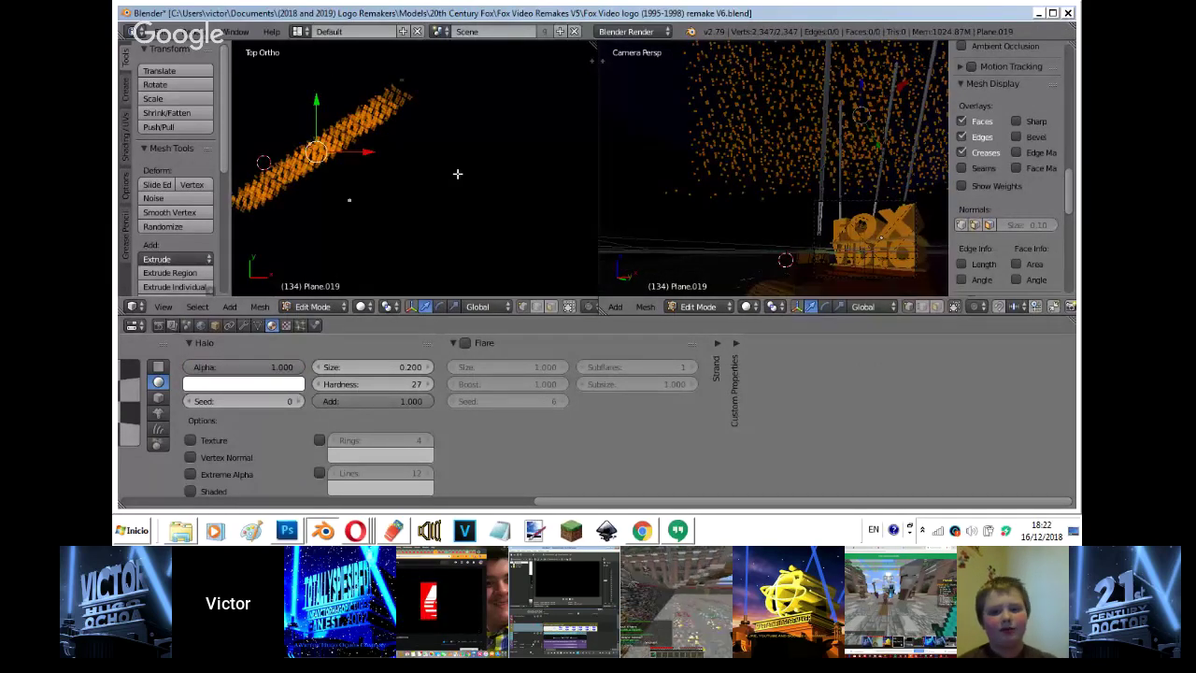
# - Look through the Hangouts call, the group chat and the YouTube live stream page, and return to Blender
pyautogui.click(358, 530)
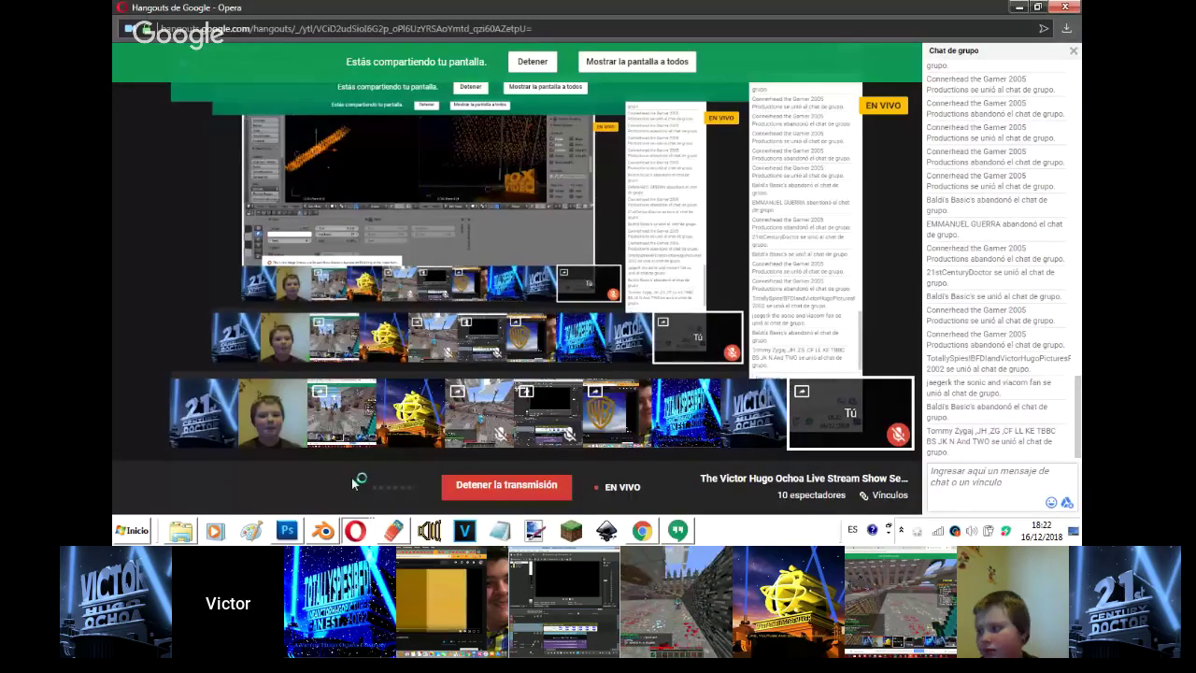
pyautogui.click(678, 530)
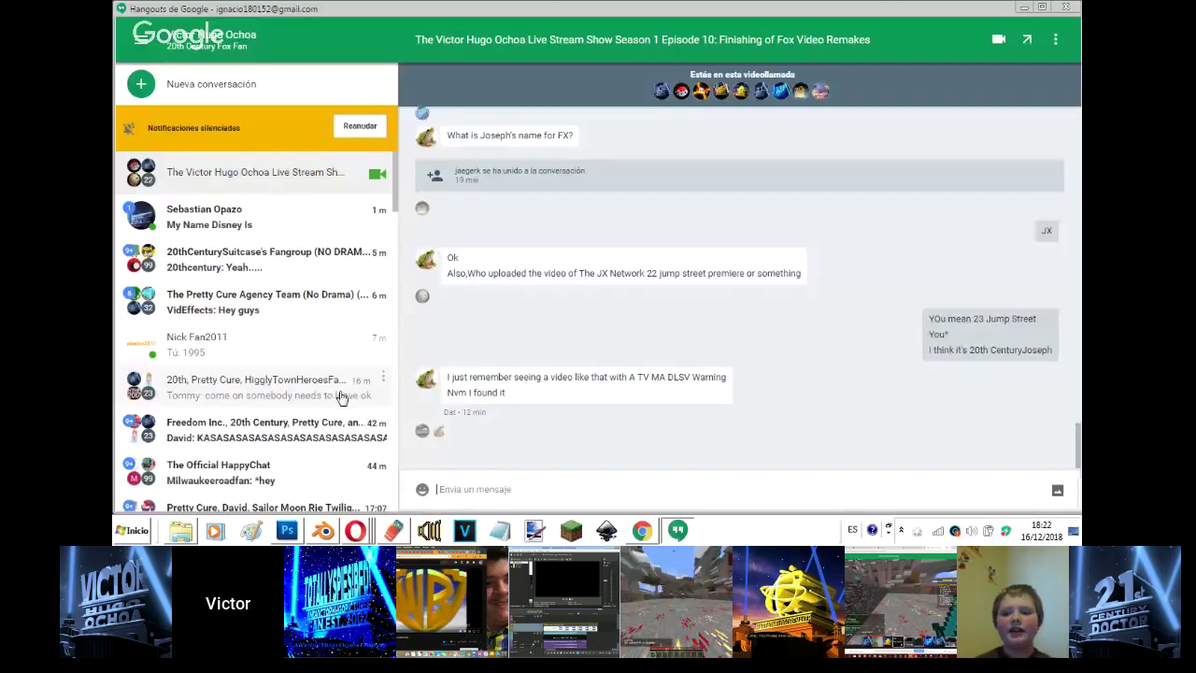
pyautogui.moveTo(355, 531)
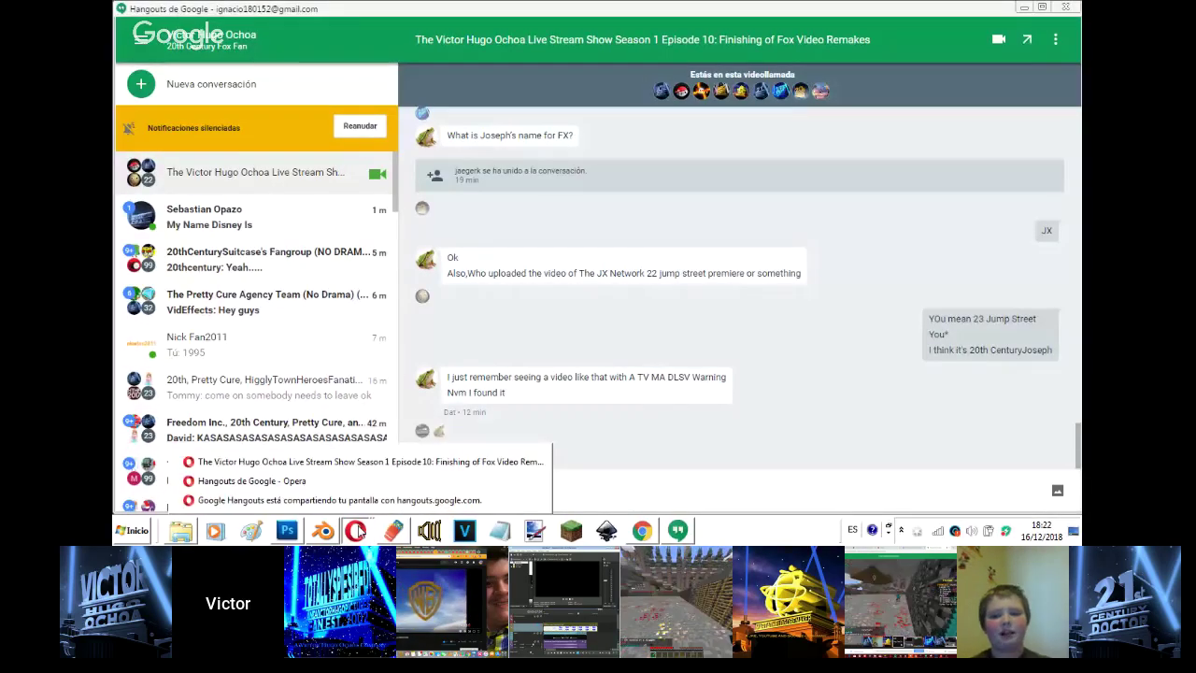
pyautogui.click(370, 461)
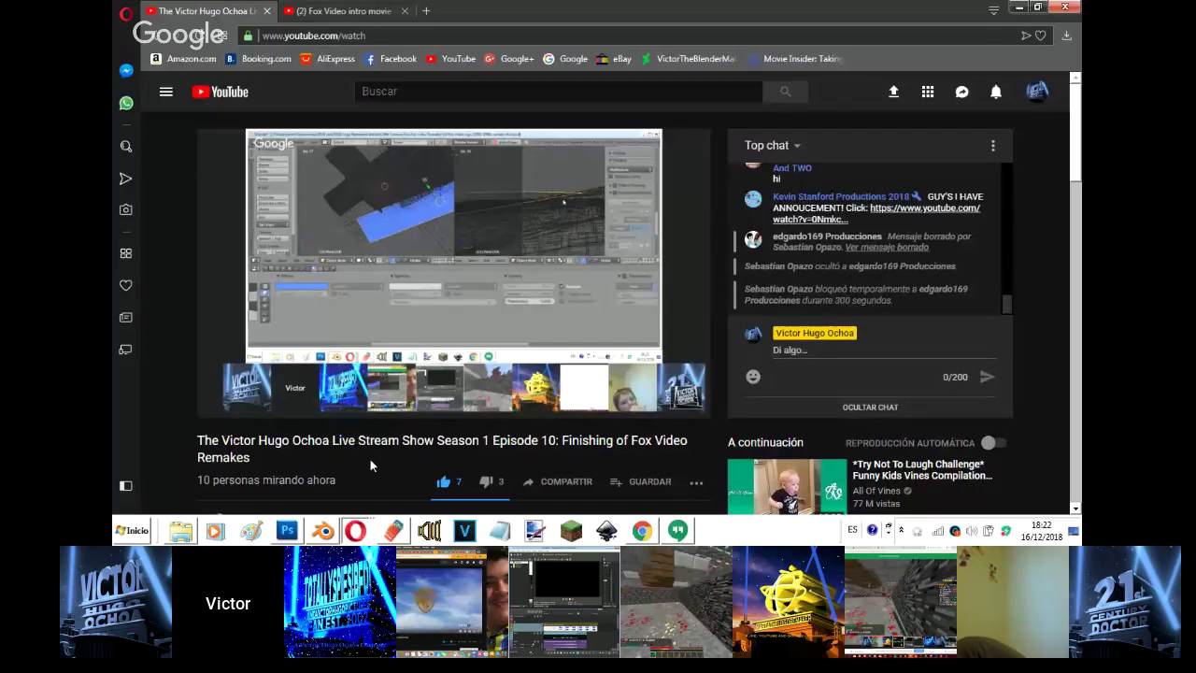
pyautogui.hotkey('alt', 'Tab')
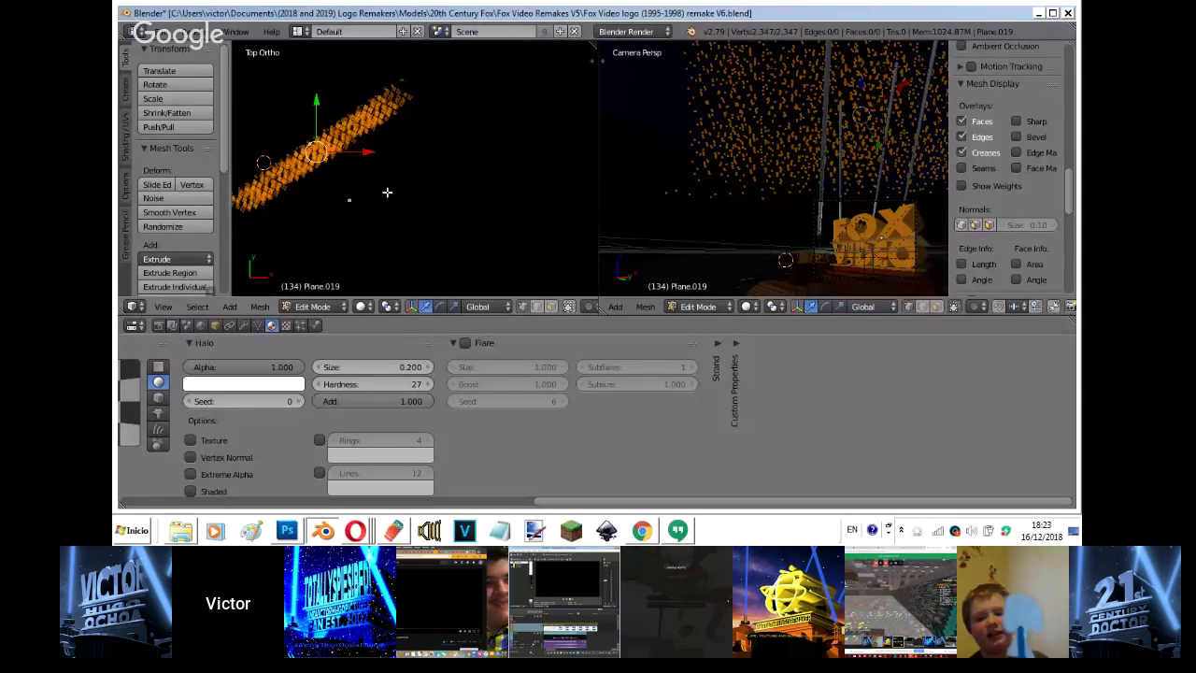
# - Duplicate all the stars, rotate the copy about -31 degrees and place it to fill the sky beside the original field
pyautogui.hotkey('shift', 'd')
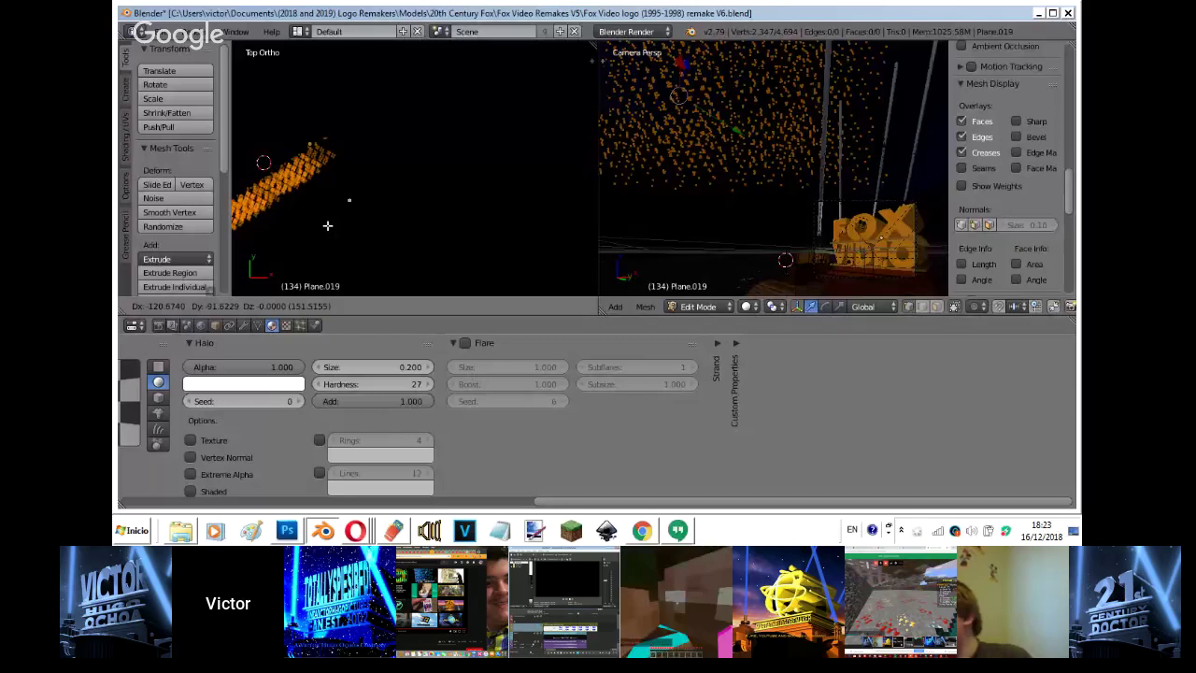
pyautogui.press('r')
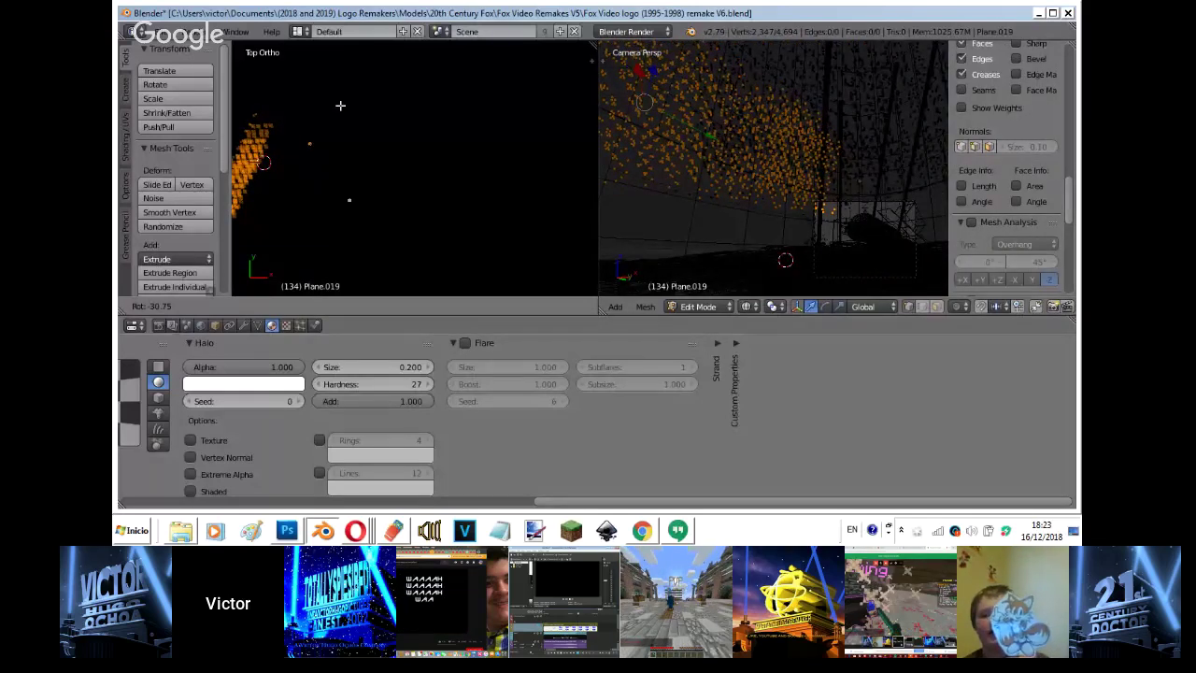
pyautogui.click(340, 106)
pyautogui.press('g')
pyautogui.click(817, 129)
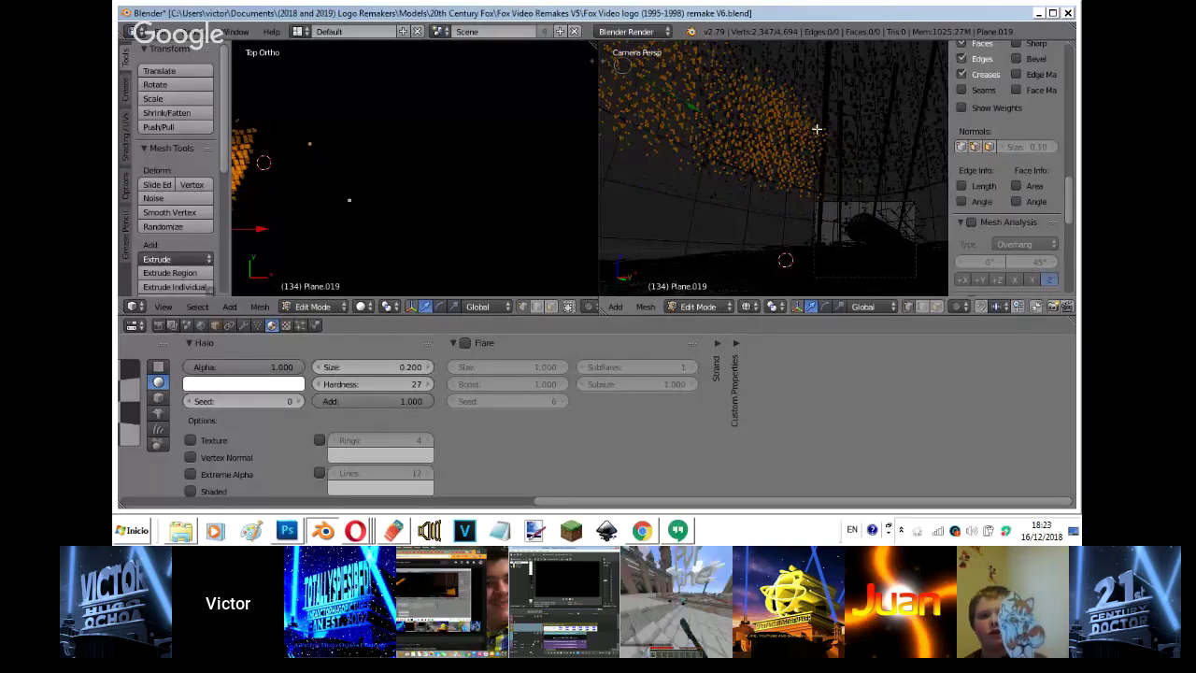
pyautogui.press('z')
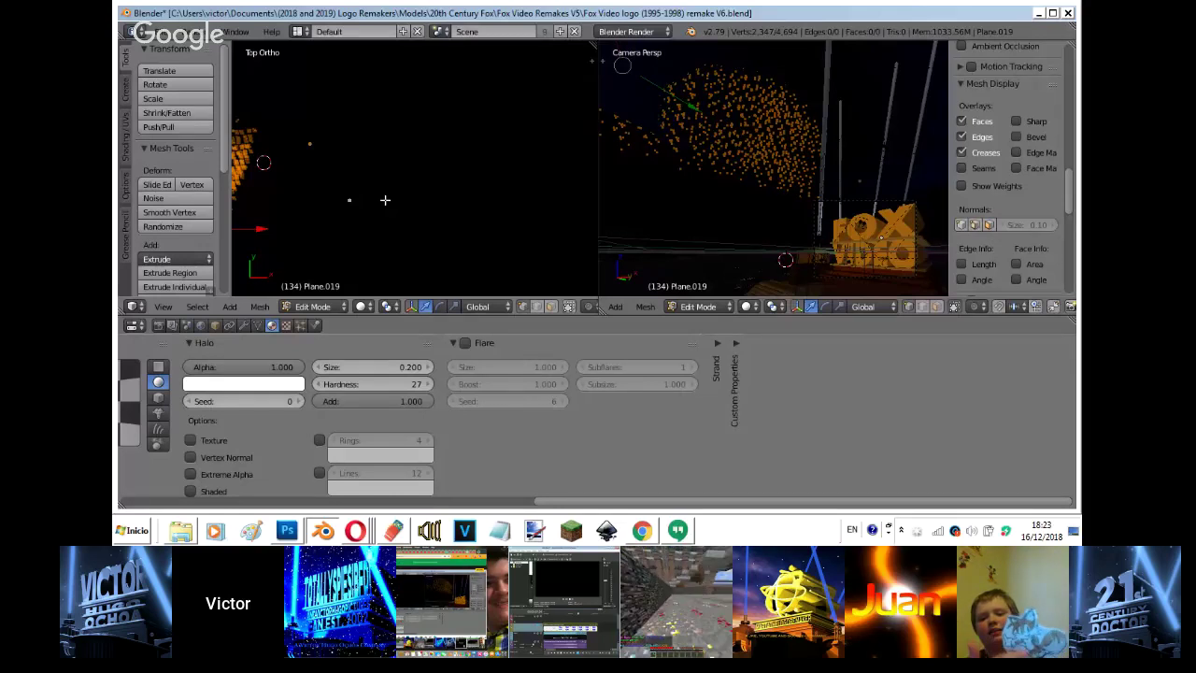
pyautogui.press('Tab')
# - In front view, raise the dark blue sky dome, widen it about 1.45 times along X and preview the camera view in rendered shading
pyautogui.rightClick(385, 200)
pyautogui.press('z')
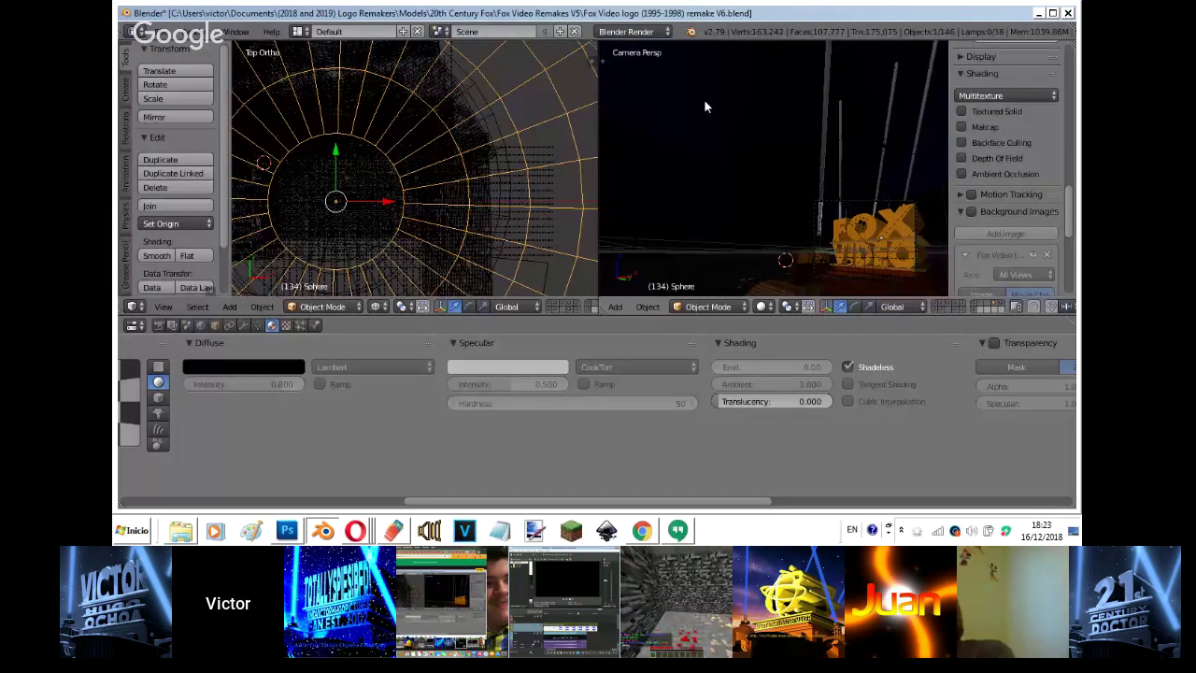
pyautogui.rightClick(705, 101)
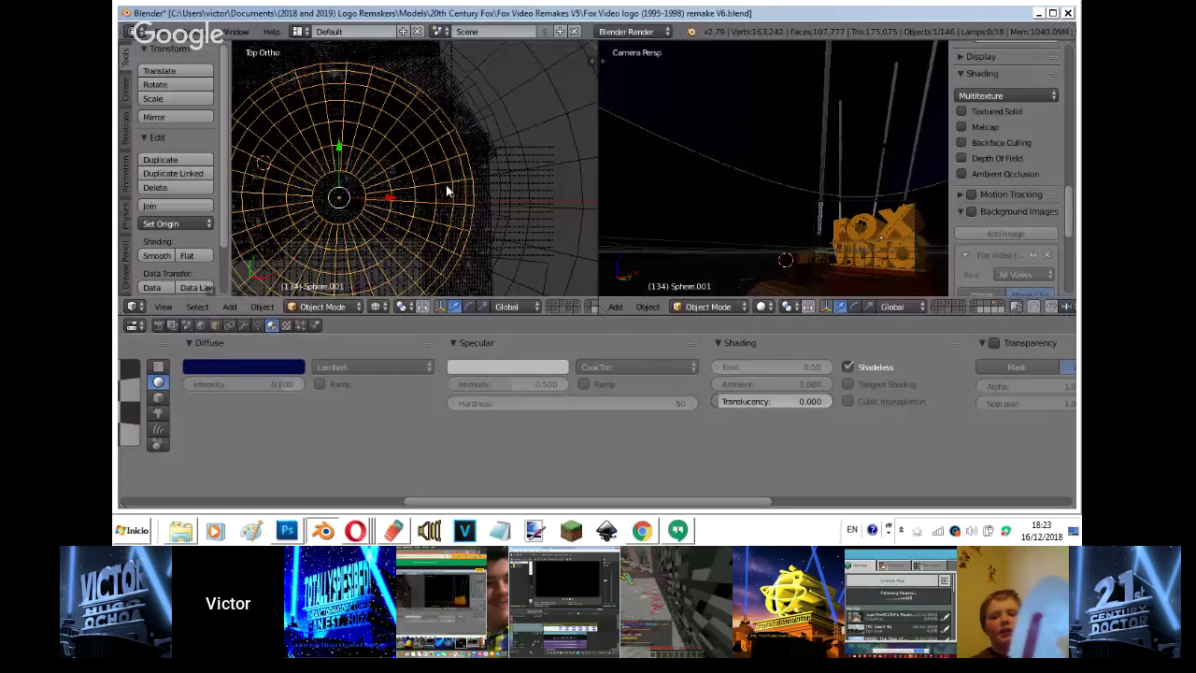
pyautogui.press('s')
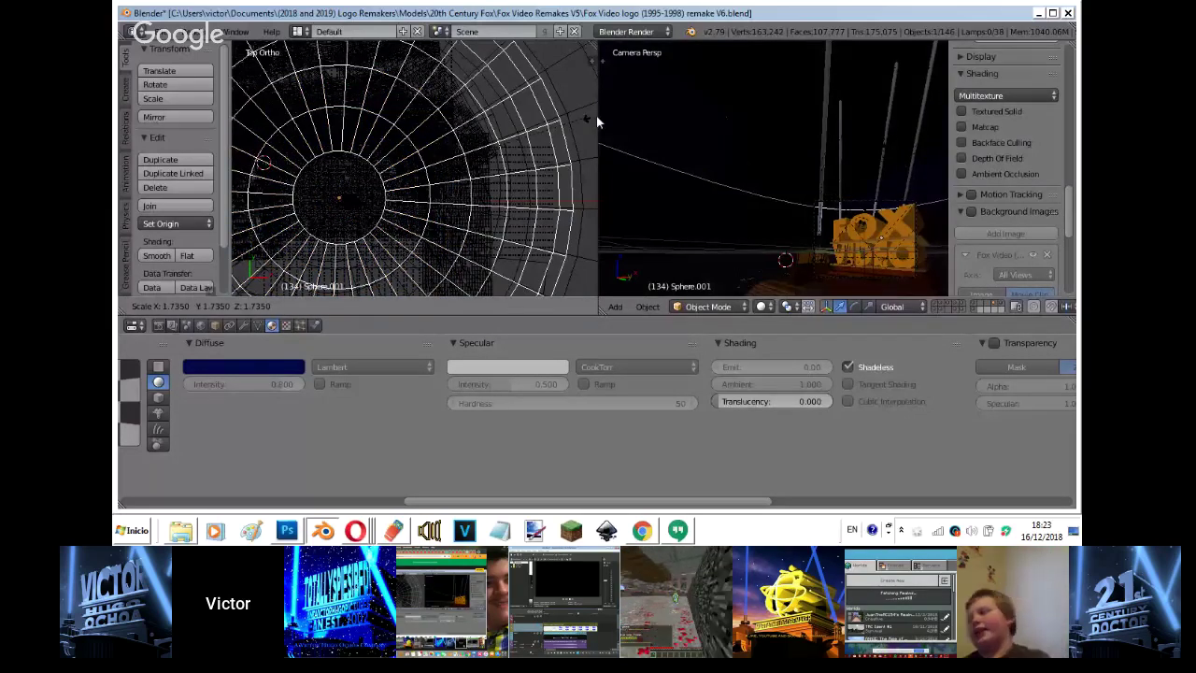
pyautogui.rightClick(596, 116)
pyautogui.press('KP_1')
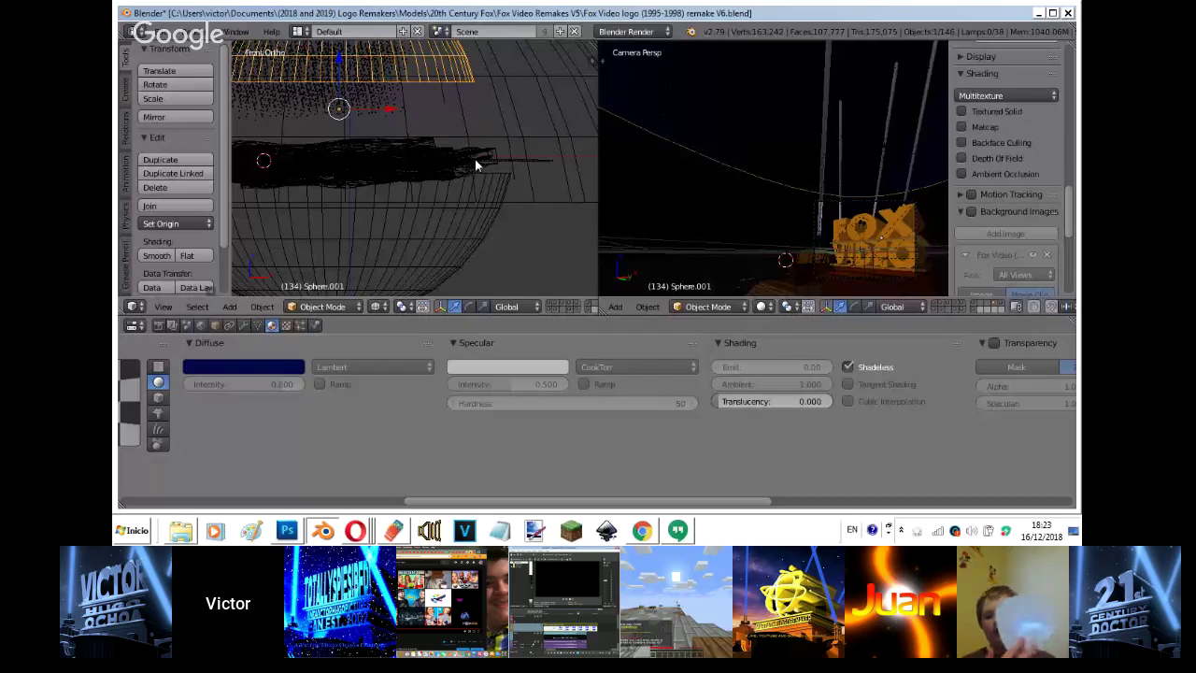
pyautogui.keyDown('shift'); pyautogui.moveTo(451, 121); pyautogui.dragTo(533, 227, button='middle'); pyautogui.keyUp('shift')
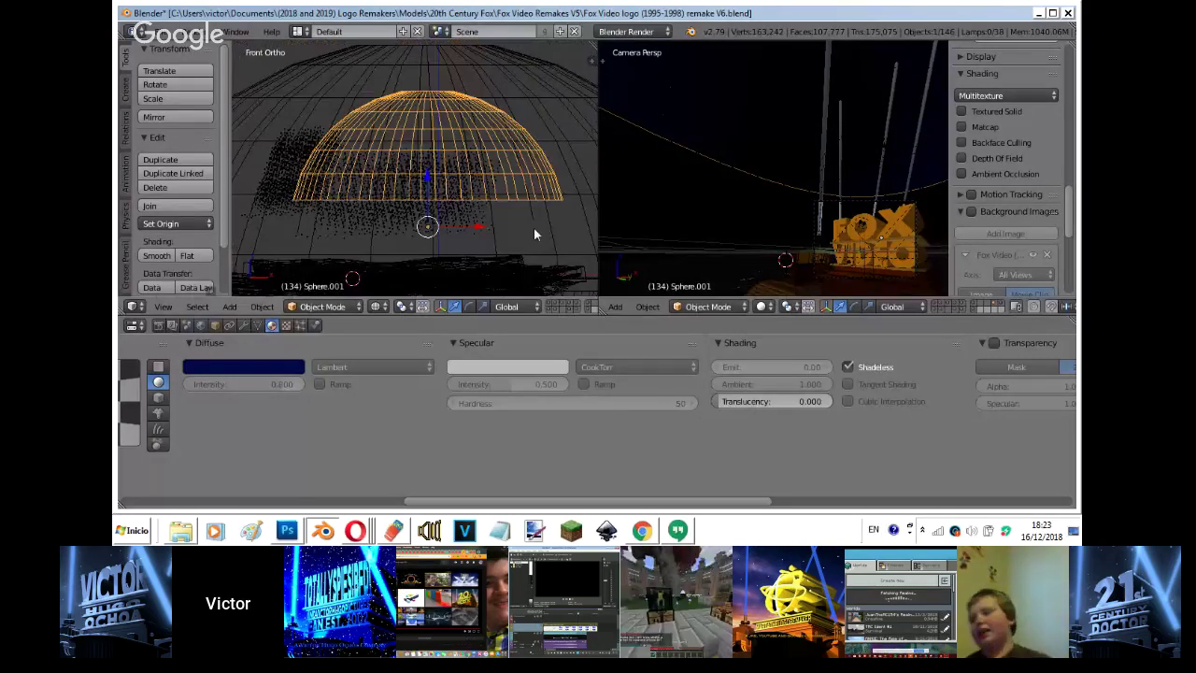
pyautogui.press('g')
pyautogui.click(465, 71)
pyautogui.press('s')
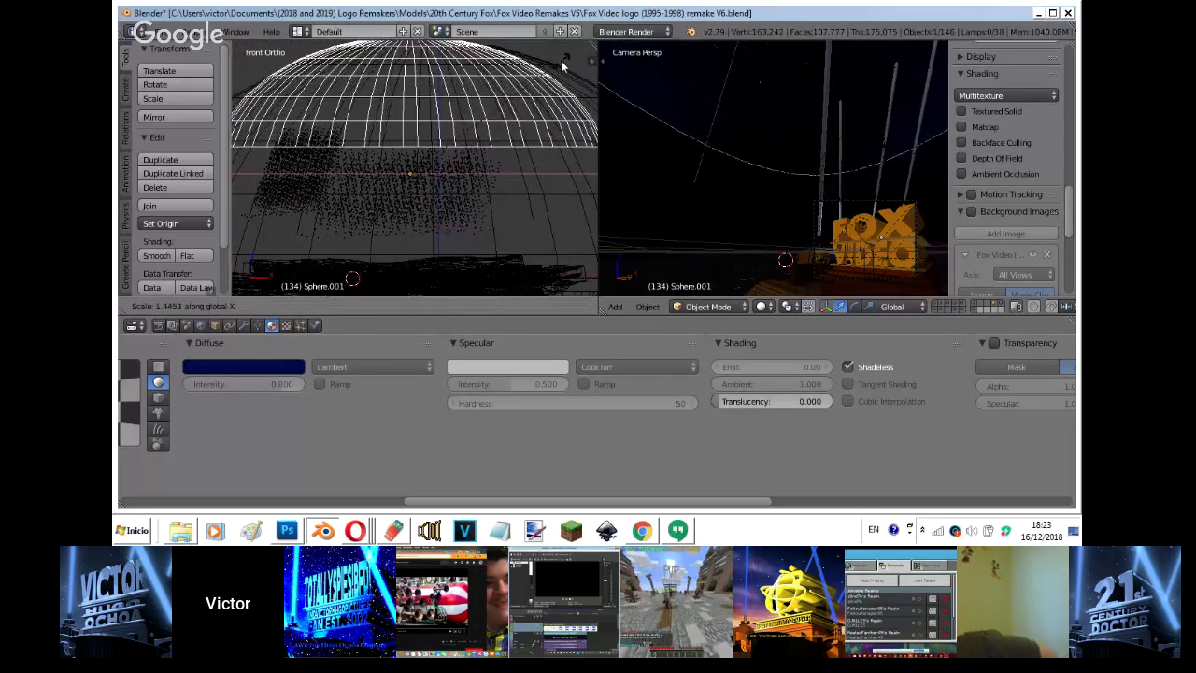
pyautogui.click(563, 64)
pyautogui.hotkey('shift', 'z')
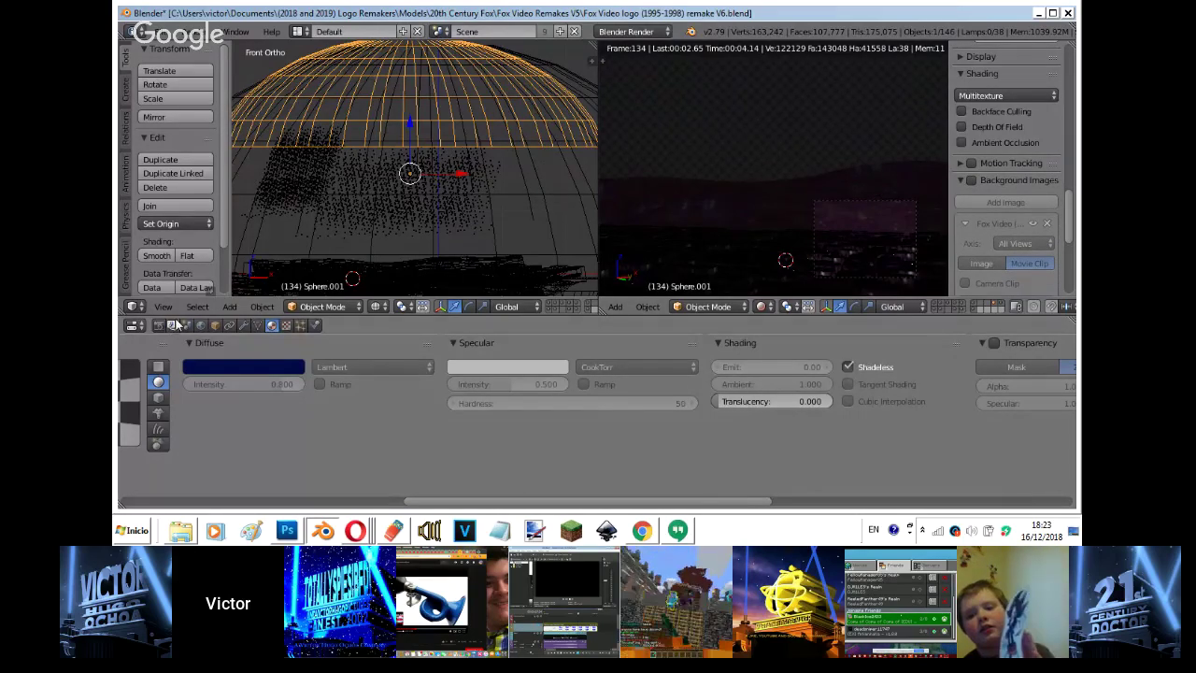
# - Show the scene's render layers, display only the sky objects' layer, and lower the sky dome while shifting it sideways in front view
pyautogui.click(172, 326)
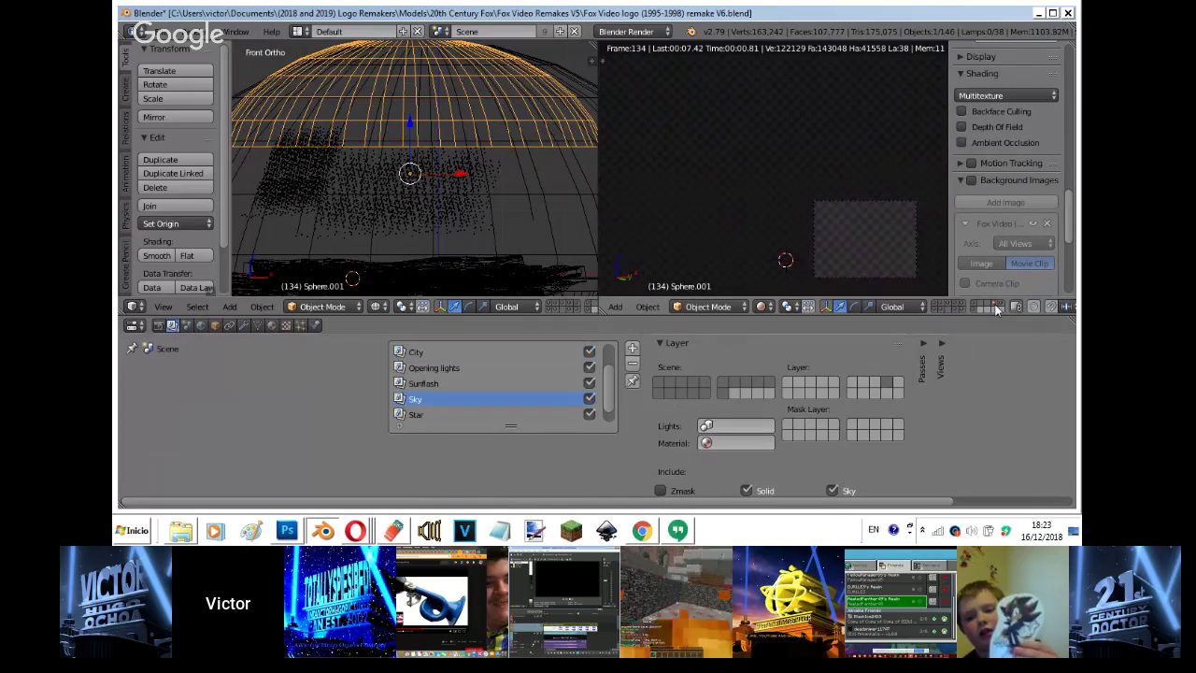
pyautogui.click(997, 309)
pyautogui.press('a')
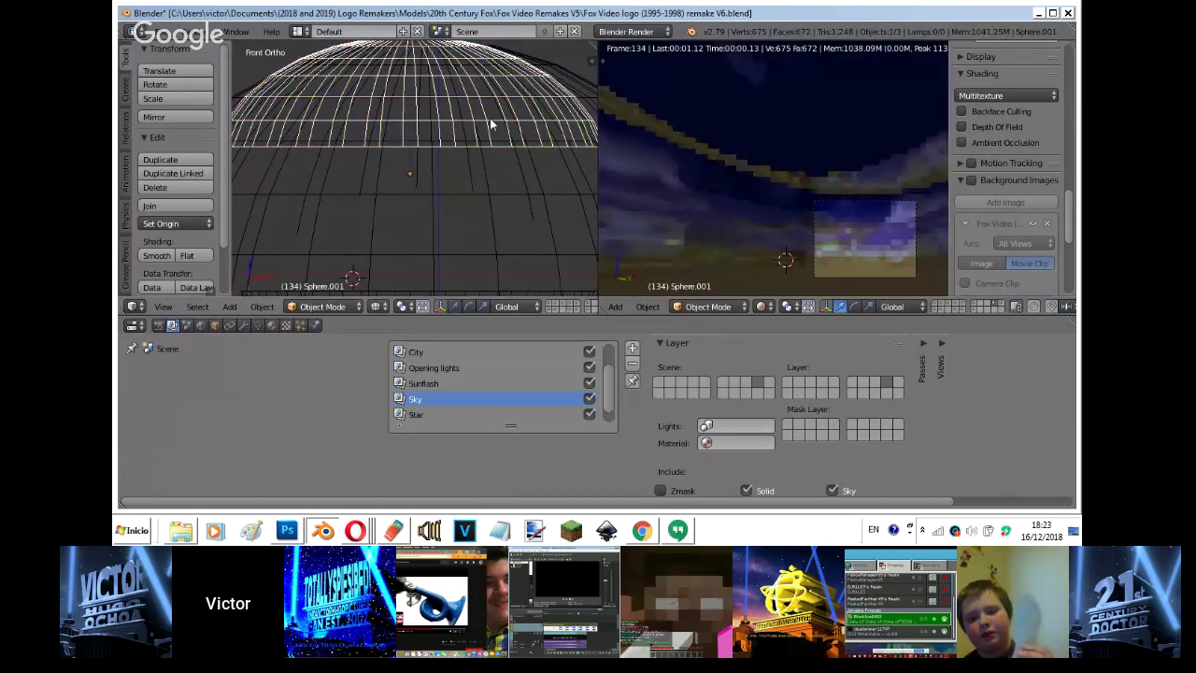
pyautogui.press('g')
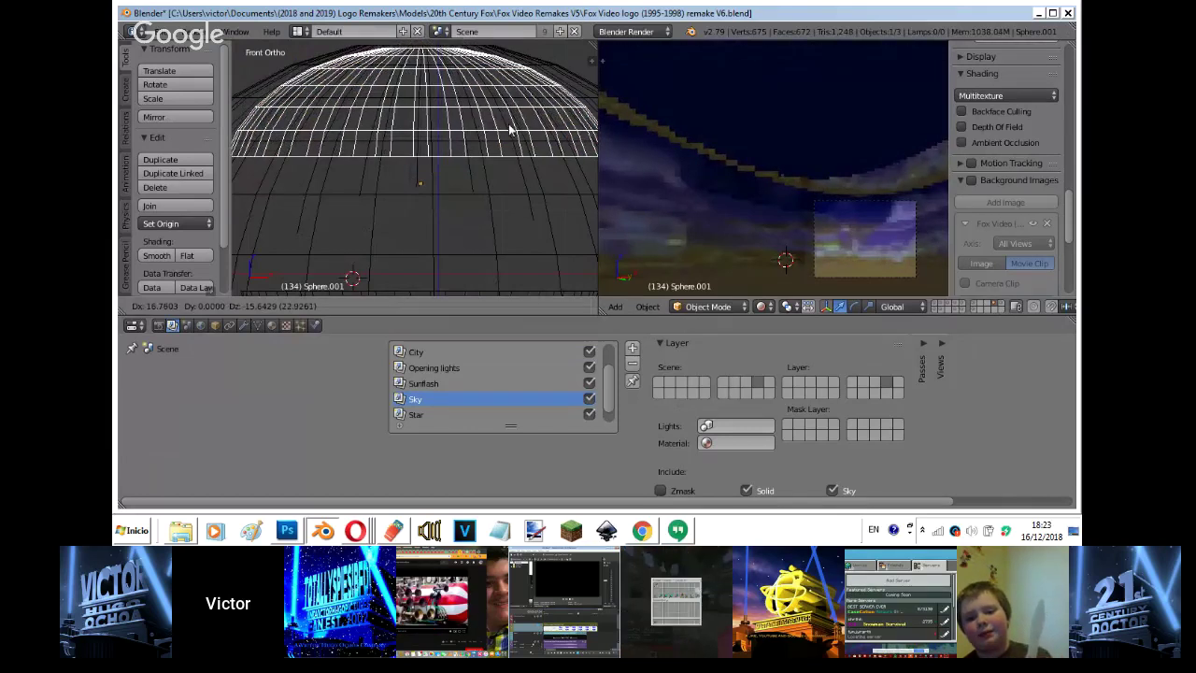
pyautogui.click(515, 133)
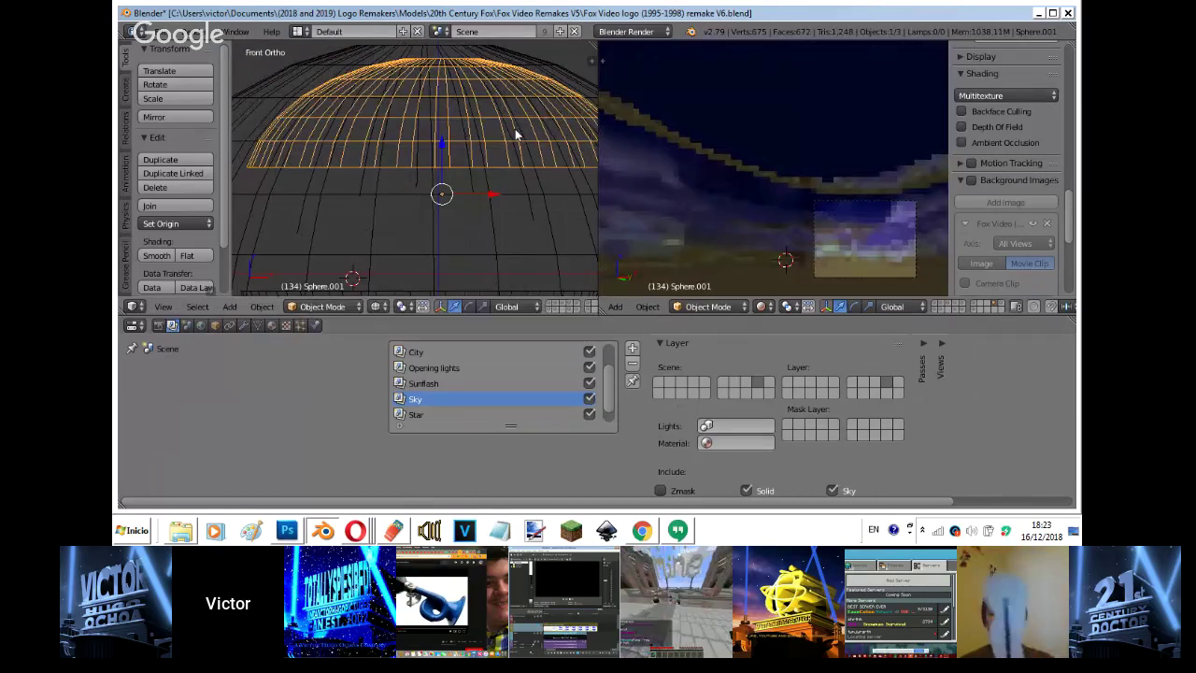
# - Check the sky dome from the side, then move it about -23 units along X in front view to centre it
pyautogui.press('KP_3')
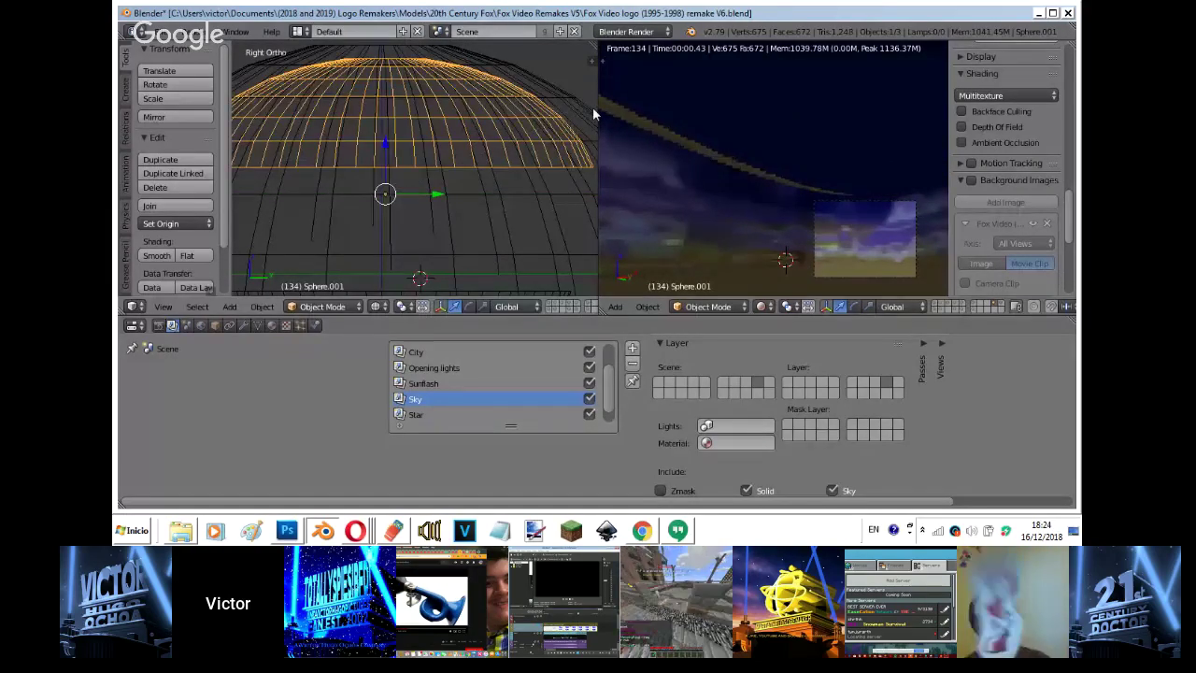
pyautogui.press('KP_1')
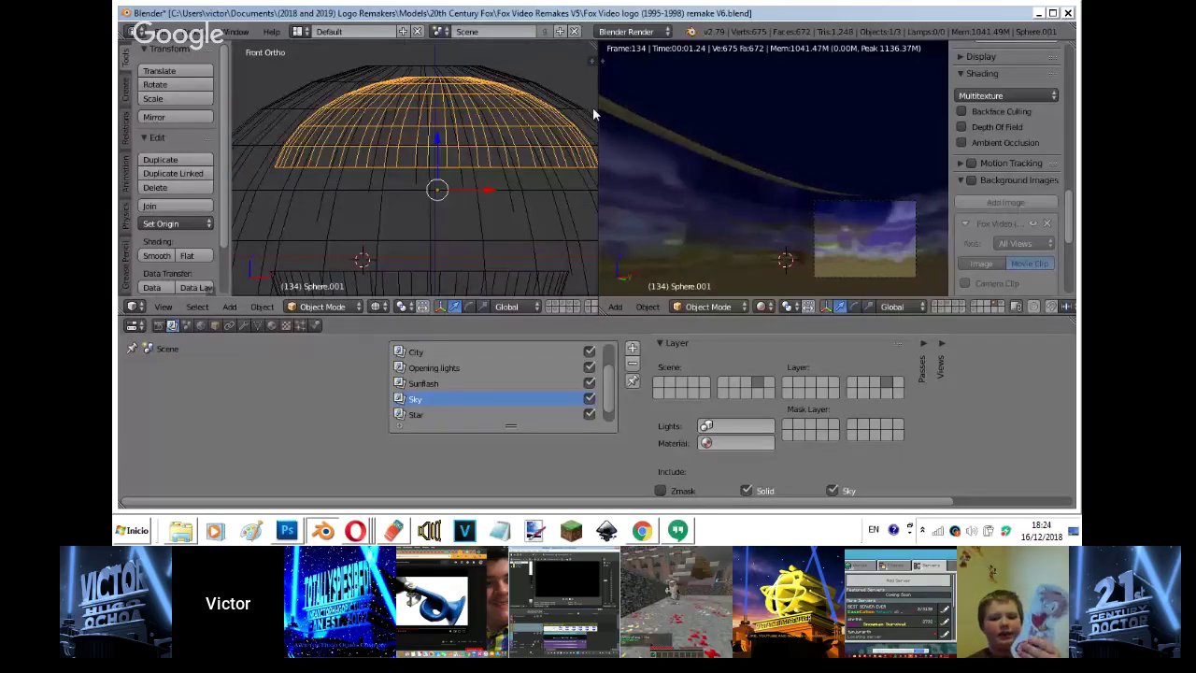
pyautogui.press('g')
pyautogui.press('x')
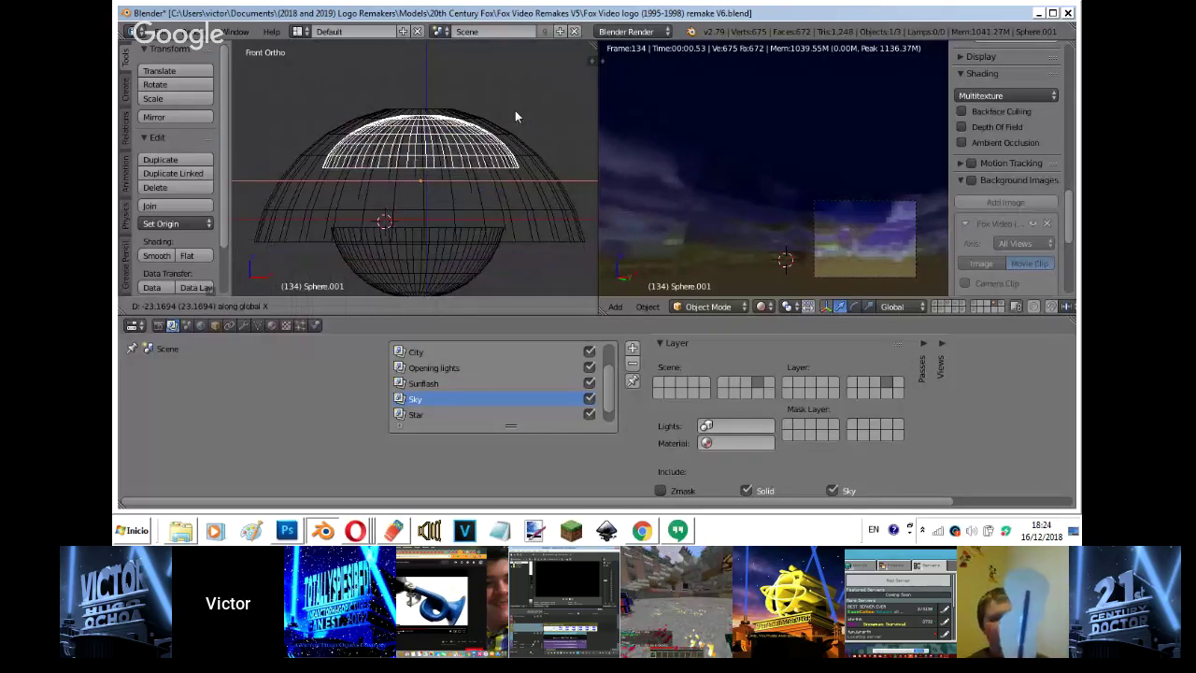
pyautogui.click(515, 110)
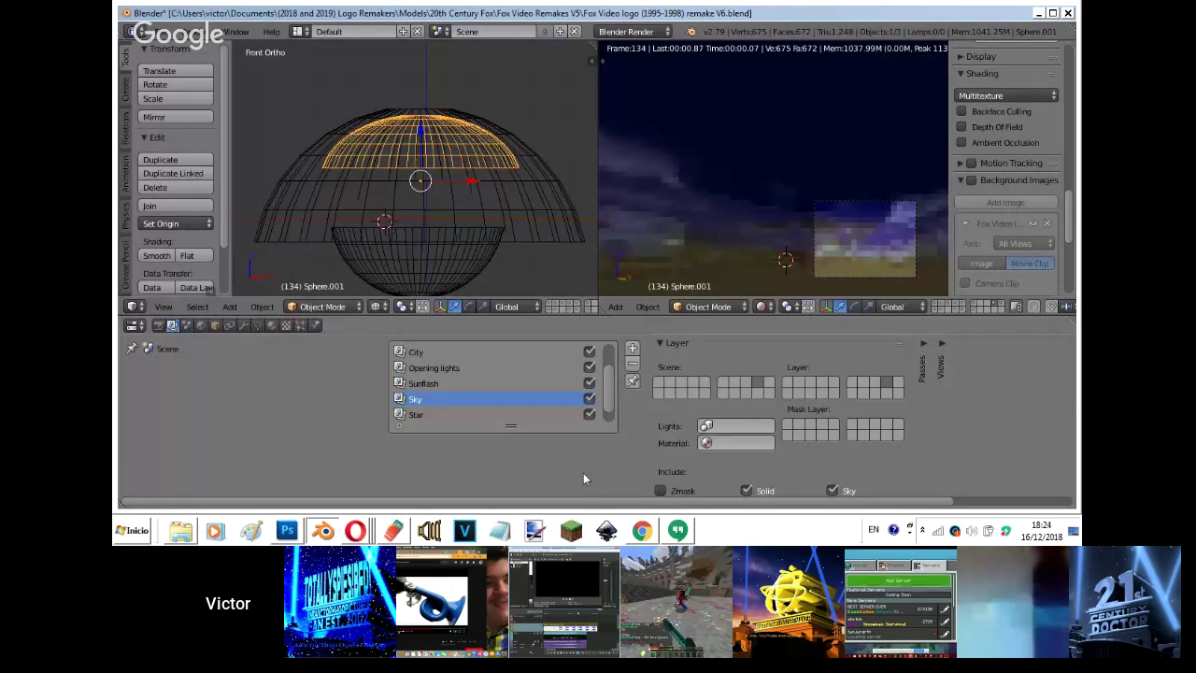
# - Switch to Google Hangouts and answer the contact's question about the 1995 20th Century Fox Home Entertainment logo with "2008"
pyautogui.click(677, 531)
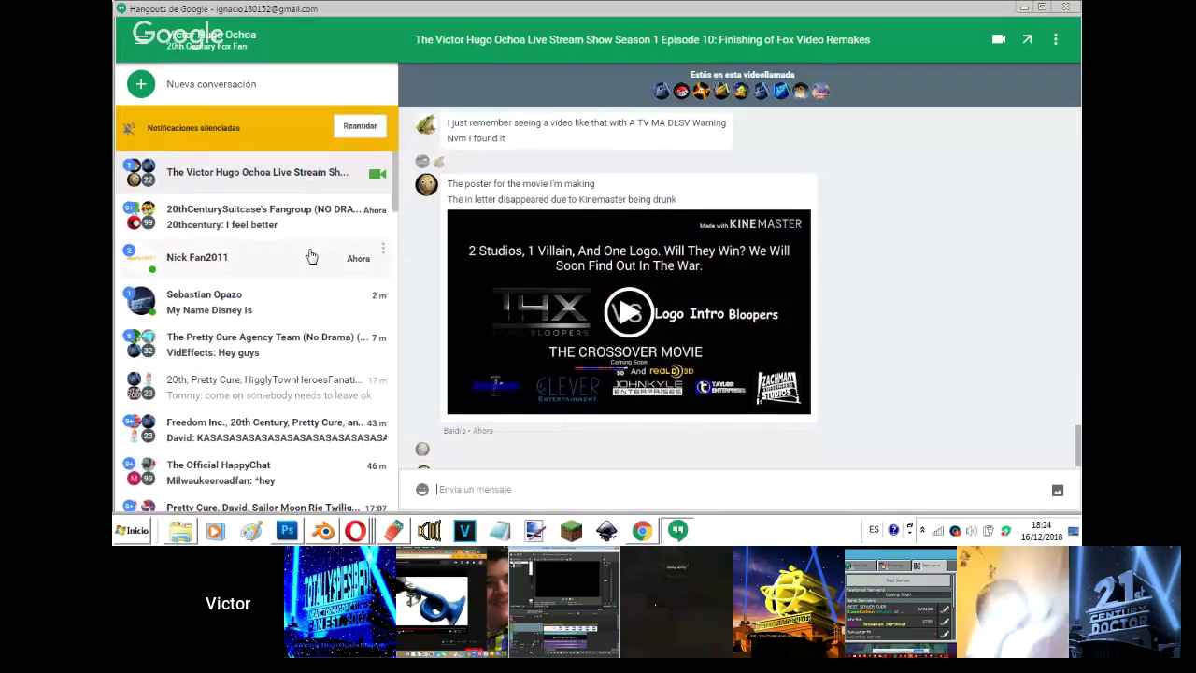
pyautogui.click(312, 257)
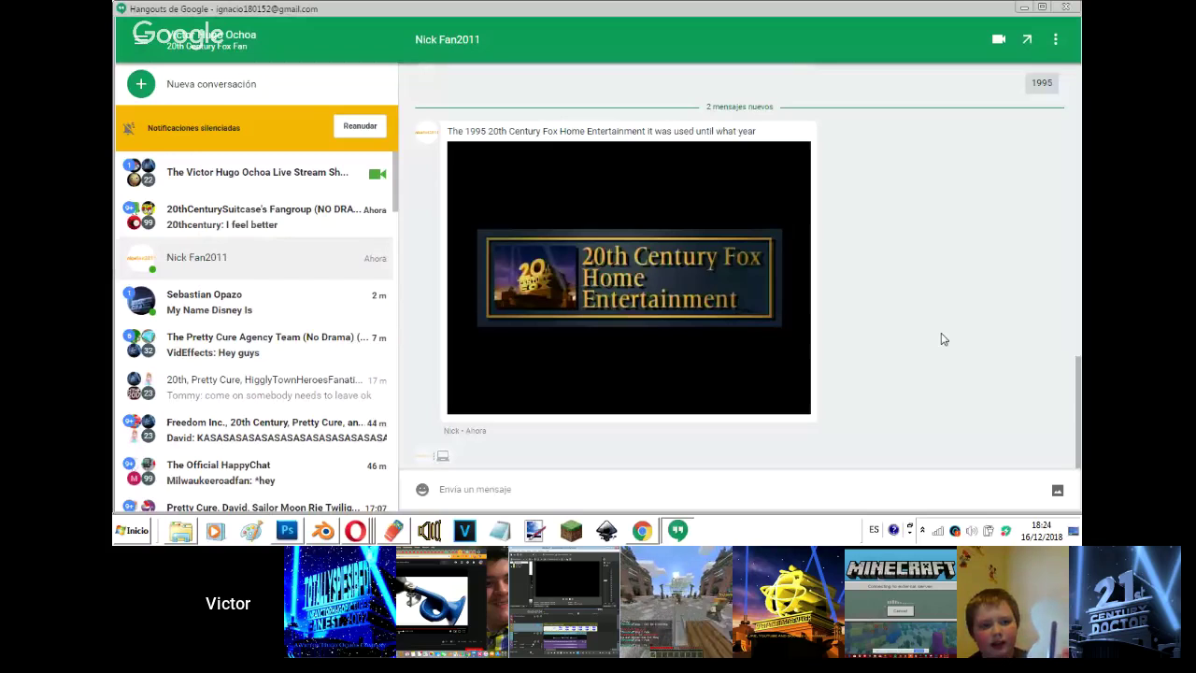
pyautogui.write('2009')
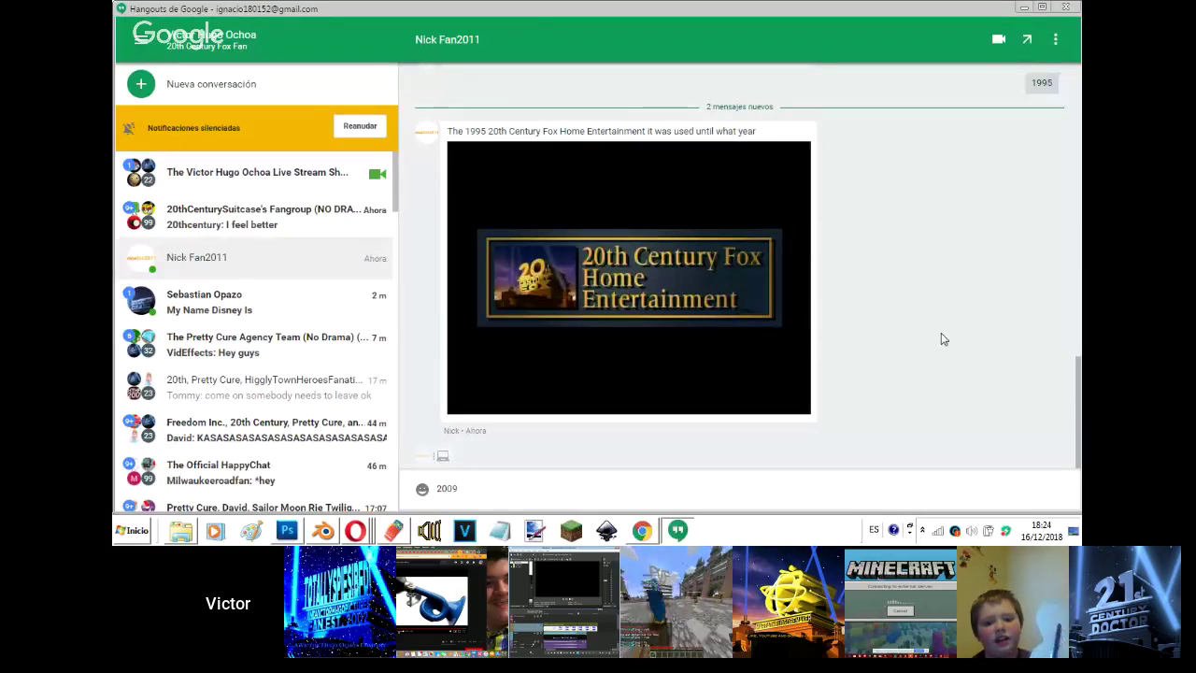
pyautogui.press('BackSpace')
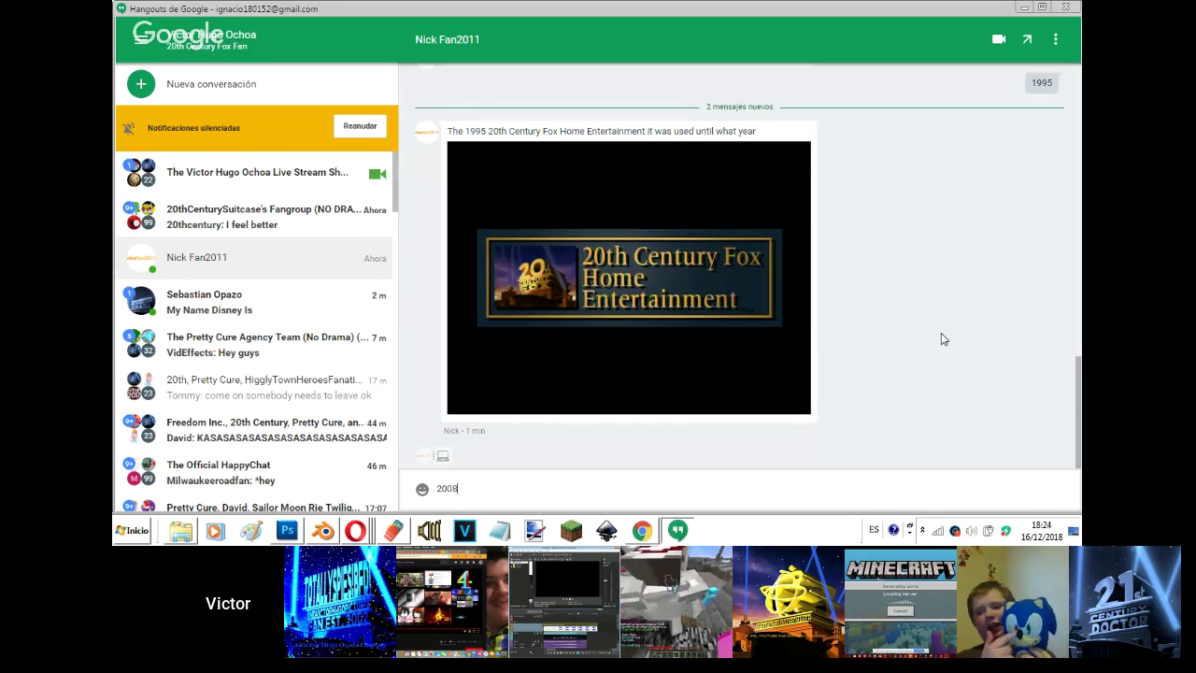
pyautogui.press('Return')
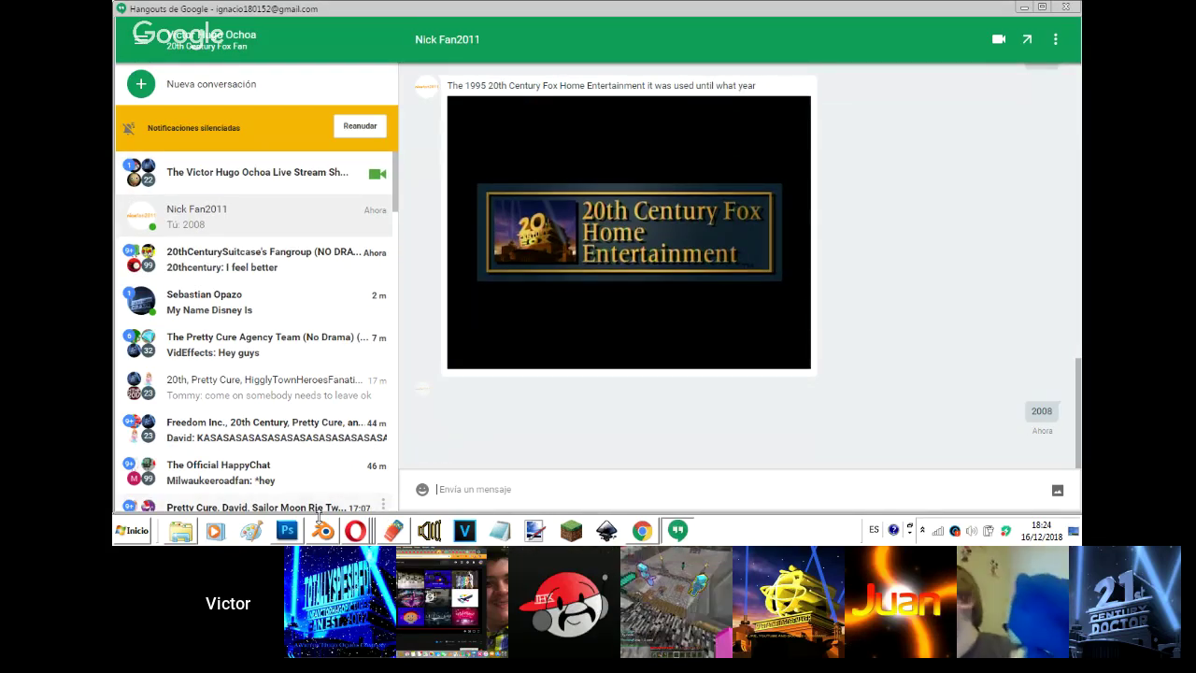
# - Switch to the YouTube live stream page in Opera and read its chat for join requests
pyautogui.moveTo(355, 530)
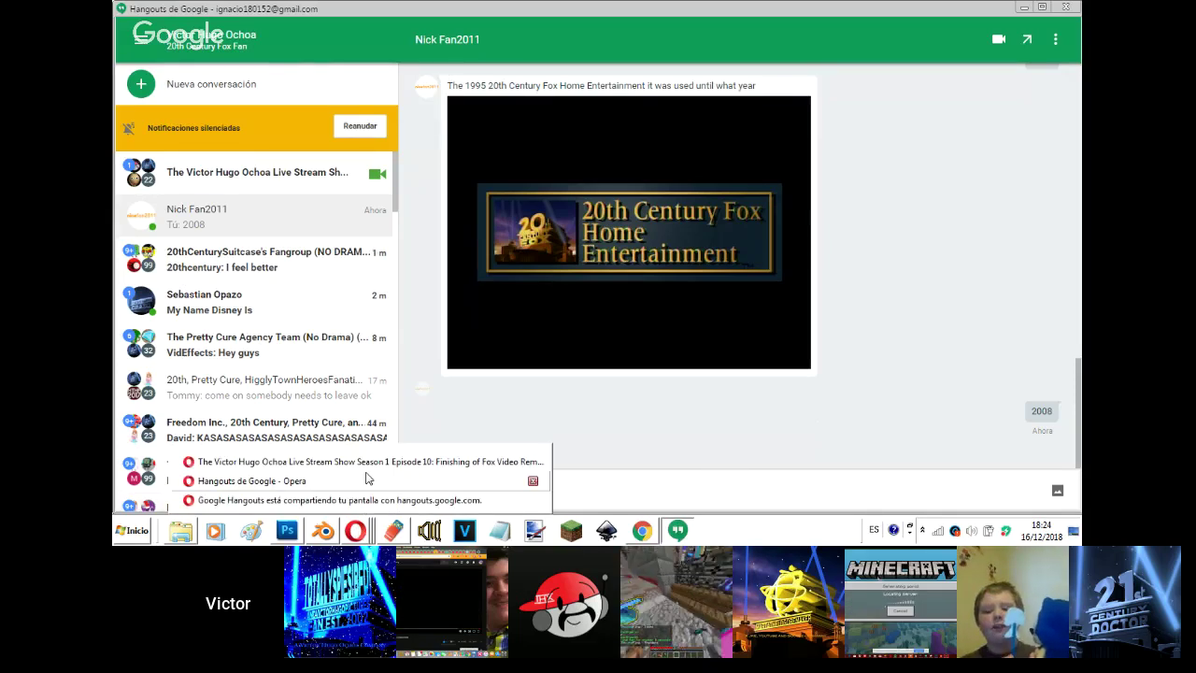
pyautogui.click(365, 479)
pyautogui.click(386, 460)
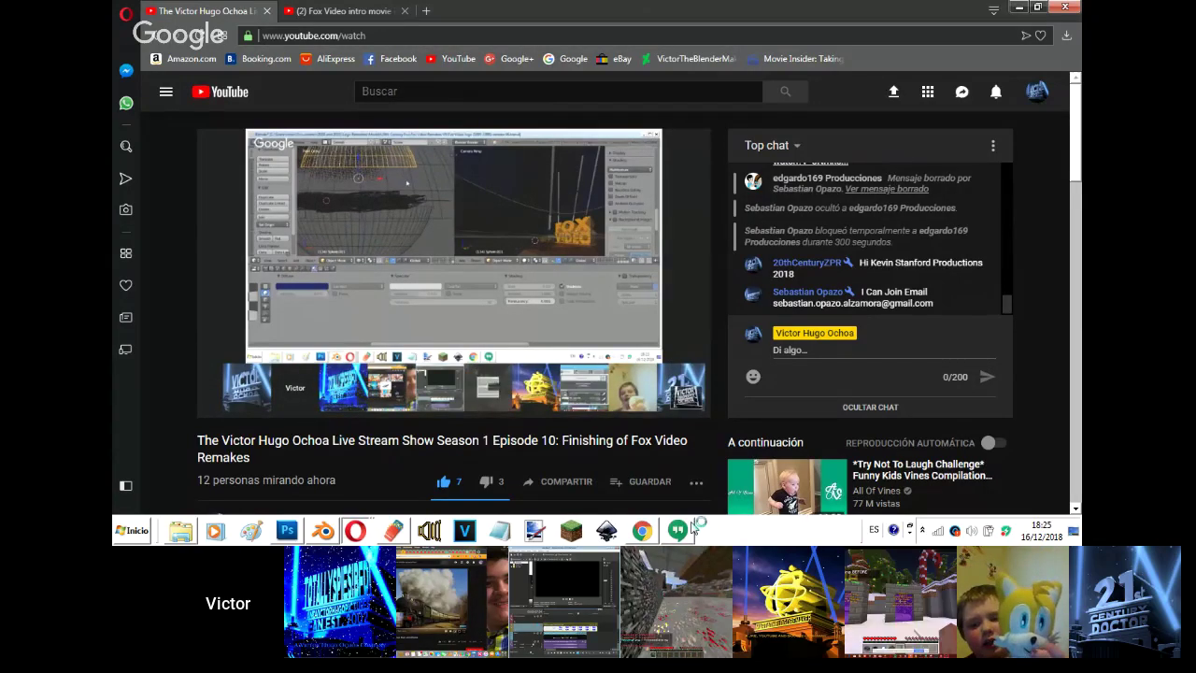
# - Return to Google Hangouts and add the contact who asked to join to the live stream show's group conversation
pyautogui.click(689, 527)
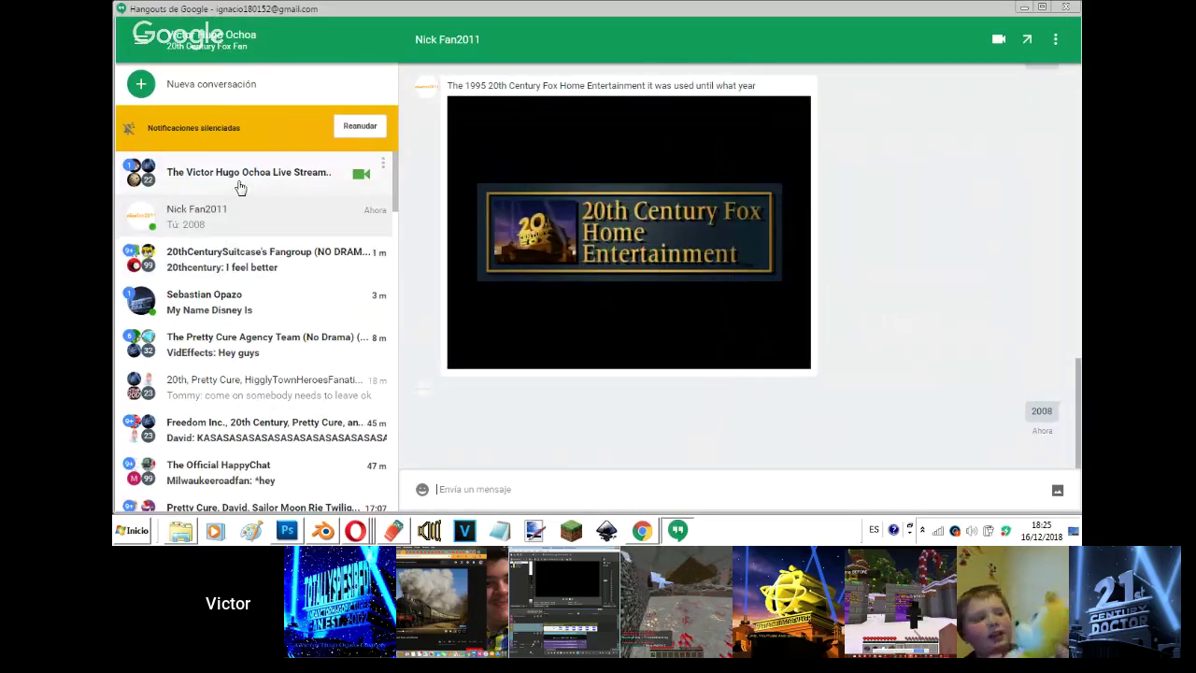
pyautogui.click(240, 179)
pyautogui.click(1057, 39)
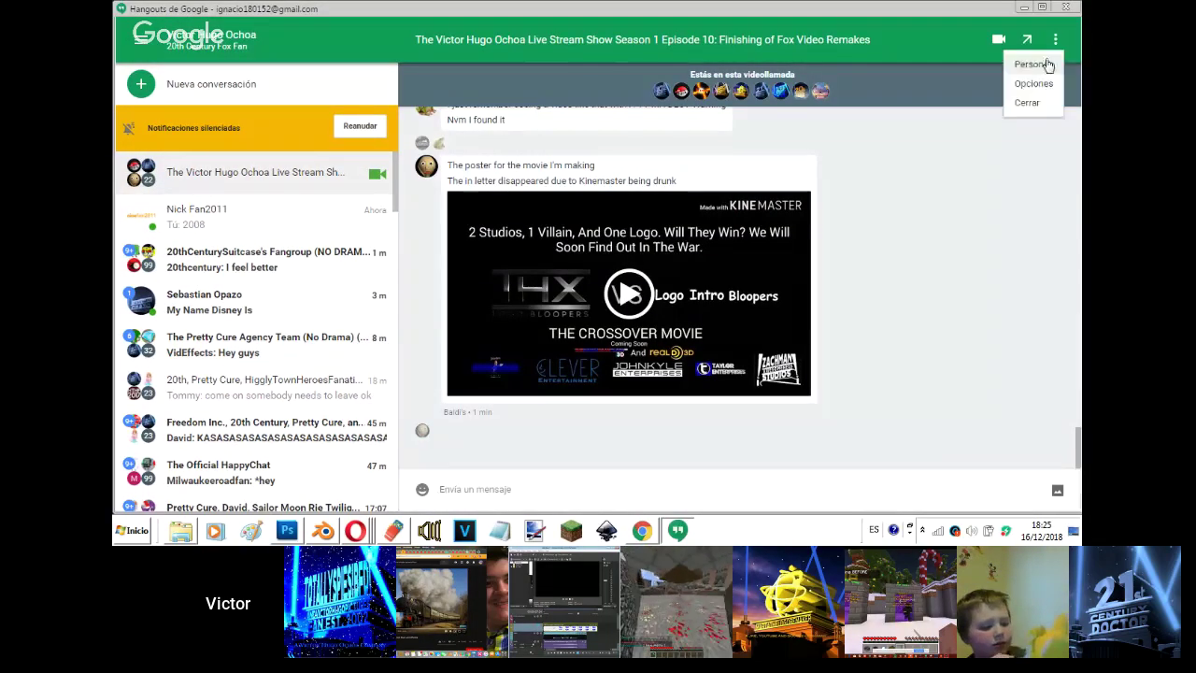
pyautogui.click(1047, 61)
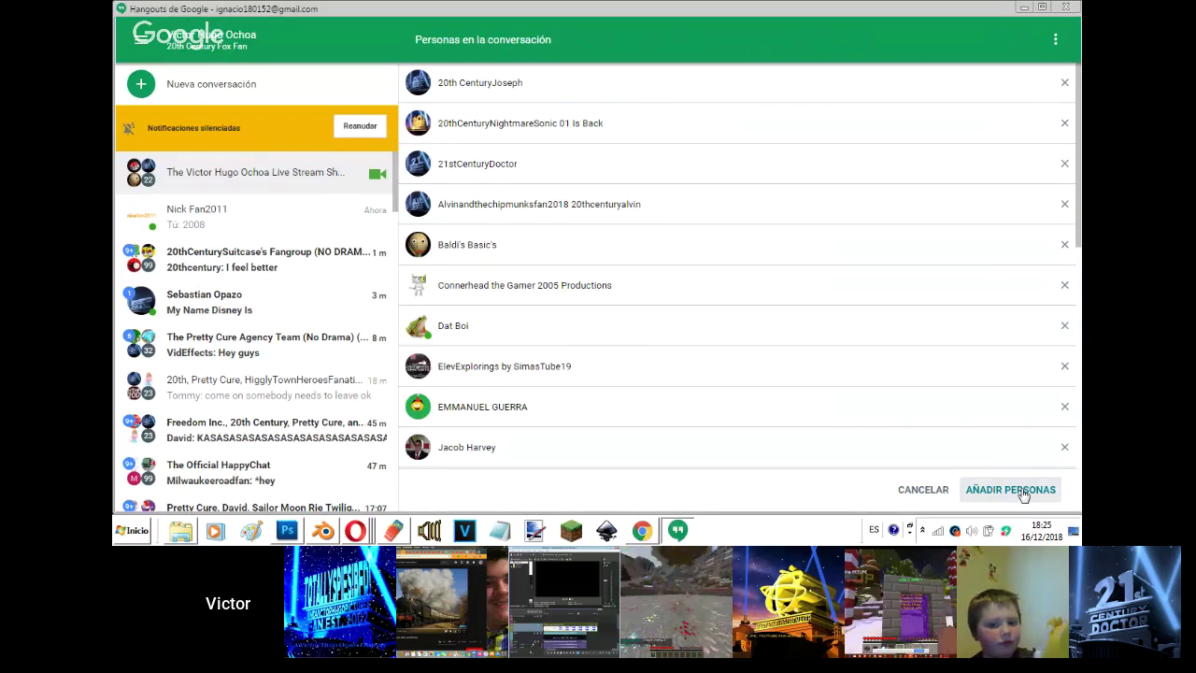
pyautogui.click(1023, 490)
pyautogui.click(641, 187)
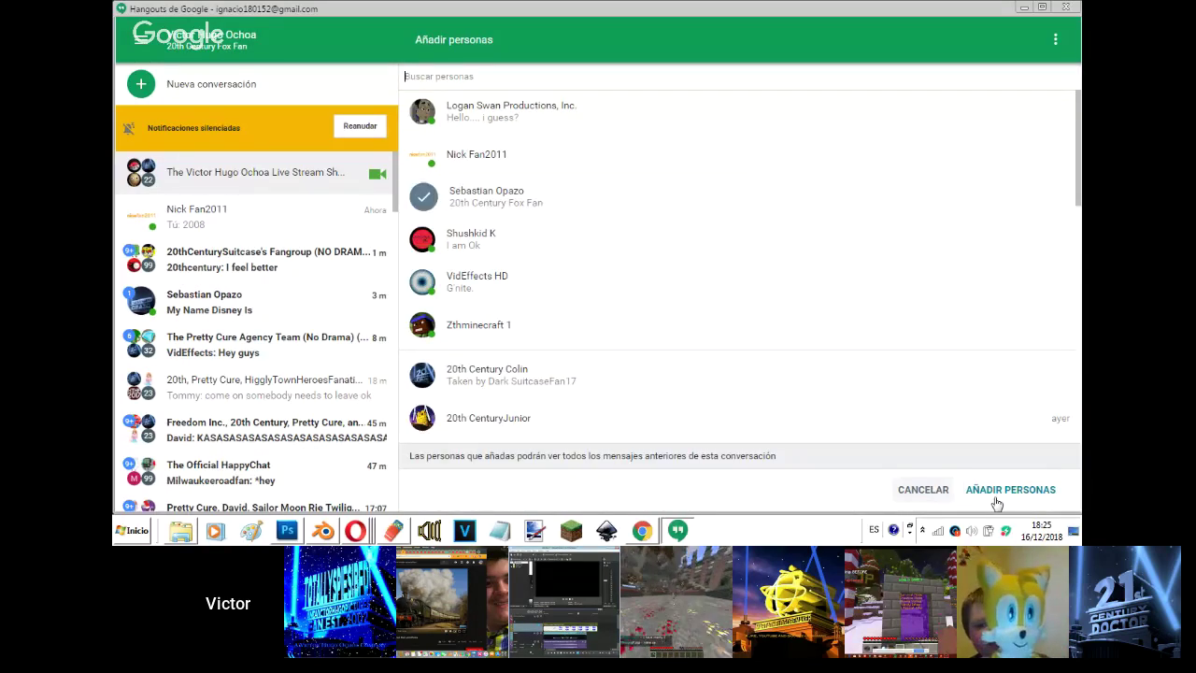
pyautogui.click(484, 207)
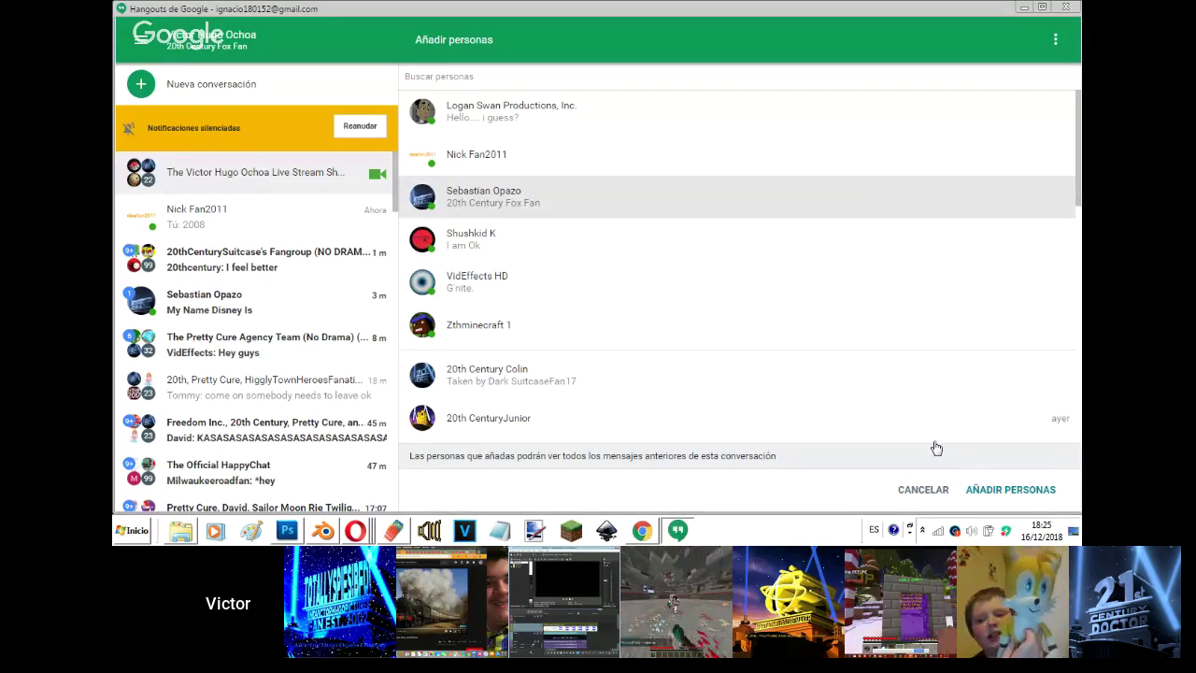
pyautogui.click(1020, 497)
# - Look in on the Hangouts video call in Opera, return to Blender and open the sky dome's material settings
pyautogui.click(356, 534)
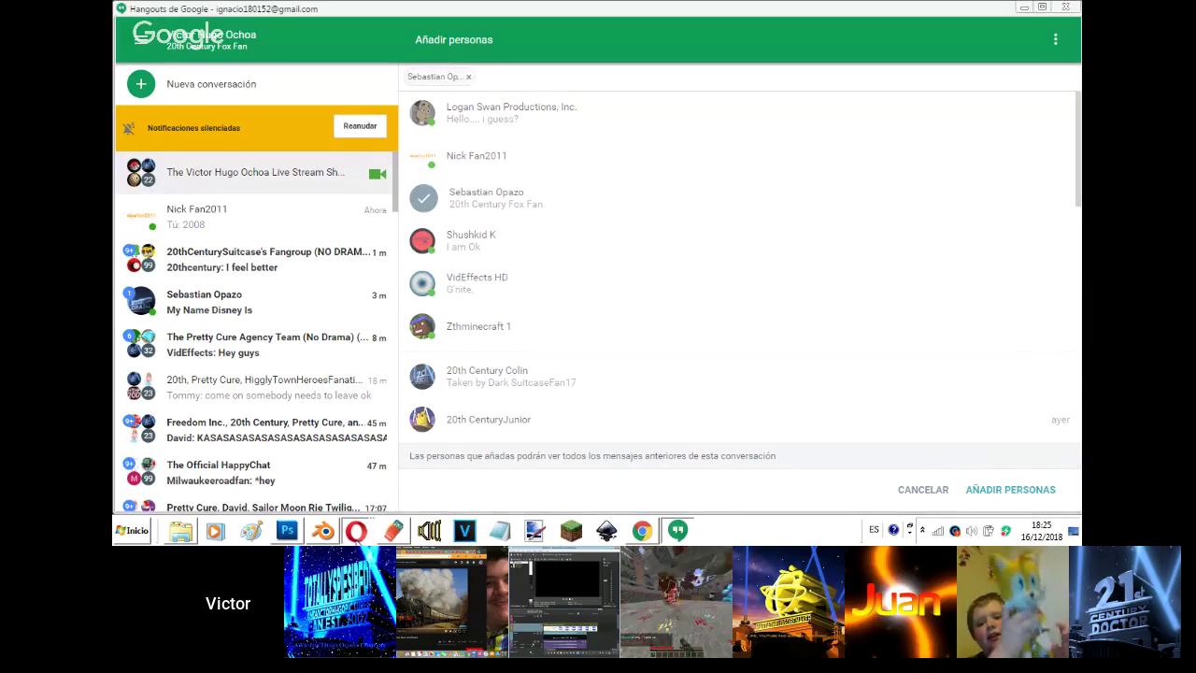
pyautogui.moveTo(356, 531)
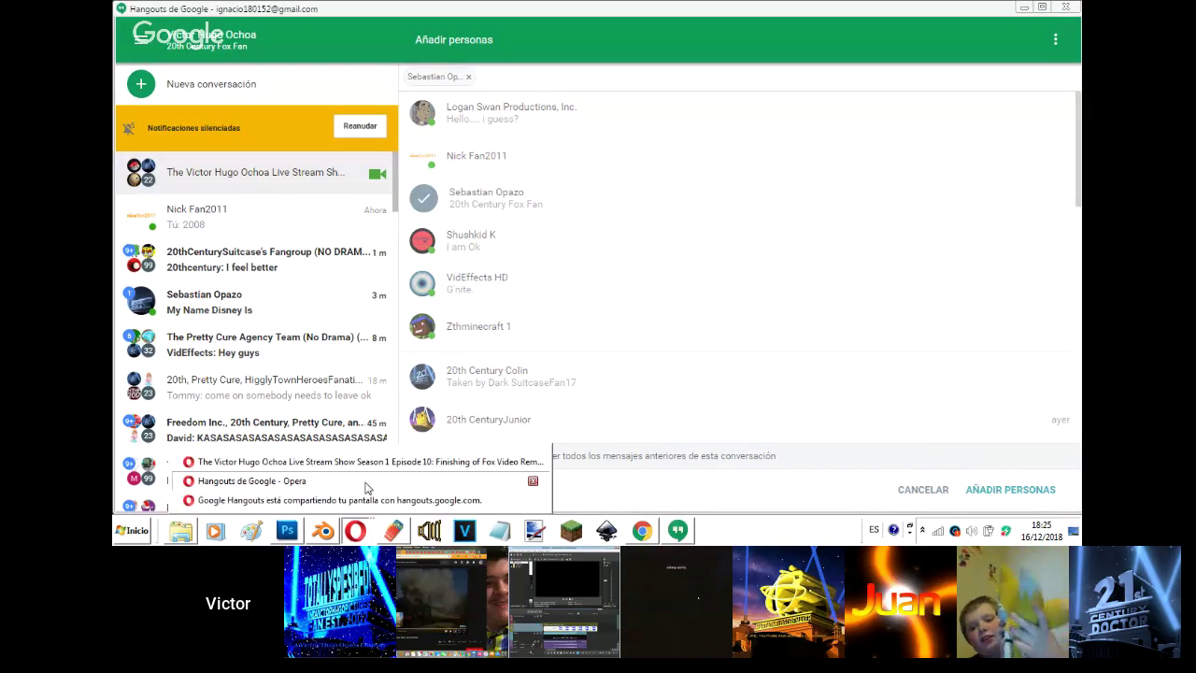
pyautogui.click(280, 481)
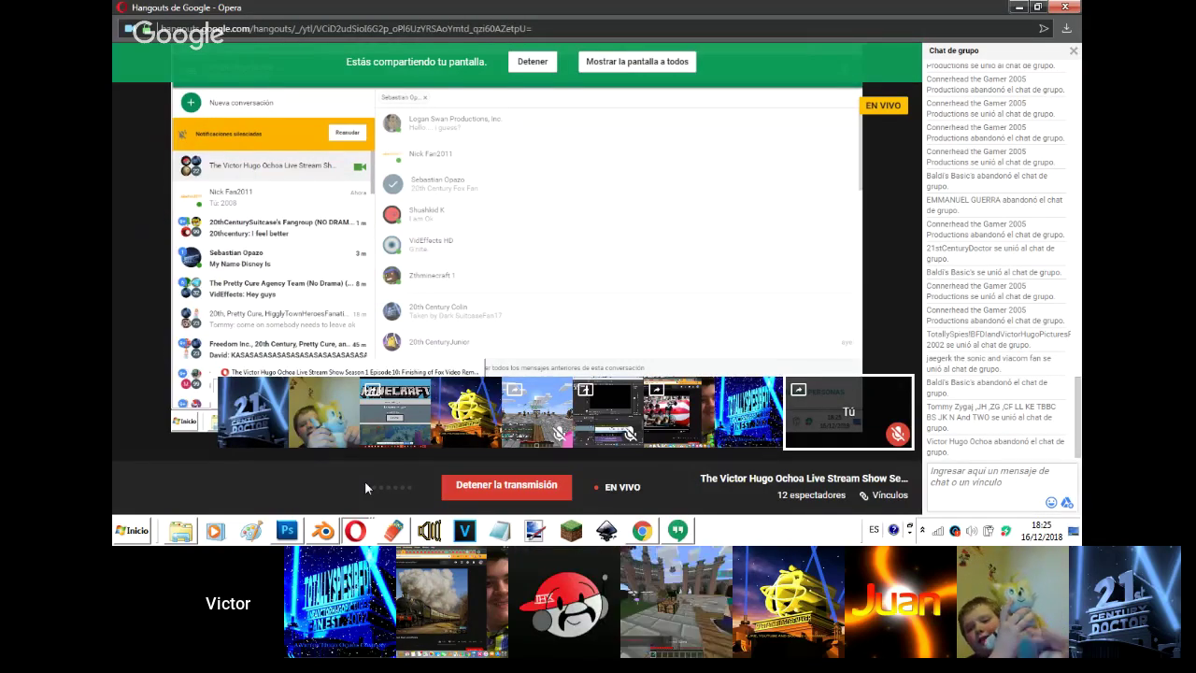
pyautogui.click(324, 531)
pyautogui.moveTo(355, 531)
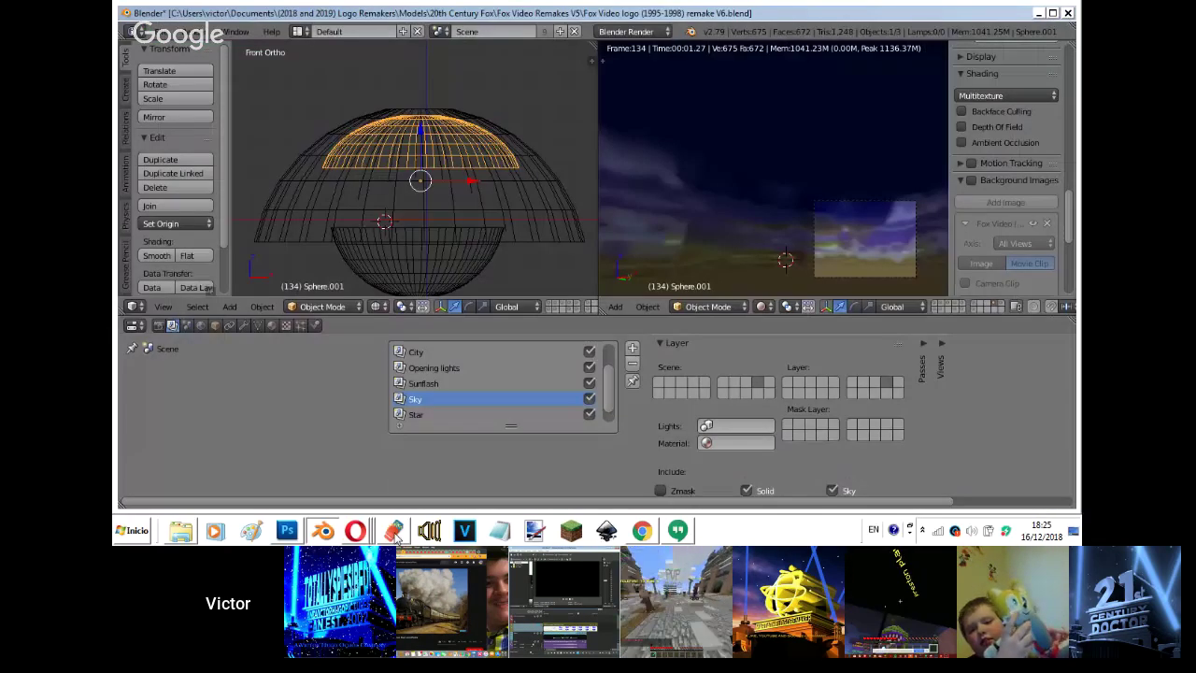
pyautogui.click(358, 482)
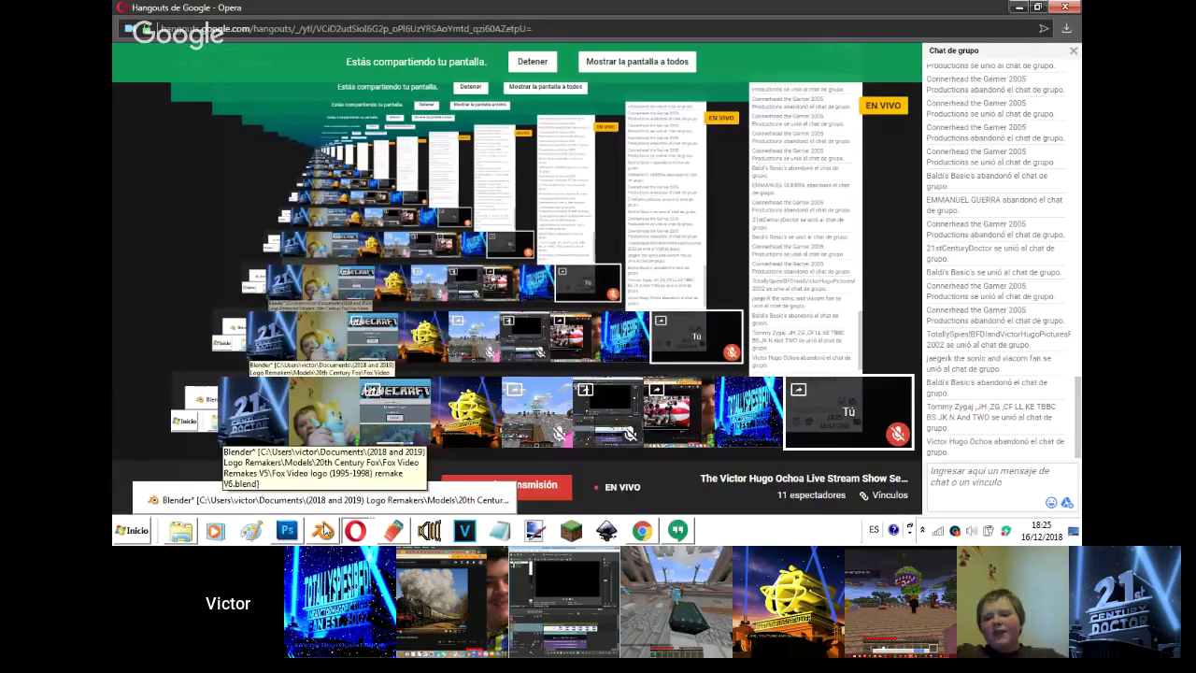
pyautogui.click(323, 531)
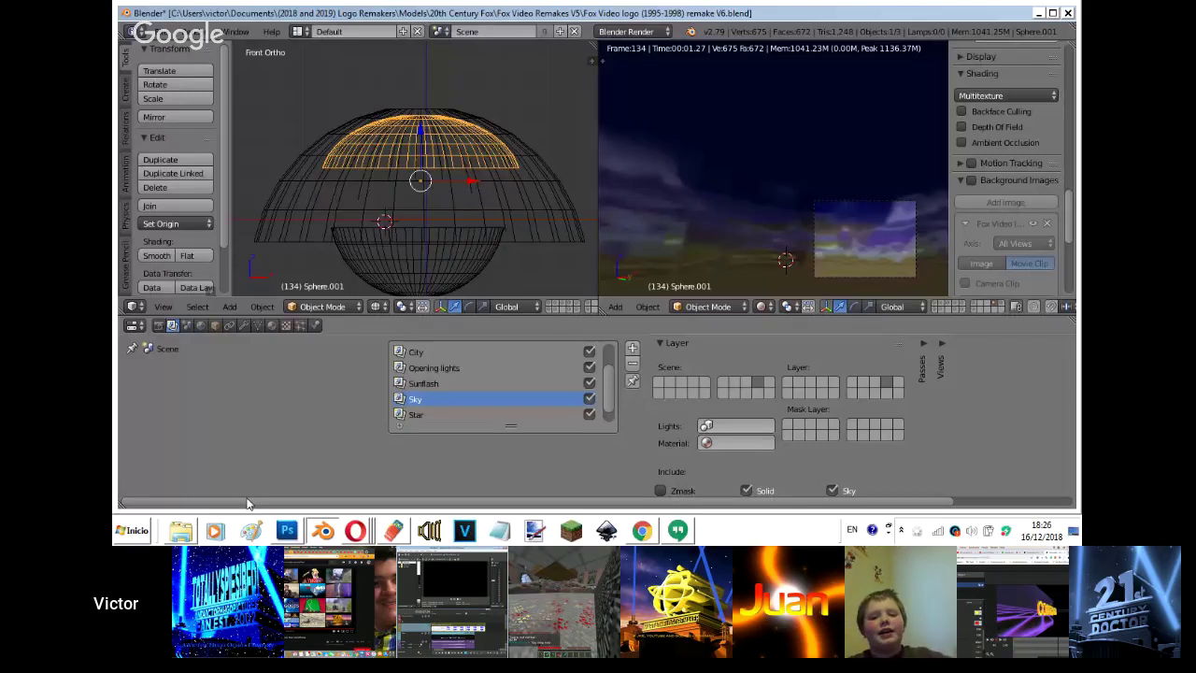
pyautogui.click(272, 325)
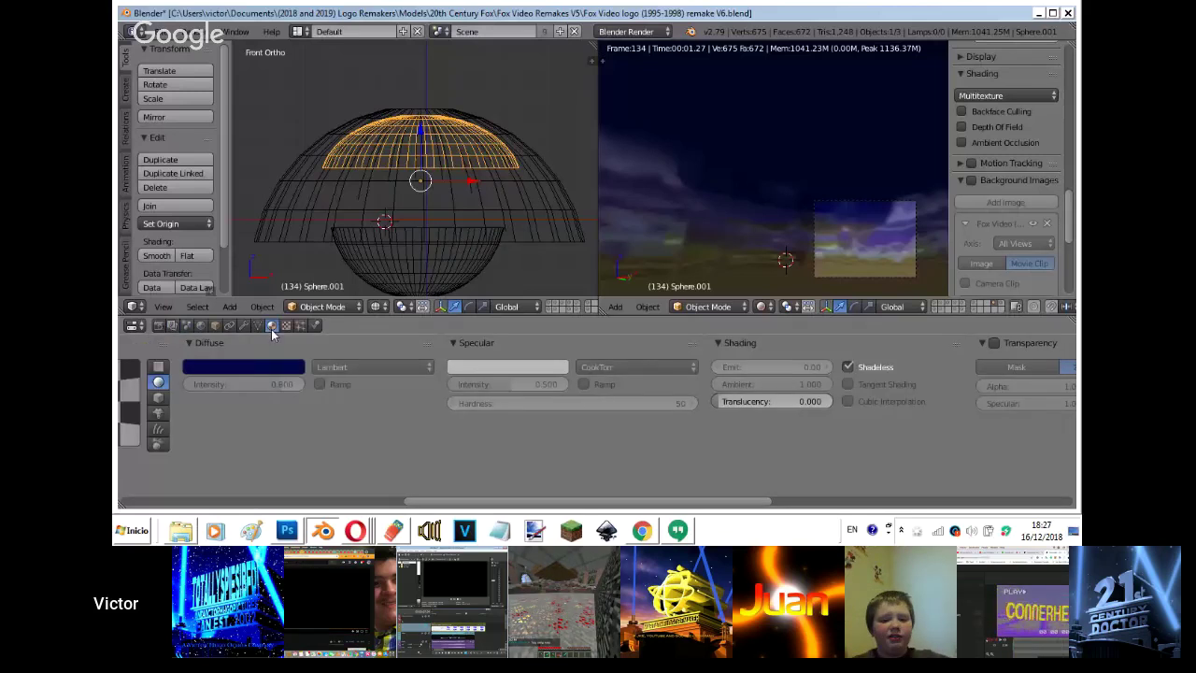
# - Switch to the YouTube live stream page in Opera and look through the account's notifications
pyautogui.click(356, 530)
pyautogui.moveTo(357, 531)
pyautogui.click(404, 461)
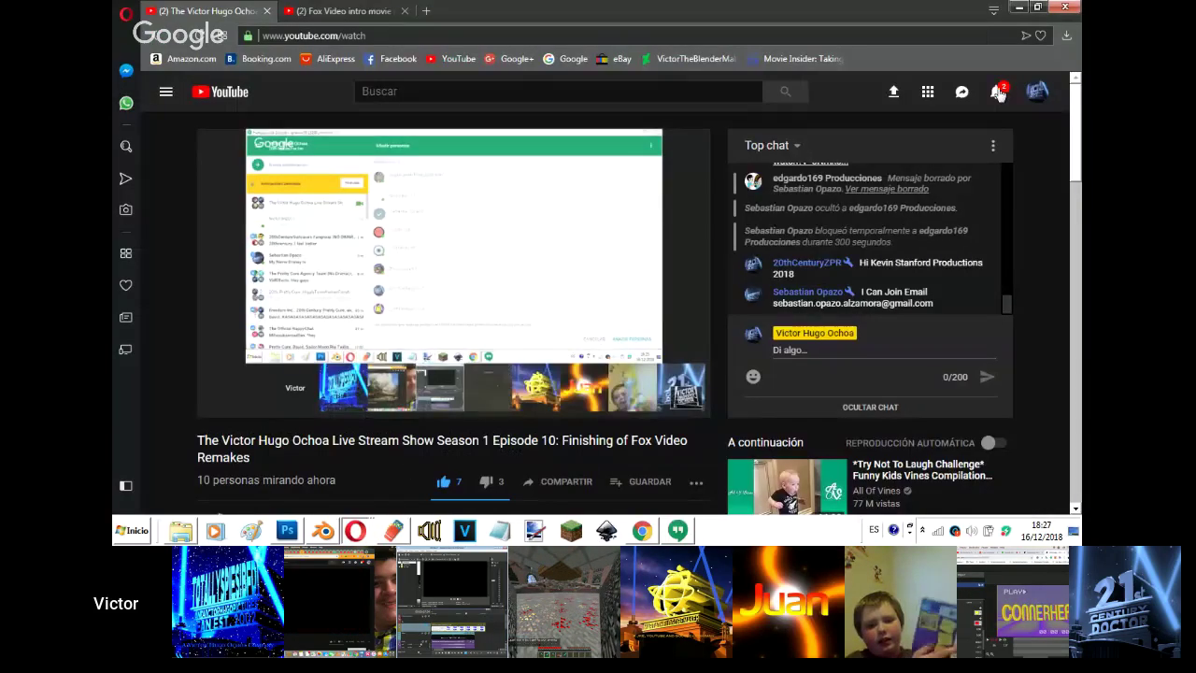
pyautogui.click(996, 91)
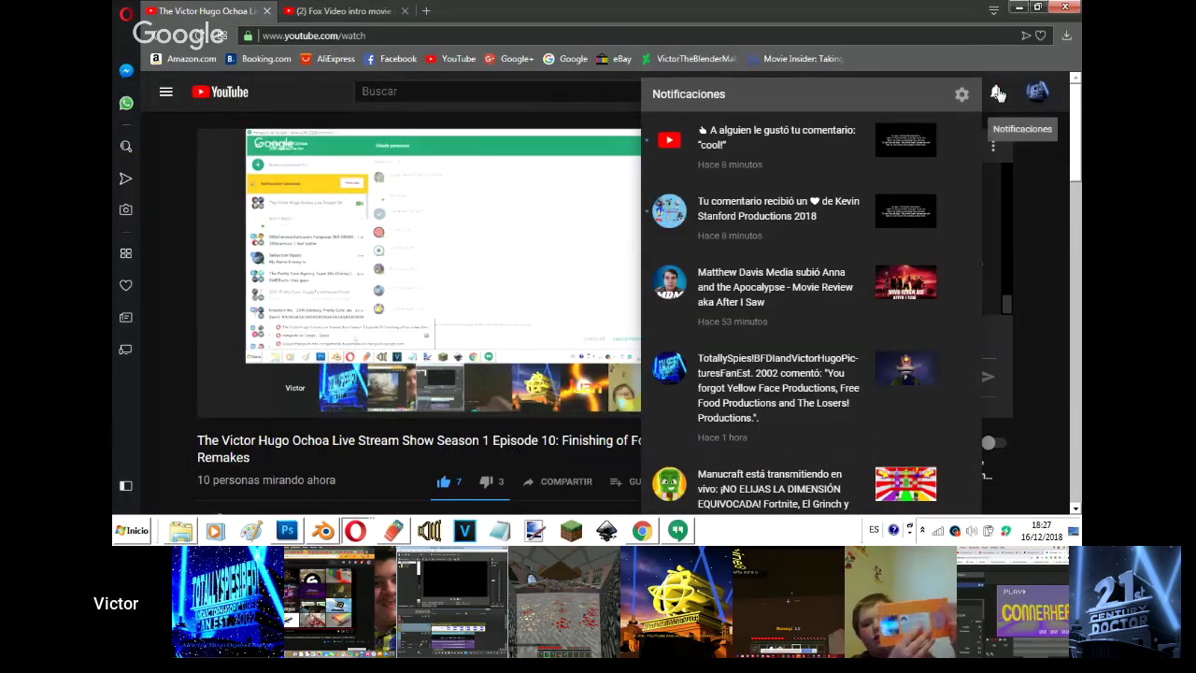
# - Switch to the Hangouts video call in Opera and send "my tab is disconnected" in its group chat
pyautogui.click(343, 474)
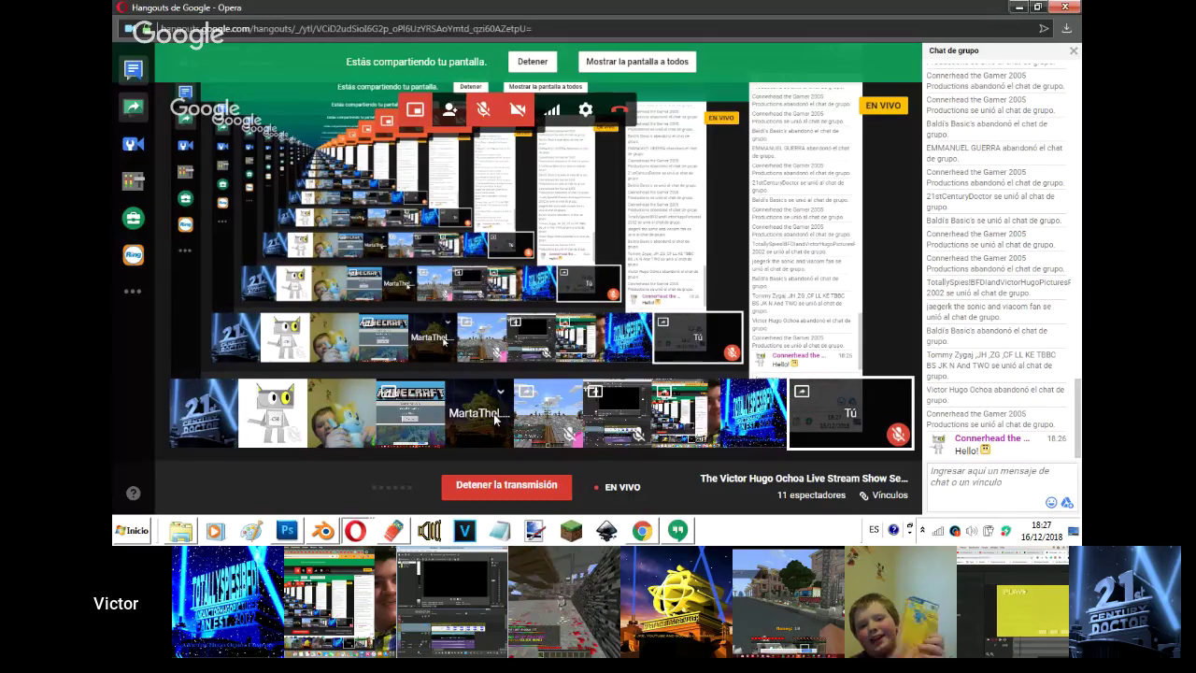
pyautogui.click(959, 494)
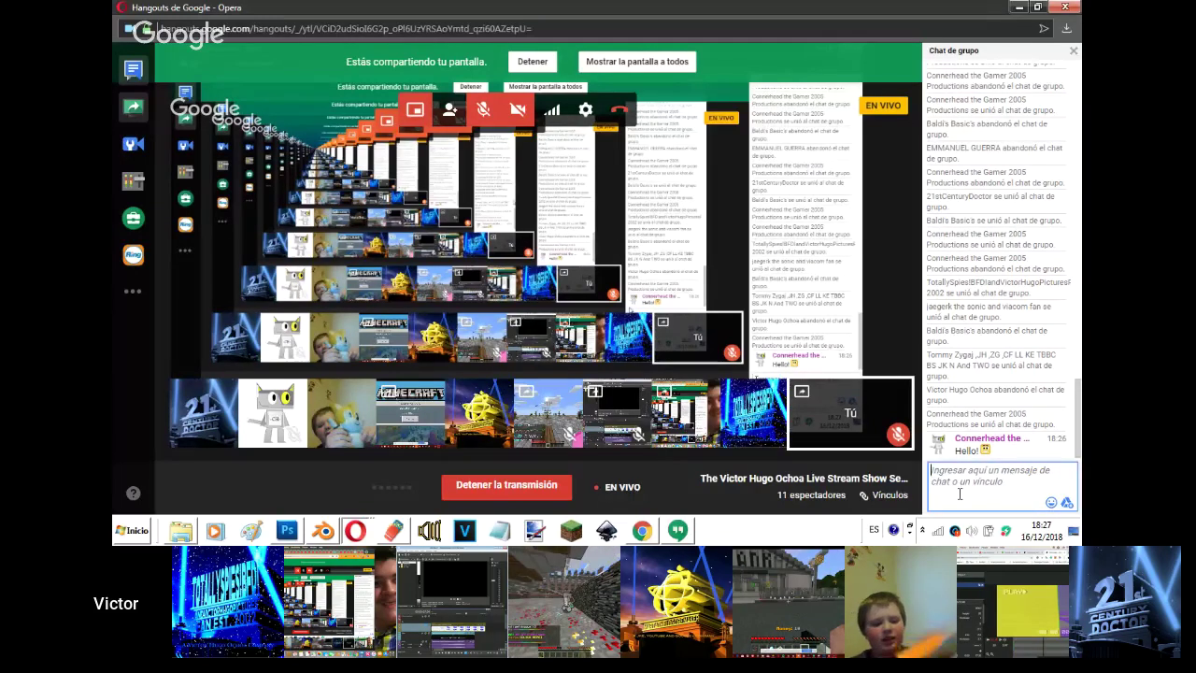
pyautogui.write('my tab is di')
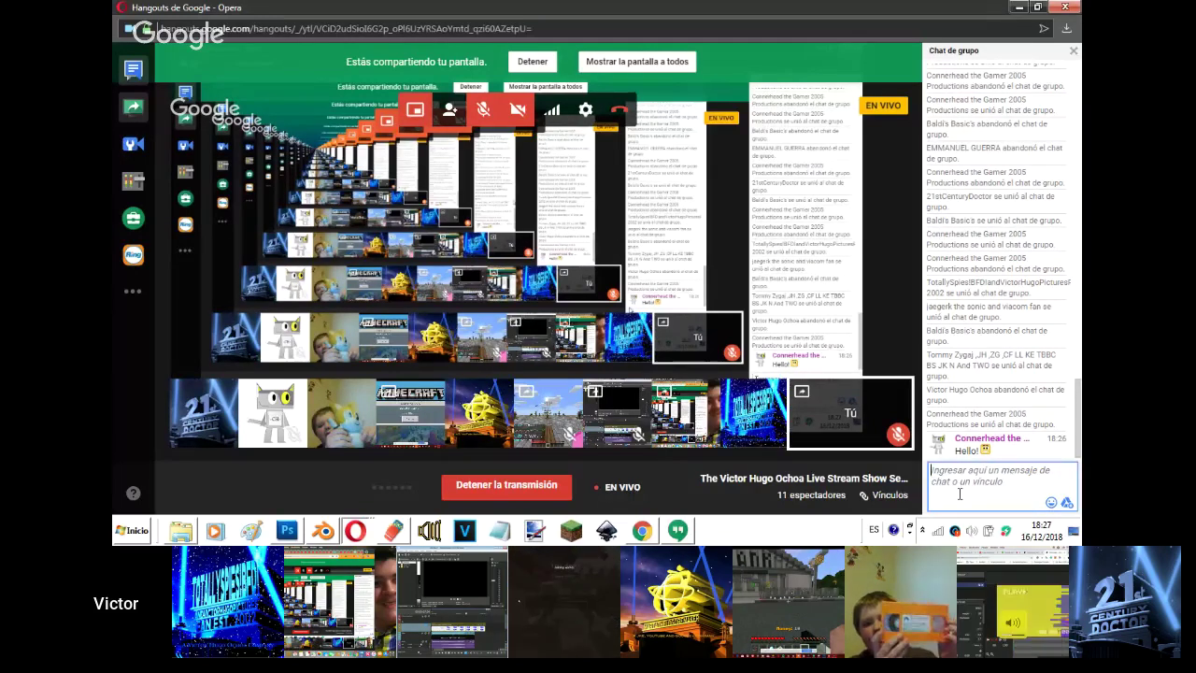
pyautogui.write('a')
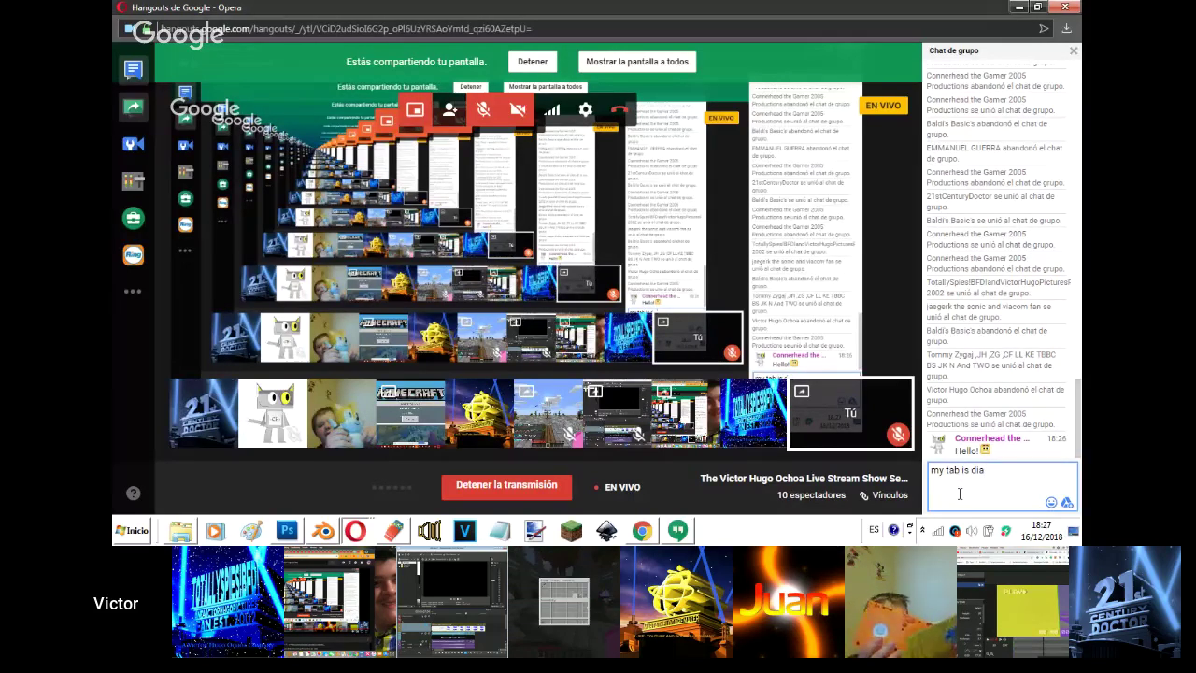
pyautogui.press('BackSpace')
pyautogui.write('sconnected')
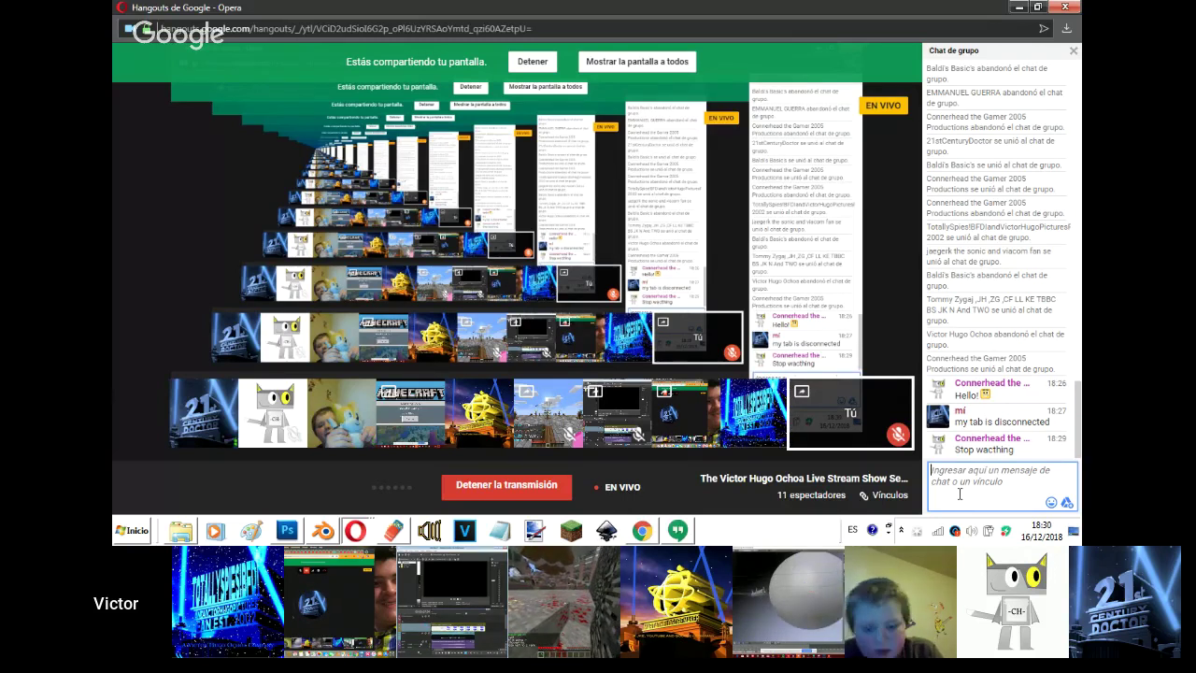
# - Reply "who?" in the video call's group chat
pyautogui.write('who?=')
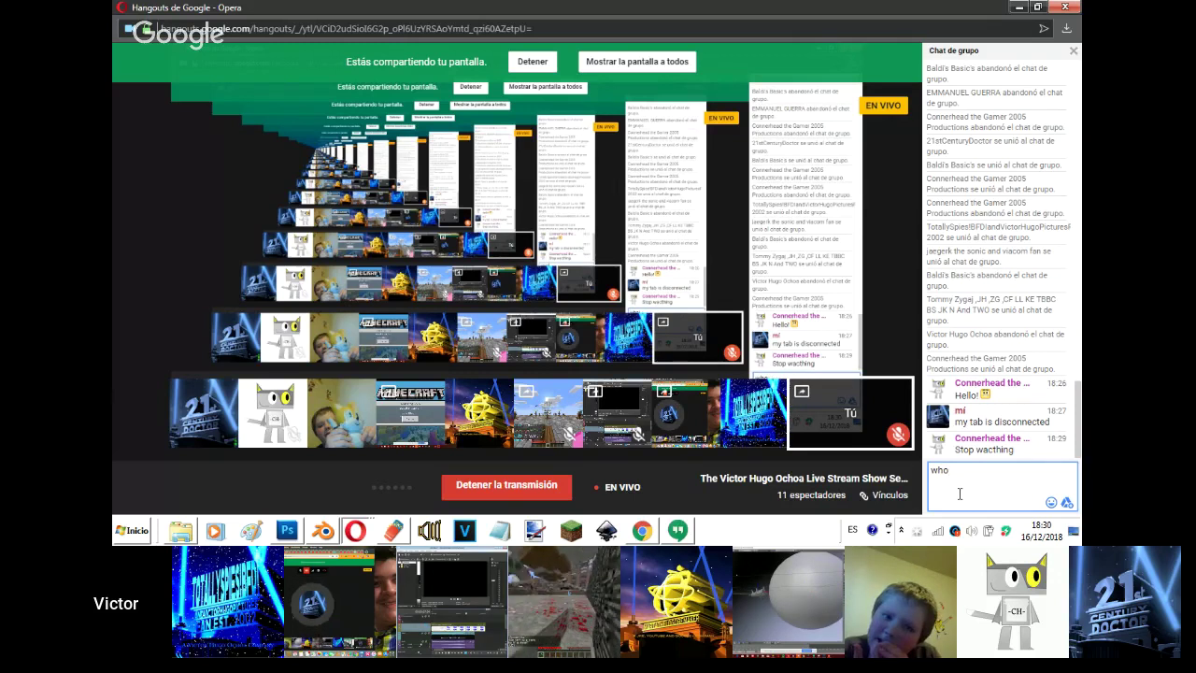
pyautogui.press('BackSpace')
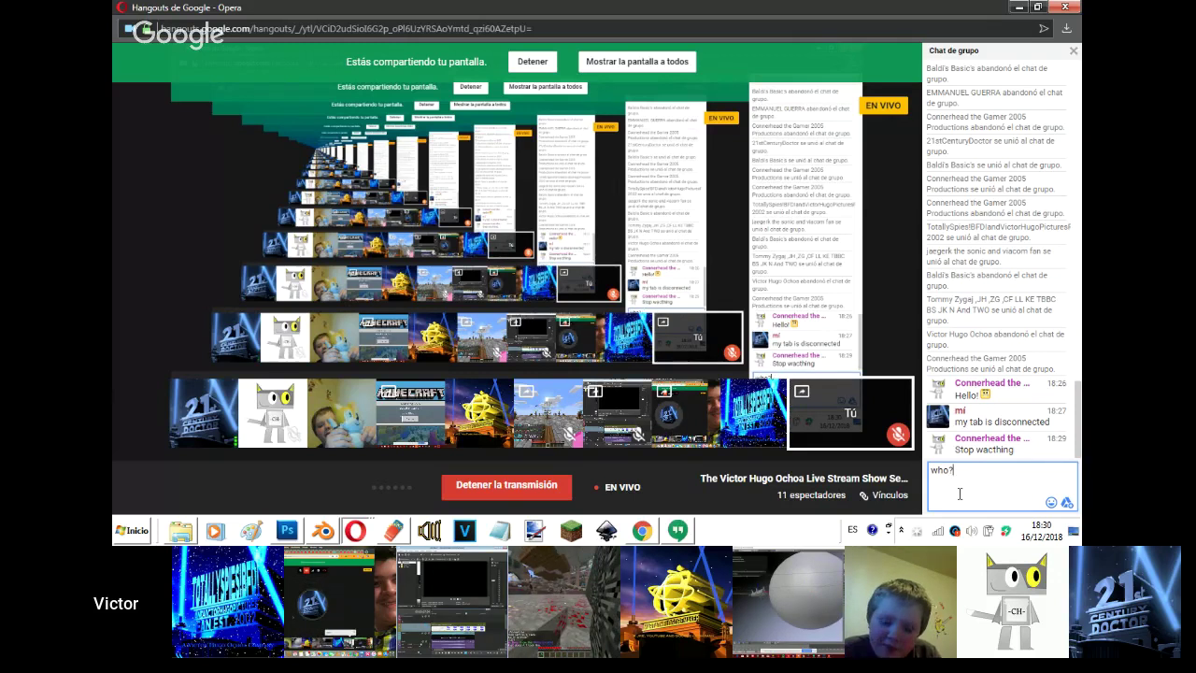
pyautogui.press('Return')
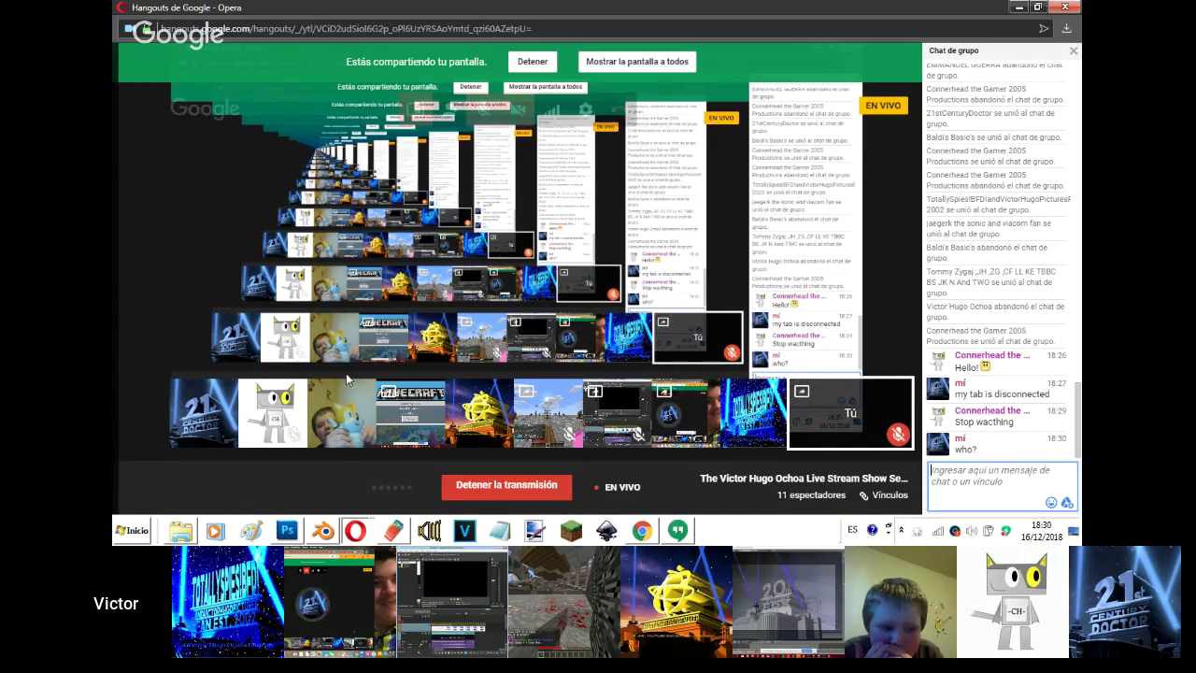
# - Switch to Google Hangouts and reply "2009" to the contact who asked about the 2004 20th Century Fox Home Entertainment logo
pyautogui.click(682, 532)
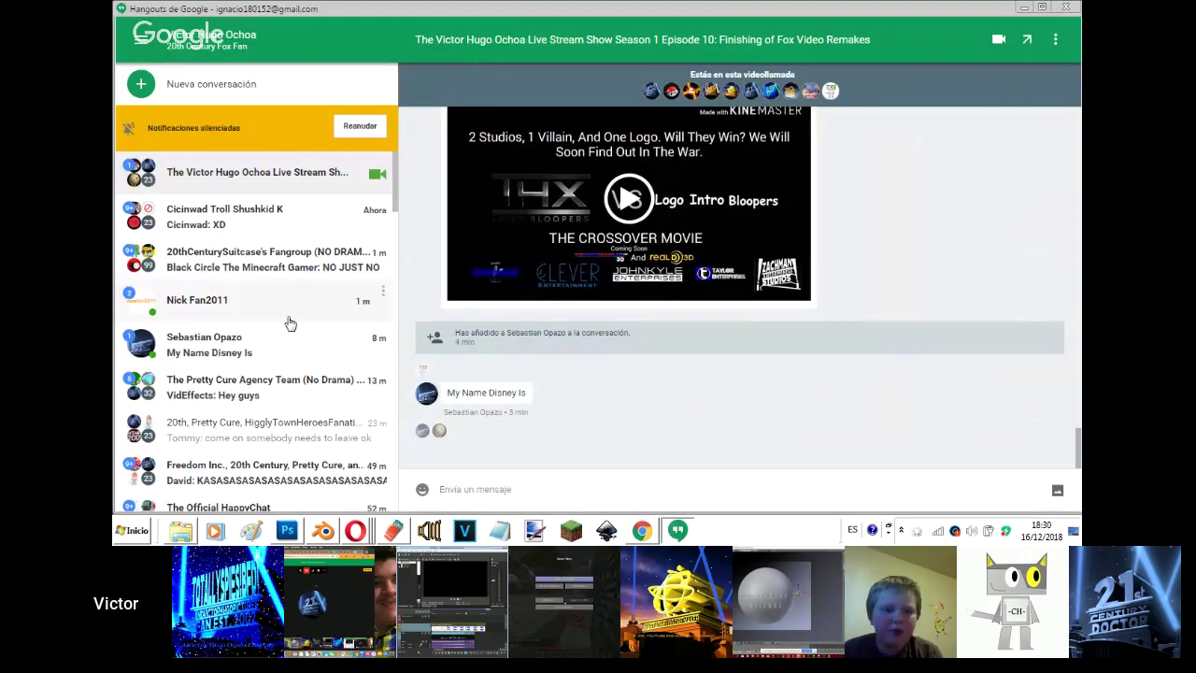
pyautogui.click(274, 317)
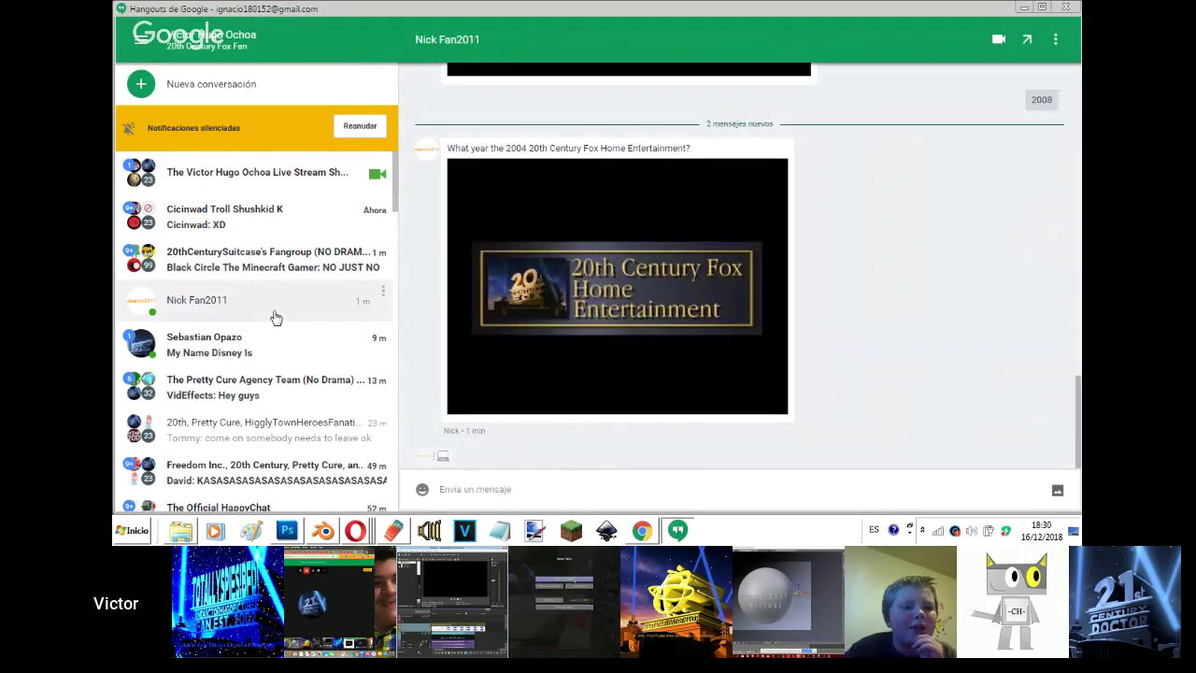
pyautogui.write('2009')
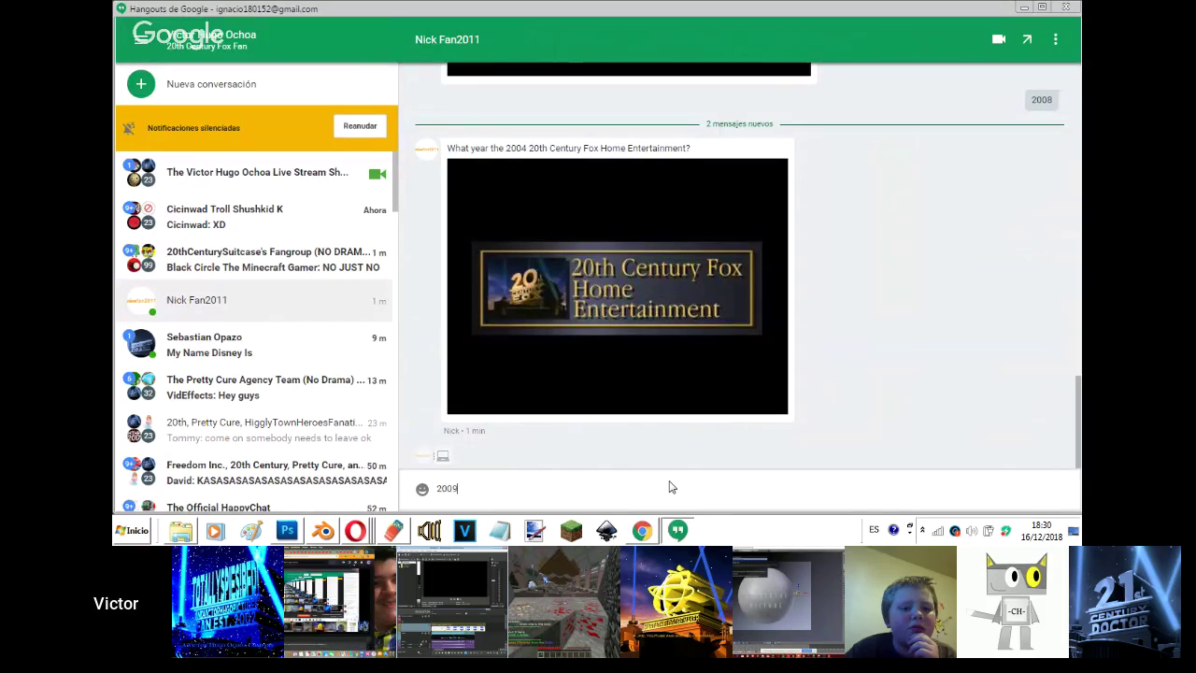
pyautogui.press('Return')
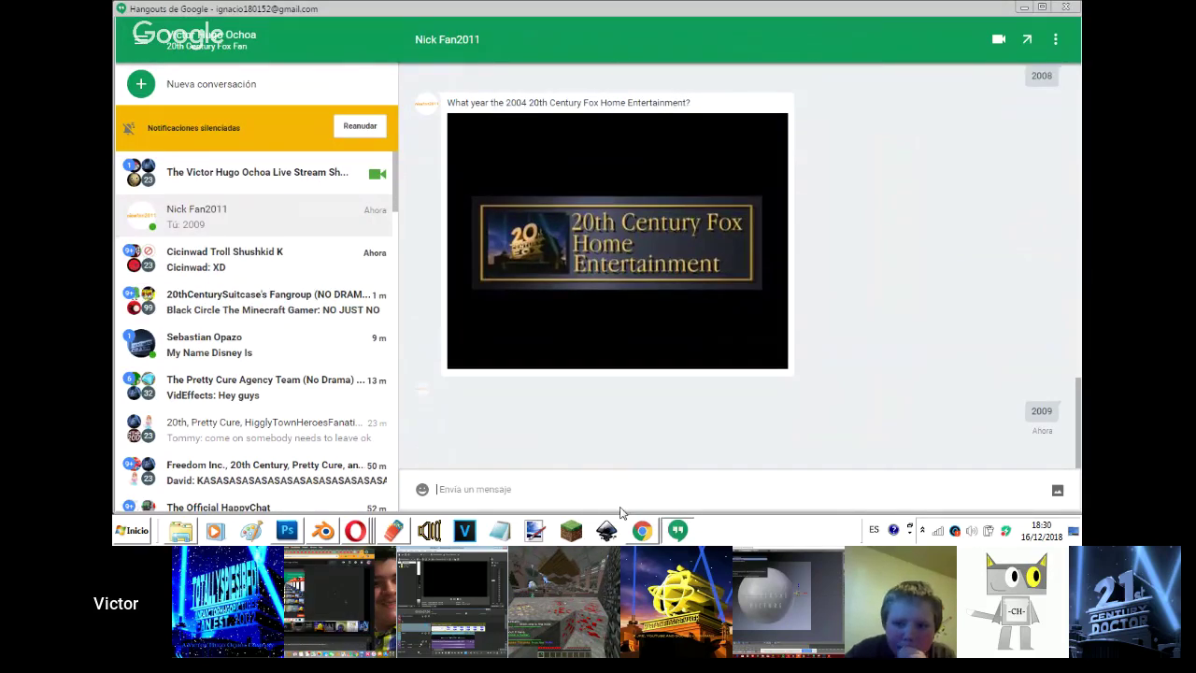
# - Switch to YouTube in Opera, check the notifications from the Fox Video intro movie ident page and return to the live stream page
pyautogui.click(355, 531)
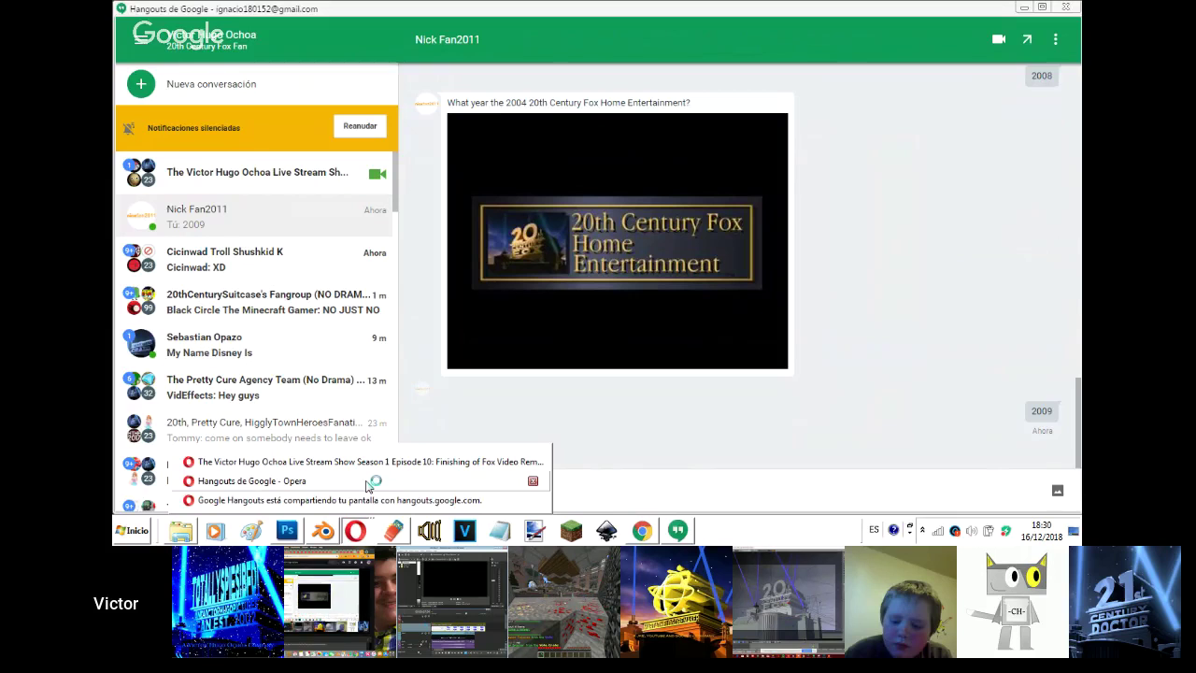
pyautogui.click(367, 464)
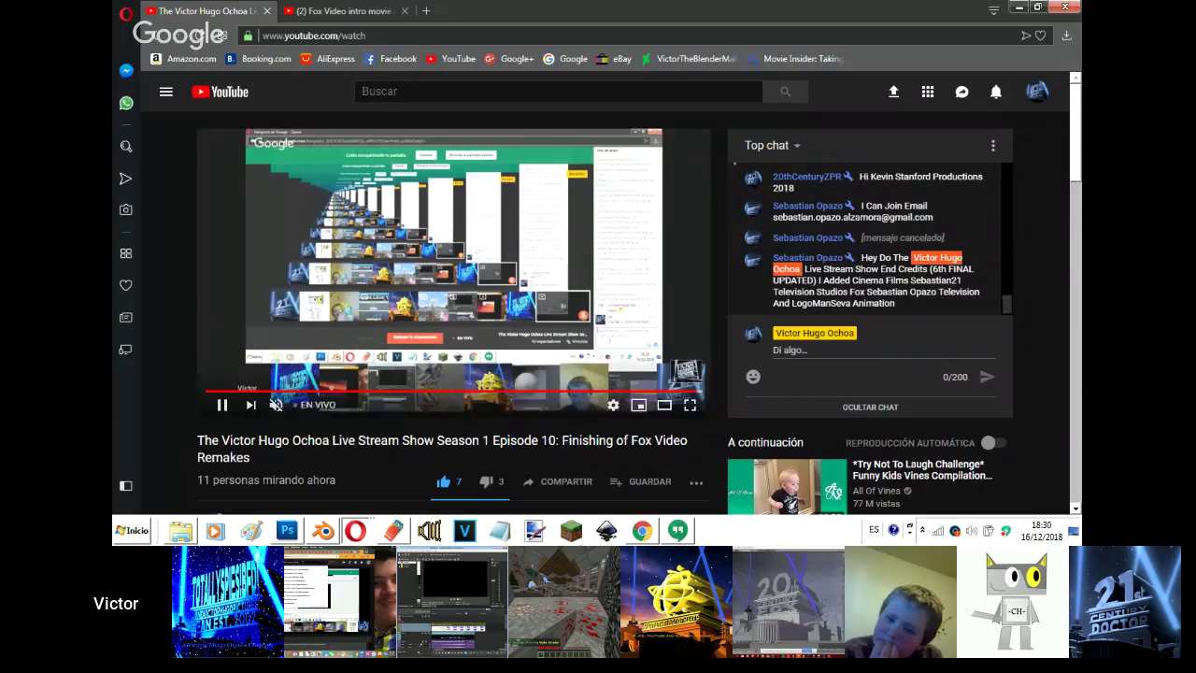
pyautogui.click(344, 10)
pyautogui.click(996, 92)
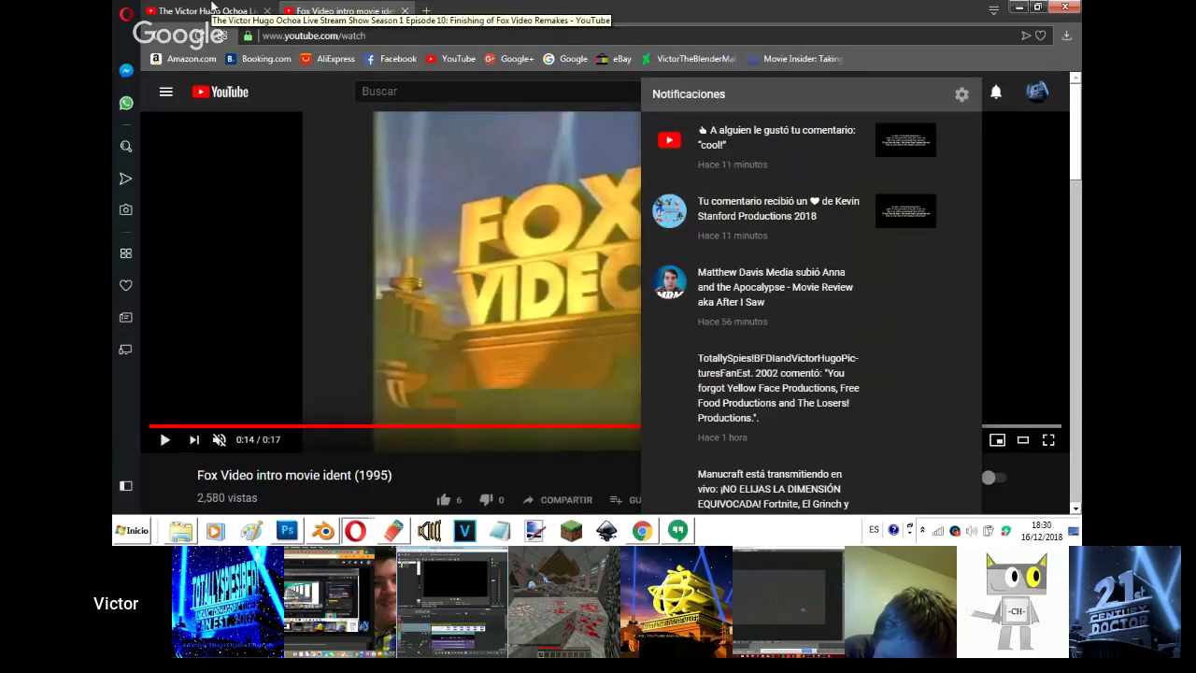
pyautogui.click(214, 9)
# - Look in on the Hangouts video call in Opera, and check the conversations in Google Hangouts for new messages
pyautogui.click(355, 530)
pyautogui.click(367, 480)
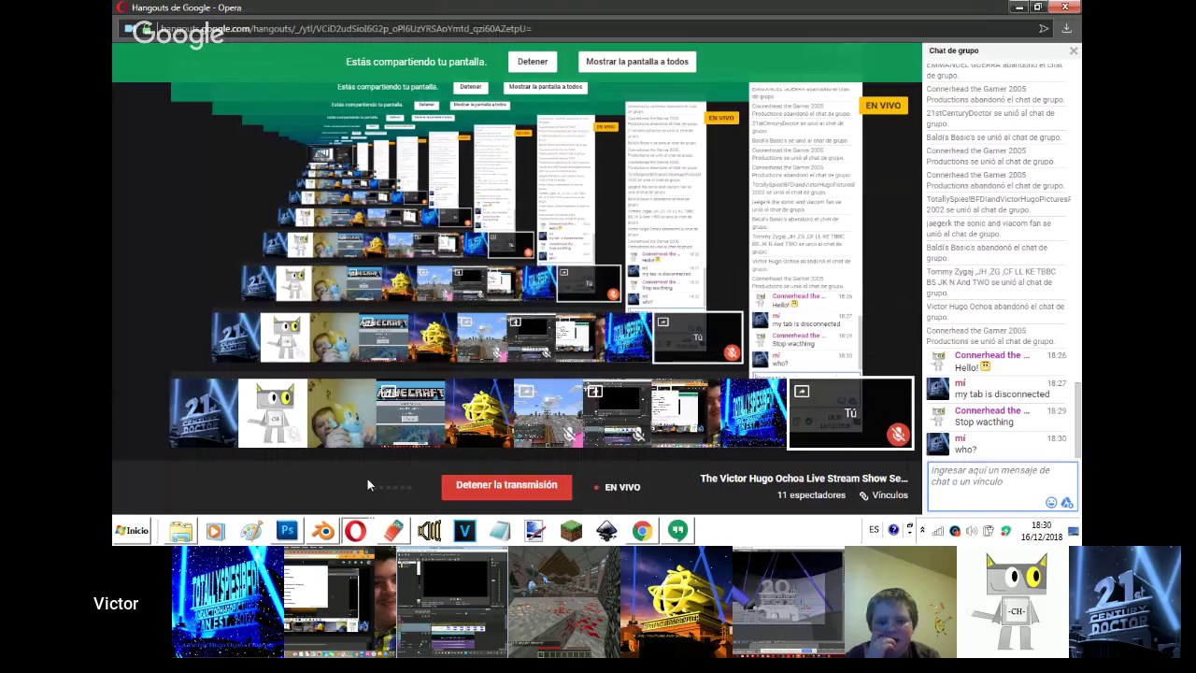
pyautogui.click(678, 530)
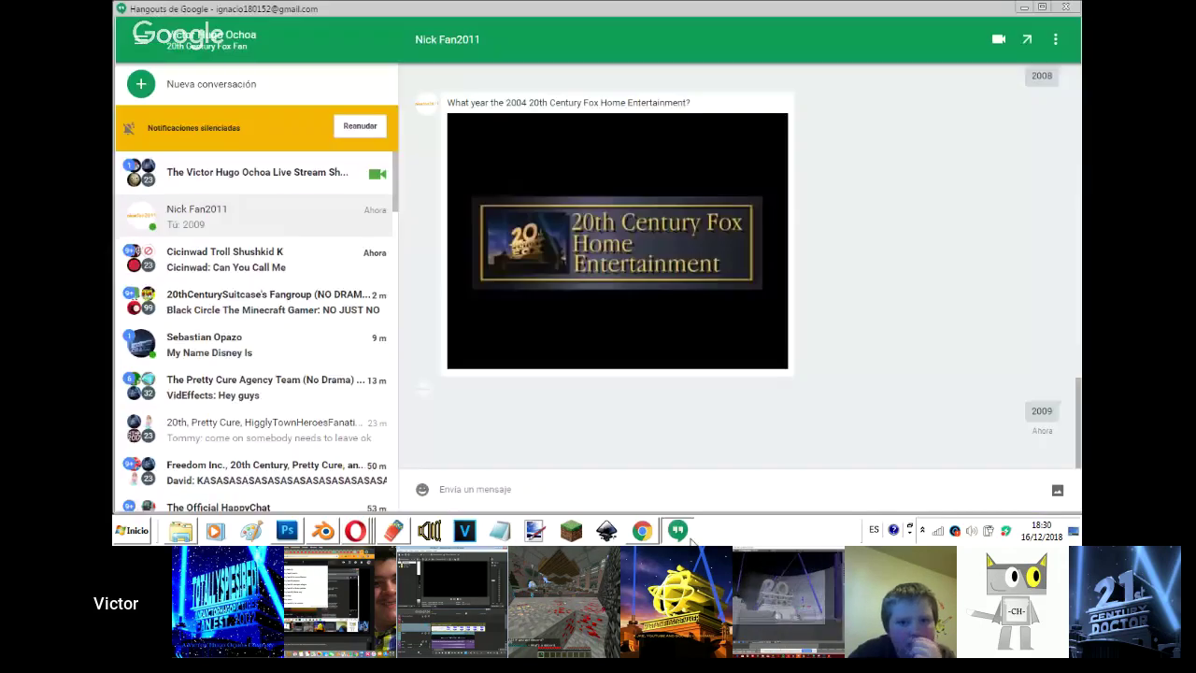
# - Return to the YouTube live stream page in Opera and post "why did you force me to do that" and "It's the last" in its chat
pyautogui.click(355, 530)
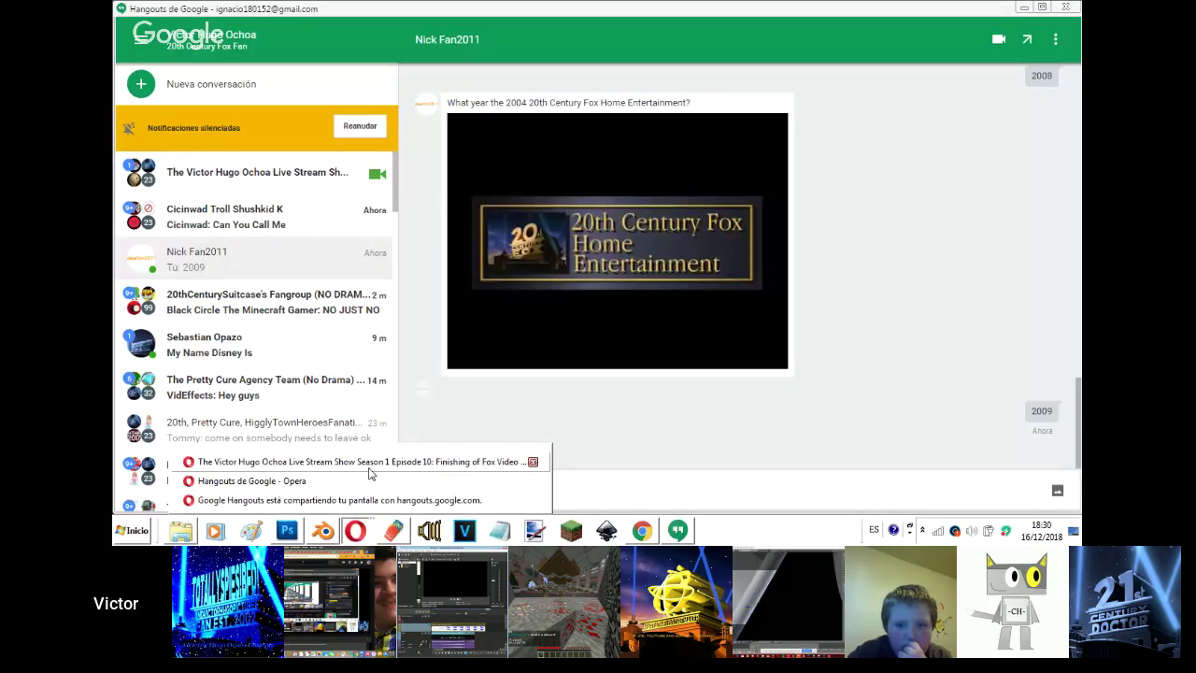
pyautogui.click(360, 463)
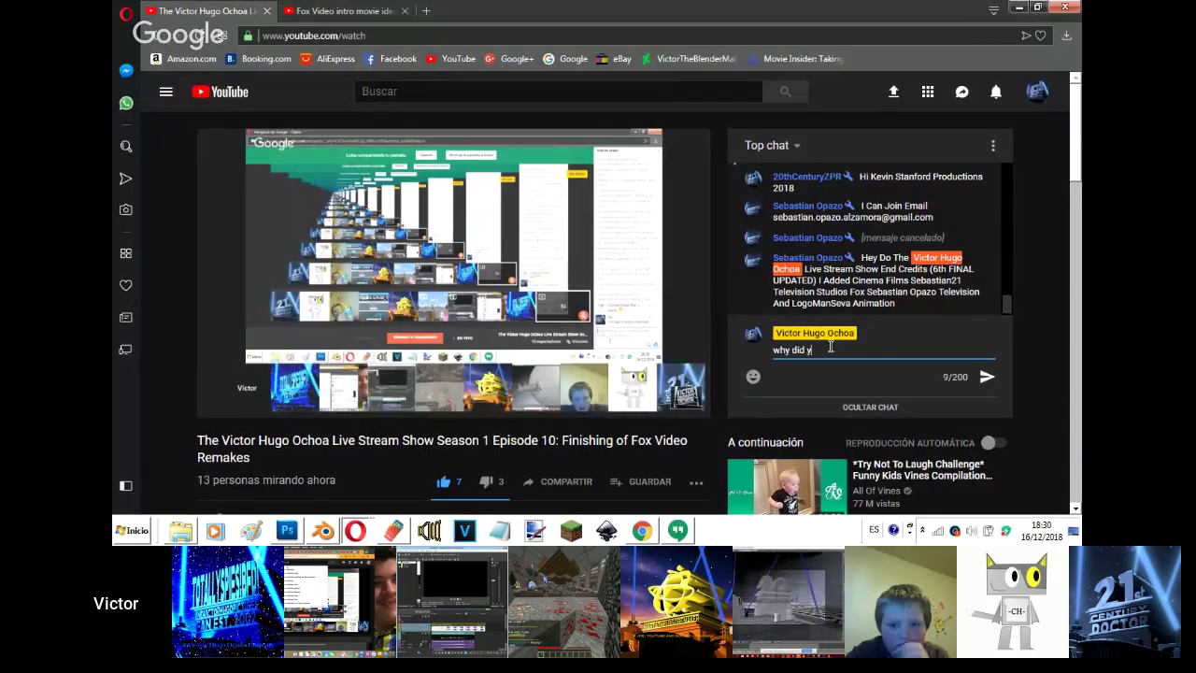
pyautogui.write('ou f')
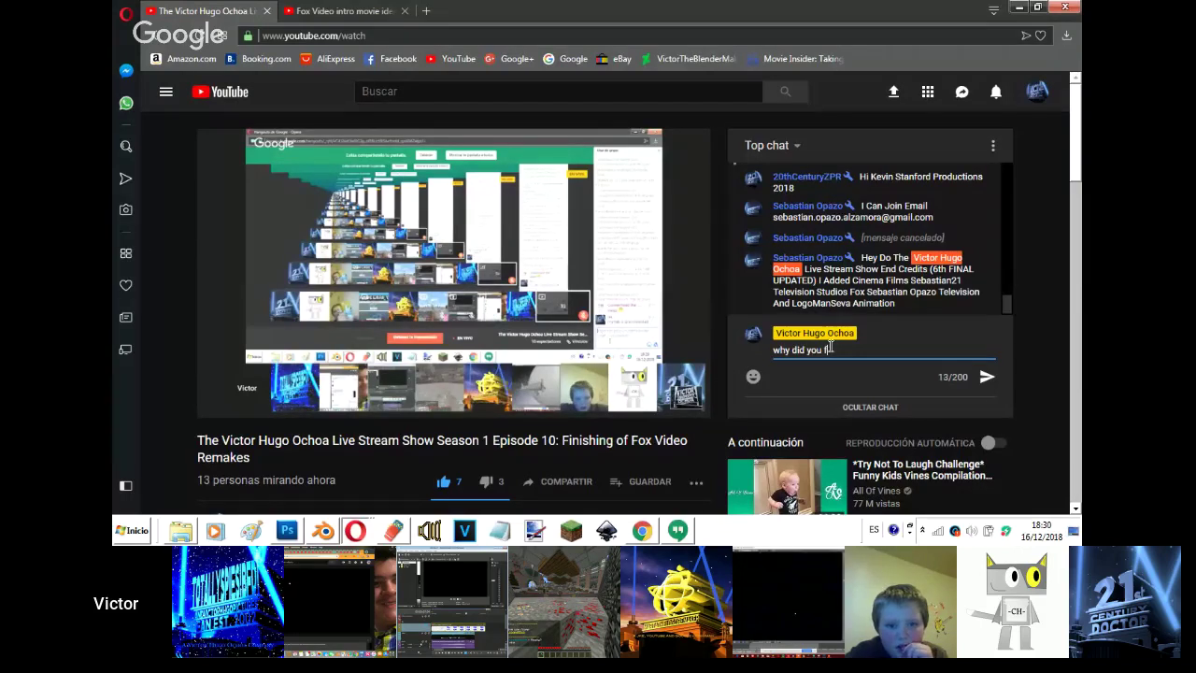
pyautogui.write('orce me to do that')
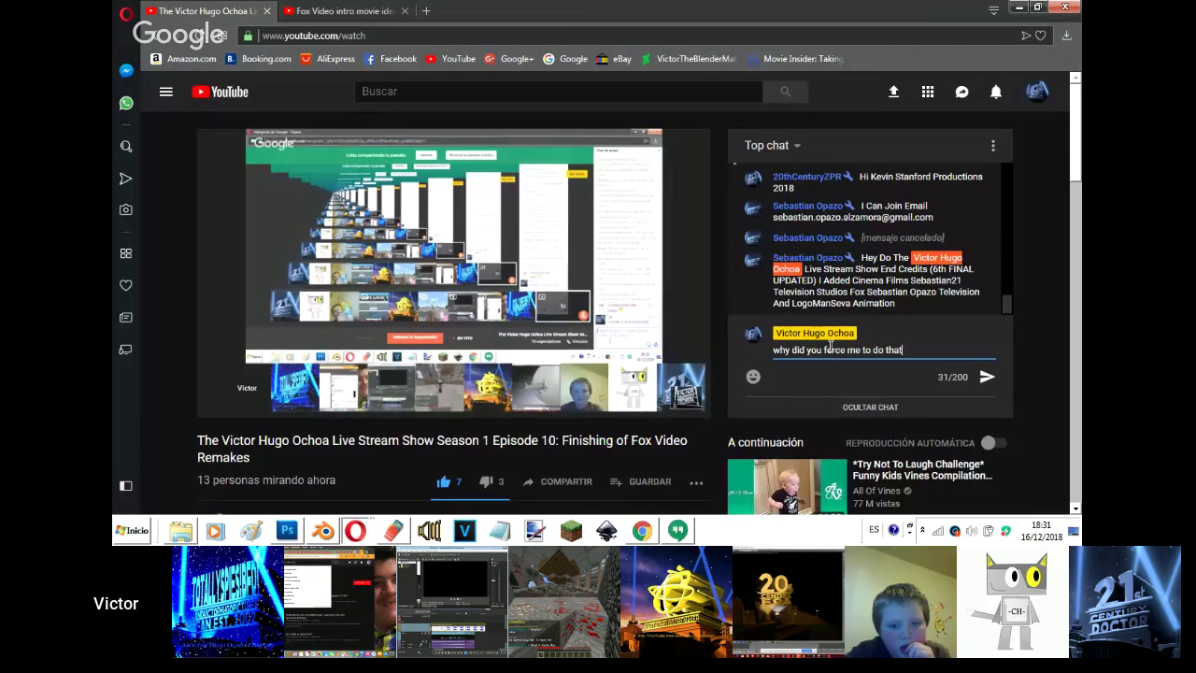
pyautogui.press('Return')
pyautogui.write("It's the las")
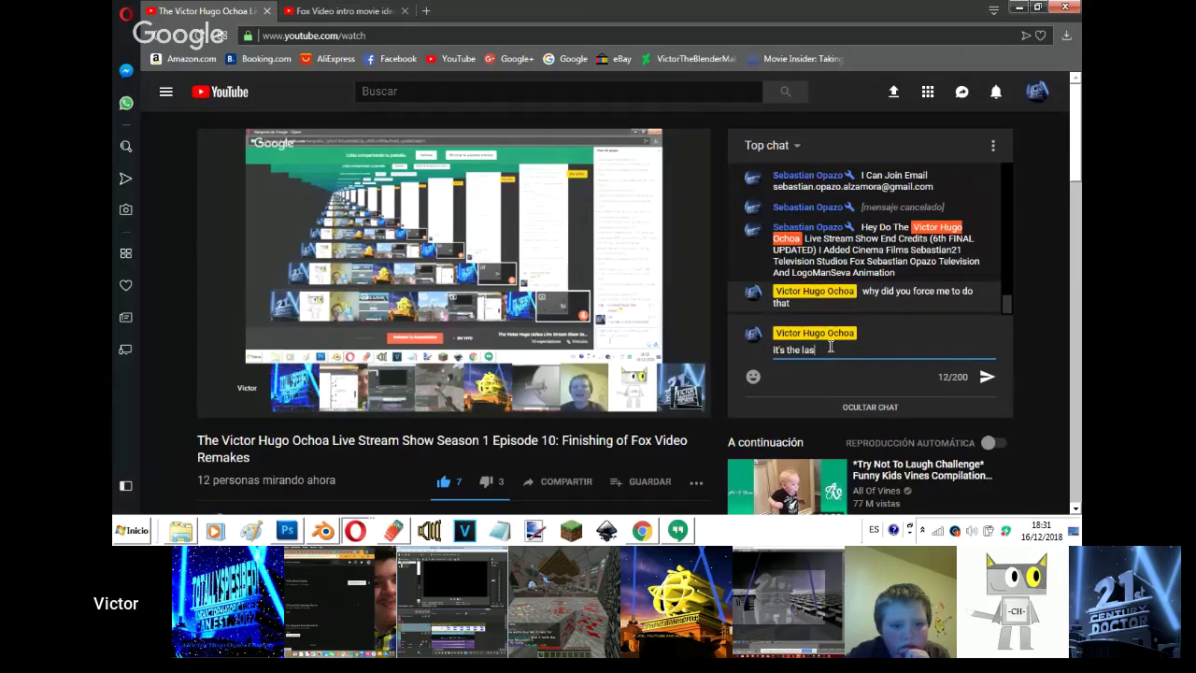
pyautogui.write('t')
pyautogui.press('Return')
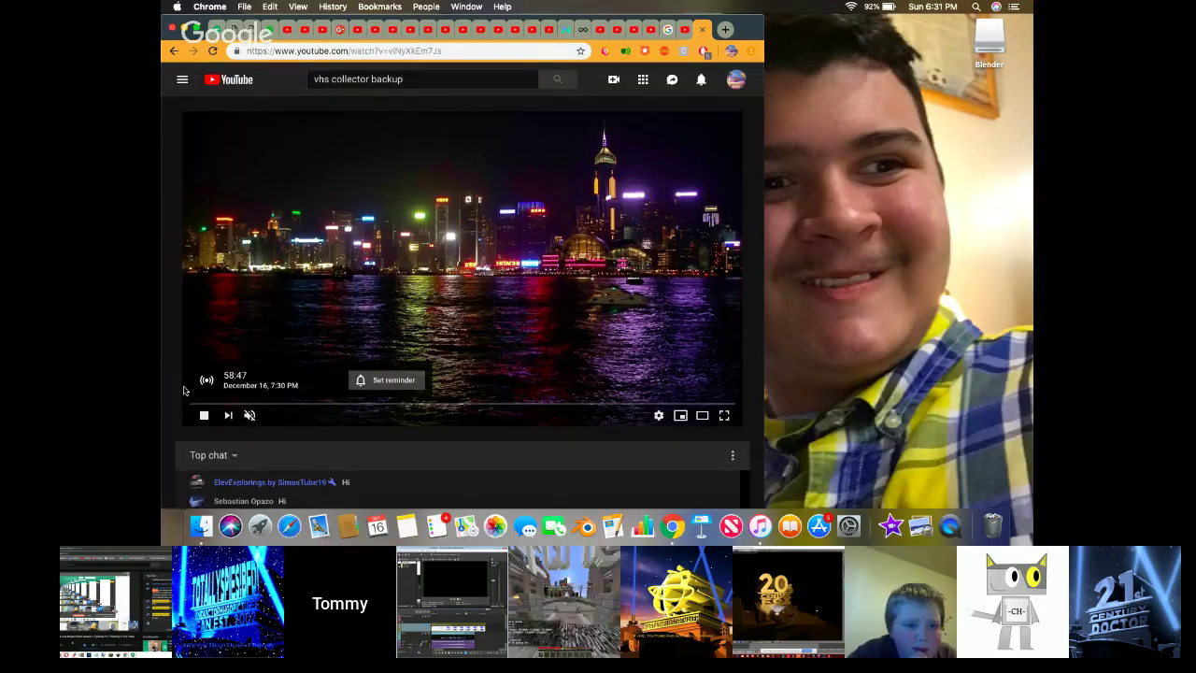
# - Post a greeting ending in "add me ok" in the live chat of the upcoming YouTube stream
pyautogui.scroll(-3, 179, 393)
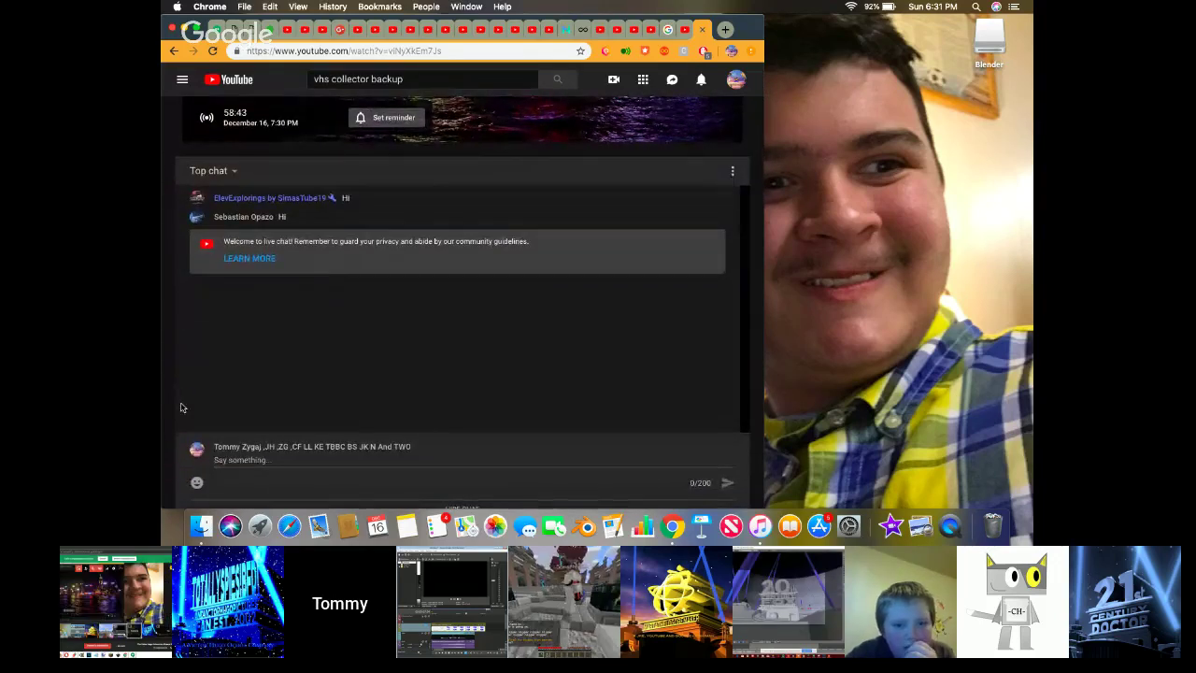
pyautogui.click(225, 456)
pyautogui.write('hi ')
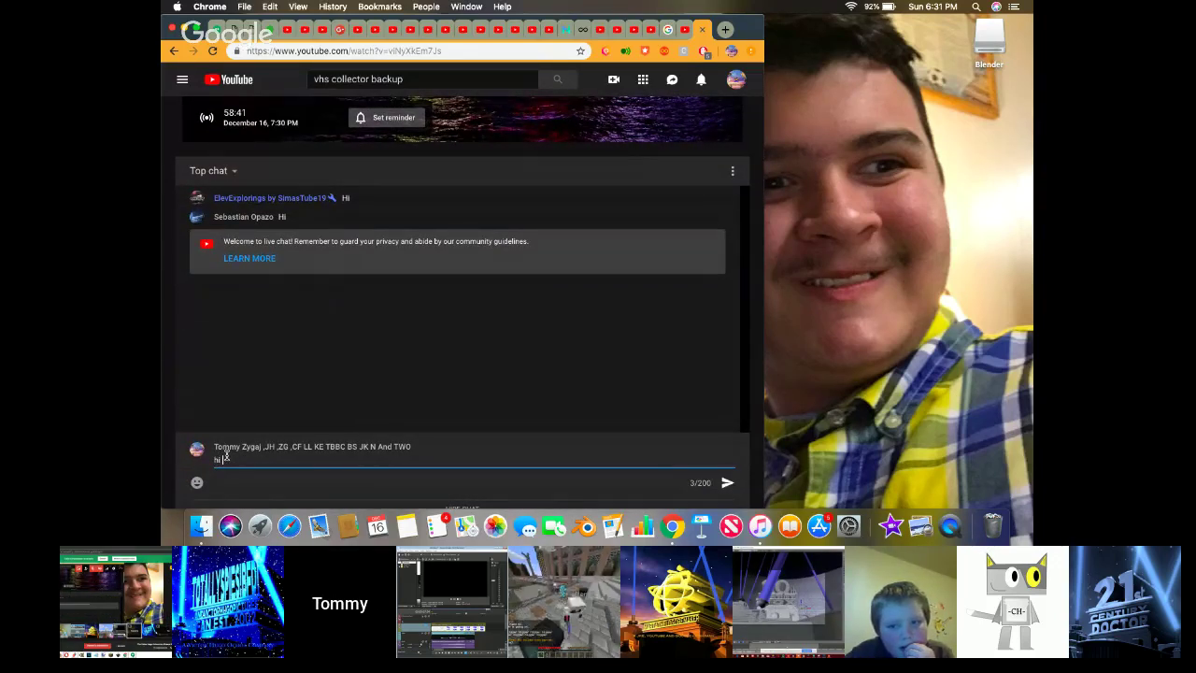
pyautogui.write('re')
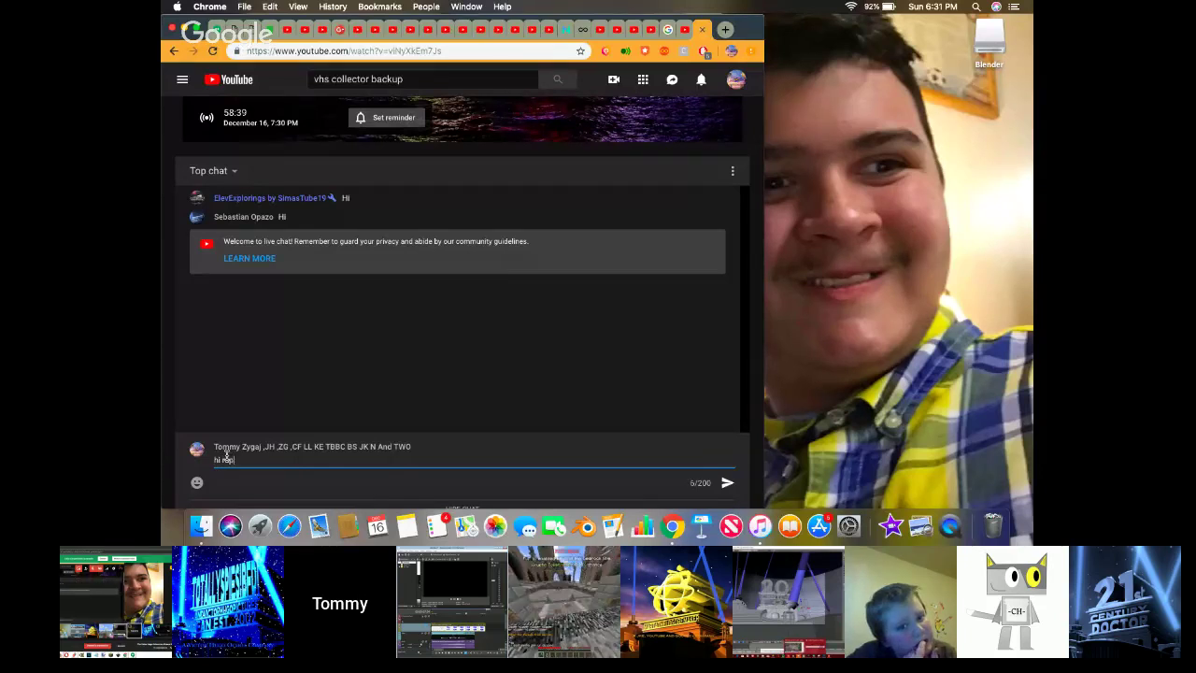
pyautogui.write('phy ad')
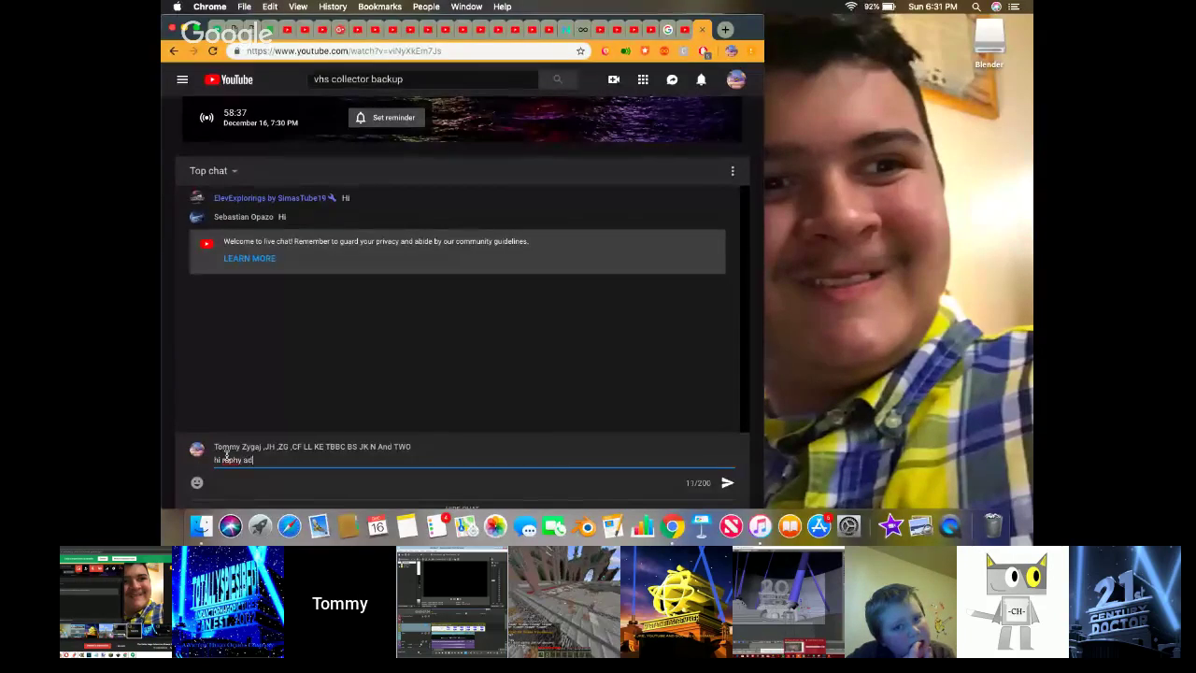
pyautogui.write('d me ok')
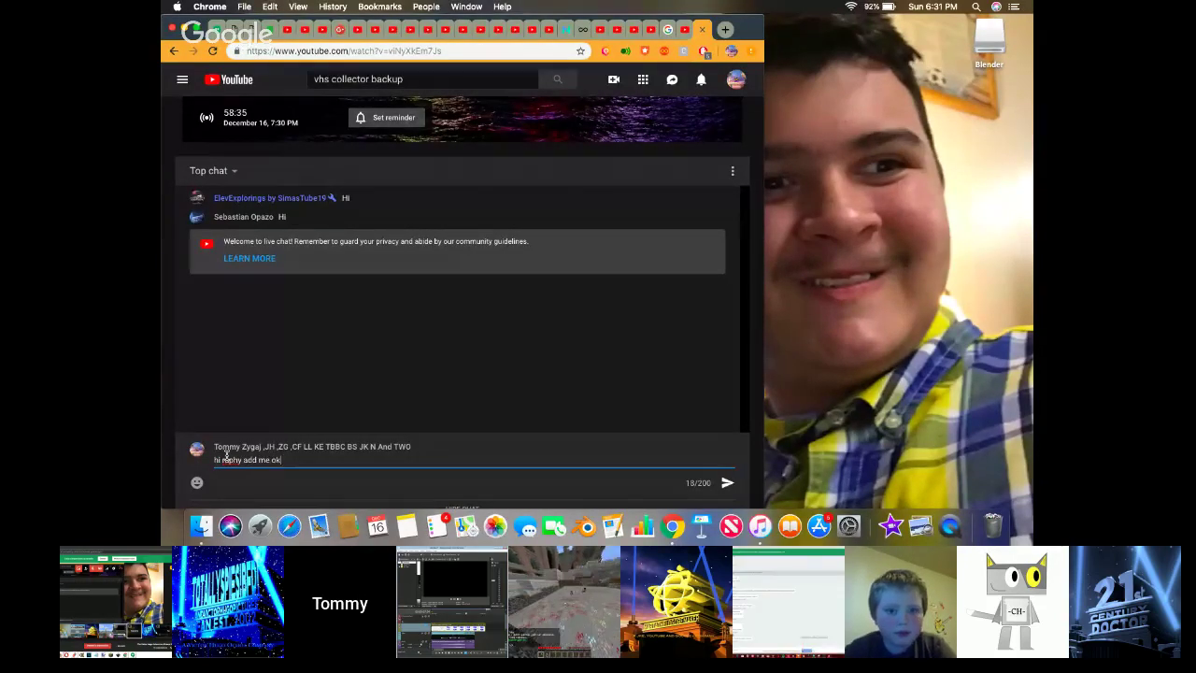
pyautogui.press('Return')
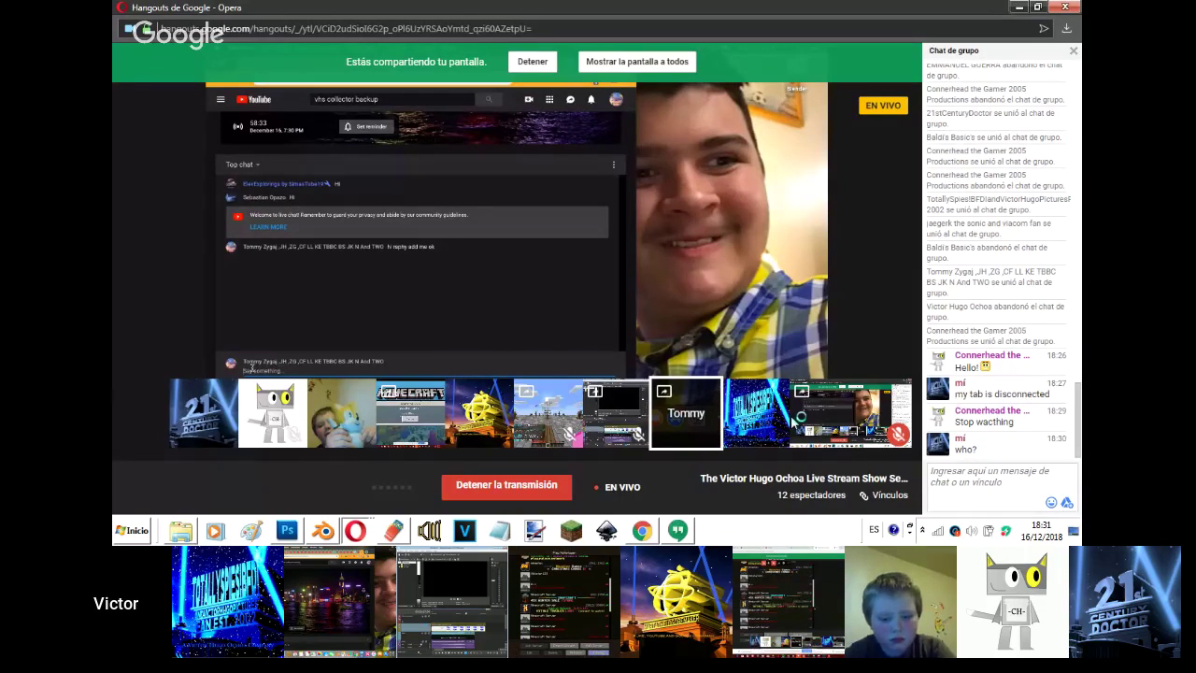
# - Switch to Blender and set the sky dome's diffuse color by sampling the dark blue sky in the rendered camera view
pyautogui.click(323, 530)
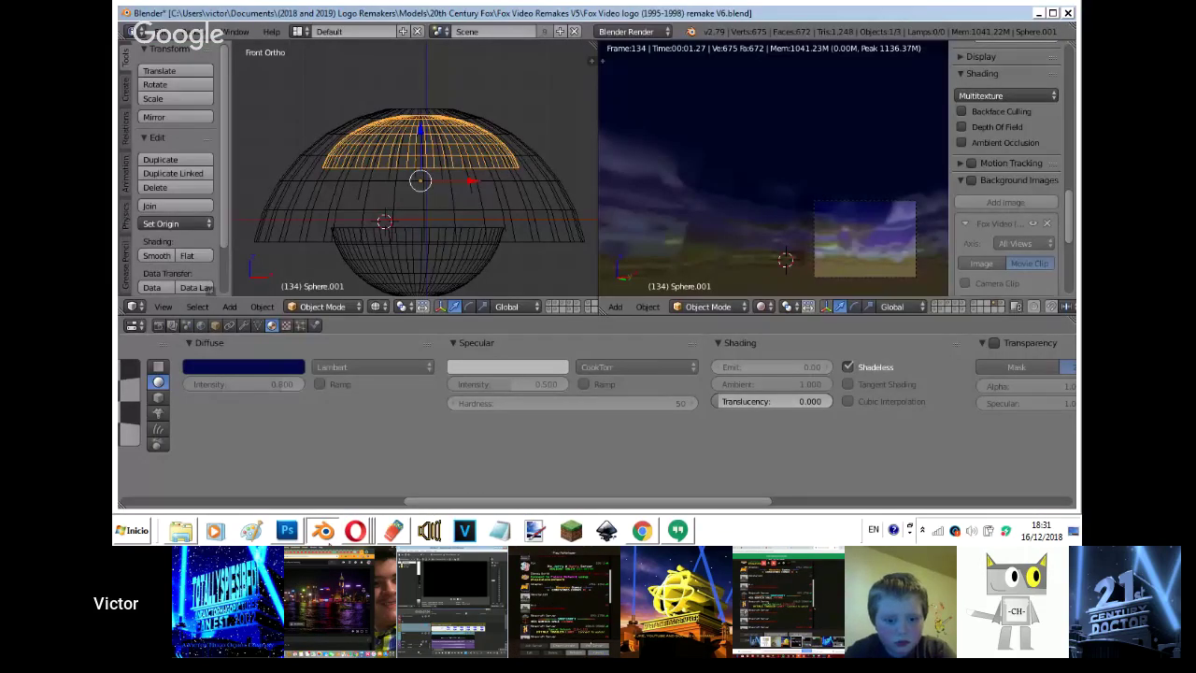
pyautogui.click(265, 372)
pyautogui.click(326, 324)
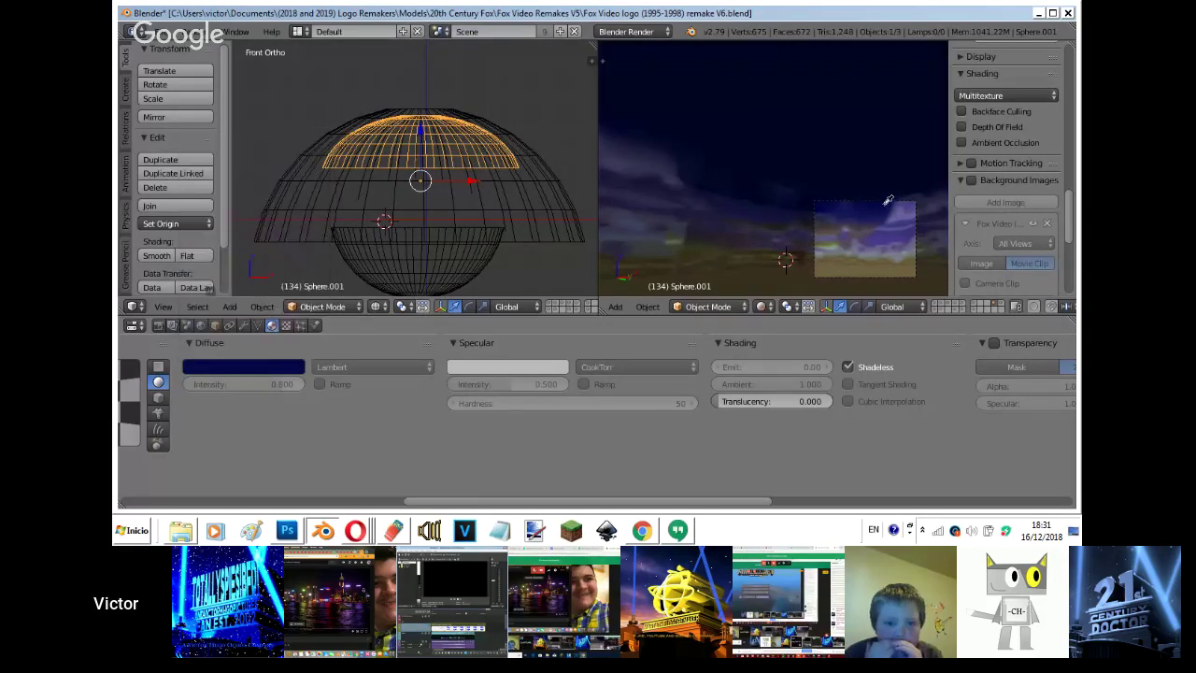
pyautogui.click(877, 206)
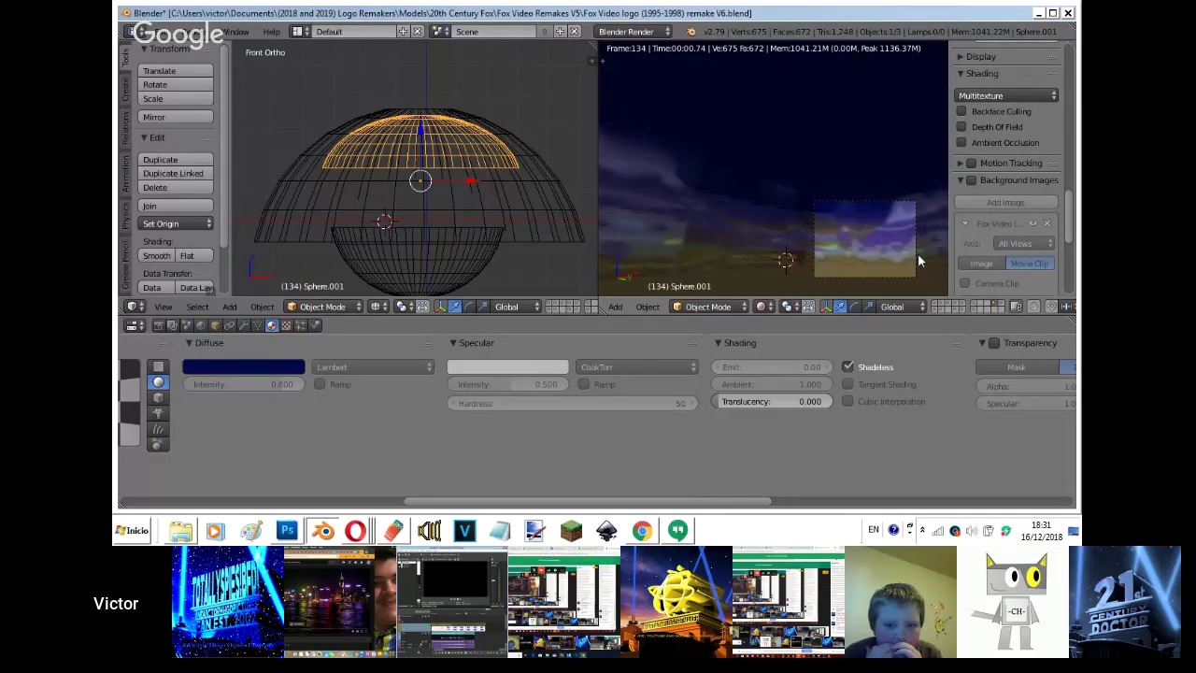
# - Leave the rendered shading in the camera view and additionally show the layers holding the star field and the Fox Video logo structure
pyautogui.hotkey('shift', 'z')
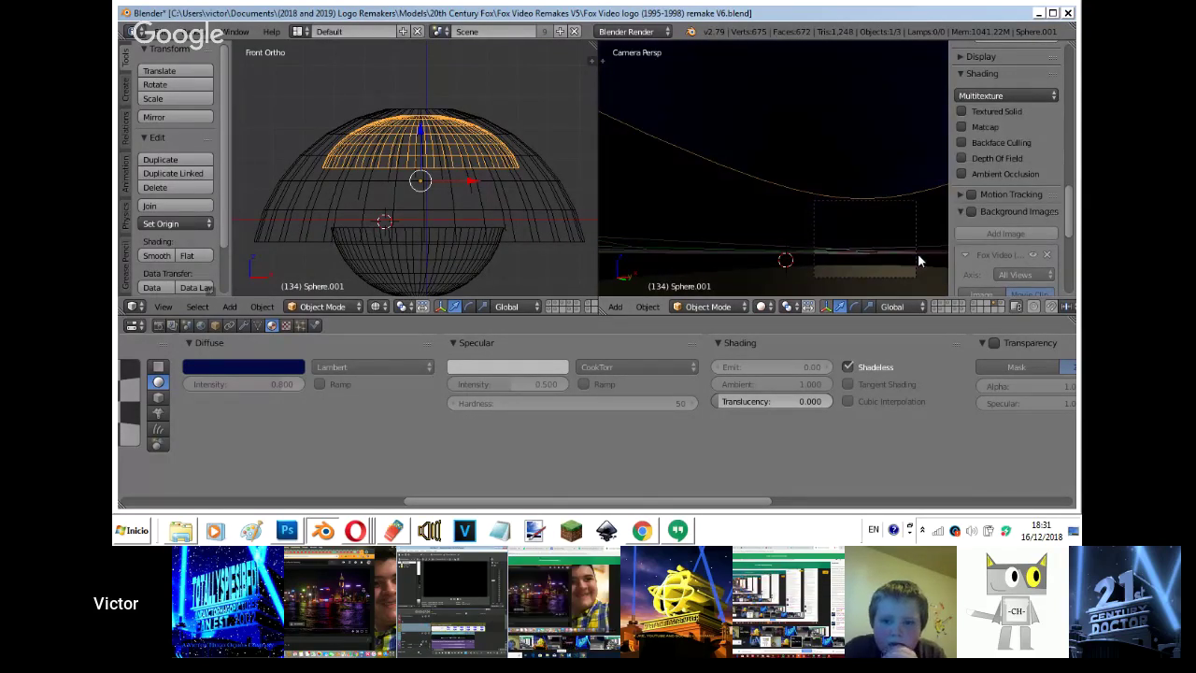
pyautogui.keyDown('shift'); pyautogui.click(1001, 302); pyautogui.keyUp('shift')
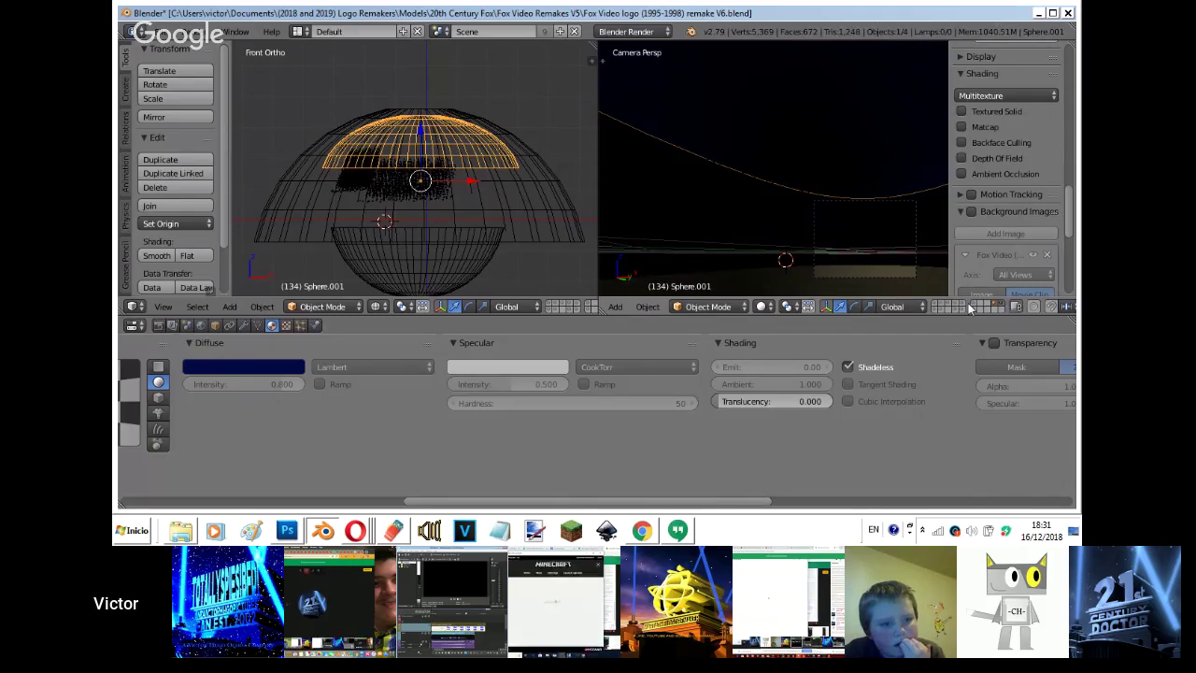
pyautogui.keyDown('shift'); pyautogui.click(933, 307); pyautogui.keyUp('shift')
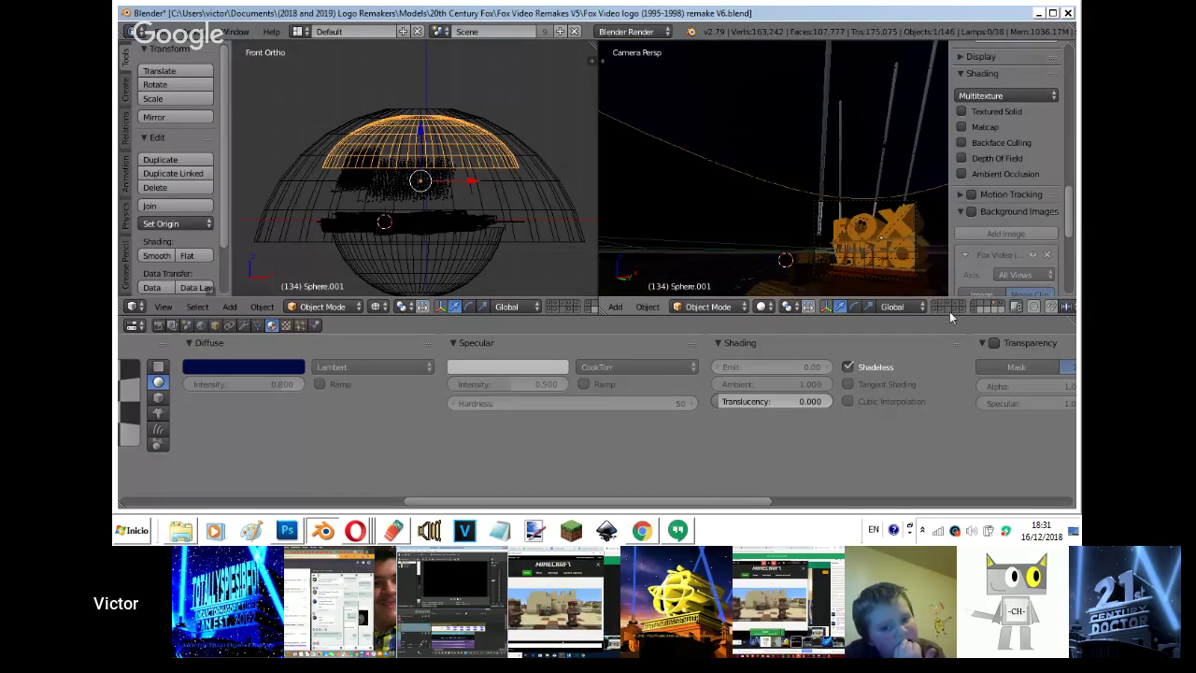
# - Play the animation backwards to its opening frames and preview the camera view in rendered shading
pyautogui.hotkey('alt', 'shift', 'a')
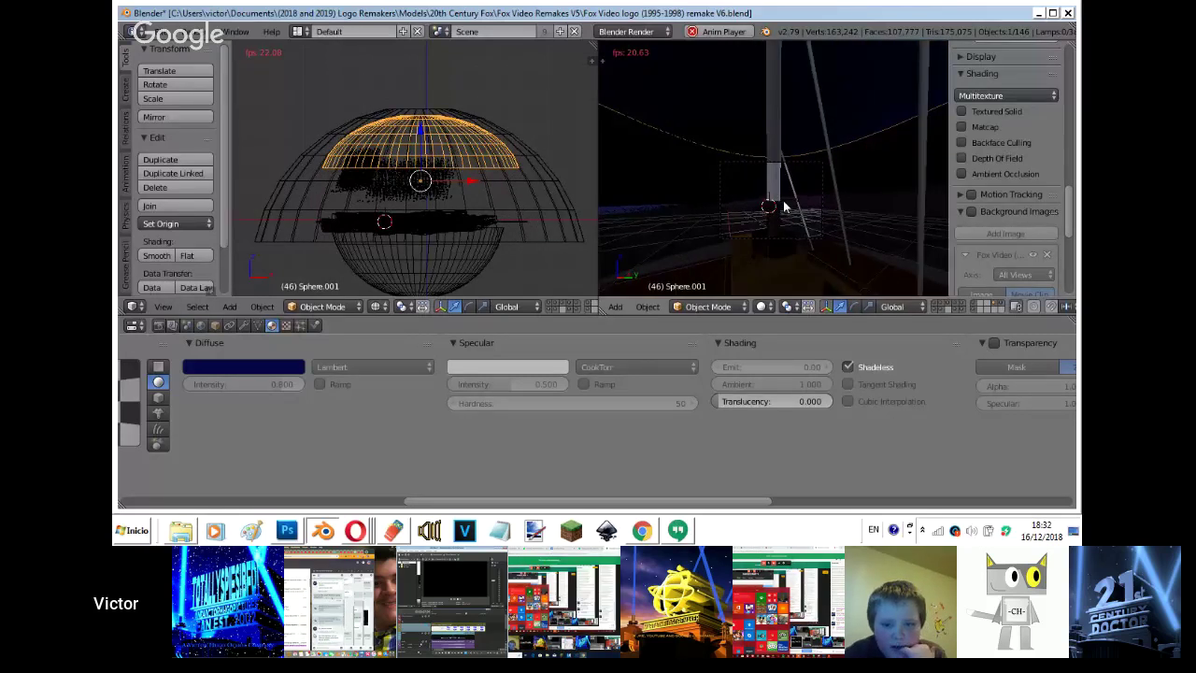
pyautogui.press('Escape')
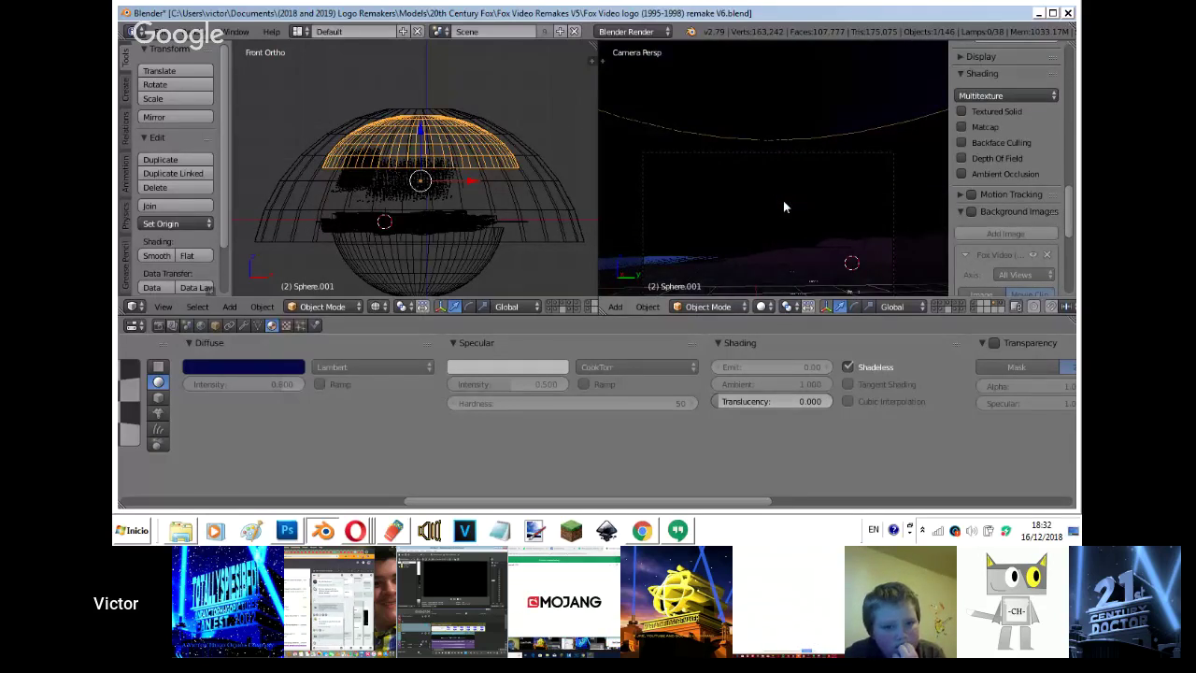
pyautogui.hotkey('shift', 'z')
# - Open the scene's render layer settings and select the Main Structure layer
pyautogui.click(172, 325)
pyautogui.click(437, 352)
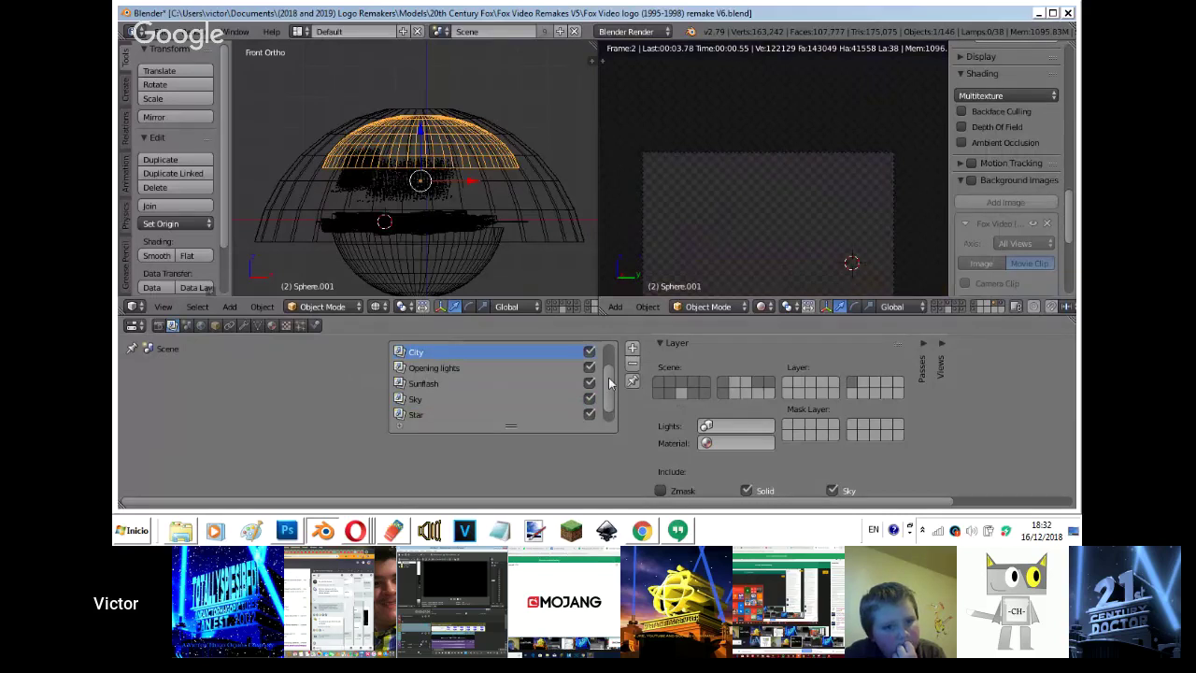
pyautogui.moveTo(609, 383); pyautogui.dragTo(617, 359)
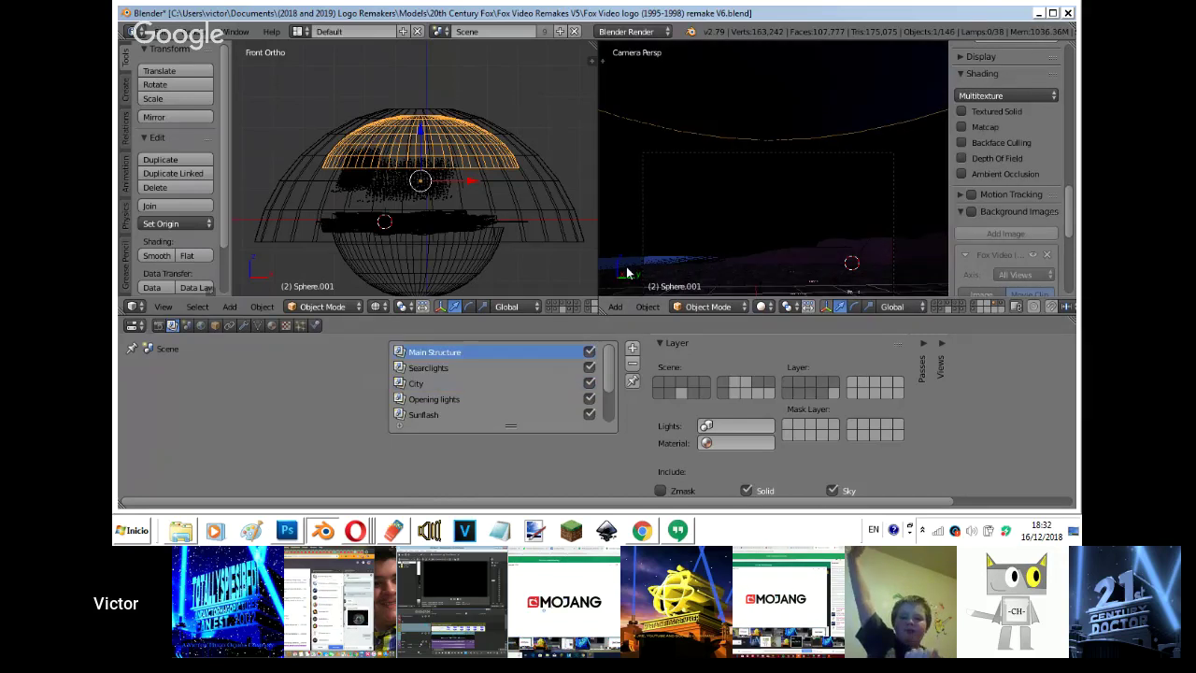
# - Play the animation in the camera view and advance to frame 224, where the whole Fox Video structure is framed
pyautogui.hotkey('alt', 'a')
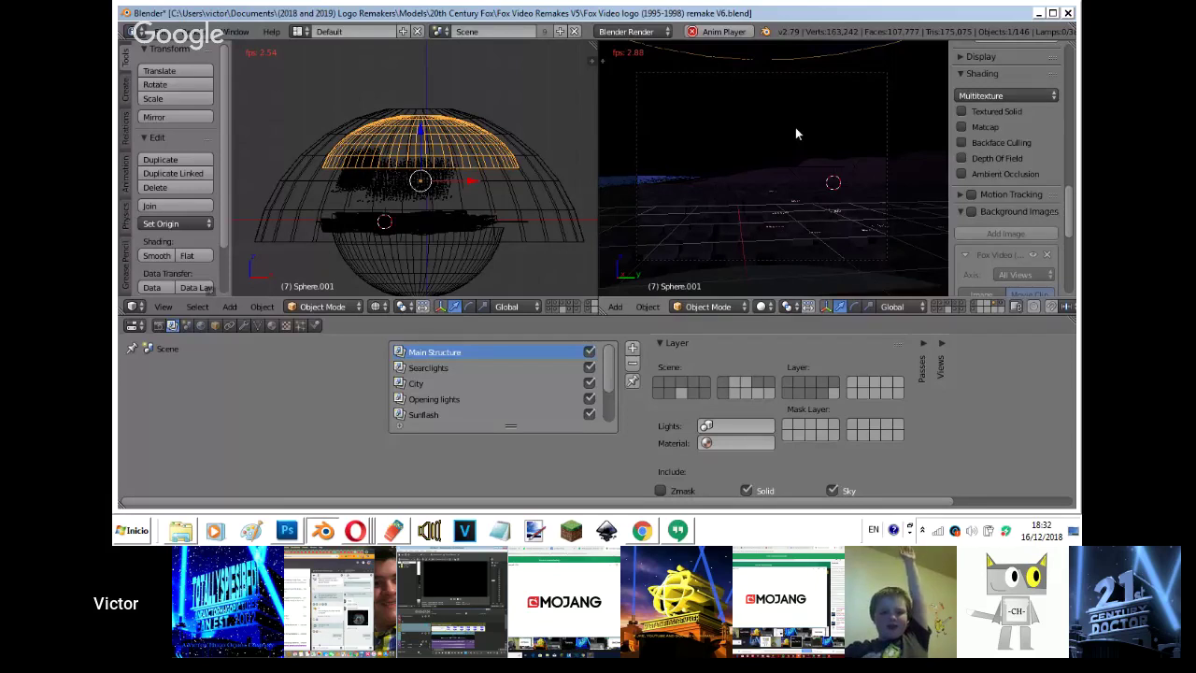
pyautogui.press('Escape')
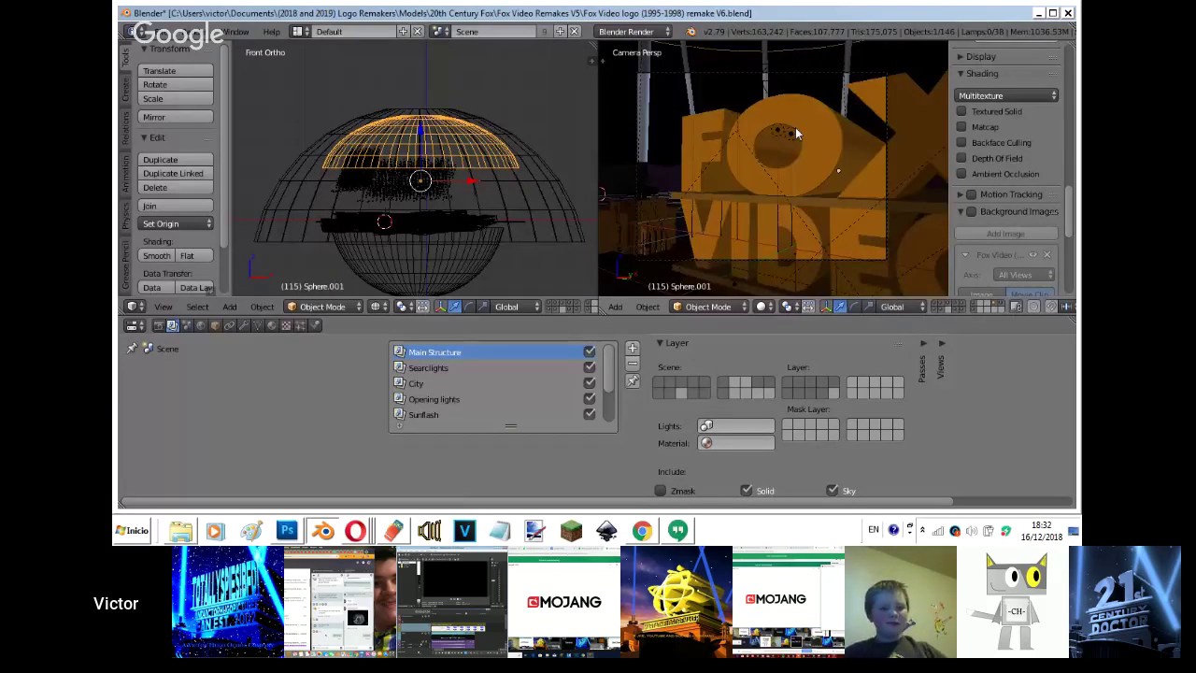
pyautogui.hotkey('shift', 'Right')
pyautogui.press('Right')
pyautogui.press('Right')
pyautogui.press('Right')
pyautogui.press('Right')
pyautogui.press('Right')
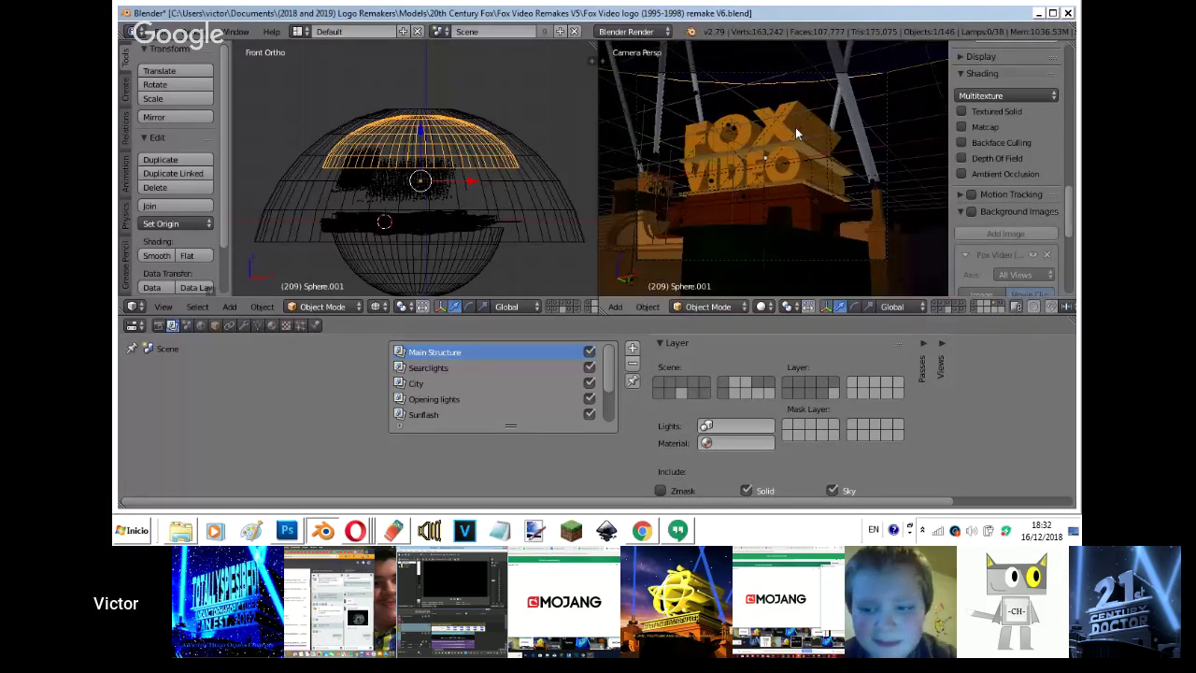
pyautogui.press('Right')
pyautogui.press('Right')
pyautogui.press('Right')
pyautogui.press('Right')
pyautogui.press('Right')
pyautogui.press('Right')
pyautogui.press('Right')
pyautogui.press('Right')
pyautogui.press('Right')
pyautogui.press('Right')
pyautogui.press('Right')
pyautogui.press('Right')
pyautogui.press('Right')
pyautogui.press('Right')
pyautogui.press('Right')
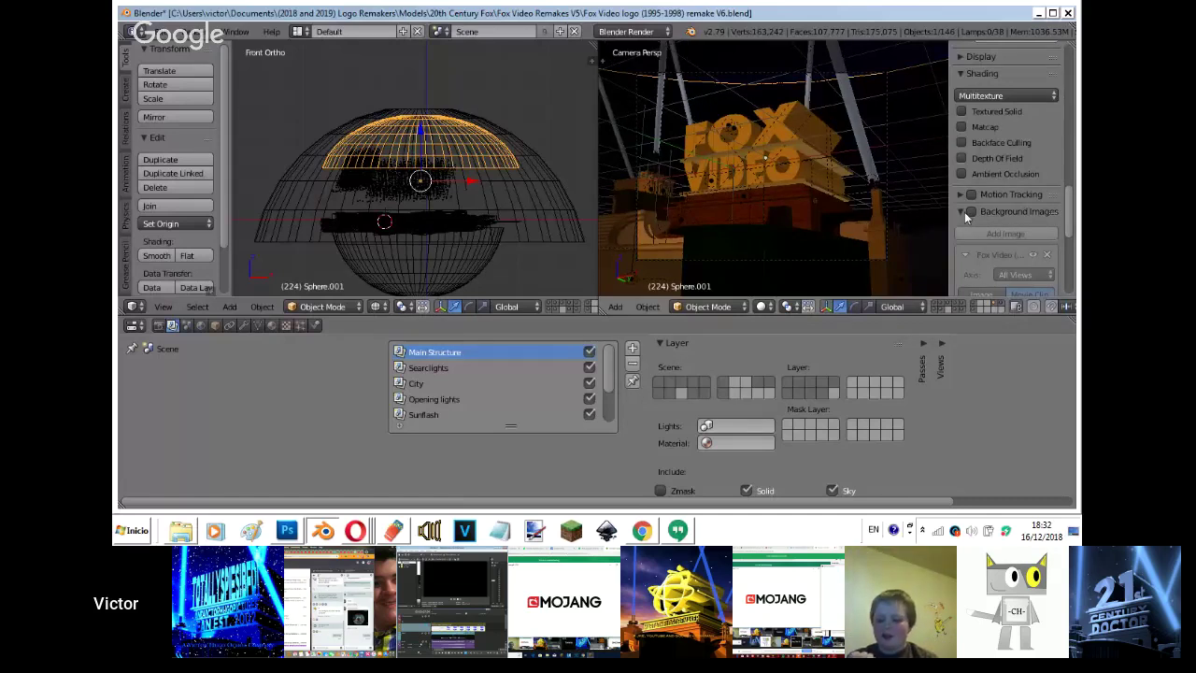
# - Switch to the Hangouts chats and reply "2010" to the contact's question about the year of the 20th Century Fox Home Entertainment logo
pyautogui.click(355, 530)
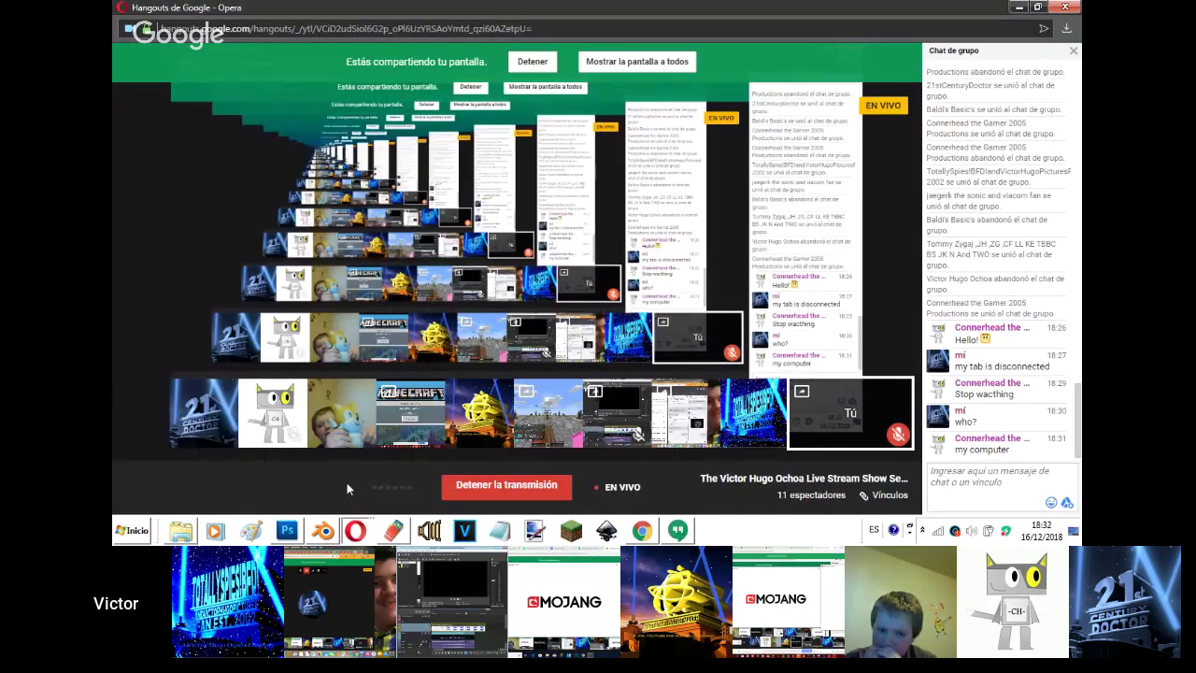
pyautogui.hotkey('alt', 'Tab')
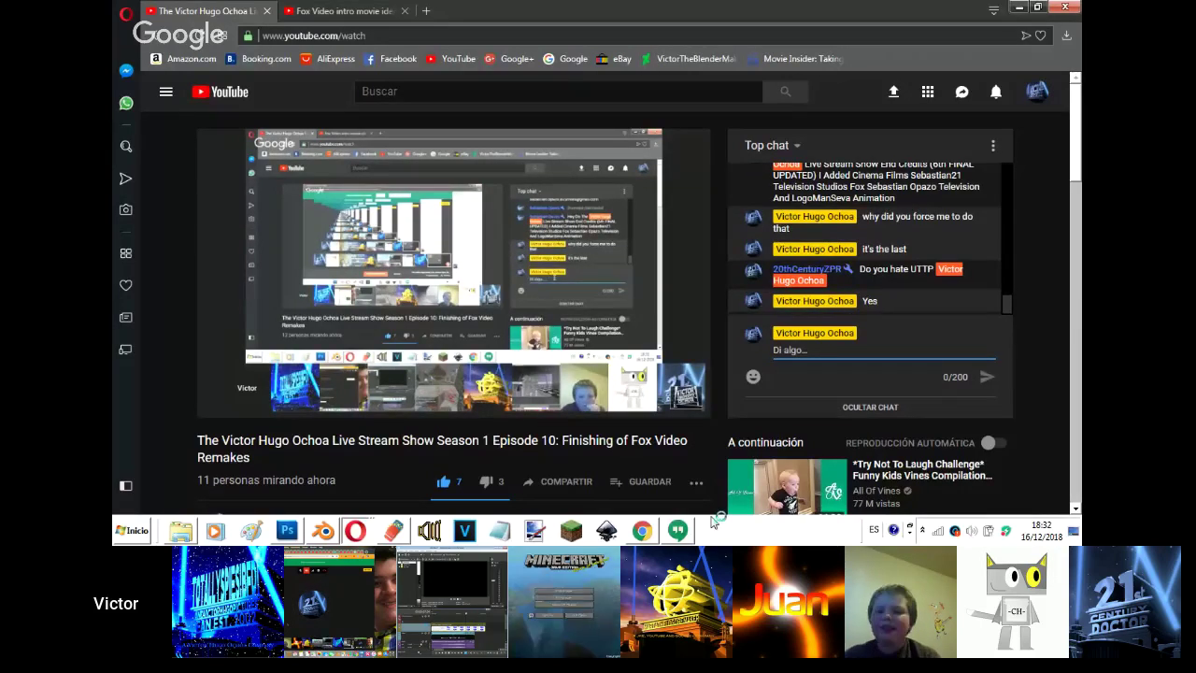
pyautogui.hotkey('alt', 'Tab')
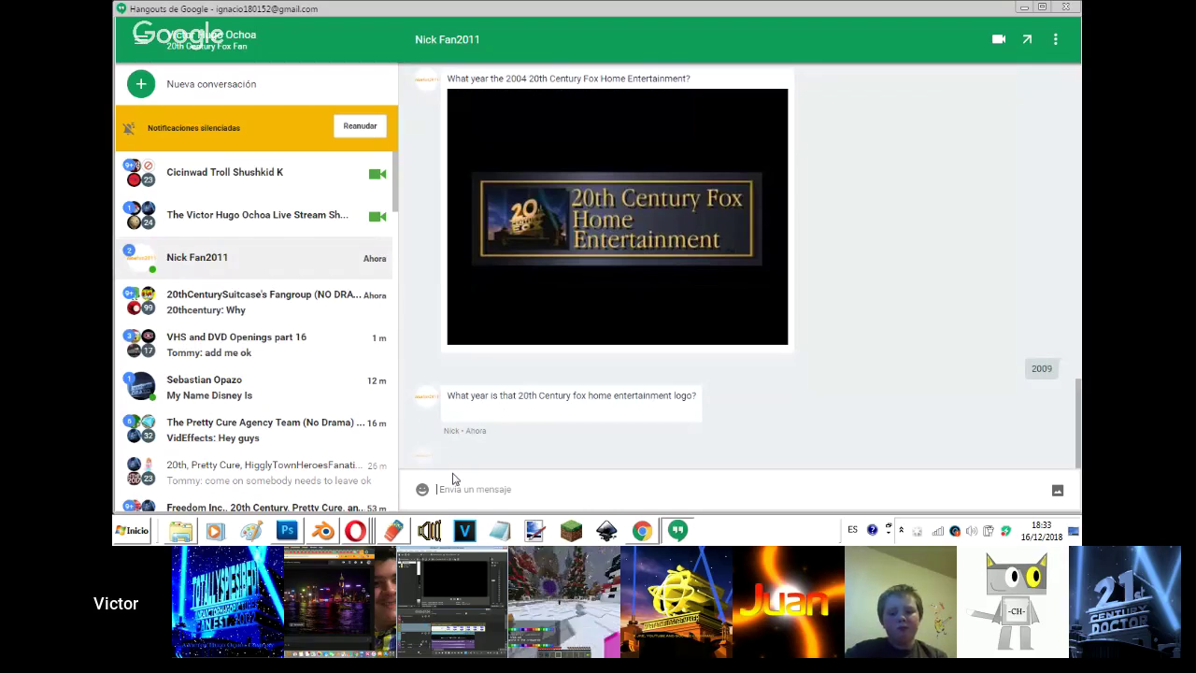
pyautogui.write('2010')
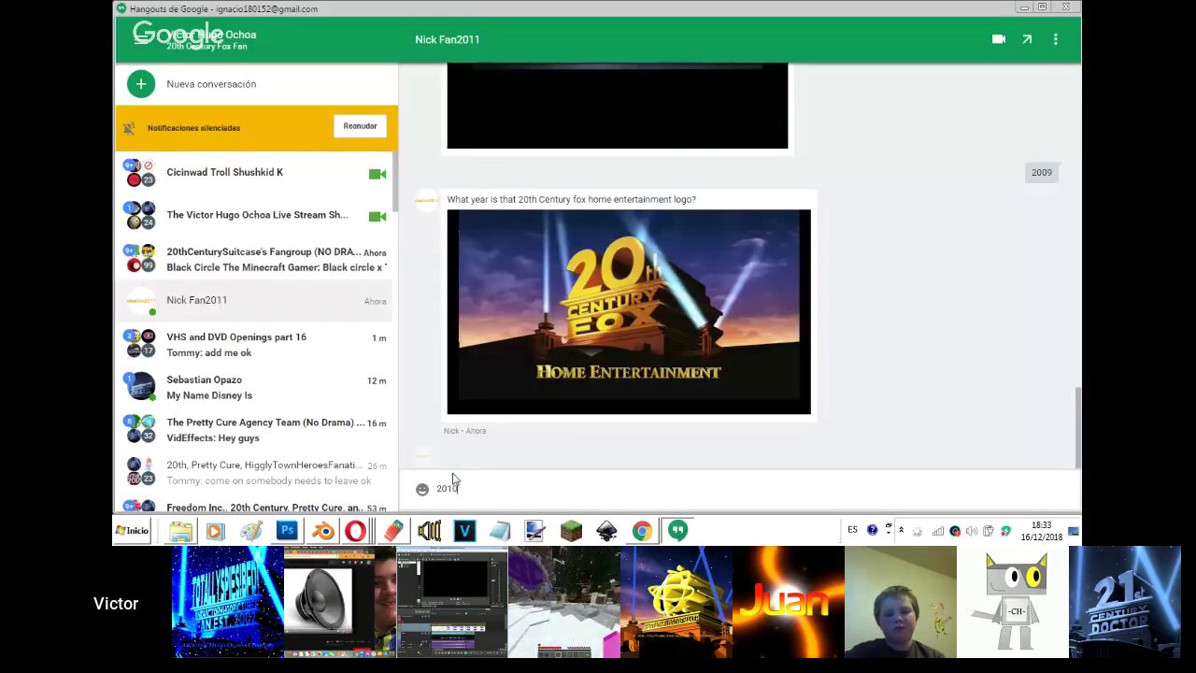
pyautogui.press('Return')
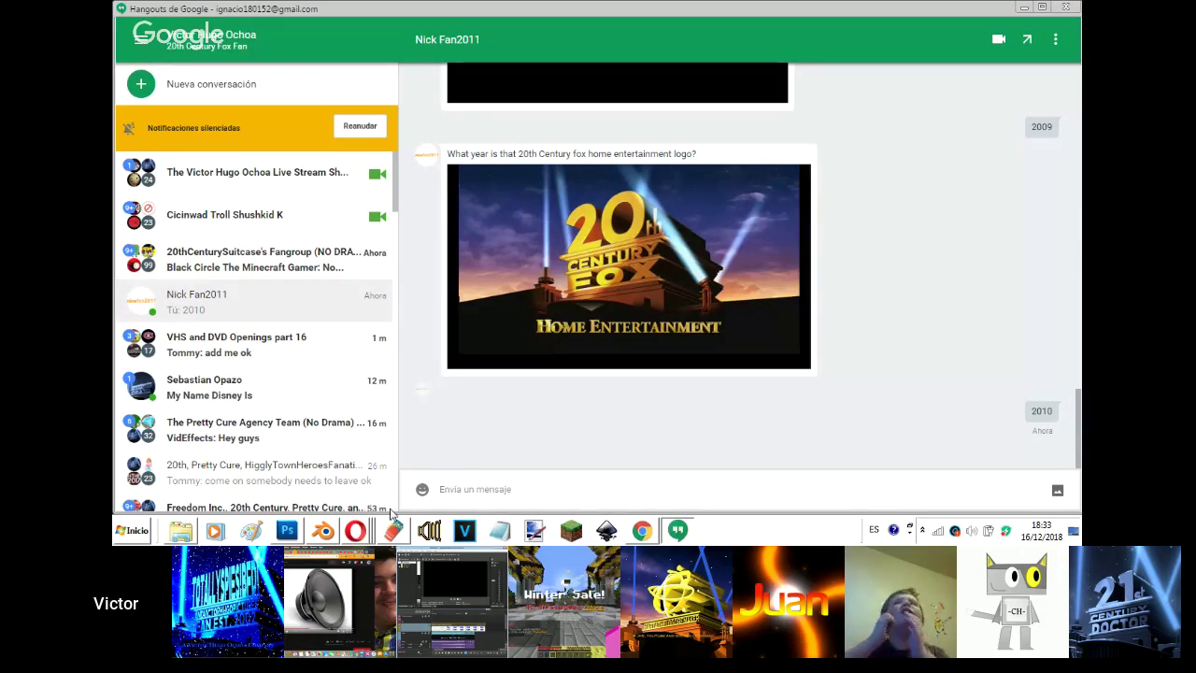
# - Check the Hangouts call window in Opera, return to Blender and turn off the background images in the camera view
pyautogui.moveTo(355, 531)
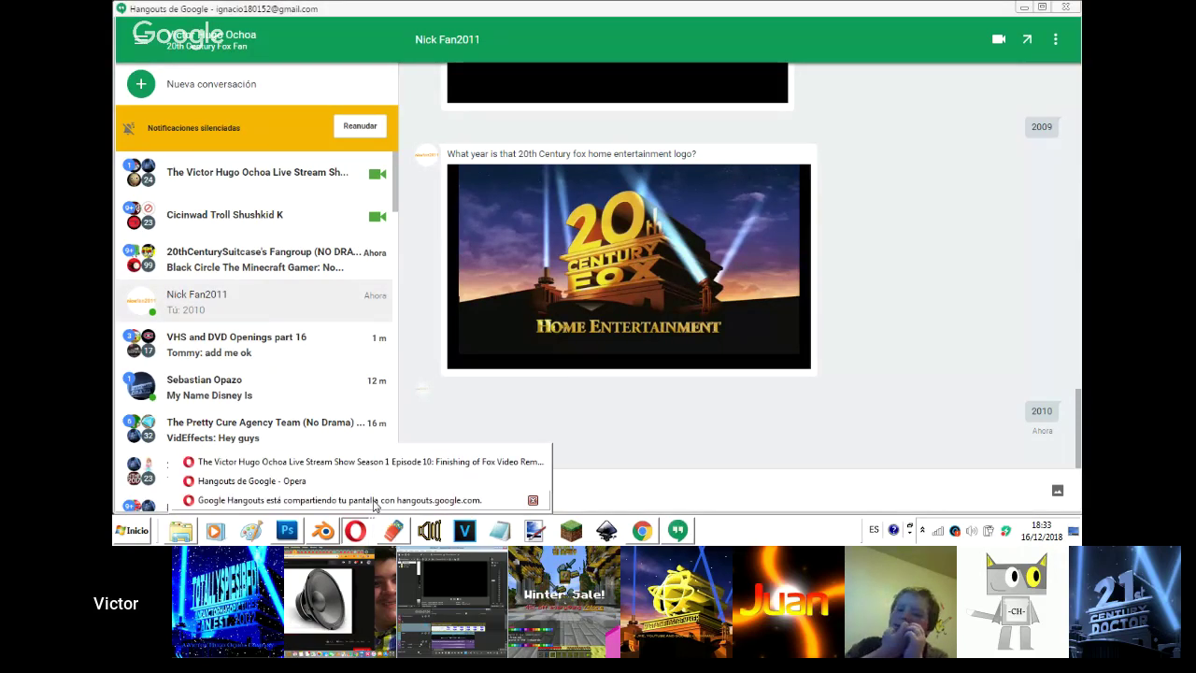
pyautogui.click(373, 482)
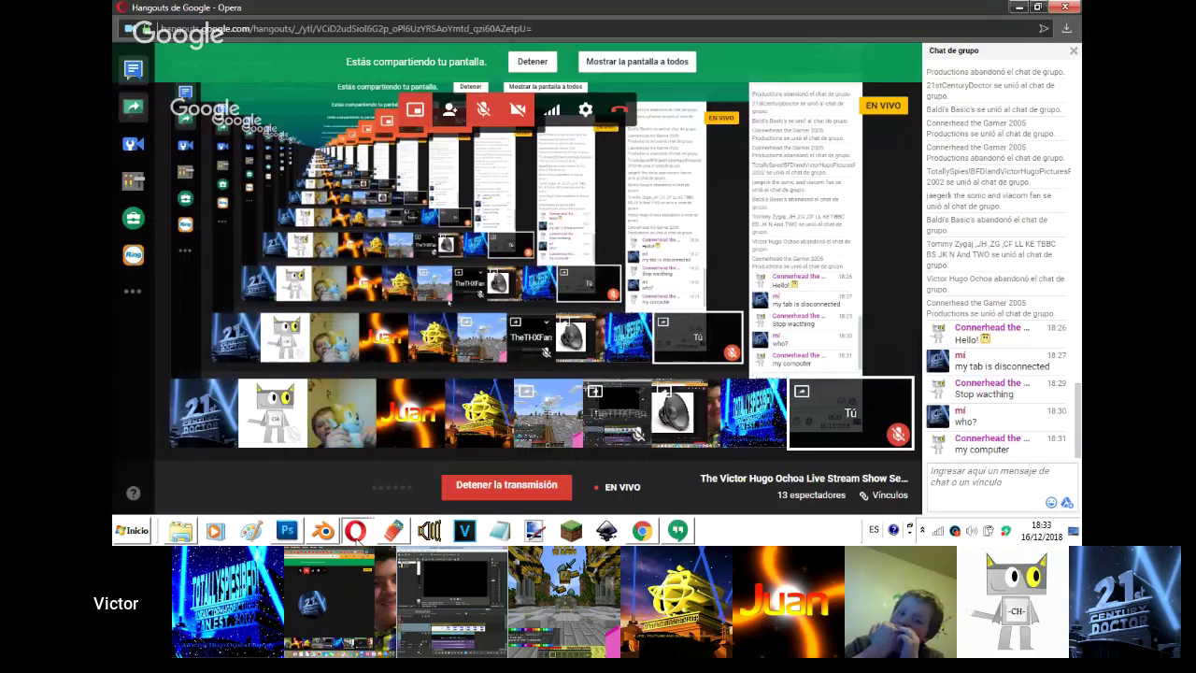
pyautogui.click(323, 531)
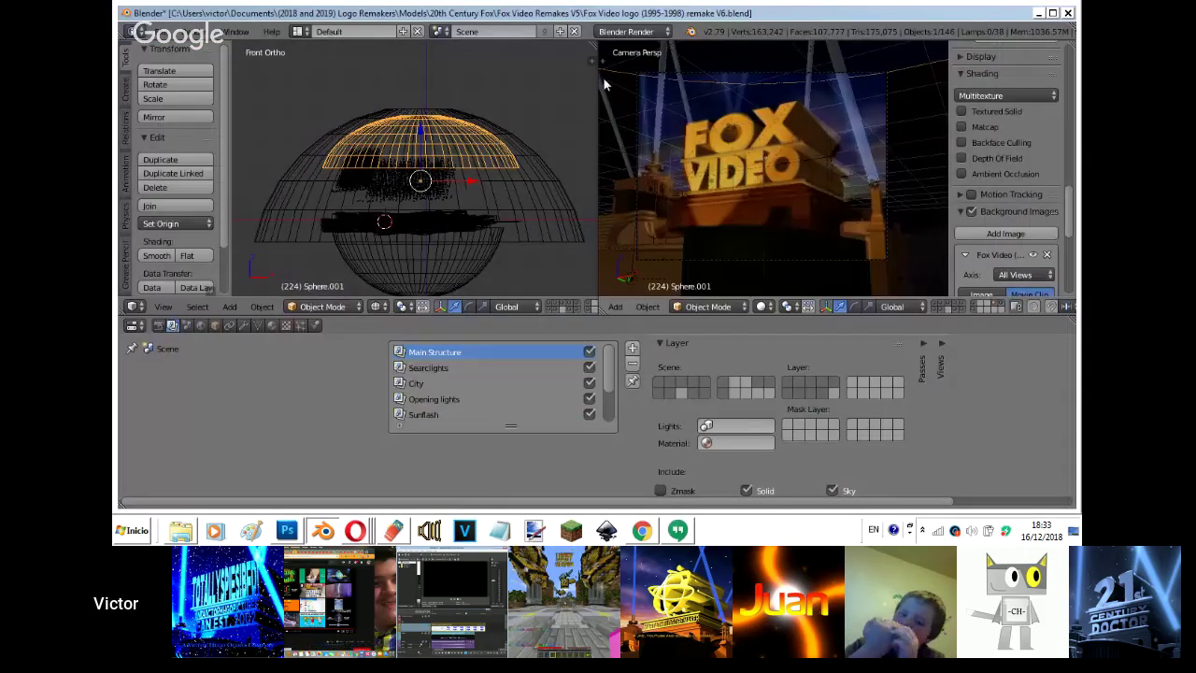
pyautogui.click(971, 211)
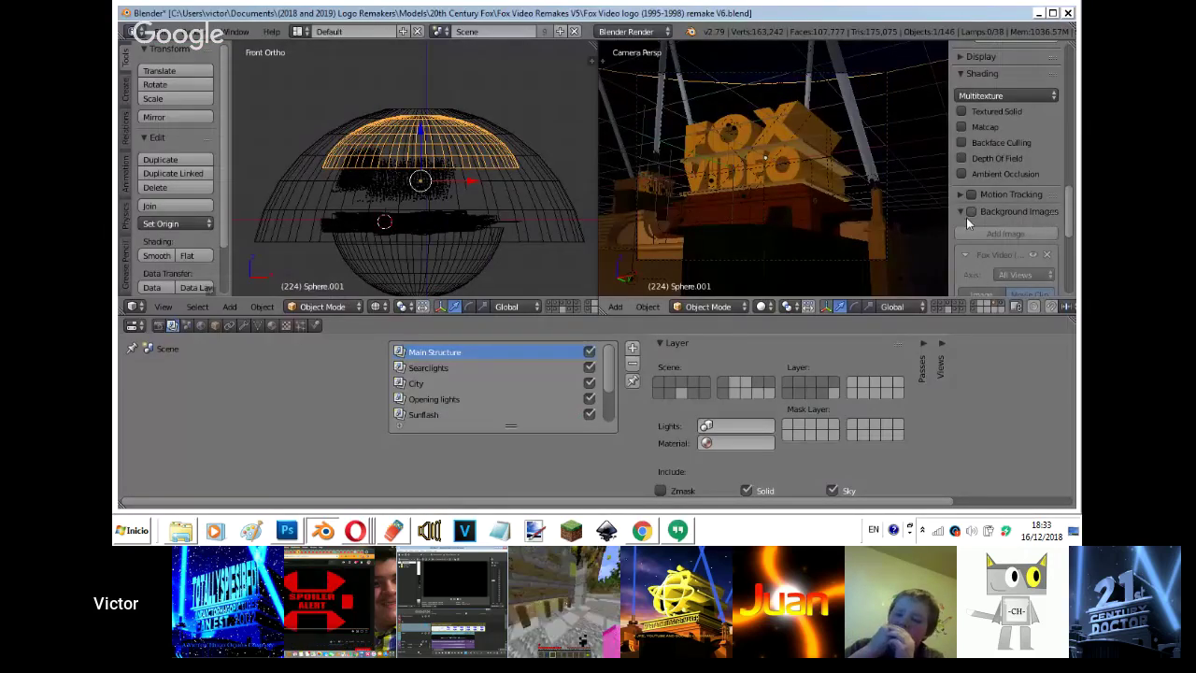
# - Hide the camera view's properties sidebar and show the Fox Video logo in the front view without wireframe shading
pyautogui.press('n')
pyautogui.press('z')
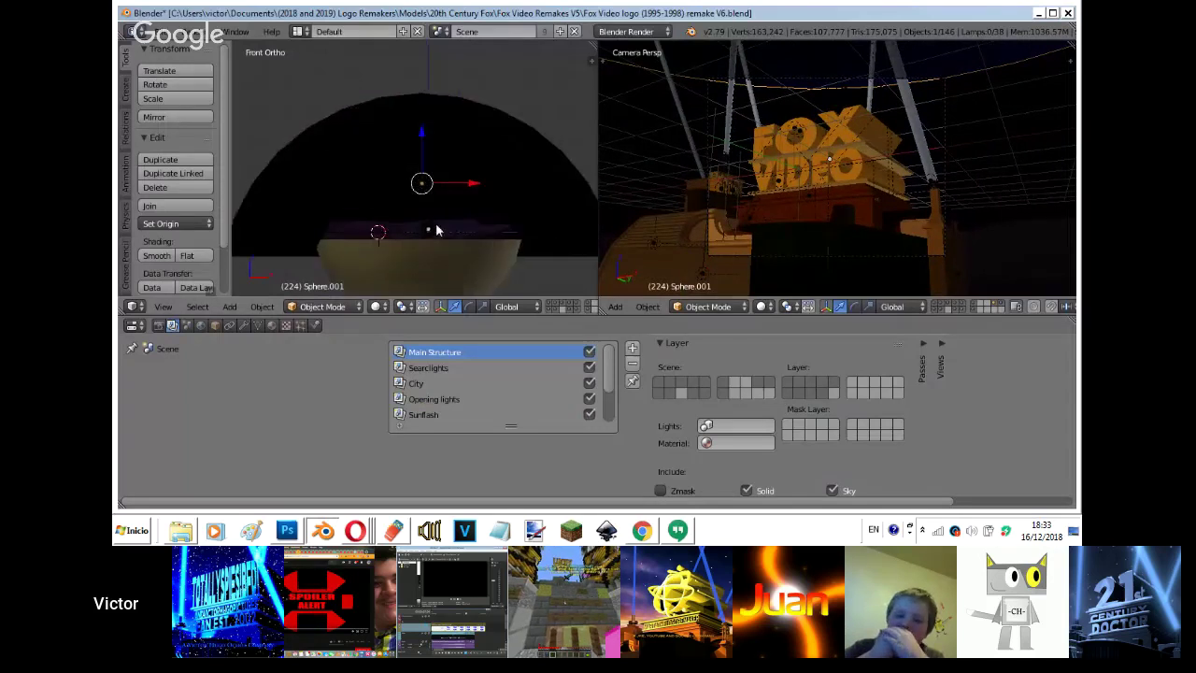
pyautogui.scroll(8, 437, 230)
pyautogui.click(451, 223)
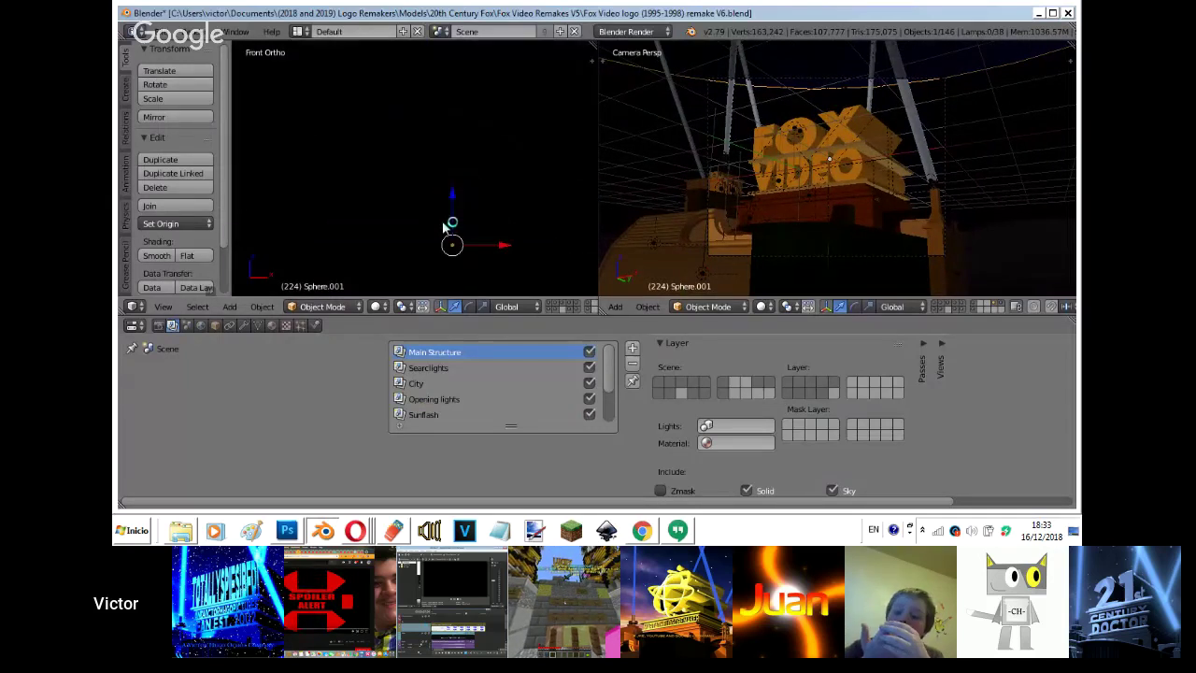
pyautogui.press('Home')
pyautogui.scroll(12, 471, 82)
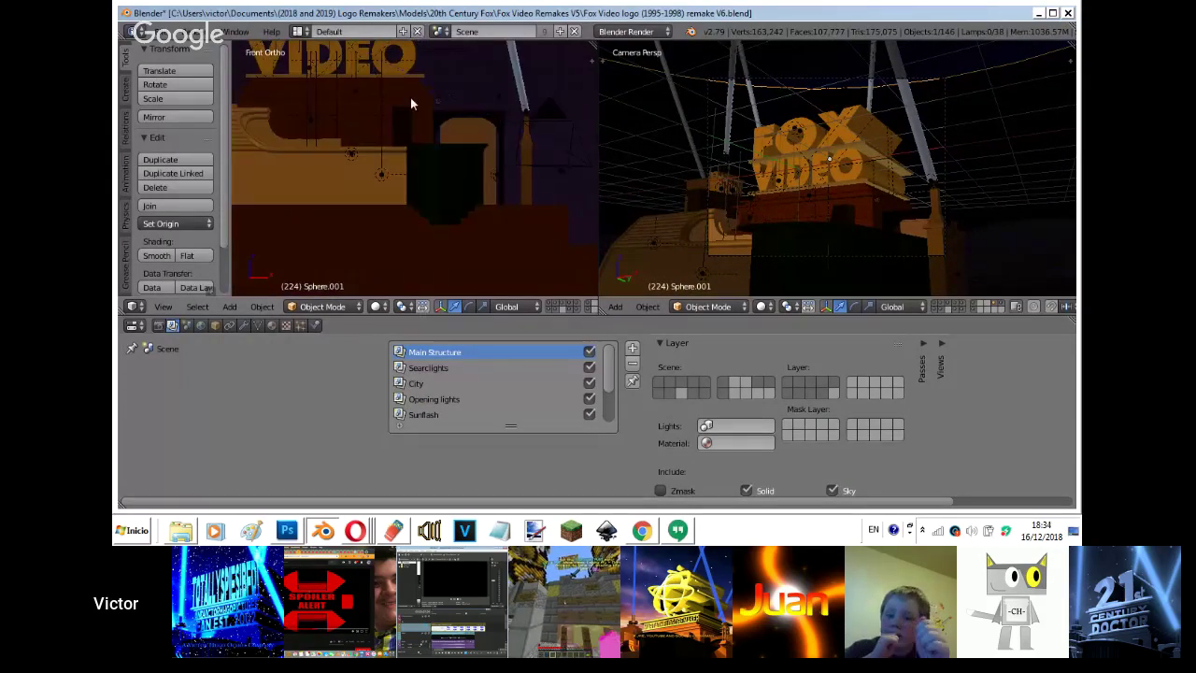
pyautogui.scroll(-5, 432, 143)
pyautogui.keyDown('shift'); pyautogui.moveTo(494, 211); pyautogui.dragTo(490, 218, button='middle'); pyautogui.keyUp('shift')
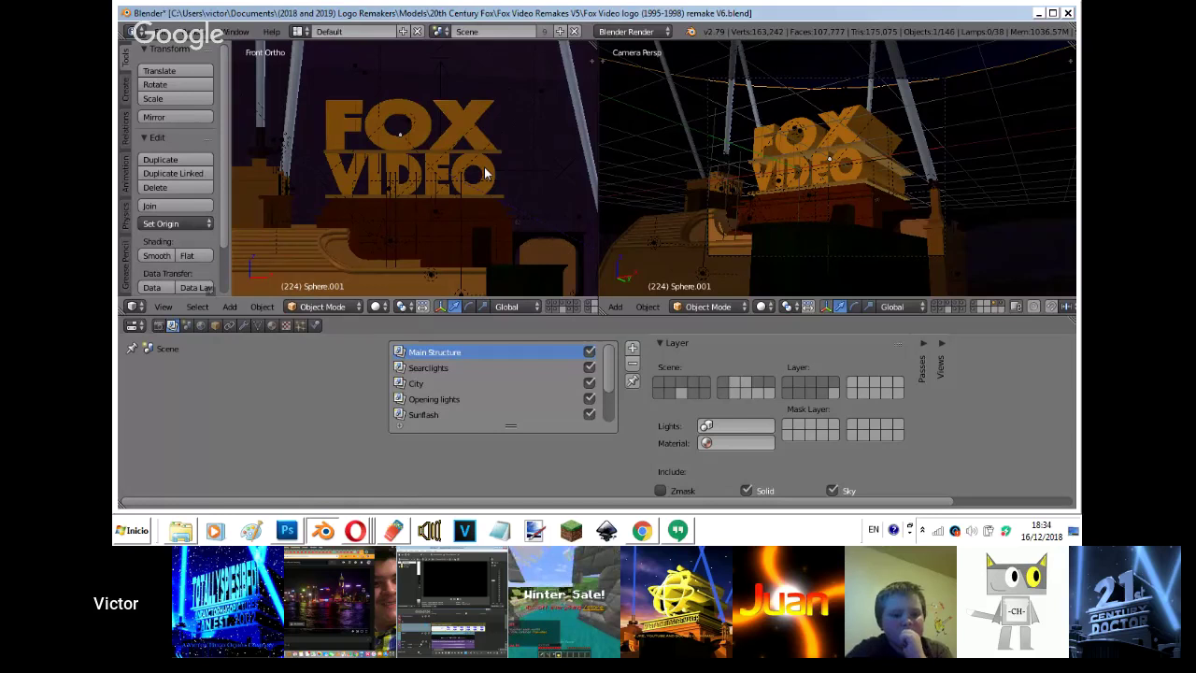
# - Select both the FOX and VIDEO text objects and hide the front view's tool shelf
pyautogui.rightClick(477, 124)
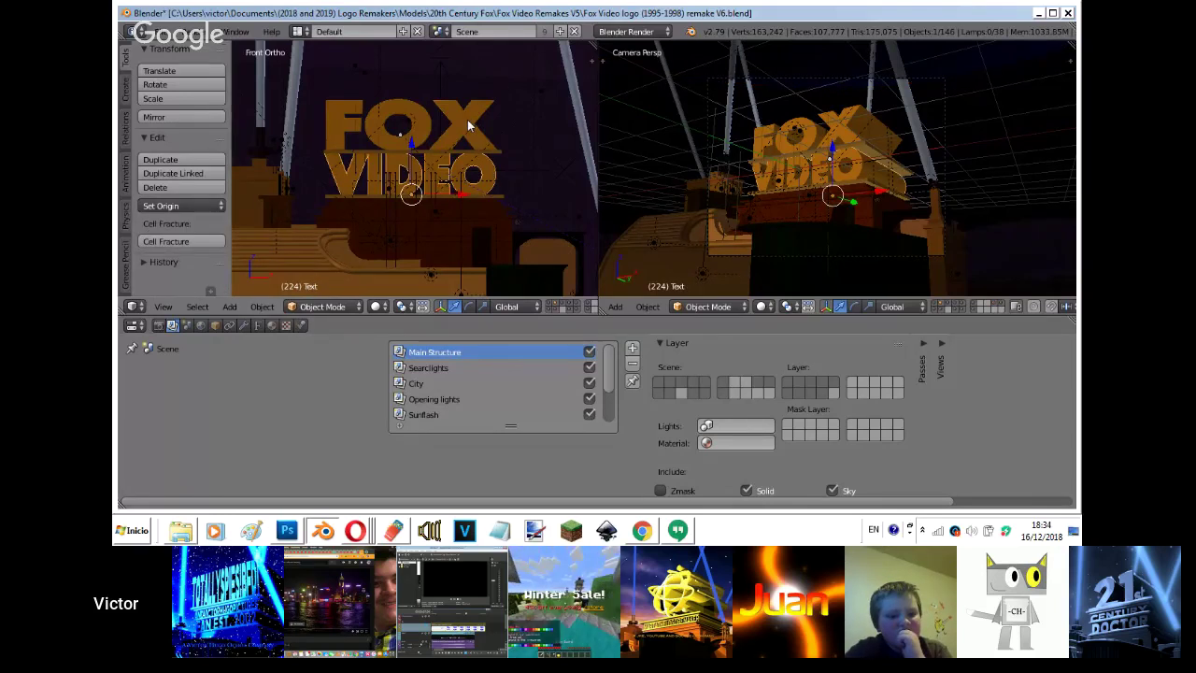
pyautogui.rightClick(470, 124)
pyautogui.press('t')
pyautogui.scroll(1, 299, 197)
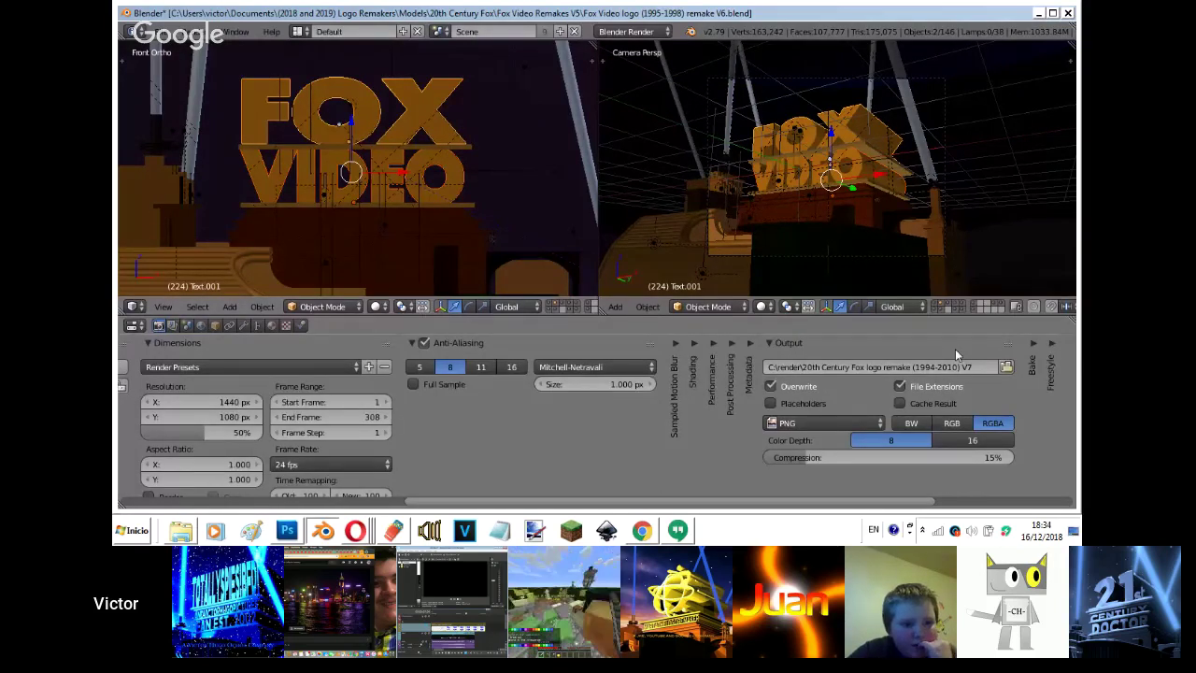
# - Set the render output file name to "Fox Video logo remake (1995-1998) remake V6" in C:\render\ and start rendering
pyautogui.click(1006, 367)
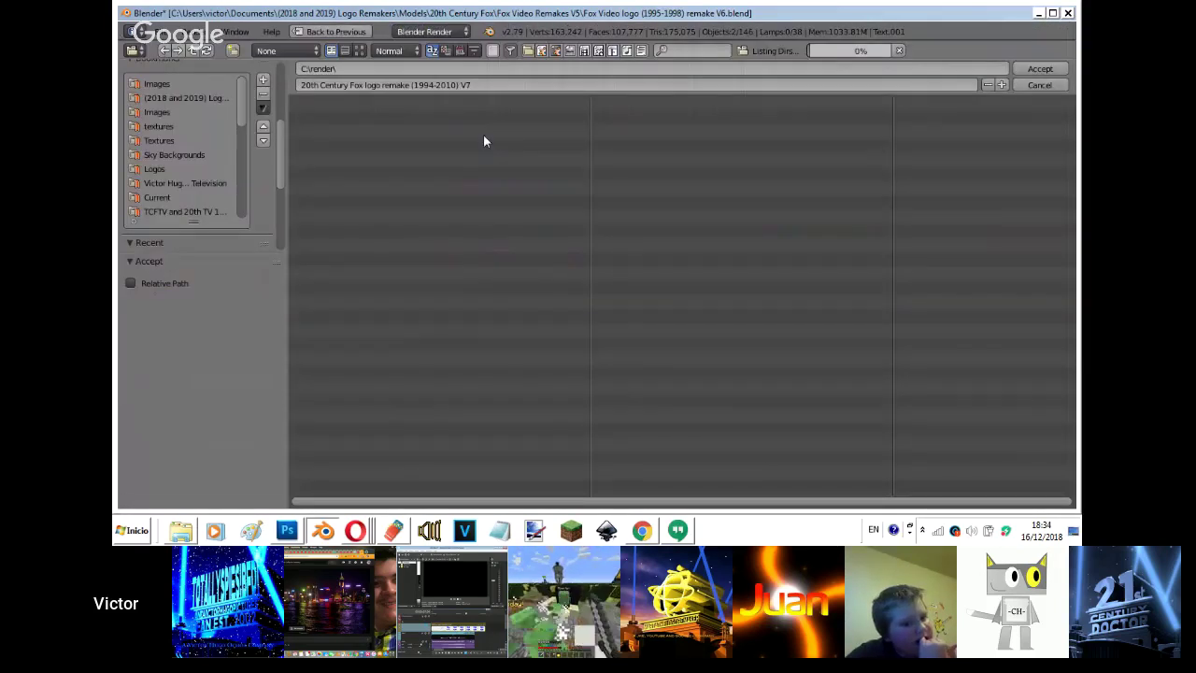
pyautogui.write('Fox Video logo *')
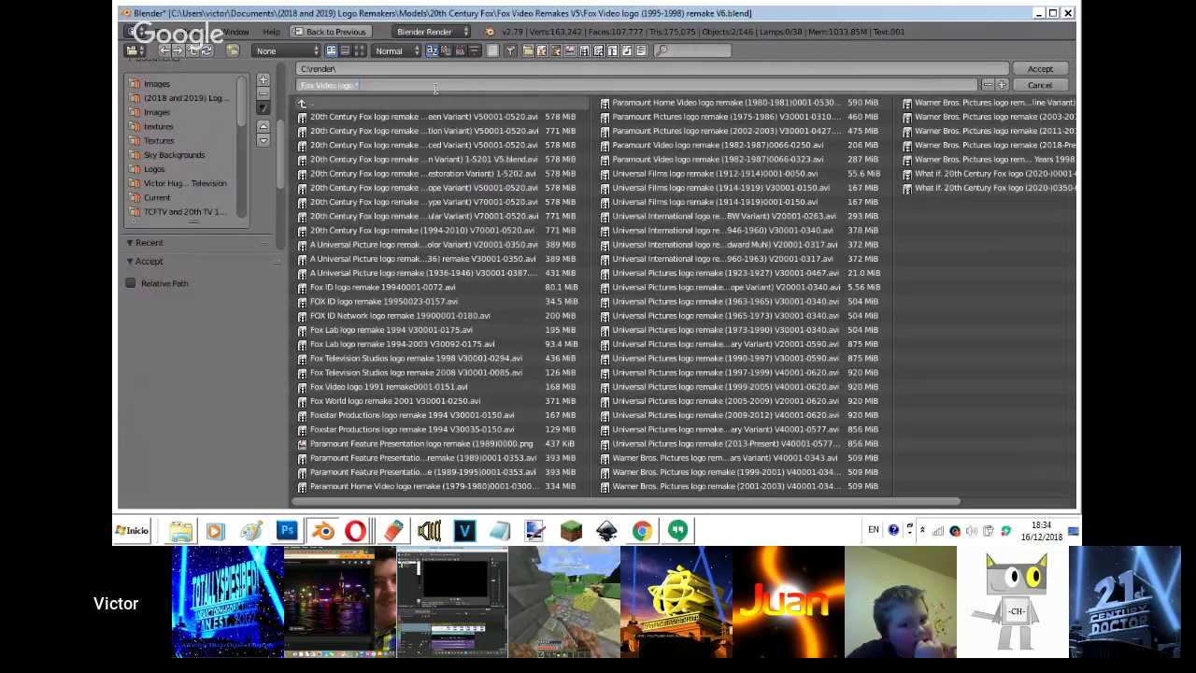
pyautogui.write('remake')
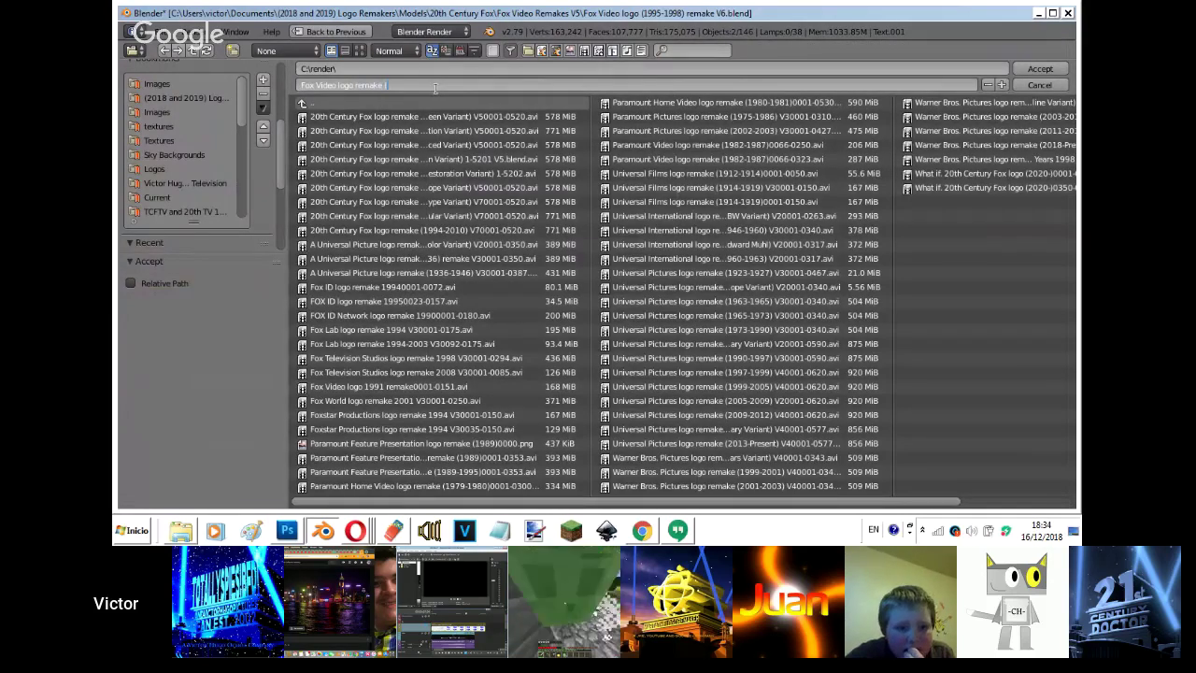
pyautogui.write(' (1995-')
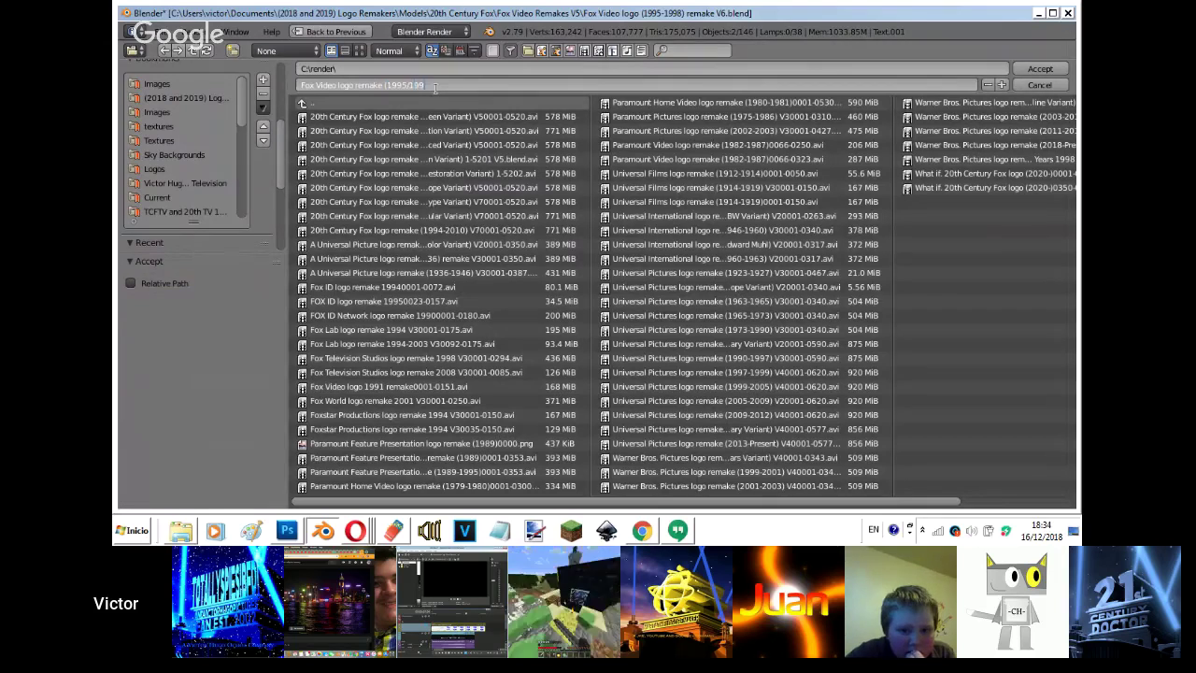
pyautogui.write('1998) remake V6')
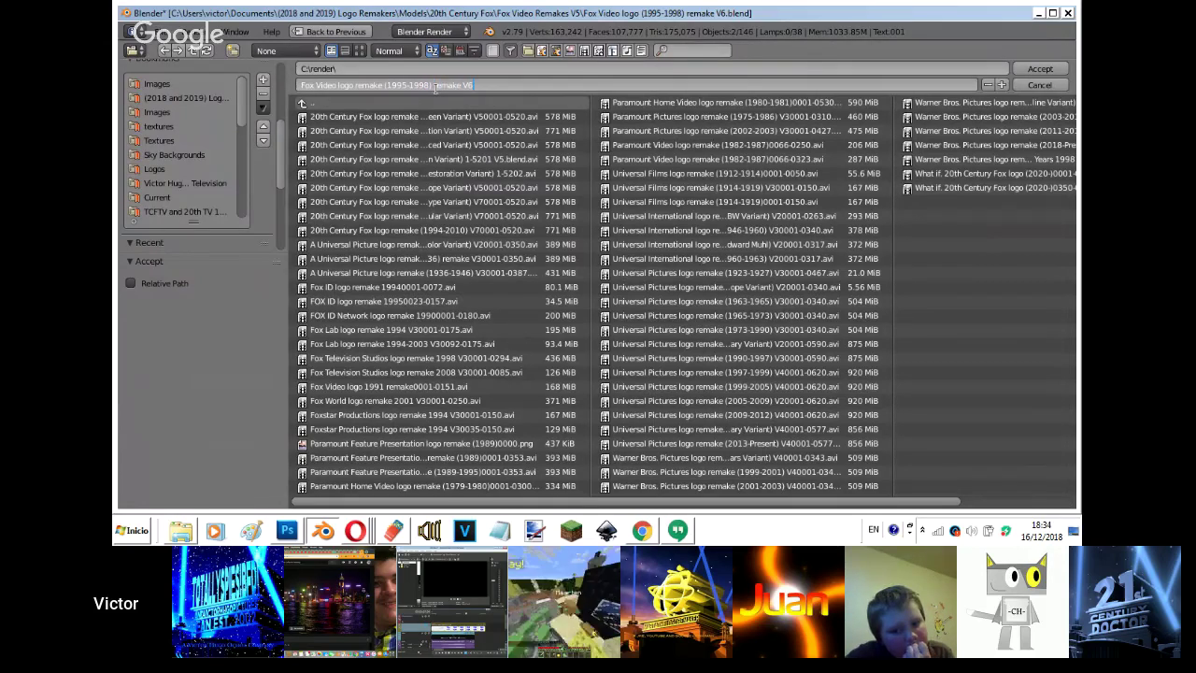
pyautogui.press('Return')
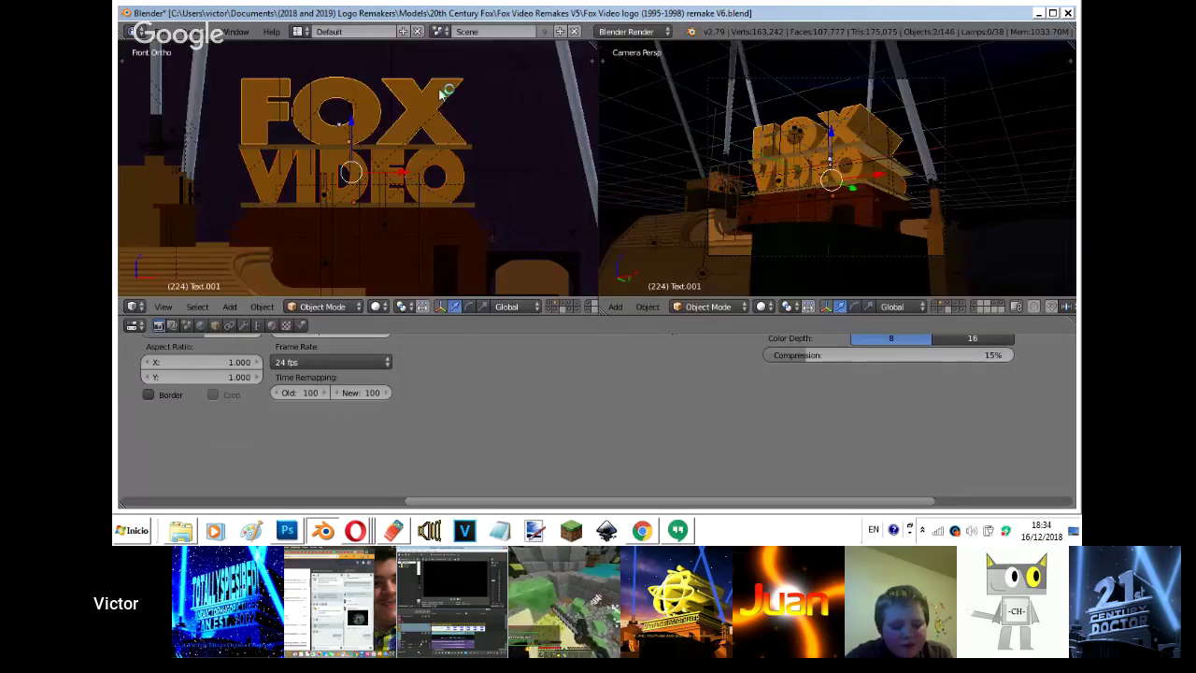
pyautogui.scroll(5, 423, 370)
pyautogui.click(430, 367)
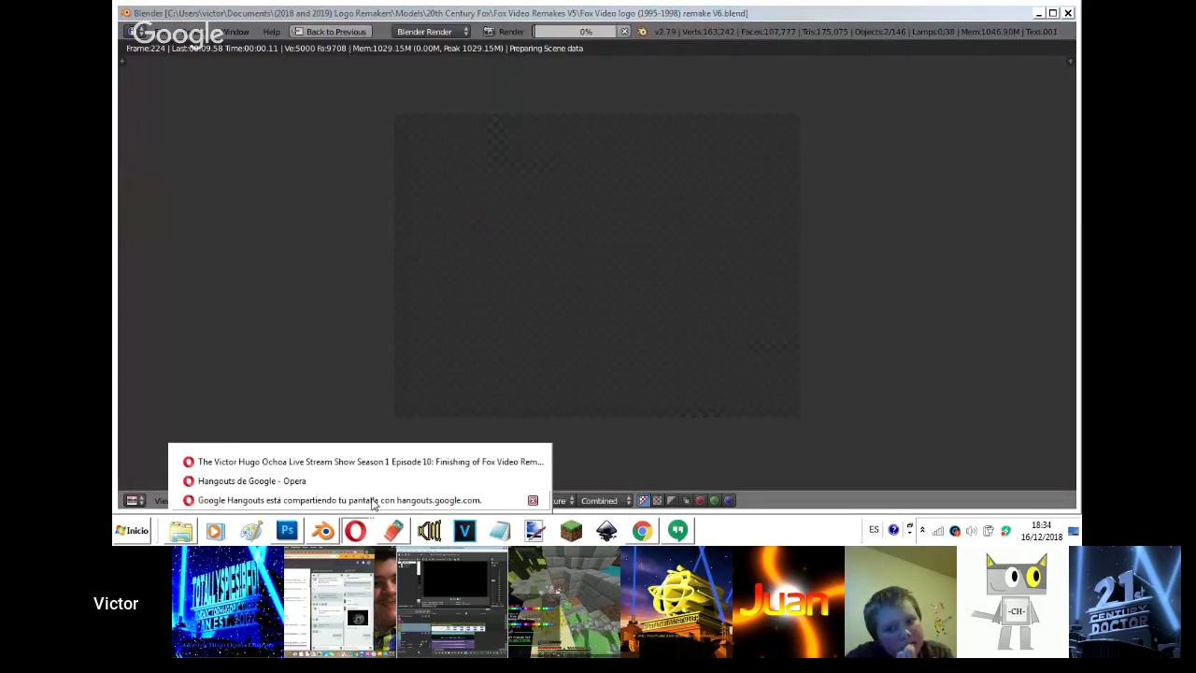
# - Switch to the live stream show's Hangouts group conversation and send the message "Why are you forcing me to make it"
pyautogui.click(372, 503)
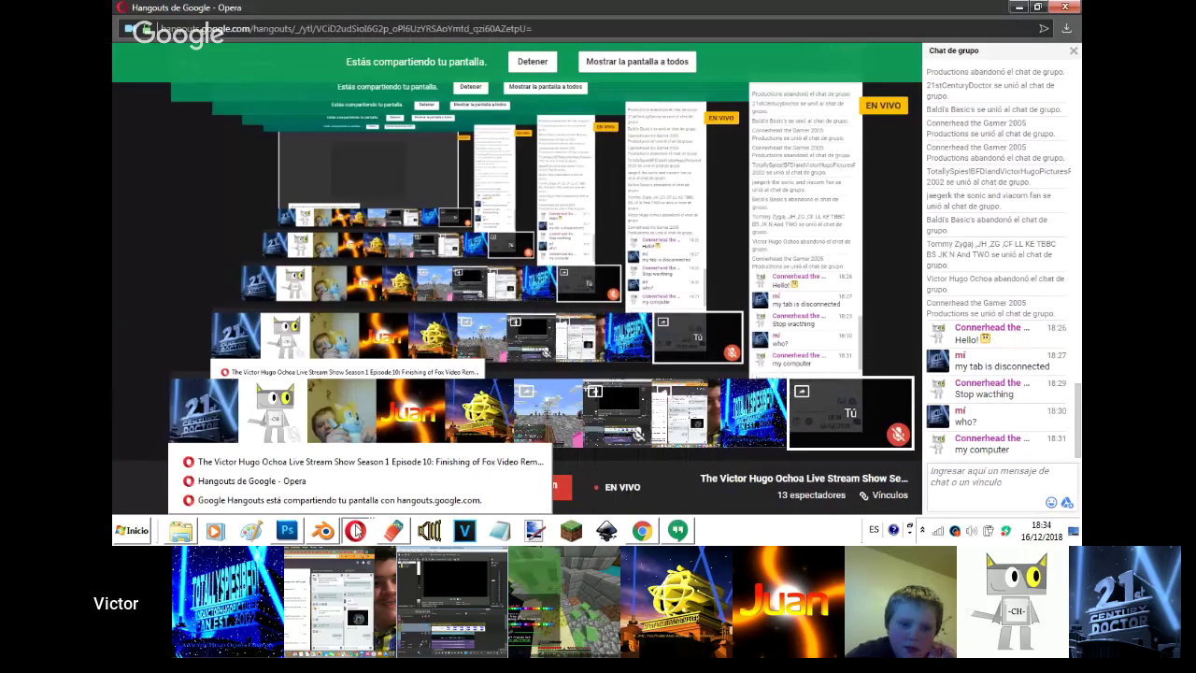
pyautogui.hotkey('alt', 'Tab')
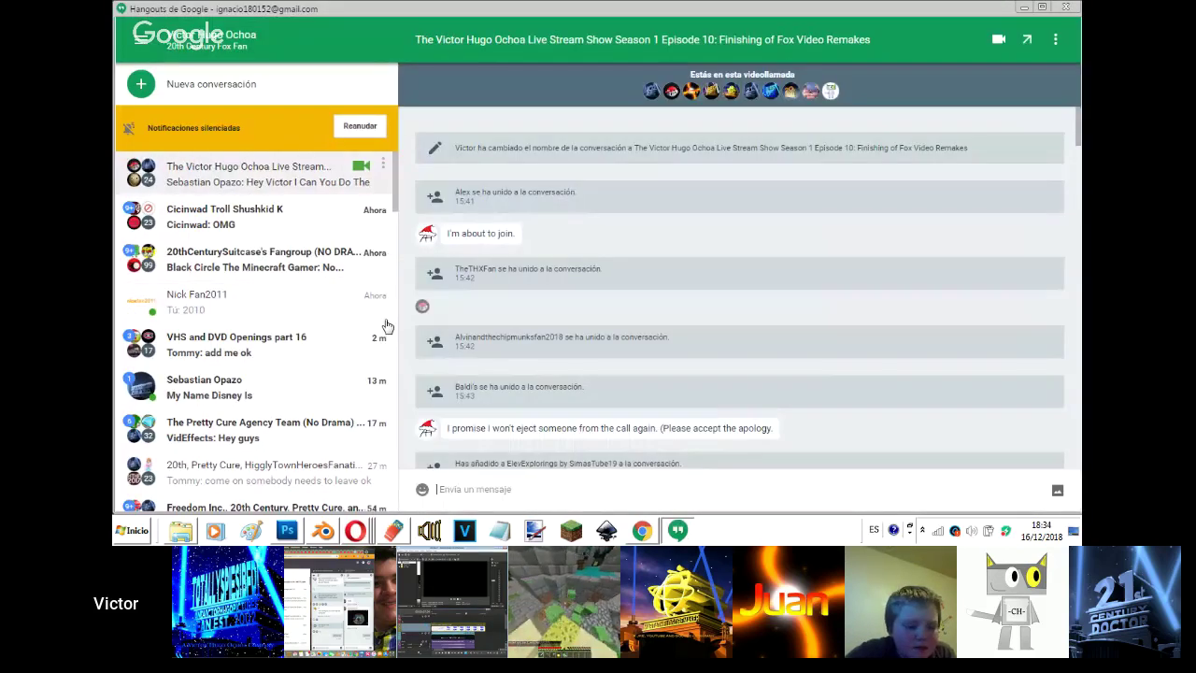
pyautogui.write('Why are you focing me')
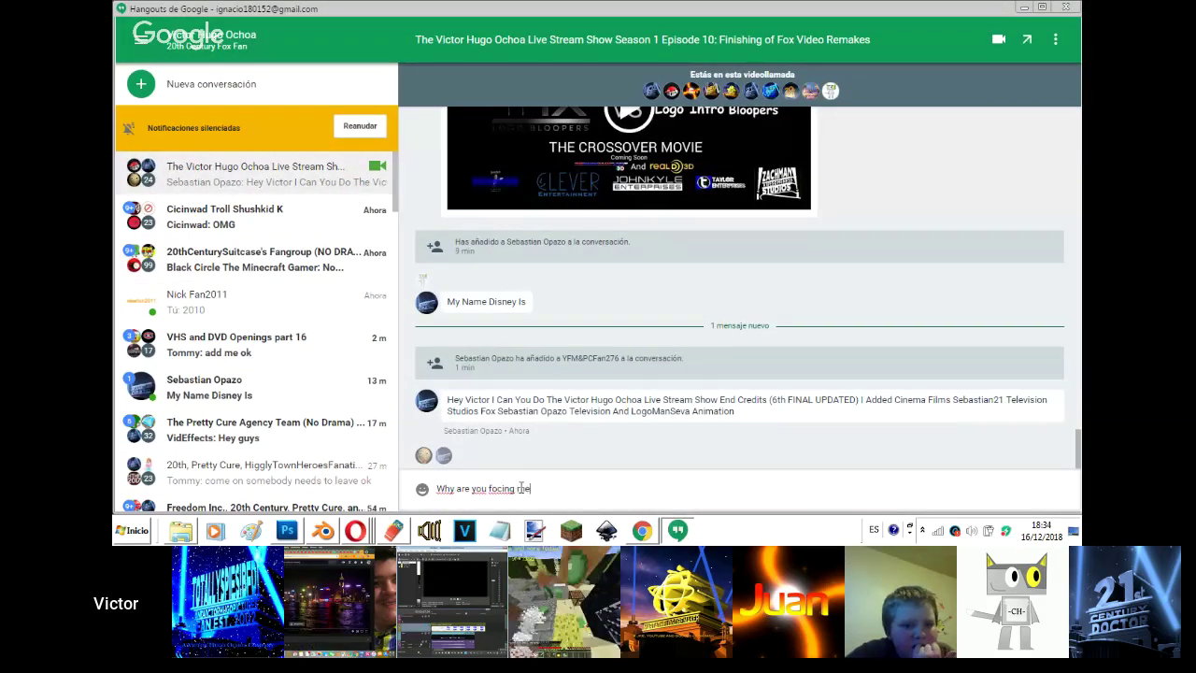
pyautogui.press('BackSpace')
pyautogui.press('BackSpace')
pyautogui.press('BackSpace')
pyautogui.press('BackSpace')
pyautogui.press('BackSpace')
pyautogui.press('BackSpace')
pyautogui.press('BackSpace')
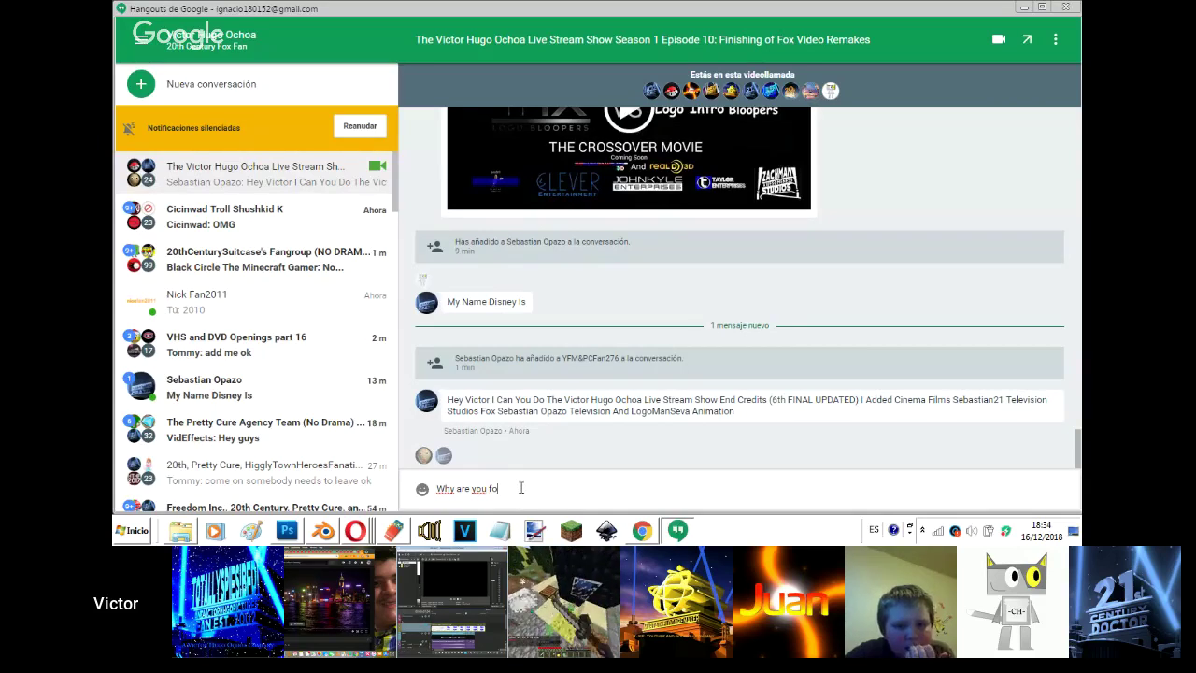
pyautogui.write('rcing me to make it')
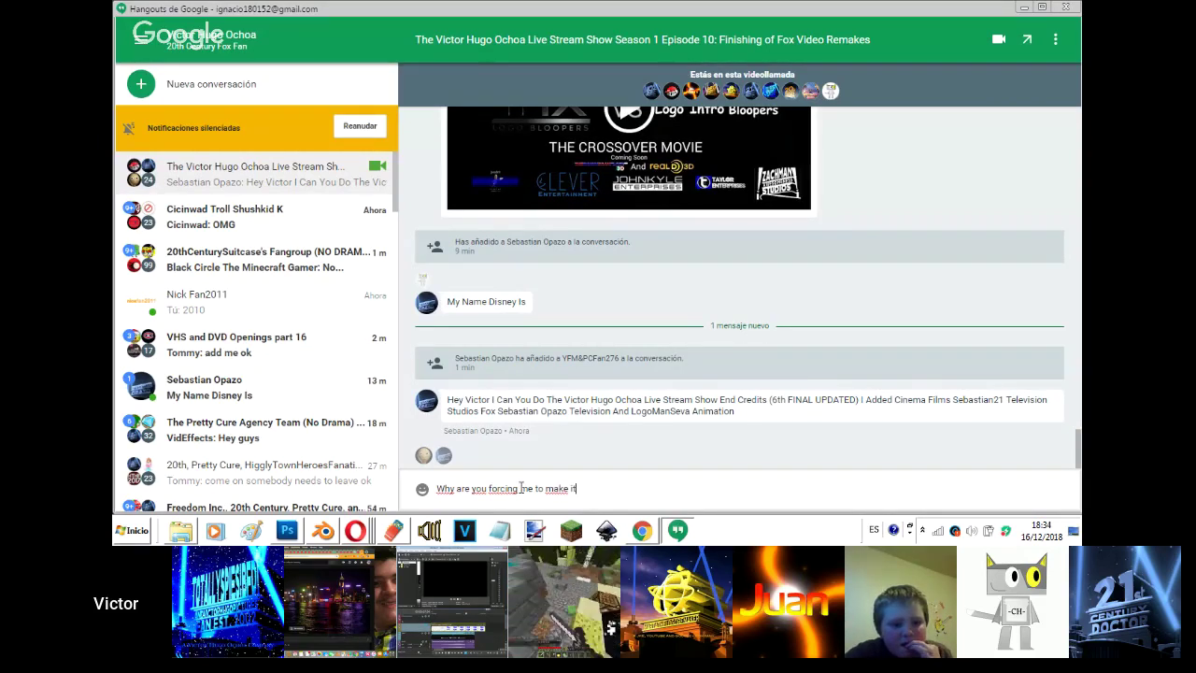
pyautogui.press('Return')
# - Send "It's the last" in the group conversation and check the live stream's YouTube page in Opera
pyautogui.write("It's the last")
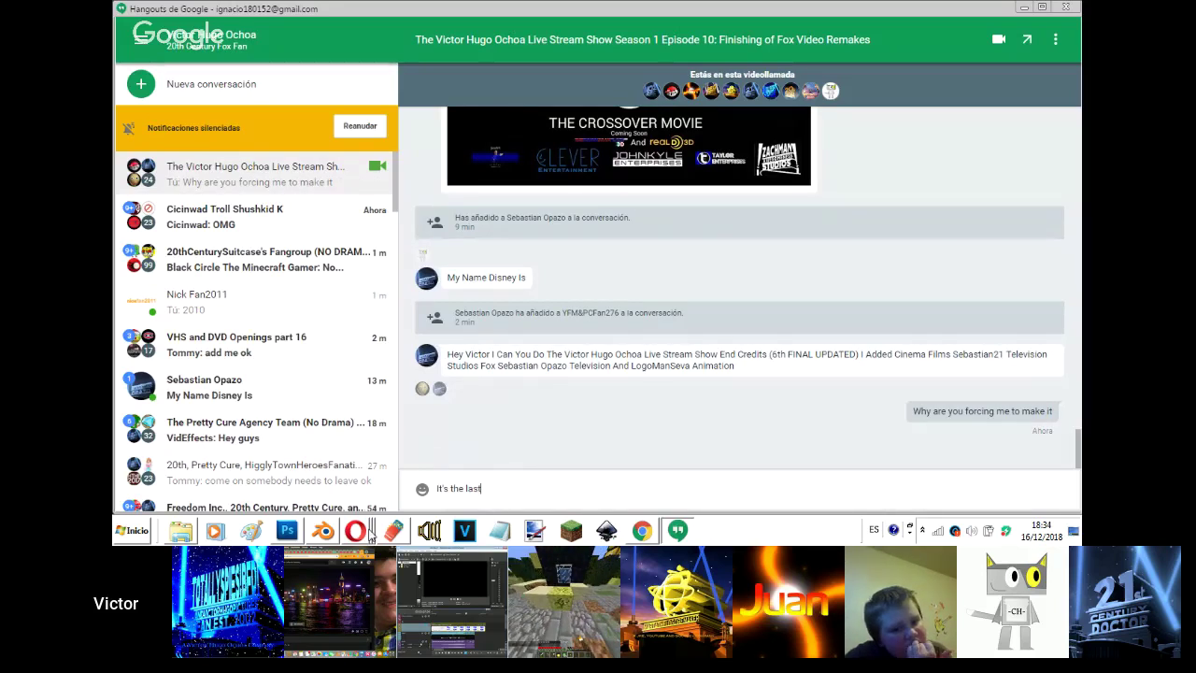
pyautogui.press('Return')
pyautogui.moveTo(371, 531)
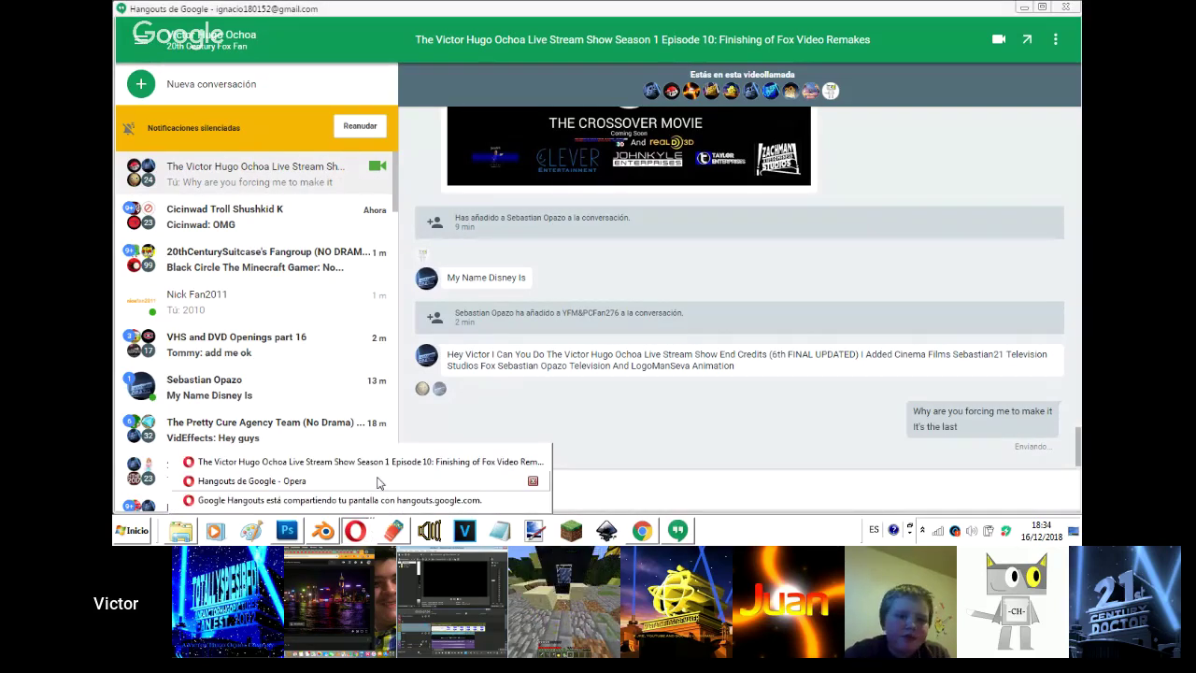
pyautogui.click(367, 458)
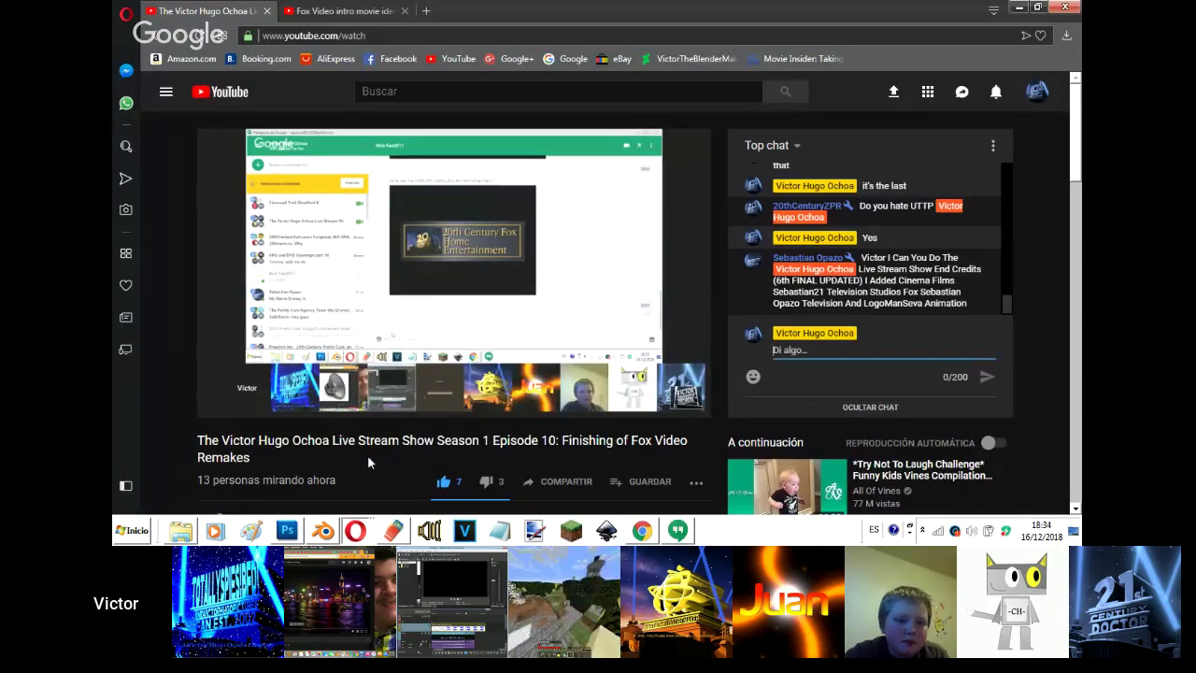
# - Return to the Hangouts group conversation and send "My Live Stream Show isn't animation, it's a comedy"
pyautogui.hotkey('alt', 'Tab')
pyautogui.write('My Live Stre')
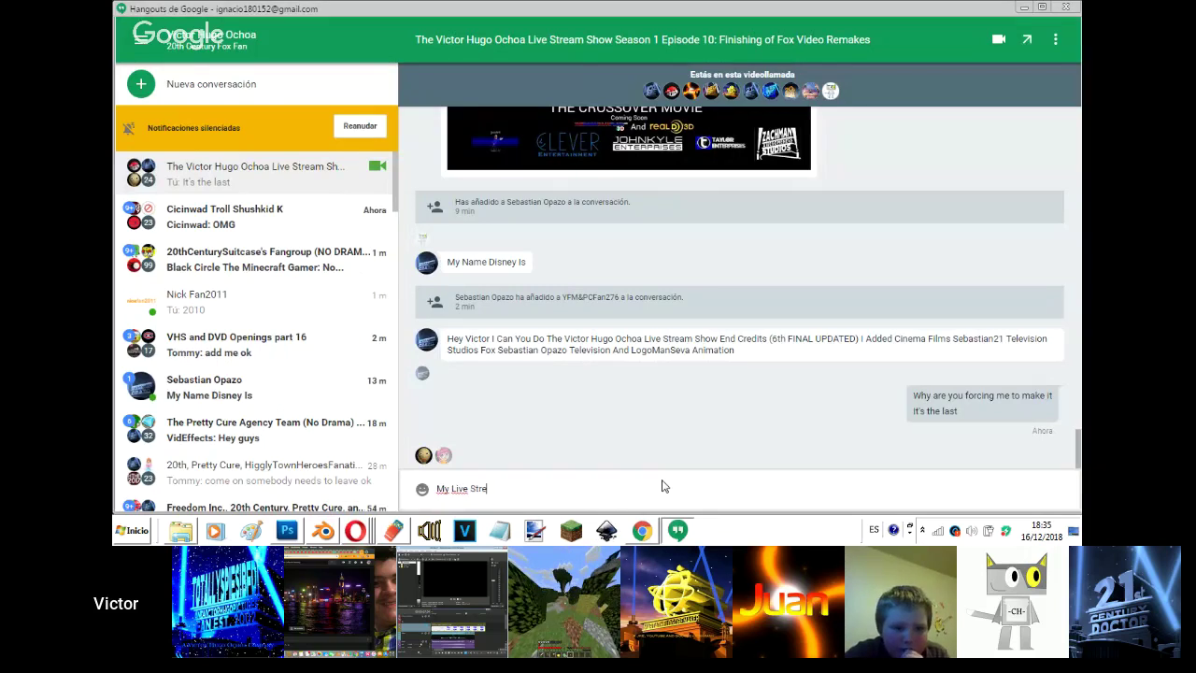
pyautogui.write("am Show isn't animation")
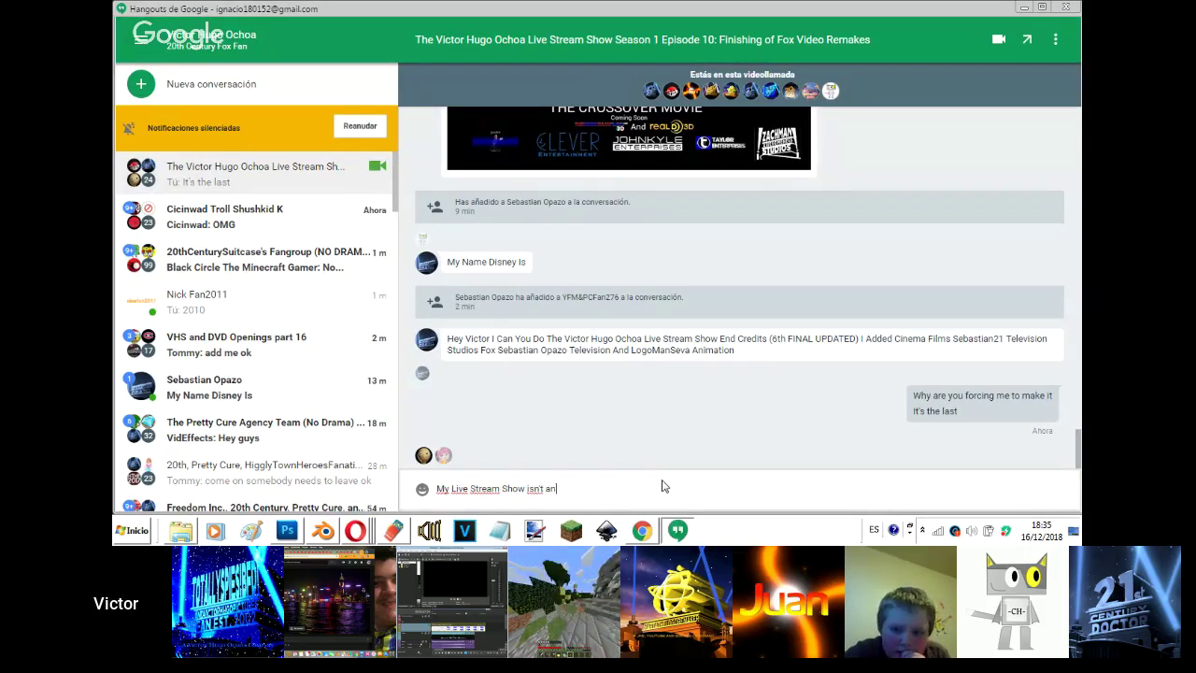
pyautogui.write("t's a acomedy")
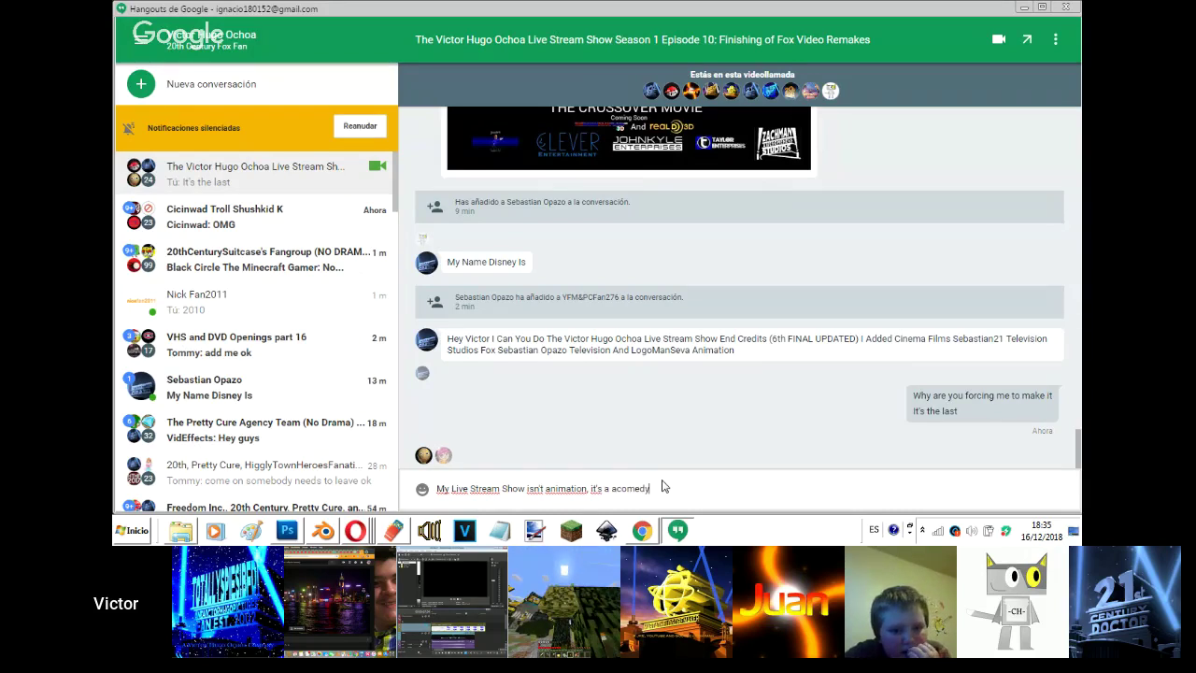
pyautogui.press('BackSpace')
pyautogui.press('BackSpace')
pyautogui.press('BackSpace')
pyautogui.press('BackSpace')
pyautogui.press('BackSpace')
pyautogui.press('BackSpace')
pyautogui.press('BackSpace')
pyautogui.write('comedy')
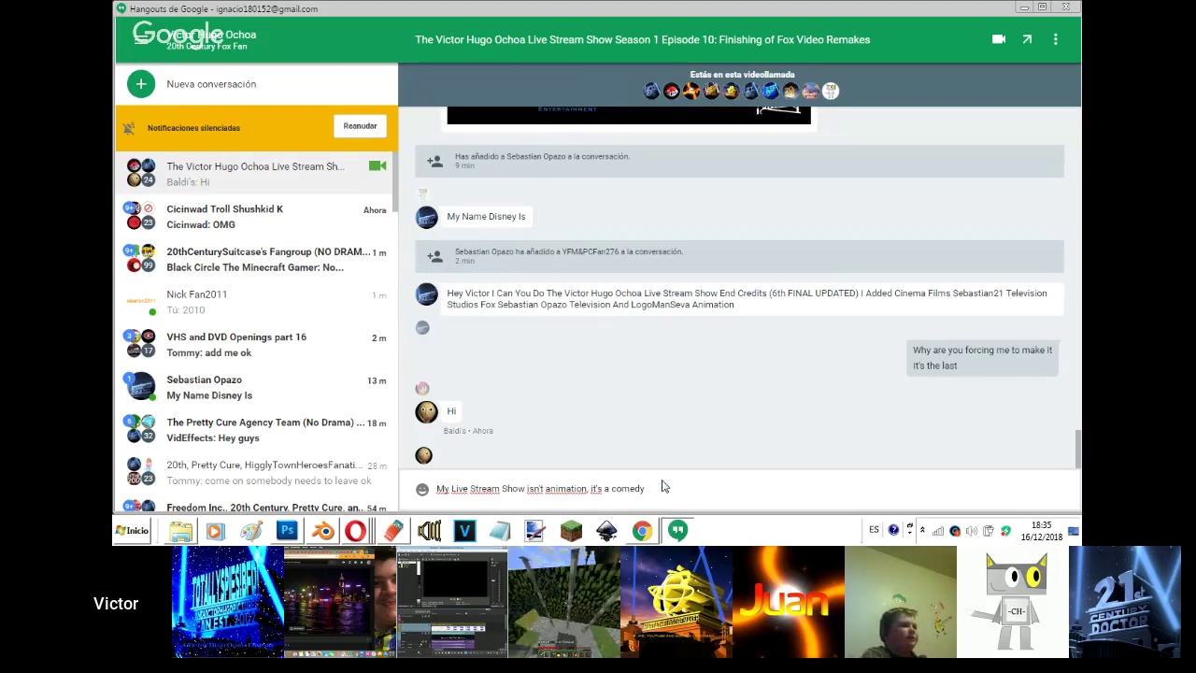
pyautogui.press('Return')
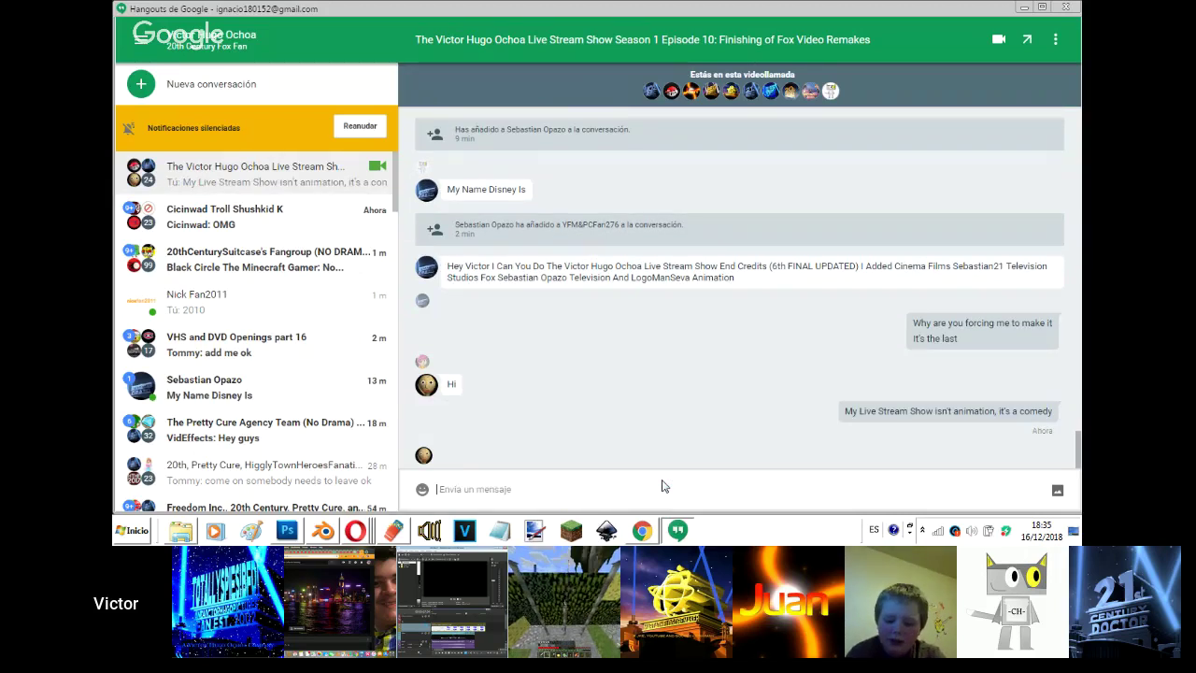
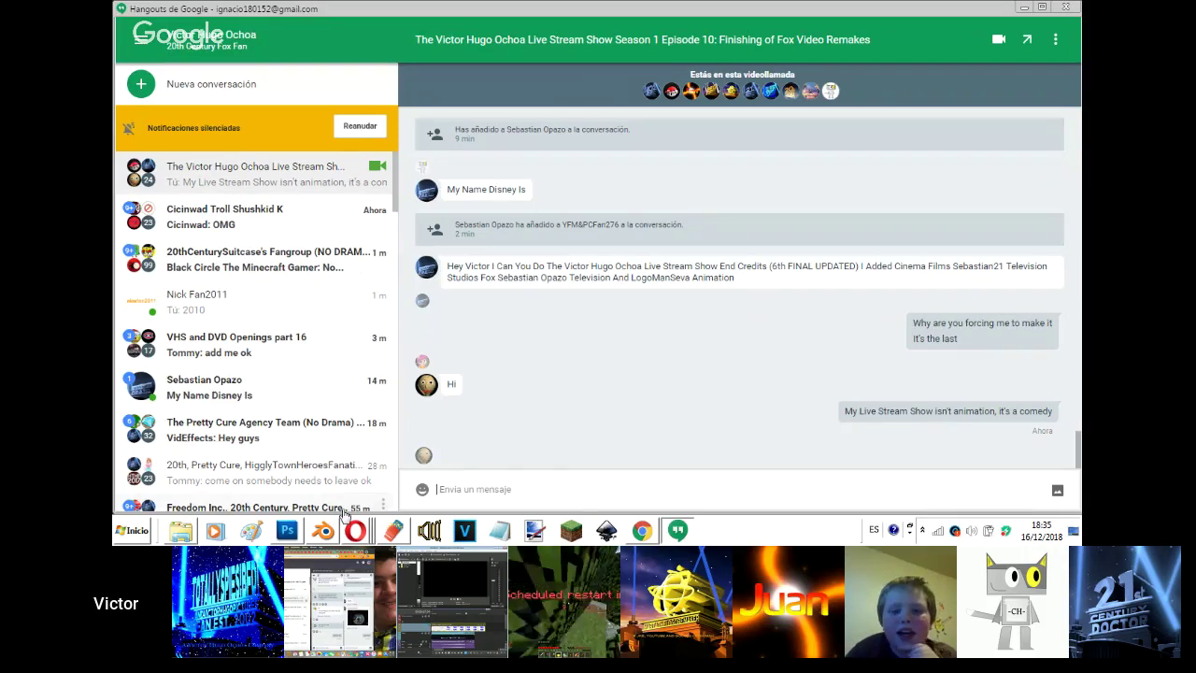
# - Check the Hangouts call window in Opera and return to the render in Blender
pyautogui.moveTo(355, 530)
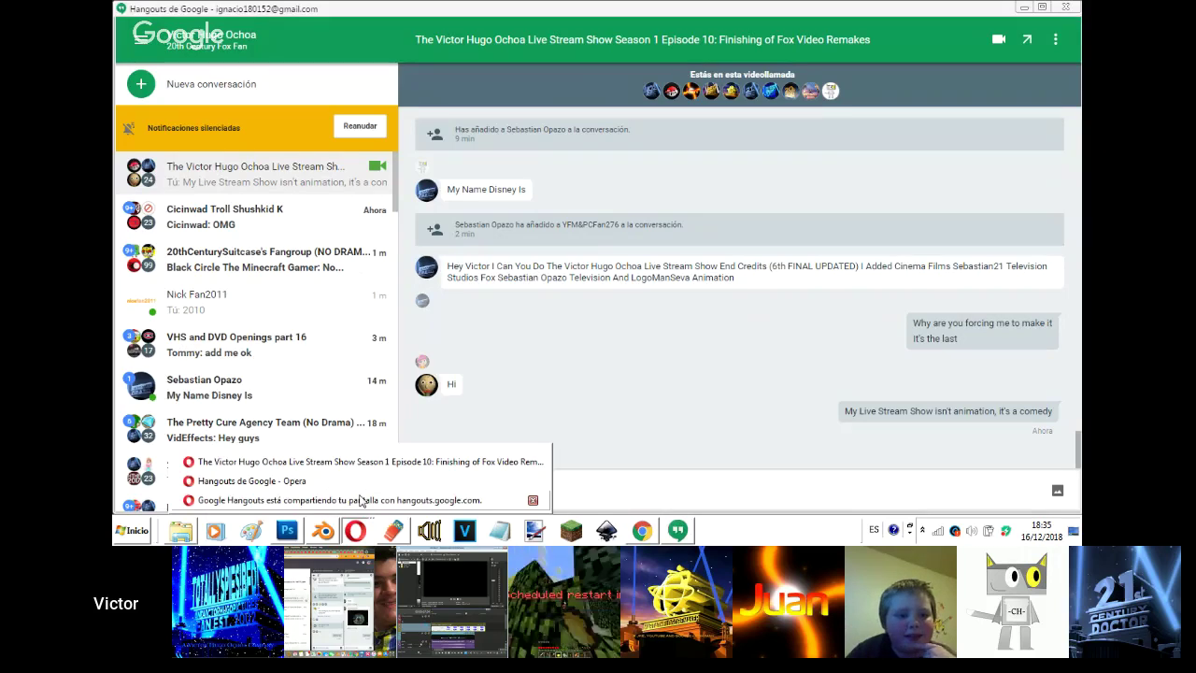
pyautogui.click(360, 480)
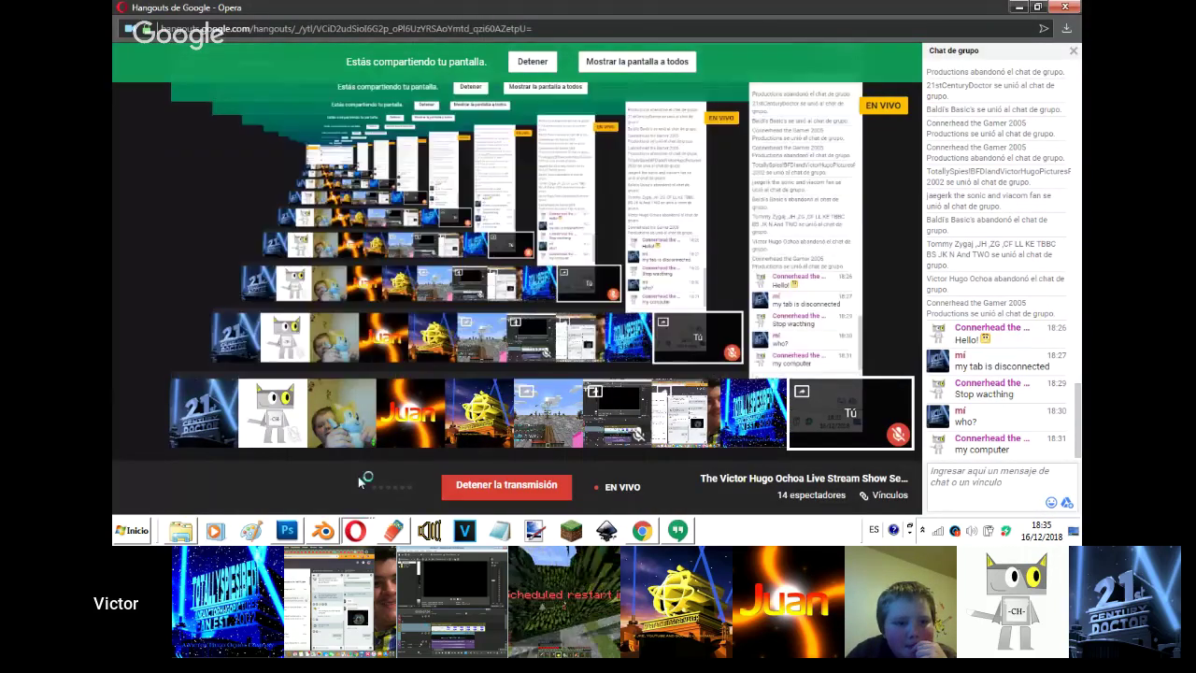
pyautogui.click(322, 530)
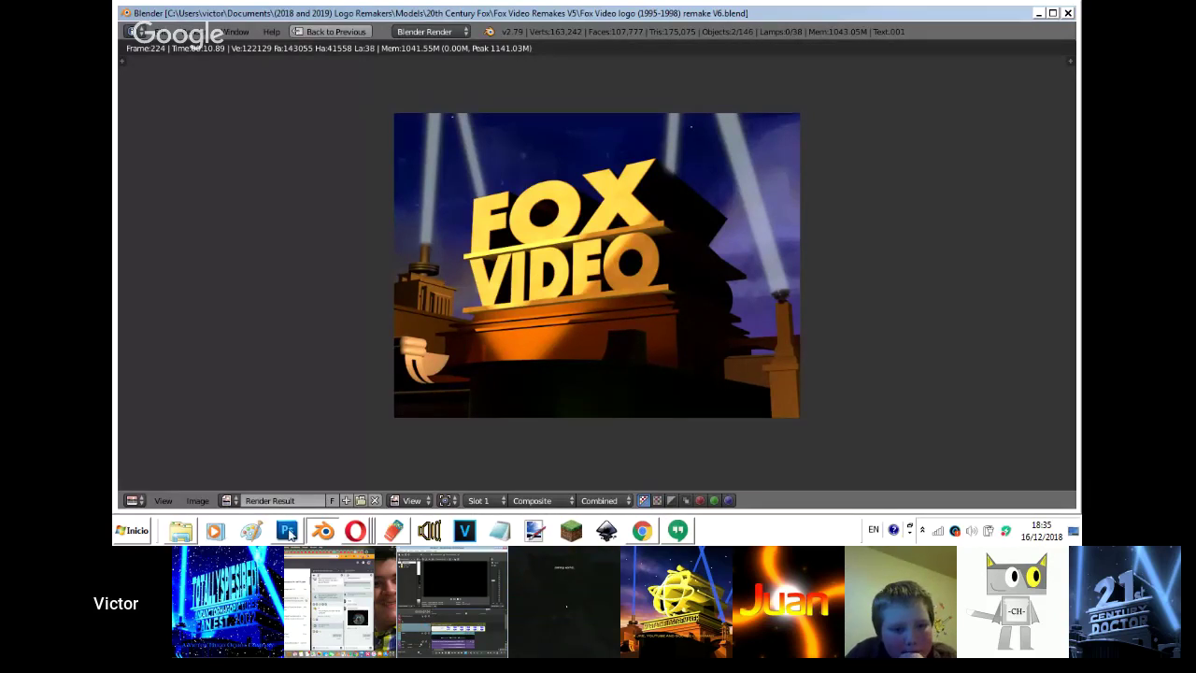
# - Start saving the render result as an image, show the files as thumbnails and open the Pictures folder
pyautogui.click(197, 500)
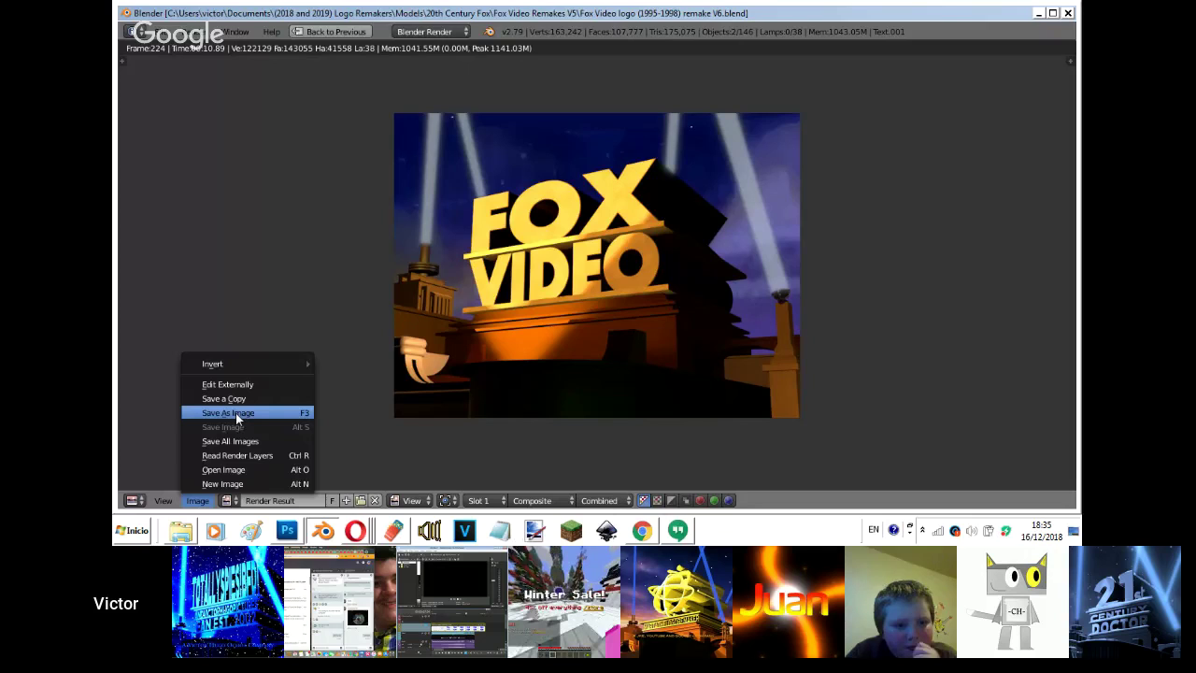
pyautogui.click(232, 413)
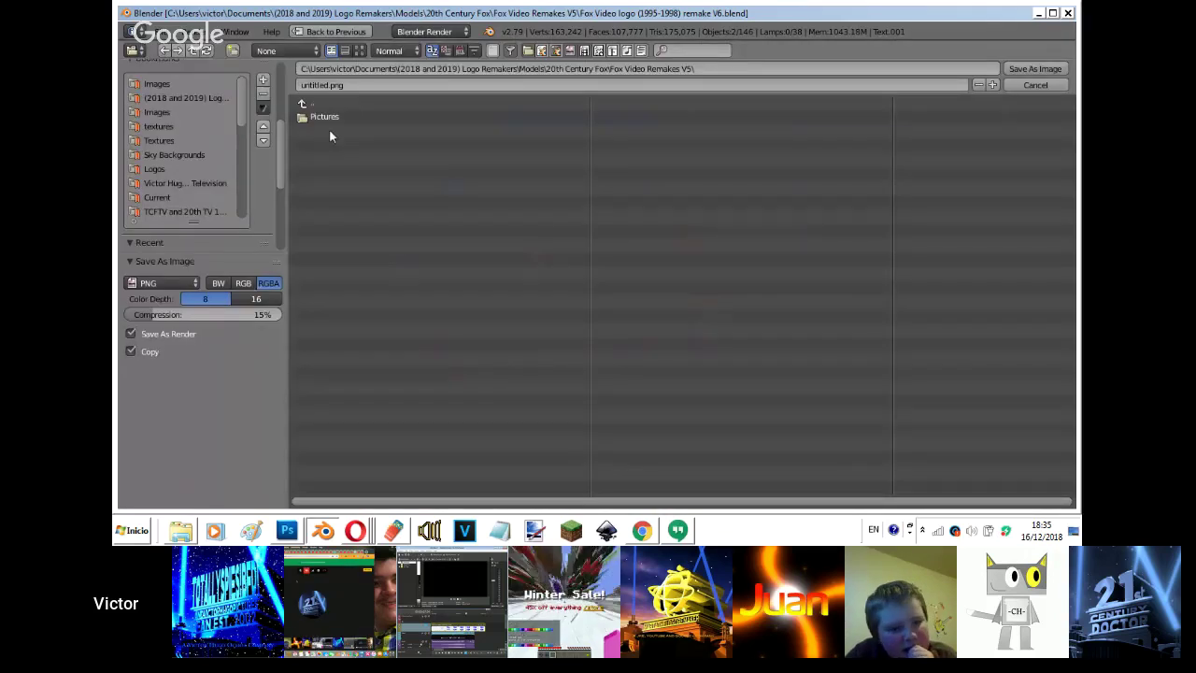
pyautogui.click(359, 51)
pyautogui.click(424, 139)
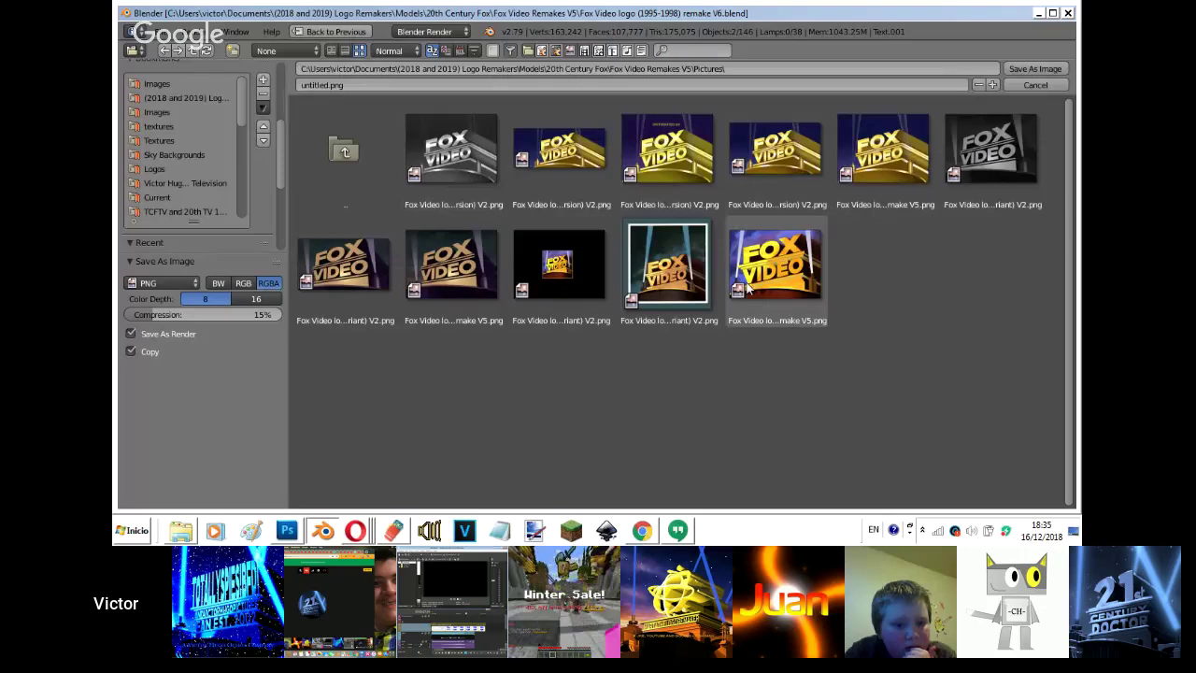
# - Switch to the Hangouts call window in Opera and send "That's noisy" in the group chat
pyautogui.click(355, 531)
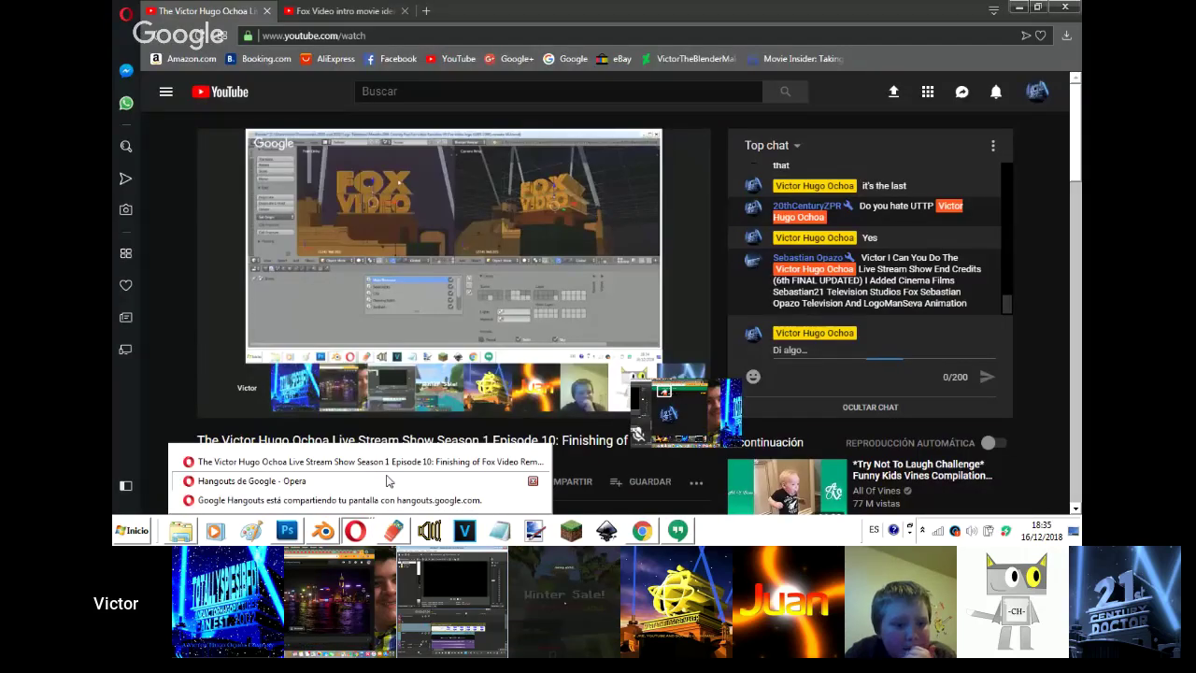
pyautogui.click(388, 481)
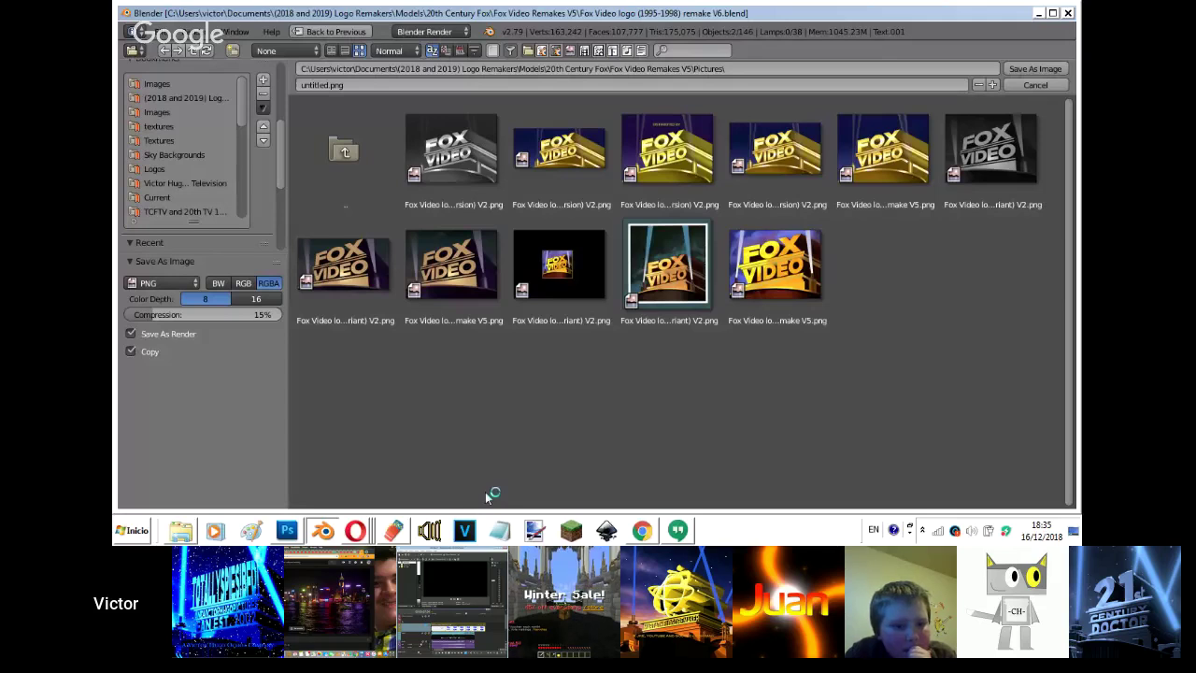
pyautogui.click(953, 484)
pyautogui.write("That's ")
pyautogui.write('okay')
pyautogui.press('Return')
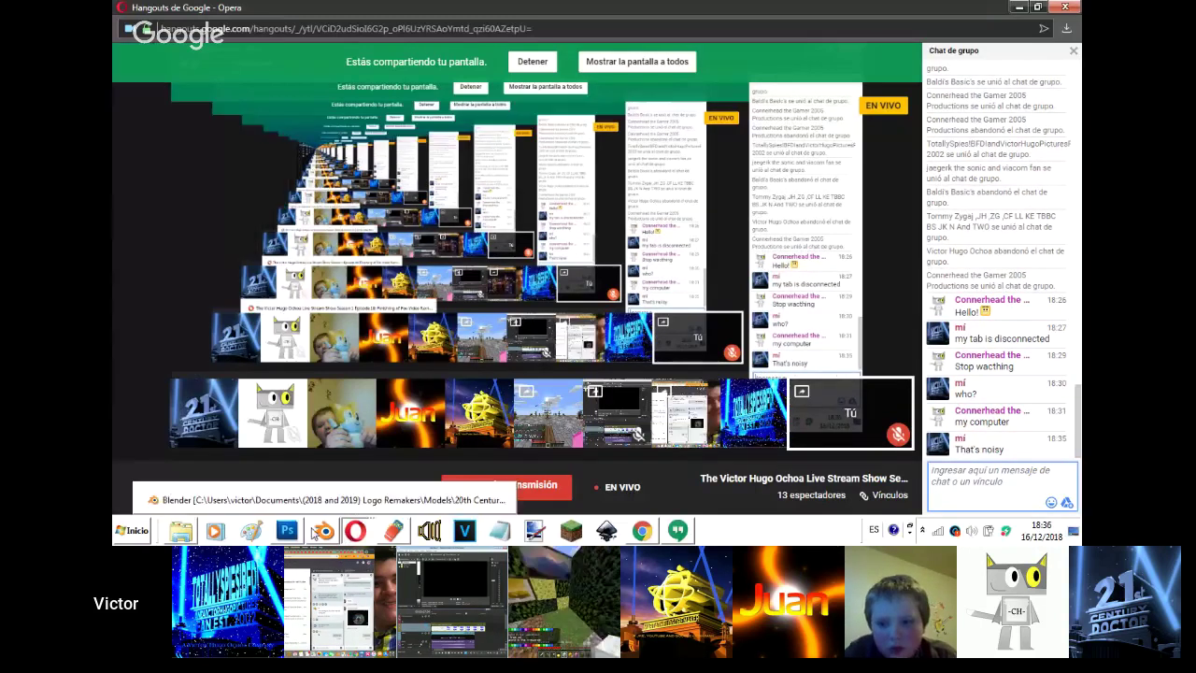
# - Return to Blender and save the render in the Pictures folder as "Fox Video logo (1995-1998) remake V6.png"
pyautogui.click(322, 531)
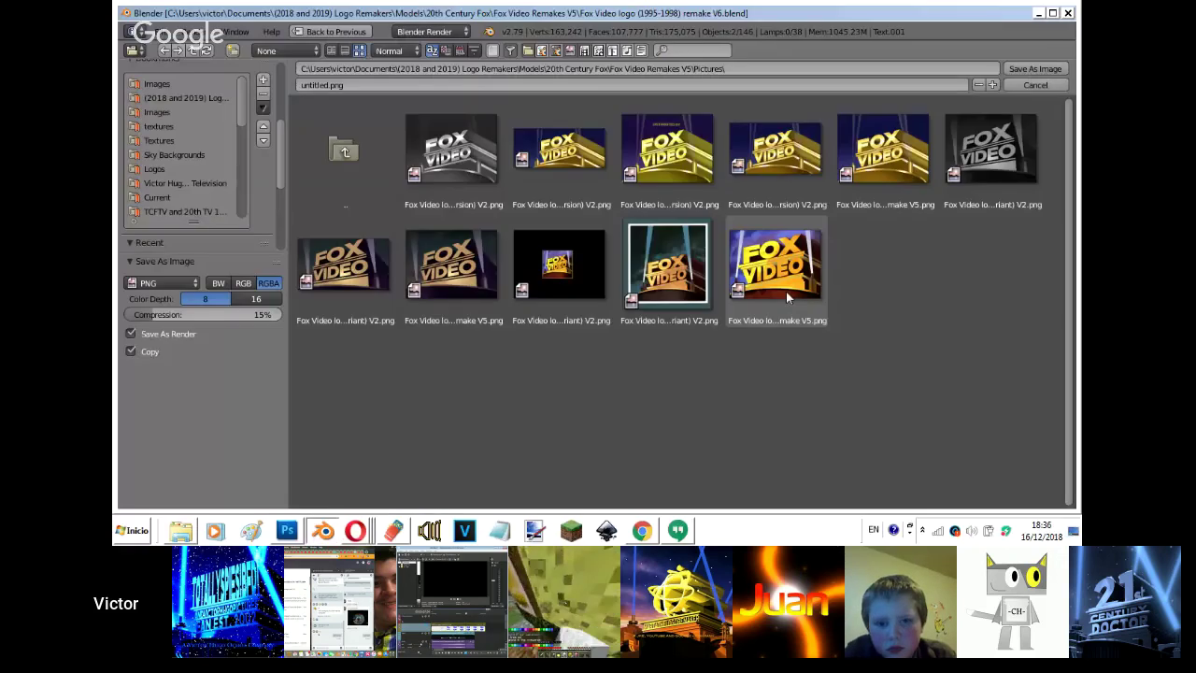
pyautogui.click(786, 291)
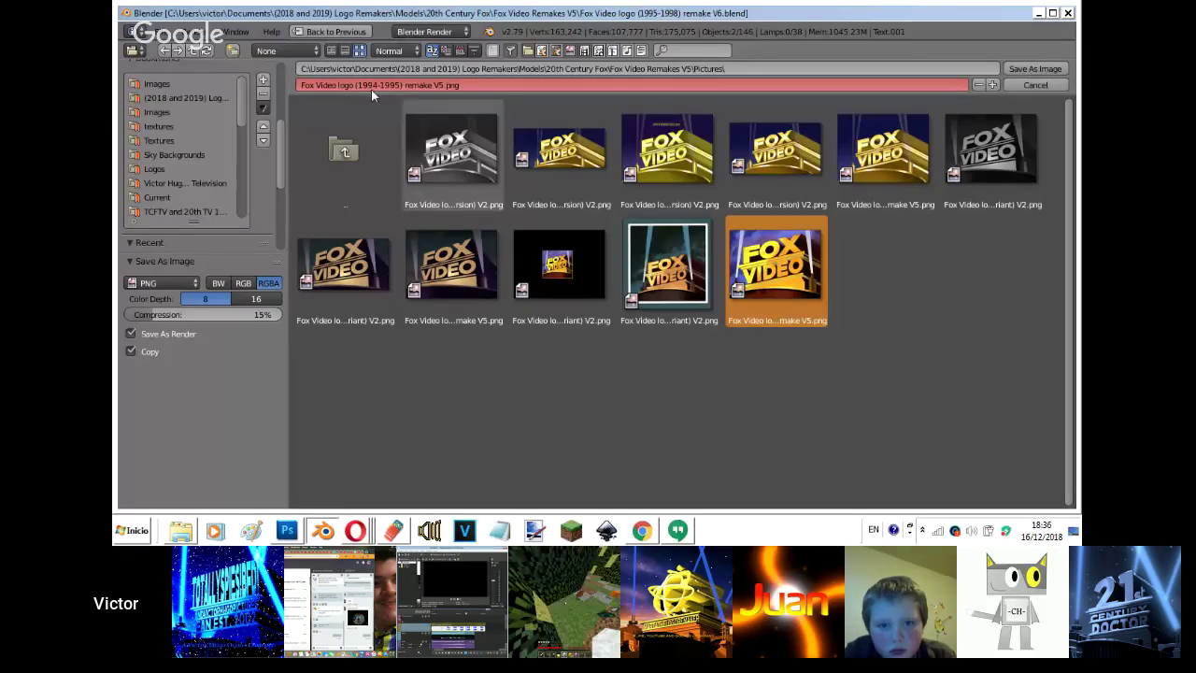
pyautogui.click(438, 85)
pyautogui.press('Left')
pyautogui.press('BackSpace')
pyautogui.write('5')
pyautogui.press('Right')
pyautogui.press('Right')
pyautogui.press('Right')
pyautogui.press('Right')
pyautogui.press('Right')
pyautogui.press('BackSpace')
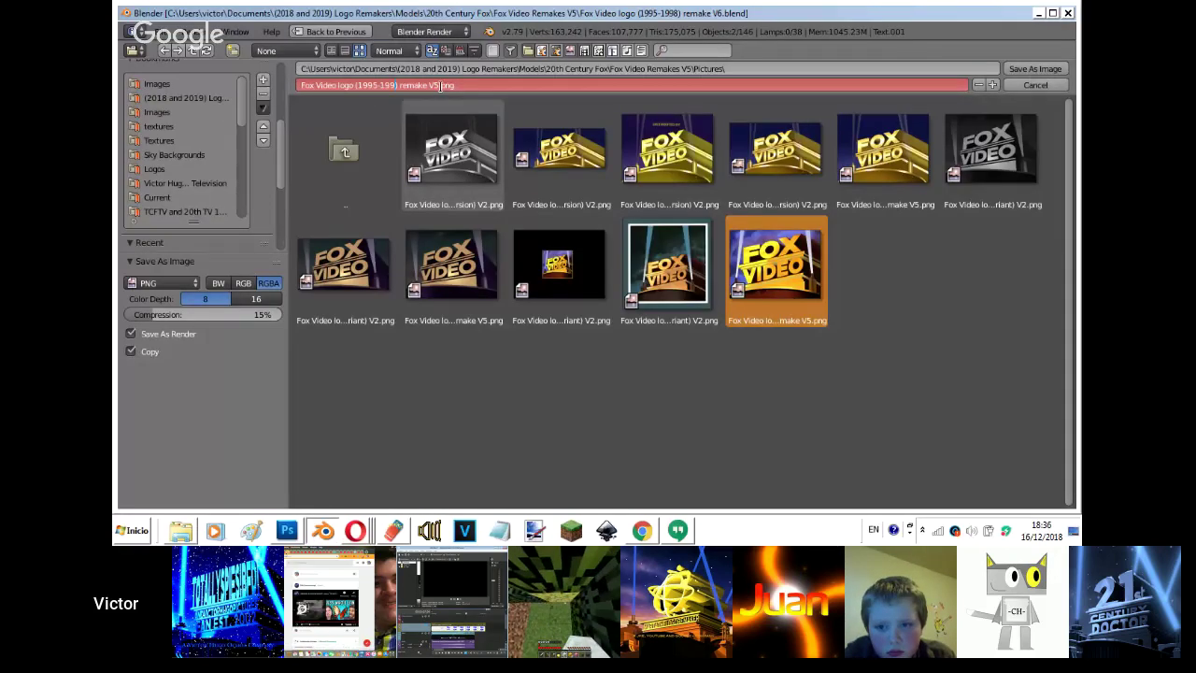
pyautogui.write('6')
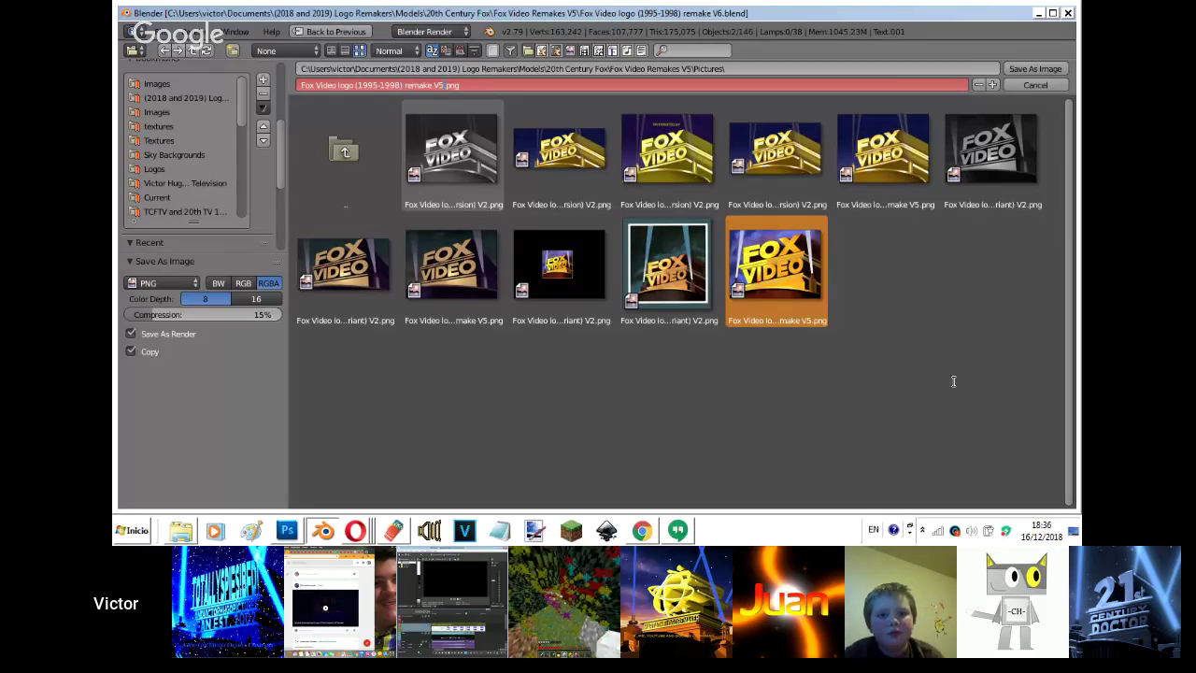
pyautogui.press('Return')
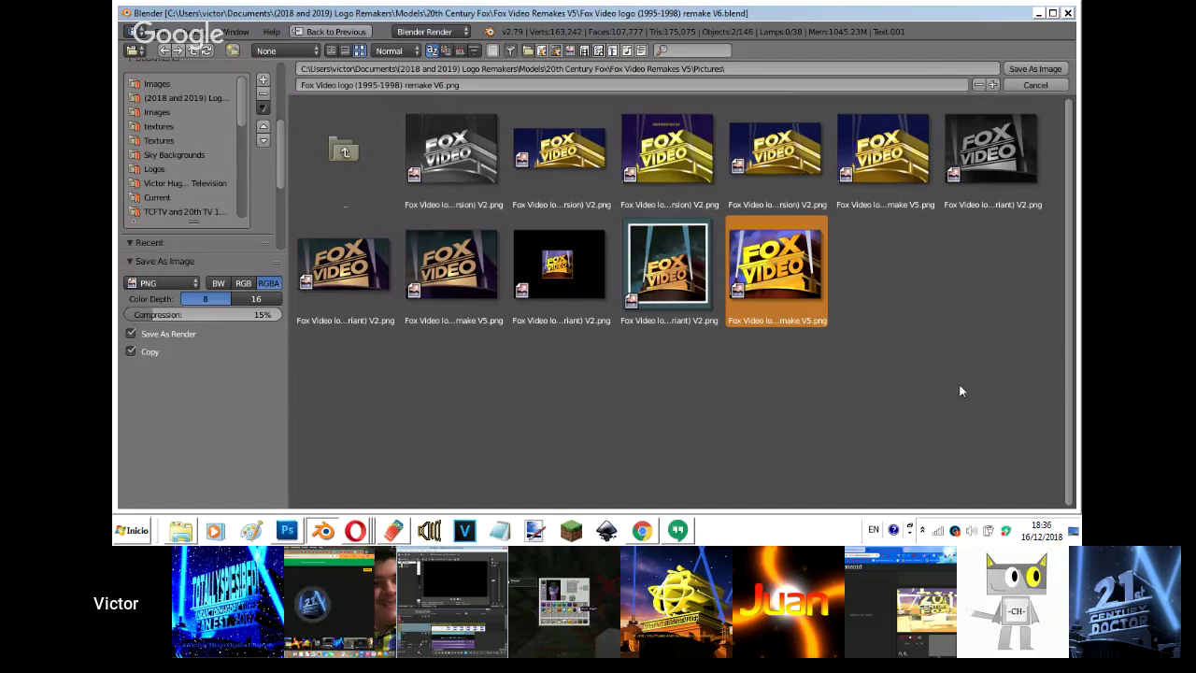
pyautogui.click(1010, 74)
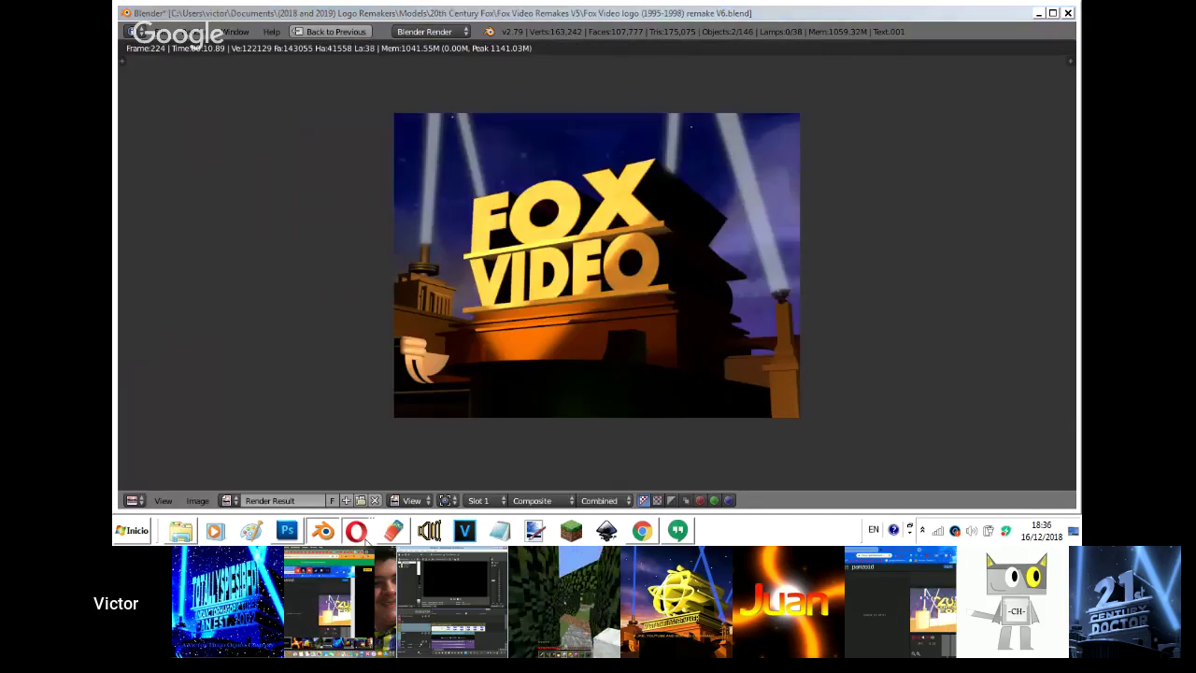
# - Leave the render result for the 3D layout and save the Blender project under its current name
pyautogui.moveTo(355, 530)
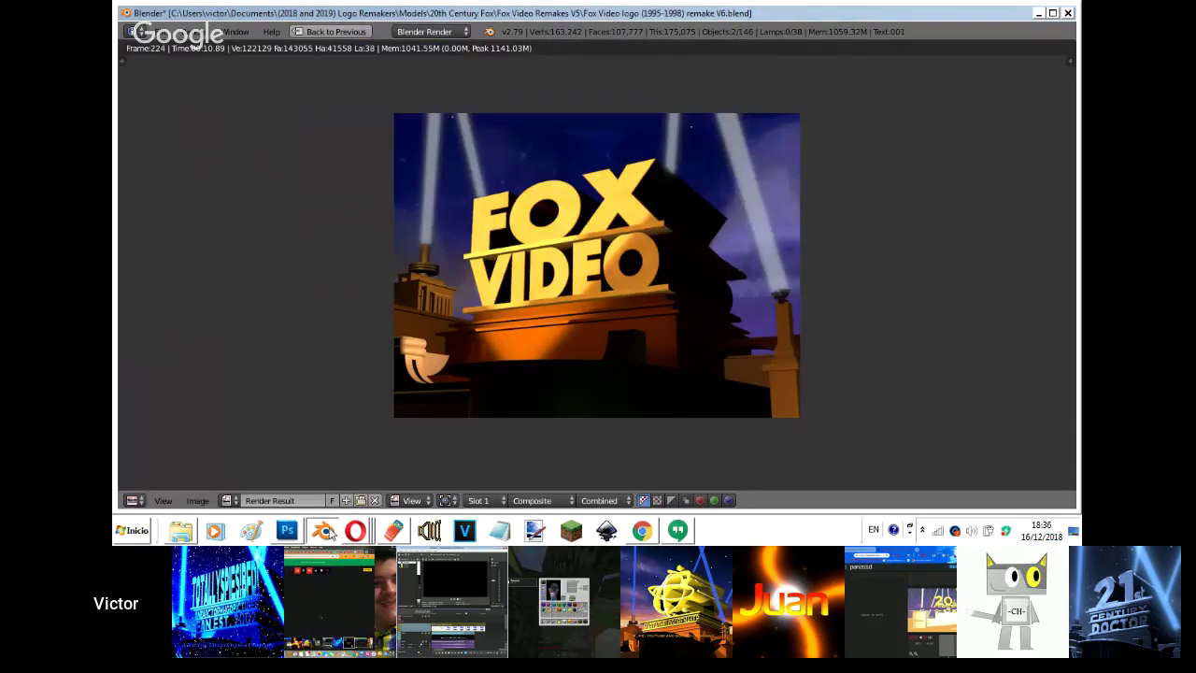
pyautogui.click(333, 31)
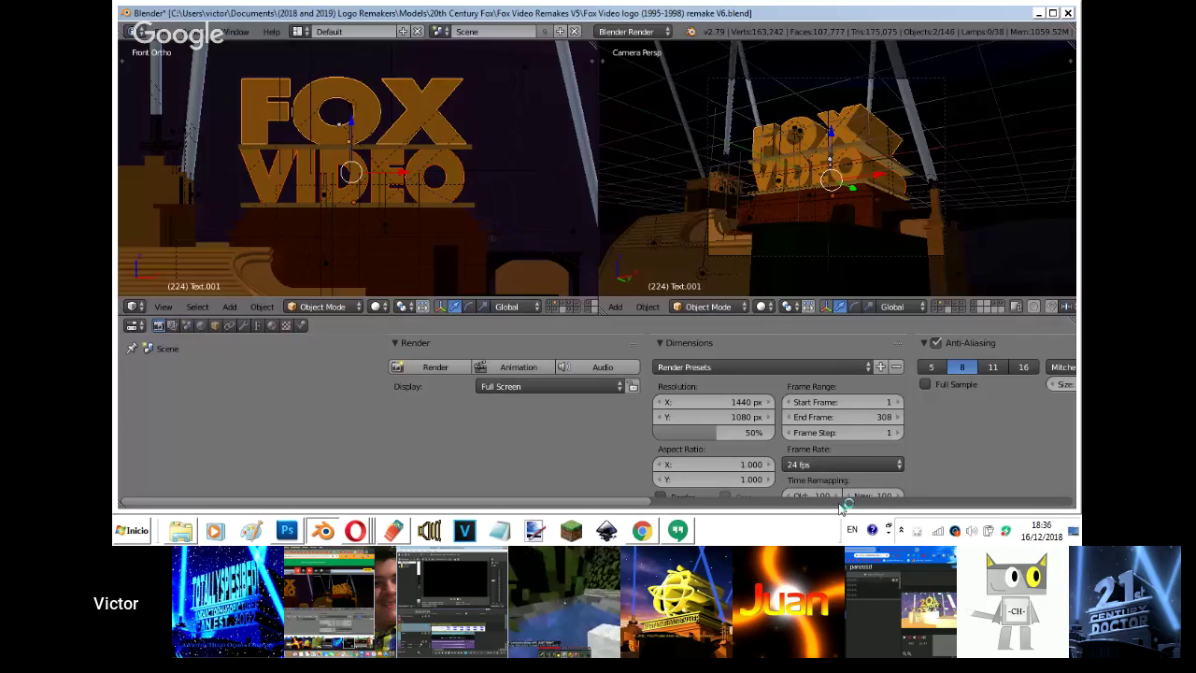
pyautogui.hotkey('ctrl', 's')
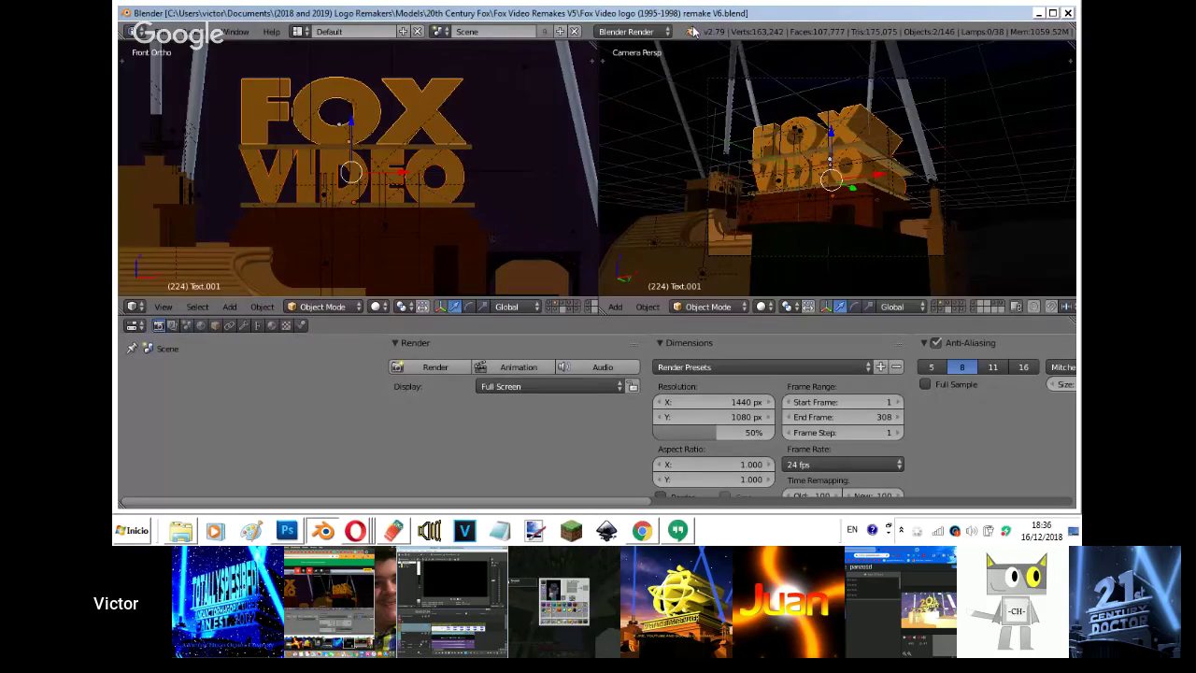
pyautogui.click(692, 32)
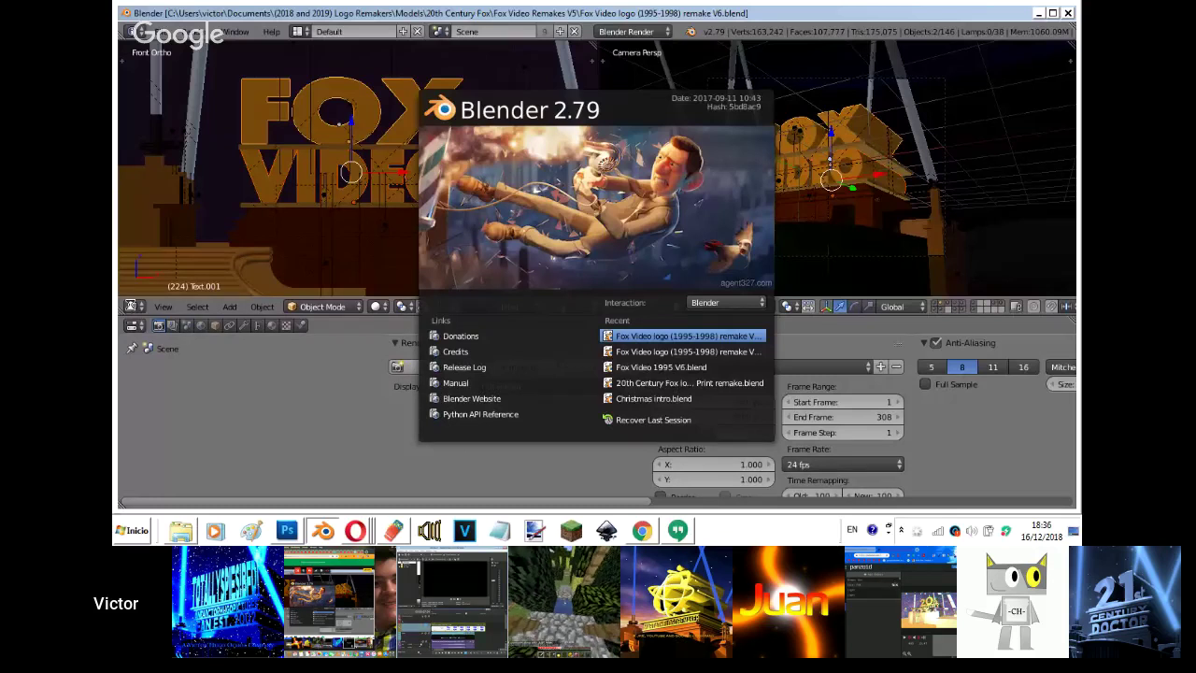
pyautogui.click(131, 310)
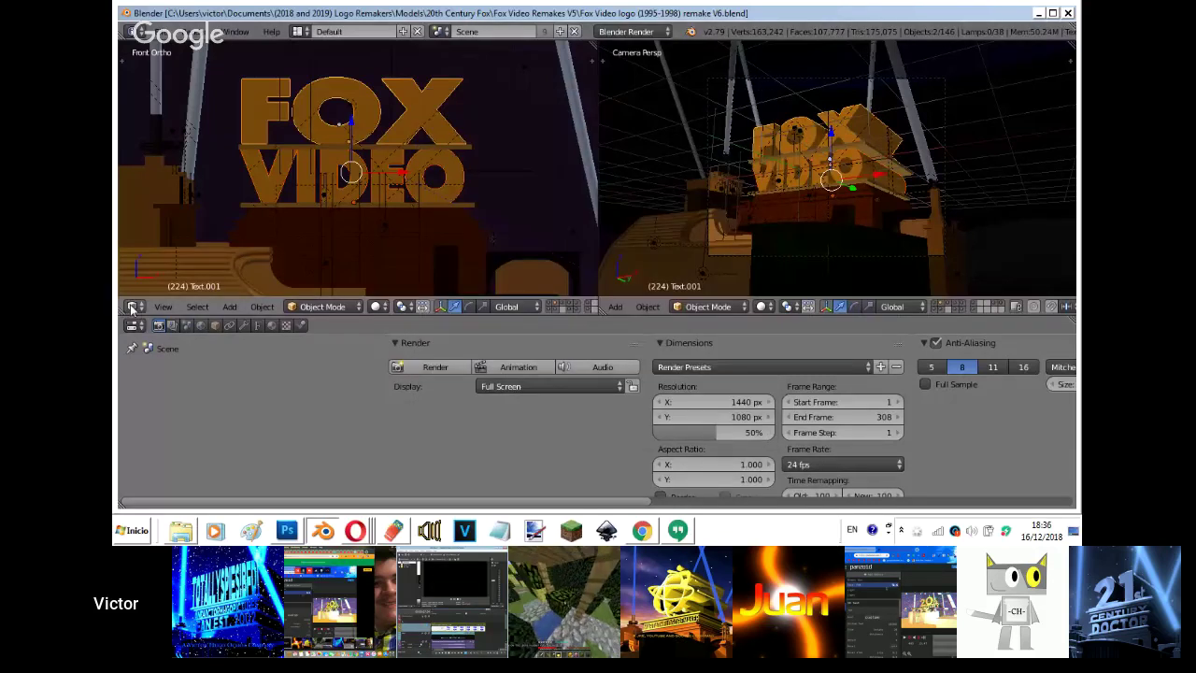
# - Show the camera view's properties sidebar and turn on the background images
pyautogui.press('n')
pyautogui.click(972, 212)
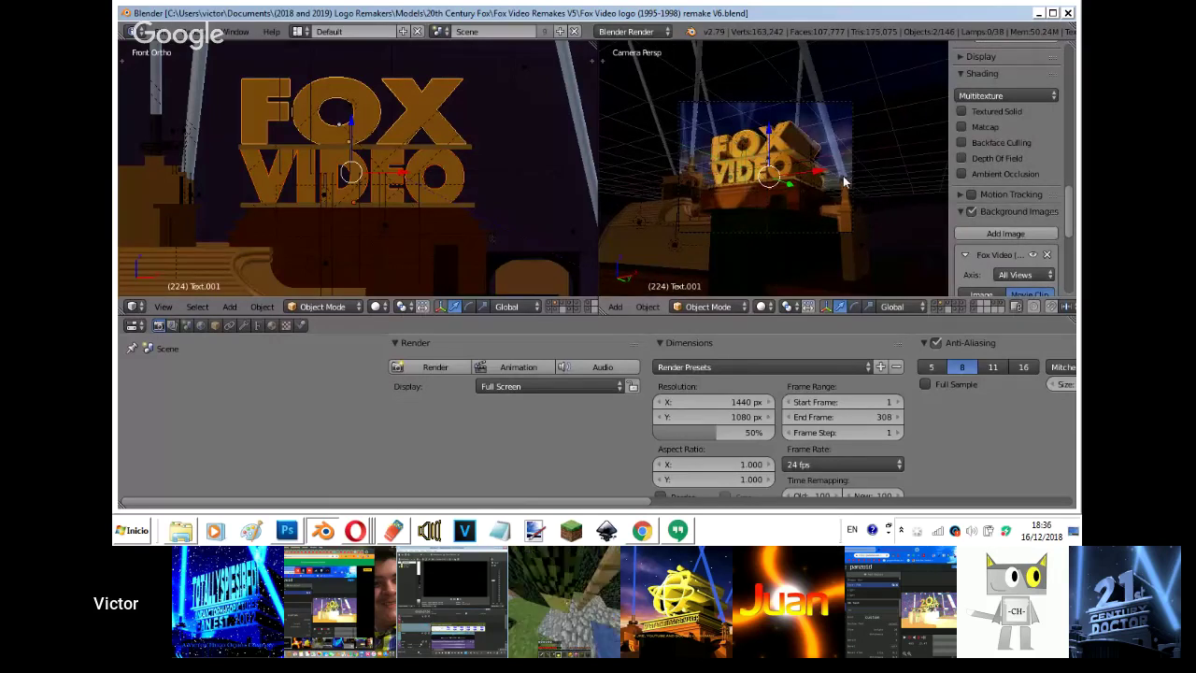
# - Select the searchlight on the tower beside the logo, advance the animation to frame 276, and rotate and keyframe the light there
pyautogui.rightClick(579, 232)
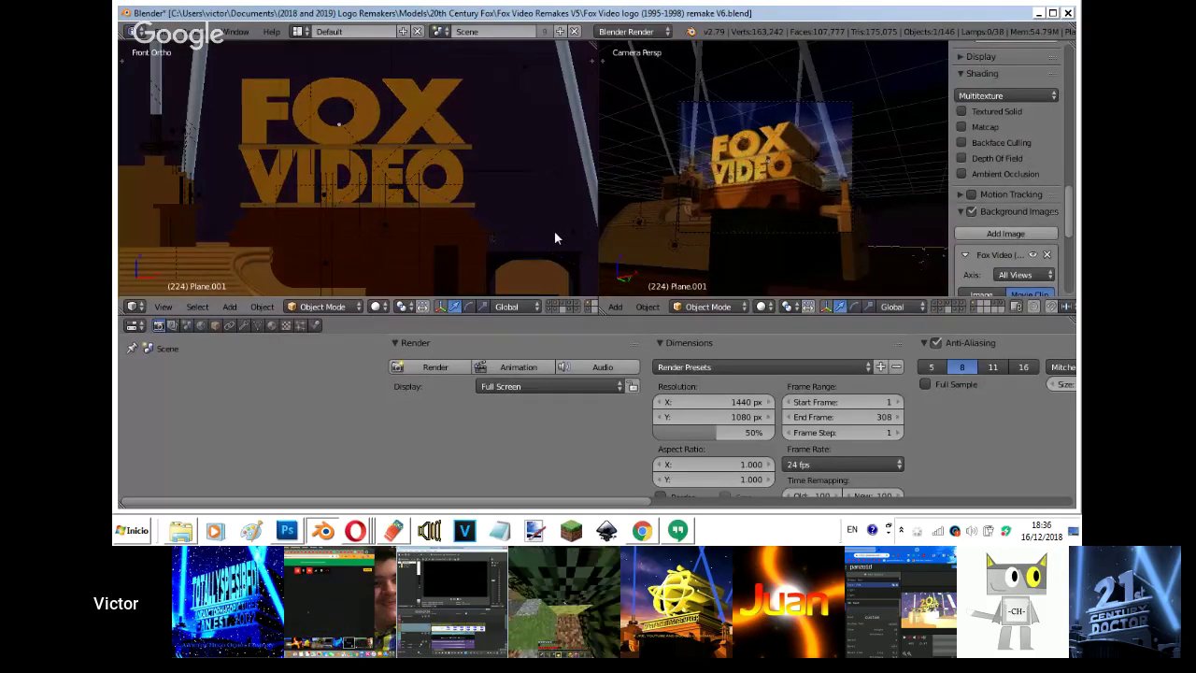
pyautogui.scroll(3, 554, 229)
pyautogui.keyDown('shift'); pyautogui.moveTo(554, 230); pyautogui.dragTo(394, 191, button='middle'); pyautogui.keyUp('shift')
pyautogui.scroll(2, 393, 191)
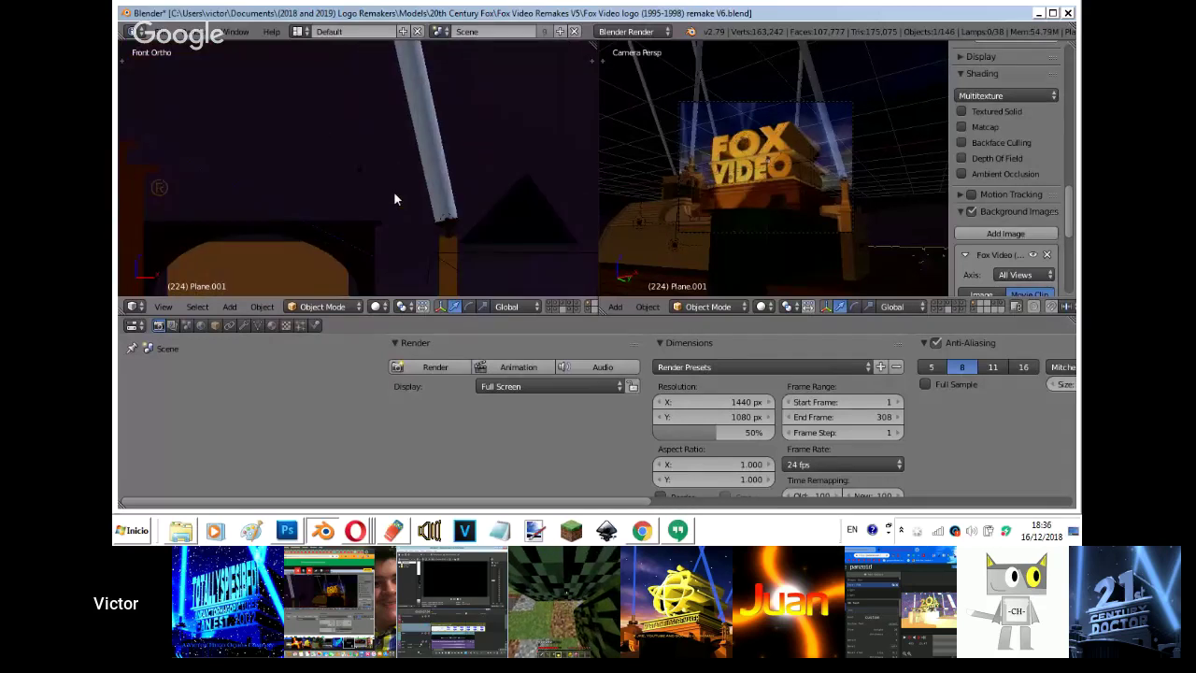
pyautogui.scroll(2, 394, 191)
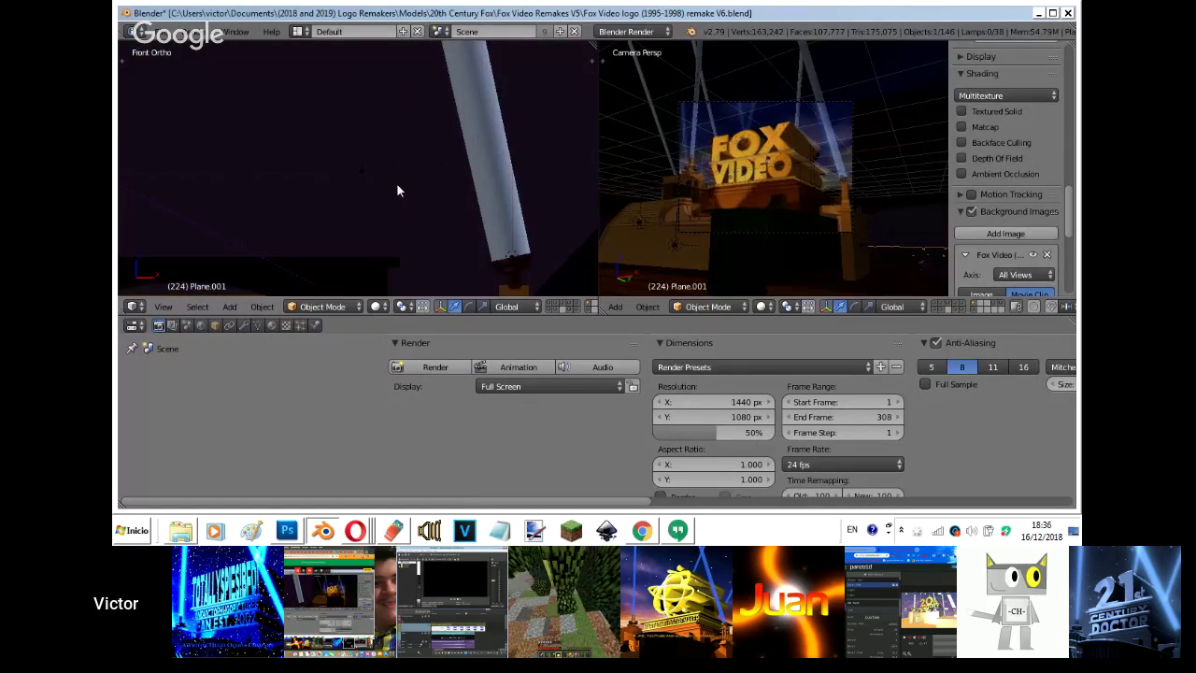
pyautogui.rightClick(512, 265)
pyautogui.scroll(3, 797, 198)
pyautogui.hotkey('alt', 'a')
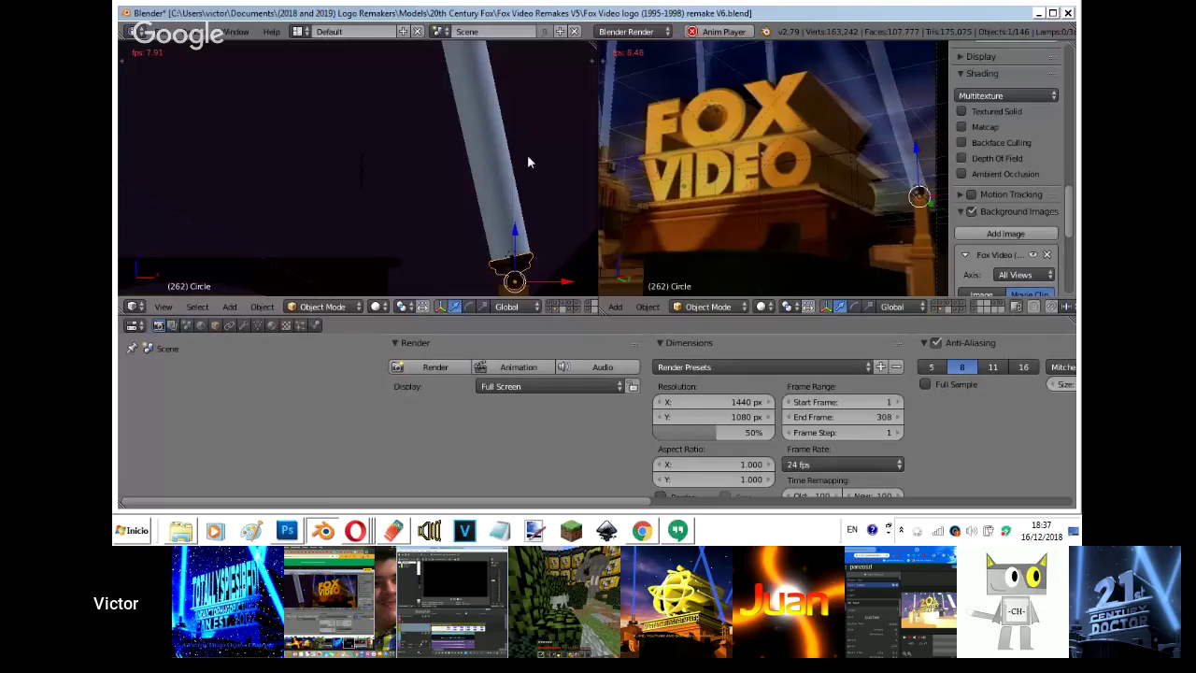
pyautogui.hotkey('alt', 'a')
pyautogui.press('r')
pyautogui.click(480, 143)
# - Switch to the Hangouts call window in Opera, view another participant's shared screen, and return to Blender
pyautogui.click(356, 530)
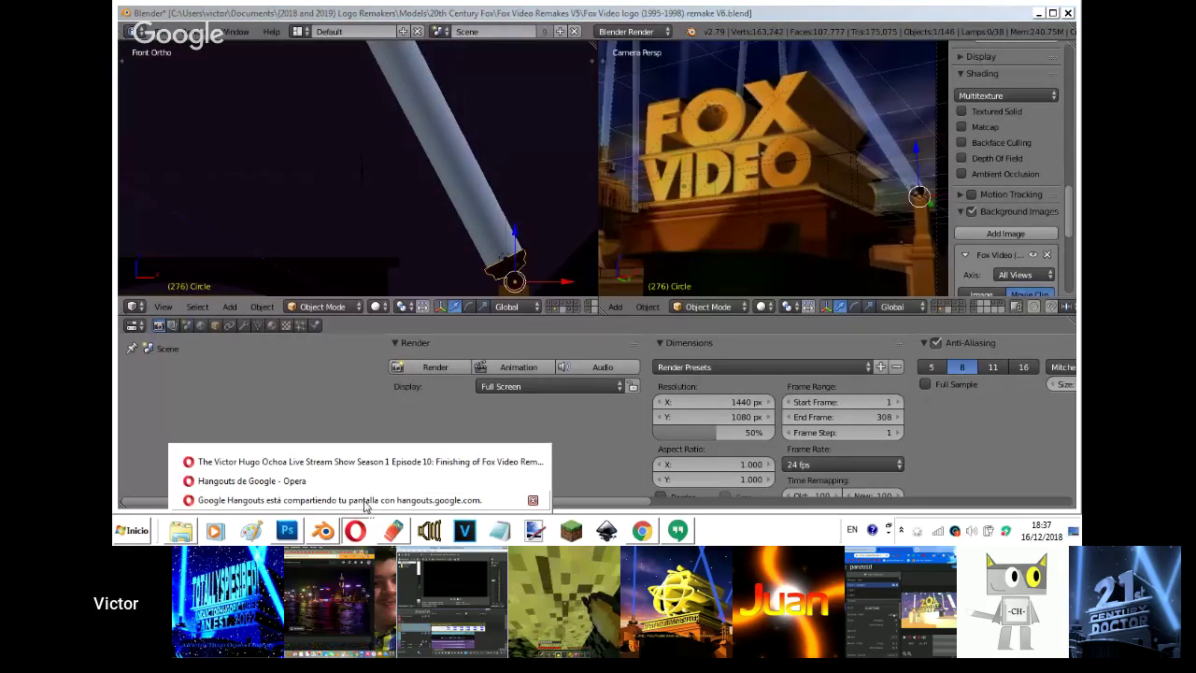
pyautogui.click(366, 501)
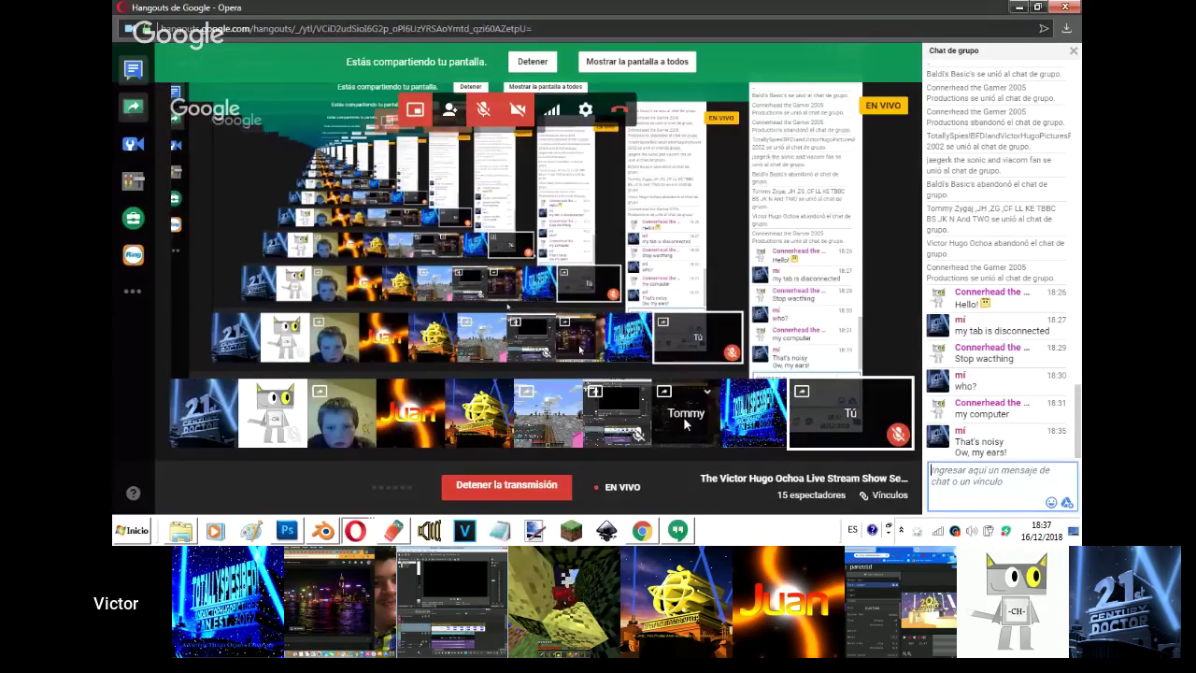
pyautogui.click(684, 416)
pyautogui.click(854, 420)
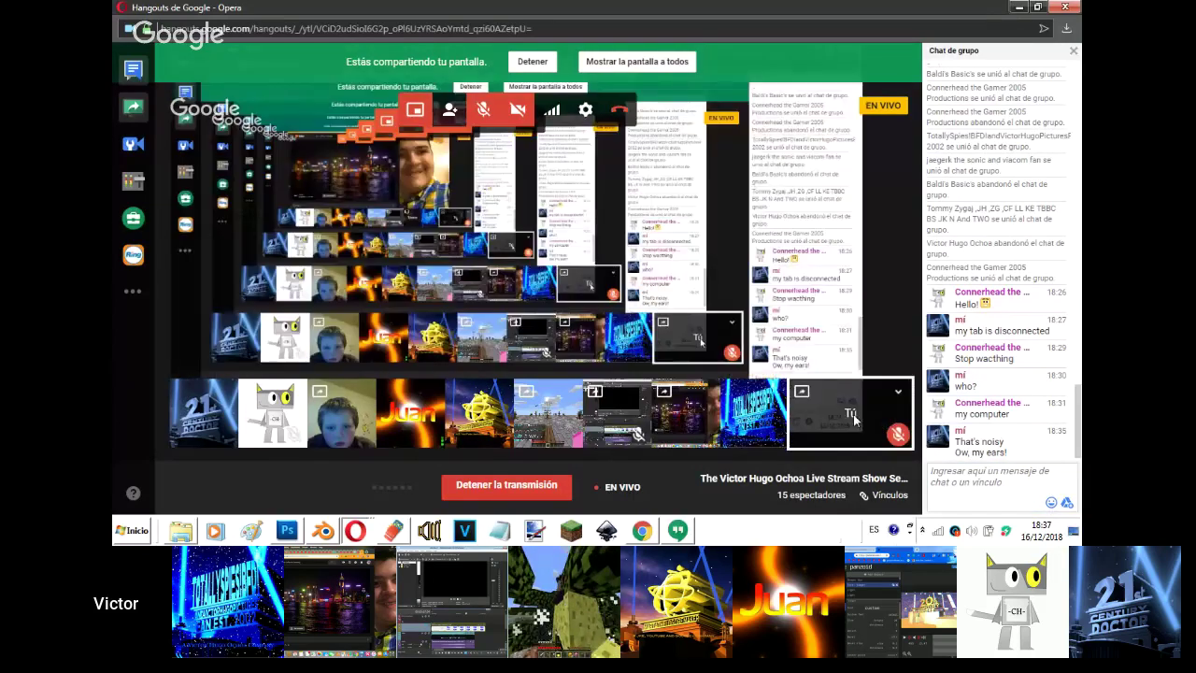
pyautogui.click(323, 530)
# - Bring the animation to frame 223, rotate the searchlight to a steeper beam angle, and insert a LocRotScale keyframe
pyautogui.hotkey('alt', 'a')
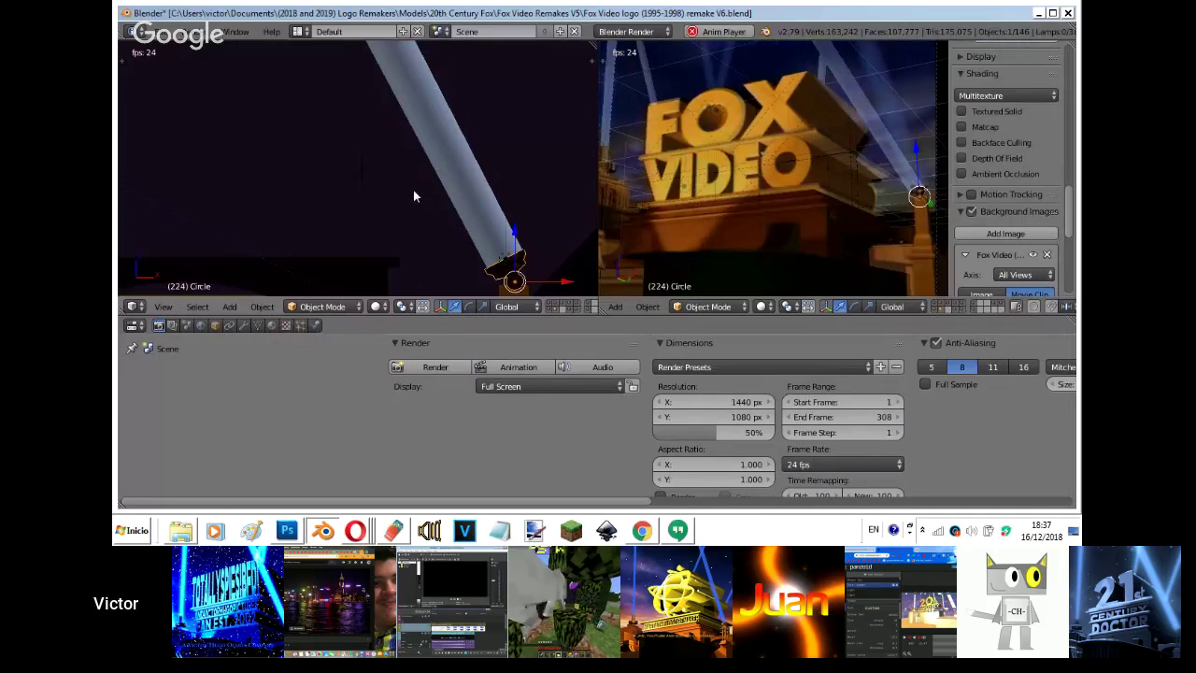
pyautogui.hotkey('alt', 'a')
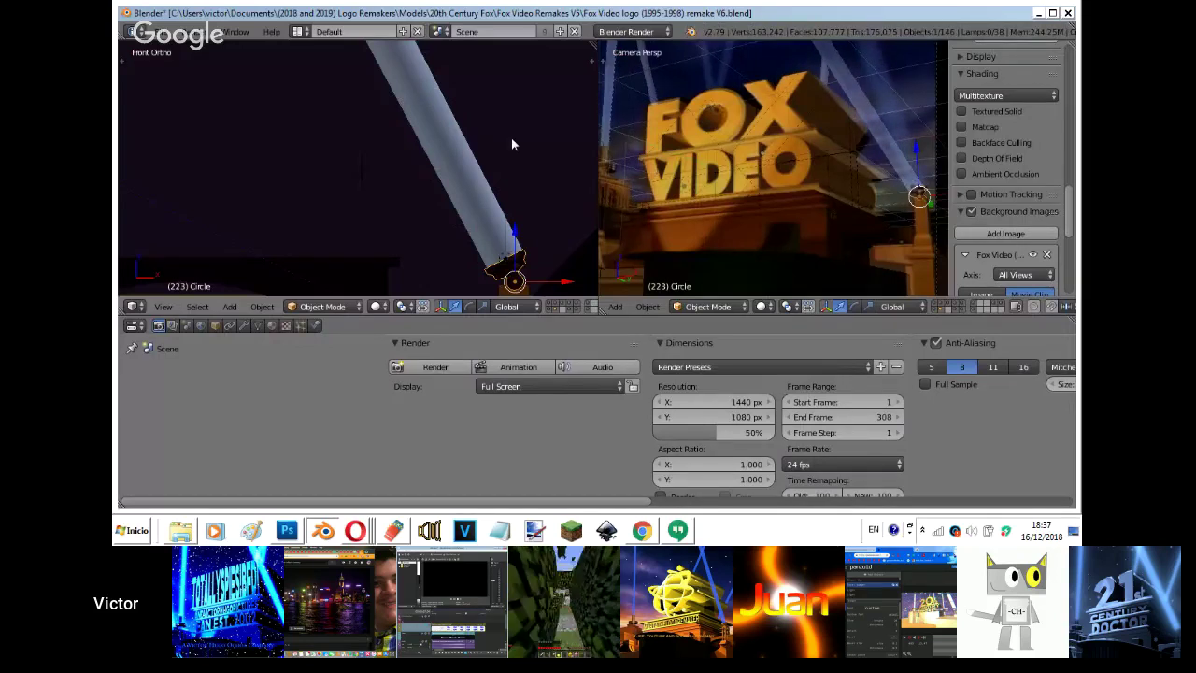
pyautogui.press('r')
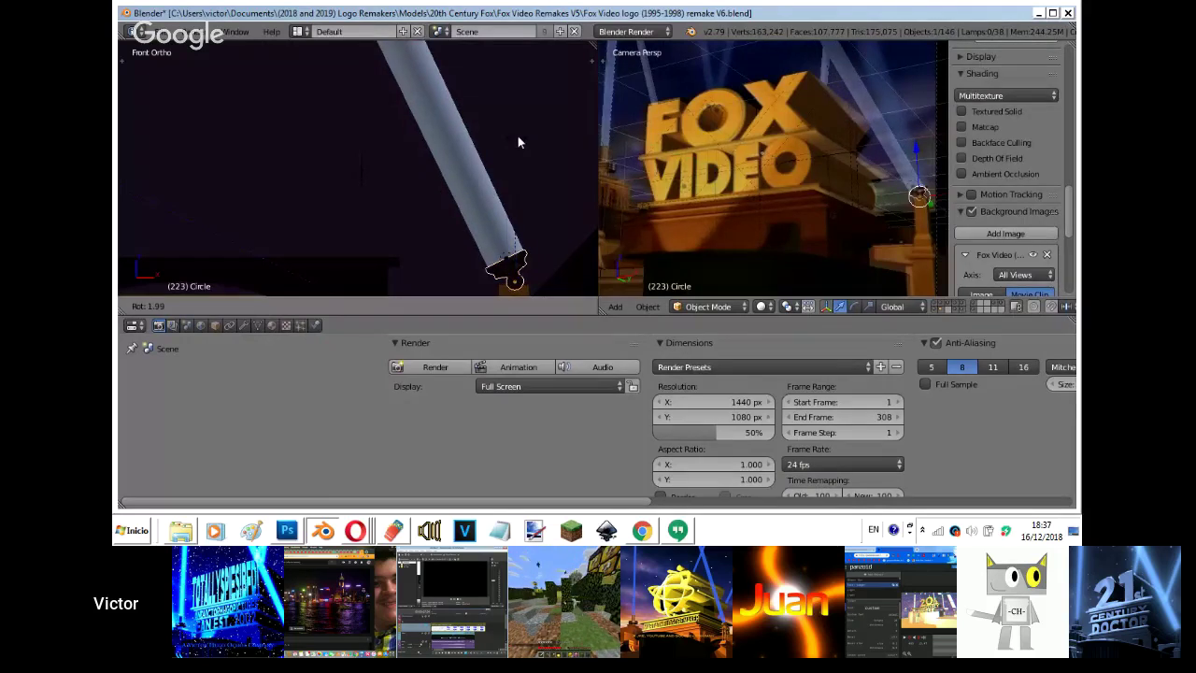
pyautogui.click(519, 142)
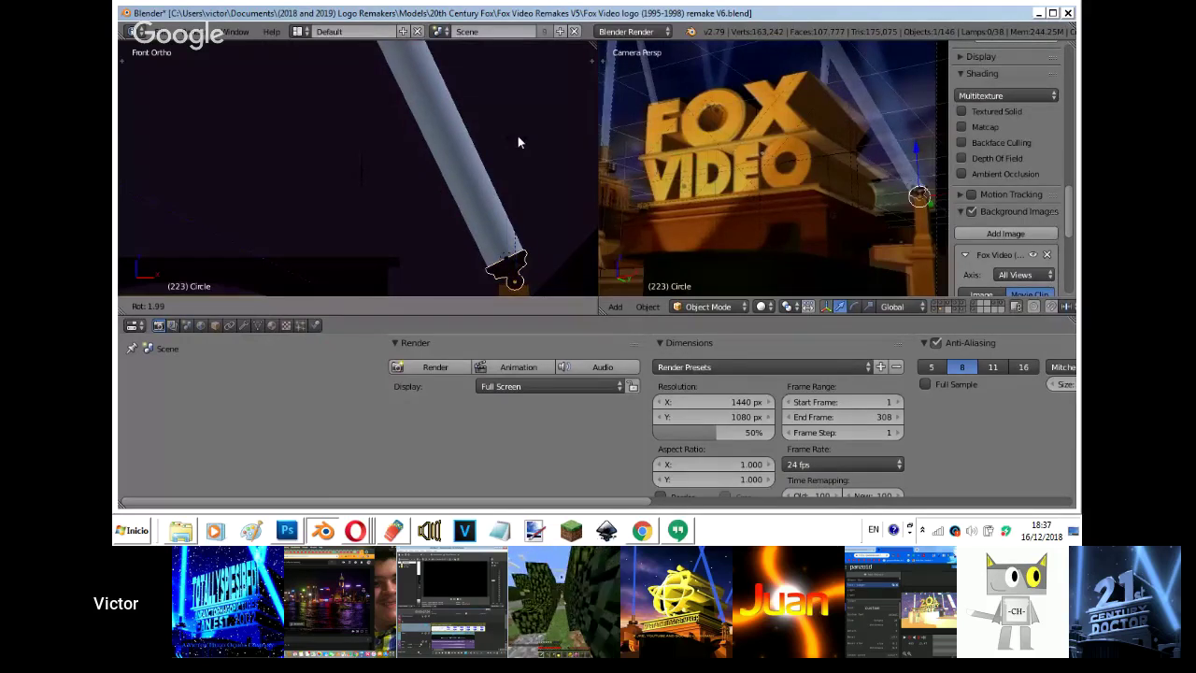
pyautogui.press('i')
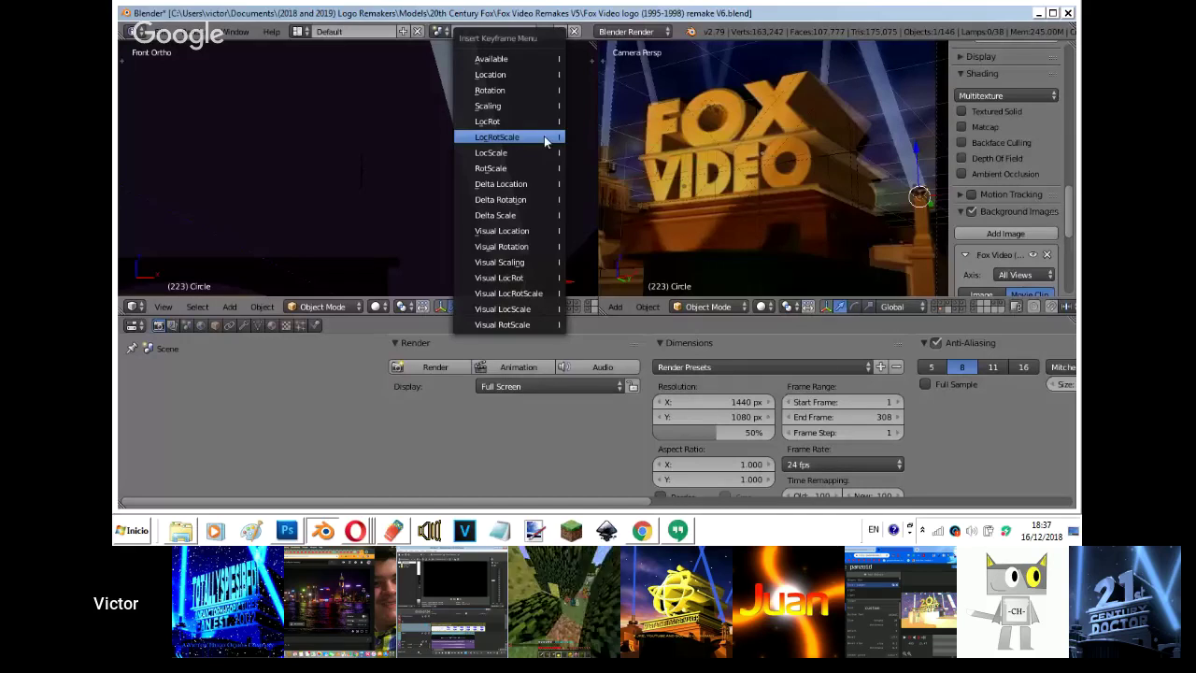
pyautogui.click(545, 141)
# - Change the front view area to the Dope Sheet and duplicate the searchlight's two keyframes to later frames
pyautogui.click(134, 306)
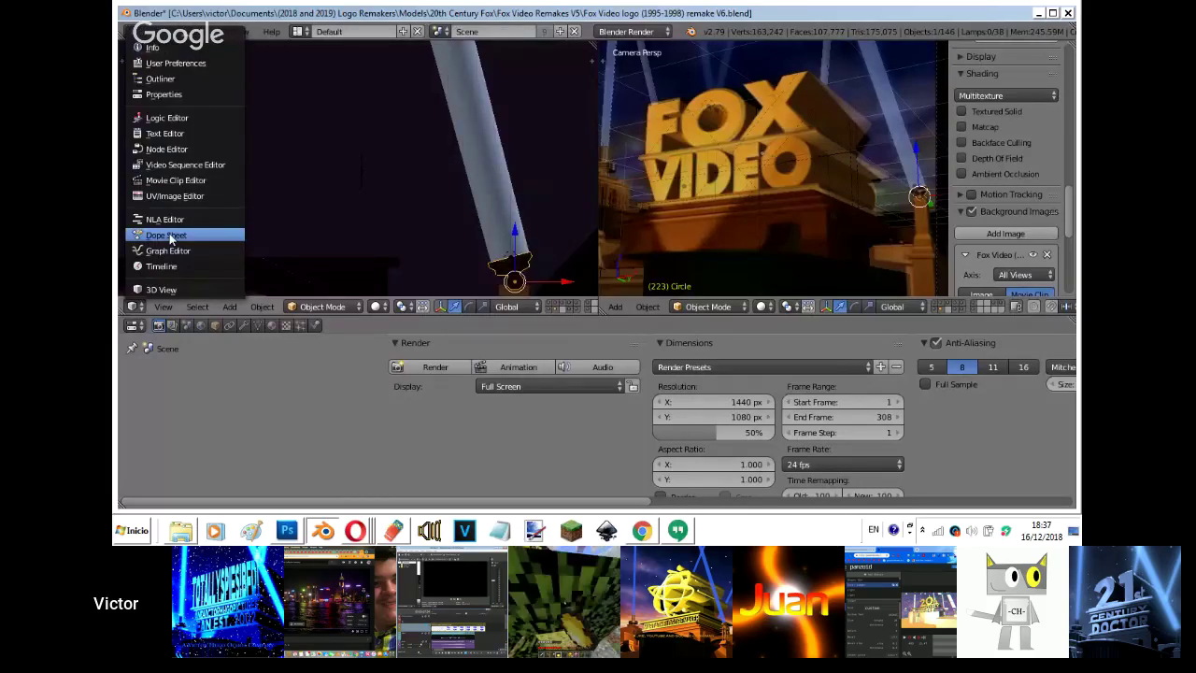
pyautogui.click(169, 235)
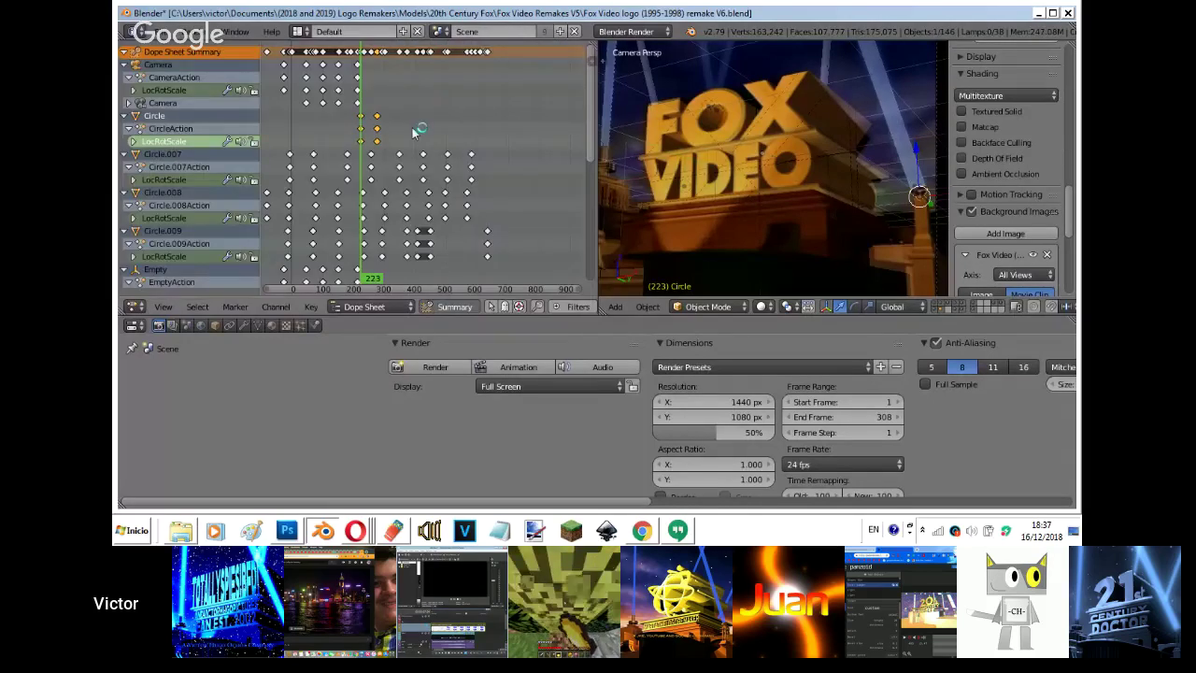
pyautogui.press('g')
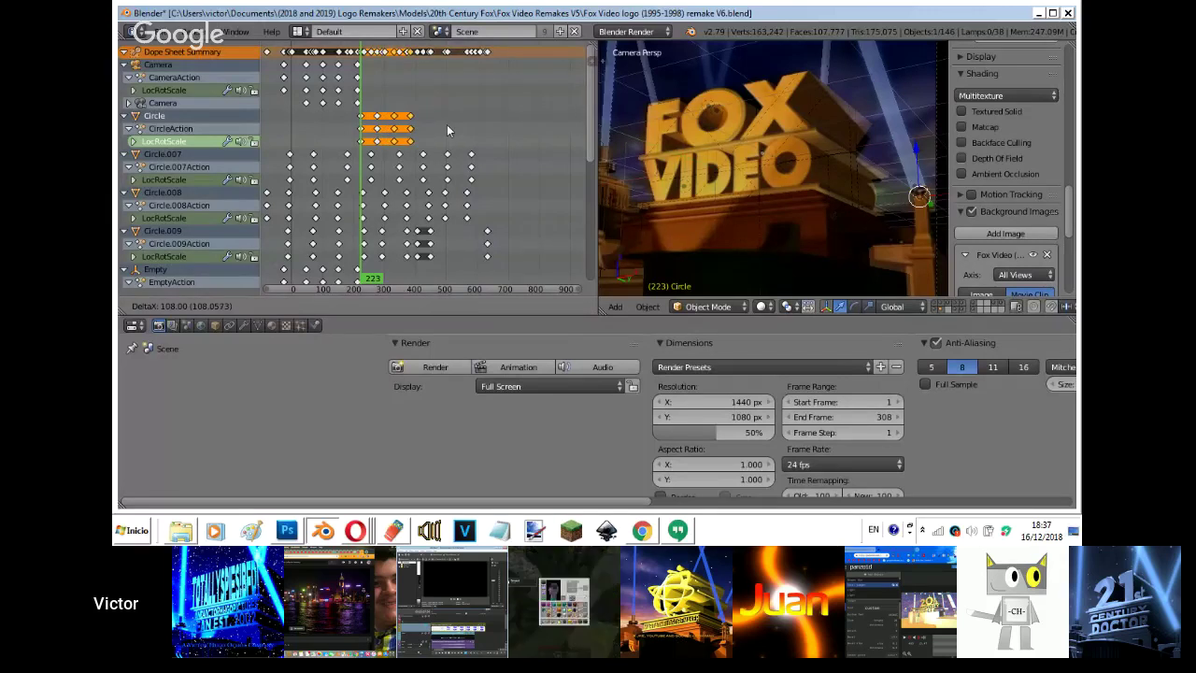
pyautogui.click(450, 123)
# - Select all four of the searchlight's keyframes and duplicate them further along the timeline
pyautogui.press('b')
pyautogui.moveTo(359, 115); pyautogui.dragTo(394, 142)
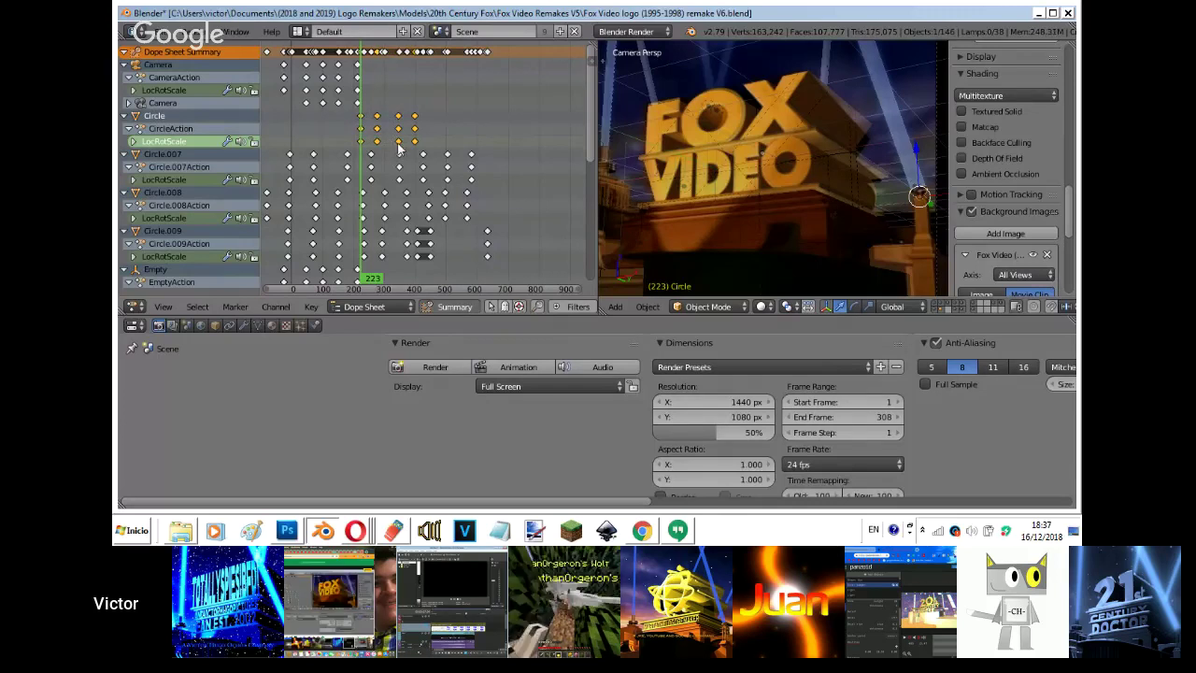
pyautogui.hotkey('shift', 'd')
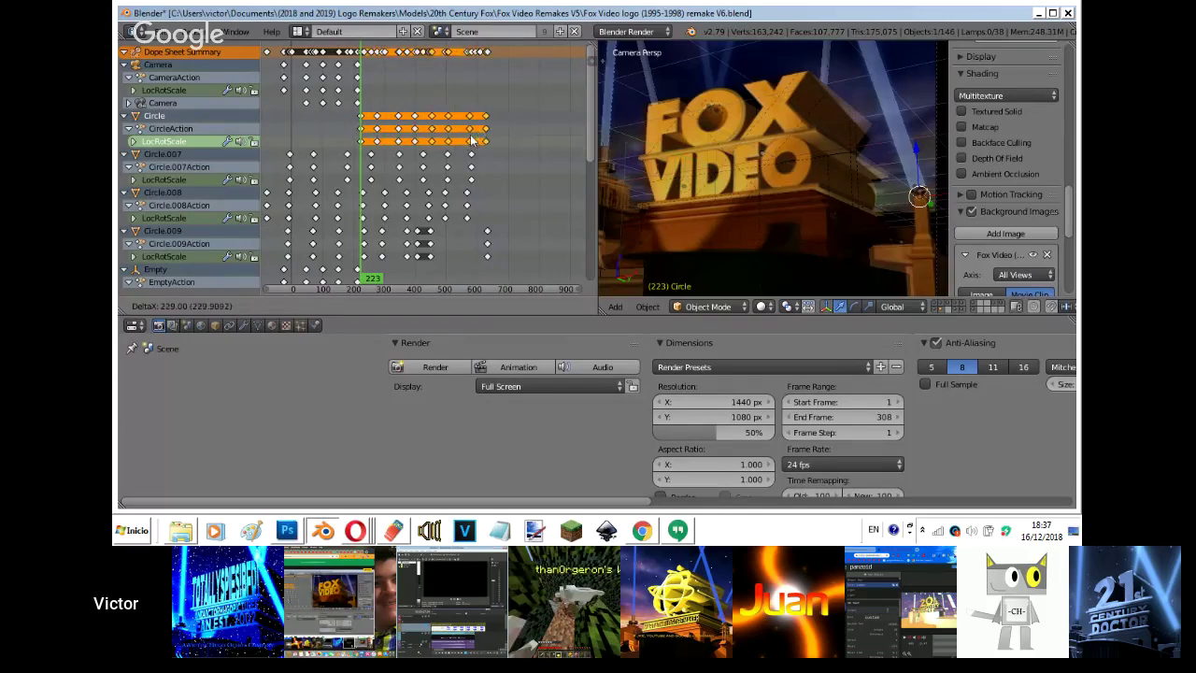
pyautogui.click(472, 140)
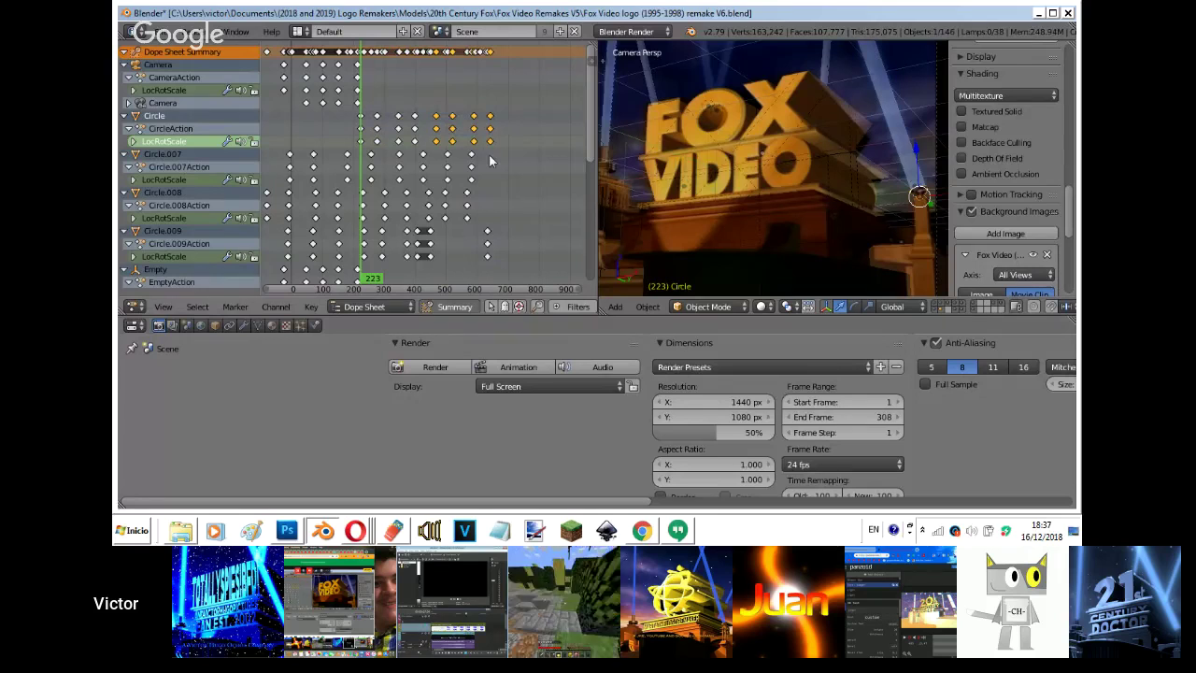
# - Duplicate all the searchlight's keyframes about 490 frames earlier, and return the Dope Sheet area to the 3D View
pyautogui.press('b')
pyautogui.moveTo(485, 119); pyautogui.dragTo(352, 142)
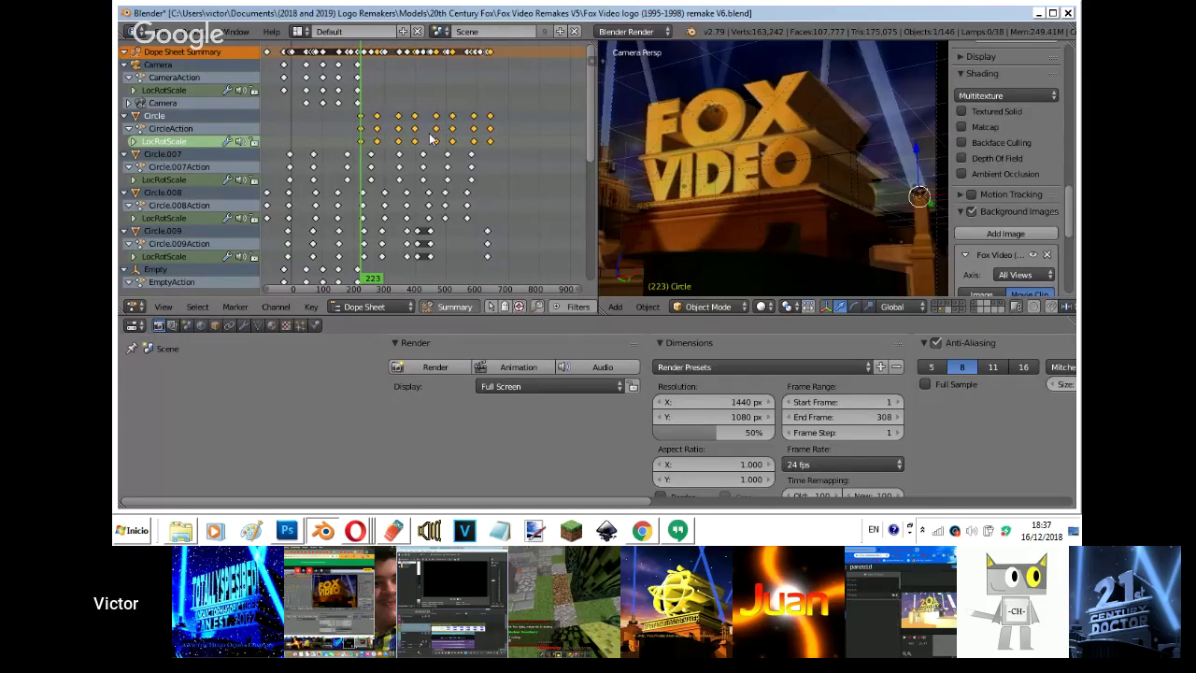
pyautogui.hotkey('shift', 'd')
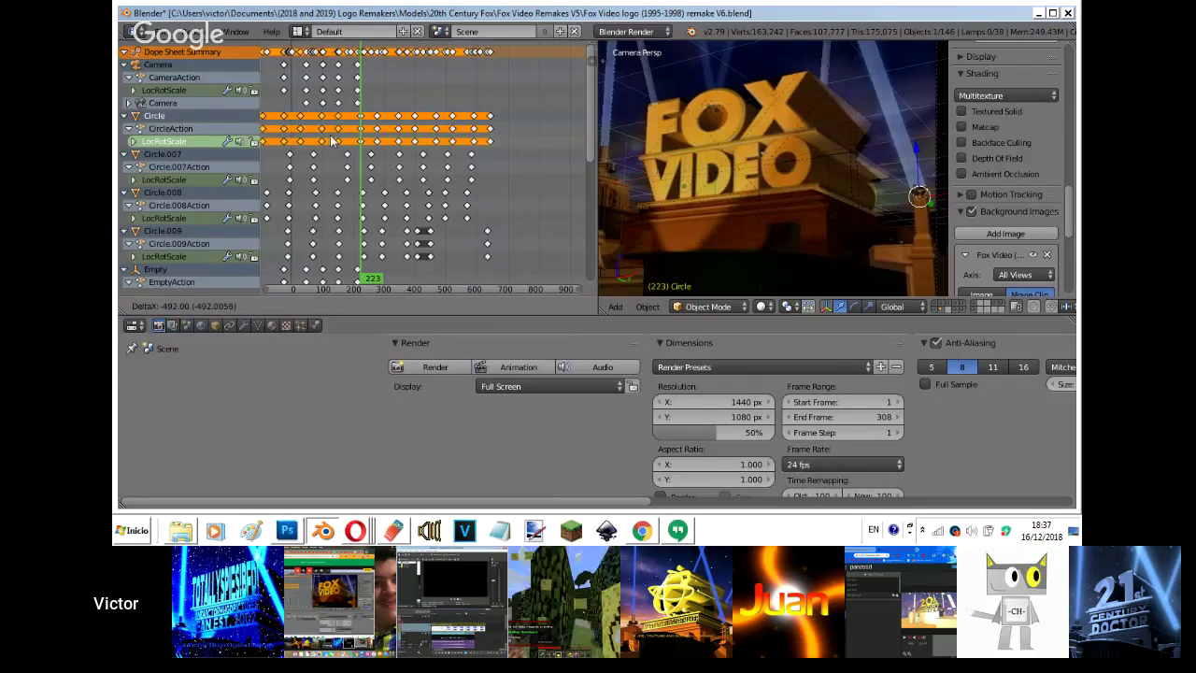
pyautogui.click(332, 140)
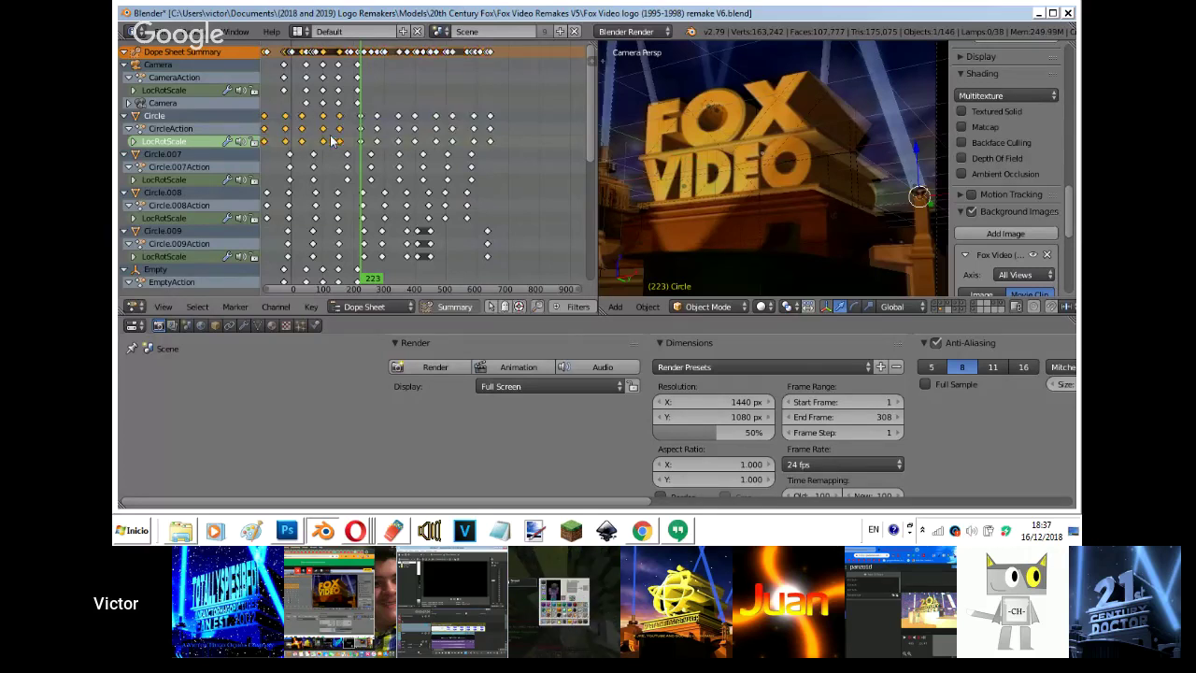
pyautogui.click(135, 307)
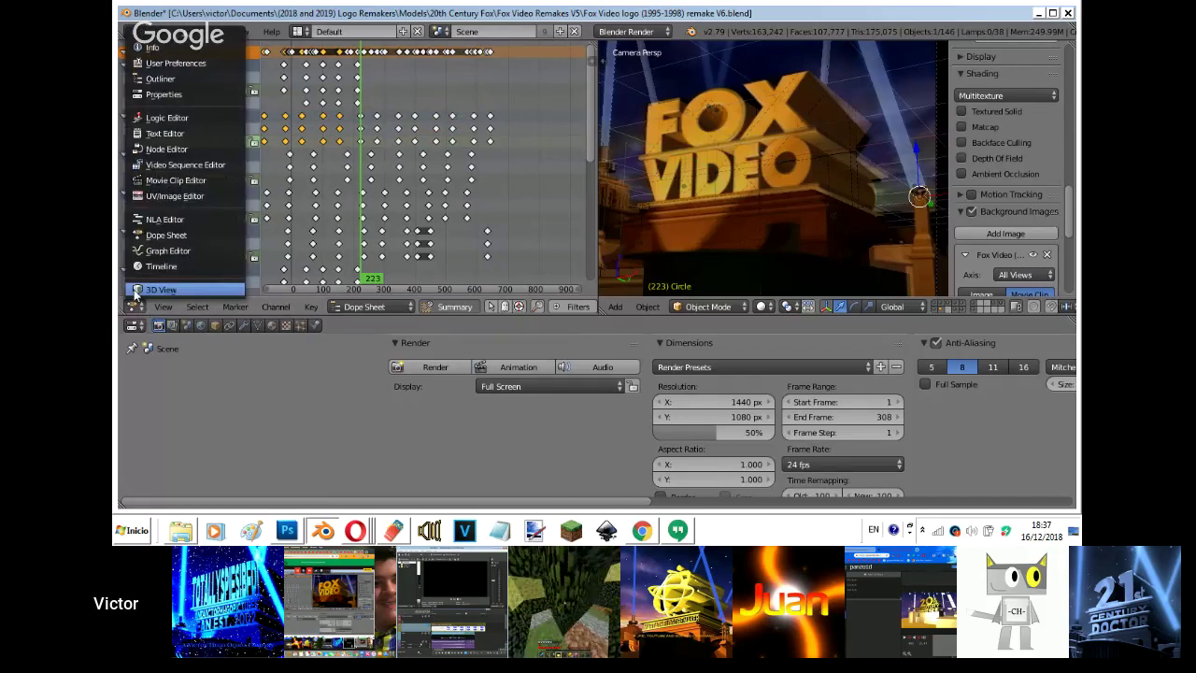
pyautogui.click(135, 291)
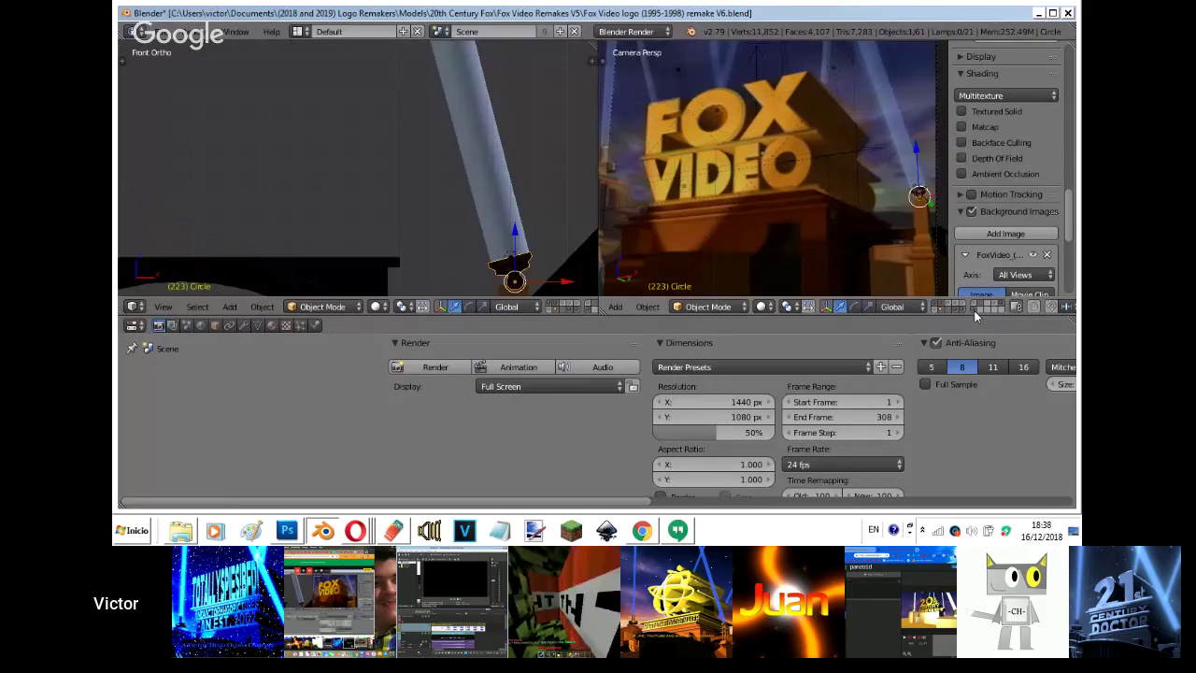
# - Restore the scene's layers in the camera view and hide its background images and properties sidebar
pyautogui.keyDown('shift'); pyautogui.click(980, 304); pyautogui.keyUp('shift')
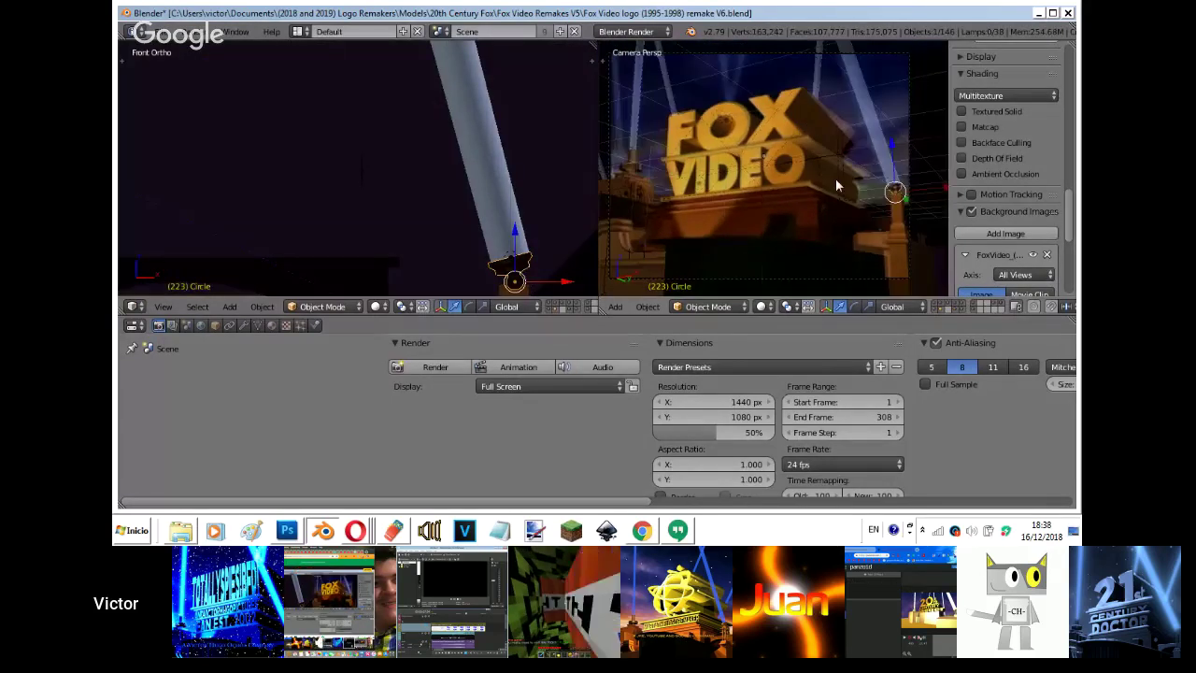
pyautogui.scroll(-1, 837, 183)
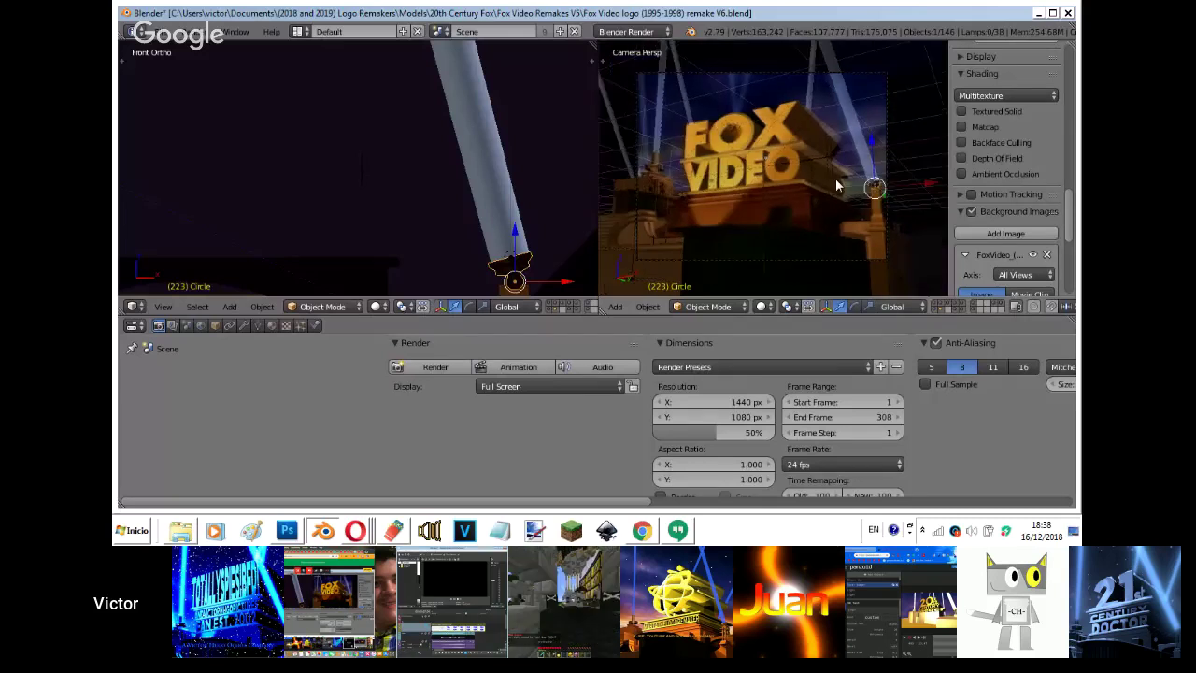
pyautogui.press('n')
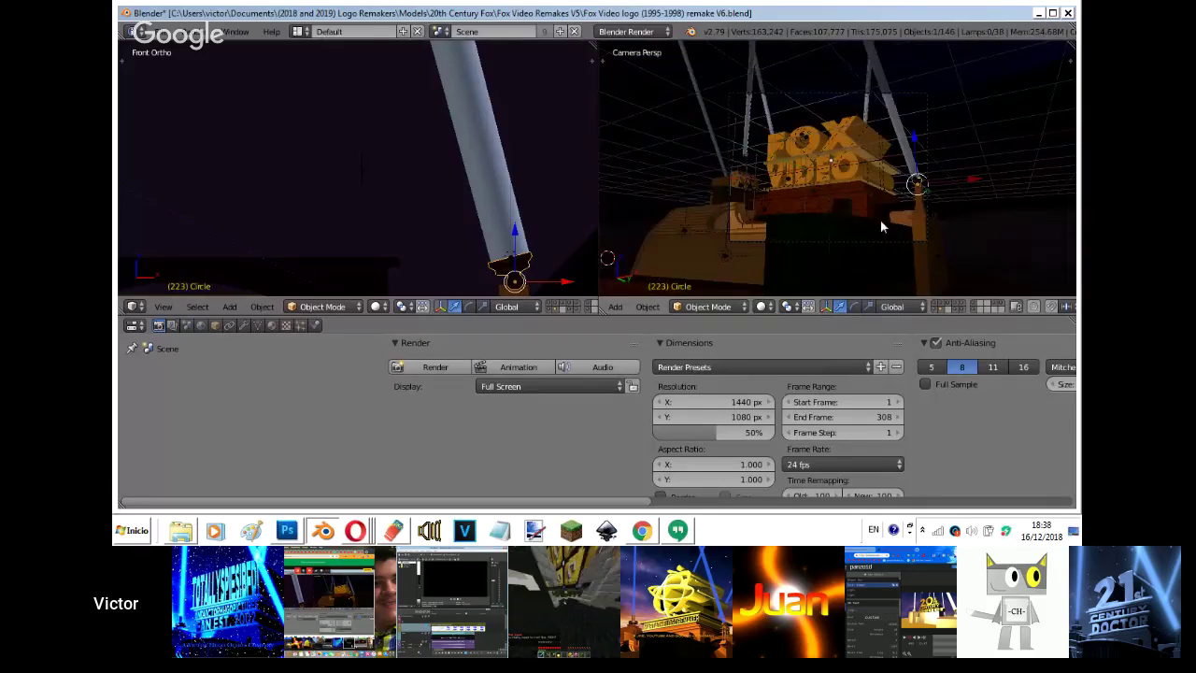
pyautogui.scroll(-3, 881, 223)
pyautogui.scroll(-1, 416, 175)
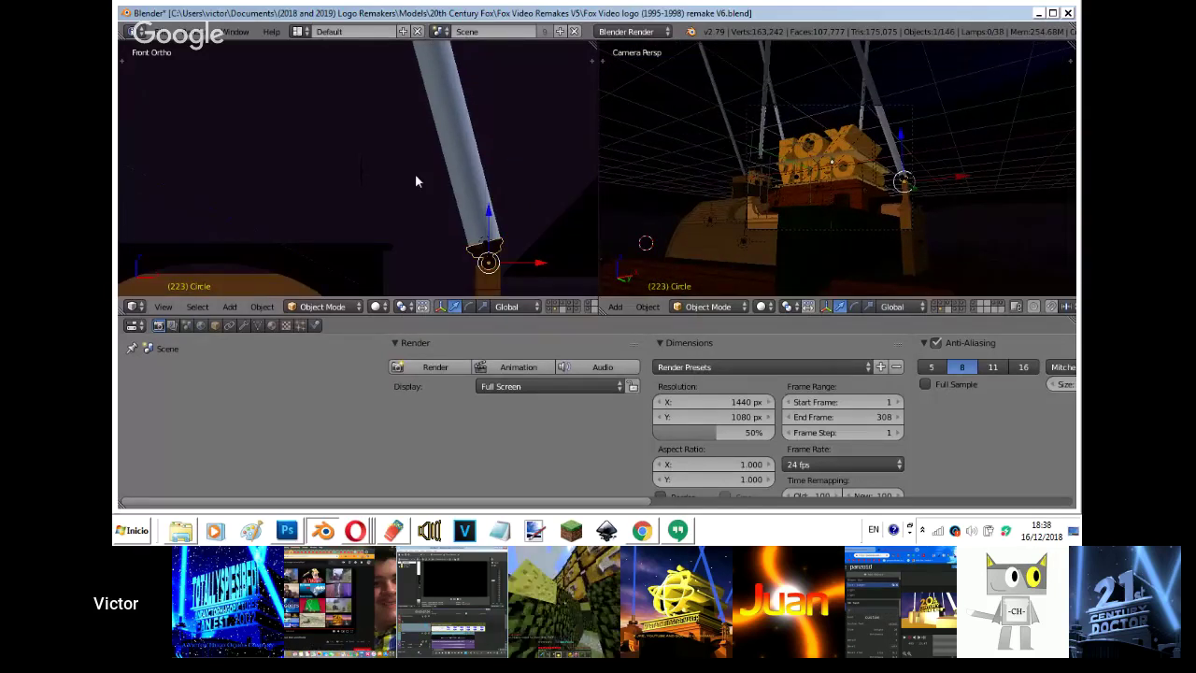
# - Select the FOX and VIDEO text objects in the front view and save the Blender project under its current name
pyautogui.press('KP_Decimal')
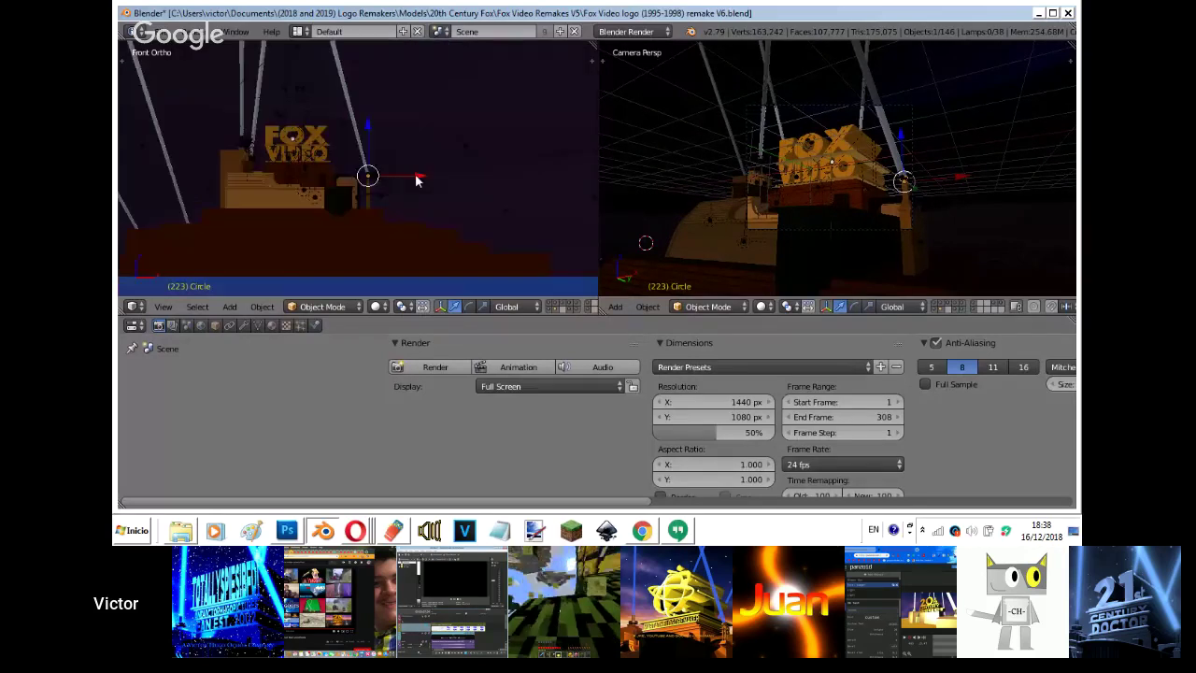
pyautogui.keyDown('shift'); pyautogui.moveTo(416, 175); pyautogui.dragTo(459, 200, button='middle'); pyautogui.keyUp('shift')
pyautogui.scroll(7, 459, 200)
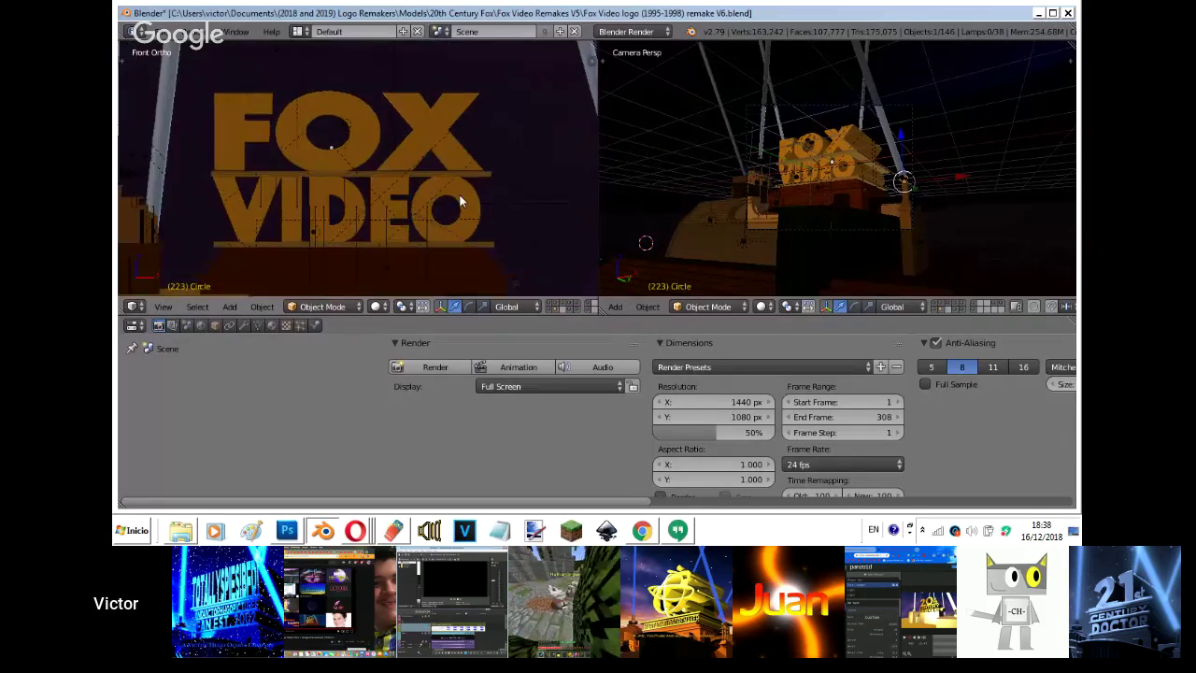
pyautogui.rightClick(457, 196)
pyautogui.keyDown('shift'); pyautogui.rightClick(417, 119); pyautogui.keyUp('shift')
pyautogui.keyDown('shift'); pyautogui.moveTo(417, 118); pyautogui.dragTo(433, 81, button='middle'); pyautogui.keyUp('shift')
pyautogui.scroll(-1, 433, 81)
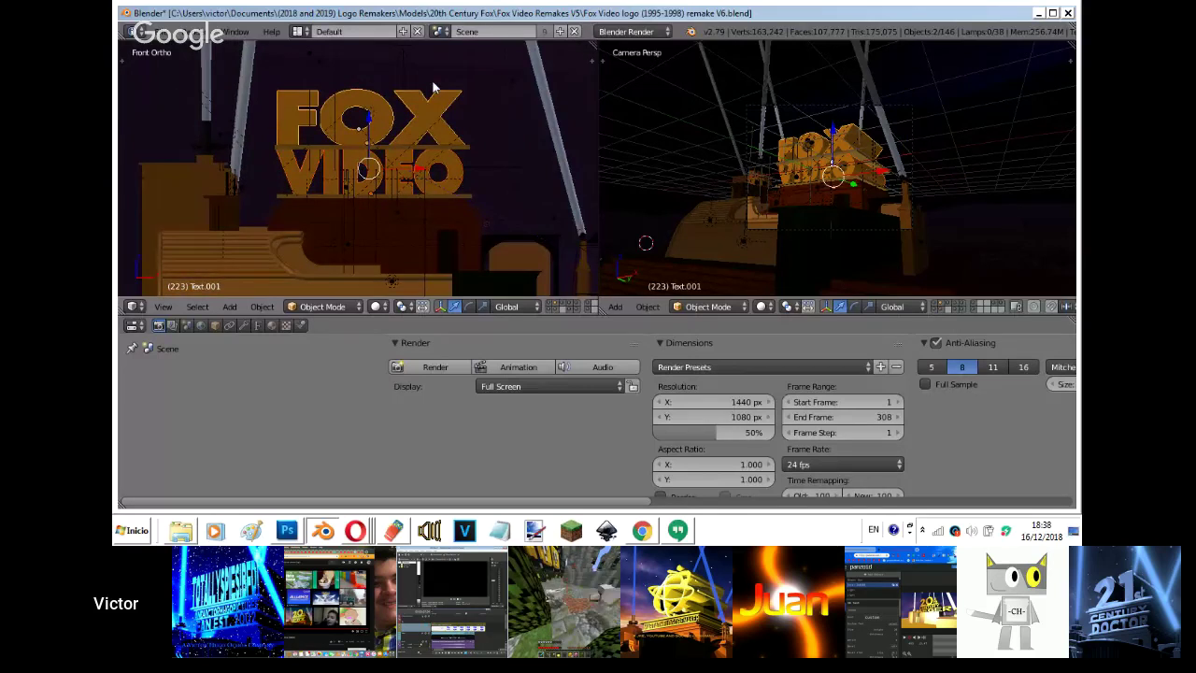
pyautogui.hotkey('ctrl', 's')
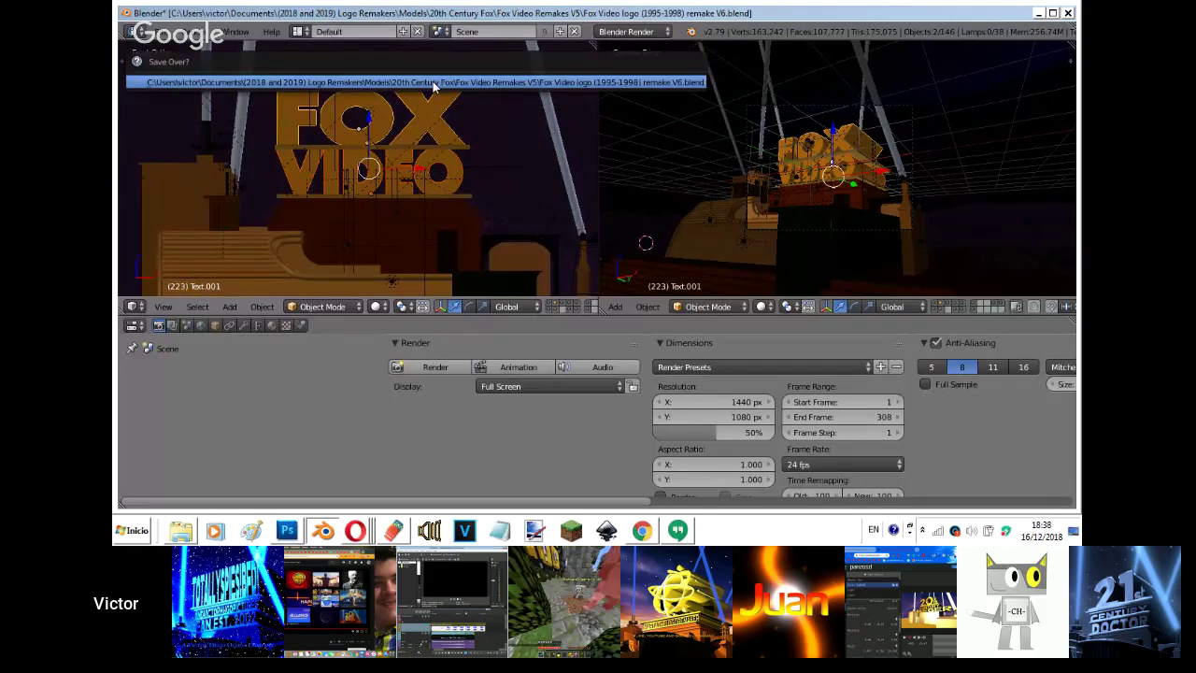
# - Render the logo at frame 223, and open and cancel the dialog for saving the result as an image
pyautogui.click(436, 368)
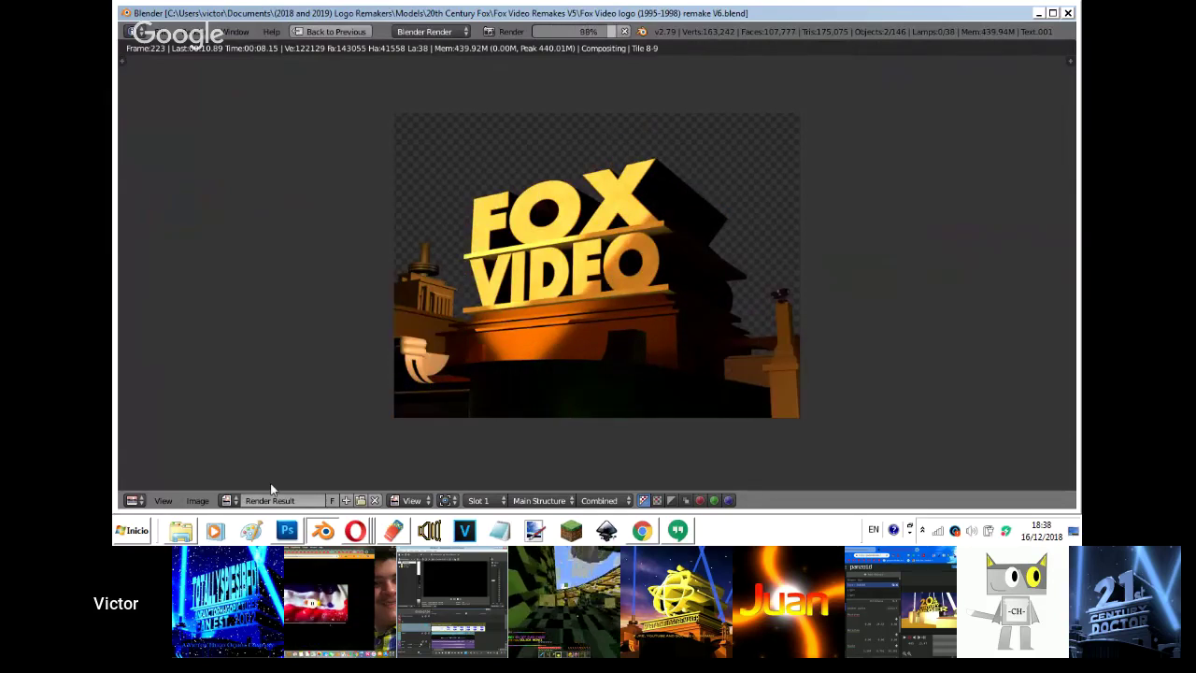
pyautogui.click(197, 500)
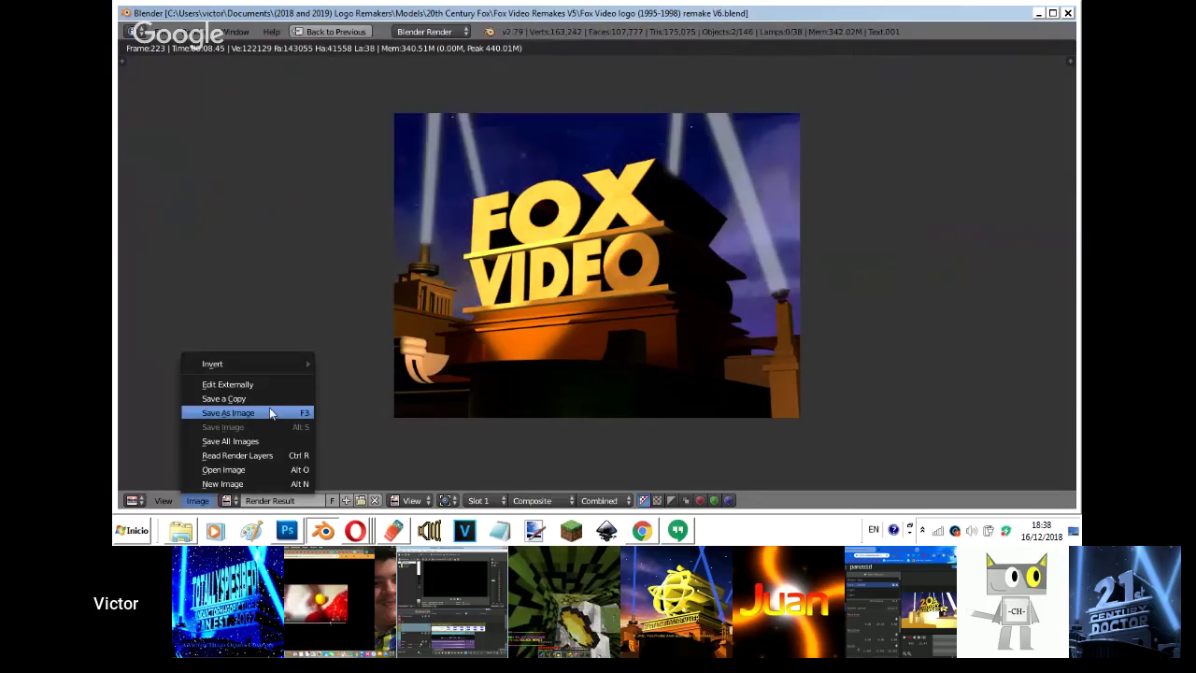
pyautogui.click(270, 413)
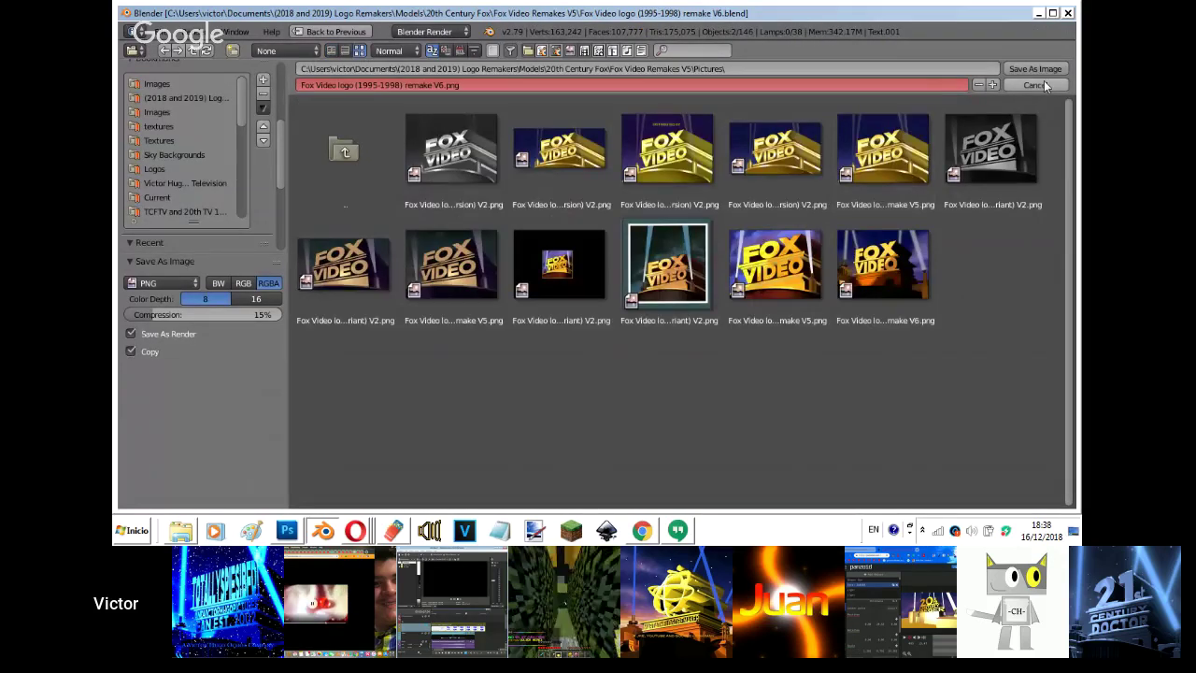
pyautogui.click(1040, 84)
# - Switch to Hangouts and answer the contact's question about the home entertainment logo's year with the messages "2010" and "when 2013 without byline"
pyautogui.click(677, 531)
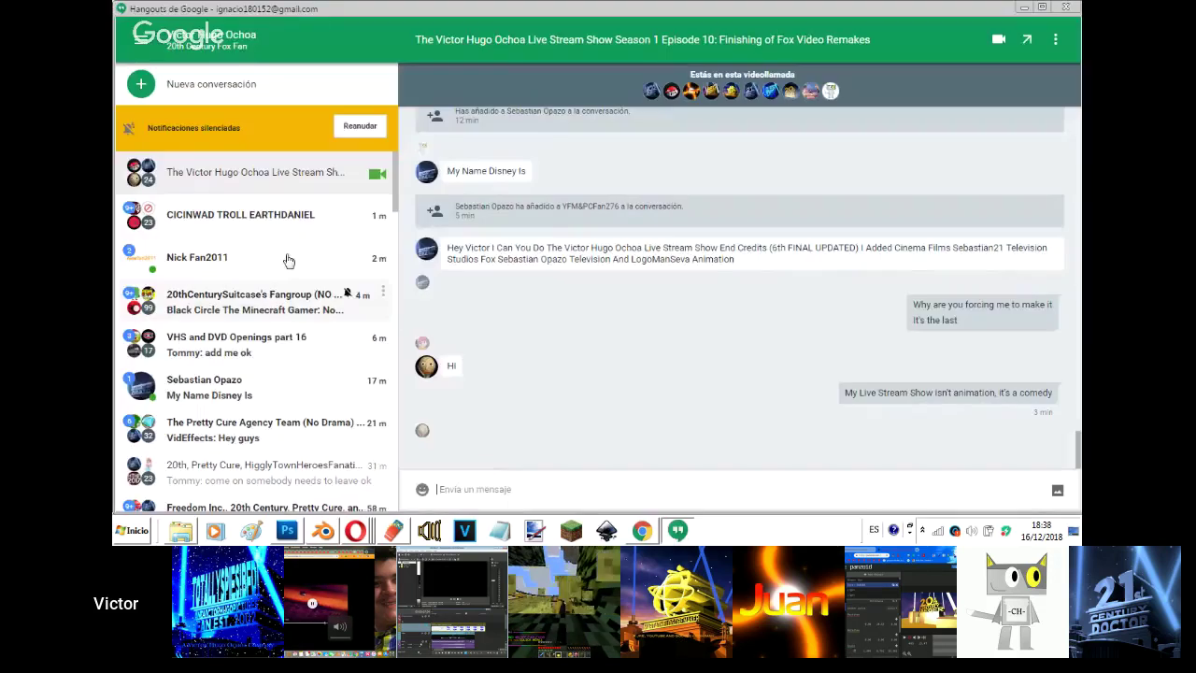
pyautogui.click(201, 257)
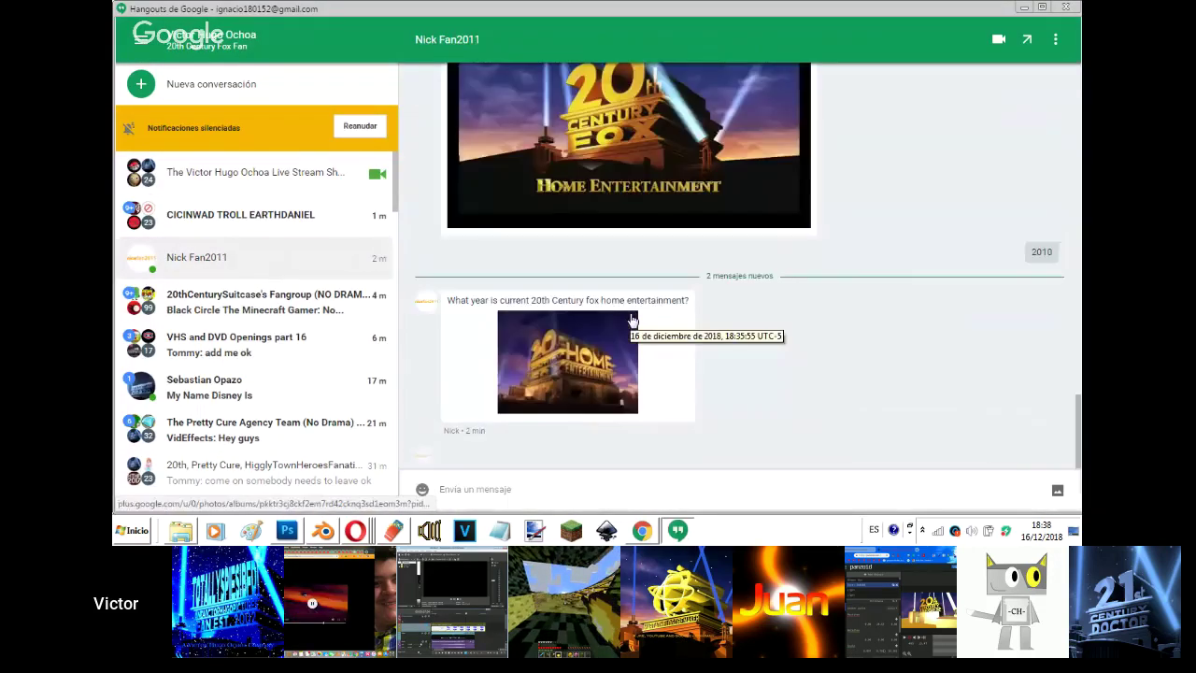
pyautogui.write('2')
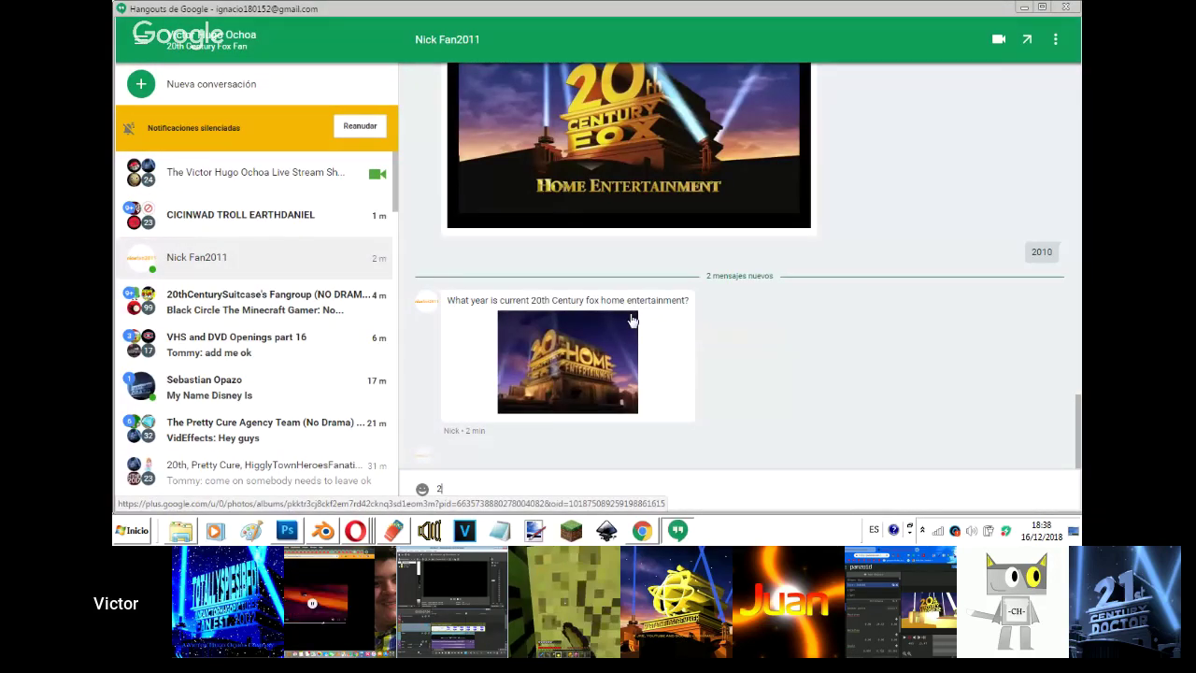
pyautogui.write('01')
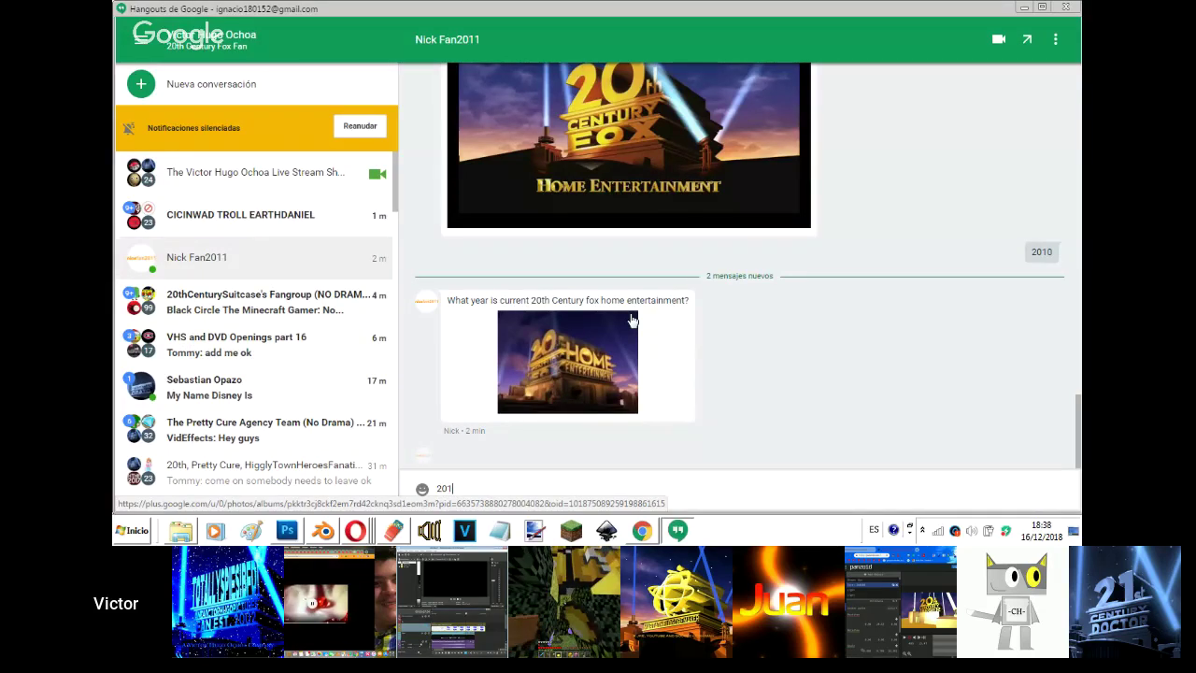
pyautogui.write('0')
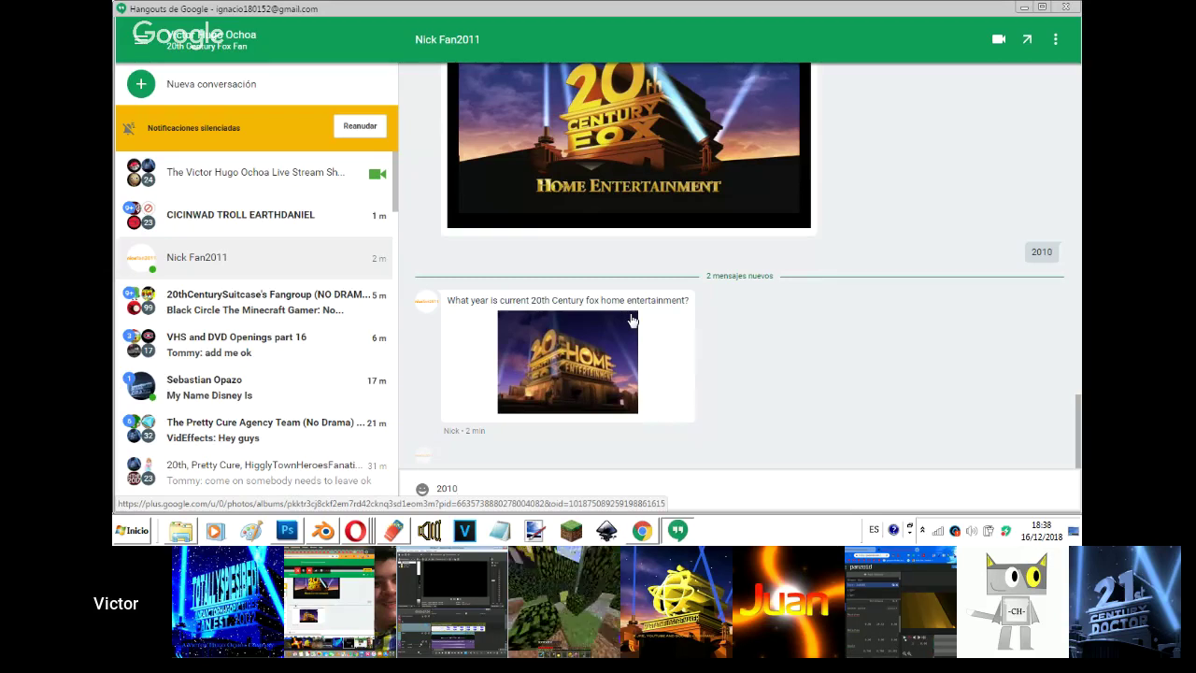
pyautogui.press('Return')
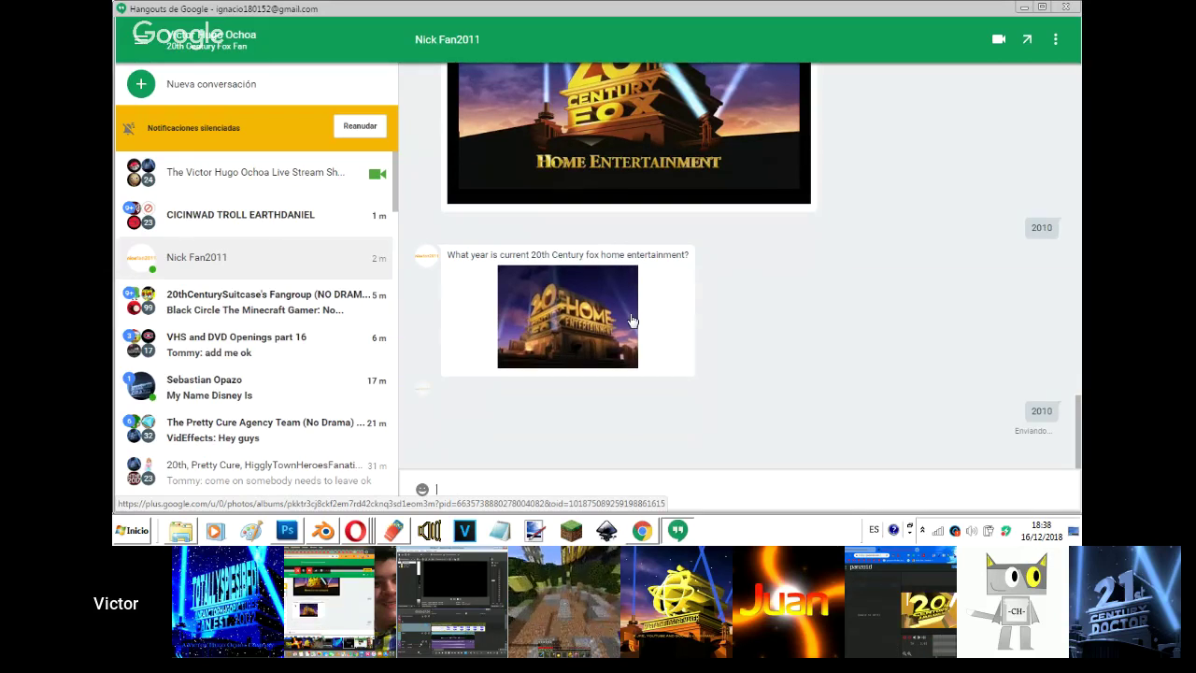
pyautogui.write('when 2013 without byline')
pyautogui.press('Return')
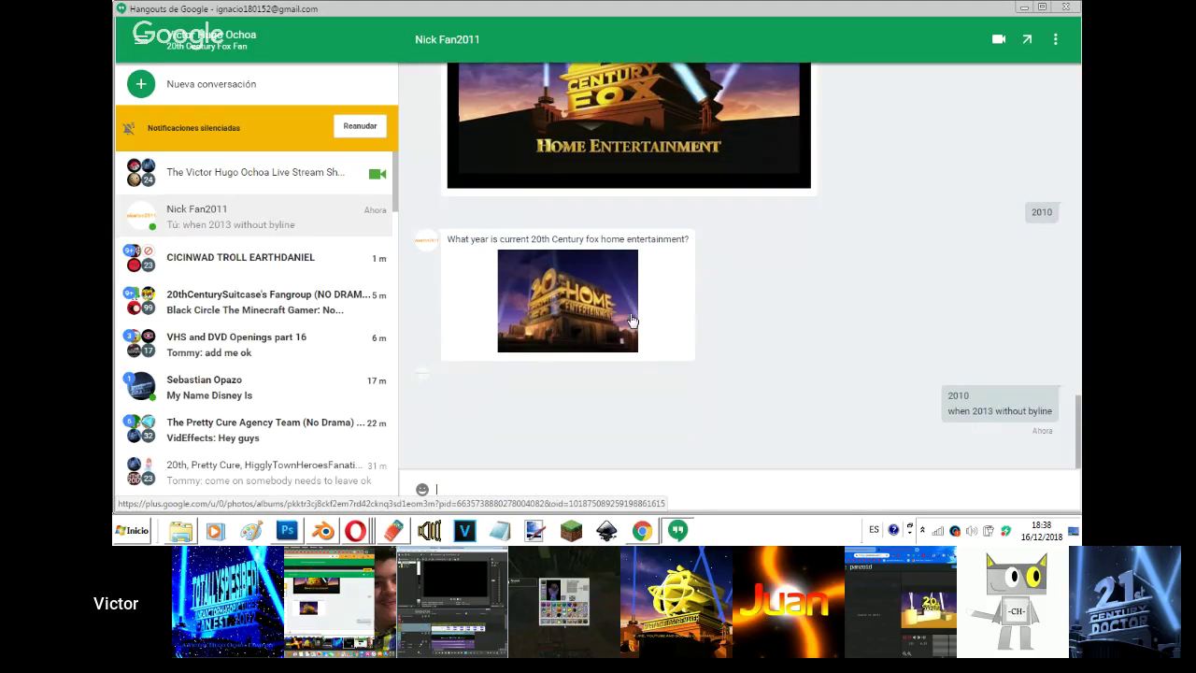
# - Switch to Opera and check the live stream's video call and its YouTube page with the chat
pyautogui.moveTo(353, 531)
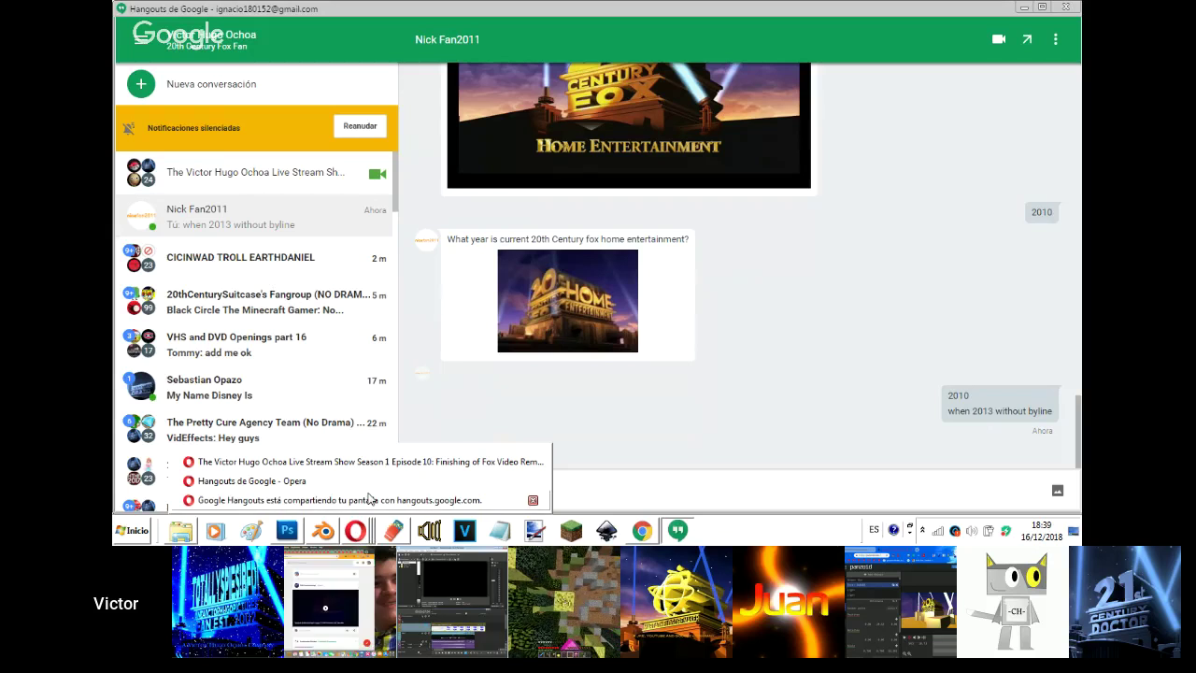
pyautogui.click(369, 500)
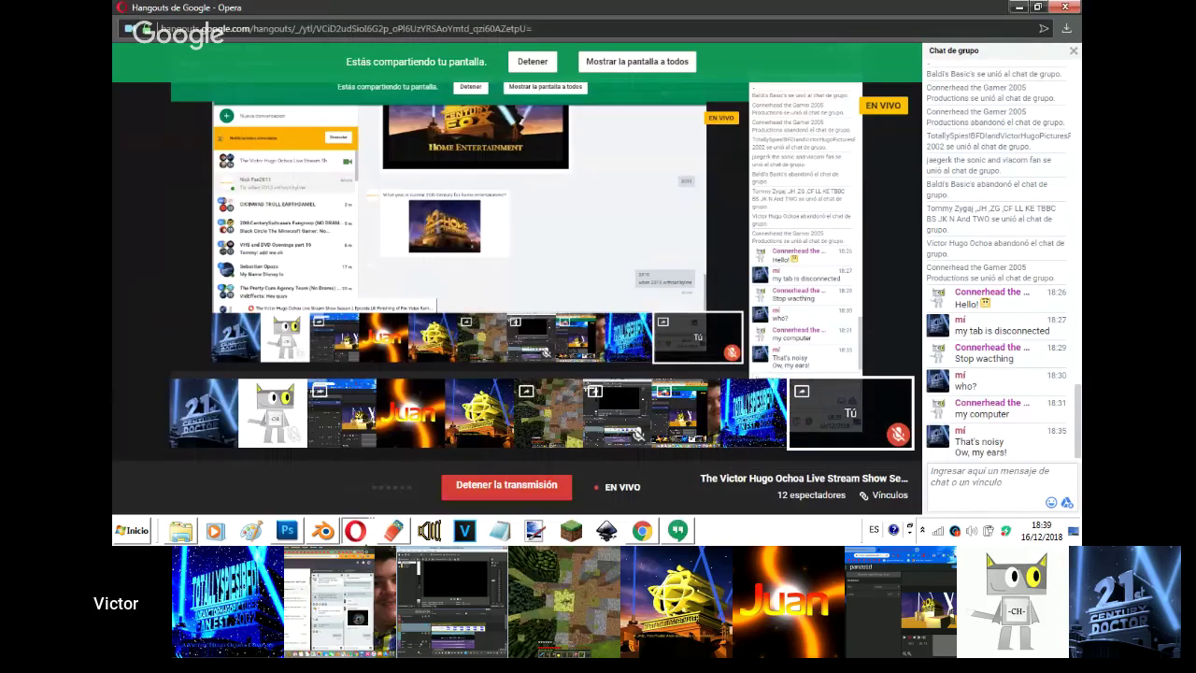
pyautogui.click(363, 470)
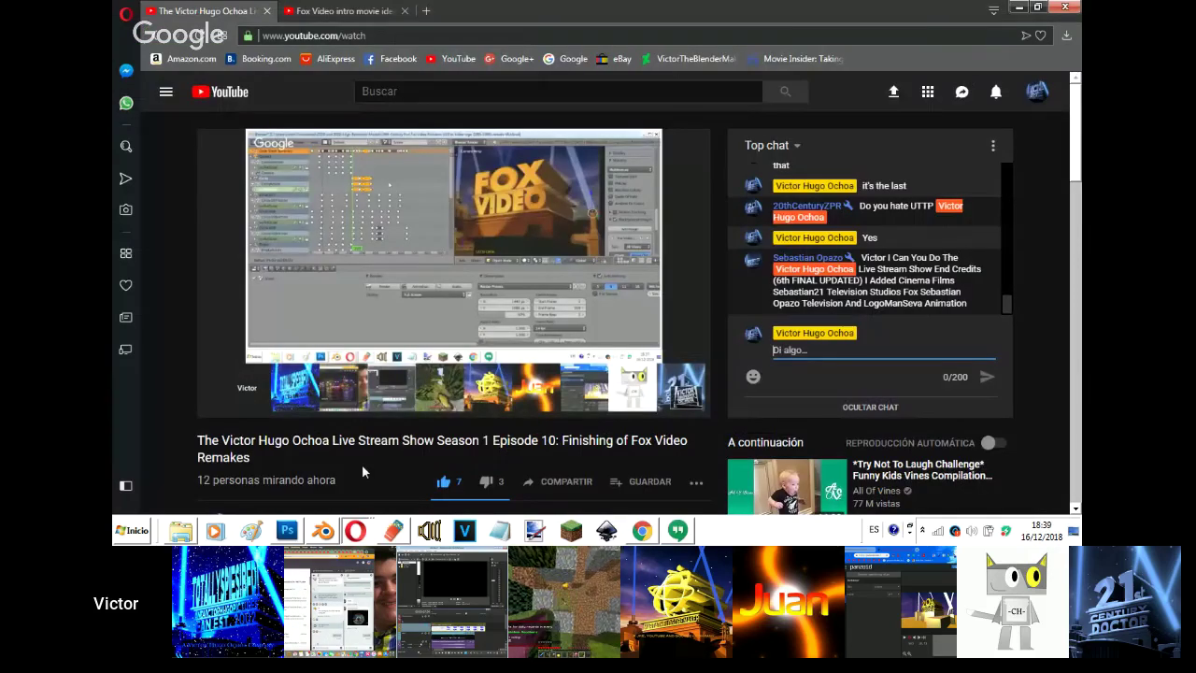
# - Return to Hangouts and send "I will try a Season 2" and "end credits" in the live stream's group conversation
pyautogui.hotkey('alt', 'Tab')
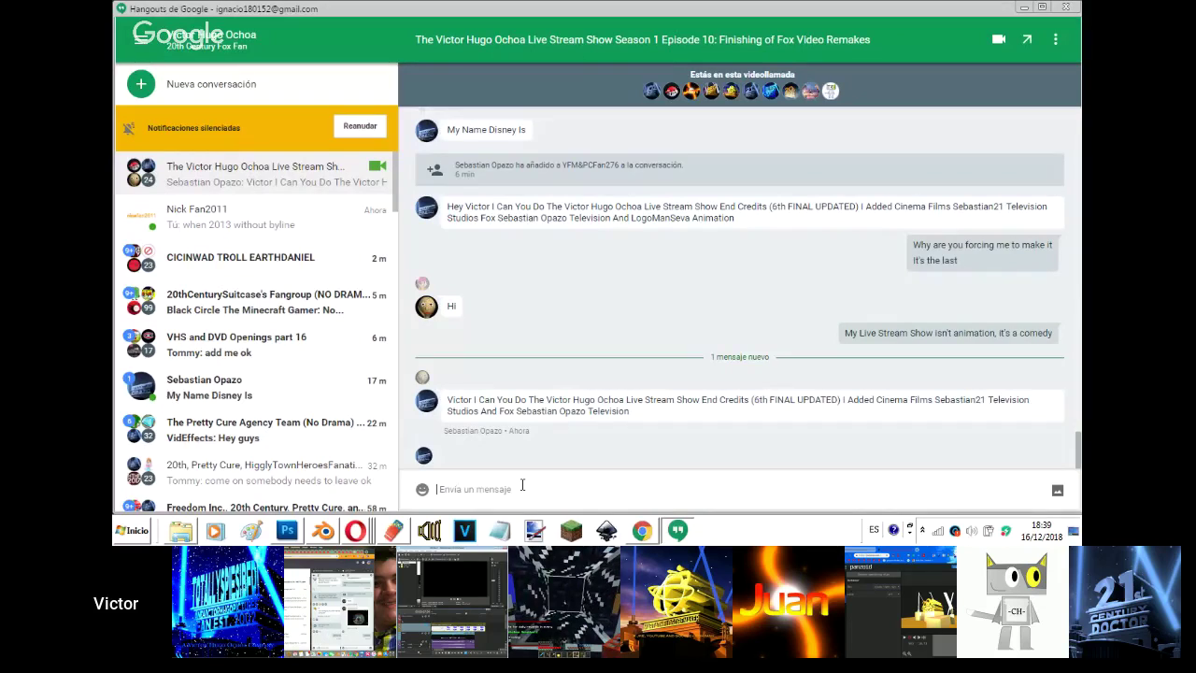
pyautogui.write('I will try a S')
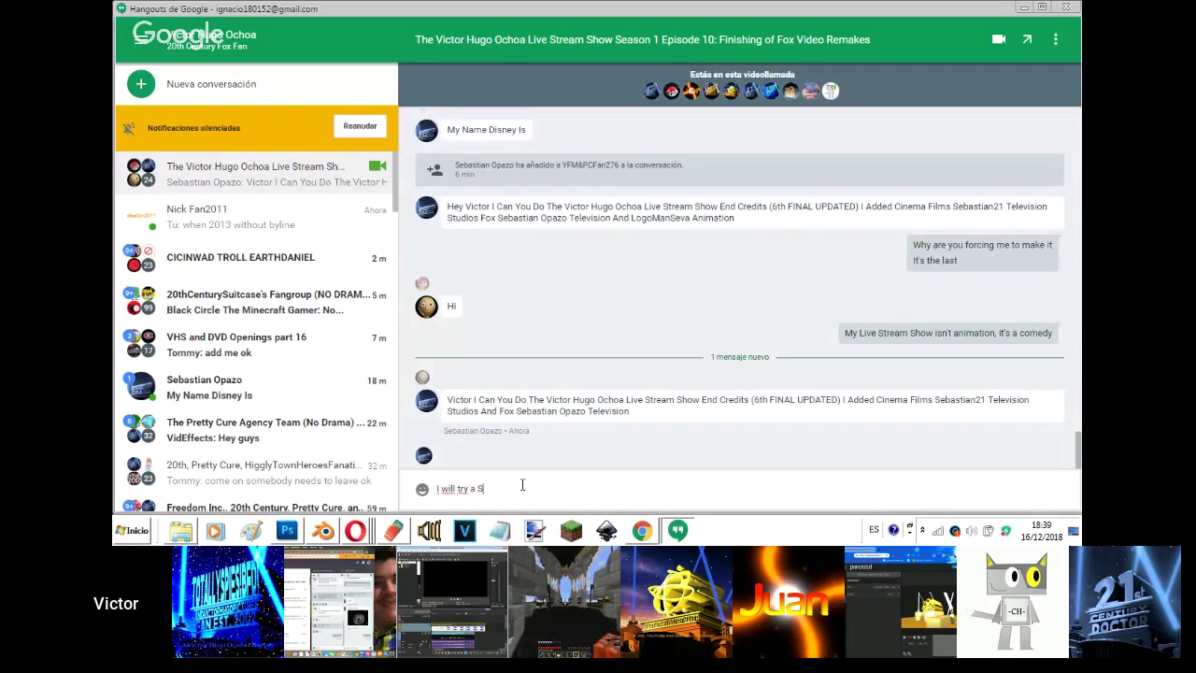
pyautogui.write('eason ')
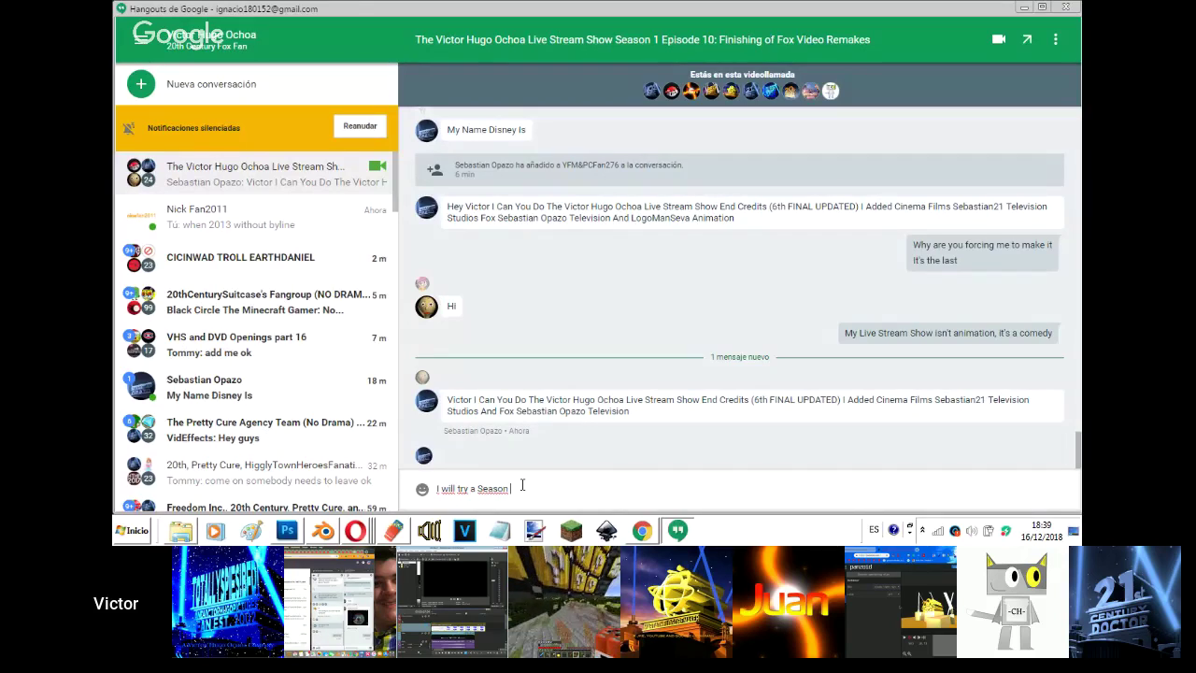
pyautogui.write('2')
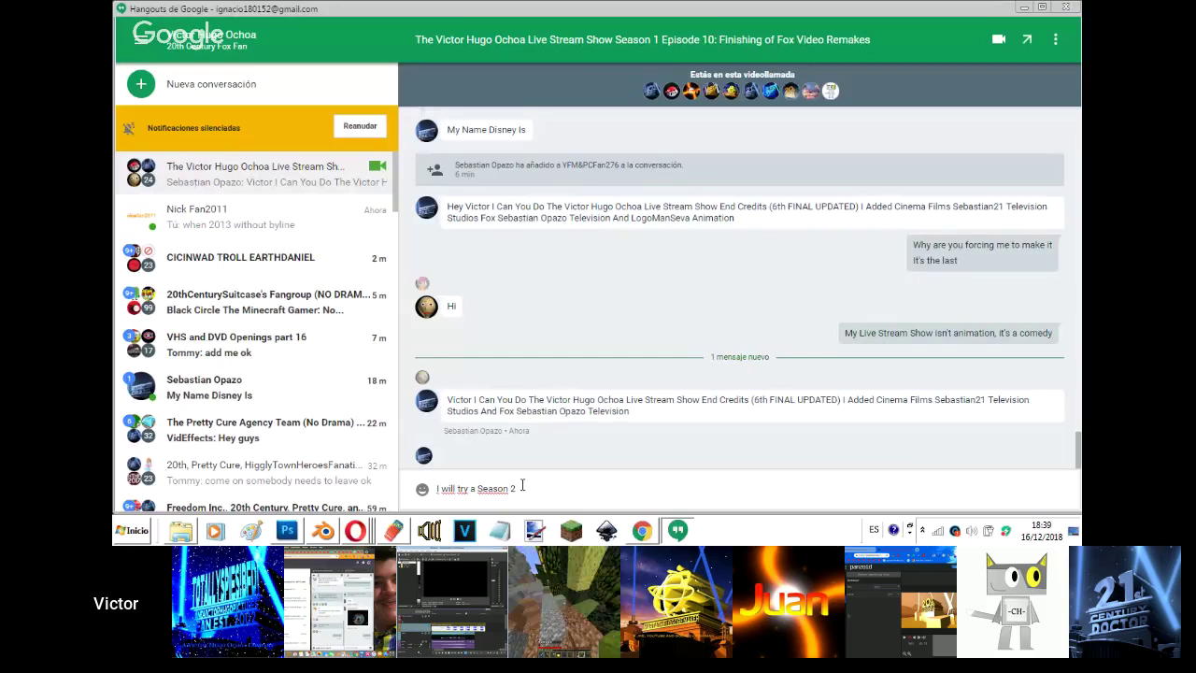
pyautogui.press('Return')
pyautogui.write('end credits')
pyautogui.press('Return')
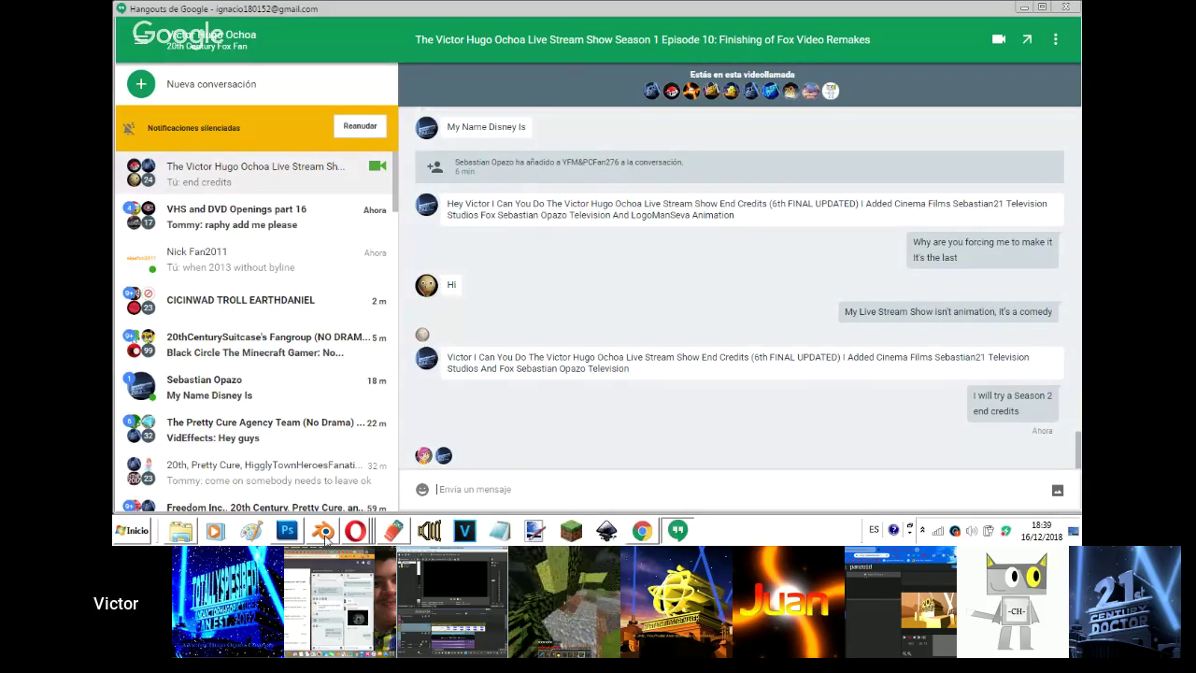
# - Check the live stream's group conversation in Hangouts and its YouTube page in Opera, and return to the render in Blender
pyautogui.click(324, 531)
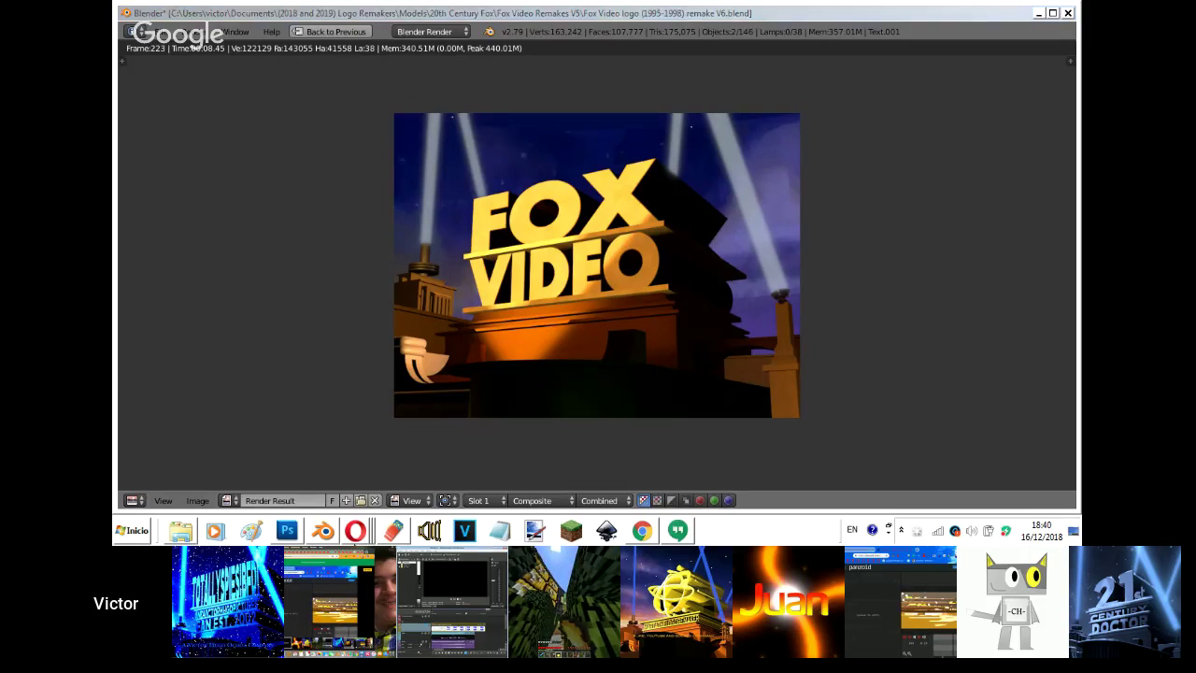
pyautogui.click(355, 531)
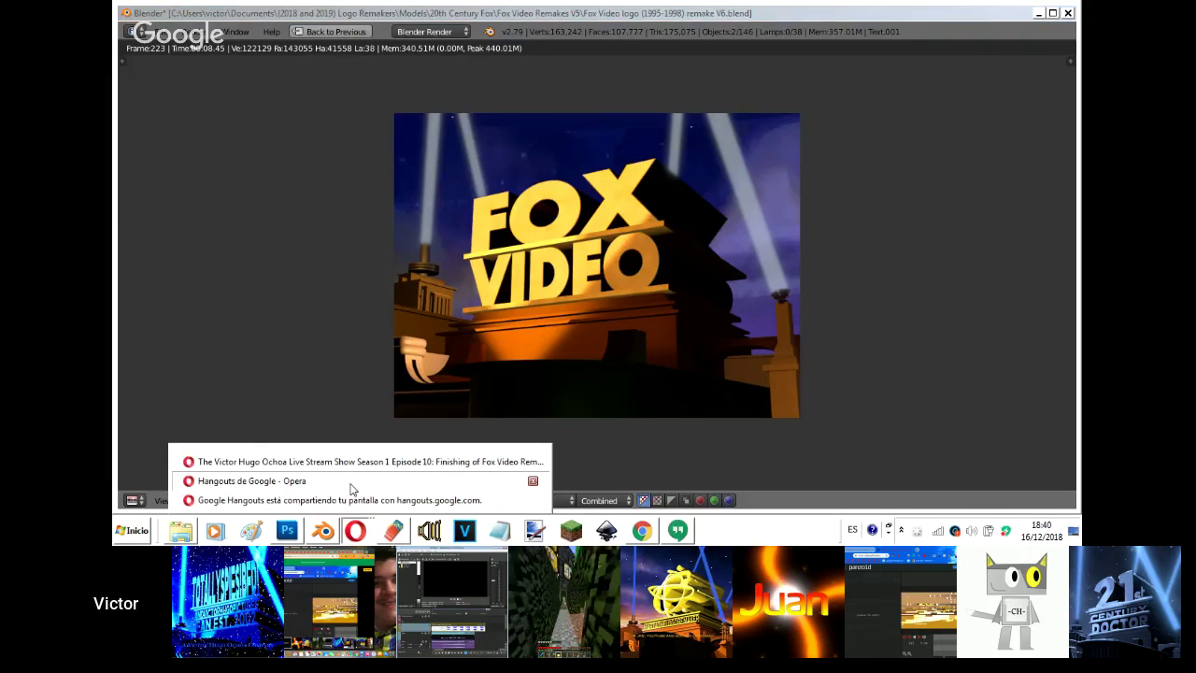
pyautogui.click(351, 482)
pyautogui.click(675, 529)
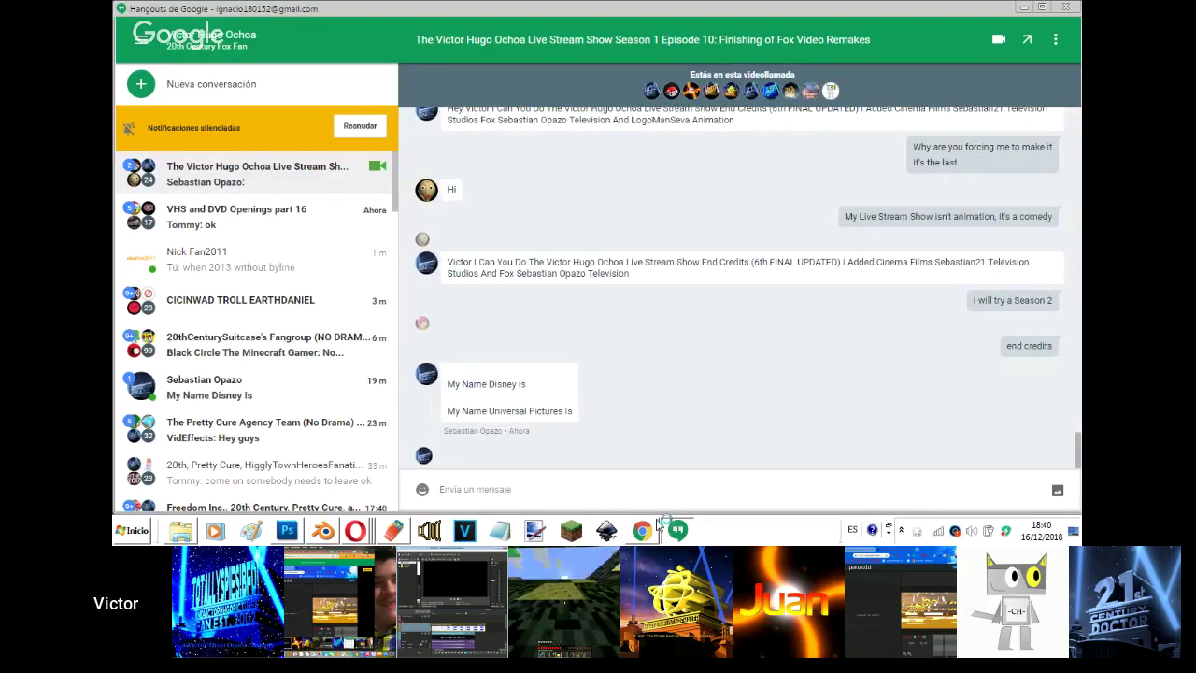
pyautogui.click(357, 531)
pyautogui.click(354, 461)
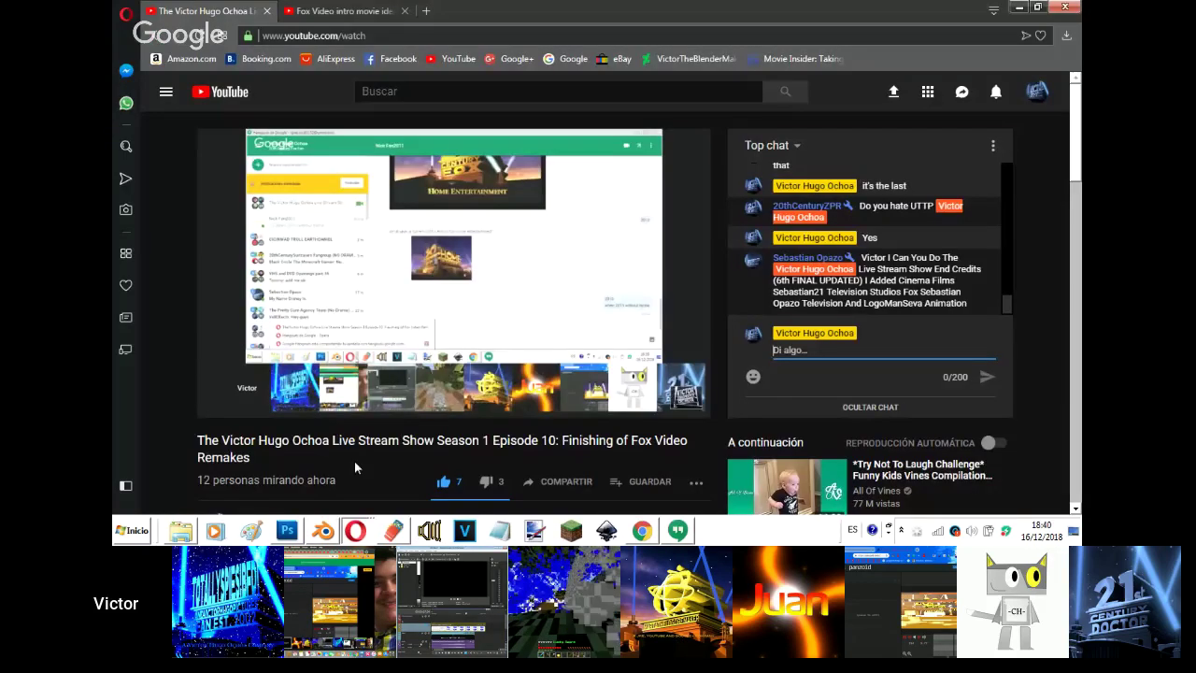
pyautogui.click(327, 532)
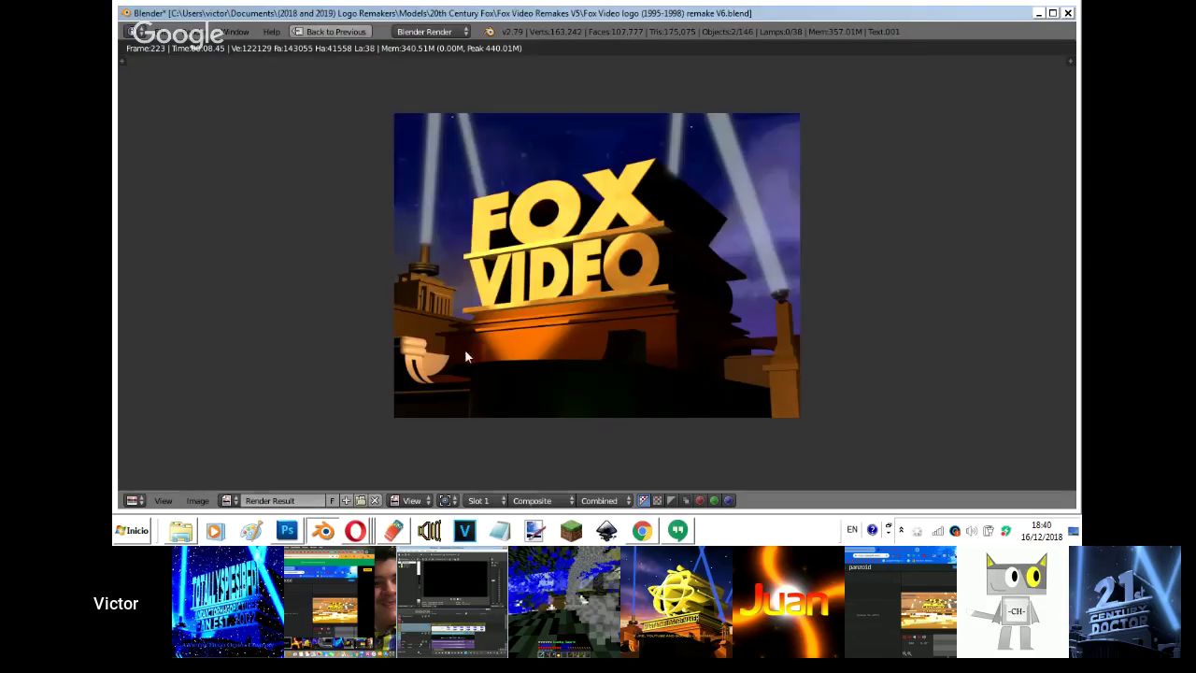